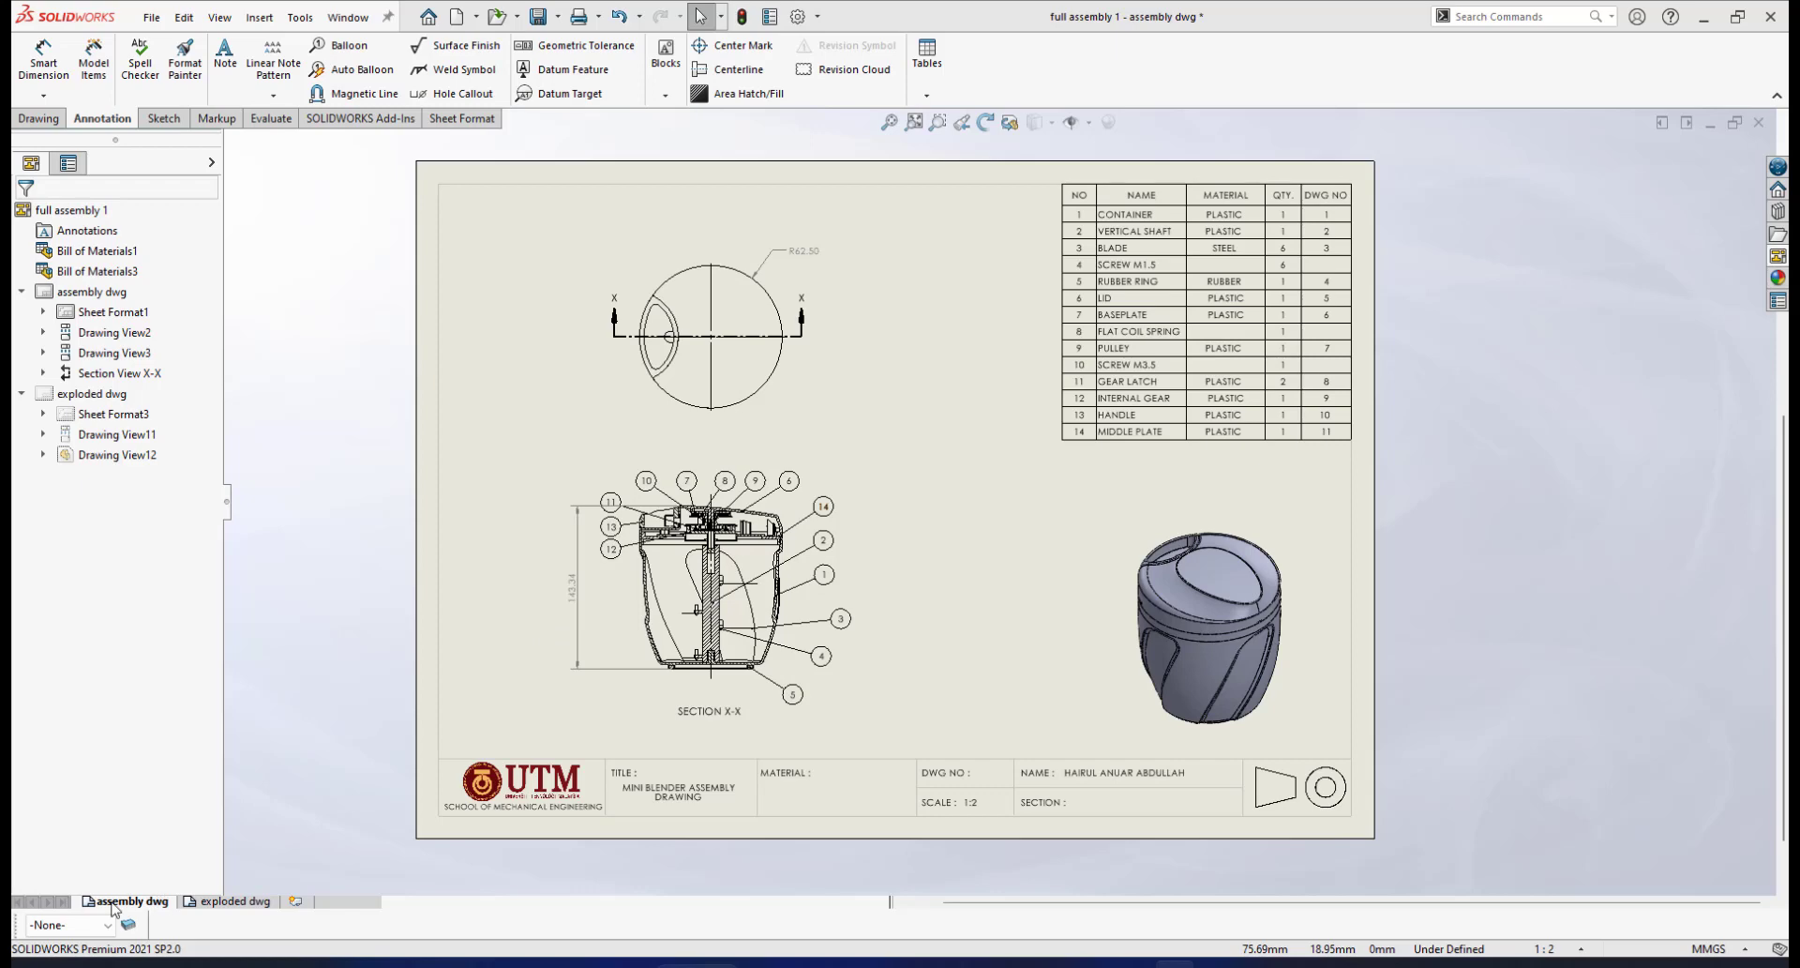
# Switch to the 'exploded dwg' sheet to view the ballooned exploded drawing
pyautogui.click(214, 902)
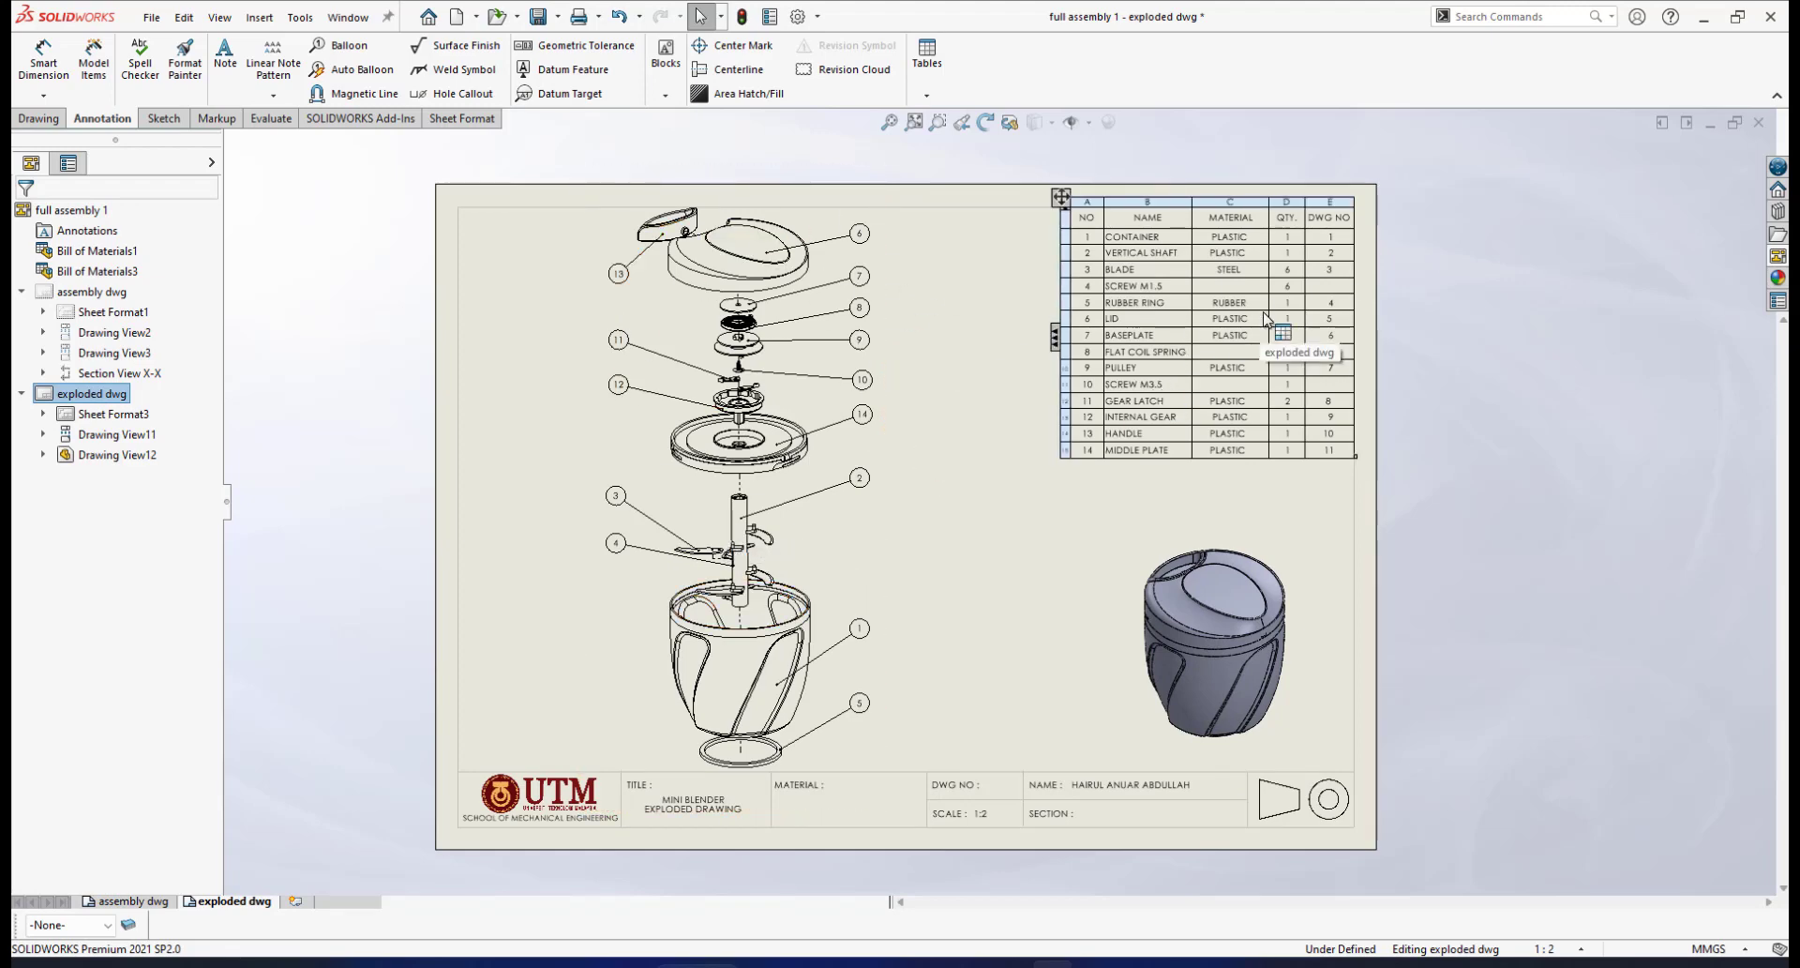
pyautogui.scroll(-4, 1346, 350)
pyautogui.scroll(-1, 1341, 350)
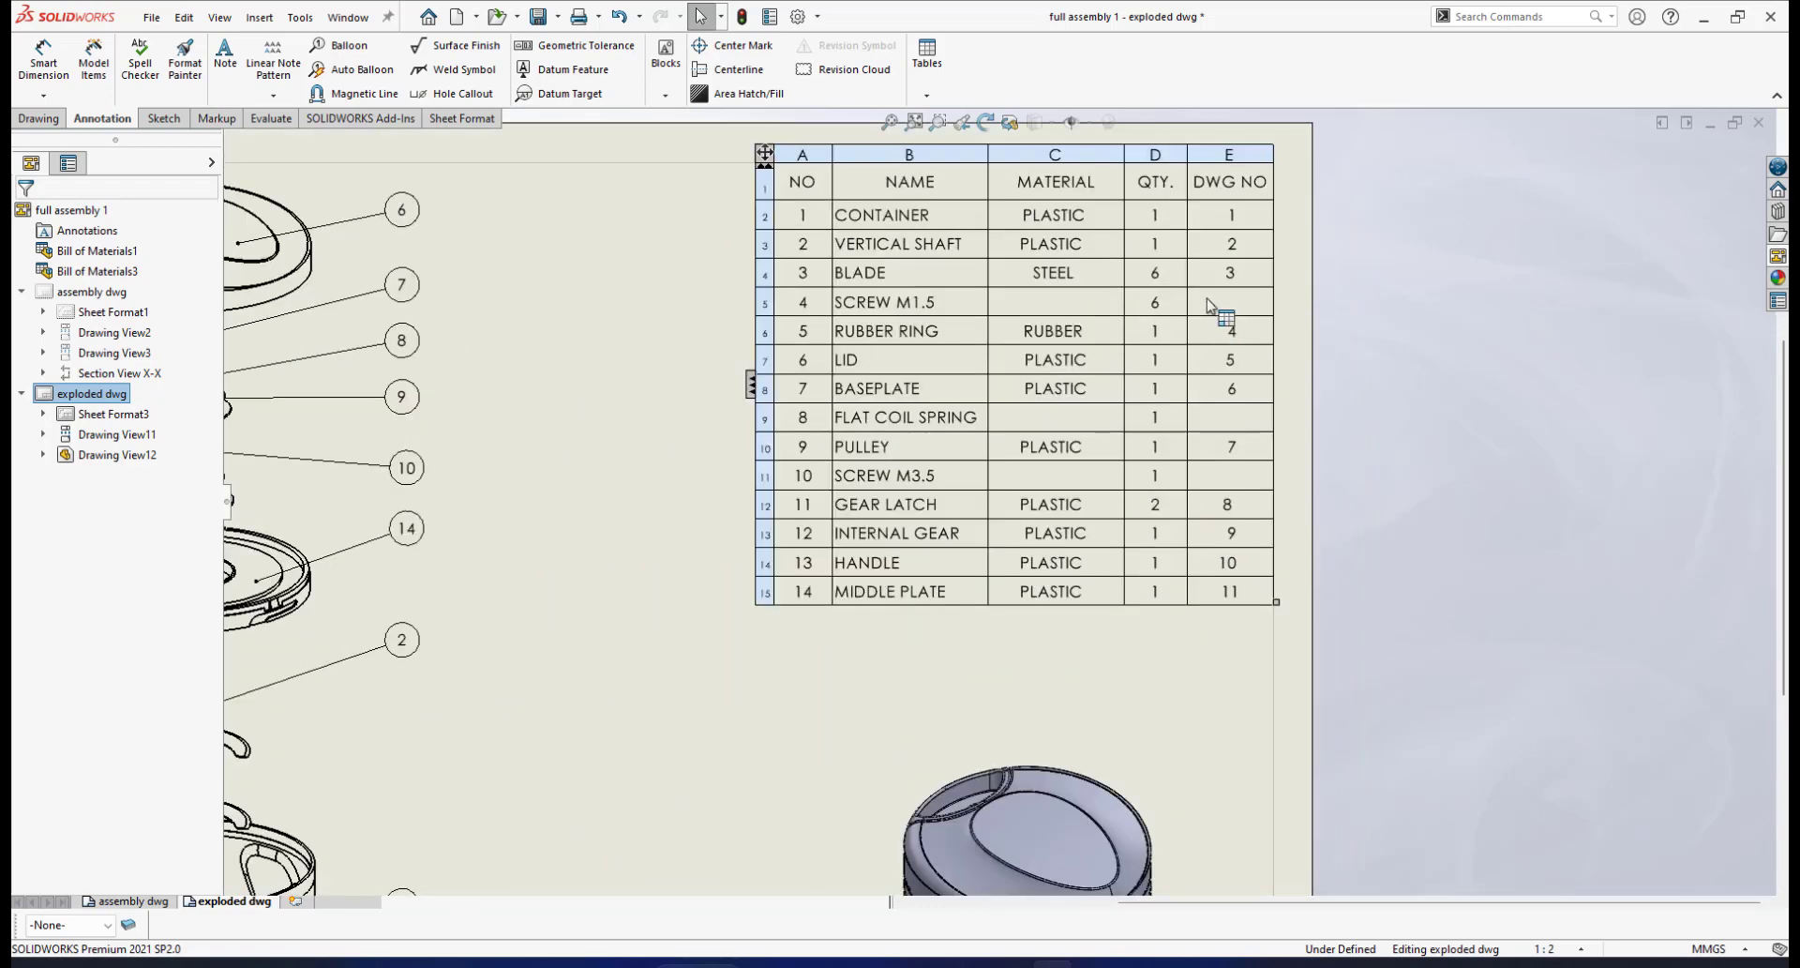
pyautogui.scroll(2, 1152, 290)
# Select and zoom into the 14-row bill of materials to inspect its NAME, MATERIAL, QTY. and DWG NO rows
pyautogui.click(1152, 290)
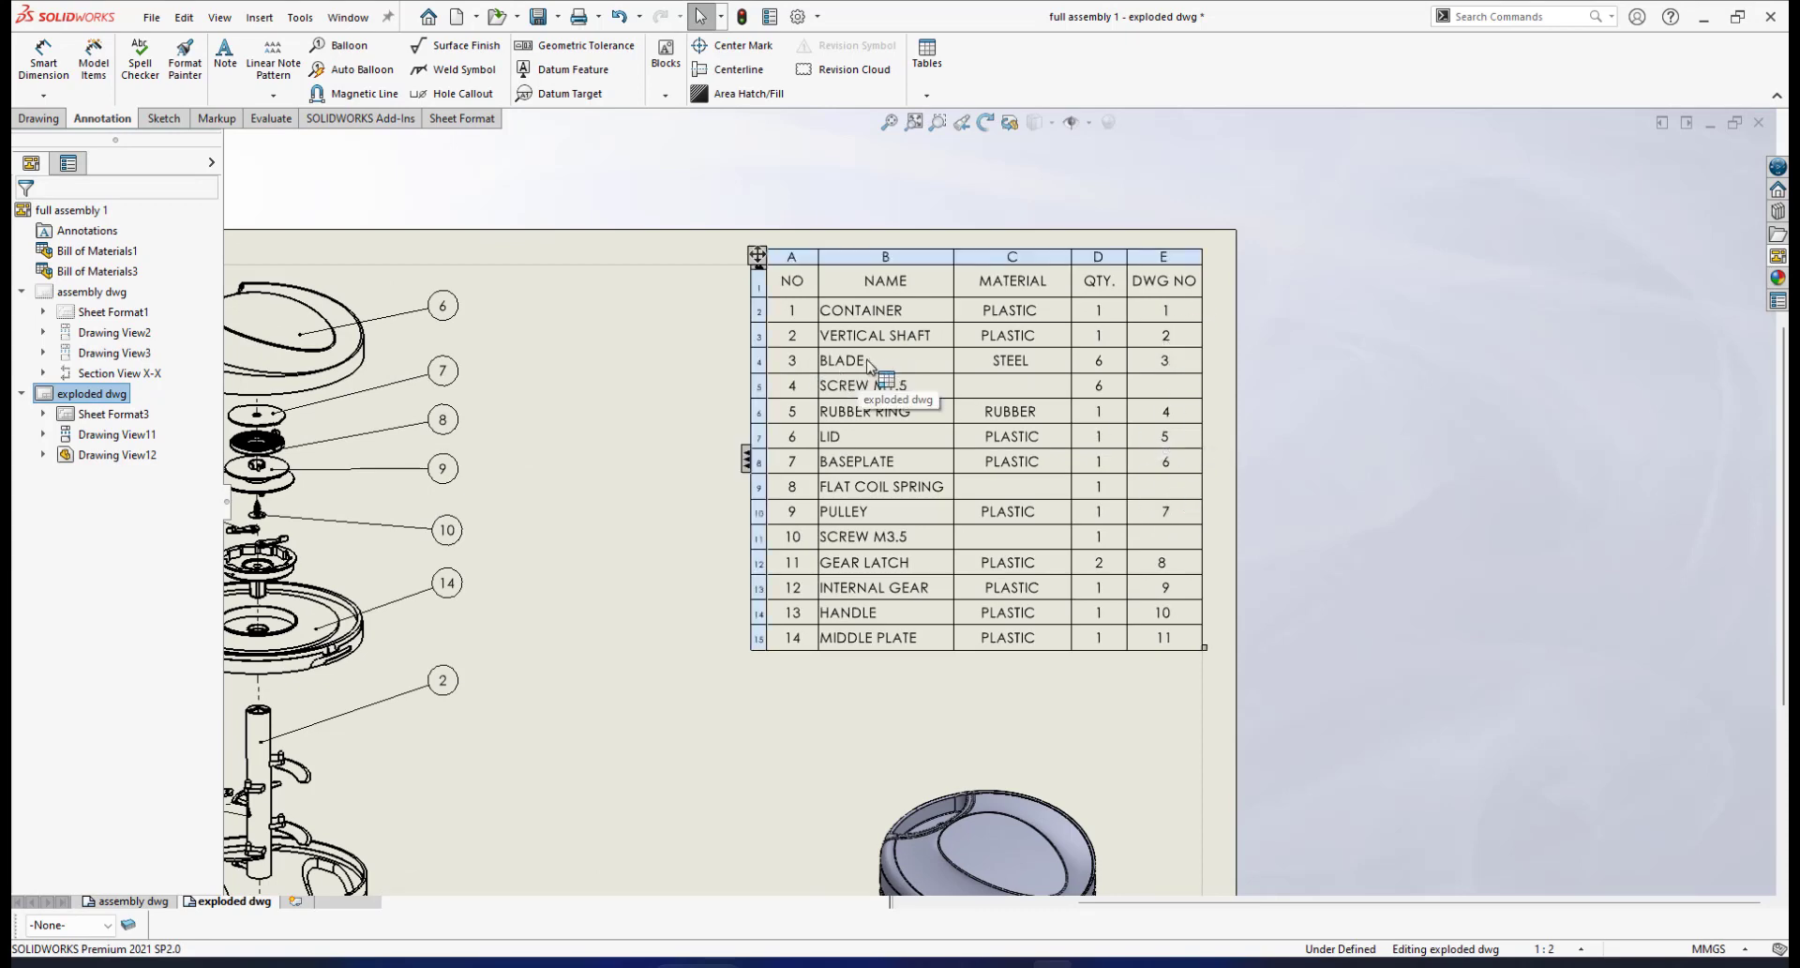
pyautogui.click(666, 577)
pyautogui.scroll(2, 741, 523)
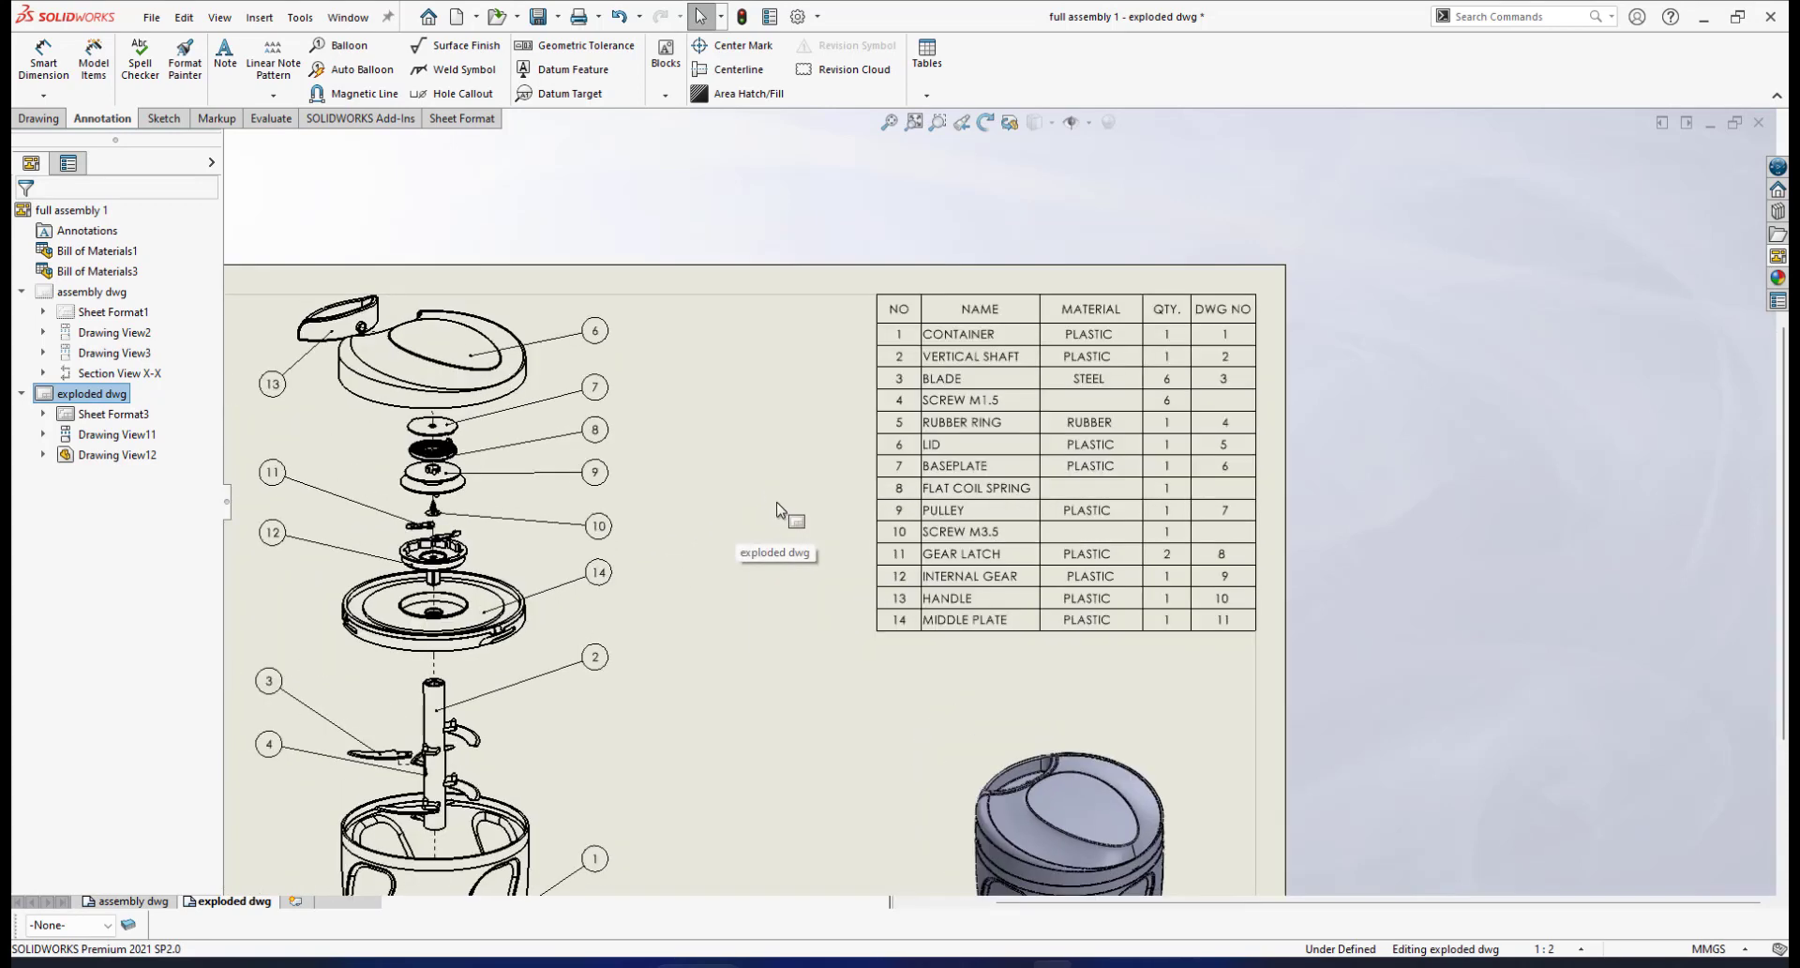
pyautogui.click(1210, 450)
pyautogui.scroll(-2, 1148, 436)
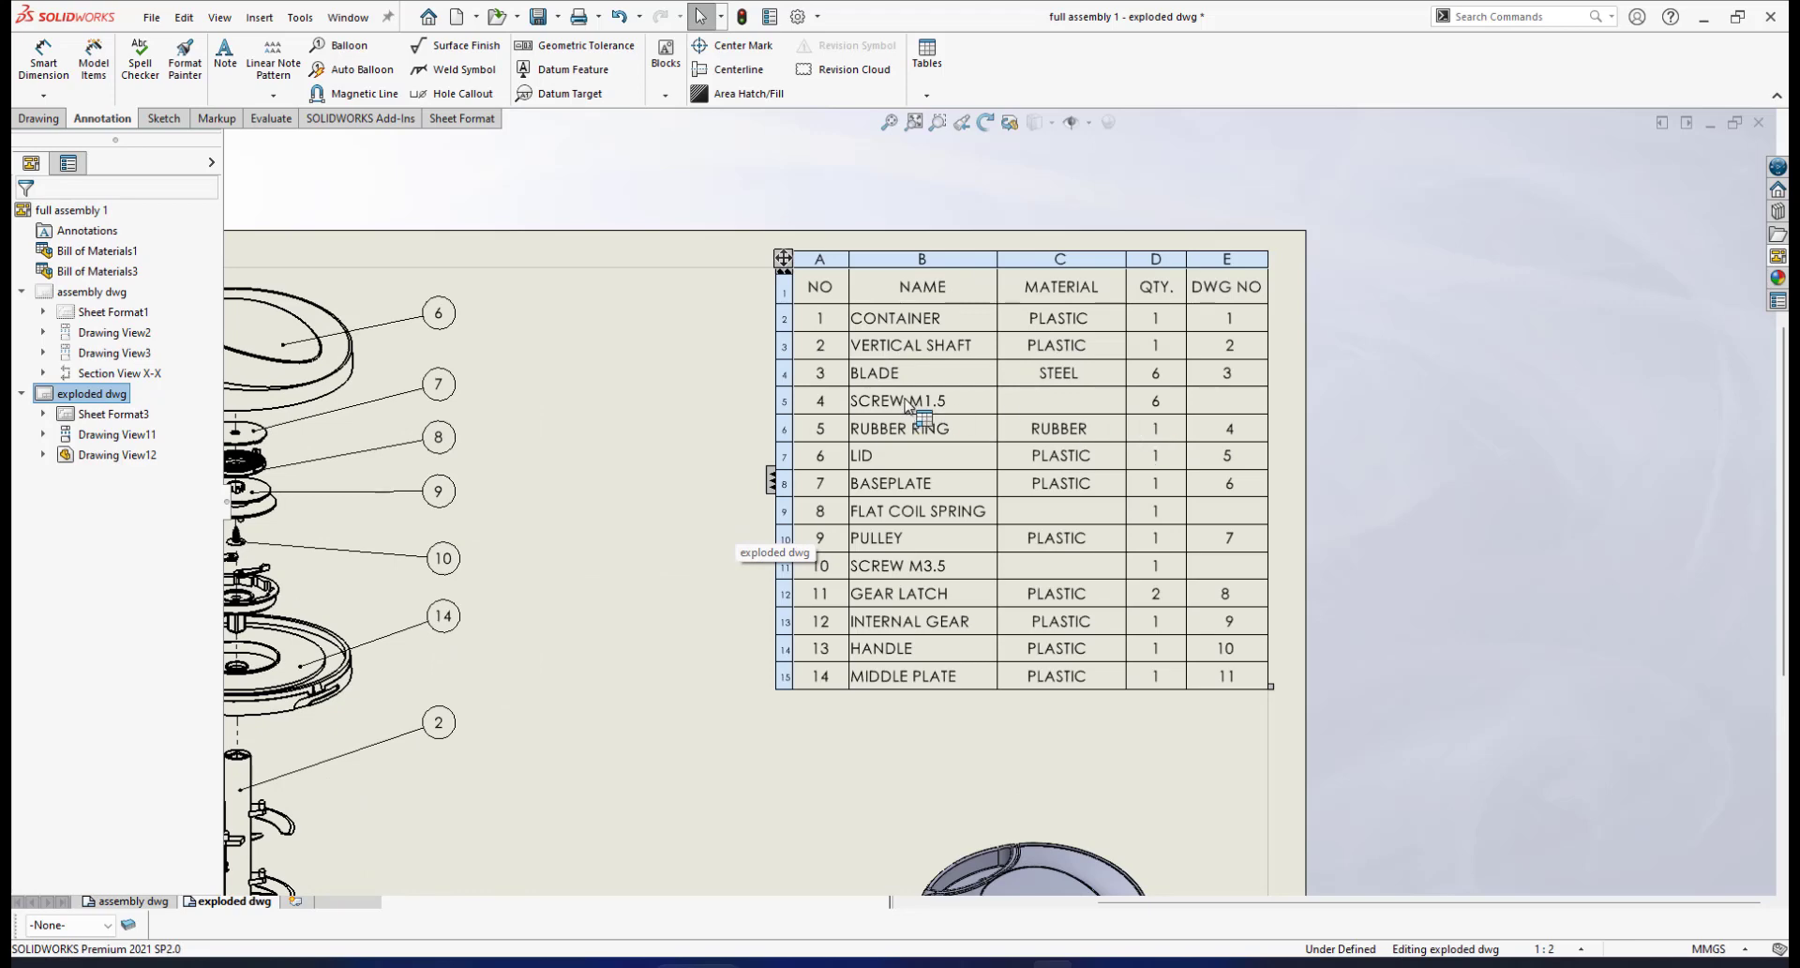
pyautogui.scroll(2, 927, 497)
pyautogui.scroll(-2, 952, 432)
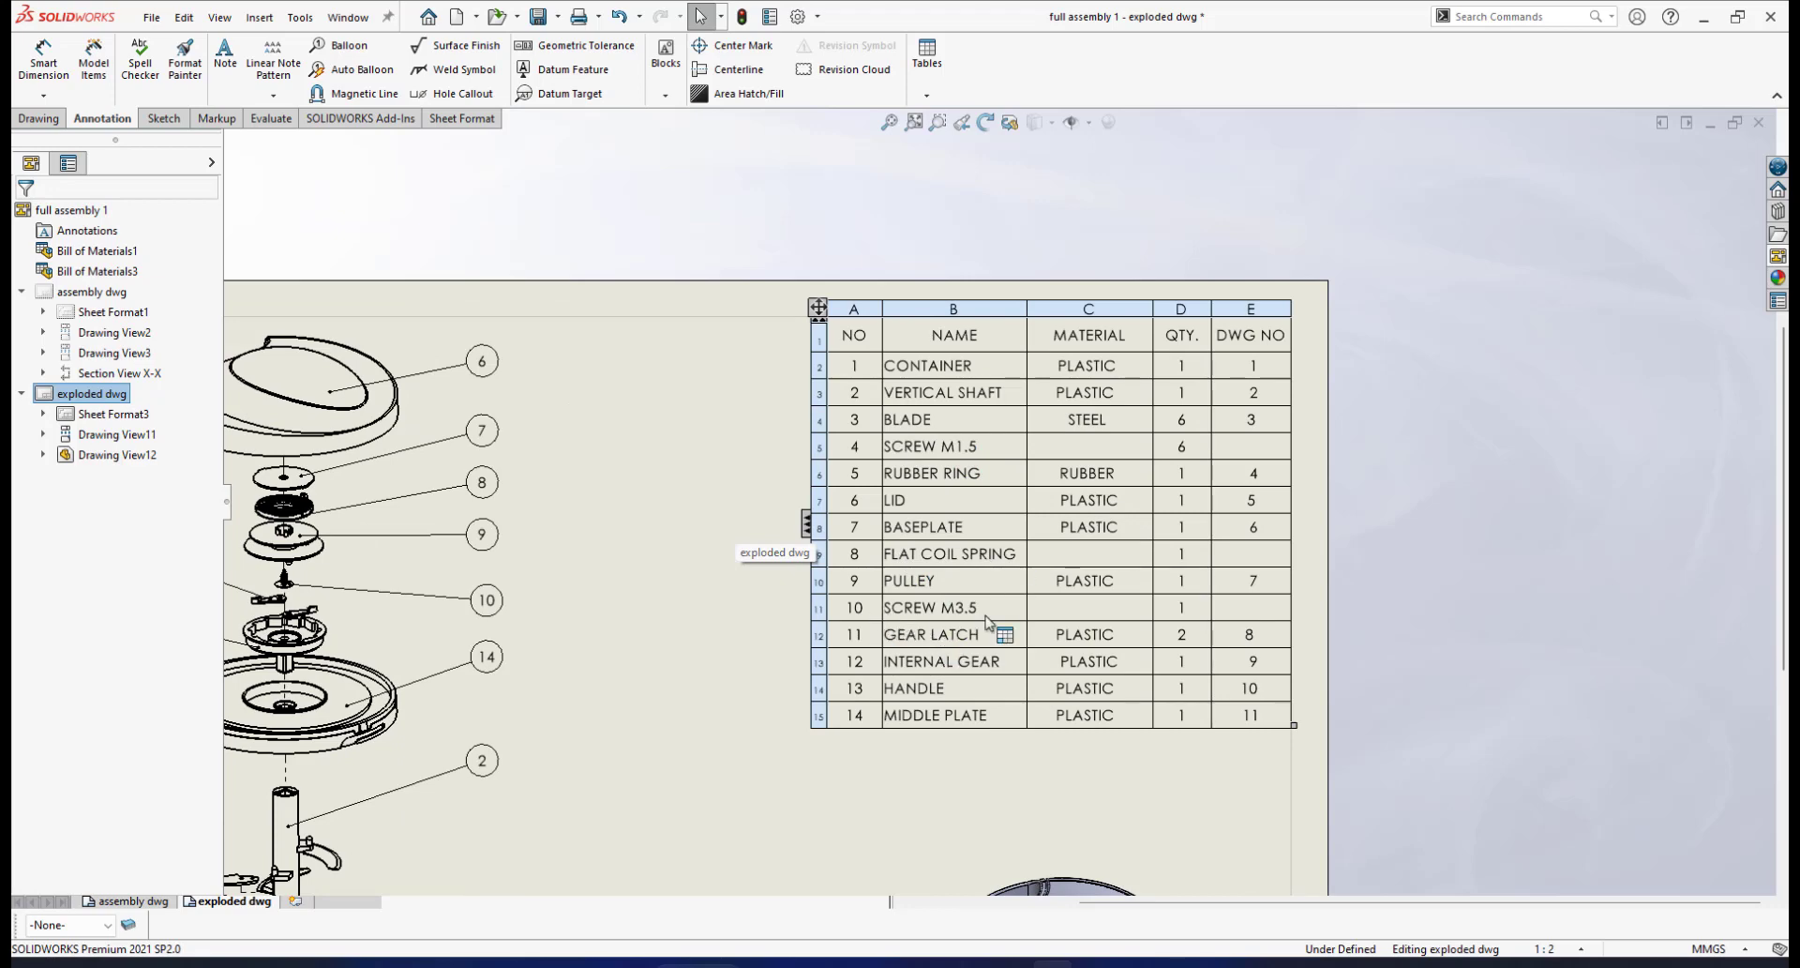
pyautogui.scroll(3, 986, 620)
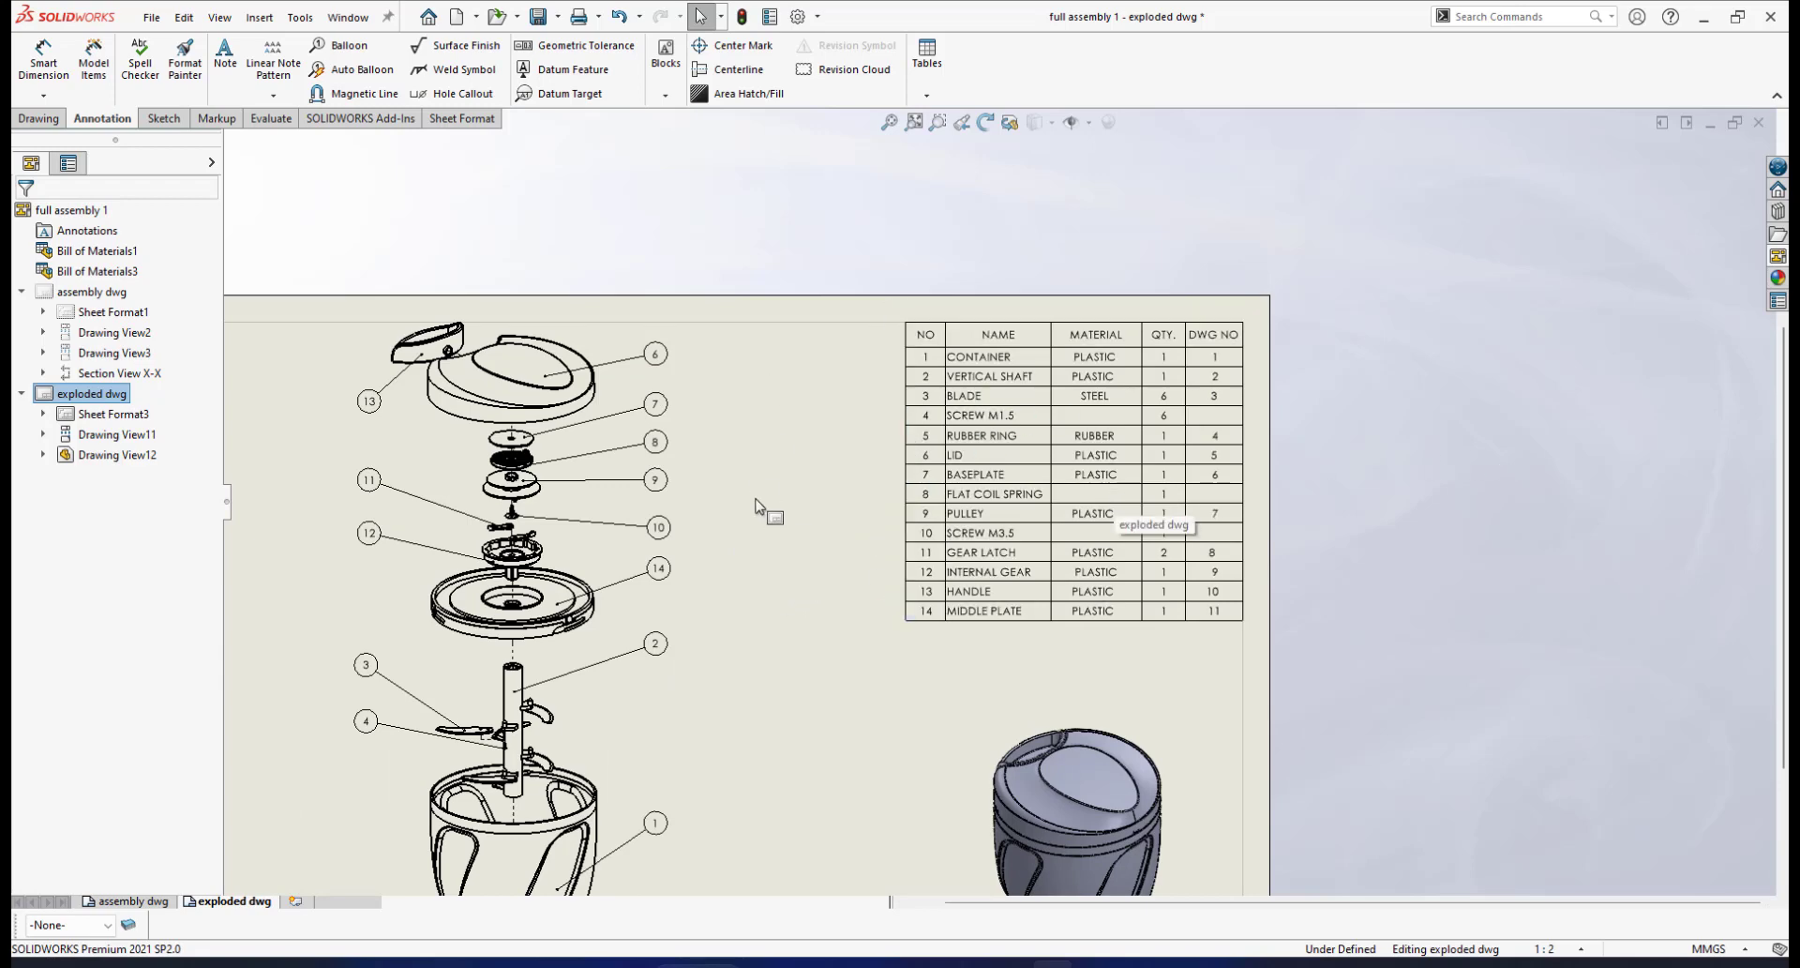
pyautogui.scroll(-2, 1422, 389)
pyautogui.click(1043, 413)
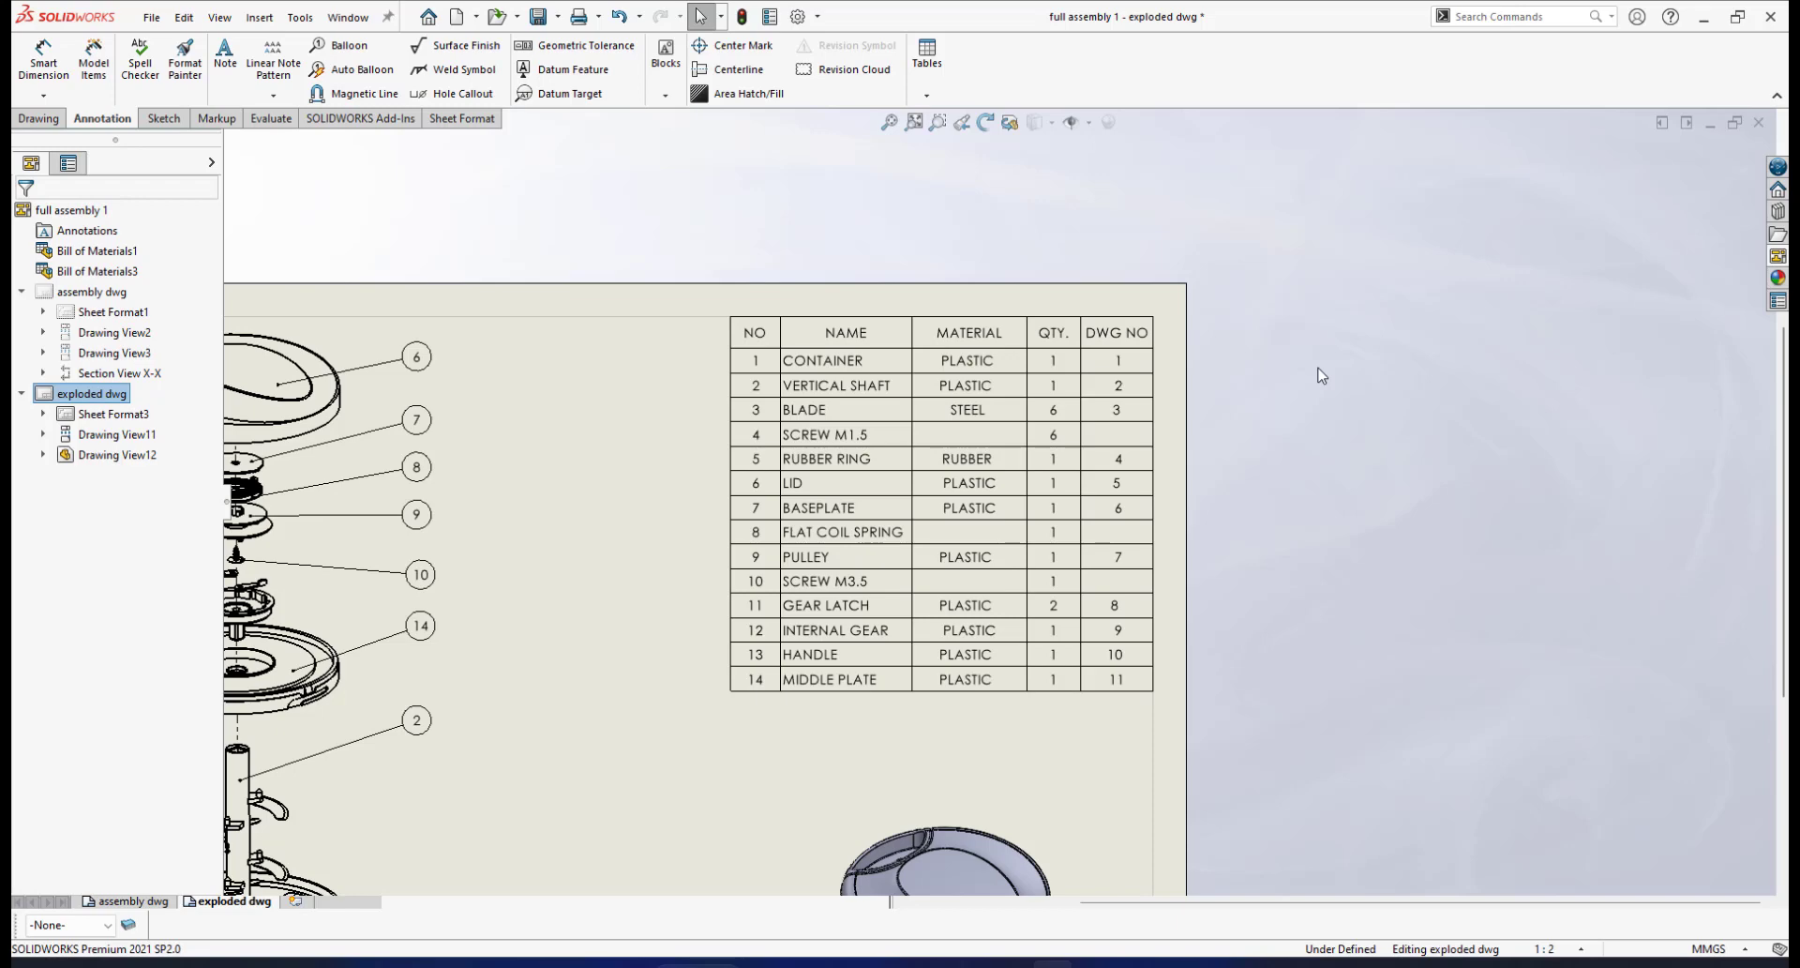
pyautogui.scroll(5, 851, 497)
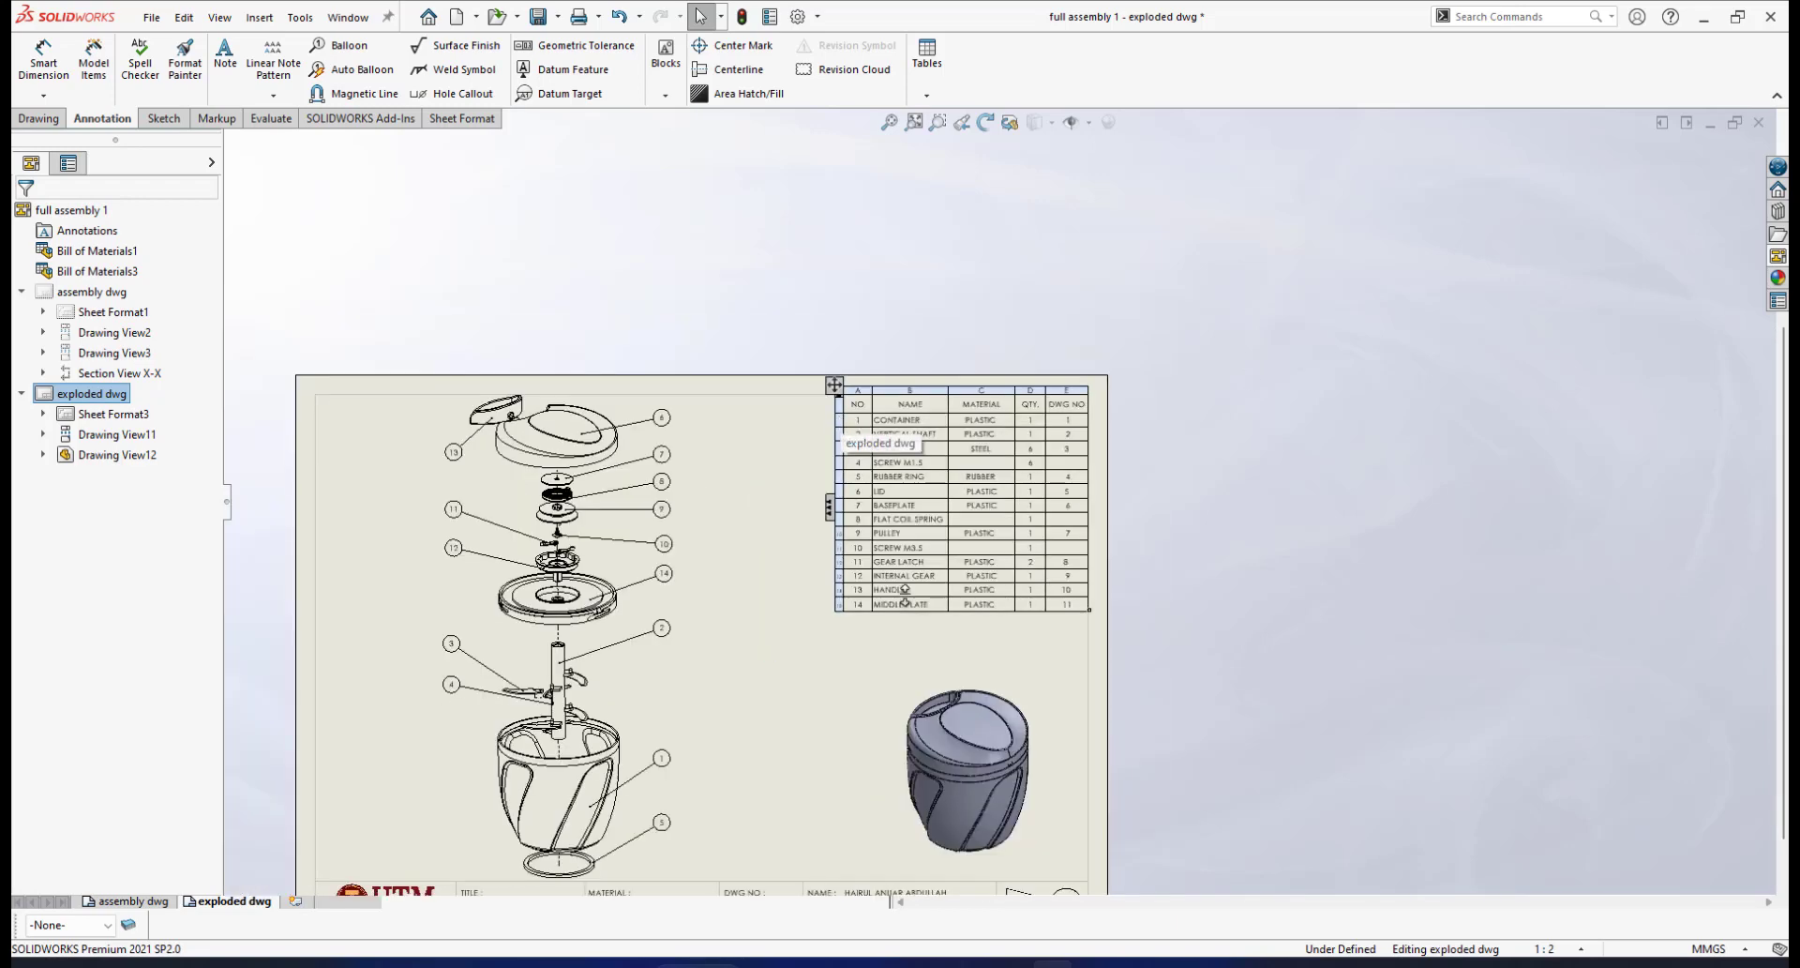
pyautogui.scroll(-4, 928, 542)
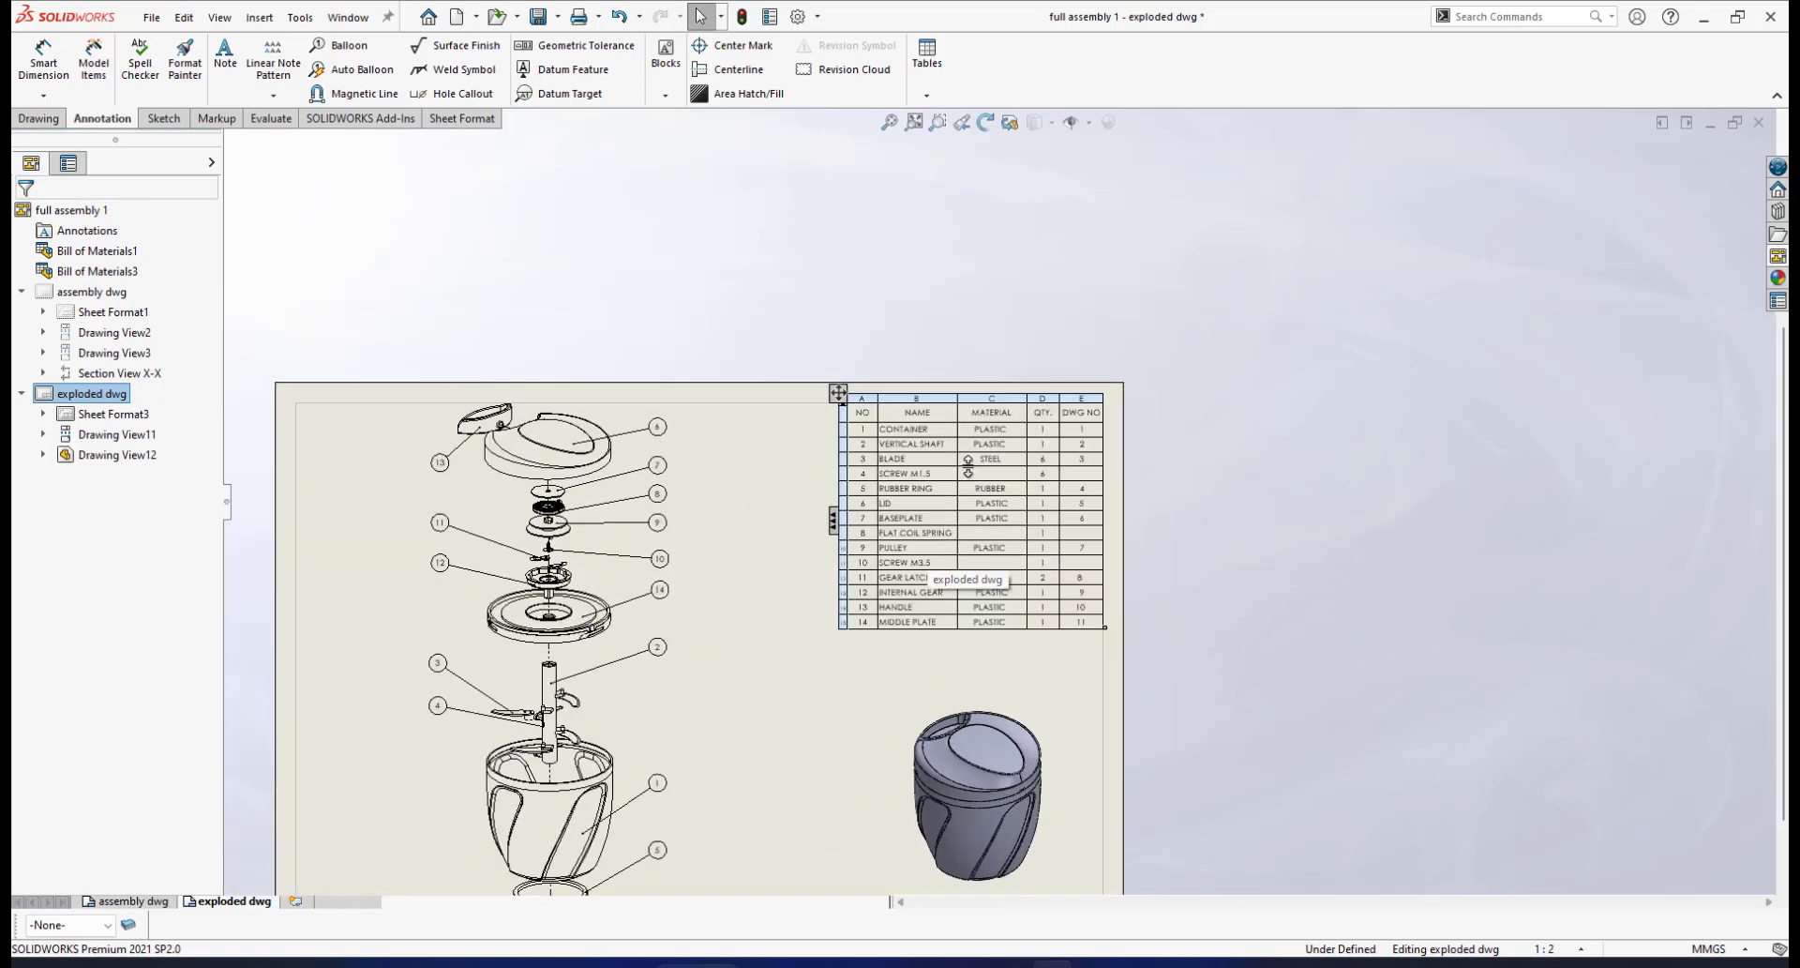
pyautogui.scroll(-2, 968, 466)
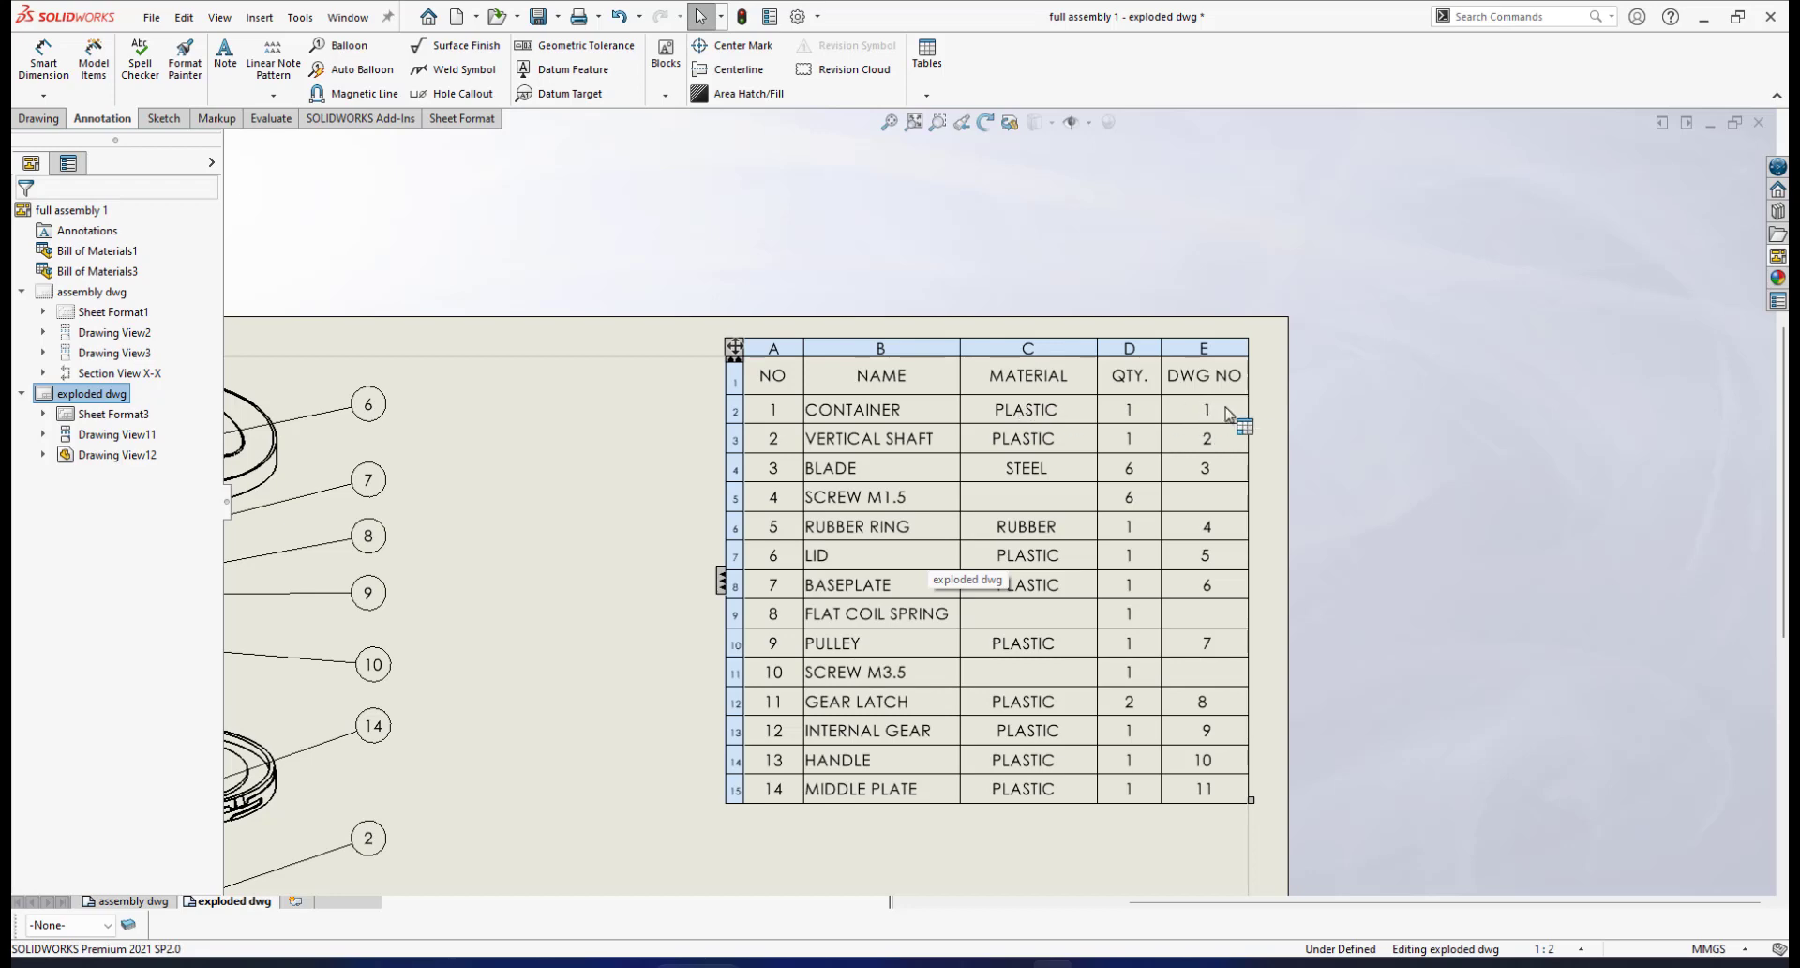
pyautogui.scroll(8, 905, 713)
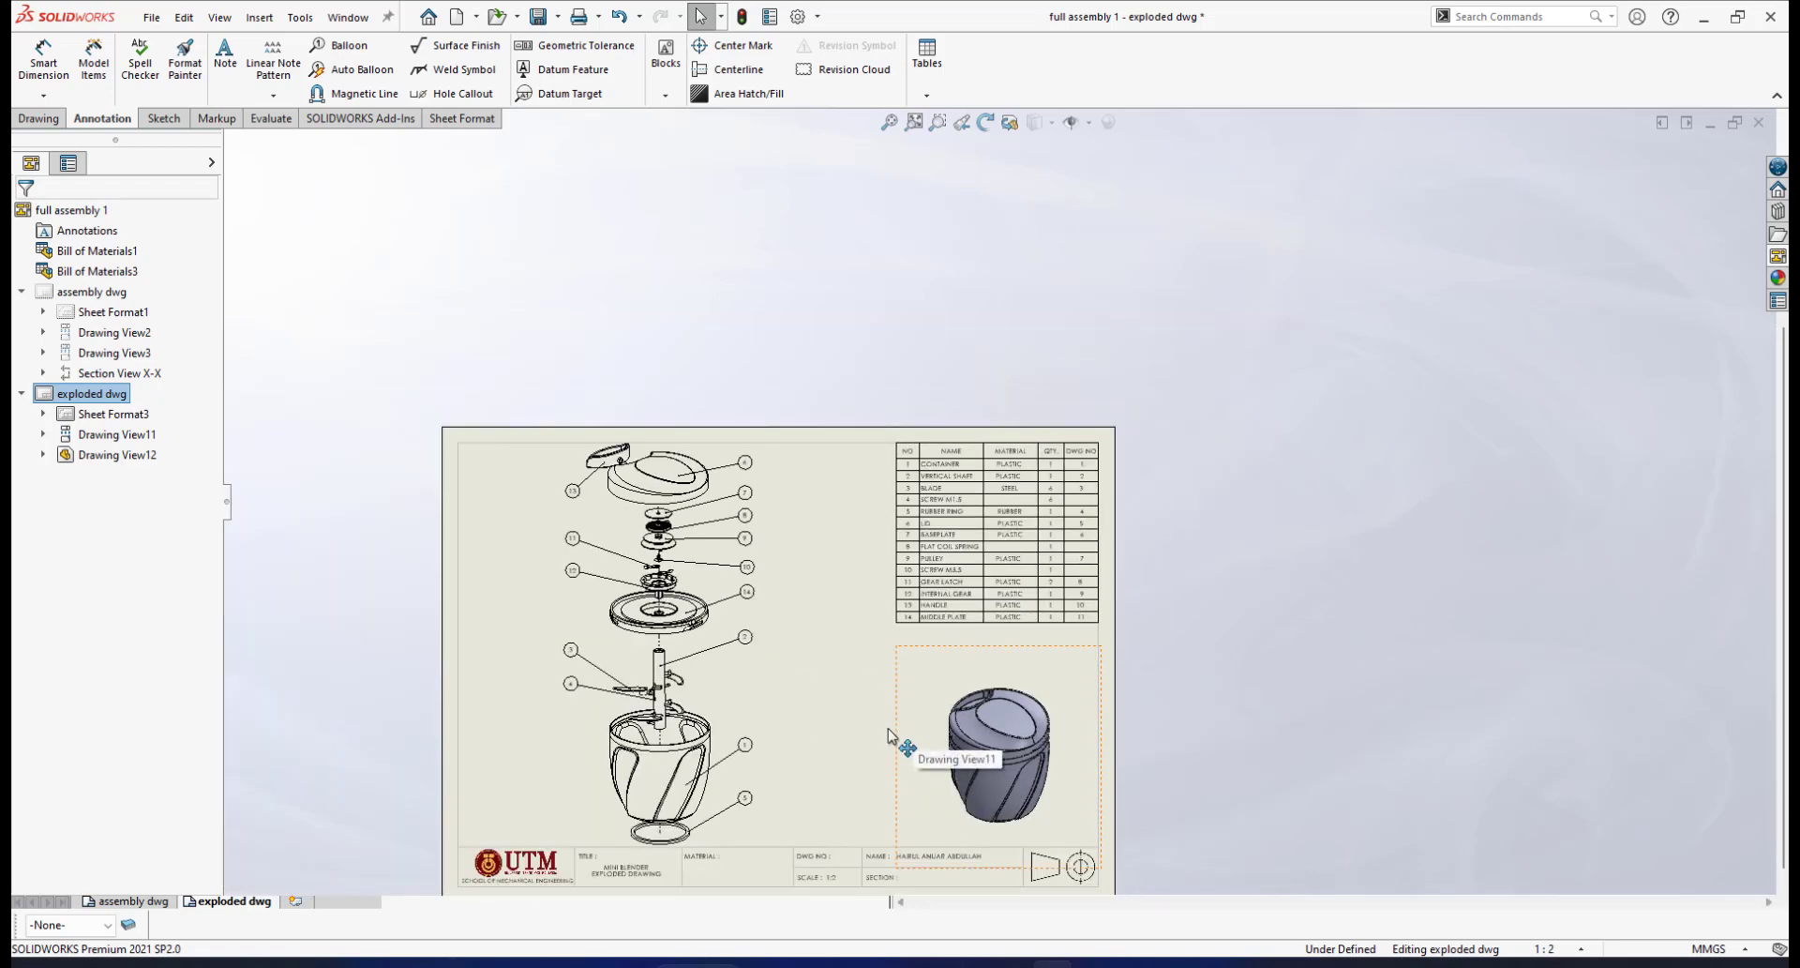
pyautogui.scroll(-4, 910, 692)
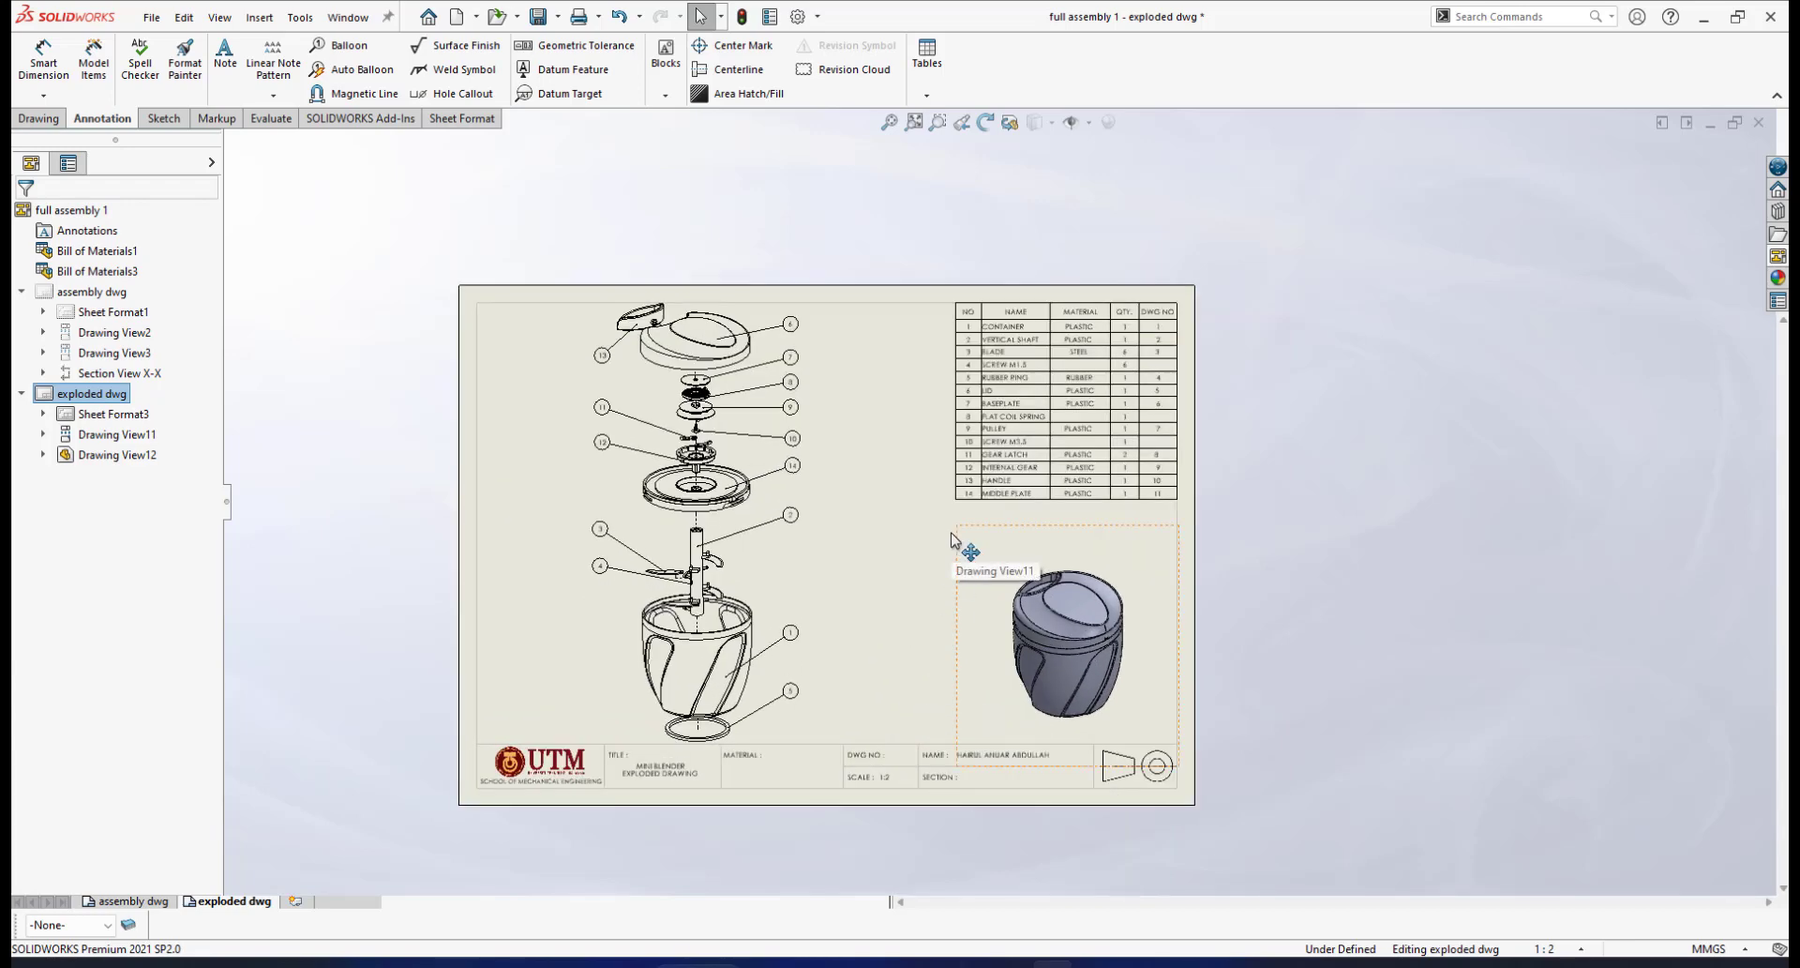
pyautogui.scroll(-1, 764, 645)
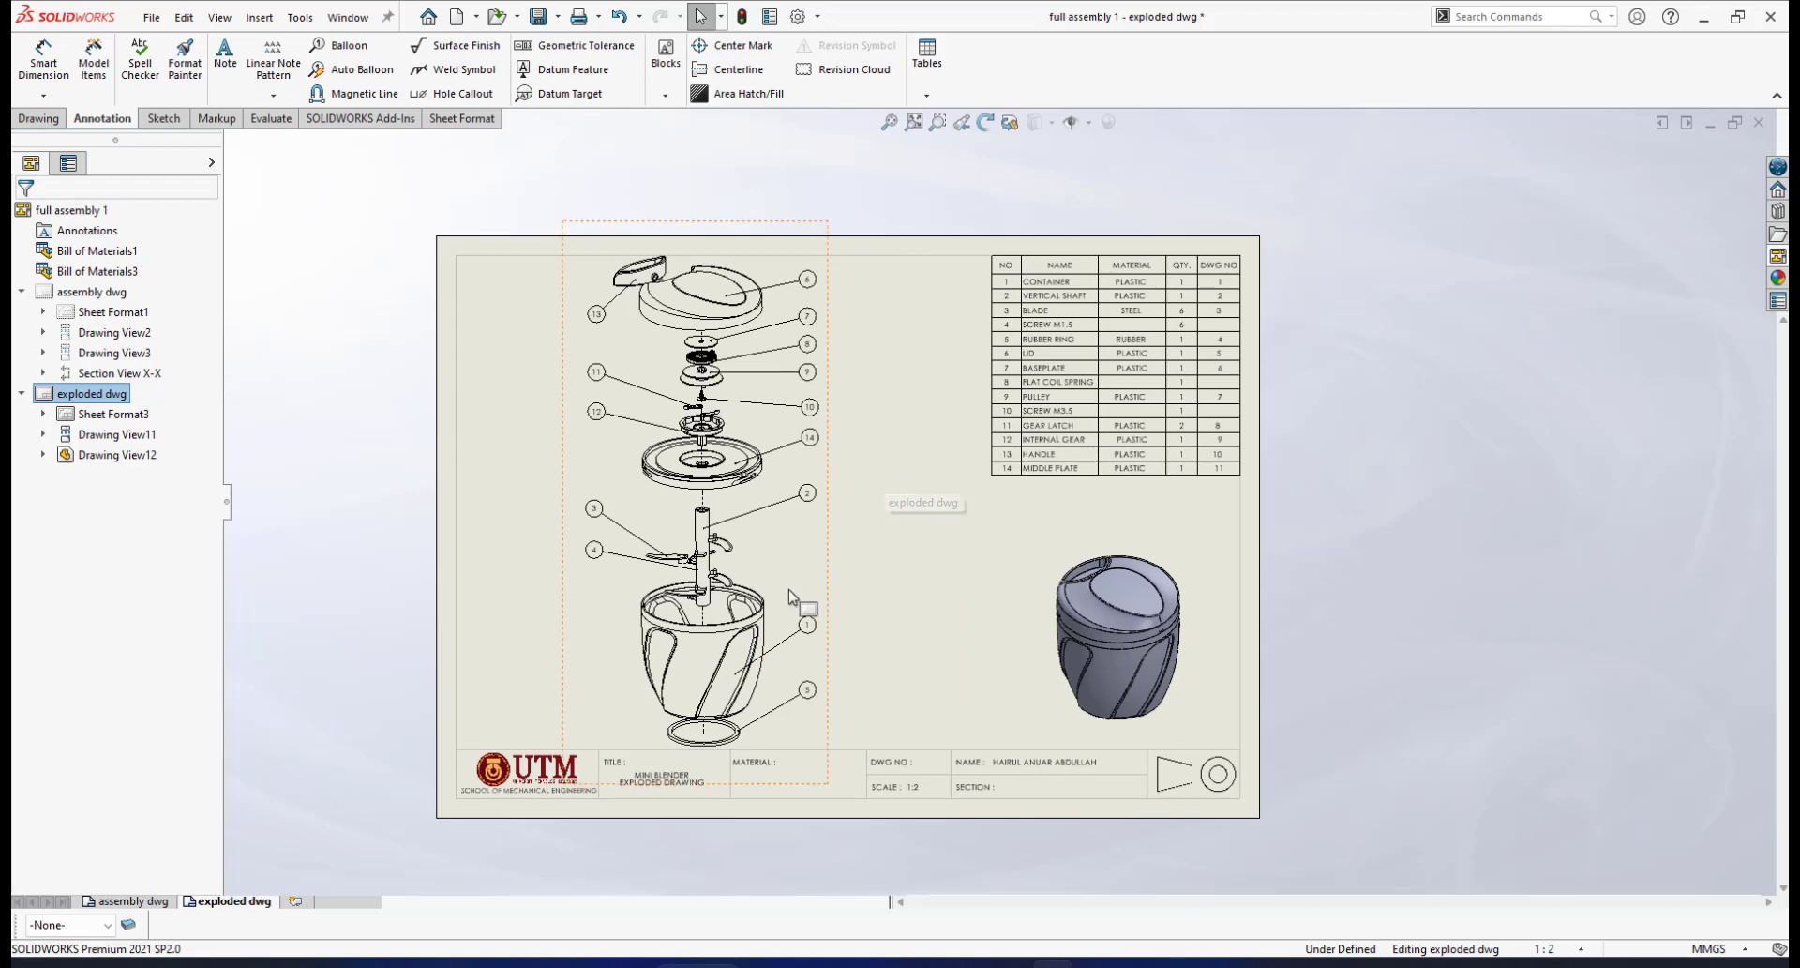
pyautogui.scroll(-1, 805, 600)
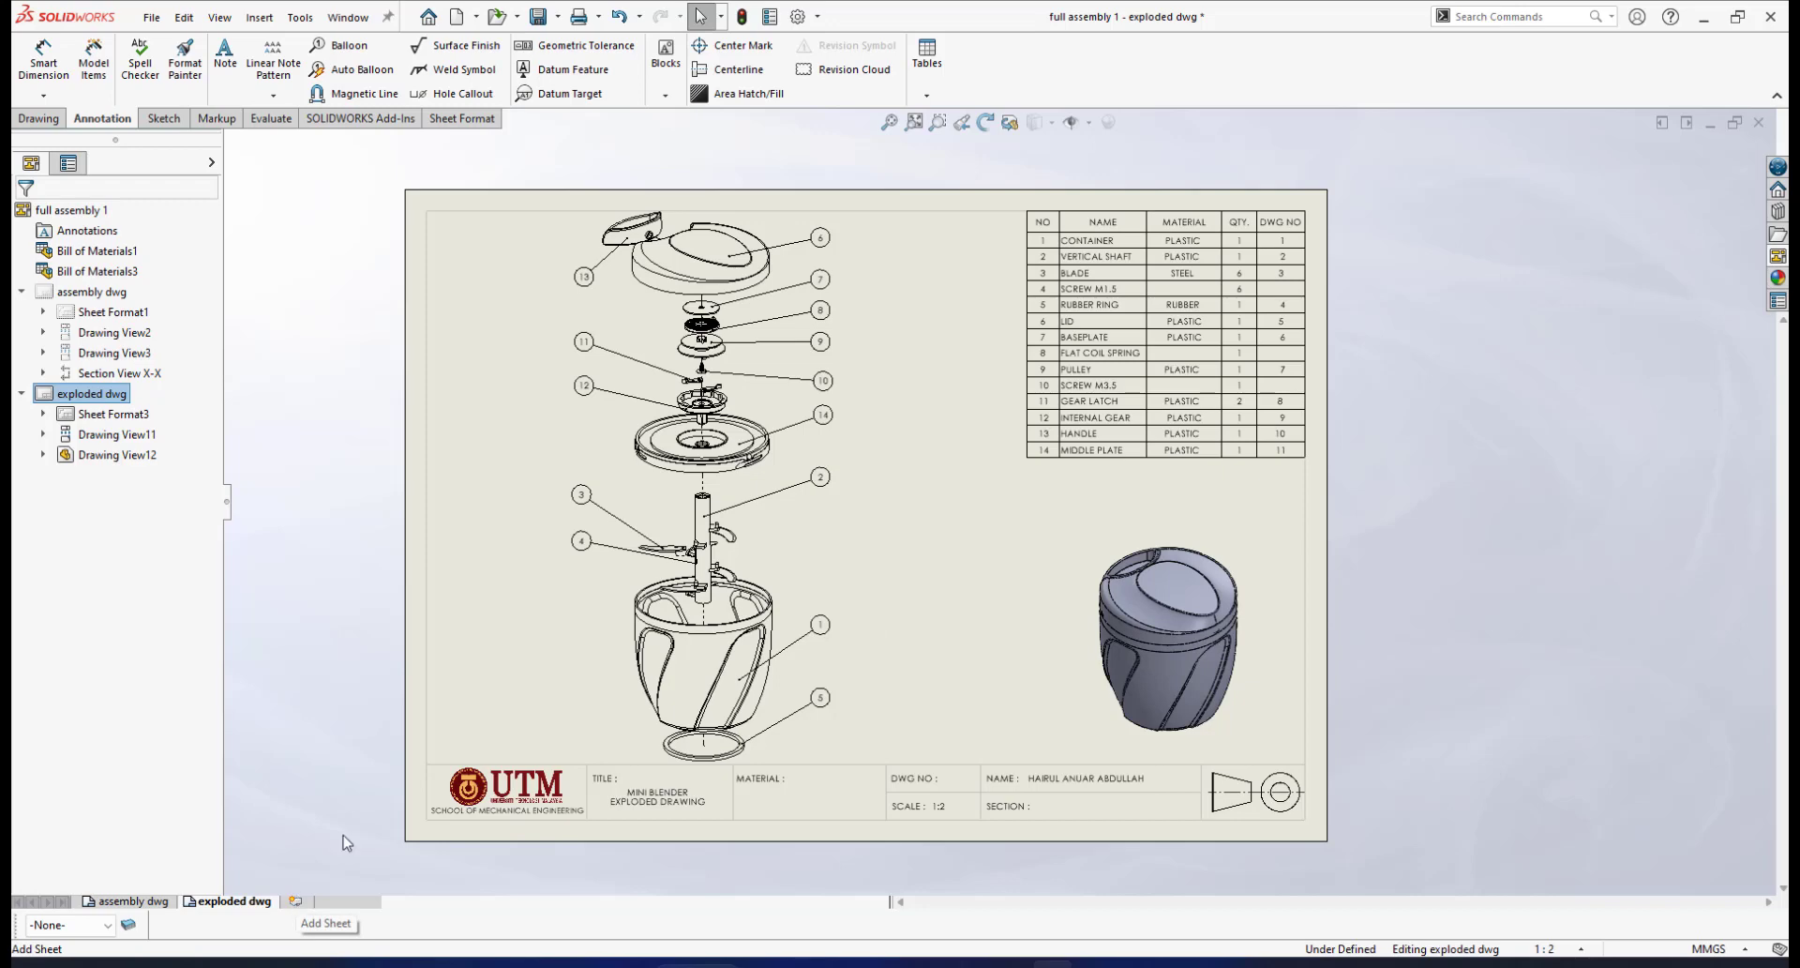
# Add a new blank sheet, Sheet7, keeping it rather than deleting it
pyautogui.click(296, 902)
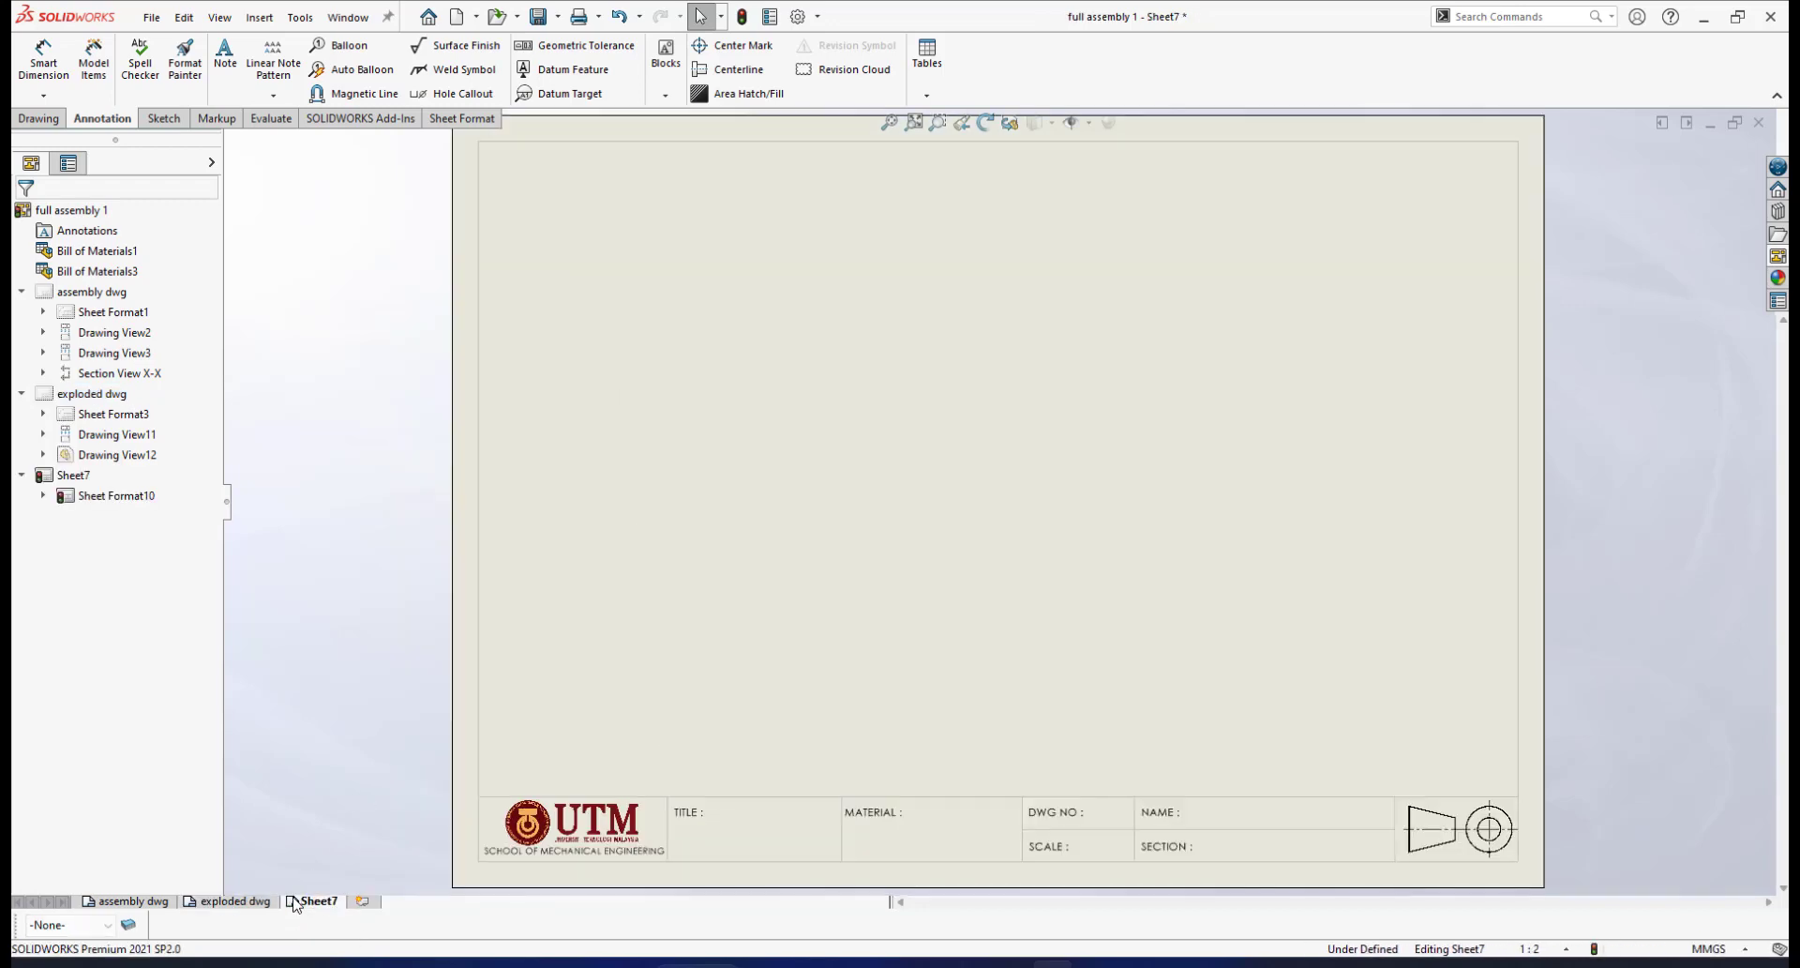
pyautogui.scroll(2, 1270, 571)
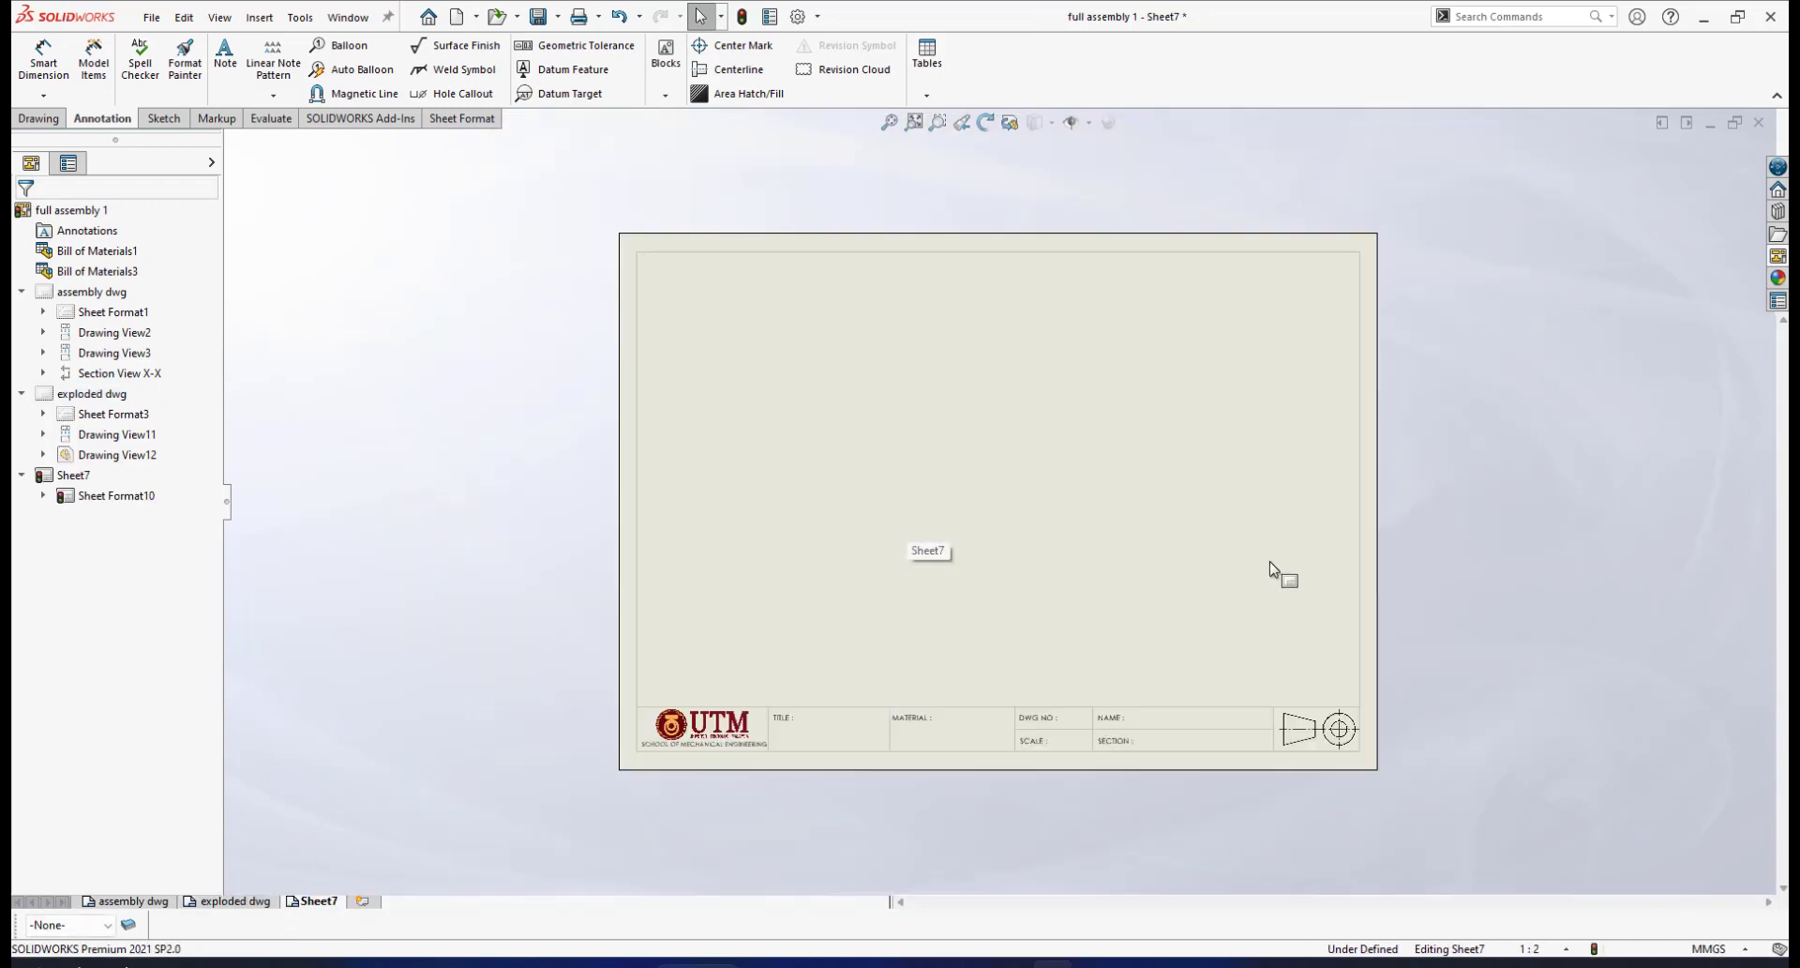
pyautogui.rightClick(306, 902)
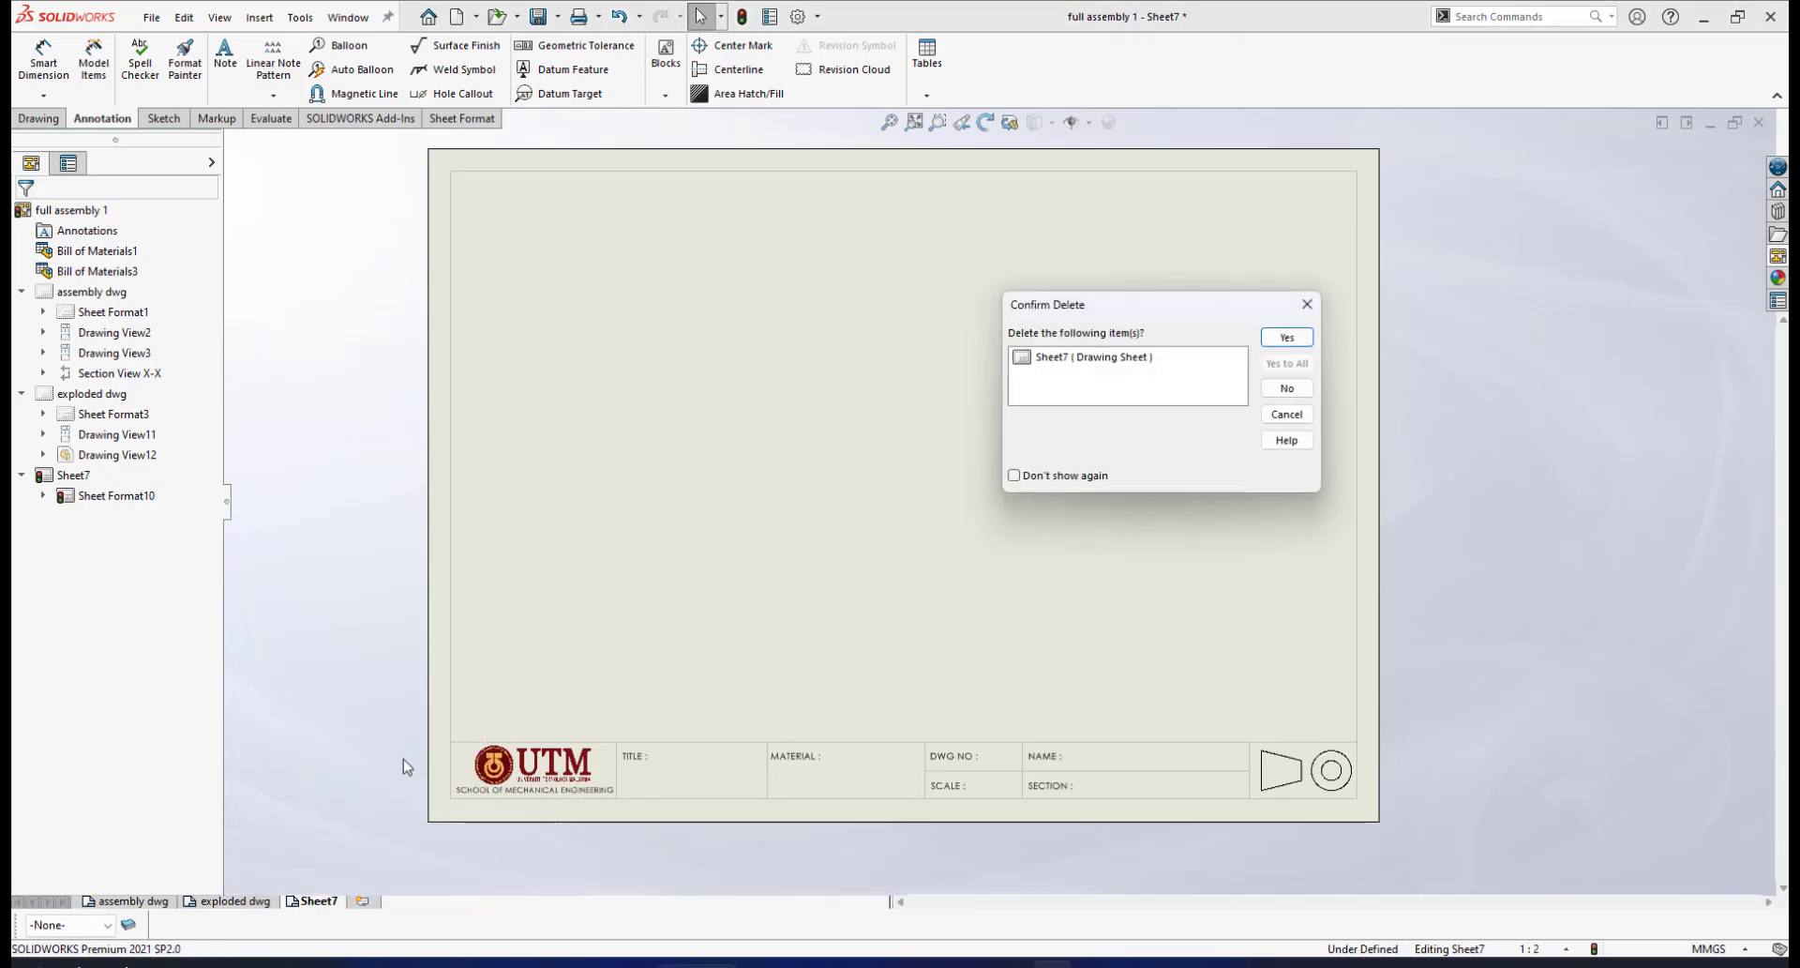
pyautogui.click(1292, 416)
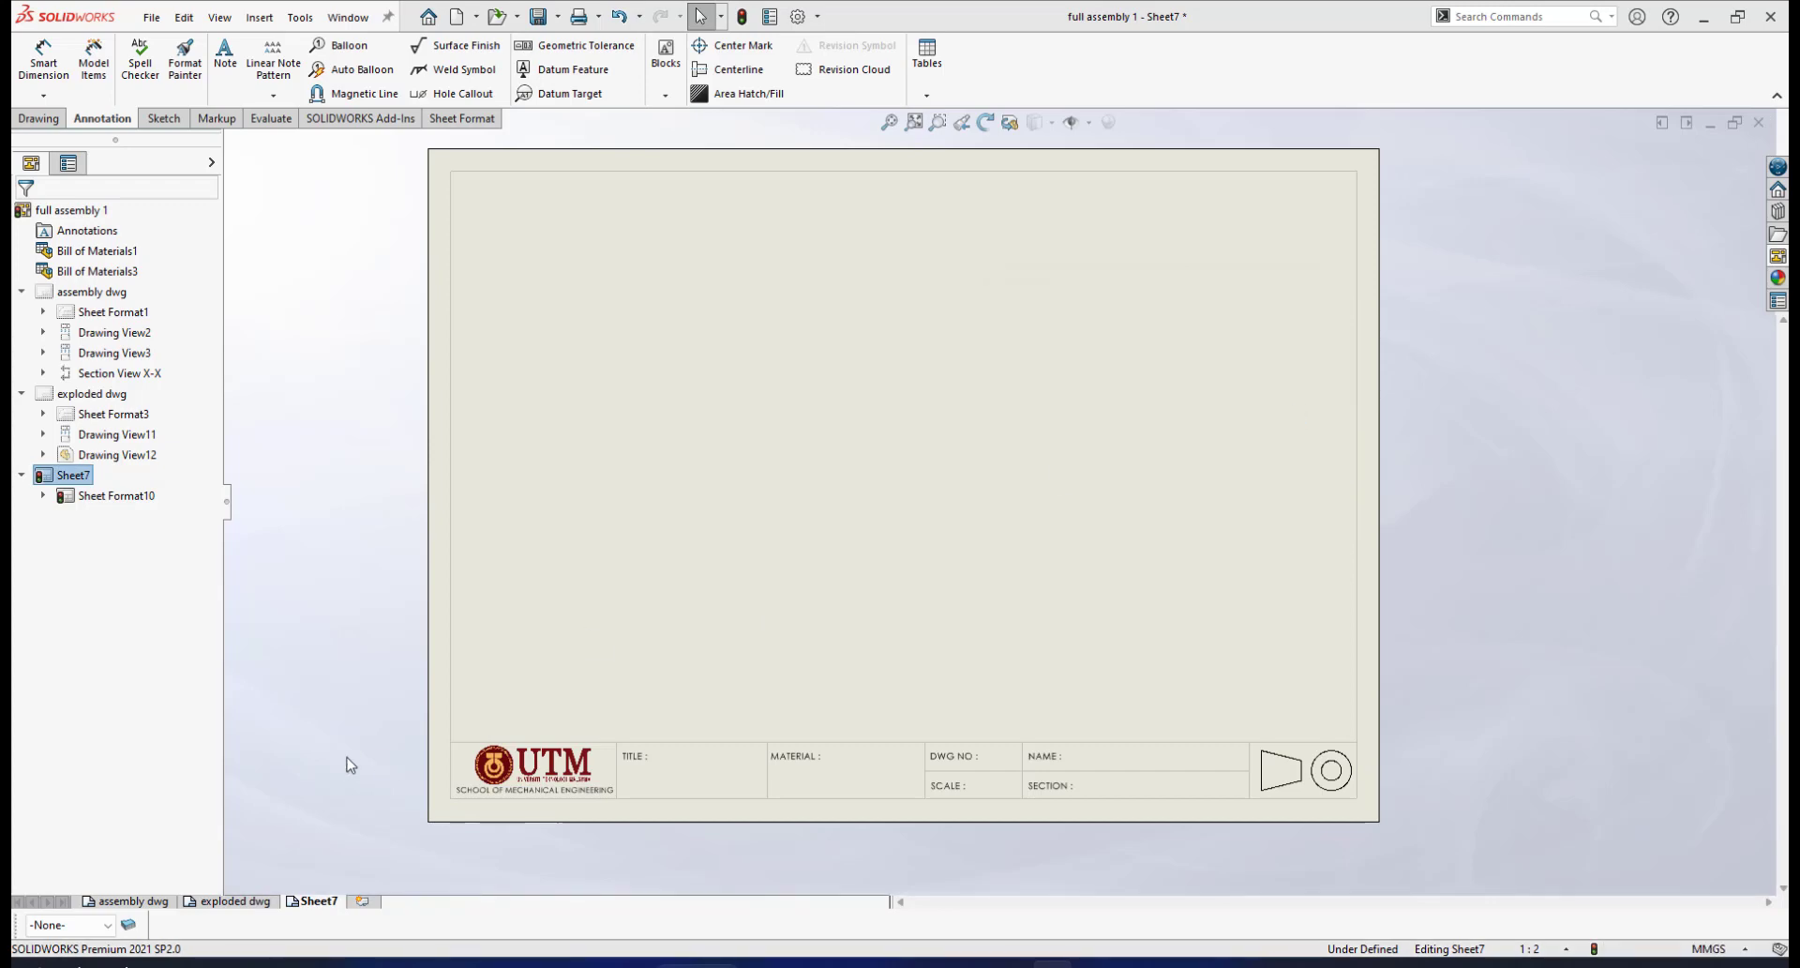
# Rename Sheet7 to CONTAINER DWG
pyautogui.rightClick(309, 900)
pyautogui.click(343, 837)
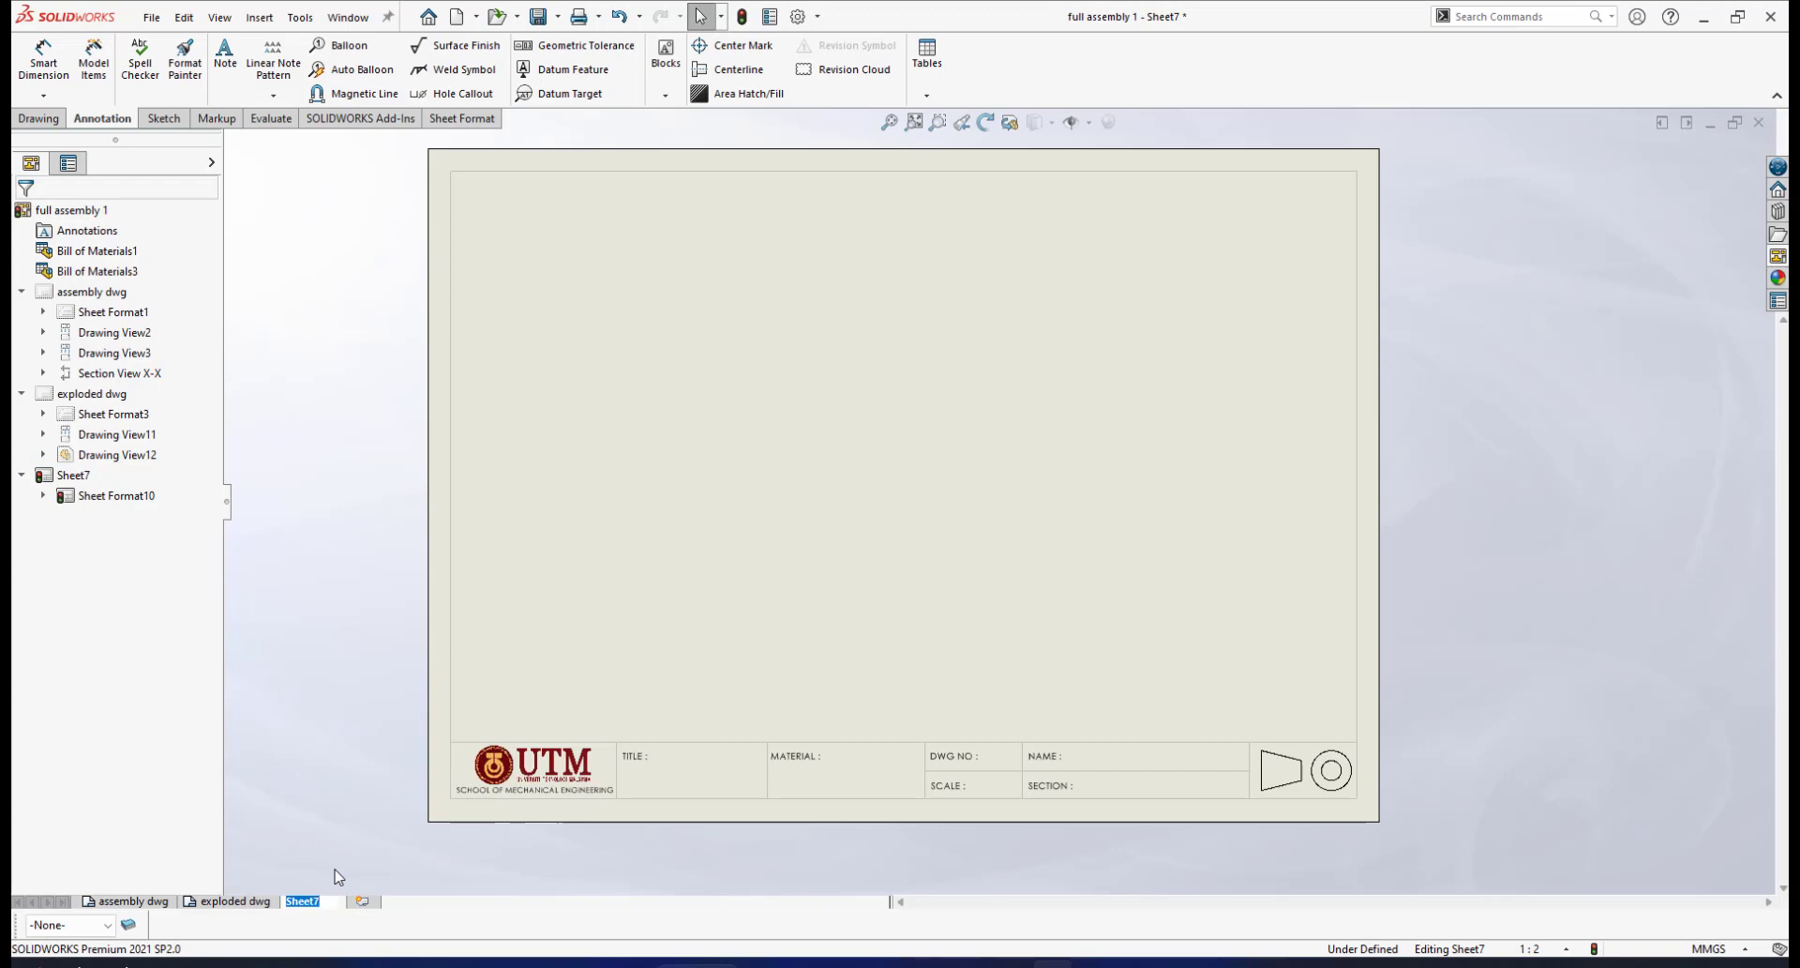
pyautogui.write('co')
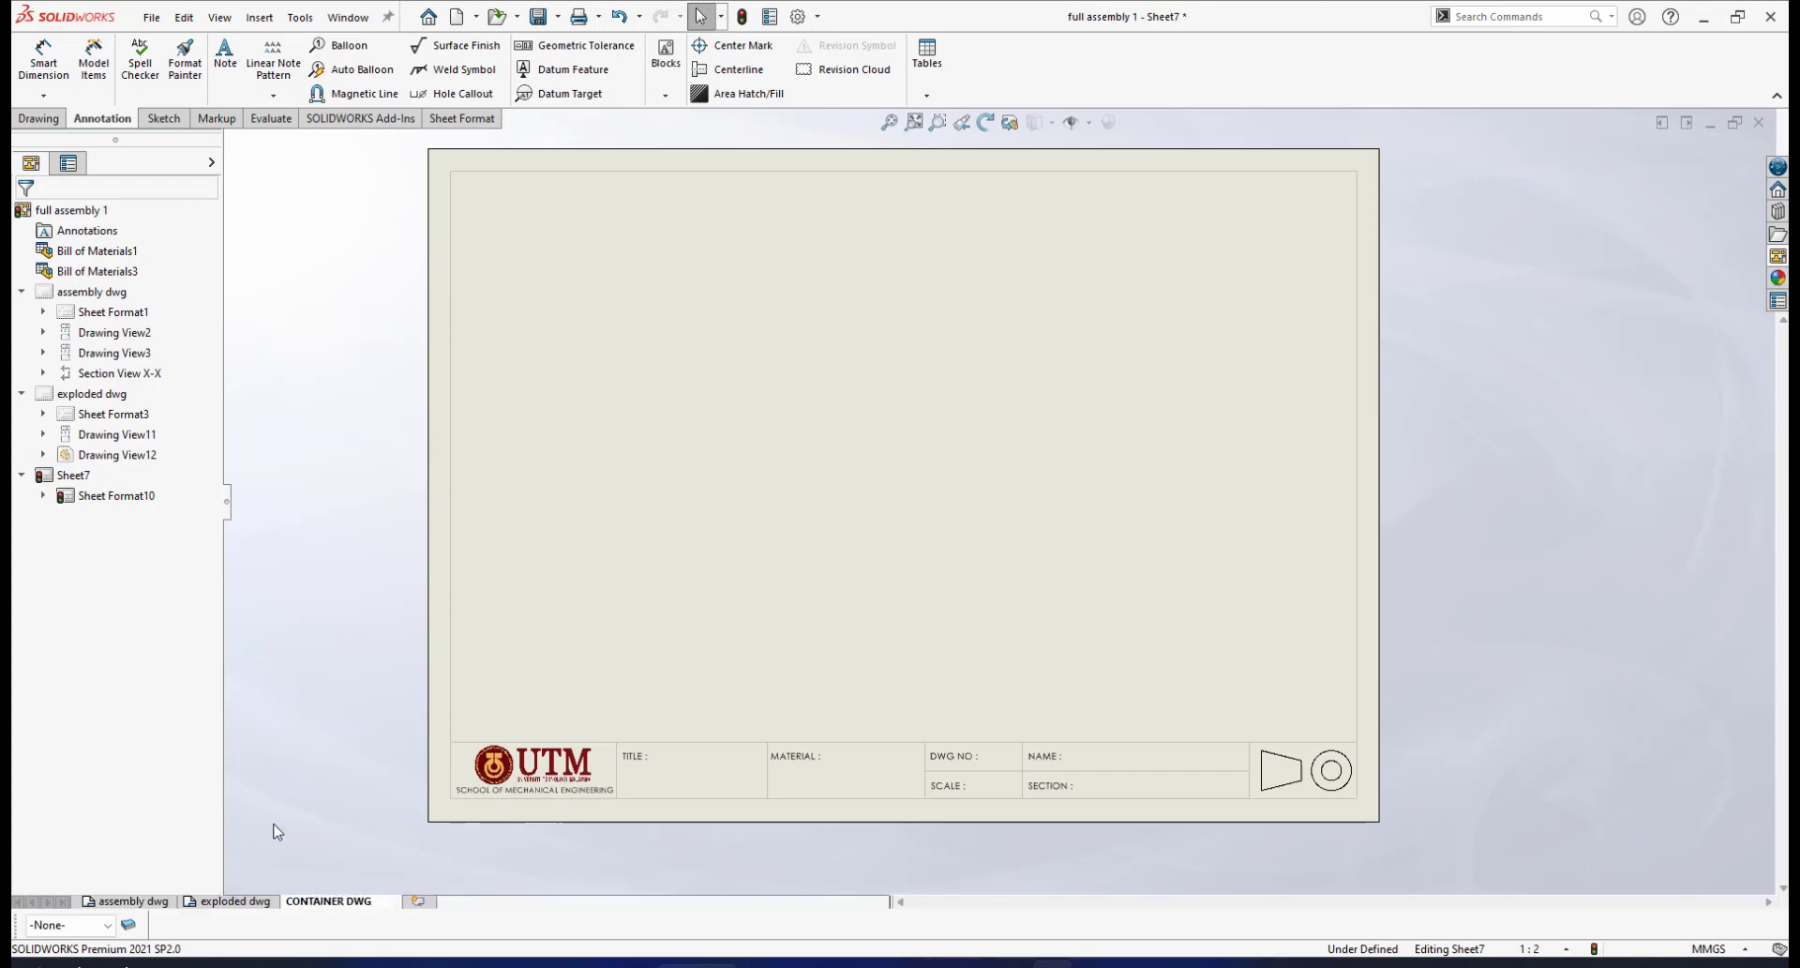
pyautogui.click(323, 797)
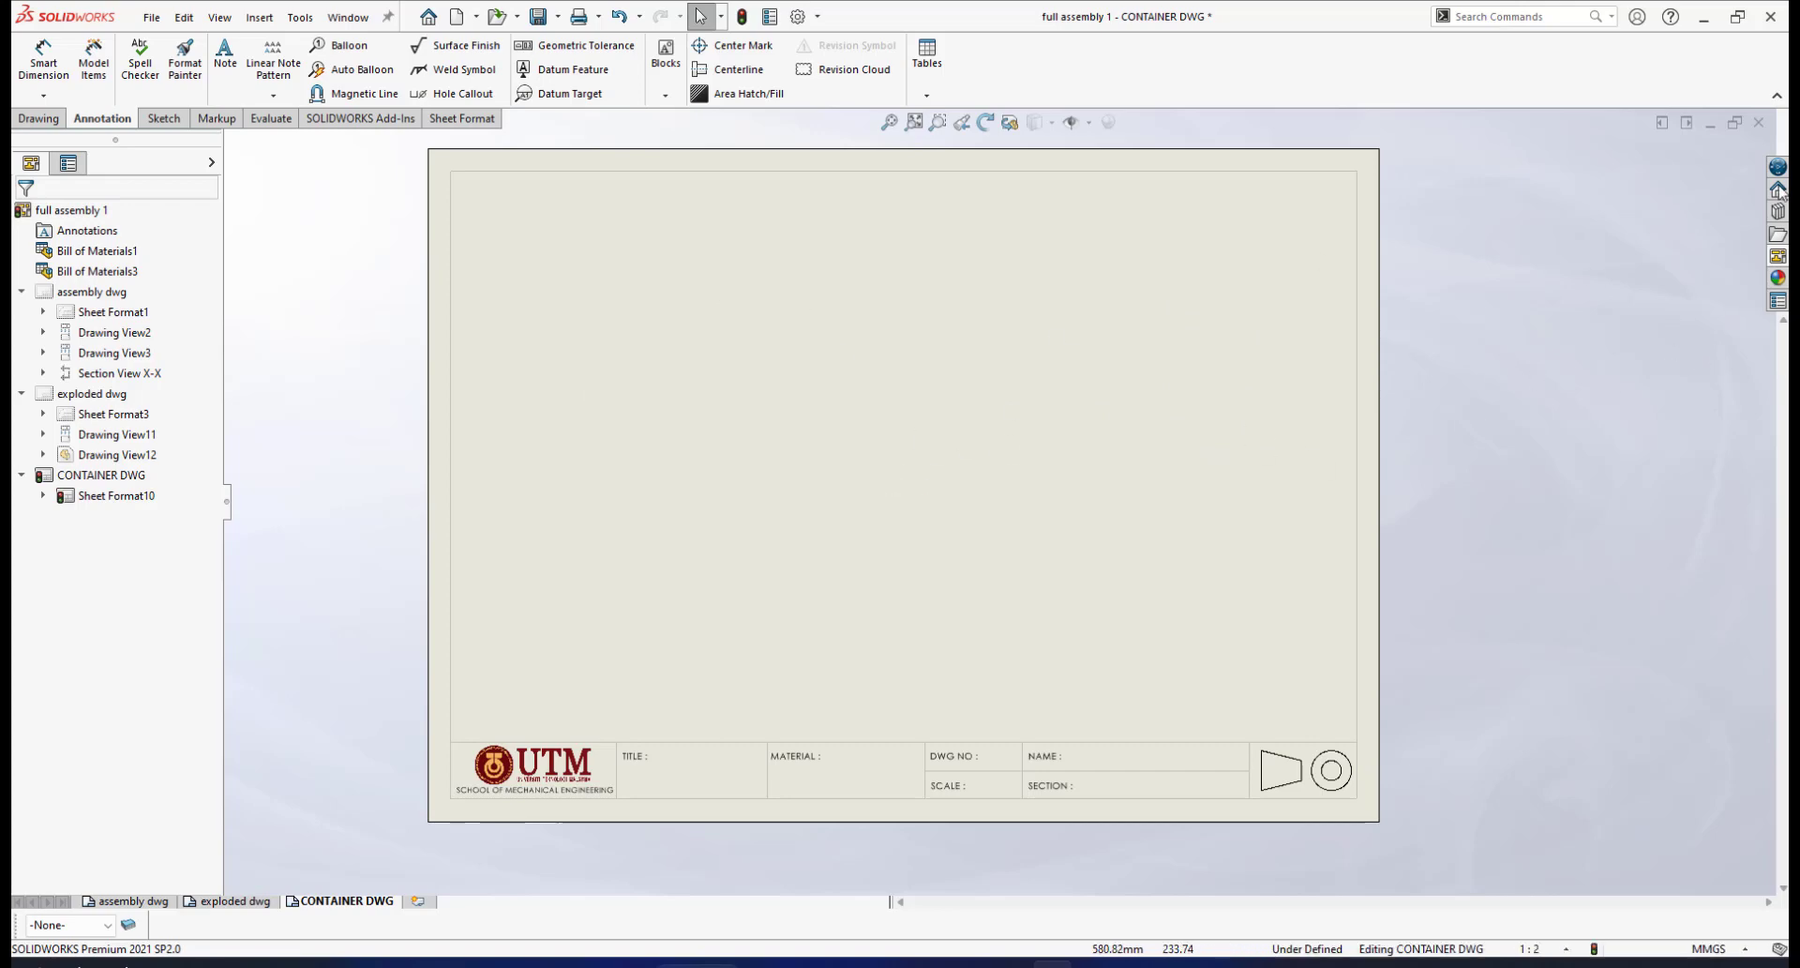
# Load container.SLDPRT into the View Palette and drag its front view toward the sheet
pyautogui.click(1778, 277)
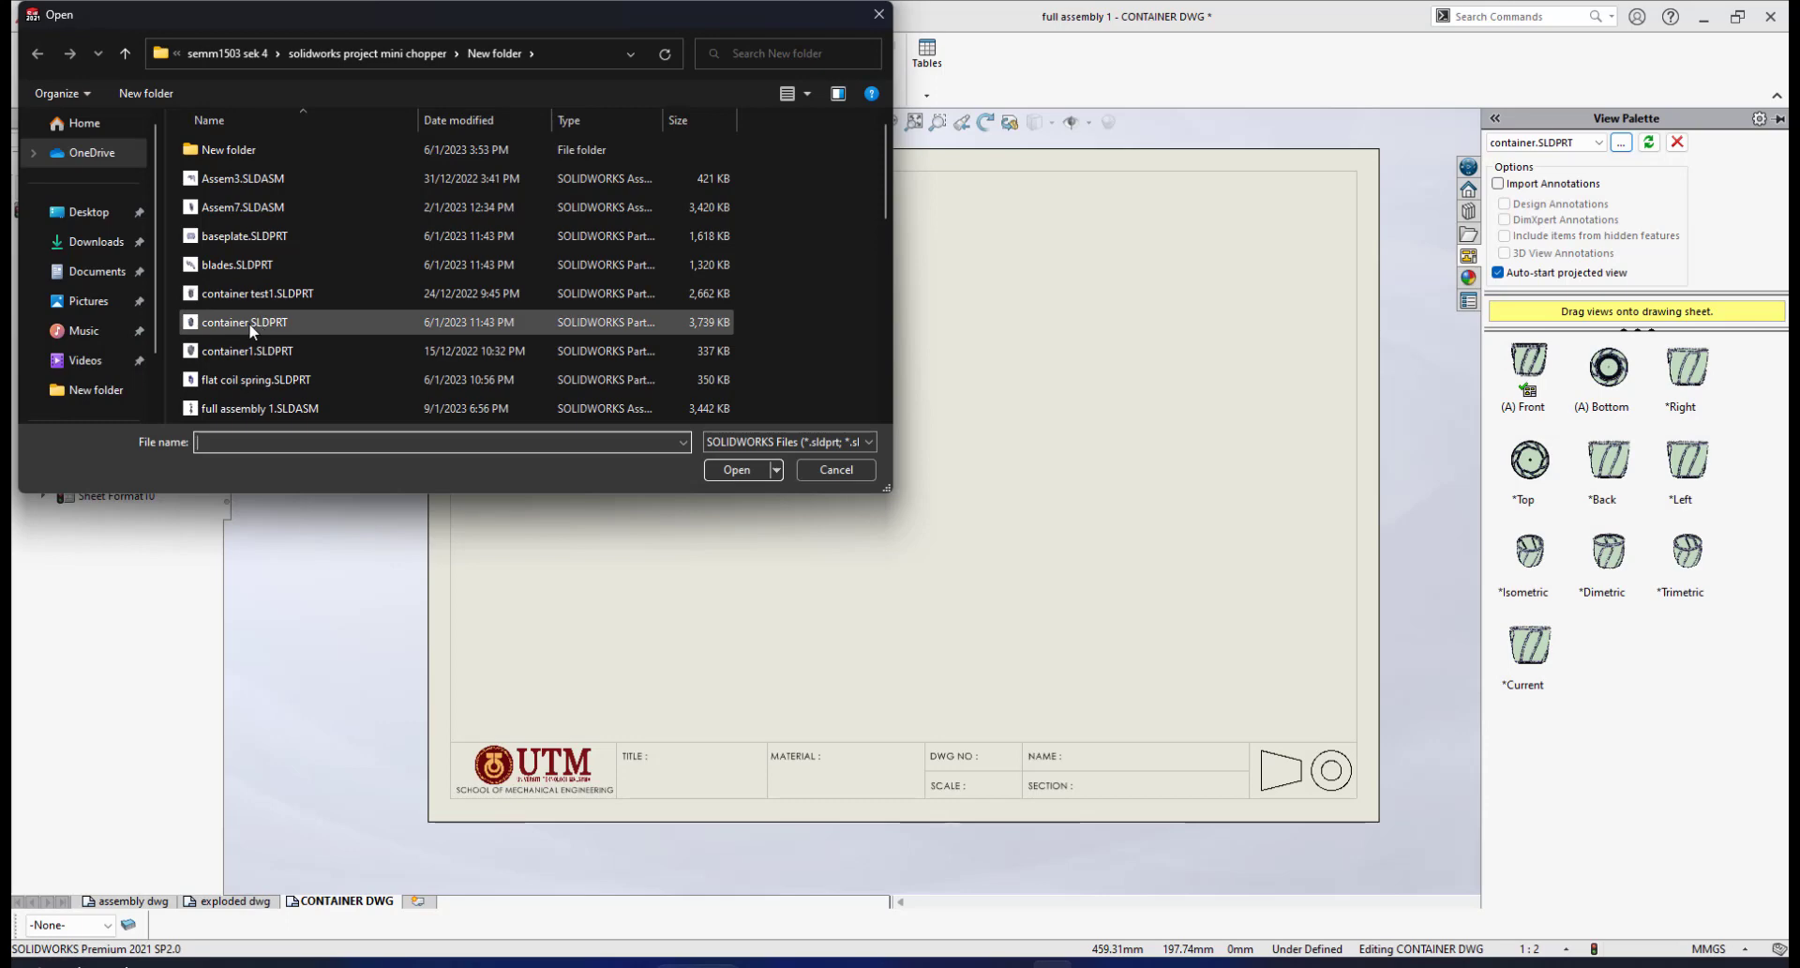
pyautogui.click(250, 322)
pyautogui.click(745, 474)
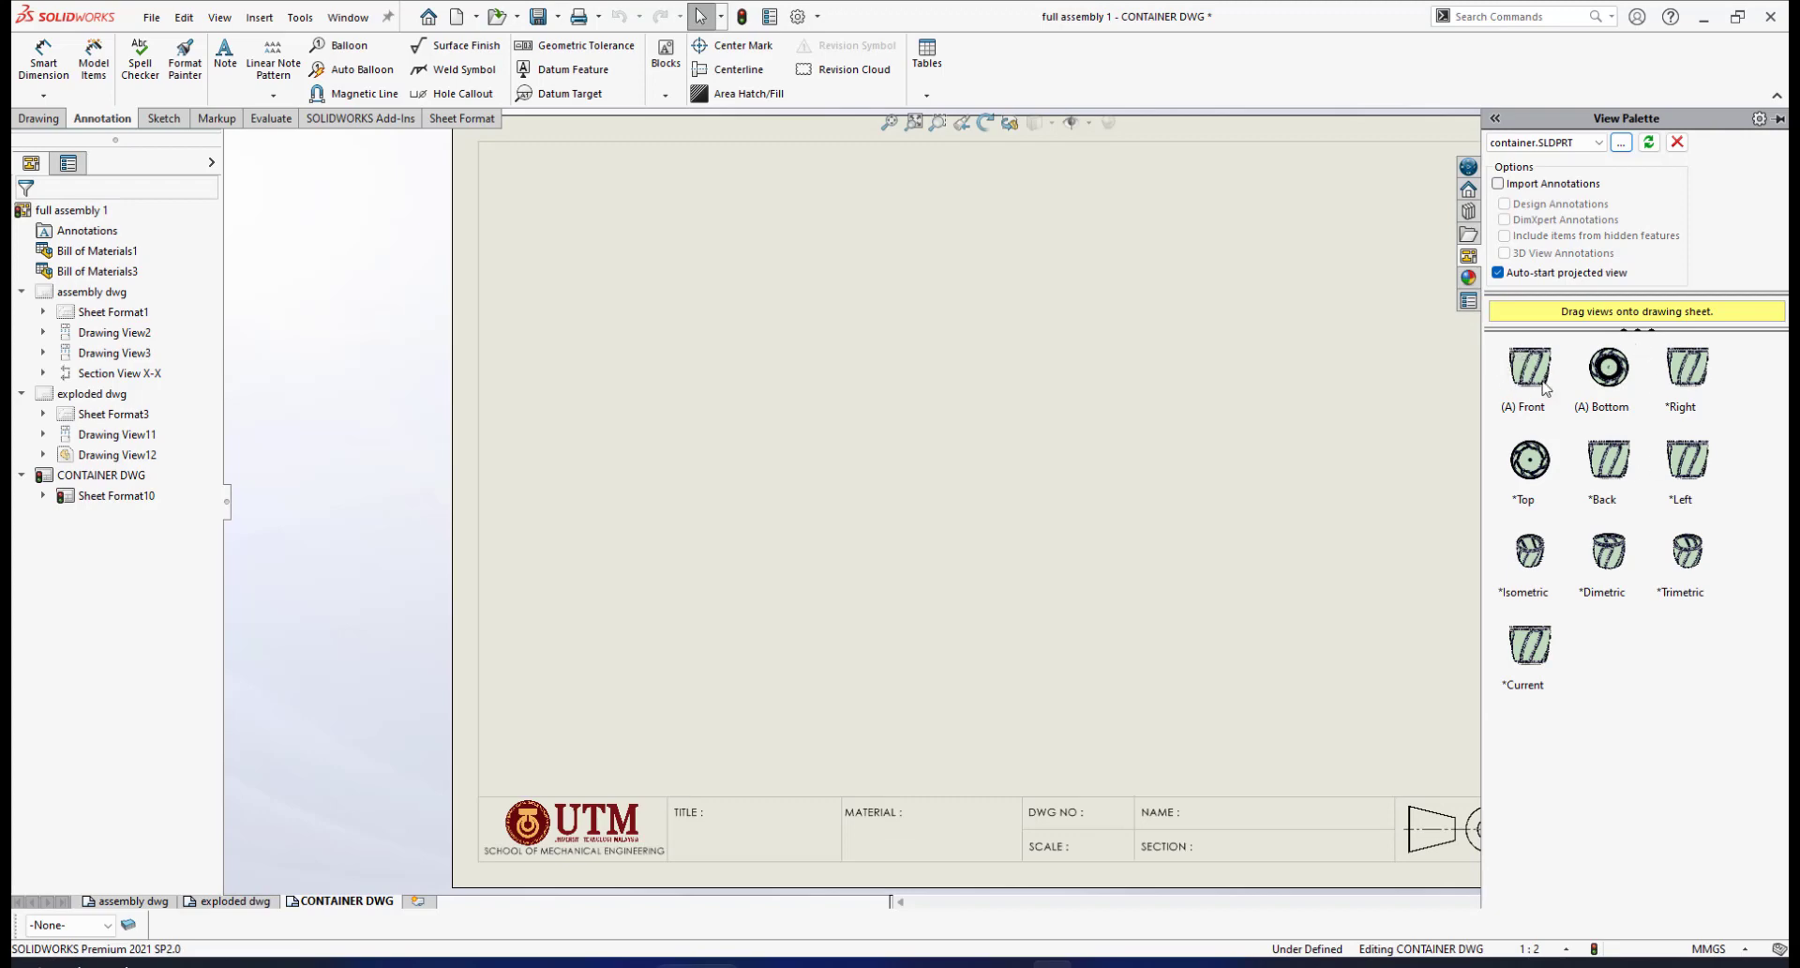
pyautogui.moveTo(1525, 379); pyautogui.dragTo(968, 481)
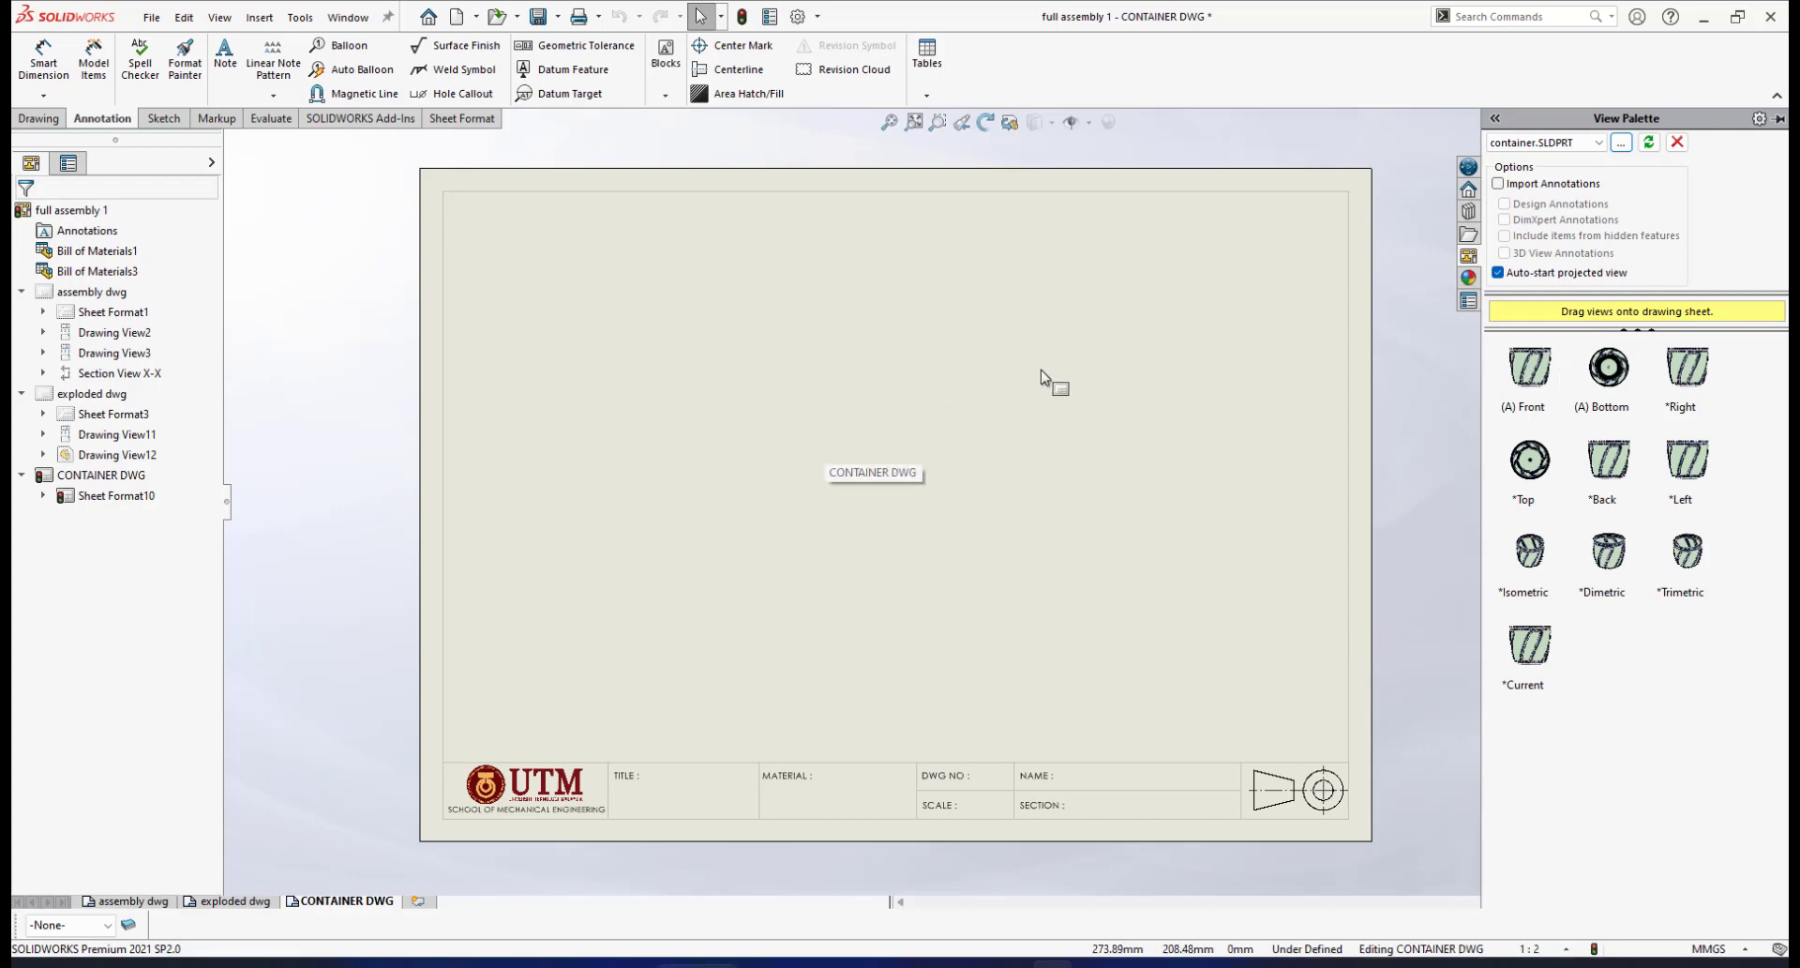
pyautogui.scroll(-1, 1043, 371)
pyautogui.scroll(2, 1024, 440)
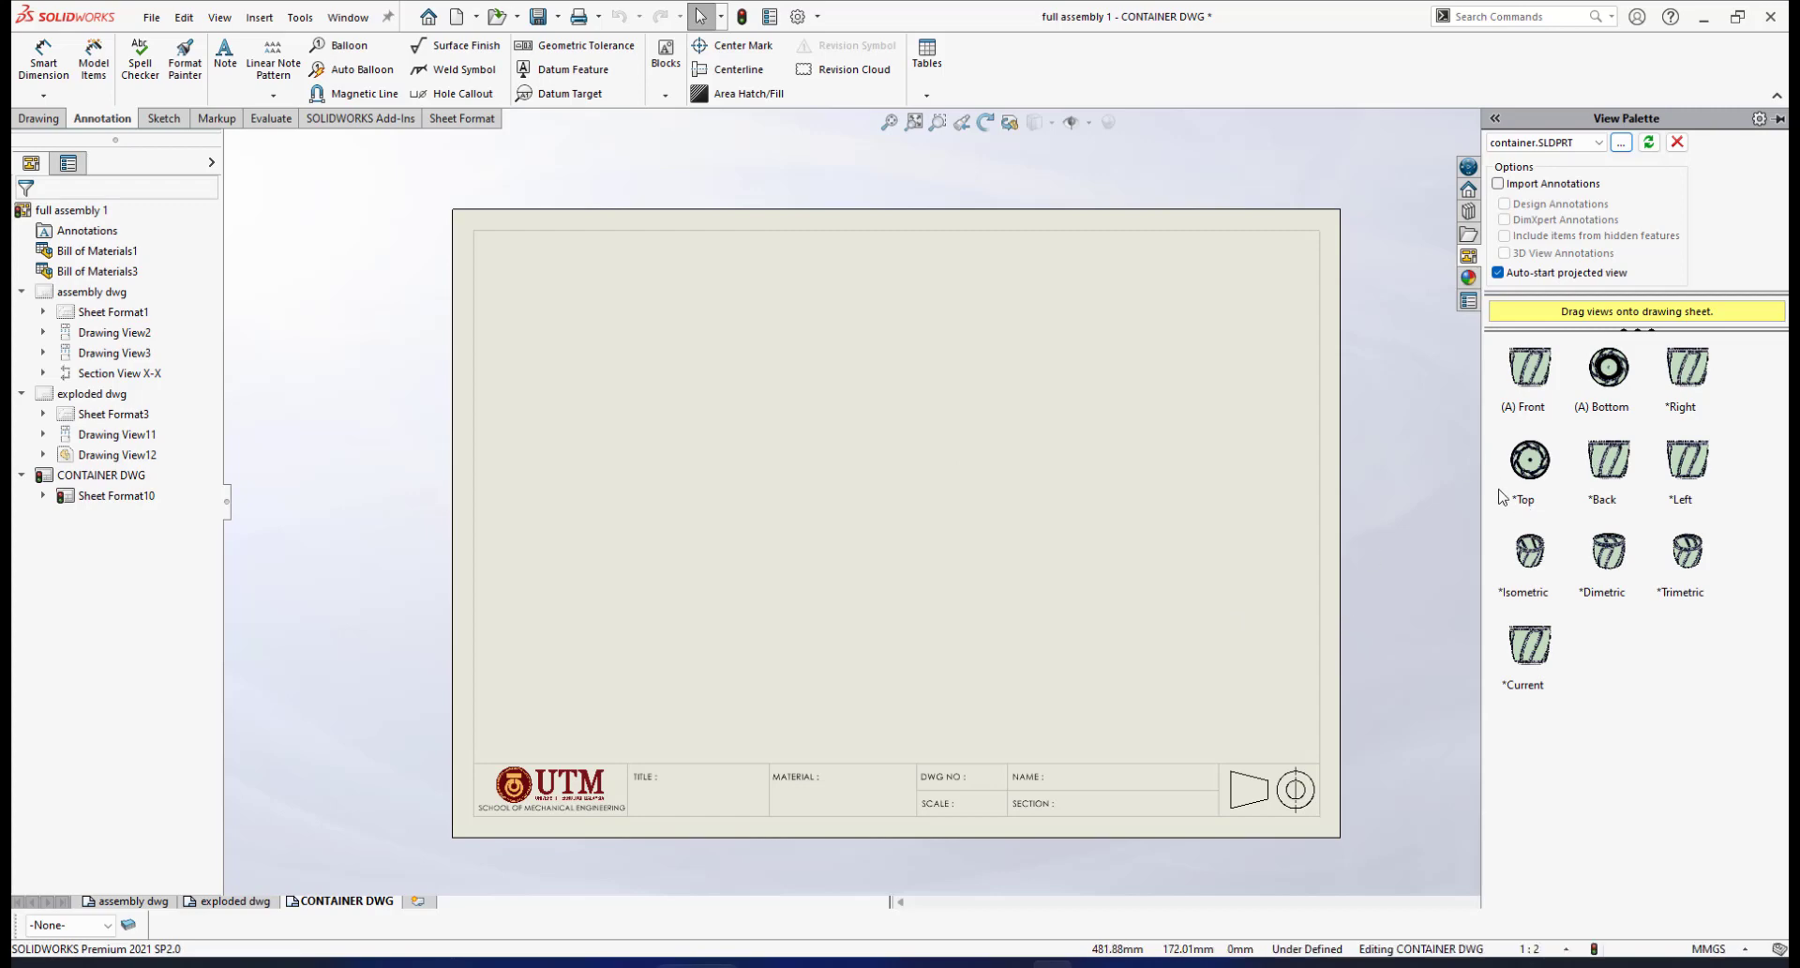
# Place the container's front view with a projected top view and an isometric view
pyautogui.moveTo(1533, 373); pyautogui.dragTo(875, 577)
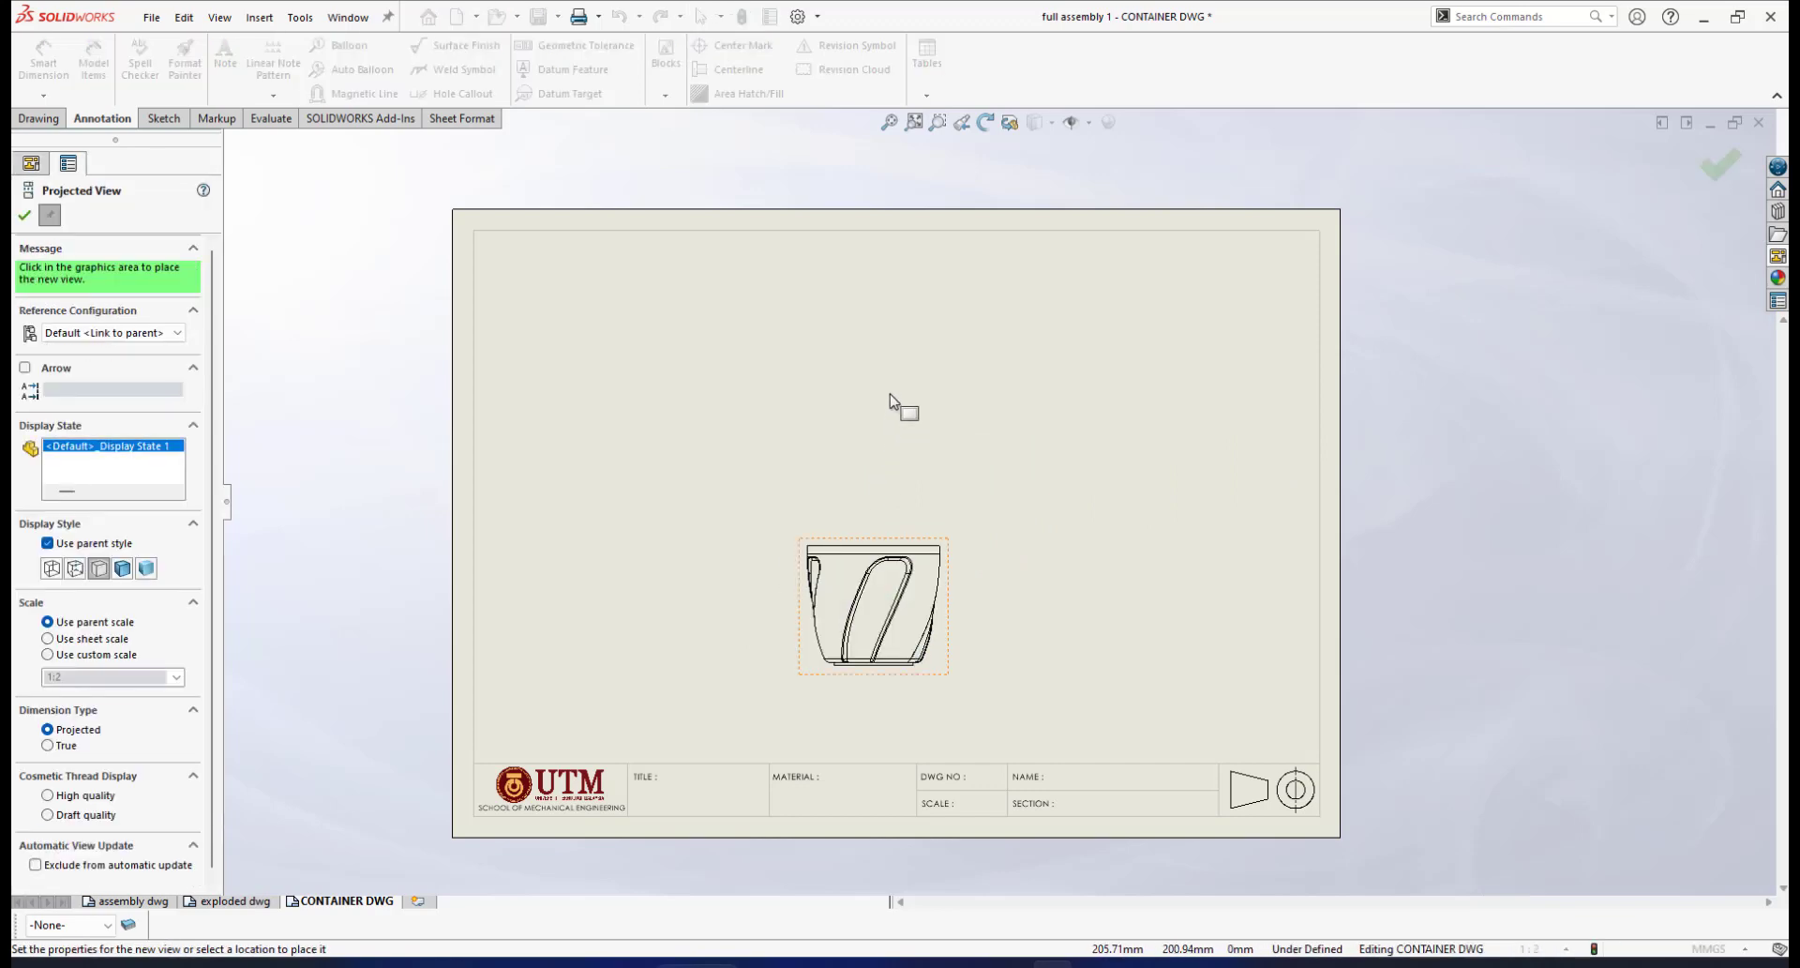
pyautogui.click(886, 415)
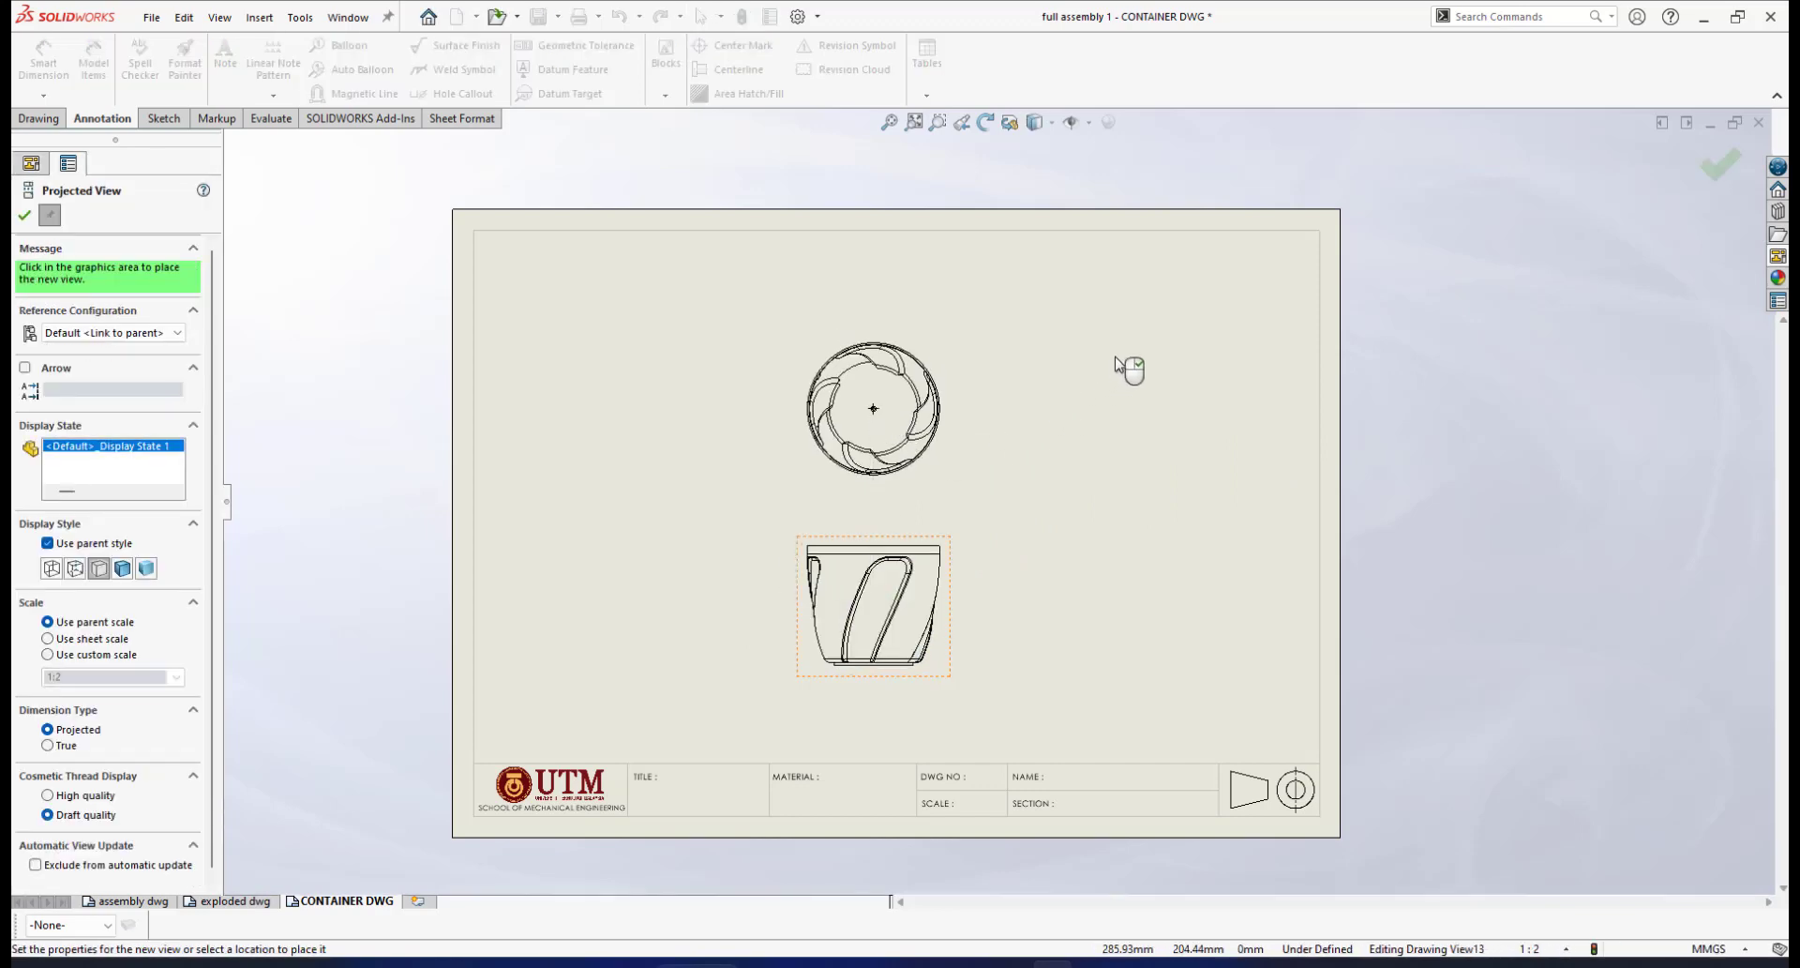
pyautogui.click(1157, 364)
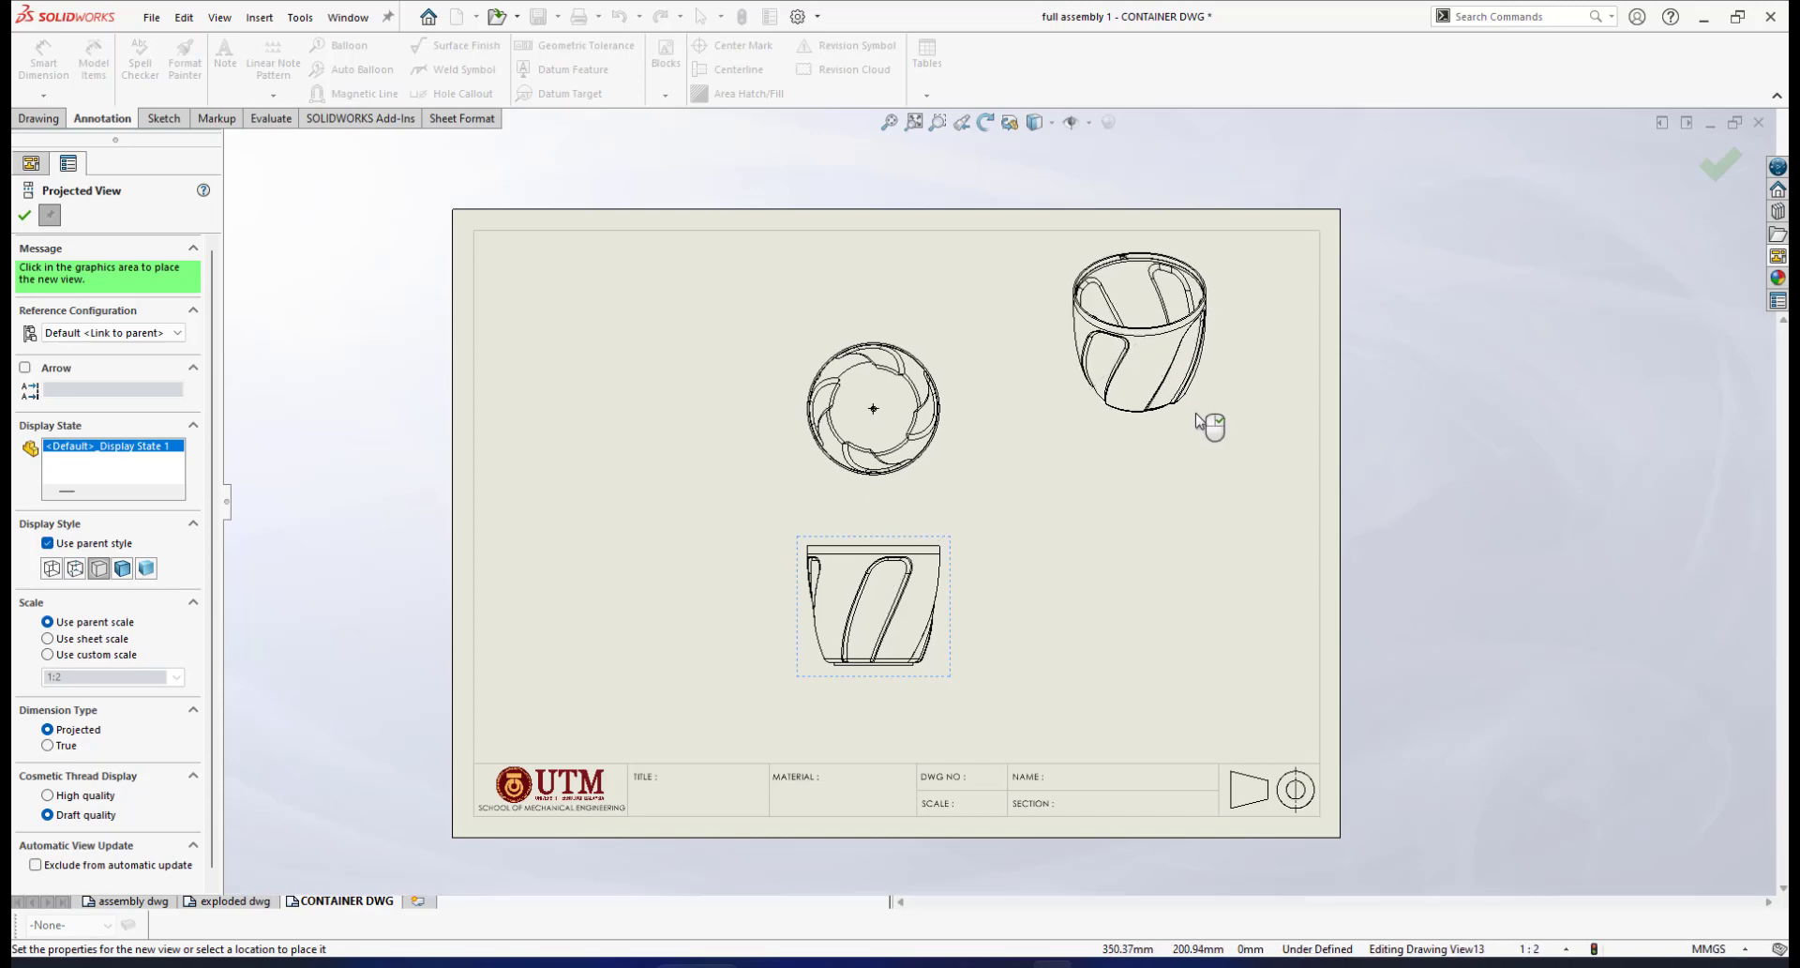
pyautogui.press('Escape')
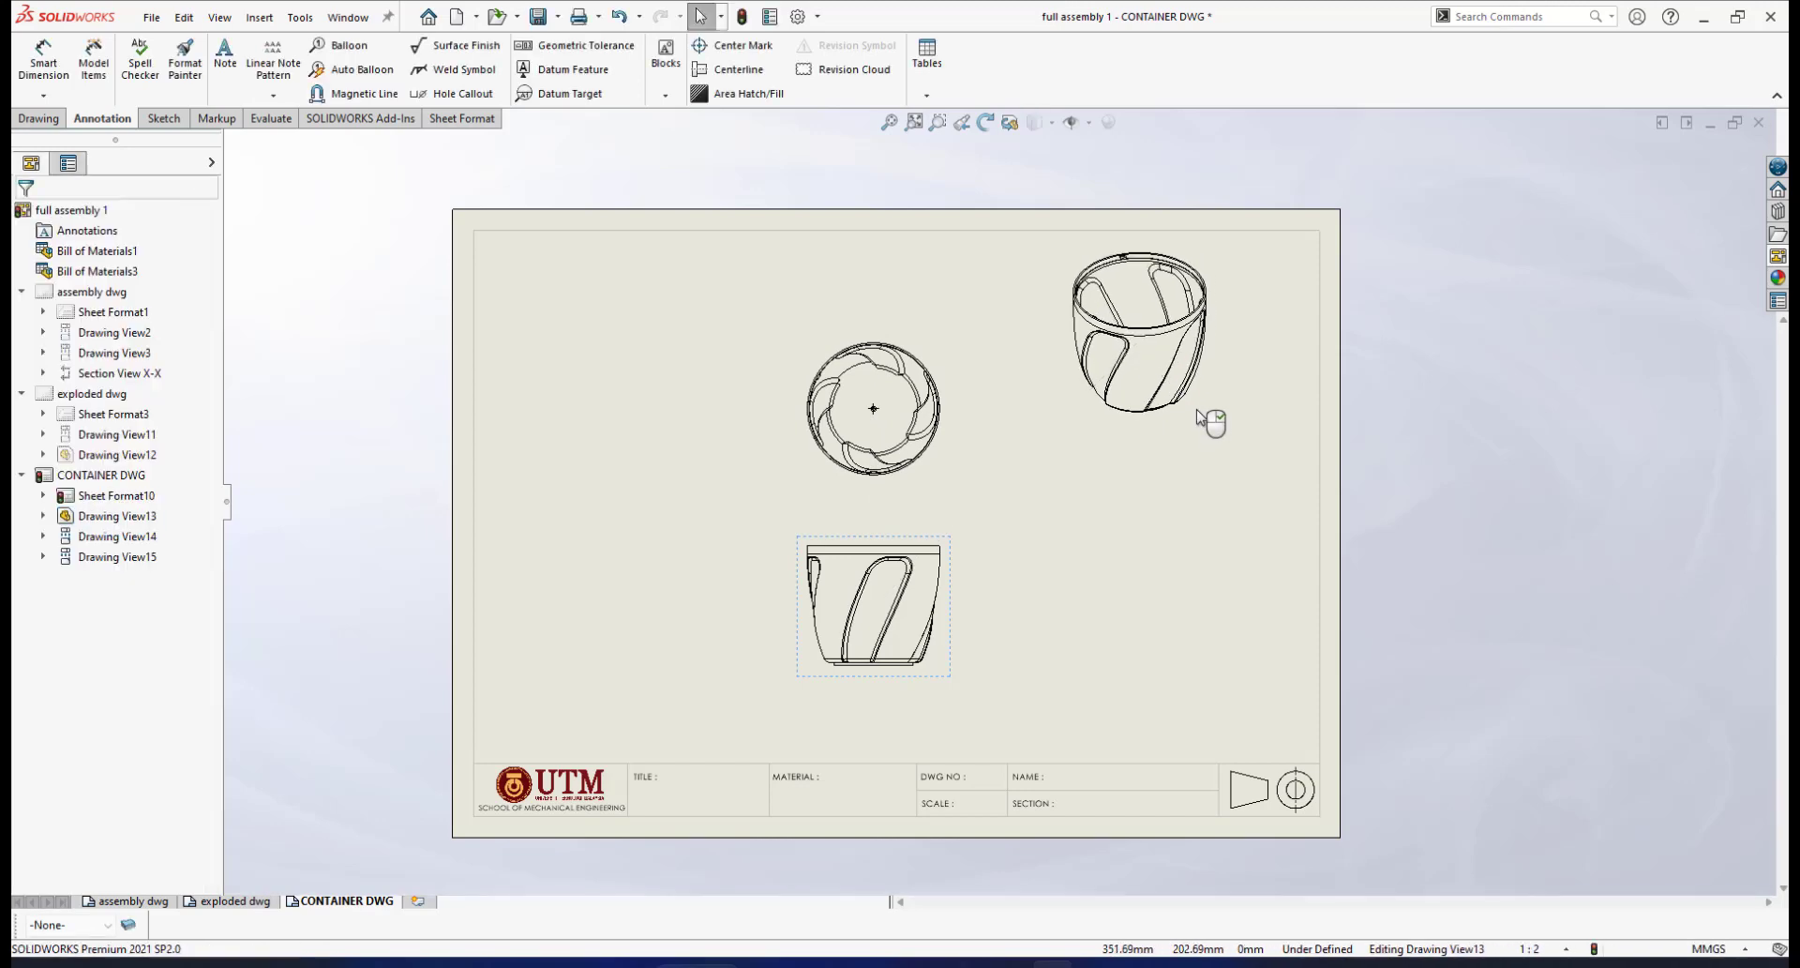
# Move the isometric view to the sheet's lower right and set it to Shaded With Edges
pyautogui.moveTo(1249, 272)
pyautogui.mouseDown()
pyautogui.moveTo(1200, 619)
pyautogui.moveTo(1341, 611)
pyautogui.mouseUp()
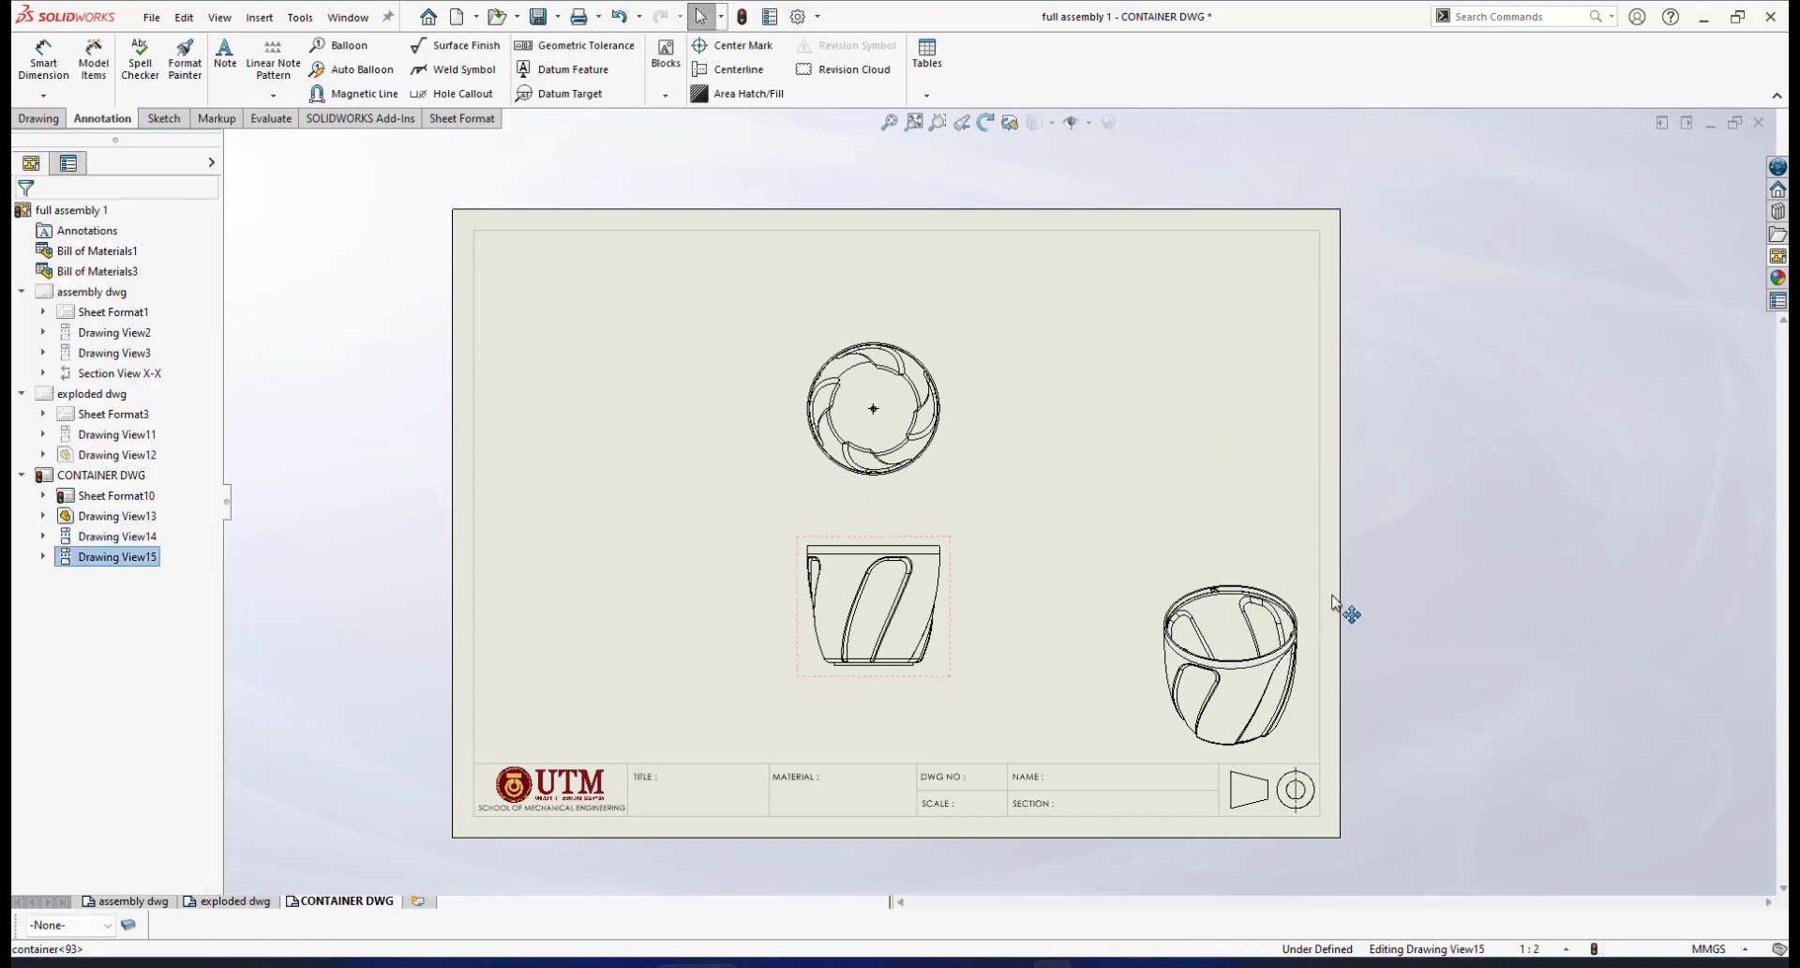
pyautogui.click(1053, 127)
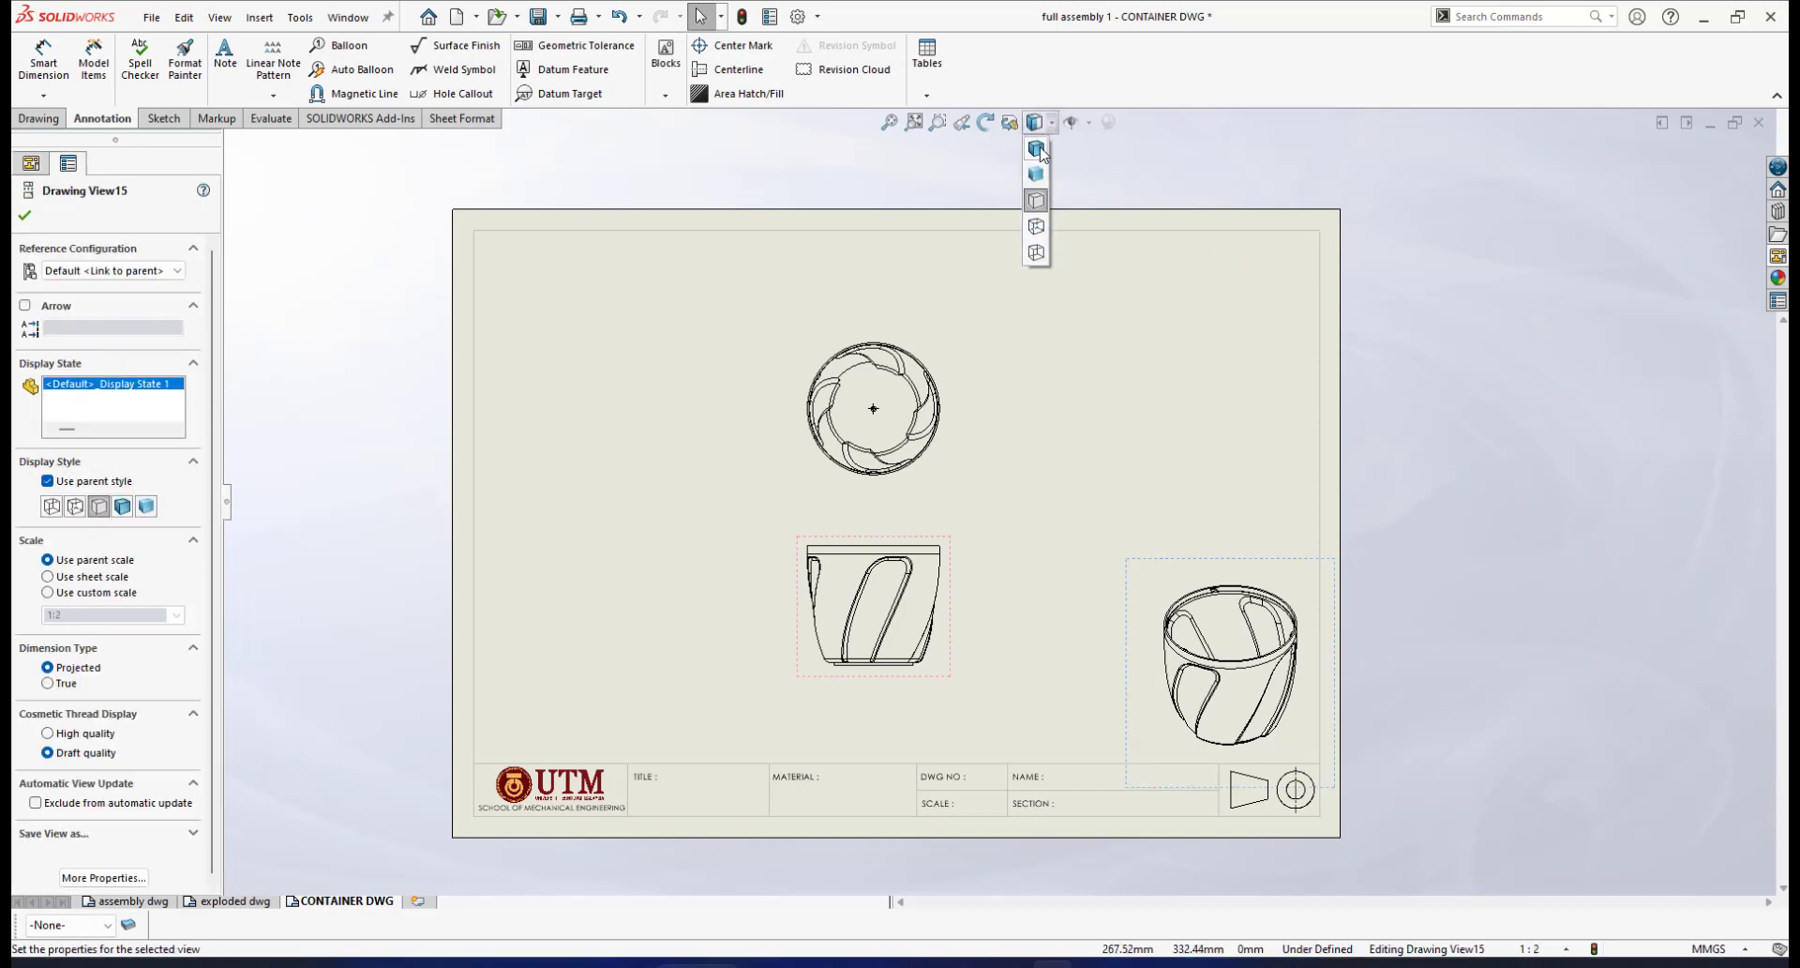
pyautogui.click(1036, 143)
pyautogui.scroll(-1, 975, 559)
pyautogui.scroll(-1, 973, 559)
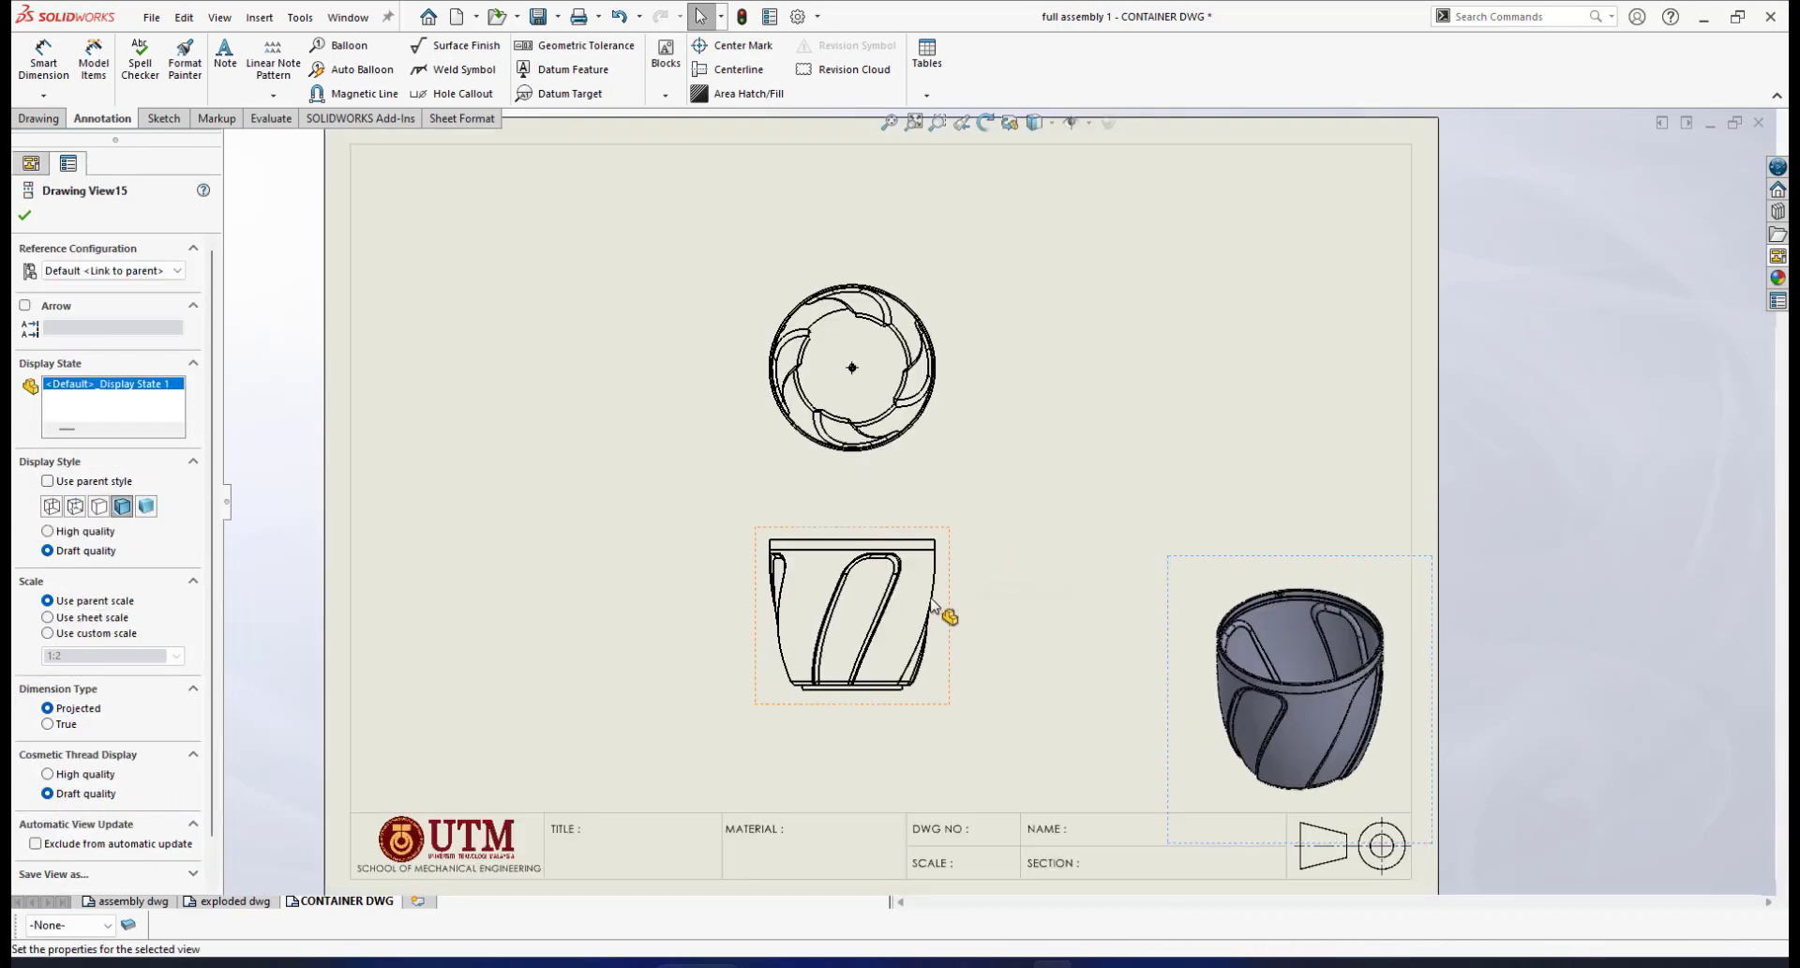
pyautogui.scroll(2, 967, 569)
pyautogui.scroll(-2, 1022, 465)
pyautogui.scroll(-2, 947, 562)
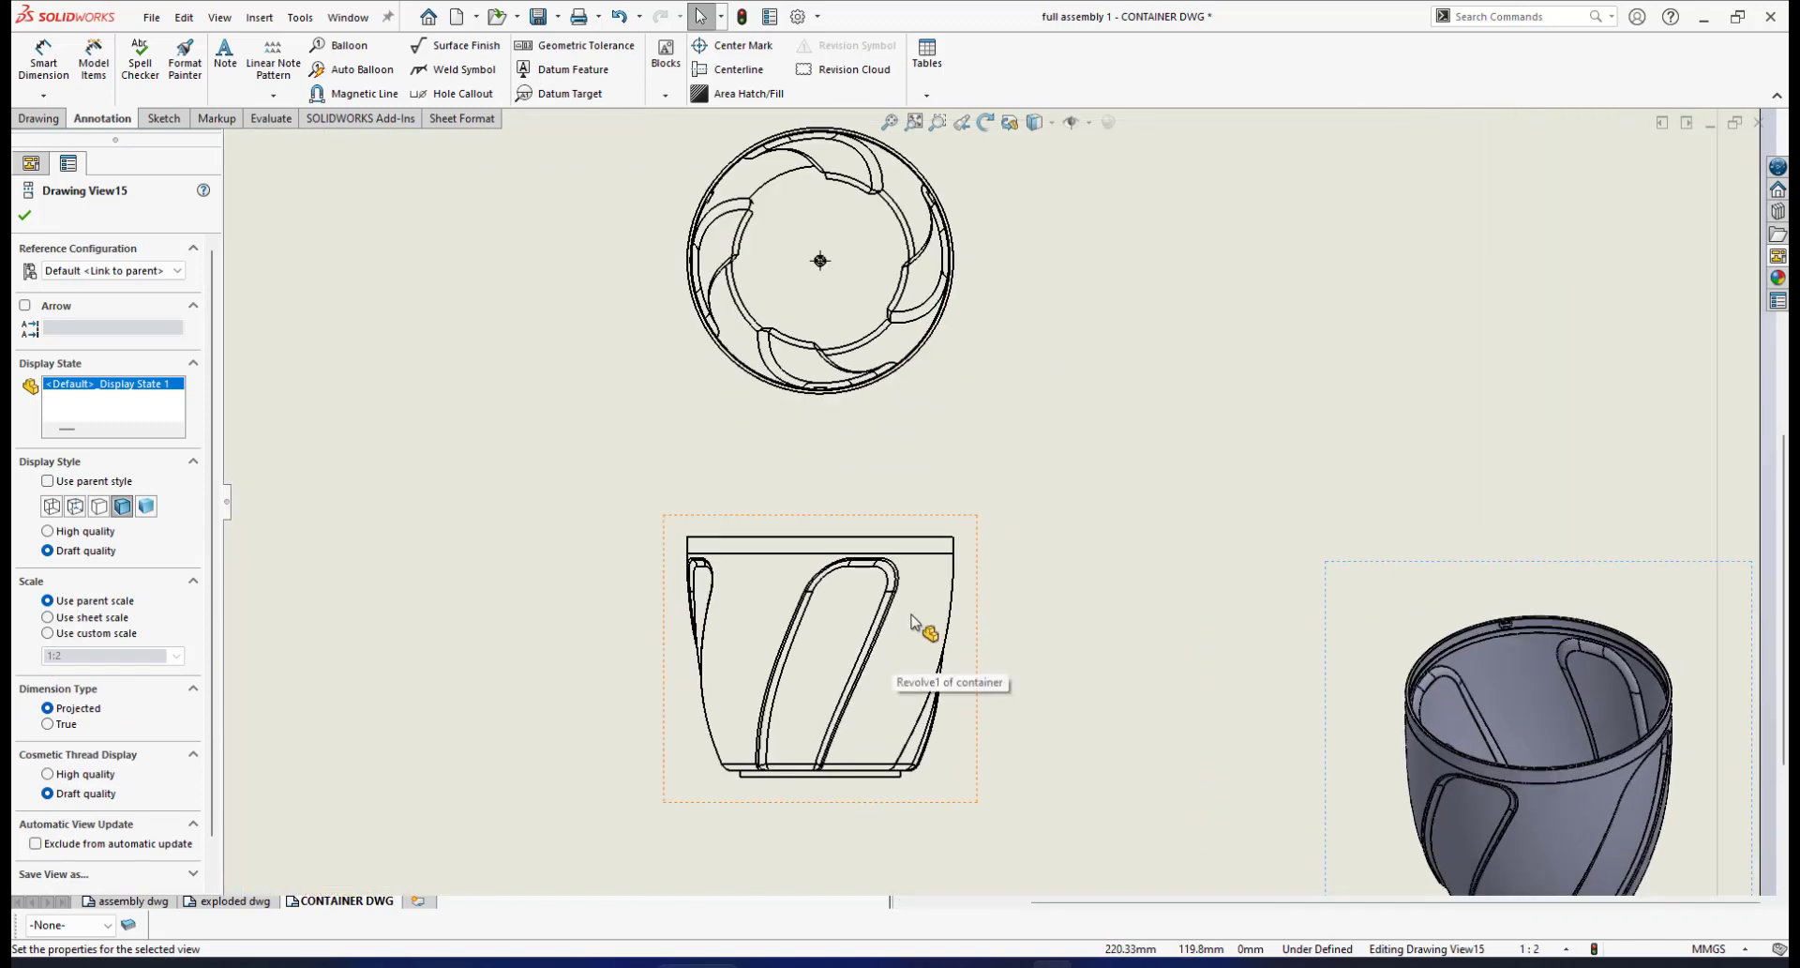
pyautogui.scroll(1, 920, 618)
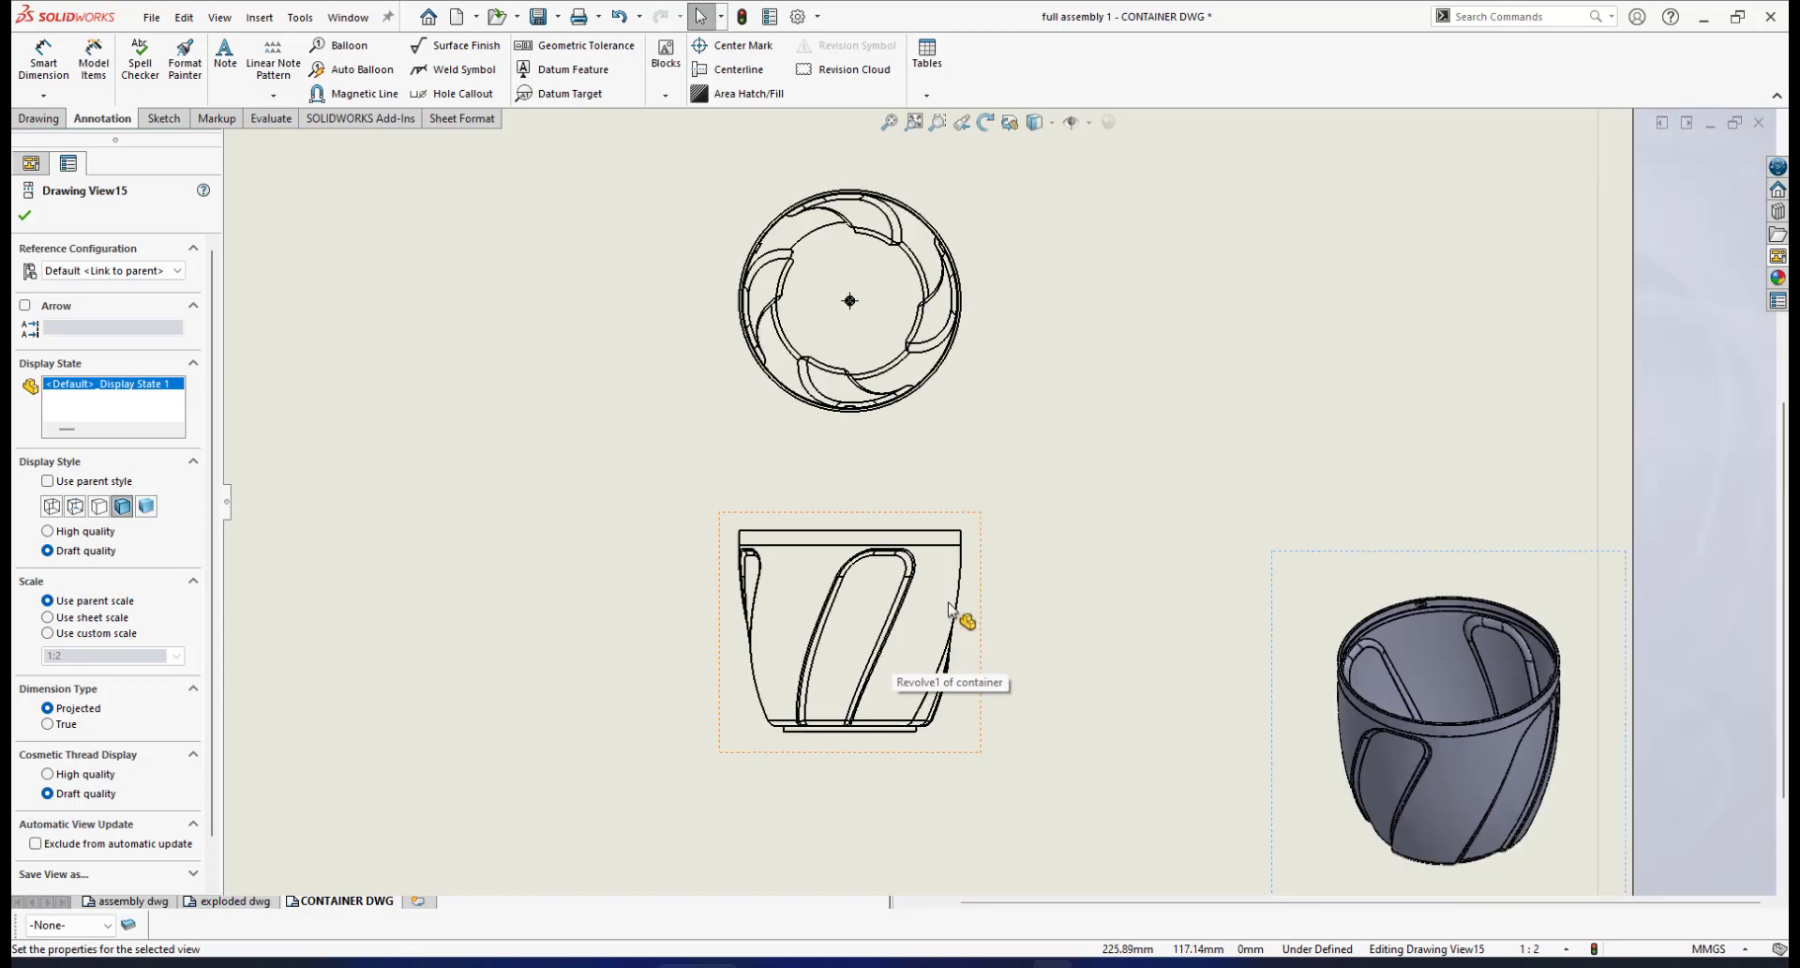
pyautogui.scroll(-1, 960, 600)
pyautogui.scroll(-1, 1000, 459)
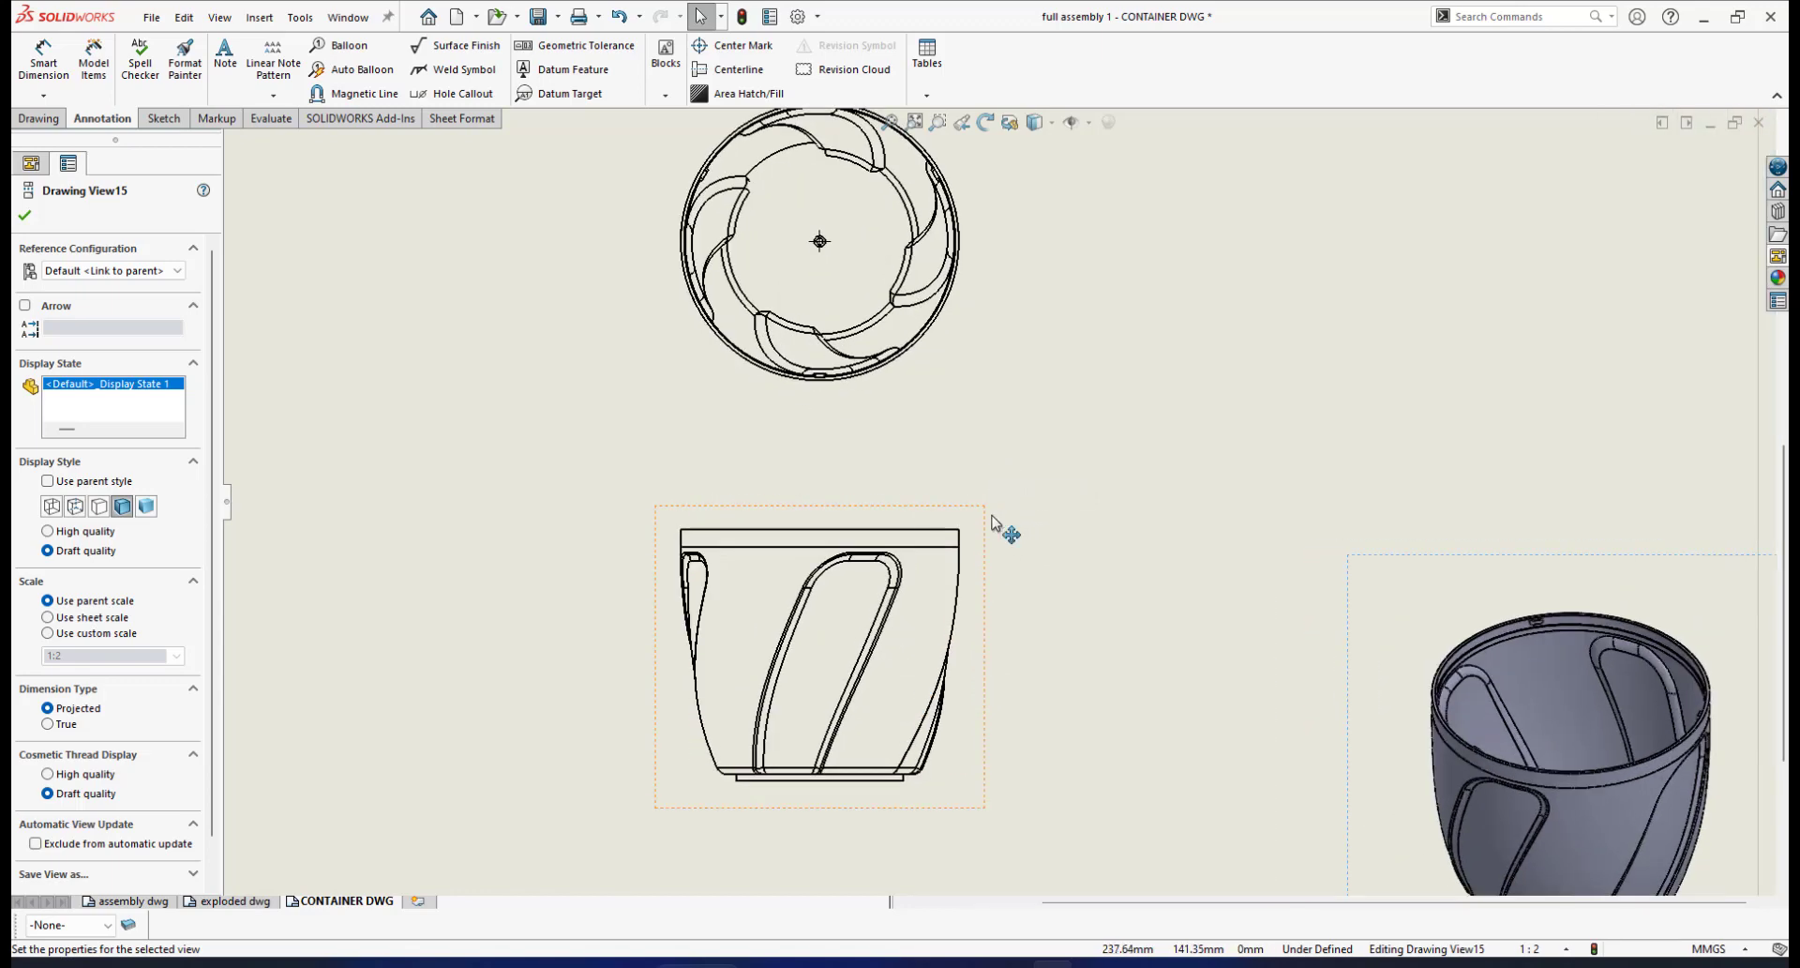
# Delete the container's front view (Drawing View13), confirming with Yes
pyautogui.click(986, 518)
pyautogui.press('Delete')
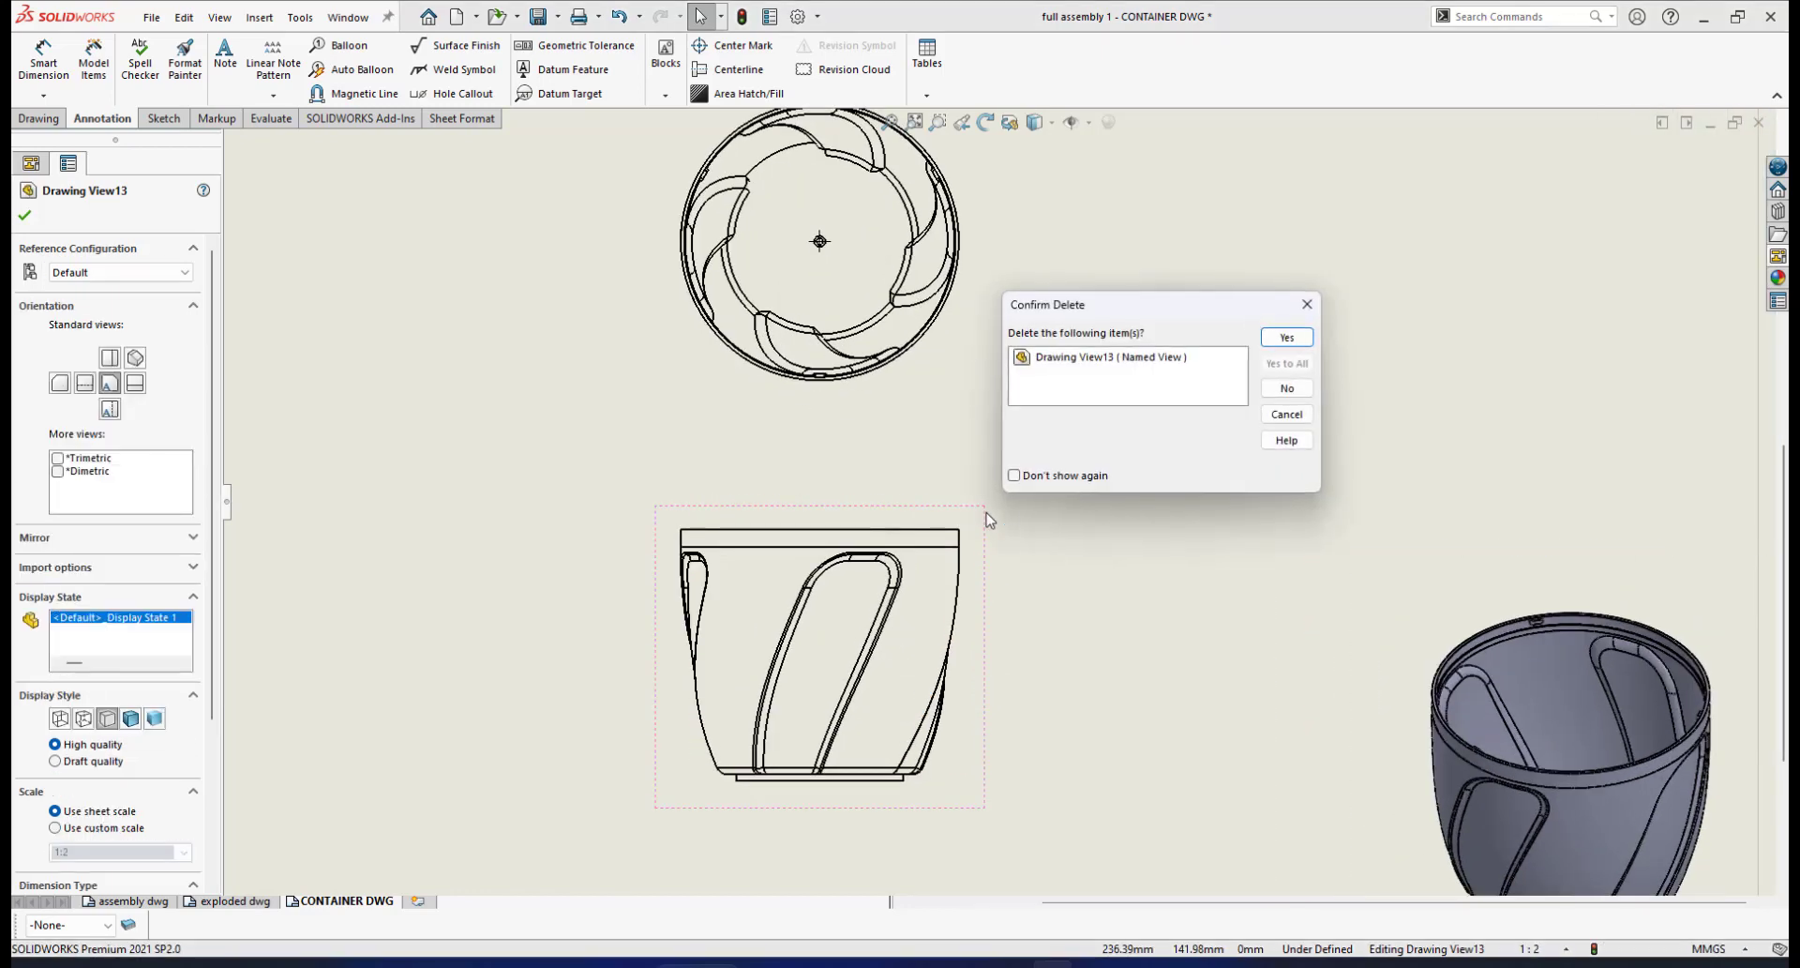
pyautogui.click(1286, 340)
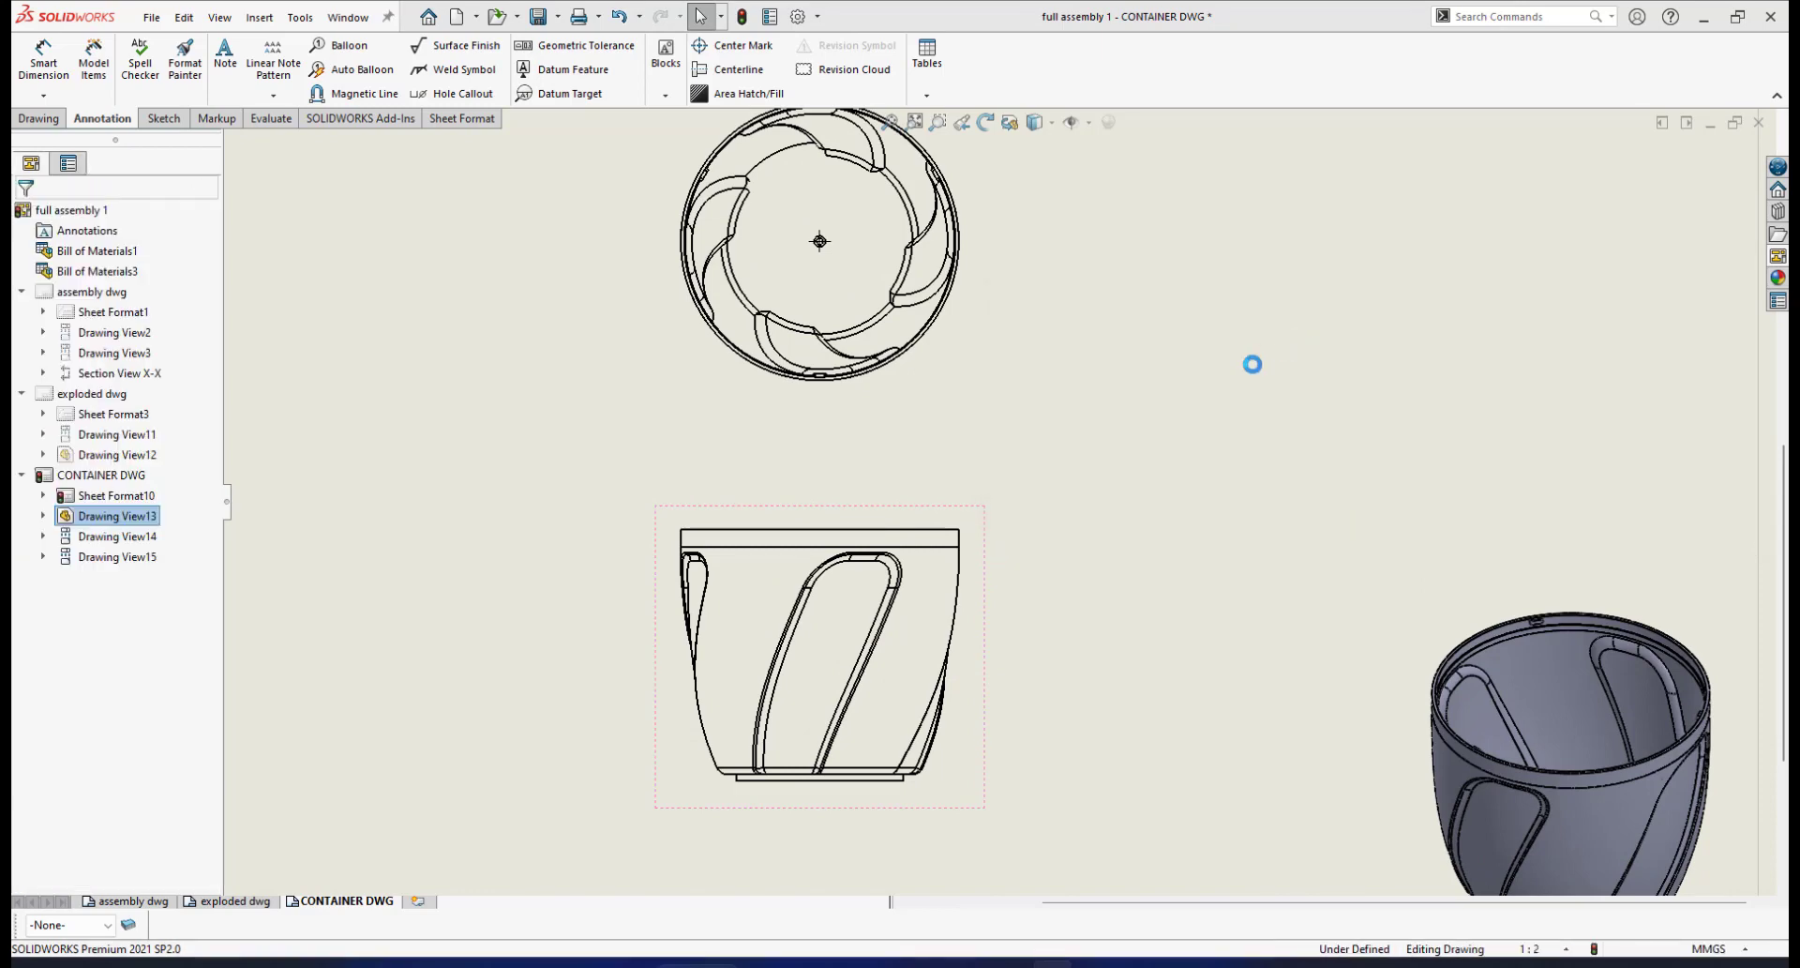
pyautogui.scroll(2, 1091, 450)
pyautogui.scroll(2, 1078, 492)
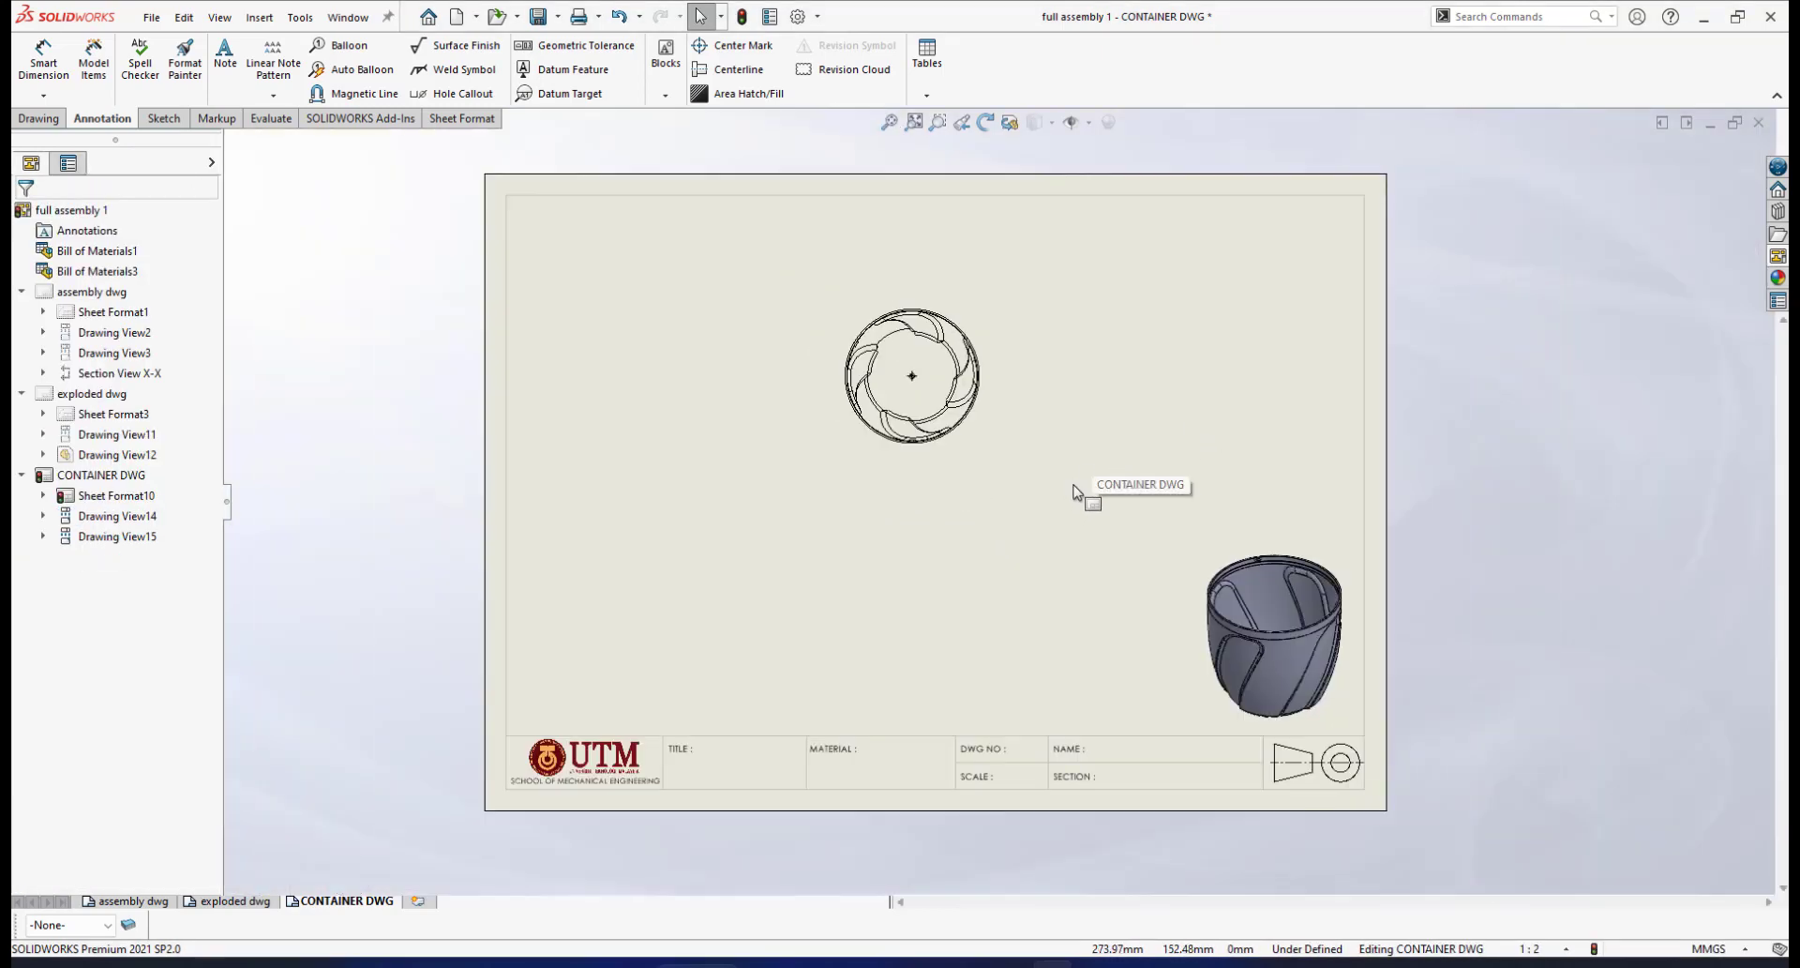
pyautogui.scroll(-2, 1078, 489)
pyautogui.scroll(-4, 937, 441)
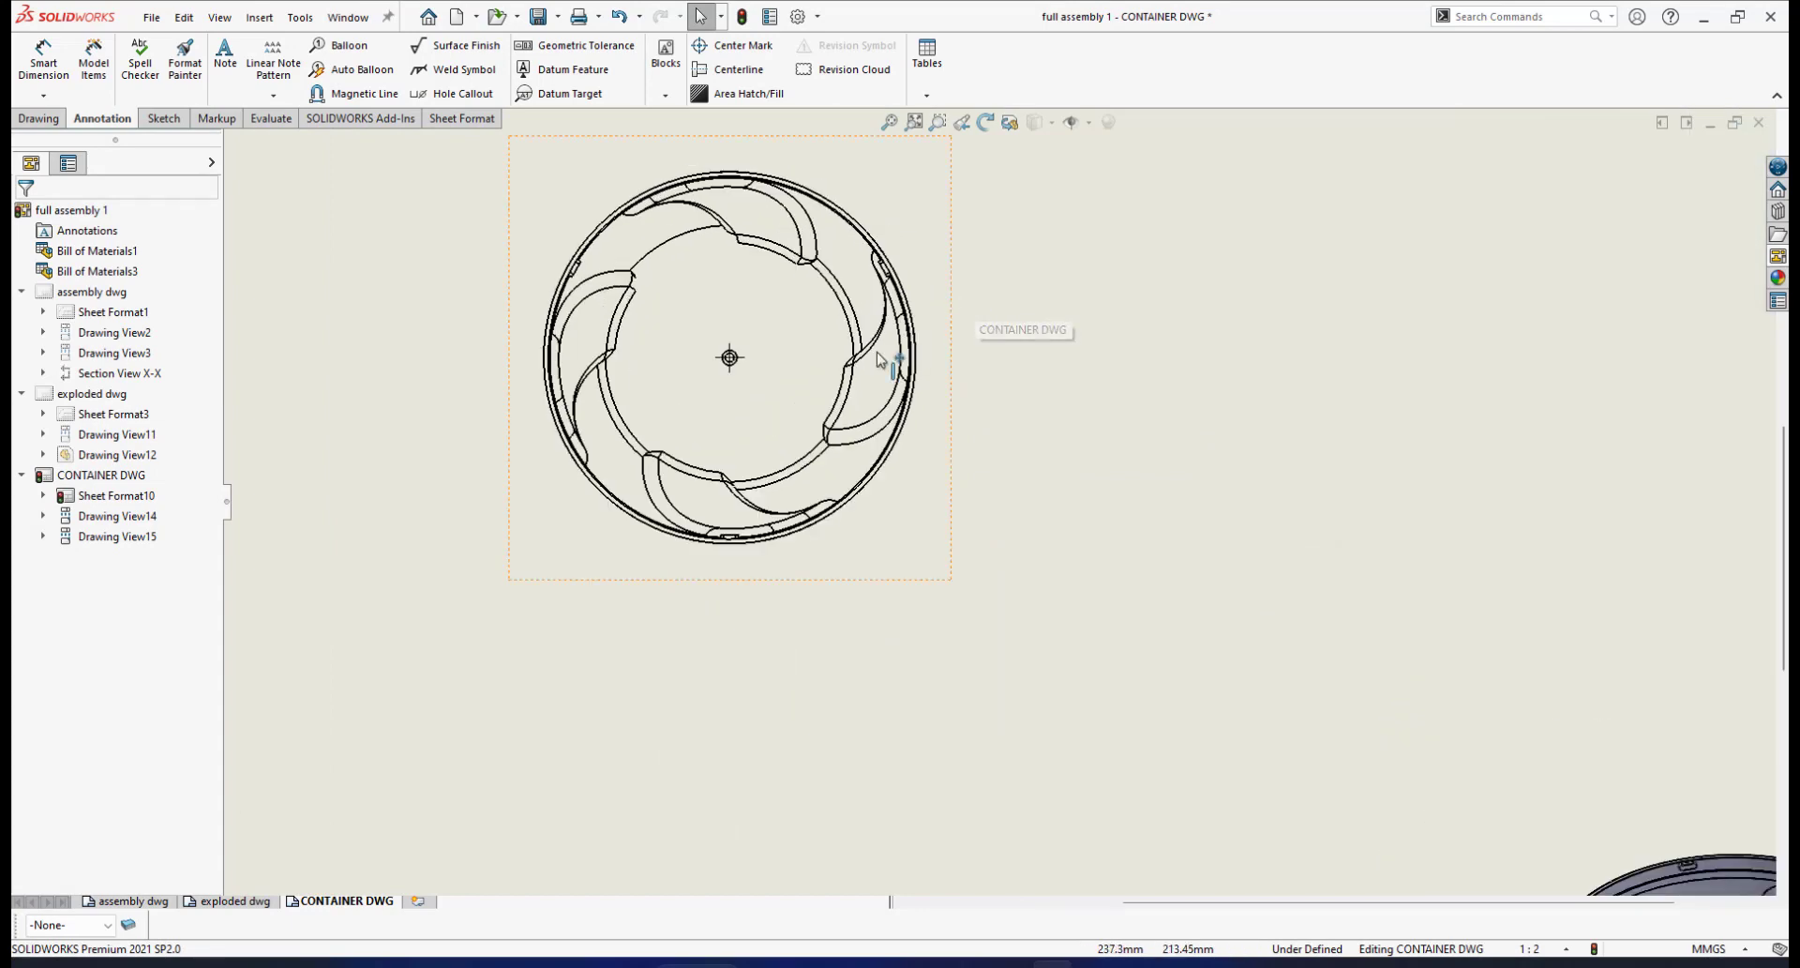
# Select the circular top view (Drawing View14) to show its properties
pyautogui.scroll(3, 905, 356)
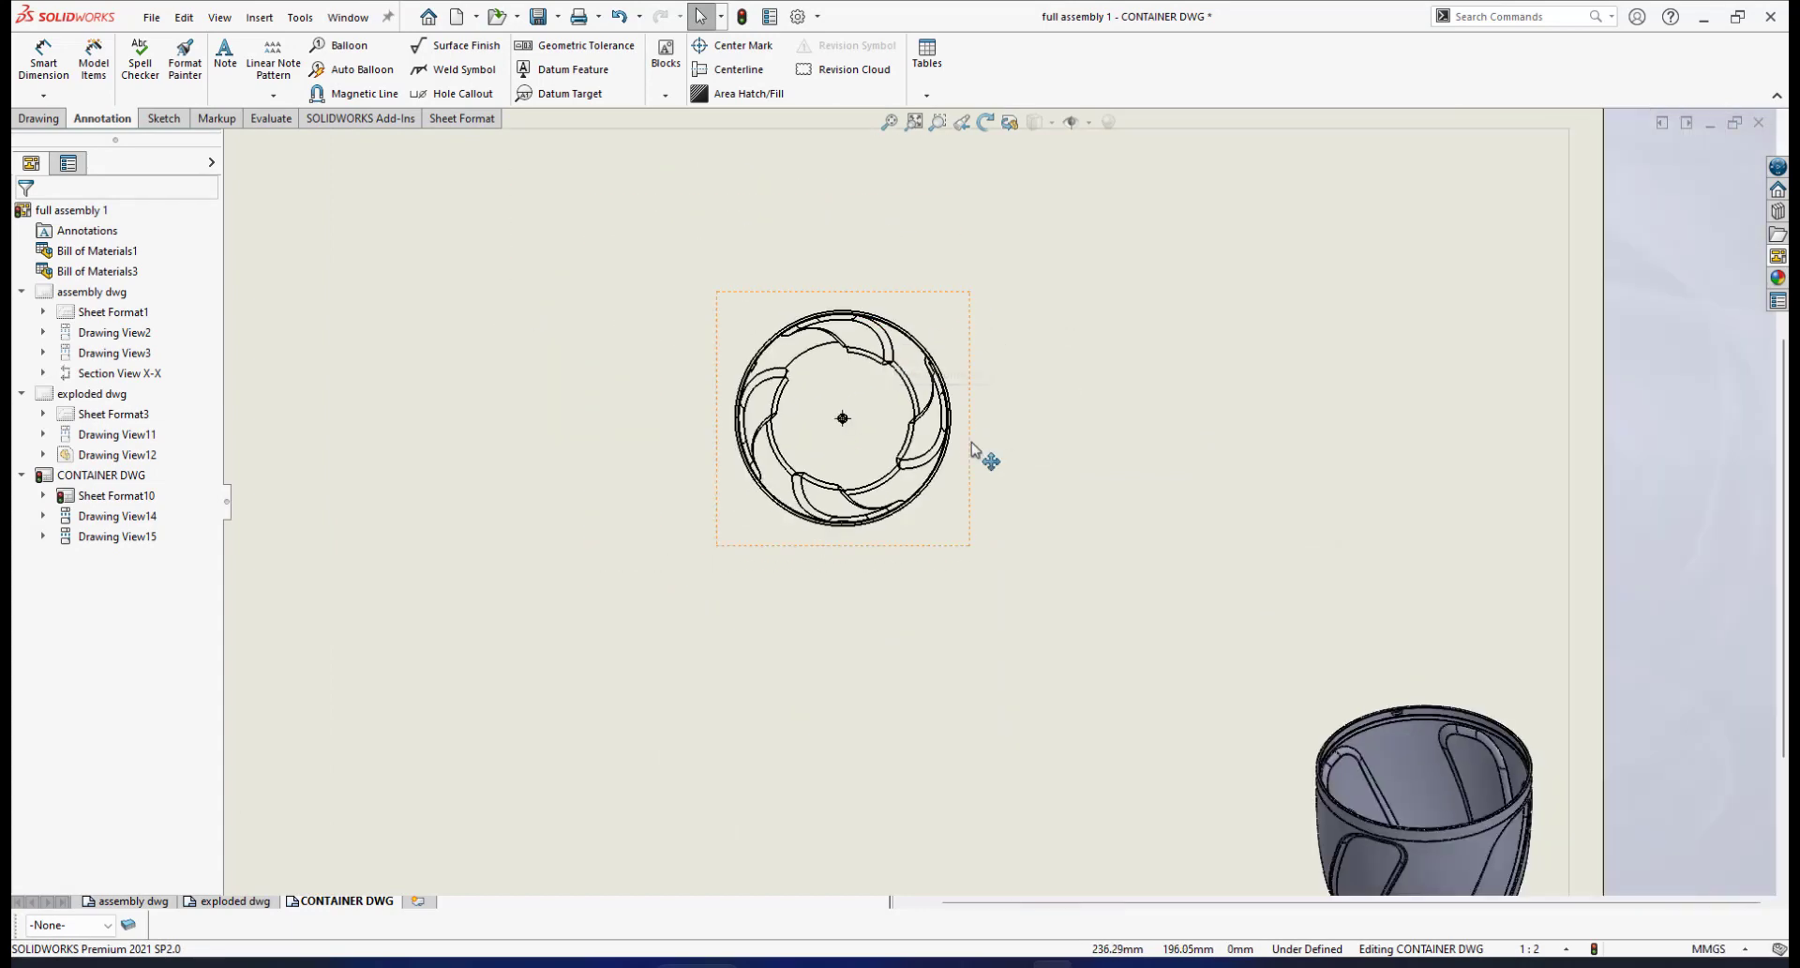
pyautogui.scroll(-2, 973, 450)
pyautogui.scroll(1, 975, 459)
pyautogui.scroll(-3, 980, 450)
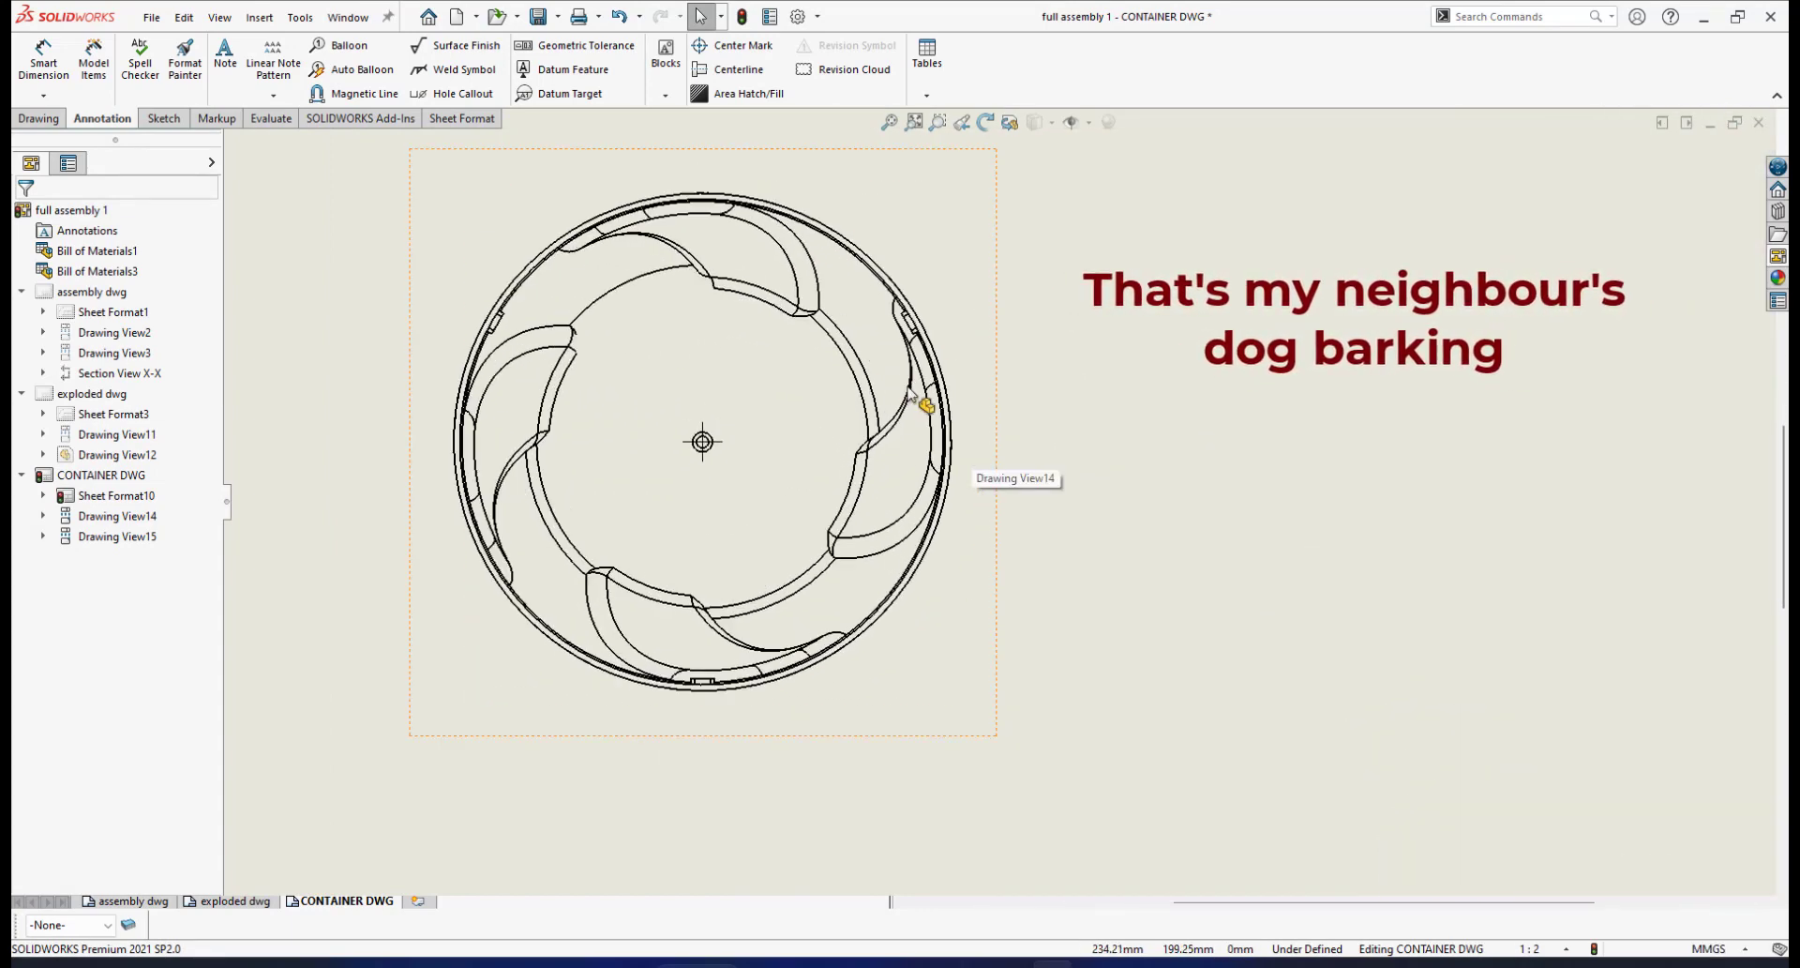
pyautogui.scroll(3, 976, 375)
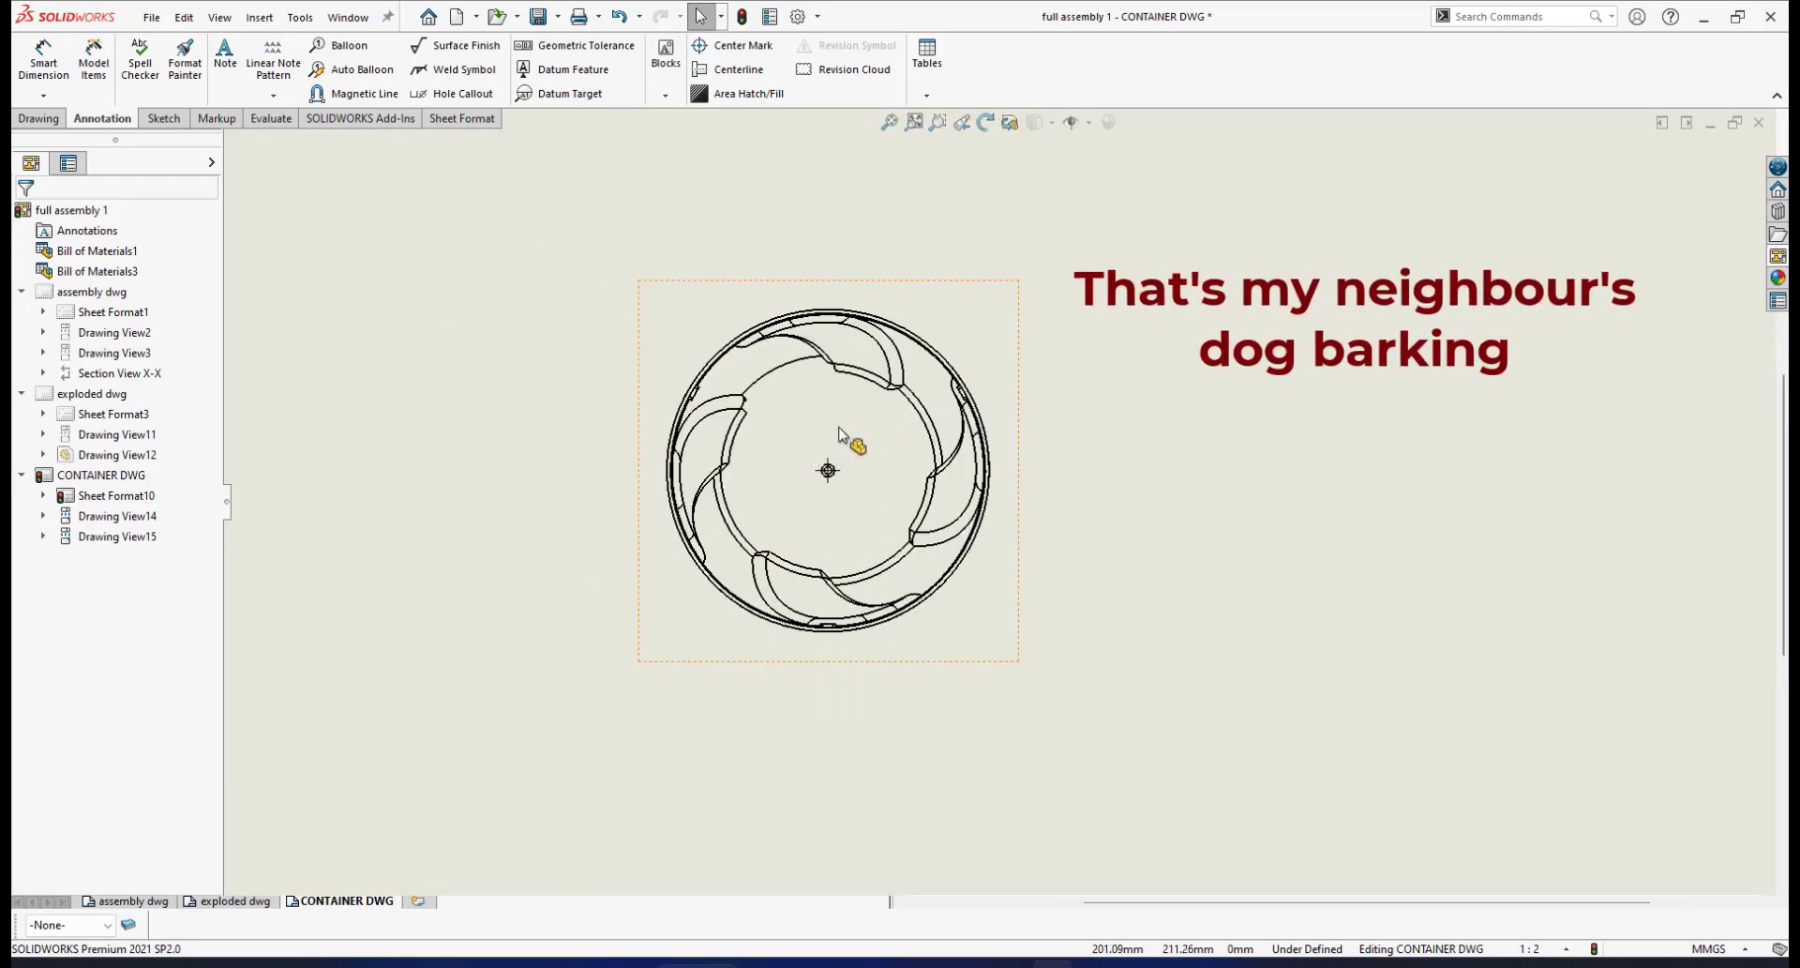
pyautogui.scroll(-2, 1070, 369)
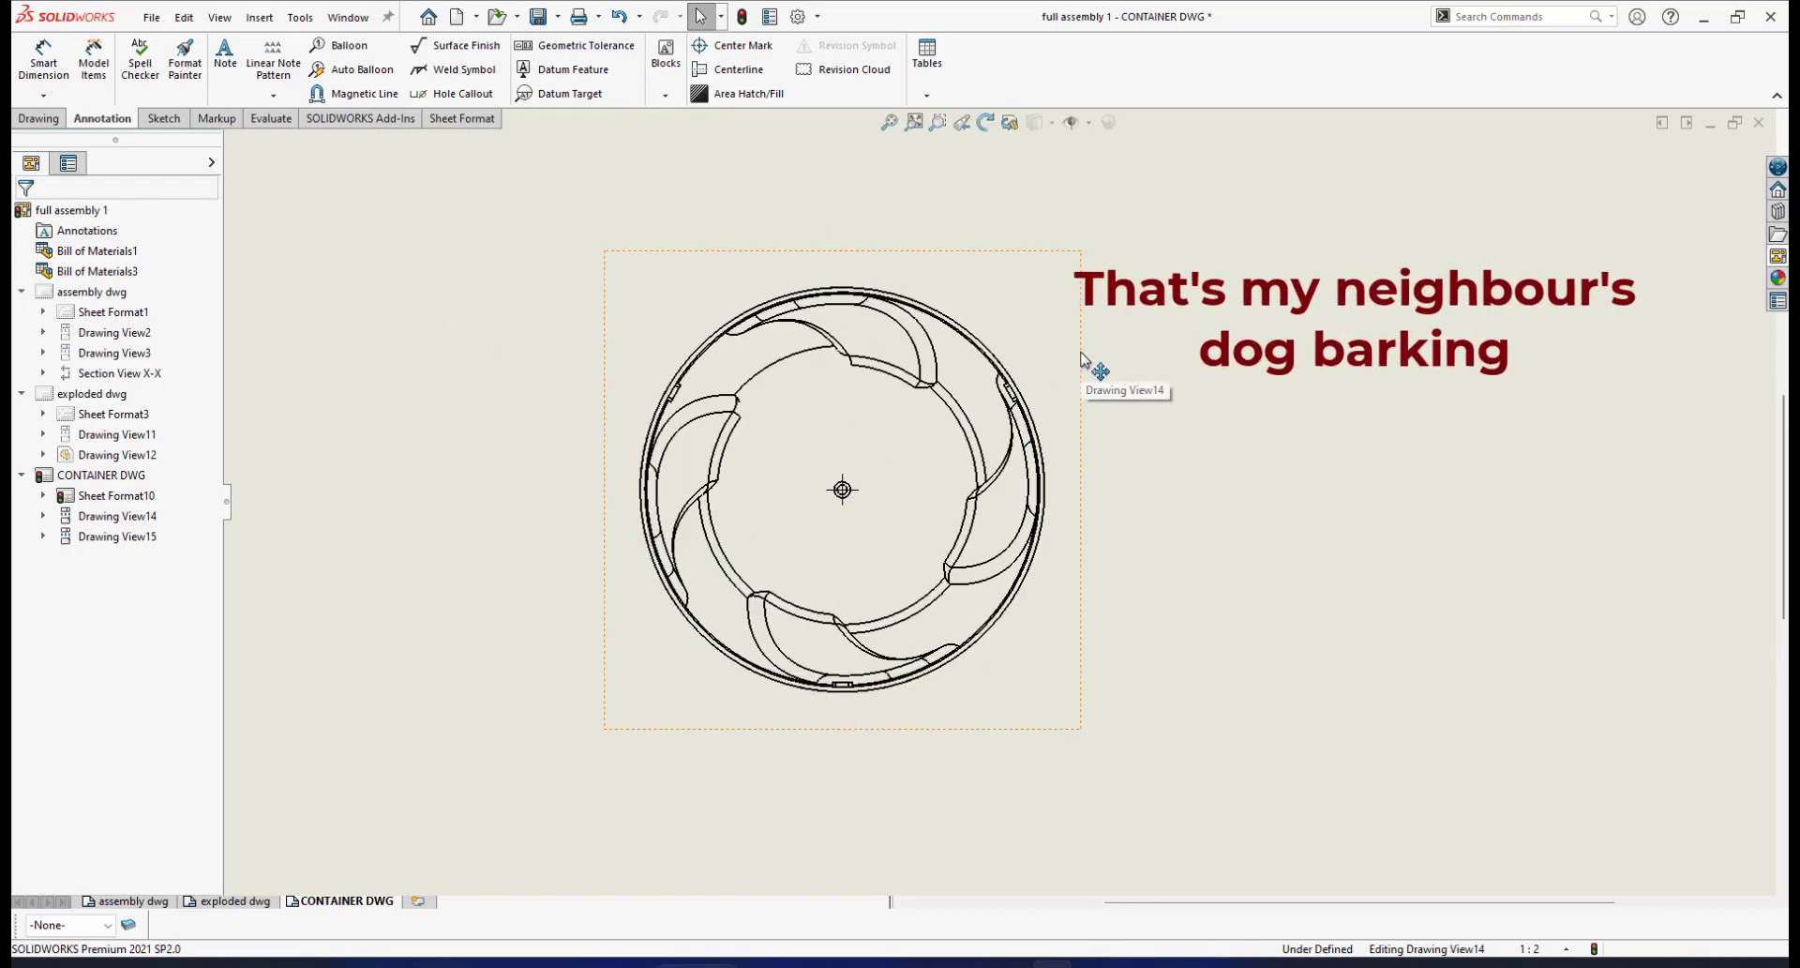
pyautogui.click(1085, 360)
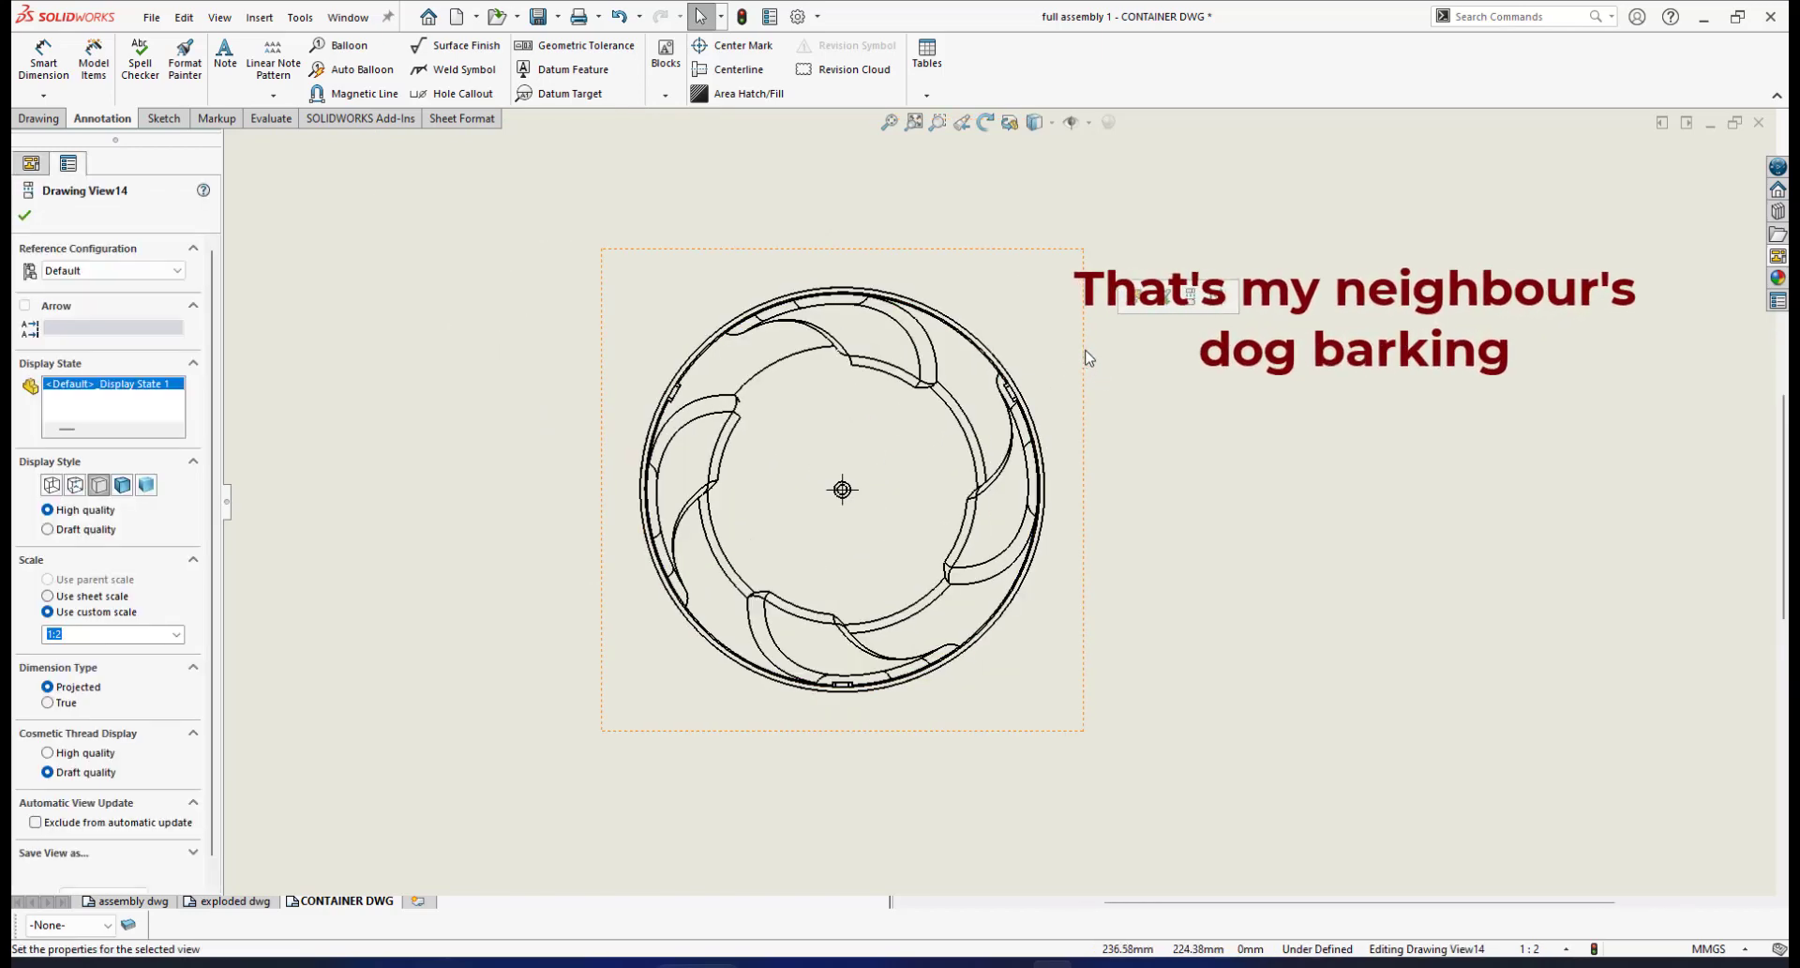
pyautogui.rightClick(1085, 352)
pyautogui.click(1361, 253)
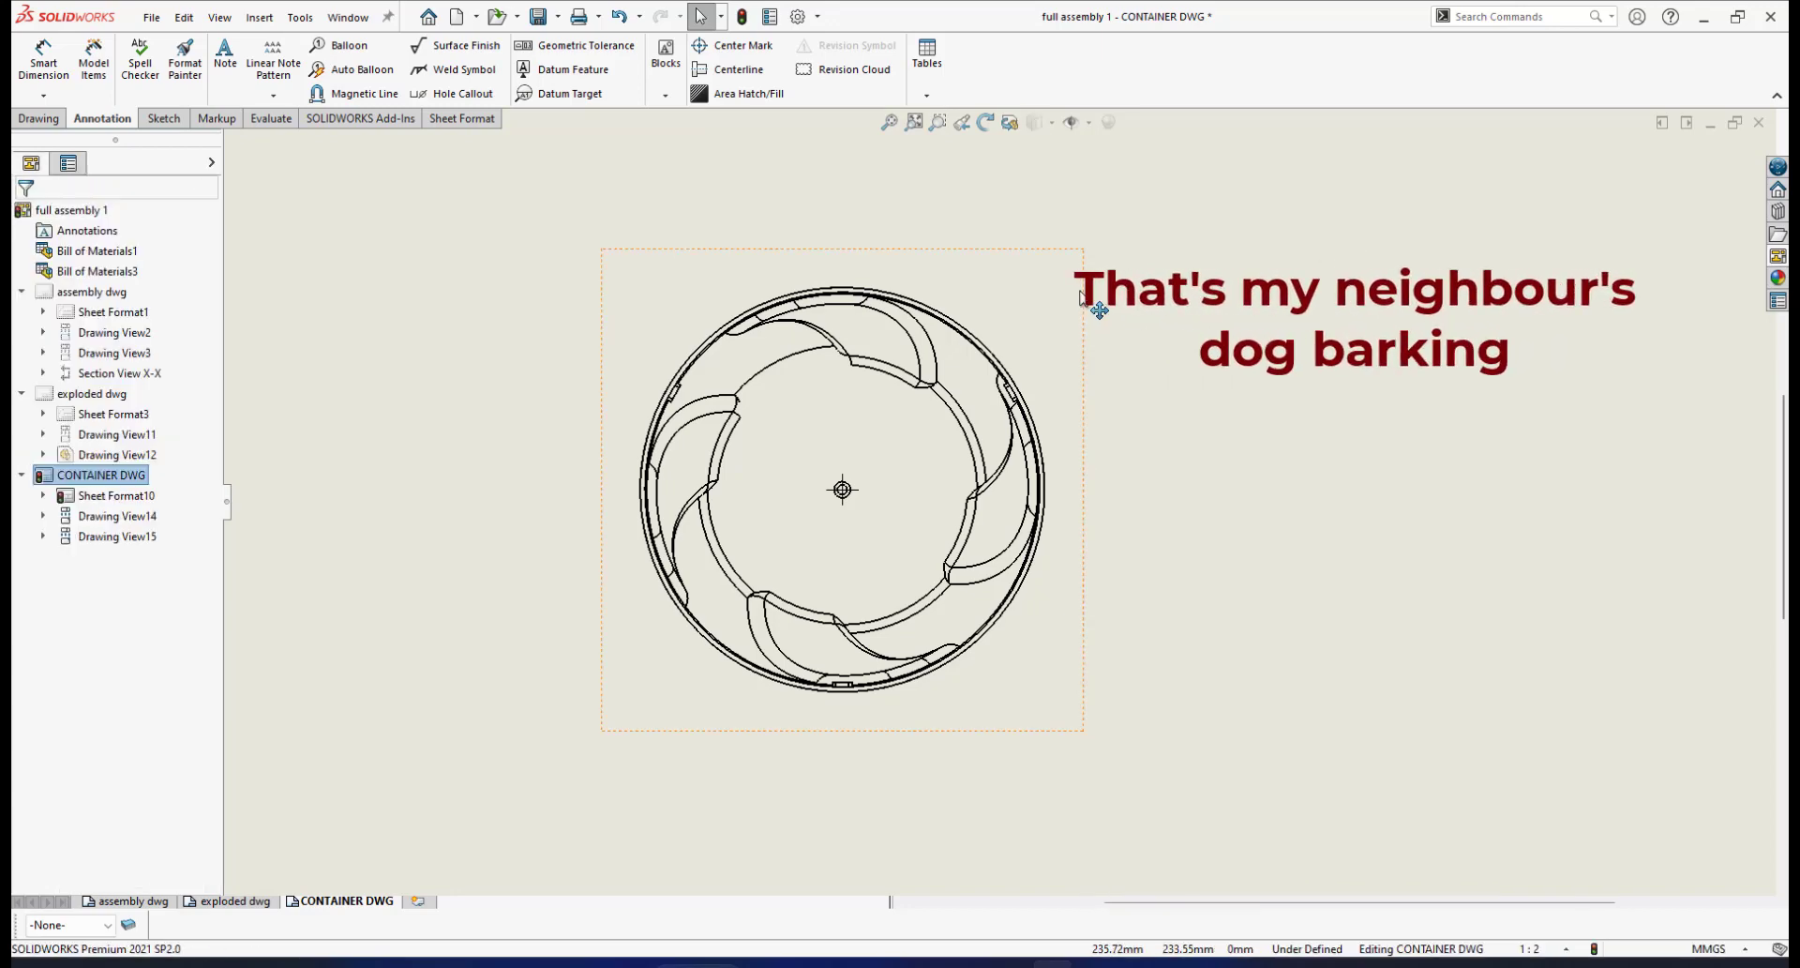
pyautogui.click(1084, 303)
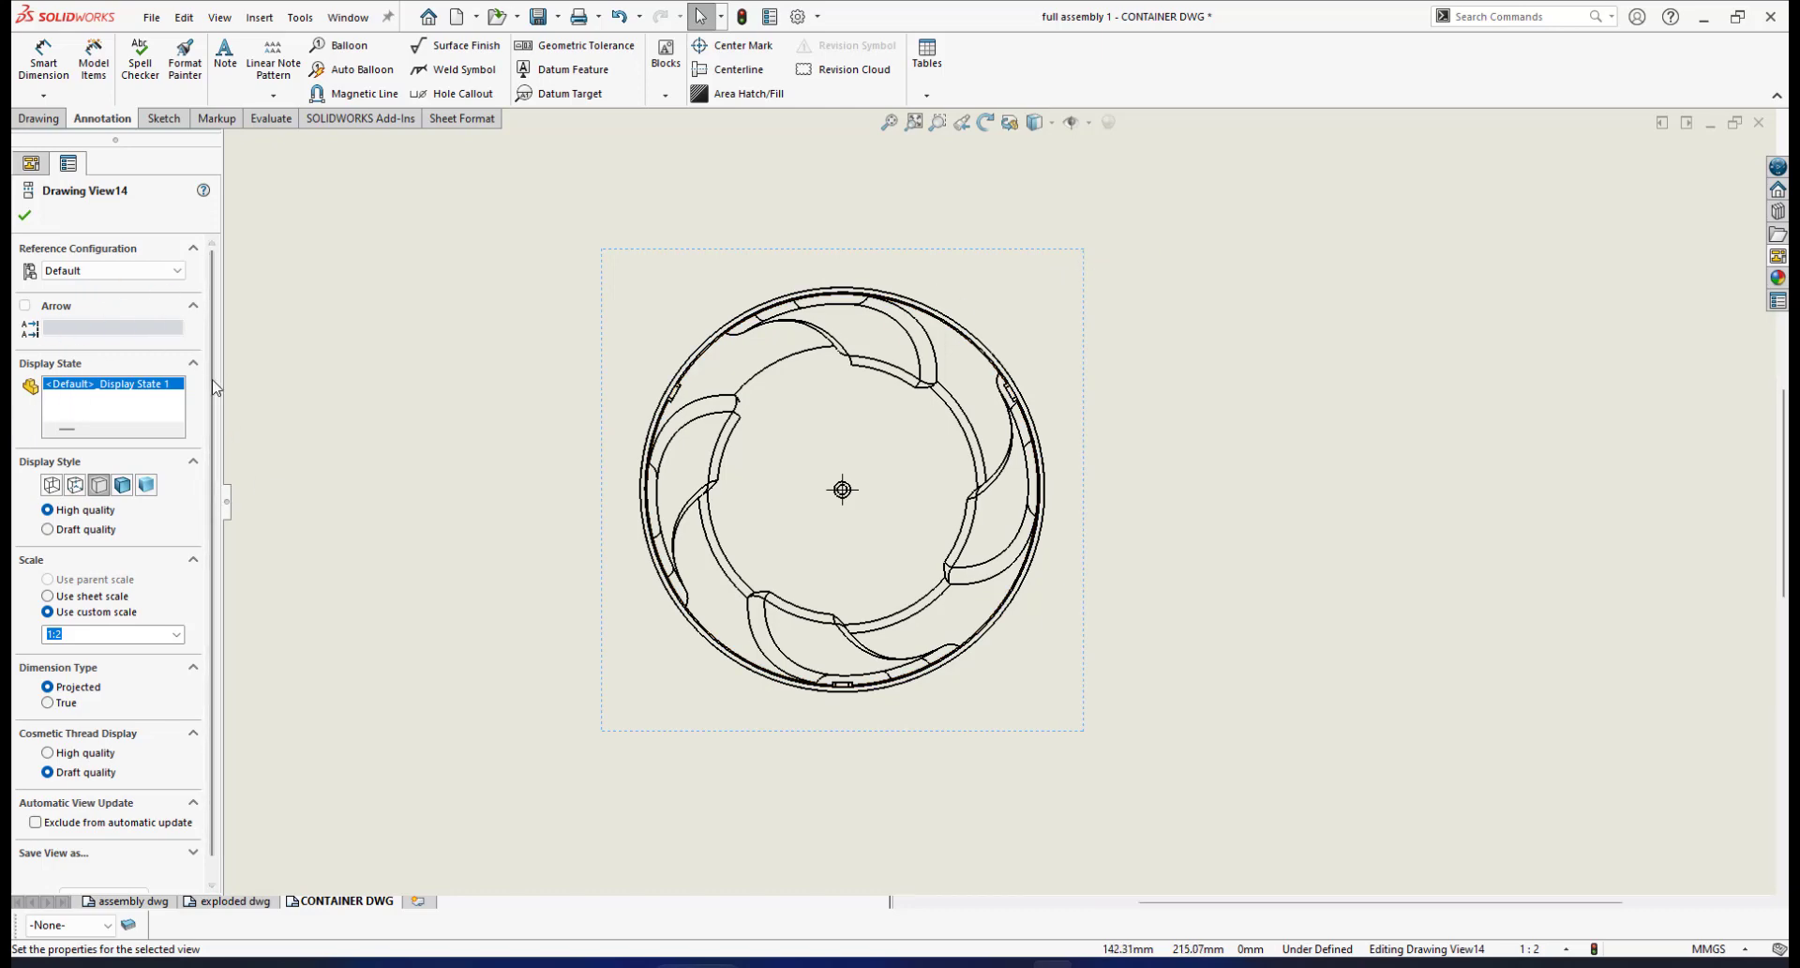
# Try a custom 1:1 scale on the top view, then set it back to 1:2
pyautogui.scroll(-1, 22, 579)
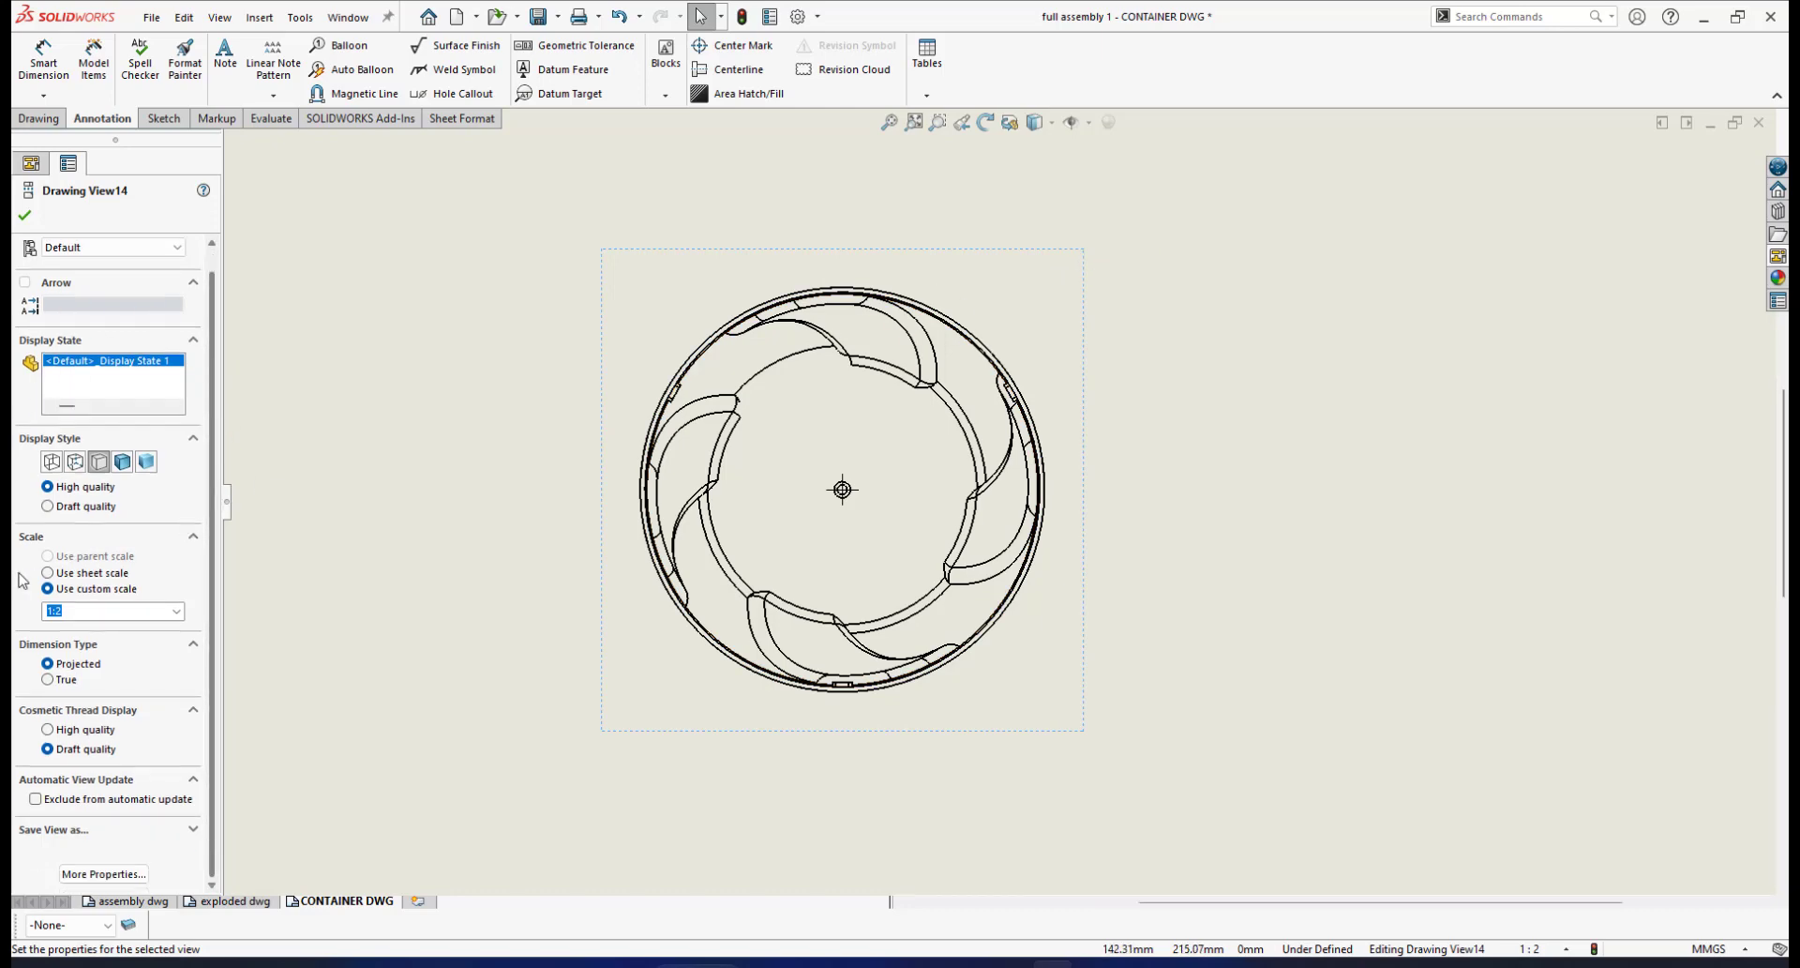
pyautogui.click(177, 612)
pyautogui.scroll(1, 178, 643)
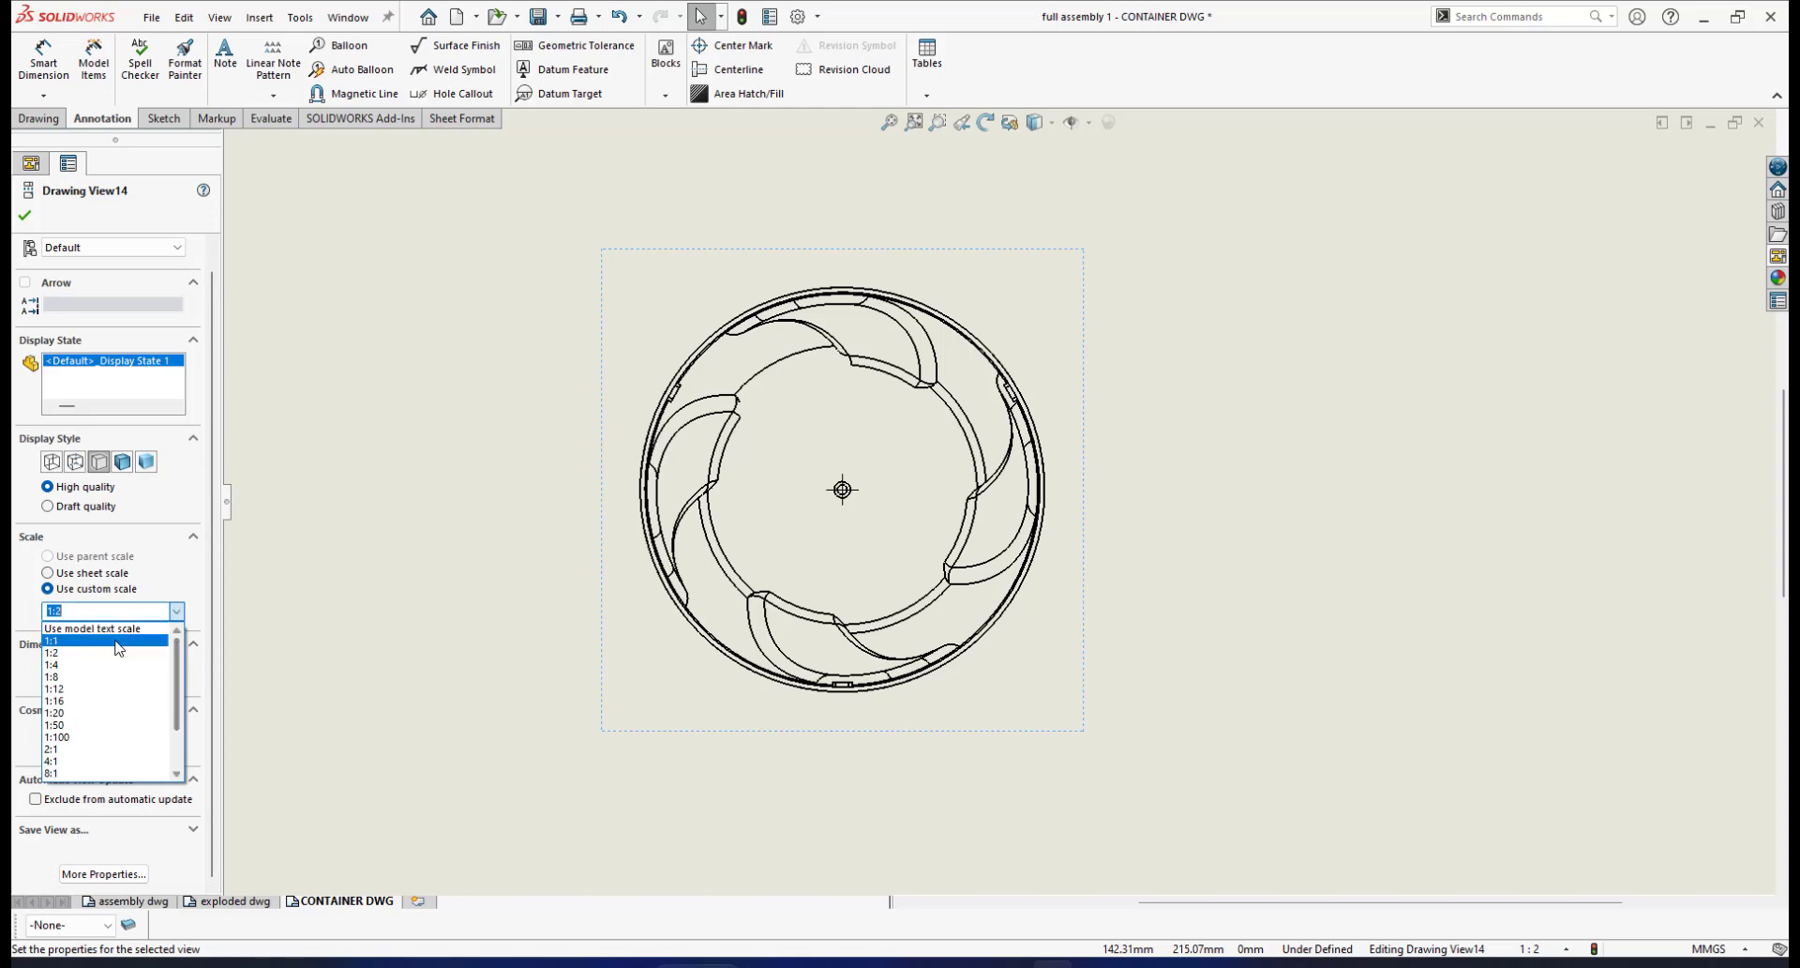
pyautogui.click(116, 642)
pyautogui.scroll(5, 976, 573)
pyautogui.scroll(2, 977, 578)
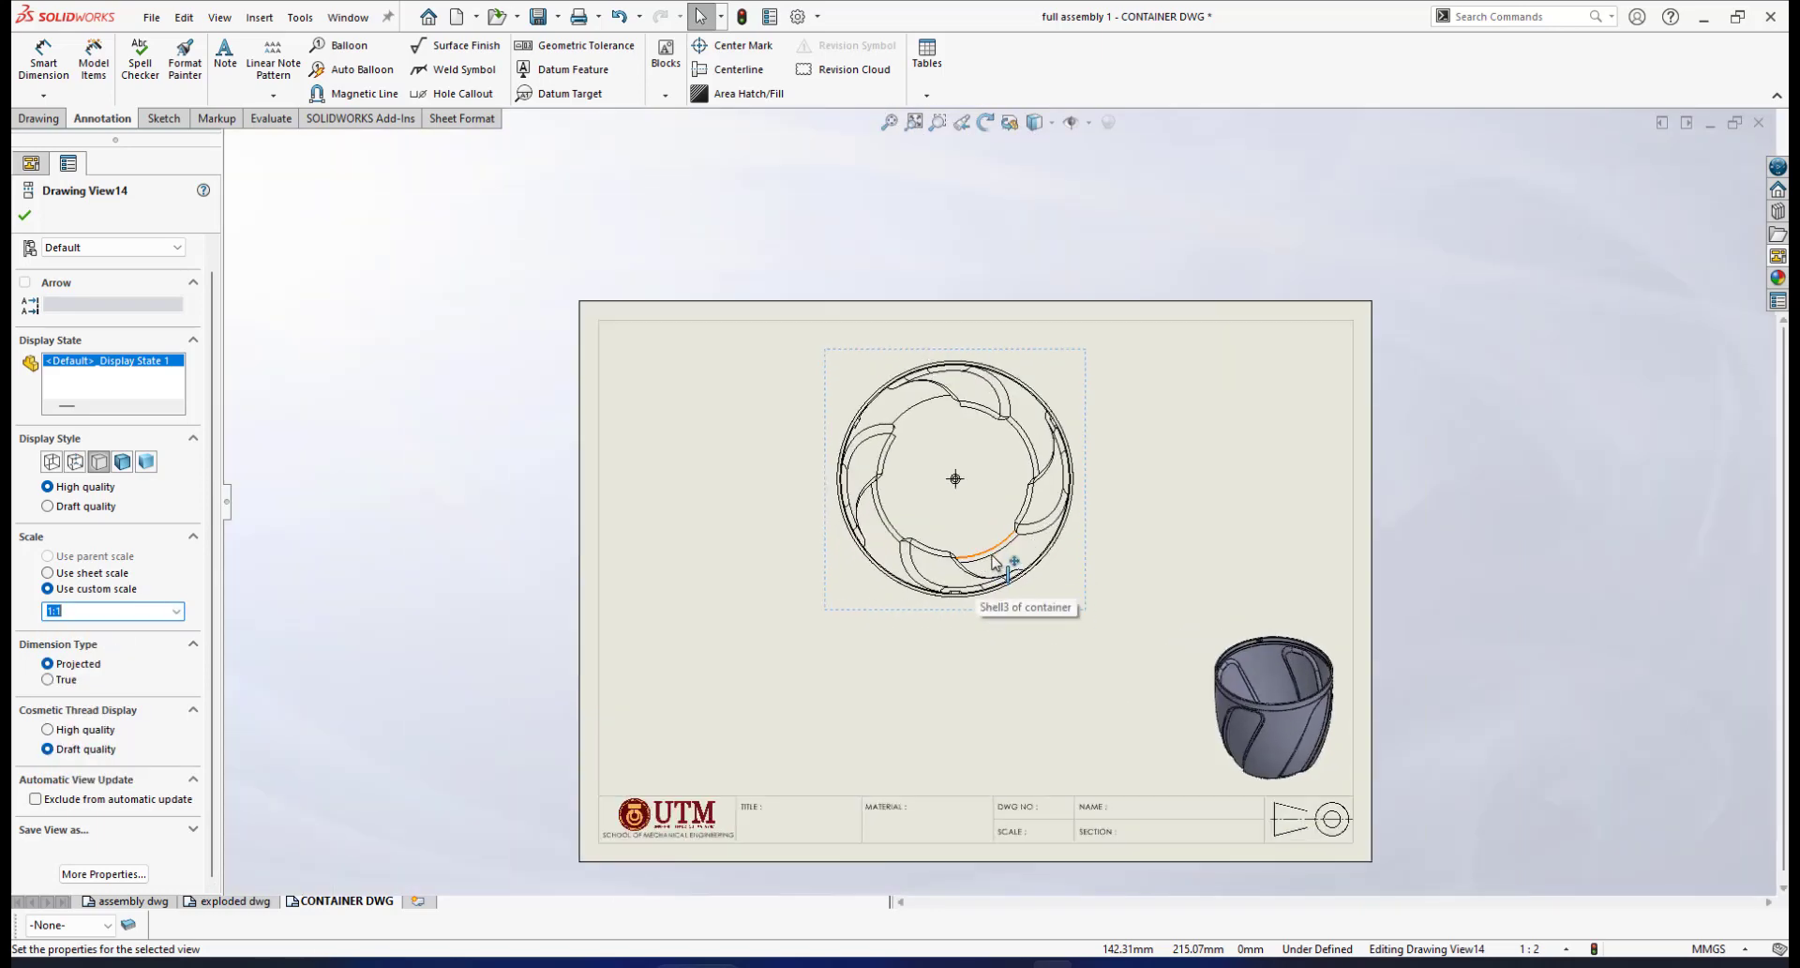
pyautogui.click(179, 611)
pyautogui.click(110, 635)
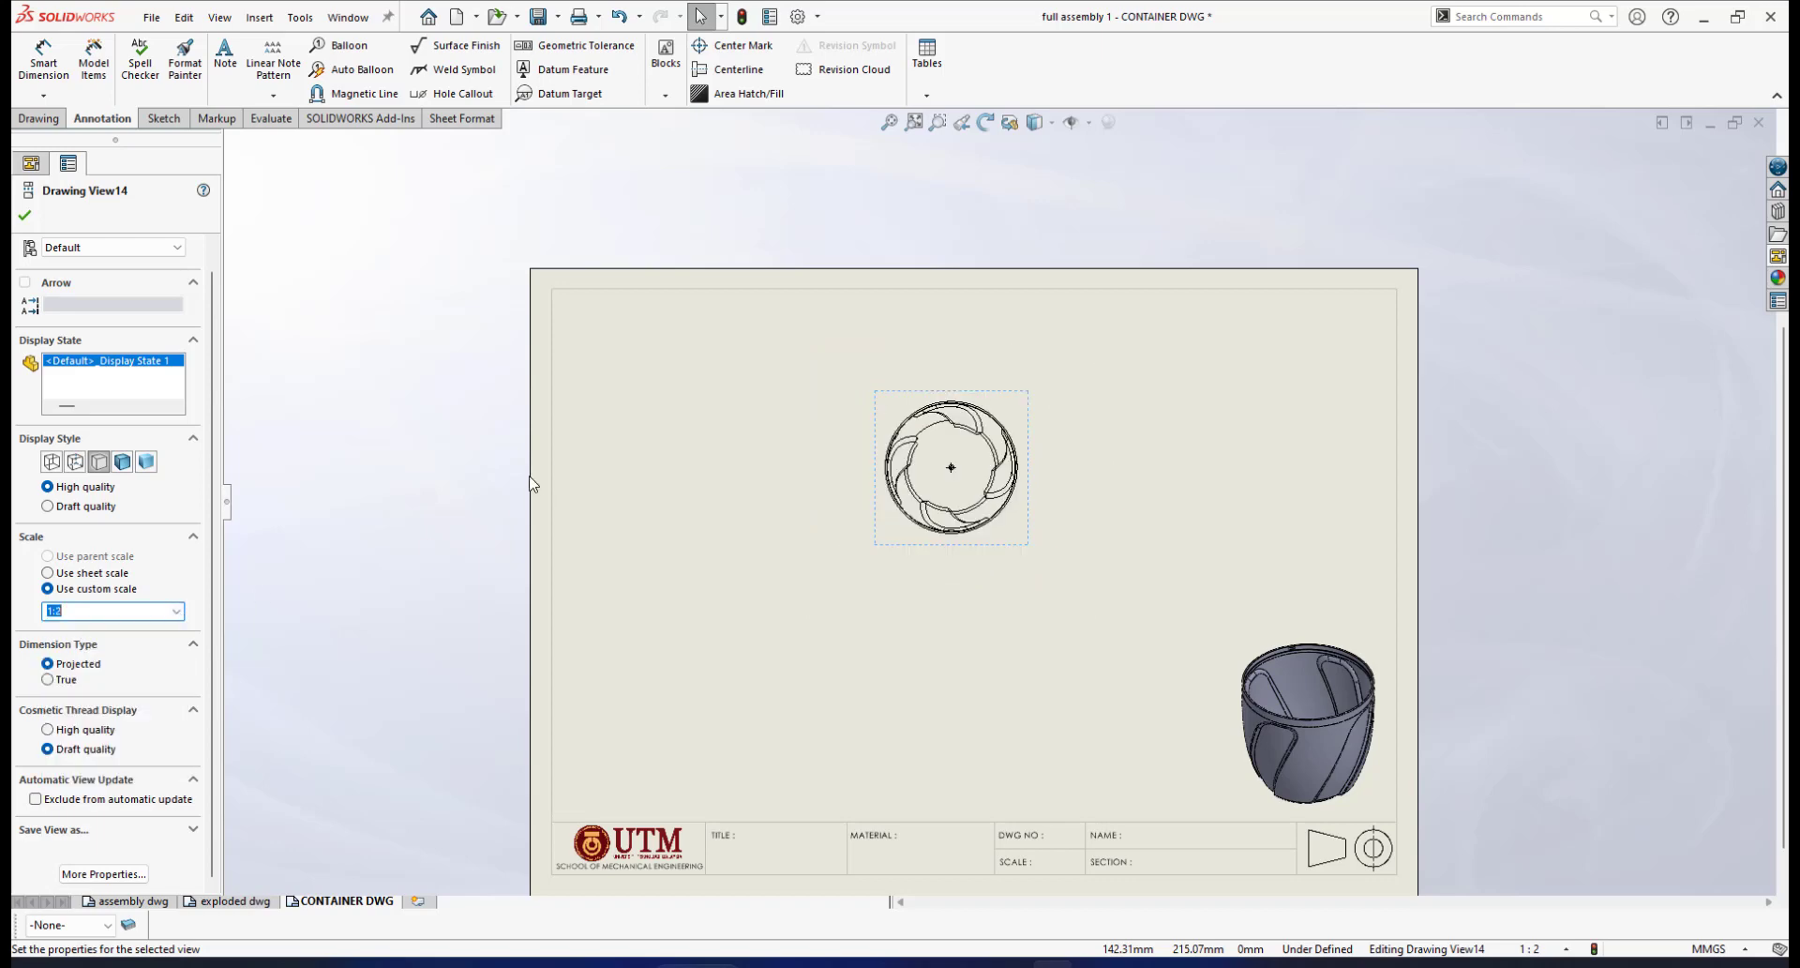
# Accept the top view's settings and open the CONTAINER DWG sheet format for editing
pyautogui.click(25, 217)
pyautogui.scroll(2, 1052, 703)
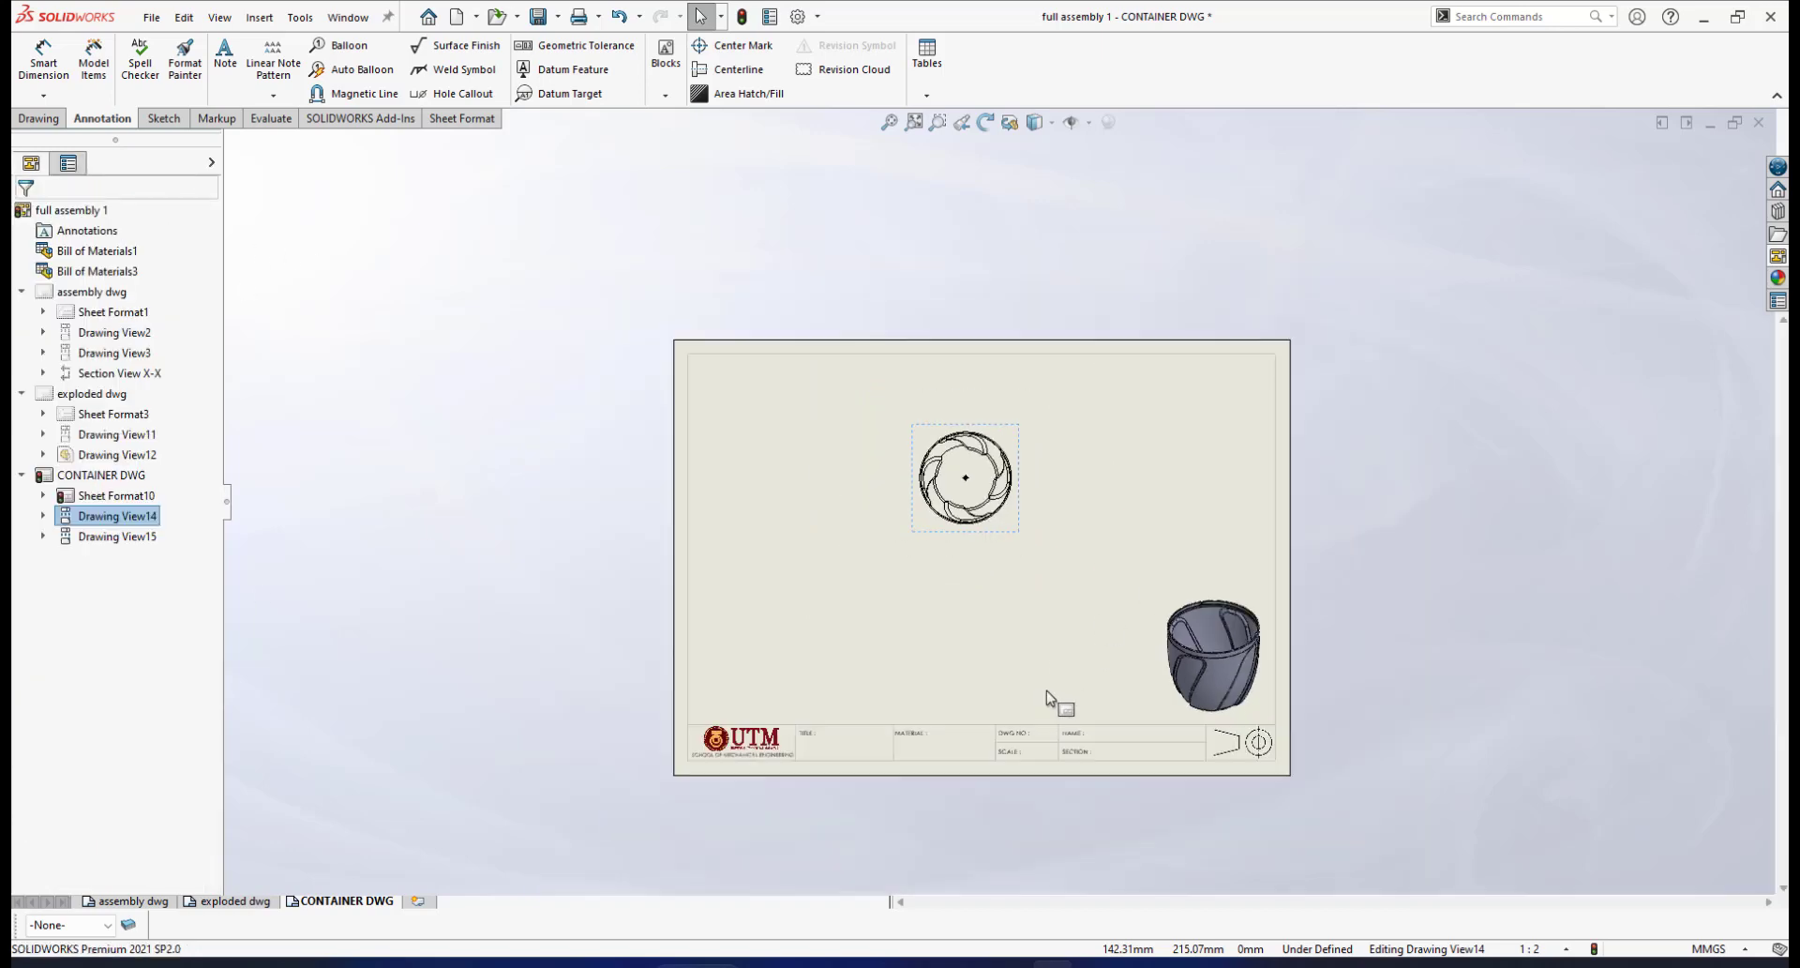
pyautogui.scroll(-4, 1037, 682)
pyautogui.scroll(-3, 943, 643)
pyautogui.scroll(3, 947, 646)
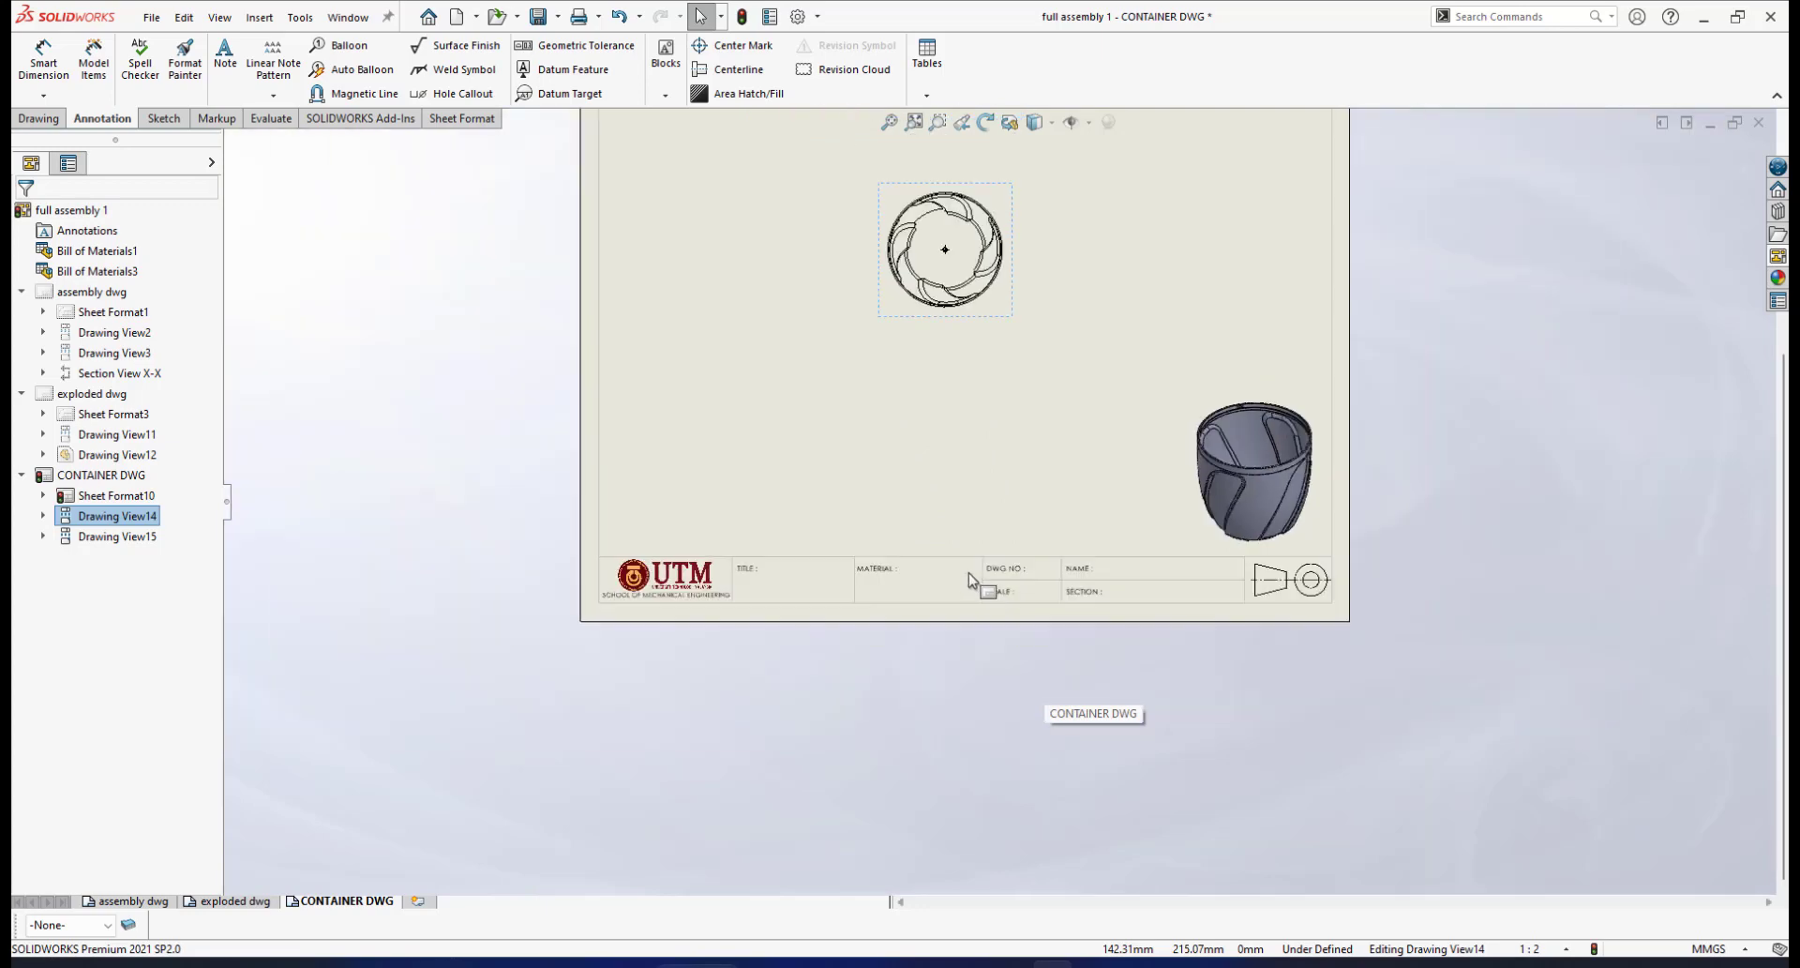
pyautogui.scroll(-2, 947, 610)
pyautogui.scroll(-1, 973, 532)
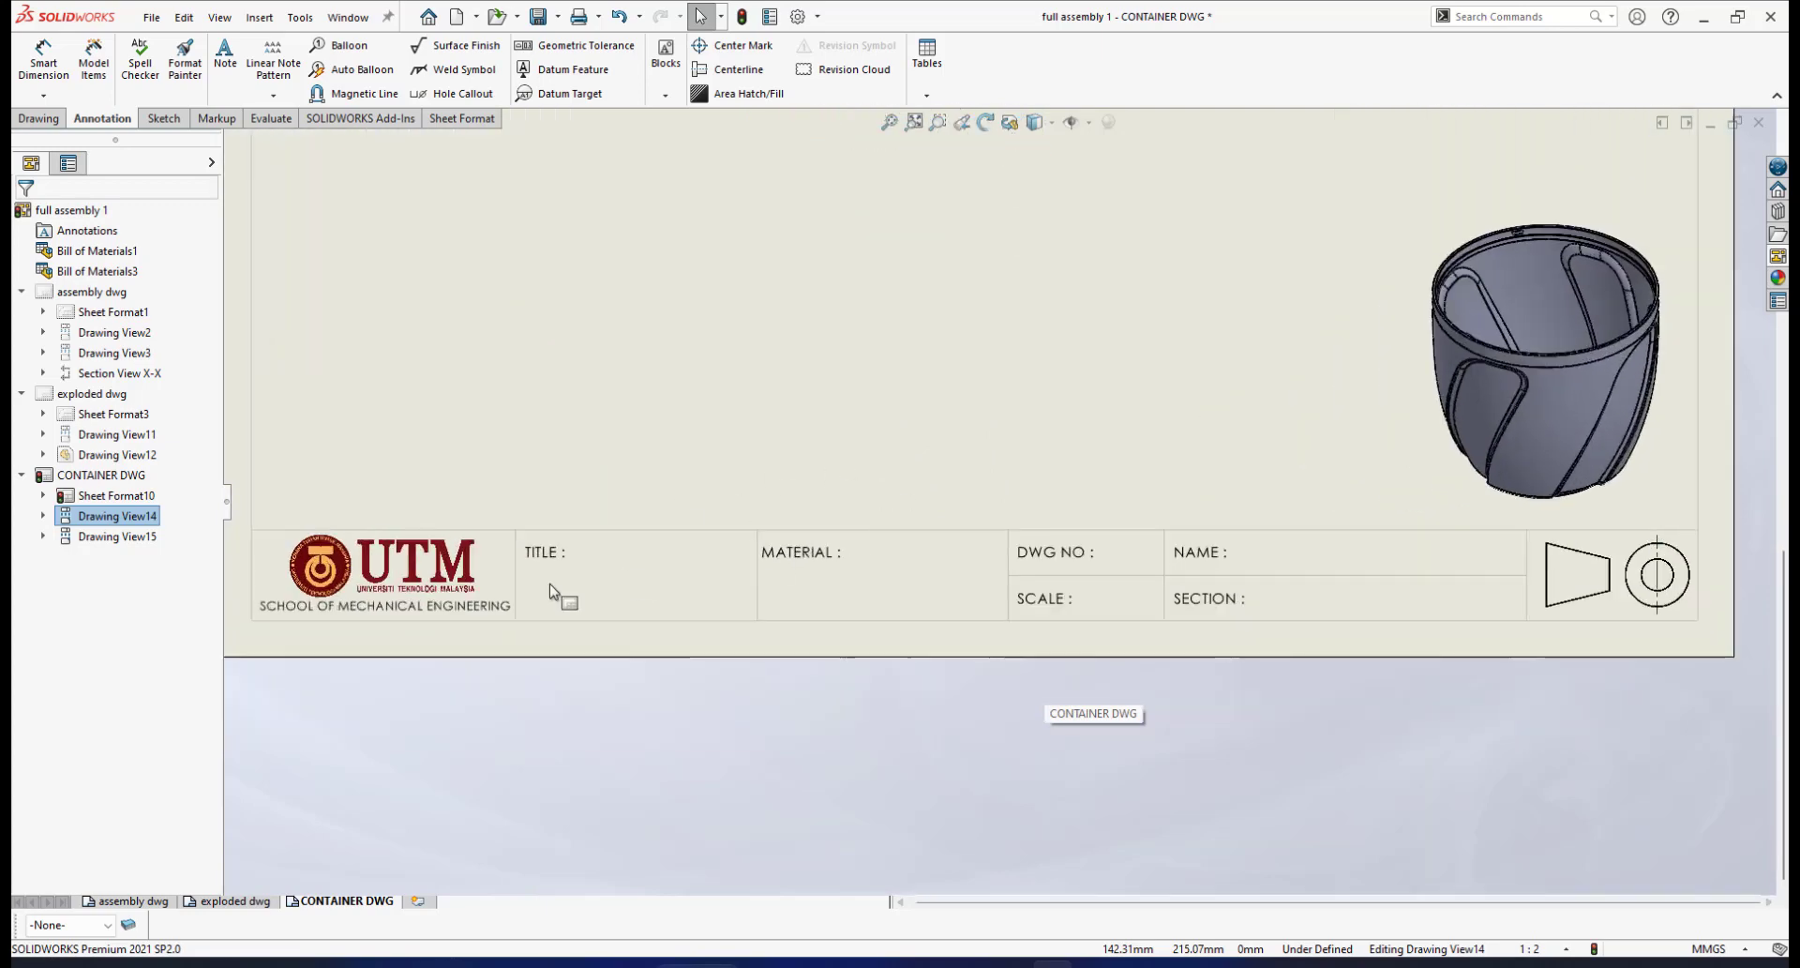
pyautogui.rightClick(962, 583)
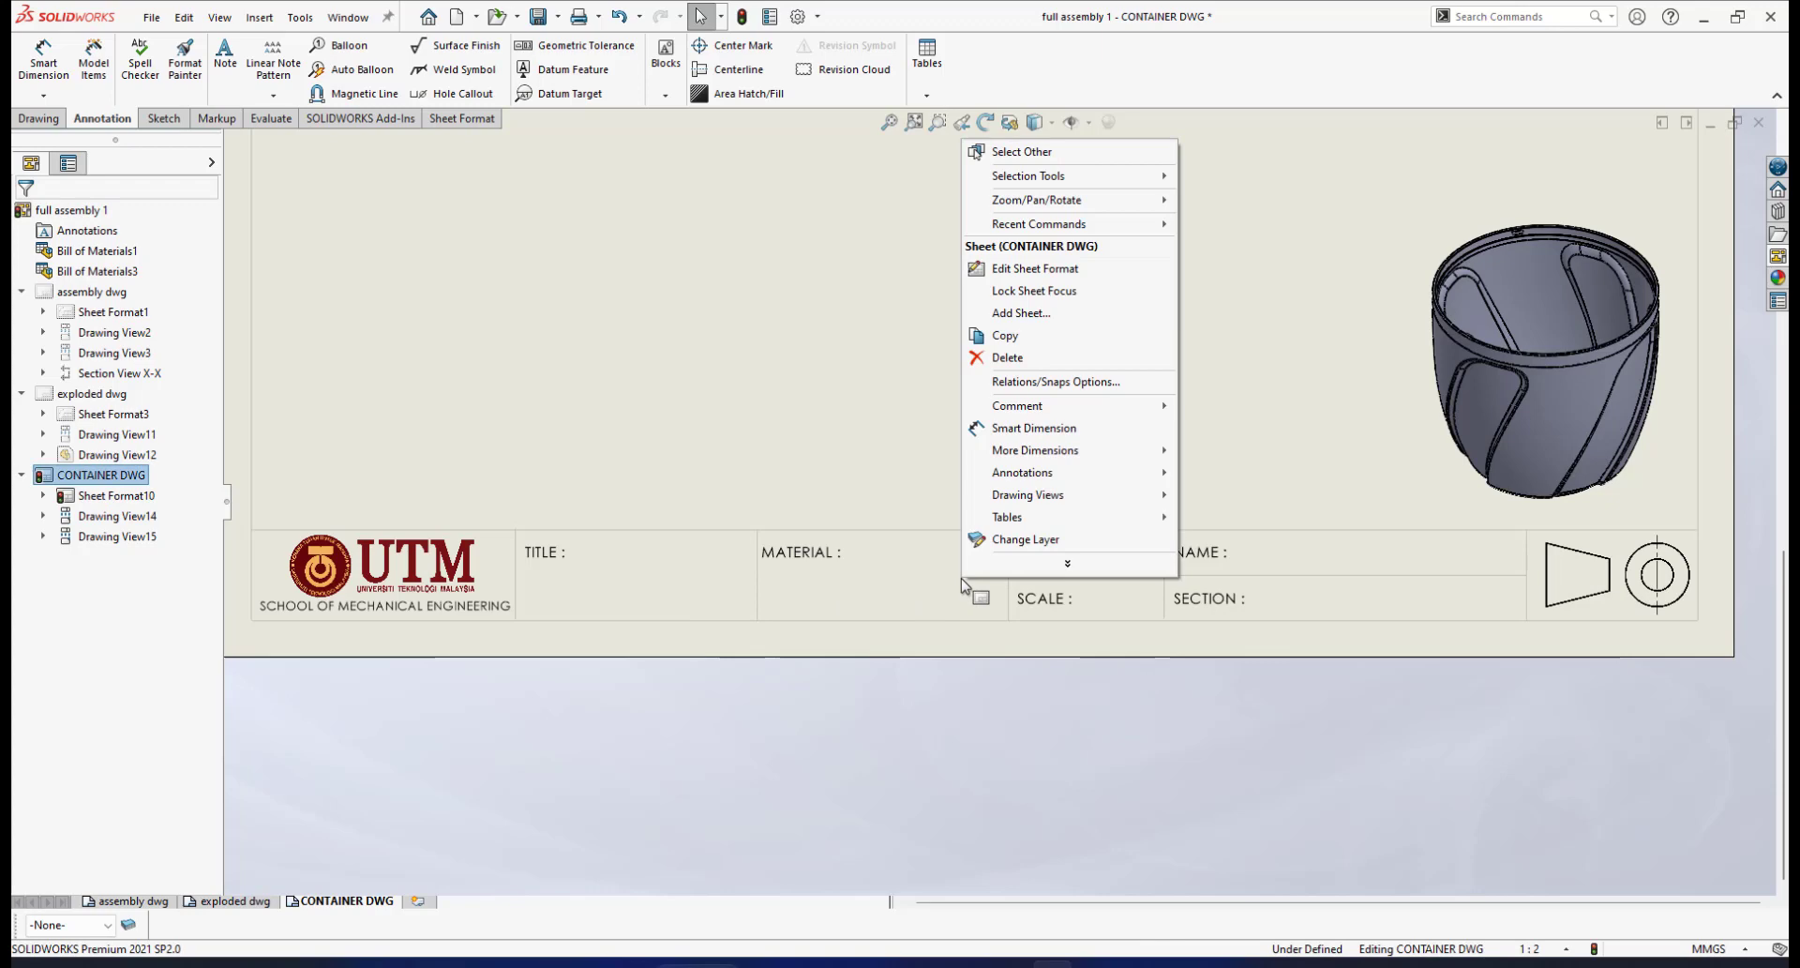
pyautogui.click(1024, 271)
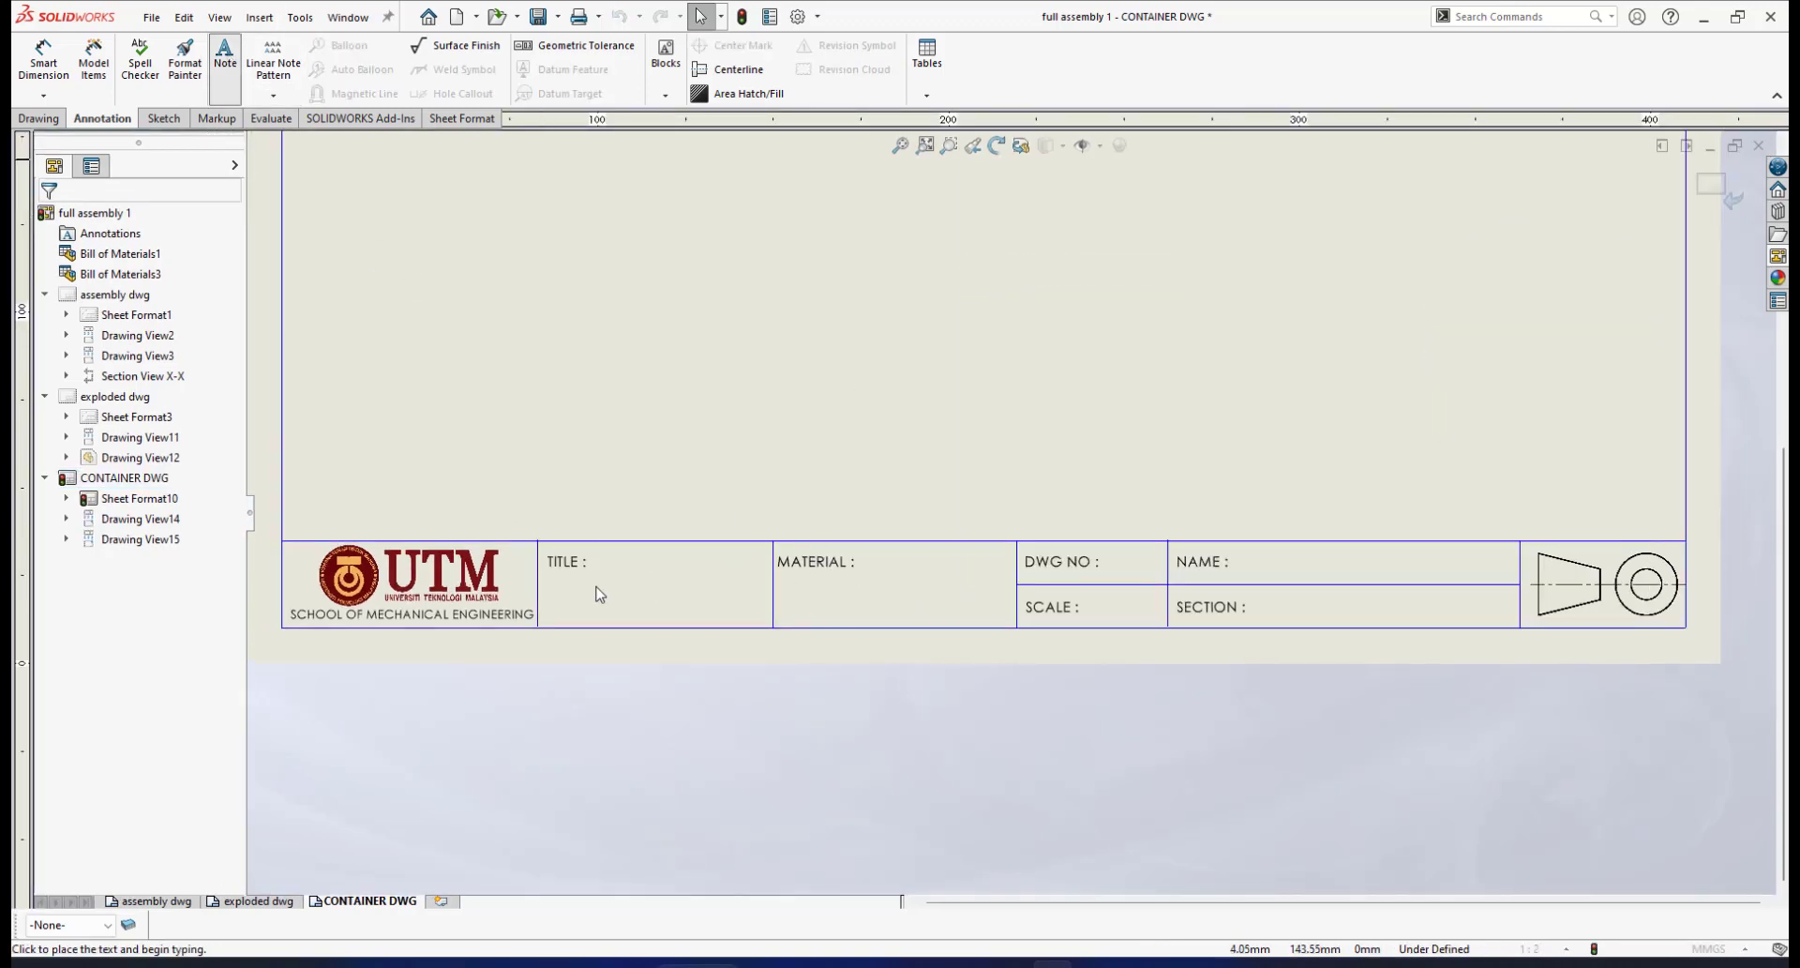
# Enter CONTAINER as a note in the title block's TITLE cell
pyautogui.click(608, 586)
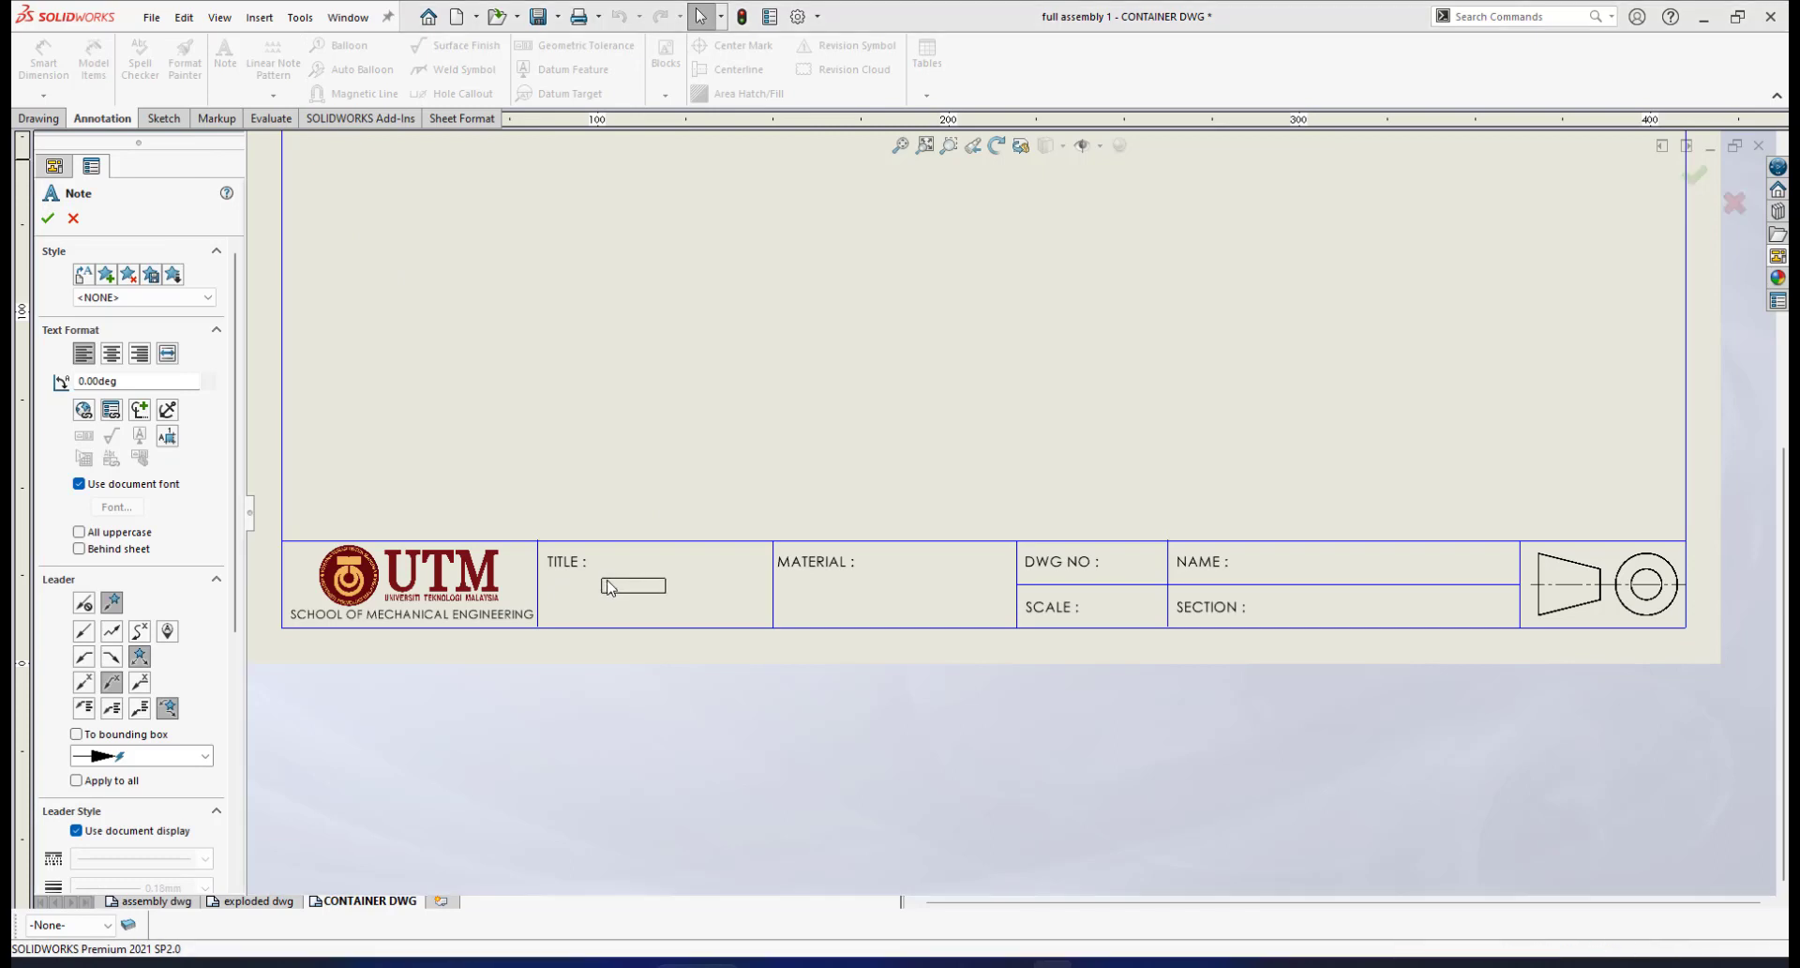
pyautogui.click(612, 588)
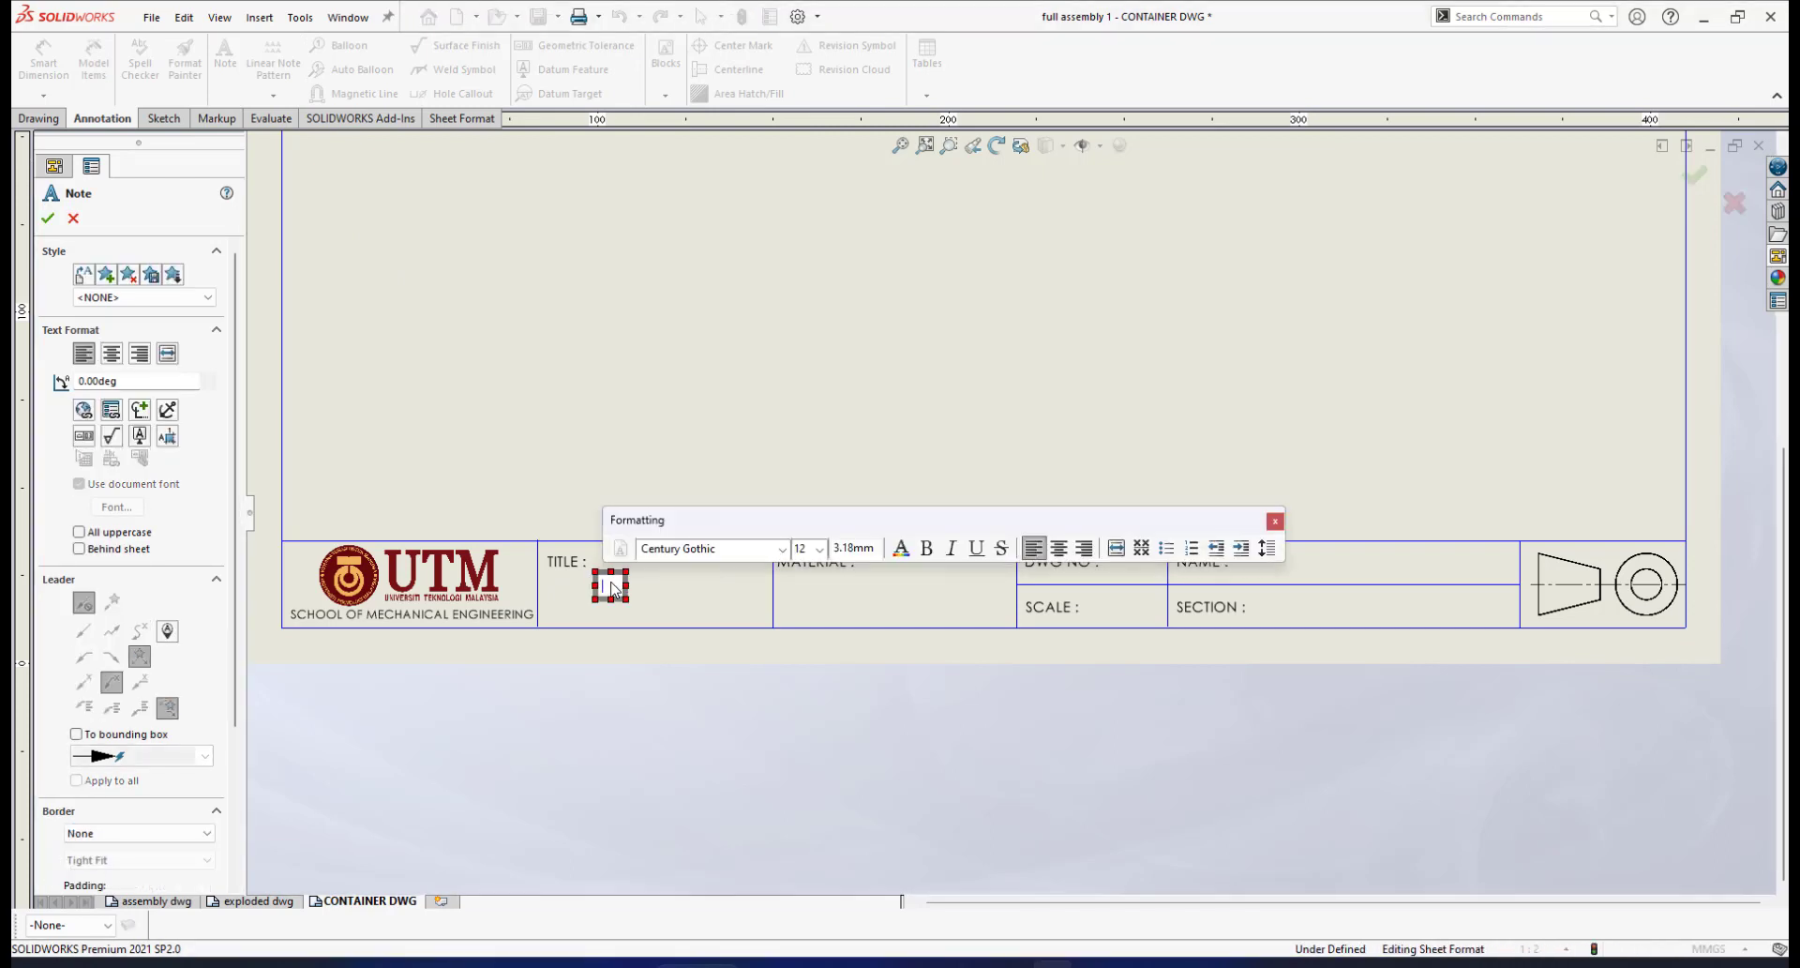
pyautogui.write('CO')
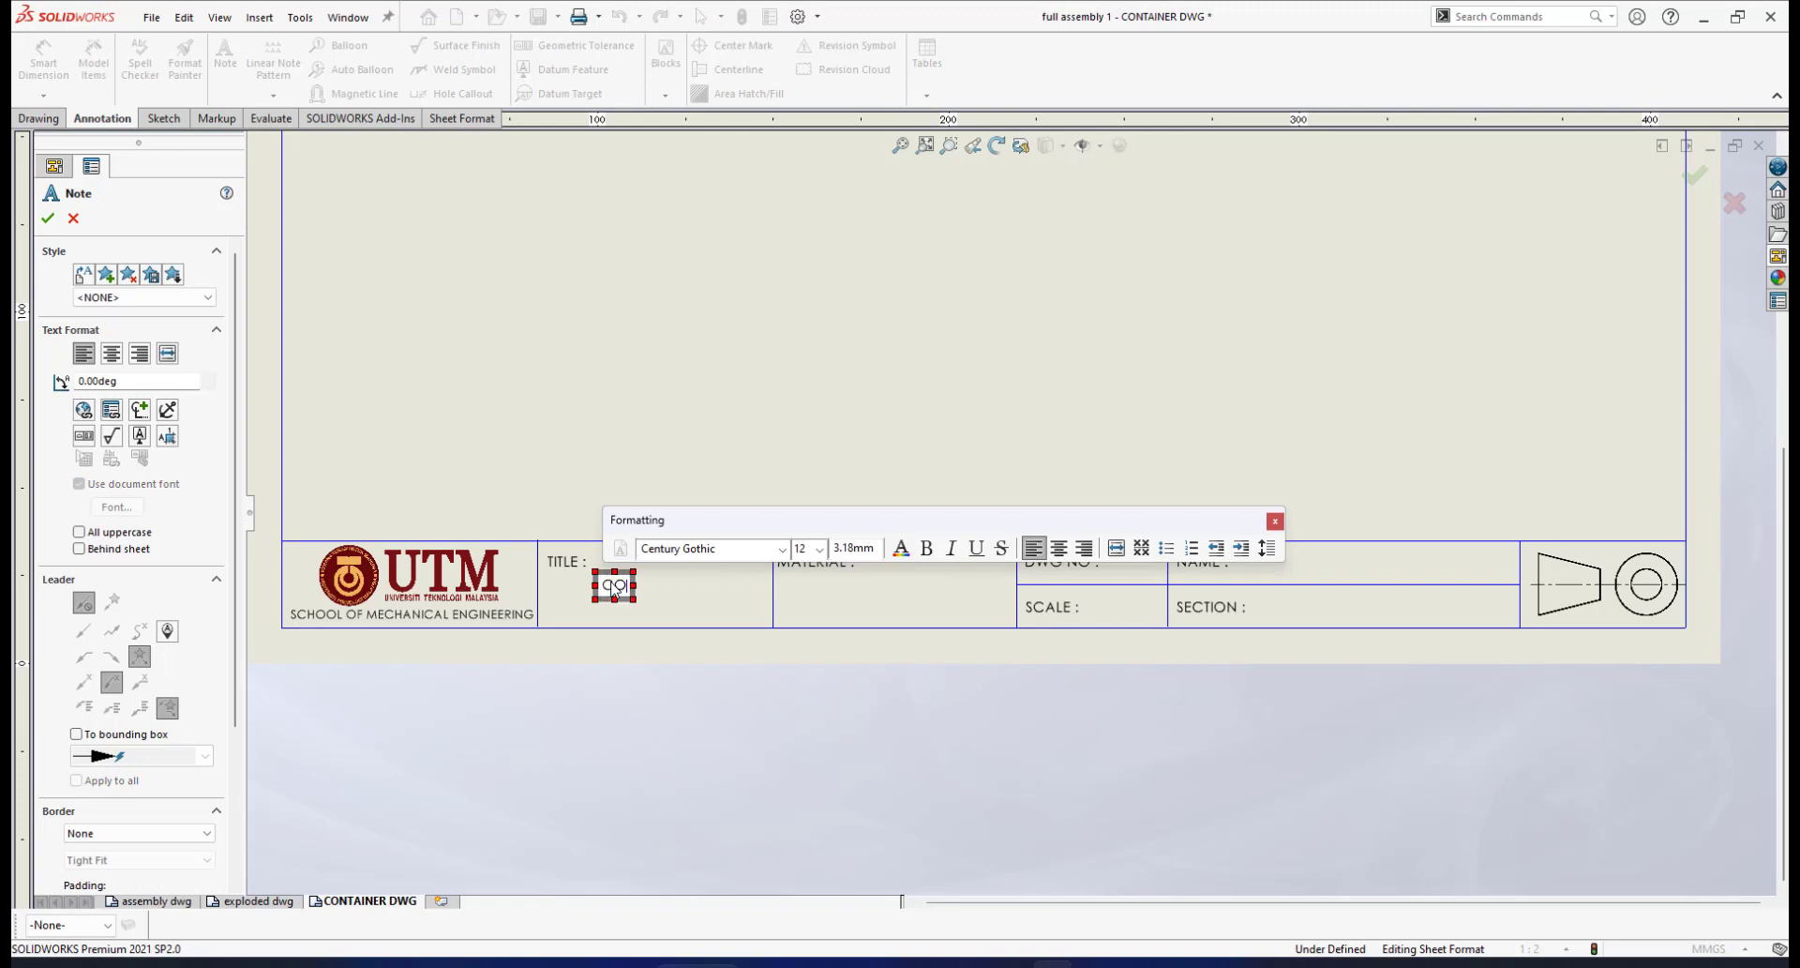
pyautogui.write('NTA')
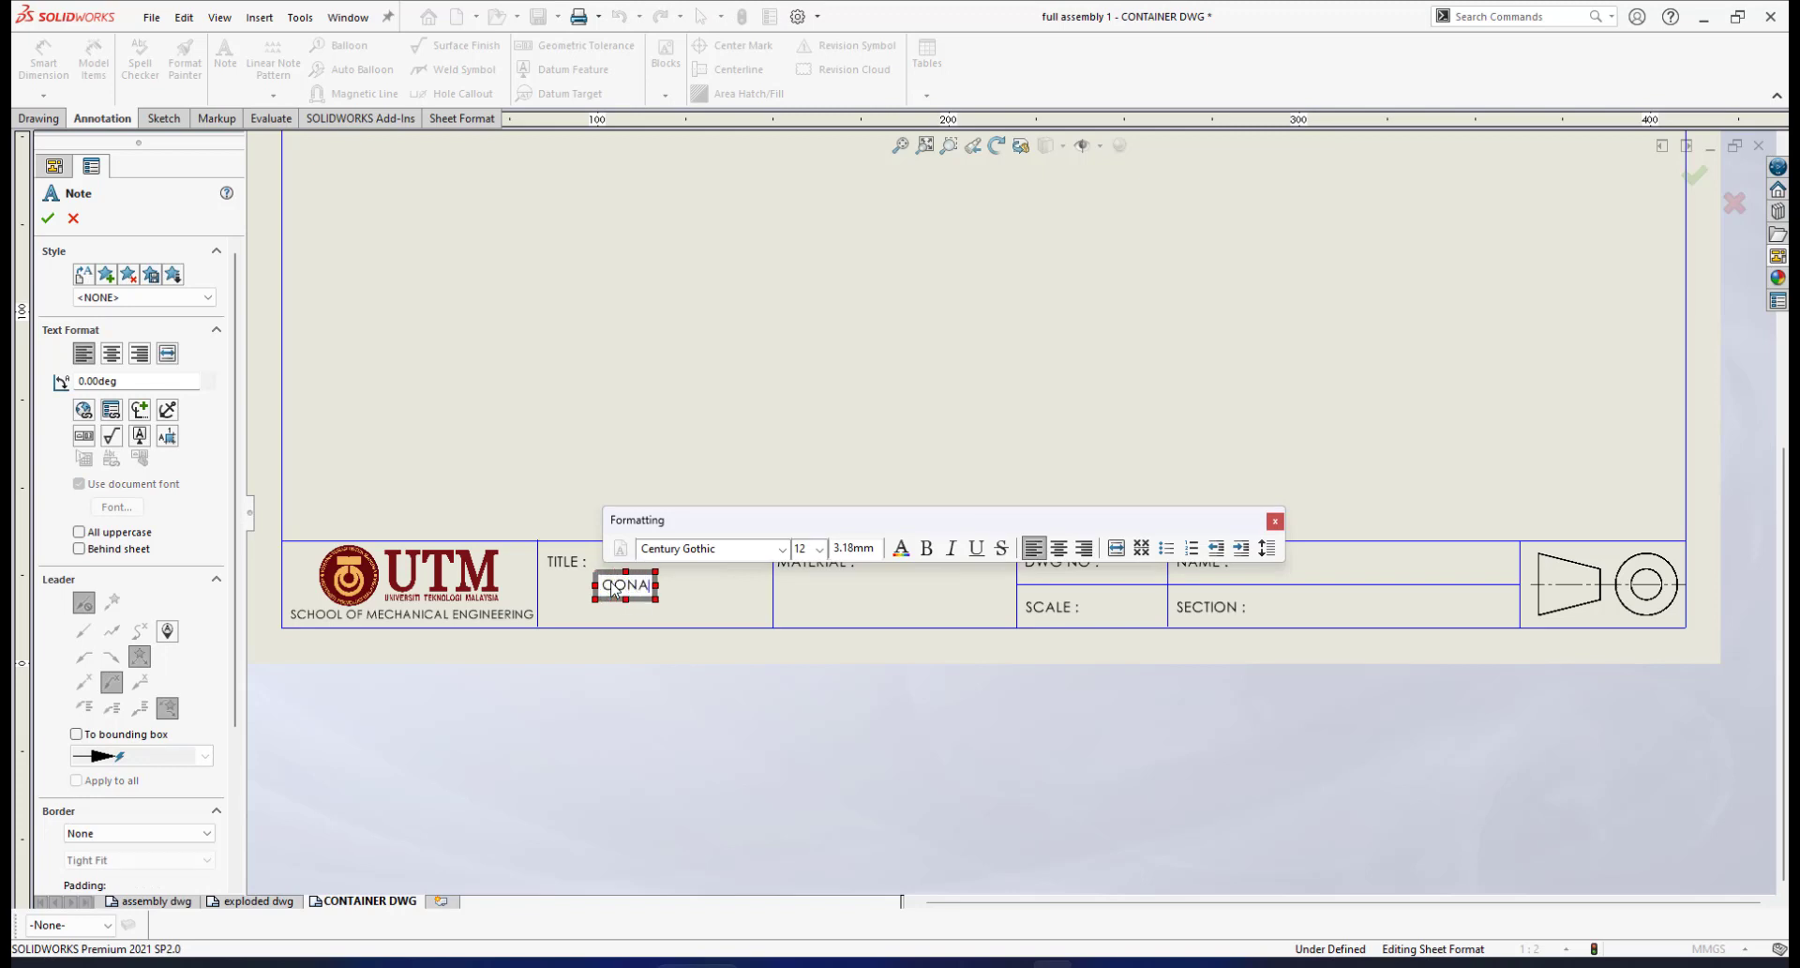
pyautogui.press('BackSpace')
pyautogui.write('TAO')
pyautogui.press('BackSpace')
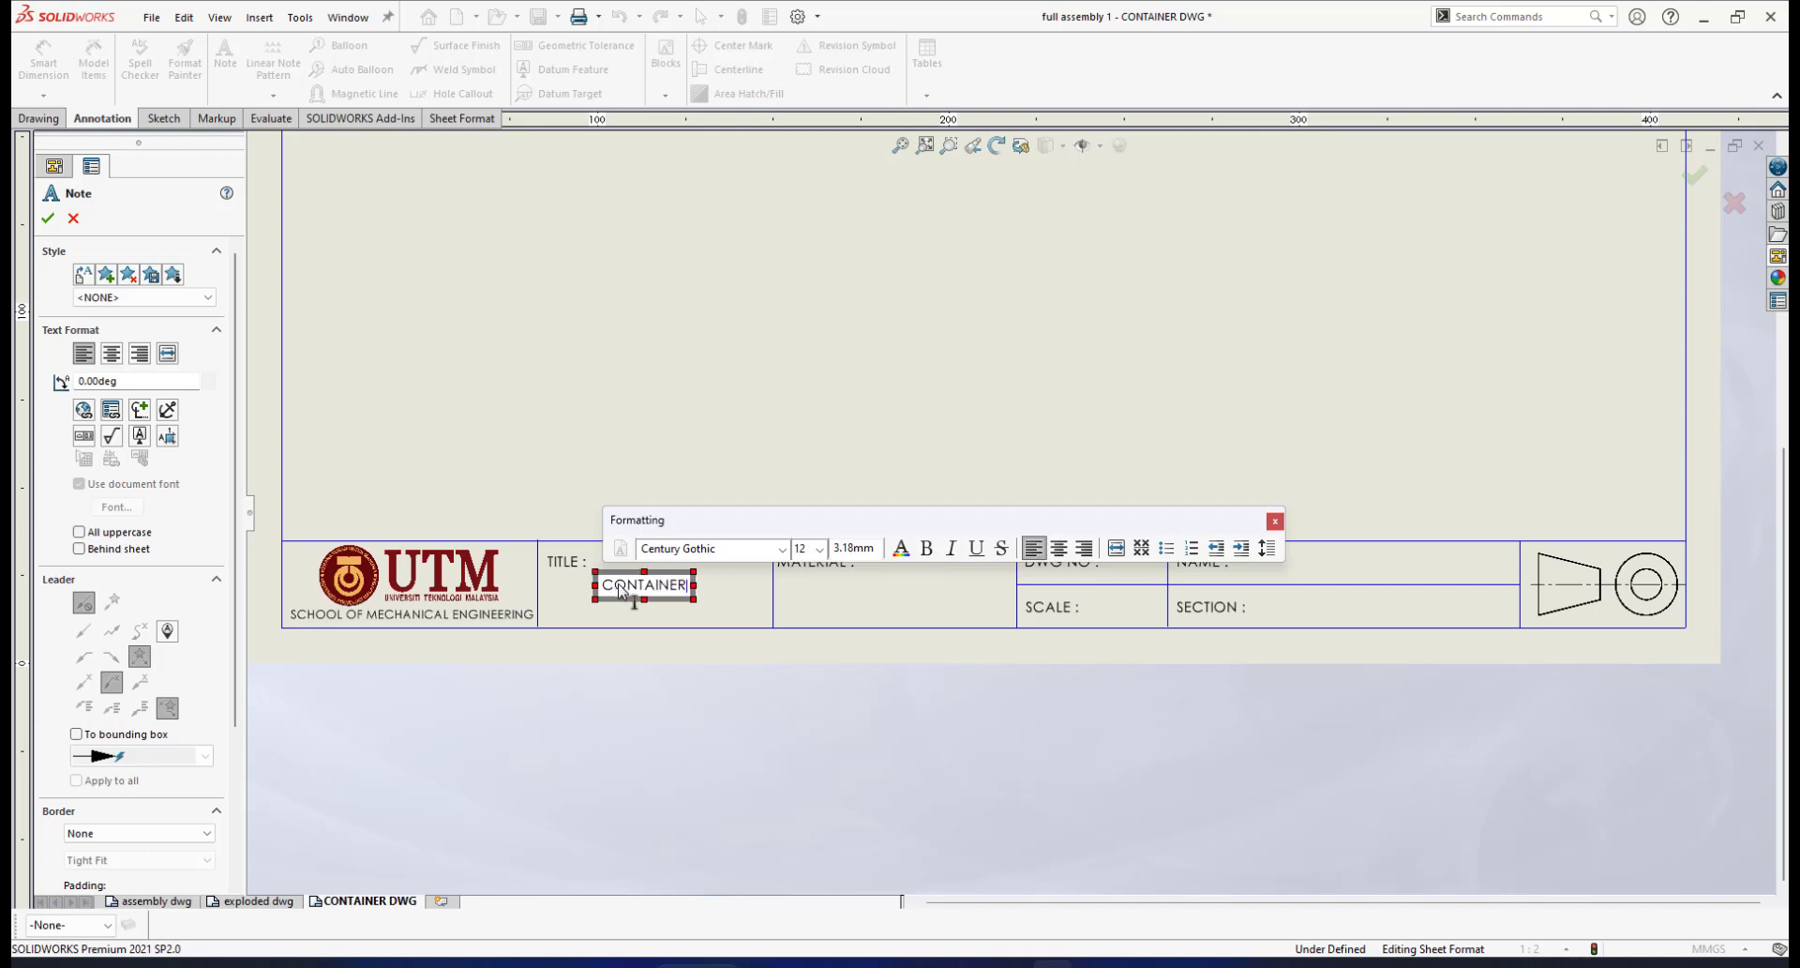
pyautogui.click(844, 590)
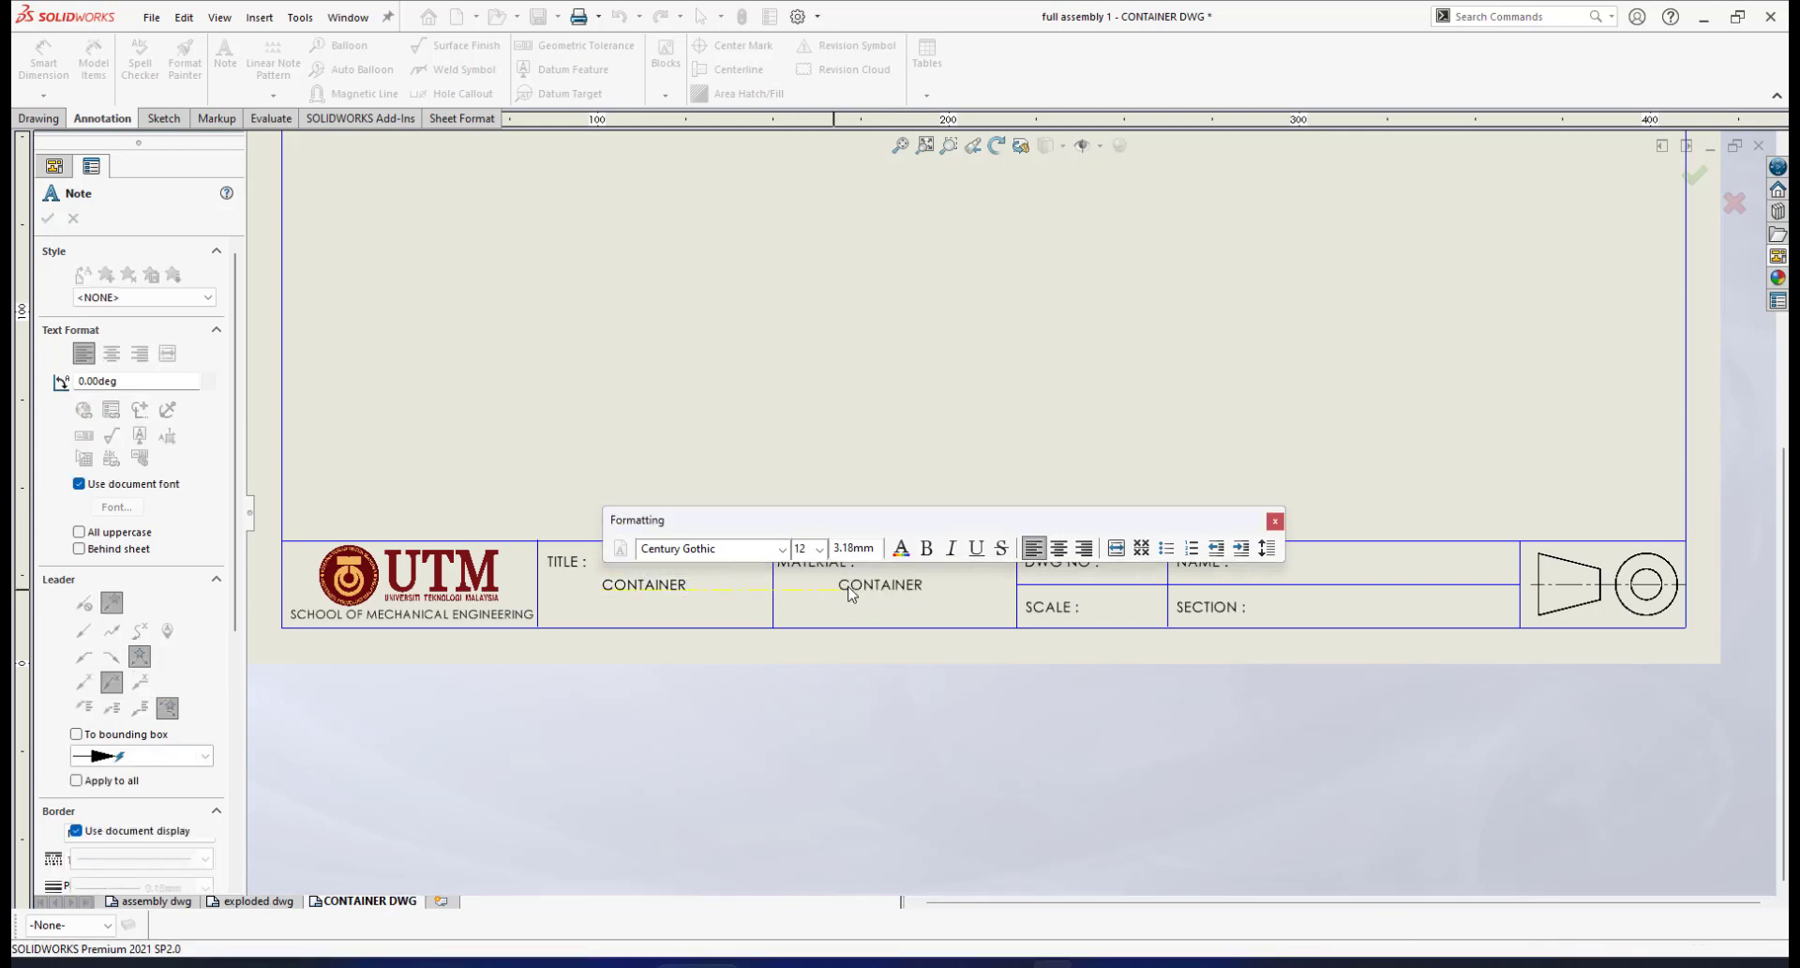
# Fill MATERIAL with PLASTIC, DWG NO with 1 and SCALE with 1:2, then close the Note tool
pyautogui.click(850, 594)
pyautogui.write('PLASTIC')
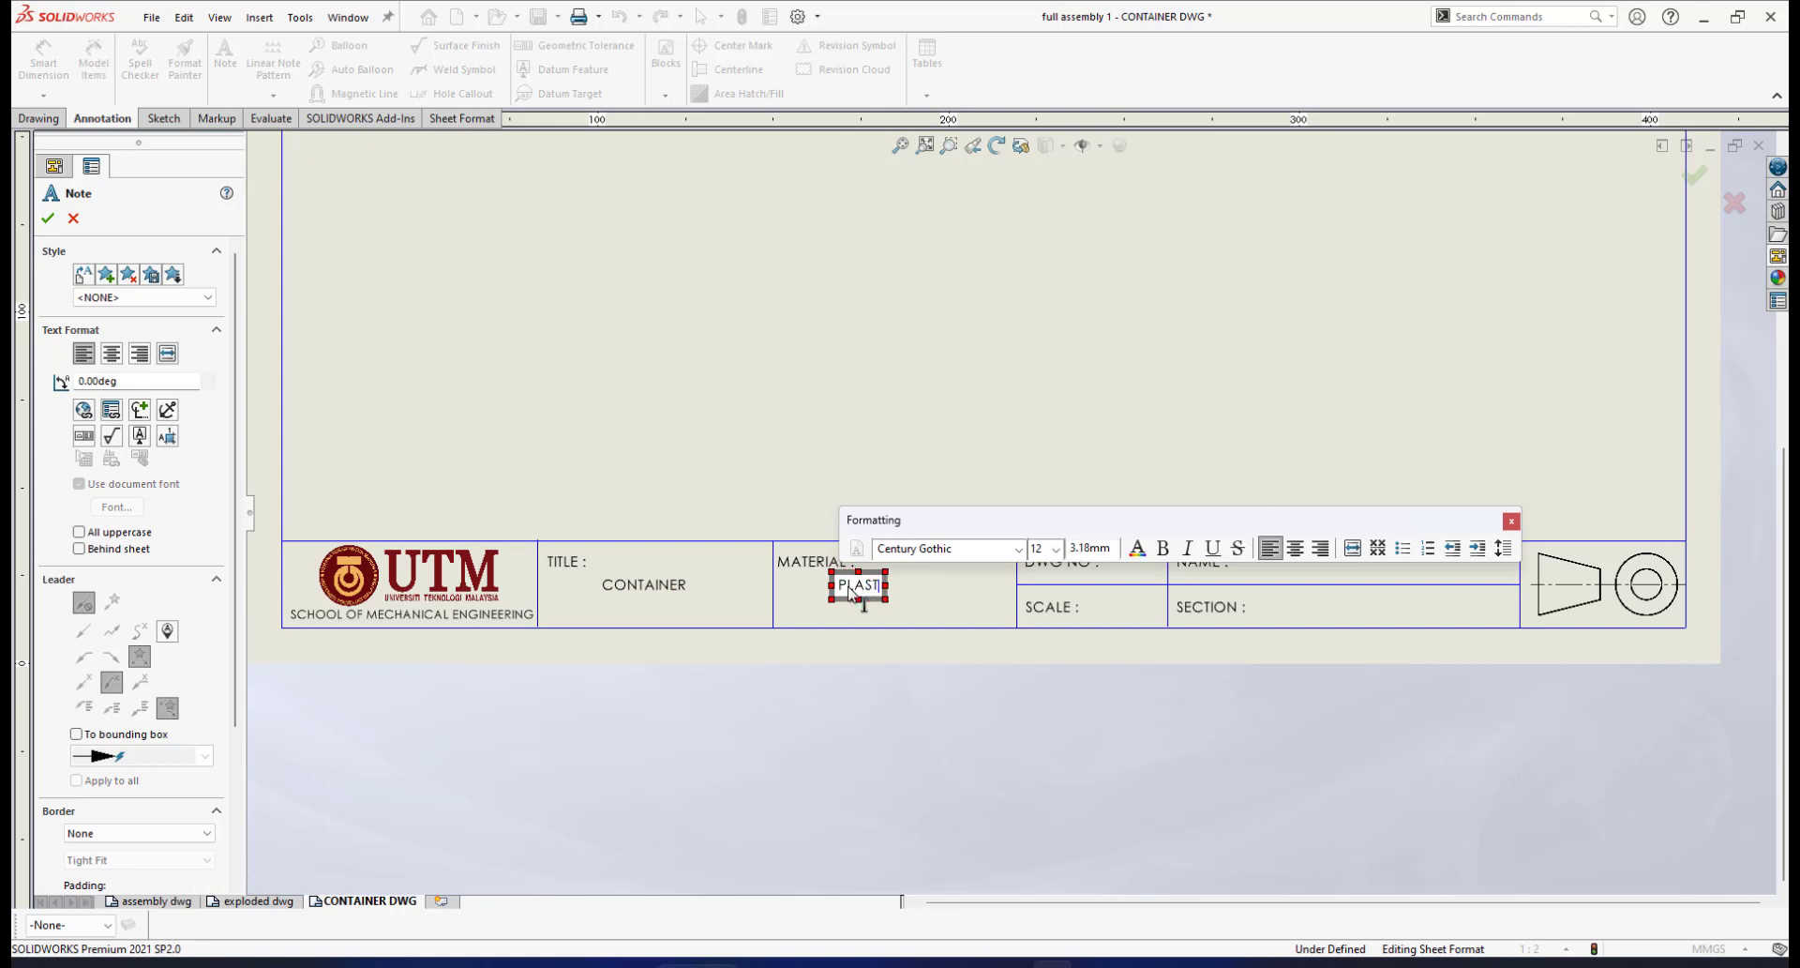
pyautogui.click(1136, 583)
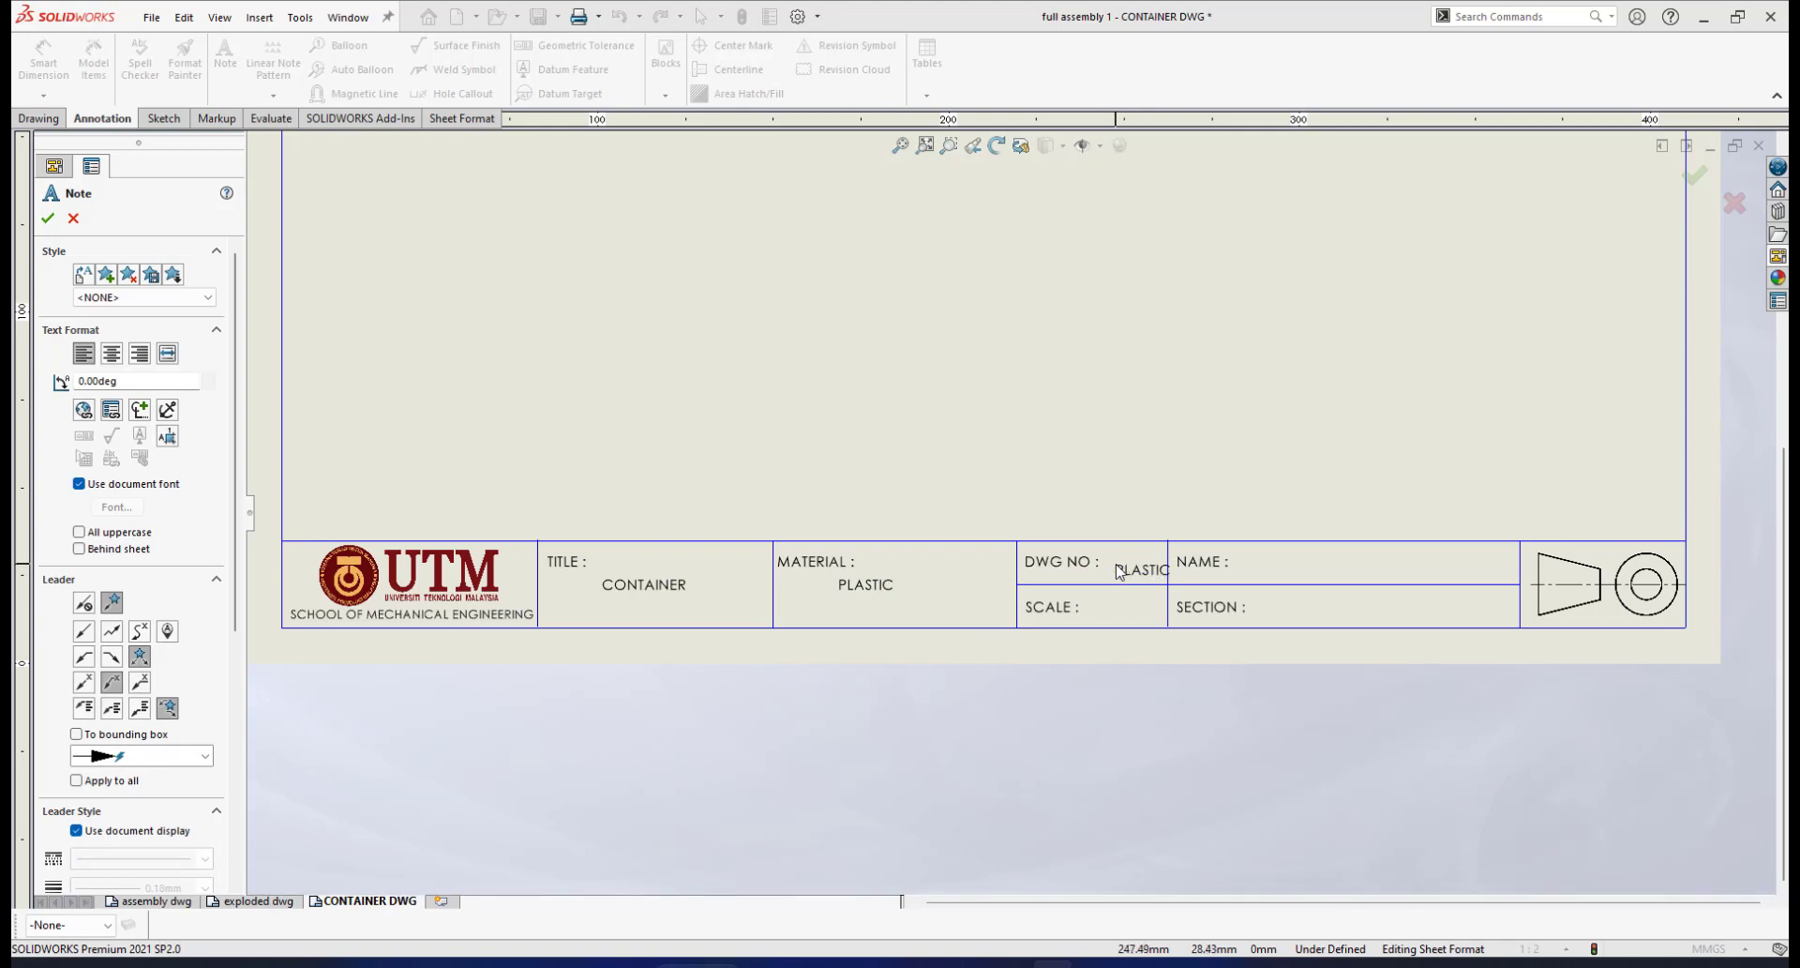
pyautogui.click(1119, 570)
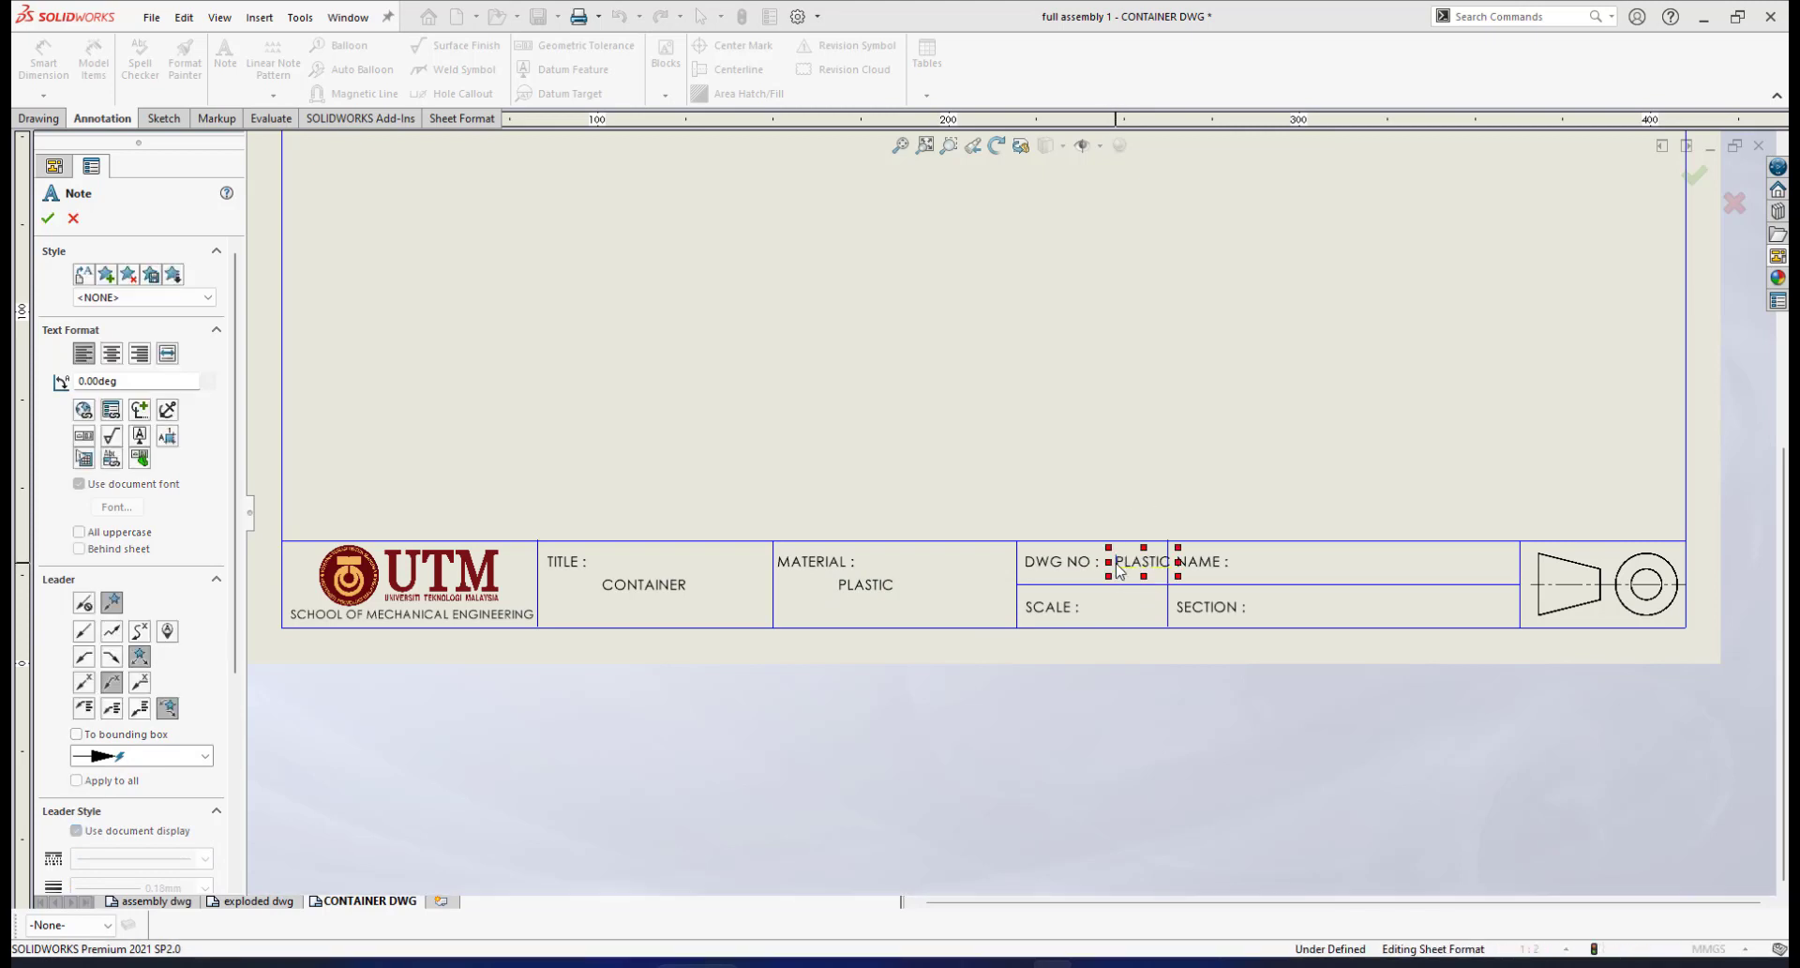
pyautogui.click(1095, 612)
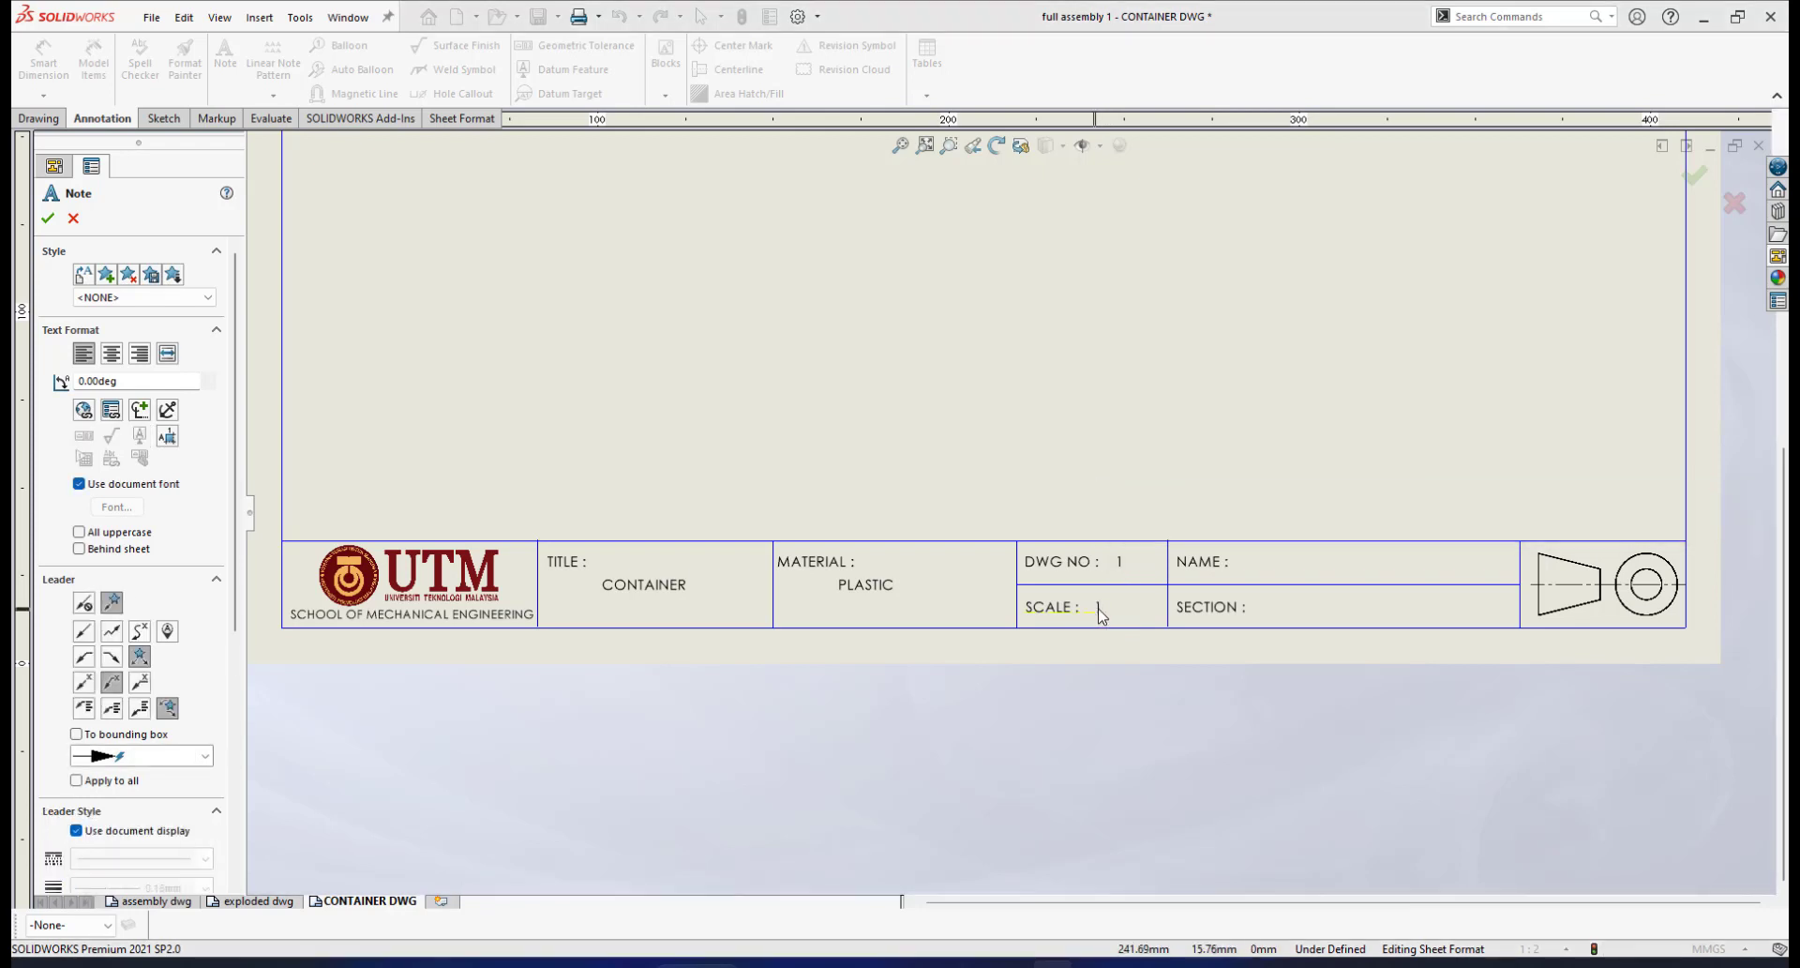
pyautogui.click(1101, 612)
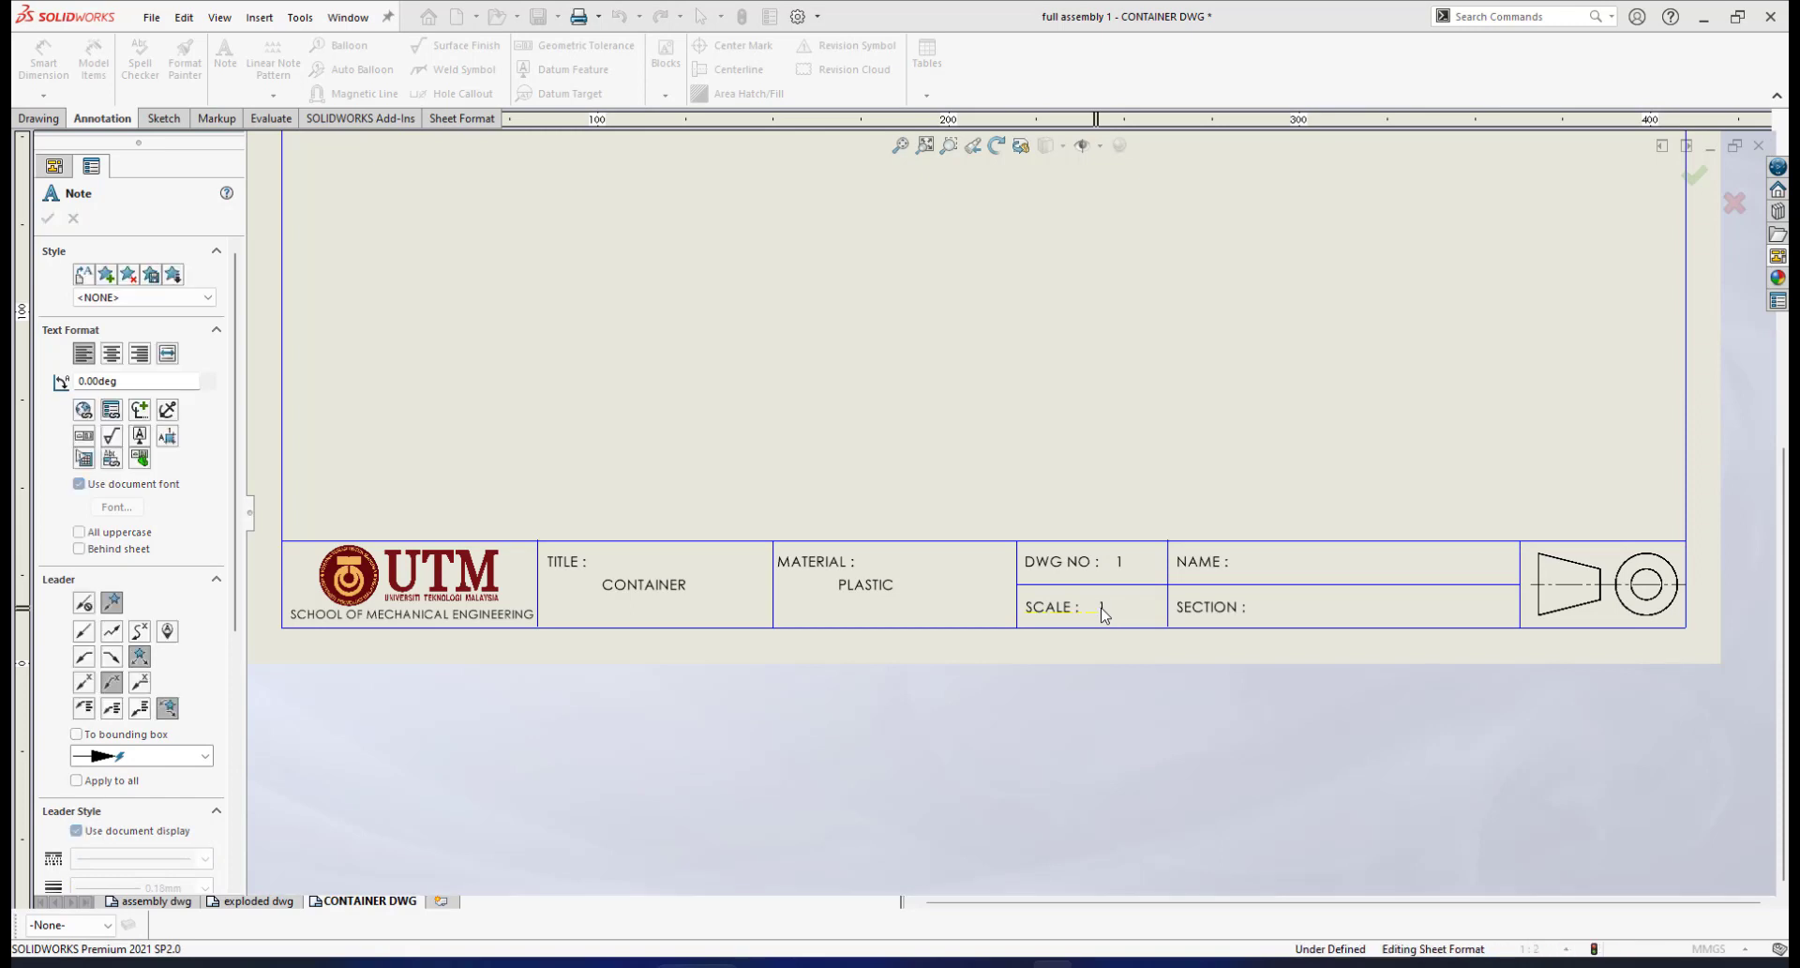
pyautogui.click(1369, 656)
pyautogui.scroll(-5, 1366, 654)
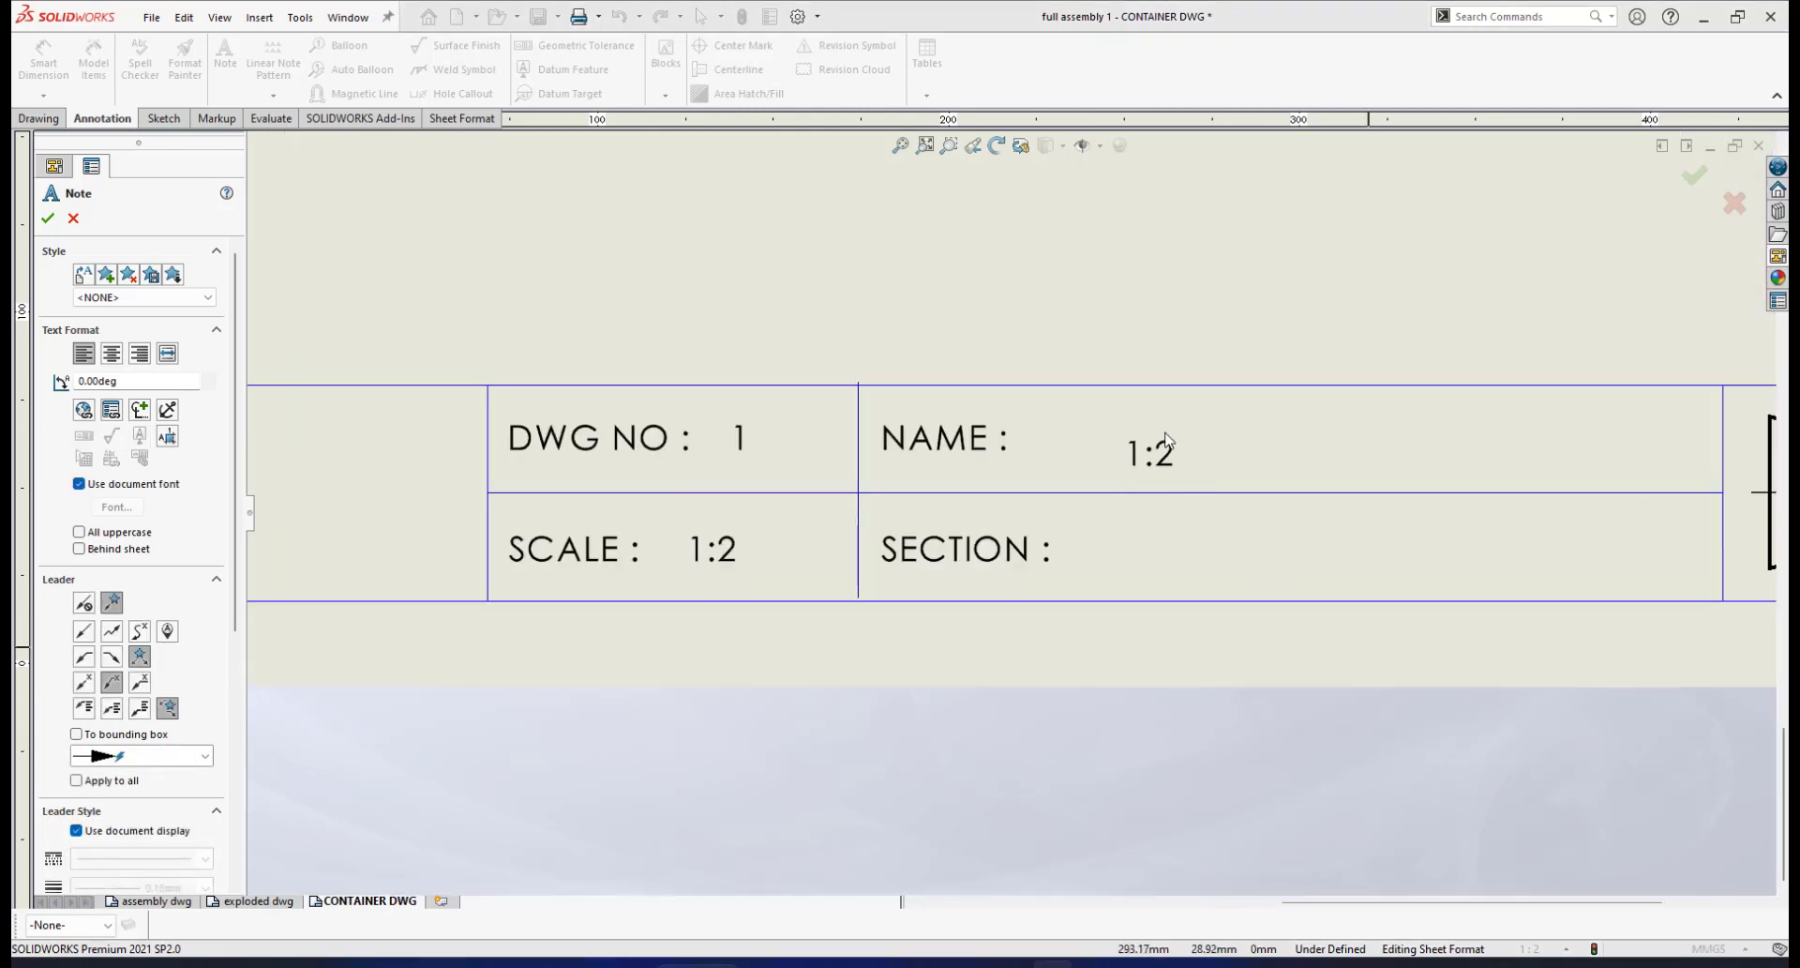
pyautogui.scroll(3, 1219, 553)
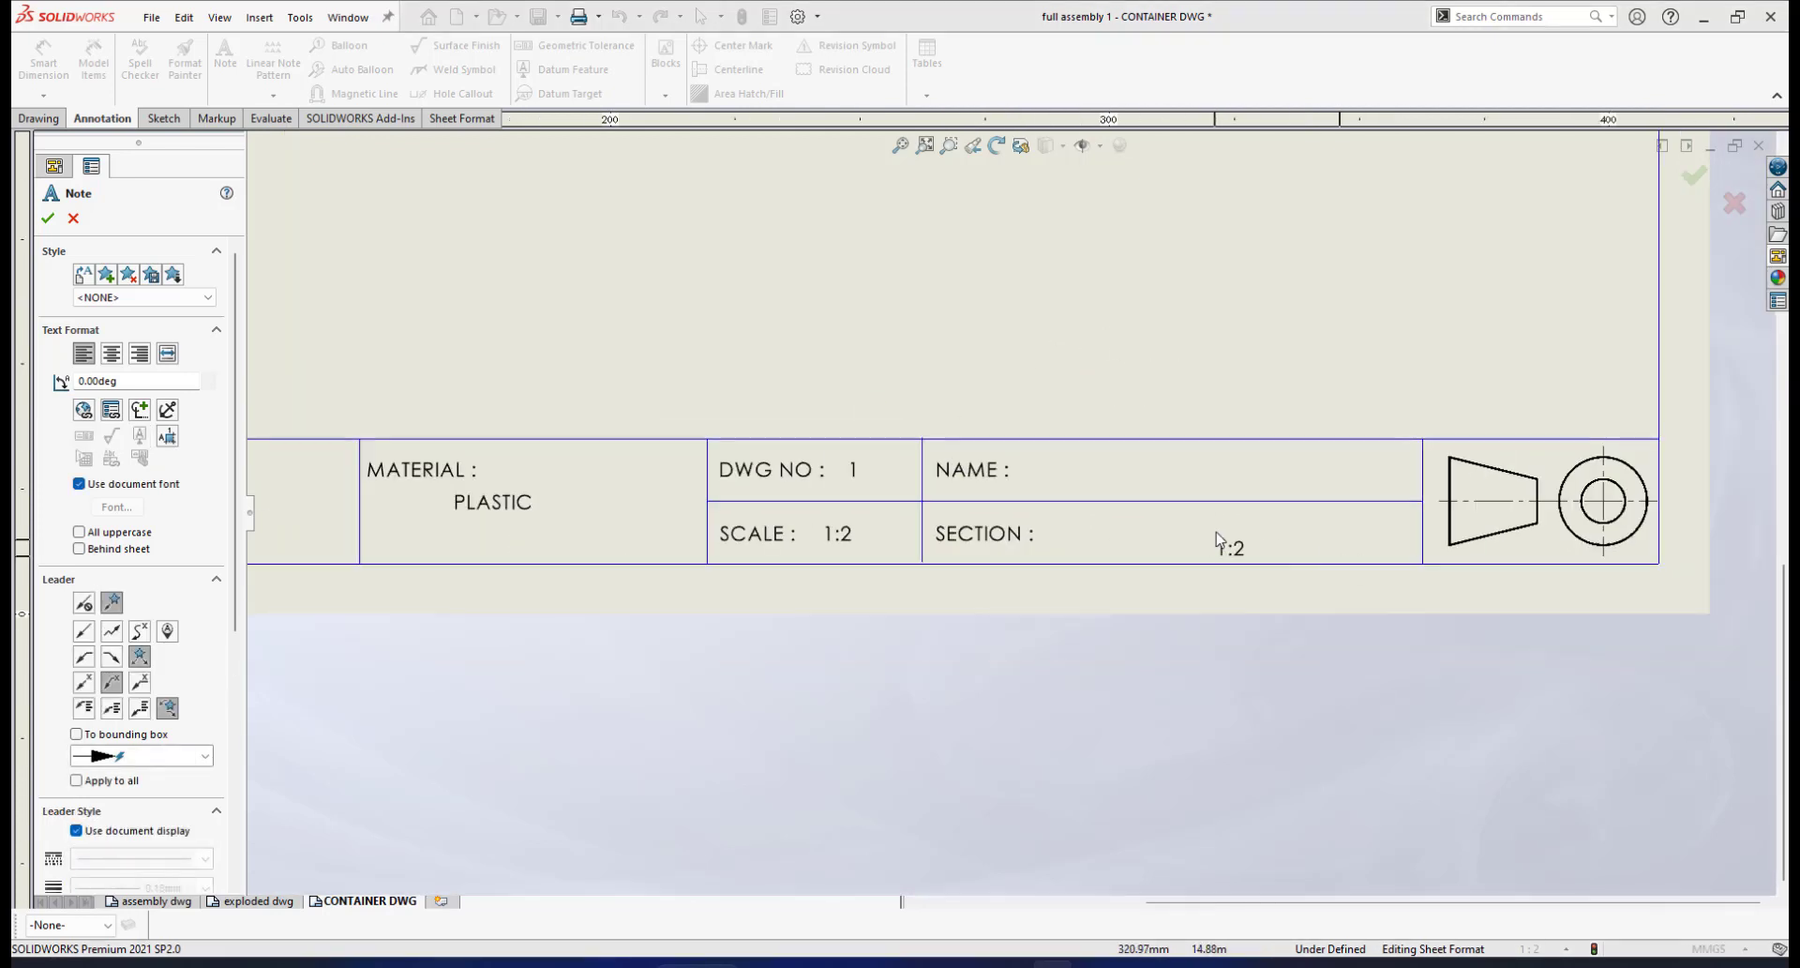
pyautogui.scroll(5, 1219, 543)
pyautogui.scroll(-1, 1078, 380)
pyautogui.scroll(1, 1359, 328)
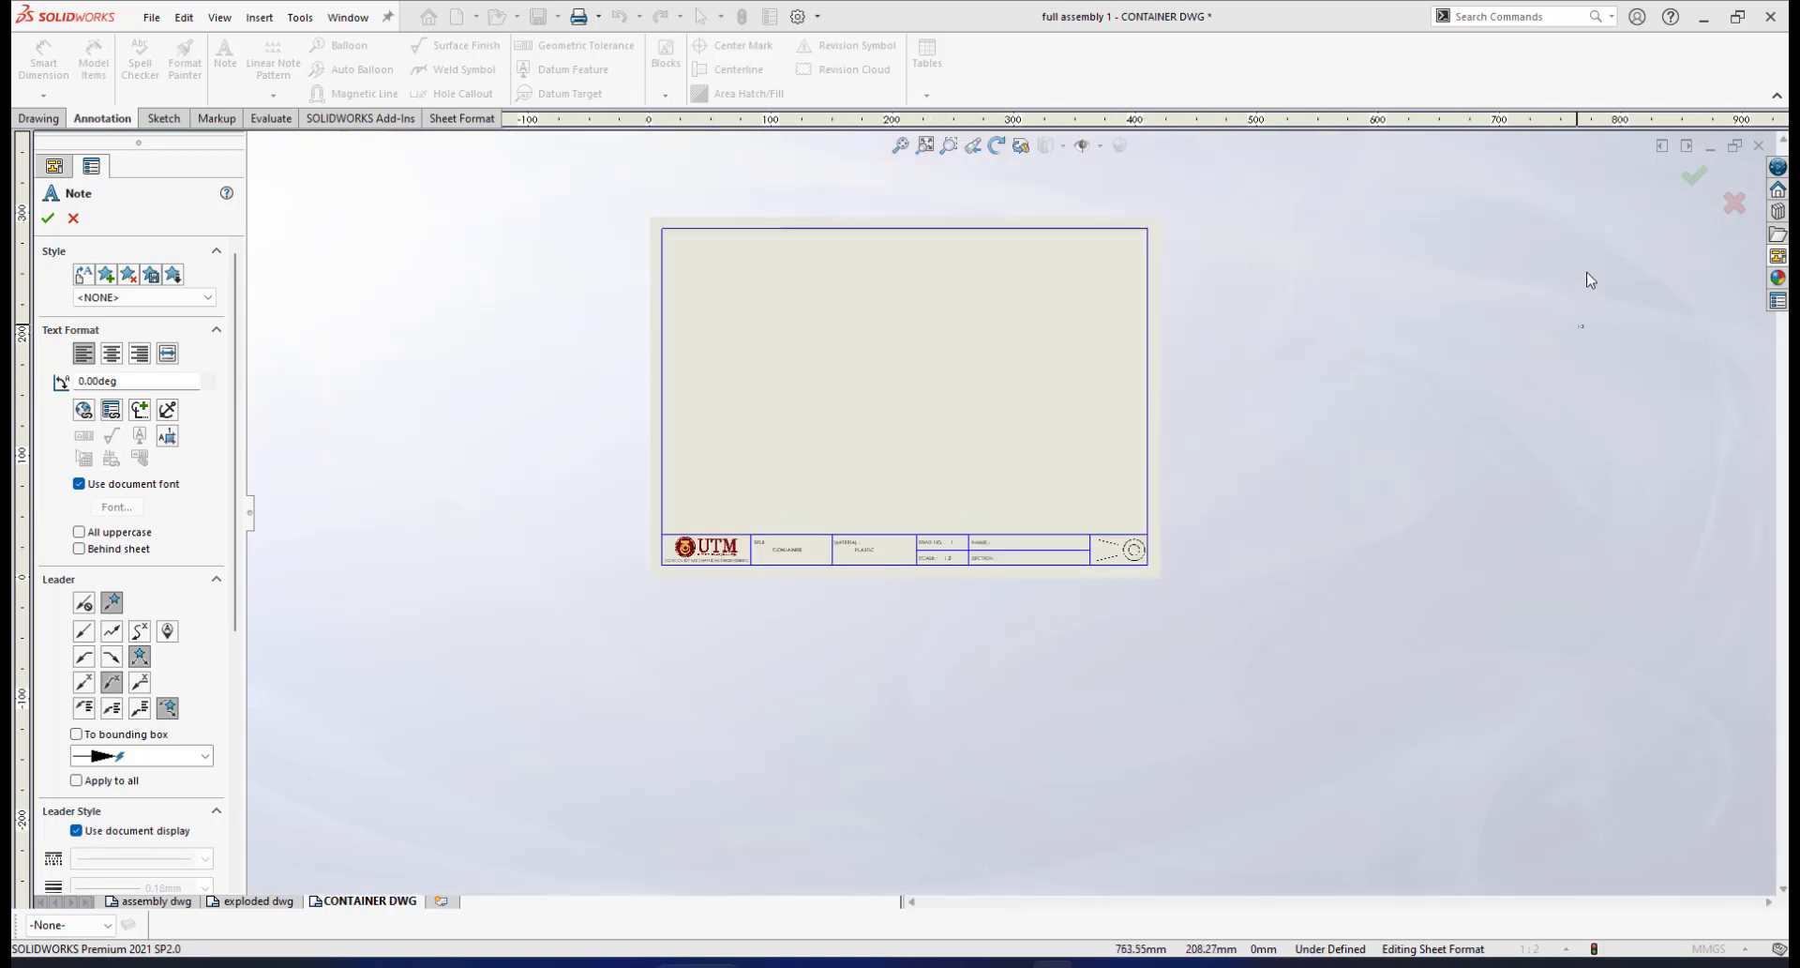
pyautogui.click(1687, 180)
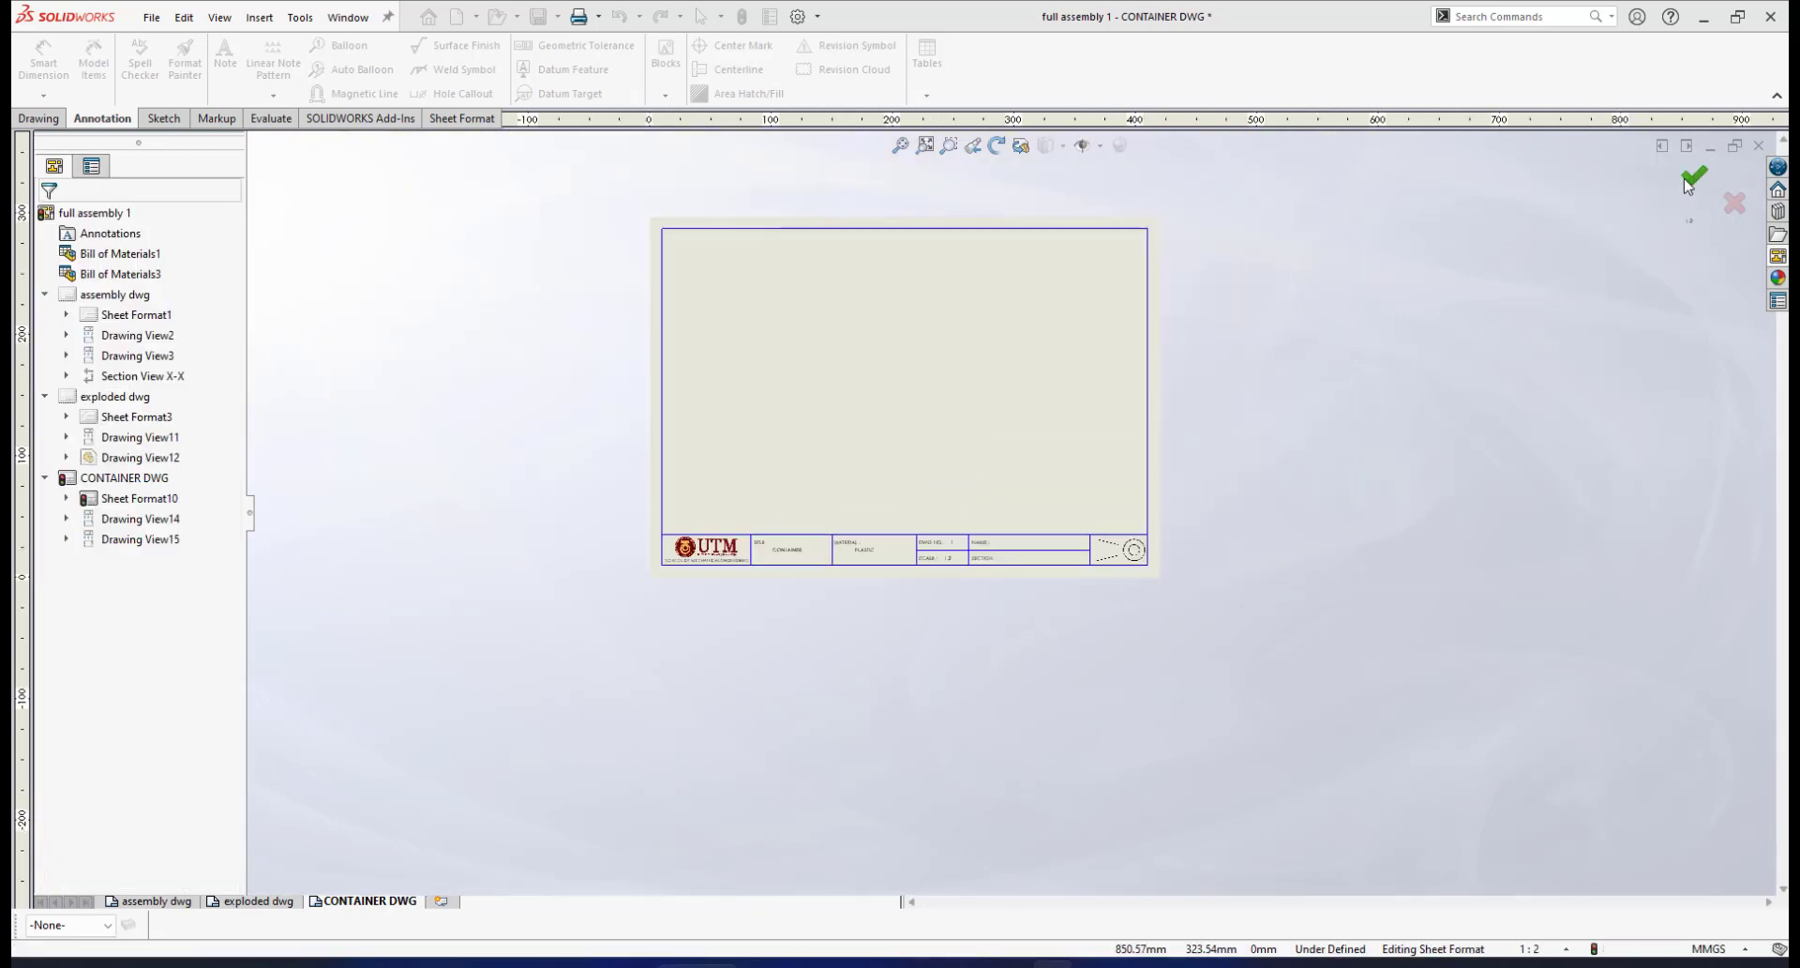
# Exit sheet format editing and move the circular top view up and left
pyautogui.click(1697, 180)
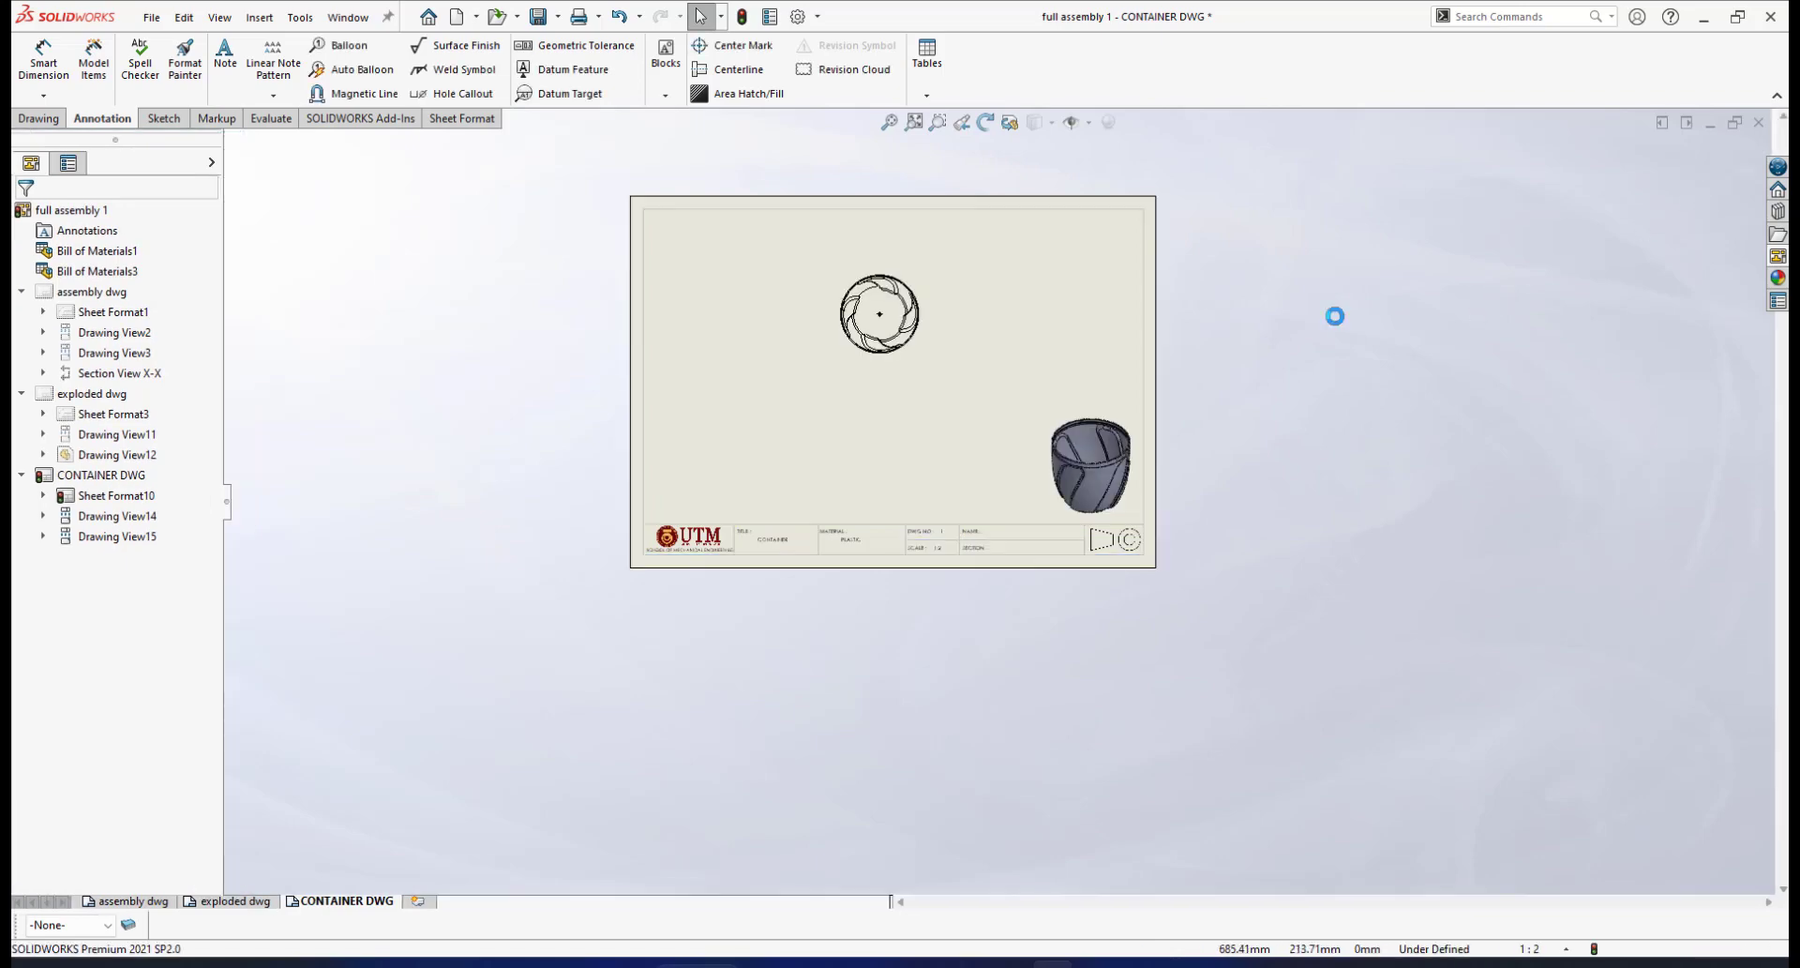
pyautogui.scroll(-5, 1008, 302)
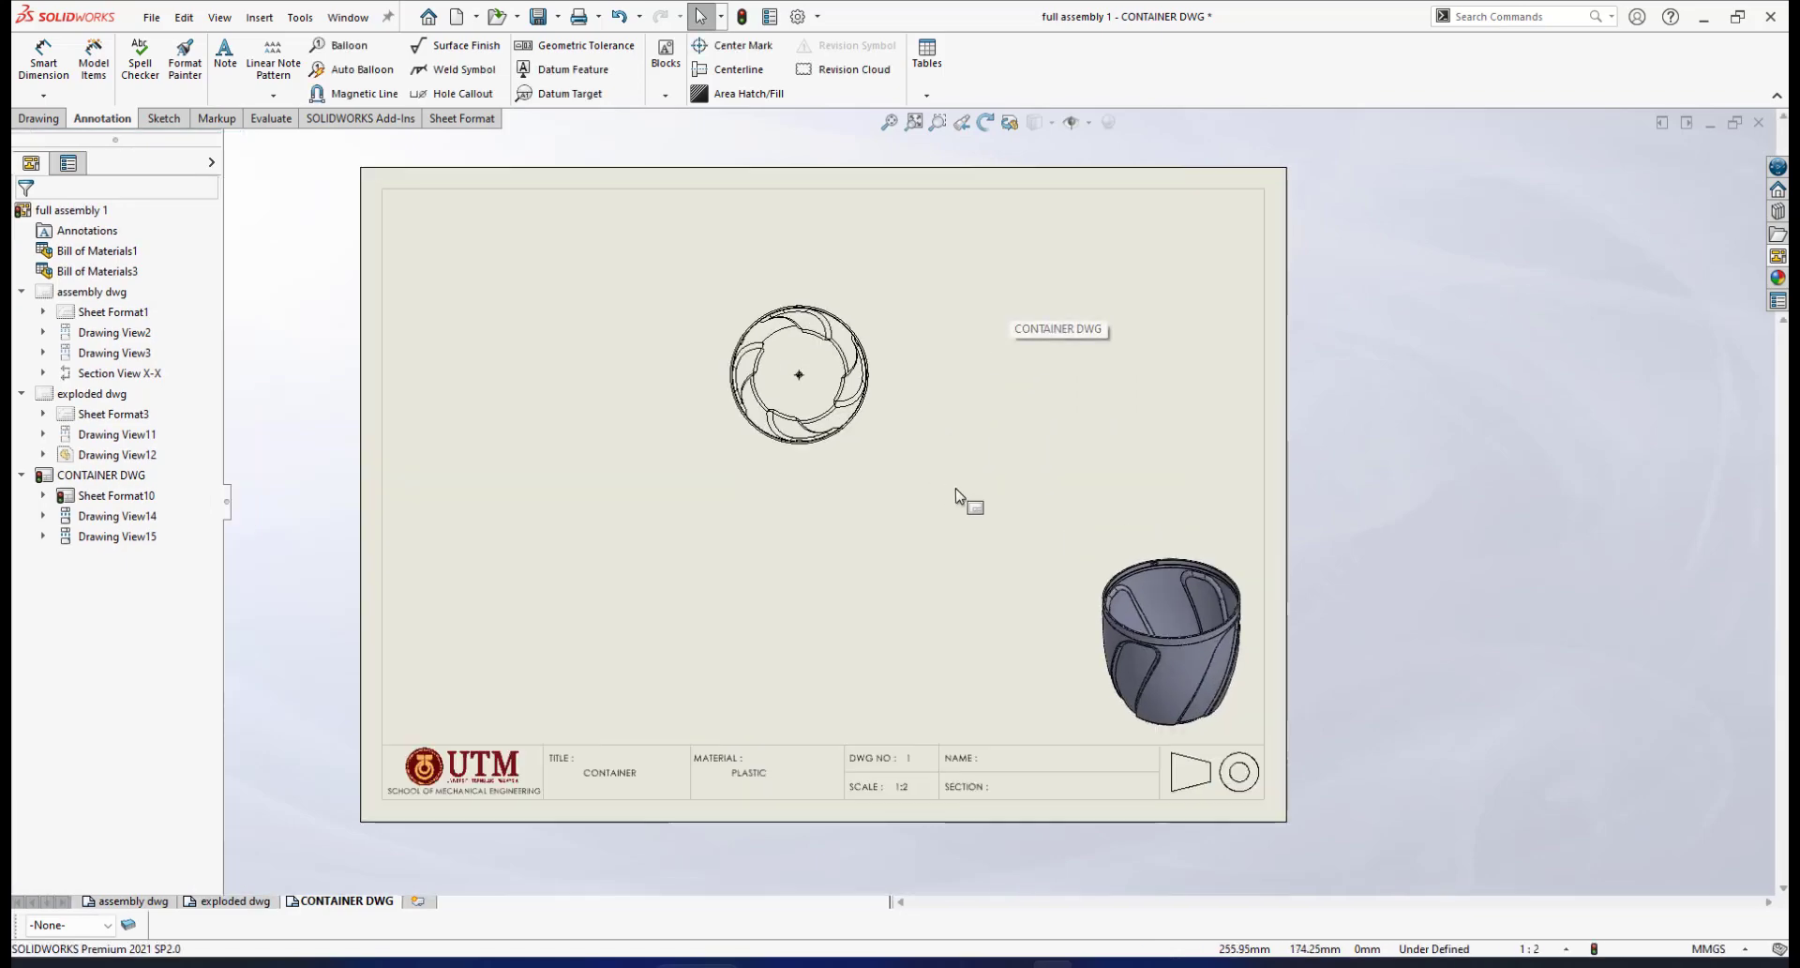
pyautogui.scroll(3, 1007, 456)
pyautogui.scroll(-1, 990, 434)
pyautogui.scroll(-3, 825, 421)
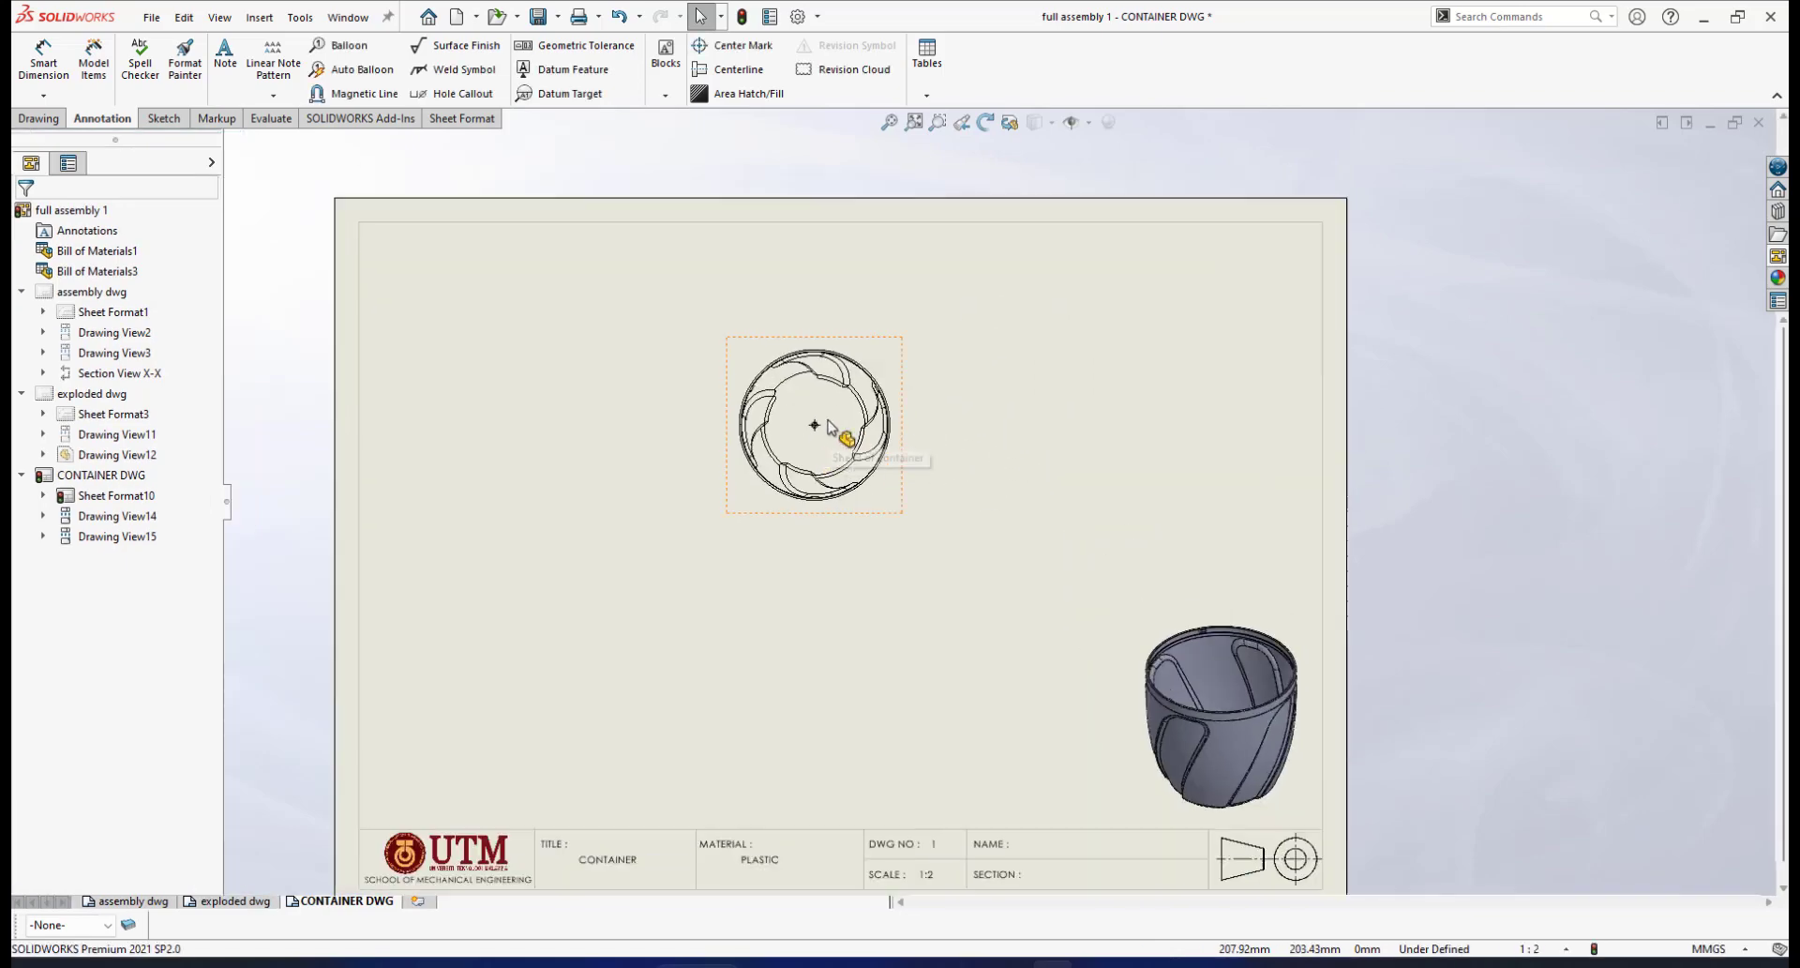
pyautogui.moveTo(940, 321)
pyautogui.mouseDown()
pyautogui.moveTo(814, 274)
pyautogui.moveTo(815, 245)
pyautogui.mouseUp()
pyautogui.scroll(3, 740, 454)
pyautogui.scroll(-5, 740, 458)
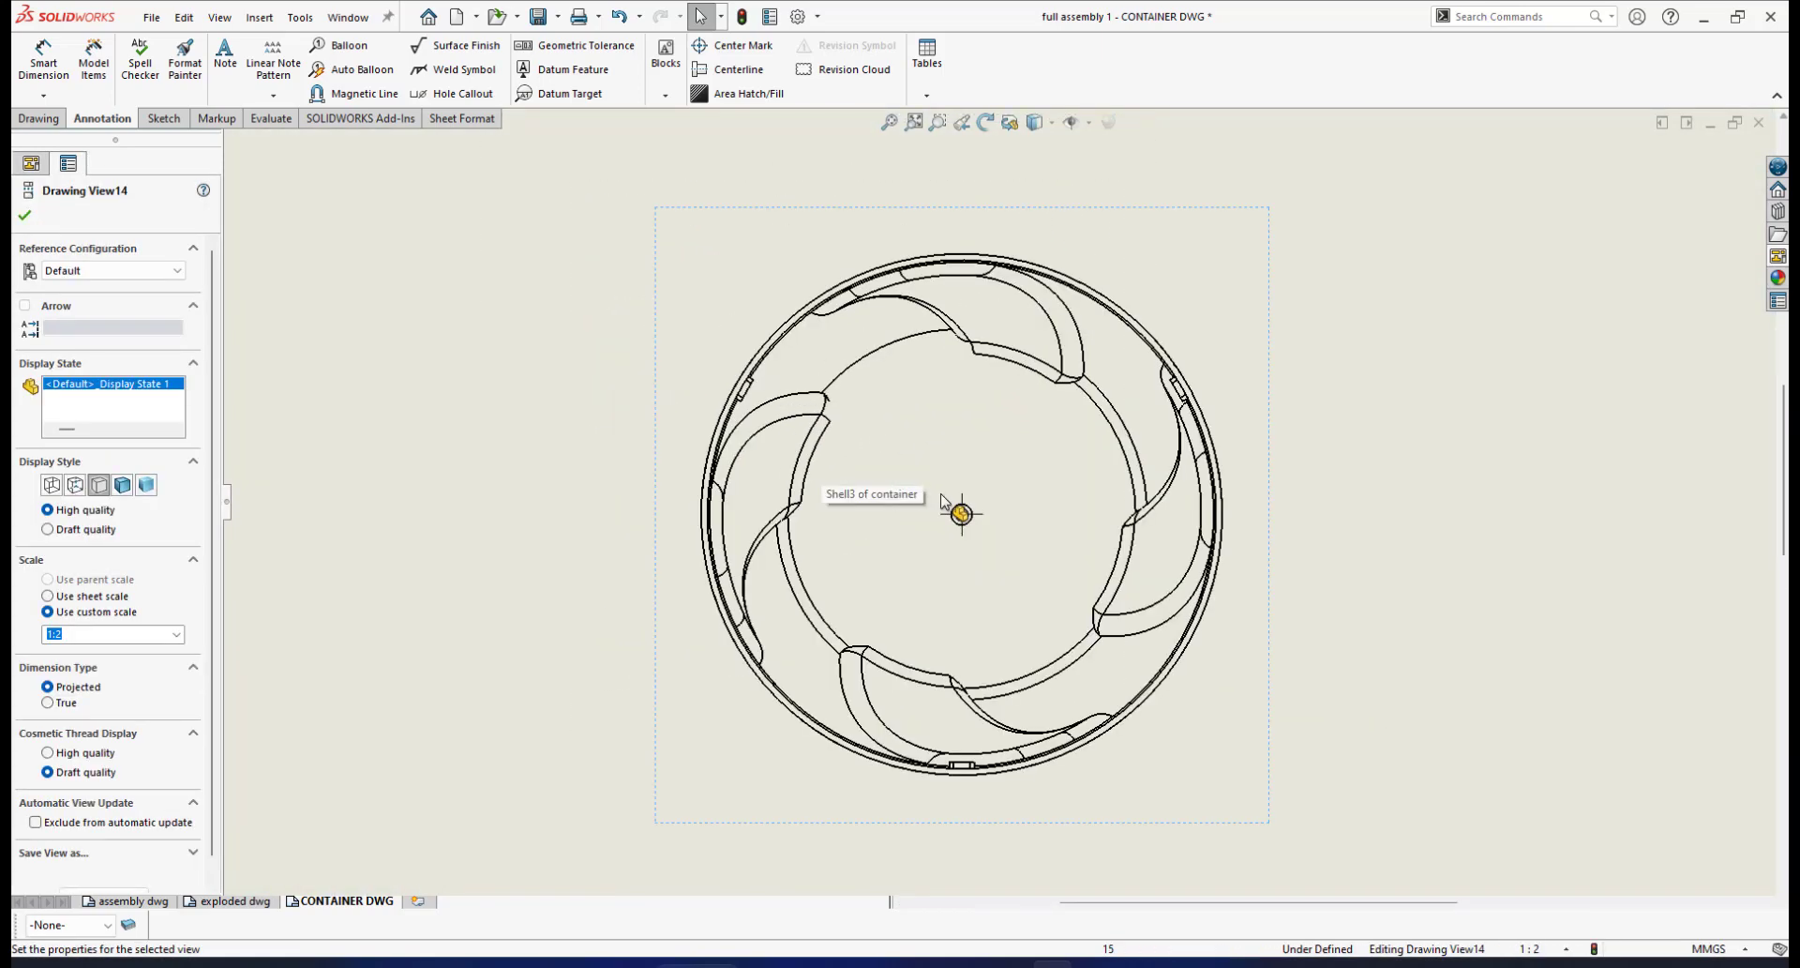
pyautogui.scroll(-3, 975, 511)
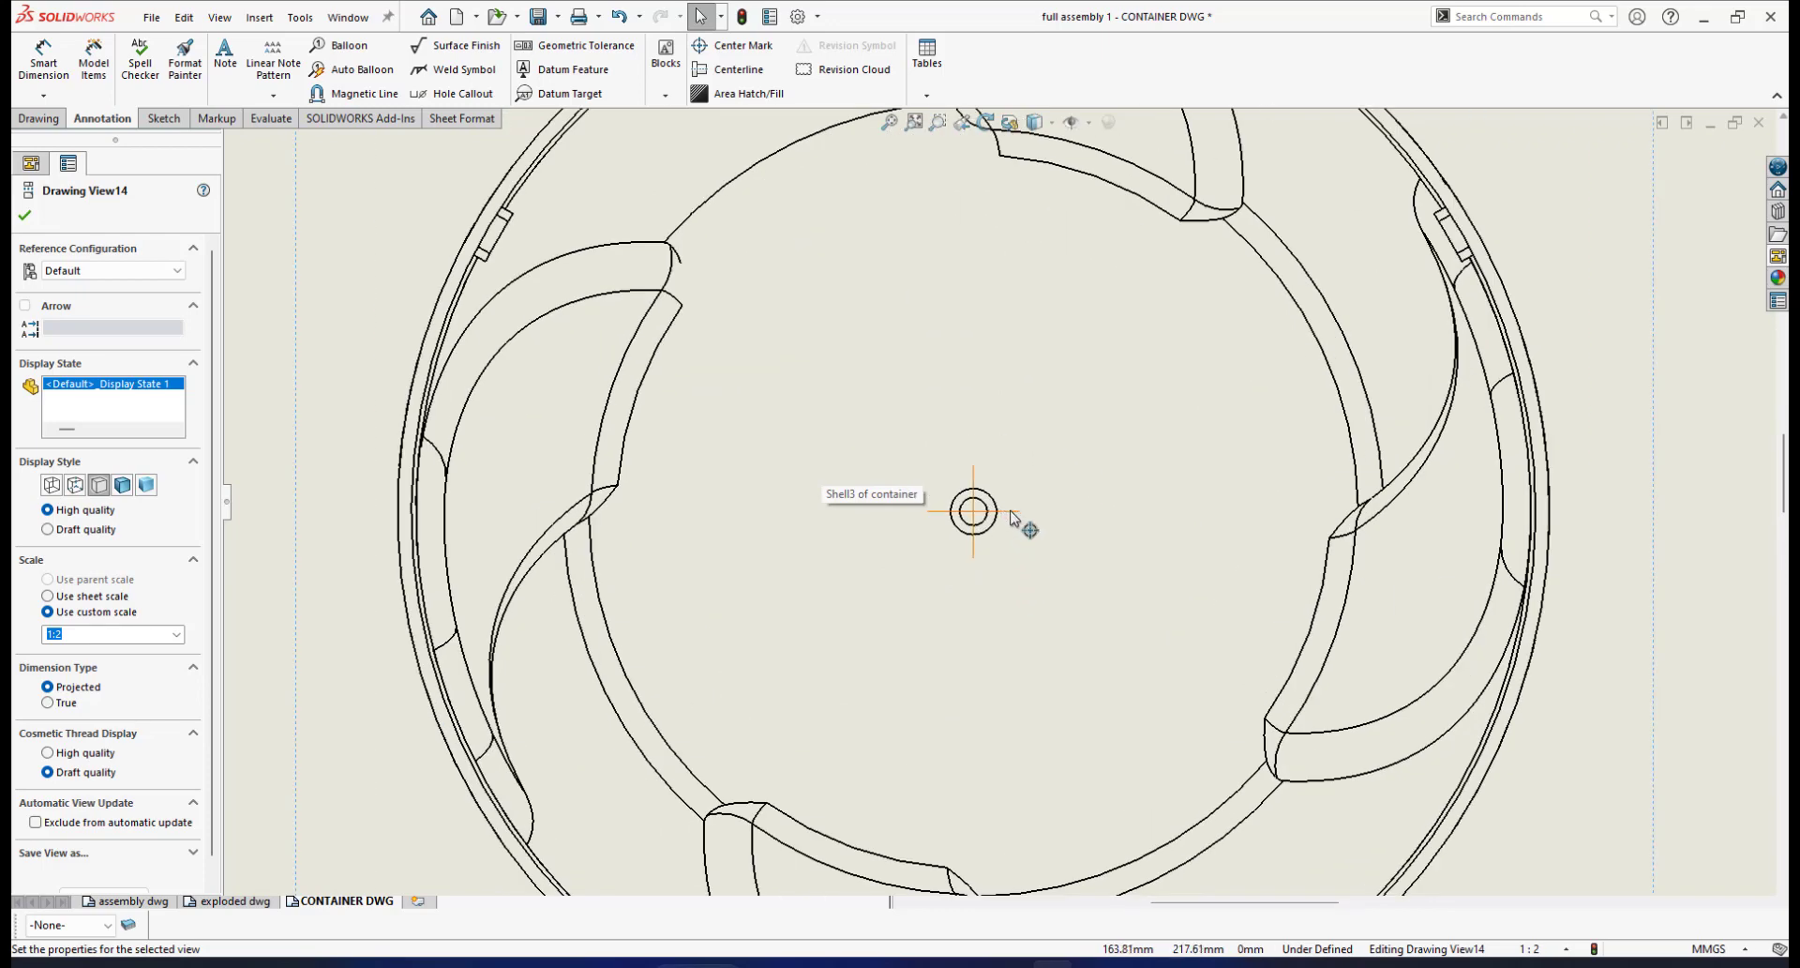
# Delete the centre mark from the circular top view
pyautogui.click(1012, 513)
pyautogui.press('Delete')
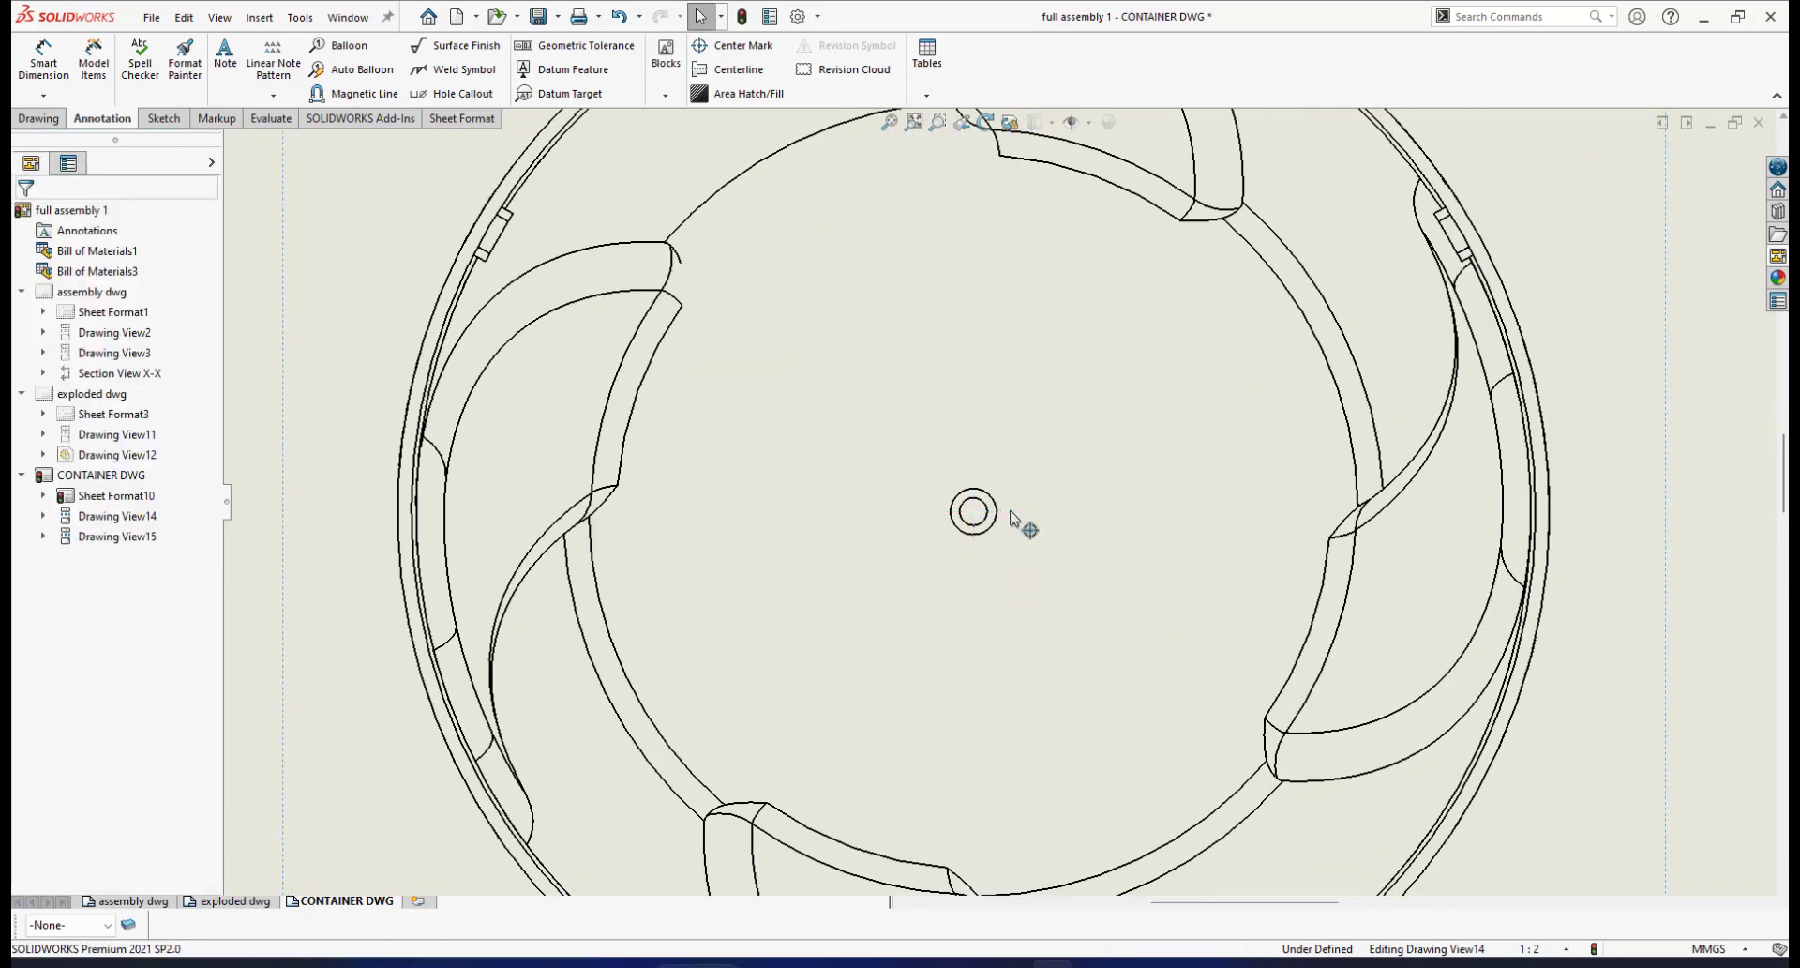
pyautogui.scroll(6, 1036, 534)
pyautogui.scroll(-2, 1053, 403)
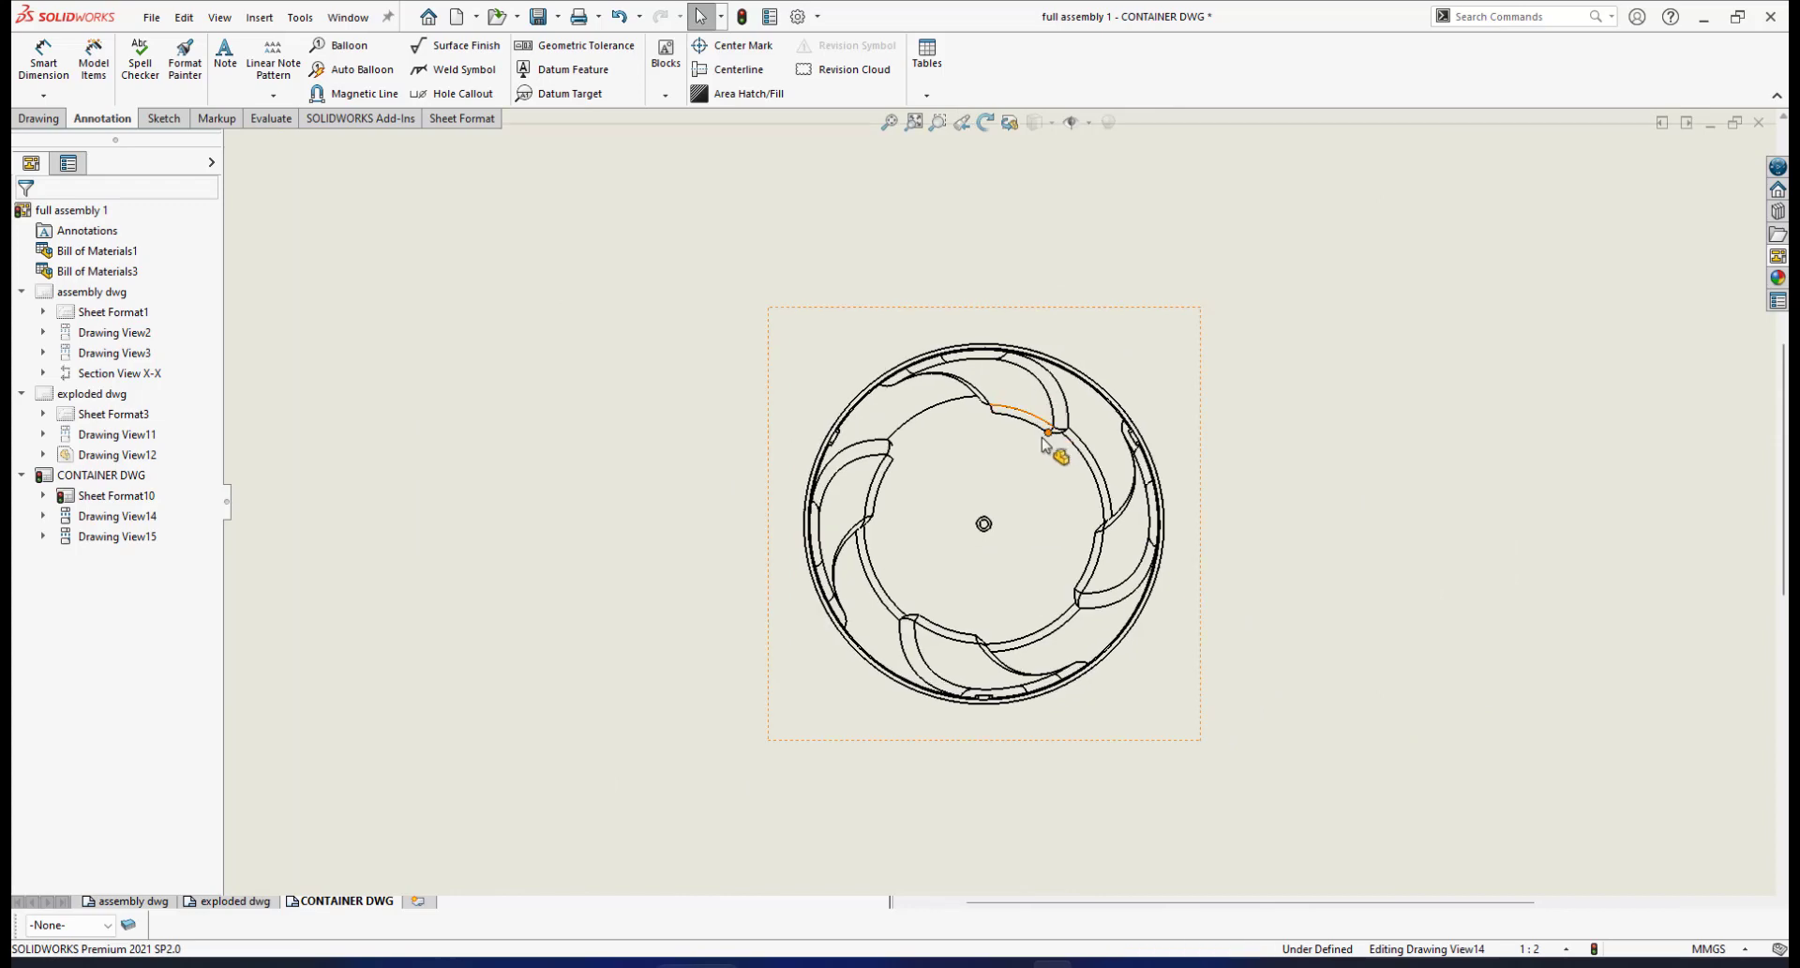
pyautogui.scroll(2, 1139, 441)
# Set the top view's display style to Hidden Lines Visible
pyautogui.click(1163, 422)
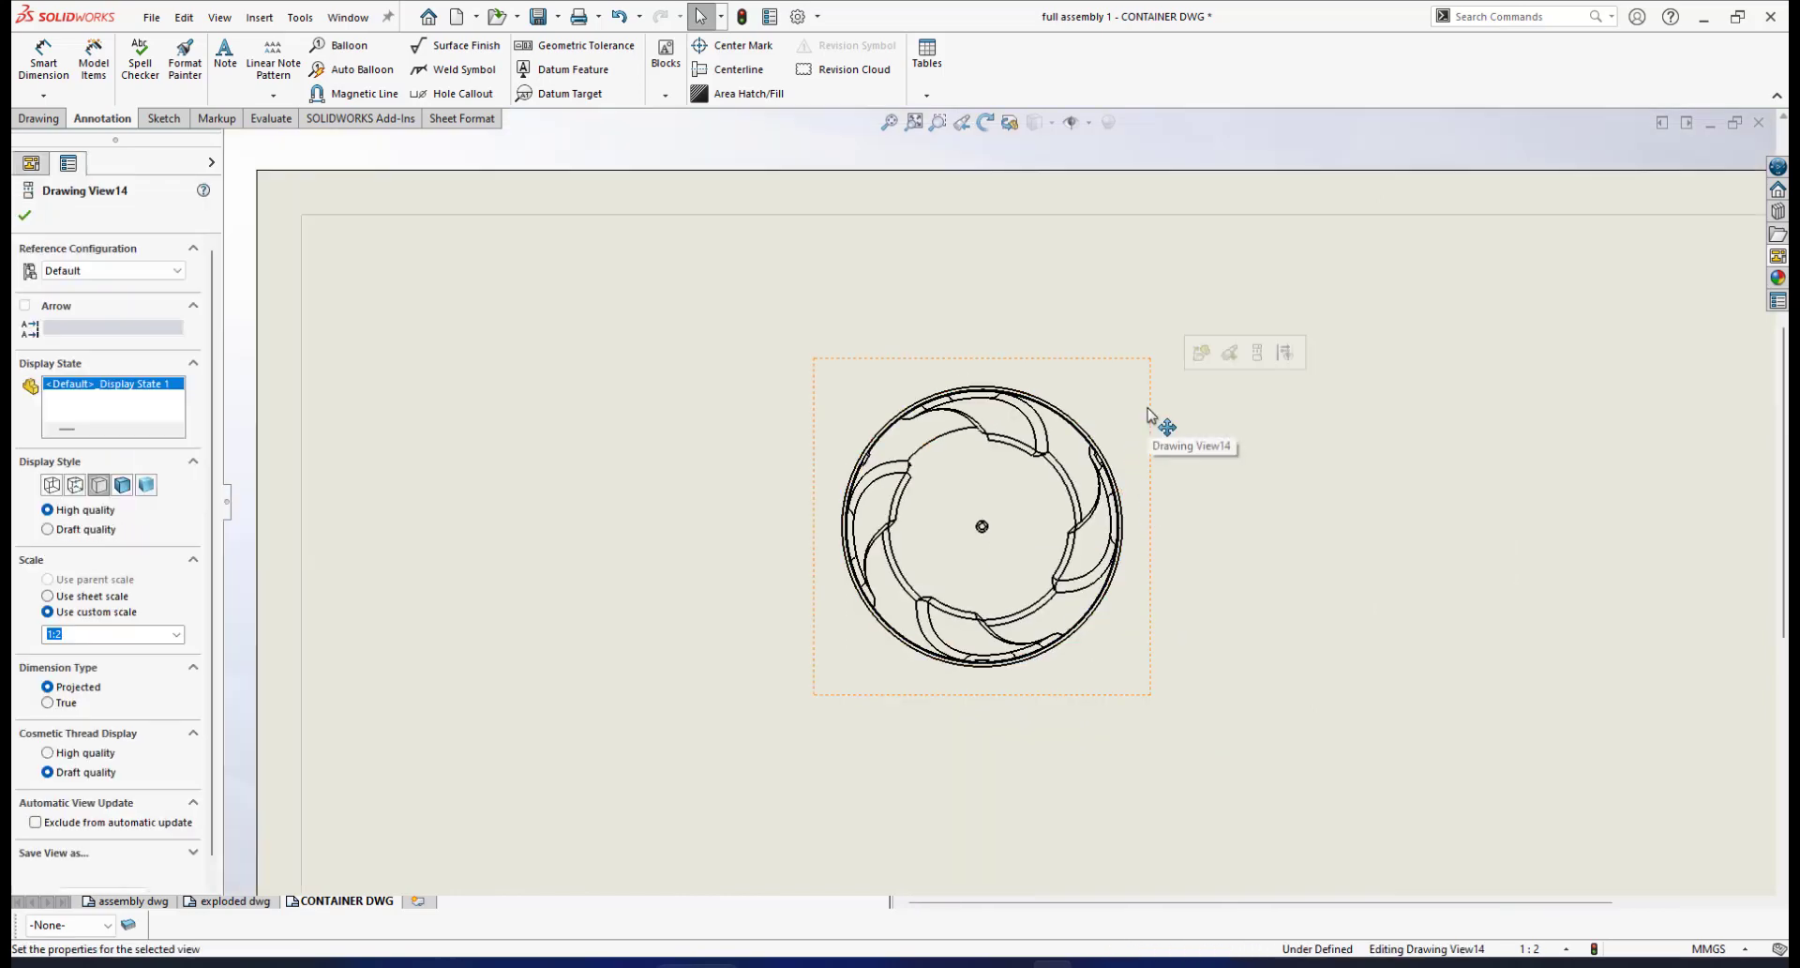
pyautogui.scroll(-1, 1157, 416)
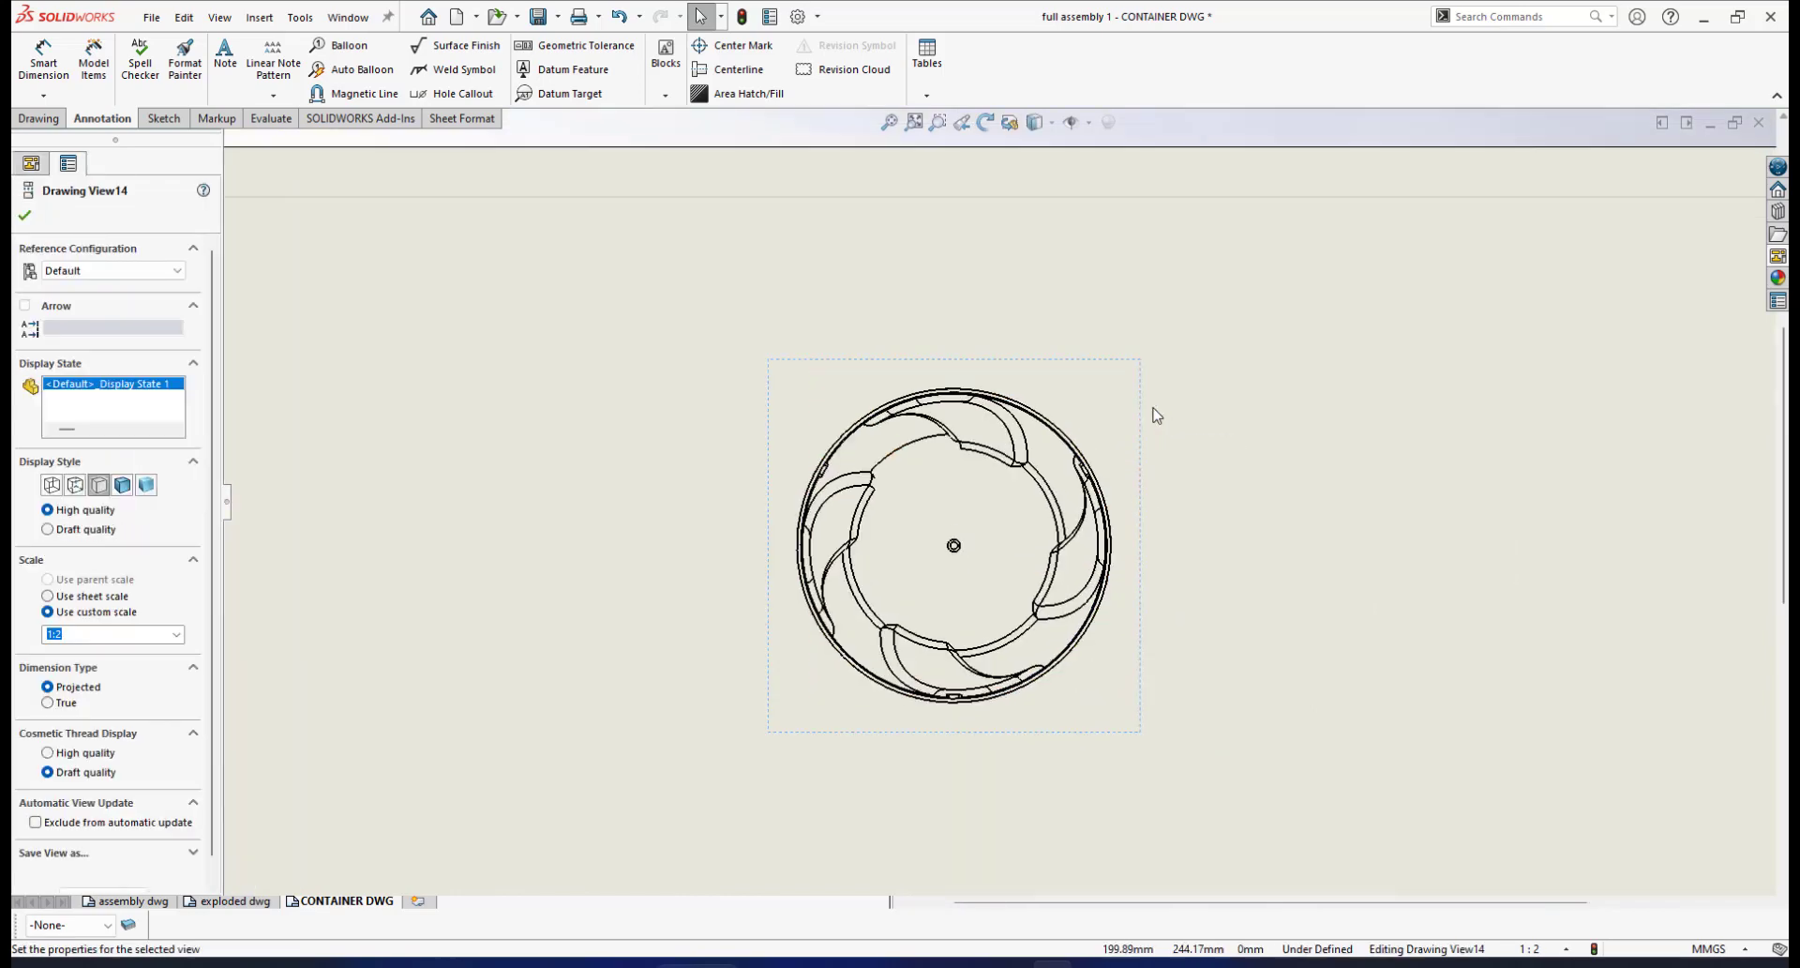
pyautogui.click(1052, 132)
pyautogui.click(1035, 229)
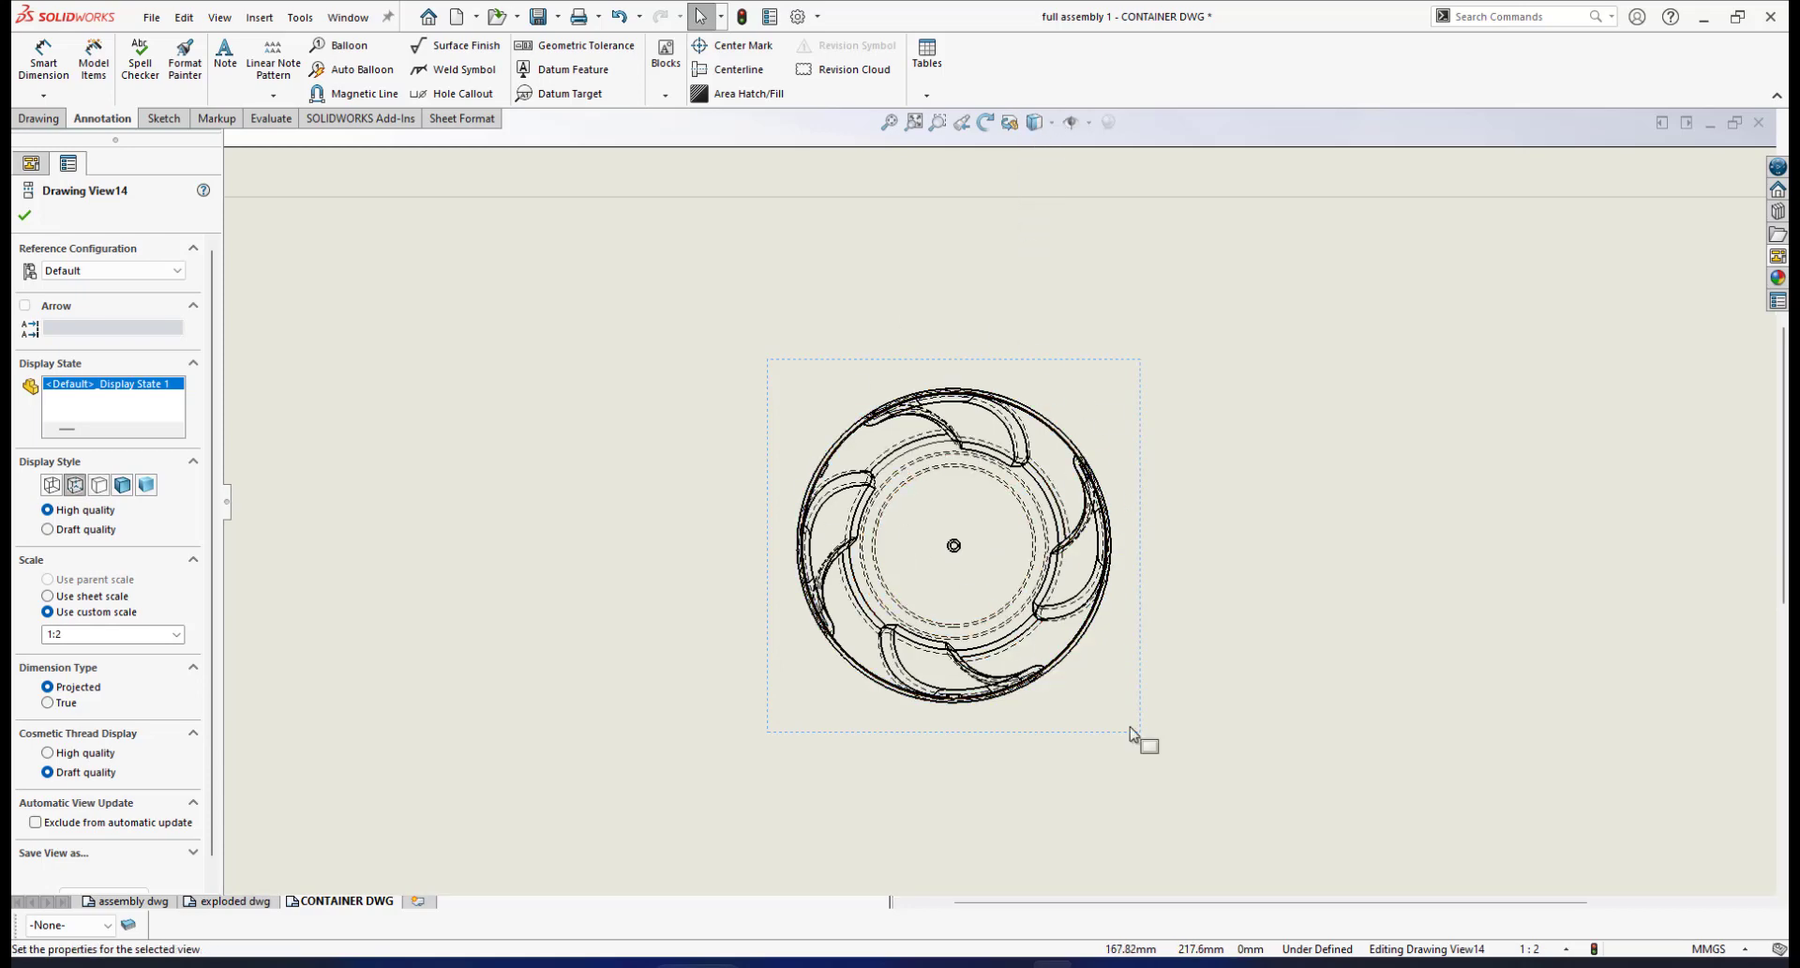
pyautogui.scroll(5, 1133, 733)
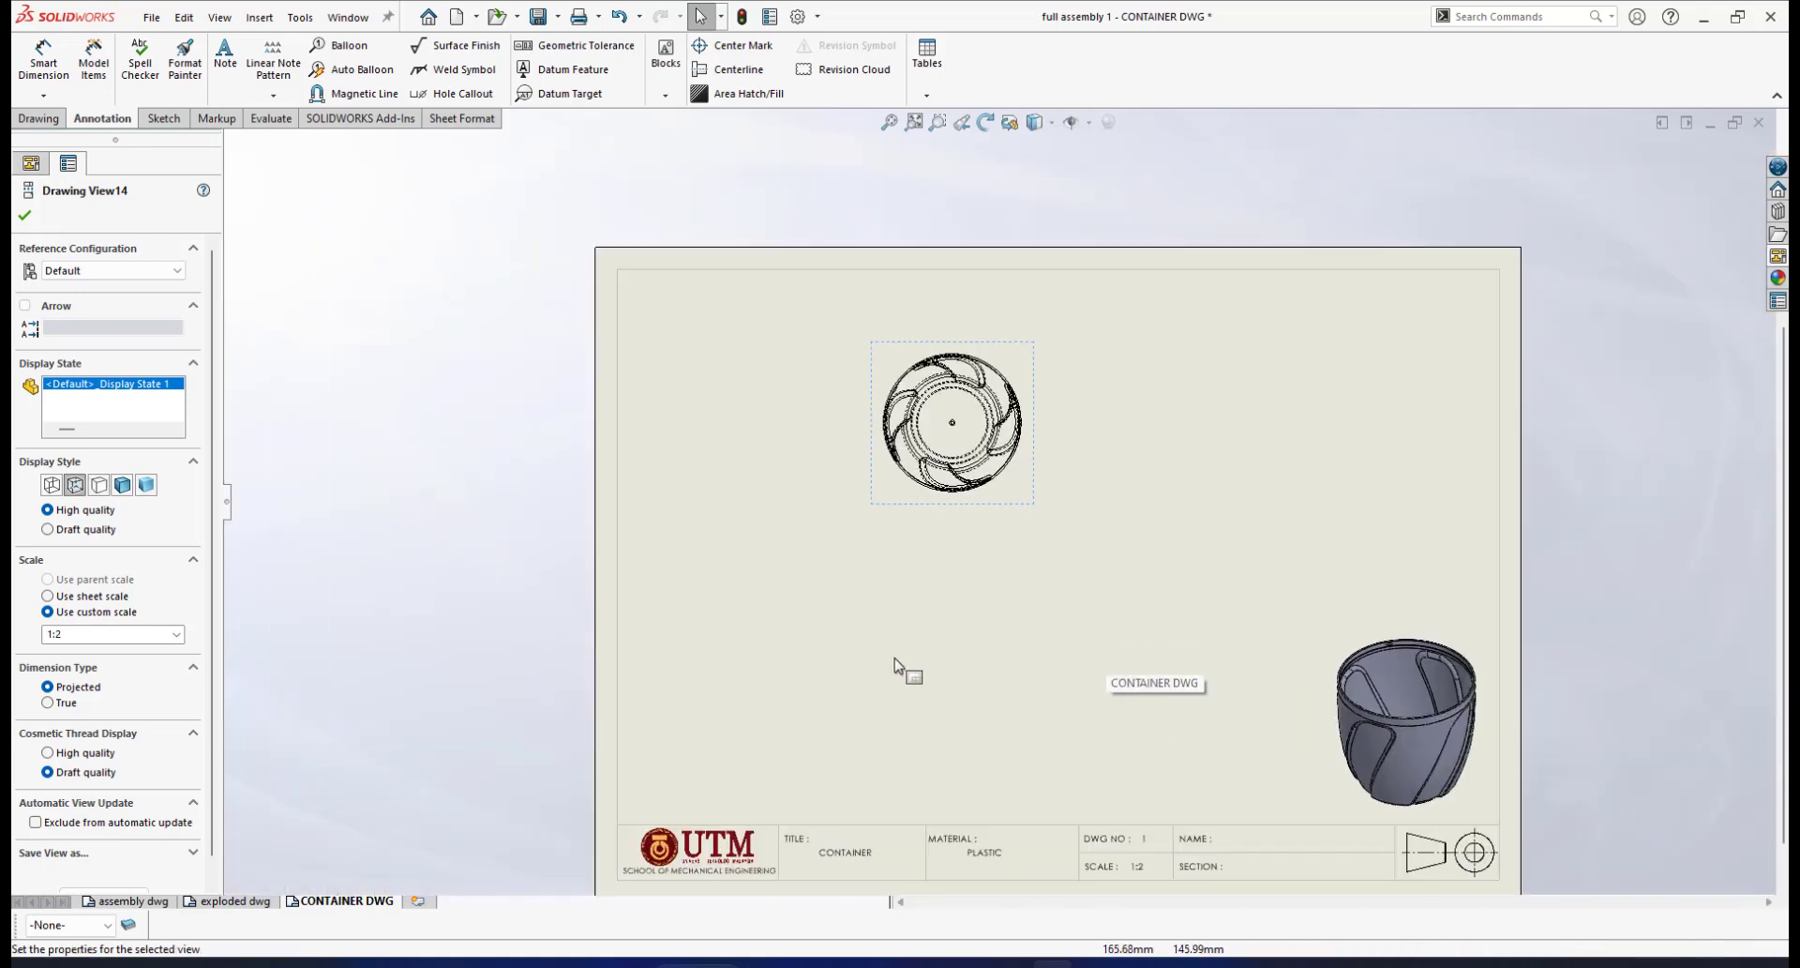
pyautogui.scroll(-4, 1032, 402)
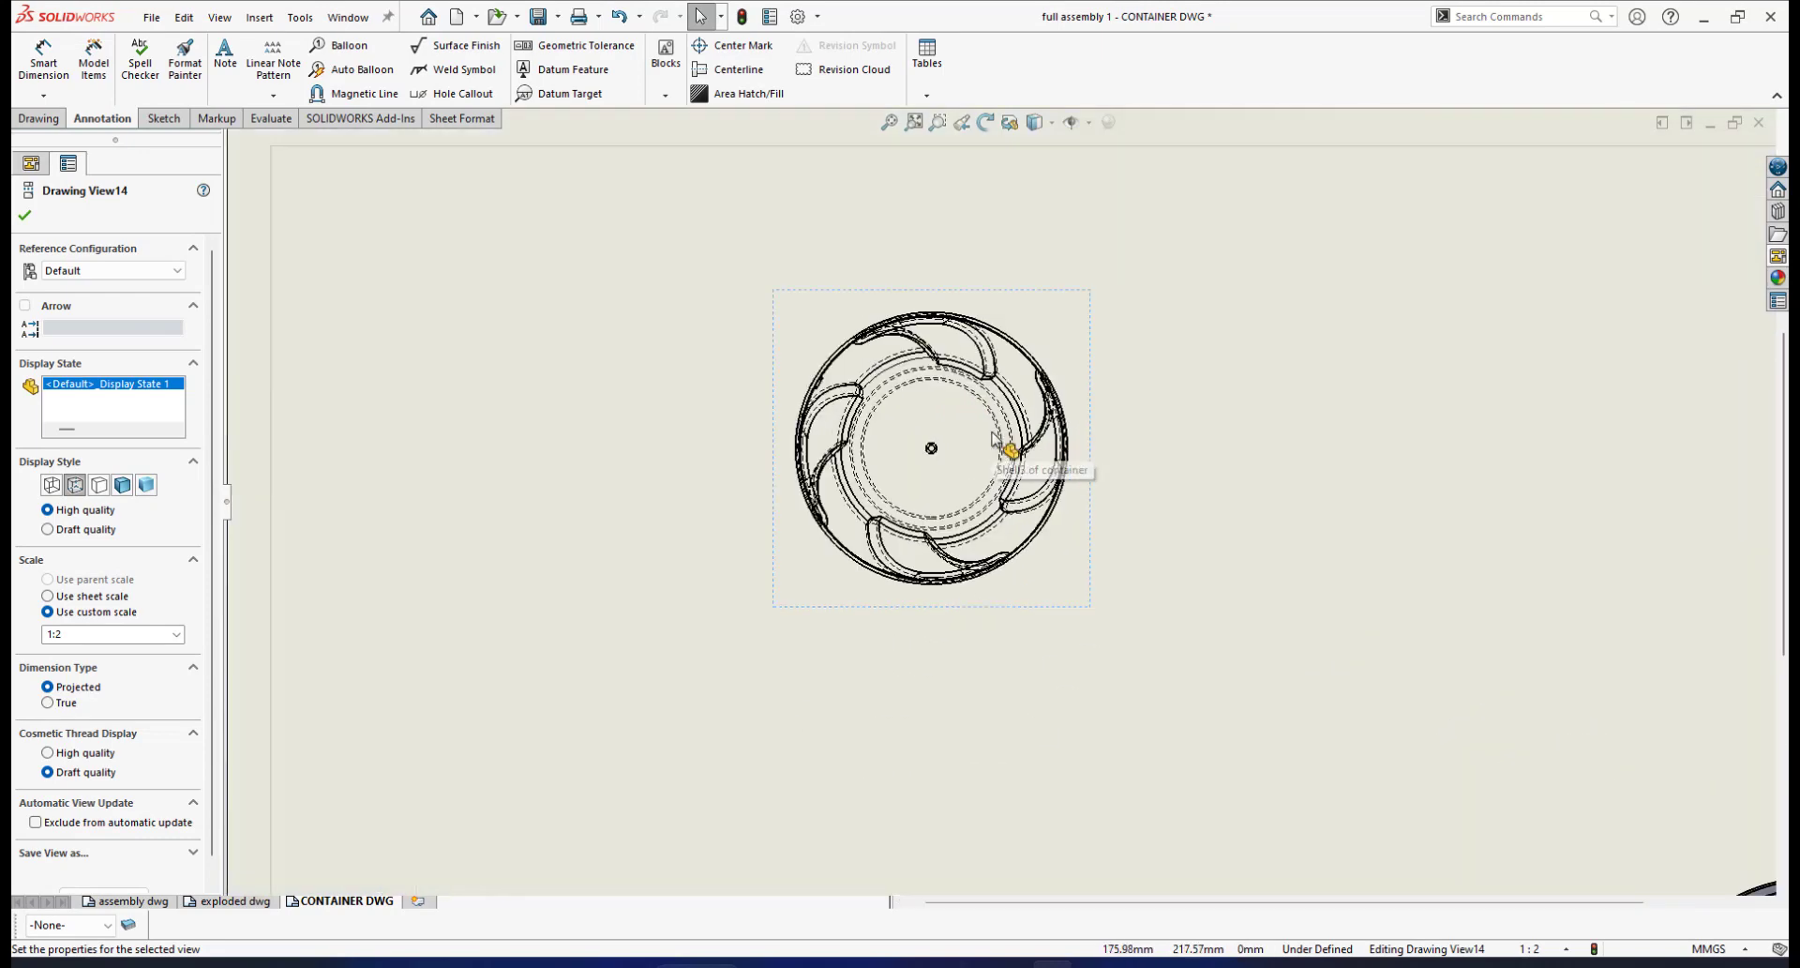
pyautogui.scroll(-1, 1013, 413)
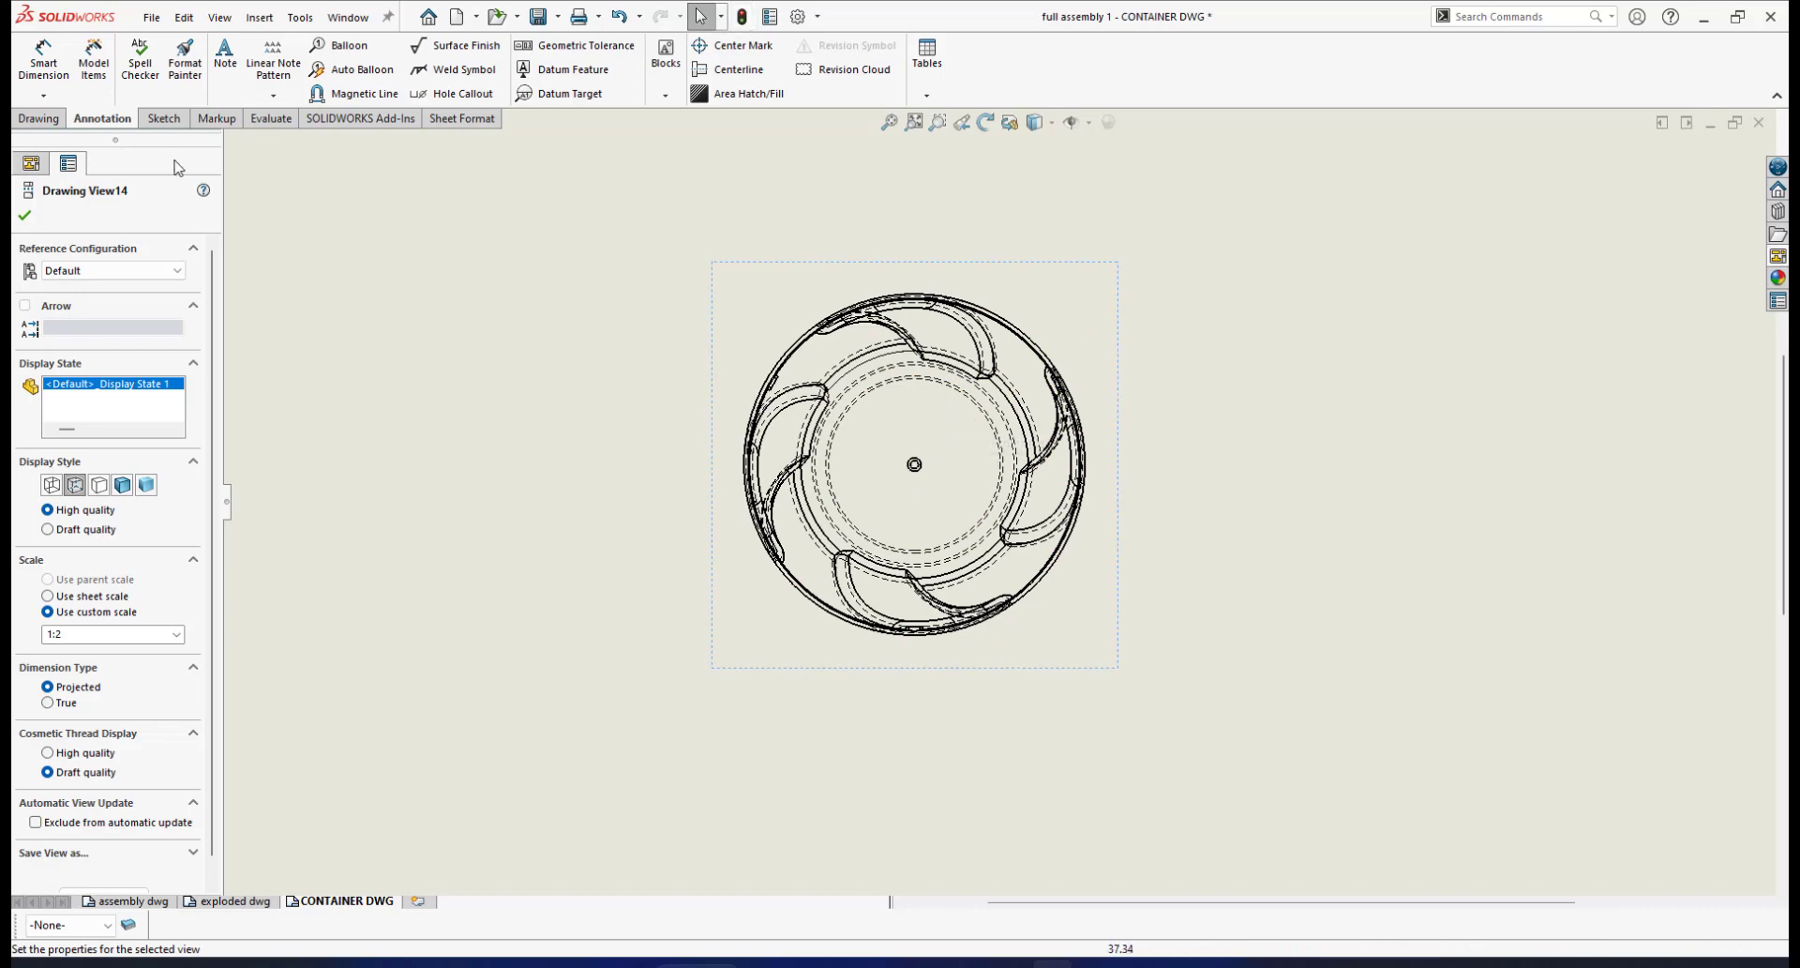
# Add a centre mark to the inner circle of the container's top view
pyautogui.click(725, 47)
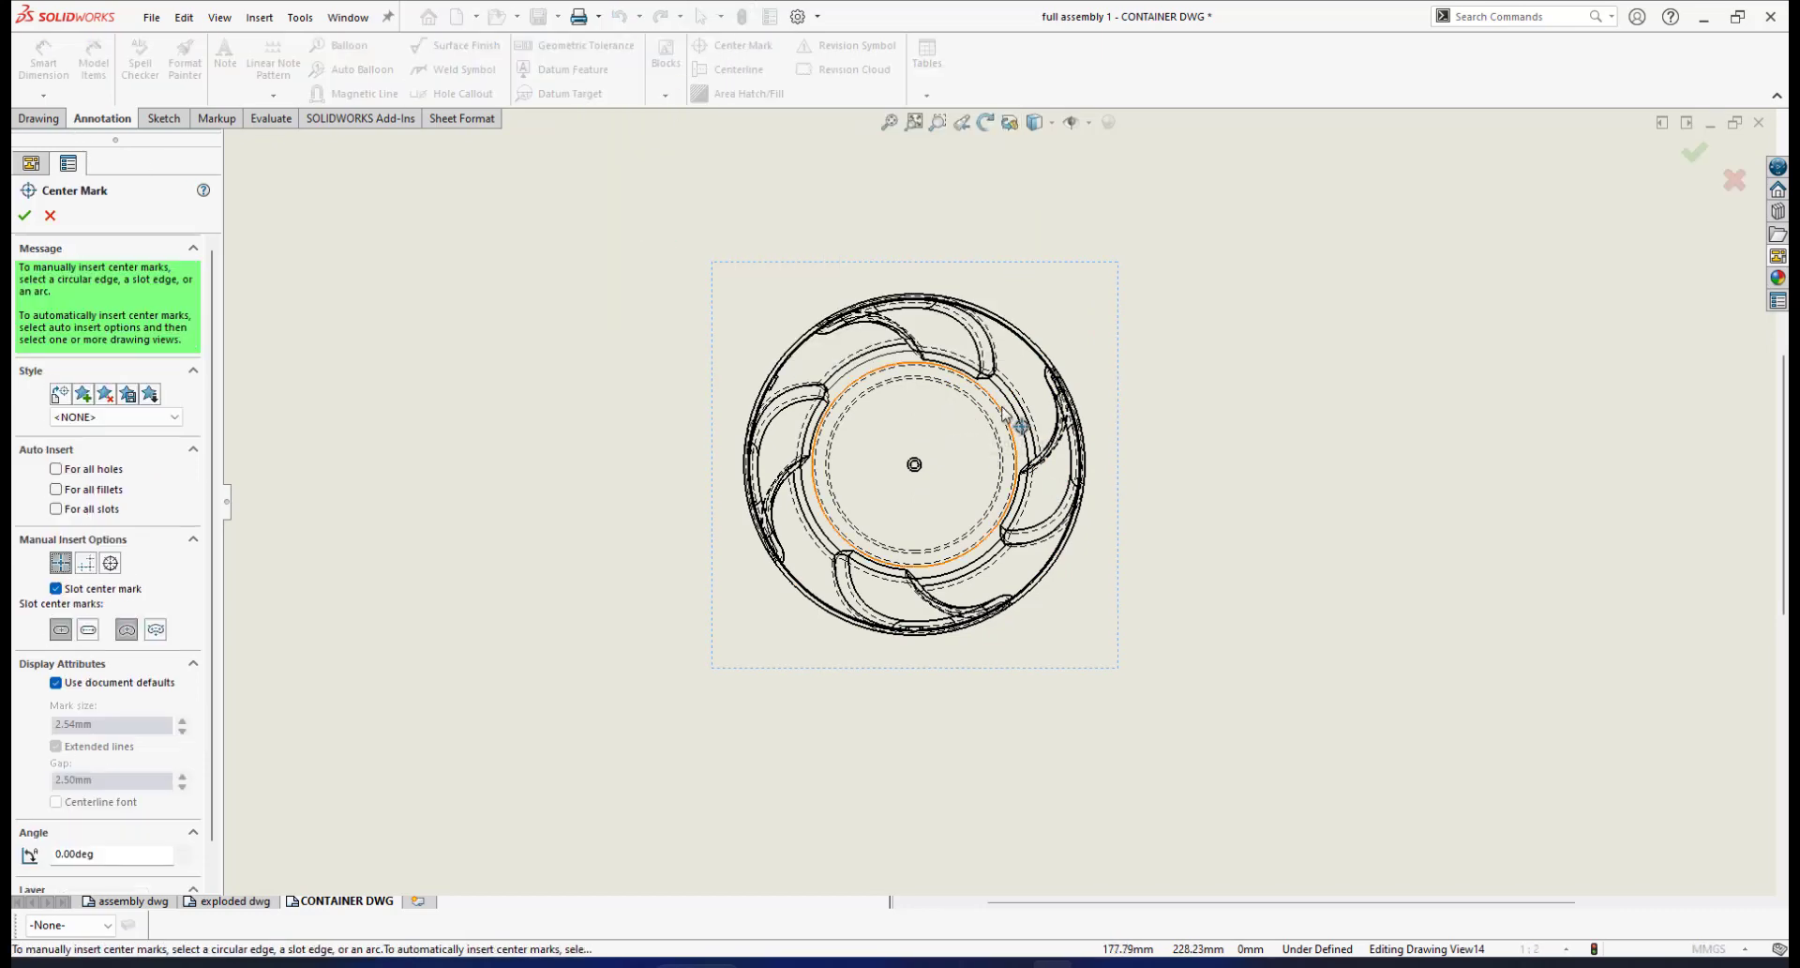
pyautogui.scroll(-2, 985, 421)
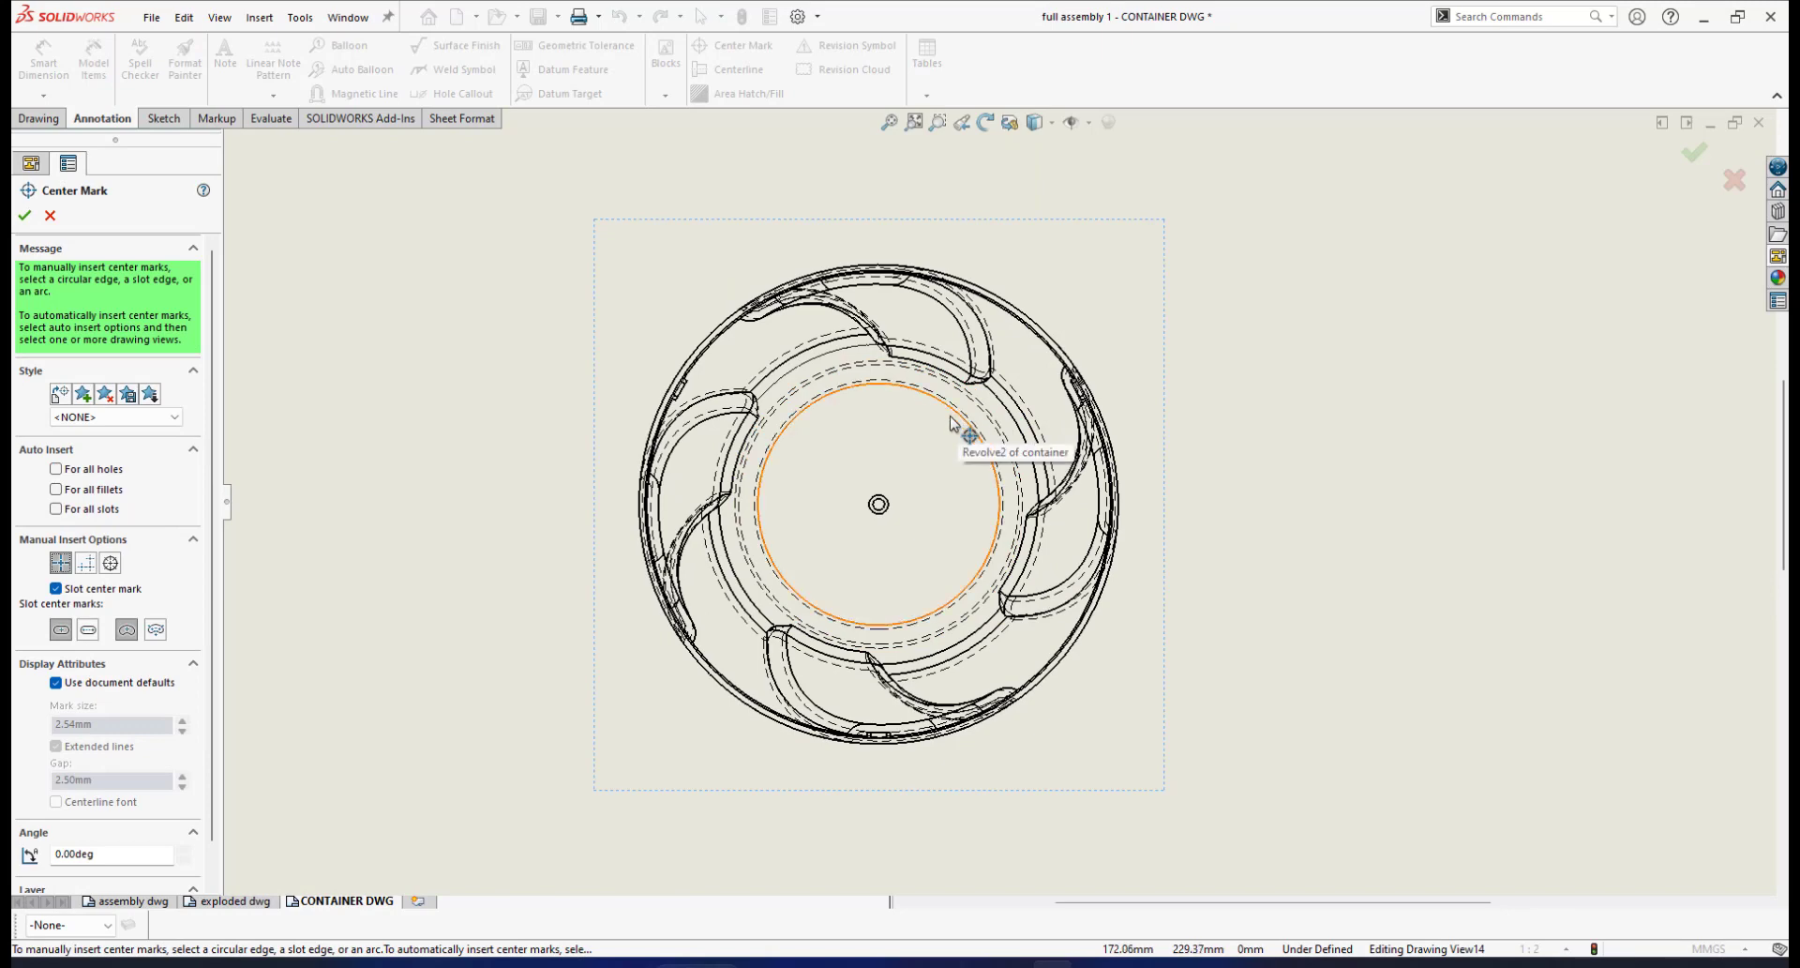
pyautogui.scroll(-1, 958, 415)
pyautogui.click(959, 415)
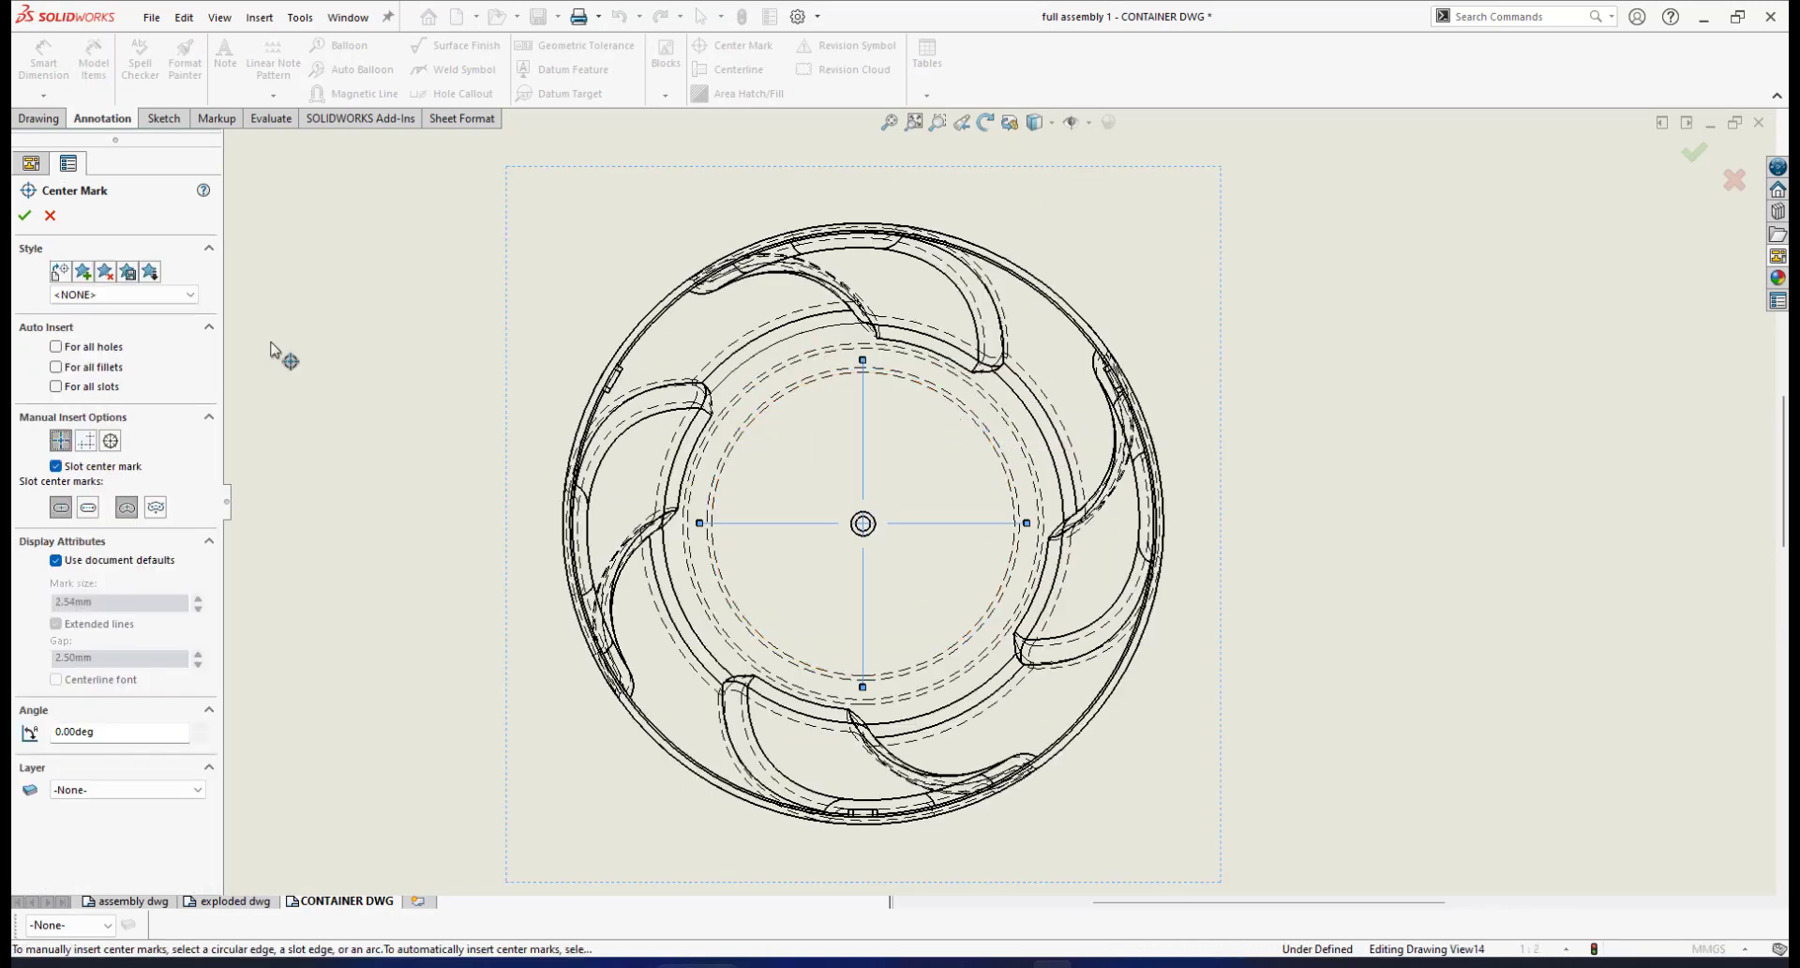
pyautogui.click(25, 215)
# Extend the centre mark's right, left, bottom and top lines past the rim and finish the mark
pyautogui.scroll(2, 965, 563)
pyautogui.scroll(-3, 966, 562)
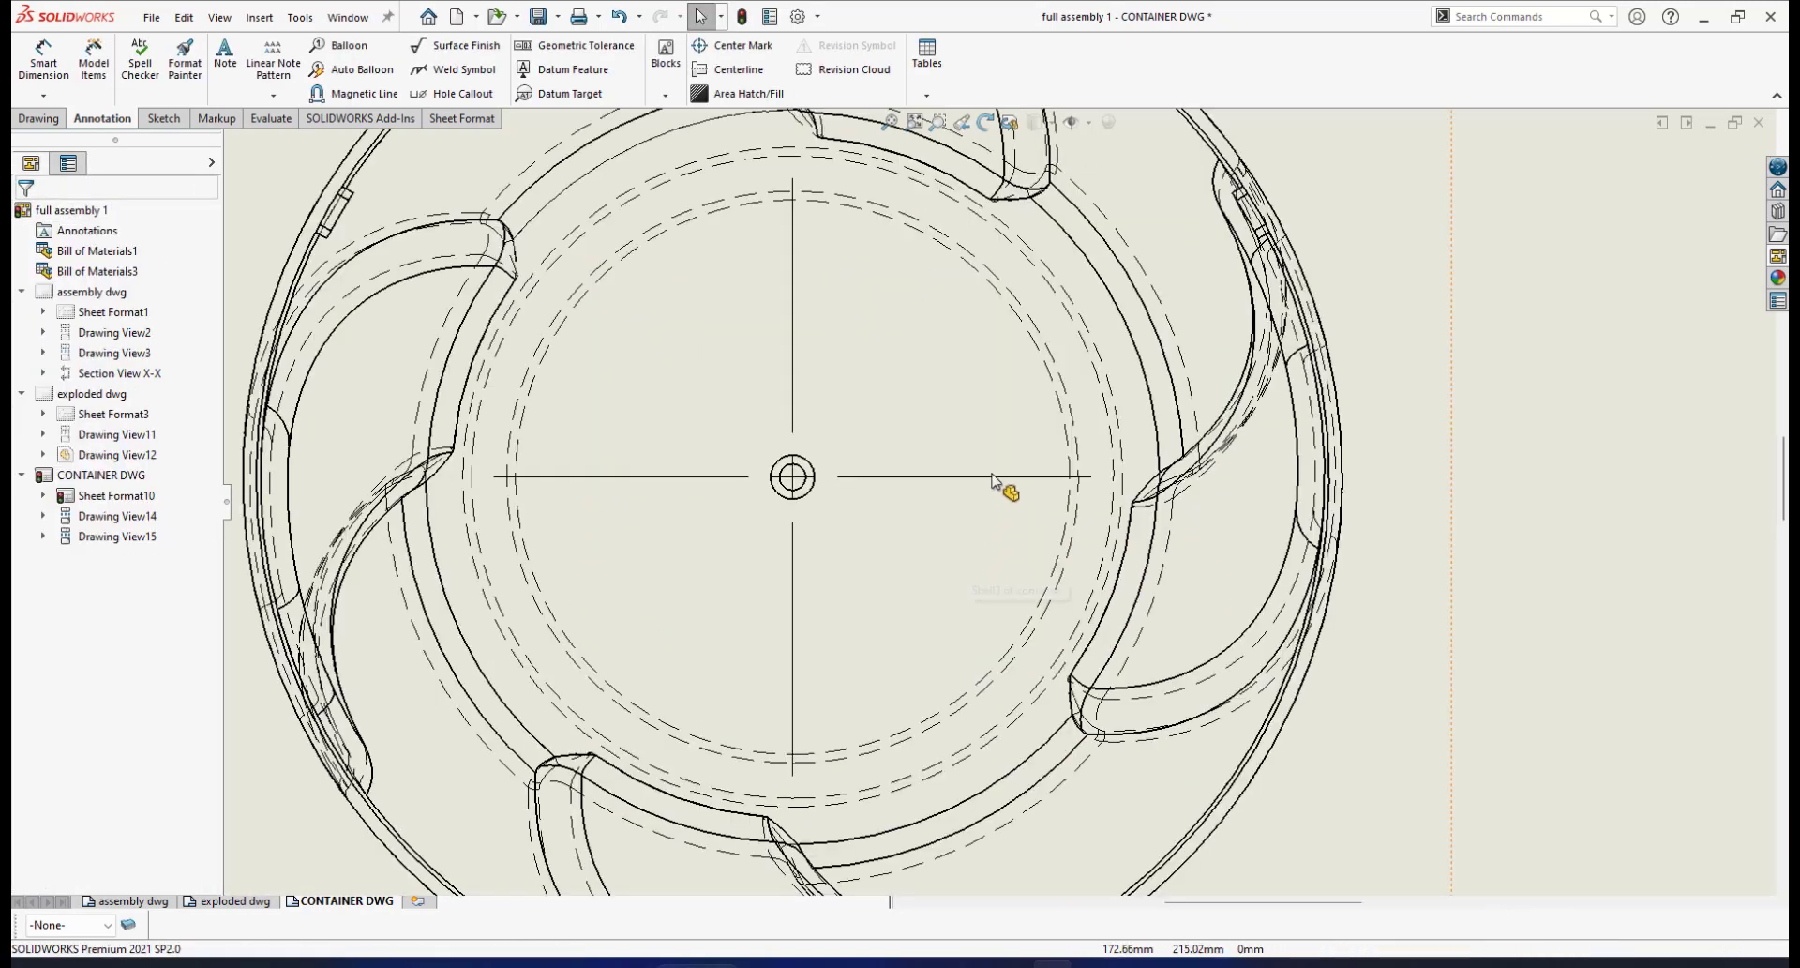
pyautogui.click(1005, 480)
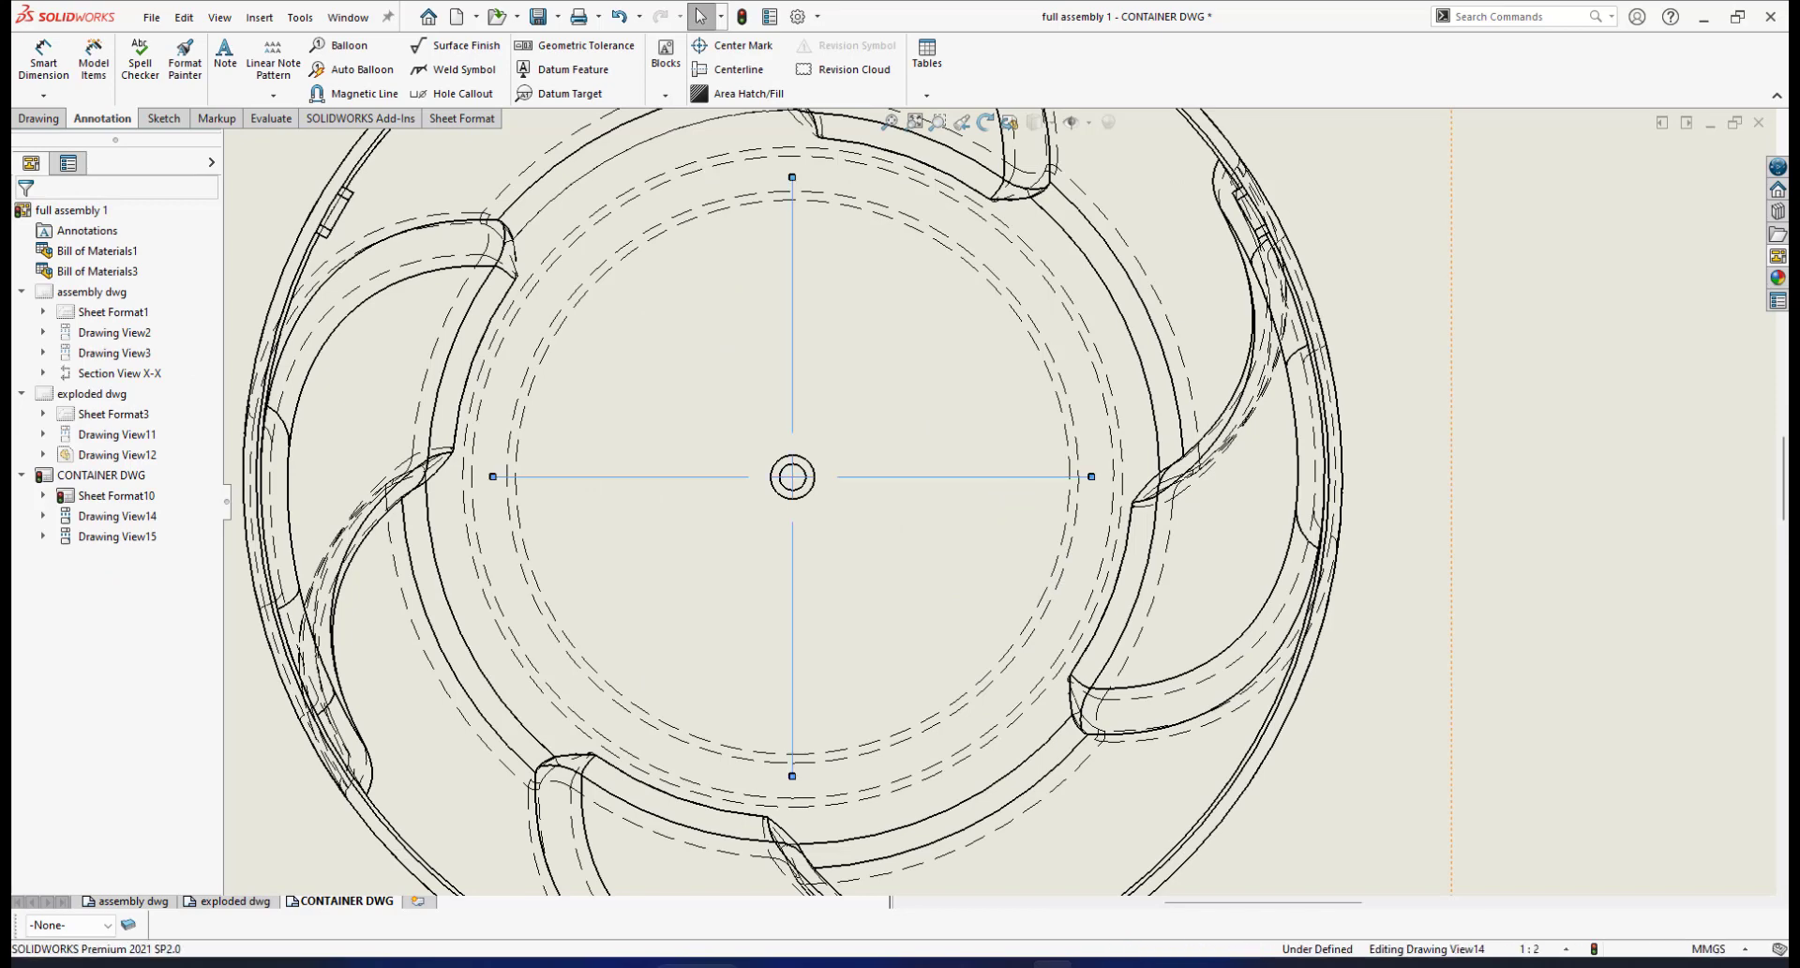
pyautogui.doubleClick(1092, 482)
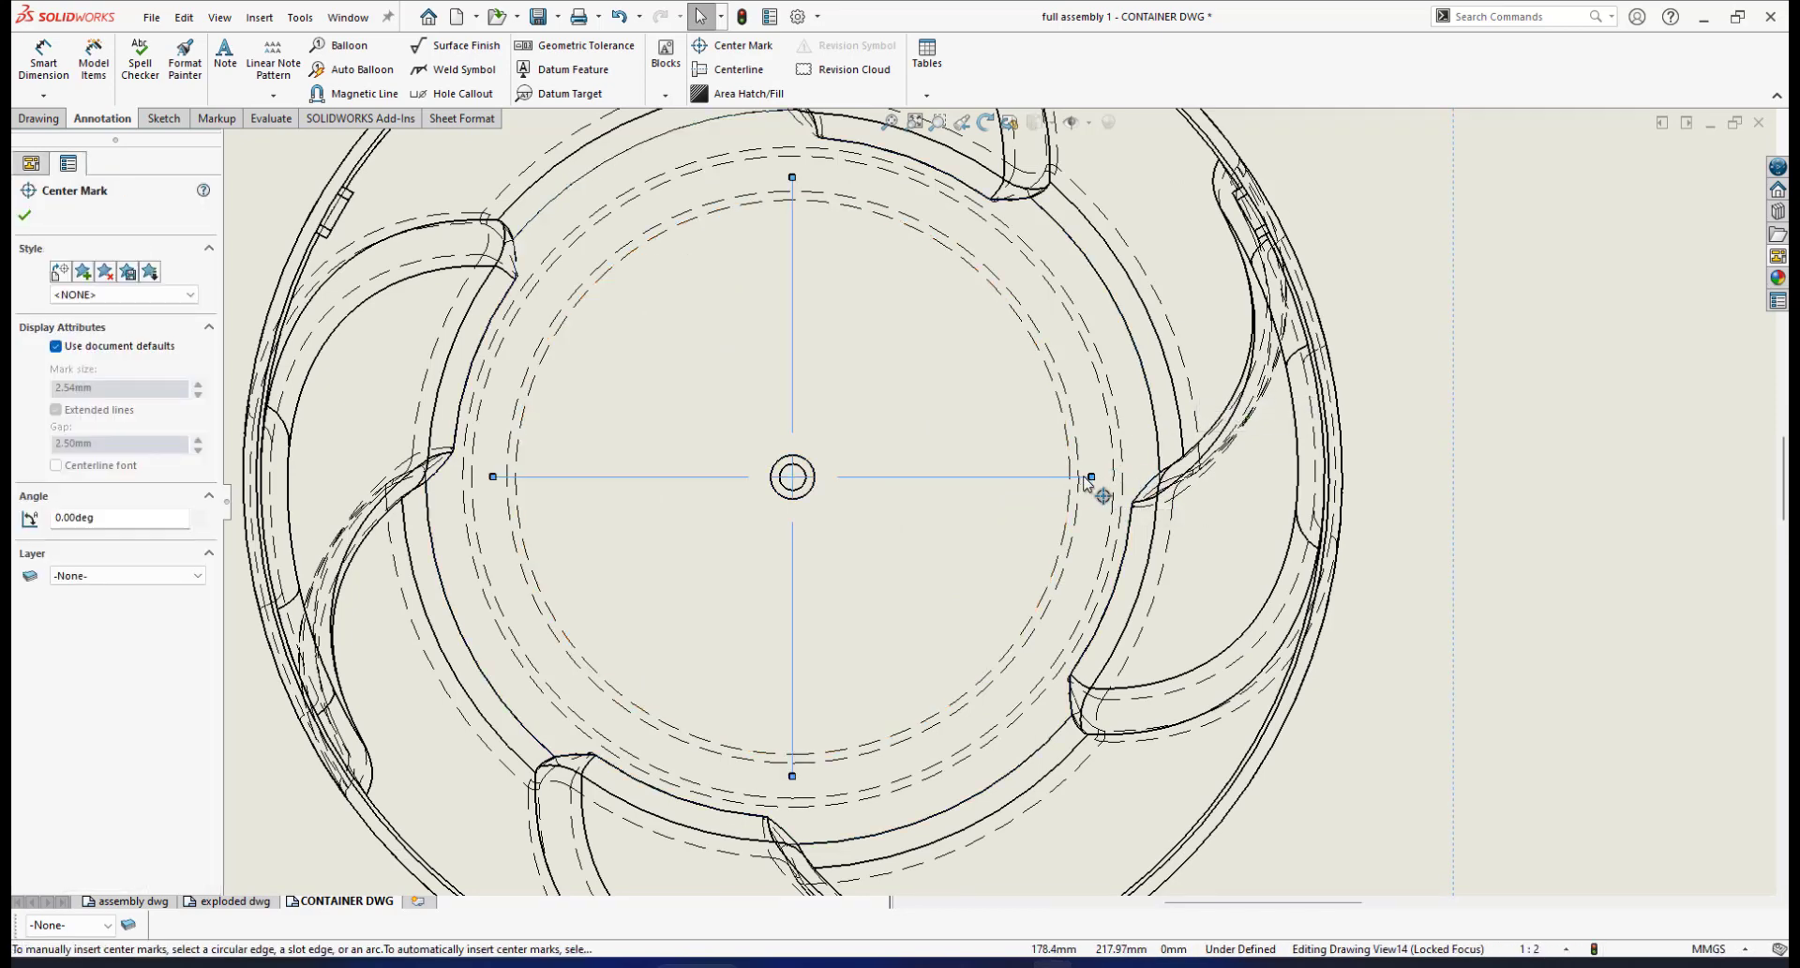
pyautogui.moveTo(1091, 477); pyautogui.dragTo(1367, 476)
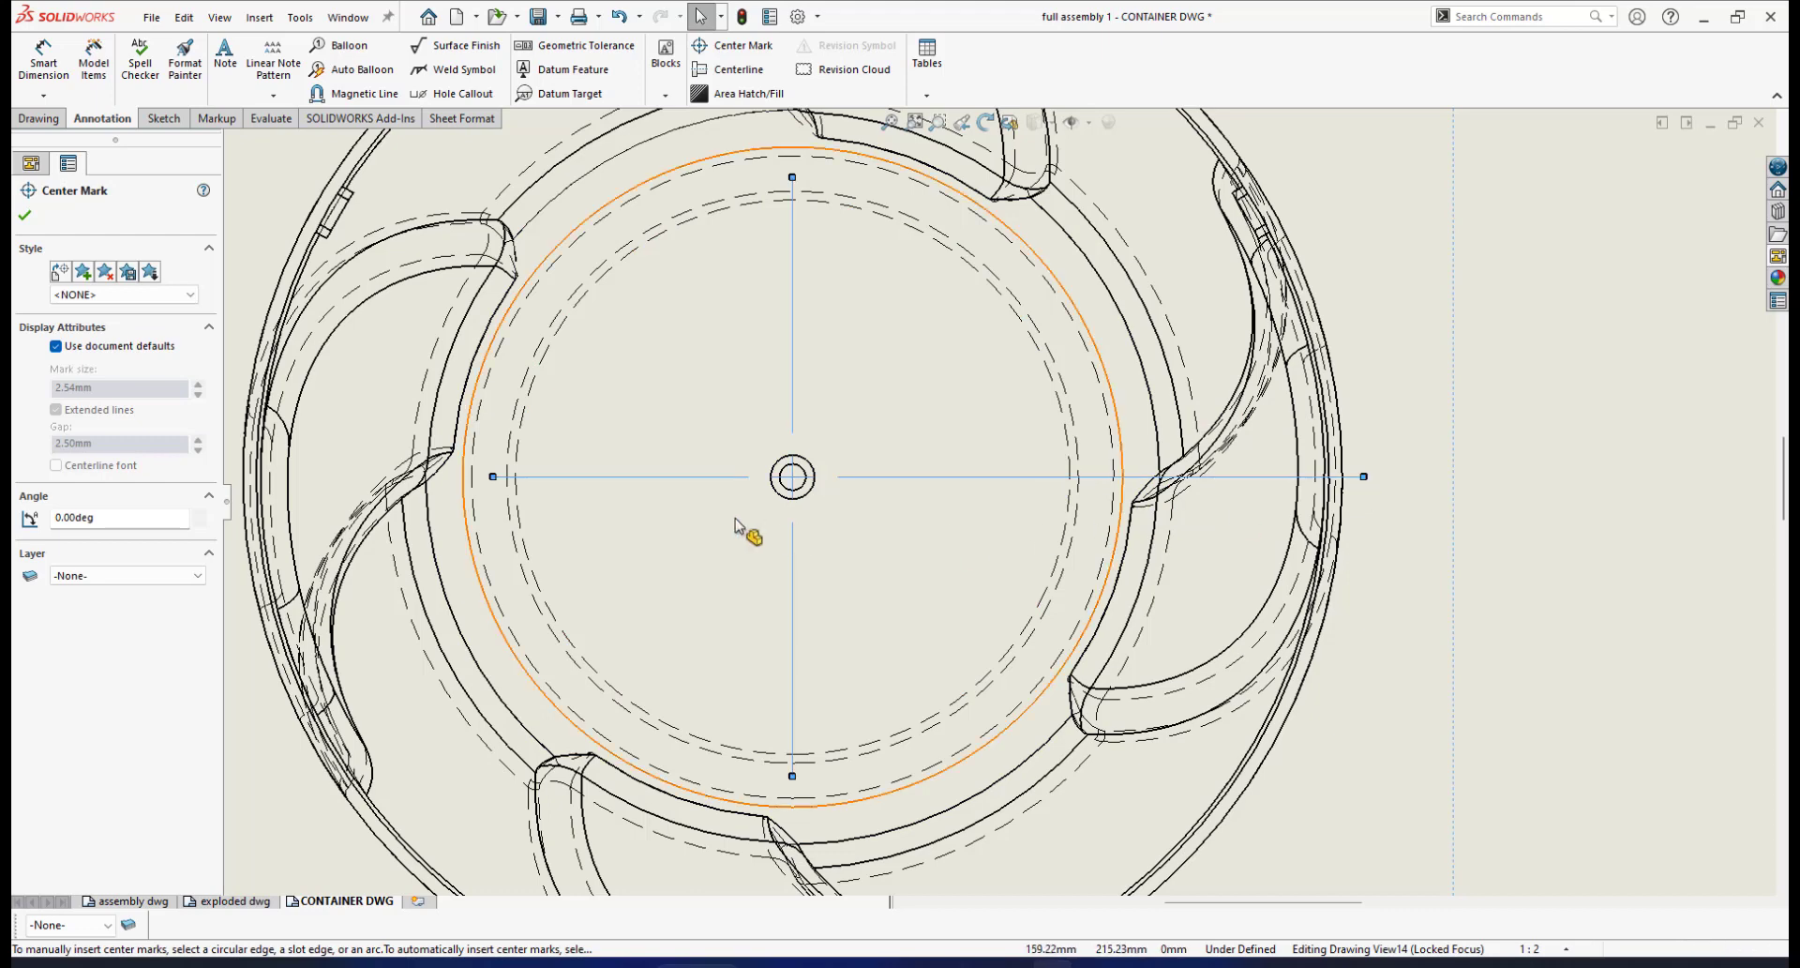
pyautogui.scroll(4, 735, 523)
pyautogui.scroll(-2, 750, 495)
pyautogui.moveTo(802, 499); pyautogui.dragTo(616, 500)
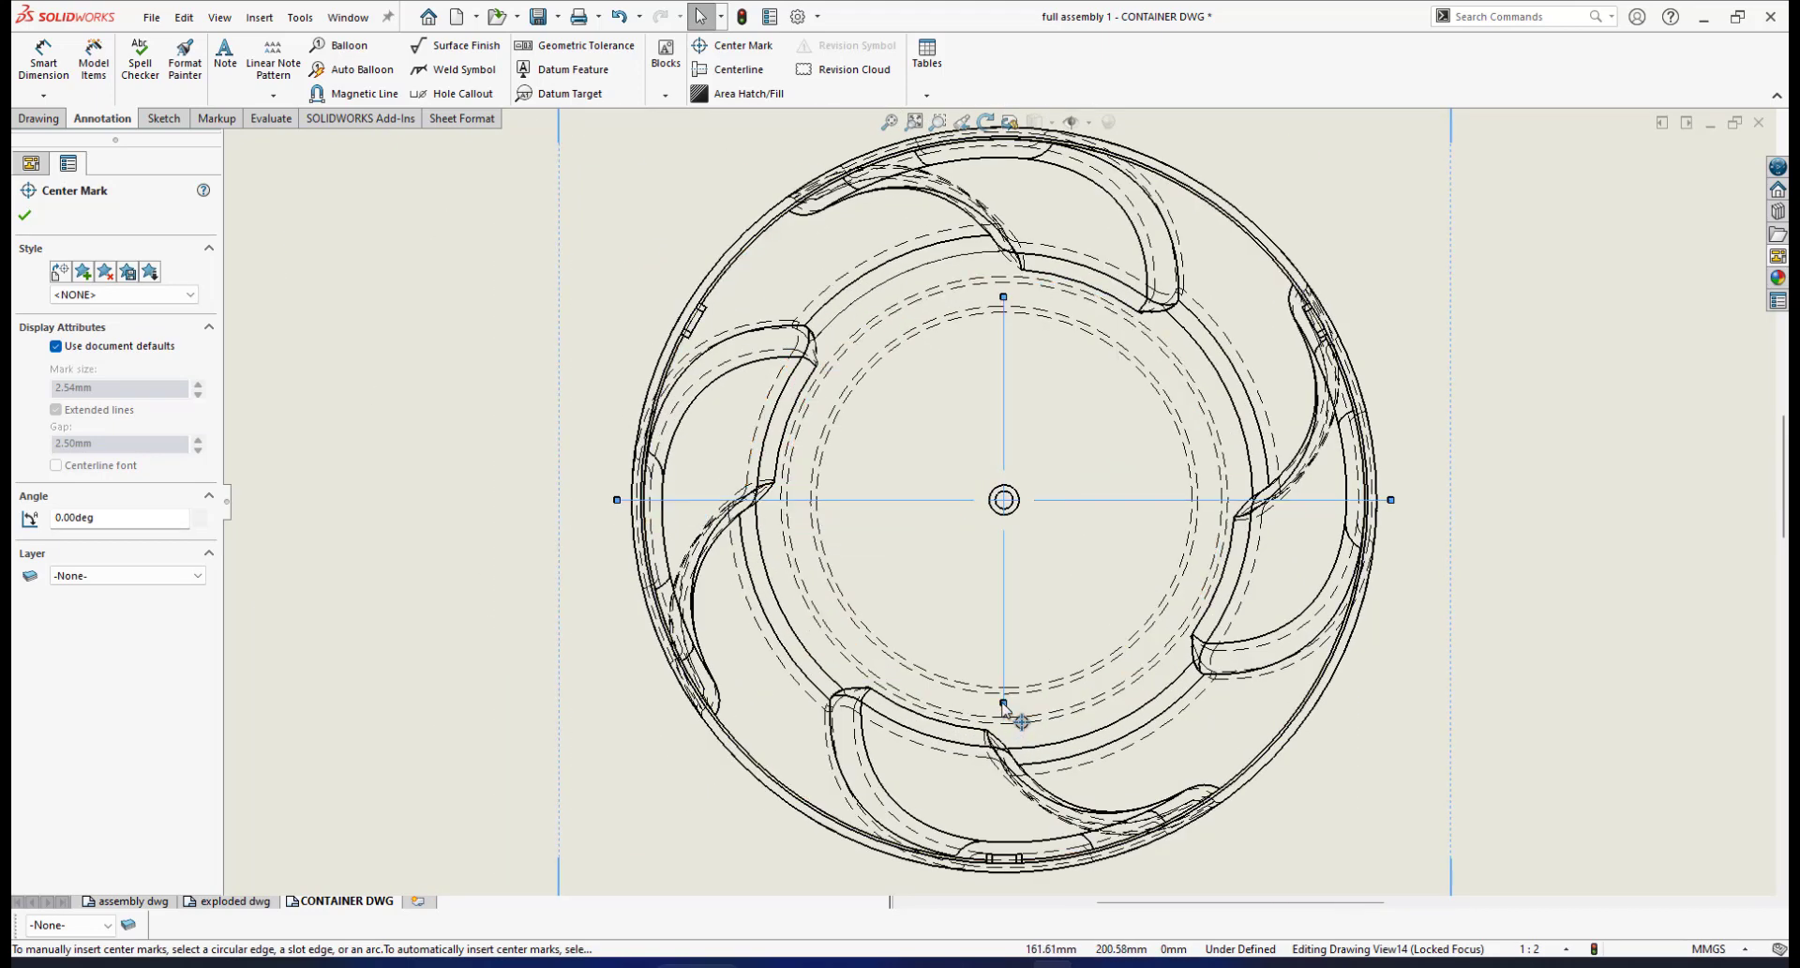
pyautogui.moveTo(1003, 702); pyautogui.dragTo(1004, 887)
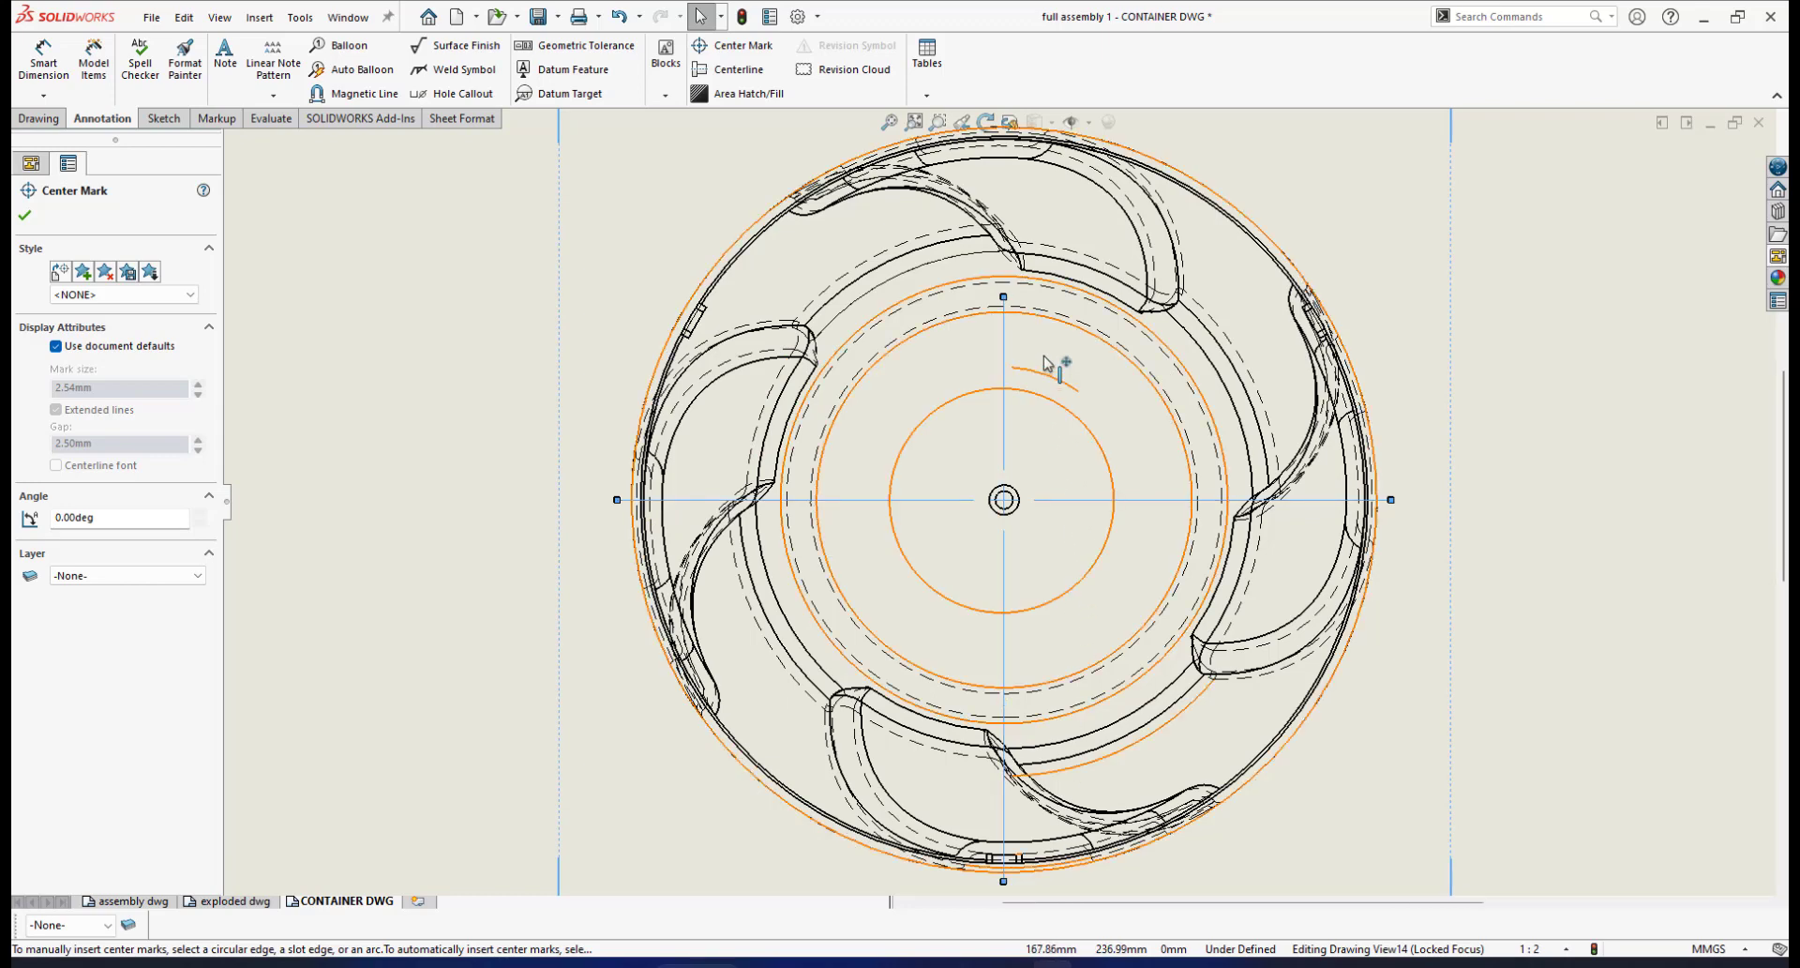
pyautogui.scroll(3, 1057, 366)
pyautogui.scroll(-3, 994, 438)
pyautogui.moveTo(968, 431); pyautogui.dragTo(986, 283)
pyautogui.scroll(3, 953, 500)
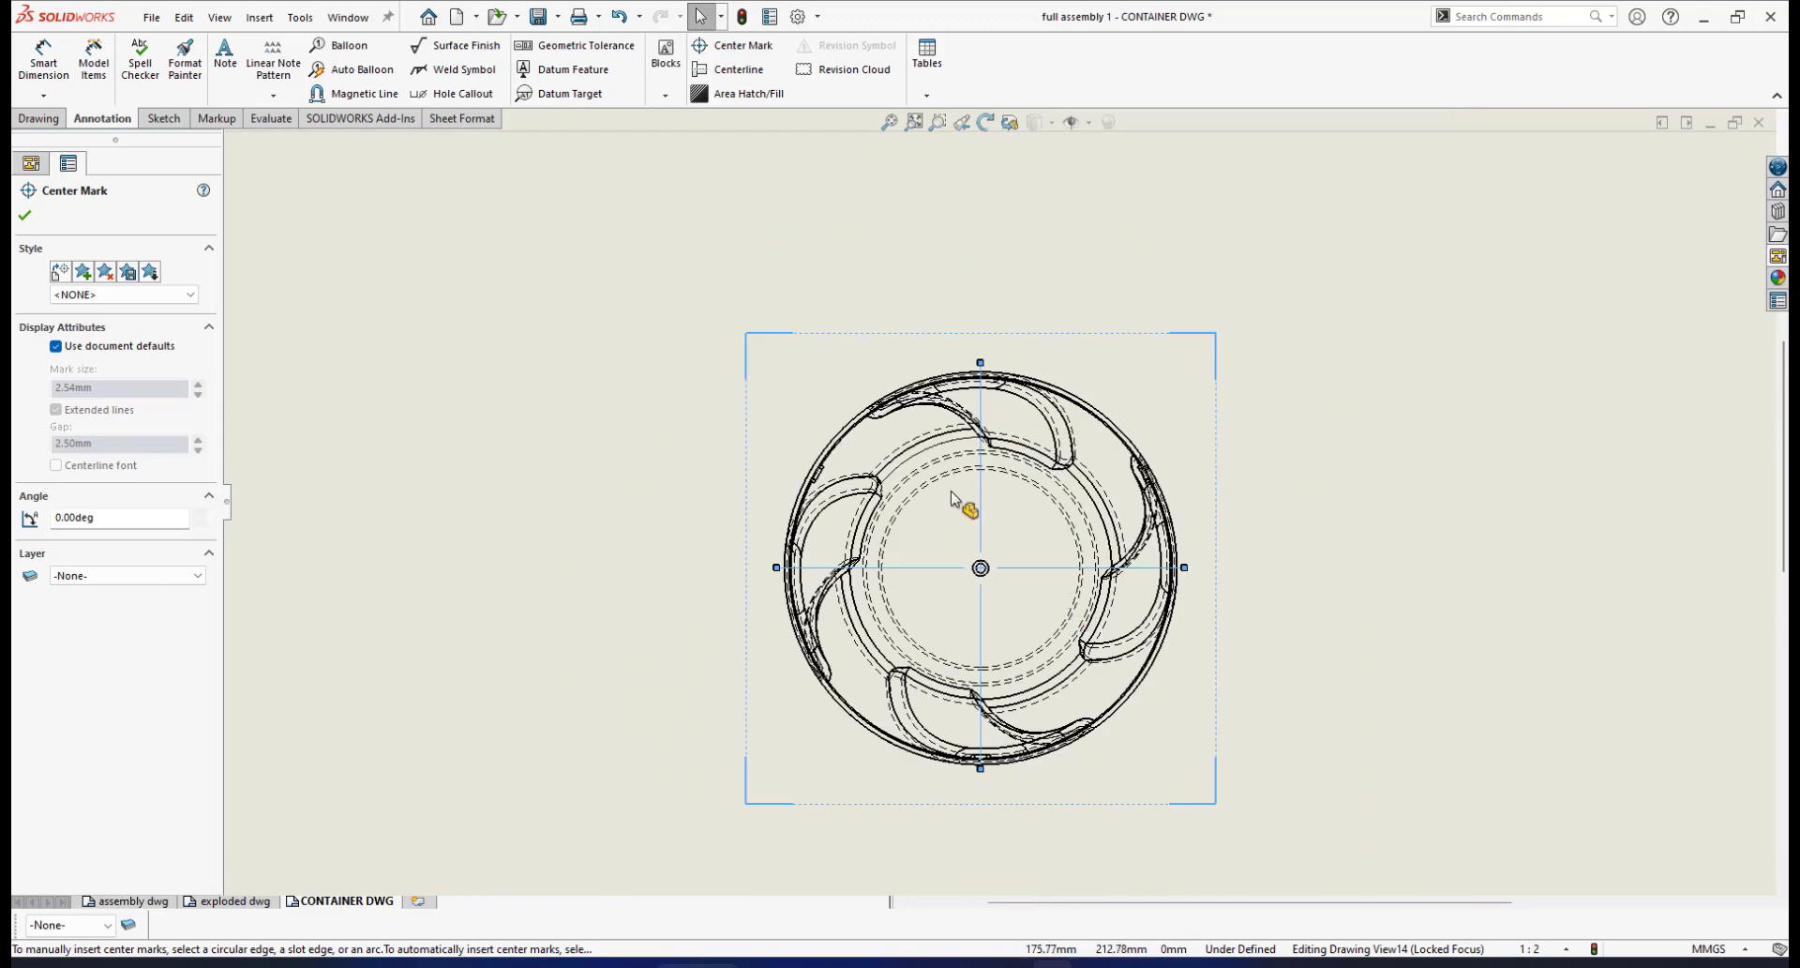
pyautogui.click(24, 215)
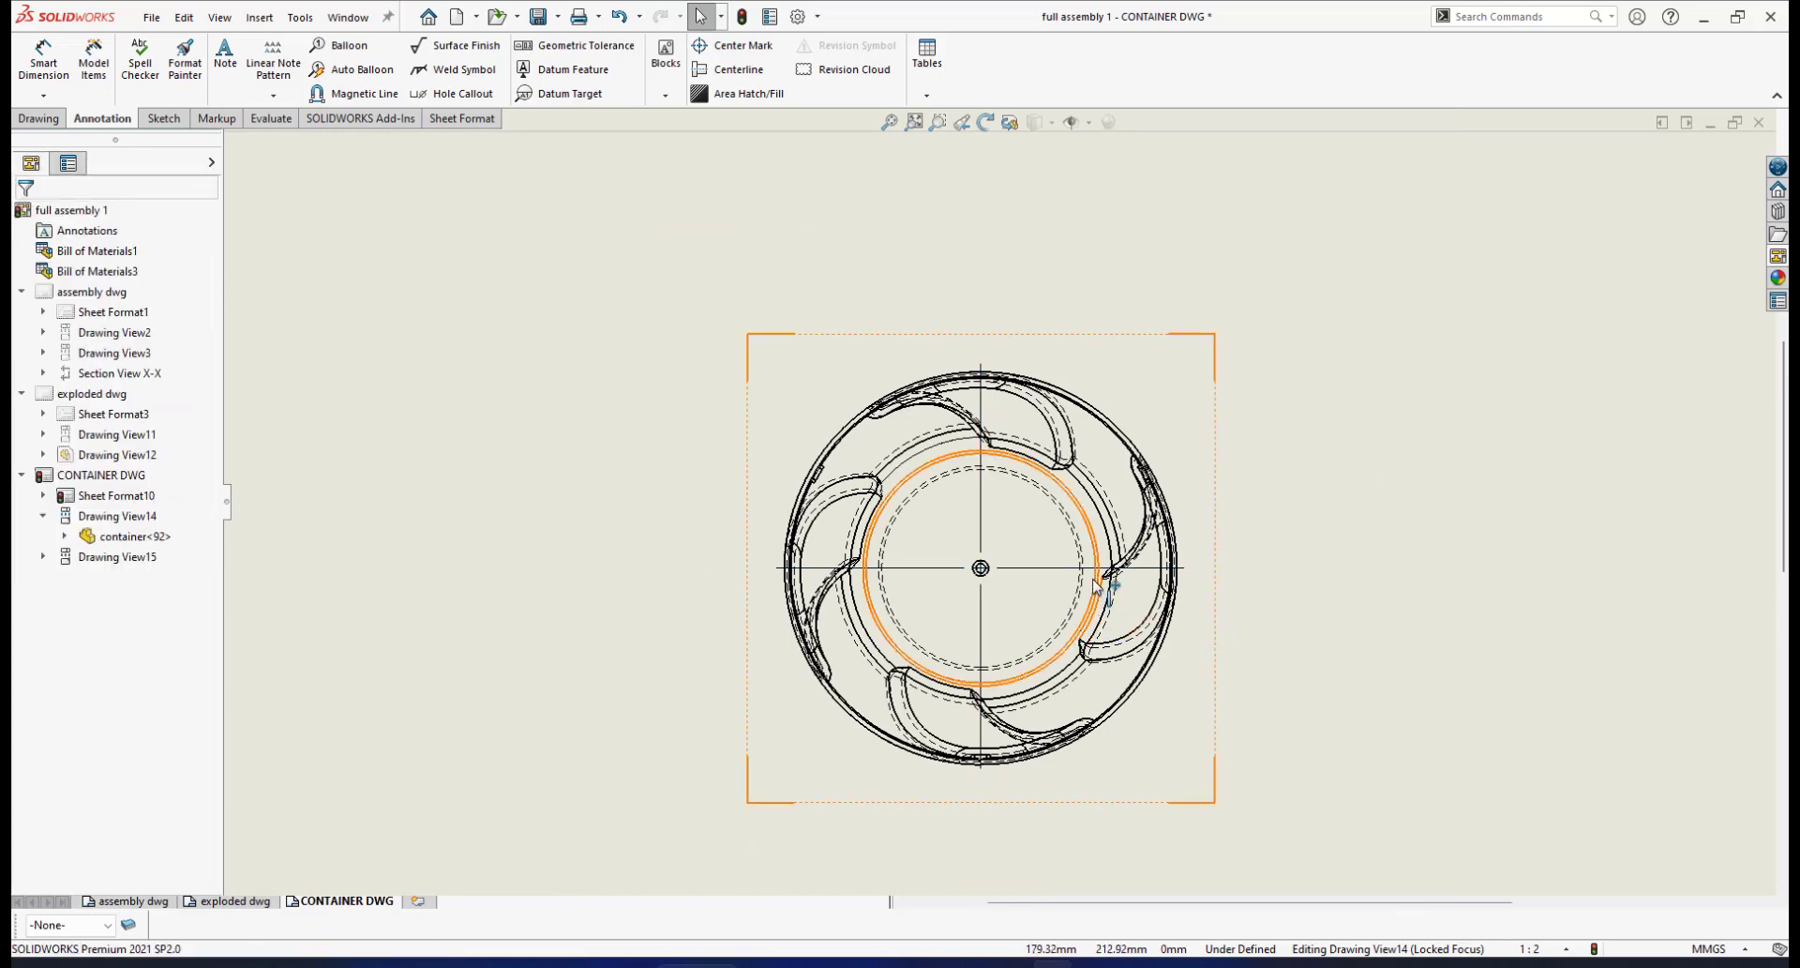
pyautogui.scroll(3, 1036, 623)
pyautogui.scroll(3, 1050, 581)
pyautogui.scroll(-5, 1022, 506)
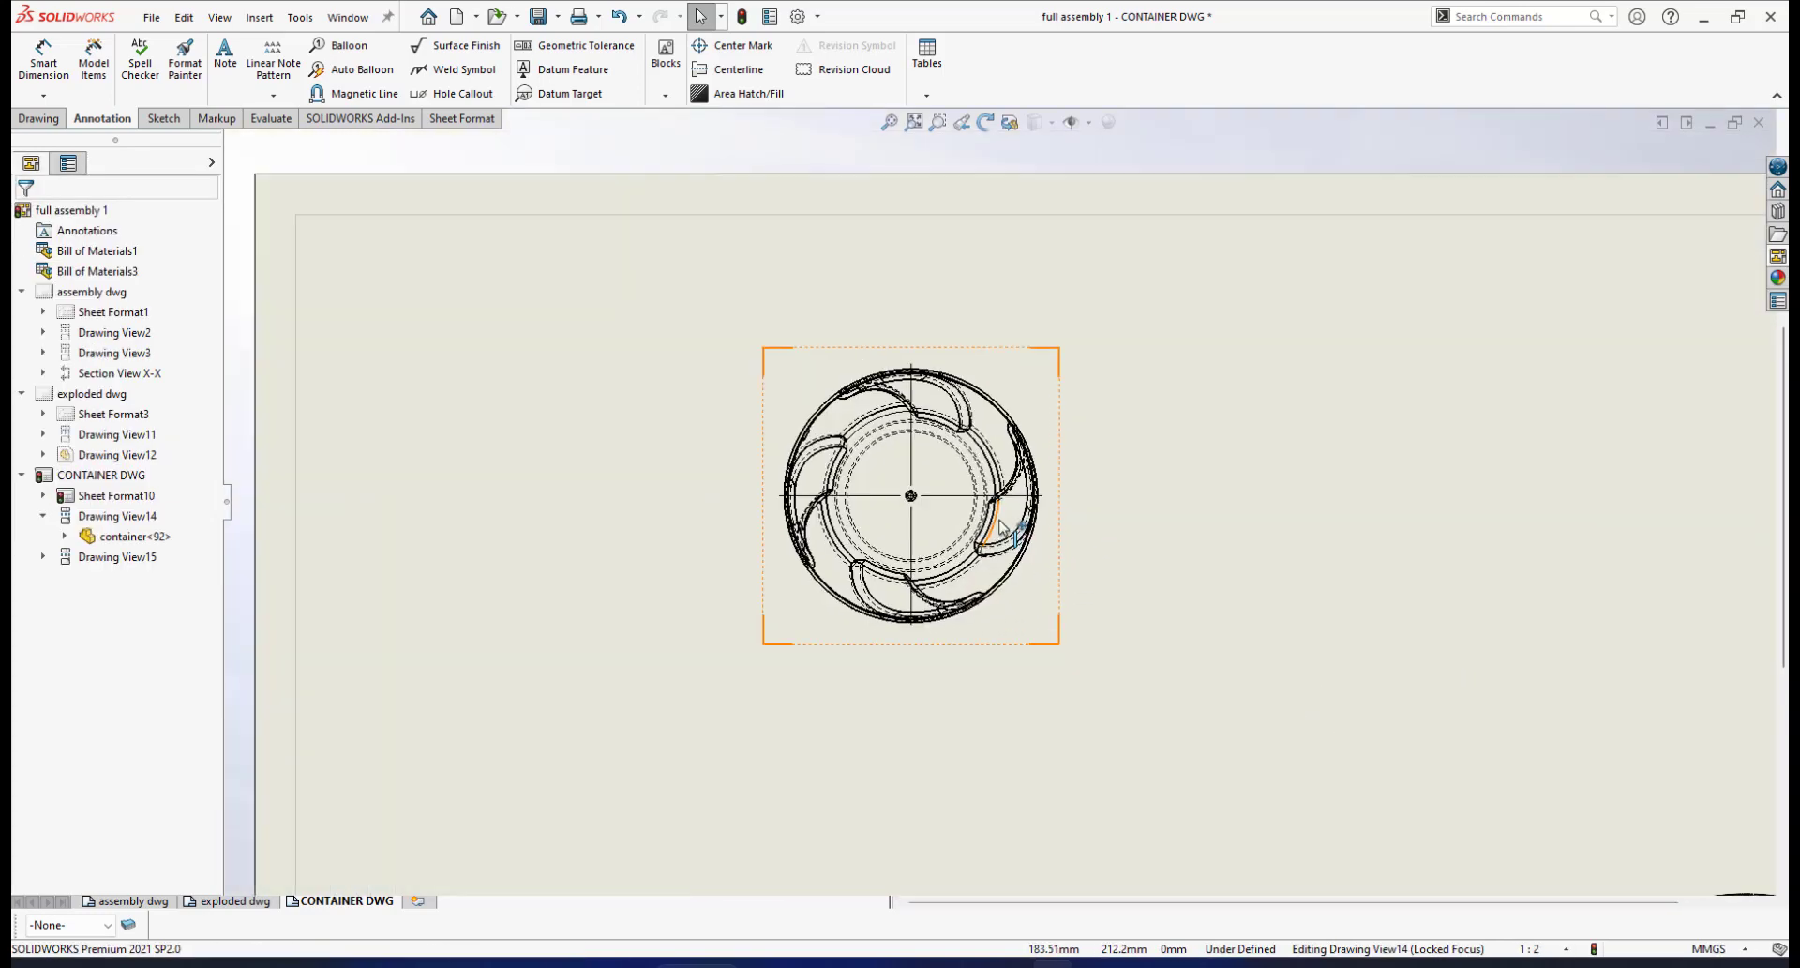
pyautogui.scroll(-2, 1022, 482)
pyautogui.scroll(2, 1027, 525)
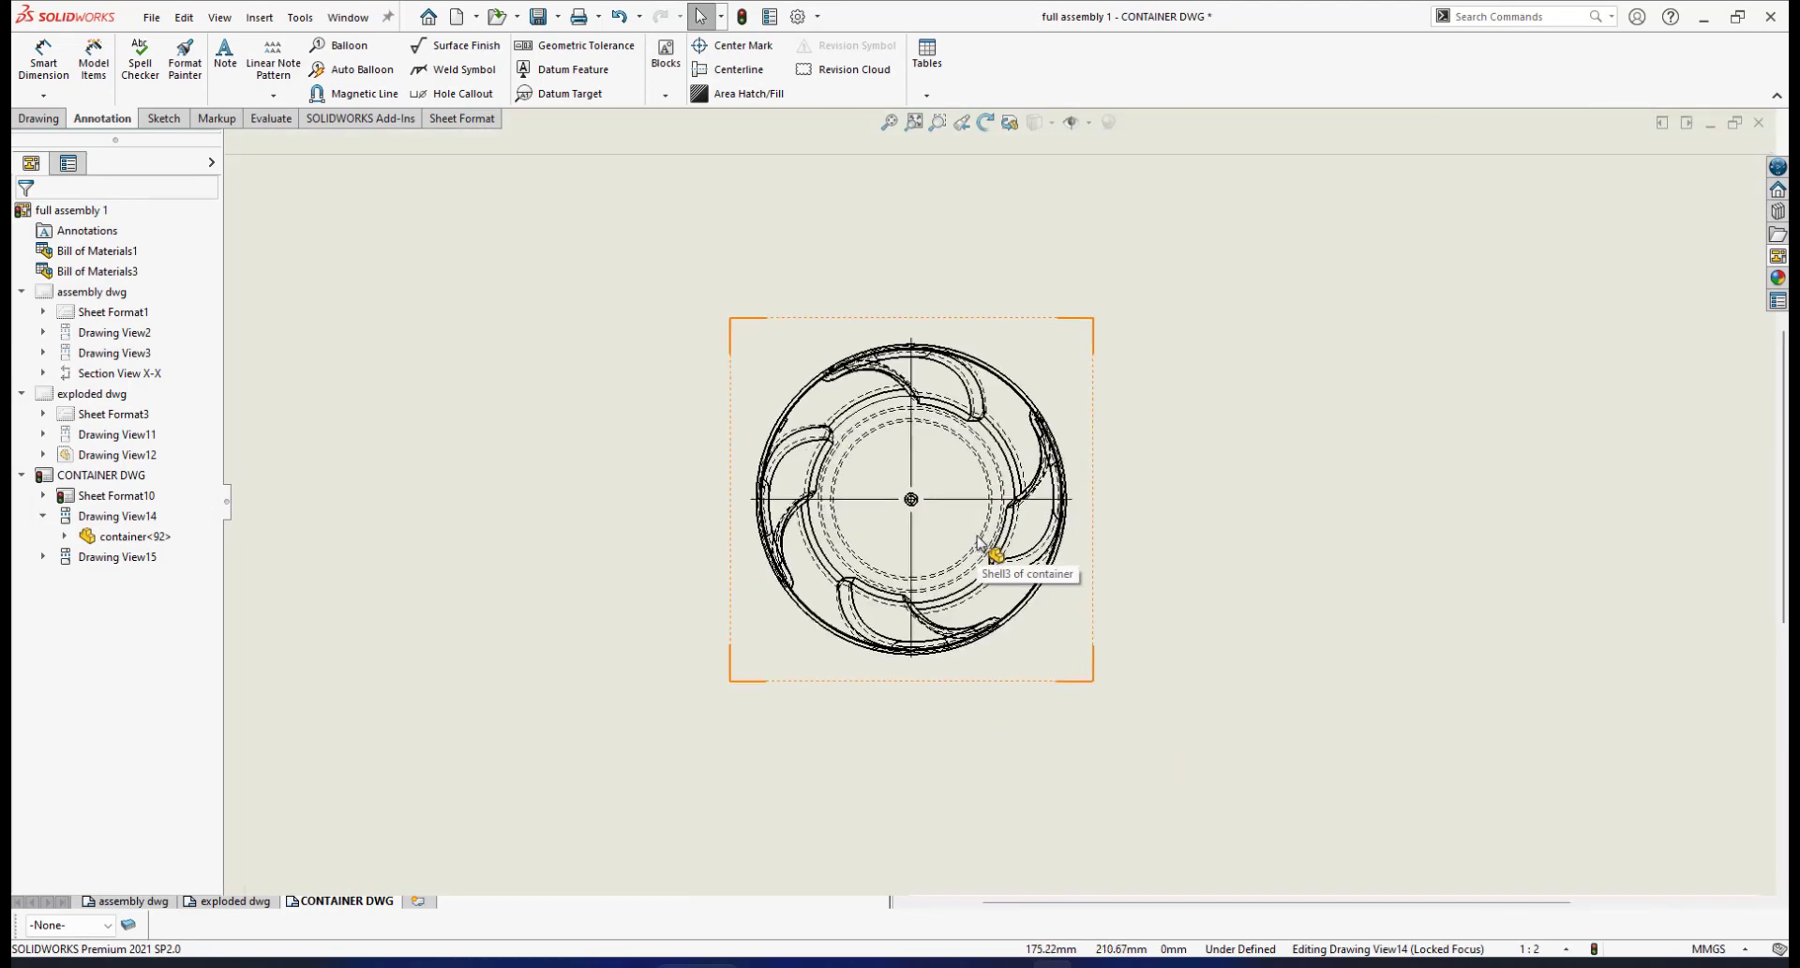
pyautogui.scroll(-1, 1036, 511)
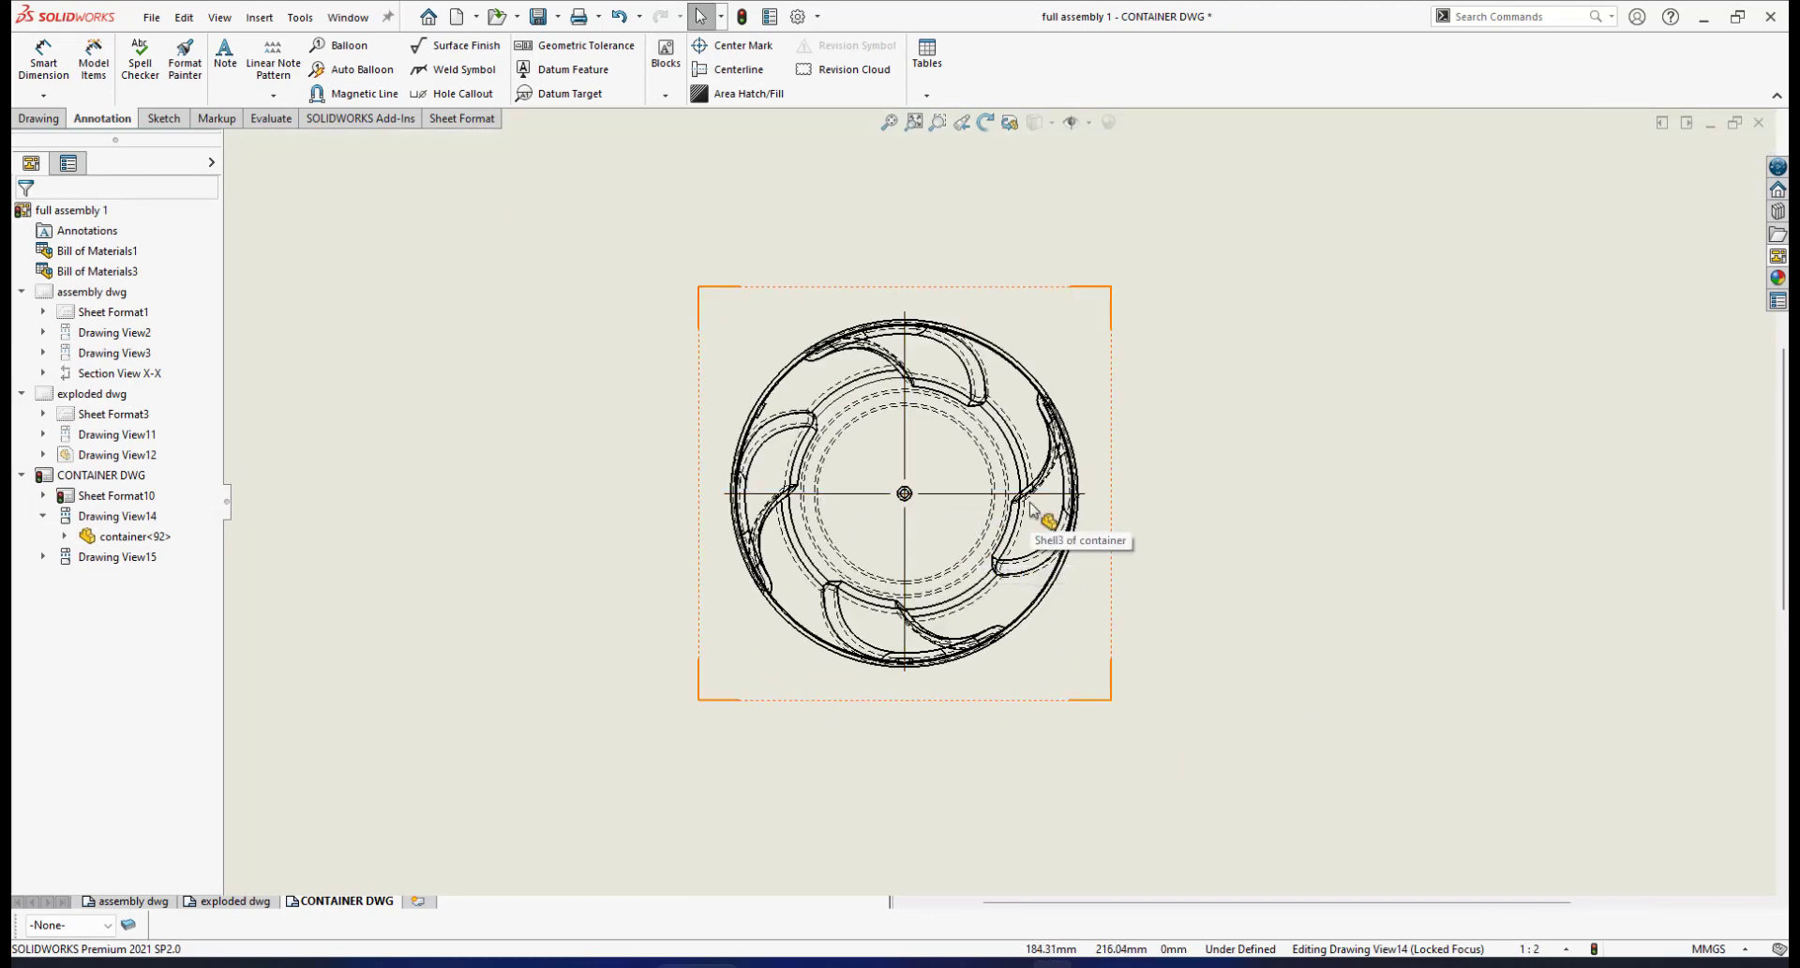
# Cut a horizontal section through the top view's centre and place view G-G below it
pyautogui.click(28, 120)
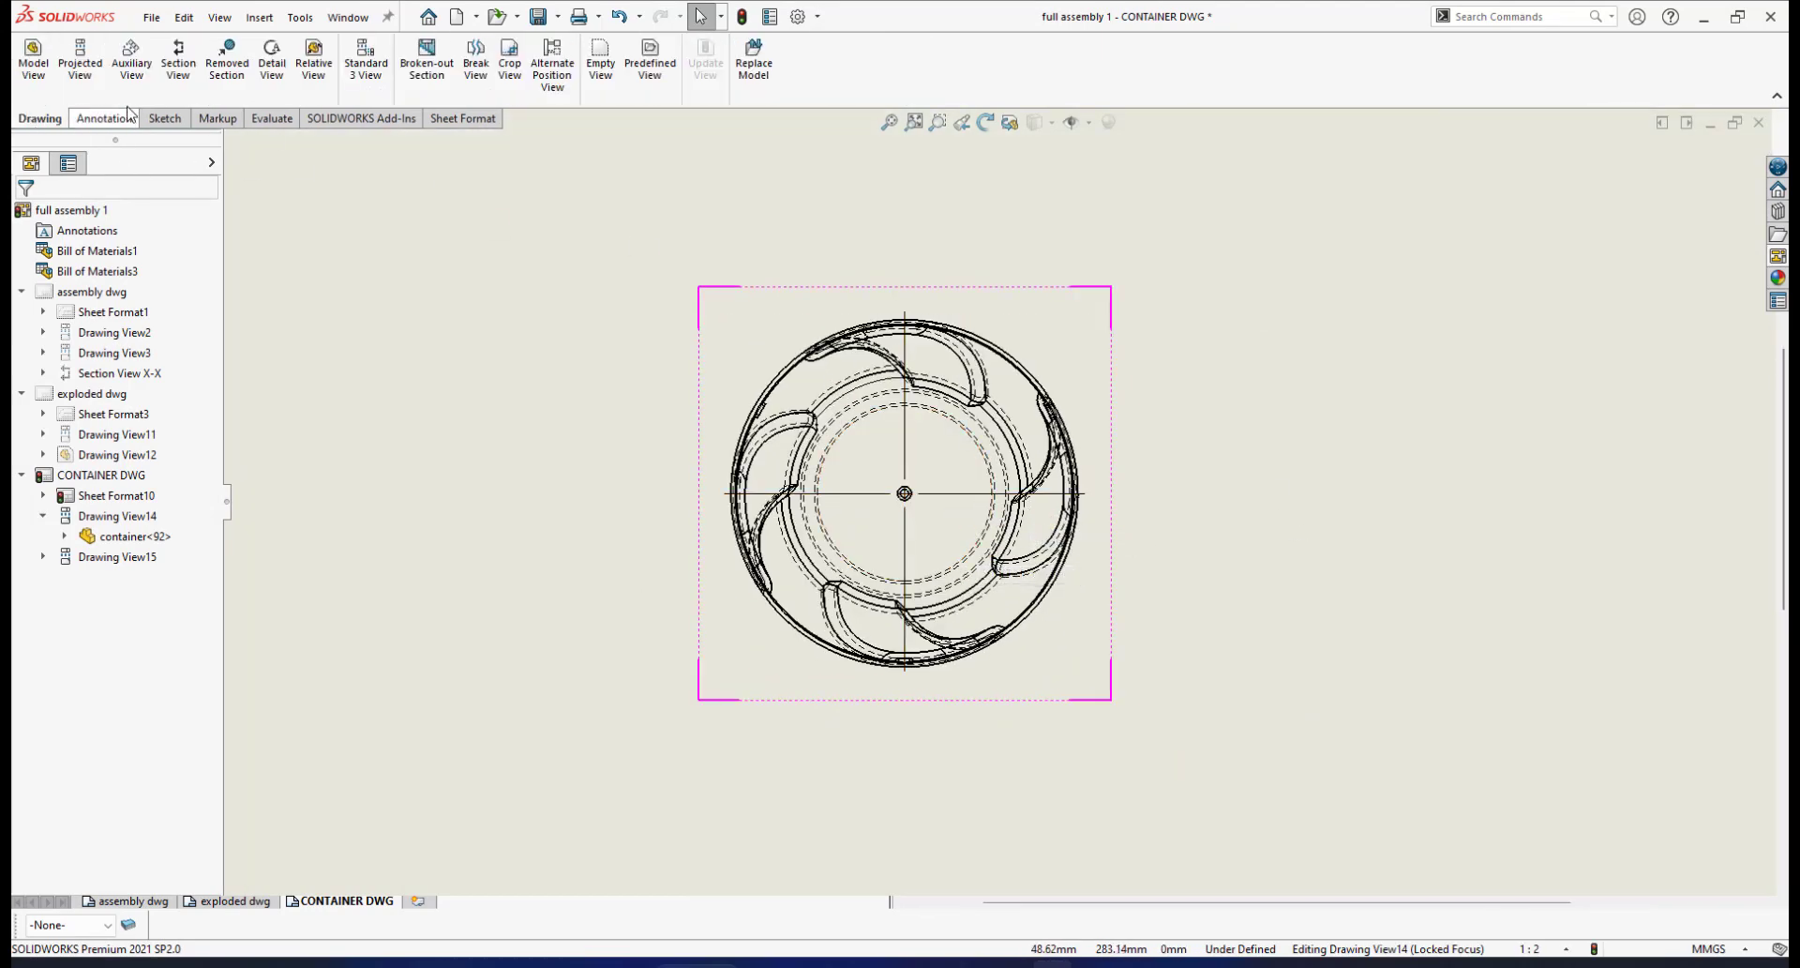
pyautogui.click(178, 56)
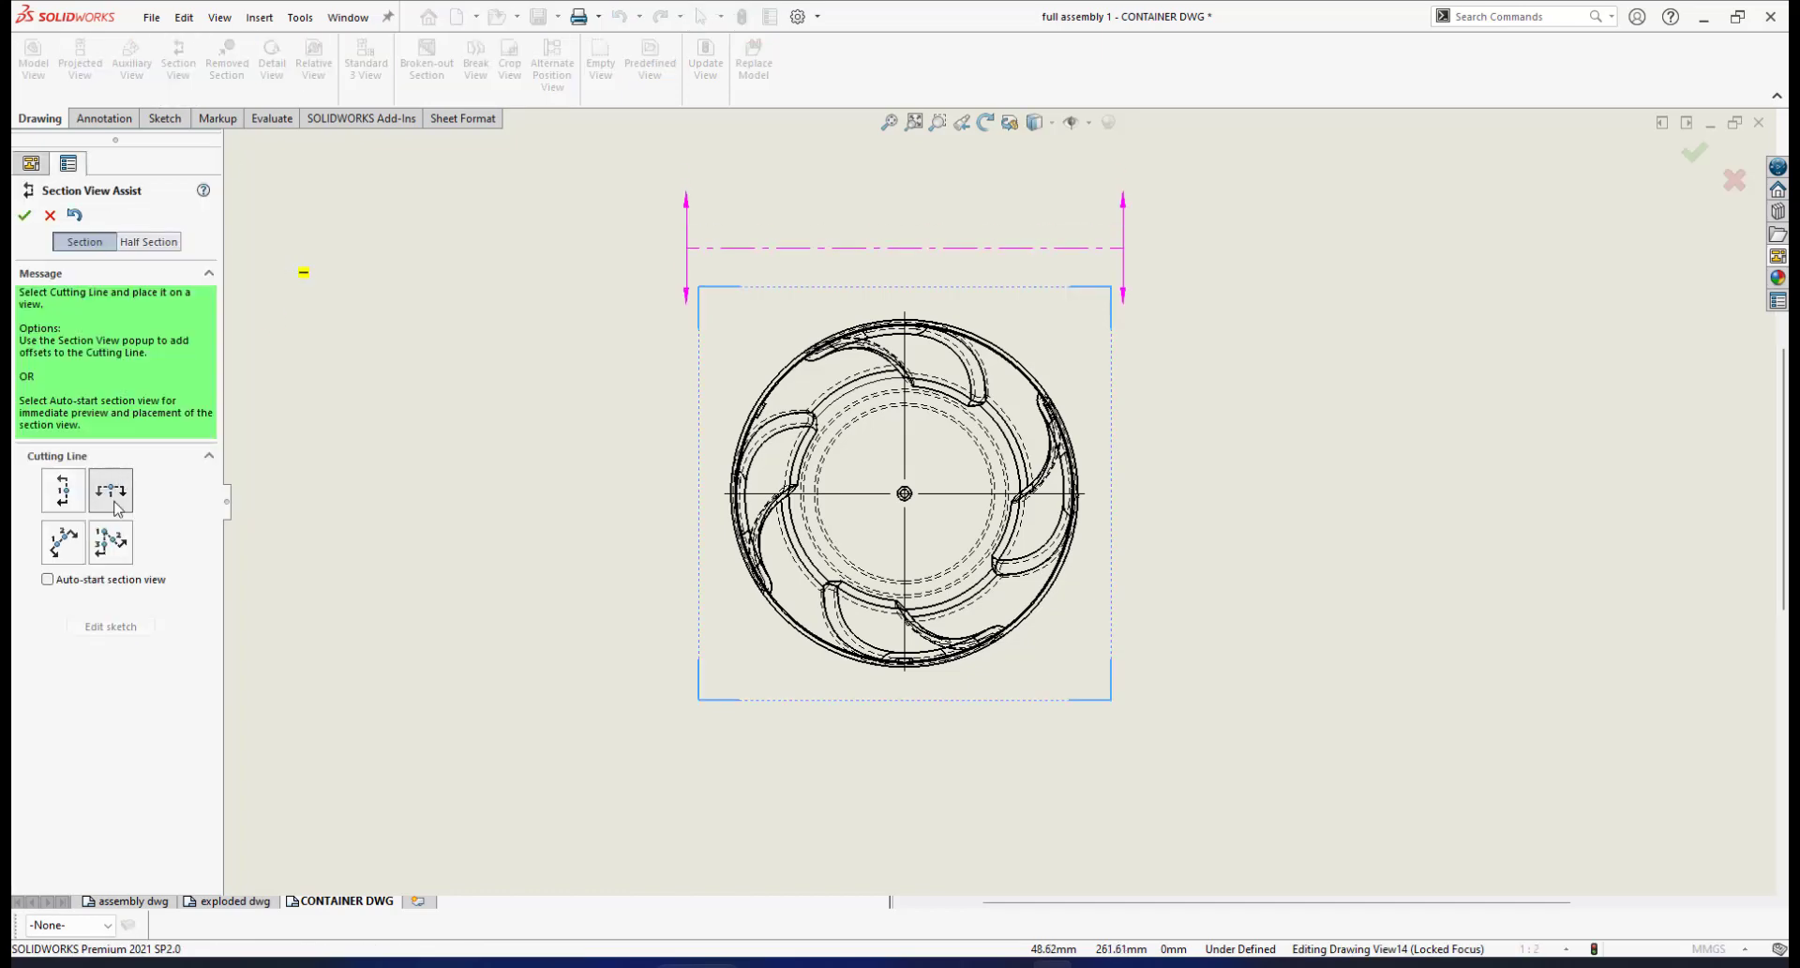
pyautogui.click(117, 488)
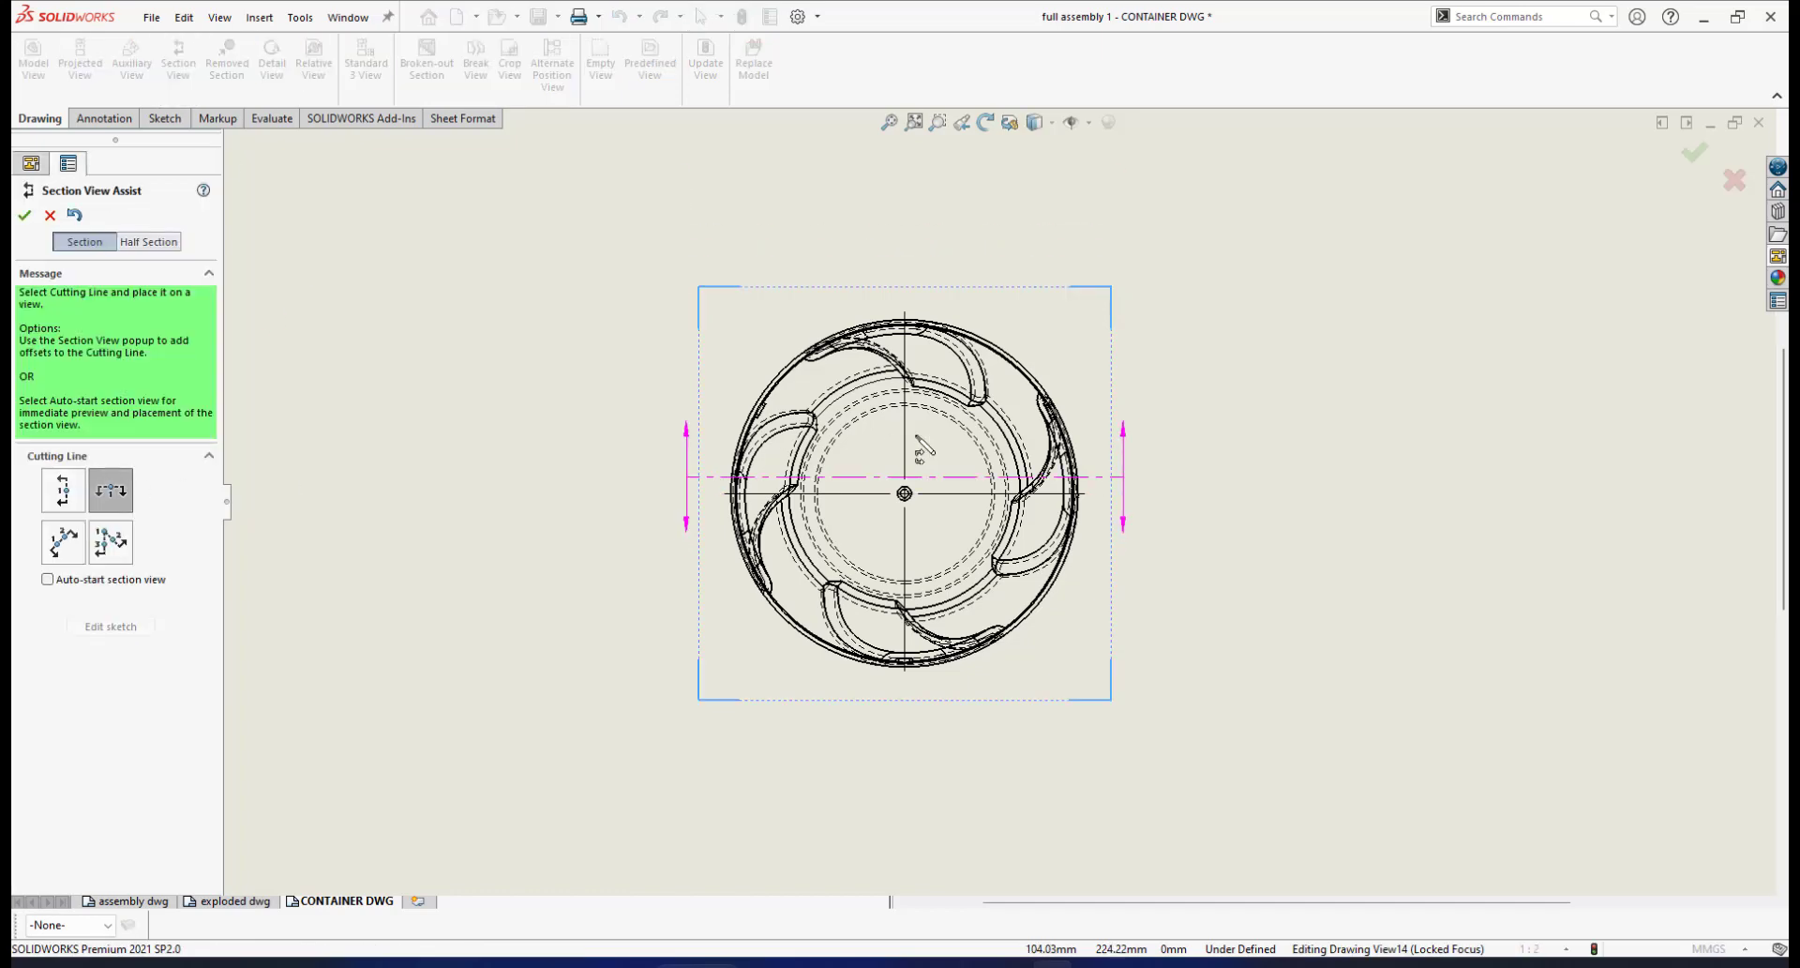
pyautogui.click(905, 493)
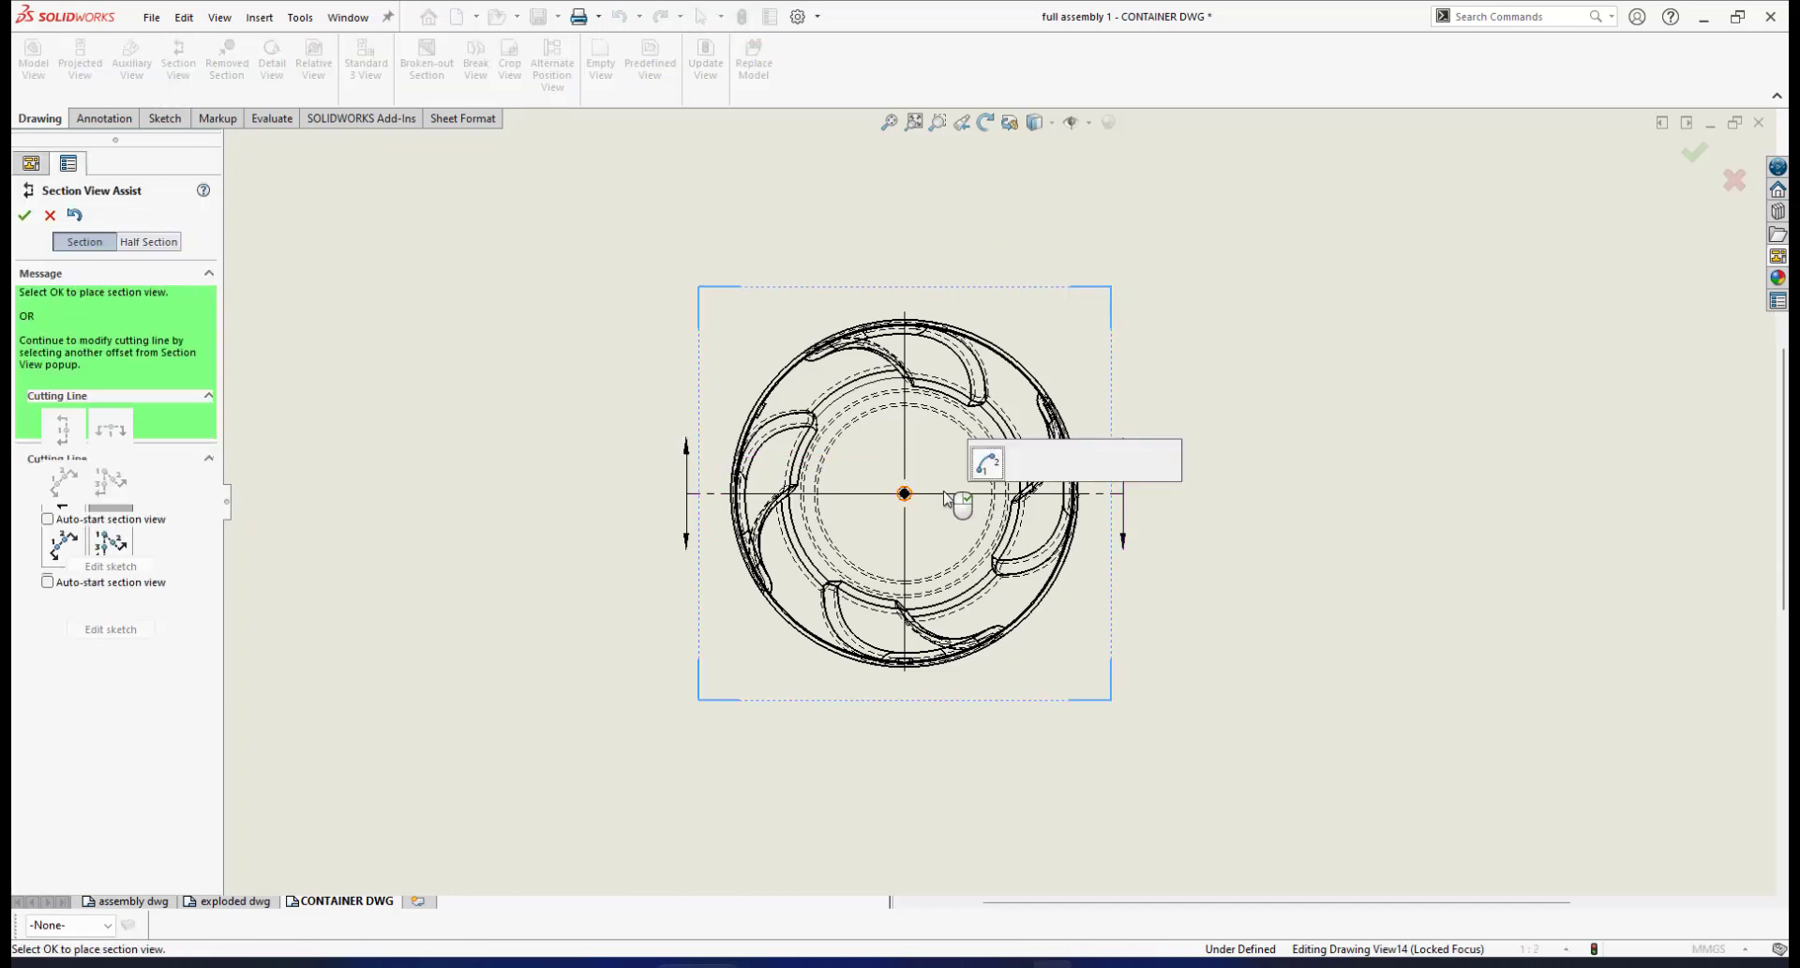
pyautogui.click(1130, 465)
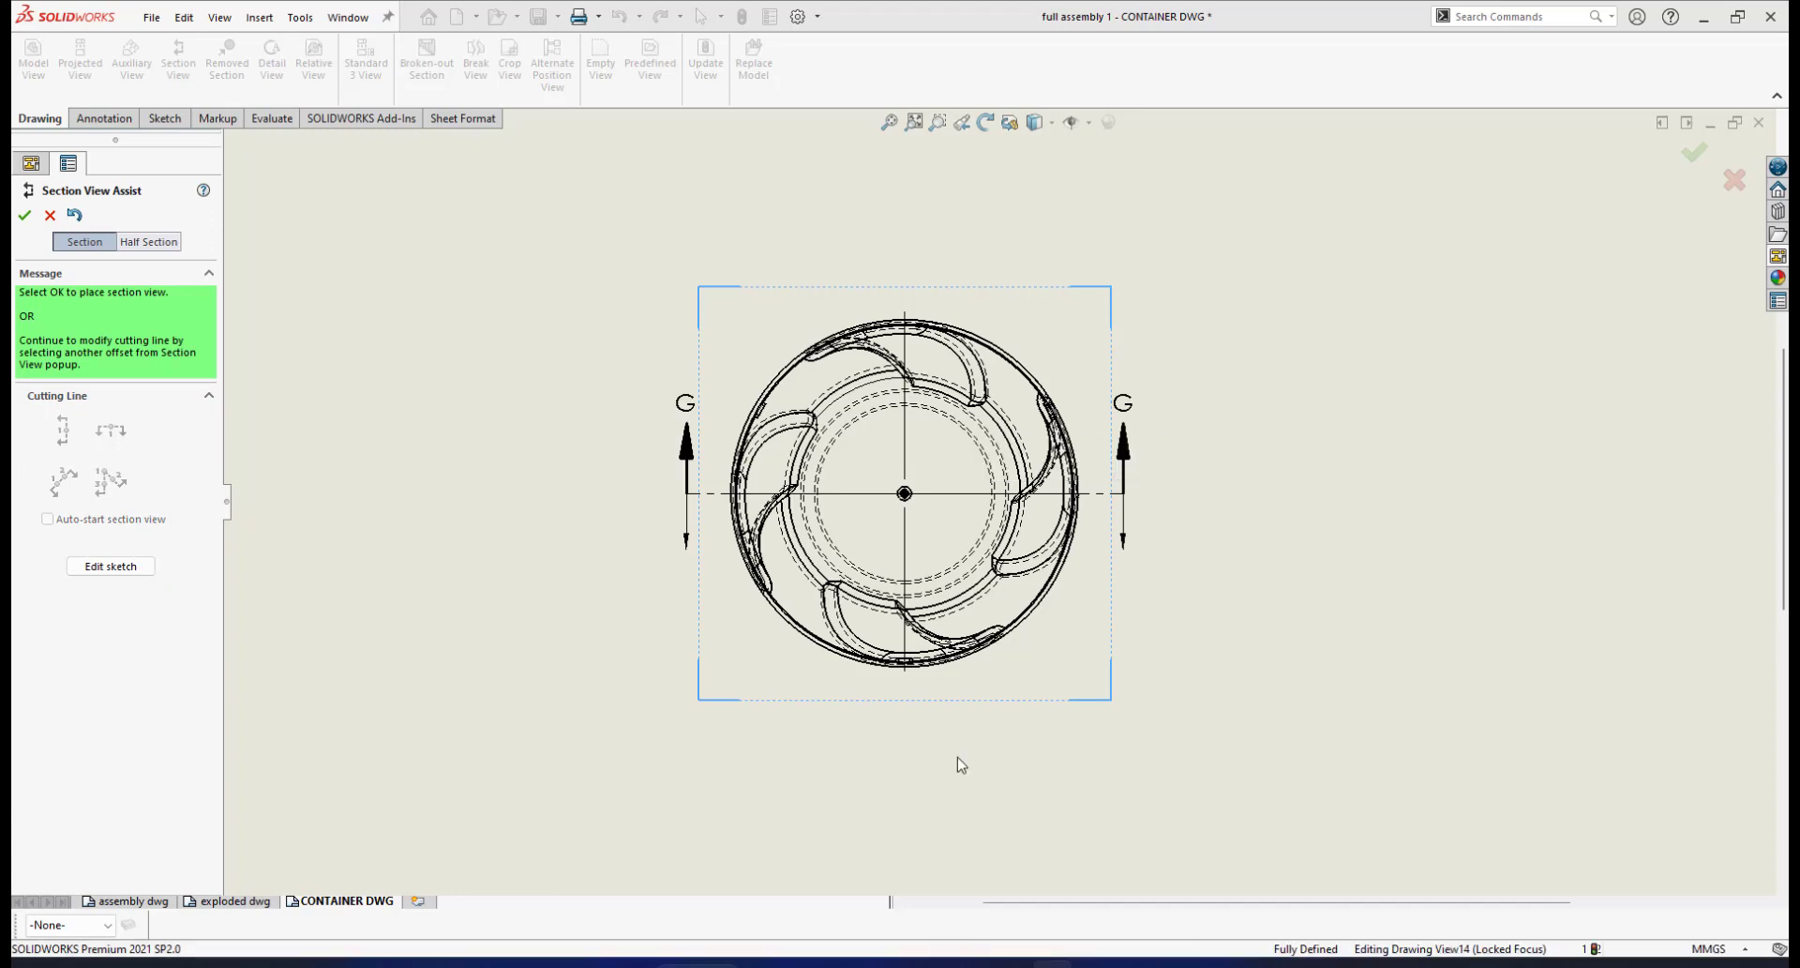
pyautogui.scroll(3, 958, 755)
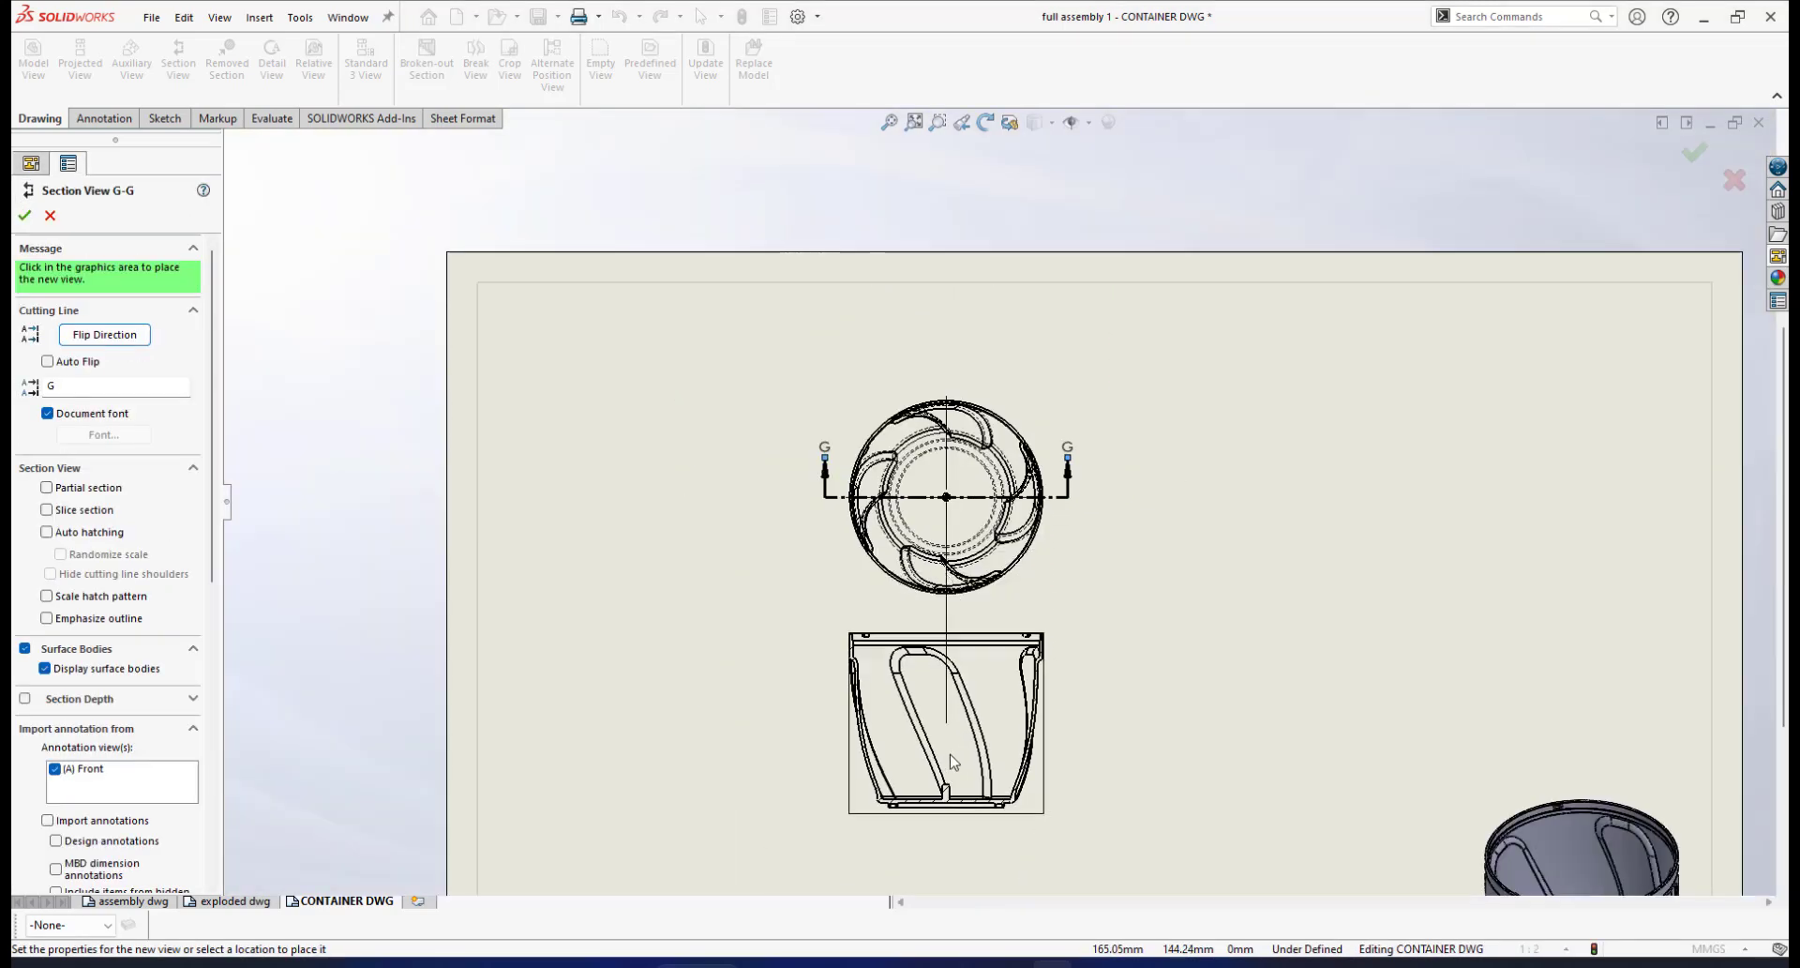
pyautogui.click(945, 805)
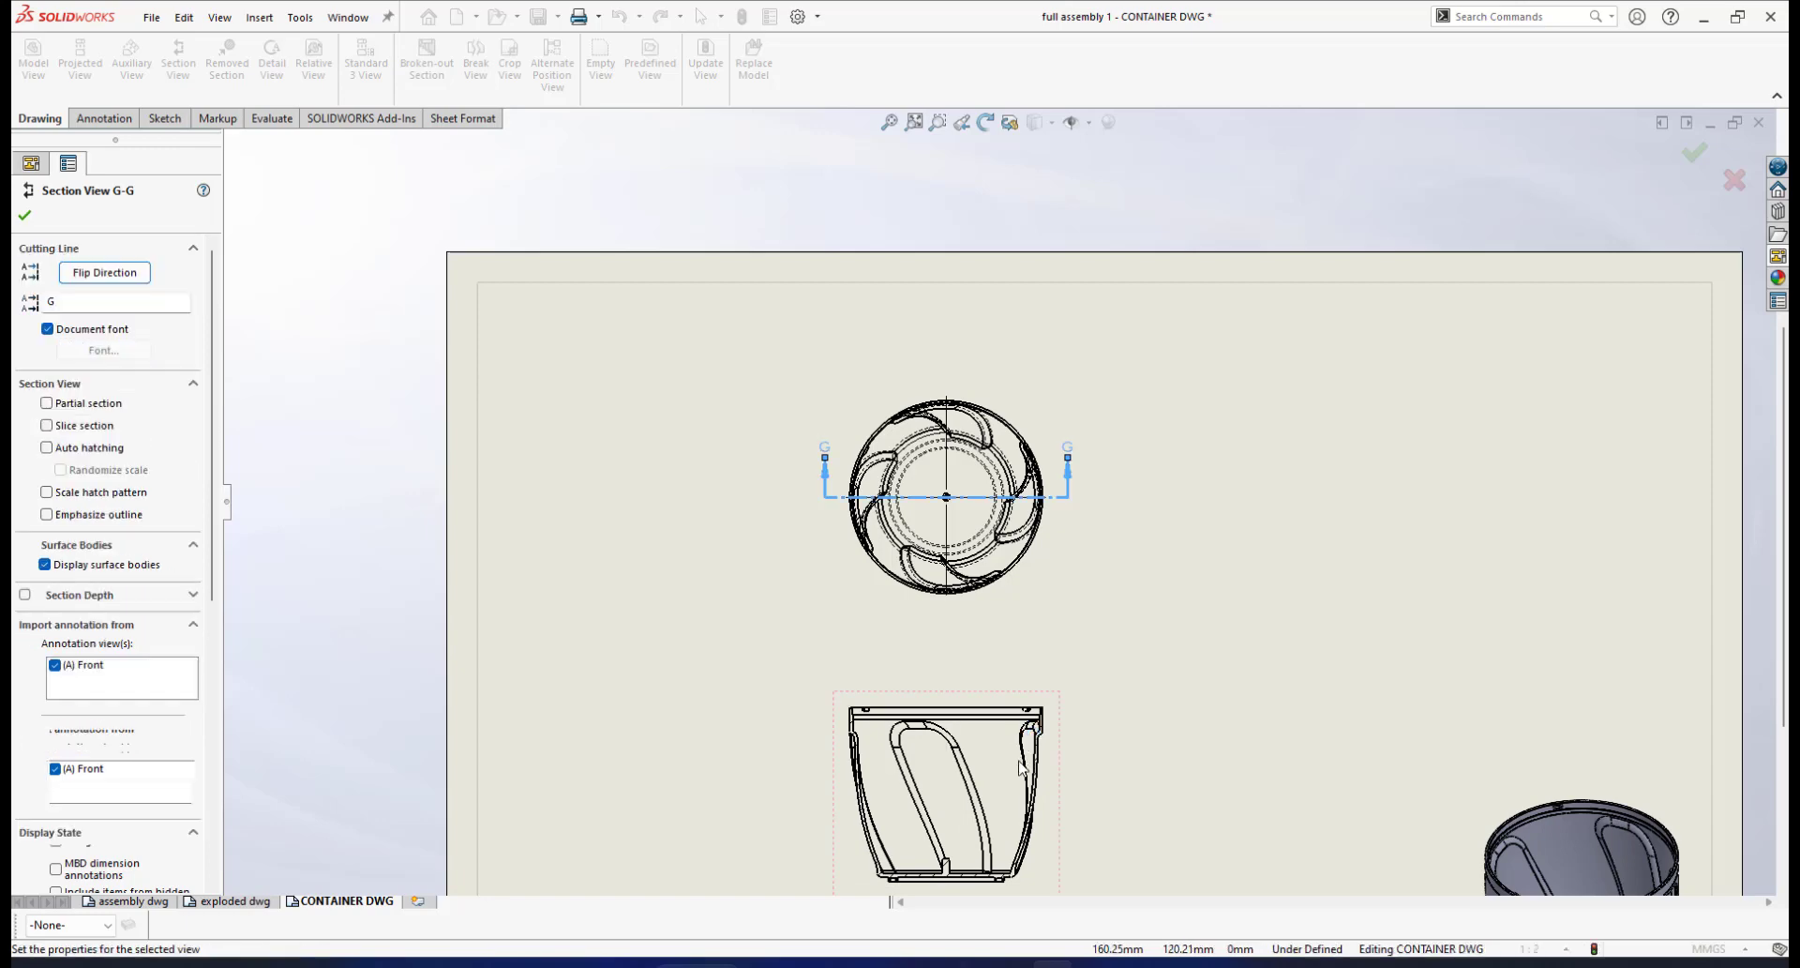
# Reselect the G-G cutting line and drag it slightly to adjust its position
pyautogui.scroll(3, 1029, 771)
pyautogui.scroll(-3, 984, 675)
pyautogui.scroll(-3, 983, 675)
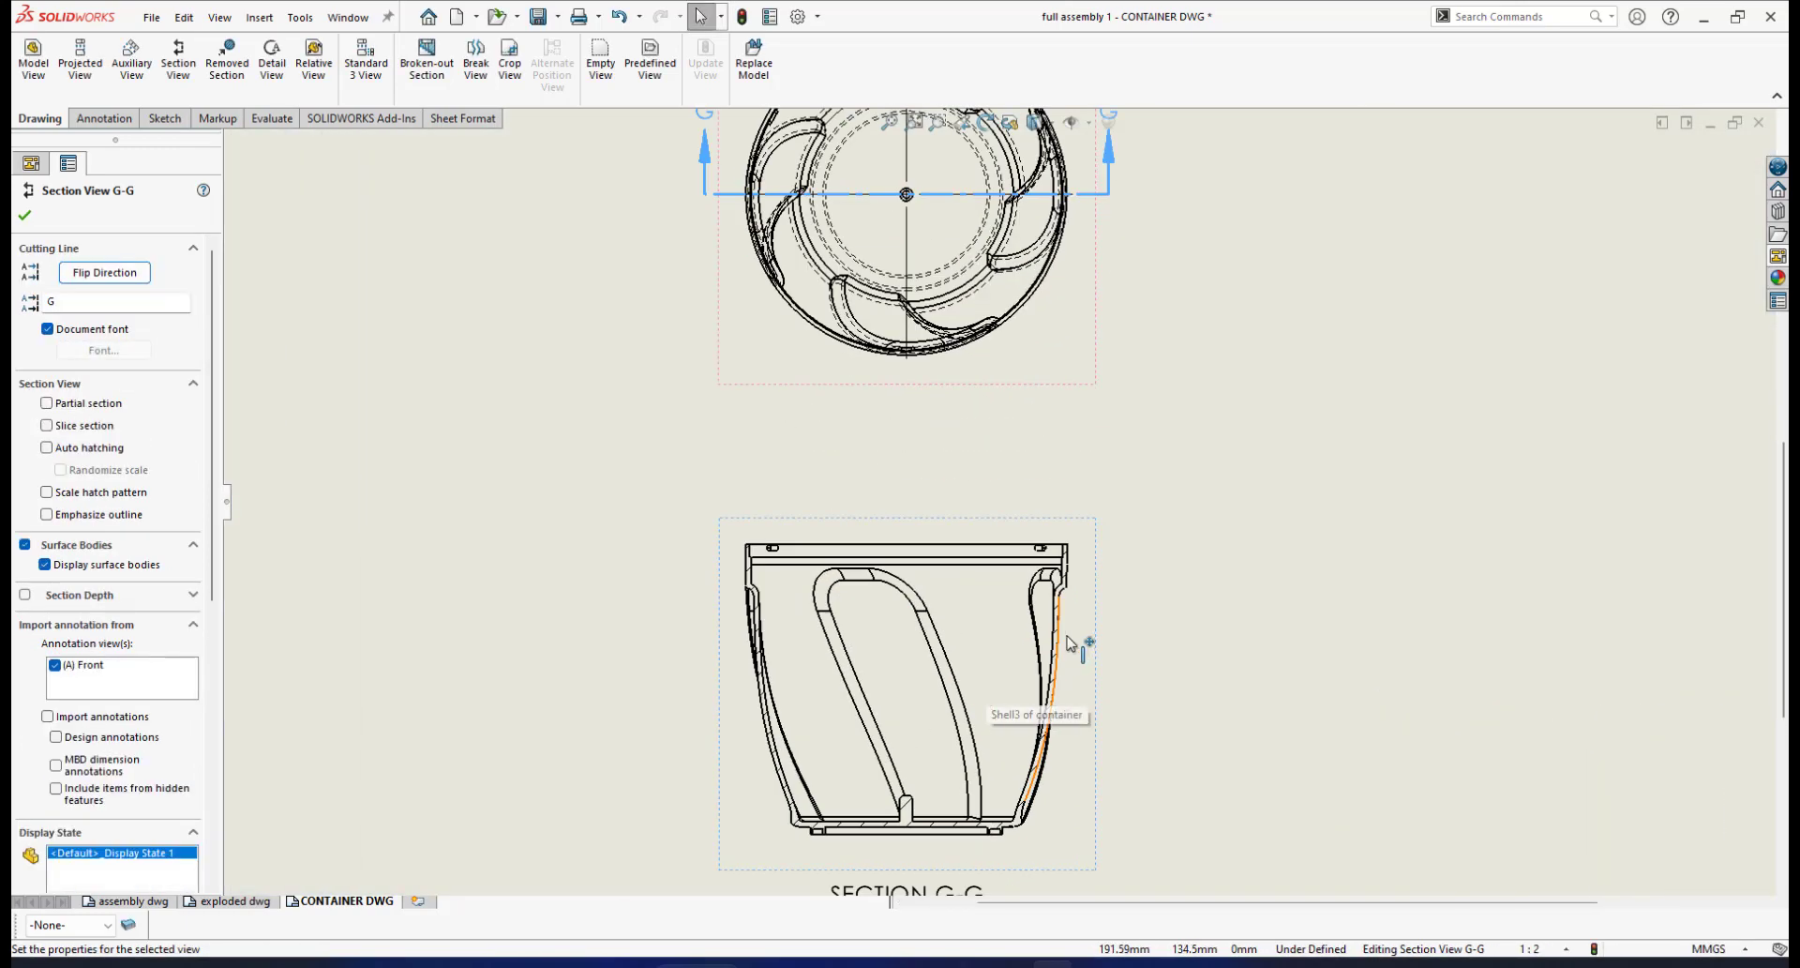
pyautogui.scroll(4, 1088, 636)
pyautogui.scroll(-2, 1125, 352)
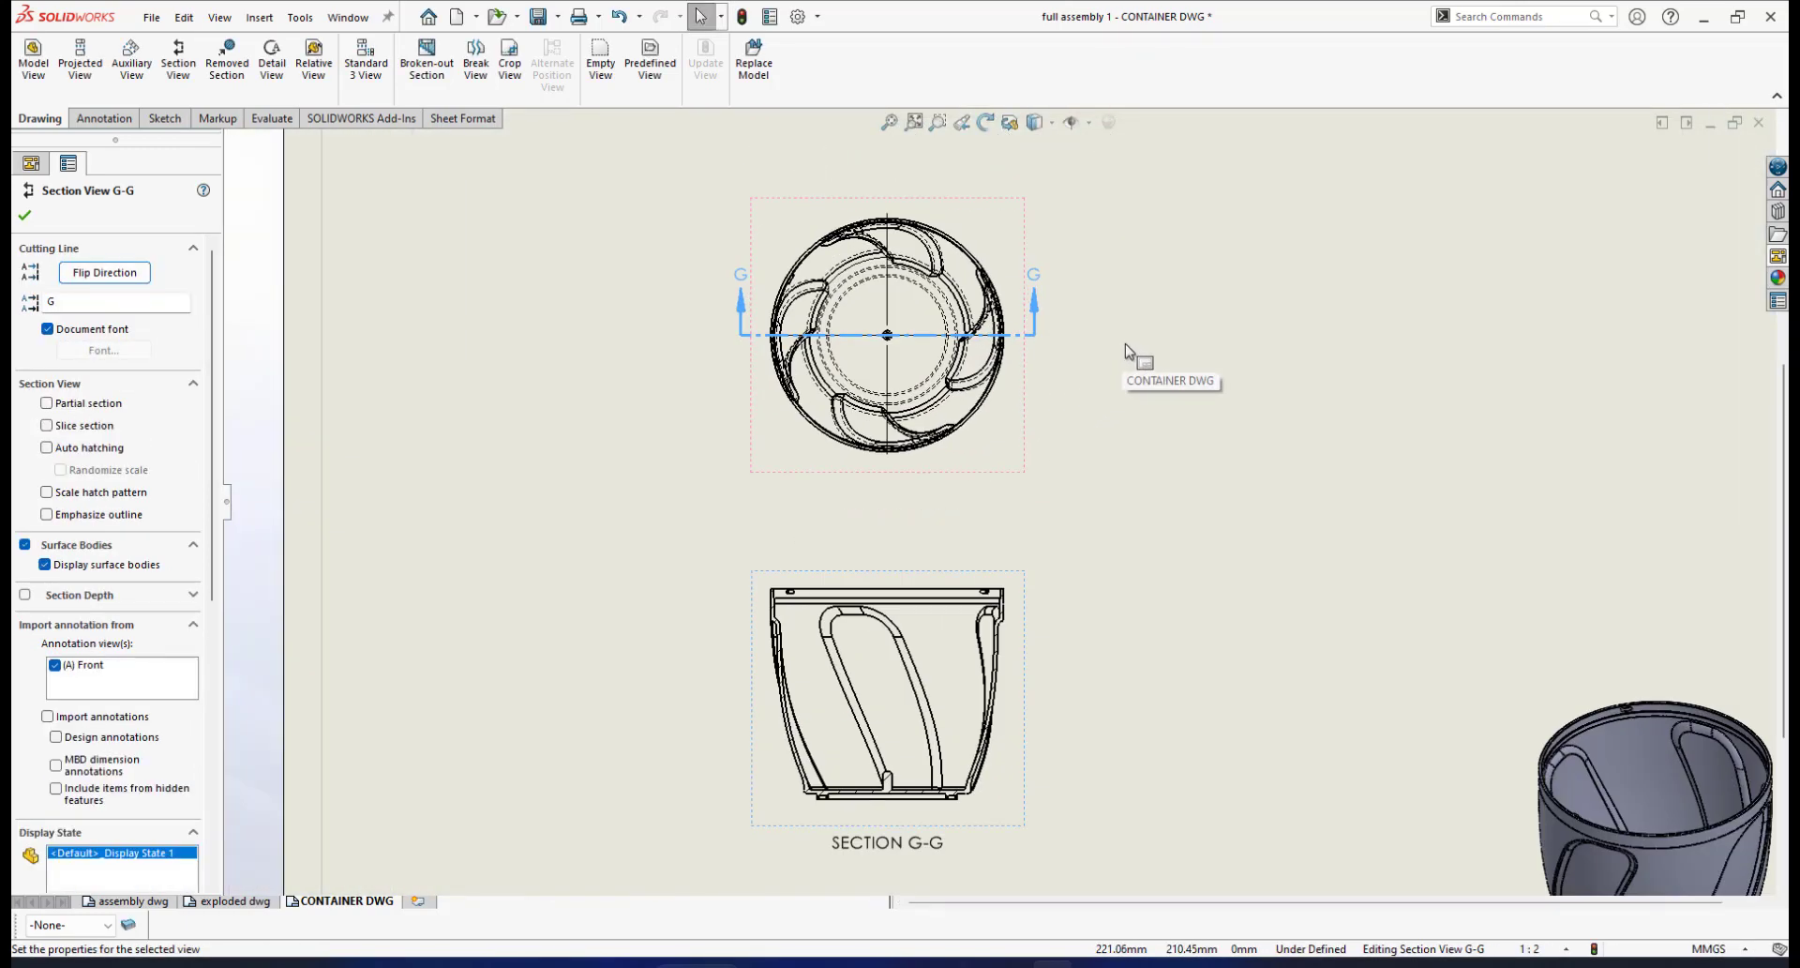
pyautogui.scroll(-3, 1078, 363)
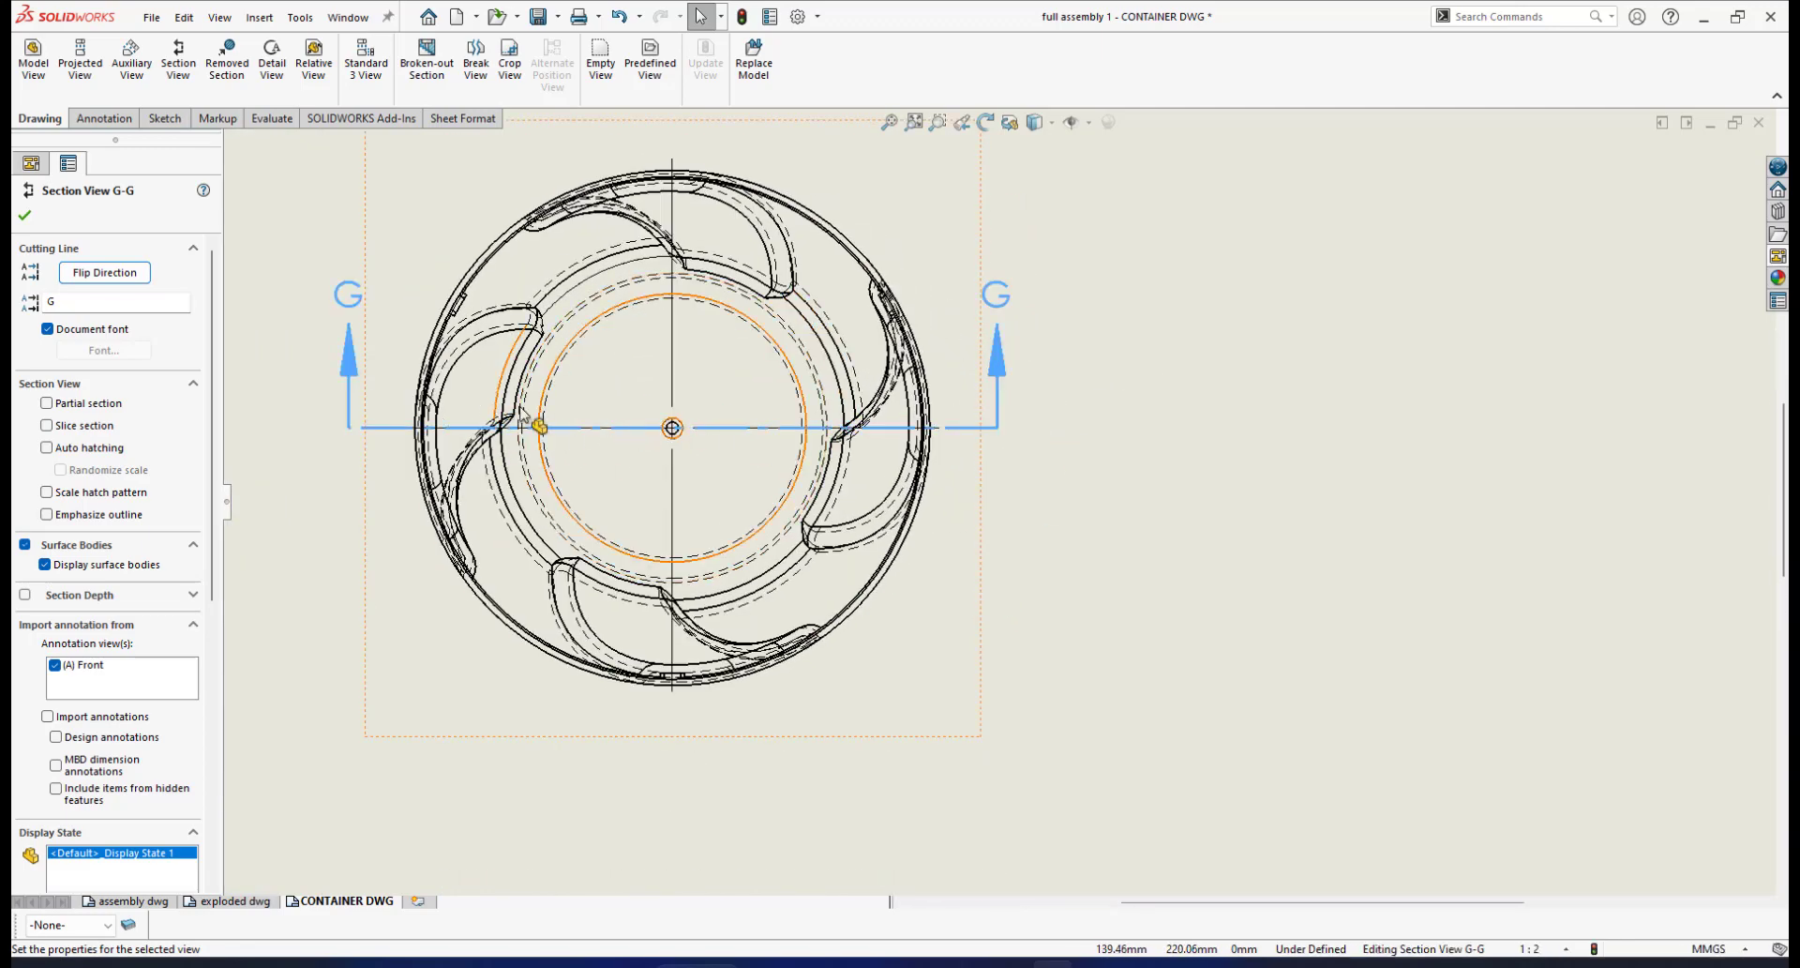
pyautogui.scroll(1, 668, 446)
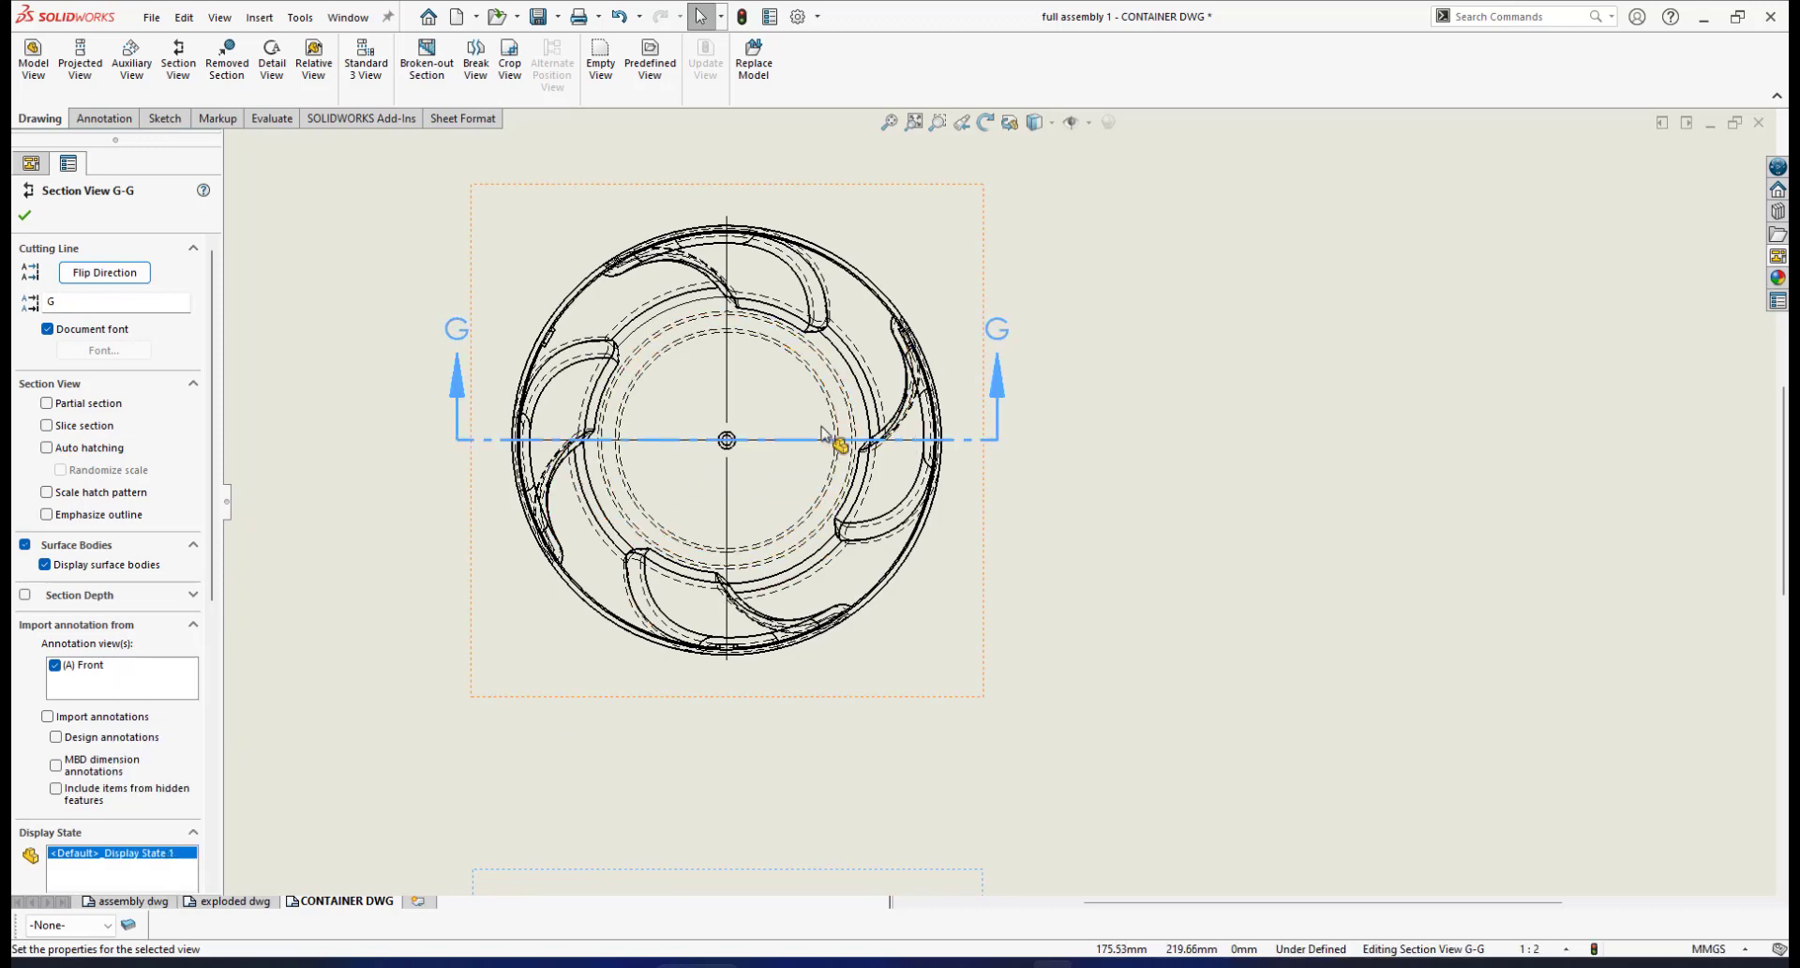
pyautogui.click(996, 468)
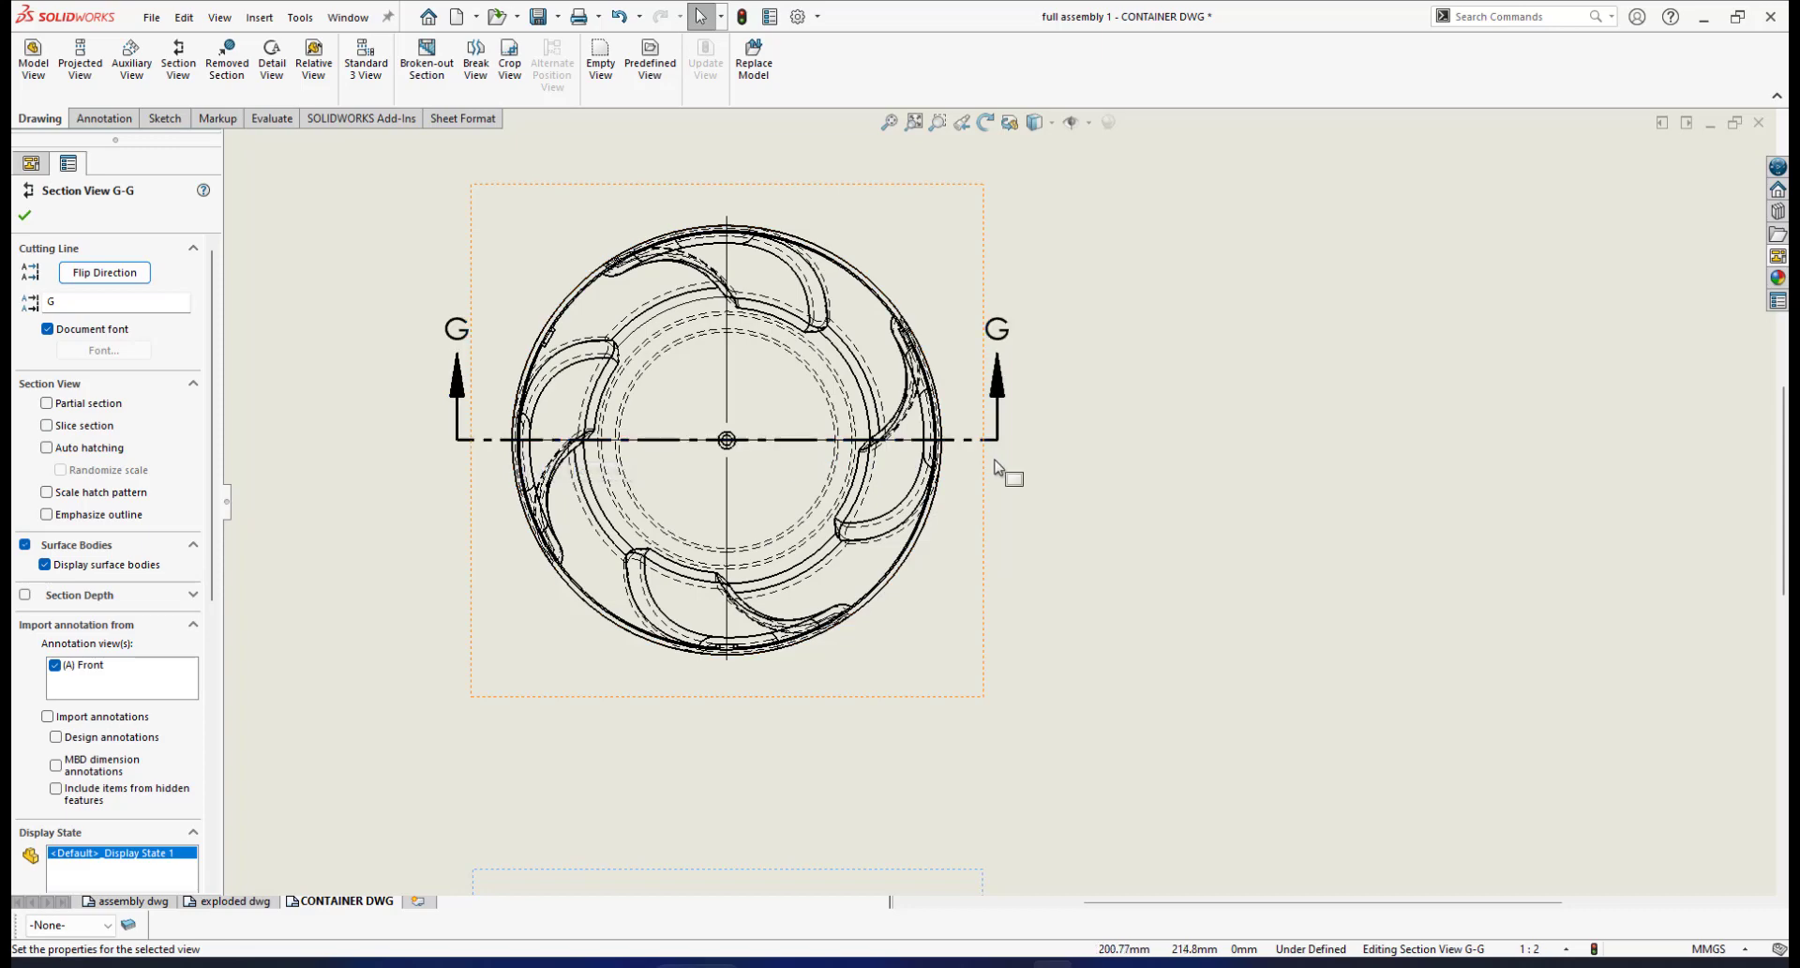
pyautogui.click(932, 437)
pyautogui.scroll(-1, 932, 427)
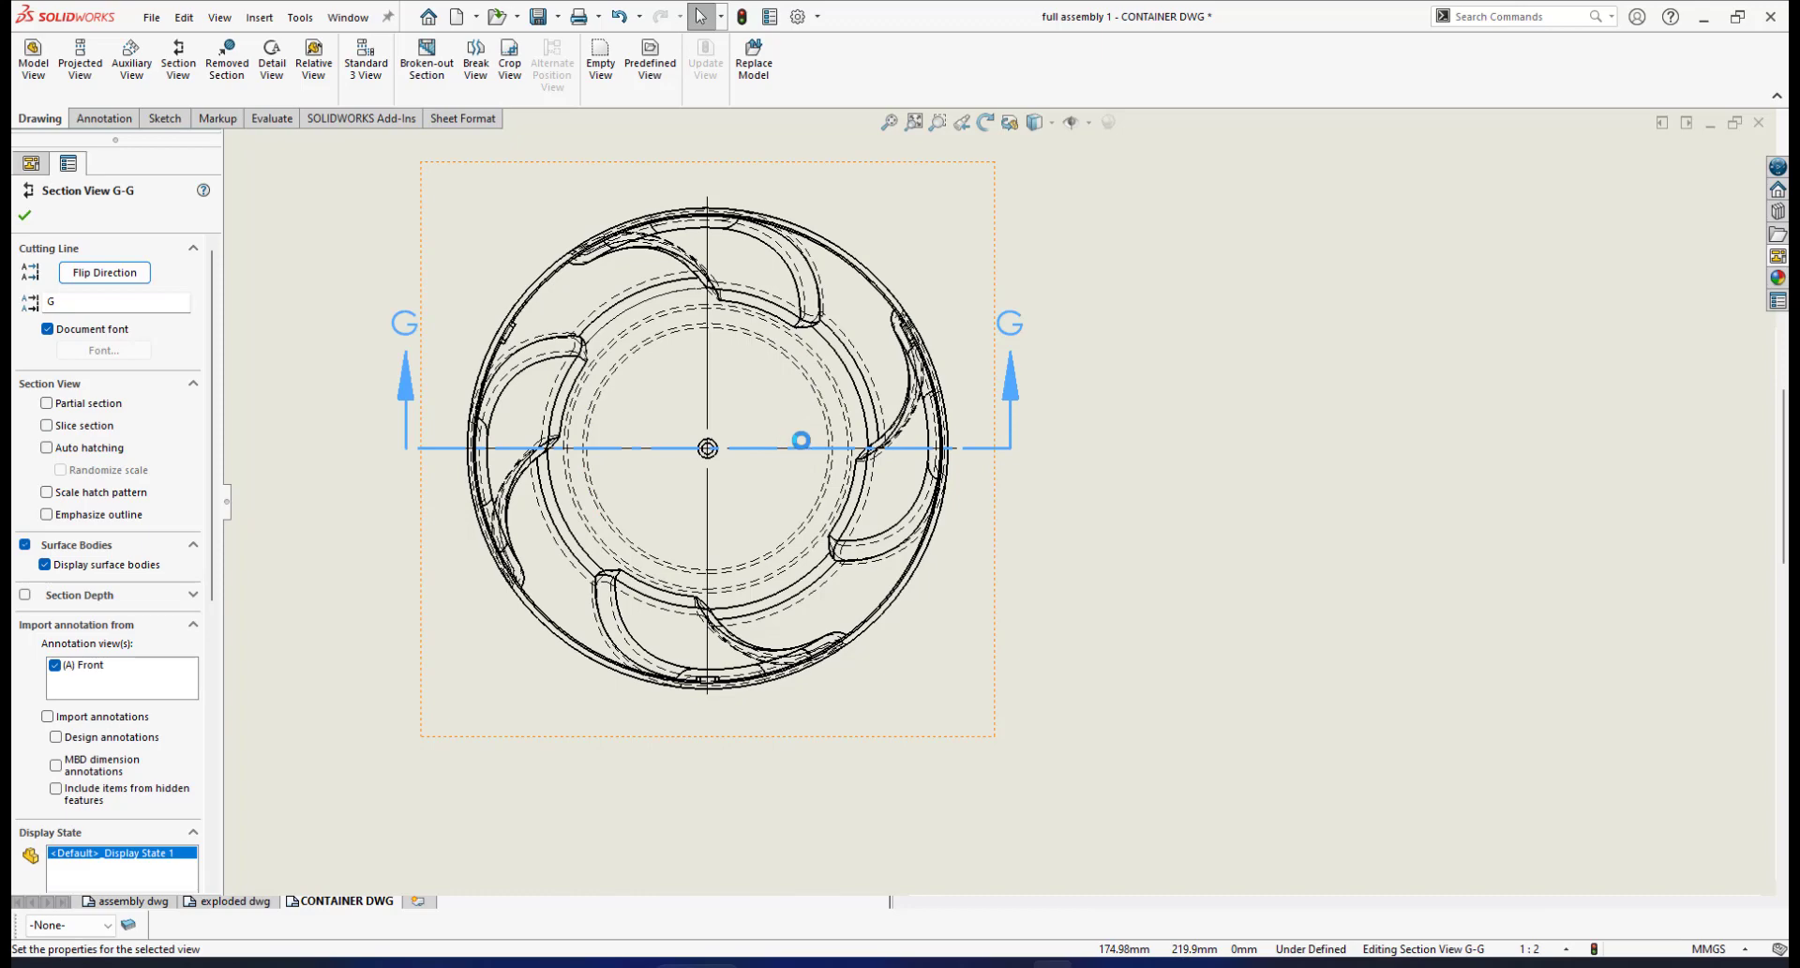
pyautogui.moveTo(800, 440); pyautogui.dragTo(812, 443, button='middle')
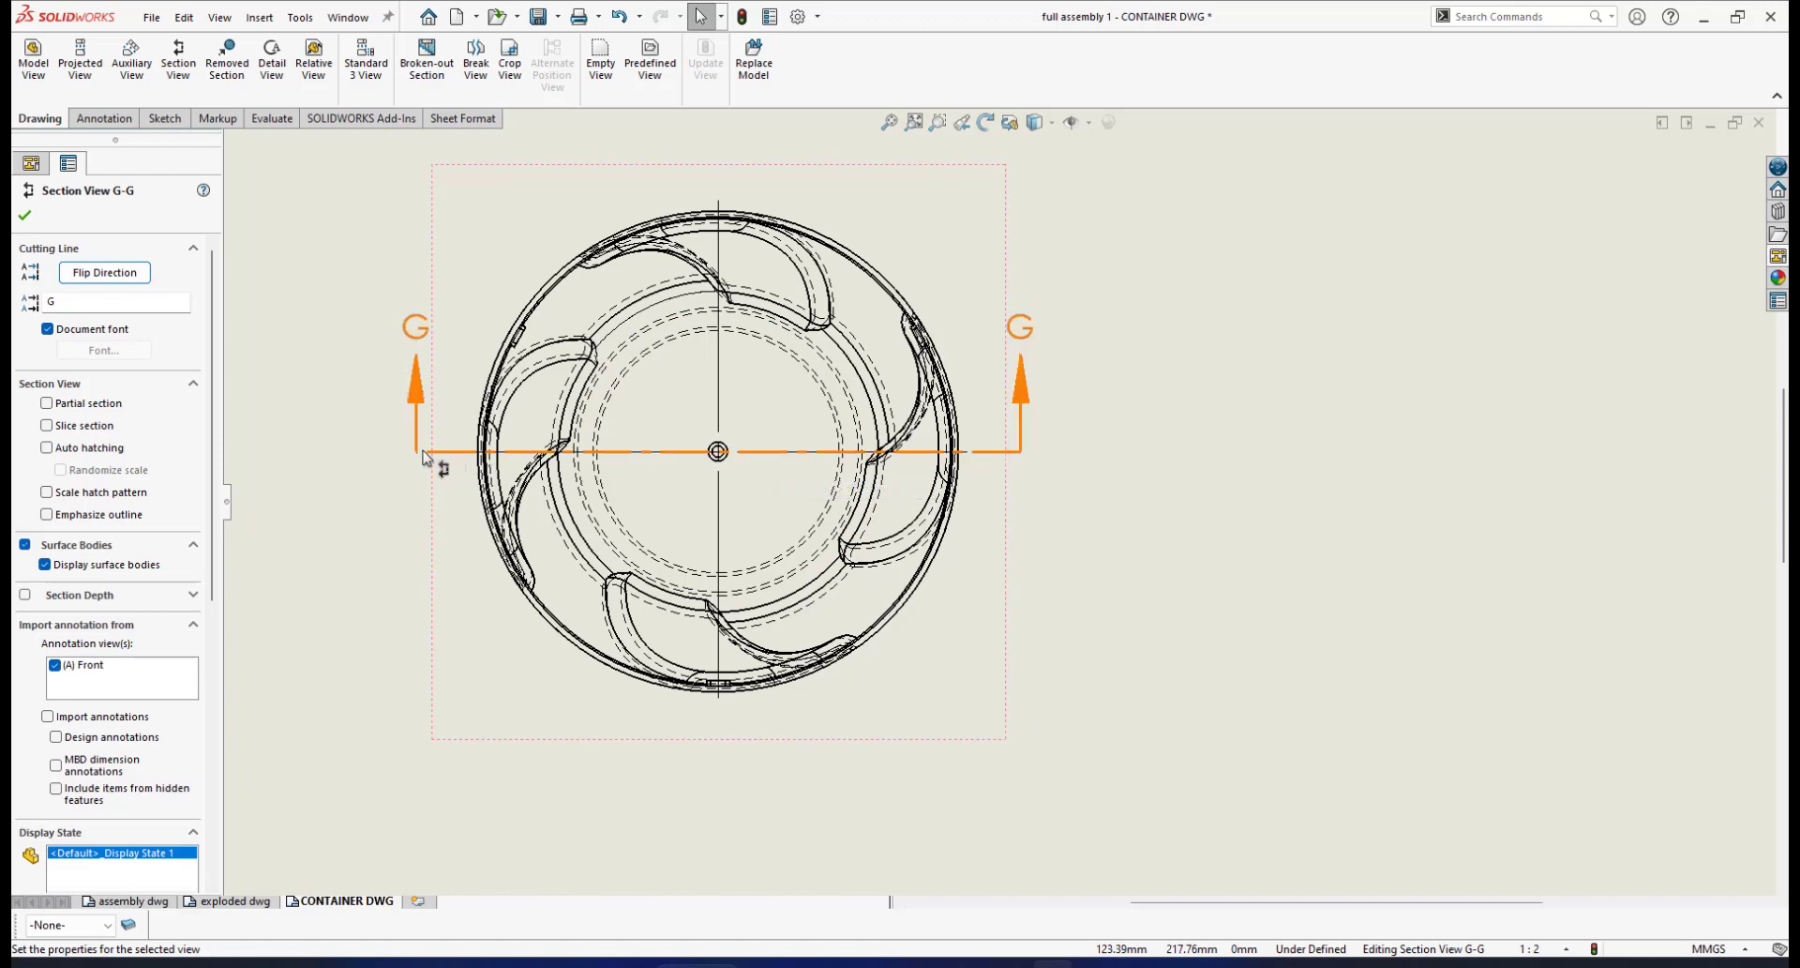
# Change the cutting line's label from G to X, accepting reuse of the letter X
pyautogui.click(767, 451)
pyautogui.scroll(1, 1011, 504)
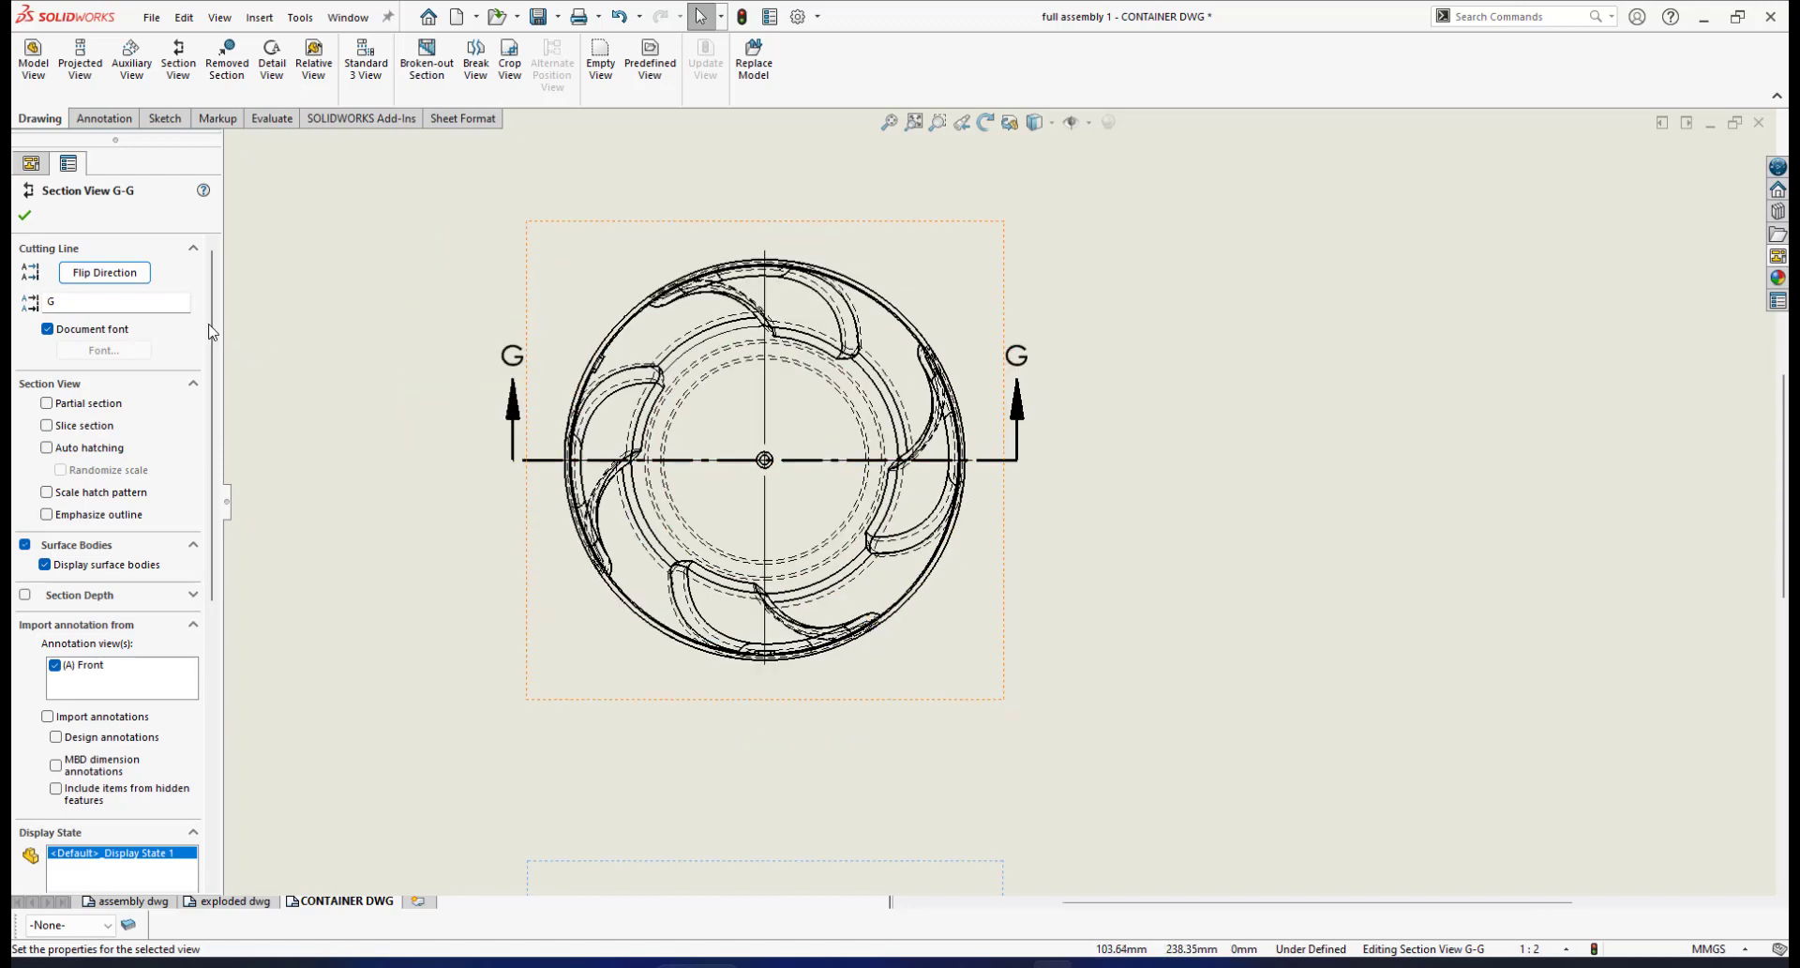
pyautogui.doubleClick(80, 302)
pyautogui.write('X')
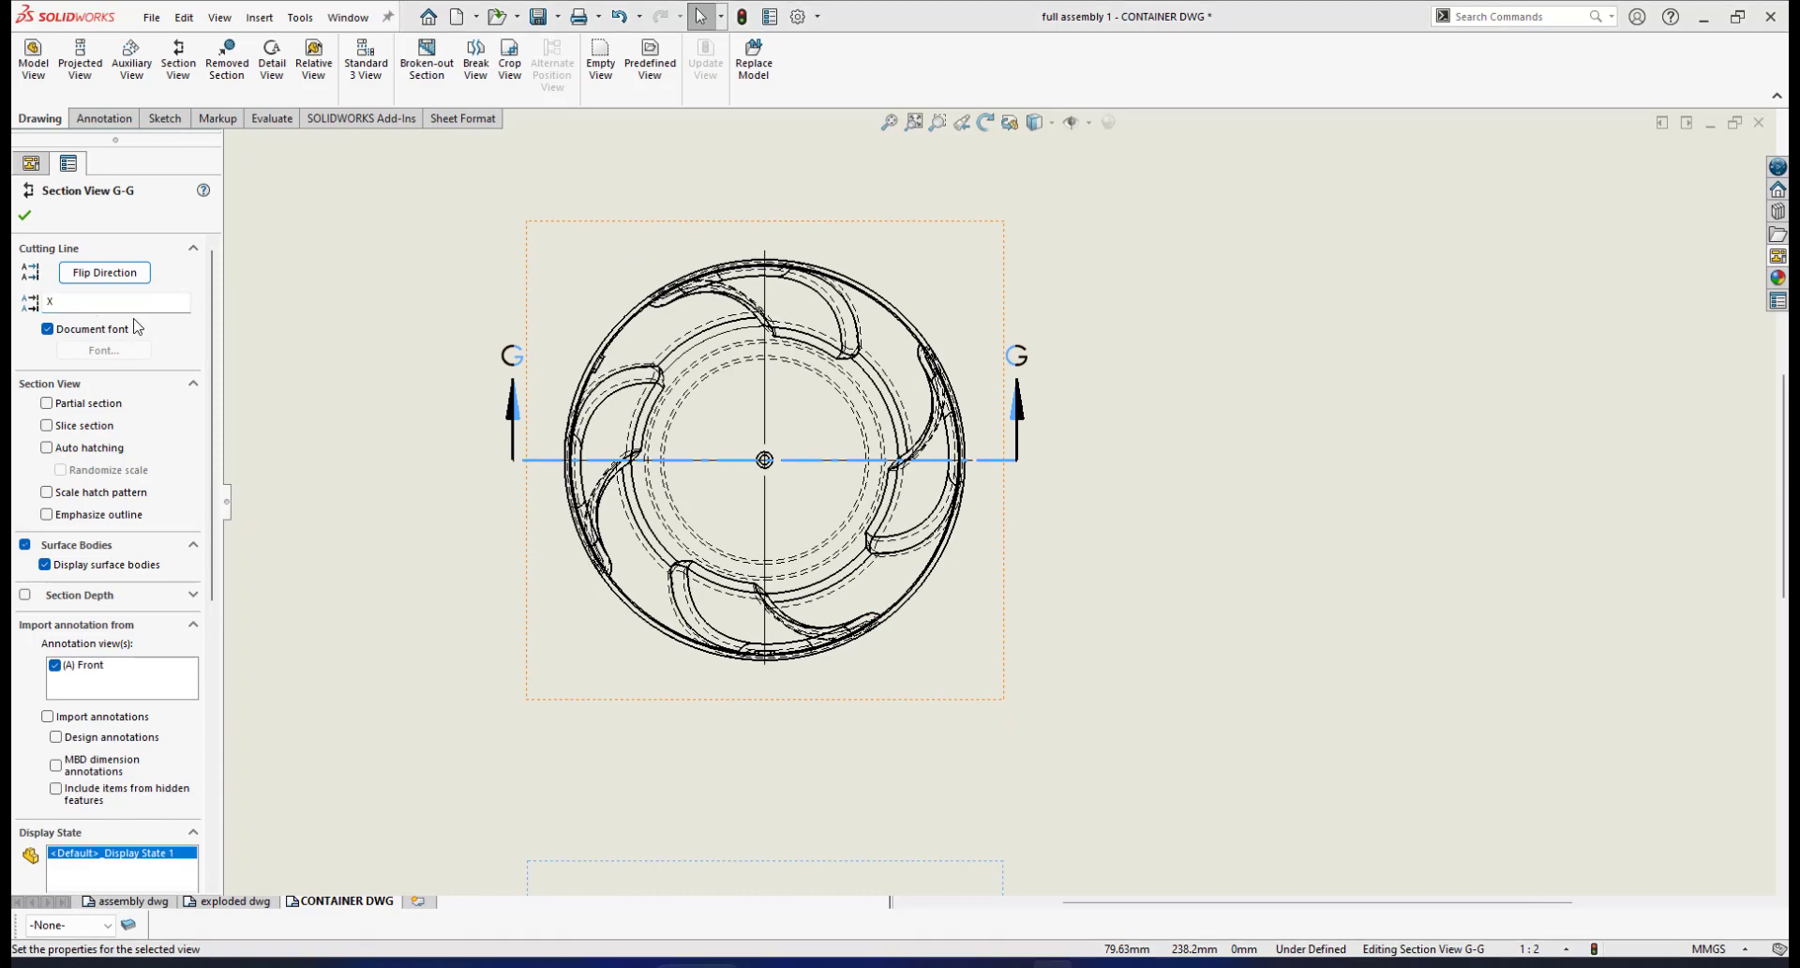
pyautogui.click(943, 488)
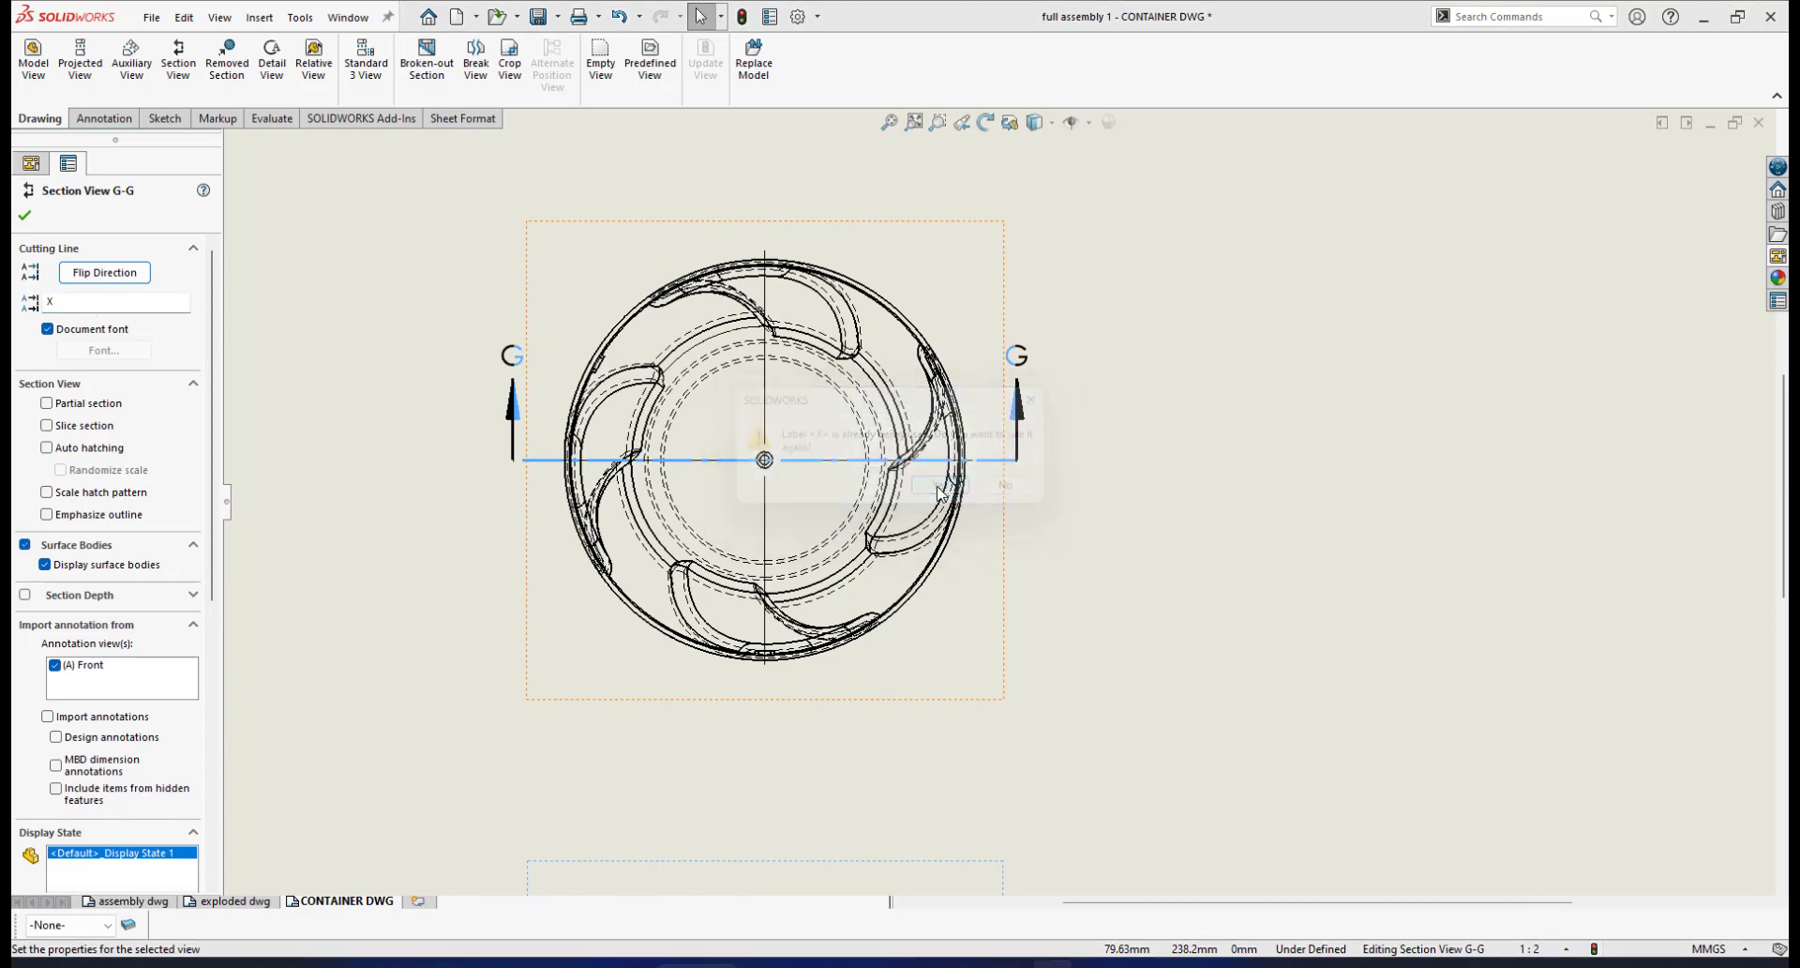
pyautogui.scroll(2, 942, 635)
pyautogui.click(26, 217)
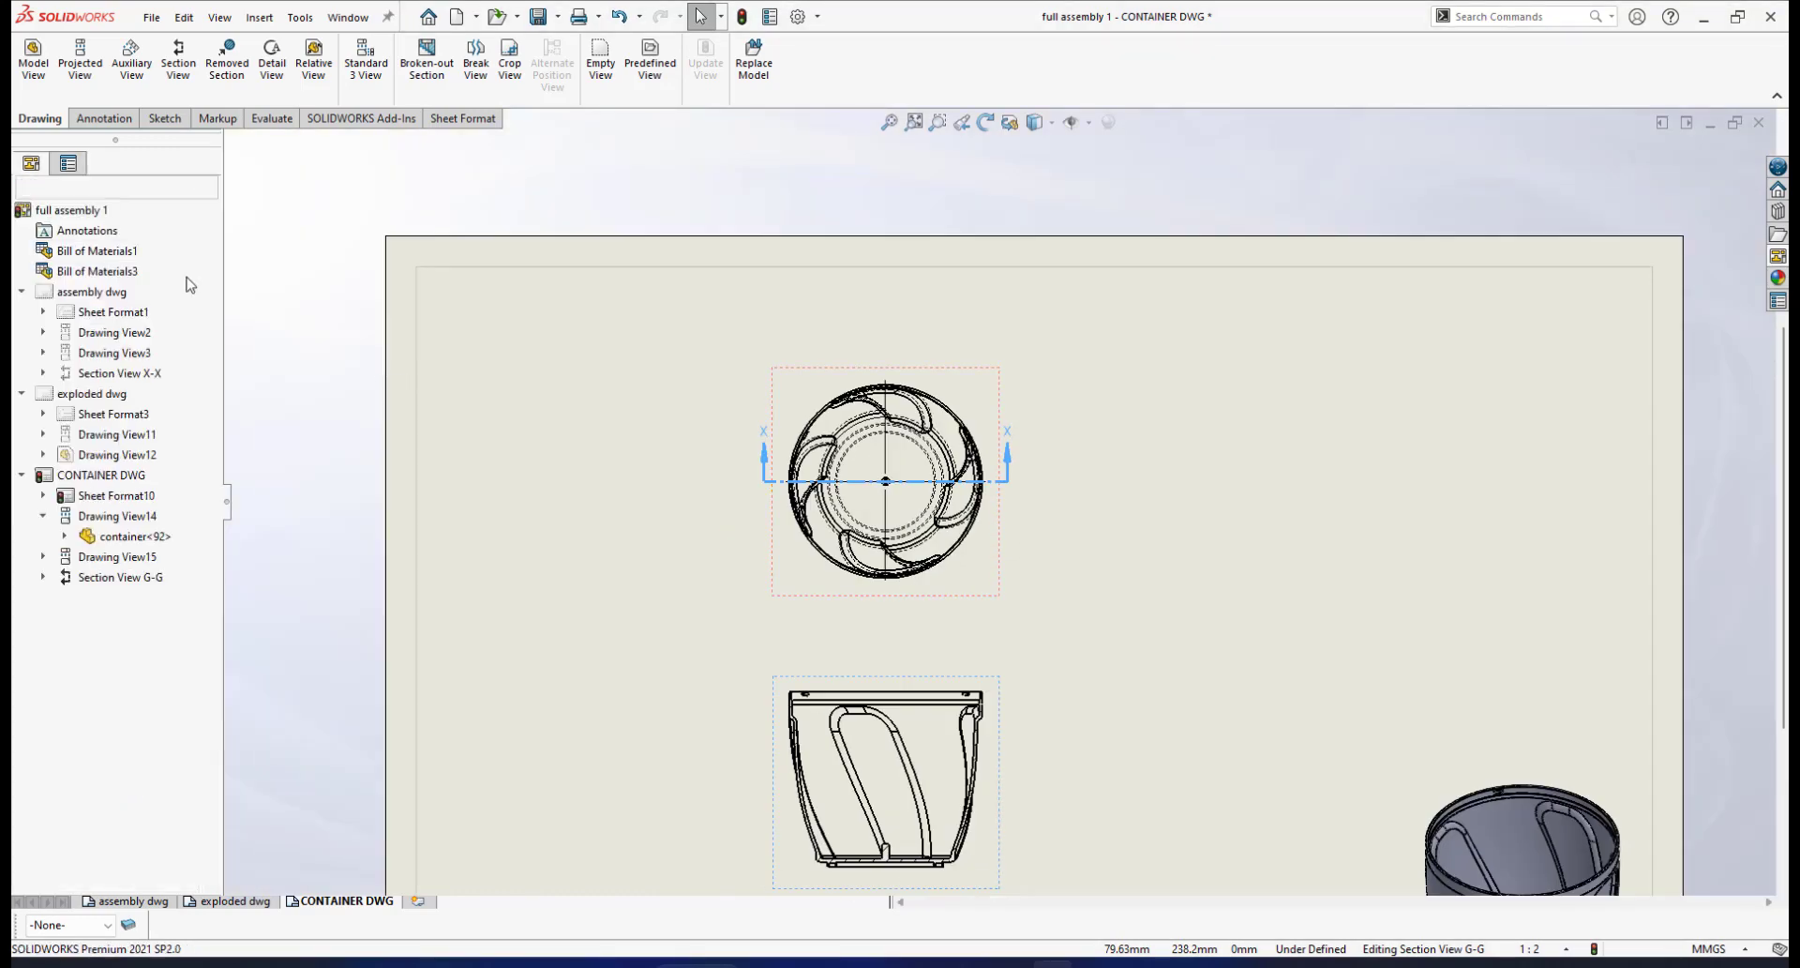
pyautogui.scroll(2, 1000, 675)
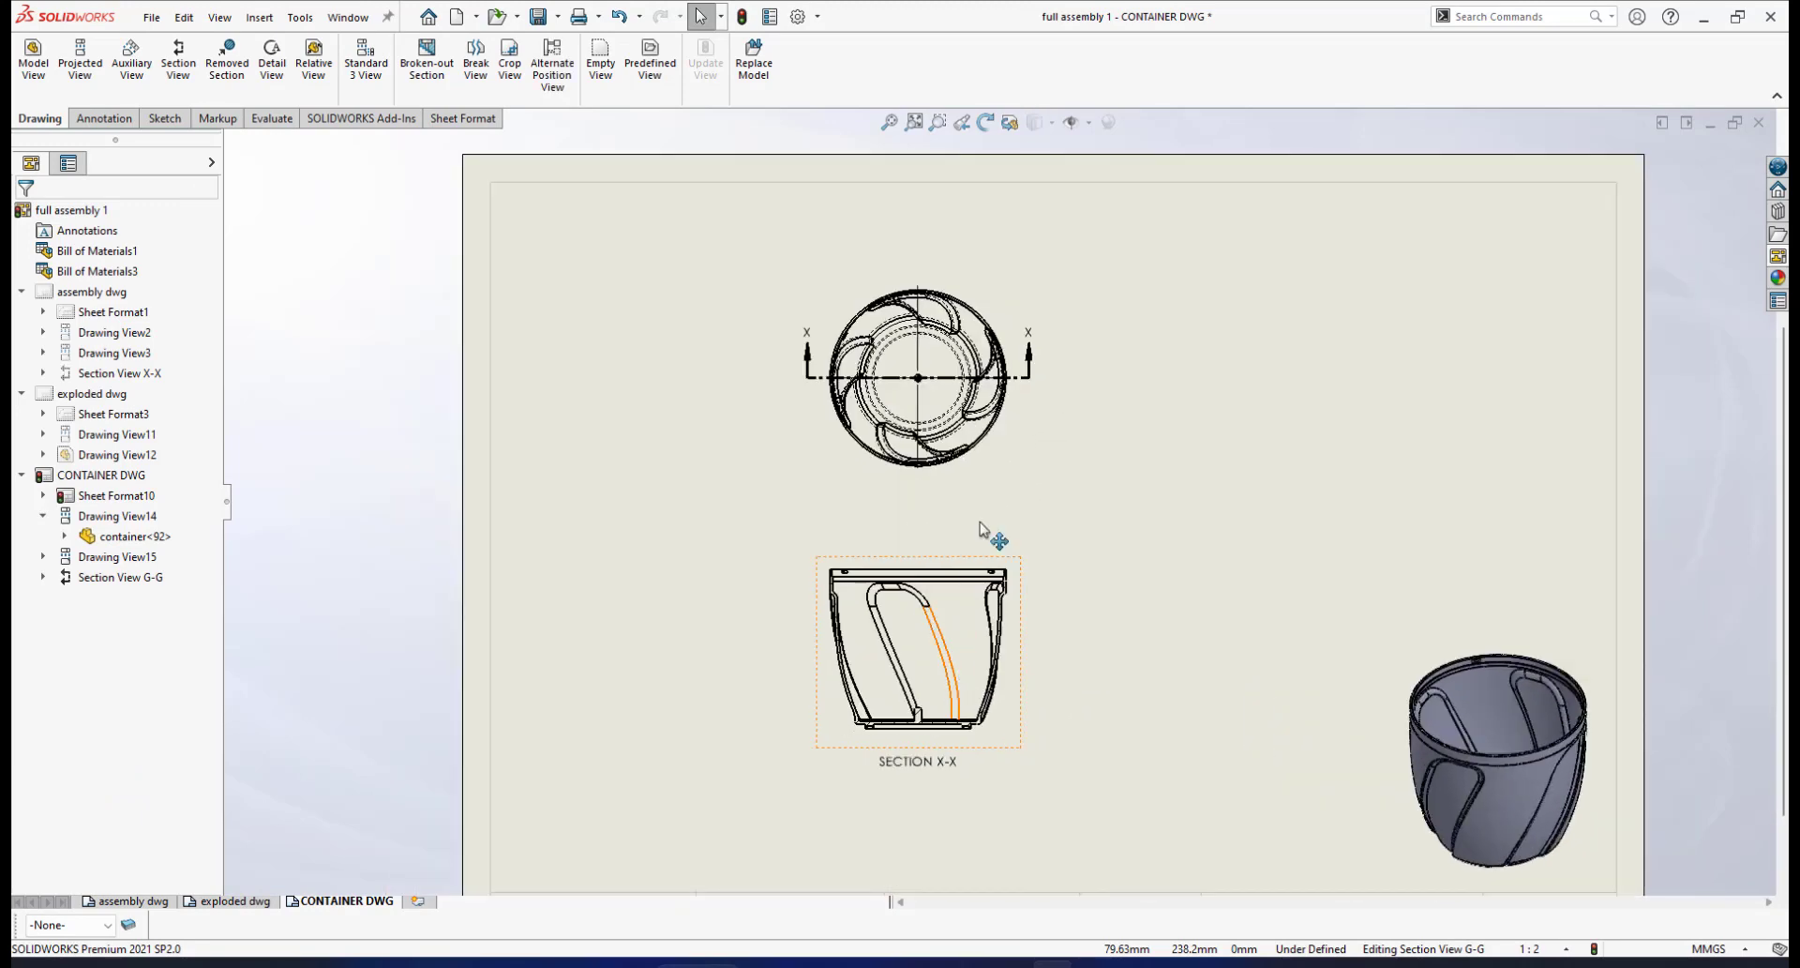
pyautogui.scroll(-3, 1027, 398)
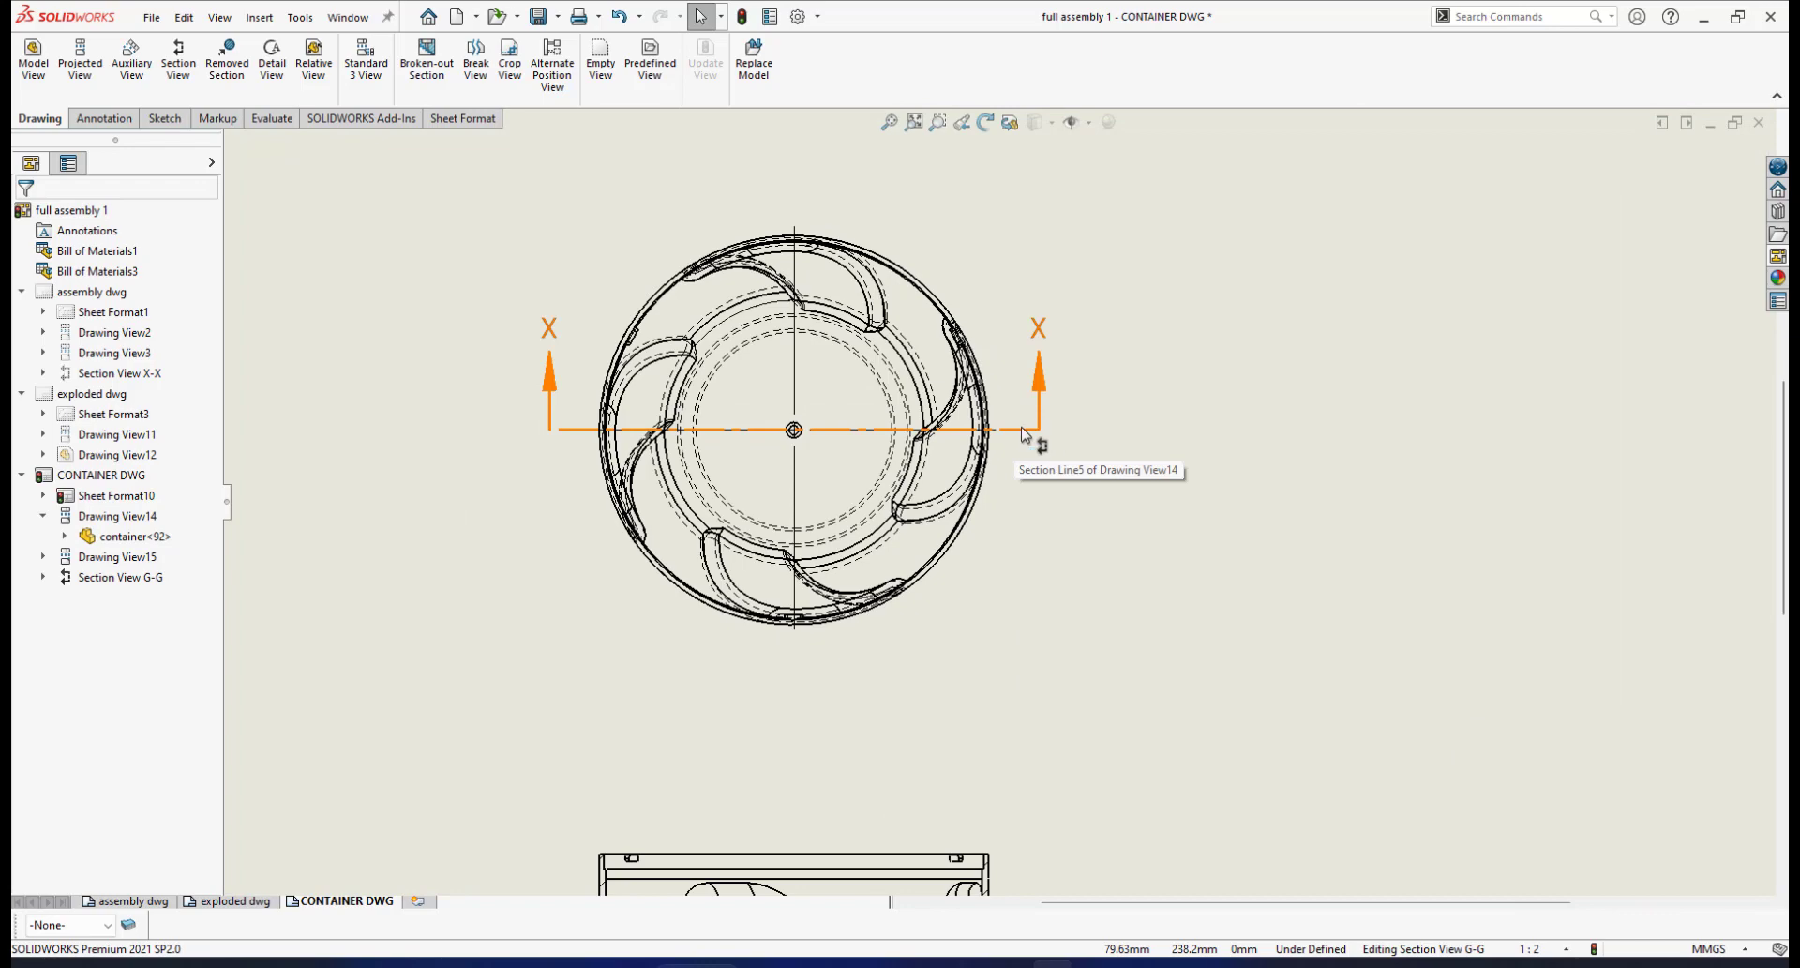
pyautogui.click(1025, 434)
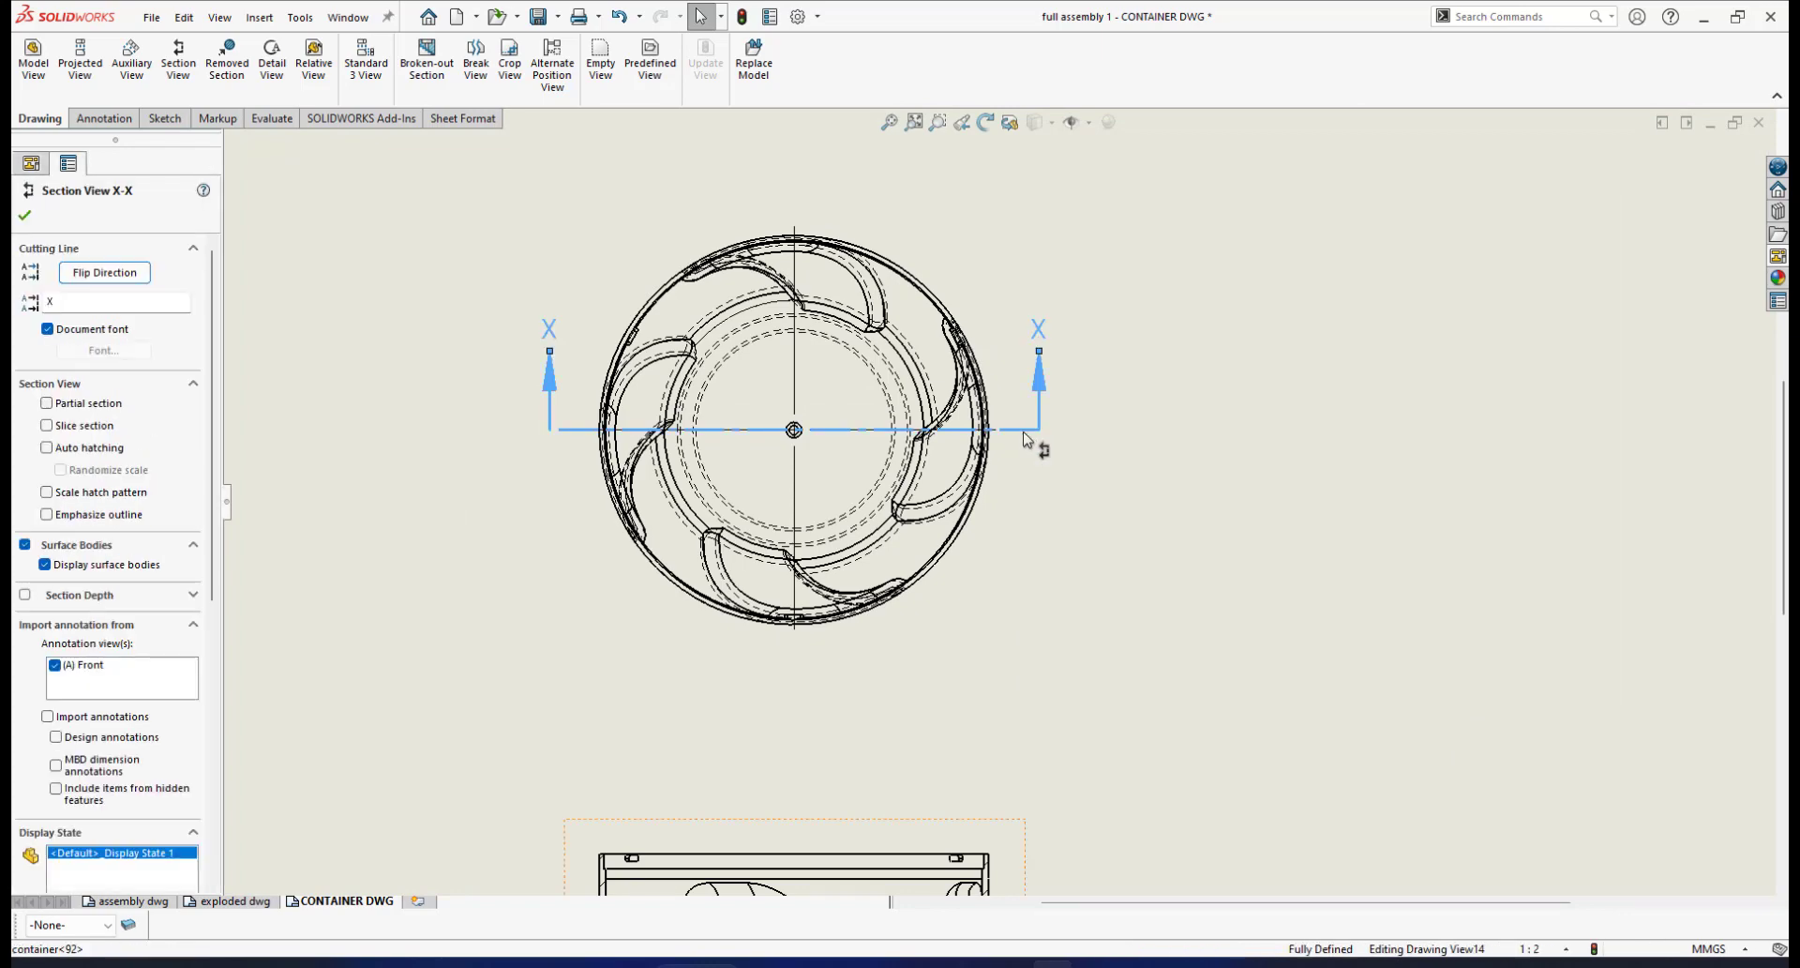
pyautogui.rightClick(1024, 436)
pyautogui.click(1078, 585)
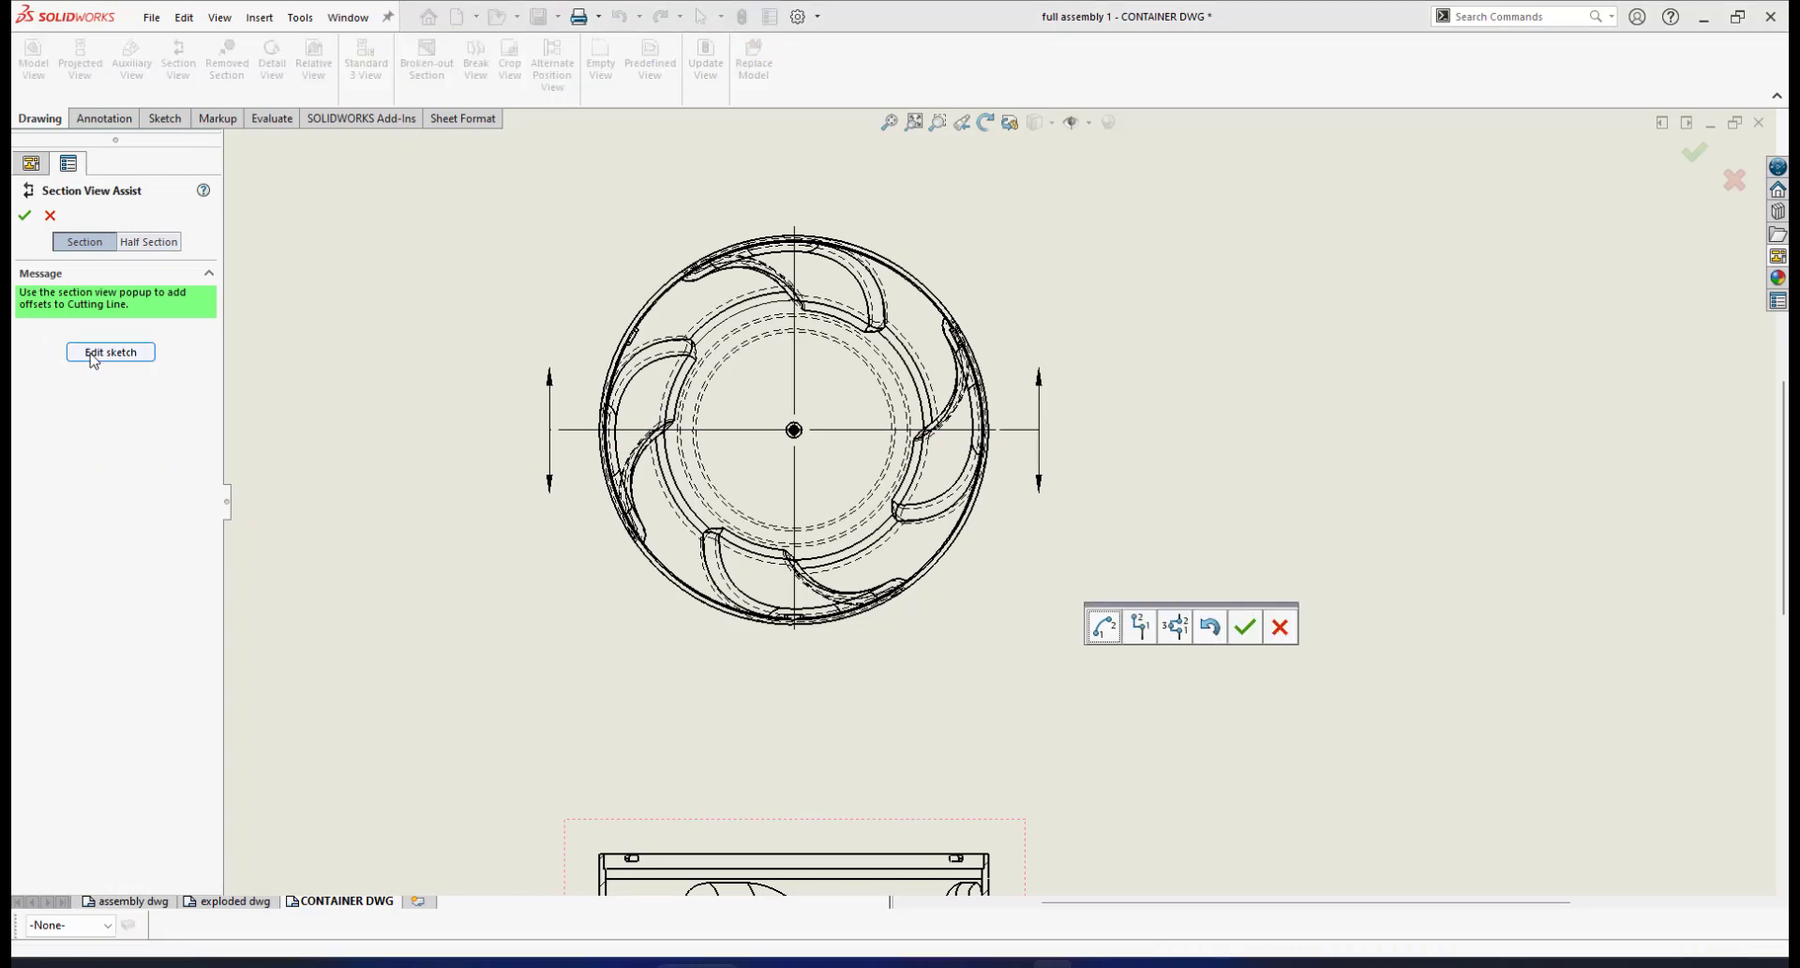
pyautogui.click(110, 352)
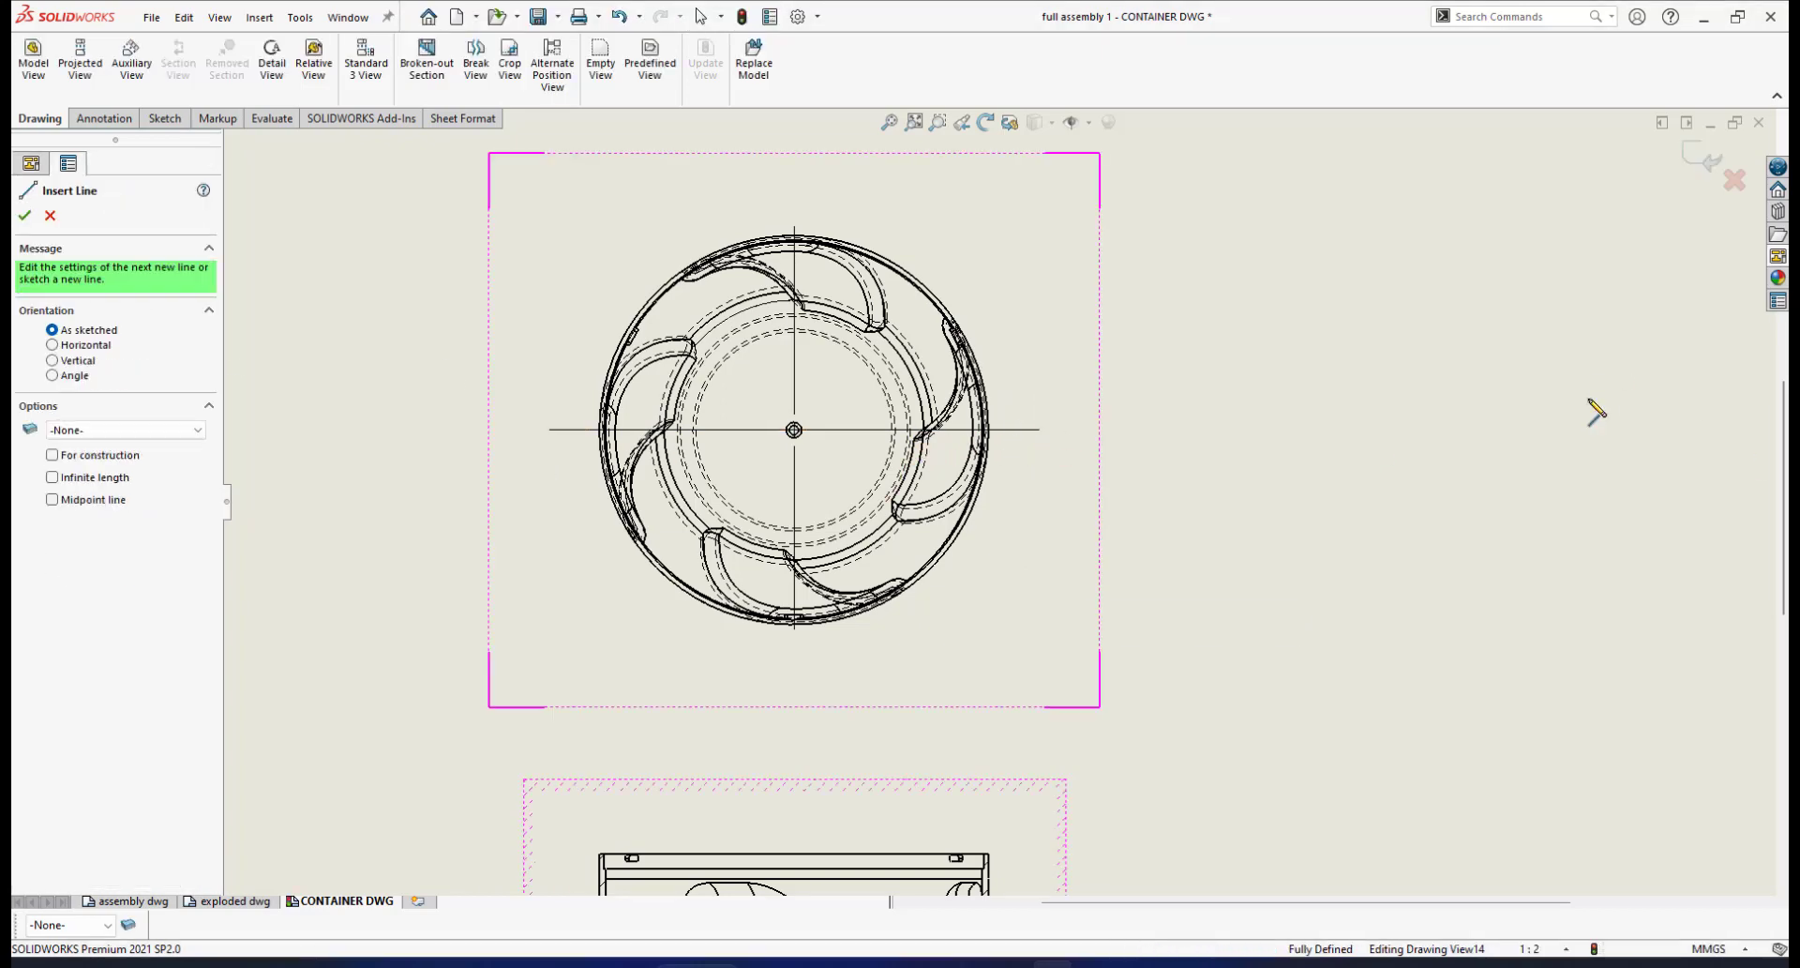
pyautogui.click(1684, 159)
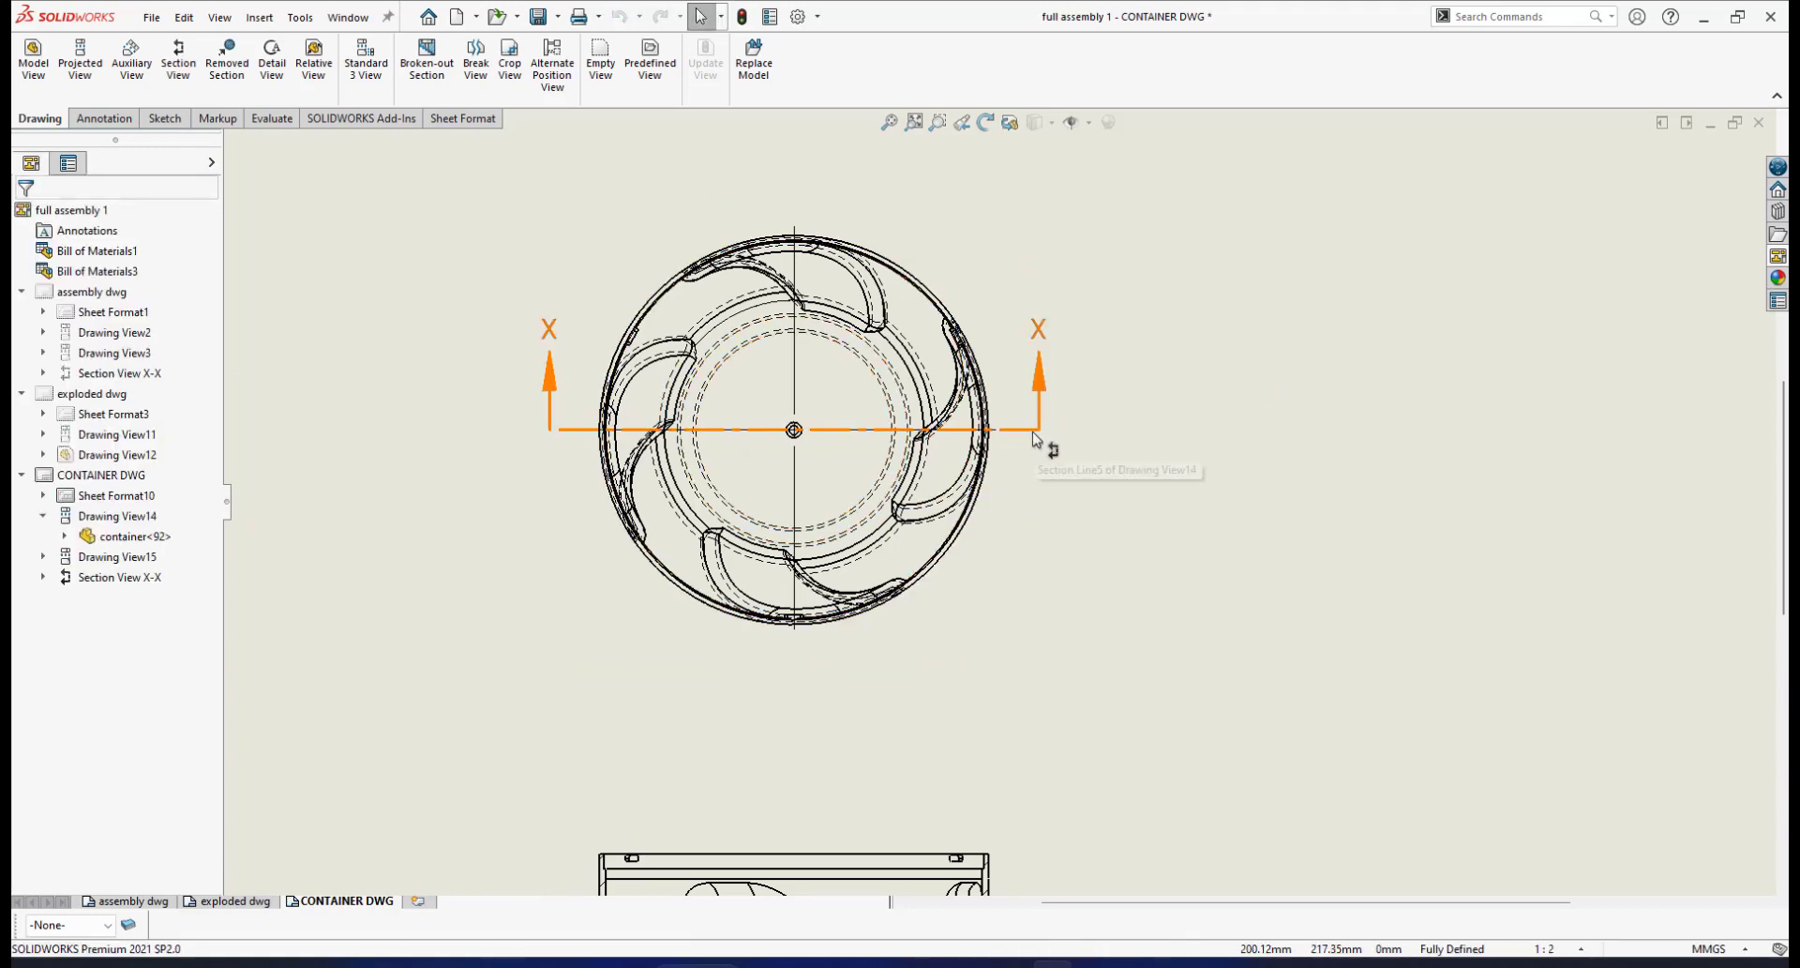
pyautogui.scroll(5, 965, 506)
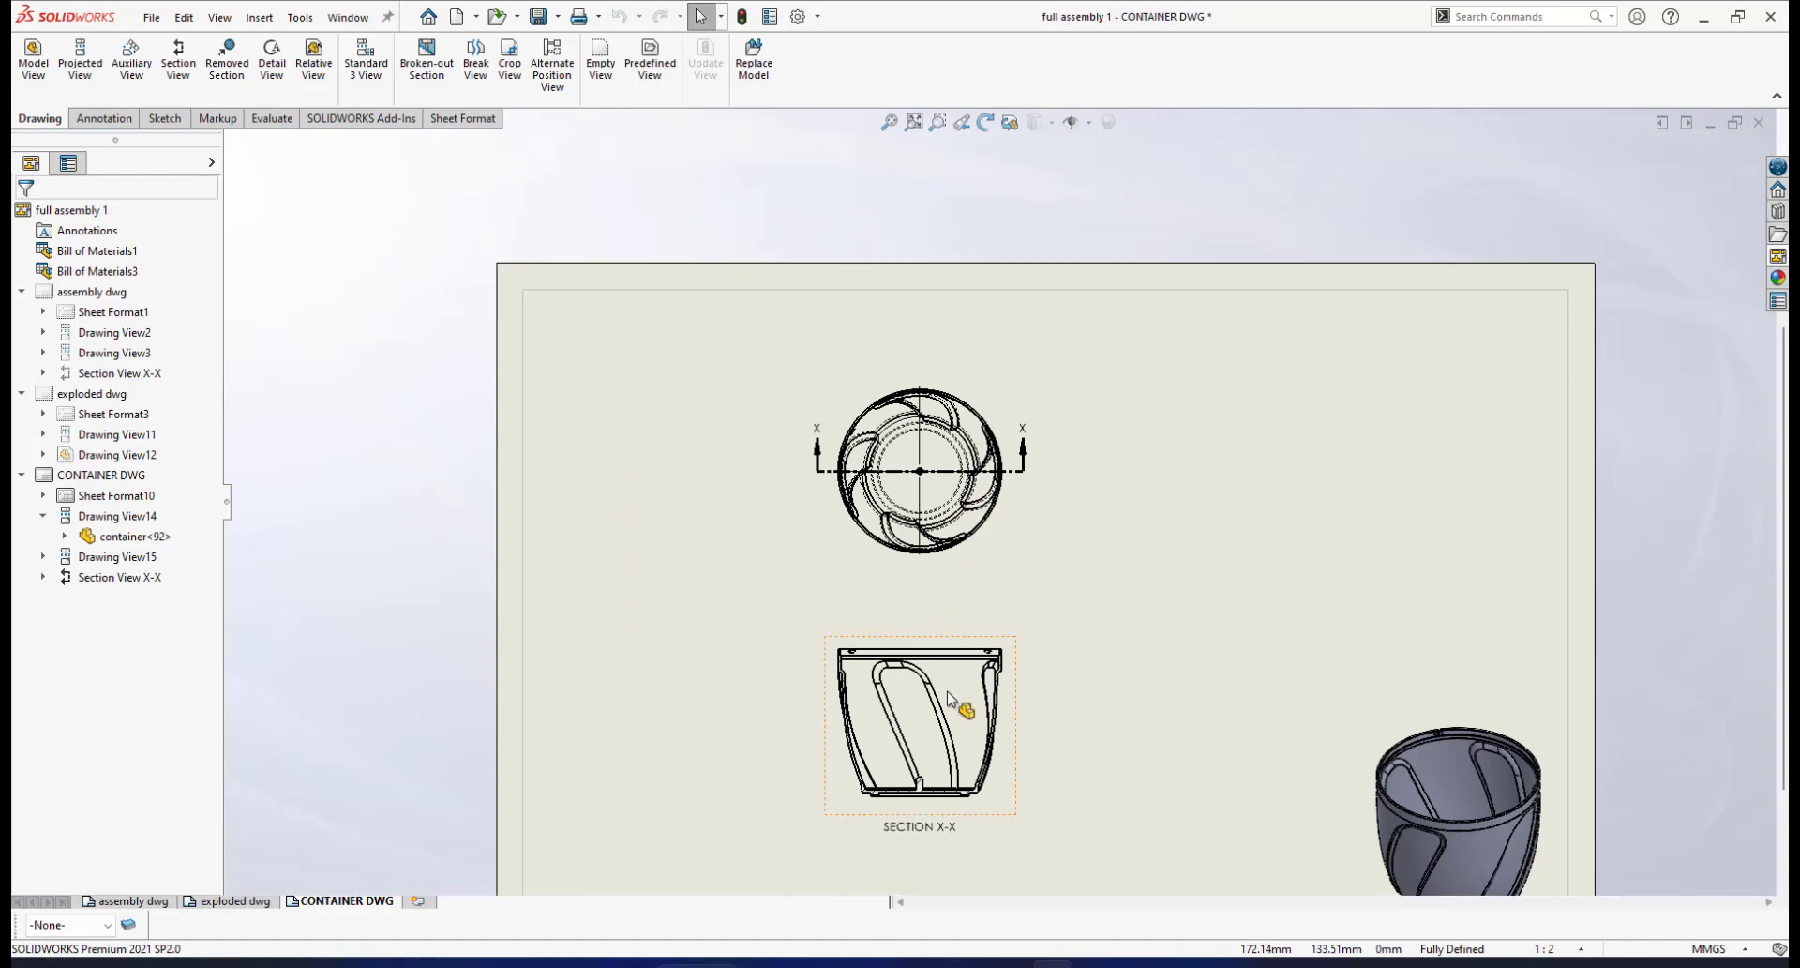
# Zoom around Section X-X to inspect the cut walls, internal ribs and base, then switch to Annotation
pyautogui.scroll(-5, 950, 698)
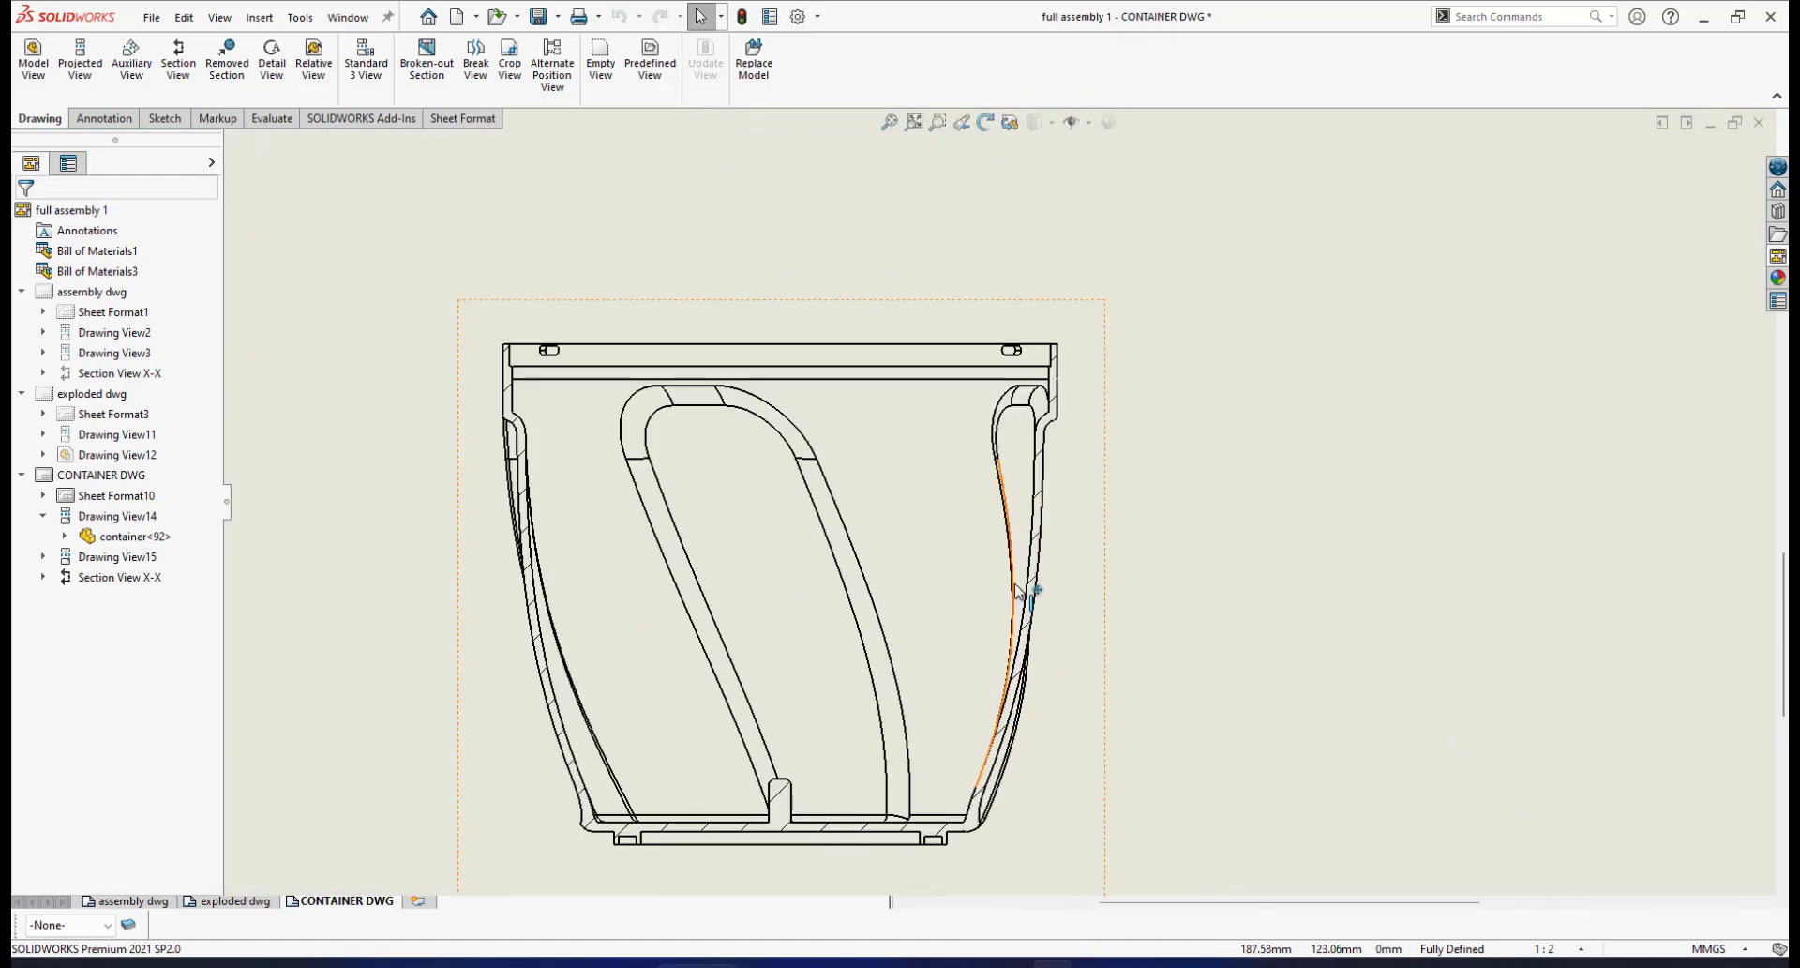
pyautogui.scroll(-2, 1022, 589)
pyautogui.scroll(3, 997, 537)
pyautogui.scroll(-2, 886, 645)
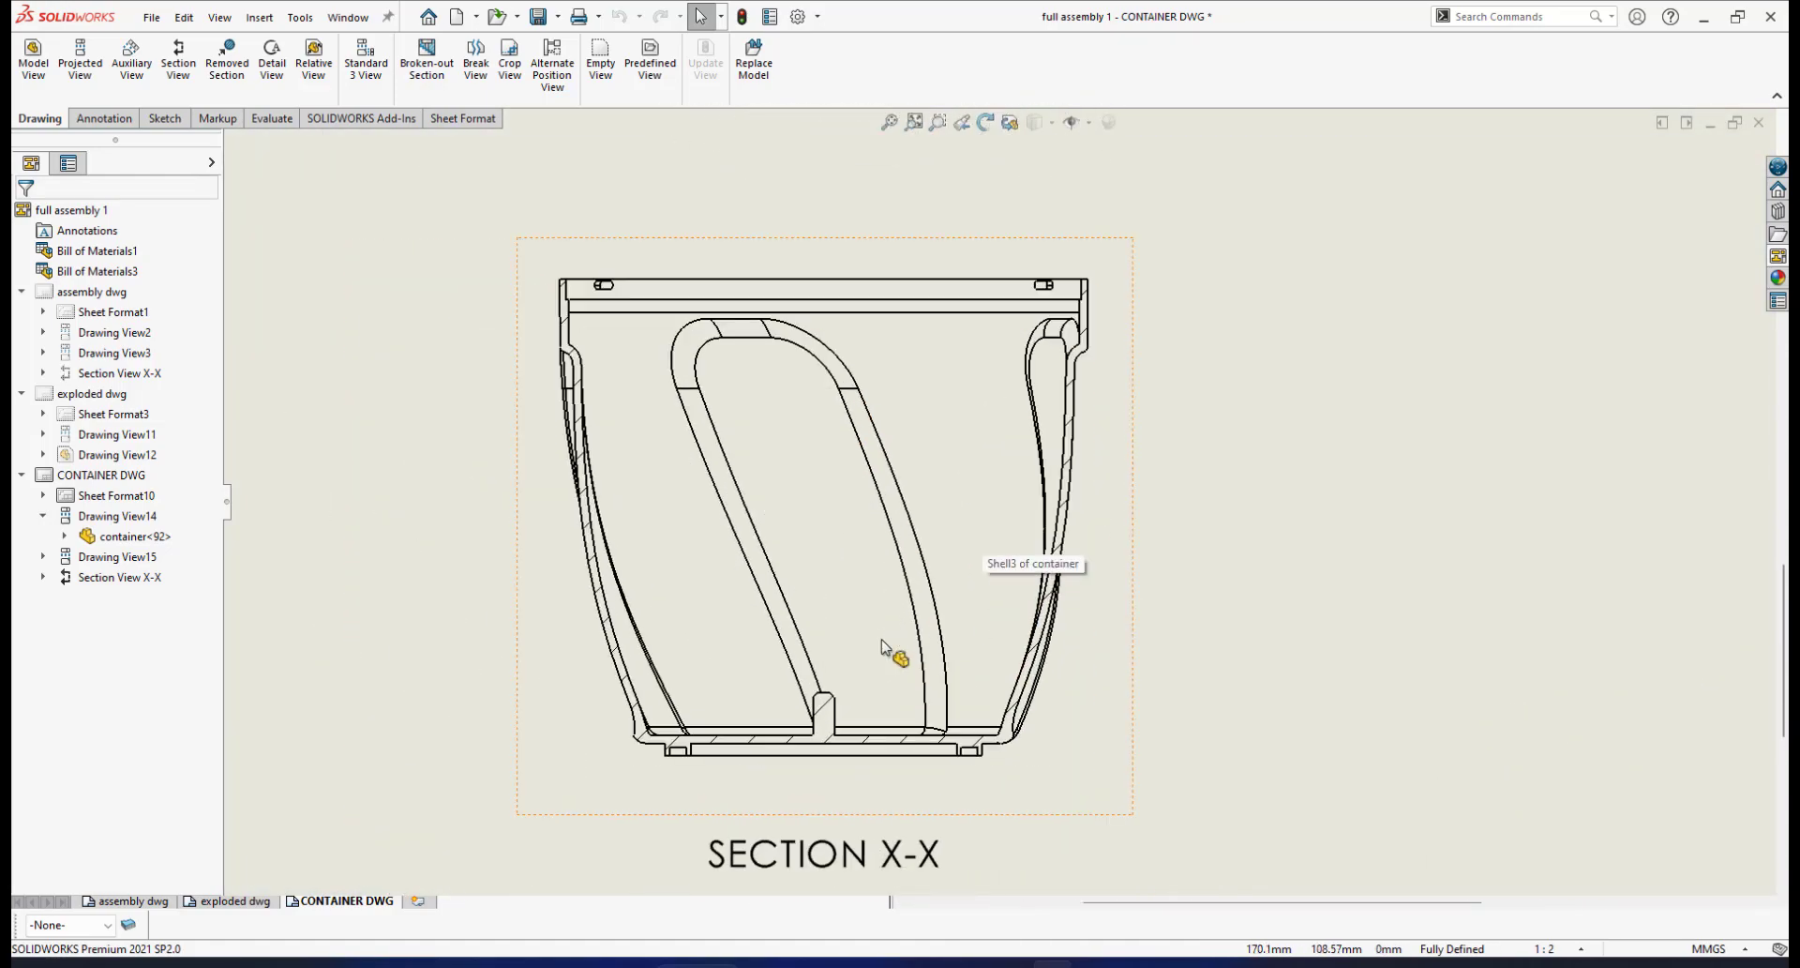
pyautogui.scroll(1, 1104, 406)
pyautogui.scroll(-3, 1111, 394)
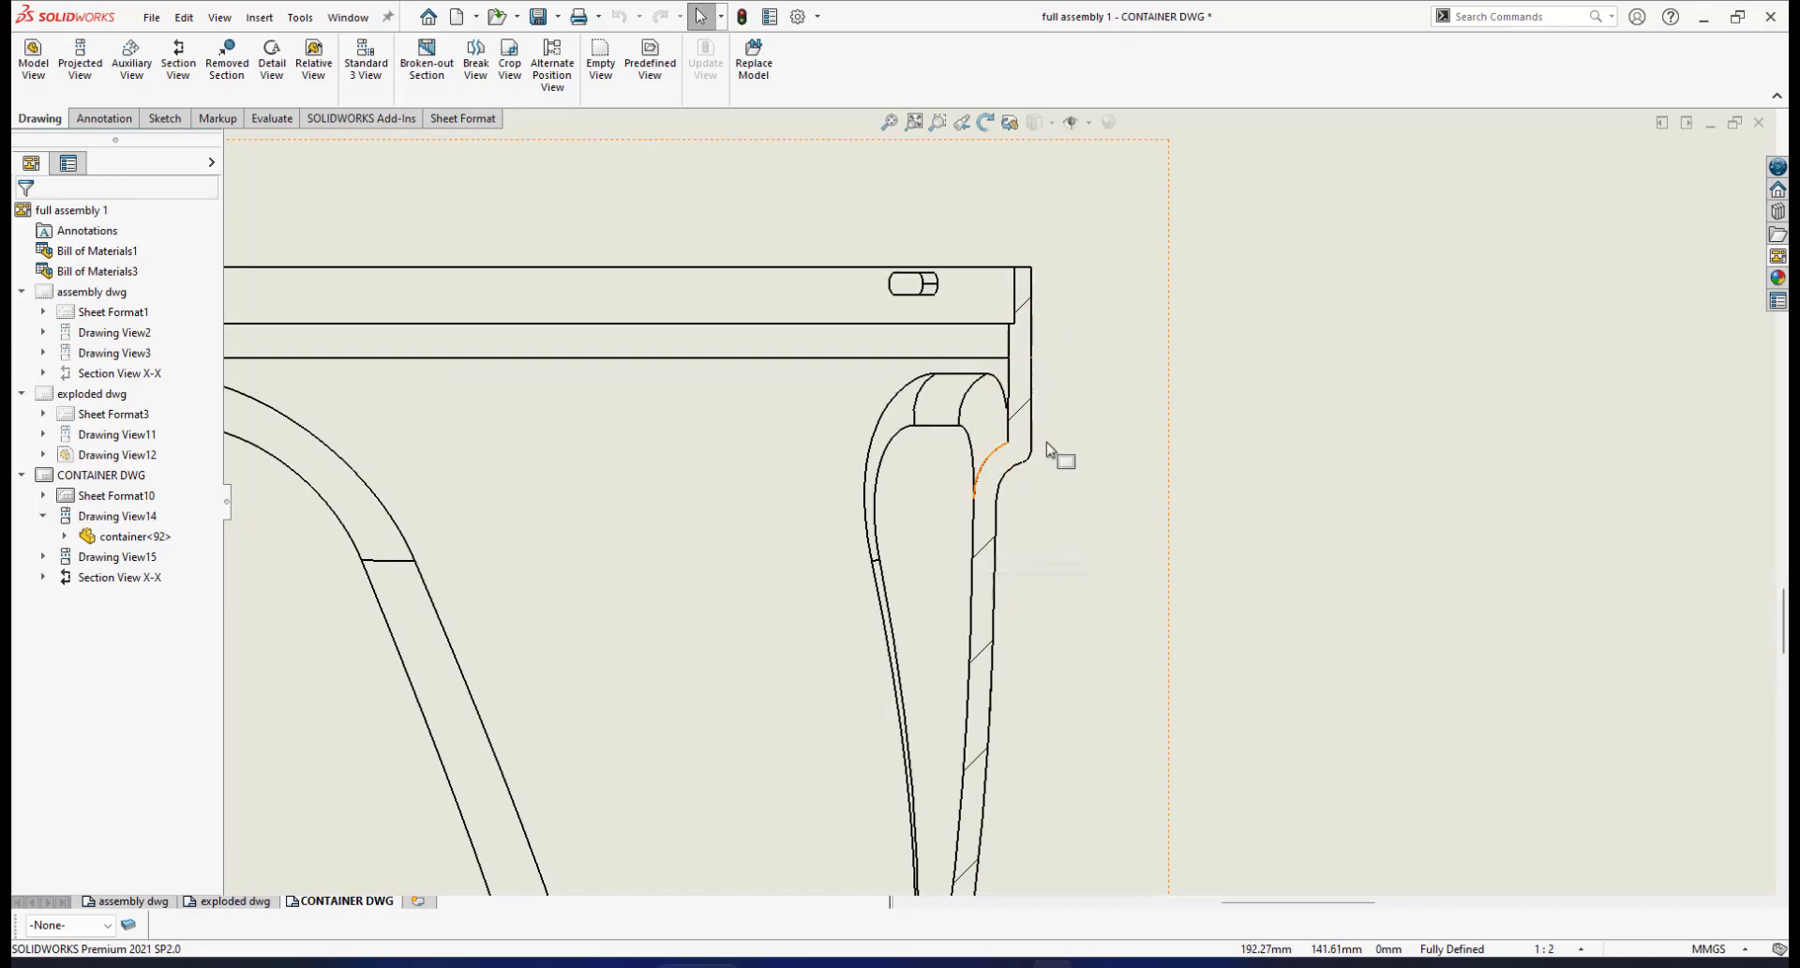
pyautogui.scroll(5, 863, 647)
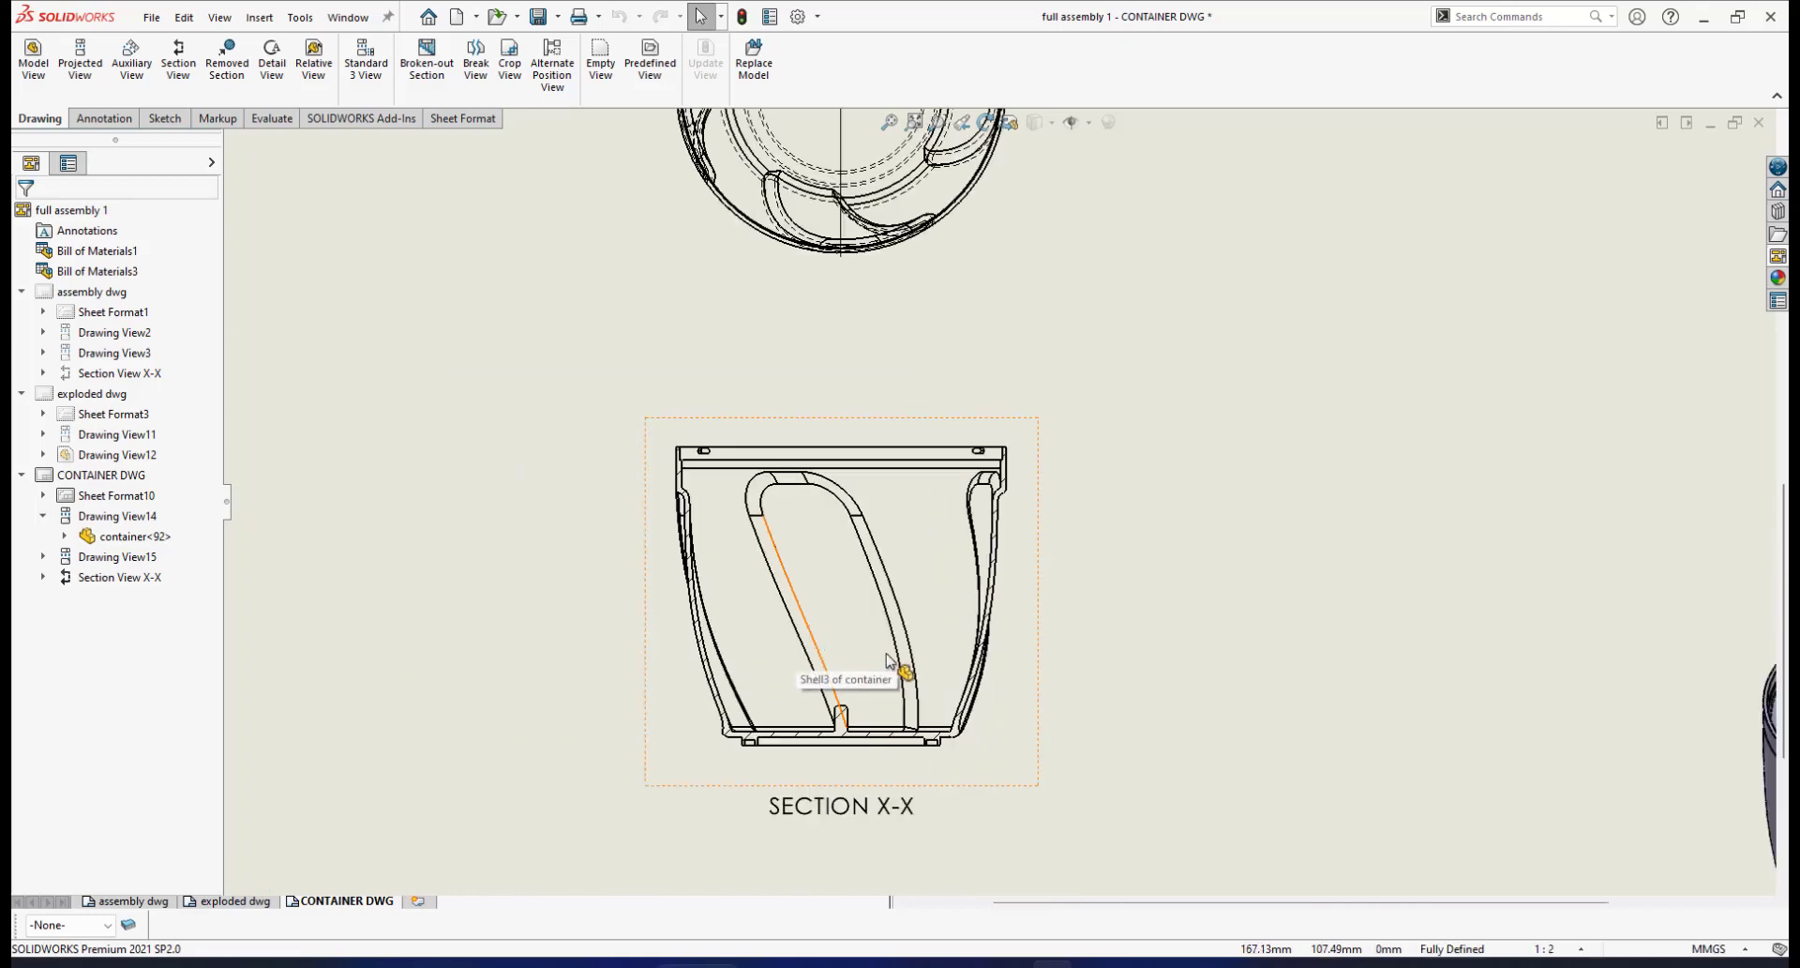
pyautogui.scroll(4, 915, 647)
pyautogui.scroll(-3, 933, 242)
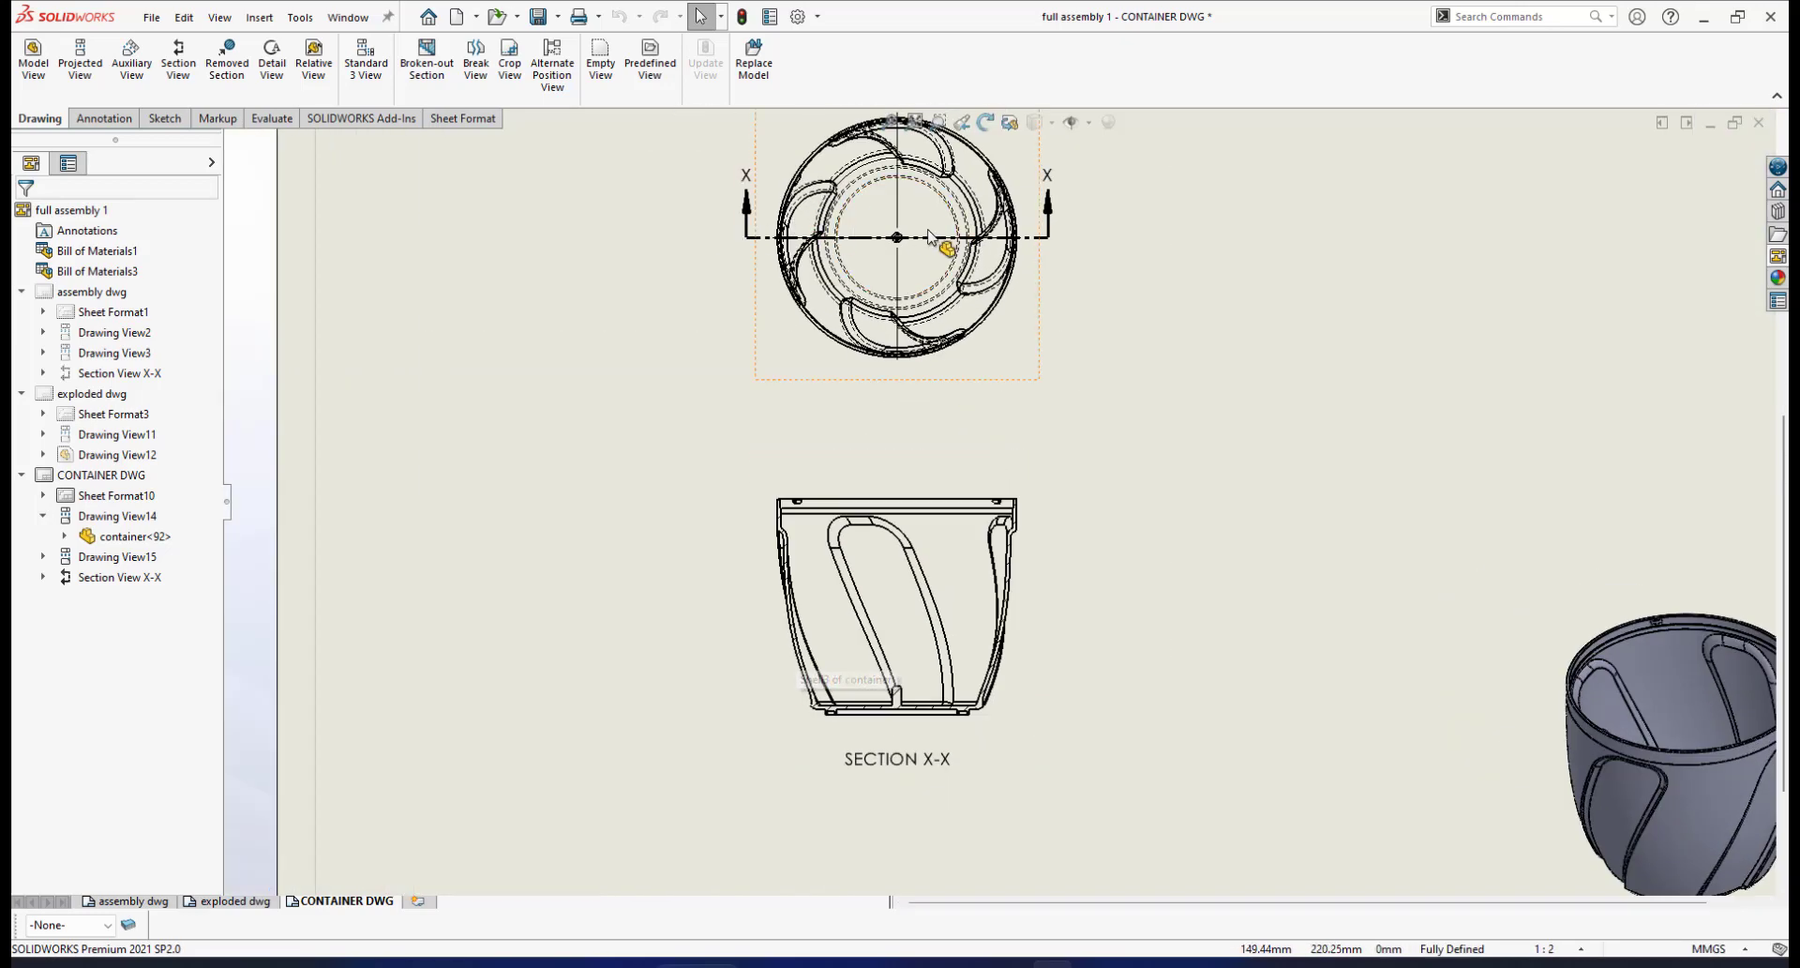
pyautogui.scroll(-2, 969, 607)
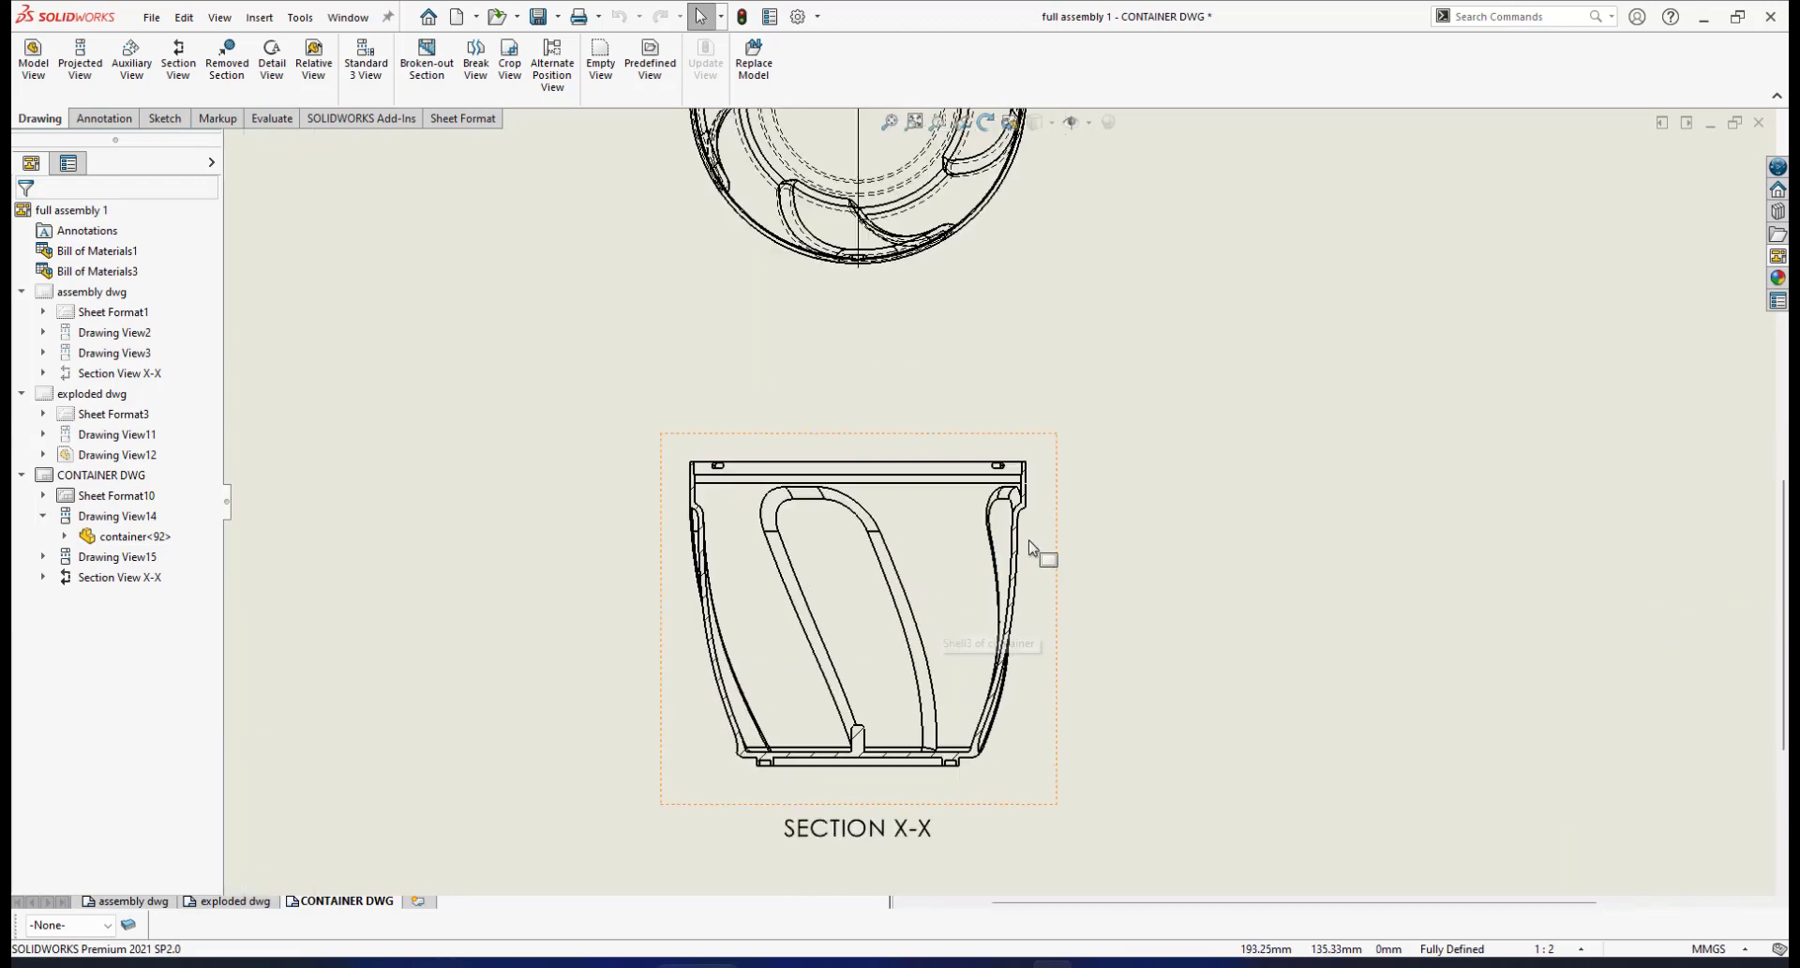
pyautogui.scroll(-1, 1017, 539)
pyautogui.scroll(-1, 840, 739)
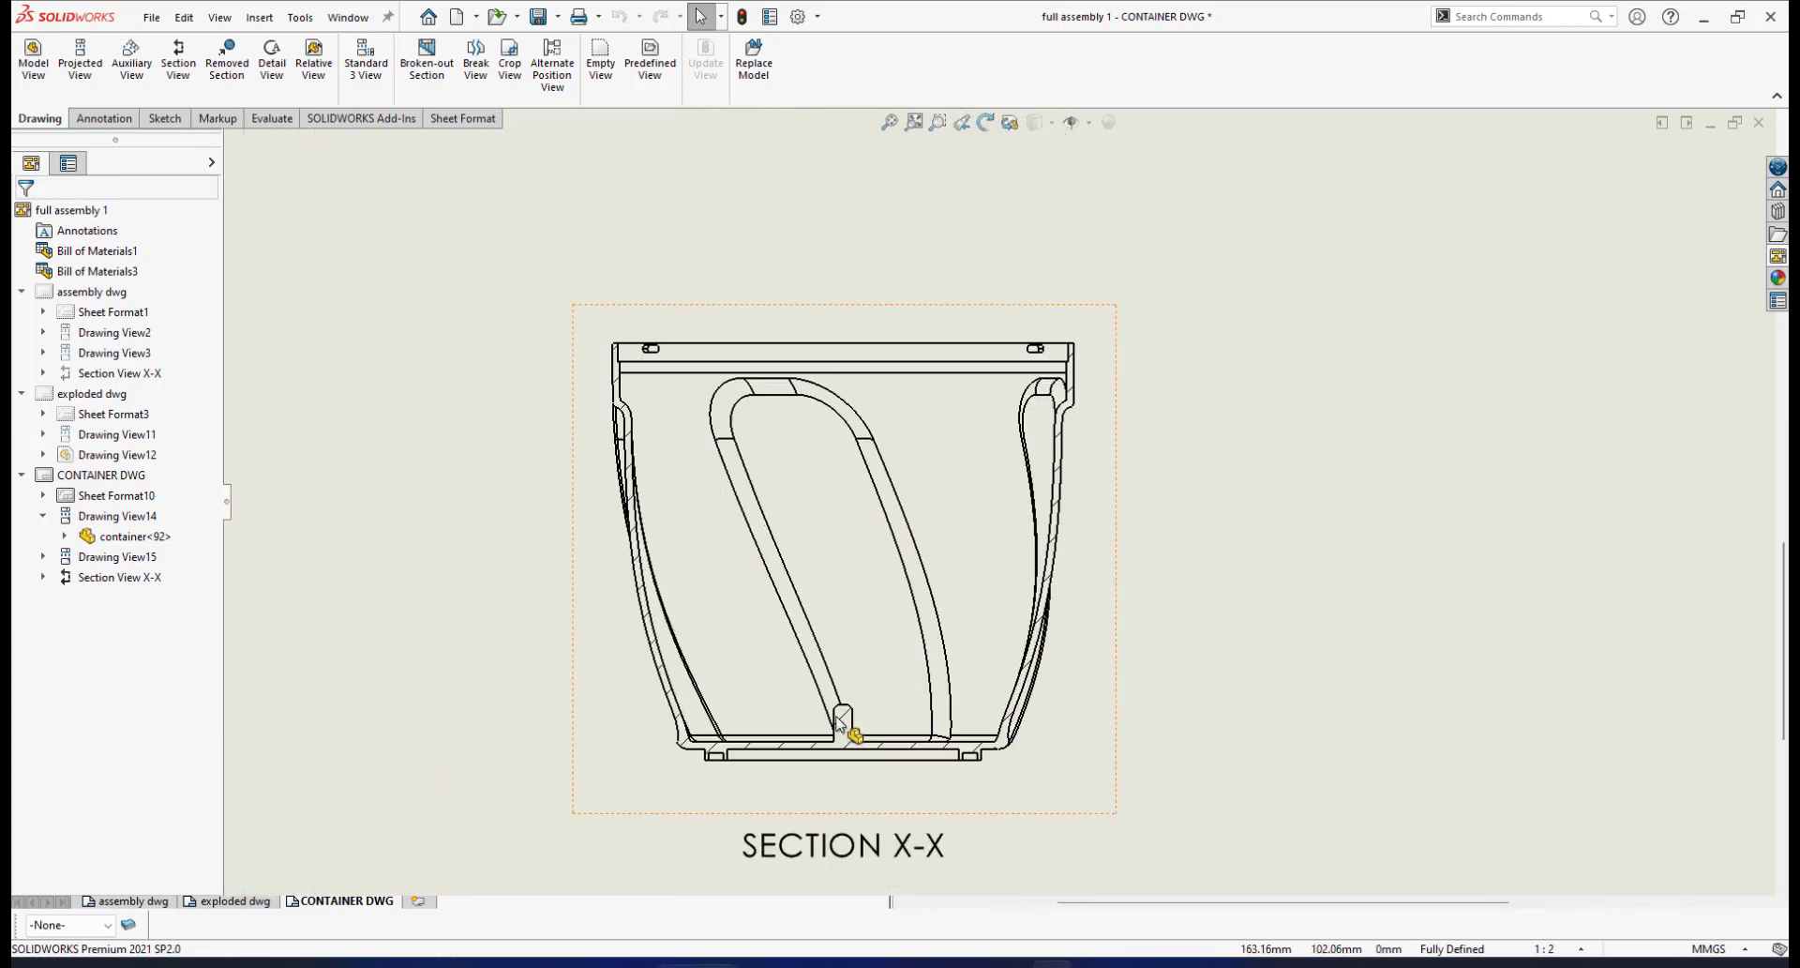
pyautogui.scroll(-2, 848, 720)
pyautogui.scroll(2, 1066, 522)
pyautogui.scroll(-1, 1095, 424)
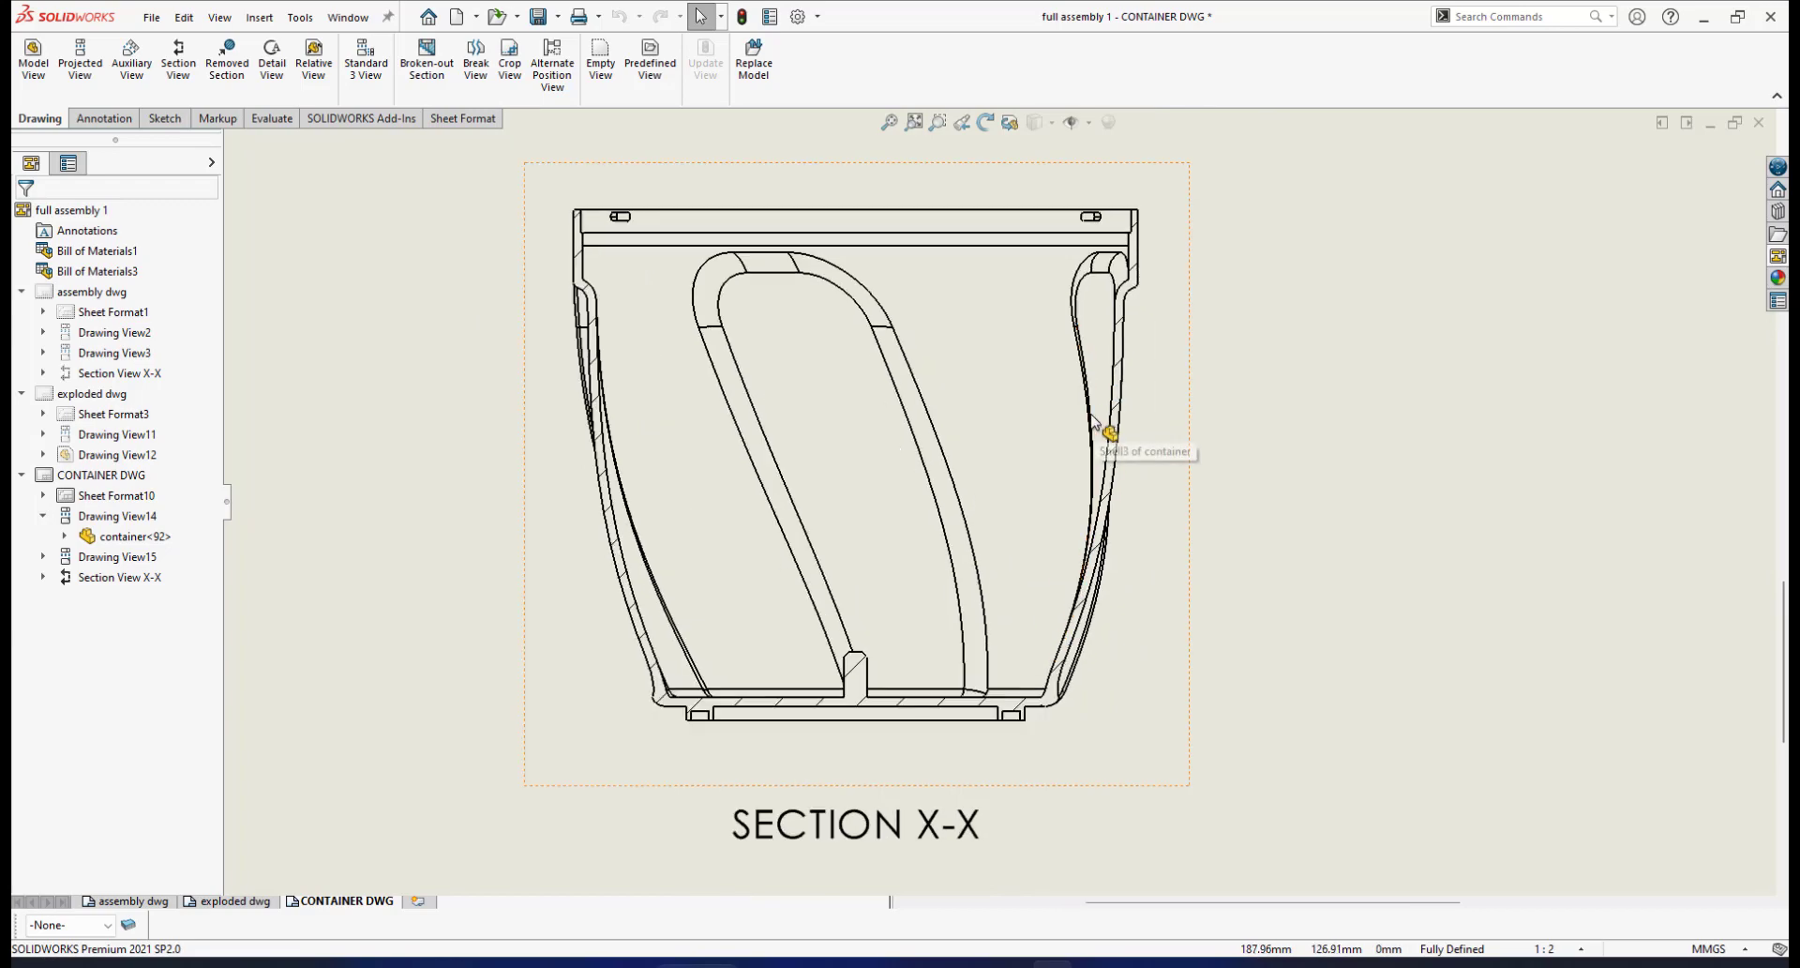
pyautogui.click(101, 114)
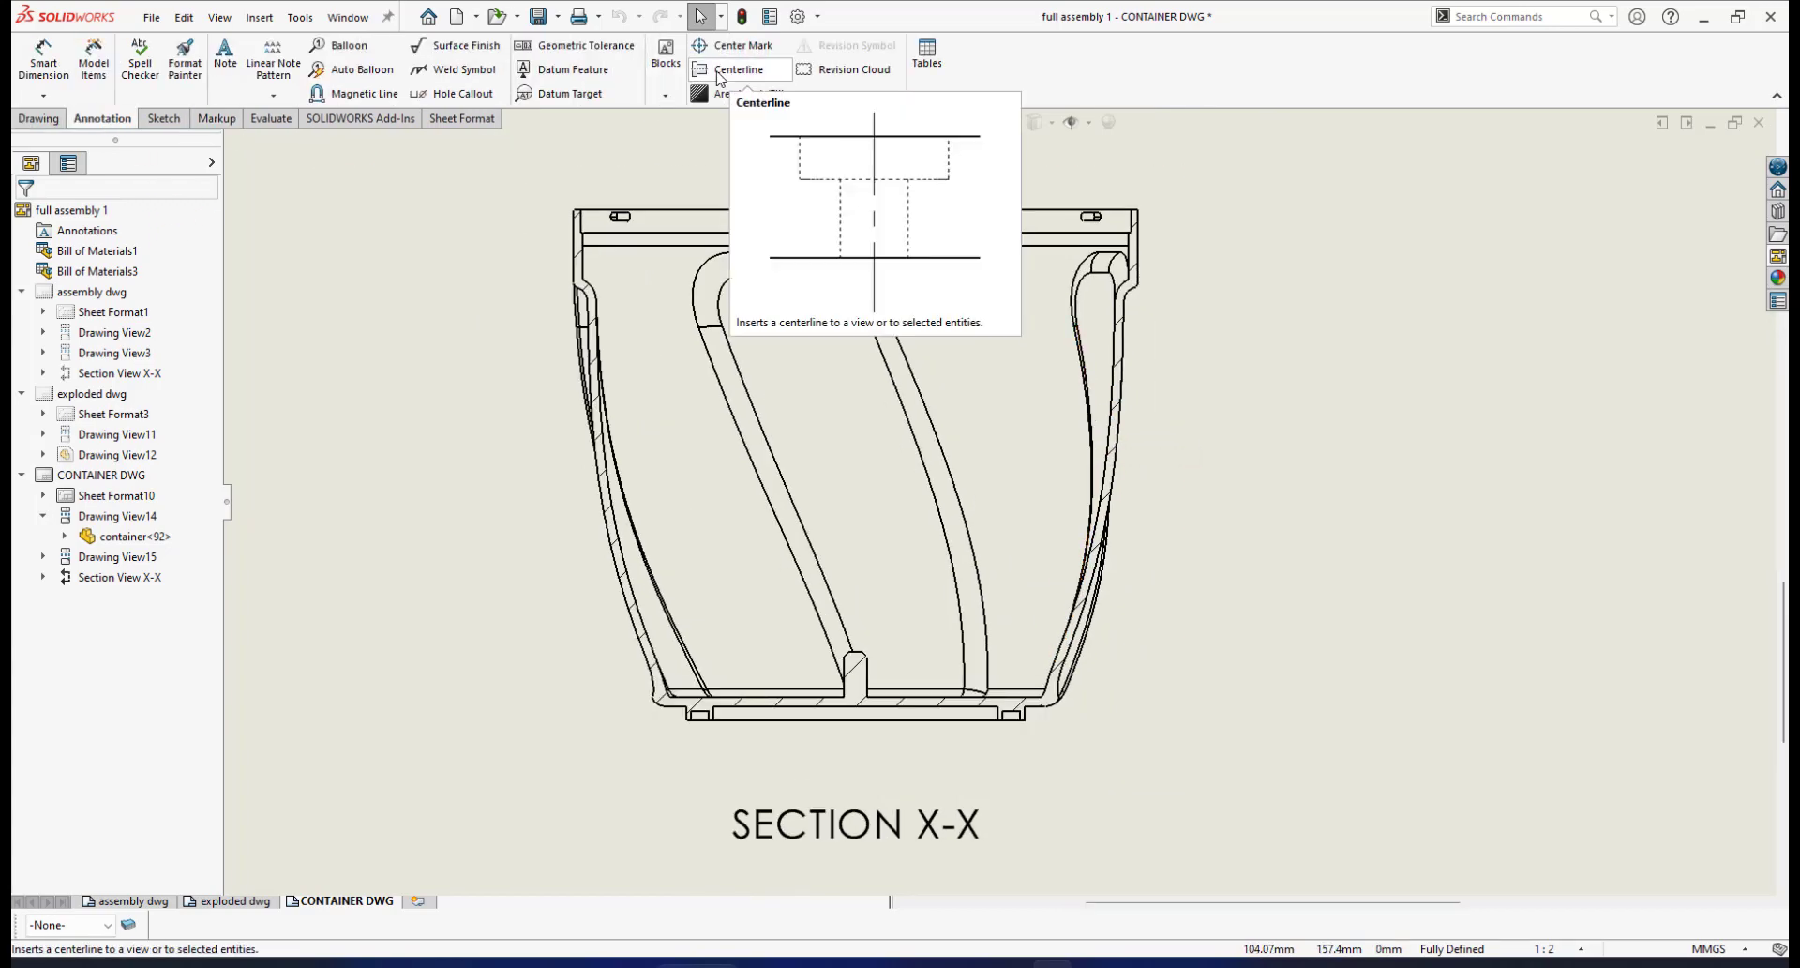
# Auto-insert a vertical centerline in Section X-X and drag its top end above the rim
pyautogui.click(730, 75)
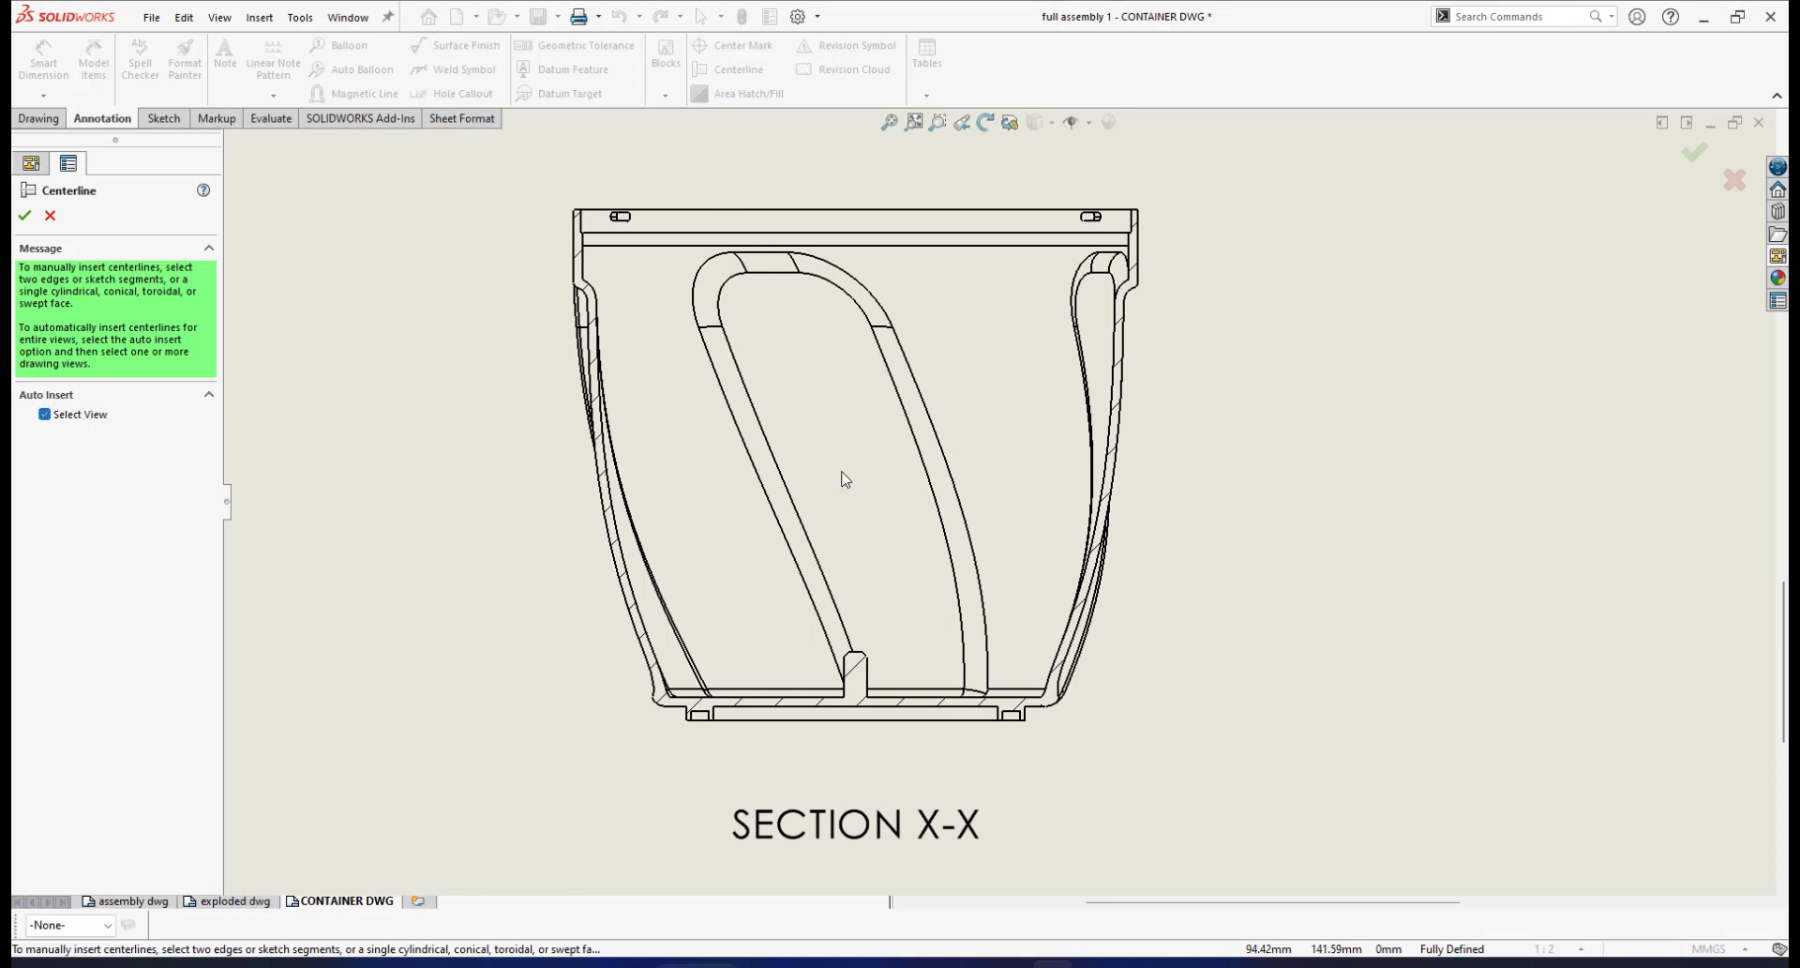
pyautogui.click(1194, 467)
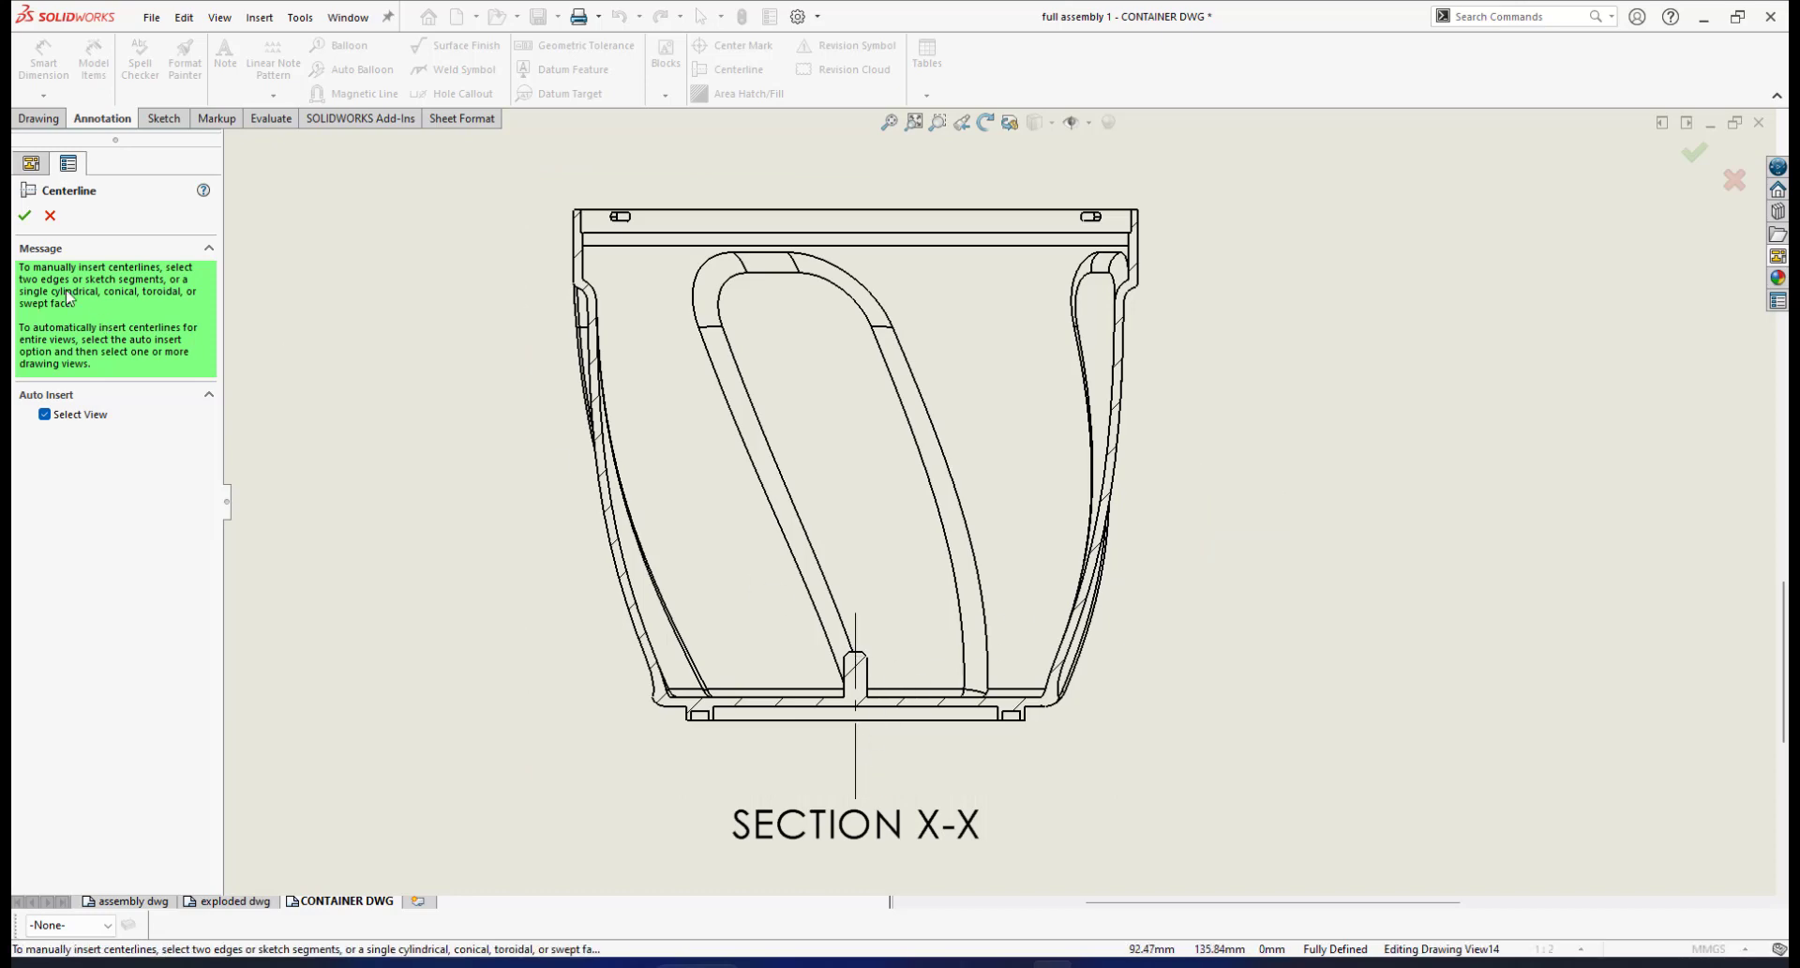
pyautogui.click(24, 216)
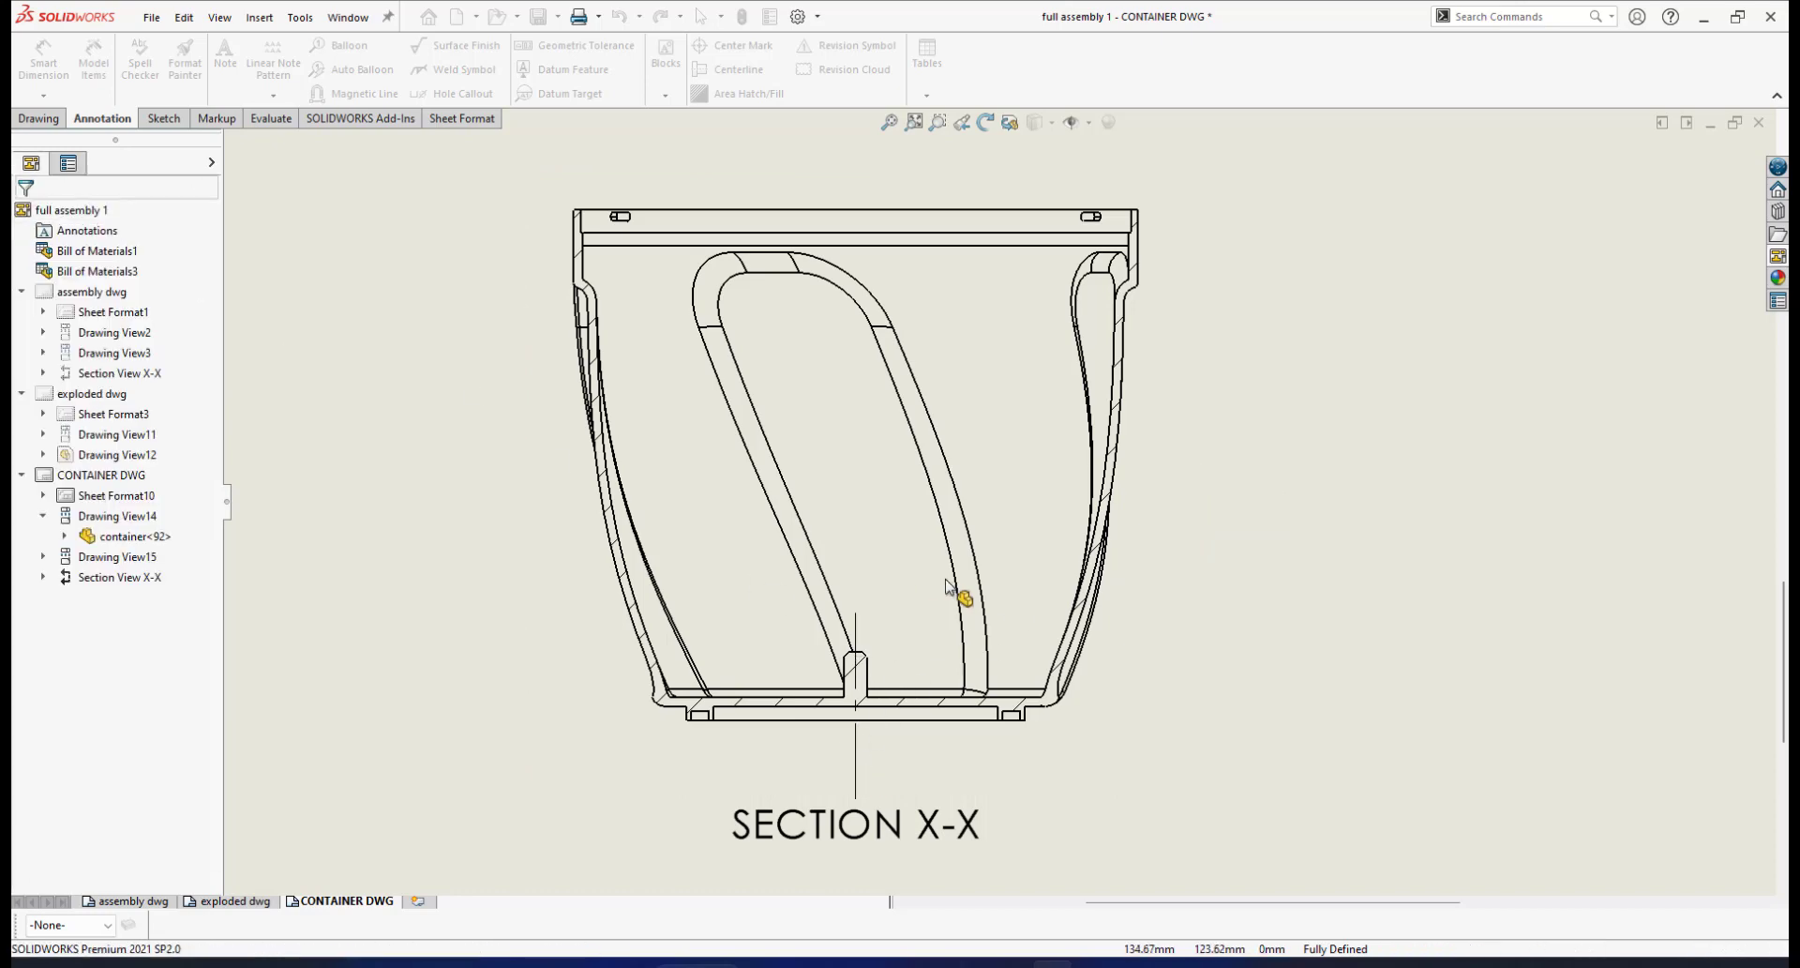
pyautogui.click(856, 616)
pyautogui.click(857, 630)
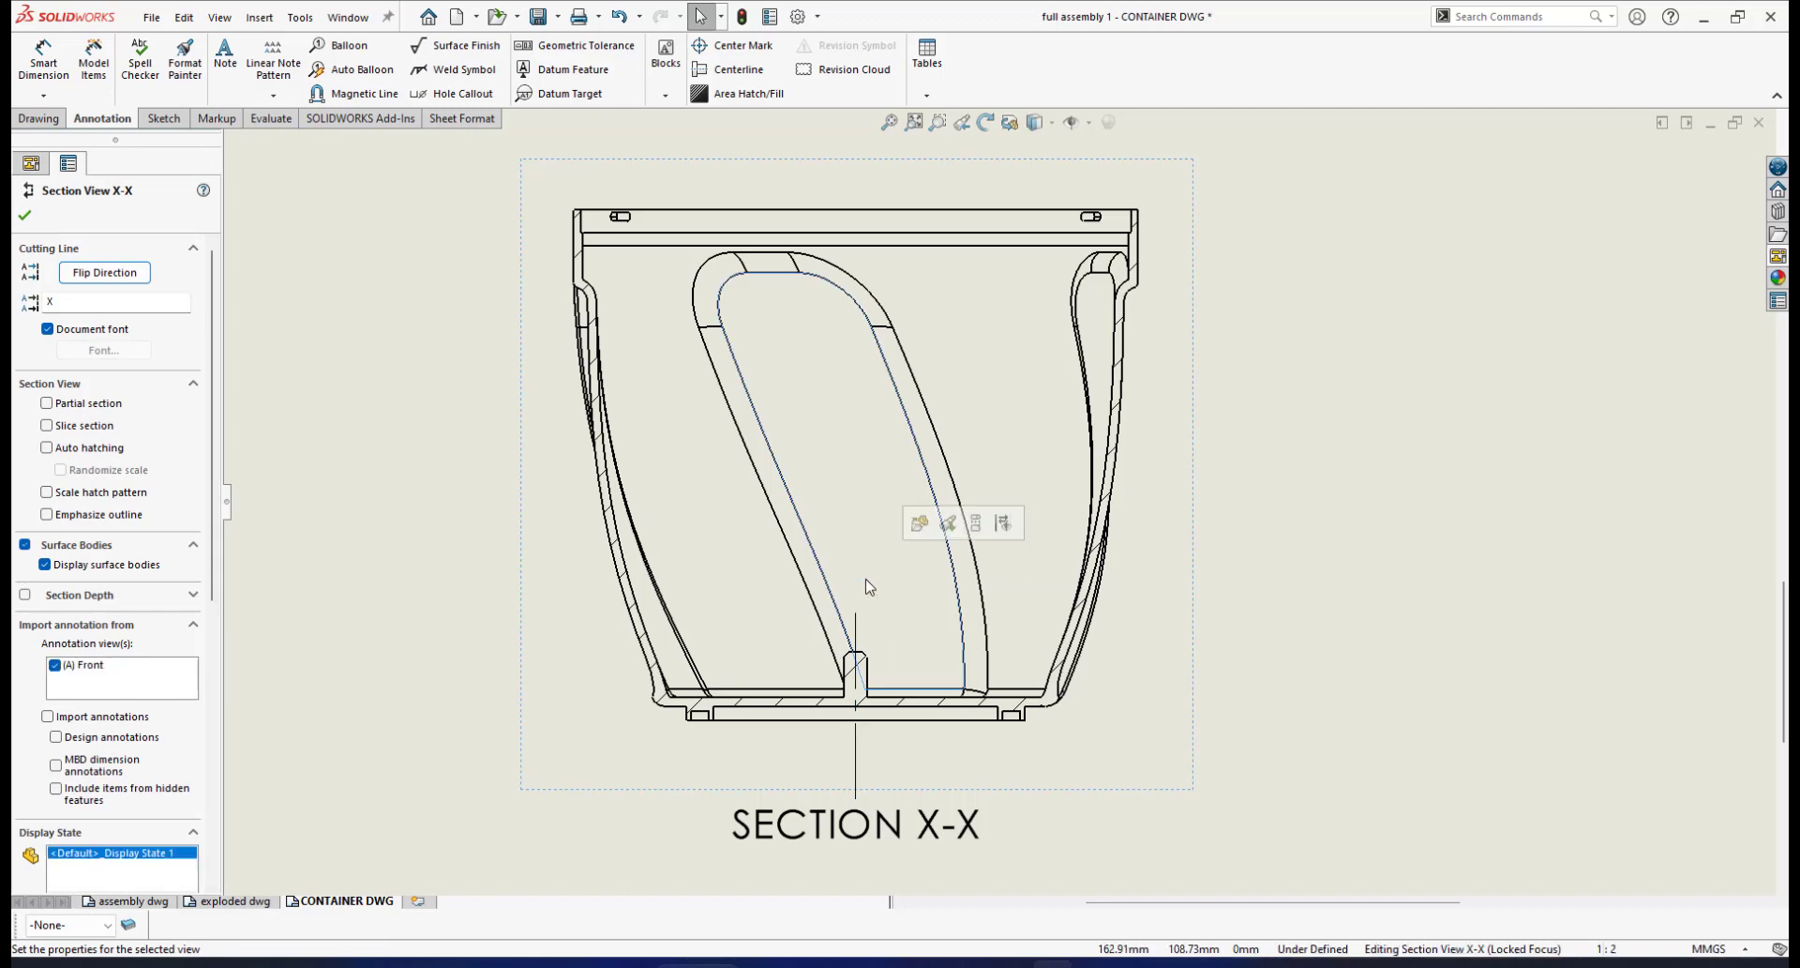
pyautogui.click(858, 631)
pyautogui.moveTo(856, 614); pyautogui.dragTo(883, 189)
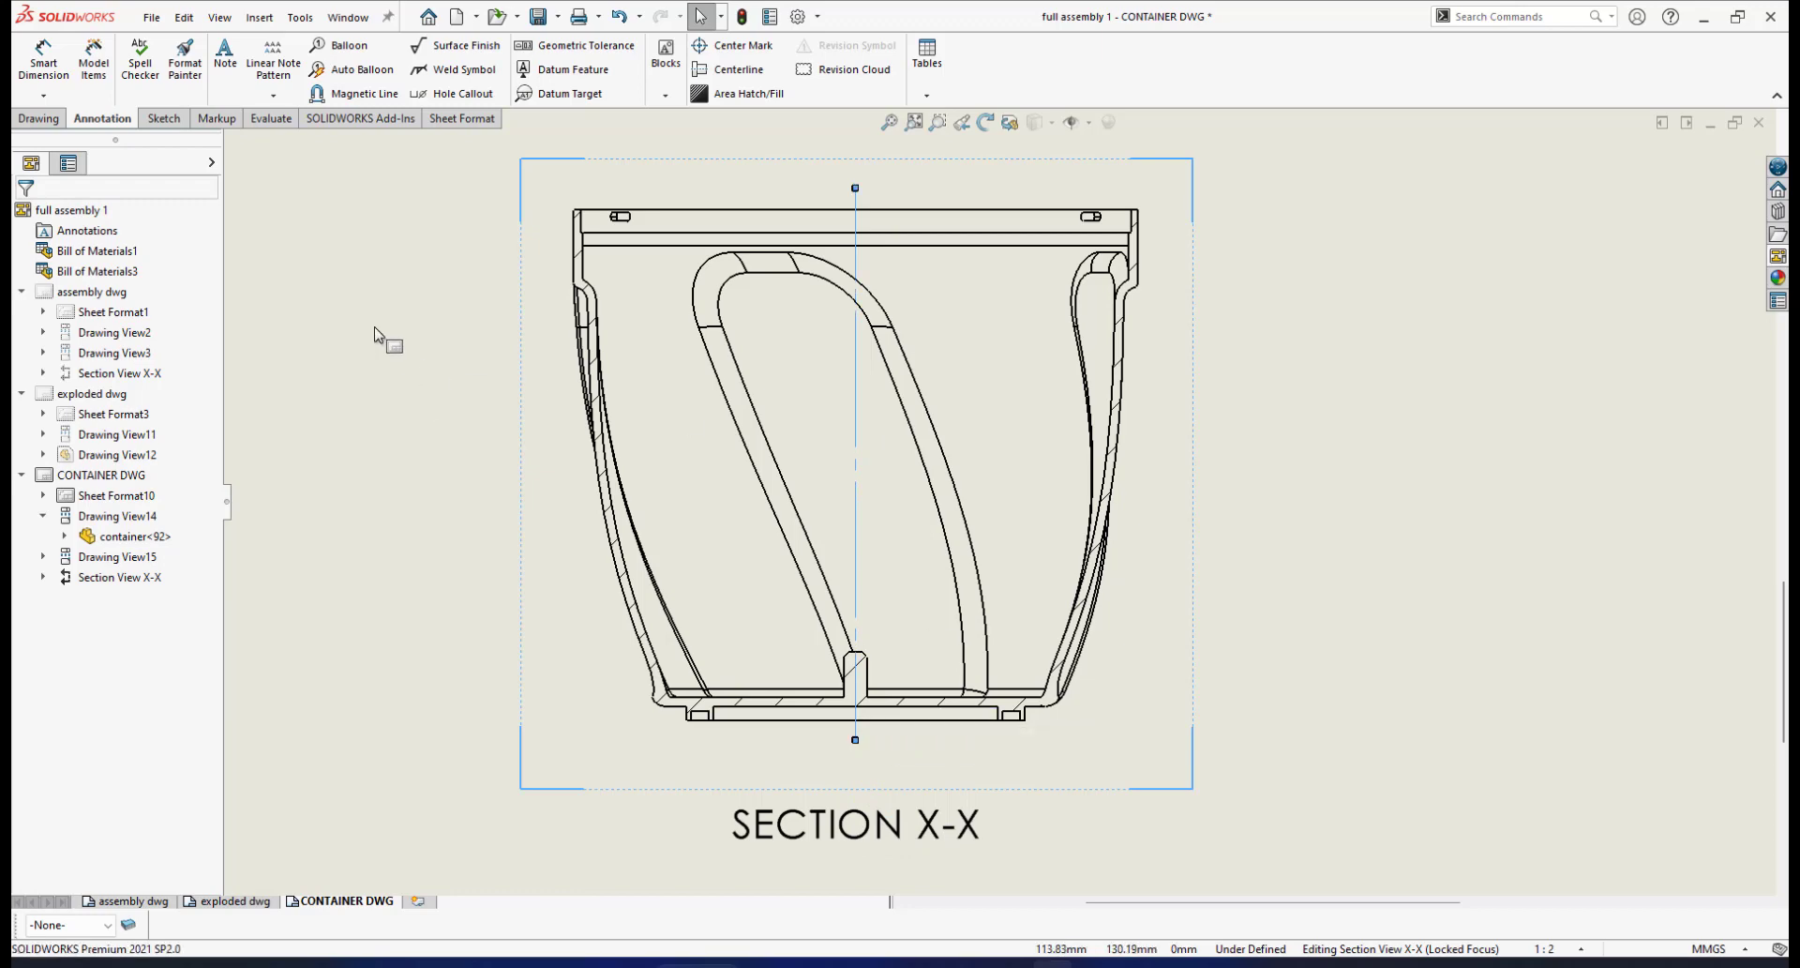
pyautogui.scroll(3, 1150, 469)
# Move the SECTION X-X label further down below the section view
pyautogui.click(1217, 536)
pyautogui.scroll(-1, 938, 726)
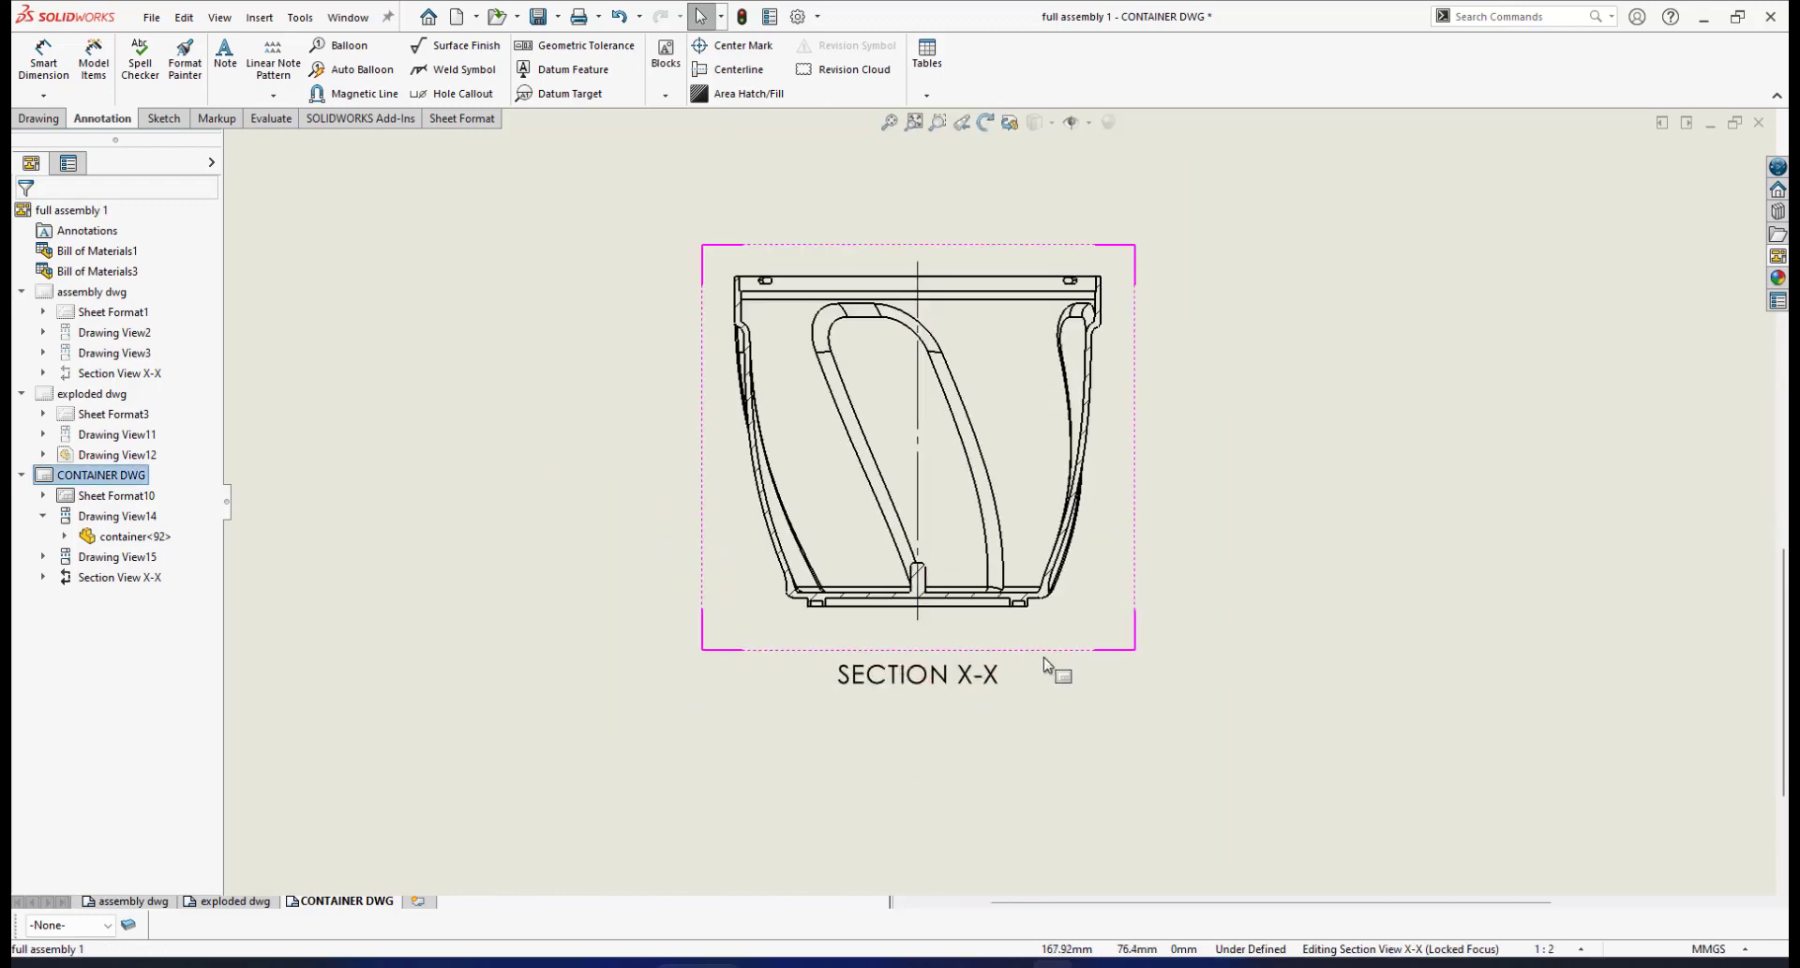
pyautogui.moveTo(970, 678)
pyautogui.mouseDown()
pyautogui.moveTo(909, 775)
pyautogui.moveTo(932, 847)
pyautogui.moveTo(960, 845)
pyautogui.mouseUp()
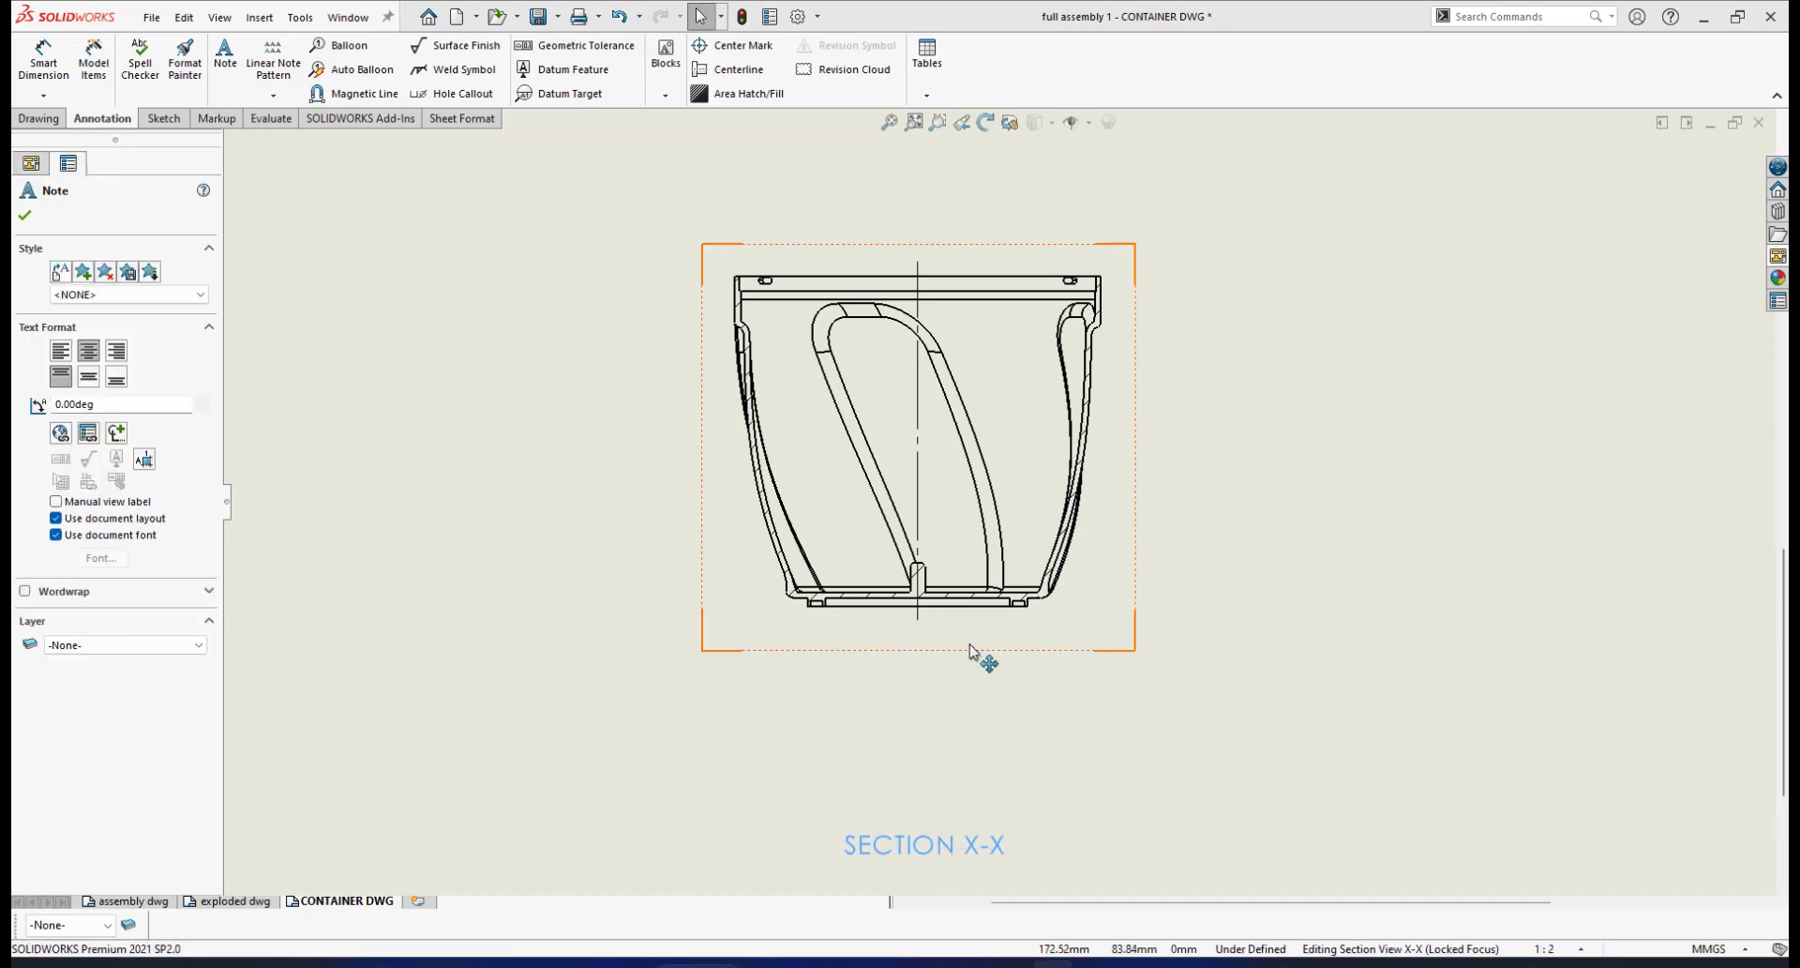
pyautogui.scroll(-2, 965, 665)
pyautogui.scroll(3, 1030, 563)
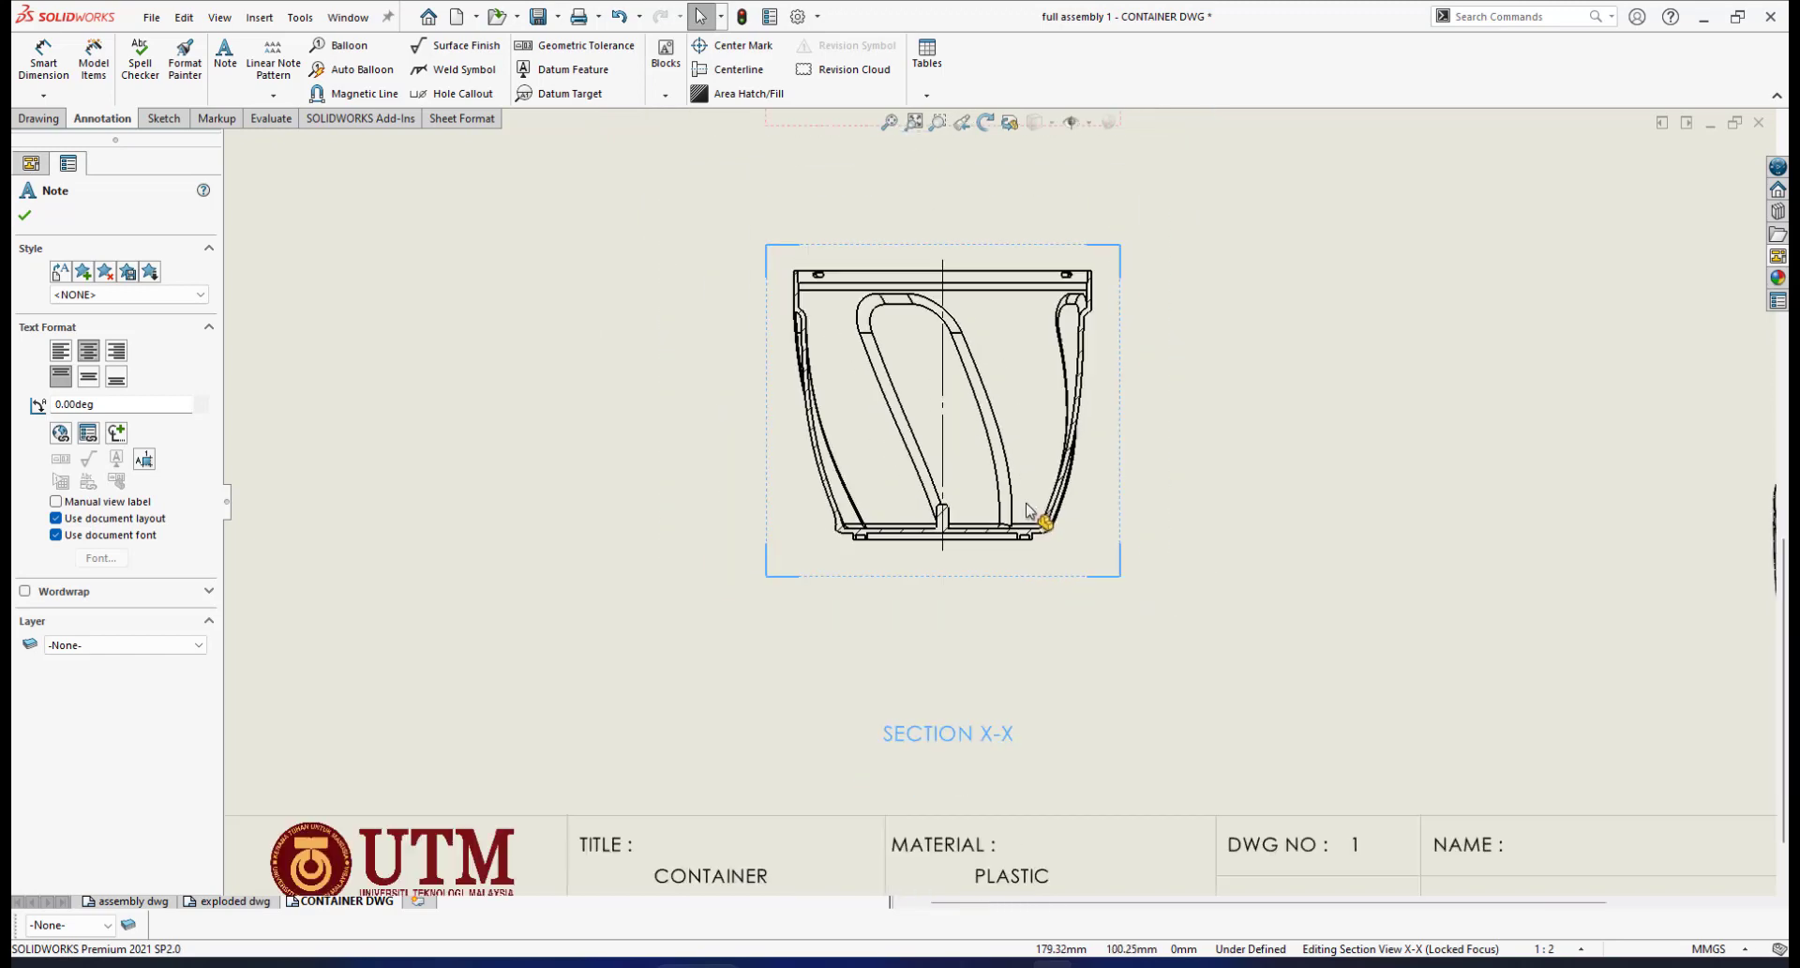
pyautogui.scroll(-2, 940, 591)
pyautogui.scroll(2, 1012, 483)
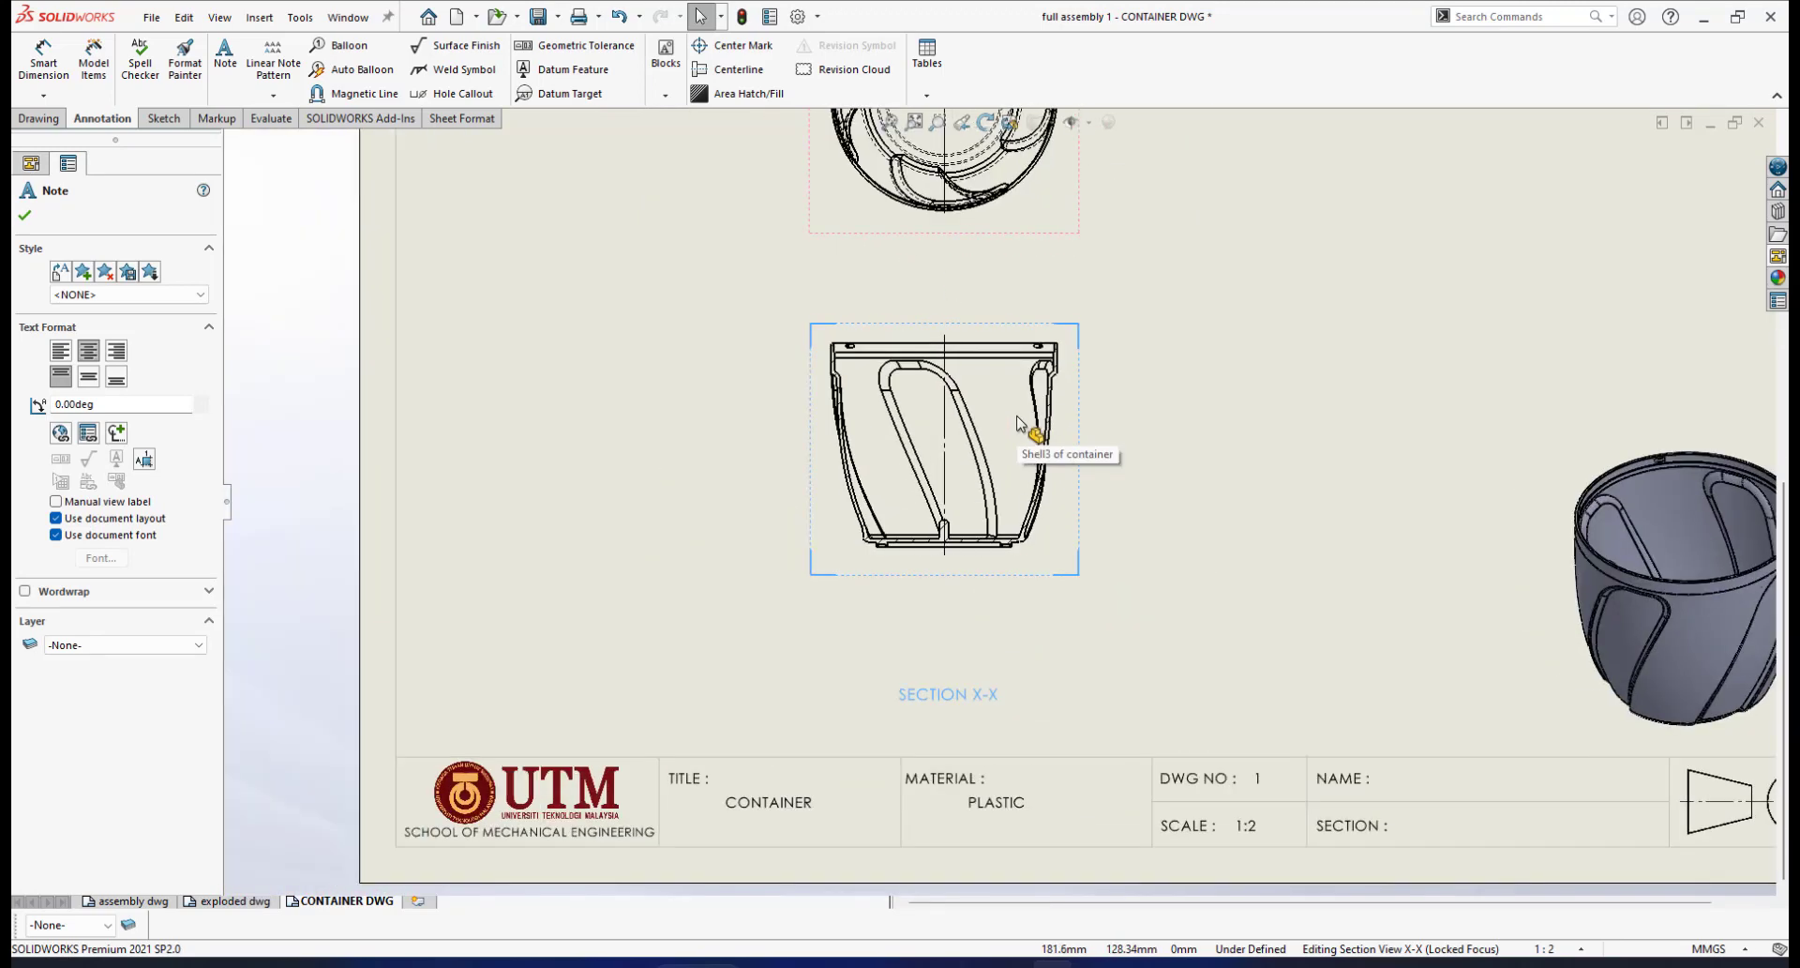
pyautogui.click(26, 218)
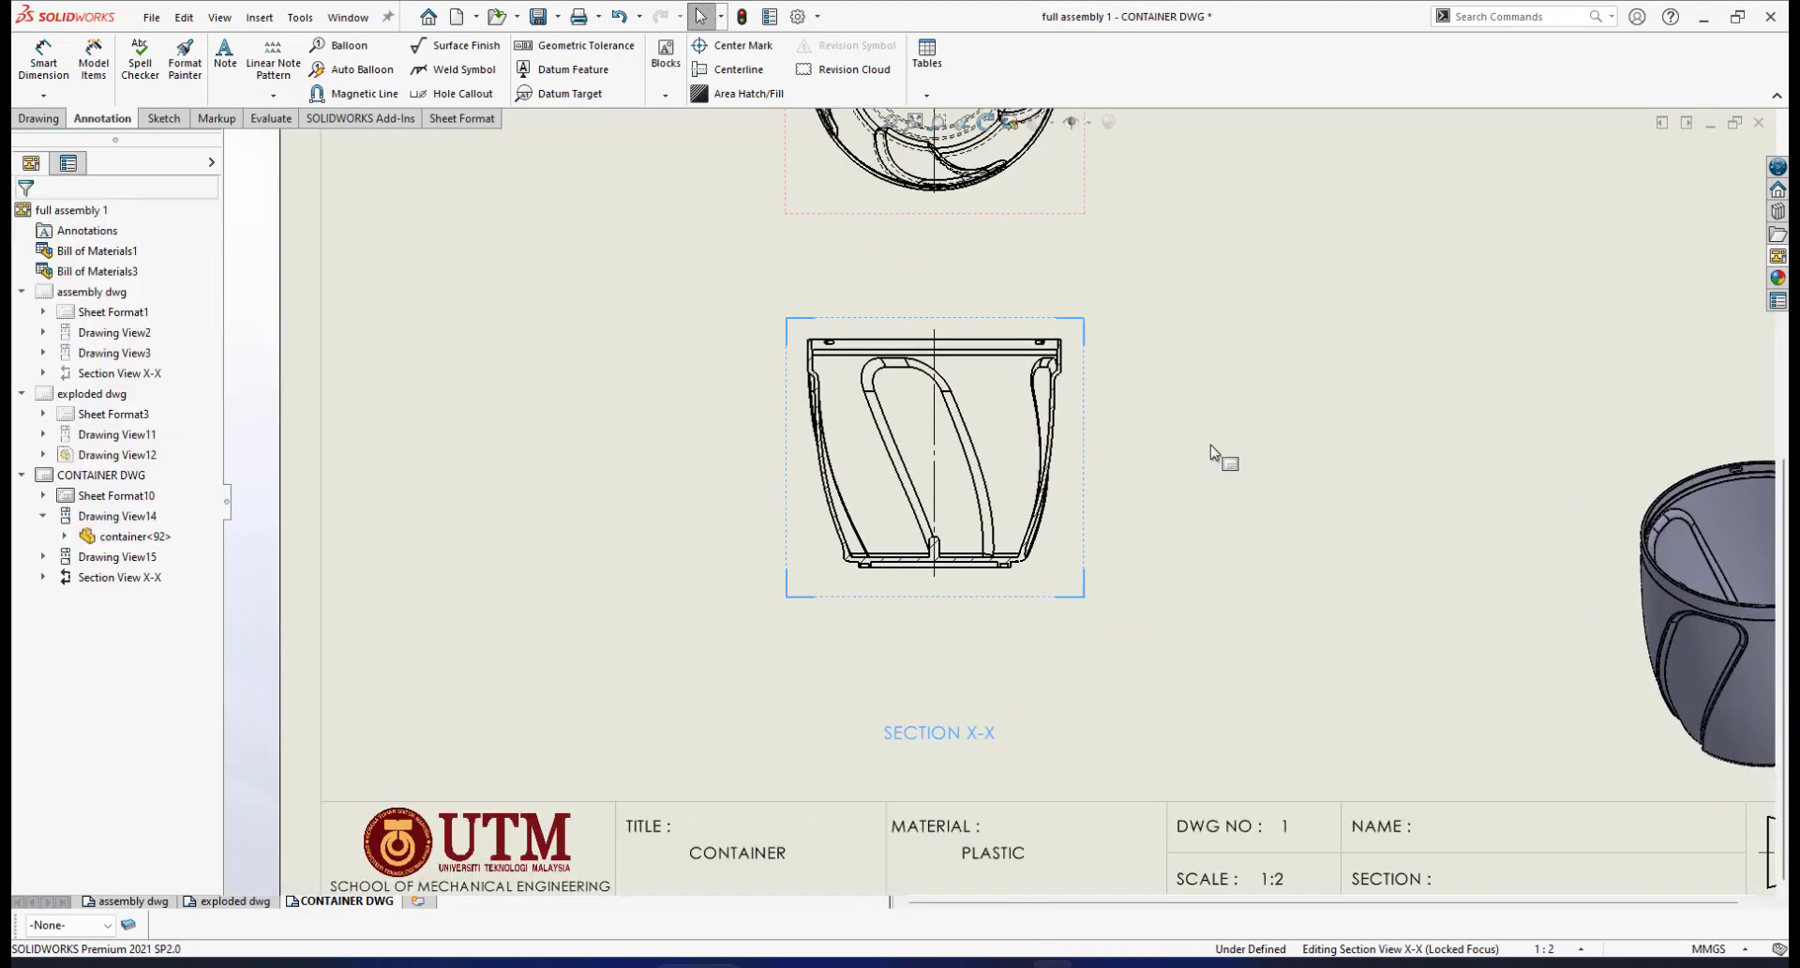
# Save the CONTAINER drawing
pyautogui.scroll(3, 1217, 454)
pyautogui.click(540, 17)
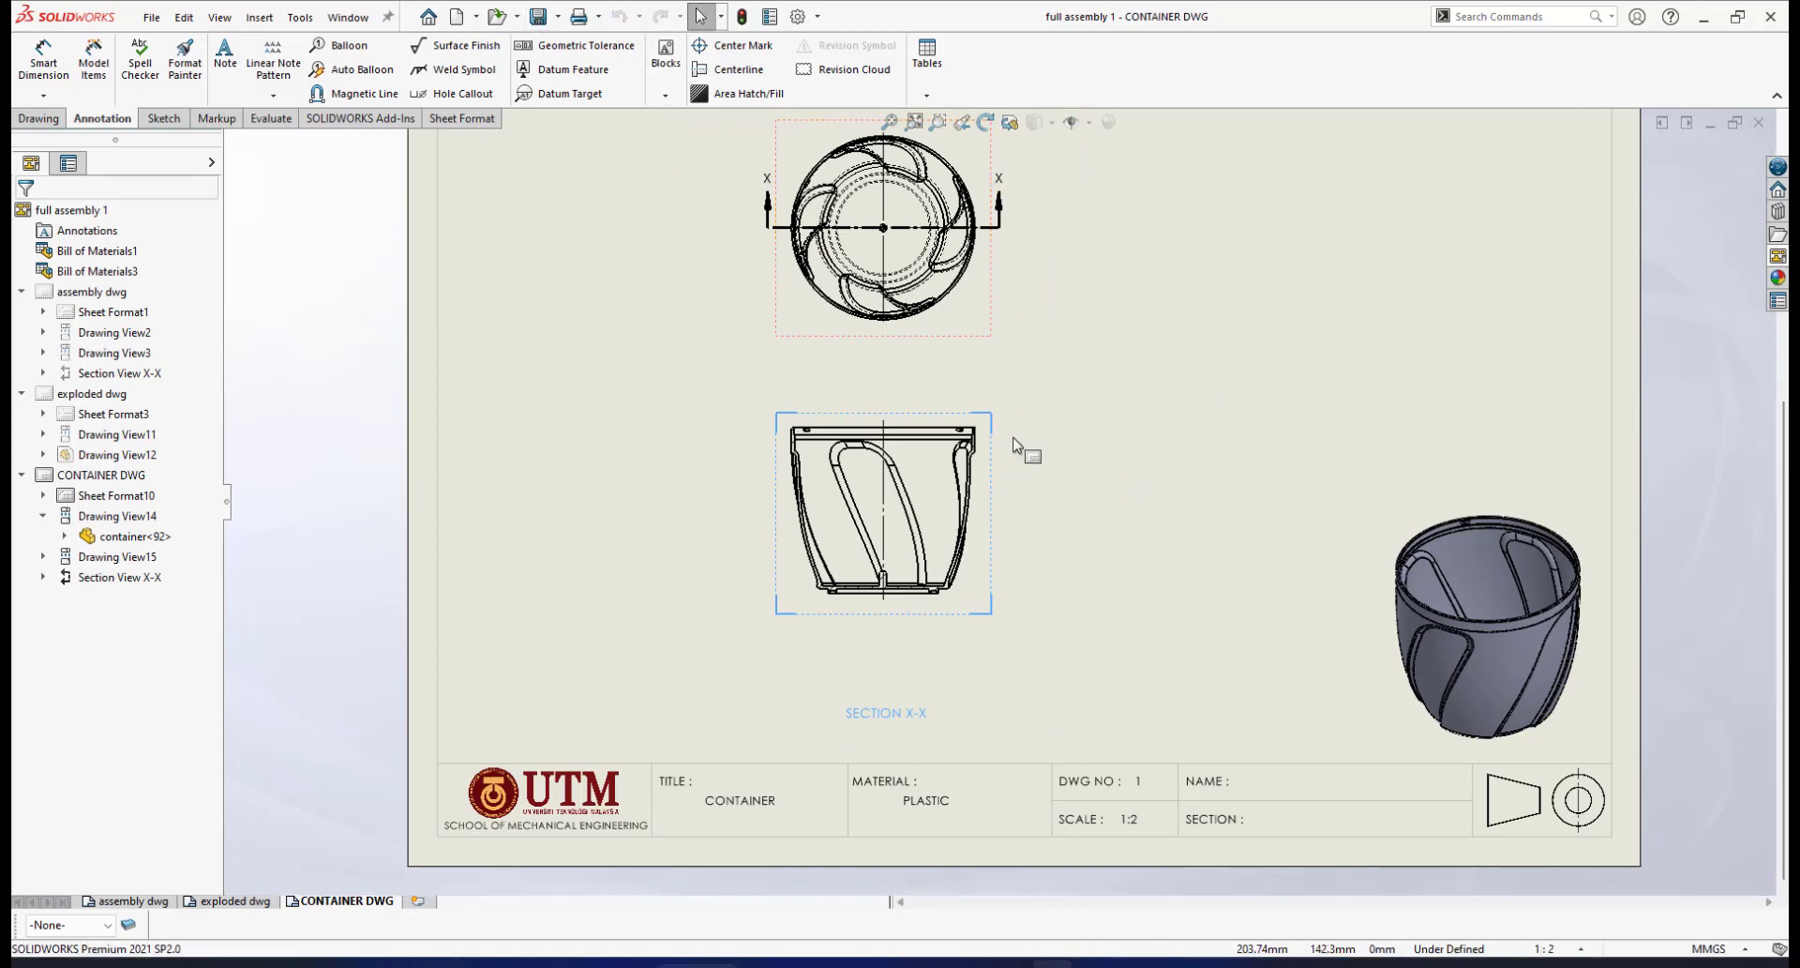
pyautogui.scroll(-6, 1001, 469)
pyautogui.scroll(-2, 934, 435)
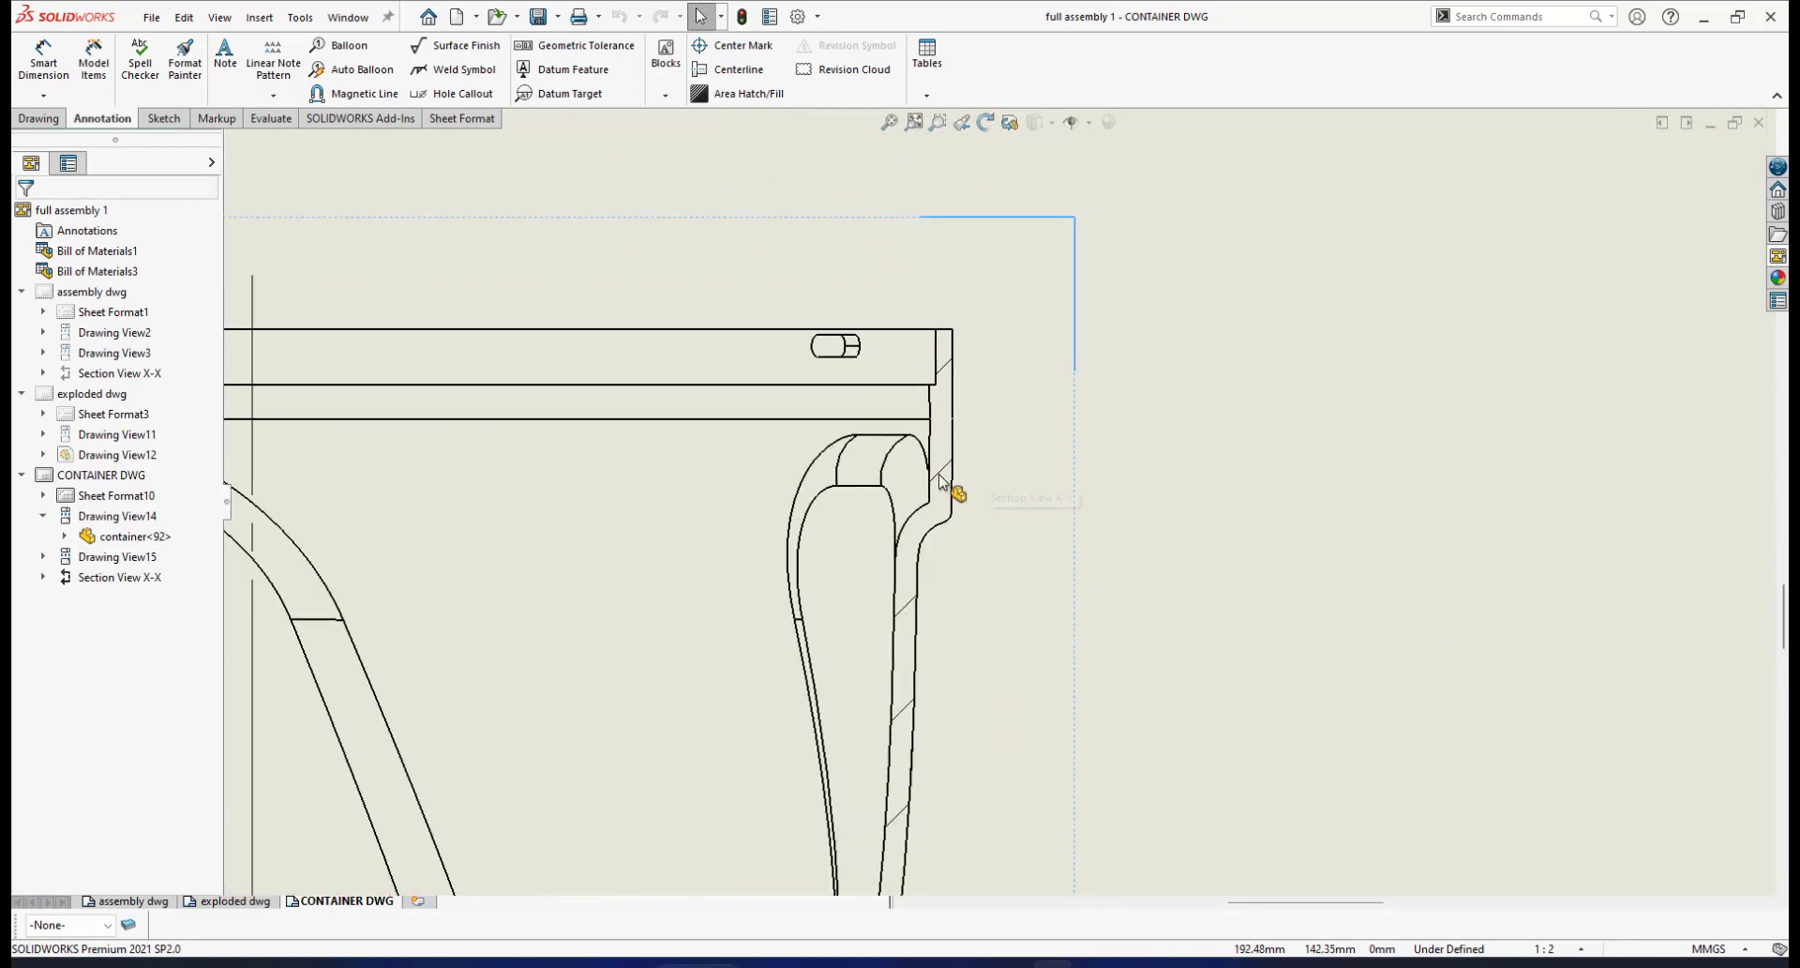
# Switch Section X-X's hatch from material crosshatch to Parallel Lines at scale 3 and 45°
pyautogui.doubleClick(941, 474)
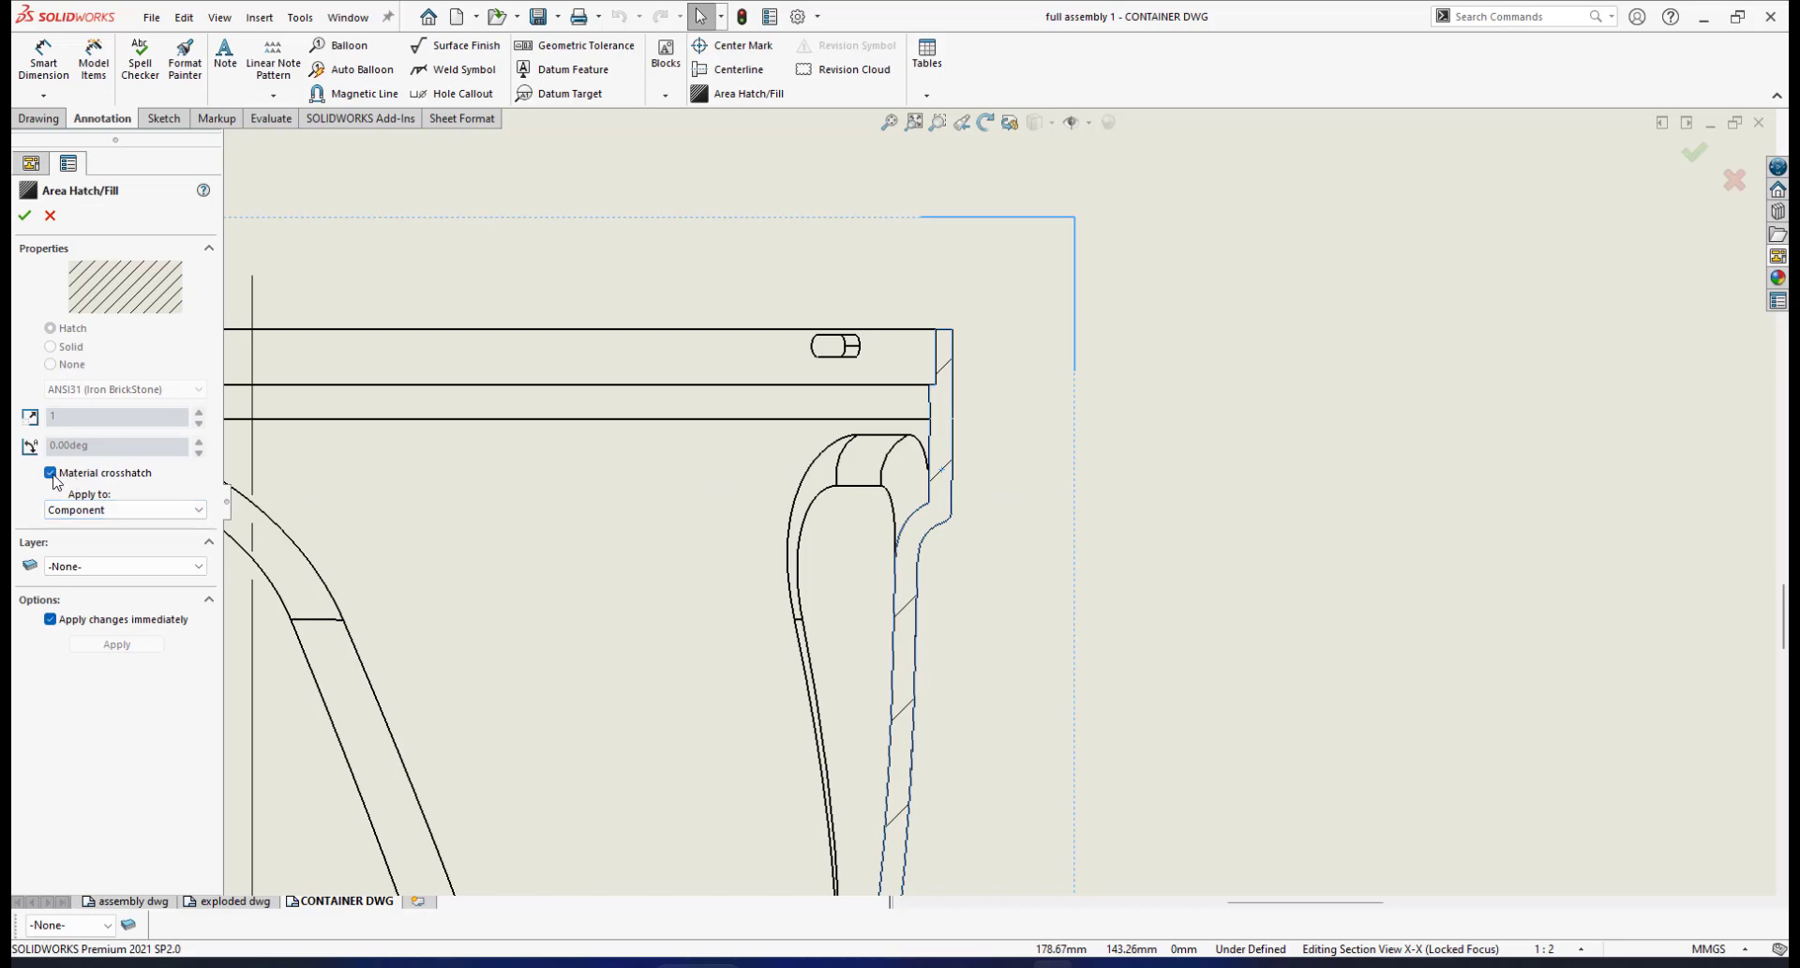
pyautogui.click(51, 474)
pyautogui.click(181, 396)
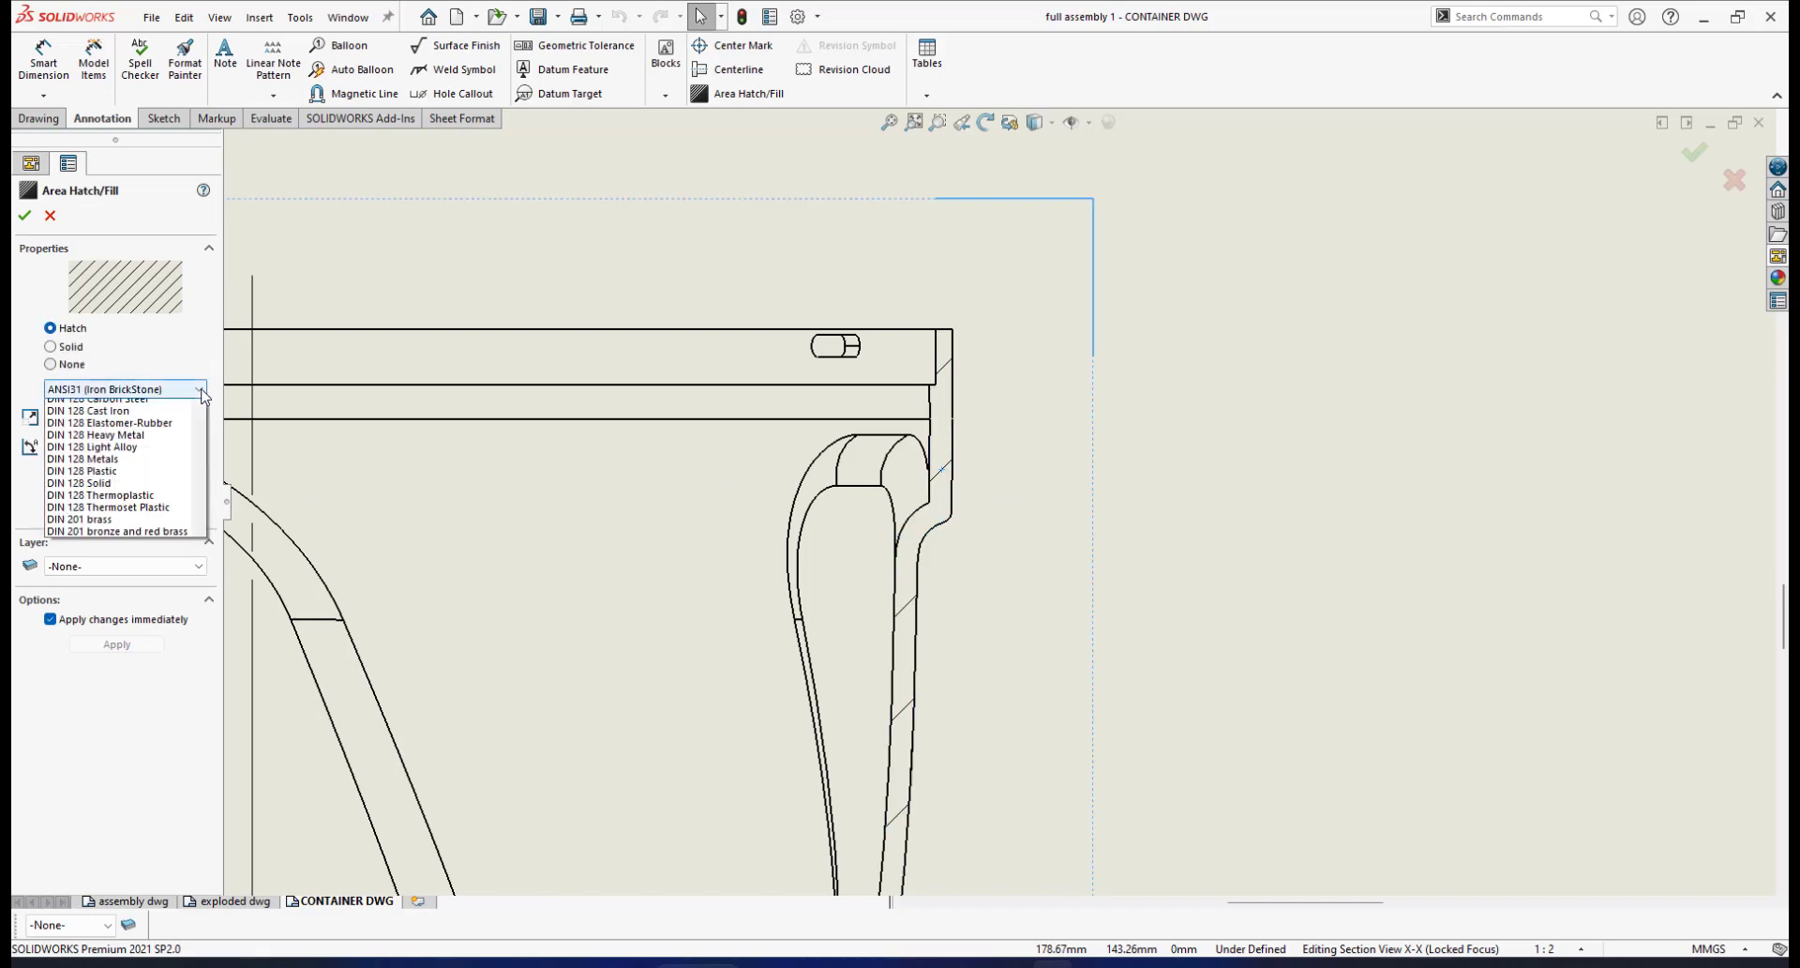
pyautogui.scroll(-10, 171, 708)
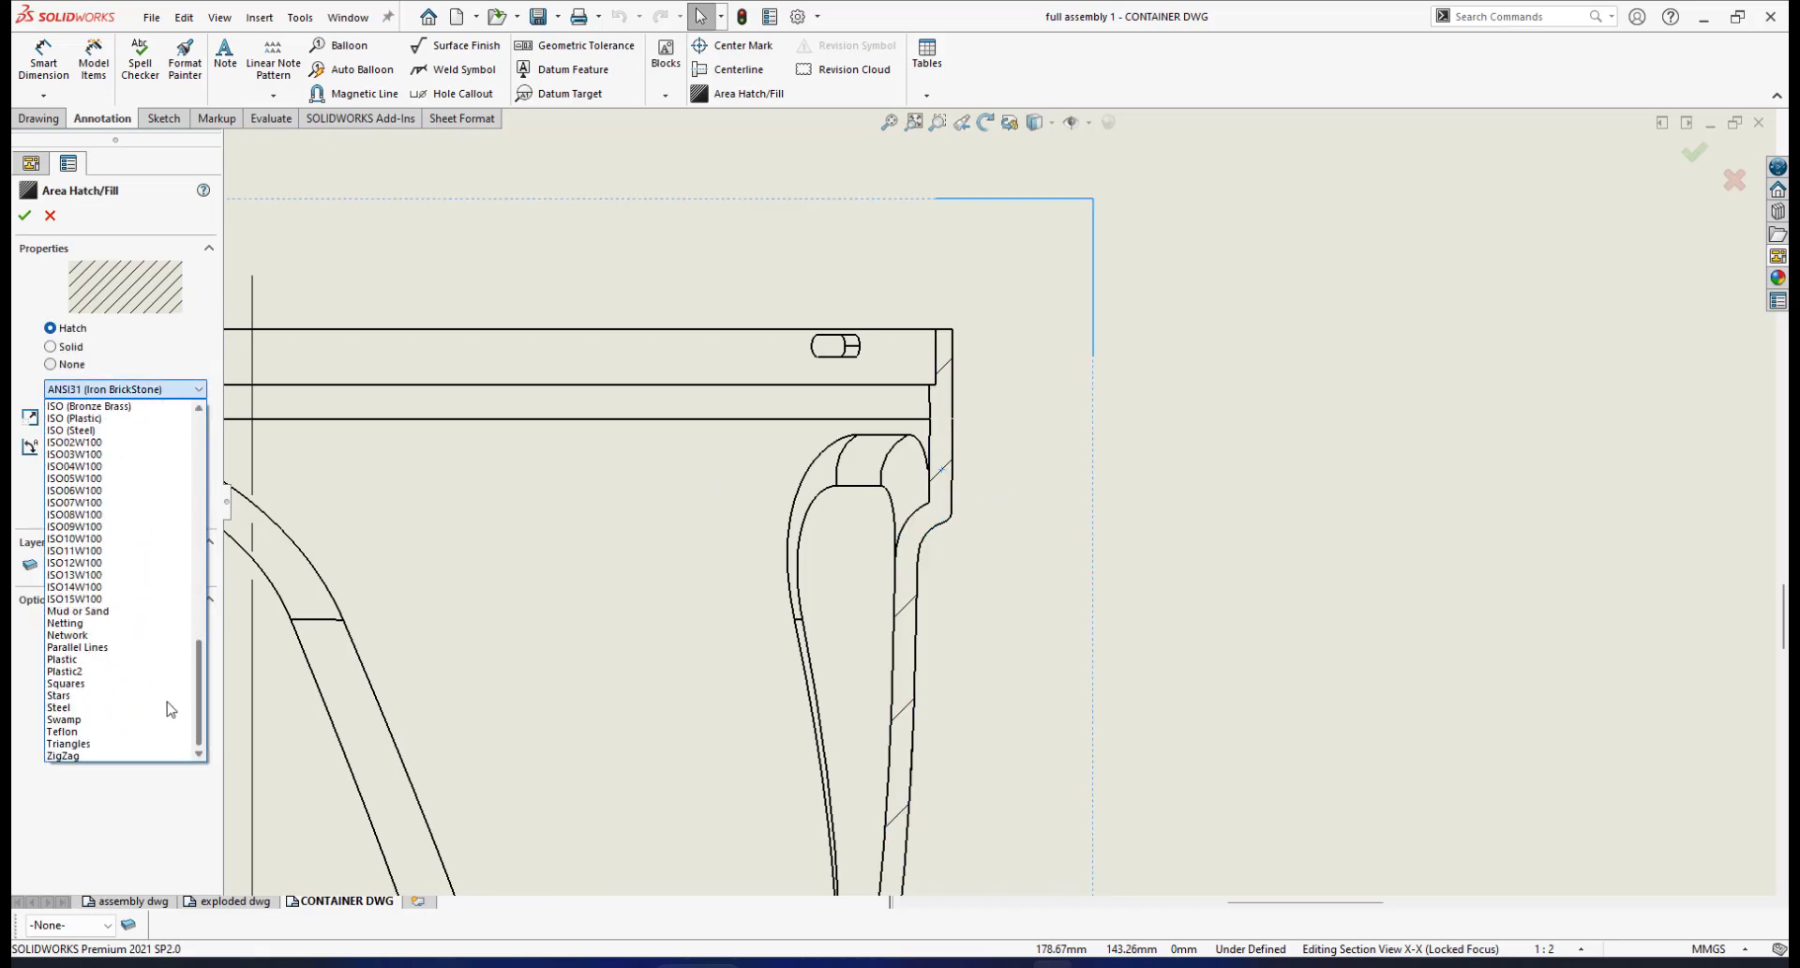
pyautogui.click(80, 647)
pyautogui.doubleClick(85, 415)
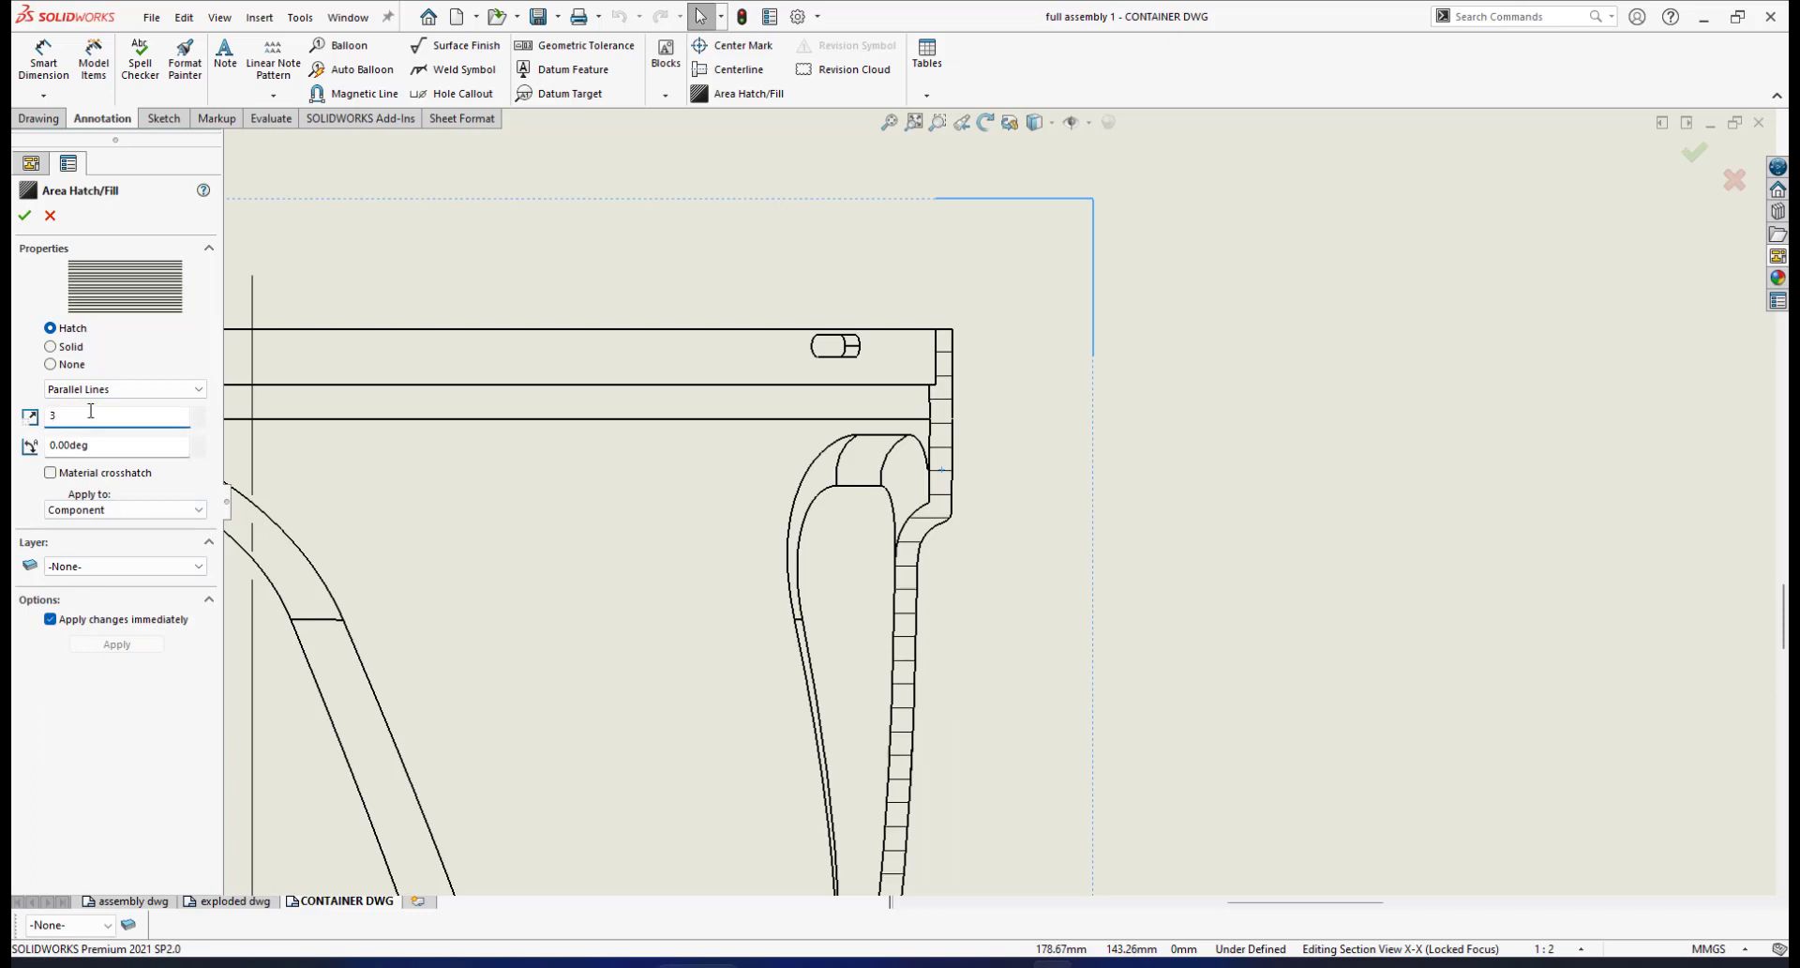
pyautogui.doubleClick(99, 447)
pyautogui.write('45')
pyautogui.press('Return')
pyautogui.click(24, 219)
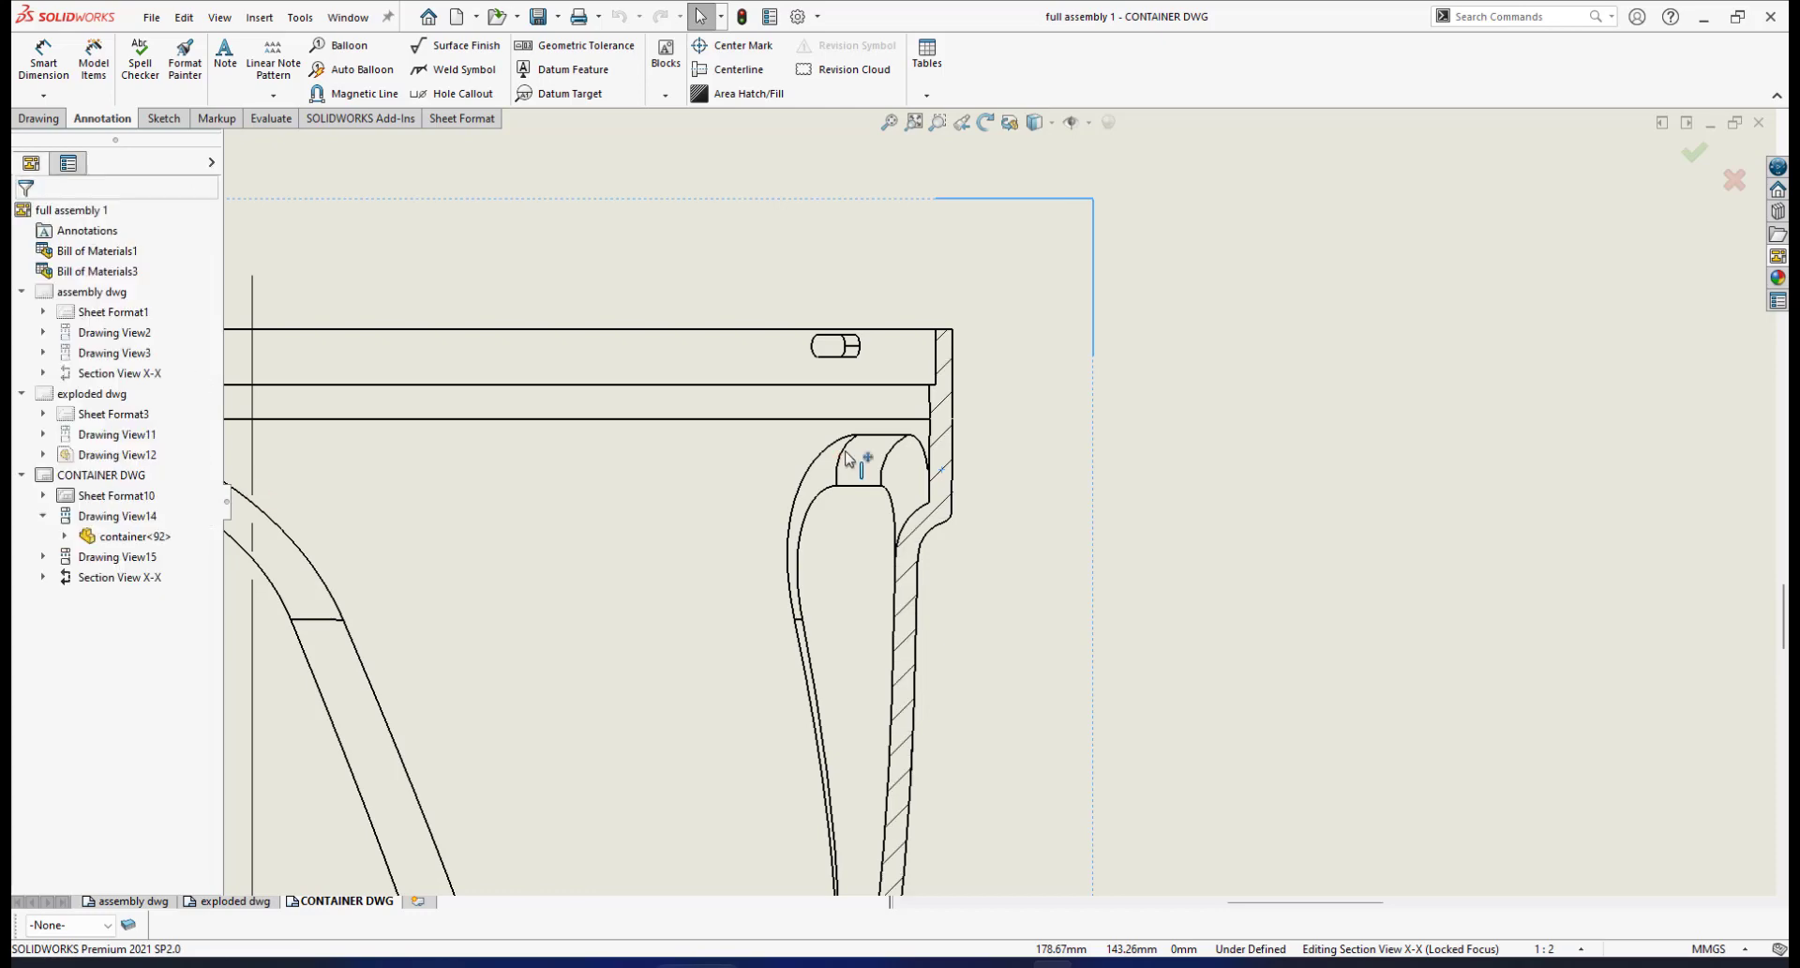
pyautogui.scroll(3, 938, 525)
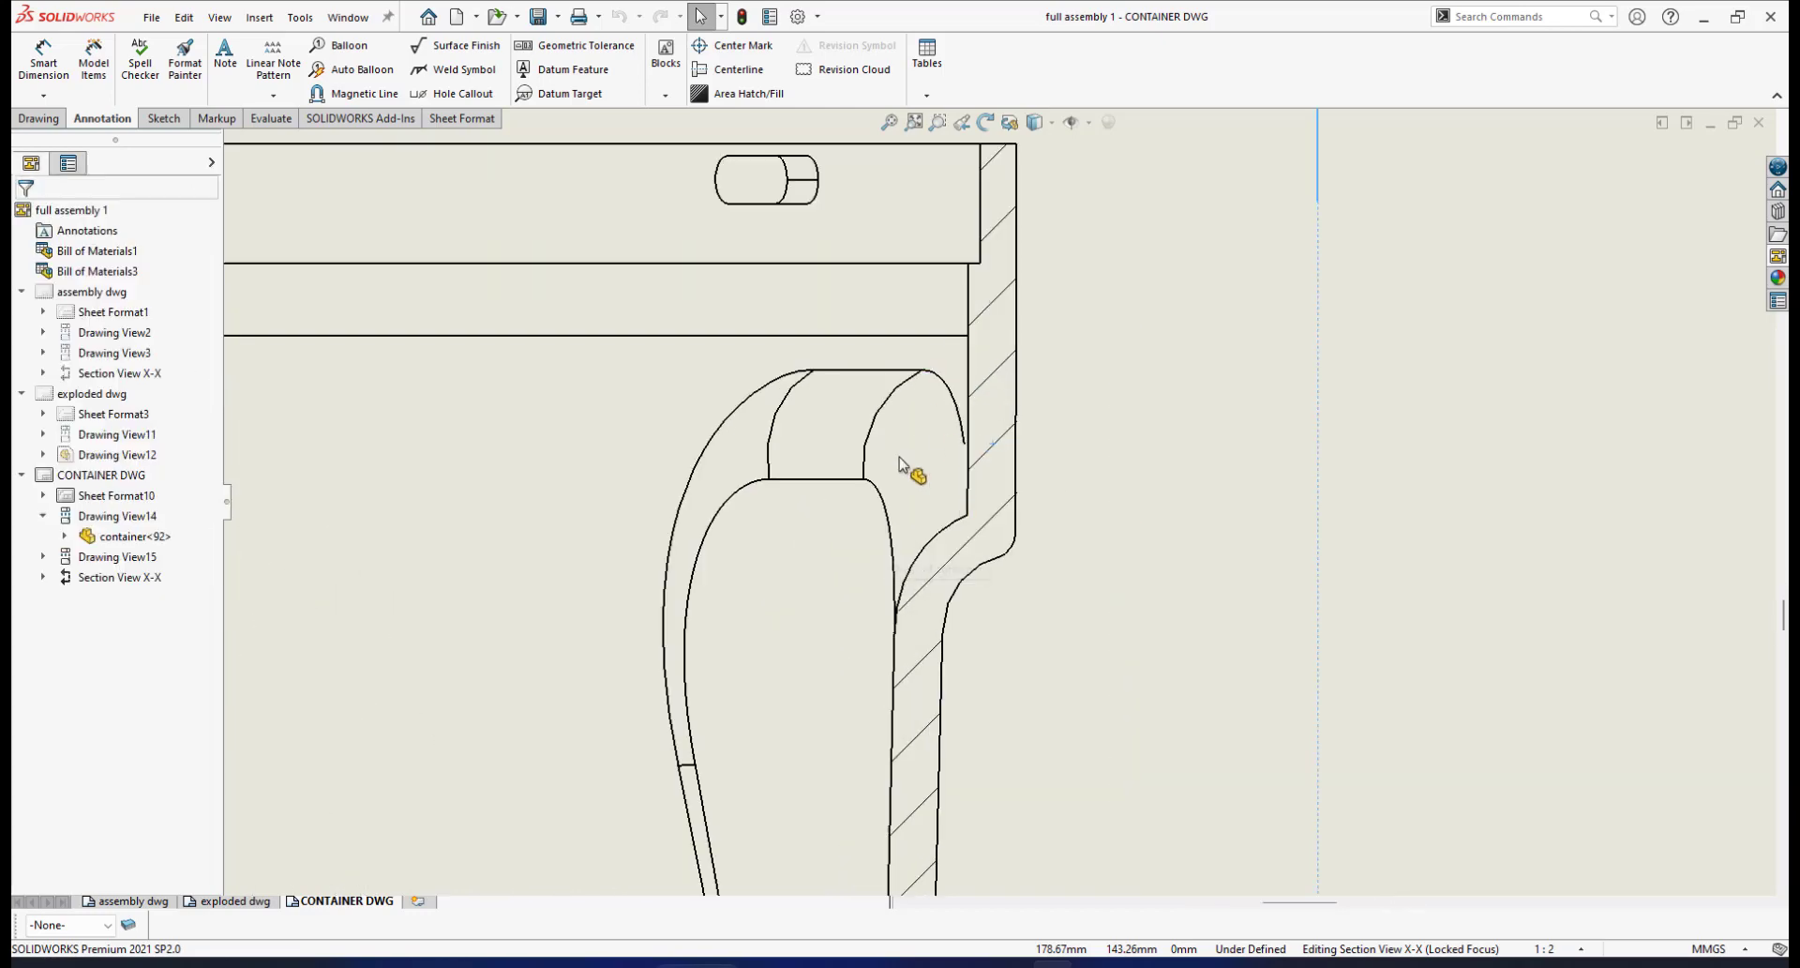
pyautogui.scroll(-6, 916, 474)
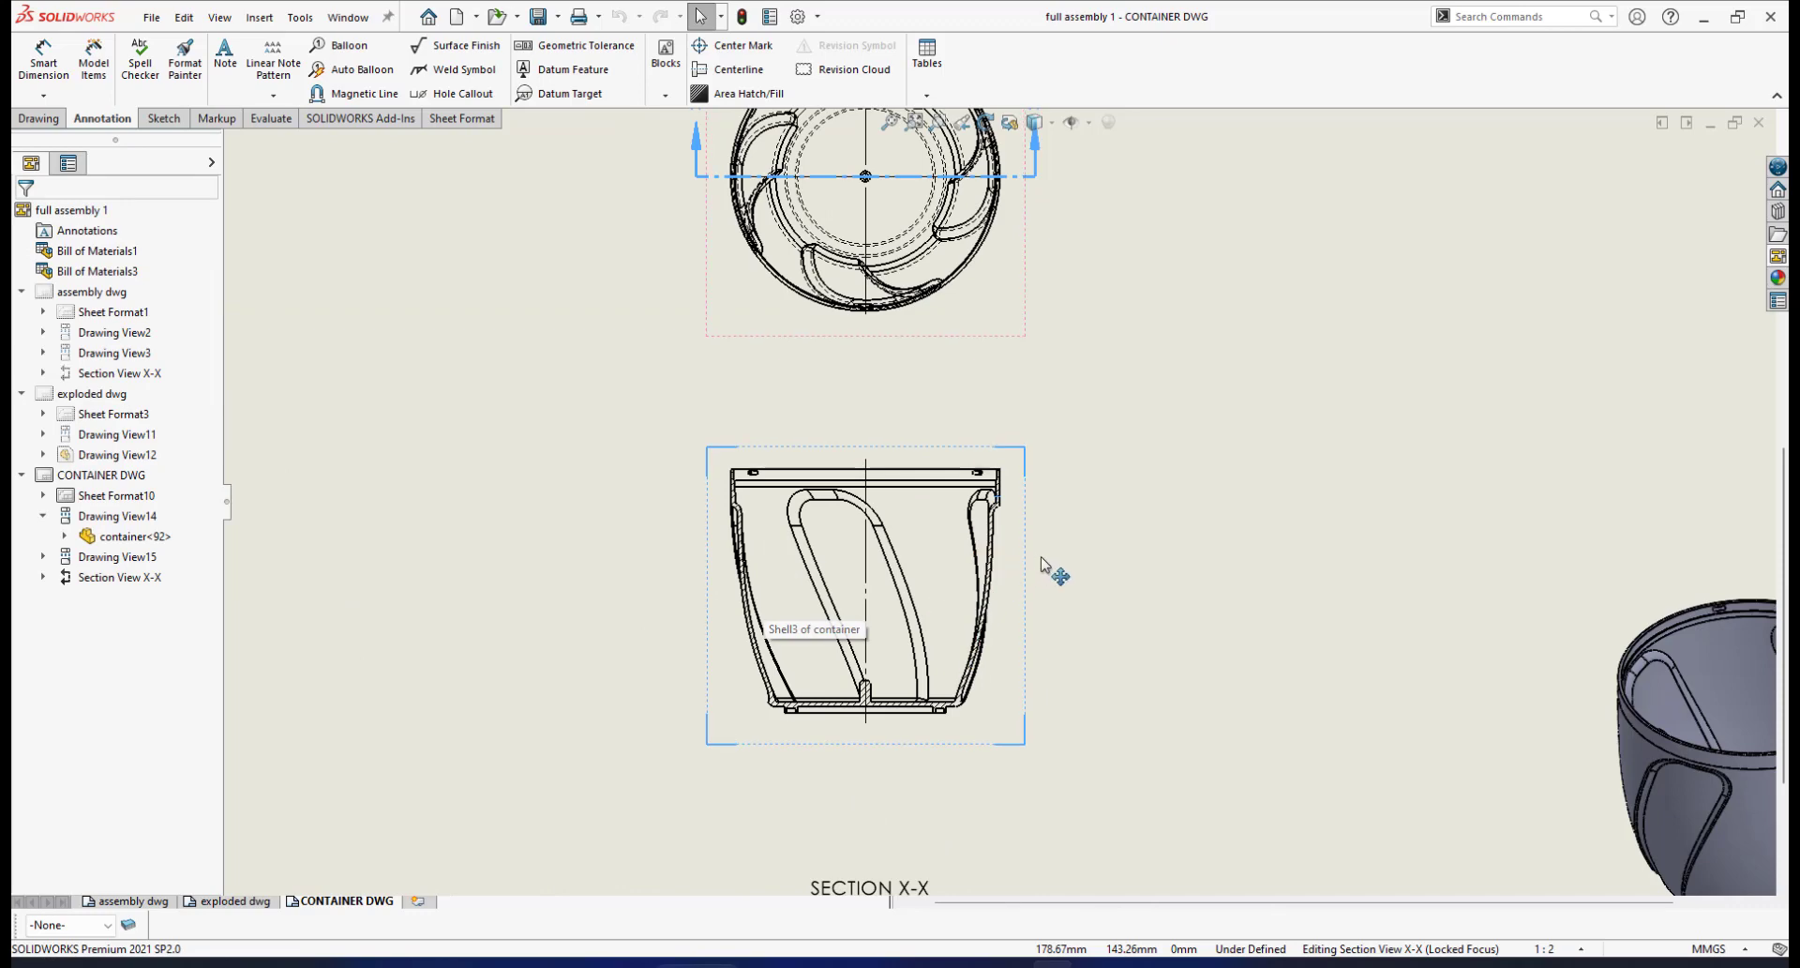
pyautogui.scroll(-3, 1073, 535)
pyautogui.scroll(2, 1073, 534)
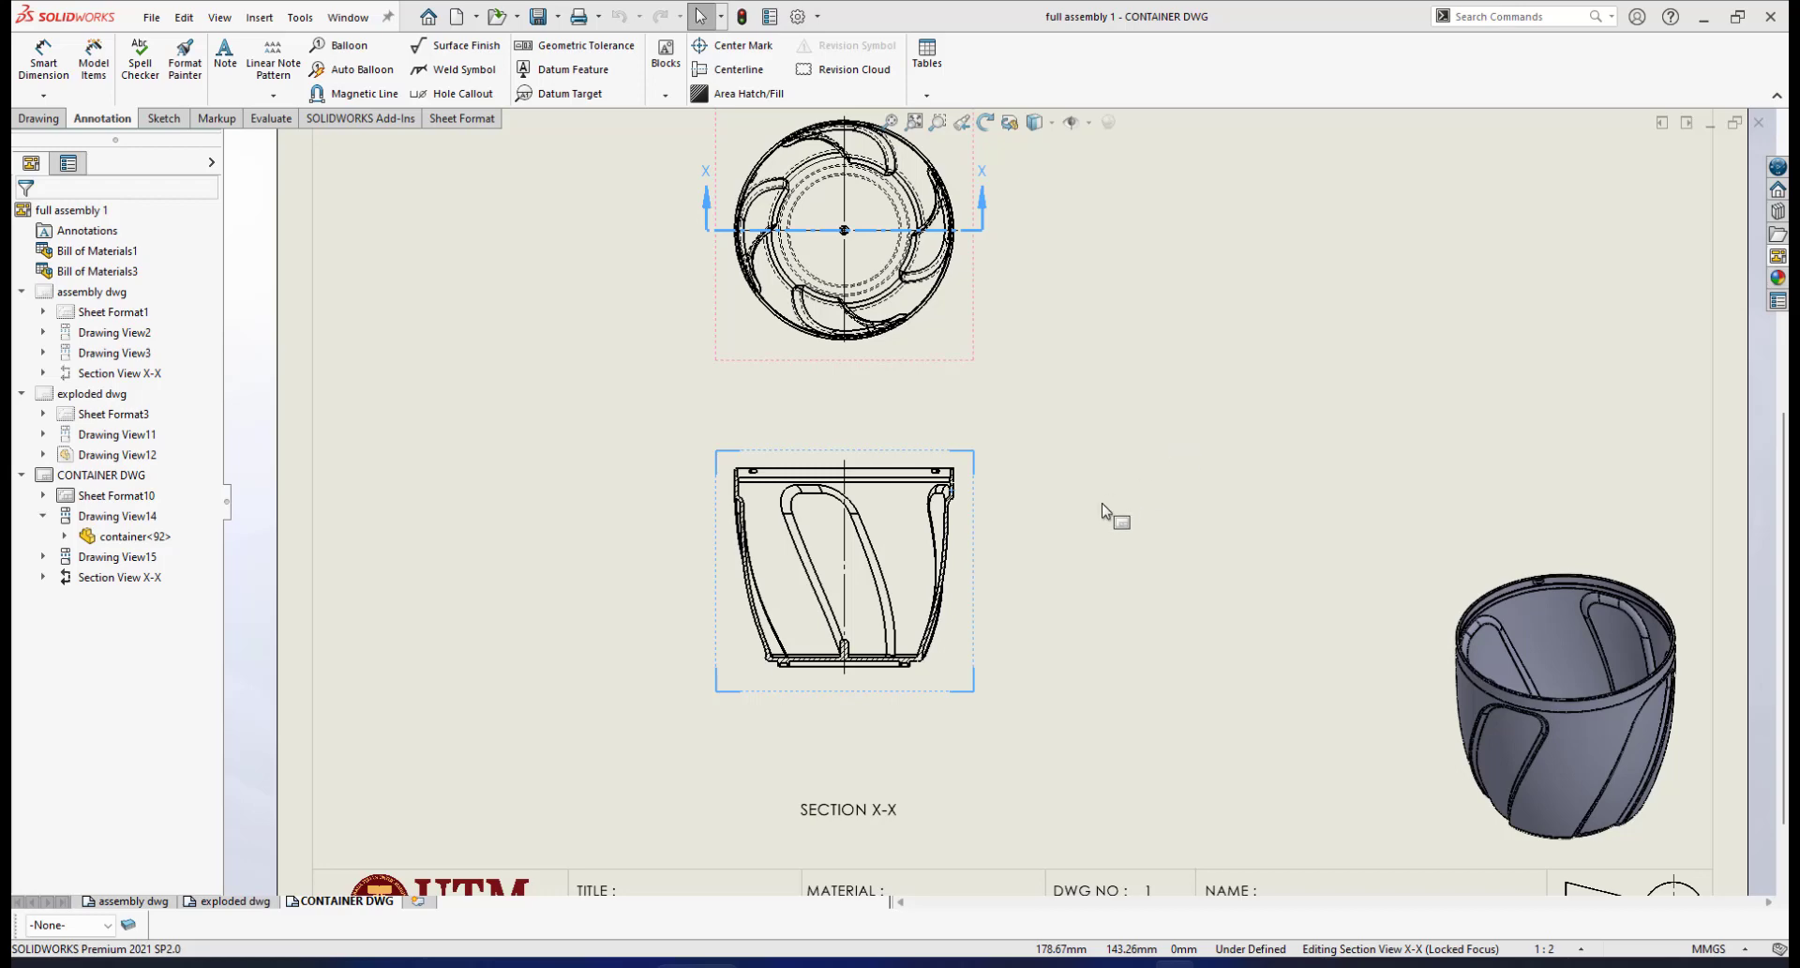
pyautogui.scroll(-1, 1081, 397)
pyautogui.scroll(2, 1081, 398)
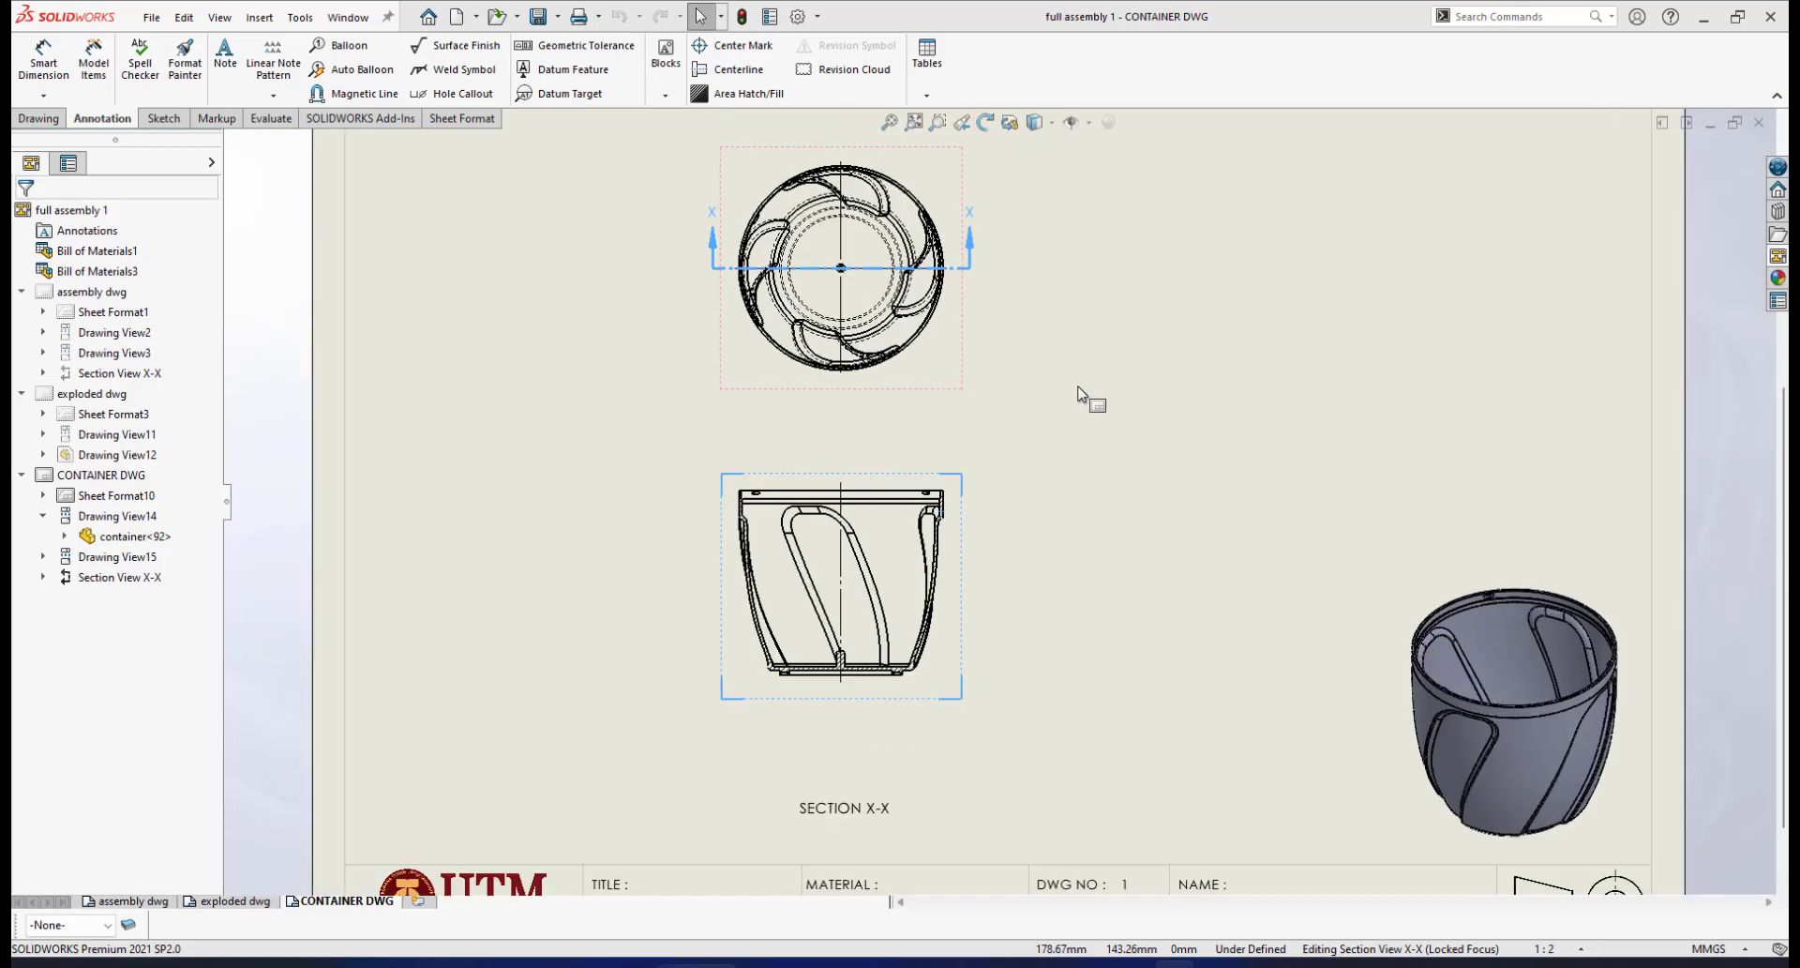
pyautogui.scroll(-2, 1077, 510)
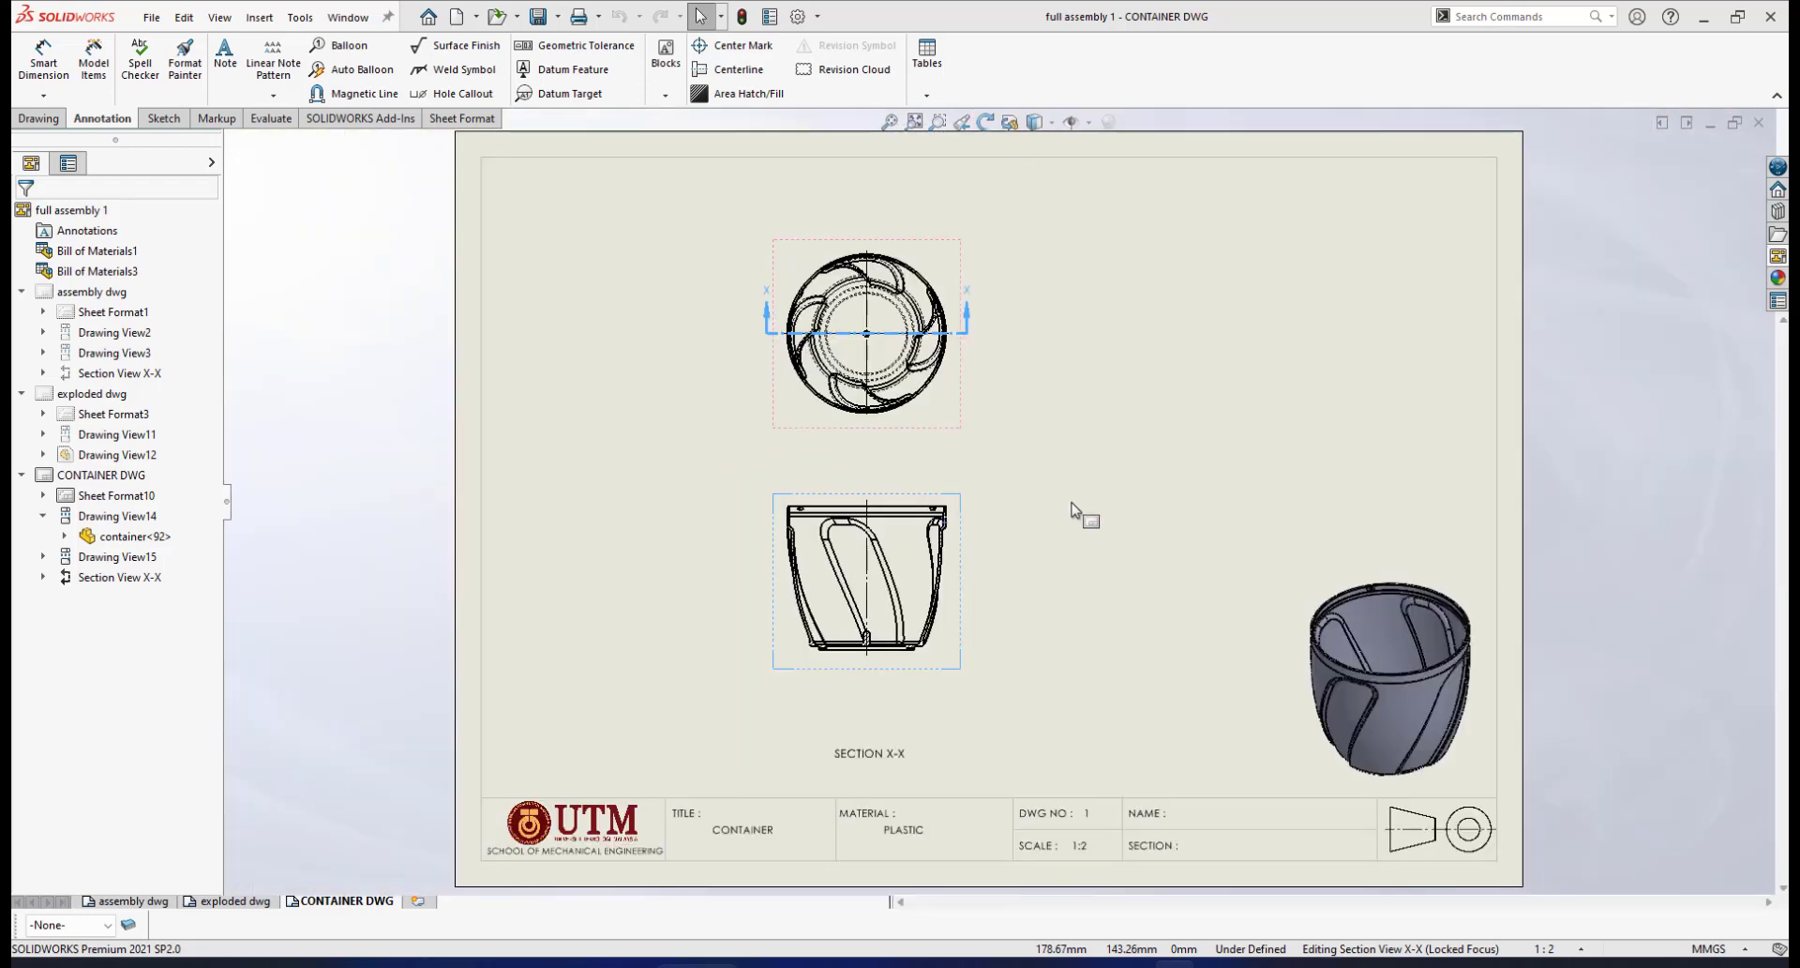
pyautogui.scroll(1, 1071, 502)
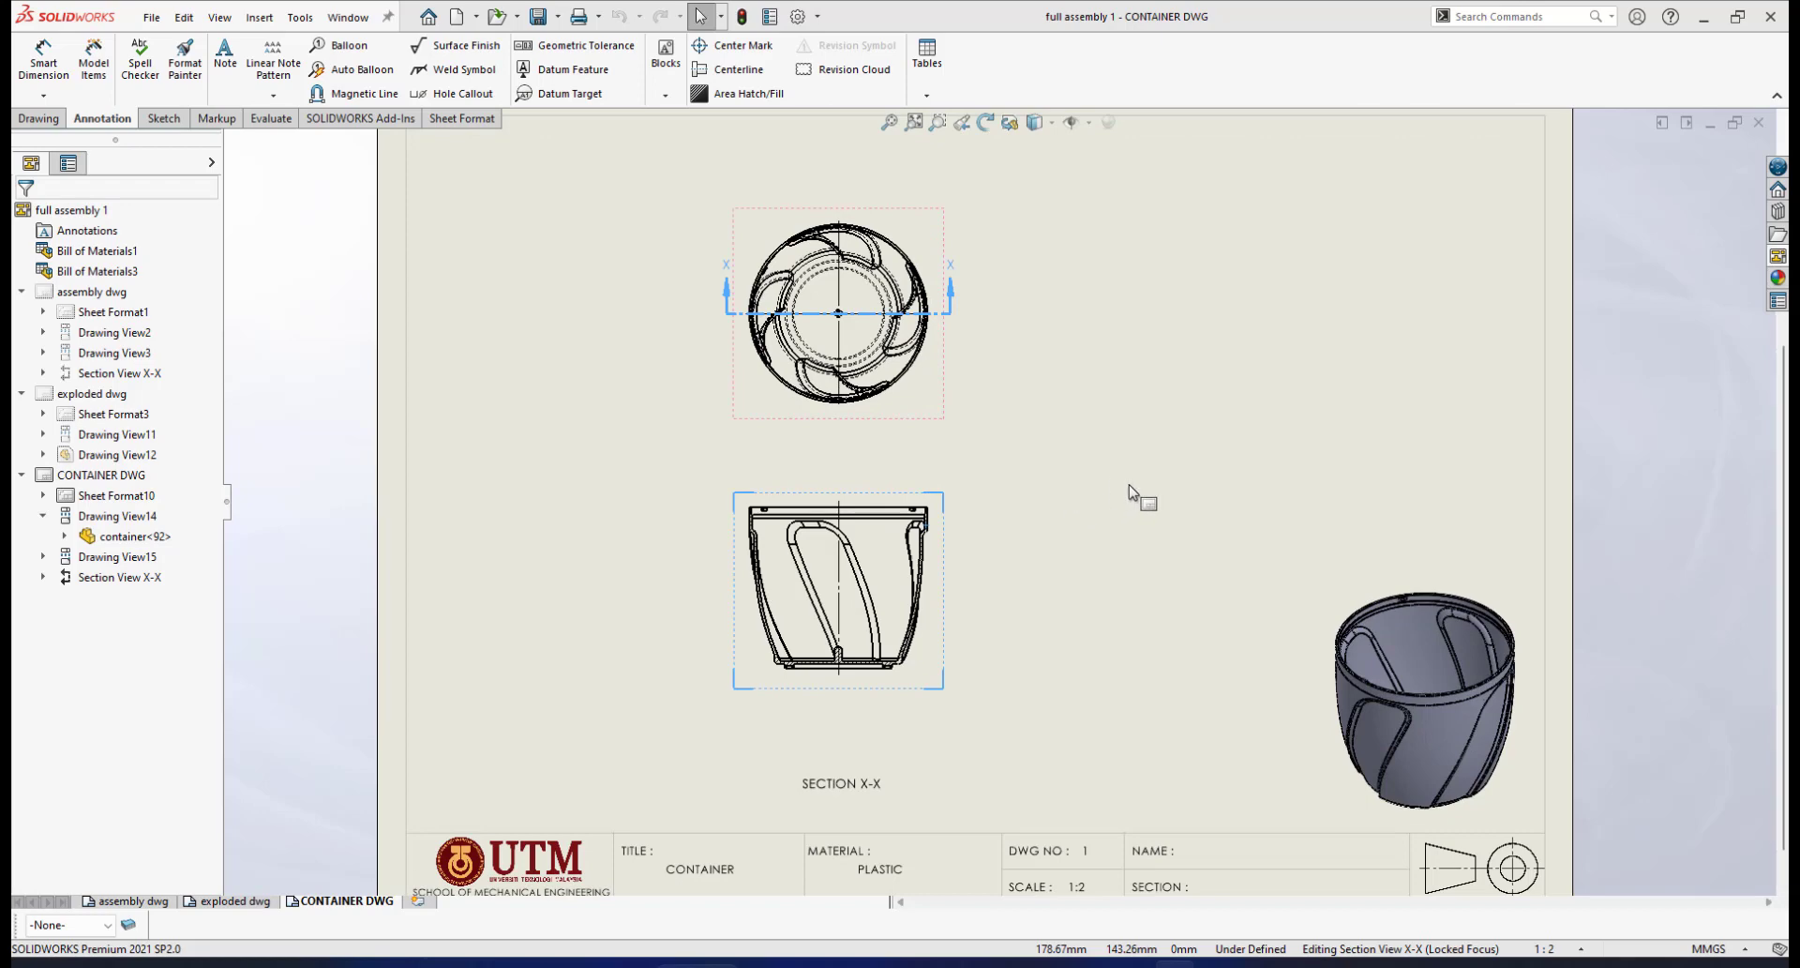
pyautogui.scroll(1, 1129, 477)
pyautogui.scroll(-1, 1043, 476)
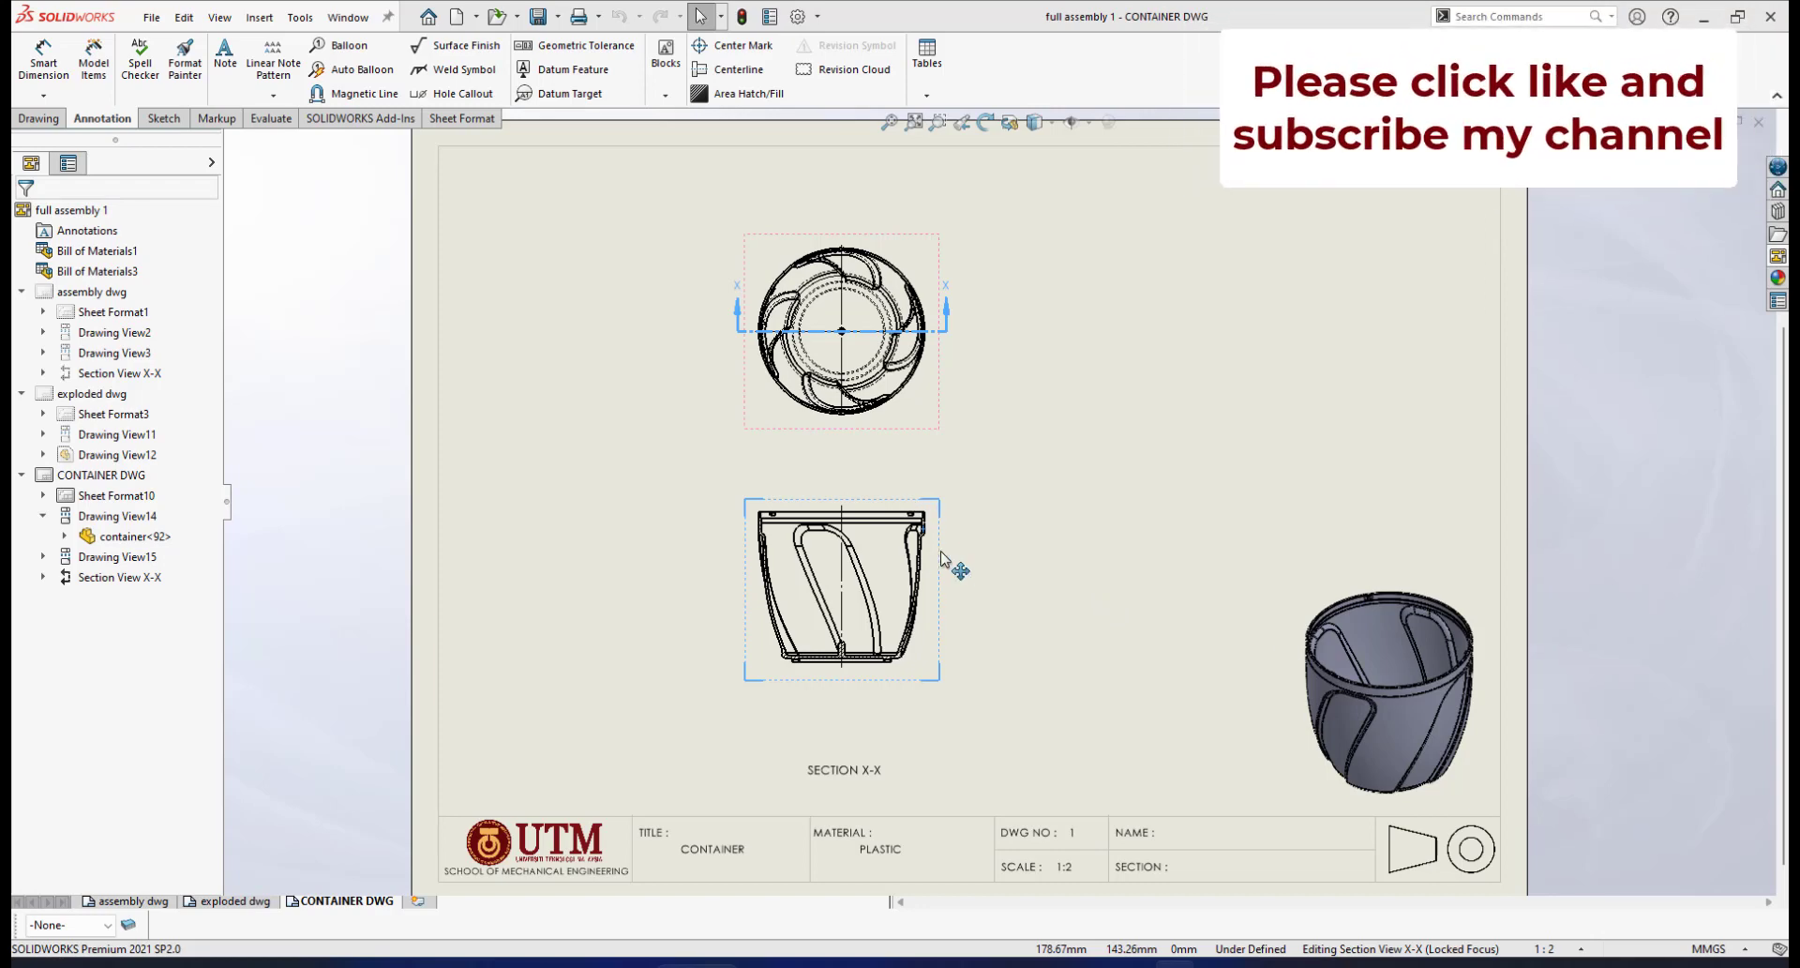
# Select the top circular view and open Smart Dimension's Autodimension options, dismissing the geometry warning
pyautogui.scroll(-2, 928, 534)
pyautogui.scroll(-1, 961, 511)
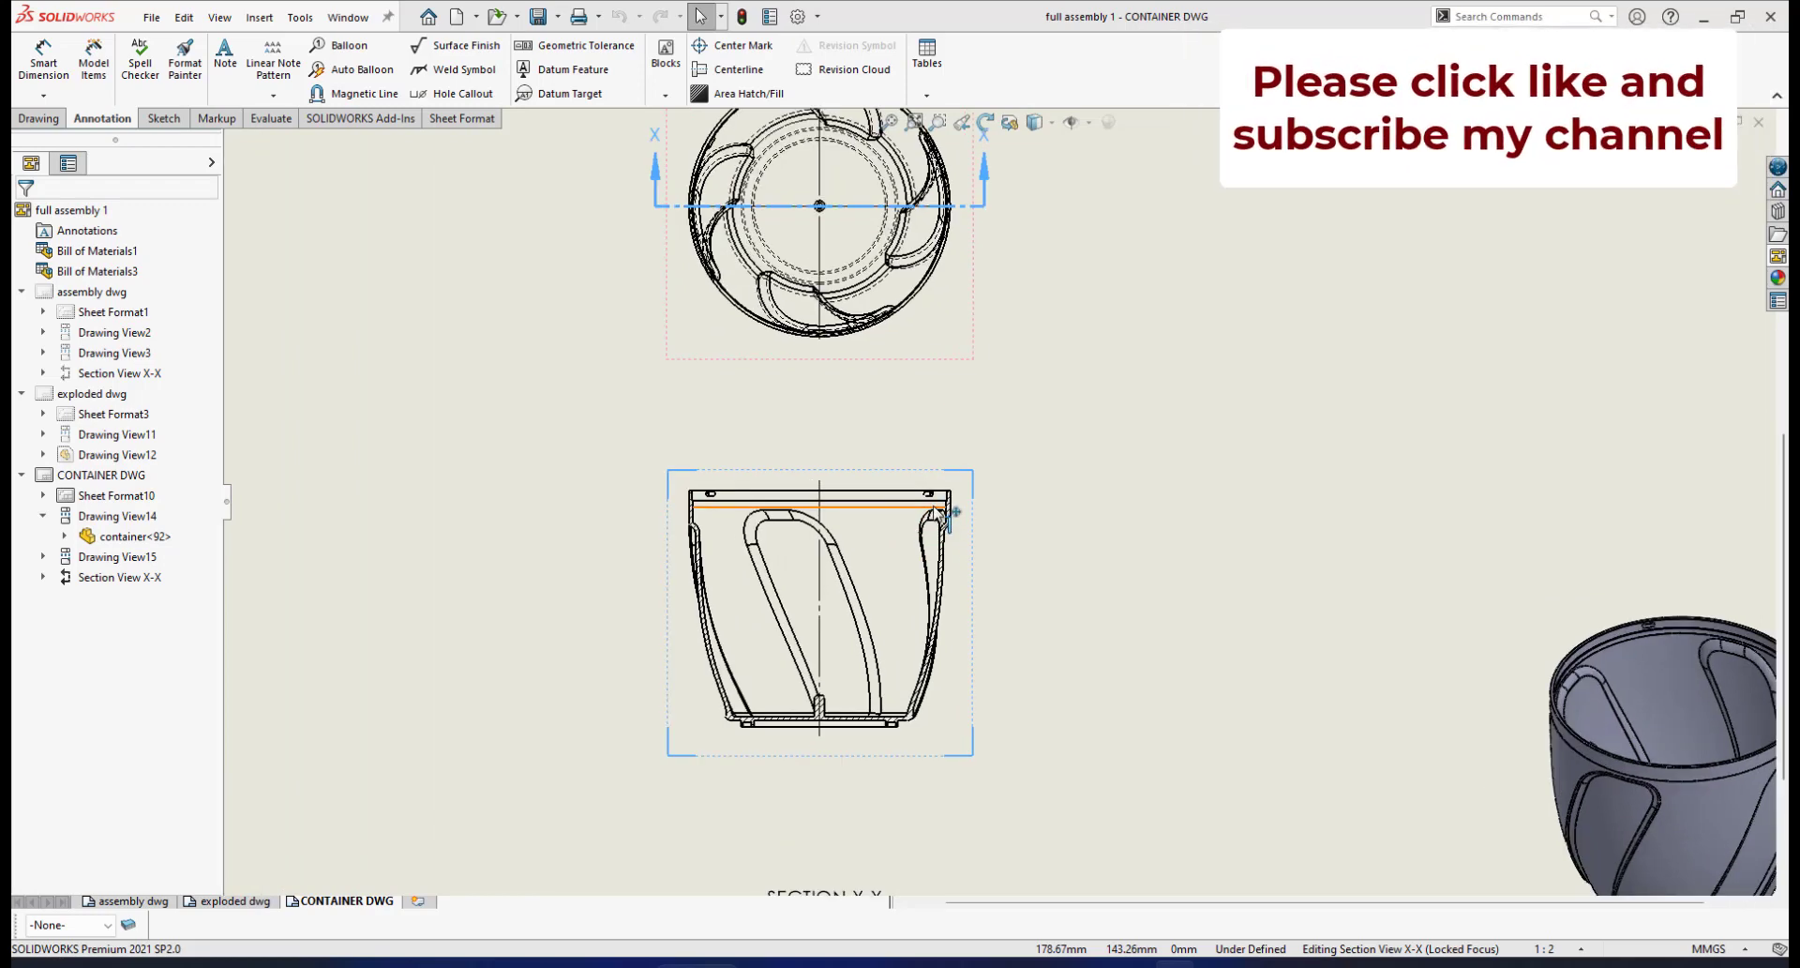
pyautogui.scroll(2, 961, 506)
pyautogui.scroll(2, 980, 385)
pyautogui.scroll(-3, 1031, 403)
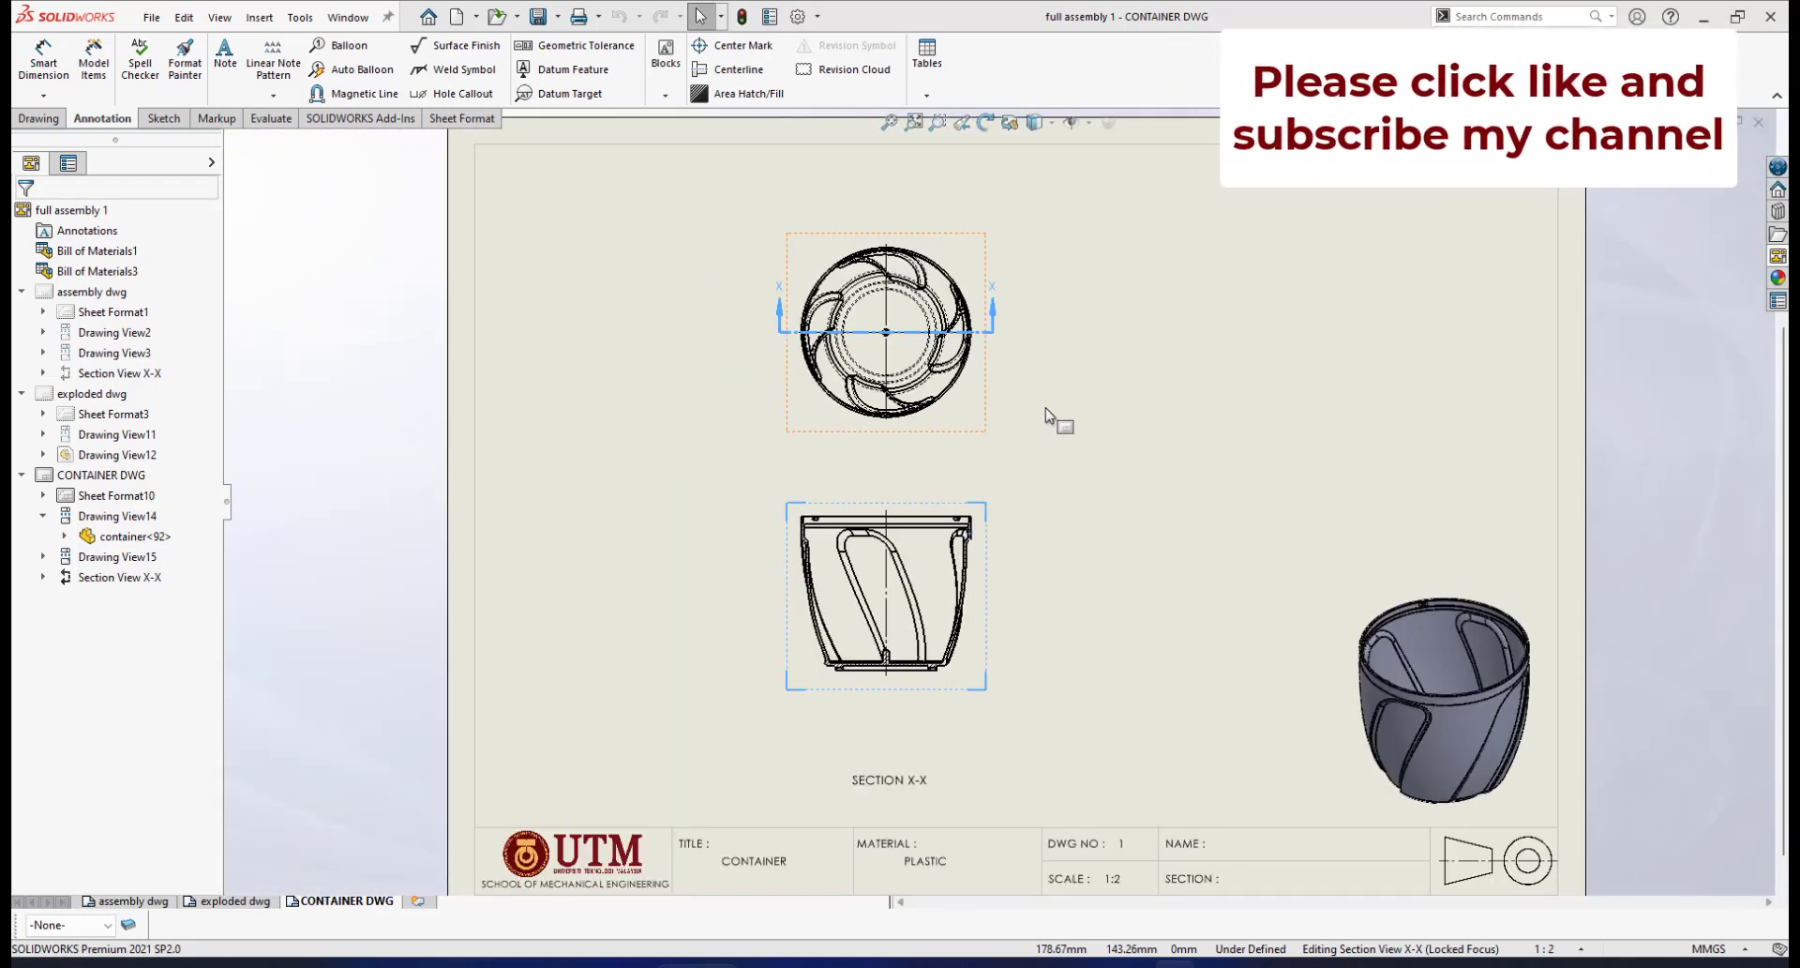
pyautogui.click(1083, 451)
pyautogui.scroll(2, 1045, 399)
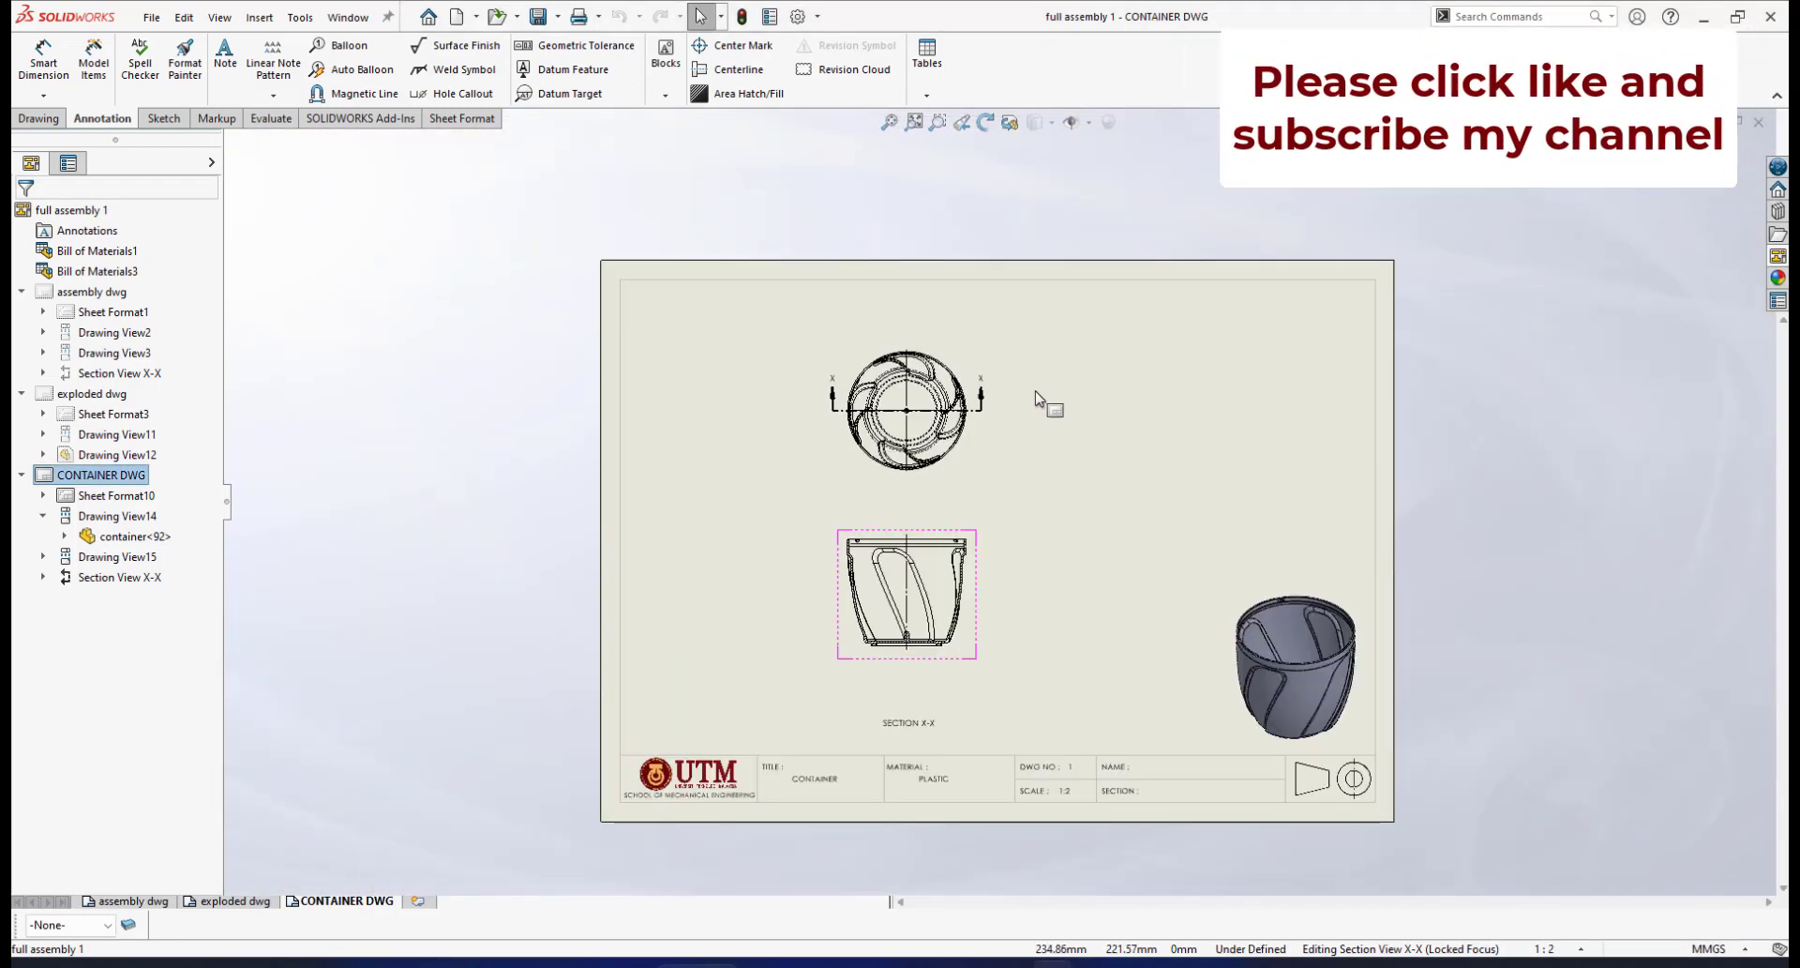
pyautogui.scroll(-2, 1008, 431)
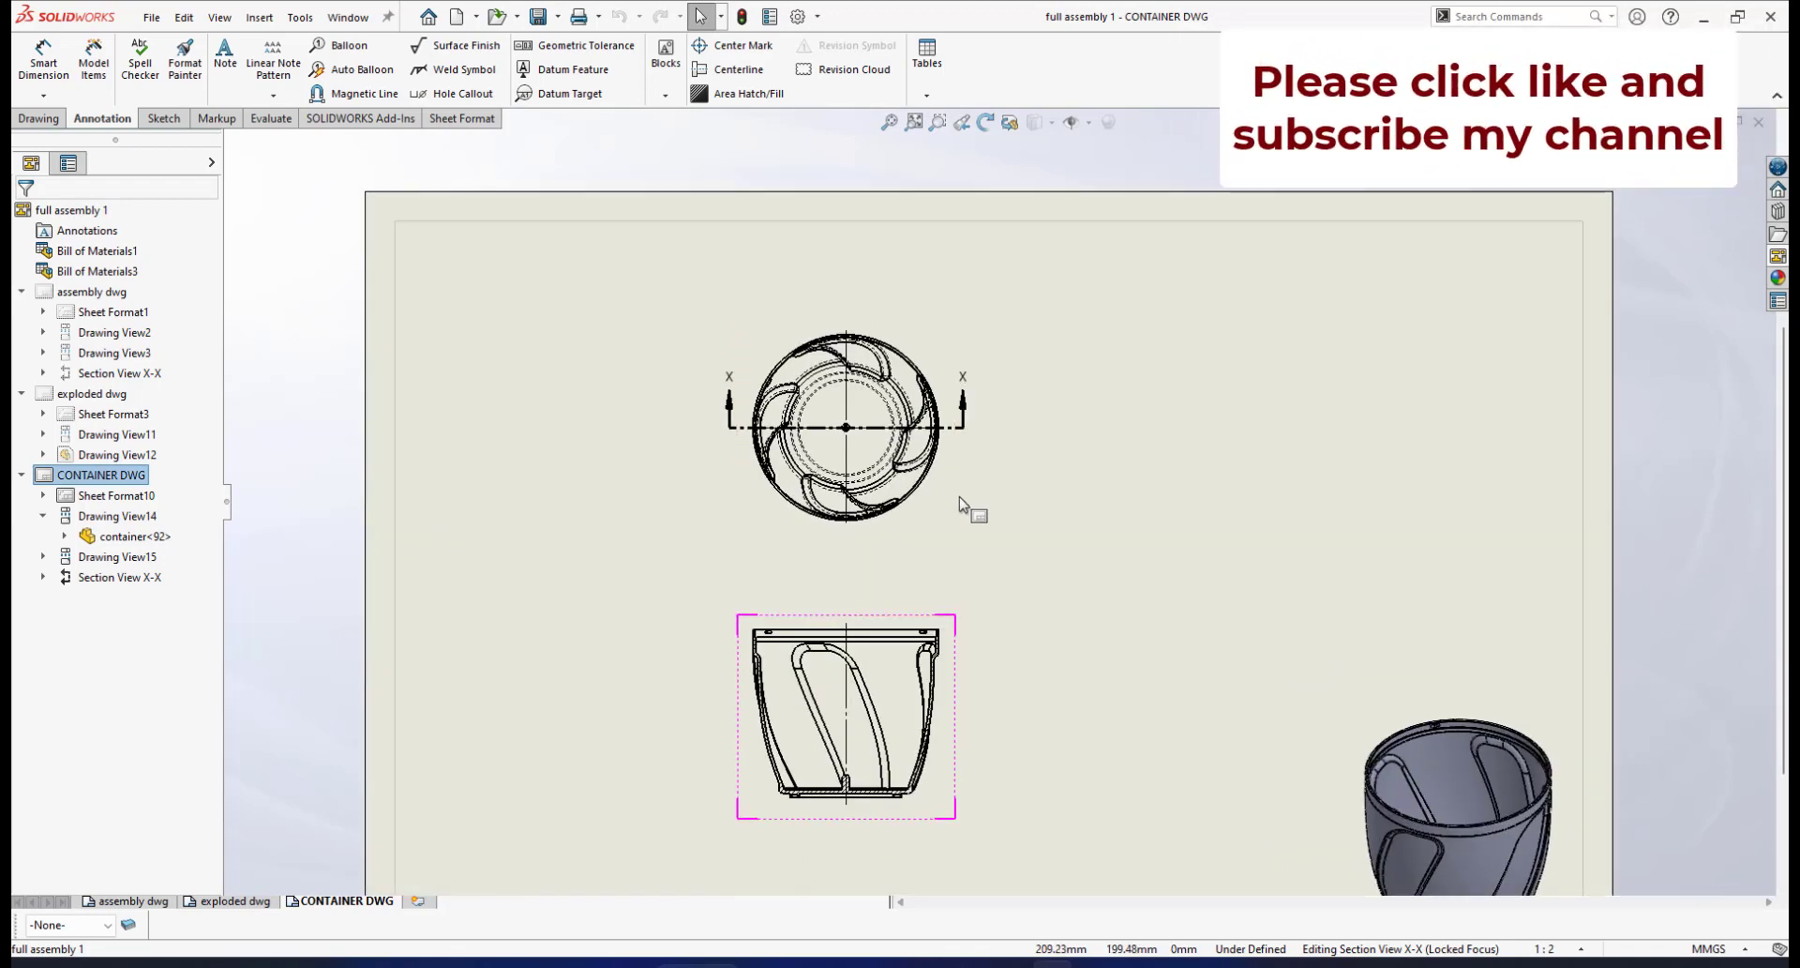
pyautogui.click(959, 494)
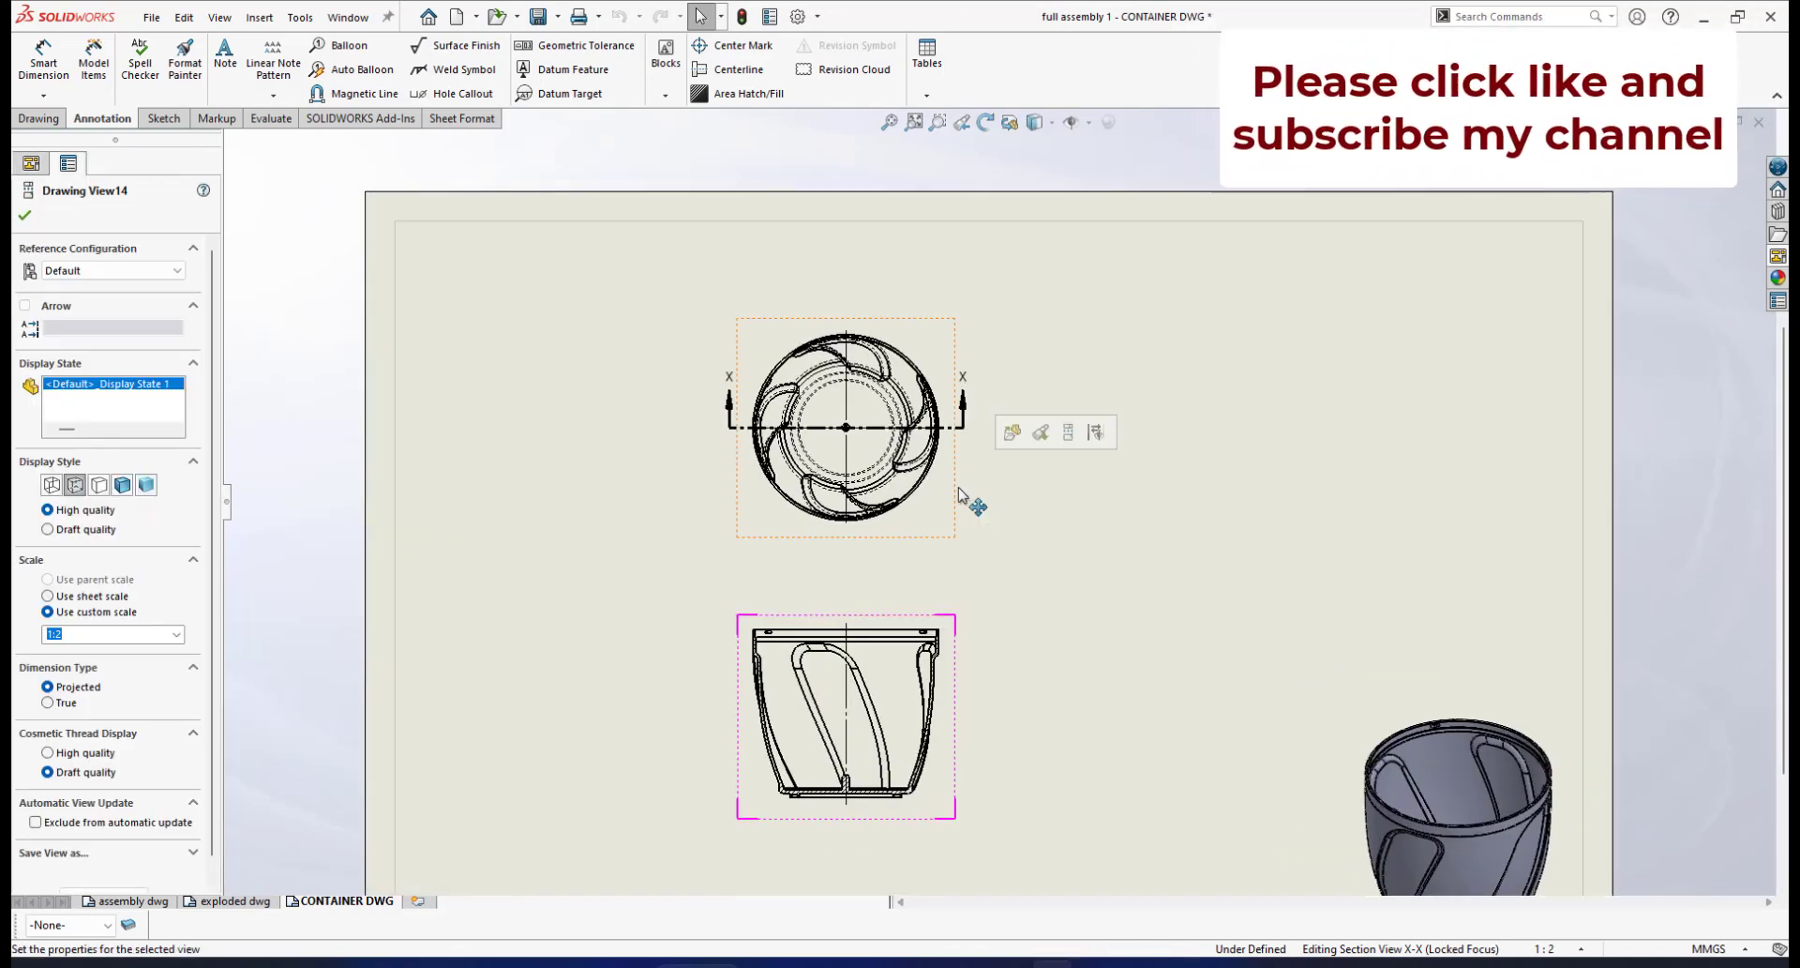
pyautogui.click(44, 63)
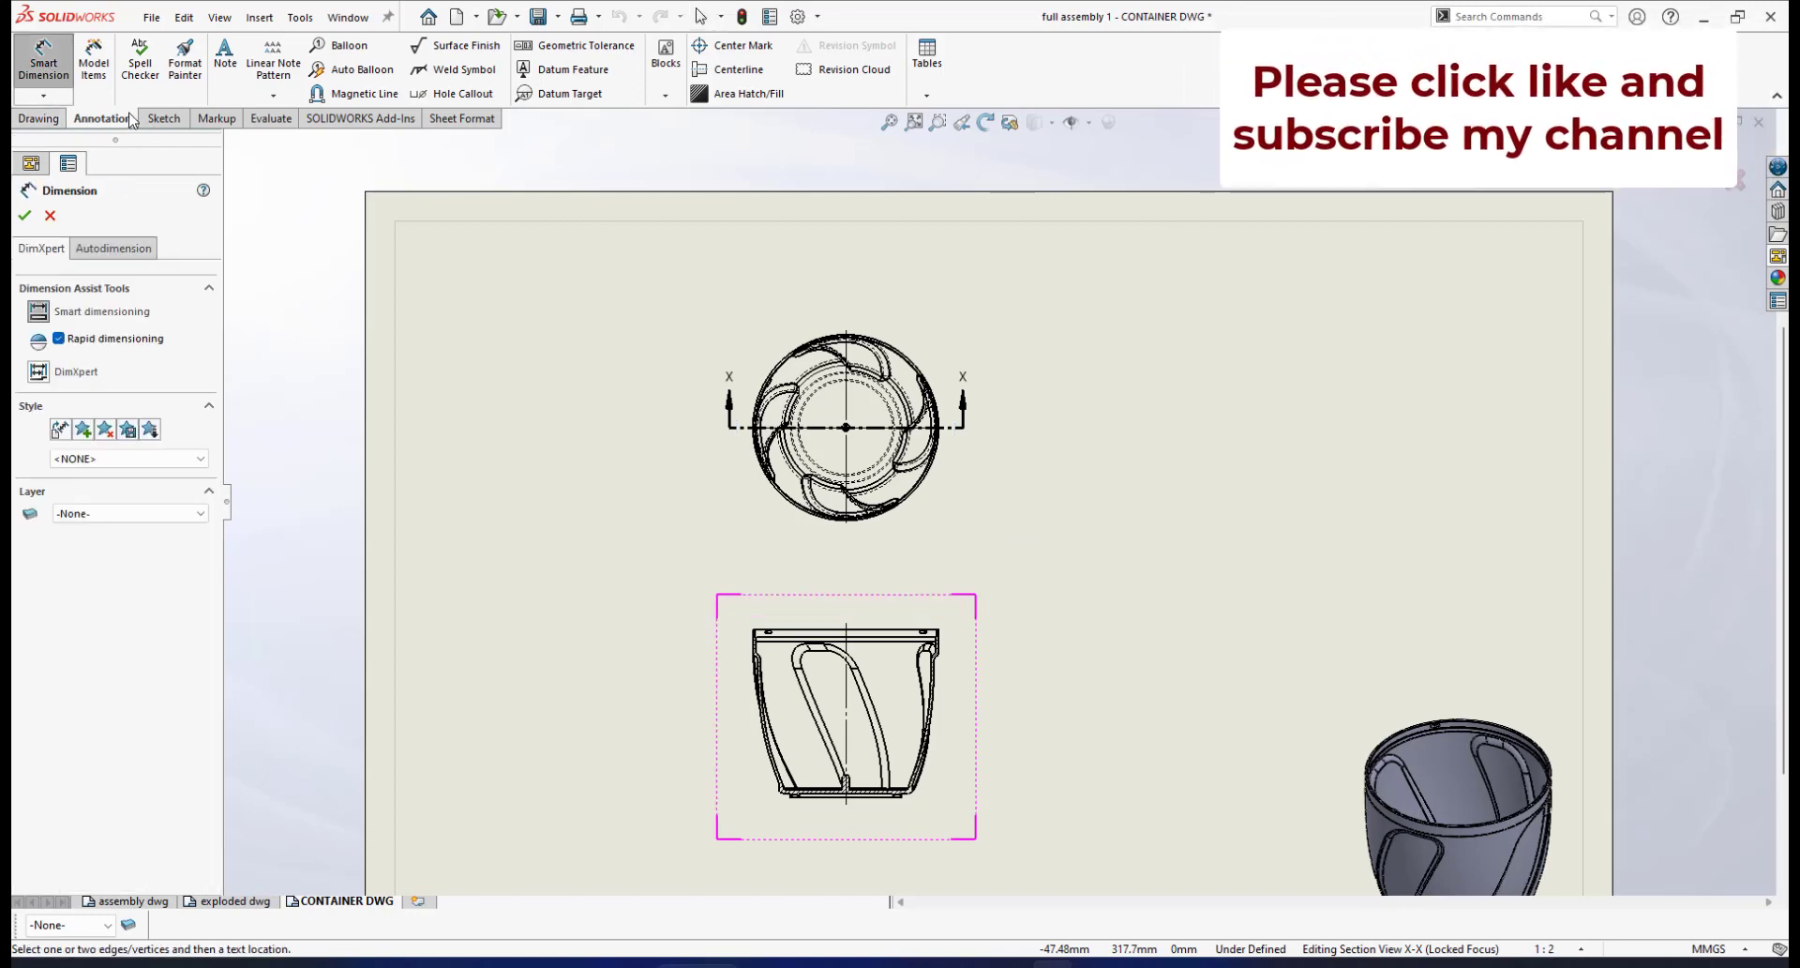
pyautogui.click(106, 249)
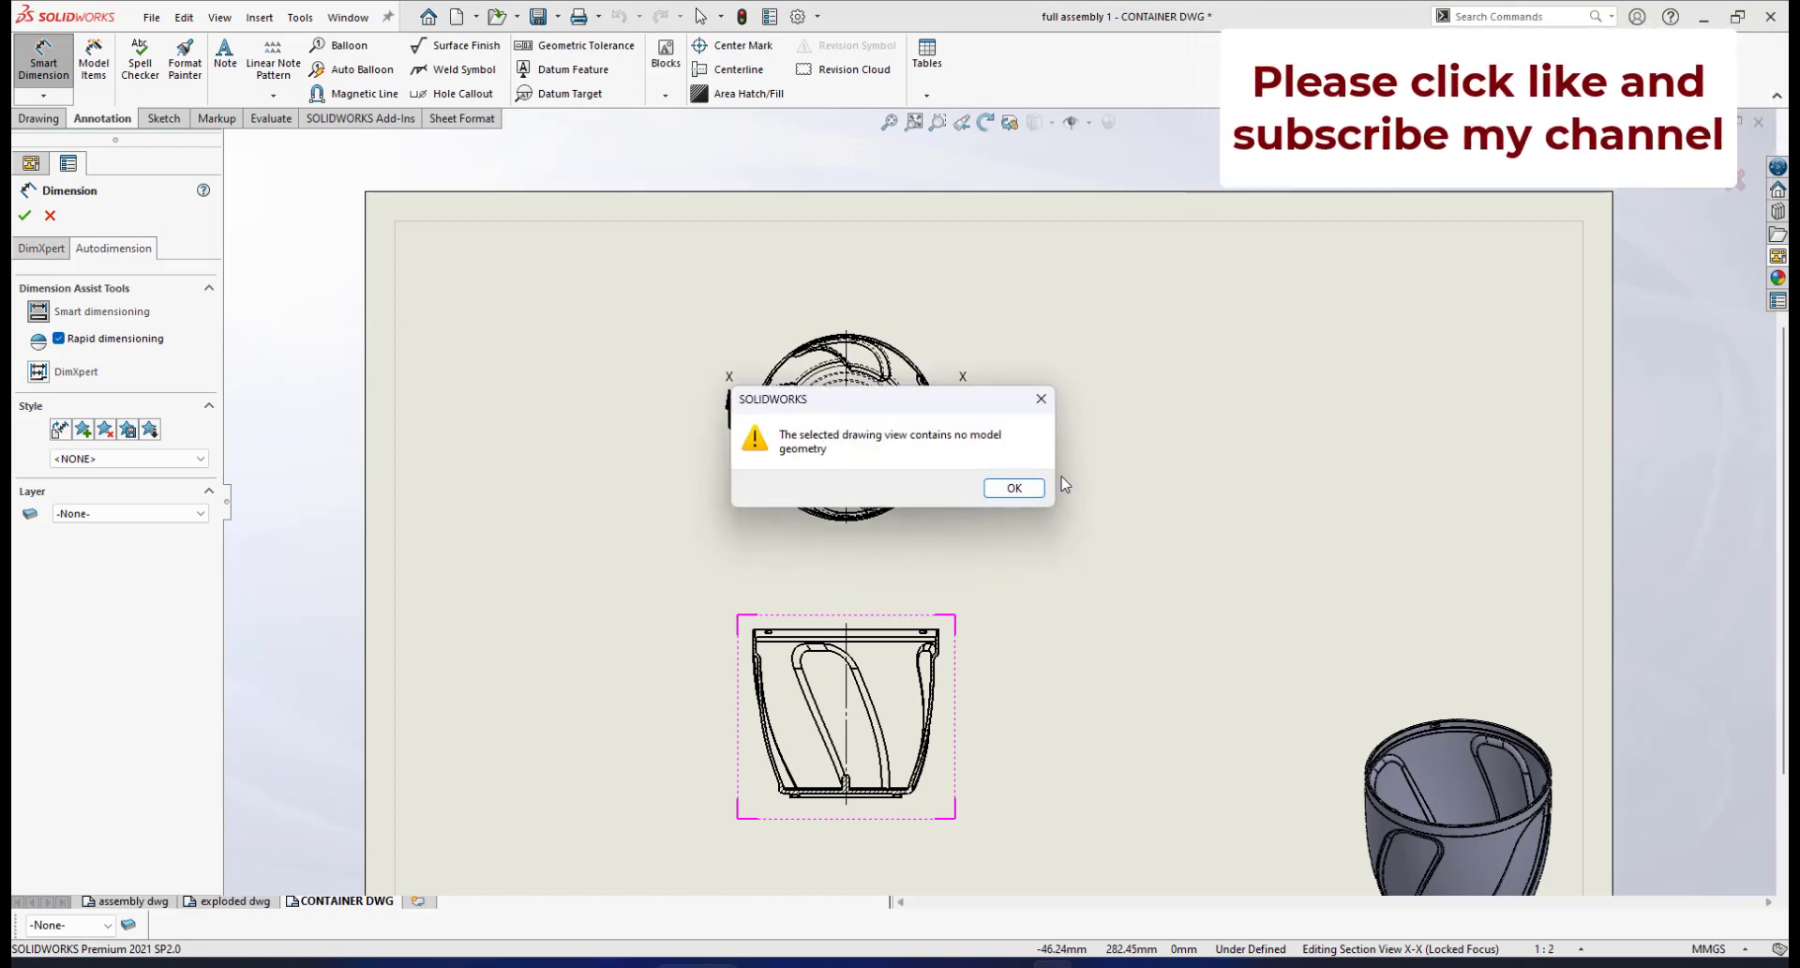
pyautogui.click(1013, 488)
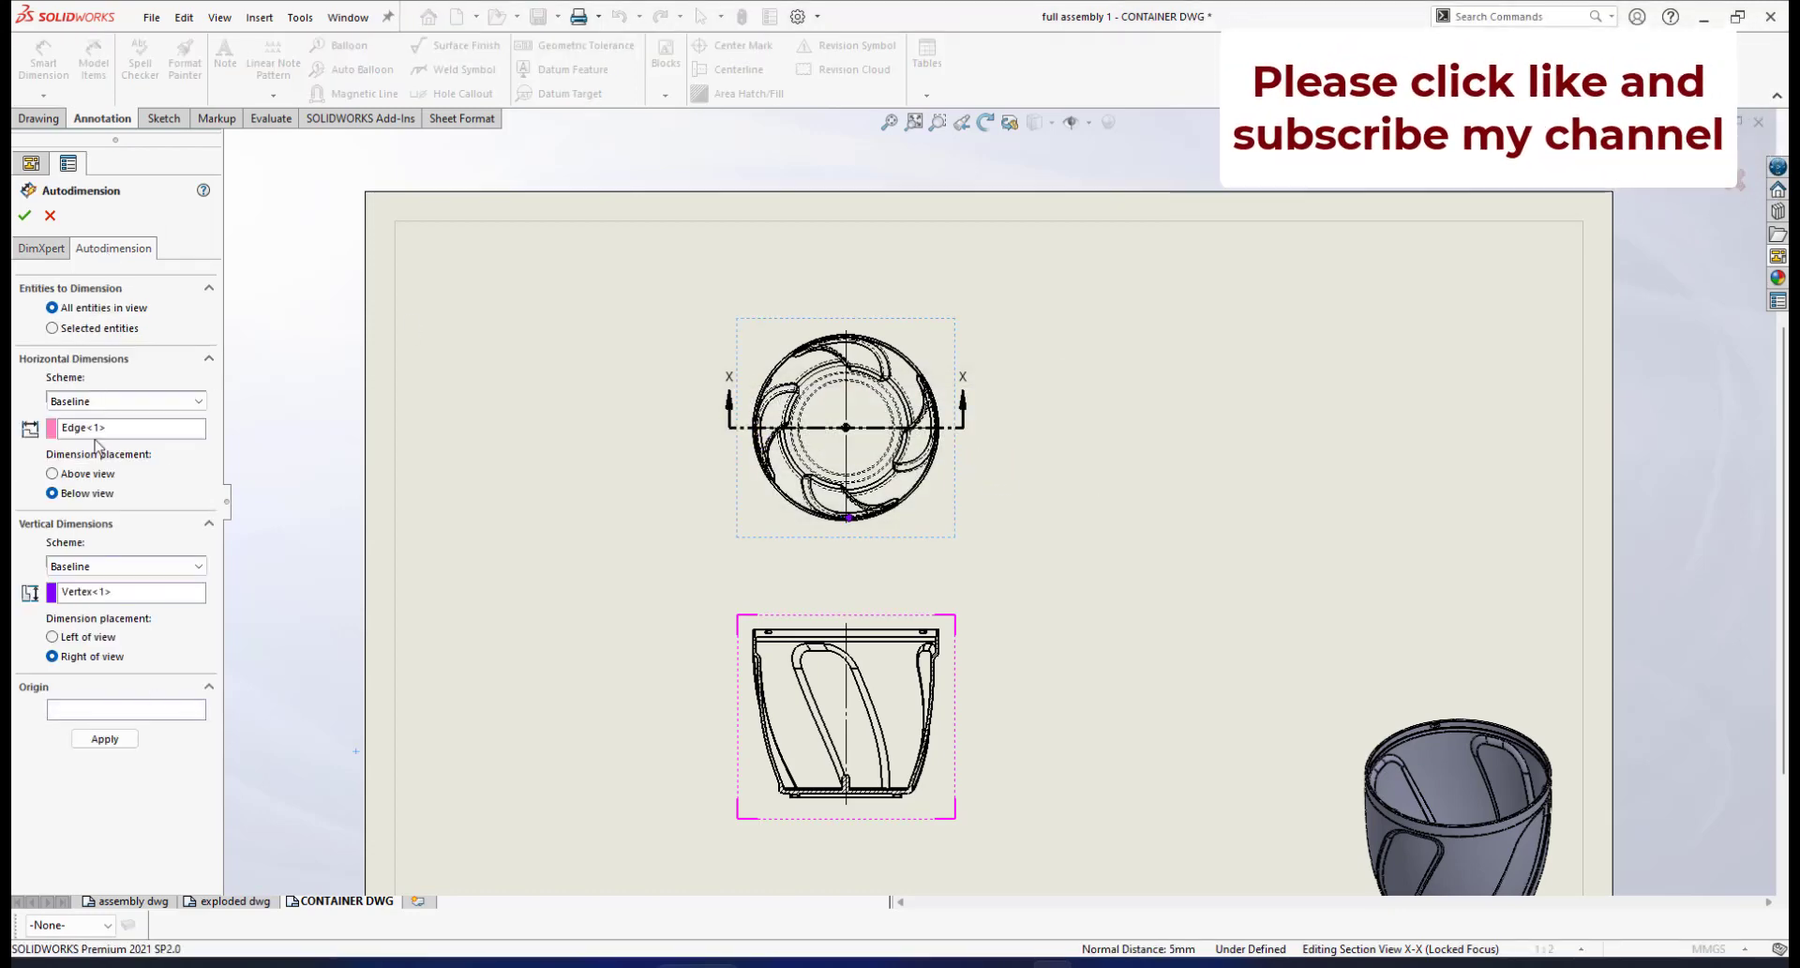
# Apply Baseline autodimensioning to the top view and review the 88.07–94.02 and 60.96 dimensions
pyautogui.click(105, 739)
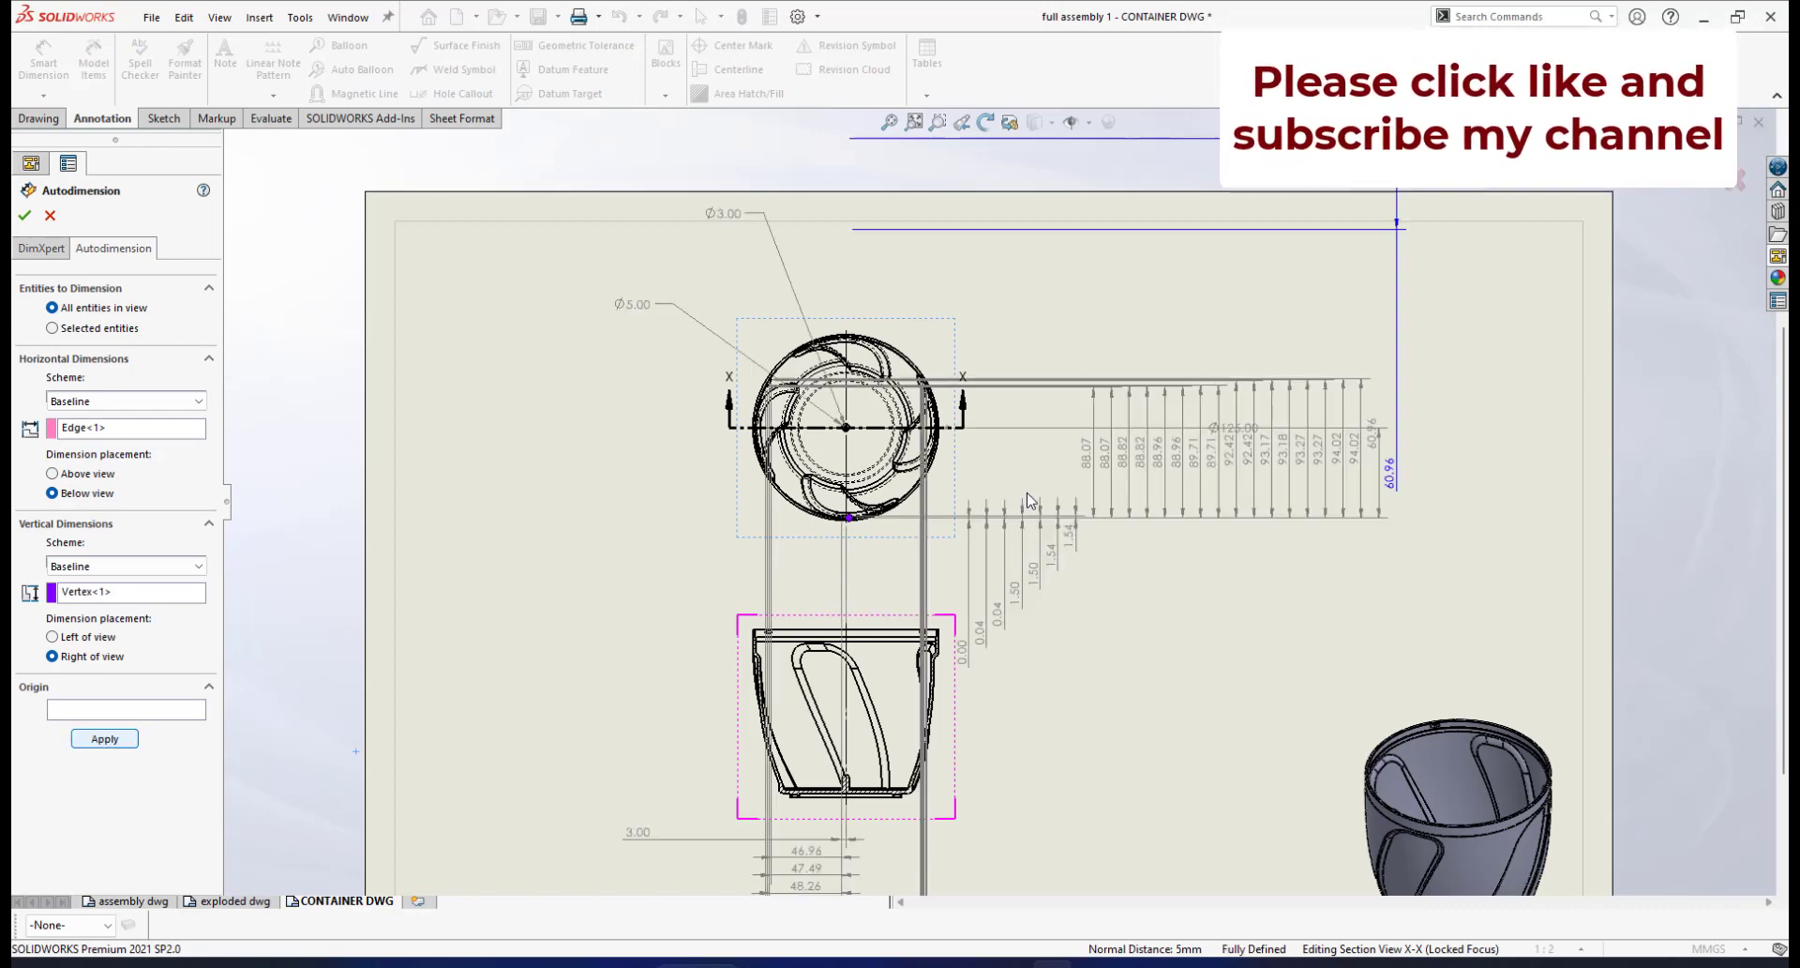
pyautogui.scroll(3, 1200, 530)
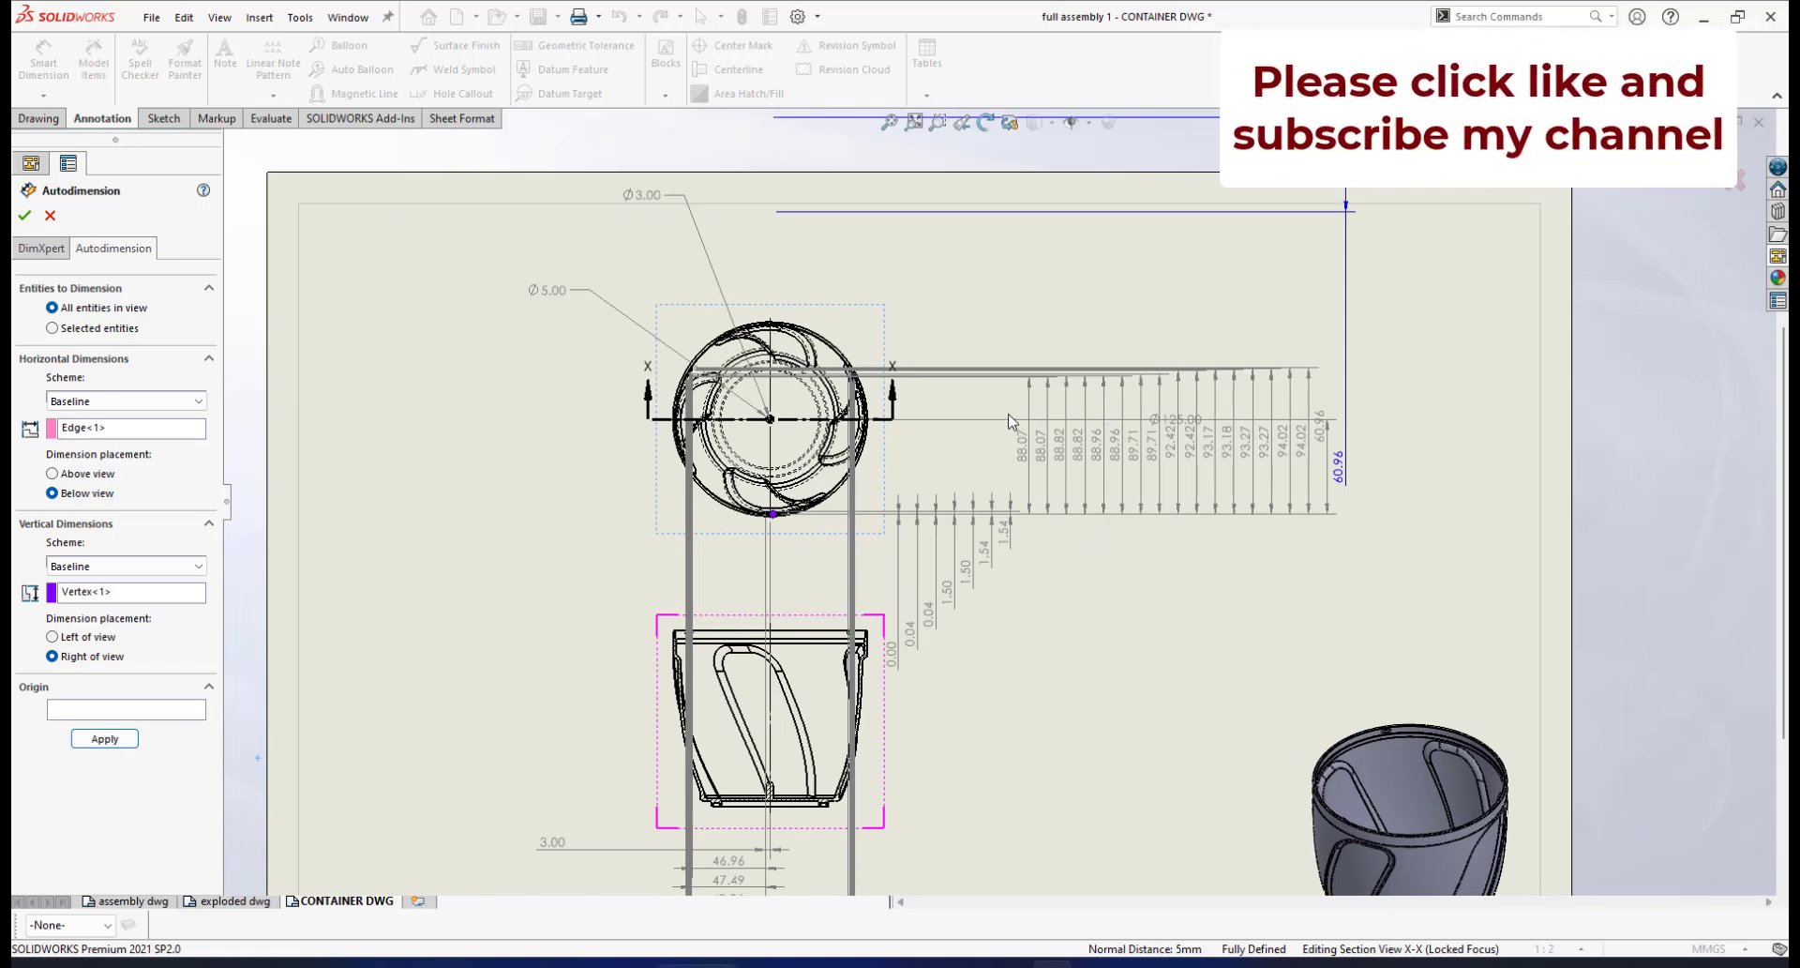
pyautogui.scroll(-5, 1130, 446)
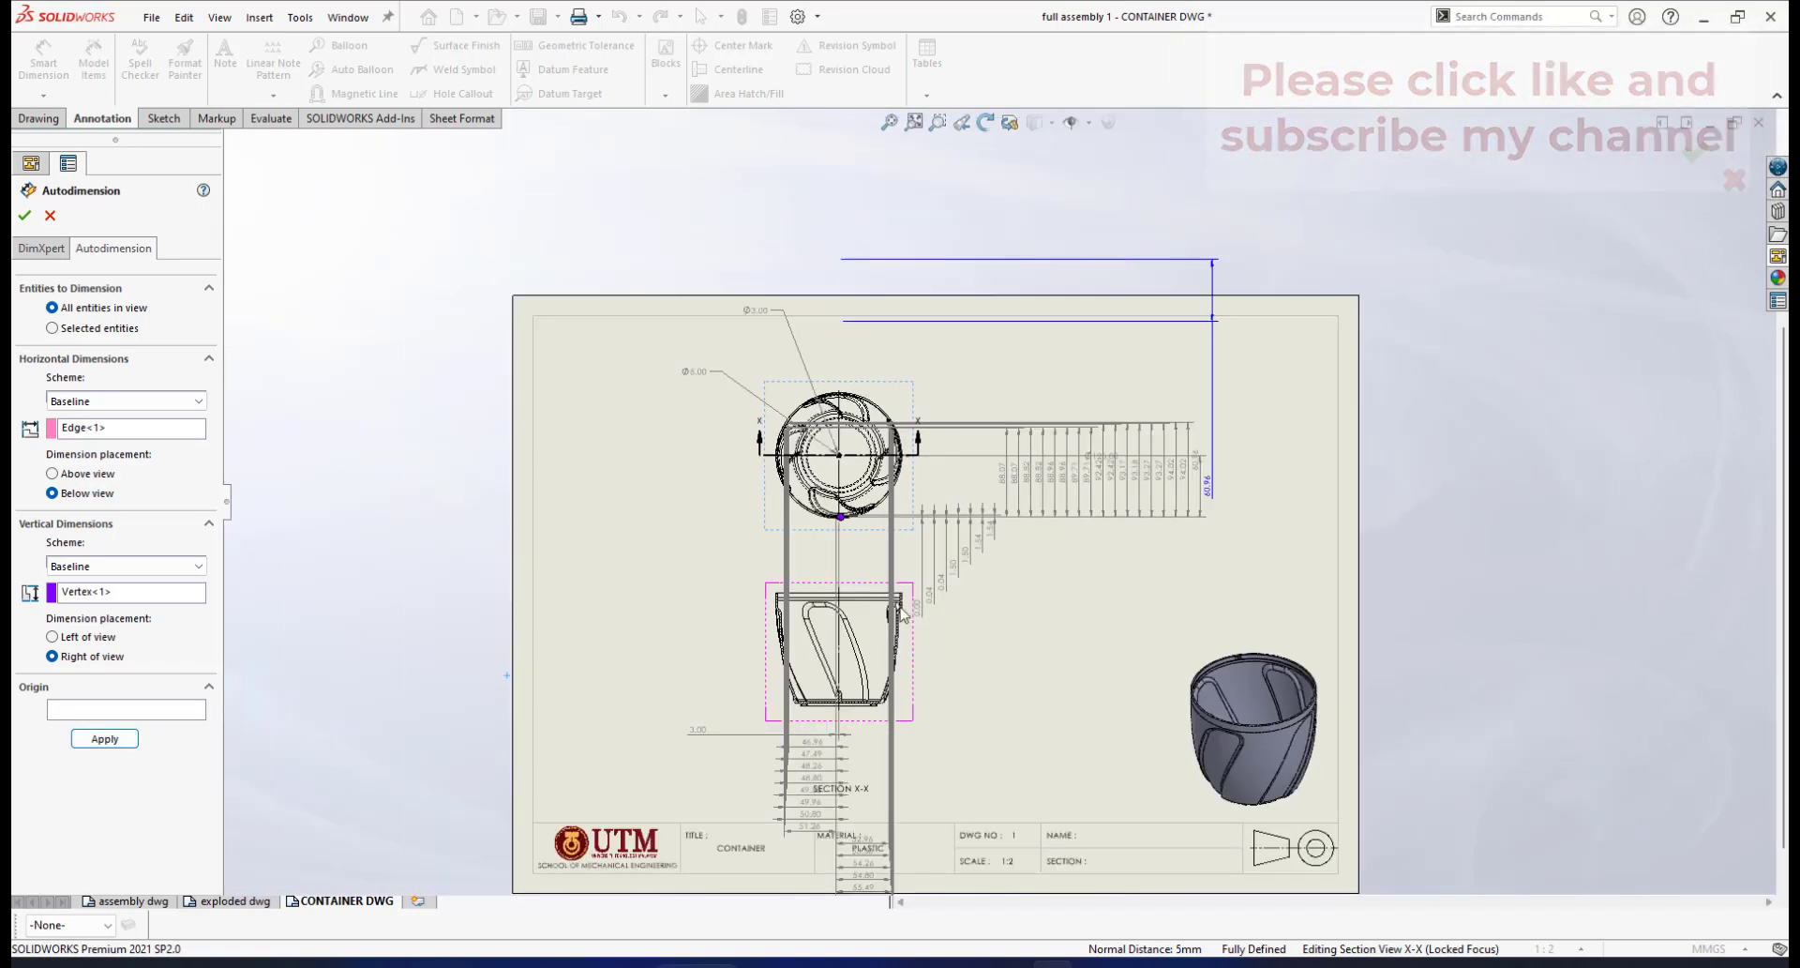
pyautogui.scroll(2, 967, 491)
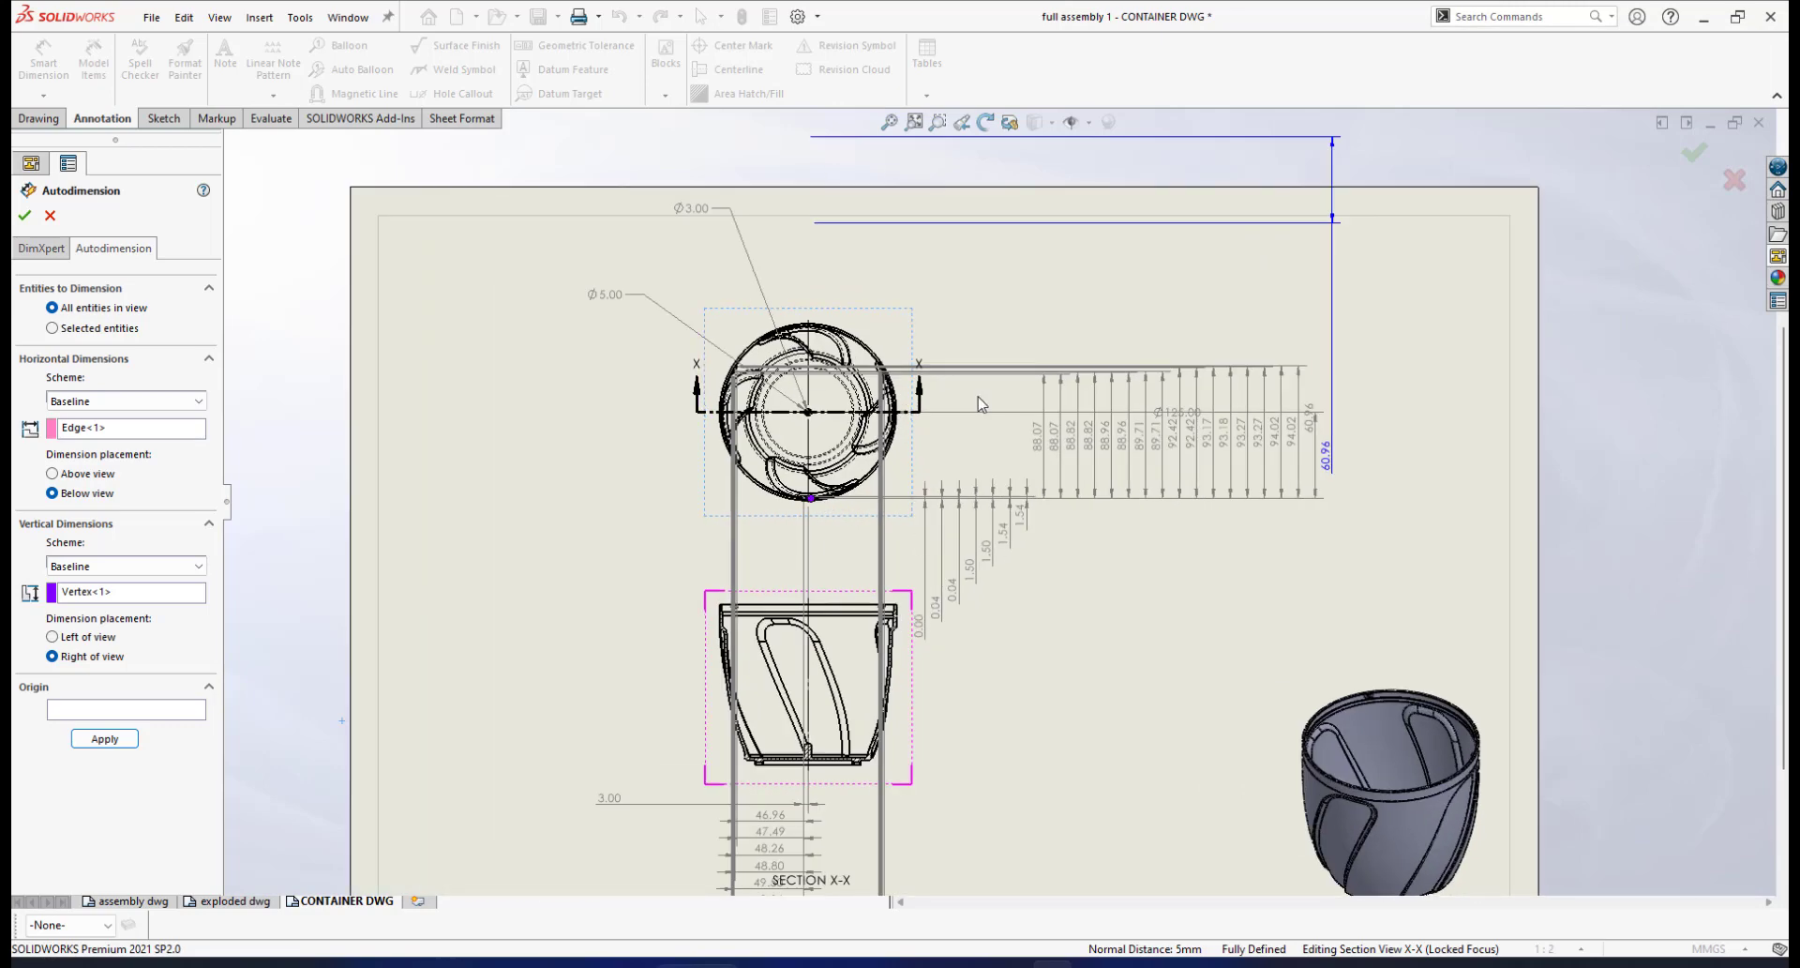
pyautogui.scroll(1, 980, 403)
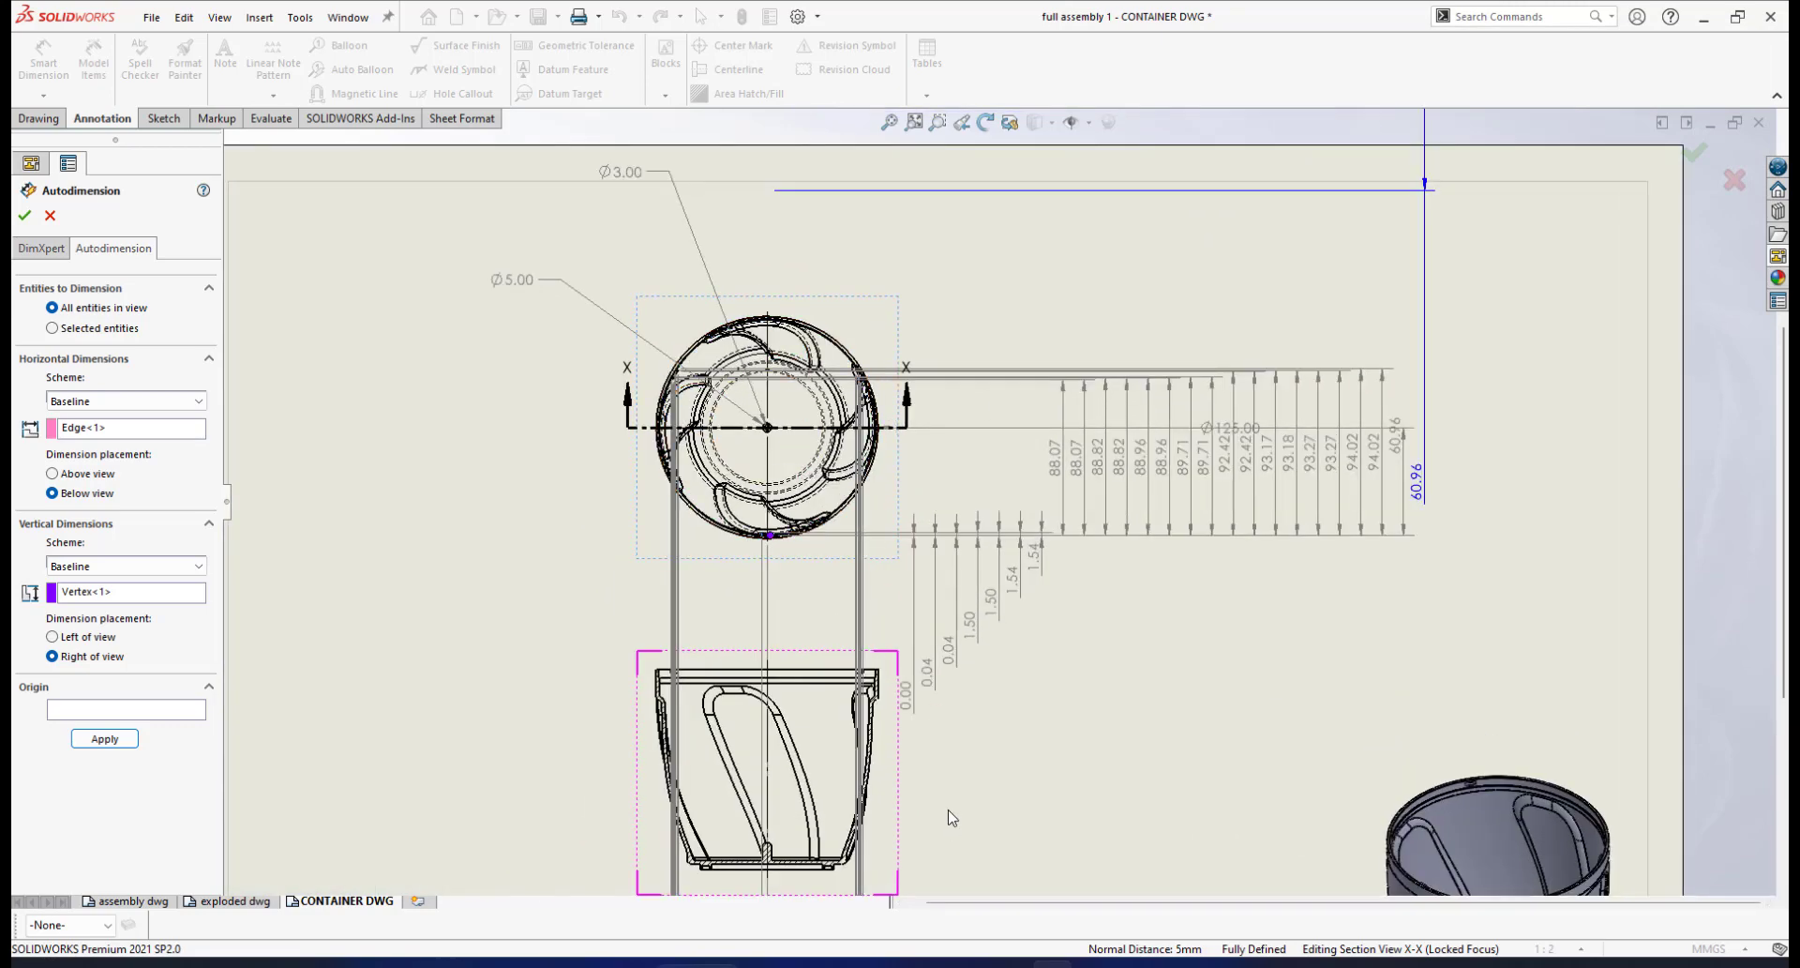
pyautogui.scroll(-3, 948, 750)
pyautogui.scroll(3, 948, 670)
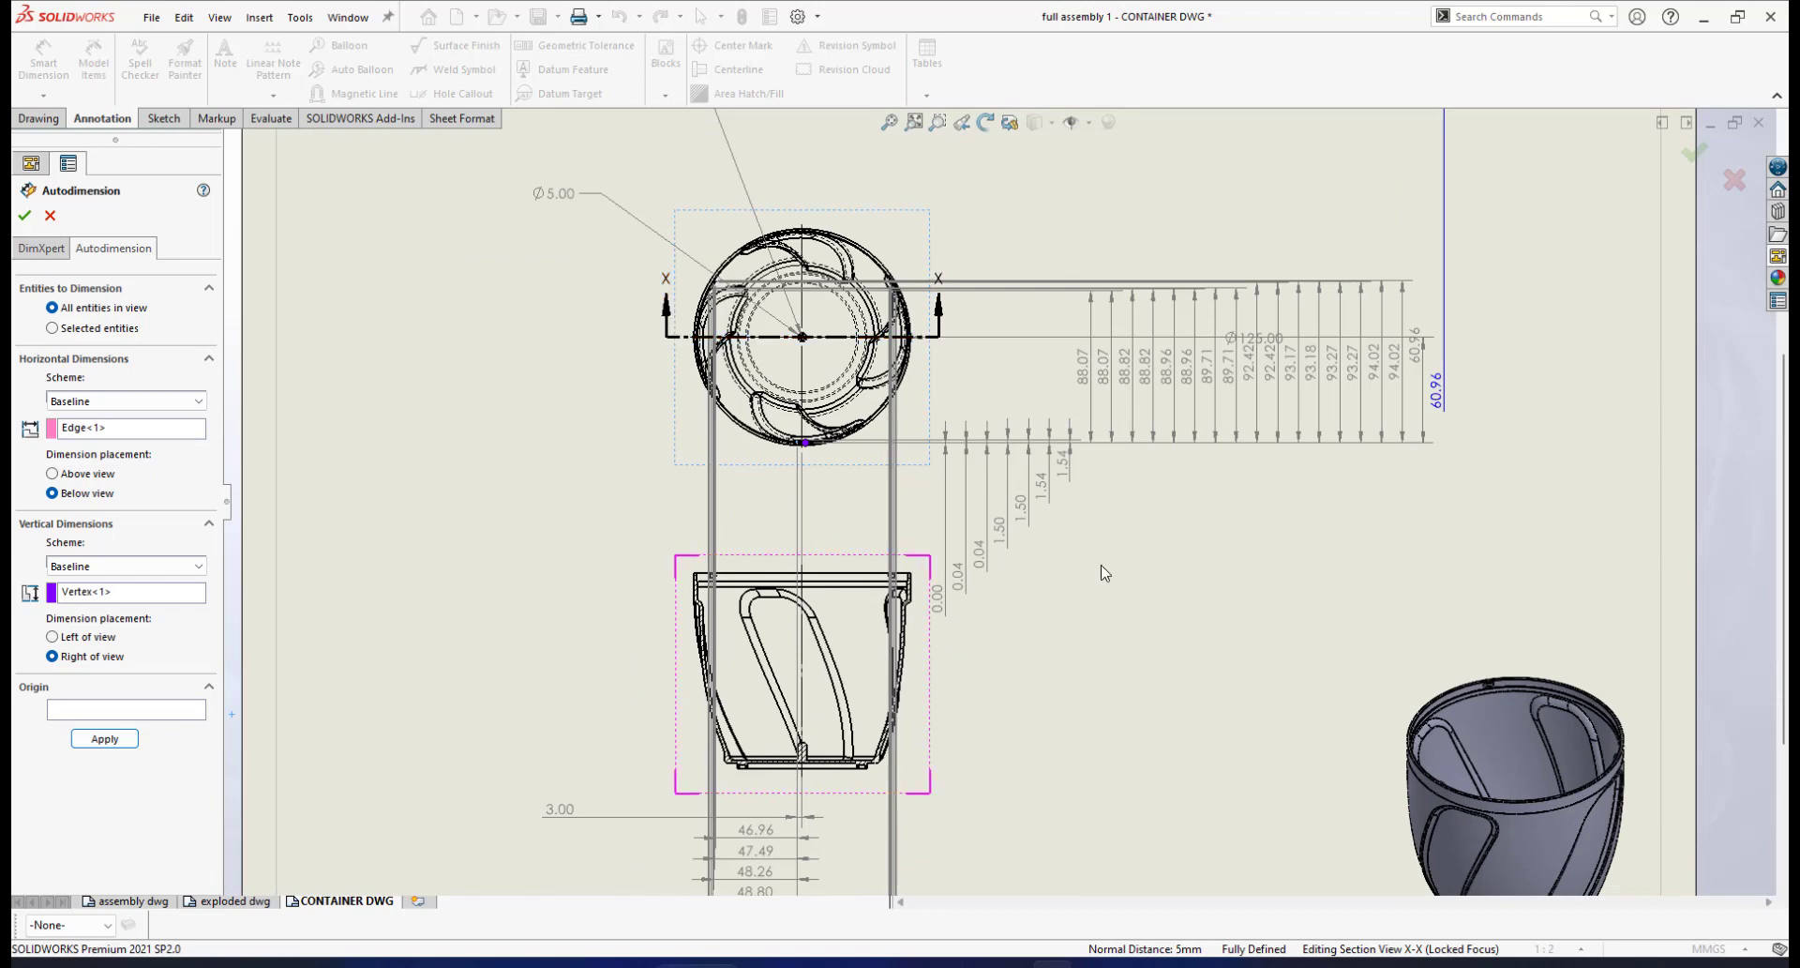
pyautogui.scroll(-2, 1106, 572)
pyautogui.scroll(1, 1116, 448)
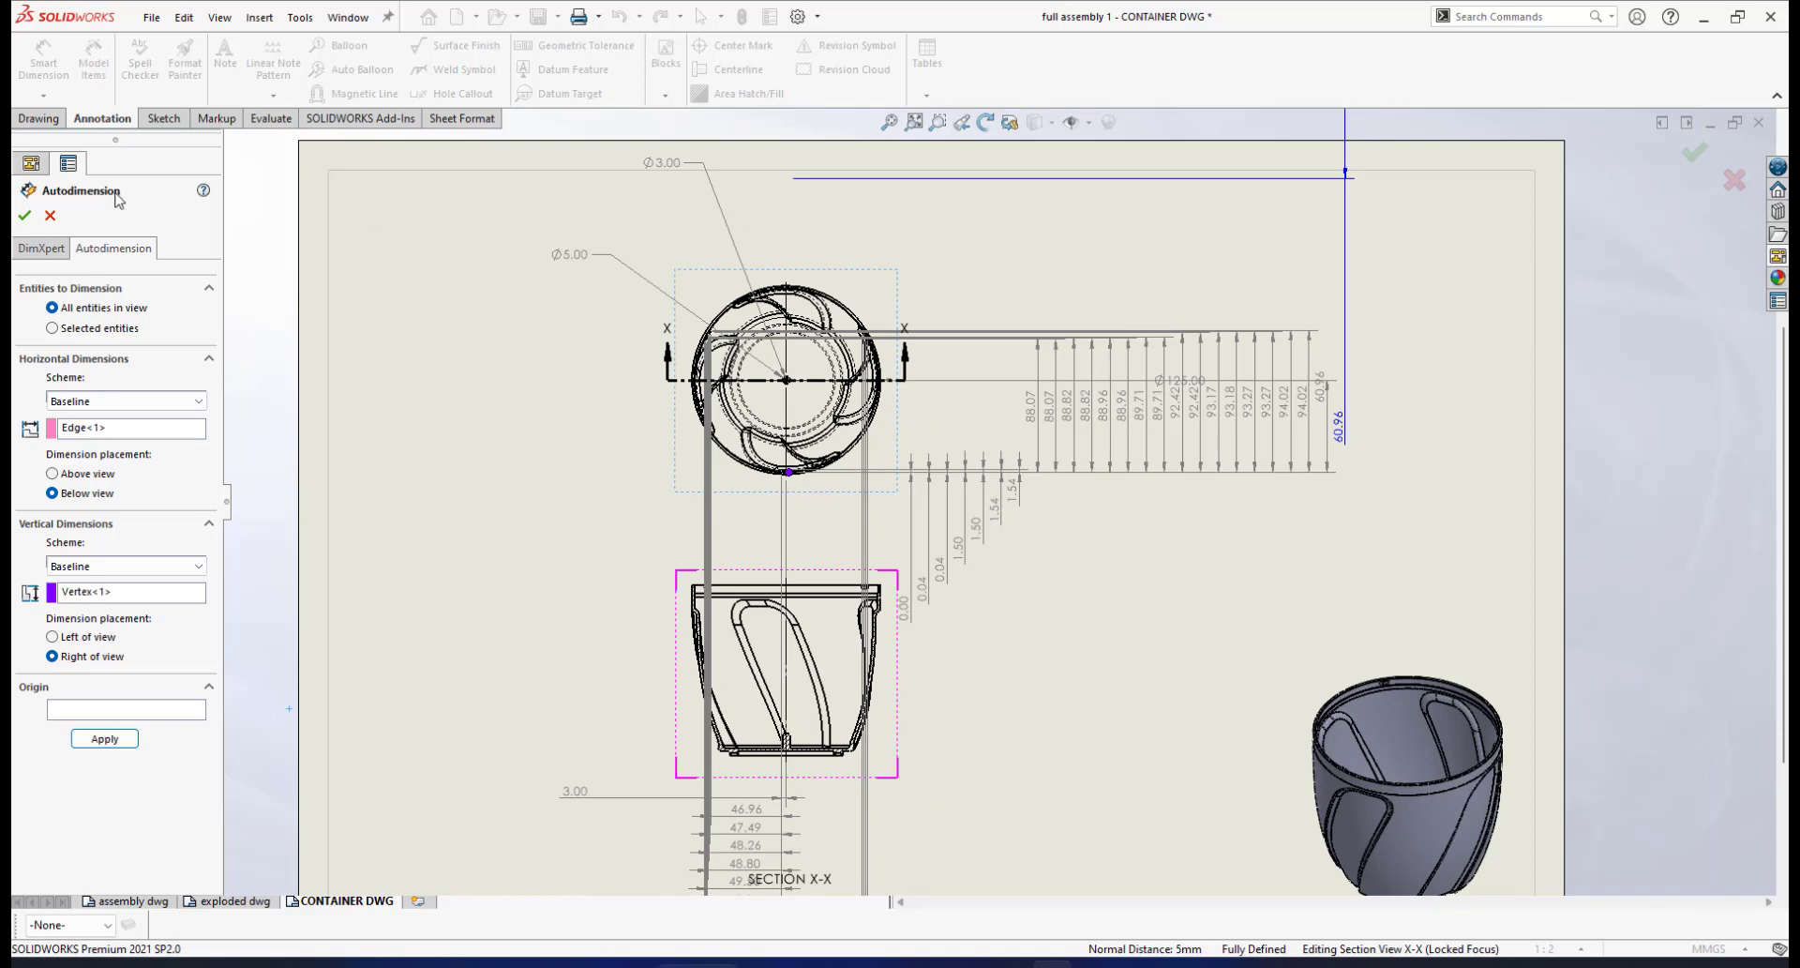
pyautogui.click(50, 216)
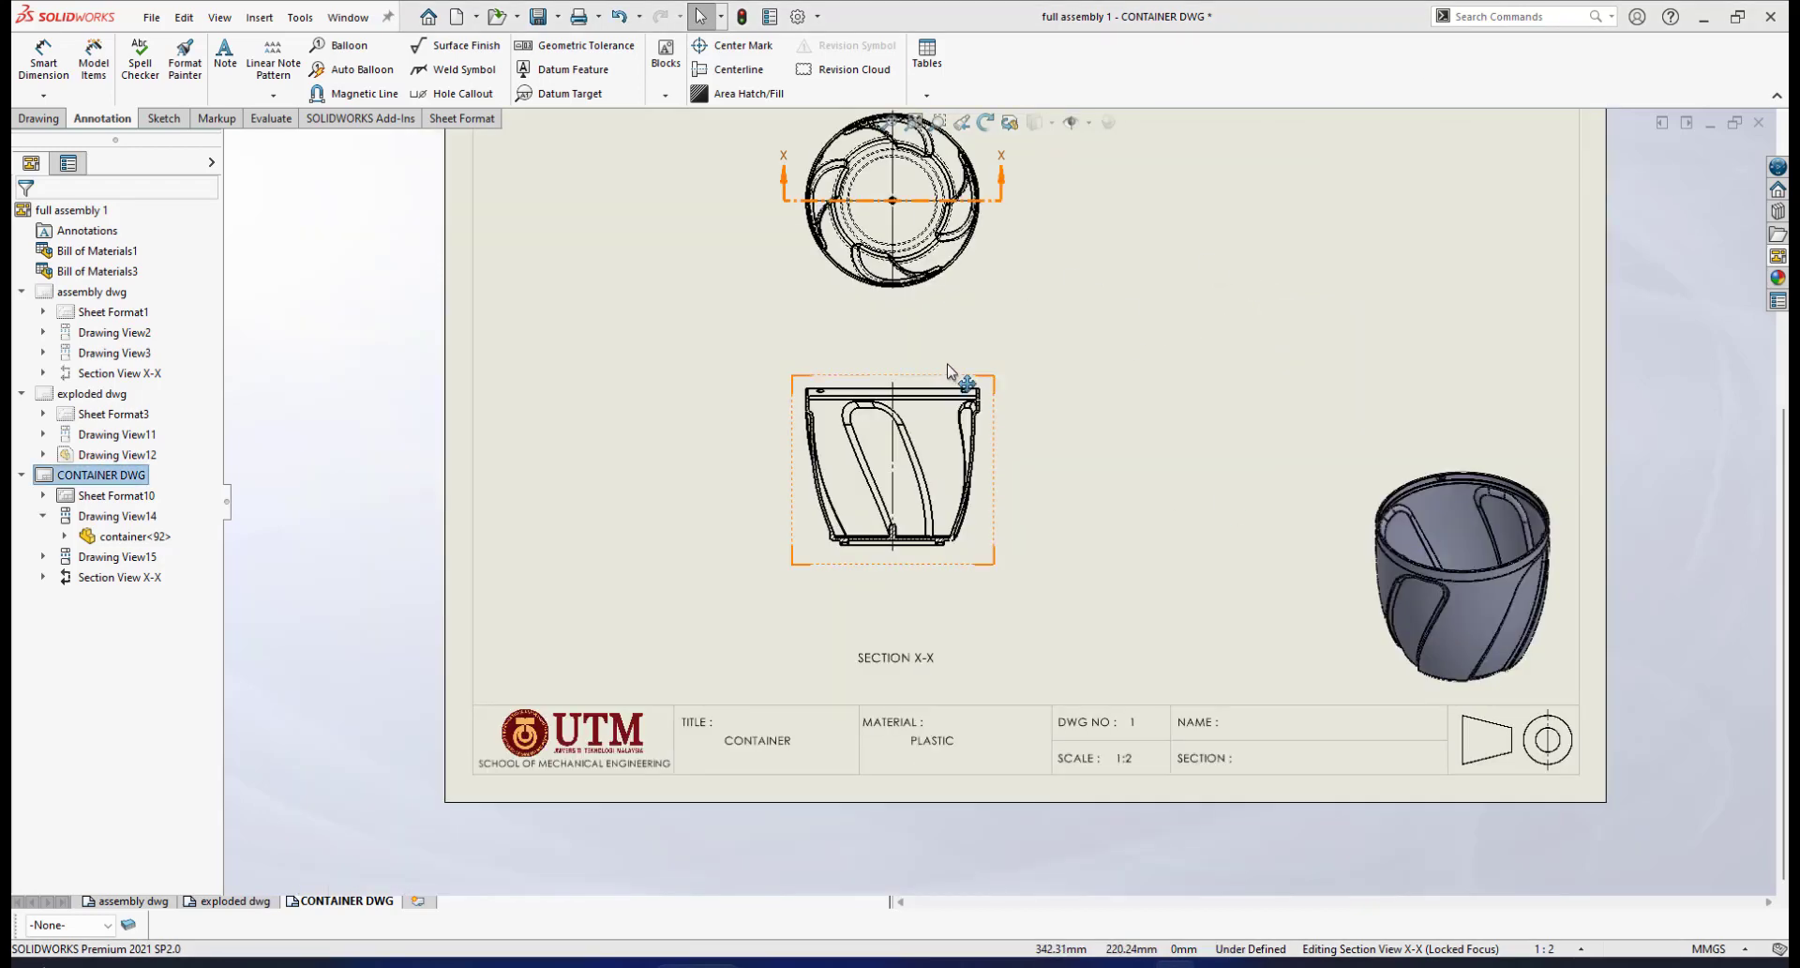
pyautogui.scroll(-1, 1001, 360)
pyautogui.scroll(2, 1008, 360)
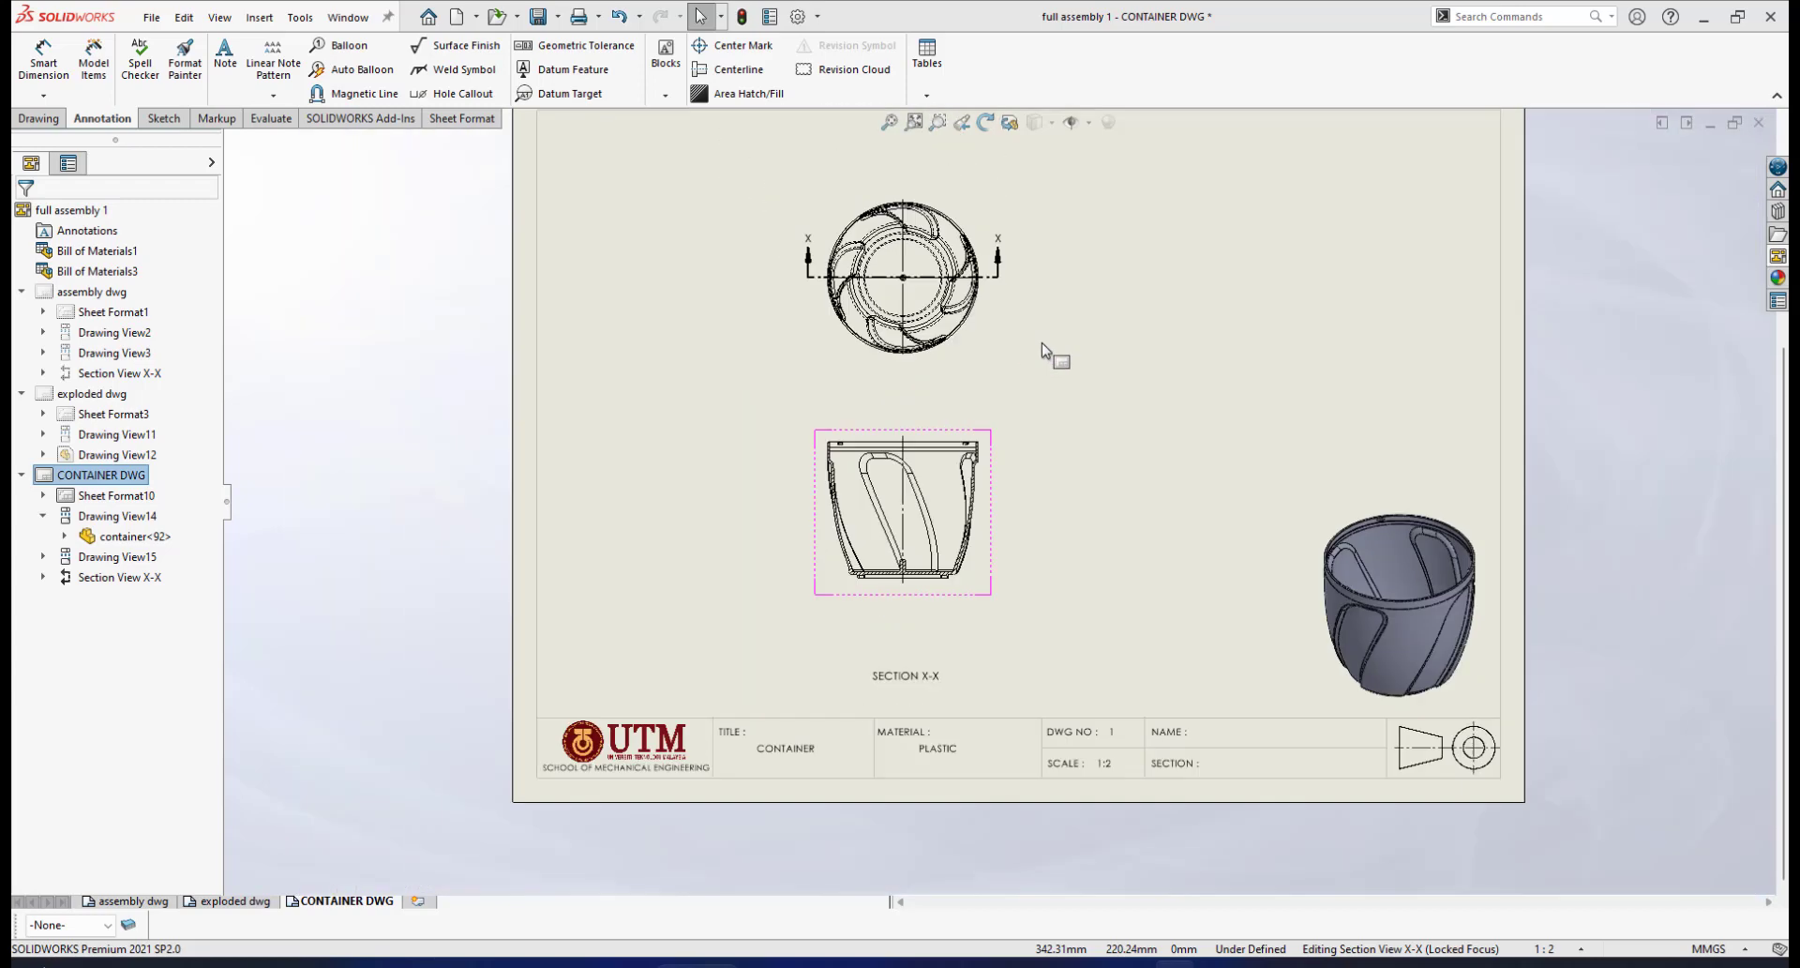
pyautogui.scroll(-2, 1049, 354)
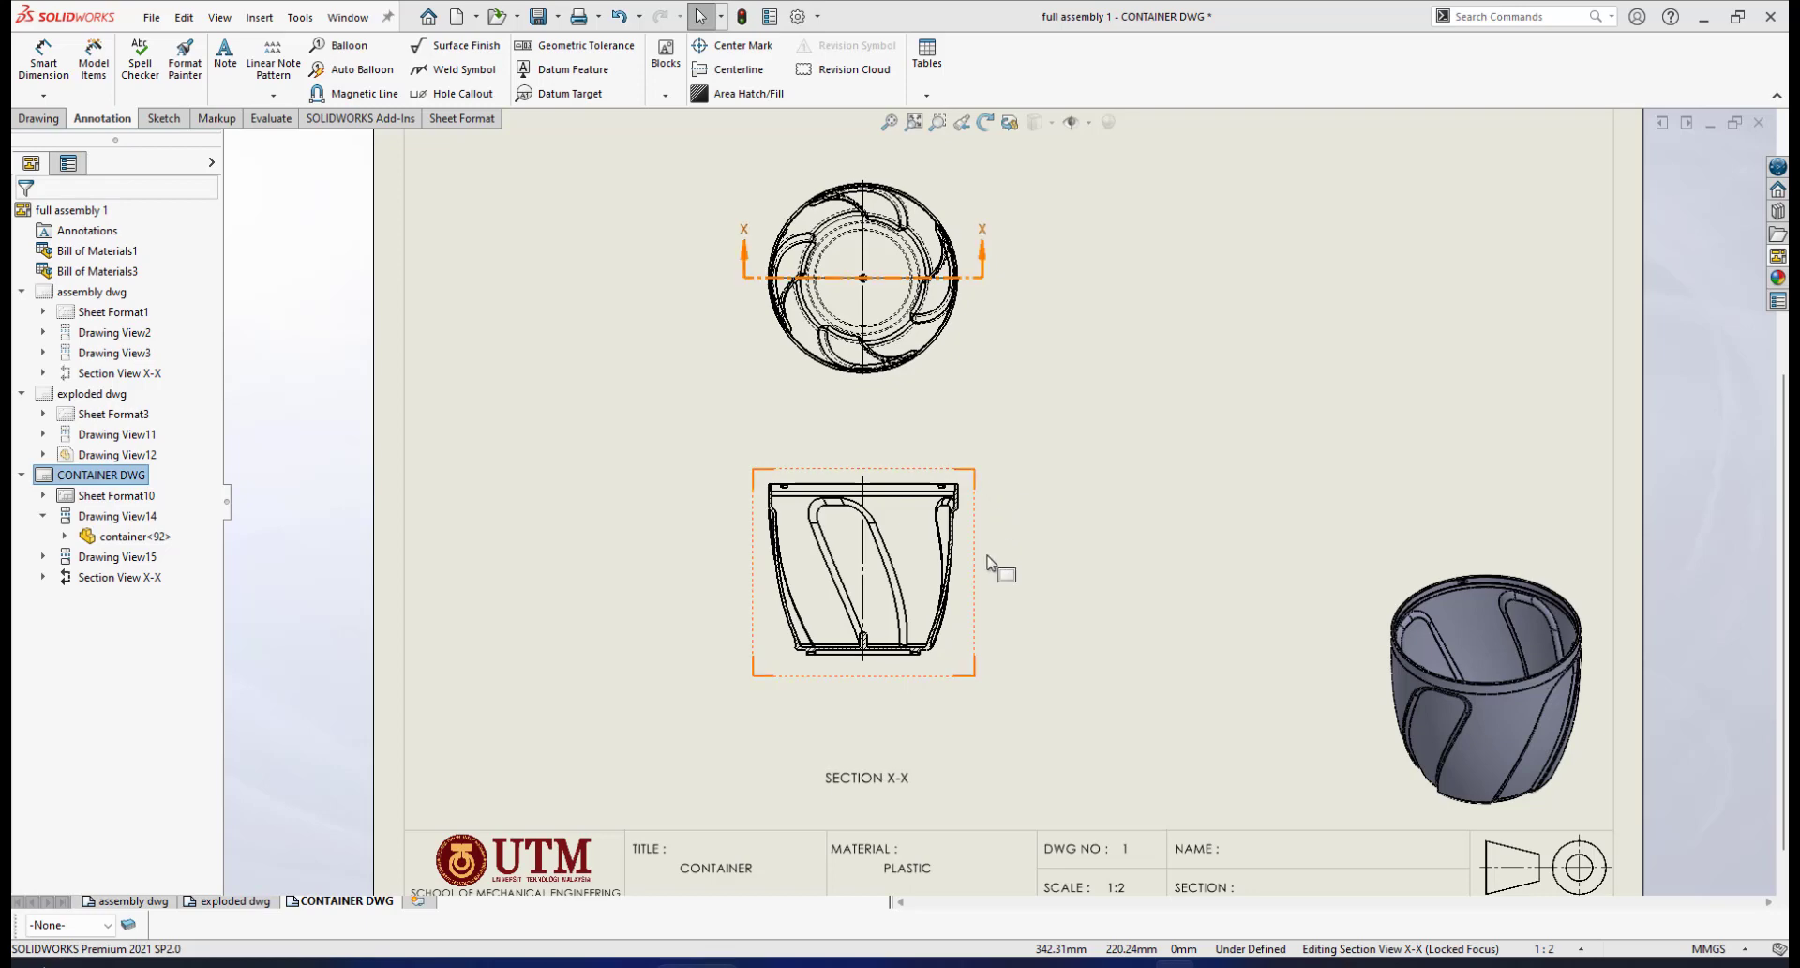
pyautogui.scroll(-2, 960, 610)
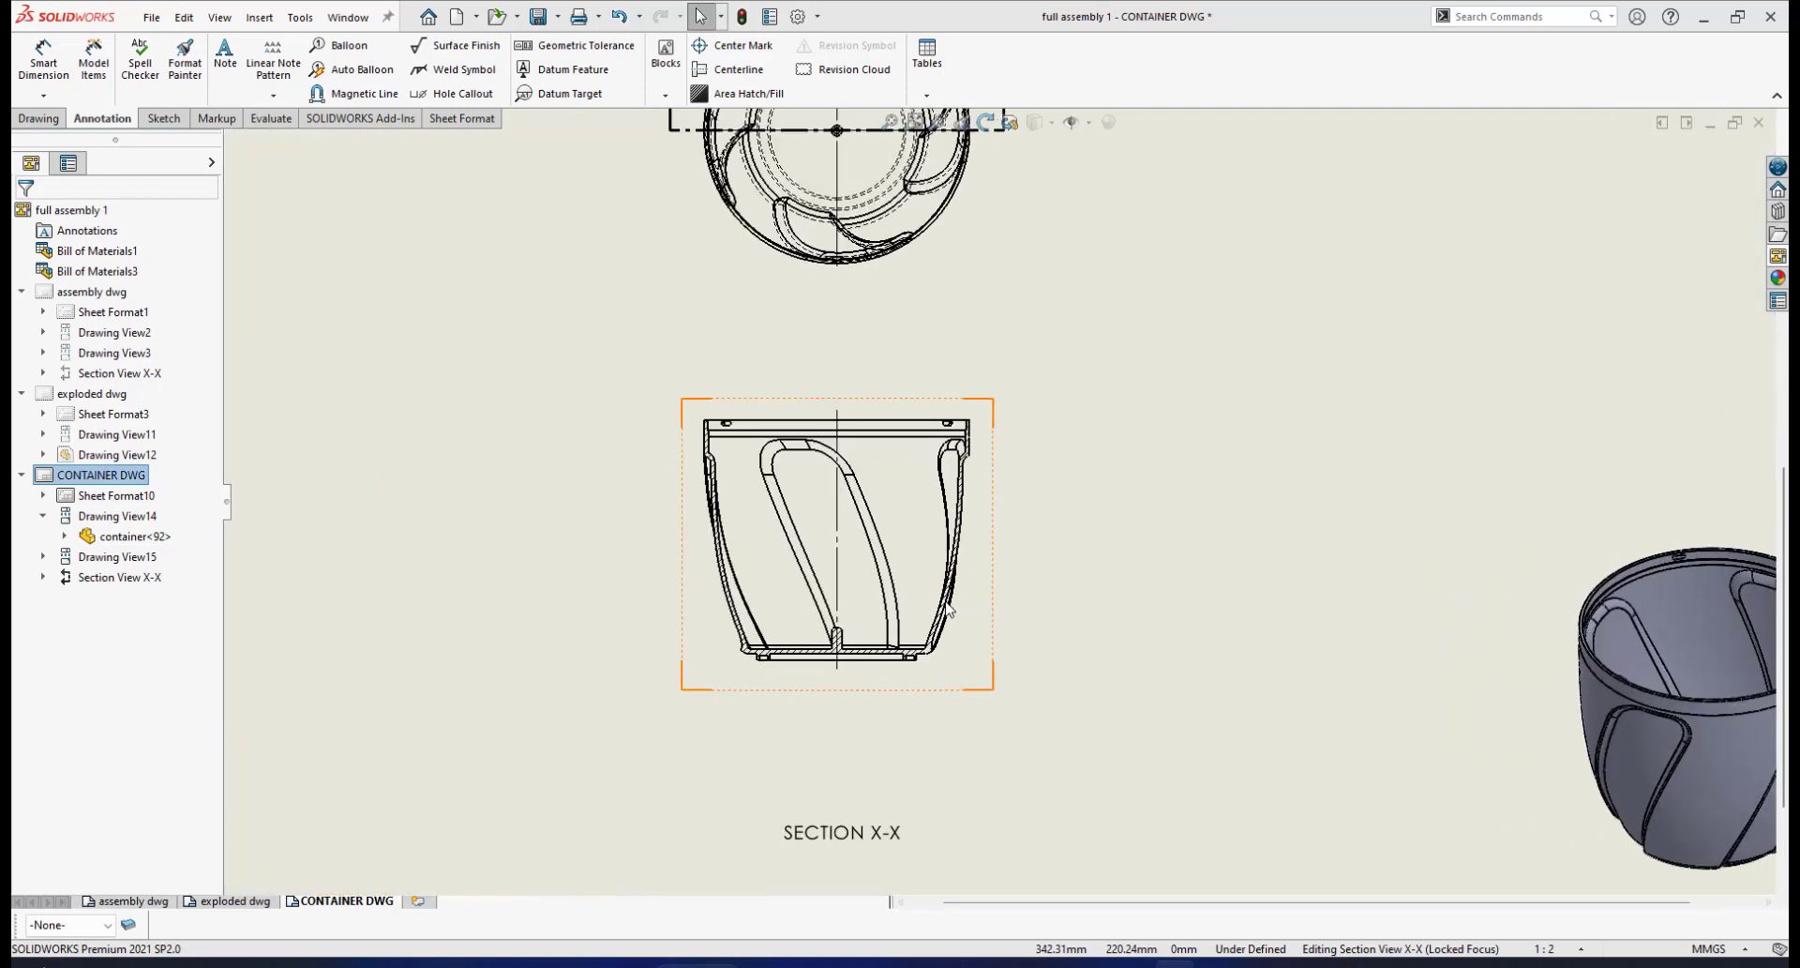
pyautogui.scroll(2, 993, 563)
pyautogui.scroll(-3, 1005, 511)
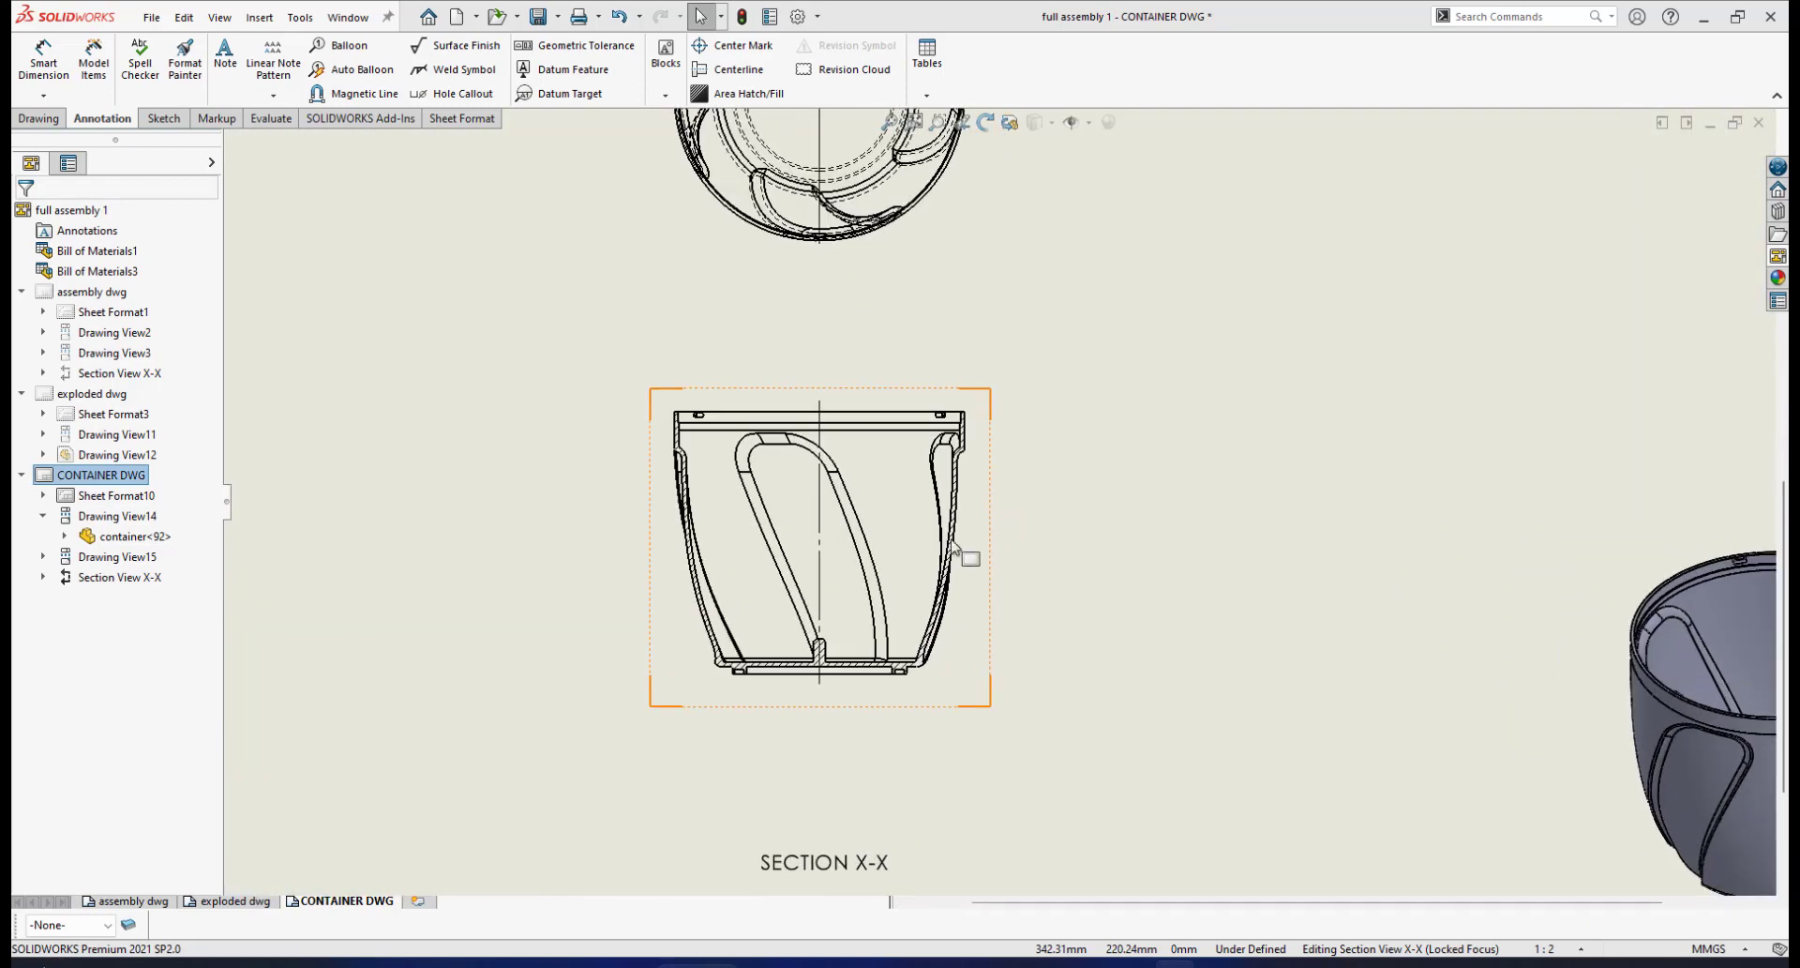
pyautogui.scroll(-1, 884, 556)
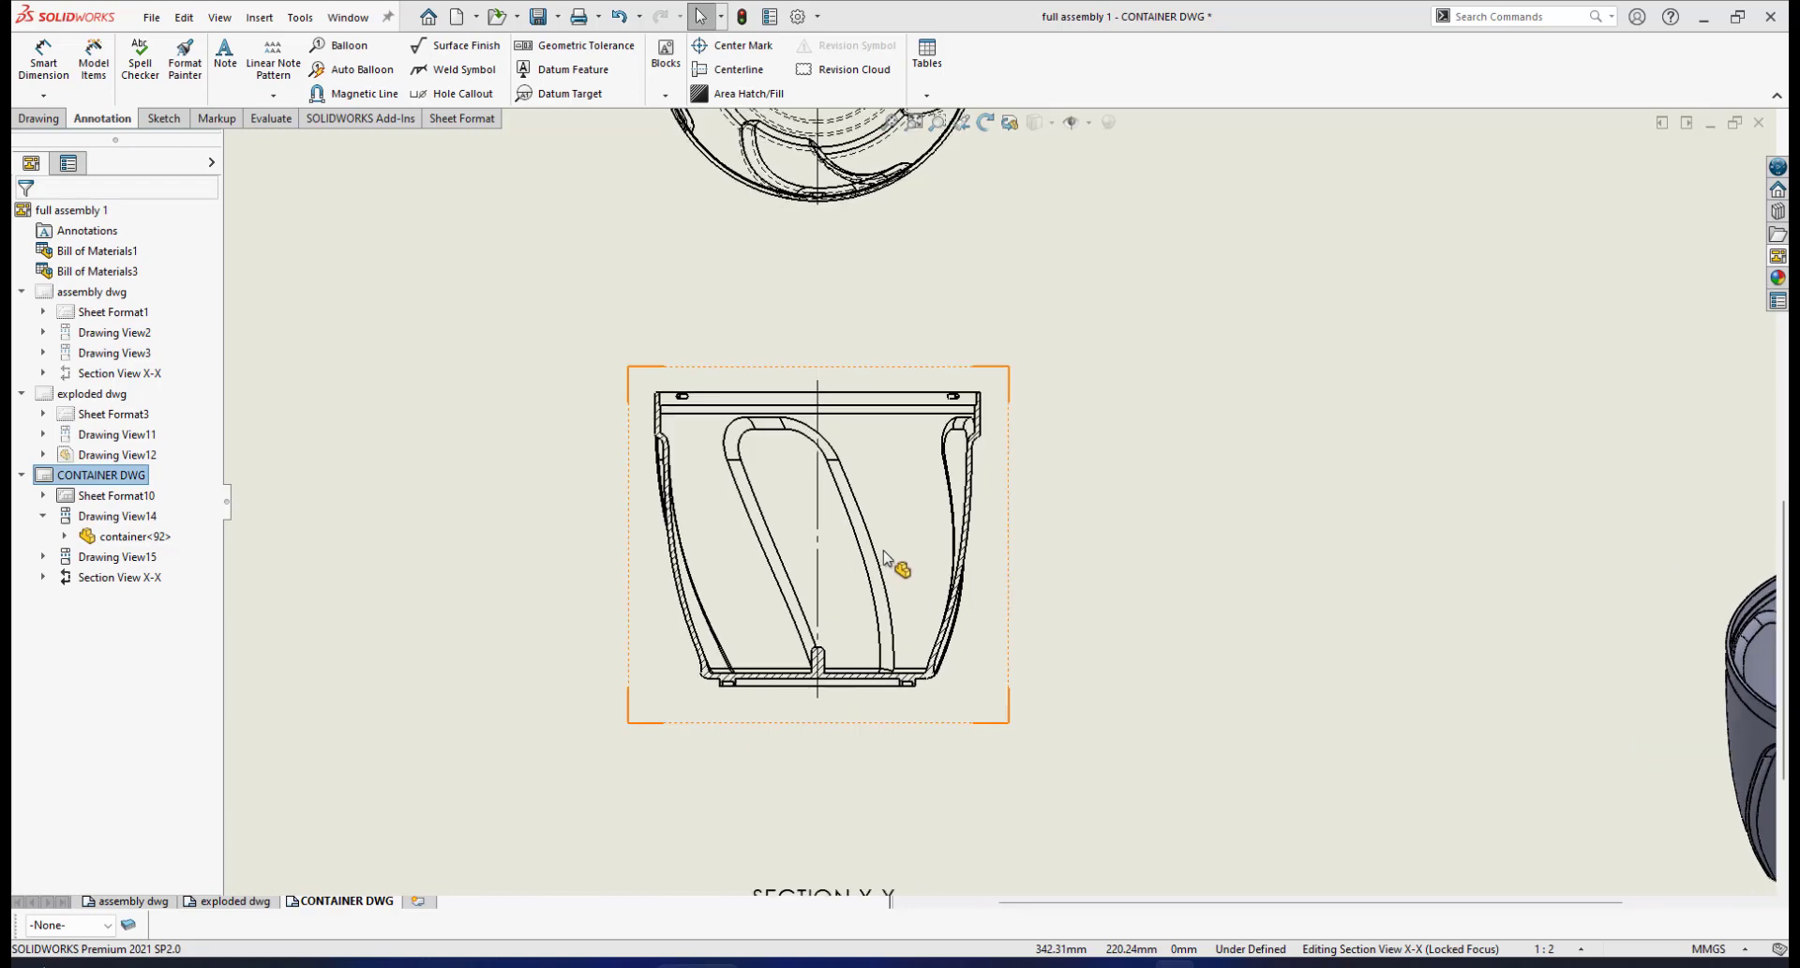
pyautogui.scroll(2, 993, 522)
pyautogui.scroll(-1, 987, 510)
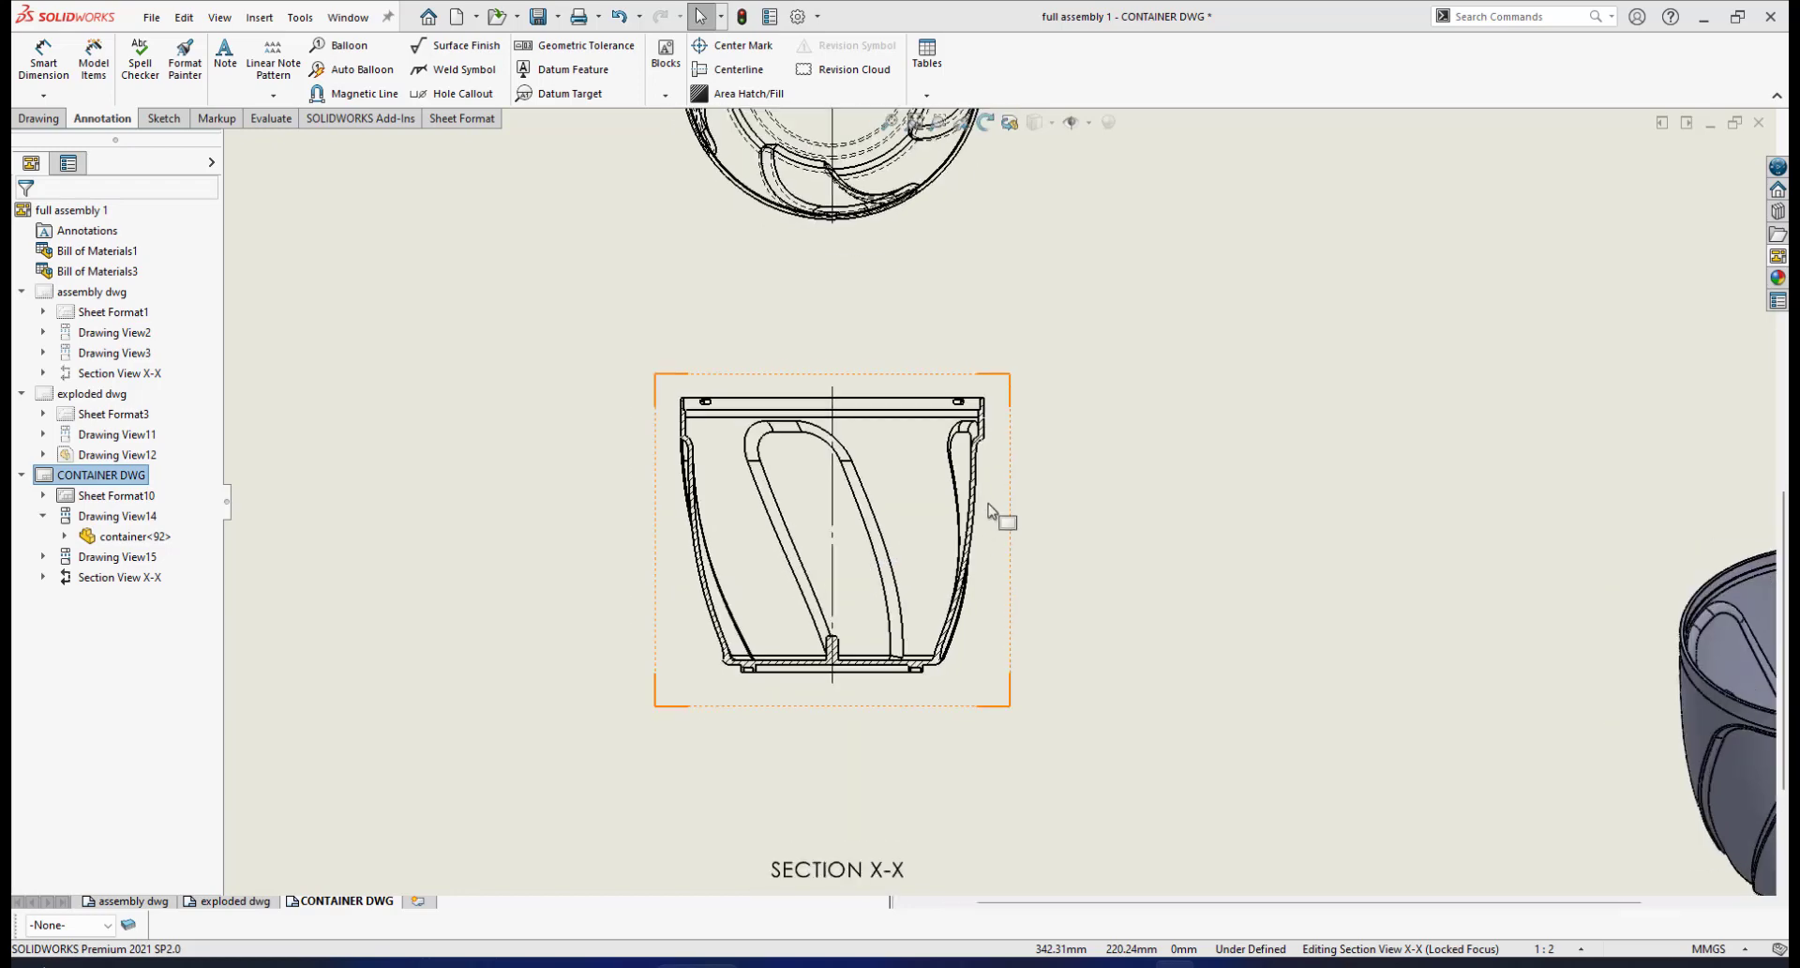
pyautogui.scroll(-1, 988, 548)
pyautogui.scroll(3, 1001, 506)
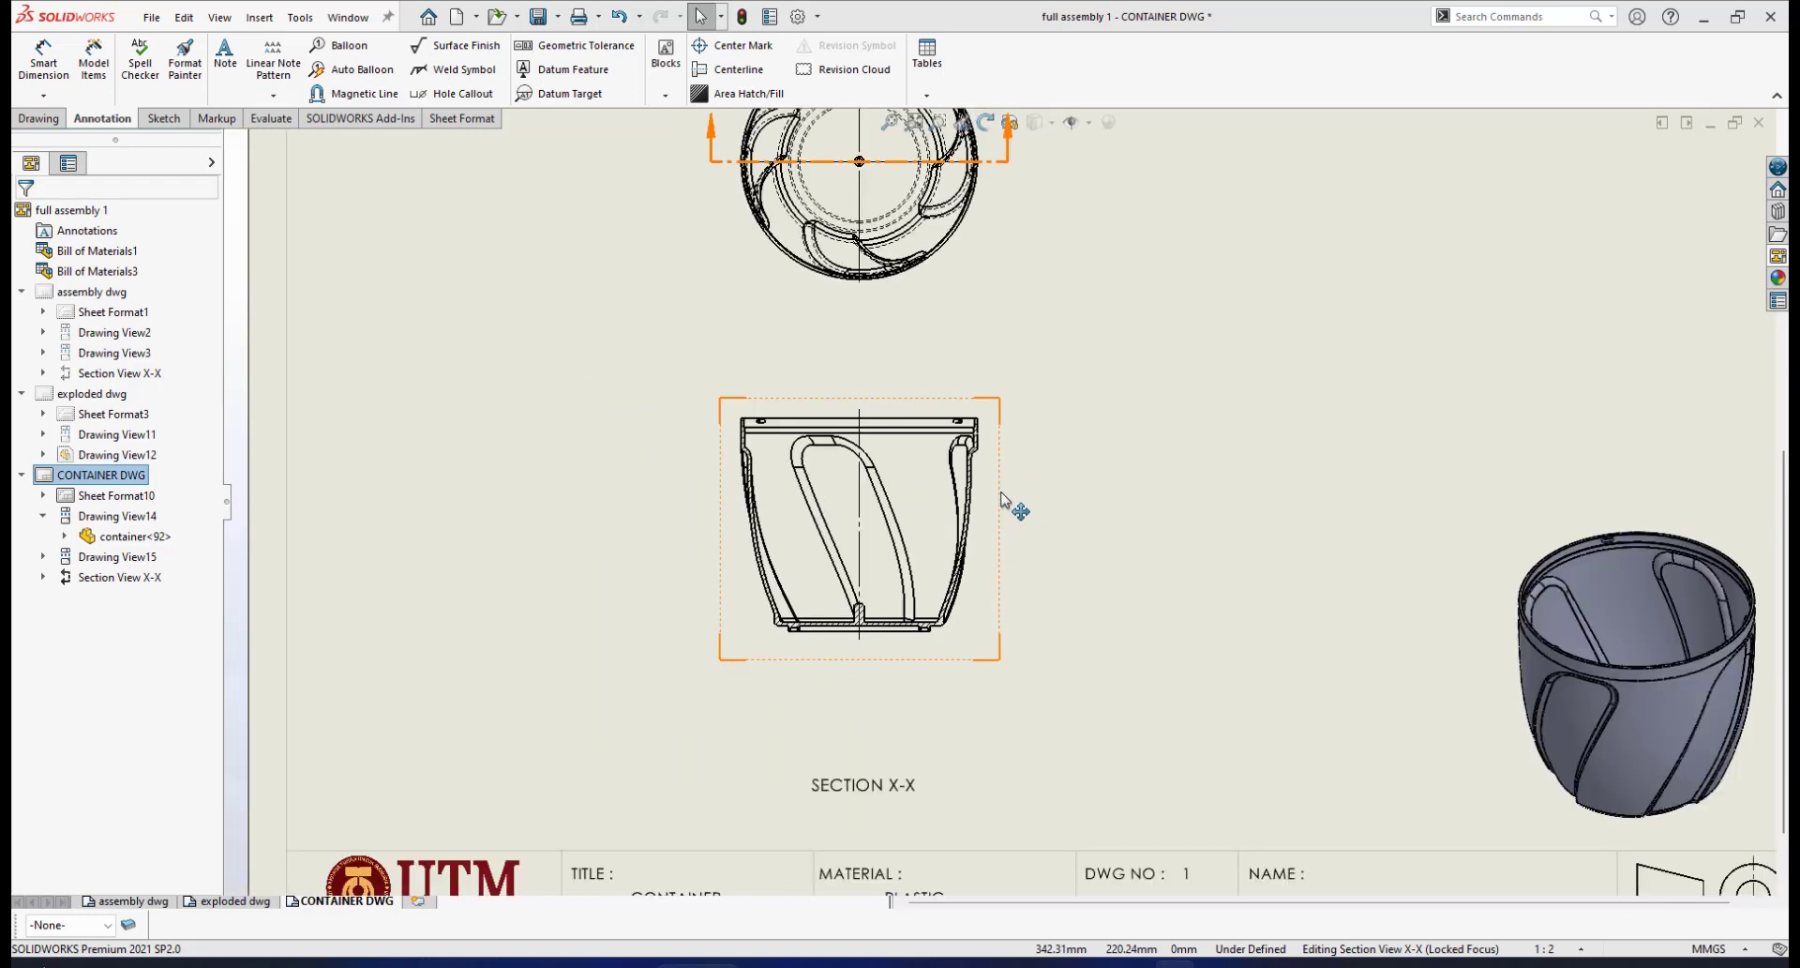
pyautogui.scroll(-1, 1008, 499)
pyautogui.scroll(2, 1109, 526)
pyautogui.scroll(-2, 1200, 537)
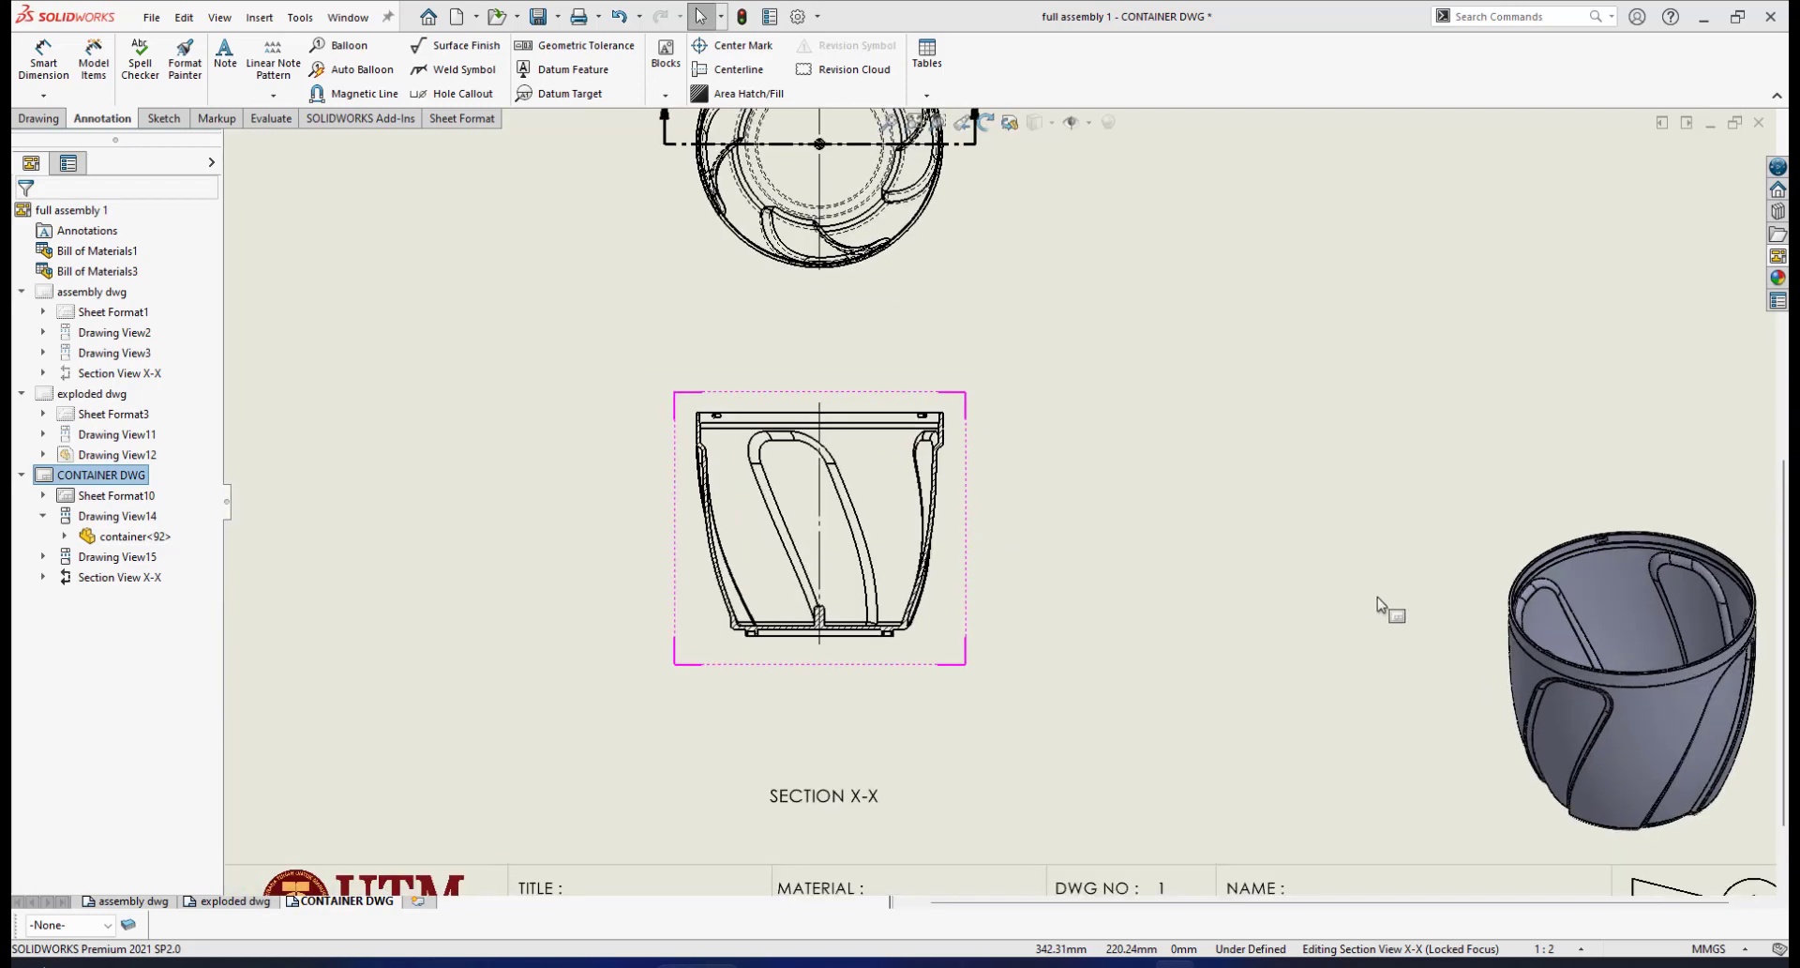
pyautogui.scroll(2, 1056, 474)
pyautogui.scroll(-1, 1062, 464)
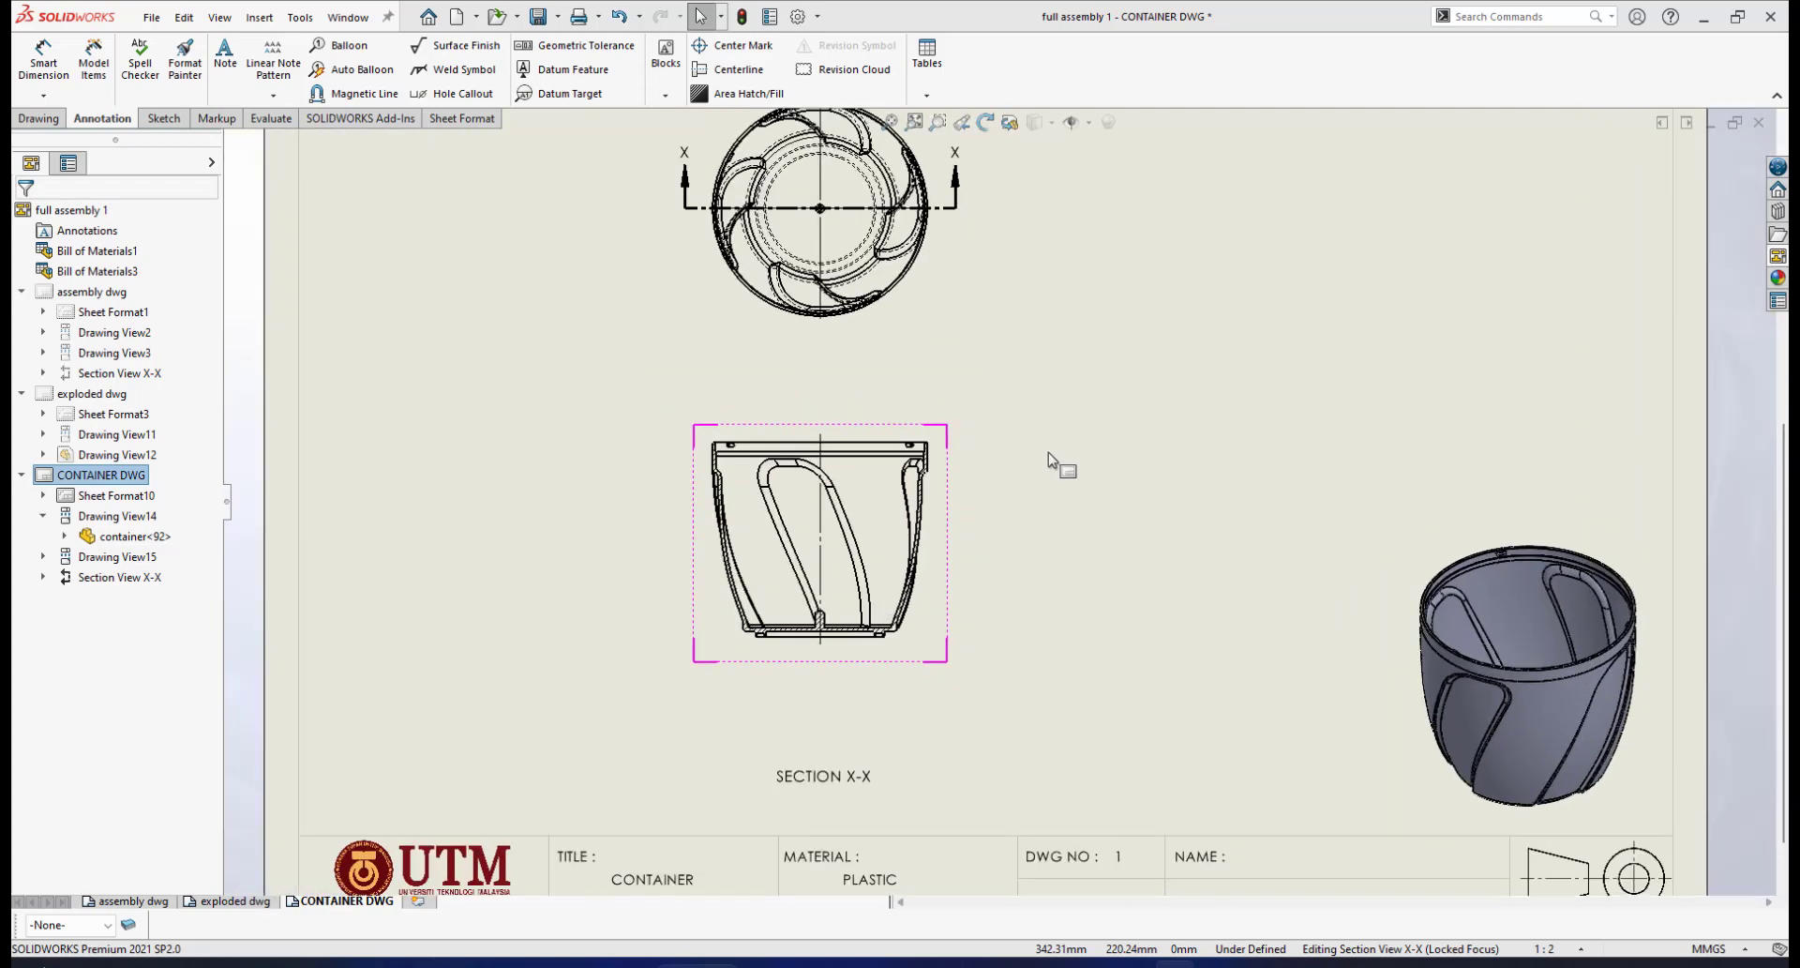
pyautogui.scroll(-1, 1031, 463)
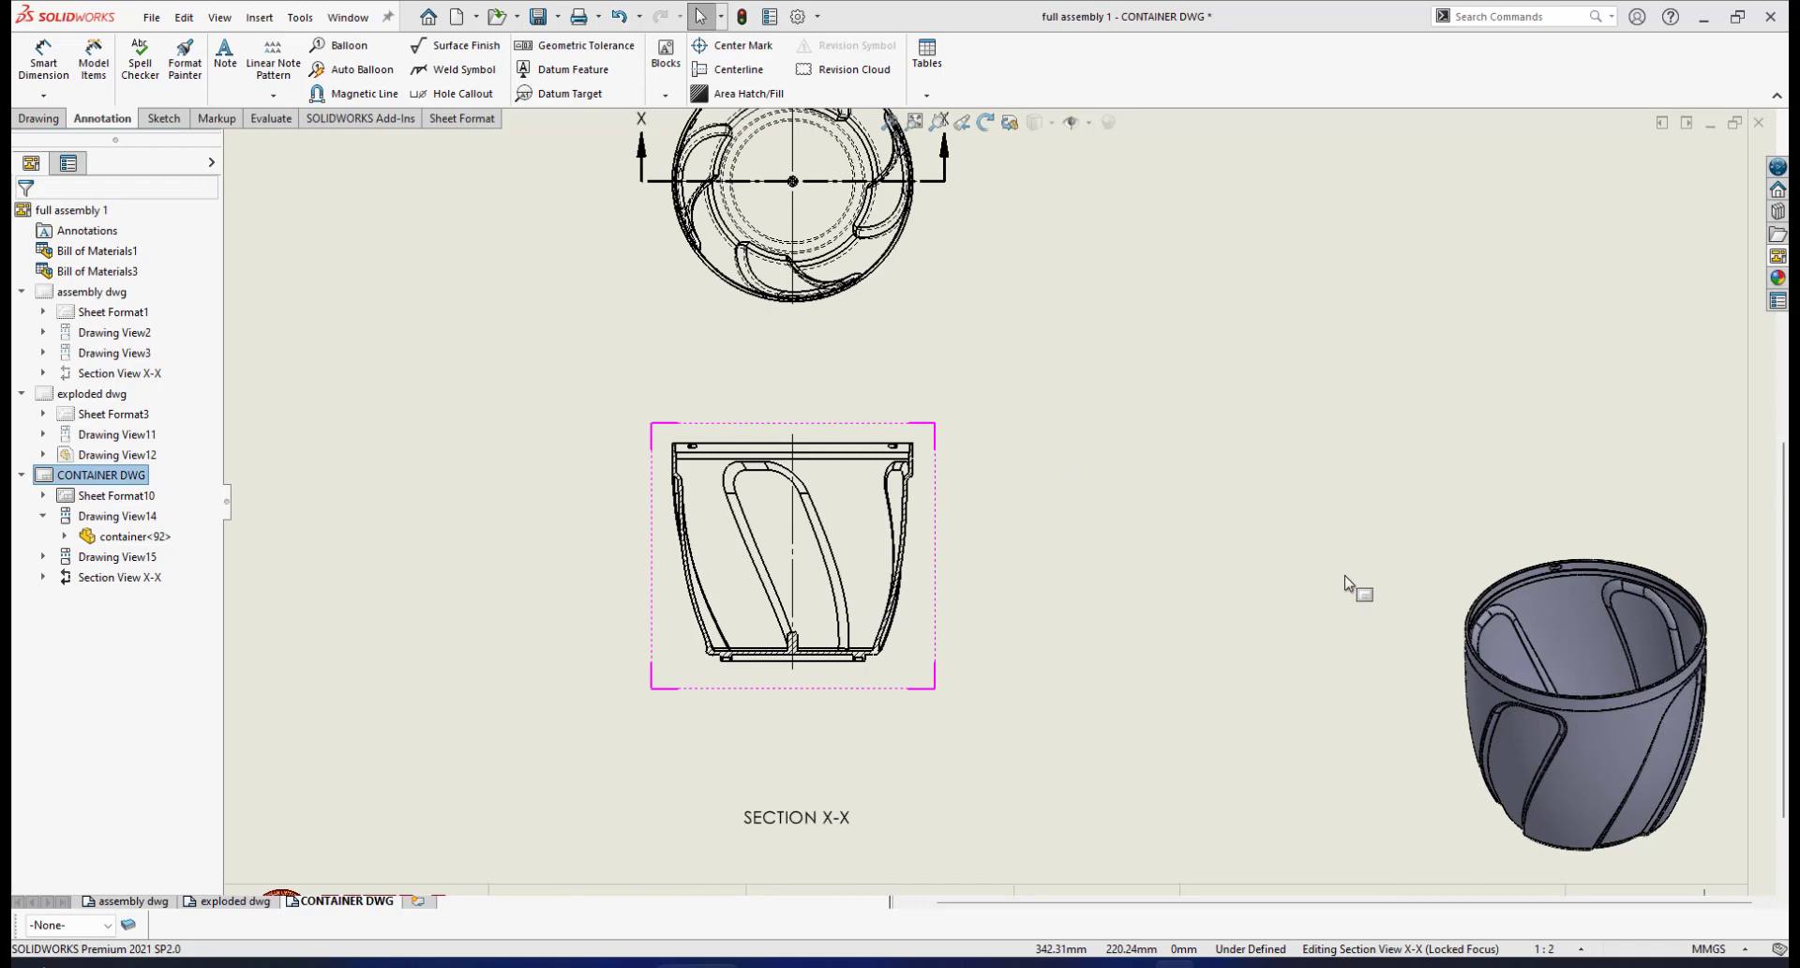
pyautogui.scroll(2, 1452, 614)
pyautogui.scroll(-1, 1452, 614)
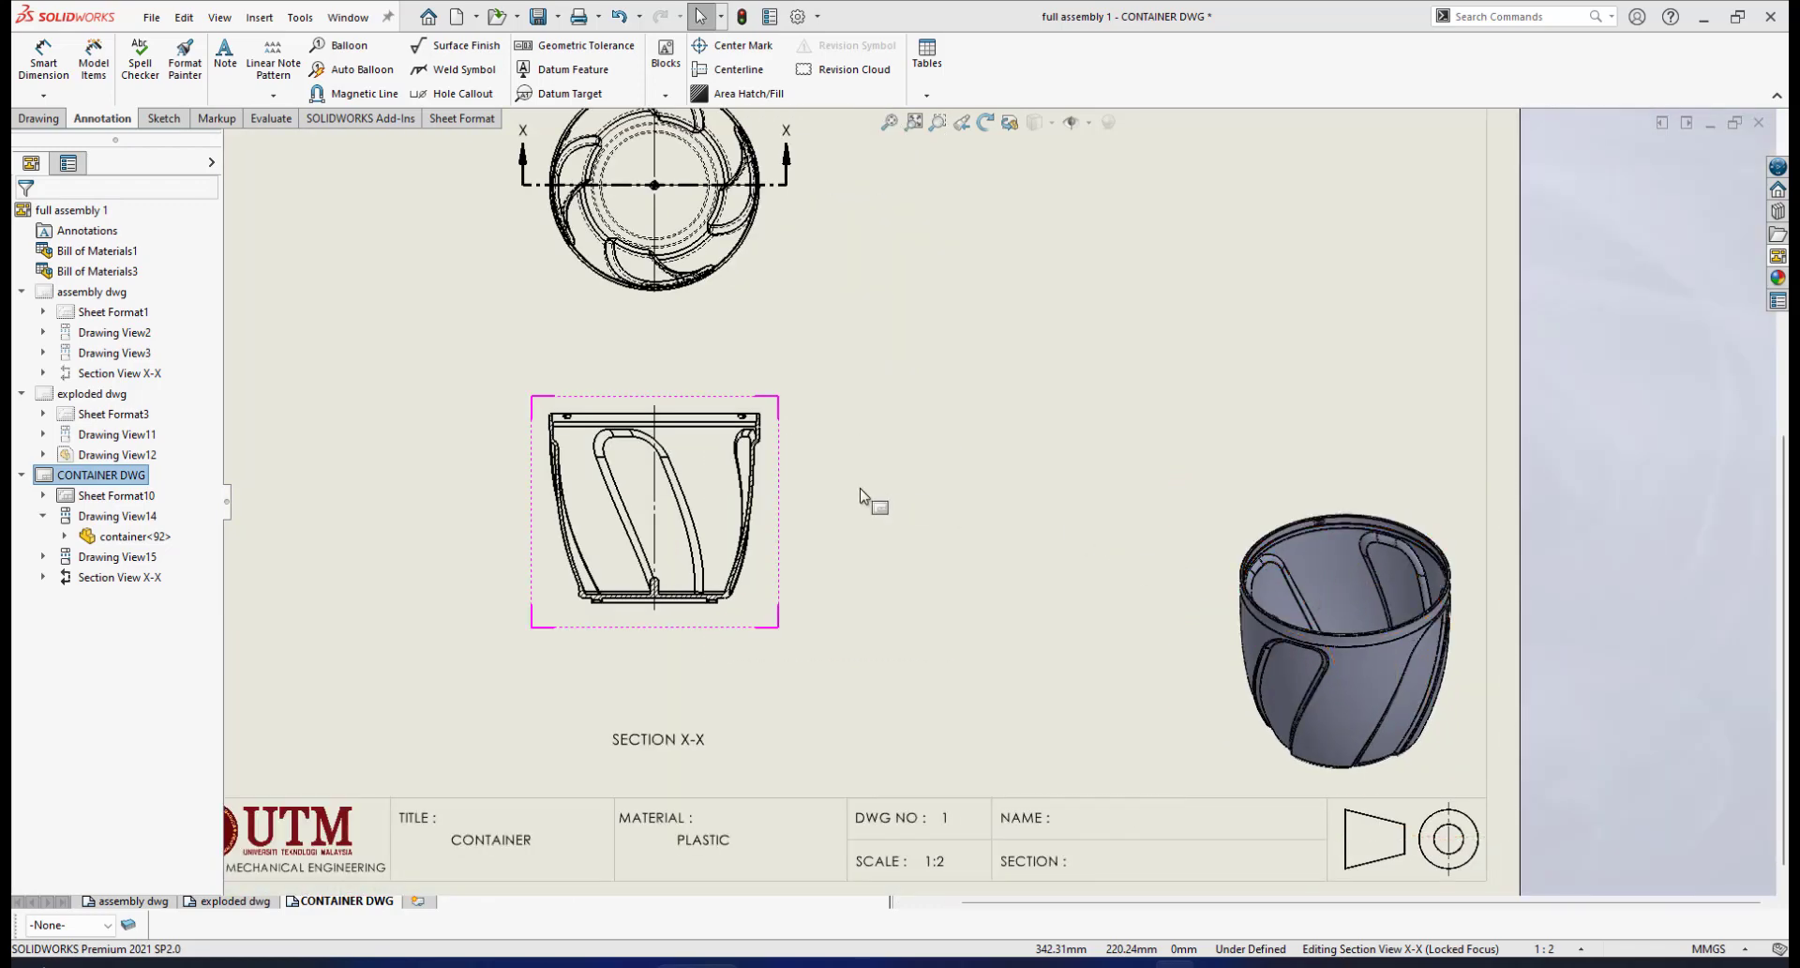
pyautogui.scroll(-1, 778, 469)
pyautogui.scroll(2, 790, 456)
pyautogui.scroll(-1, 797, 464)
pyautogui.scroll(2, 796, 470)
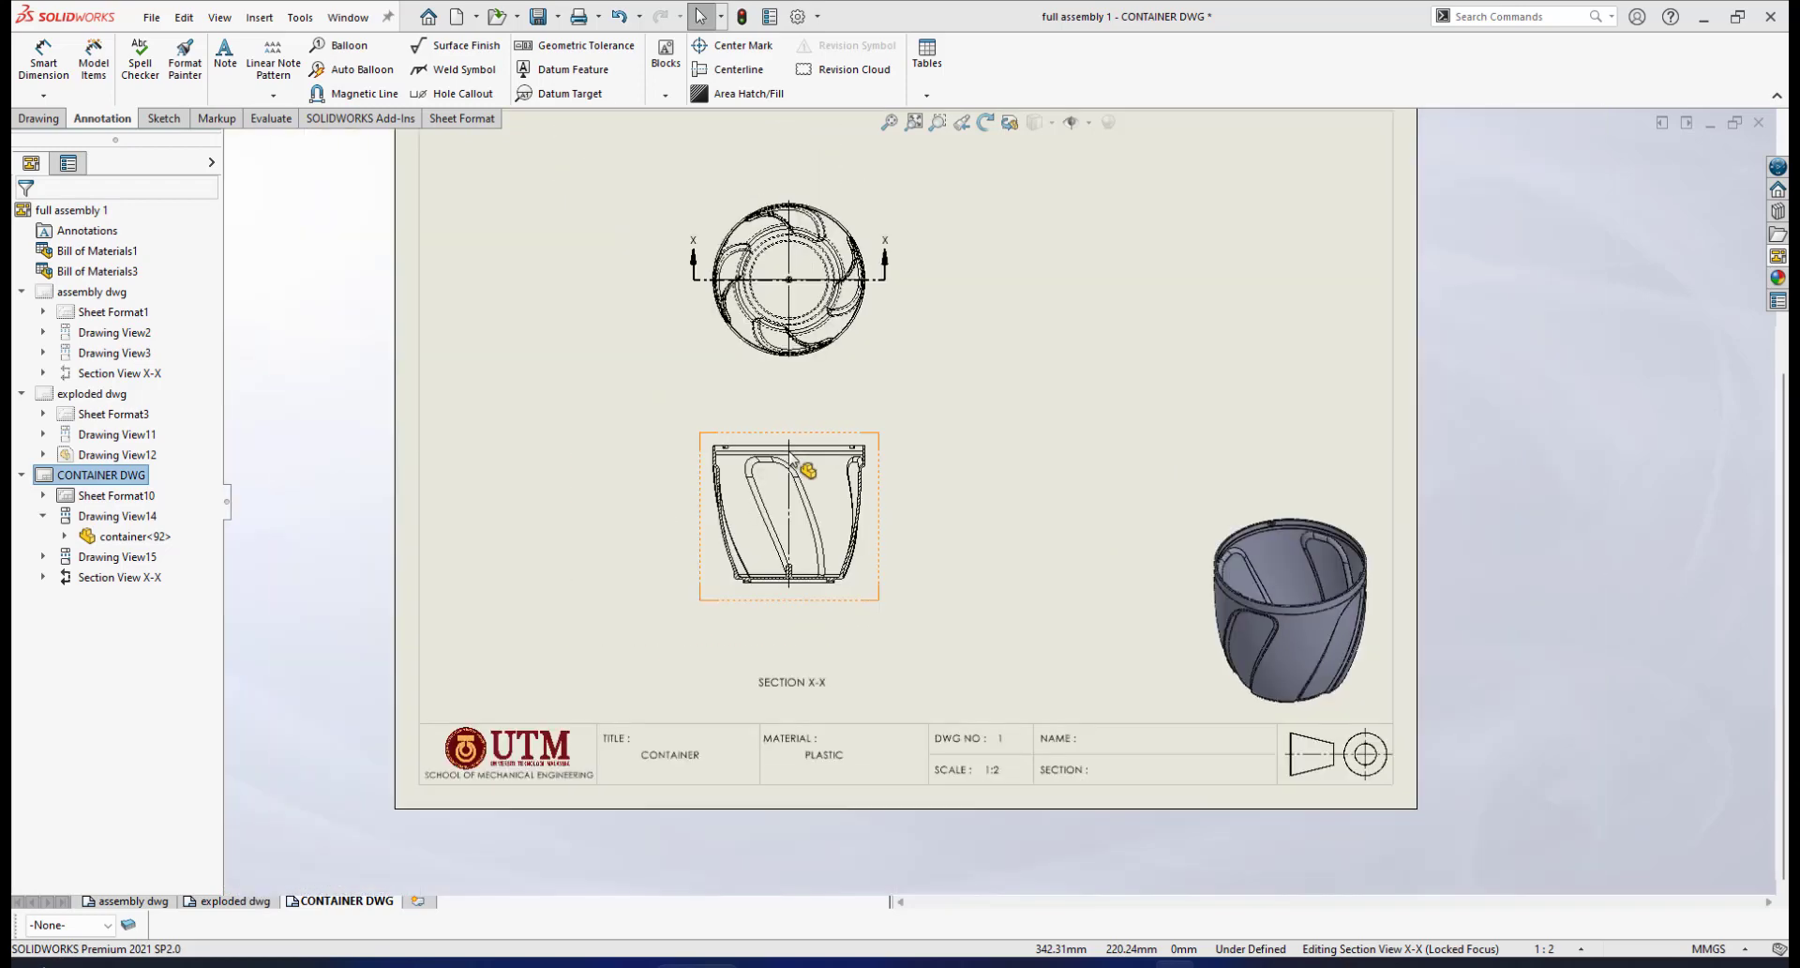
pyautogui.scroll(-2, 957, 450)
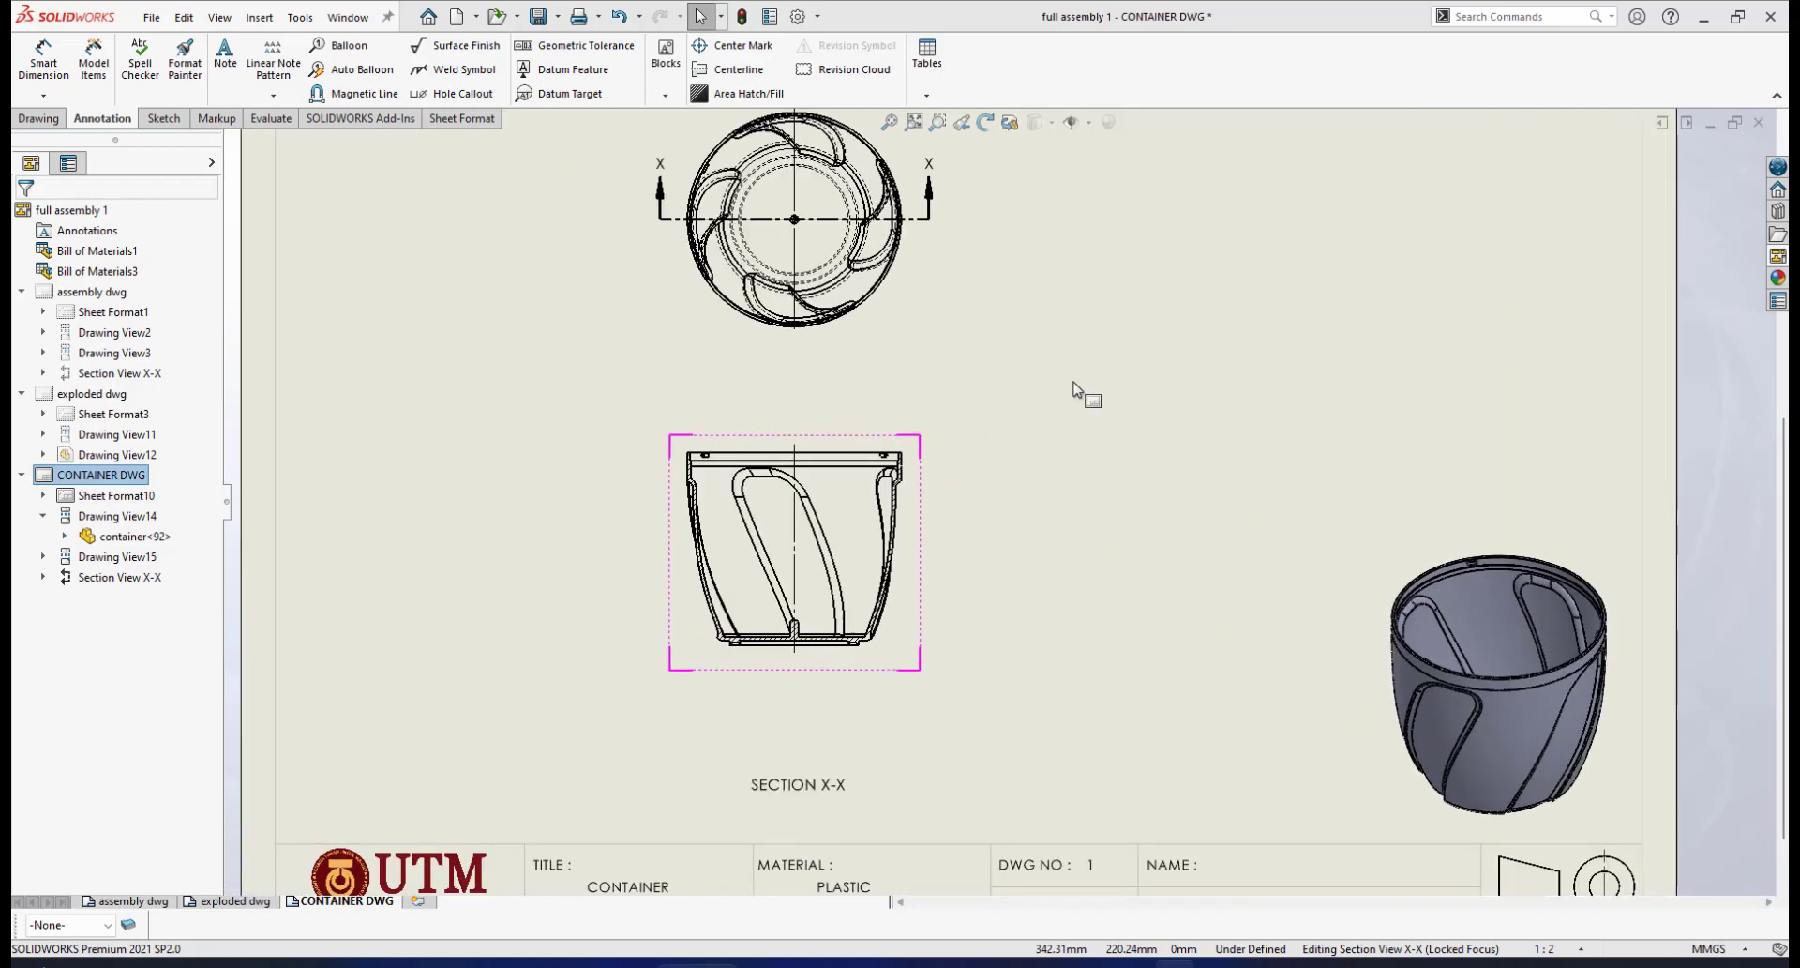
pyautogui.scroll(-1, 973, 468)
pyautogui.scroll(2, 973, 468)
pyautogui.scroll(-1, 975, 463)
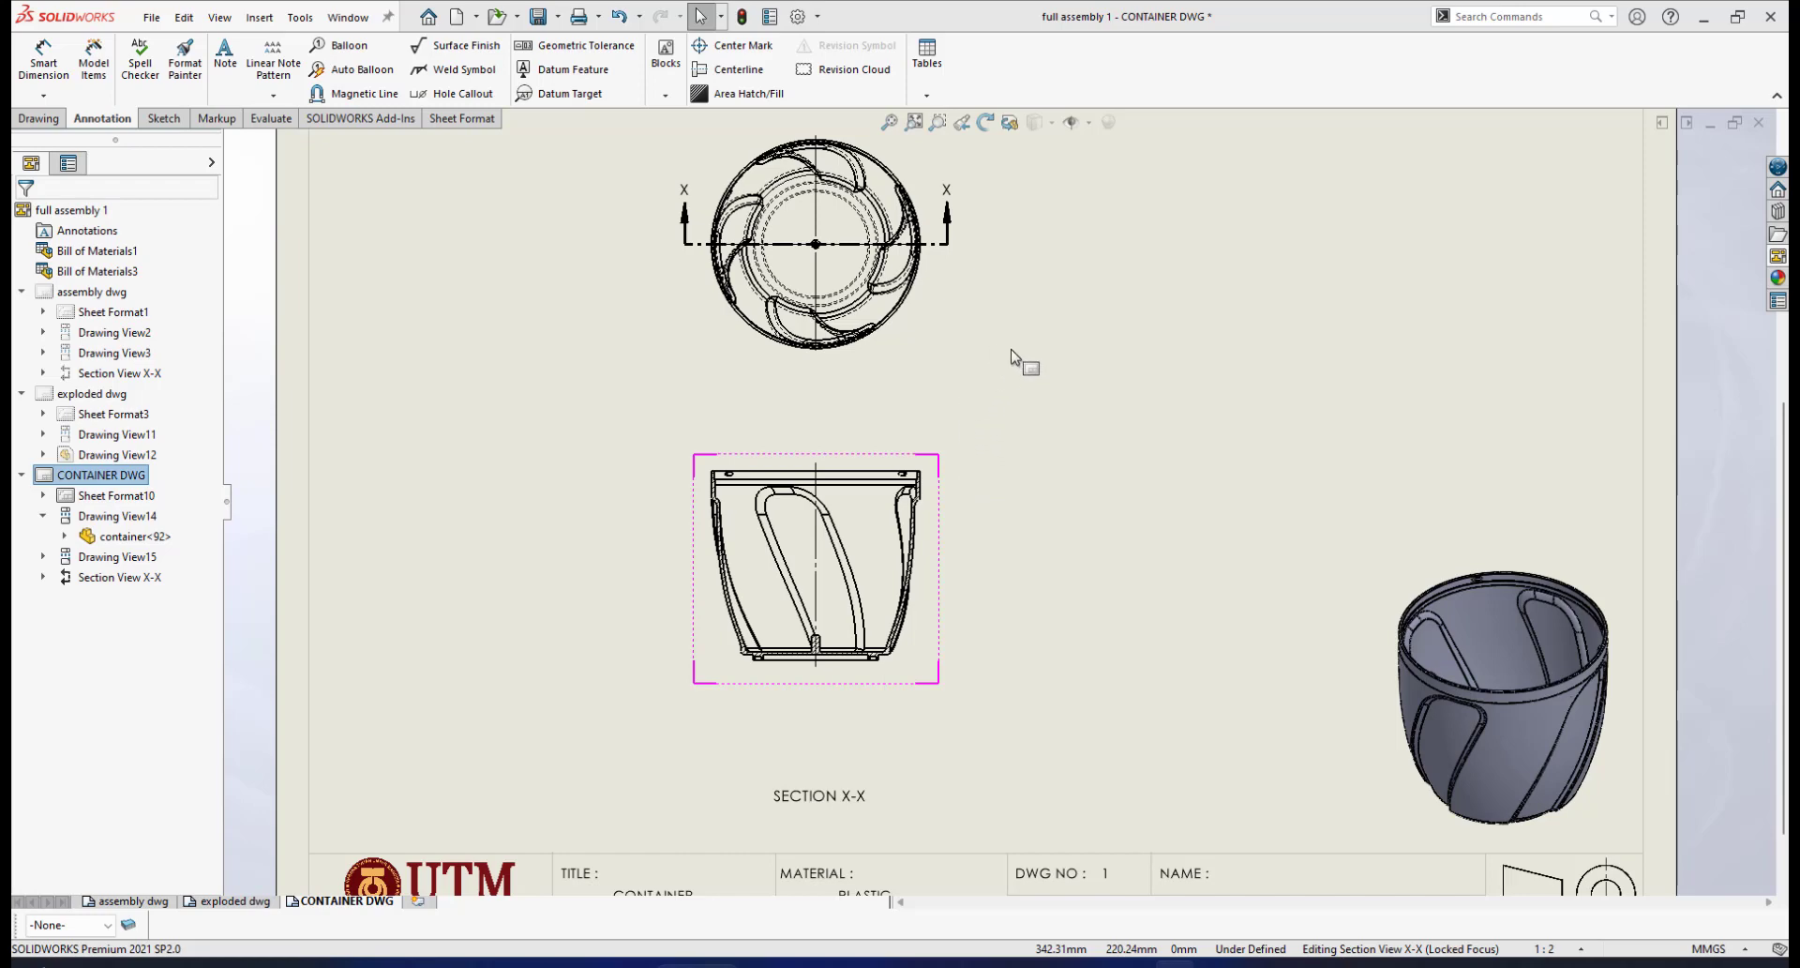
pyautogui.scroll(-1, 835, 304)
pyautogui.scroll(2, 1045, 450)
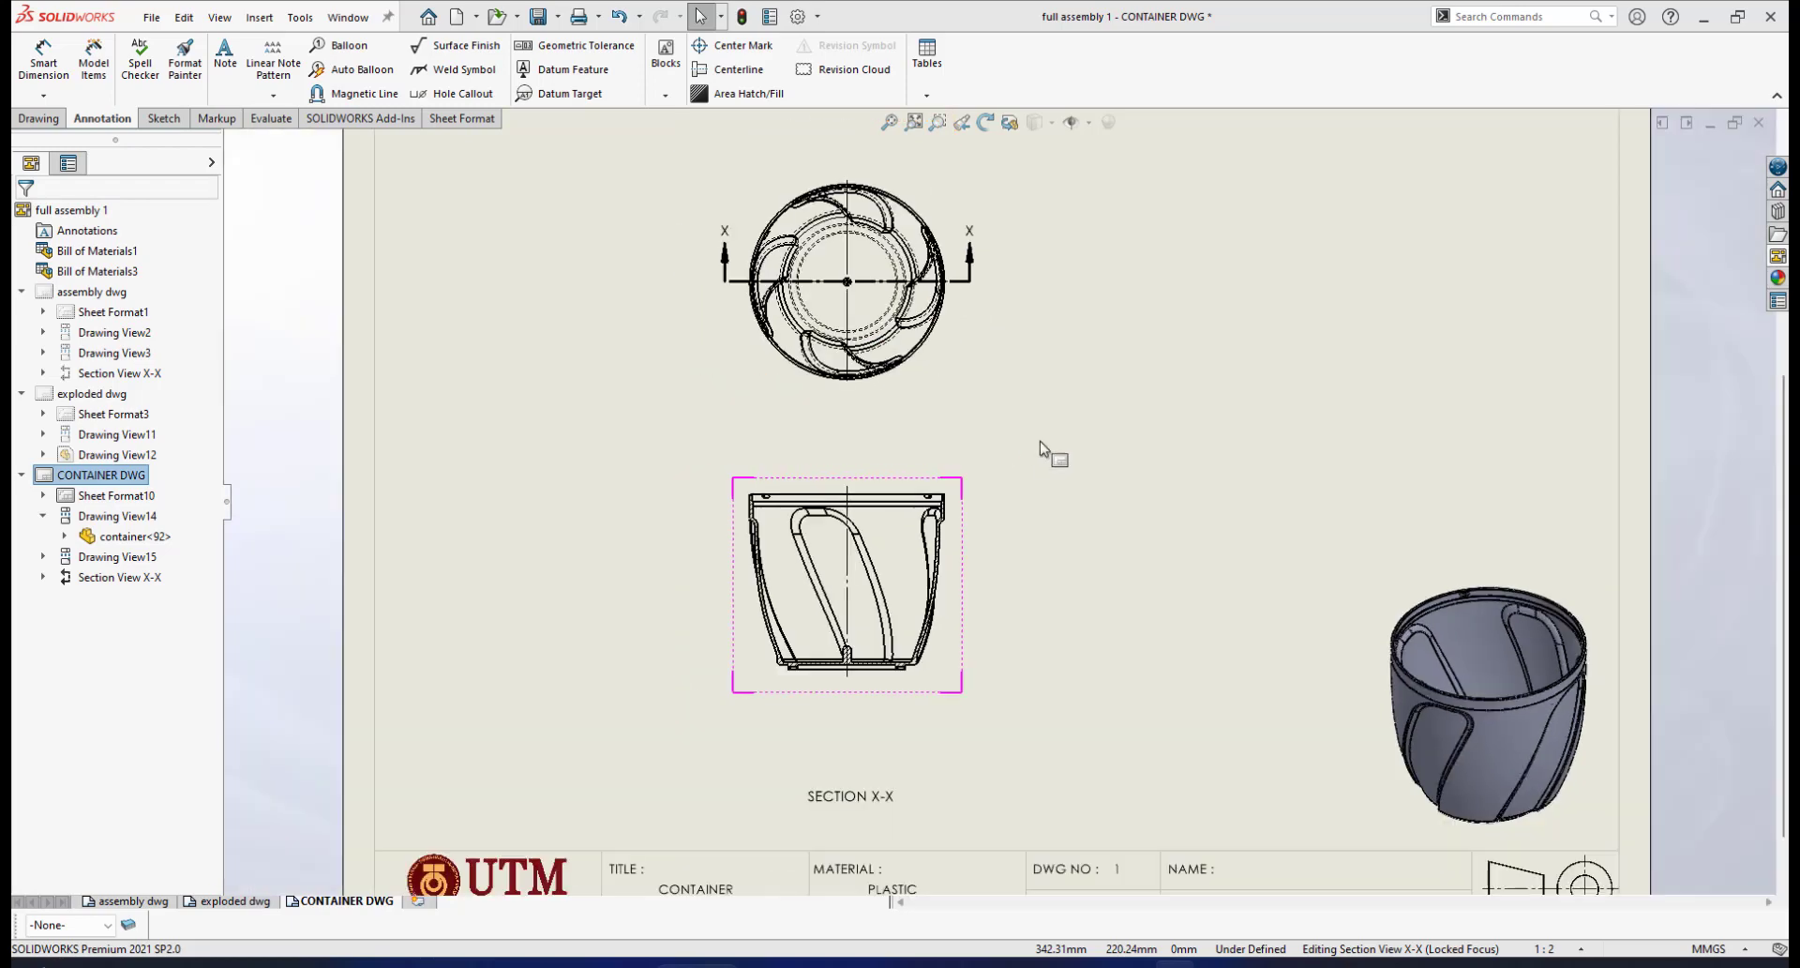
pyautogui.scroll(-2, 1044, 450)
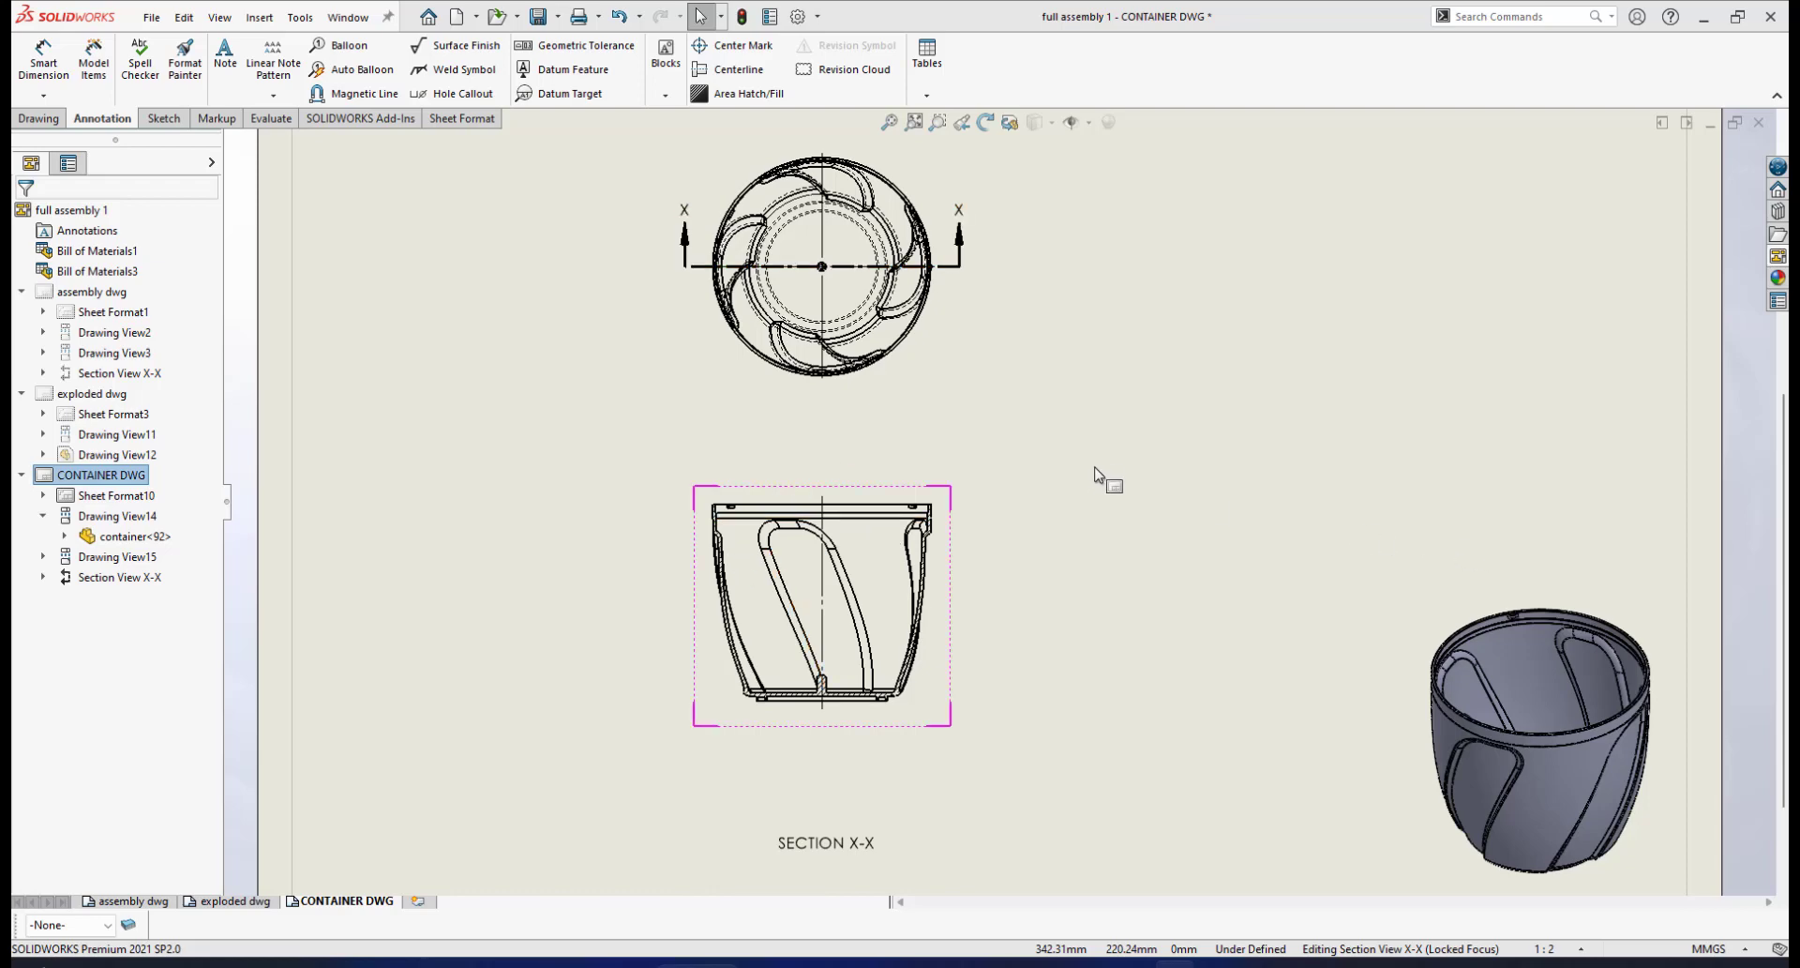
pyautogui.scroll(2, 1109, 515)
pyautogui.scroll(-1, 1088, 562)
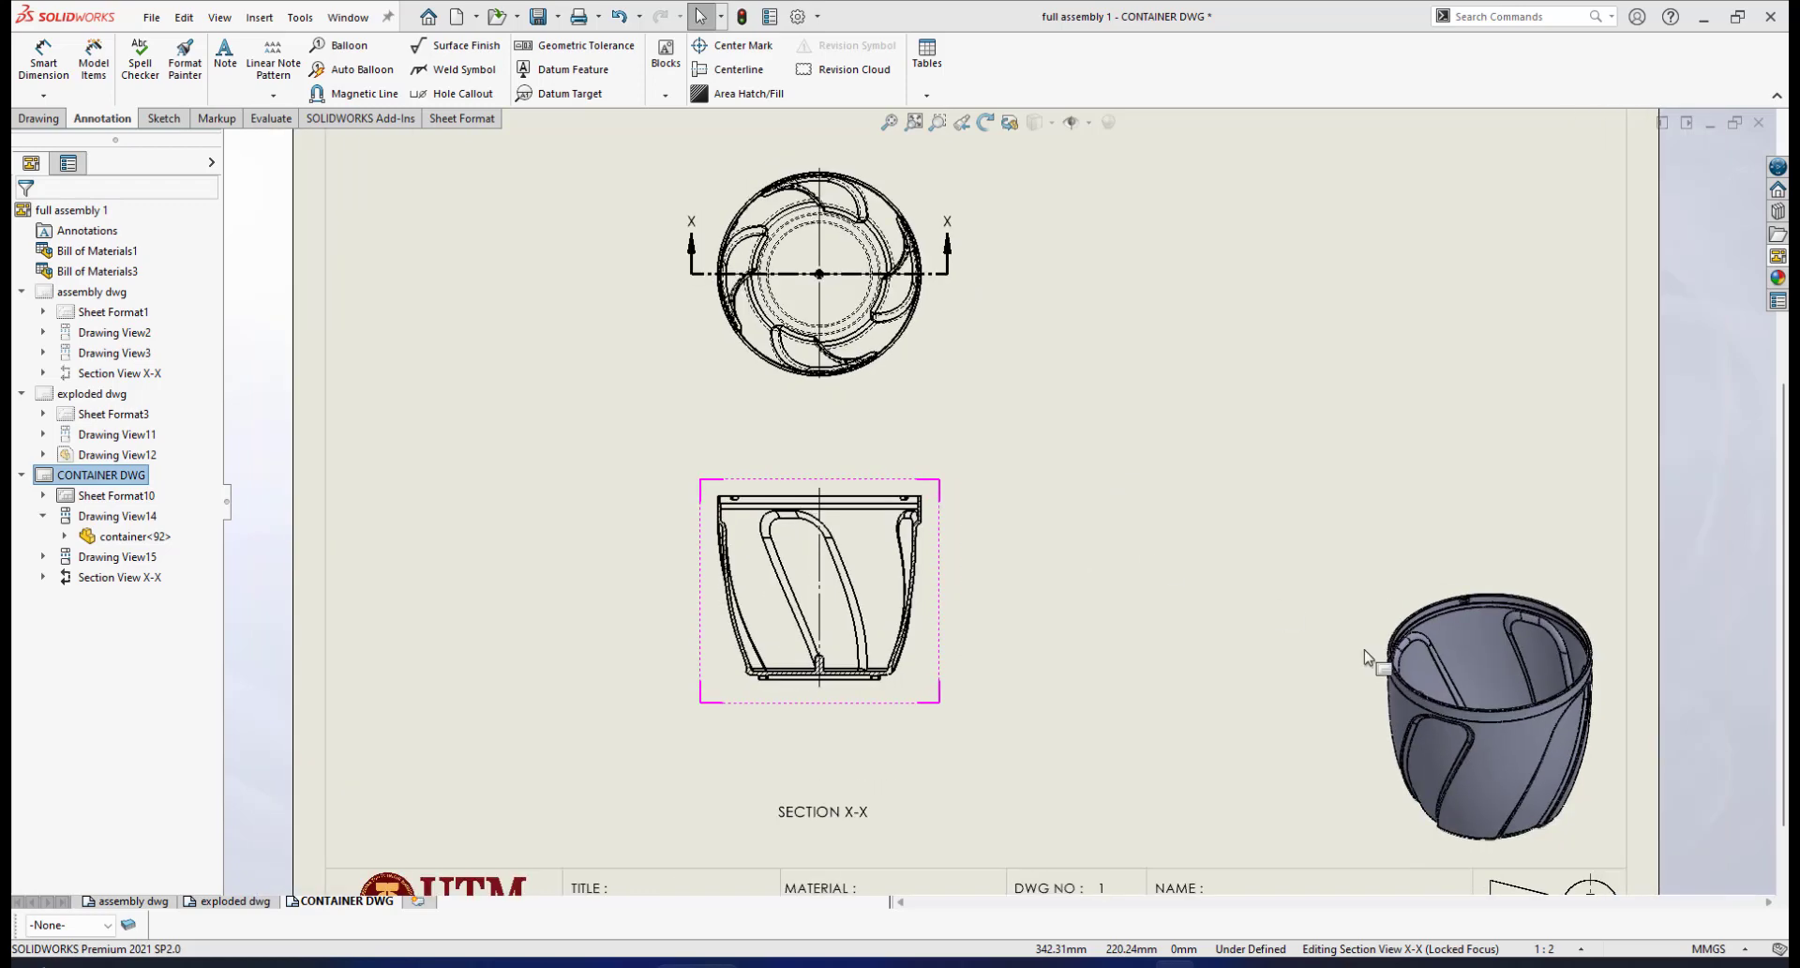
pyautogui.scroll(3, 1065, 535)
pyautogui.scroll(-3, 969, 498)
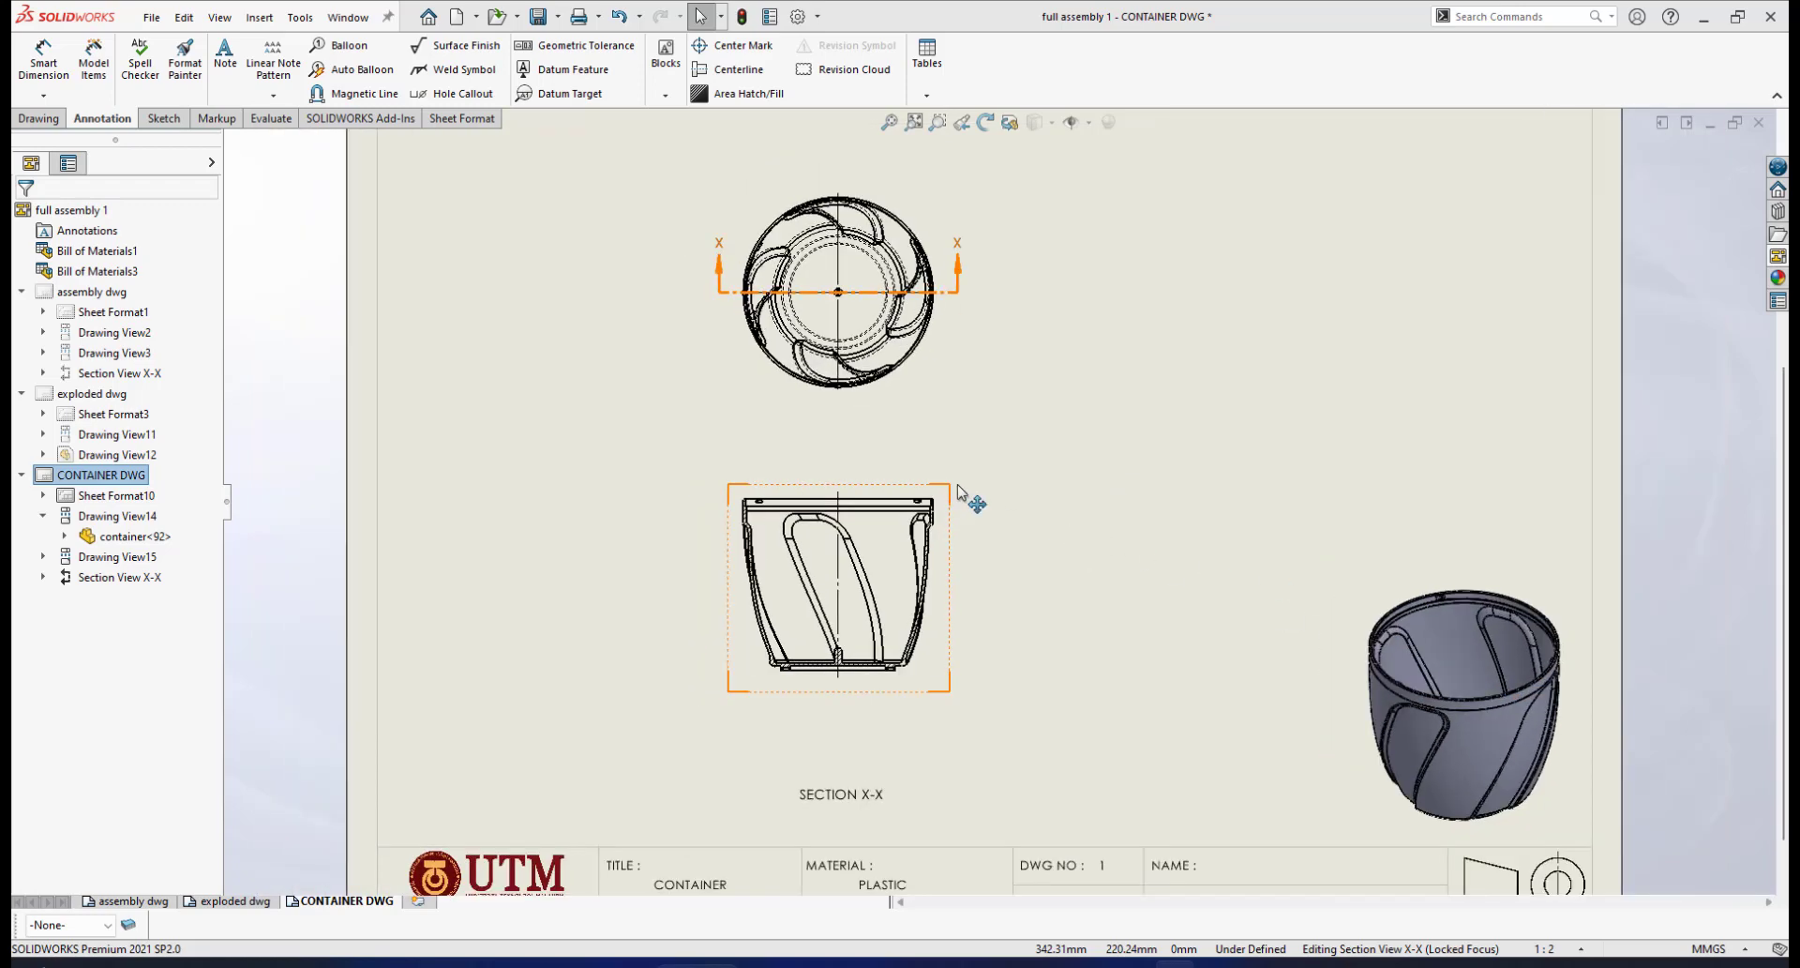
pyautogui.scroll(-1, 966, 486)
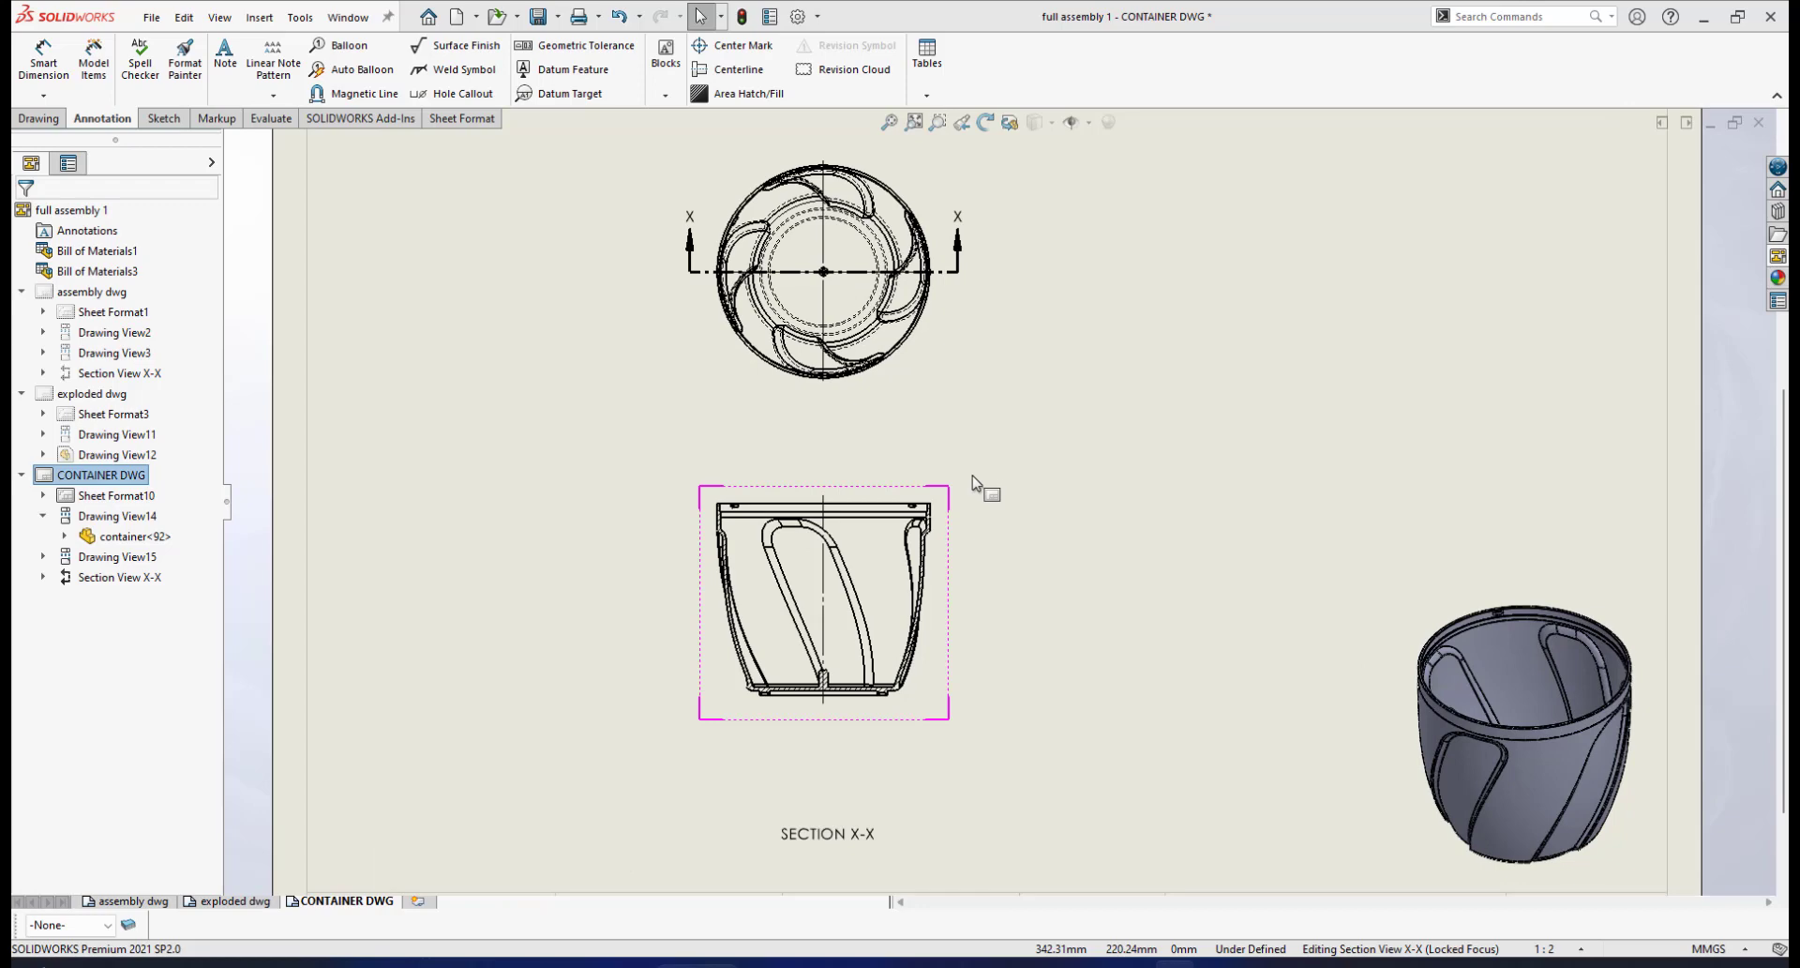
pyautogui.scroll(-1, 924, 591)
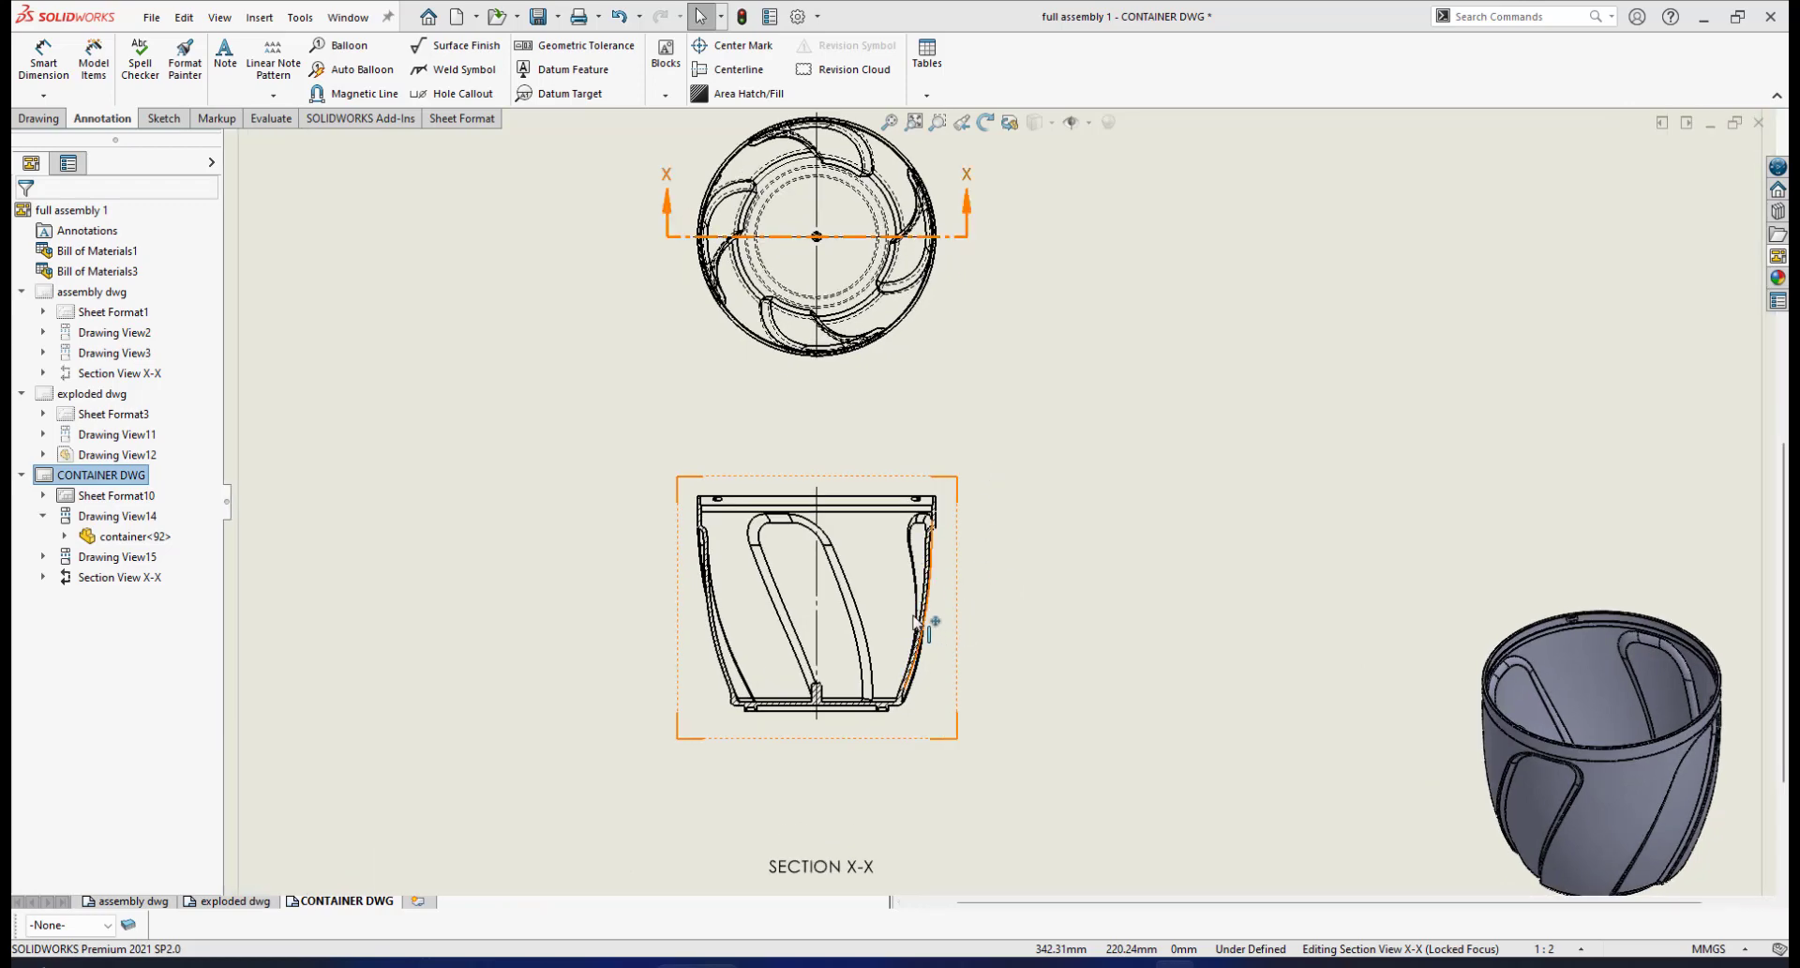
pyautogui.scroll(-1, 917, 619)
pyautogui.scroll(-1, 872, 491)
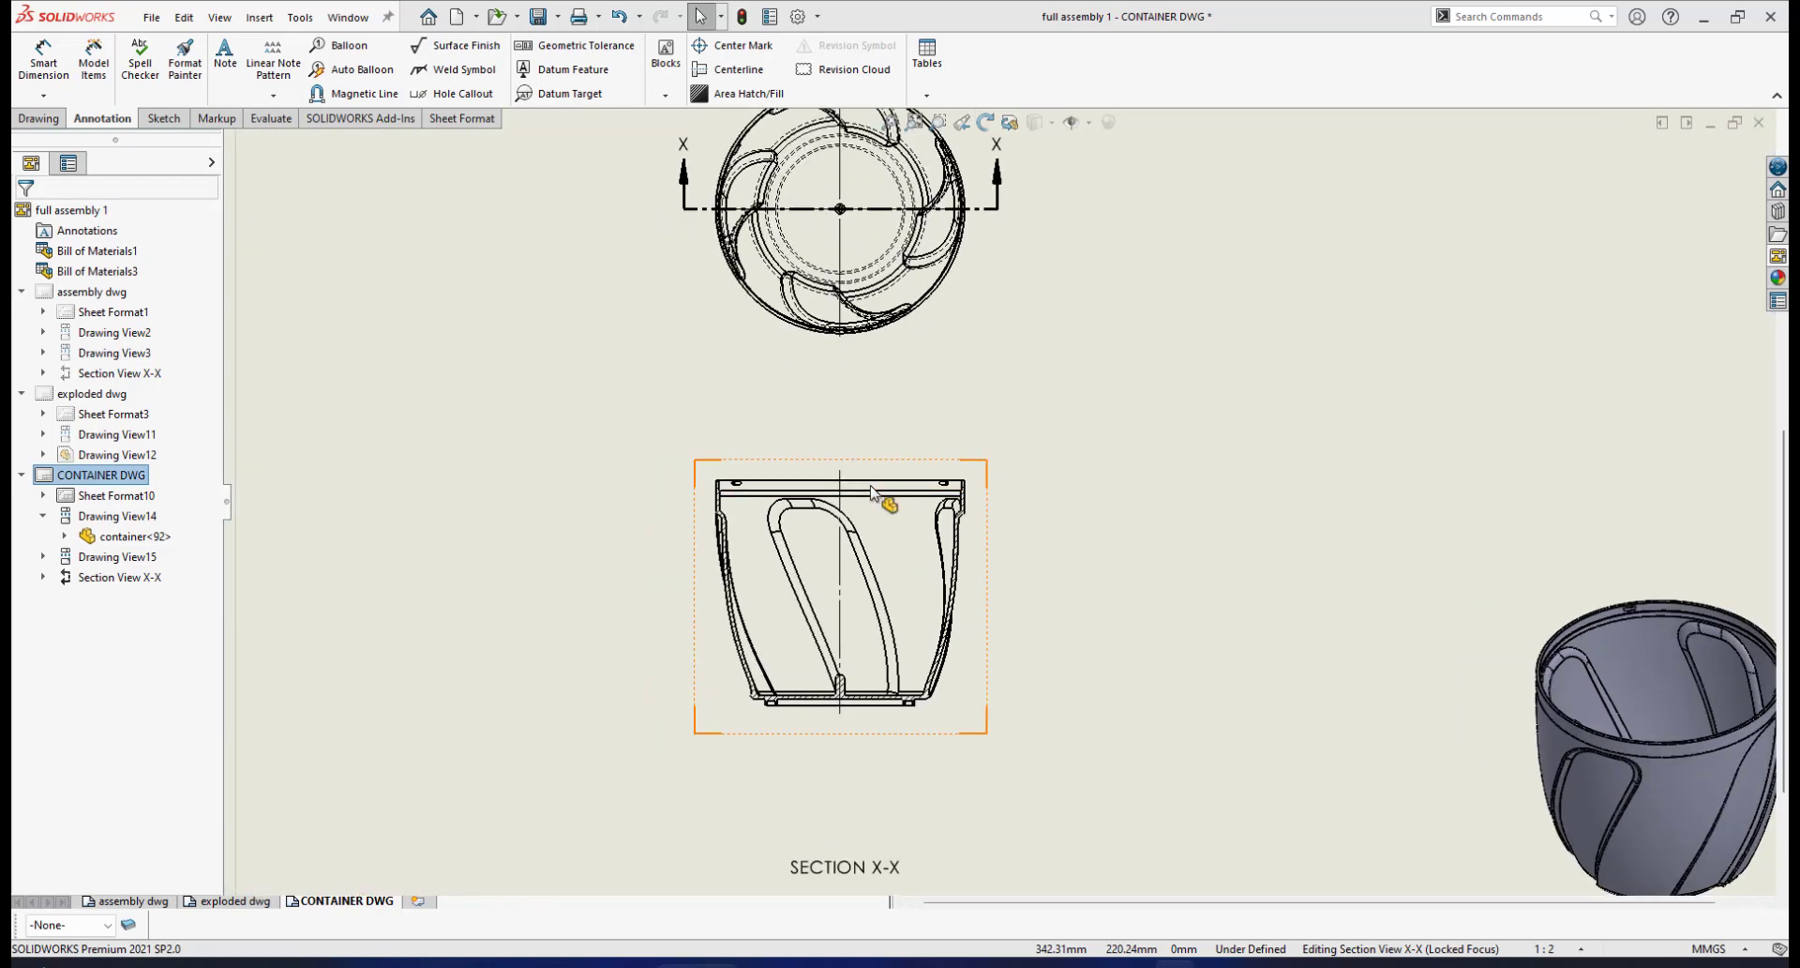
pyautogui.scroll(2, 933, 470)
pyautogui.scroll(-1, 937, 470)
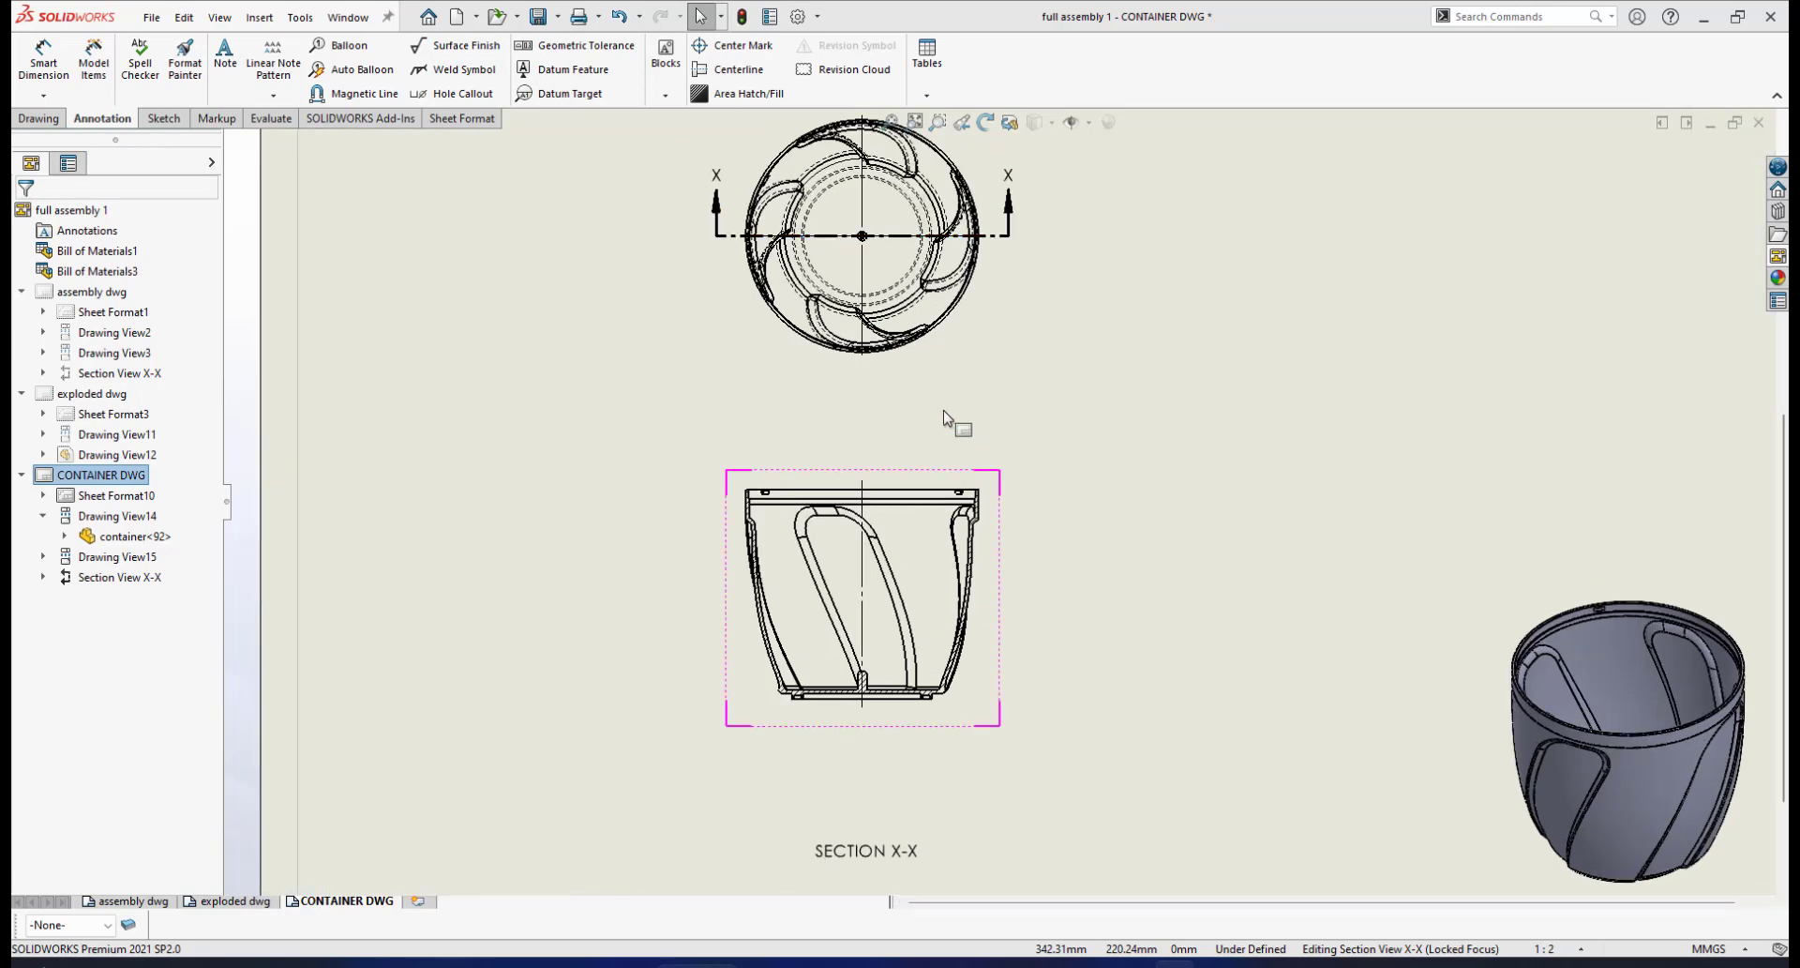
pyautogui.scroll(2, 947, 411)
pyautogui.scroll(-2, 957, 403)
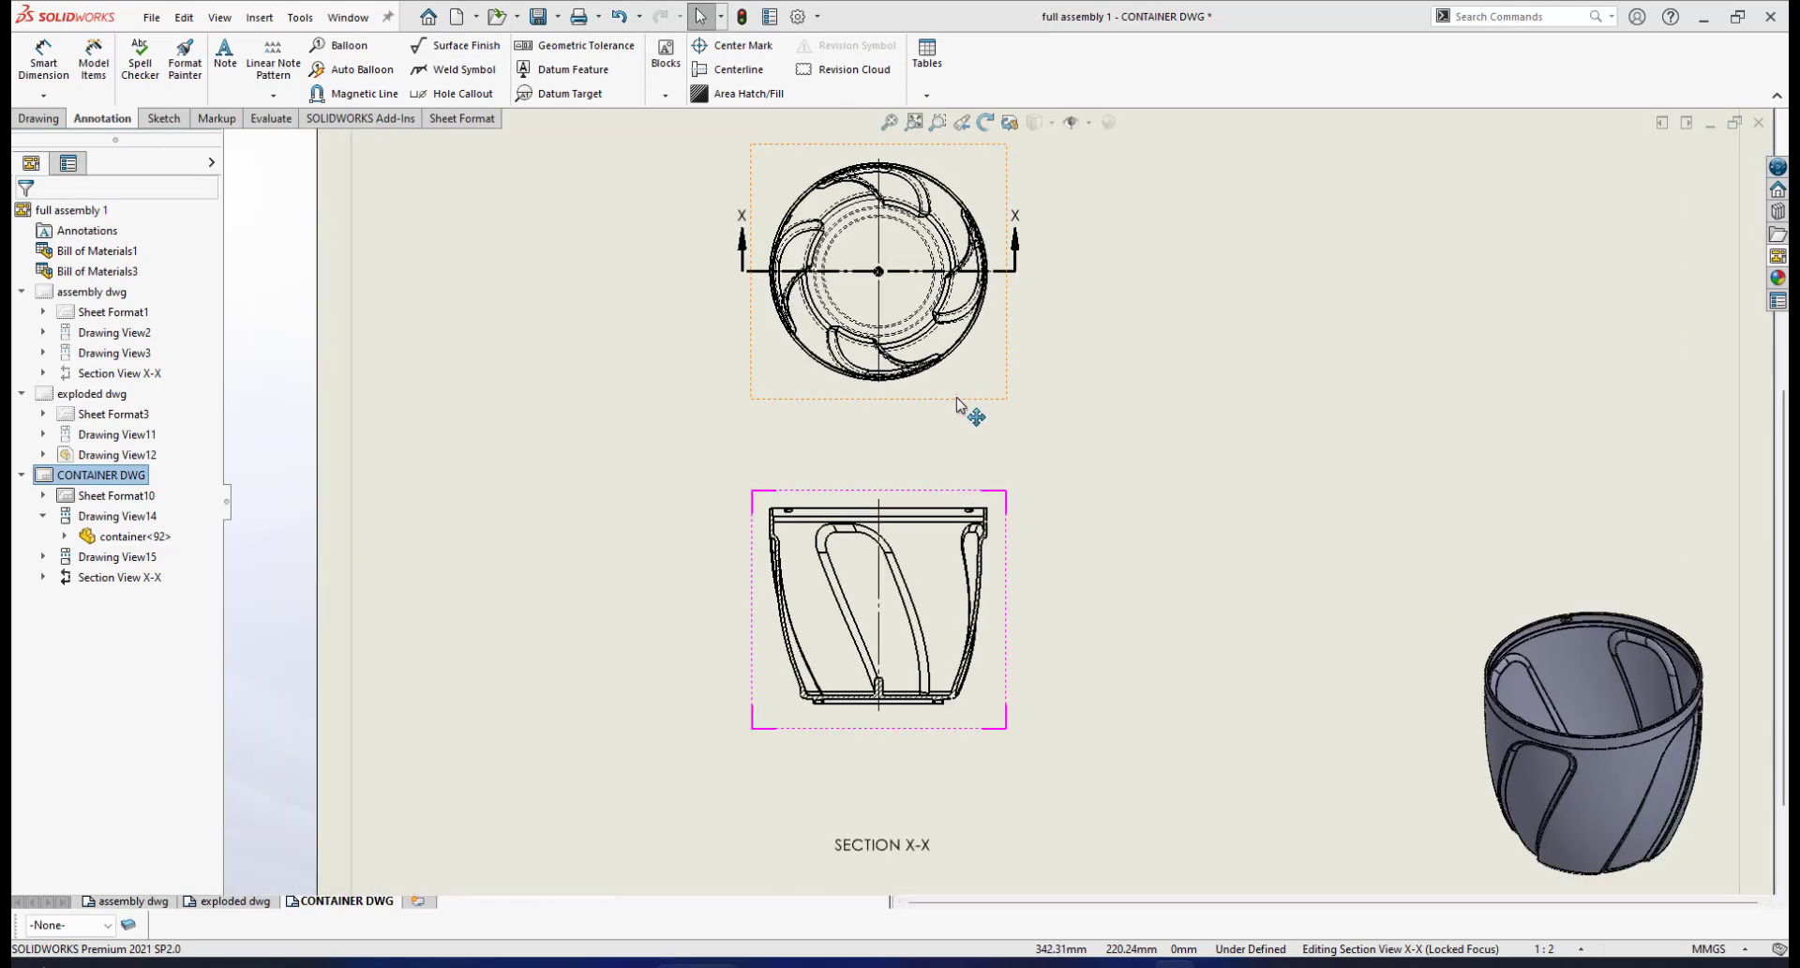
pyautogui.scroll(-1, 1027, 483)
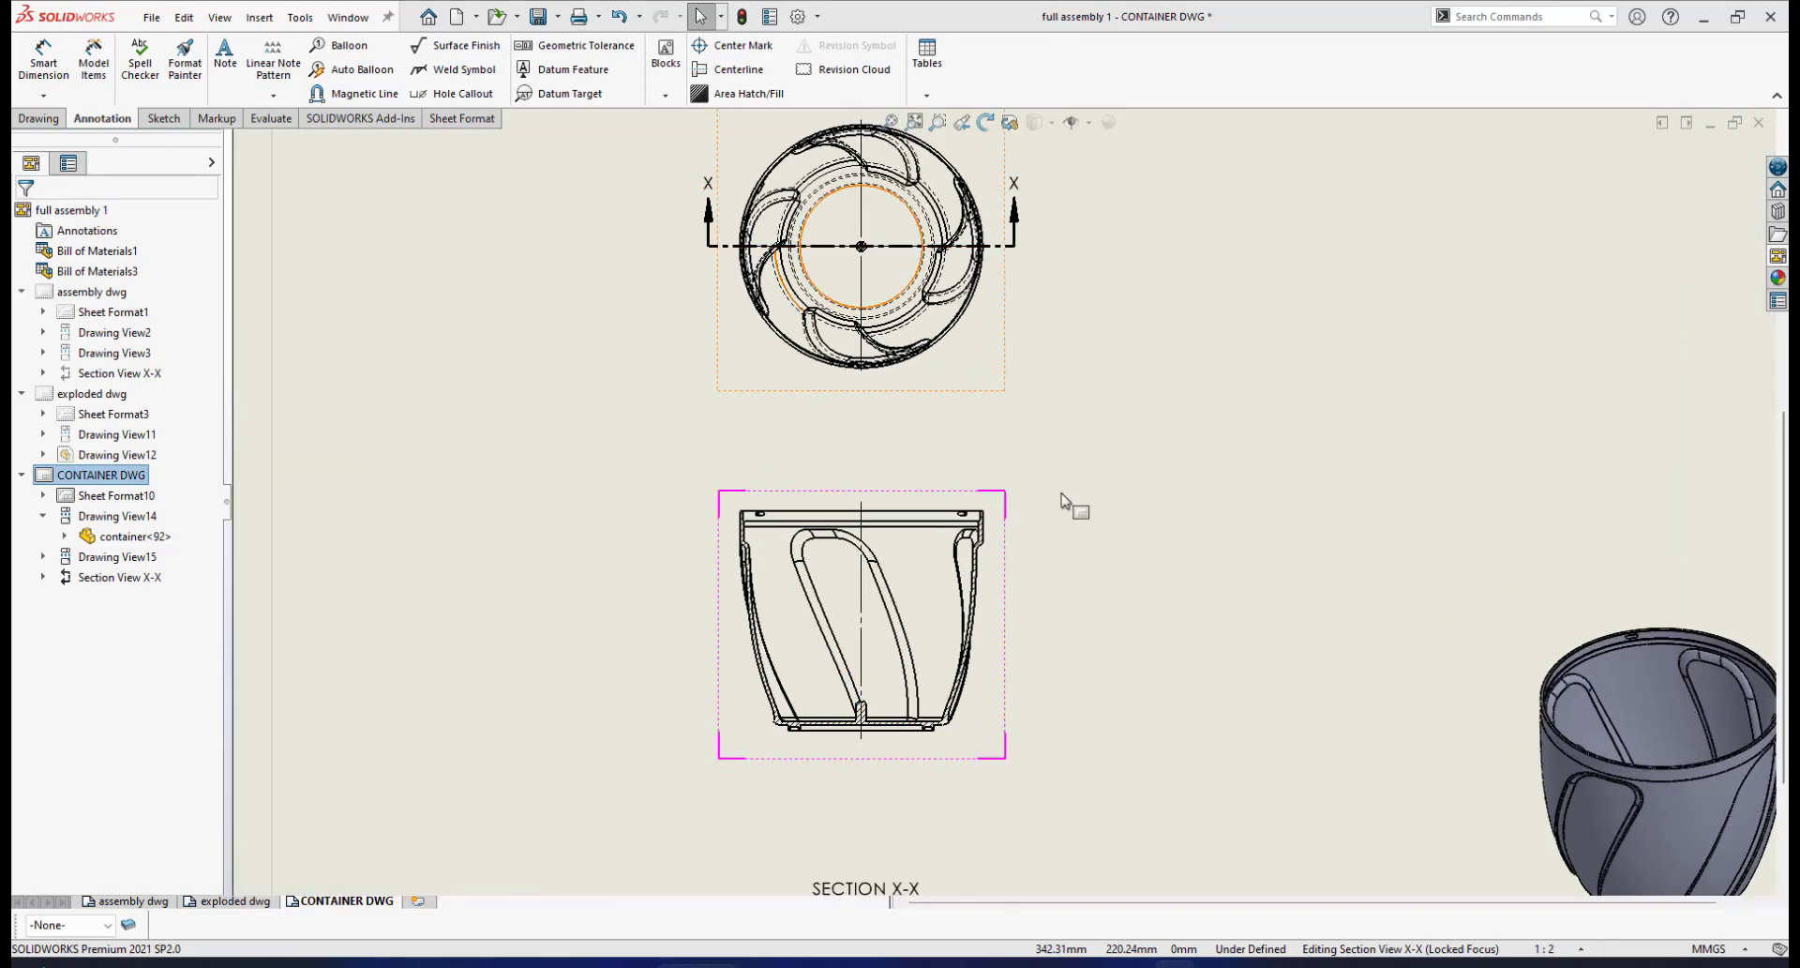
pyautogui.scroll(2, 971, 492)
pyautogui.scroll(-1, 966, 441)
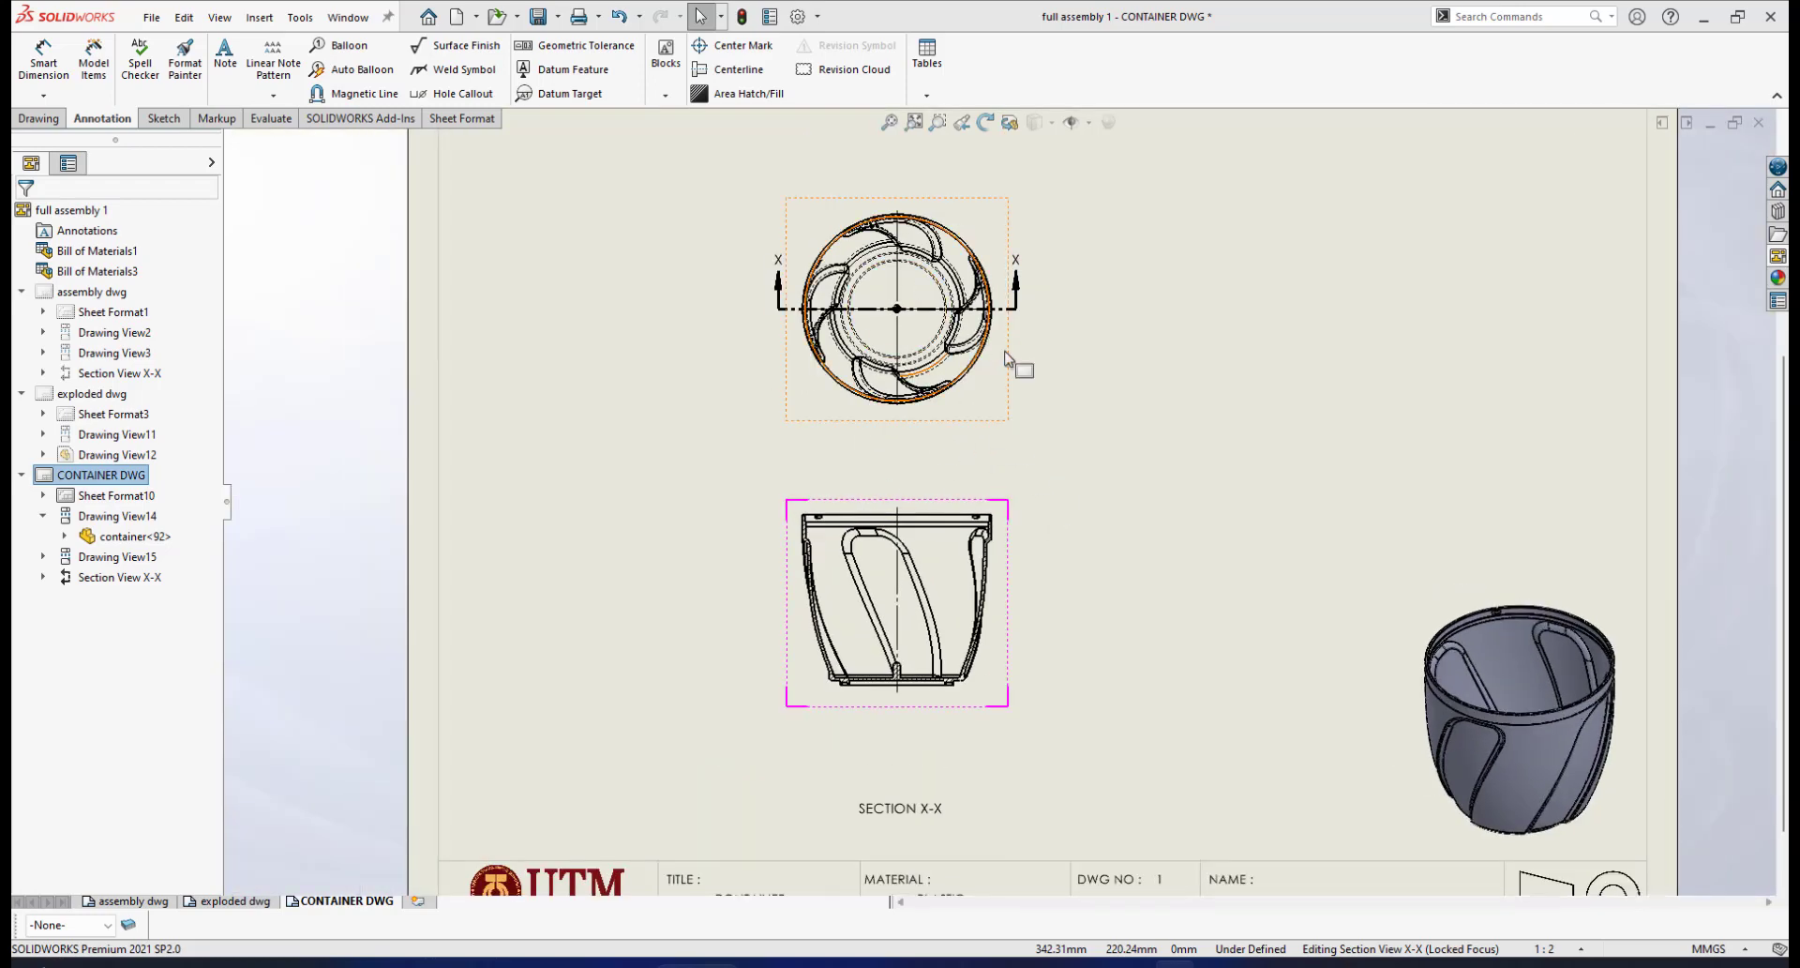
pyautogui.scroll(1, 1111, 506)
pyautogui.scroll(-1, 1158, 530)
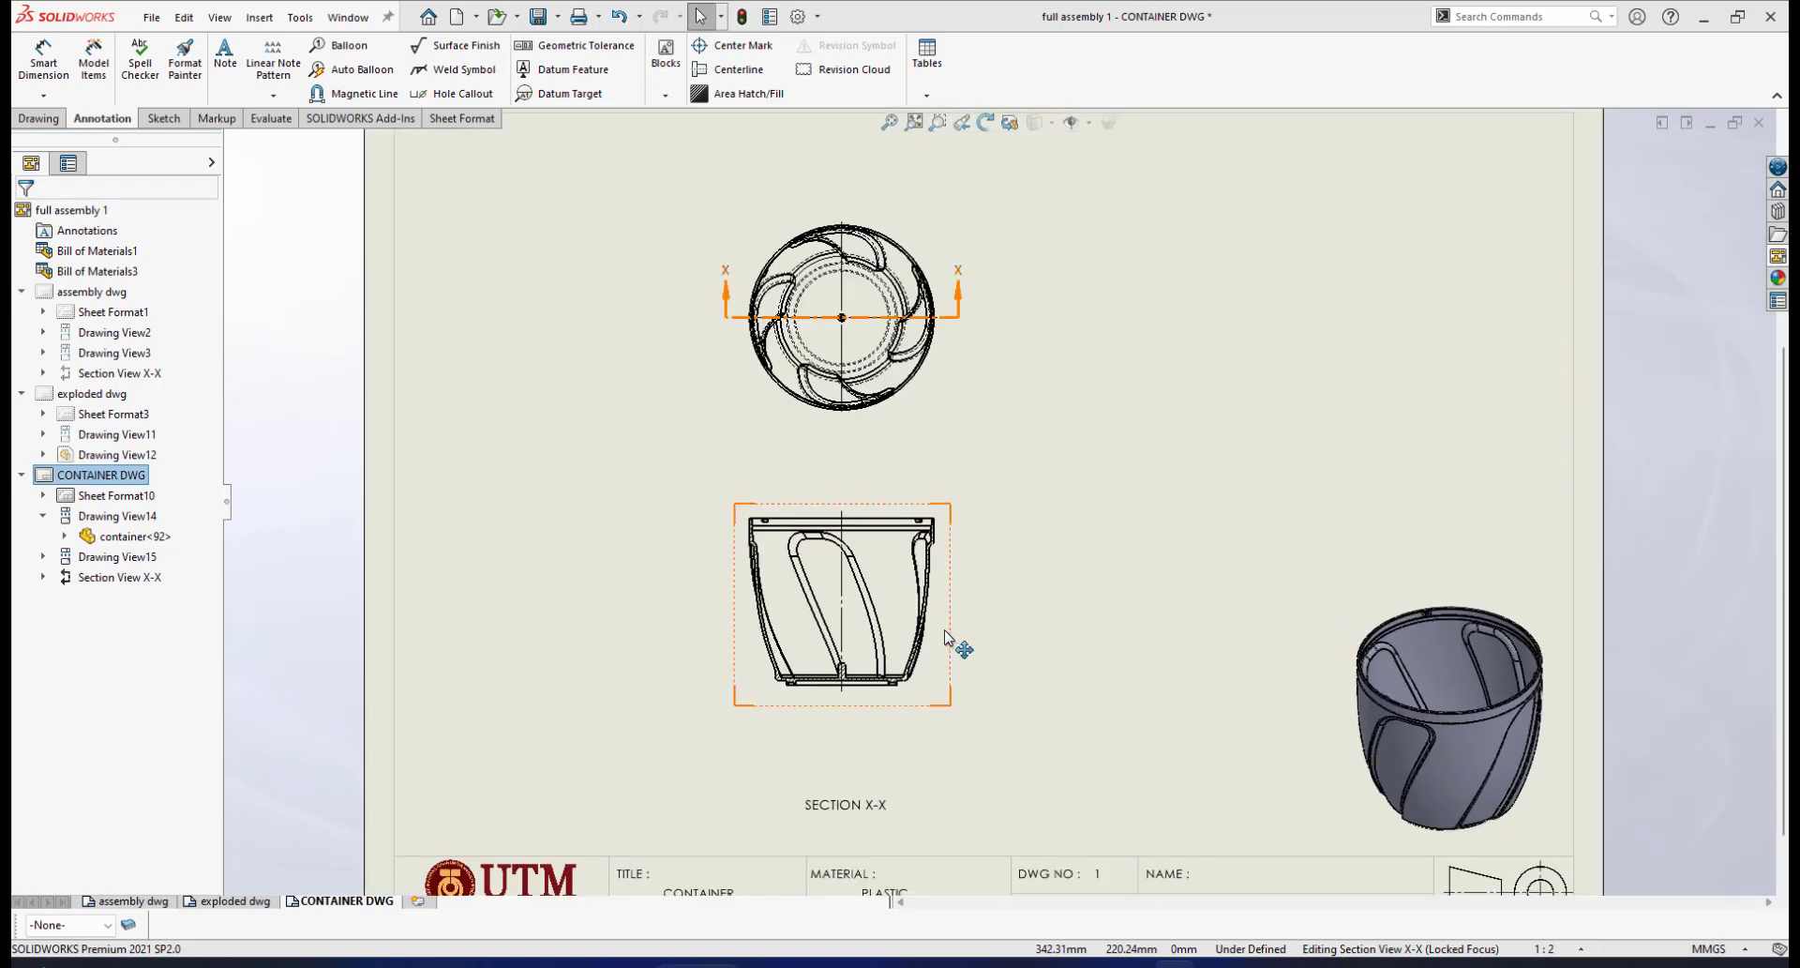
pyautogui.scroll(1, 947, 657)
pyautogui.scroll(-1, 928, 554)
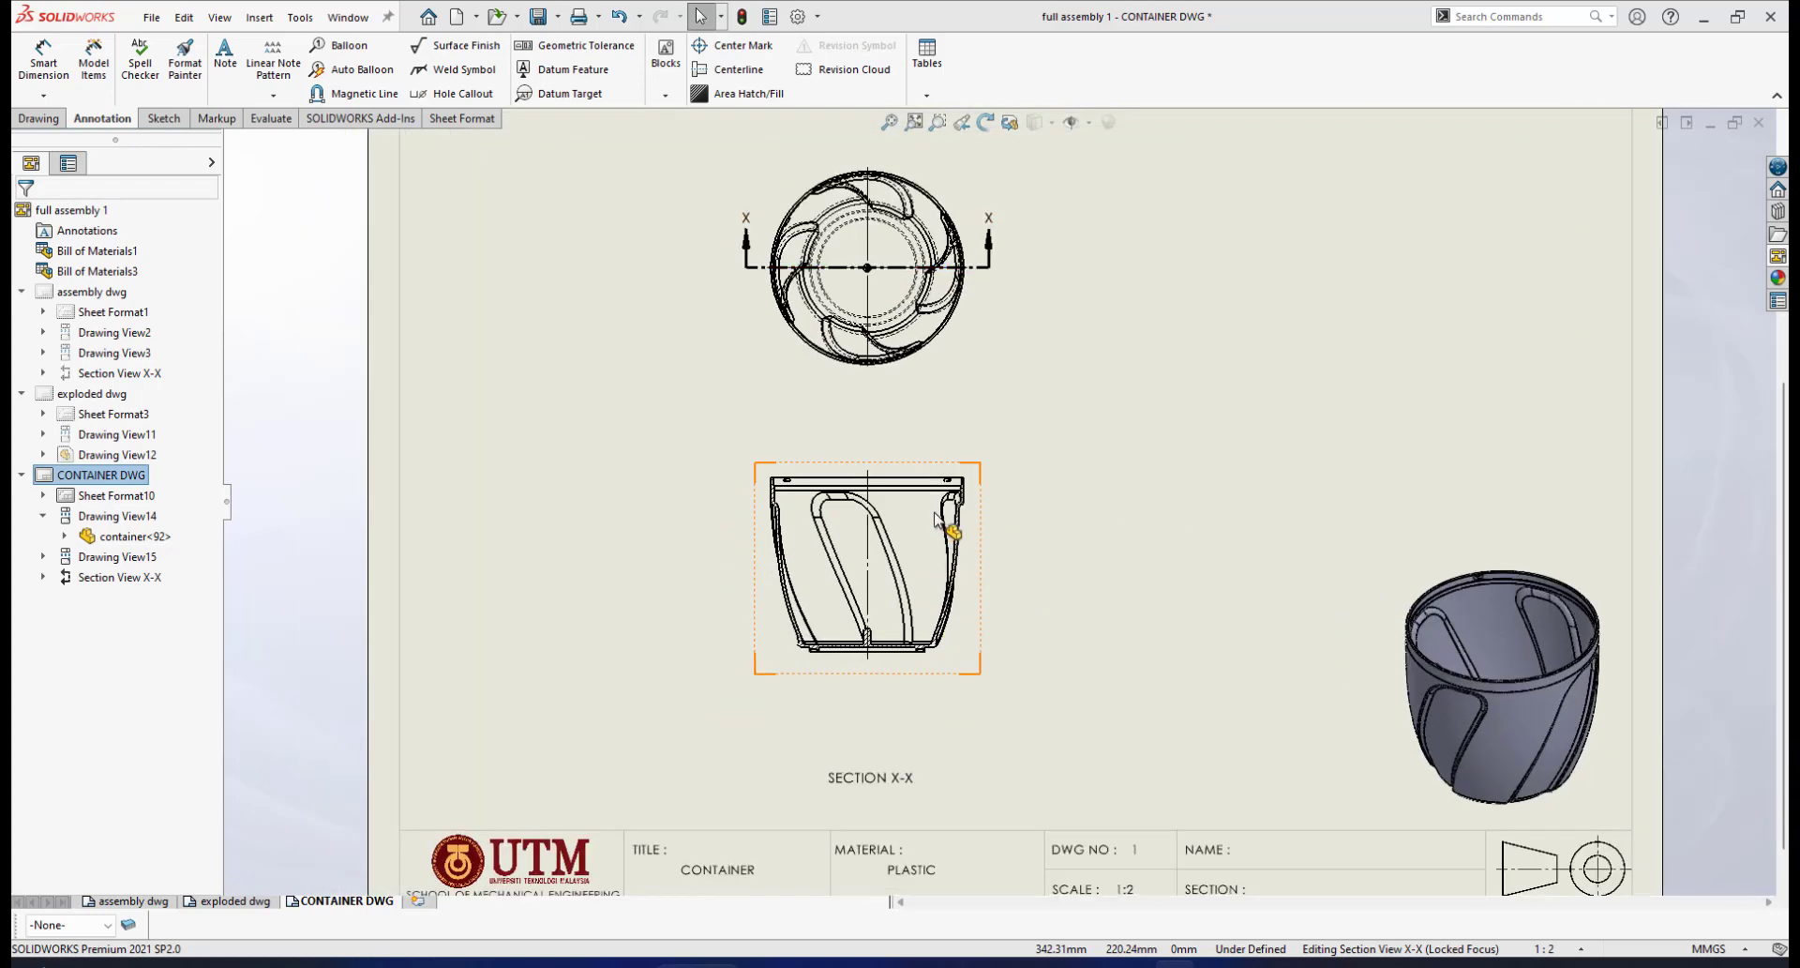
pyautogui.scroll(-2, 949, 535)
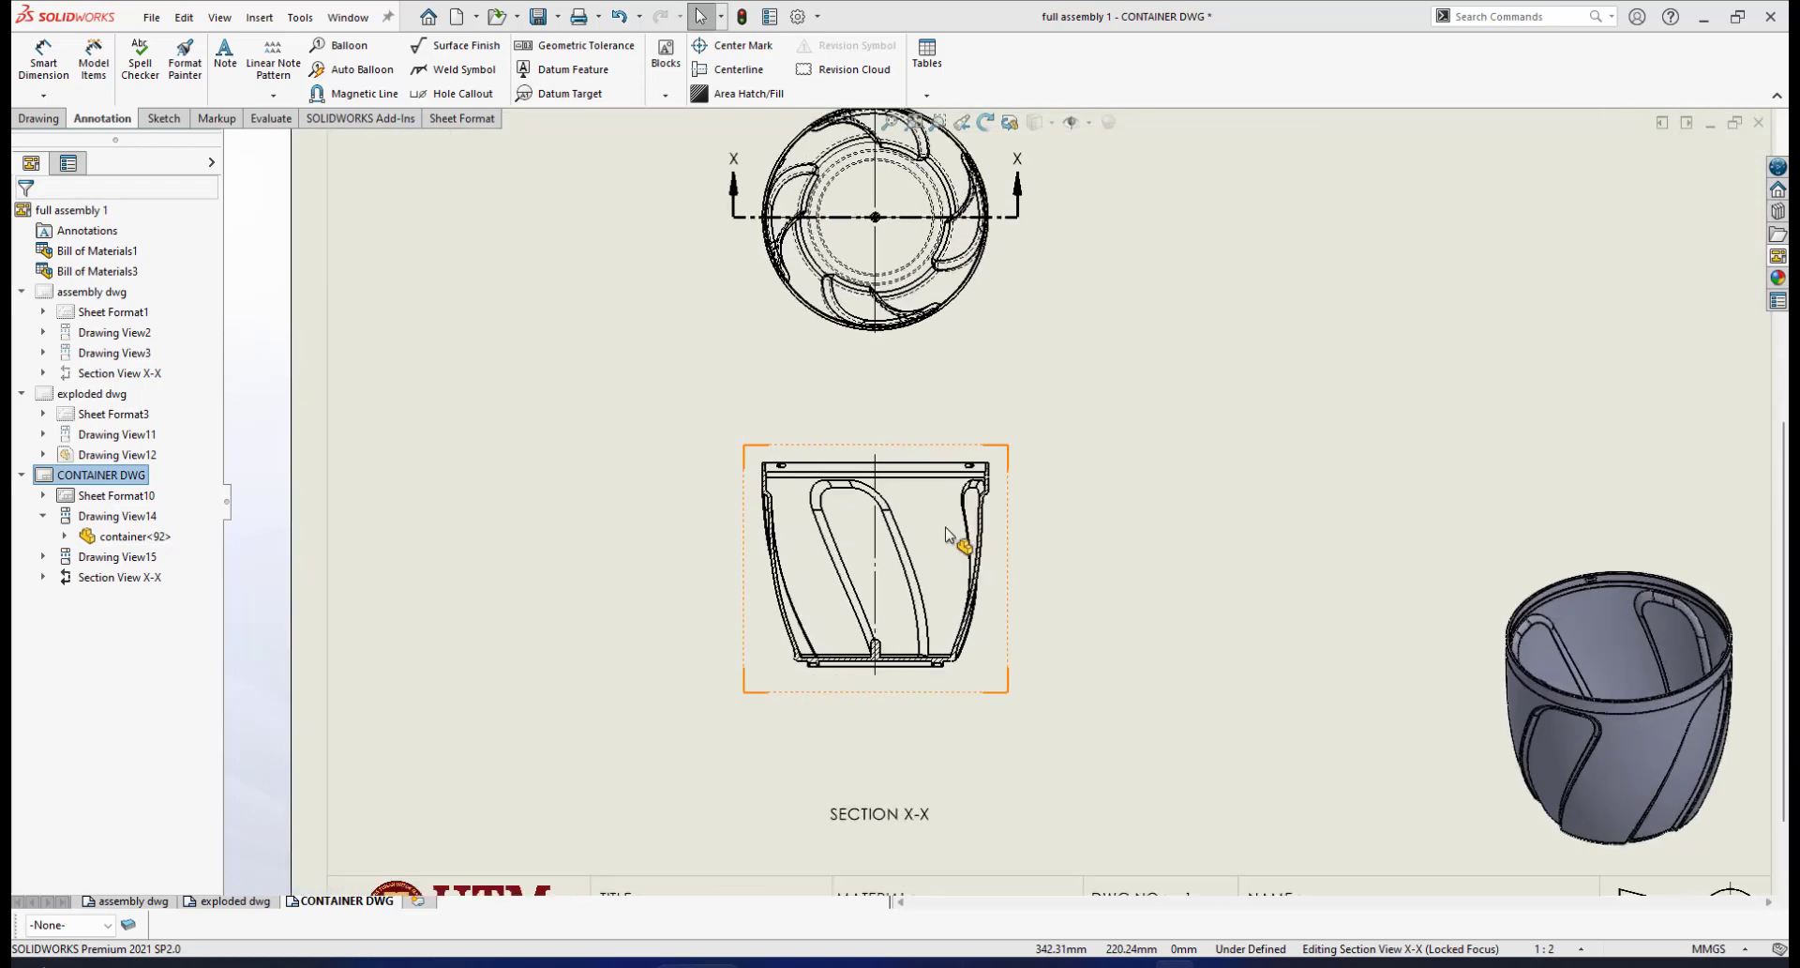
pyautogui.scroll(-1, 975, 558)
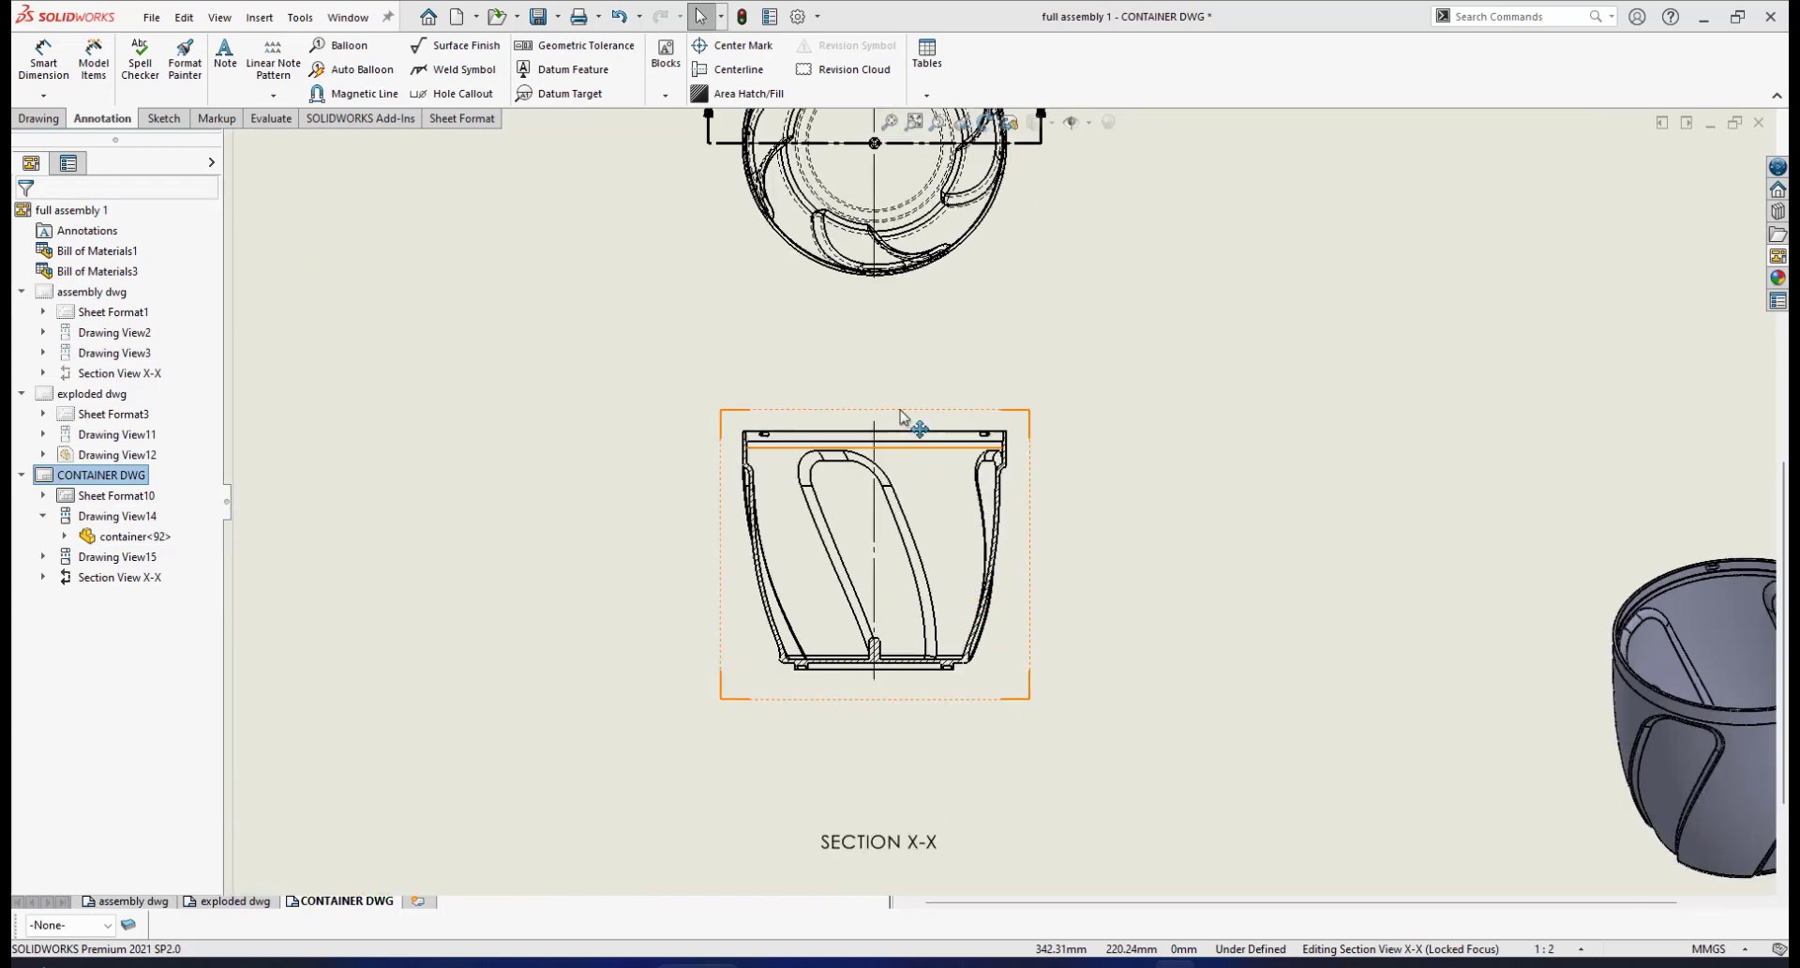
pyautogui.scroll(-1, 924, 440)
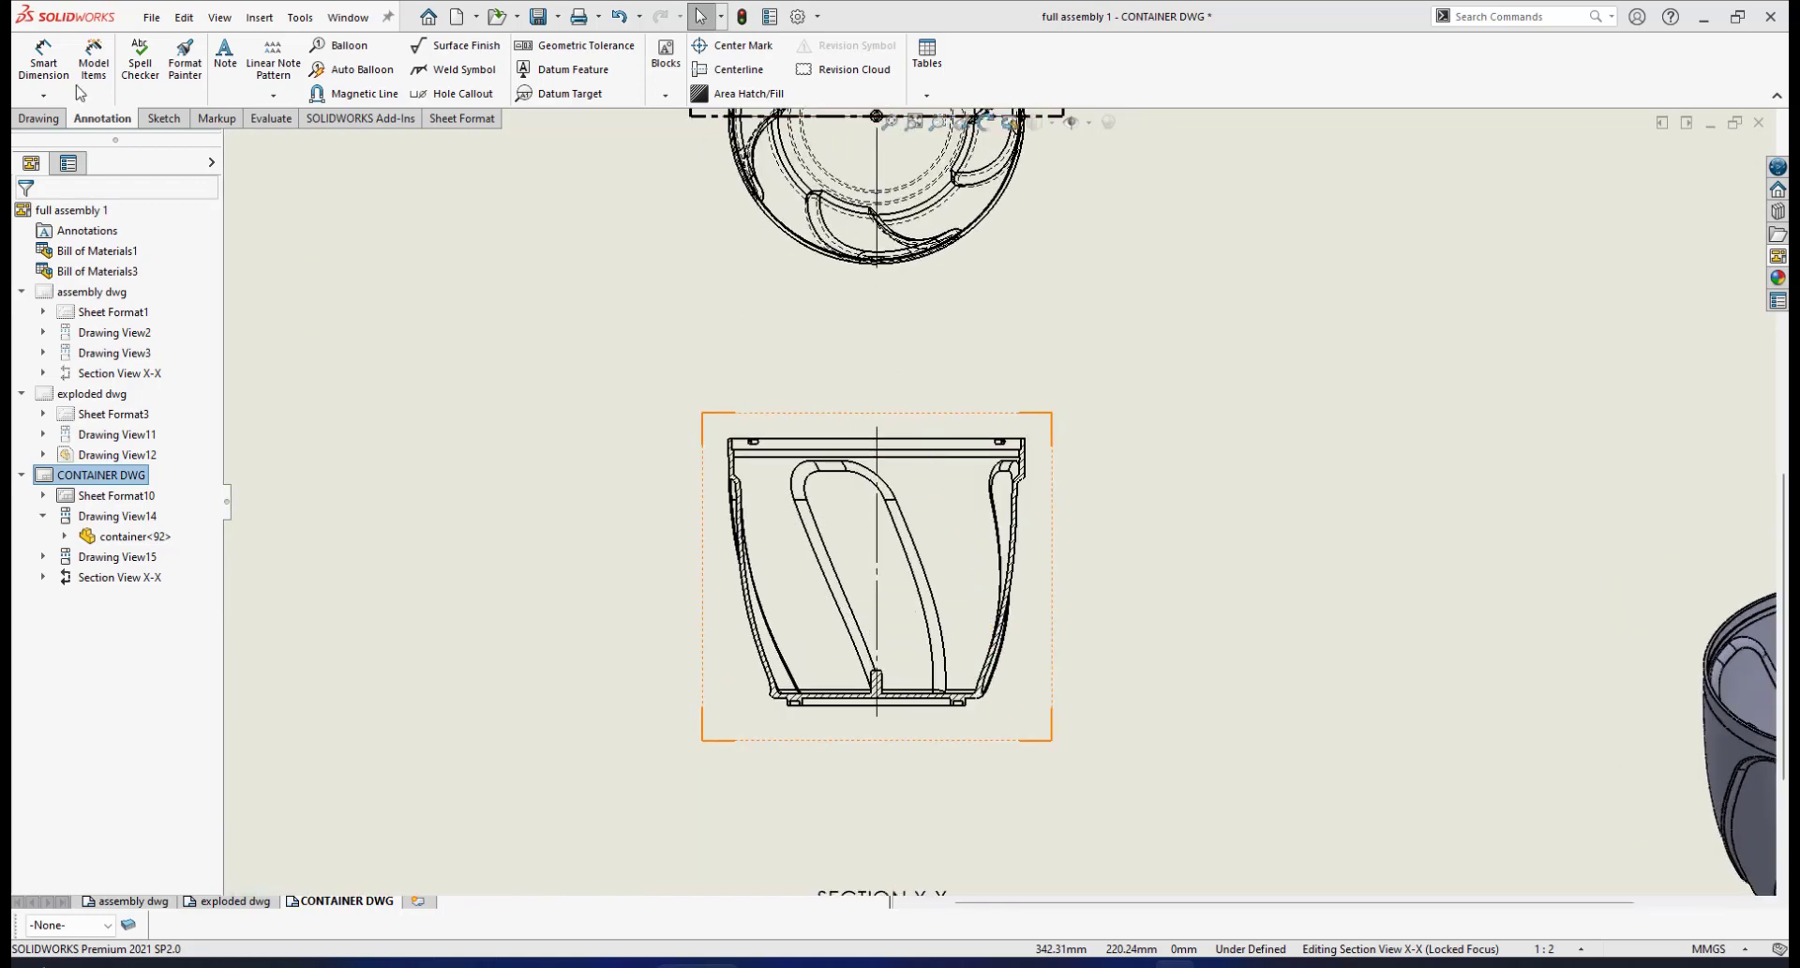
pyautogui.scroll(-1, 756, 458)
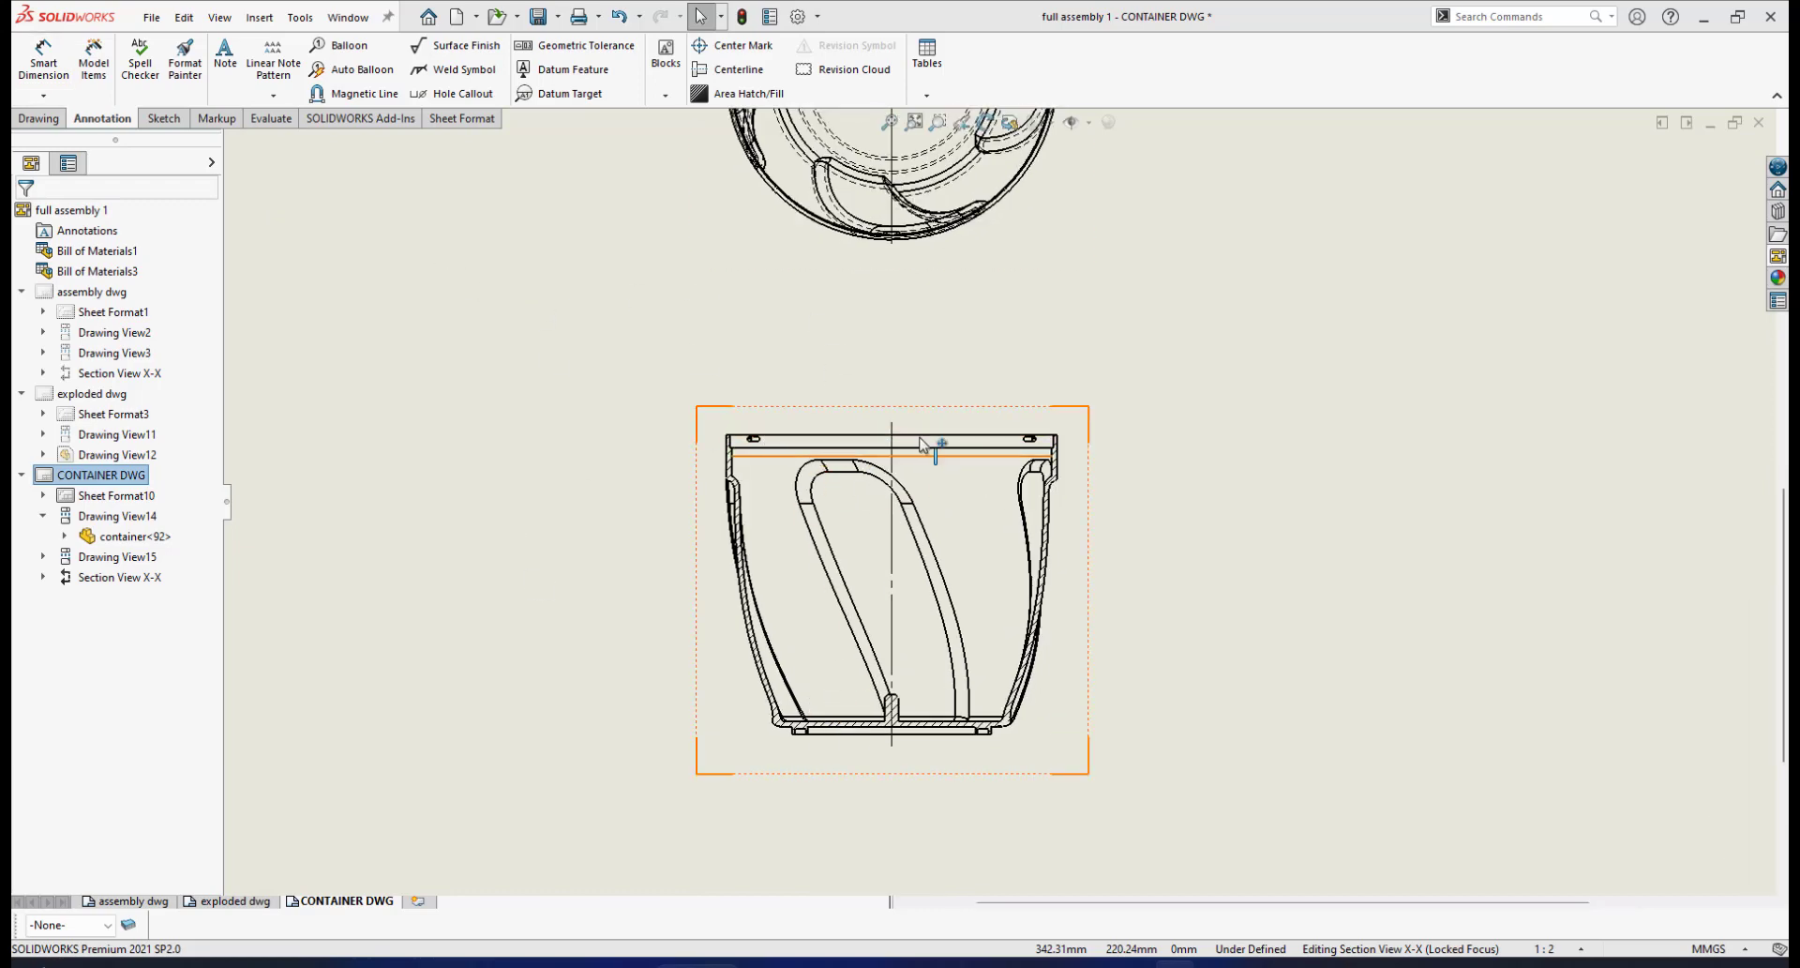
# Dimension the container's 113.00 rim-to-base height on the left side of Section X-X
pyautogui.click(56, 75)
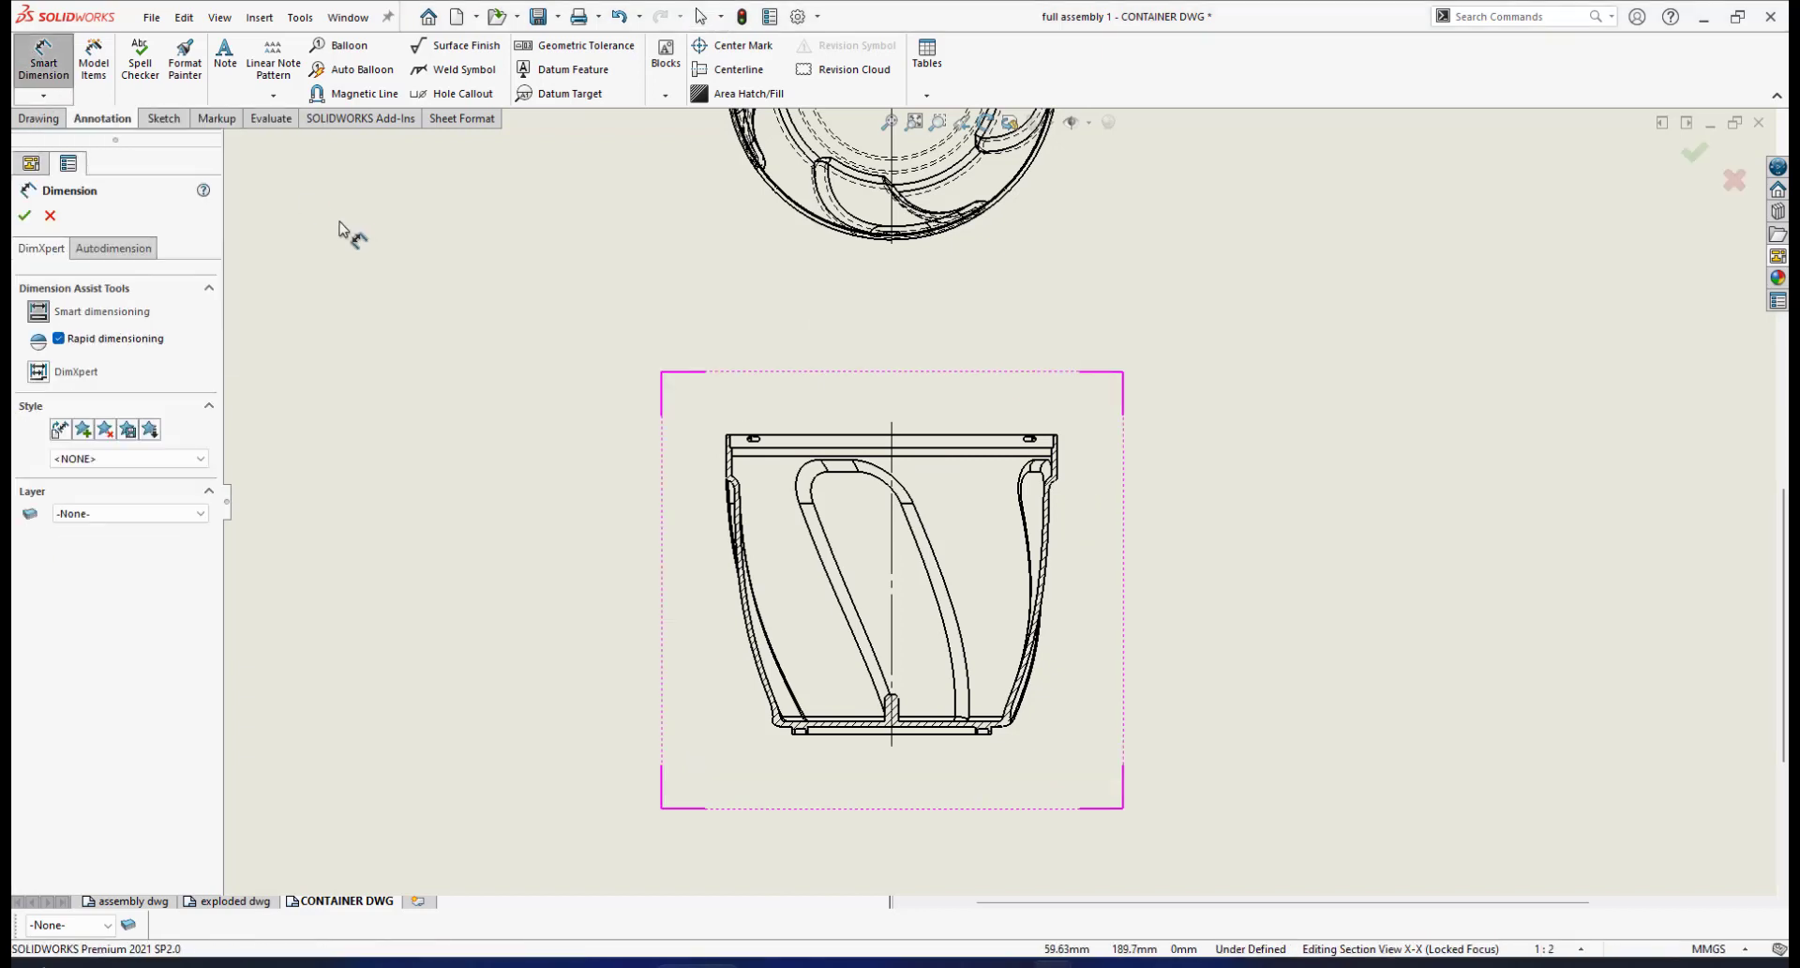
pyautogui.scroll(-2, 816, 511)
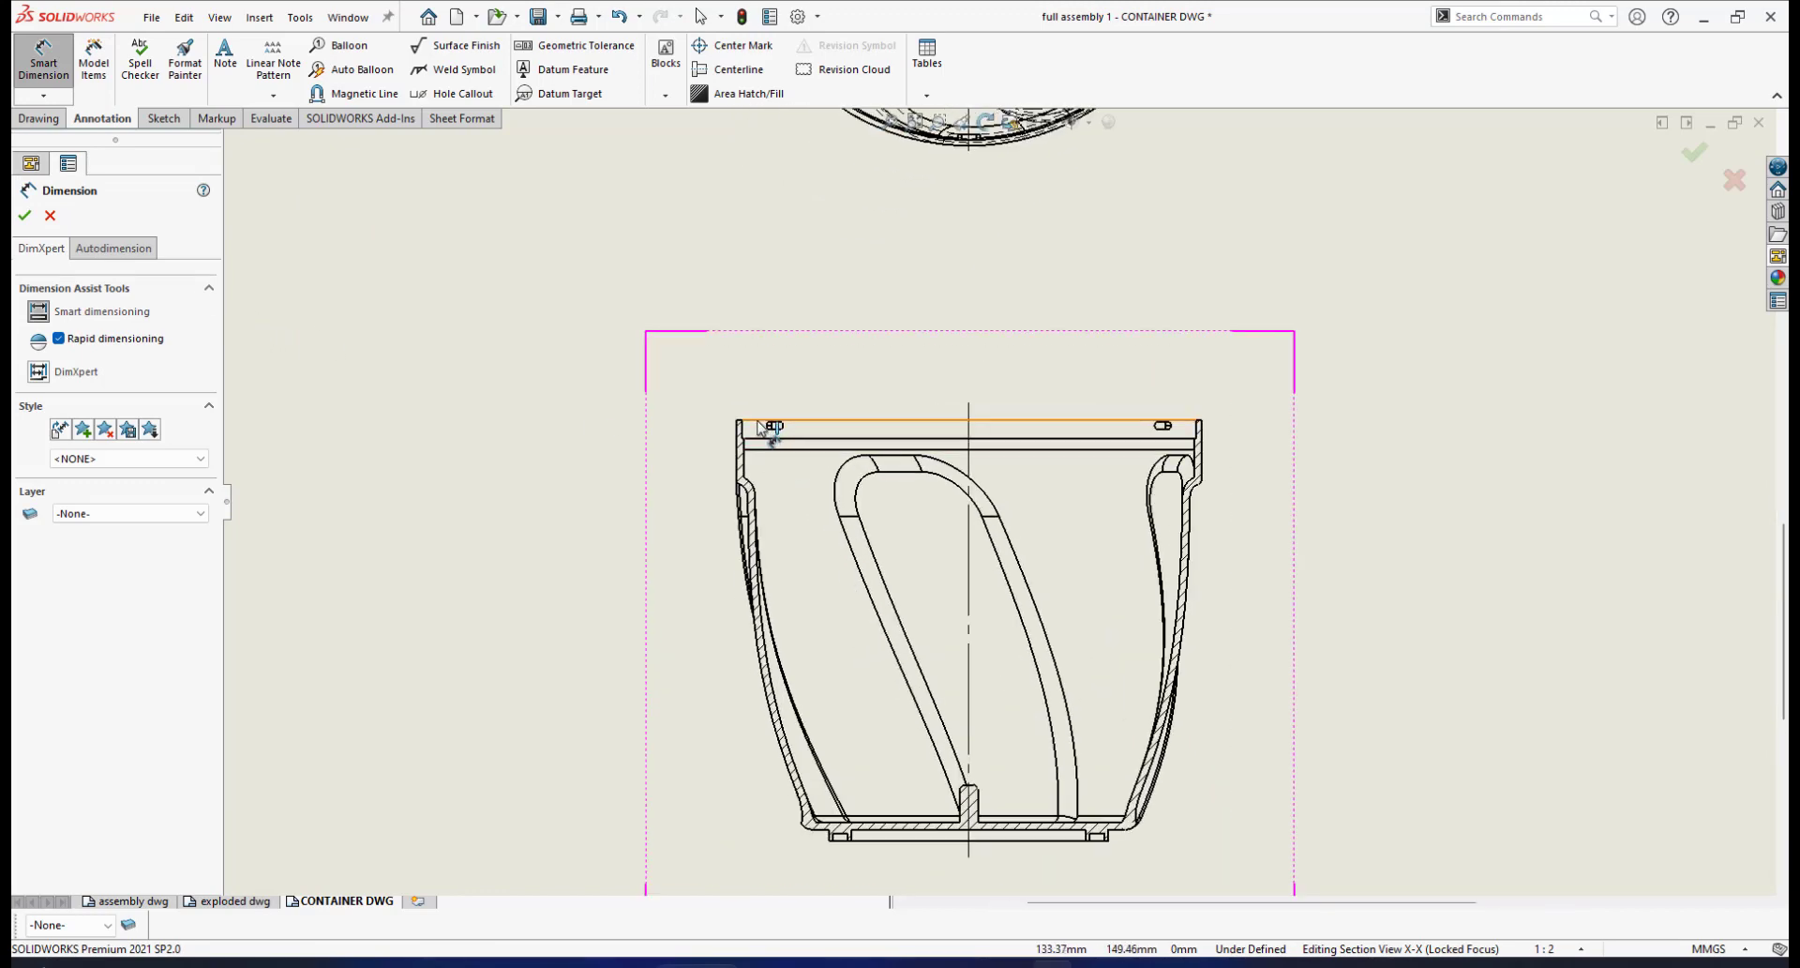
pyautogui.scroll(4, 957, 743)
pyautogui.scroll(-2, 966, 586)
pyautogui.scroll(-5, 965, 586)
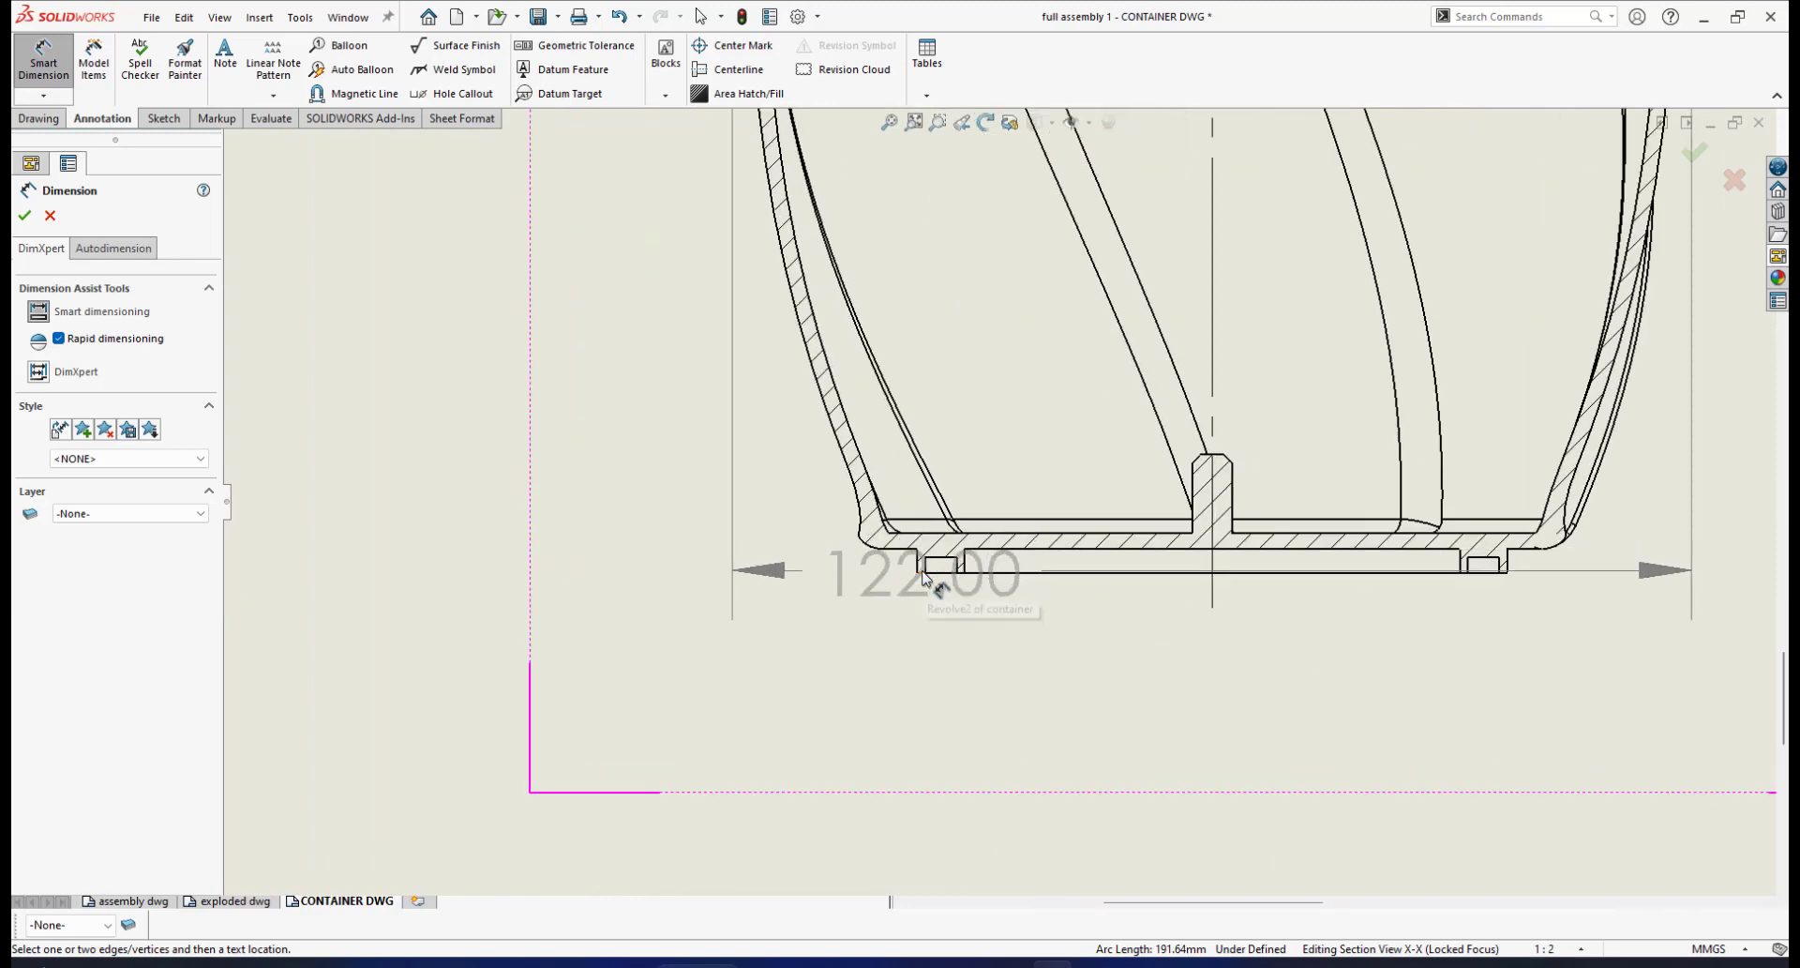
pyautogui.click(924, 574)
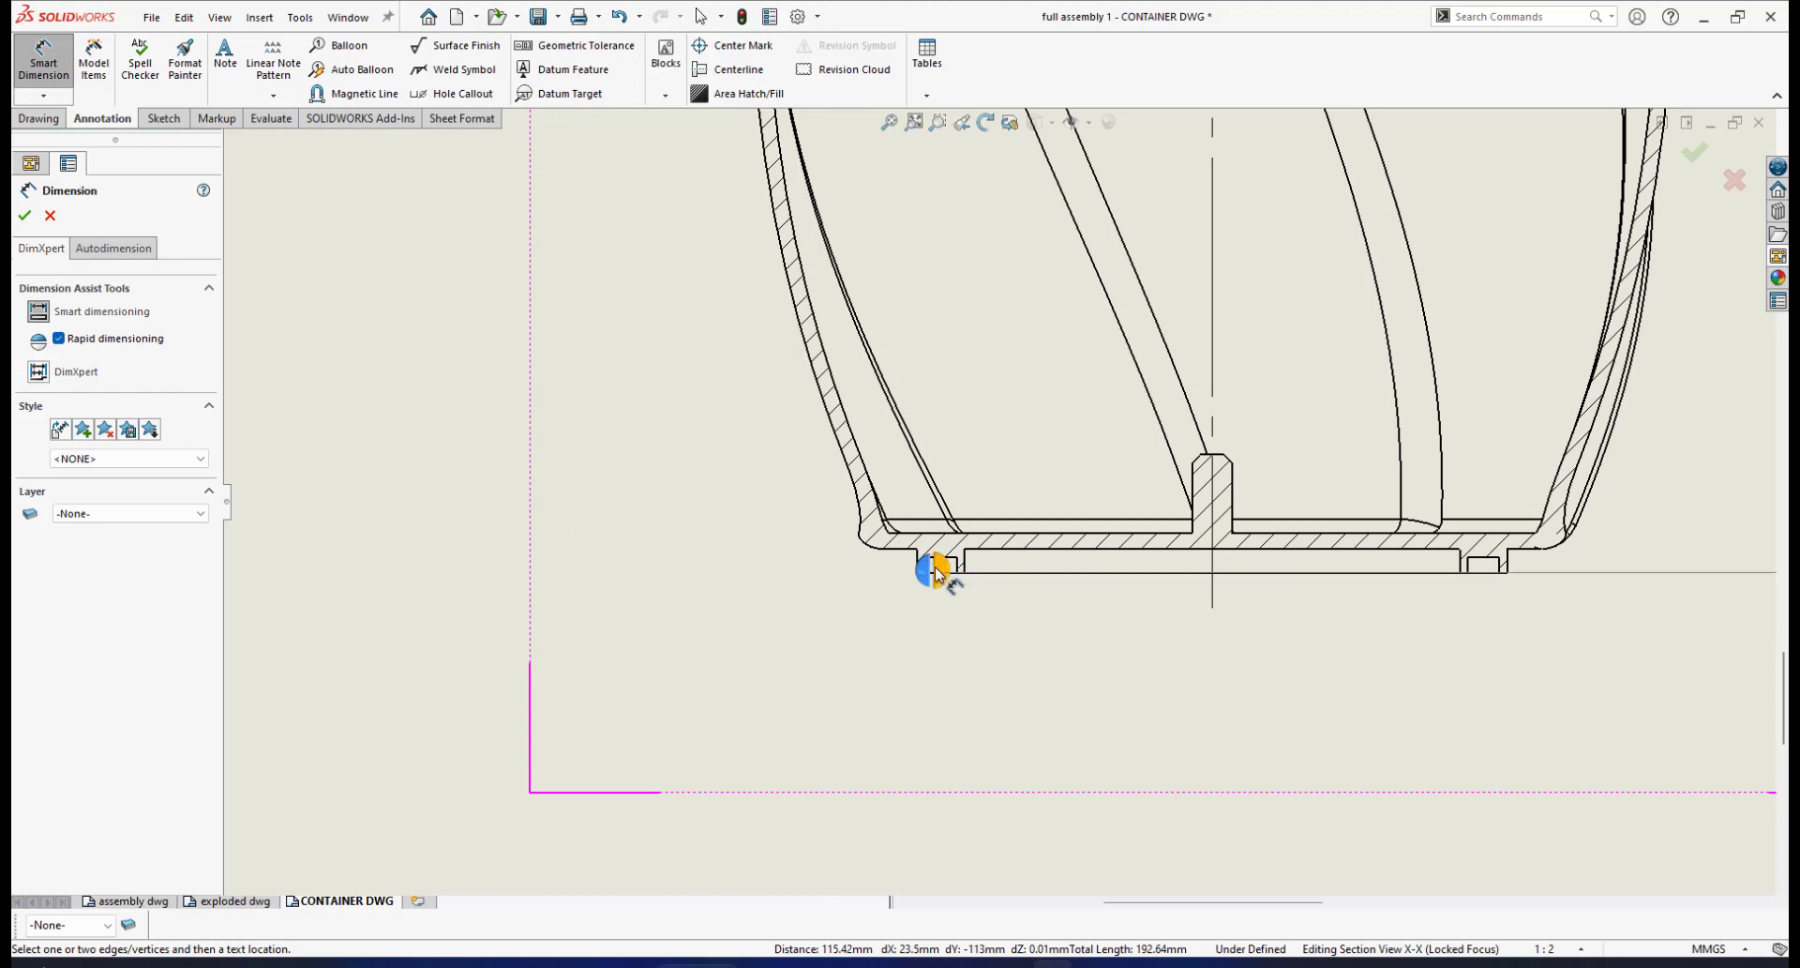
pyautogui.click(925, 568)
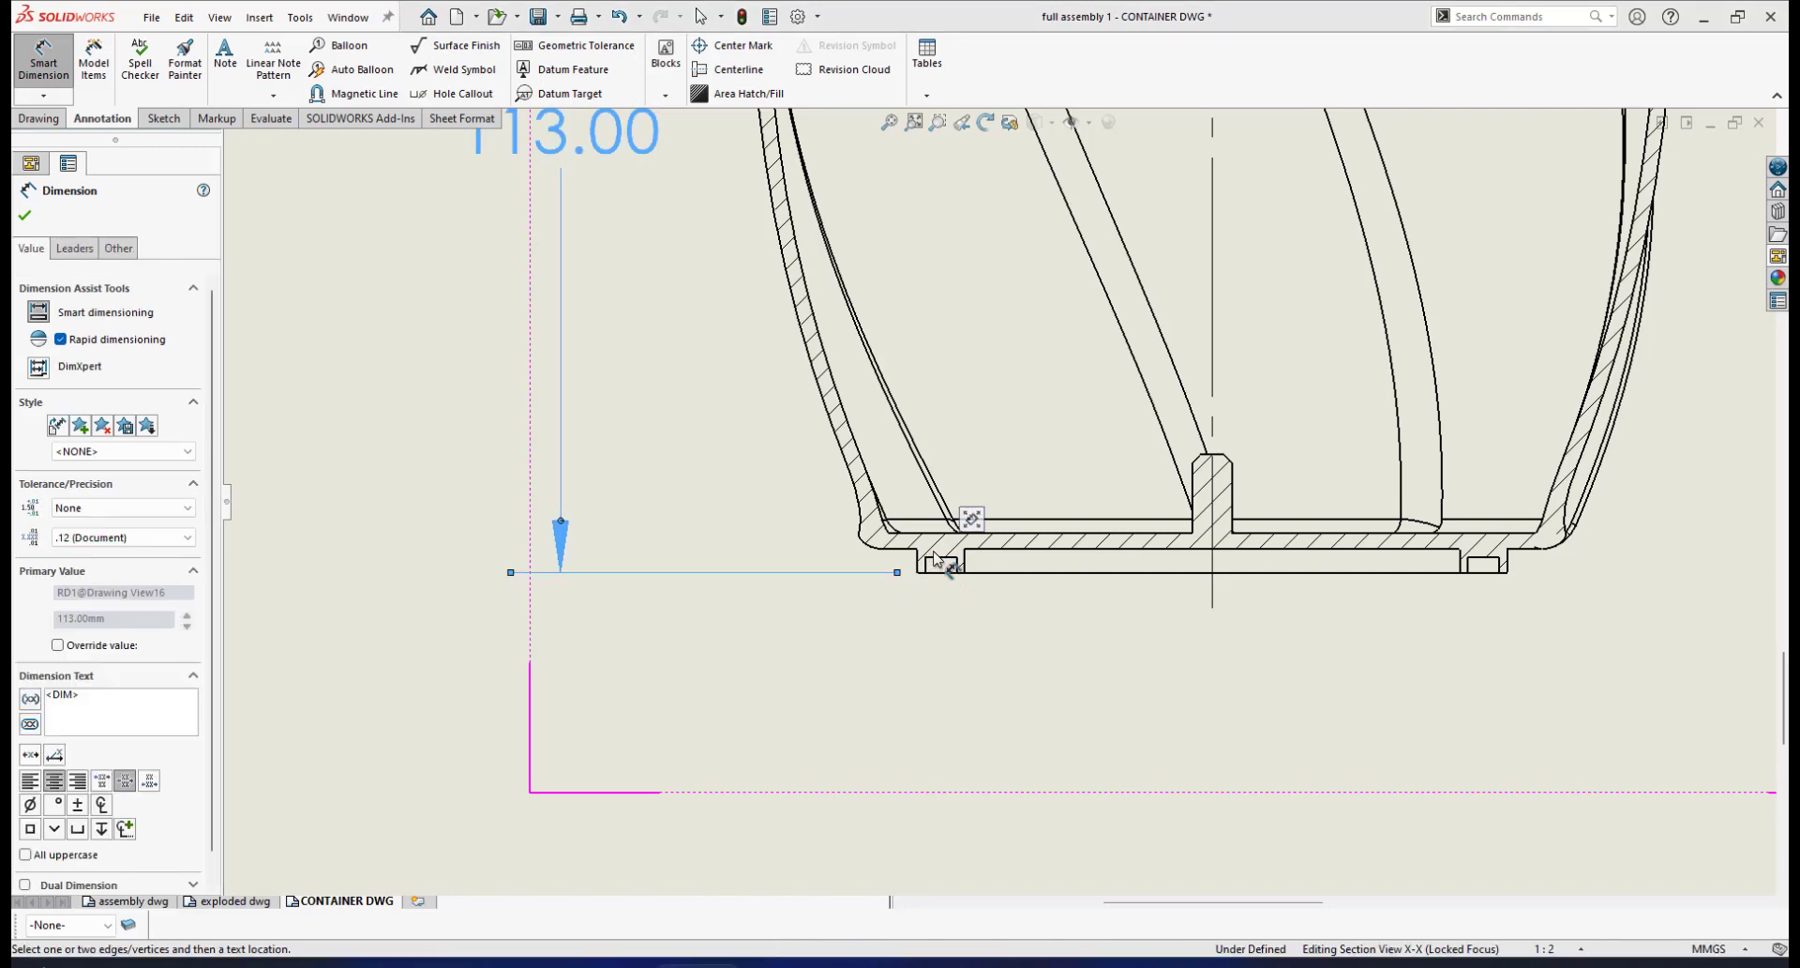
pyautogui.scroll(3, 972, 450)
pyautogui.scroll(-3, 816, 341)
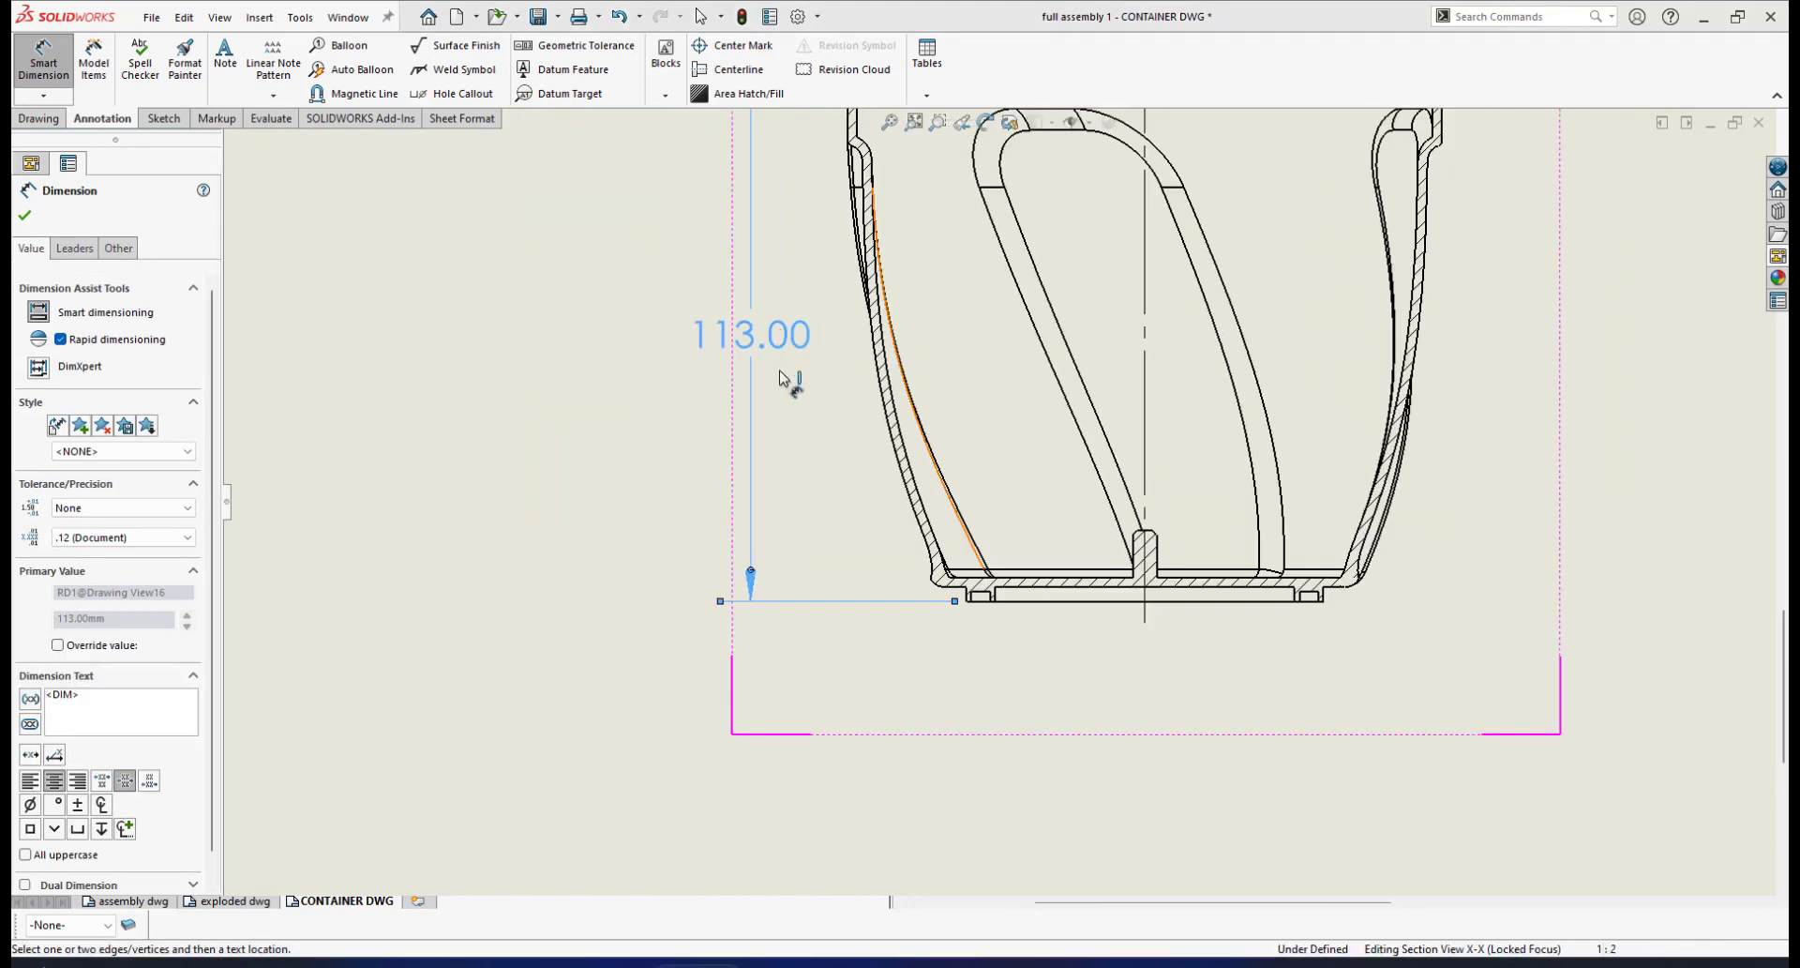
pyautogui.scroll(-2, 900, 353)
pyautogui.scroll(3, 905, 309)
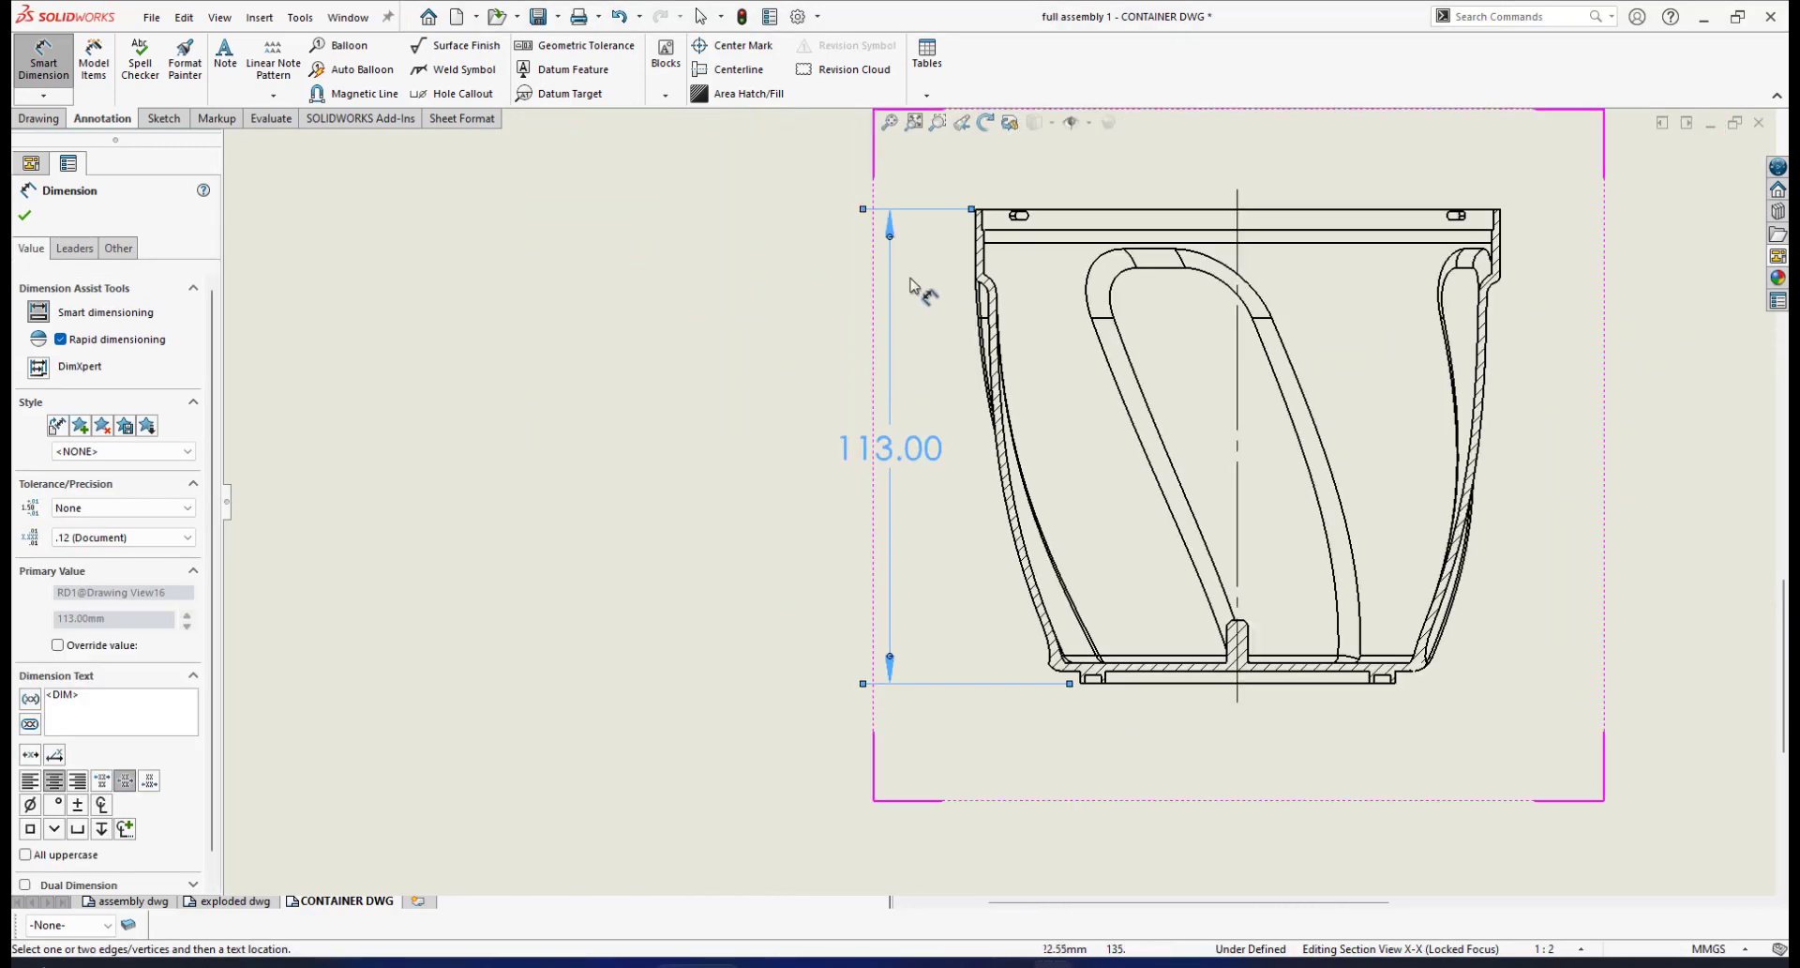
pyautogui.scroll(-1, 970, 457)
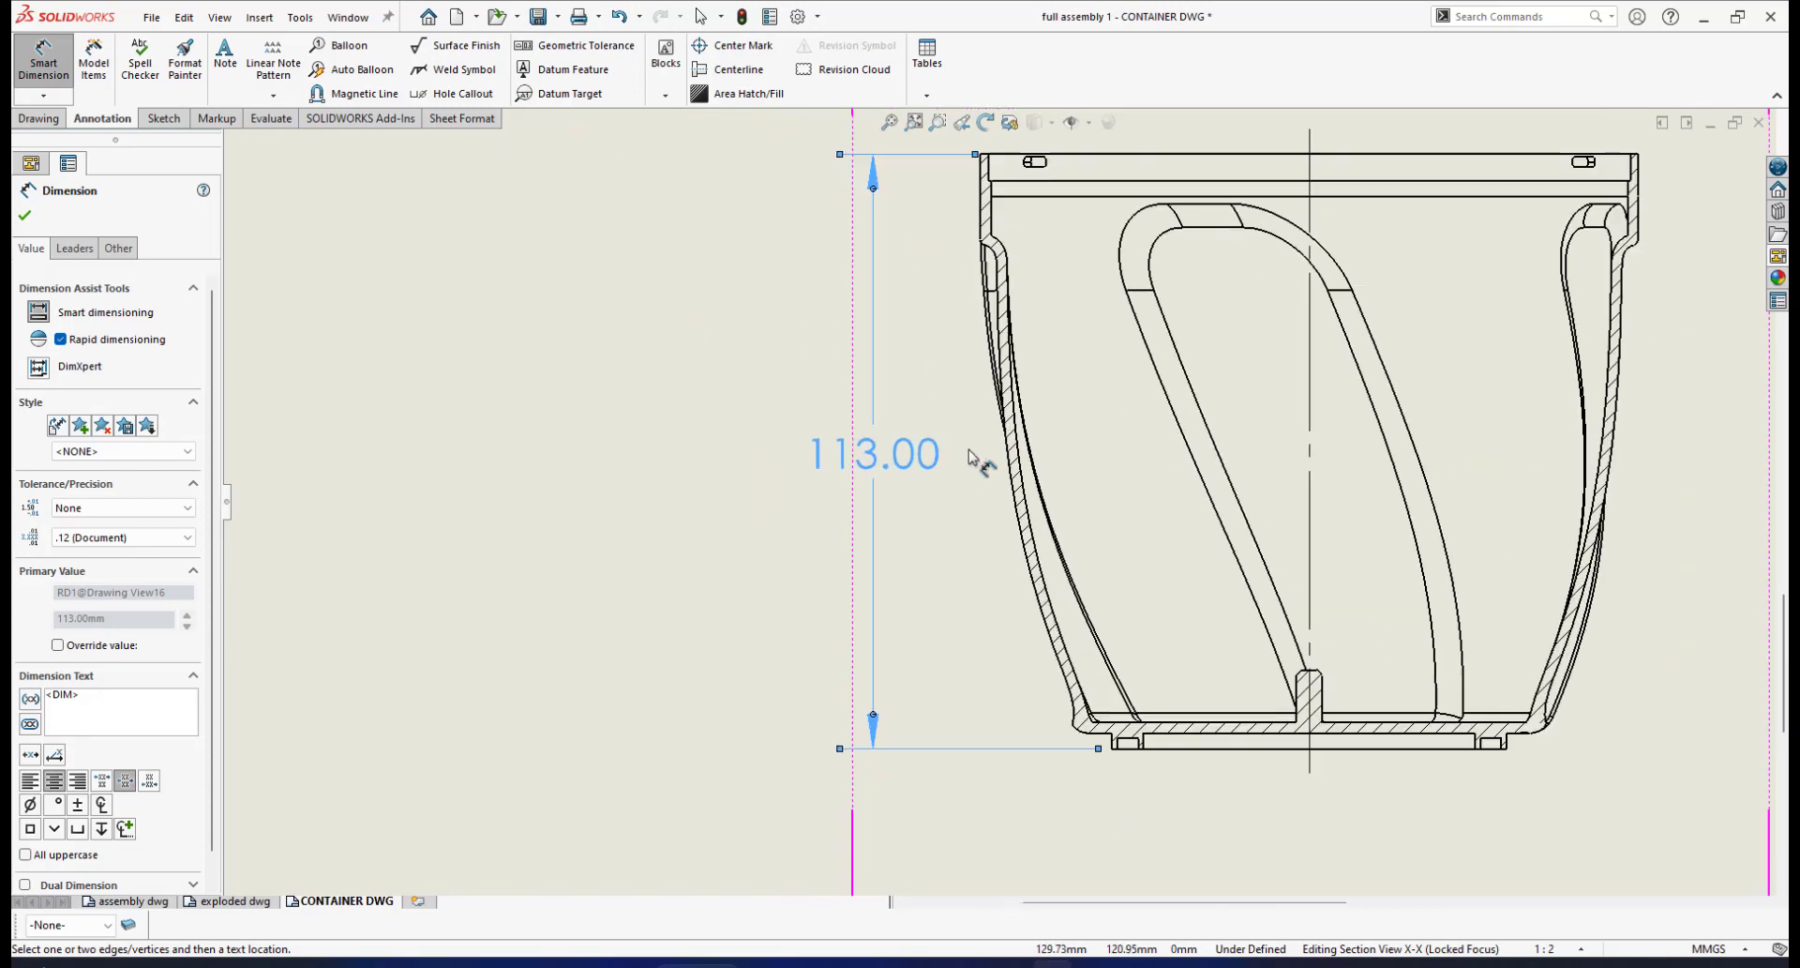
pyautogui.scroll(-1, 972, 456)
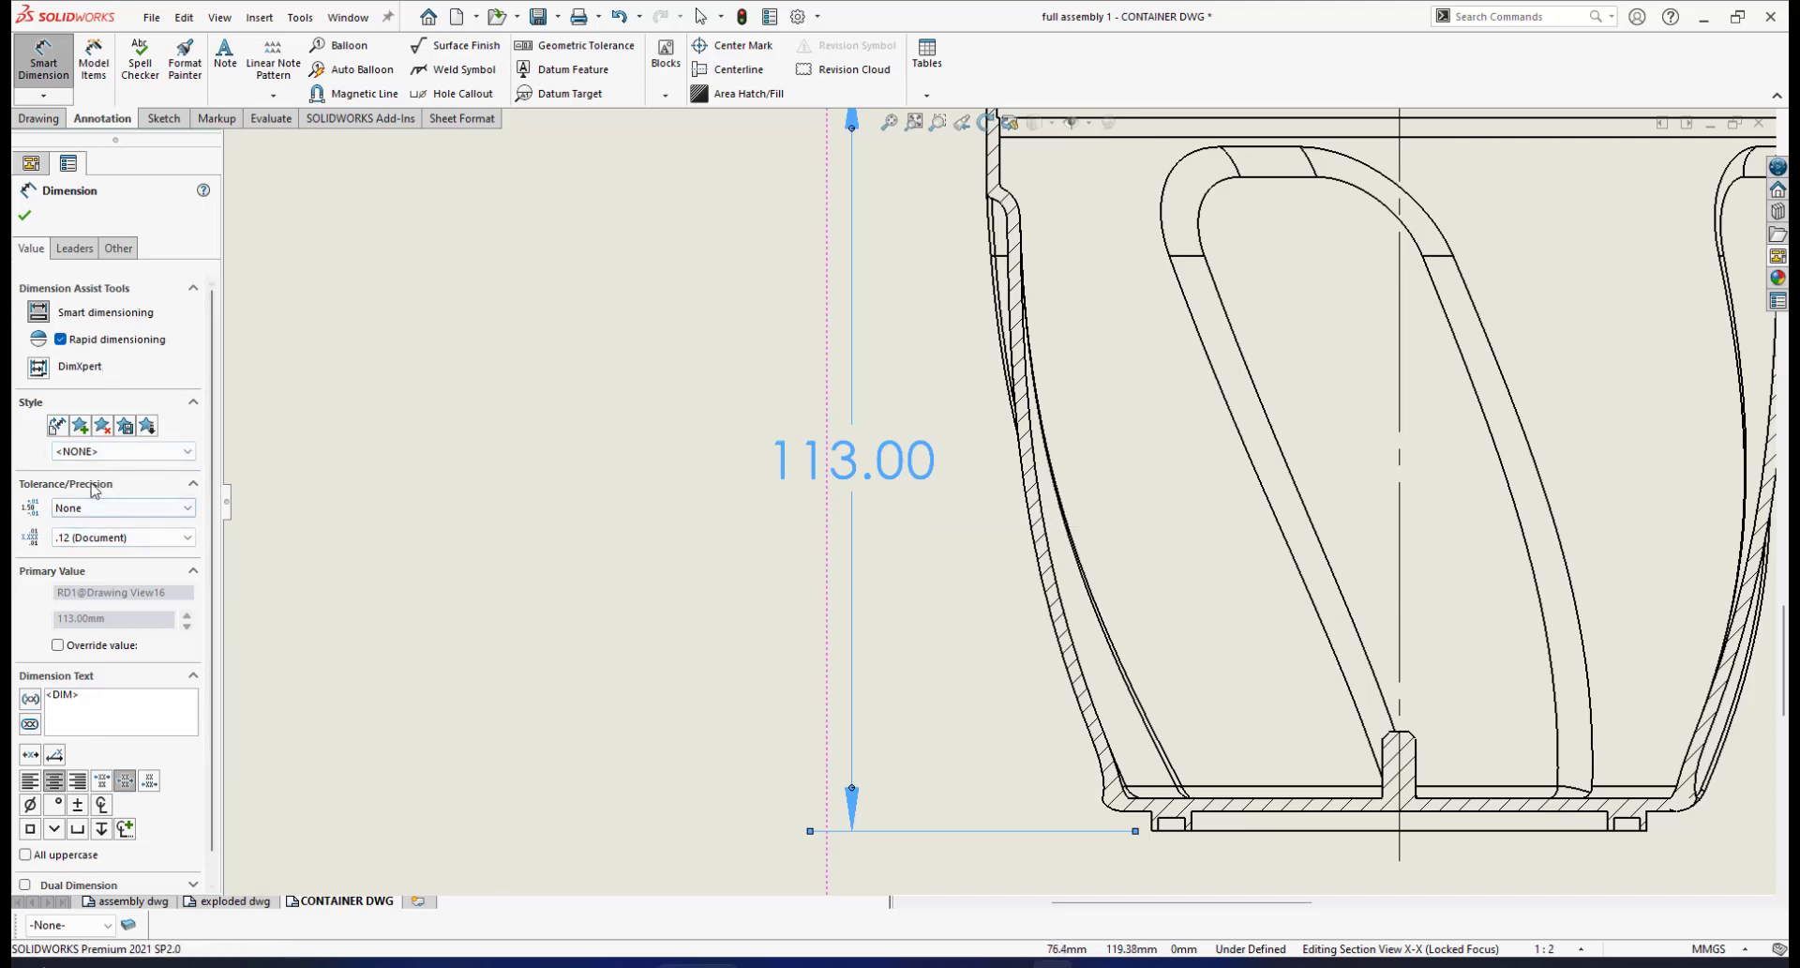
pyautogui.click(156, 540)
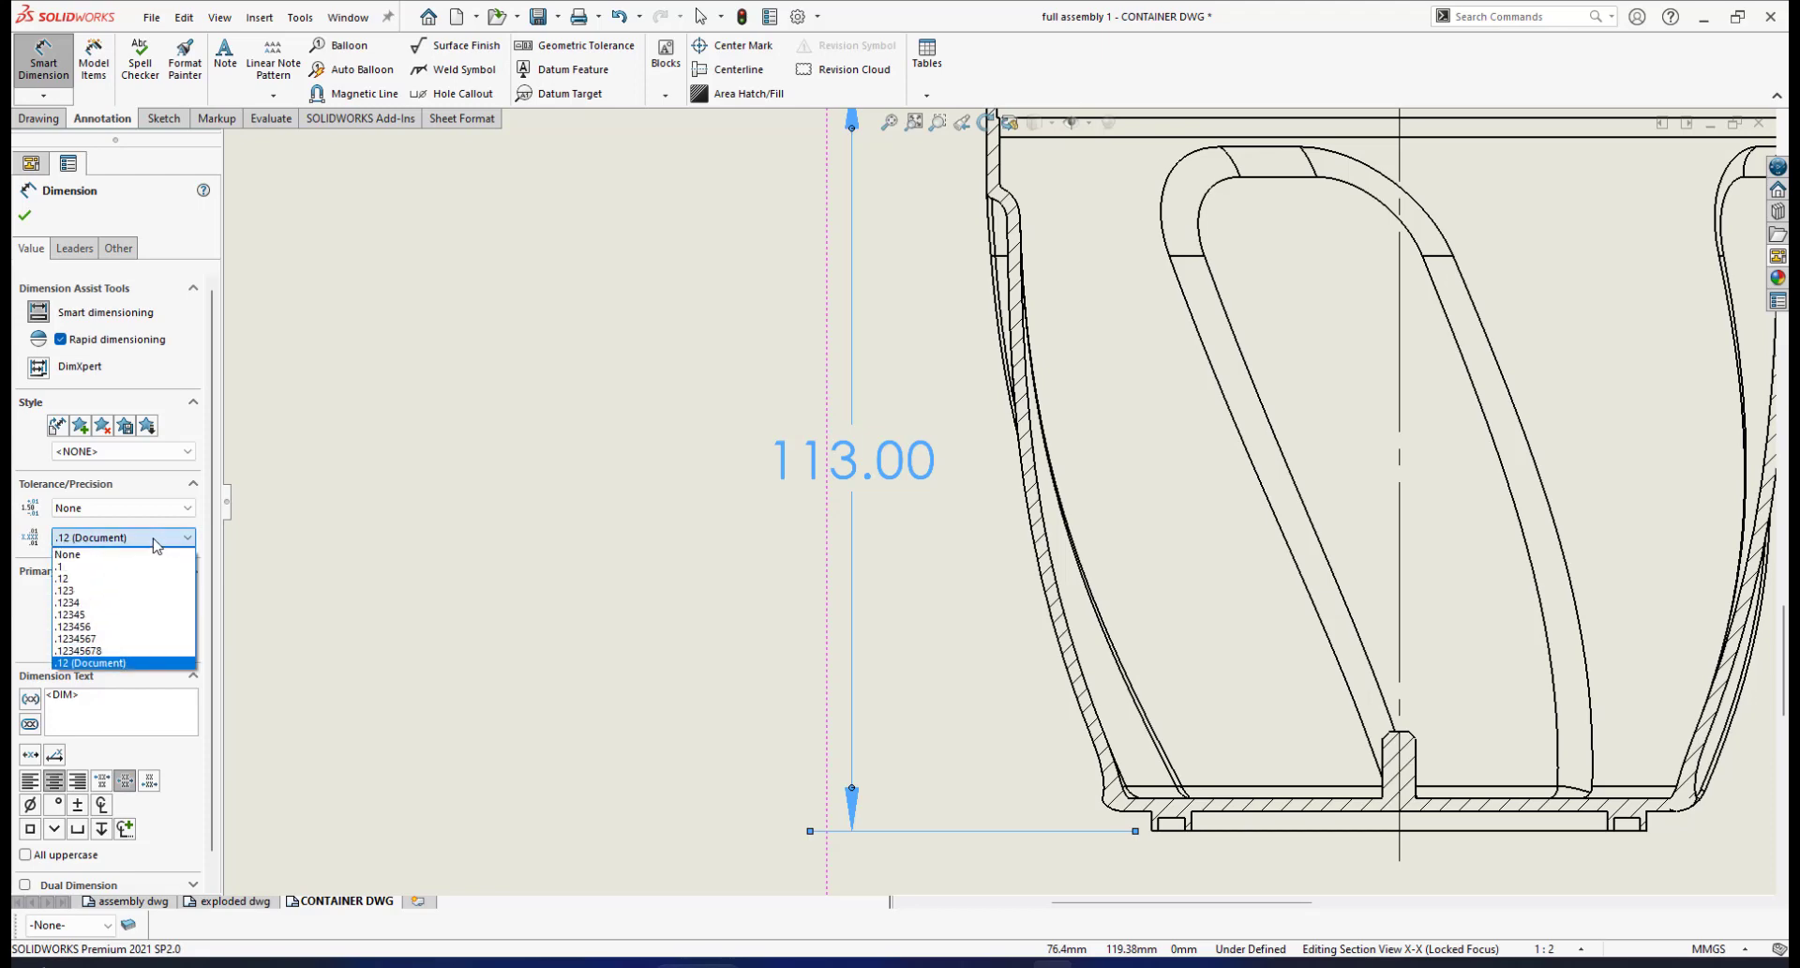
pyautogui.click(84, 561)
pyautogui.scroll(-1, 891, 459)
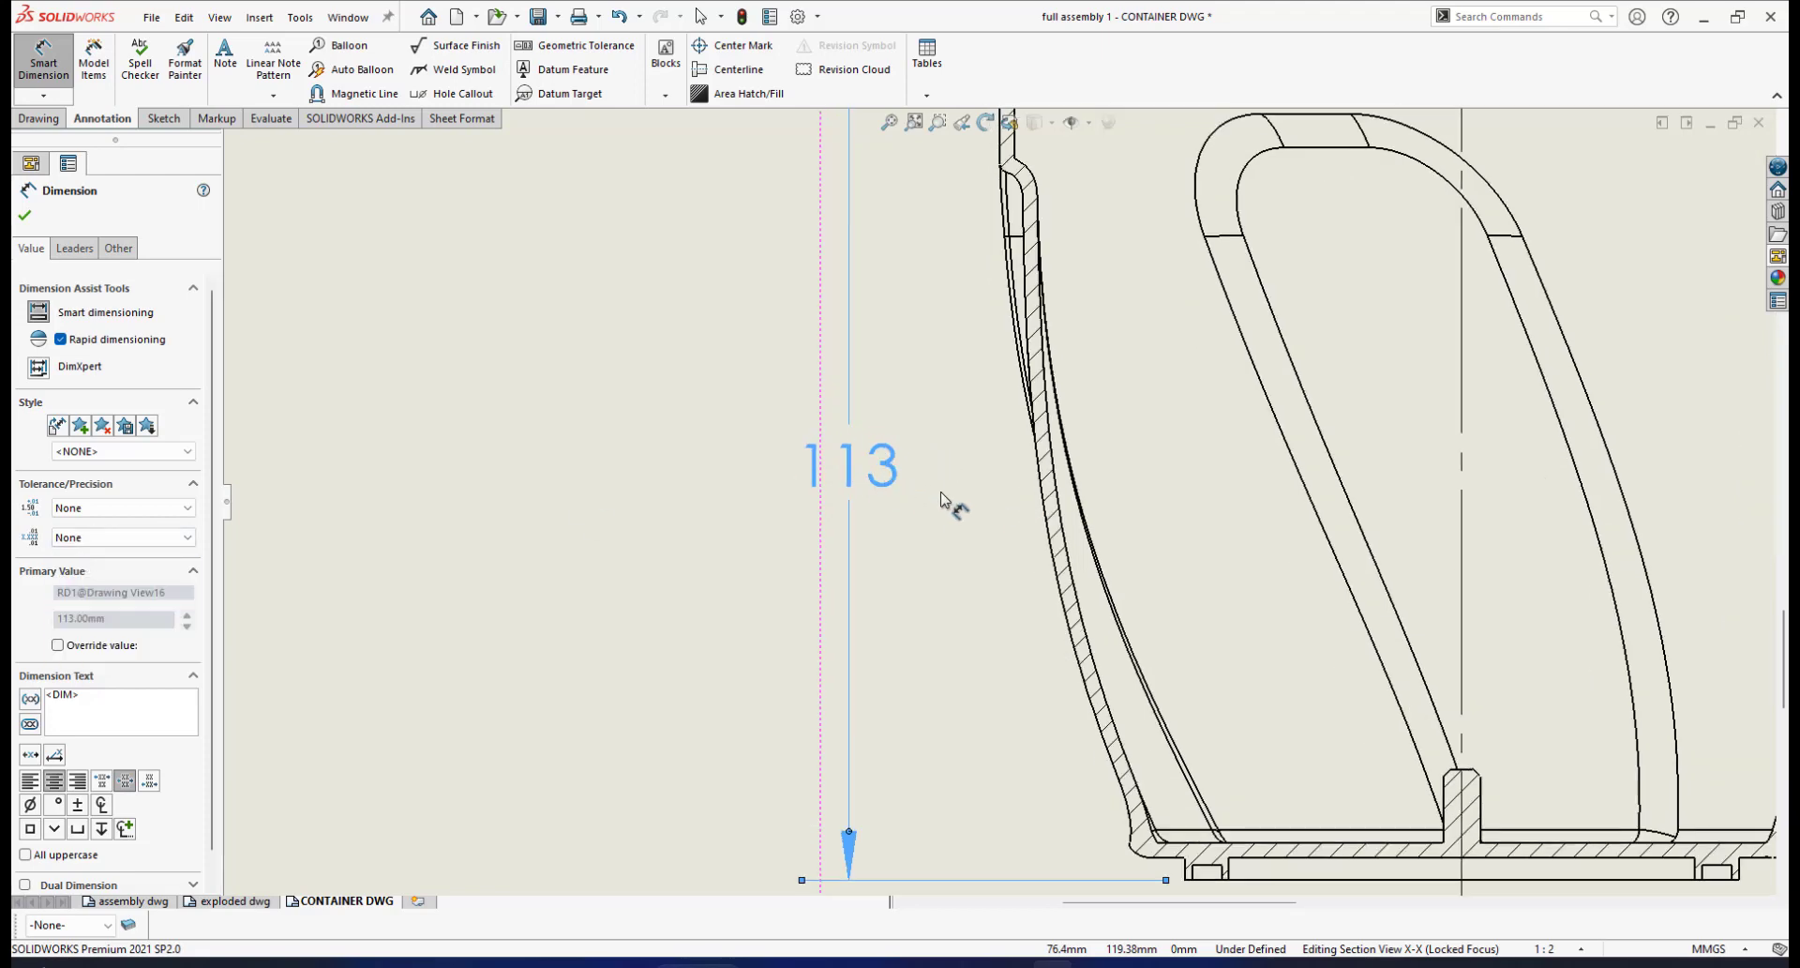
pyautogui.scroll(2, 1109, 478)
pyautogui.scroll(-4, 1004, 442)
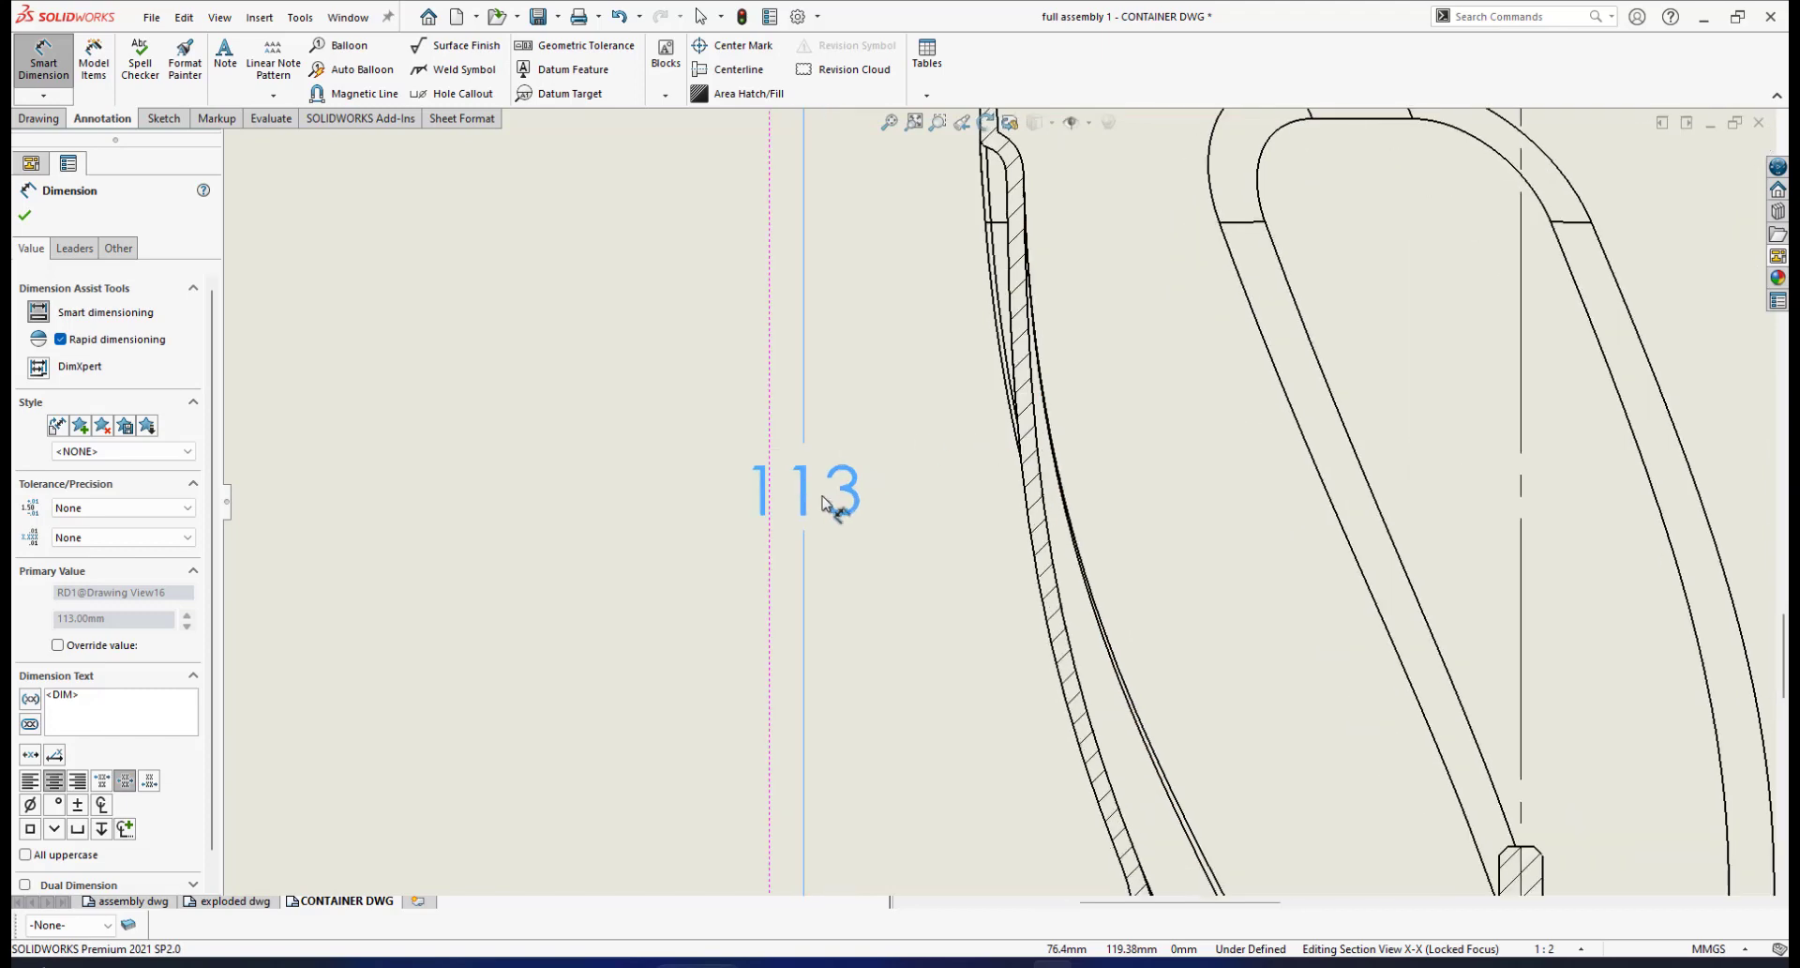
pyautogui.scroll(-1, 825, 504)
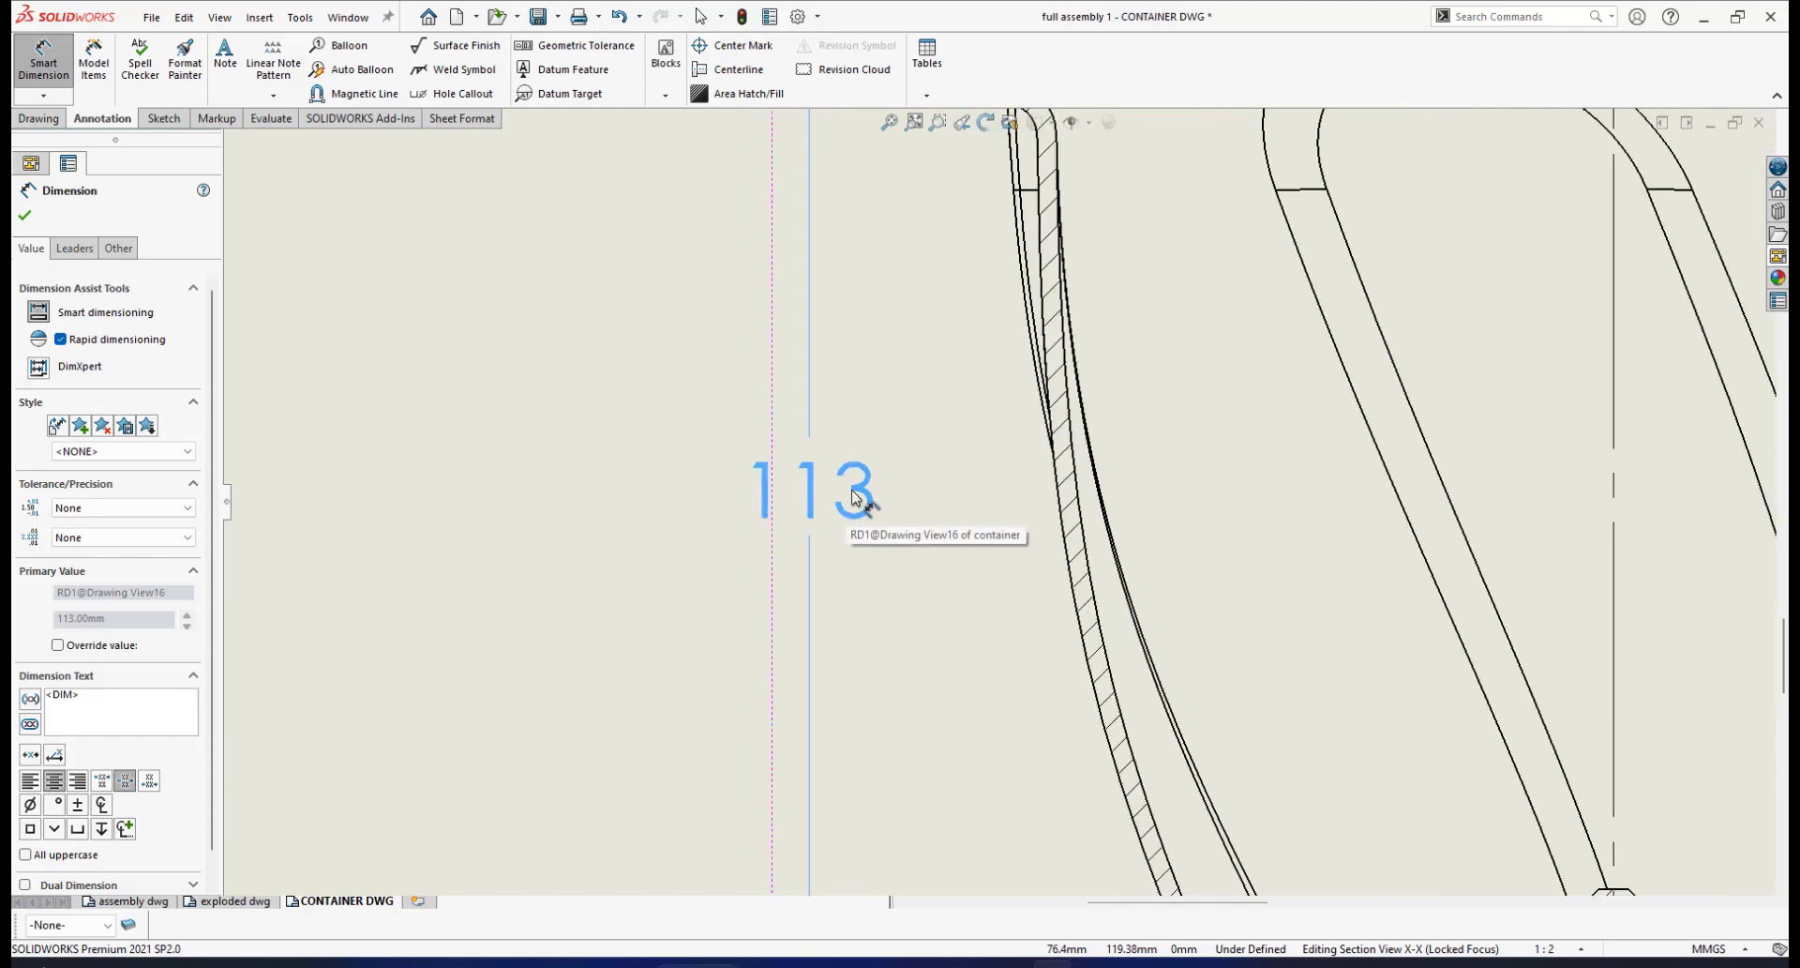
pyautogui.scroll(3, 984, 520)
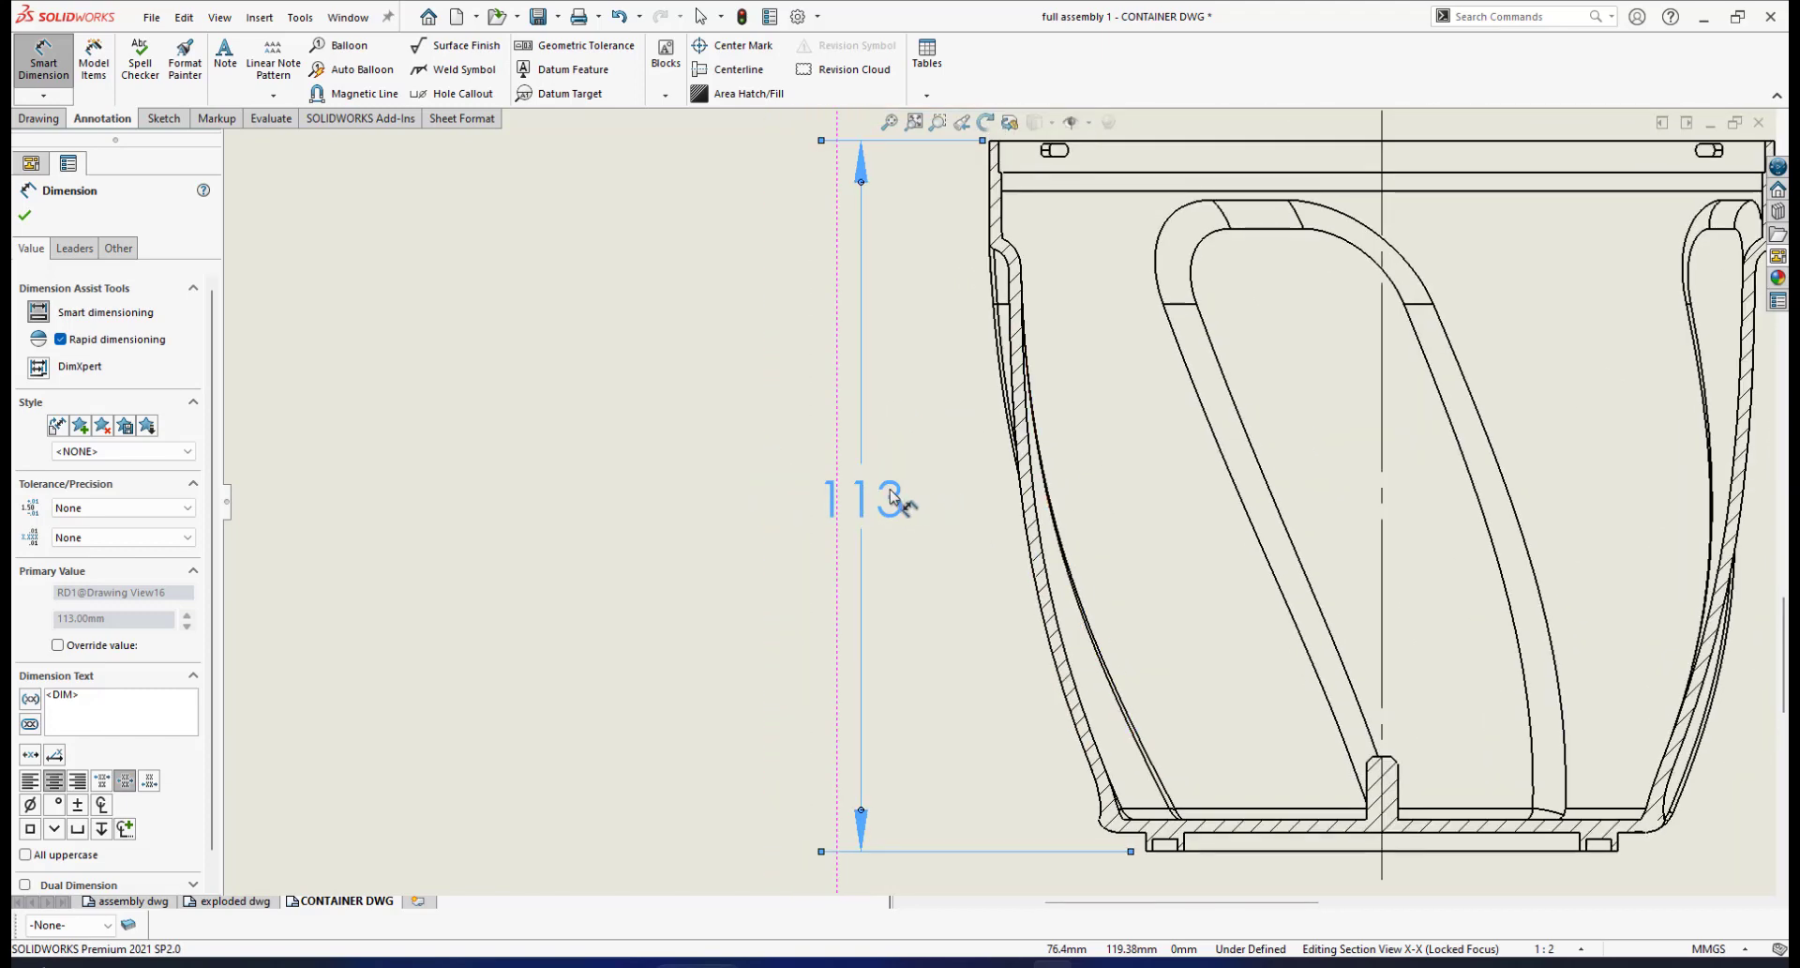
pyautogui.scroll(-3, 890, 497)
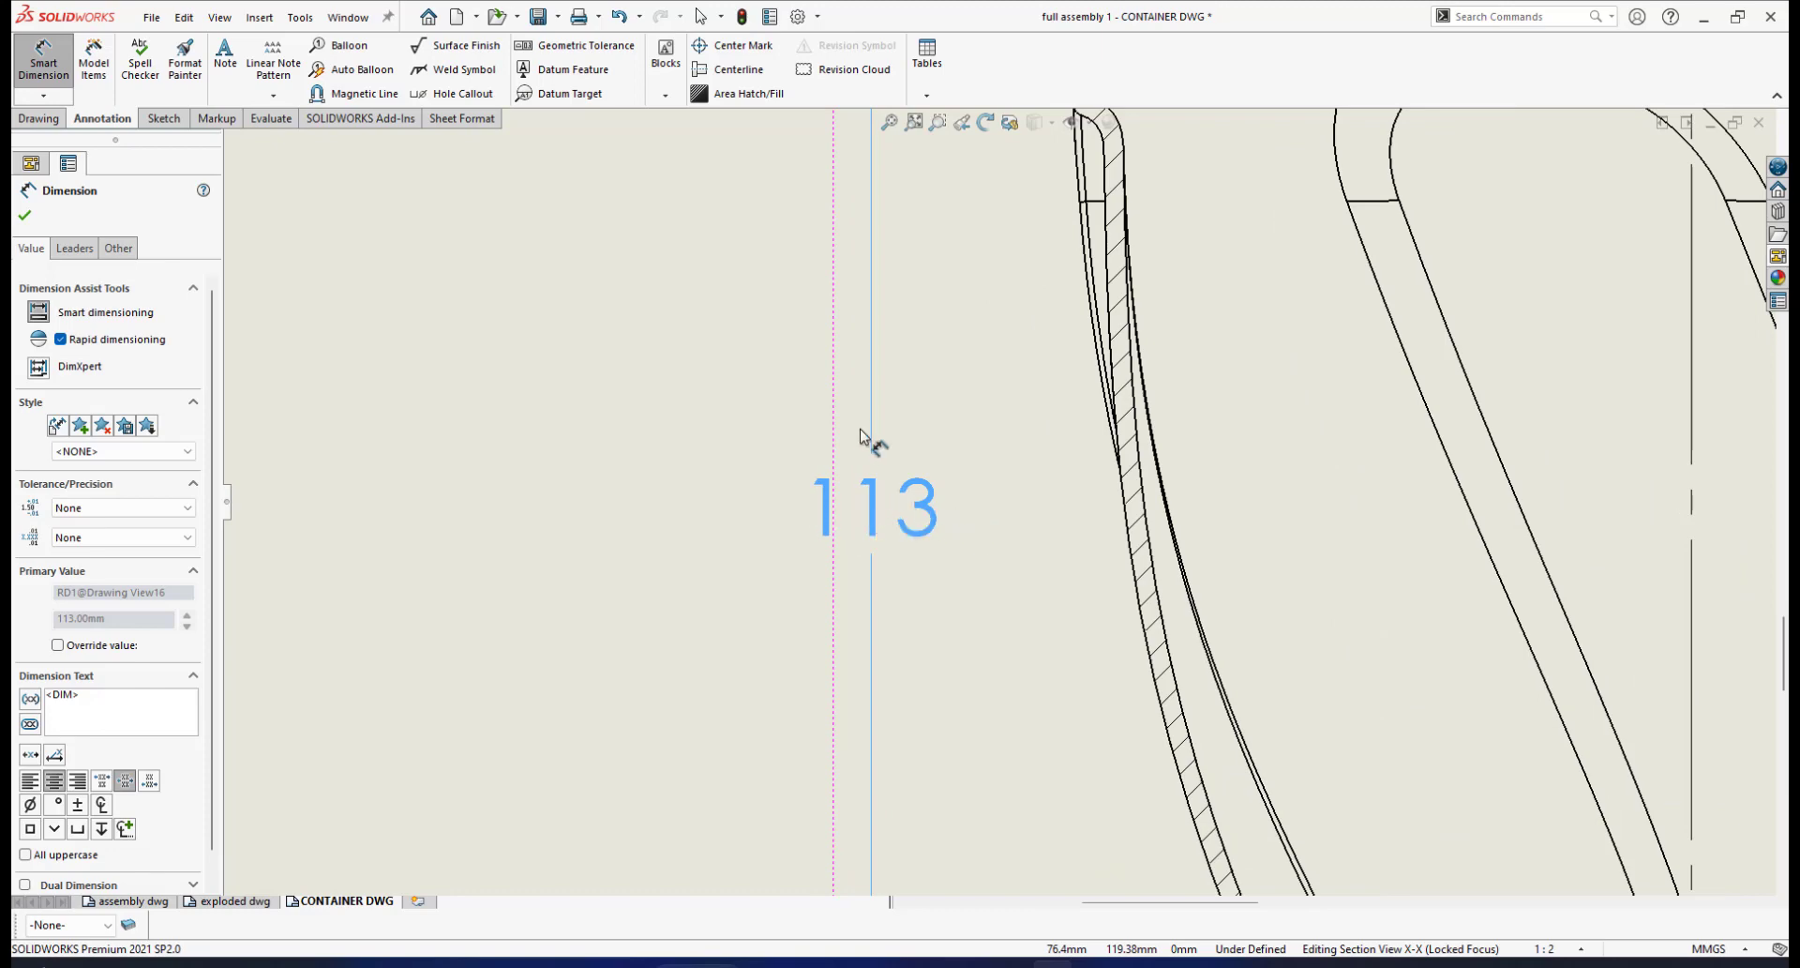
pyautogui.scroll(4, 1060, 511)
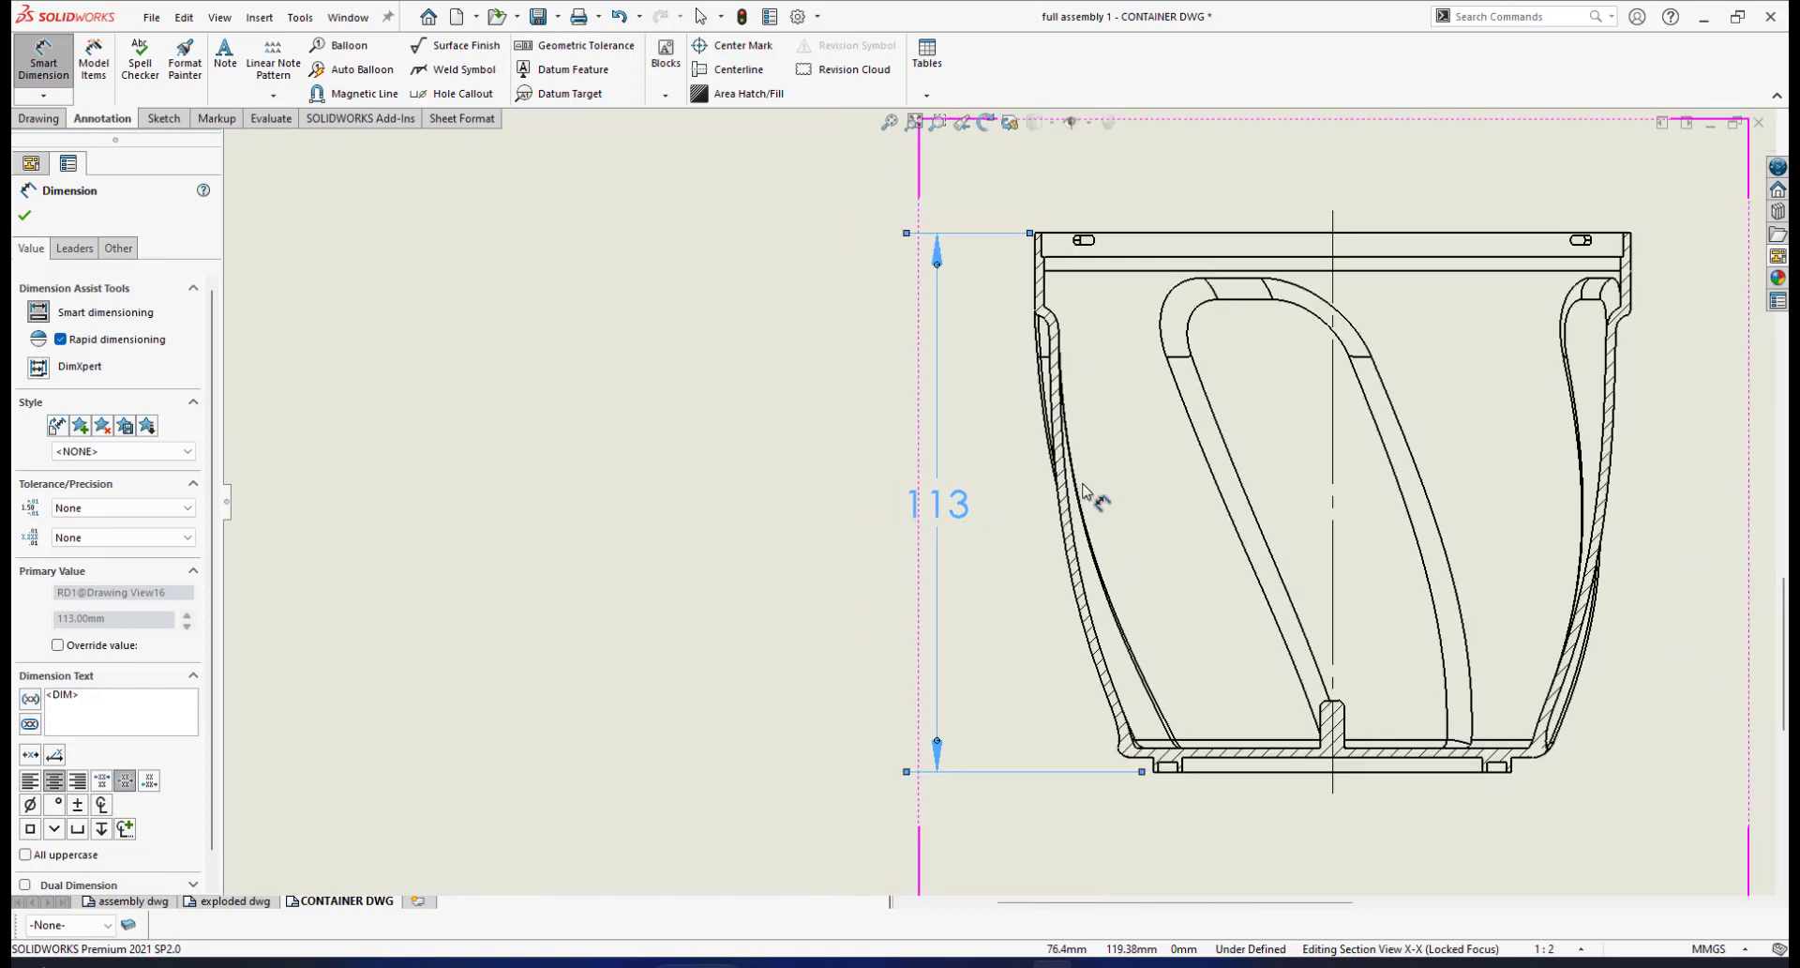
pyautogui.scroll(-4, 973, 490)
pyautogui.scroll(3, 1172, 497)
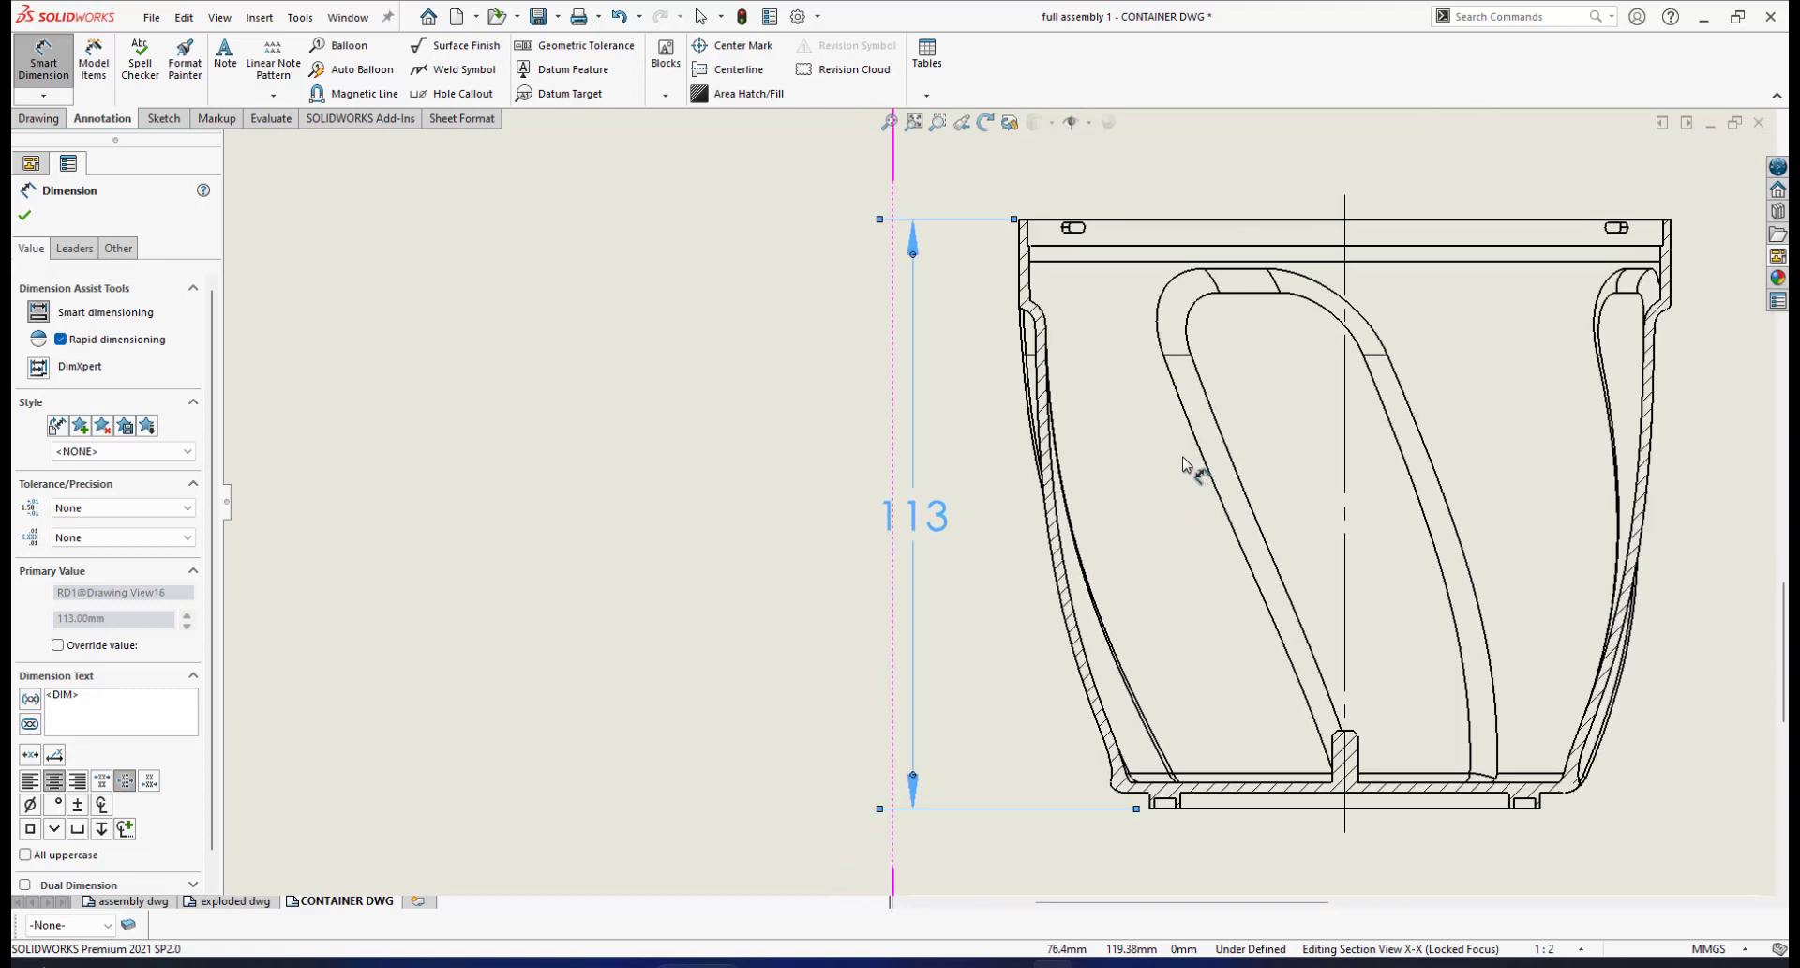
pyautogui.scroll(-2, 1183, 463)
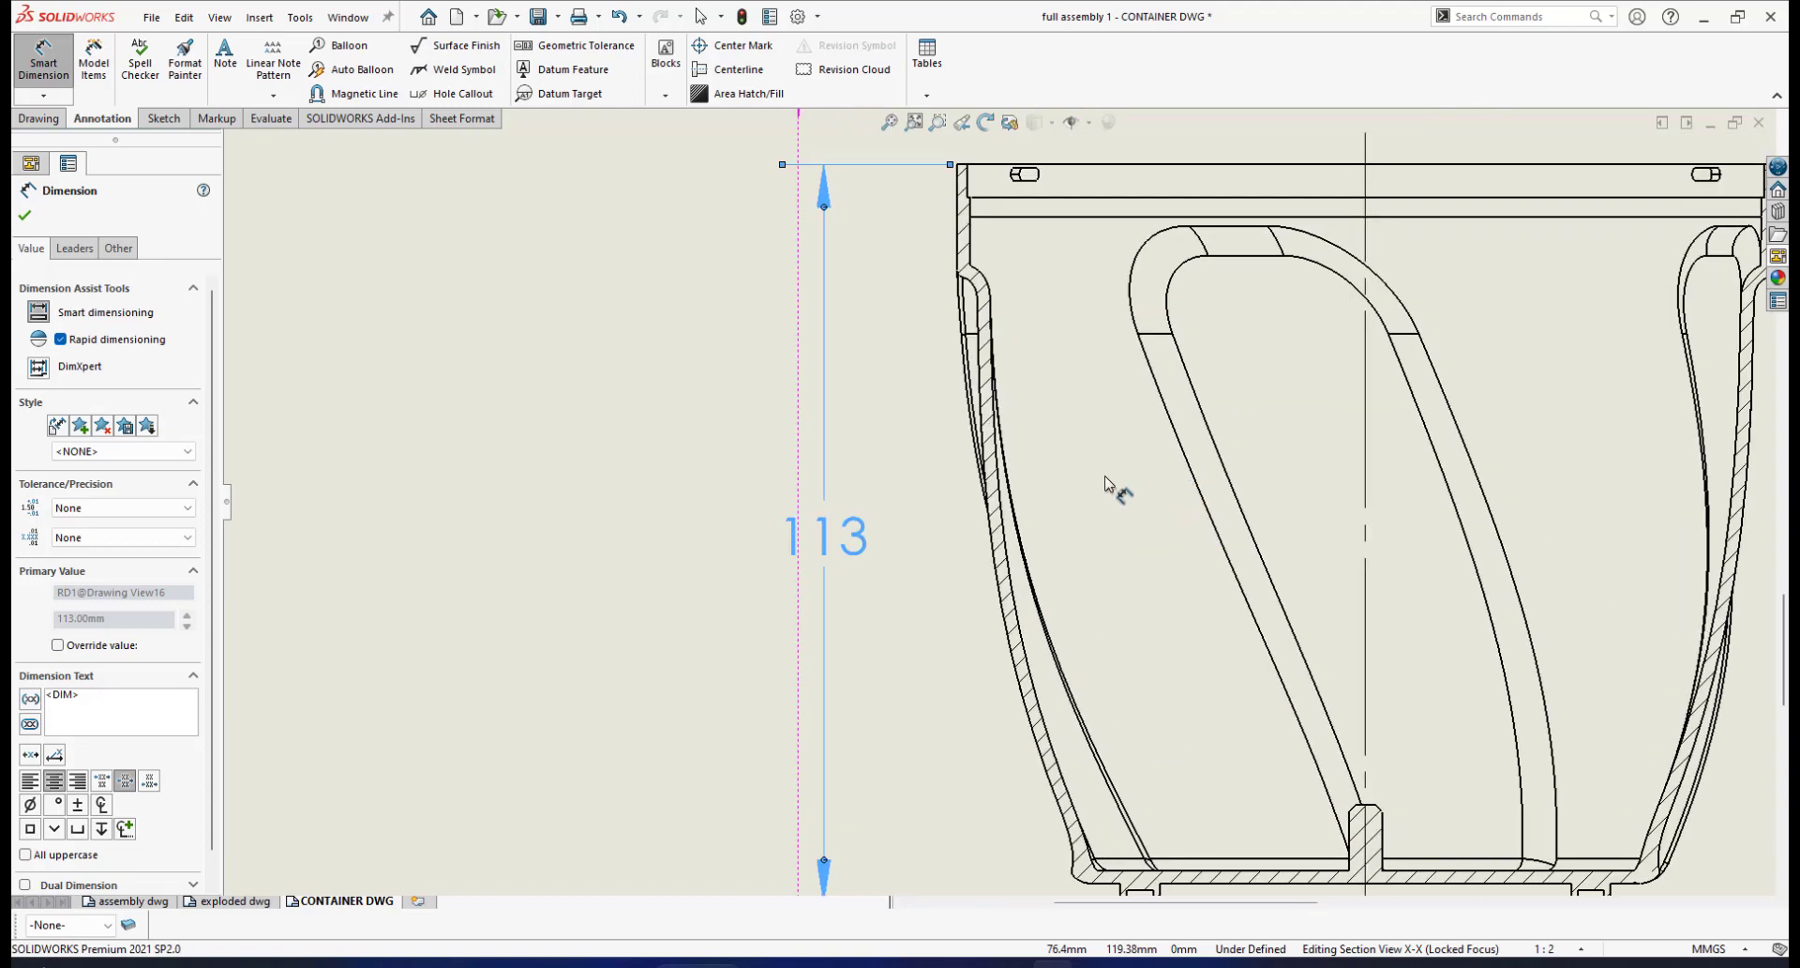
# In Document Properties, set the linear dimension text position to Solid Leader, Aligned Text
pyautogui.click(797, 17)
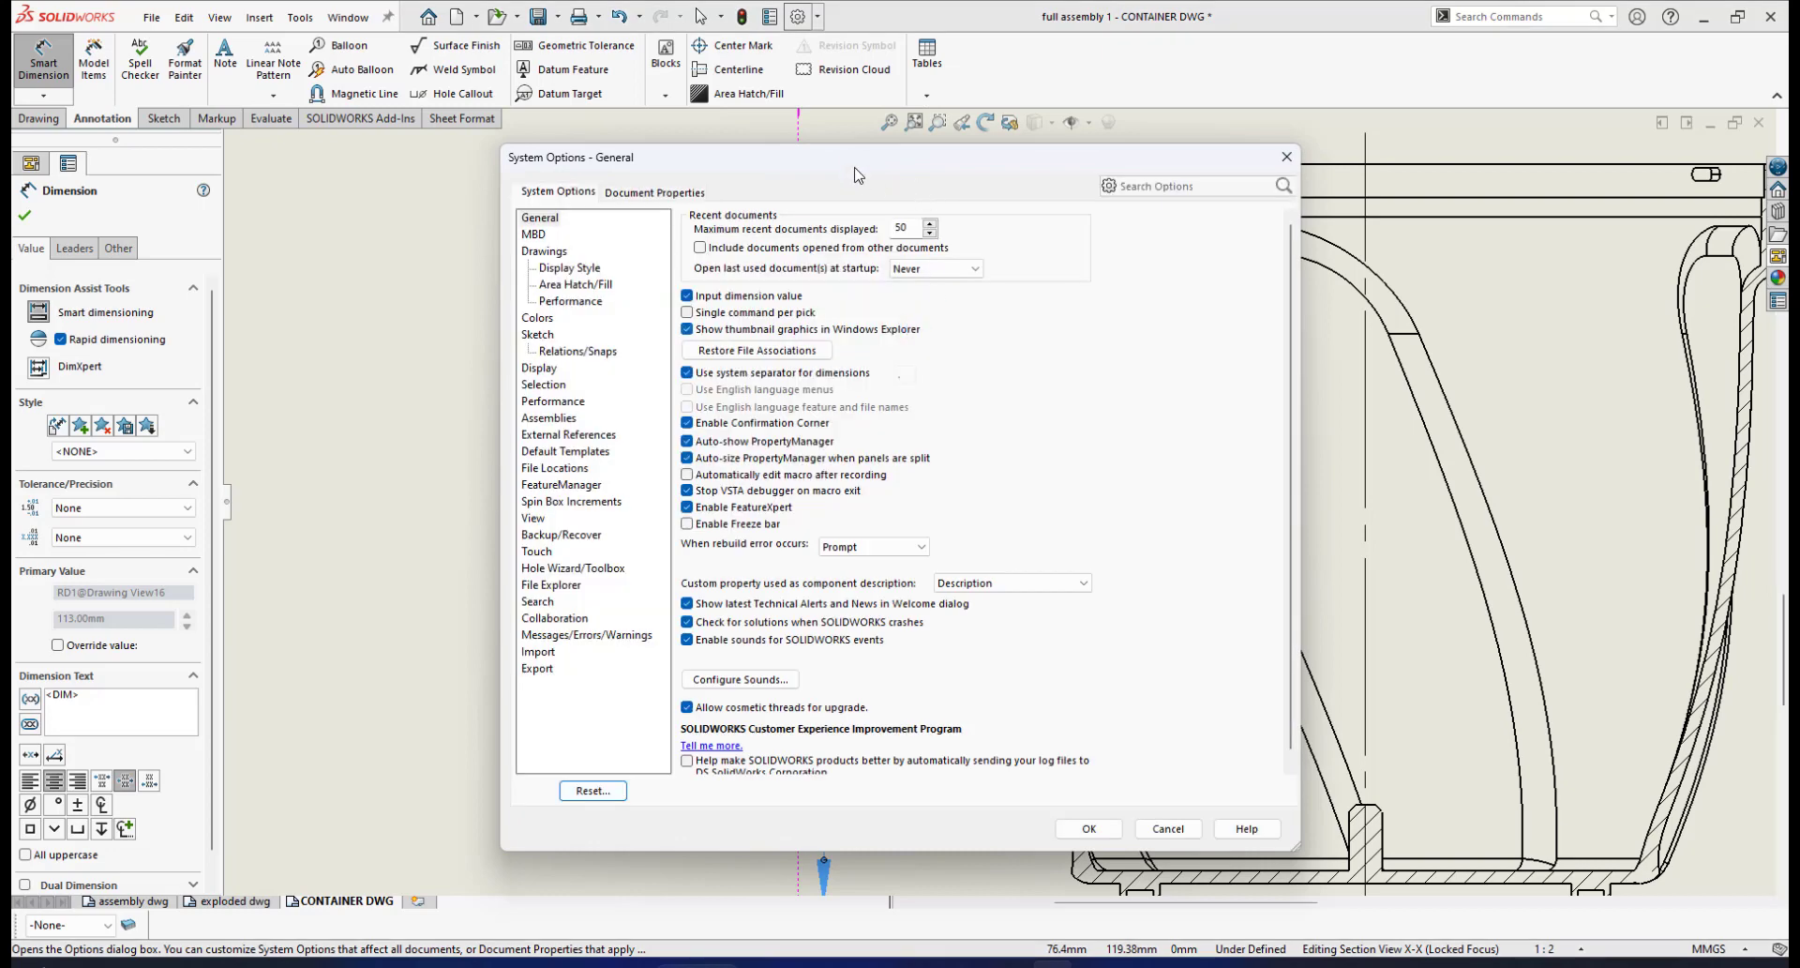
pyautogui.moveTo(855, 174); pyautogui.dragTo(978, 153)
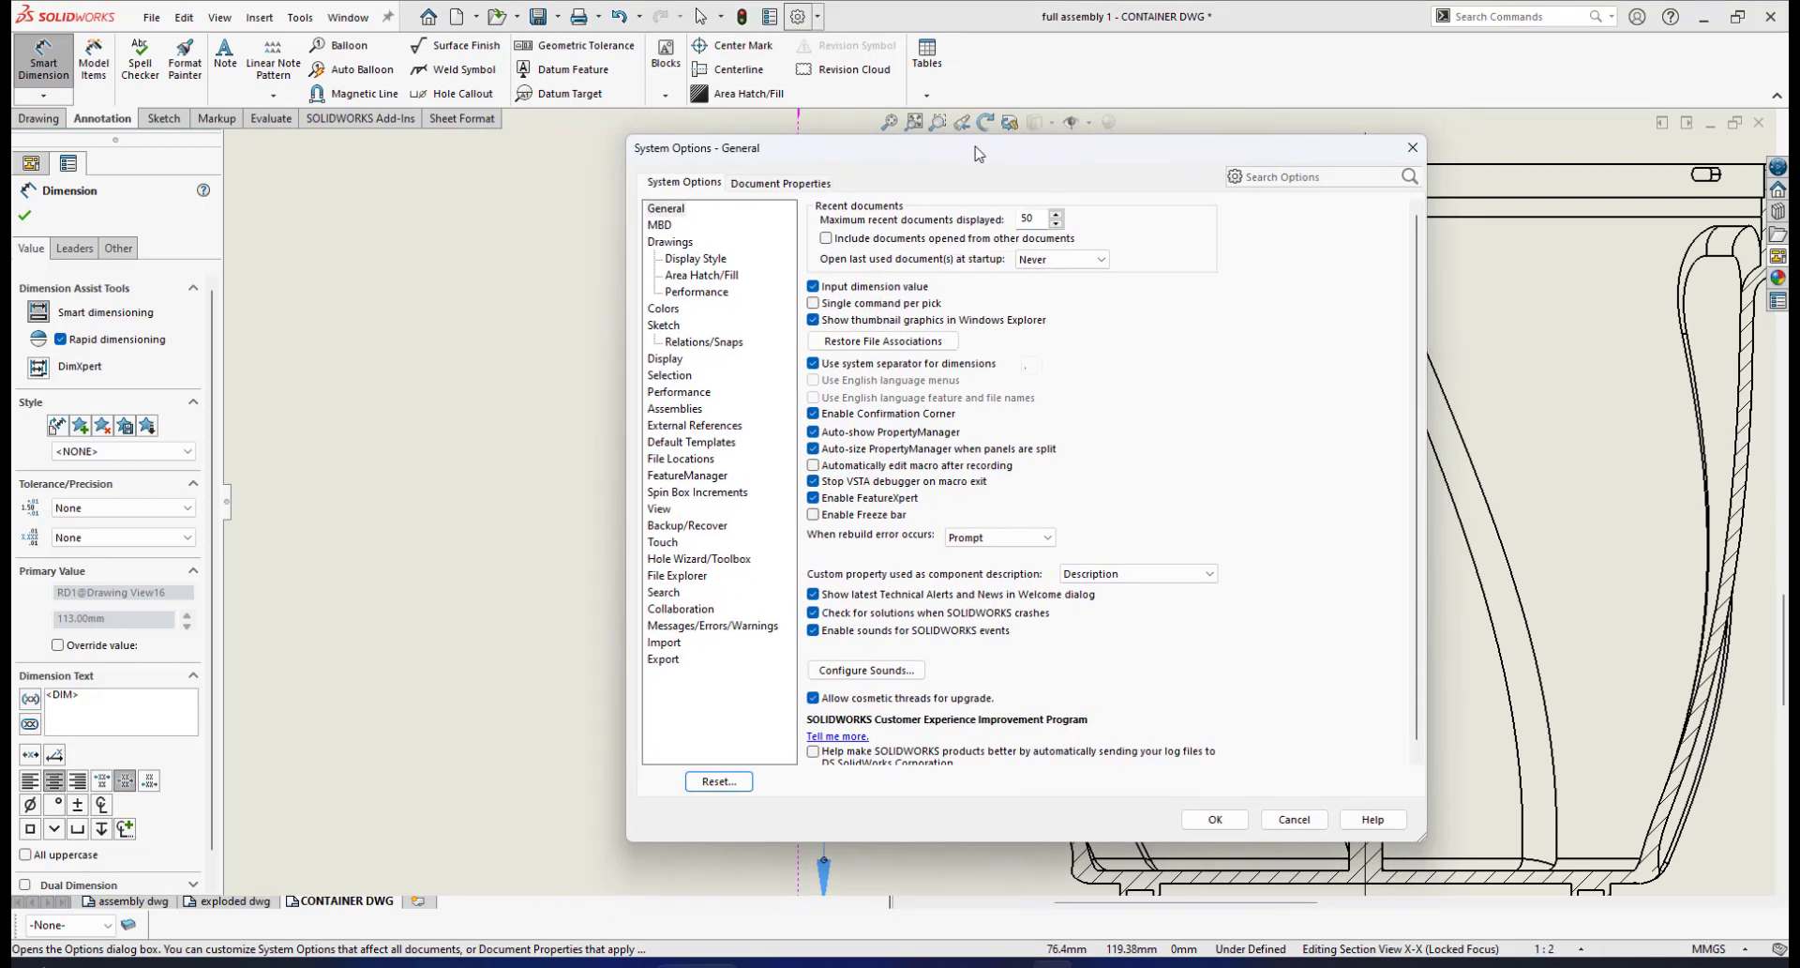
pyautogui.click(666, 183)
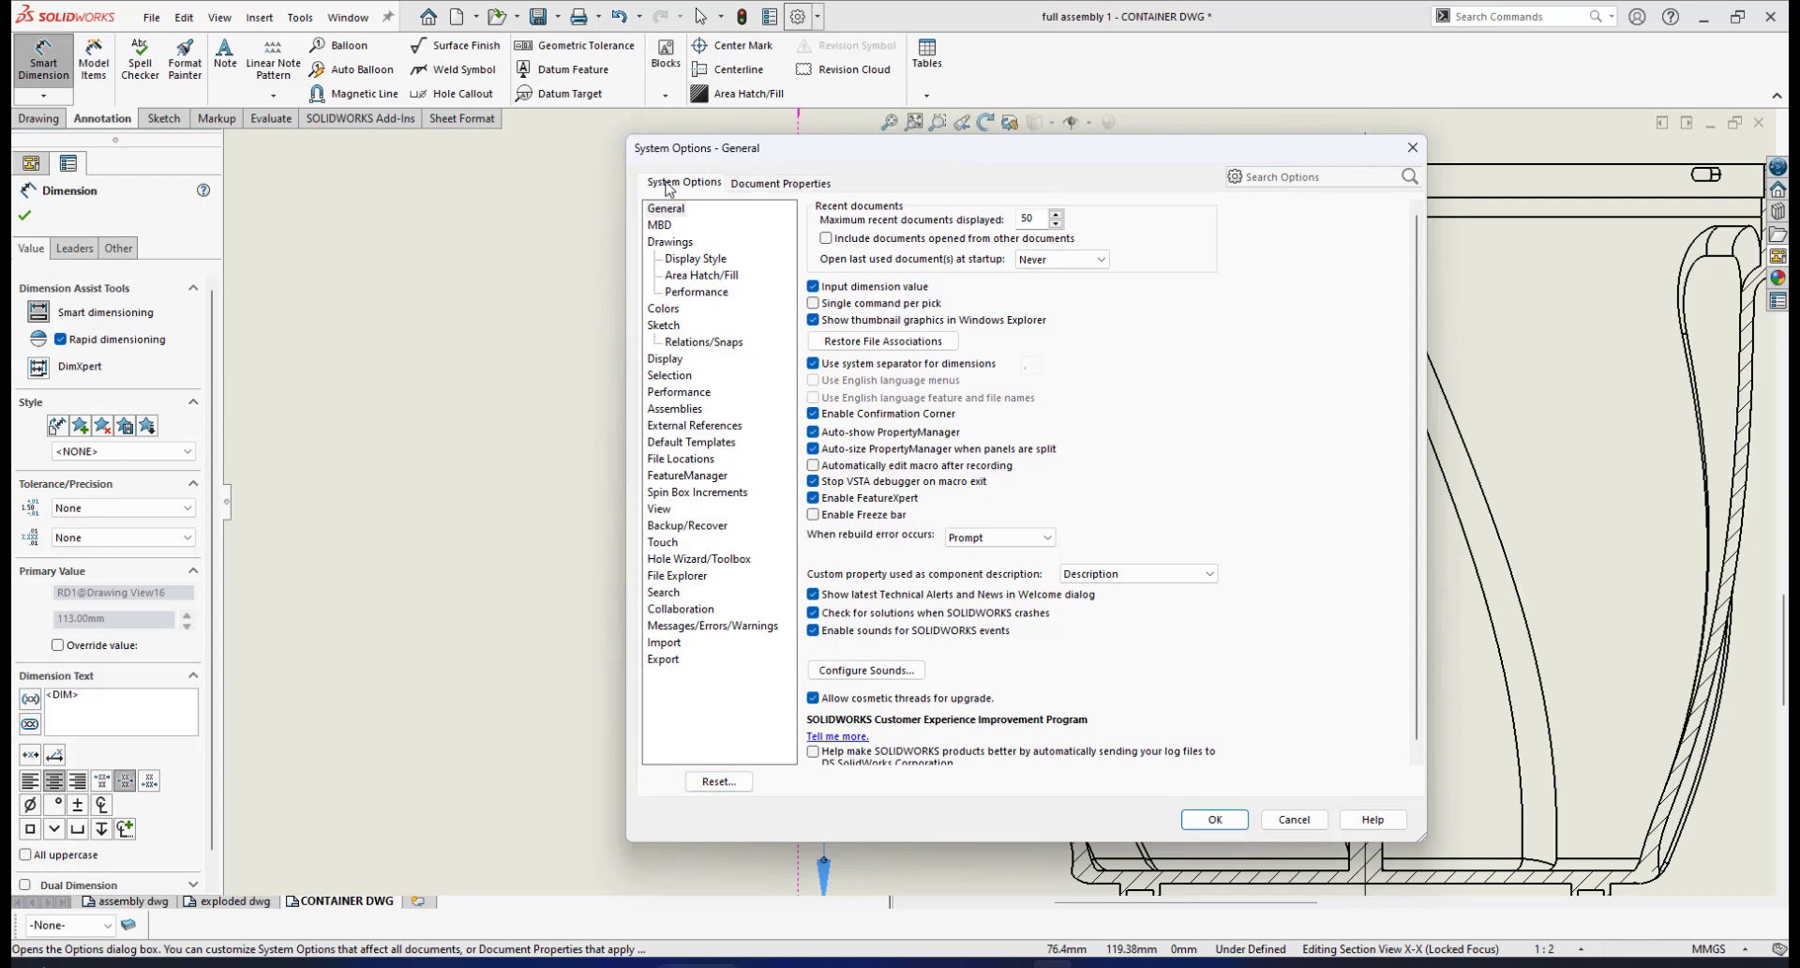
pyautogui.click(769, 184)
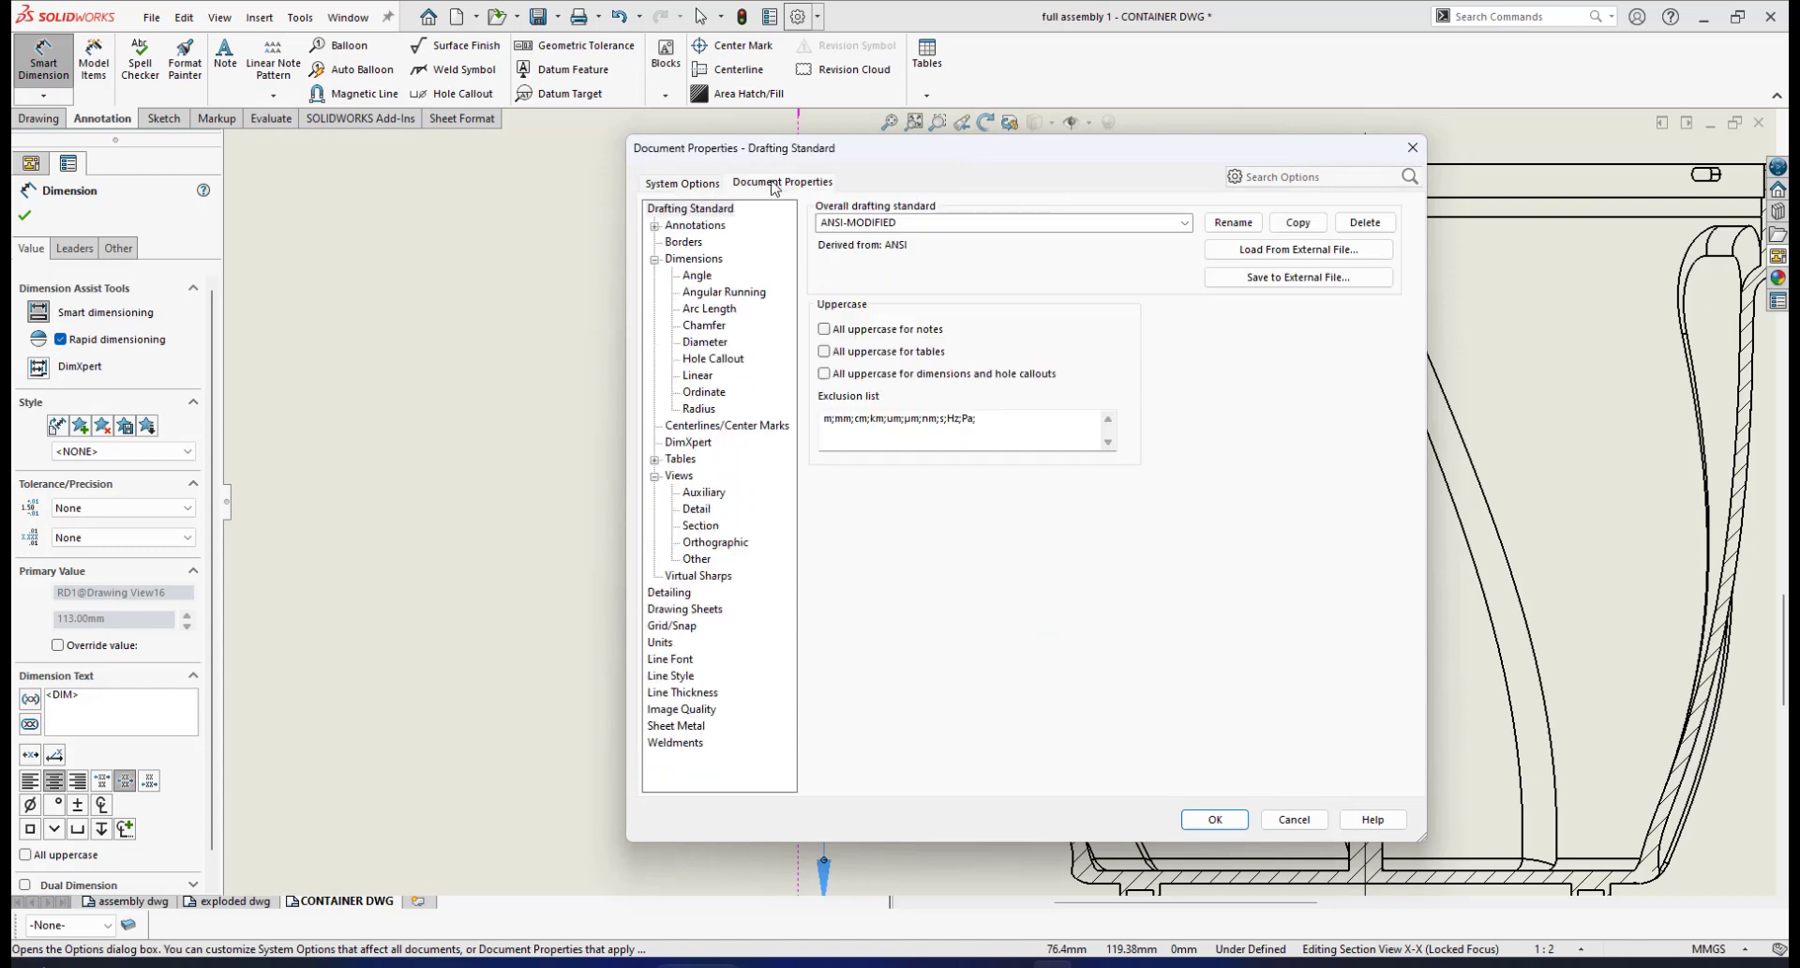
pyautogui.click(694, 258)
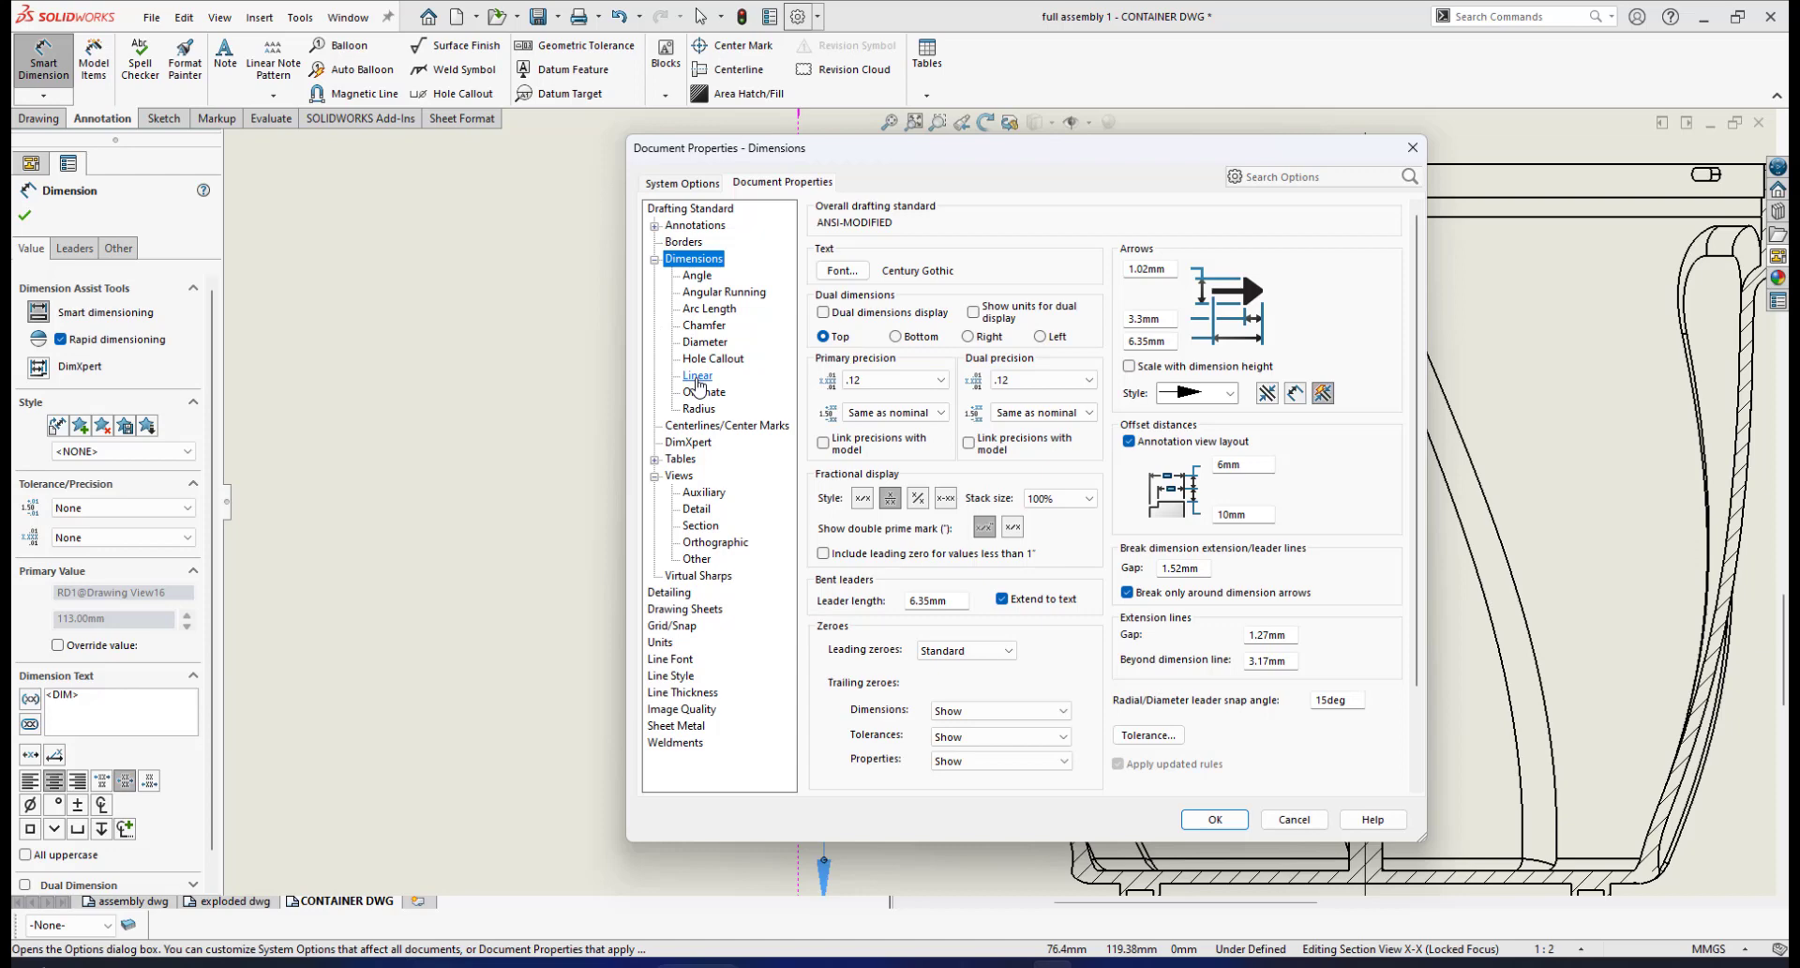
pyautogui.click(697, 377)
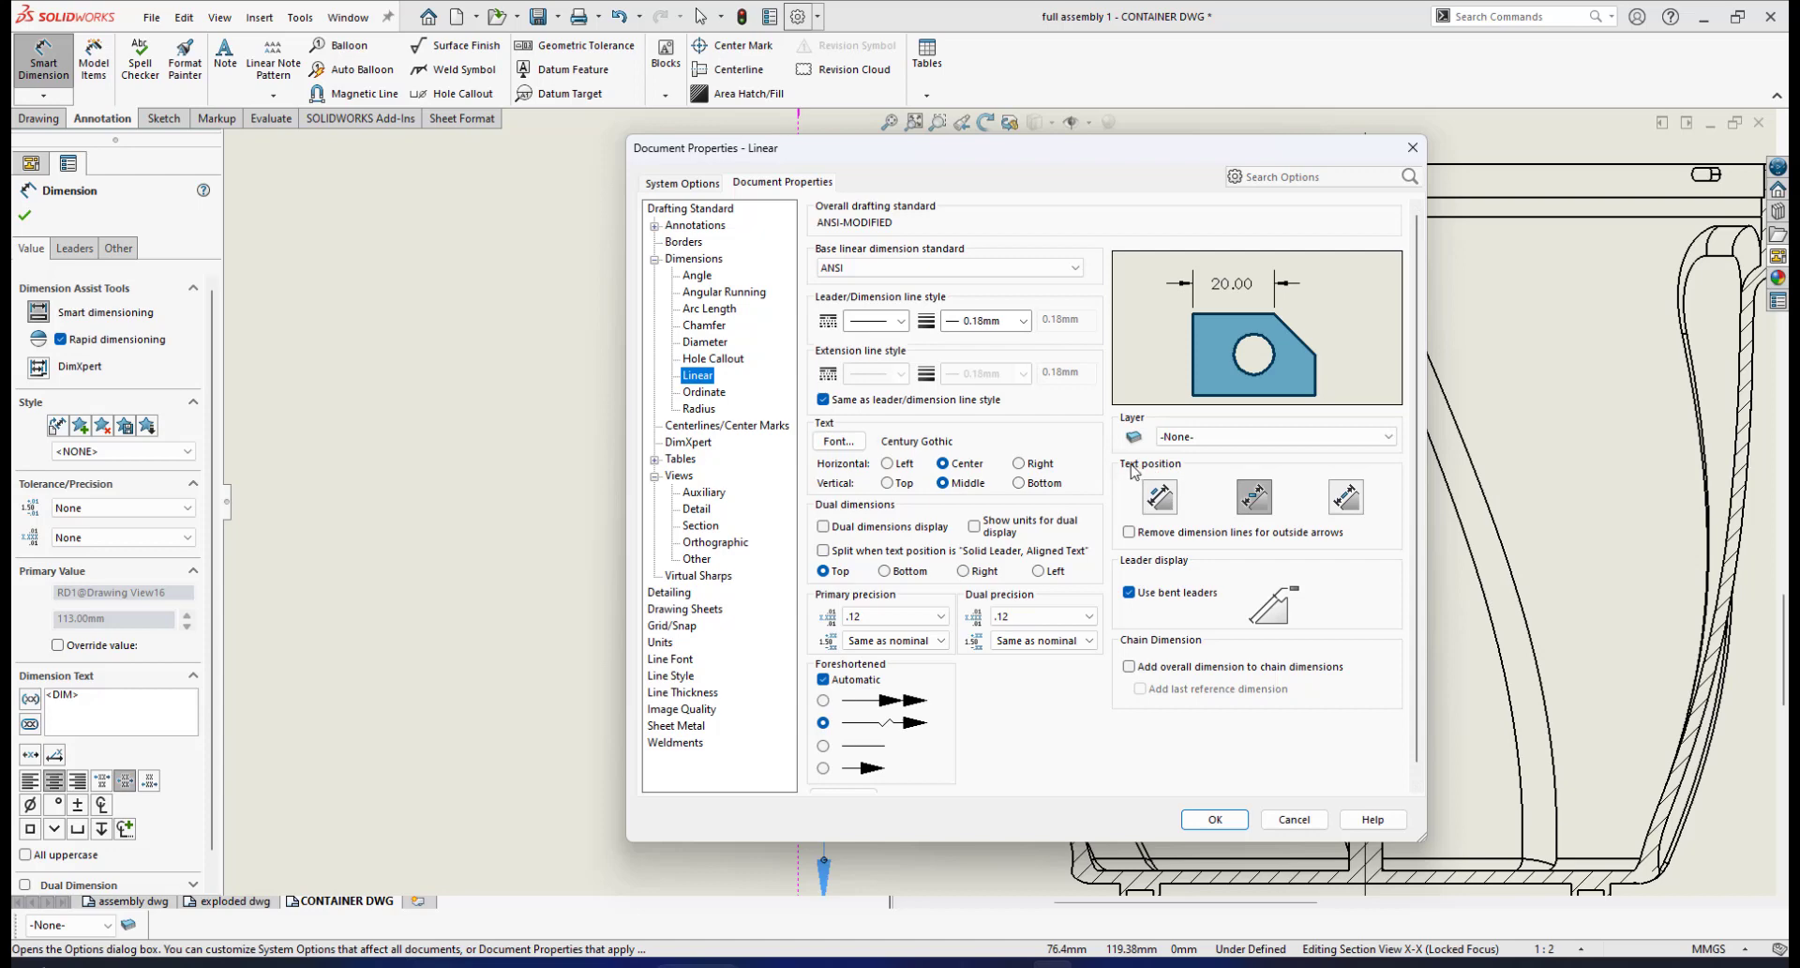
pyautogui.click(1254, 502)
pyautogui.click(1160, 497)
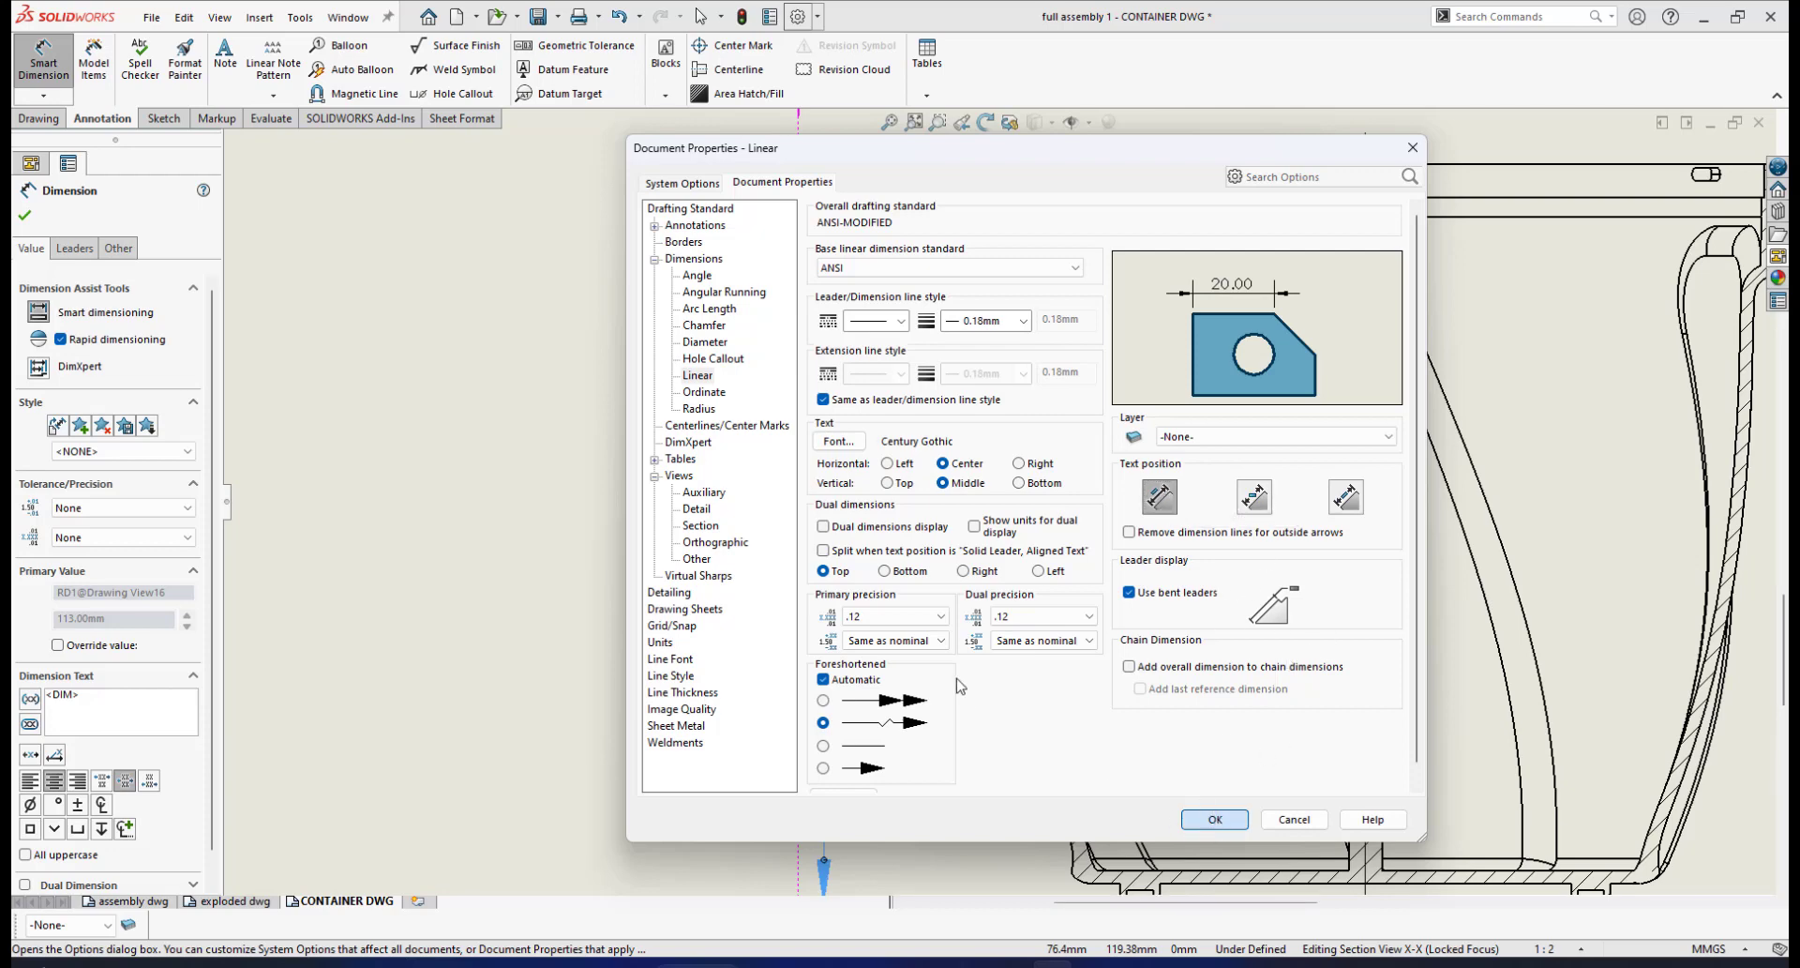
pyautogui.press('Return')
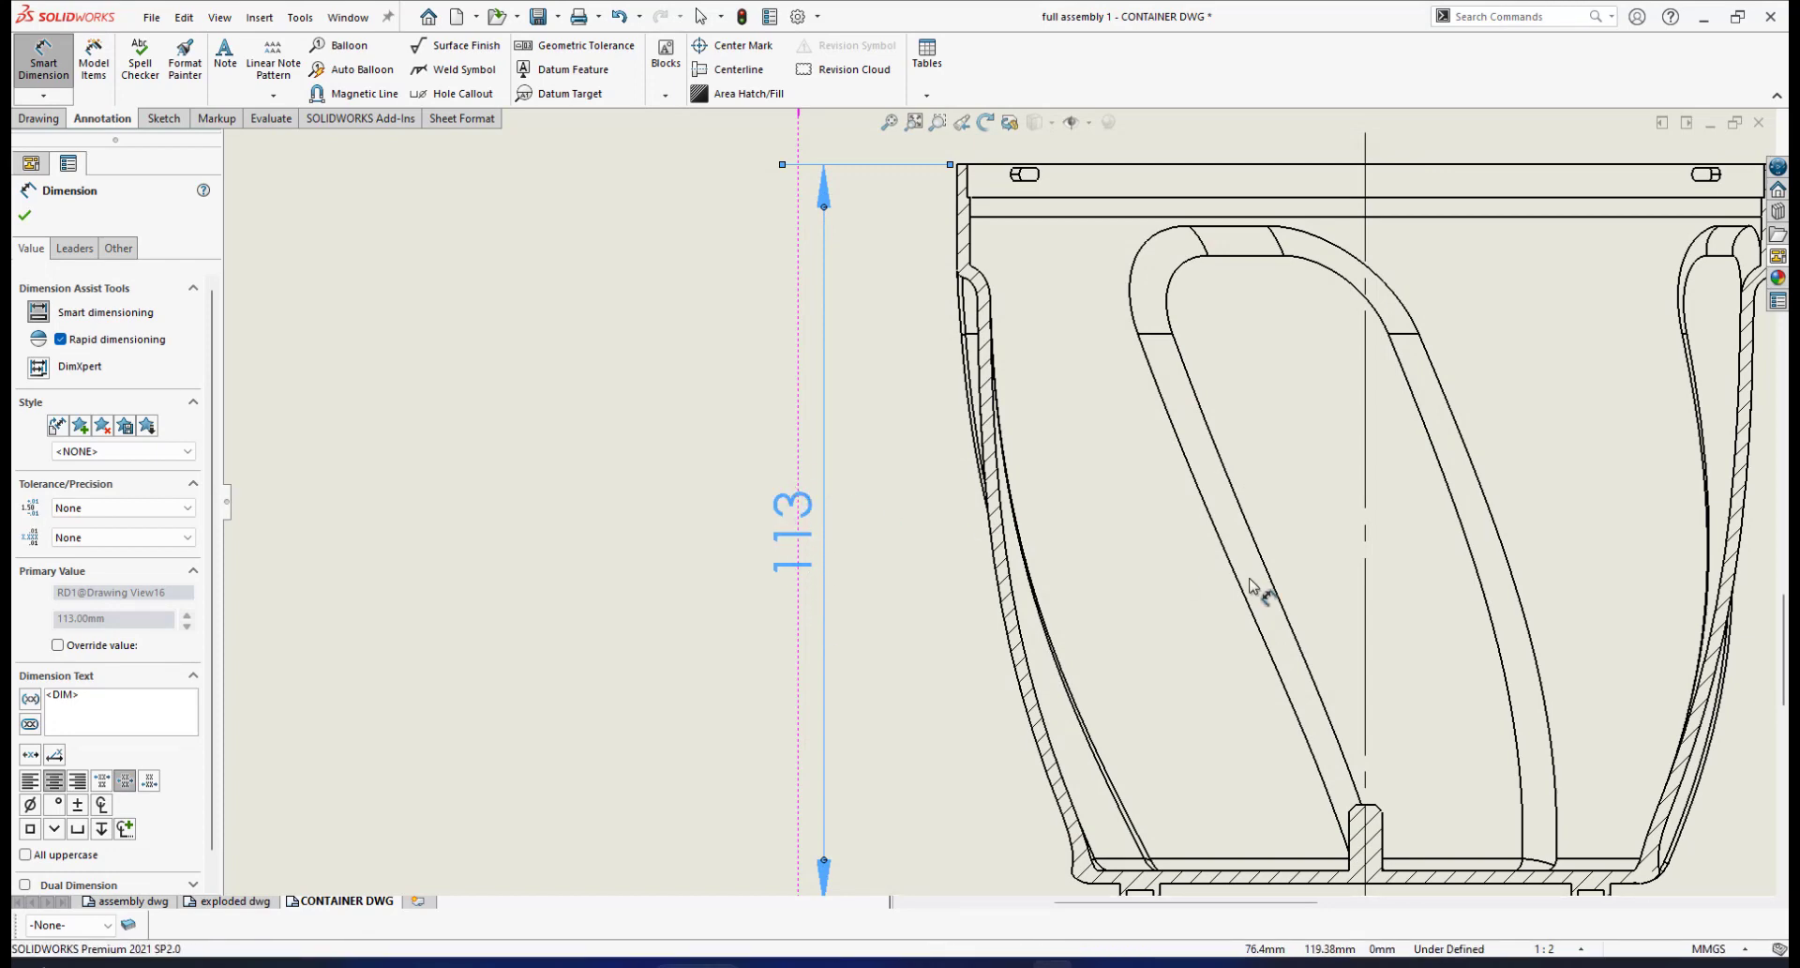
# Zoom to the container base and pick its two inner edges to preview a ⌀63.00 diameter
pyautogui.scroll(5, 1255, 588)
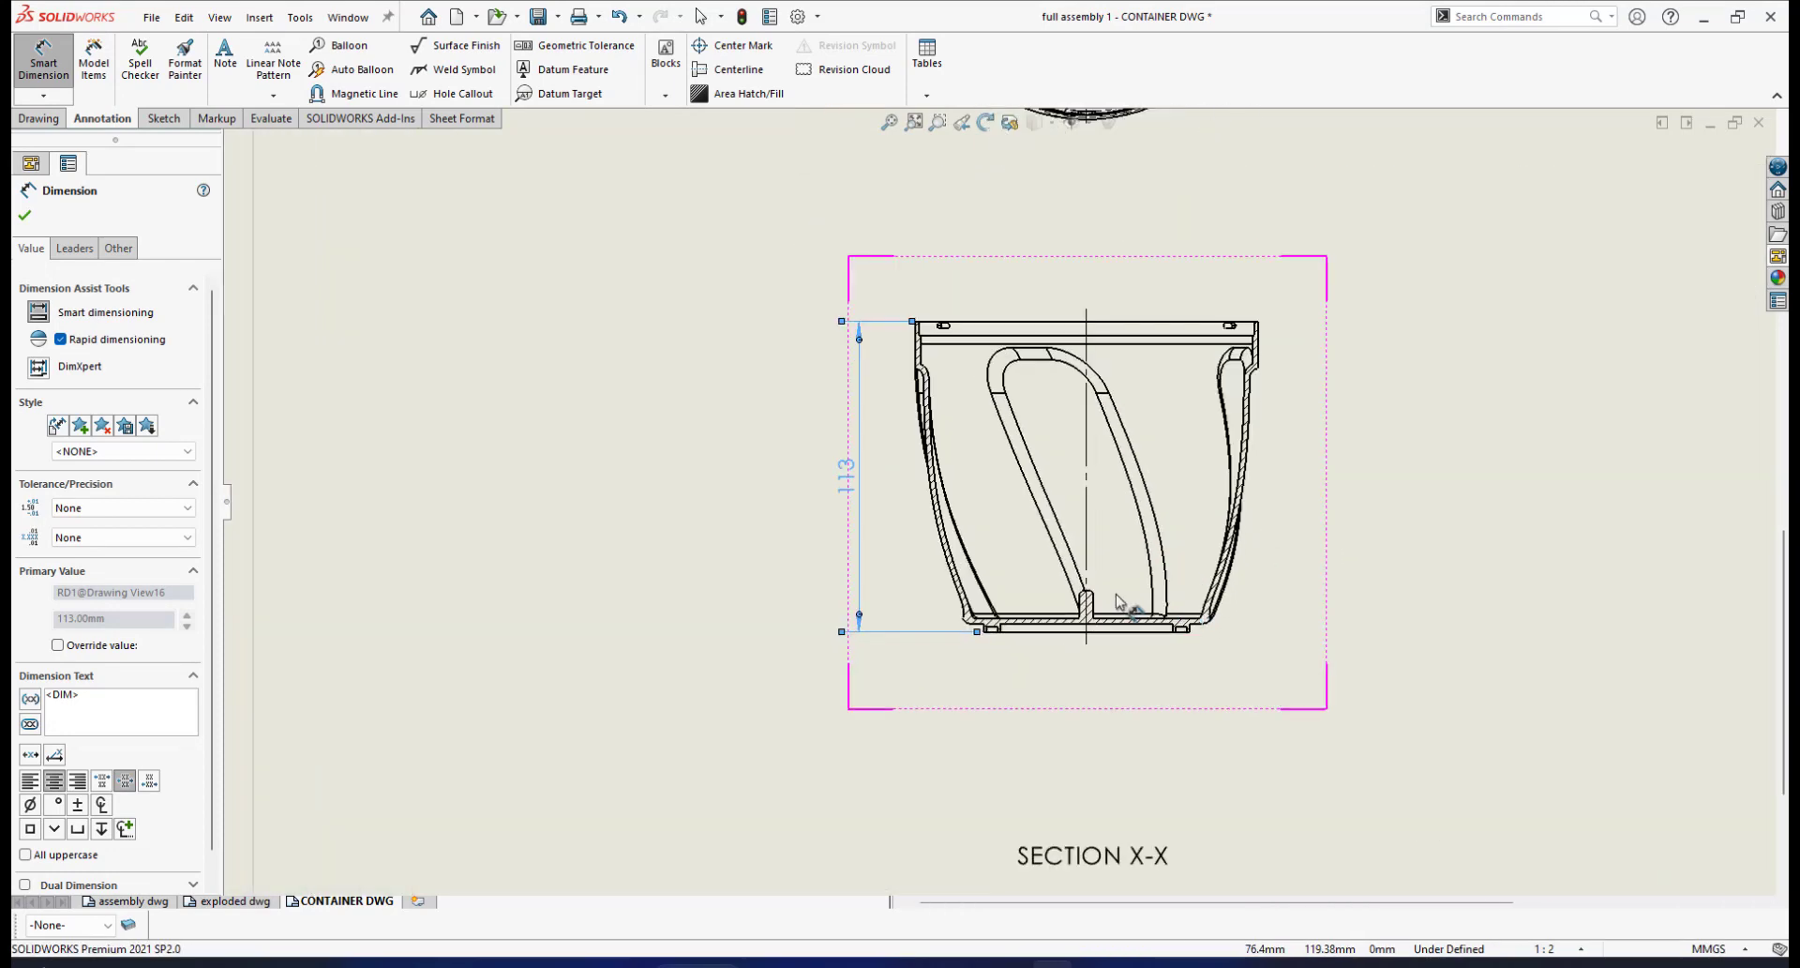
pyautogui.scroll(-6, 1117, 602)
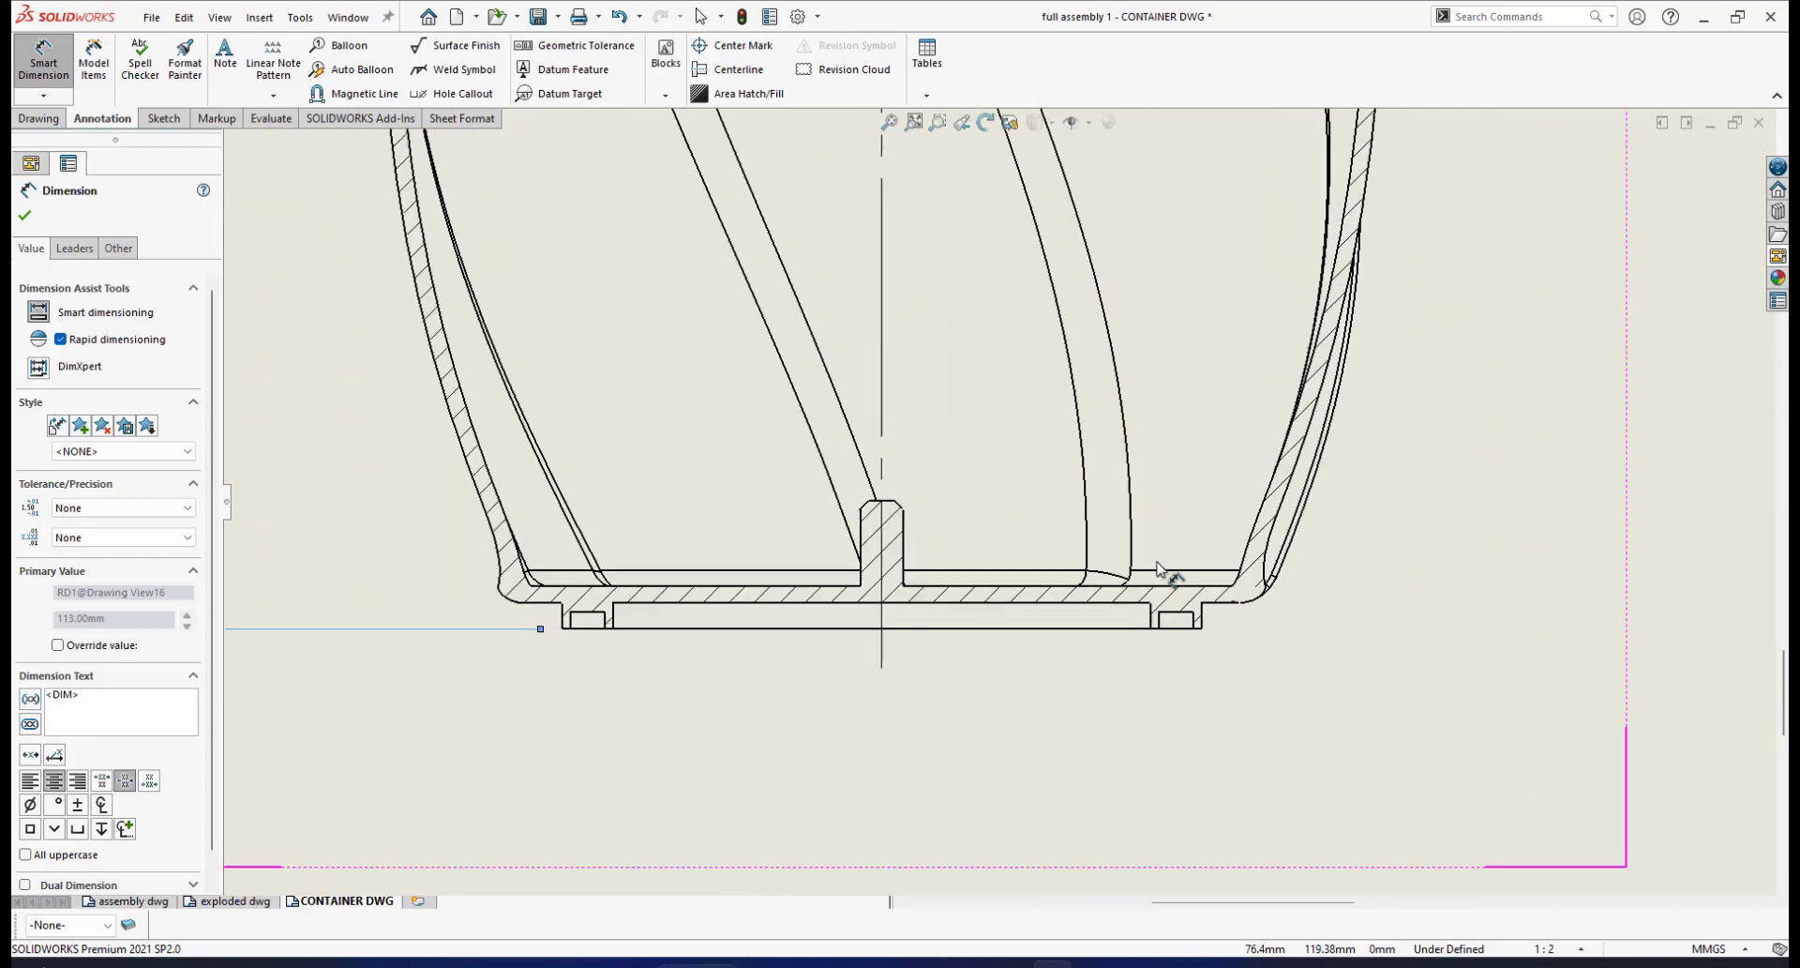
pyautogui.scroll(-1, 1069, 515)
pyautogui.scroll(1, 1099, 513)
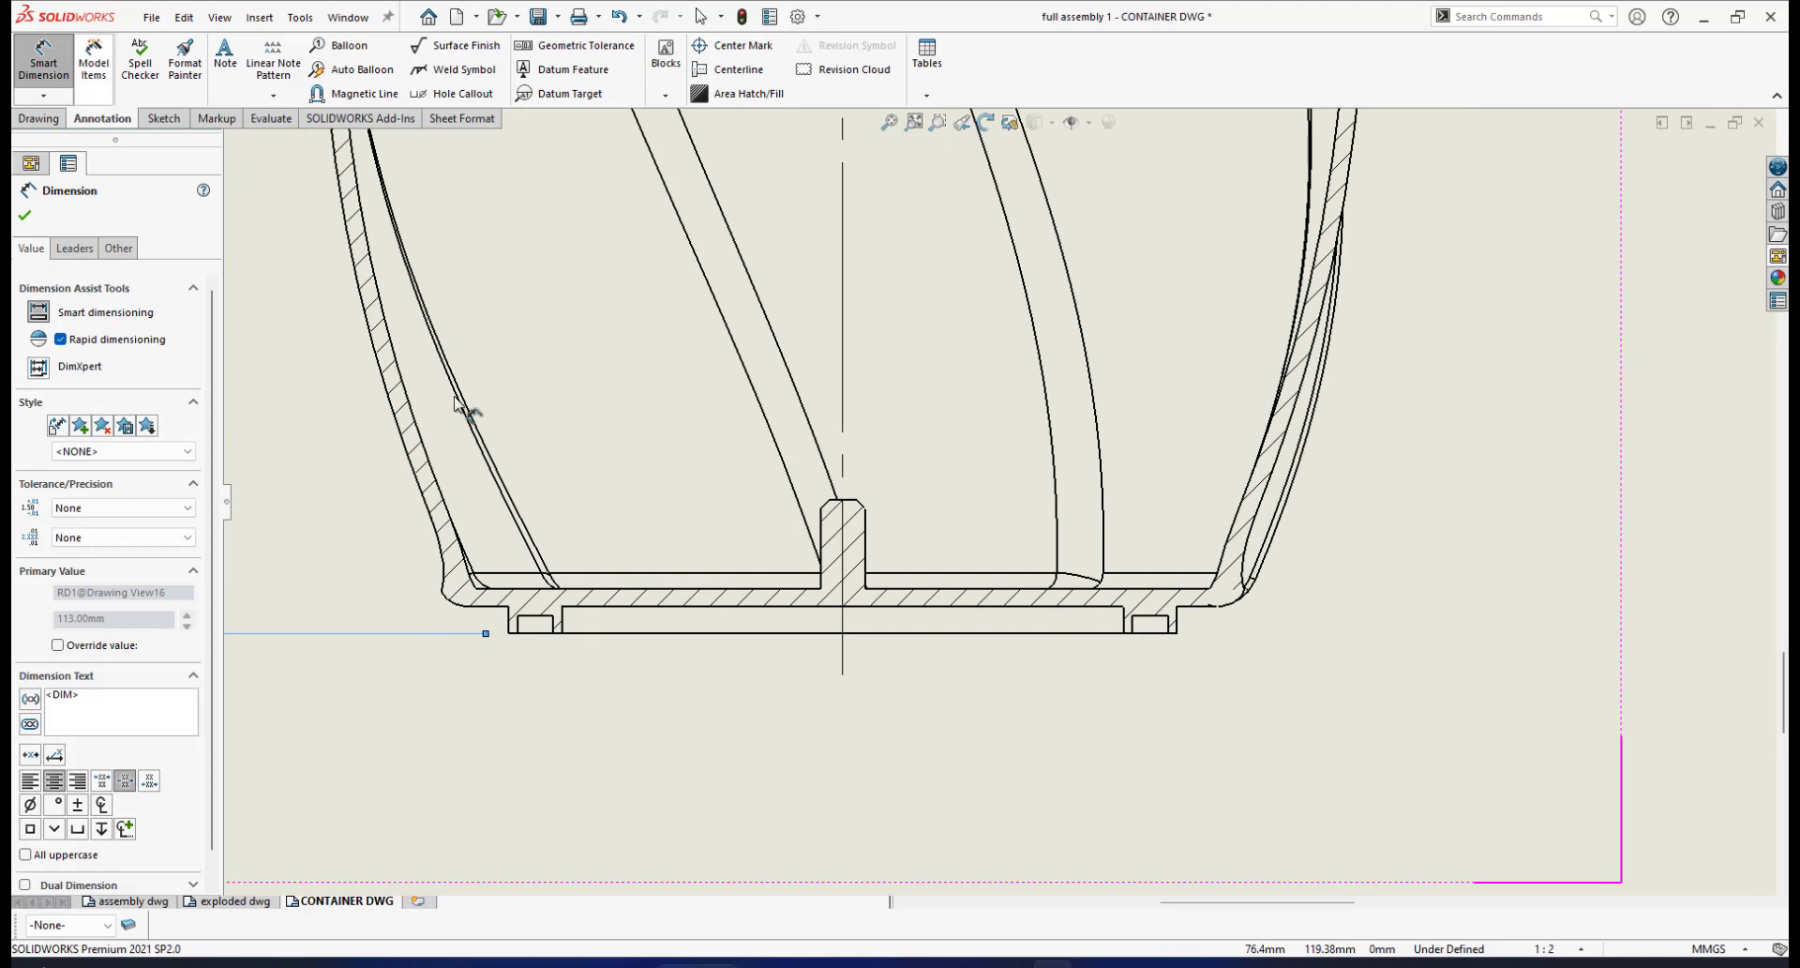
pyautogui.scroll(-1, 623, 638)
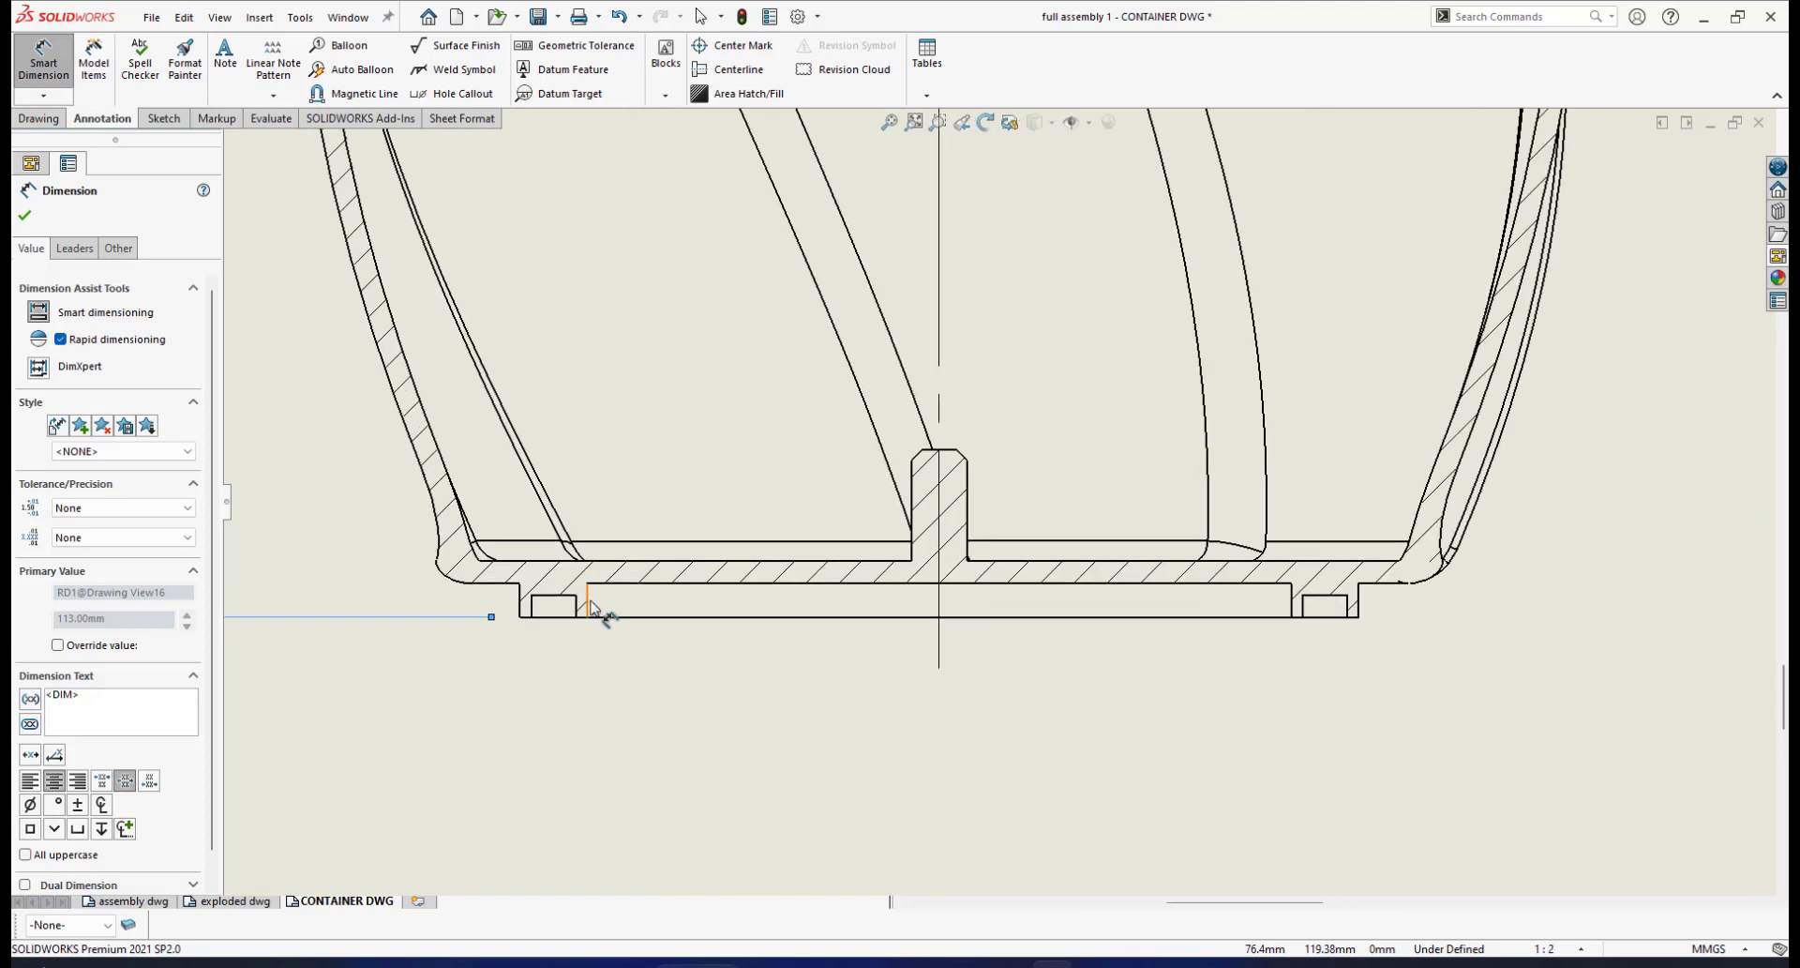
pyautogui.click(591, 607)
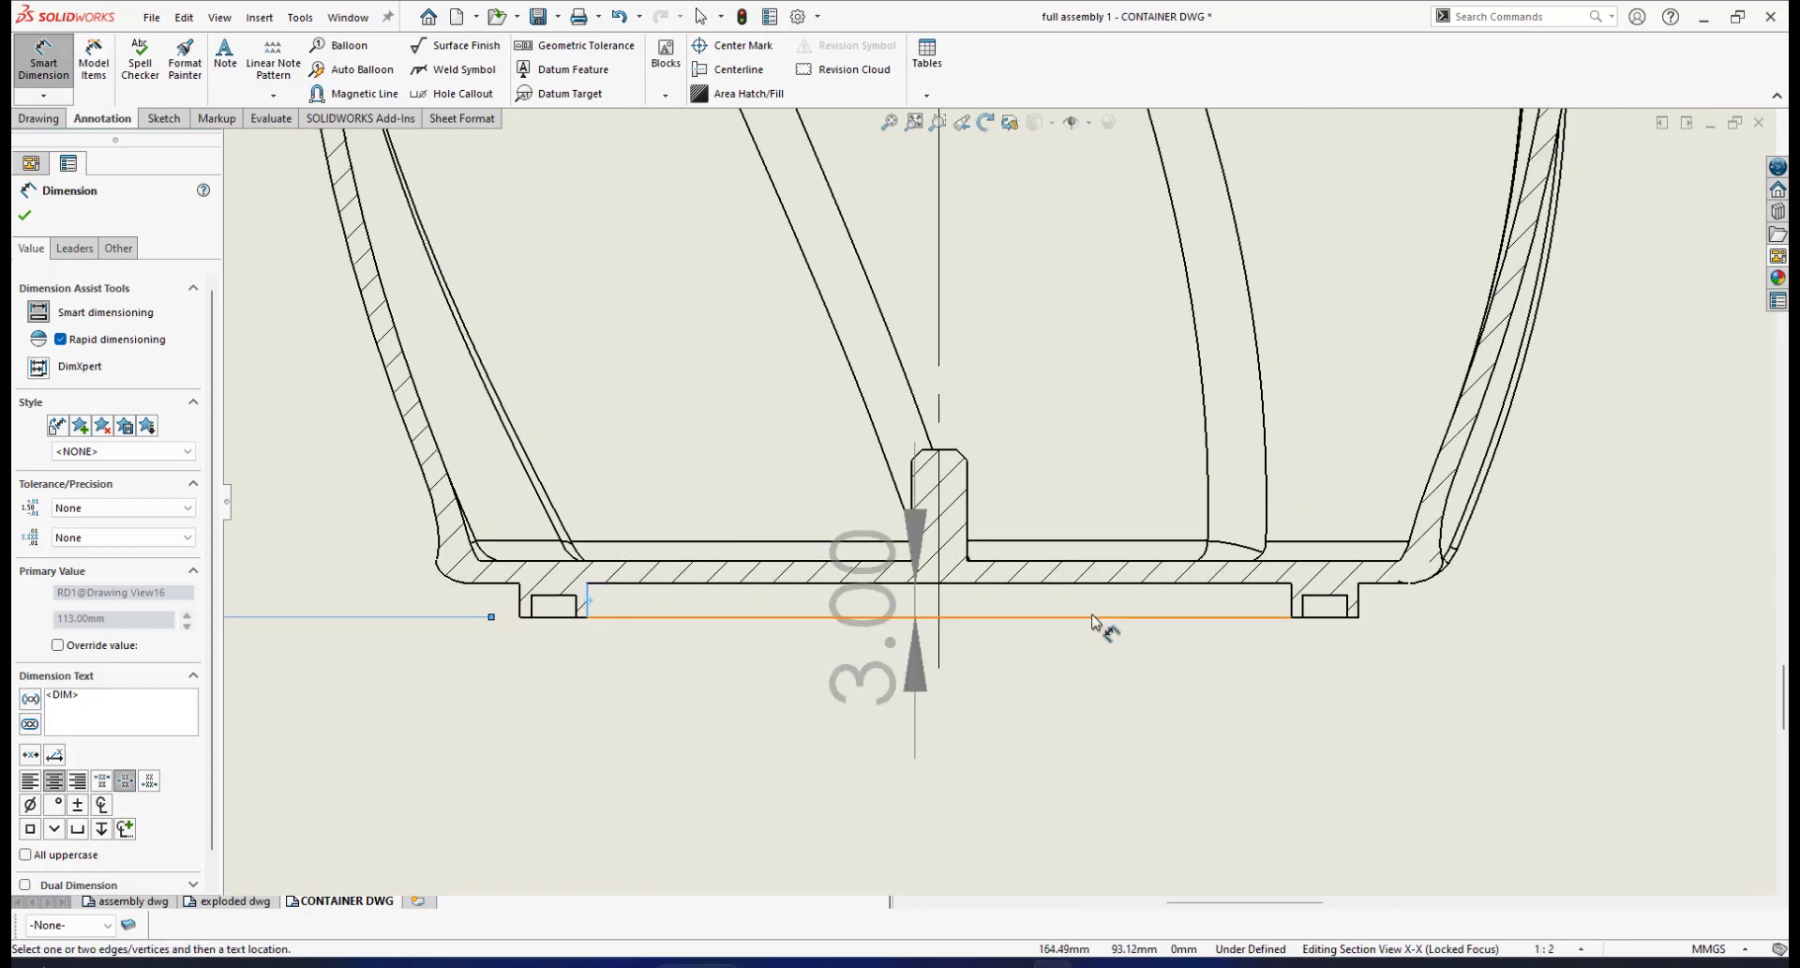
pyautogui.click(1290, 605)
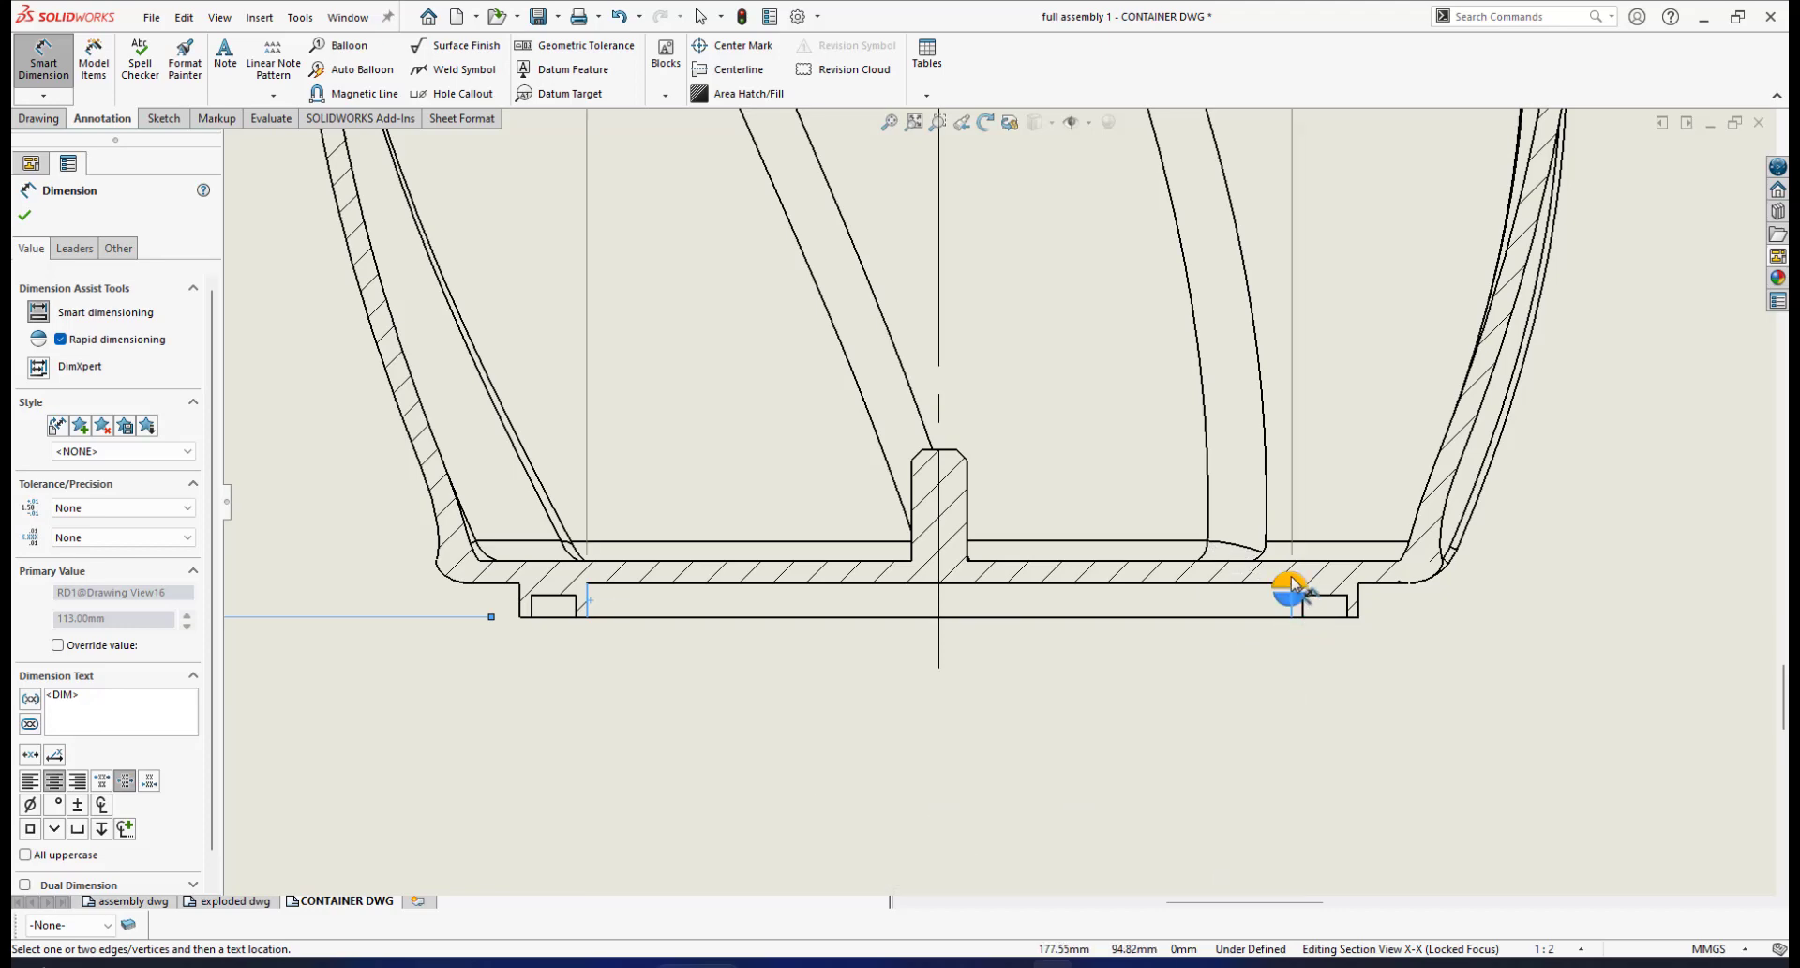
# Place the ⌀63 diameter below the base with primary precision set to None
pyautogui.click(1290, 600)
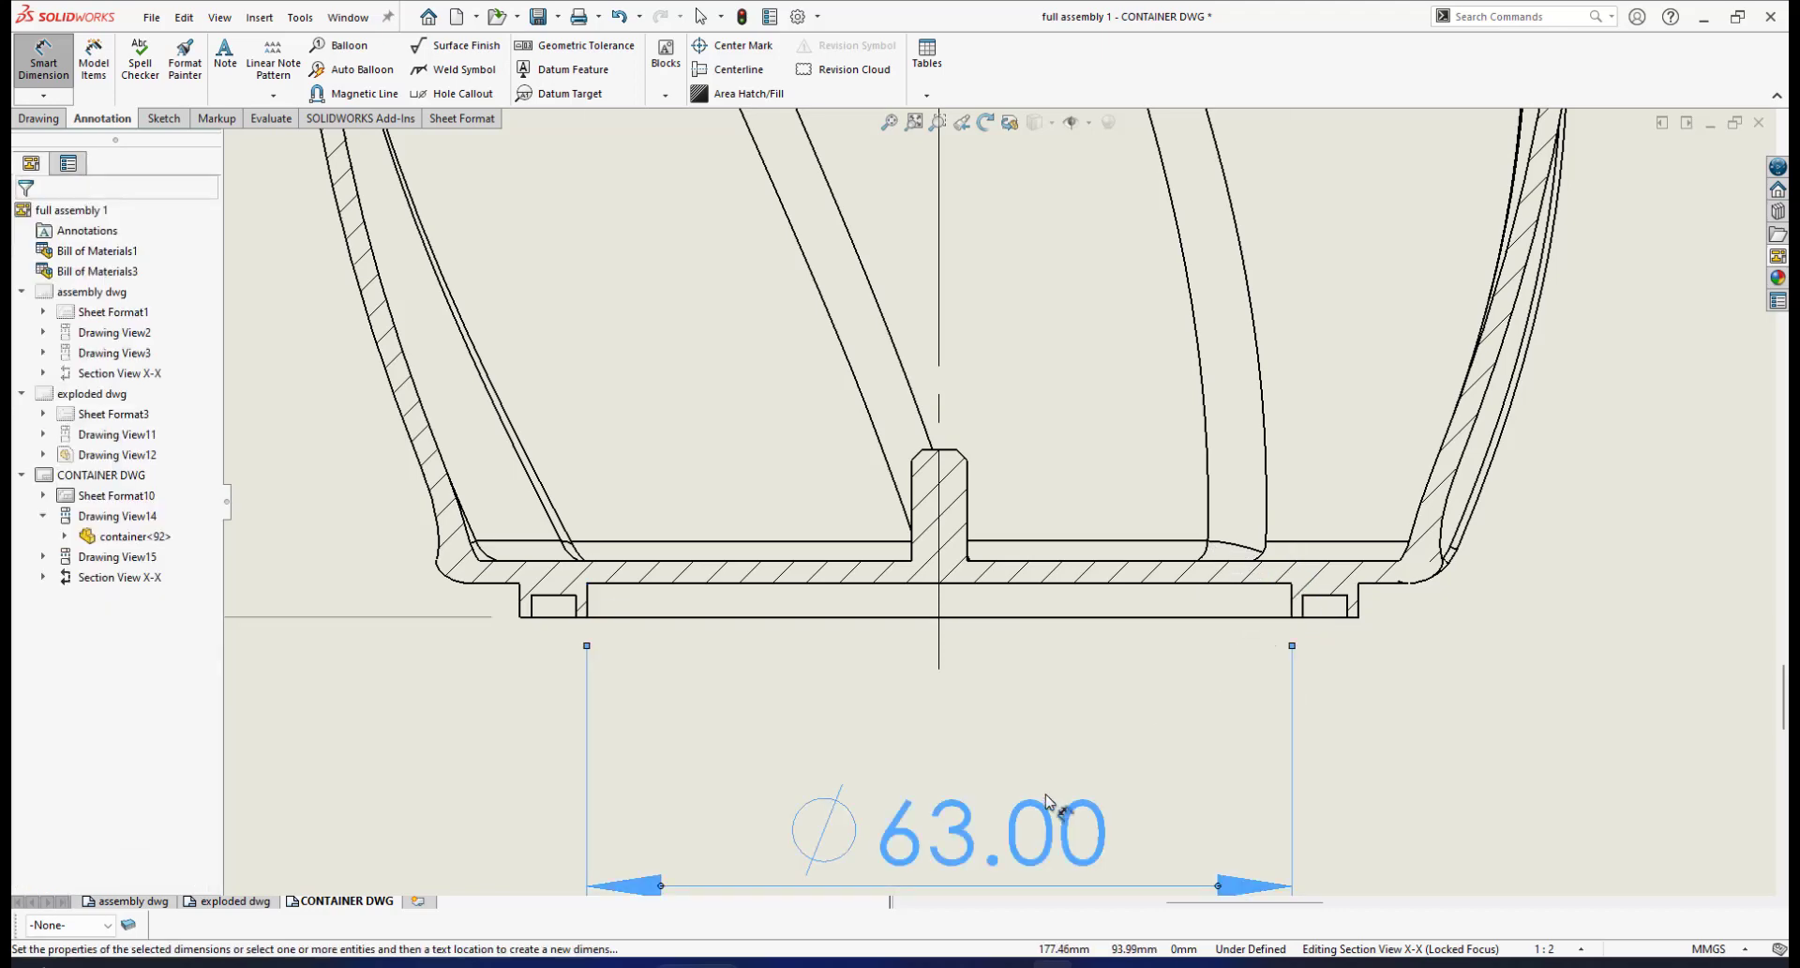
pyautogui.scroll(1, 1050, 764)
pyautogui.scroll(-1, 1050, 761)
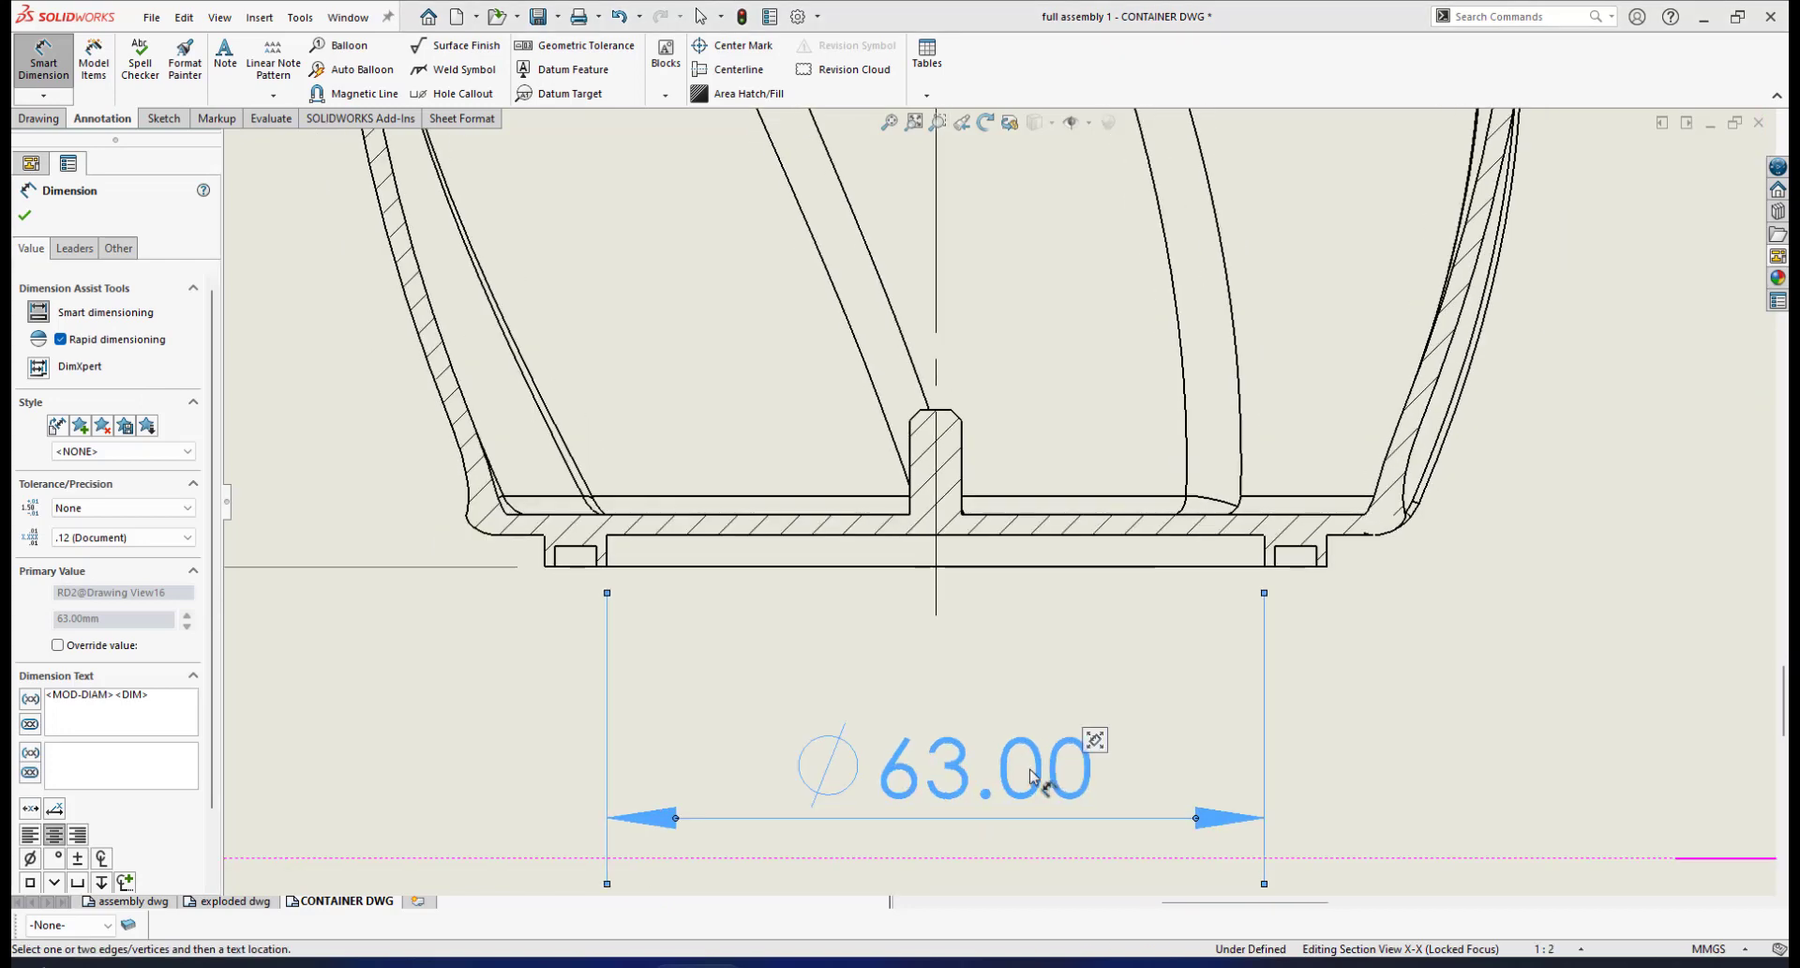
pyautogui.click(188, 537)
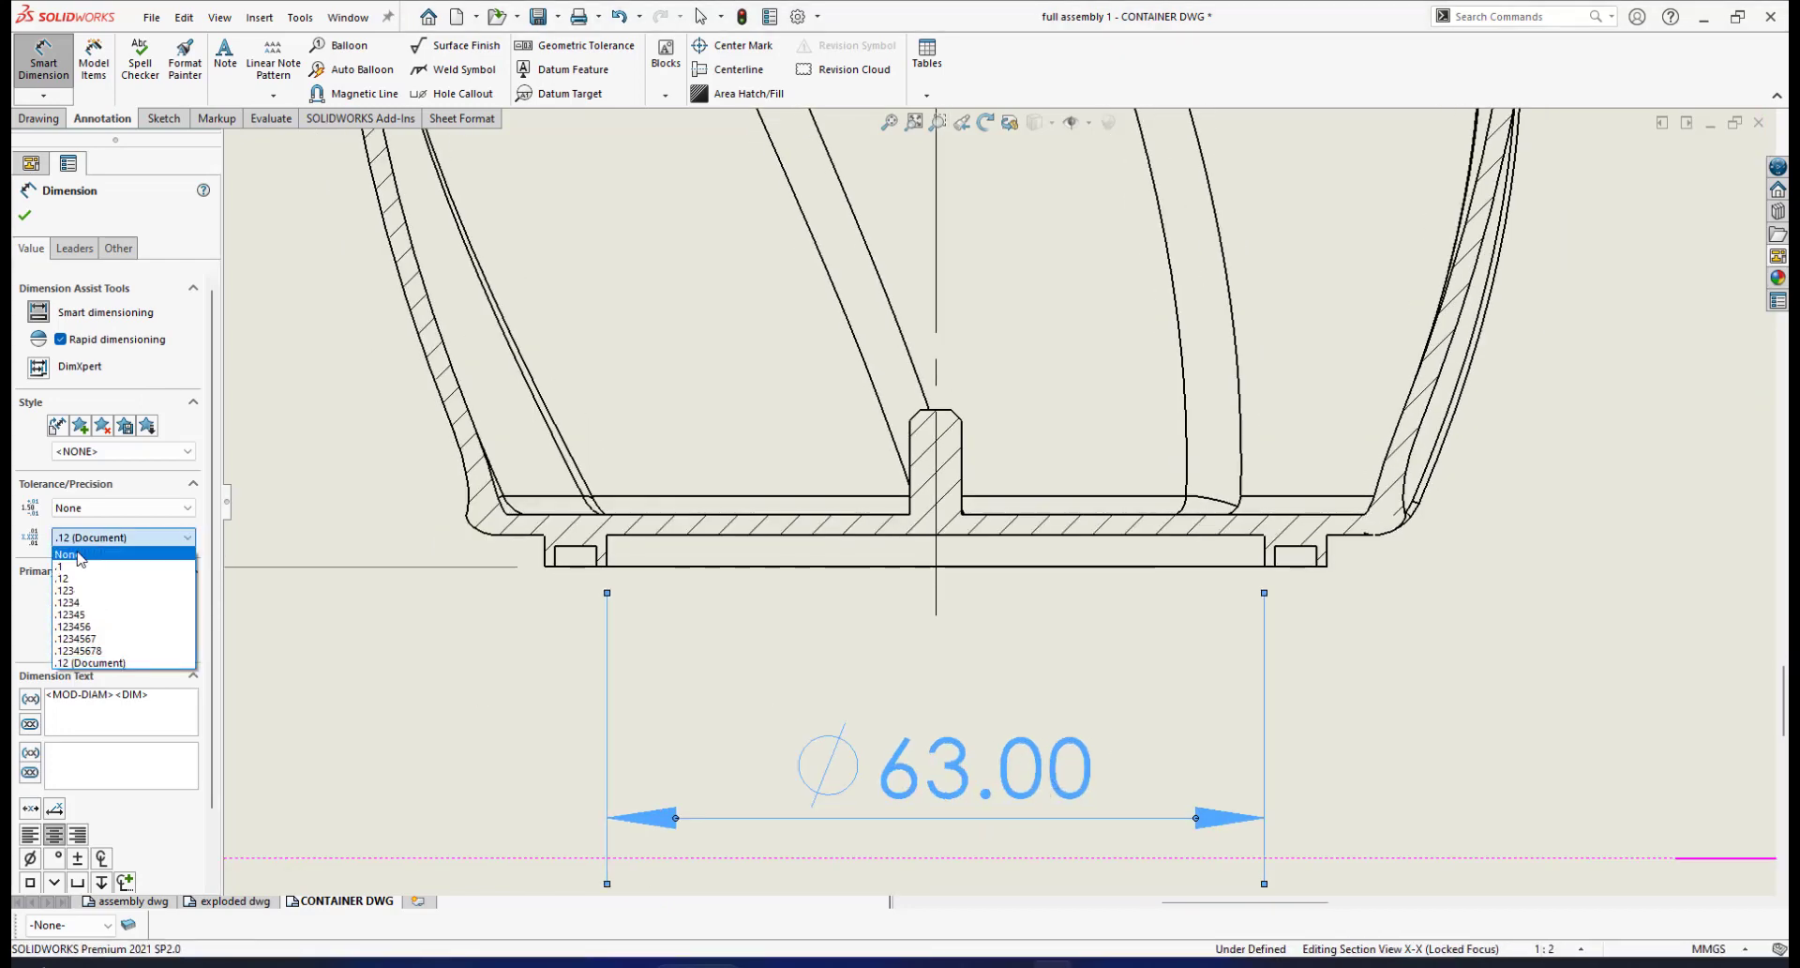
pyautogui.click(79, 558)
pyautogui.scroll(2, 1093, 745)
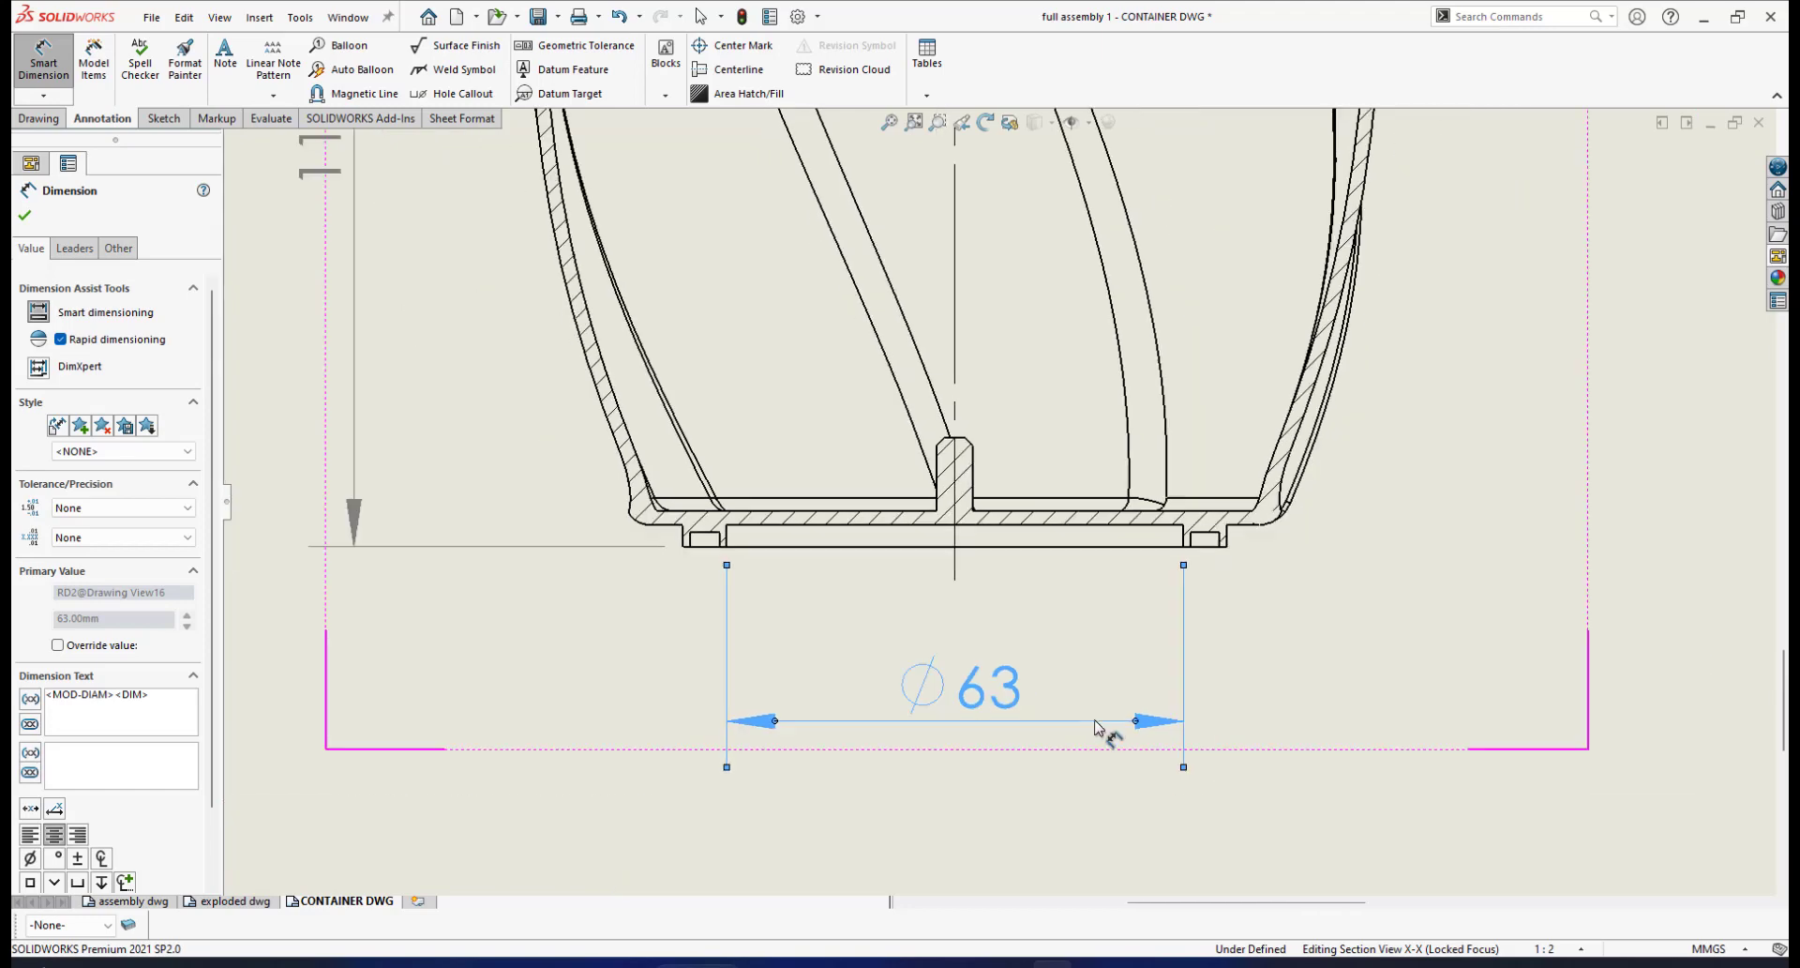
pyautogui.scroll(1, 1138, 590)
pyautogui.scroll(-3, 1141, 571)
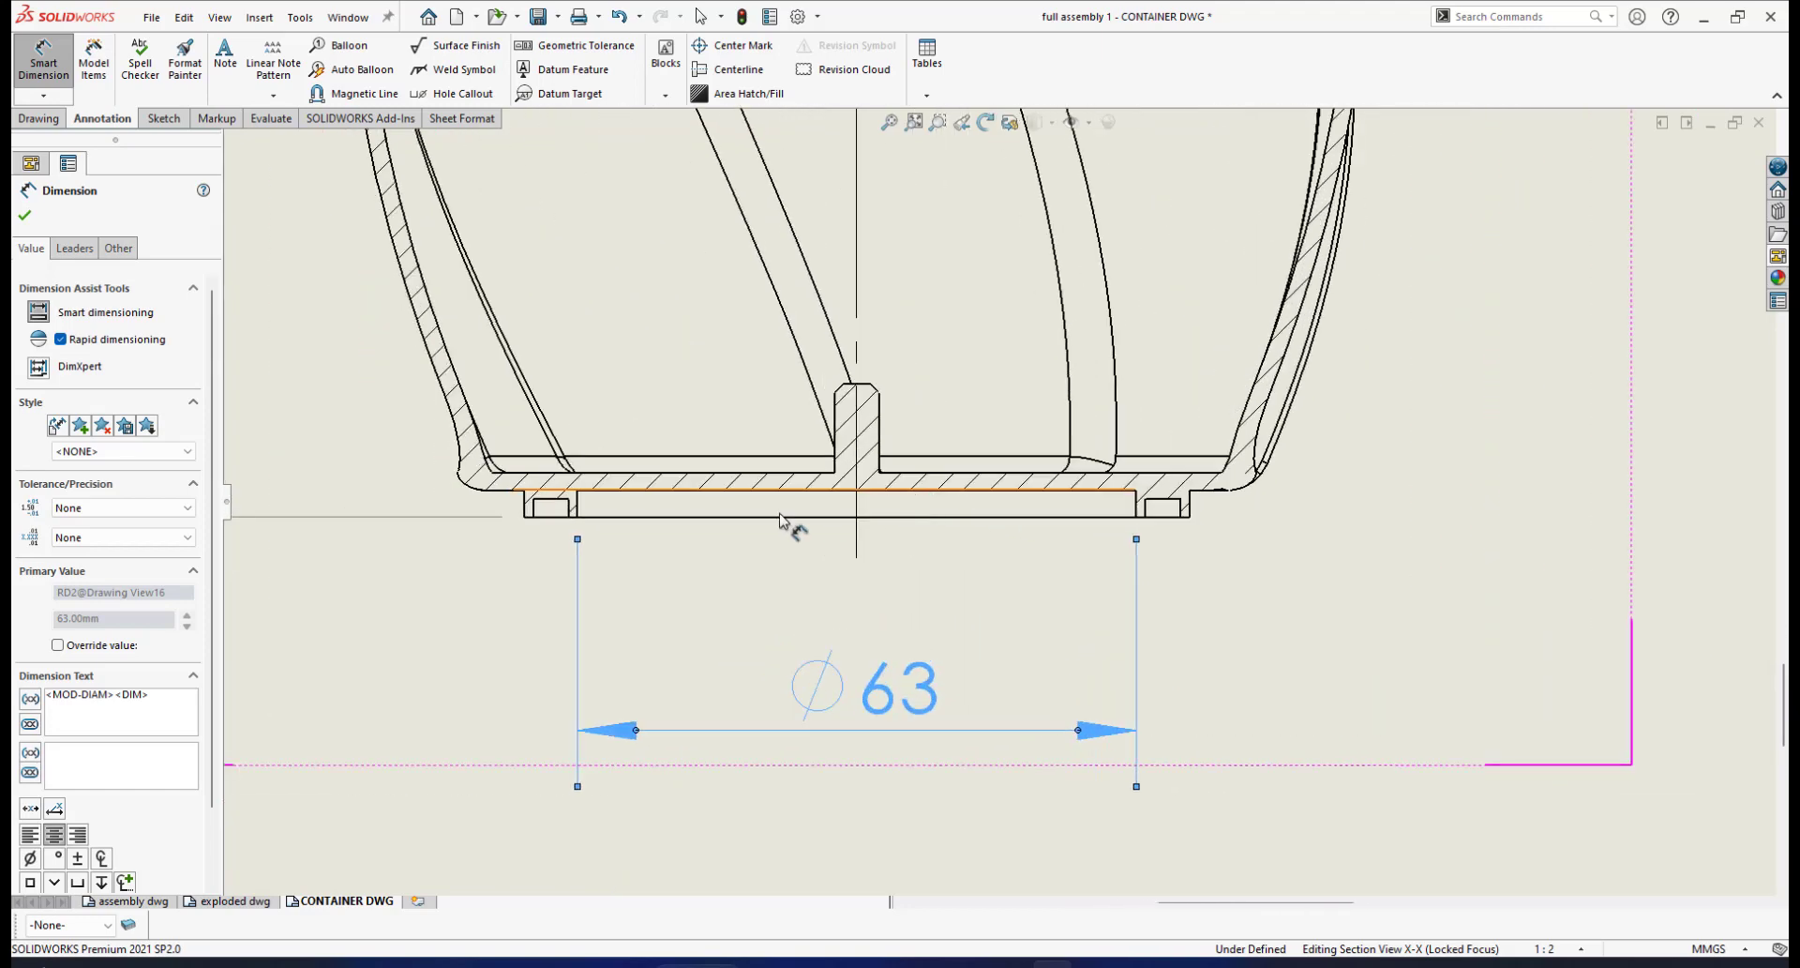
# Dimension the outer base edges as ⌀75 below the ⌀63, with precision None
pyautogui.click(525, 509)
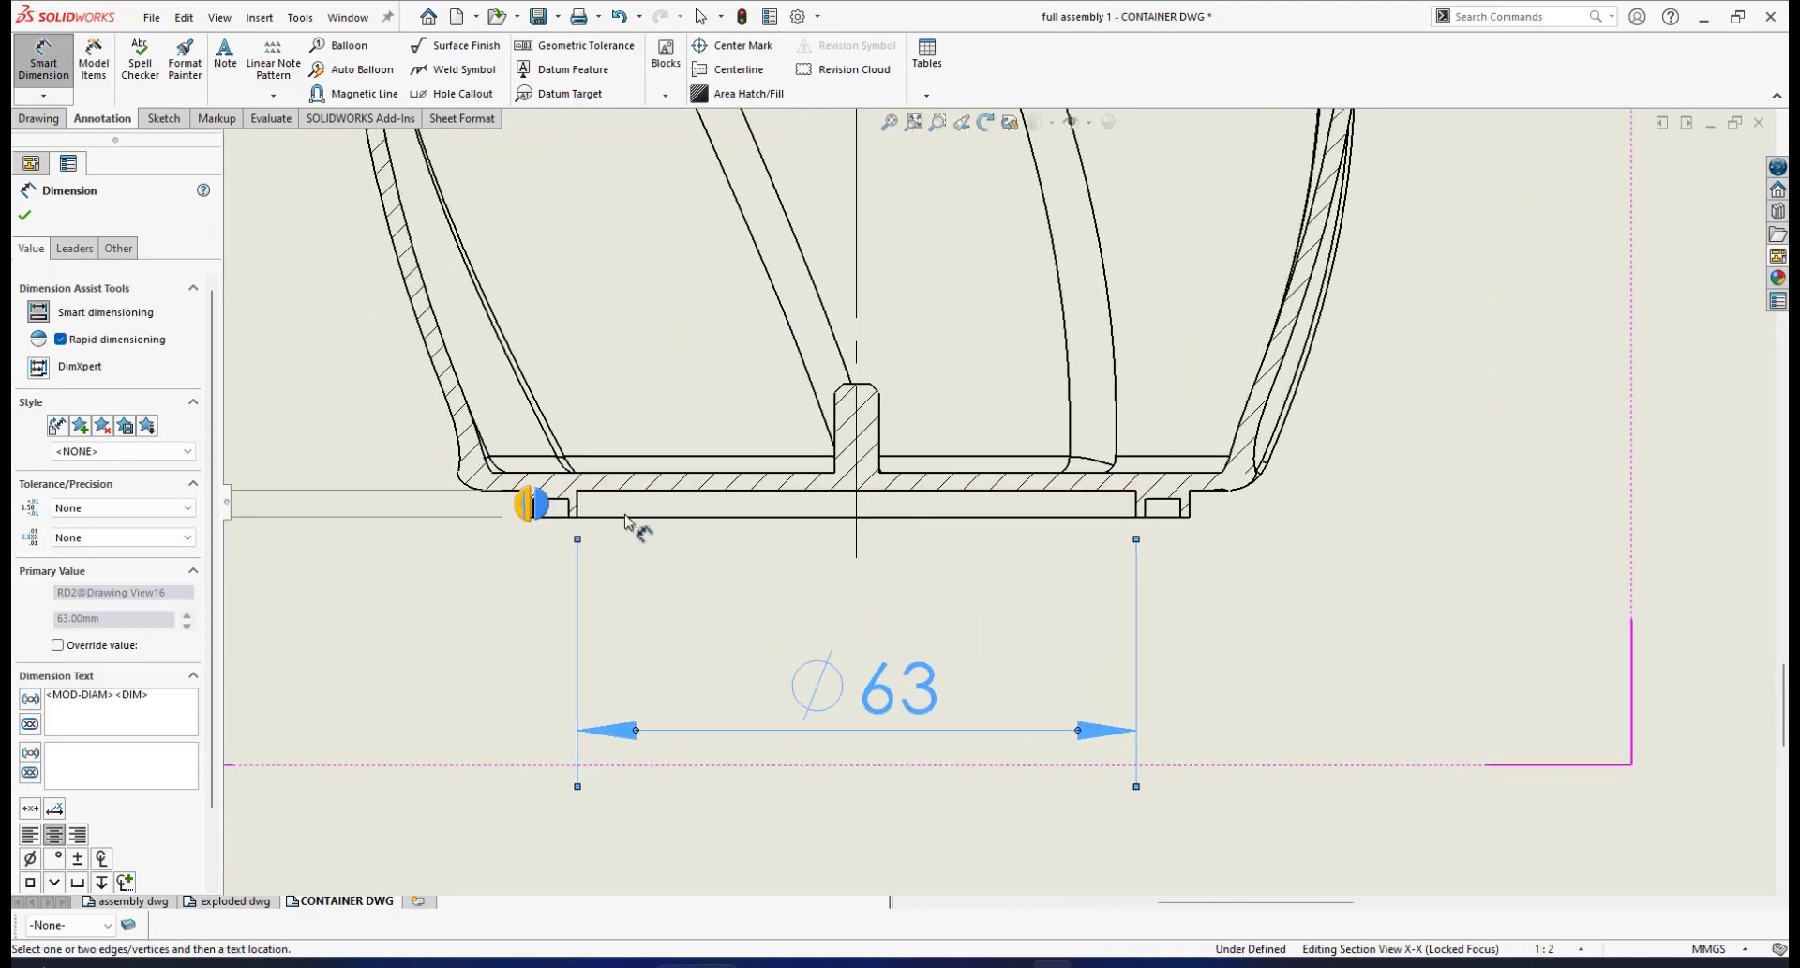
pyautogui.click(1184, 507)
pyautogui.scroll(2, 1005, 694)
pyautogui.scroll(-1, 996, 698)
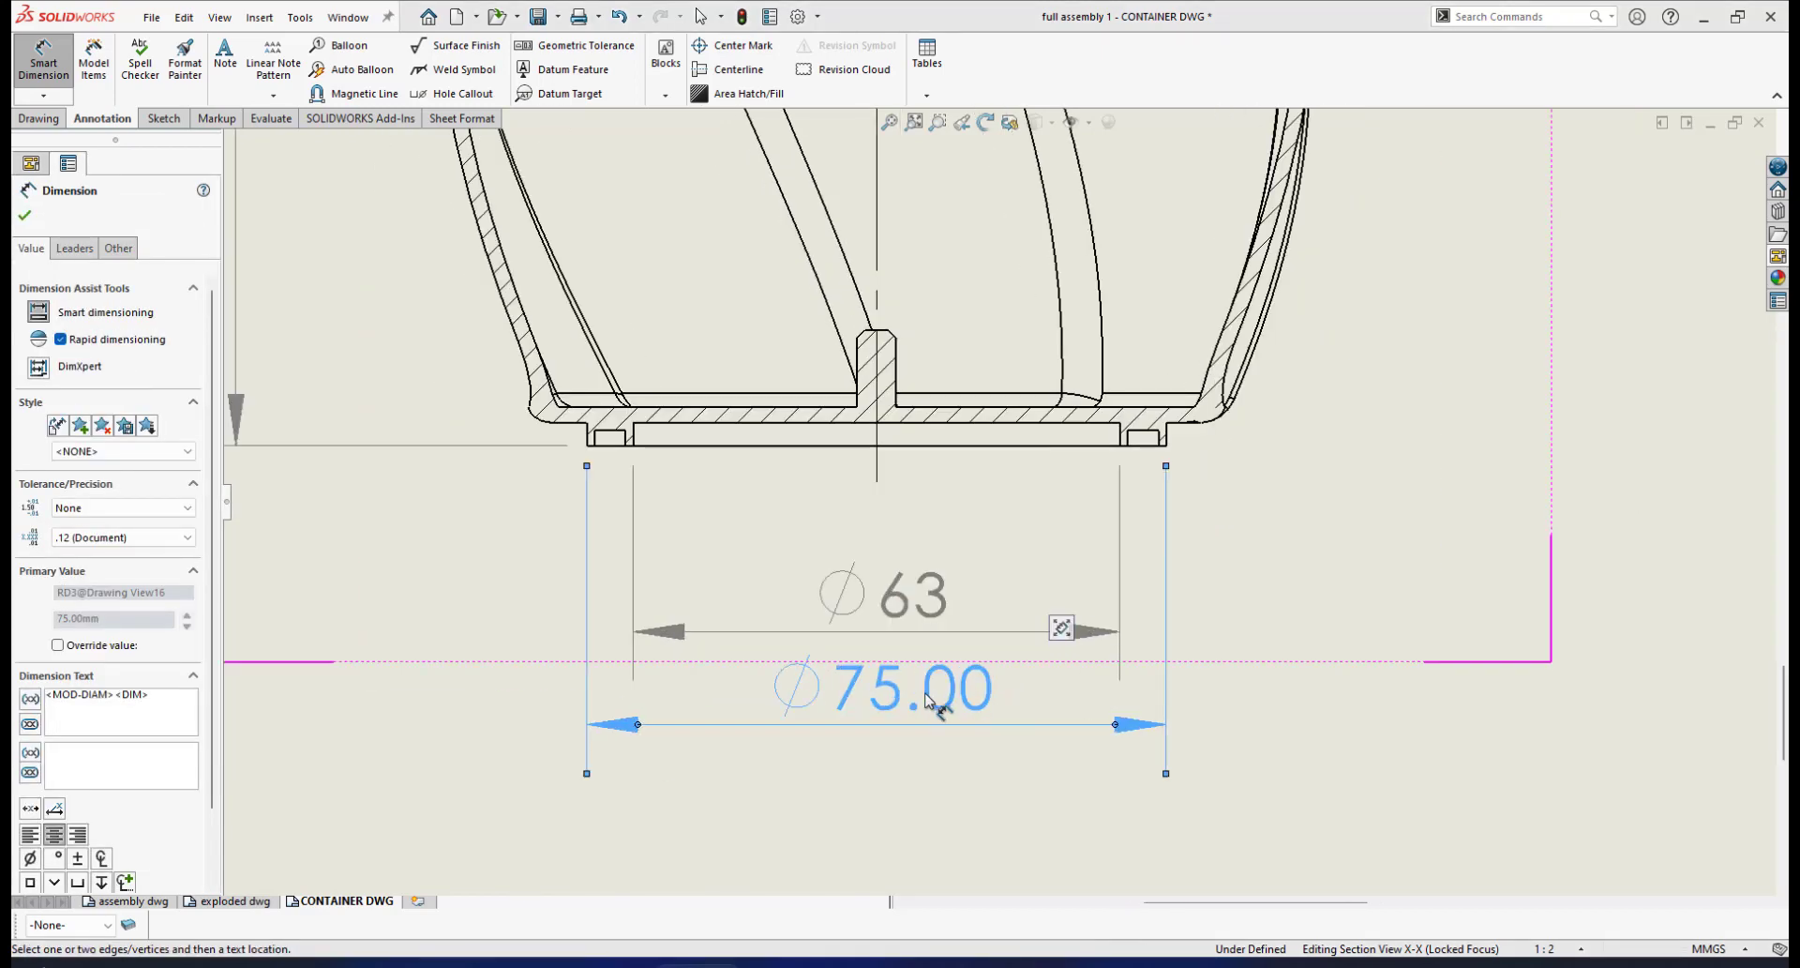
pyautogui.click(167, 537)
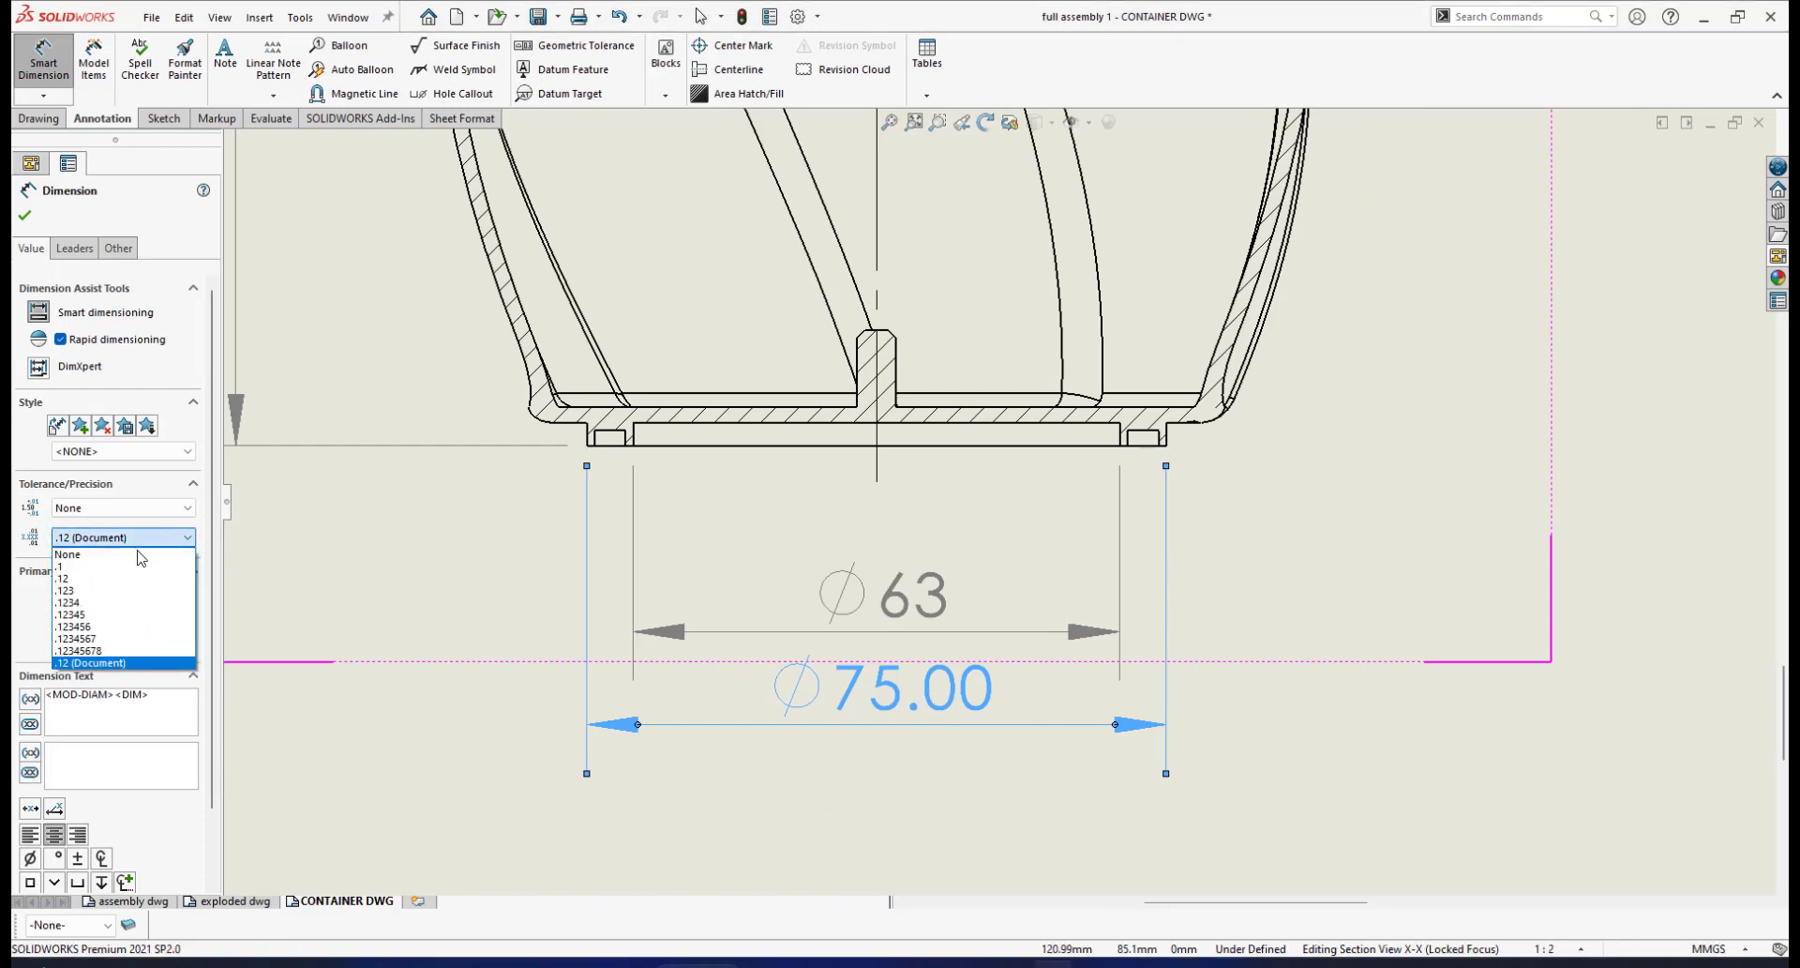
pyautogui.click(140, 554)
pyautogui.scroll(-1, 1011, 614)
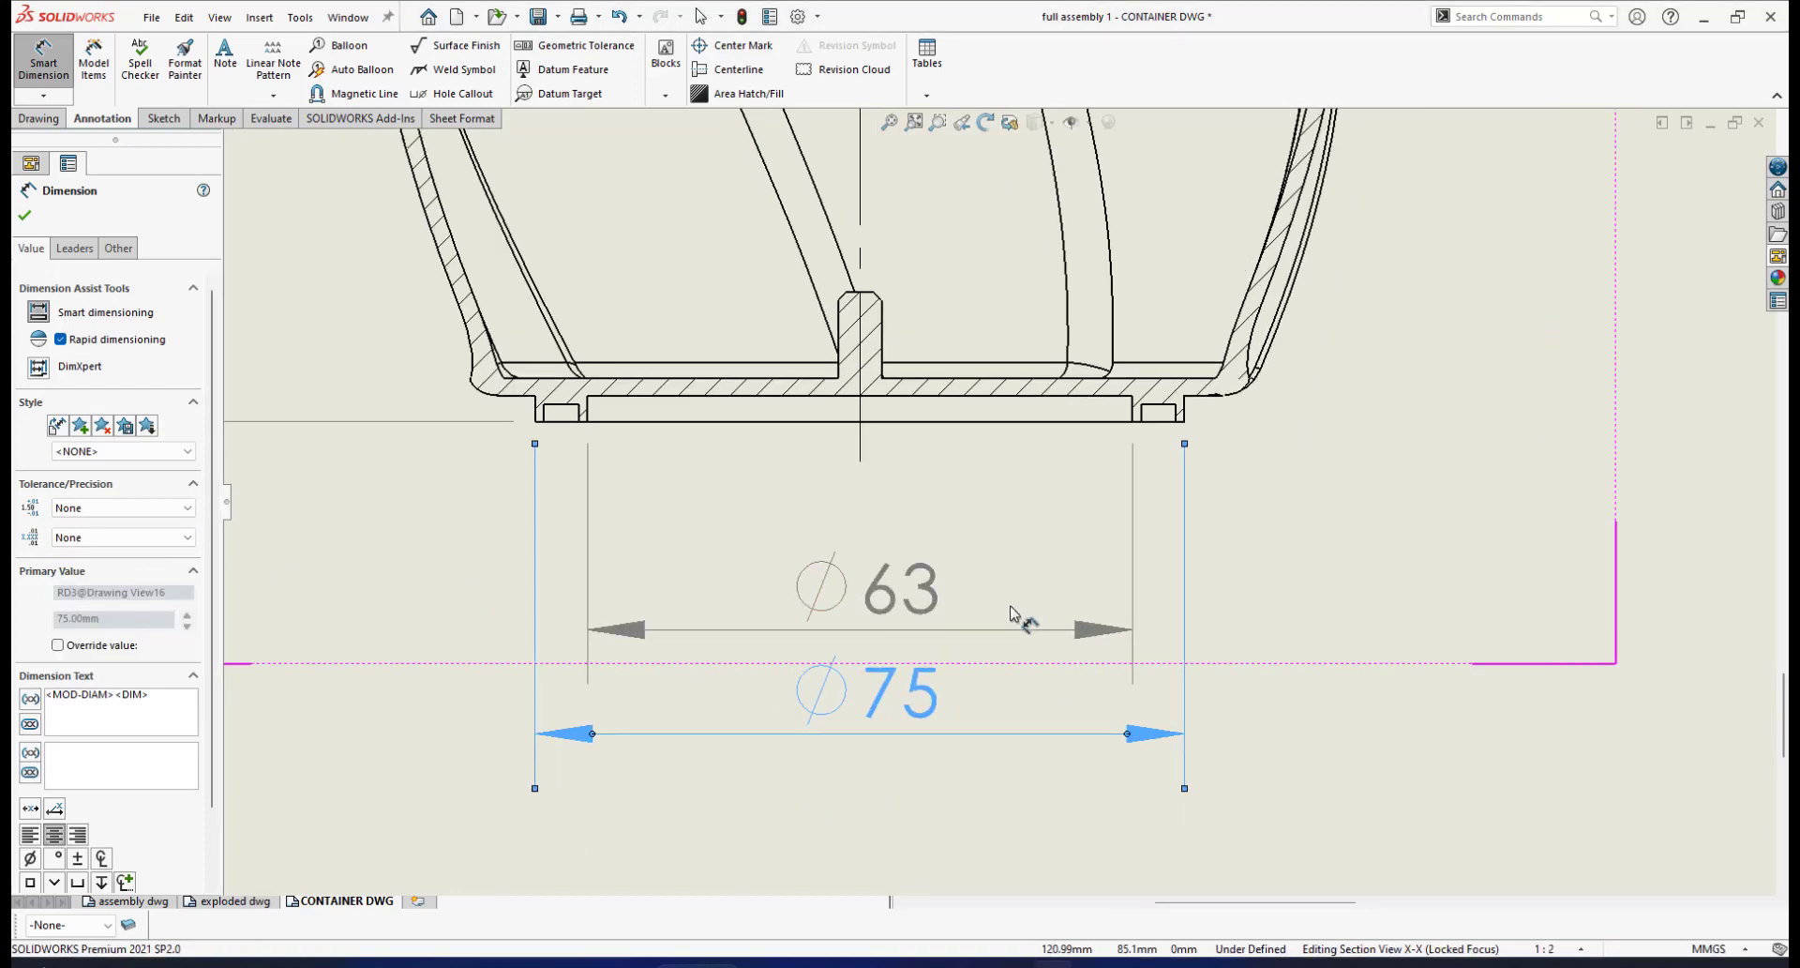
pyautogui.scroll(1, 1048, 567)
pyautogui.scroll(-1, 1048, 559)
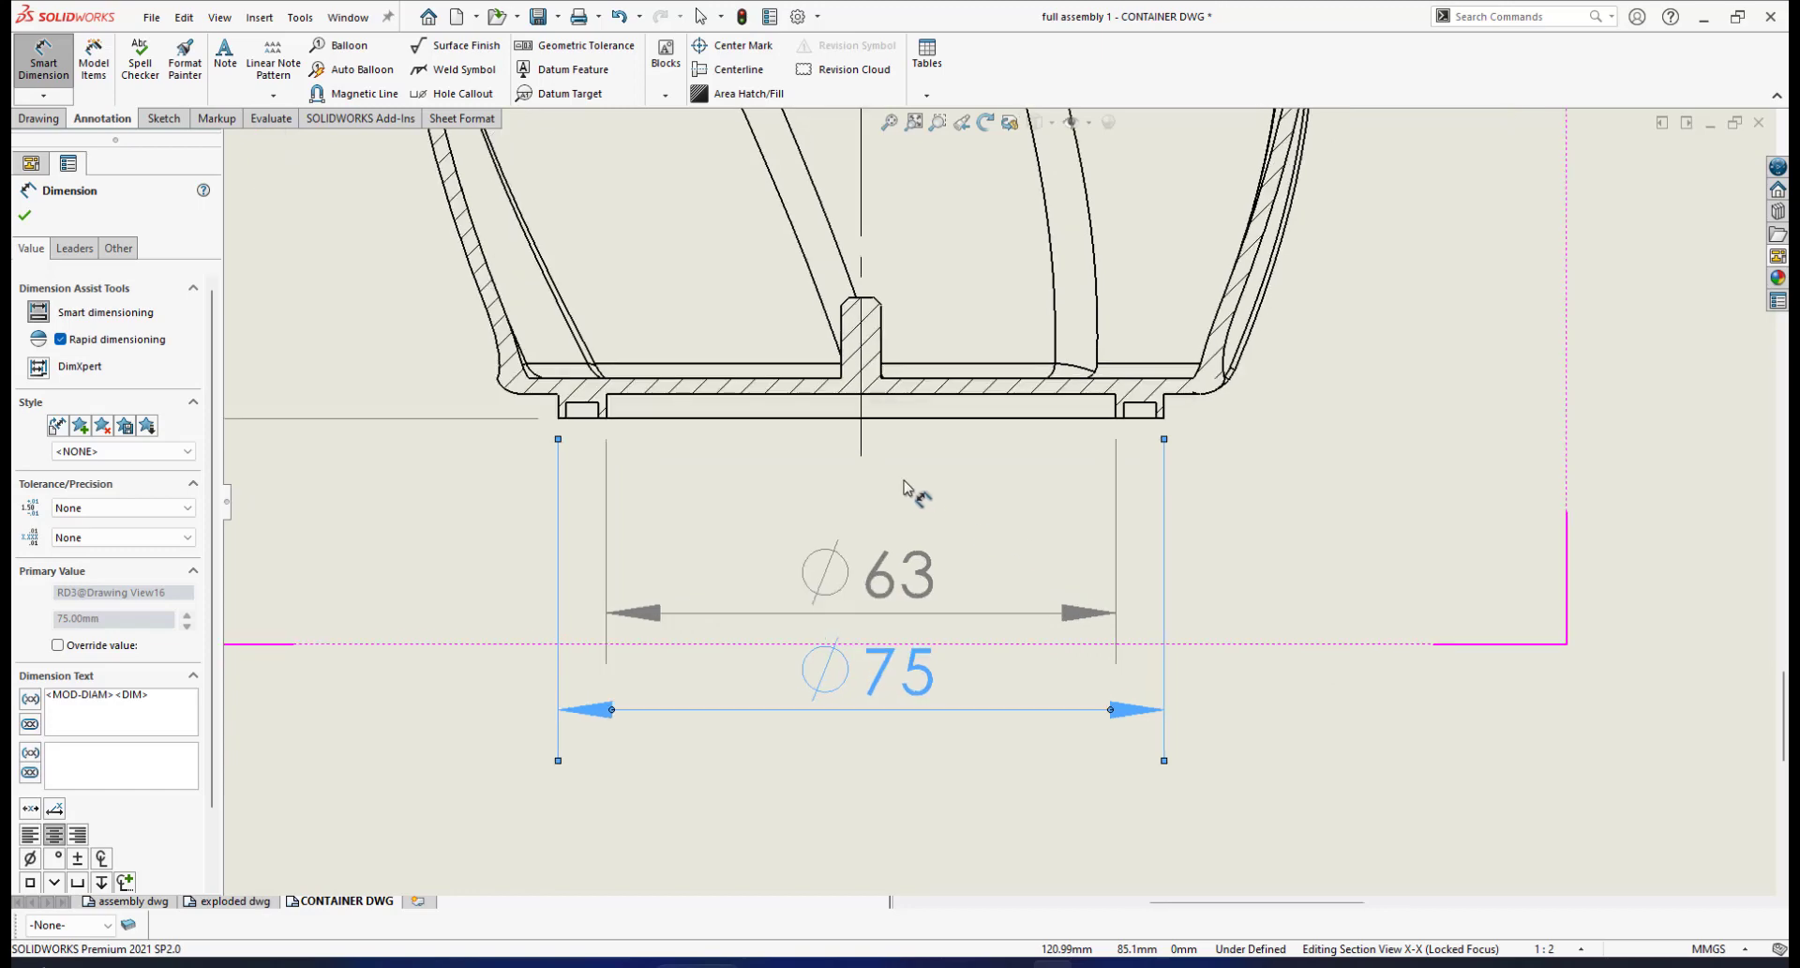
pyautogui.scroll(1, 1033, 506)
pyautogui.scroll(-2, 1000, 522)
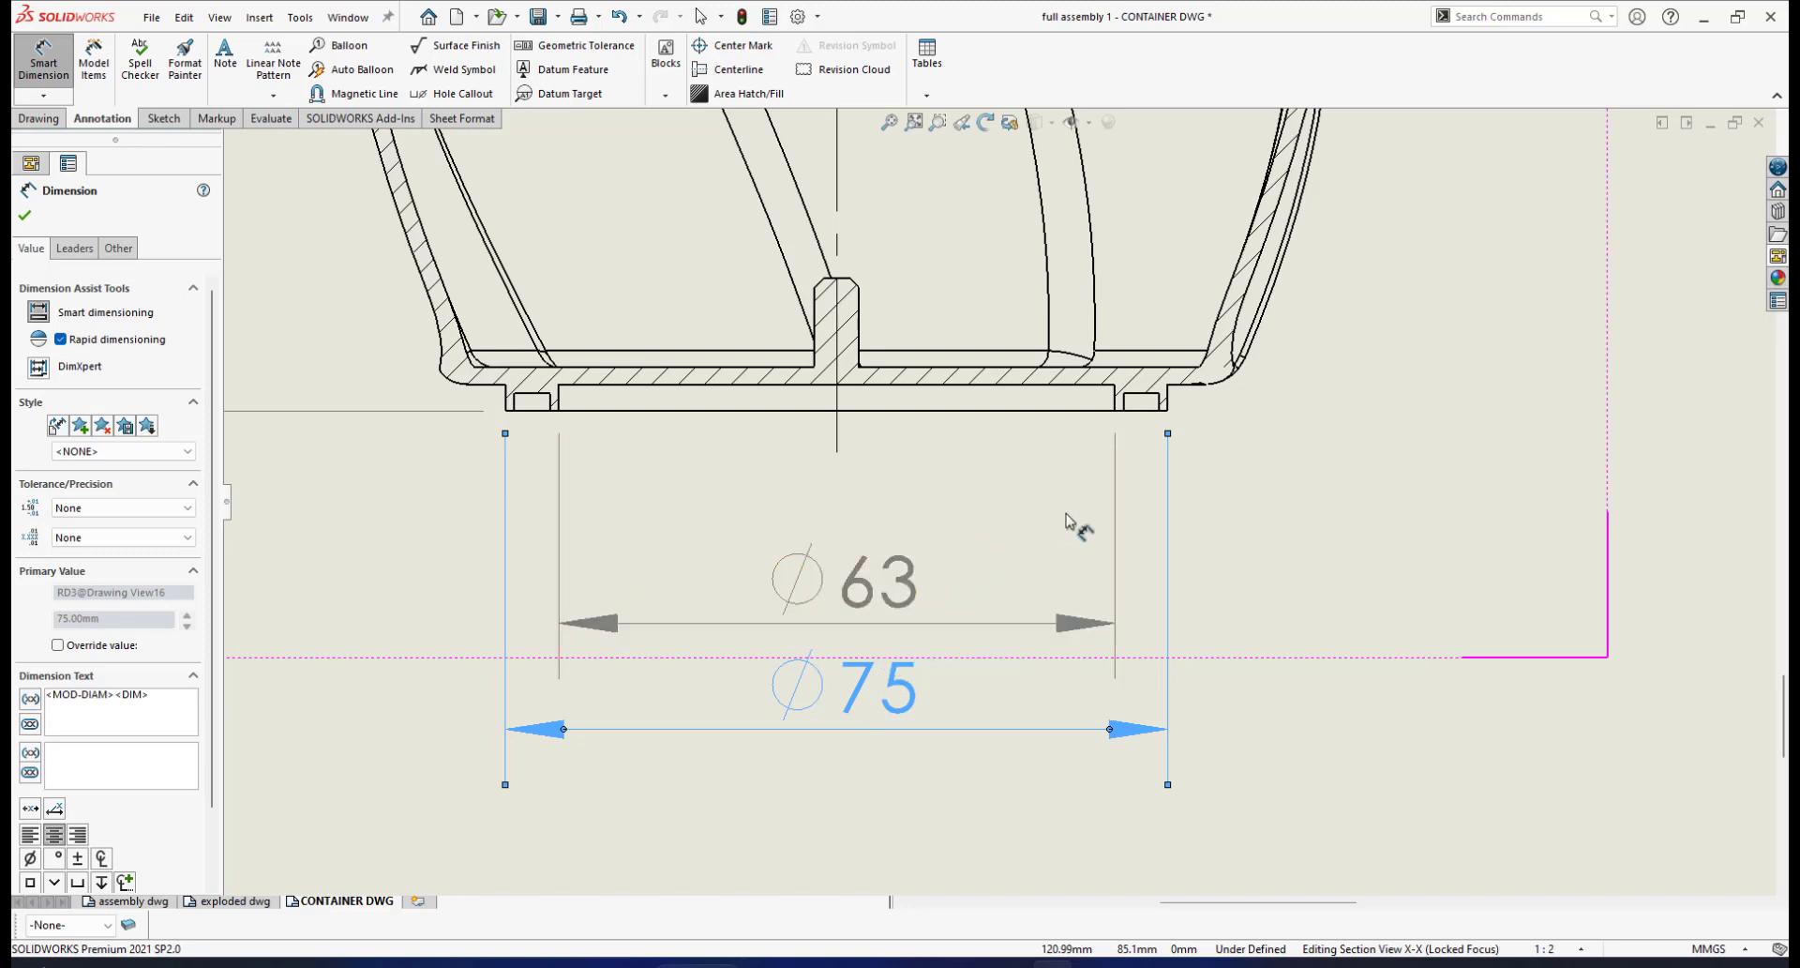
# Open the System Options dialog from the toolbar gear
pyautogui.click(796, 17)
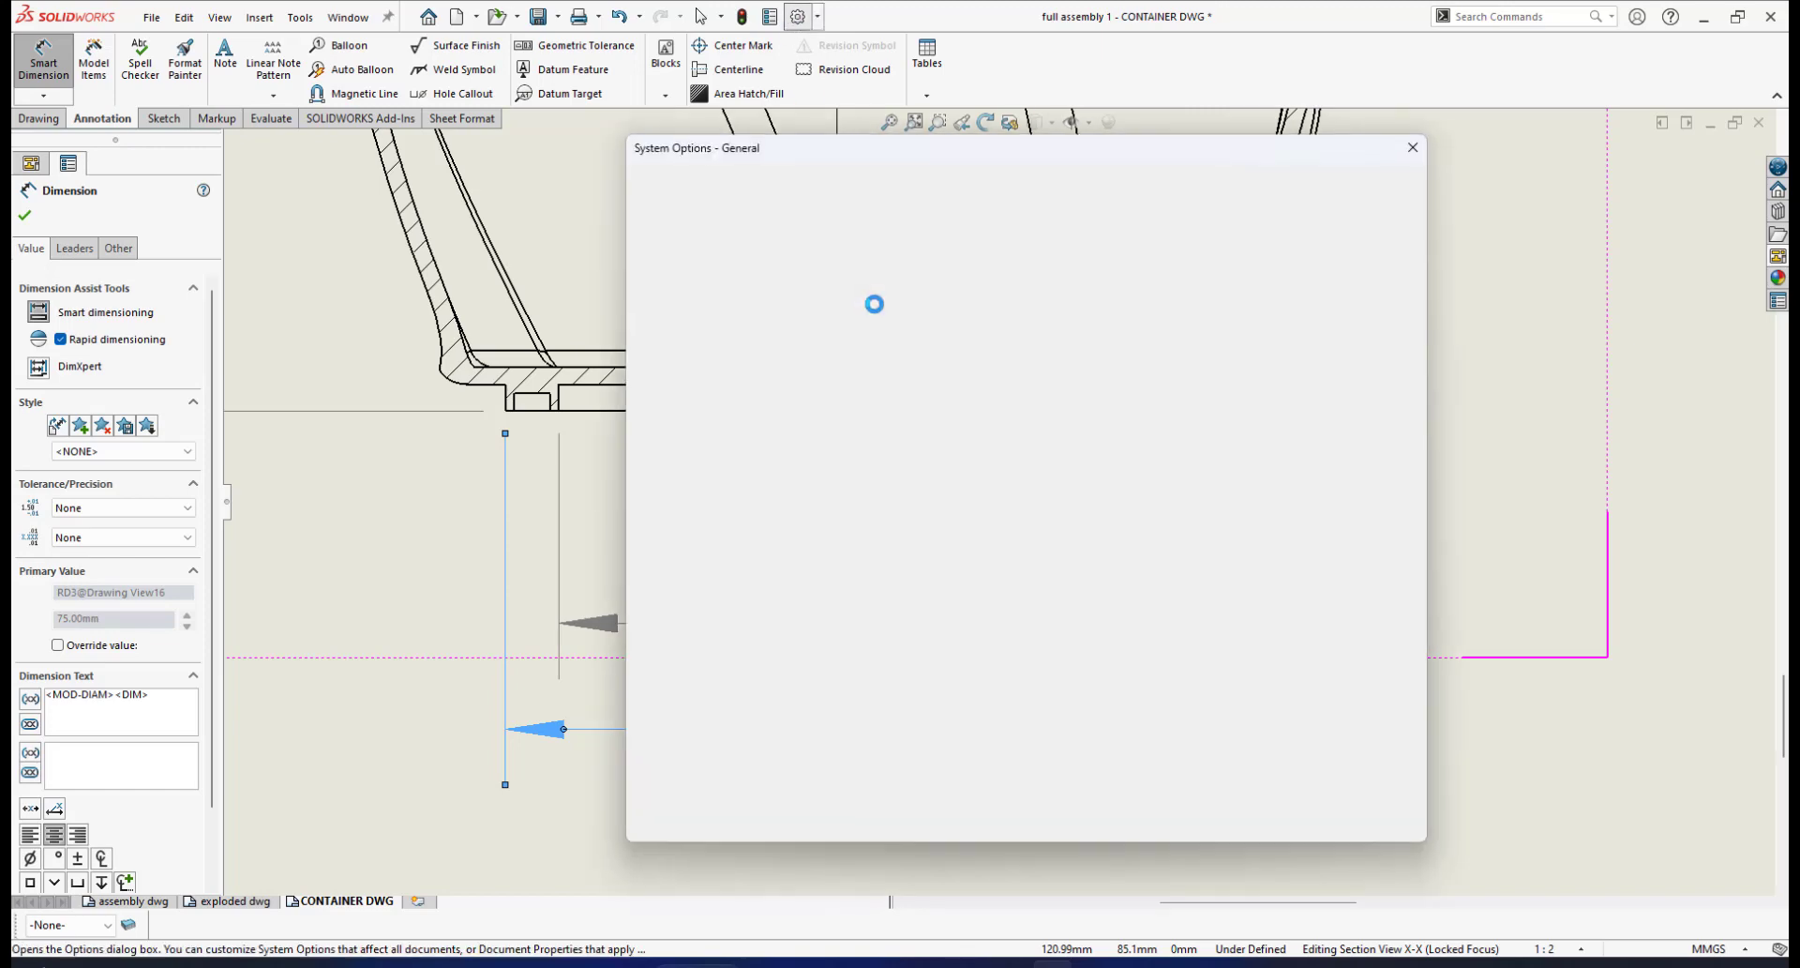
# Check the Document Properties Dimensions page, with 3mm and 6mm offsets, and accept it
pyautogui.click(777, 183)
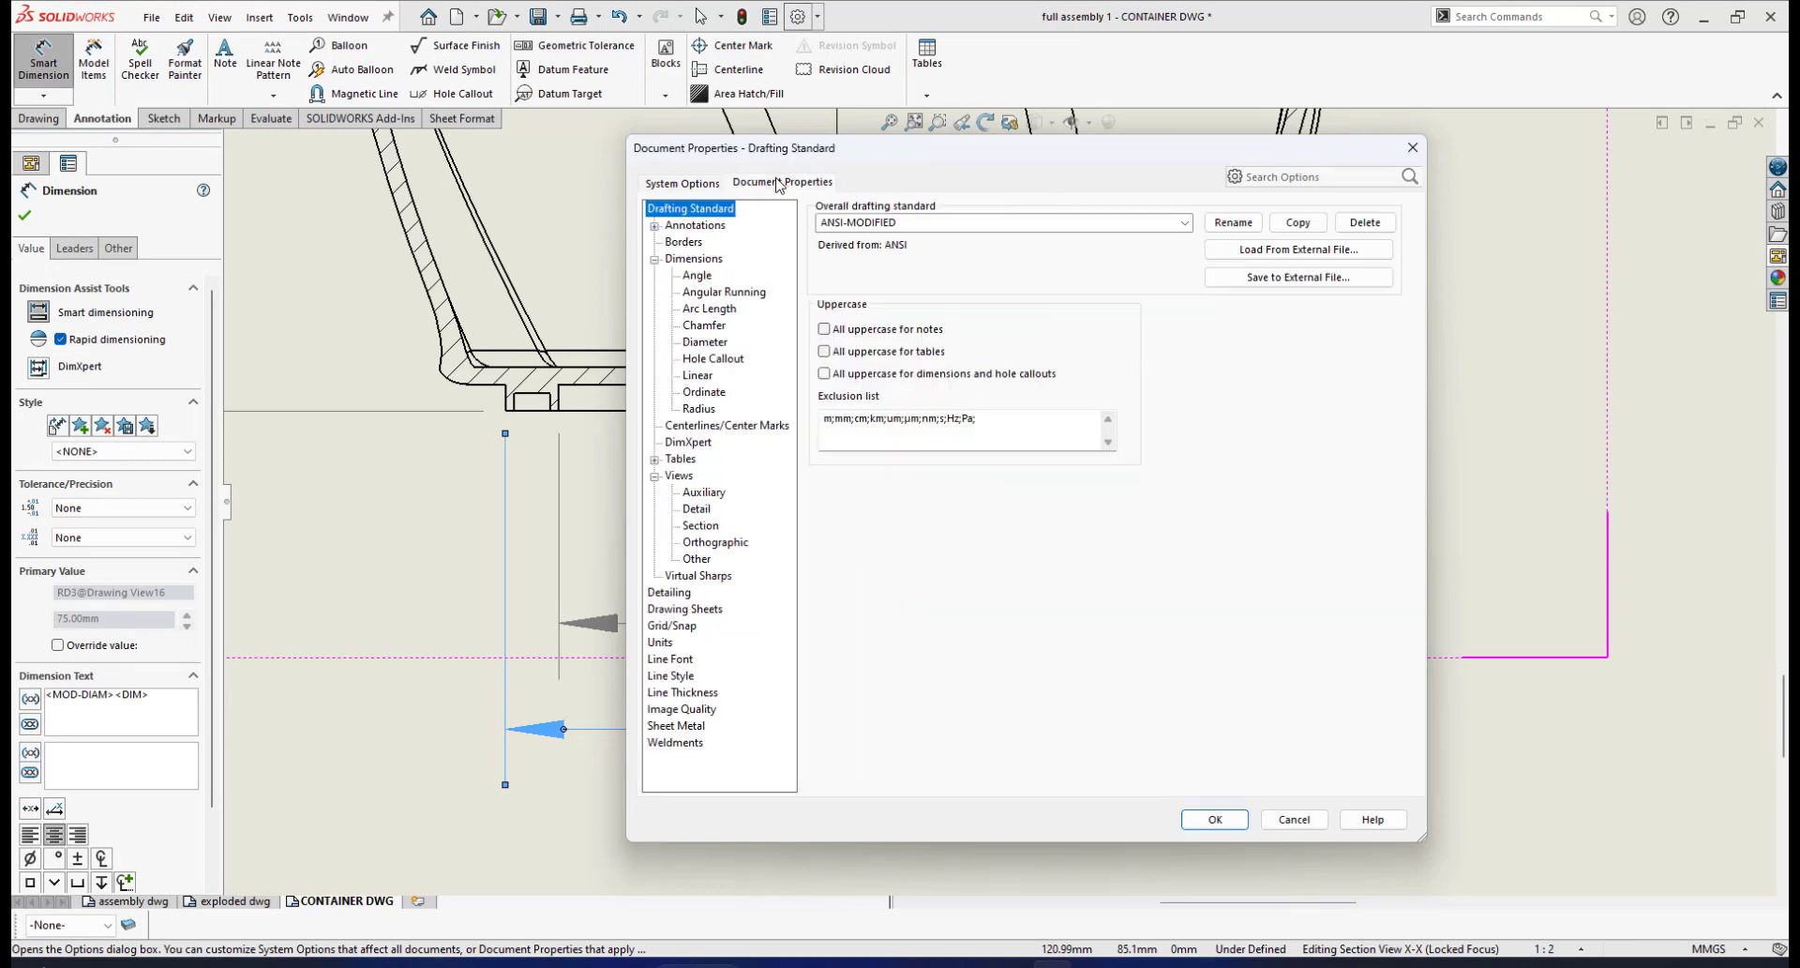
pyautogui.click(703, 264)
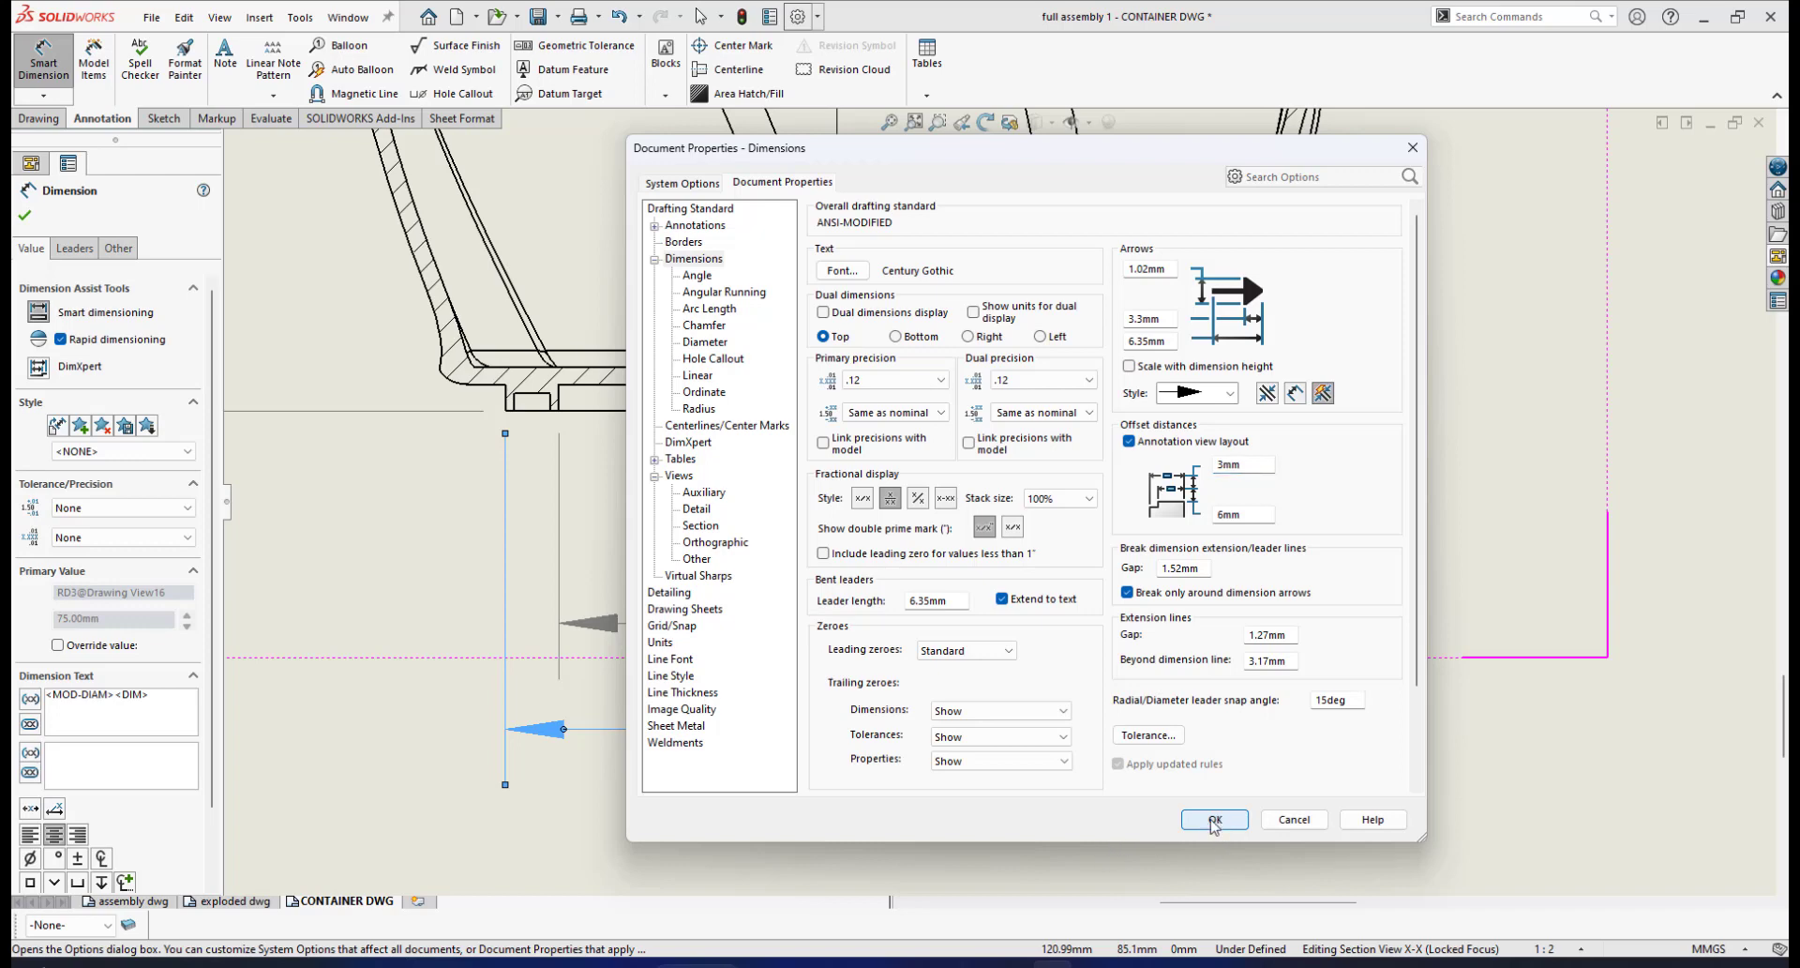
pyautogui.click(1203, 827)
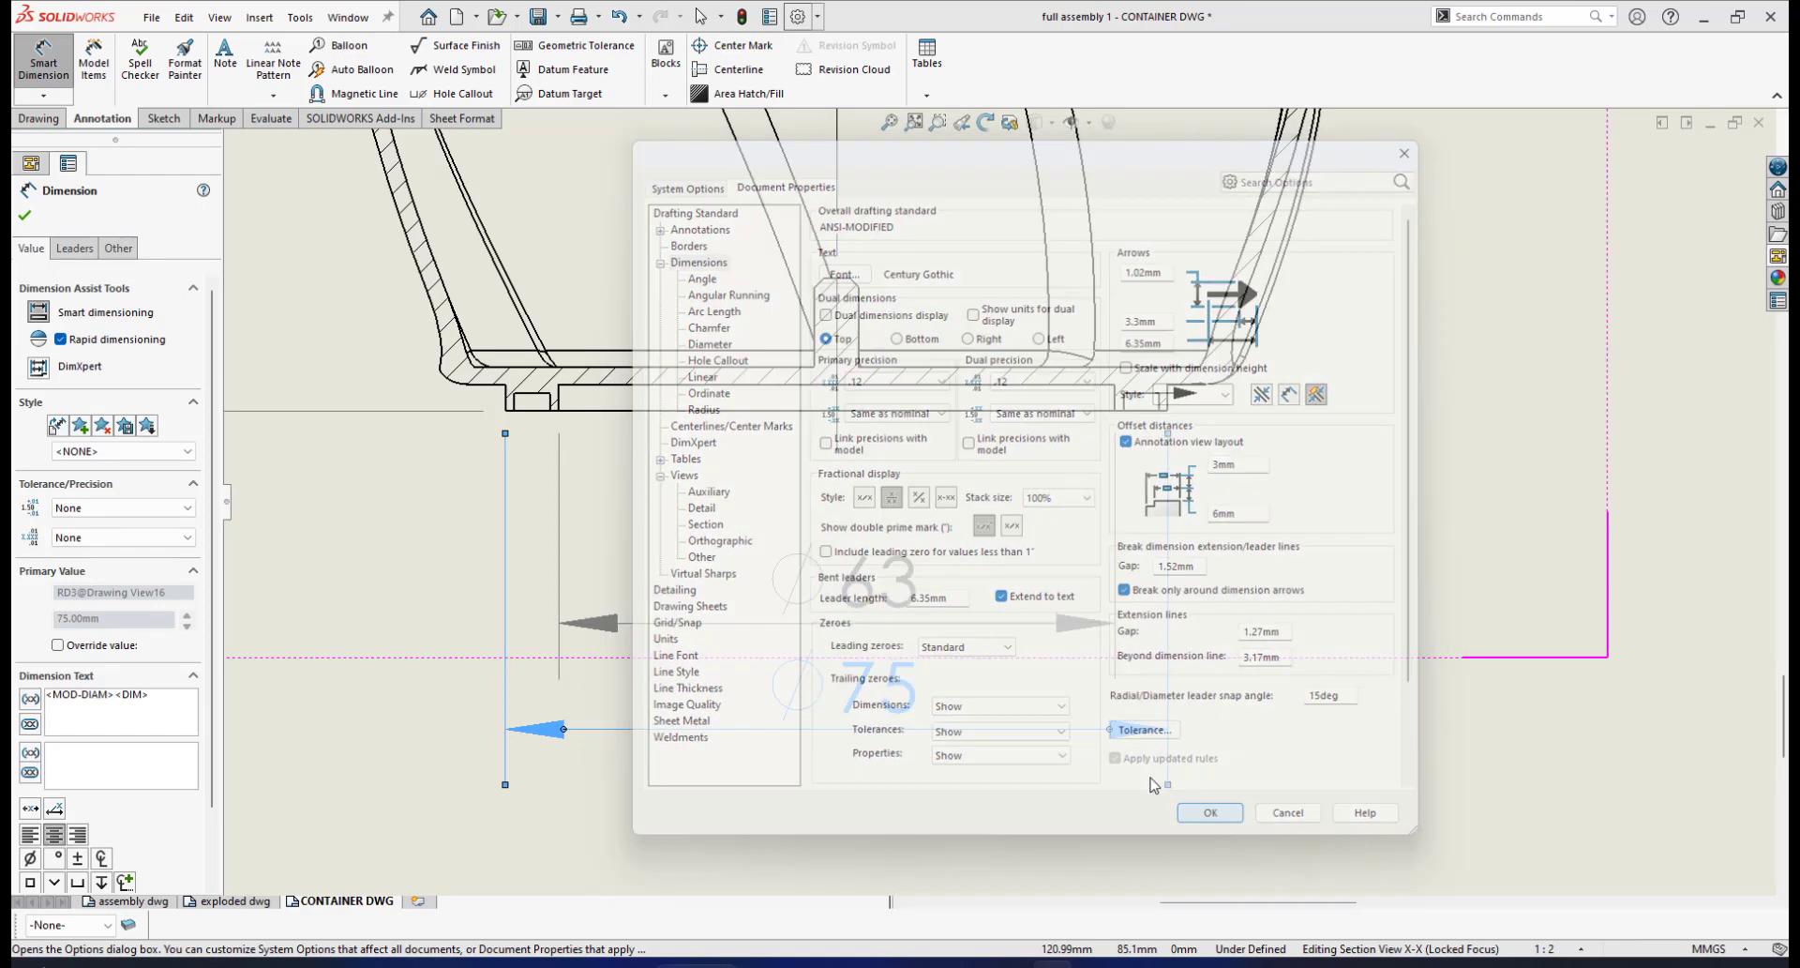
# Delete the ⌀63 and ⌀75 diameter dimensions from Section X-X and start Smart Dimension
pyautogui.scroll(3, 1078, 628)
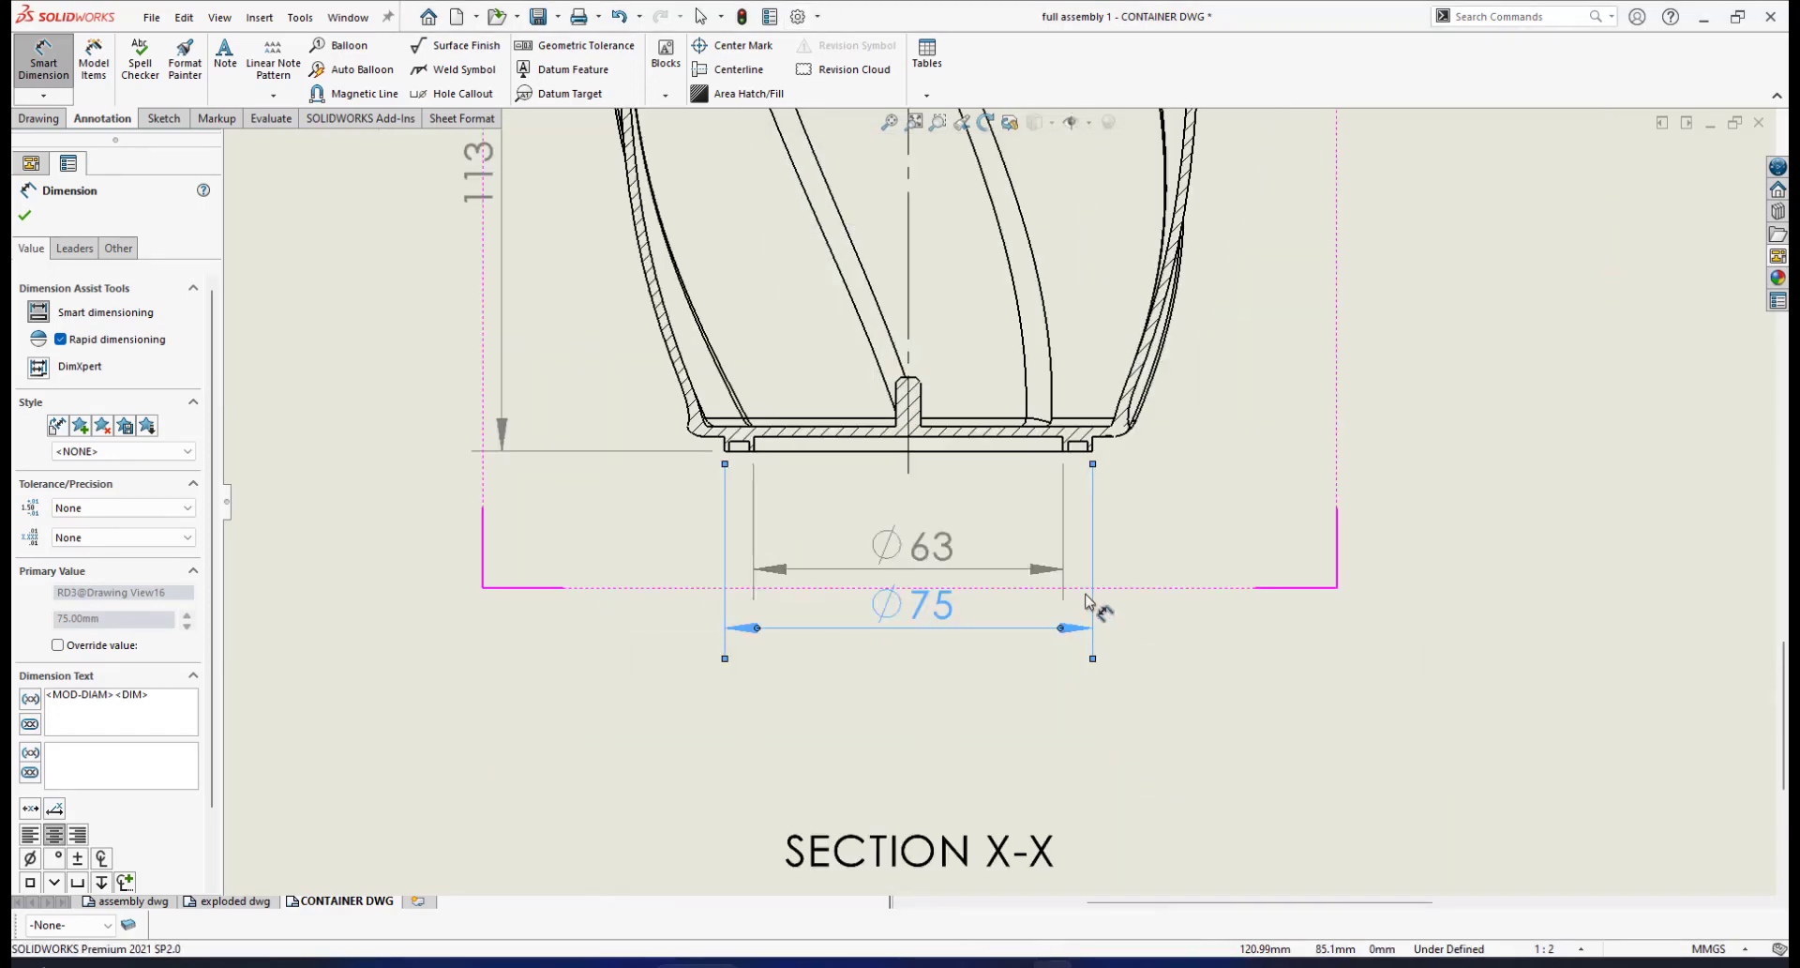
pyautogui.scroll(-3, 1012, 544)
pyautogui.scroll(2, 1031, 413)
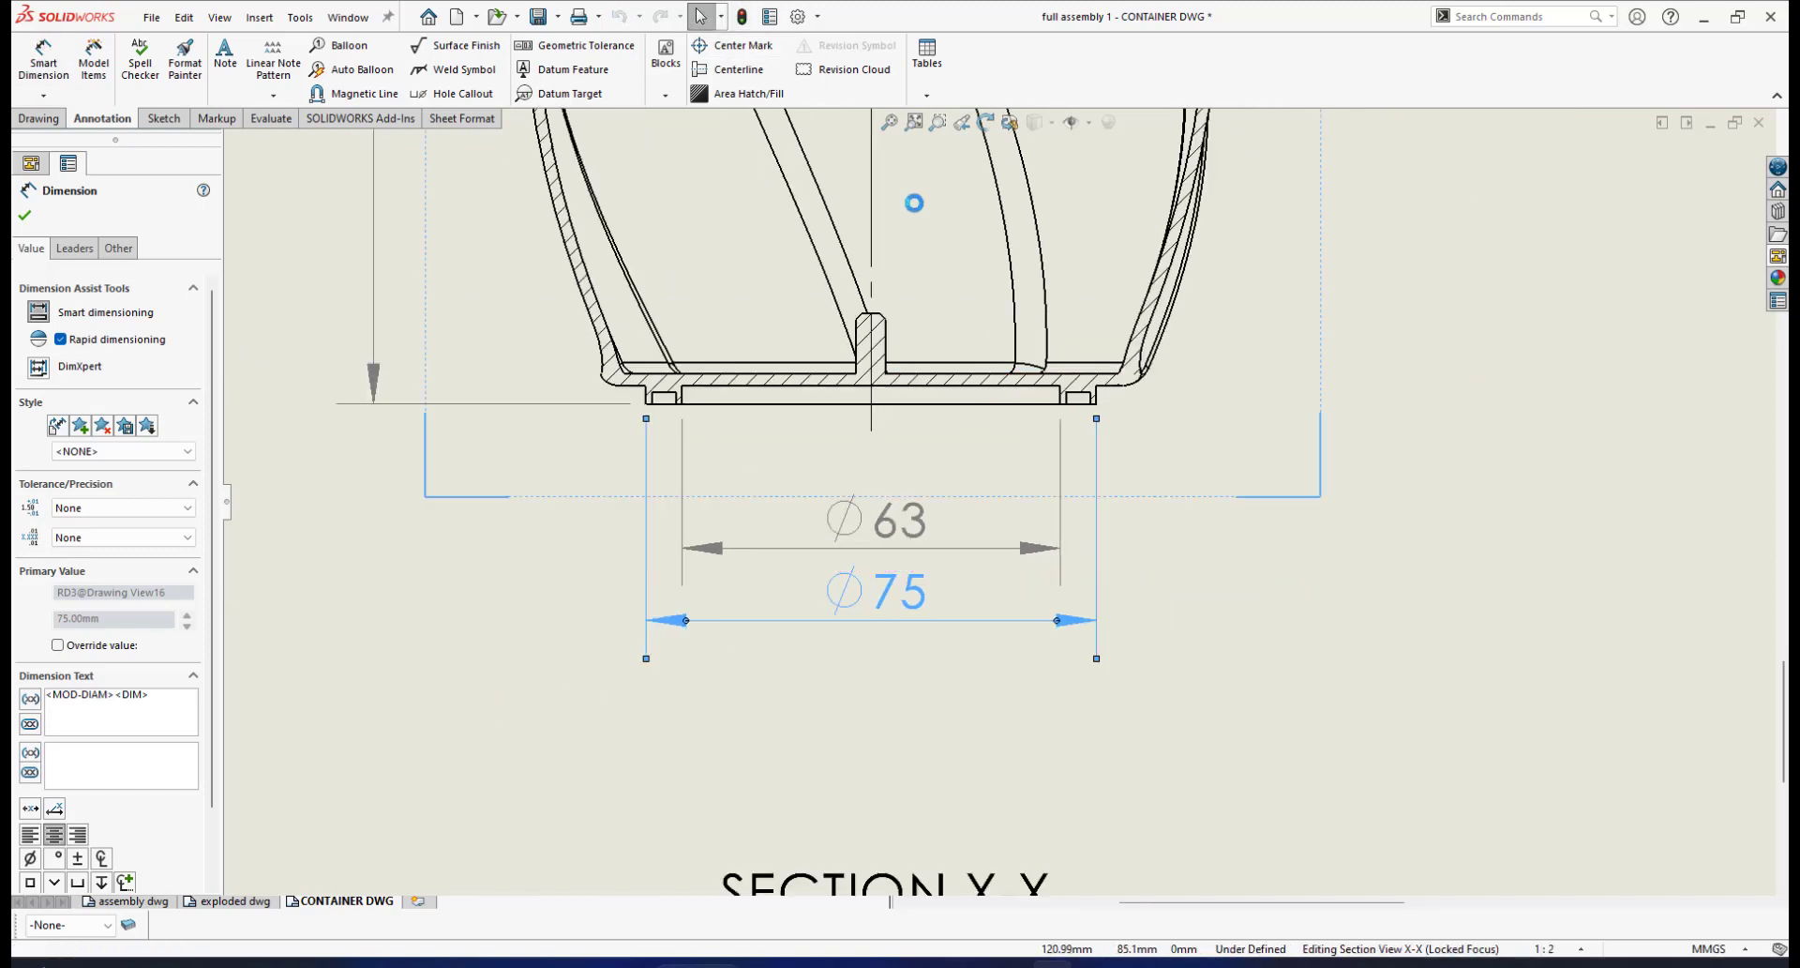
pyautogui.scroll(-1, 1196, 558)
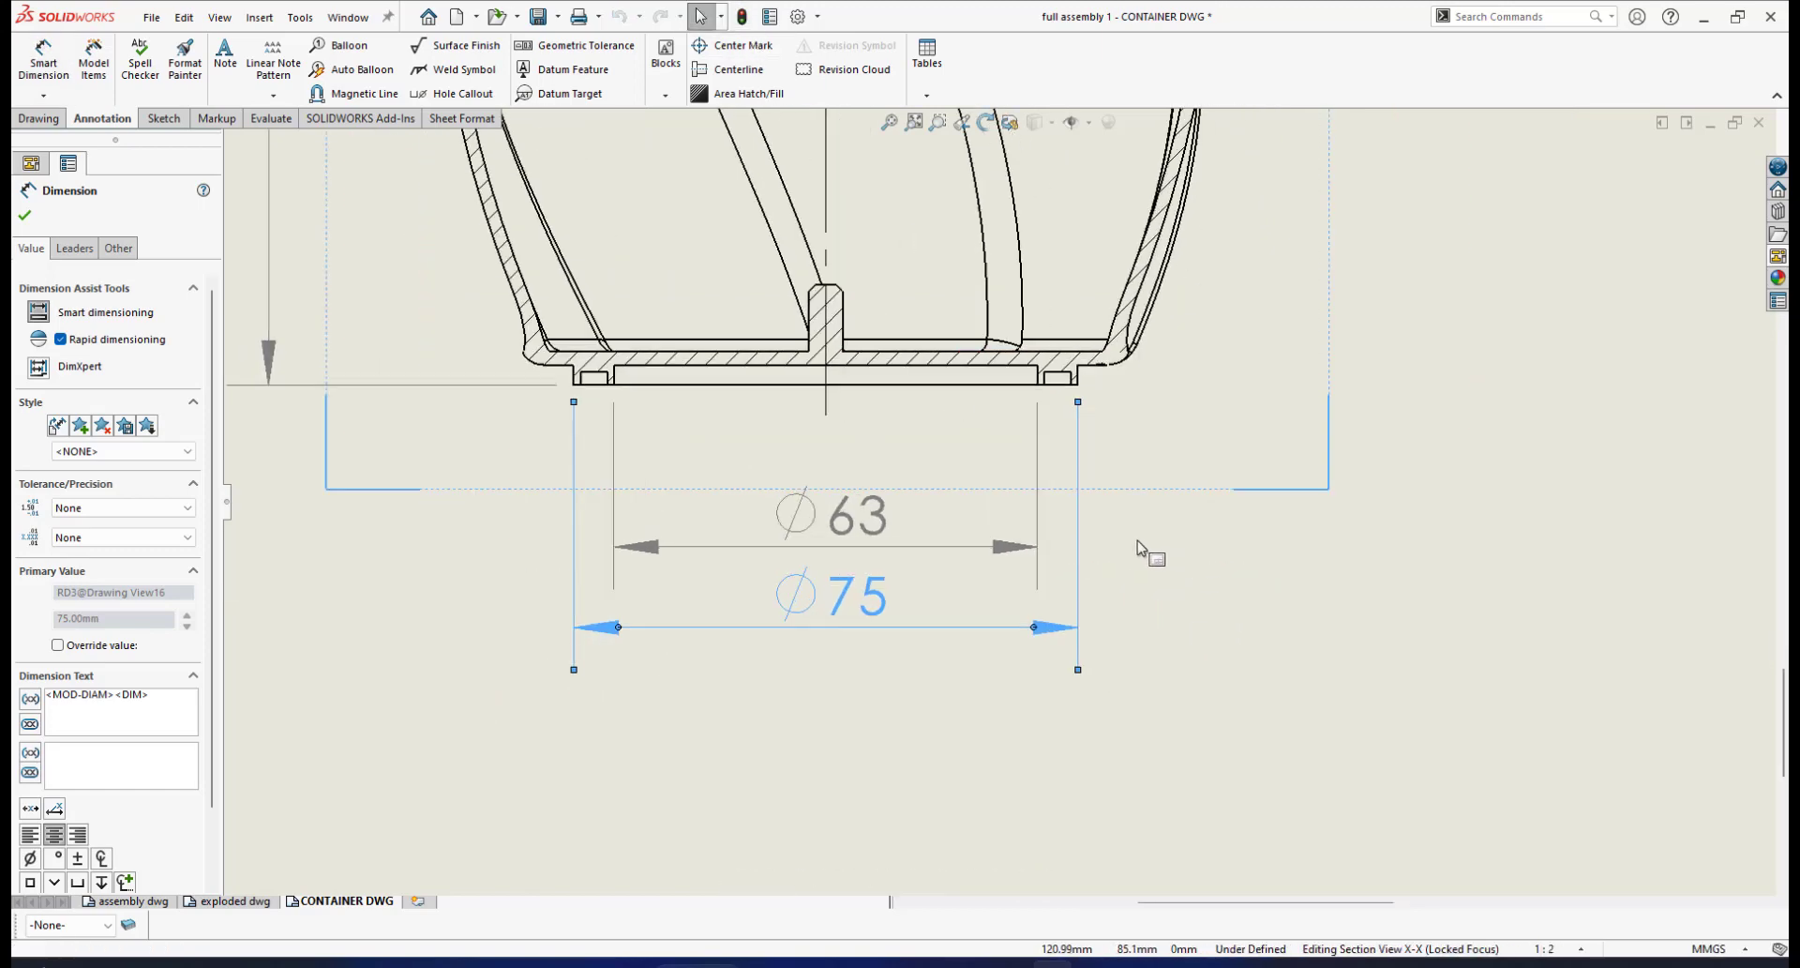
pyautogui.click(1031, 548)
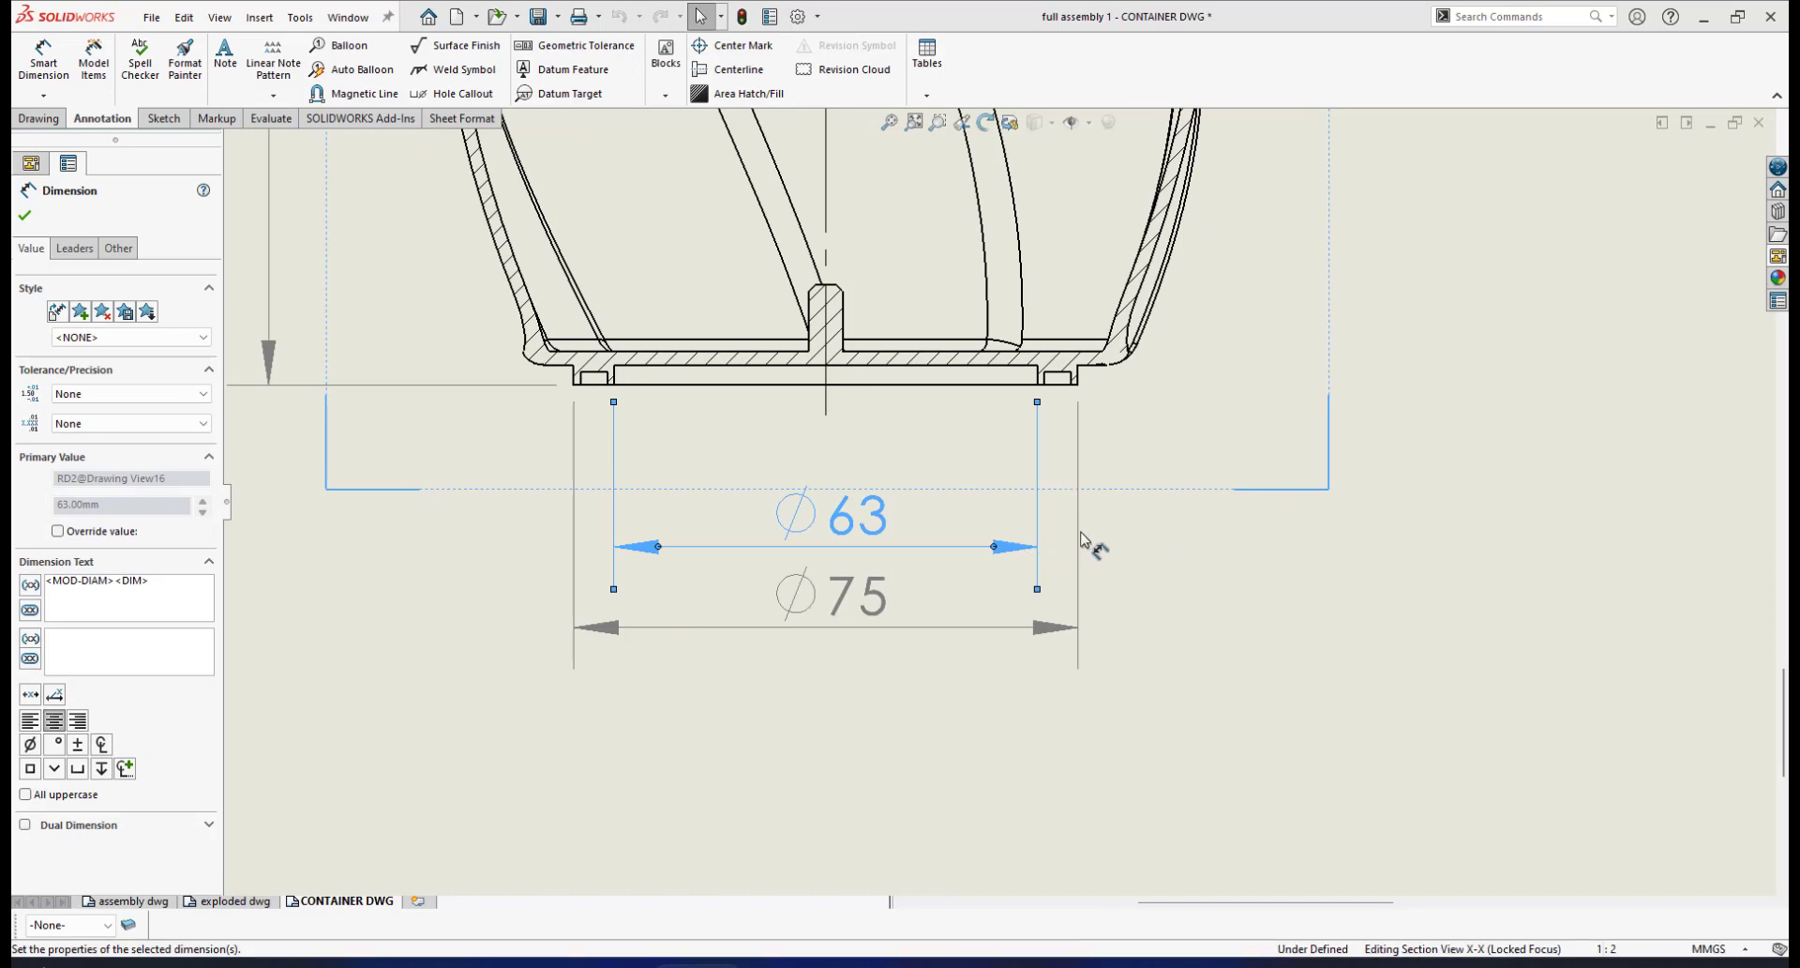
pyautogui.press('Delete')
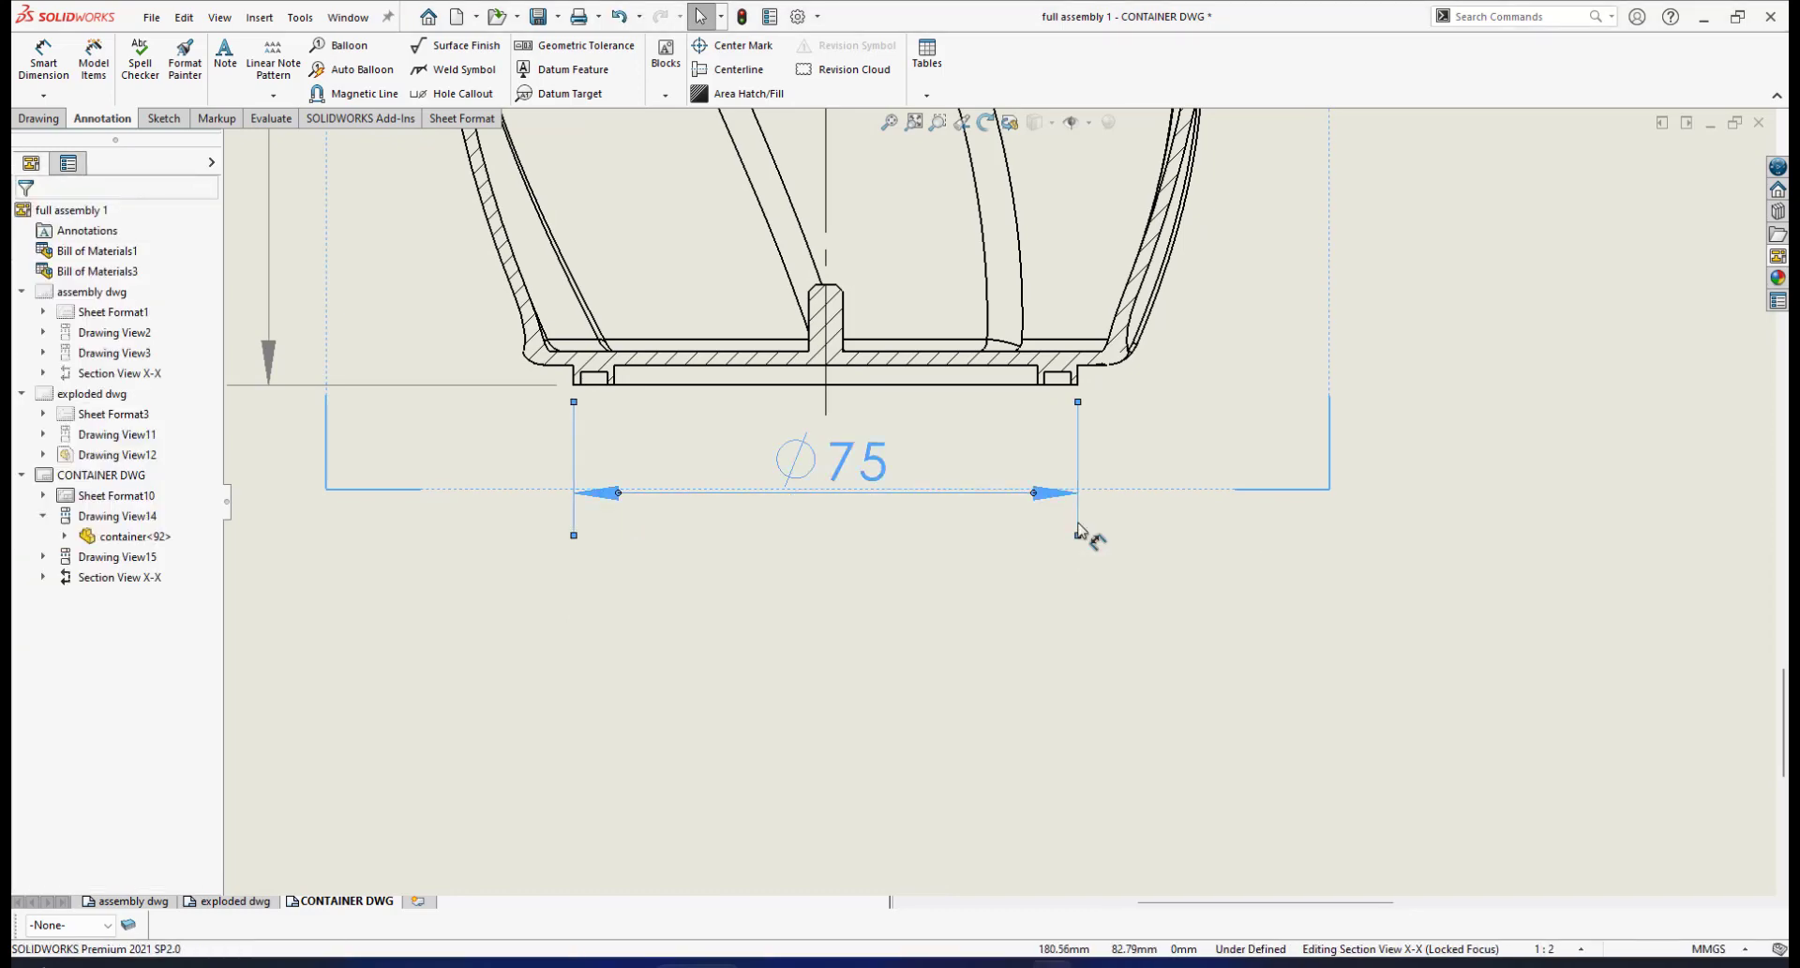
pyautogui.click(1080, 530)
pyautogui.press('Delete')
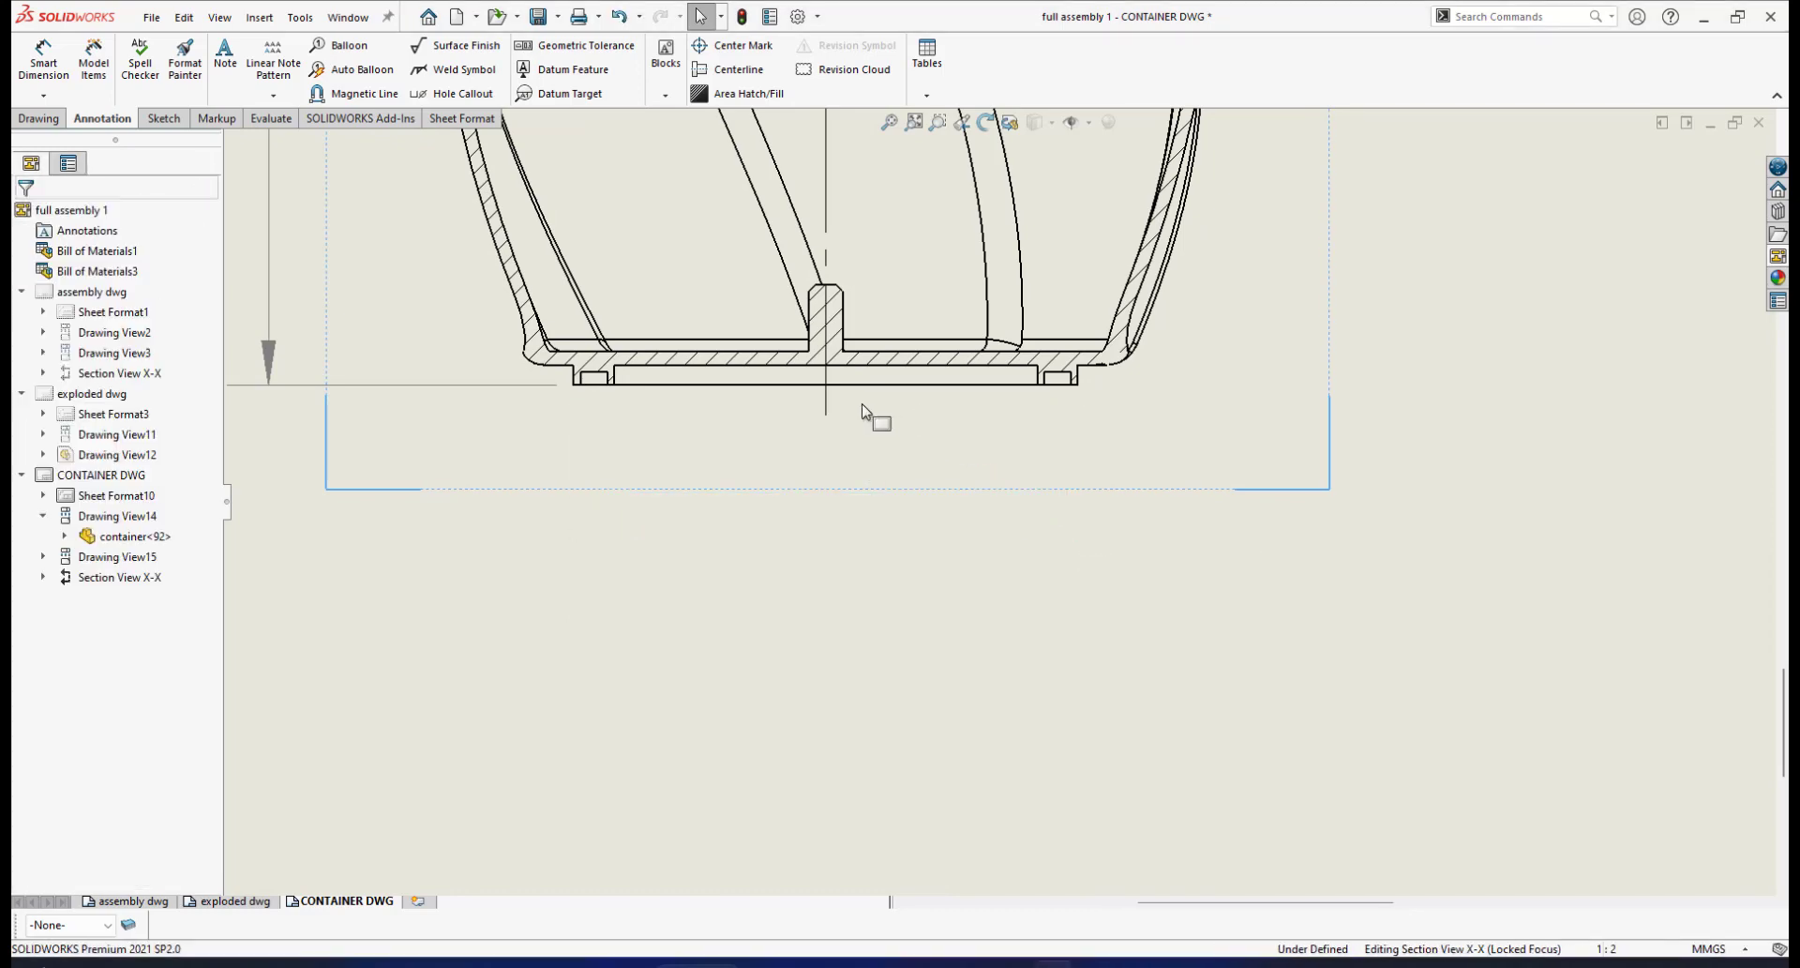
pyautogui.scroll(-1, 863, 405)
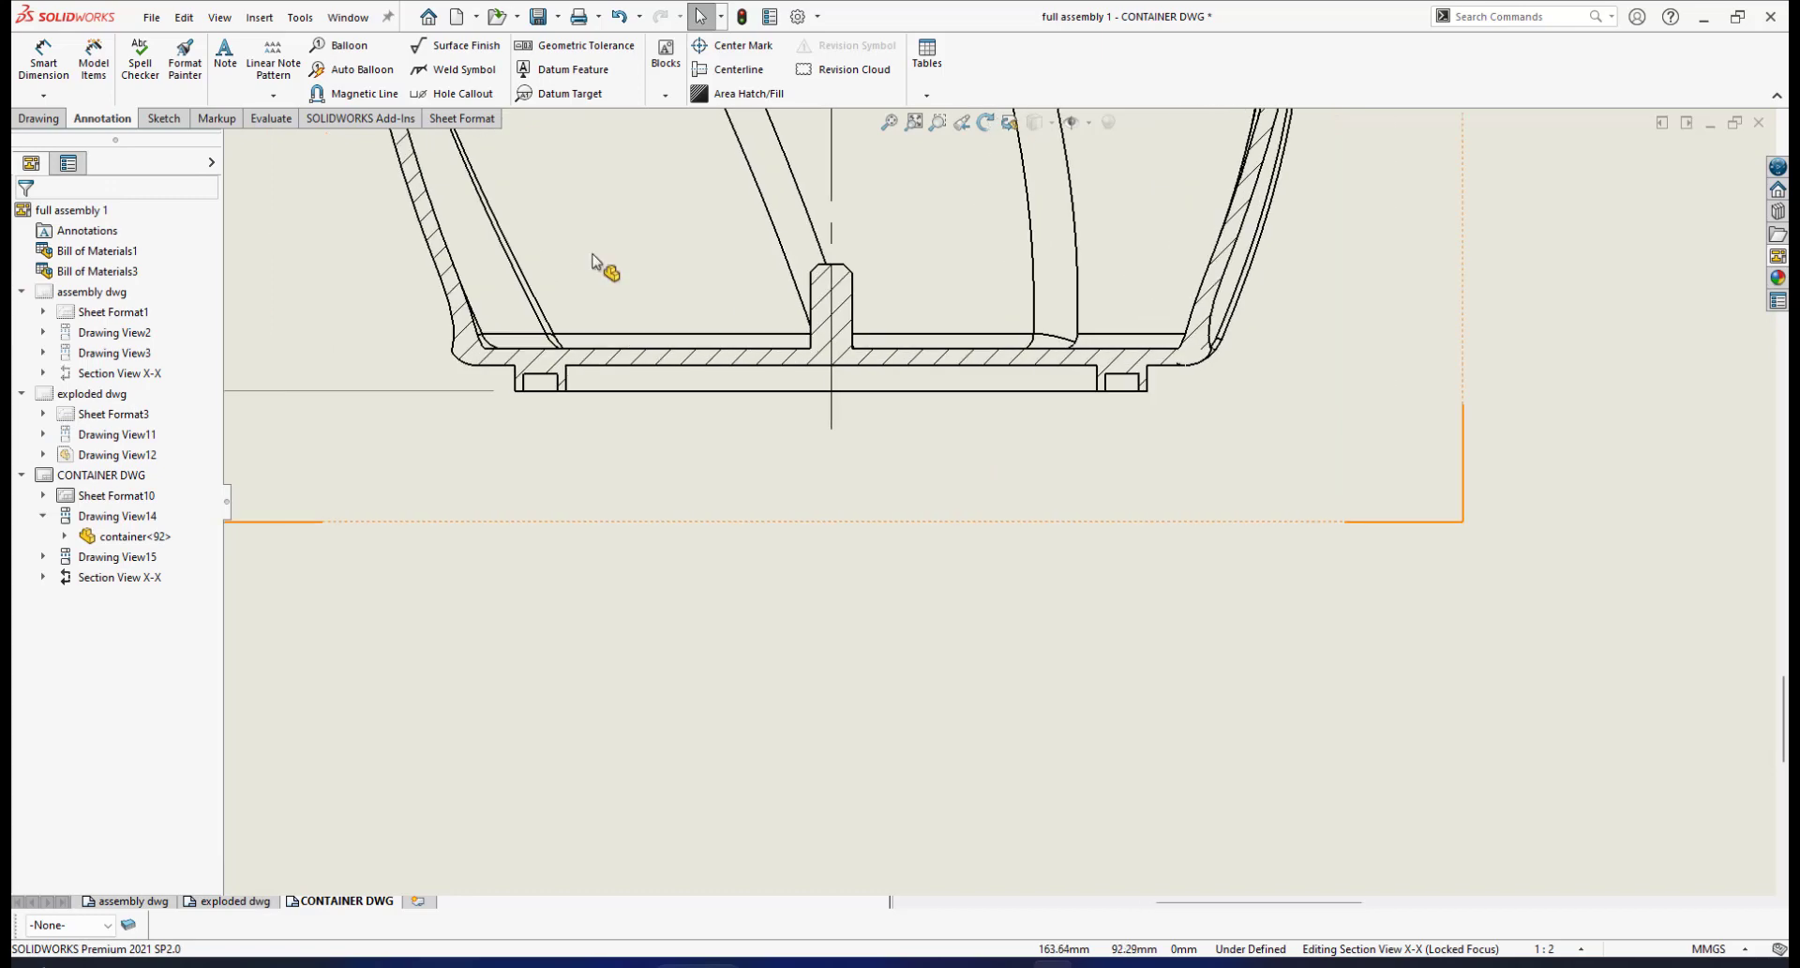
pyautogui.click(33, 58)
pyautogui.scroll(-1, 663, 410)
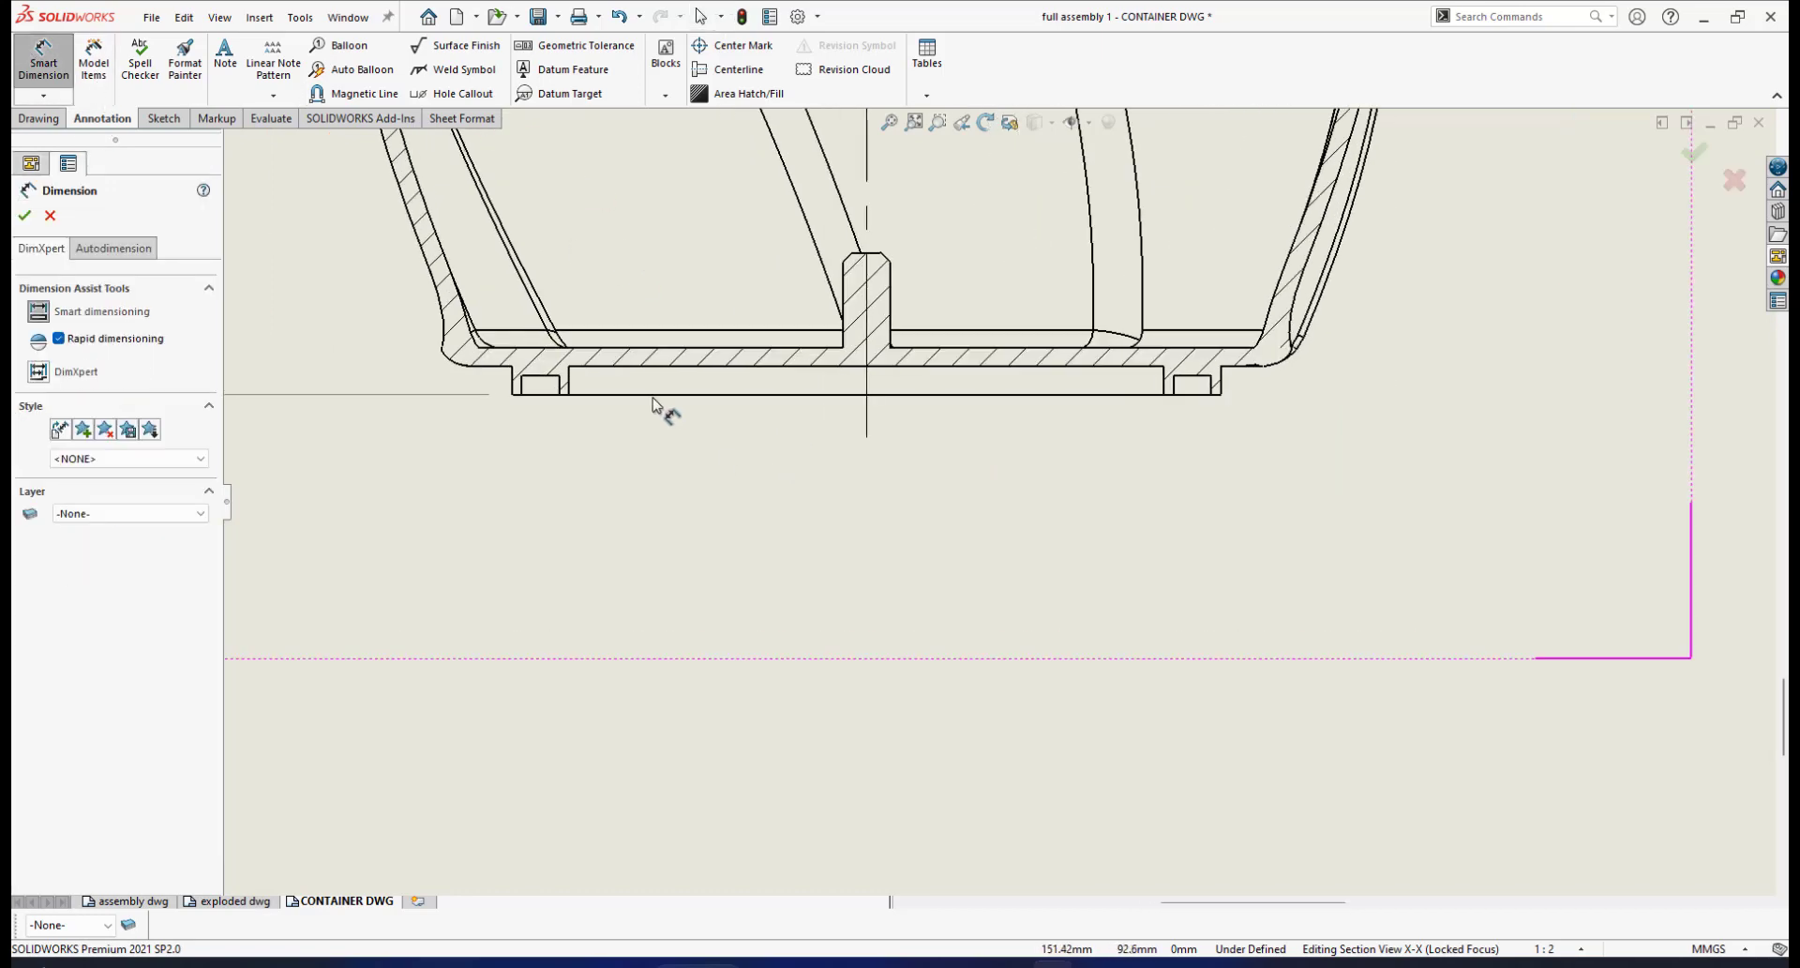
# Dimension the inner base edges as ⌀63.00 and the outer corners as ⌀75.00 below it
pyautogui.click(569, 385)
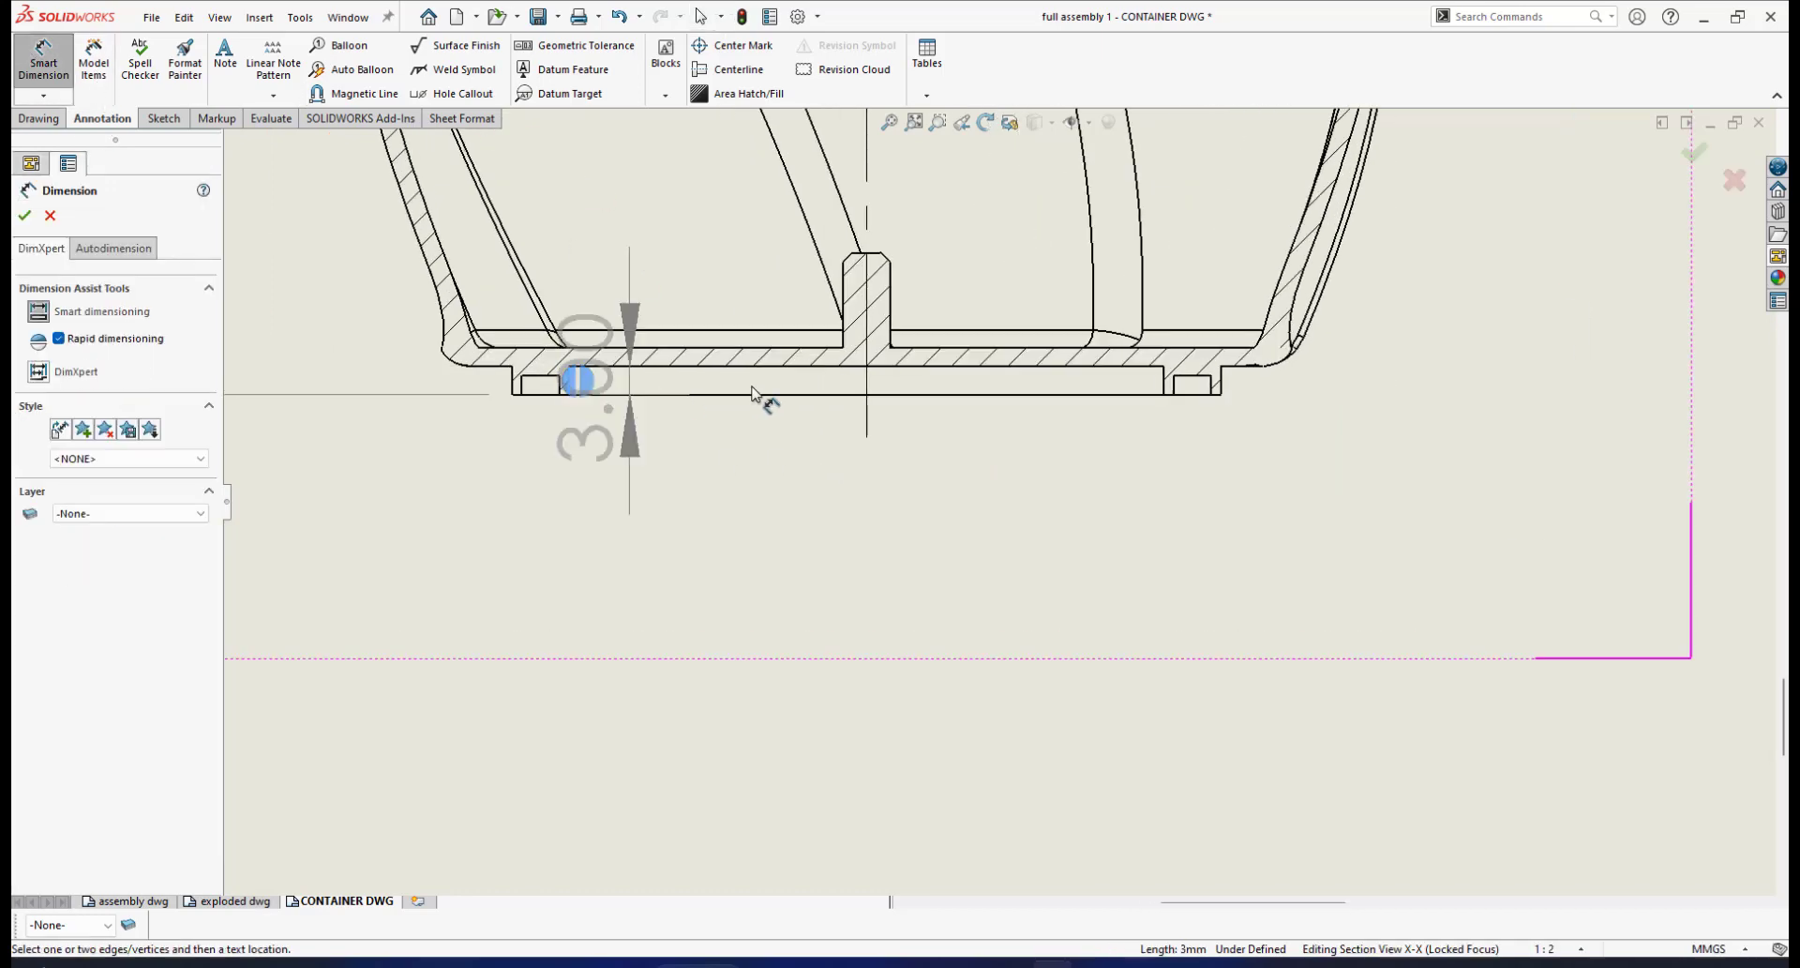
pyautogui.click(1162, 383)
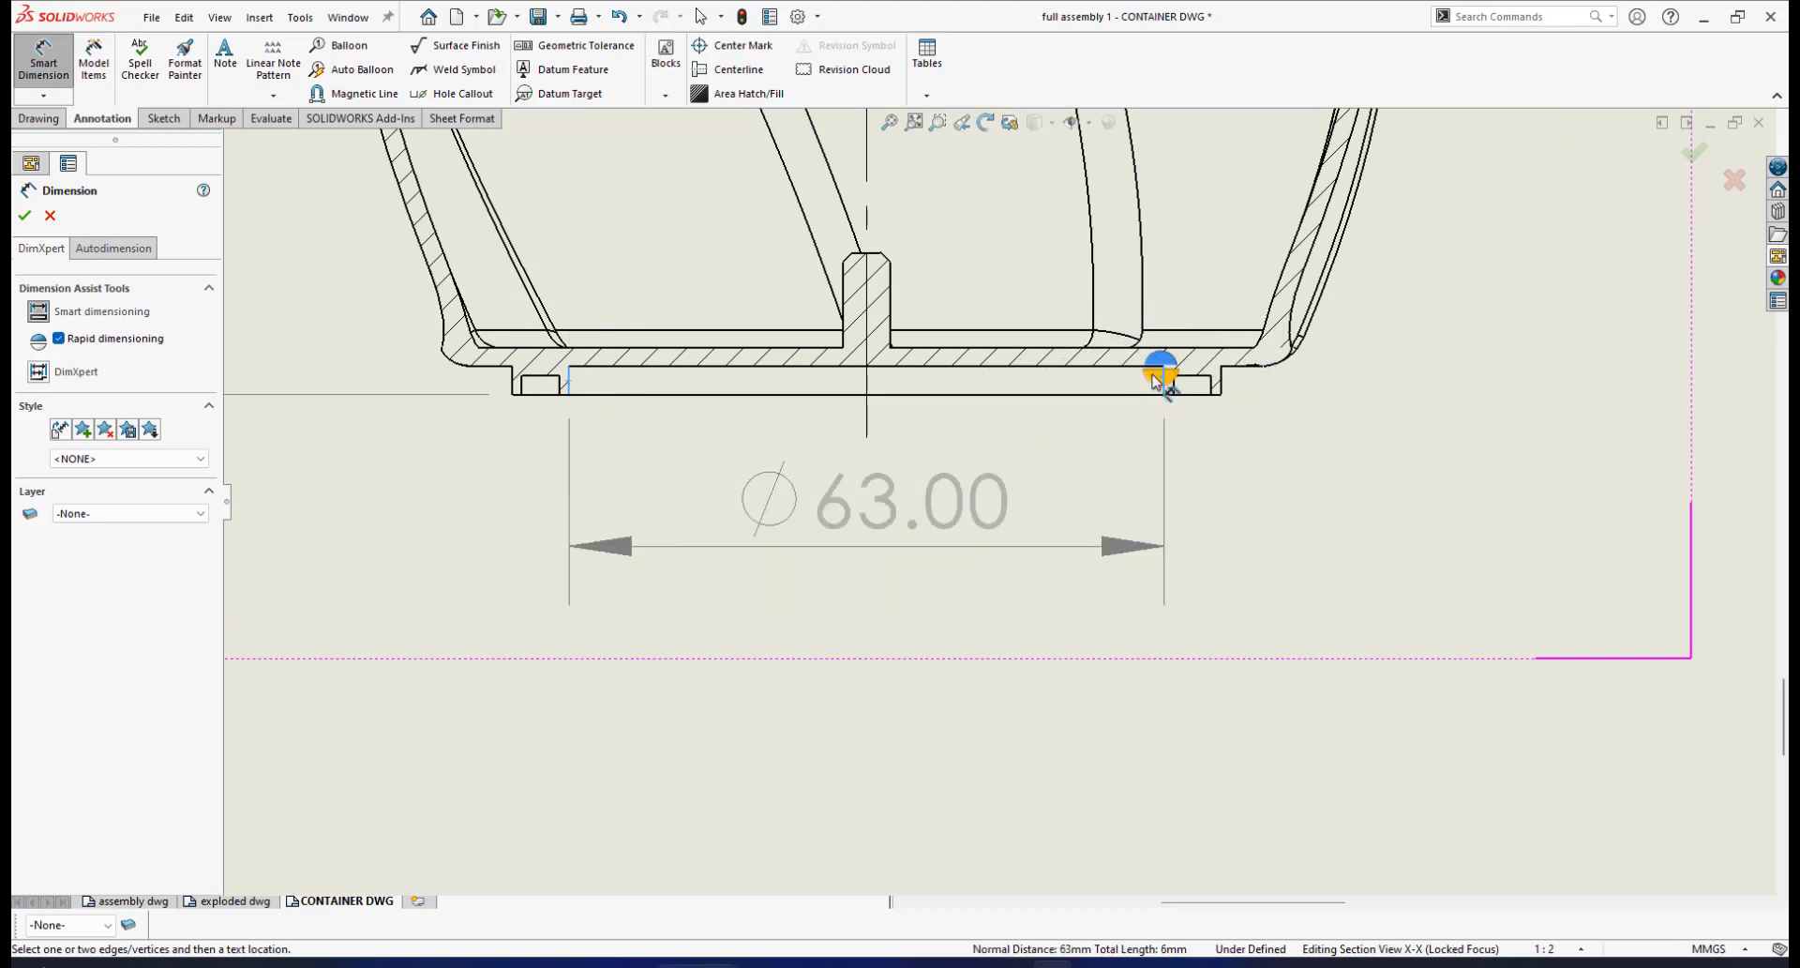
pyautogui.click(1027, 495)
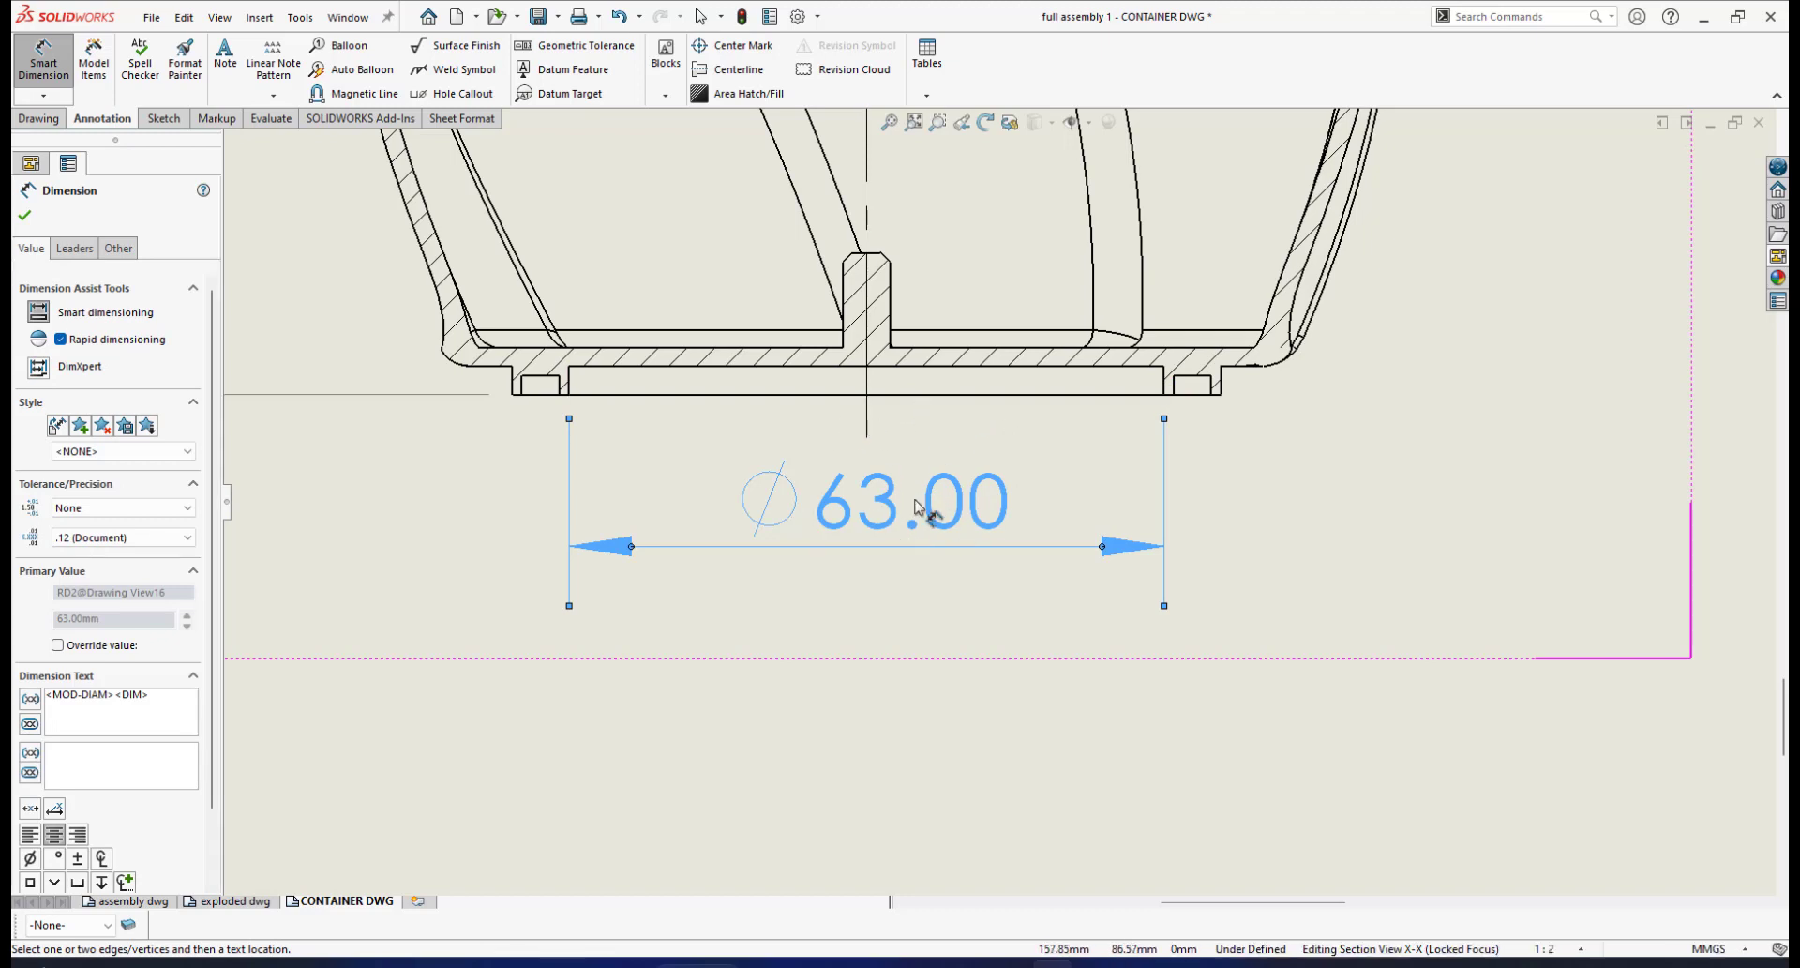
pyautogui.click(520, 386)
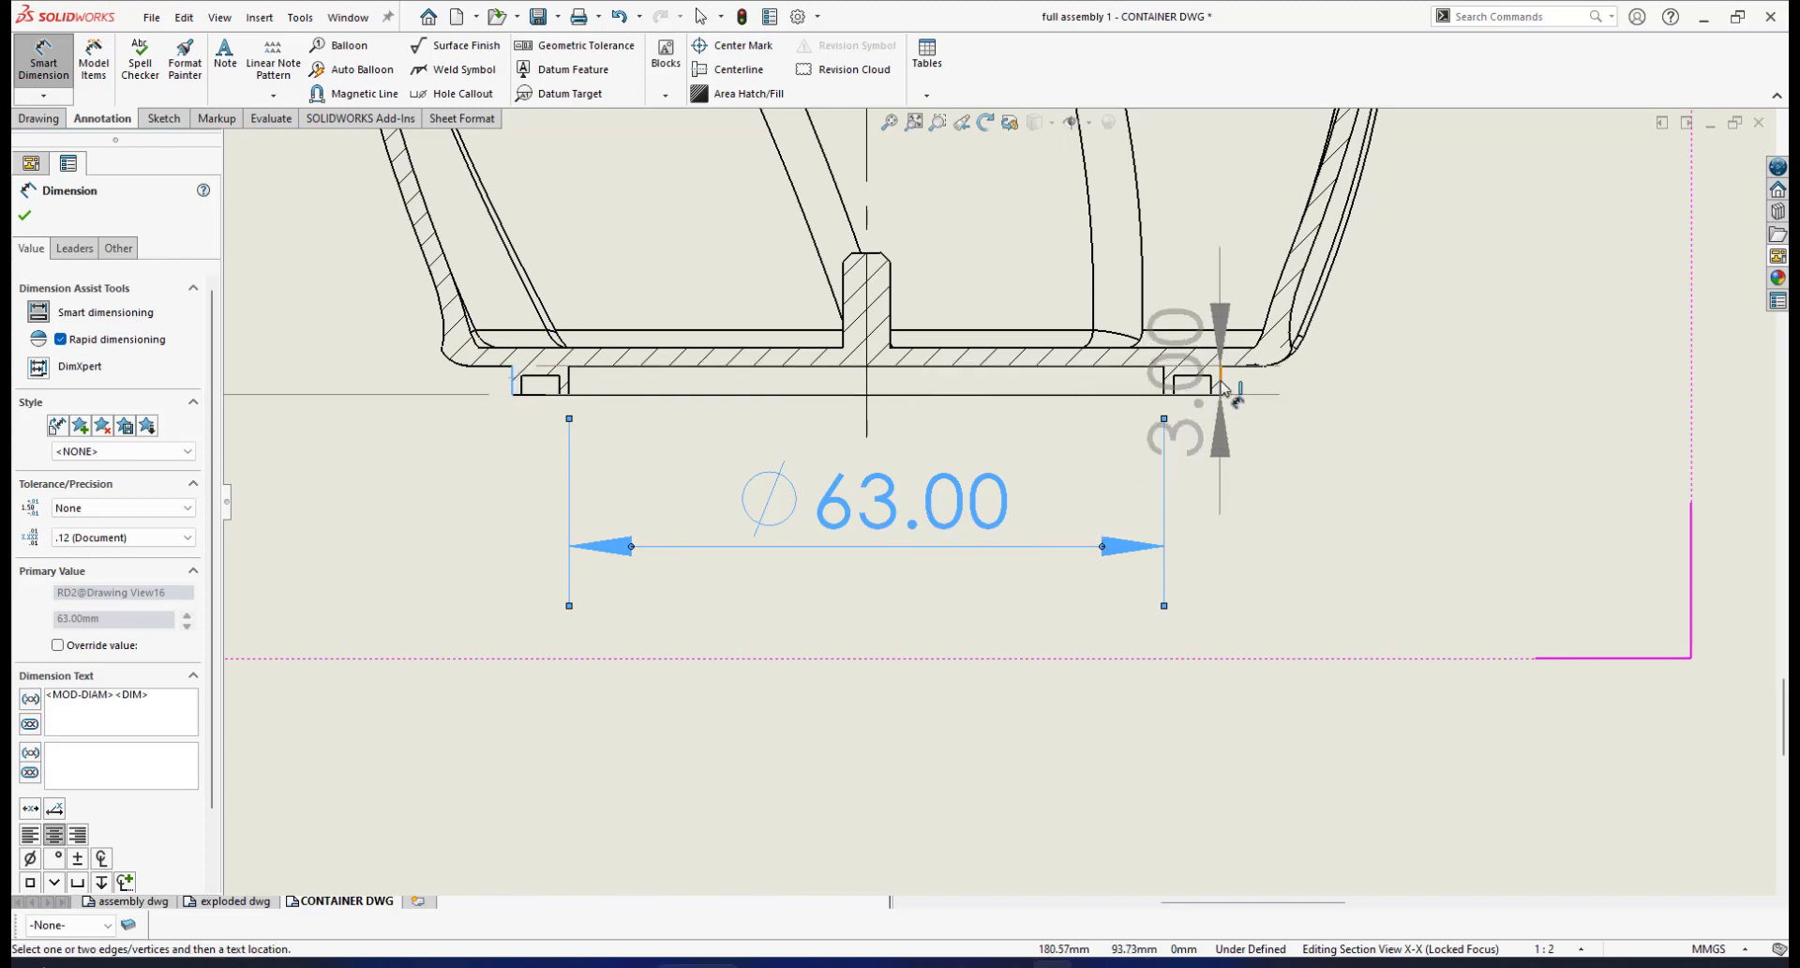
pyautogui.click(1217, 389)
pyautogui.click(1077, 594)
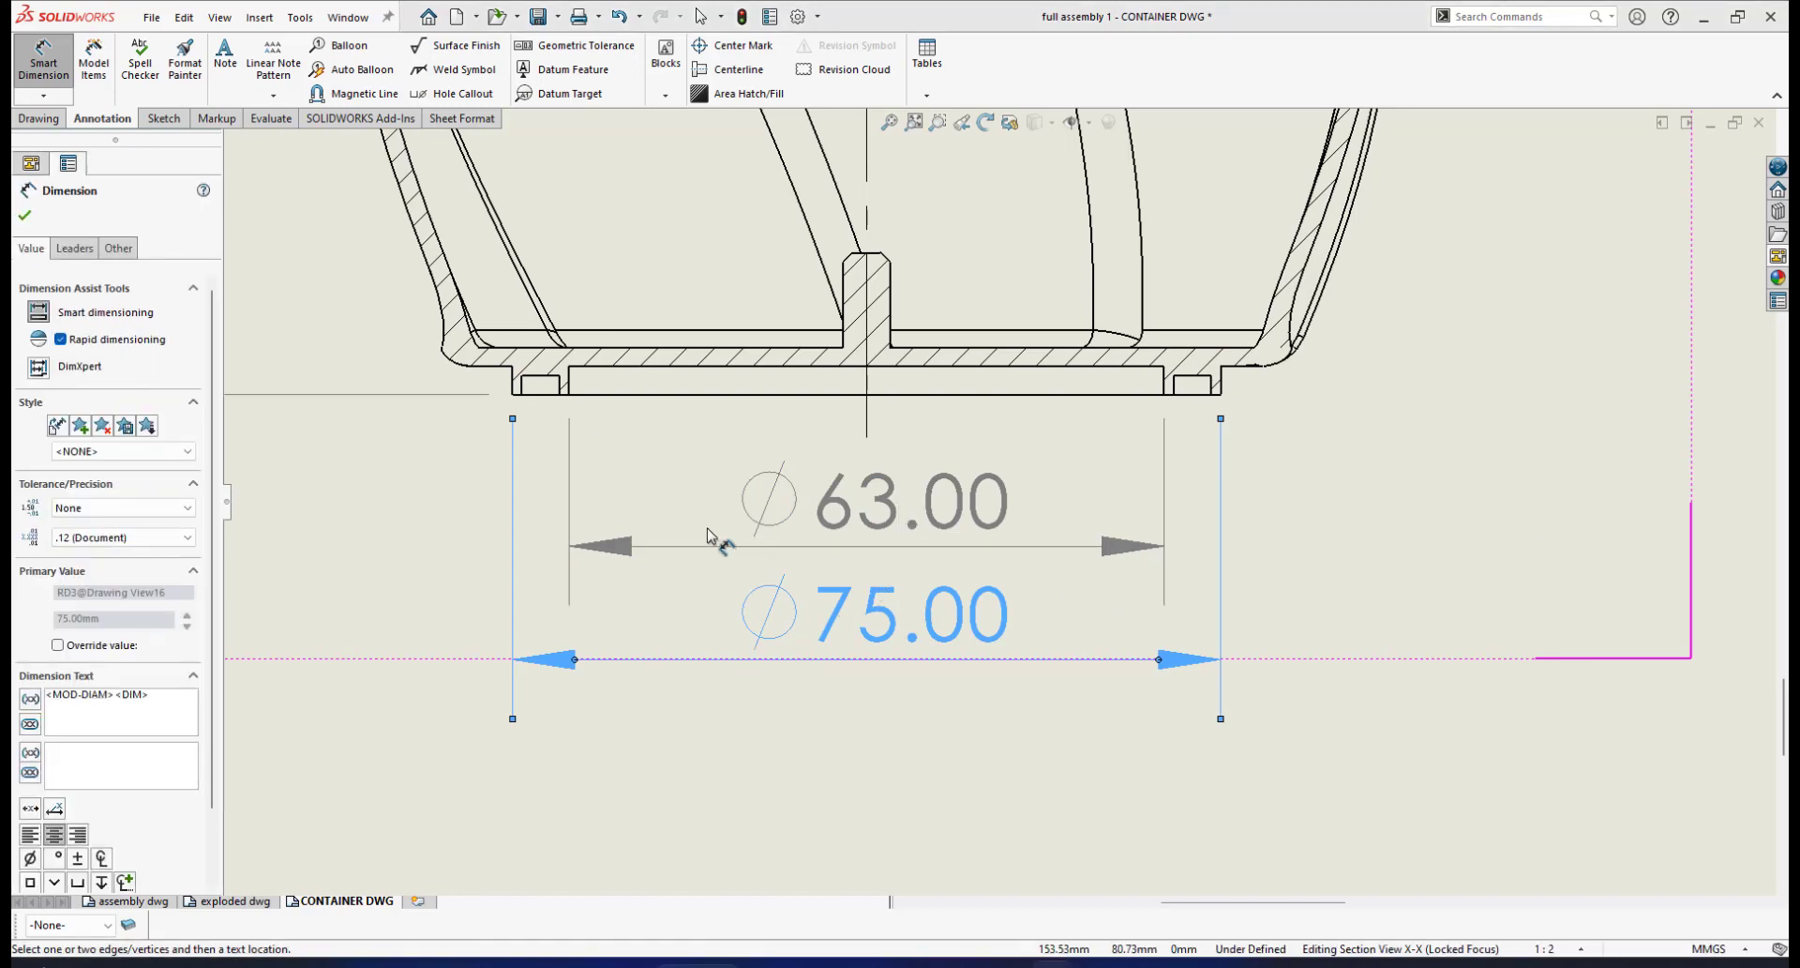
# Set primary precision to None on both diameters so they read ⌀63 and ⌀75
pyautogui.scroll(5, 1068, 502)
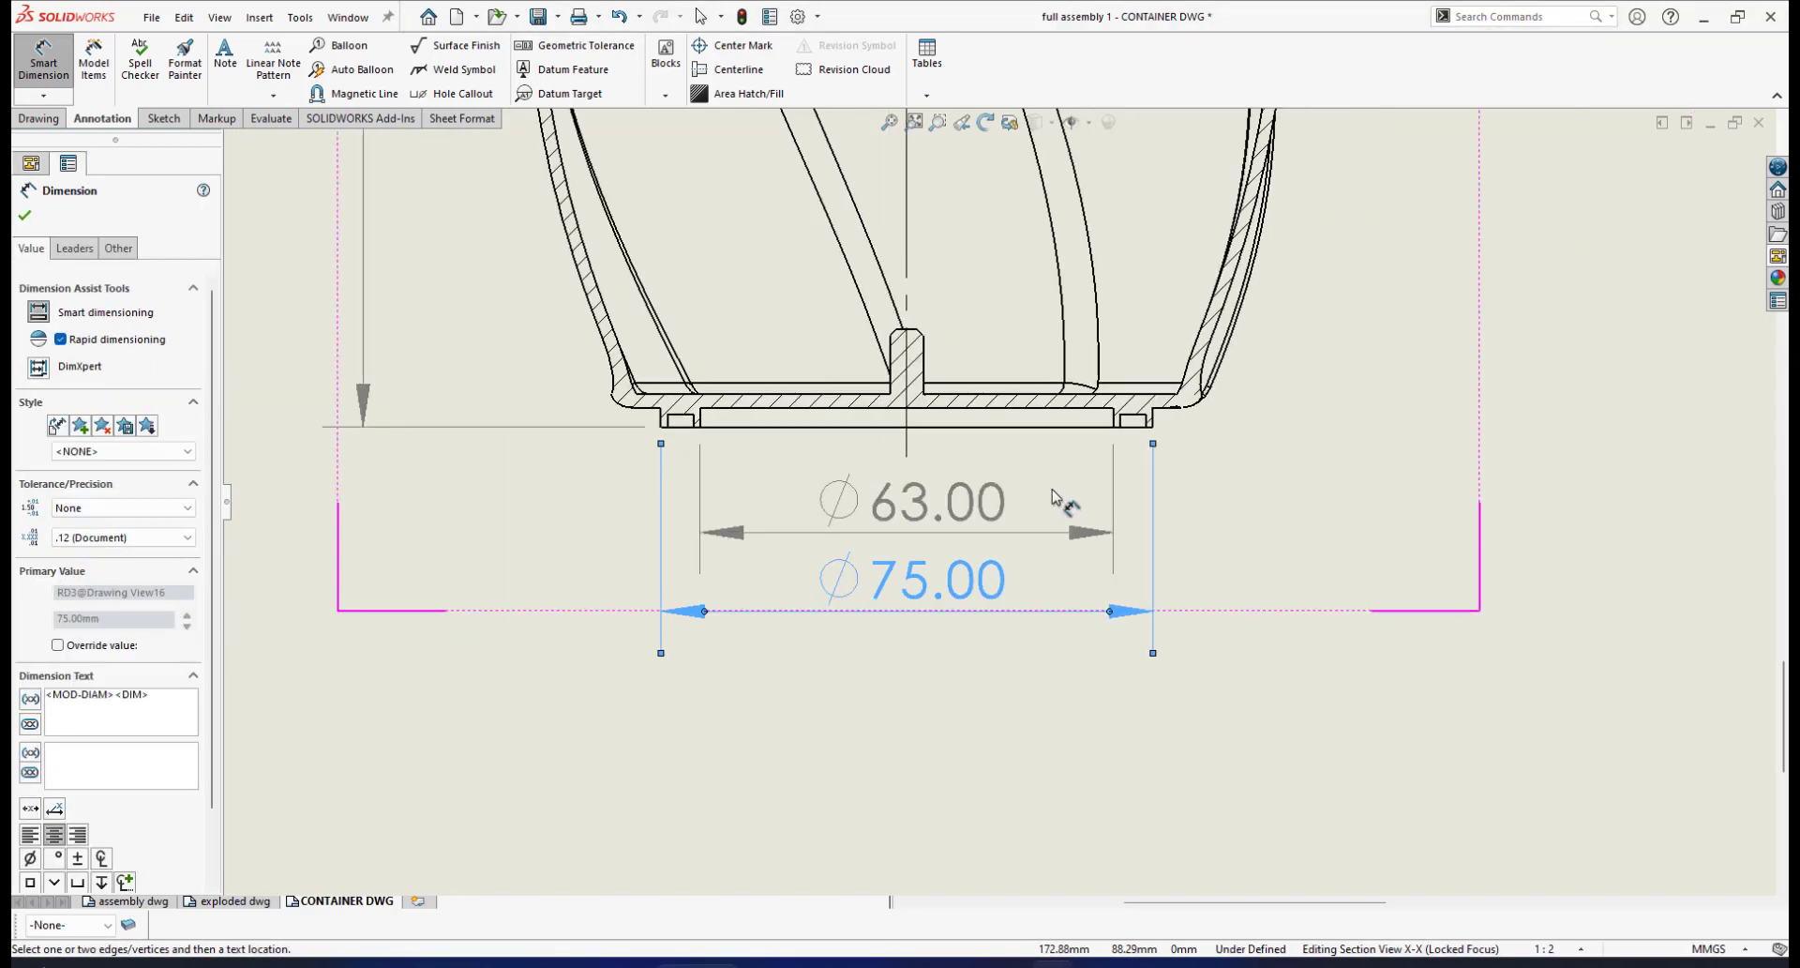
pyautogui.scroll(-5, 903, 528)
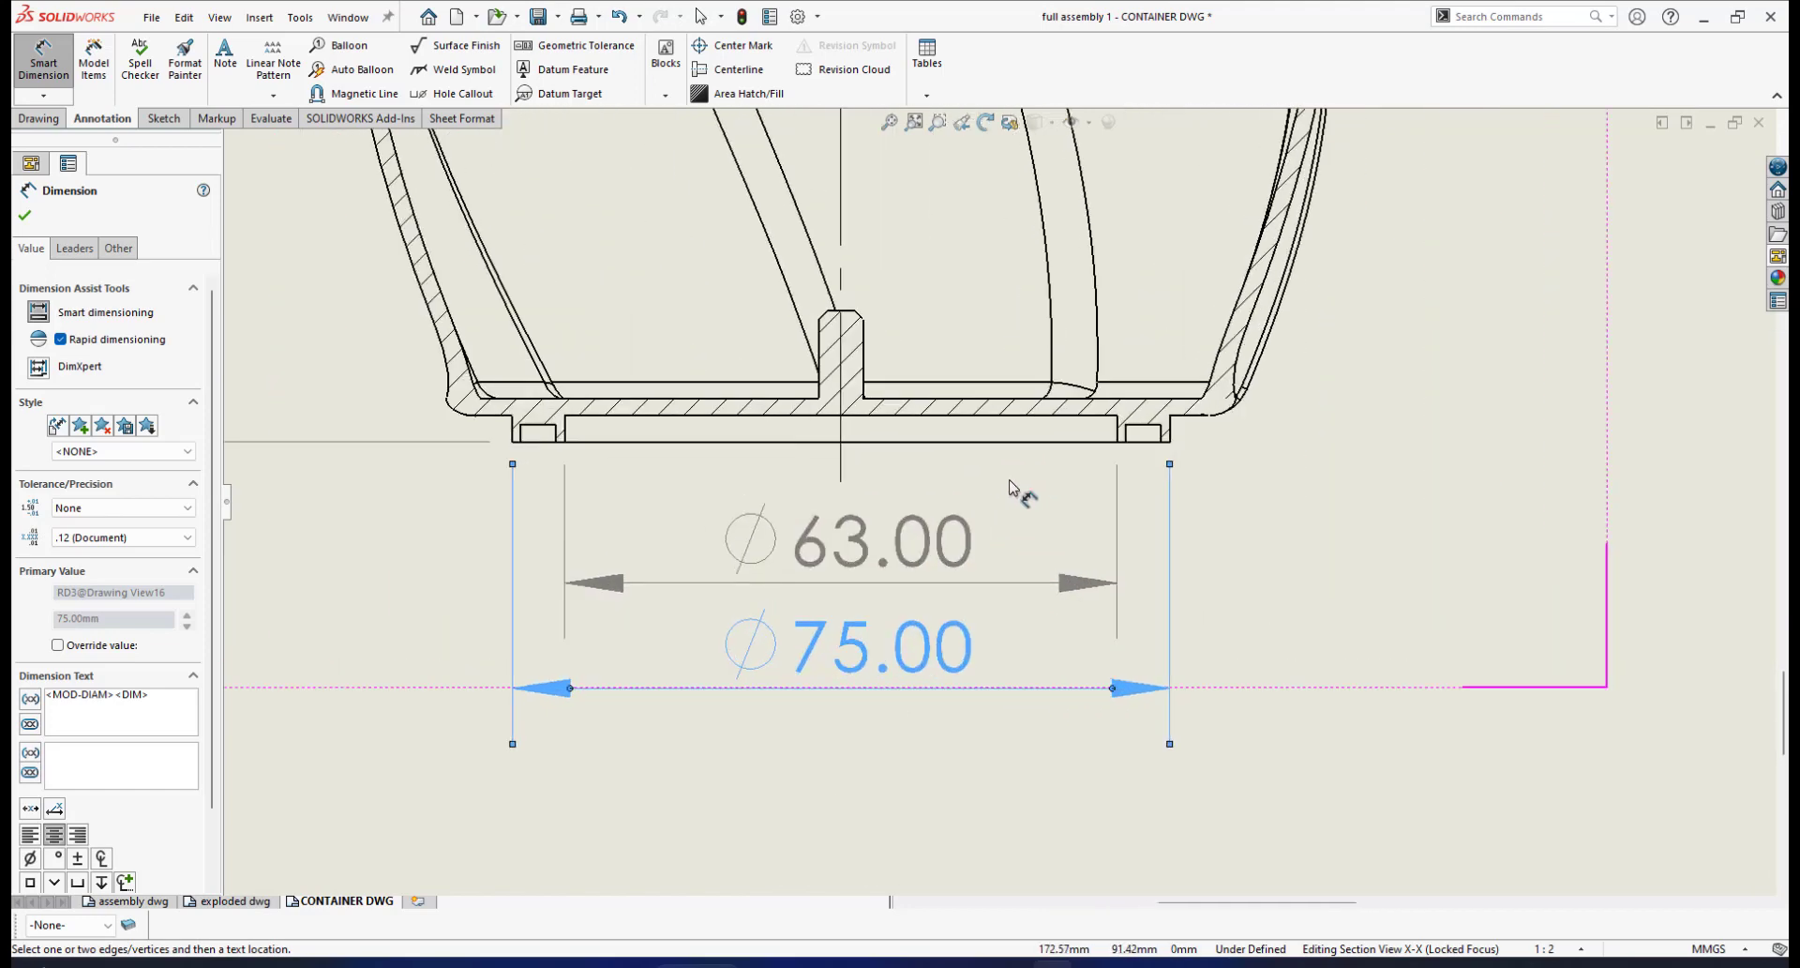
pyautogui.click(848, 560)
pyautogui.click(189, 537)
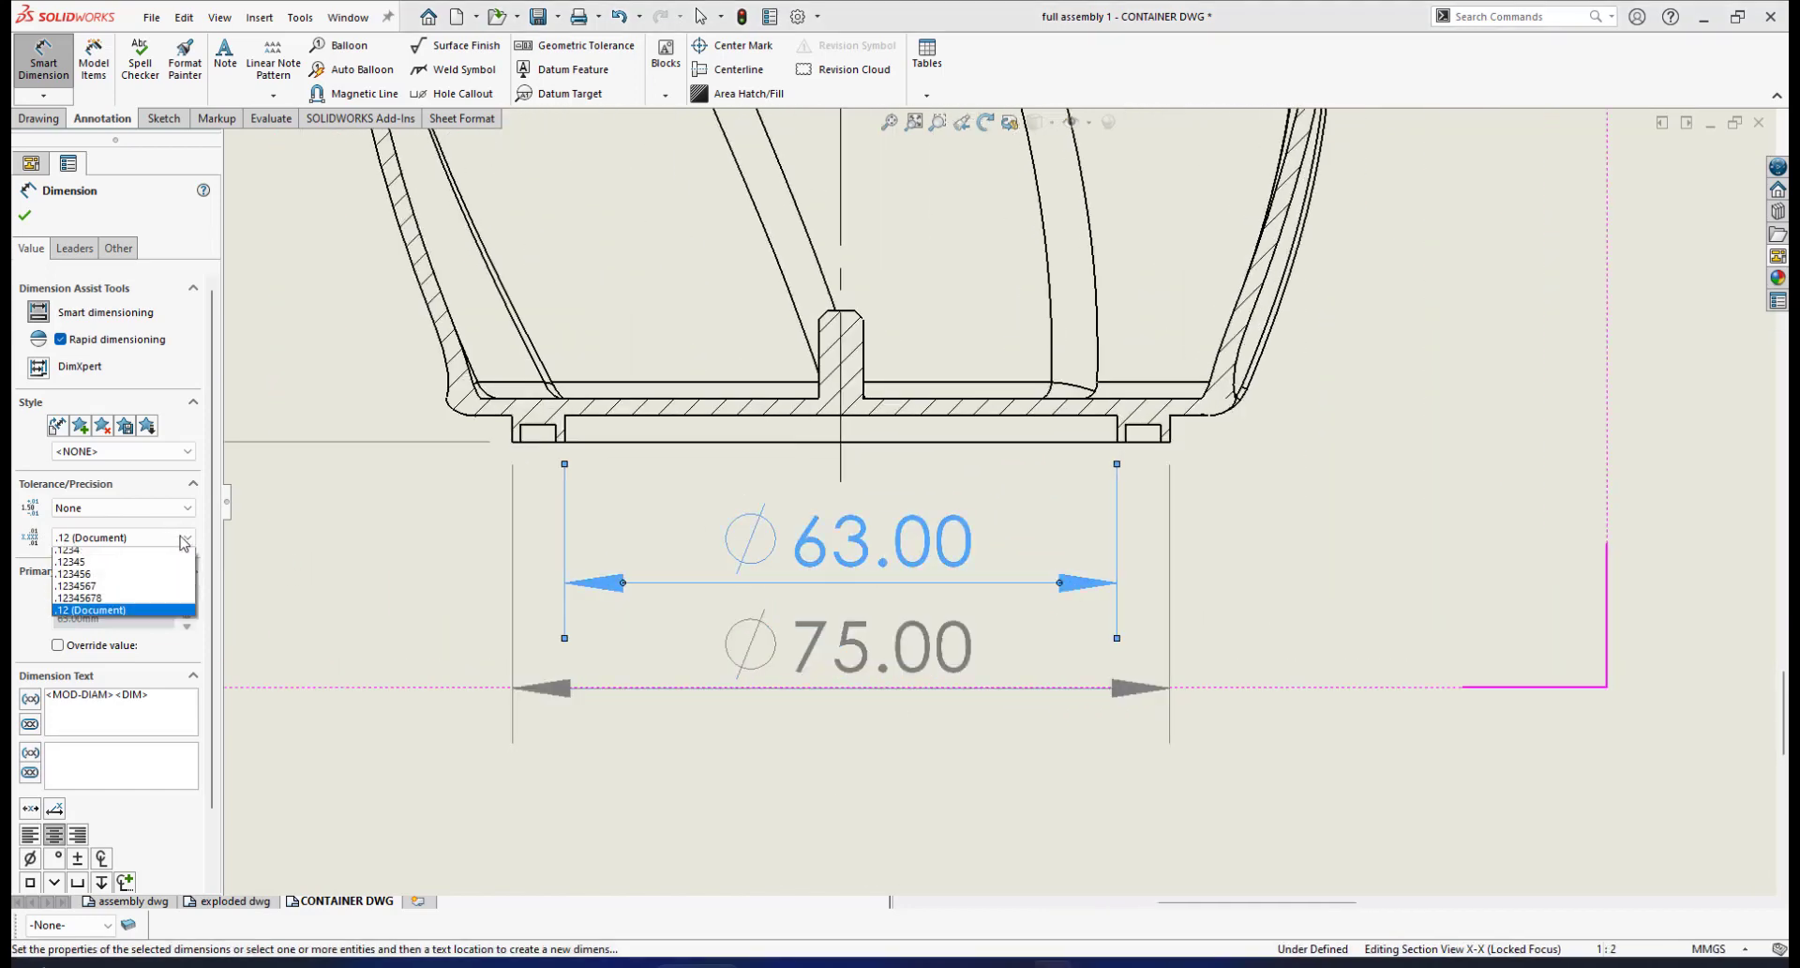
pyautogui.click(94, 551)
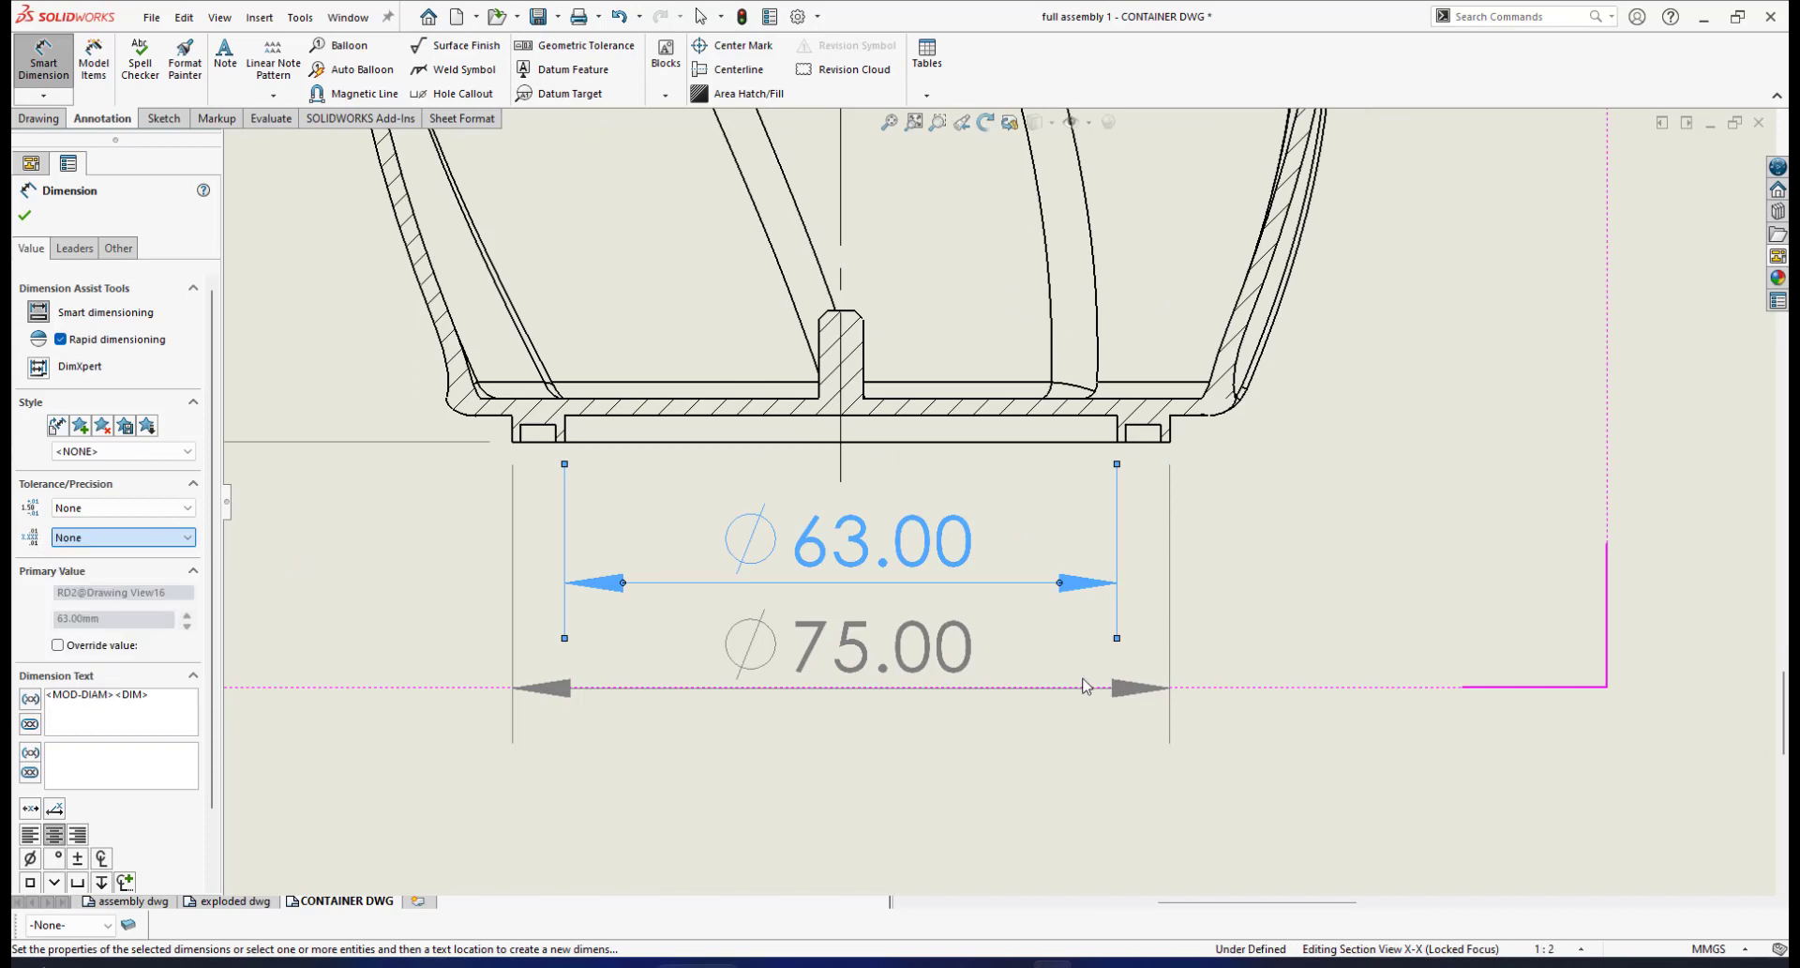
pyautogui.click(958, 649)
pyautogui.click(189, 537)
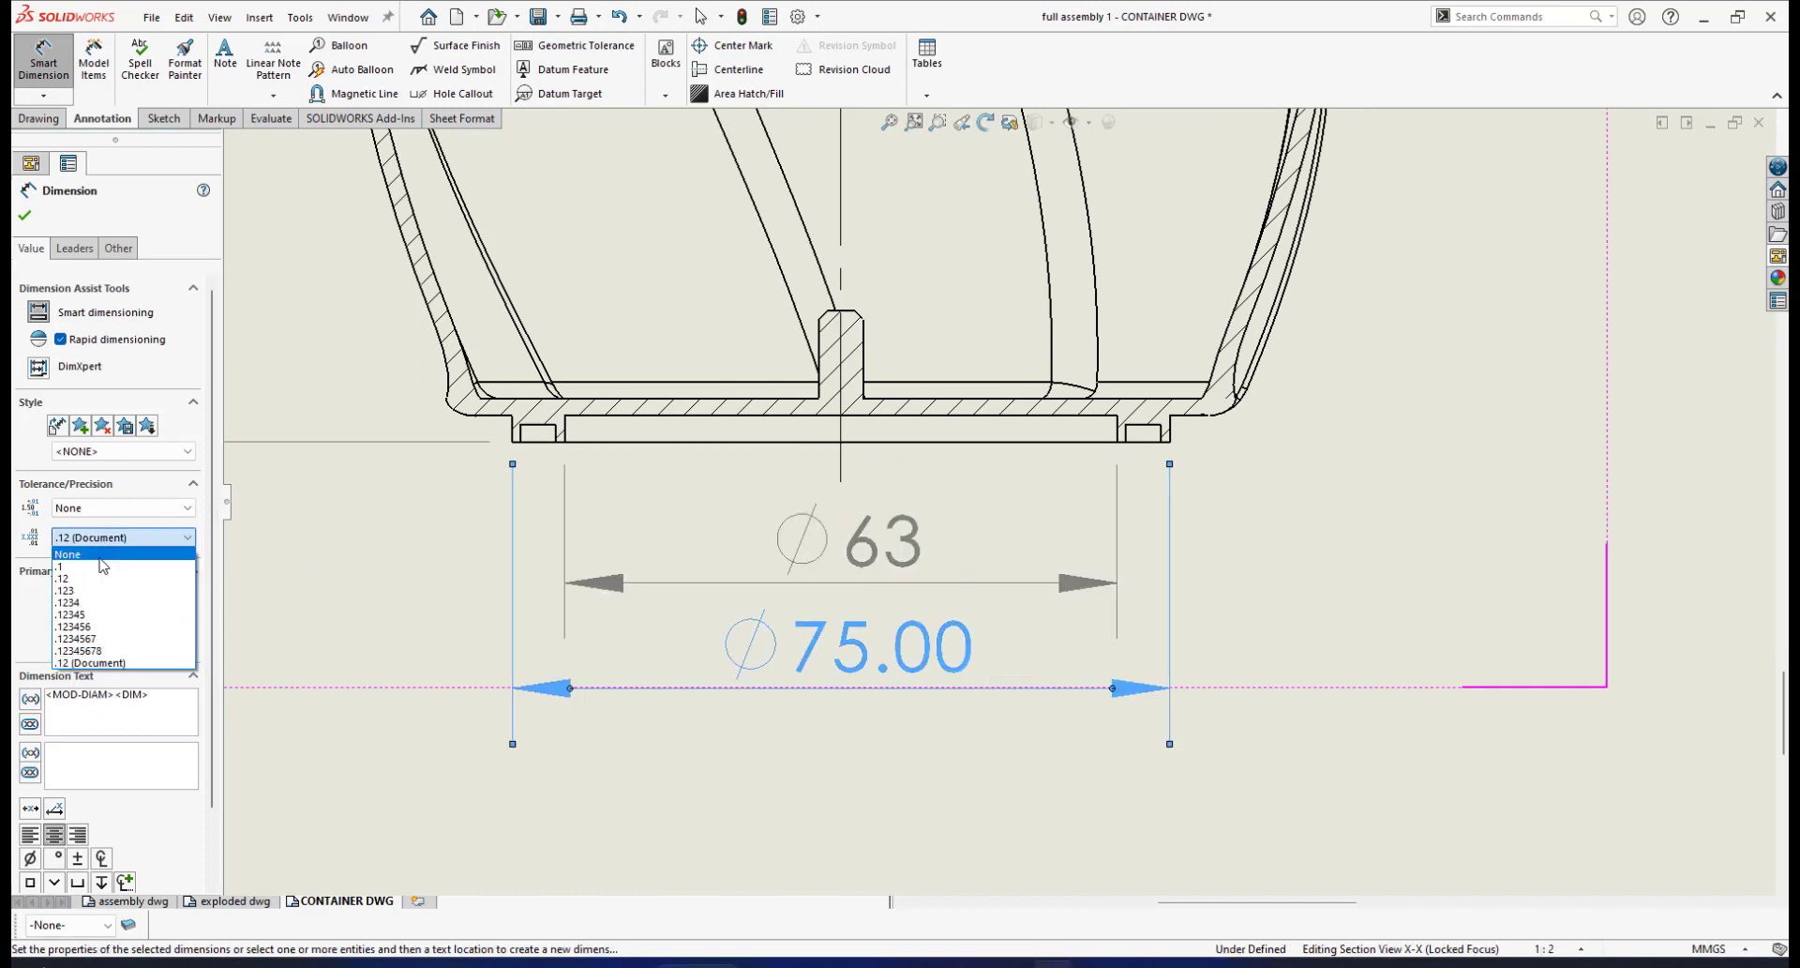
pyautogui.click(94, 551)
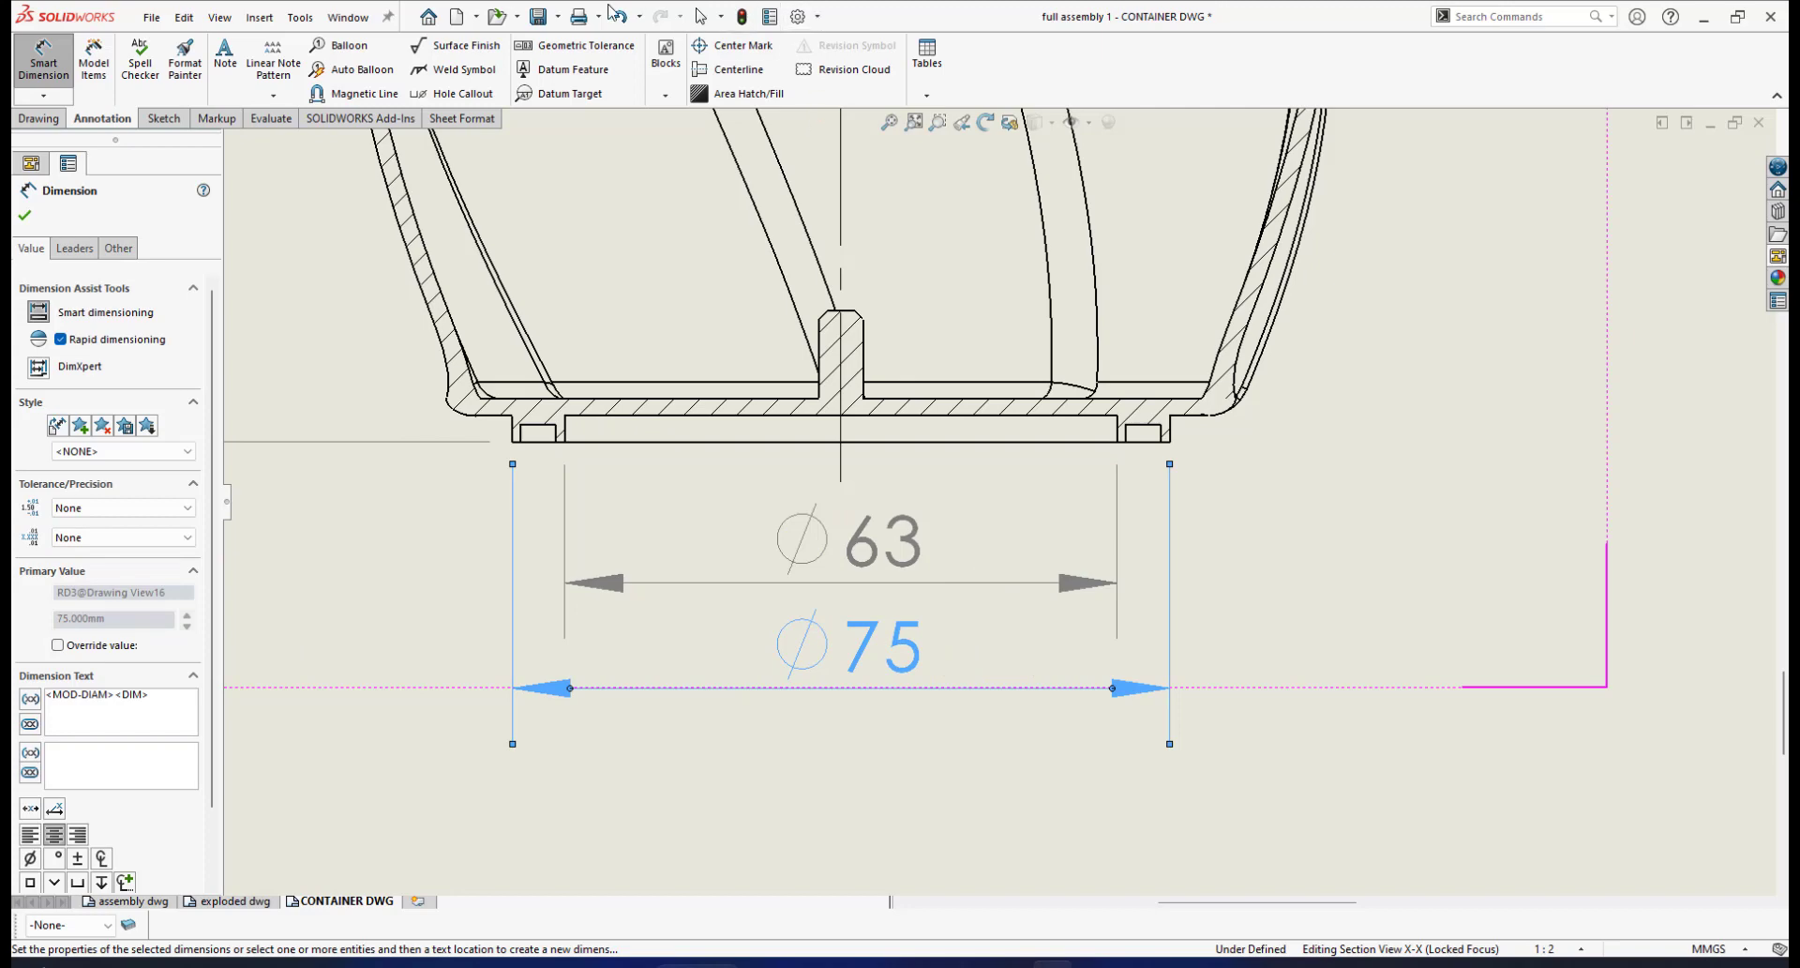
# Save the drawing and compare it with the reference image of the finished drawing
pyautogui.click(540, 17)
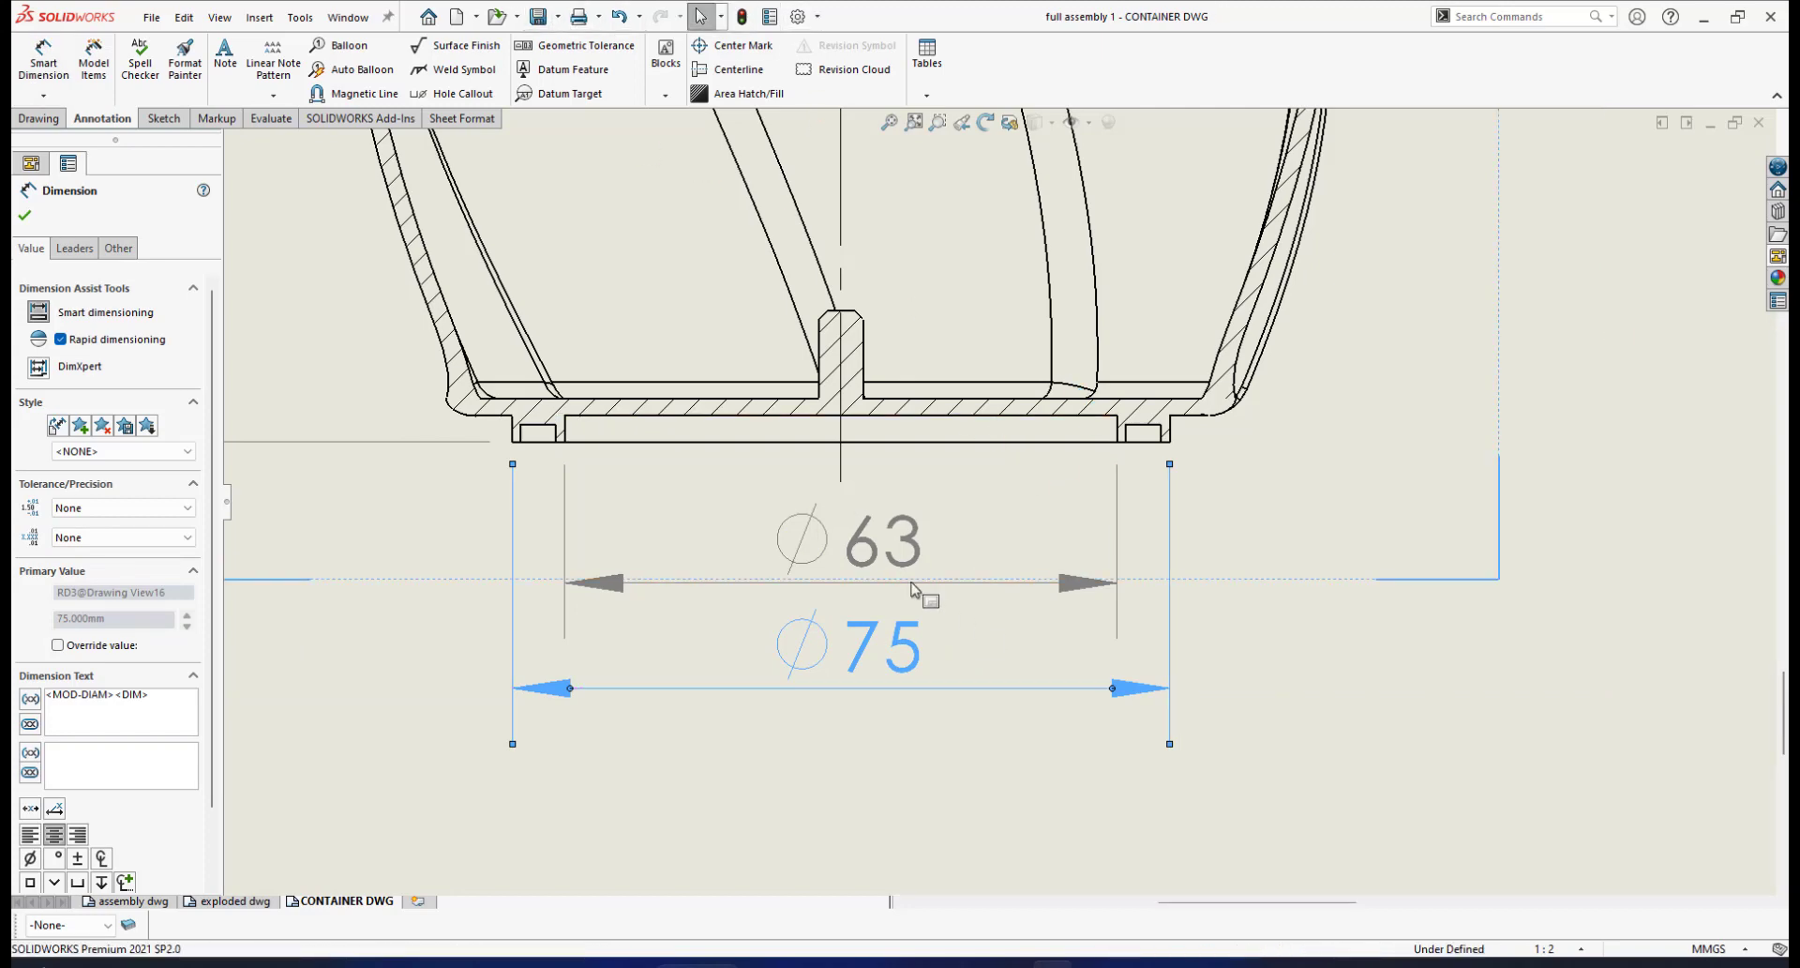
pyautogui.scroll(-1, 900, 525)
pyautogui.scroll(1, 947, 527)
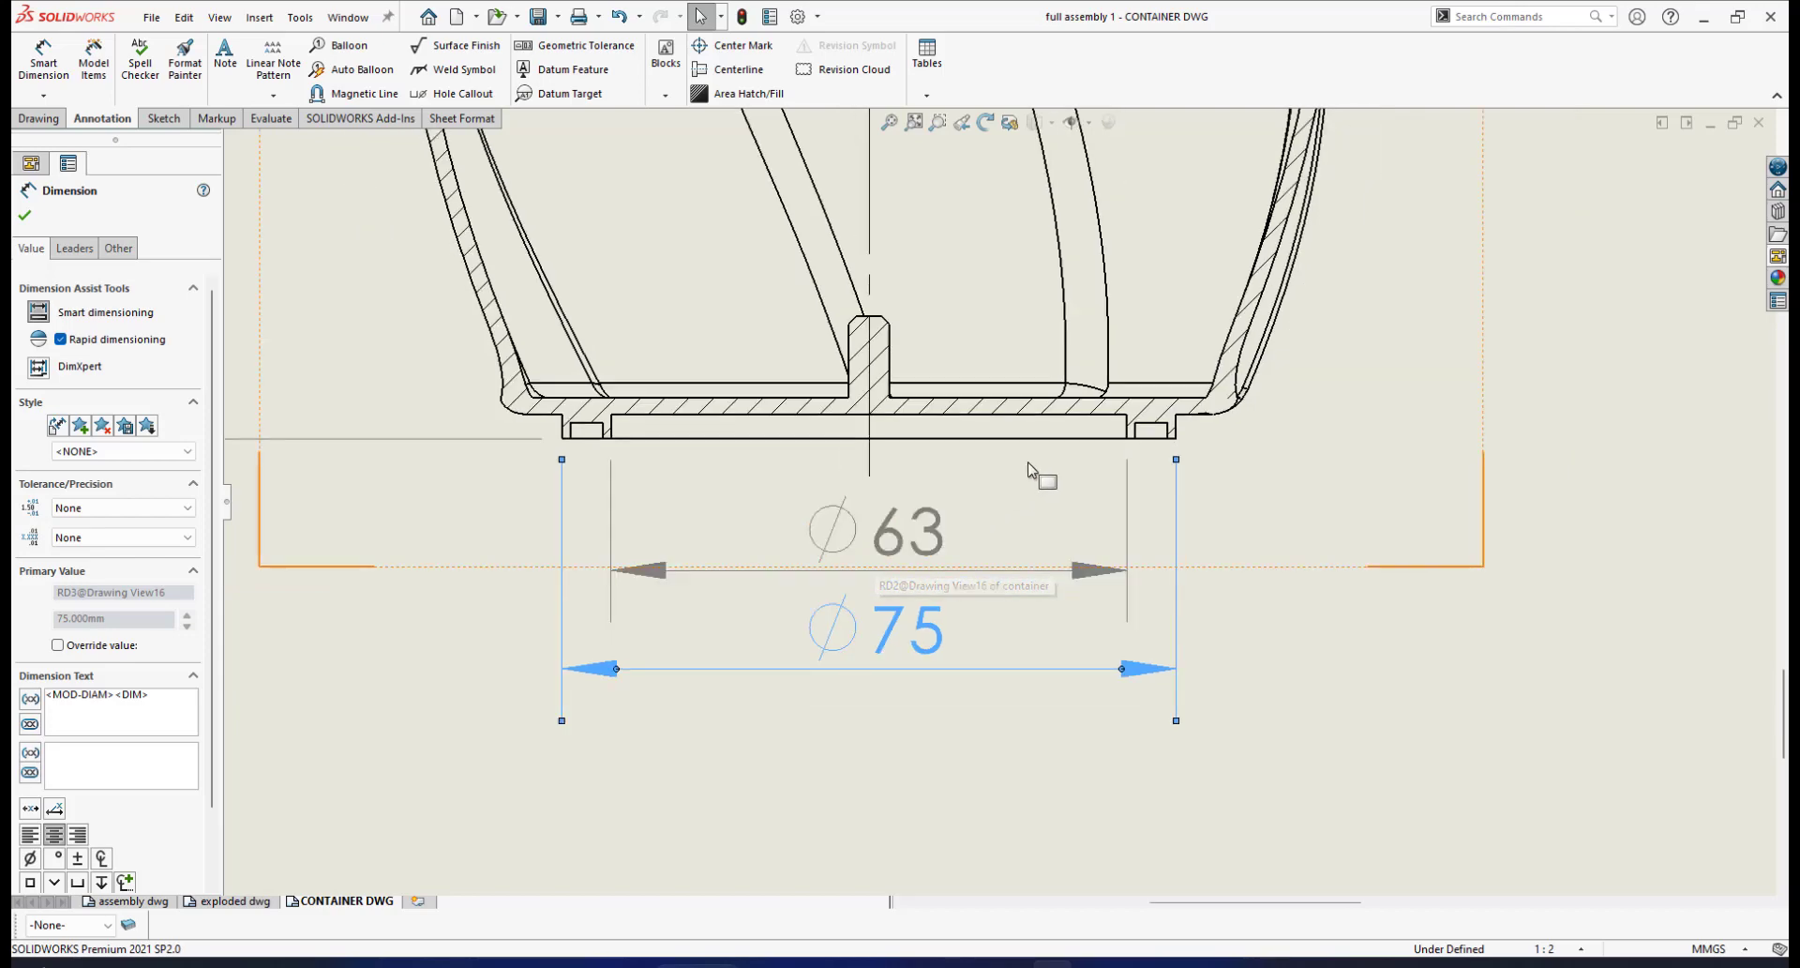
pyautogui.scroll(2, 1037, 476)
pyautogui.scroll(-1, 1102, 461)
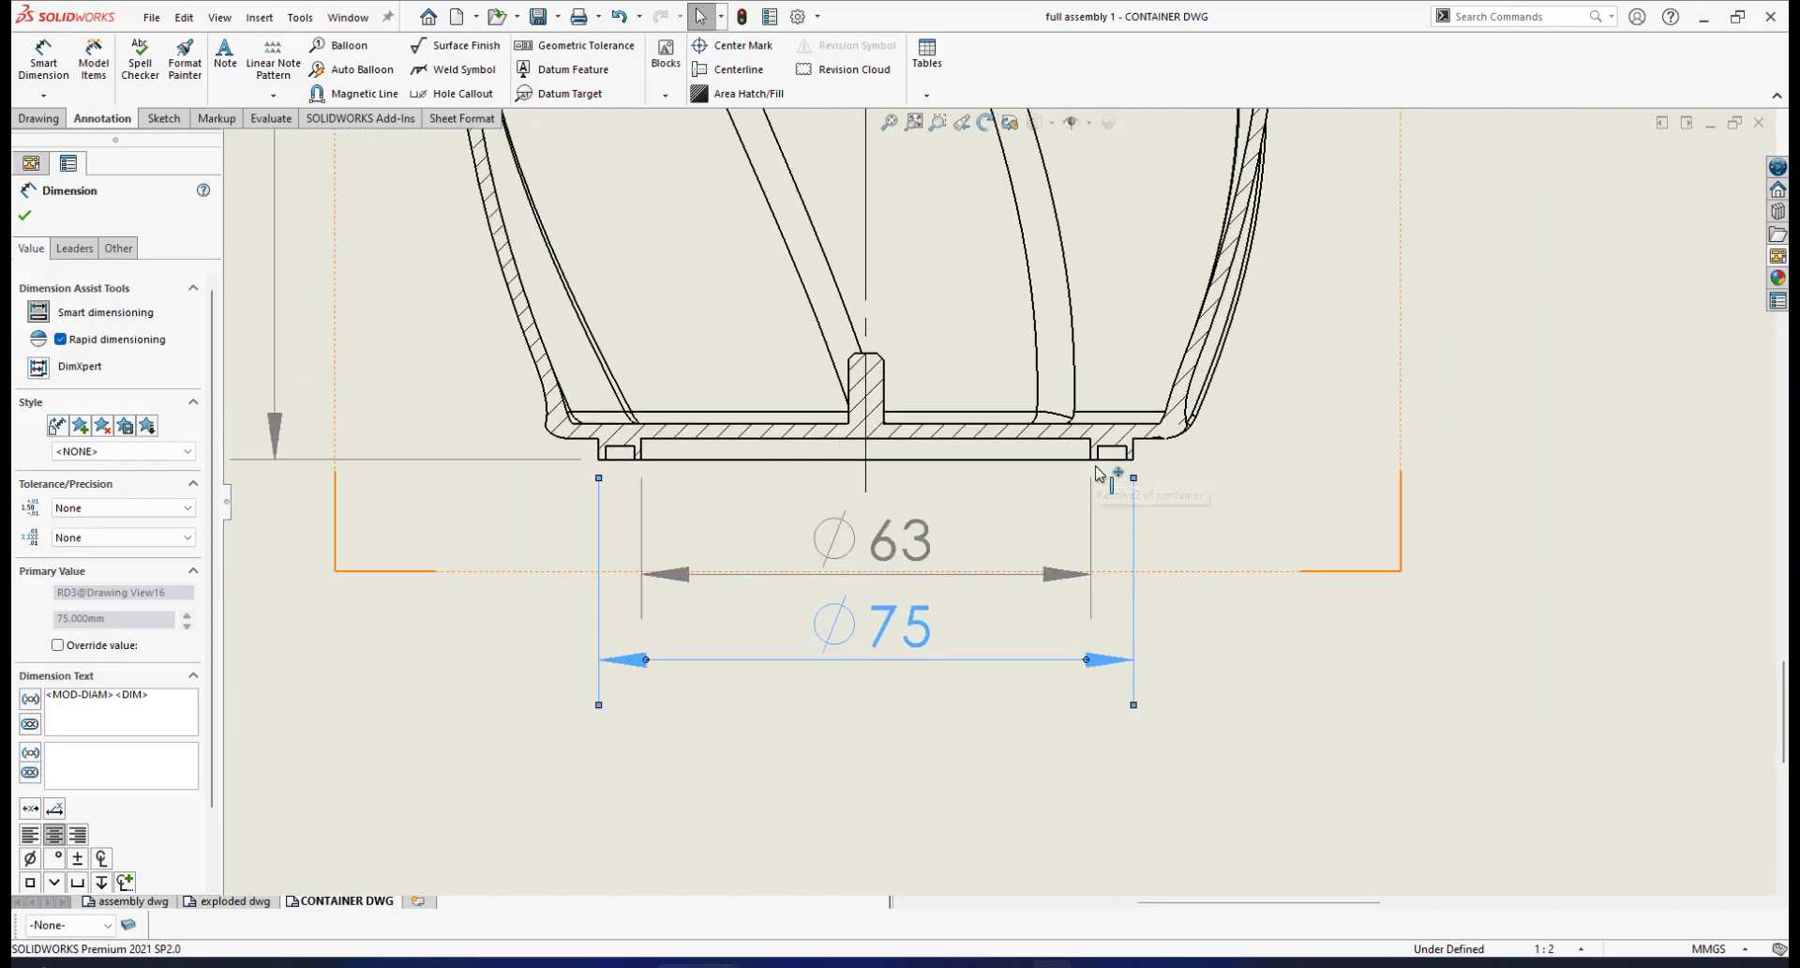
pyautogui.scroll(1, 1004, 448)
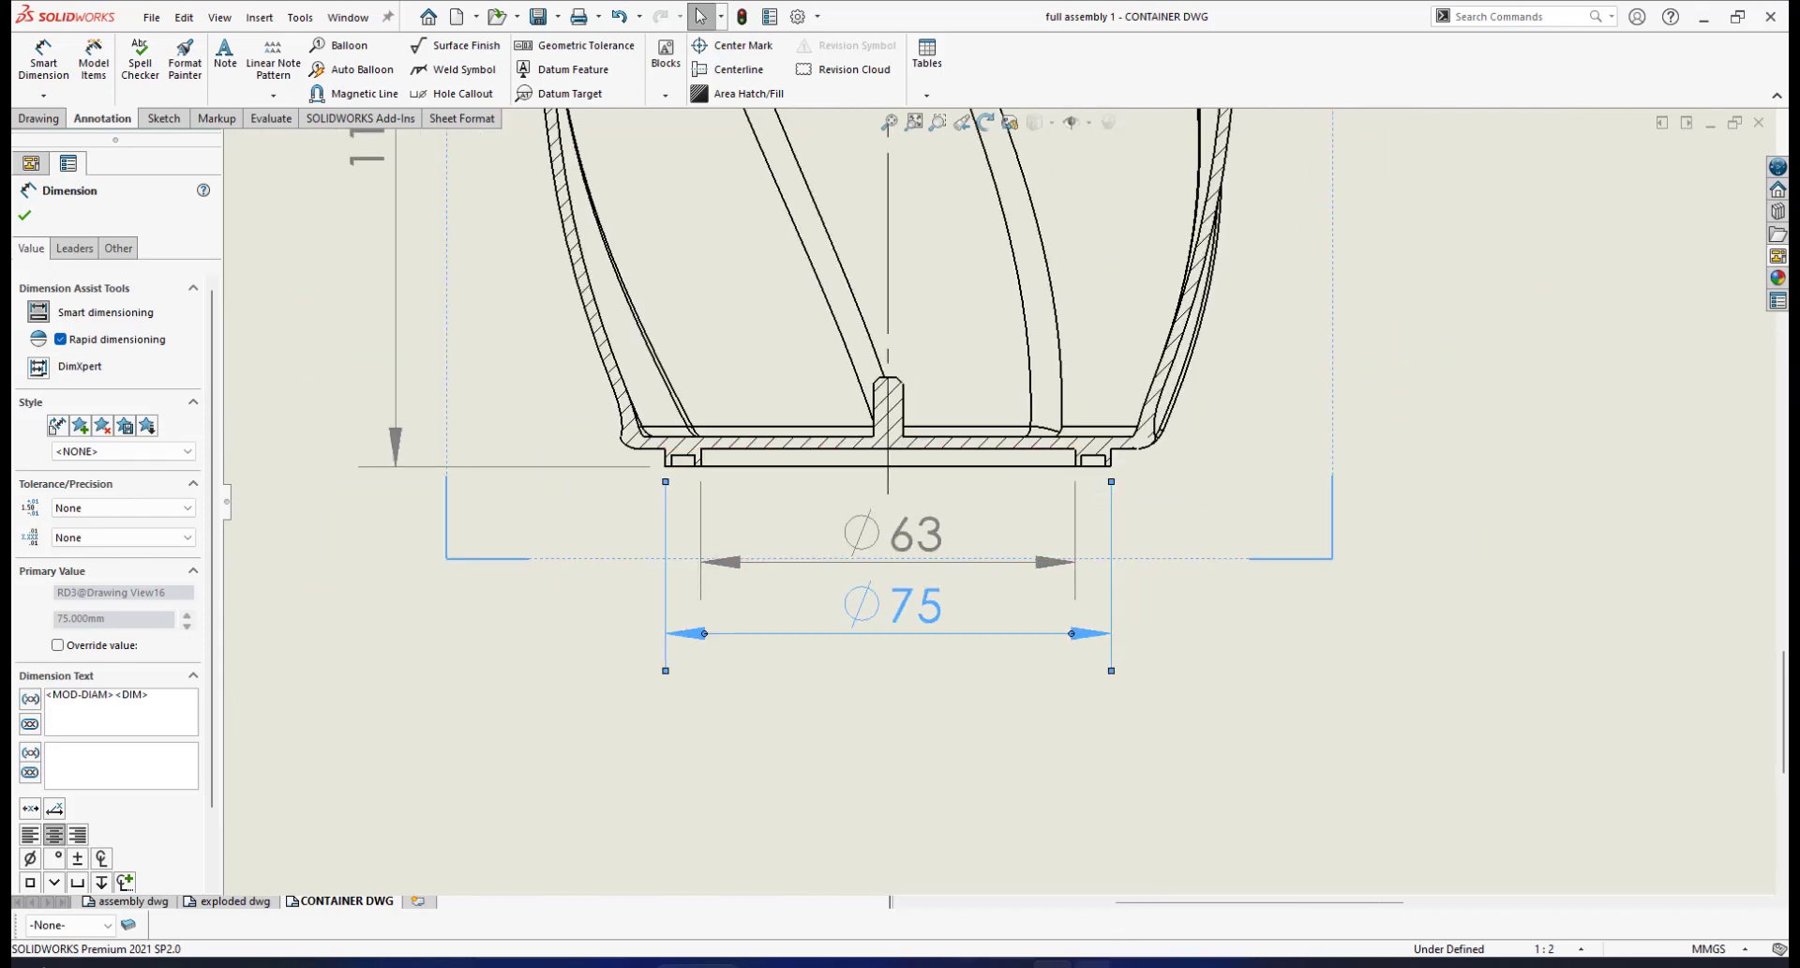
pyautogui.click(1094, 964)
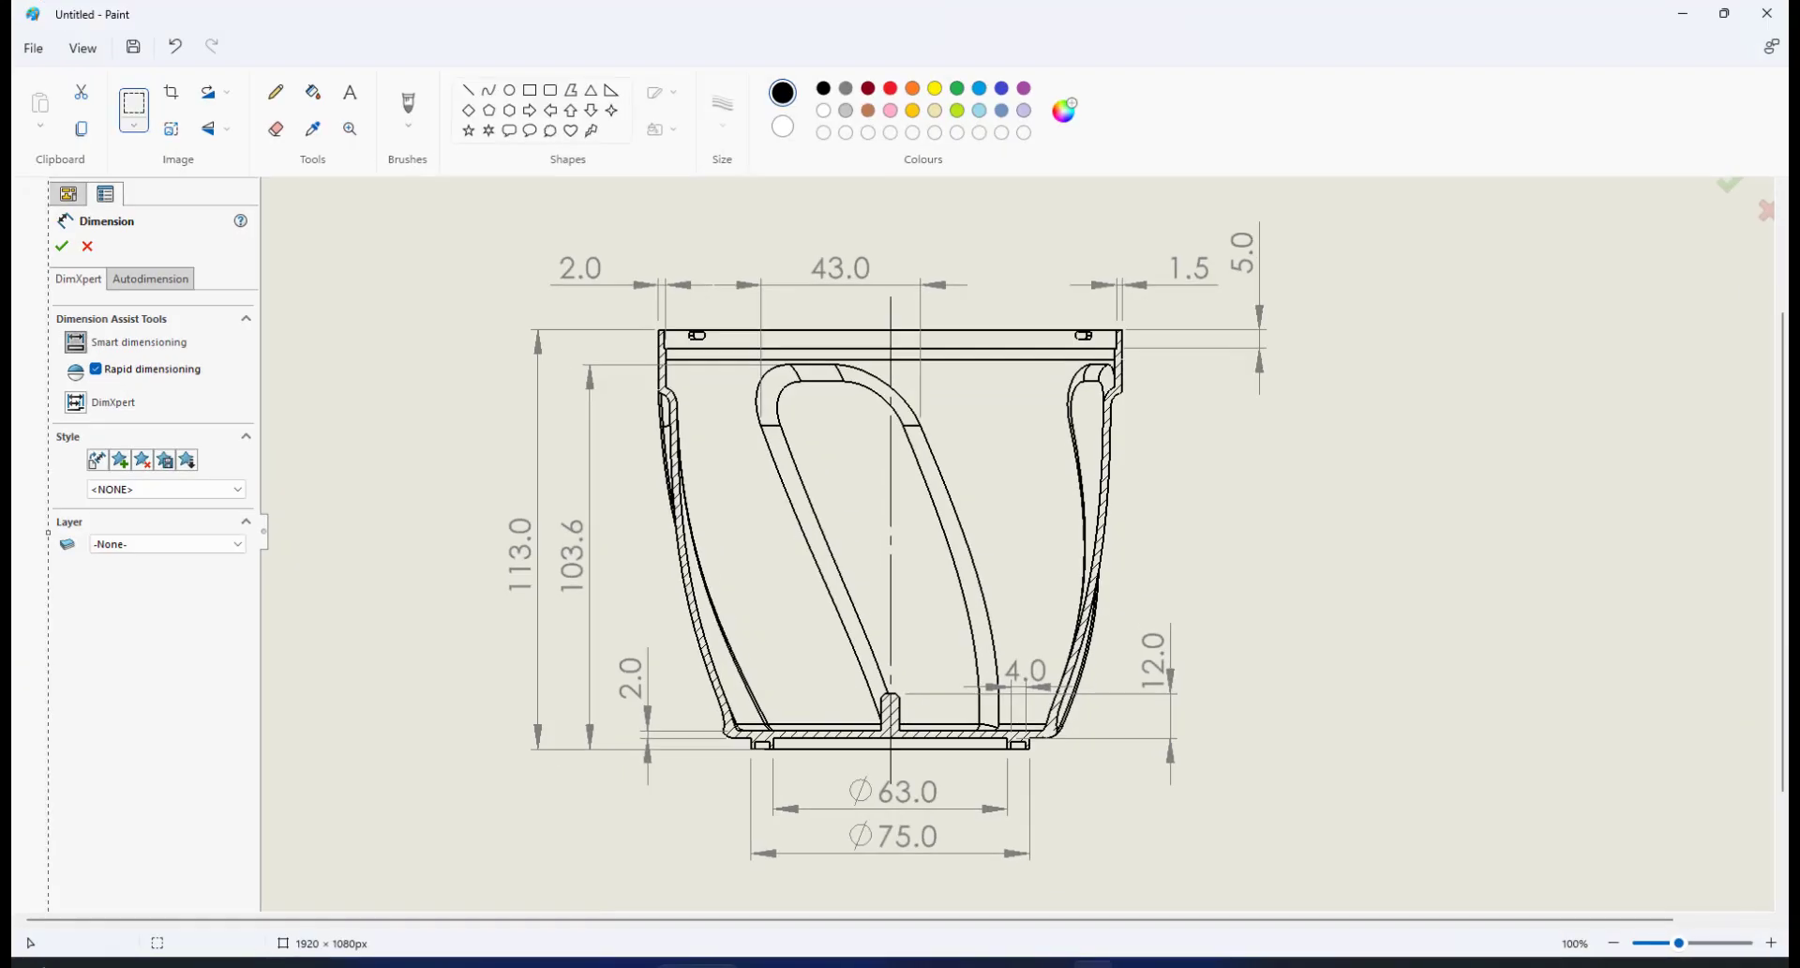
pyautogui.click(1052, 964)
pyautogui.scroll(-5, 1108, 464)
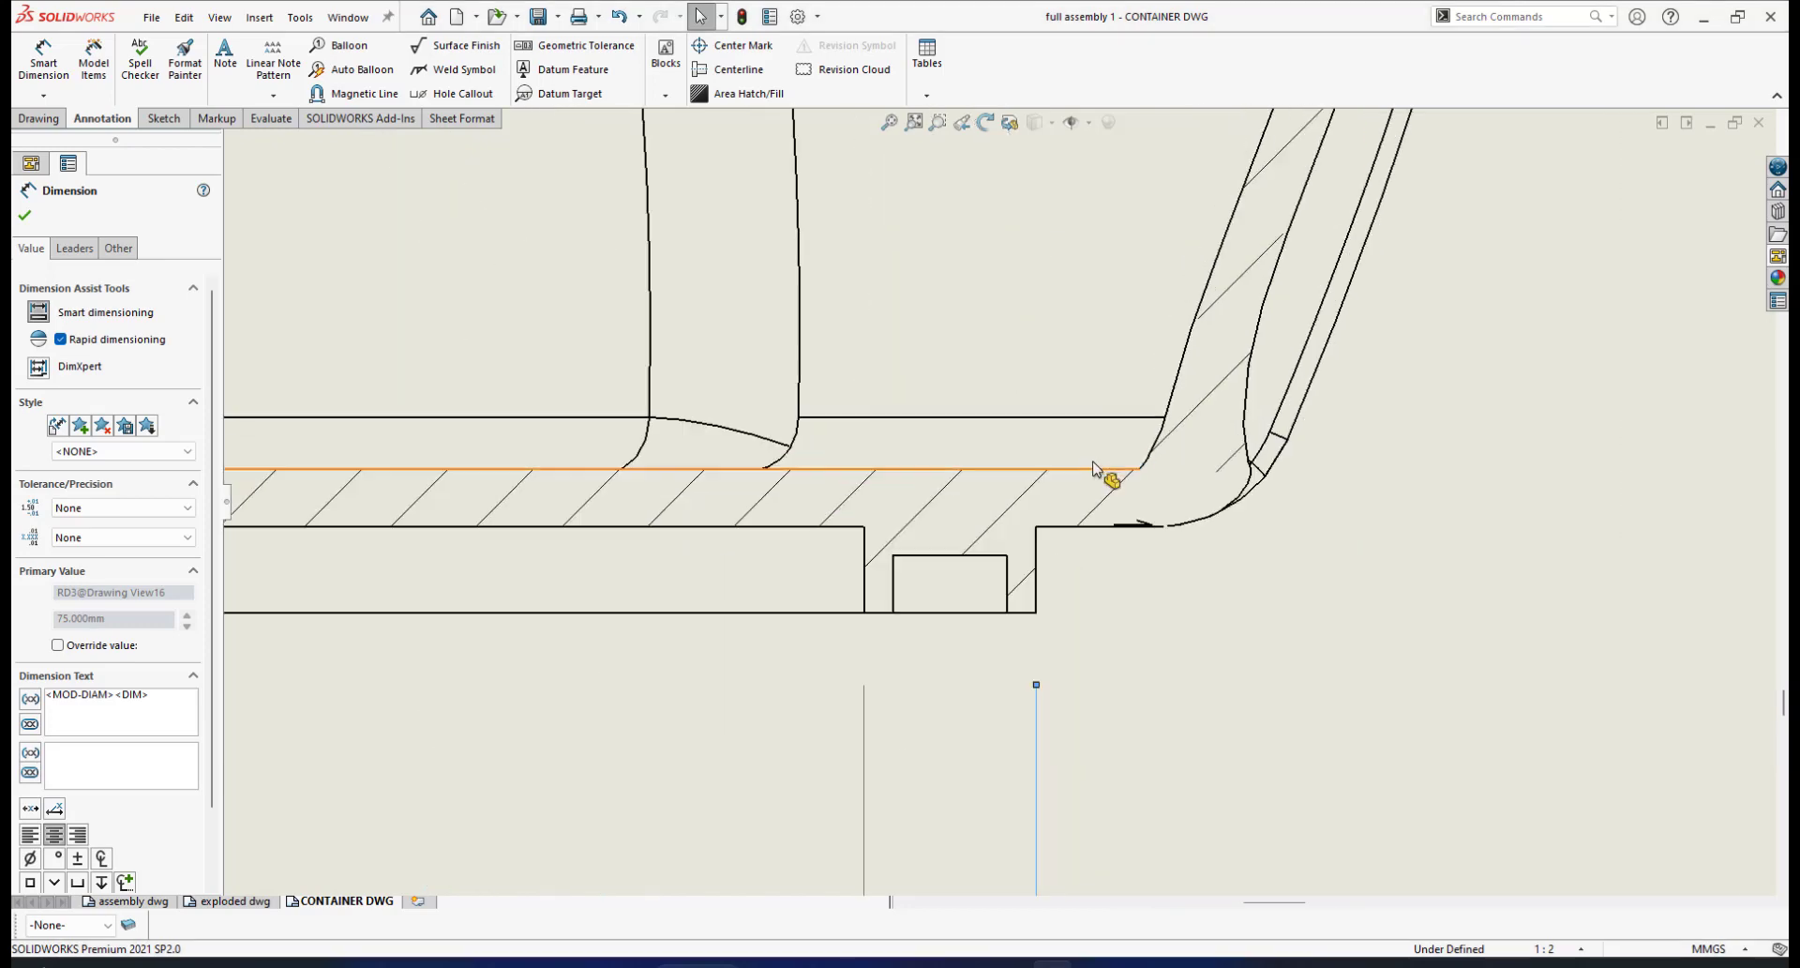
# Dimension the base groove width as 4.00 between its two edges, then exit the dimension tool
pyautogui.click(65, 83)
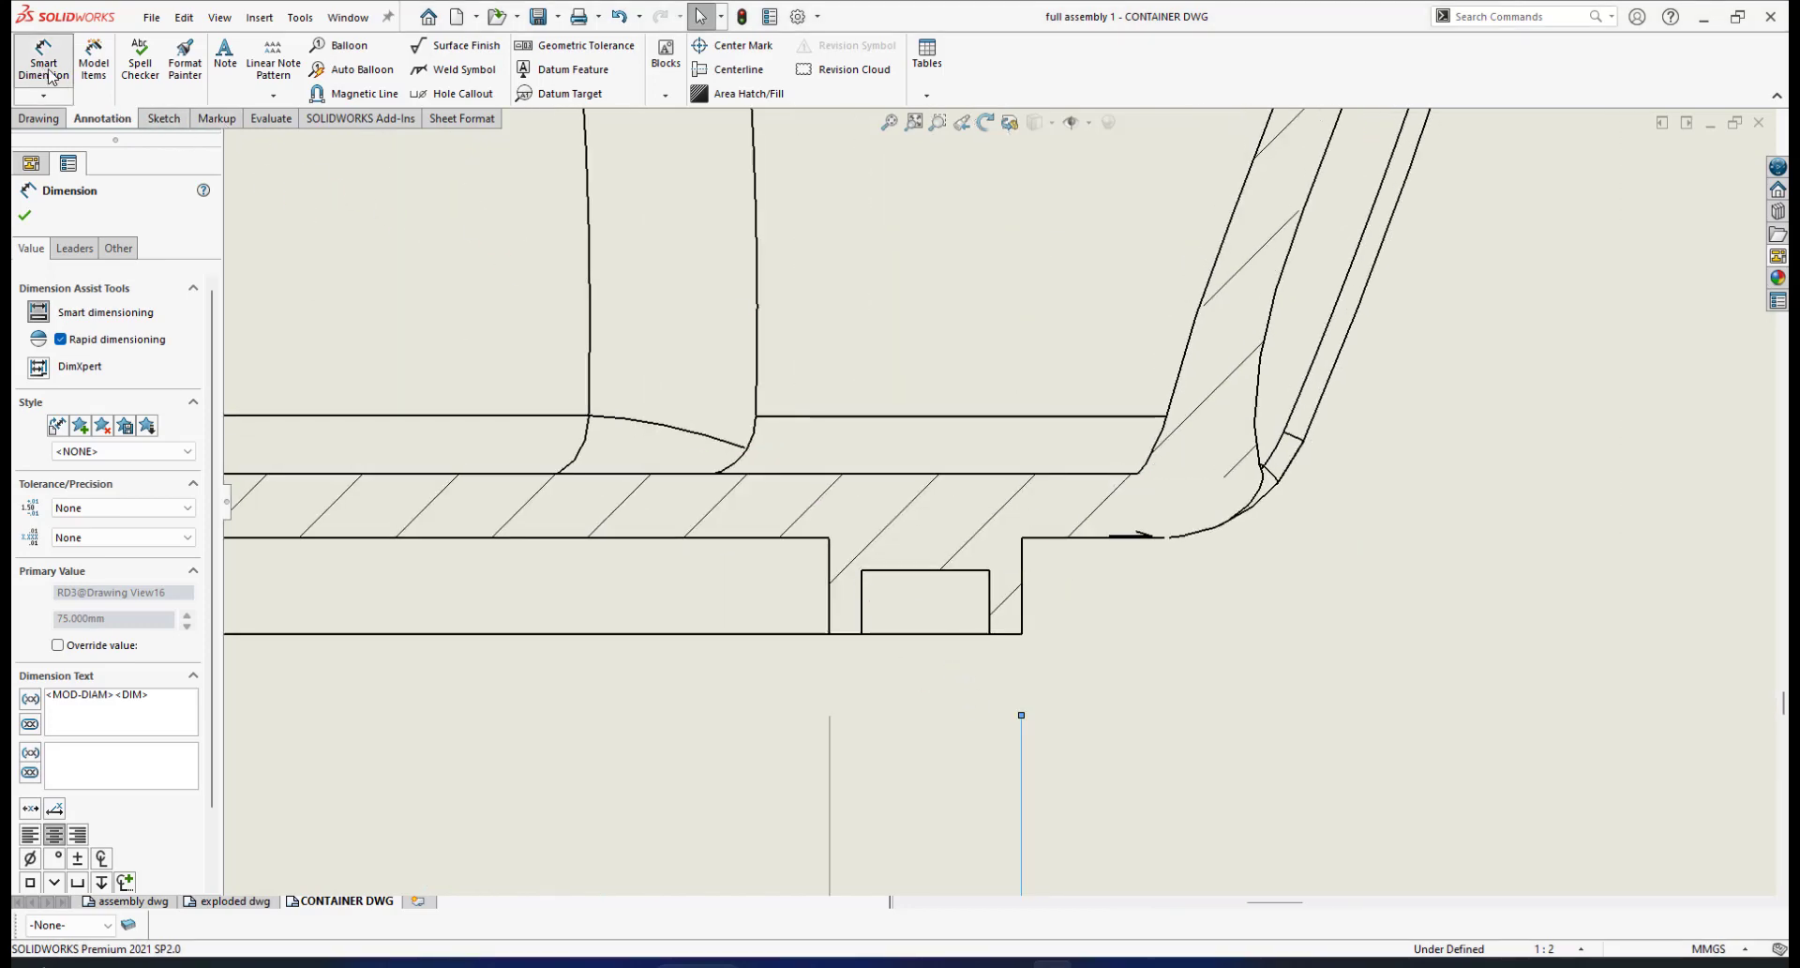
pyautogui.click(863, 596)
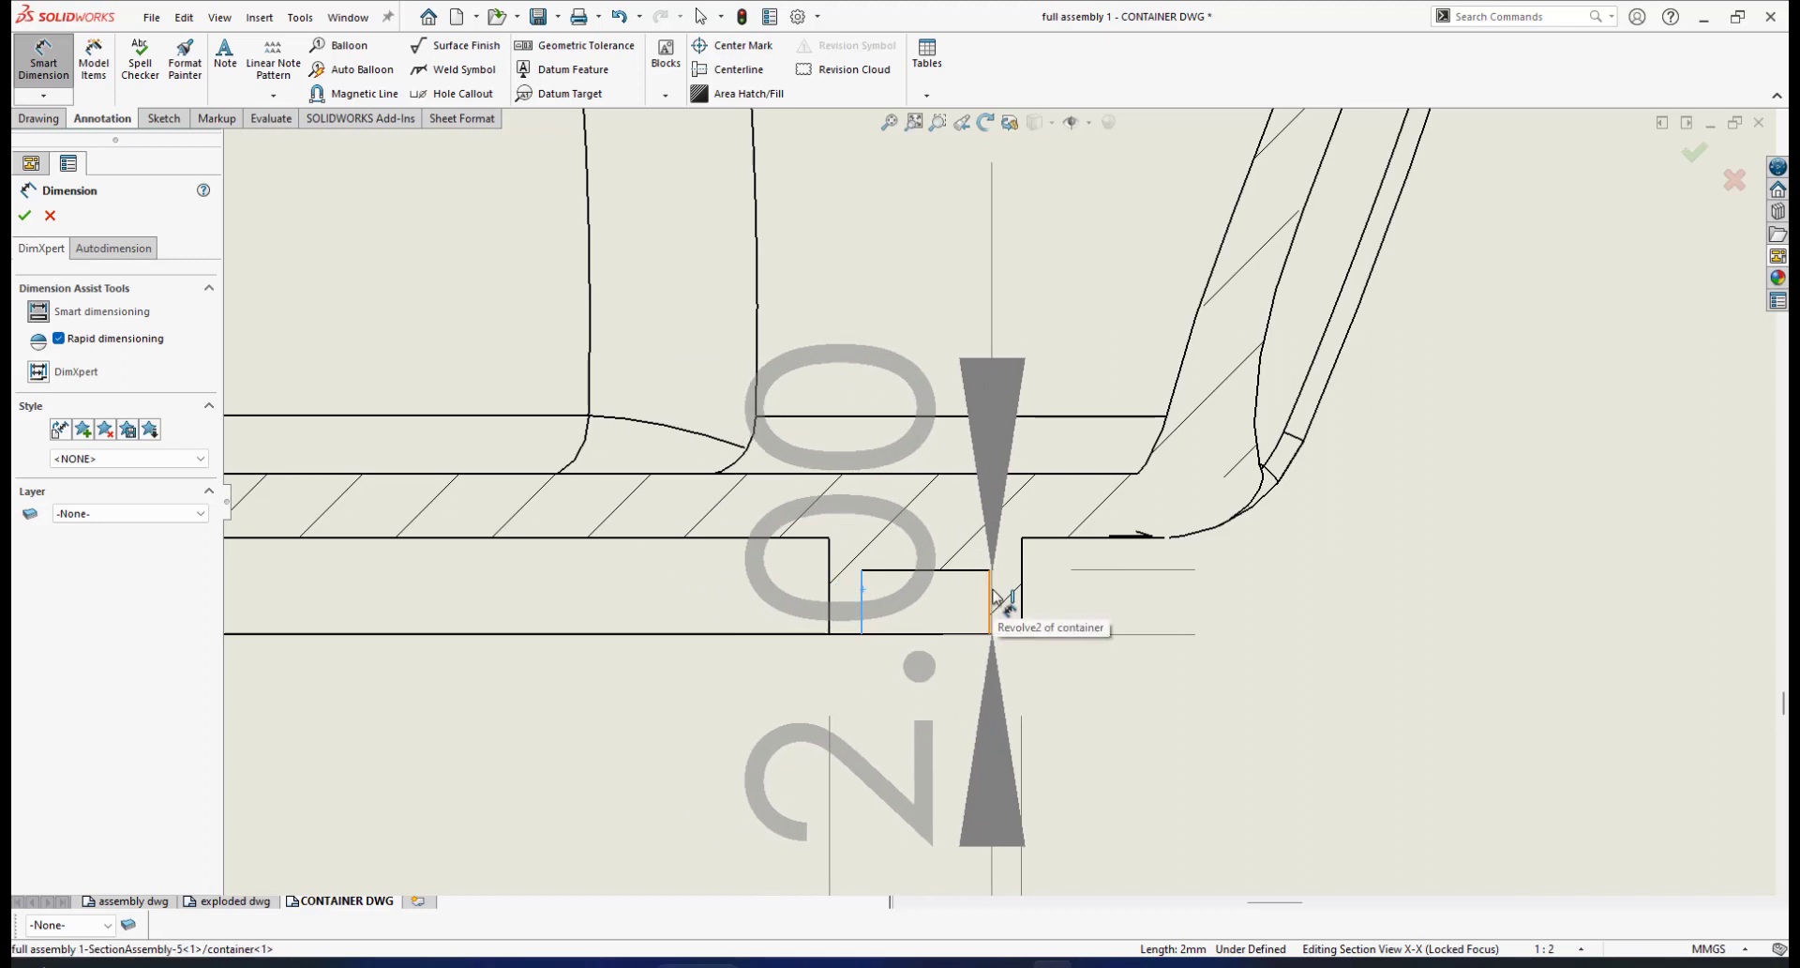
pyautogui.click(992, 597)
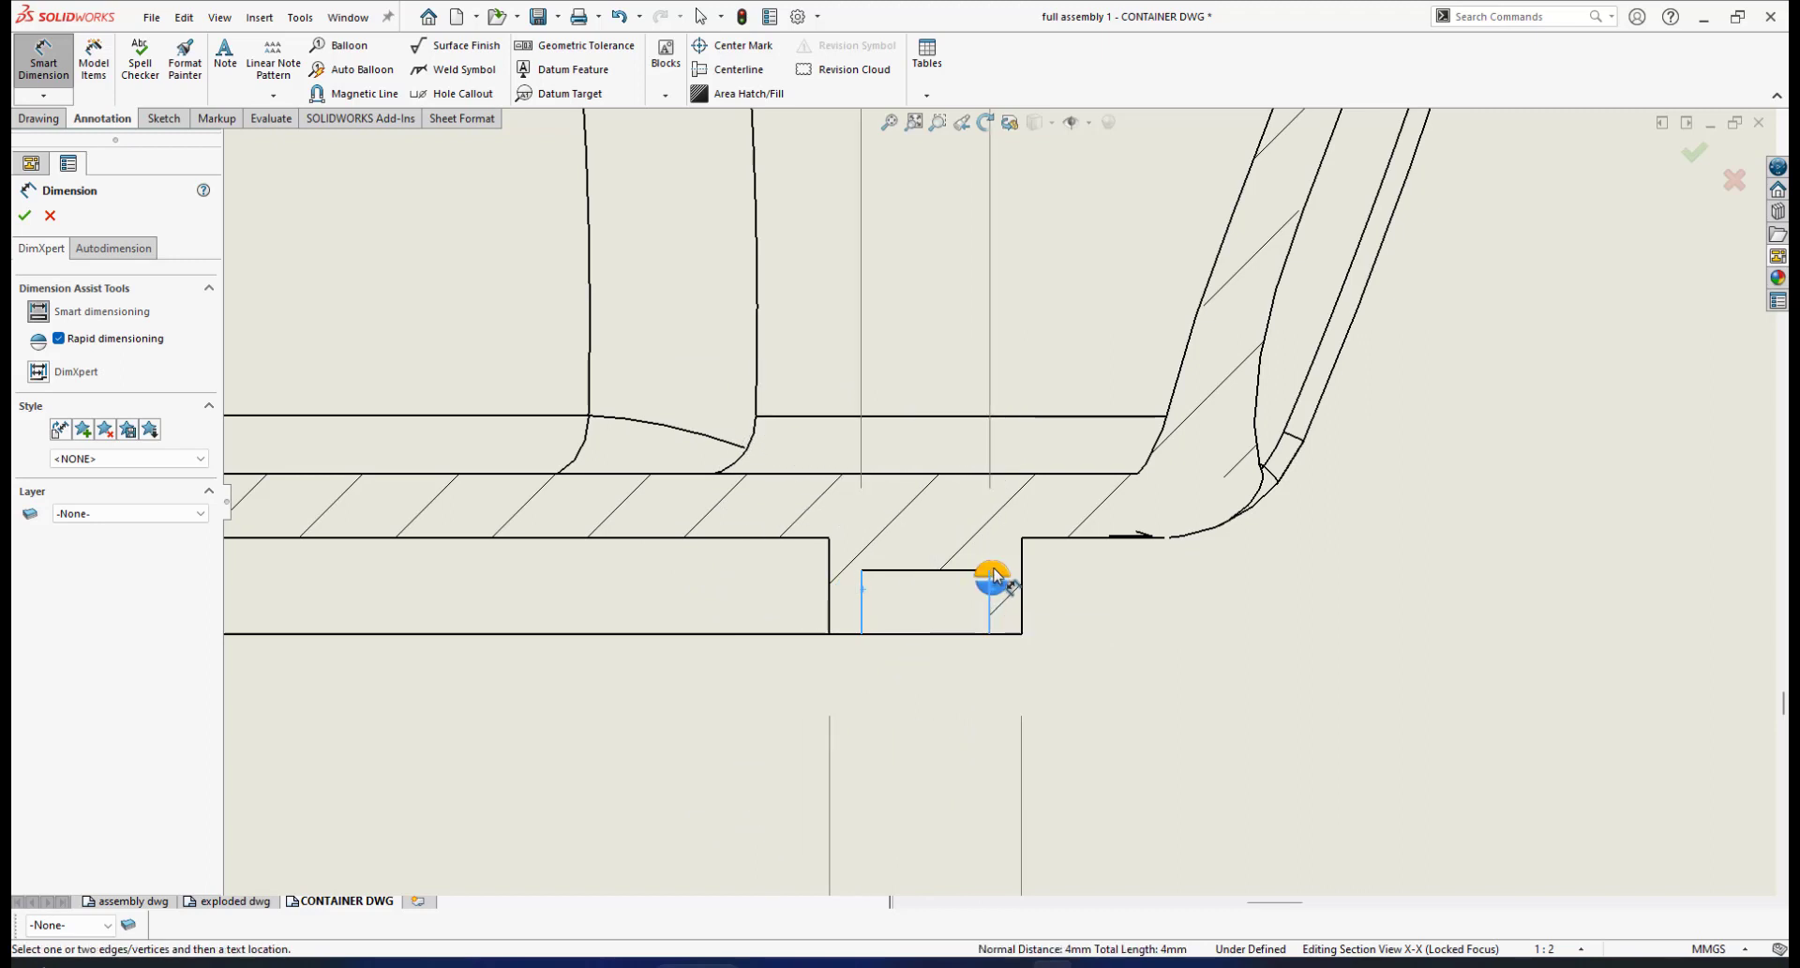
pyautogui.click(992, 573)
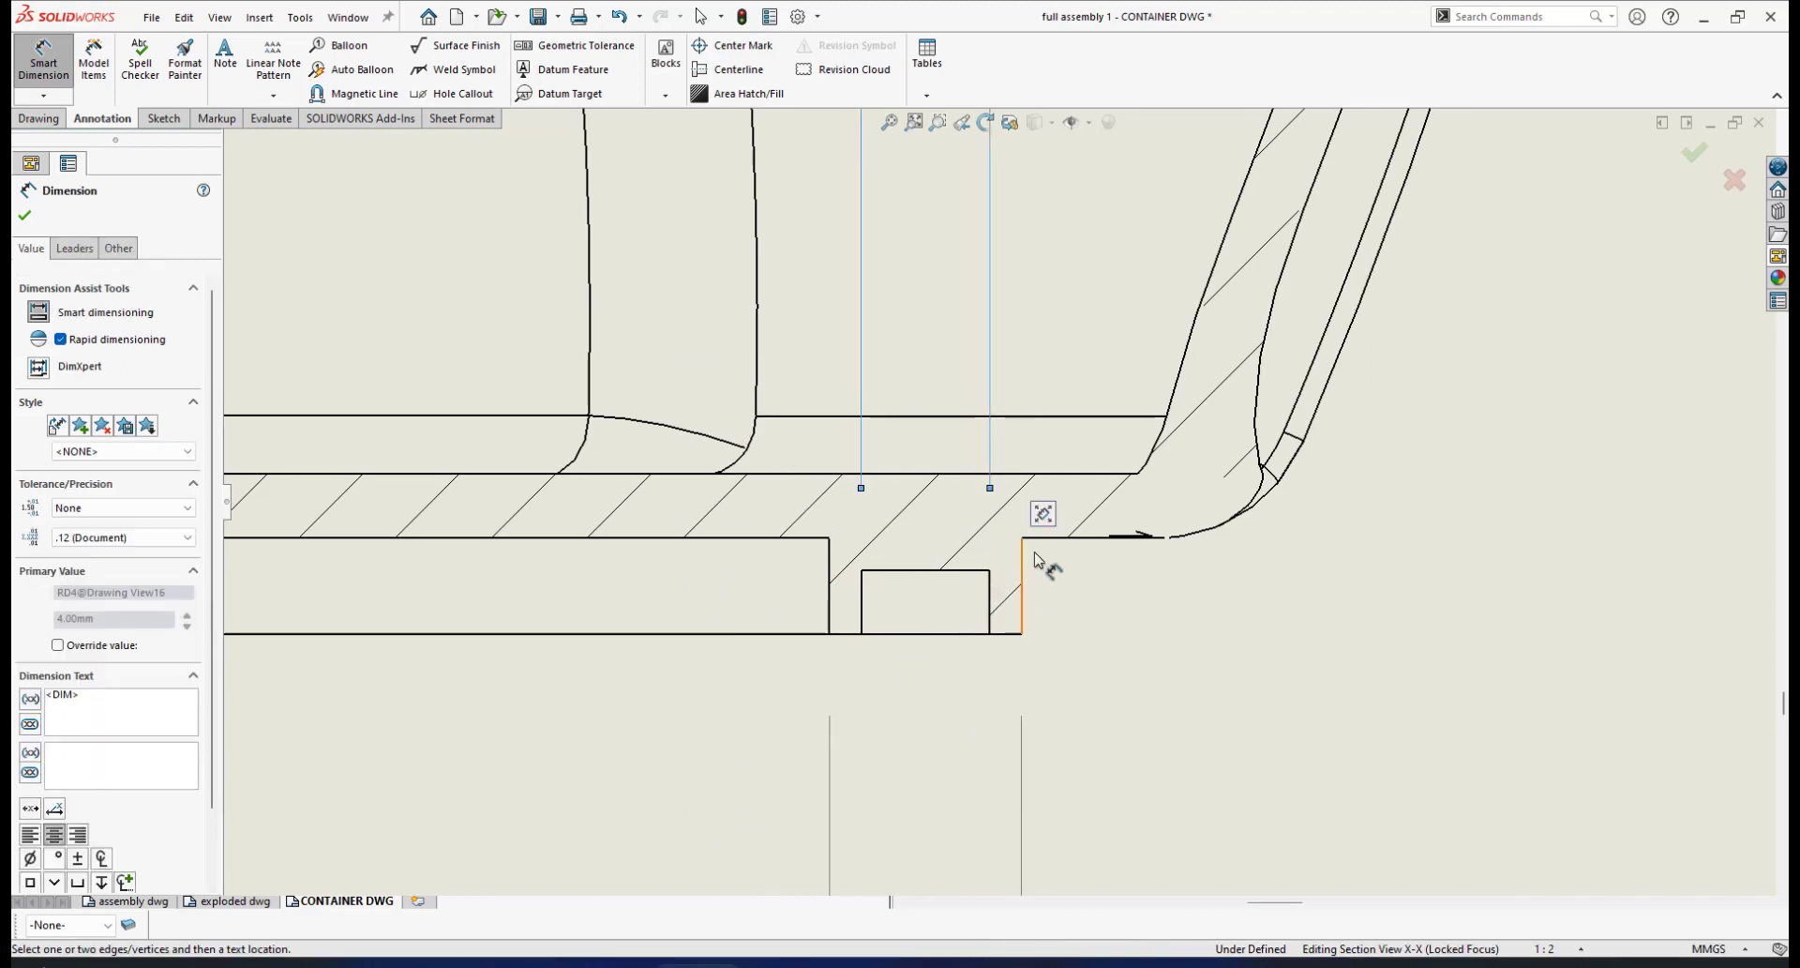
pyautogui.scroll(8, 1122, 475)
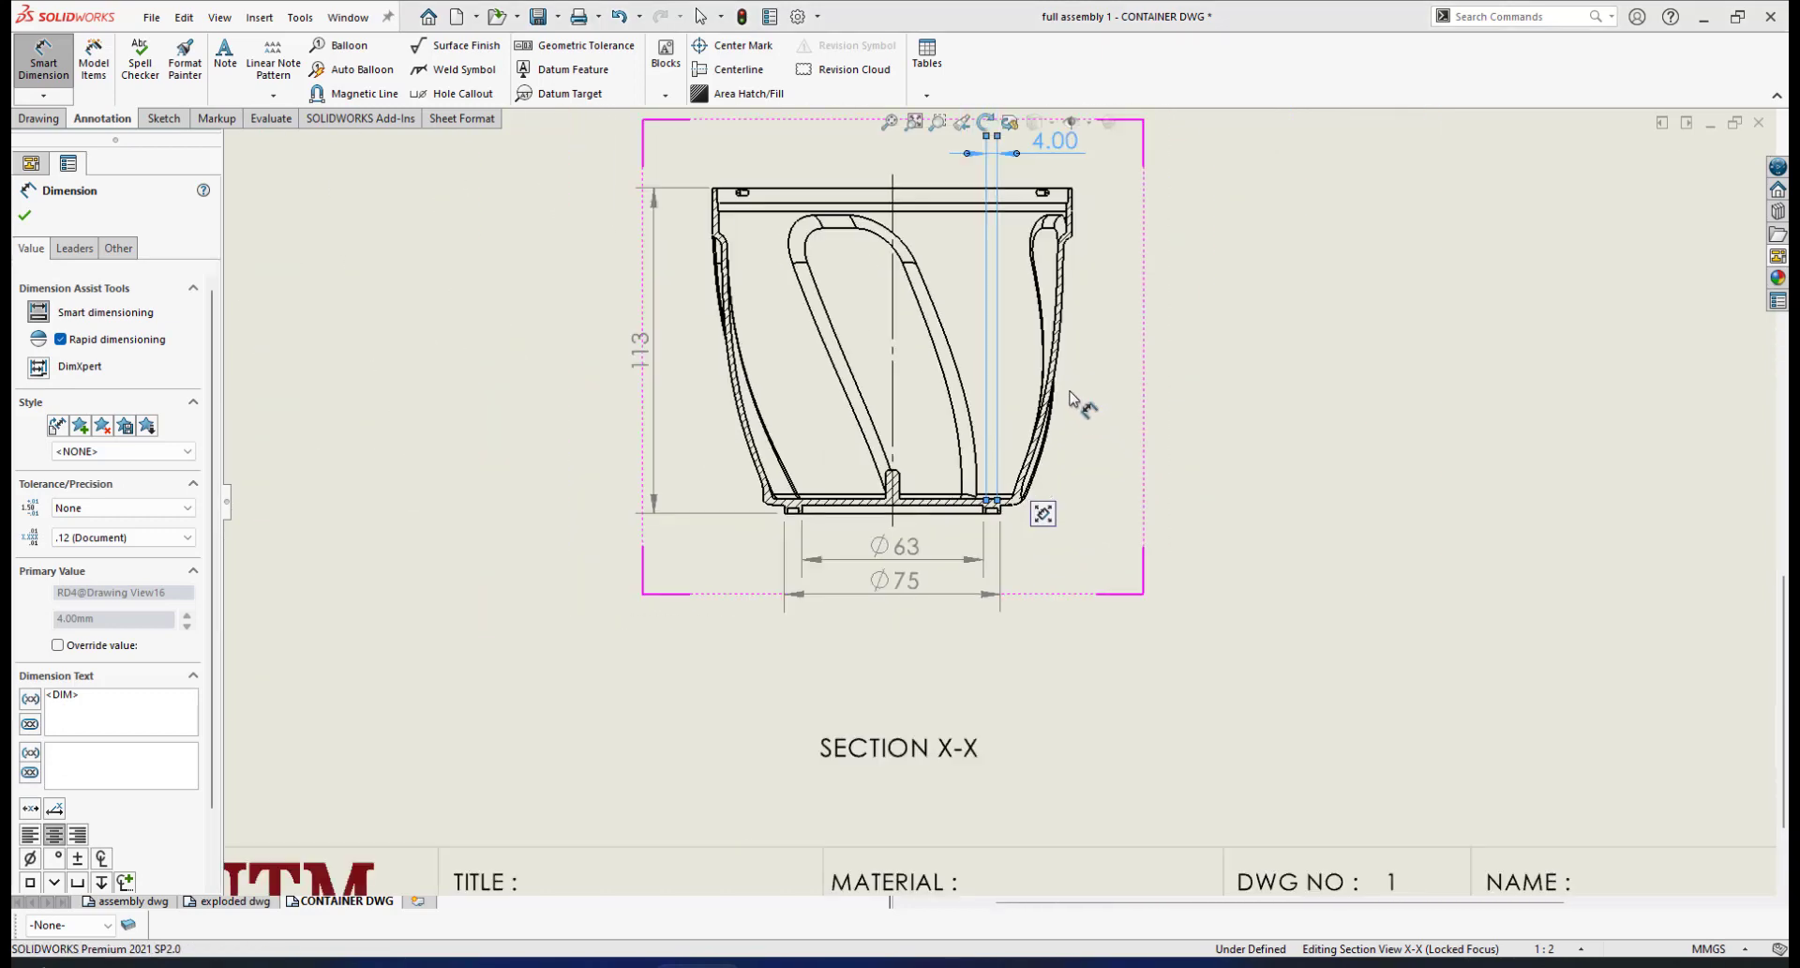
pyautogui.scroll(-8, 1043, 304)
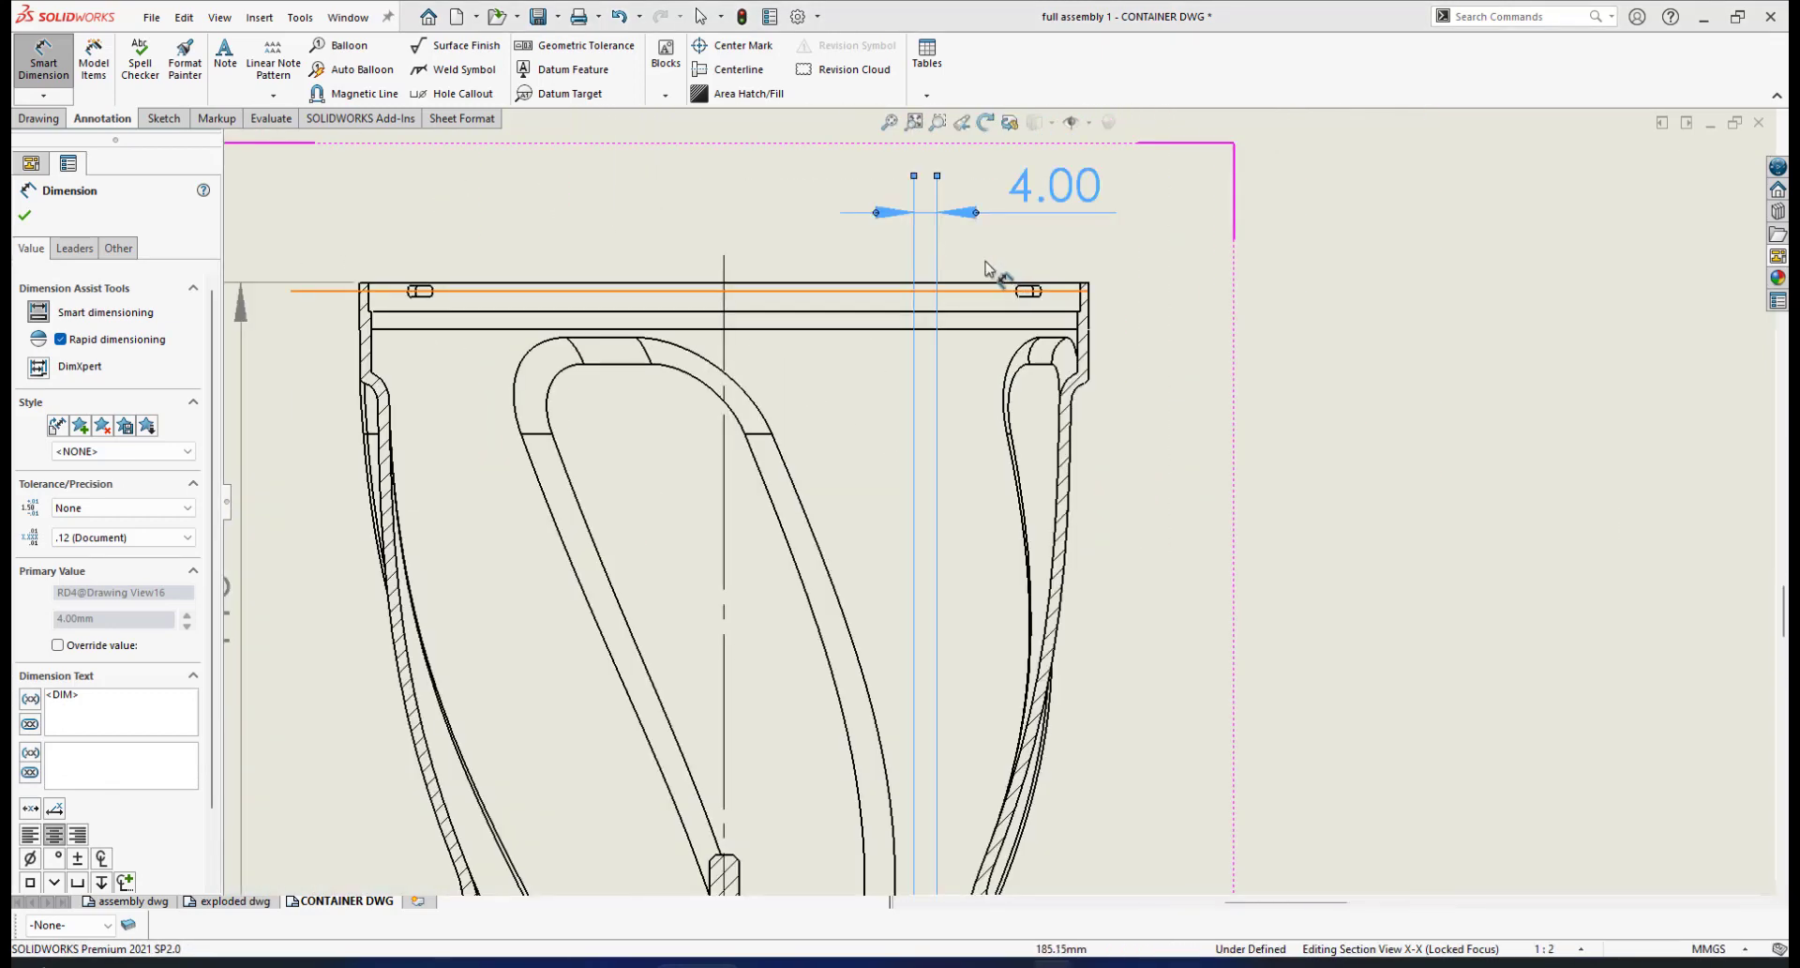
pyautogui.scroll(3, 860, 370)
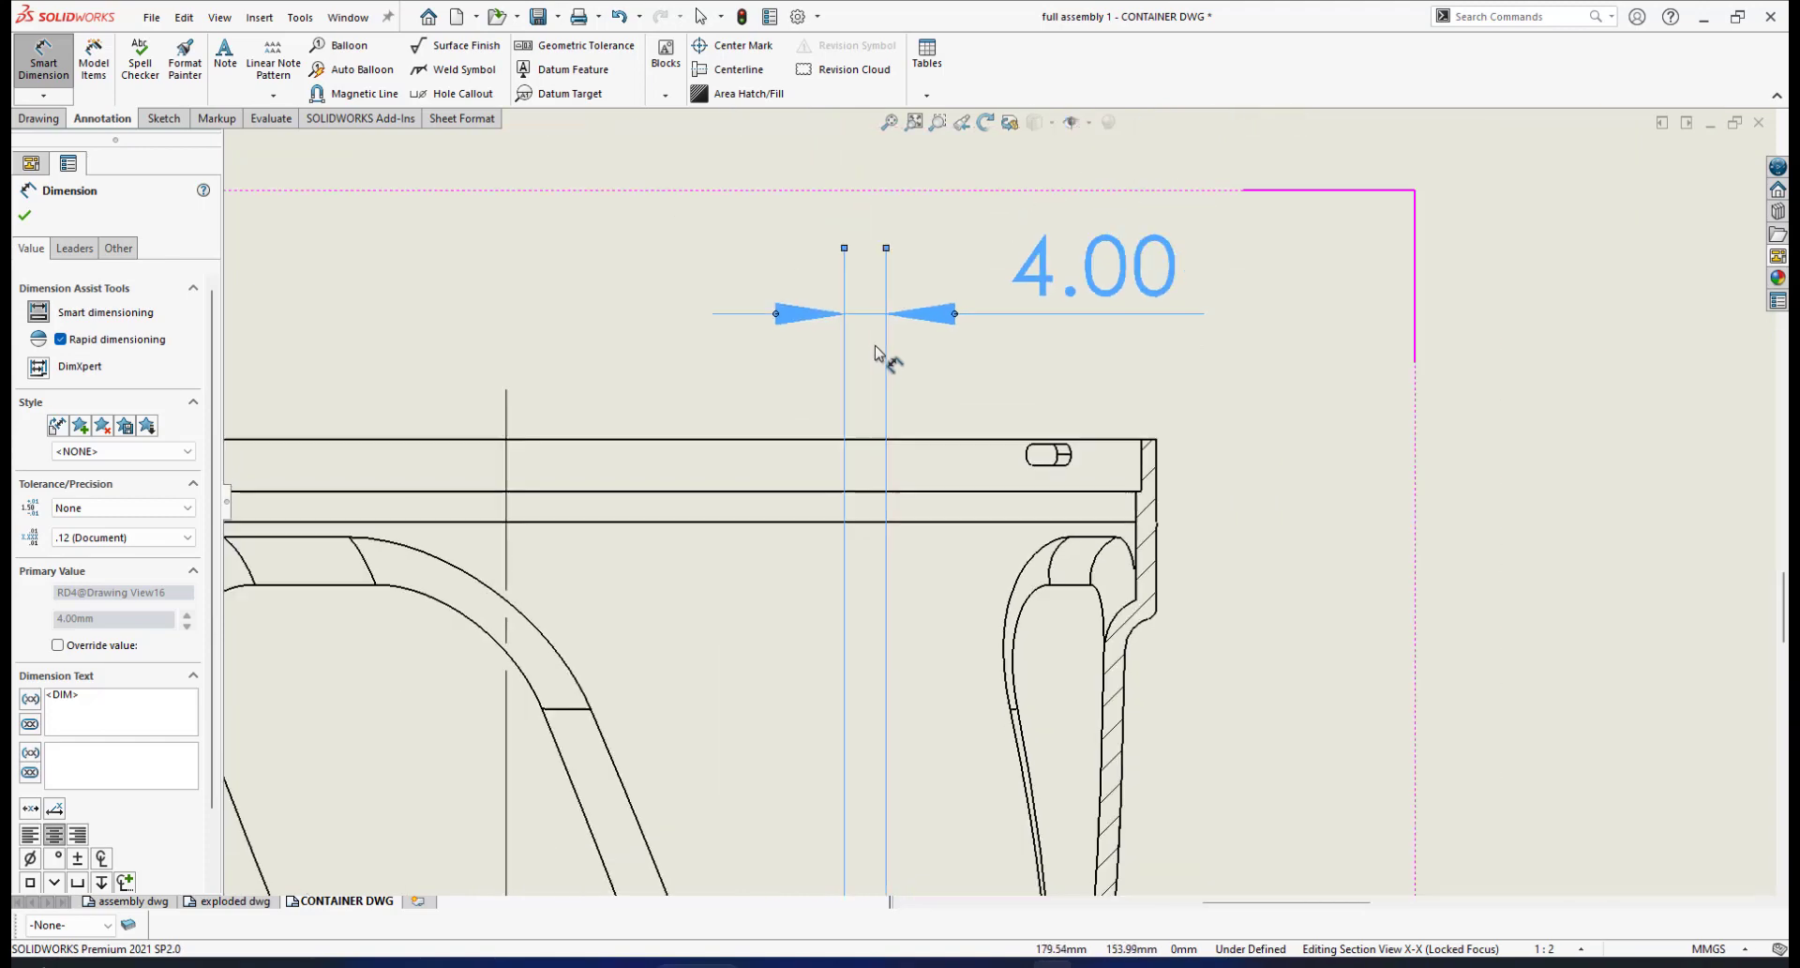
pyautogui.scroll(-2, 881, 356)
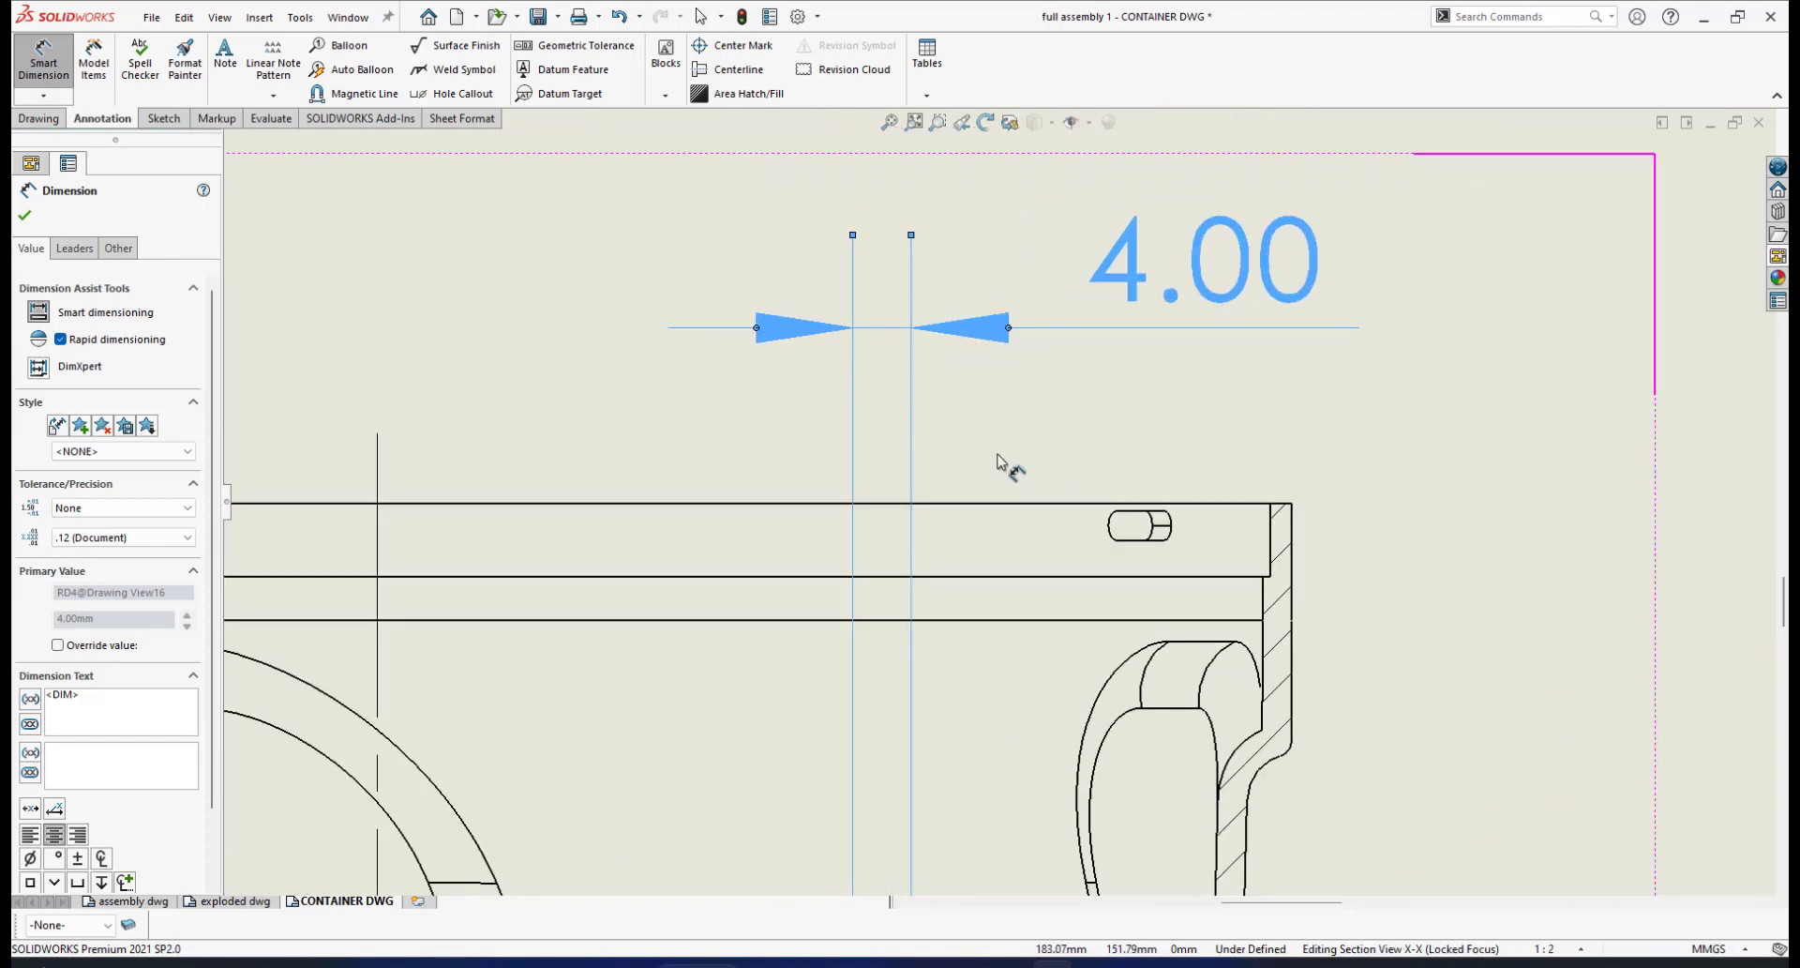
pyautogui.scroll(6, 1012, 469)
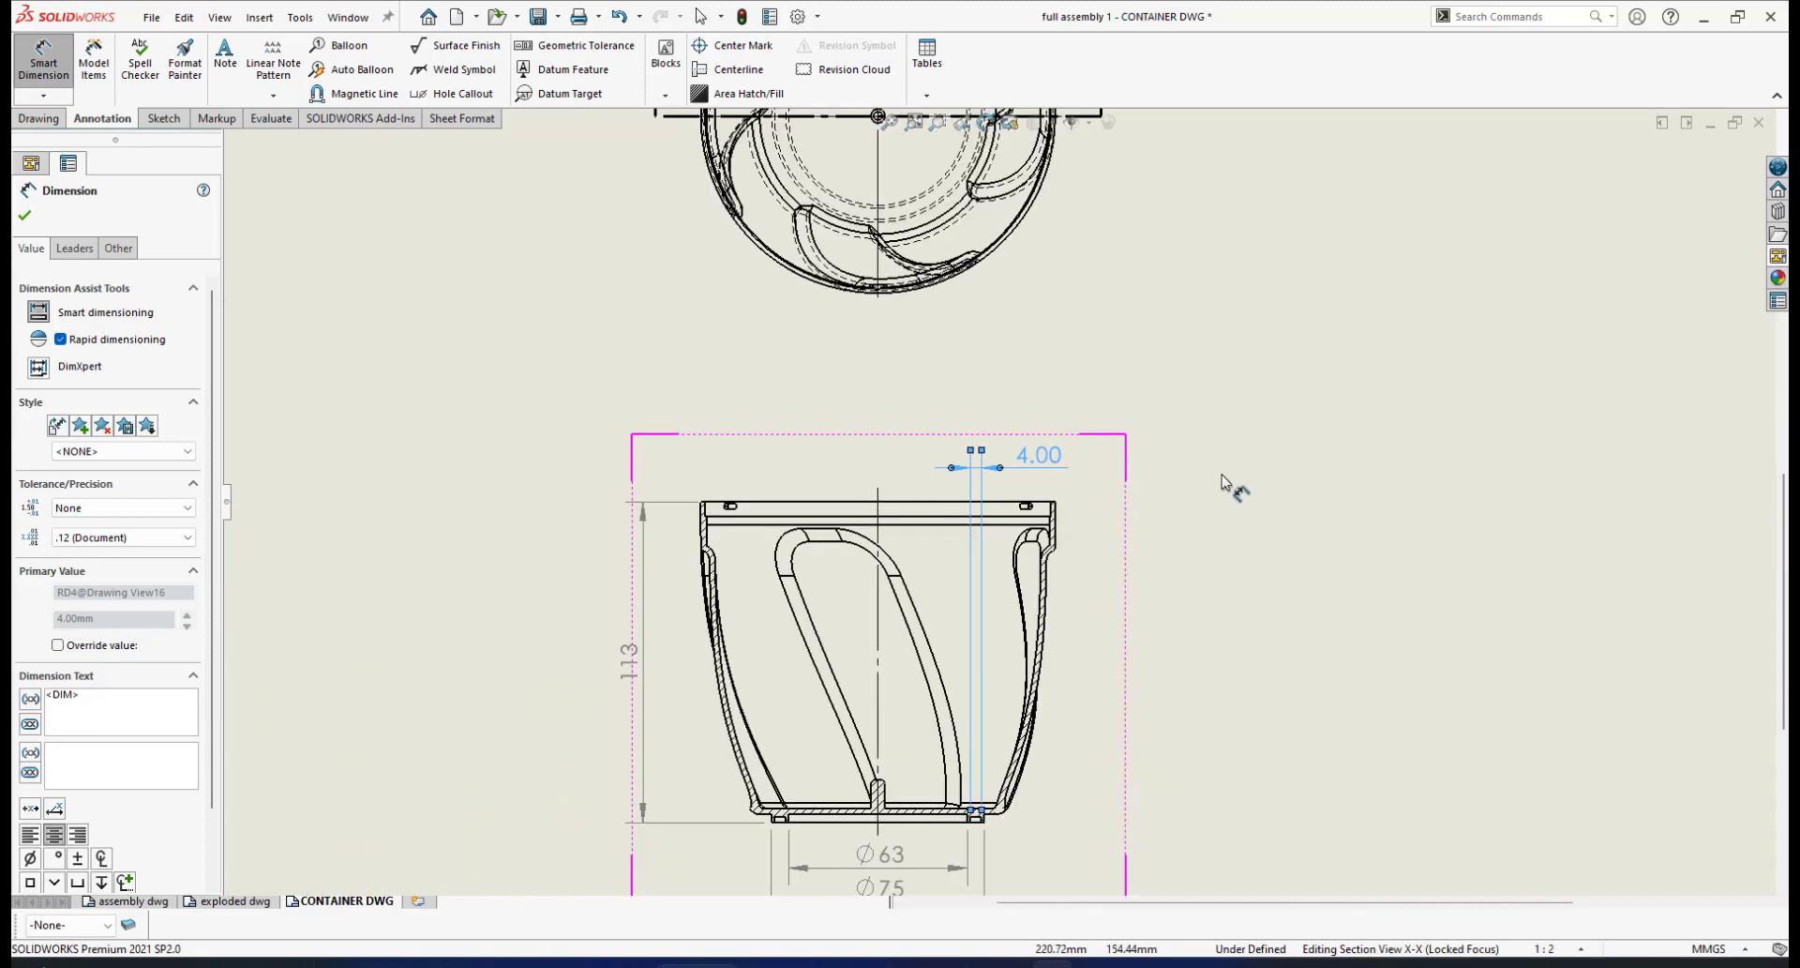
pyautogui.rightClick(1221, 481)
pyautogui.click(1258, 562)
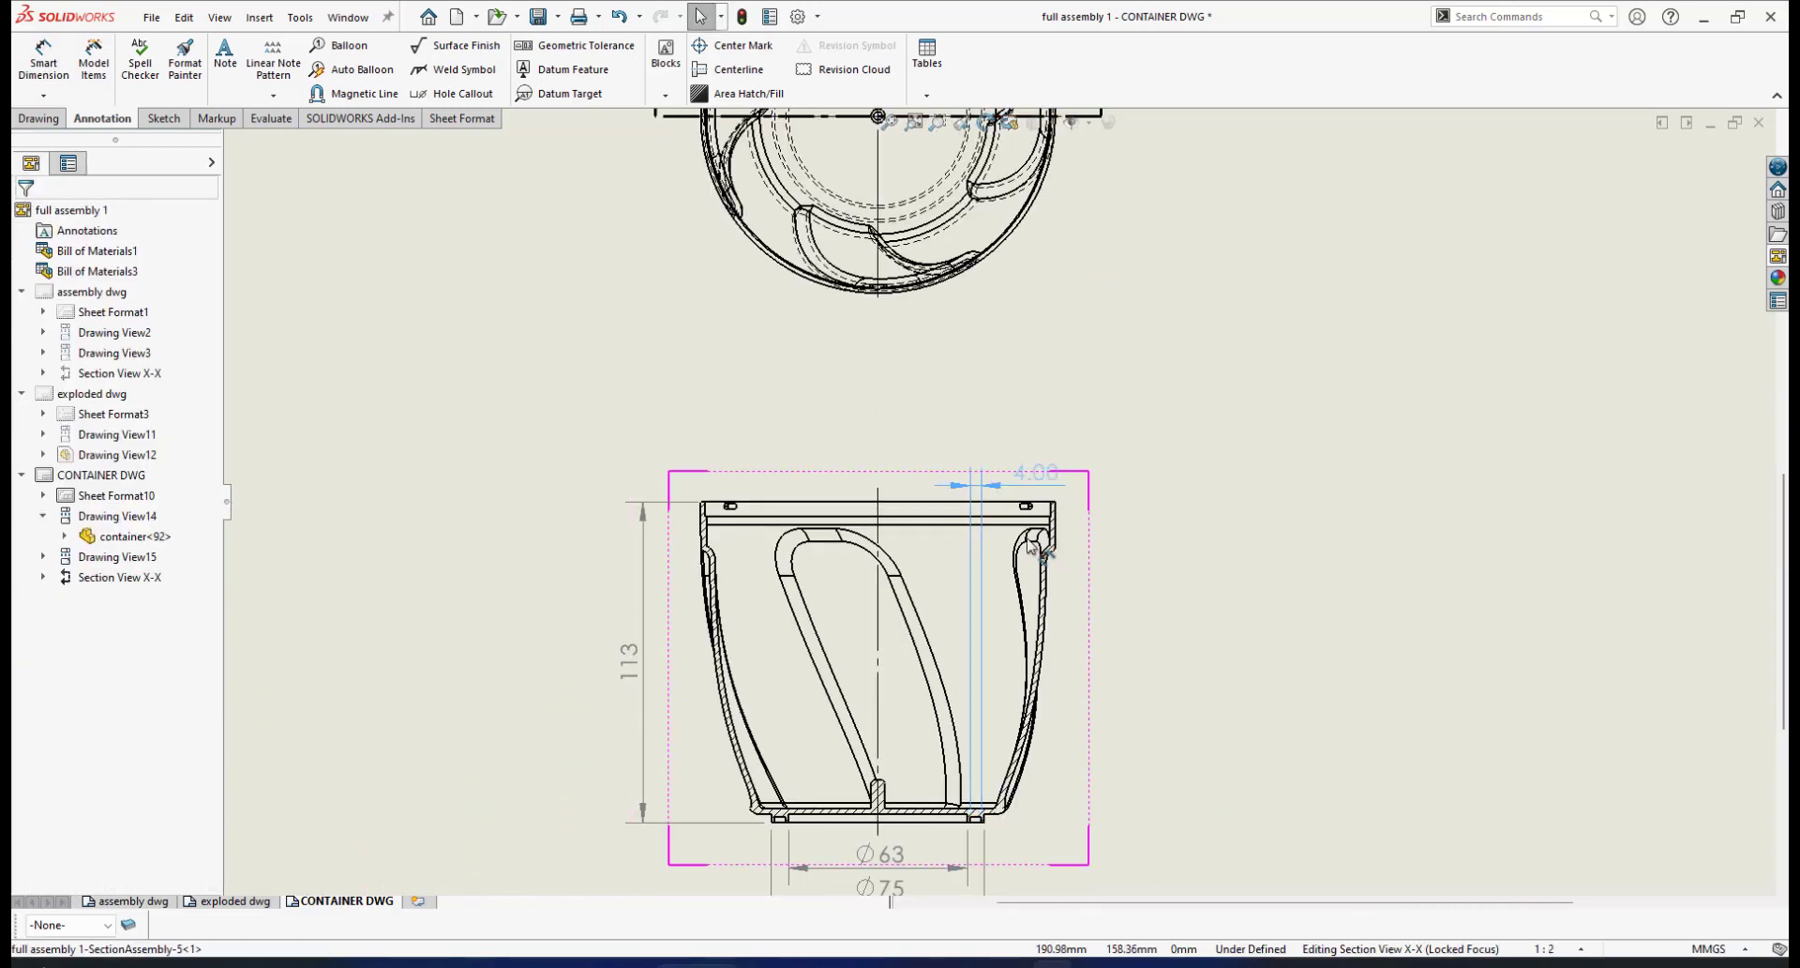
# Move the 4.00 dimension down near the base and set its precision to None
pyautogui.moveTo(1031, 544); pyautogui.dragTo(993, 771)
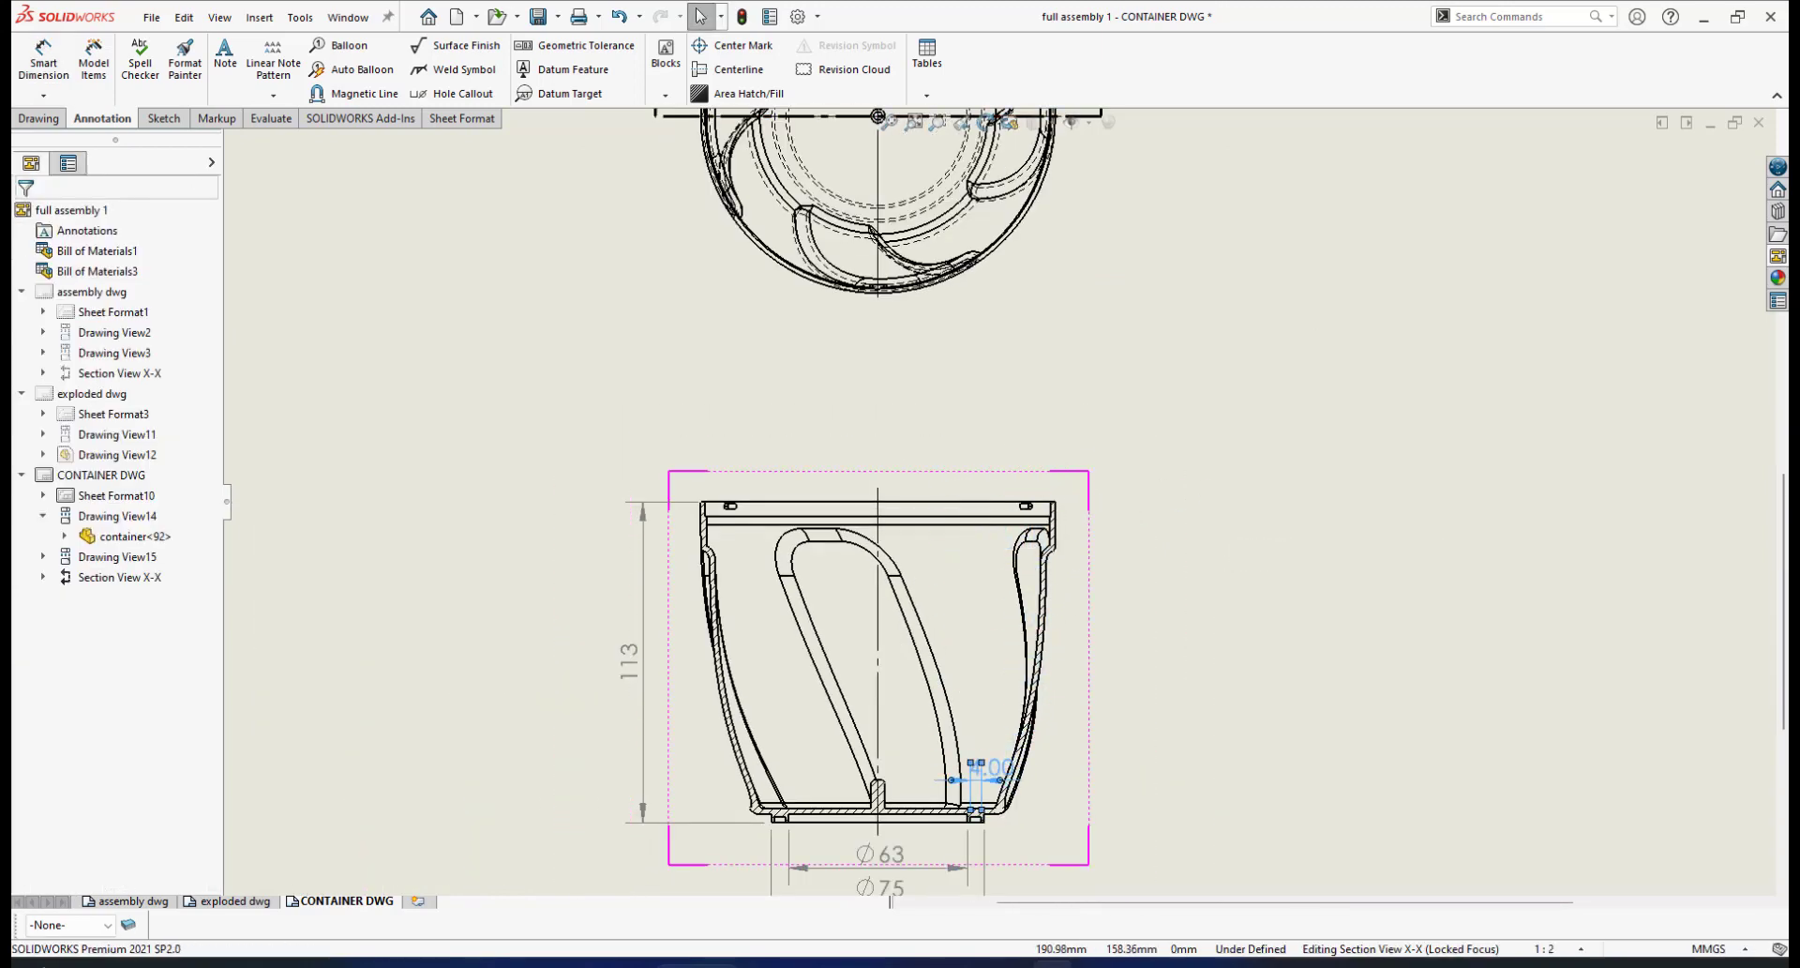
pyautogui.scroll(-5, 993, 769)
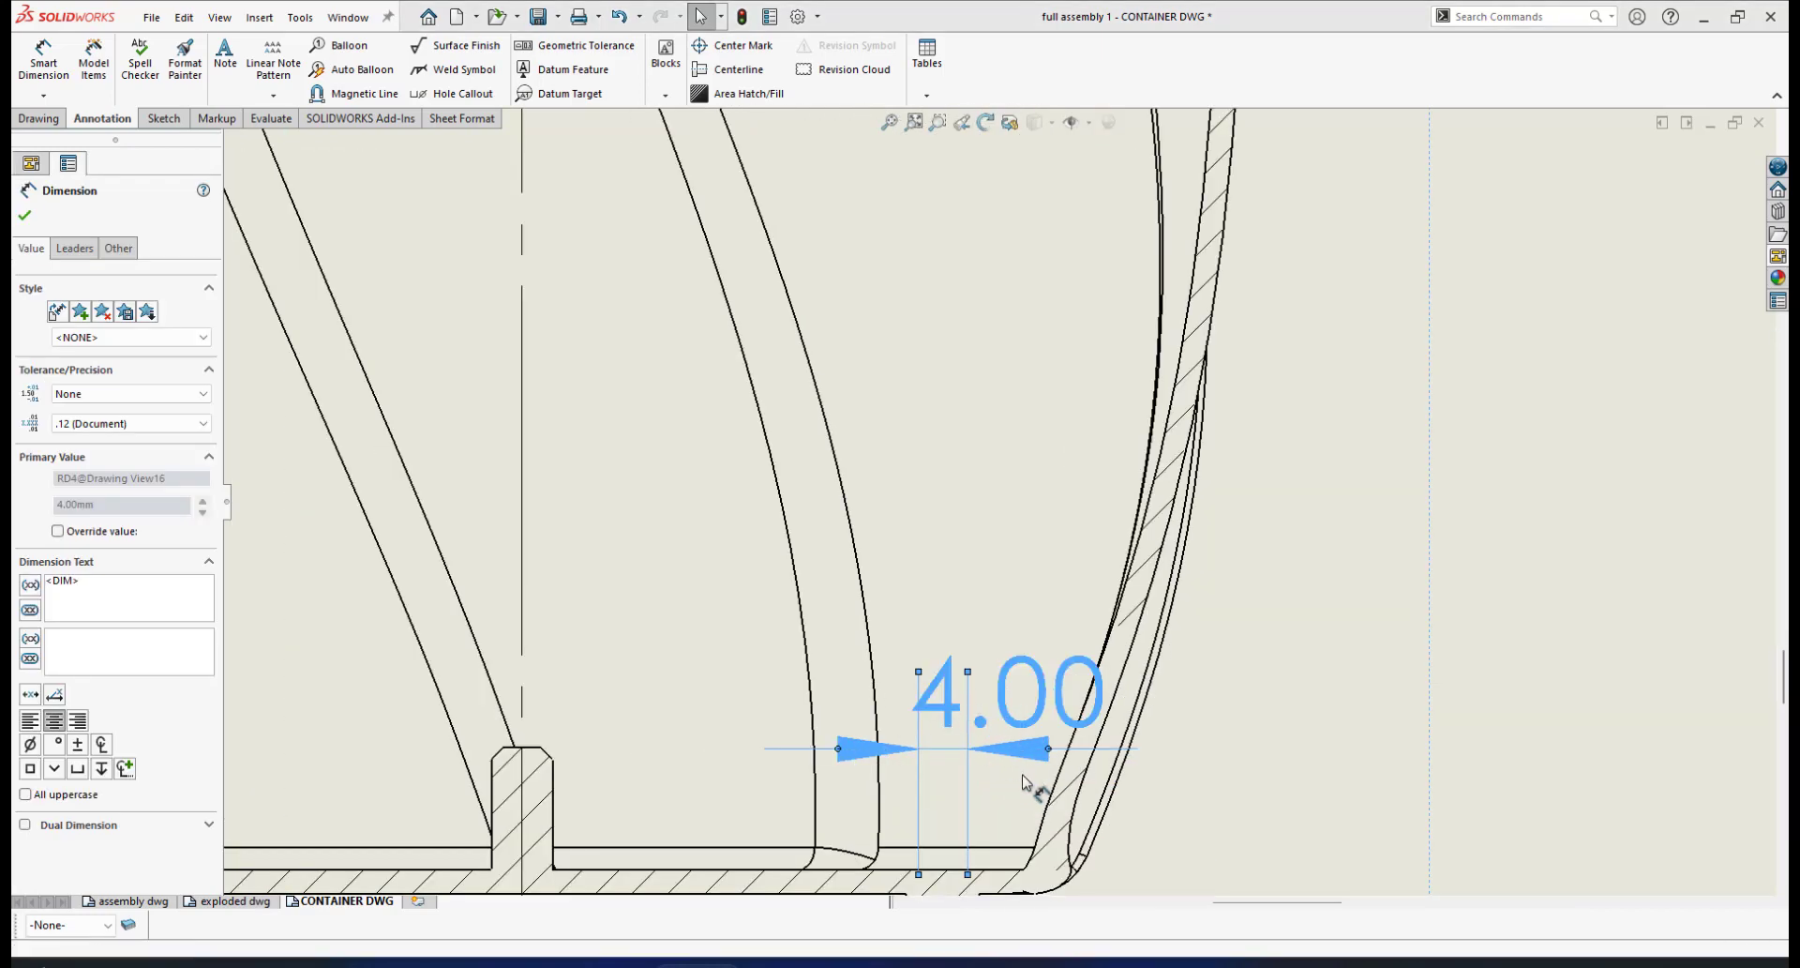
pyautogui.click(200, 424)
pyautogui.click(143, 441)
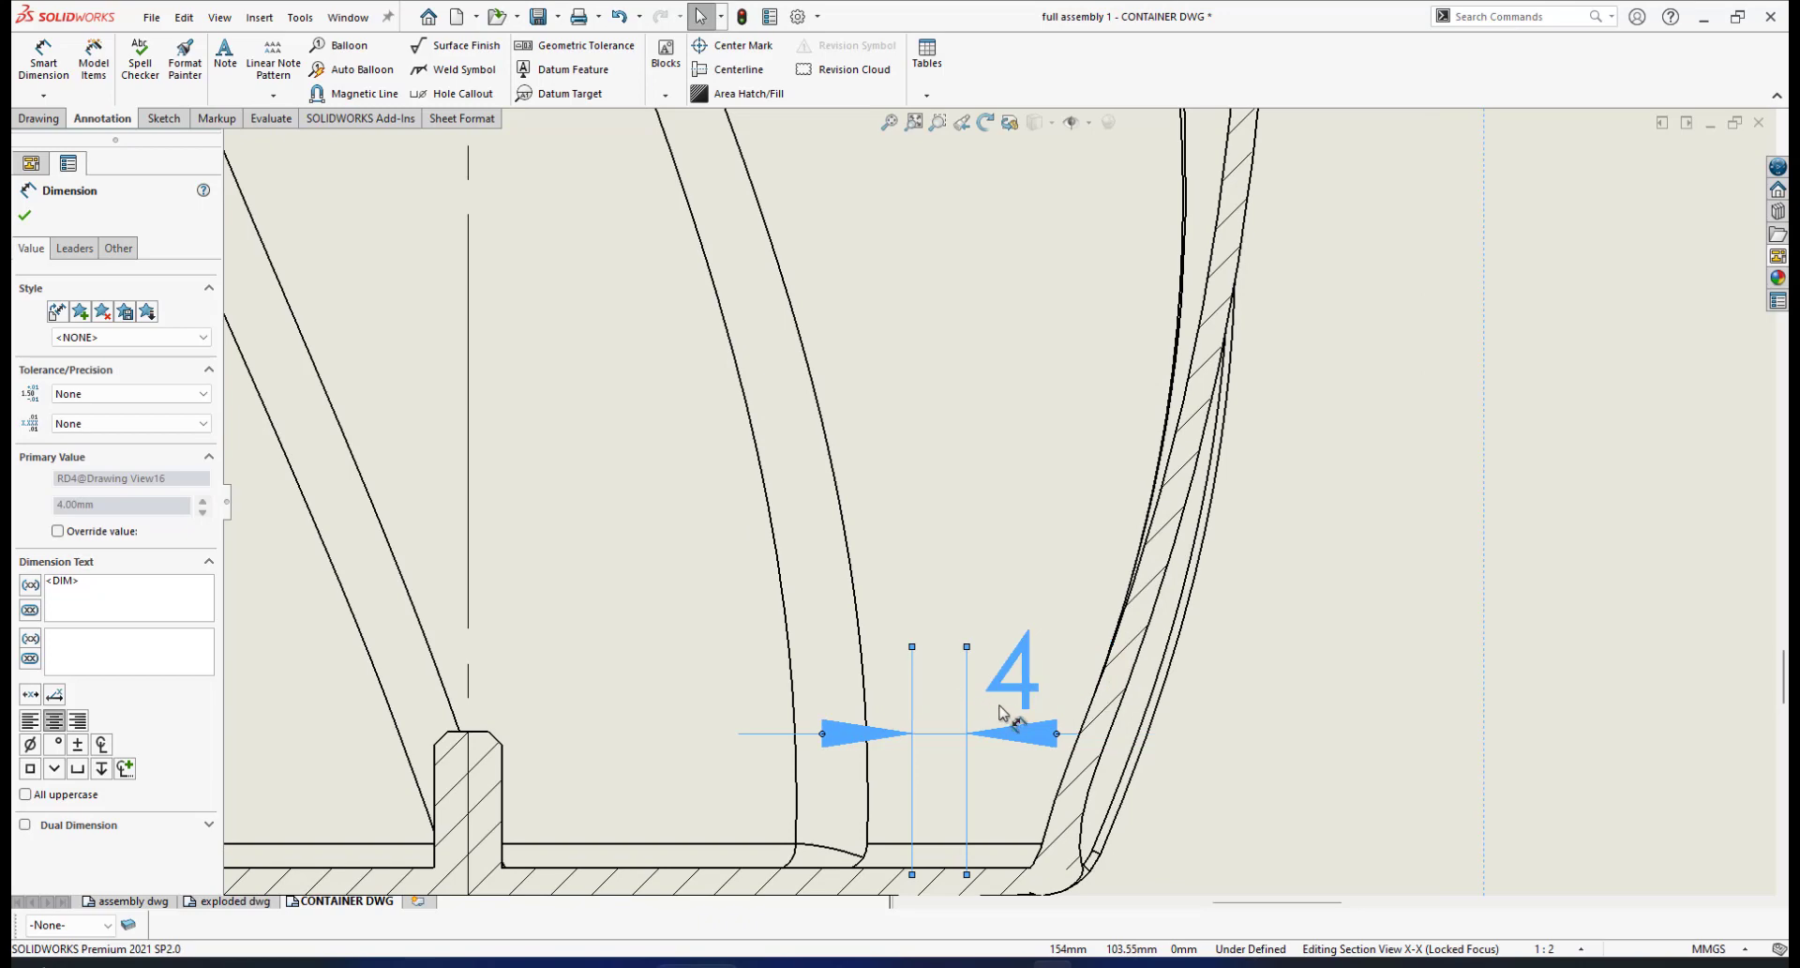
pyautogui.scroll(2, 1002, 712)
pyautogui.scroll(1, 1077, 683)
pyautogui.scroll(1, 1128, 616)
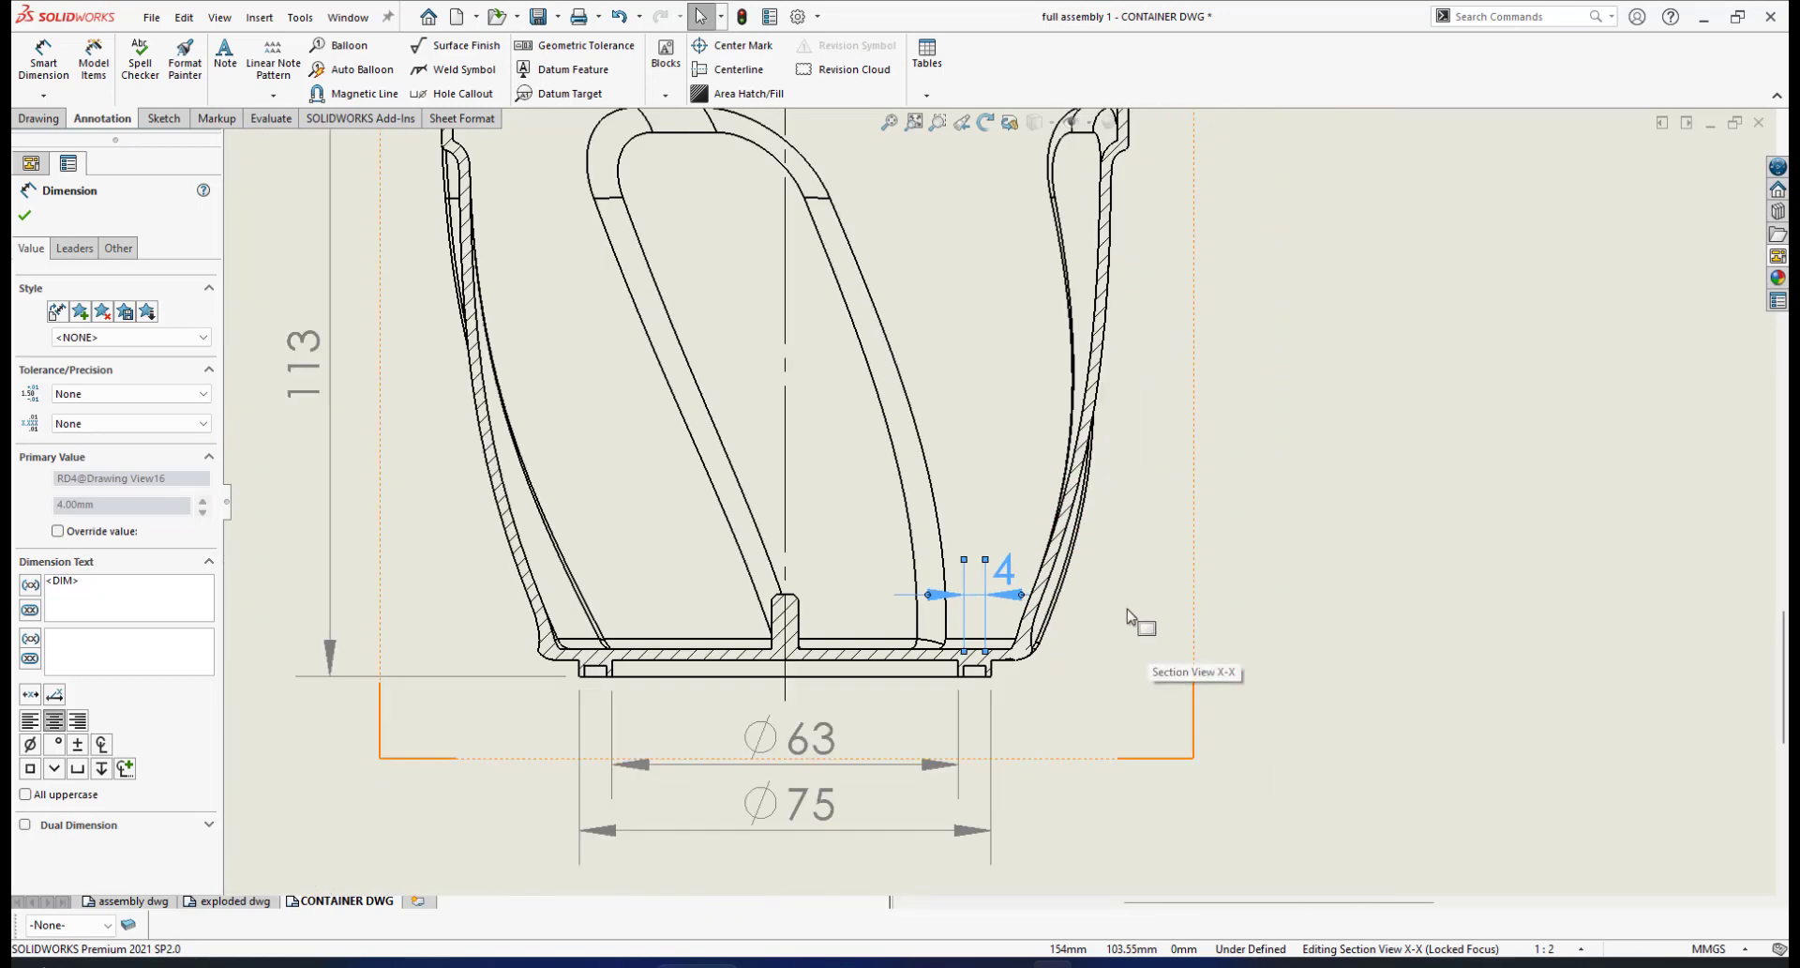
pyautogui.scroll(-2, 995, 680)
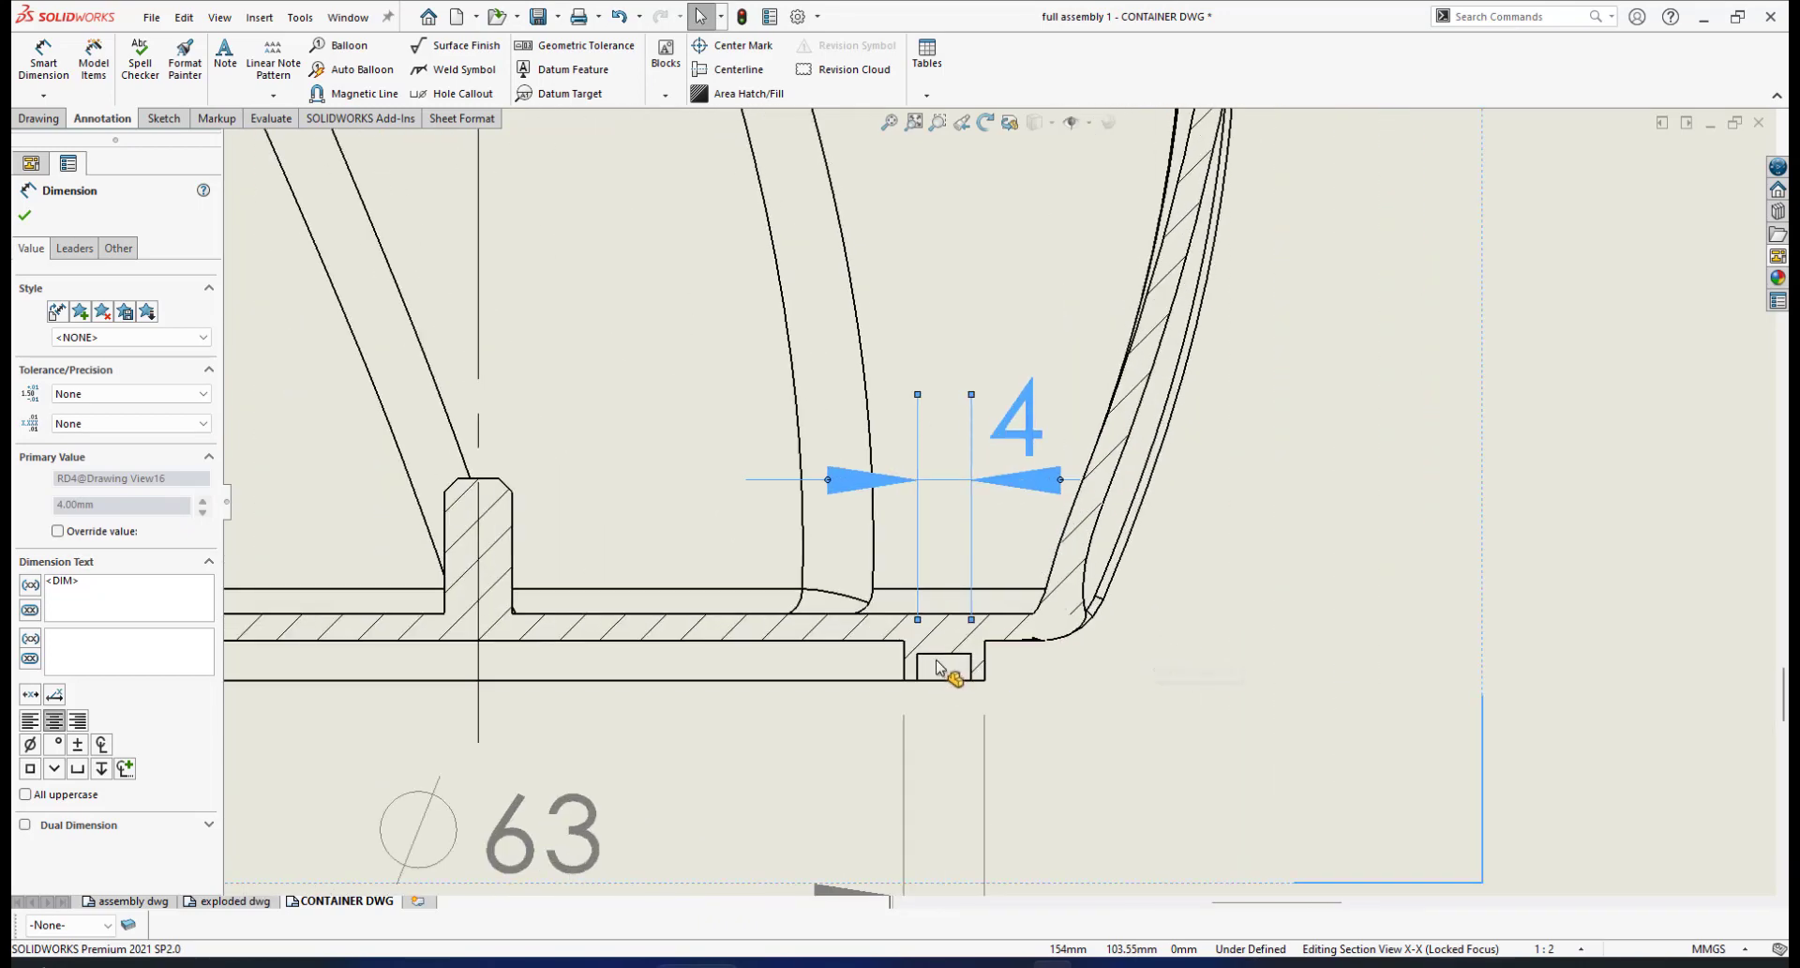
pyautogui.scroll(1, 942, 667)
pyautogui.scroll(1, 812, 565)
pyautogui.scroll(-3, 844, 525)
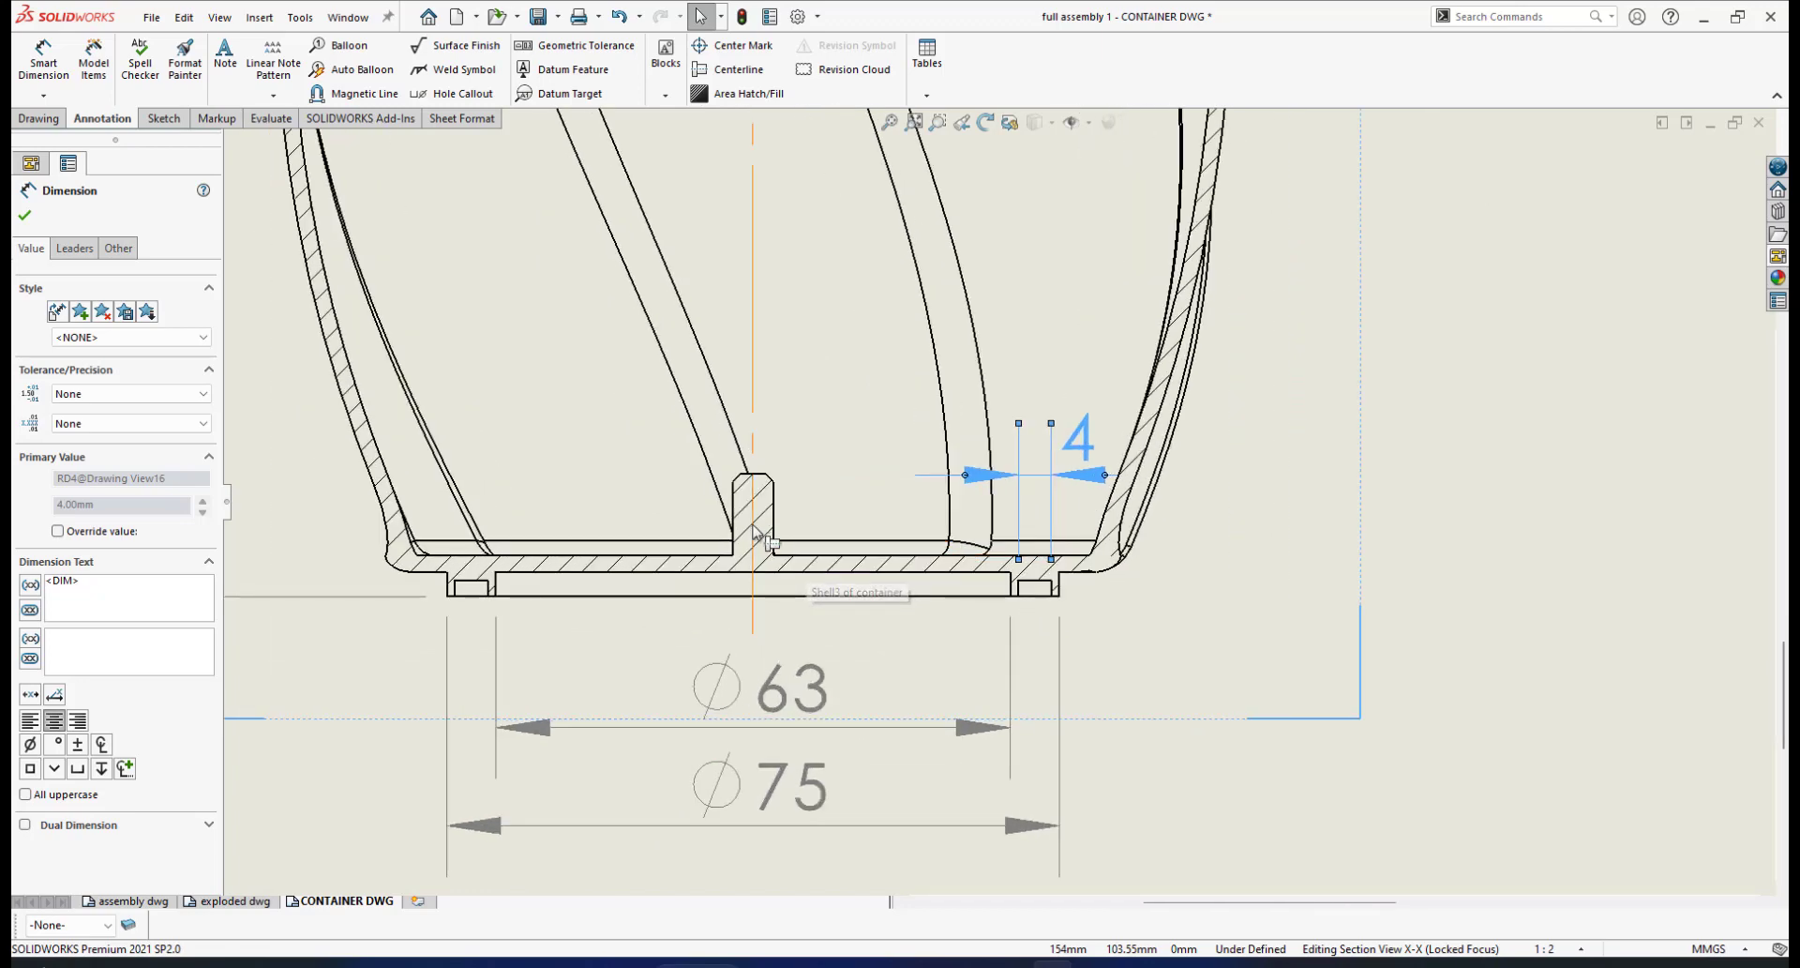
pyautogui.scroll(-2, 895, 469)
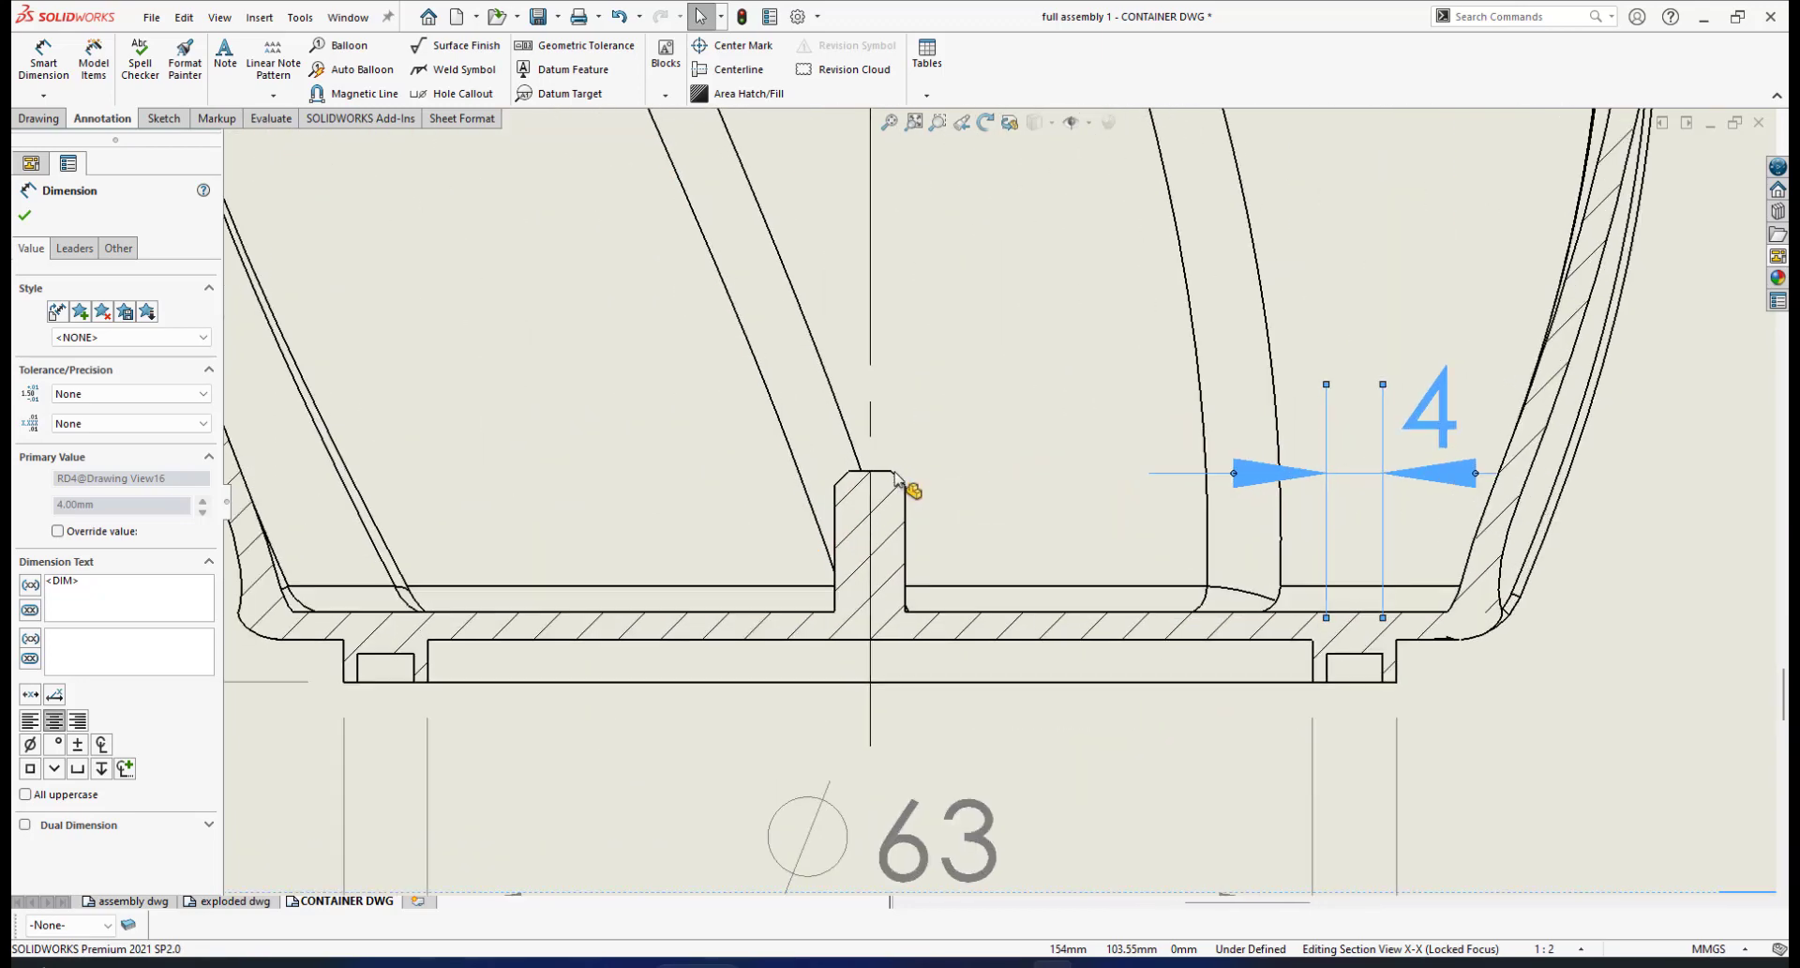
# Select the central rib's top edge and begin a new Smart Dimension
pyautogui.click(879, 473)
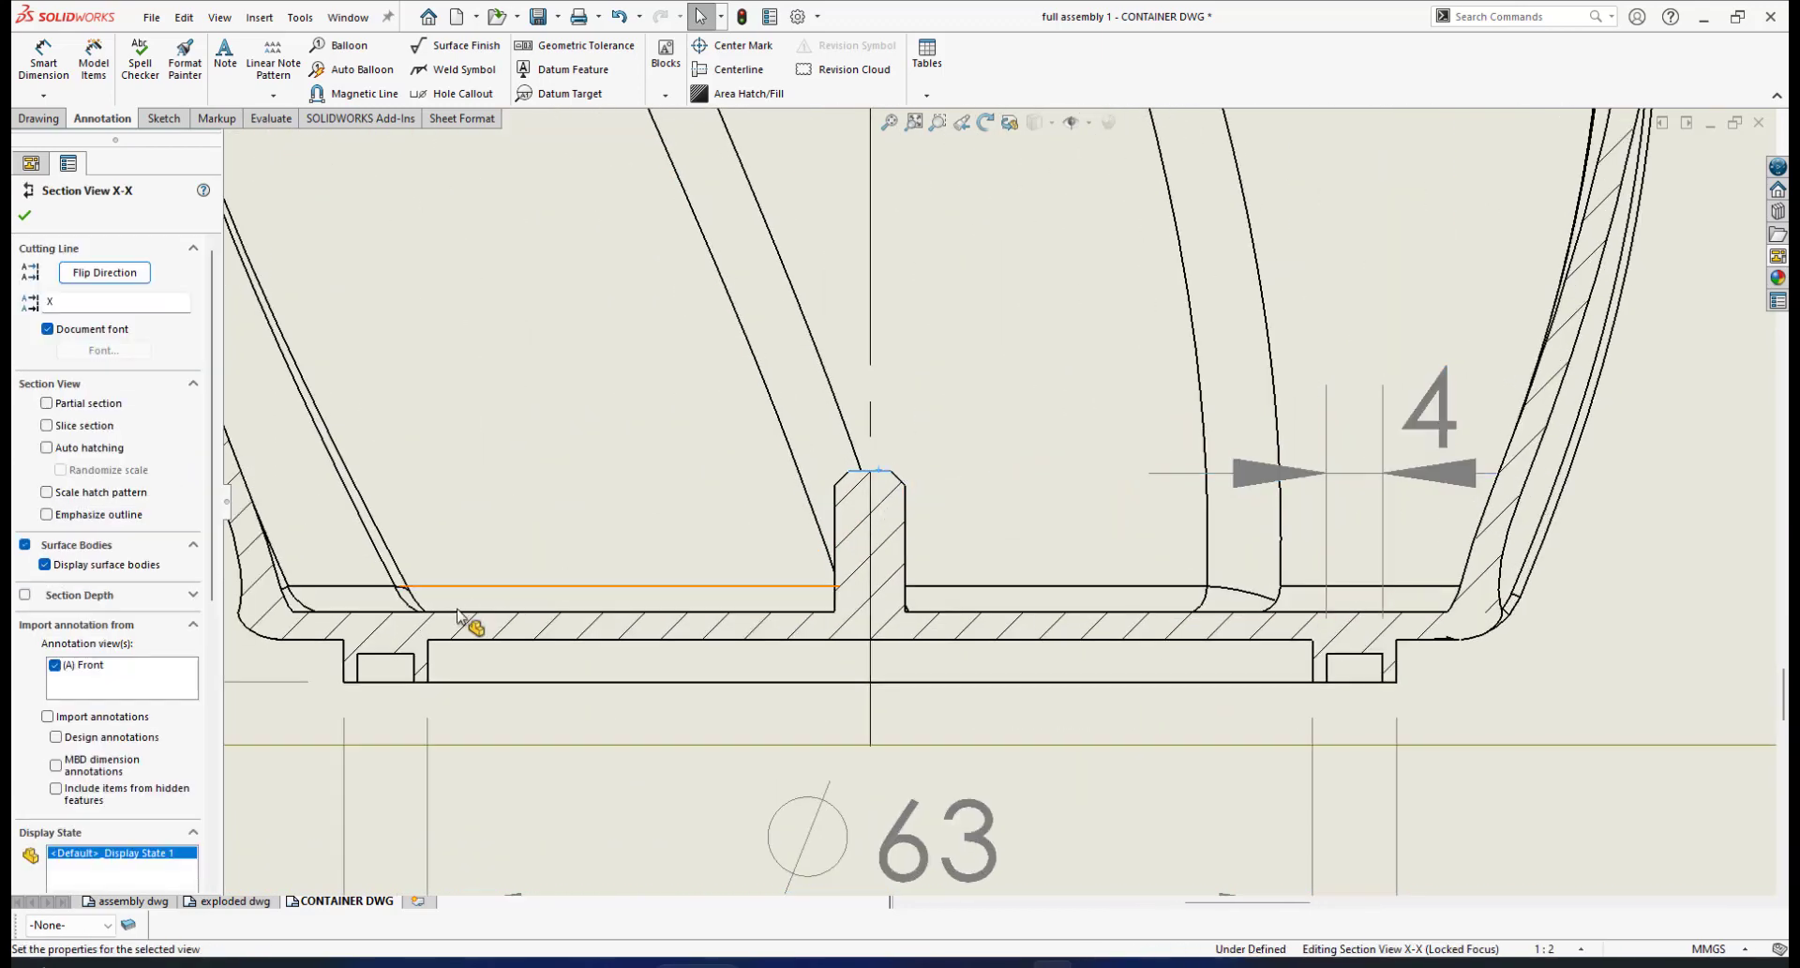
pyautogui.scroll(2, 431, 660)
pyautogui.scroll(-2, 431, 666)
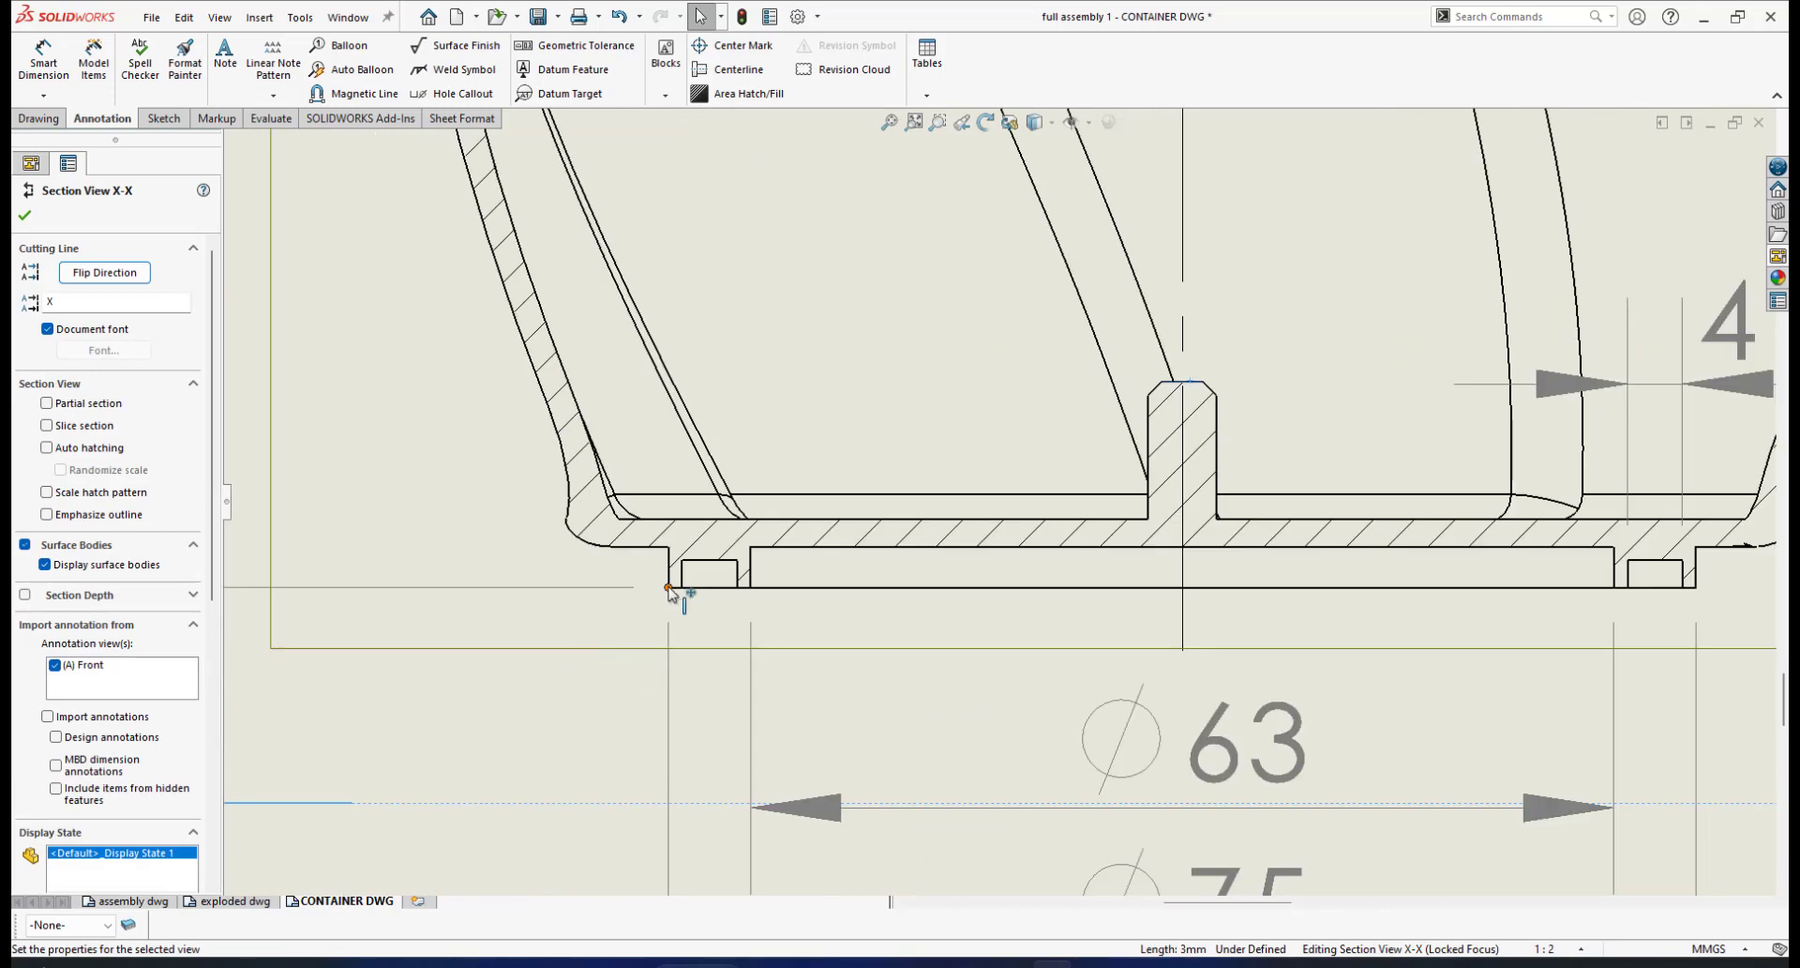
pyautogui.scroll(2, 1001, 500)
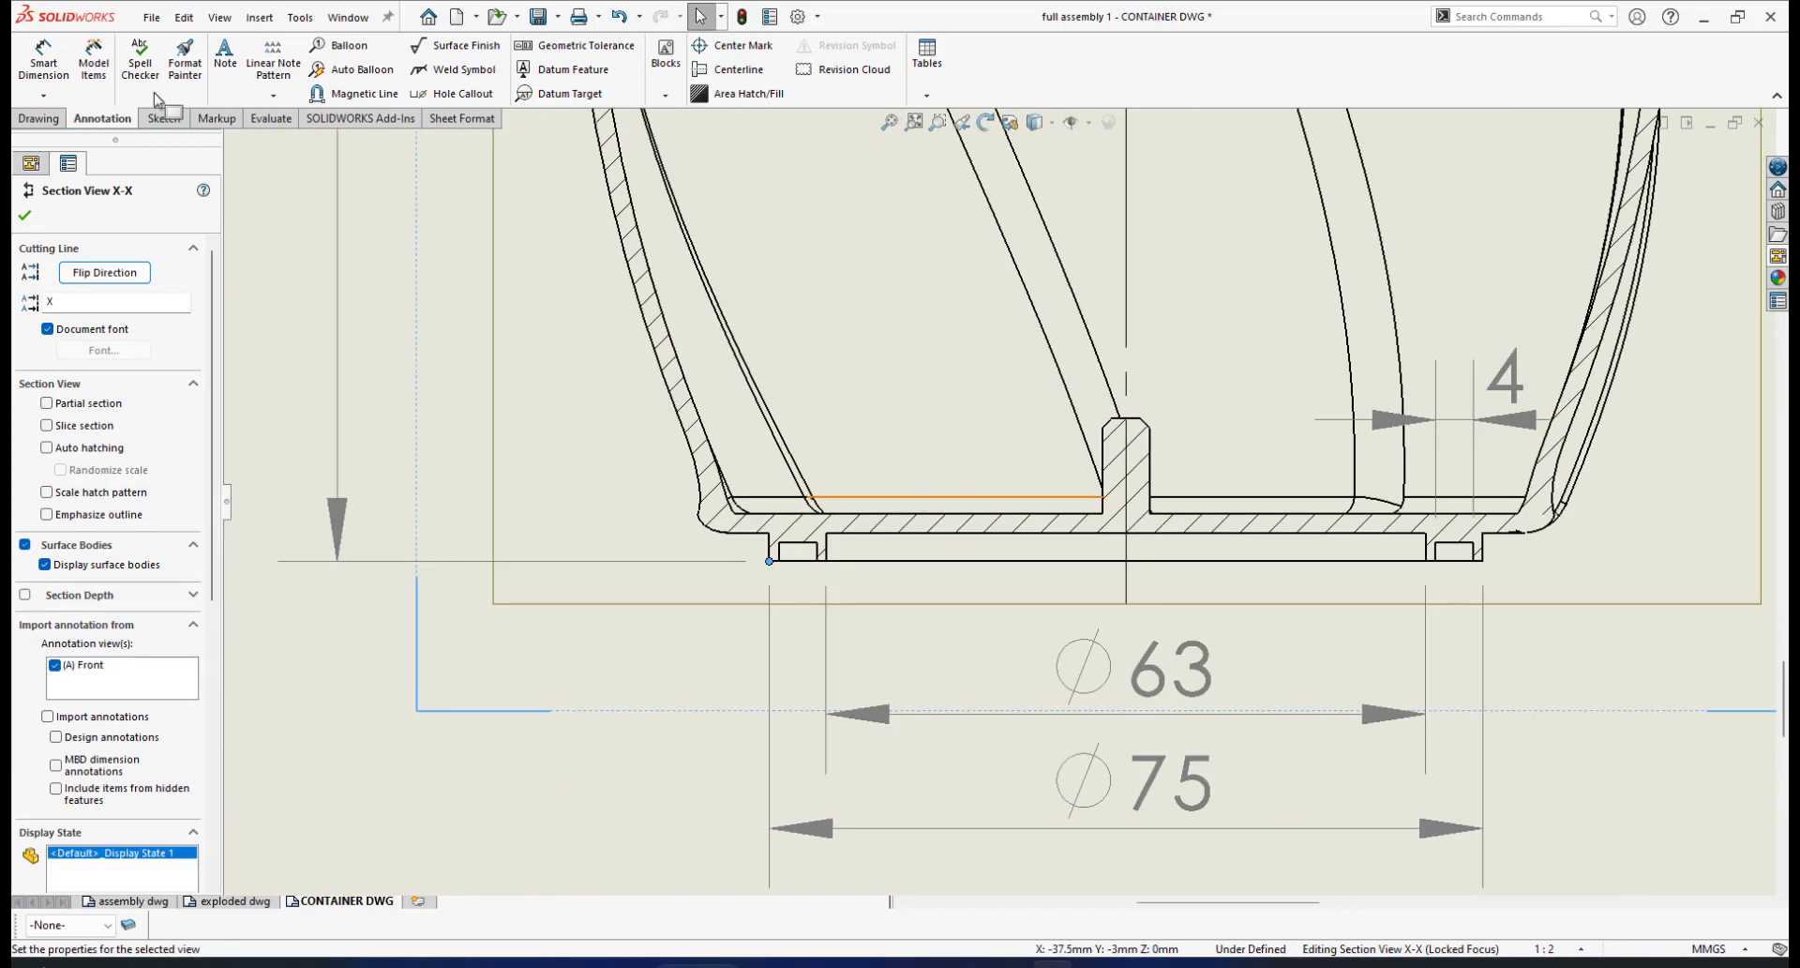
pyautogui.click(47, 63)
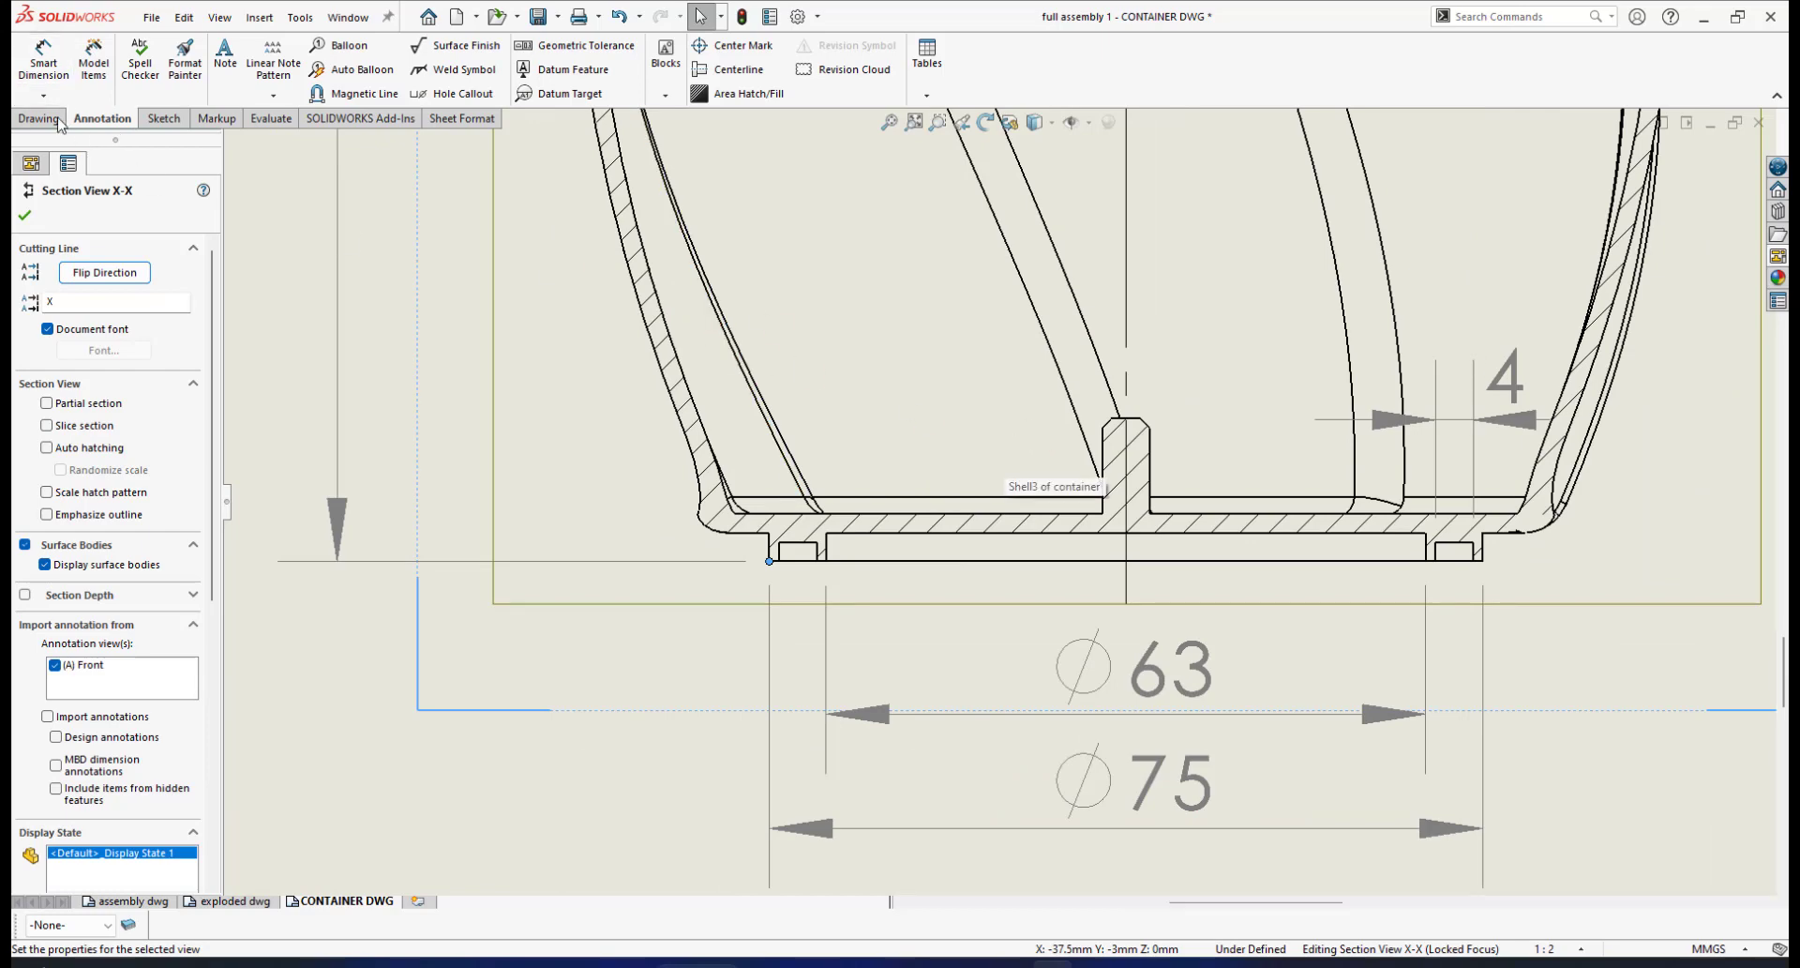
pyautogui.click(44, 61)
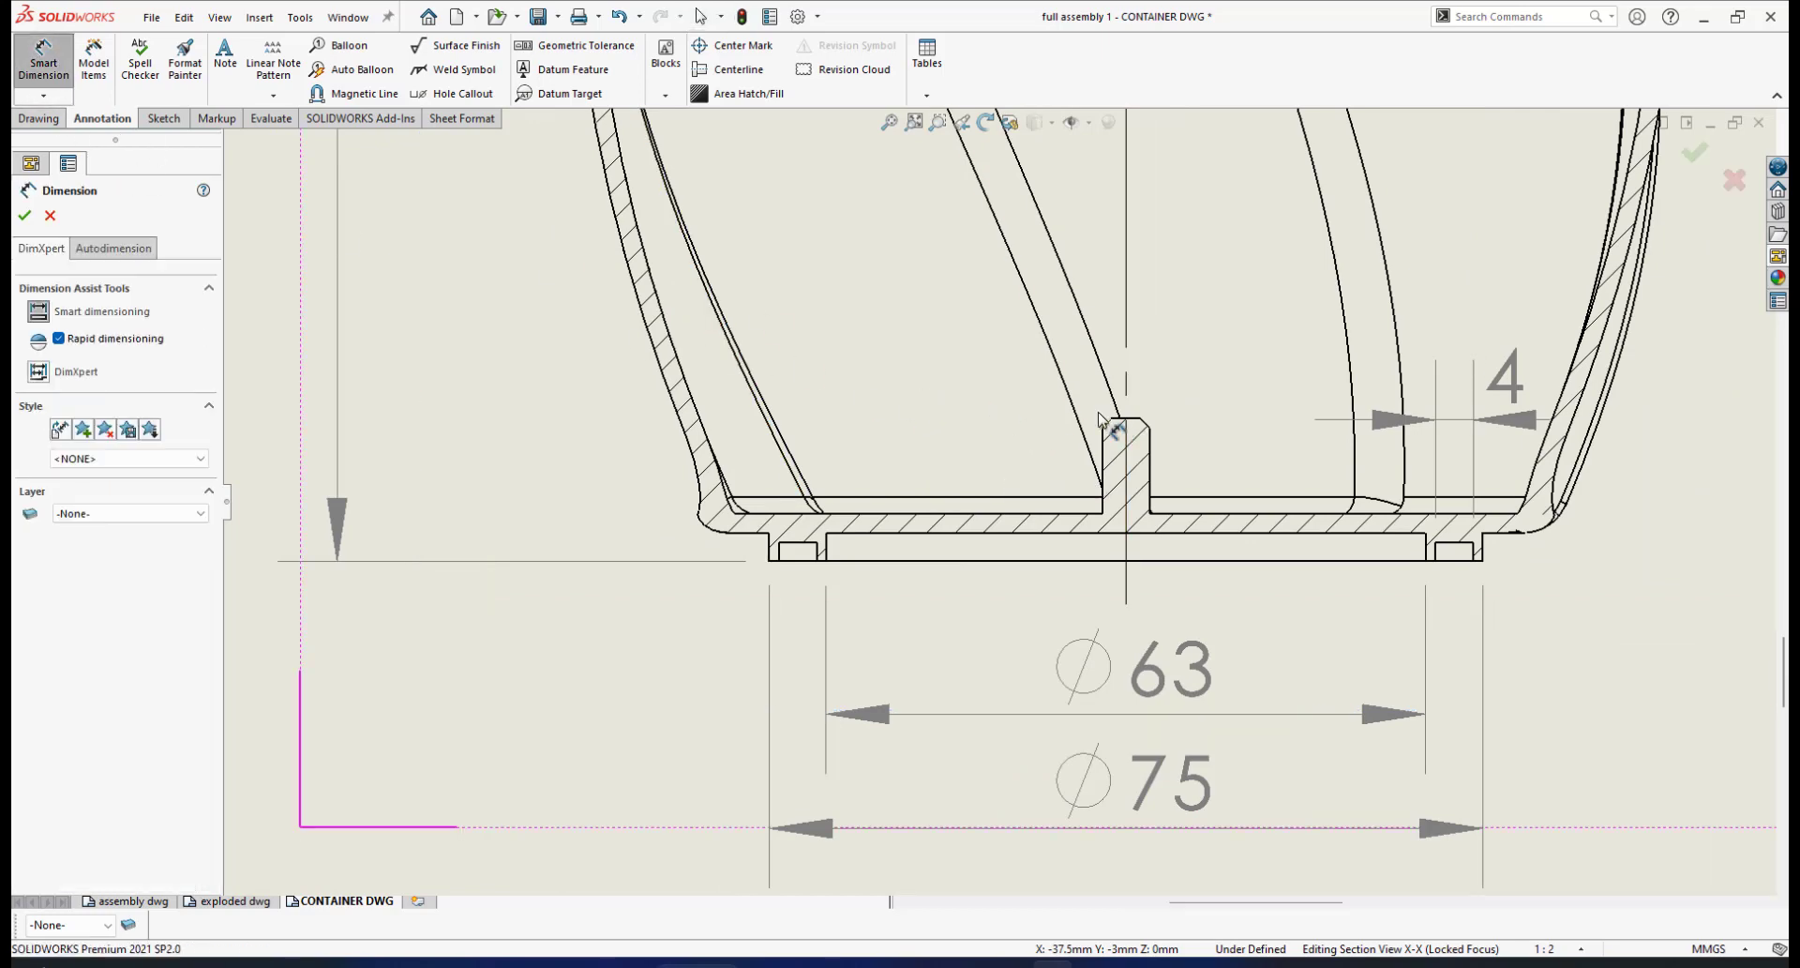
# Place a vertical 15 dimension from the rib top corner to the base bottom, precision None
pyautogui.scroll(-1, 1114, 424)
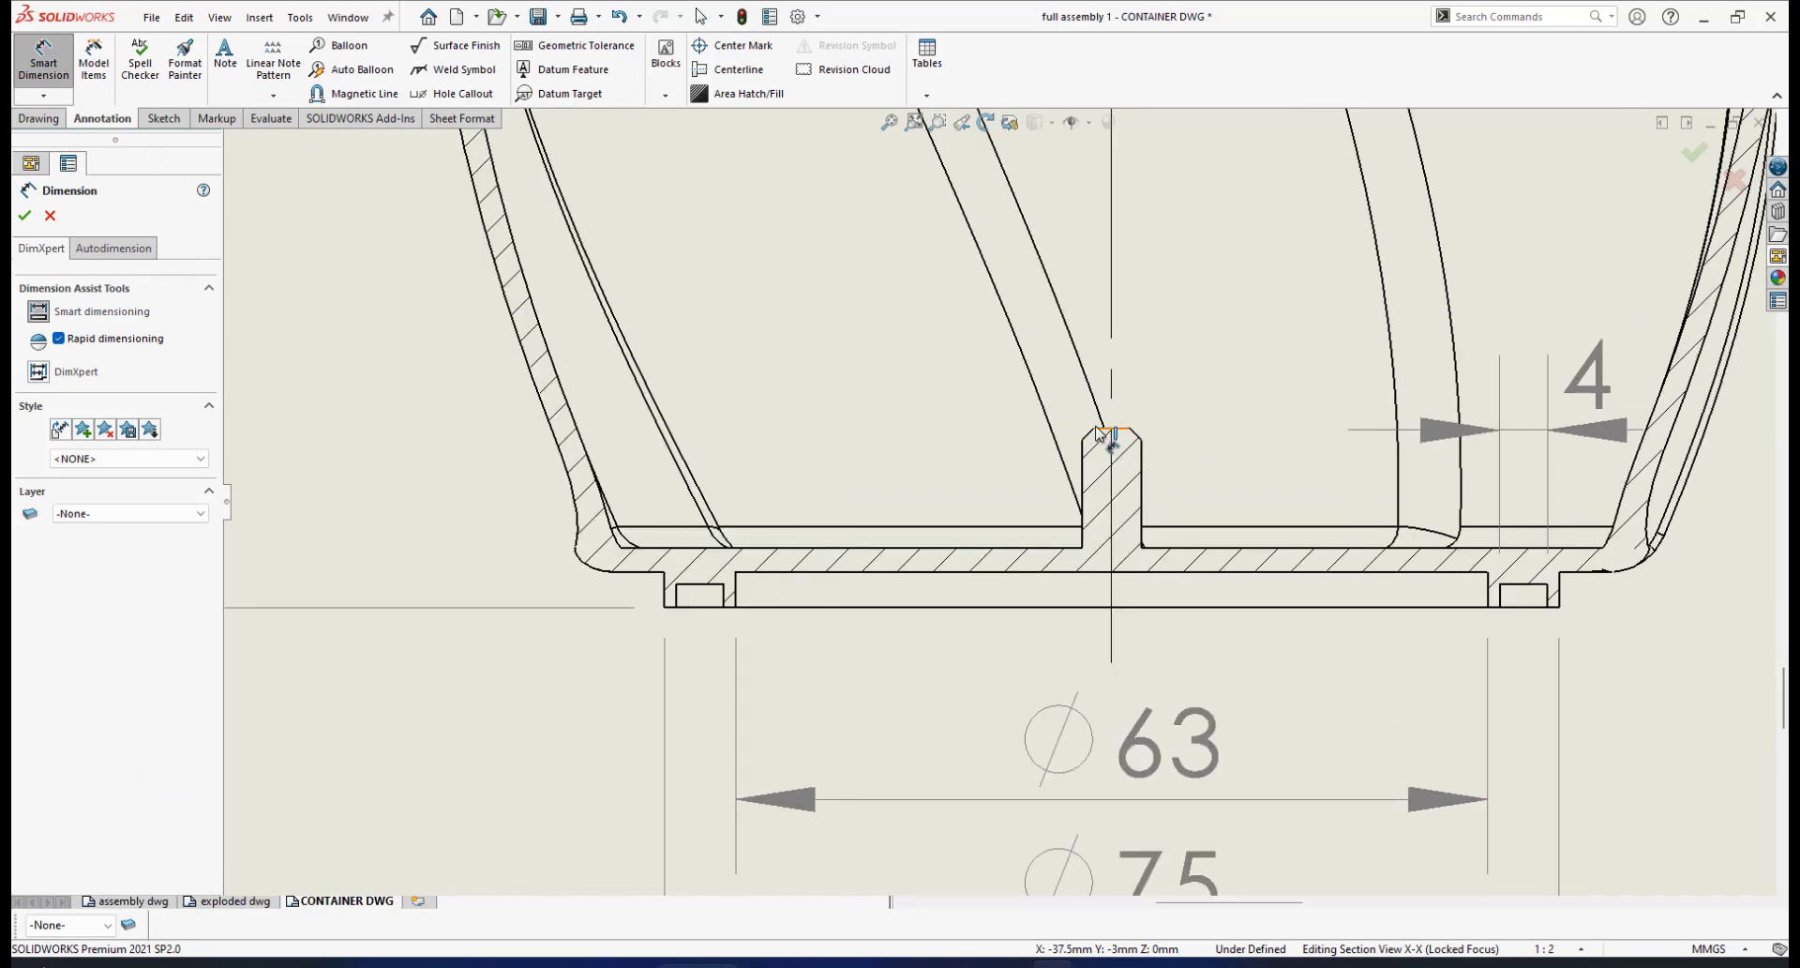
pyautogui.click(1096, 431)
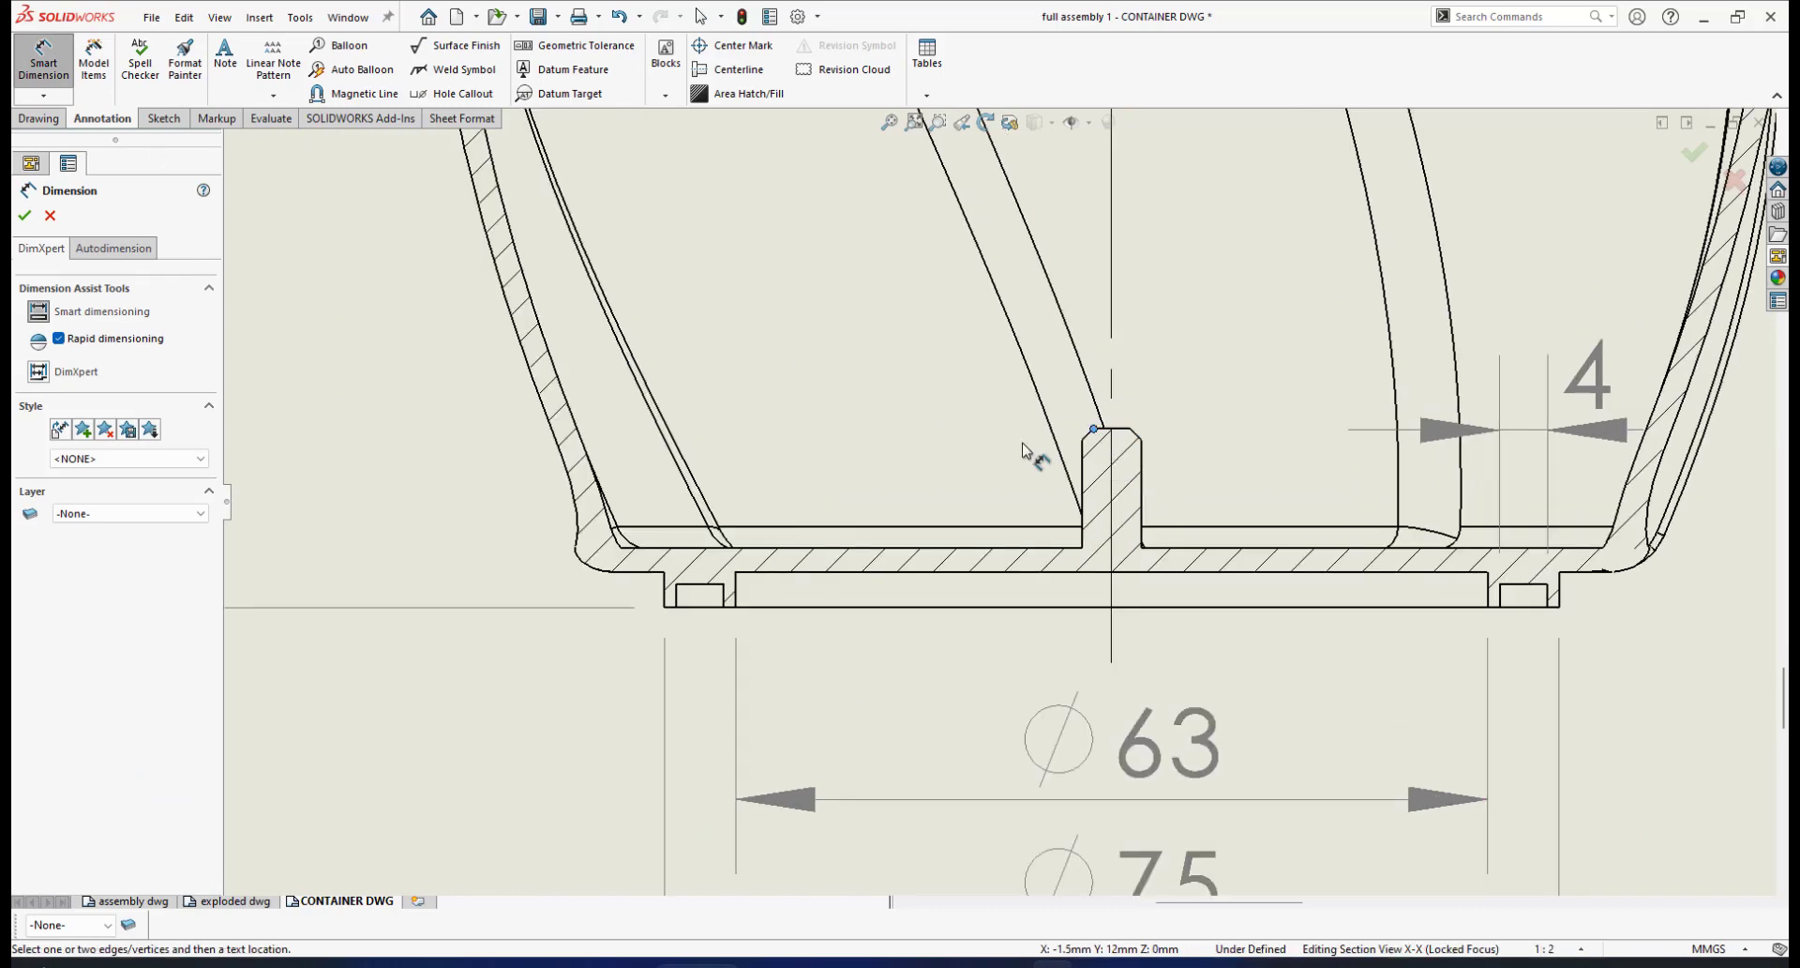
pyautogui.click(664, 608)
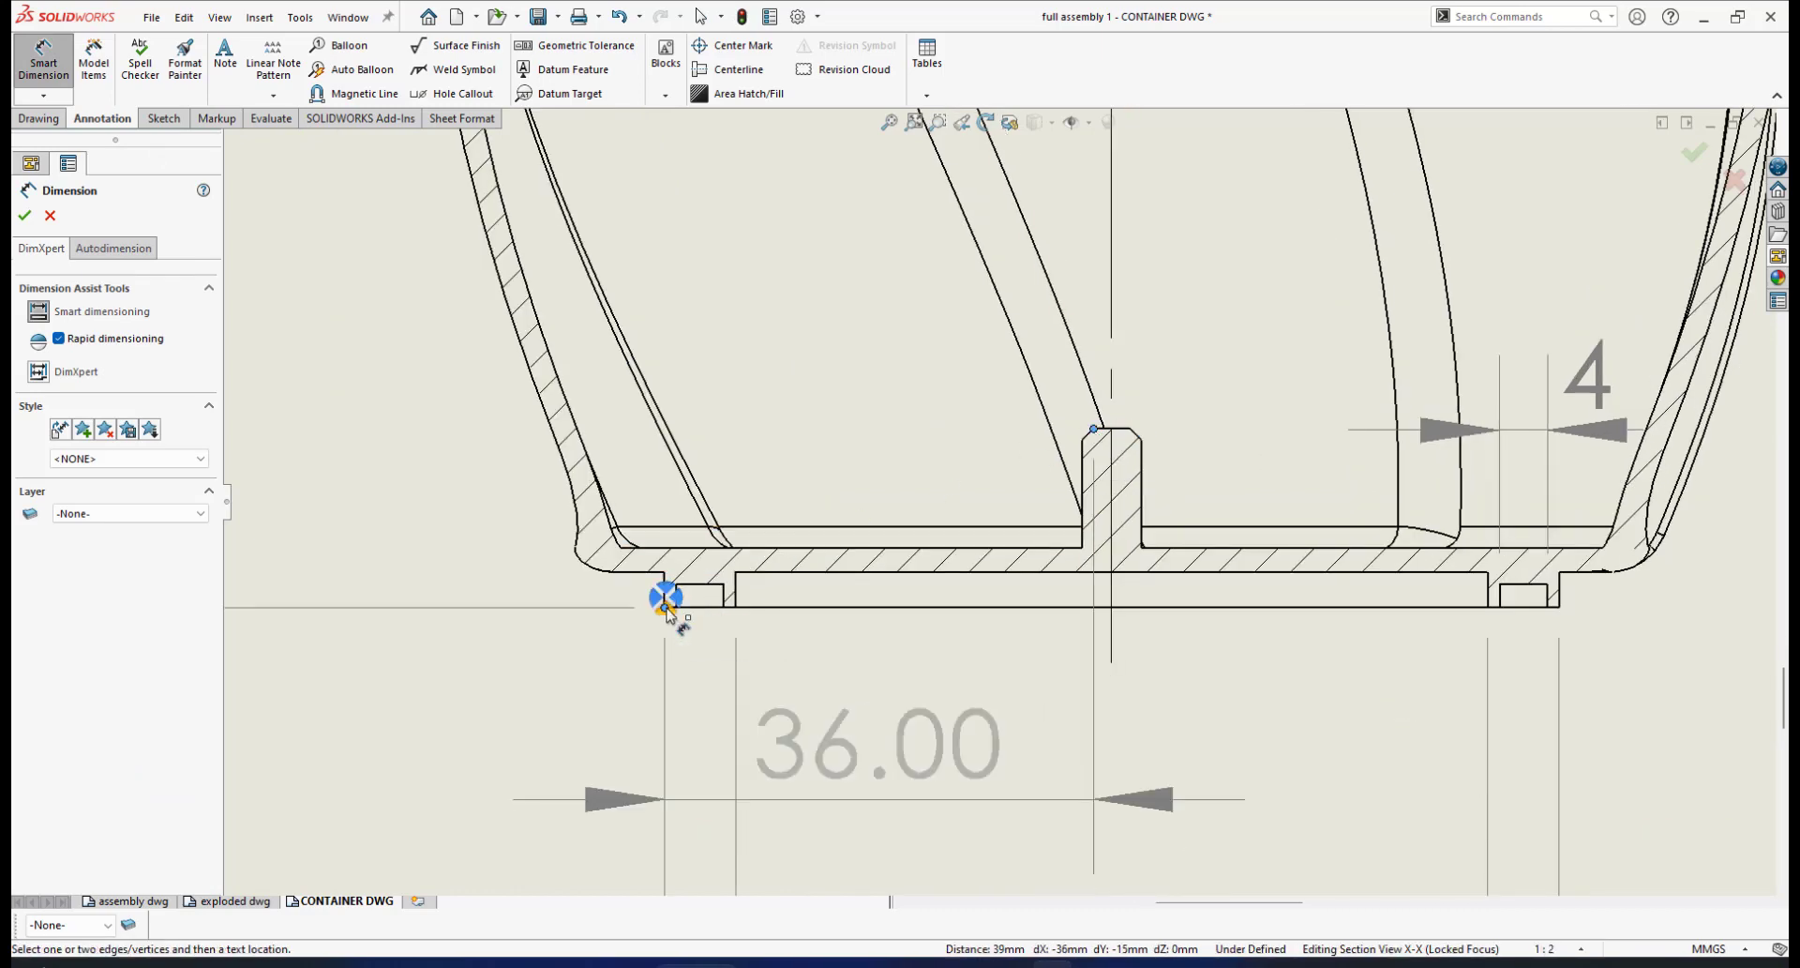
pyautogui.scroll(3, 671, 609)
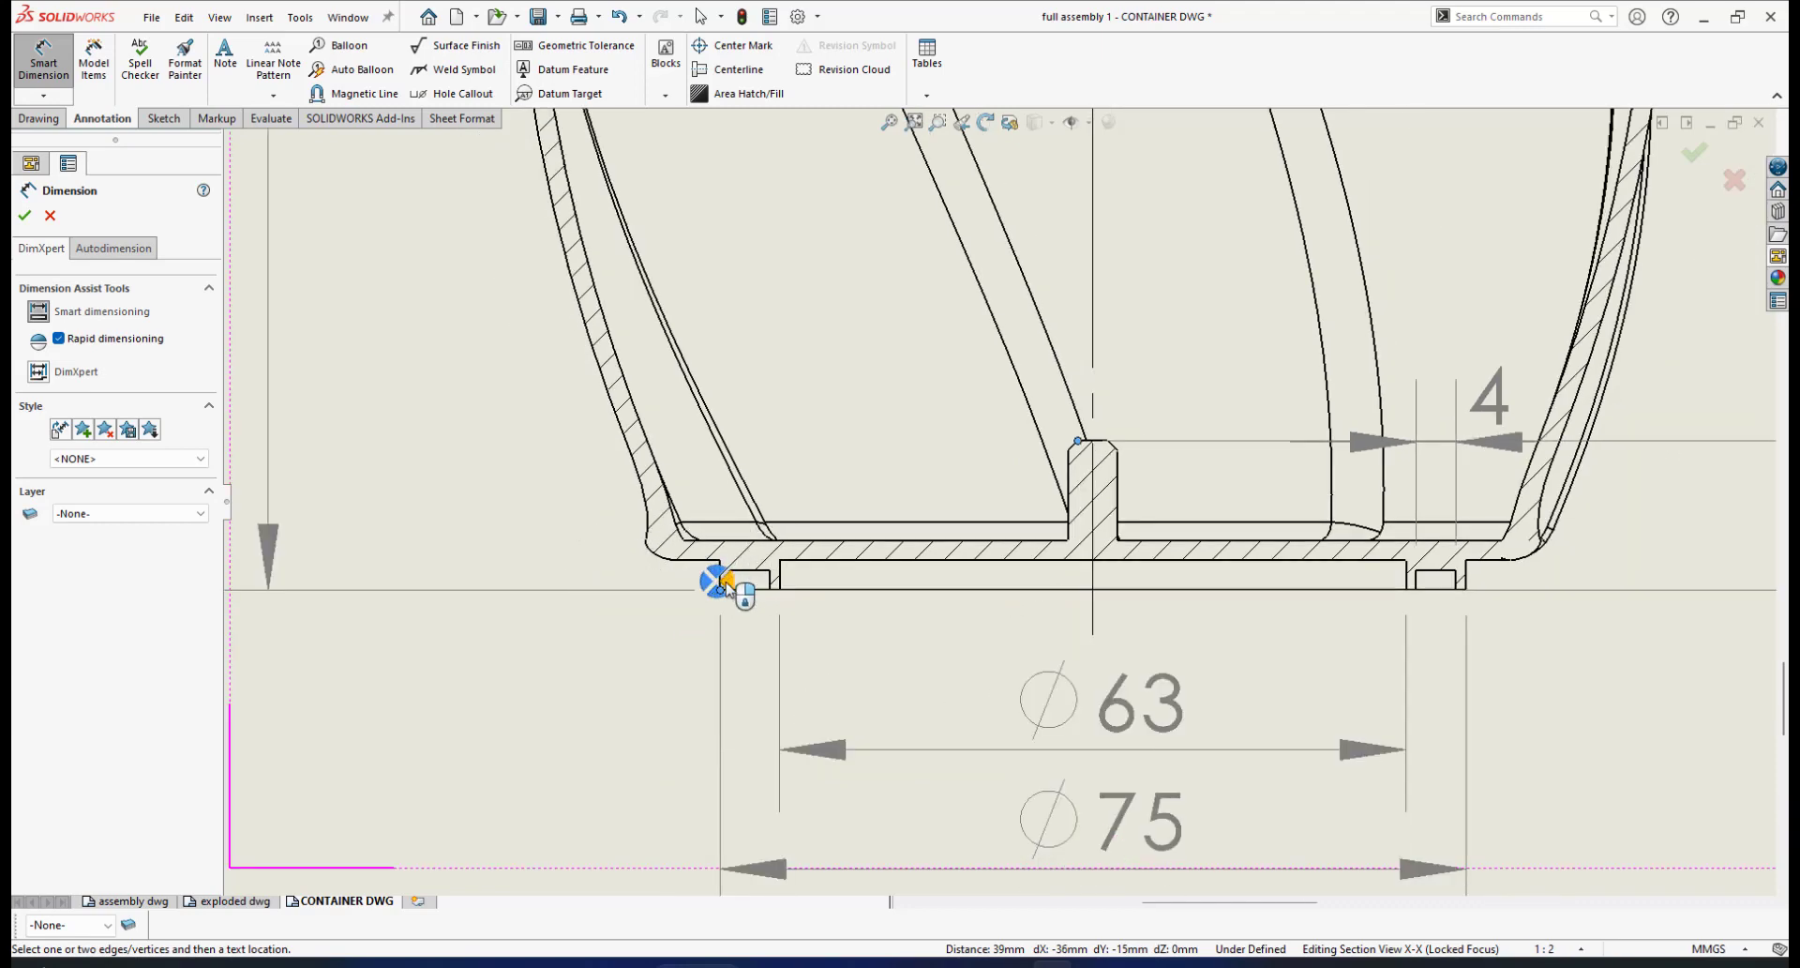
pyautogui.scroll(-3, 726, 576)
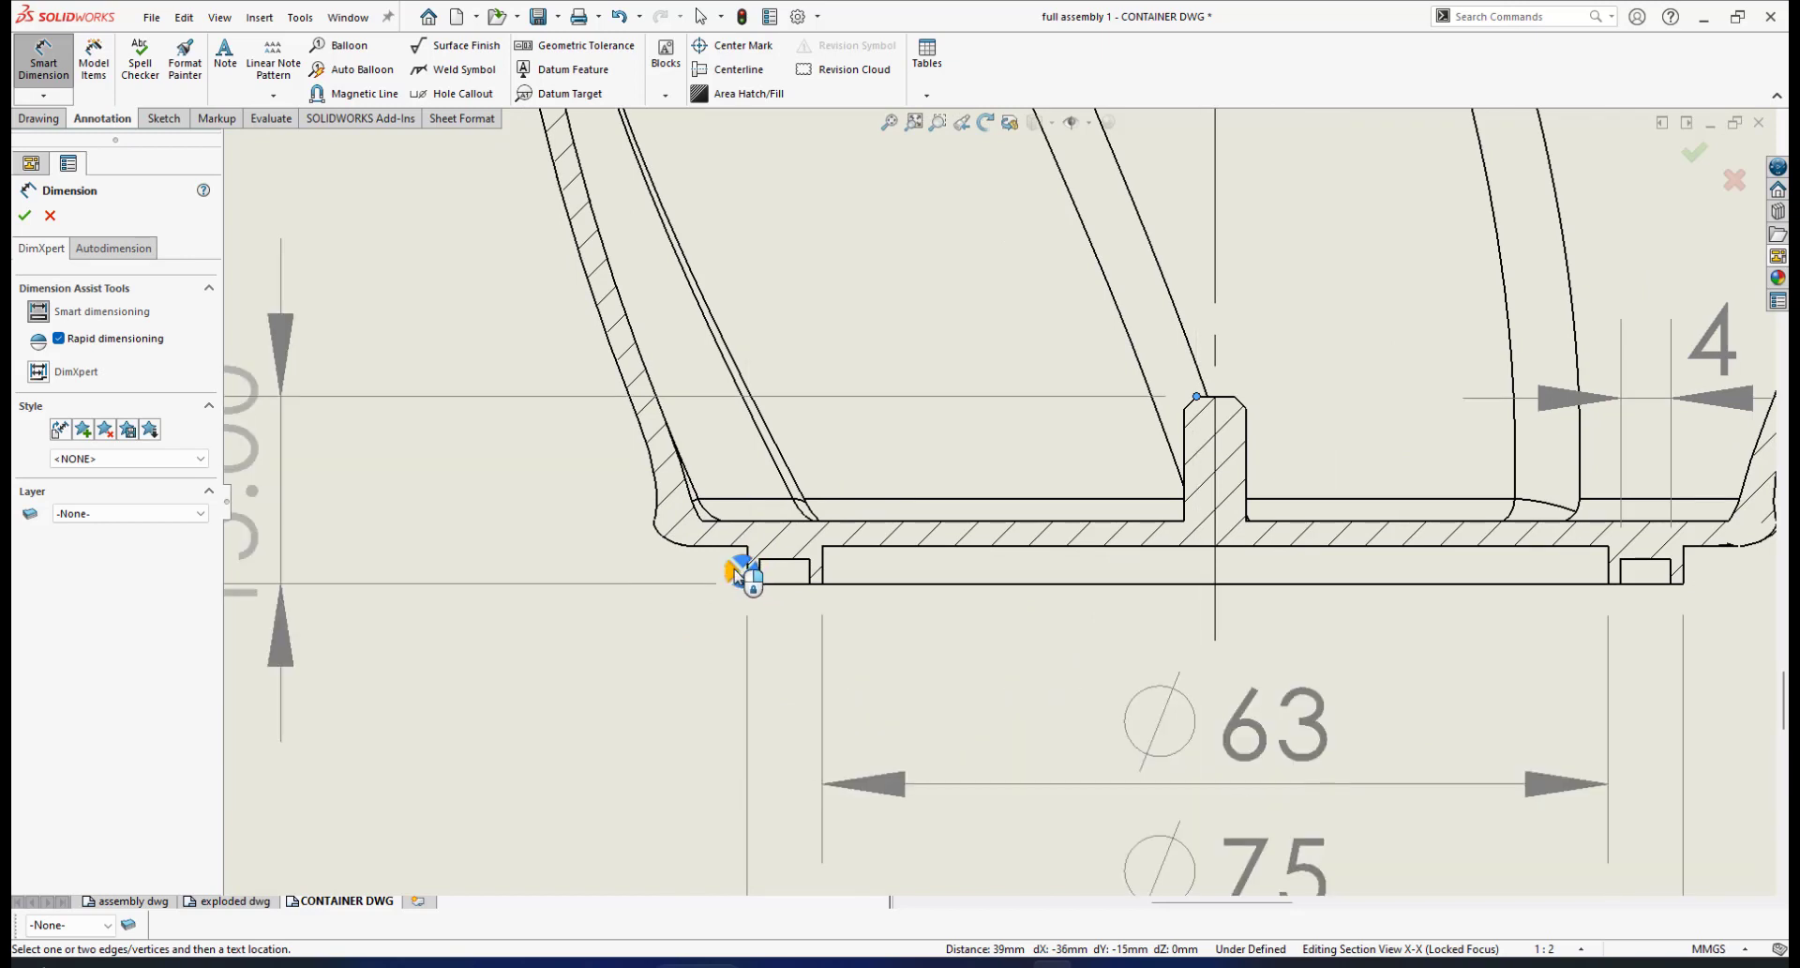
pyautogui.click(741, 573)
pyautogui.scroll(4, 753, 541)
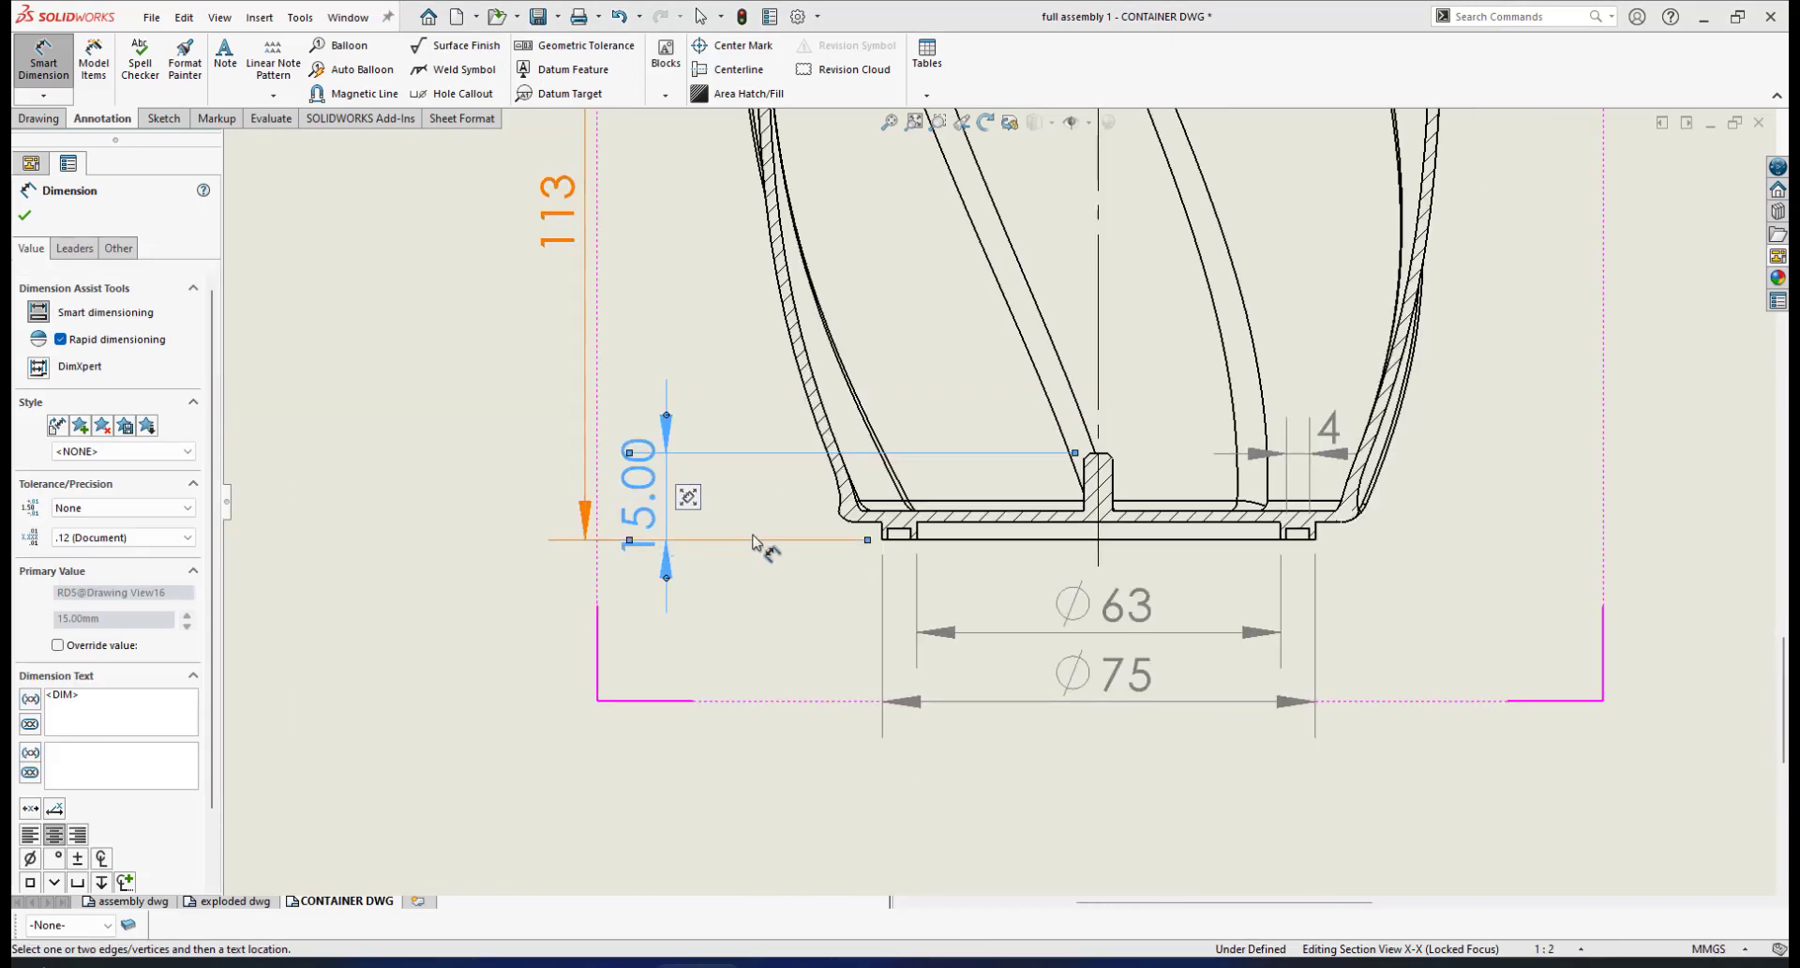
pyautogui.scroll(-1, 795, 457)
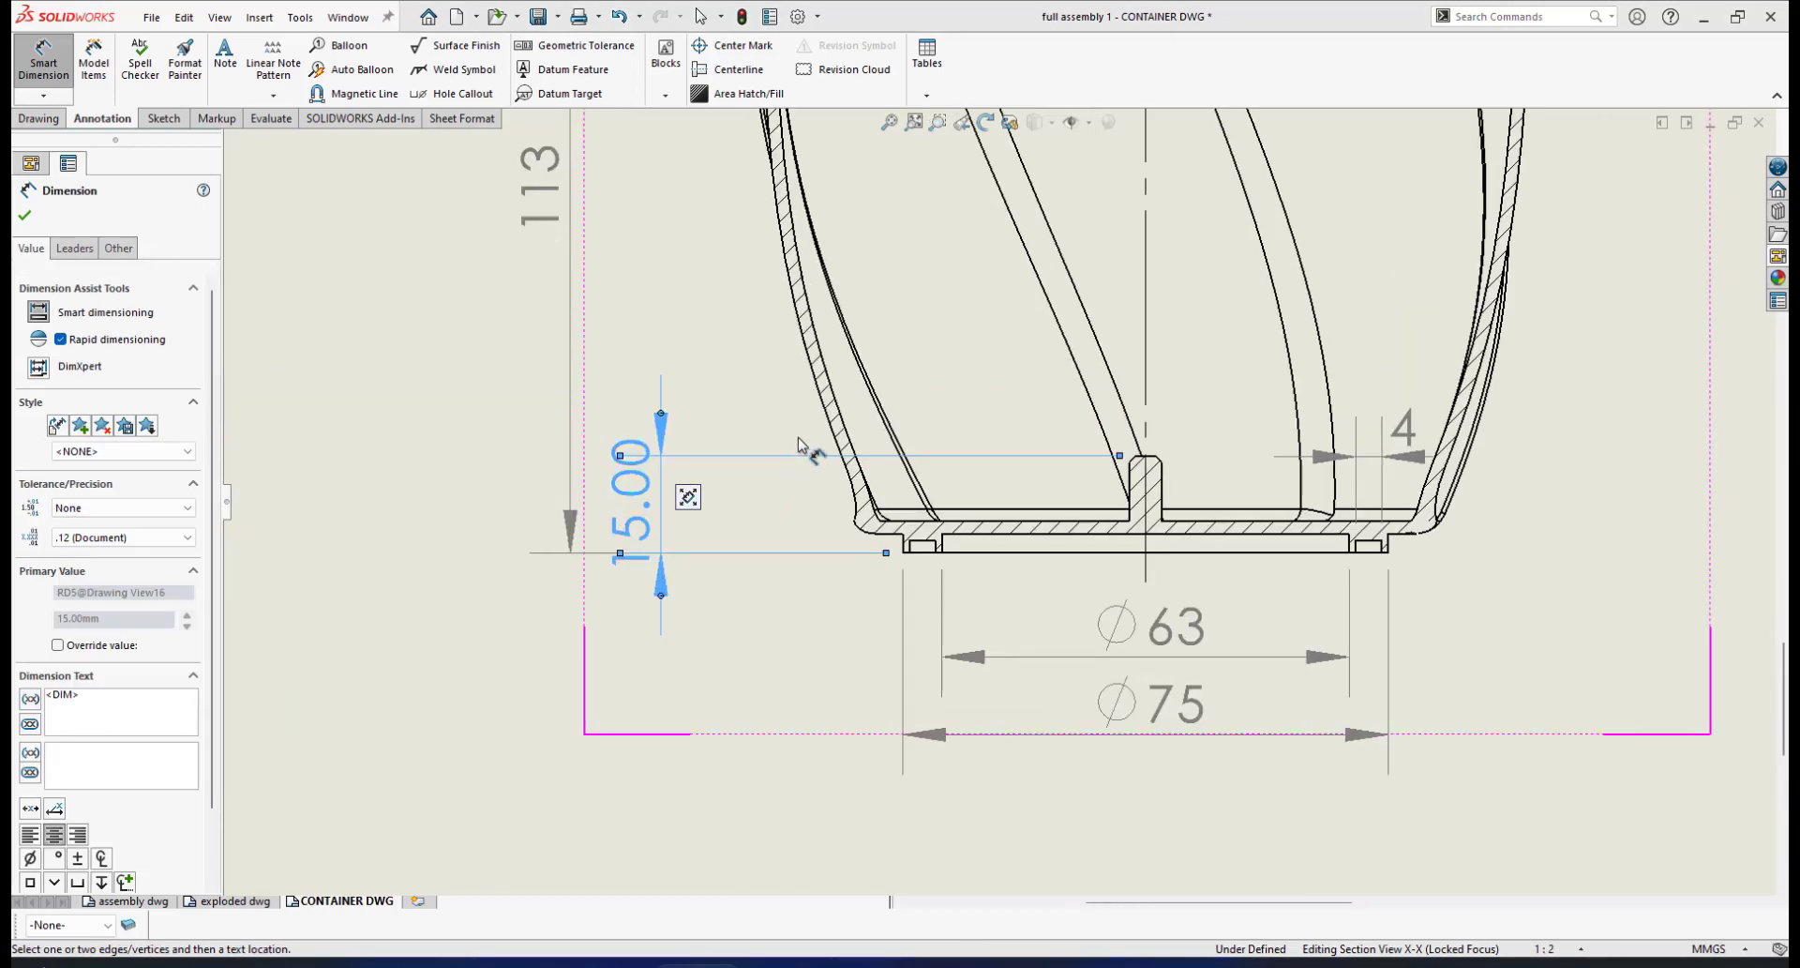
pyautogui.click(152, 538)
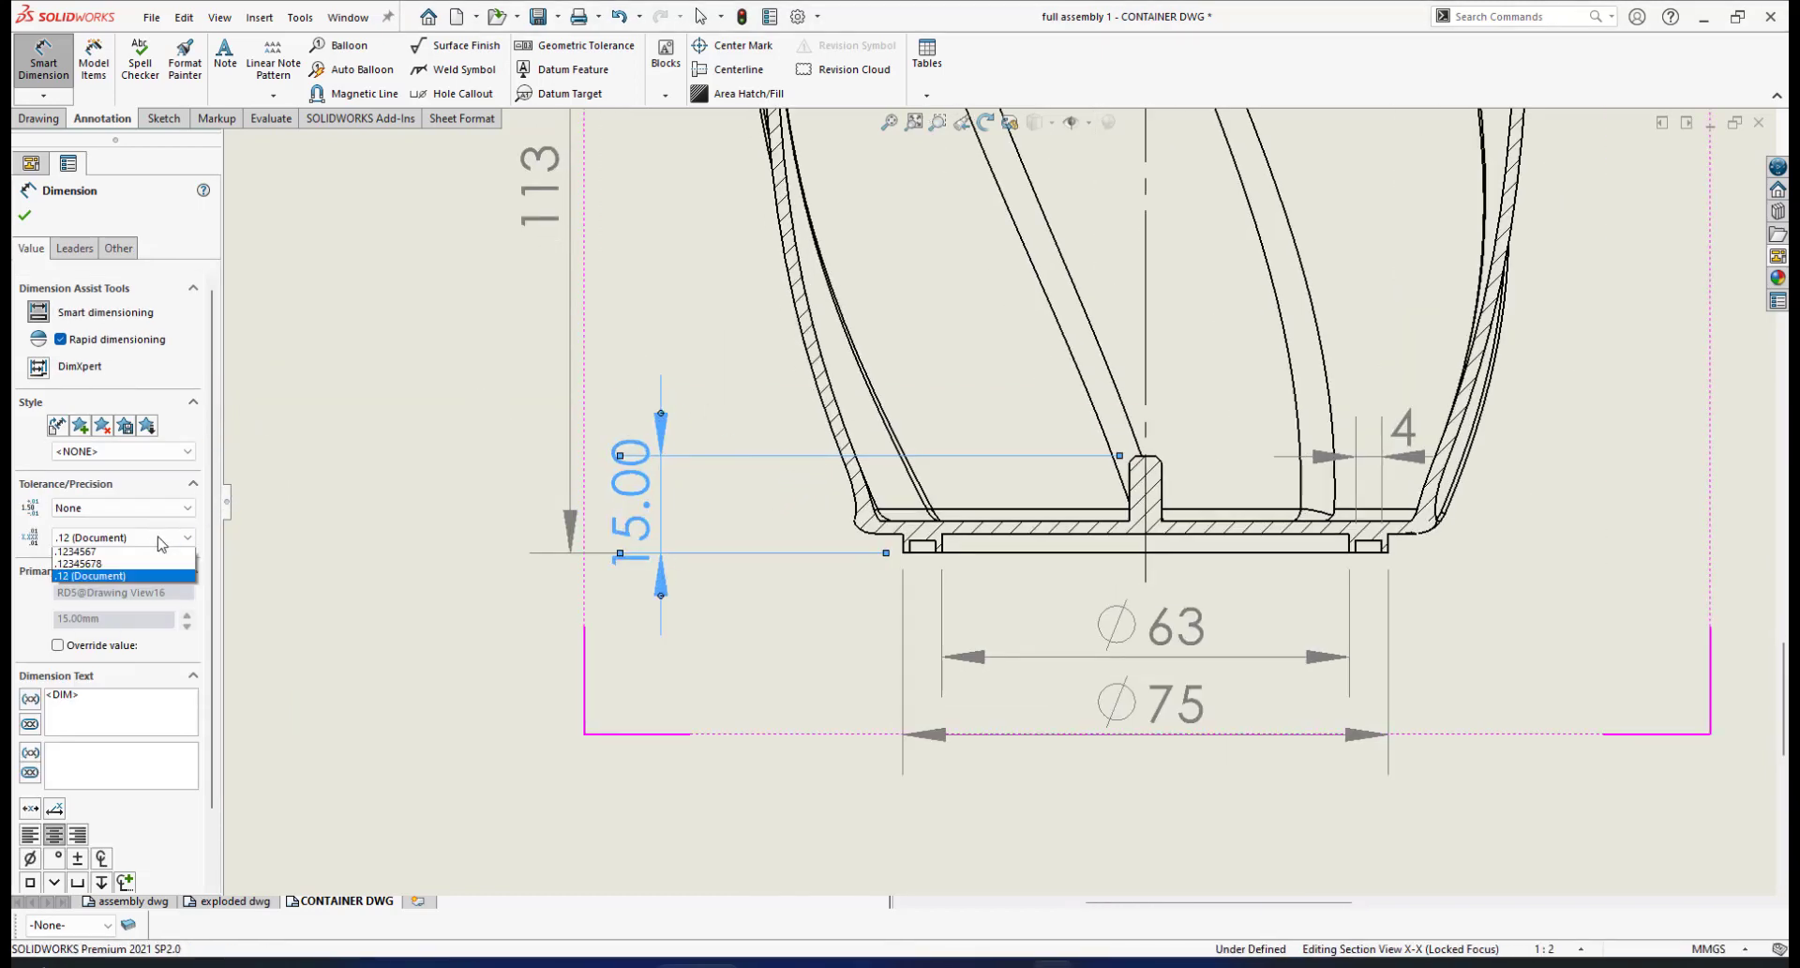
pyautogui.click(150, 554)
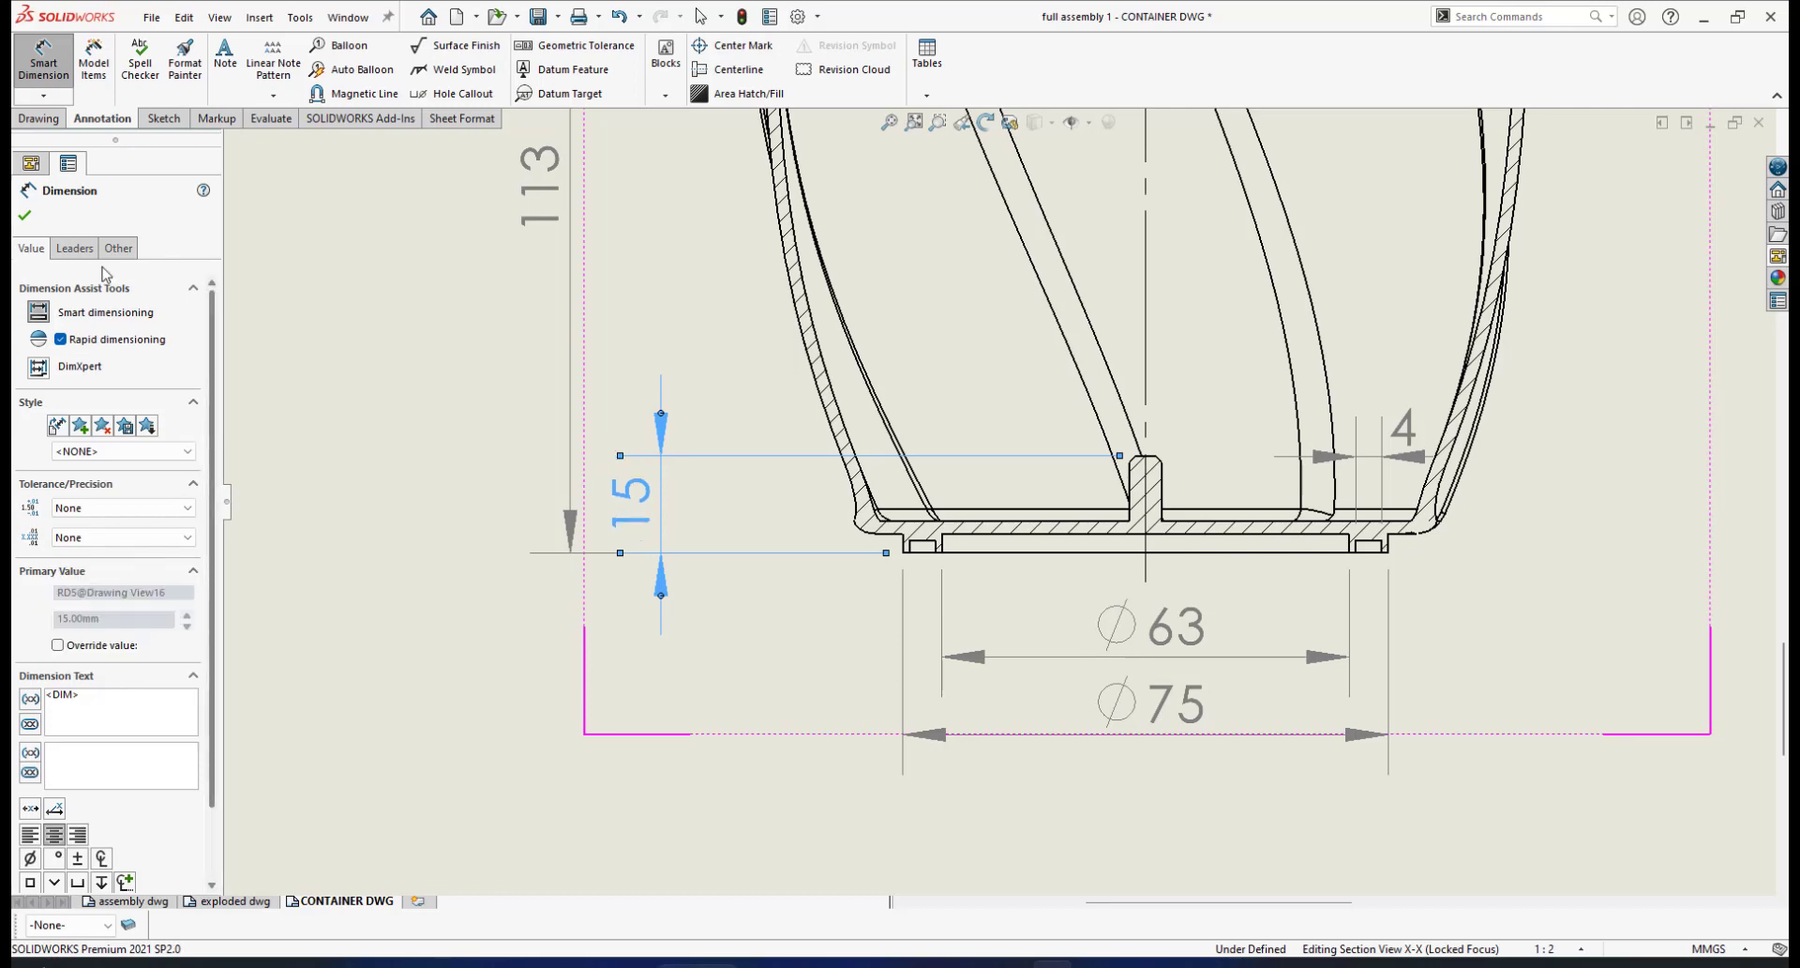
pyautogui.press('Escape')
pyautogui.scroll(3, 881, 352)
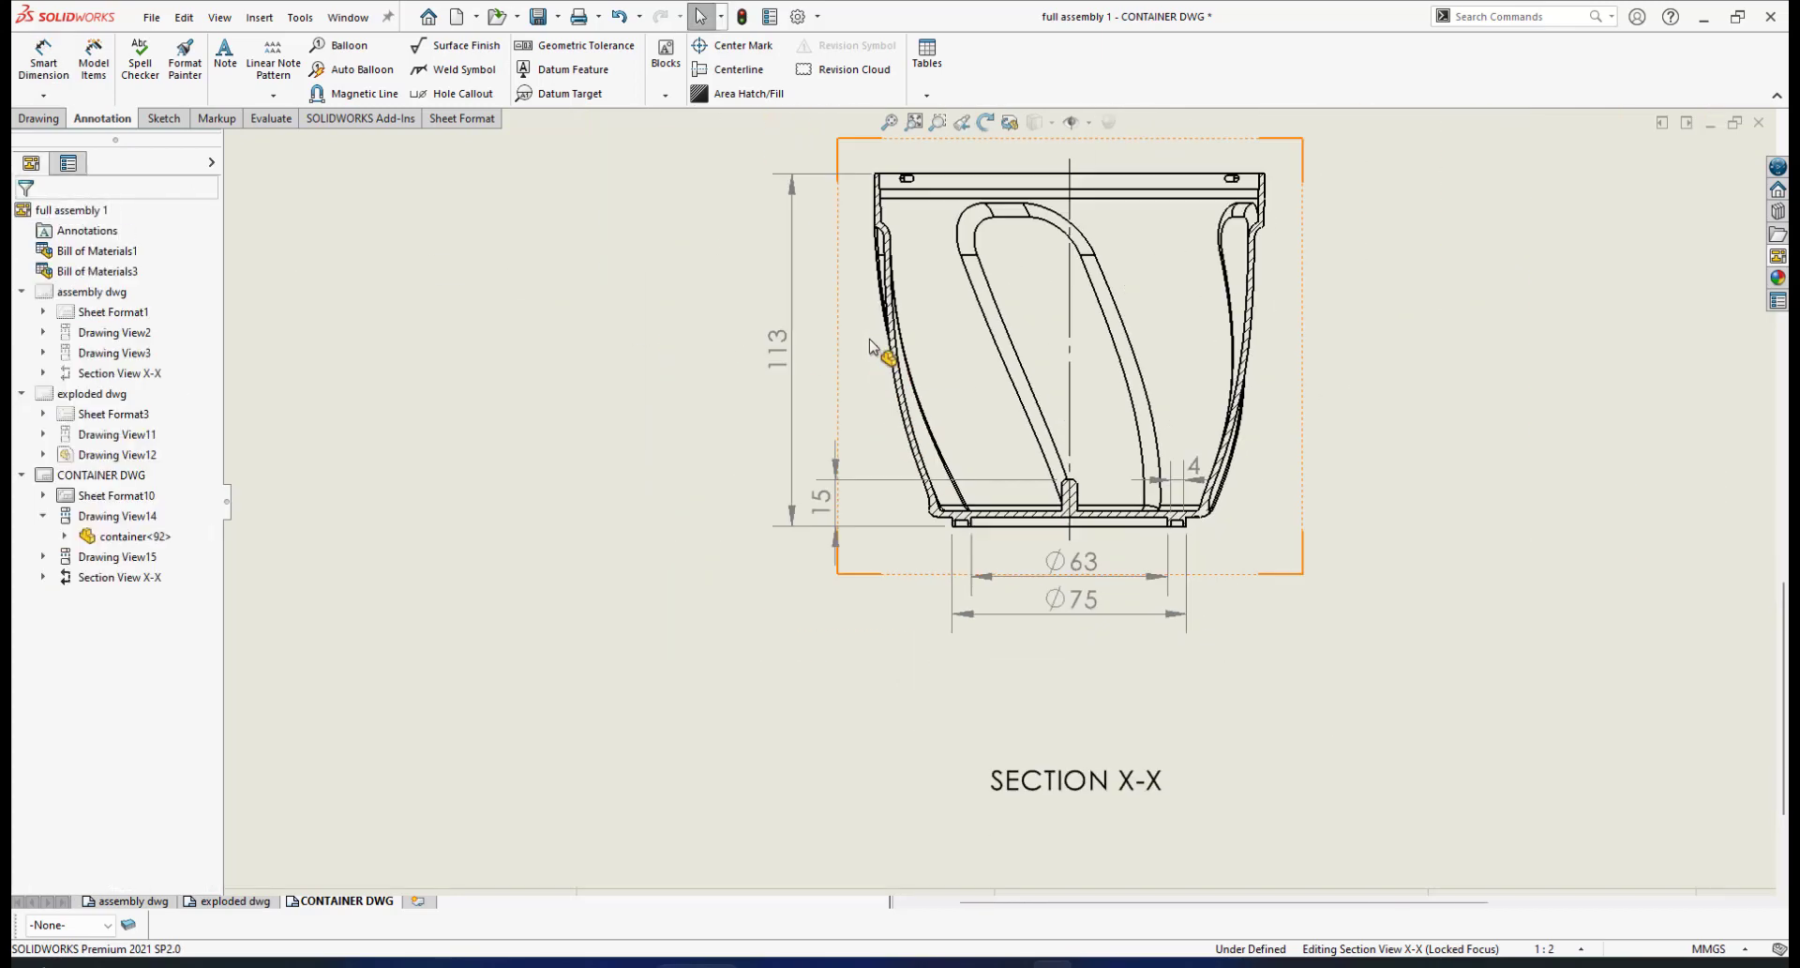
# Zoom out of Section X-X and zoom in on the circular plan view with its X-X cutting line
pyautogui.scroll(-2, 872, 353)
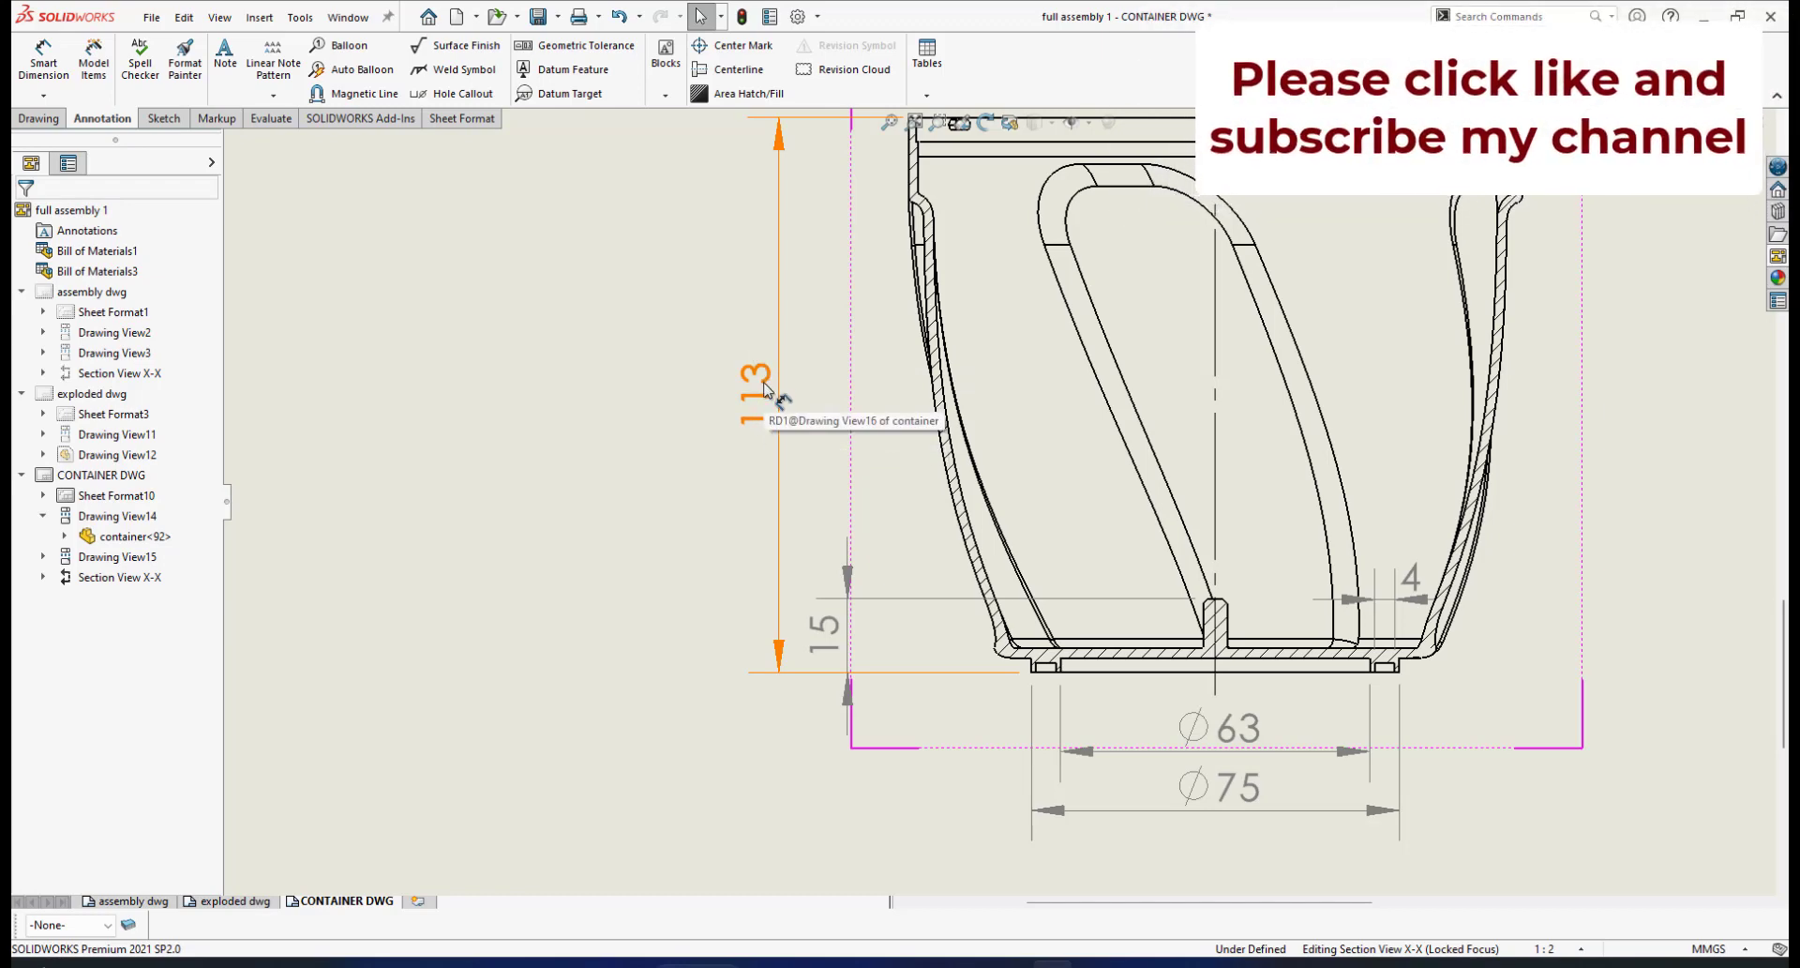
pyautogui.scroll(-1, 928, 506)
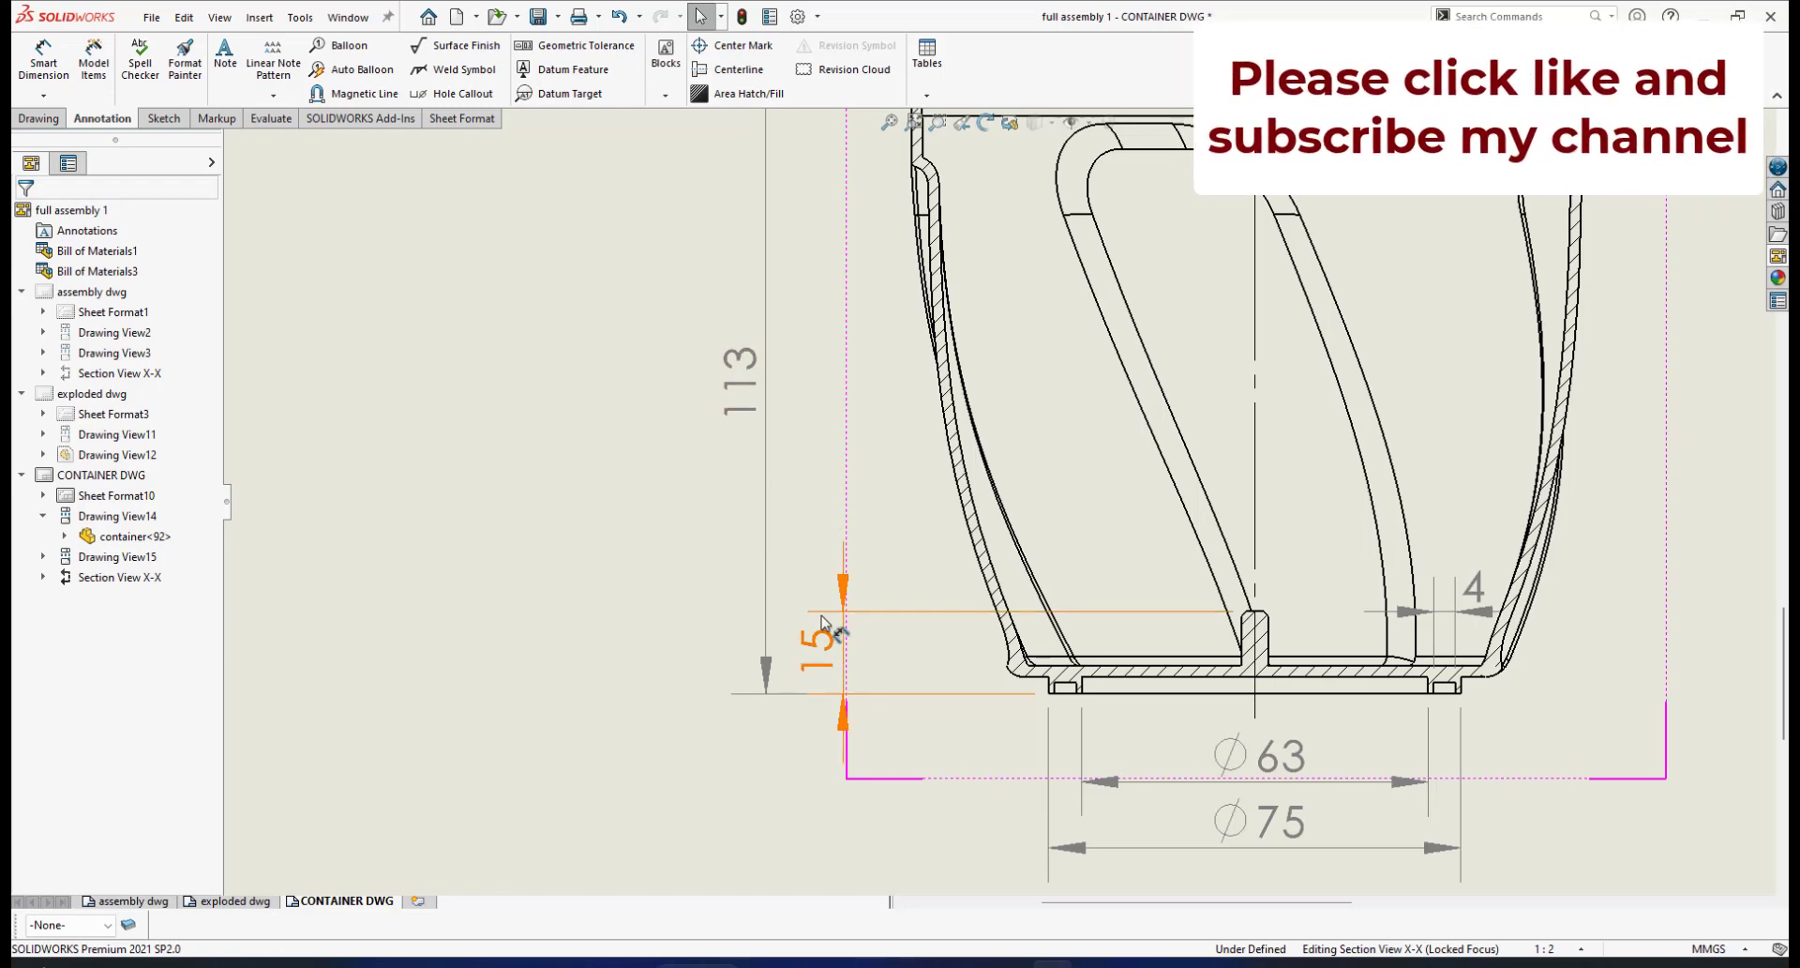
pyautogui.scroll(5, 1325, 534)
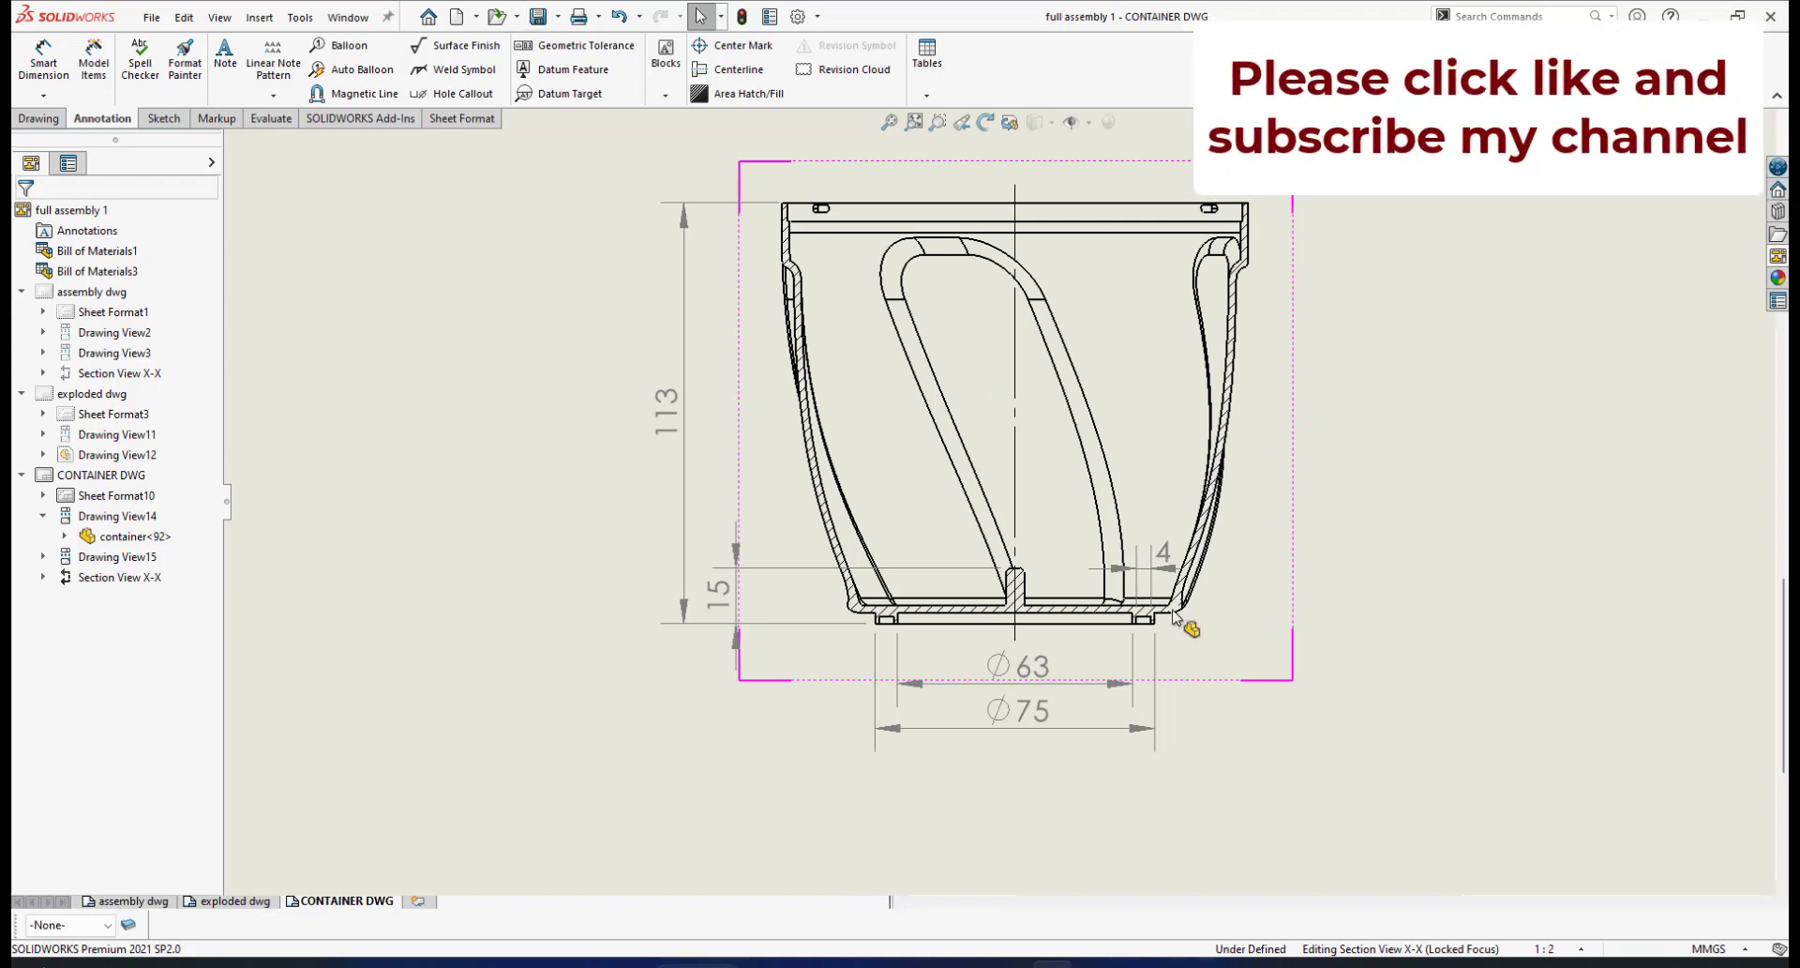
pyautogui.scroll(-2, 1163, 624)
pyautogui.scroll(1, 1031, 581)
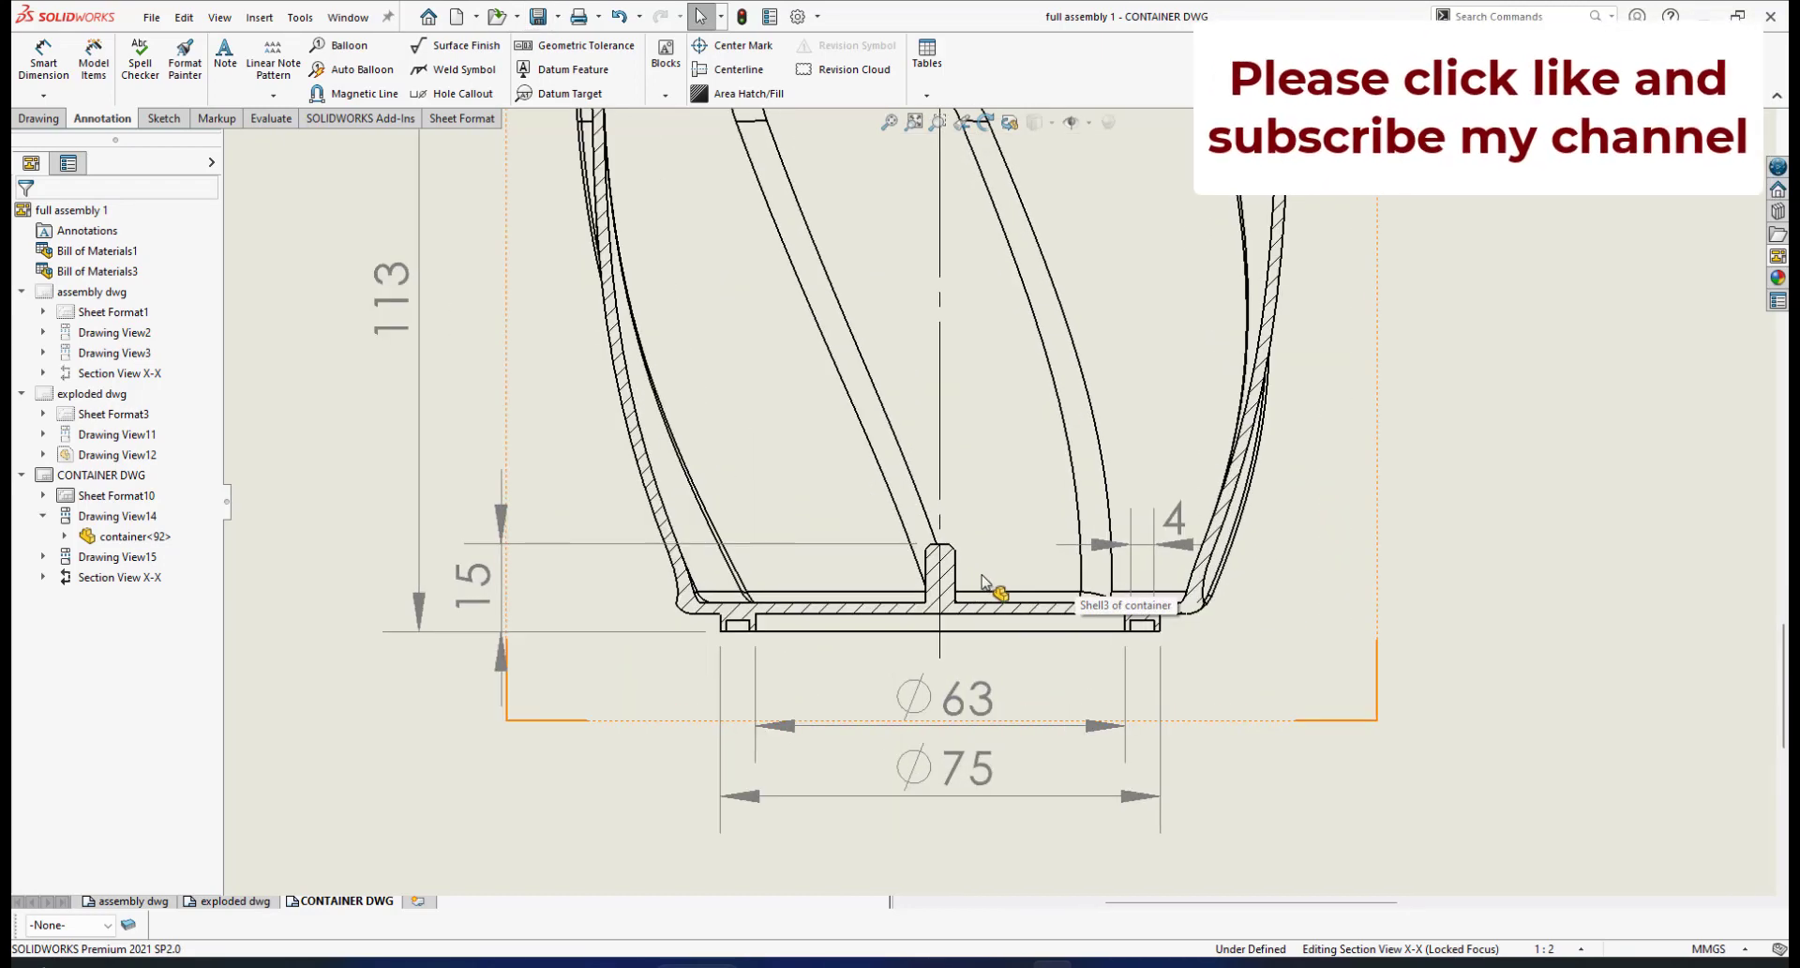
pyautogui.scroll(2, 1080, 455)
pyautogui.scroll(3, 1080, 454)
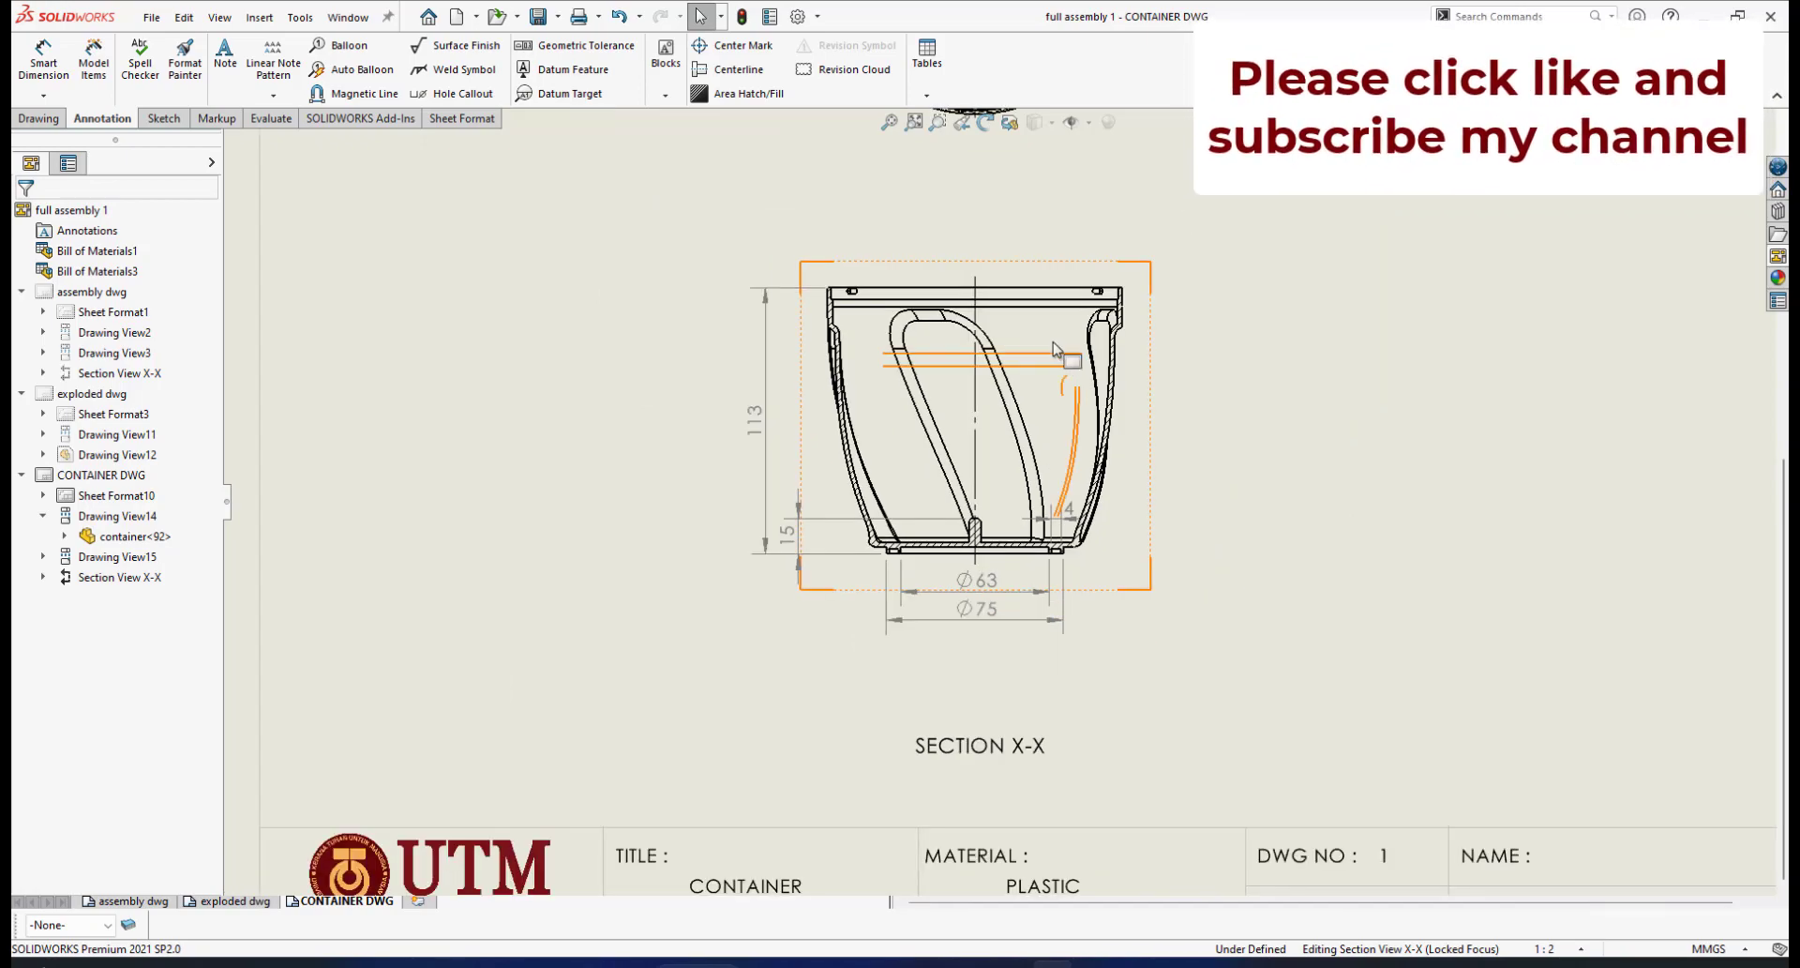
pyautogui.scroll(-4, 1022, 300)
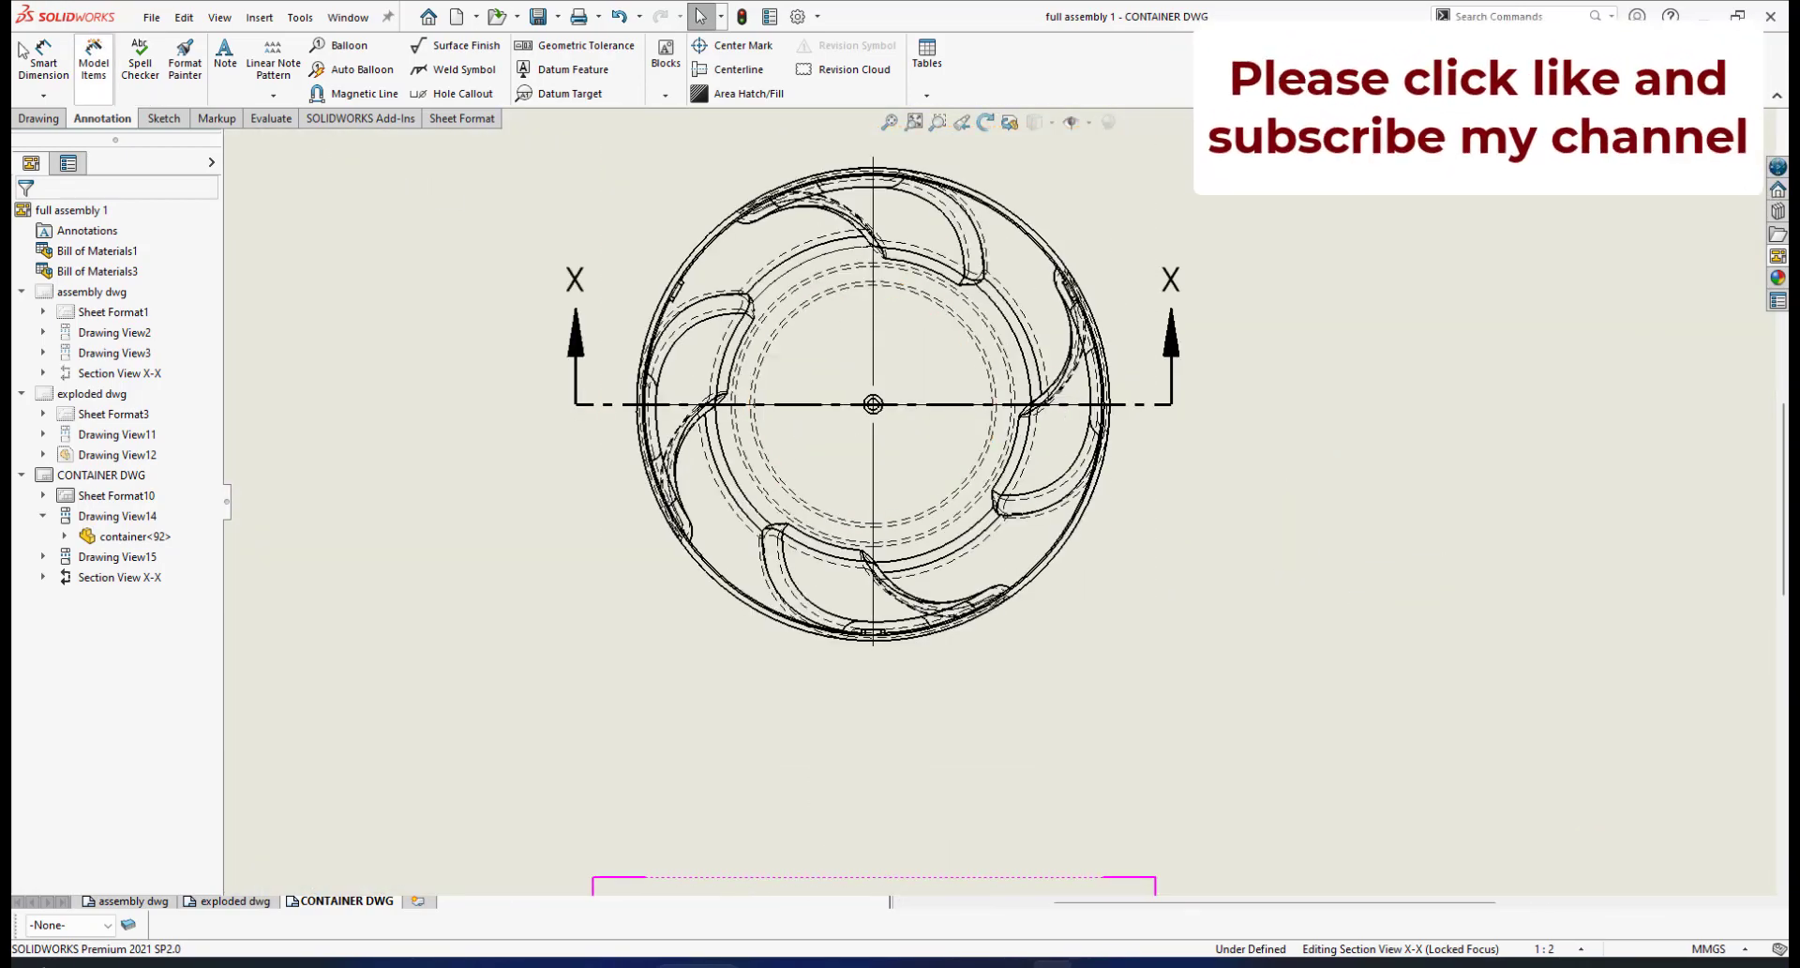
# Dimension the small centre hole as ⌀5.00 and drag it closer to the top view
pyautogui.click(43, 58)
pyautogui.scroll(-1, 891, 422)
pyautogui.scroll(-4, 898, 433)
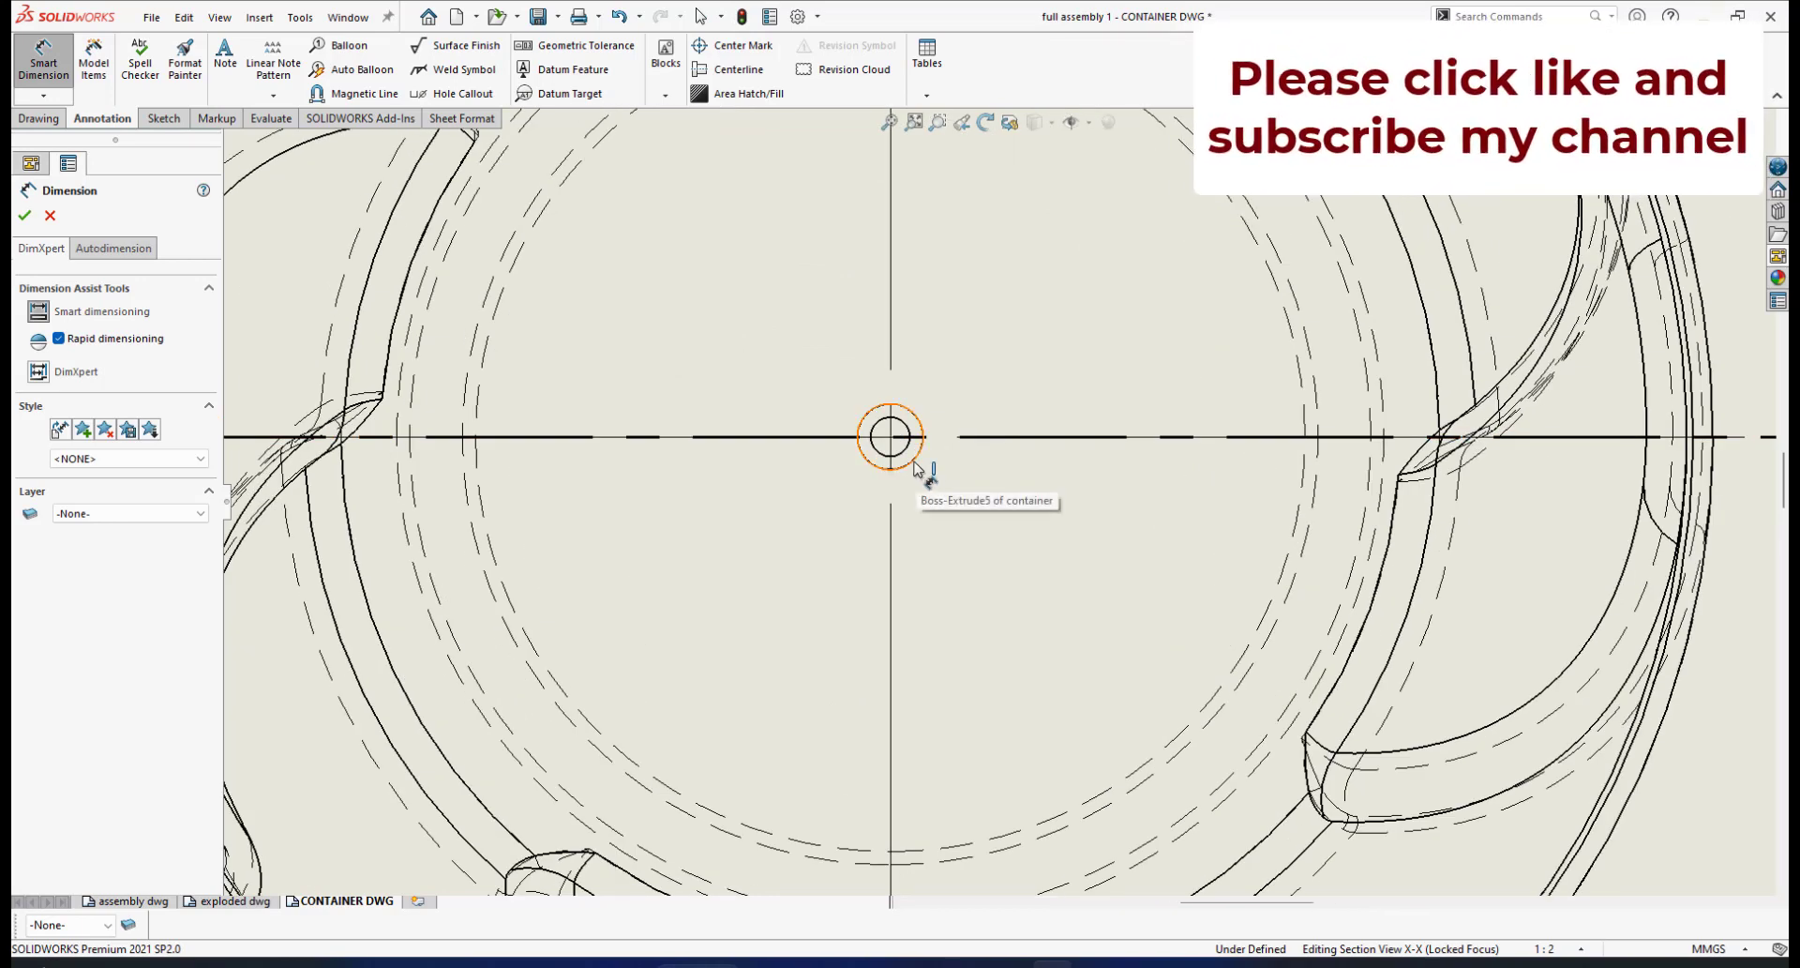
pyautogui.click(916, 464)
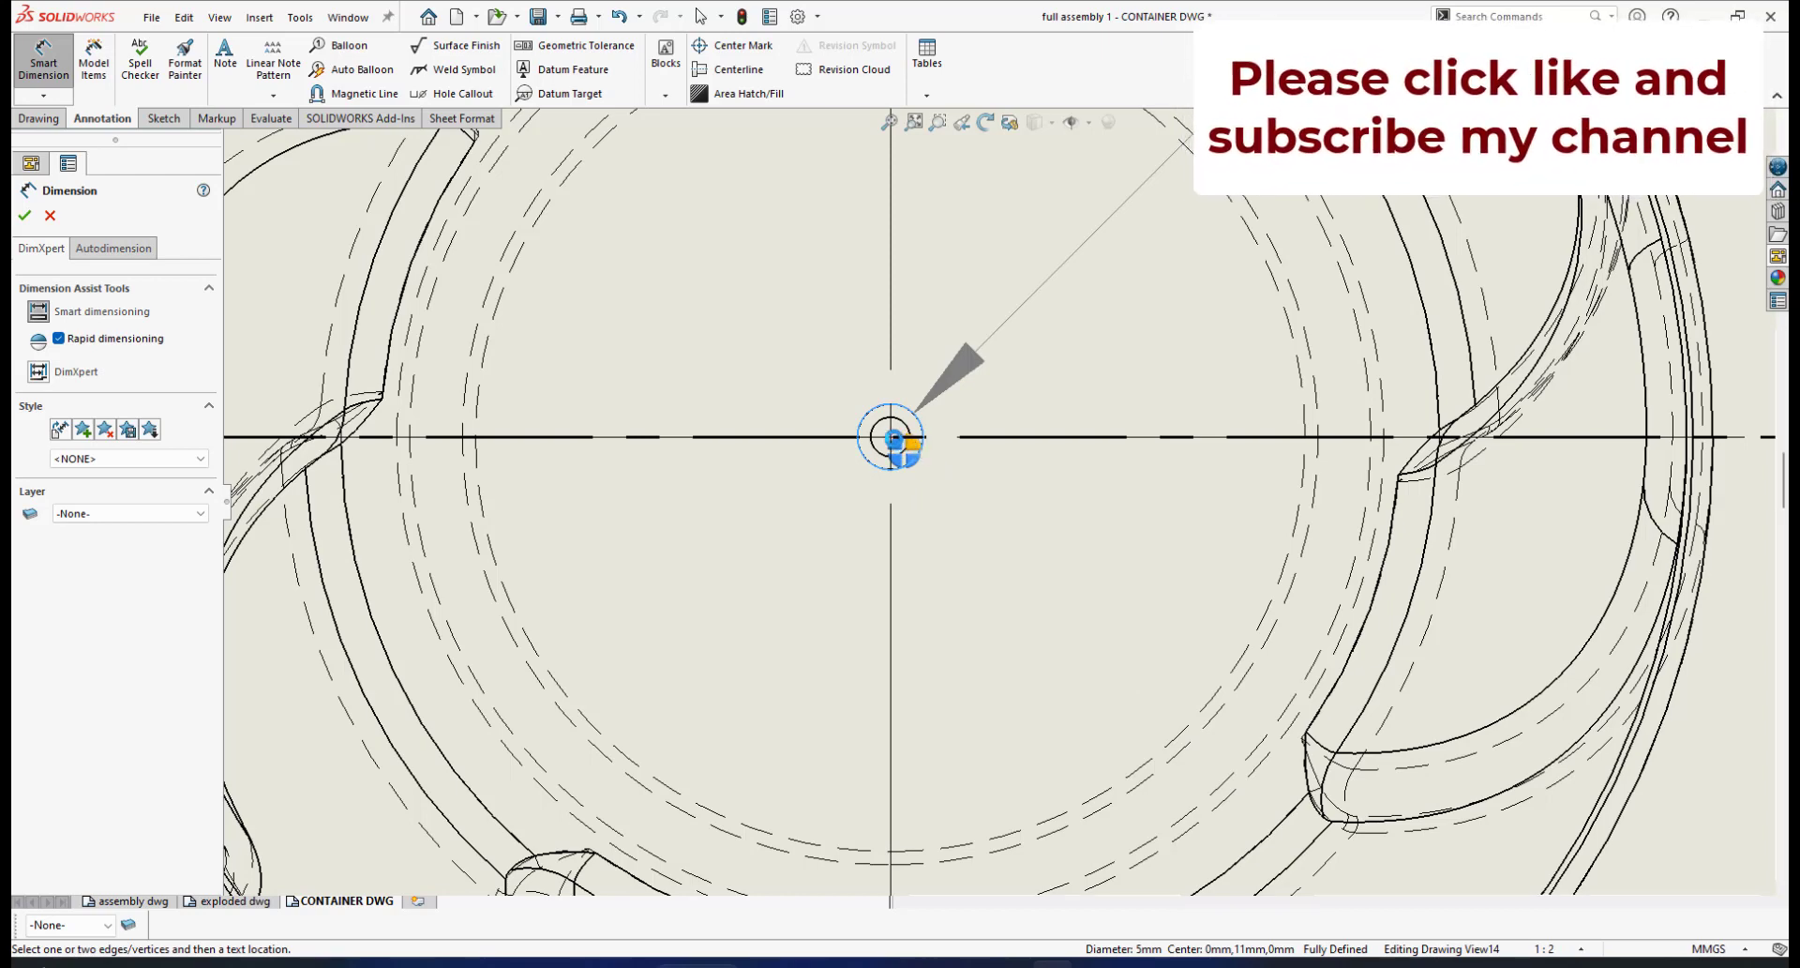
pyautogui.click(923, 472)
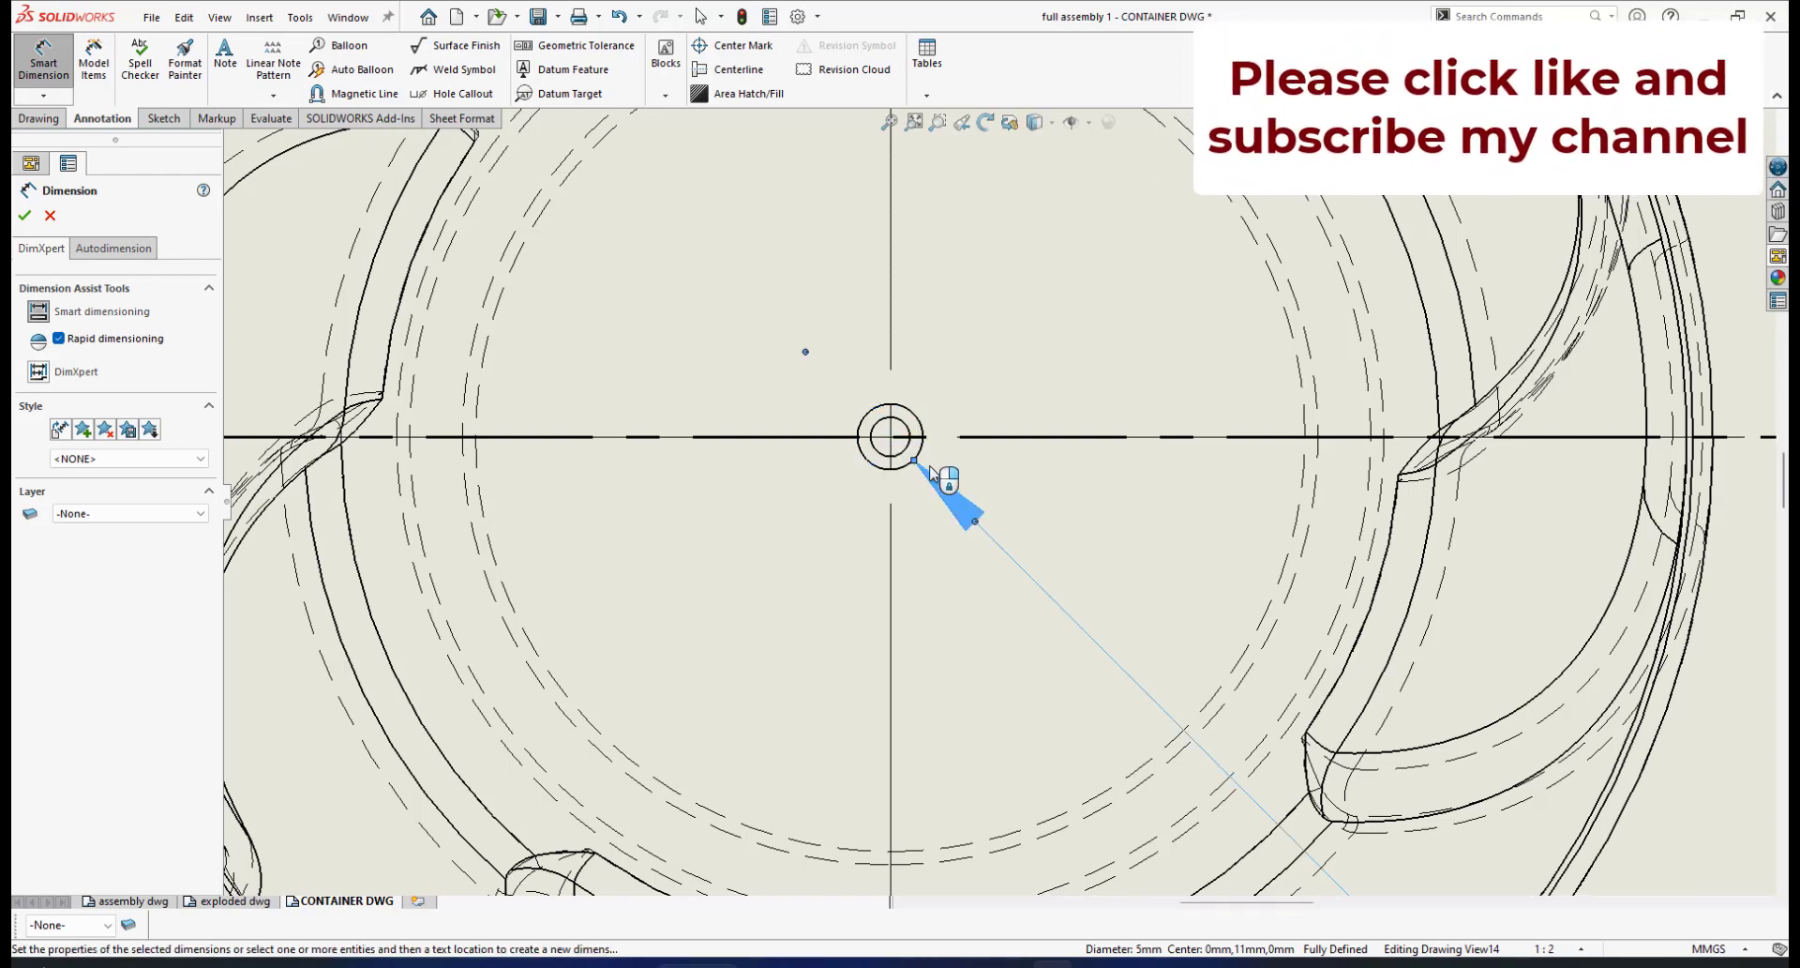
pyautogui.scroll(6, 1128, 565)
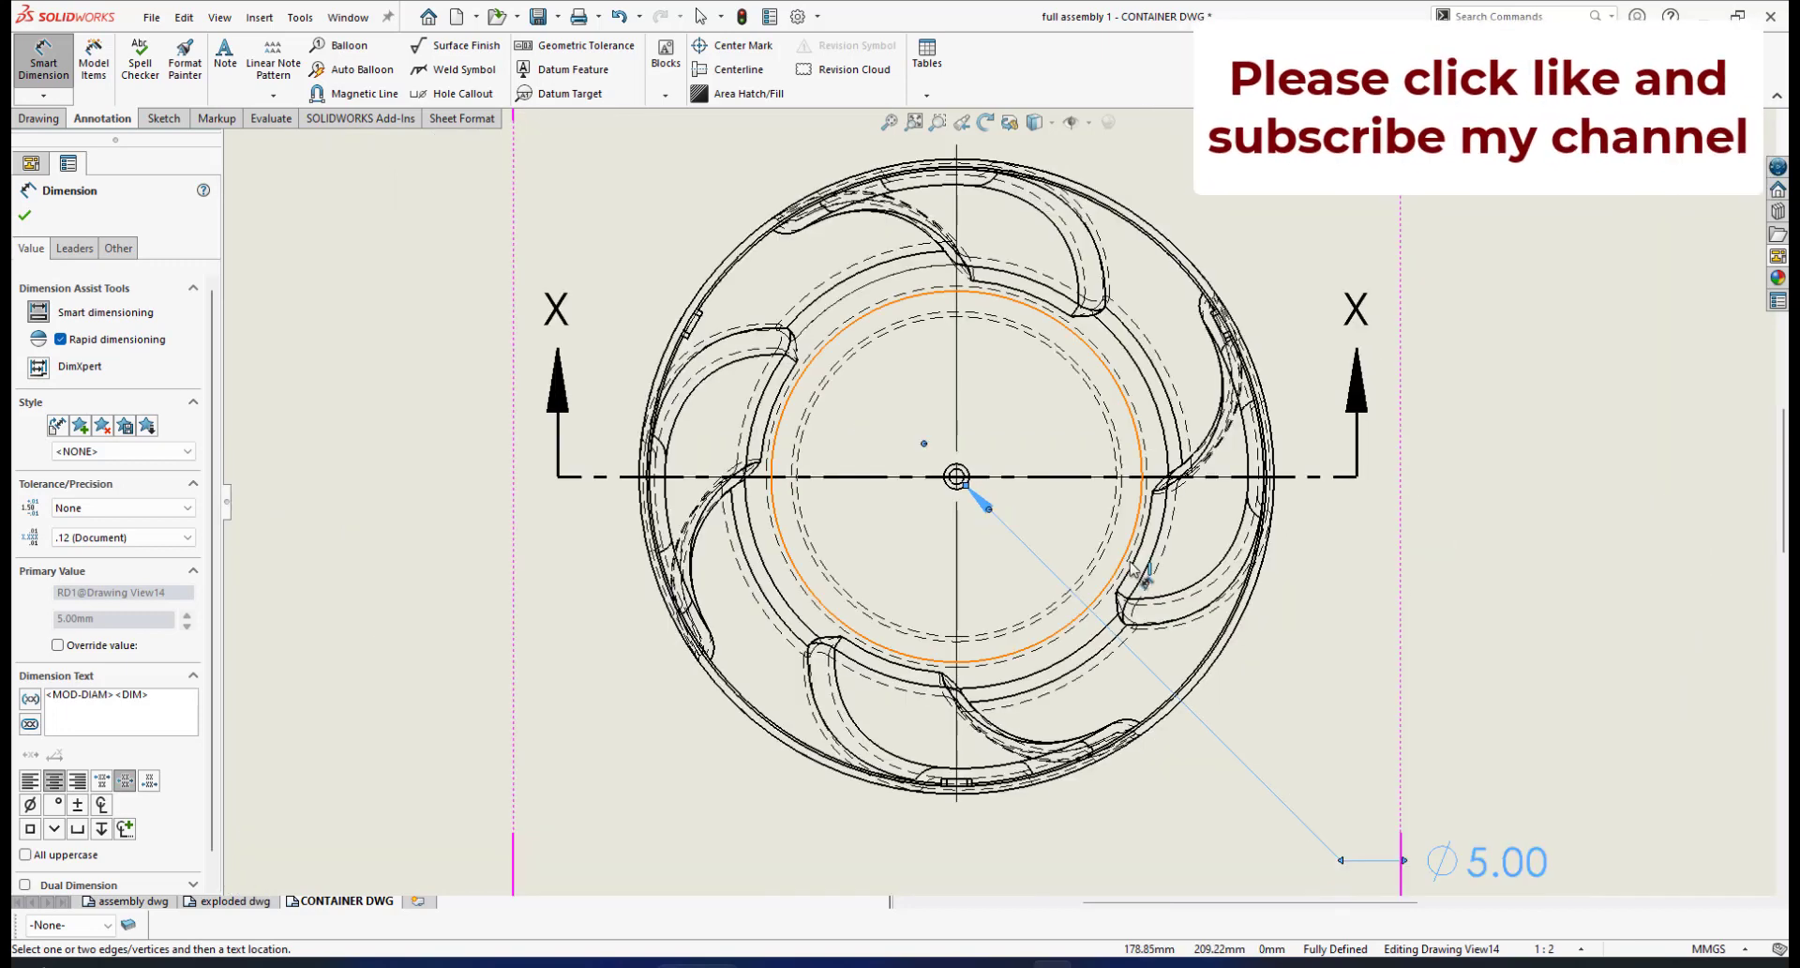
pyautogui.scroll(-1, 1285, 657)
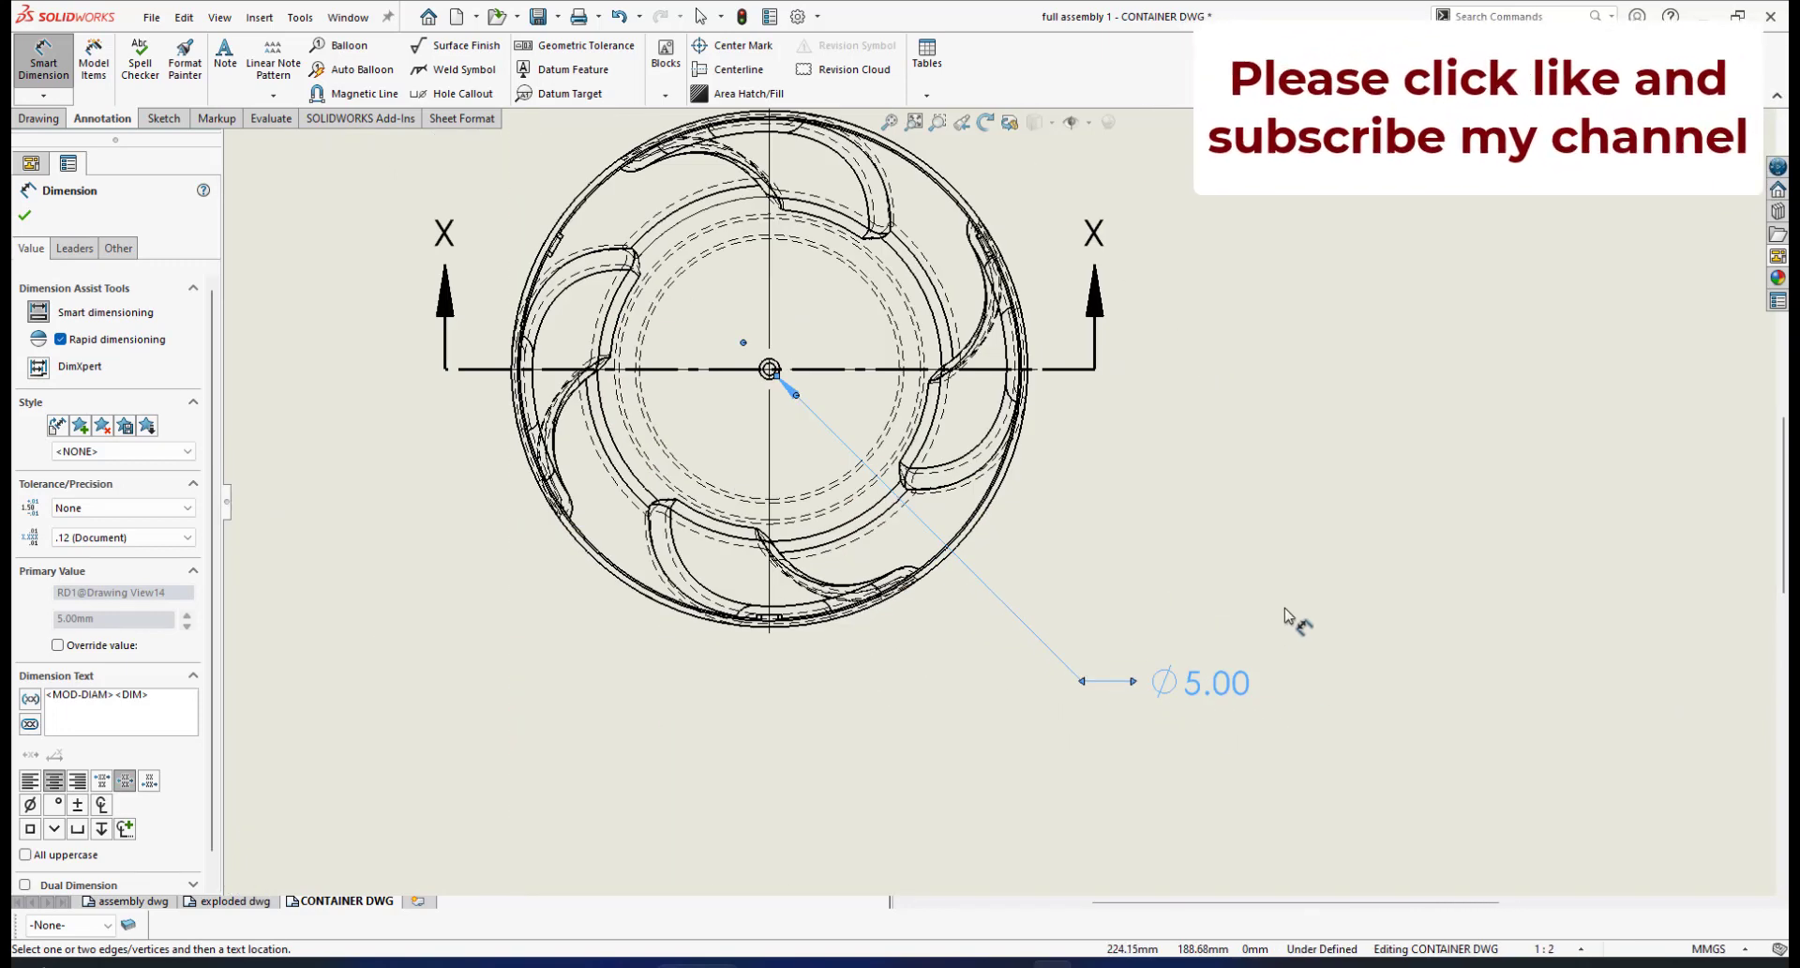
pyautogui.rightClick(1286, 612)
pyautogui.click(1331, 687)
pyautogui.moveTo(1207, 695); pyautogui.dragTo(1129, 631)
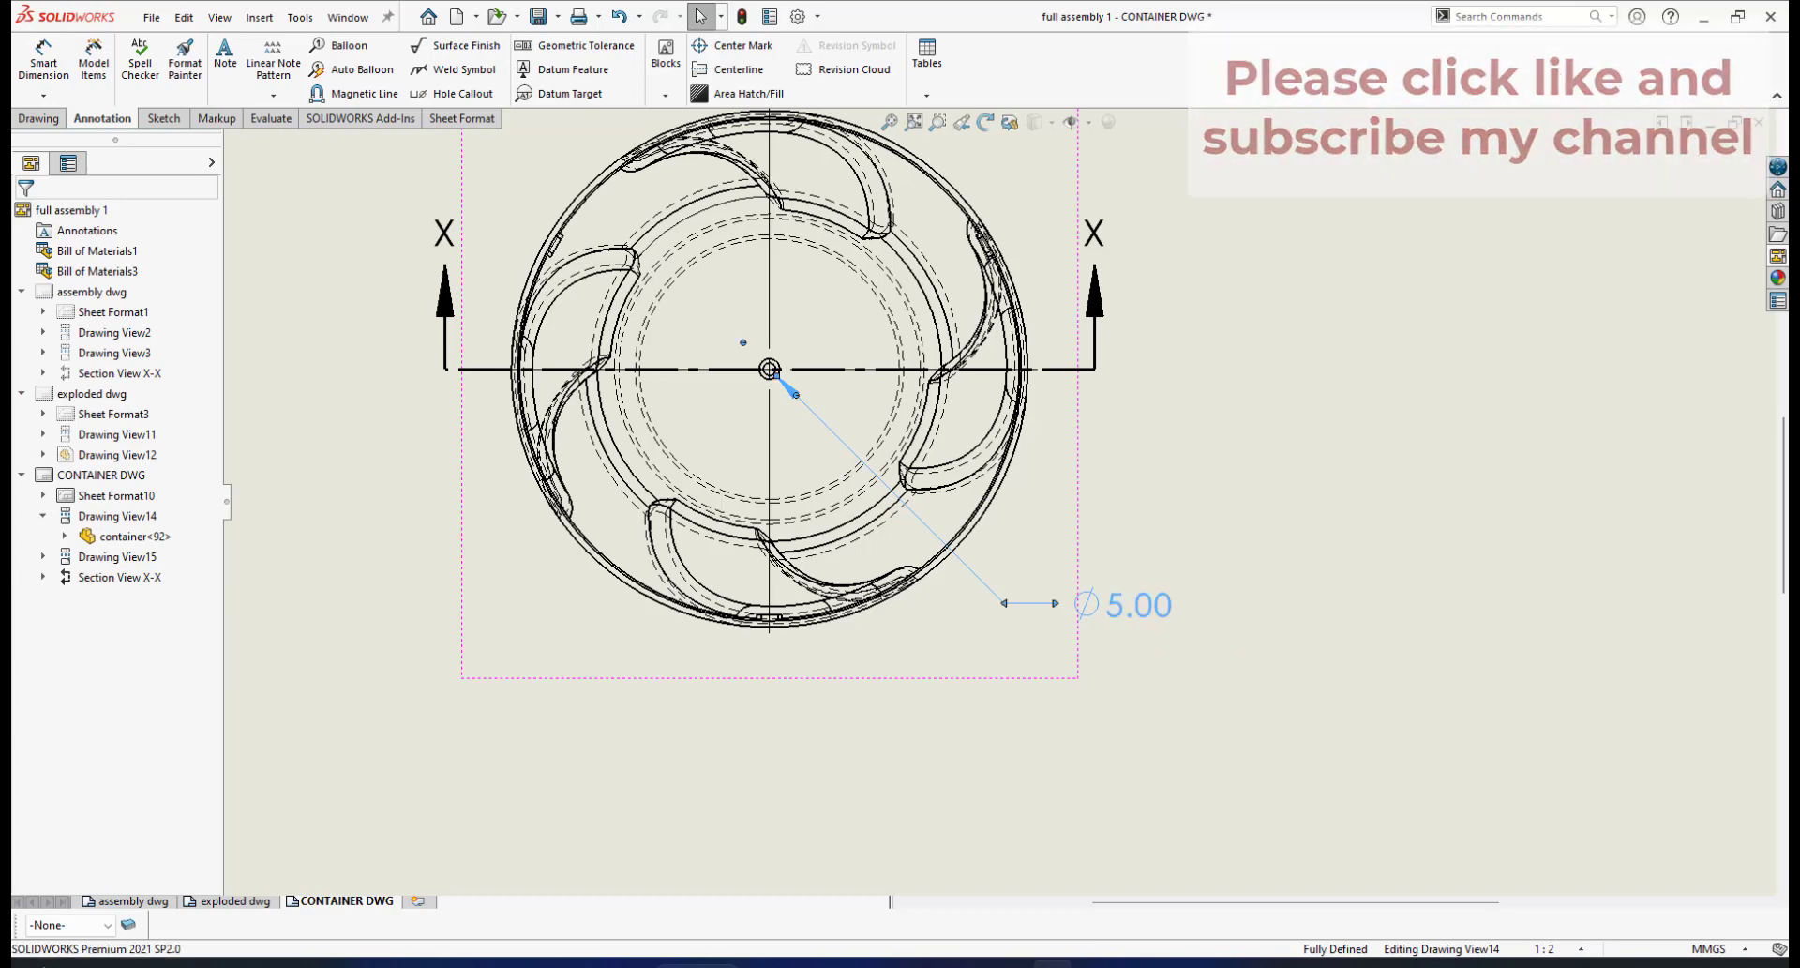
# Set the ⌀5.00 dimension's precision to None so it reads ⌀5
pyautogui.click(1120, 630)
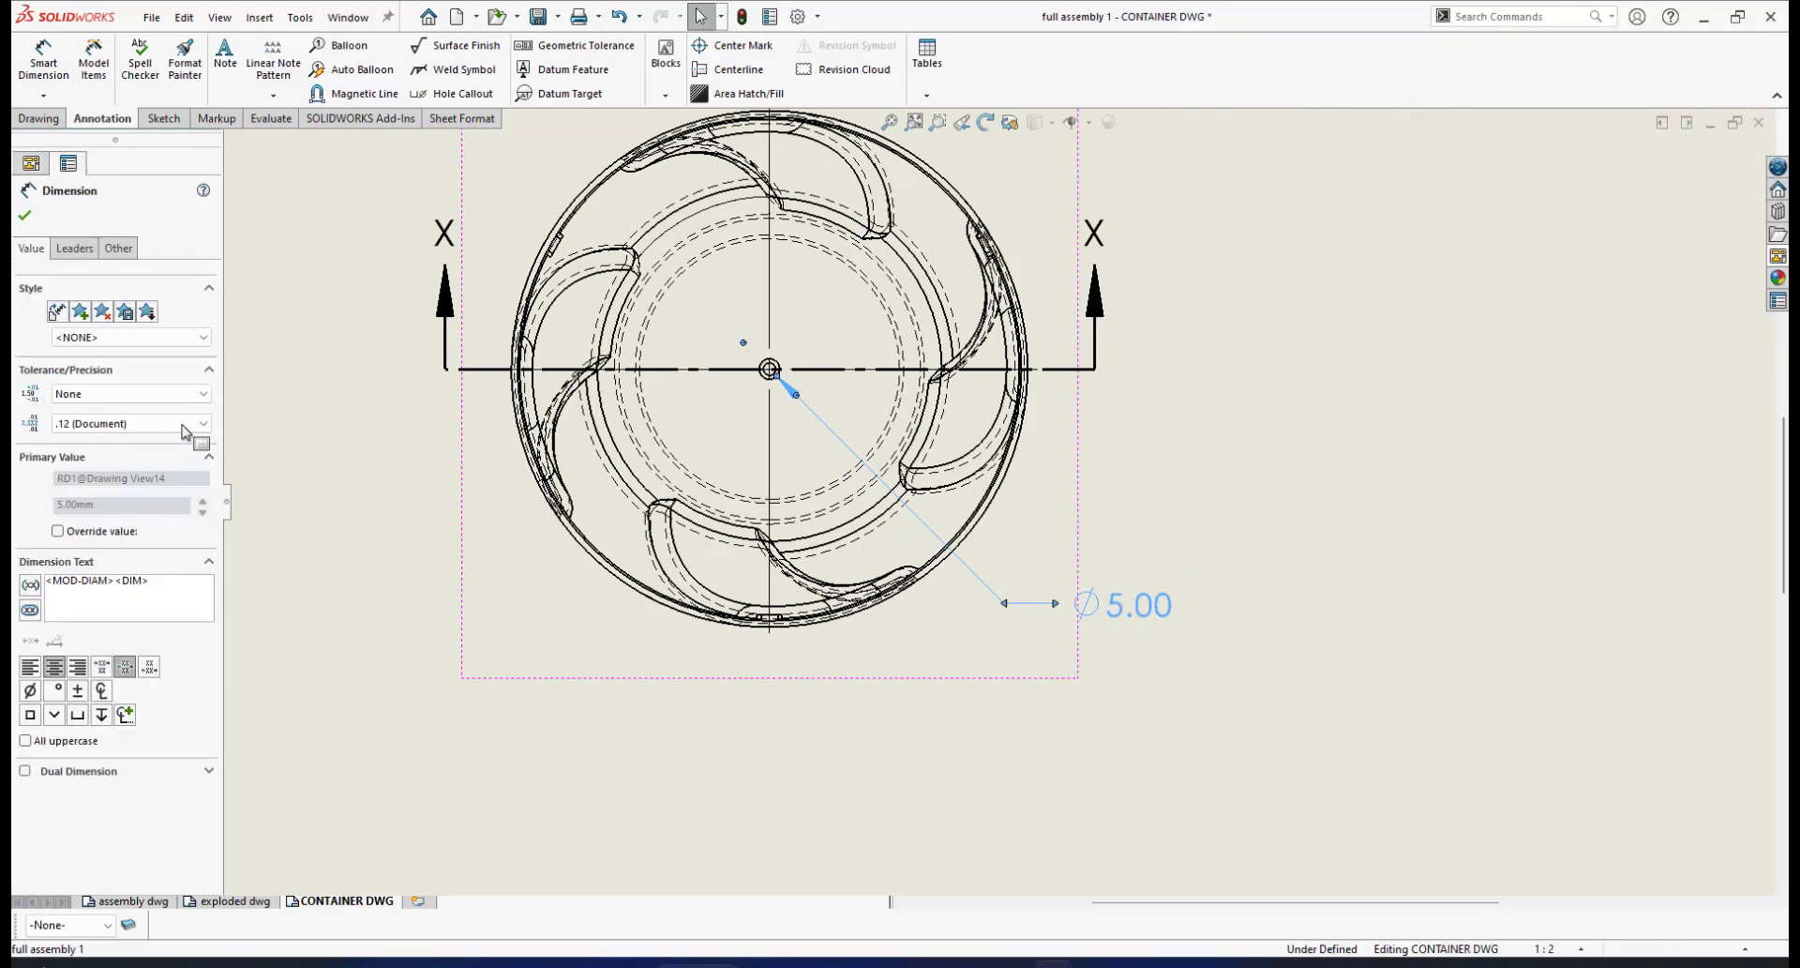
pyautogui.press('Escape')
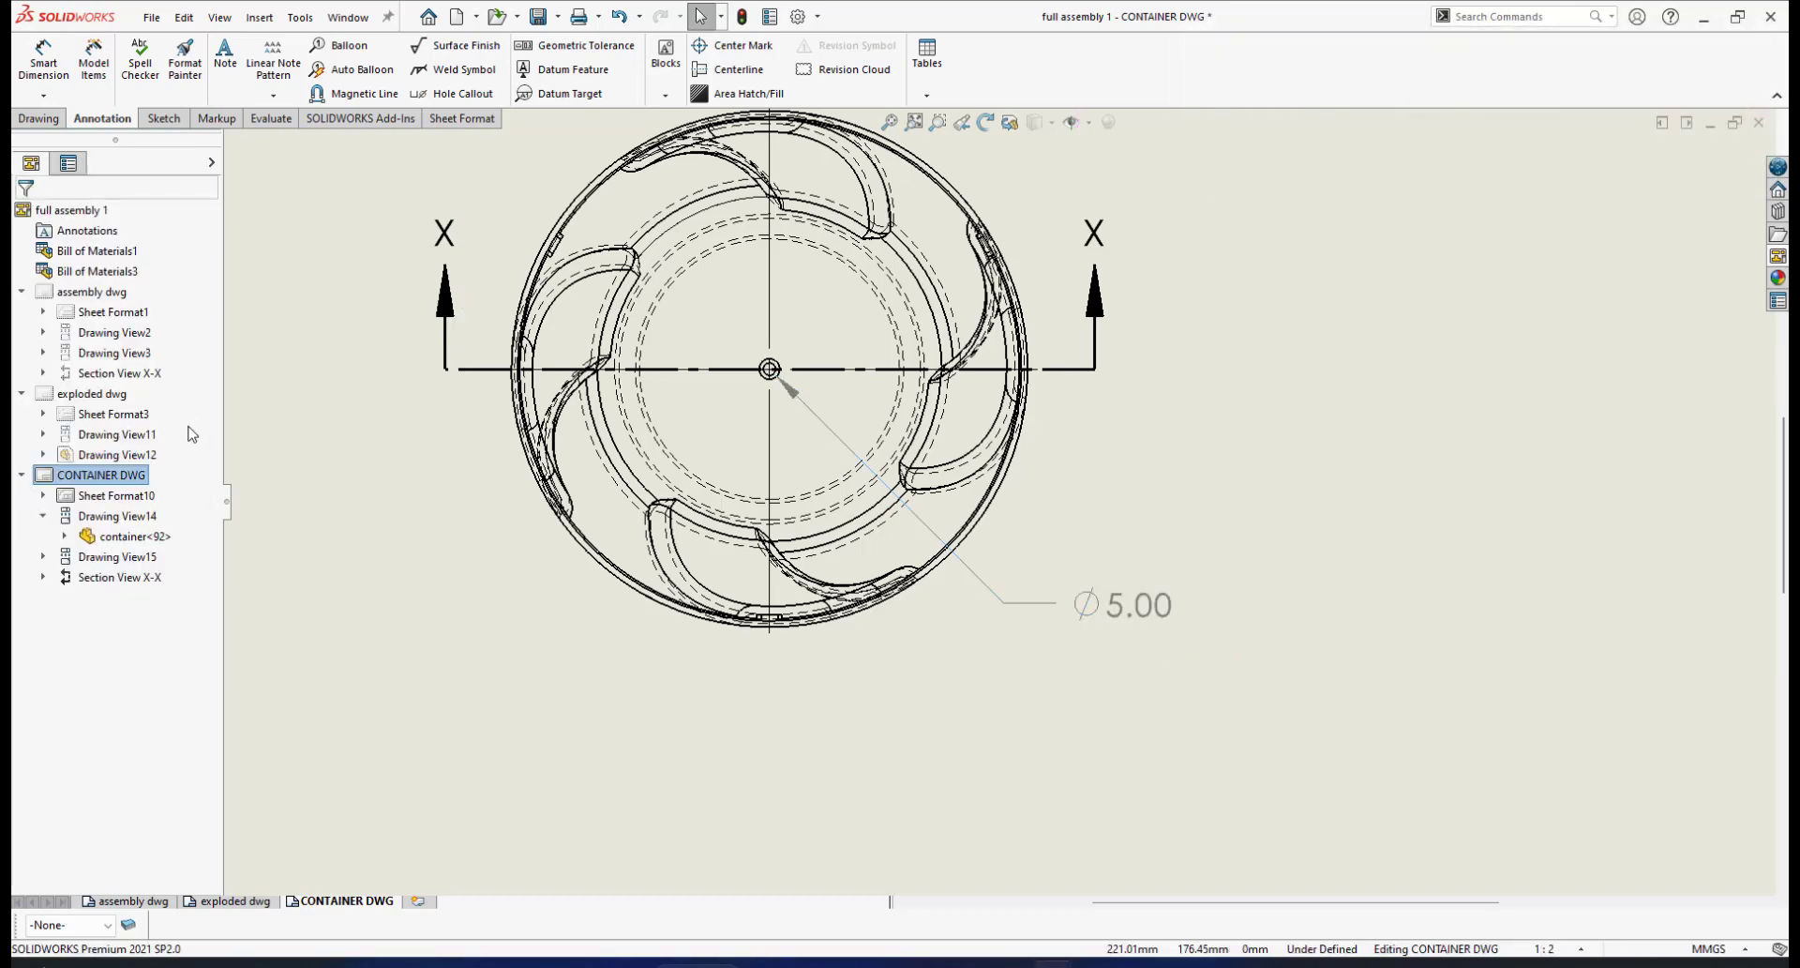
pyautogui.click(1122, 609)
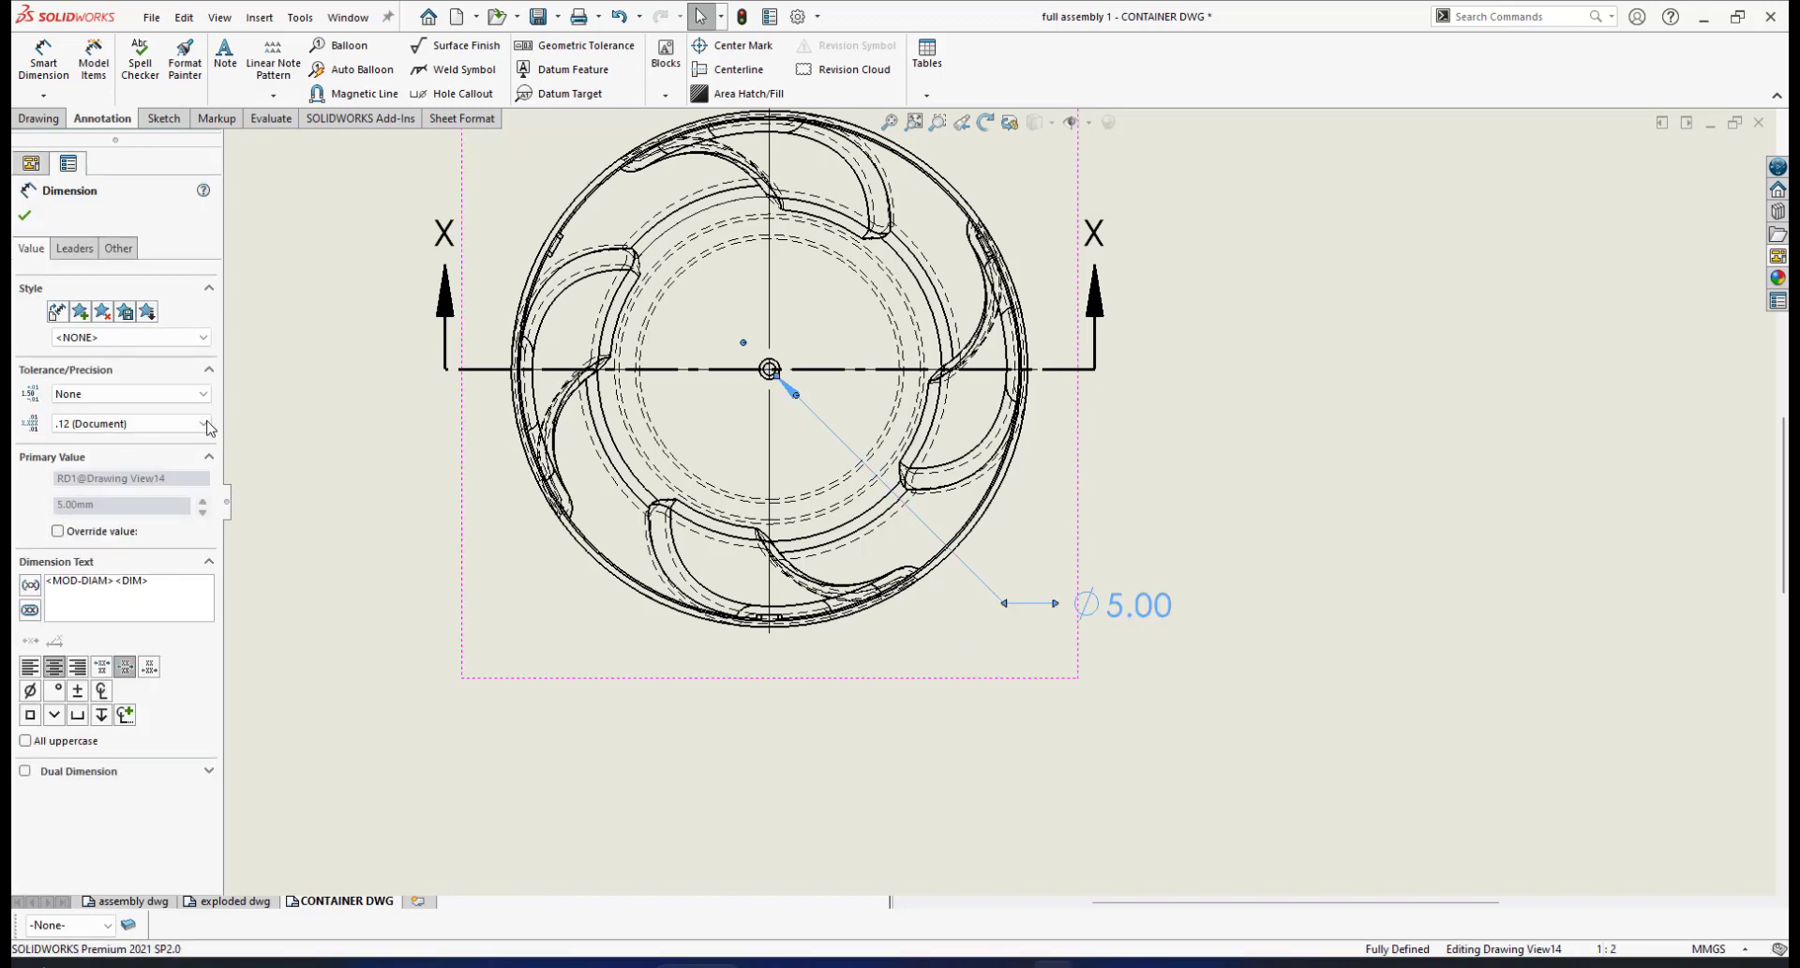
pyautogui.click(205, 423)
pyautogui.click(132, 446)
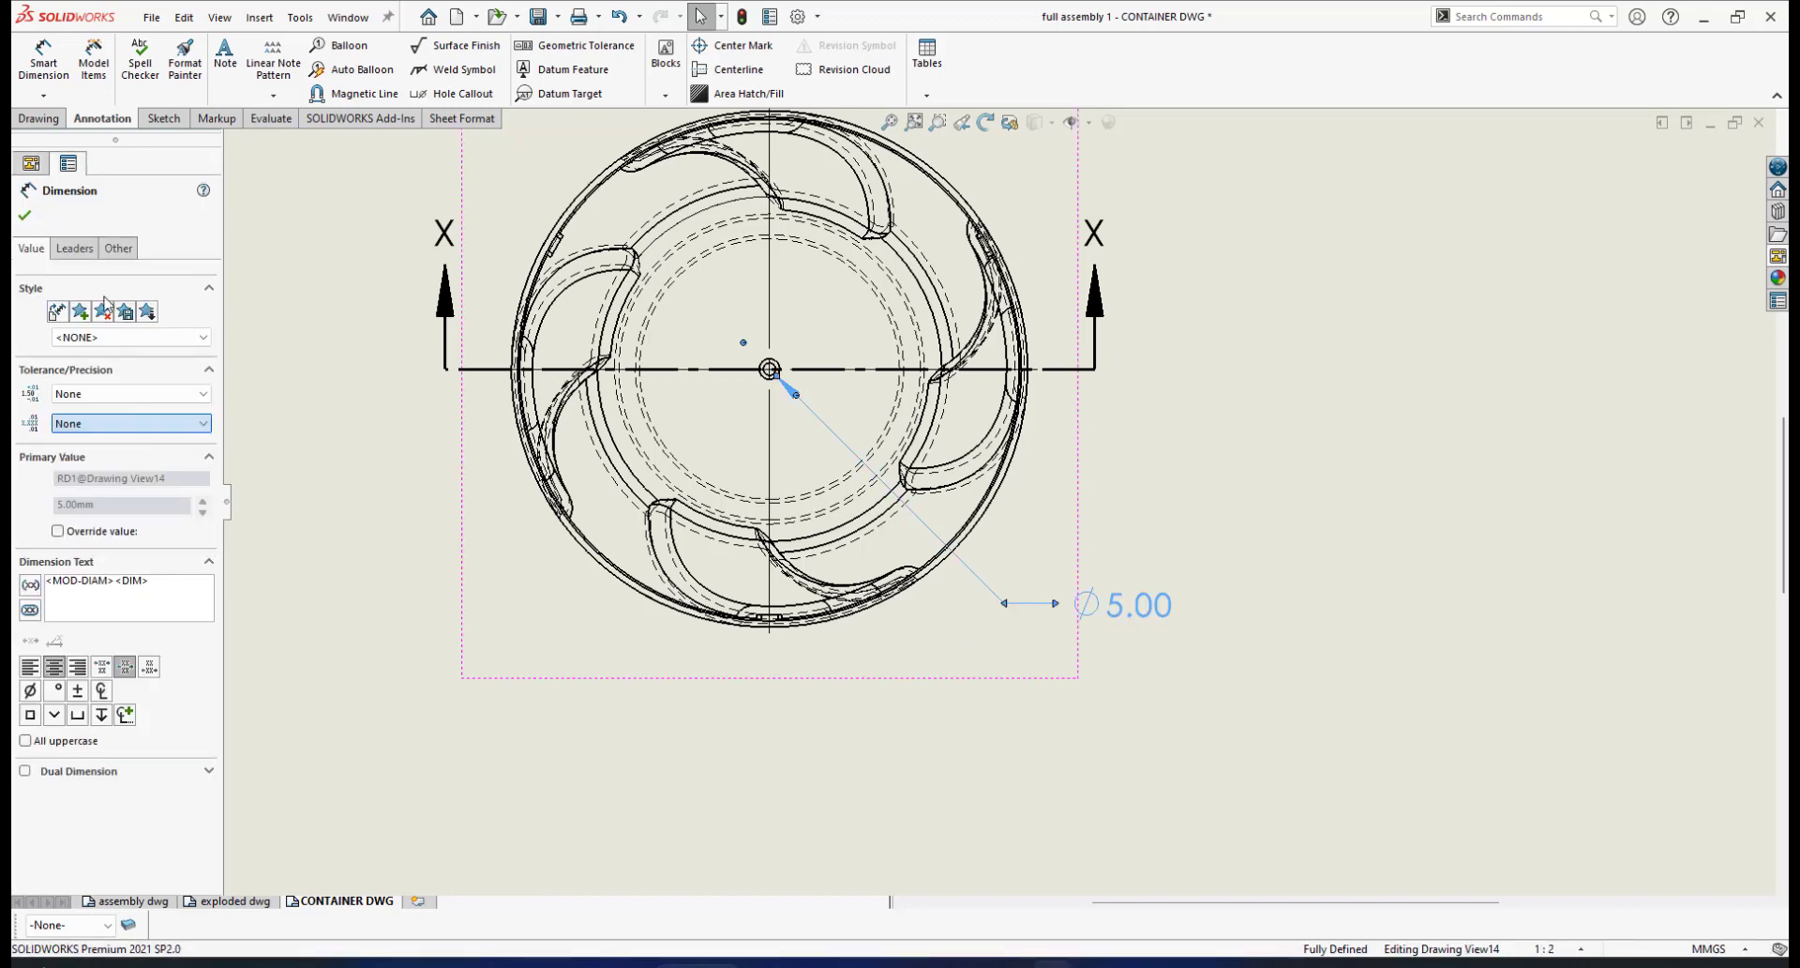
pyautogui.click(24, 217)
pyautogui.scroll(5, 948, 606)
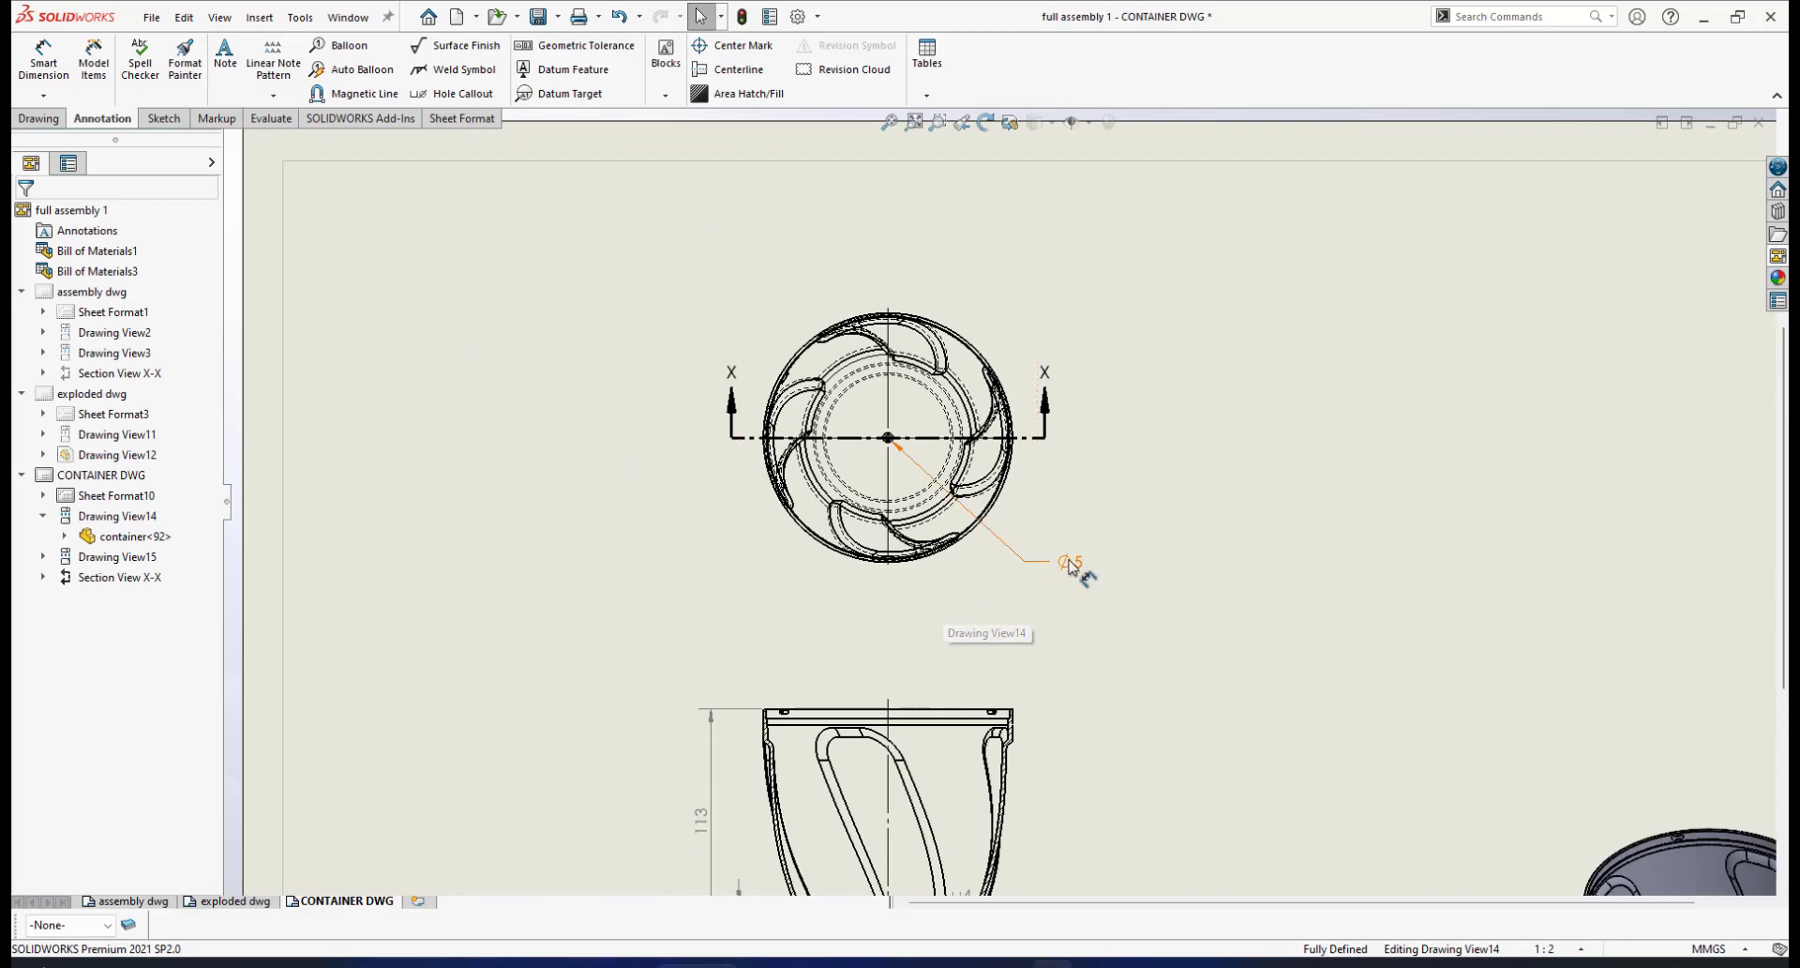
# Nudge the ⌀5 dimension up-left toward the plan view and start another Smart Dimension
pyautogui.moveTo(1069, 564); pyautogui.dragTo(1046, 549)
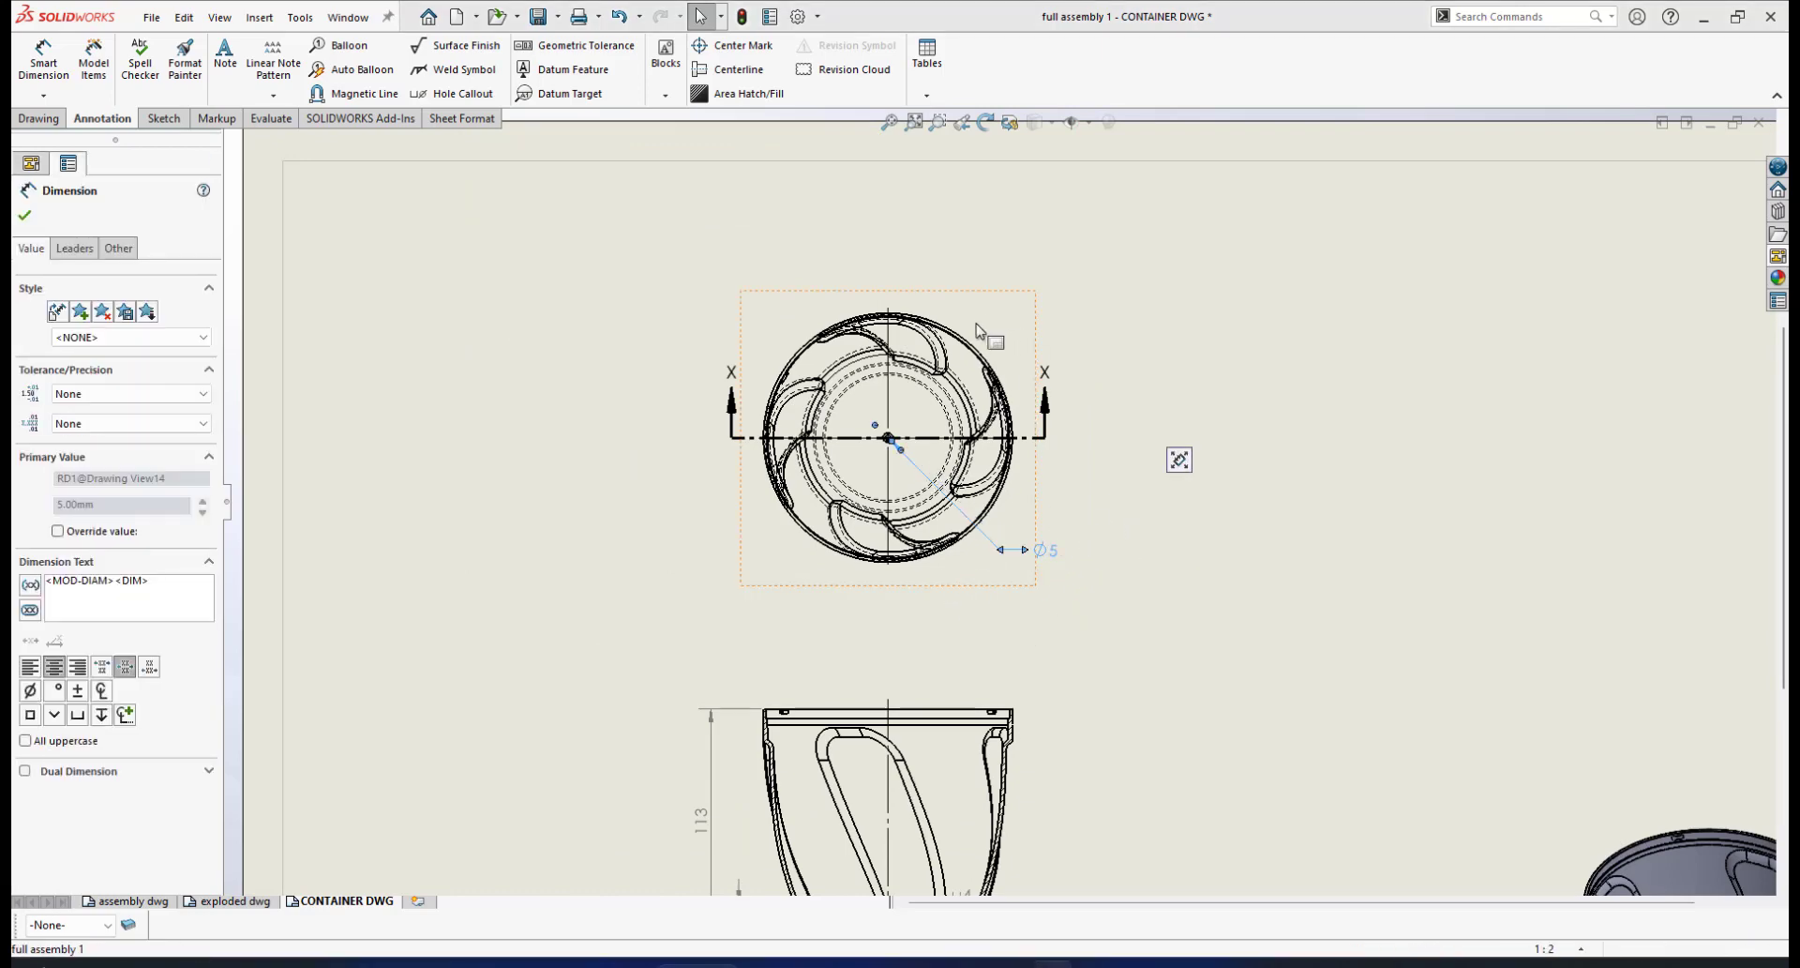
pyautogui.press('Escape')
pyautogui.scroll(-5, 971, 354)
pyautogui.scroll(3, 980, 328)
pyautogui.scroll(-2, 980, 326)
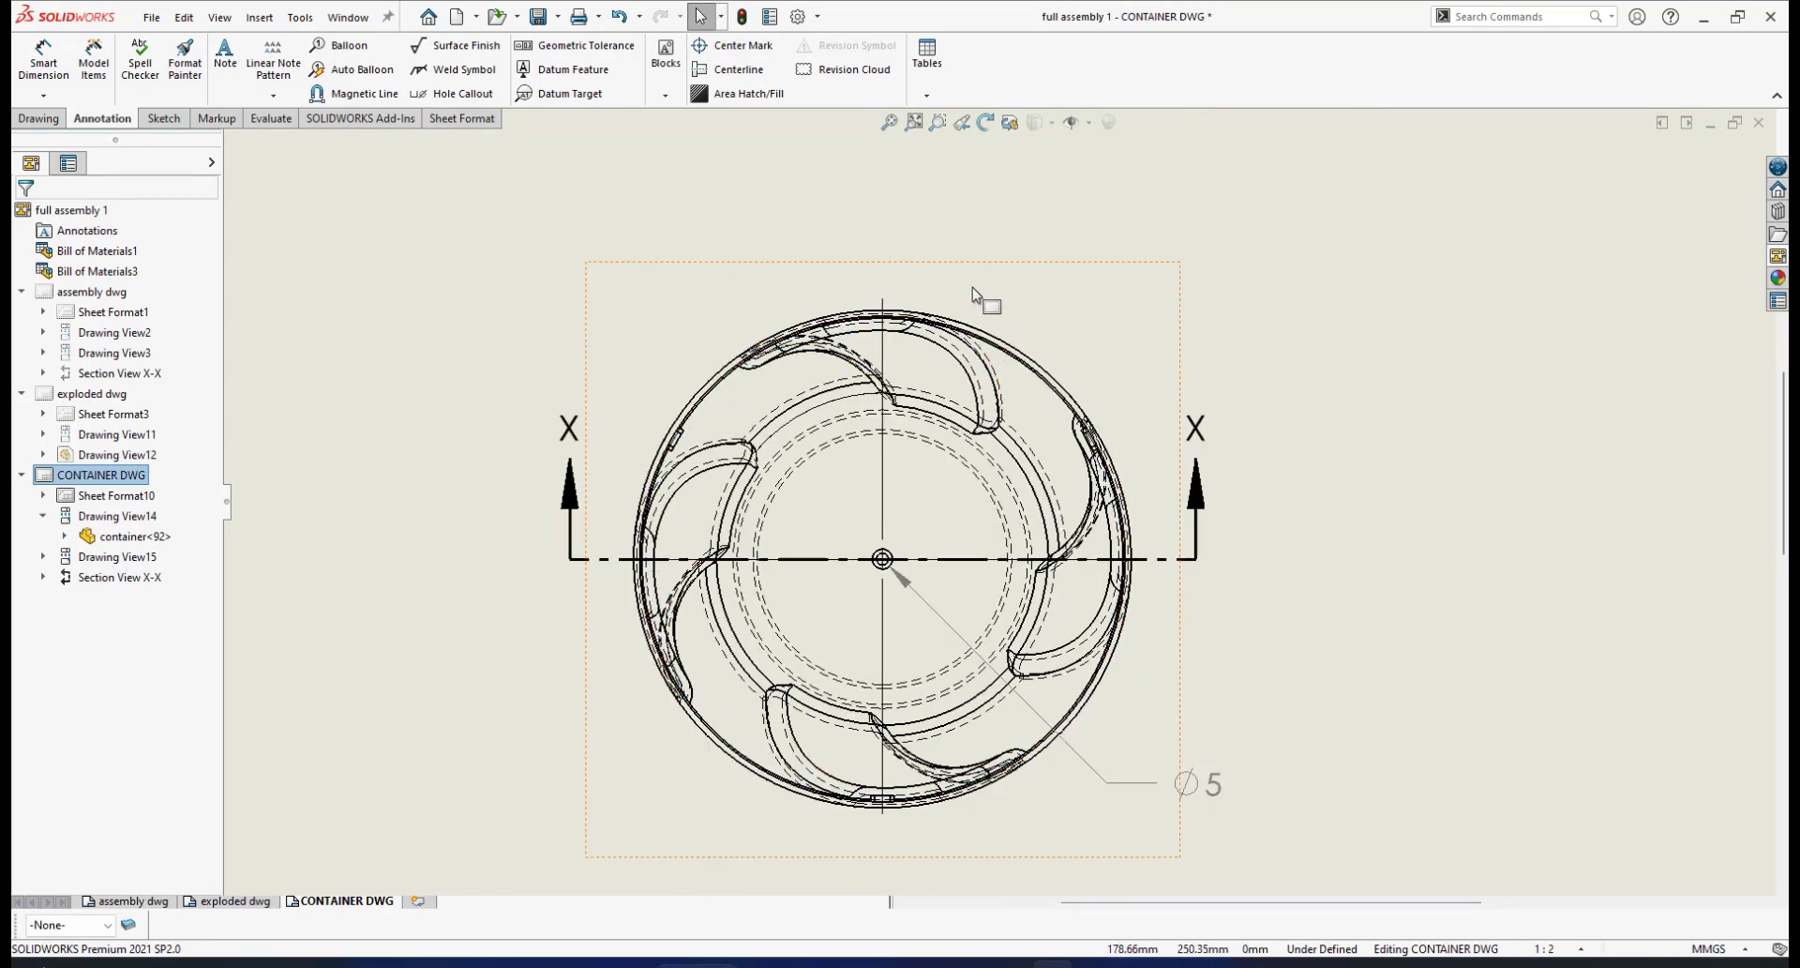
pyautogui.click(43, 61)
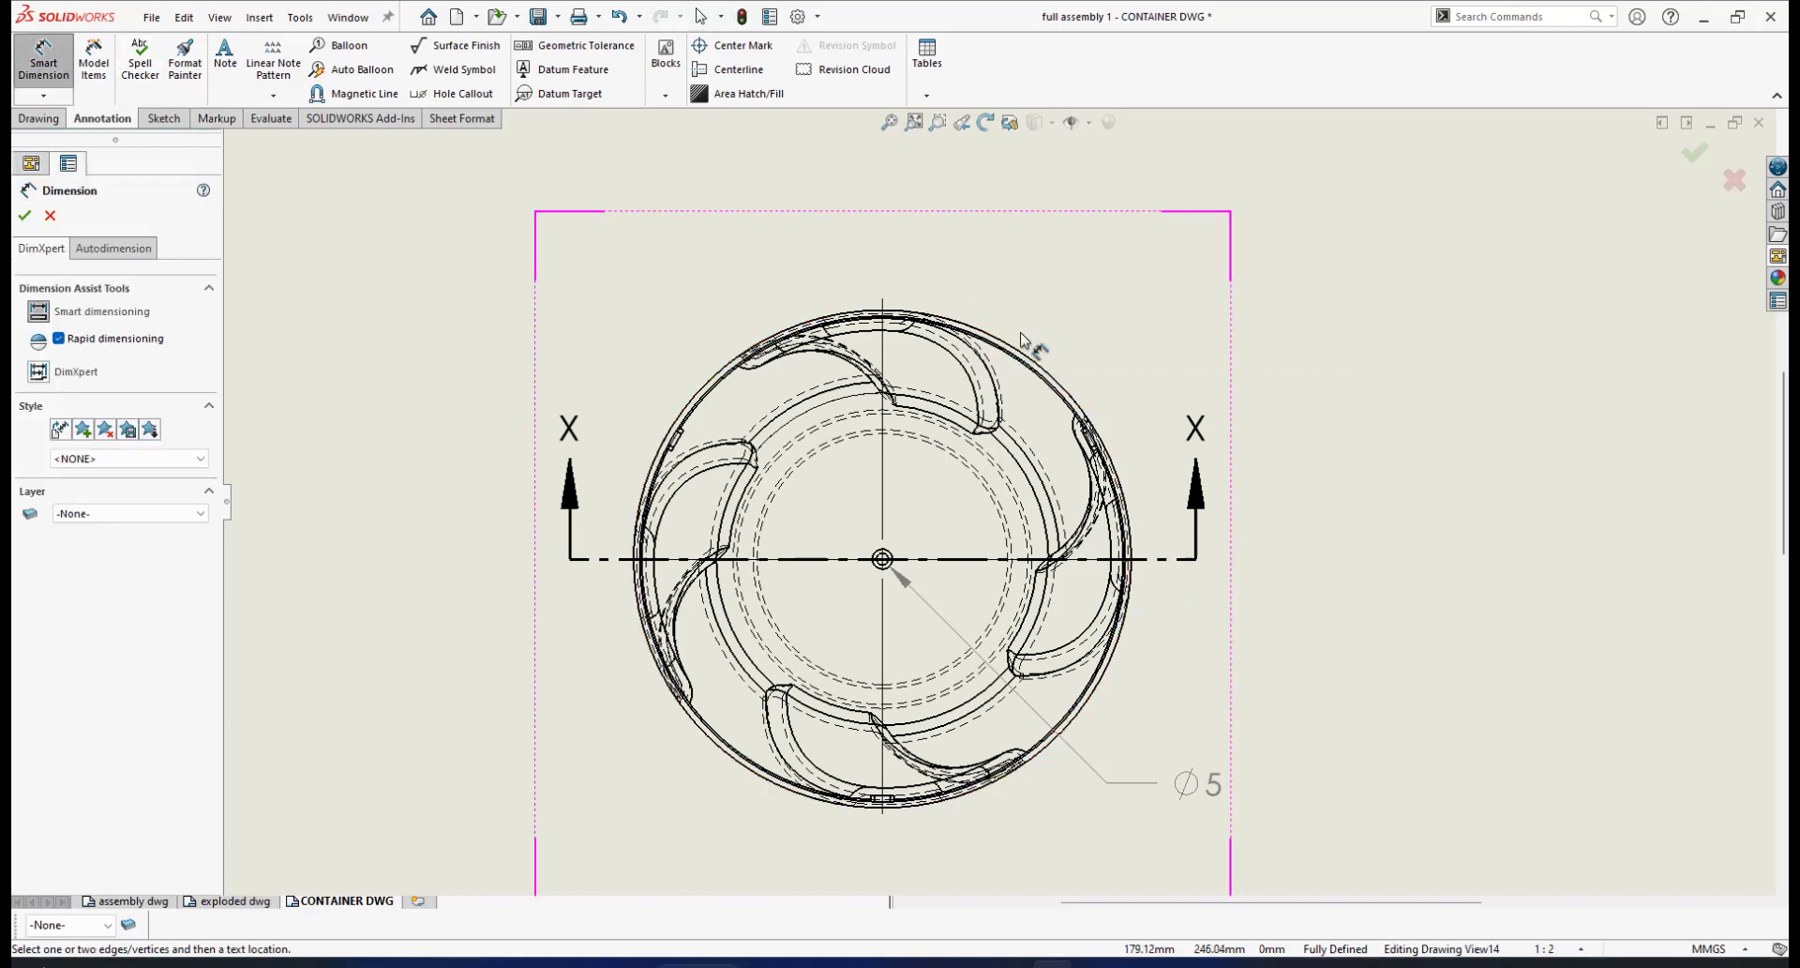
pyautogui.scroll(-1, 1065, 373)
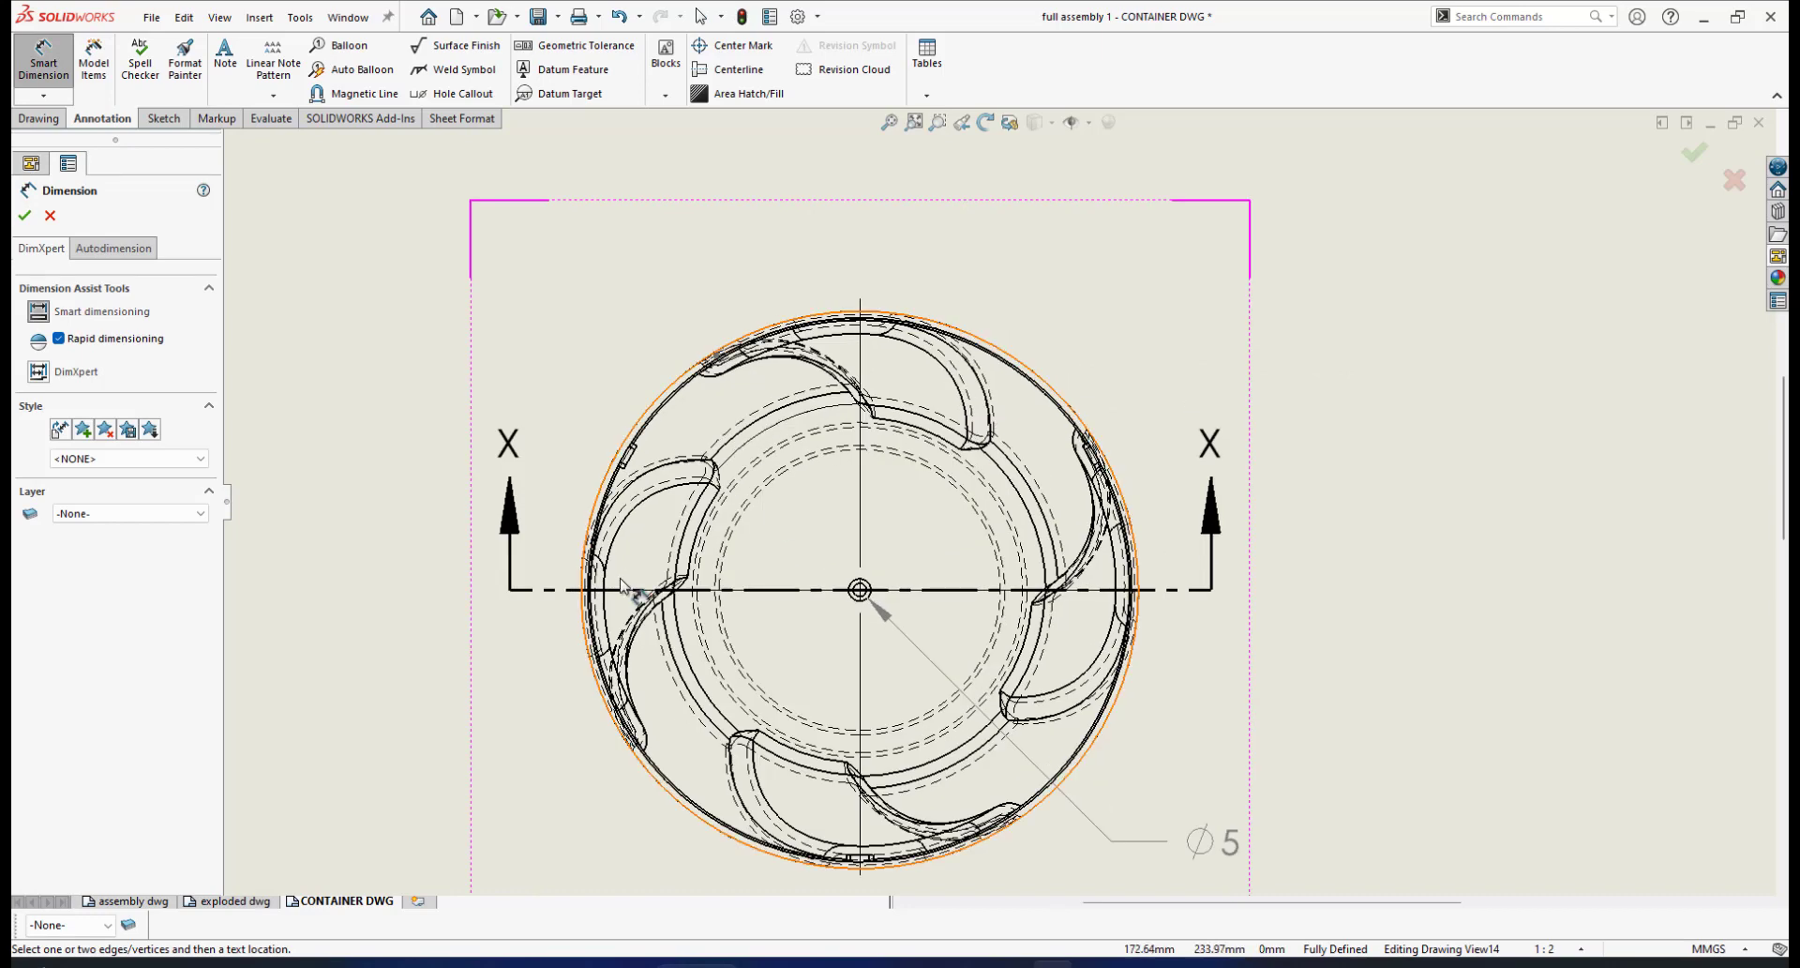
pyautogui.scroll(2, 837, 324)
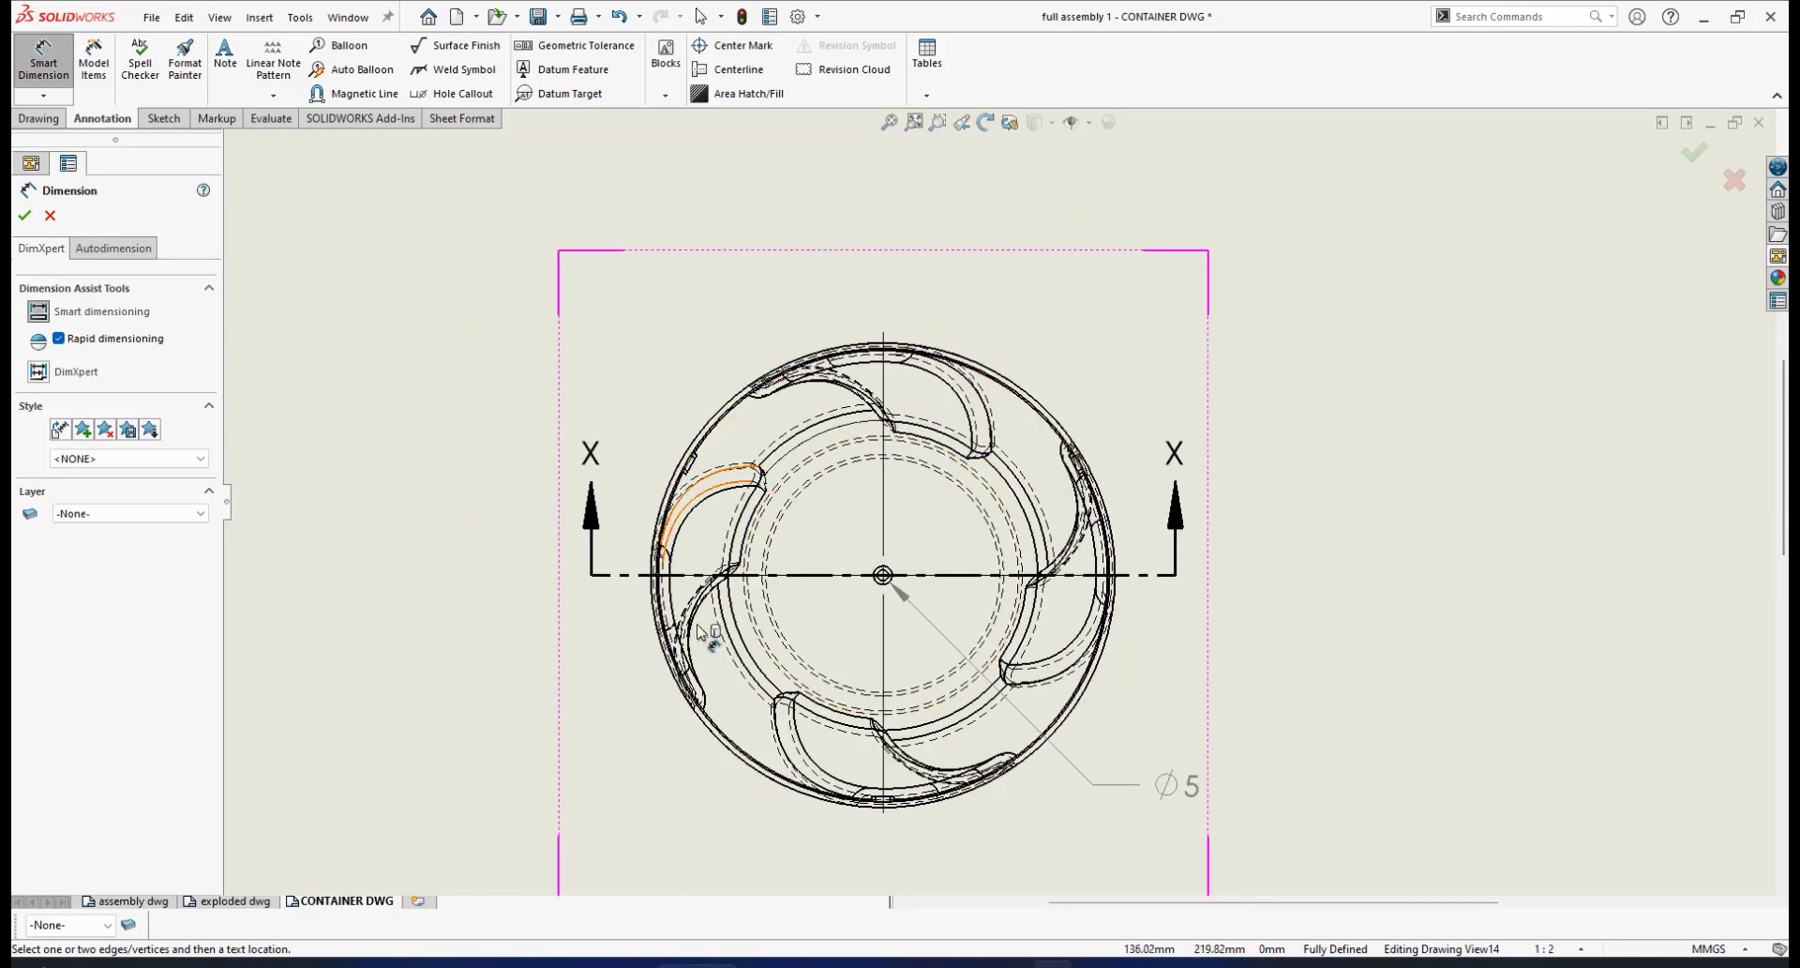
pyautogui.scroll(-1, 980, 419)
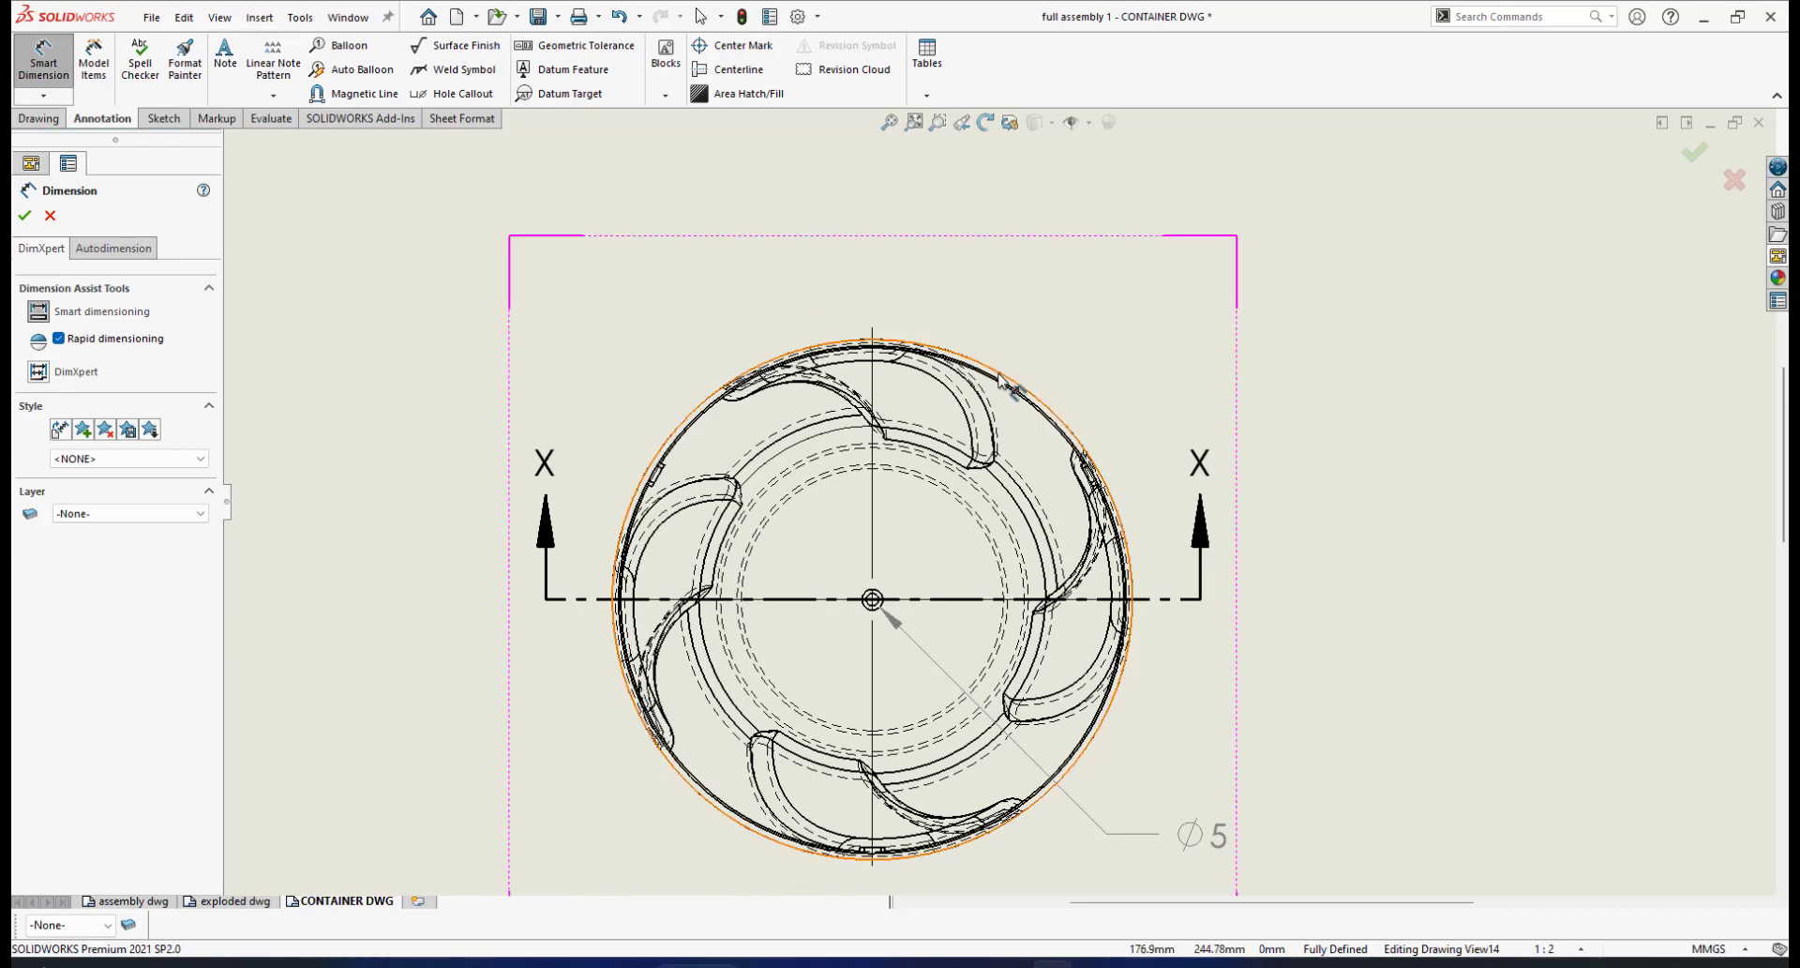
# Toggle sketch visibility via View > Hide/Show > Sketches
pyautogui.click(221, 17)
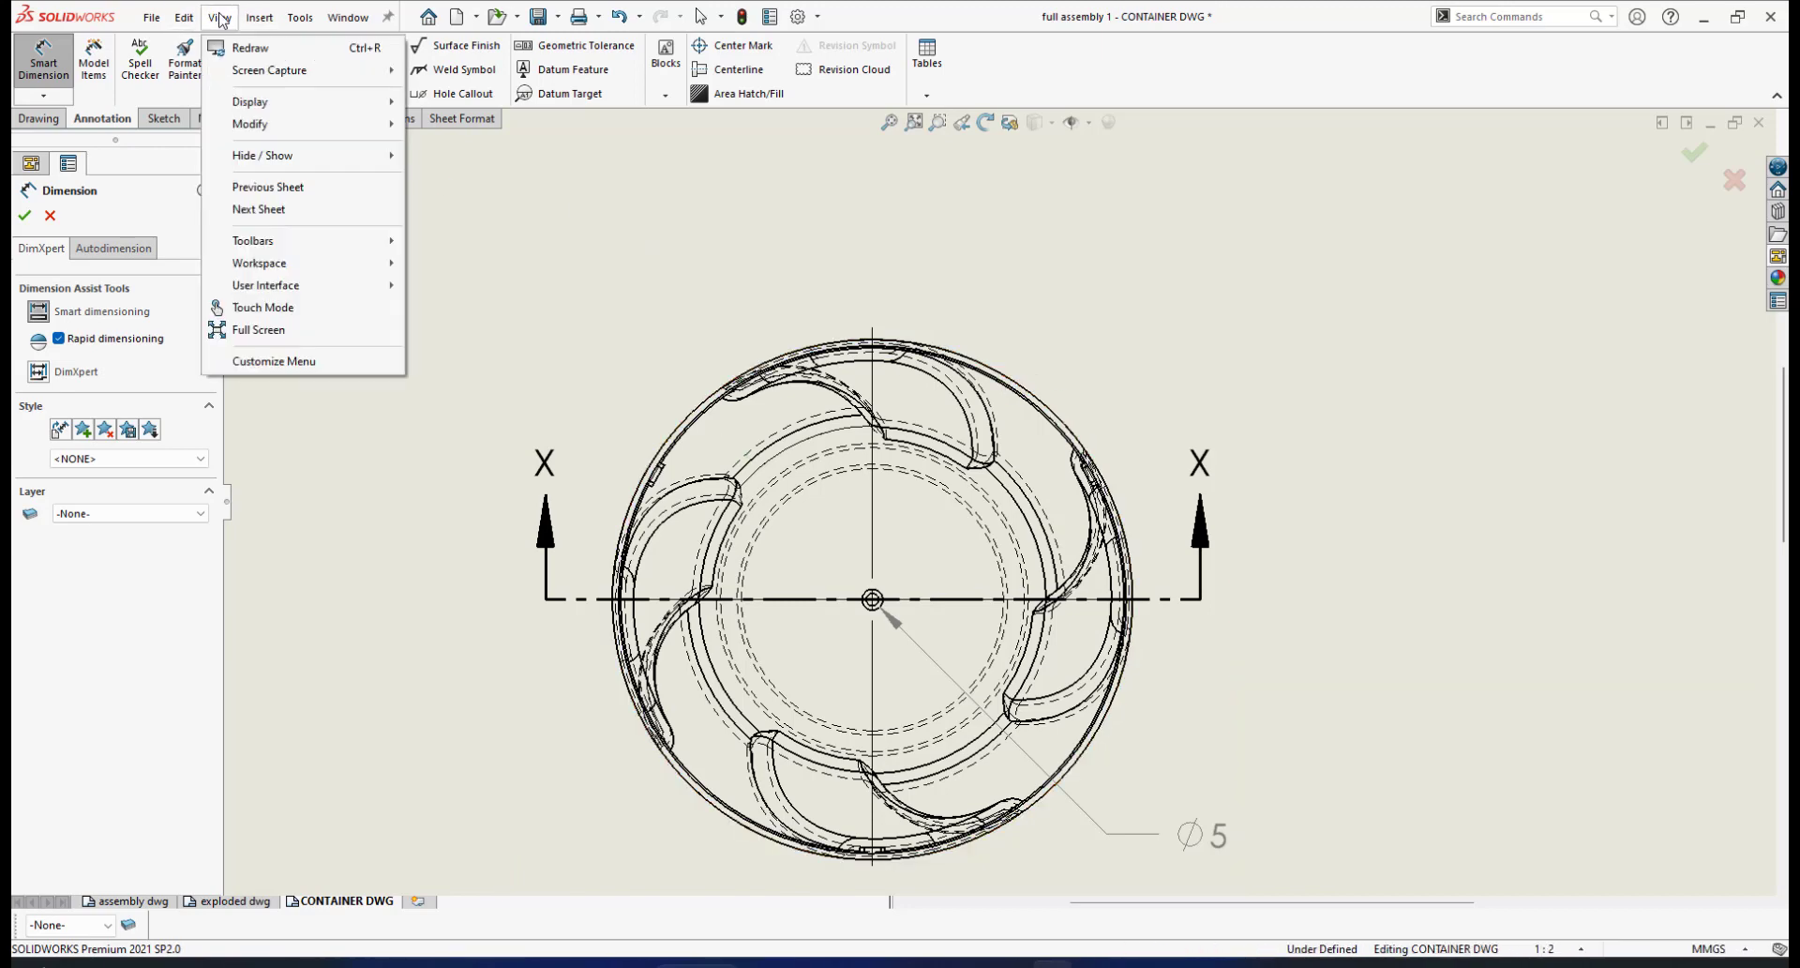
pyautogui.moveTo(263, 156)
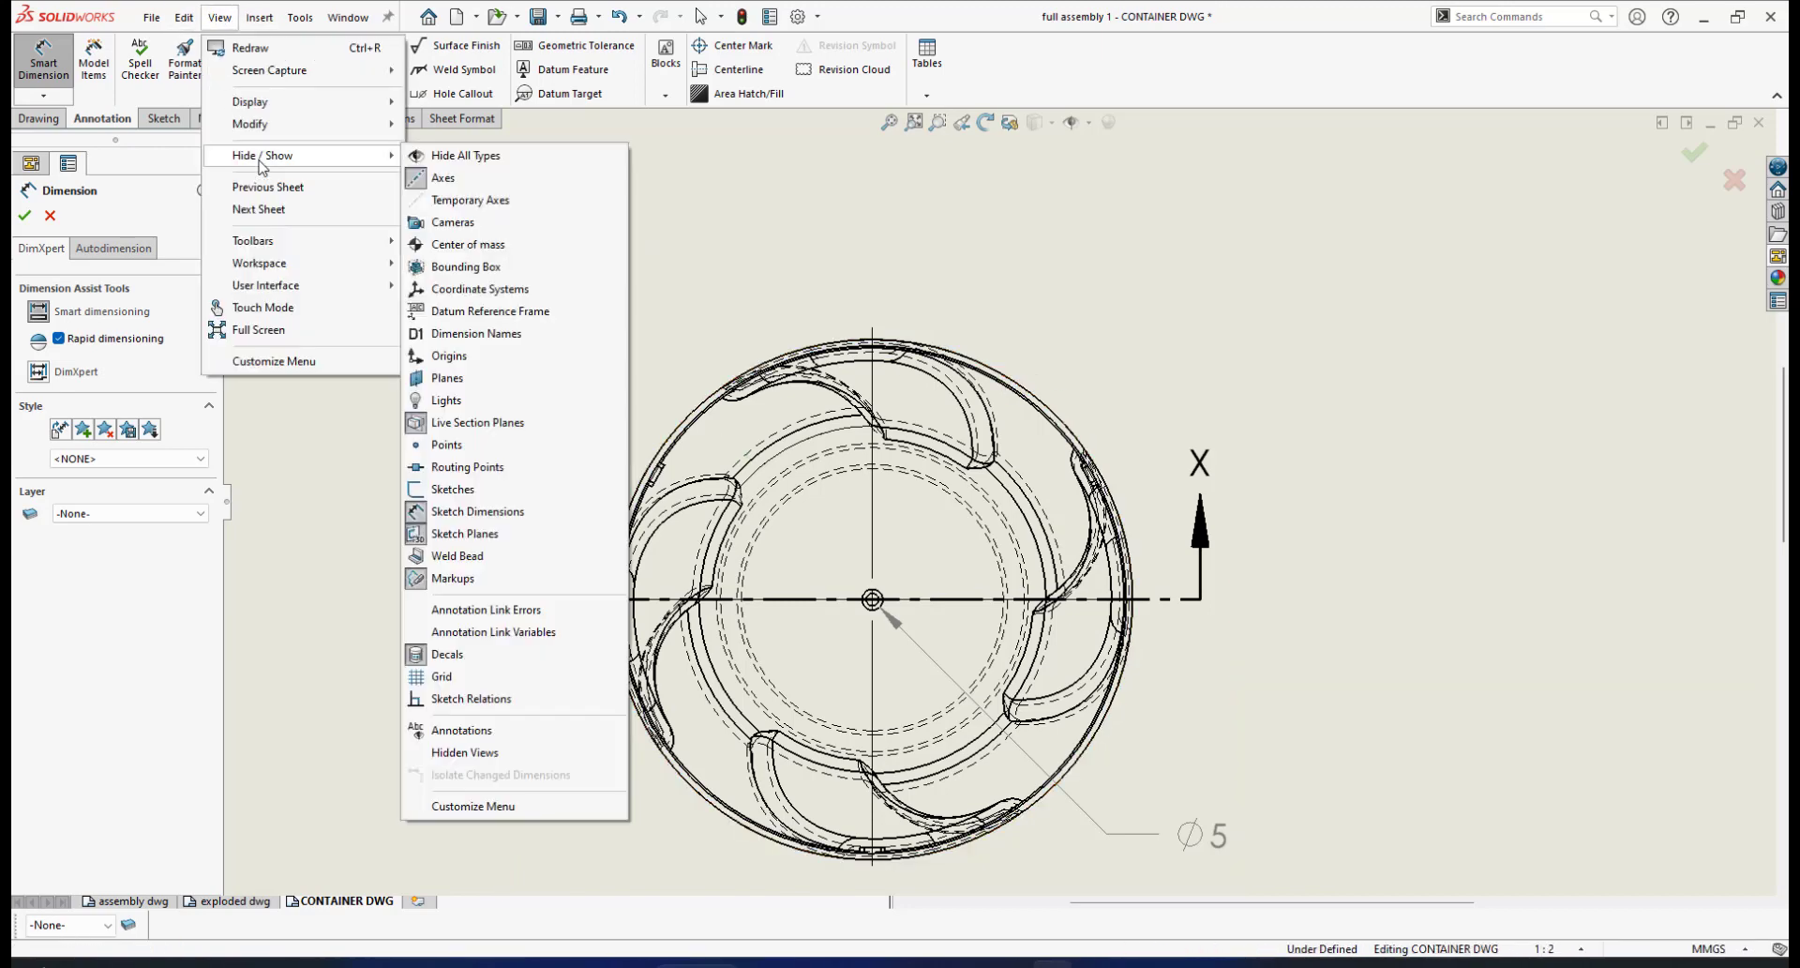
pyautogui.click(453, 488)
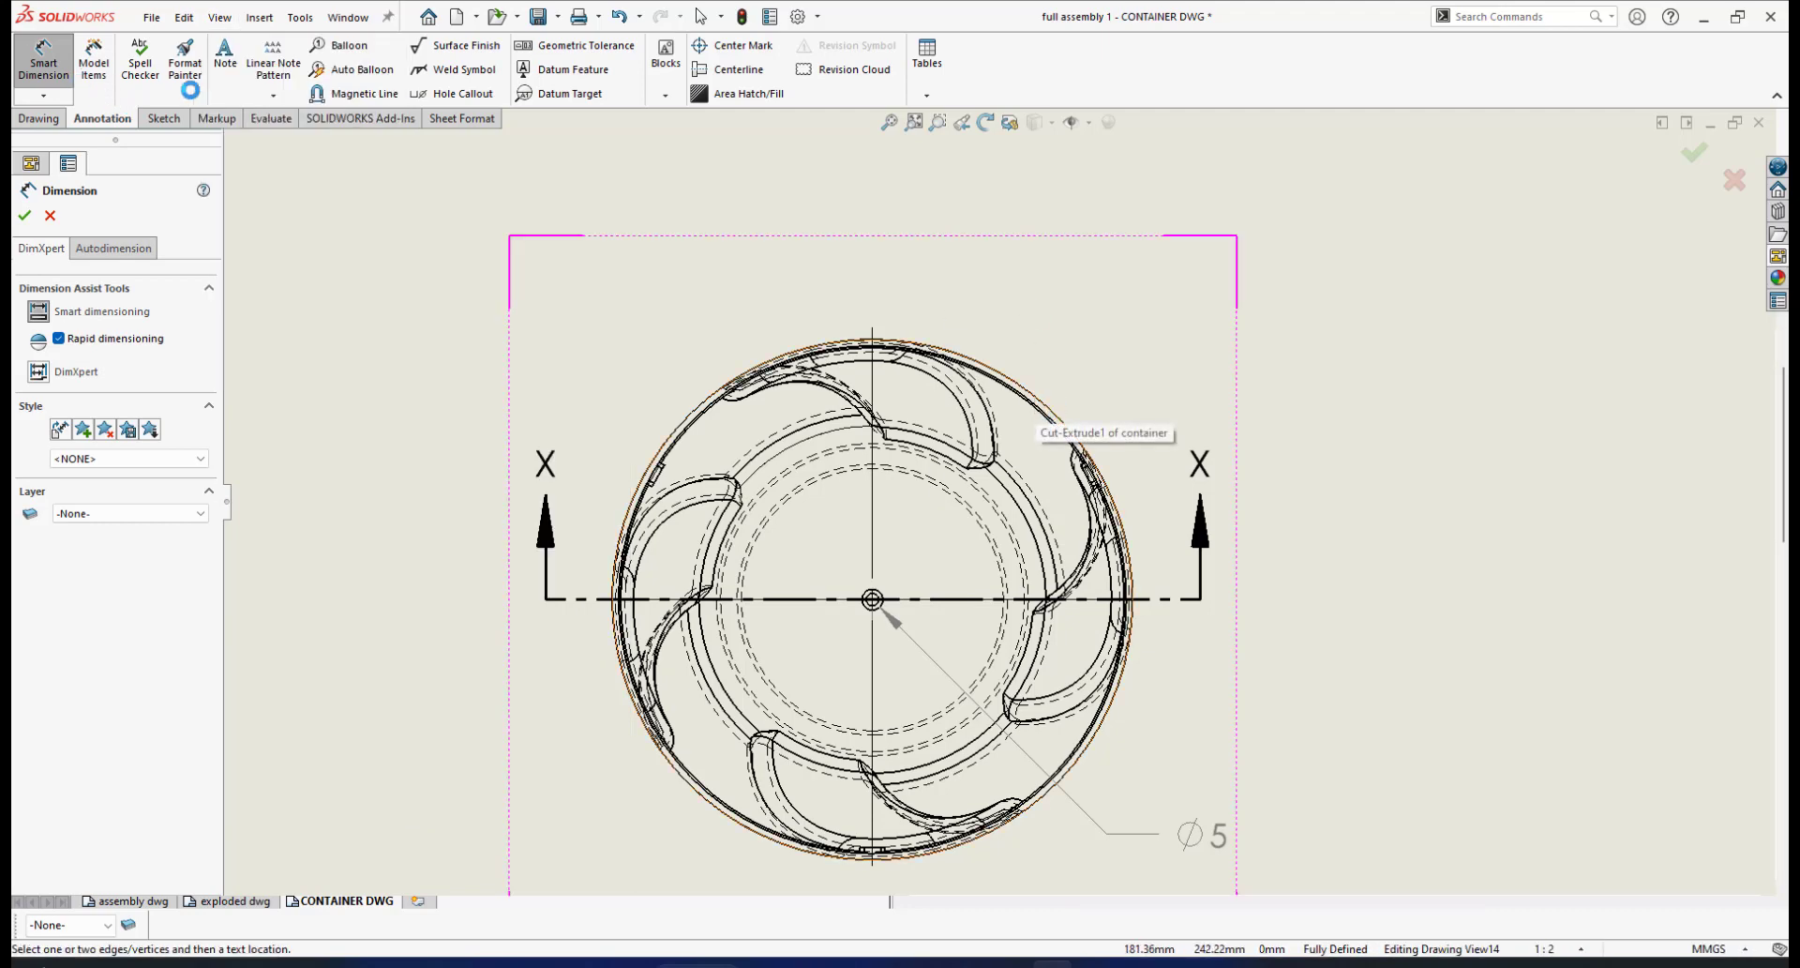
# Dimension the outer rim as ⌀125.00, move it beside the rim, and set precision to None
pyautogui.click(1019, 387)
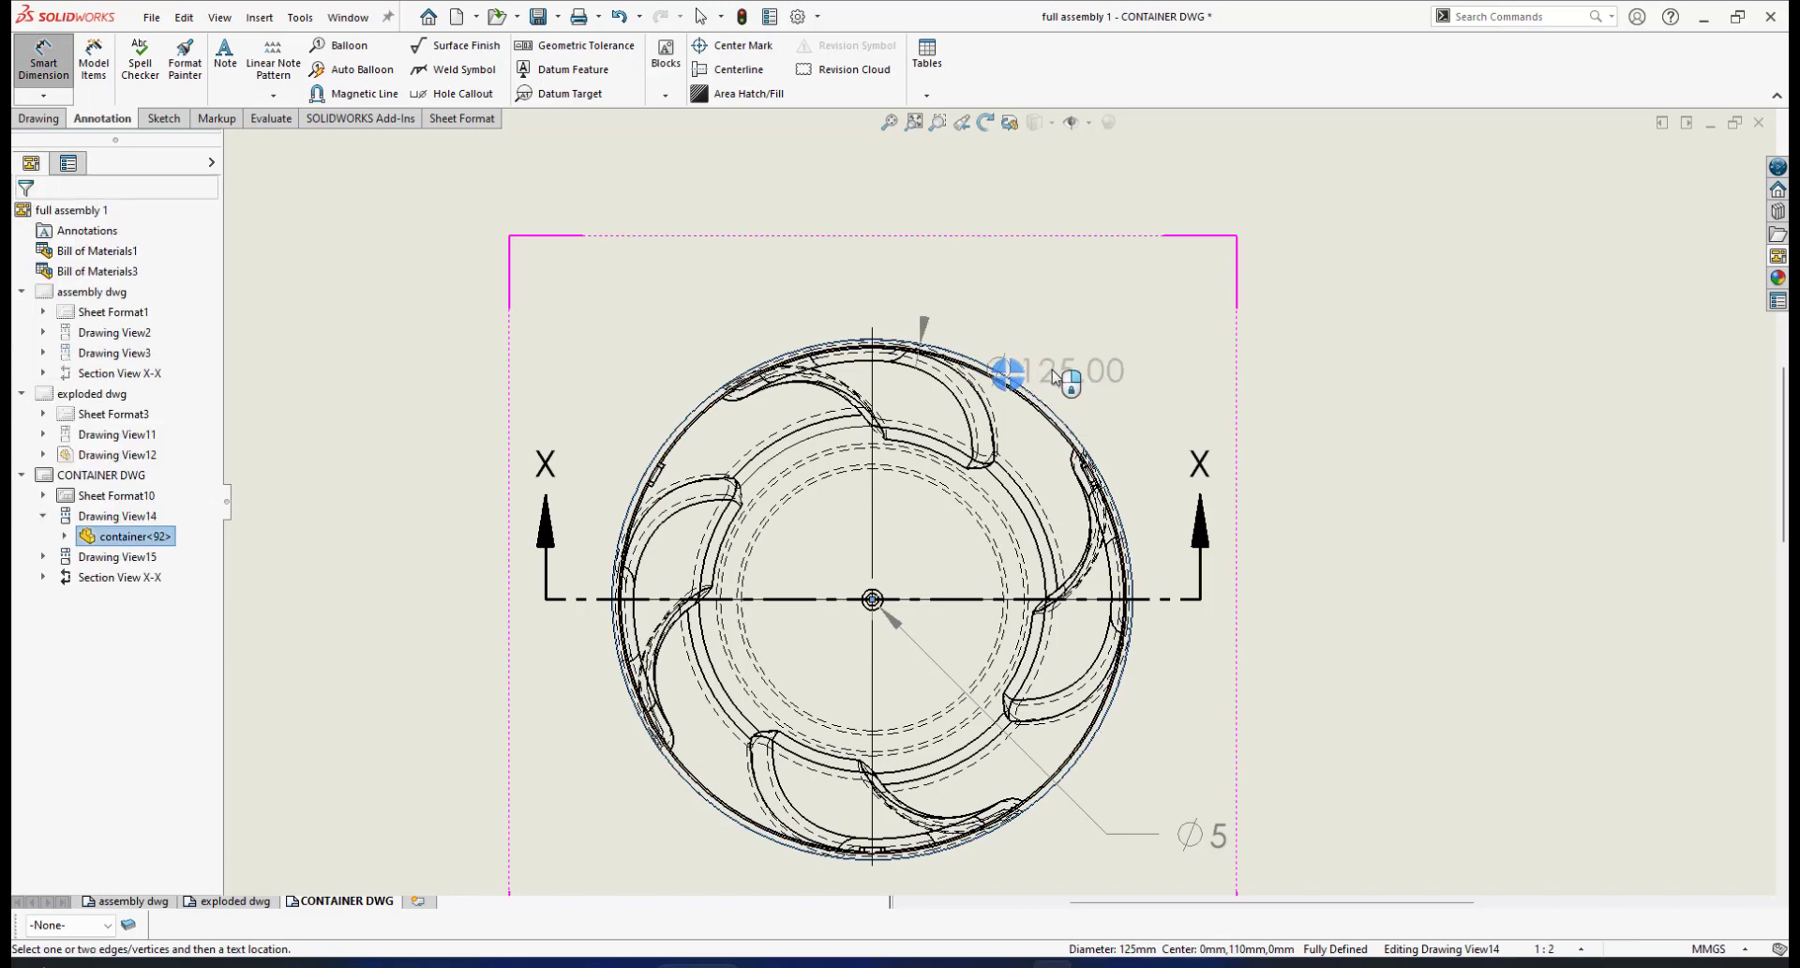
pyautogui.click(1017, 371)
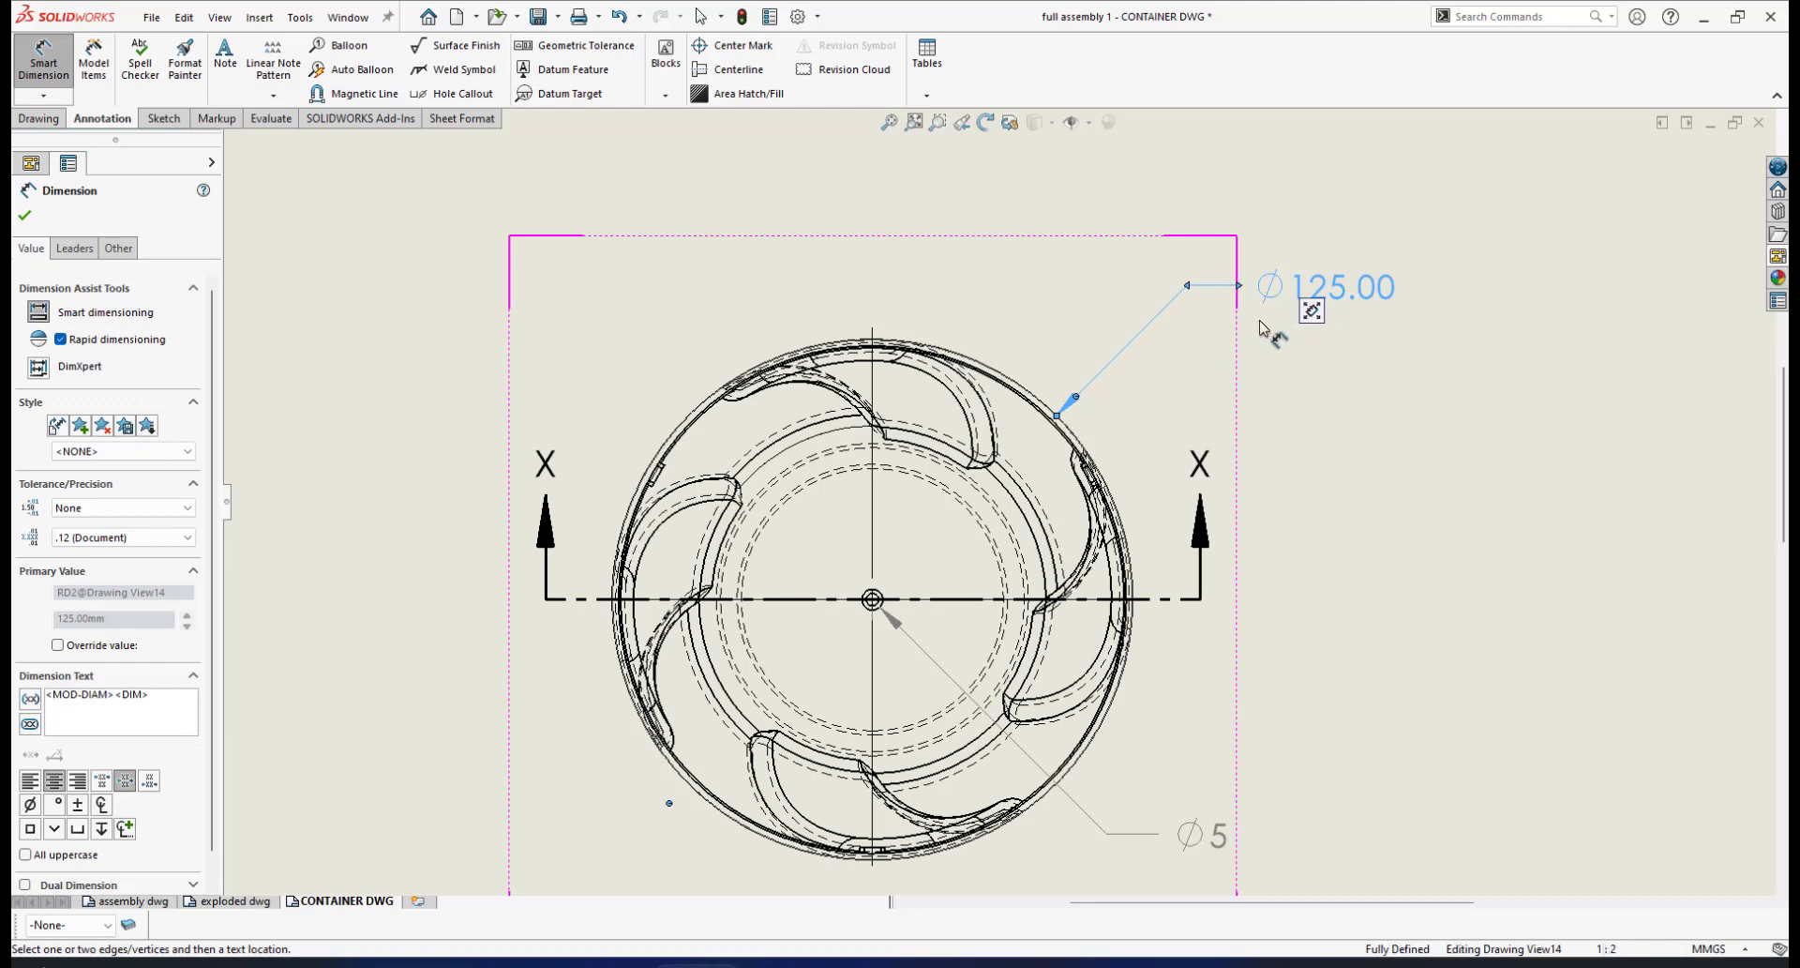
pyautogui.moveTo(1342, 290); pyautogui.dragTo(1301, 341)
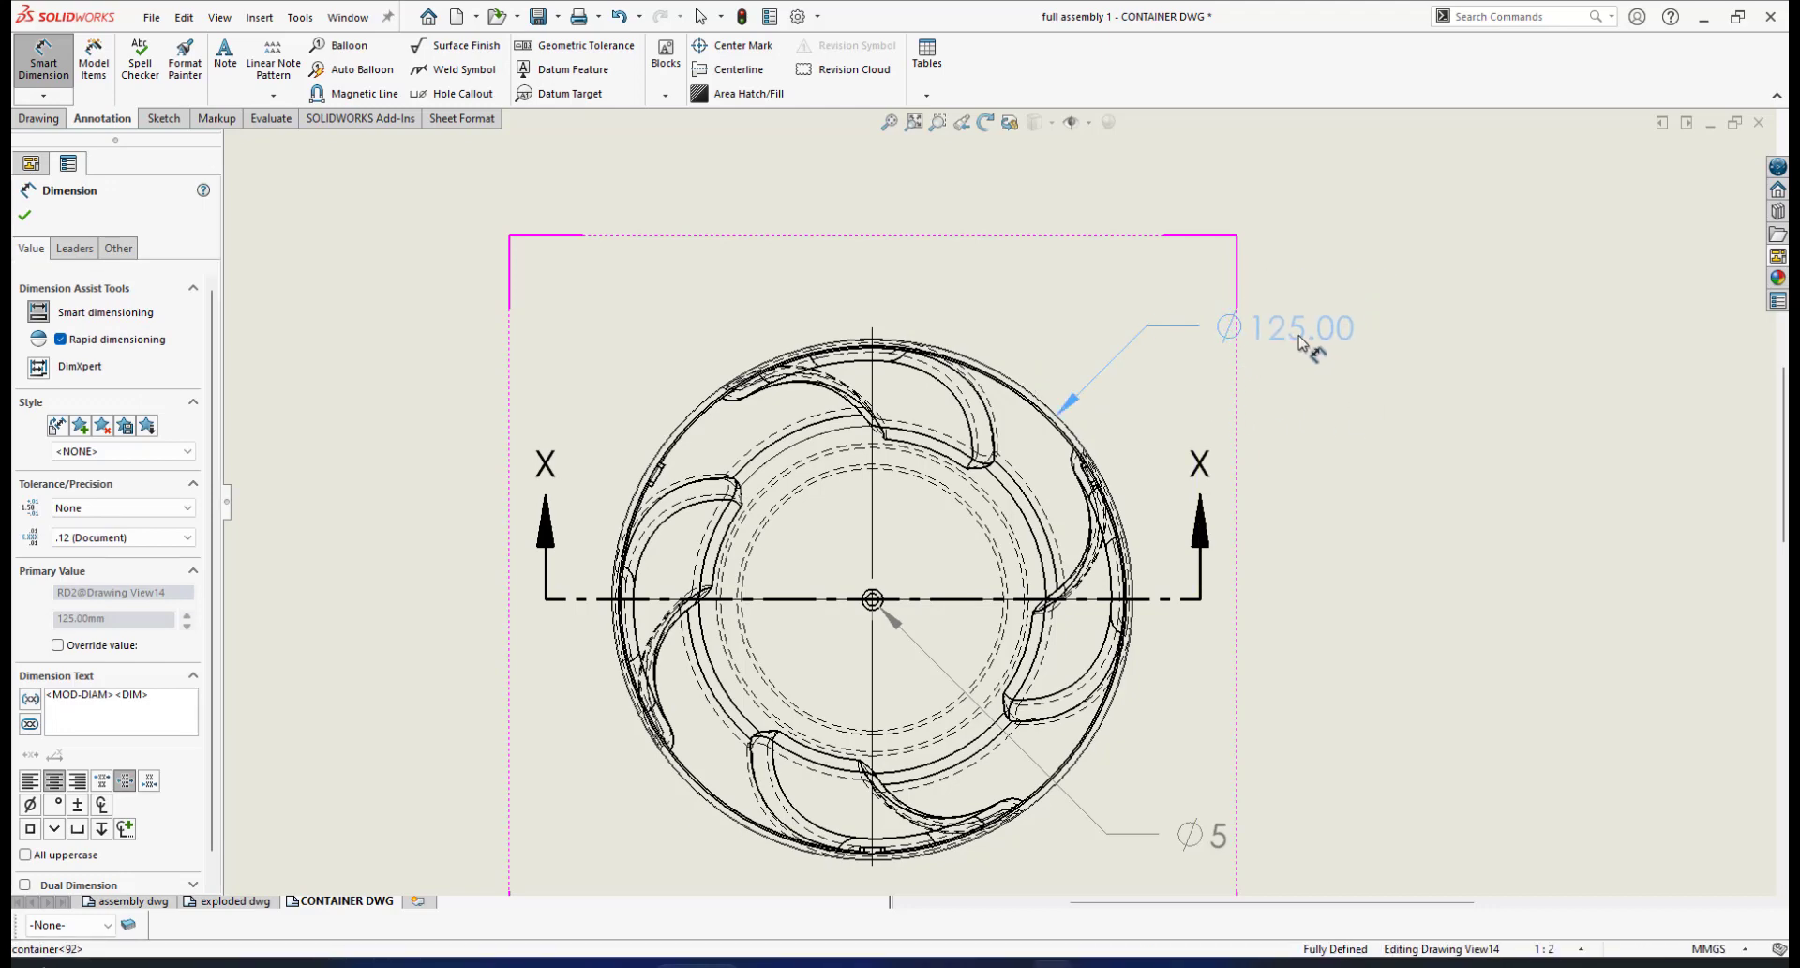
pyautogui.click(1301, 341)
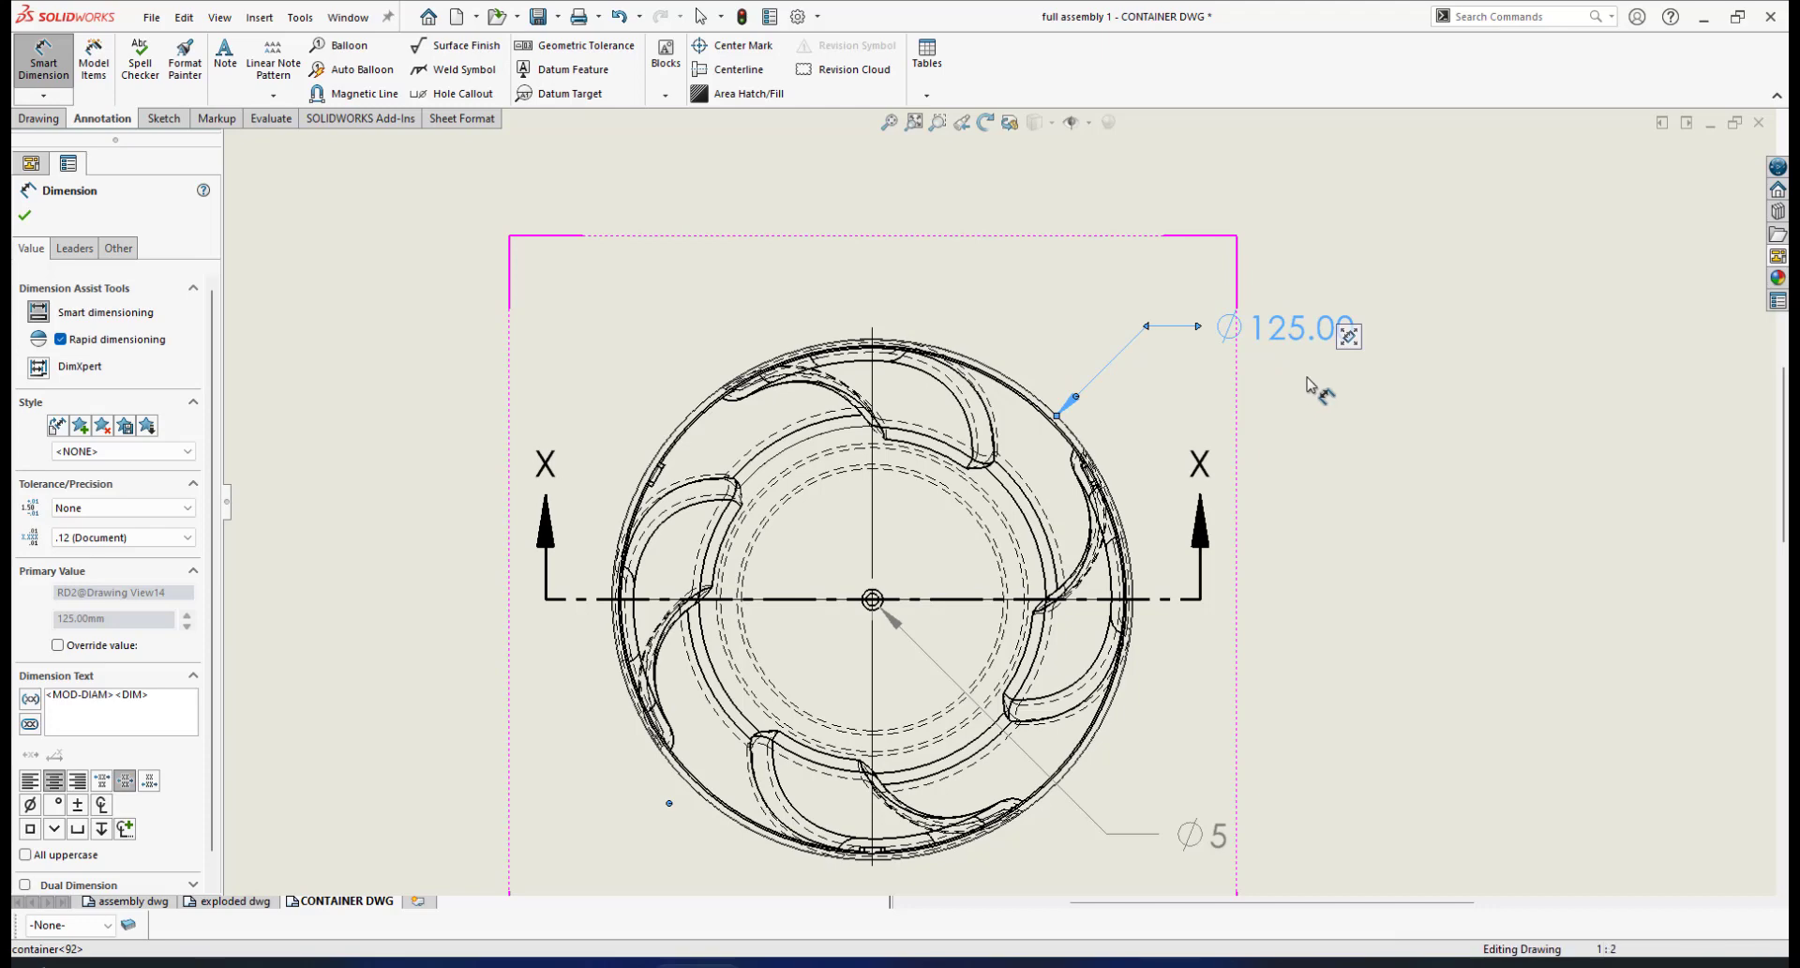
pyautogui.click(187, 537)
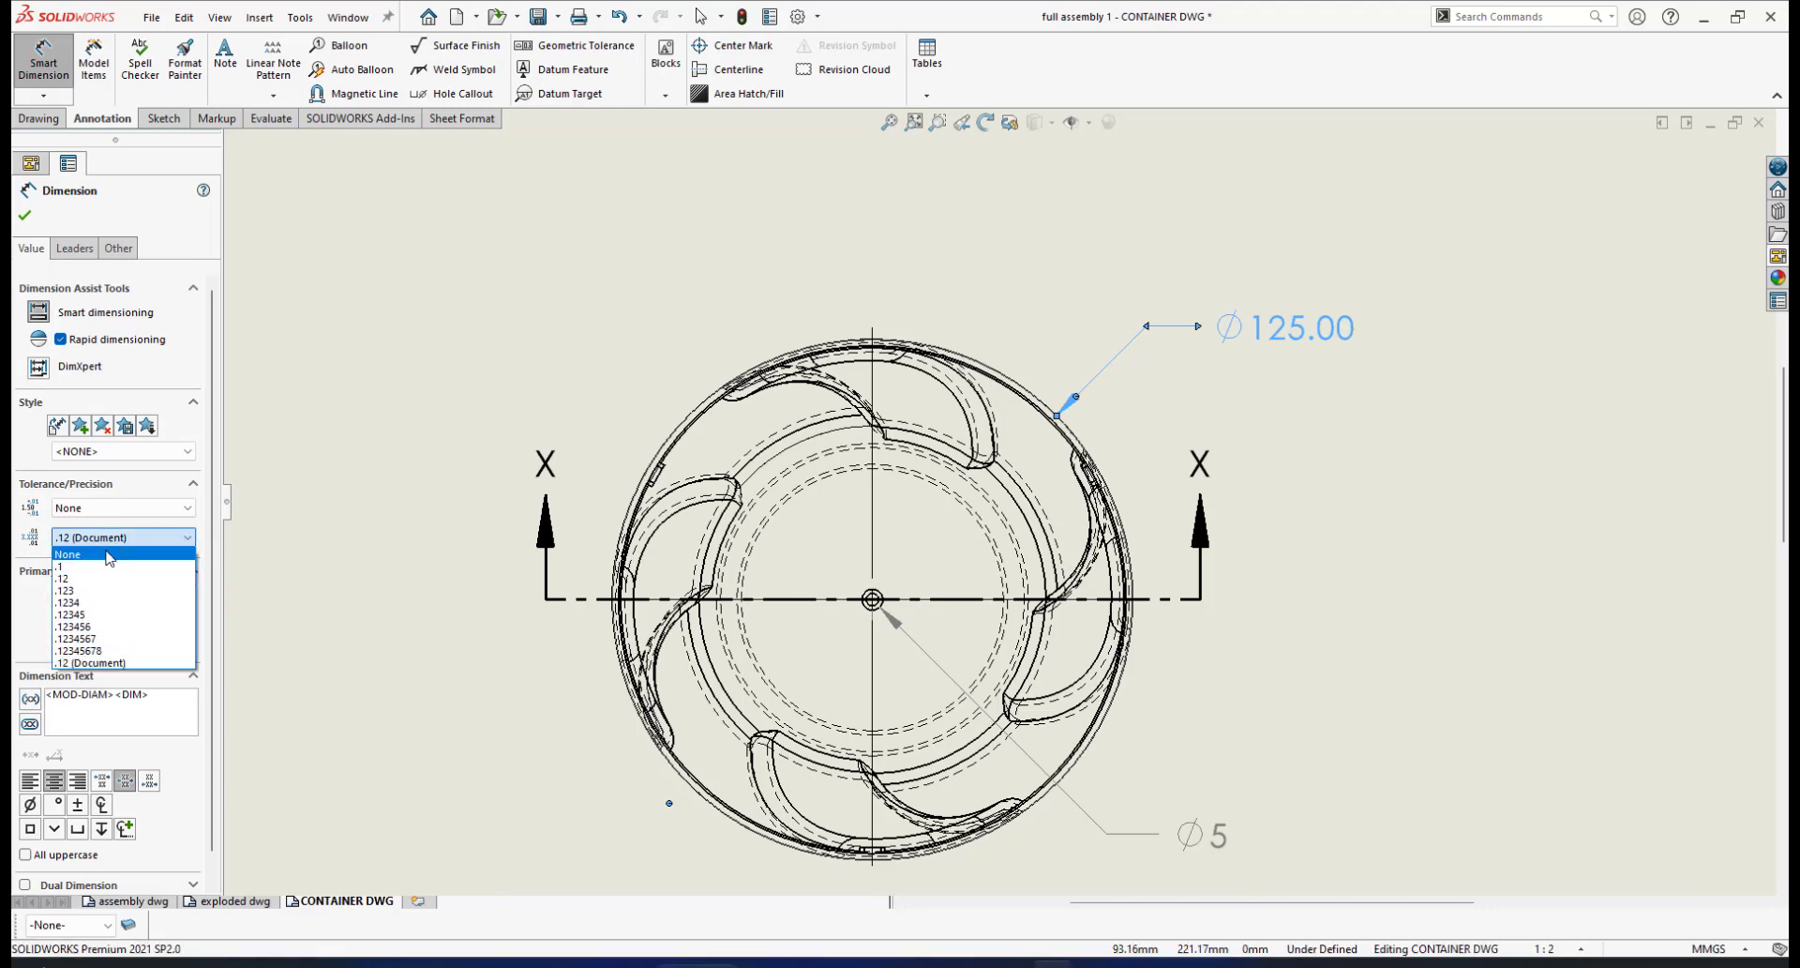
pyautogui.click(105, 563)
pyautogui.press('Escape')
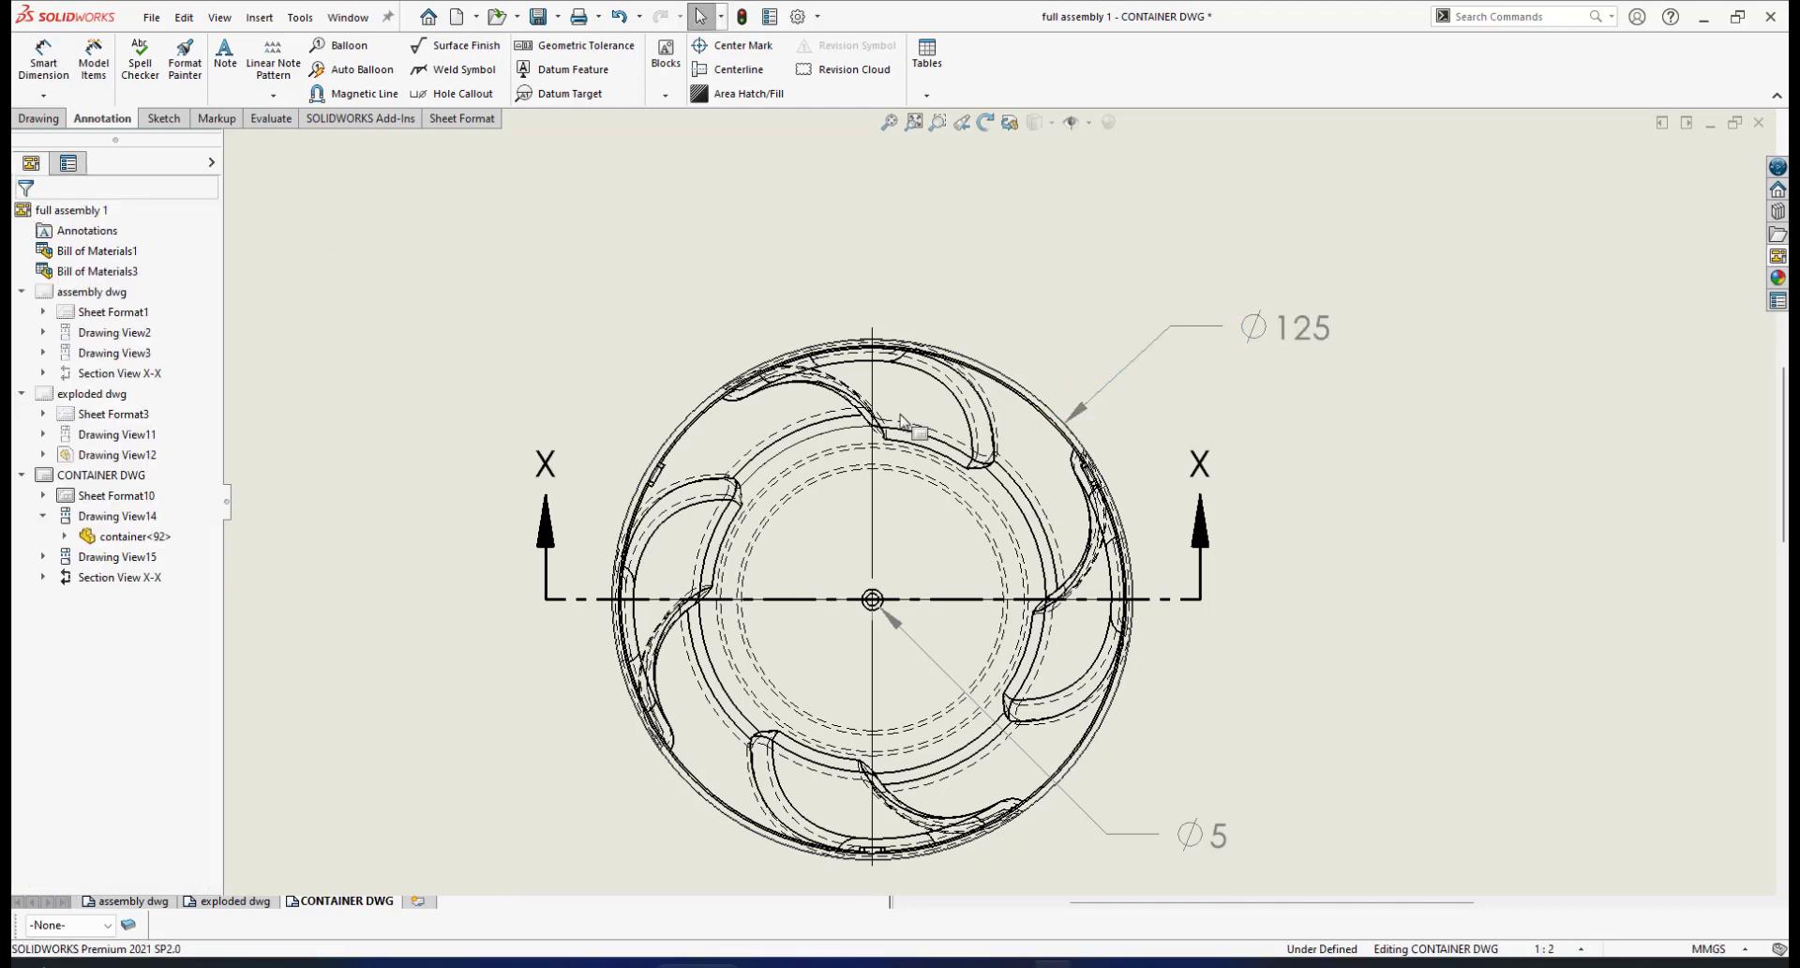
pyautogui.scroll(-3, 1060, 532)
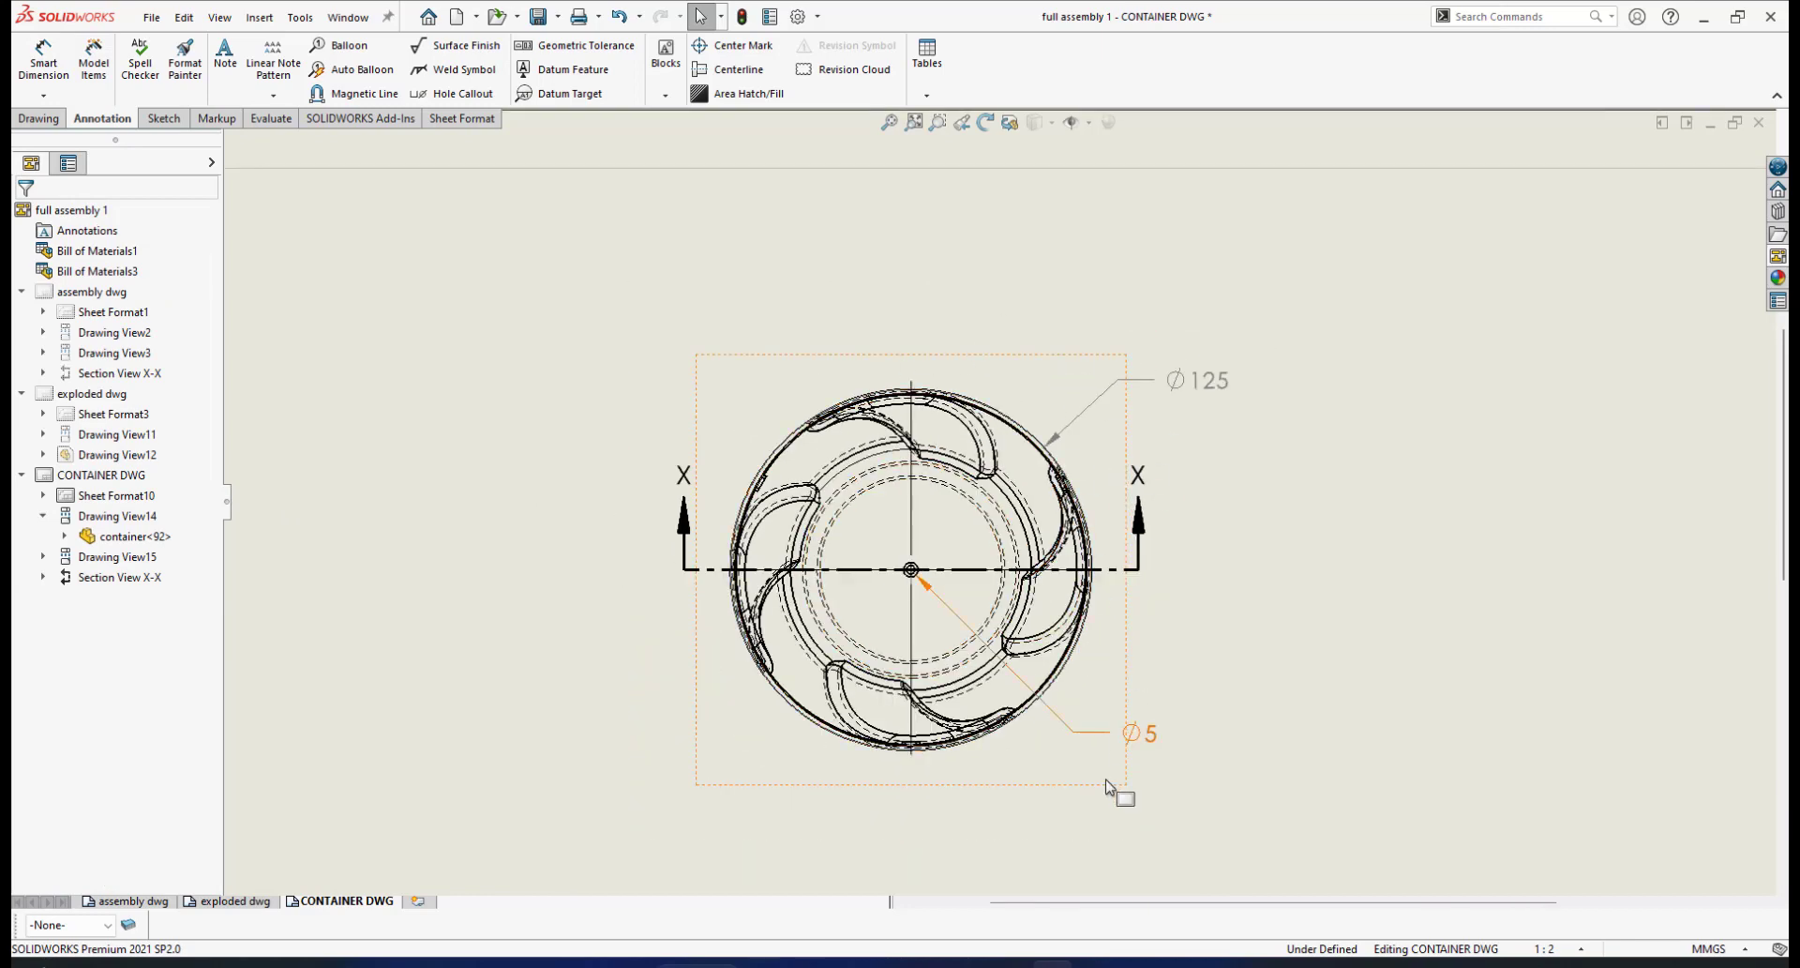
pyautogui.scroll(-4, 1107, 785)
pyautogui.scroll(3, 1057, 773)
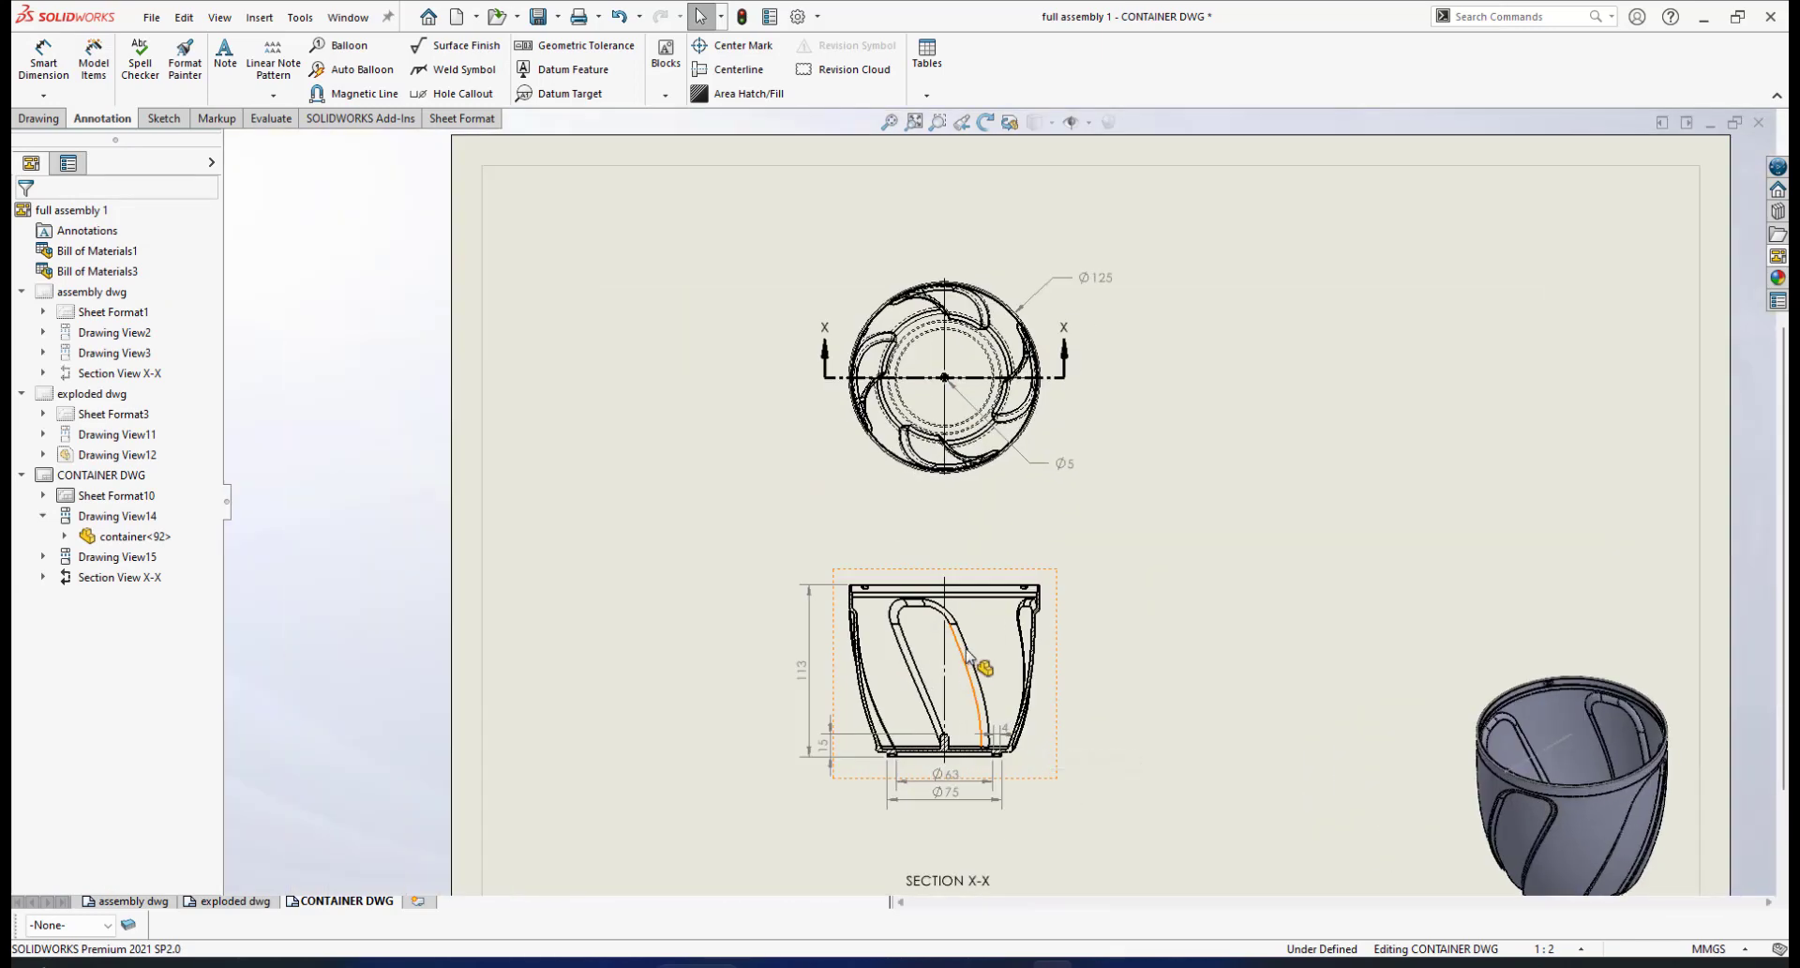
pyautogui.scroll(3, 972, 722)
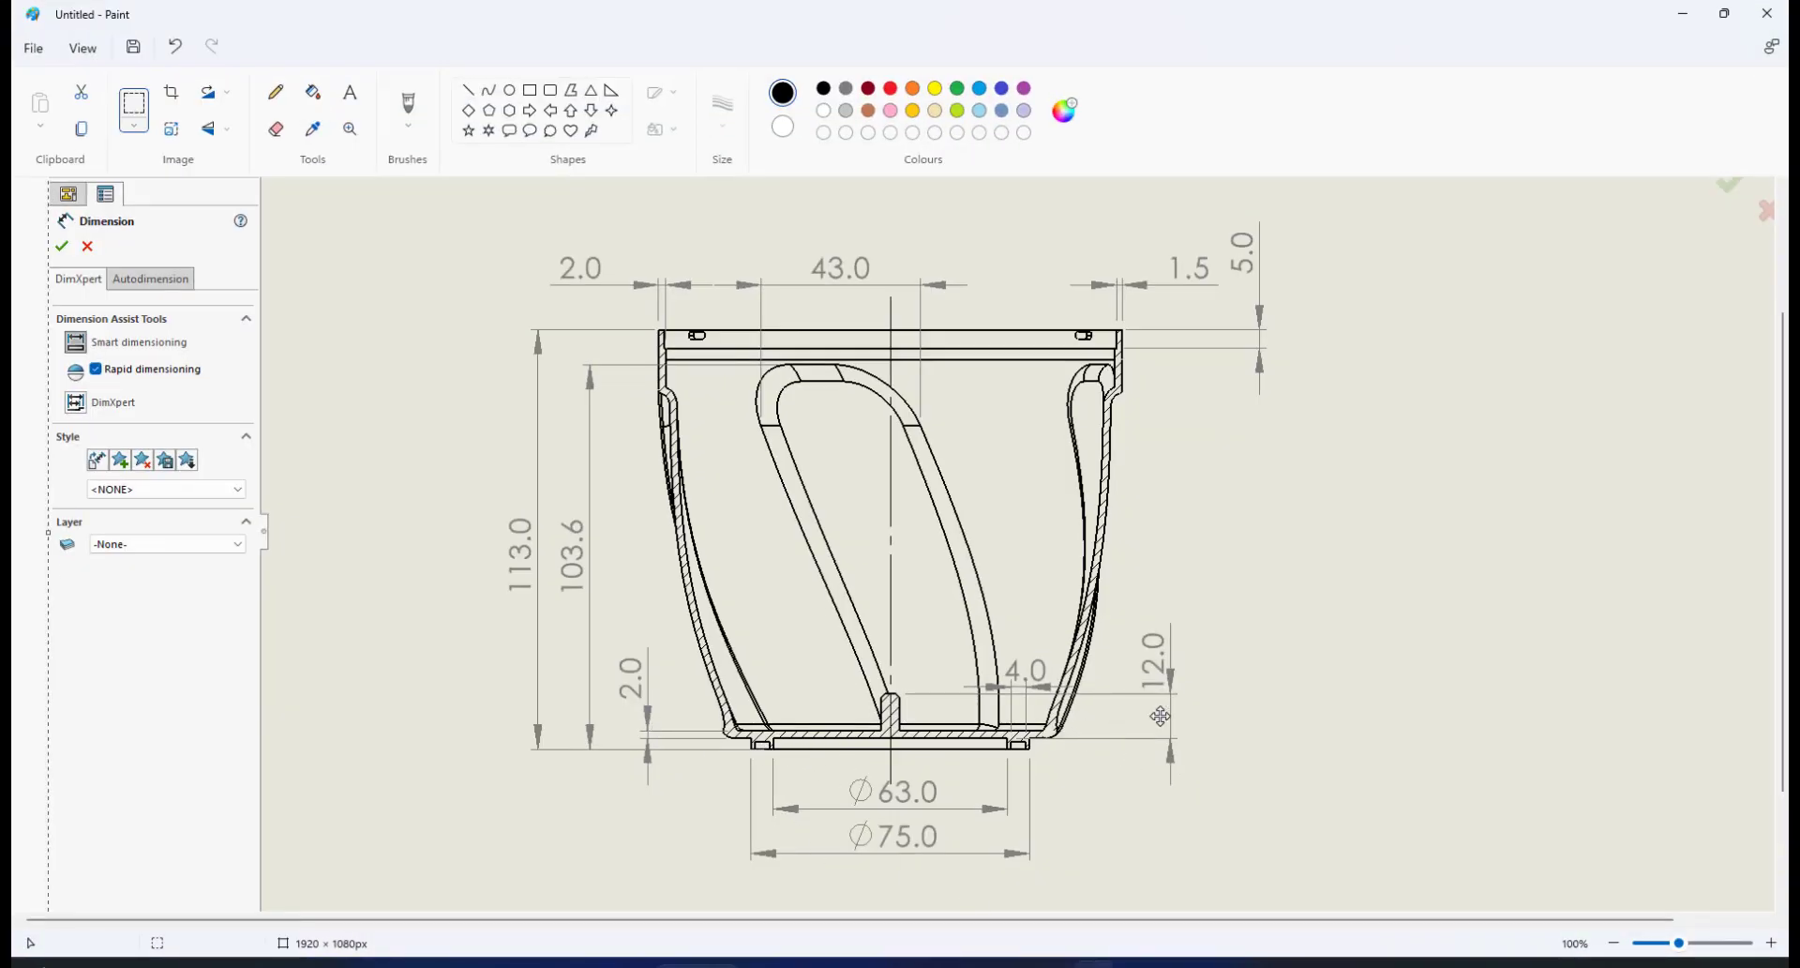
pyautogui.click(1133, 964)
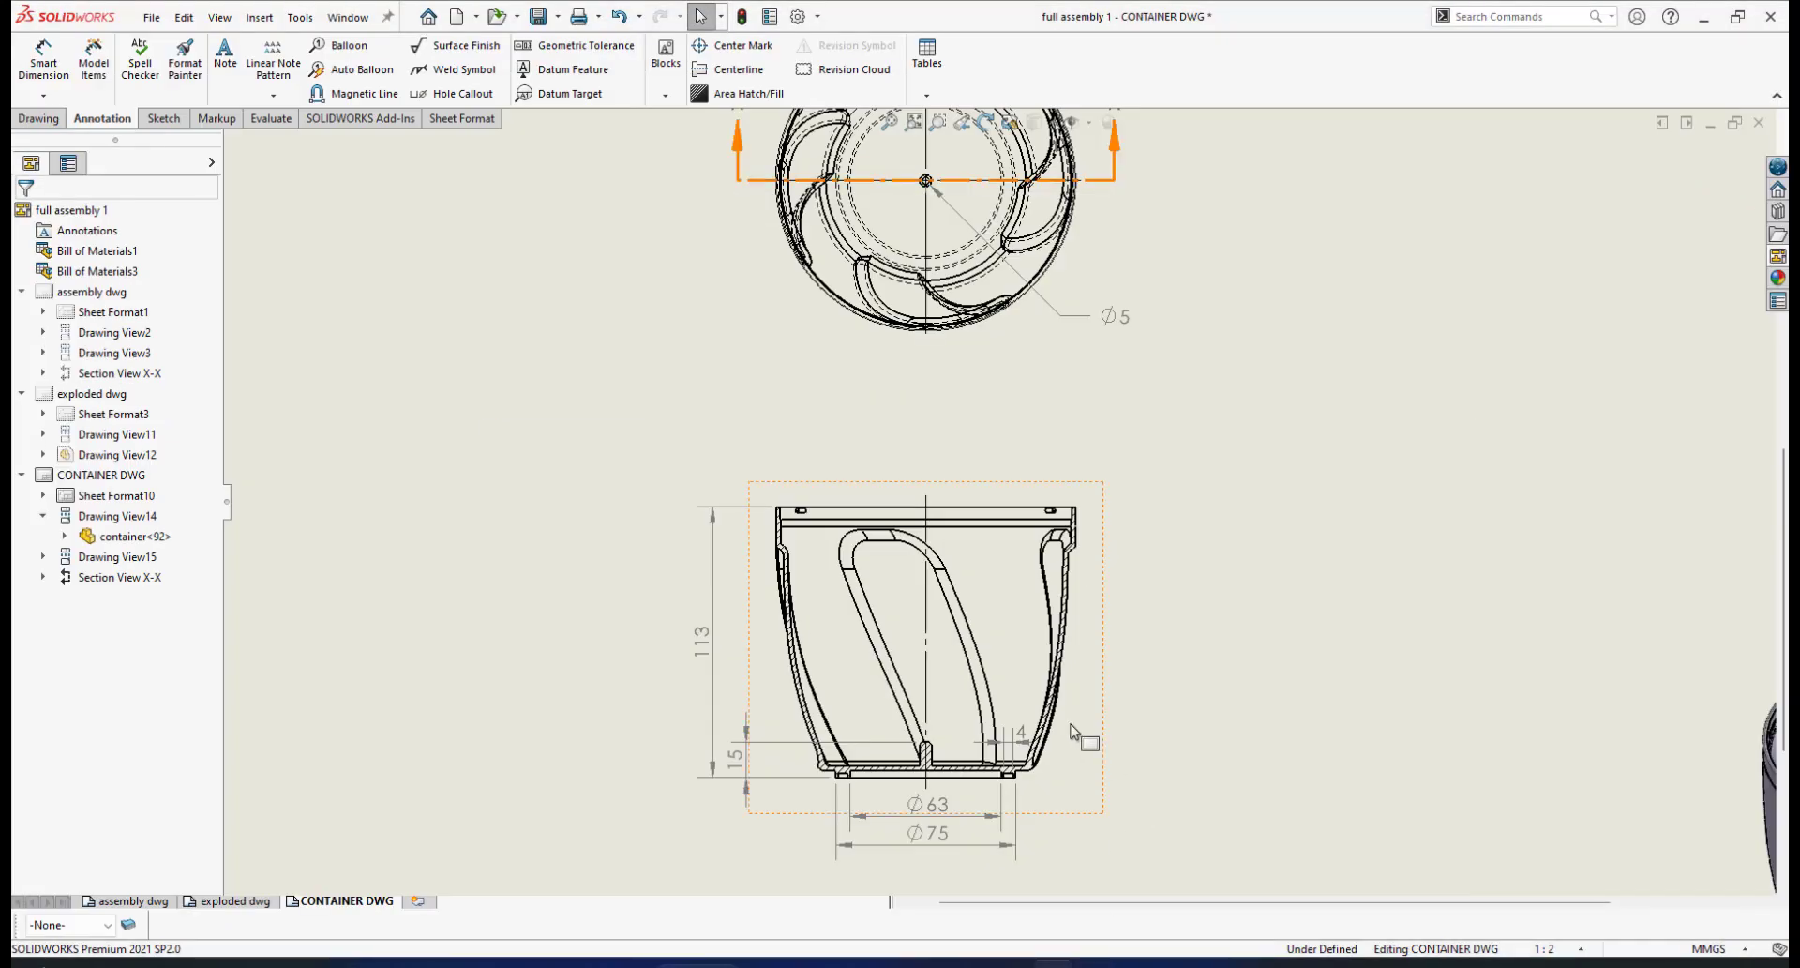
pyautogui.scroll(-1, 847, 715)
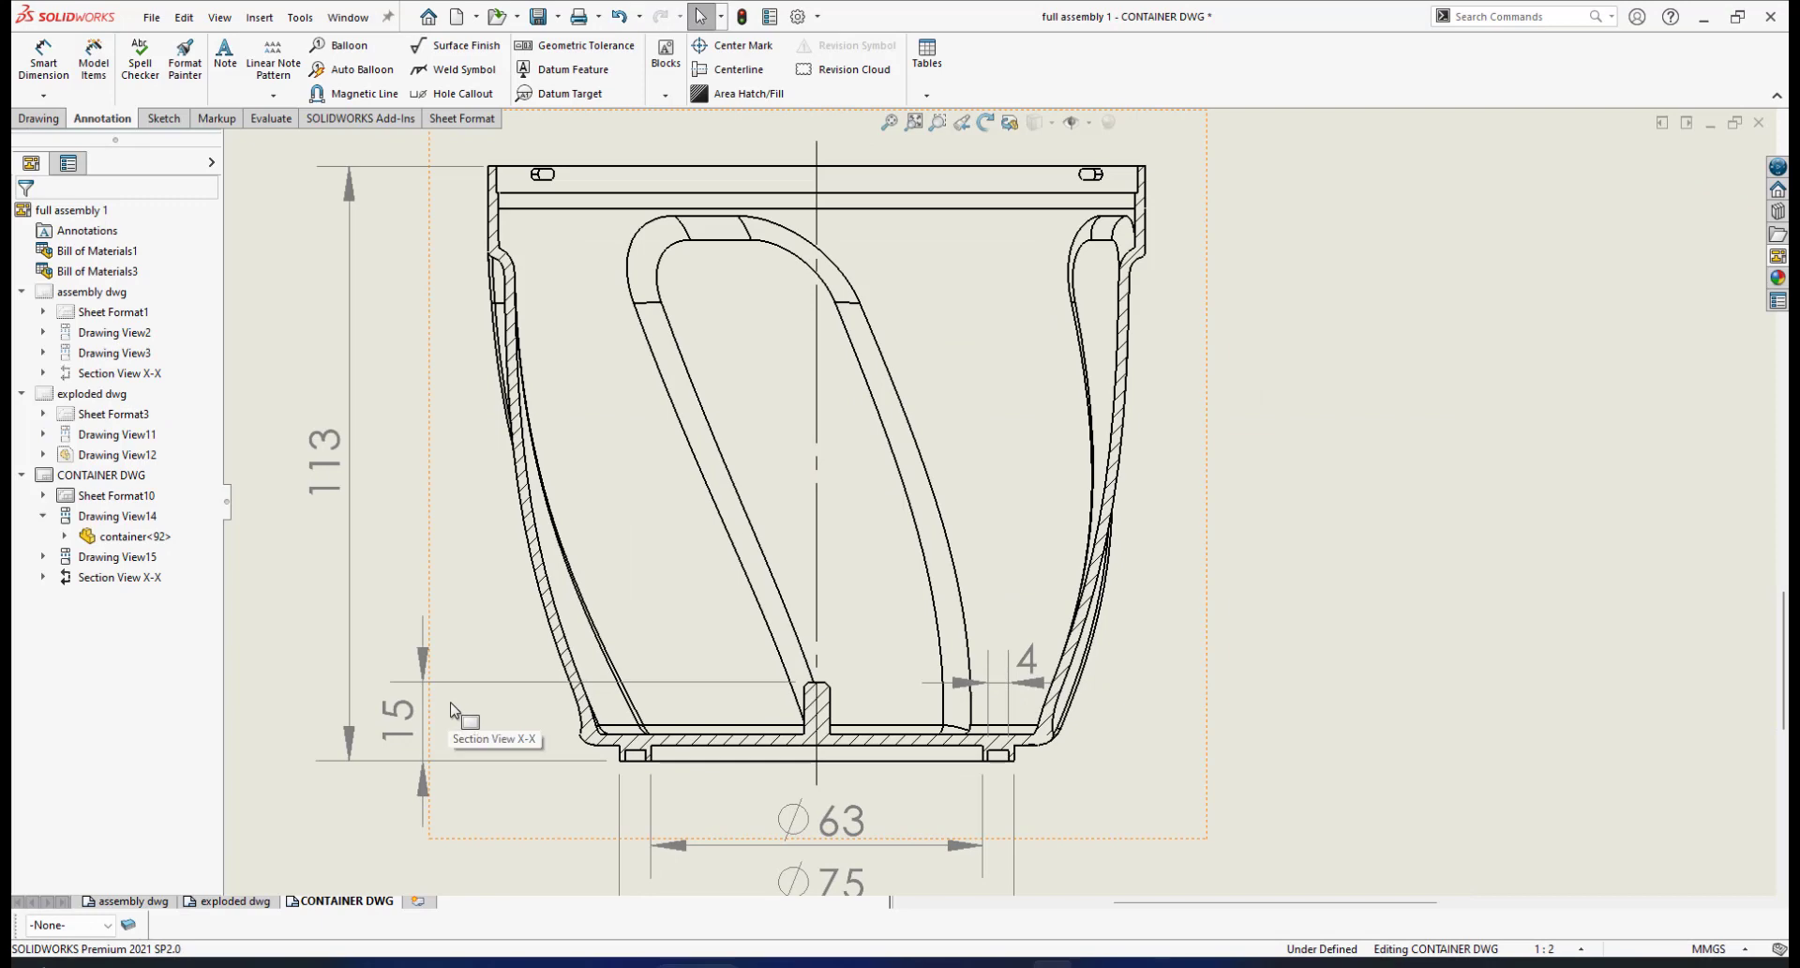
pyautogui.click(1095, 964)
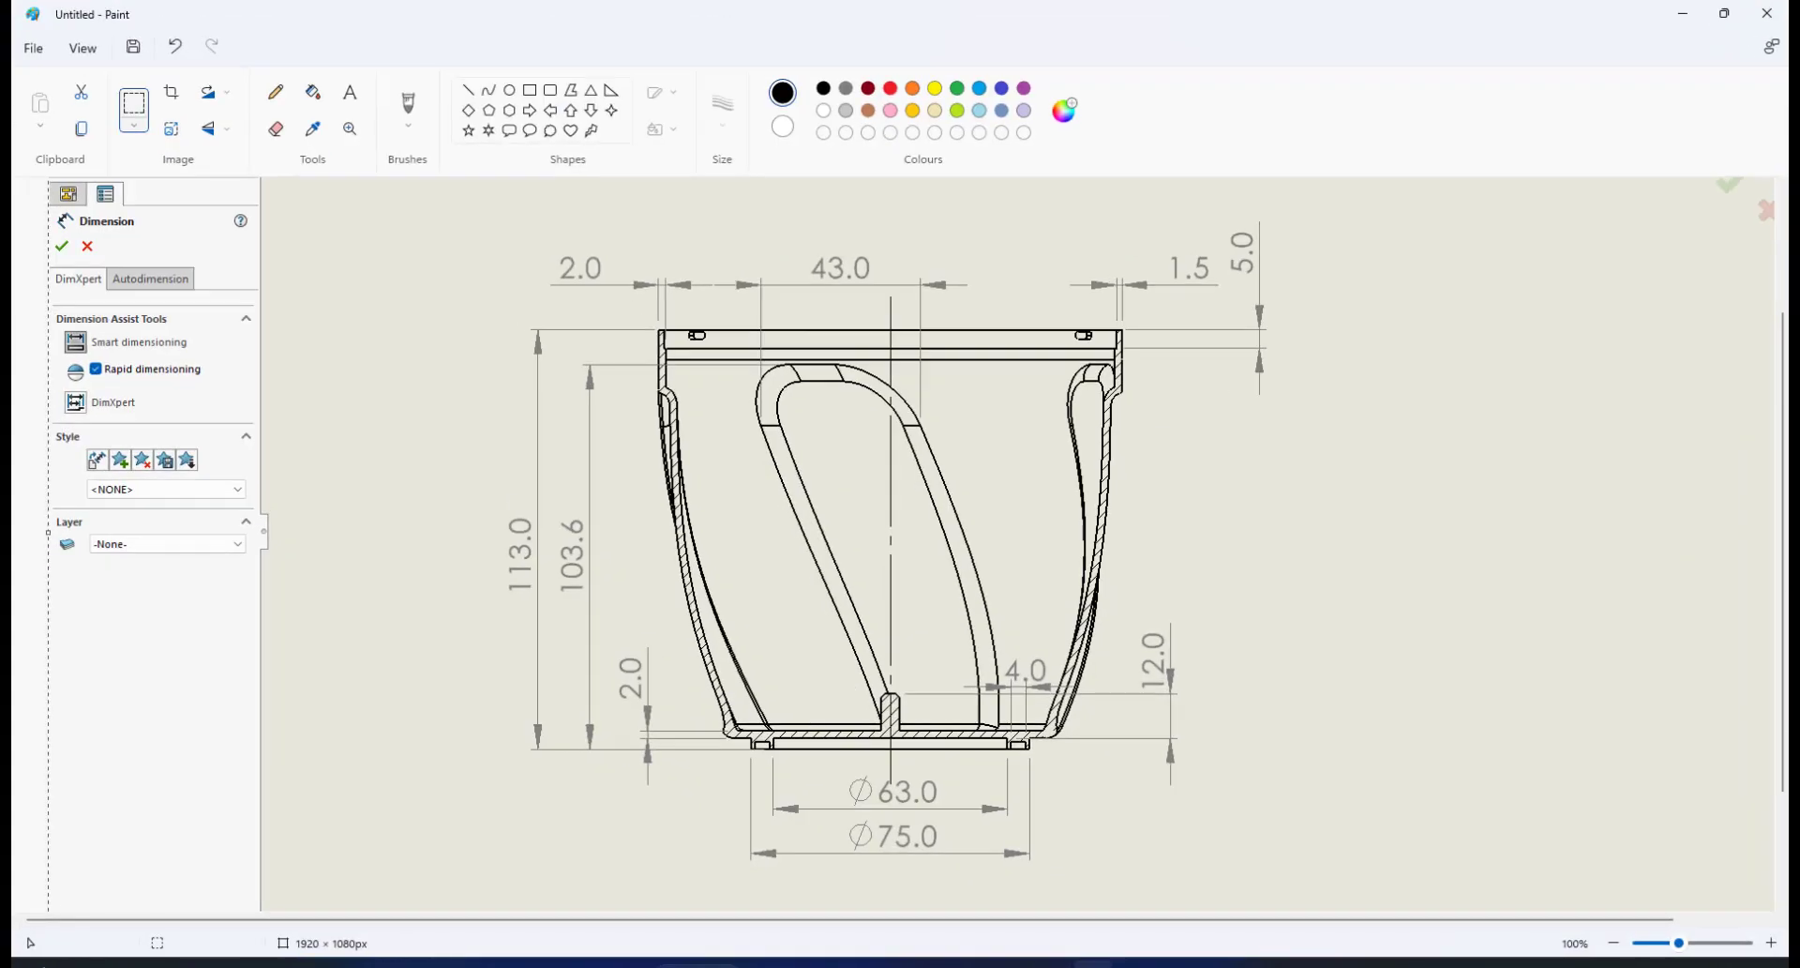
pyautogui.click(1052, 964)
pyautogui.scroll(-4, 732, 731)
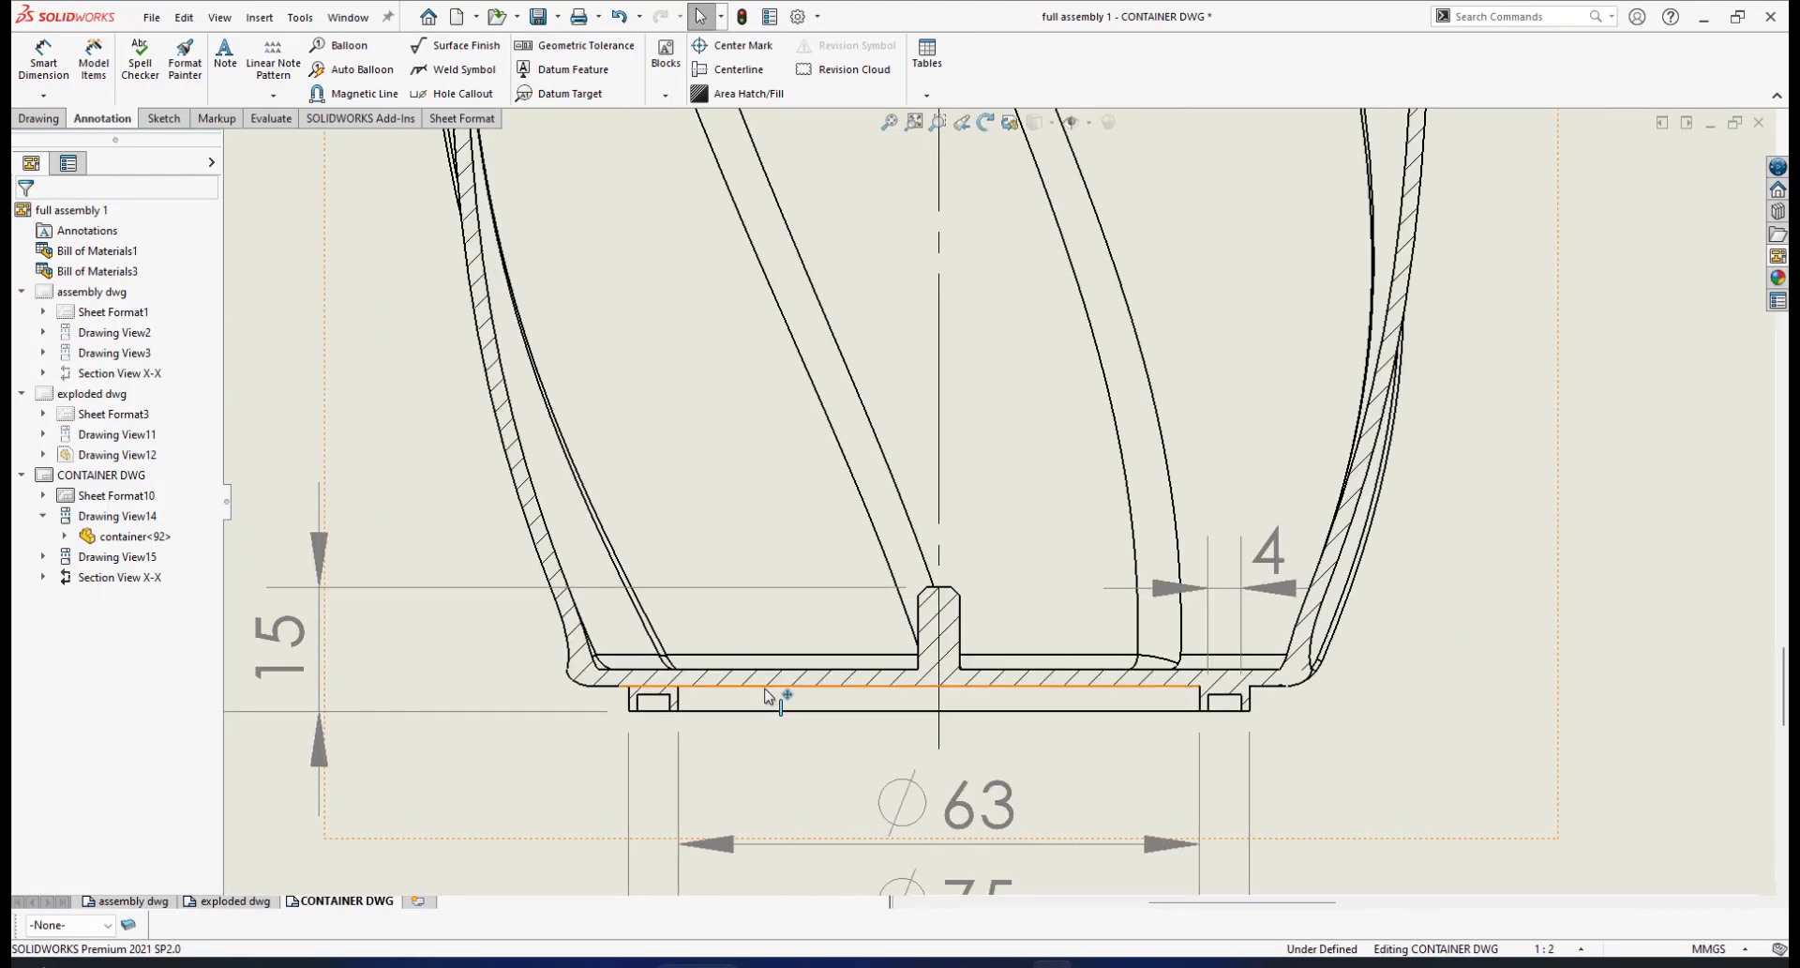
# Dimension the 3.00 vertical step between the two base vertices, placed left of the base
pyautogui.scroll(-2, 767, 696)
pyautogui.scroll(3, 853, 658)
pyautogui.scroll(-1, 872, 631)
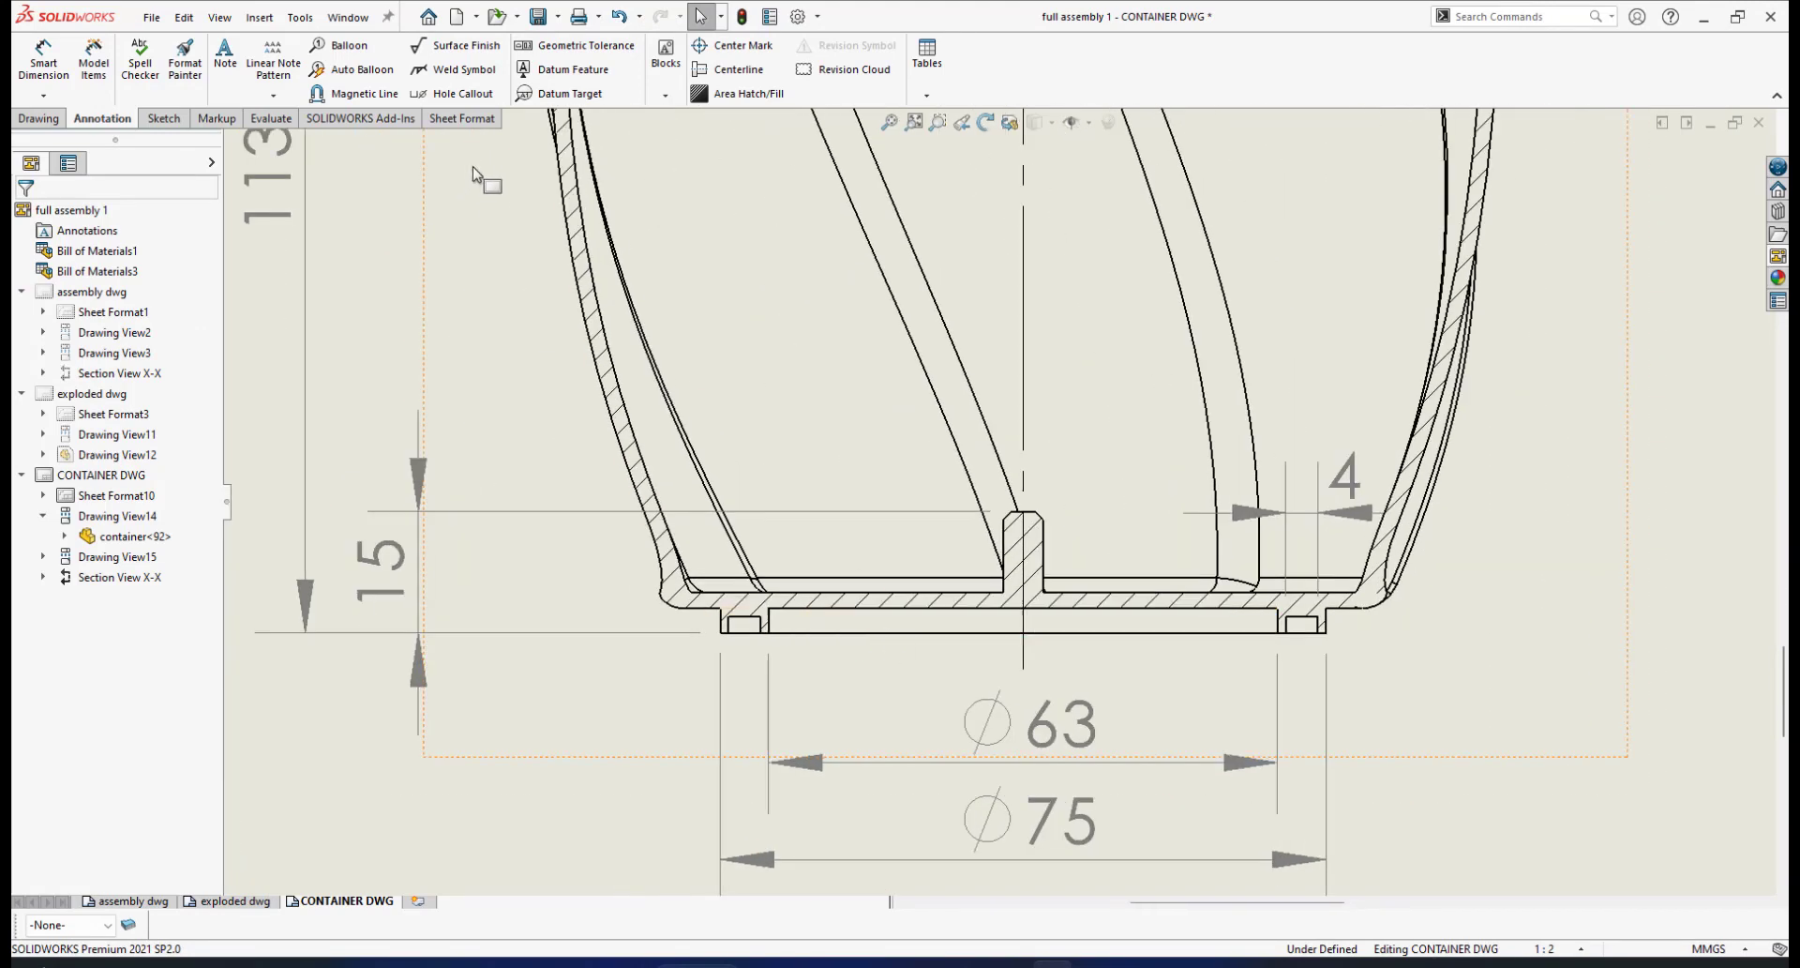
pyautogui.click(43, 58)
pyautogui.scroll(-2, 806, 623)
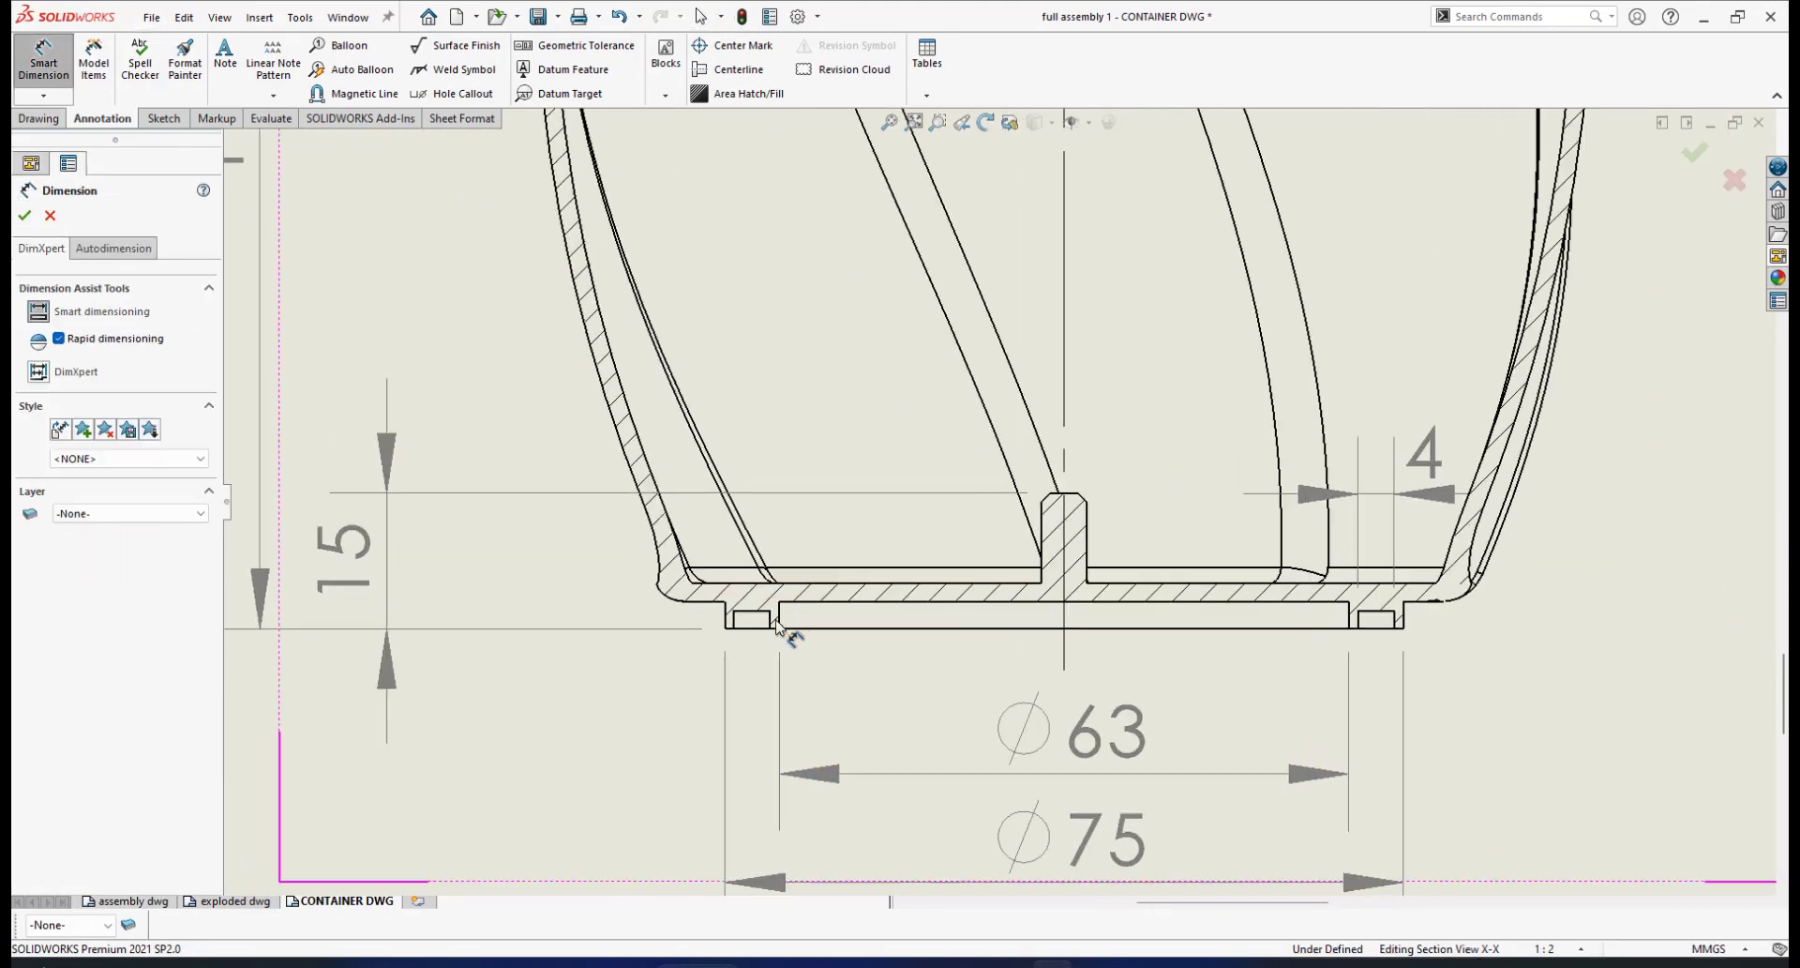
pyautogui.scroll(1, 843, 600)
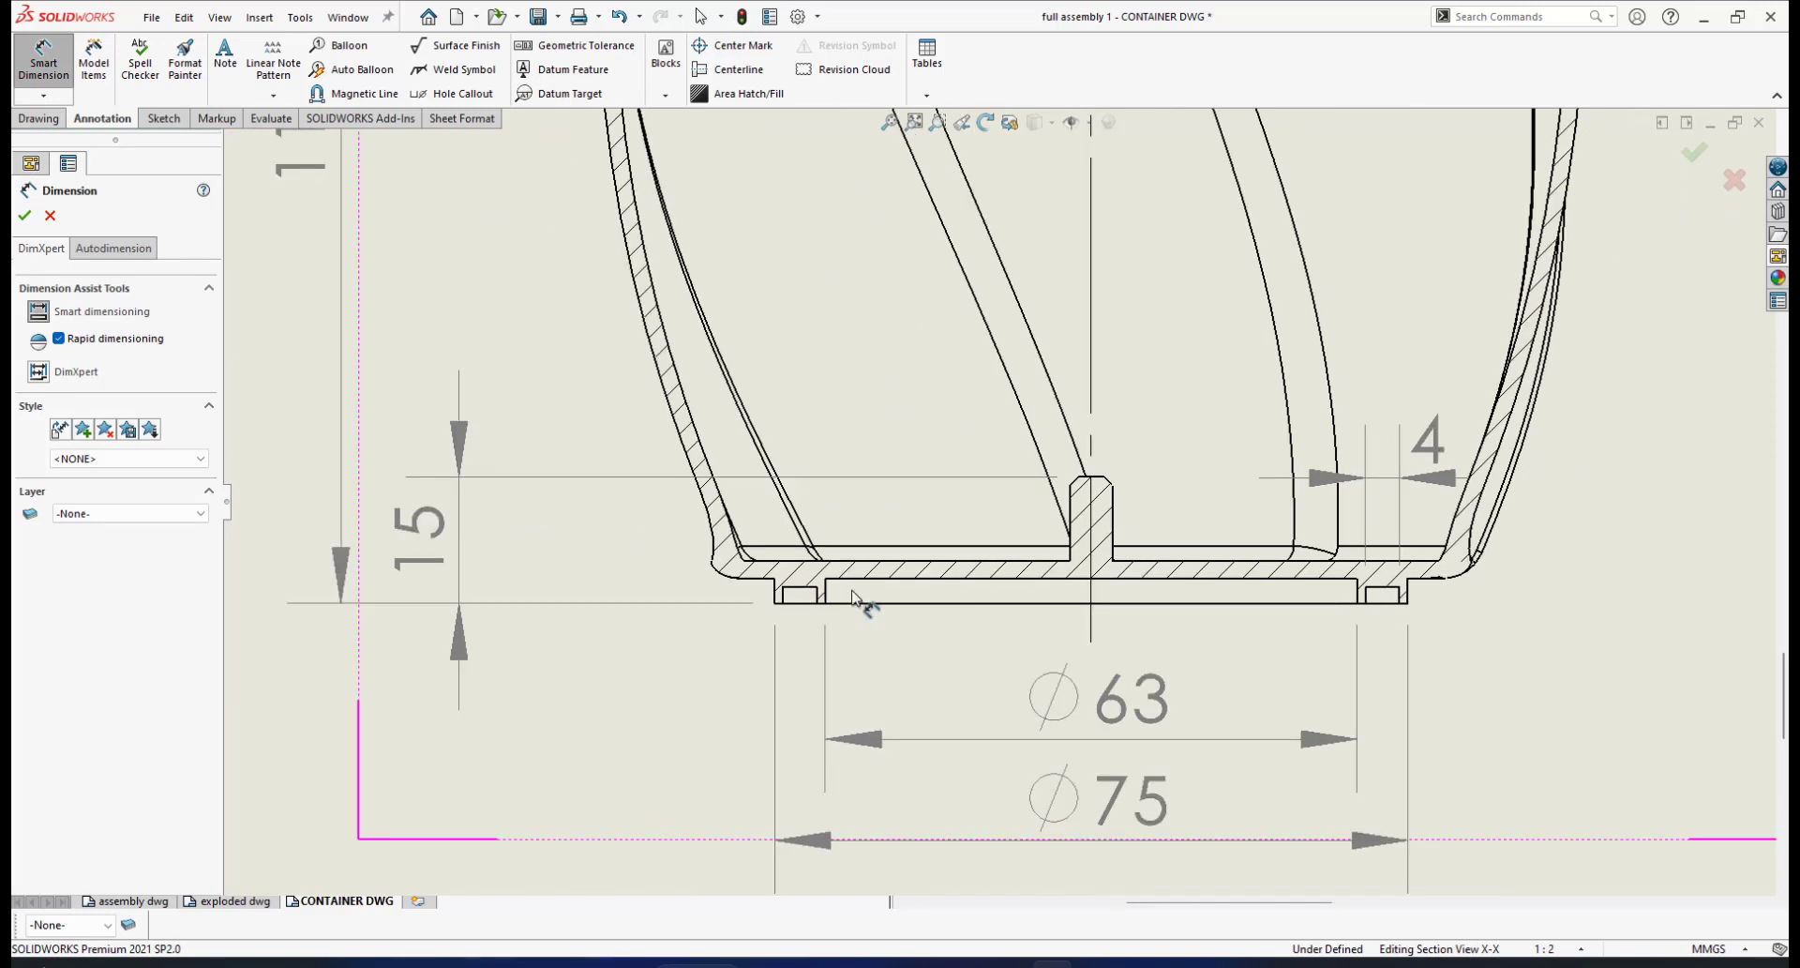
pyautogui.scroll(-1, 812, 594)
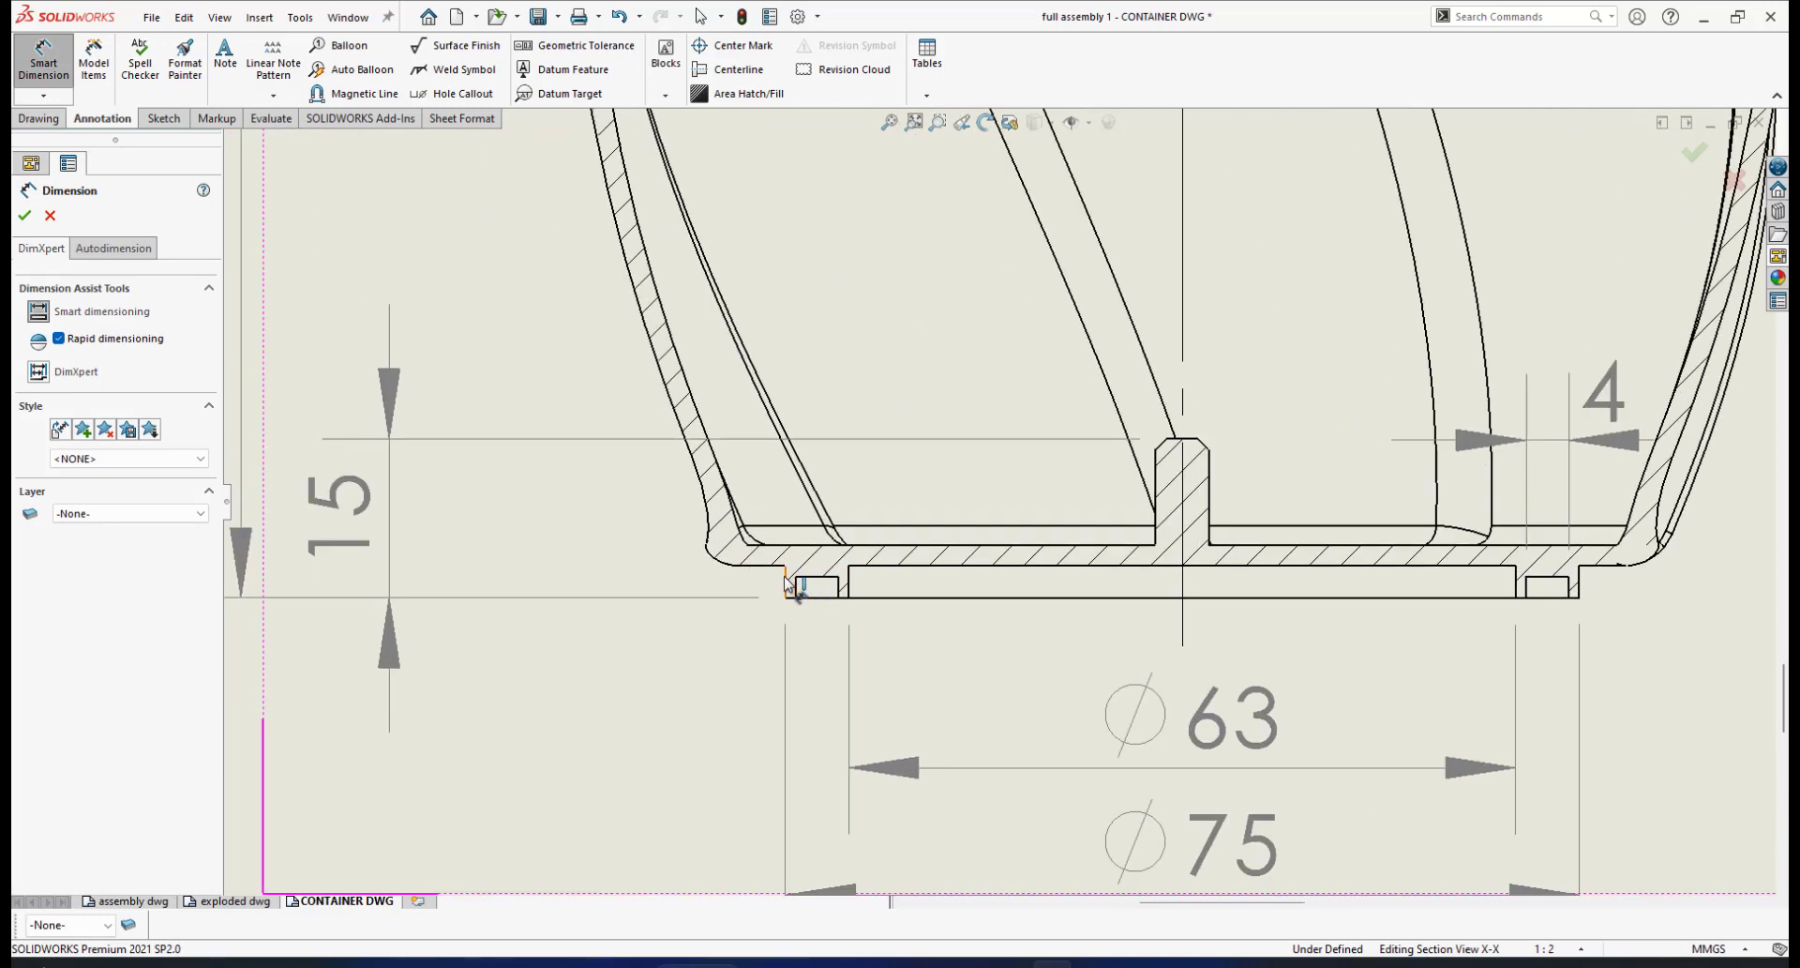
pyautogui.scroll(-1, 790, 586)
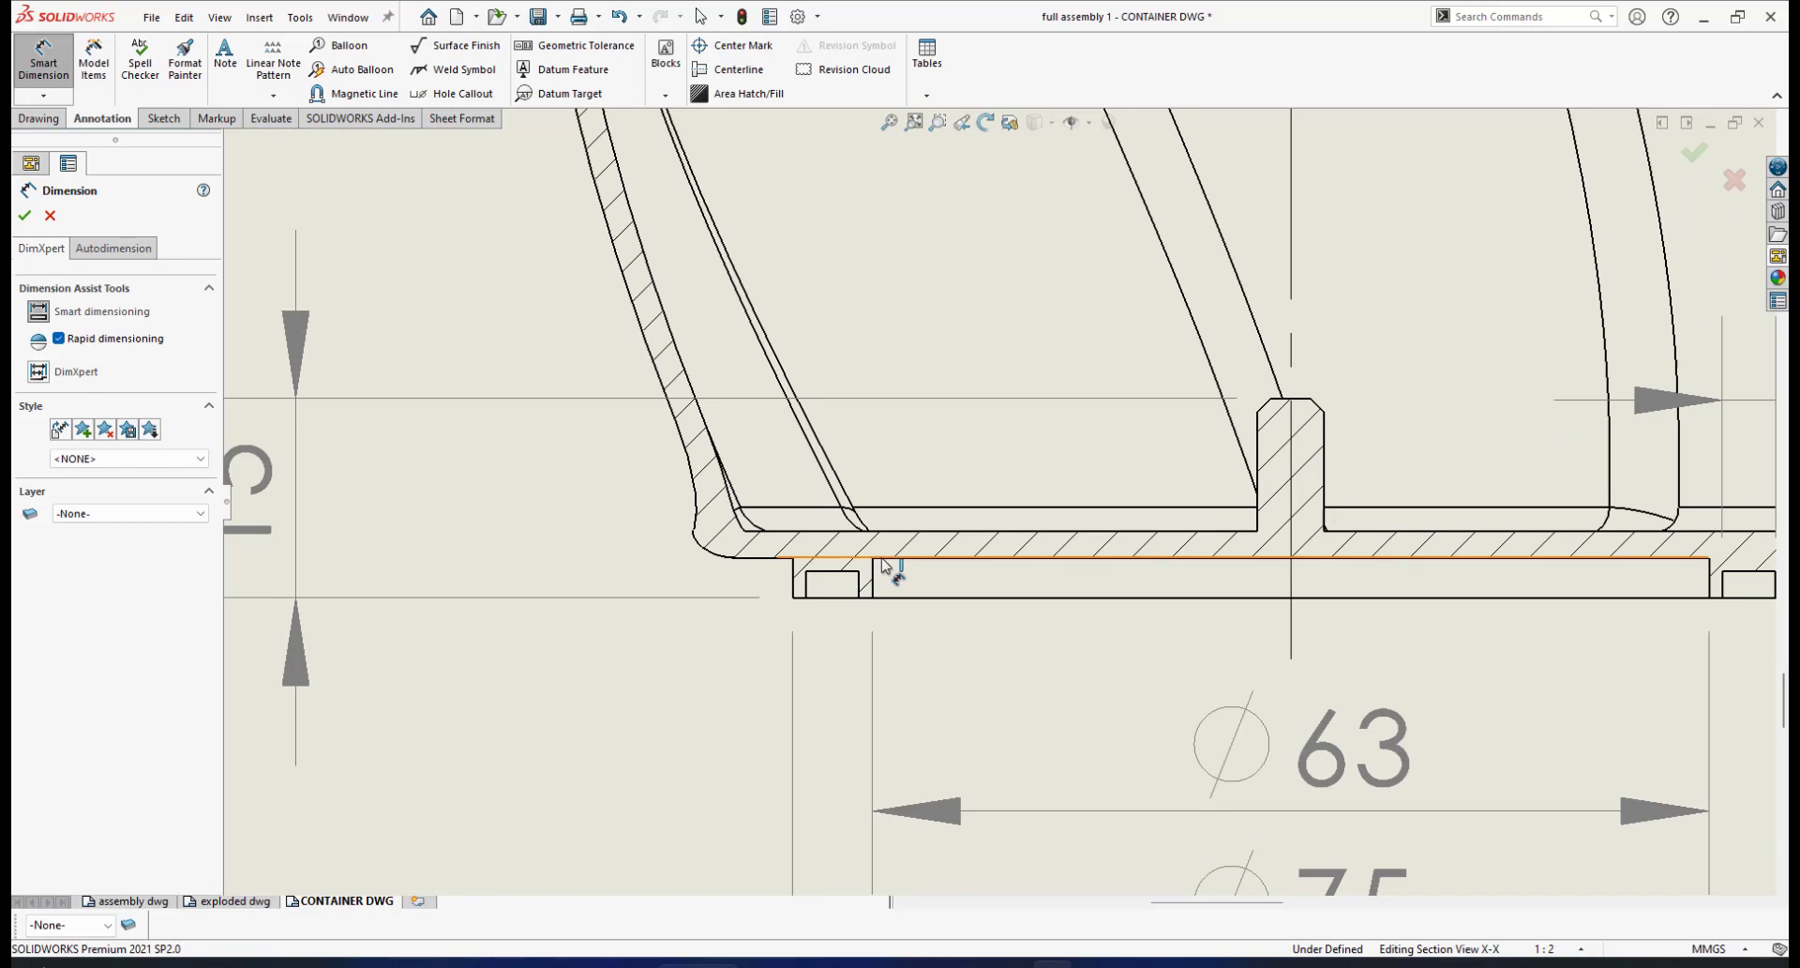
pyautogui.scroll(-2, 881, 567)
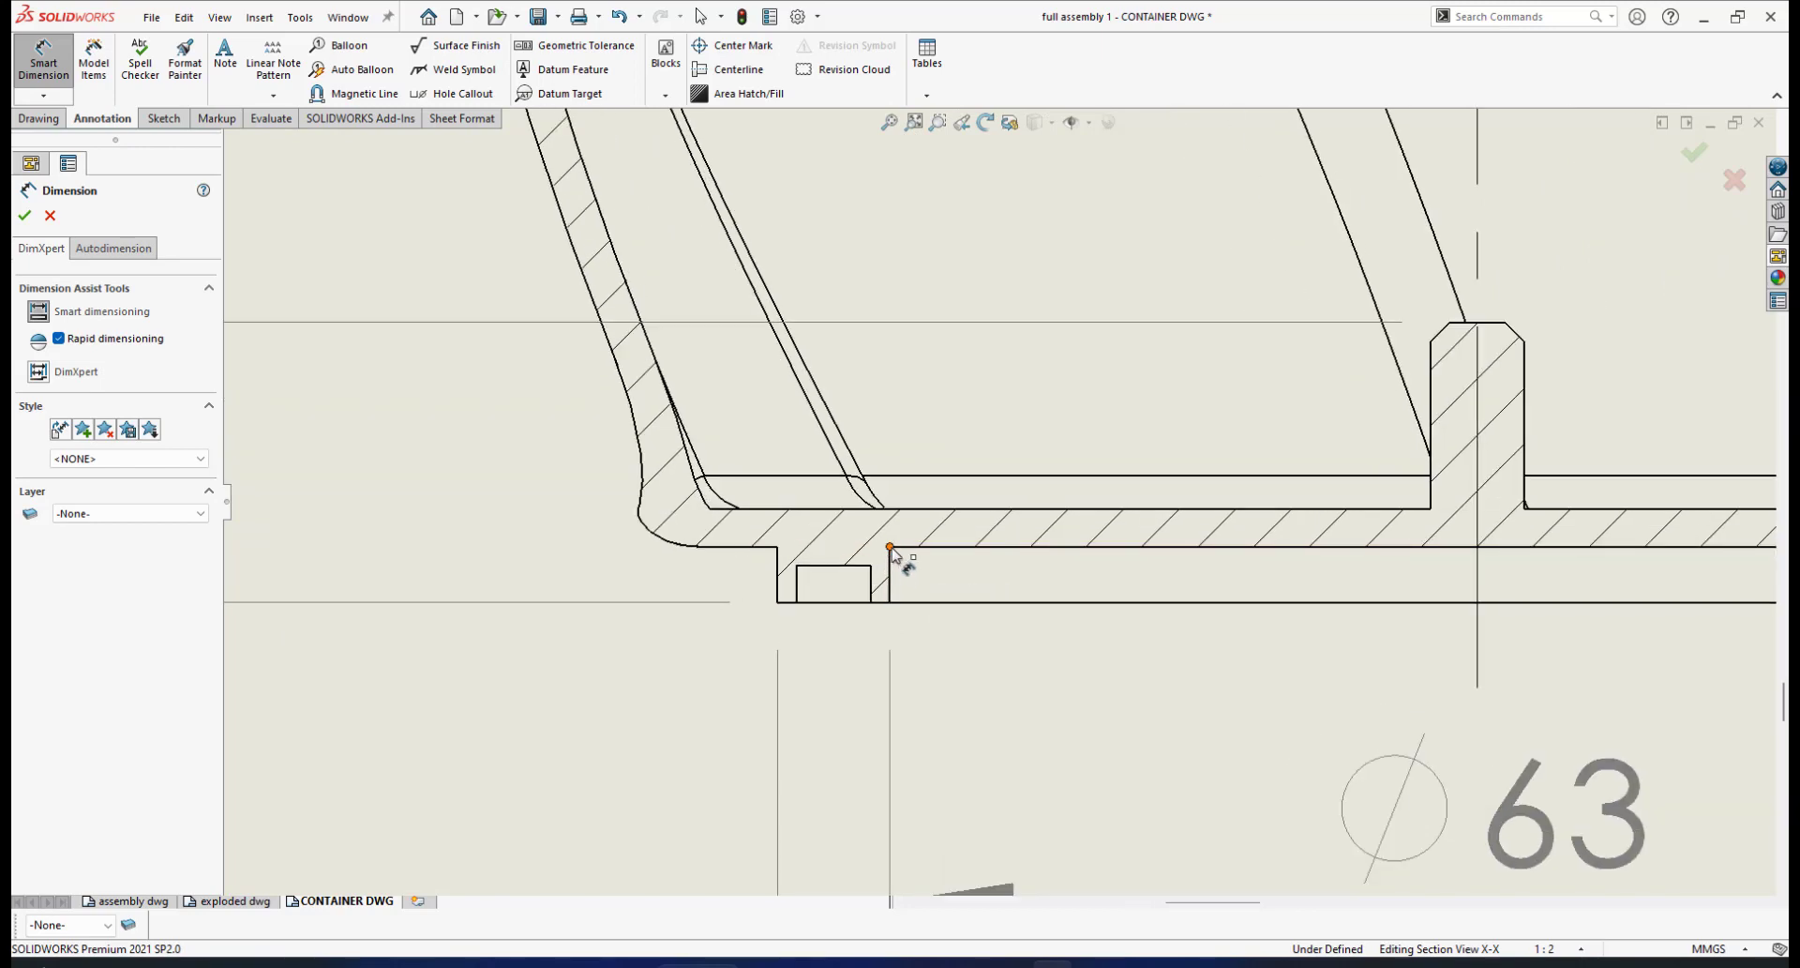
pyautogui.click(890, 547)
pyautogui.click(777, 601)
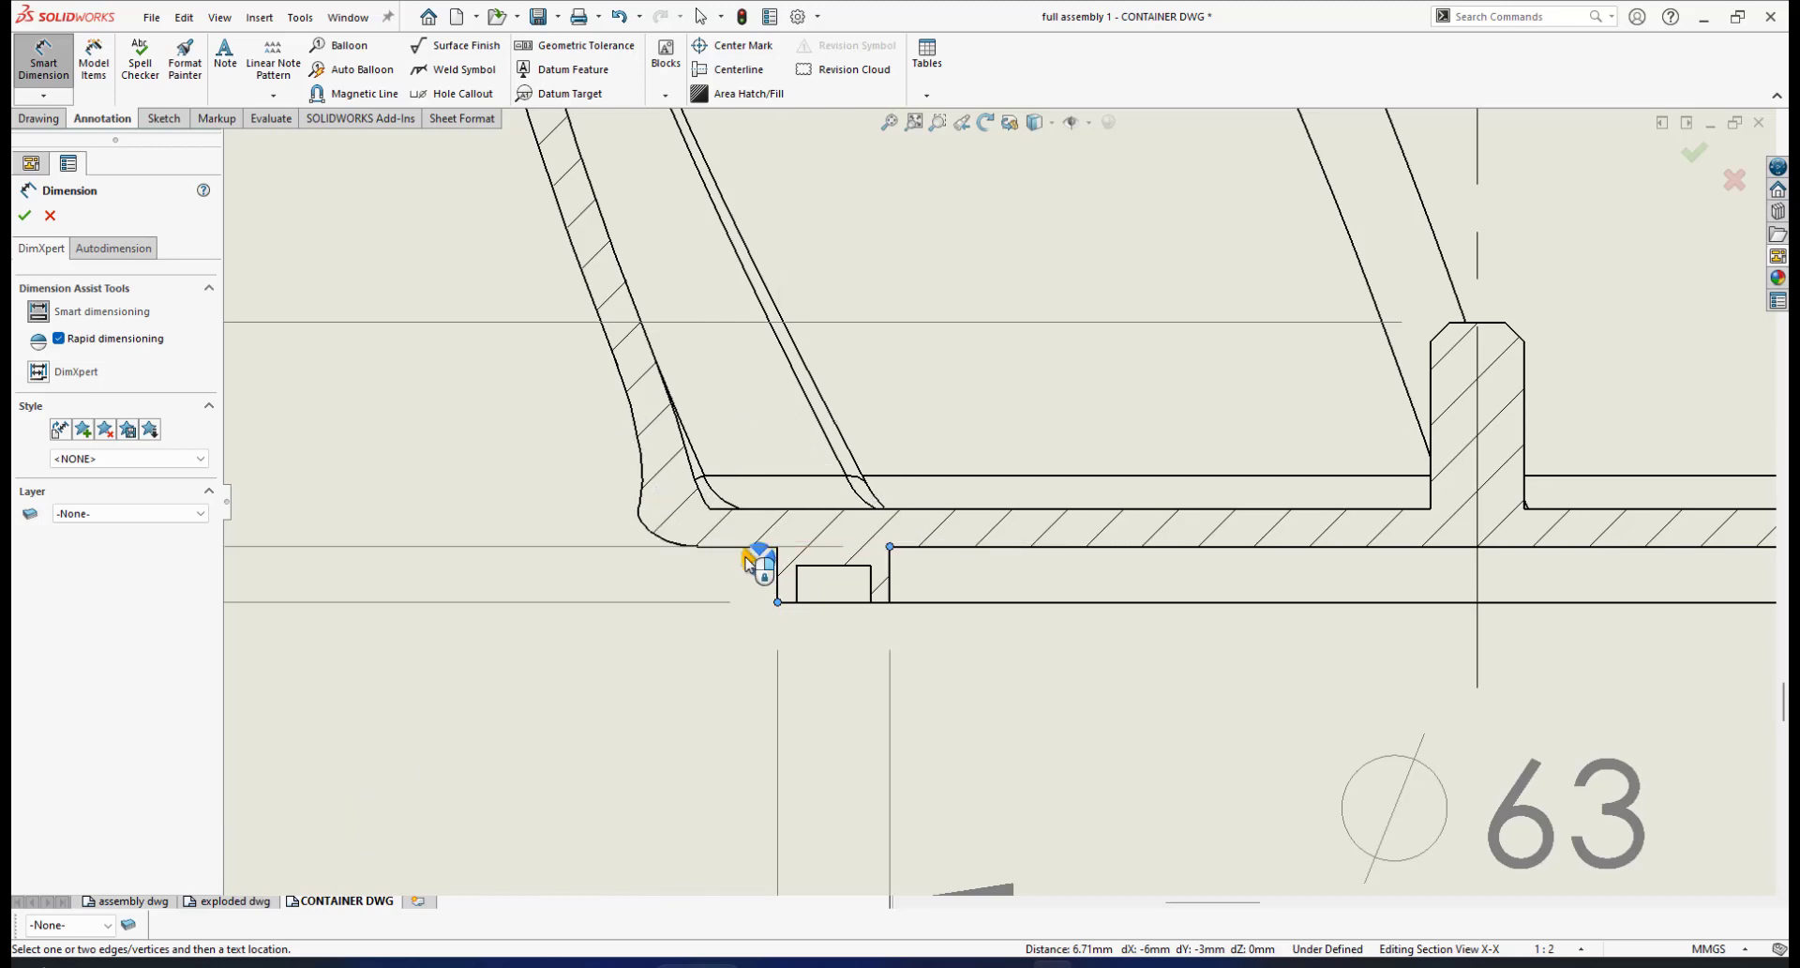
pyautogui.click(753, 562)
pyautogui.scroll(6, 717, 586)
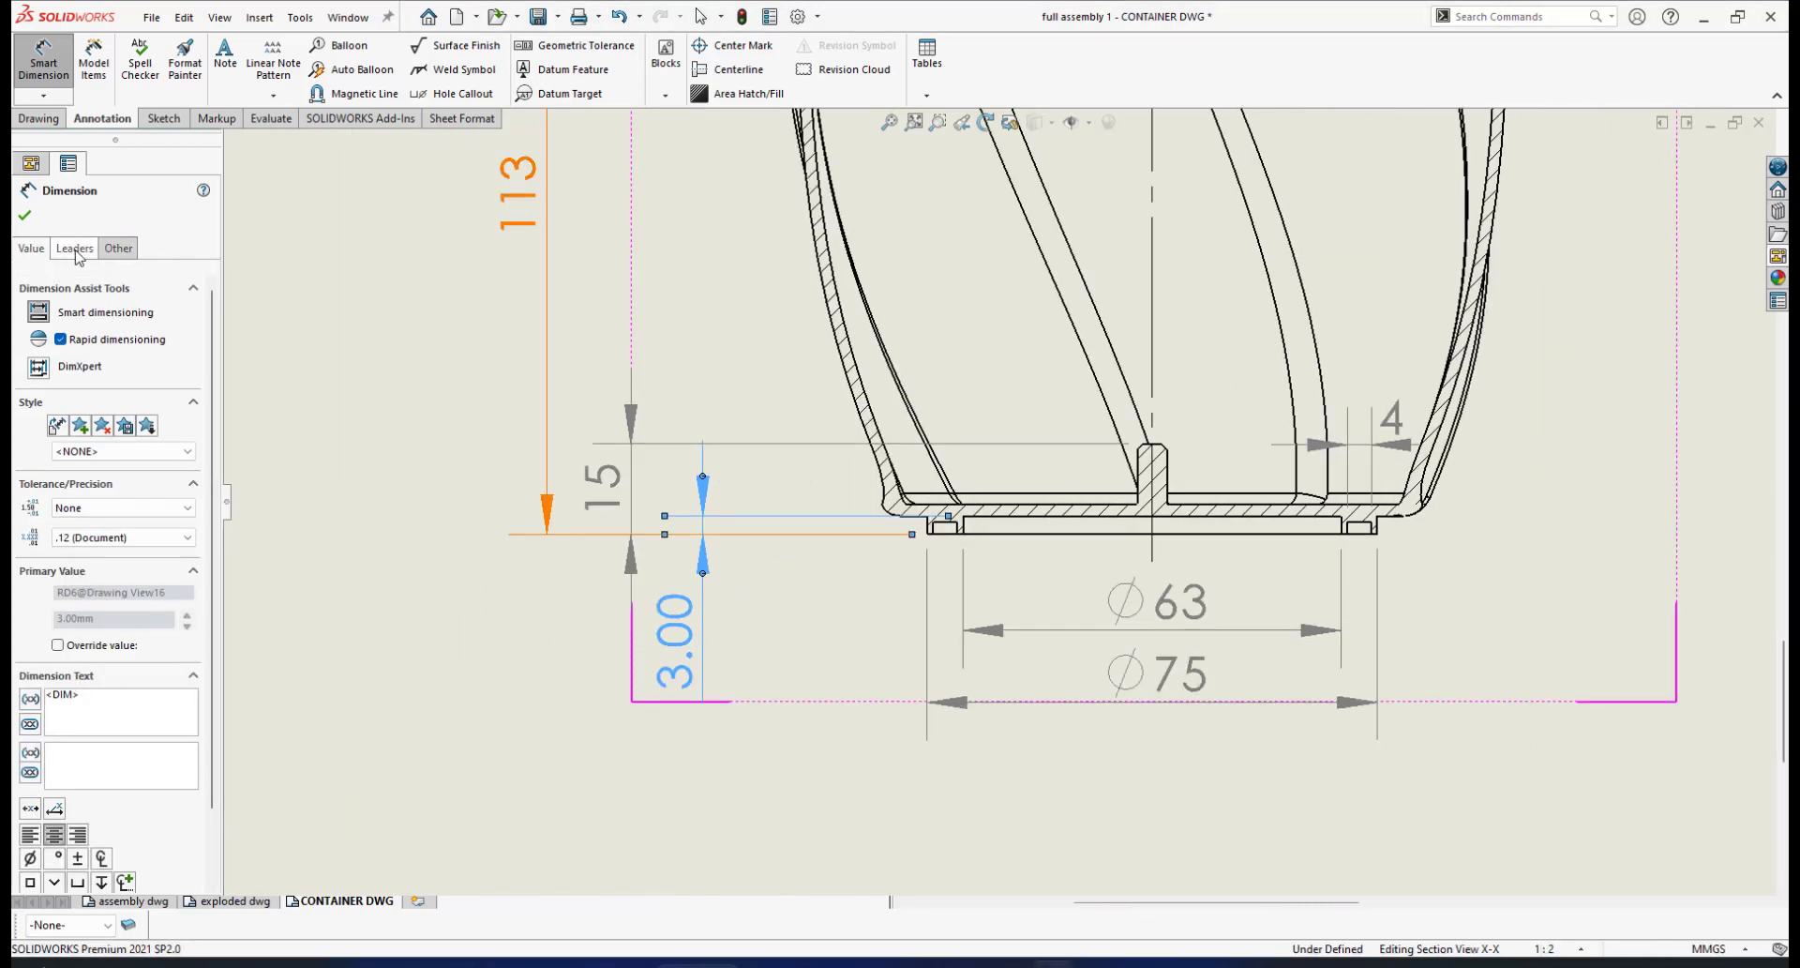
pyautogui.click(26, 216)
pyautogui.press('Escape')
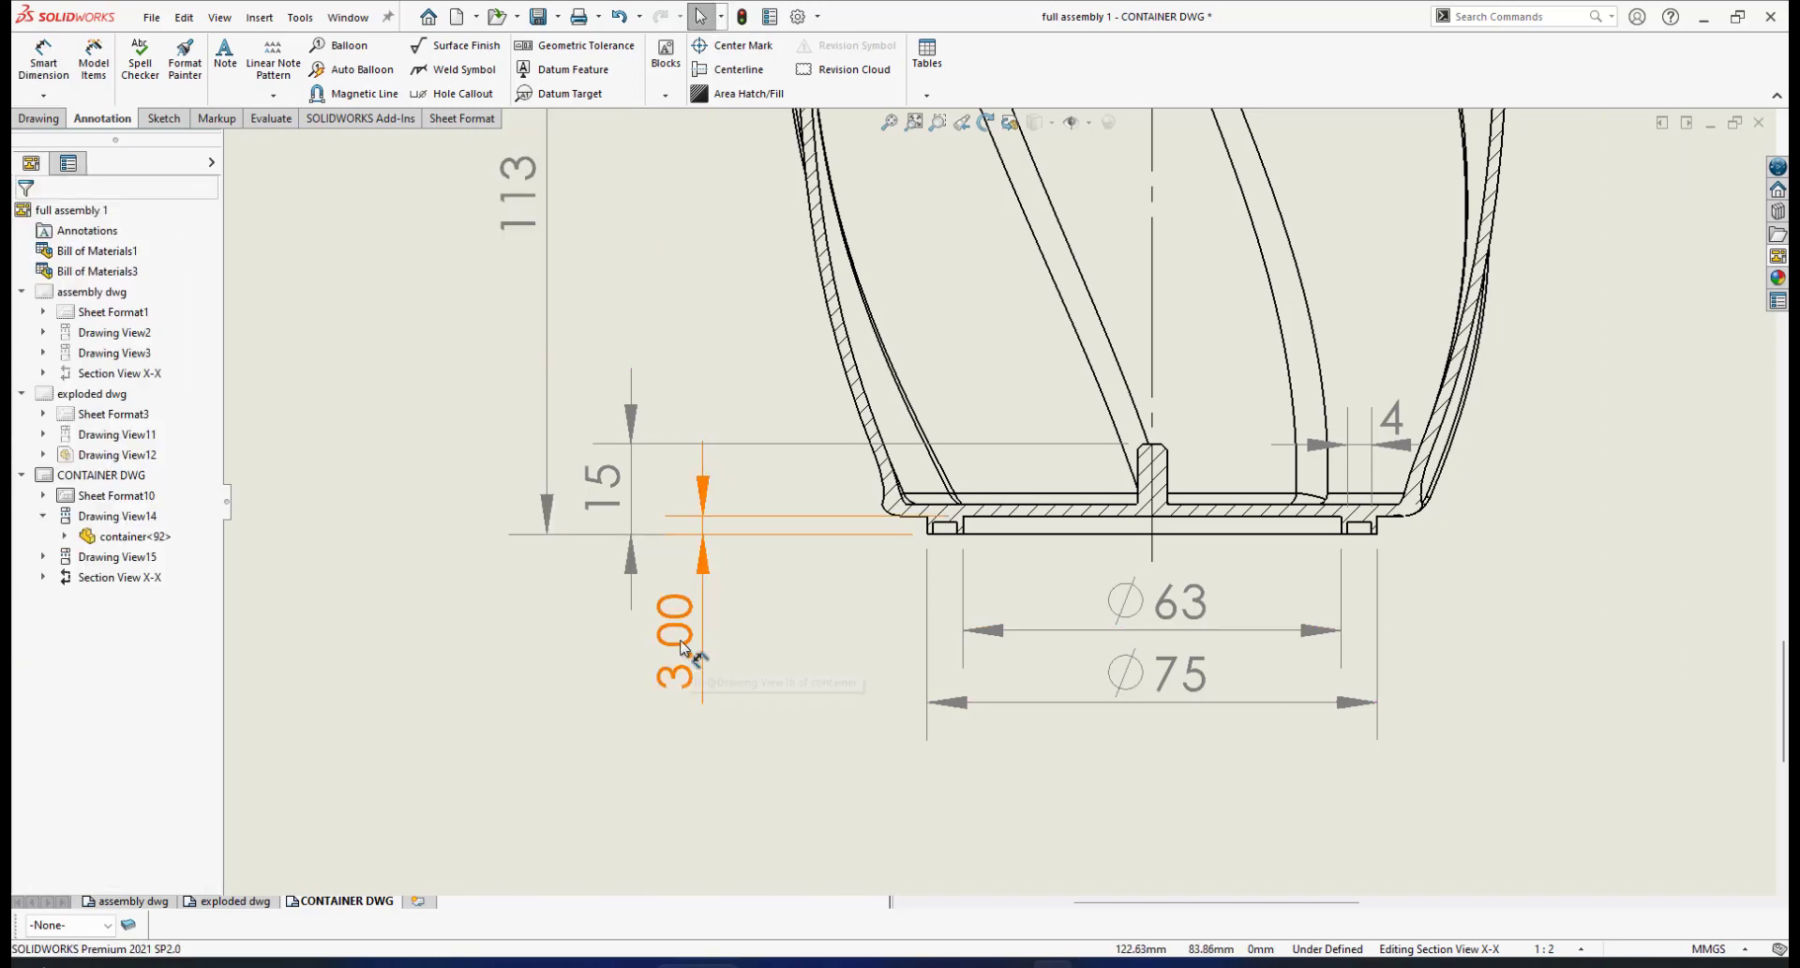
# Show the base dimension as 3 with no decimals and move its text up beside the upper arrow
pyautogui.scroll(3, 797, 445)
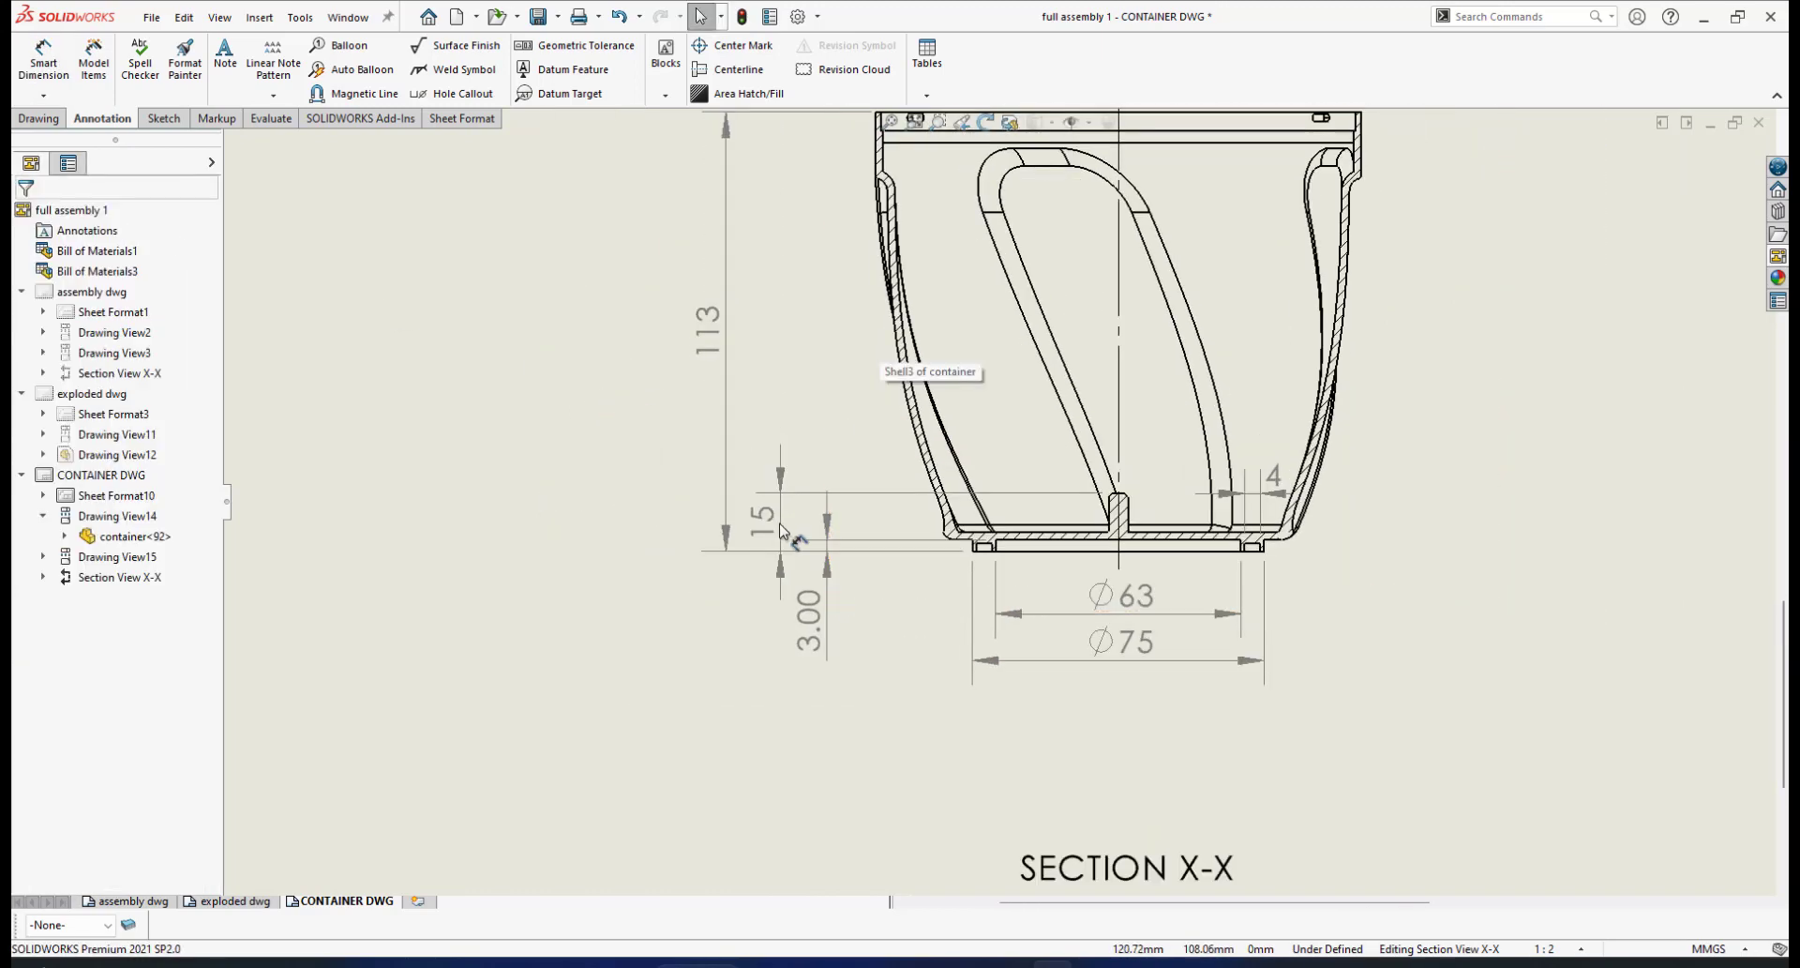
pyautogui.scroll(-1, 788, 511)
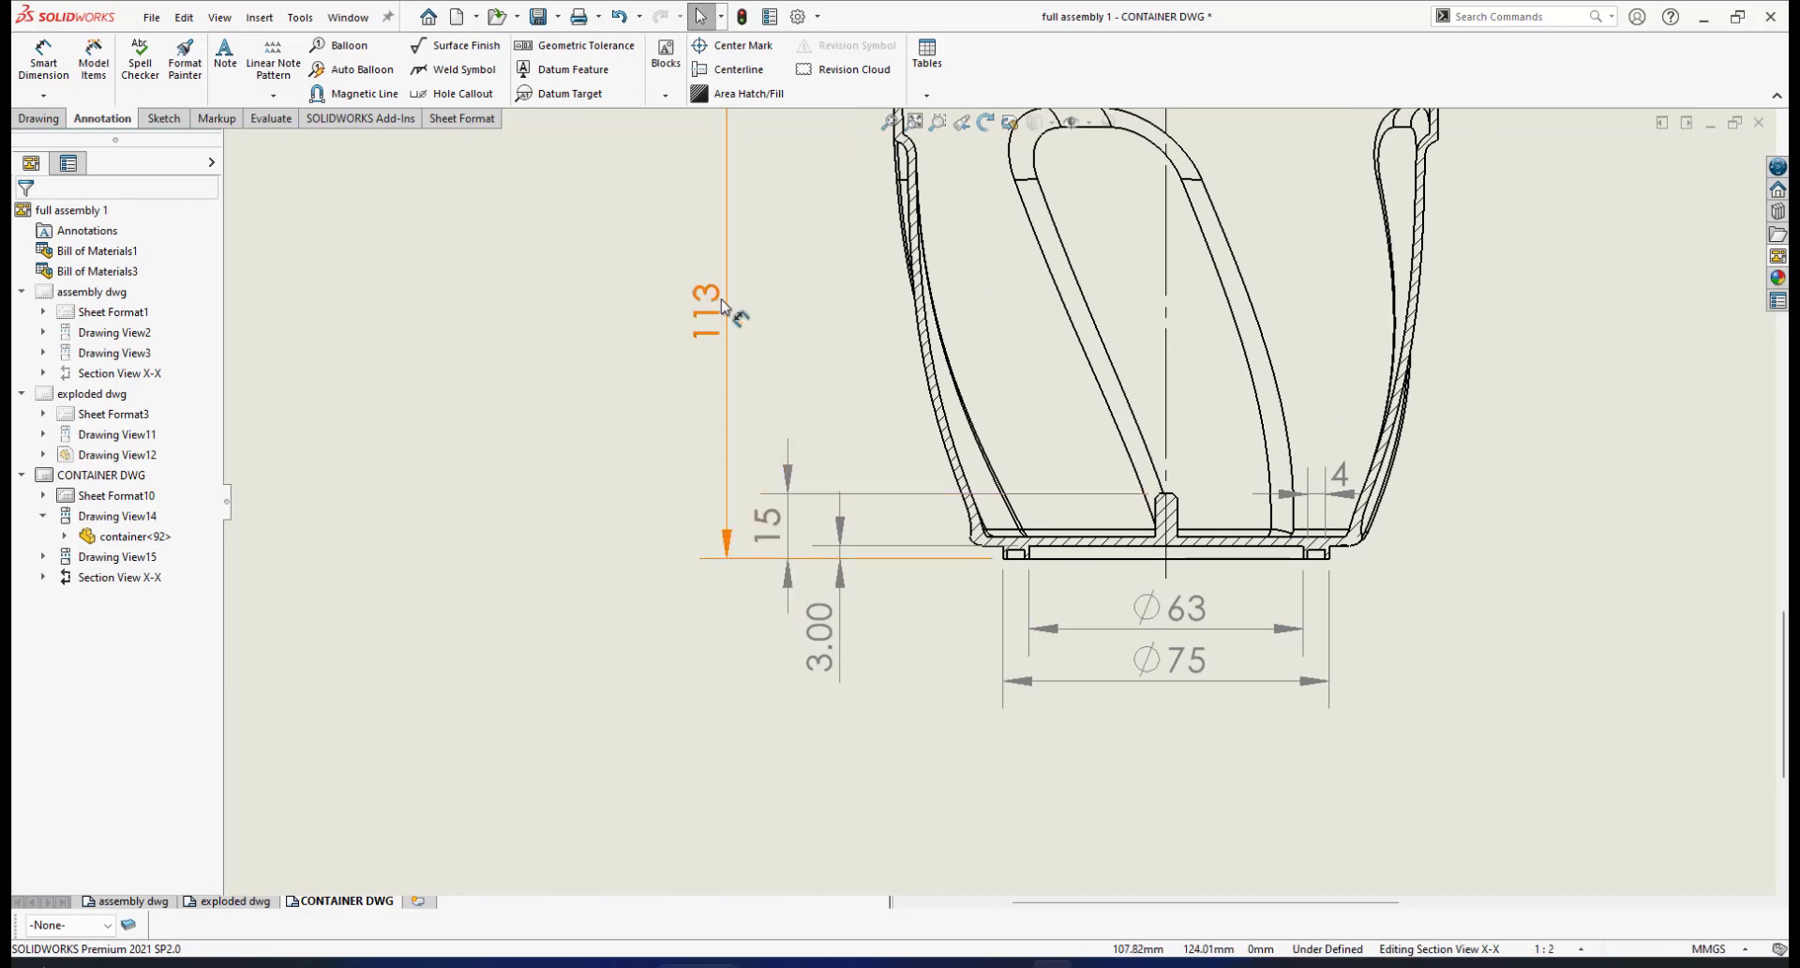
pyautogui.scroll(-2, 844, 488)
pyautogui.click(823, 701)
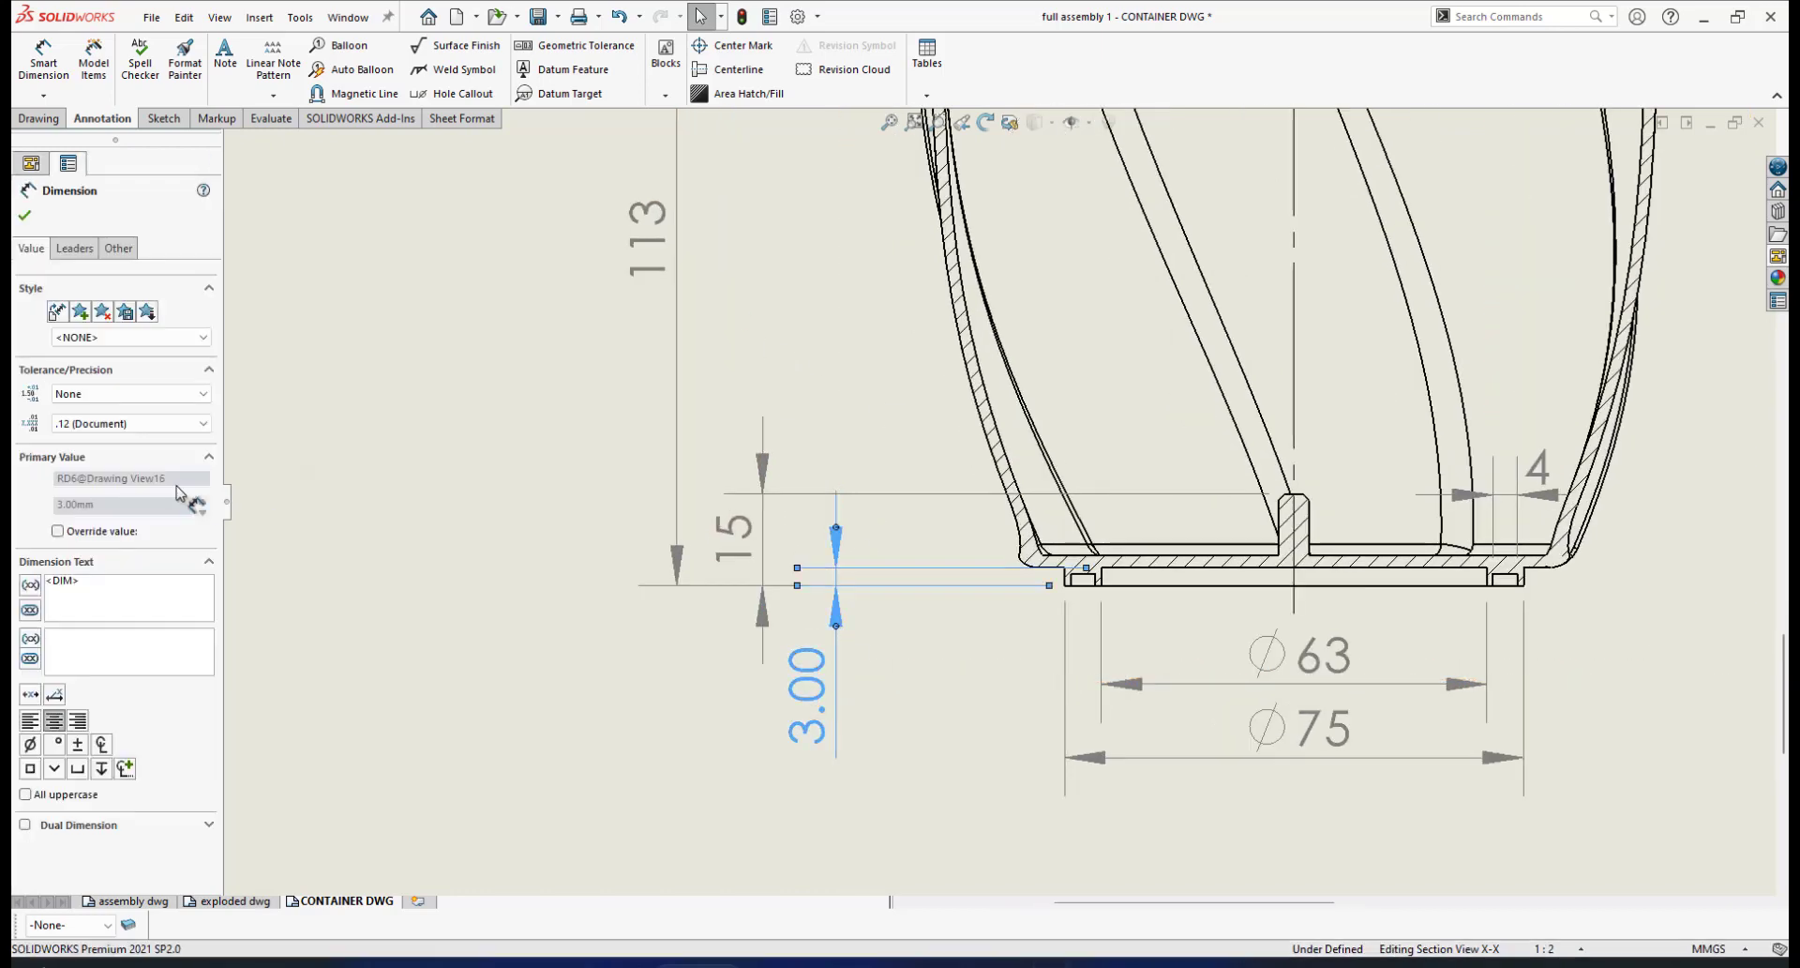
pyautogui.click(205, 426)
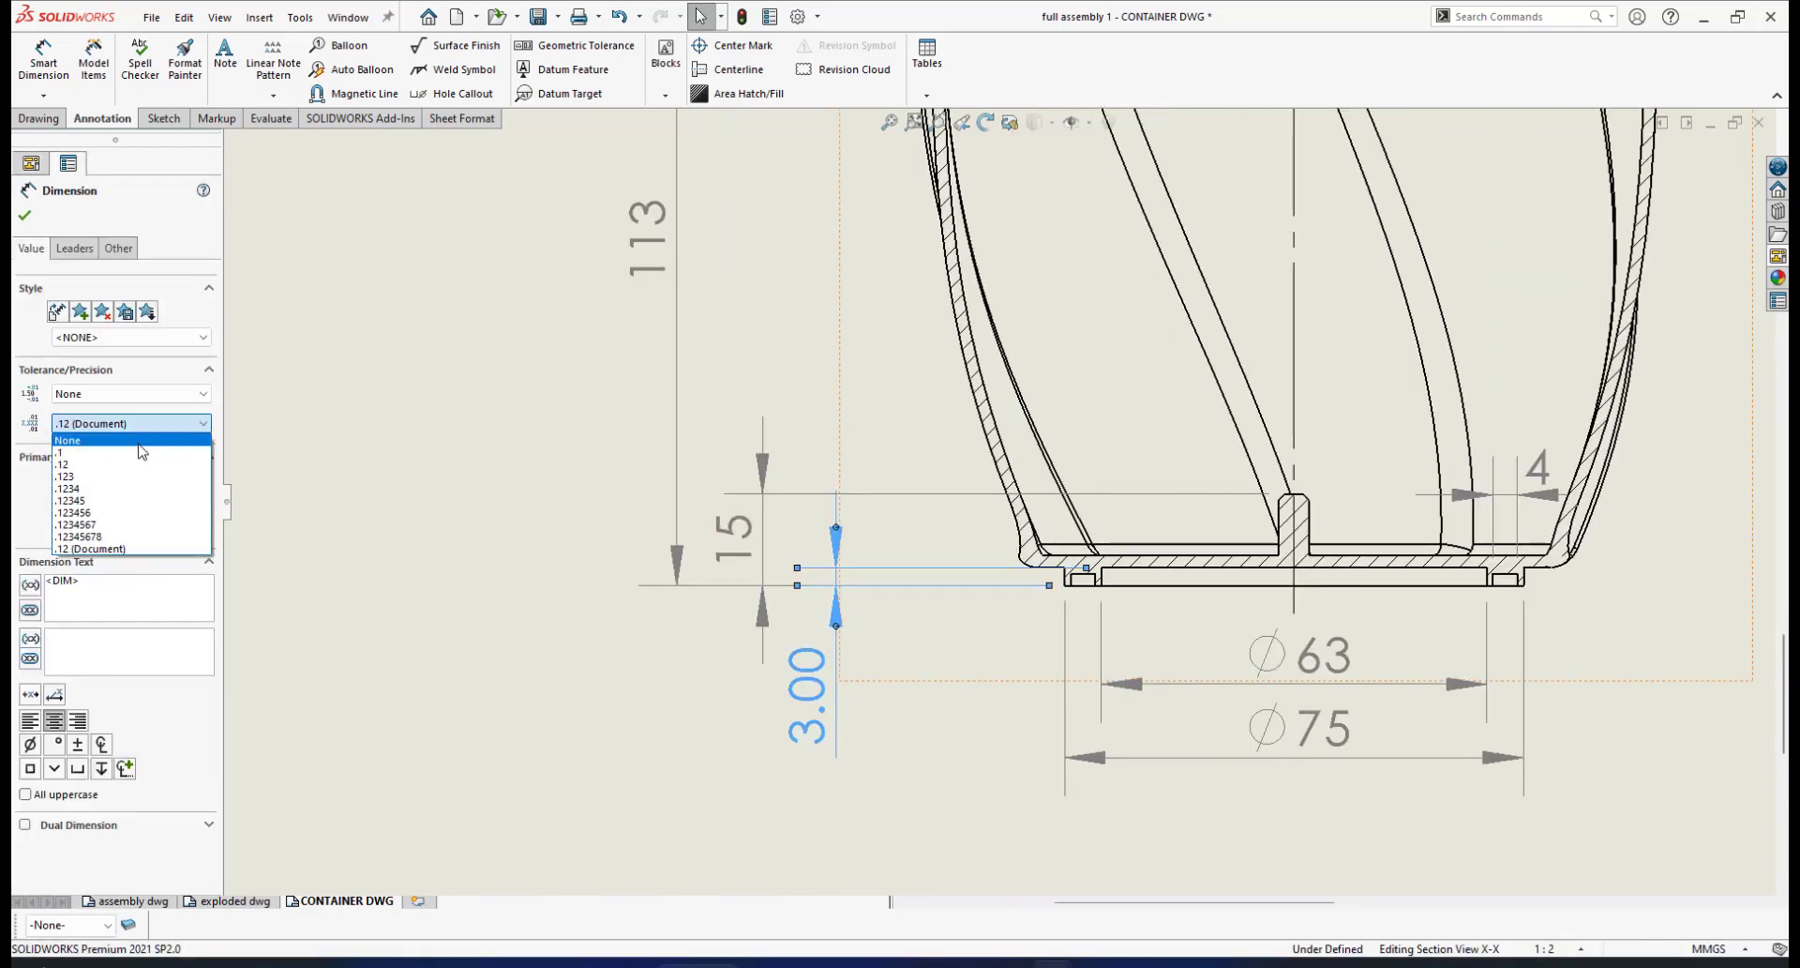
pyautogui.click(145, 450)
pyautogui.moveTo(810, 691); pyautogui.dragTo(809, 526)
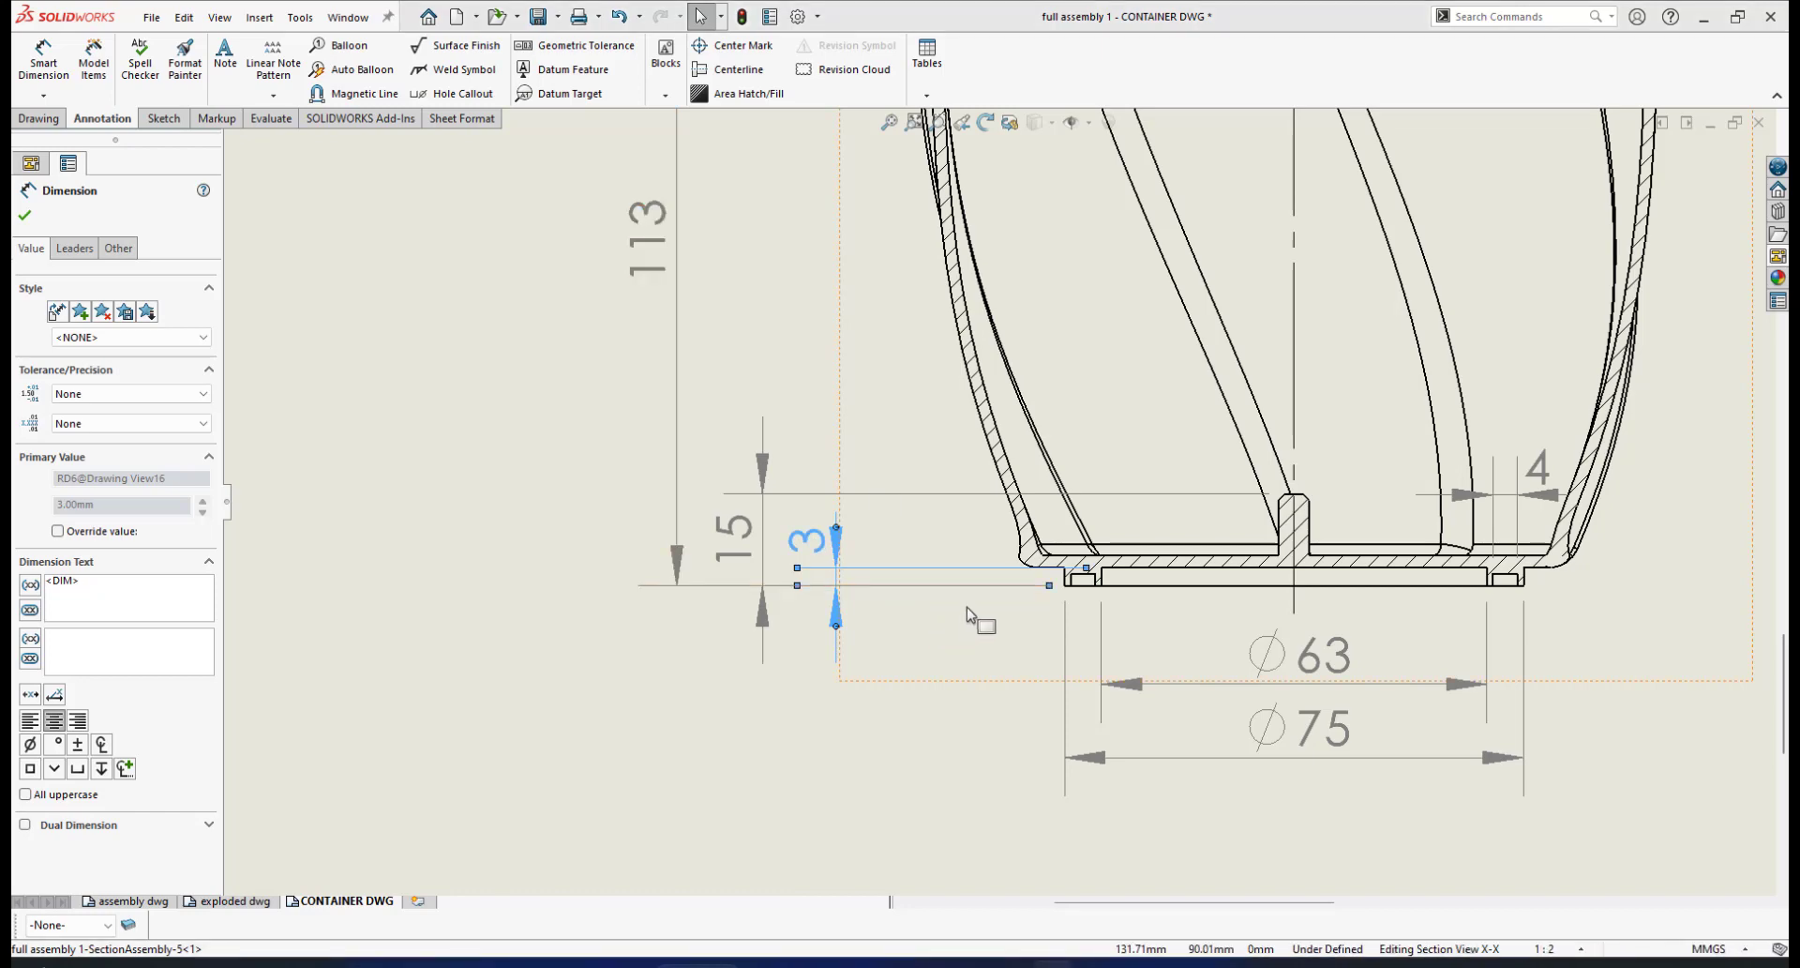
# Finish editing the 3 dimension and zoom around section X-X
pyautogui.click(1159, 605)
pyautogui.scroll(-5, 1172, 618)
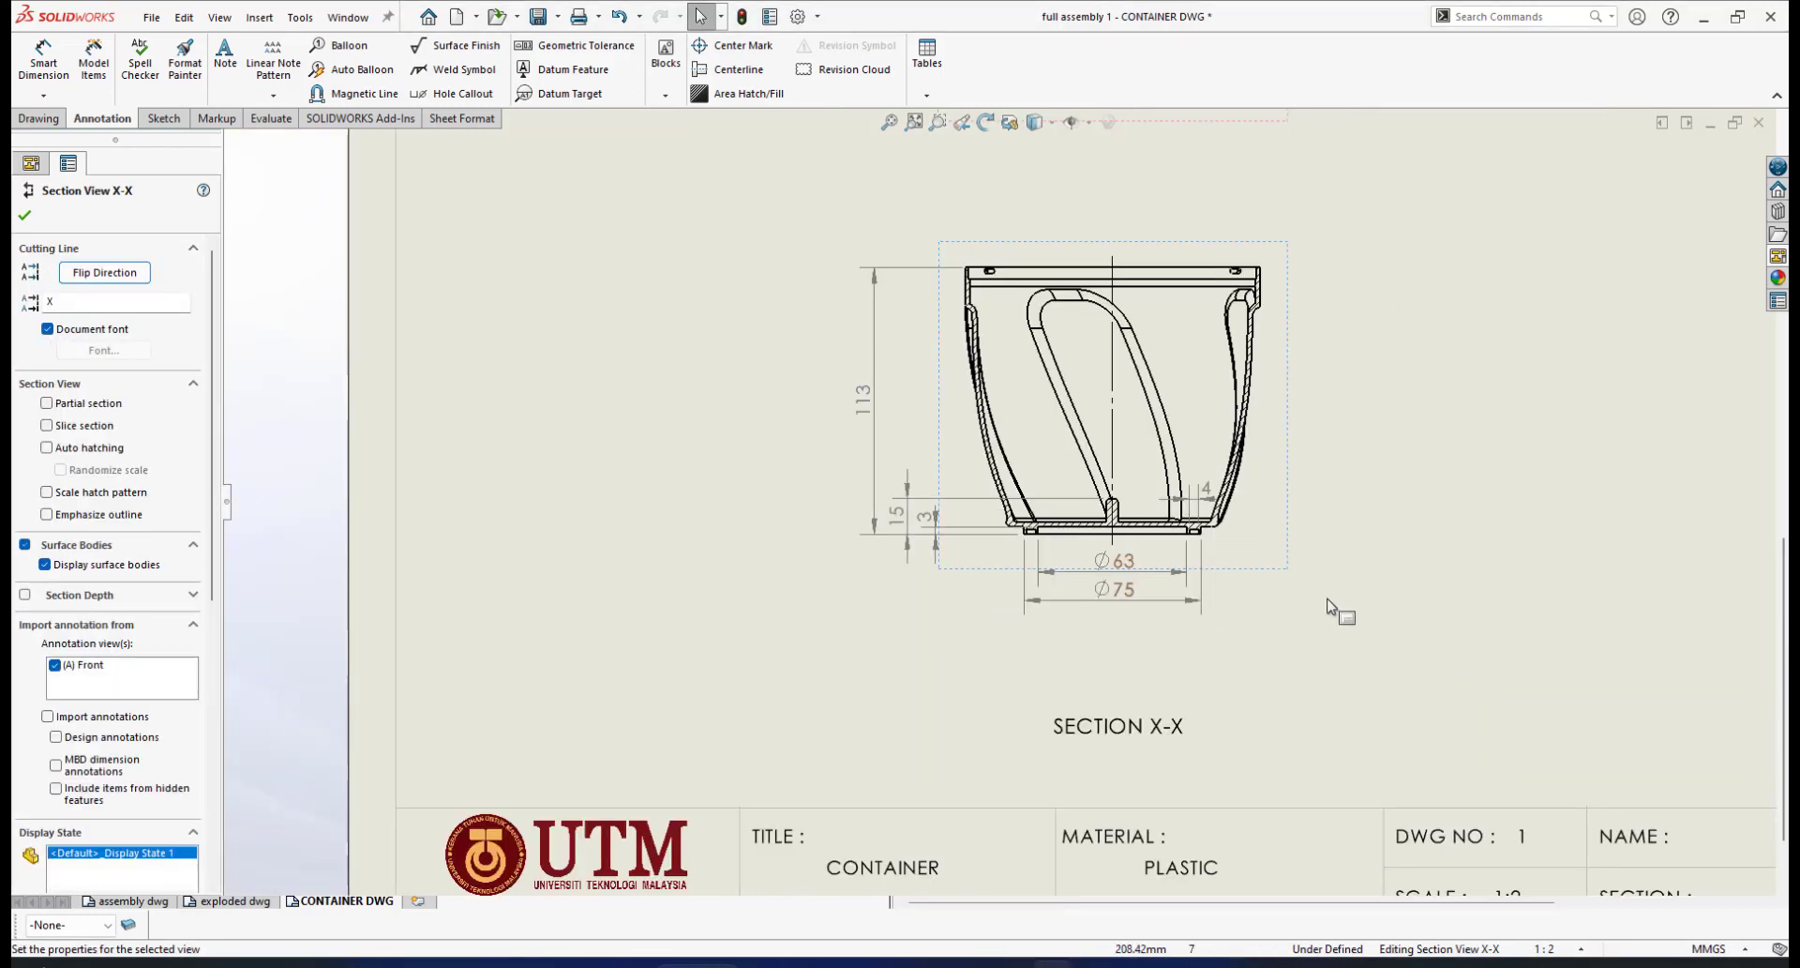
pyautogui.scroll(3, 1294, 554)
pyautogui.scroll(-1, 1259, 474)
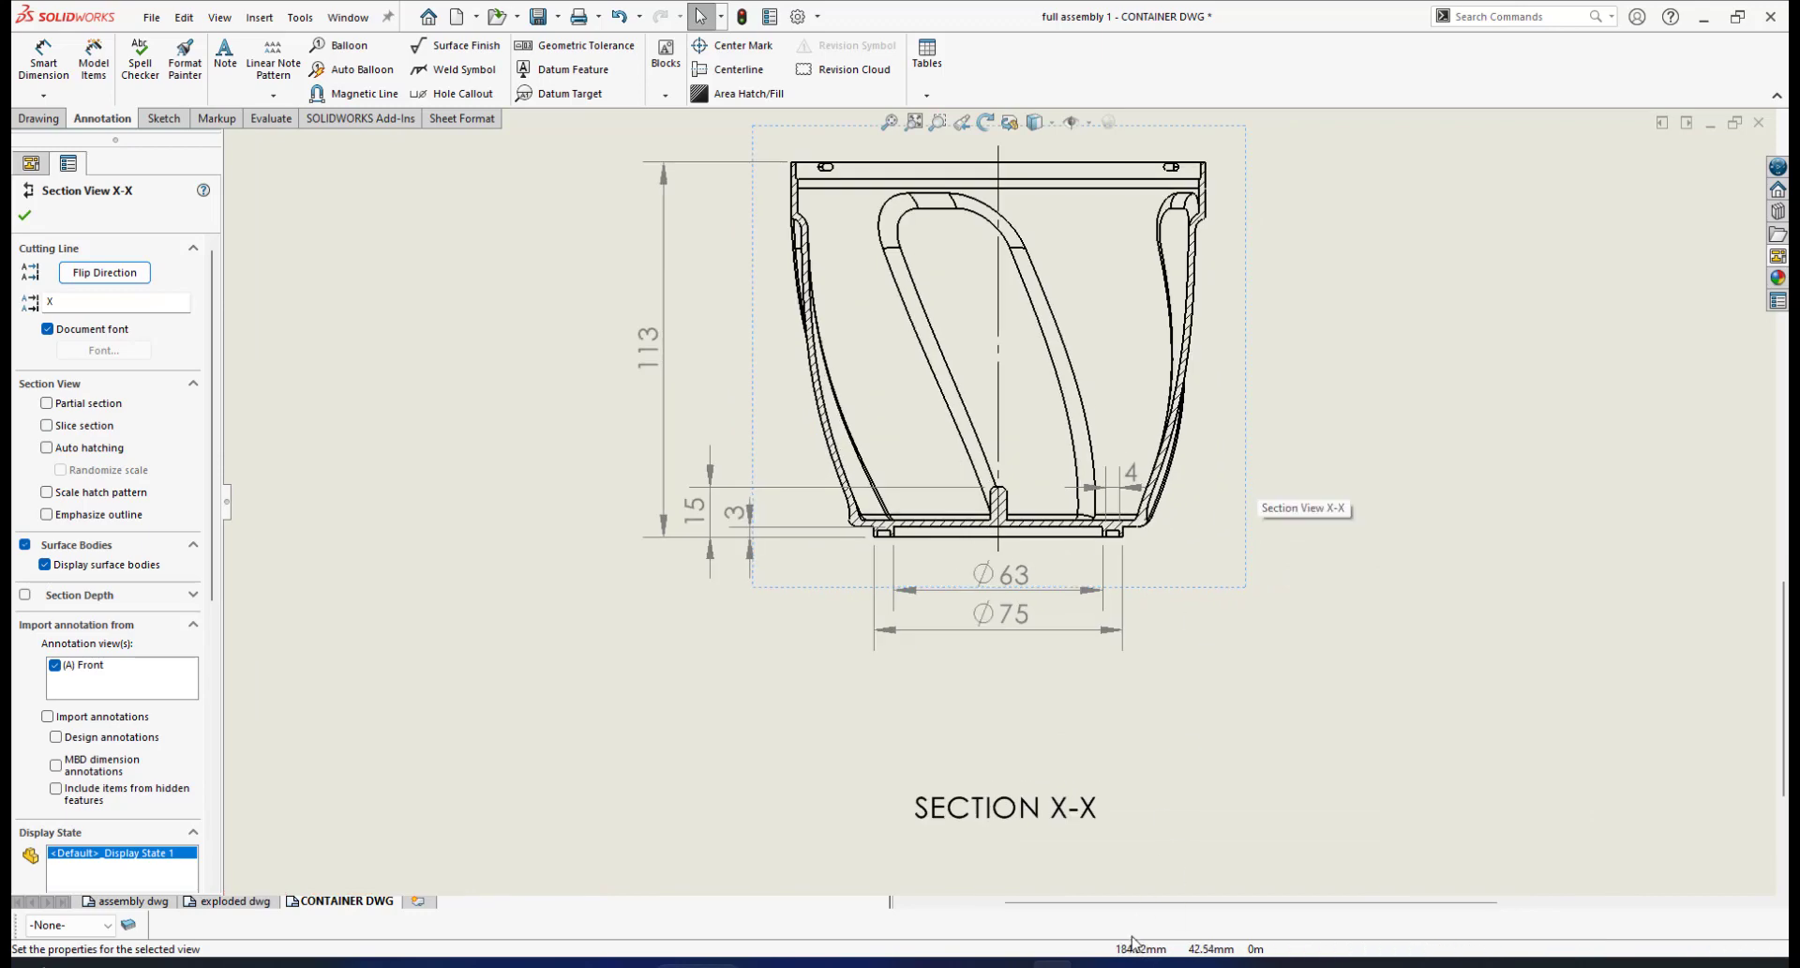
# Compare section X-X against the reference screenshot, switching between it and the drawing
pyautogui.click(1093, 965)
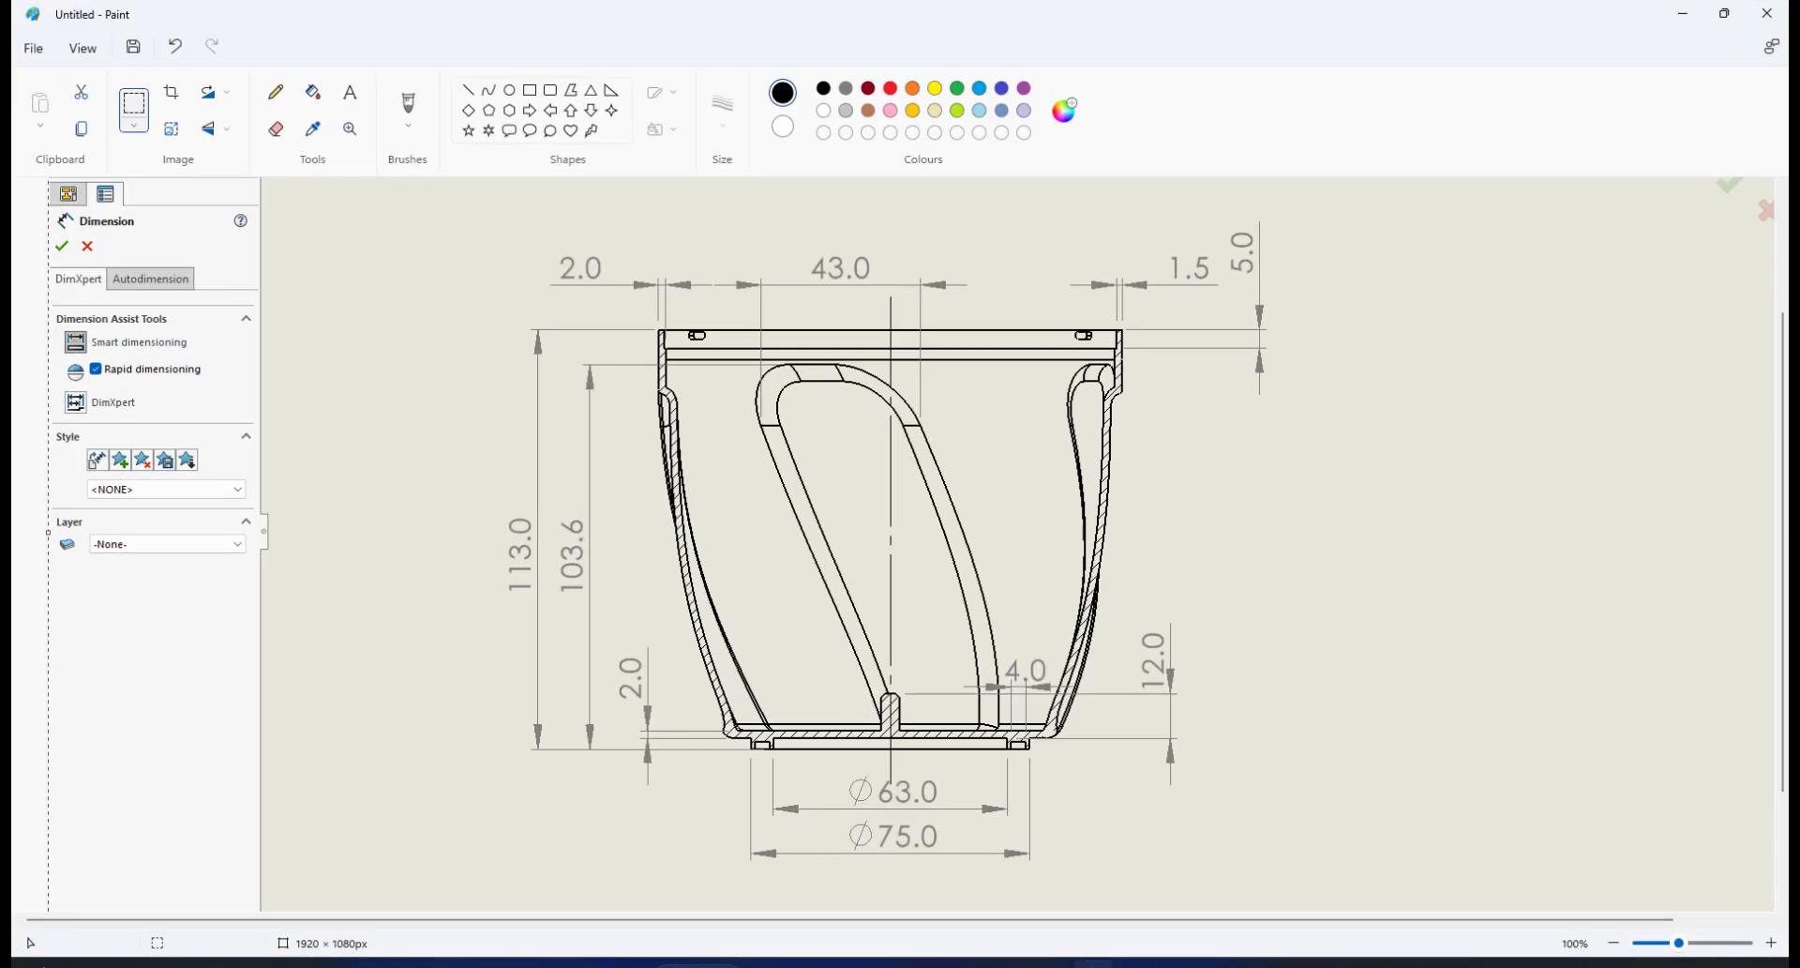
pyautogui.click(1093, 964)
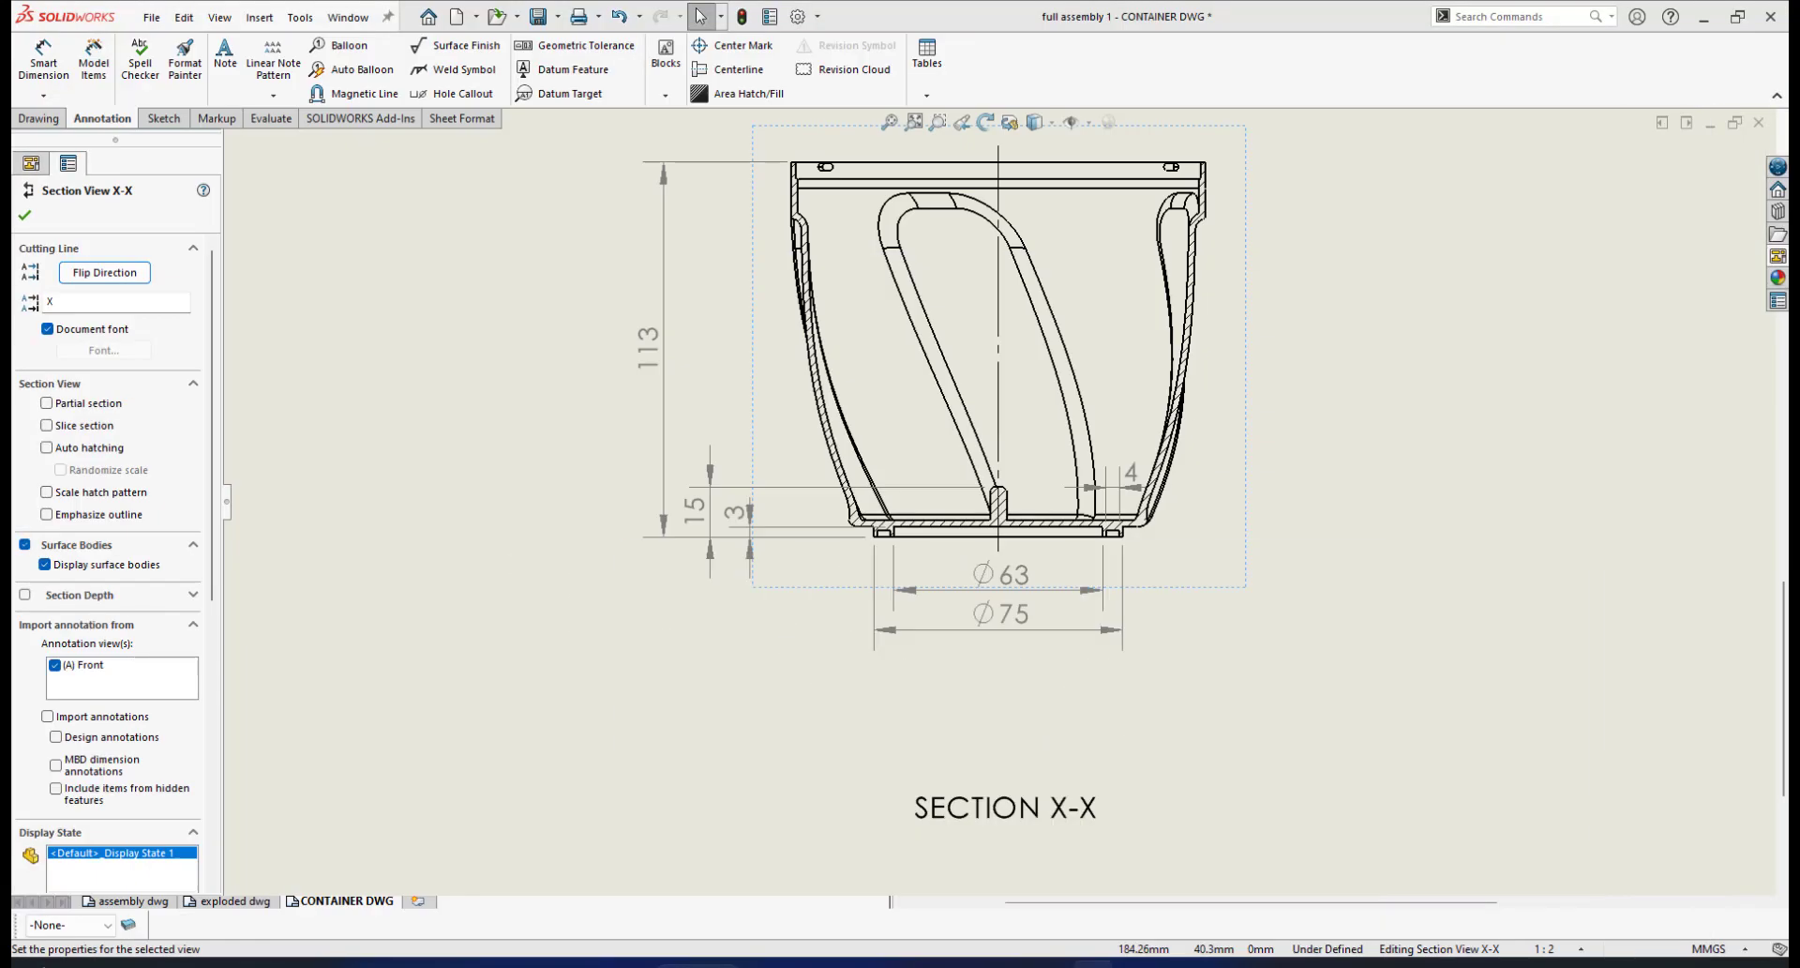
pyautogui.click(1093, 964)
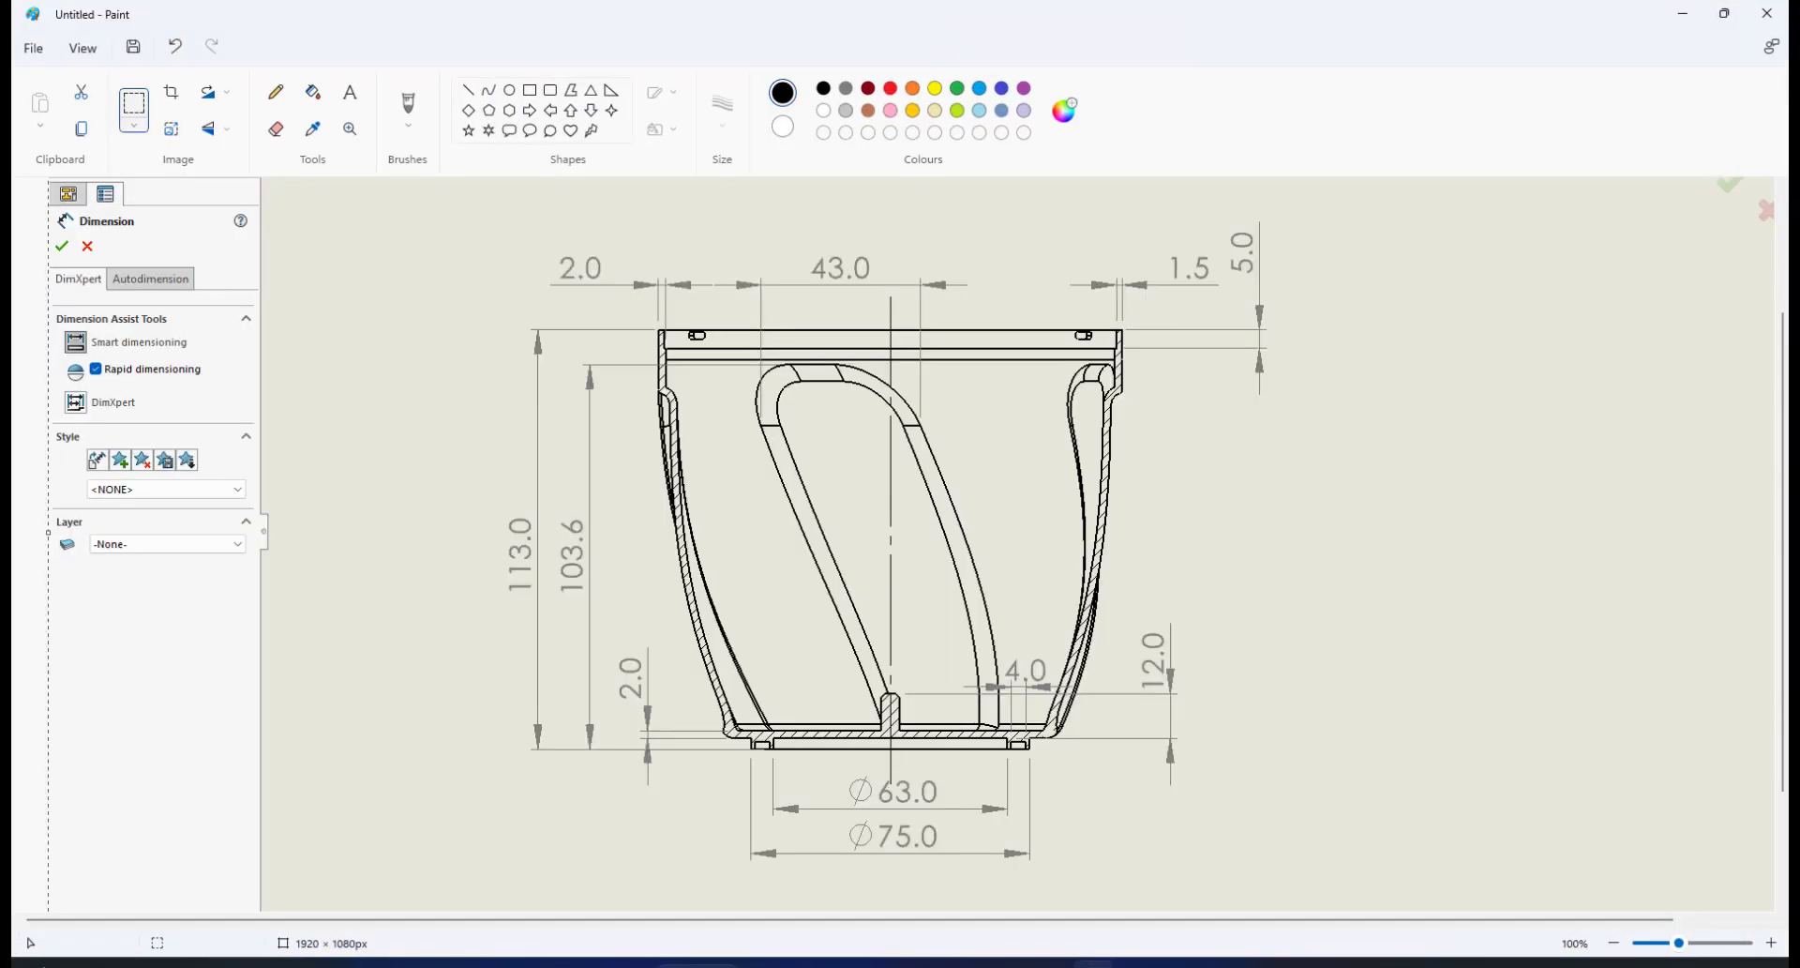
pyautogui.click(1093, 965)
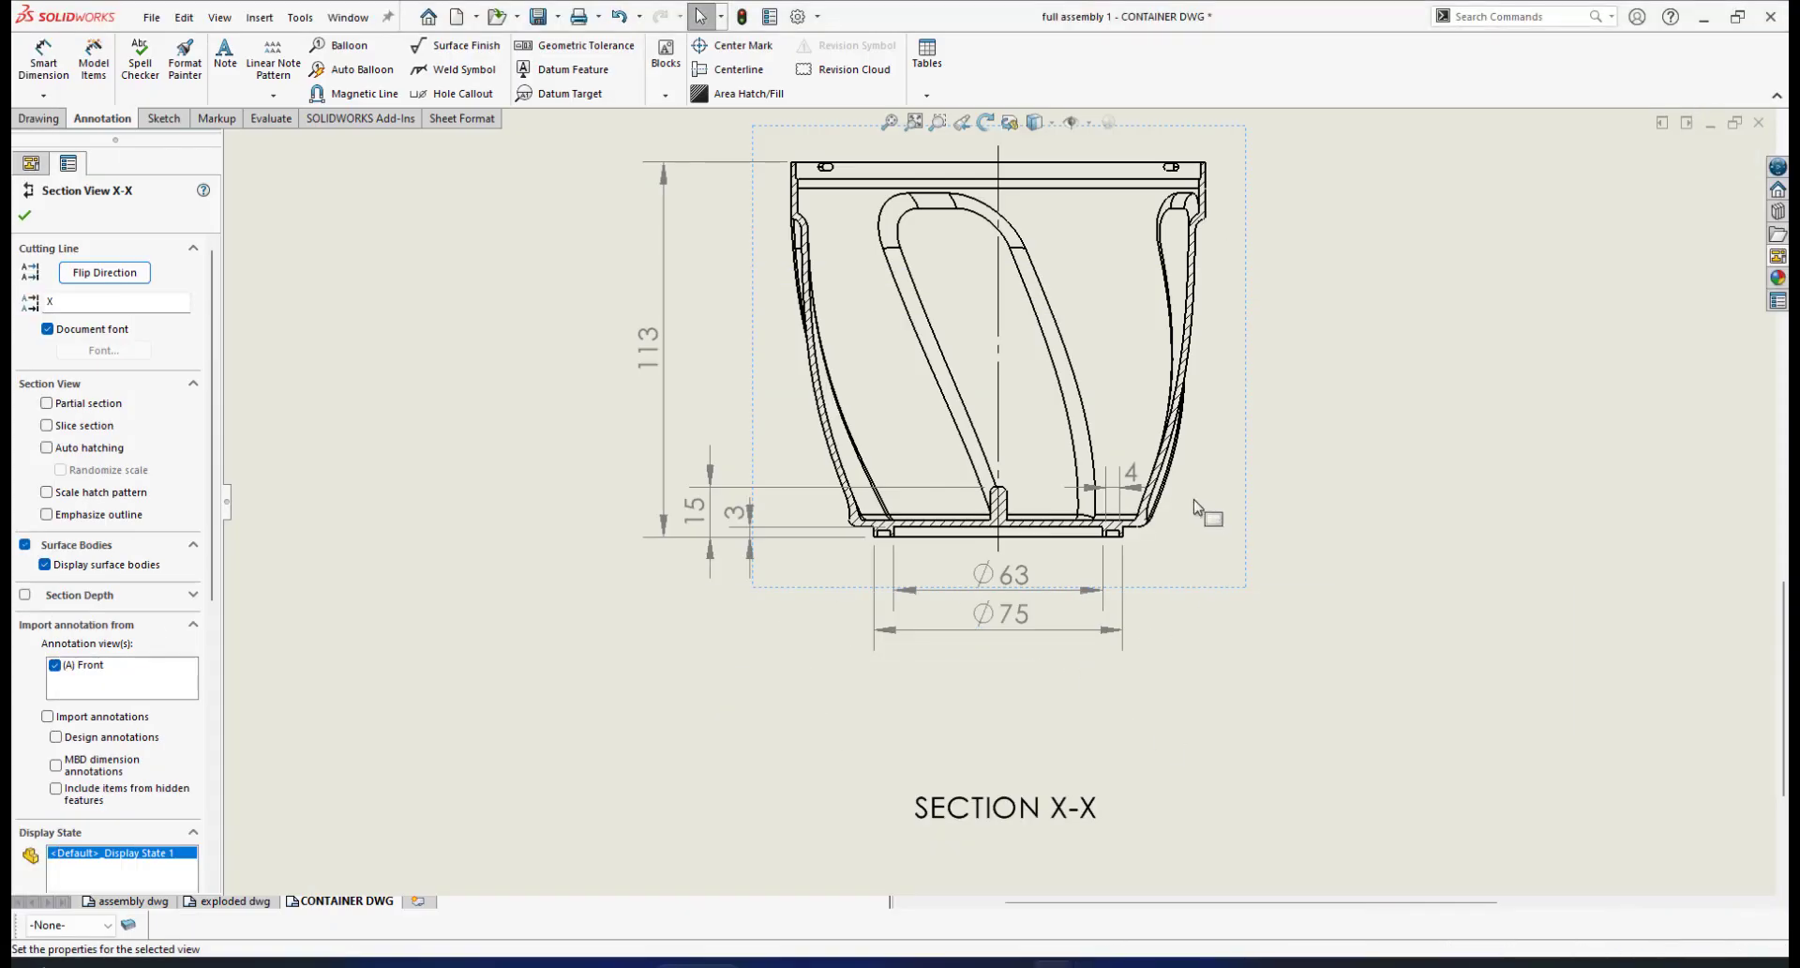
pyautogui.scroll(2, 1205, 469)
pyautogui.scroll(-3, 1187, 366)
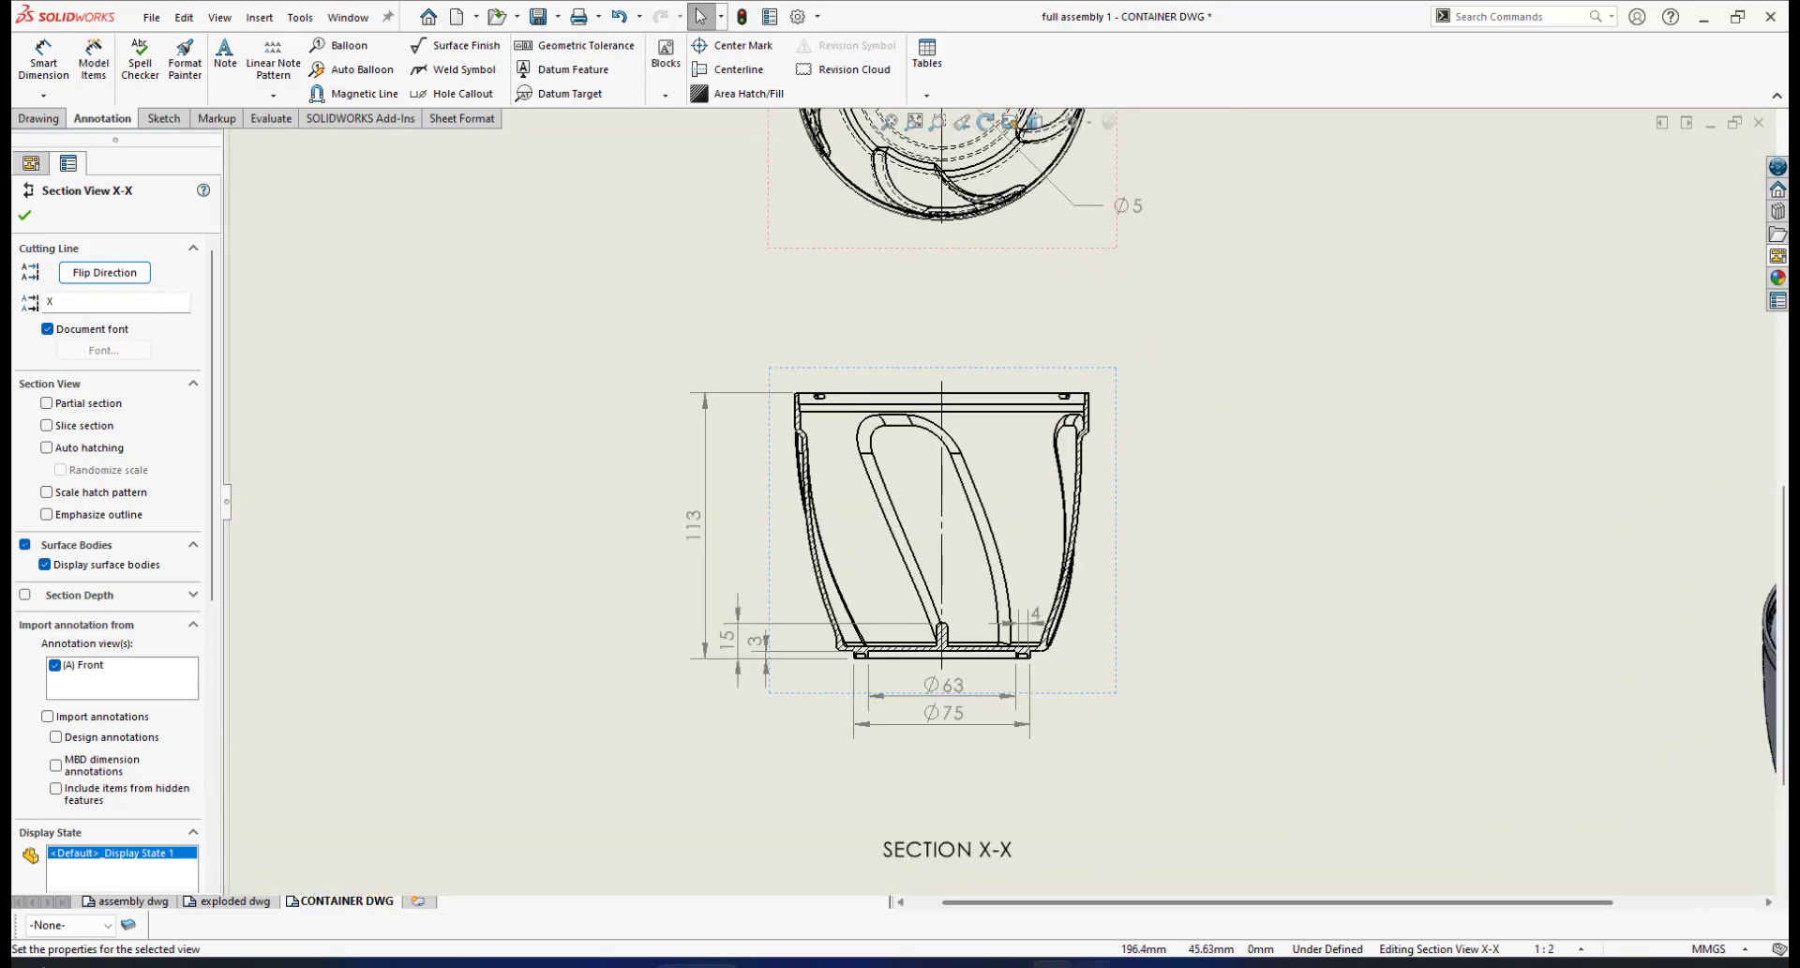
pyautogui.hotkey('alt', 'Tab')
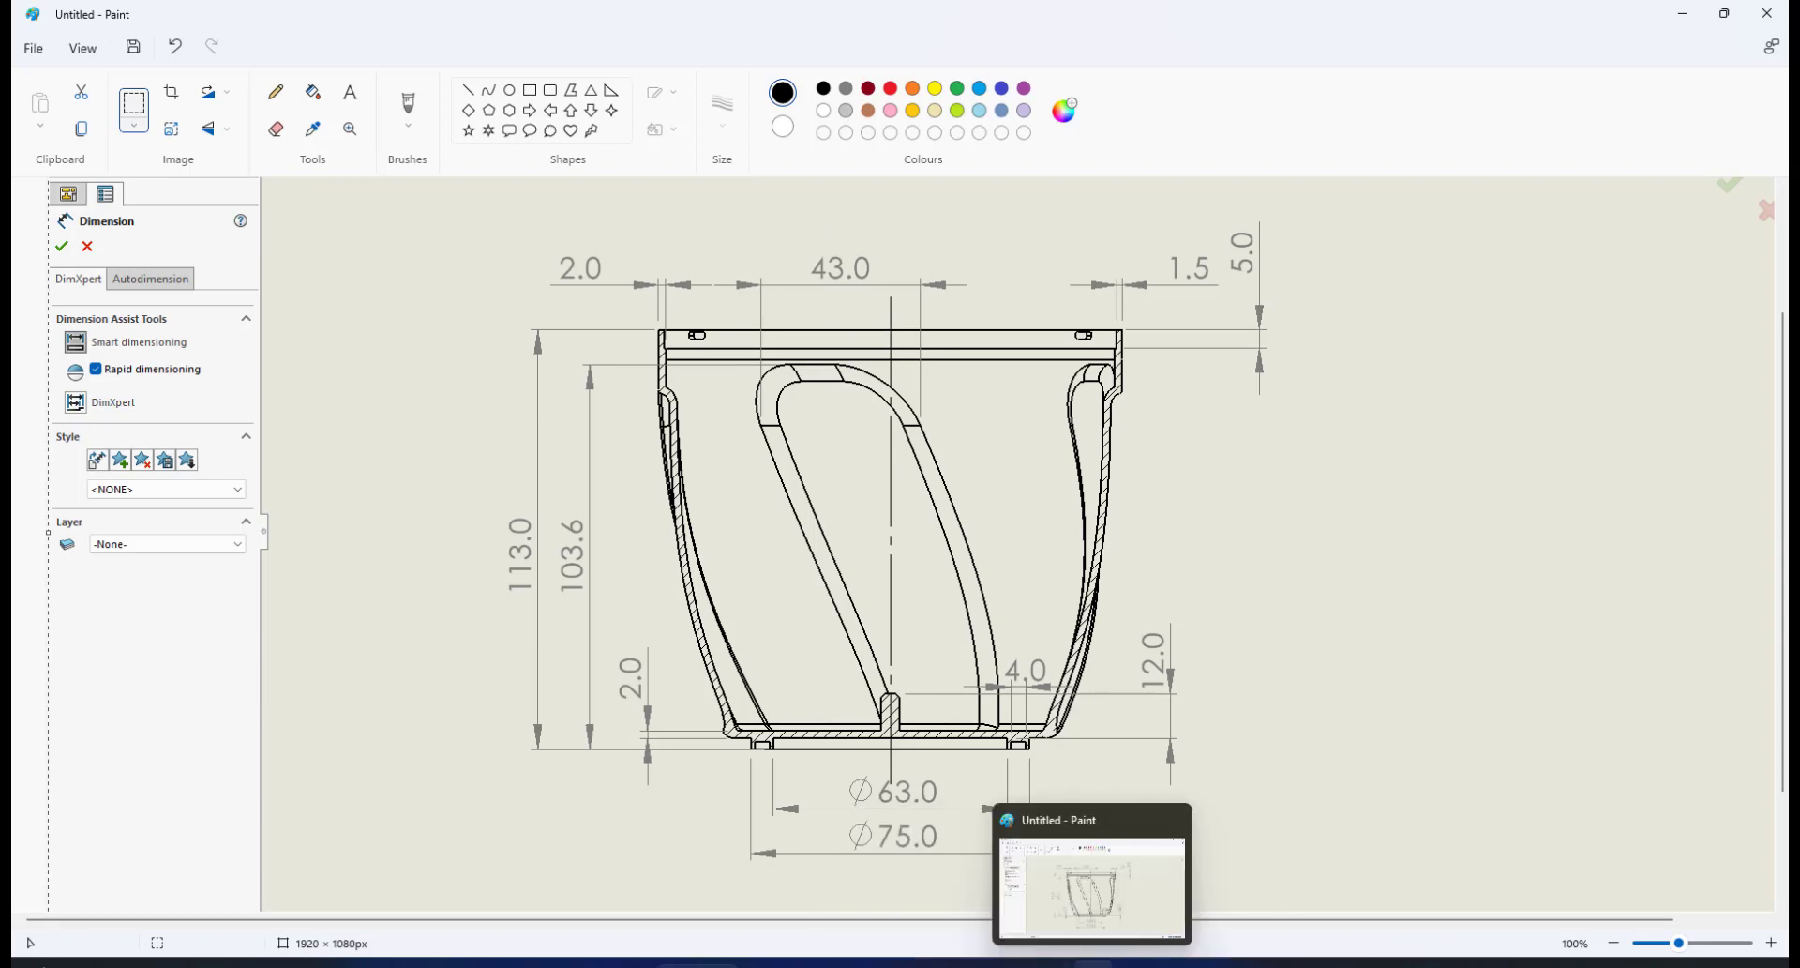
pyautogui.click(1050, 964)
pyautogui.scroll(-4, 950, 443)
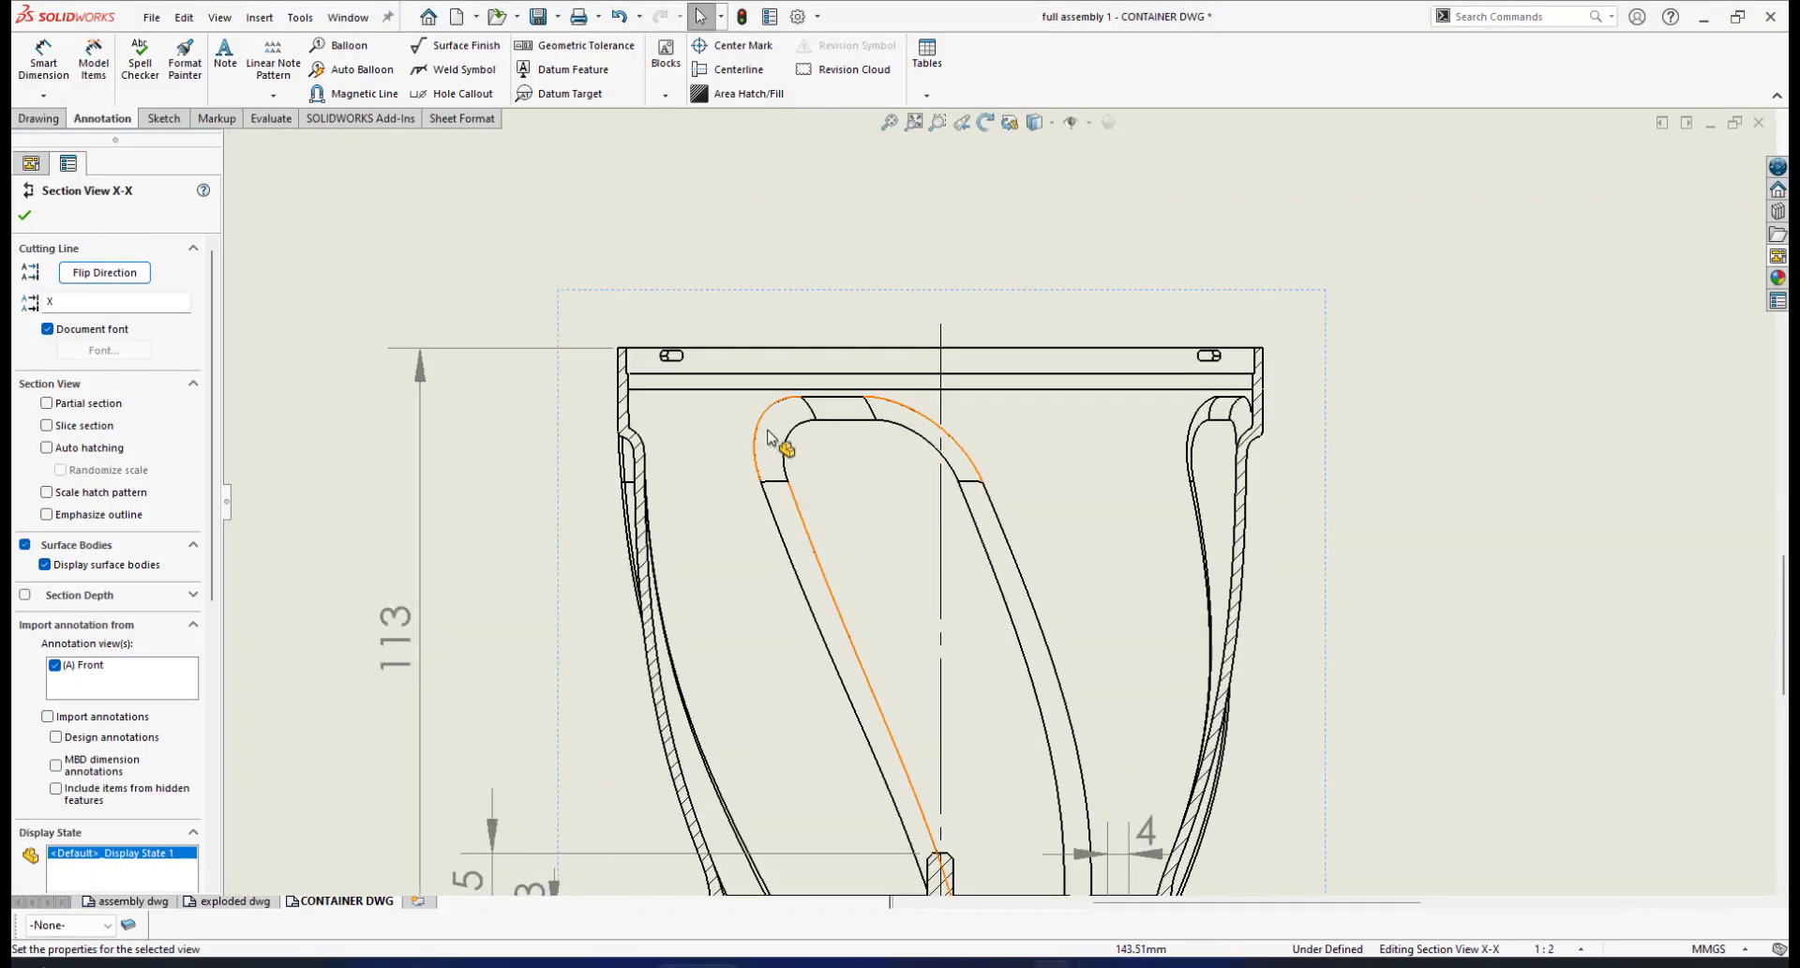
pyautogui.scroll(3, 1144, 592)
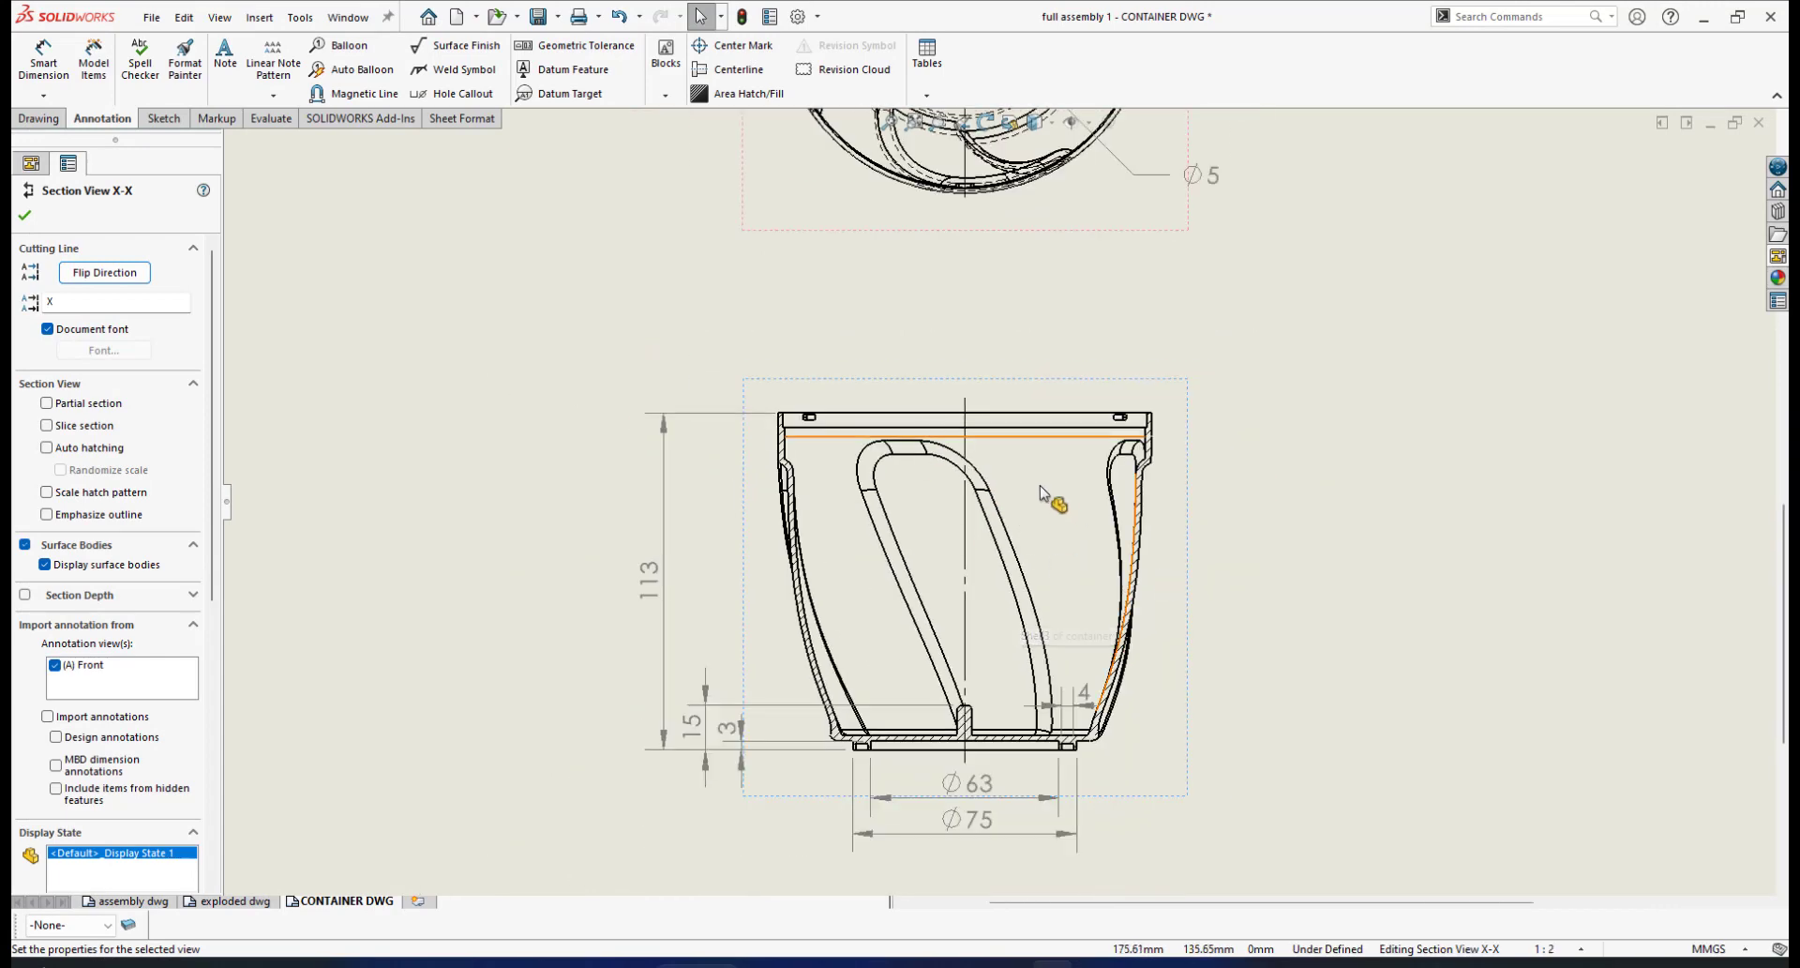
pyautogui.scroll(-1, 1043, 489)
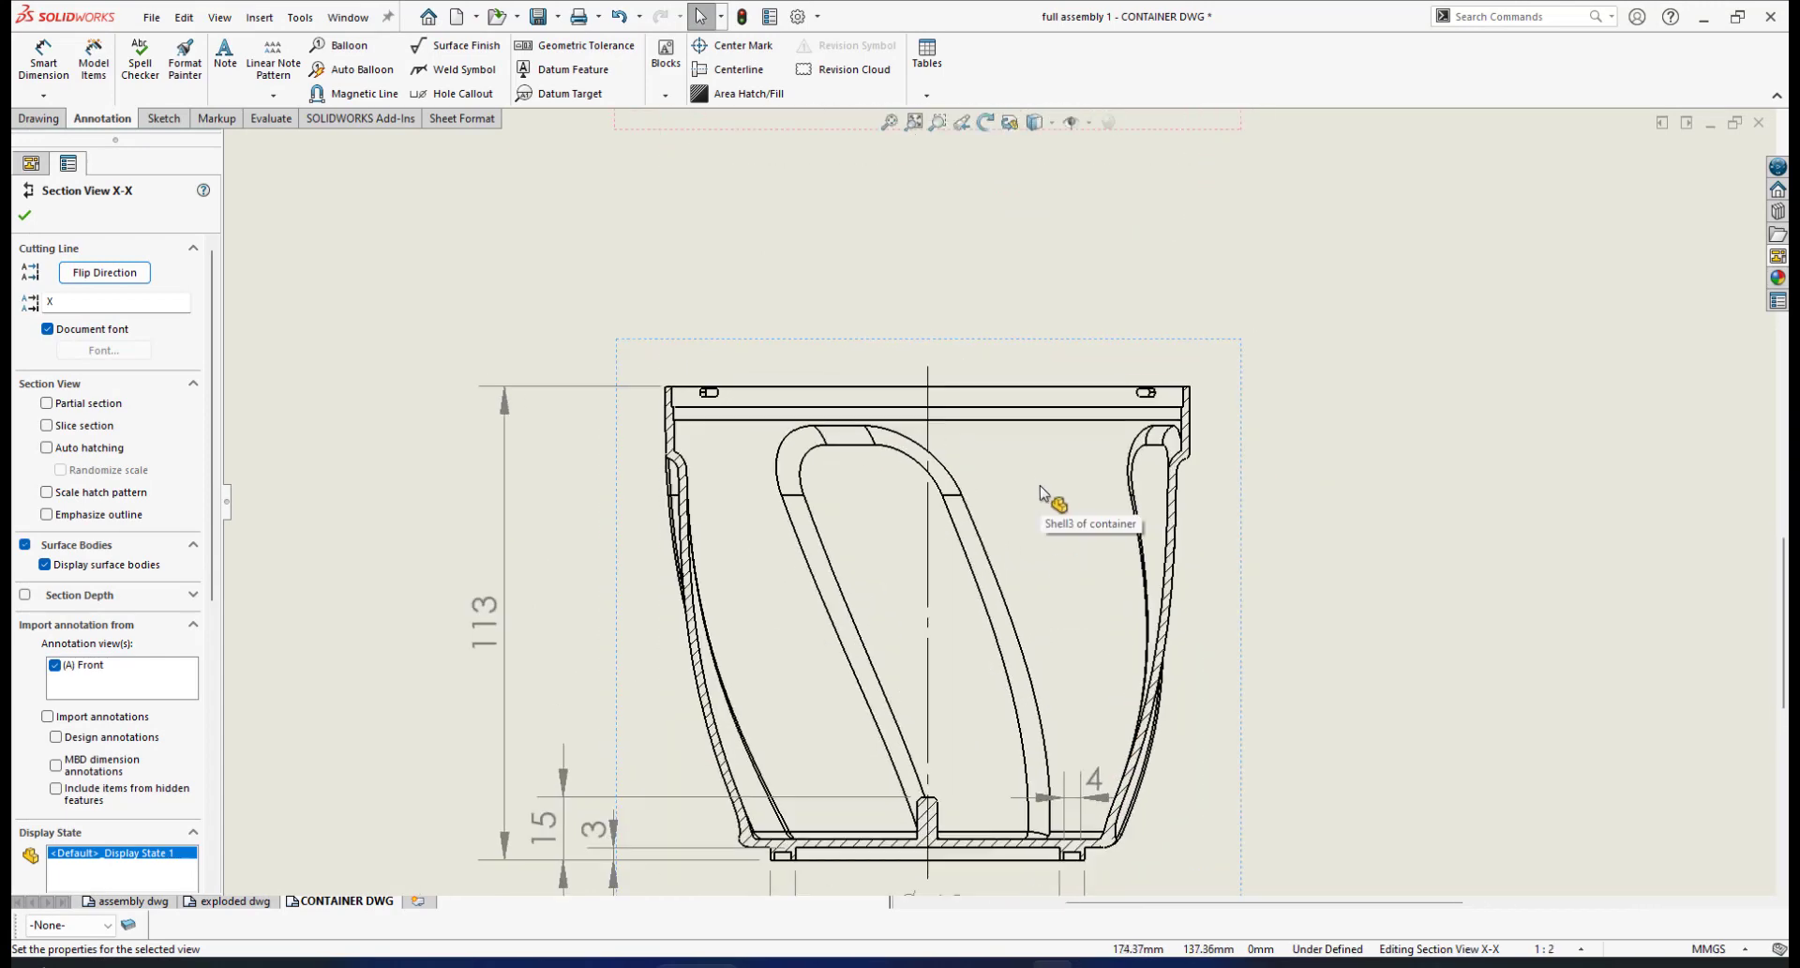
# Pick the inner arm's two top corners, then cancel the unfinished dimension
pyautogui.click(43, 58)
pyautogui.scroll(-1, 721, 513)
pyautogui.click(789, 493)
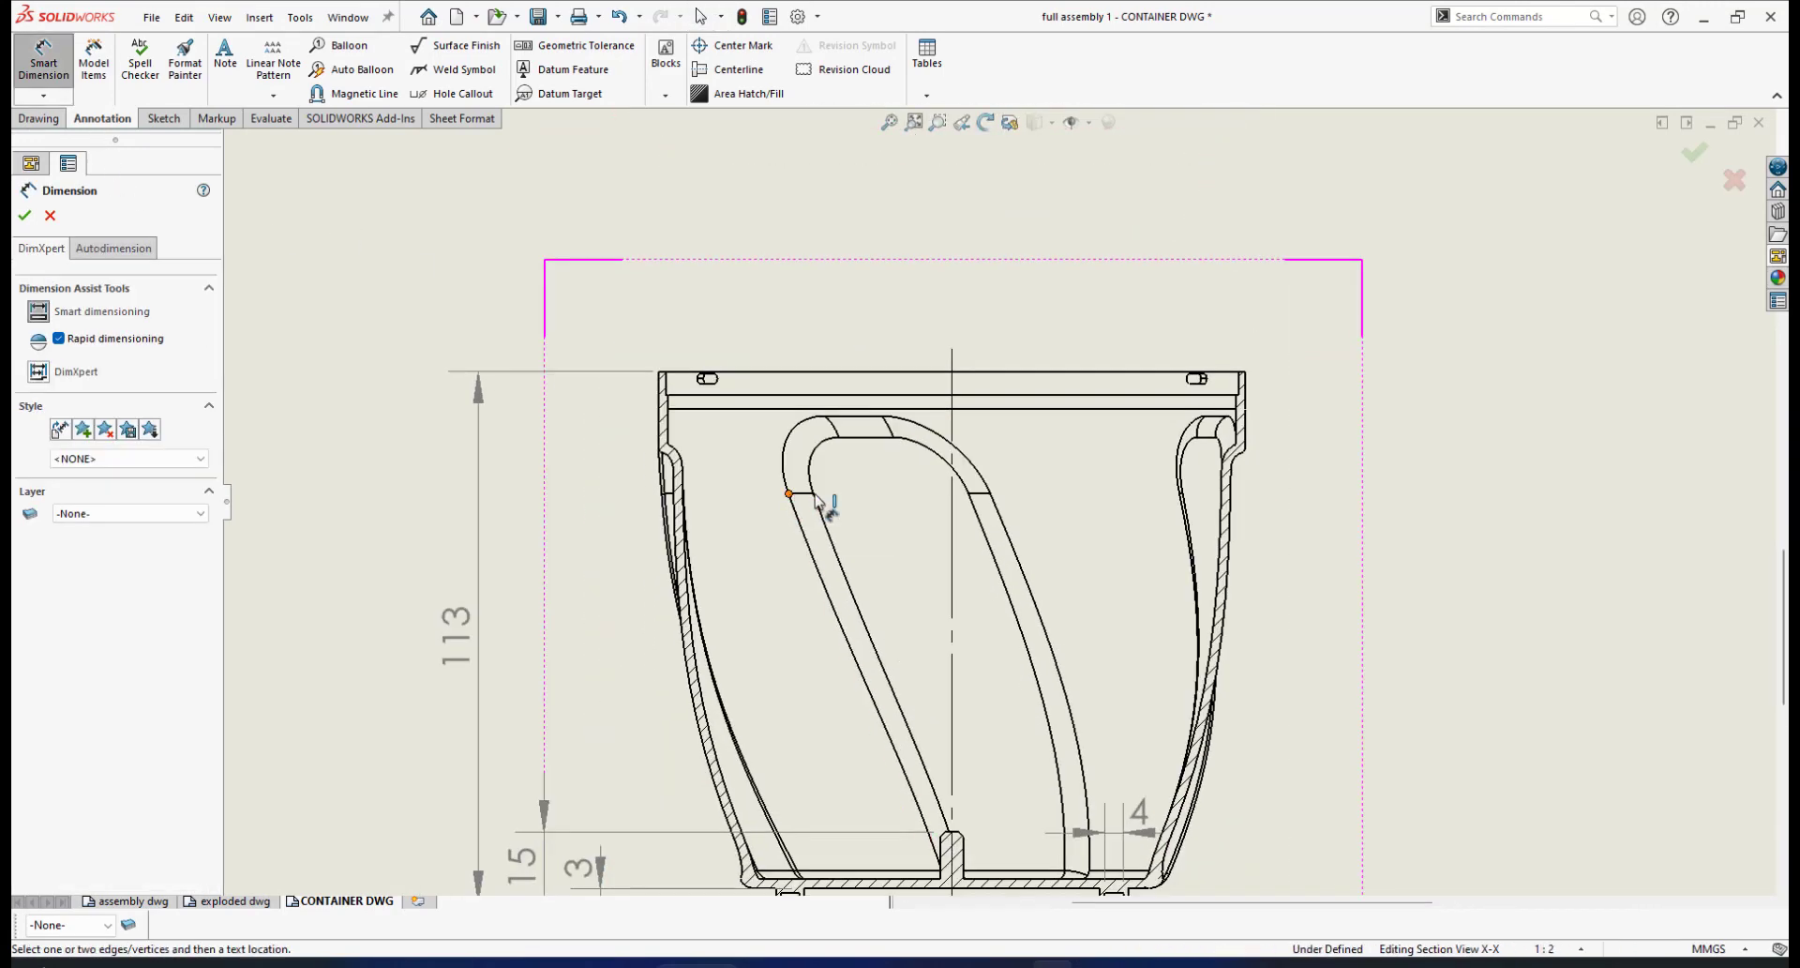
pyautogui.click(990, 493)
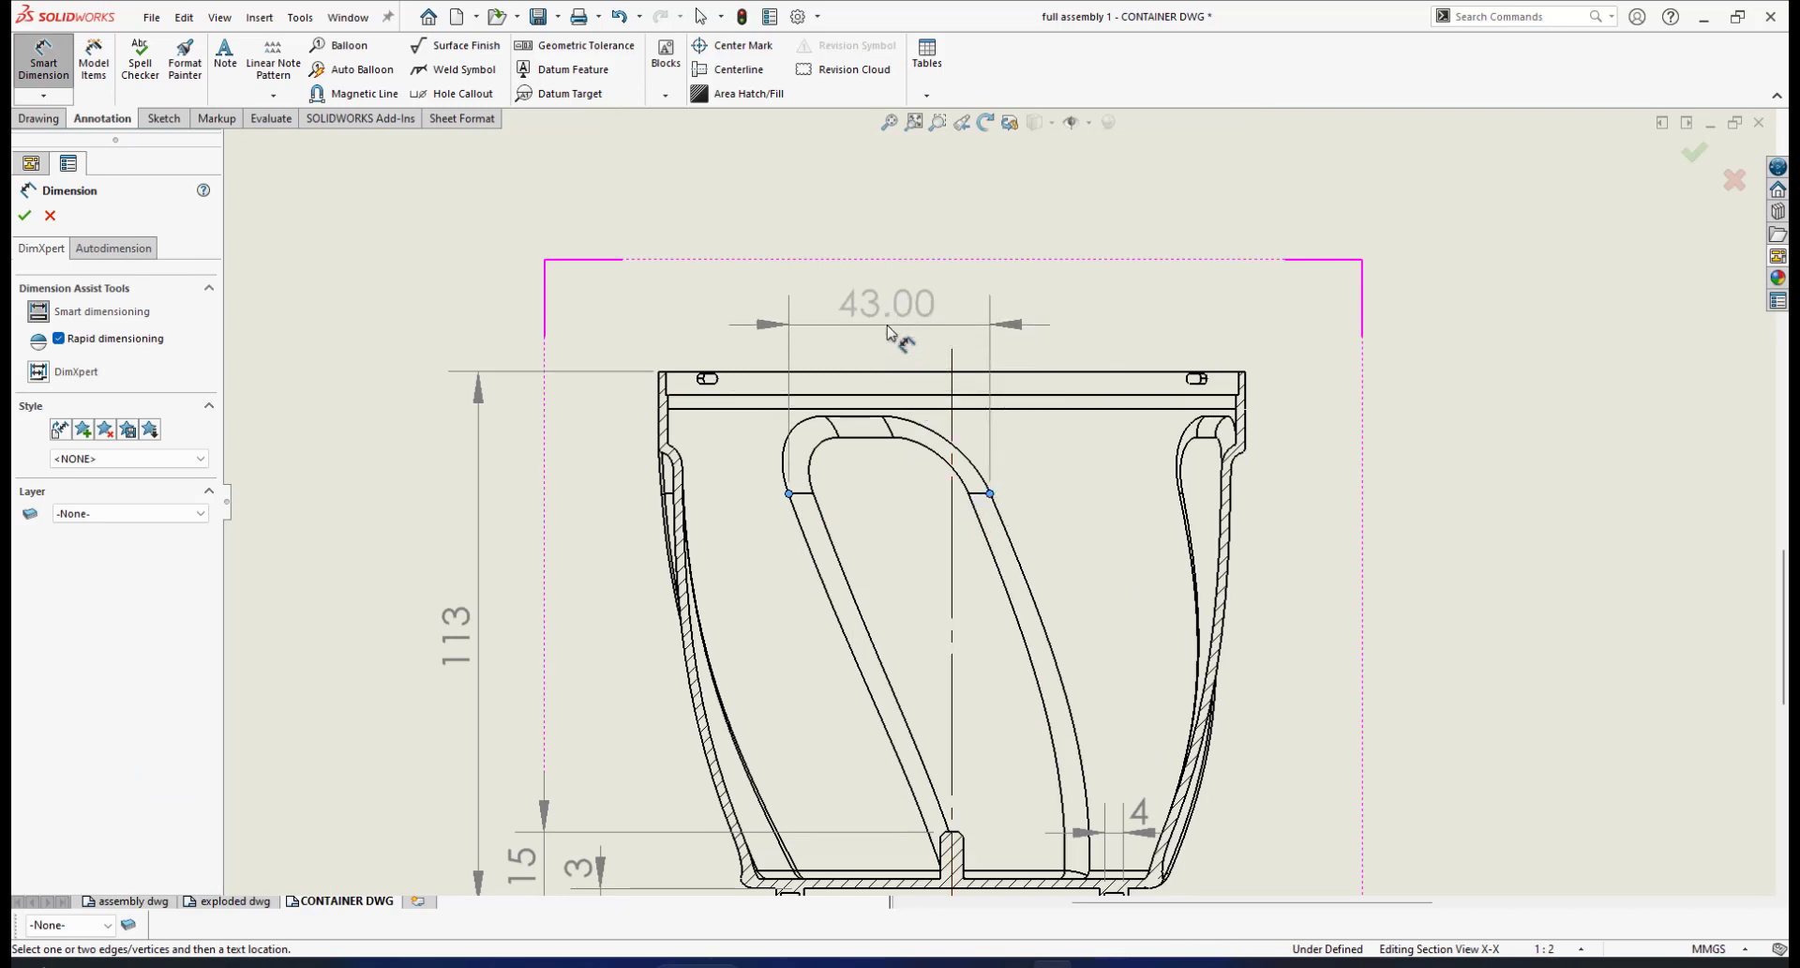
pyautogui.press('Escape')
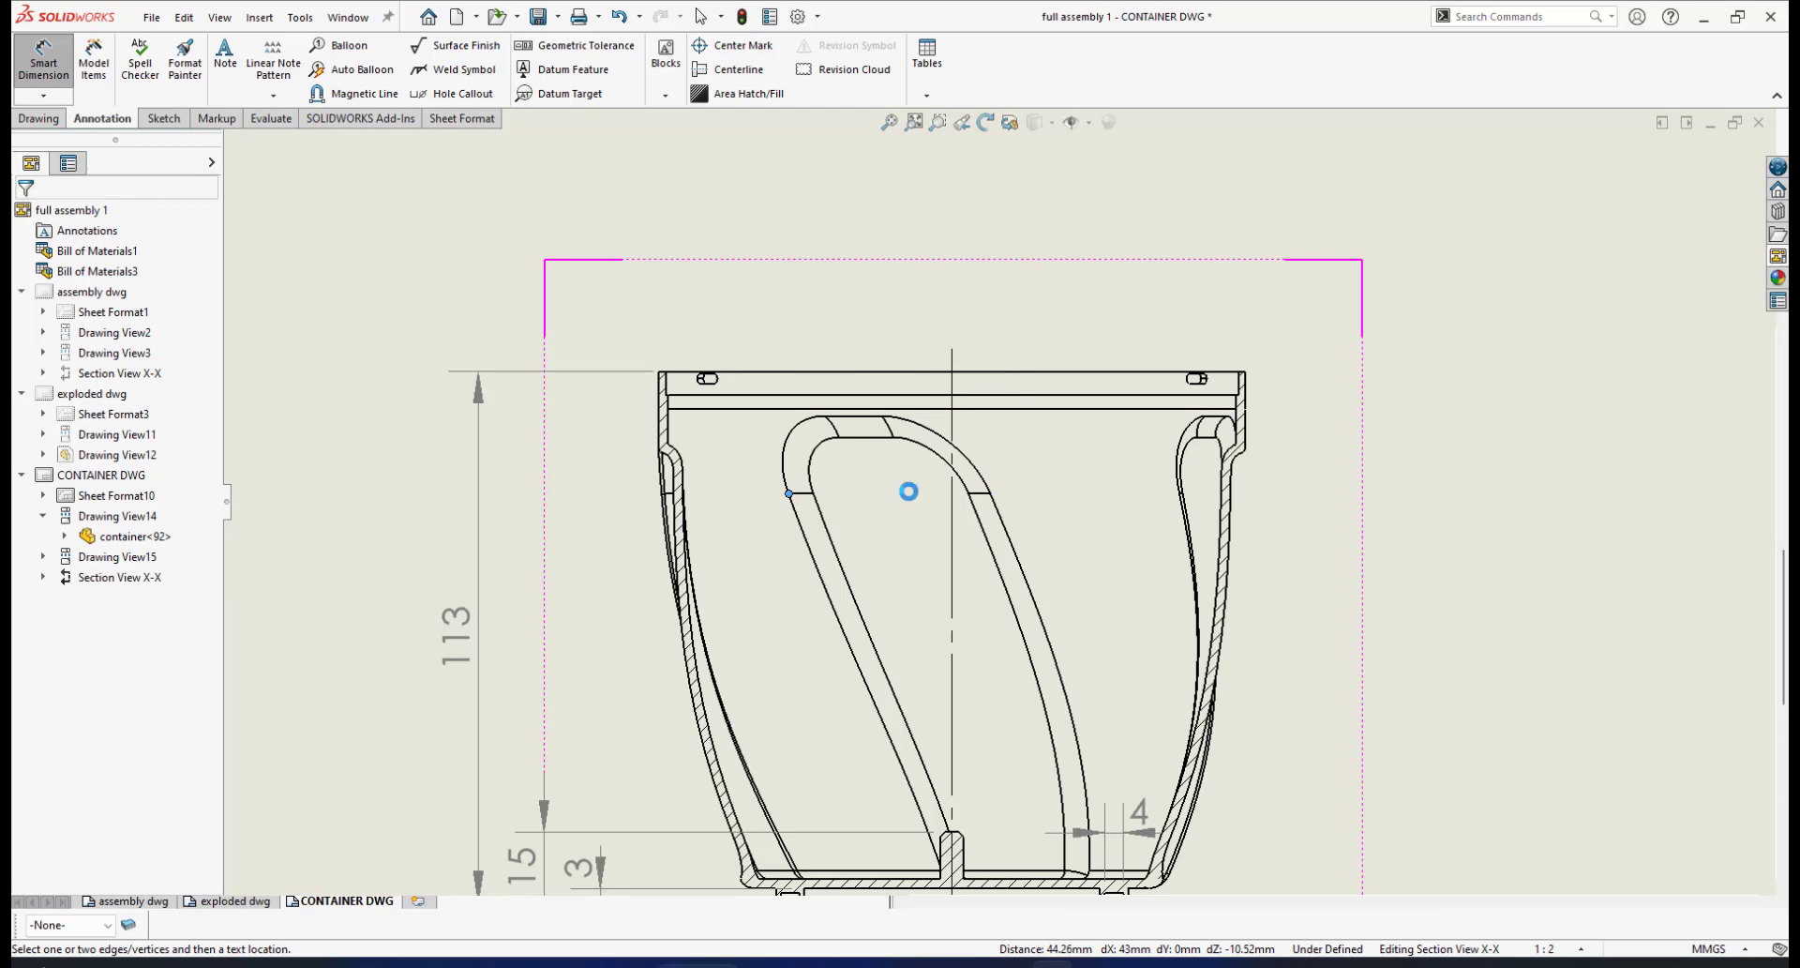
pyautogui.press('Escape')
# Dimension the inner arm's top width as 43 with no decimals, placed above the container
pyautogui.click(54, 65)
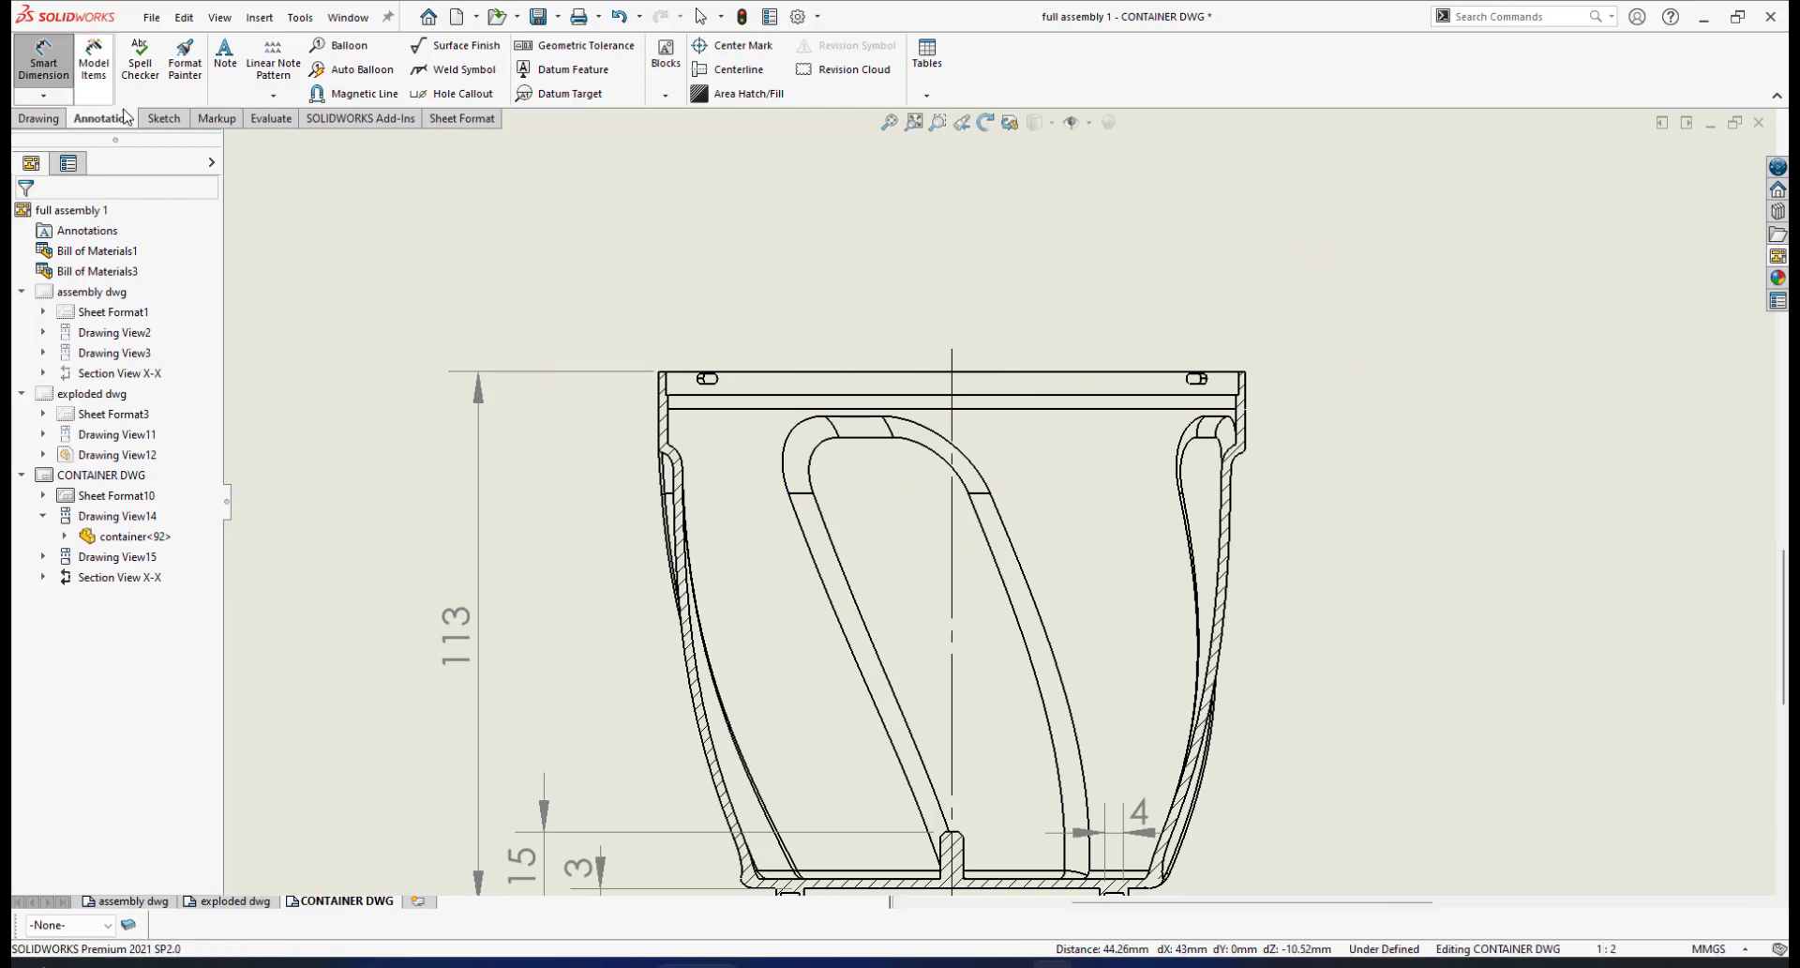
pyautogui.click(788, 494)
pyautogui.click(990, 494)
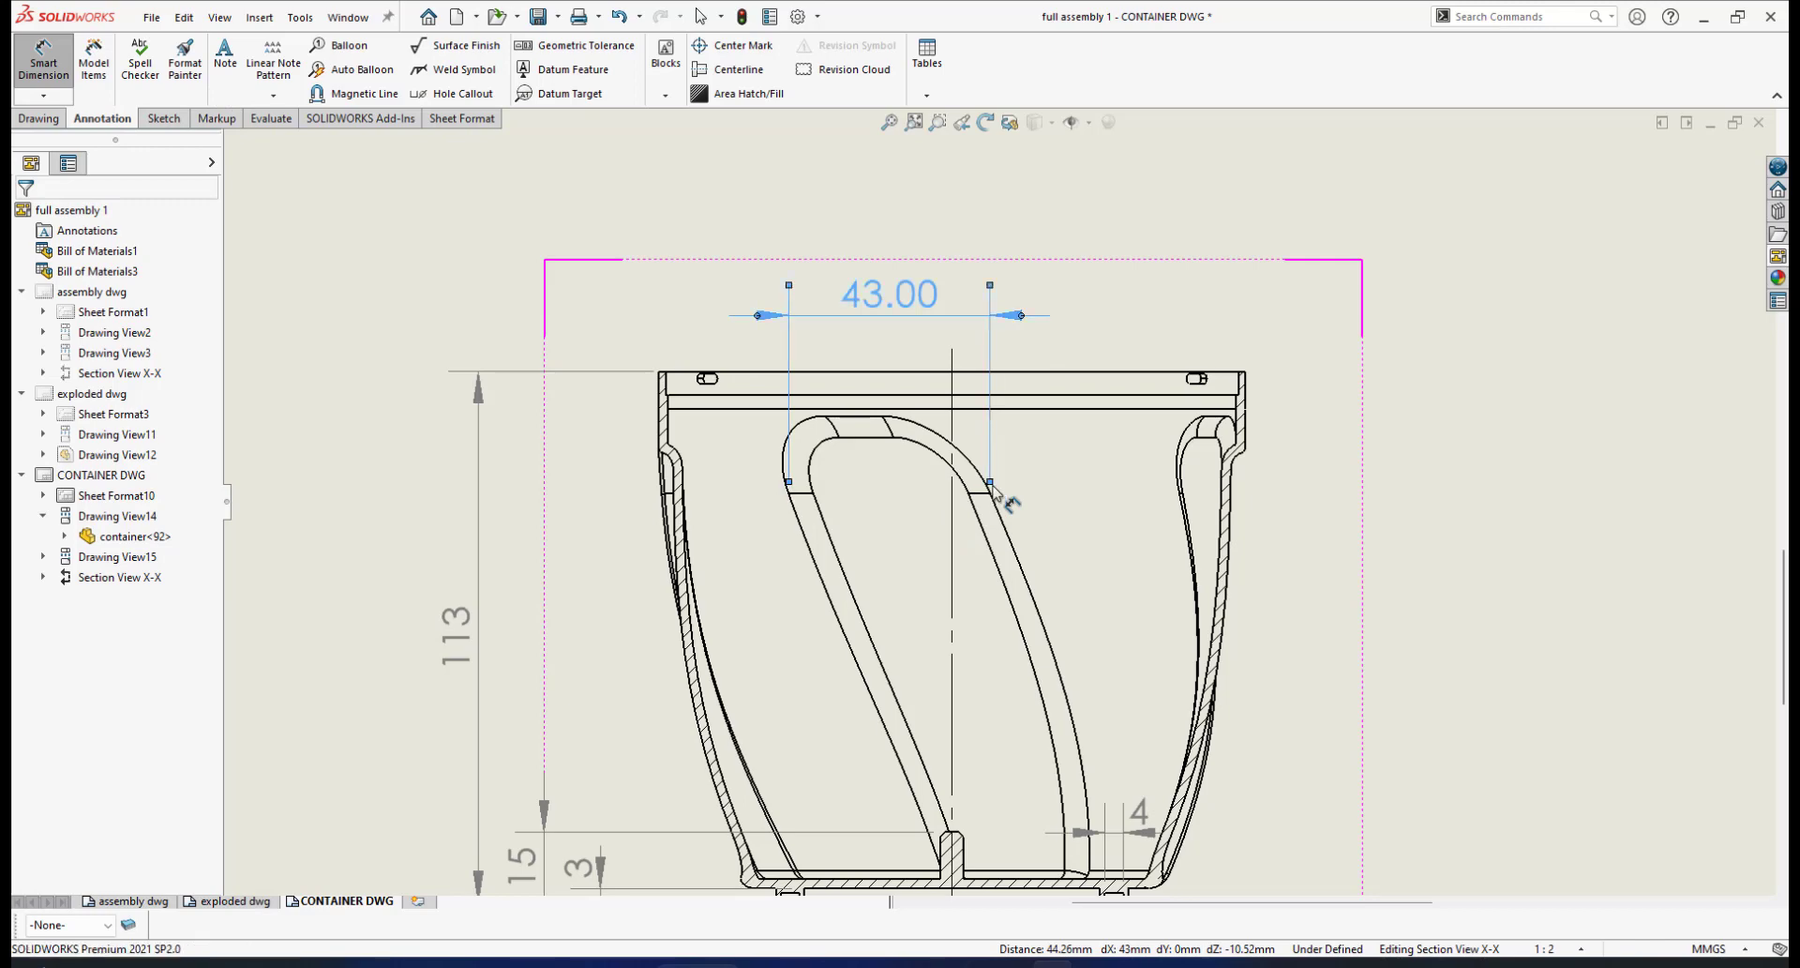
pyautogui.click(982, 486)
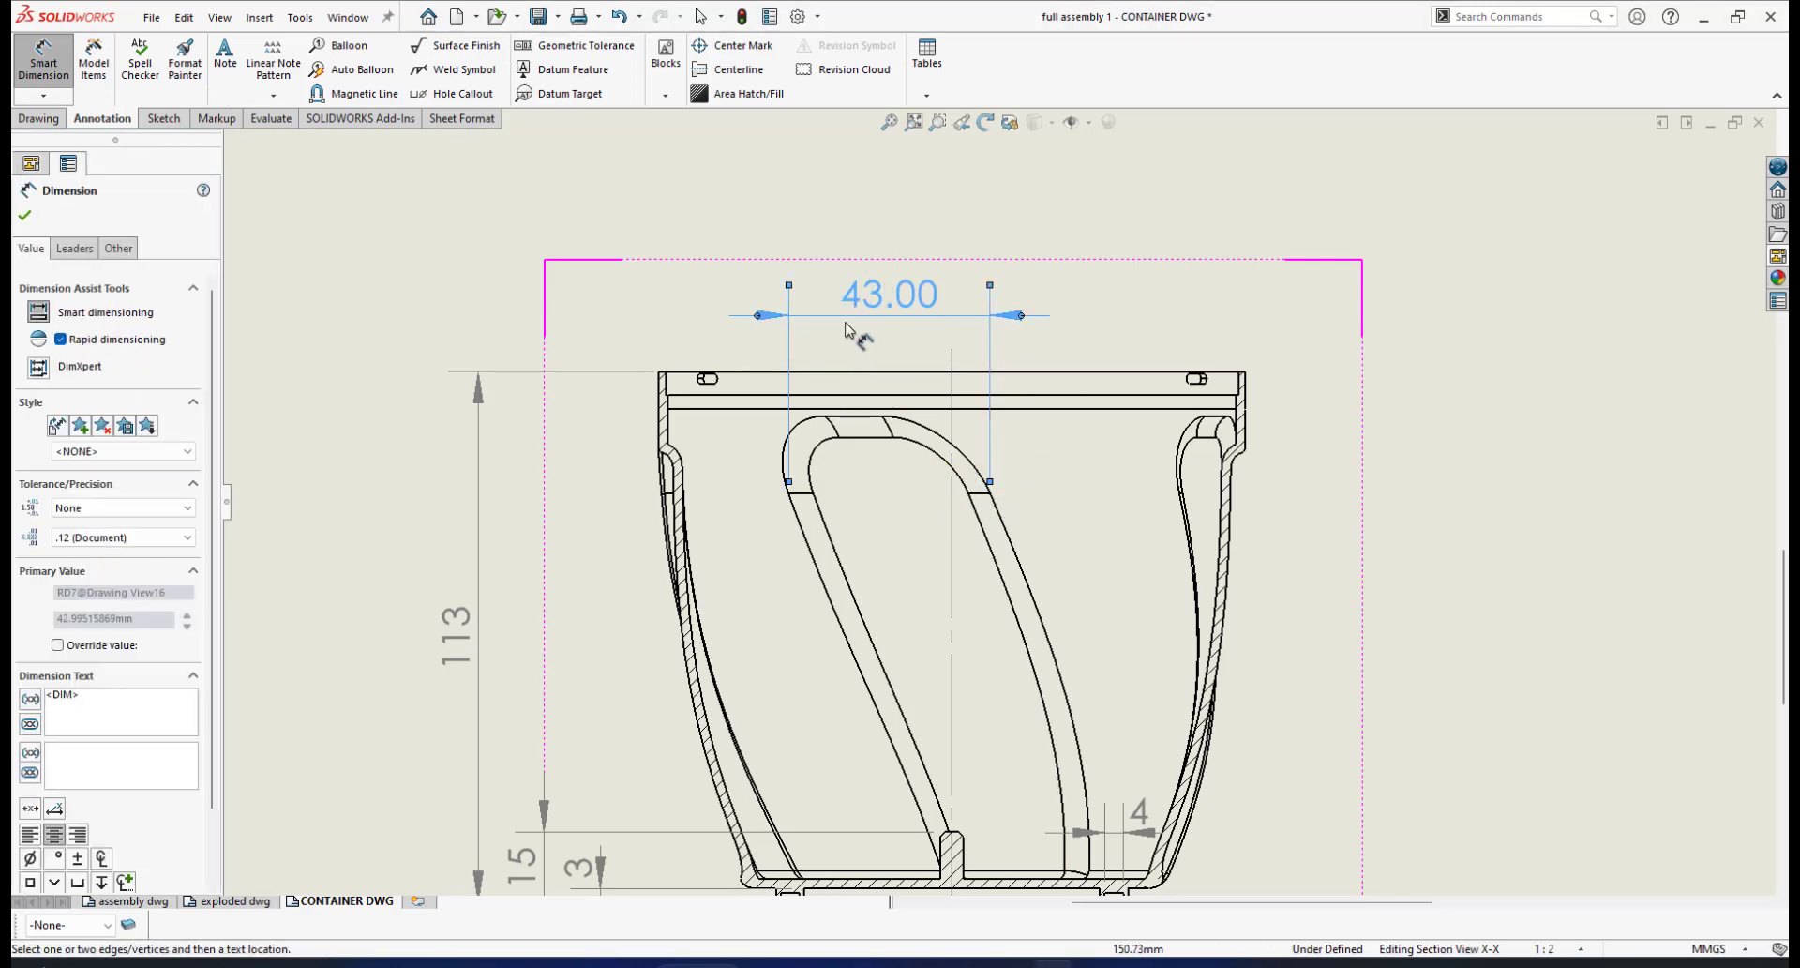
pyautogui.click(187, 537)
pyautogui.click(136, 555)
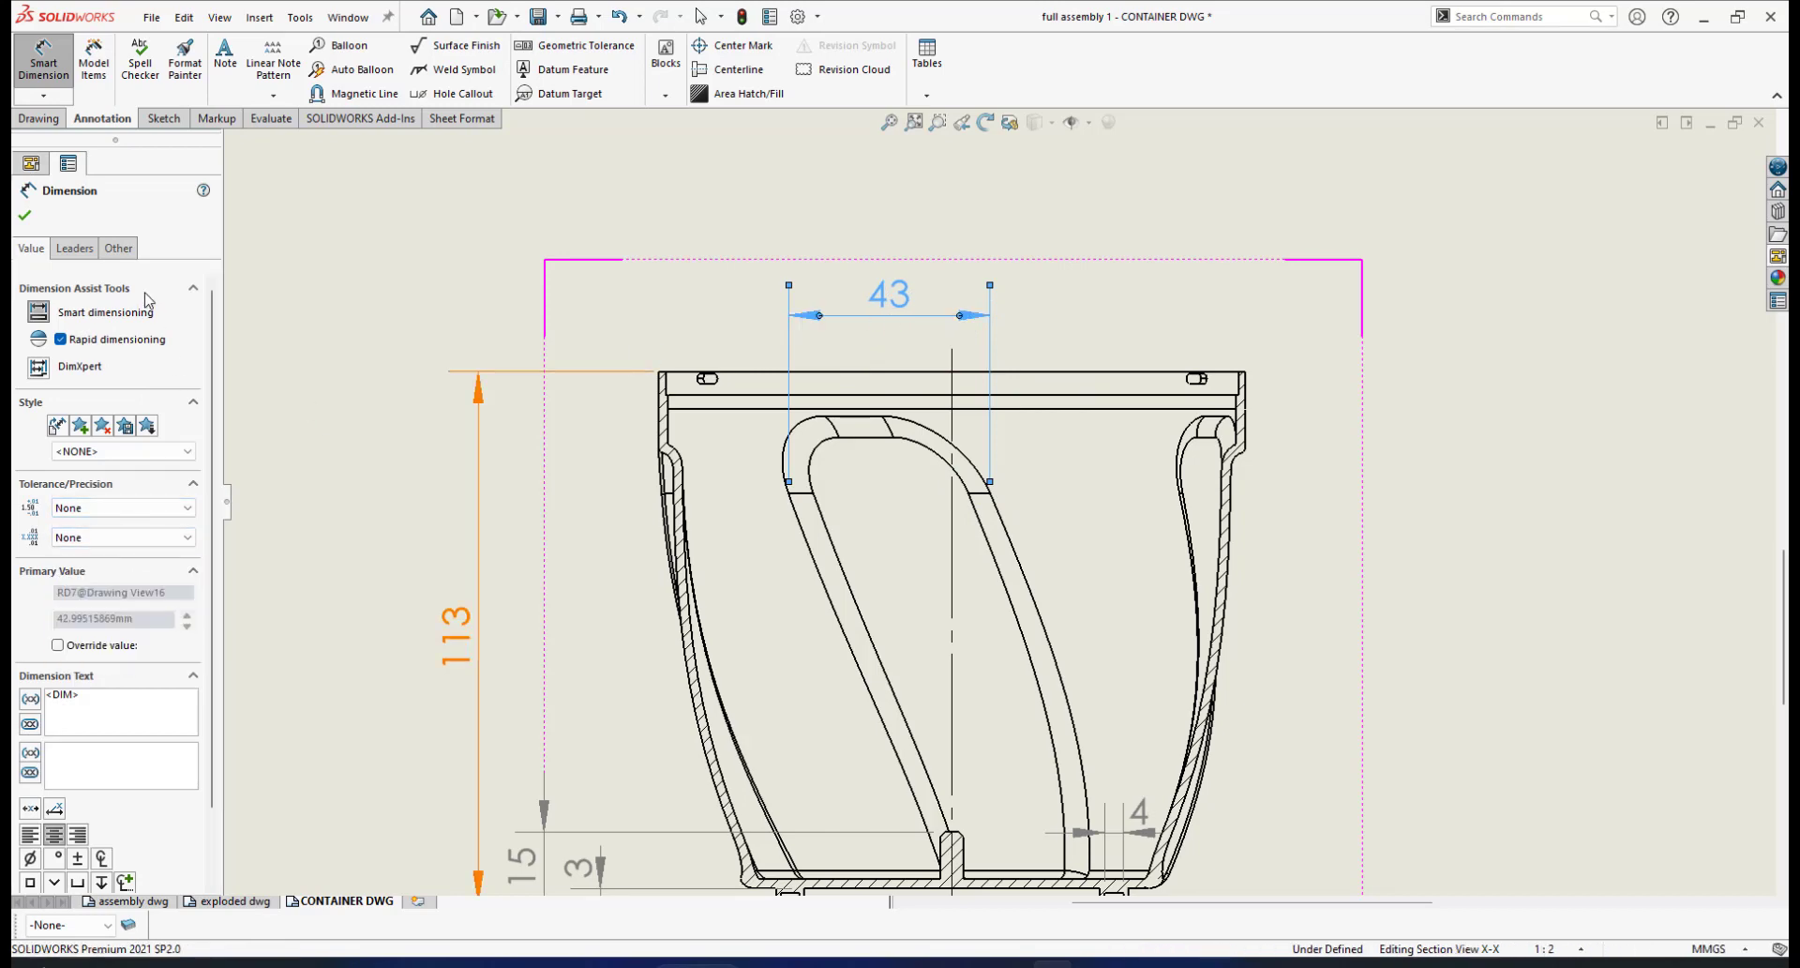
pyautogui.click(26, 219)
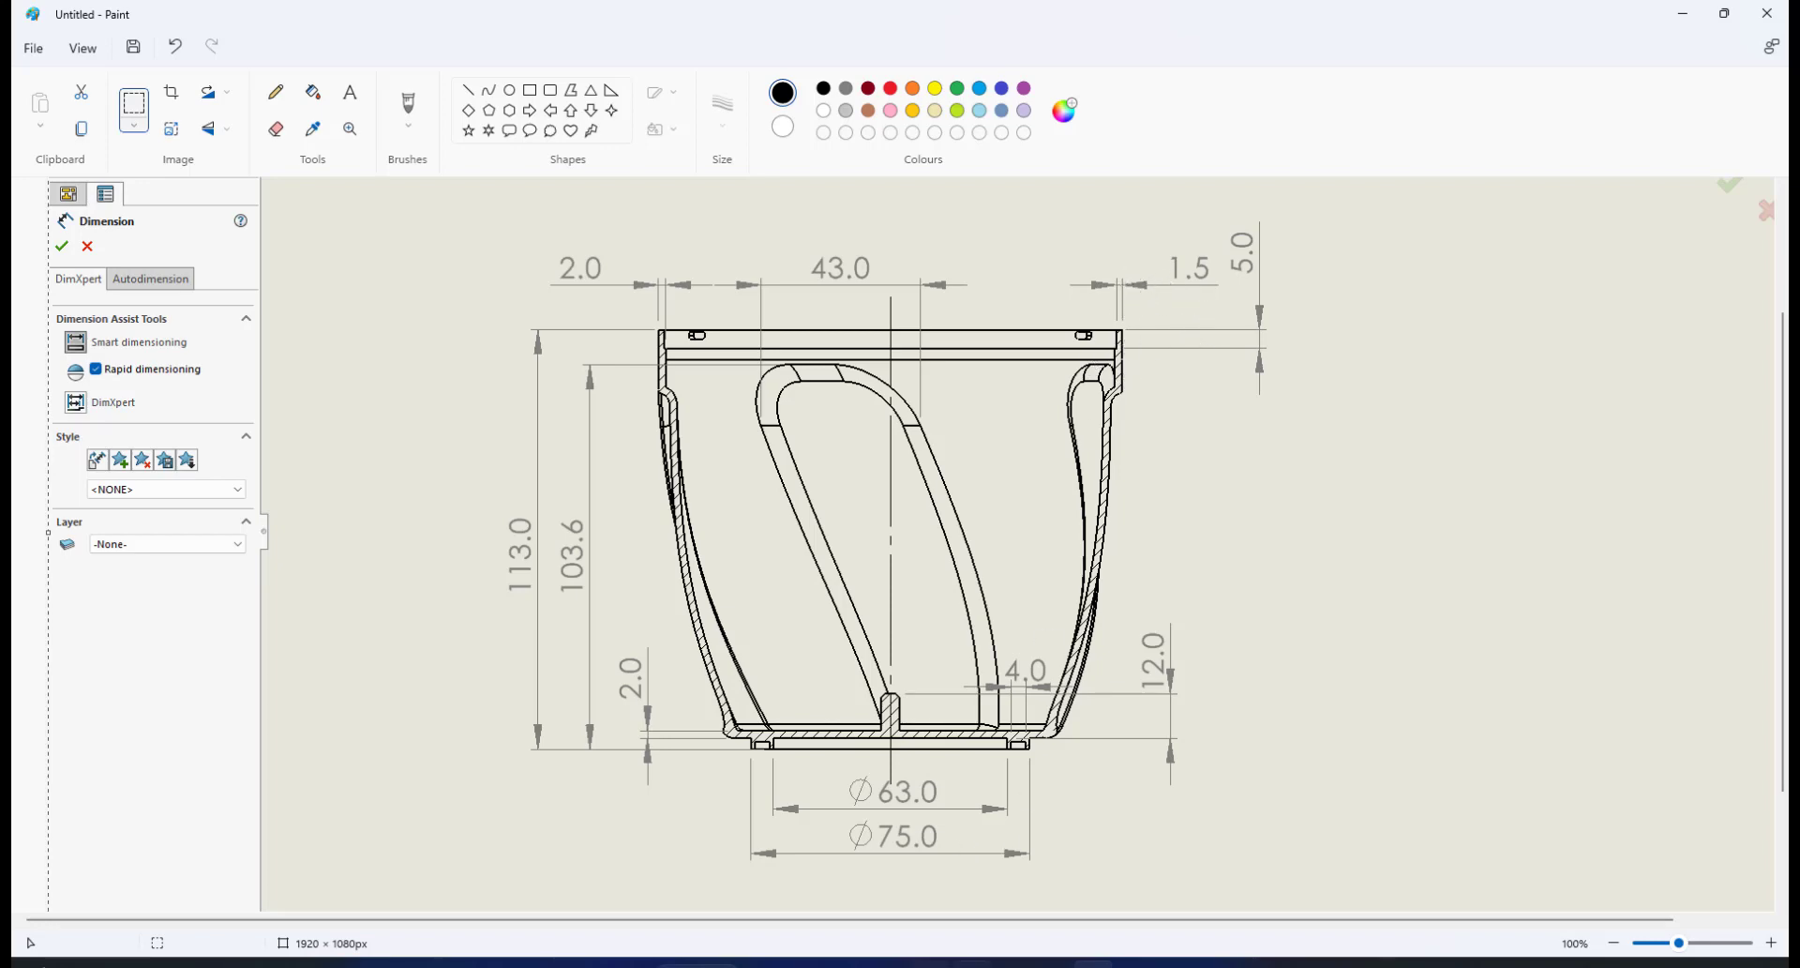
# Add the 5.00 and 8.00 vertical rim dimensions at the container's top-right edge
pyautogui.click(1106, 852)
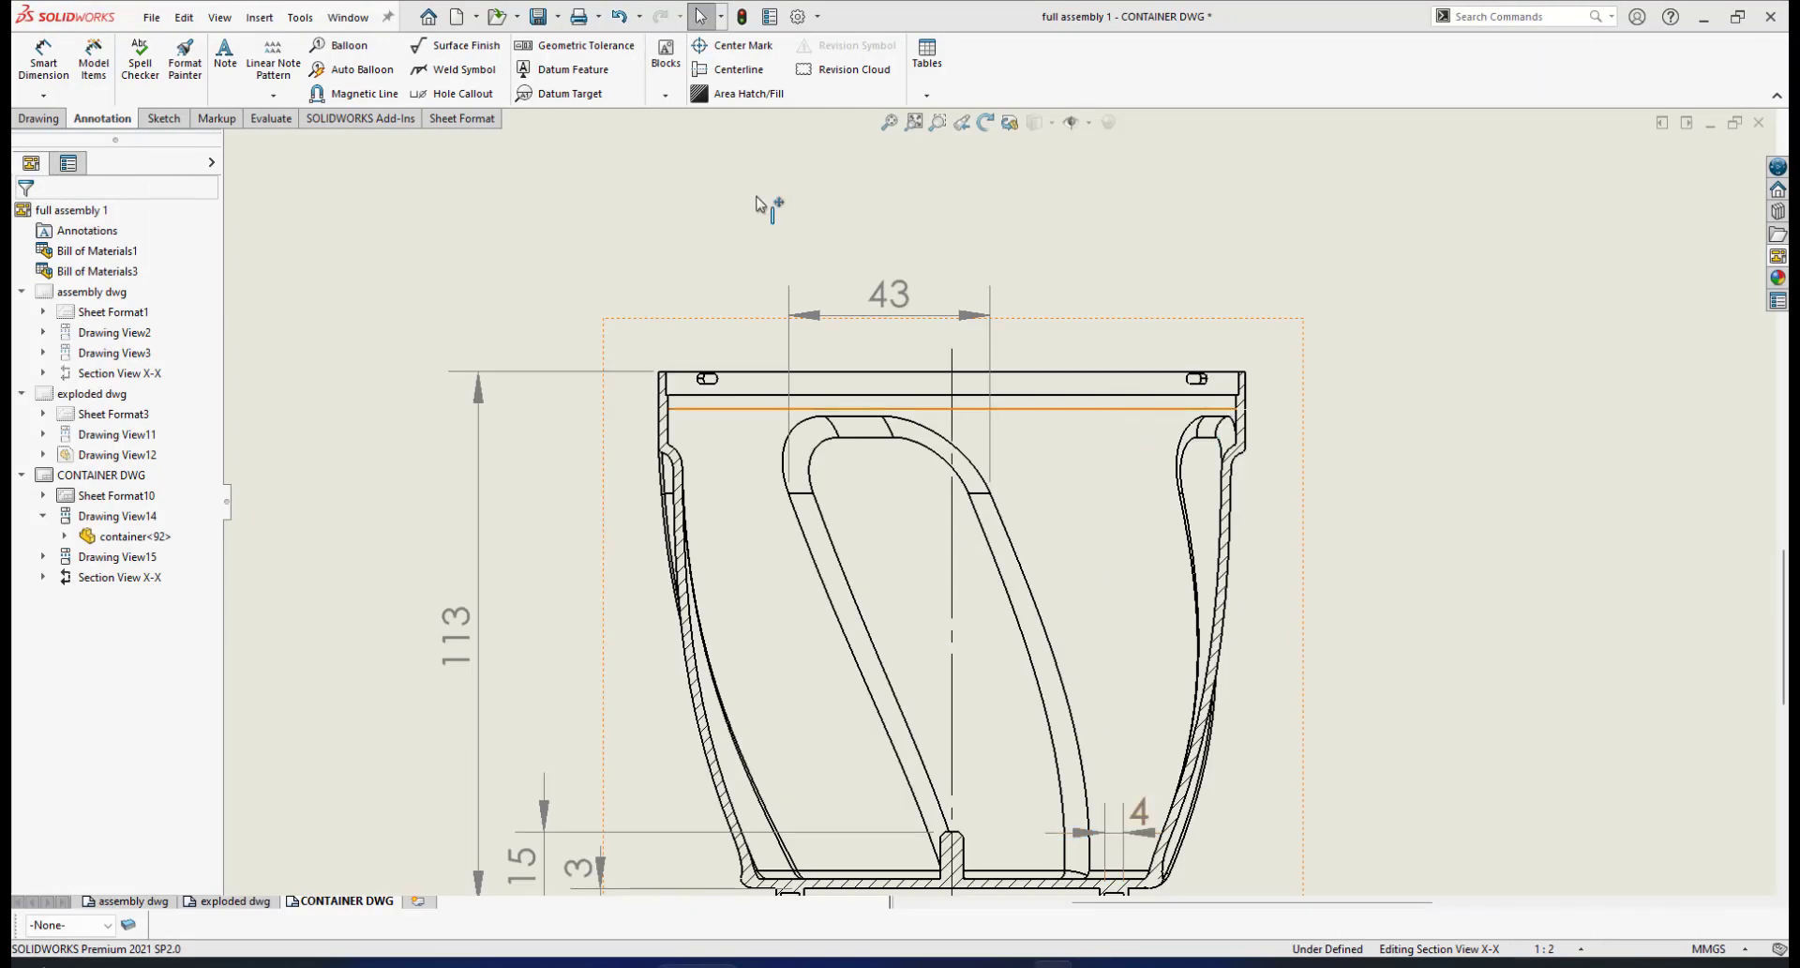
pyautogui.click(44, 64)
pyautogui.scroll(-4, 1225, 498)
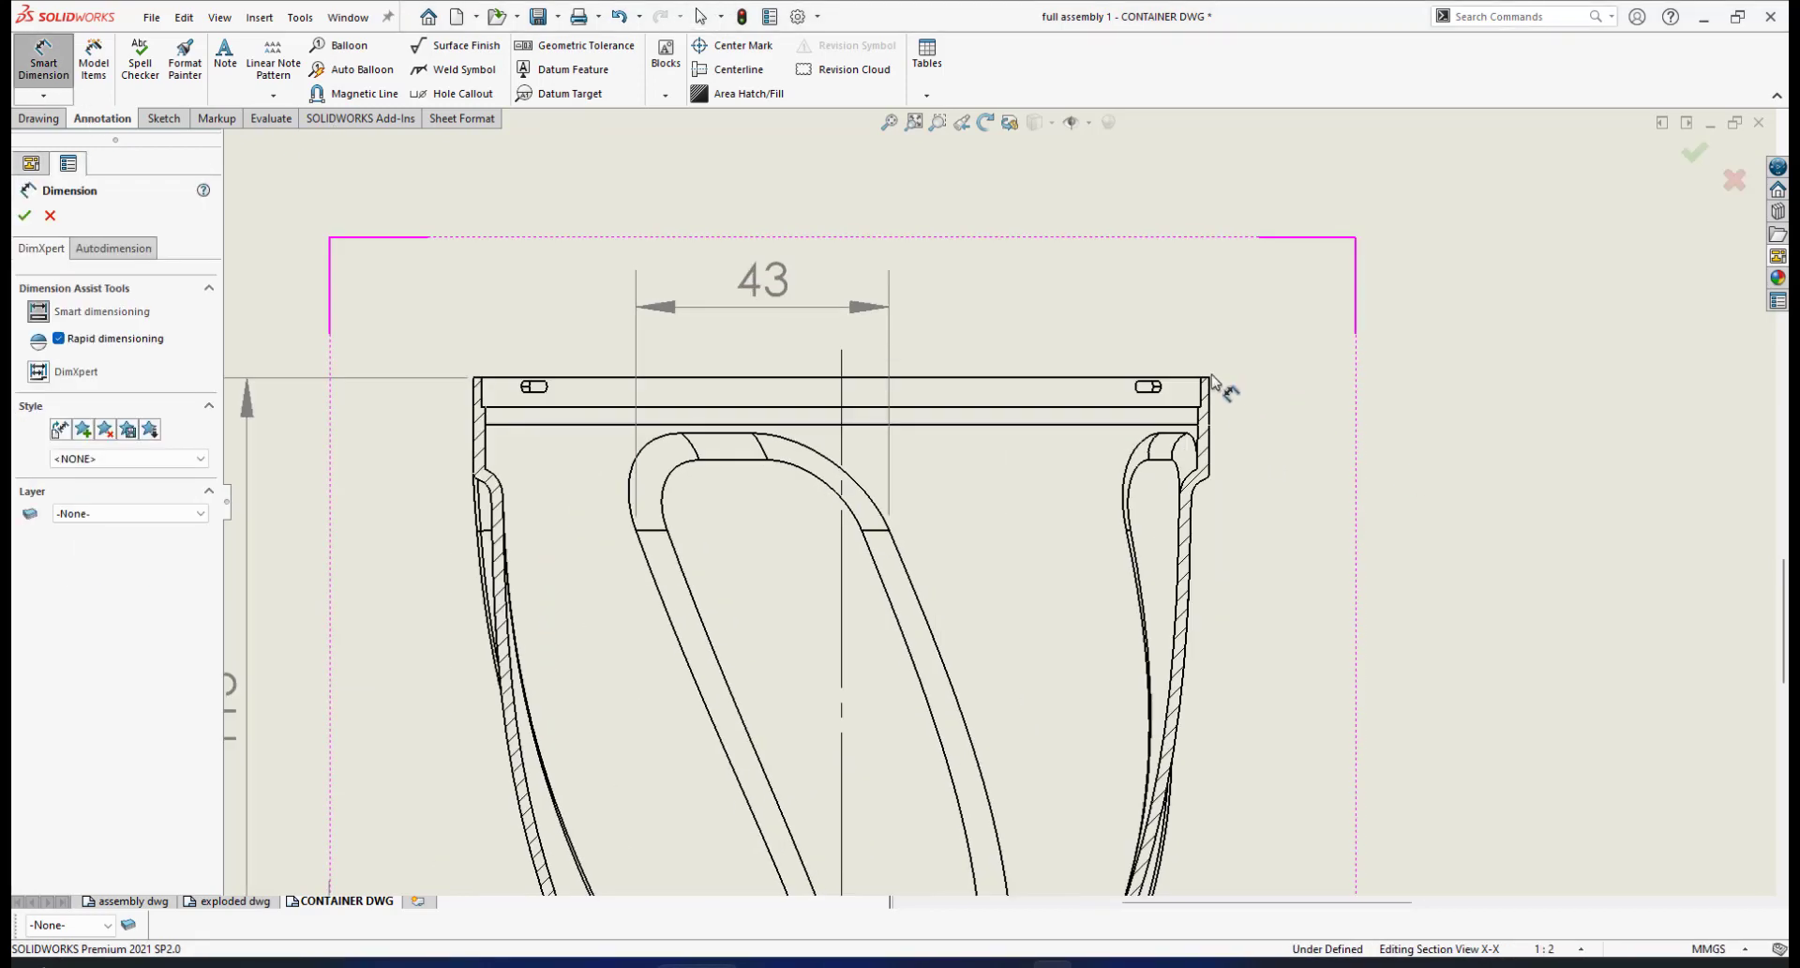
pyautogui.click(1142, 444)
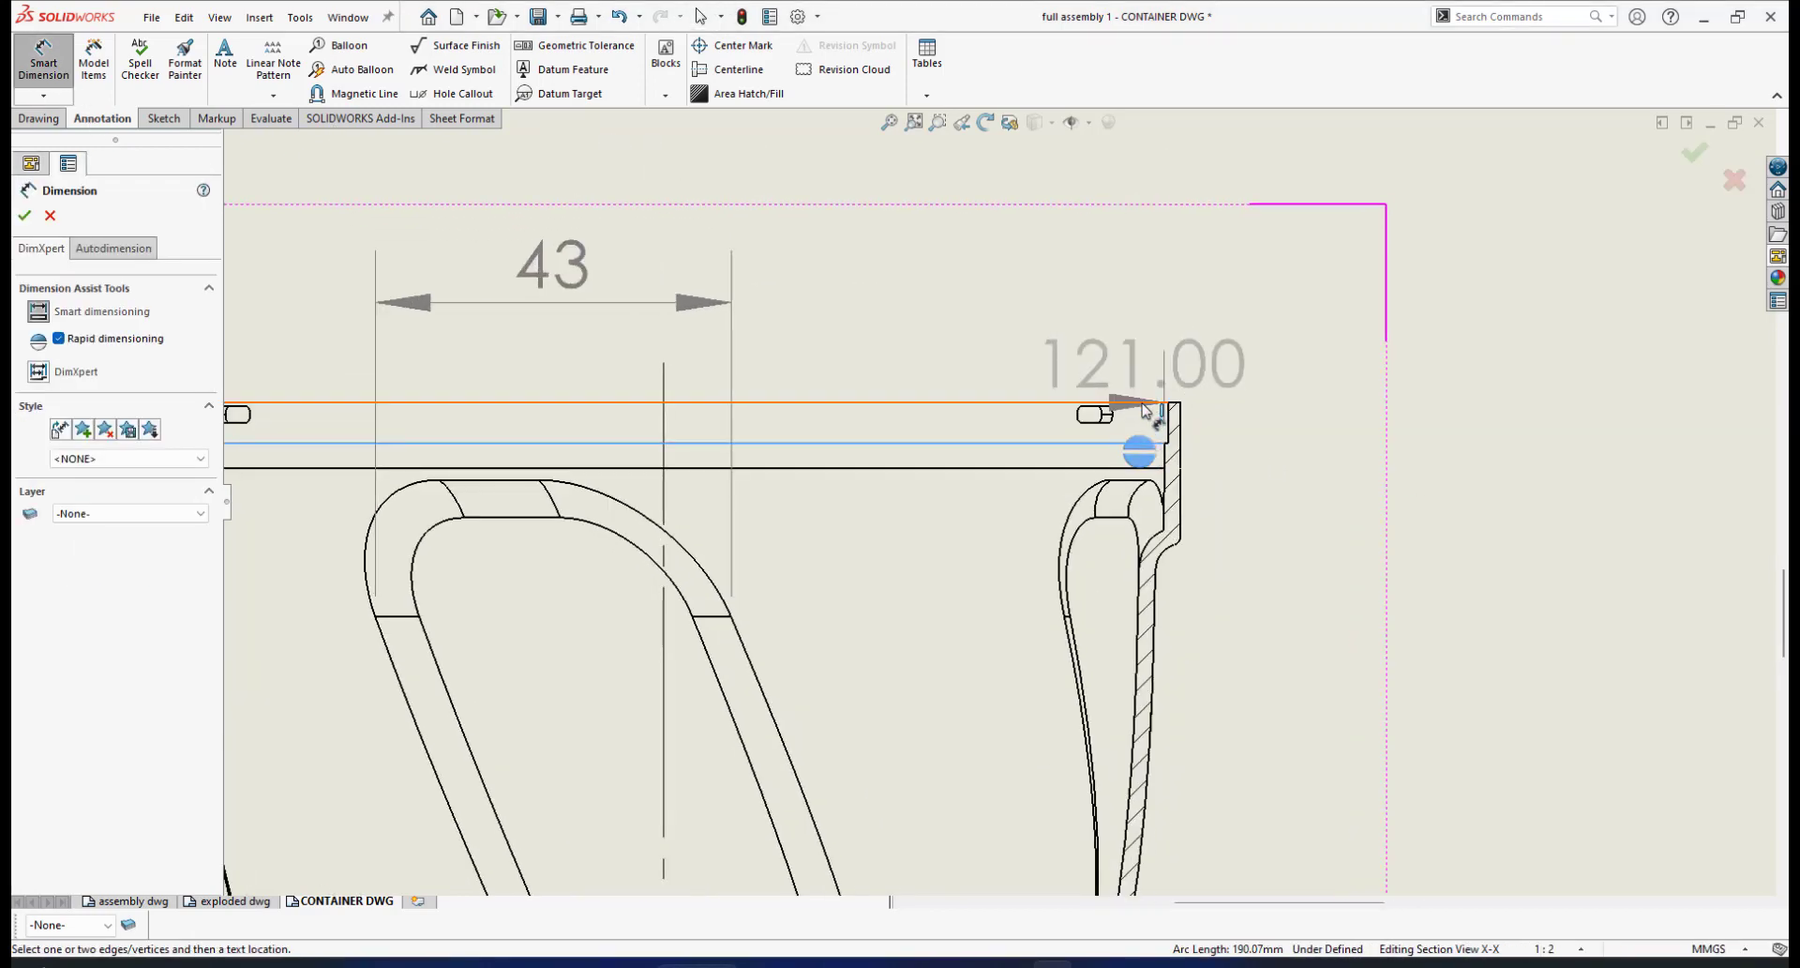
pyautogui.click(1149, 404)
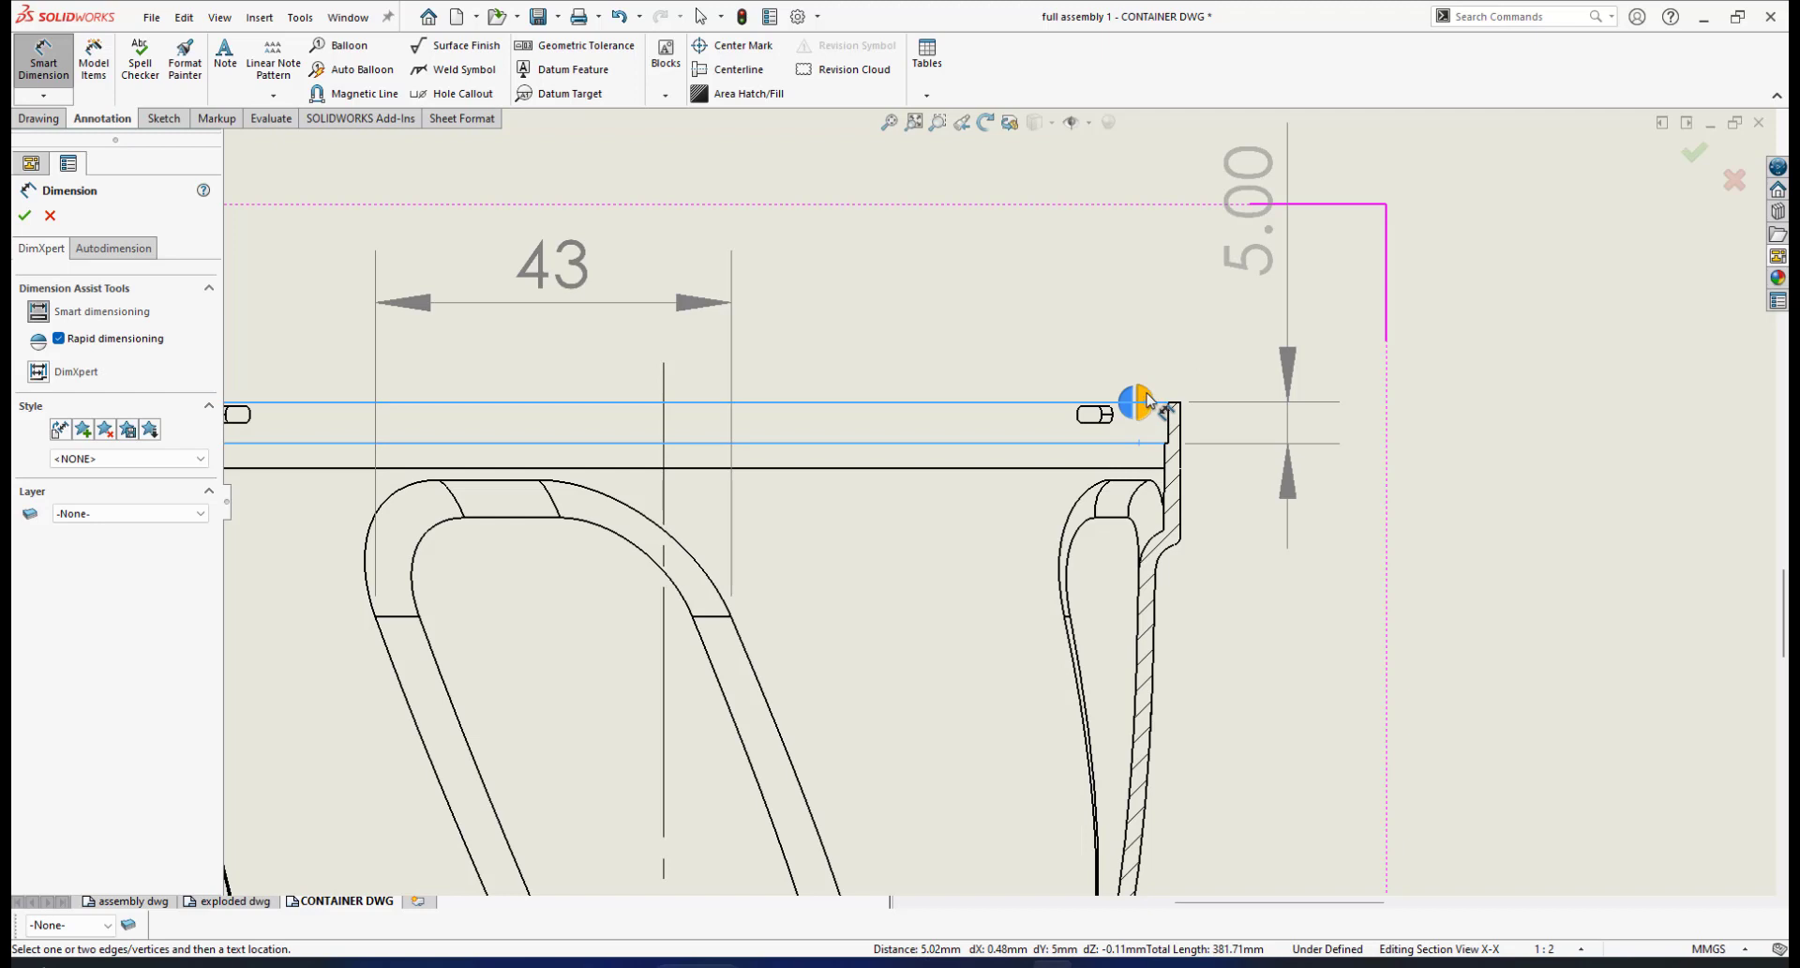
pyautogui.click(1149, 399)
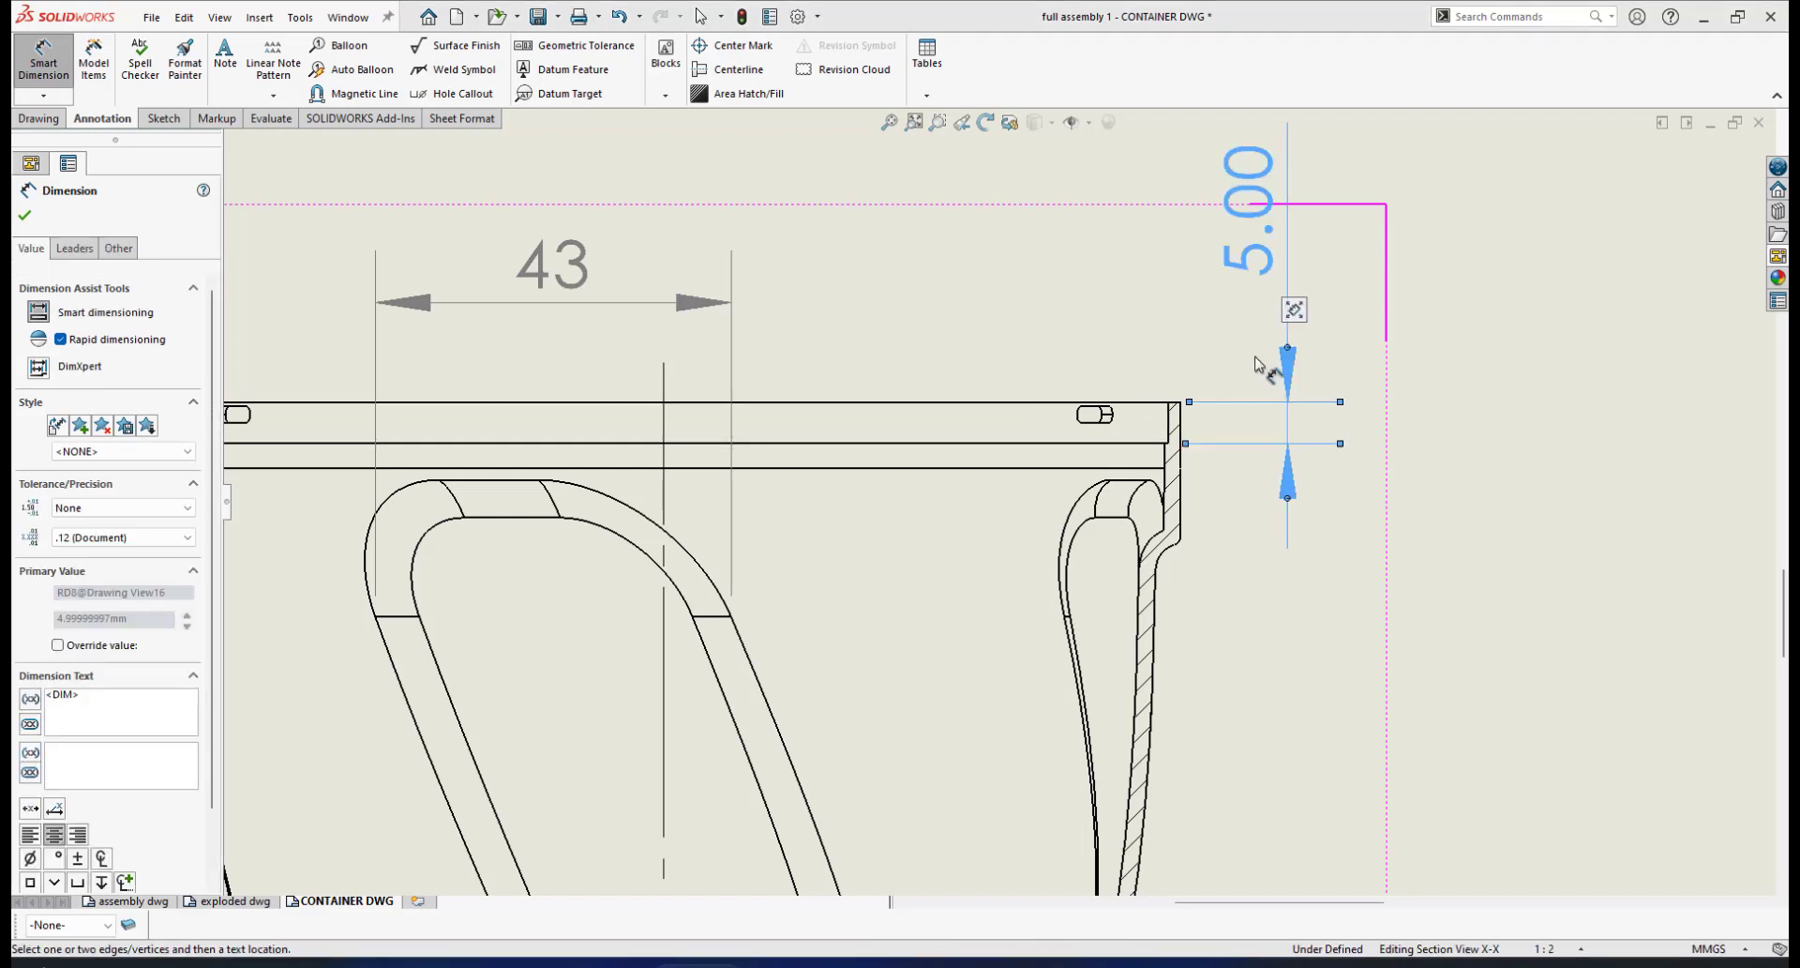
pyautogui.click(1145, 403)
pyautogui.click(1136, 467)
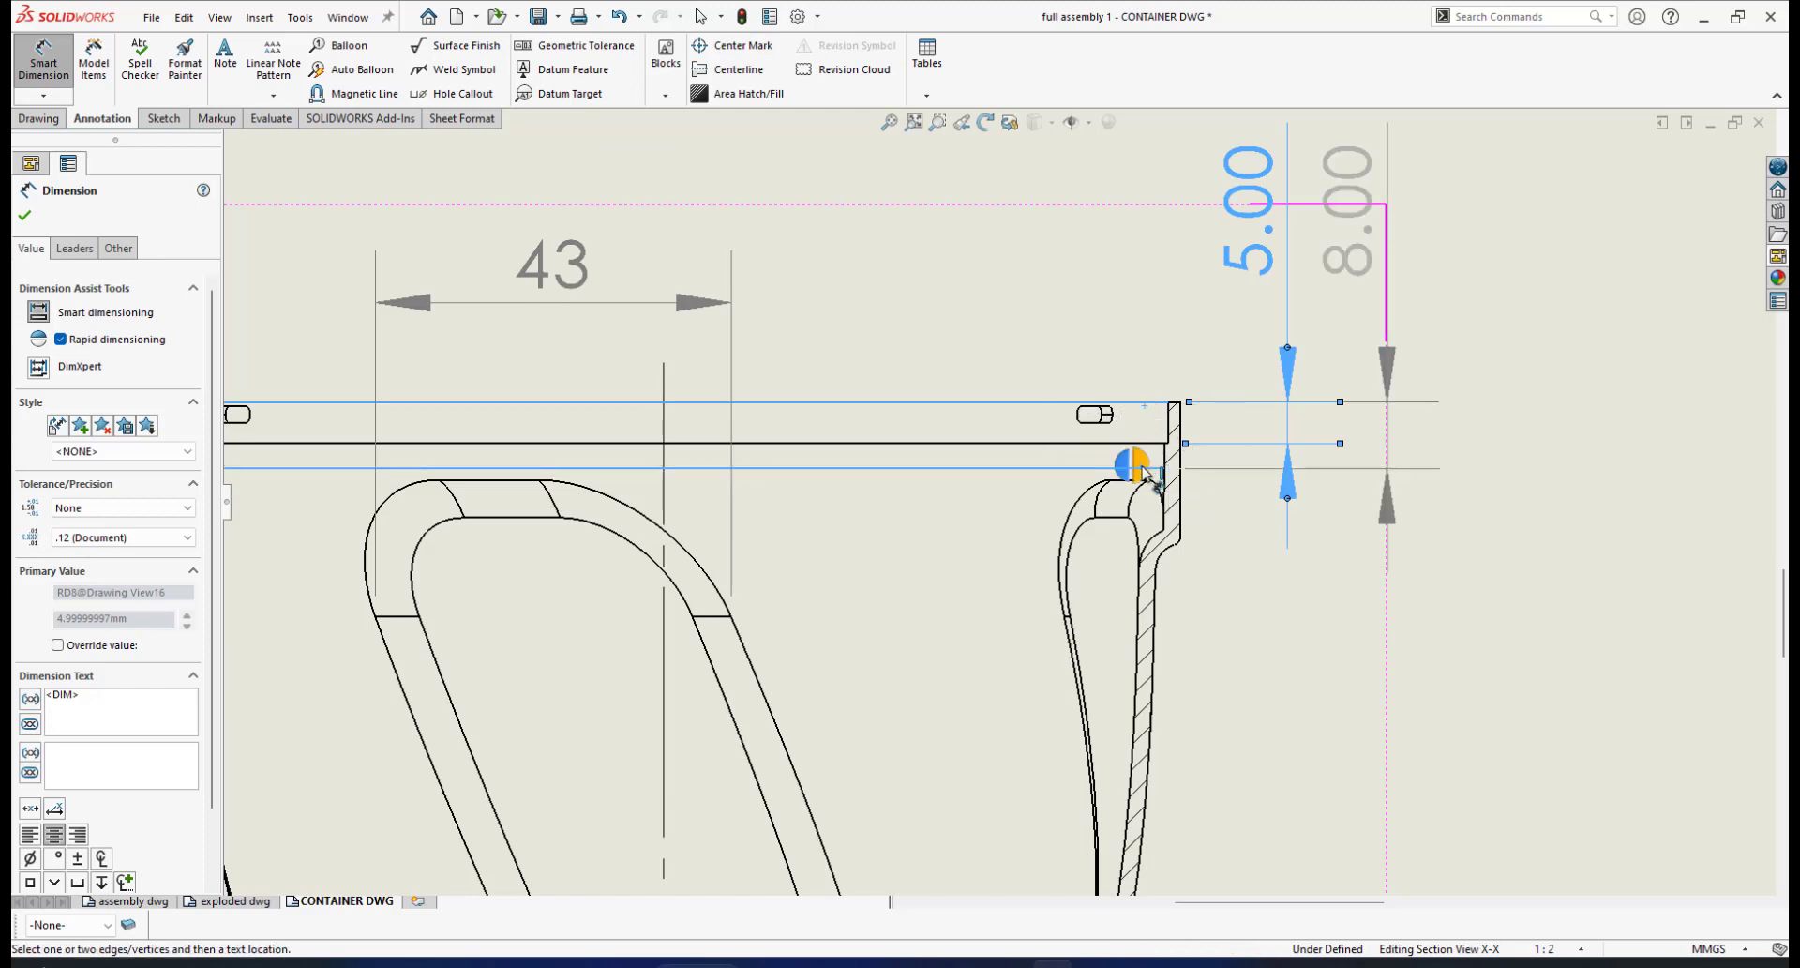
pyautogui.click(1138, 463)
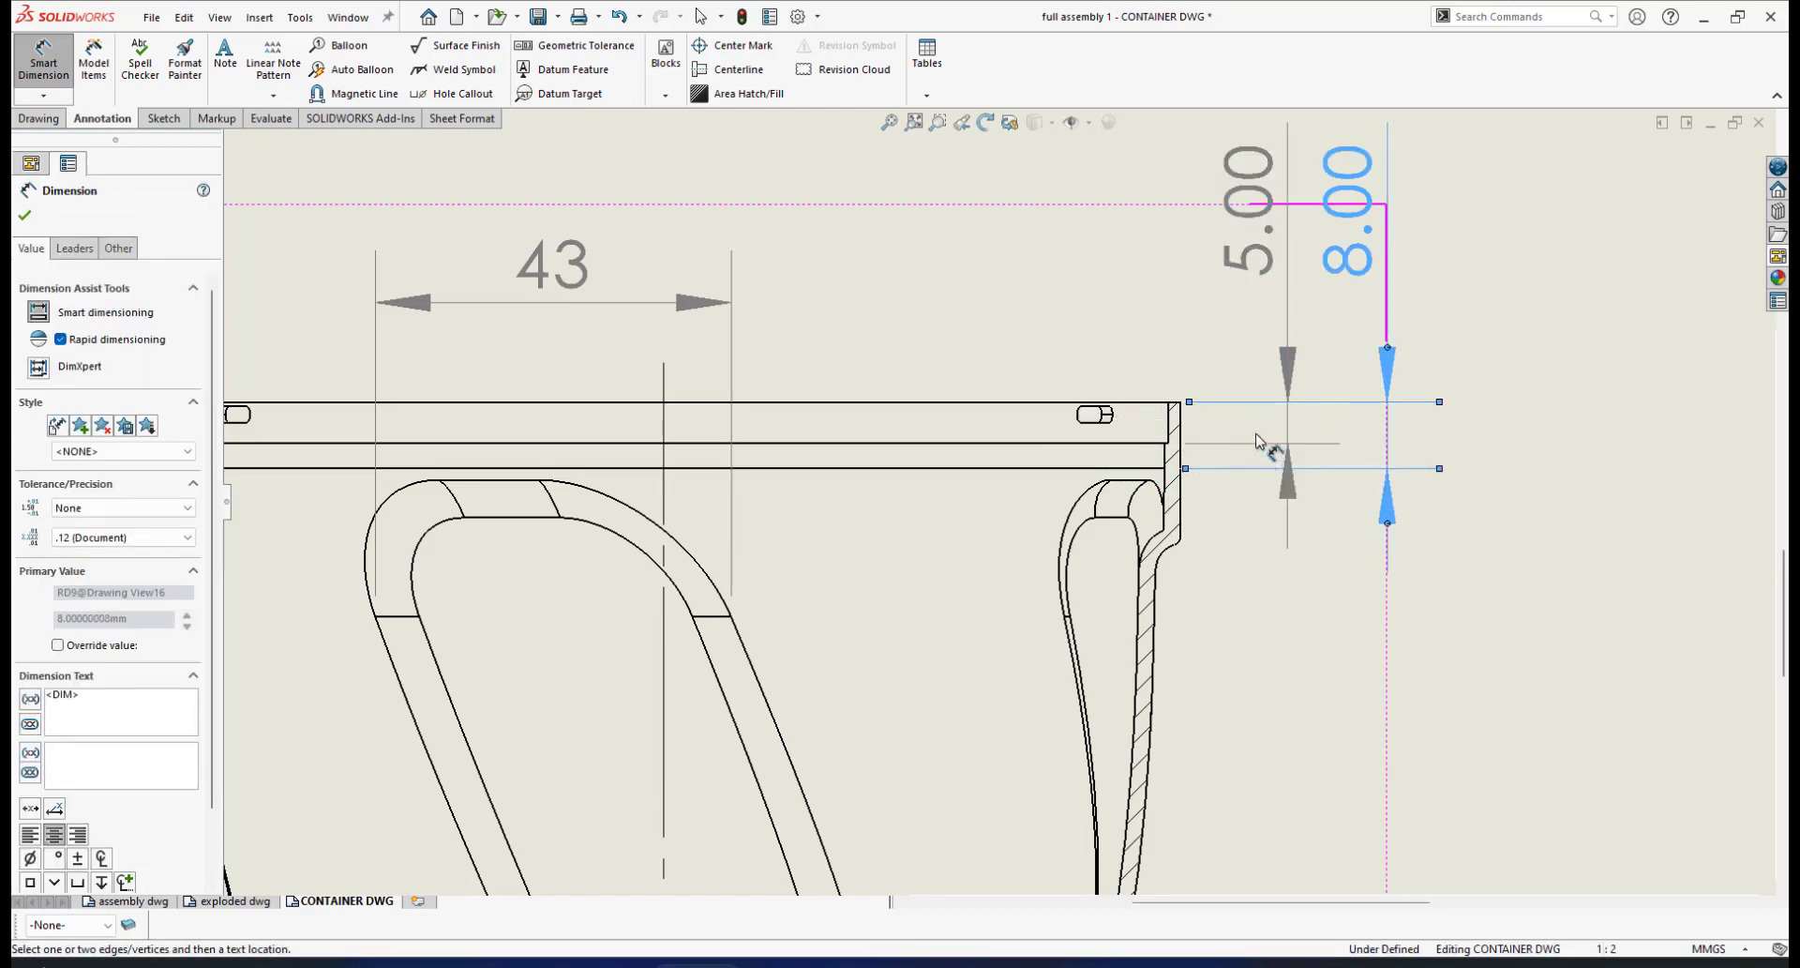
# Show the 5 and 8 rim dimensions without decimals and move the 5 text beside the rim
pyautogui.scroll(4, 1277, 405)
pyautogui.scroll(-5, 1033, 401)
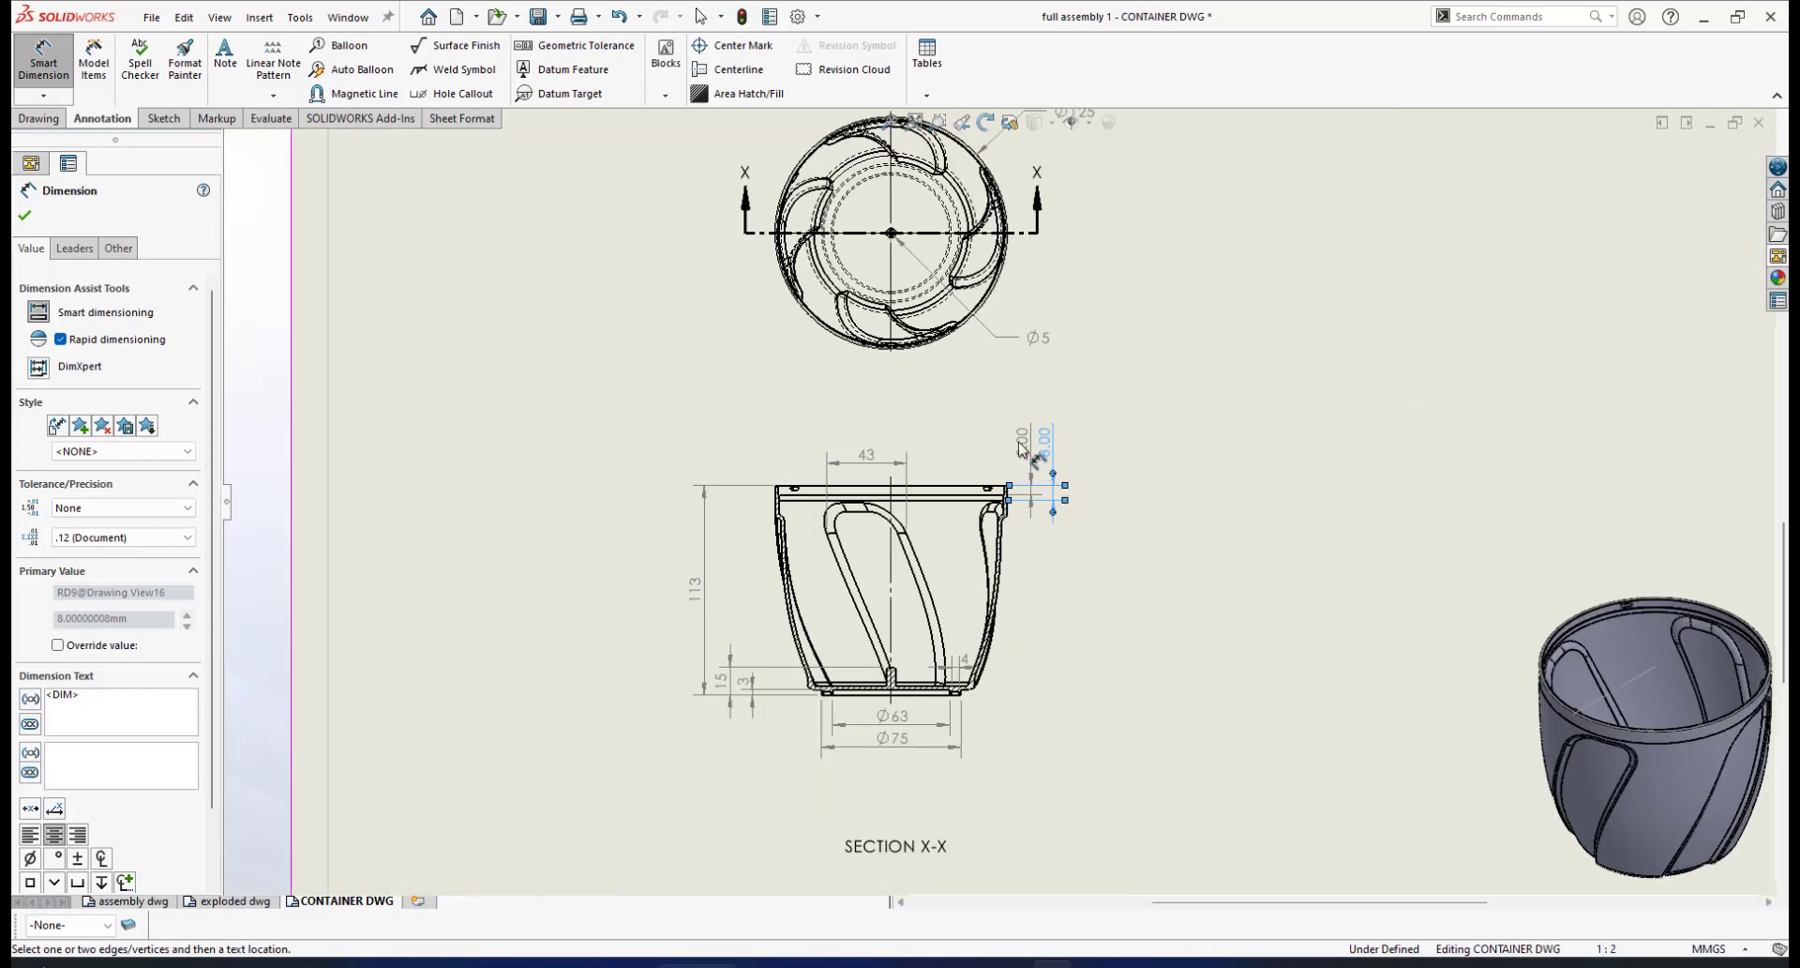
pyautogui.click(187, 538)
pyautogui.click(149, 554)
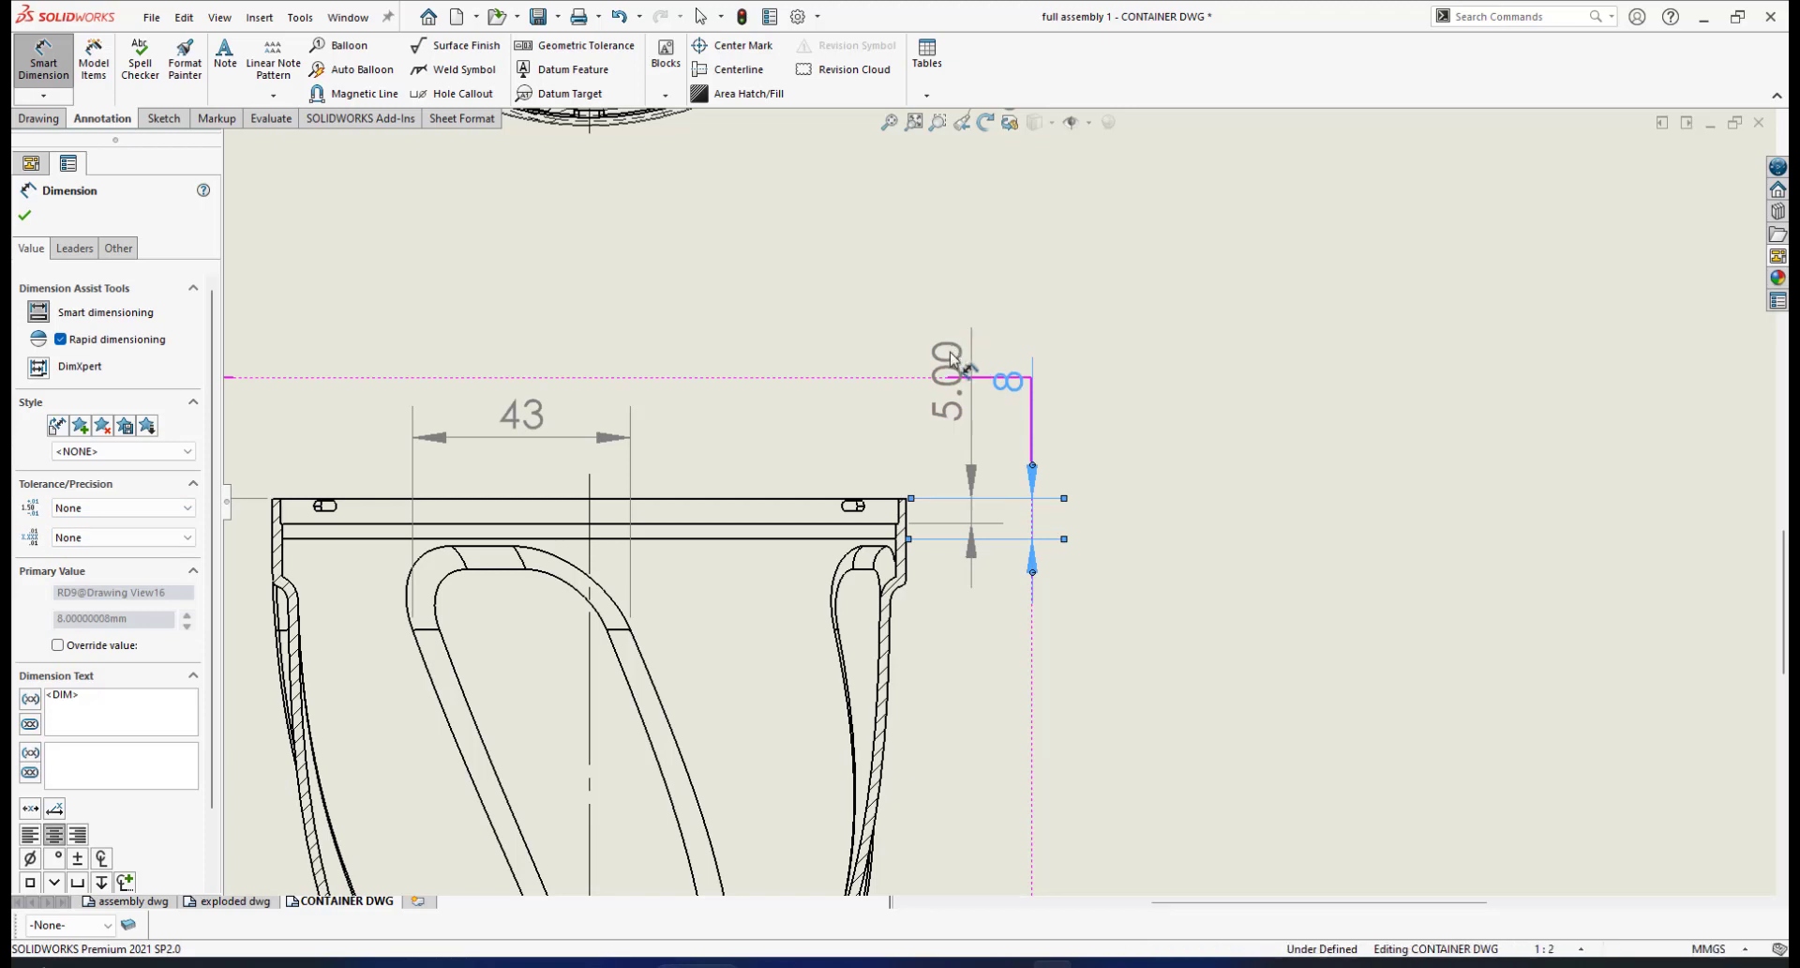
pyautogui.click(185, 537)
pyautogui.click(140, 554)
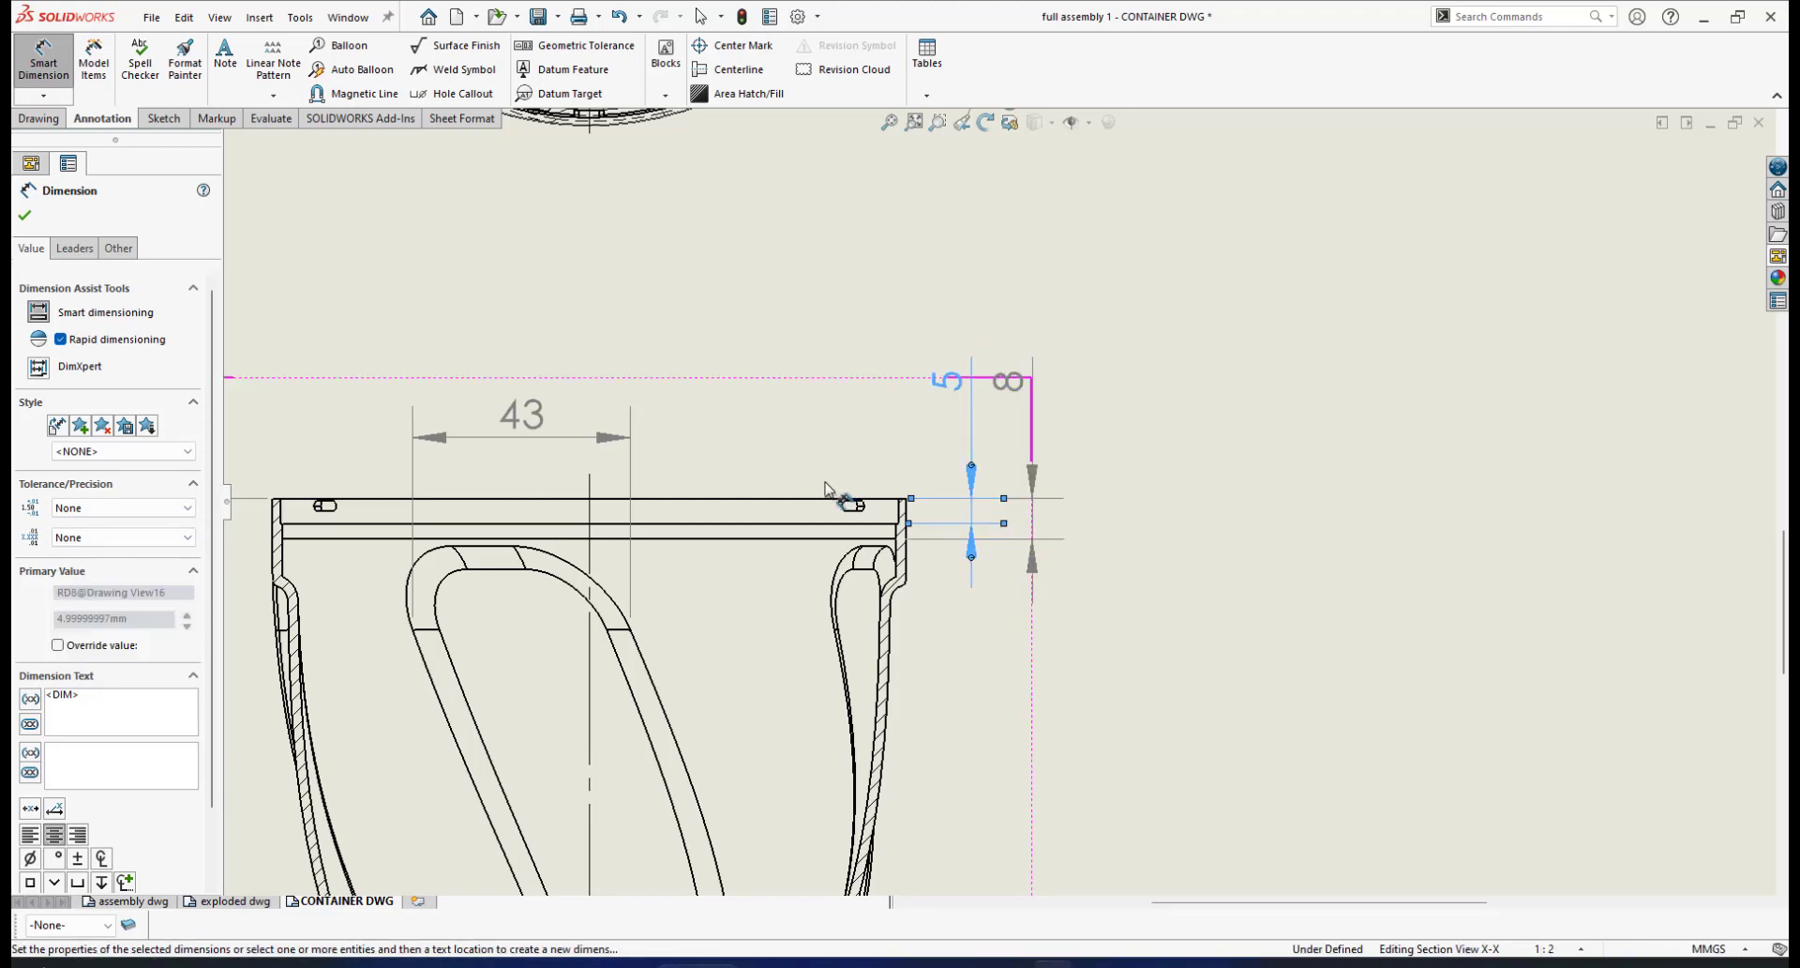
pyautogui.moveTo(920, 392); pyautogui.dragTo(935, 450)
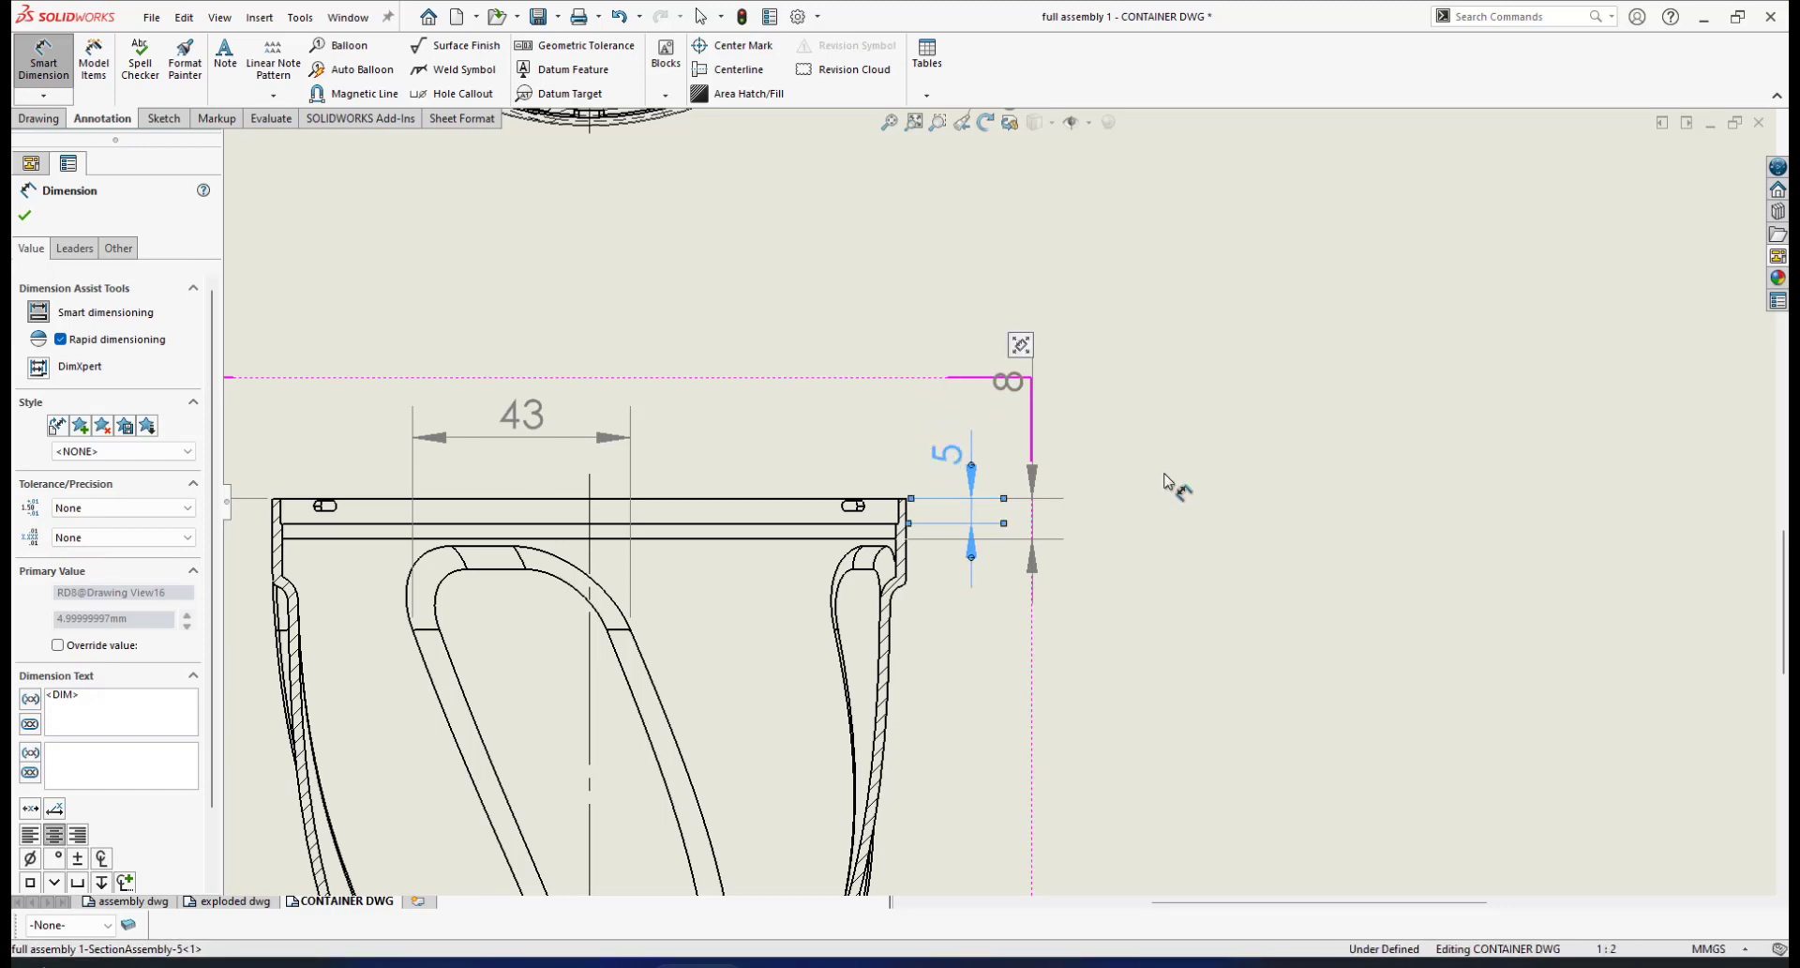
pyautogui.click(1010, 384)
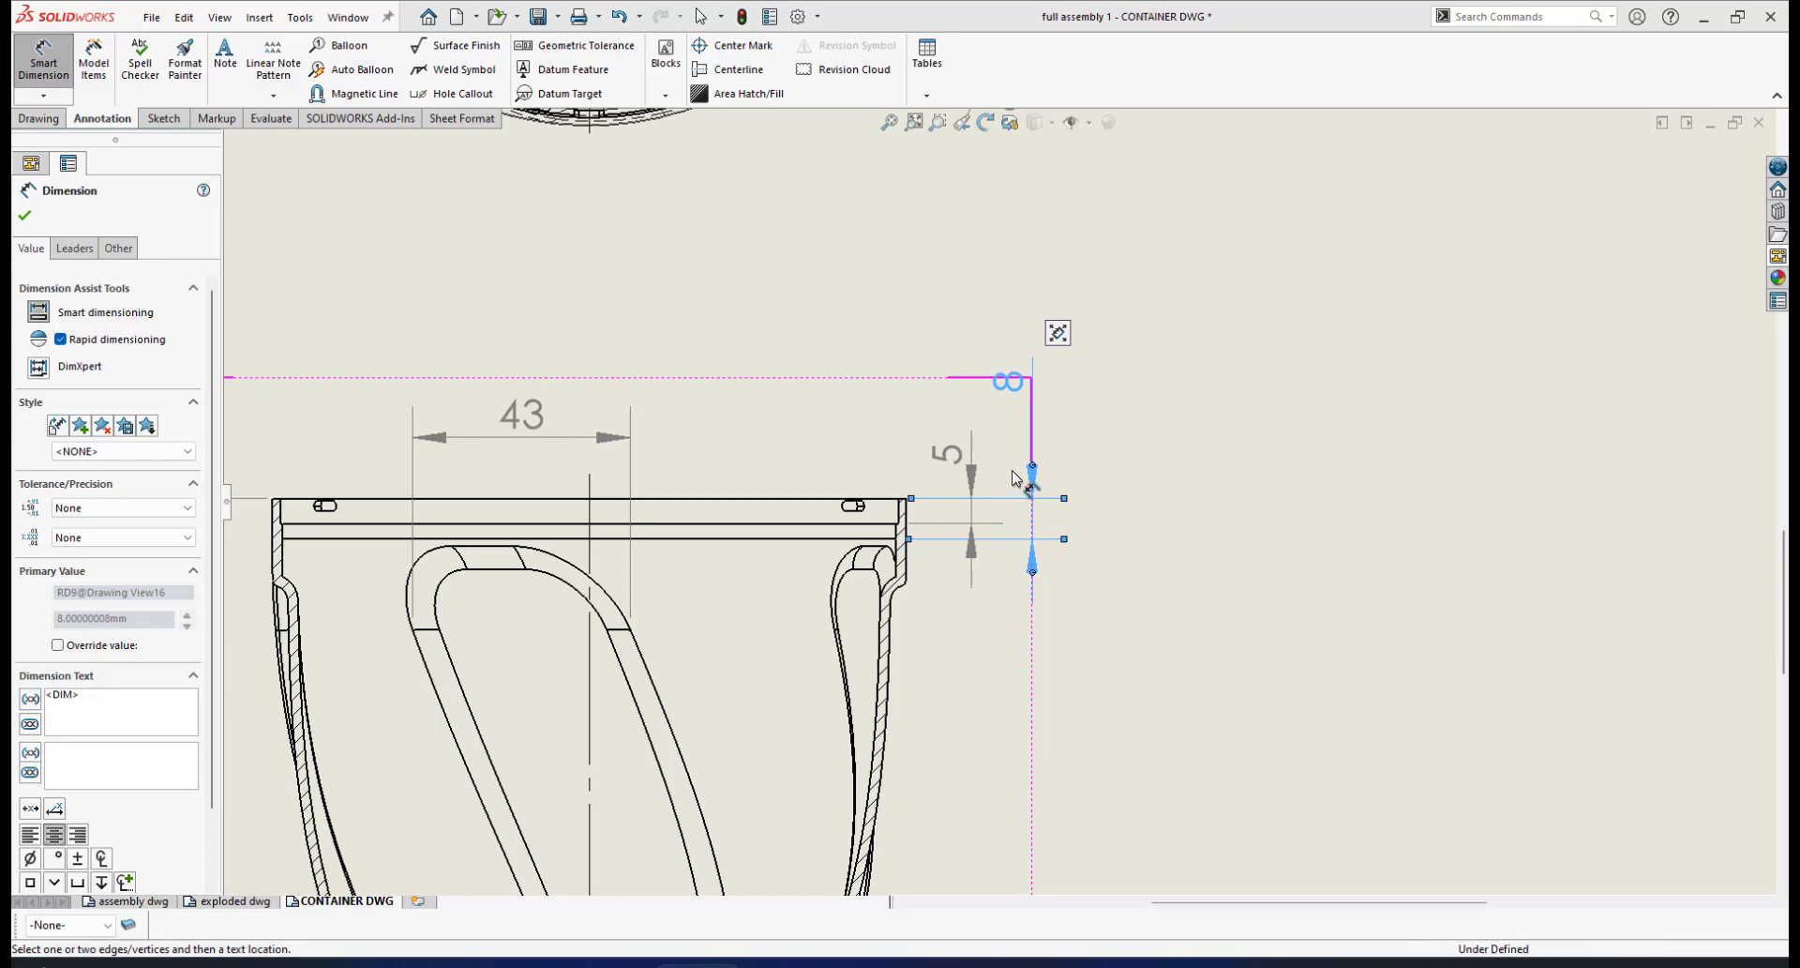
pyautogui.scroll(-1, 1002, 454)
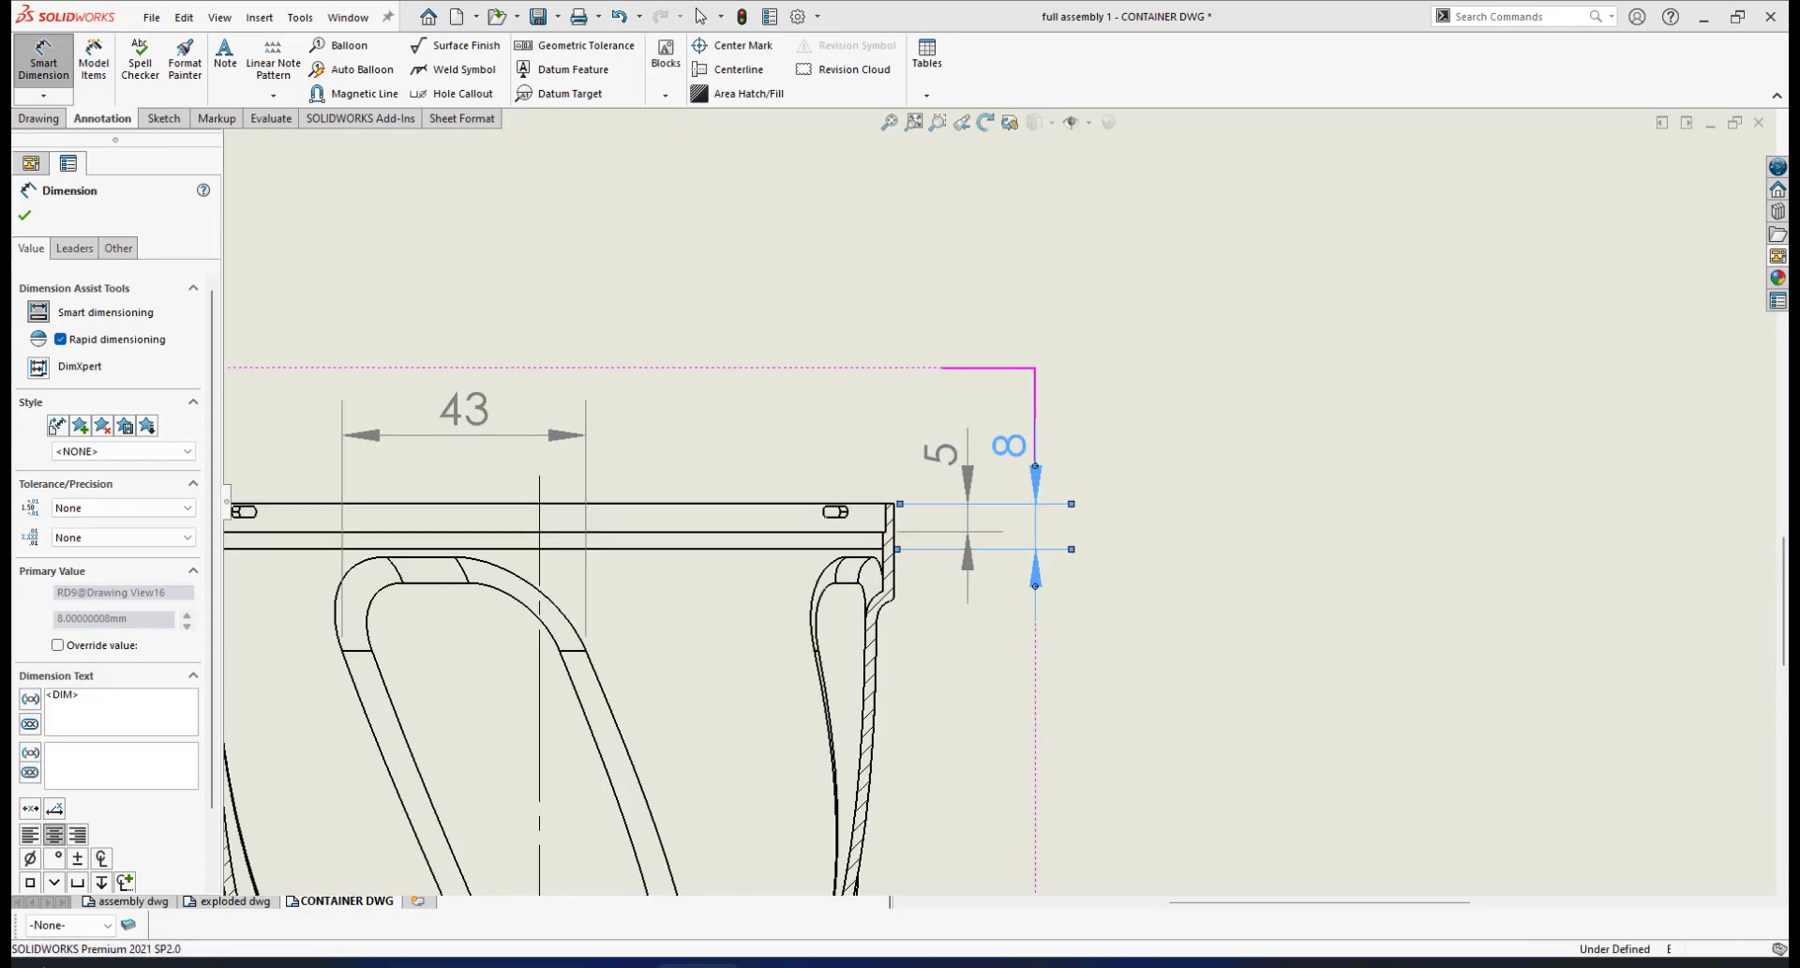
pyautogui.click(24, 219)
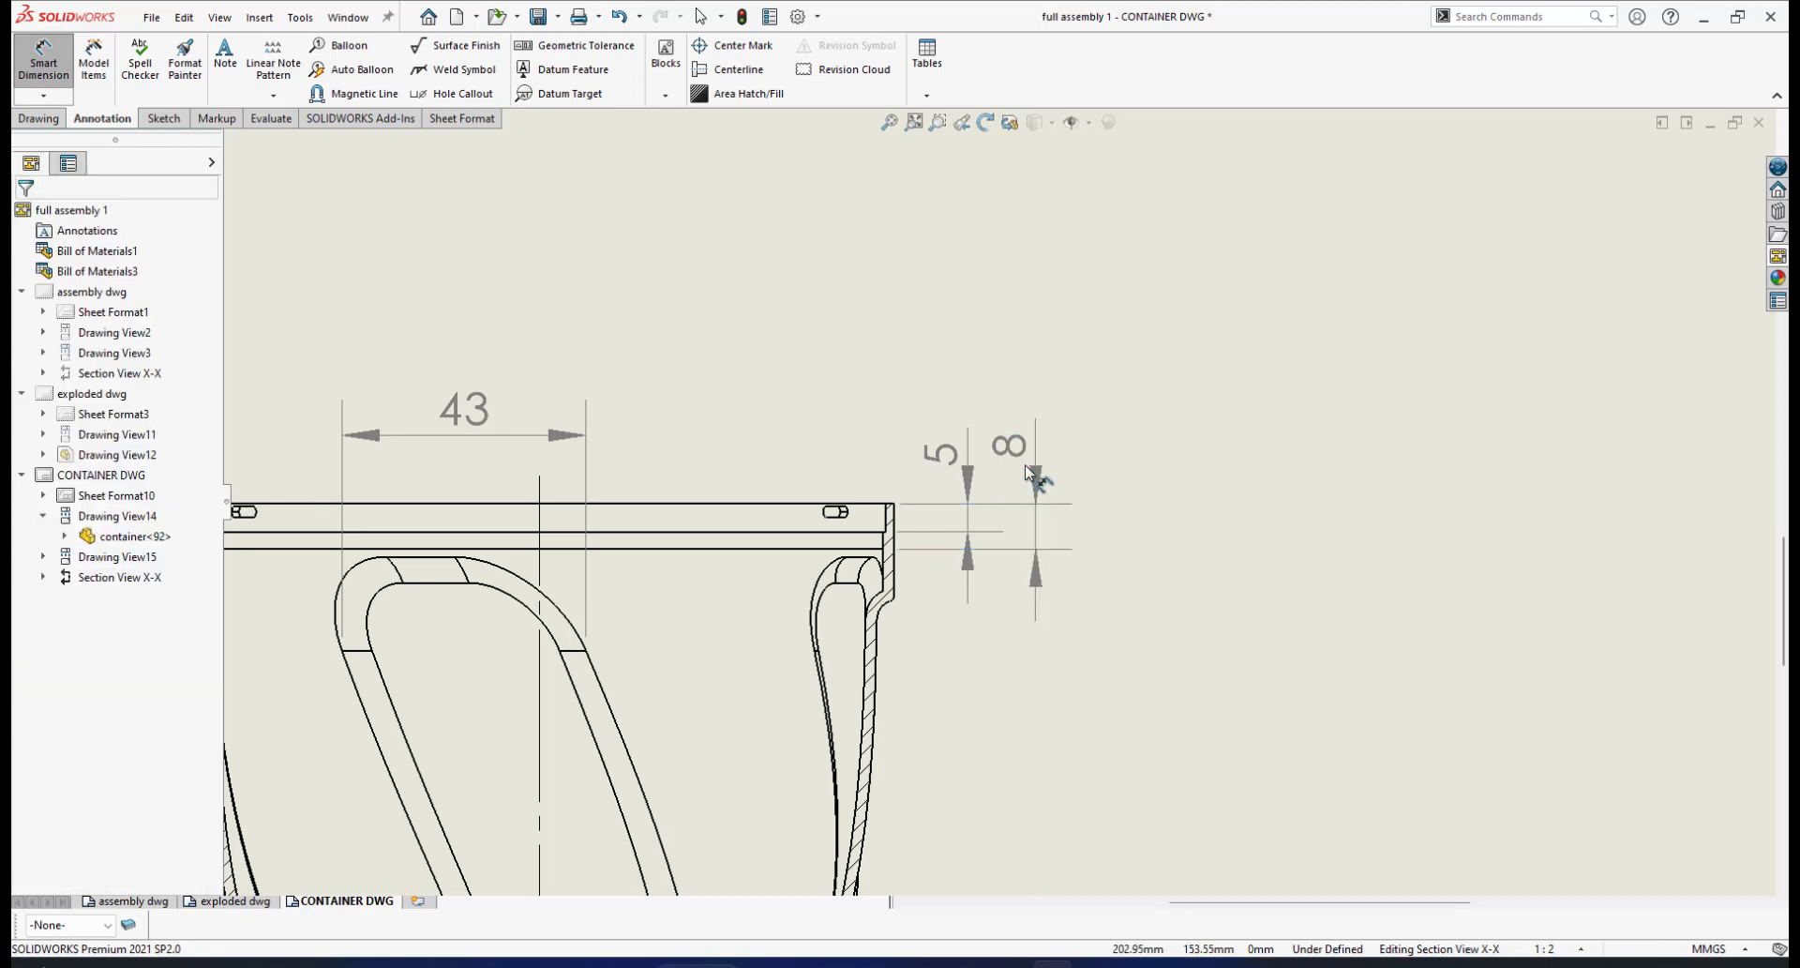
pyautogui.scroll(-2, 1004, 464)
pyautogui.click(1000, 456)
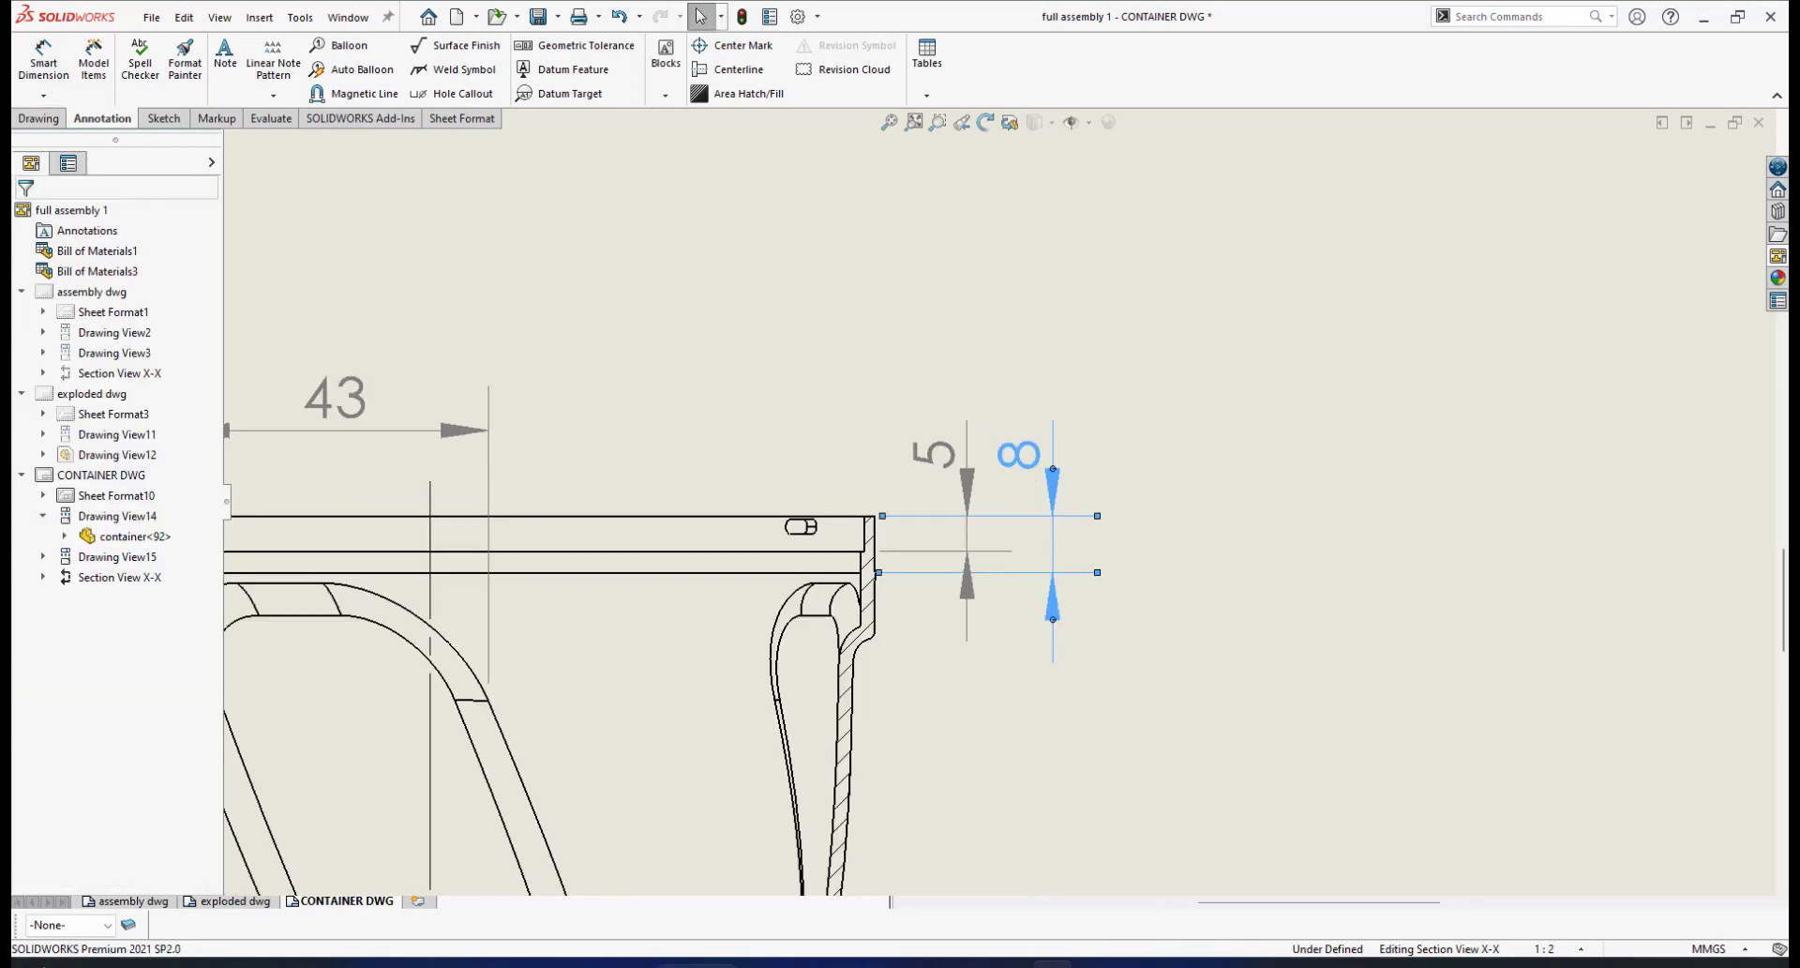
# Check the reference image in Paint, then return to the SOLIDWORKS drawing
pyautogui.scroll(4, 917, 605)
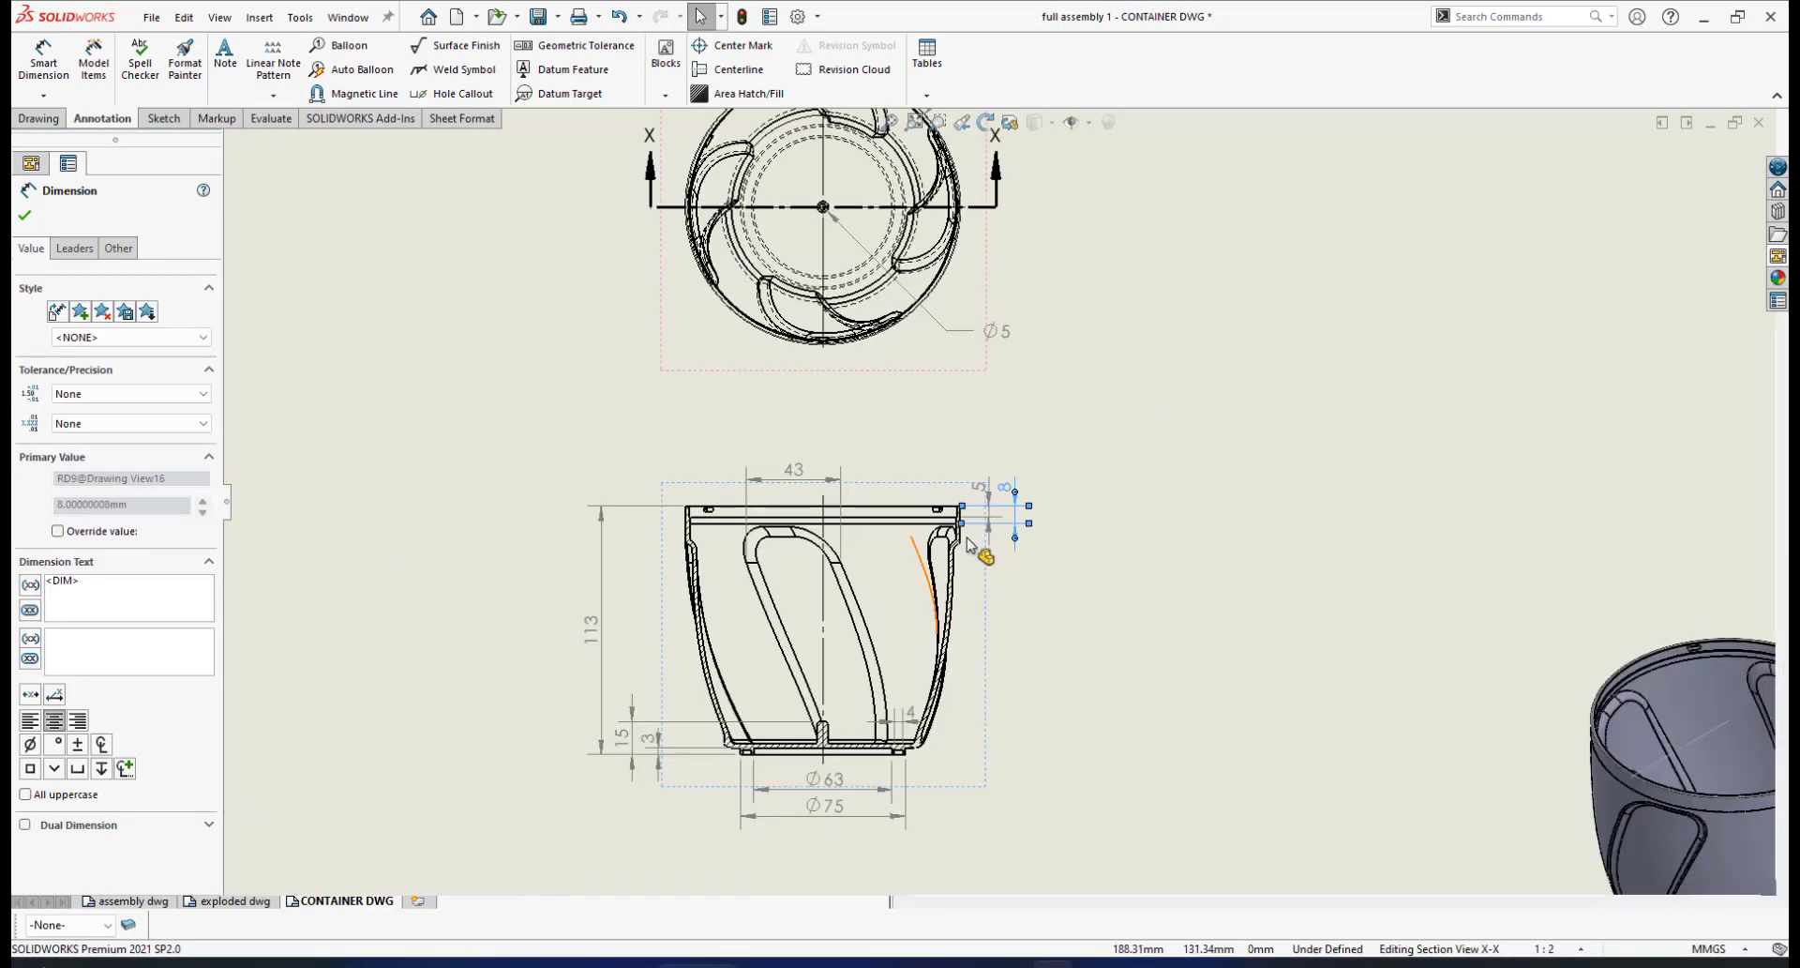
pyautogui.scroll(4, 980, 551)
pyautogui.scroll(-5, 1022, 502)
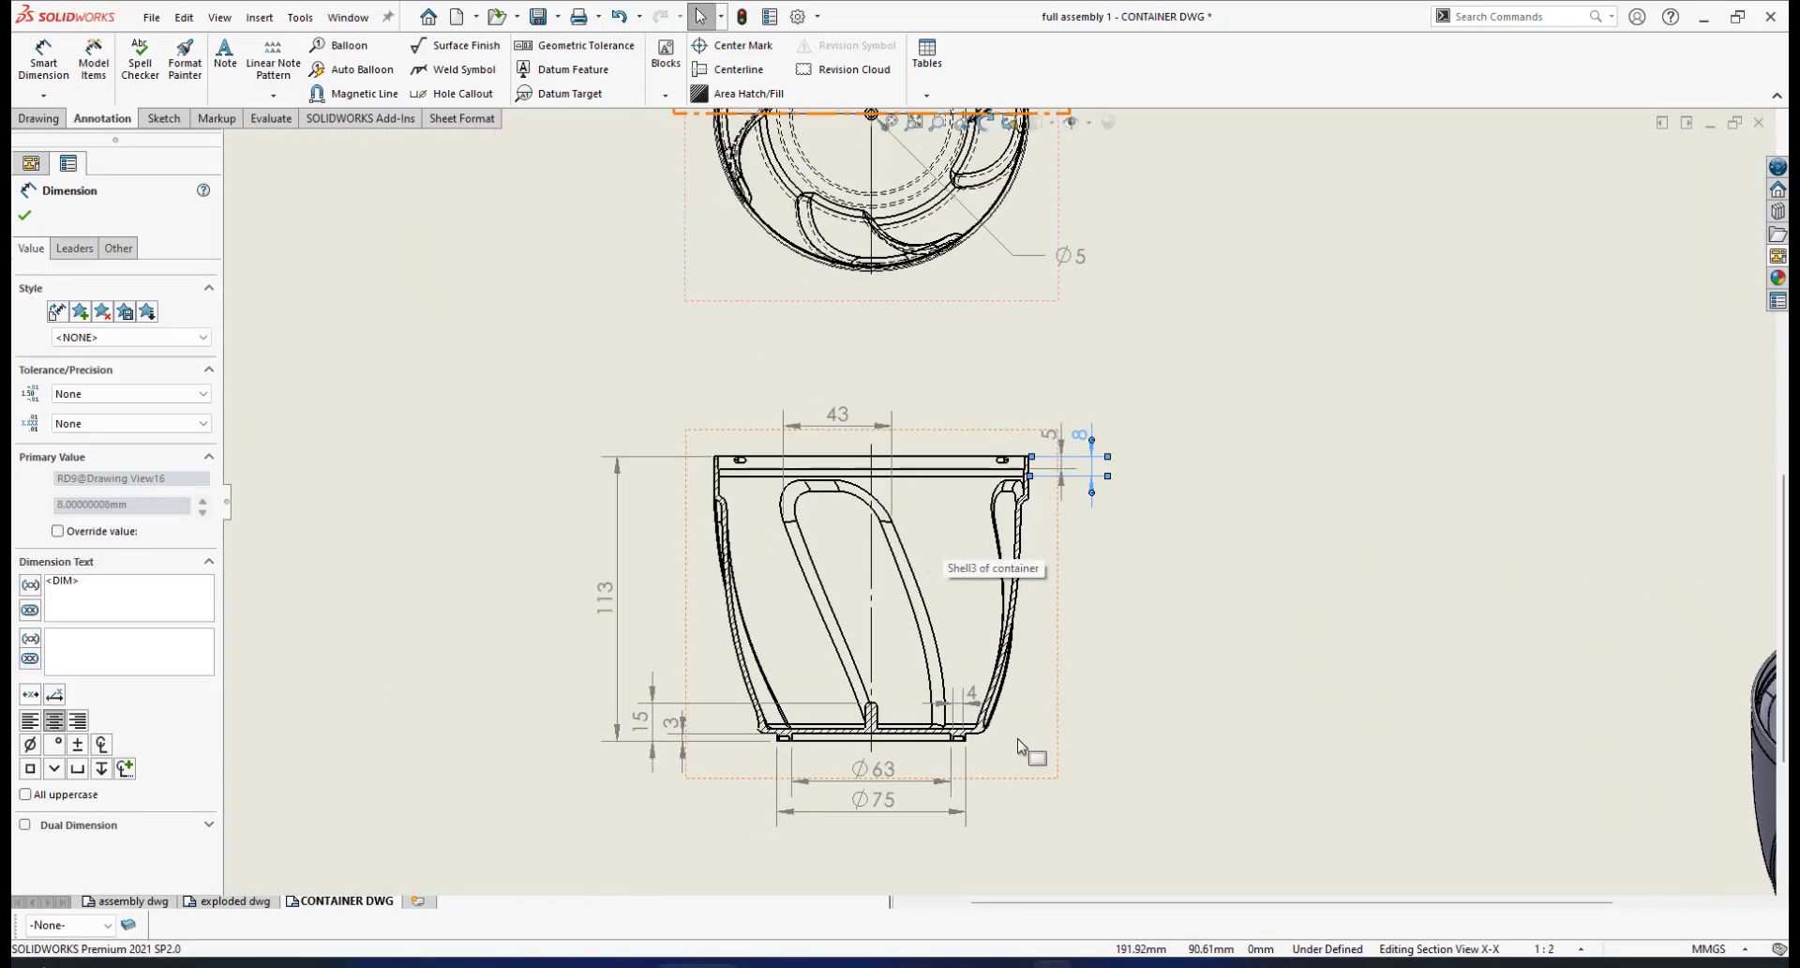
pyautogui.click(1092, 966)
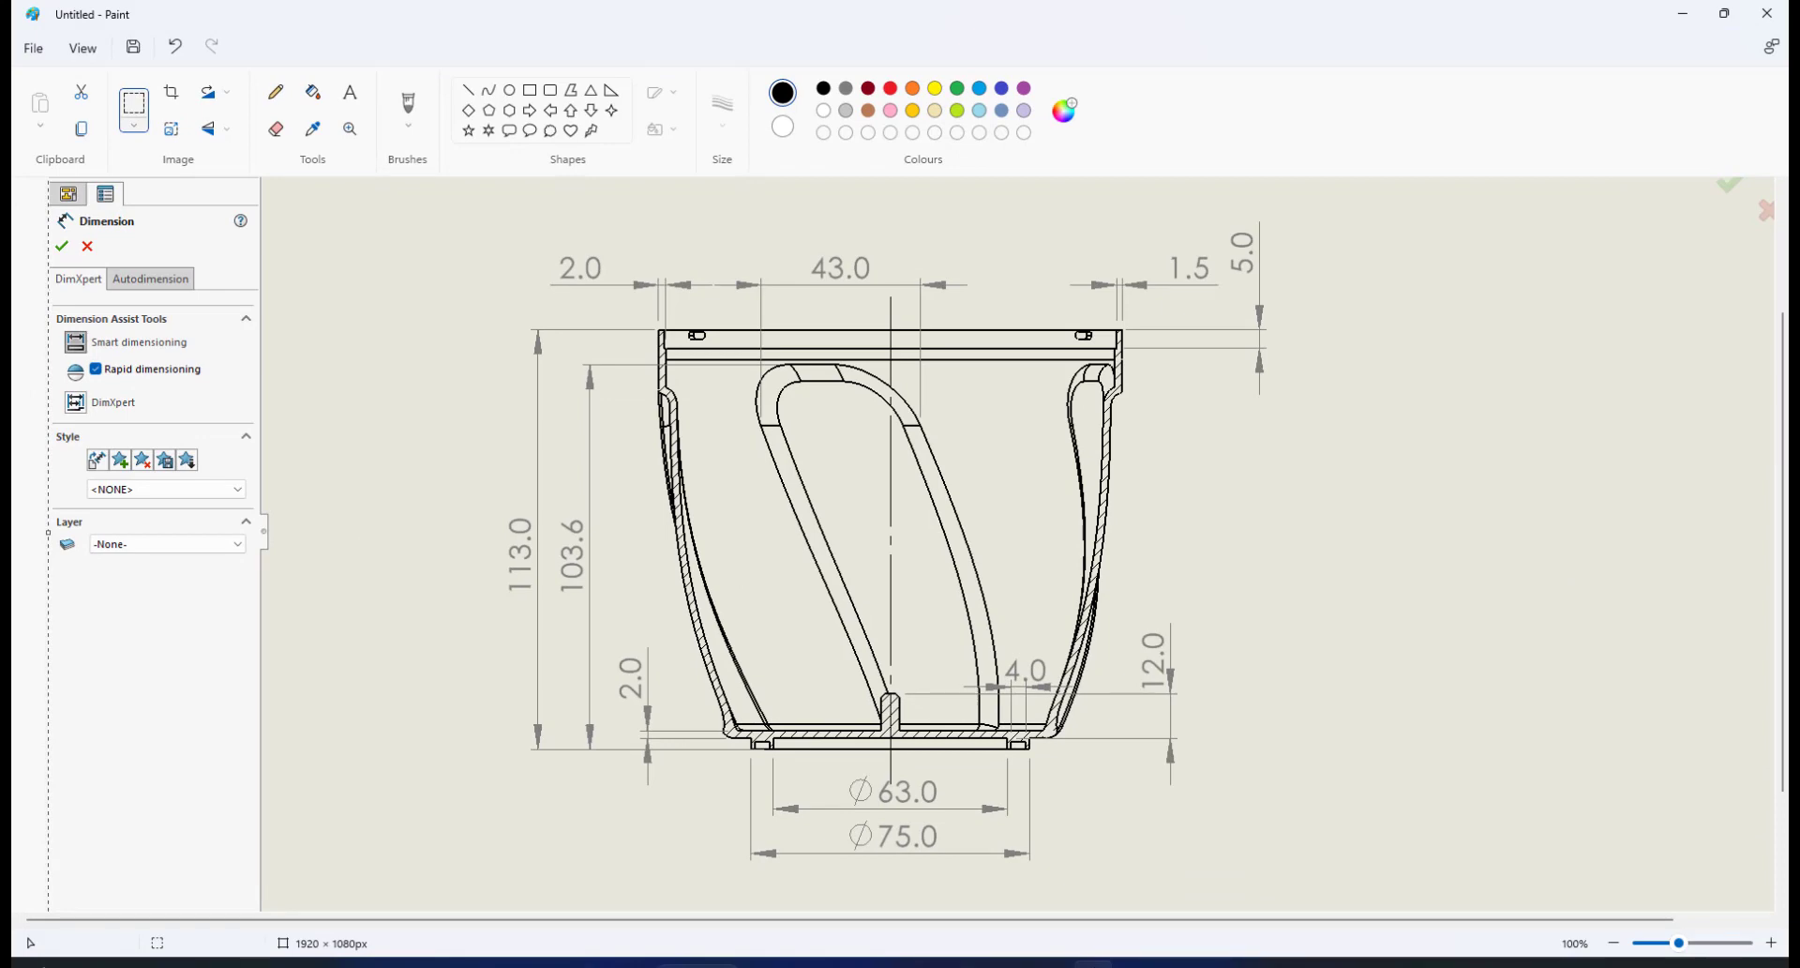
pyautogui.click(1092, 965)
pyautogui.click(1093, 965)
pyautogui.click(1091, 966)
pyautogui.click(1094, 964)
pyautogui.click(1091, 965)
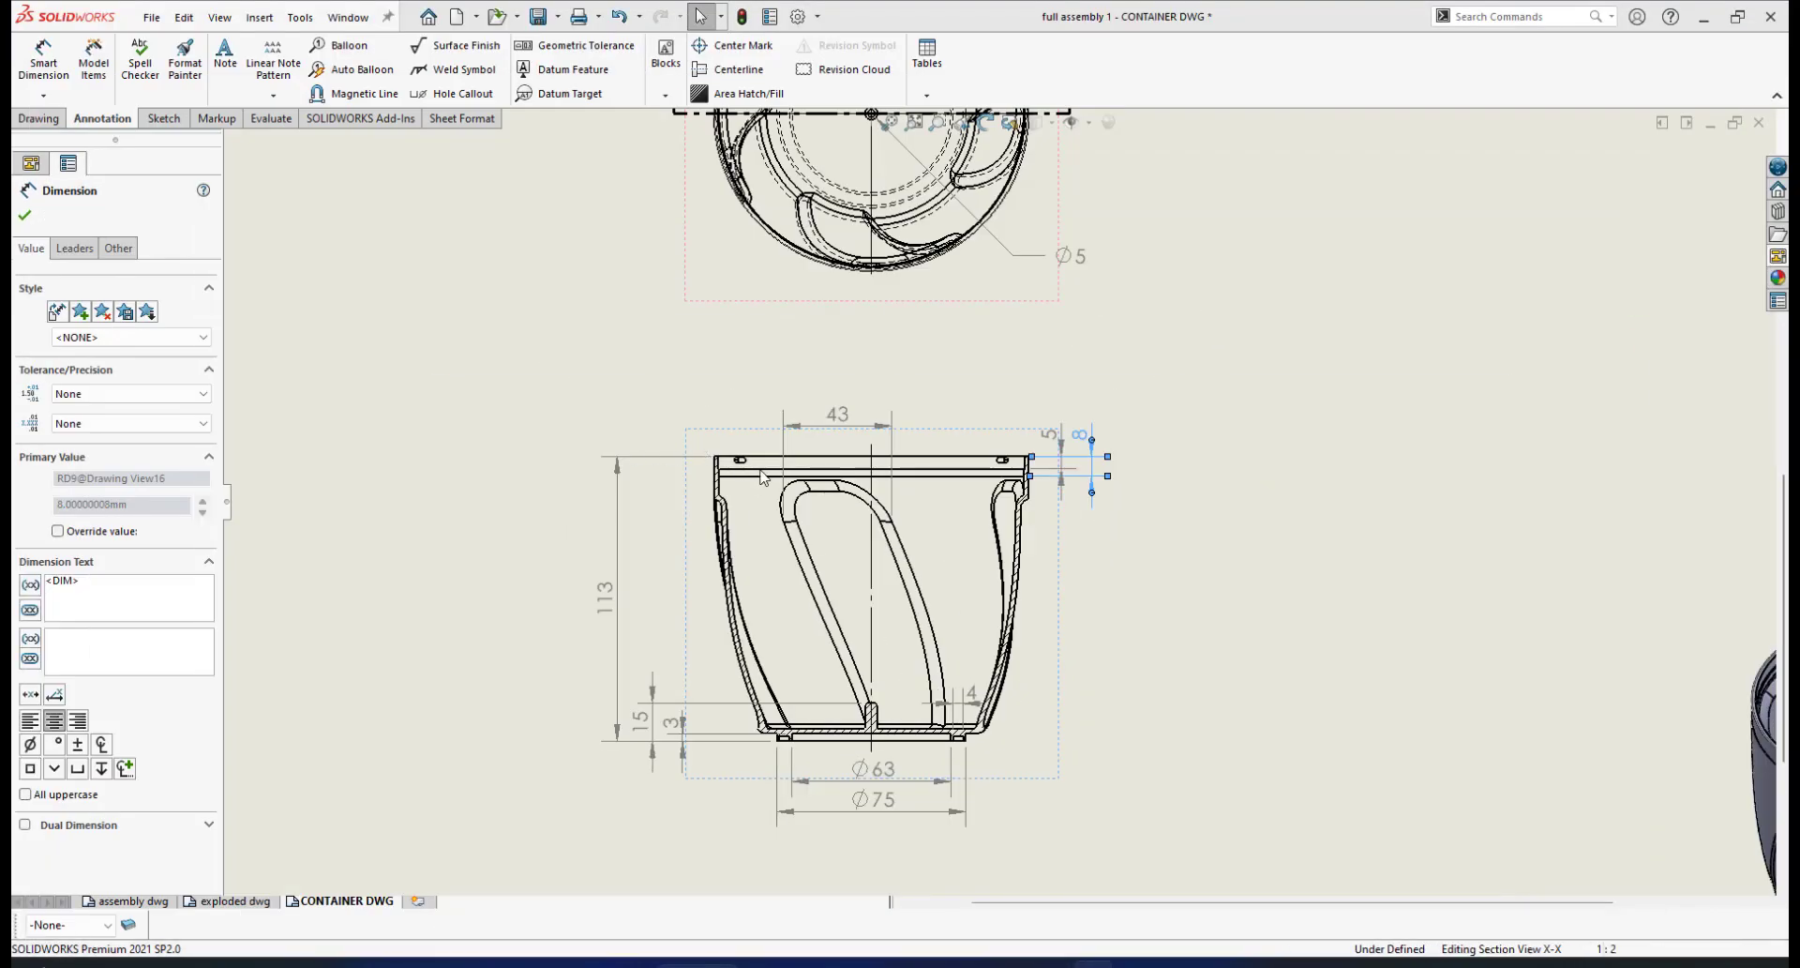
# Zoom on the container's top-left rim with Smart Dimension active
pyautogui.scroll(-2, 609, 420)
pyautogui.scroll(3, 975, 506)
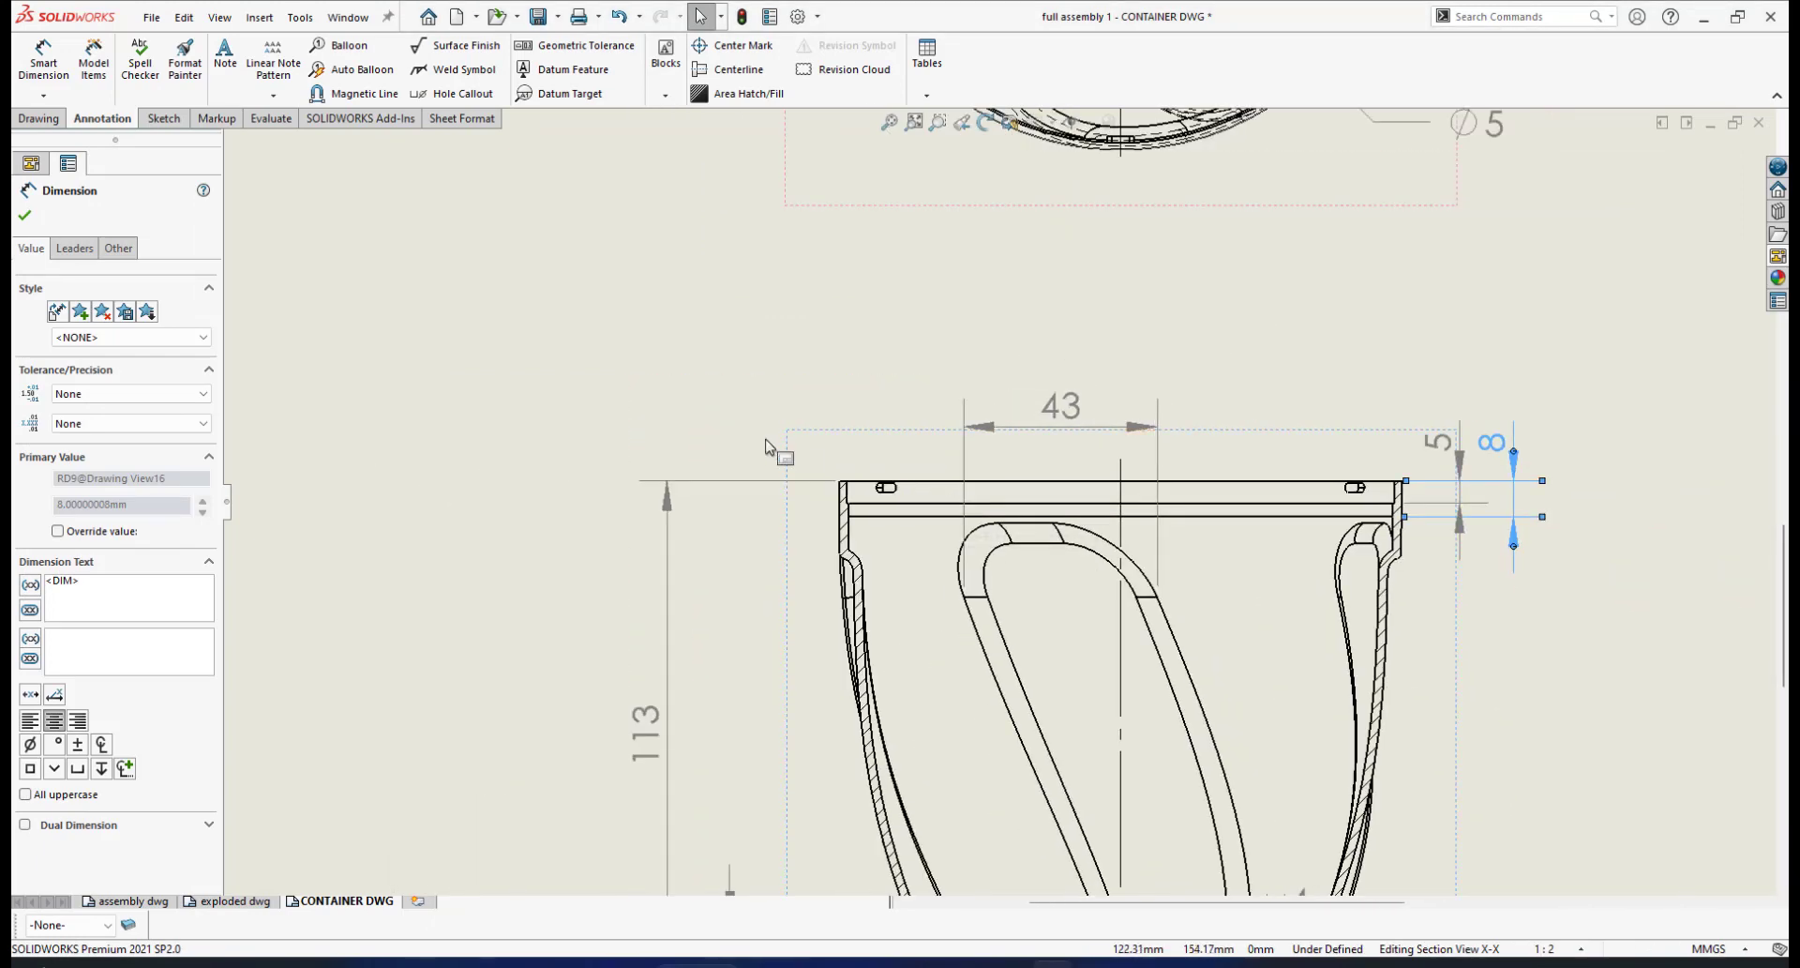
pyautogui.scroll(-1, 665, 409)
pyautogui.click(43, 58)
pyautogui.scroll(-4, 900, 539)
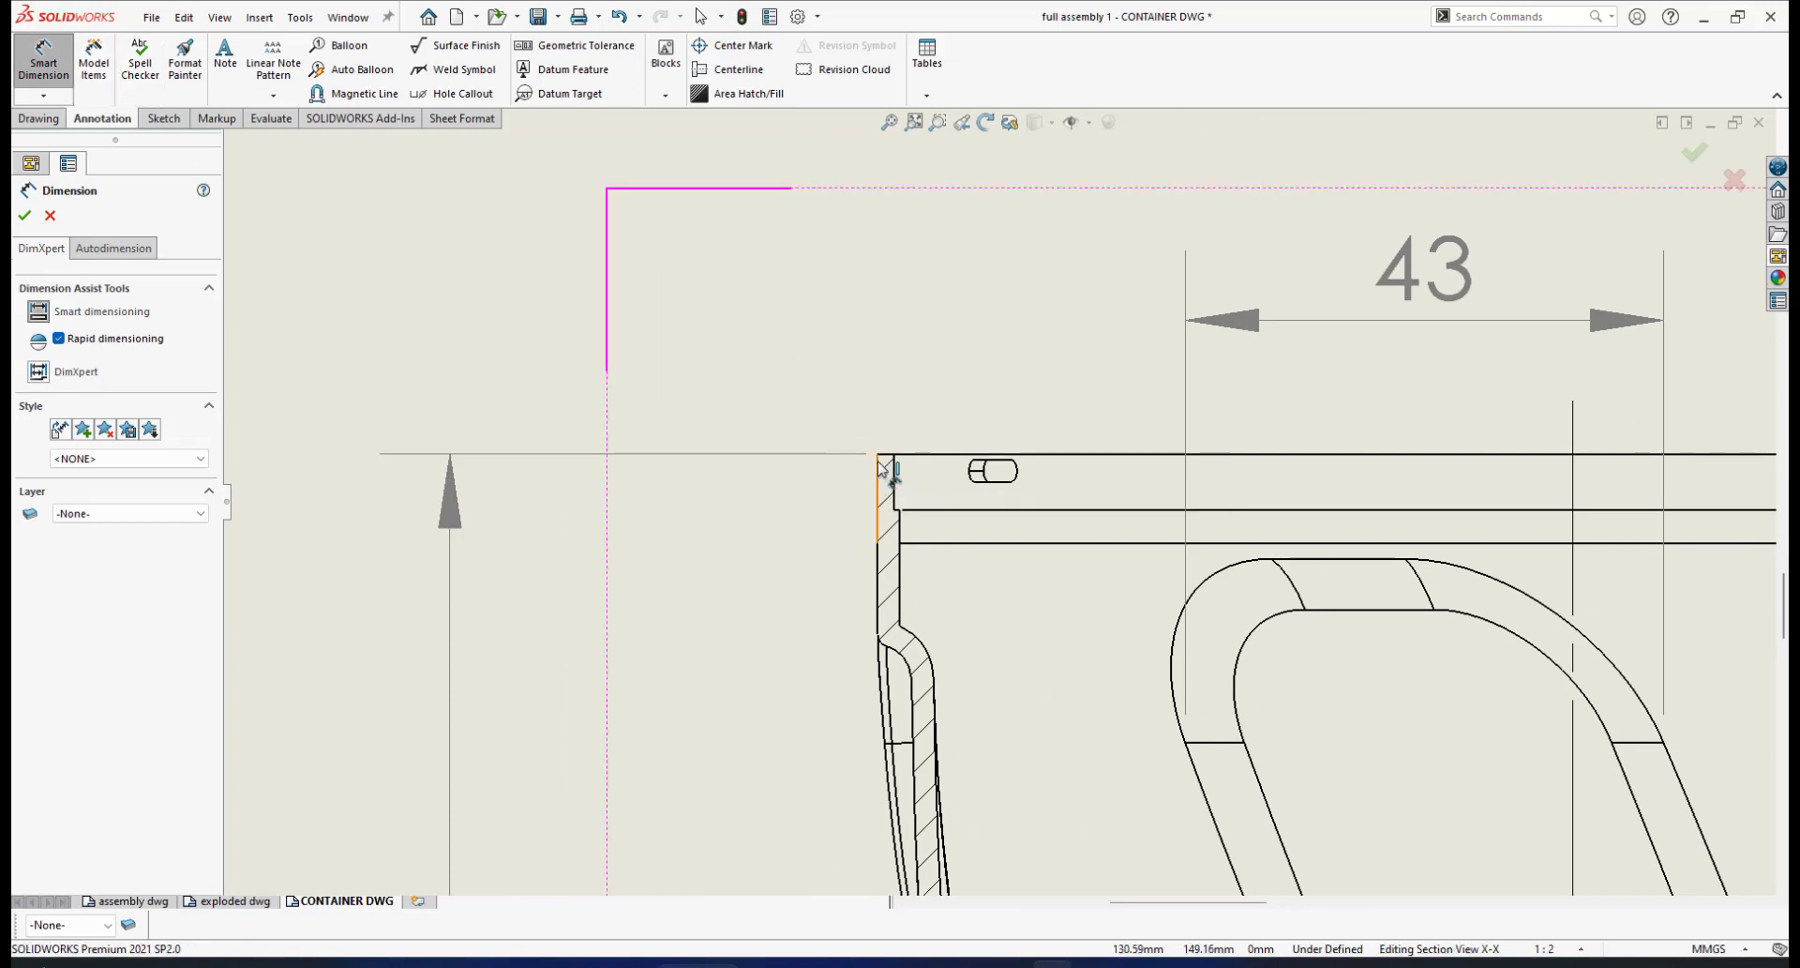
# Dimension the 1.50 wall thickness between the outer and inner top-left corners, above the section
pyautogui.scroll(-4, 880, 464)
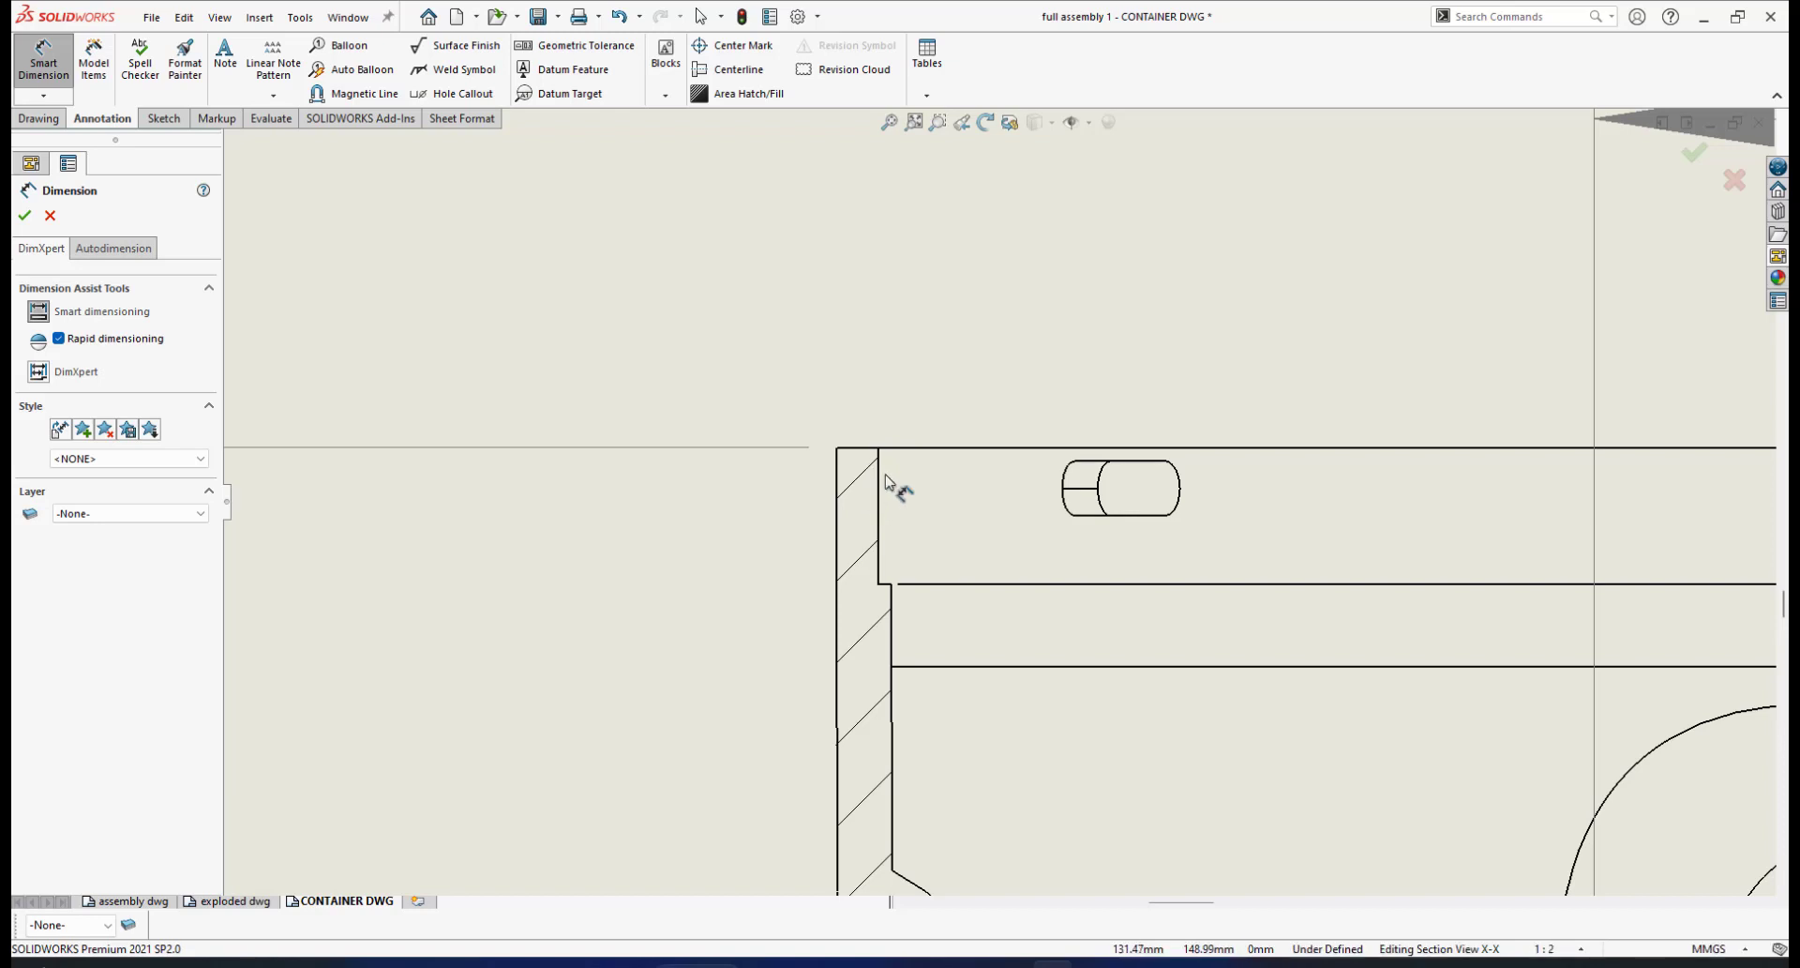
pyautogui.click(837, 448)
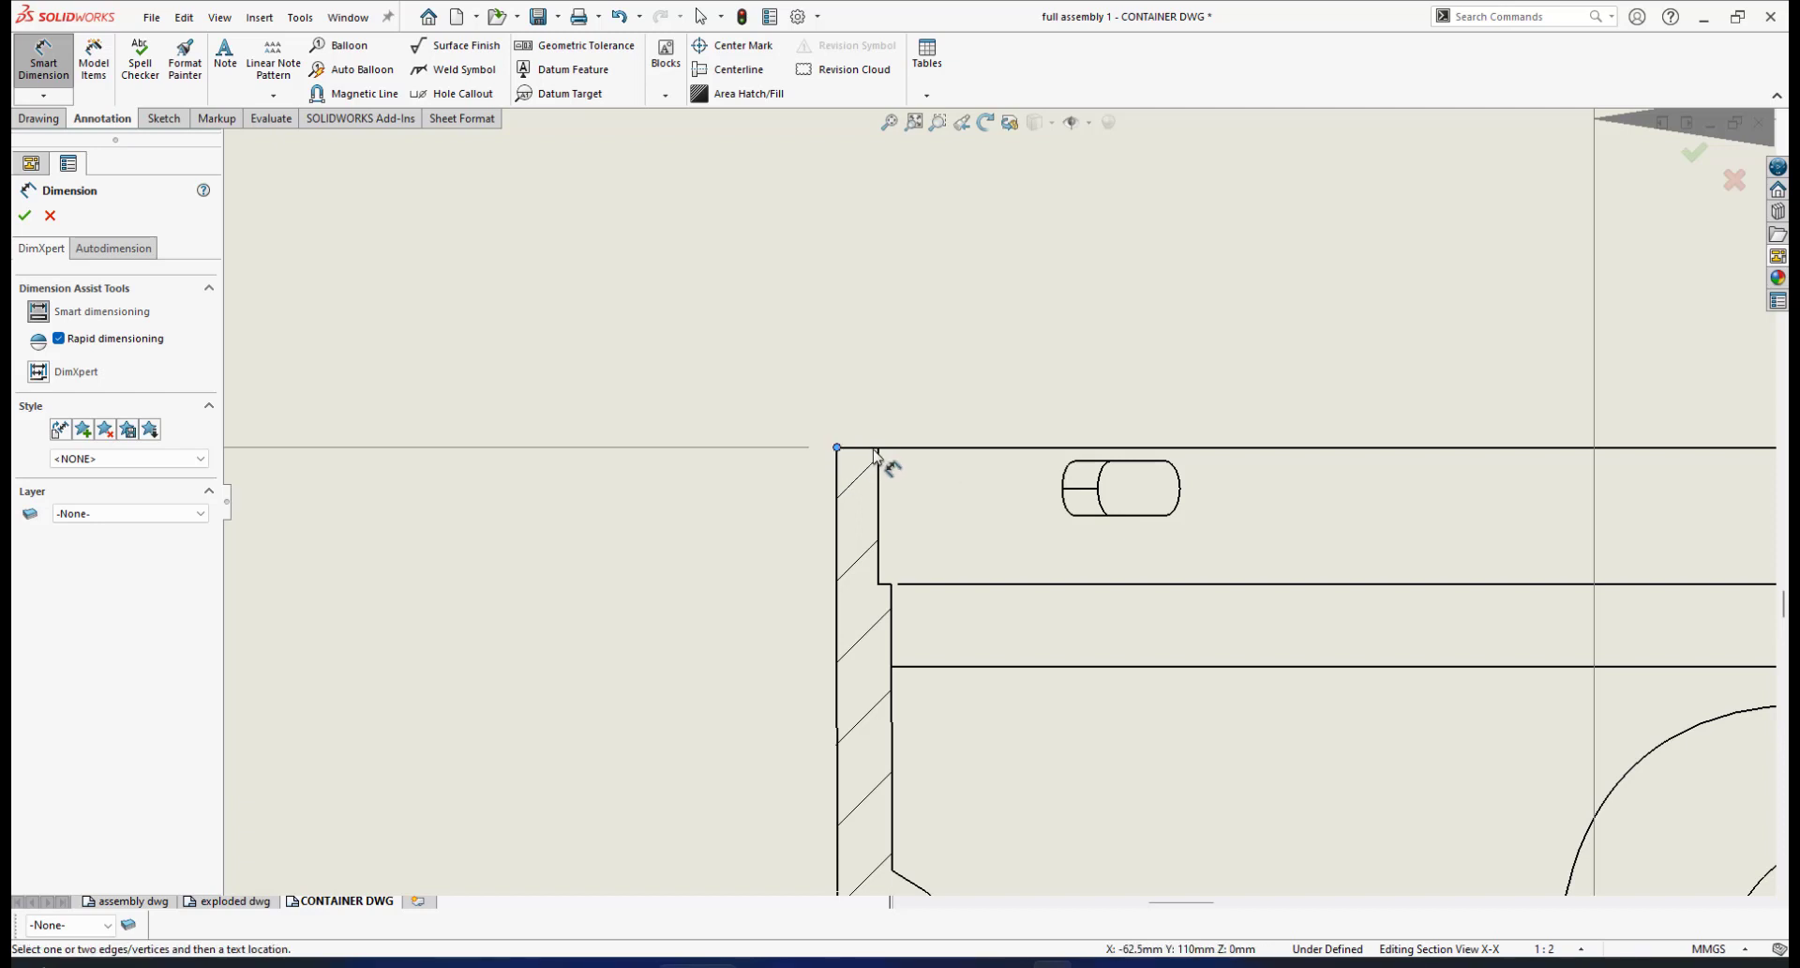
pyautogui.click(878, 447)
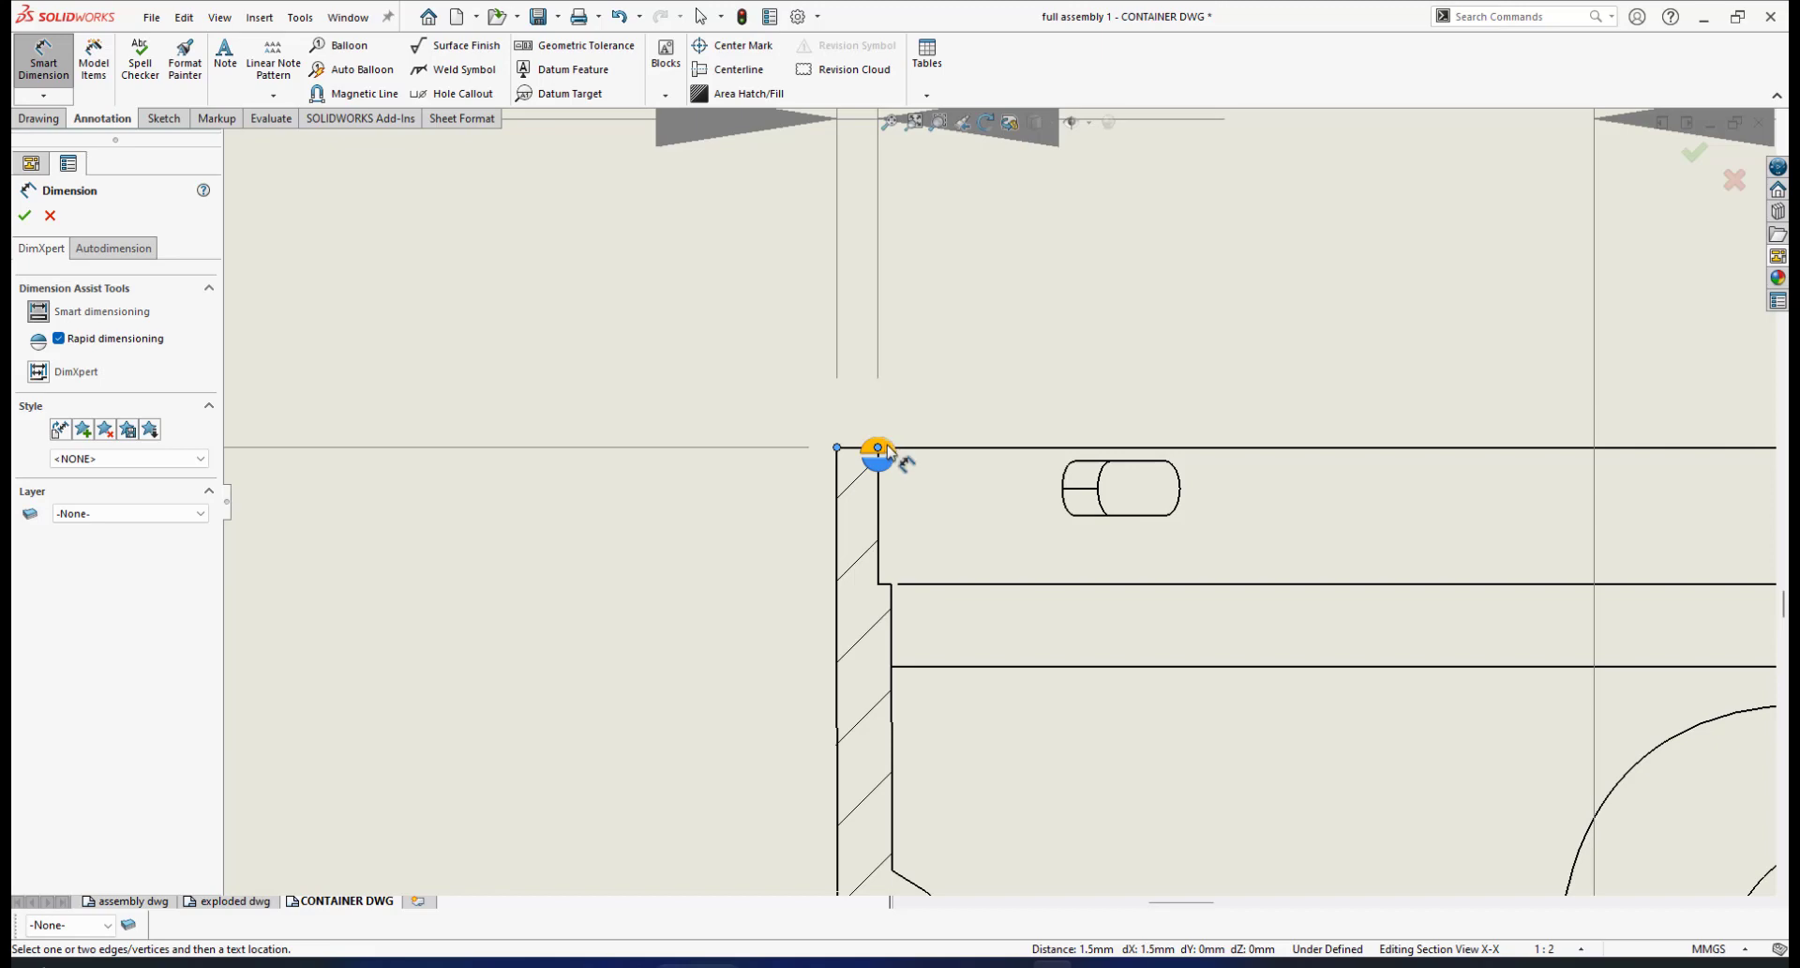
pyautogui.click(948, 409)
pyautogui.scroll(5, 977, 386)
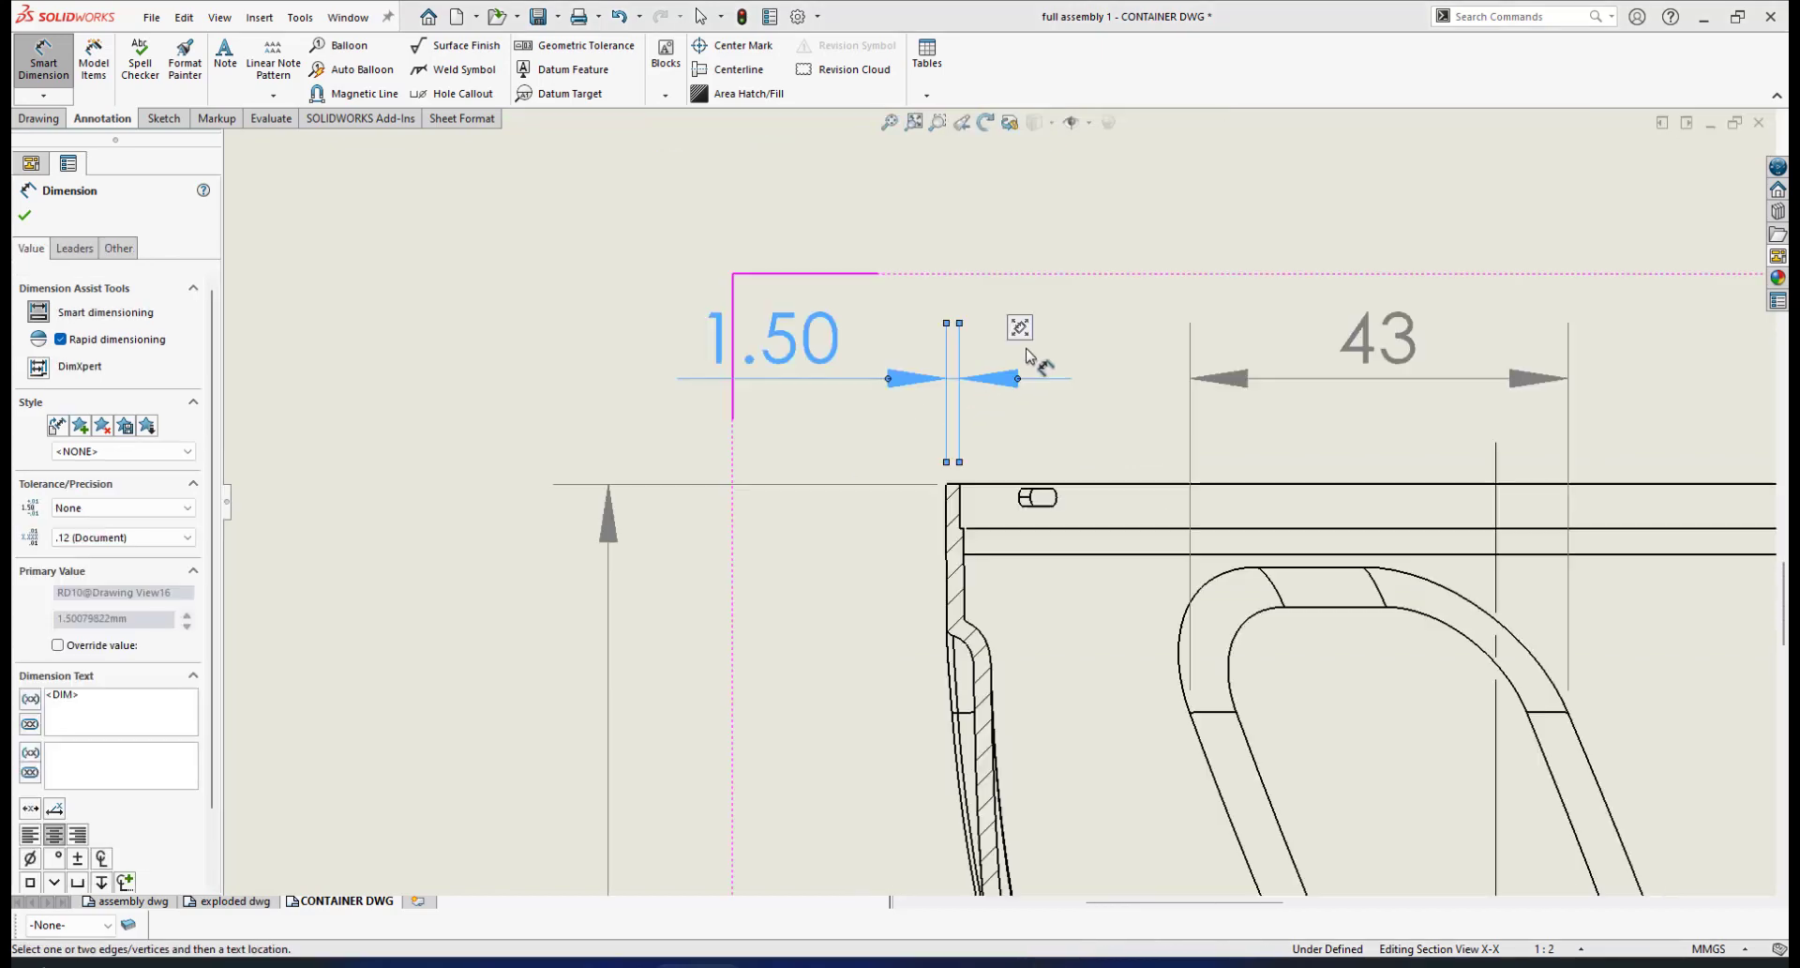
pyautogui.scroll(-2, 1013, 377)
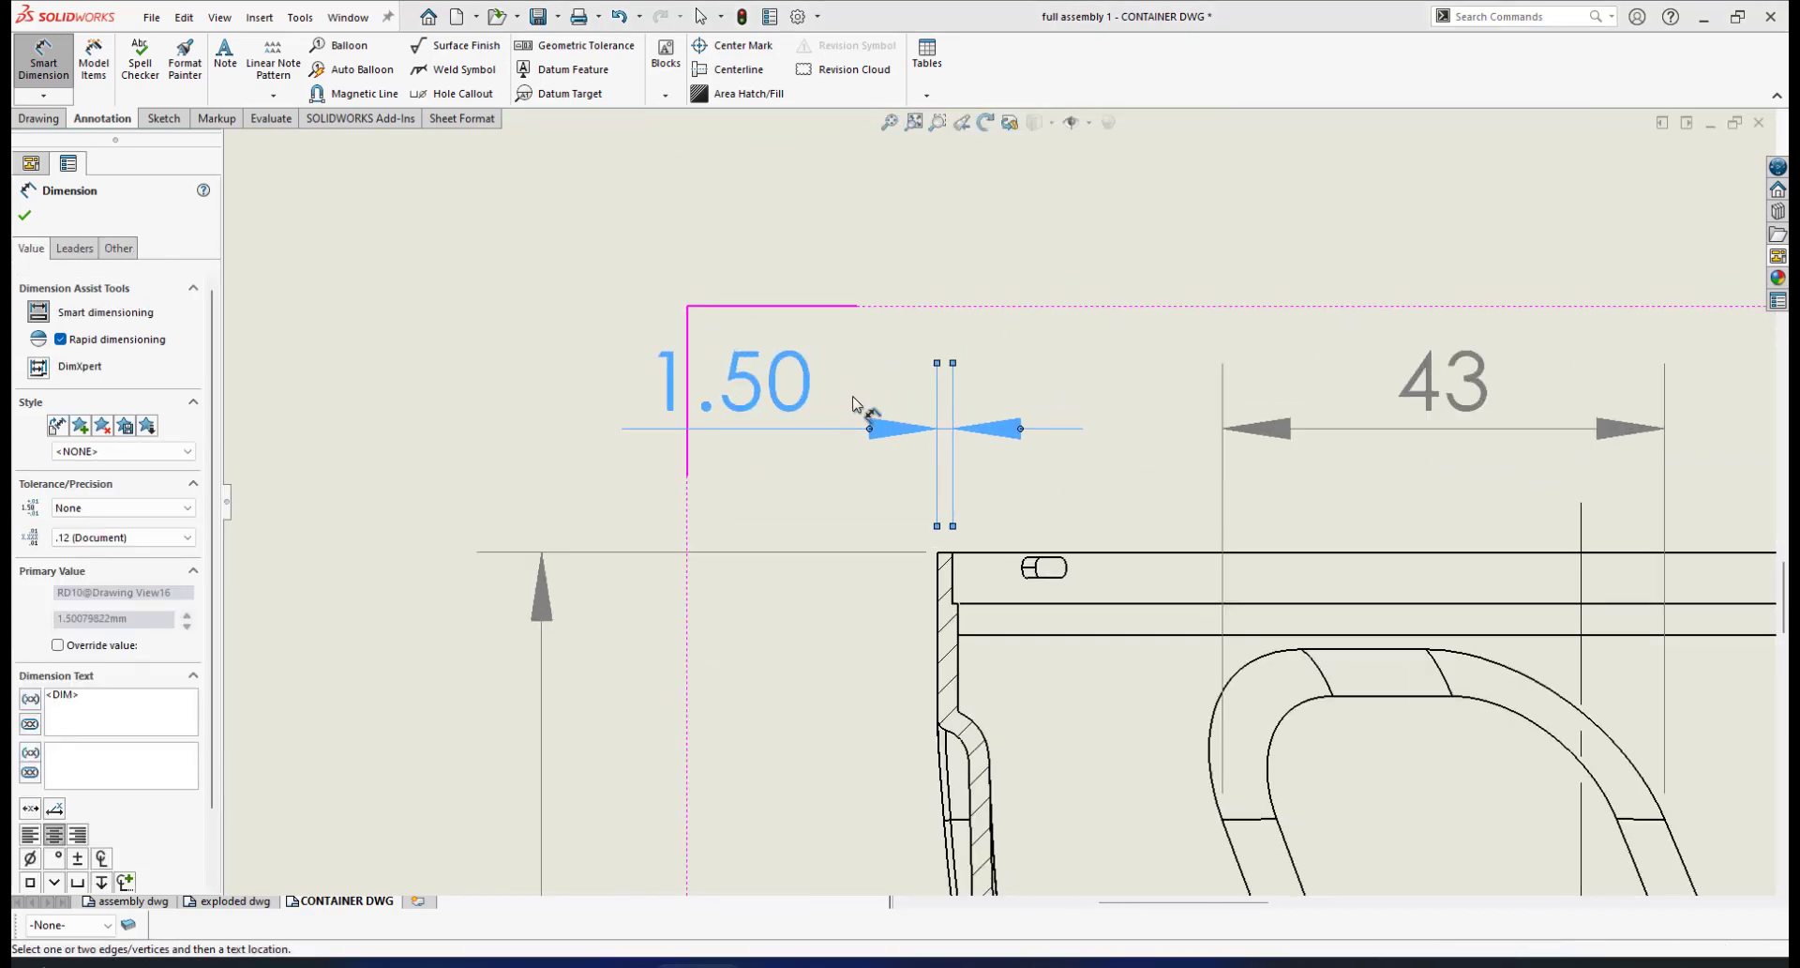
pyautogui.scroll(-3, 1050, 441)
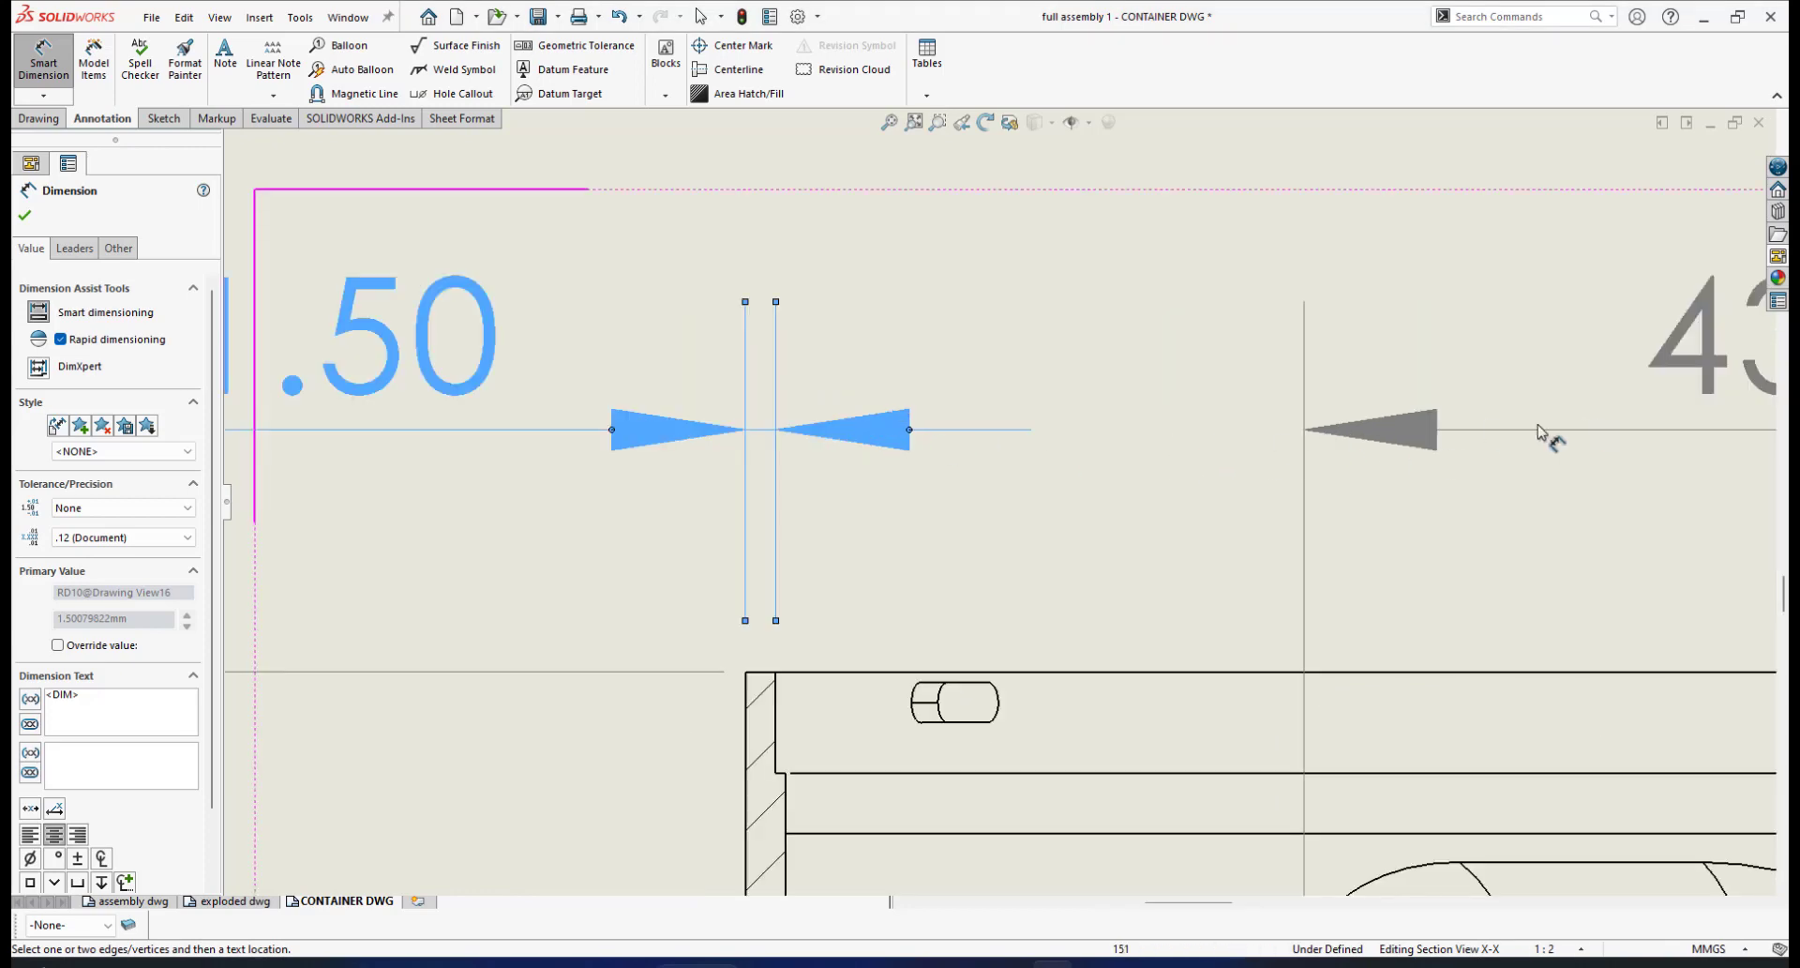
pyautogui.scroll(2, 1500, 464)
pyautogui.scroll(1, 1484, 482)
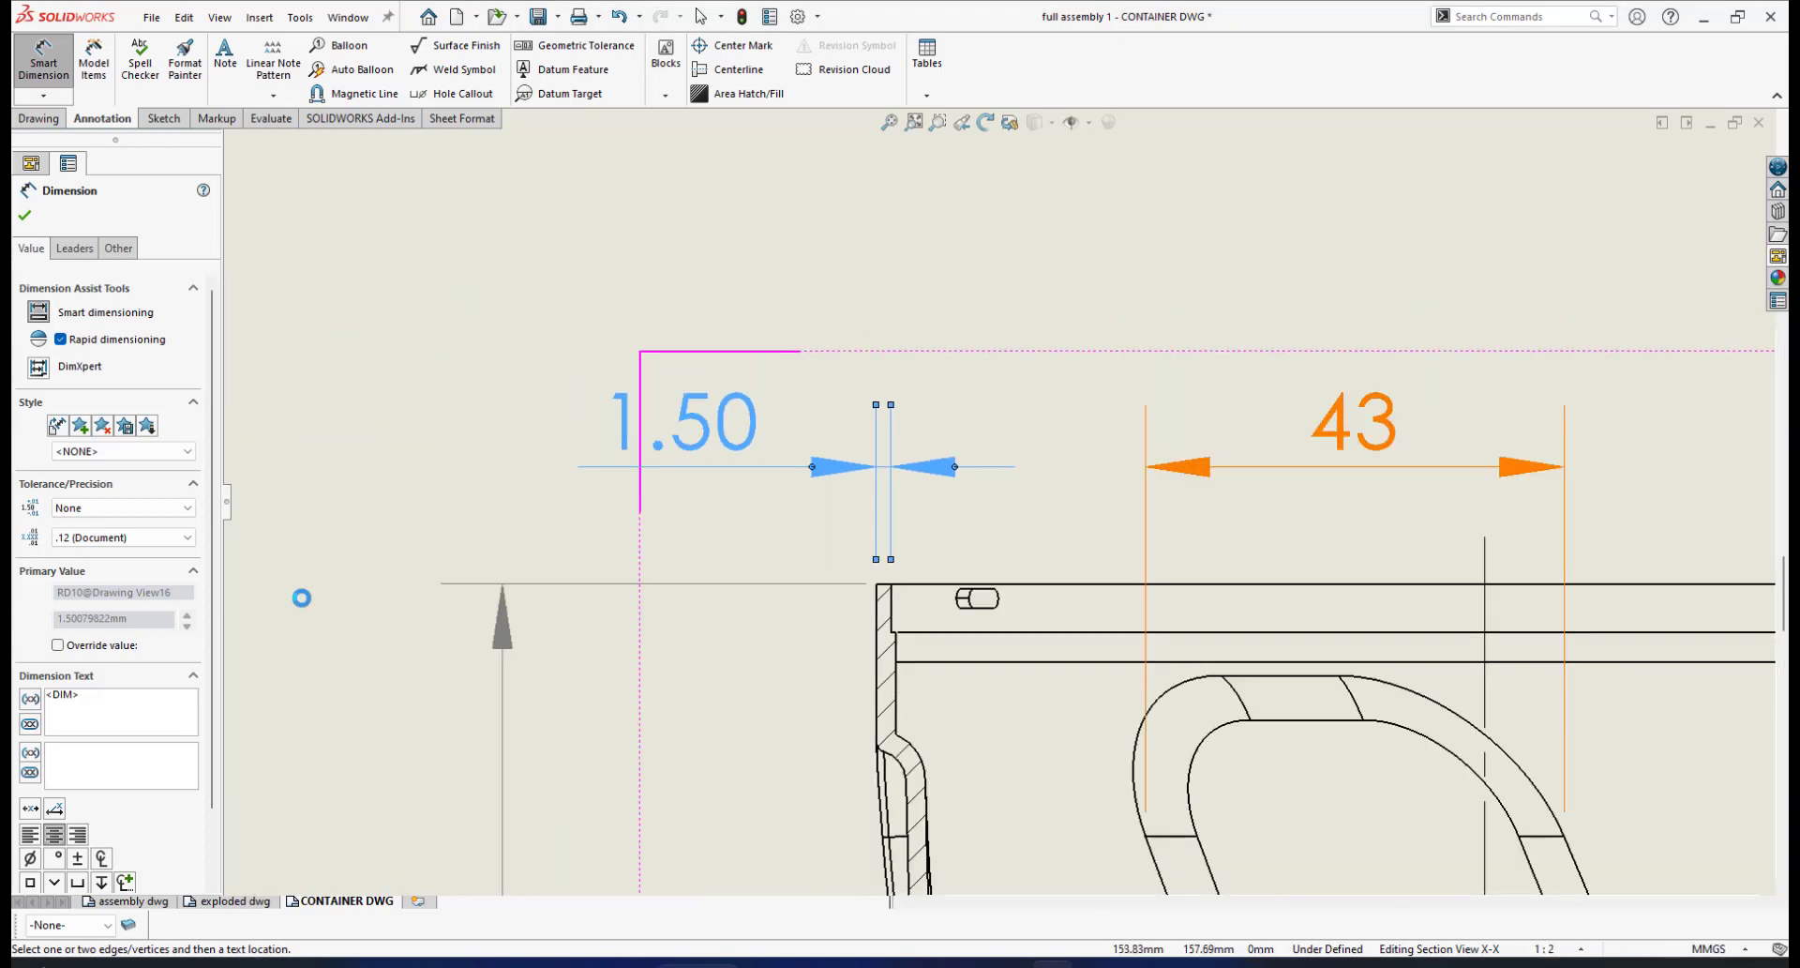
# Set the wall-thickness dimension to one-decimal precision, reading 1.5, and accept it
pyautogui.click(184, 538)
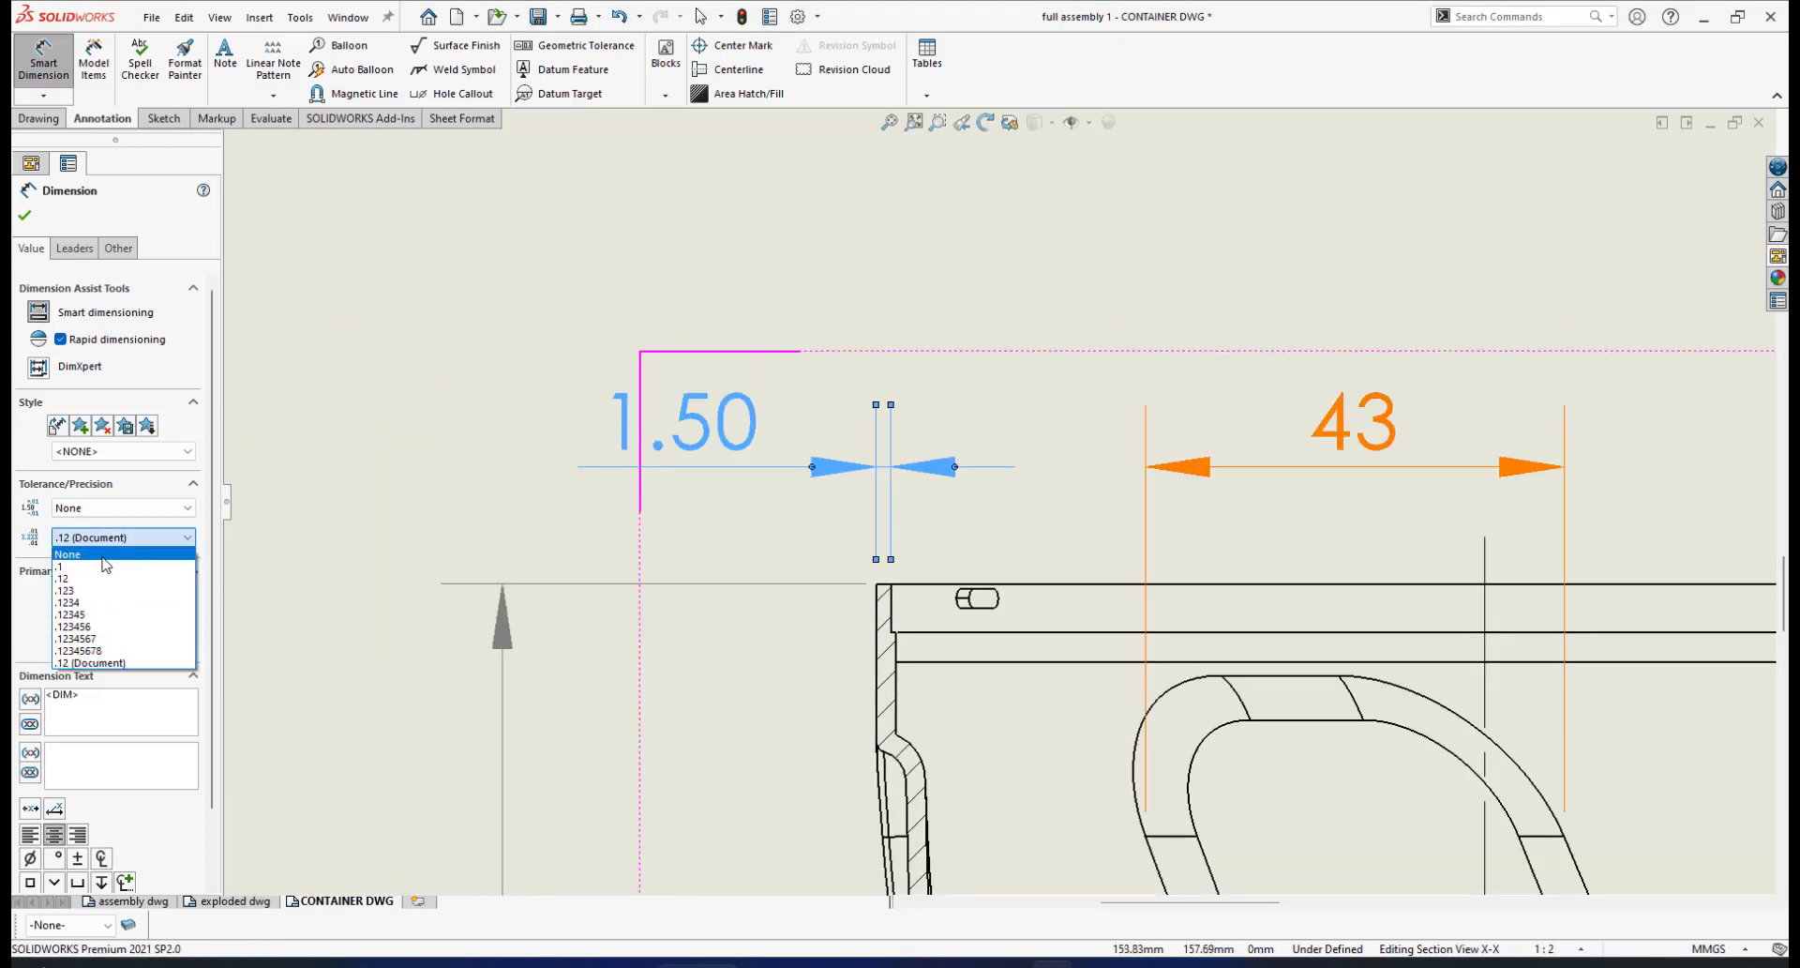
pyautogui.click(78, 567)
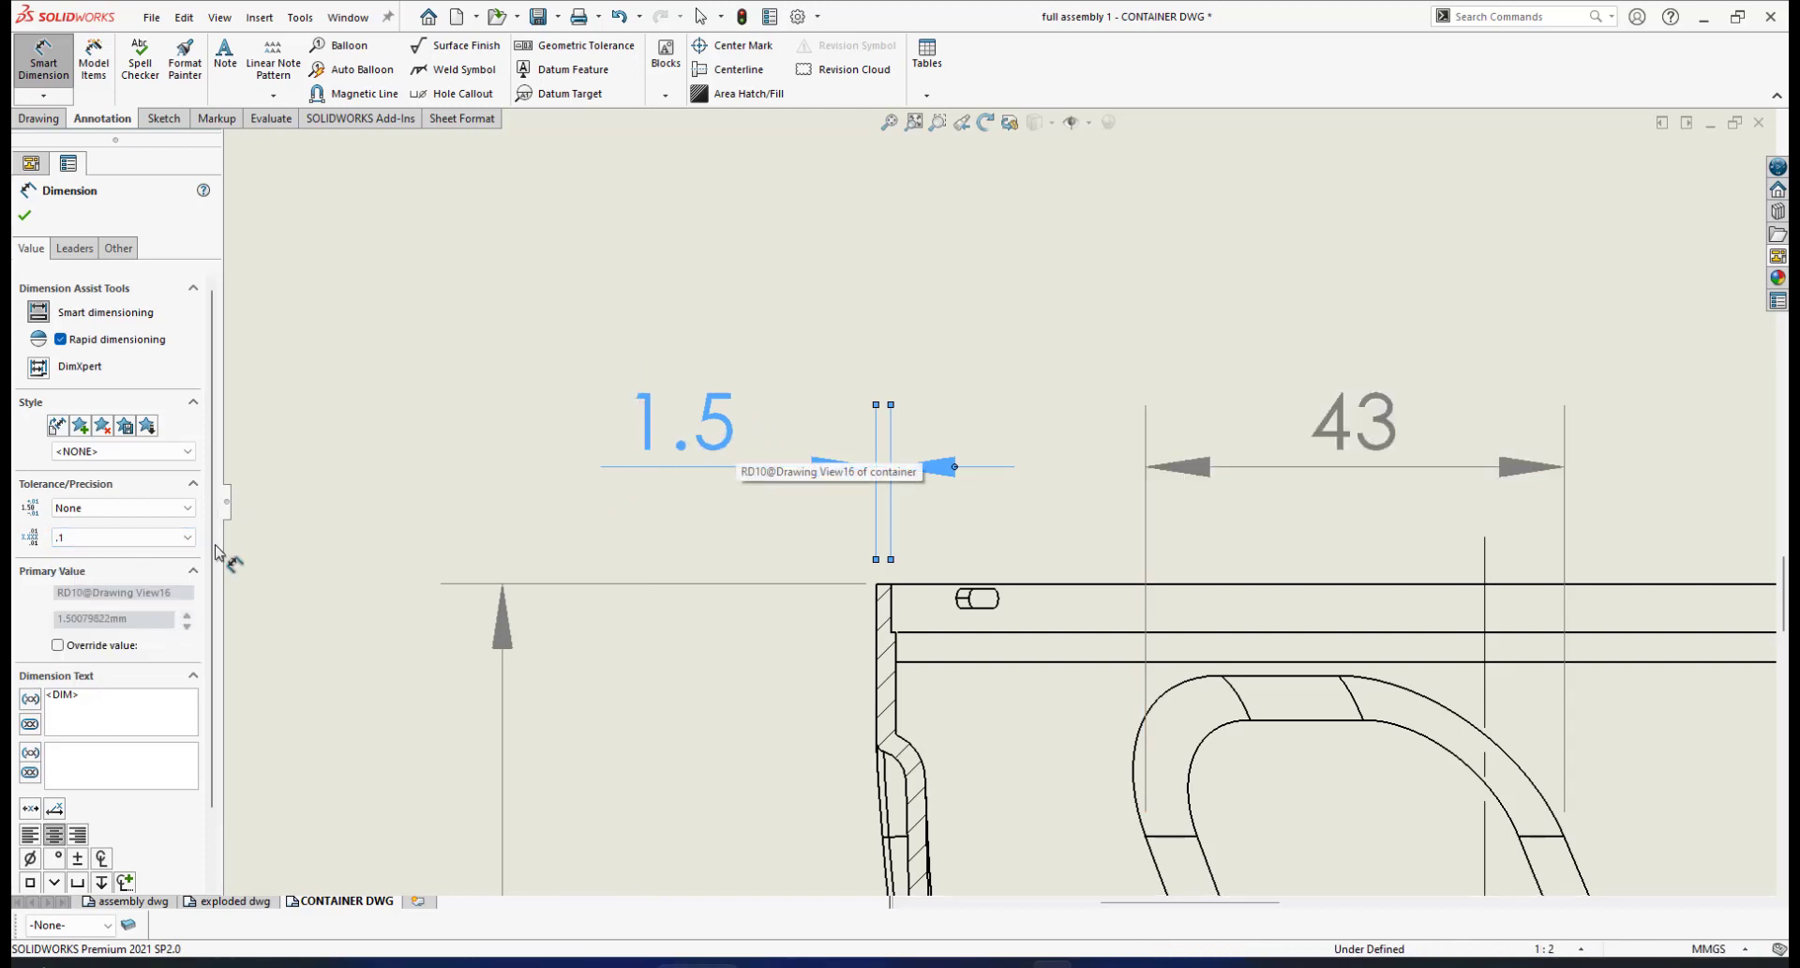
pyautogui.click(184, 537)
pyautogui.click(102, 556)
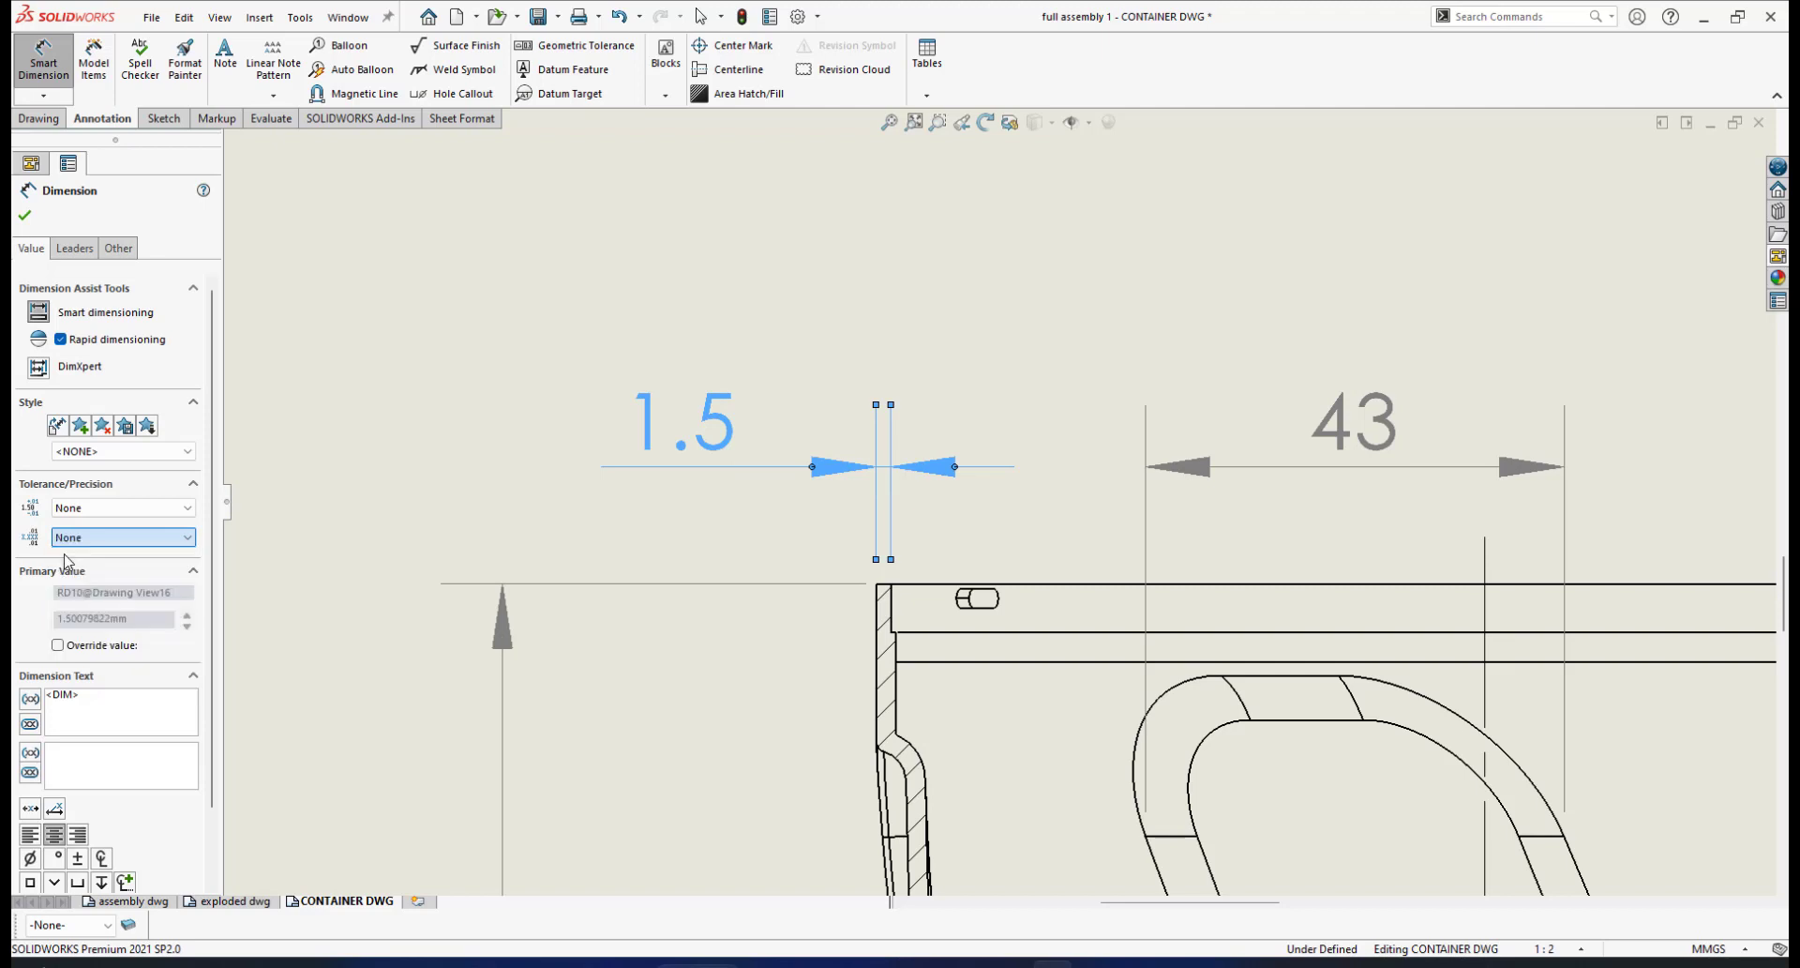
pyautogui.click(188, 537)
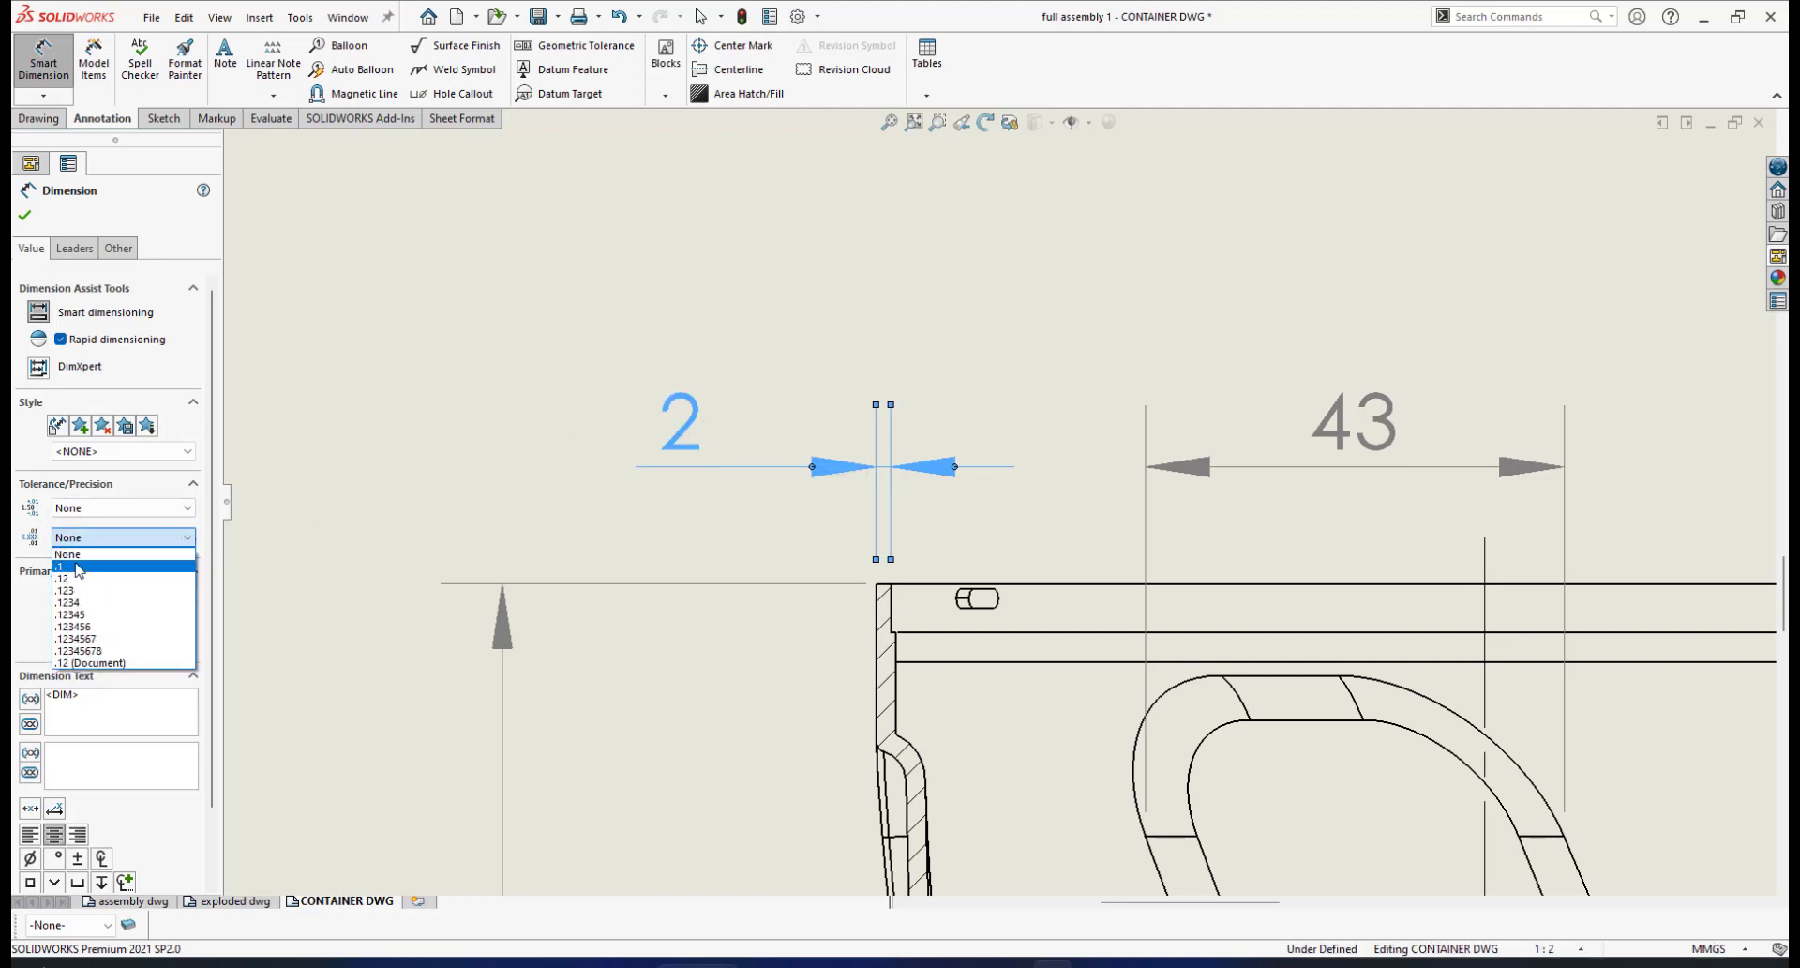
pyautogui.click(80, 568)
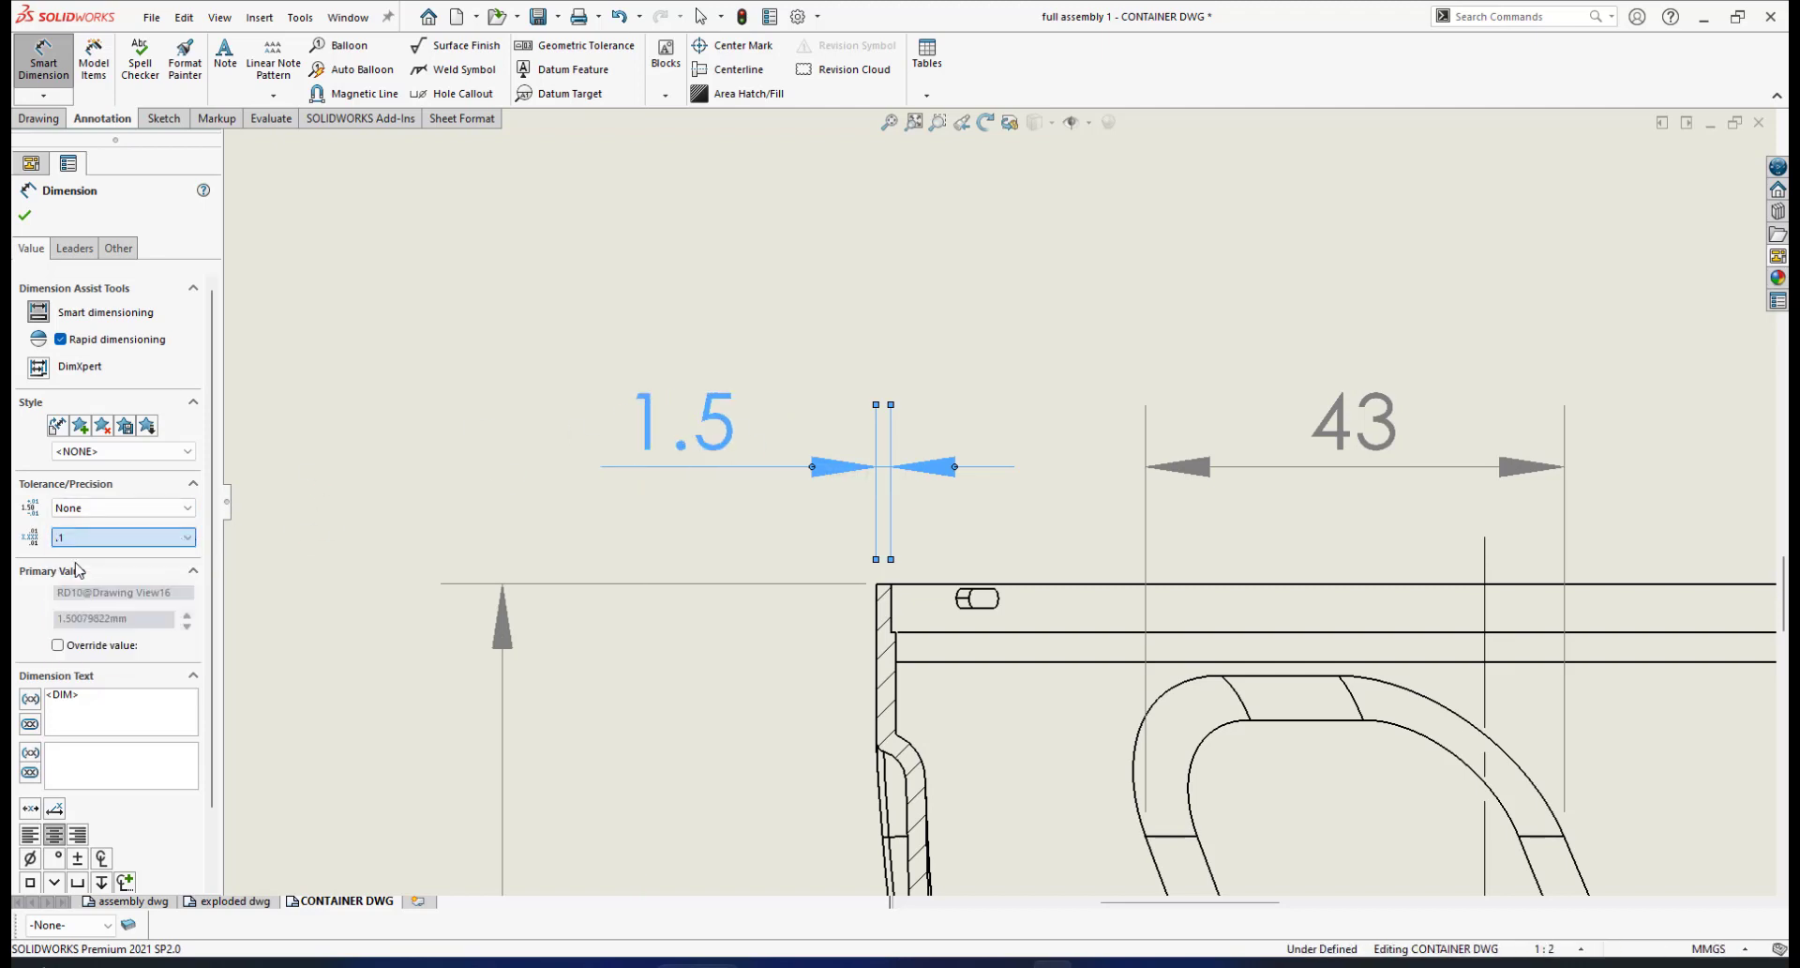
pyautogui.click(24, 215)
pyautogui.press('Escape')
pyautogui.scroll(5, 1116, 647)
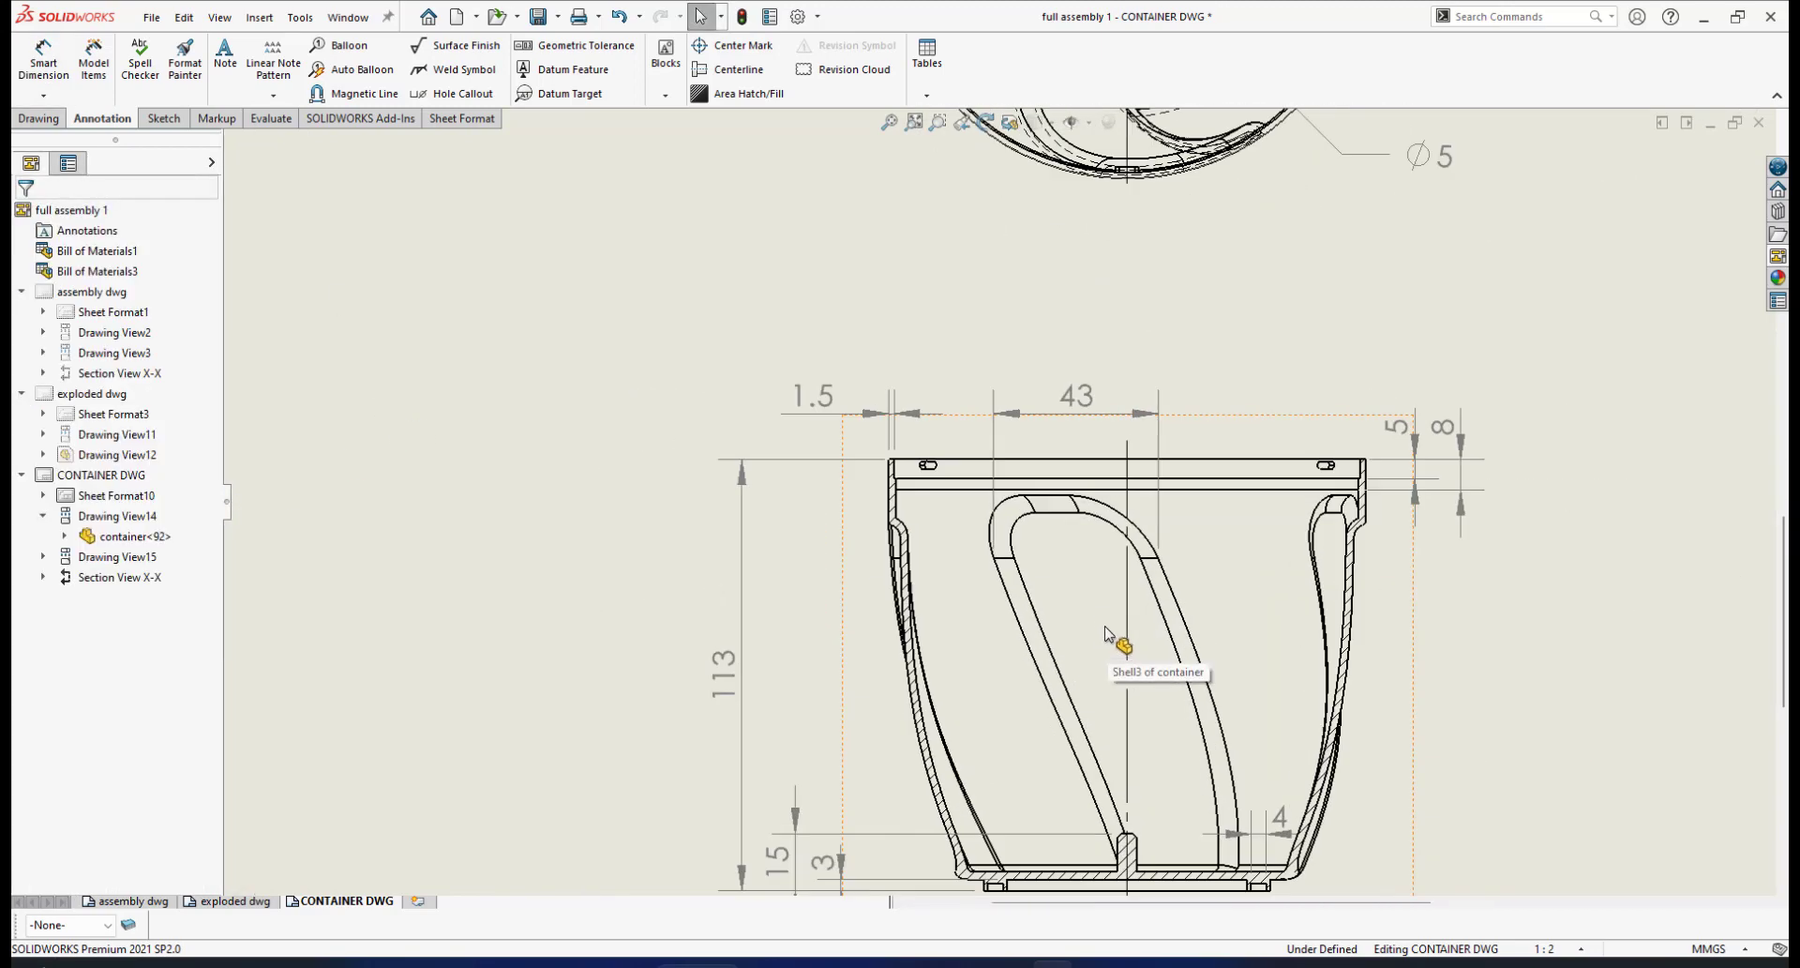
pyautogui.scroll(2, 1050, 469)
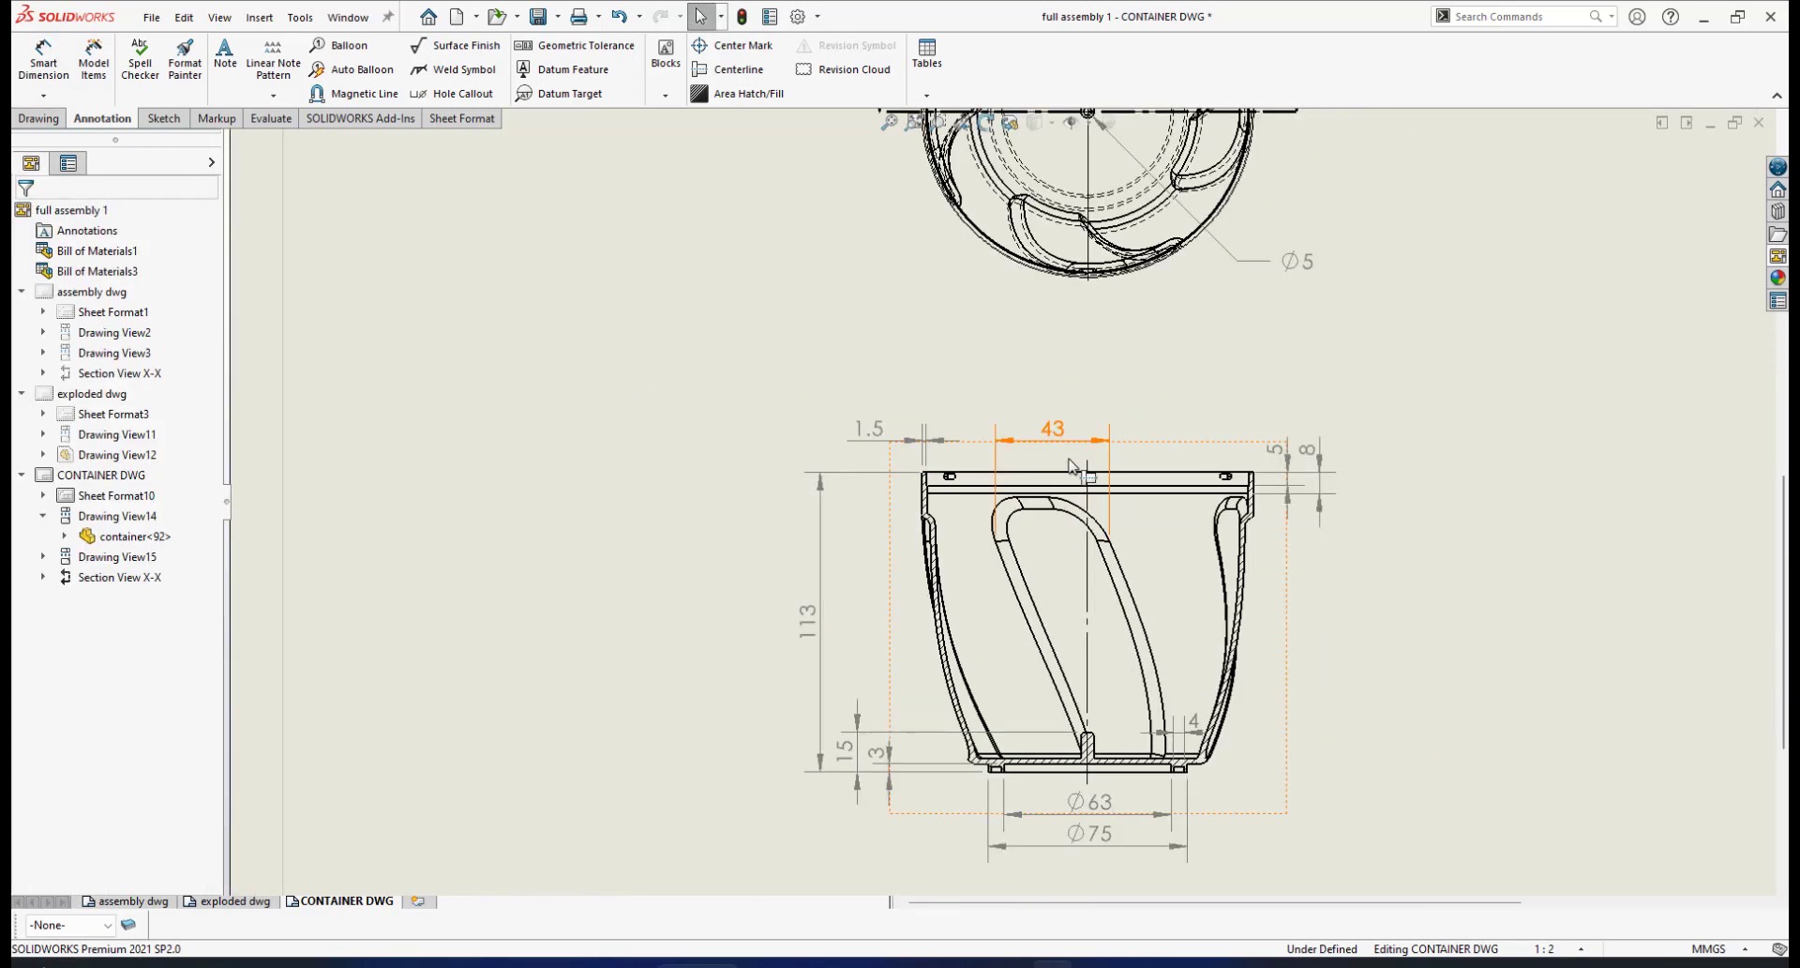
pyautogui.scroll(3, 1047, 466)
pyautogui.scroll(-5, 1016, 450)
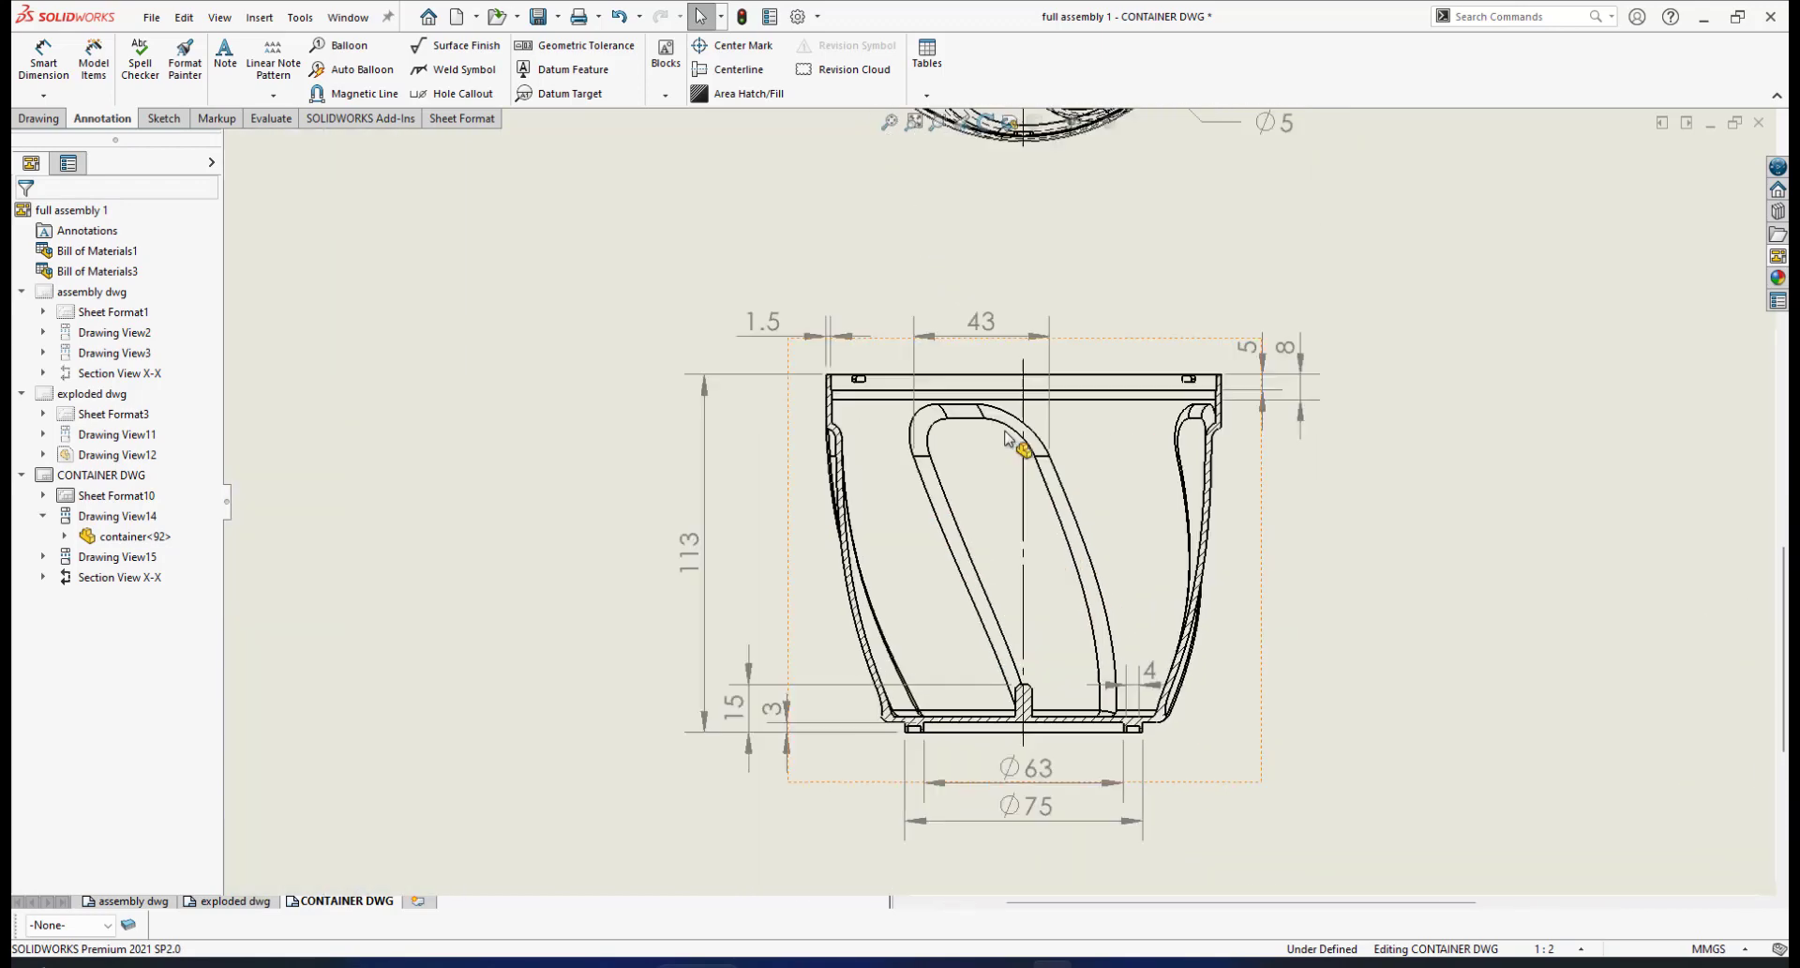
pyautogui.scroll(-2, 1009, 294)
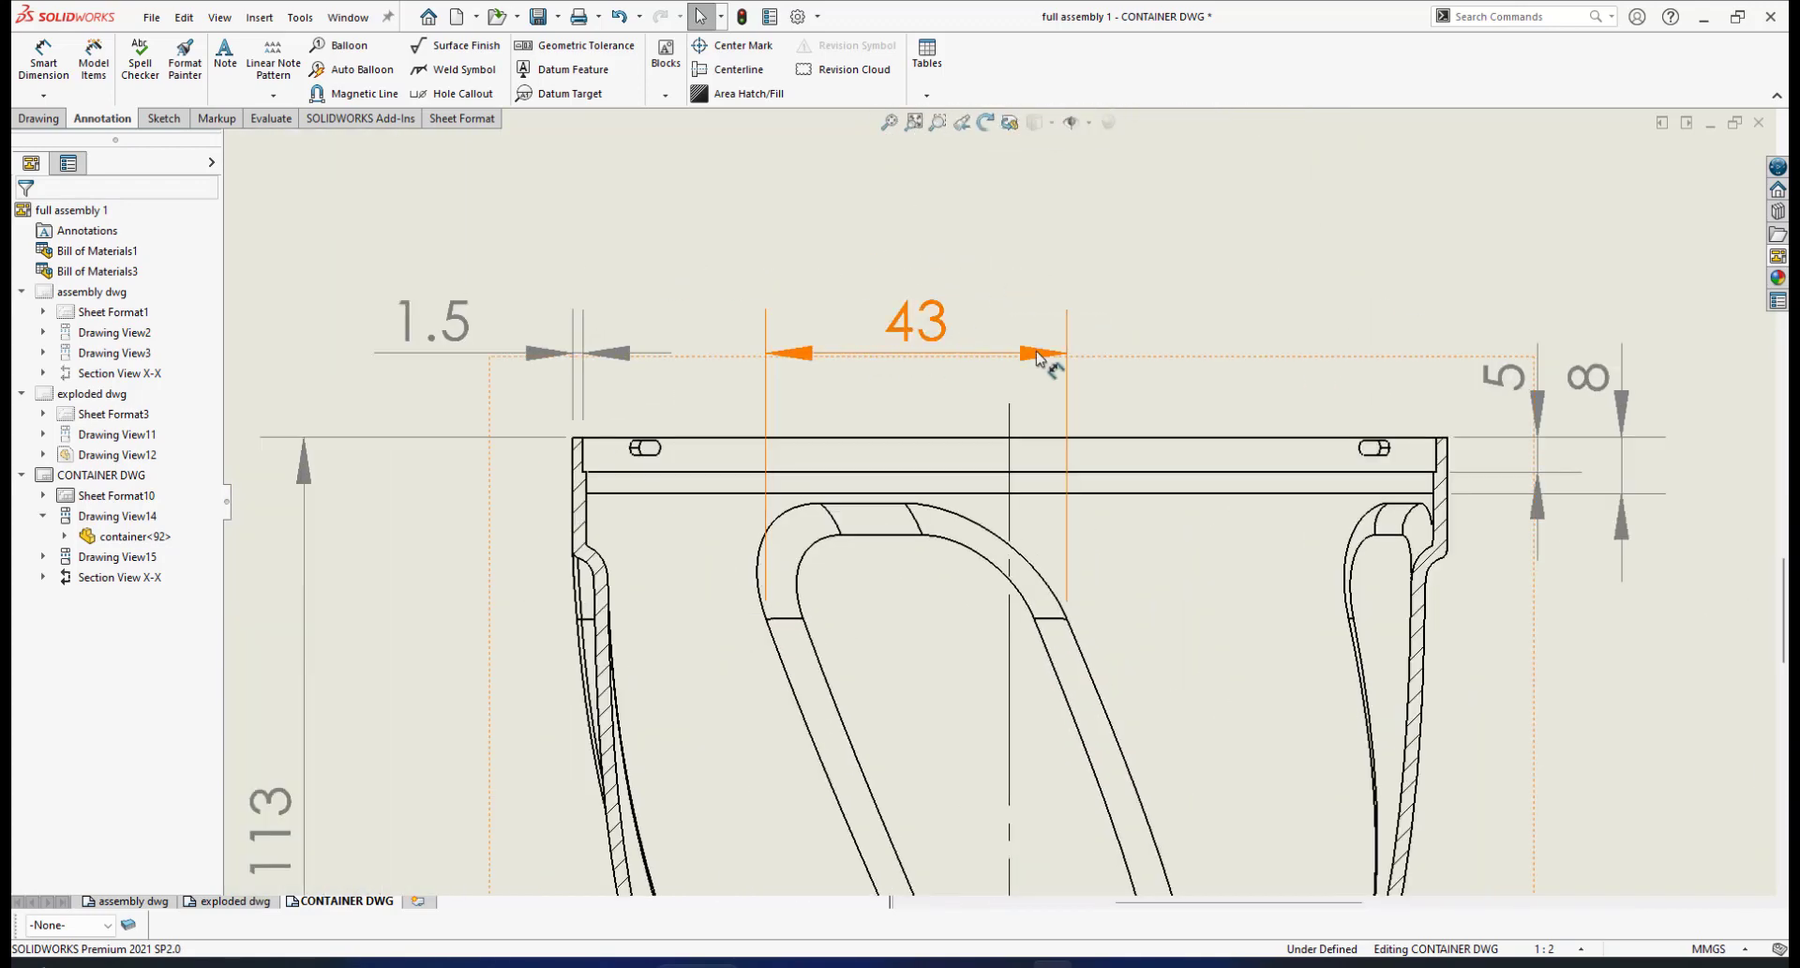
pyautogui.scroll(-2, 1039, 359)
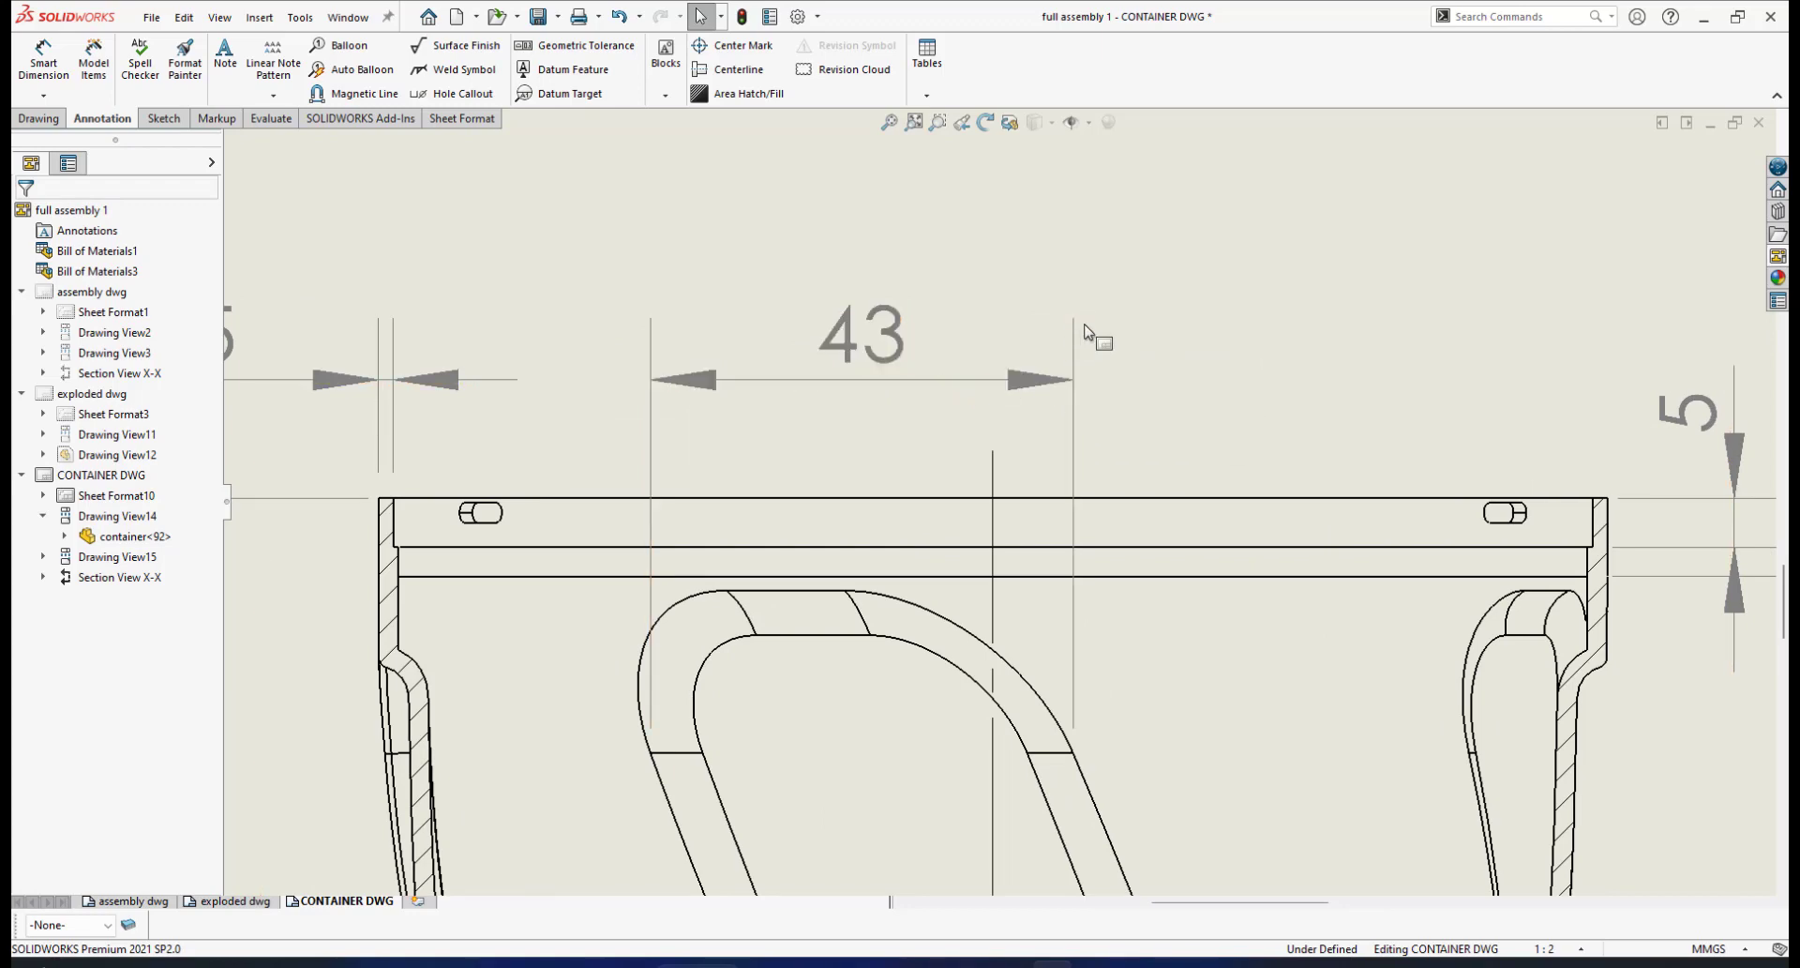
pyautogui.scroll(-1, 1083, 343)
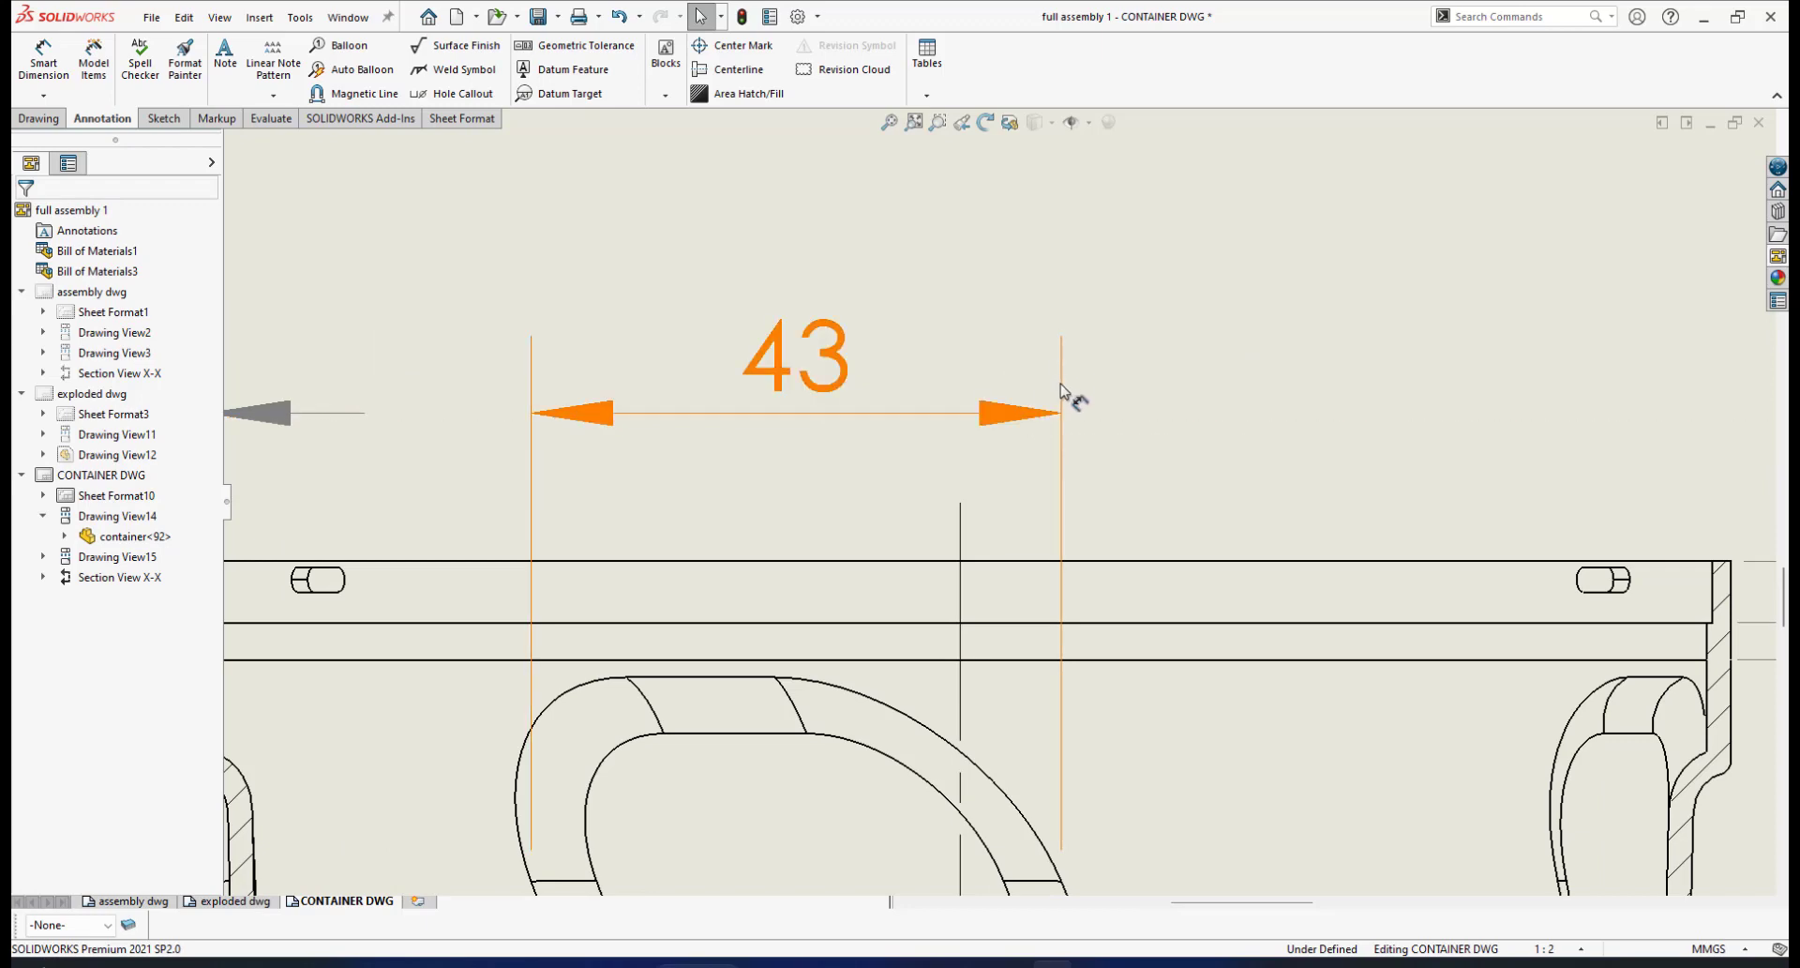
pyautogui.scroll(1, 1069, 370)
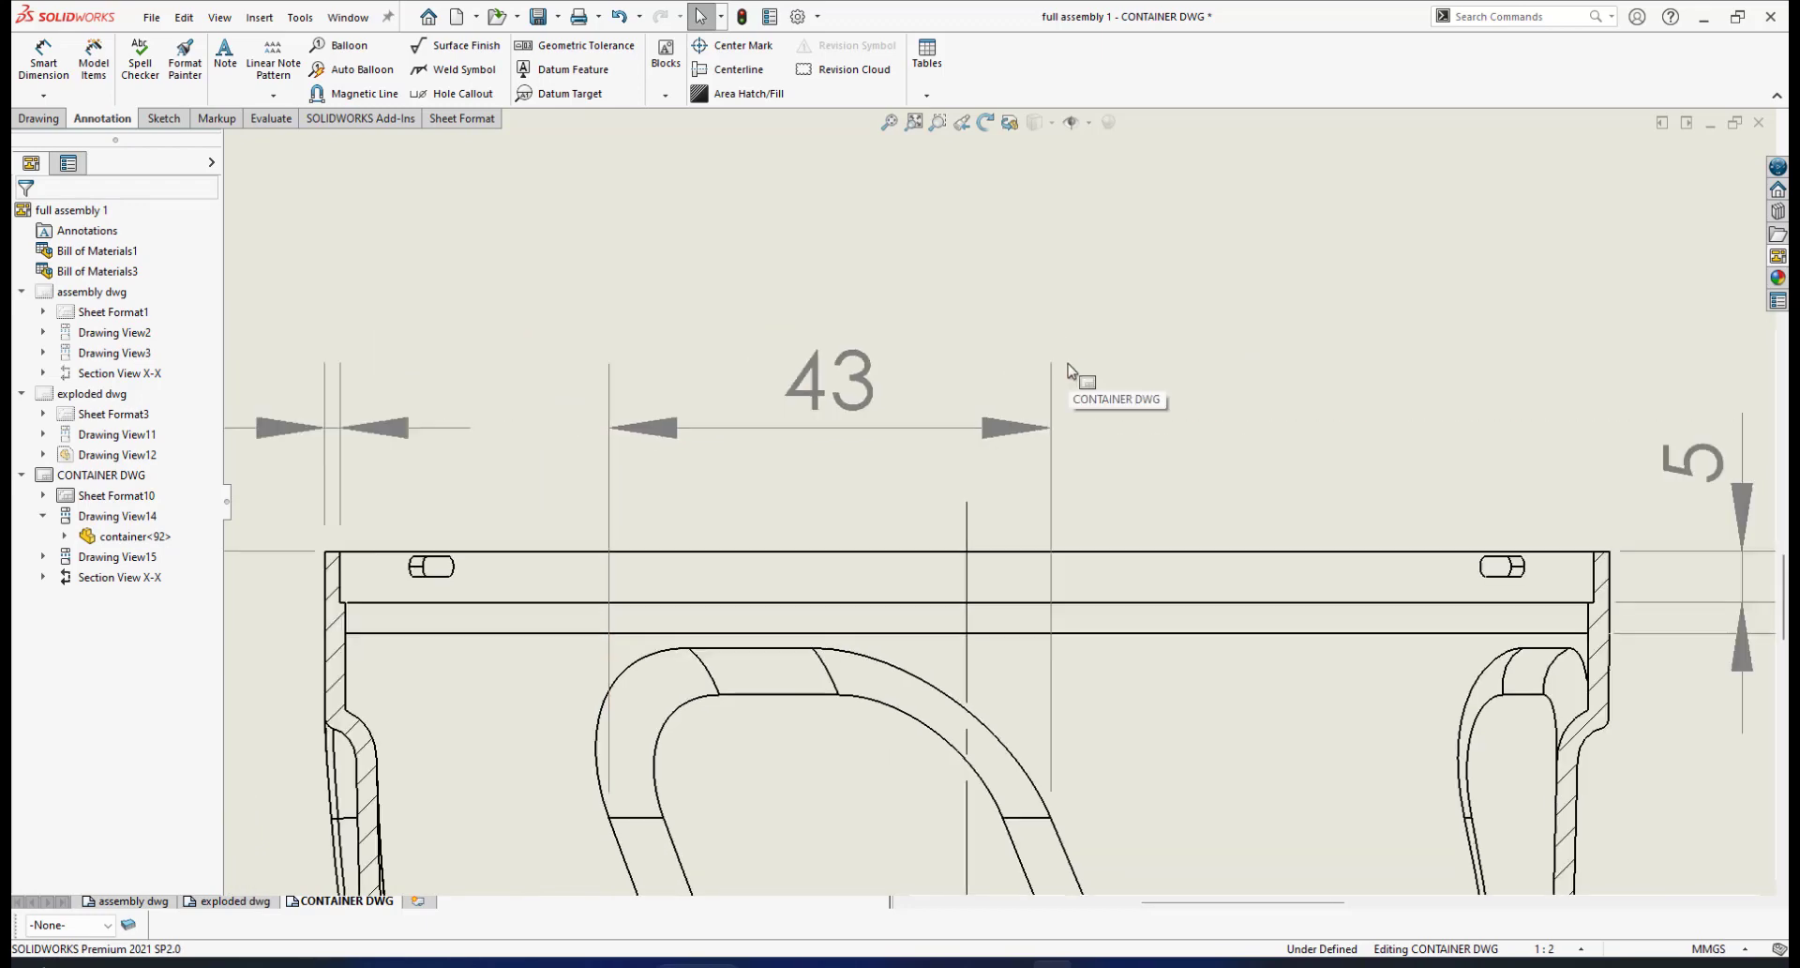
pyautogui.click(798, 16)
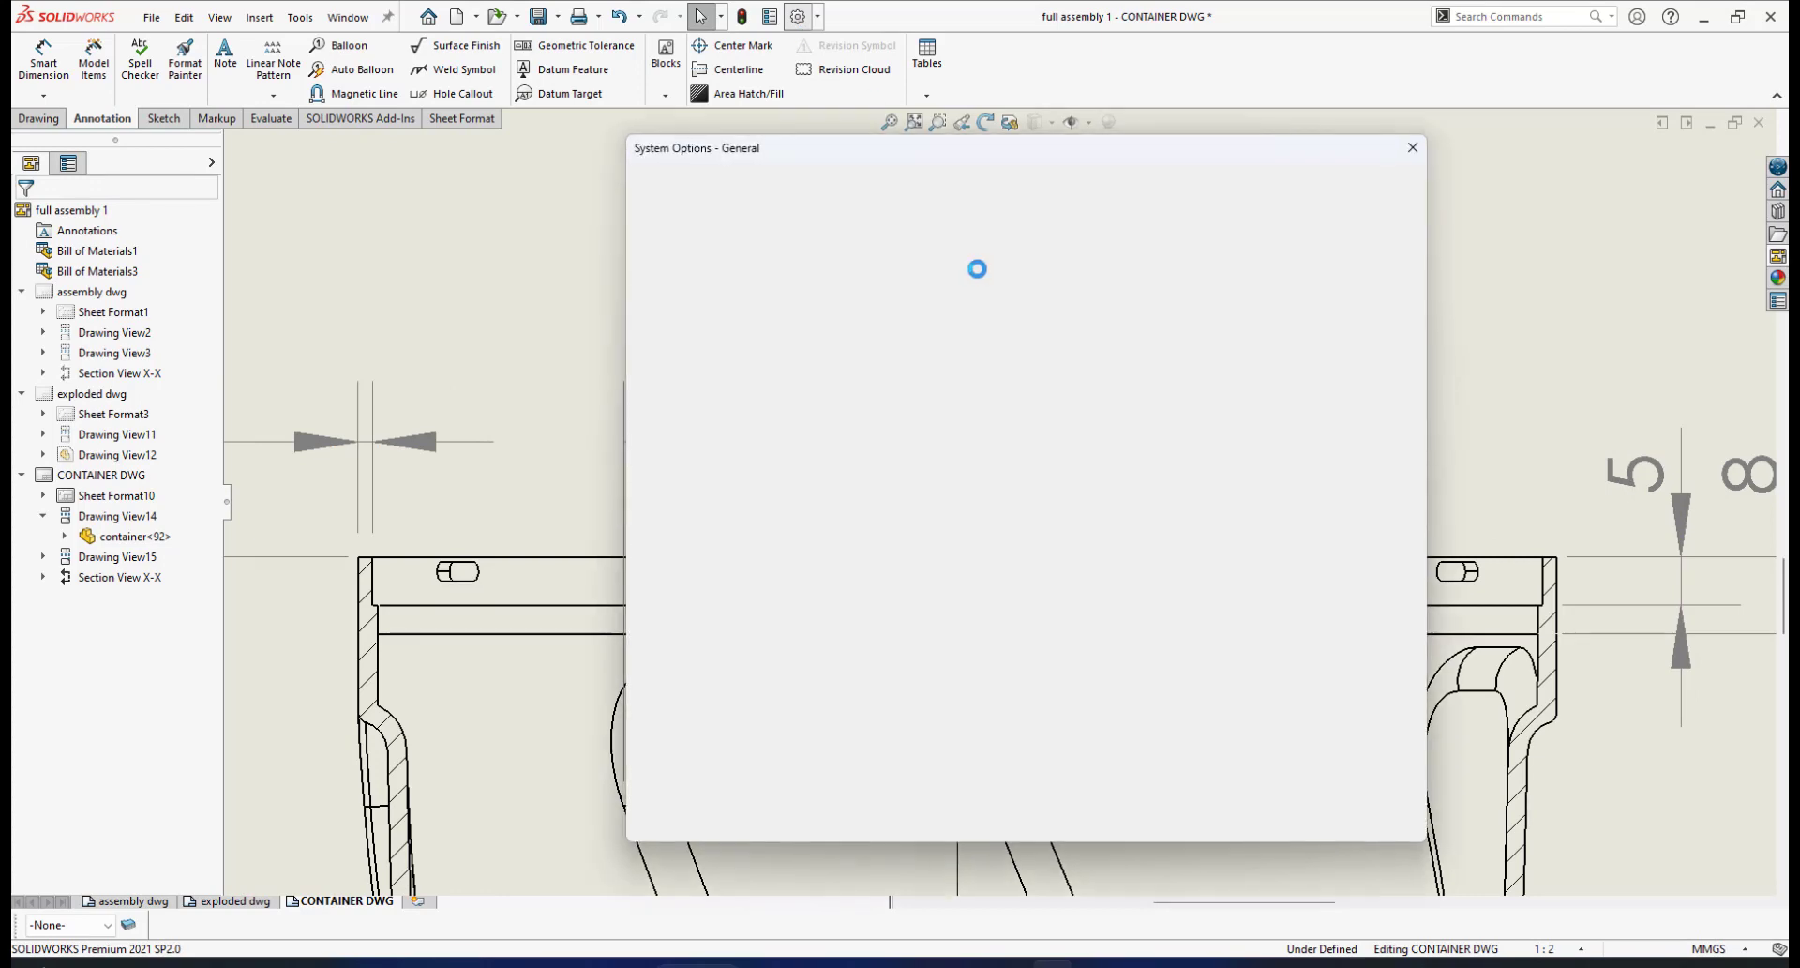
# In Document Properties > Dimensions, set extension line gap 1mm and beyond dimension line 1mm
pyautogui.click(787, 184)
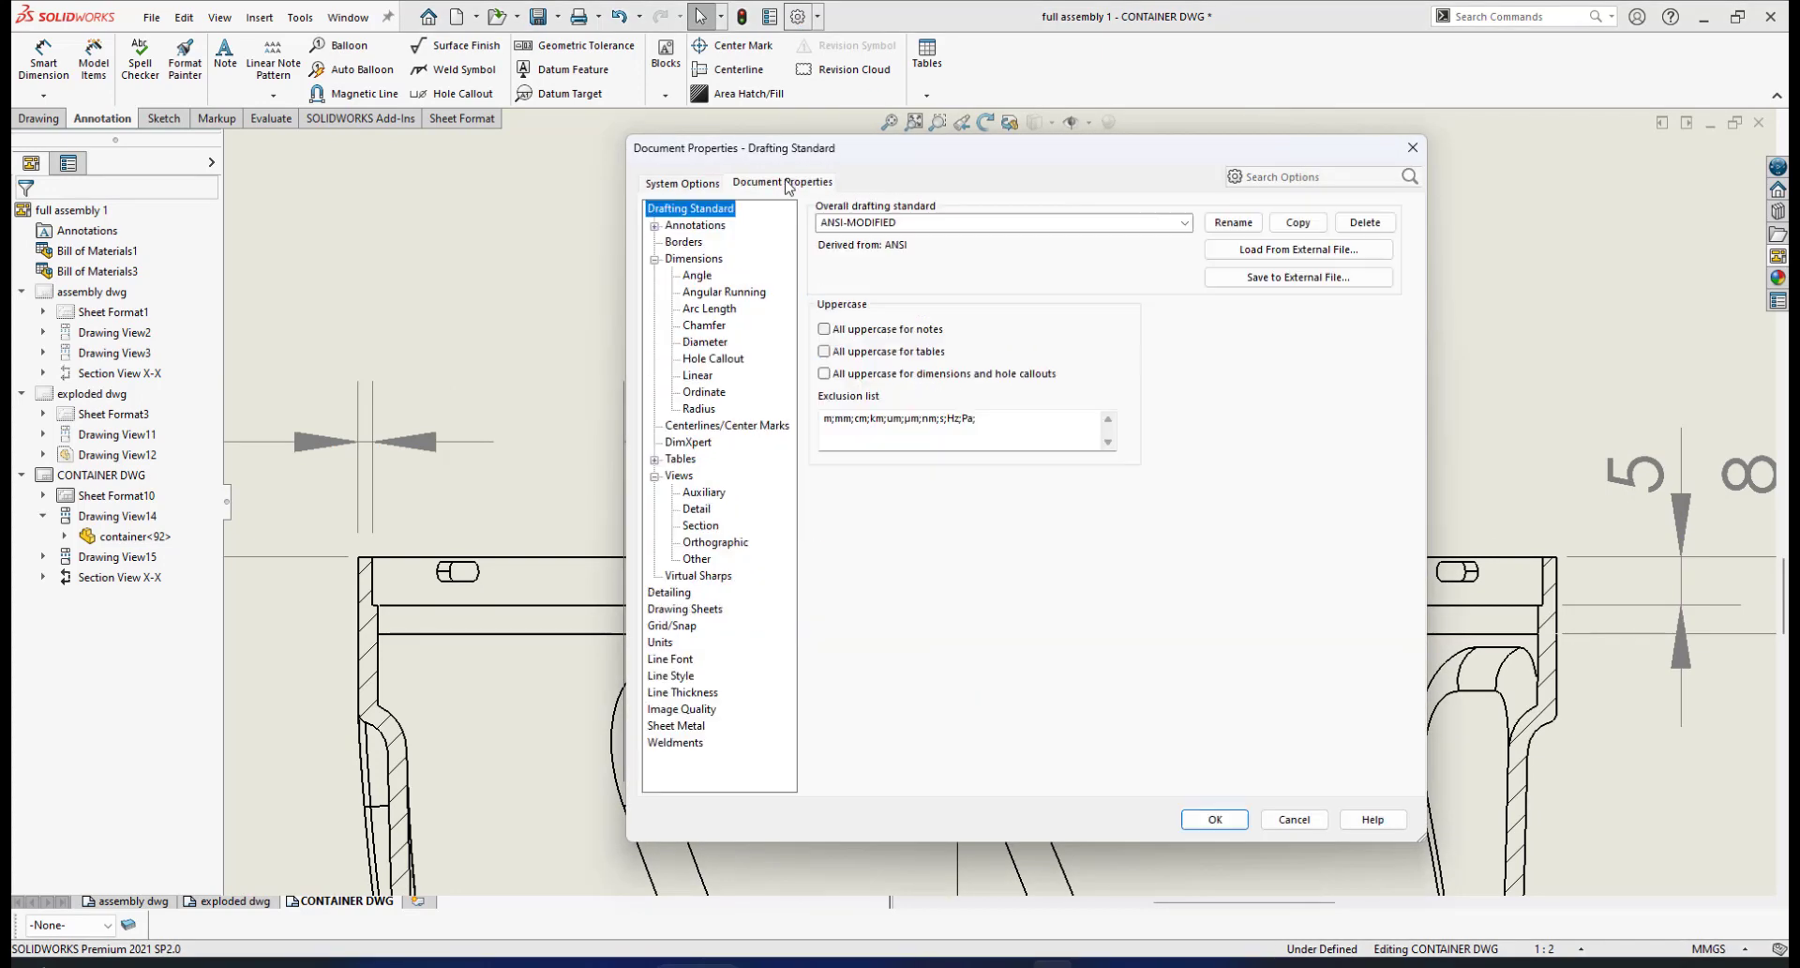
pyautogui.click(708, 262)
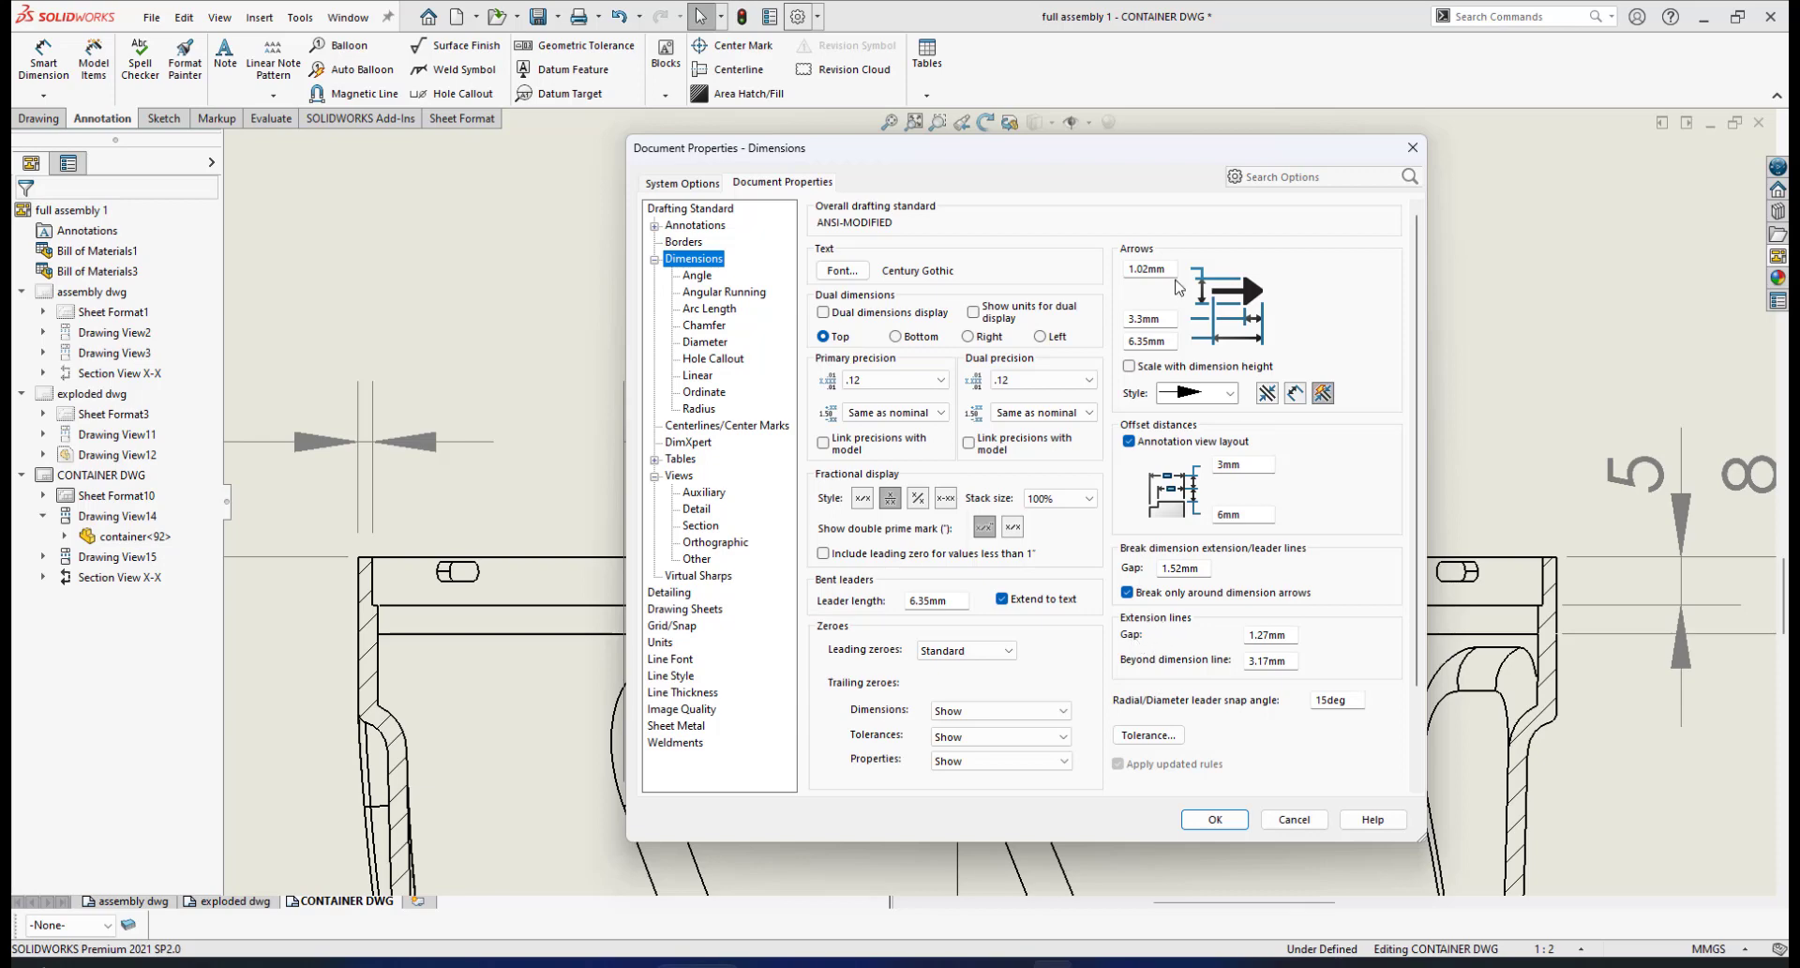
pyautogui.moveTo(1132, 154); pyautogui.dragTo(1495, 519)
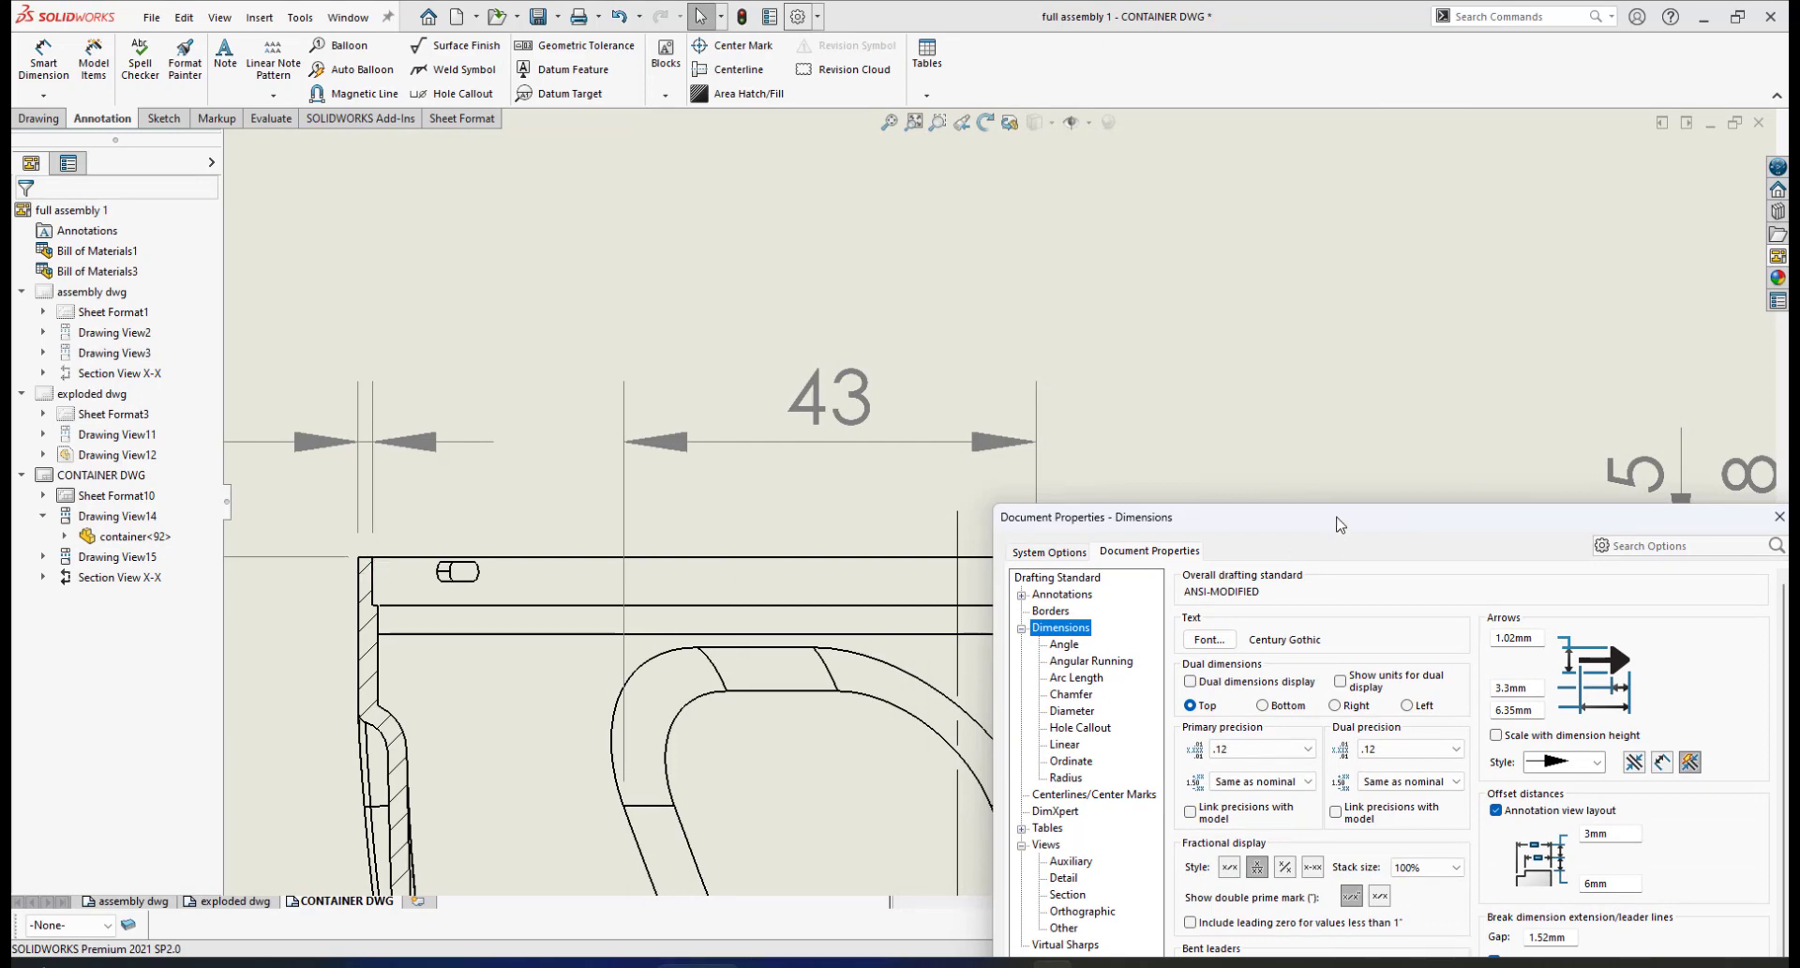
pyautogui.moveTo(1340, 525); pyautogui.dragTo(882, 192)
pyautogui.click(1159, 671)
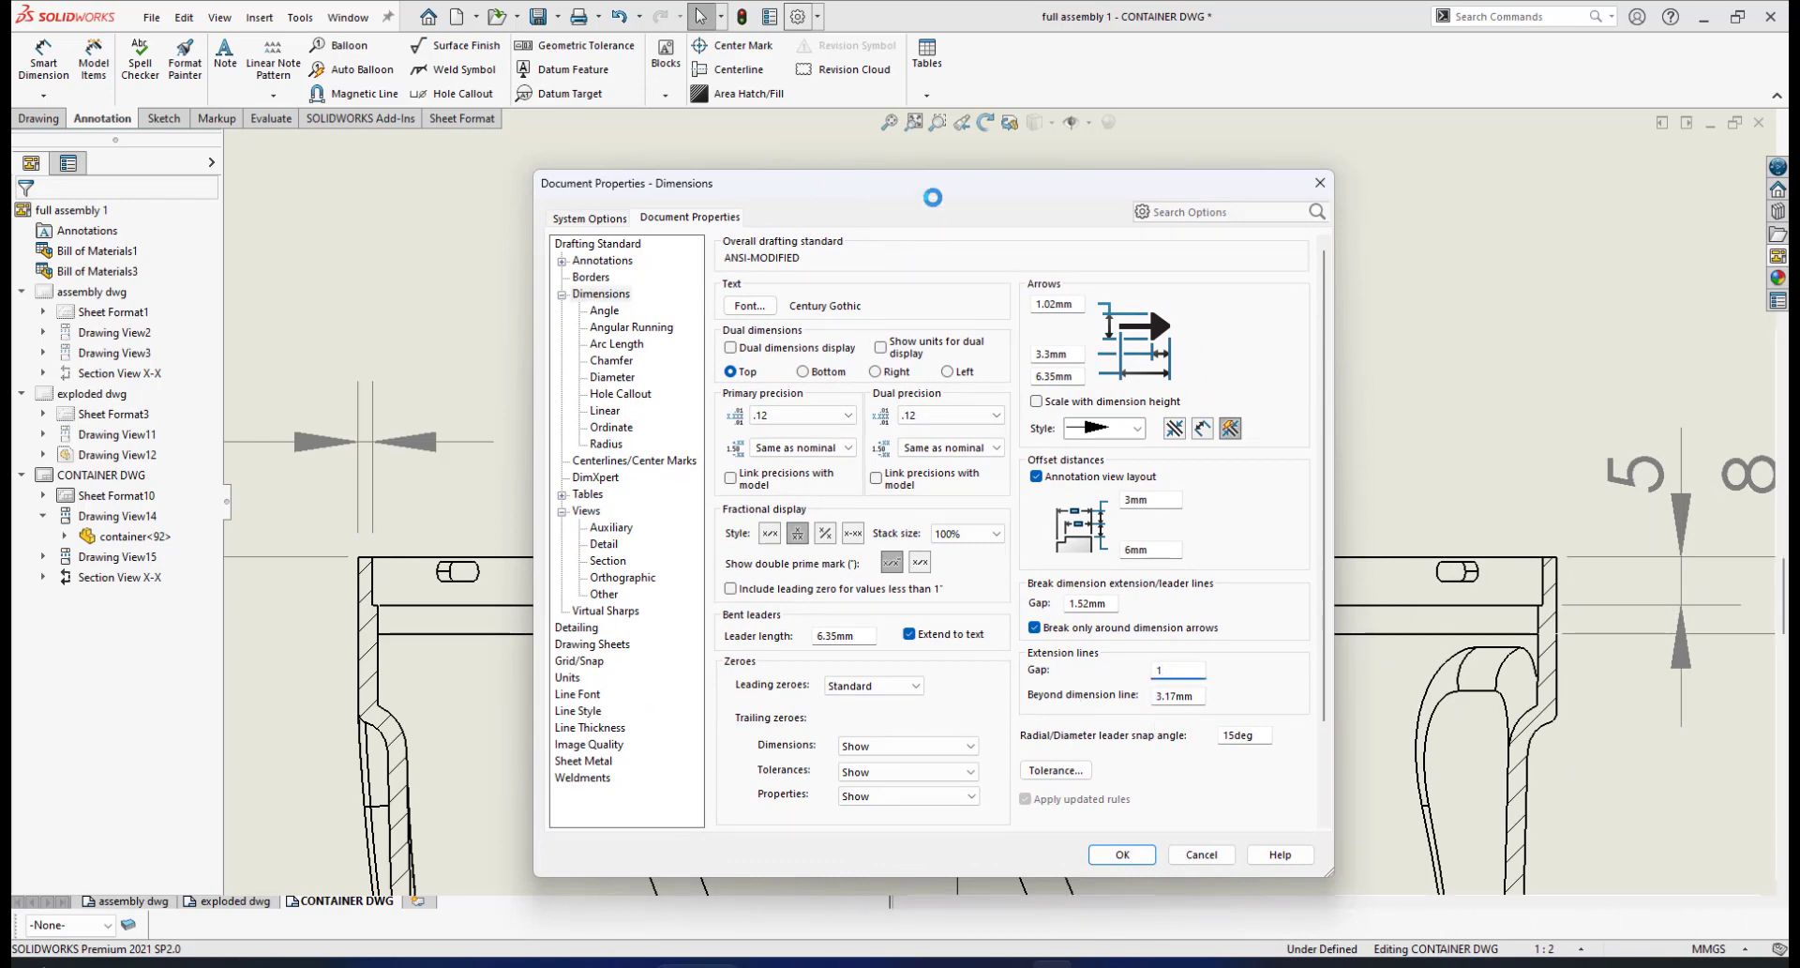
pyautogui.moveTo(934, 205); pyautogui.dragTo(898, 595)
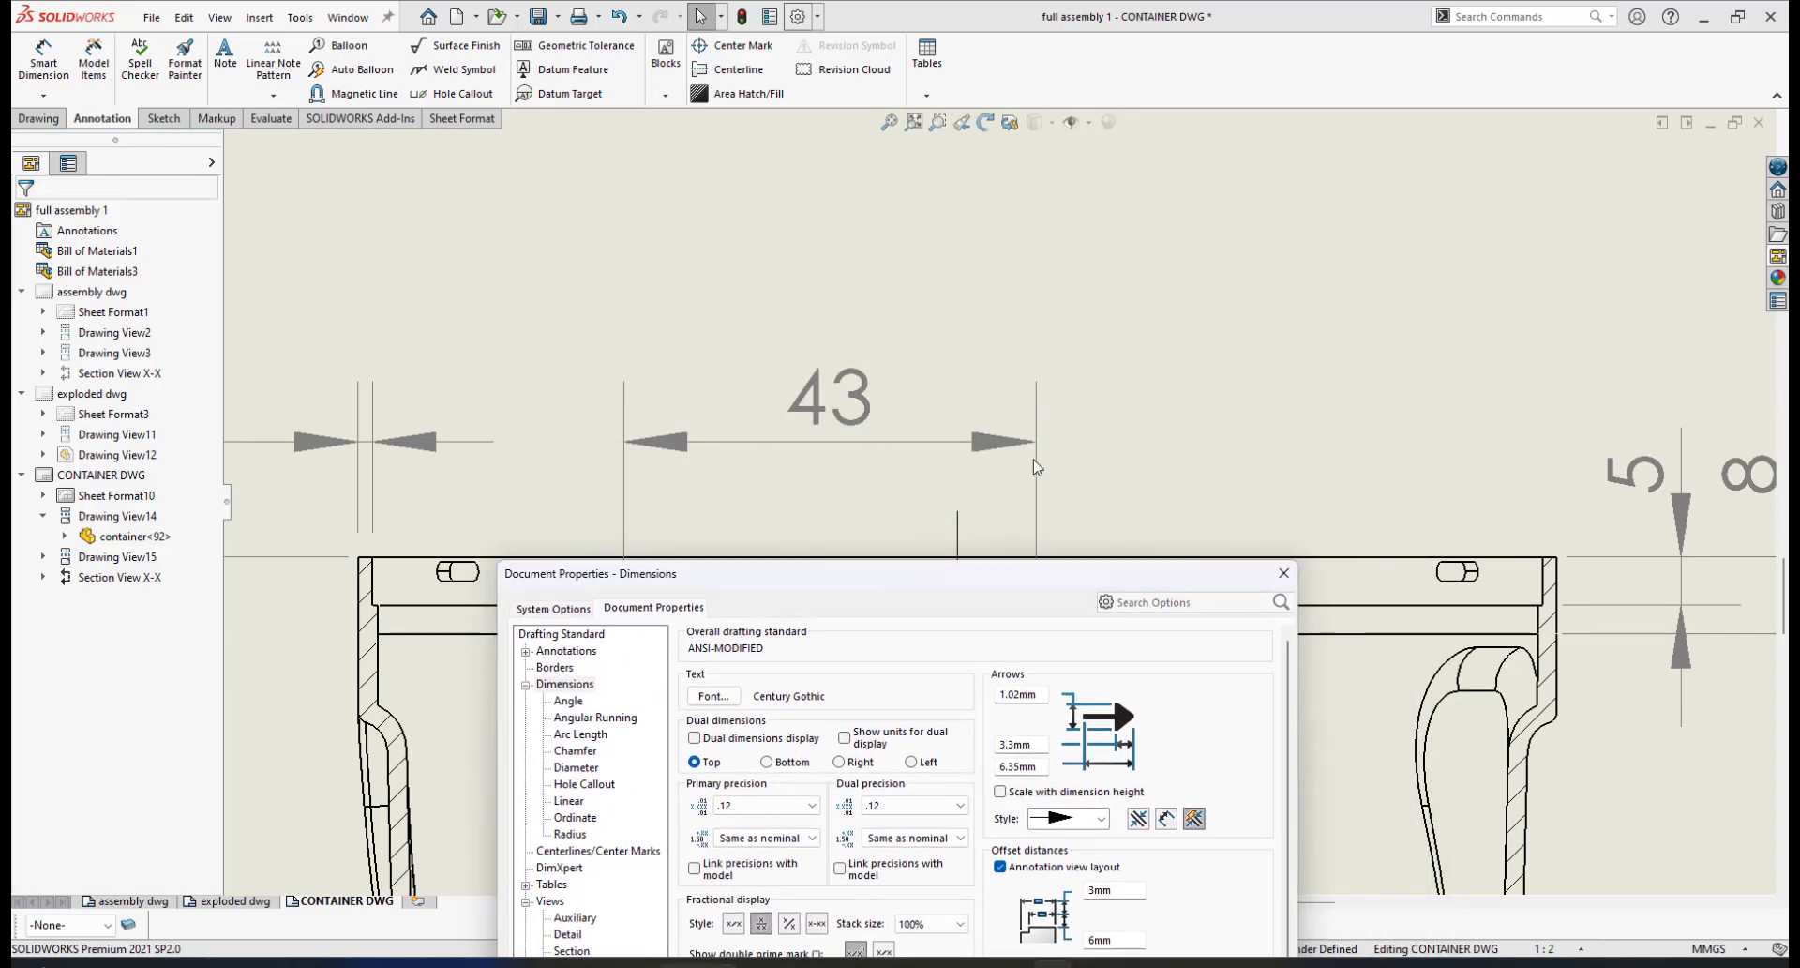
pyautogui.moveTo(1006, 574); pyautogui.dragTo(1092, 224)
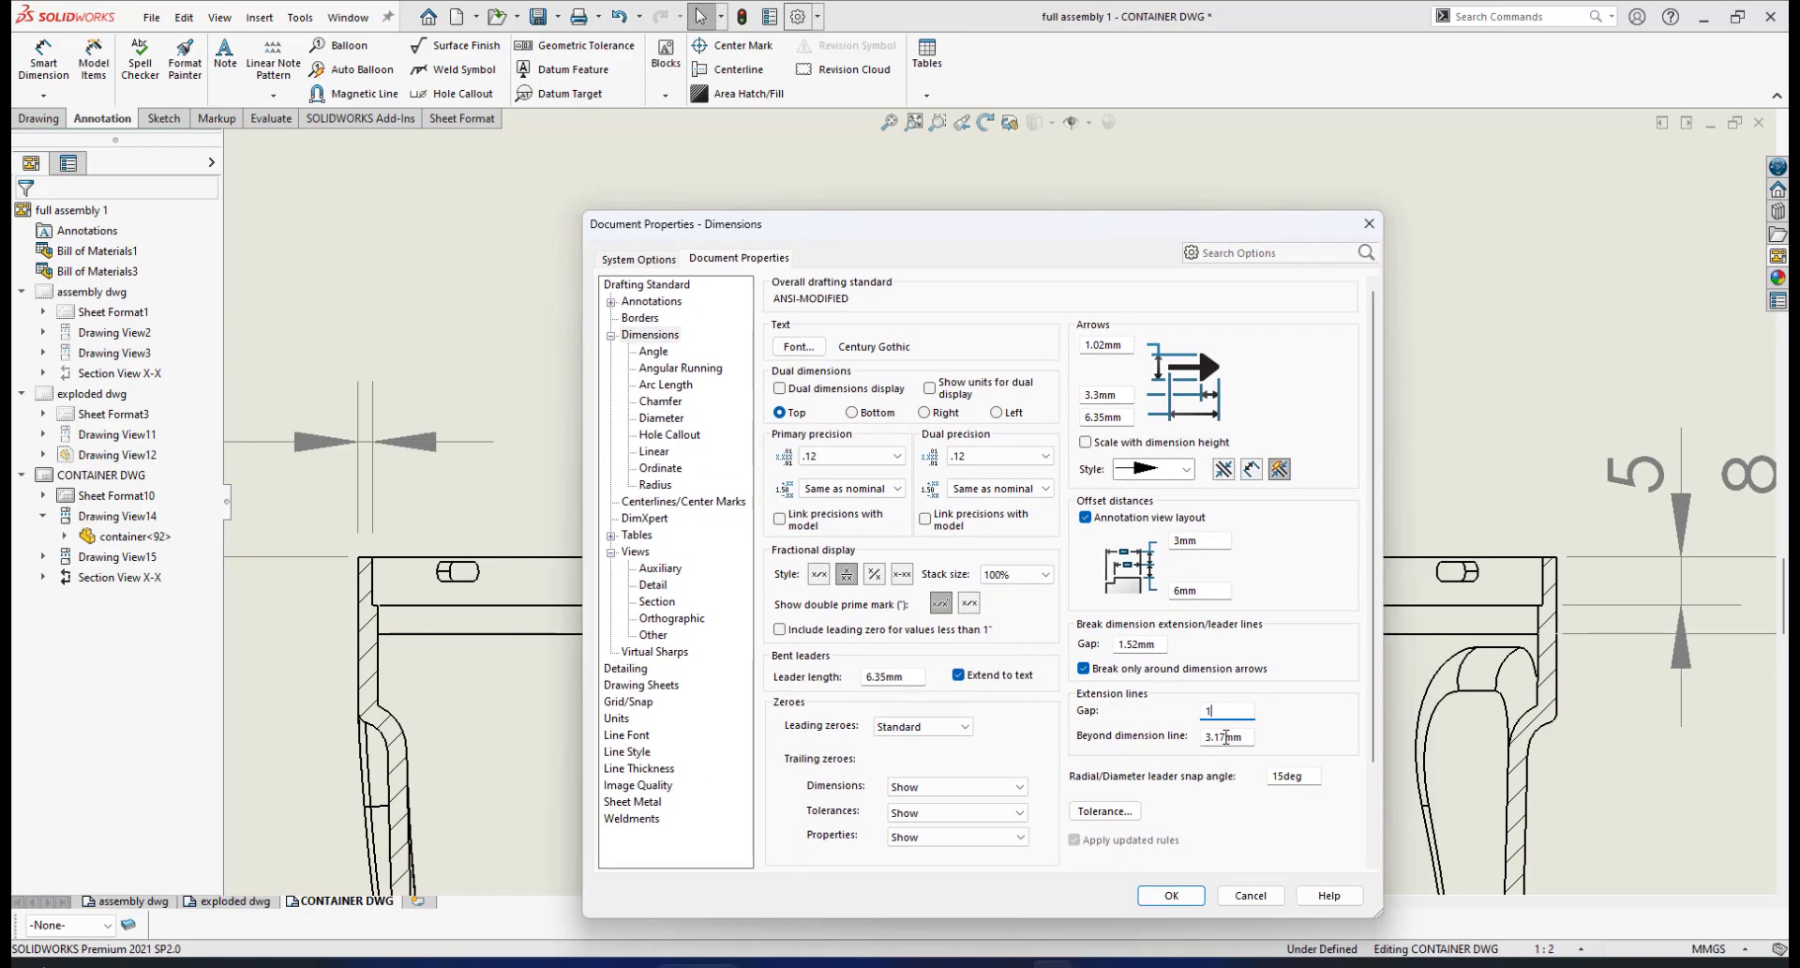
pyautogui.moveTo(1033, 237); pyautogui.dragTo(1051, 268)
pyautogui.doubleClick(1221, 761)
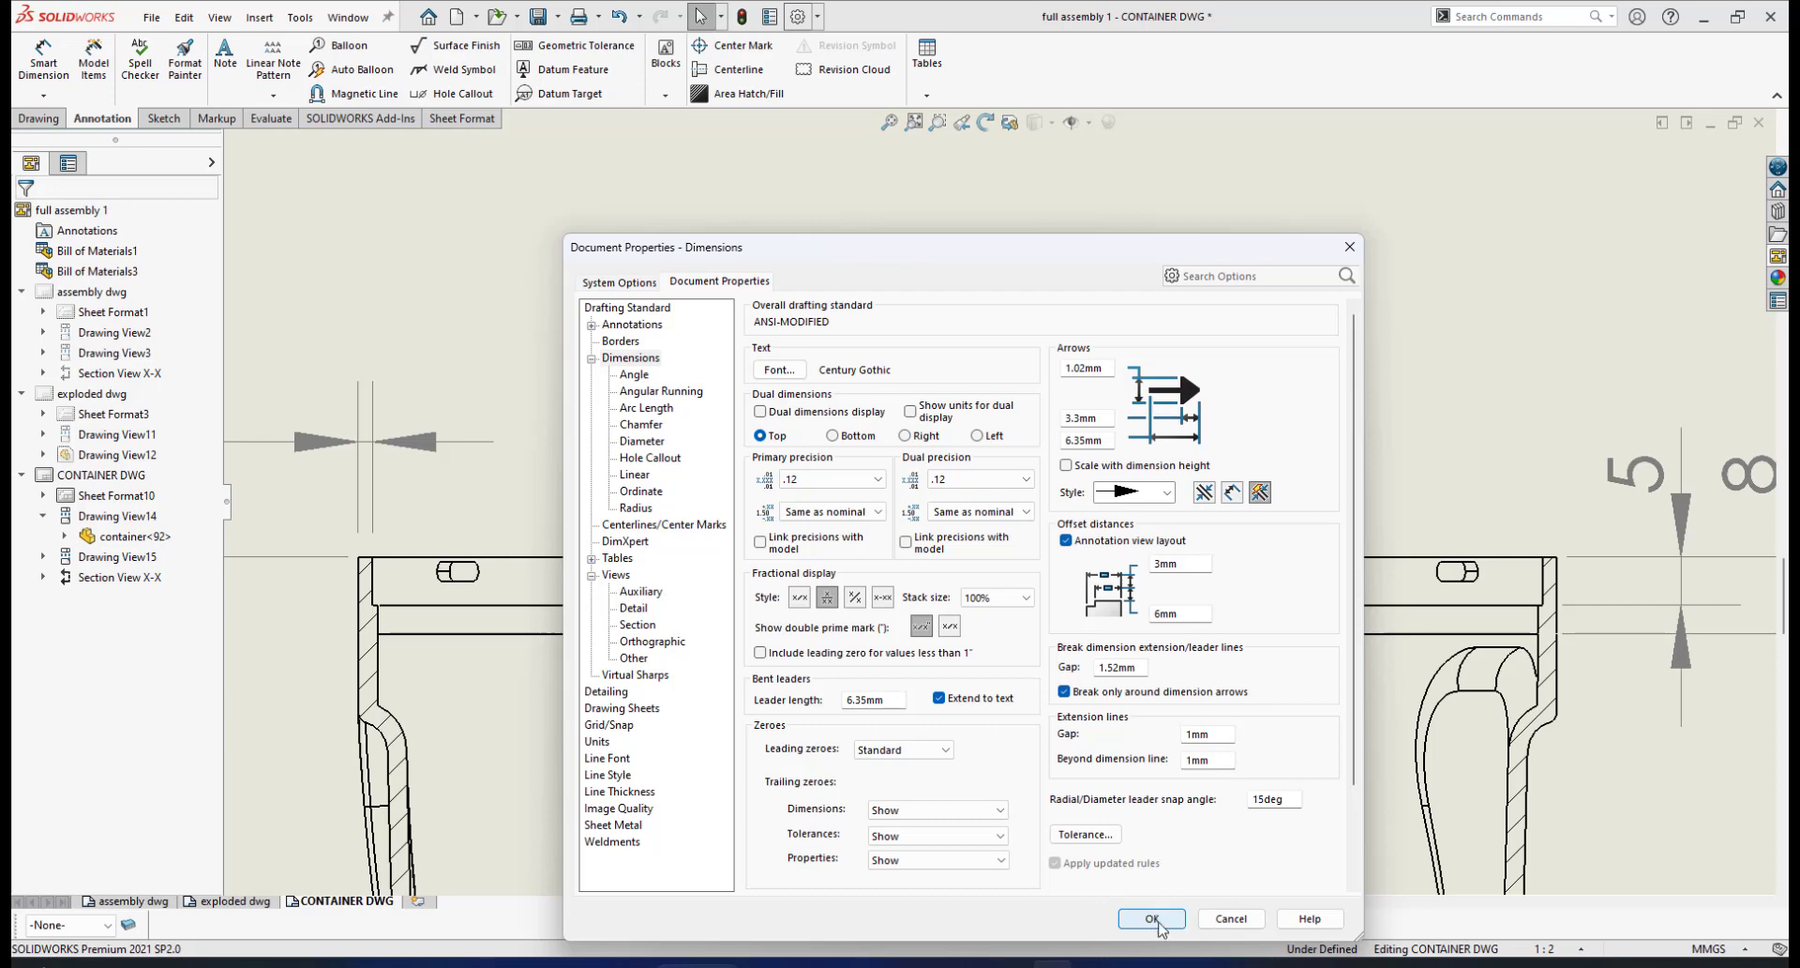
pyautogui.press('Return')
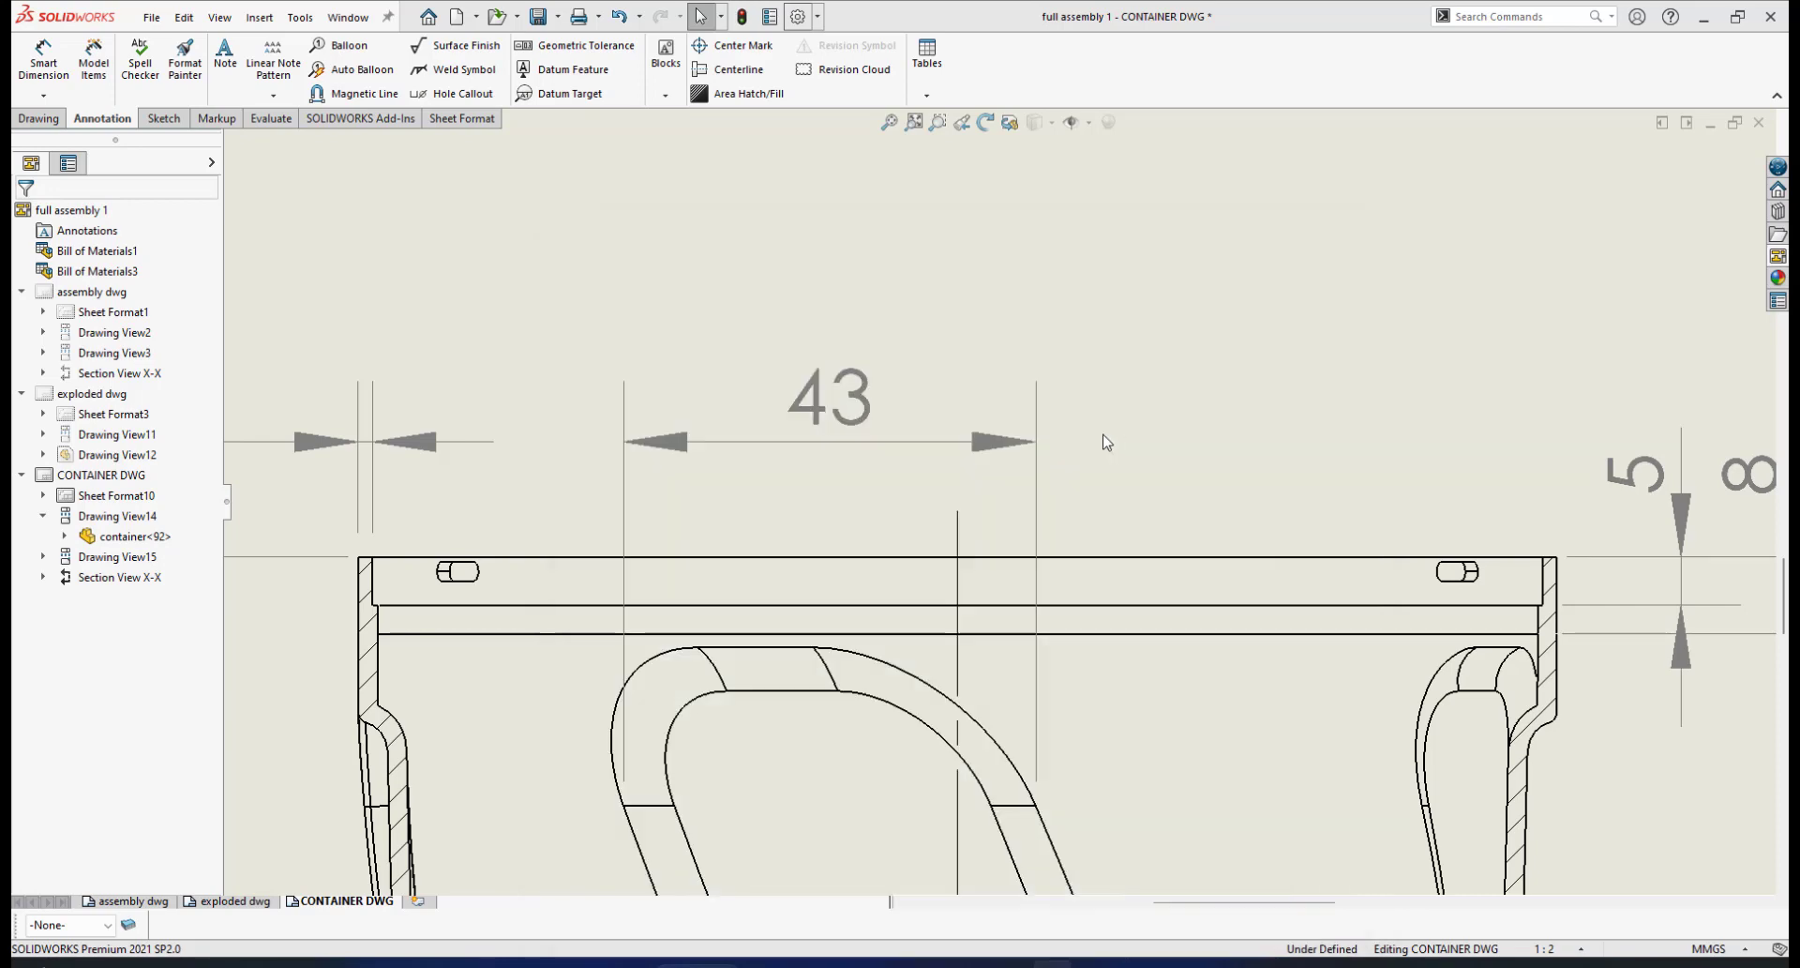
# Save the CONTAINER DWG drawing
pyautogui.scroll(-6, 1047, 464)
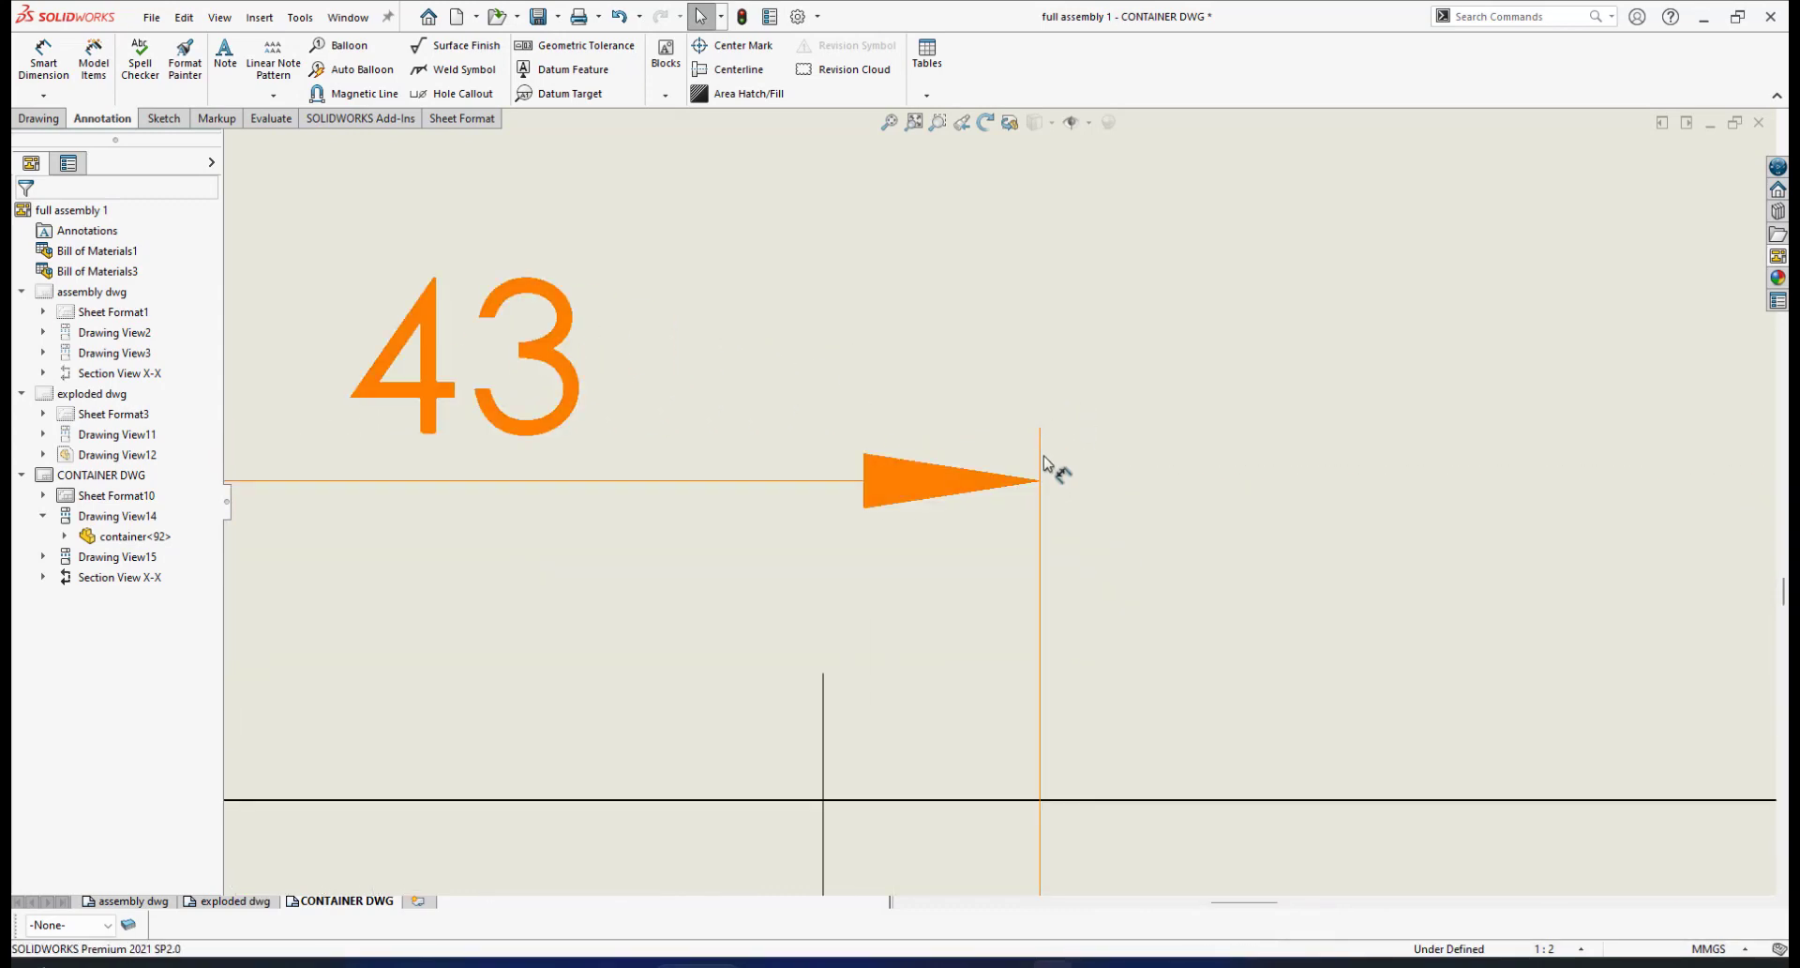
pyautogui.scroll(-2, 1047, 466)
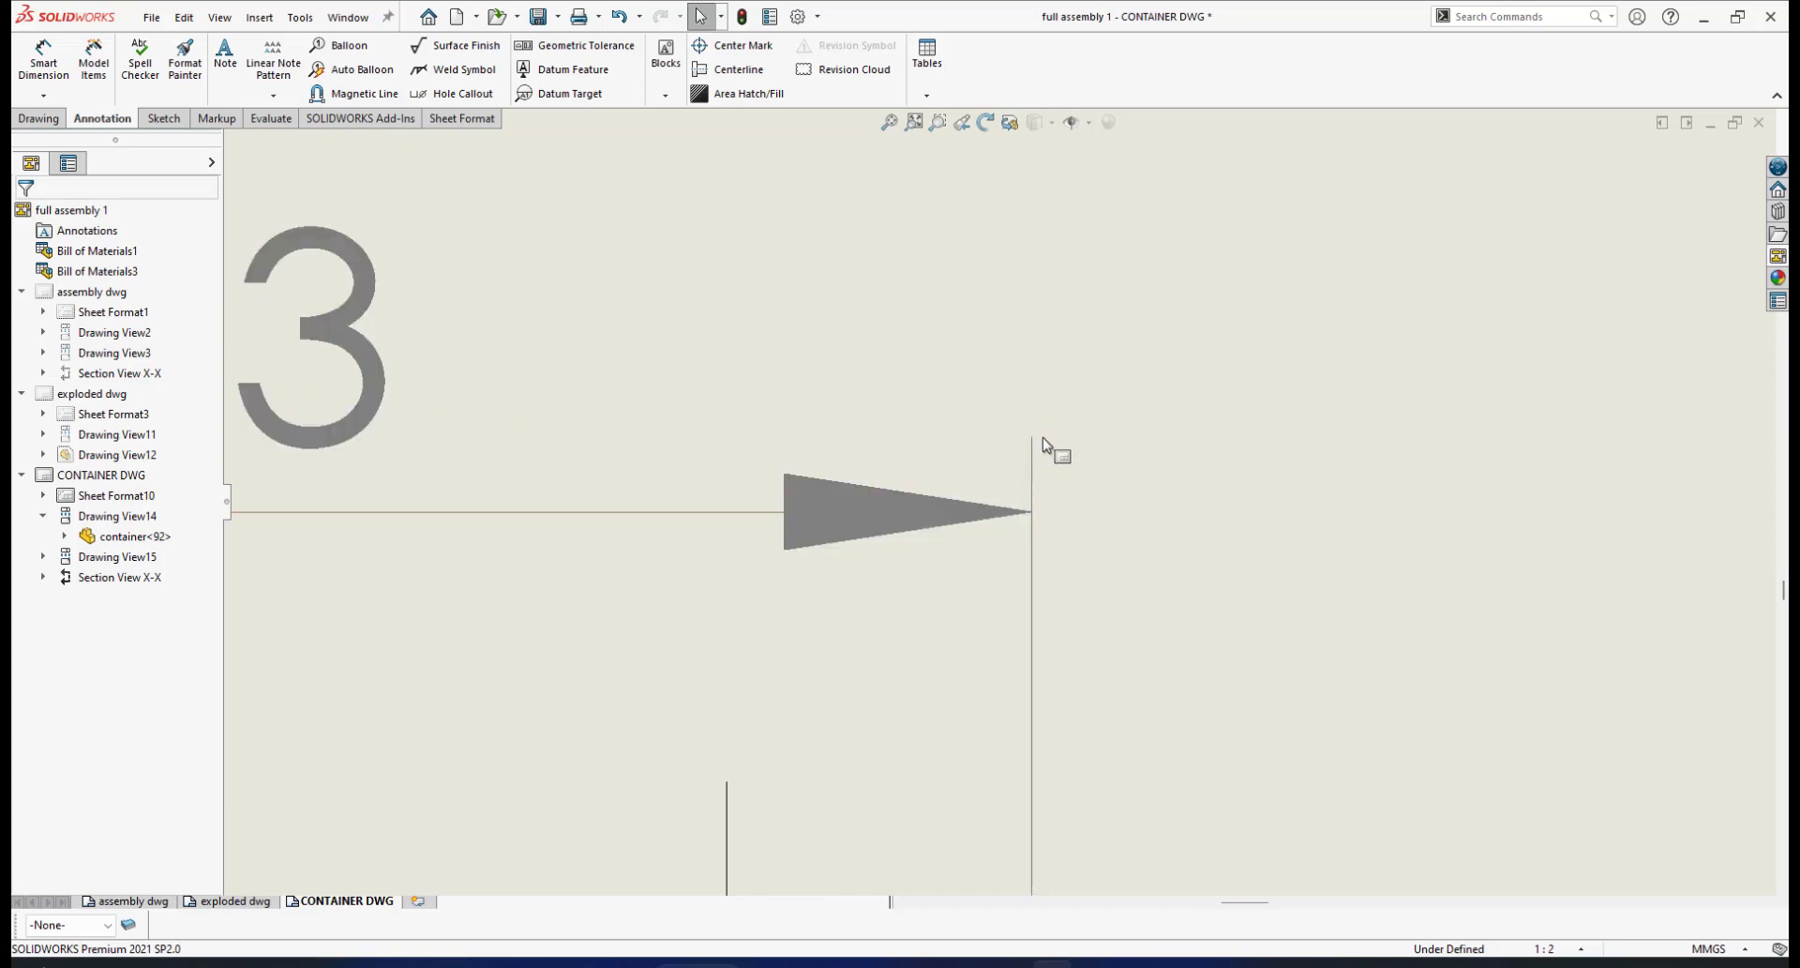
pyautogui.scroll(6, 892, 586)
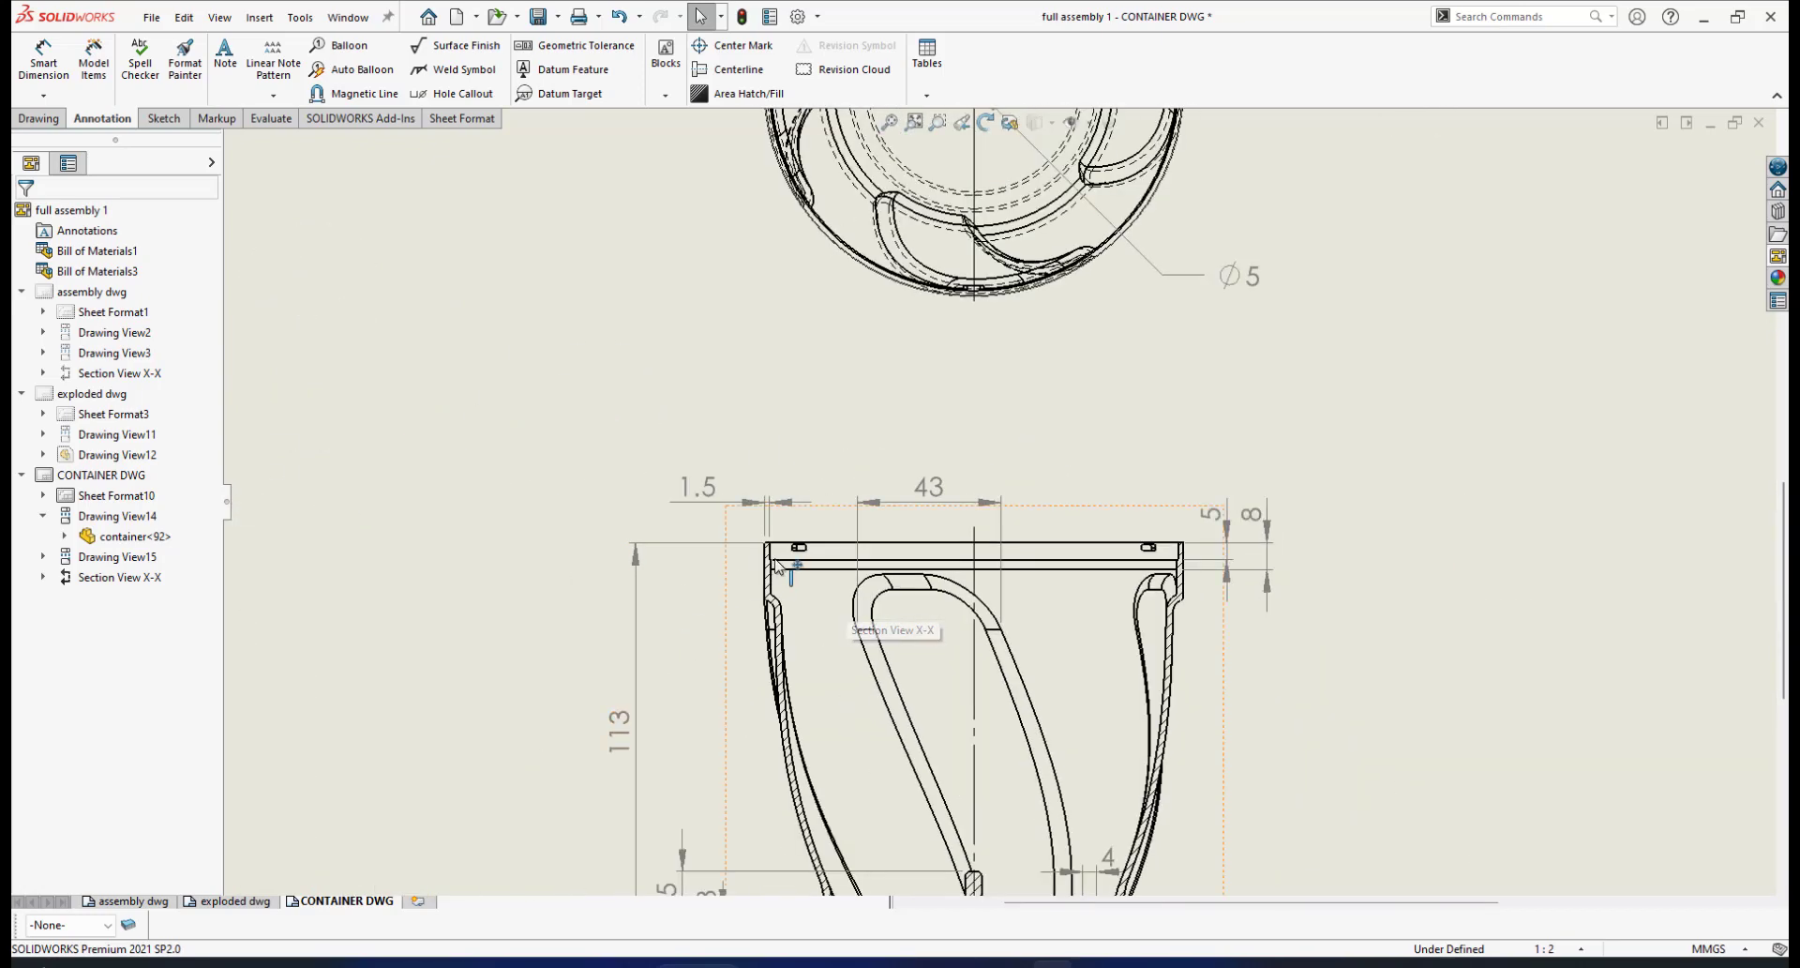
pyautogui.scroll(-2, 778, 566)
pyautogui.scroll(5, 1298, 699)
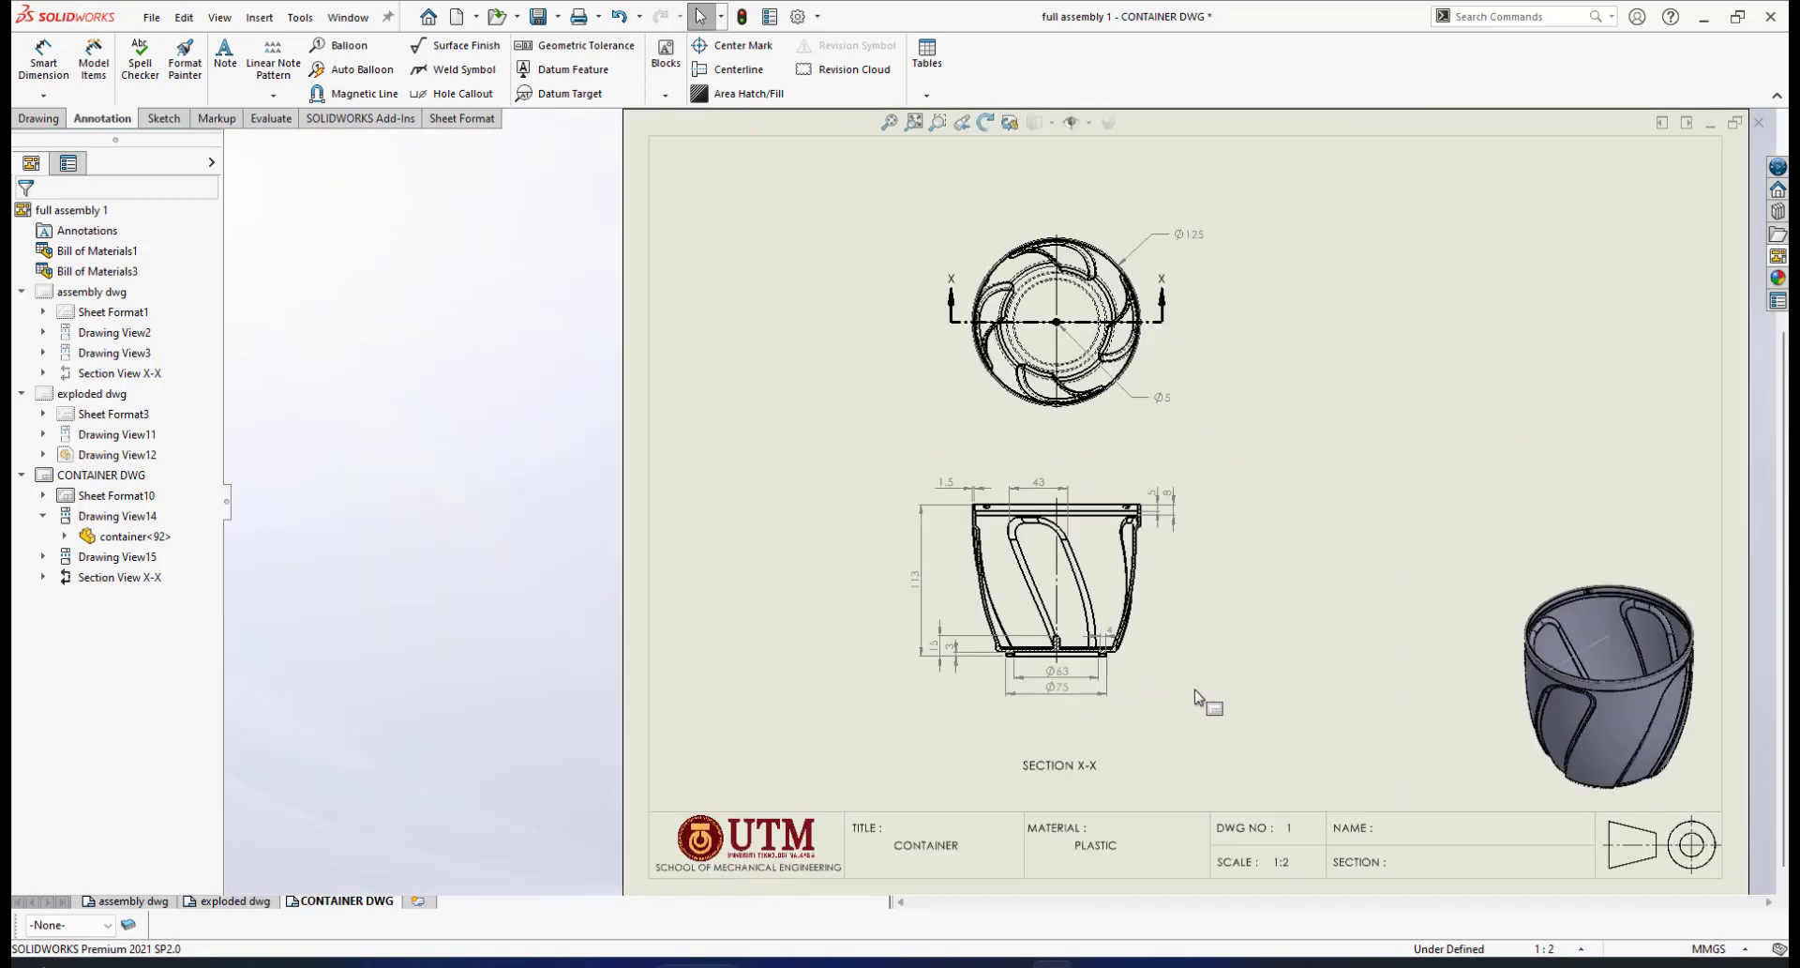
pyautogui.scroll(-5, 1163, 656)
pyautogui.scroll(-2, 1010, 666)
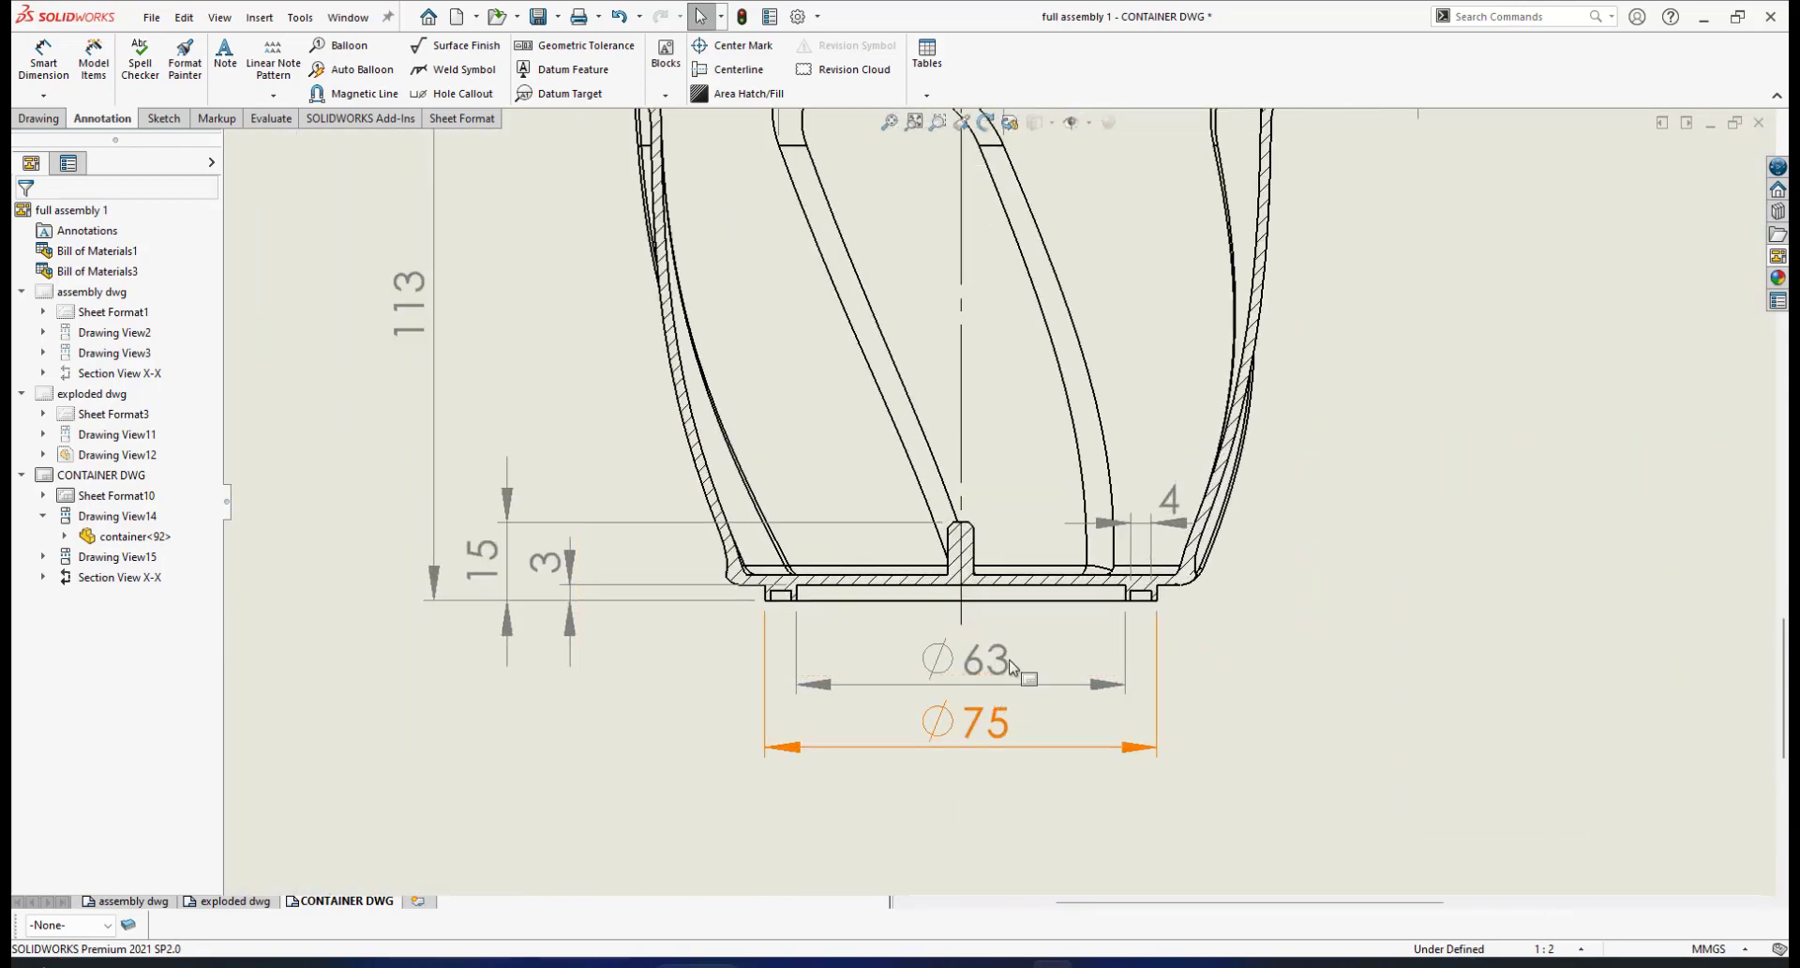
pyautogui.scroll(5, 1010, 666)
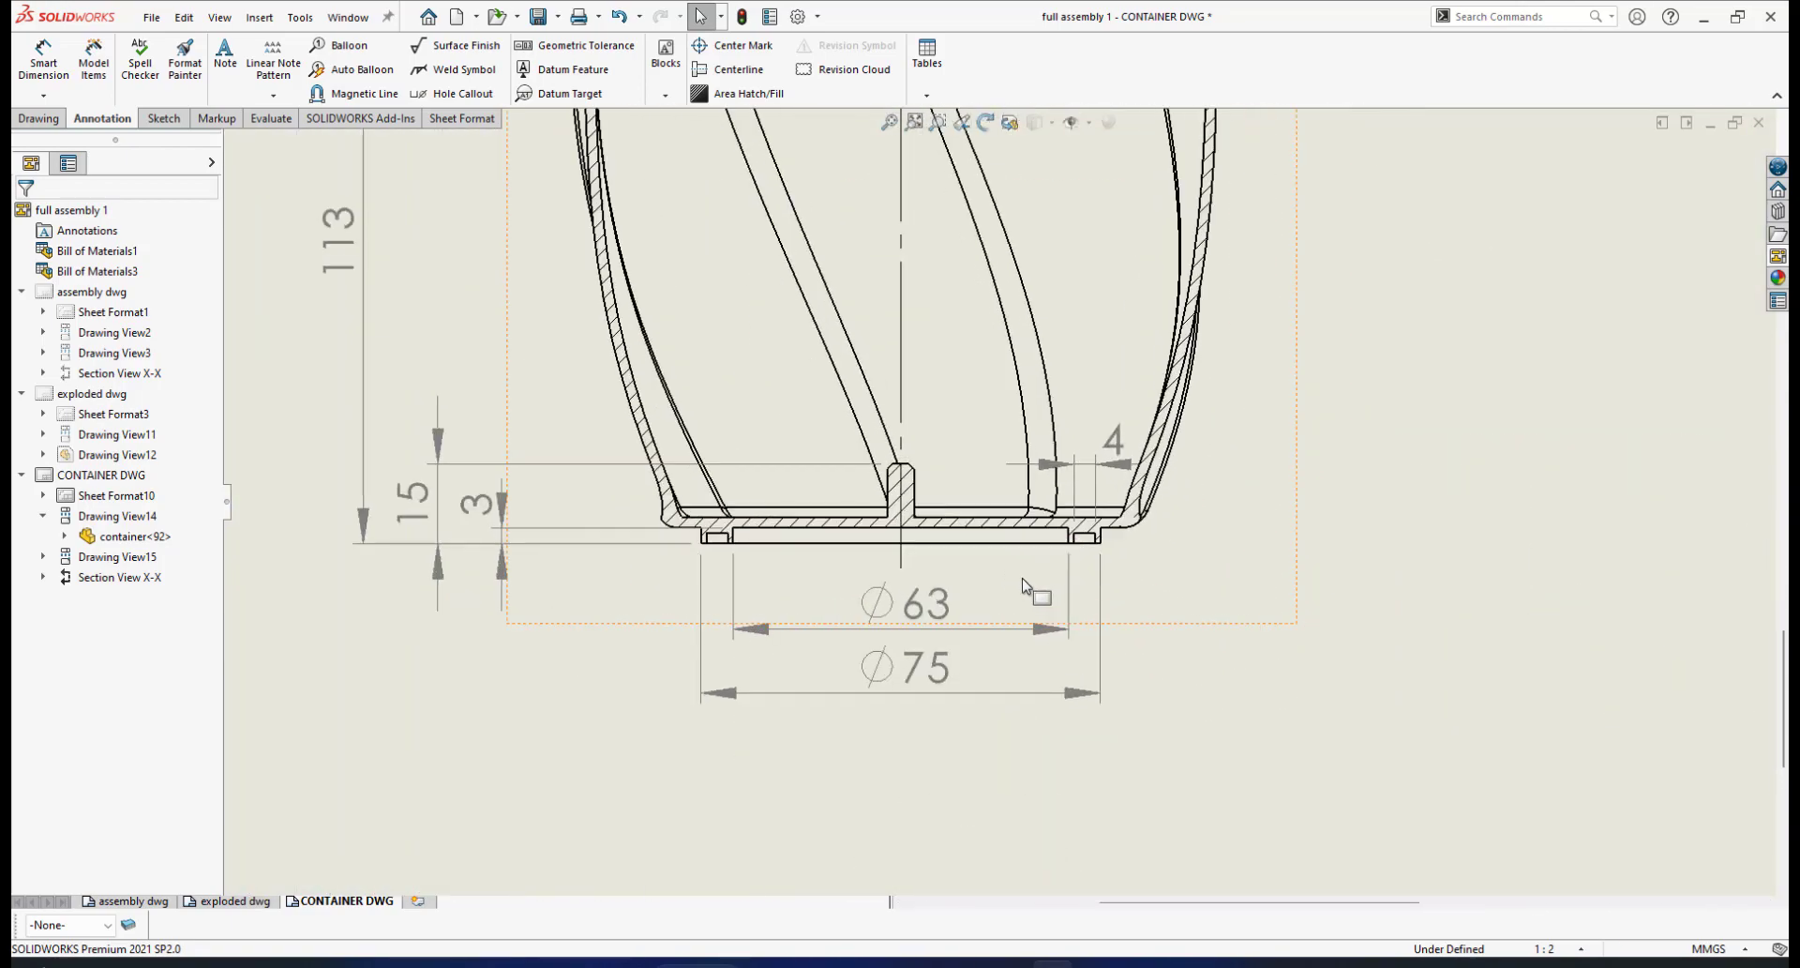
pyautogui.click(538, 17)
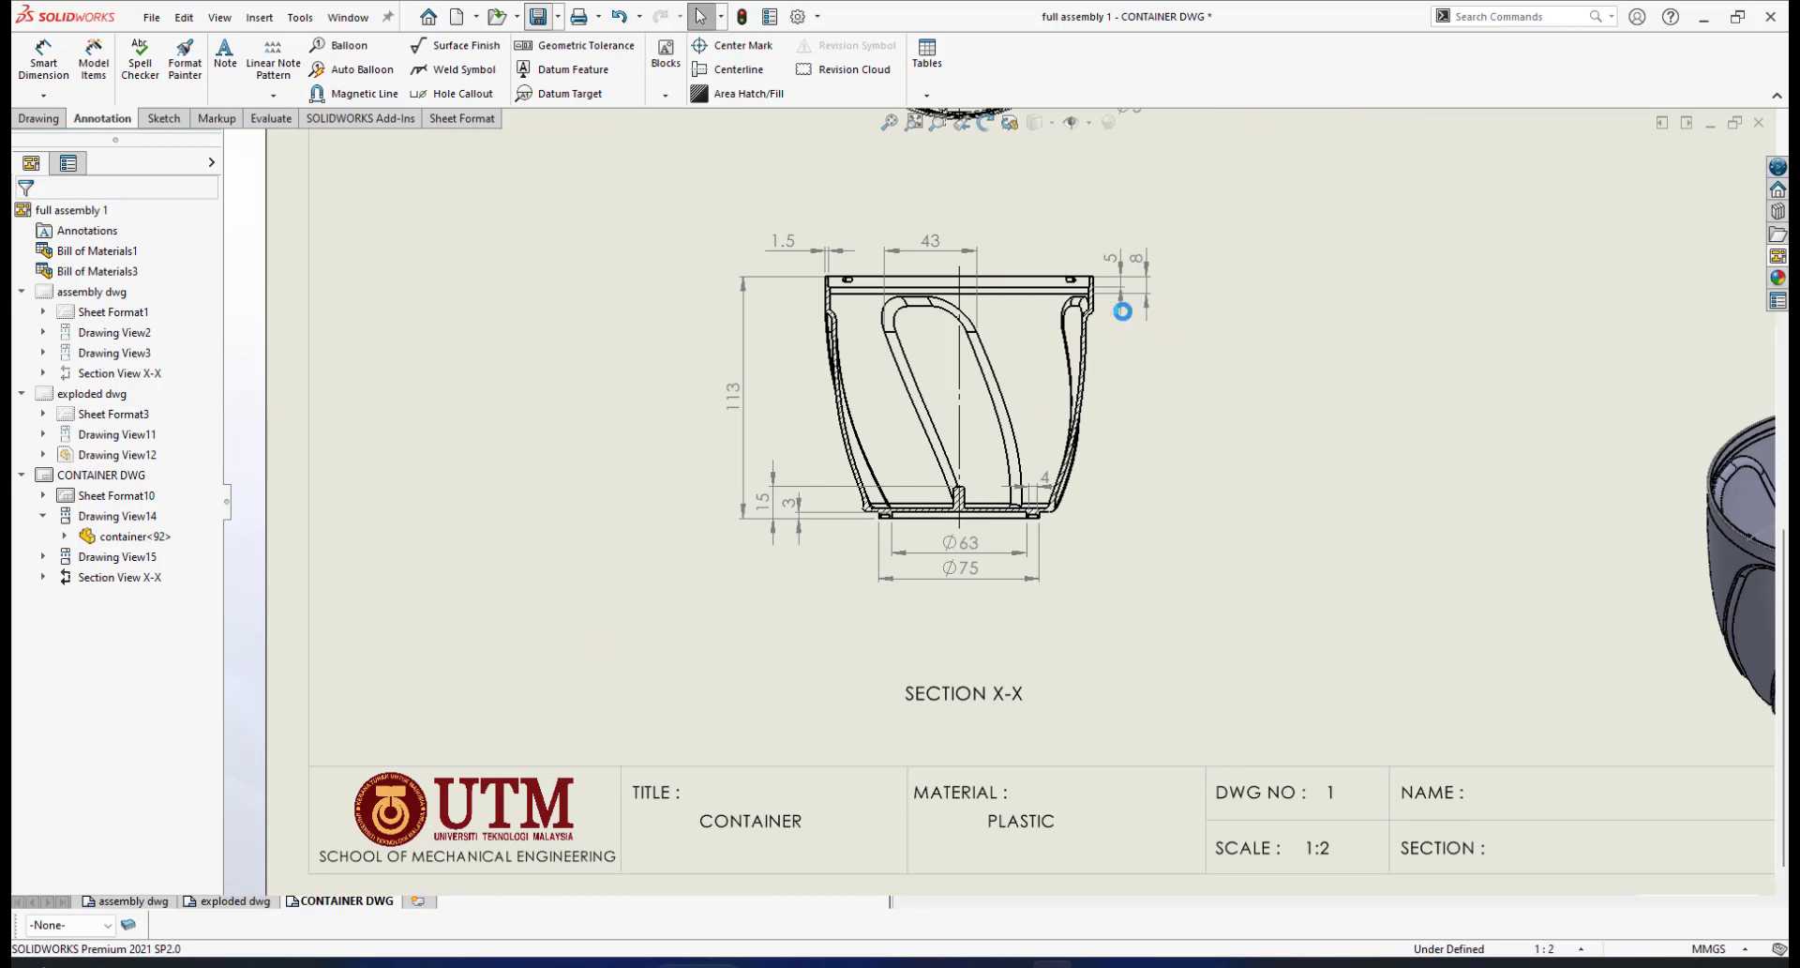
# Zoom in on the top rim of section X-X and start a new Smart Dimension
pyautogui.scroll(6, 1078, 300)
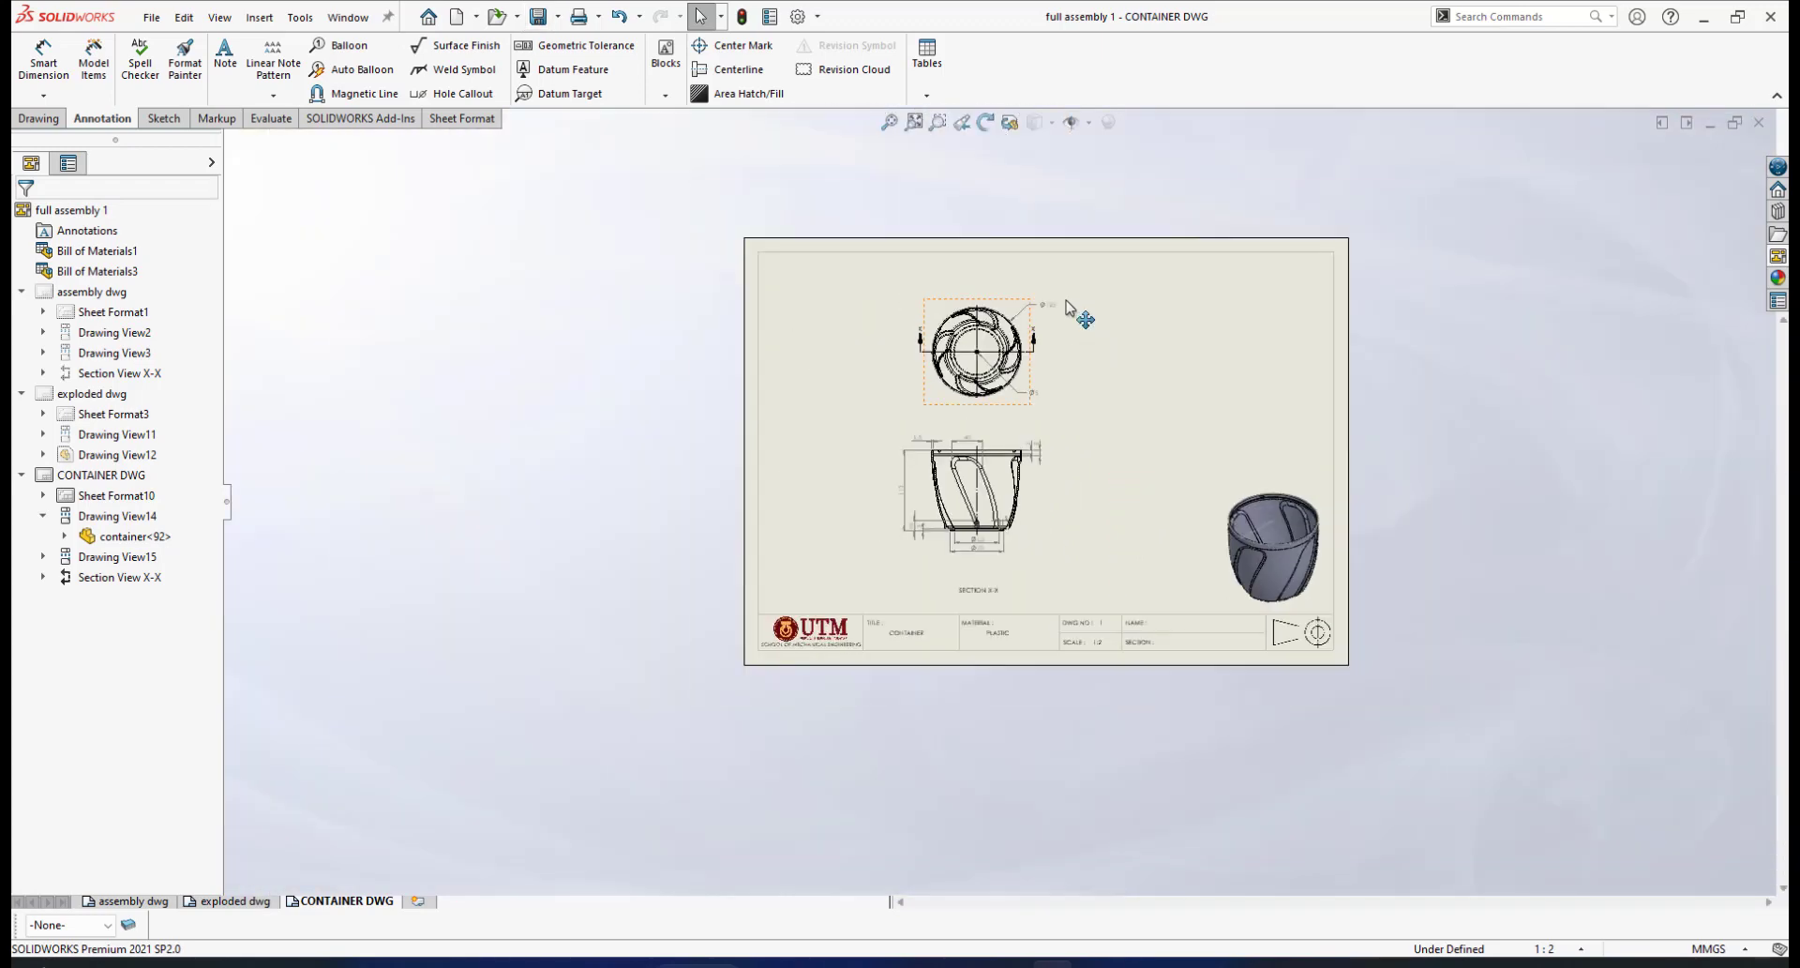
pyautogui.scroll(-4, 1050, 370)
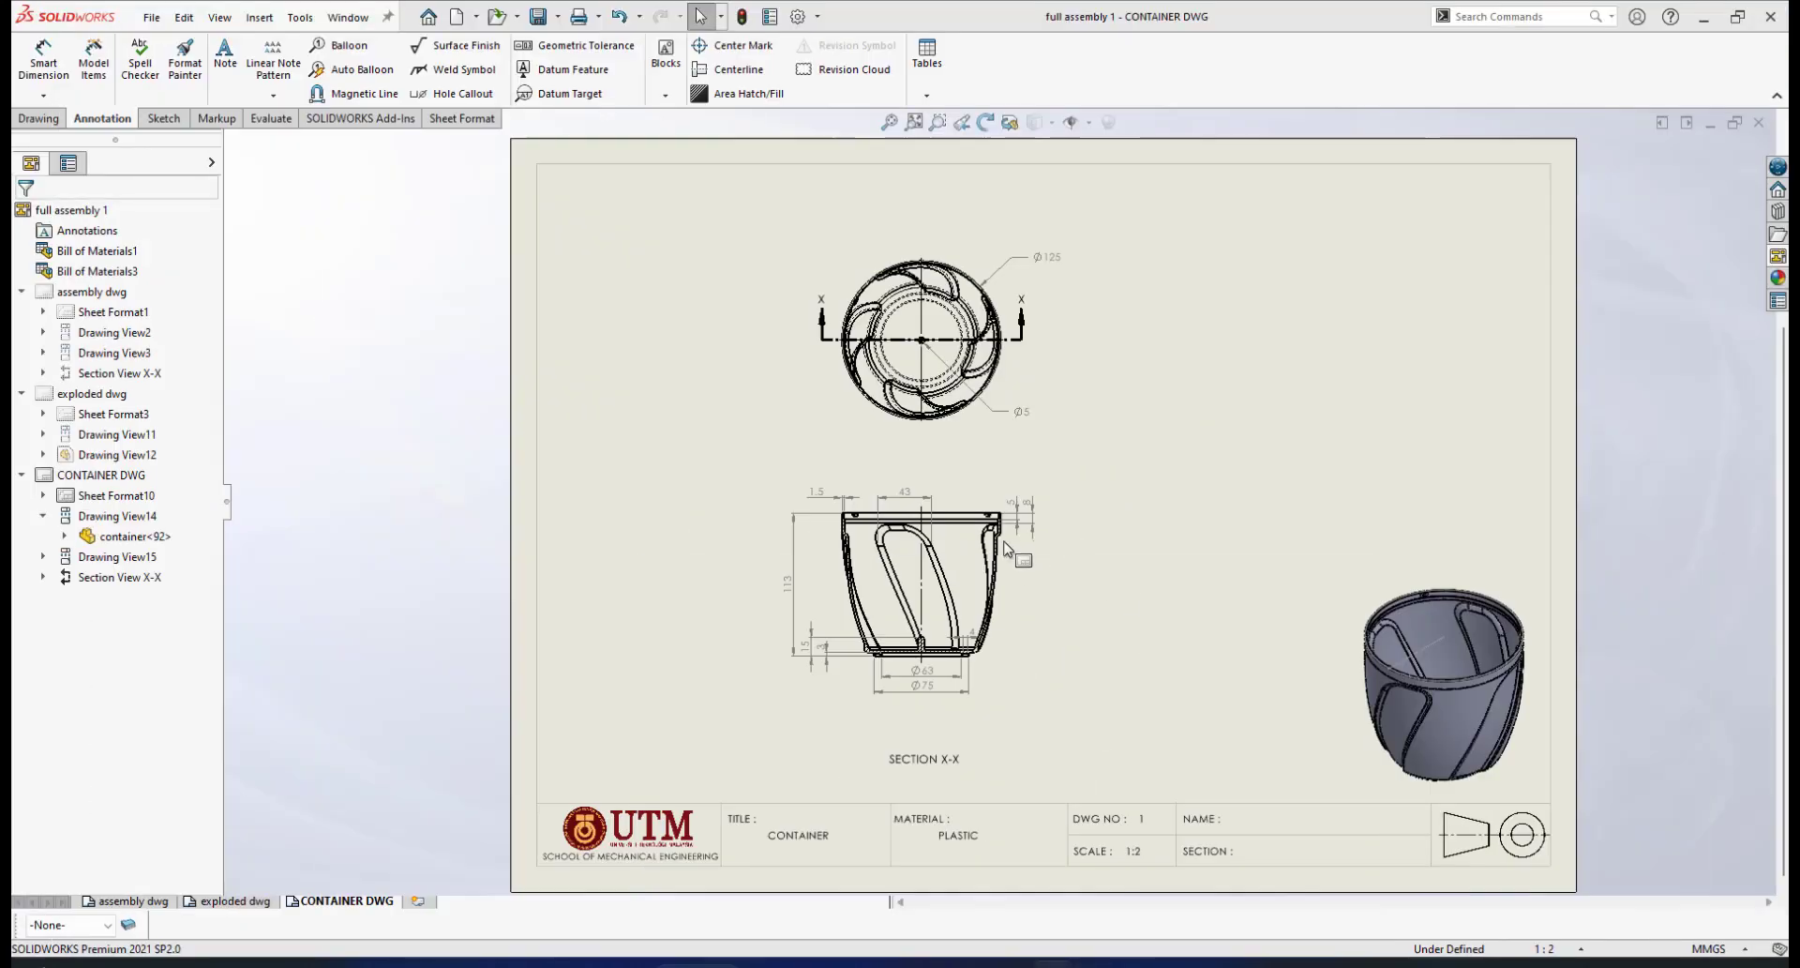
pyautogui.scroll(-6, 984, 489)
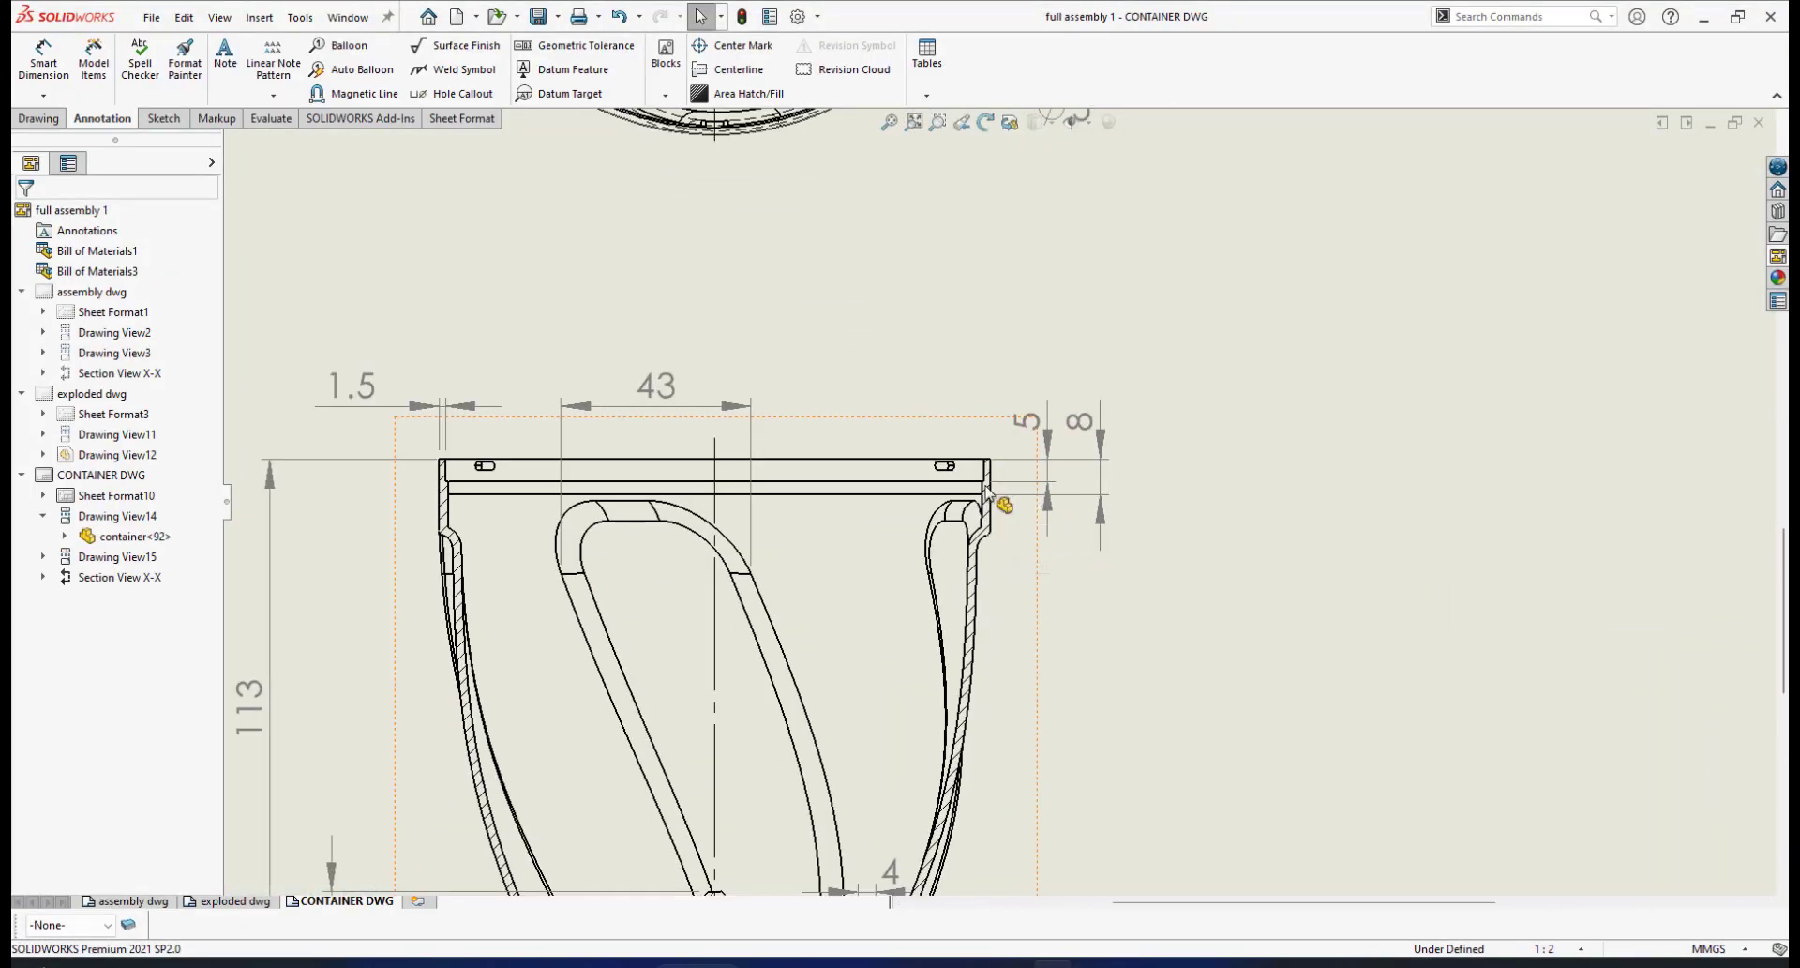
pyautogui.scroll(-2, 989, 488)
pyautogui.scroll(1, 1003, 478)
pyautogui.scroll(-1, 1001, 476)
pyautogui.scroll(2, 439, 466)
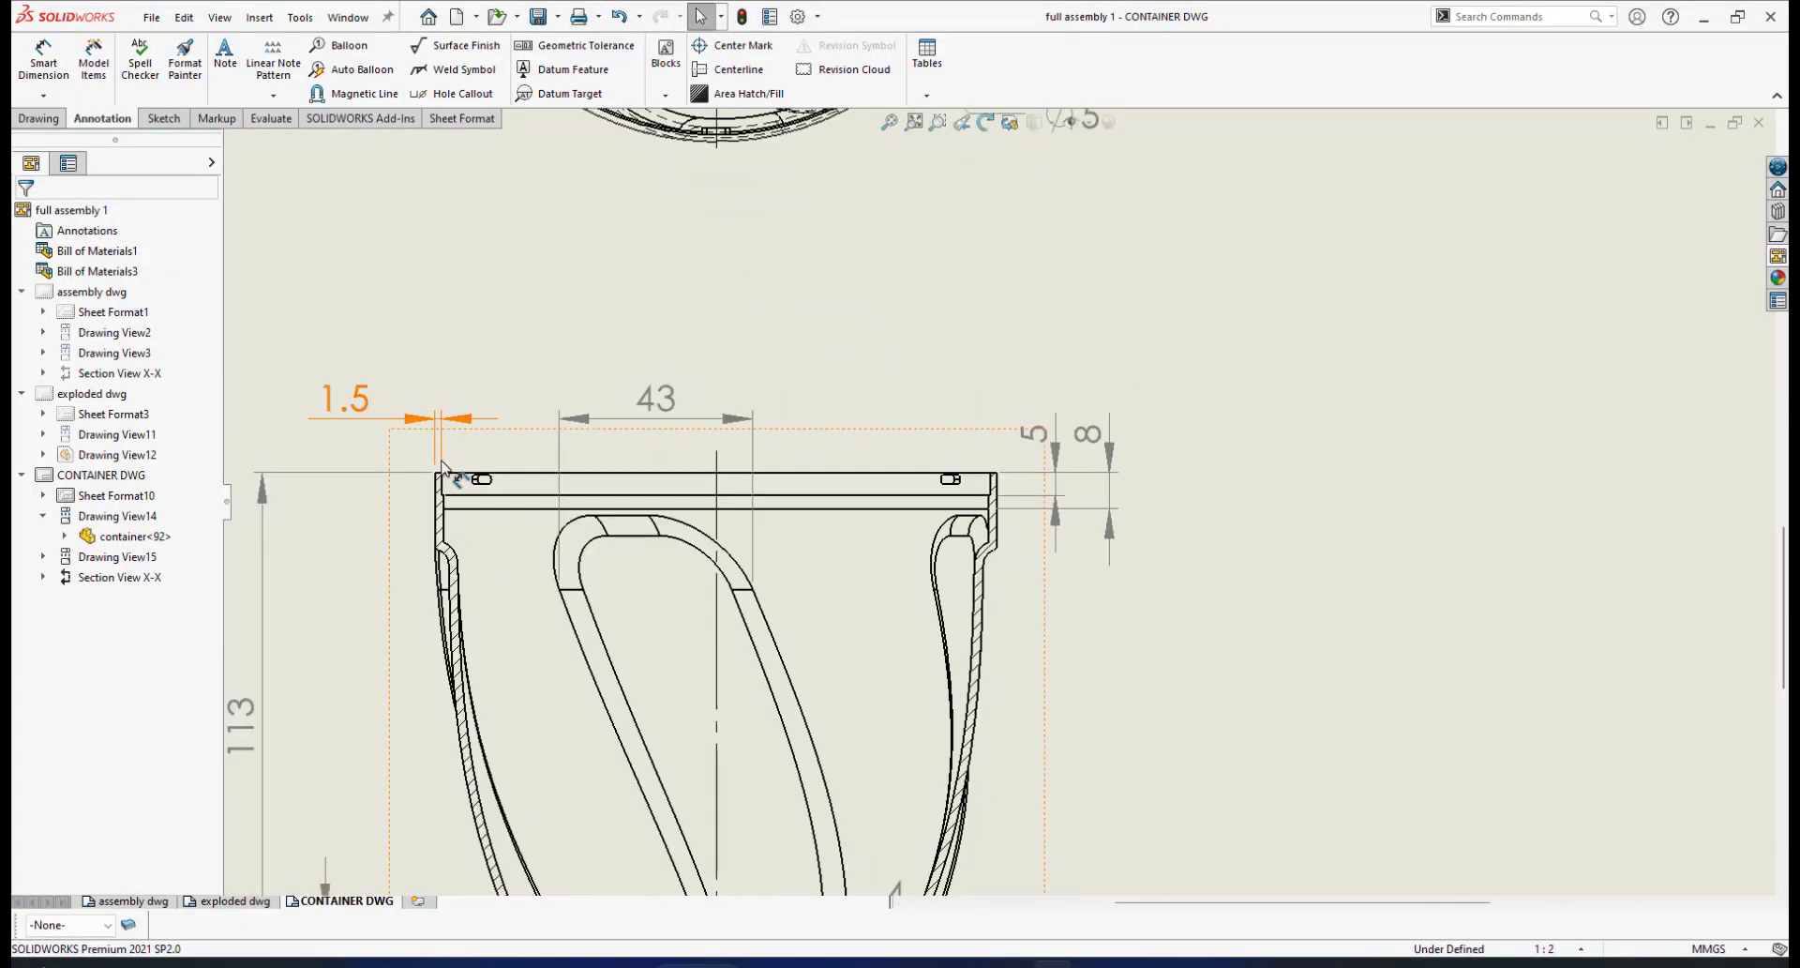
pyautogui.scroll(-1, 520, 468)
pyautogui.scroll(-1, 1230, 568)
pyautogui.scroll(3, 846, 614)
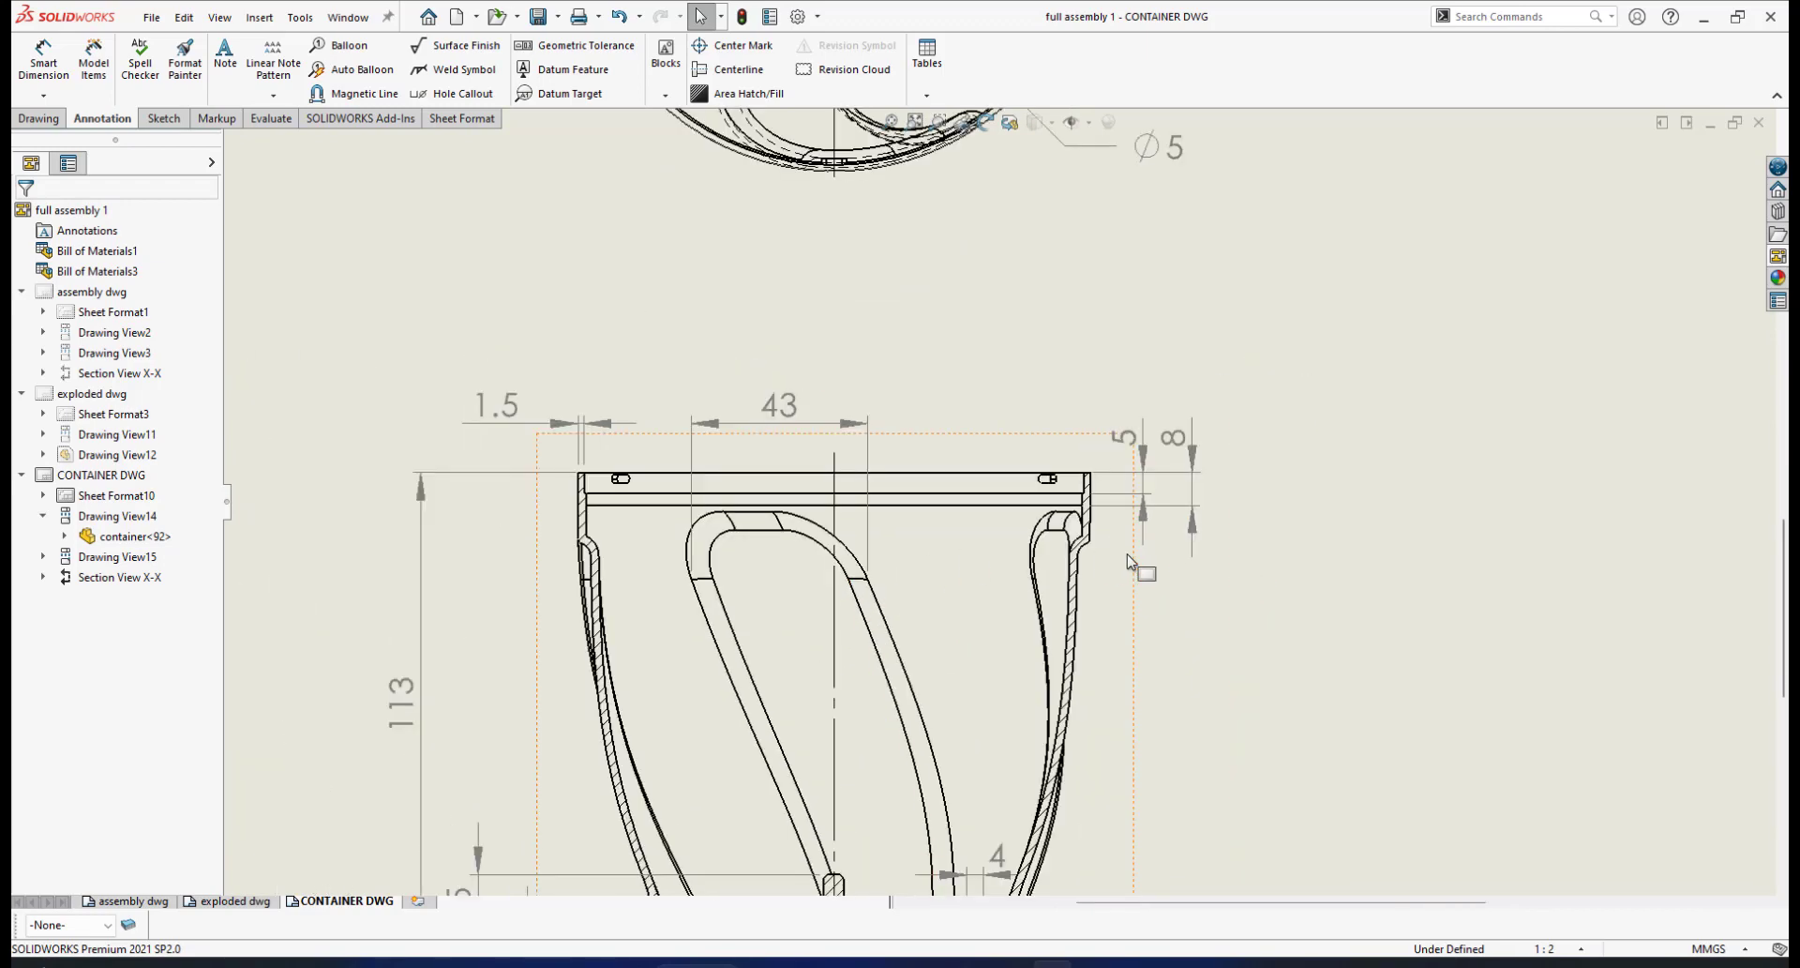
pyautogui.scroll(-6, 1129, 561)
pyautogui.scroll(5, 1069, 494)
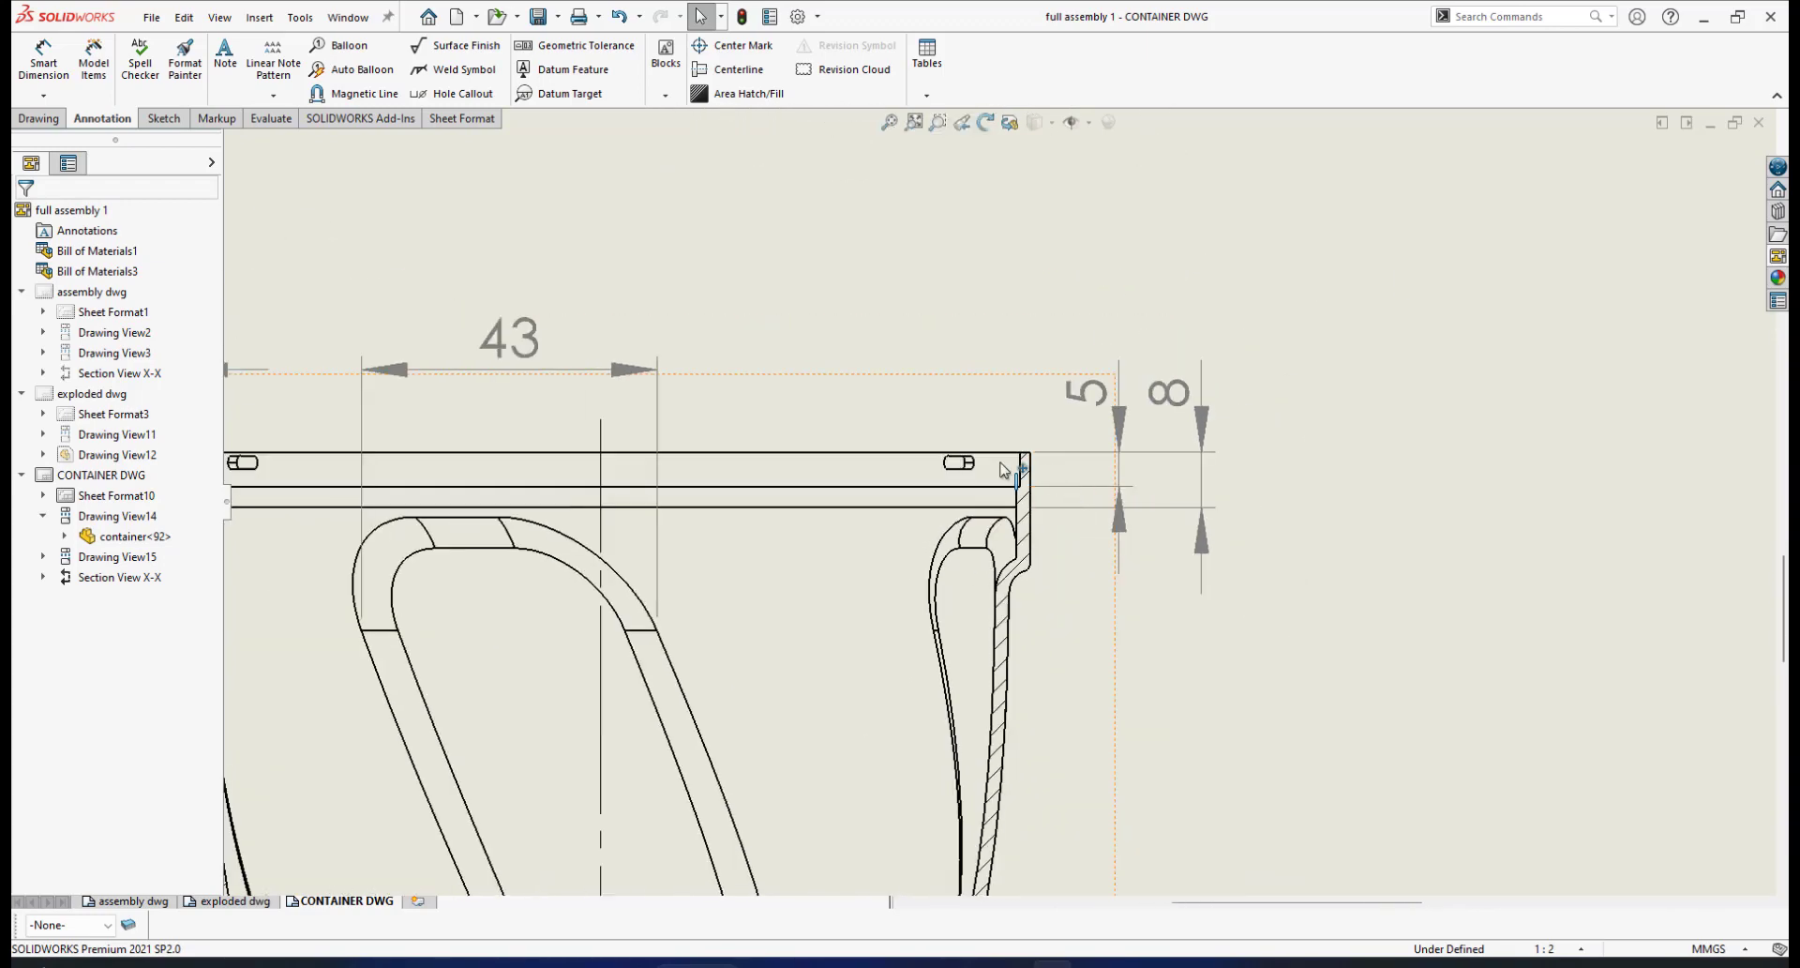
pyautogui.scroll(-3, 600, 478)
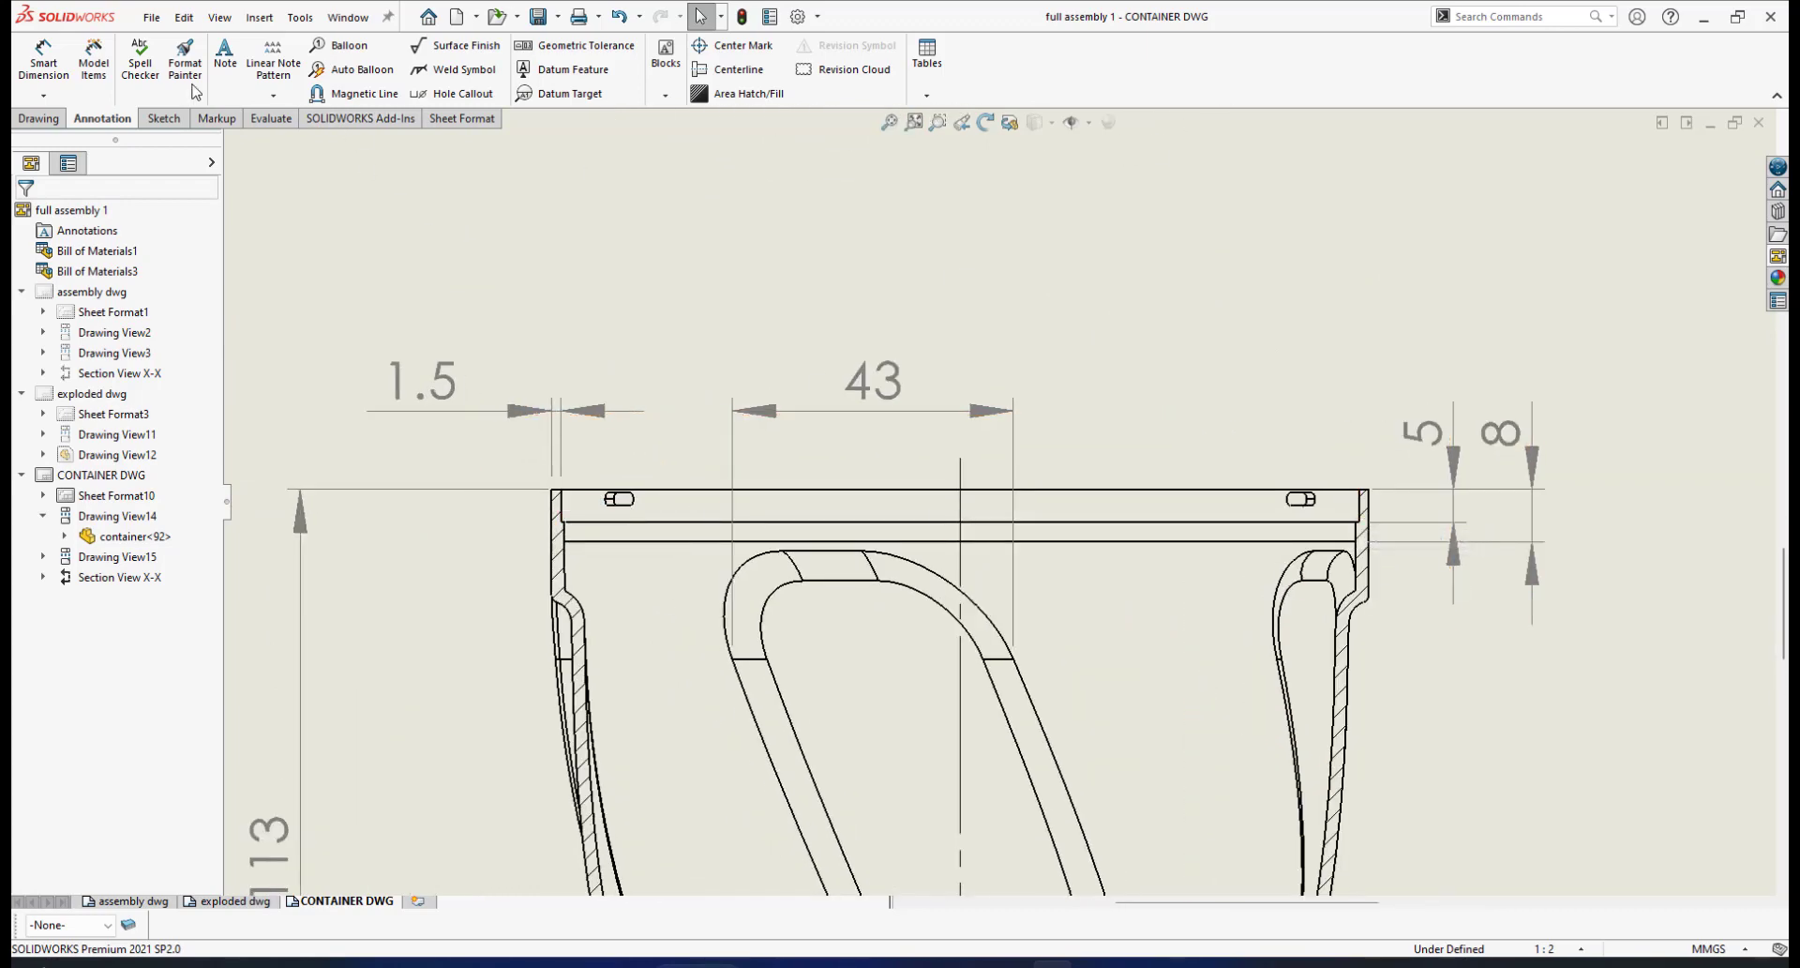
pyautogui.click(41, 64)
# Dimension the top rim from its right to left edge, placing the 122.00 width above the section
pyautogui.scroll(-3, 1332, 511)
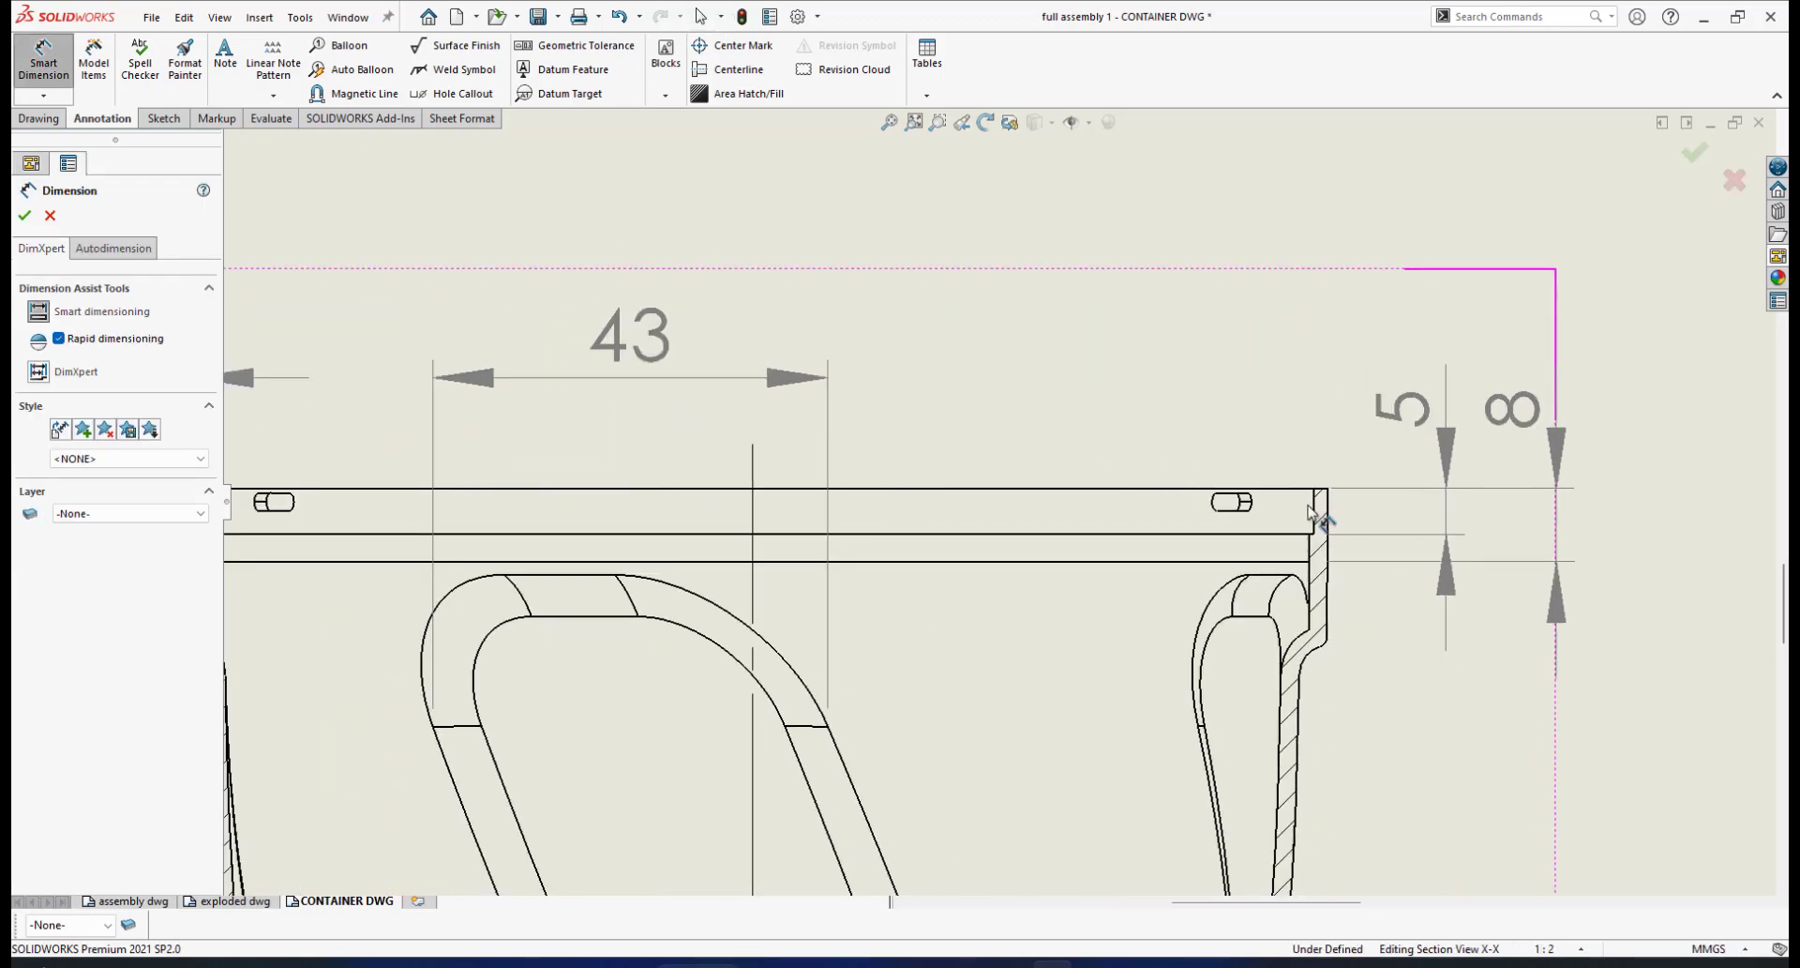
pyautogui.click(1317, 513)
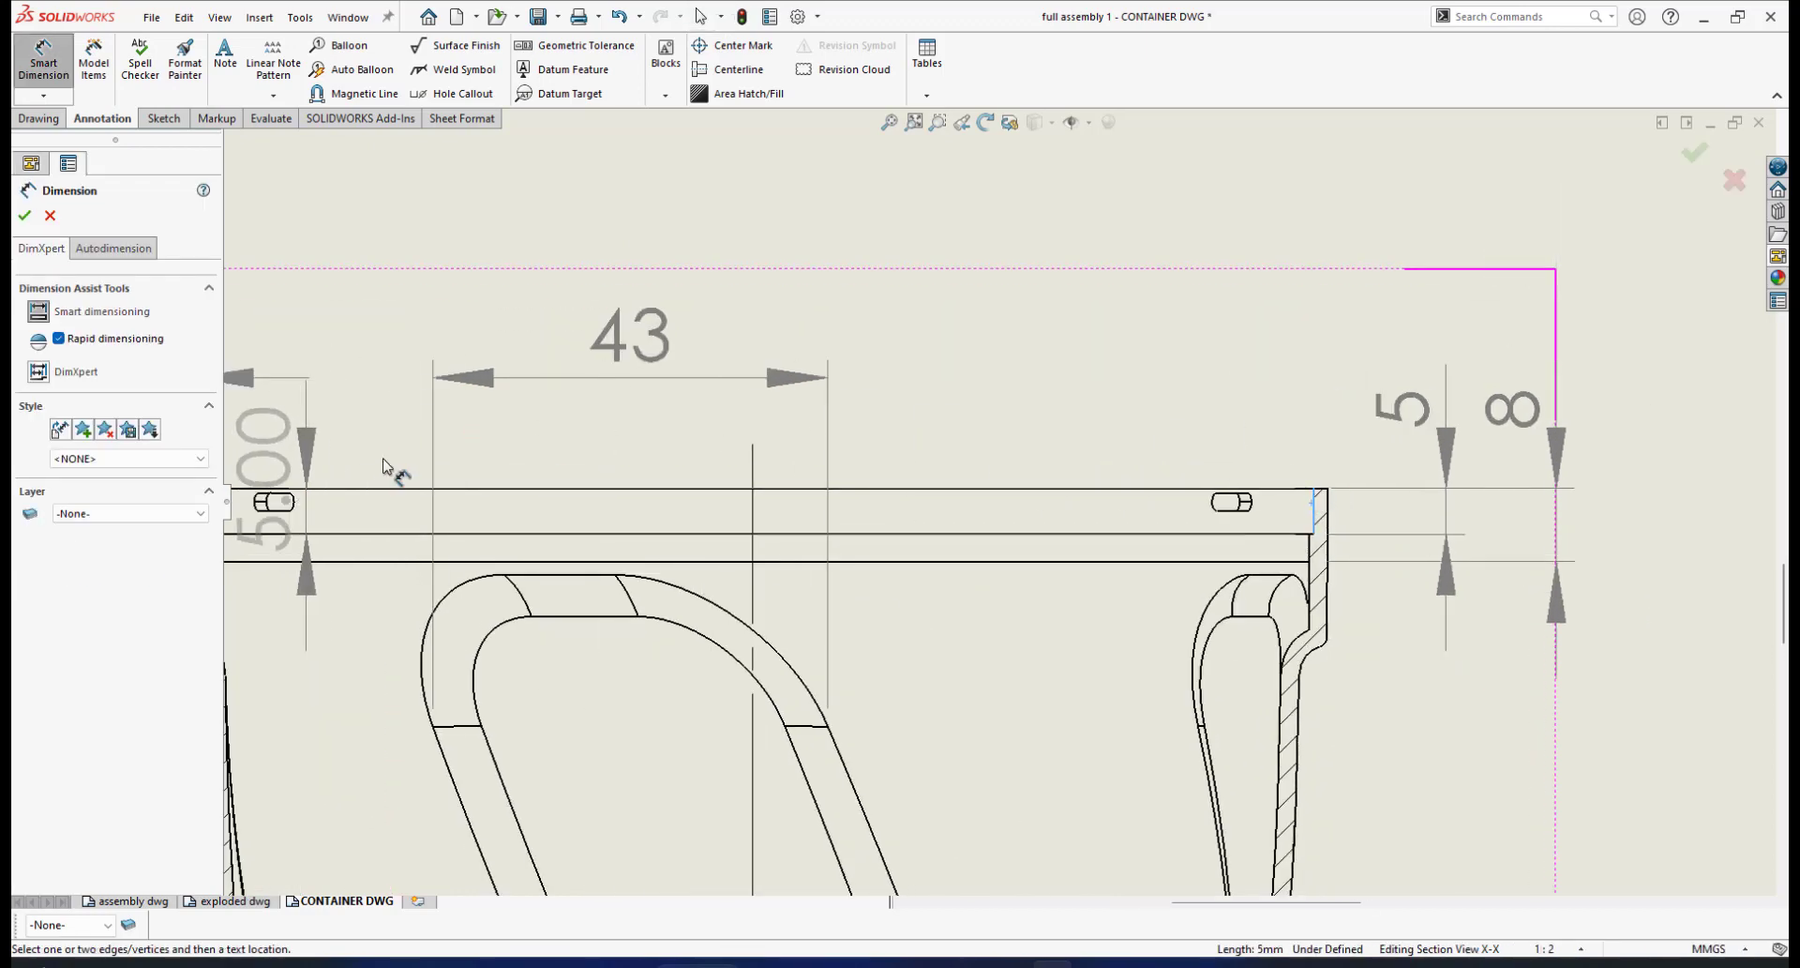
pyautogui.scroll(2, 394, 471)
pyautogui.scroll(-3, 522, 496)
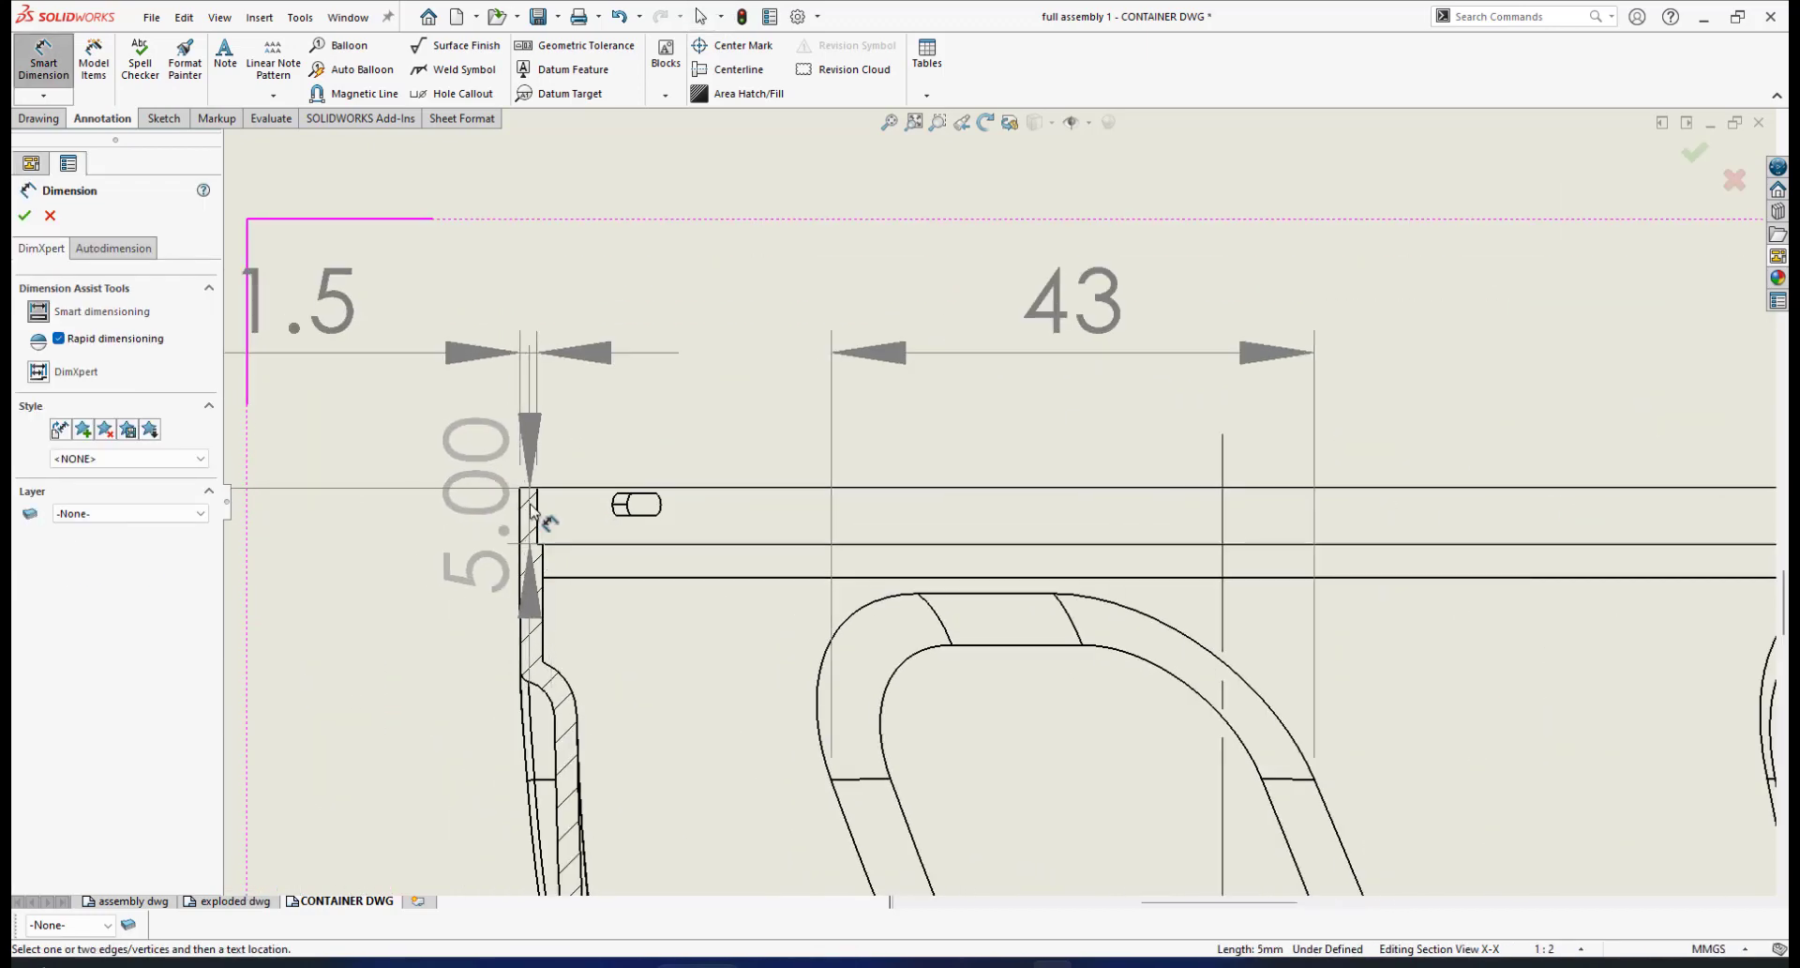
pyautogui.click(537, 509)
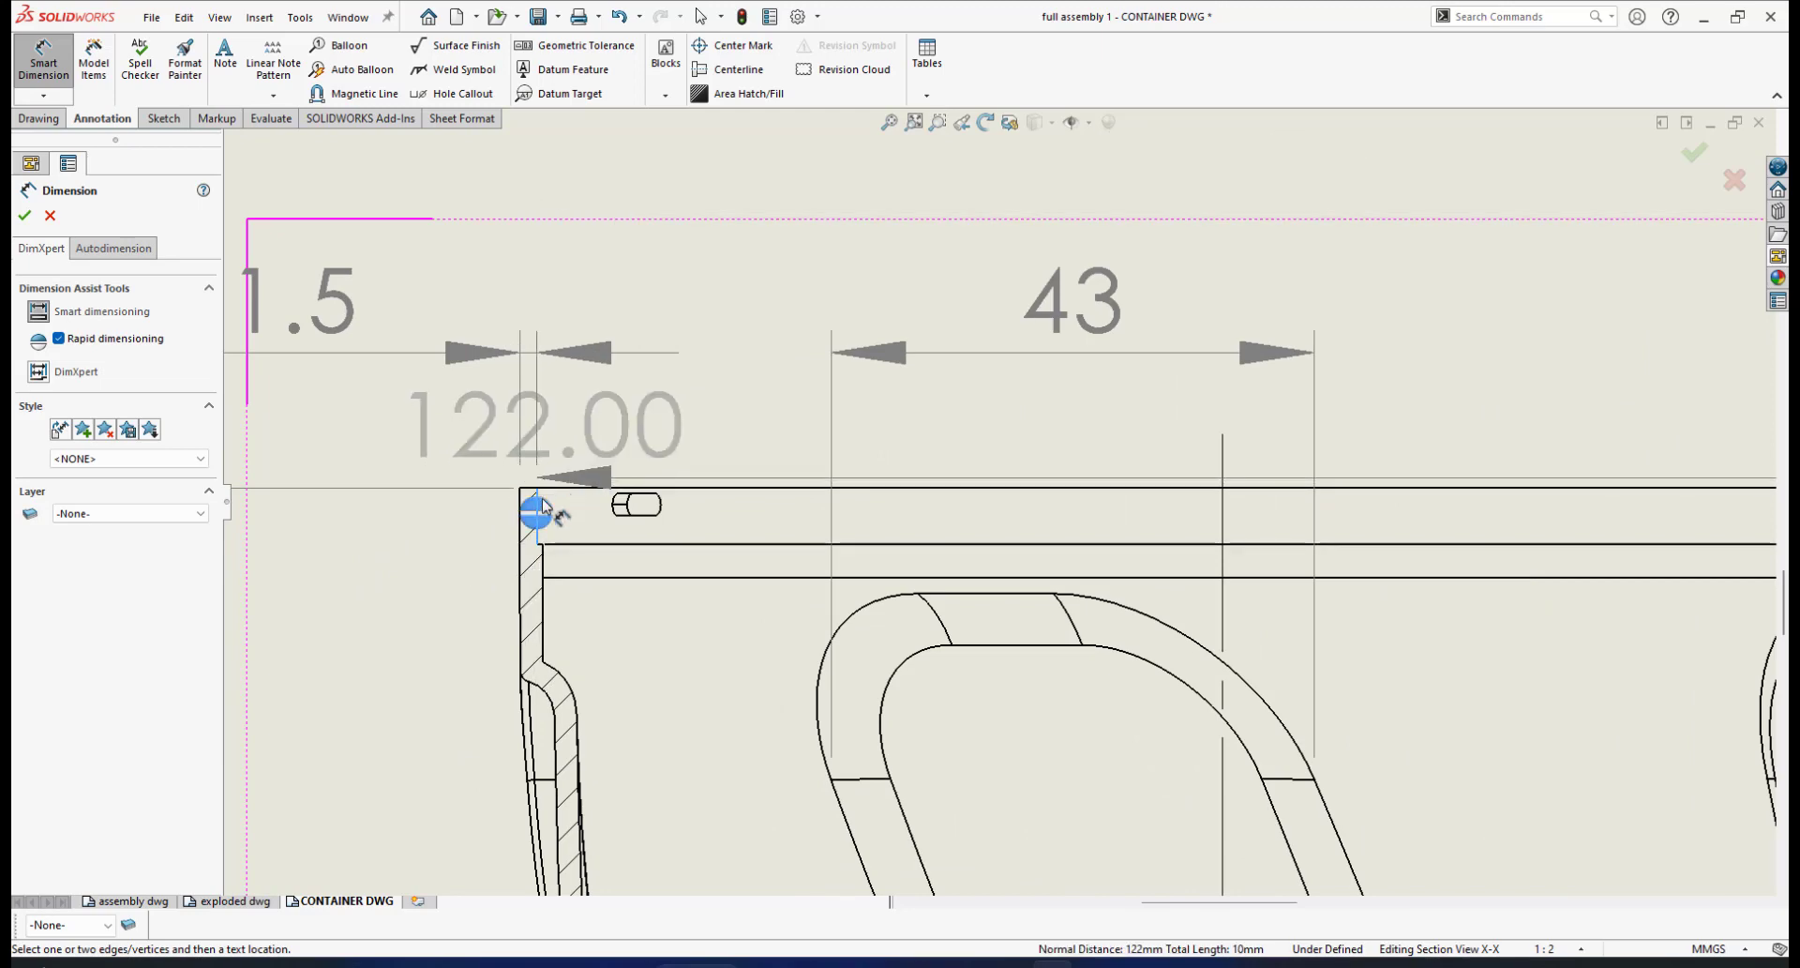
pyautogui.click(542, 509)
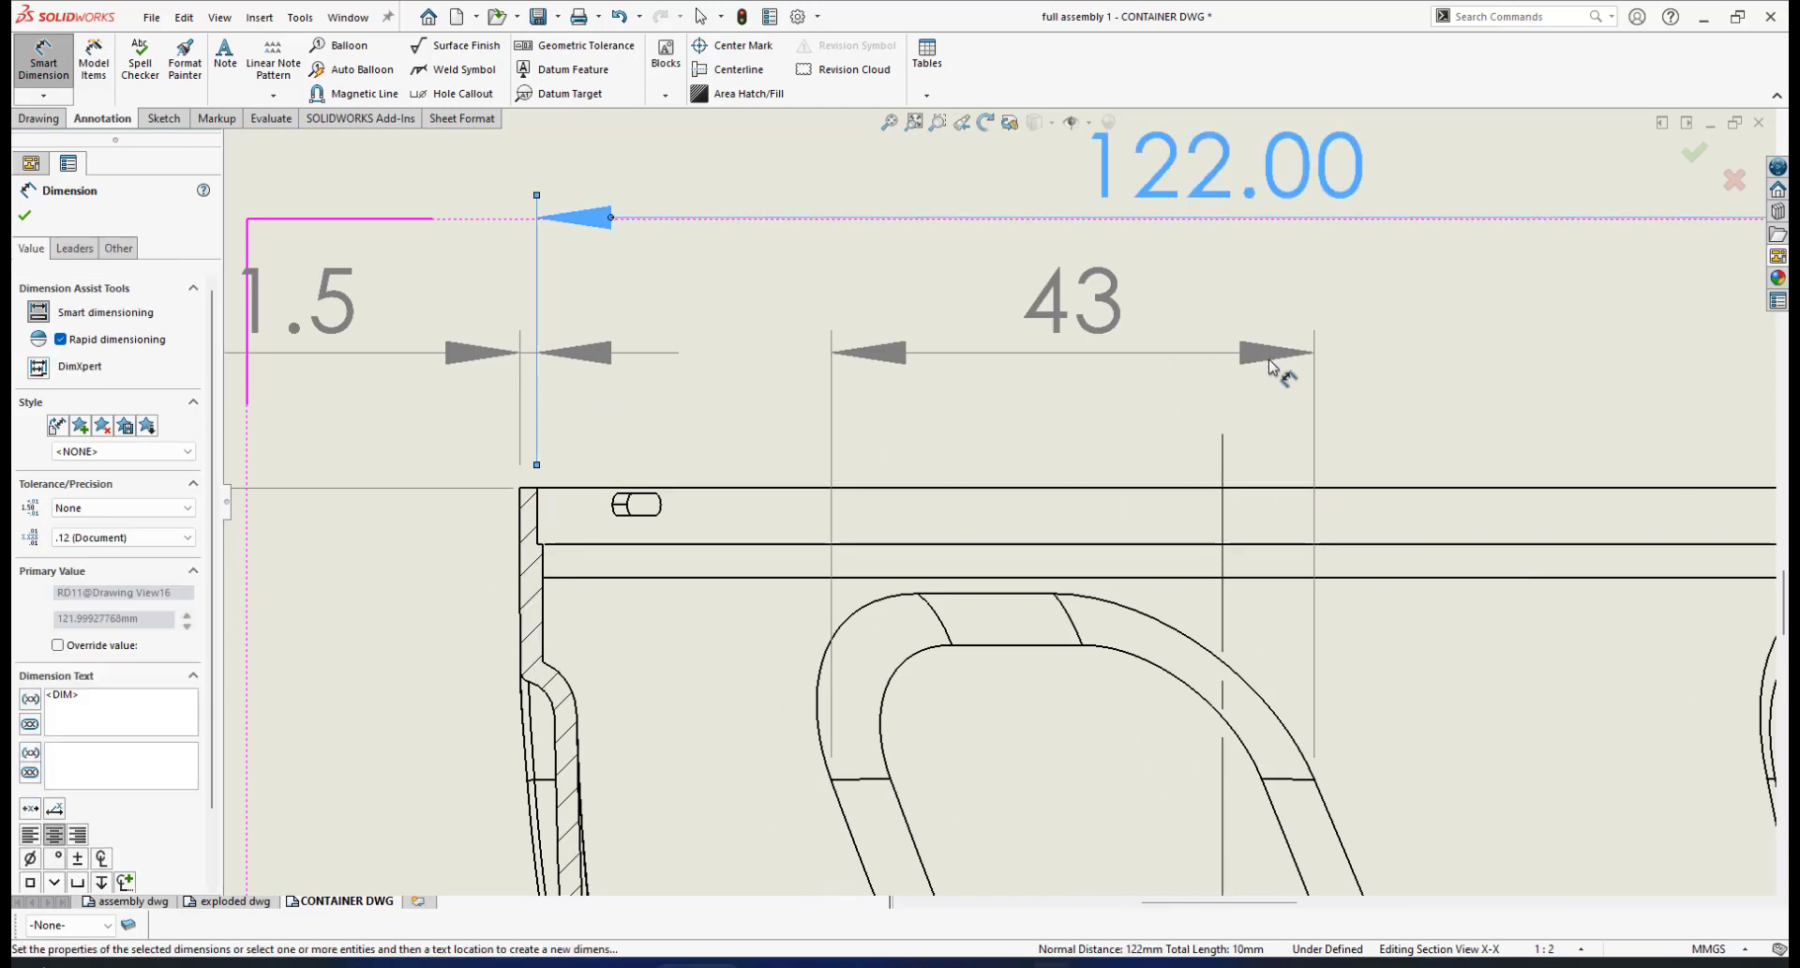
# Set the width dimension's precision to None so it reads 122
pyautogui.scroll(3, 1279, 373)
pyautogui.scroll(-2, 1275, 366)
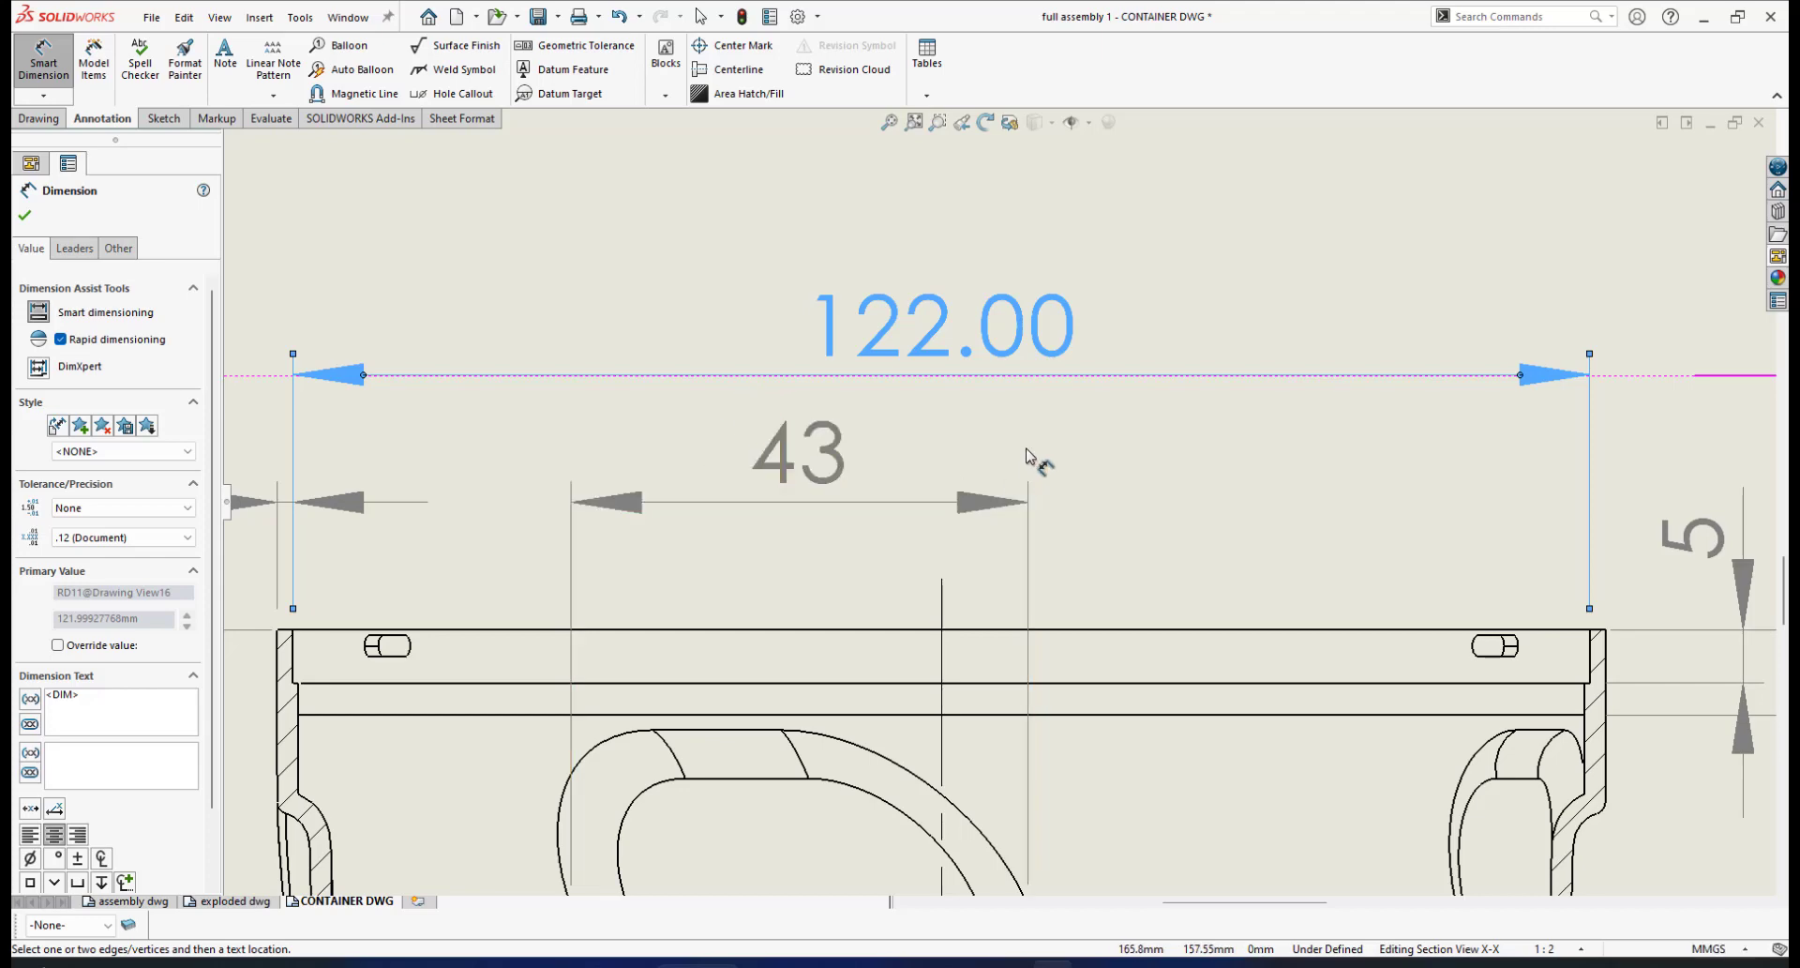
pyautogui.scroll(4, 1029, 464)
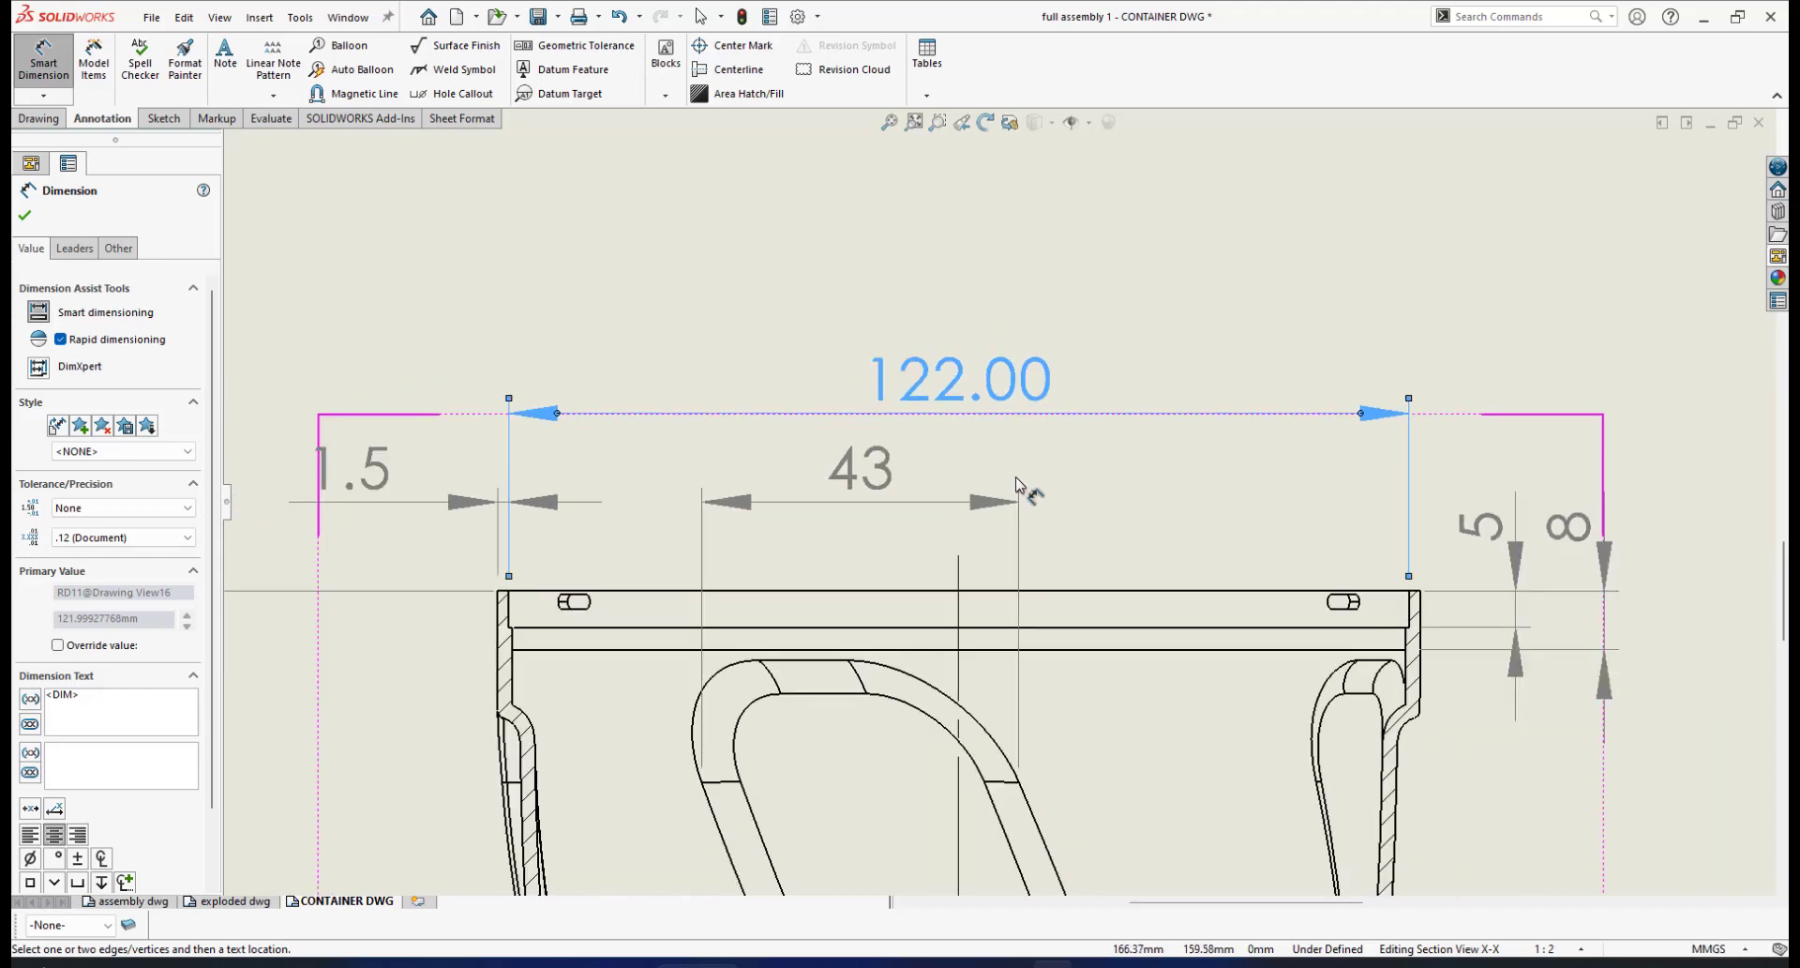
pyautogui.click(188, 538)
pyautogui.click(67, 554)
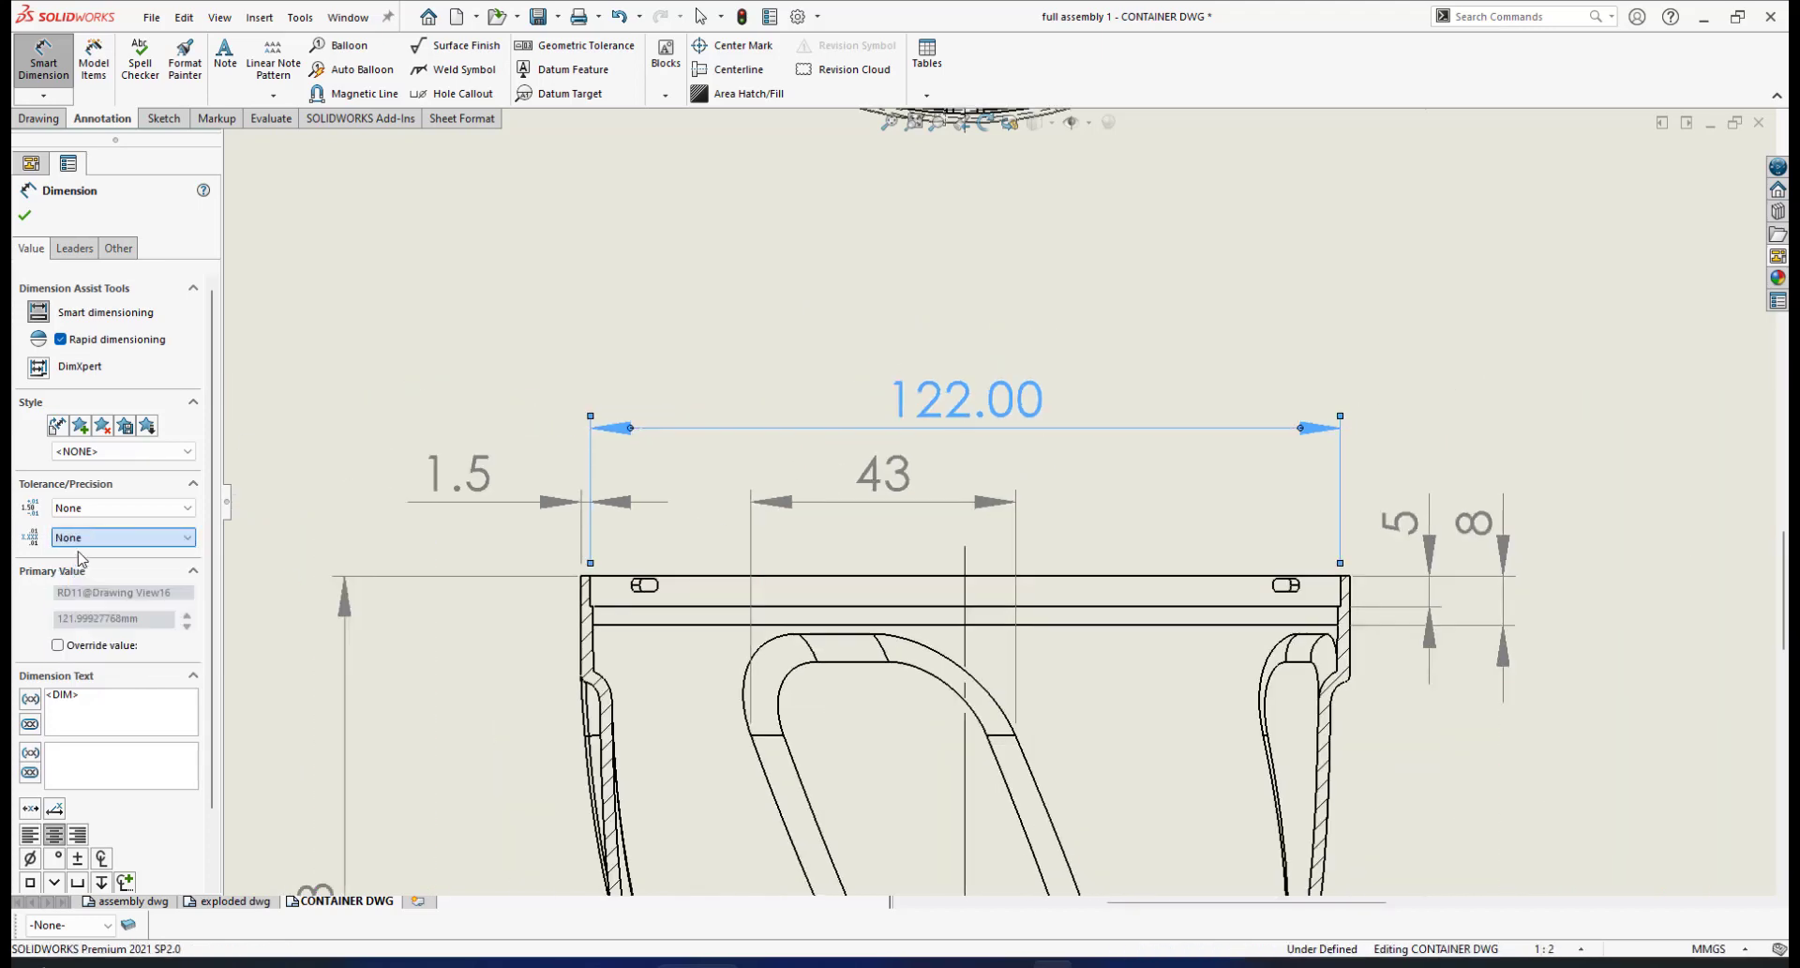
pyautogui.scroll(1, 1052, 574)
pyautogui.scroll(2, 1052, 574)
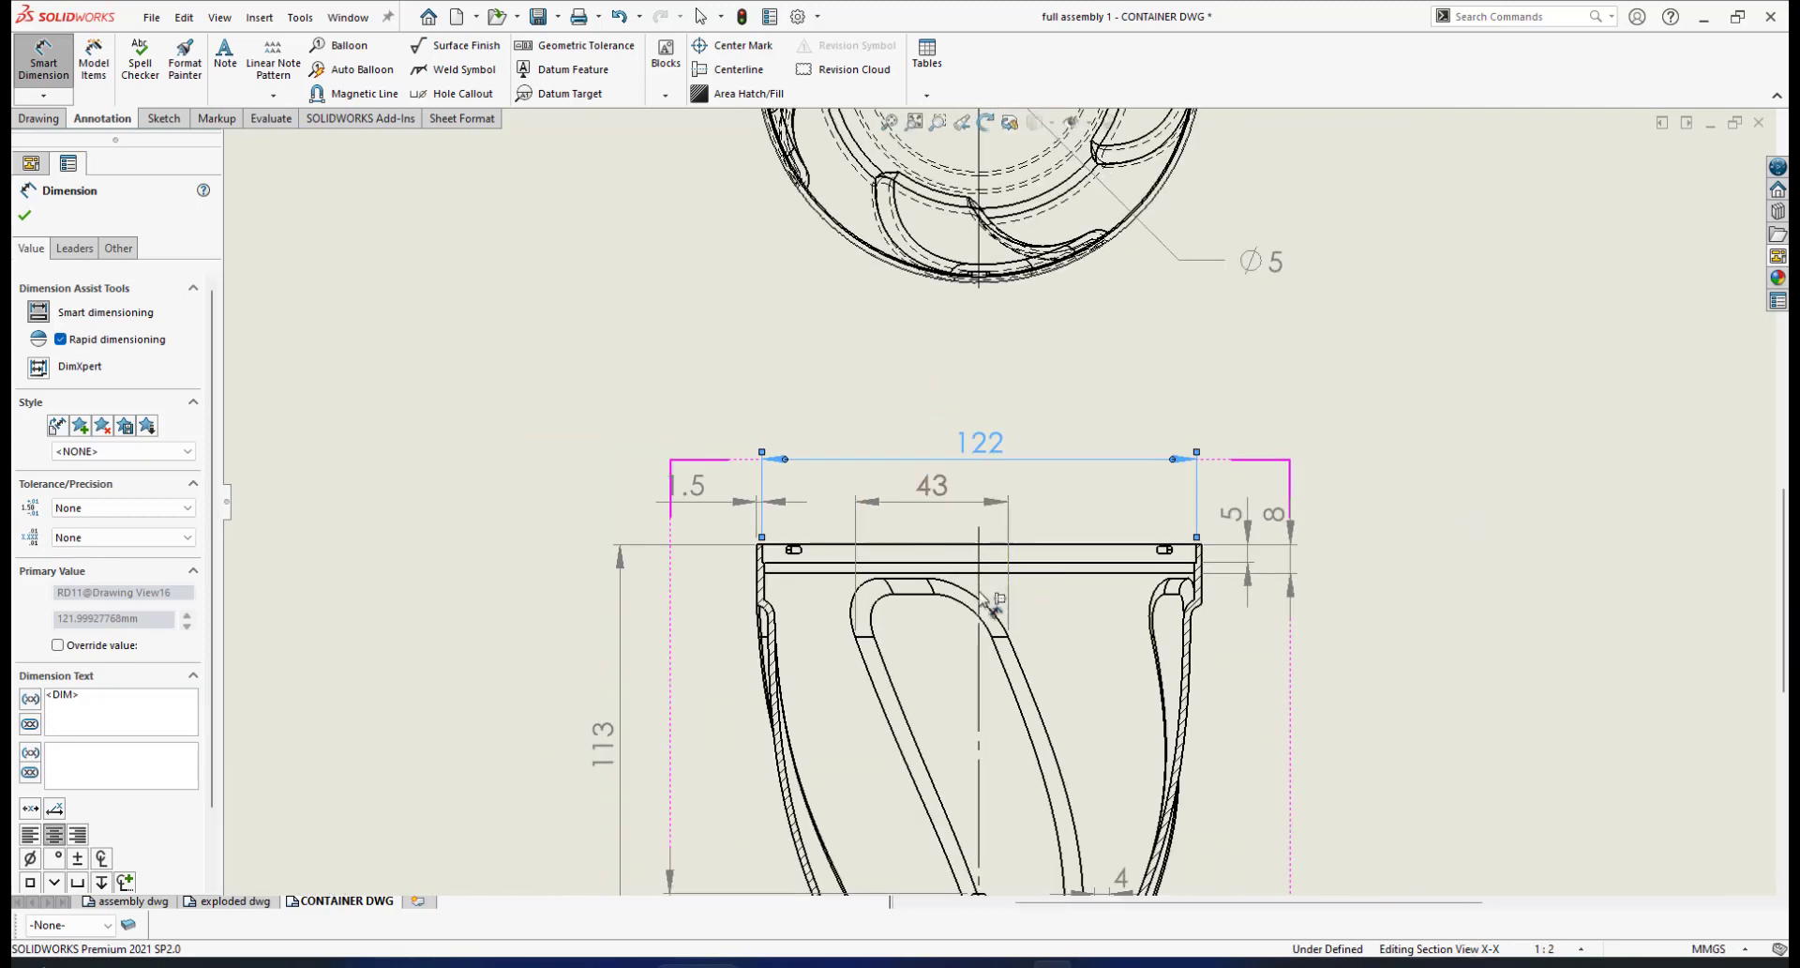
pyautogui.scroll(-3, 1006, 598)
pyautogui.scroll(-1, 900, 592)
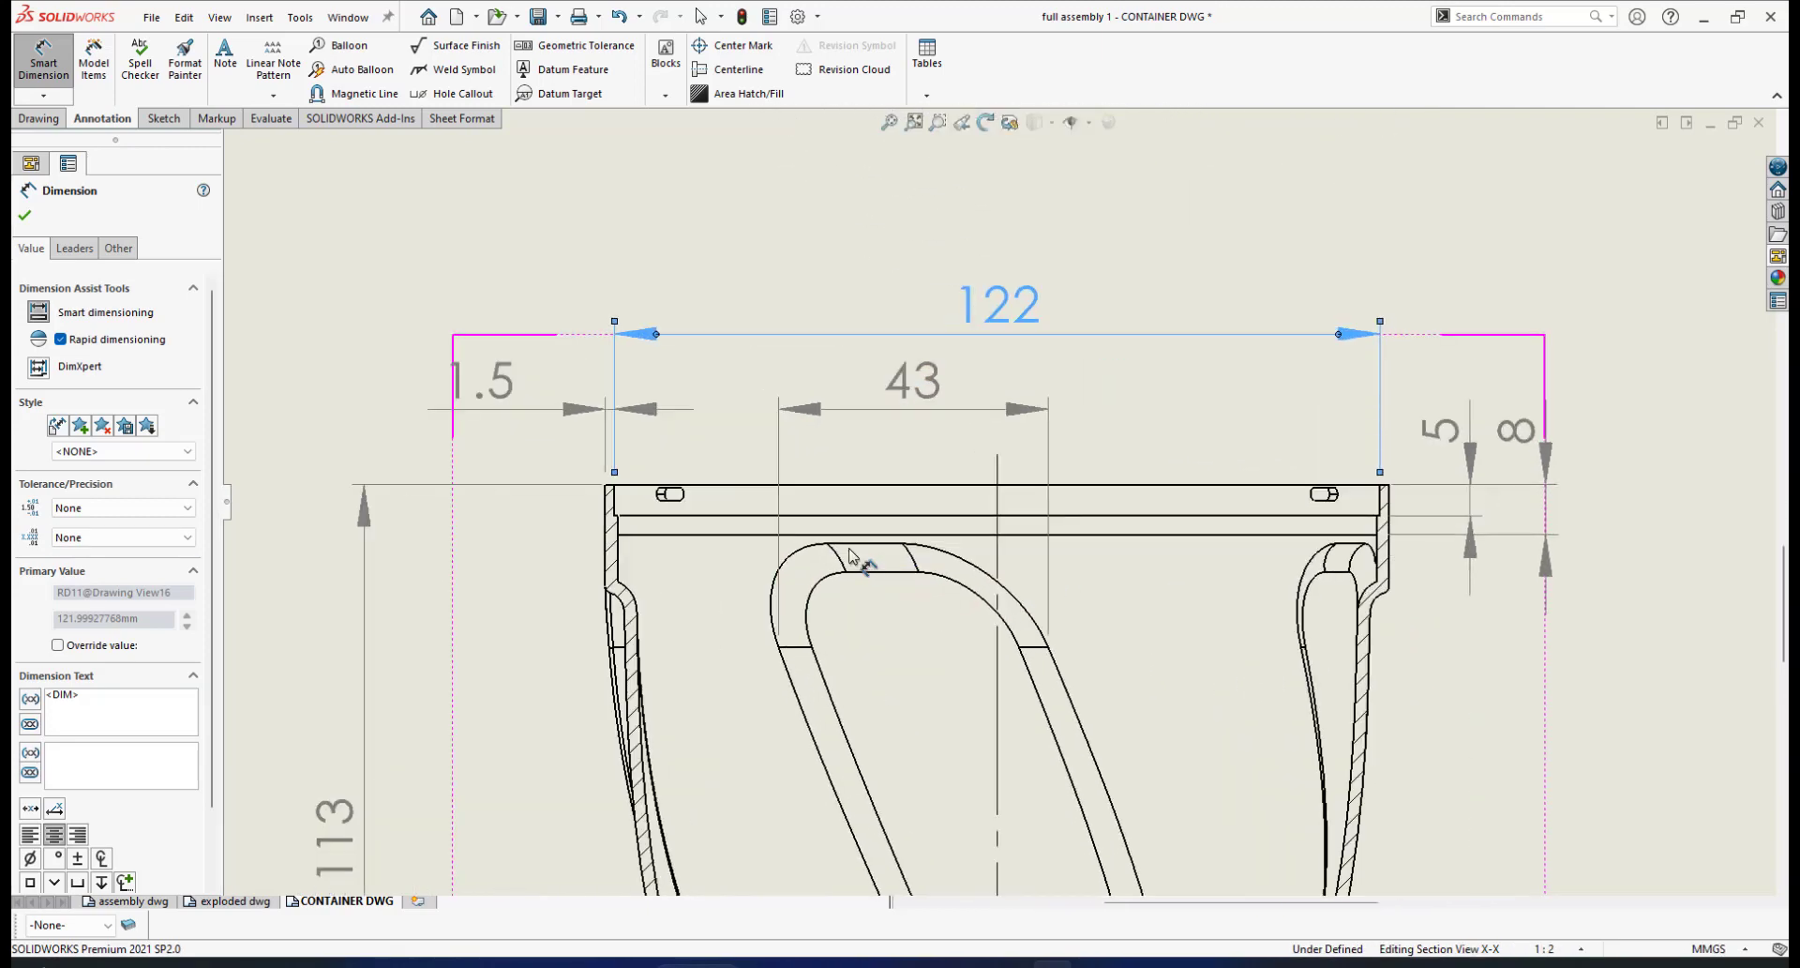
pyautogui.scroll(-2, 771, 531)
pyautogui.scroll(1, 962, 487)
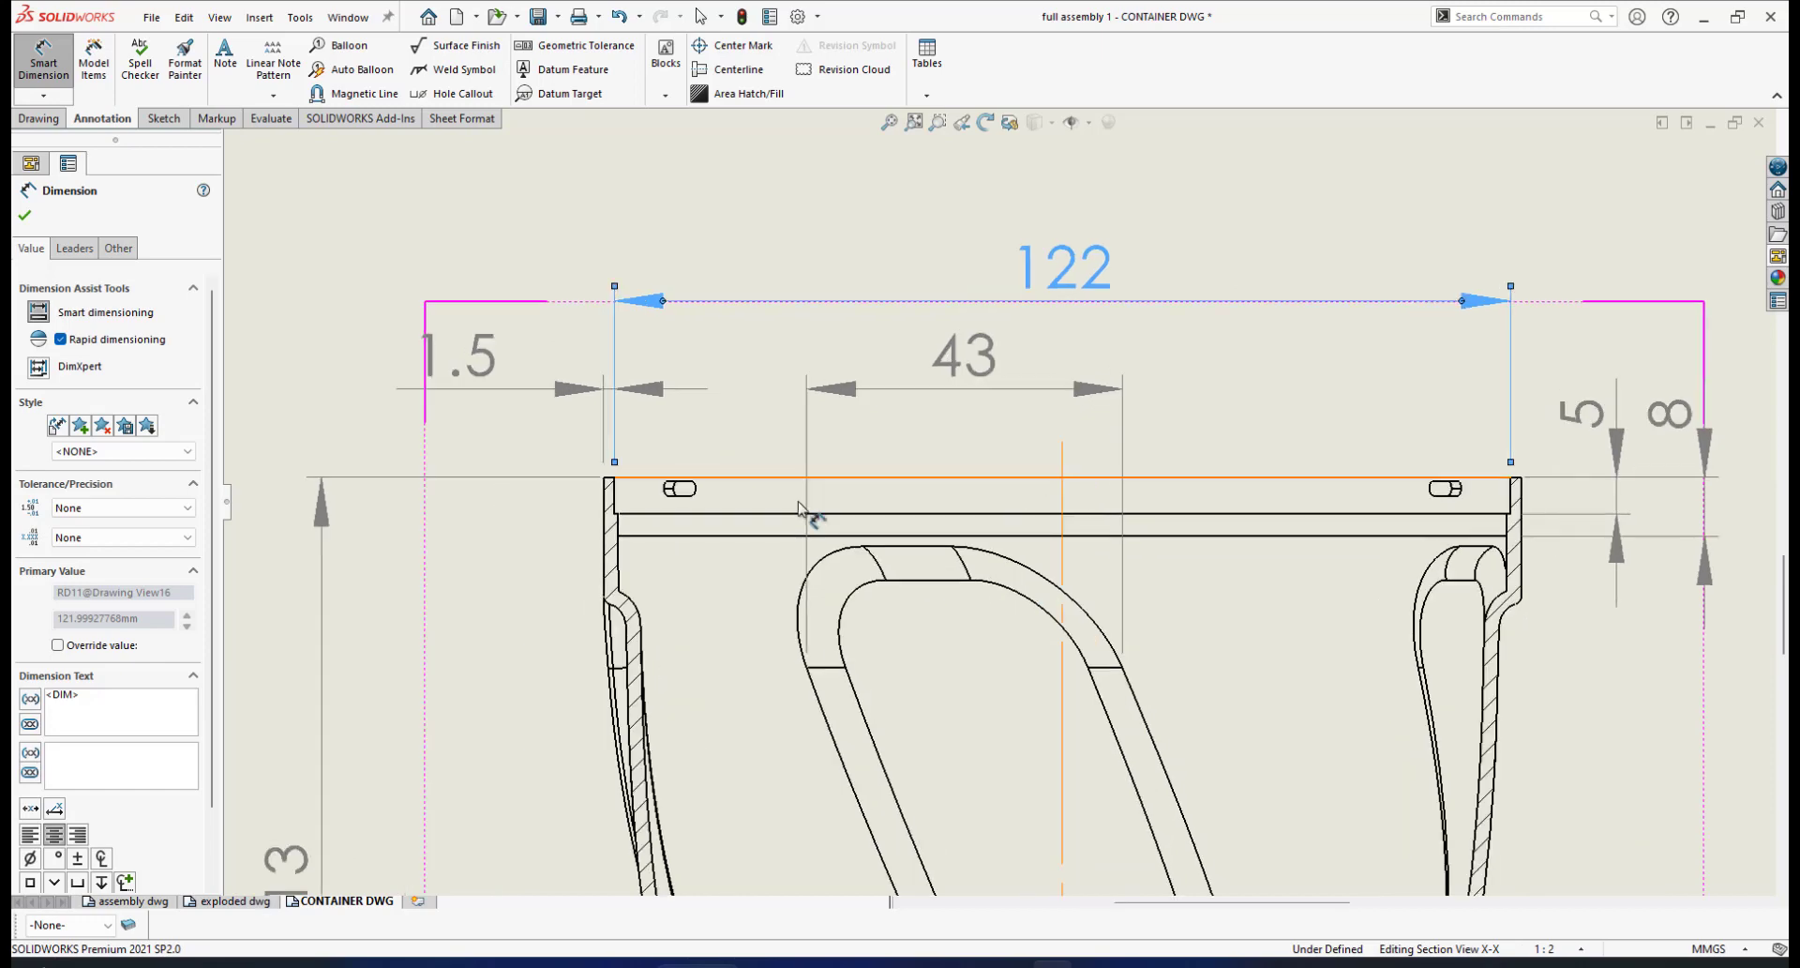
pyautogui.scroll(-2, 622, 402)
pyautogui.scroll(2, 1228, 514)
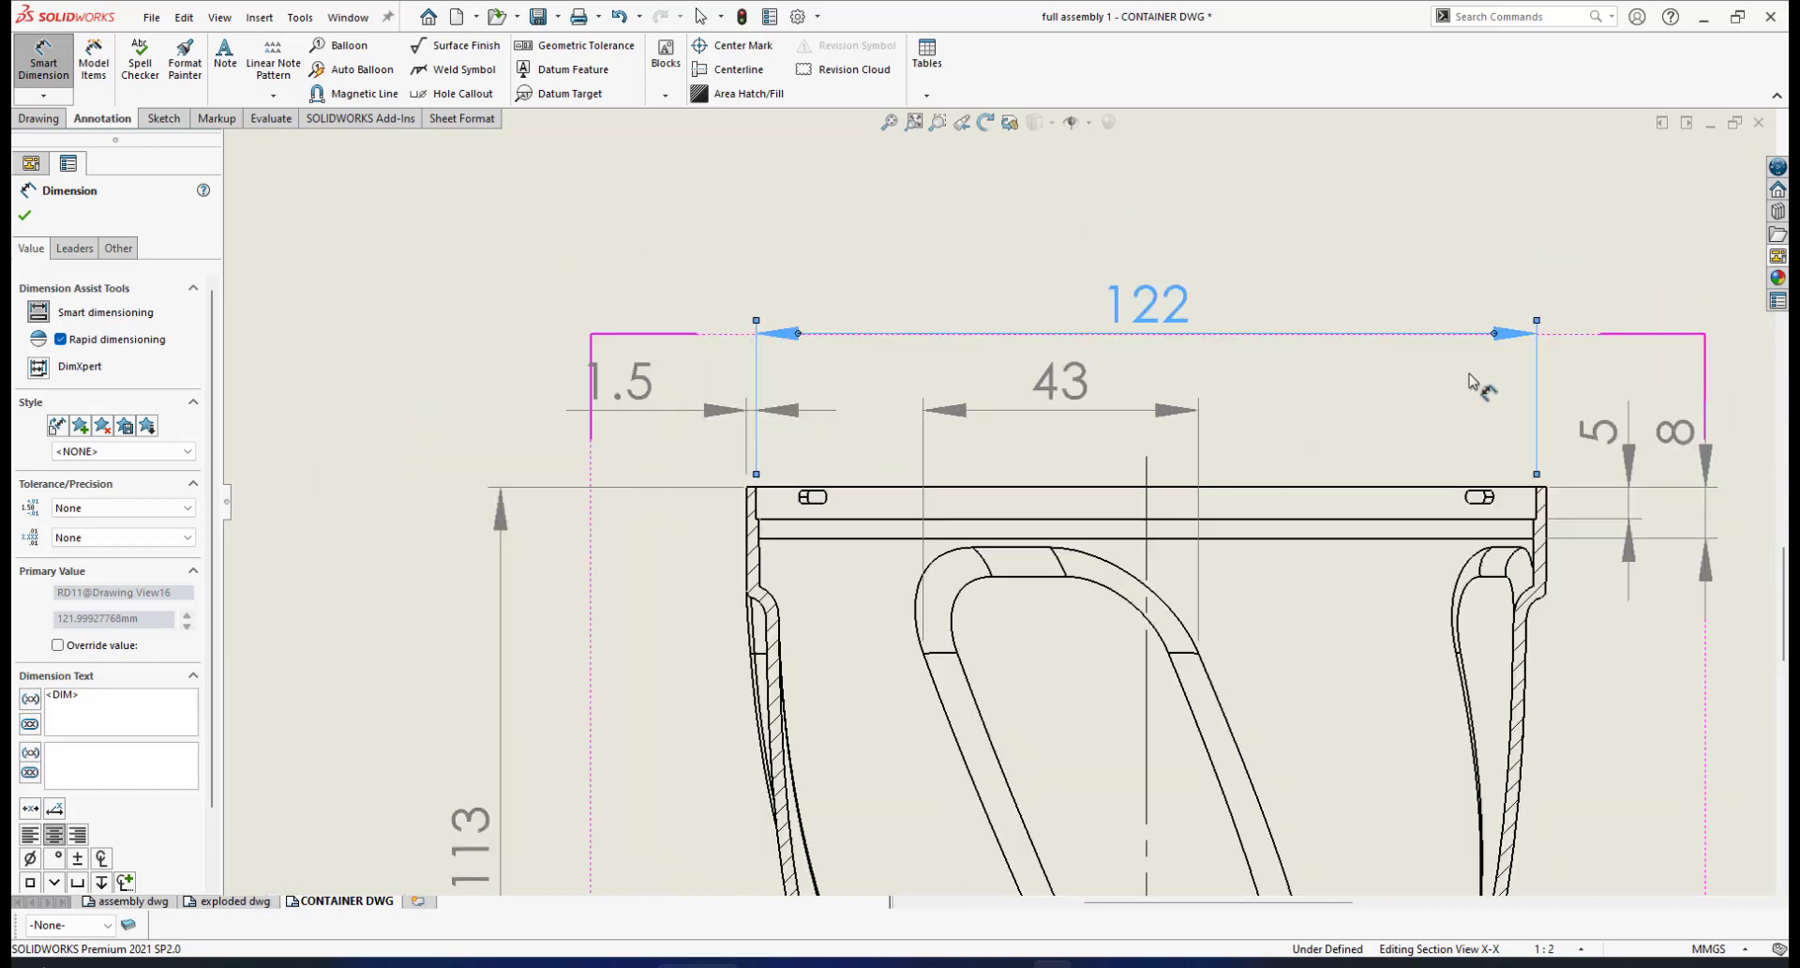
pyautogui.scroll(-4, 1519, 502)
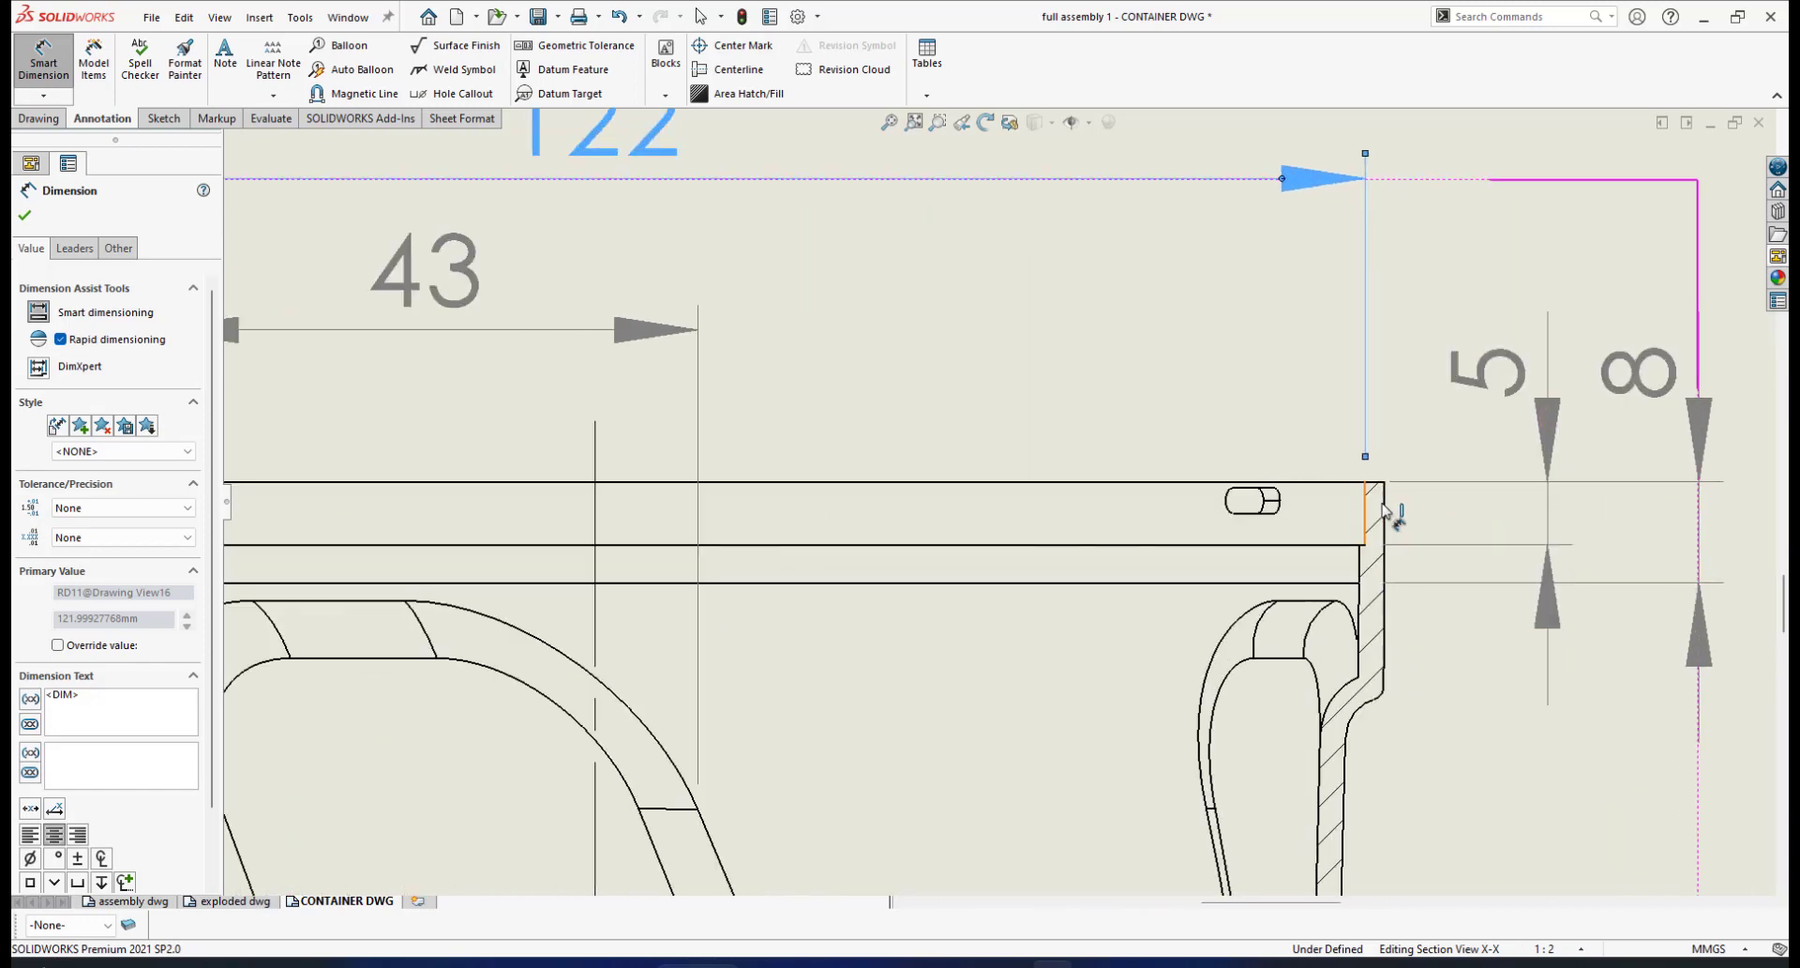
pyautogui.scroll(4, 1006, 589)
pyautogui.scroll(-4, 900, 575)
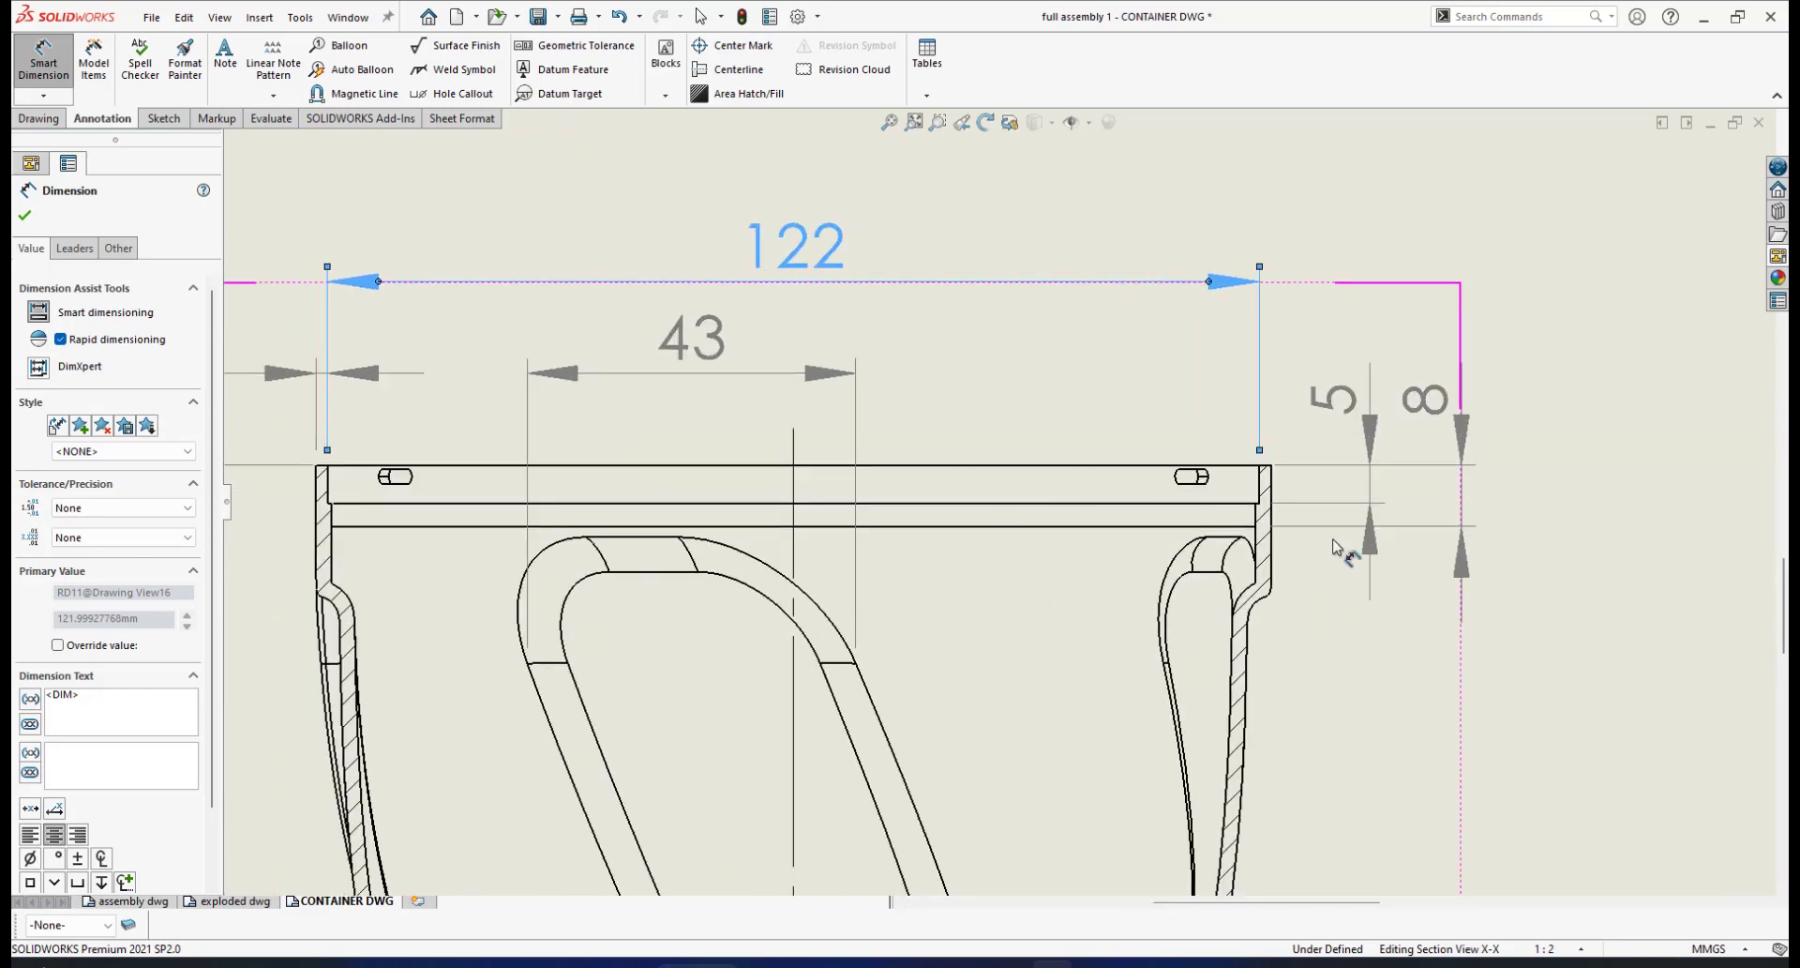
pyautogui.scroll(2, 656, 441)
pyautogui.scroll(-1, 541, 405)
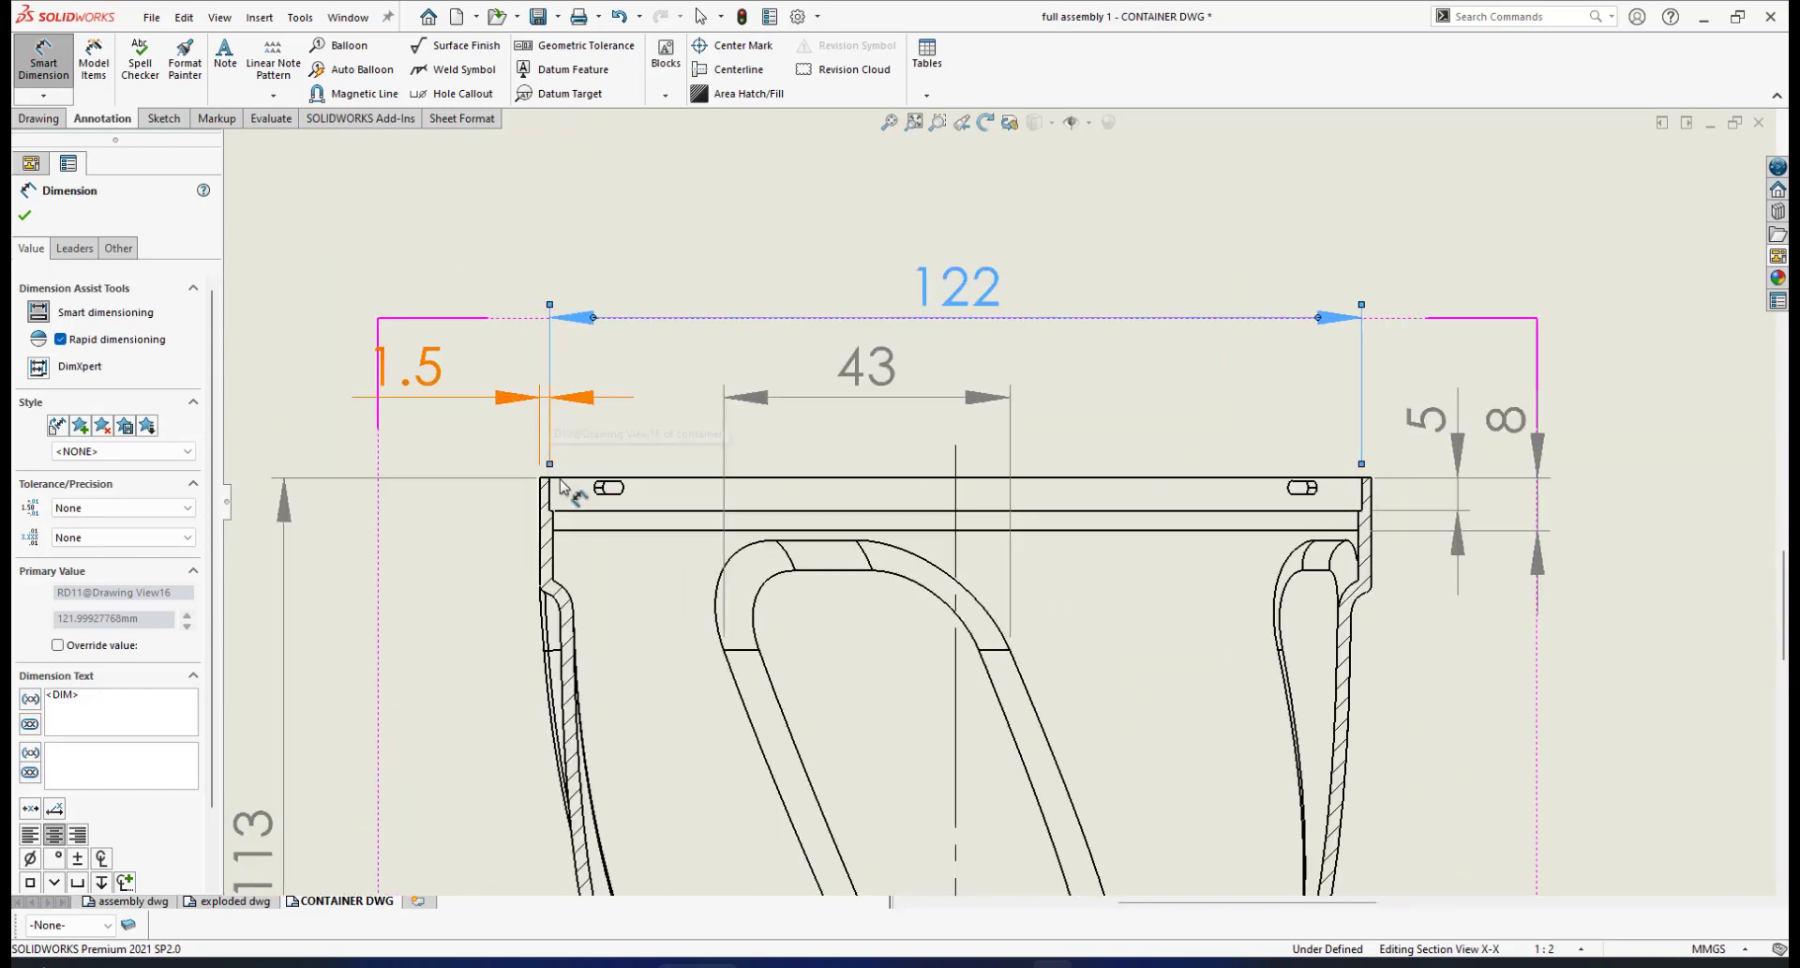
pyautogui.scroll(-1, 1381, 514)
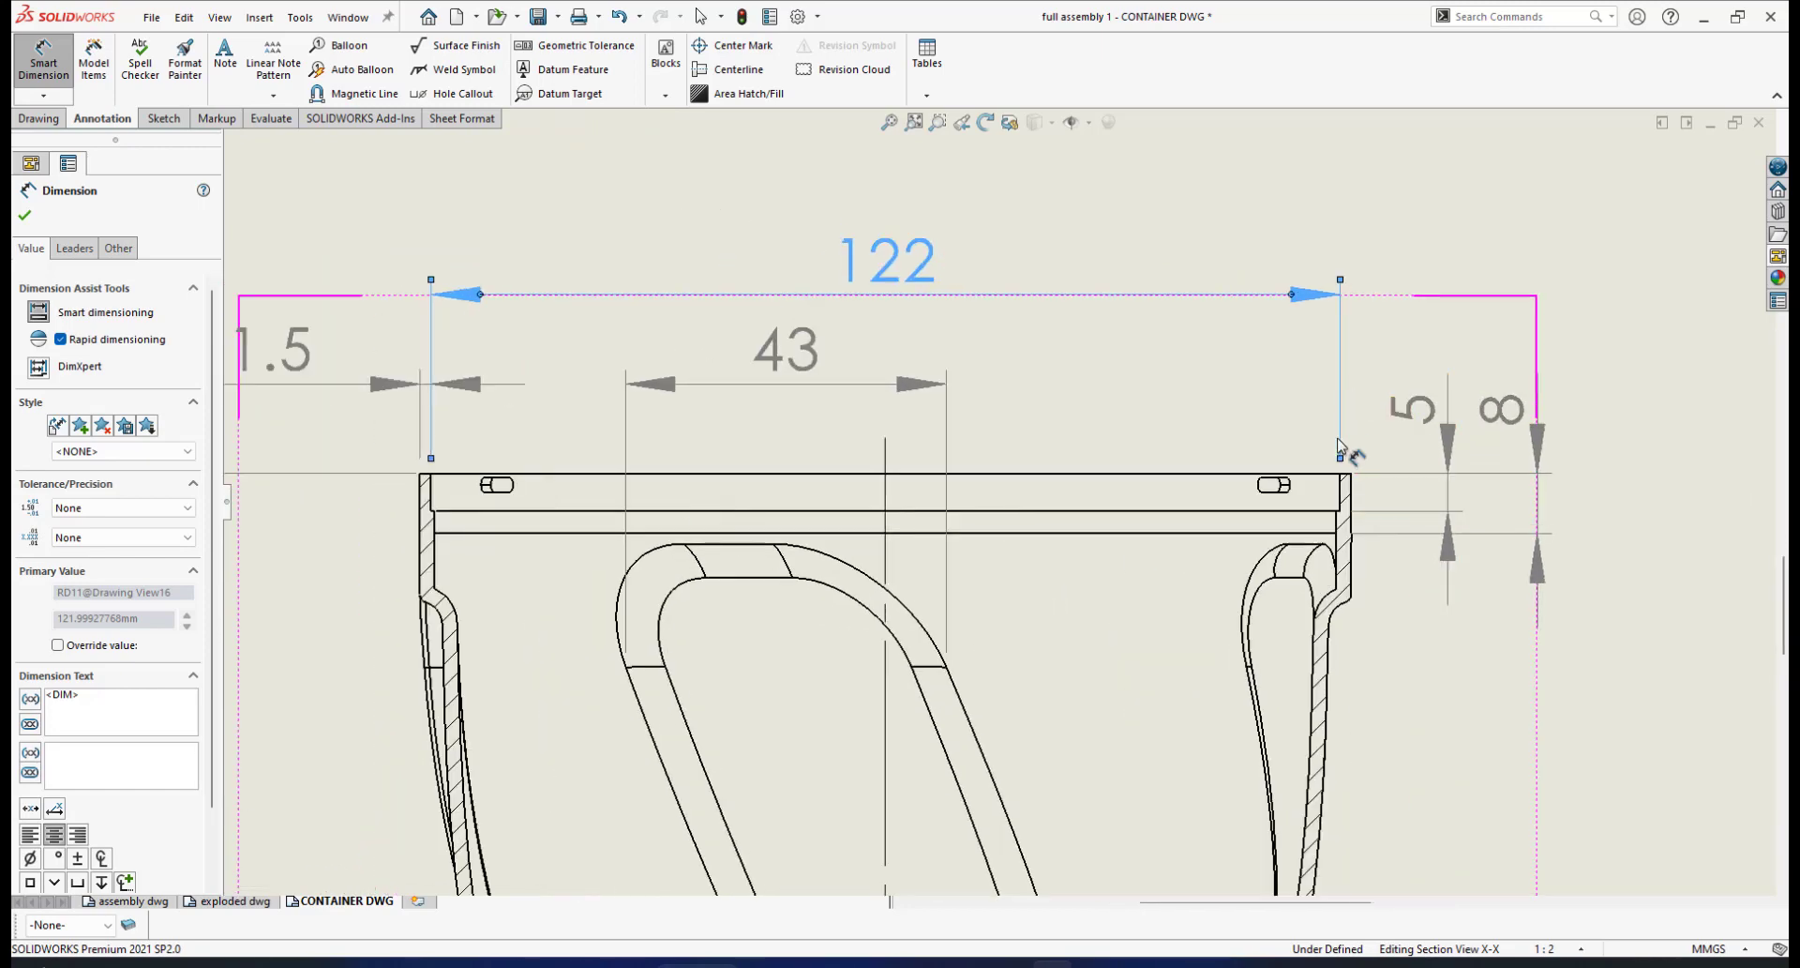
pyautogui.scroll(-2, 1336, 516)
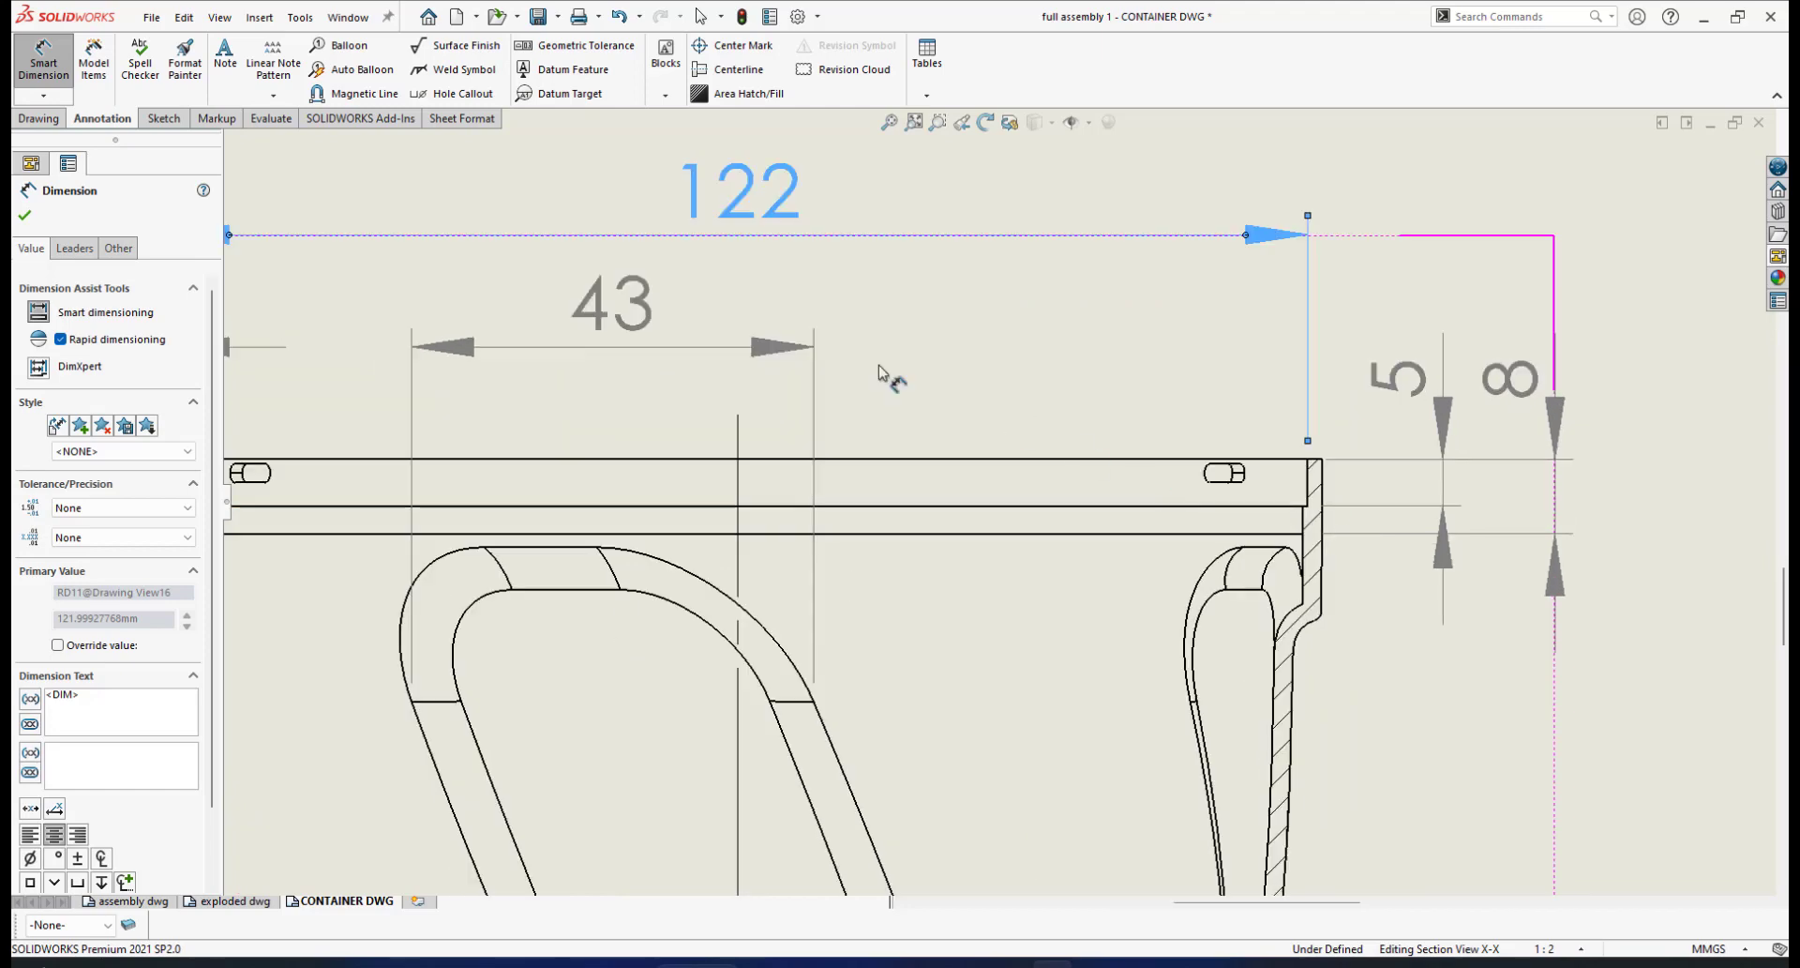
pyautogui.scroll(1, 811, 323)
pyautogui.scroll(-2, 442, 511)
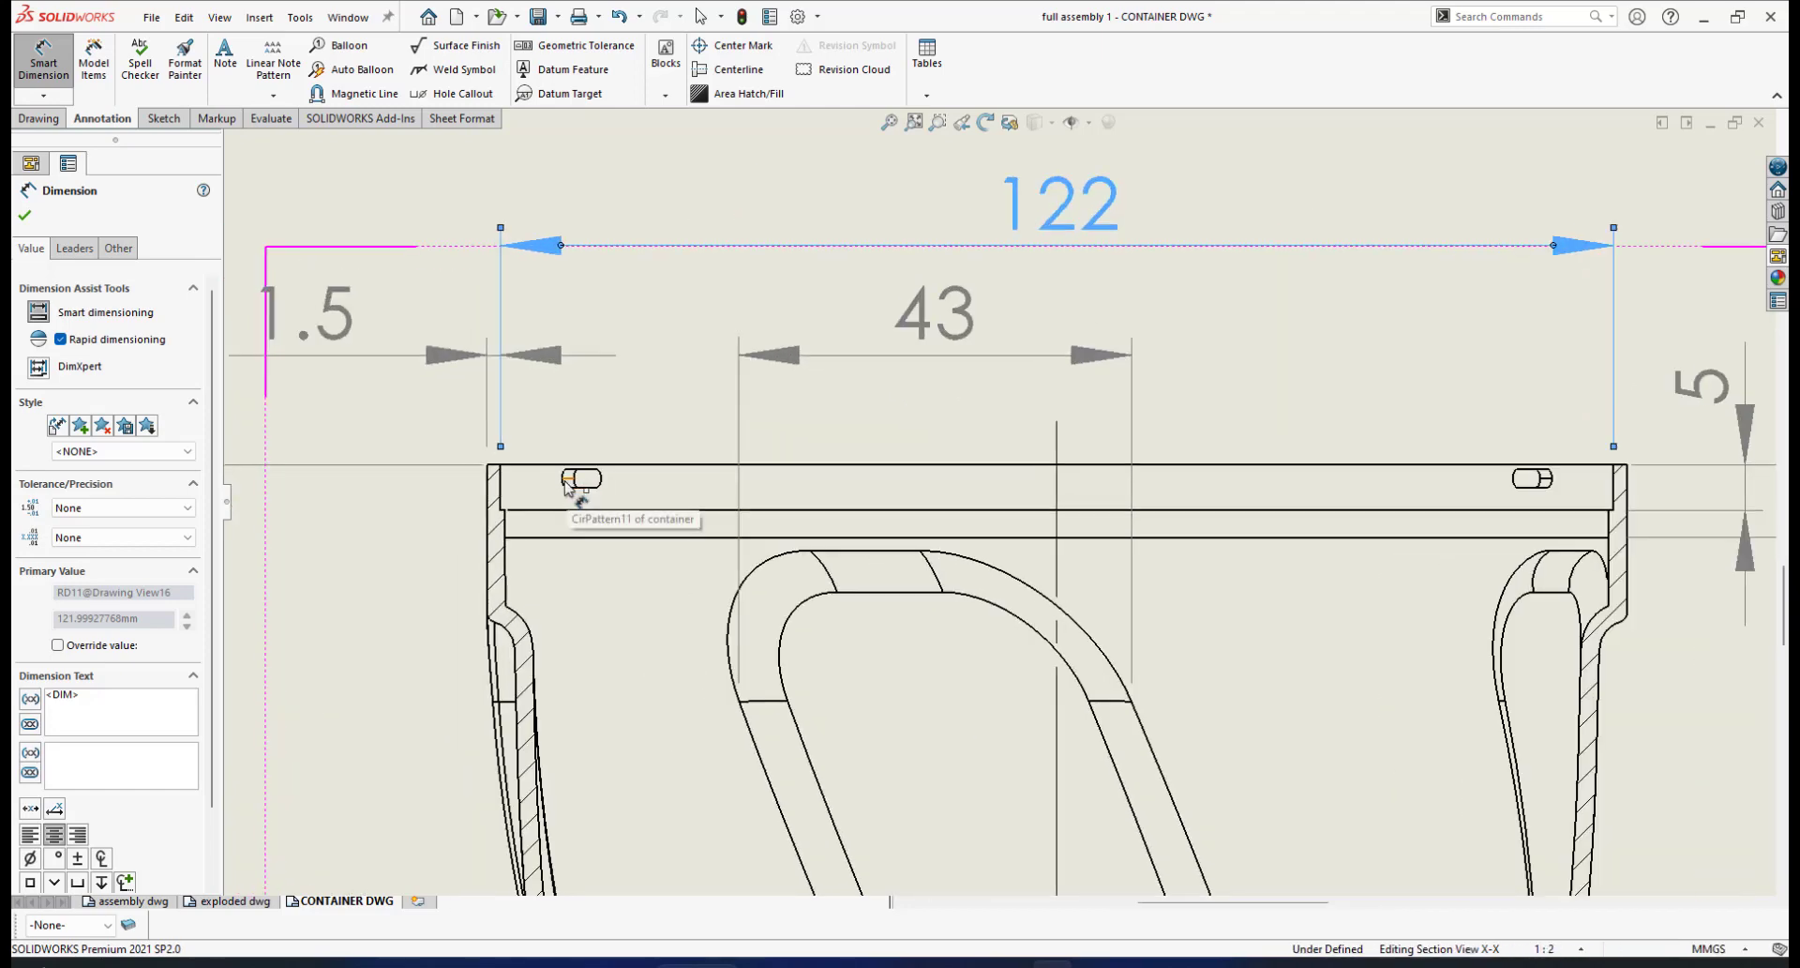
pyautogui.scroll(1, 1031, 487)
pyautogui.scroll(-2, 1387, 497)
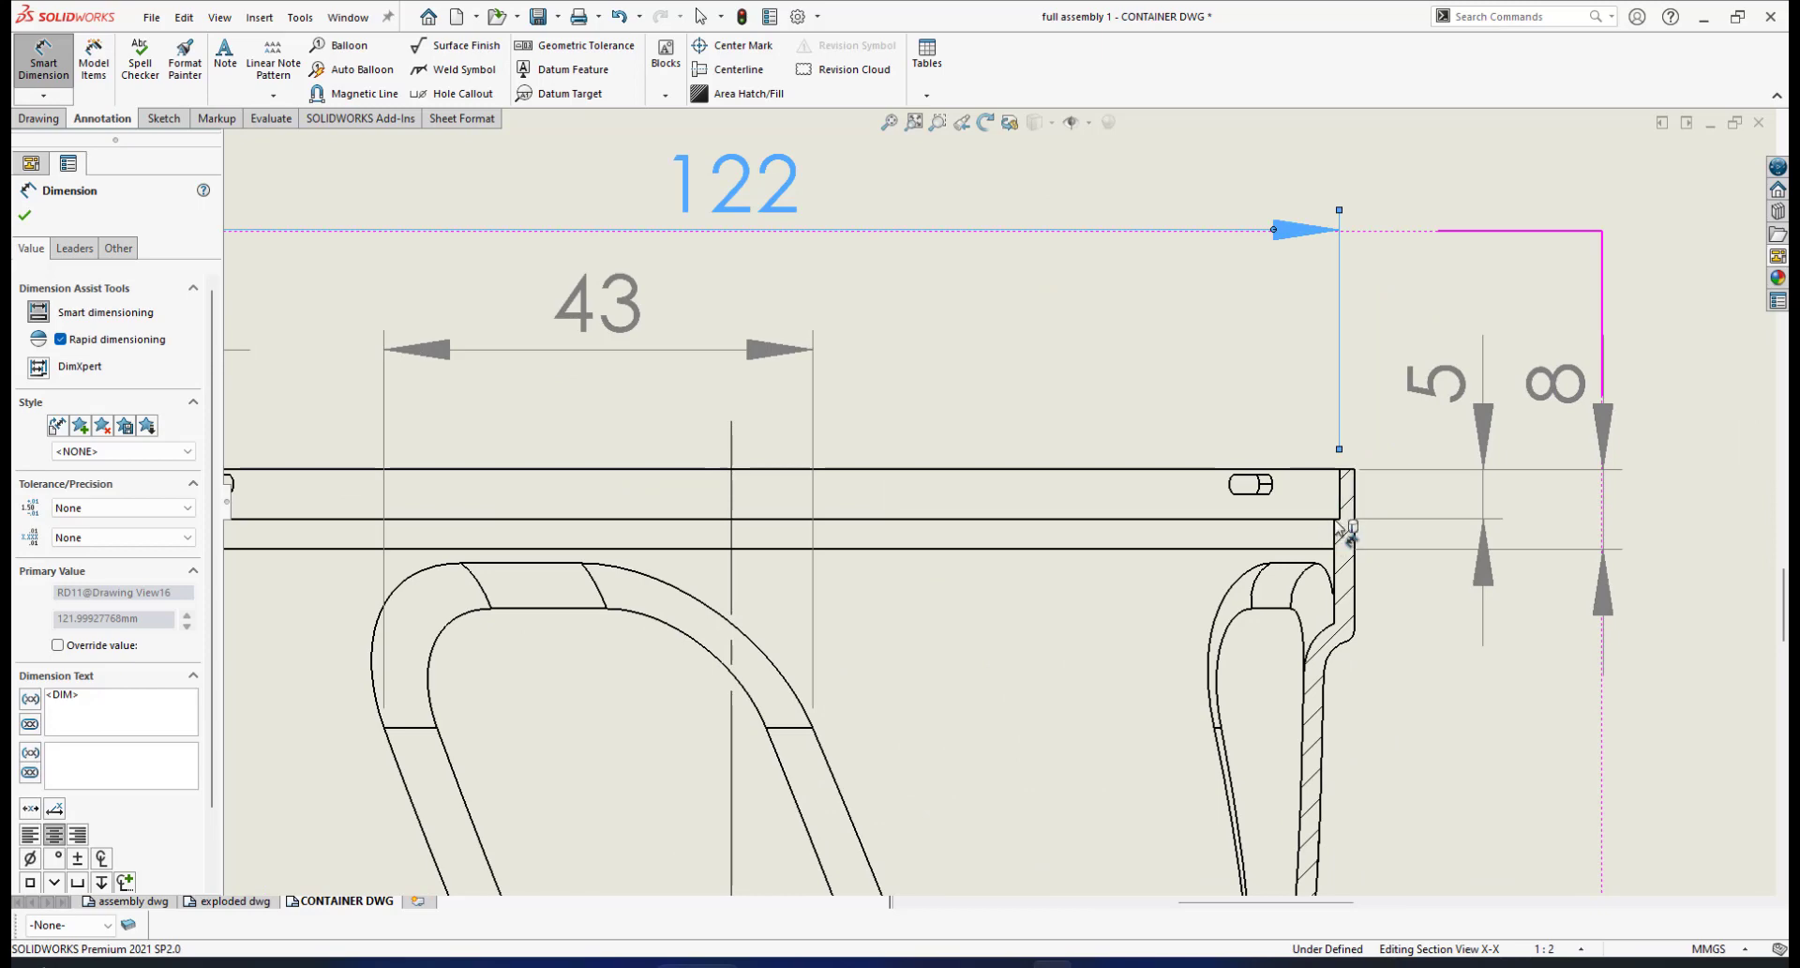
pyautogui.scroll(-2, 1378, 525)
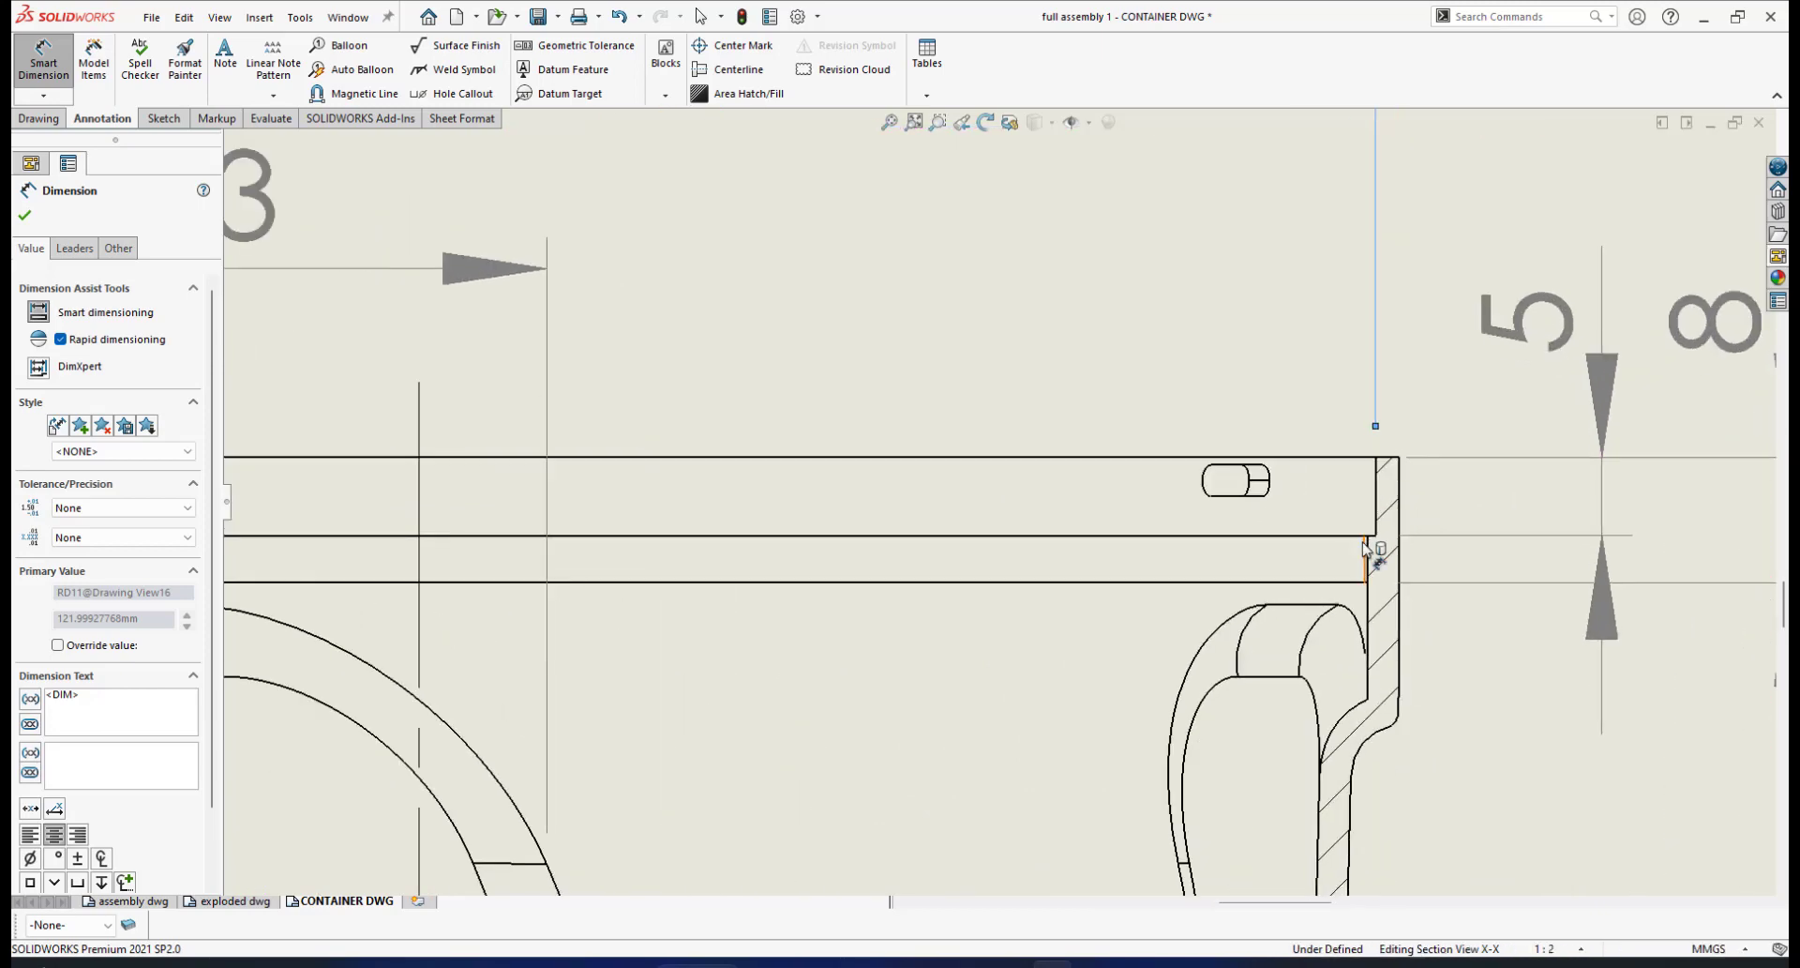
# Dimension the 2.00 wall thickness between the inner and outer top corners, then move it down beside the right wall
pyautogui.click(1369, 536)
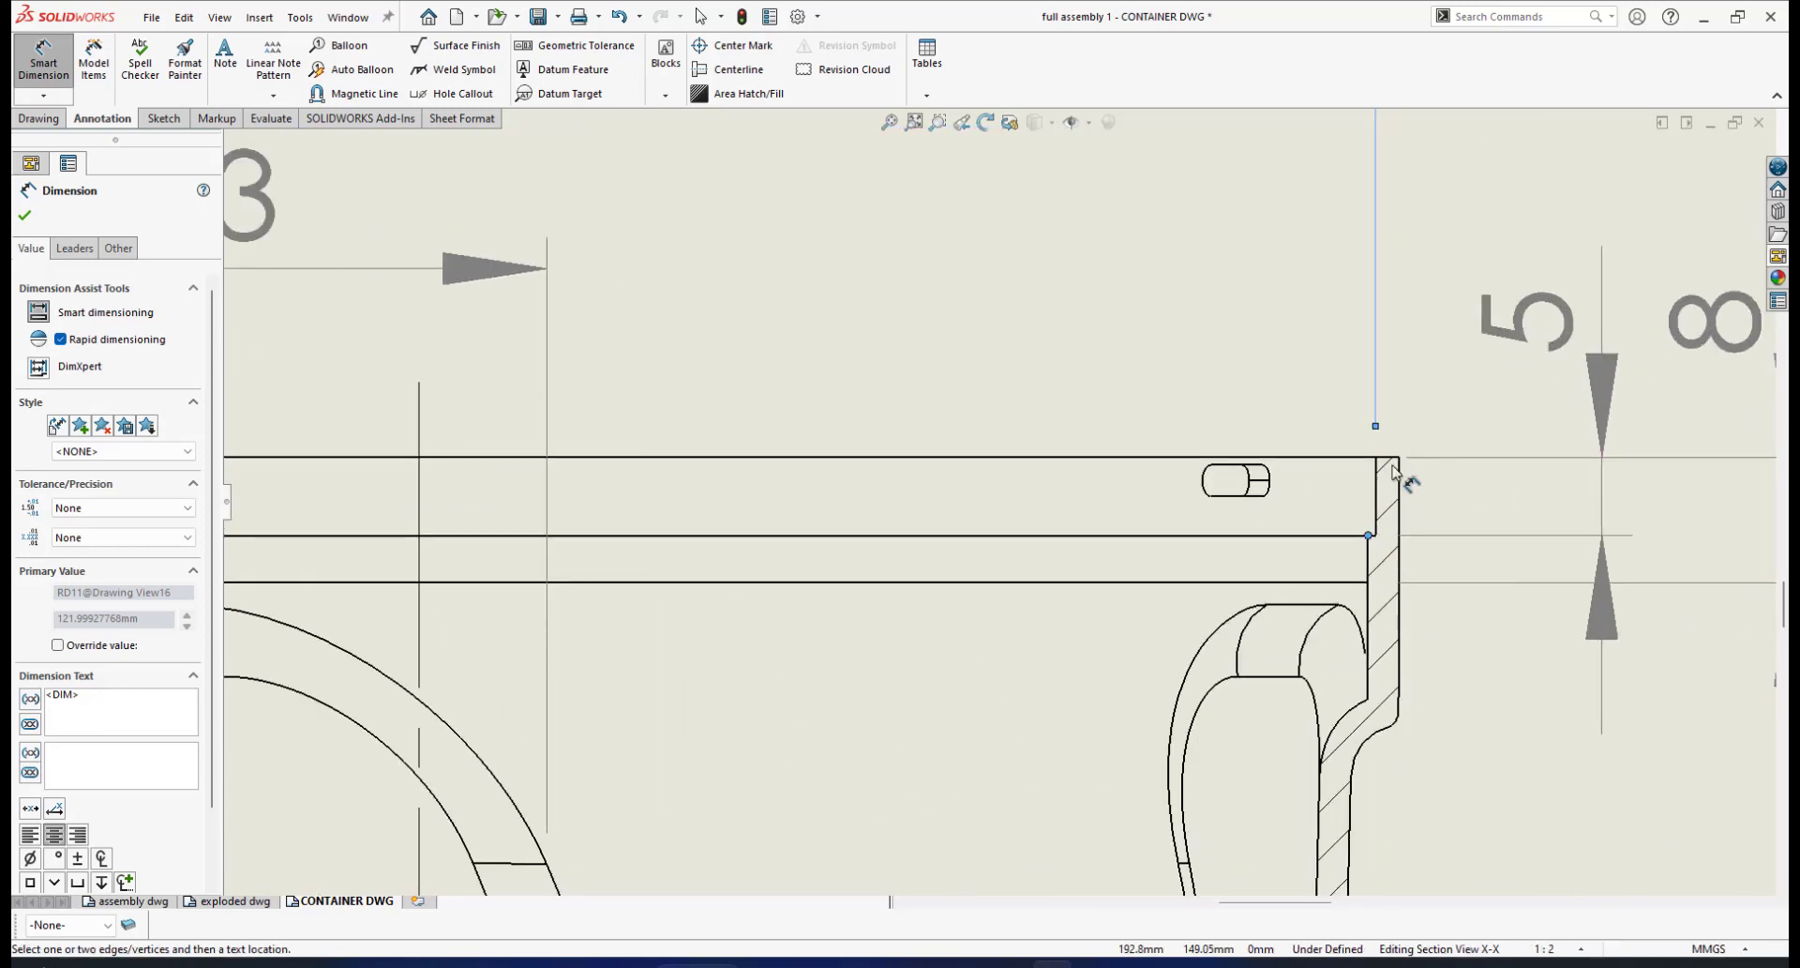
pyautogui.click(1399, 459)
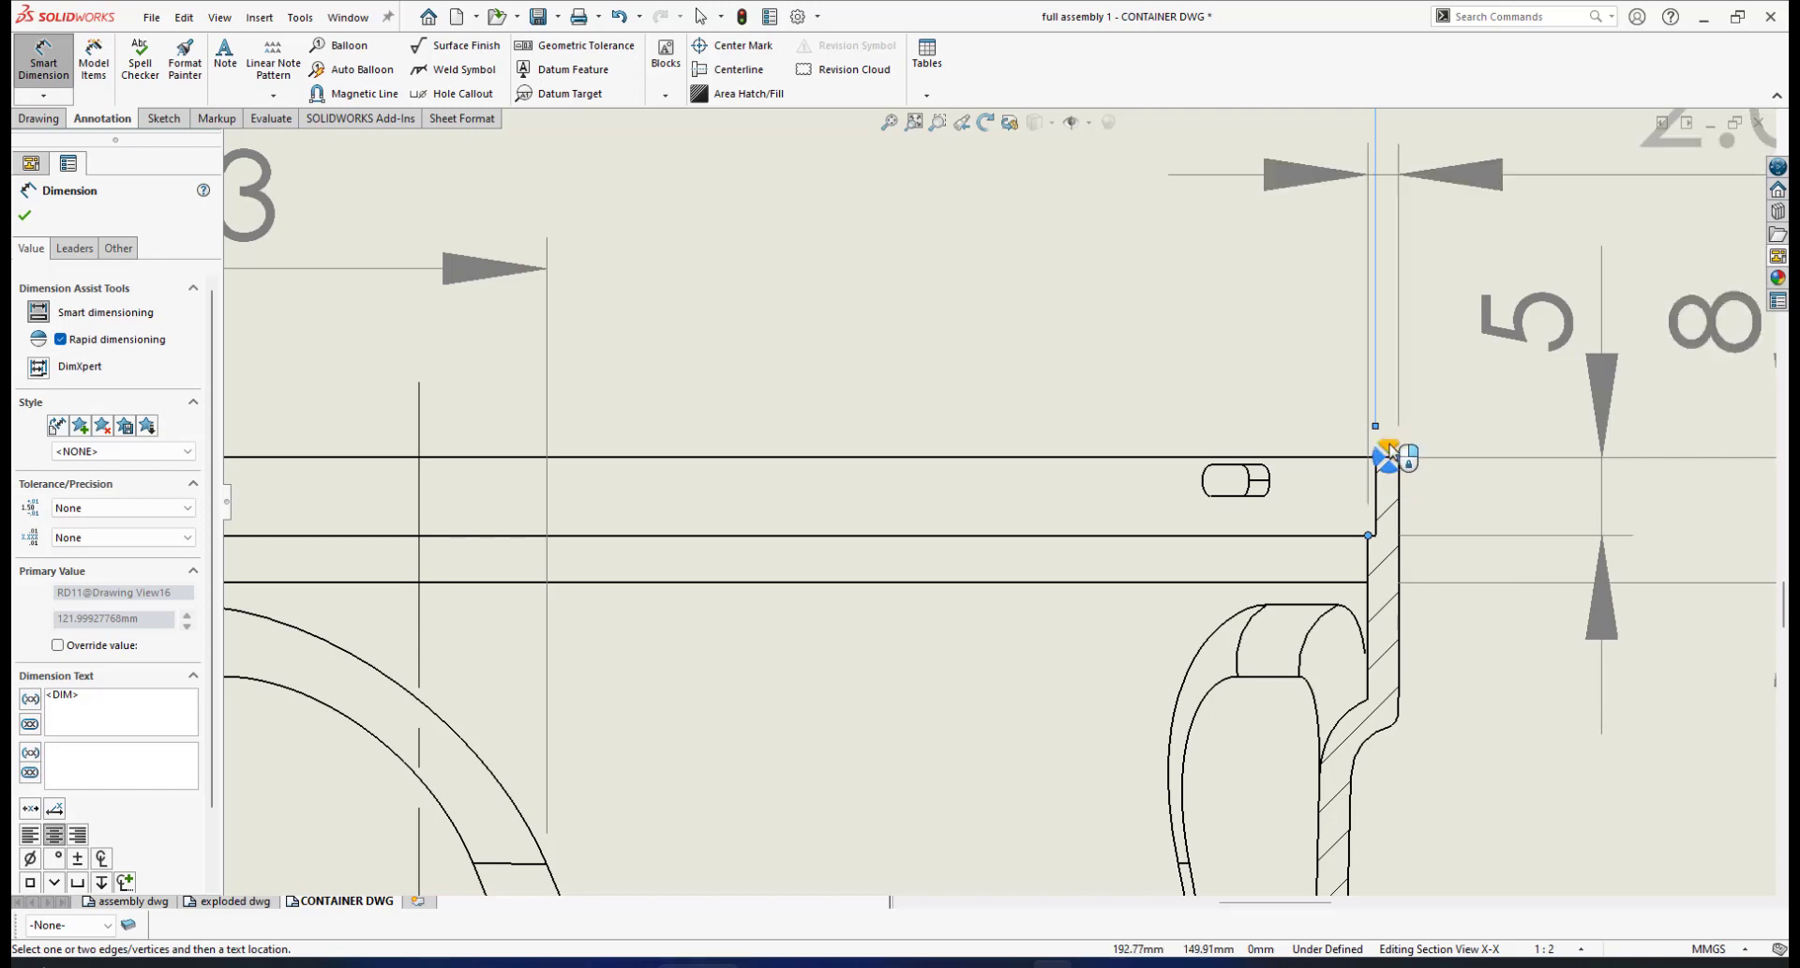
pyautogui.click(1389, 456)
pyautogui.scroll(3, 1401, 450)
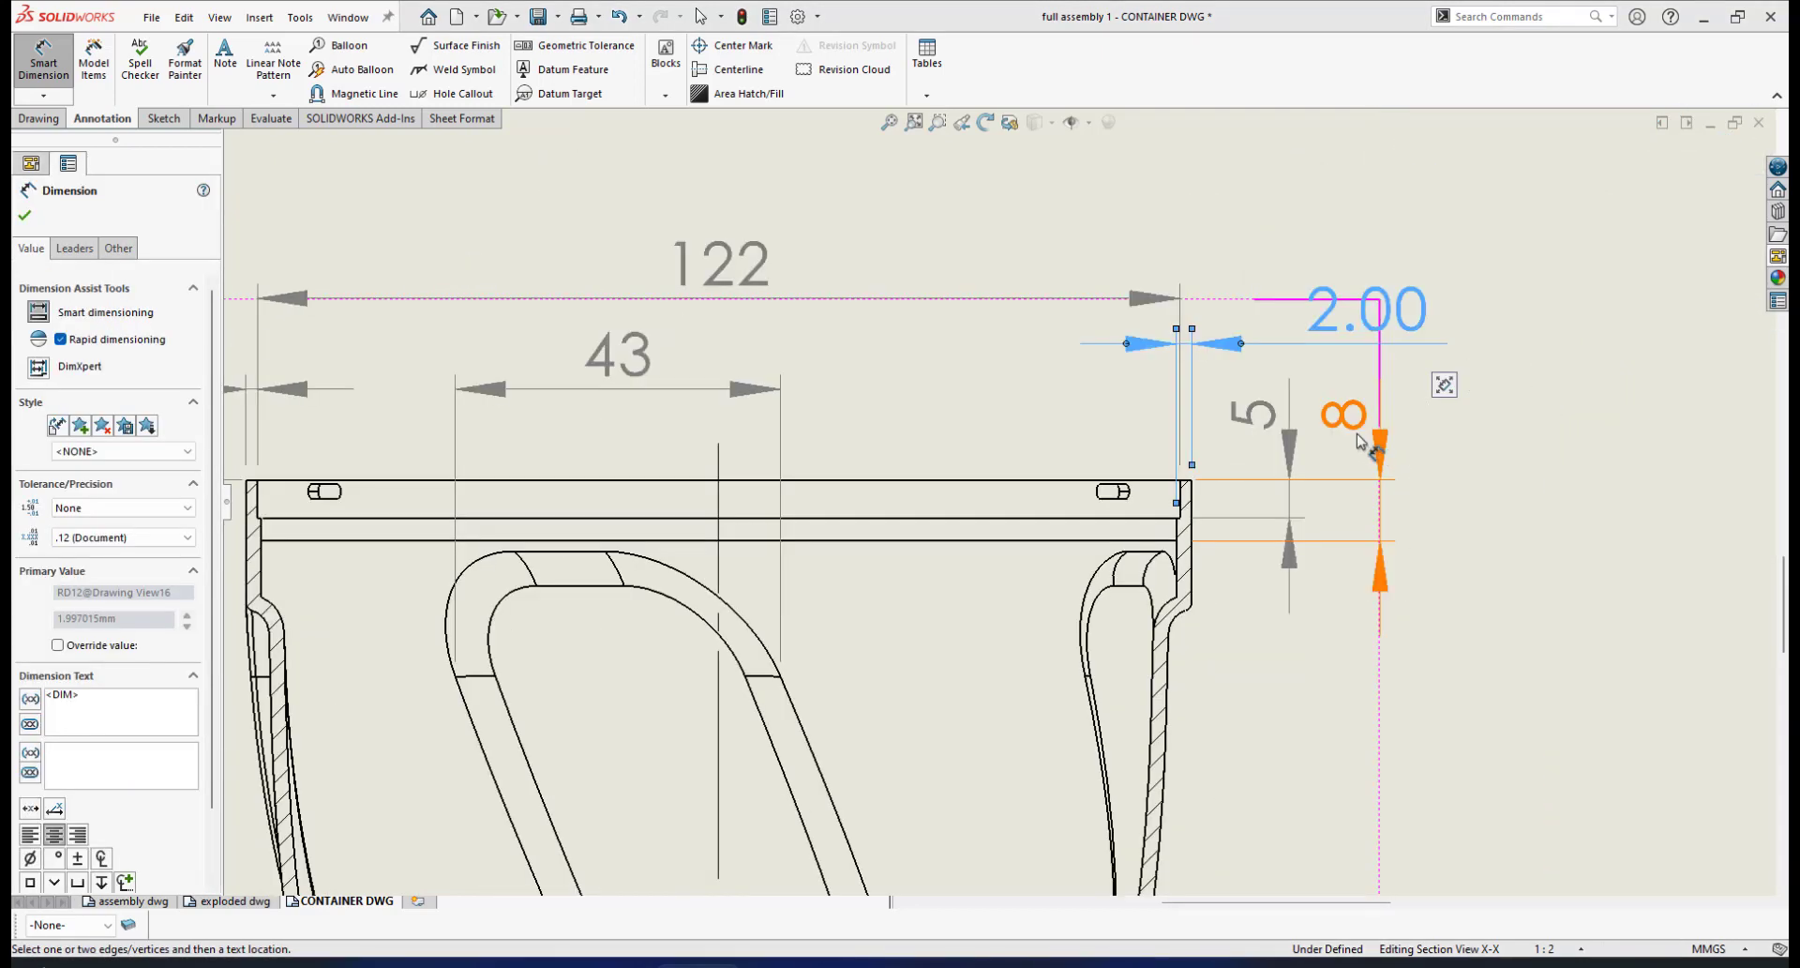
pyautogui.scroll(2, 1149, 412)
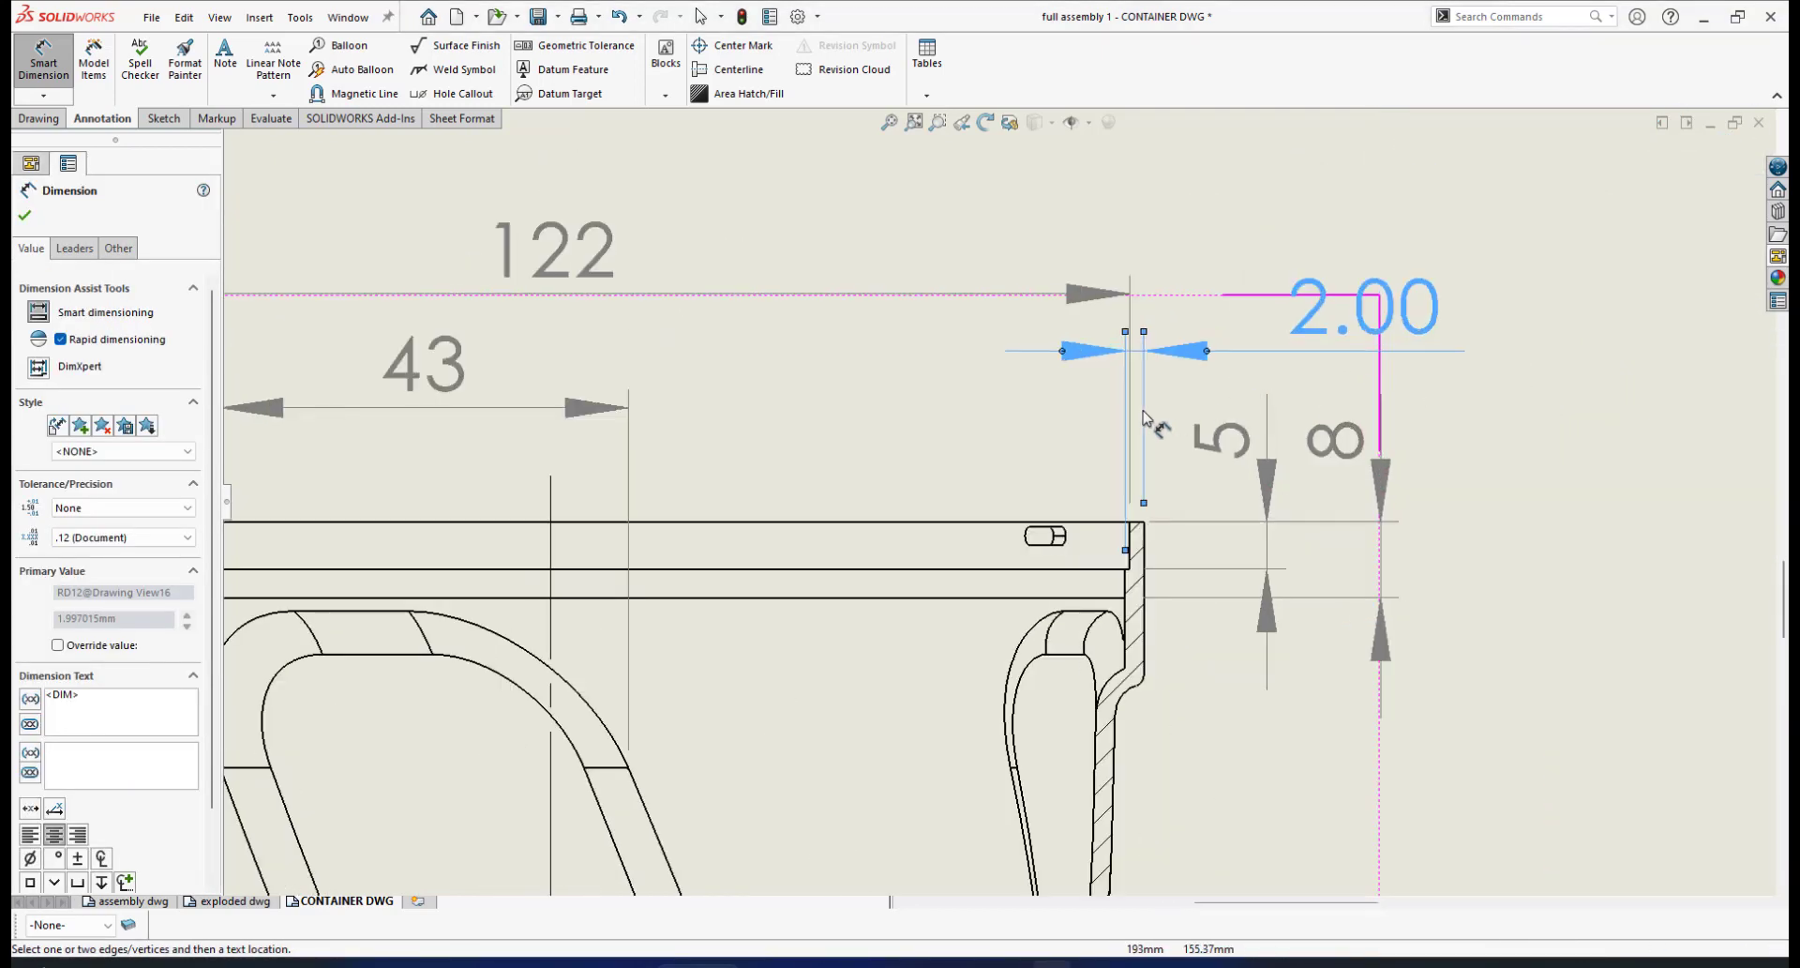
pyautogui.scroll(-1, 1155, 409)
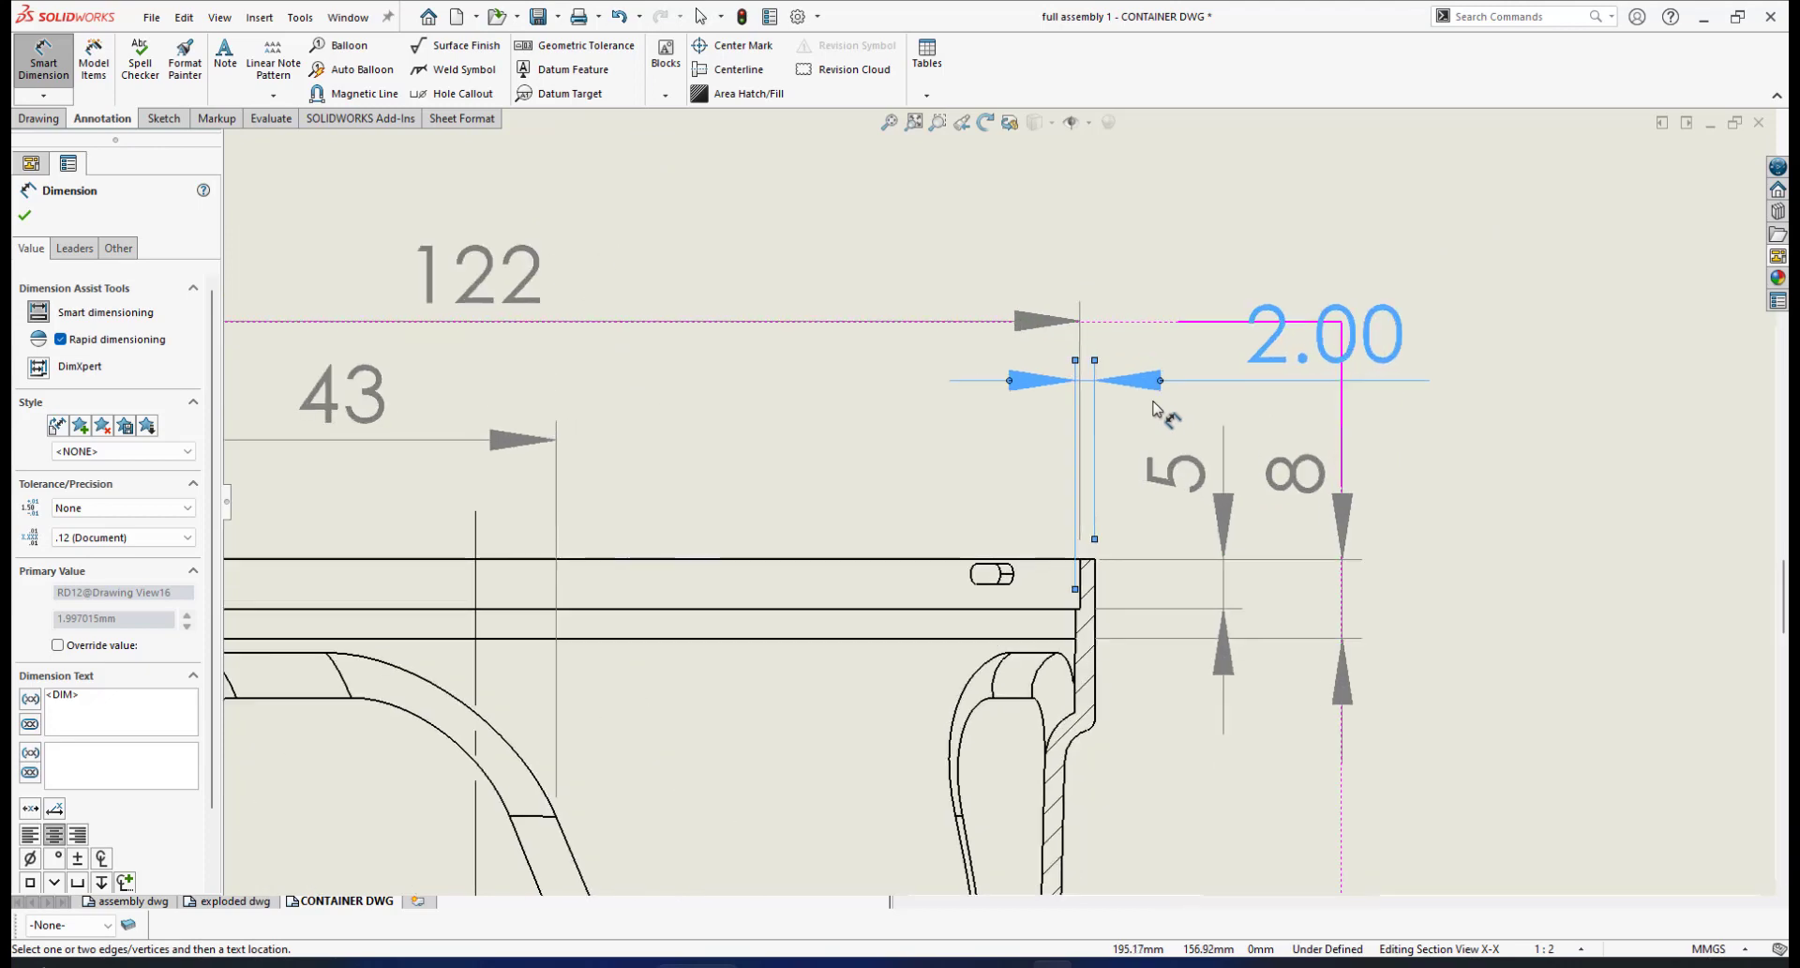
pyautogui.scroll(-1, 1095, 405)
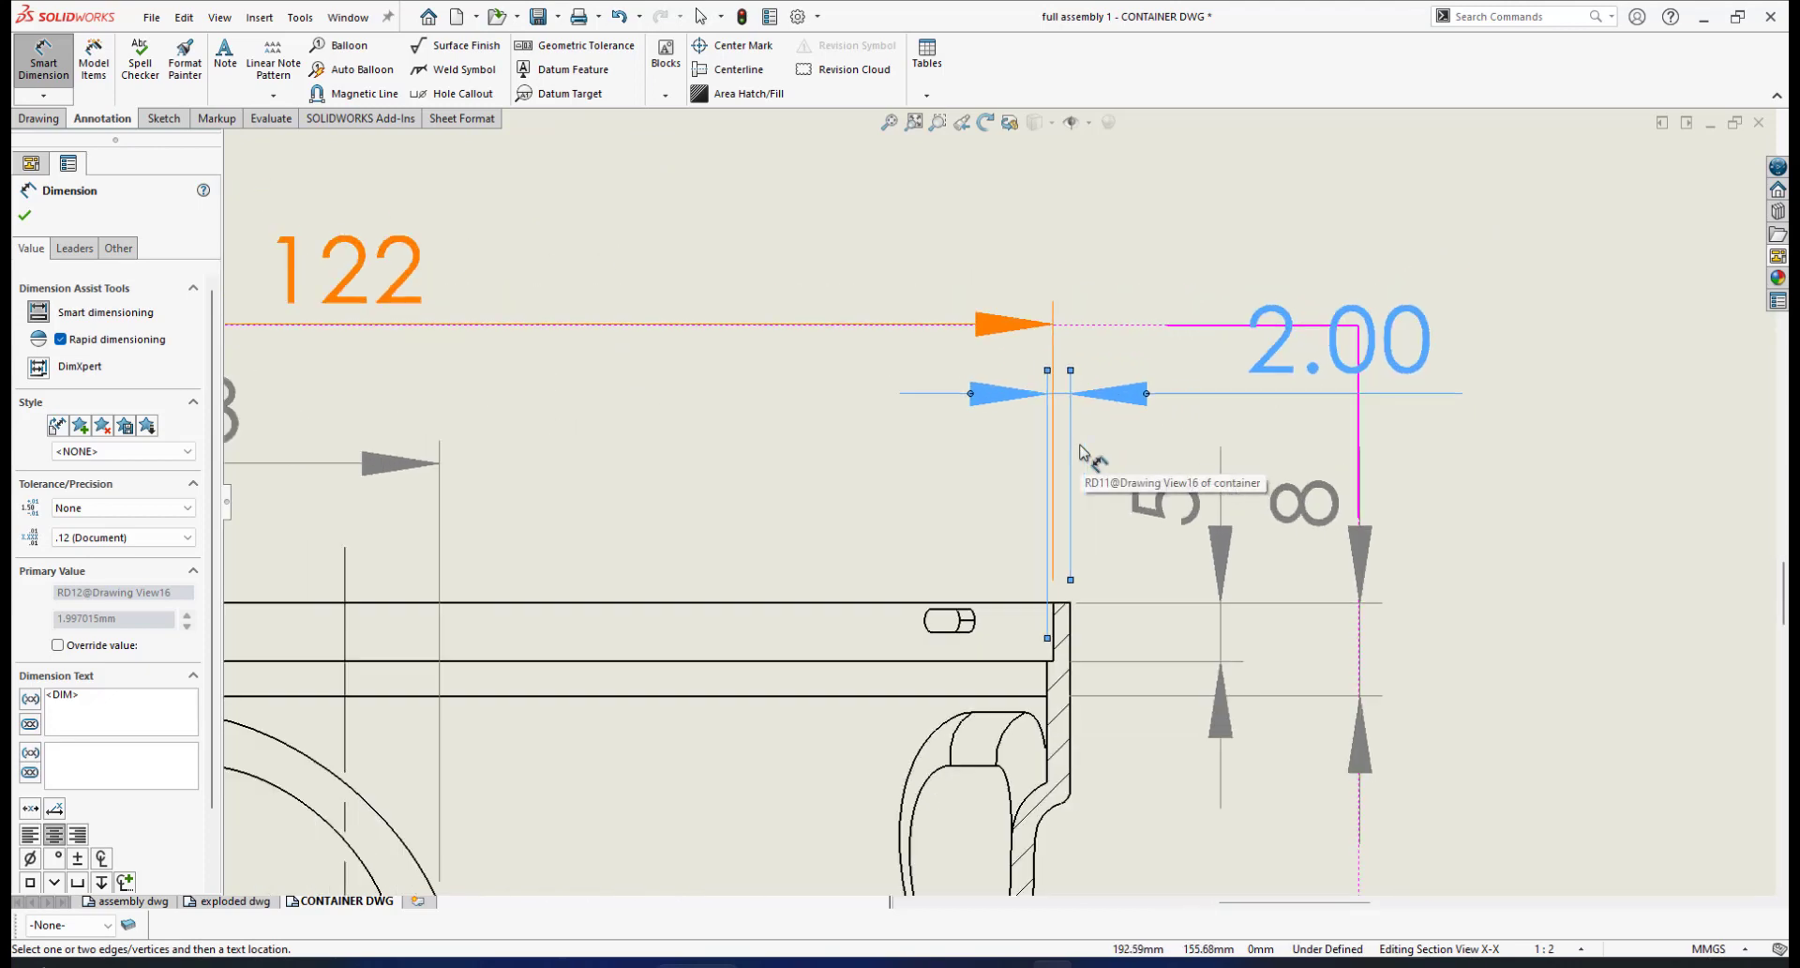
pyautogui.scroll(-1, 1041, 448)
pyautogui.scroll(-1, 1053, 413)
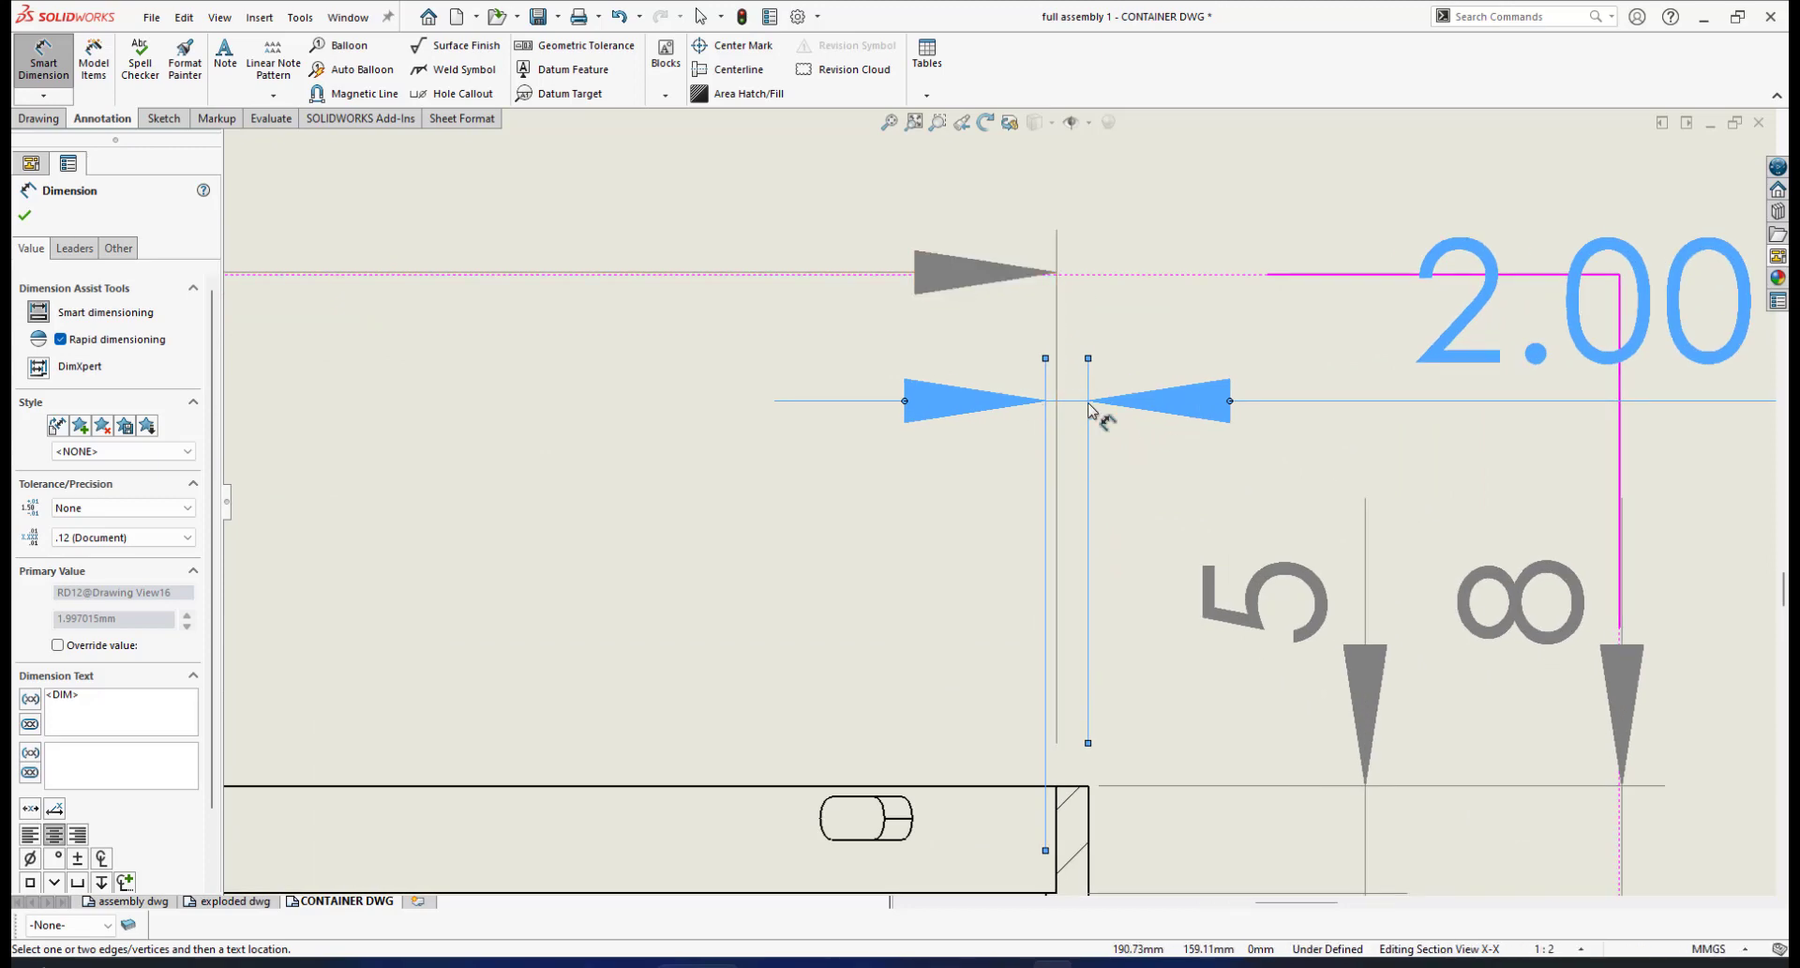
pyautogui.scroll(4, 1059, 441)
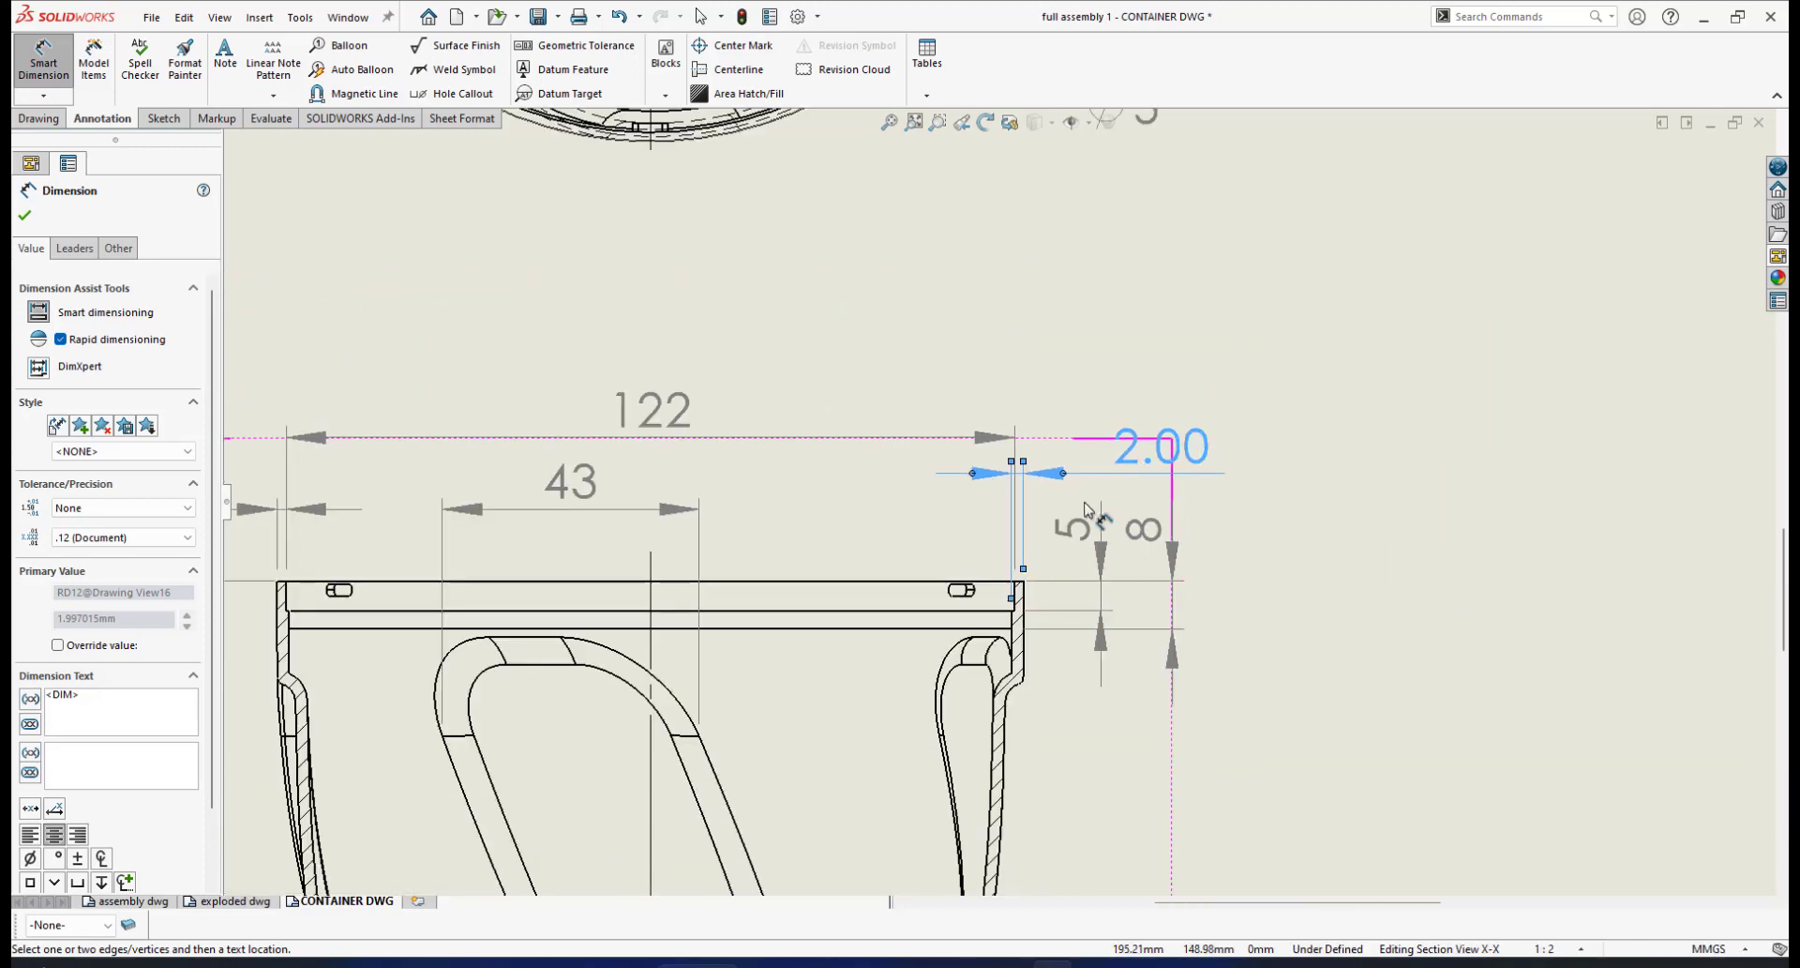
pyautogui.scroll(1, 996, 576)
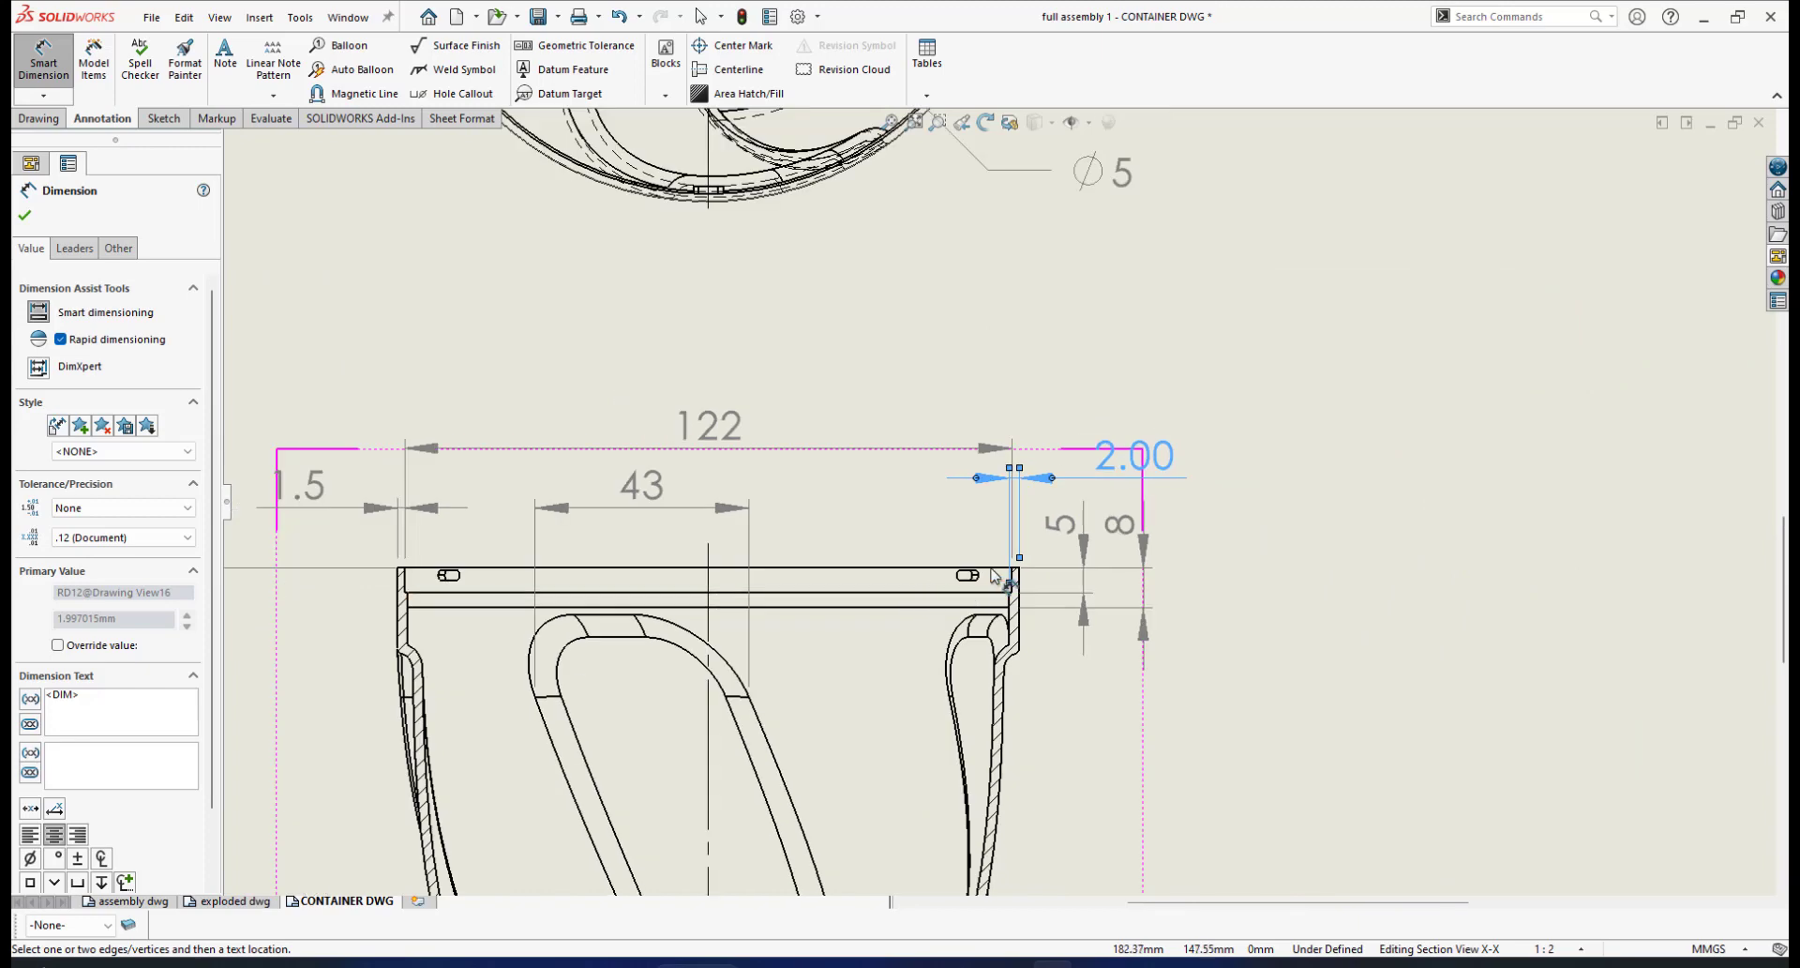
pyautogui.click(25, 217)
pyautogui.moveTo(1134, 457); pyautogui.dragTo(1097, 684)
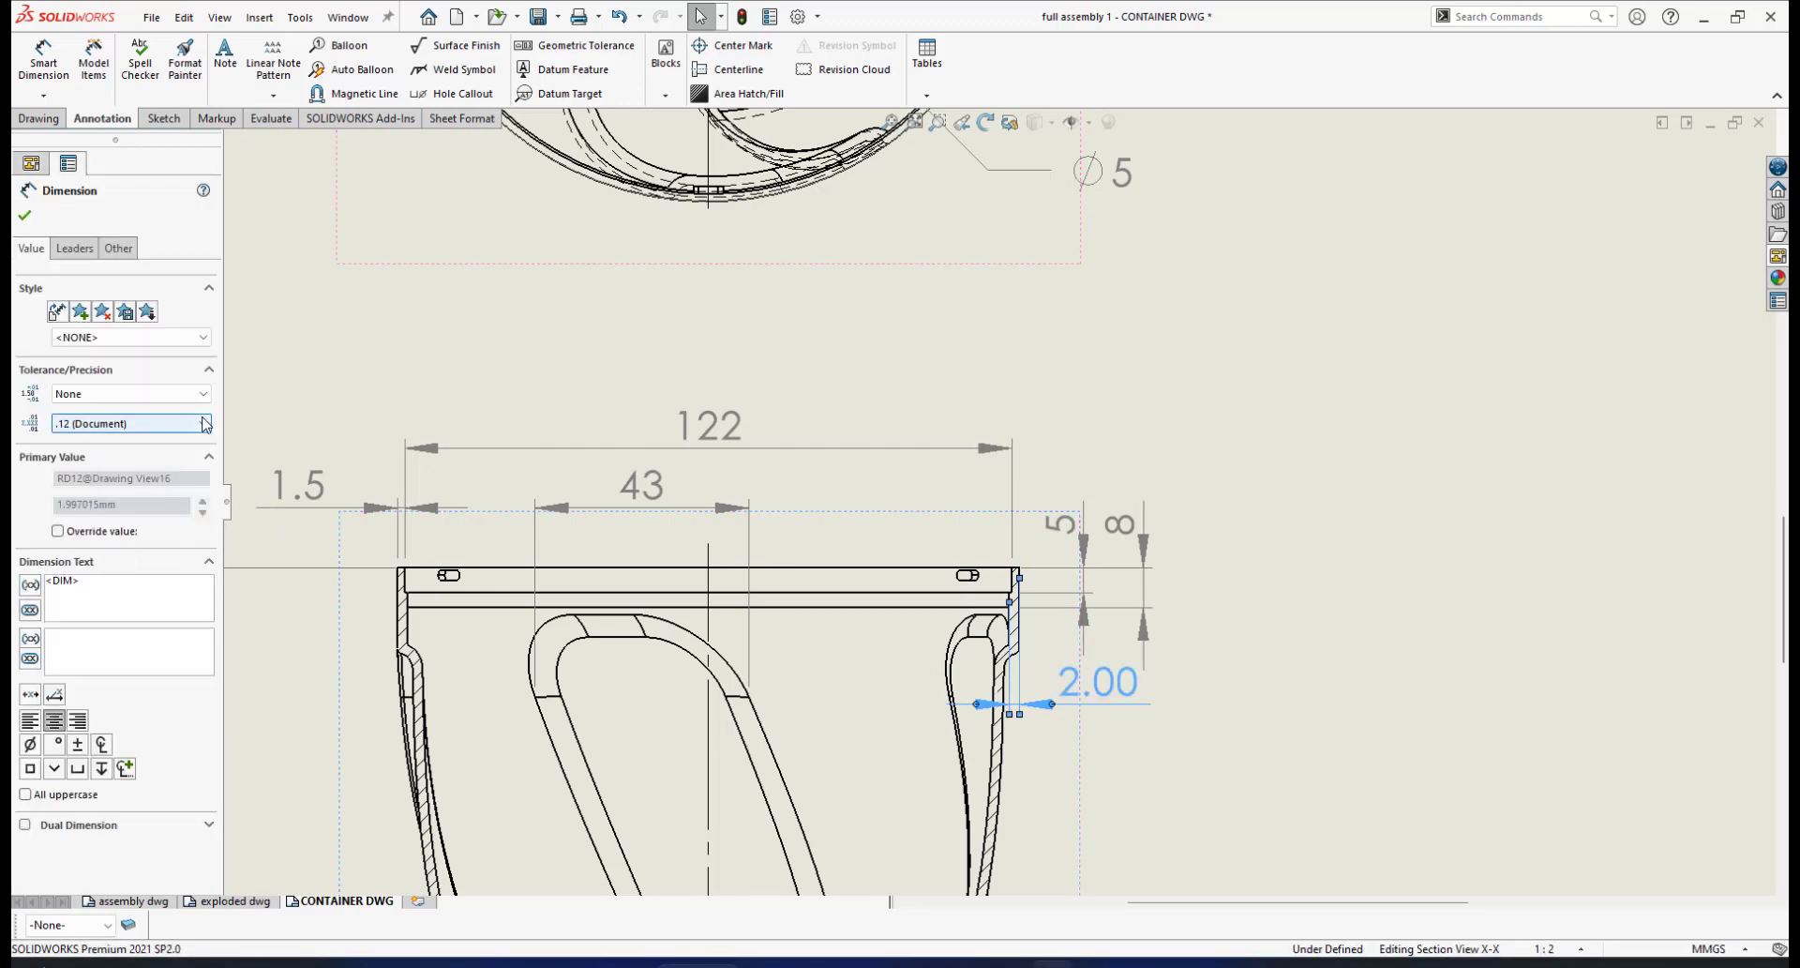
# Change the 2.00 dimension's primary unit precision to no decimals so it reads 2
pyautogui.click(207, 424)
pyautogui.click(117, 440)
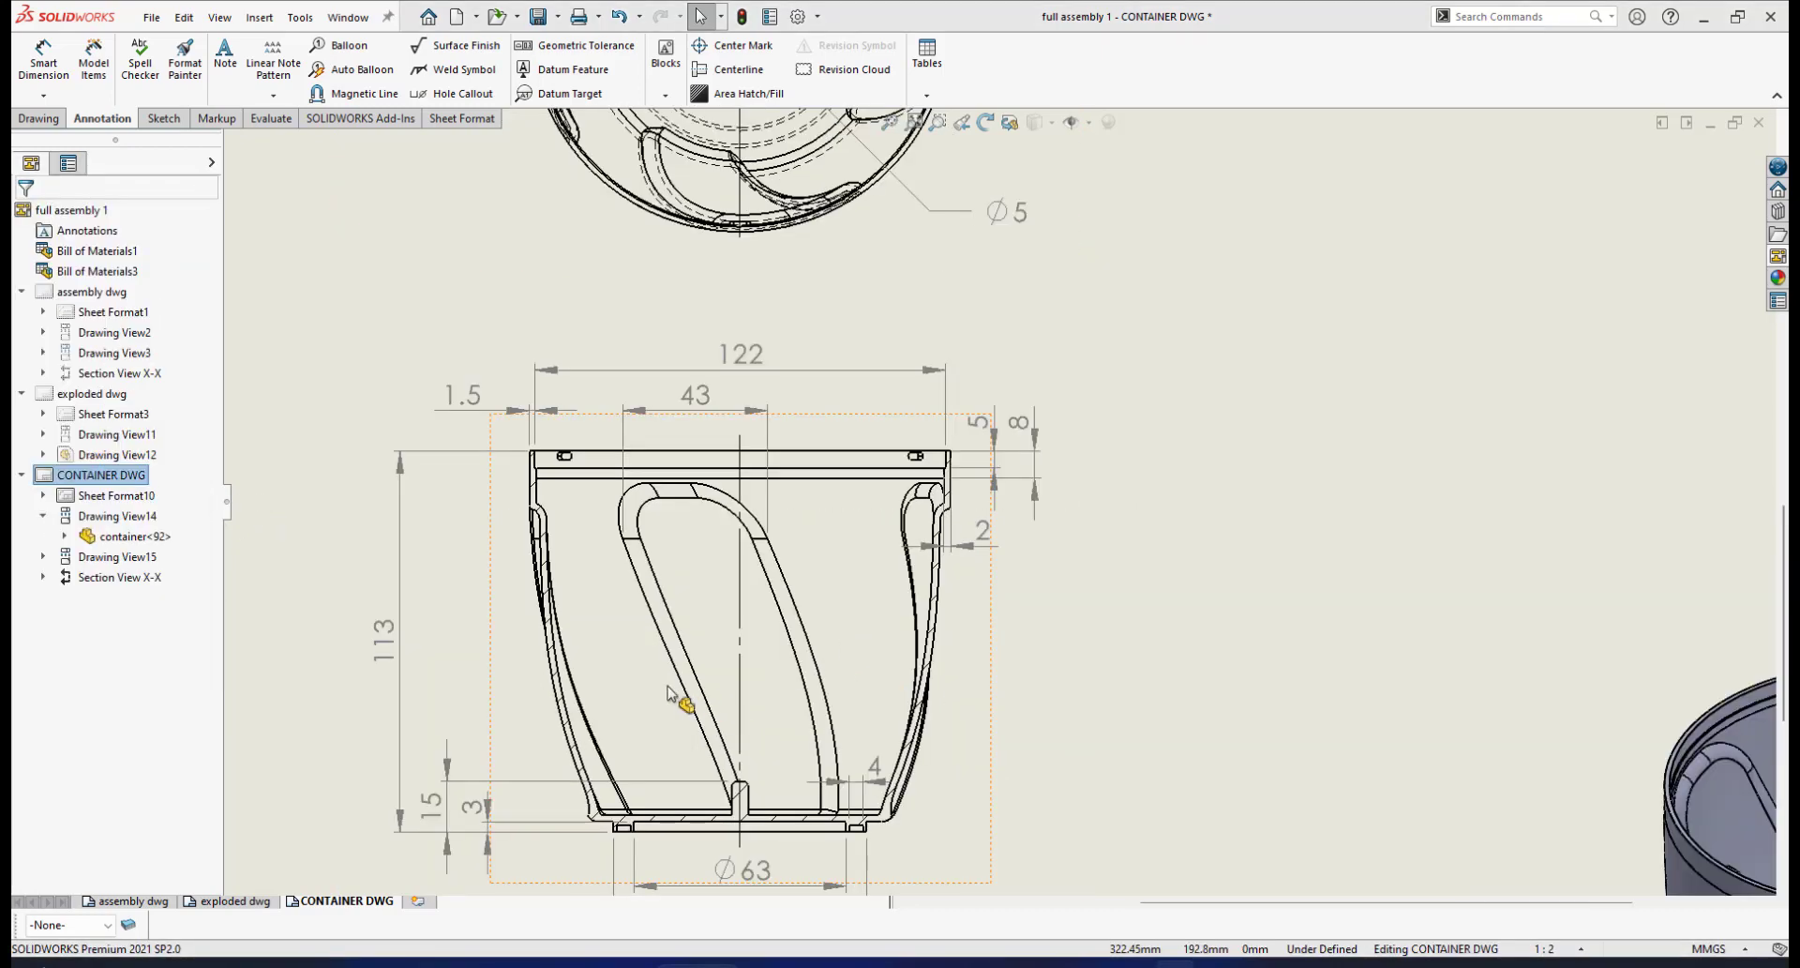
pyautogui.scroll(-2, 671, 694)
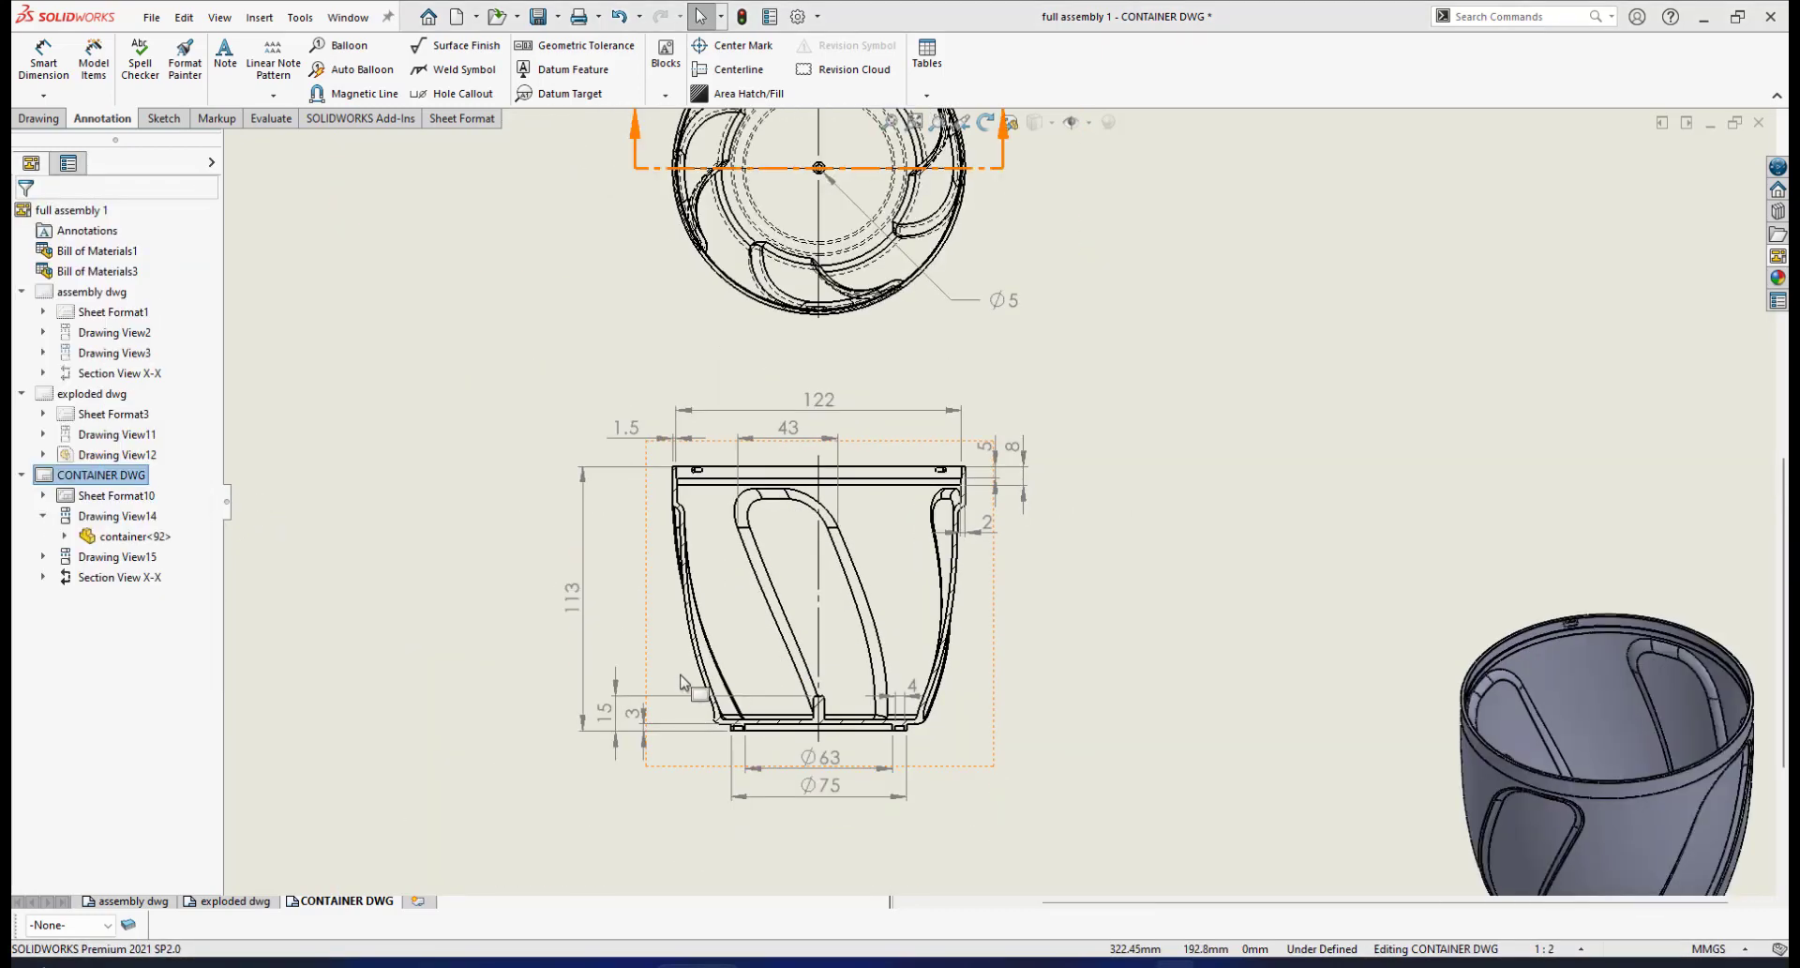
pyautogui.scroll(5, 825, 553)
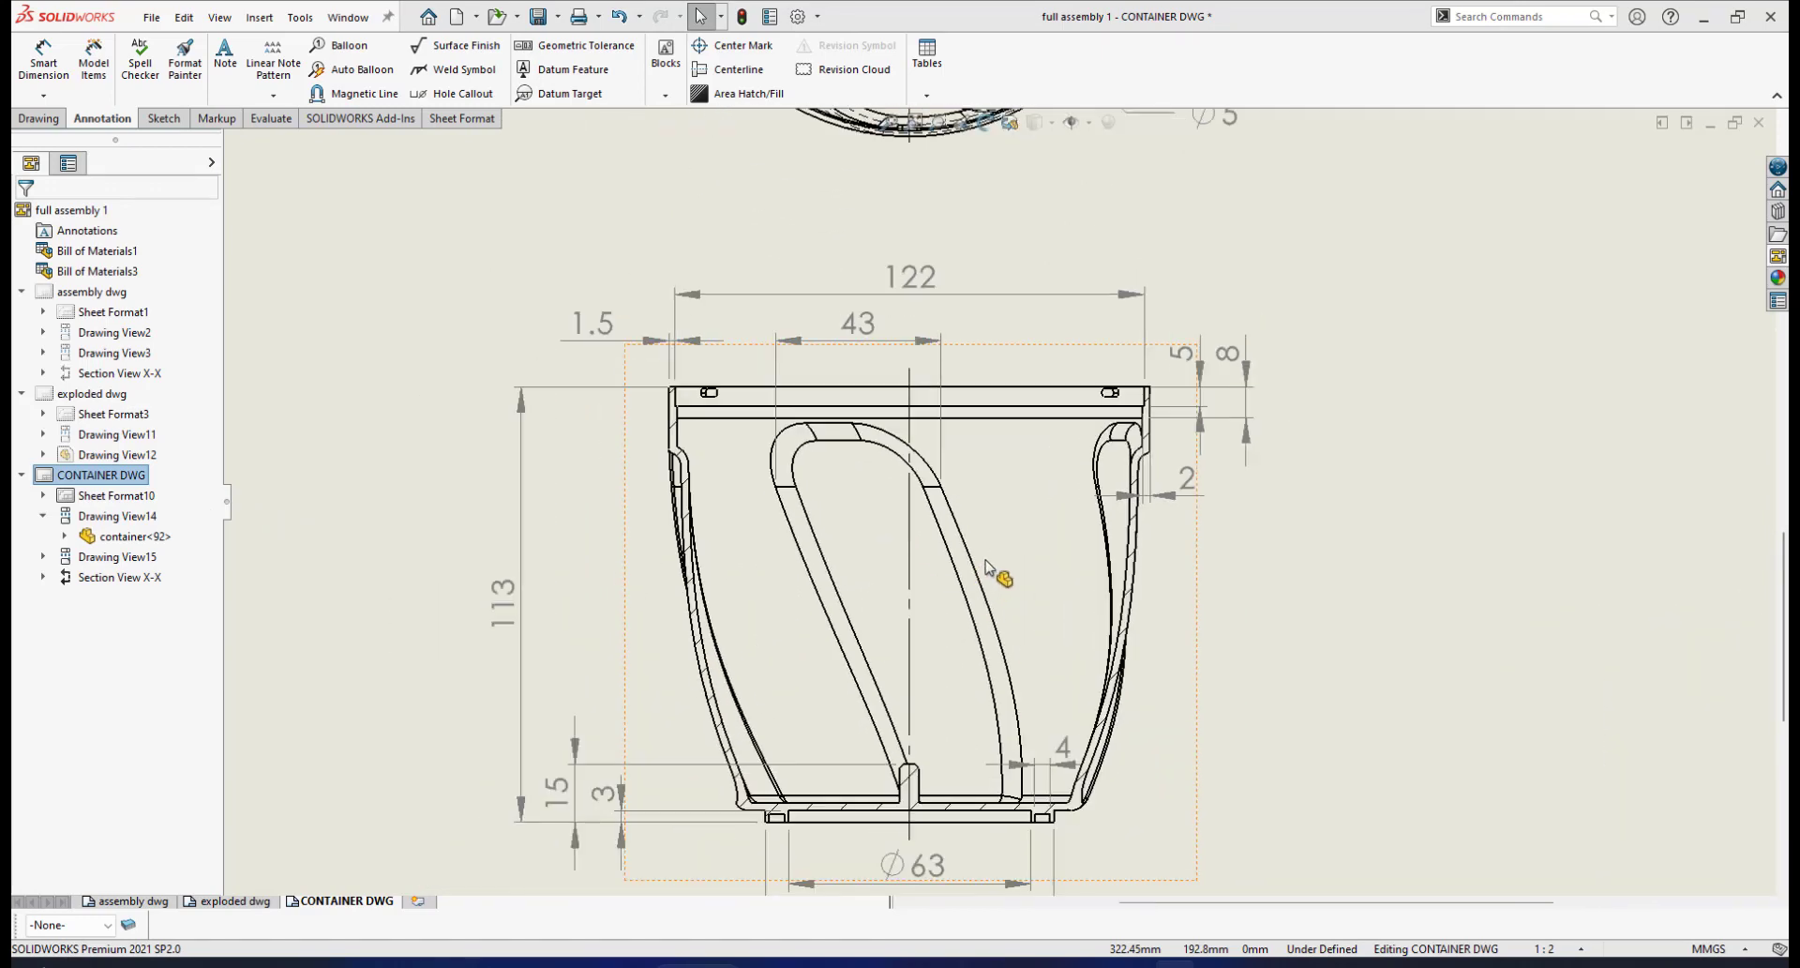
pyautogui.scroll(-1, 1012, 600)
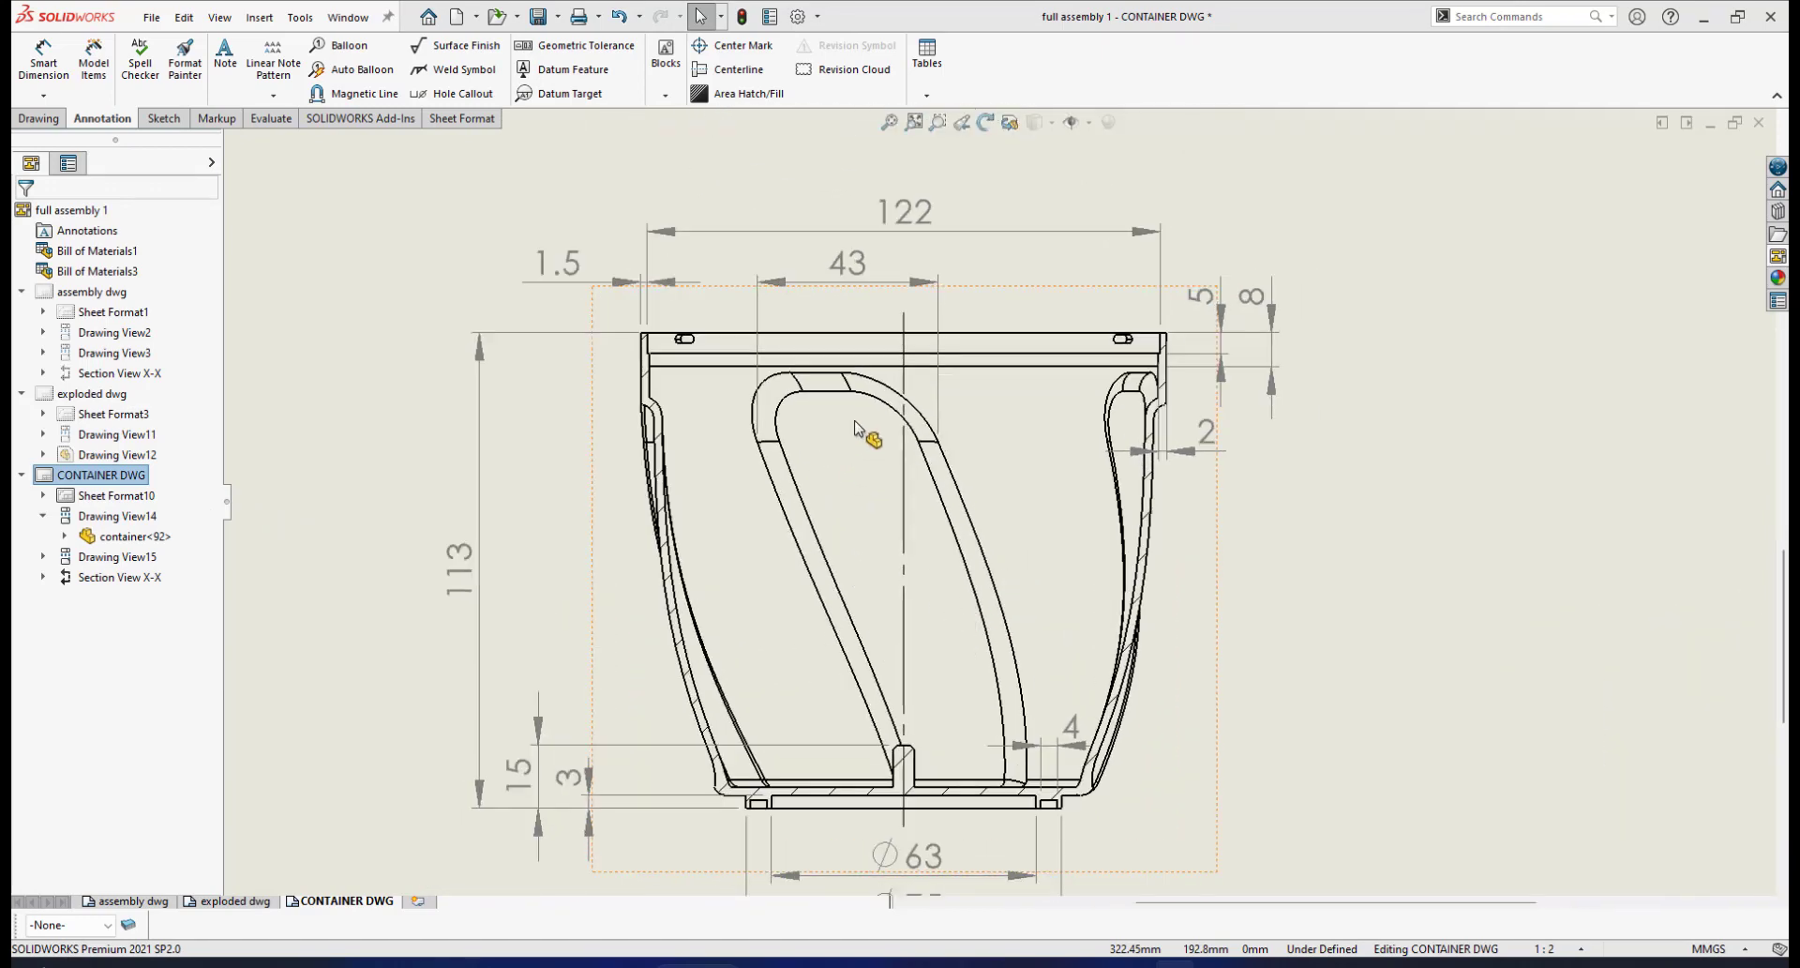
pyautogui.scroll(1, 795, 393)
pyautogui.scroll(-3, 975, 459)
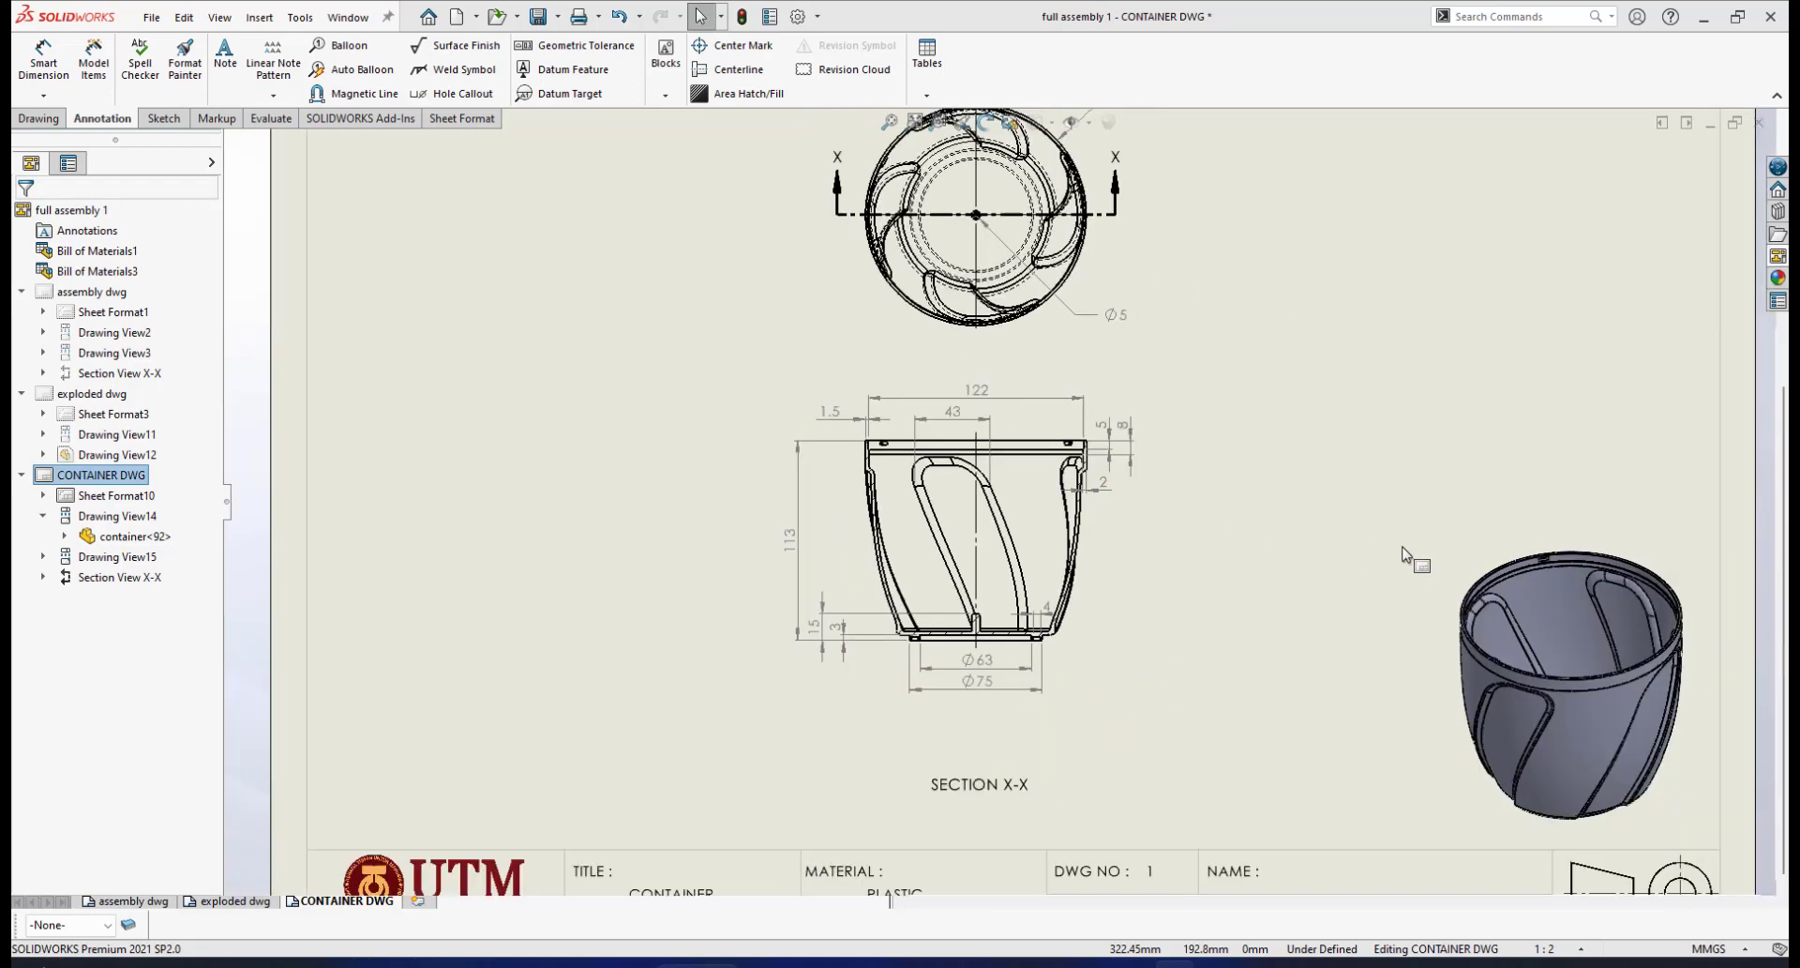
pyautogui.scroll(3, 1463, 643)
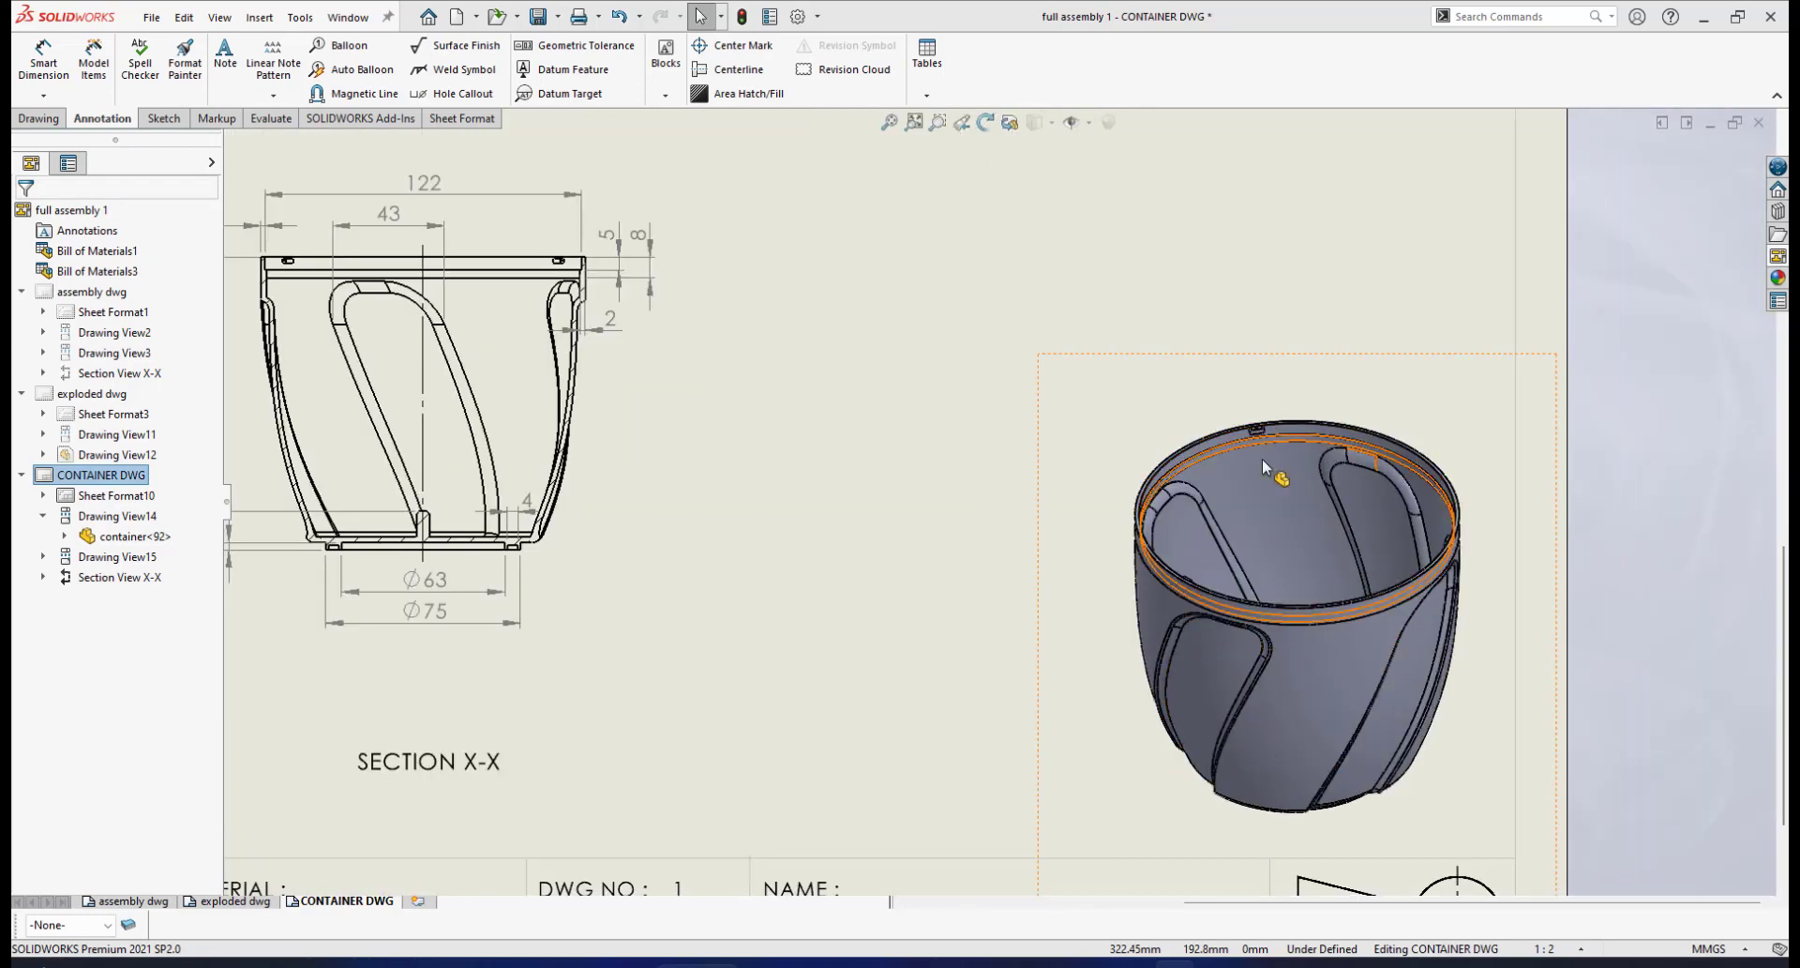
pyautogui.scroll(-3, 981, 552)
pyautogui.scroll(6, 534, 394)
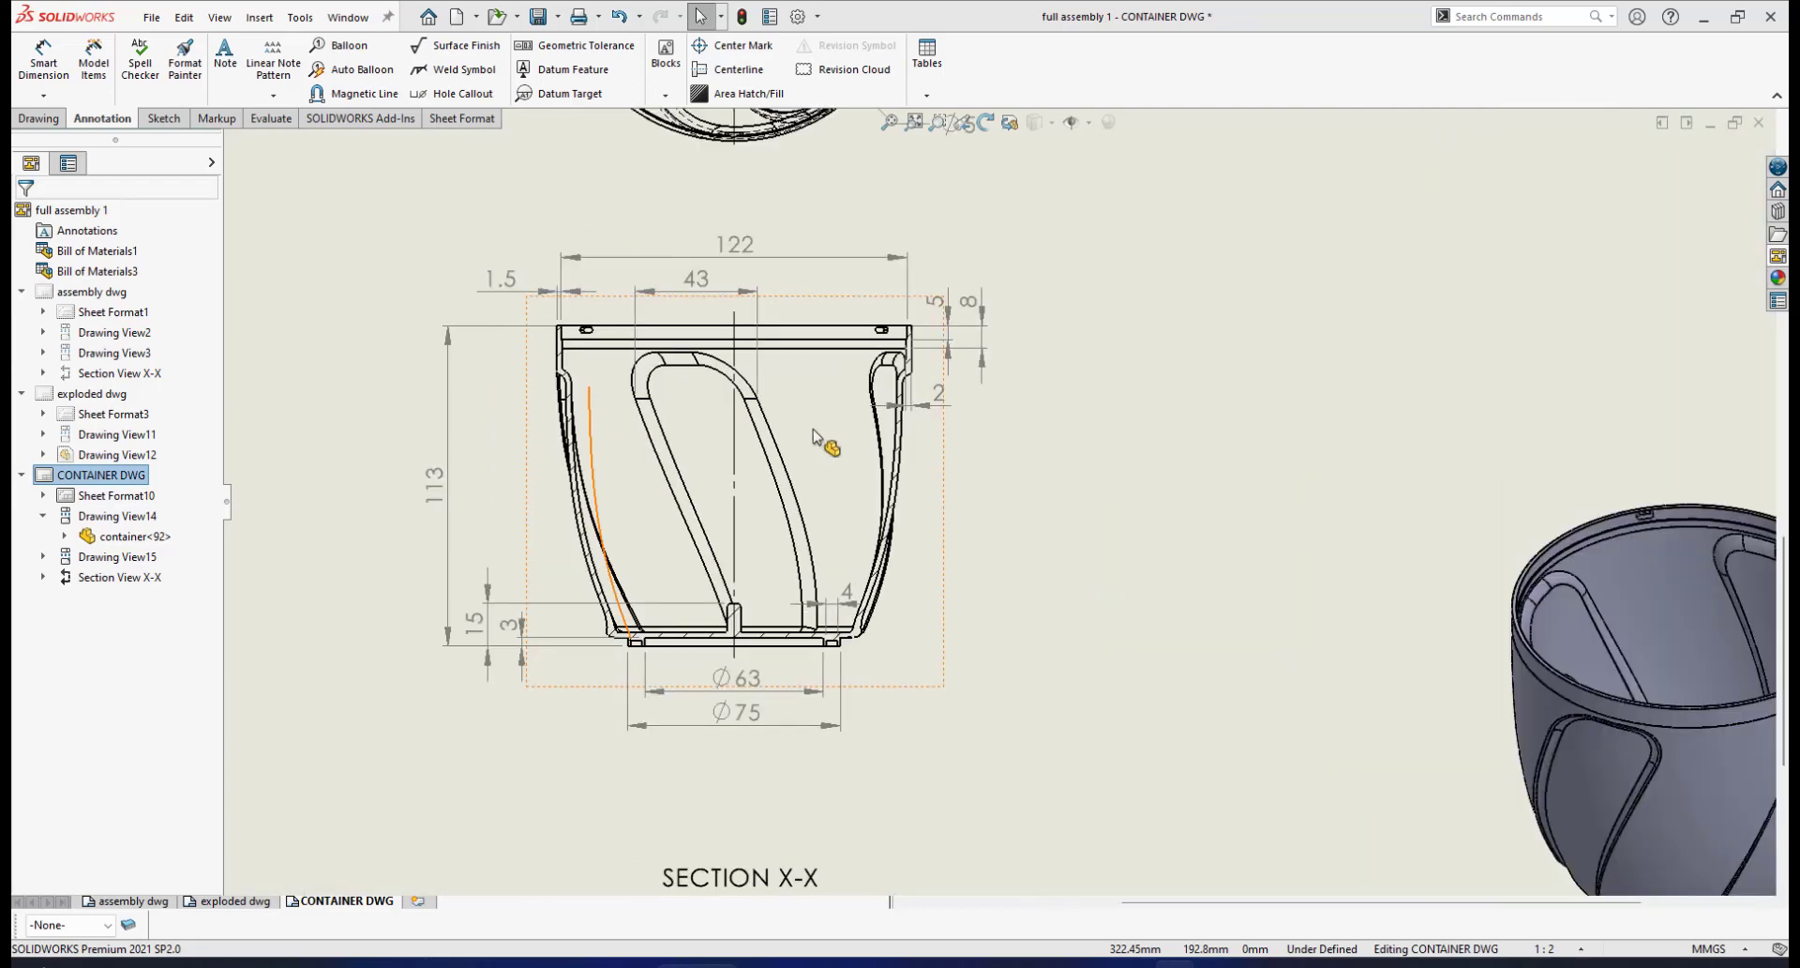
pyautogui.scroll(2, 716, 356)
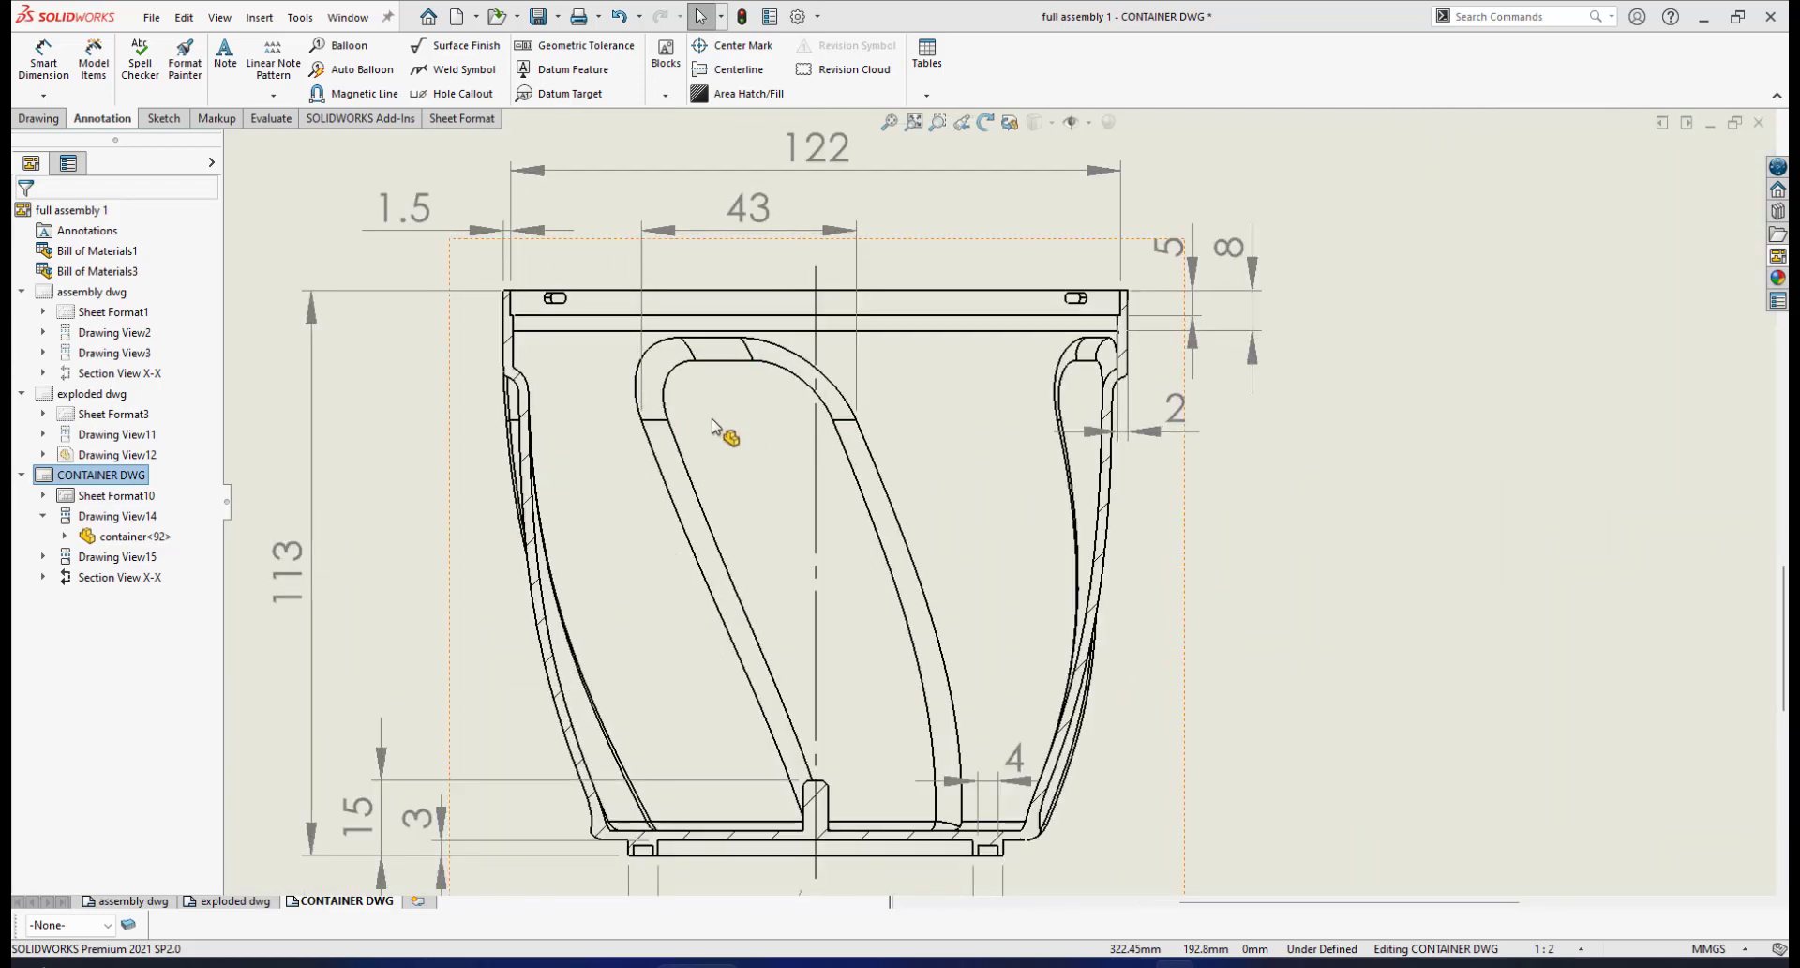
pyautogui.scroll(-1, 876, 401)
pyautogui.scroll(2, 876, 401)
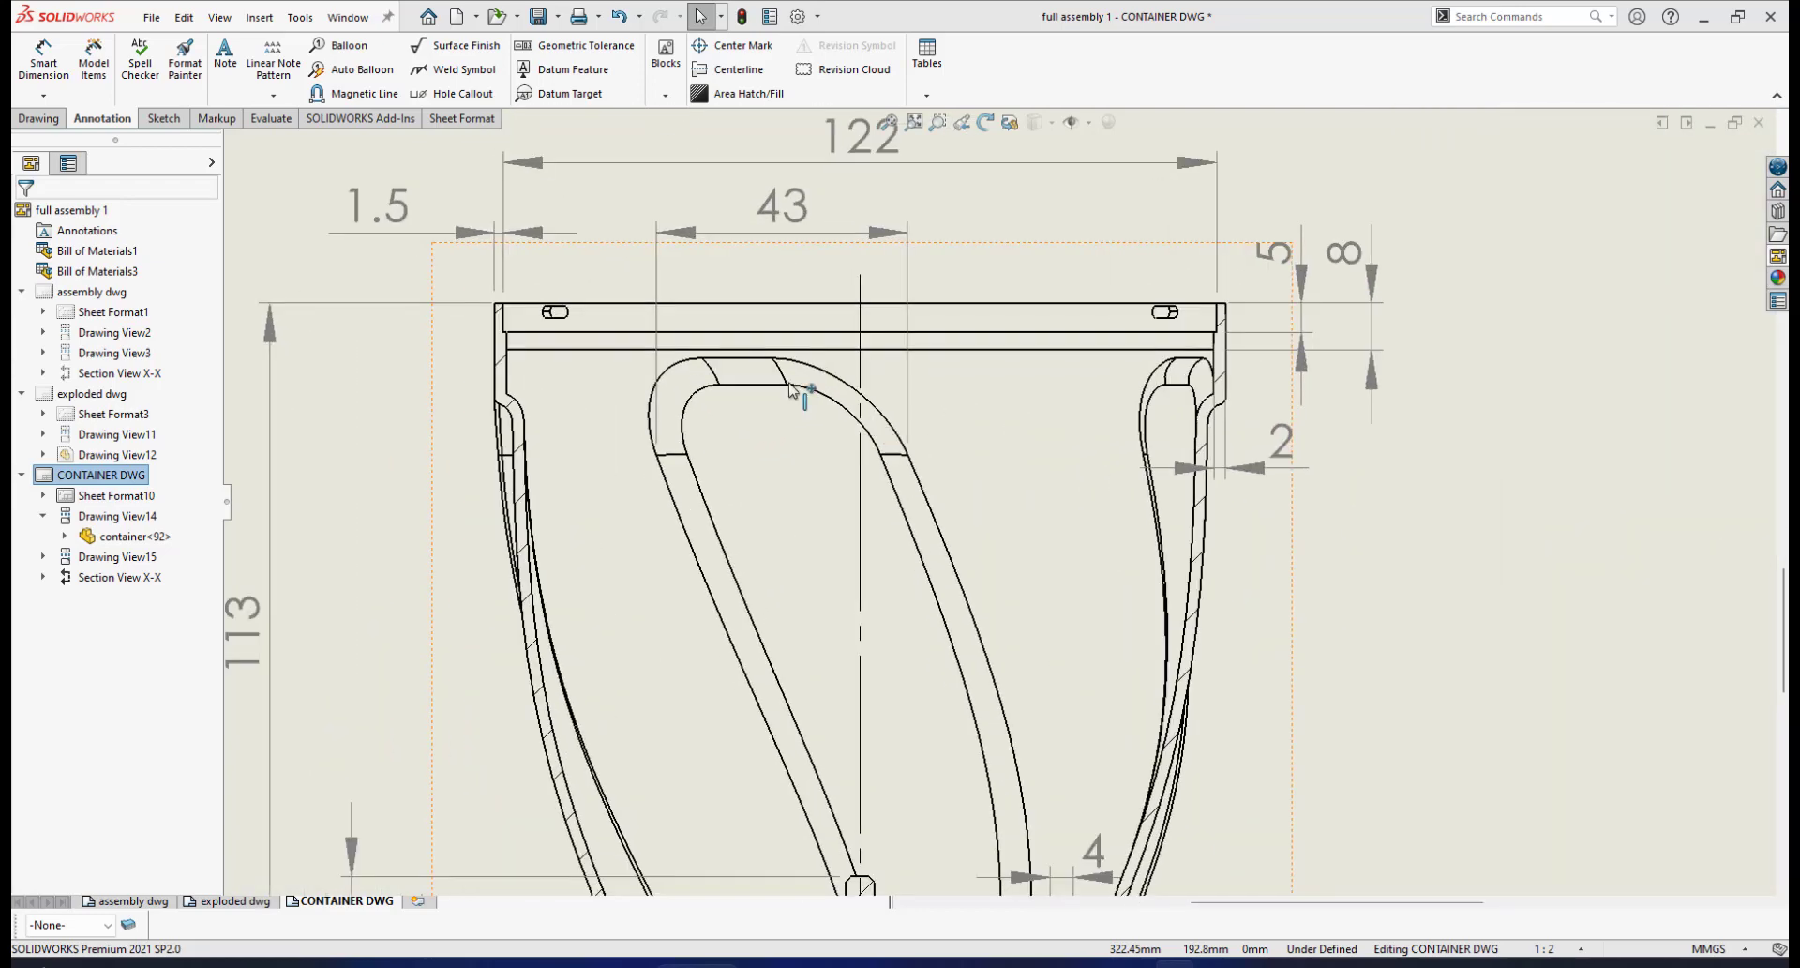
pyautogui.scroll(-2, 1004, 432)
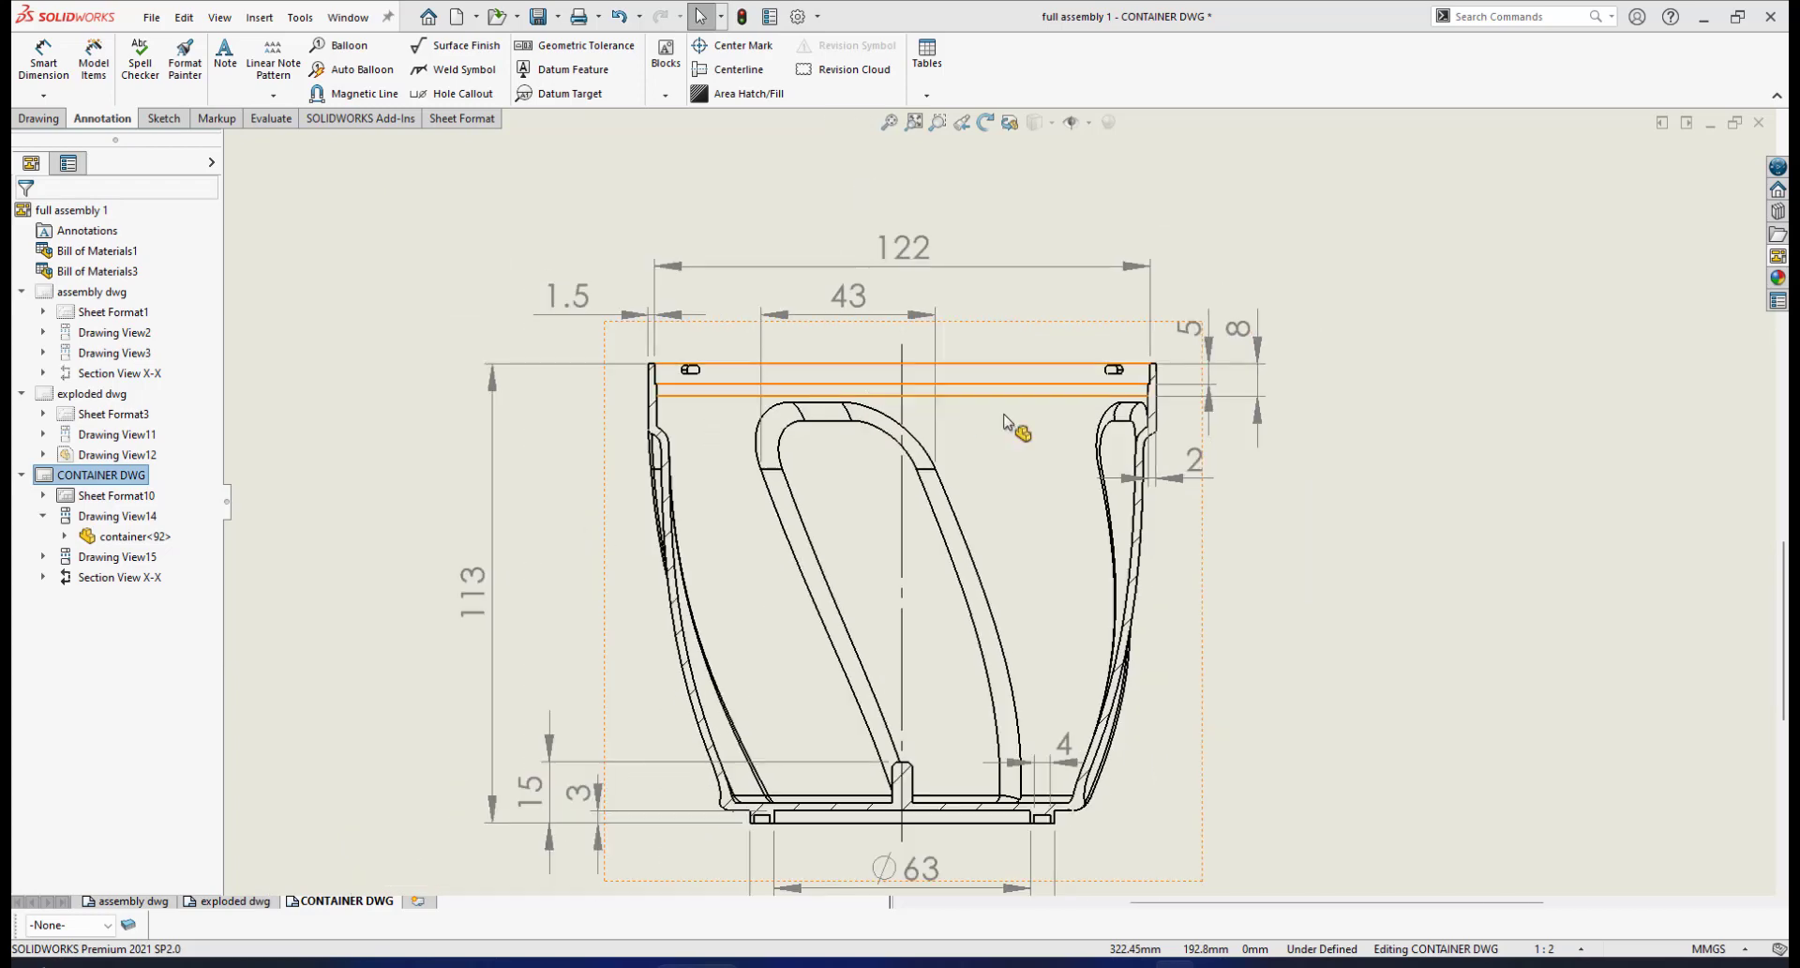
# Add a vertical 103.59 inner height dimension down to the inner base corner, beside the 113
pyautogui.click(44, 67)
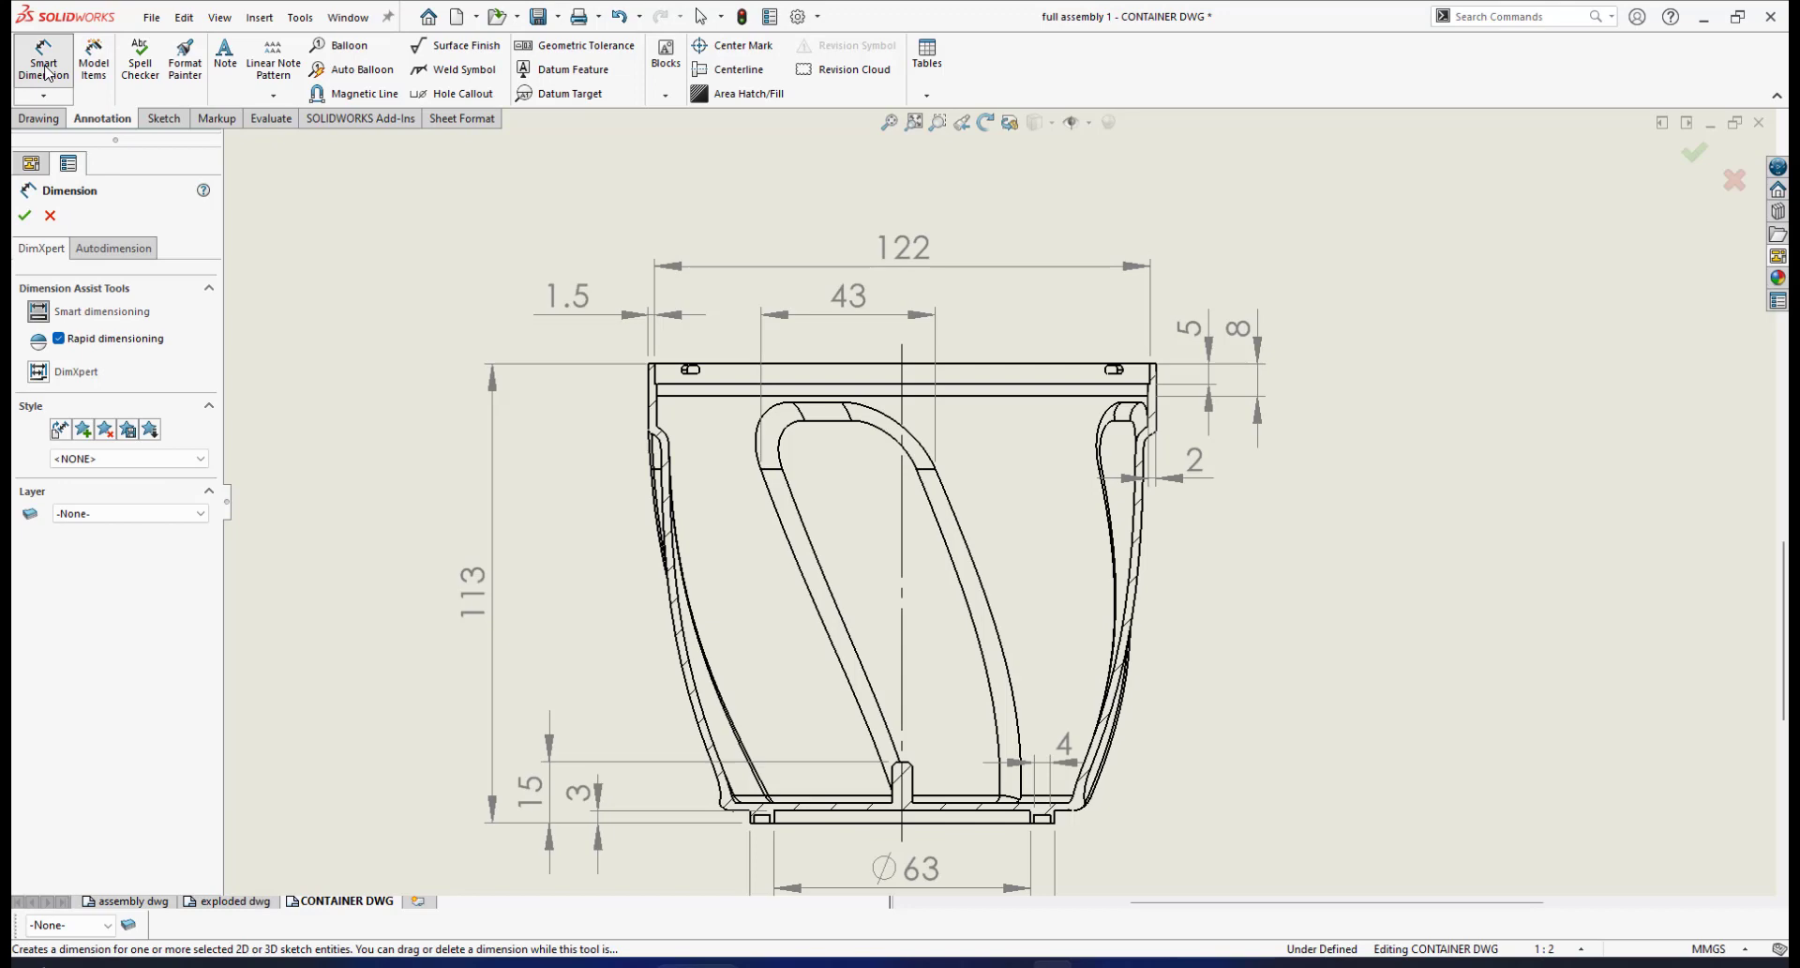
pyautogui.scroll(1, 822, 413)
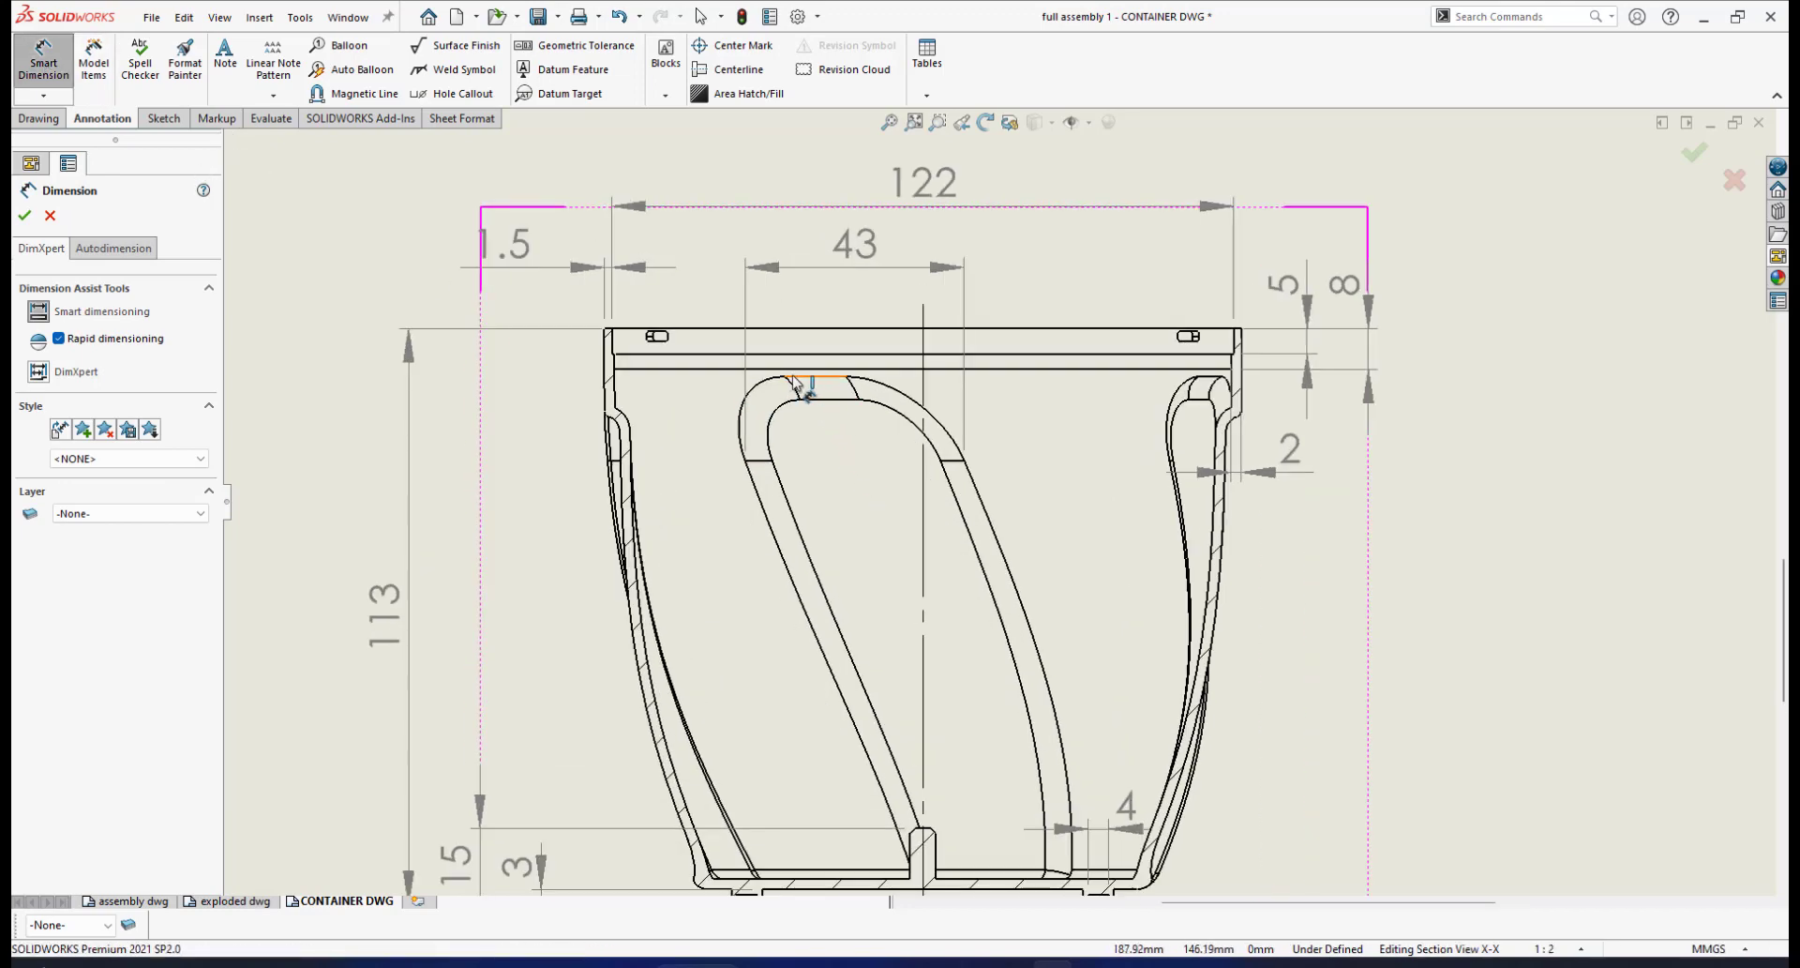
pyautogui.scroll(-2, 937, 525)
pyautogui.scroll(4, 760, 727)
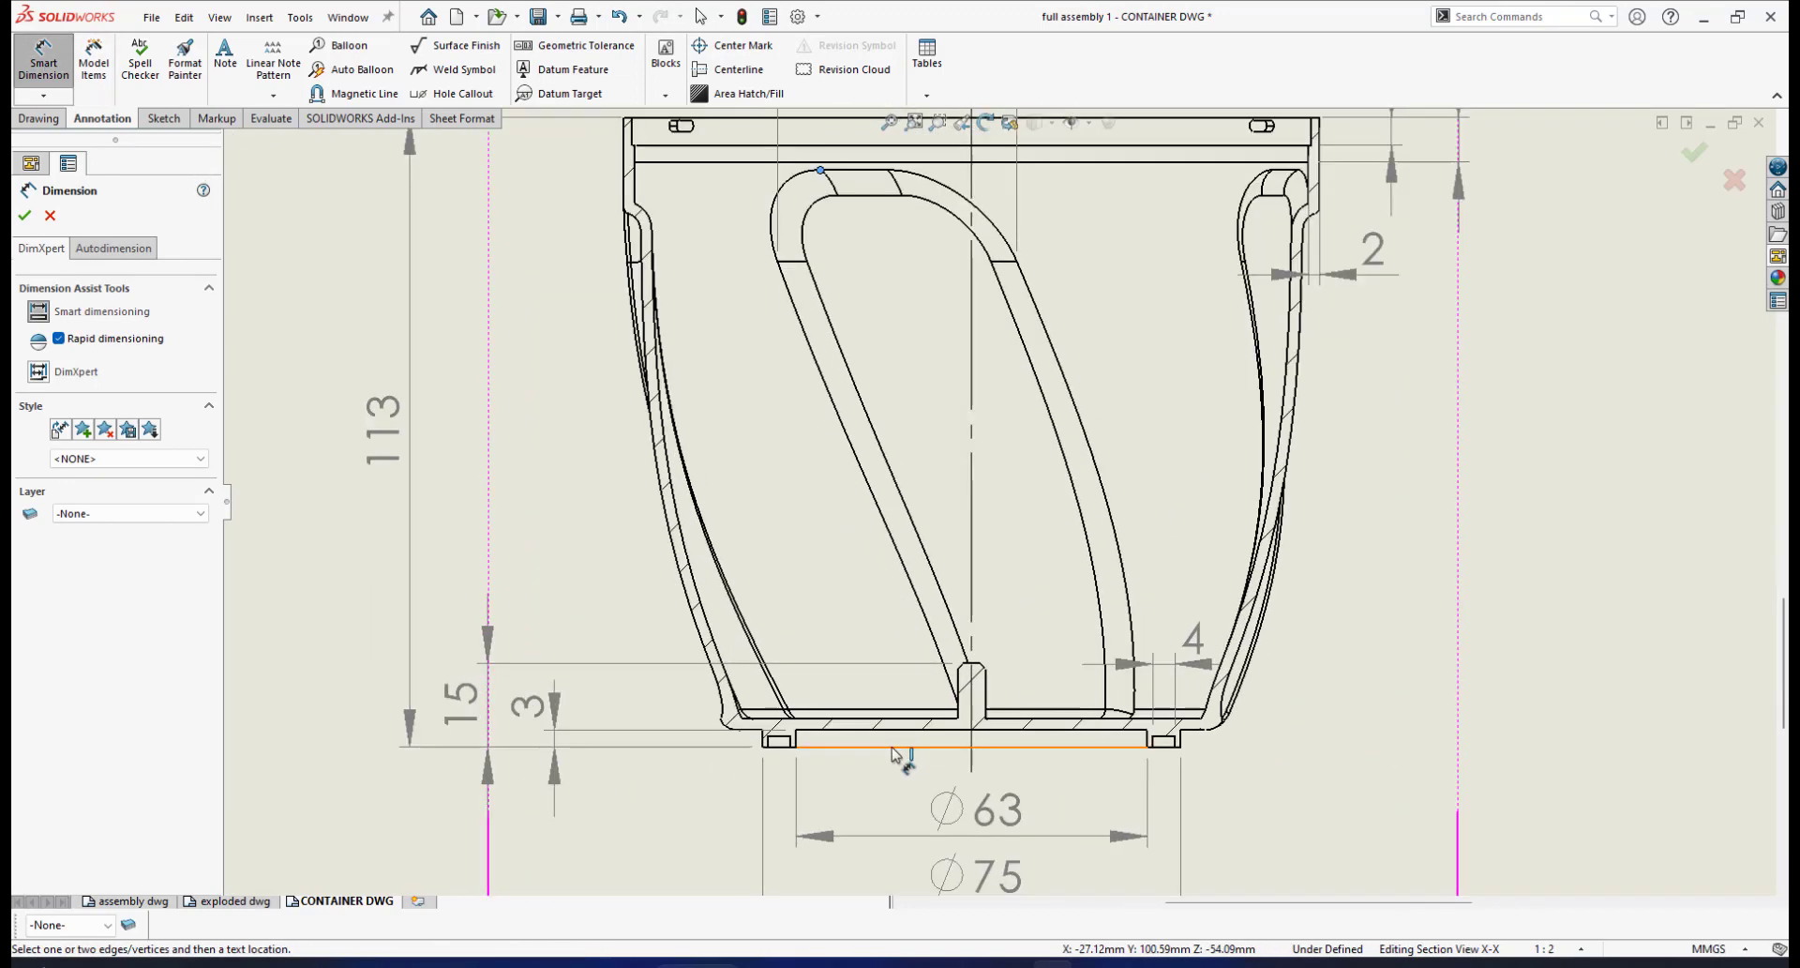
pyautogui.click(731, 706)
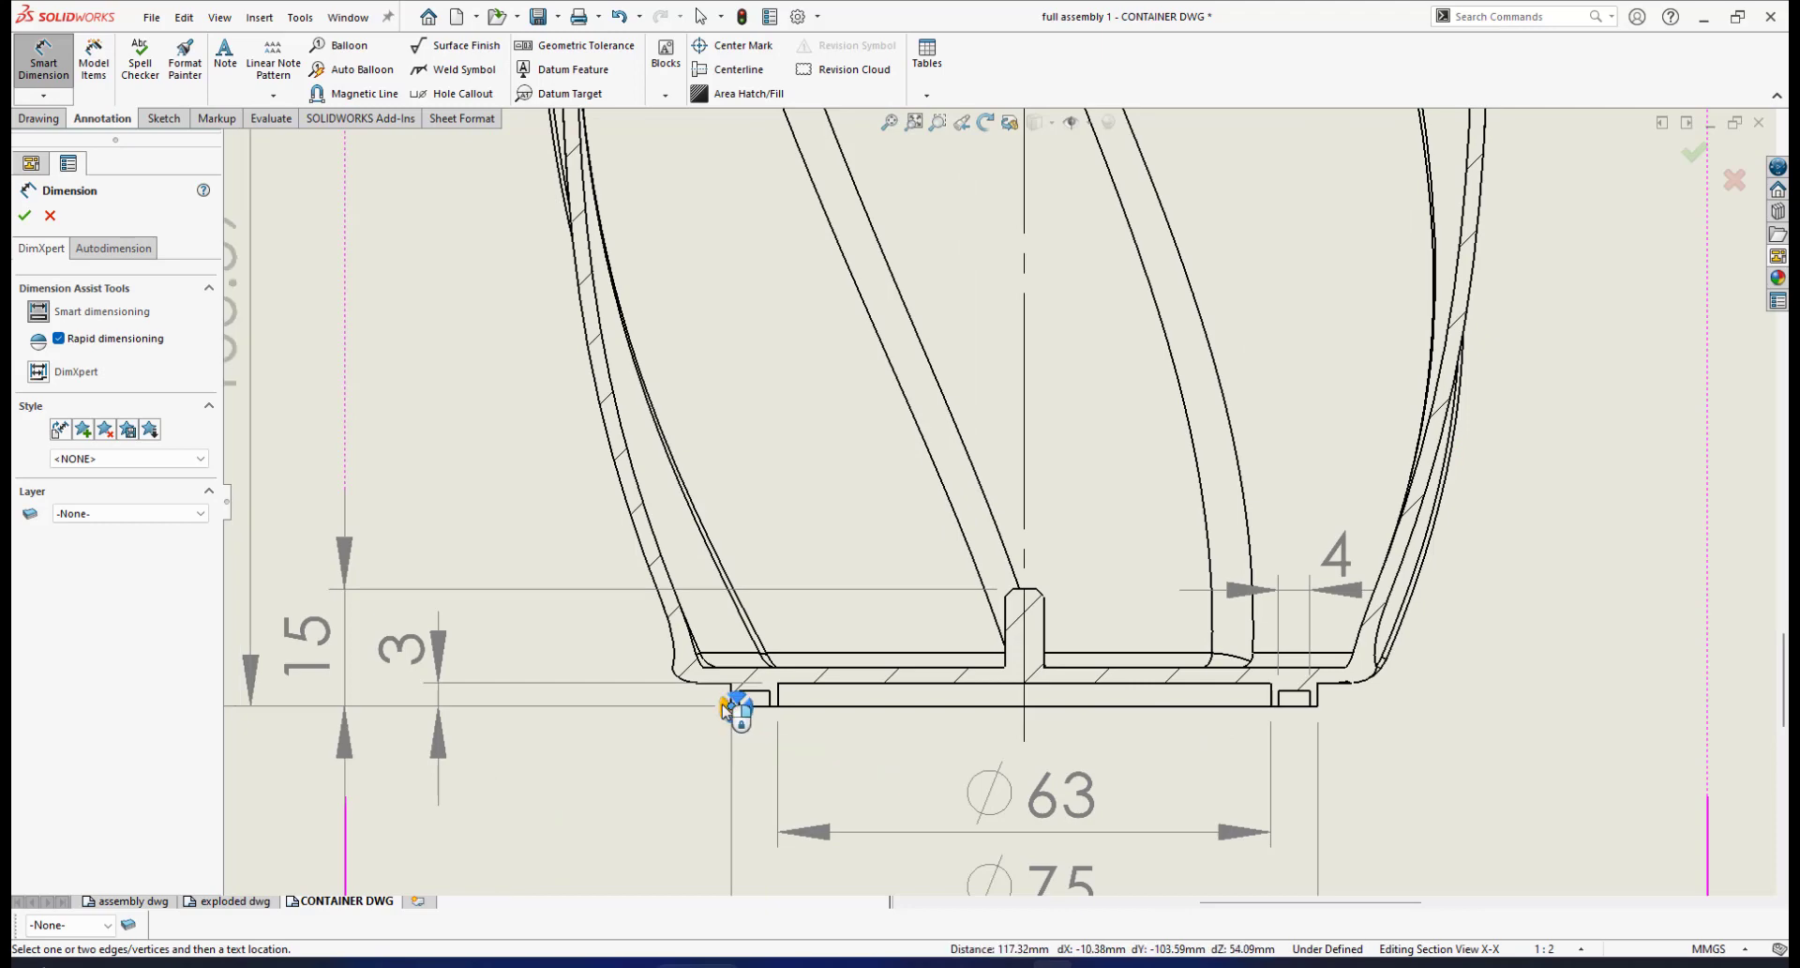
pyautogui.click(708, 572)
pyautogui.scroll(-3, 735, 436)
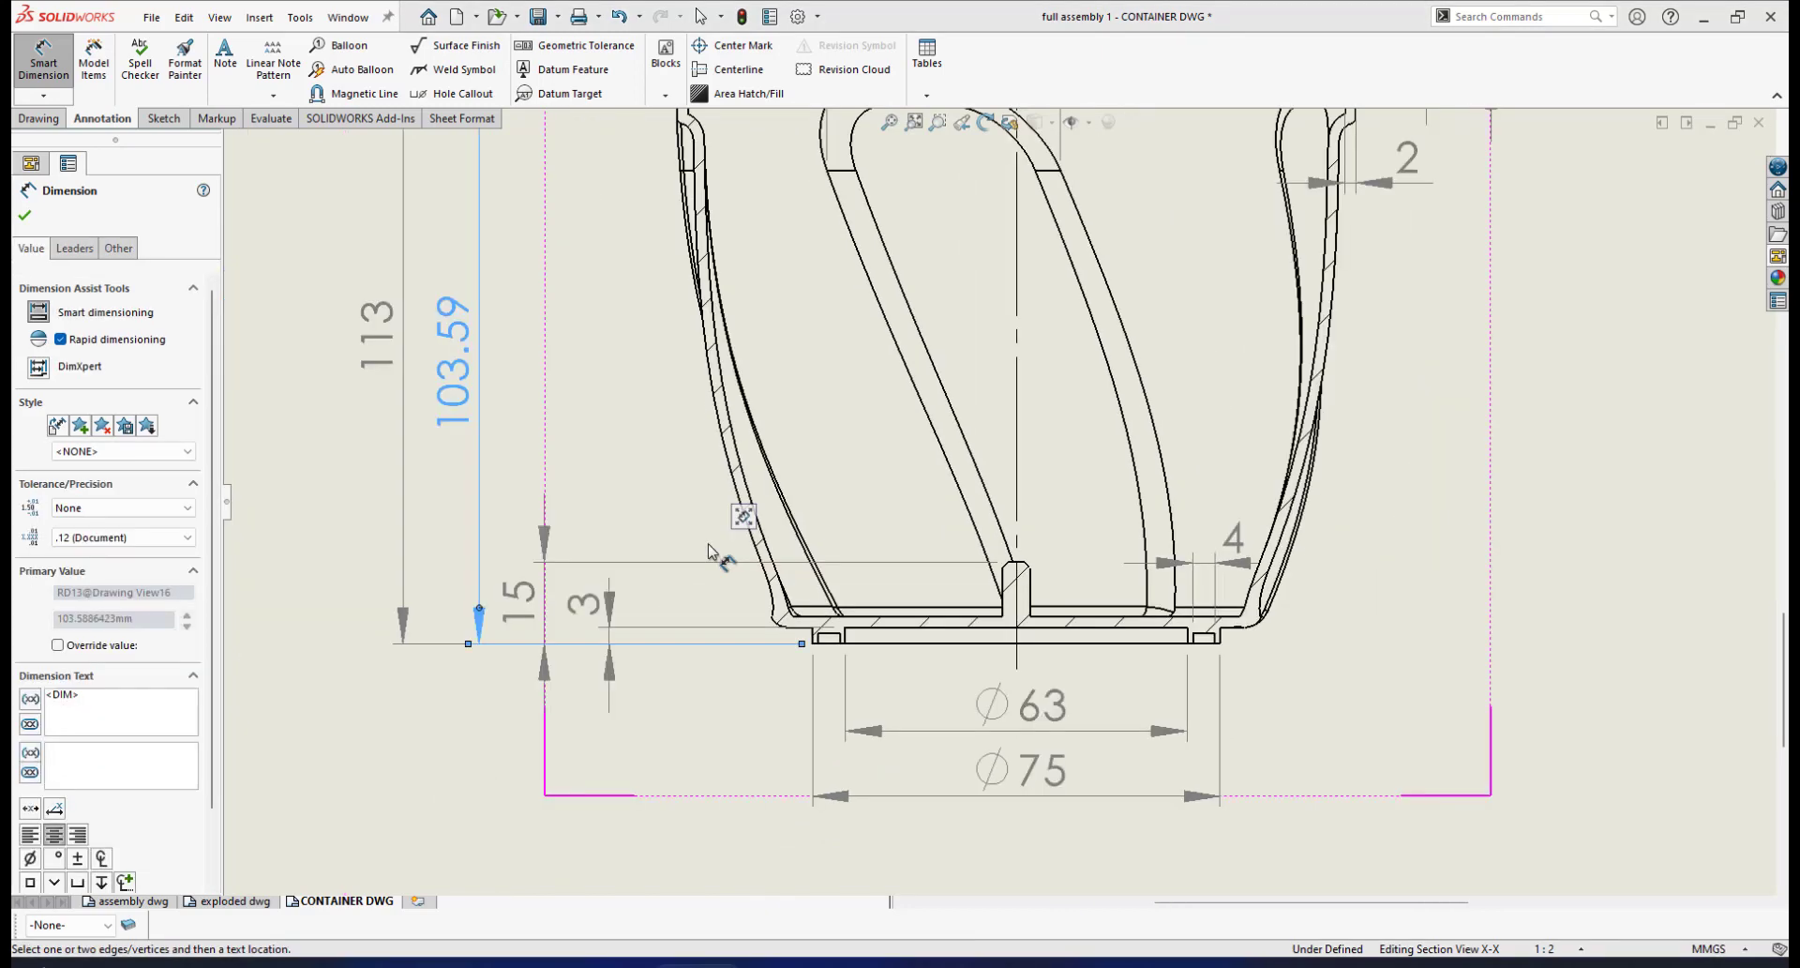
pyautogui.click(25, 215)
pyautogui.scroll(-4, 712, 364)
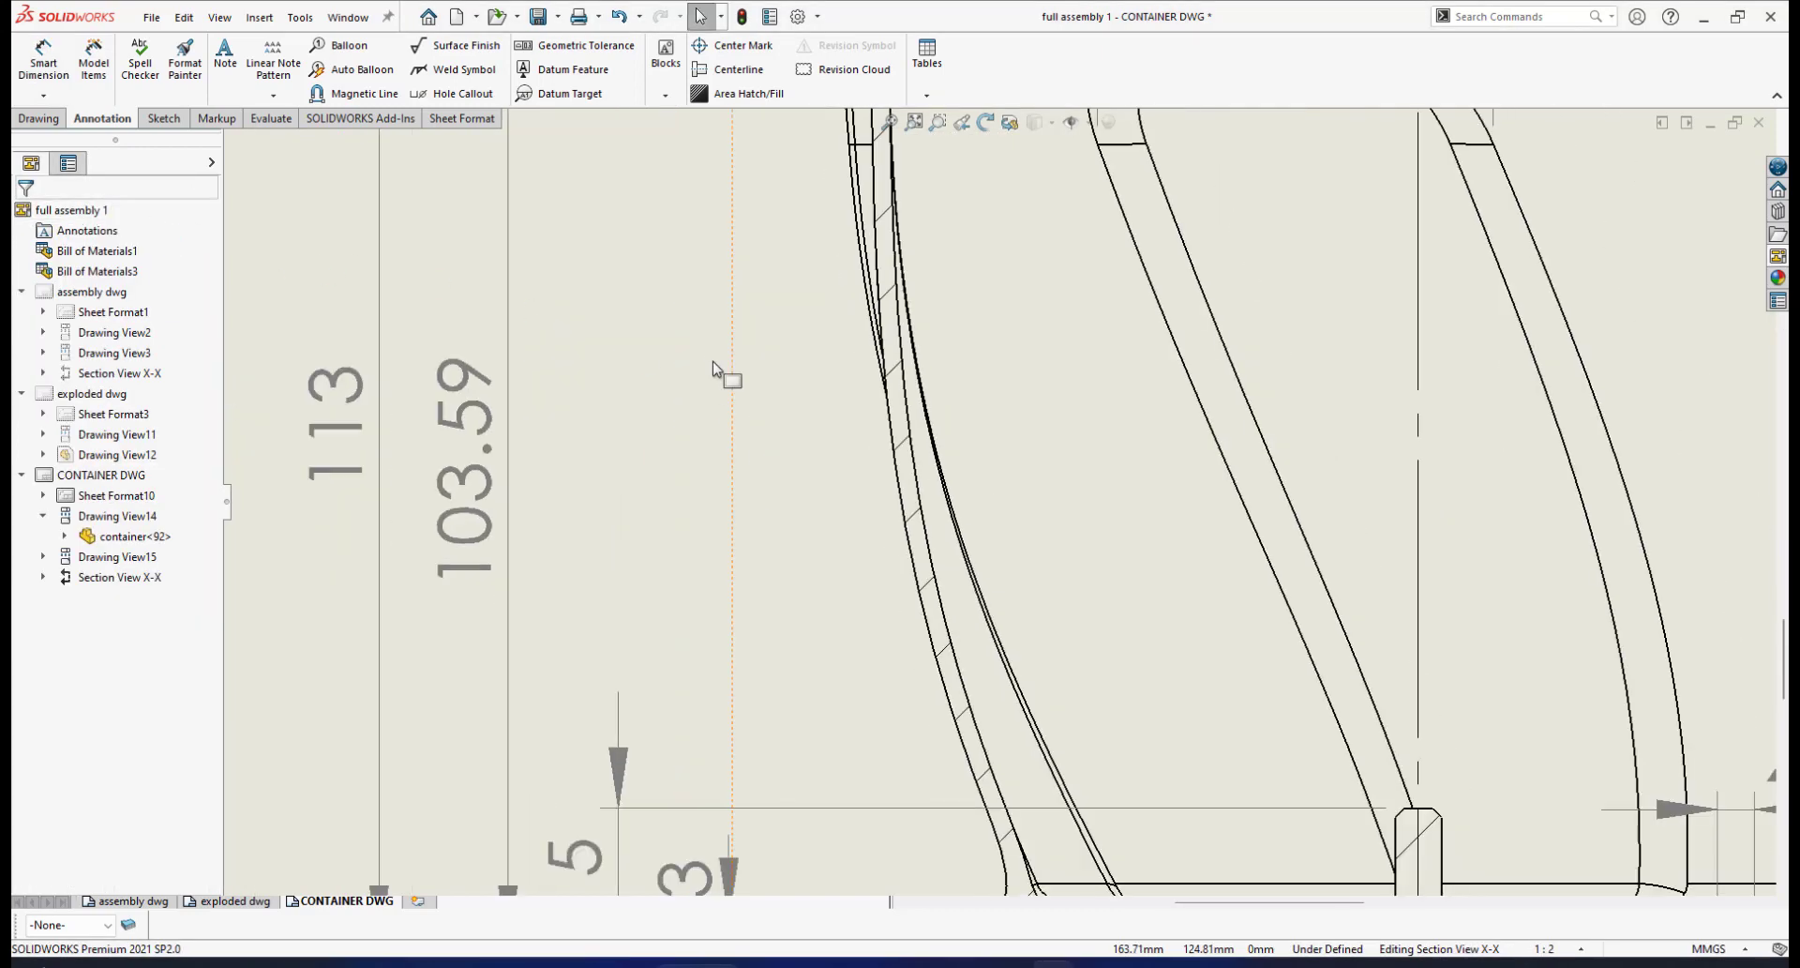
pyautogui.scroll(3, 750, 385)
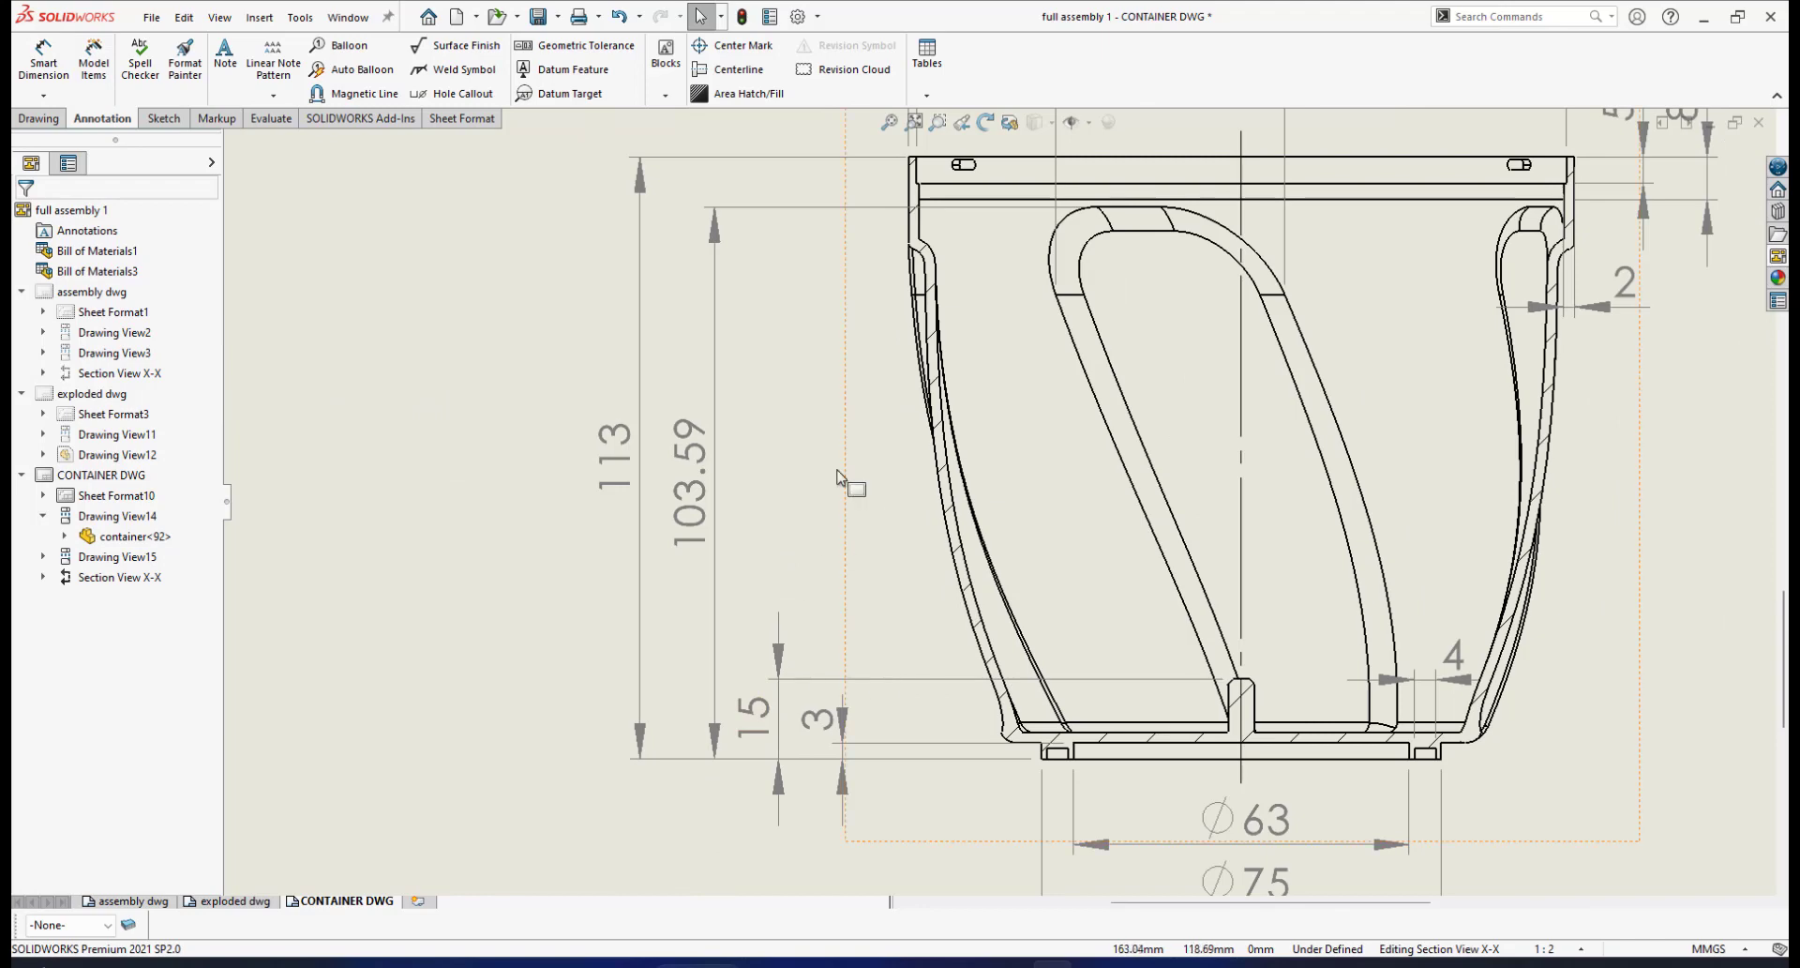
pyautogui.scroll(-2, 820, 488)
pyautogui.scroll(2, 843, 469)
pyautogui.scroll(-2, 872, 554)
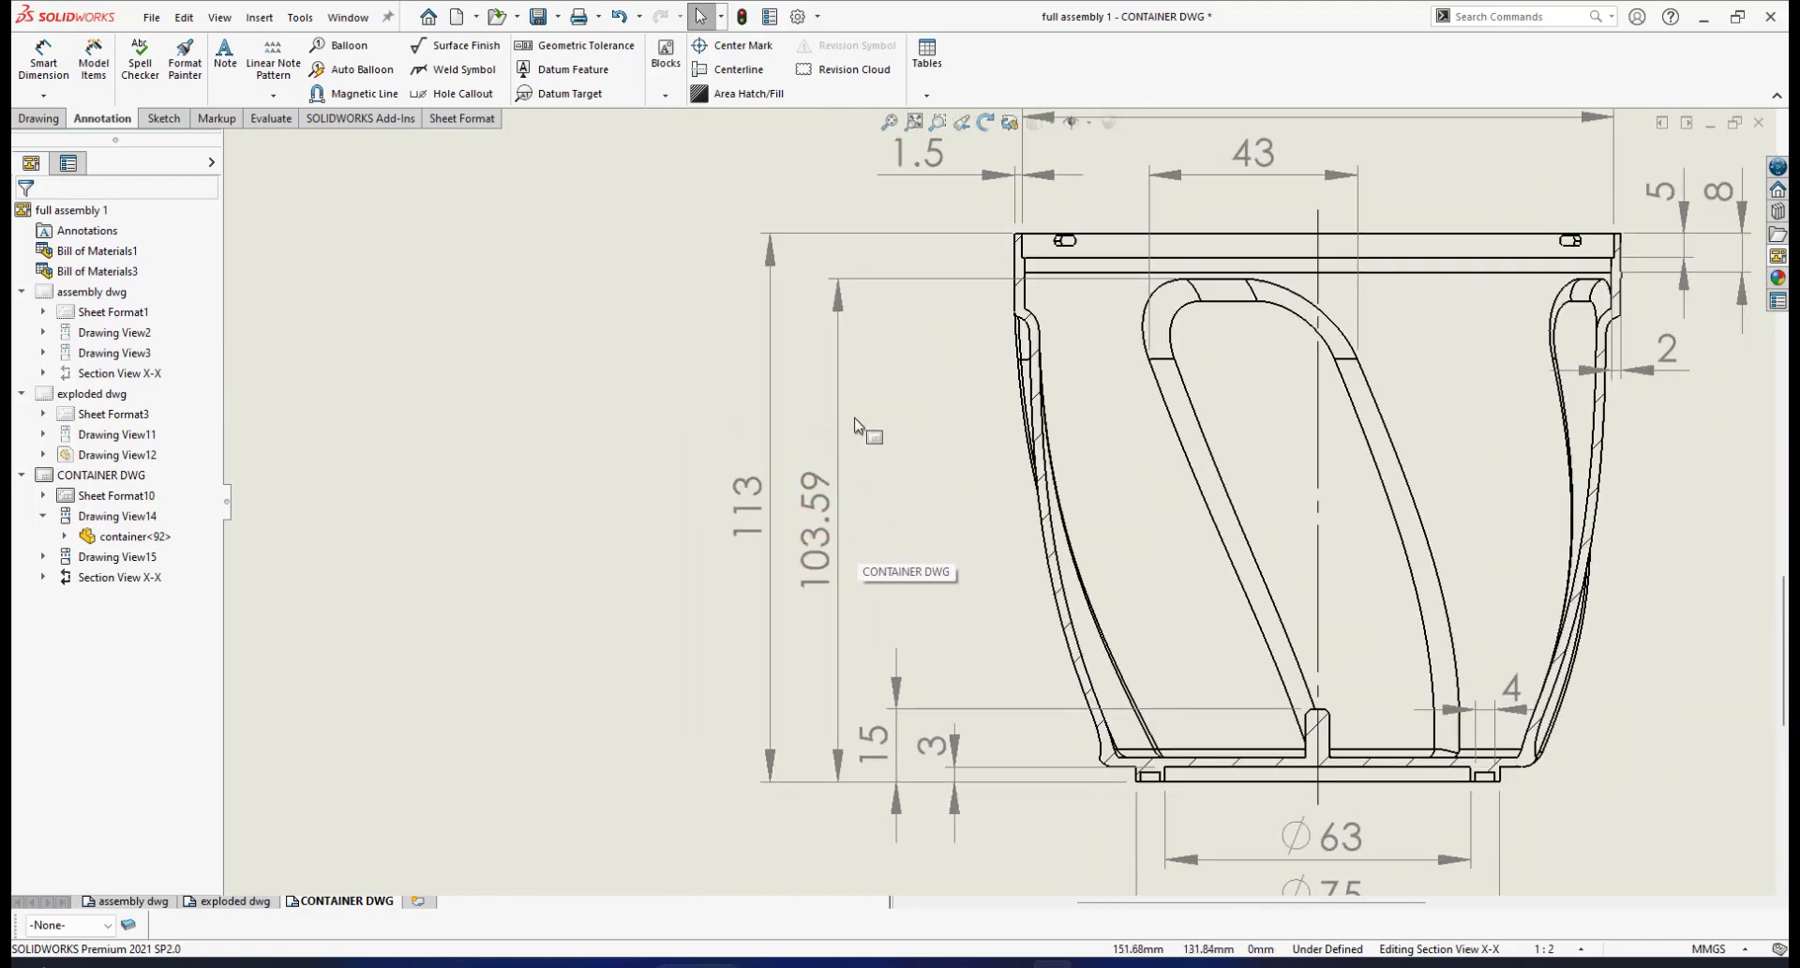
pyautogui.scroll(-1, 881, 586)
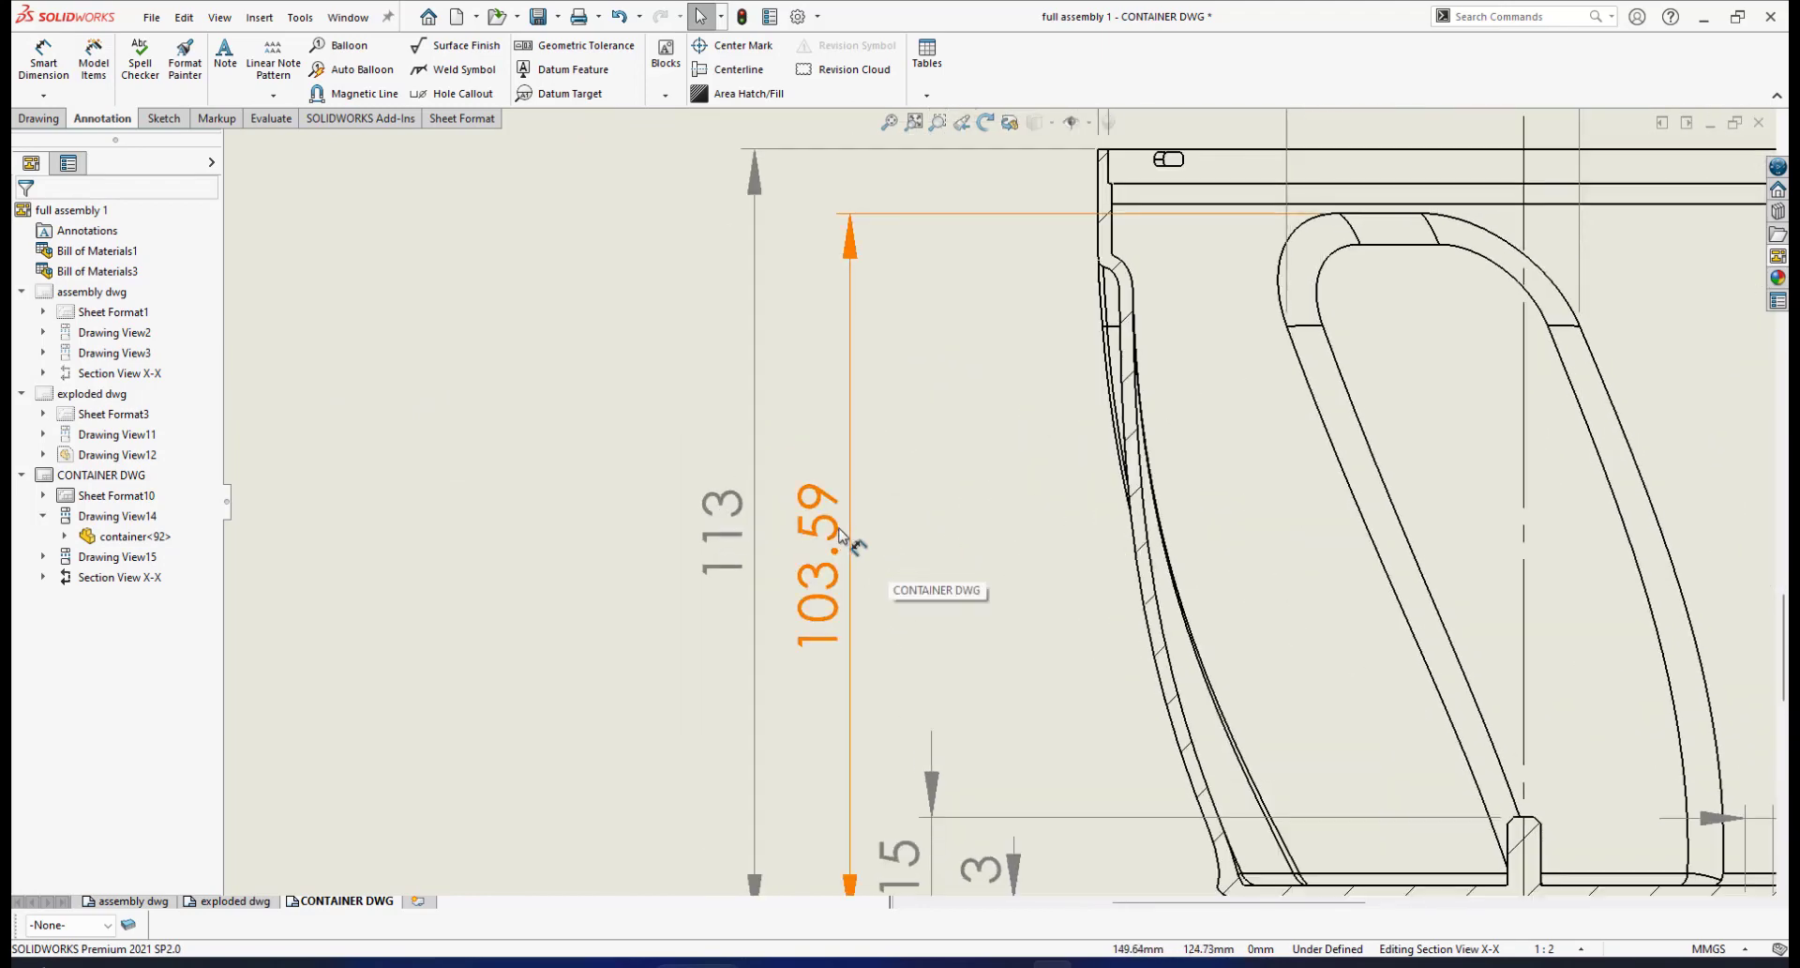
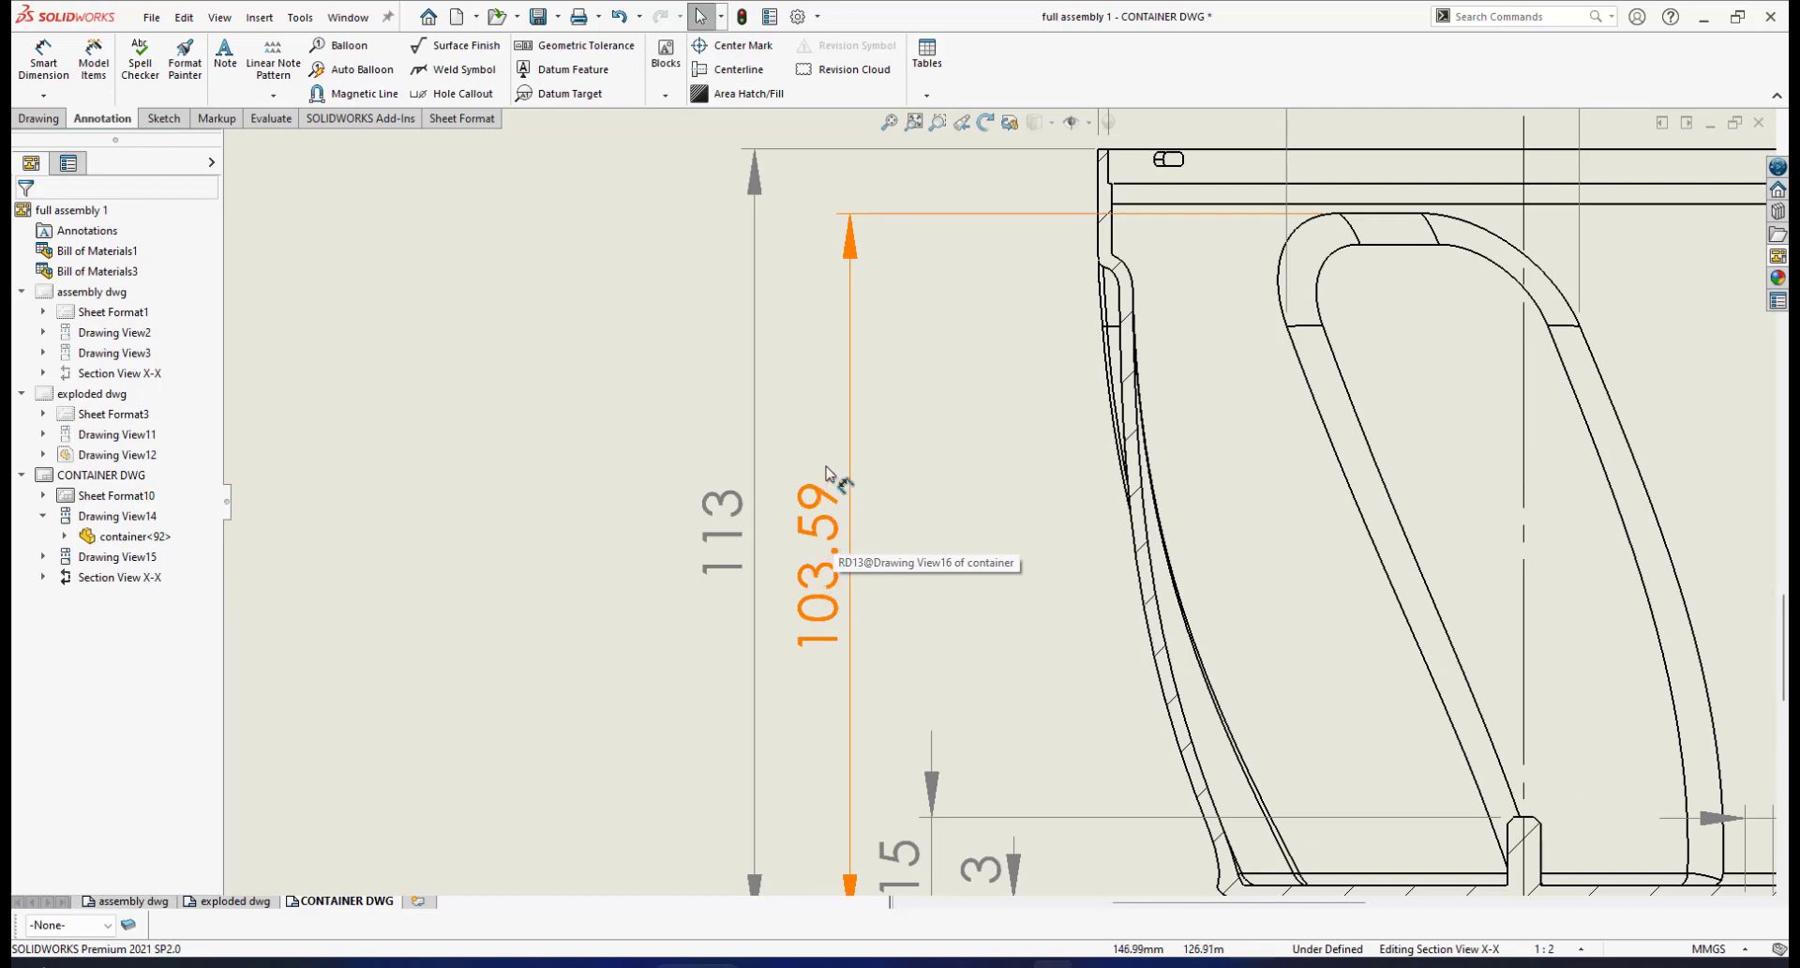
# Set the 103.59 height dimension's precision to .12 so it keeps two decimals
pyautogui.click(809, 515)
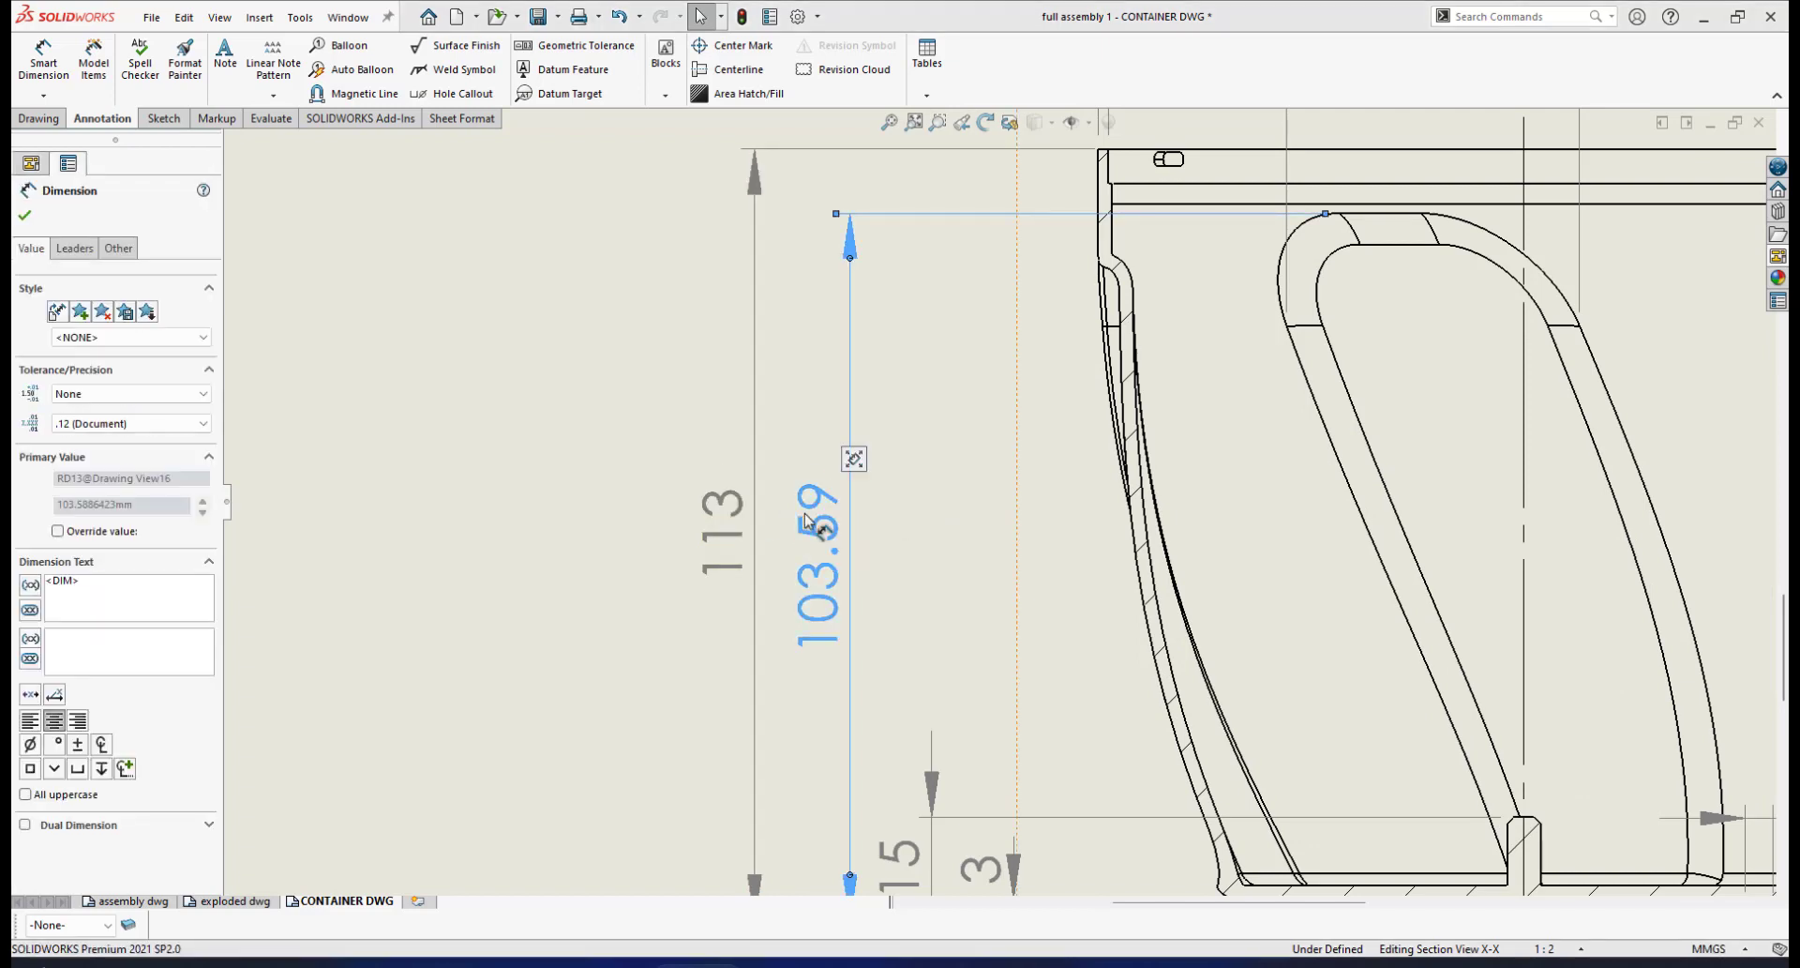
pyautogui.click(203, 422)
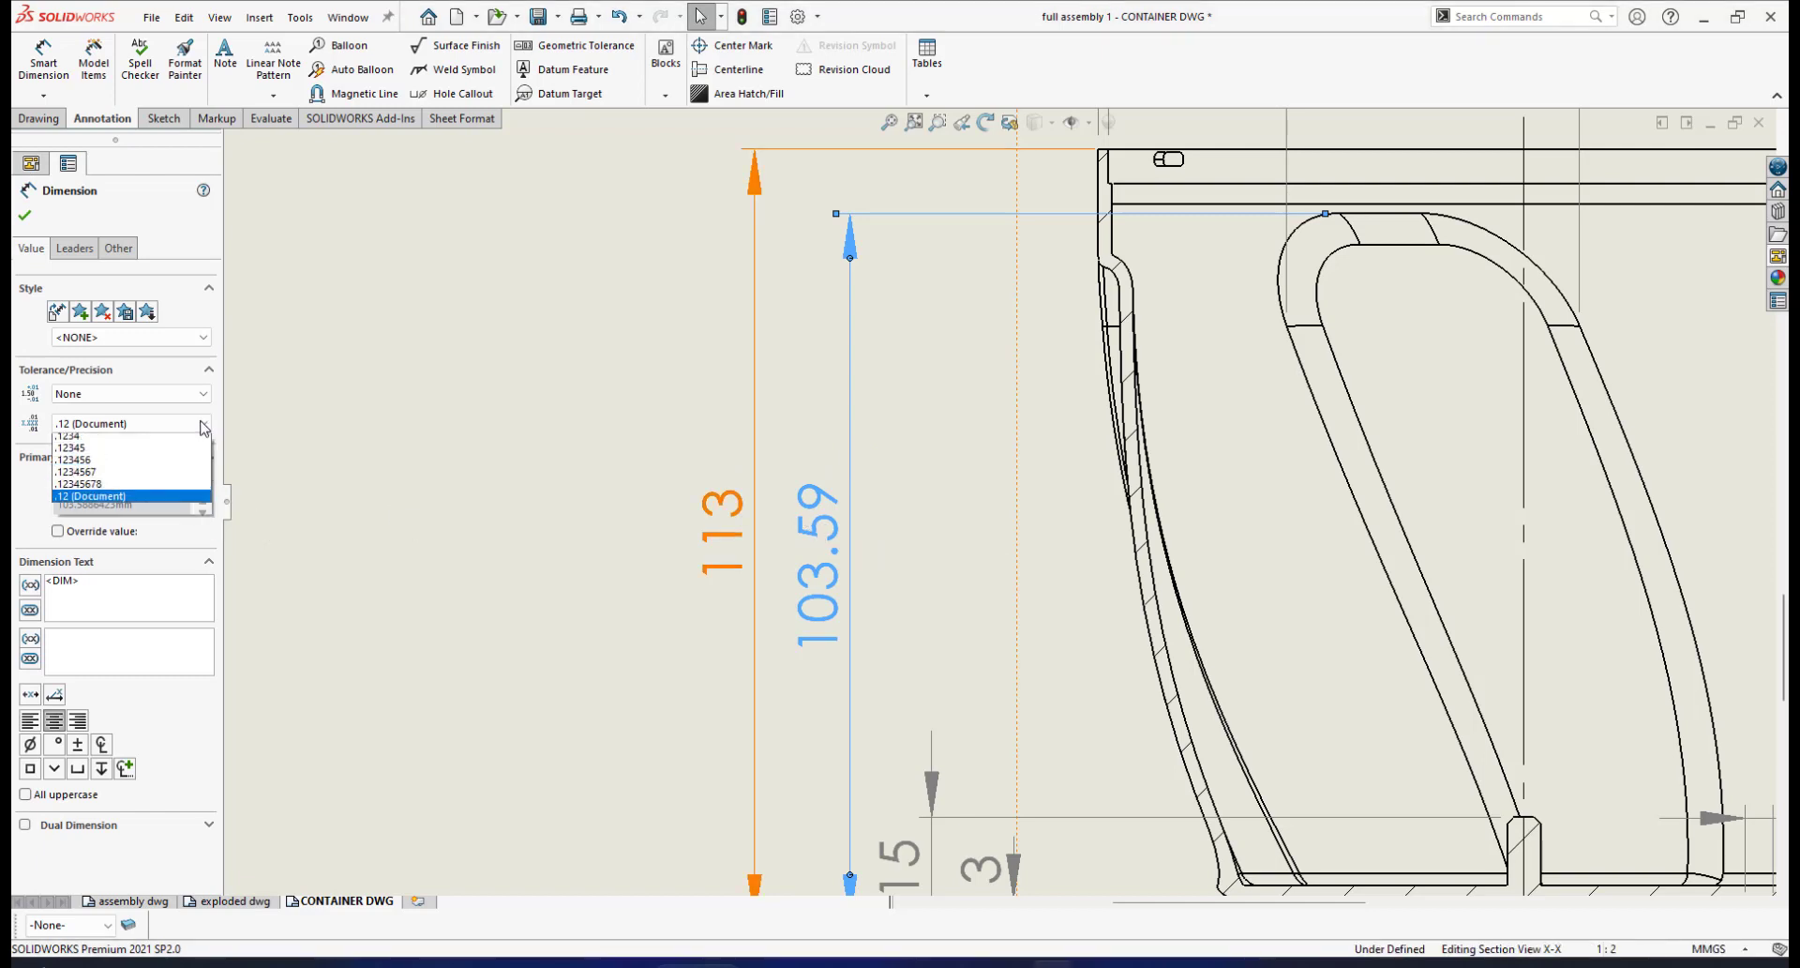
pyautogui.click(155, 440)
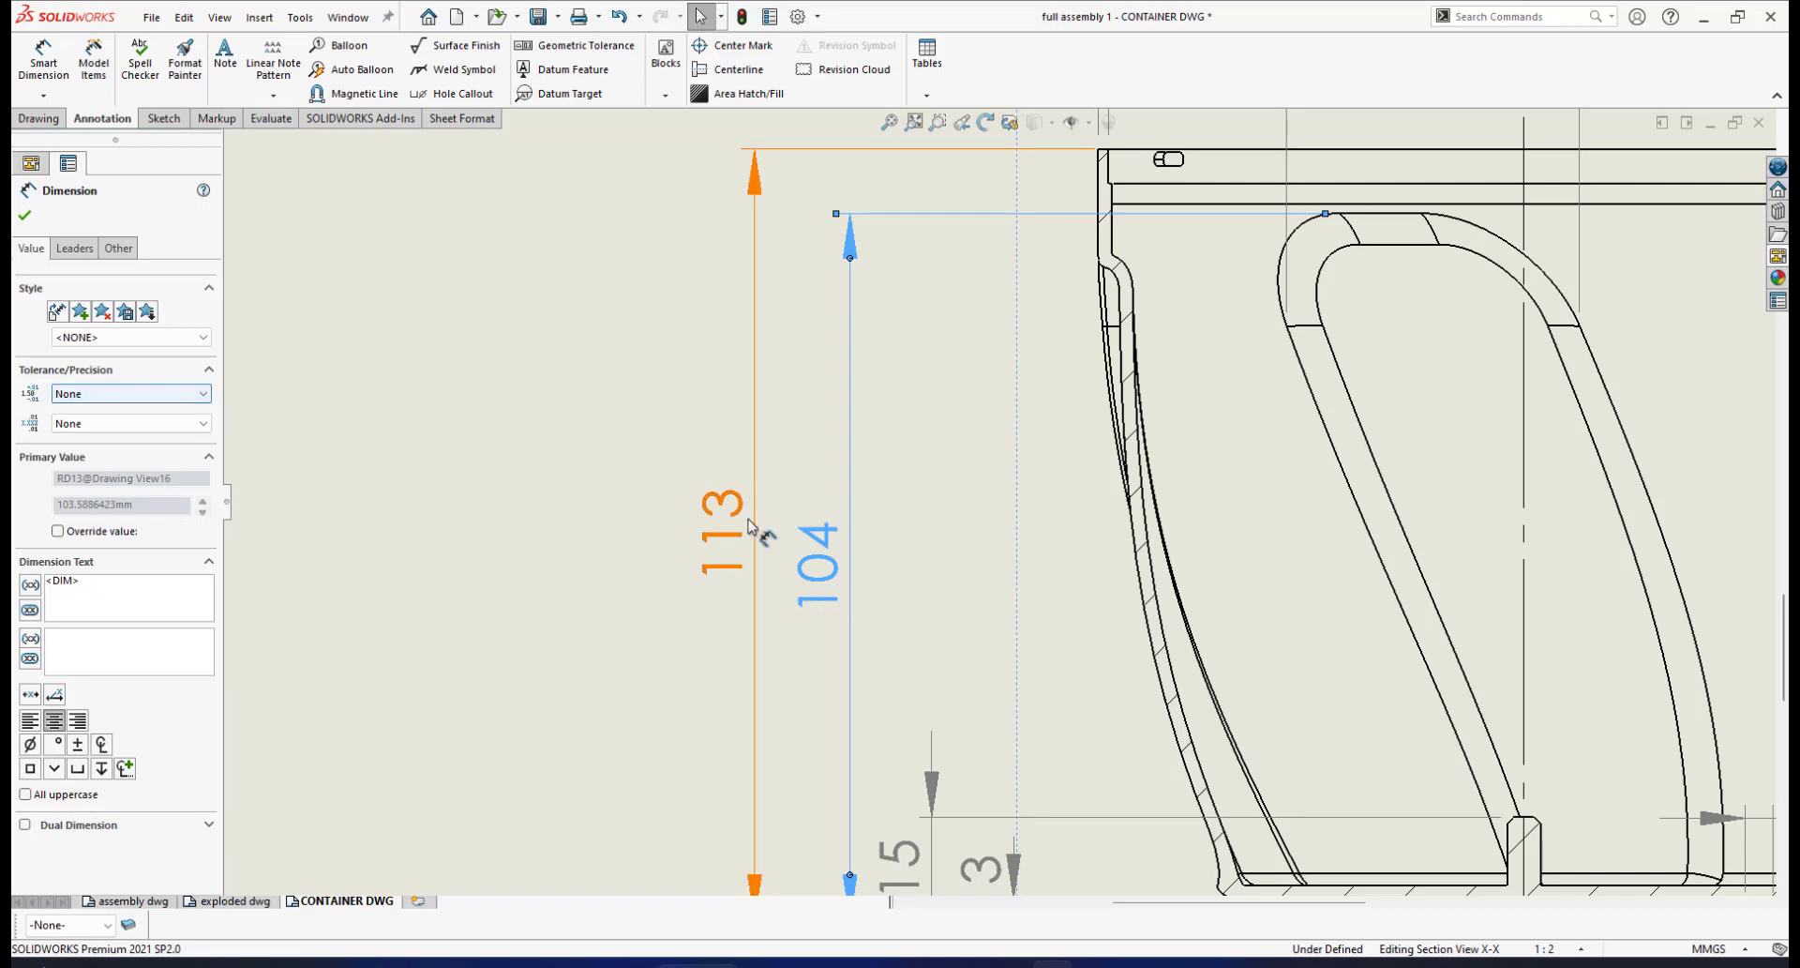
pyautogui.click(127, 423)
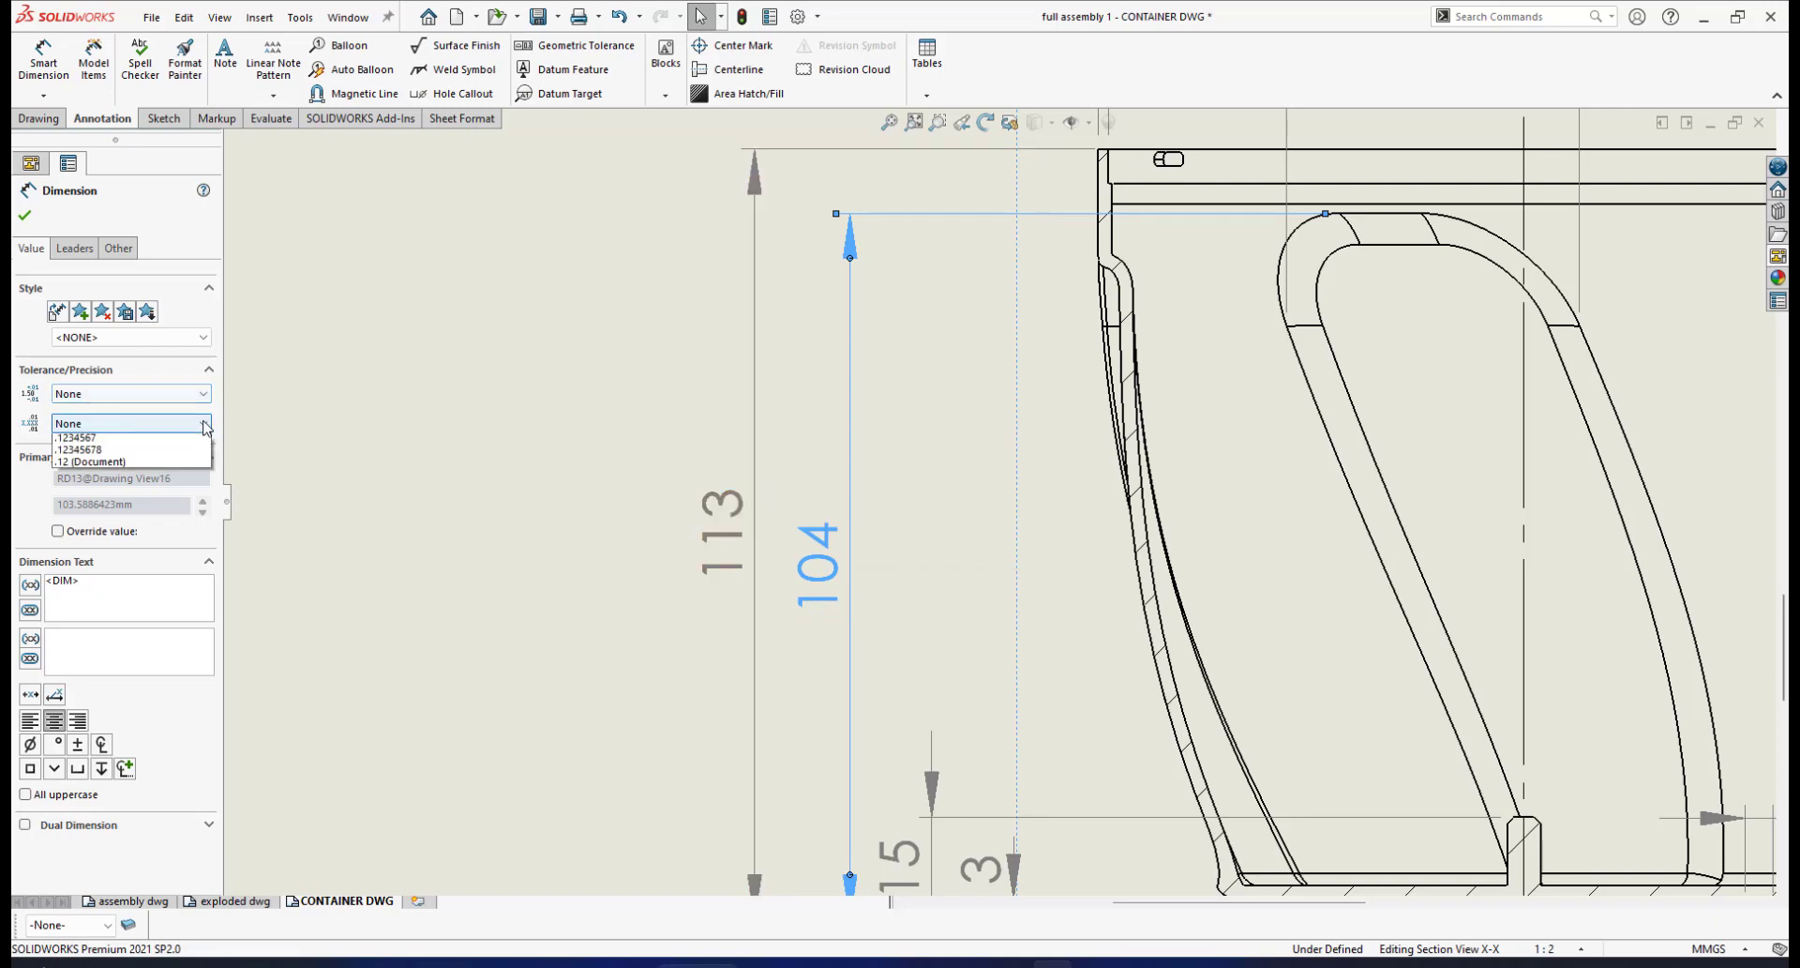
pyautogui.click(117, 464)
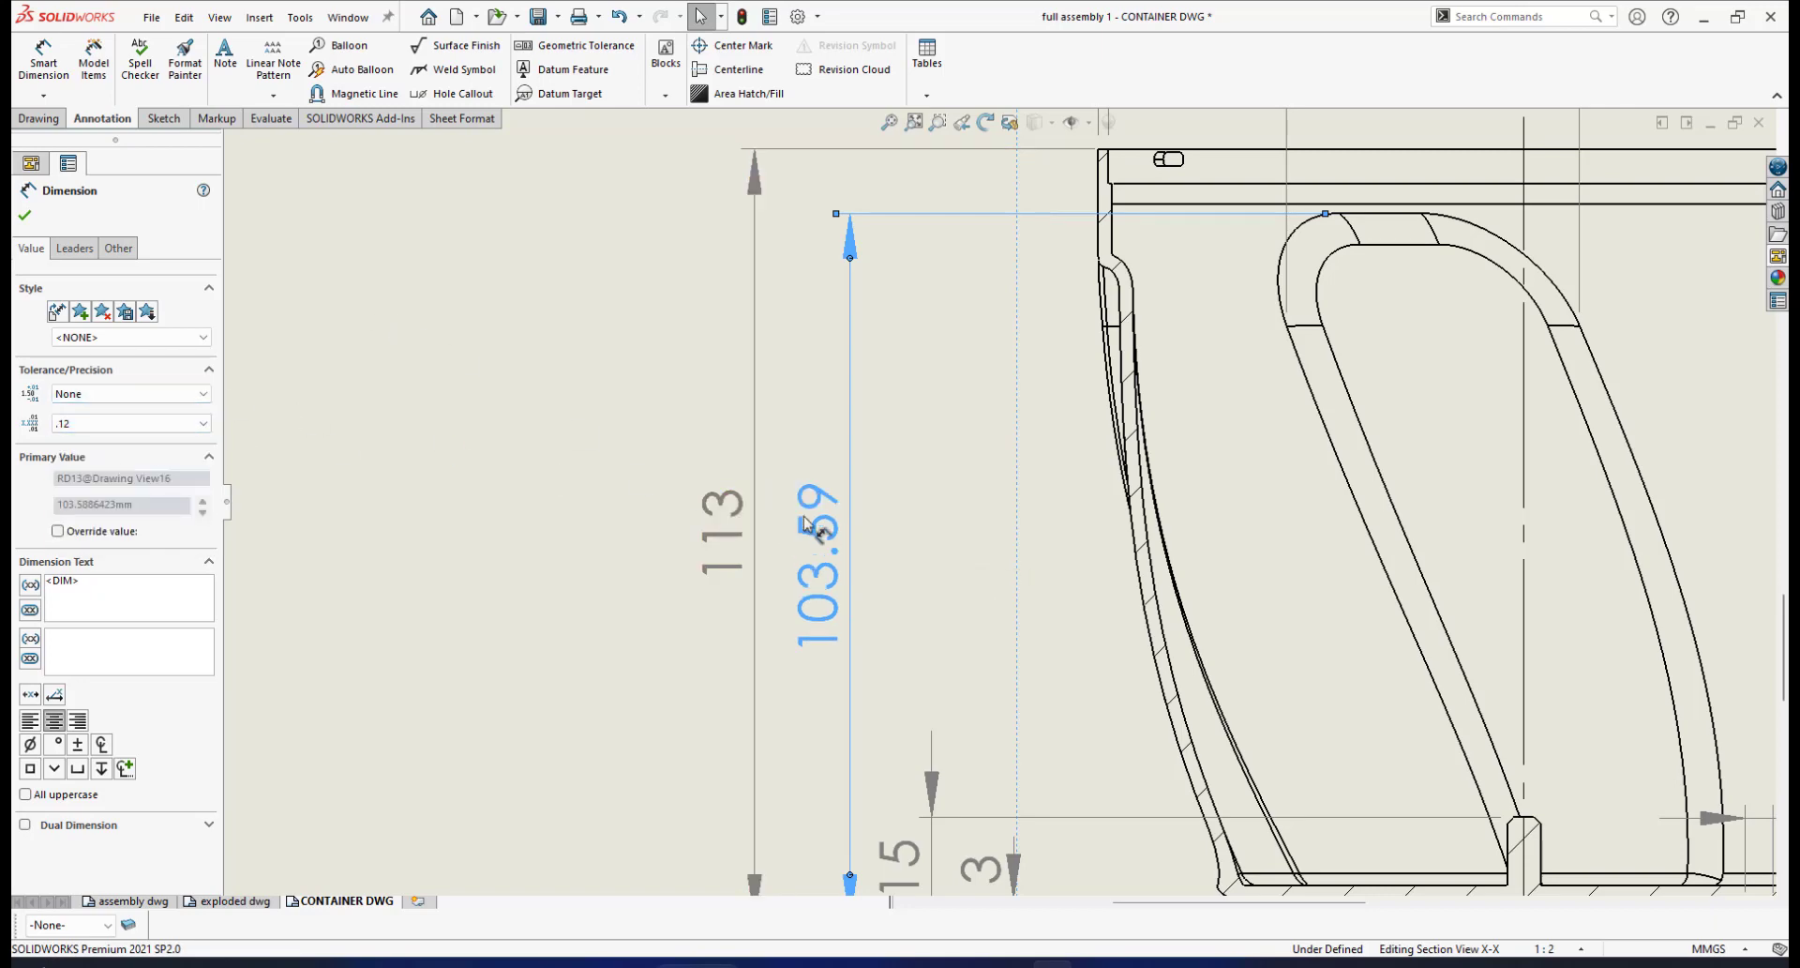
pyautogui.scroll(-2, 938, 483)
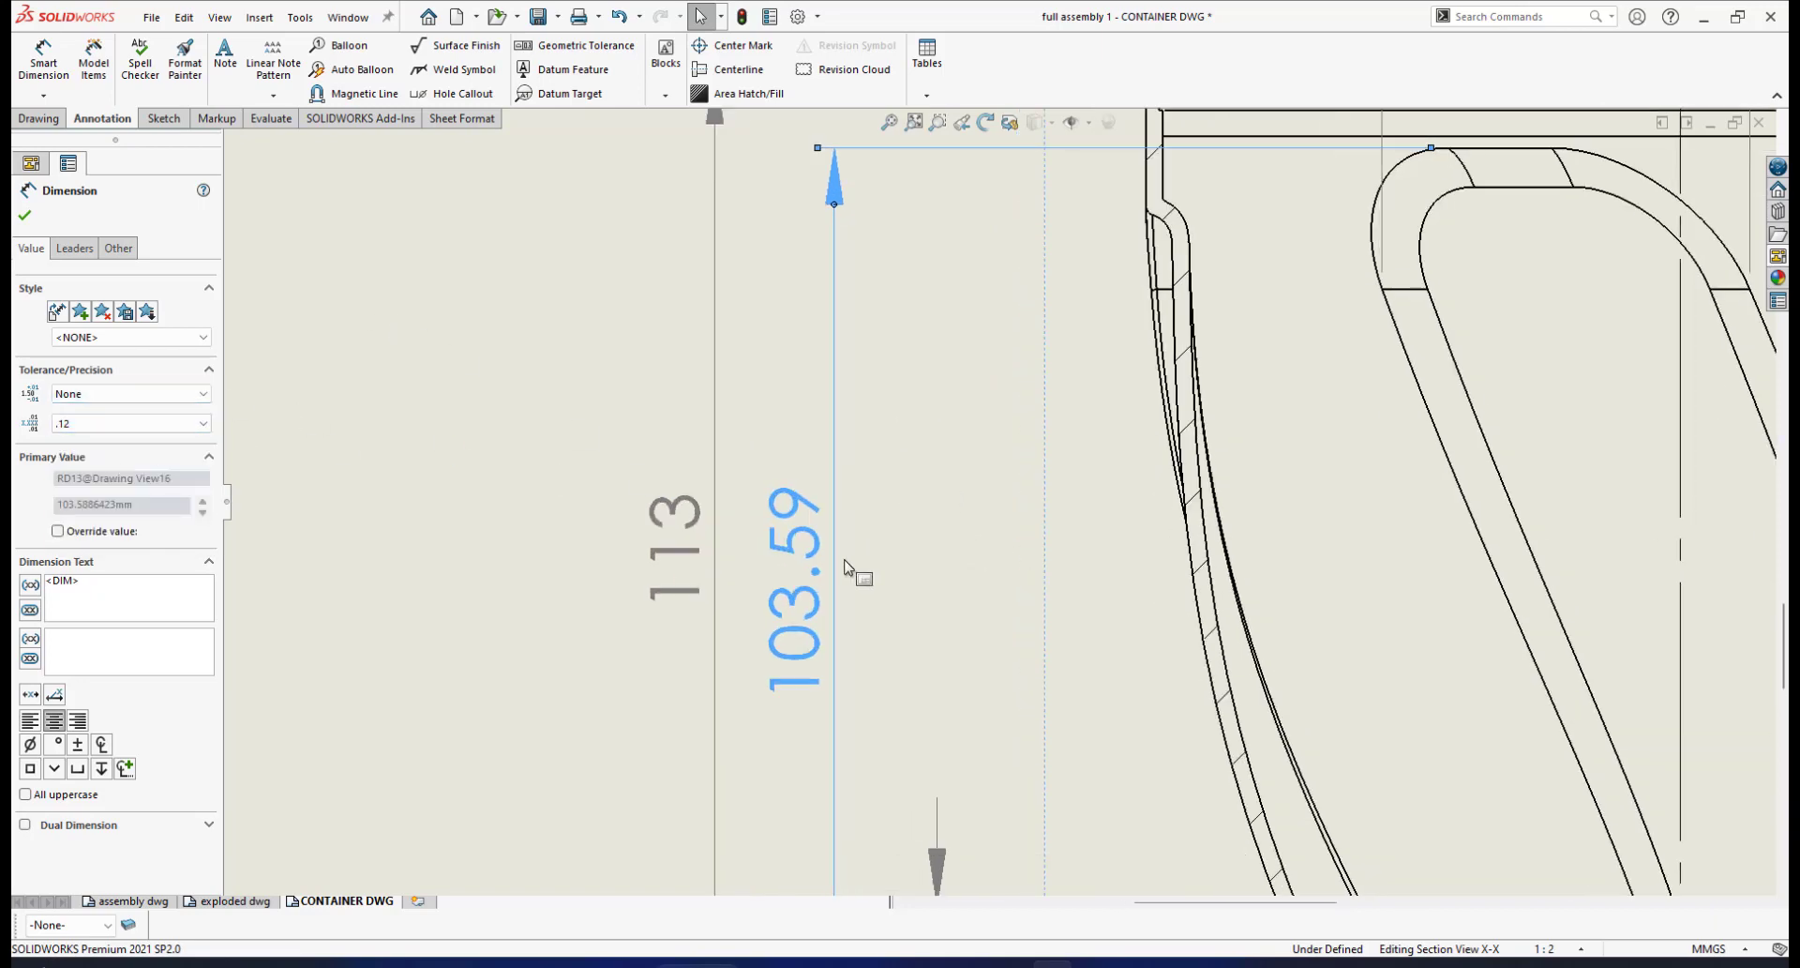
pyautogui.click(25, 216)
pyautogui.scroll(2, 1348, 414)
pyautogui.scroll(3, 1305, 450)
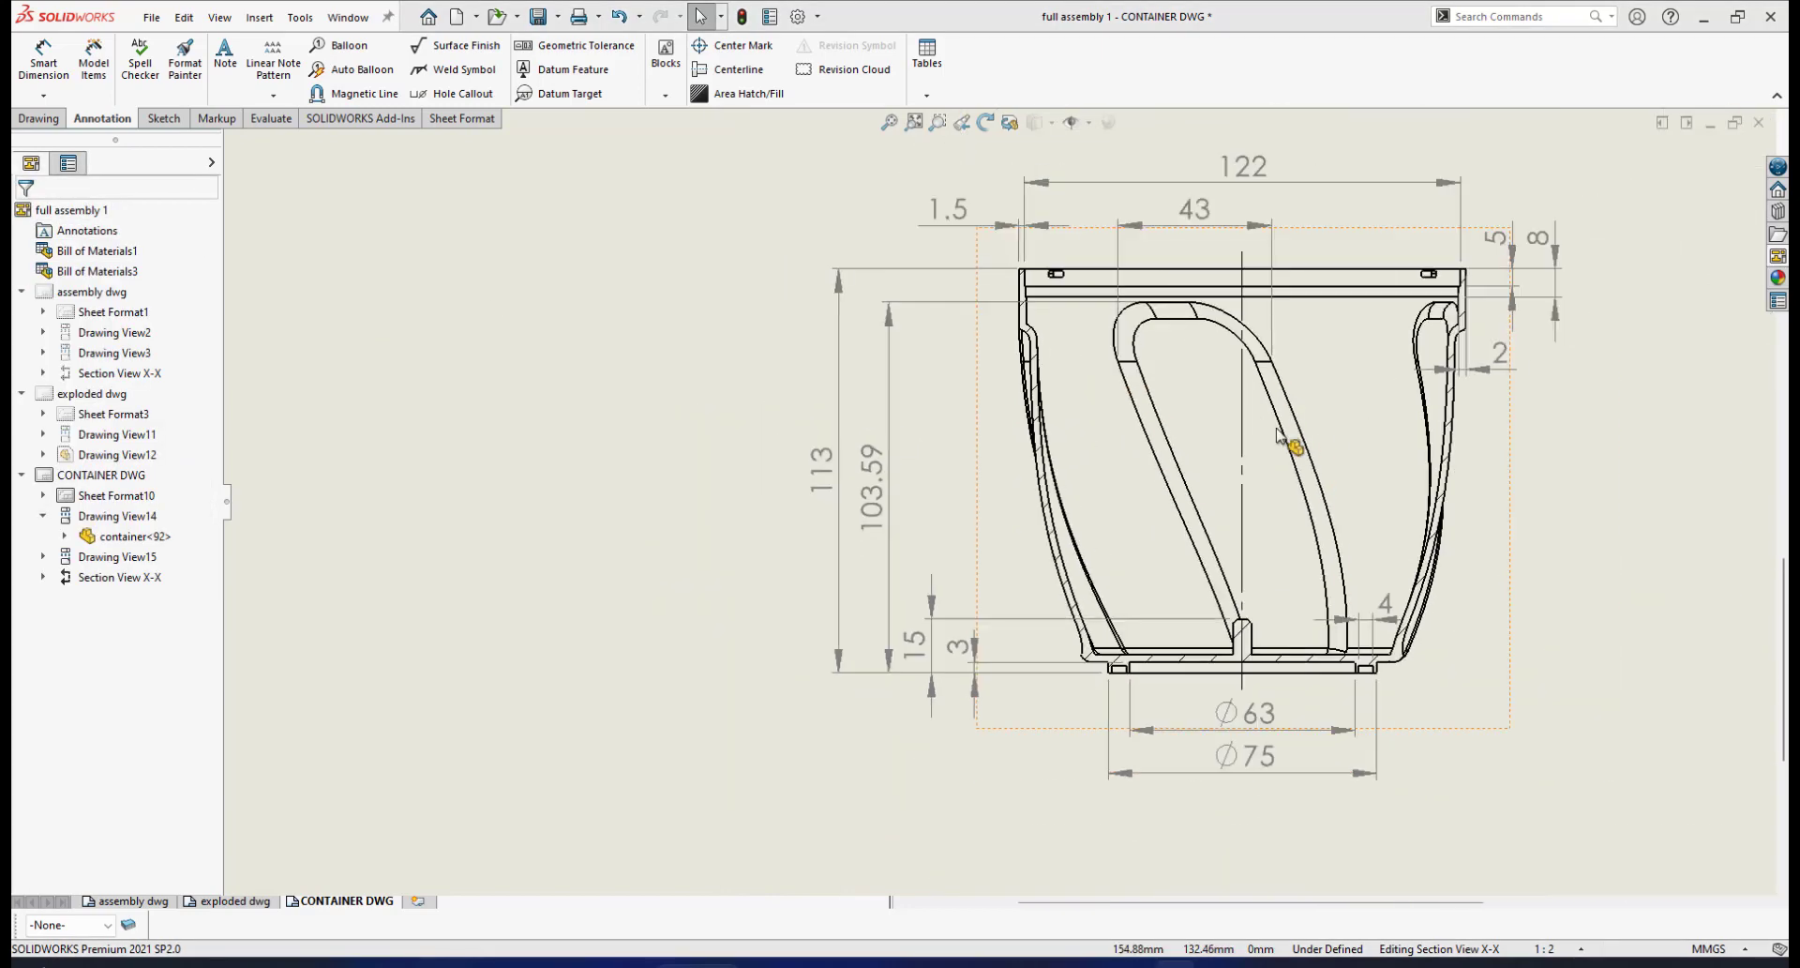
pyautogui.scroll(2, 1214, 429)
pyautogui.scroll(-3, 1216, 425)
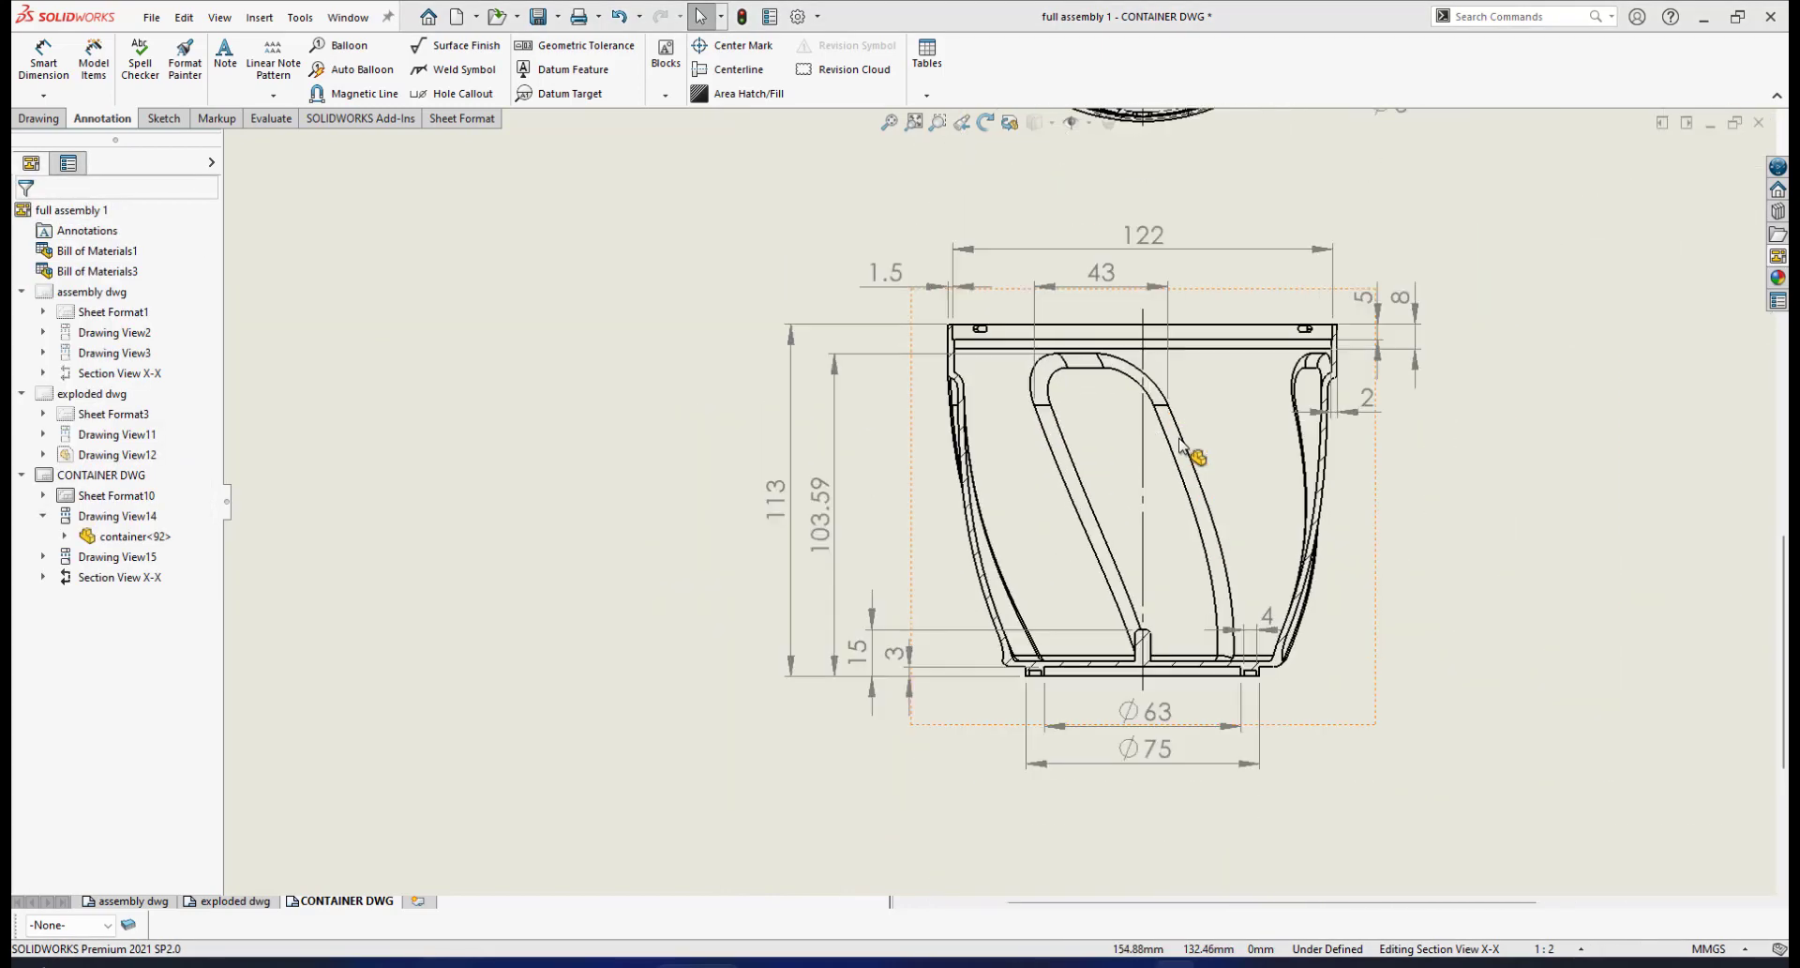
pyautogui.scroll(3, 1169, 454)
pyautogui.scroll(-4, 1169, 454)
pyautogui.scroll(2, 1066, 423)
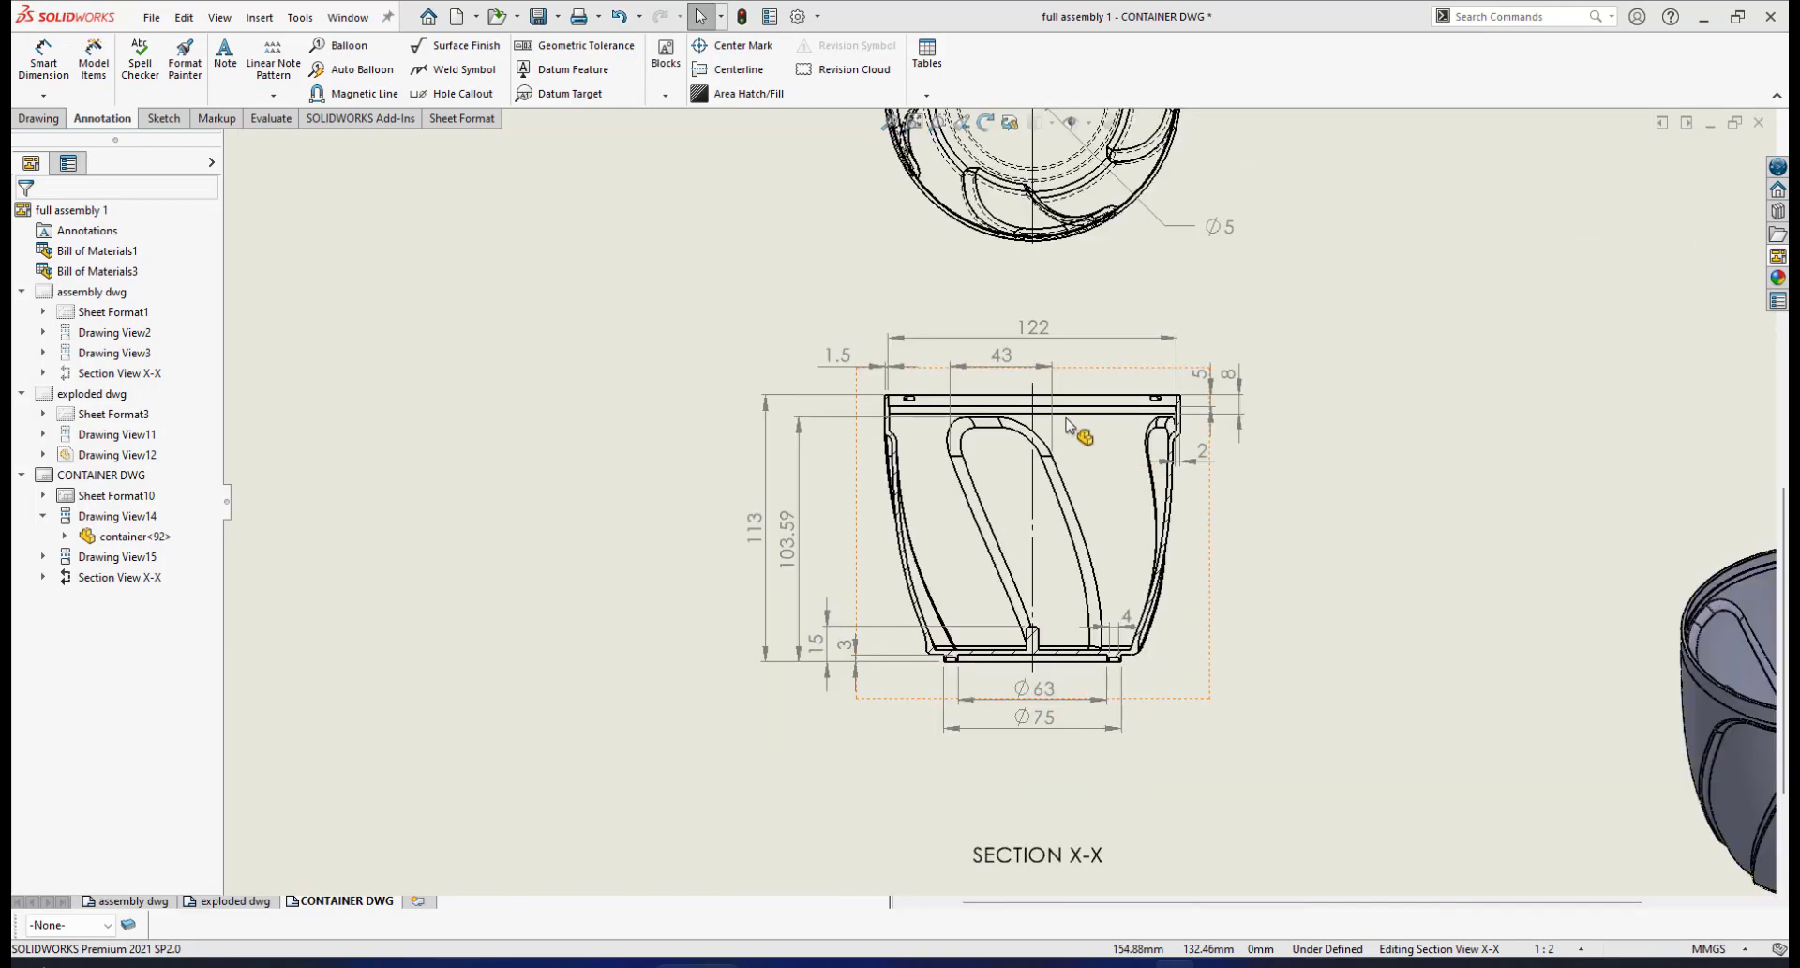
pyautogui.scroll(-1, 1113, 415)
pyautogui.scroll(2, 1101, 418)
pyautogui.scroll(-4, 1106, 441)
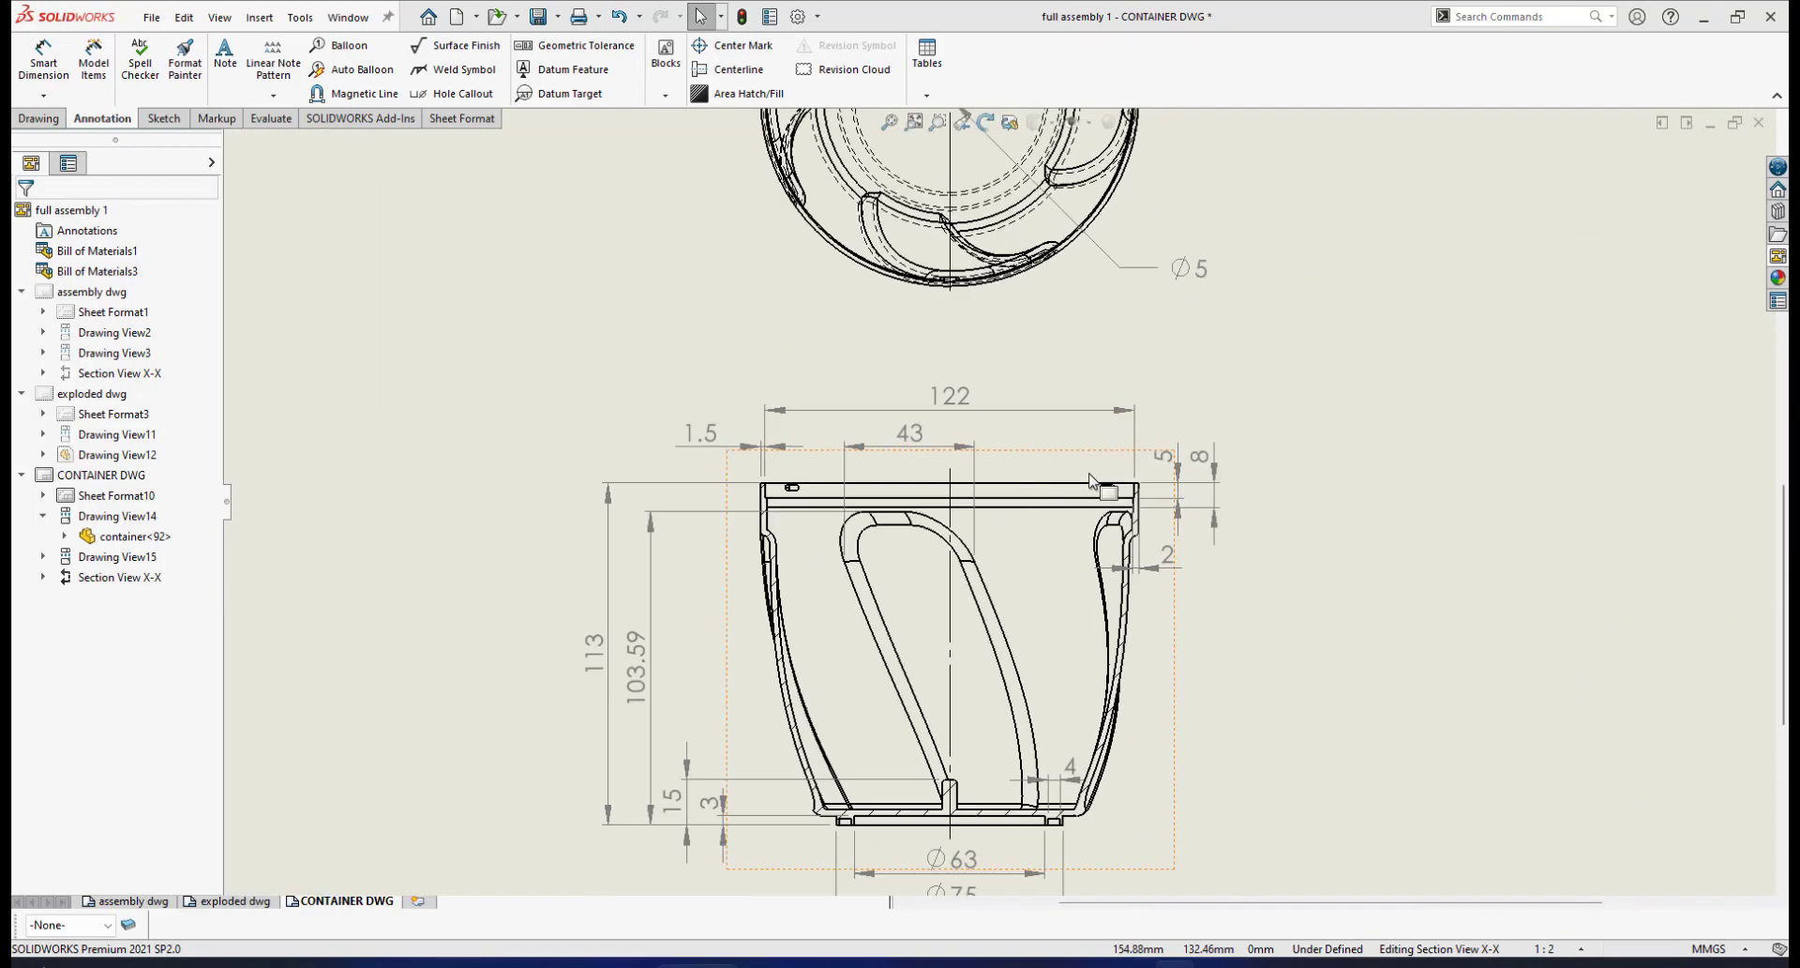
pyautogui.scroll(-2, 1110, 488)
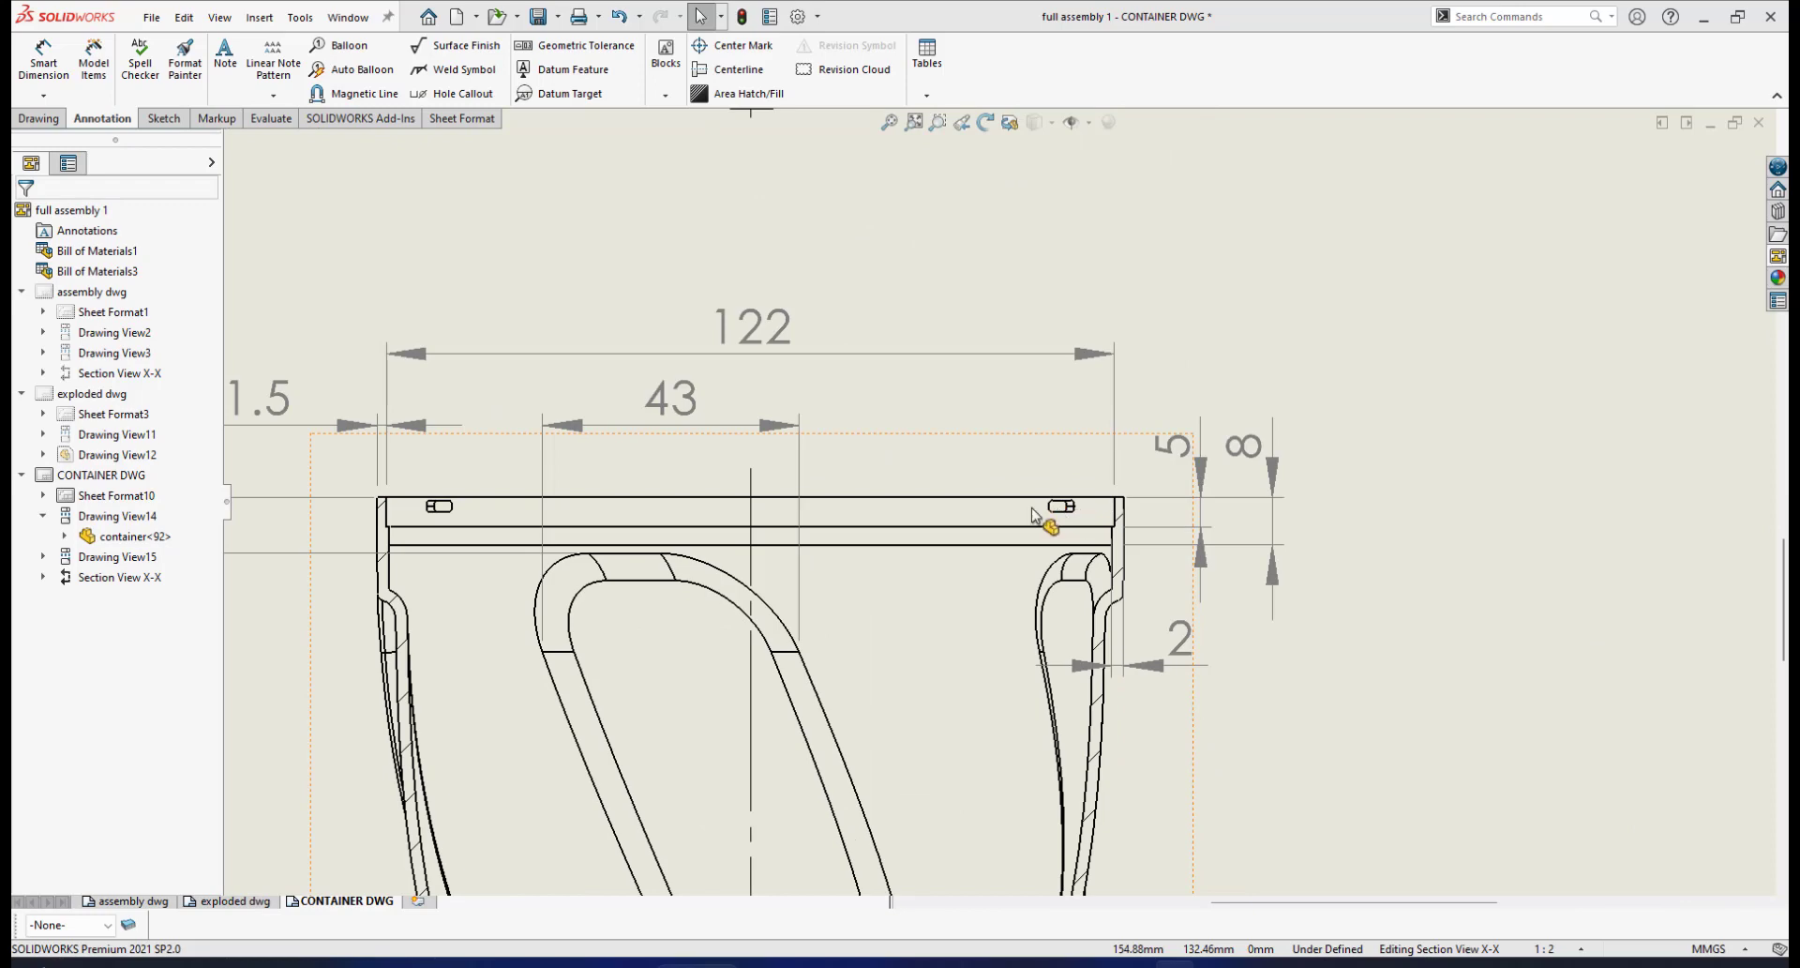
pyautogui.scroll(6, 1073, 511)
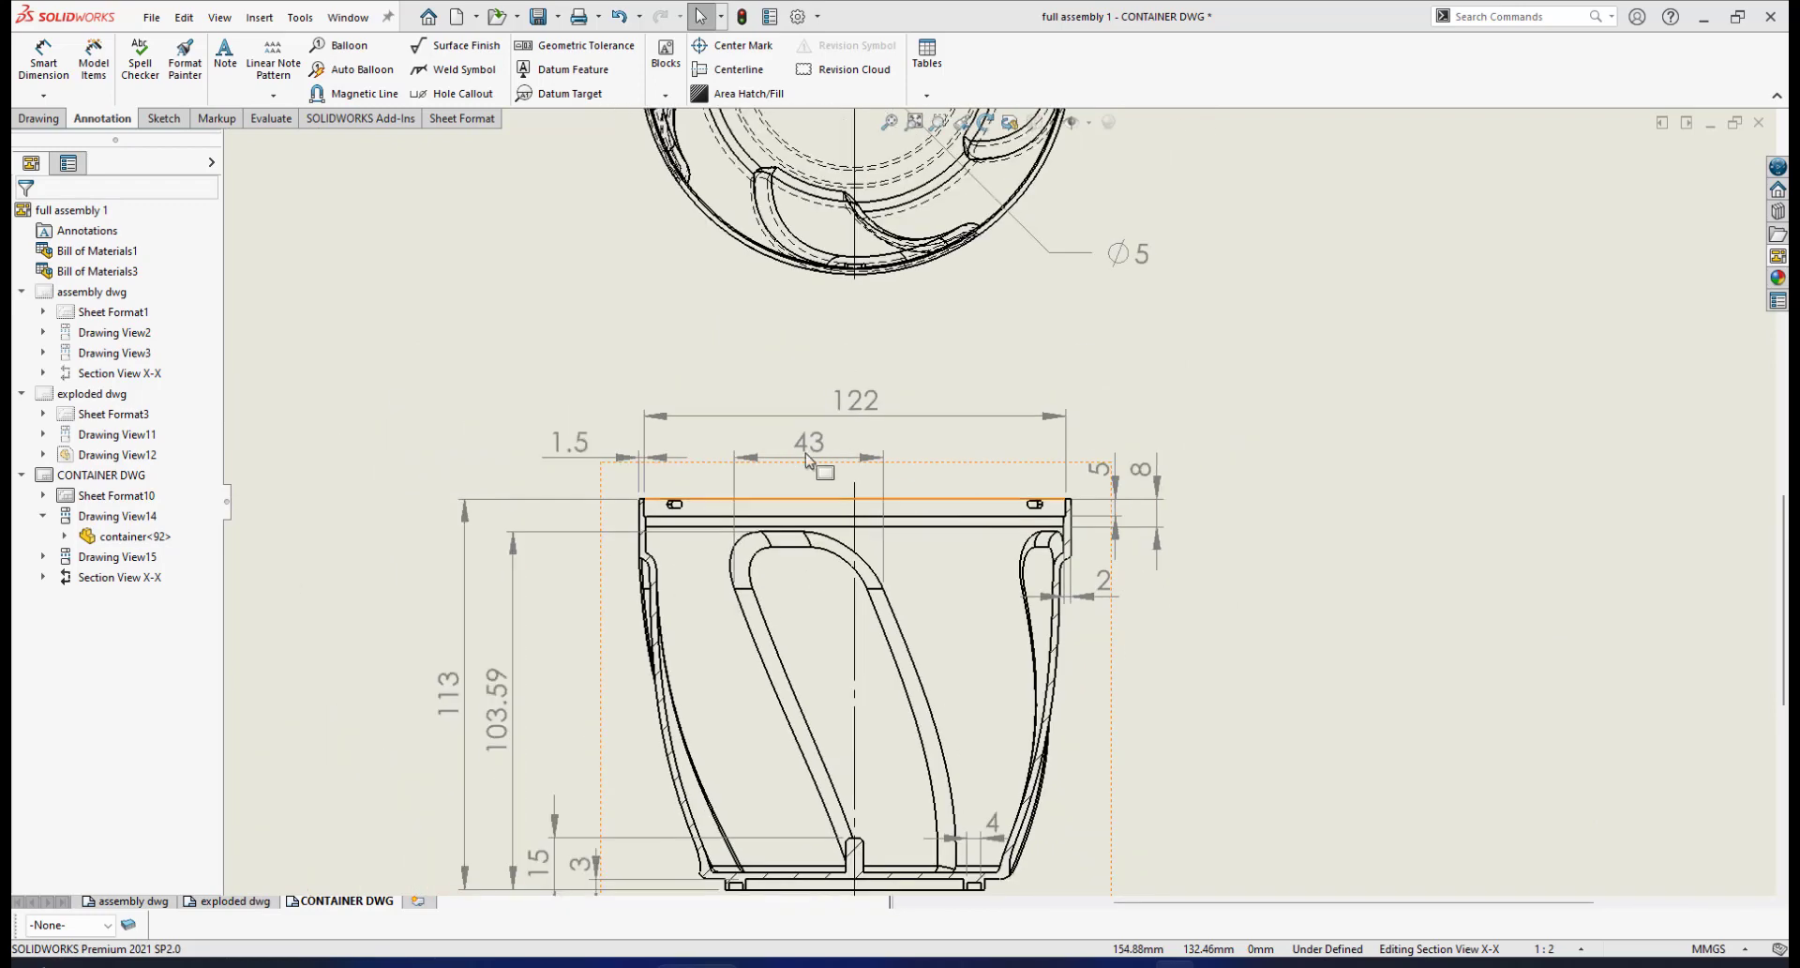
pyautogui.scroll(-1, 933, 379)
pyautogui.scroll(-4, 933, 380)
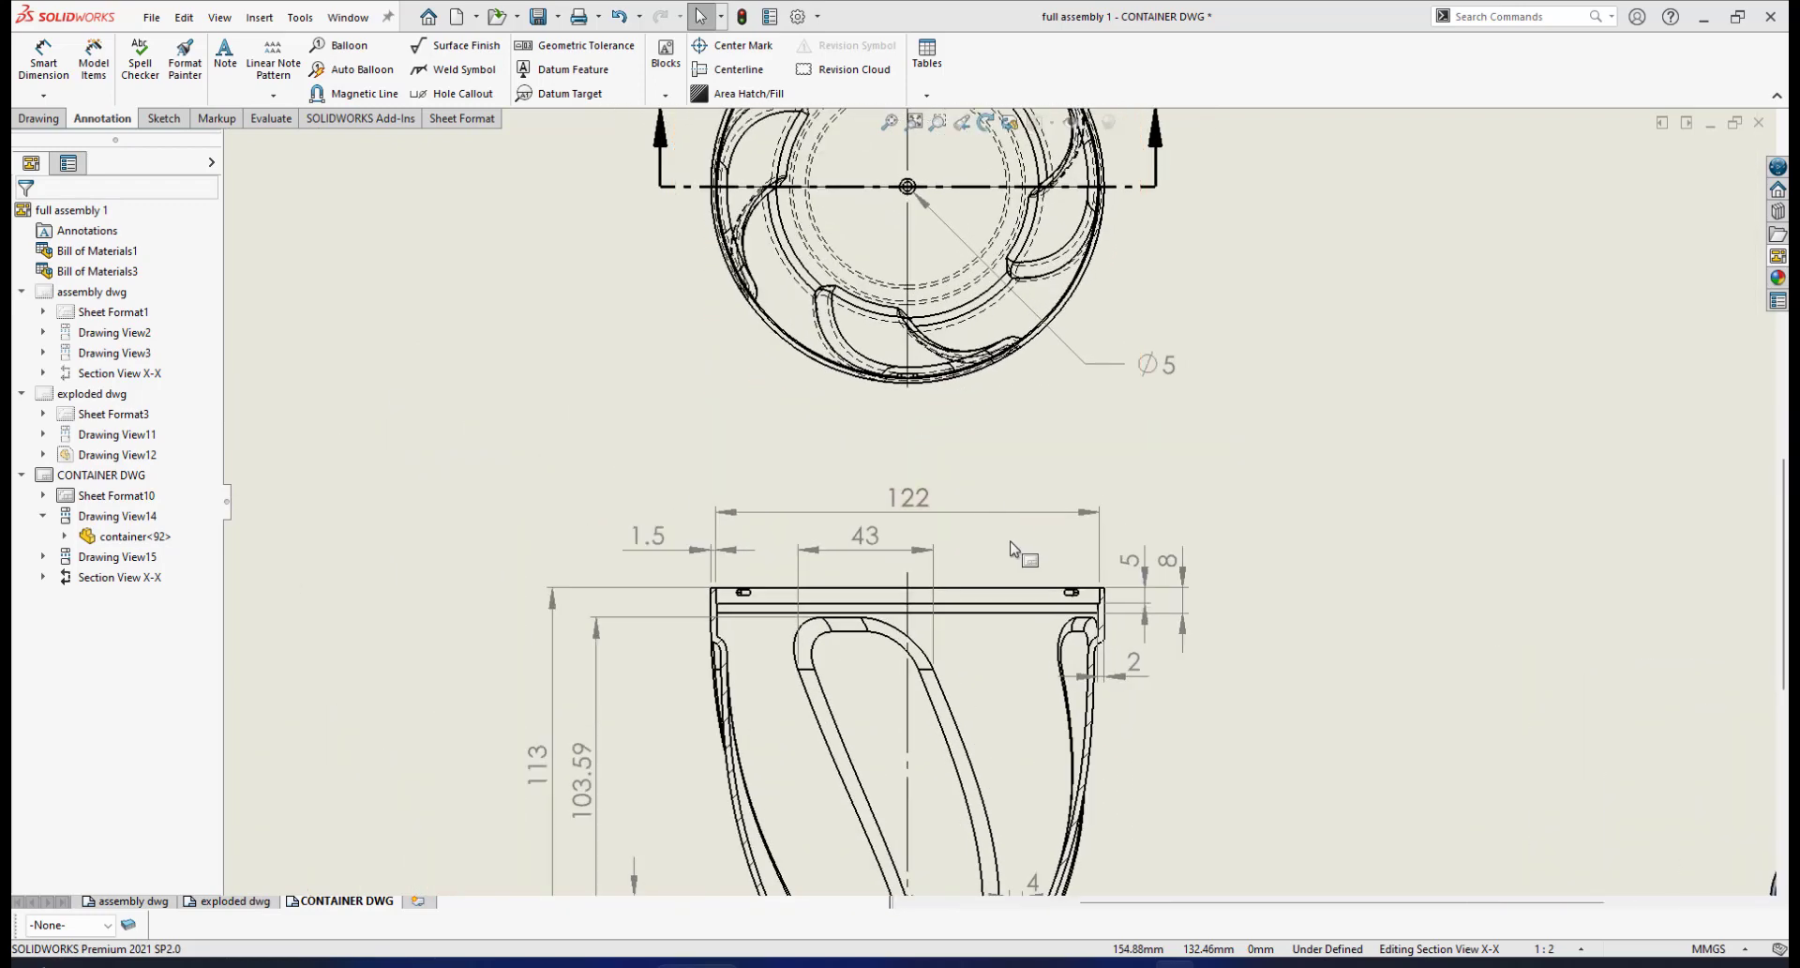
pyautogui.scroll(-1, 757, 587)
pyautogui.scroll(1, 984, 441)
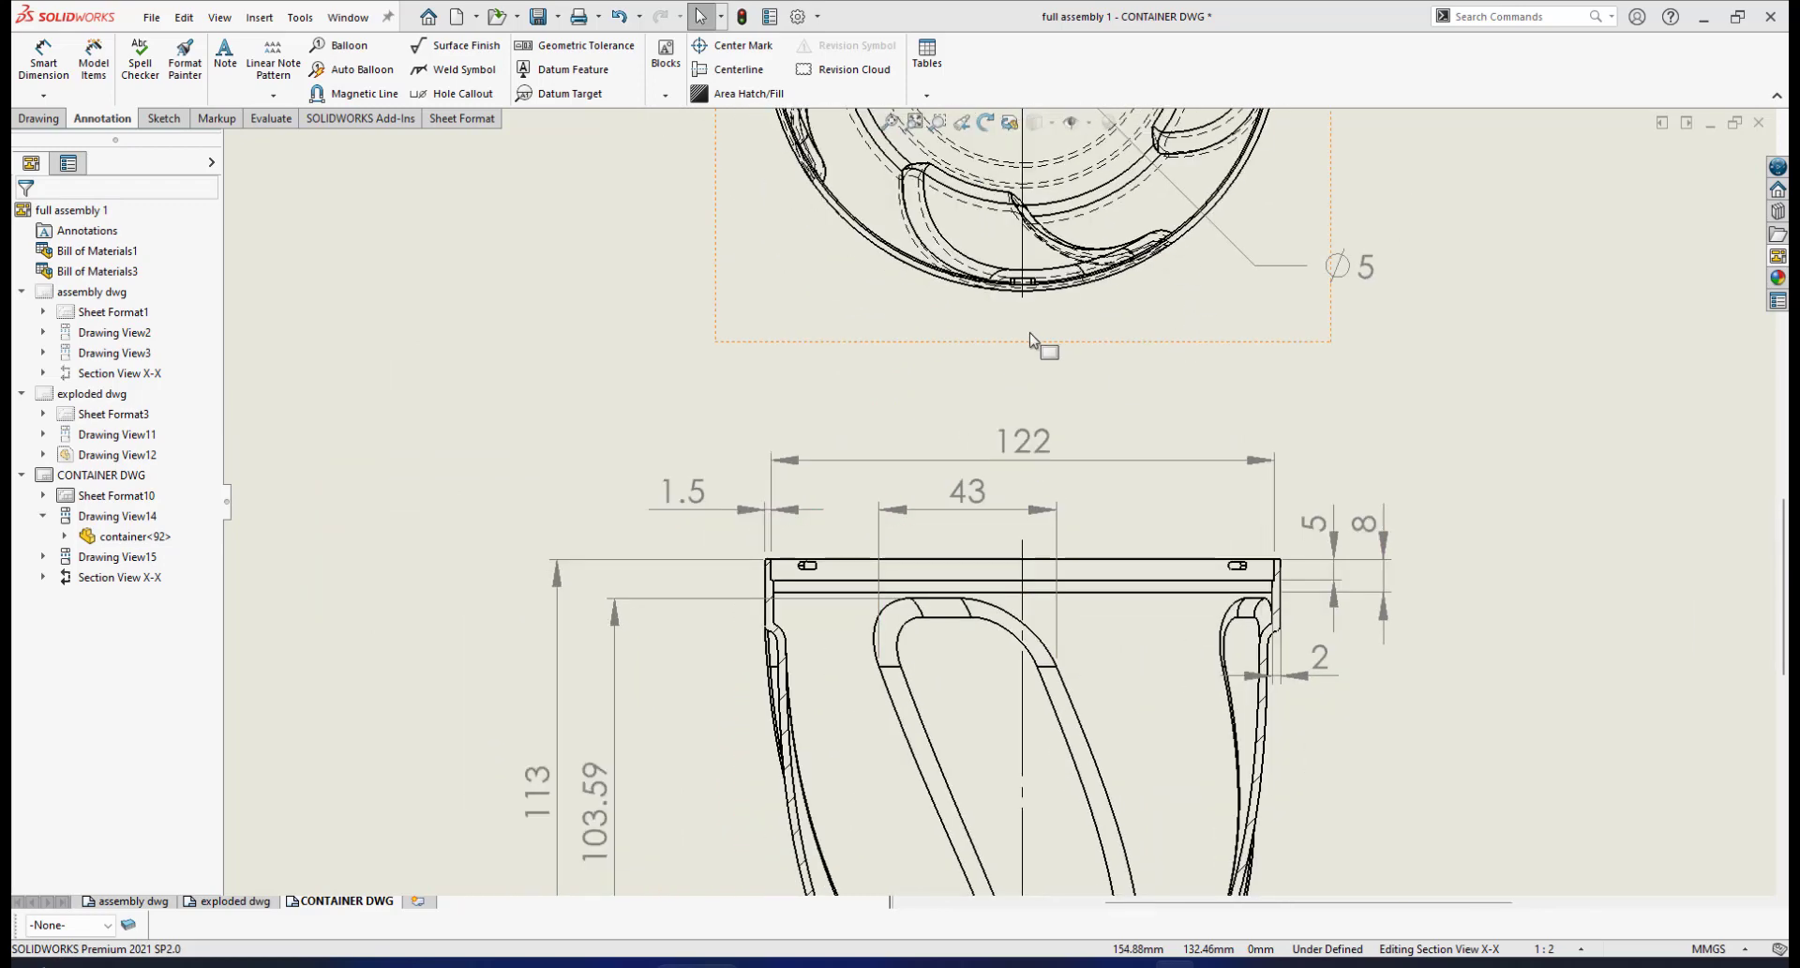
pyautogui.scroll(-5, 1031, 336)
pyautogui.scroll(-4, 1022, 329)
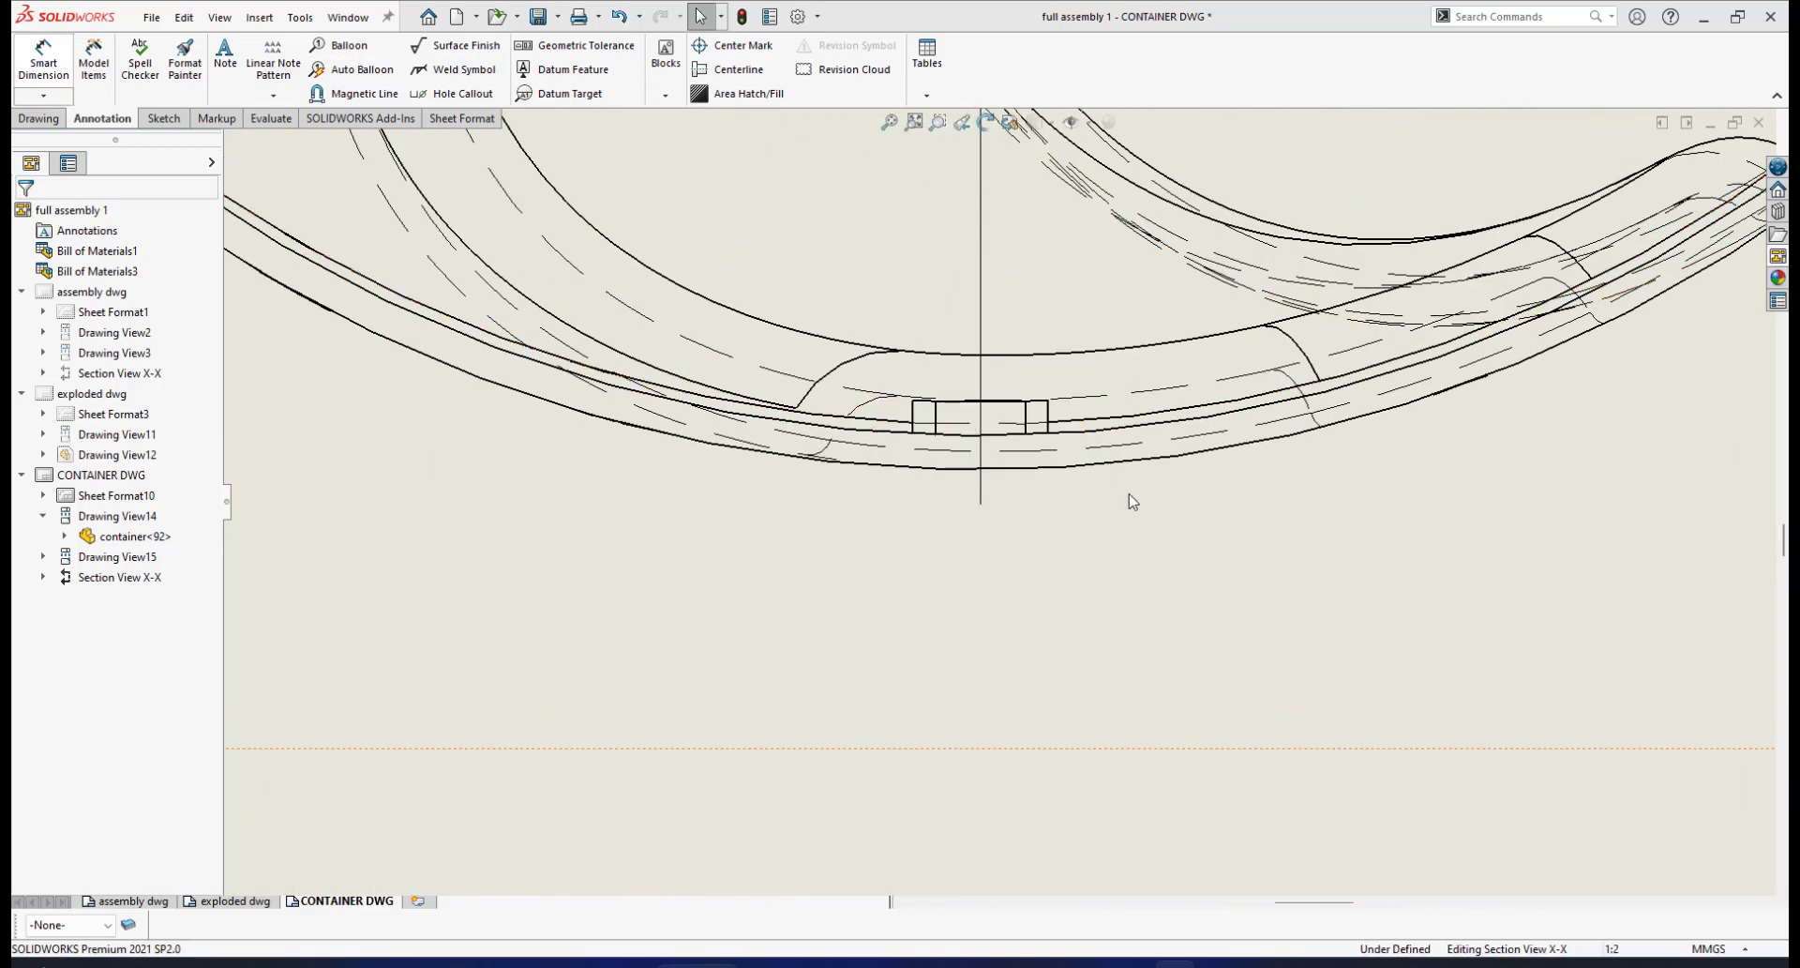
pyautogui.click(41, 58)
pyautogui.click(955, 426)
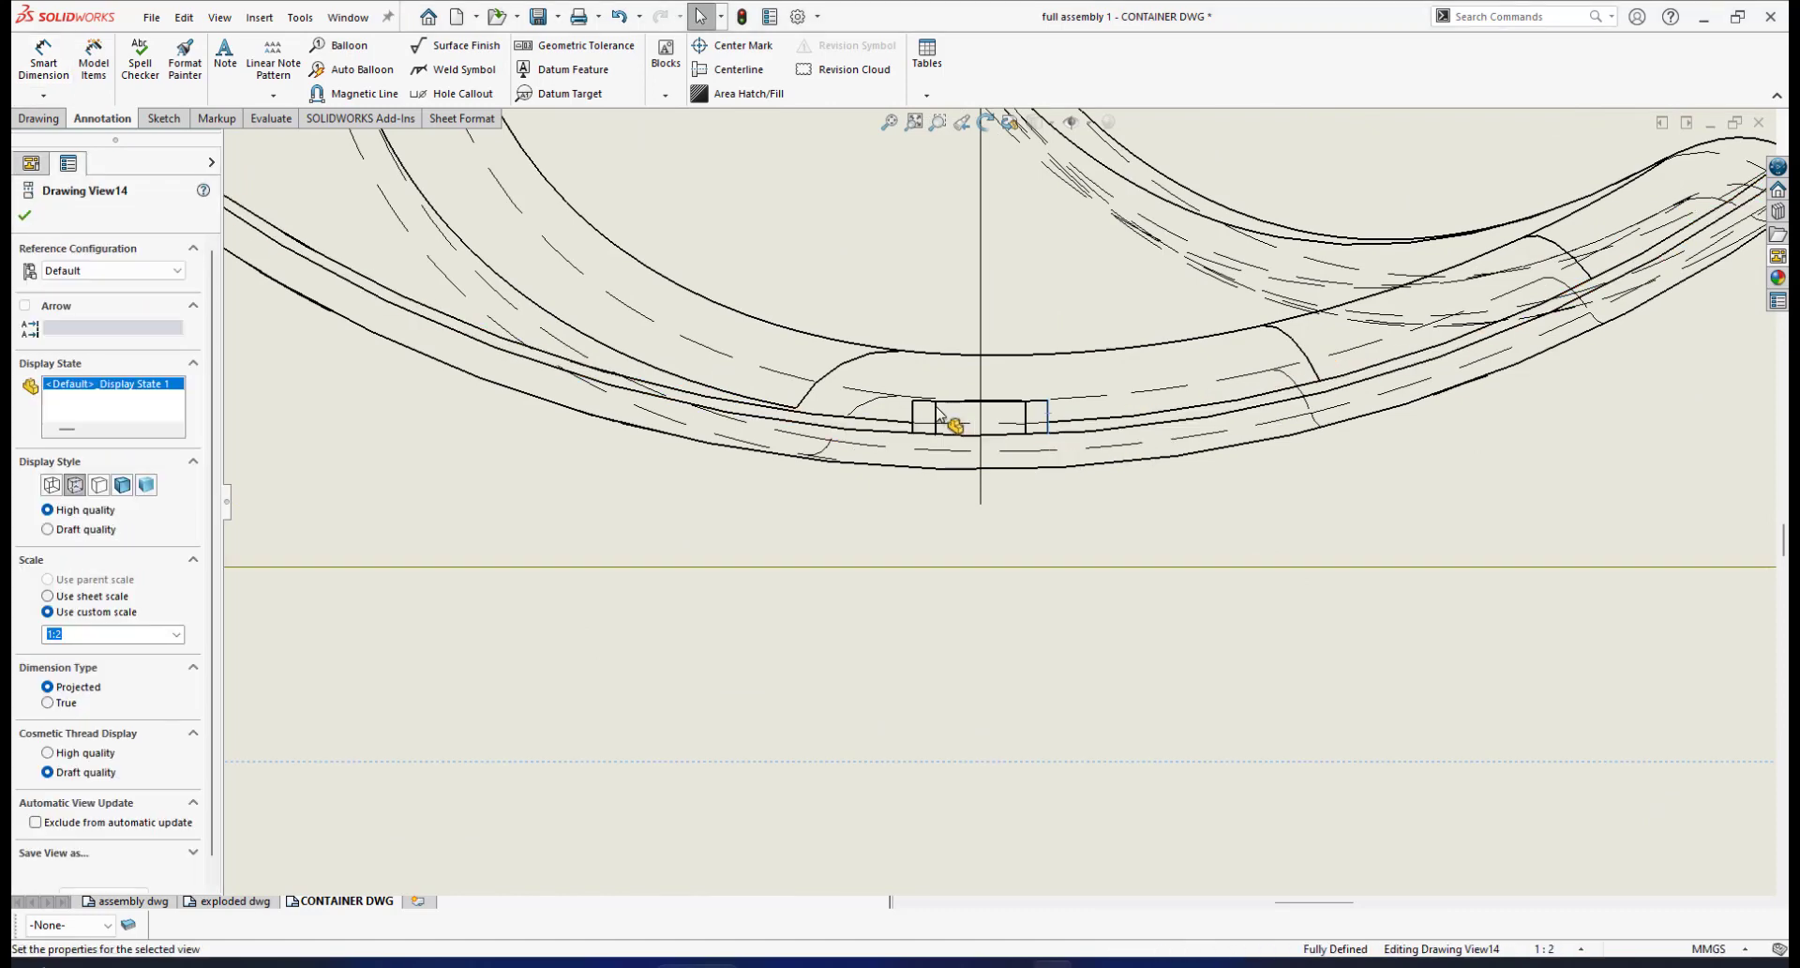
pyautogui.click(914, 411)
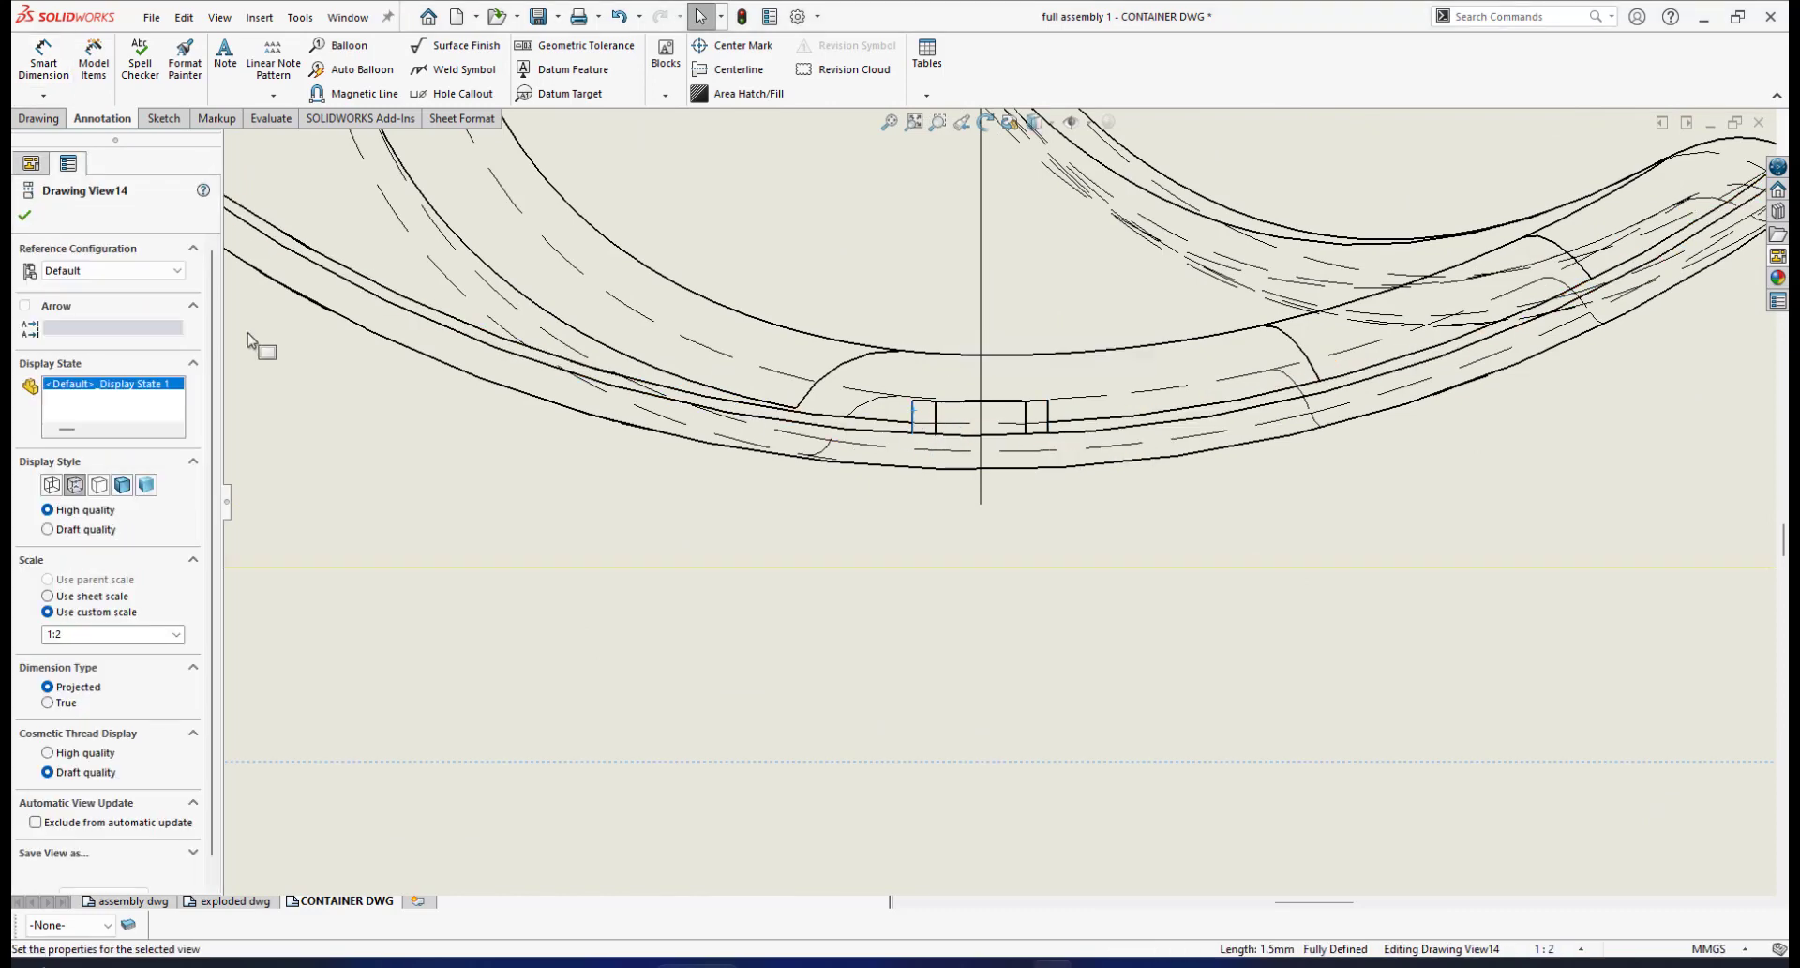
pyautogui.click(25, 217)
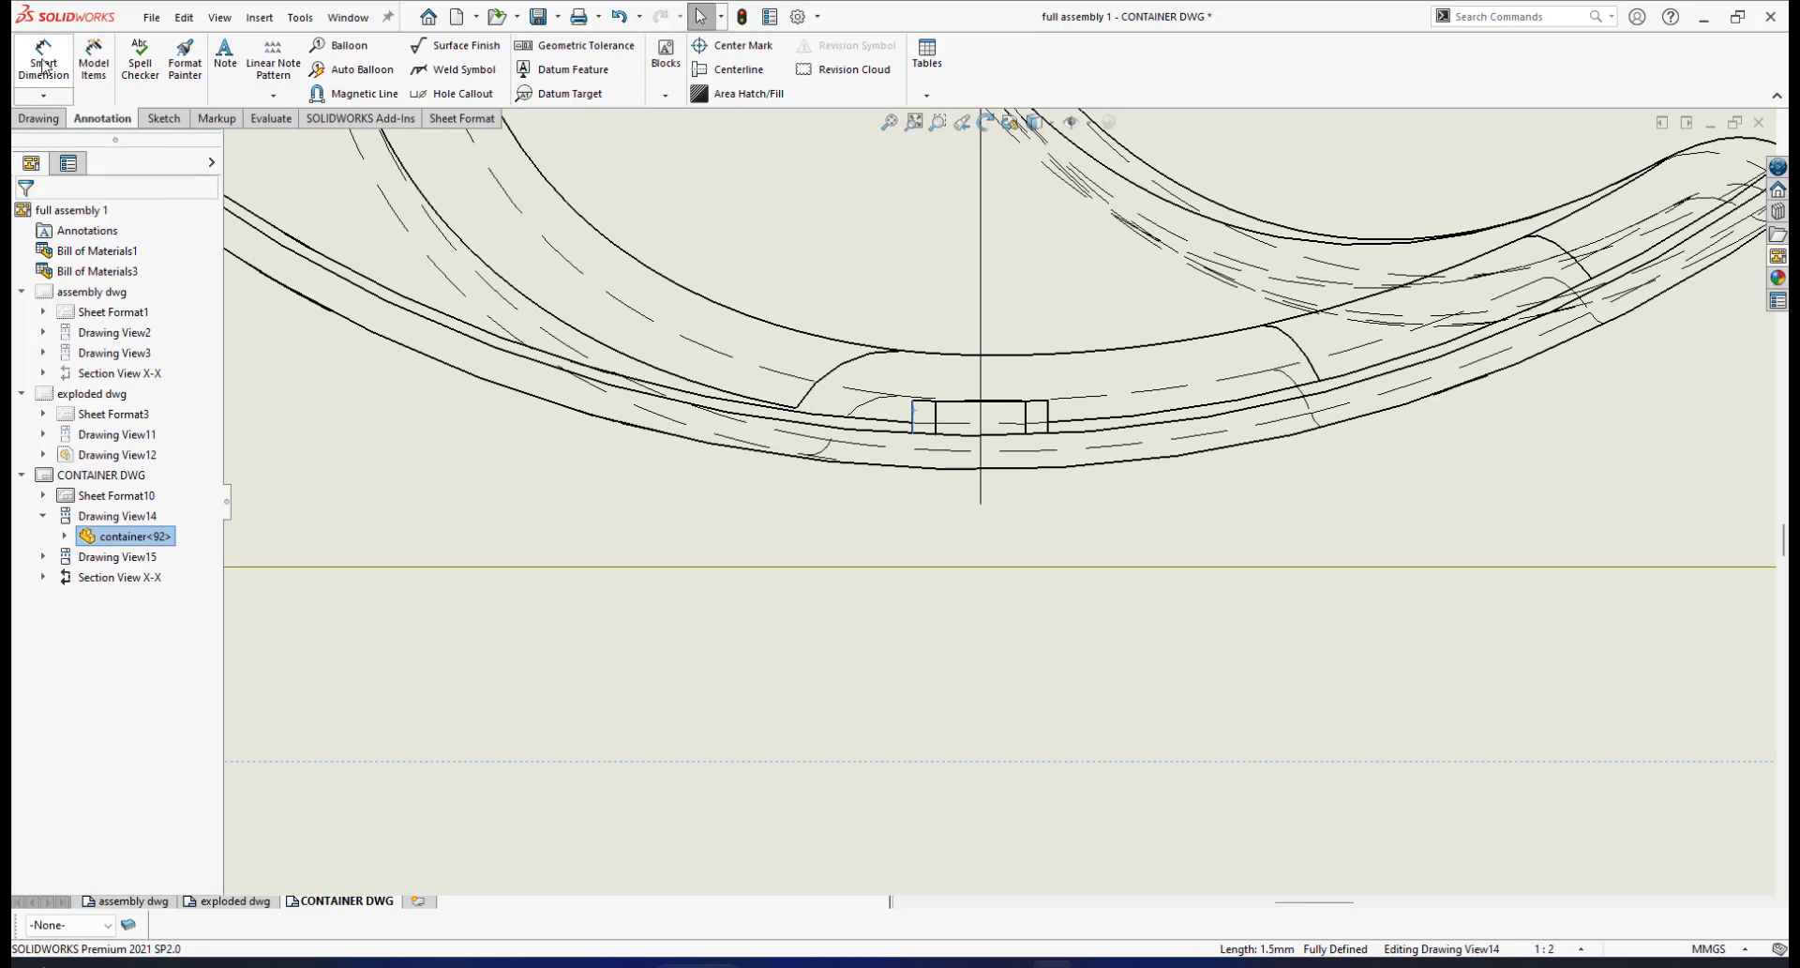
# Dimension the notch width between its two vertical edges as 6, with precision None
pyautogui.click(42, 66)
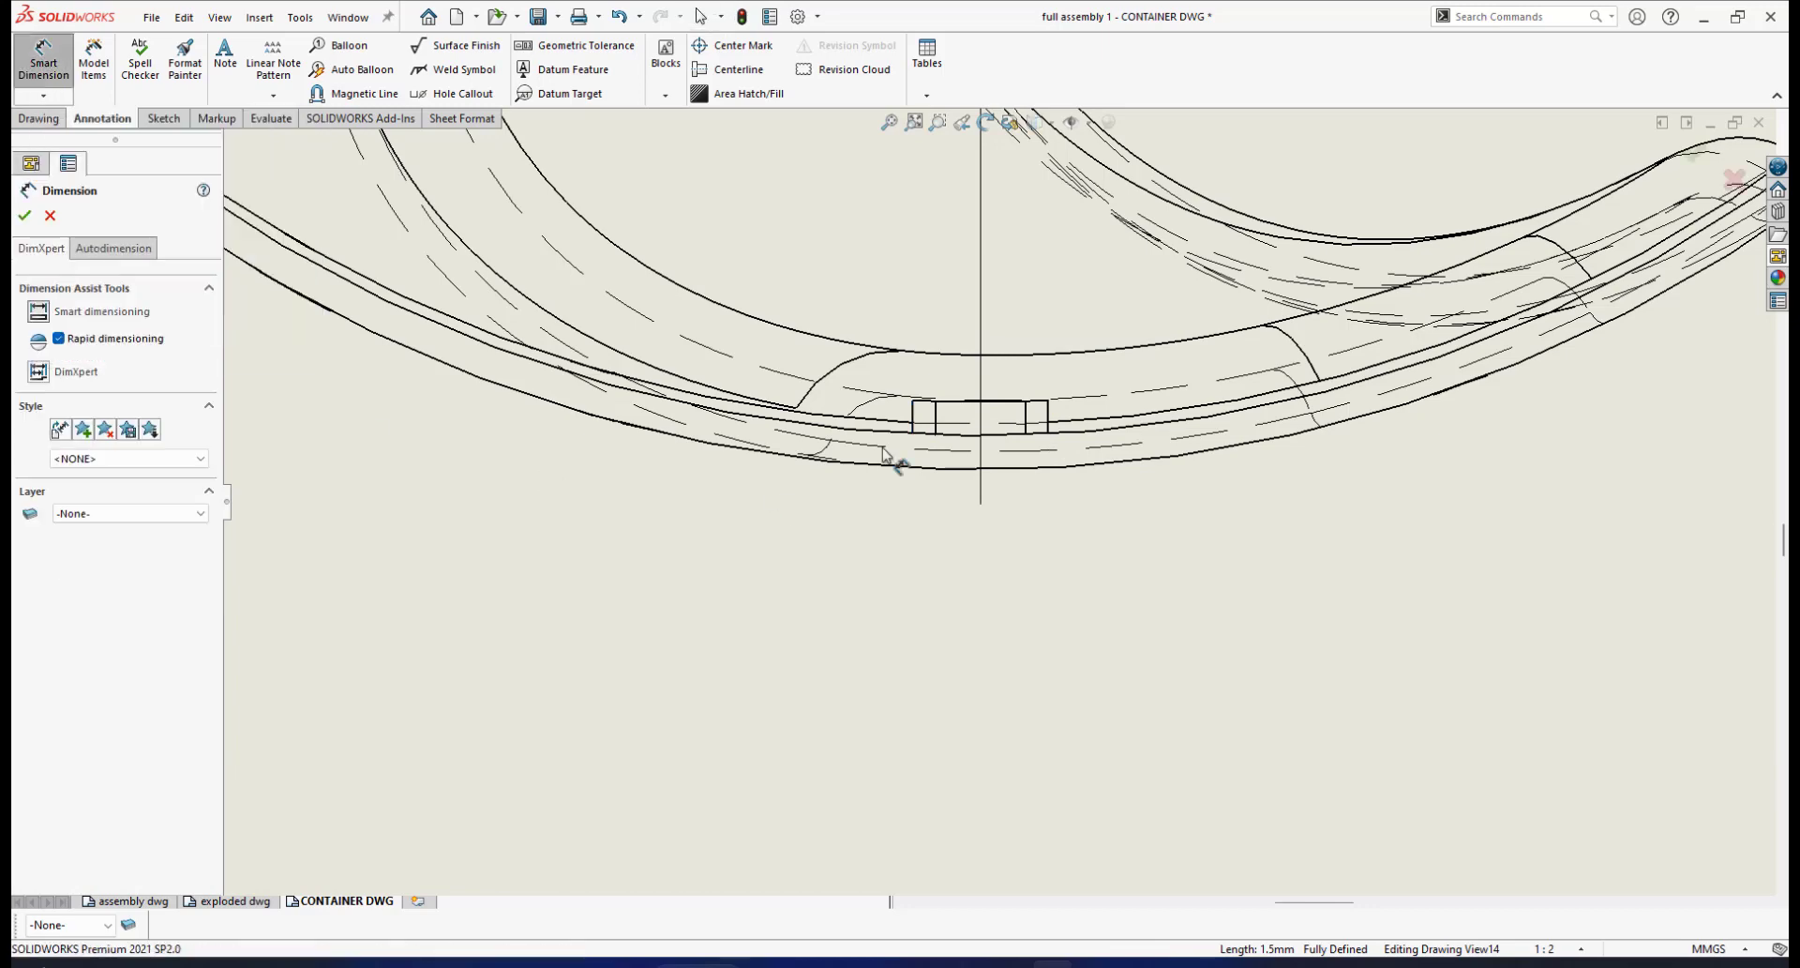
pyautogui.click(1048, 415)
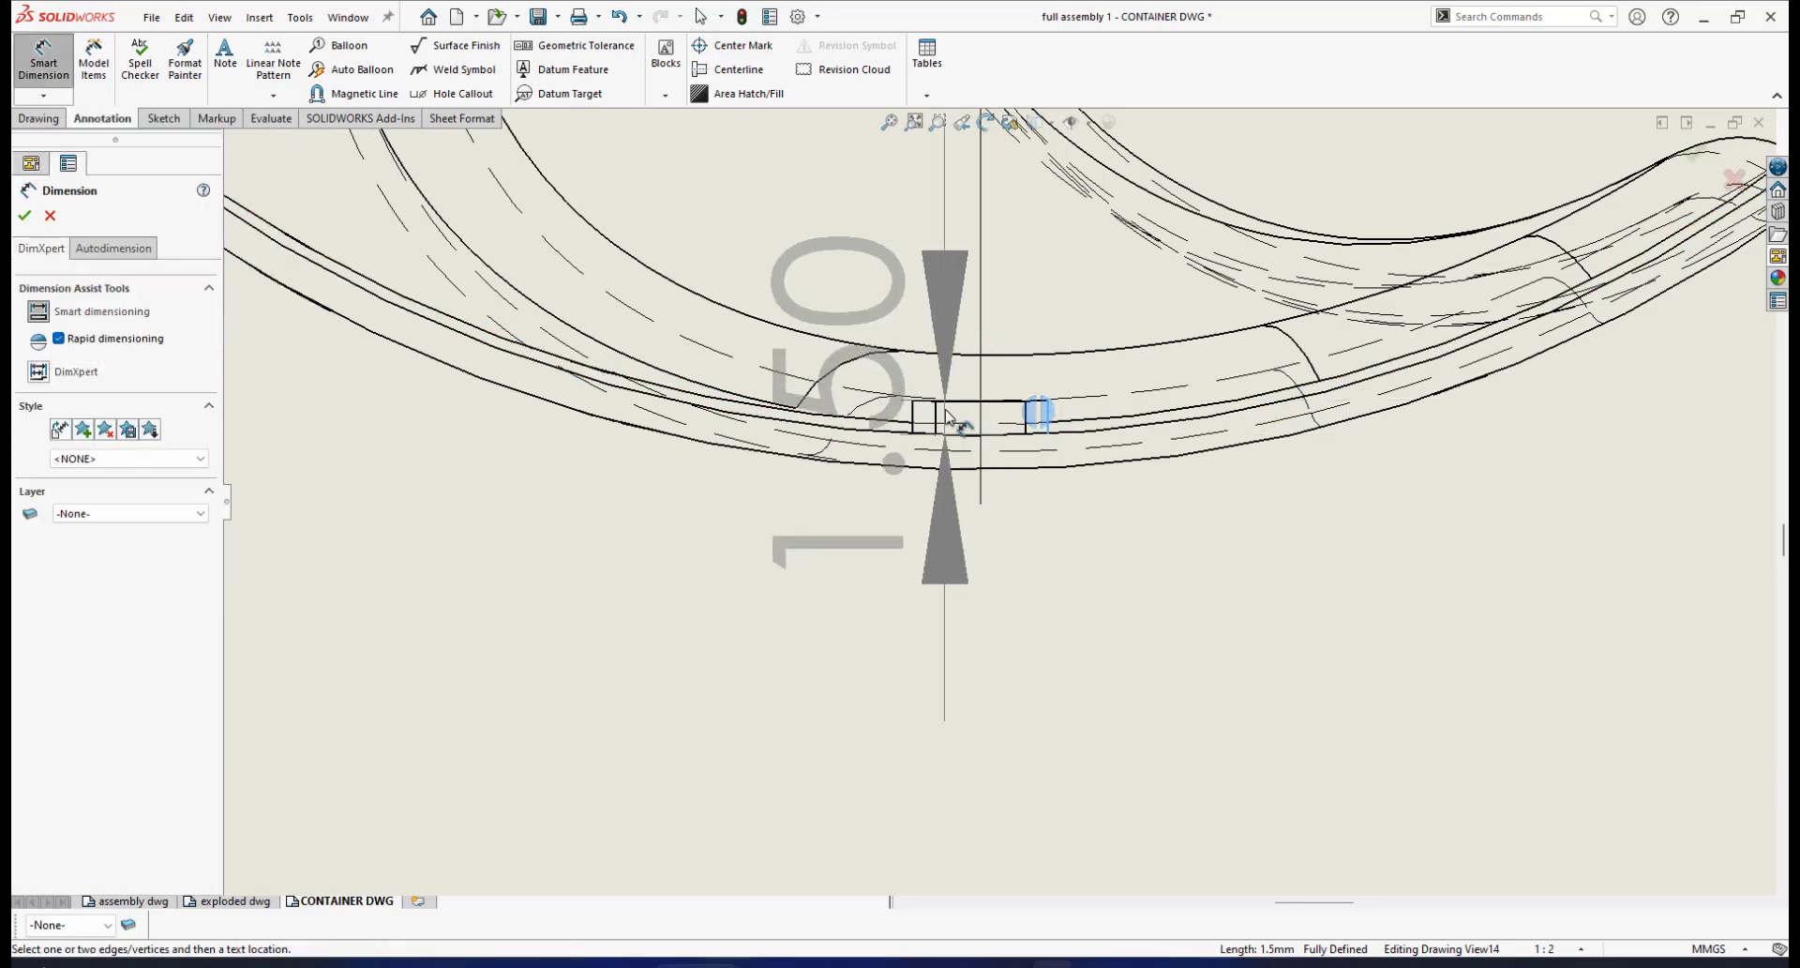
pyautogui.click(917, 415)
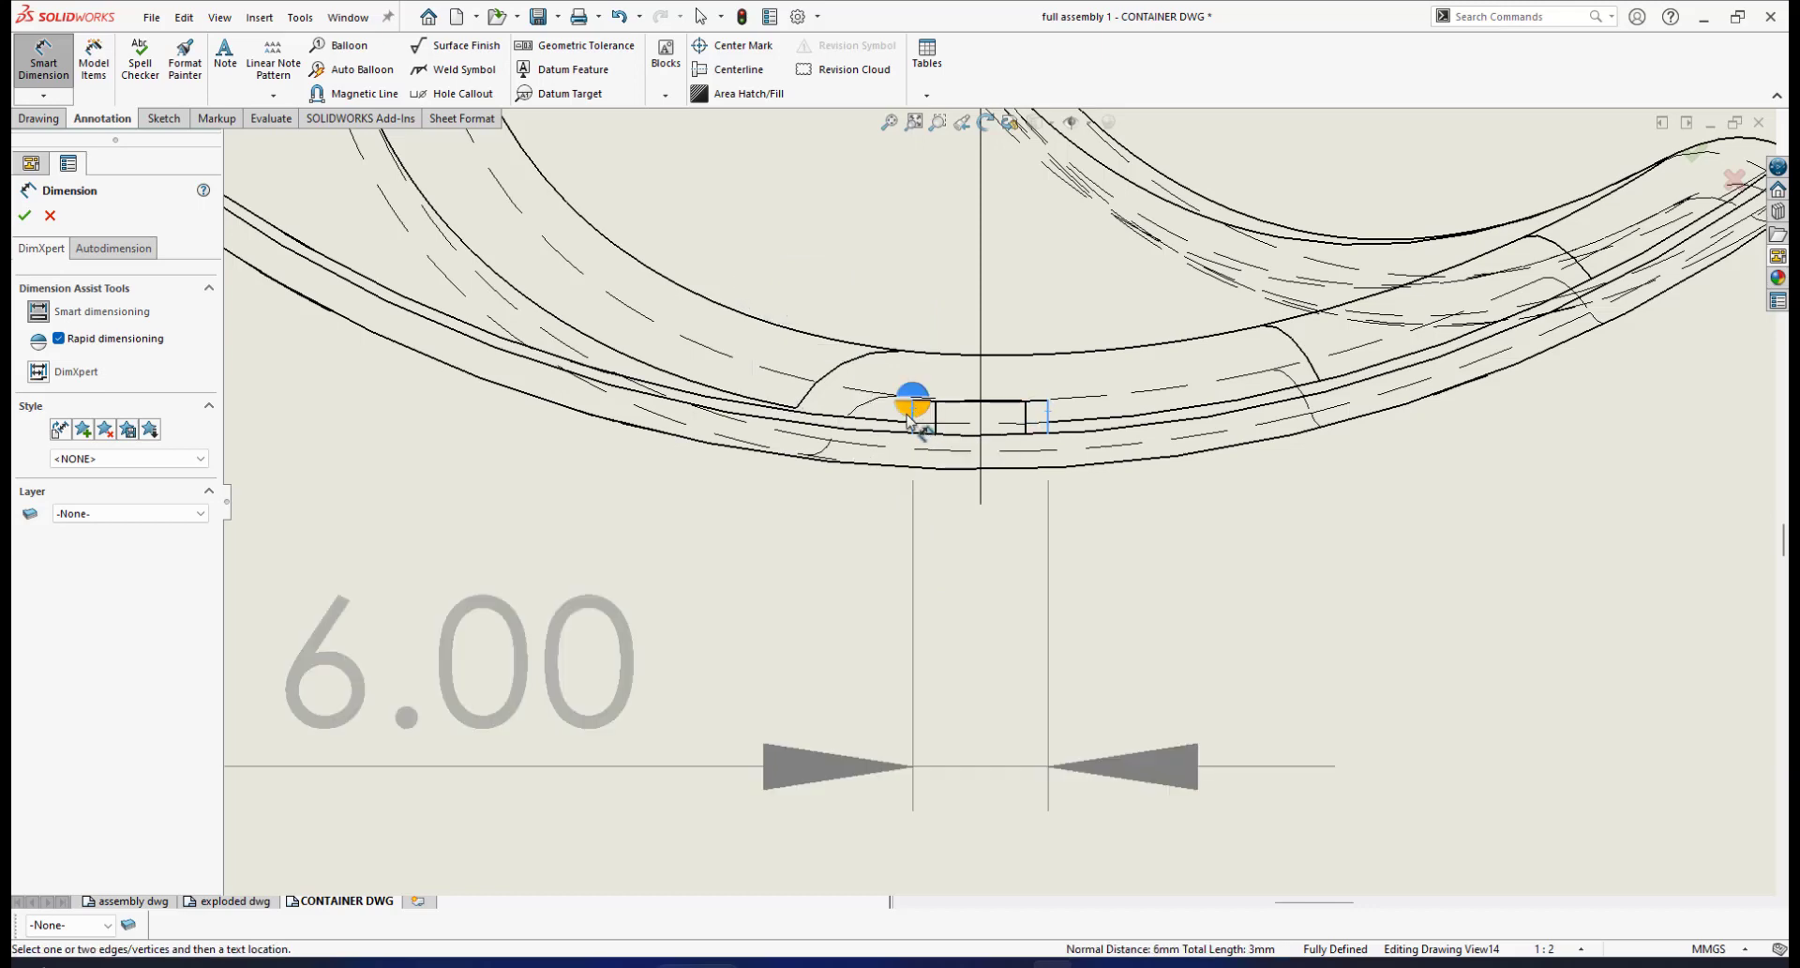
pyautogui.click(910, 418)
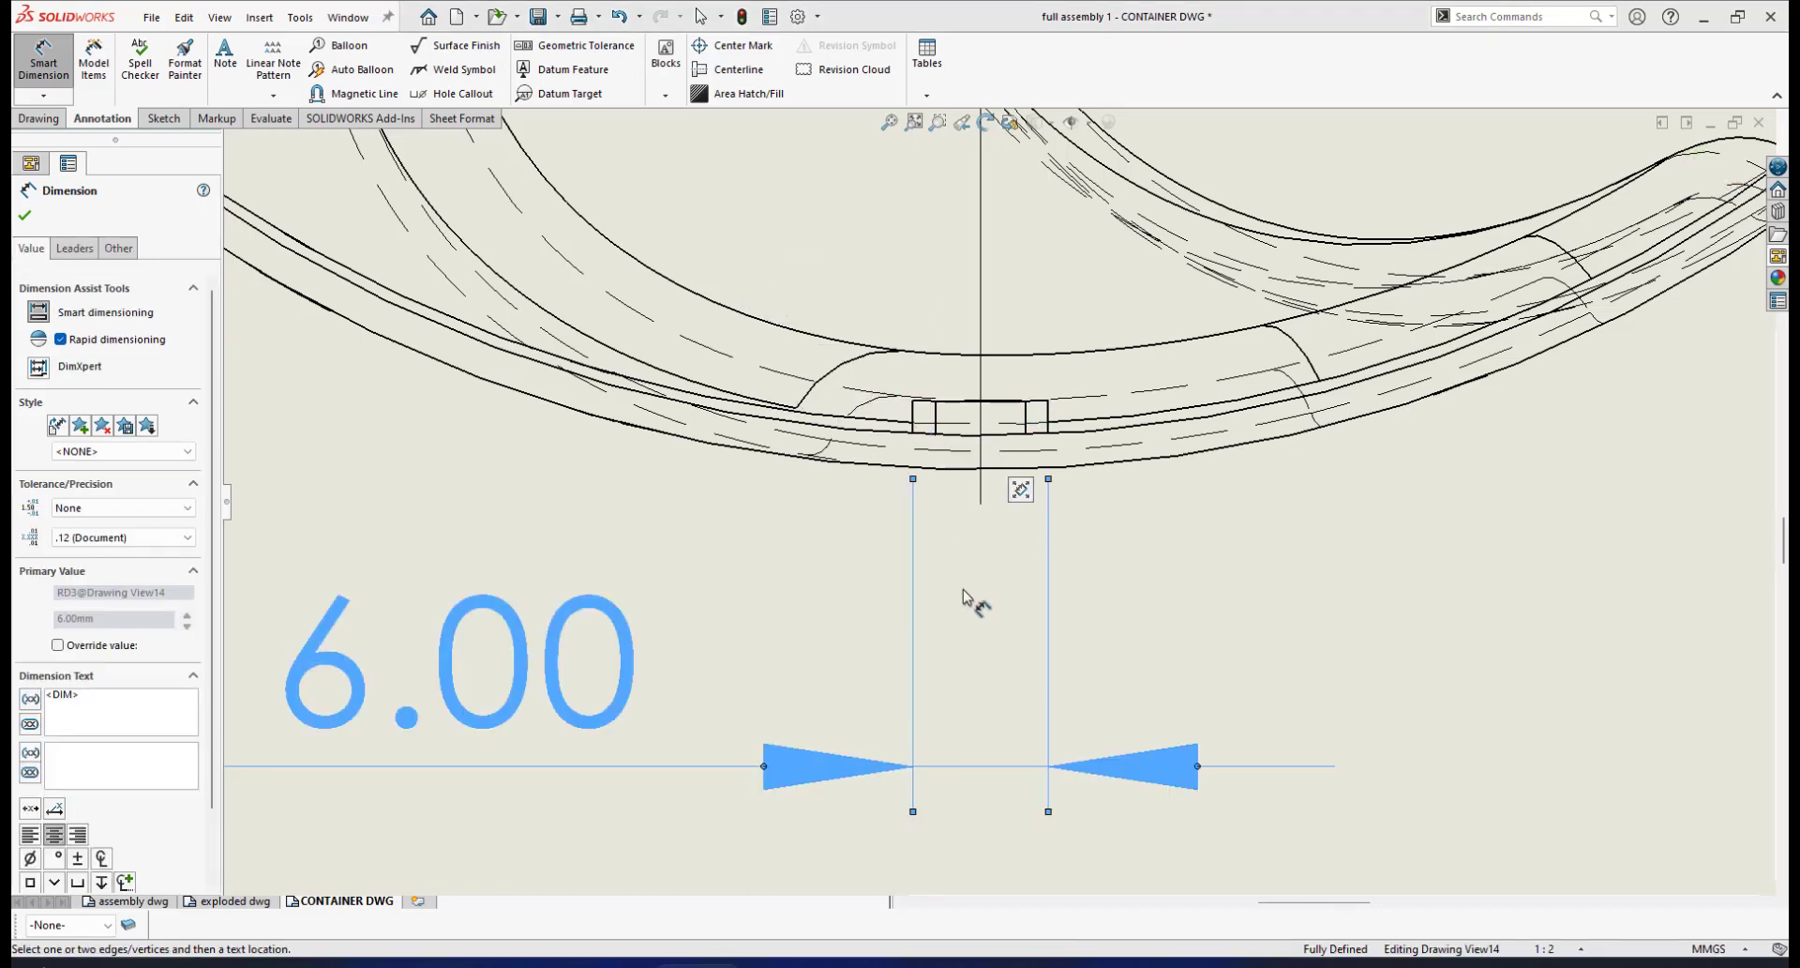
pyautogui.scroll(5, 968, 598)
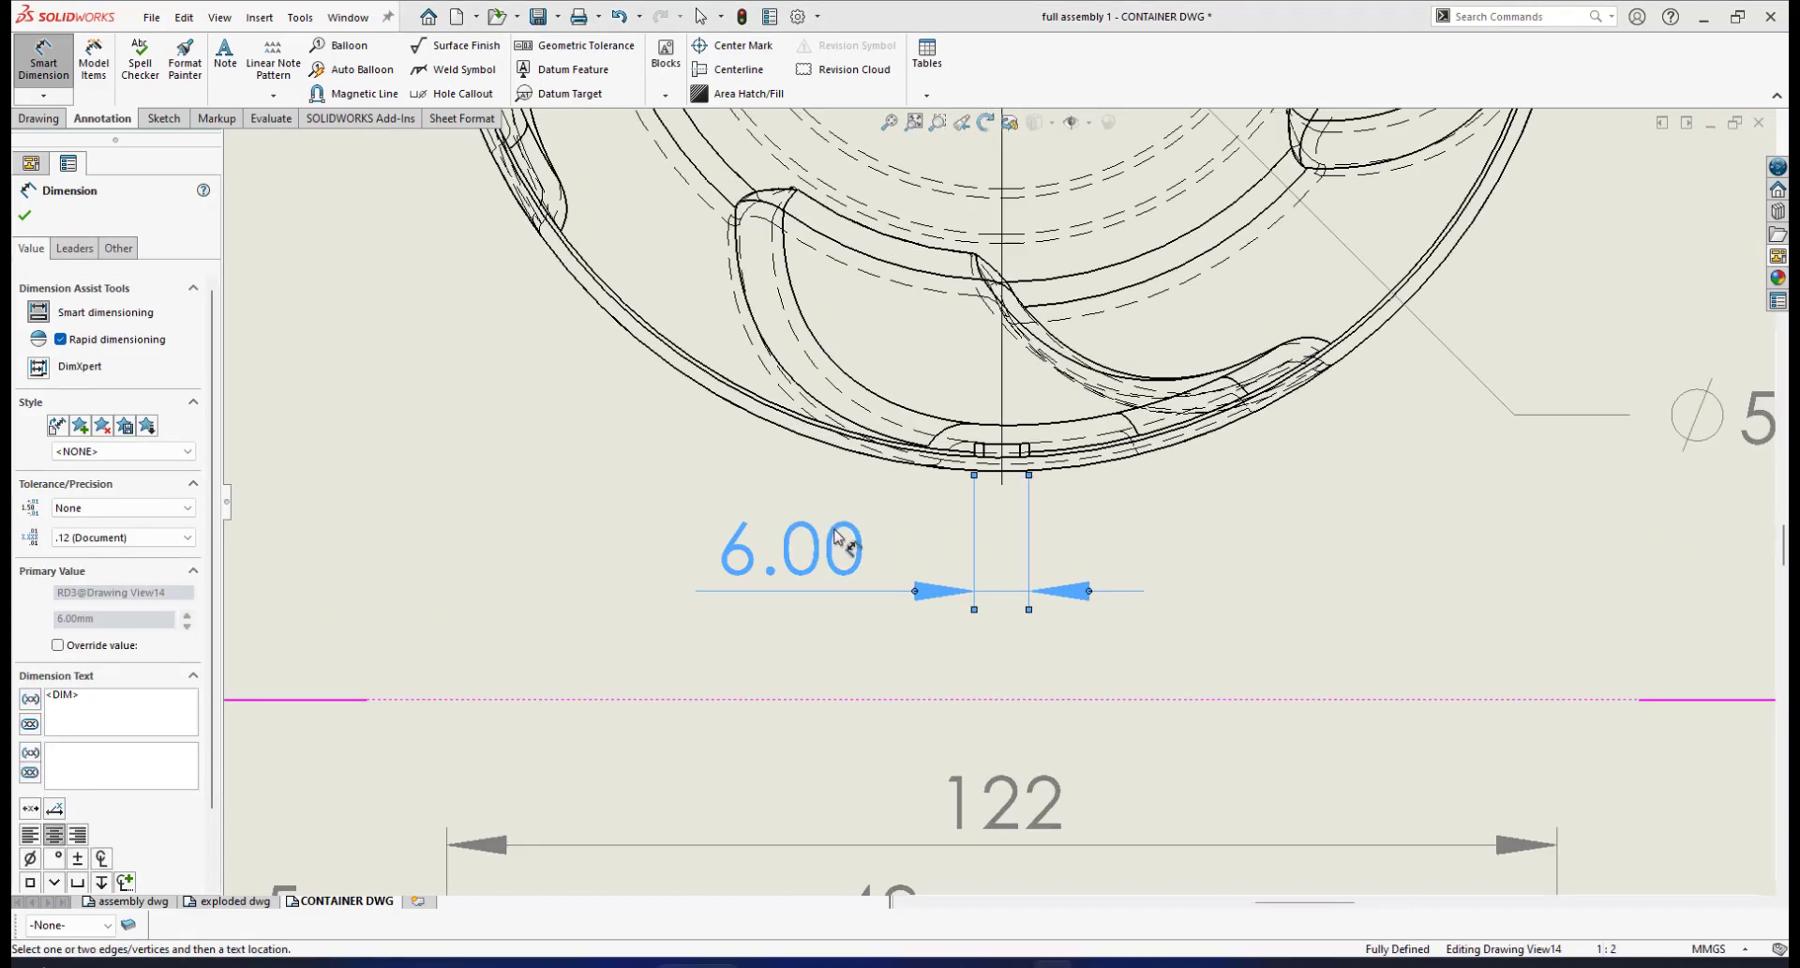
pyautogui.scroll(-4, 853, 560)
pyautogui.click(188, 538)
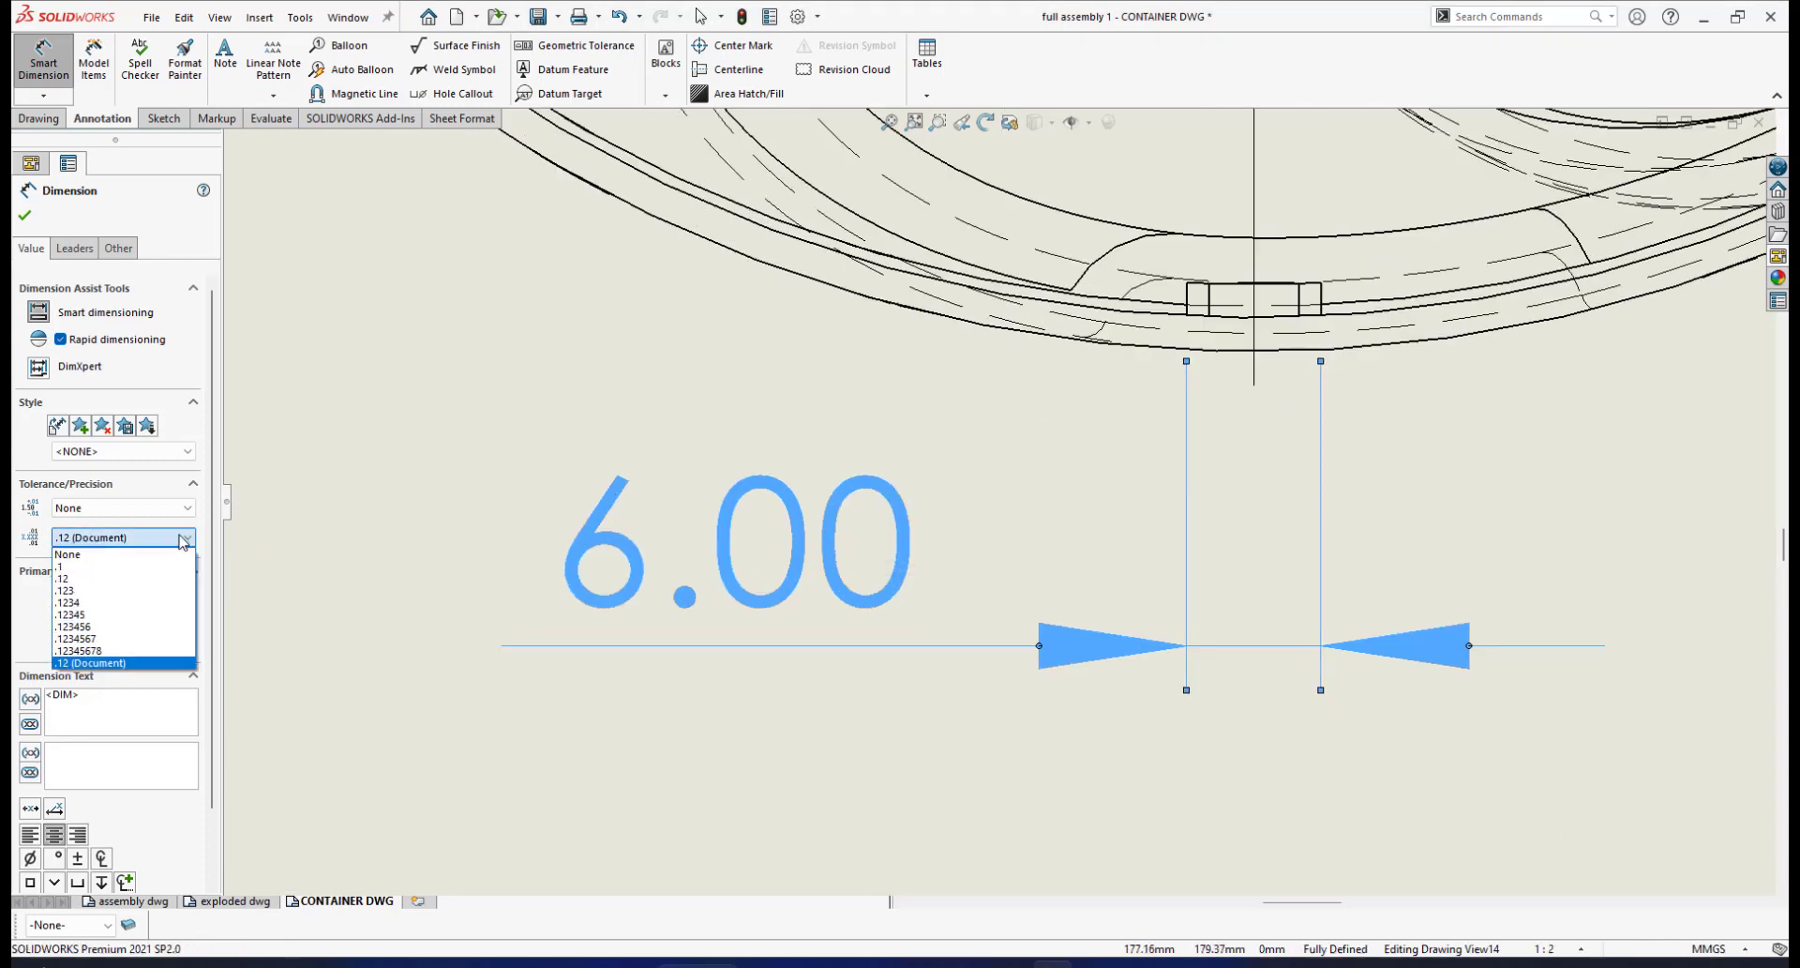
pyautogui.click(119, 554)
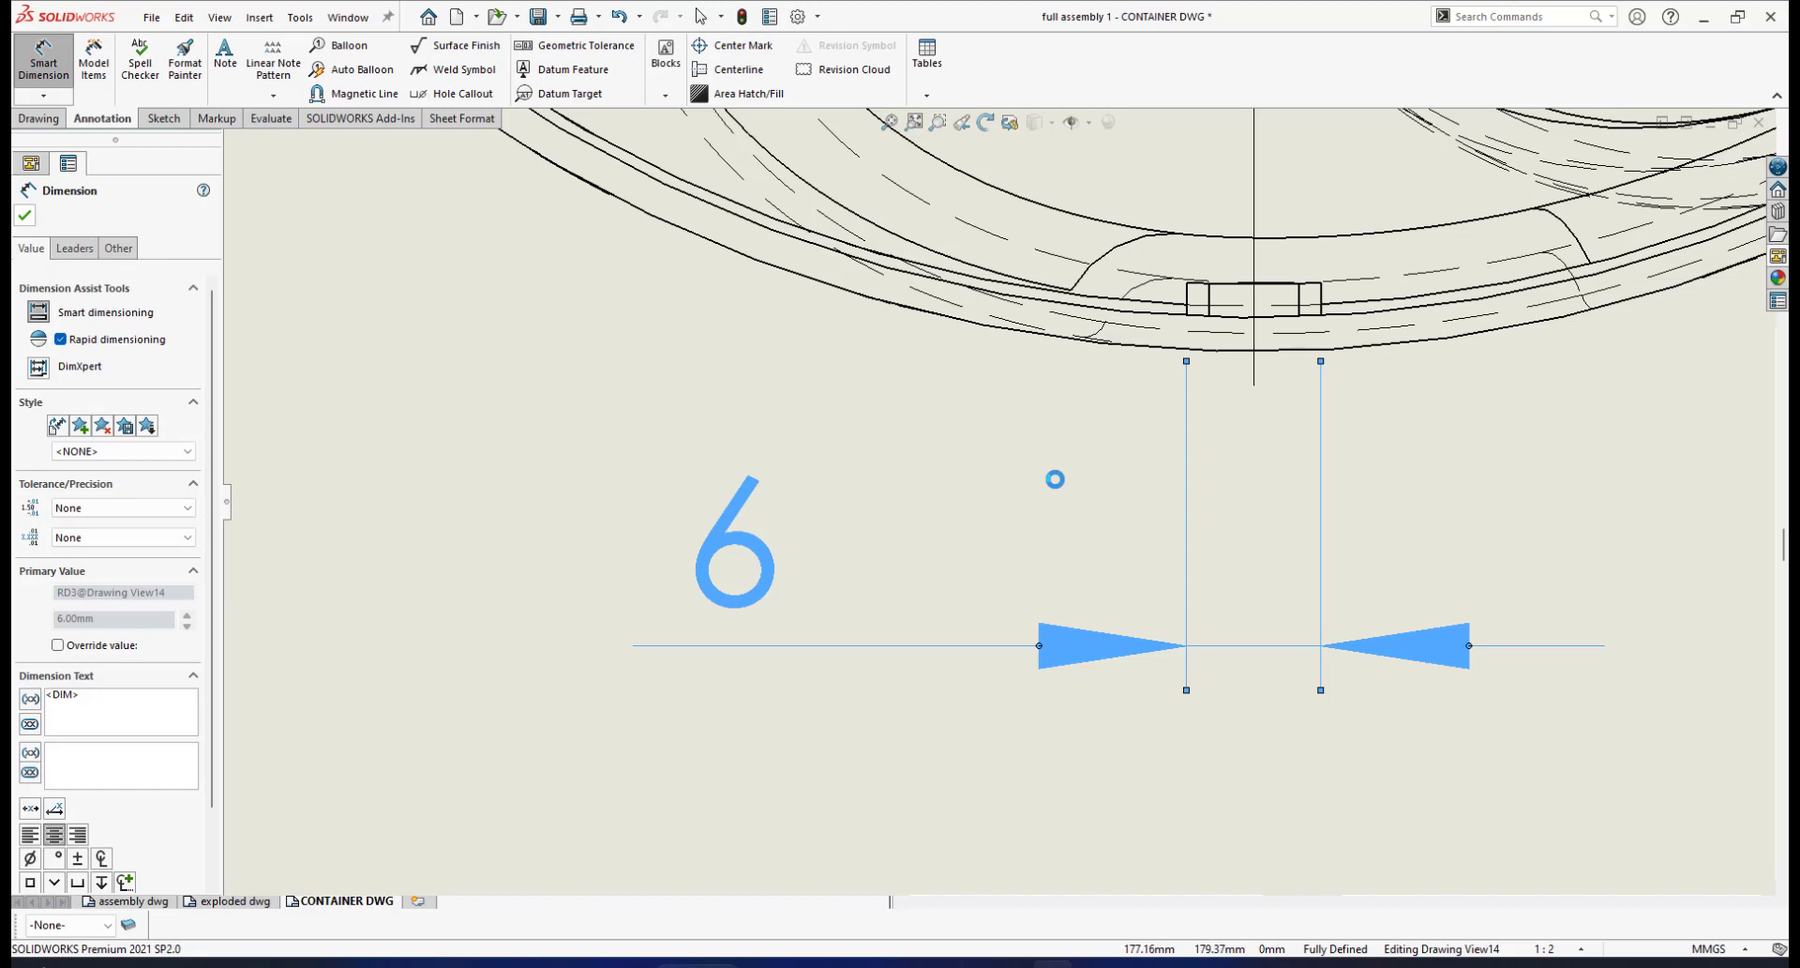
pyautogui.click(1054, 479)
# Move the 6 label right along its dimension line
pyautogui.scroll(2, 998, 497)
pyautogui.moveTo(808, 543); pyautogui.dragTo(1020, 540)
pyautogui.scroll(4, 1264, 396)
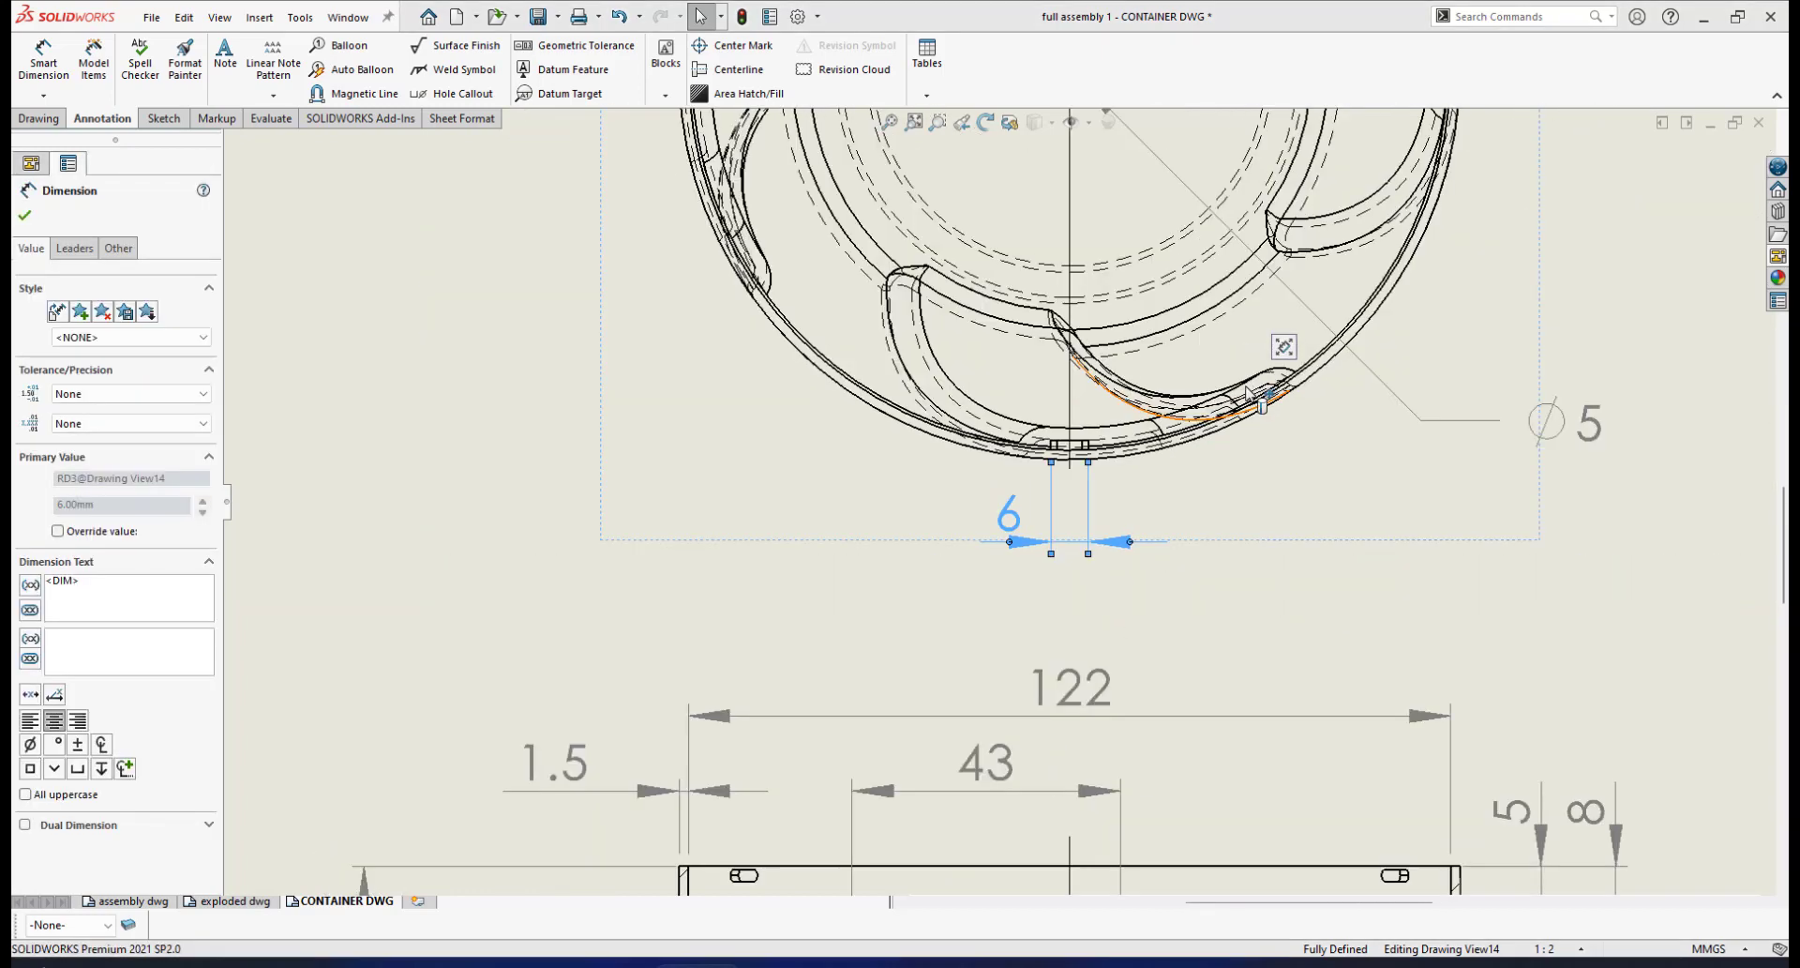
pyautogui.scroll(-1, 1261, 392)
pyautogui.scroll(-5, 1045, 492)
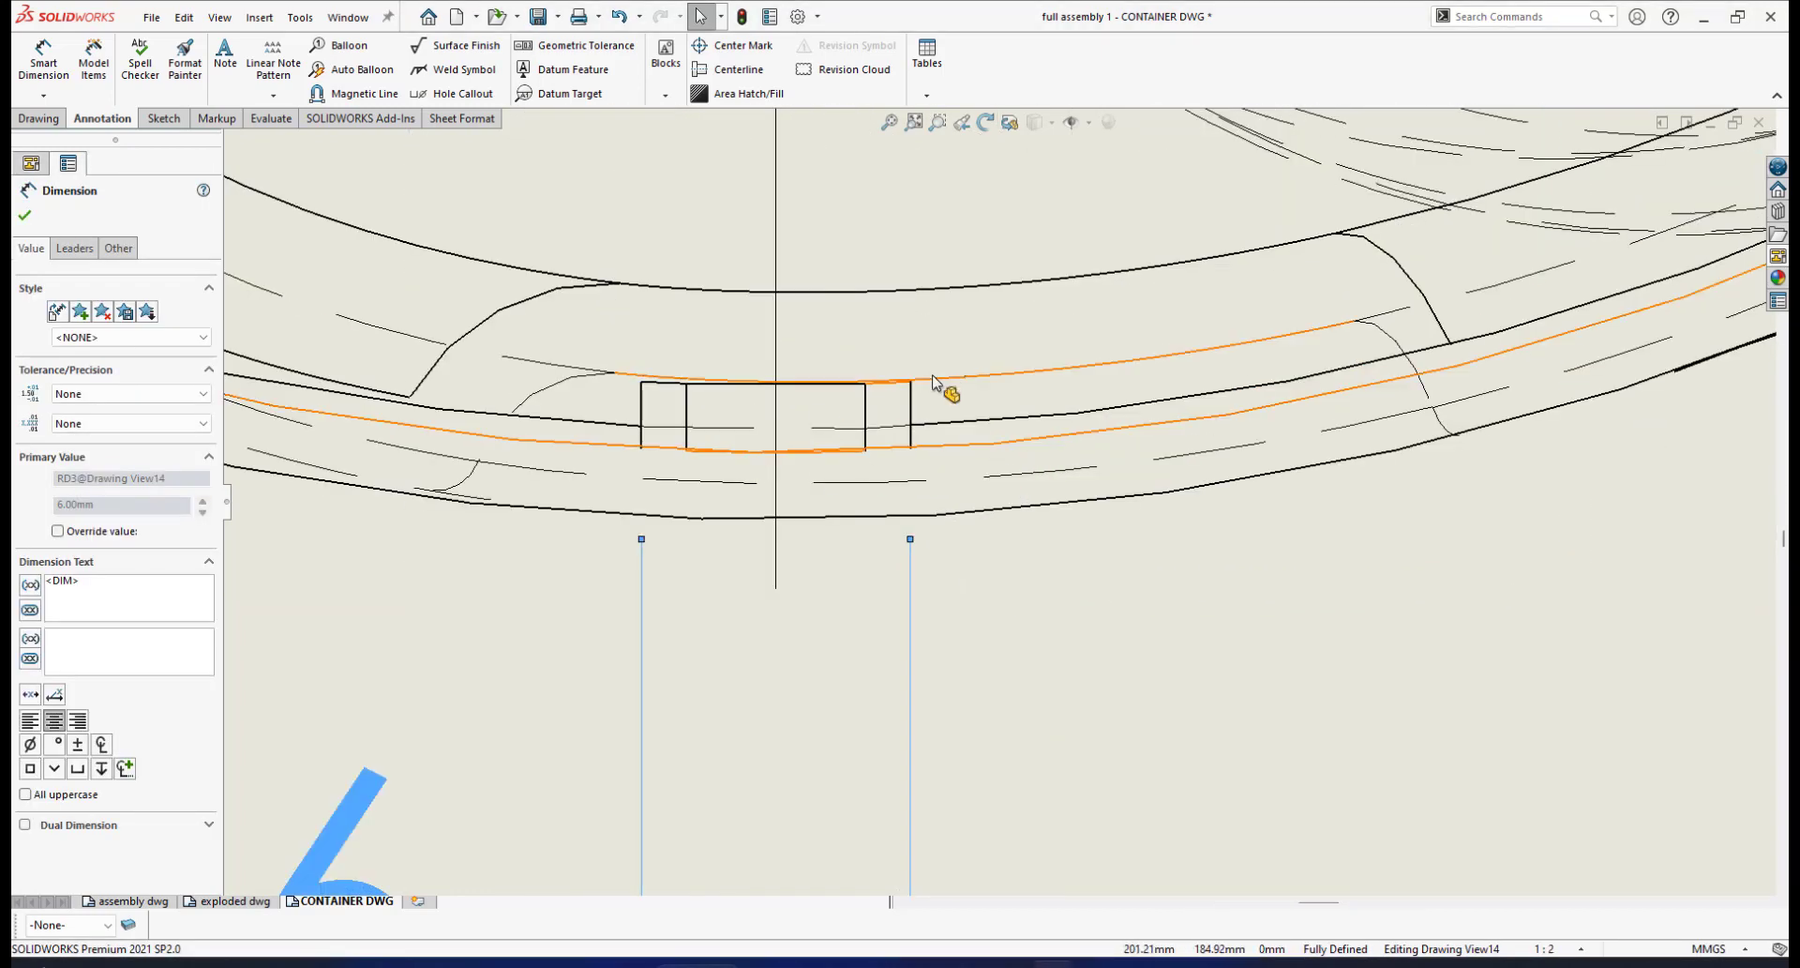
pyautogui.scroll(-1, 944, 390)
# Place a 1.50 depth dimension beside the key slot on the circular view
pyautogui.click(43, 59)
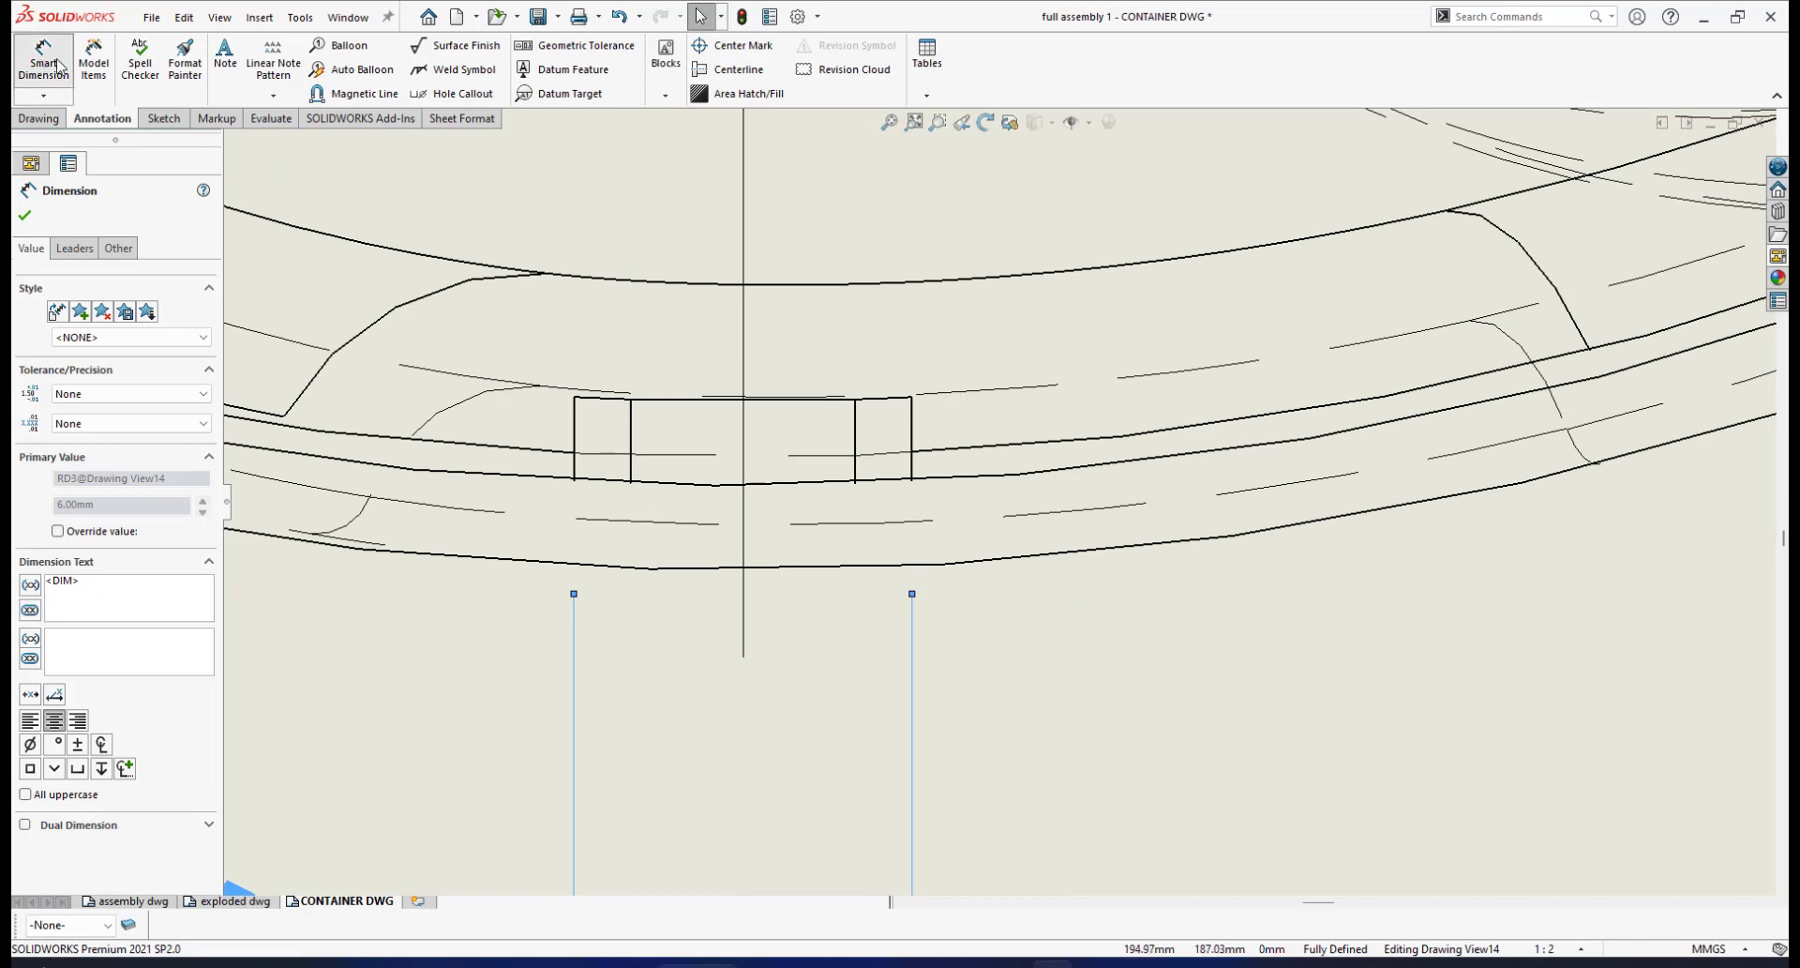
pyautogui.click(914, 427)
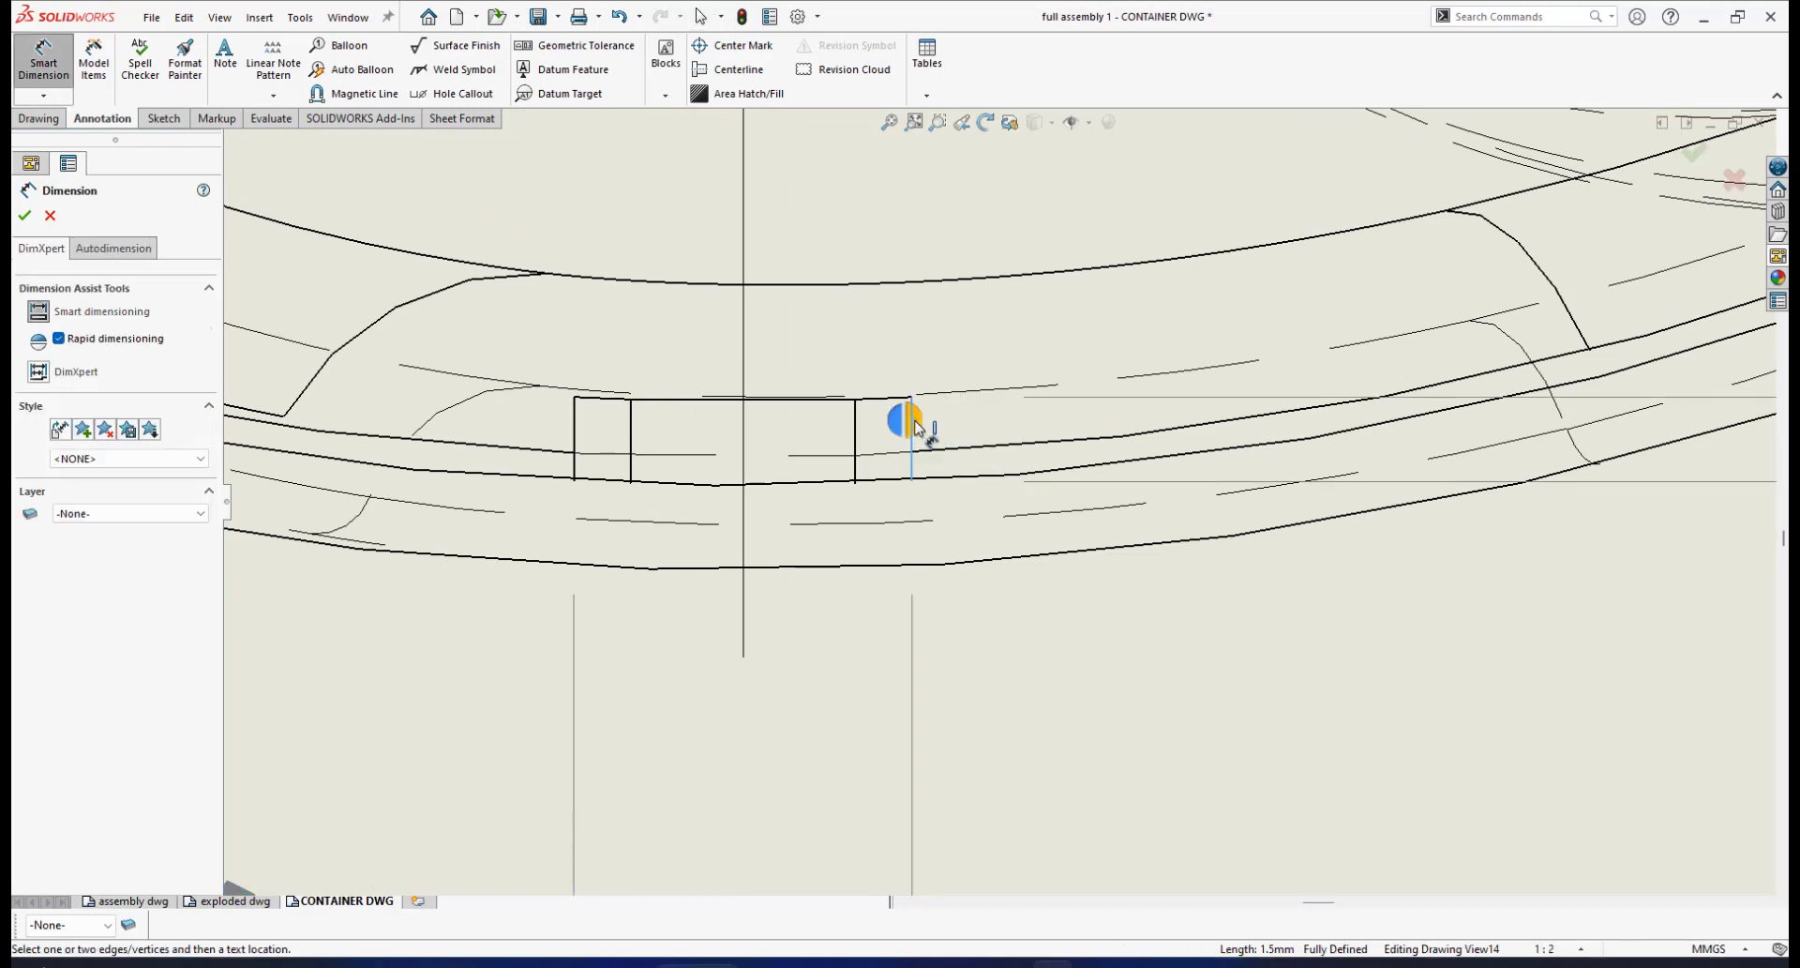
pyautogui.scroll(3, 1139, 488)
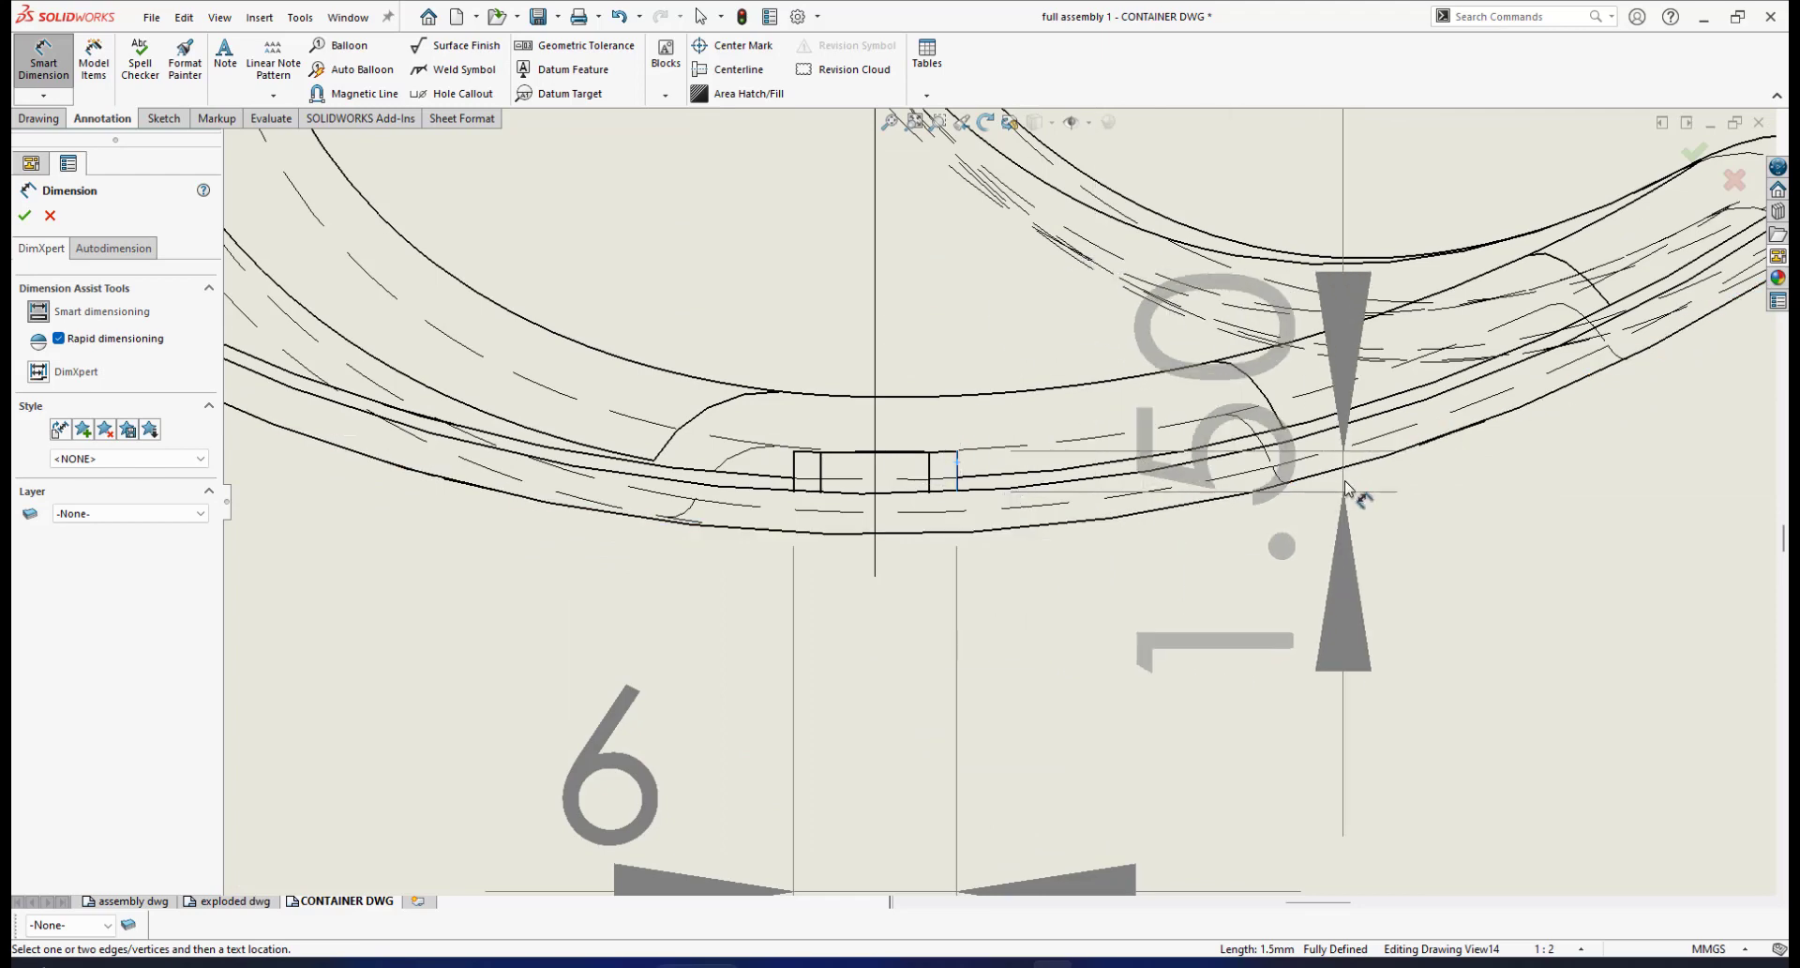
pyautogui.scroll(3, 1350, 492)
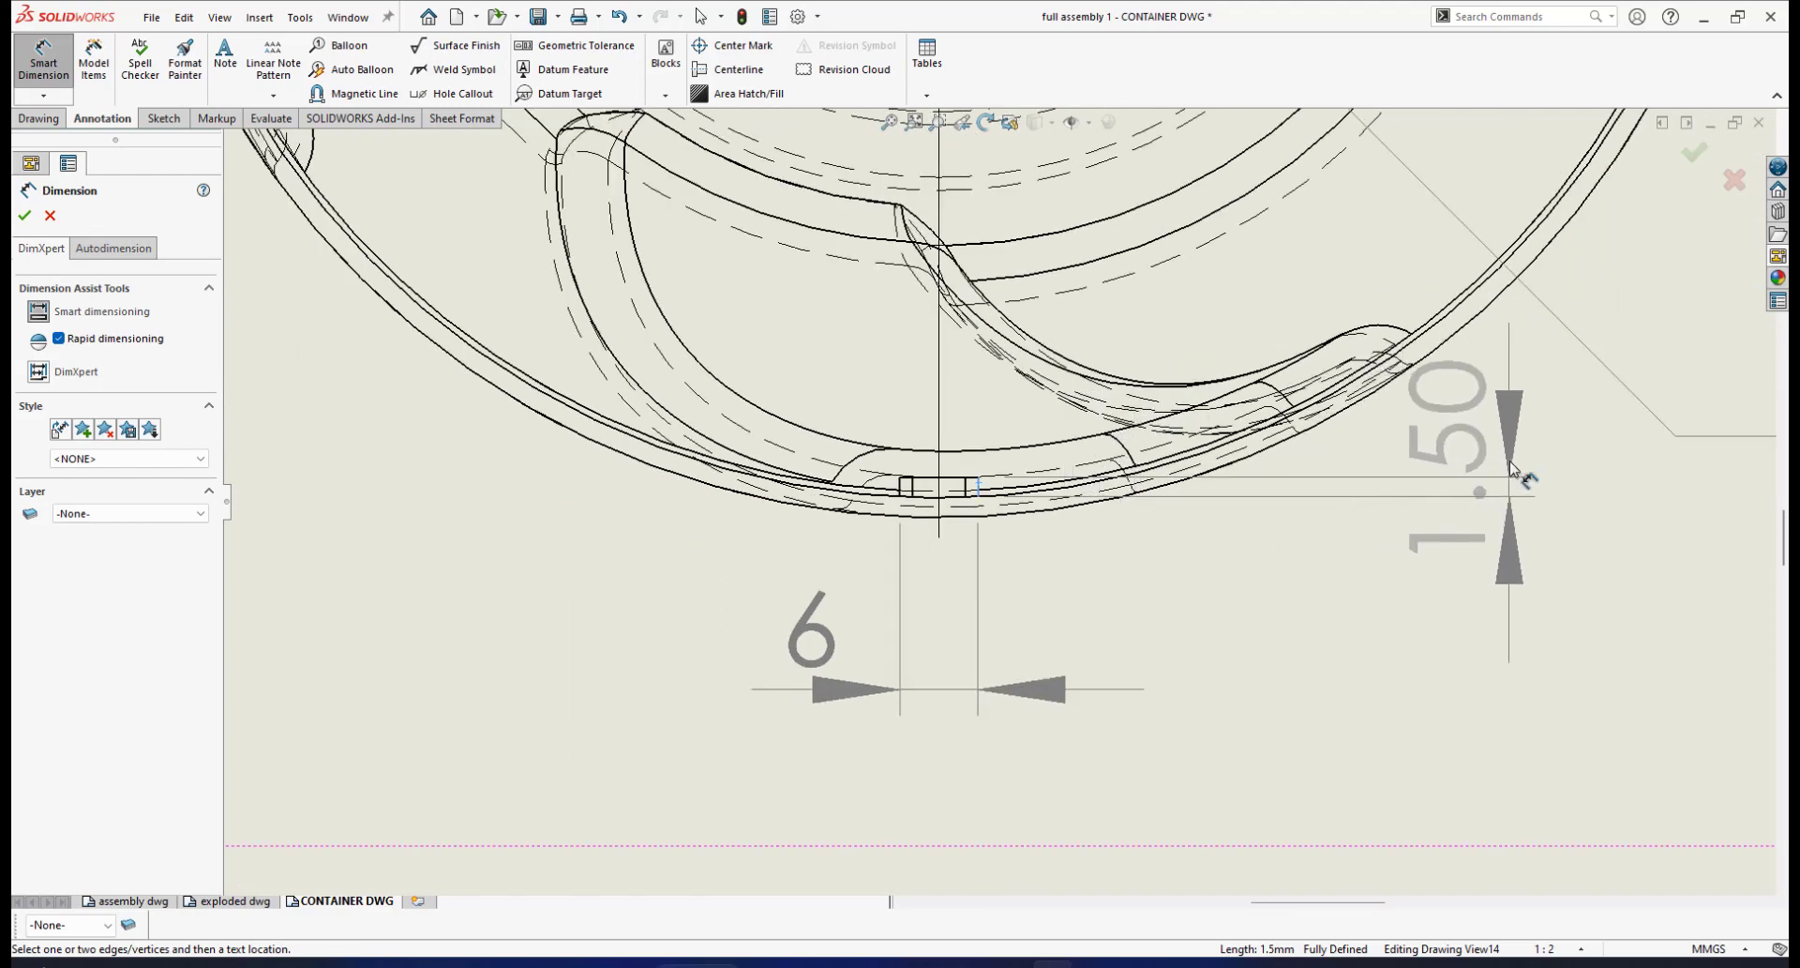
pyautogui.click(1511, 464)
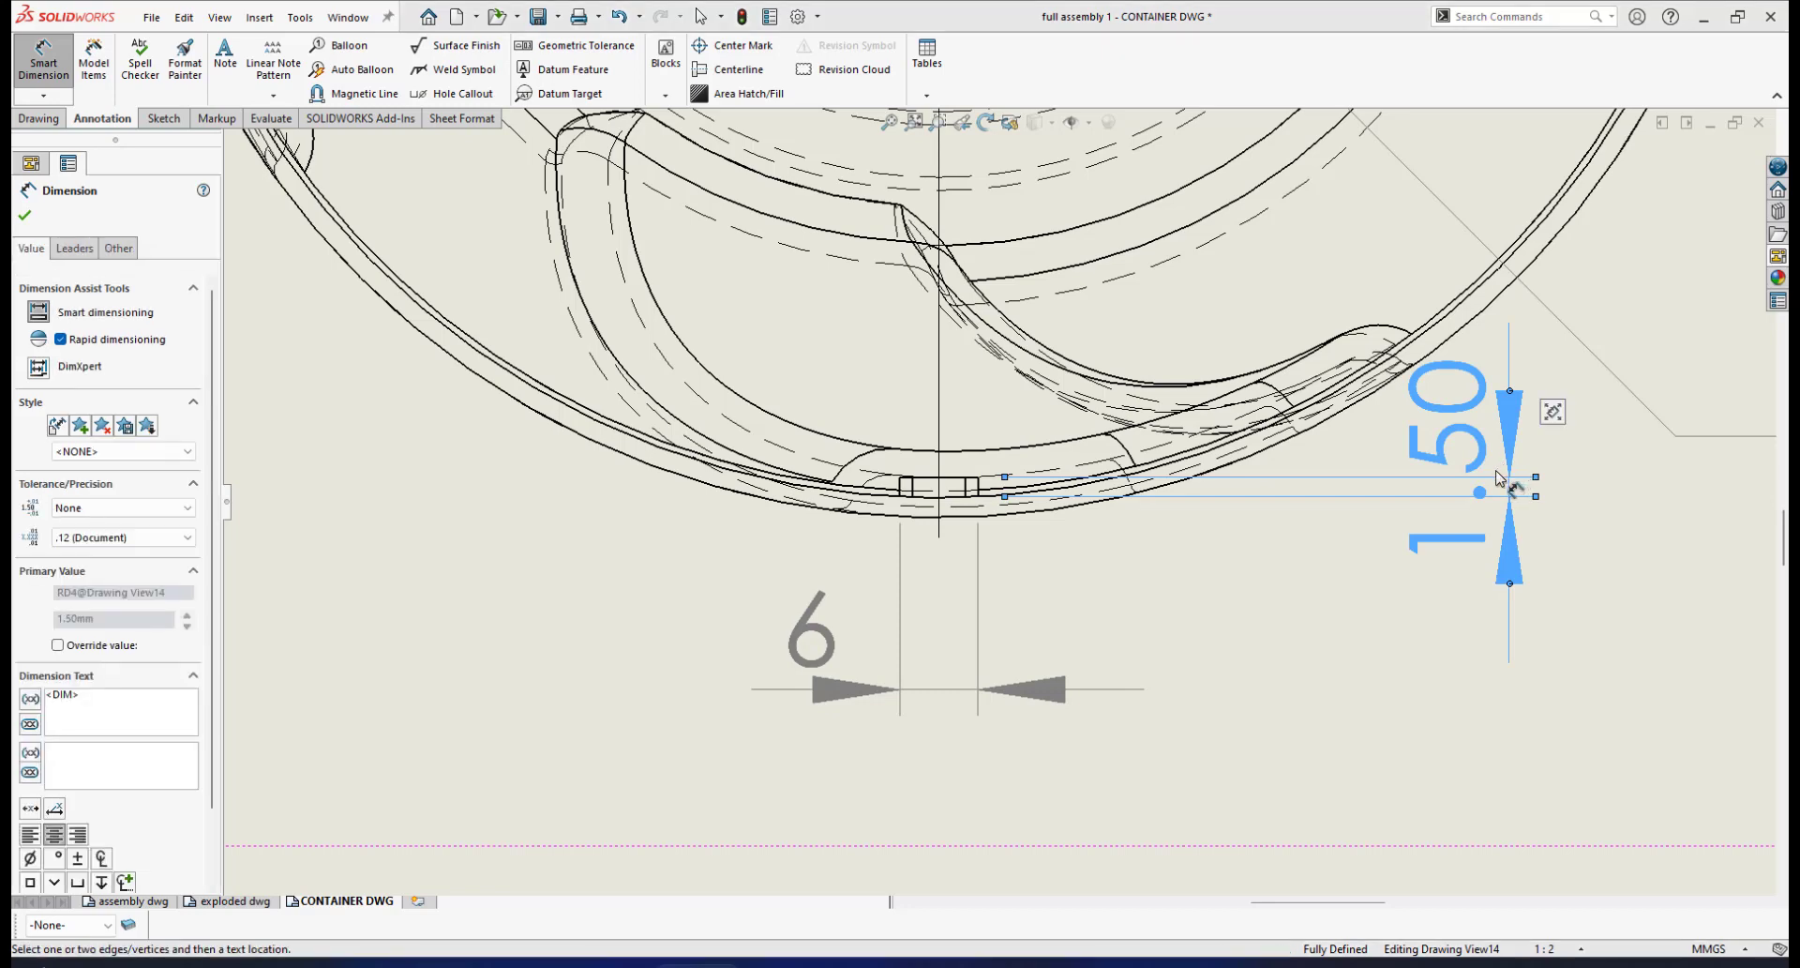
# Set the slot dimension's precision to .1 so it reads 1.5
pyautogui.click(187, 537)
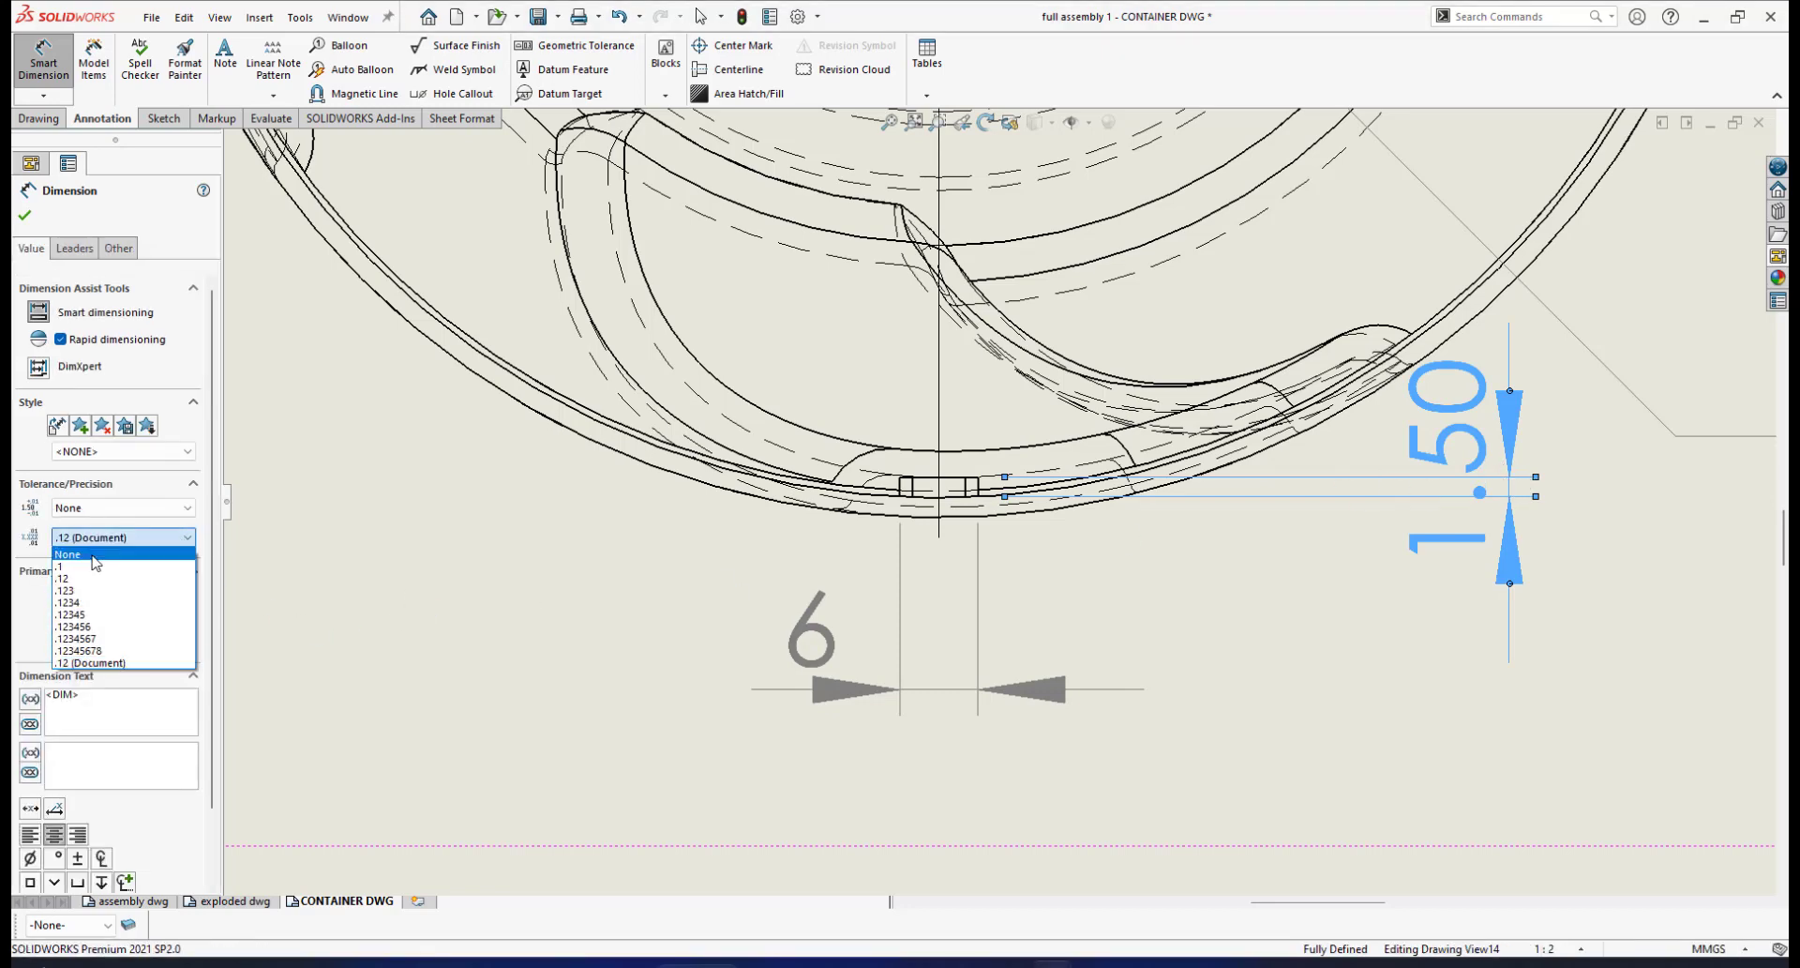
pyautogui.click(94, 558)
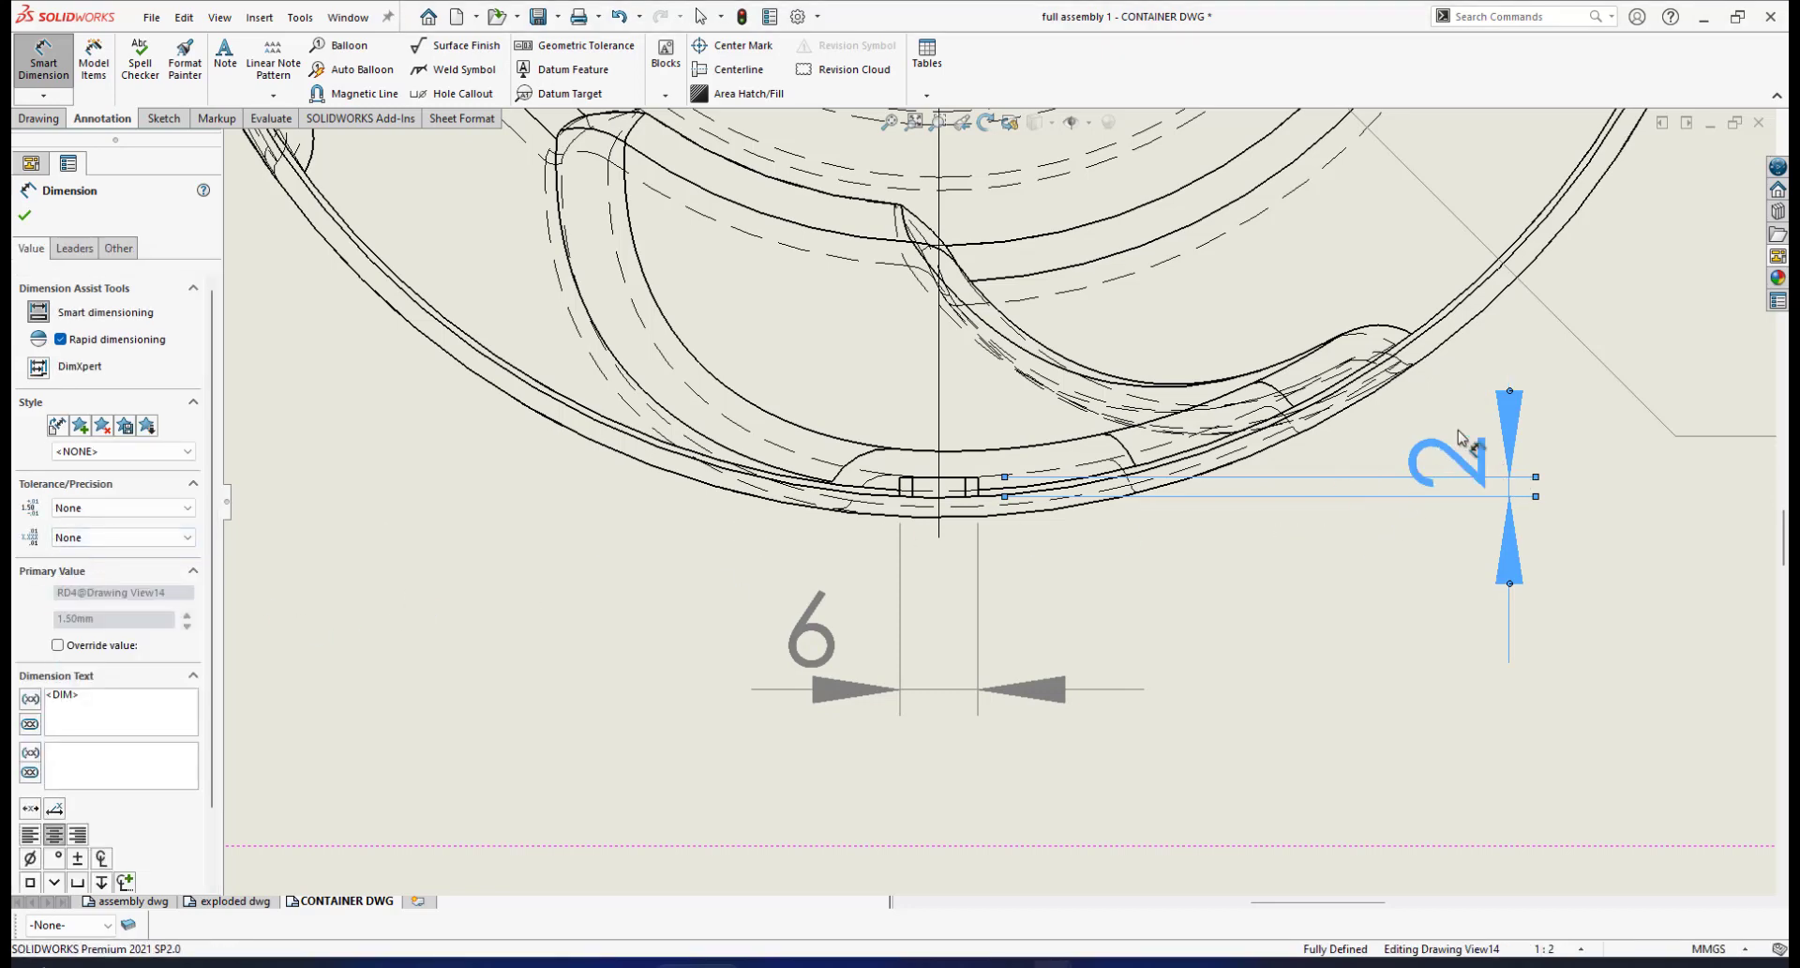
pyautogui.scroll(2, 1472, 438)
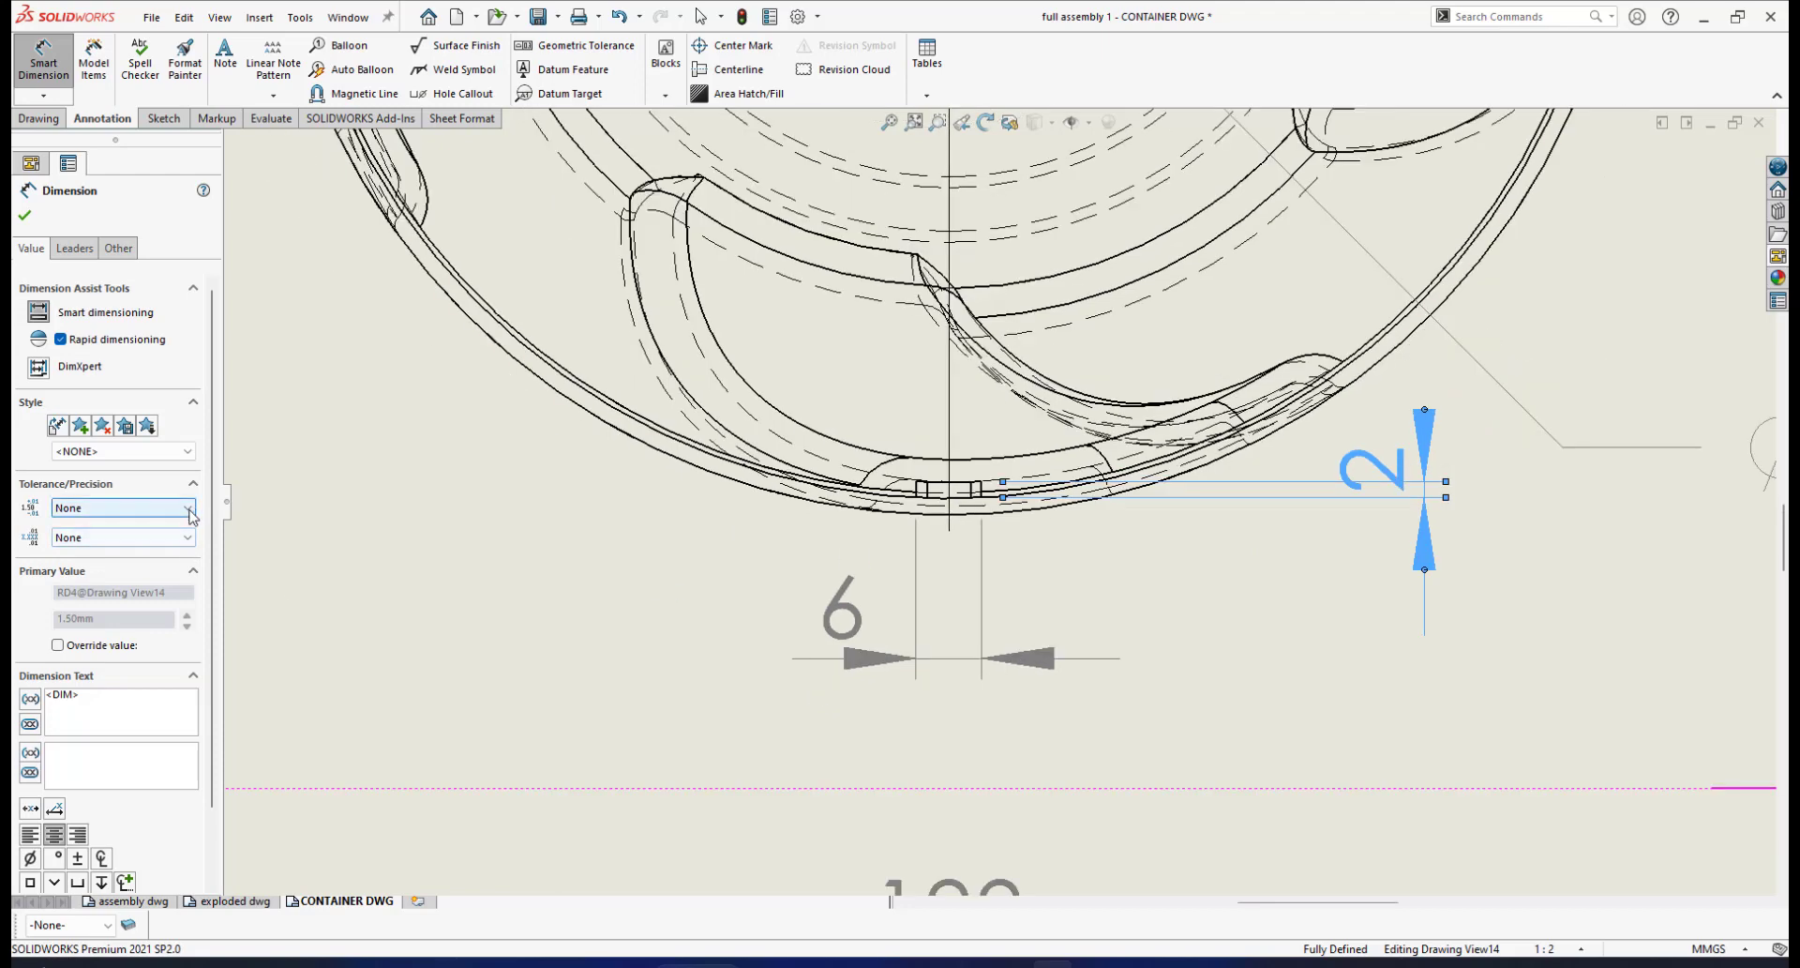
pyautogui.click(178, 538)
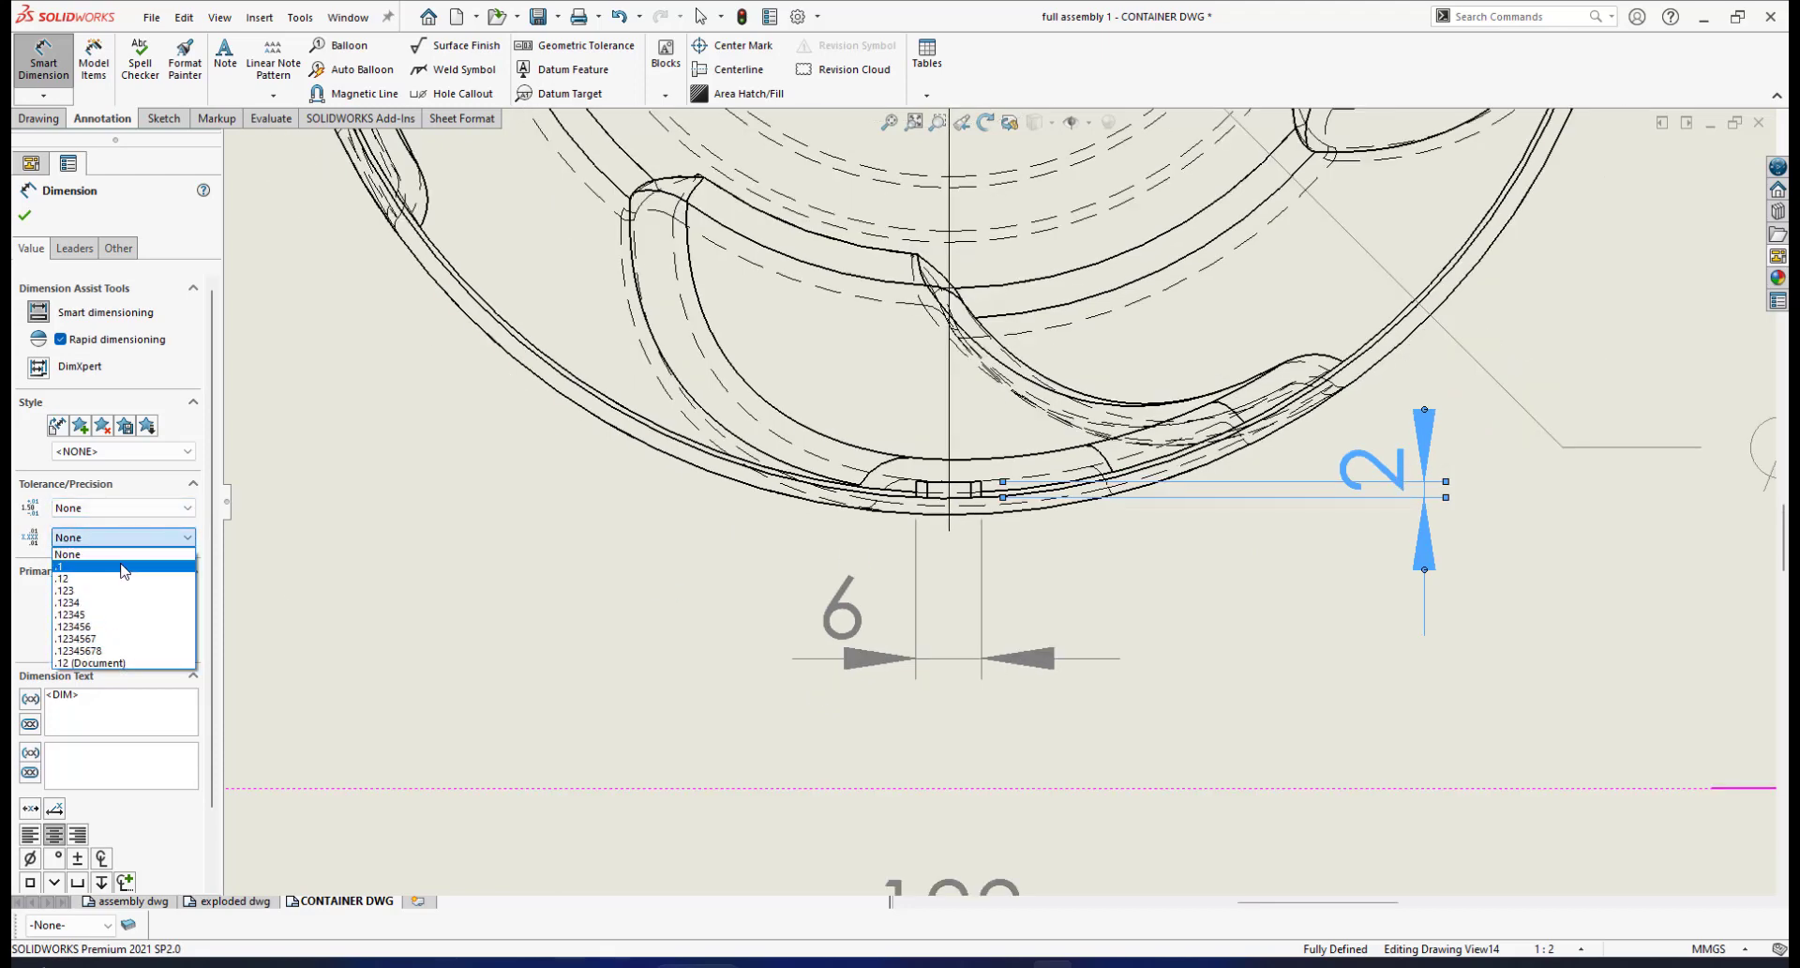
pyautogui.click(125, 571)
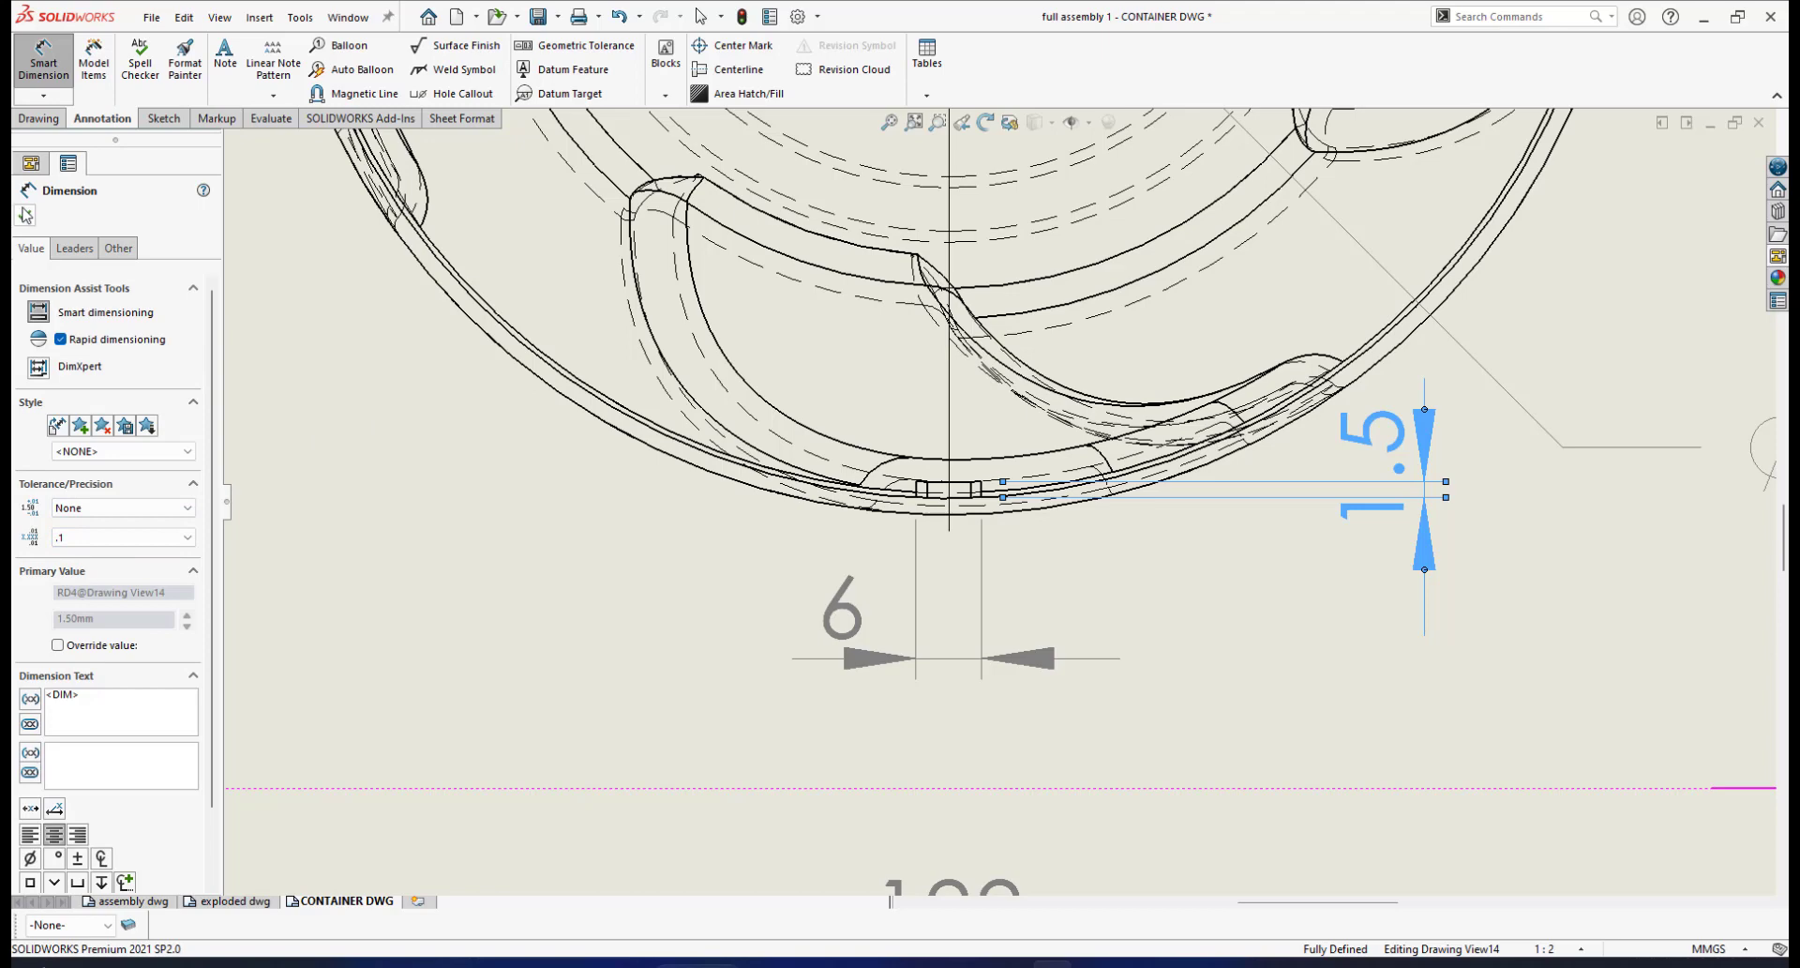
pyautogui.press('Escape')
# Pull the 1.5 dimension away from the slot with its text below the arrows
pyautogui.moveTo(1370, 439); pyautogui.dragTo(1383, 386)
pyautogui.moveTo(1366, 514); pyautogui.dragTo(1377, 539)
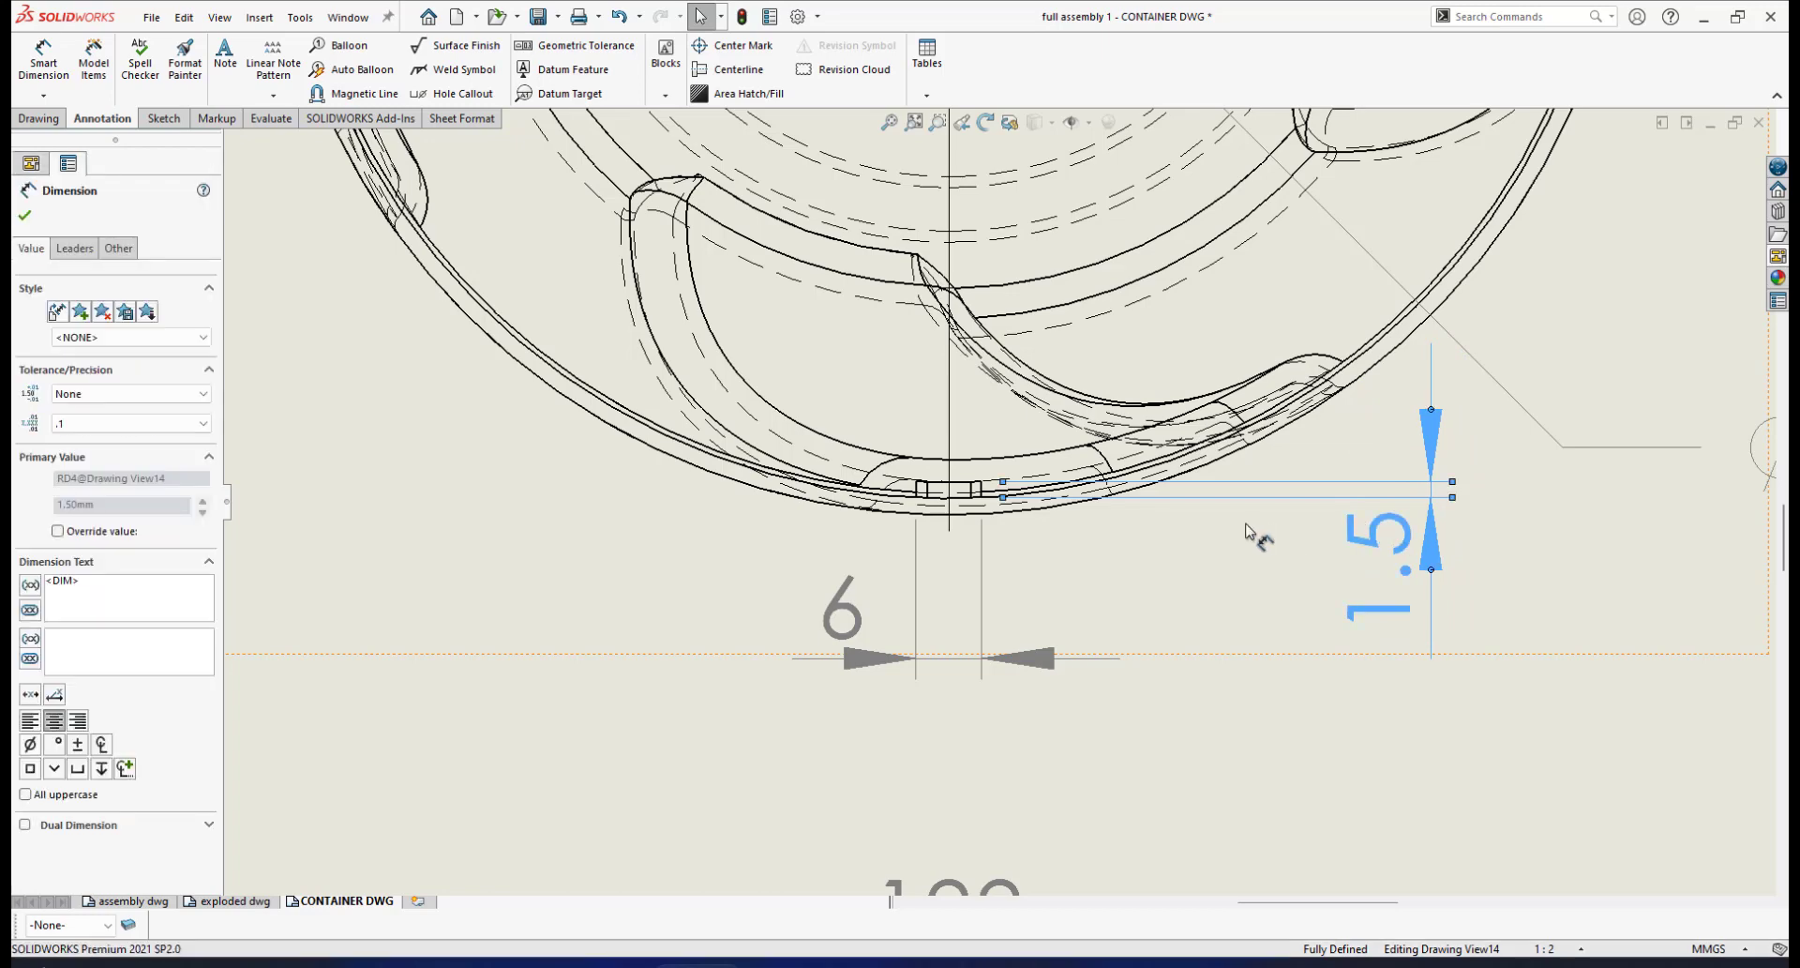
pyautogui.press('z')
pyautogui.scroll(2, 1209, 544)
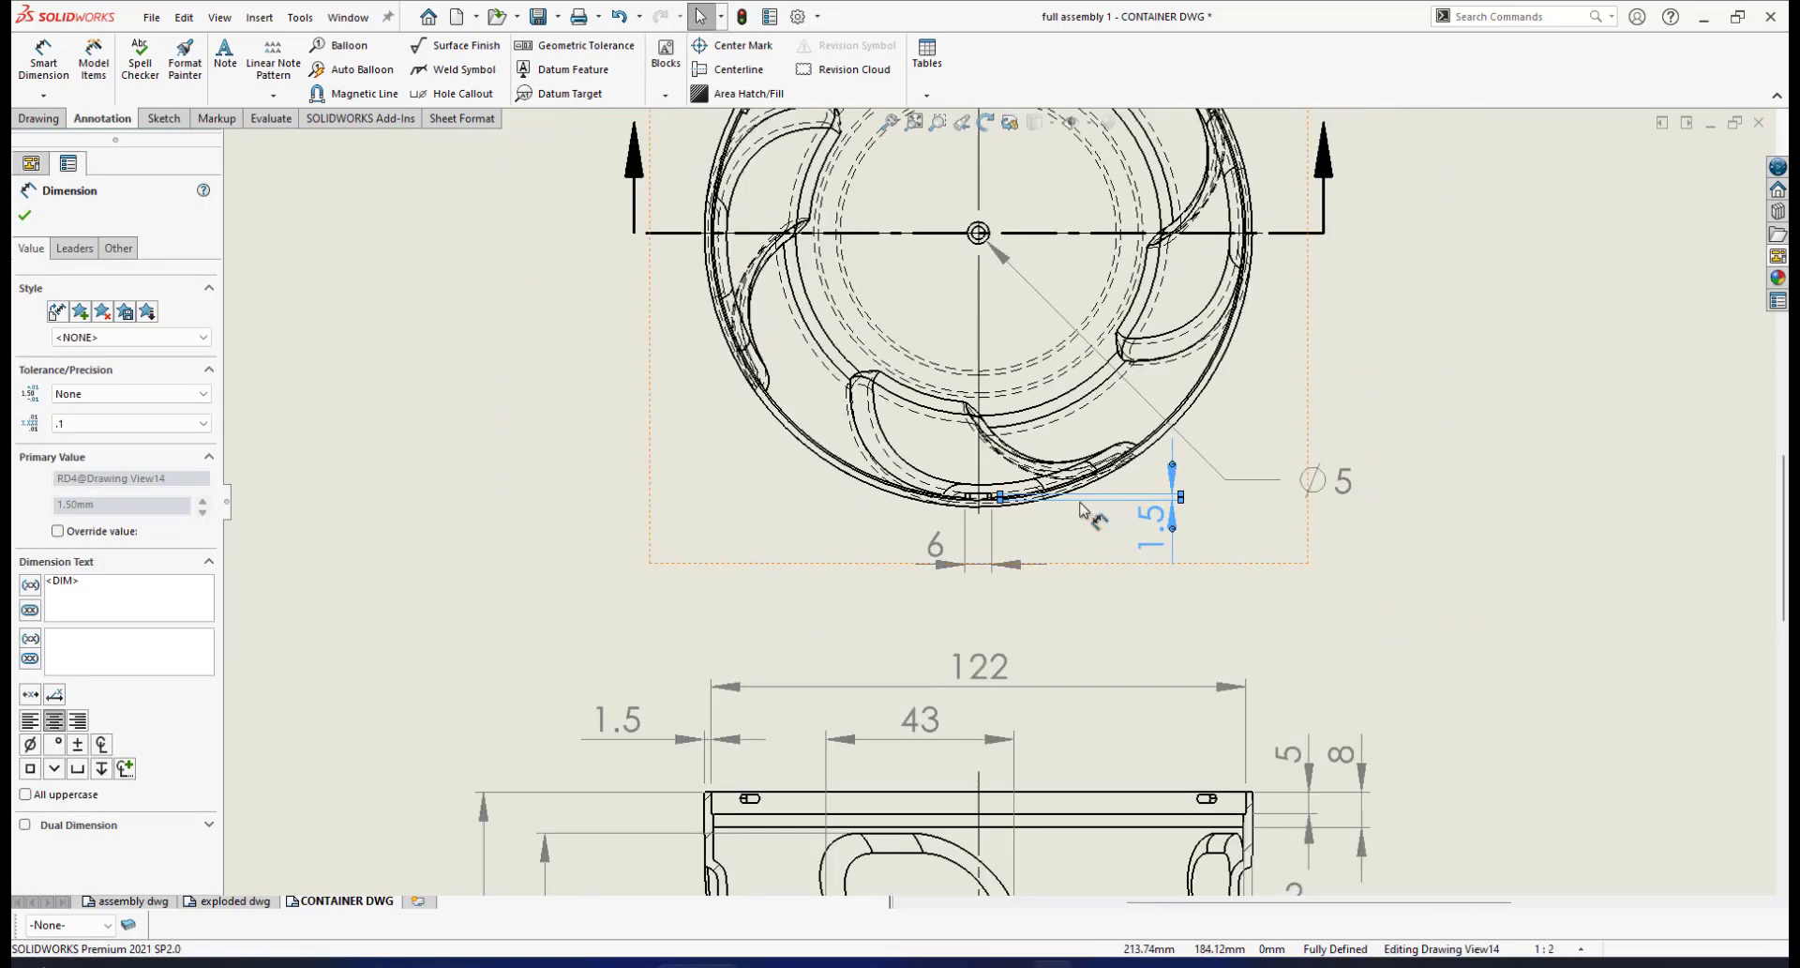
pyautogui.scroll(-1, 1088, 514)
pyautogui.scroll(-1, 975, 497)
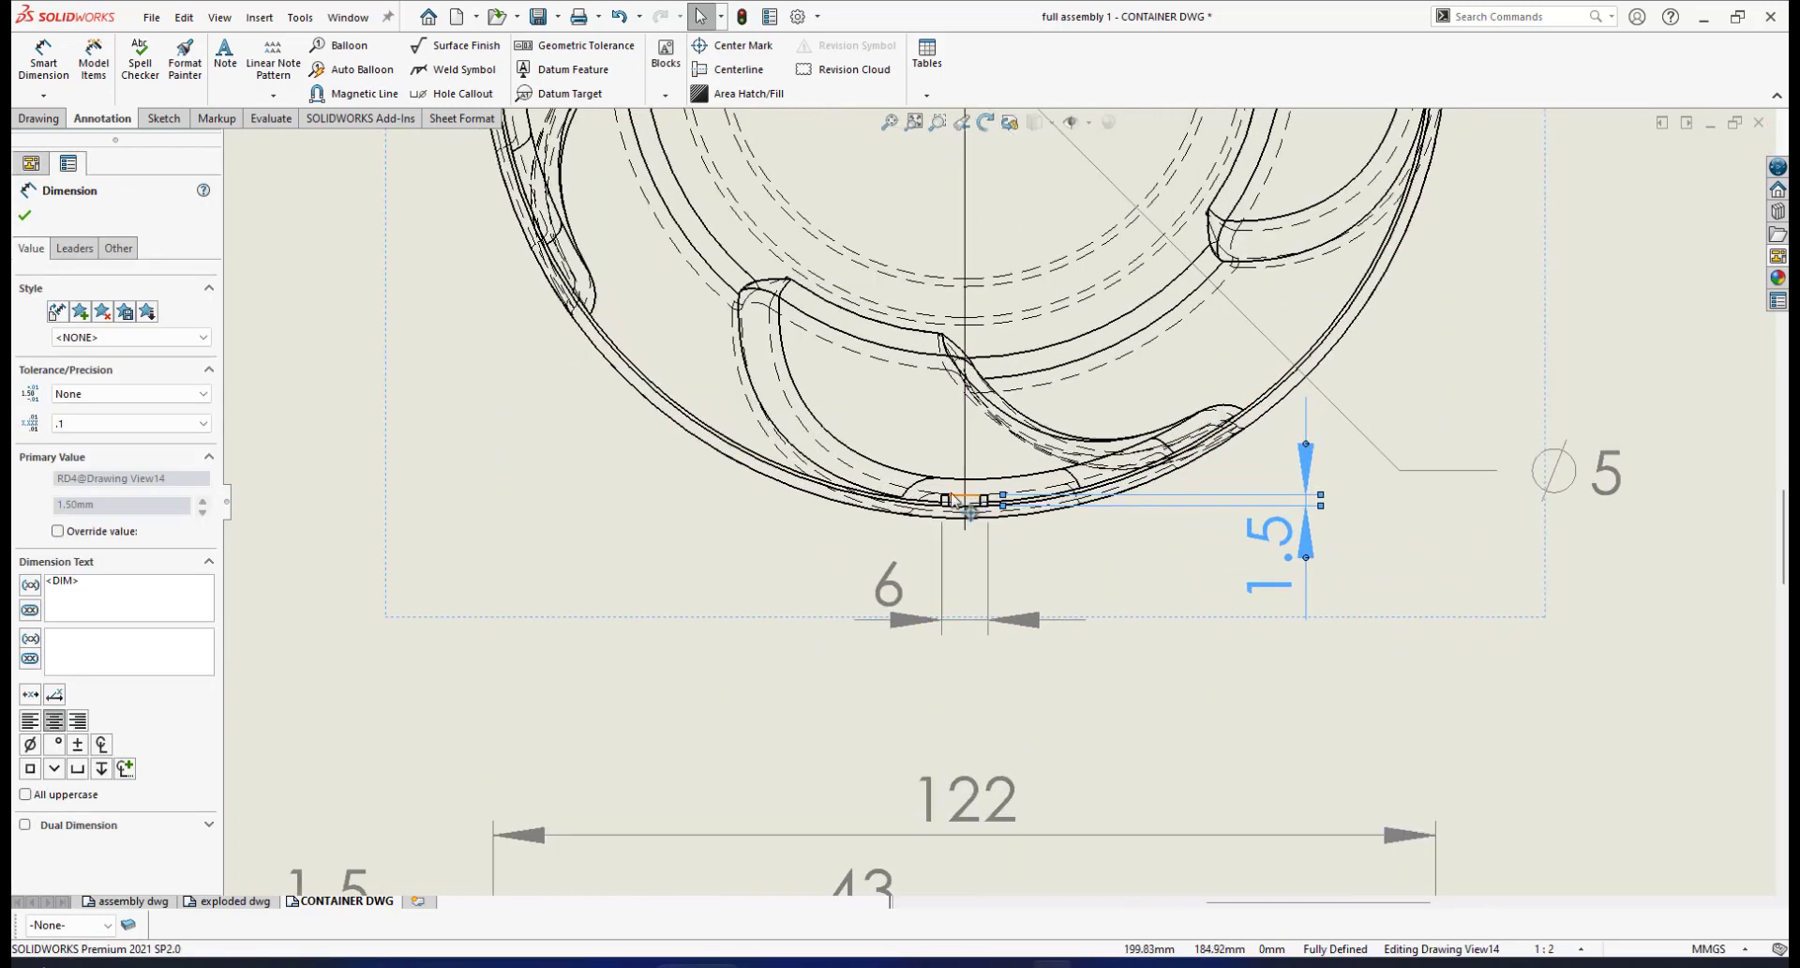
pyautogui.scroll(-2, 958, 505)
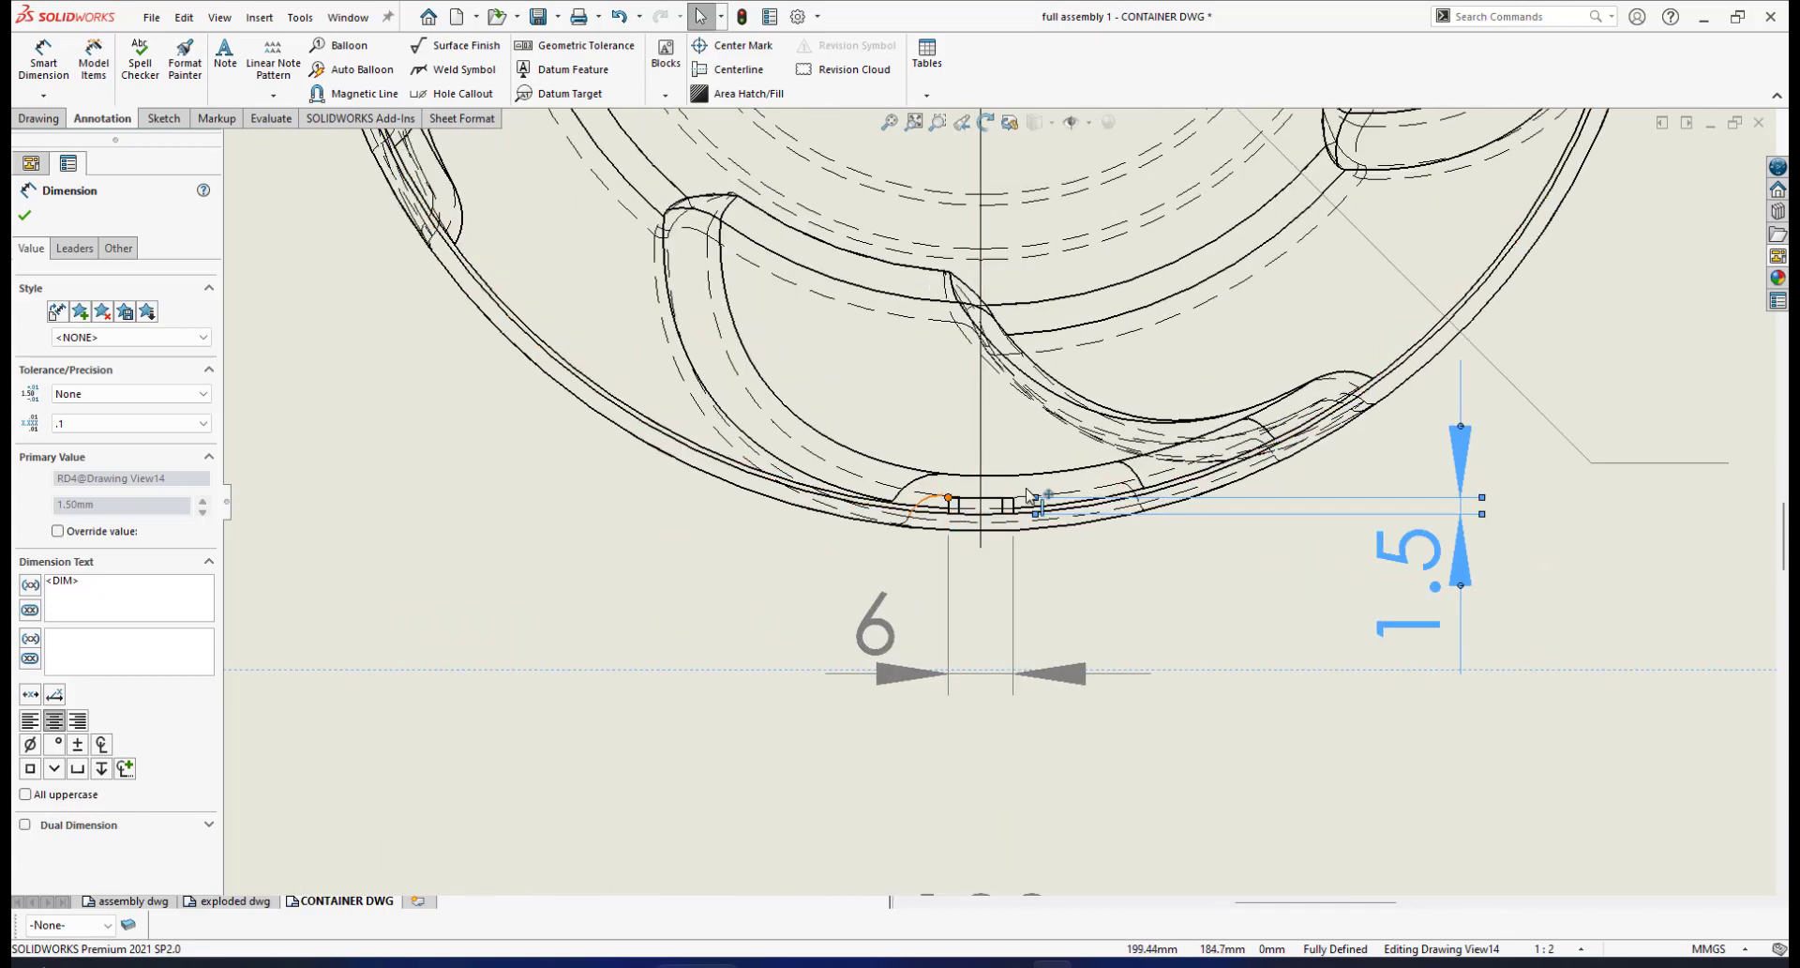
pyautogui.scroll(5, 1038, 508)
pyautogui.scroll(1, 1038, 507)
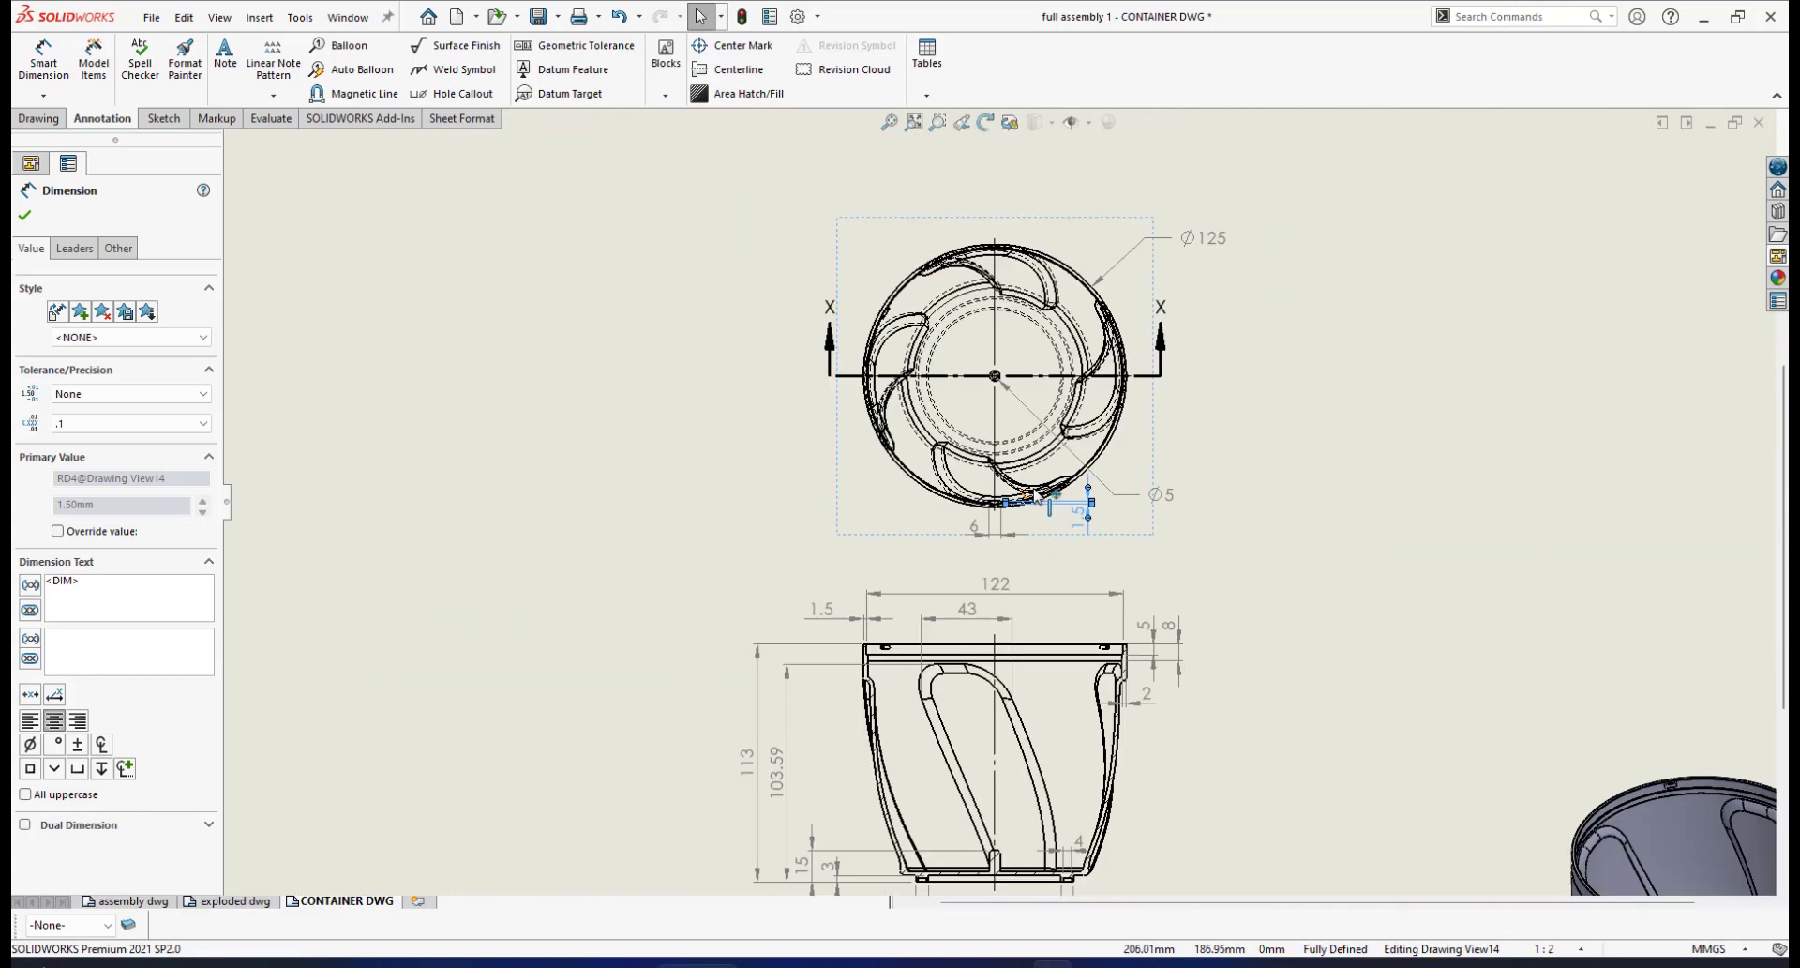
pyautogui.scroll(-3, 1046, 394)
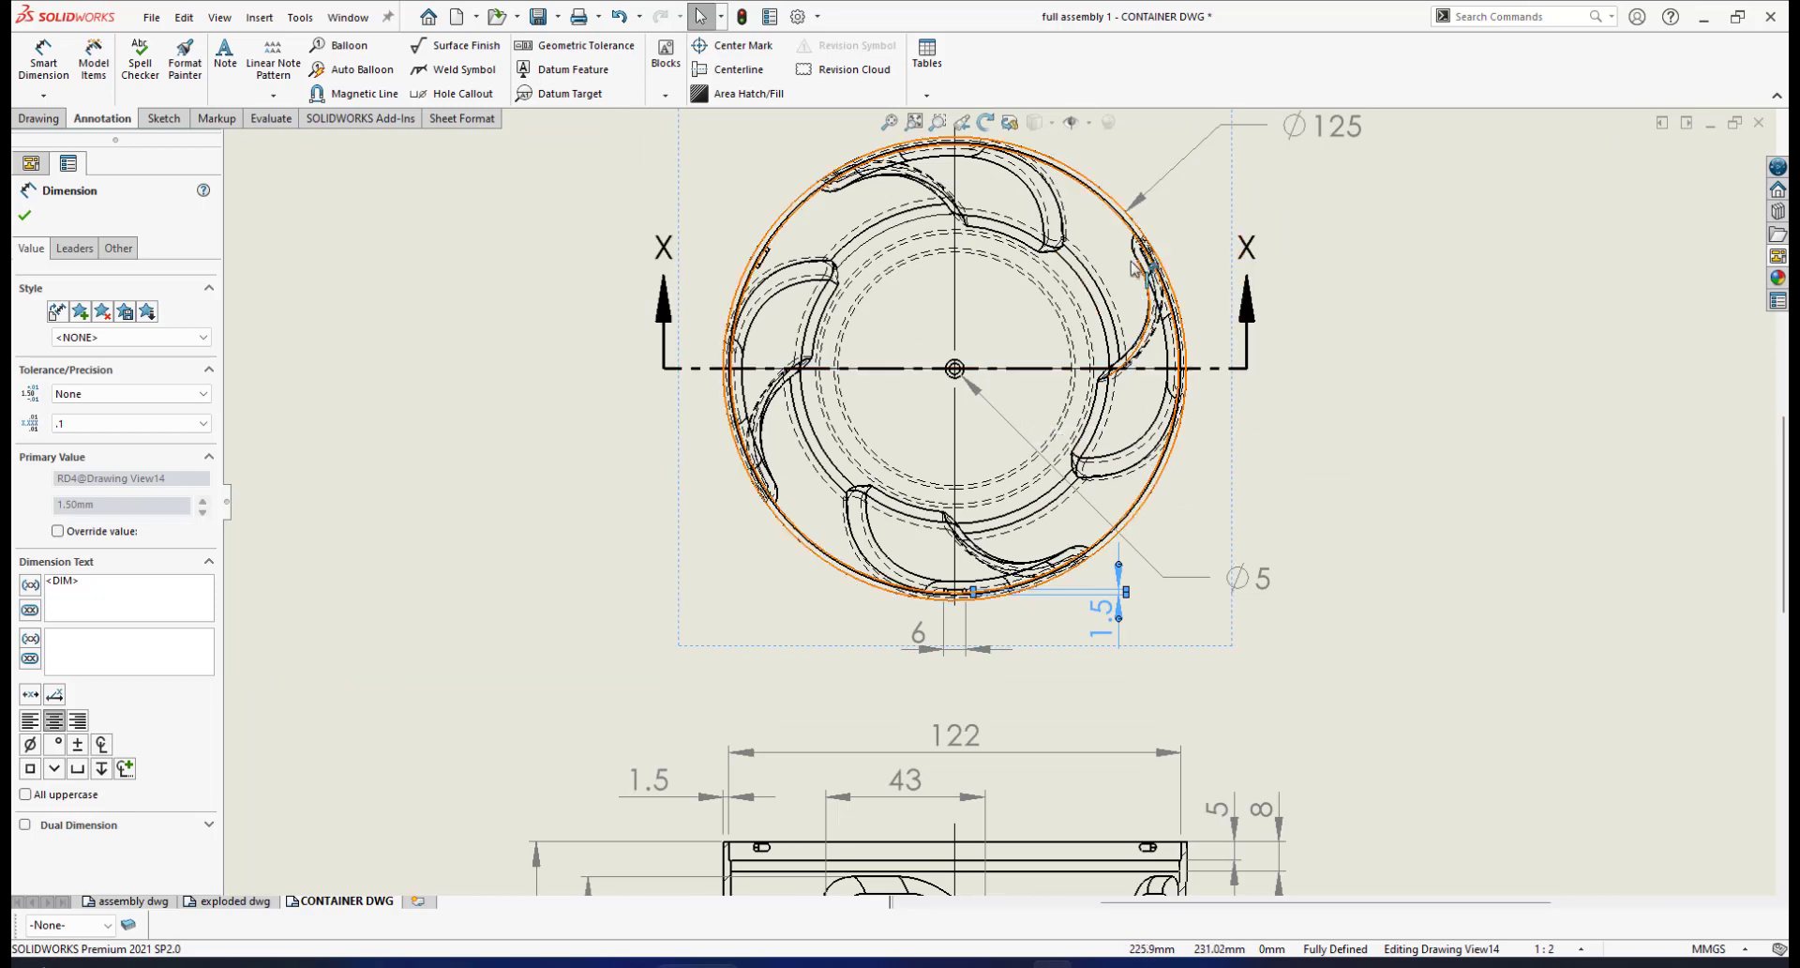
pyautogui.scroll(-2, 736, 309)
pyautogui.scroll(1, 996, 502)
pyautogui.scroll(1, 1063, 662)
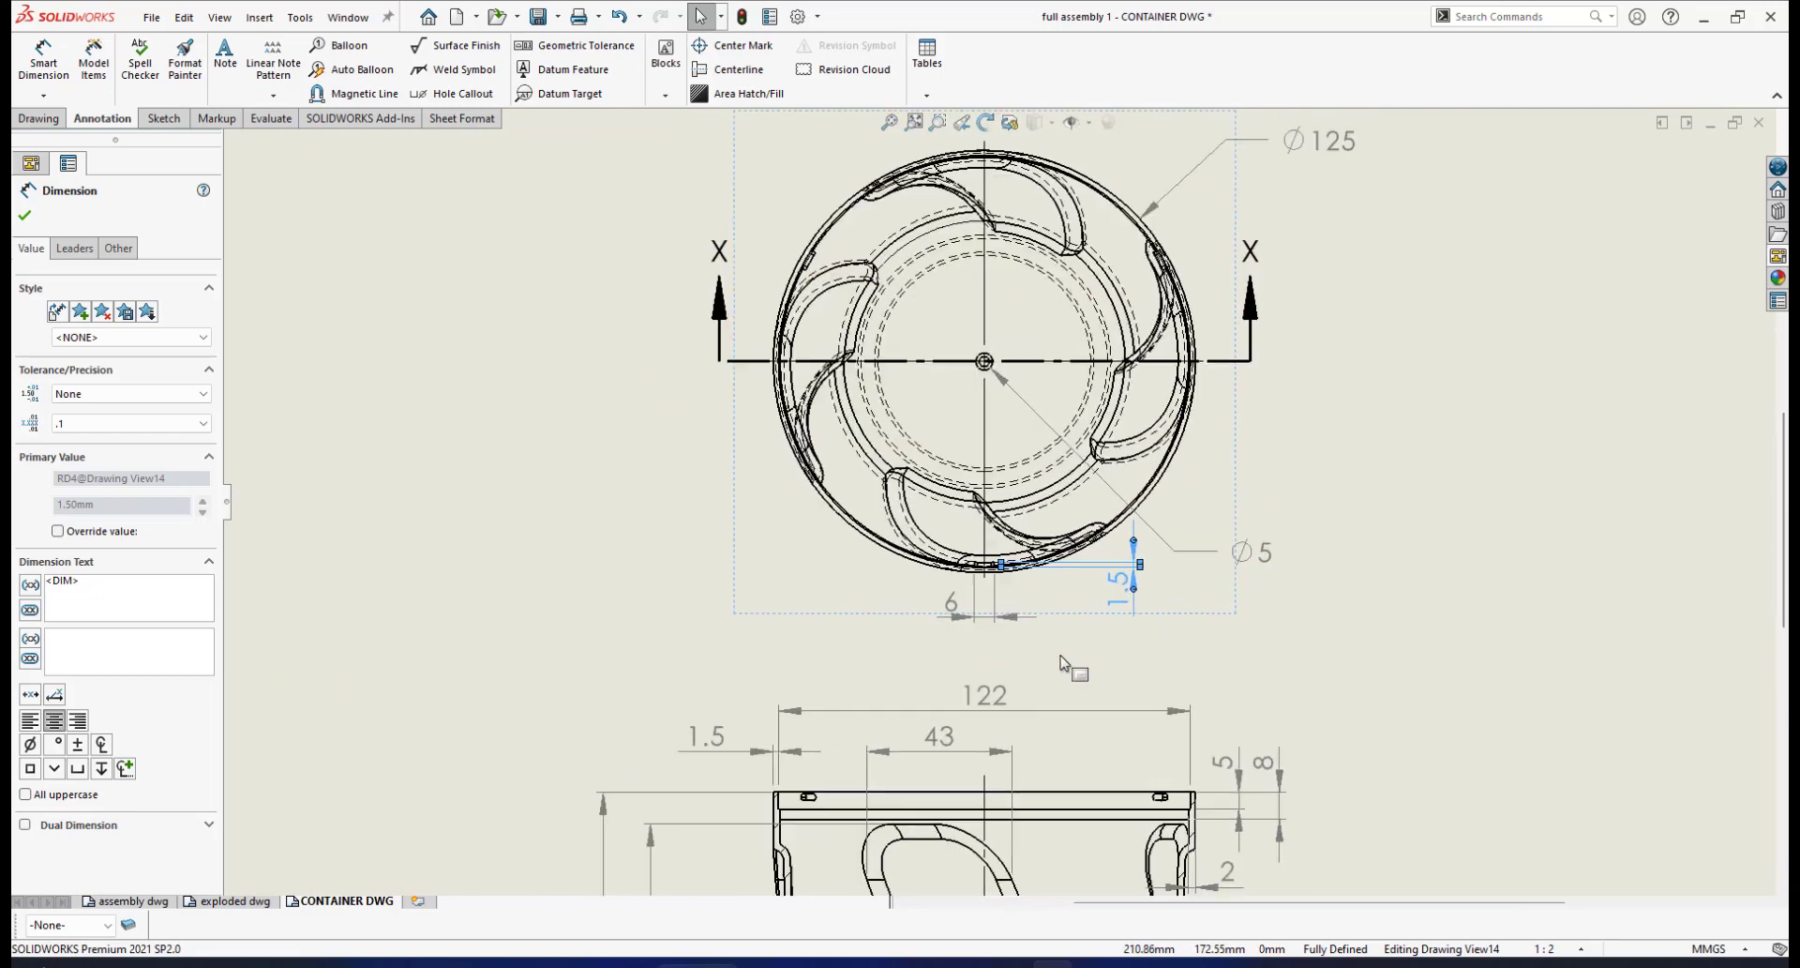
pyautogui.scroll(4, 1074, 632)
pyautogui.scroll(-2, 1054, 562)
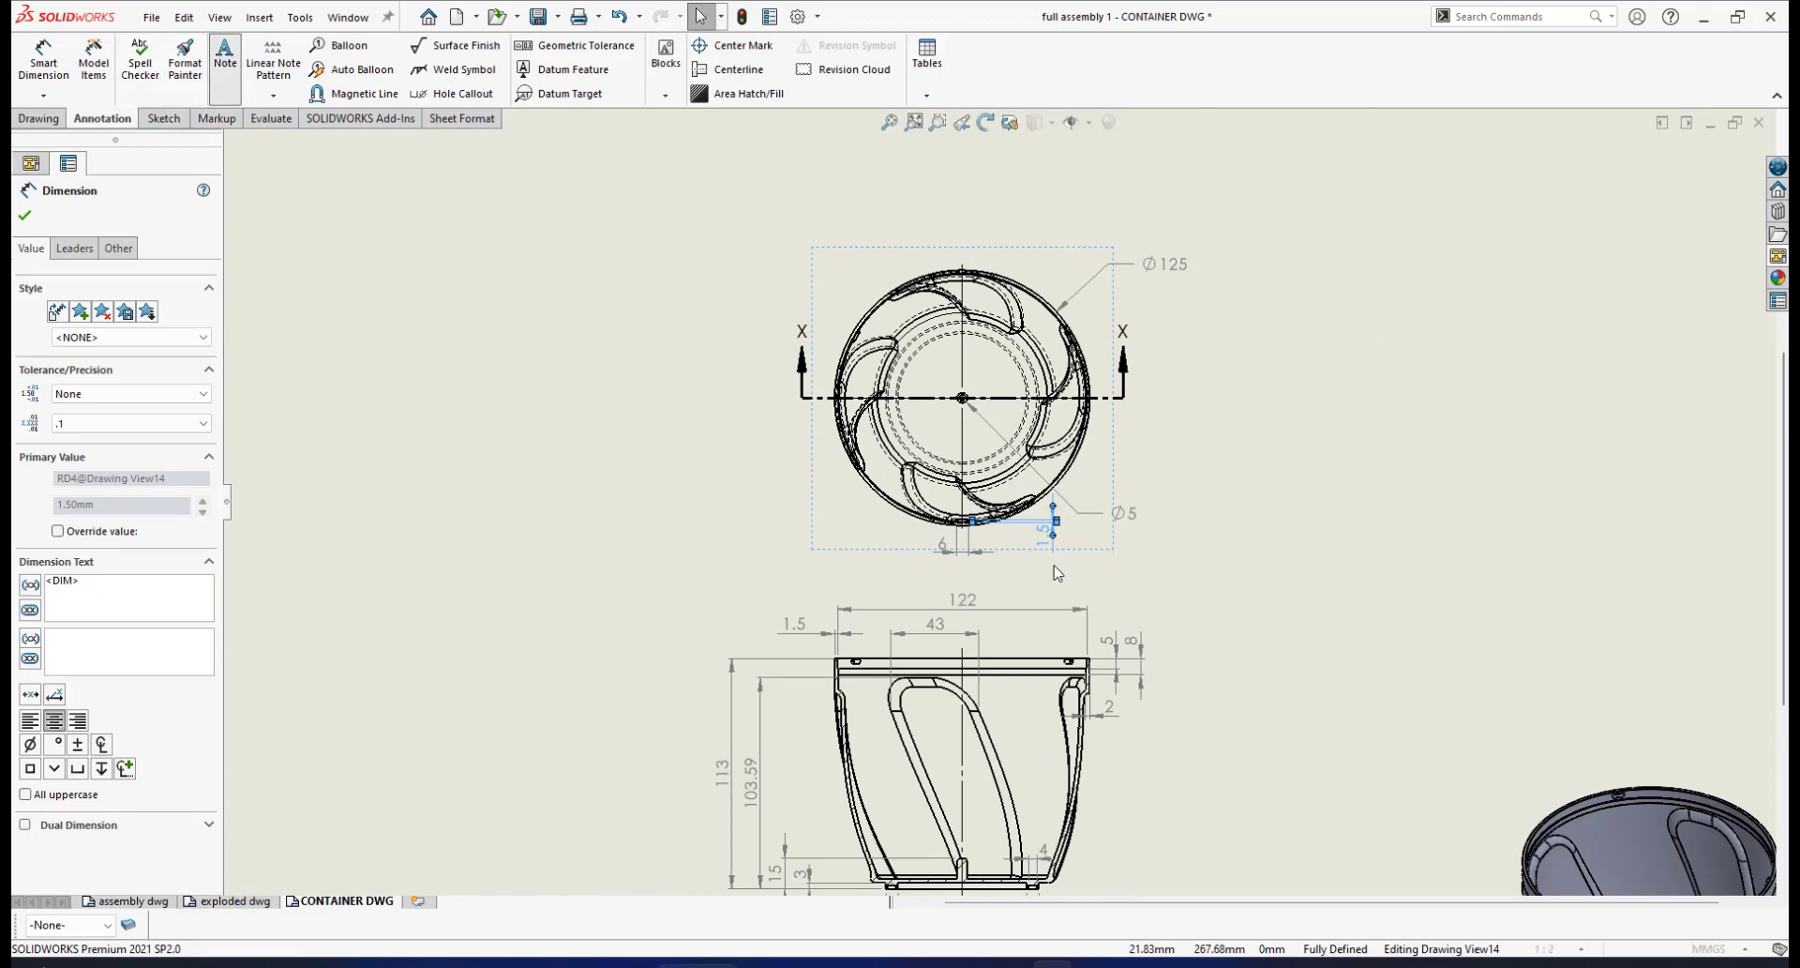
# Anchor a note leader on the key slot at the circle's bottom edge
pyautogui.scroll(-2, 1053, 574)
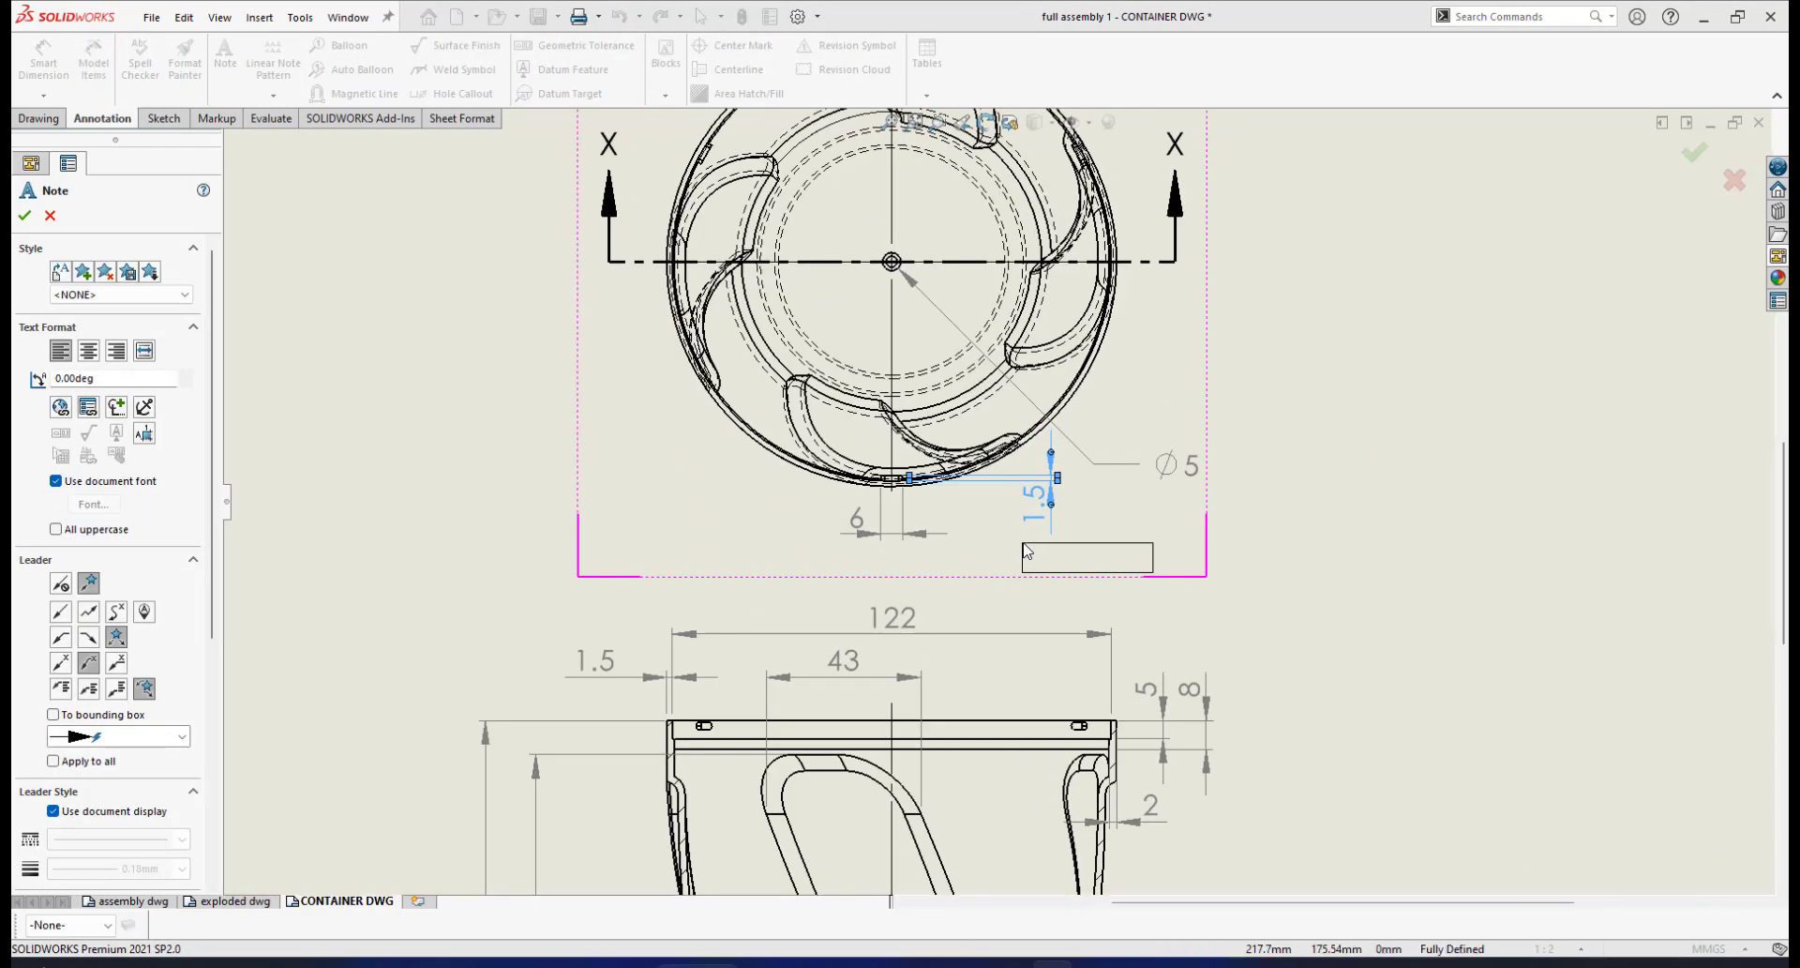
pyautogui.scroll(-1, 1028, 551)
pyautogui.scroll(-2, 928, 525)
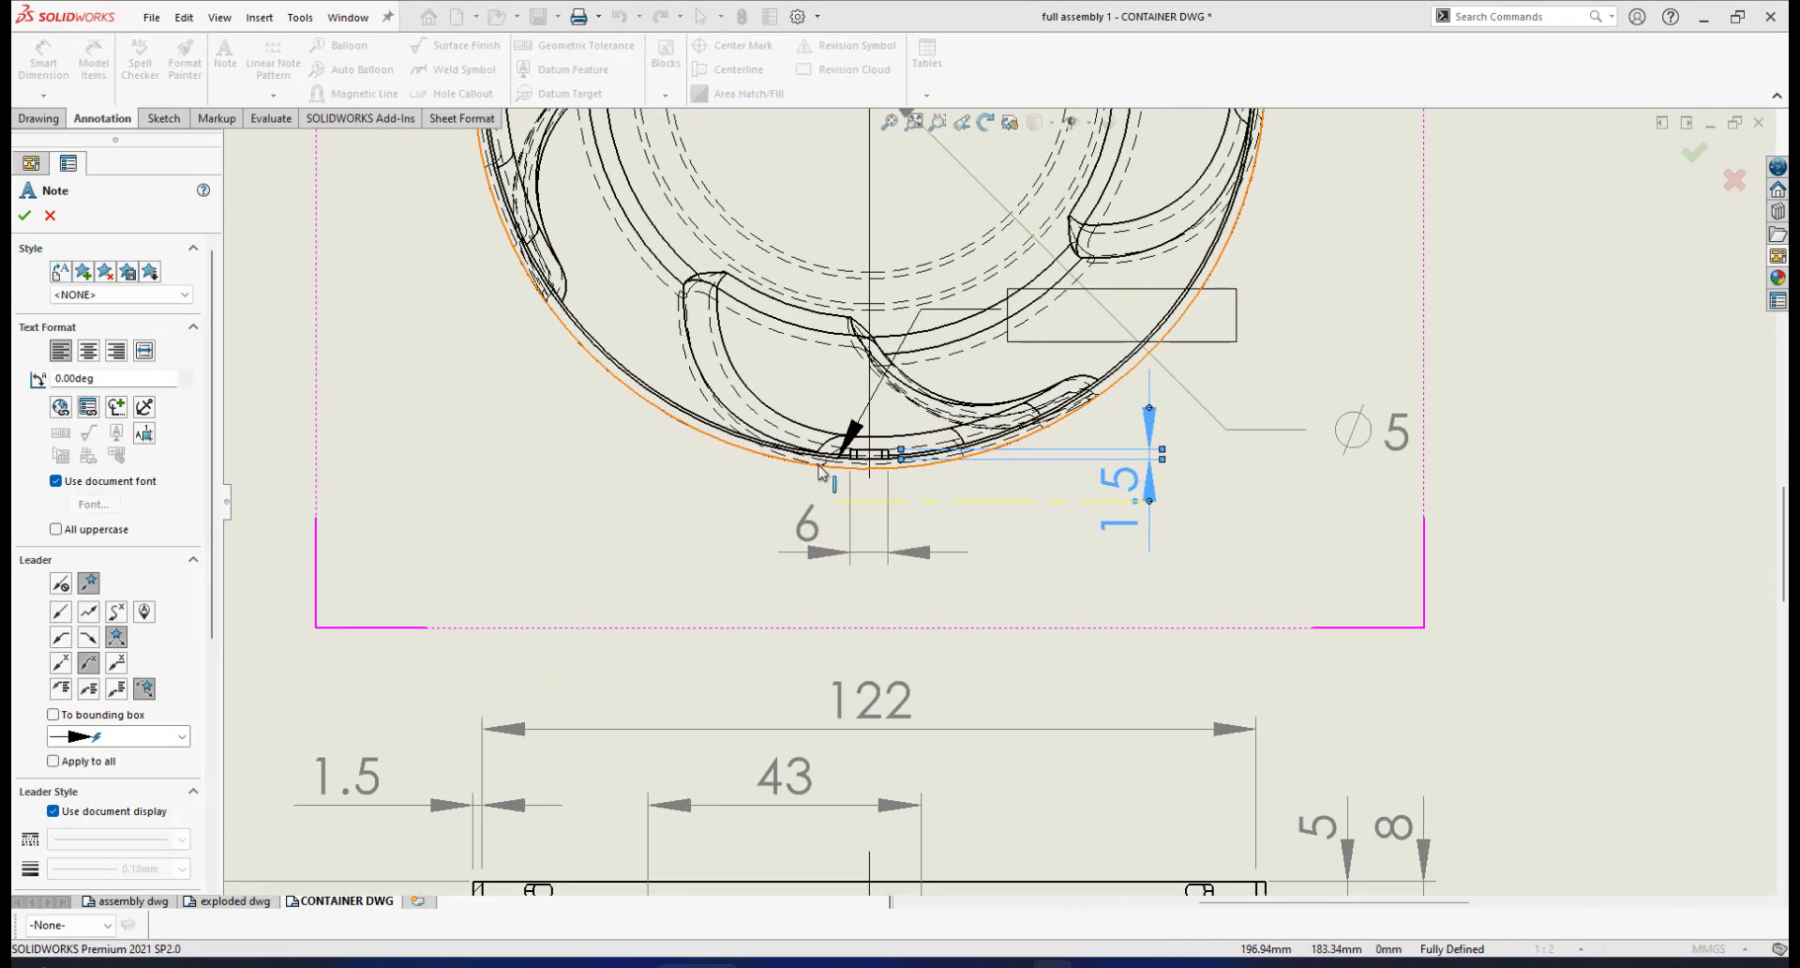
pyautogui.scroll(-1, 821, 471)
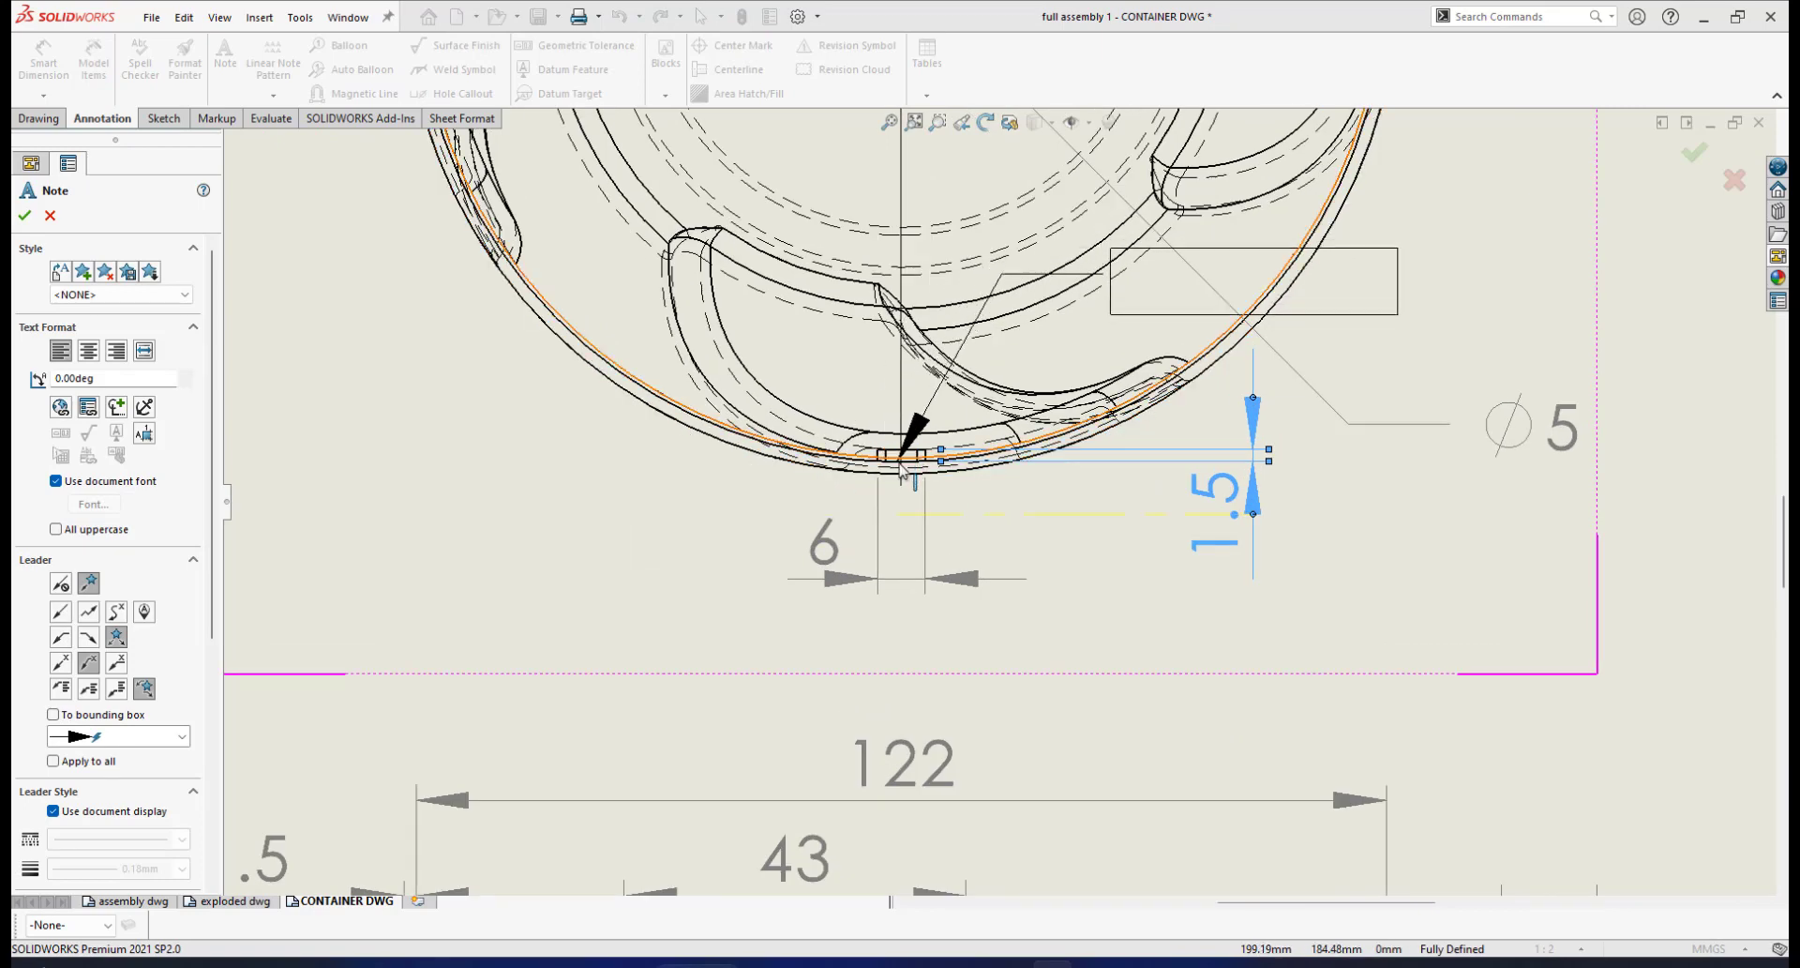
pyautogui.scroll(-2, 905, 458)
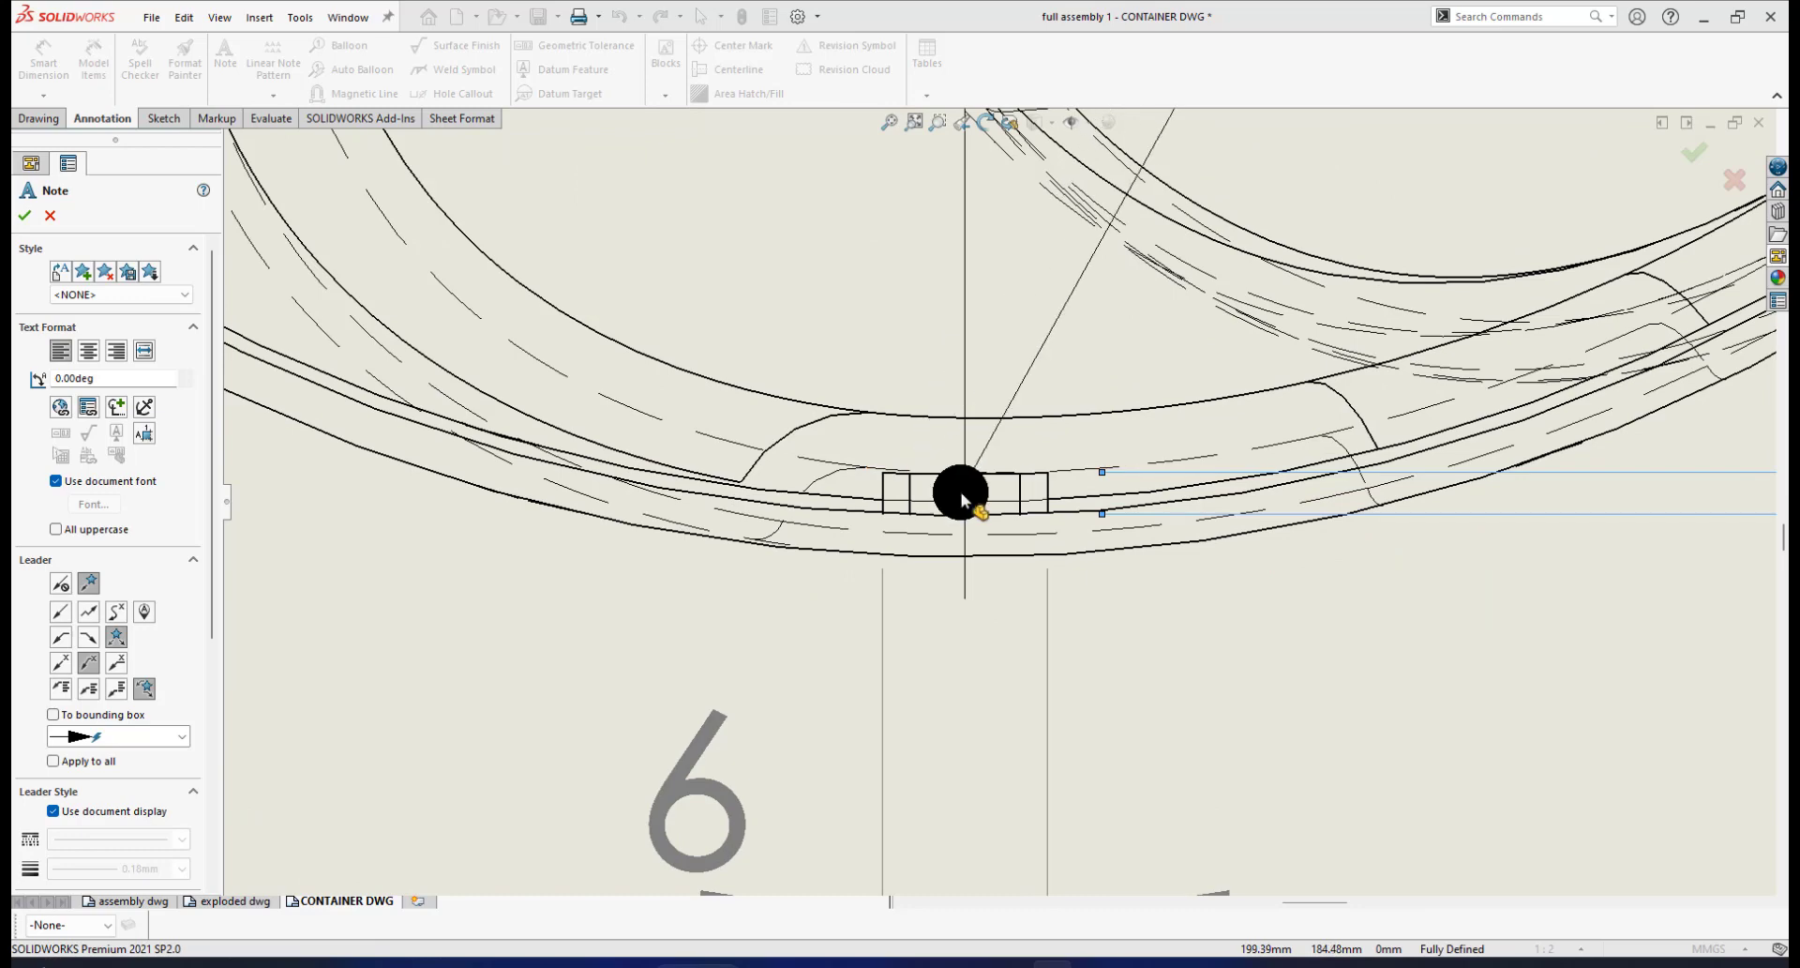
pyautogui.scroll(2, 955, 494)
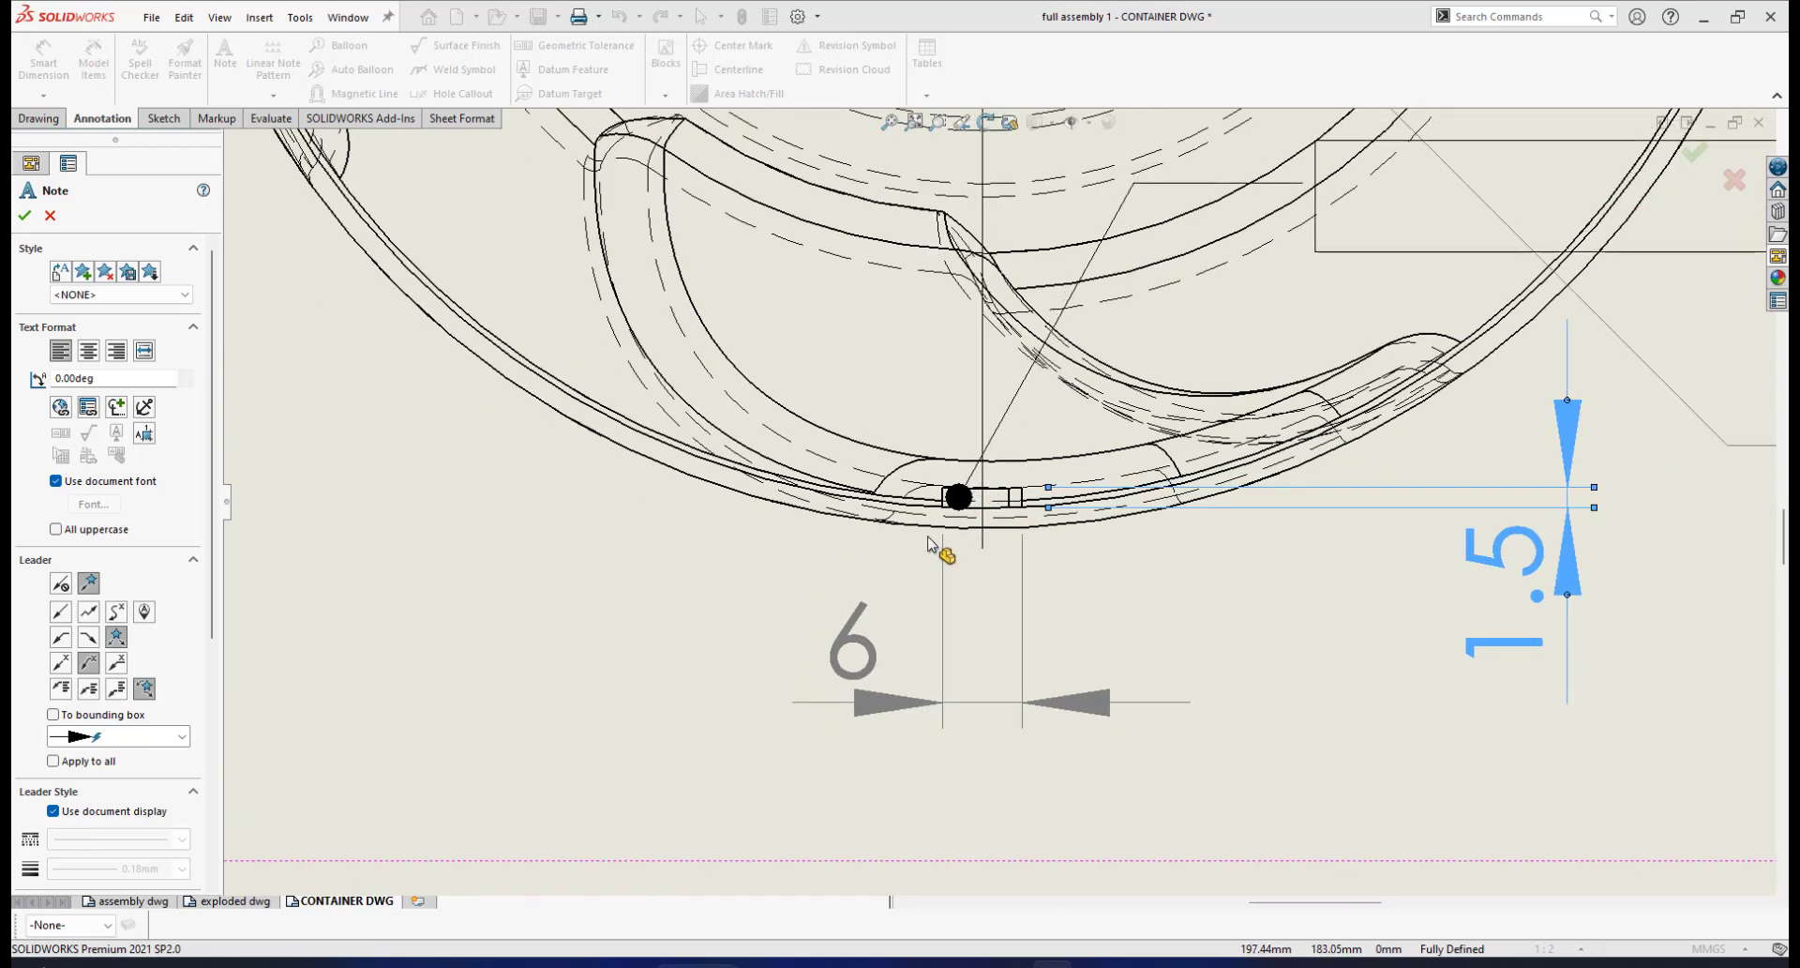
pyautogui.click(965, 504)
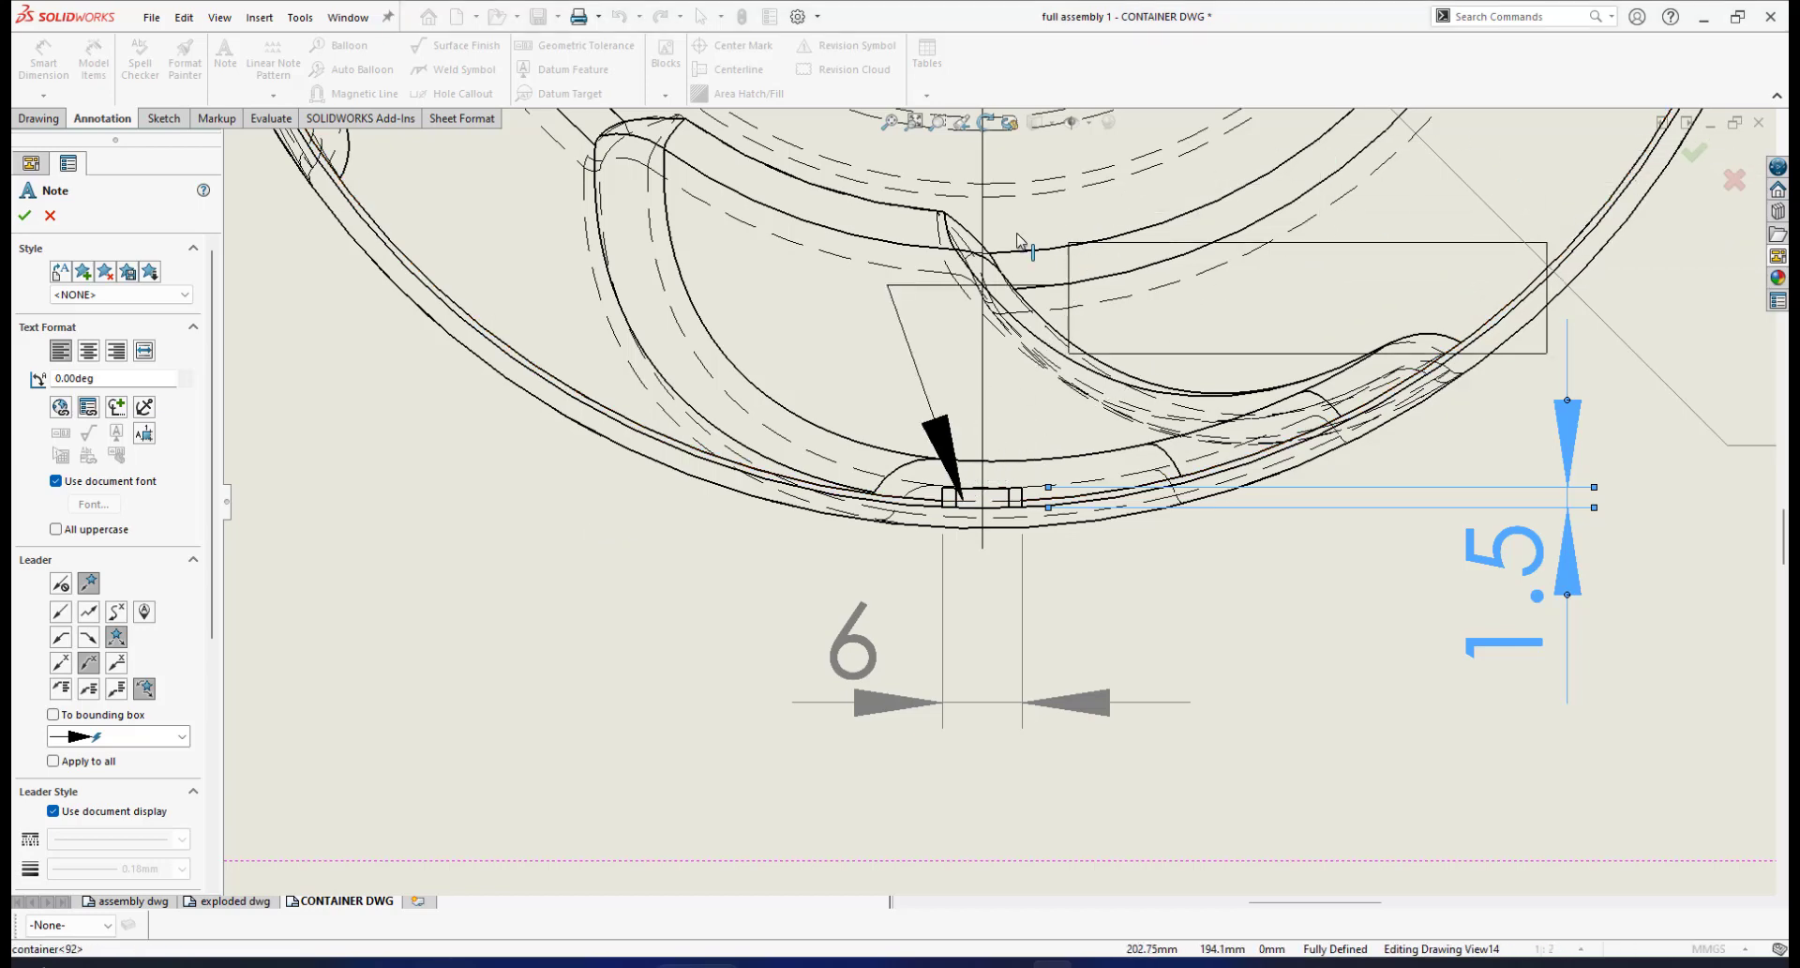
pyautogui.scroll(4, 1018, 241)
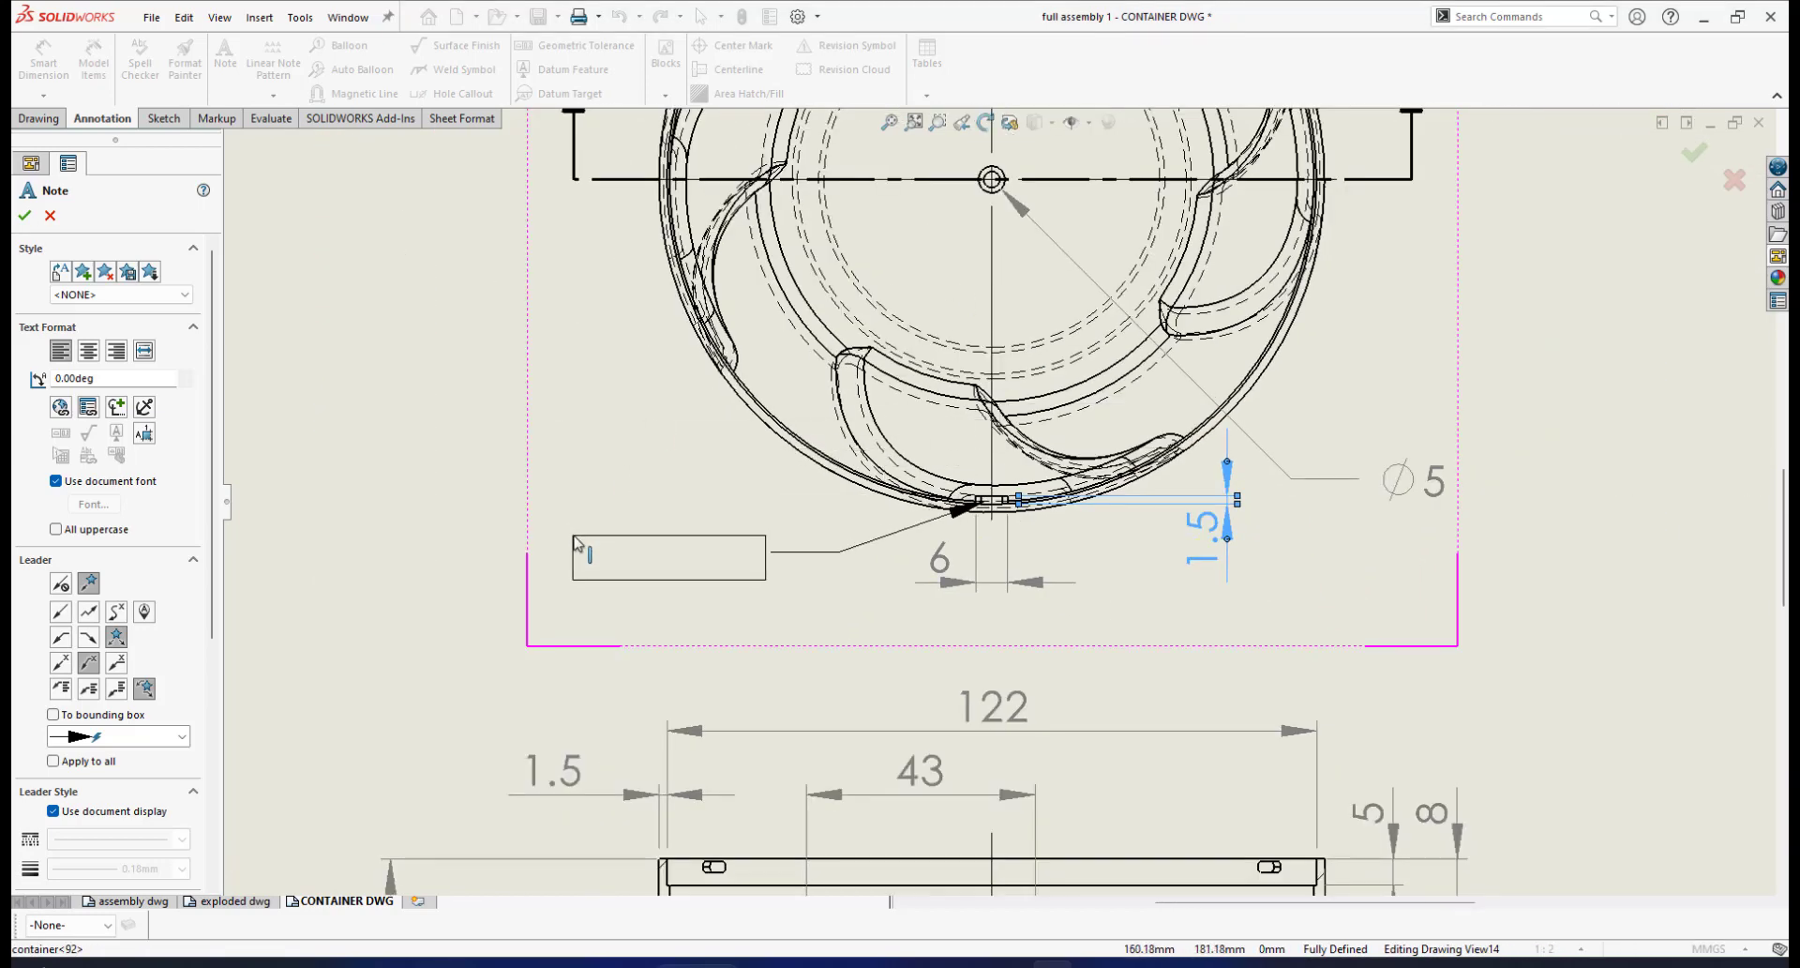
# Enter the note 'NO OF KEY IS 3' and move it further left and down
pyautogui.click(569, 532)
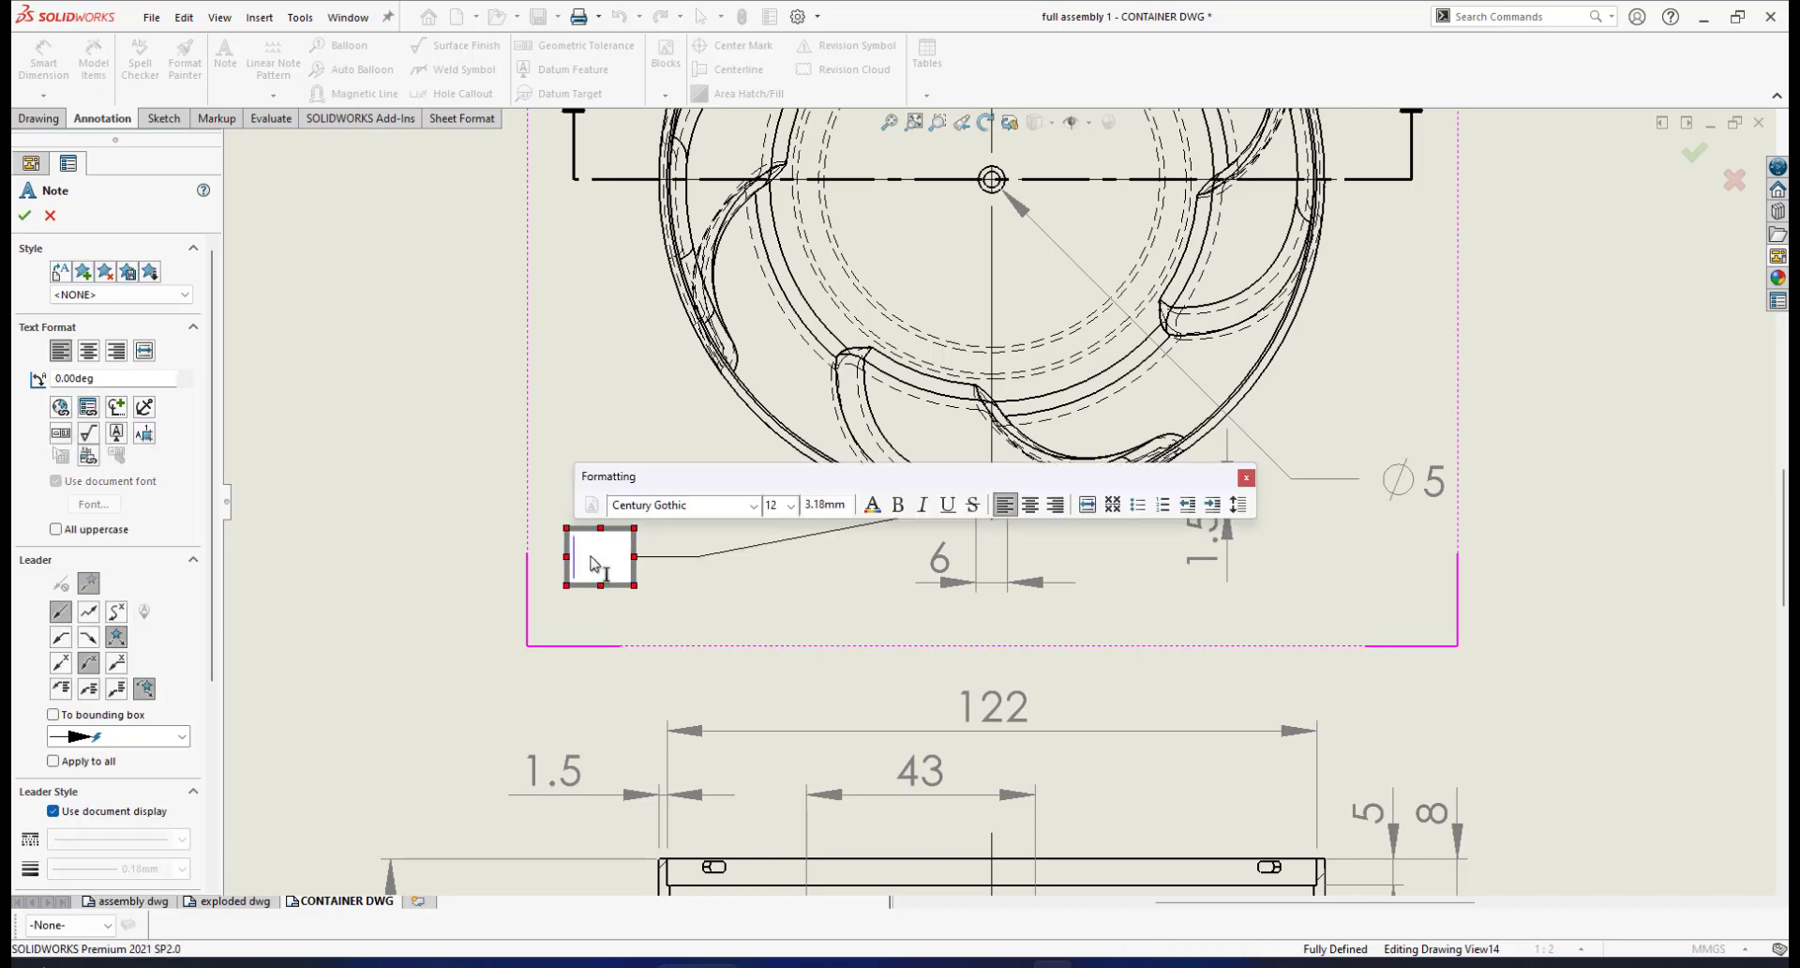
pyautogui.write('N')
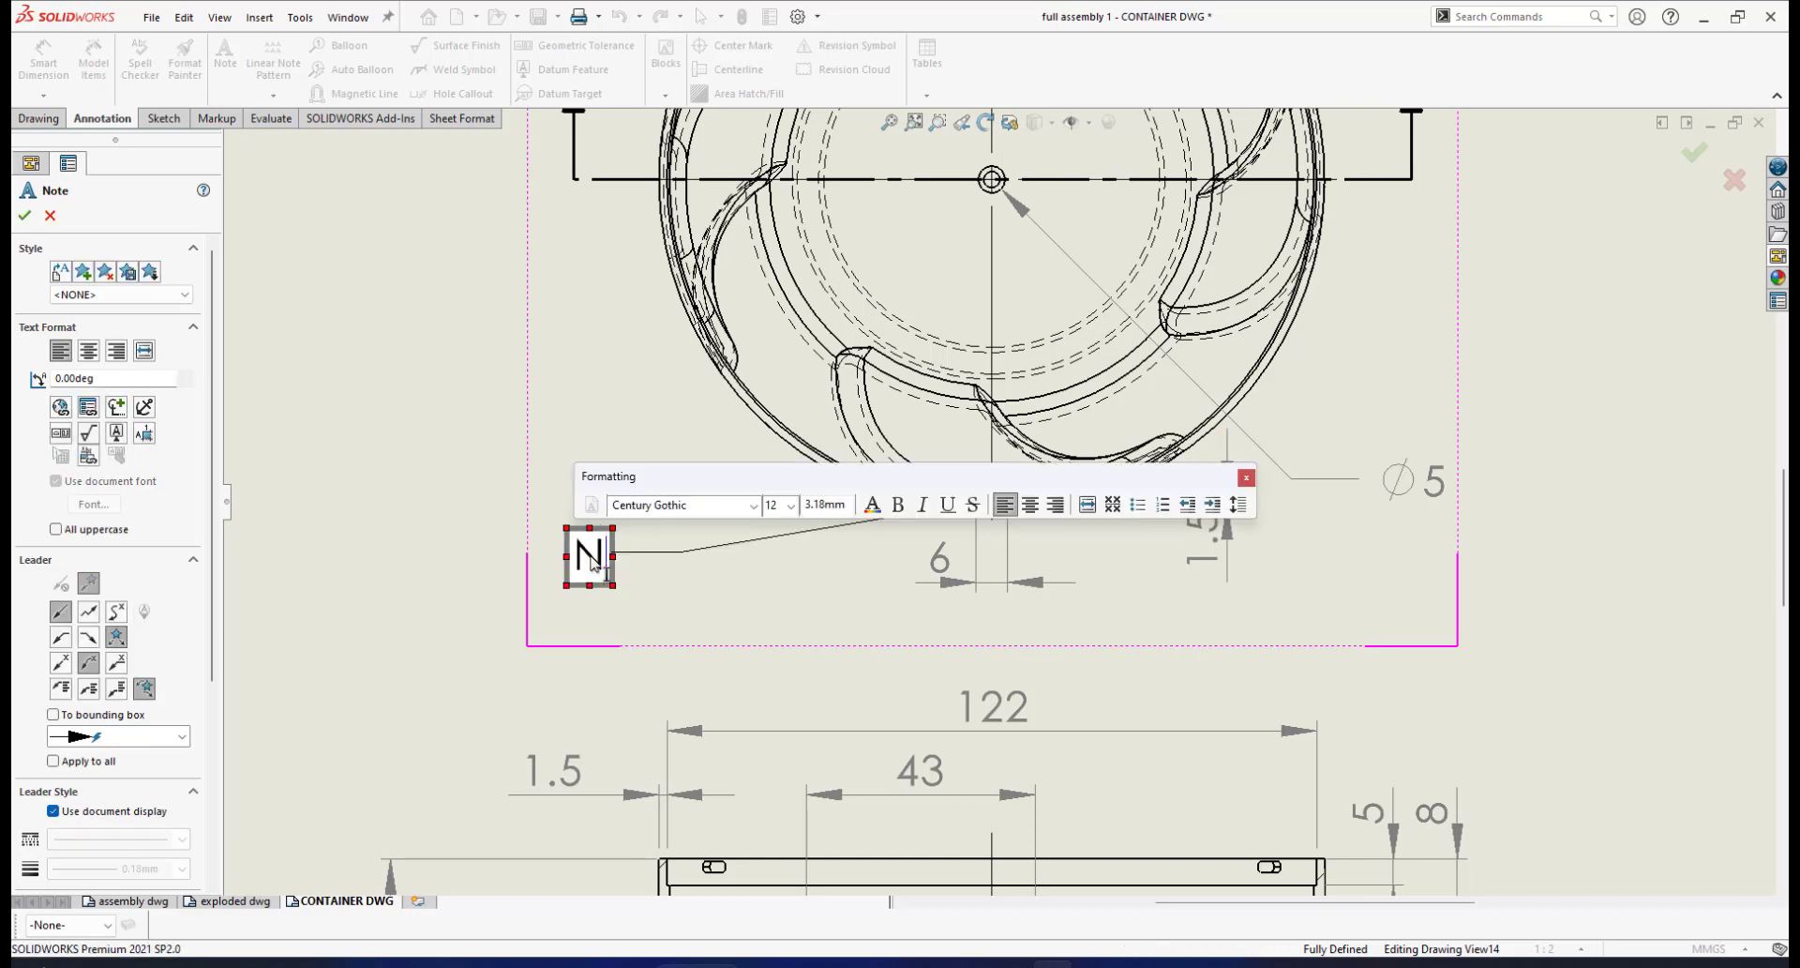
pyautogui.write('O')
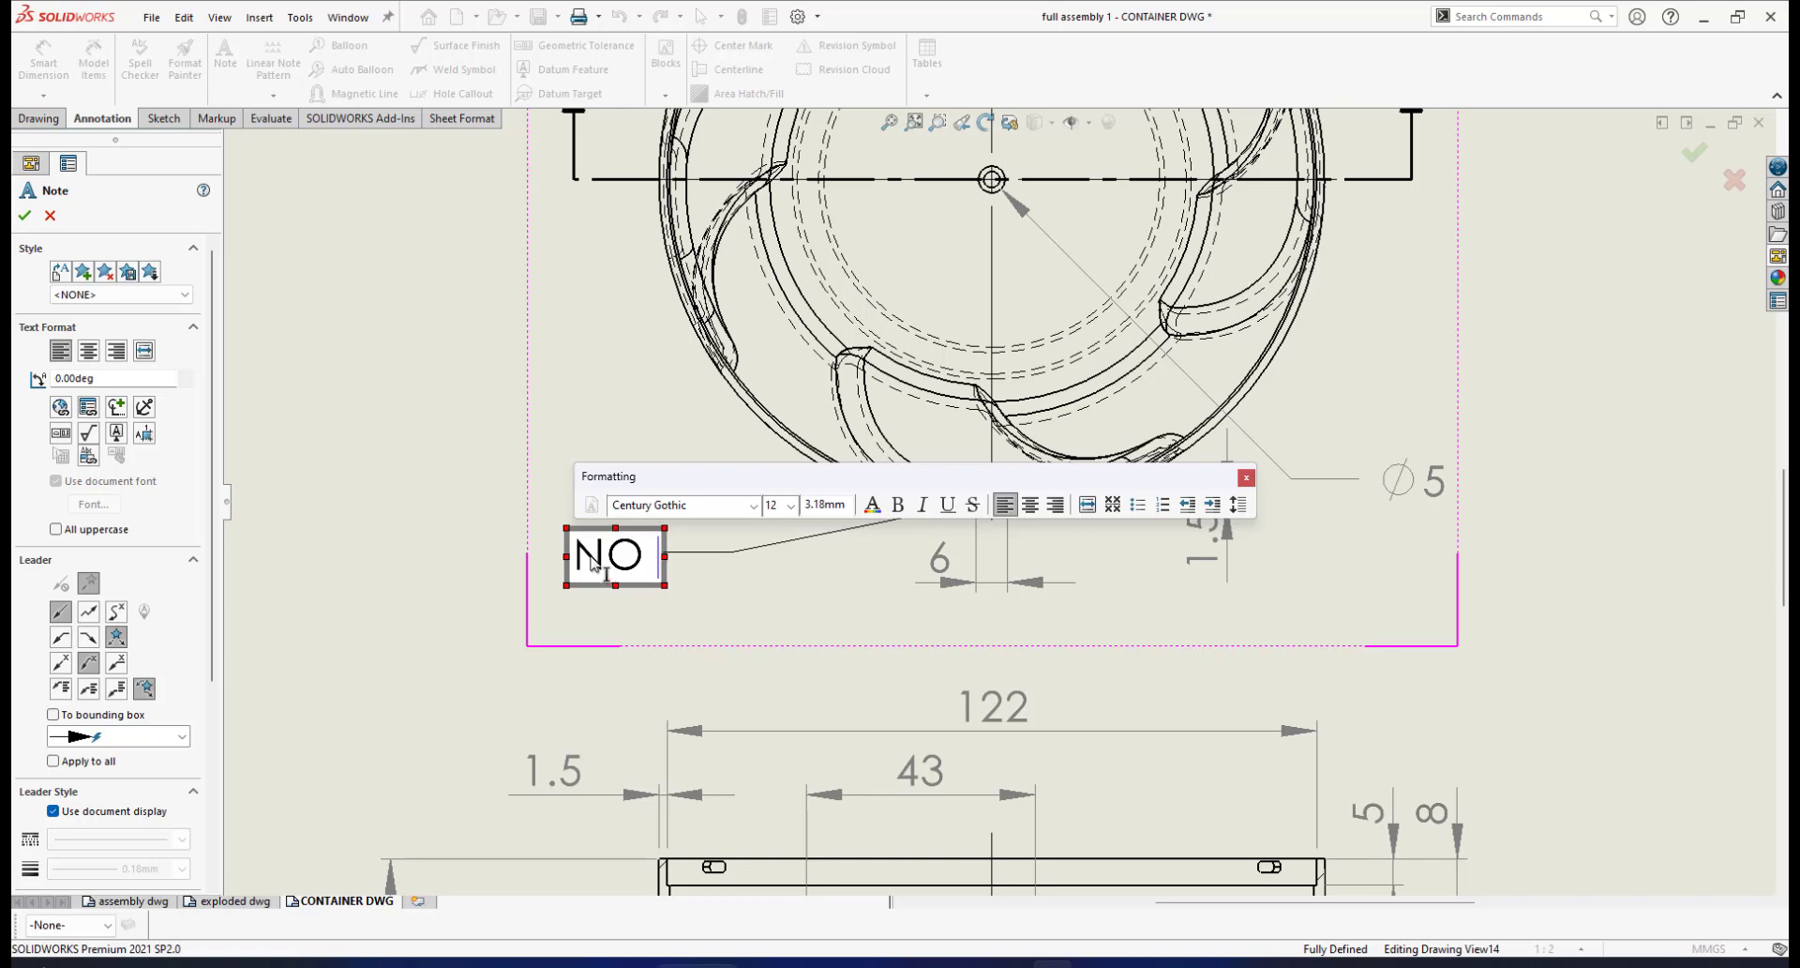
pyautogui.write(' OF KEY')
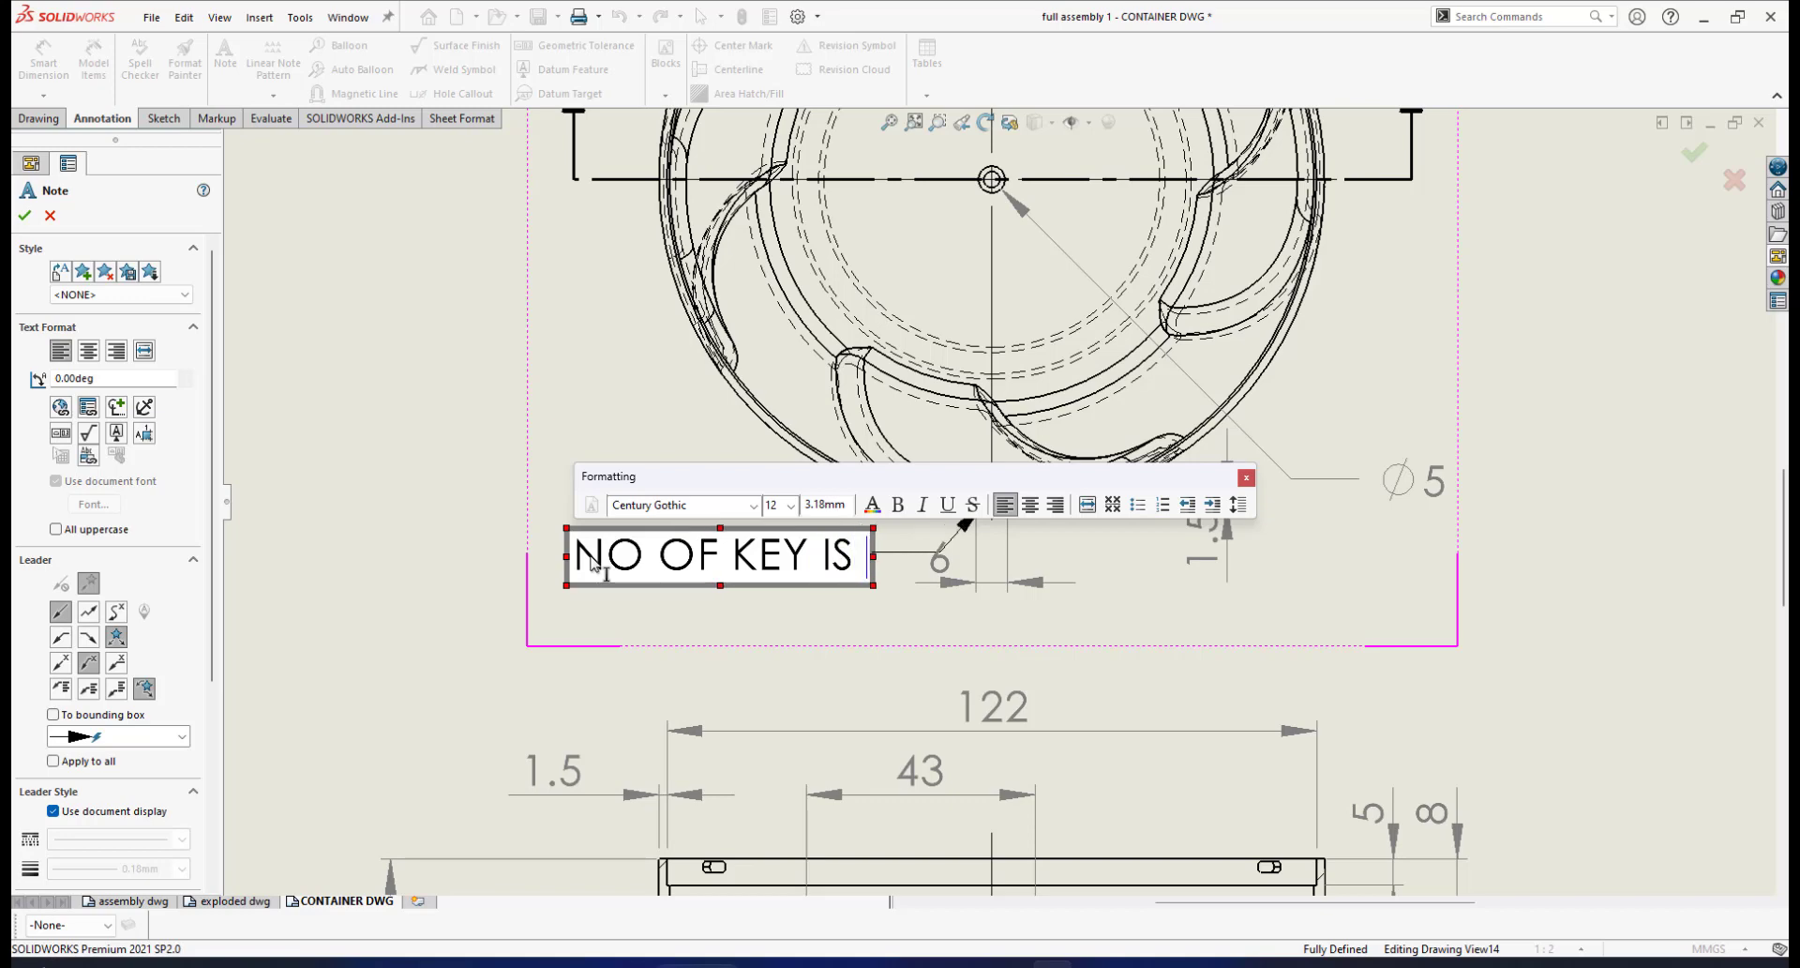
pyautogui.write('IS 3')
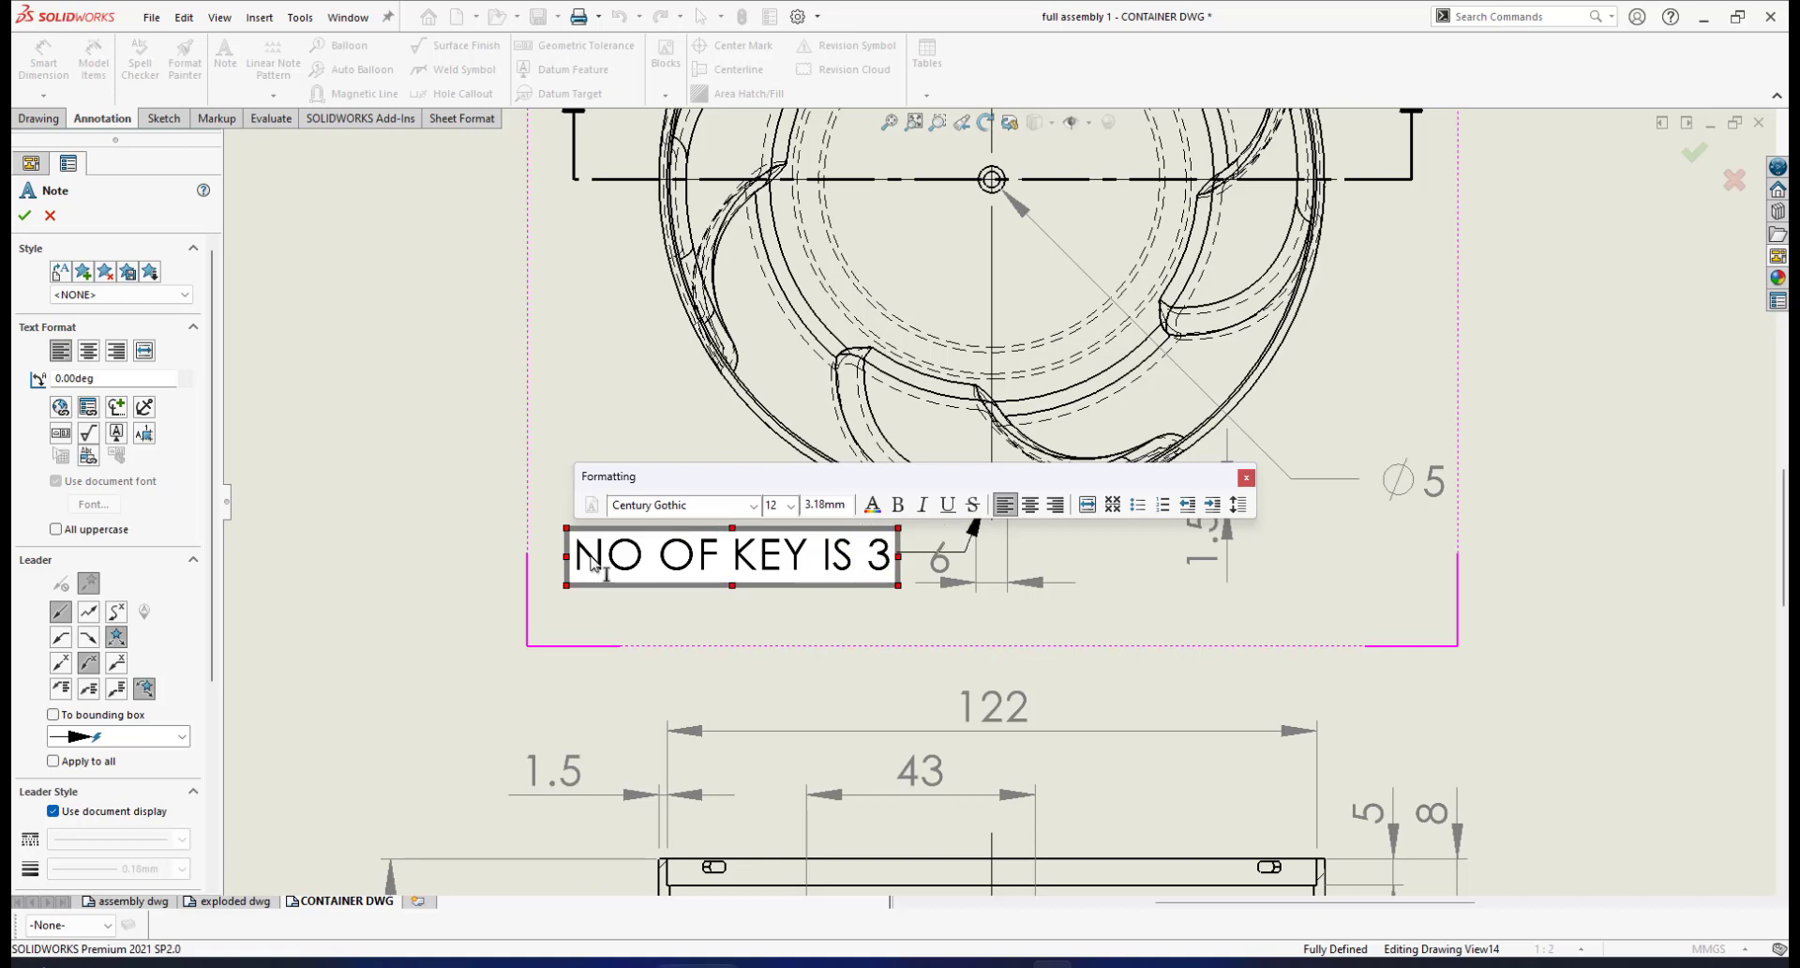
pyautogui.click(24, 215)
pyautogui.click(586, 555)
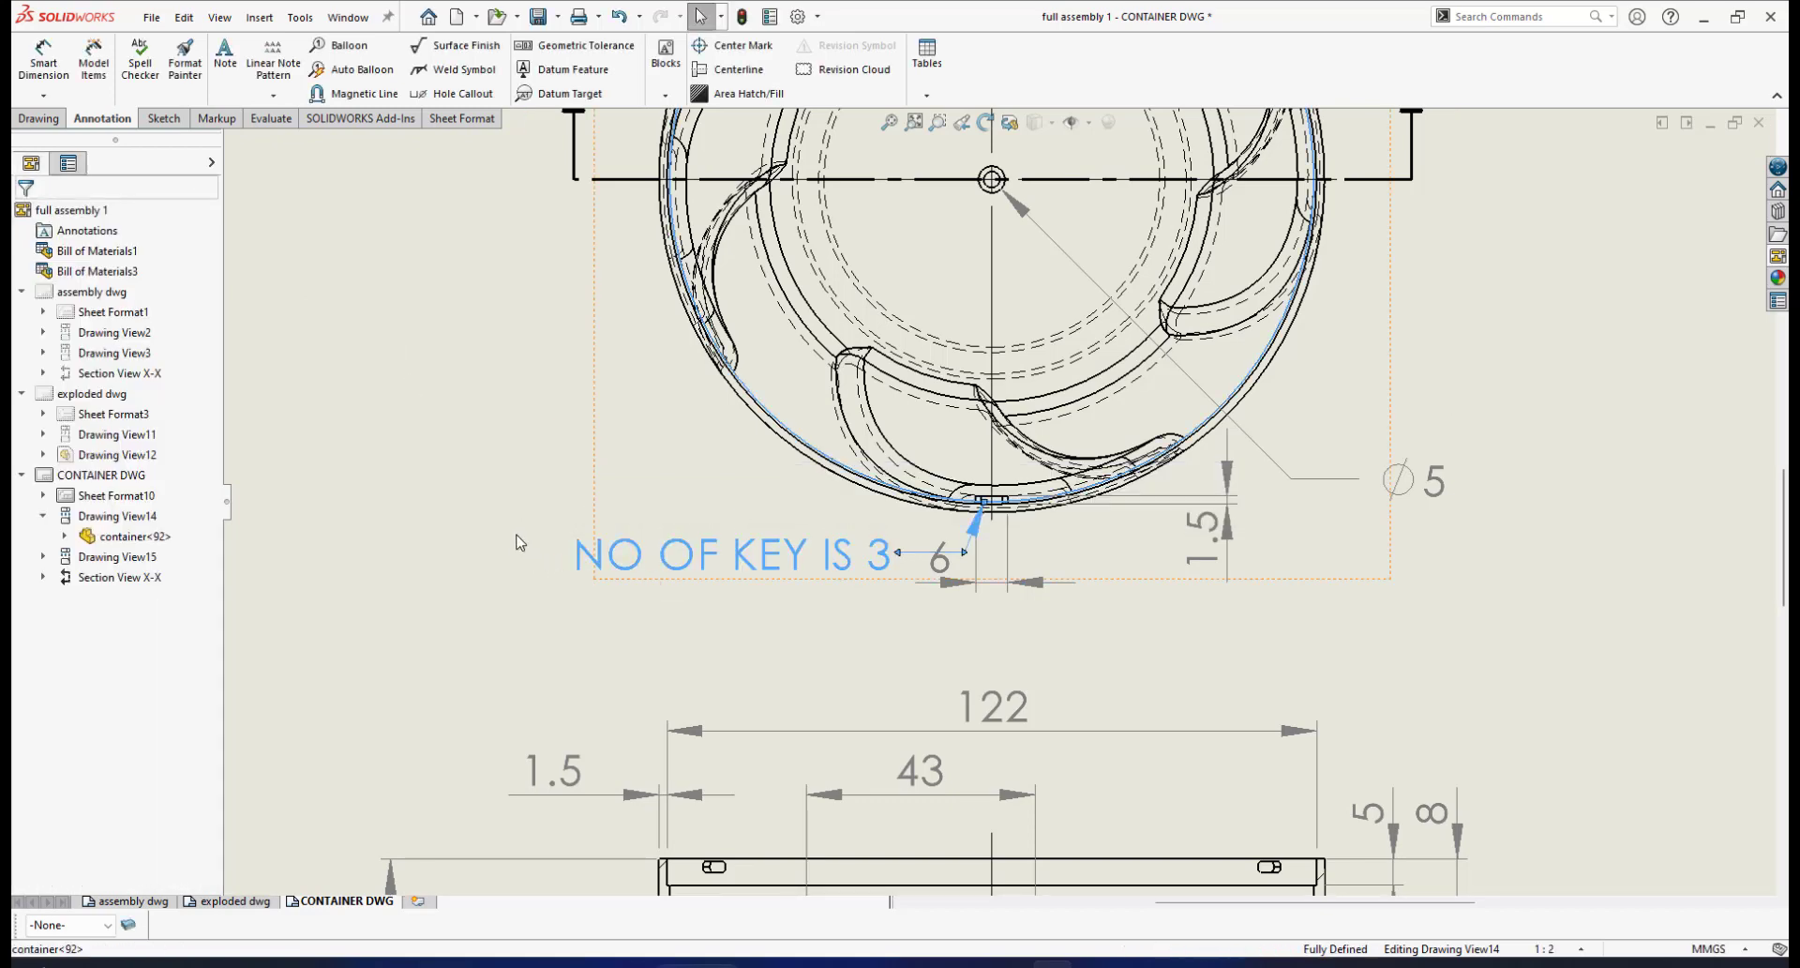
pyautogui.moveTo(584, 553); pyautogui.dragTo(482, 577)
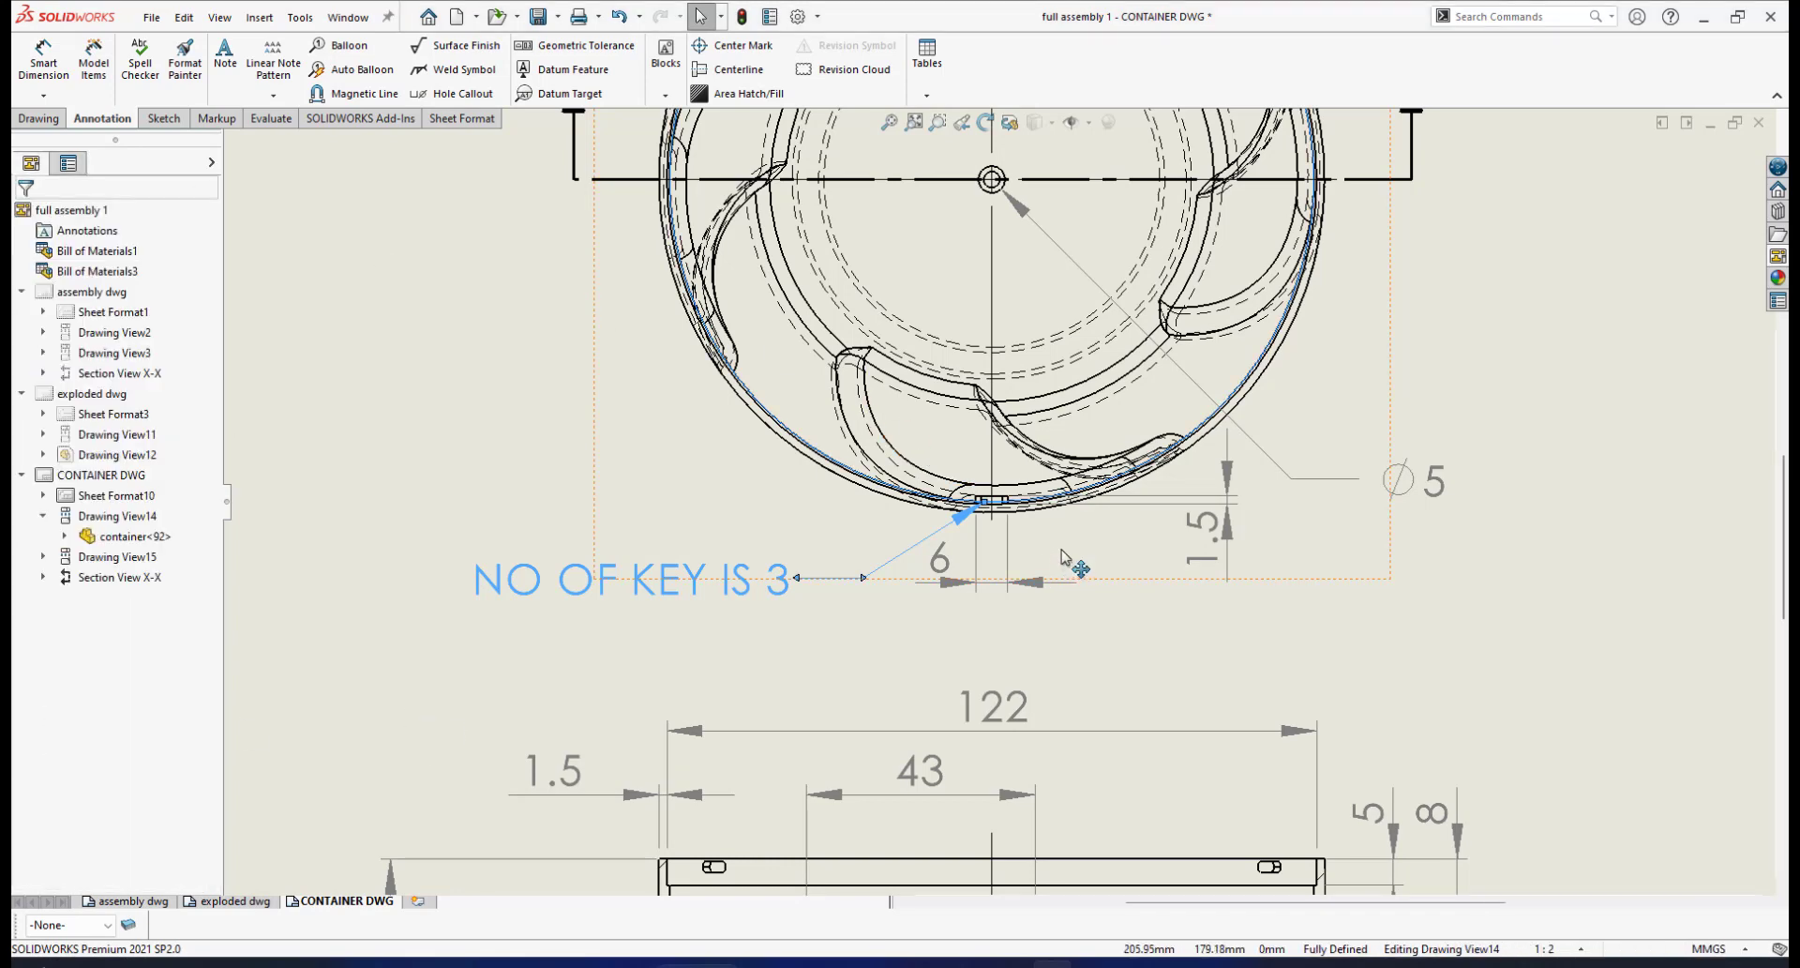
# Deselect the key note and zoom to the section view, ready for Smart Dimension
pyautogui.scroll(6, 1256, 555)
pyautogui.click(1345, 558)
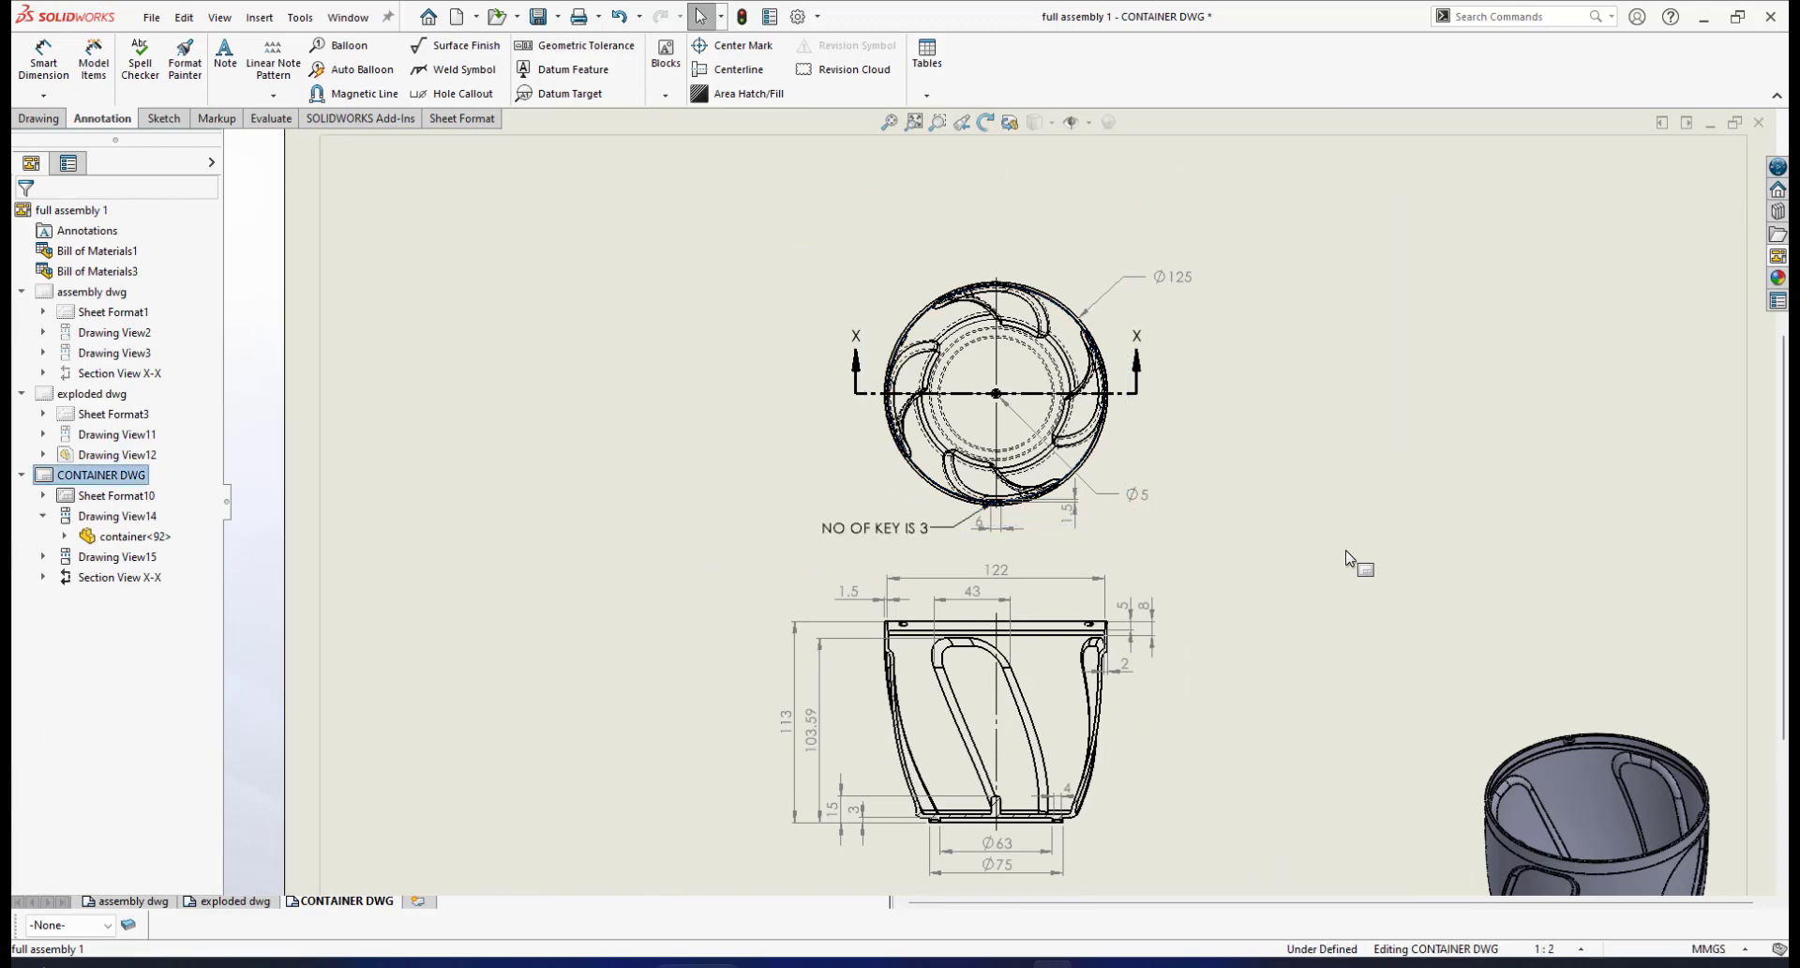
pyautogui.scroll(-8, 1109, 614)
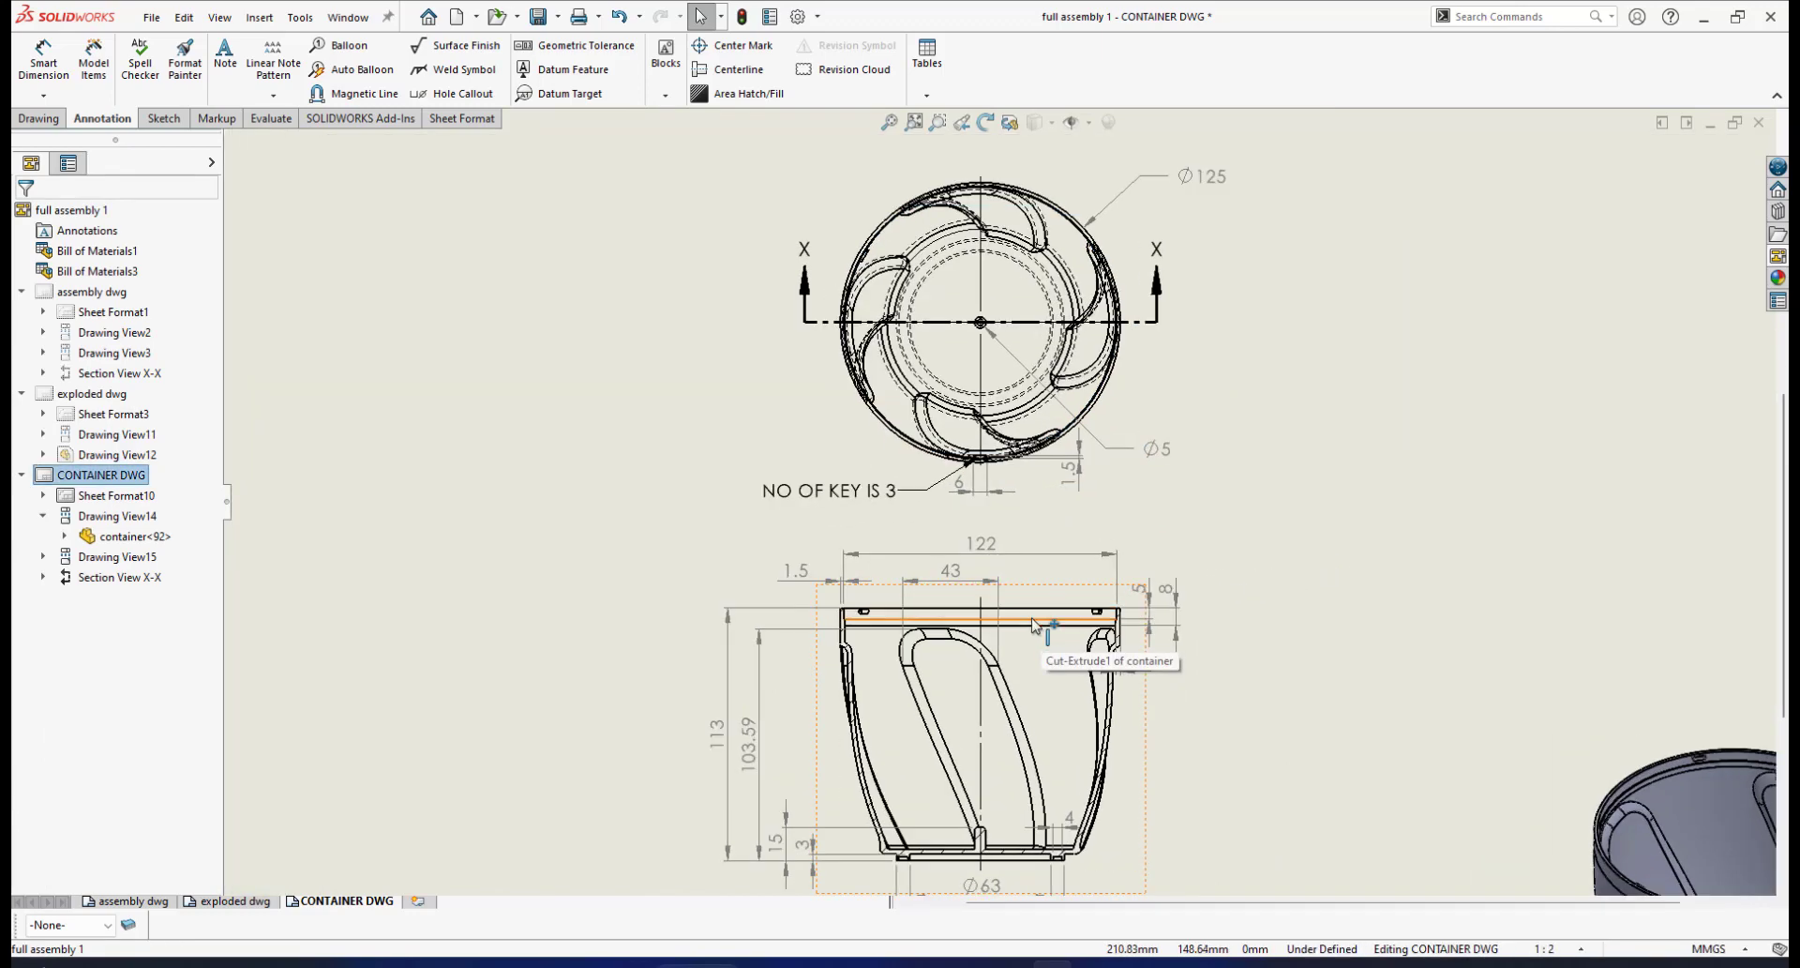
pyautogui.scroll(-2, 1114, 598)
pyautogui.scroll(-4, 1130, 553)
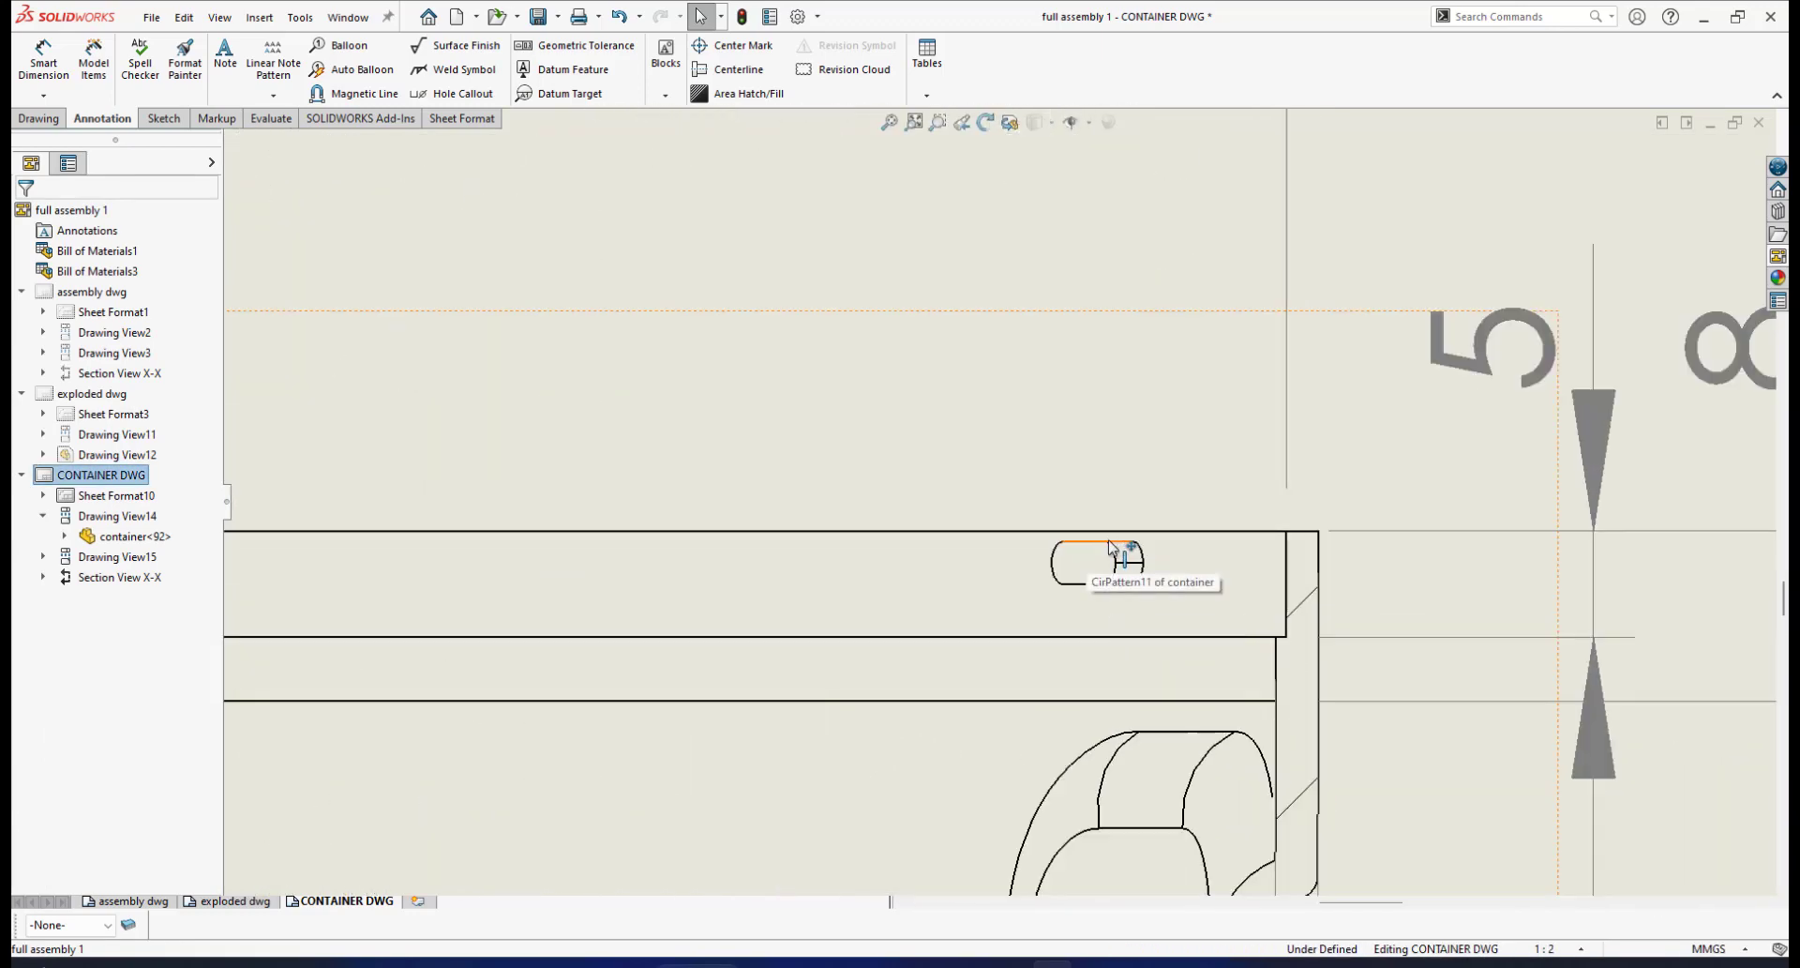
pyautogui.scroll(4, 975, 574)
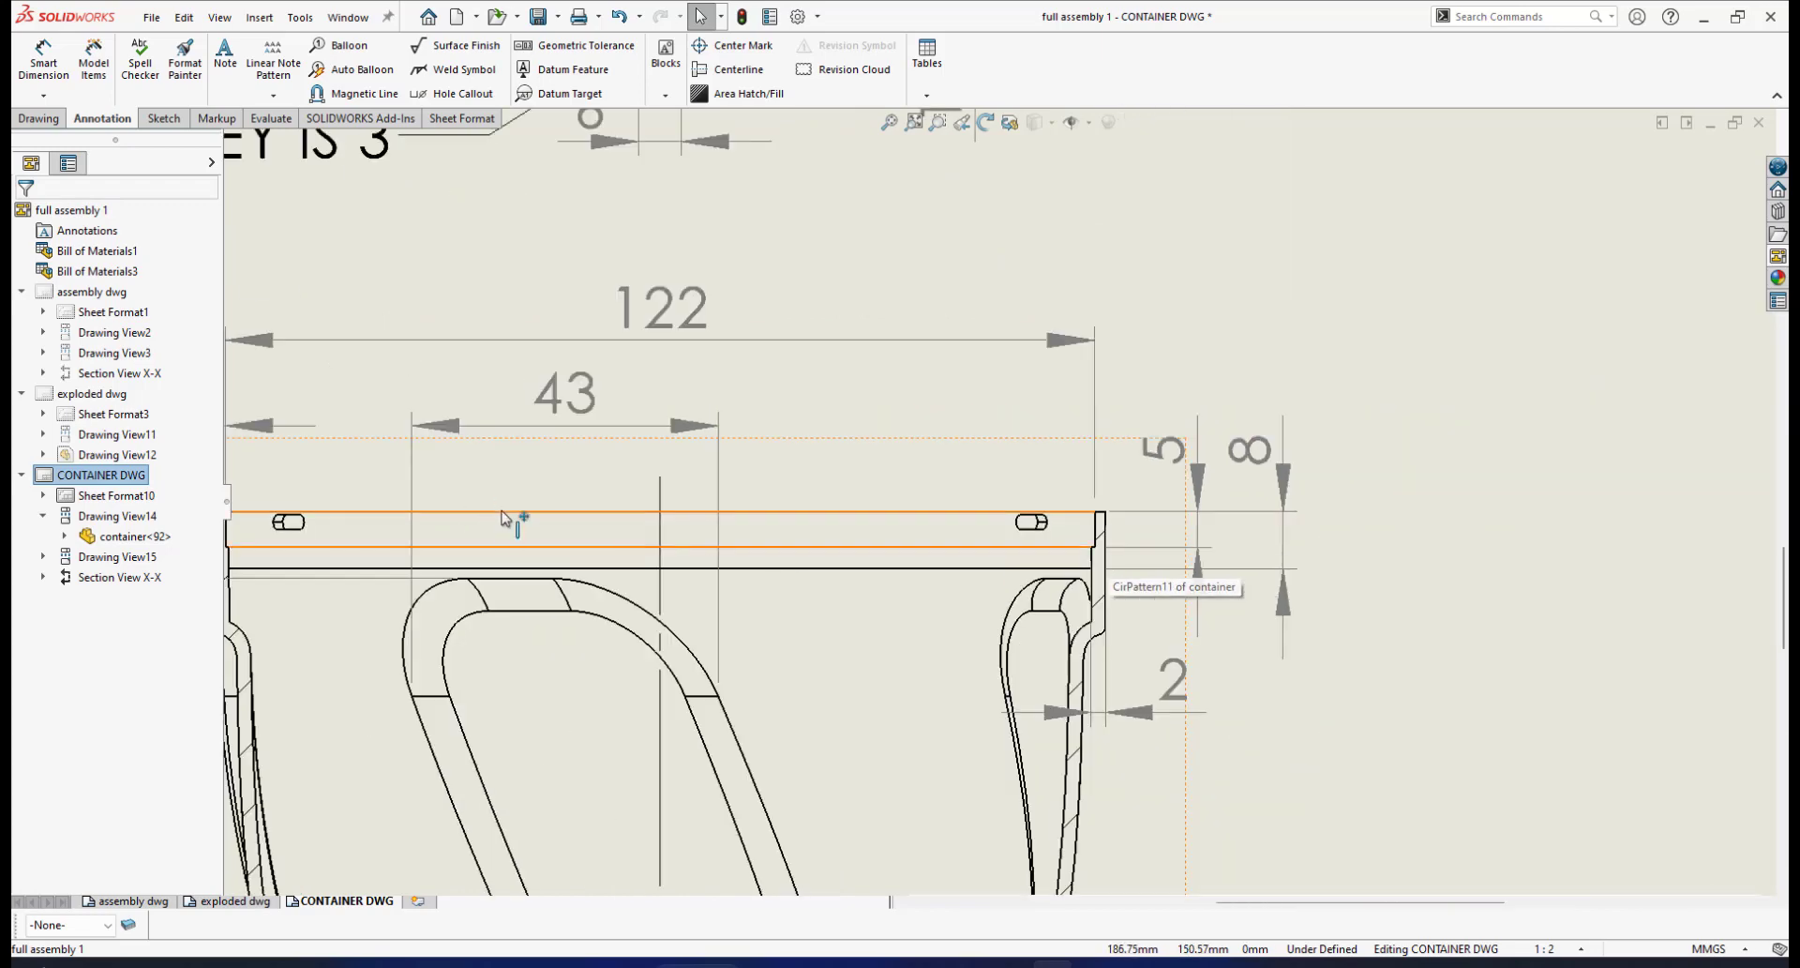
pyautogui.scroll(3, 483, 517)
pyautogui.scroll(-3, 483, 517)
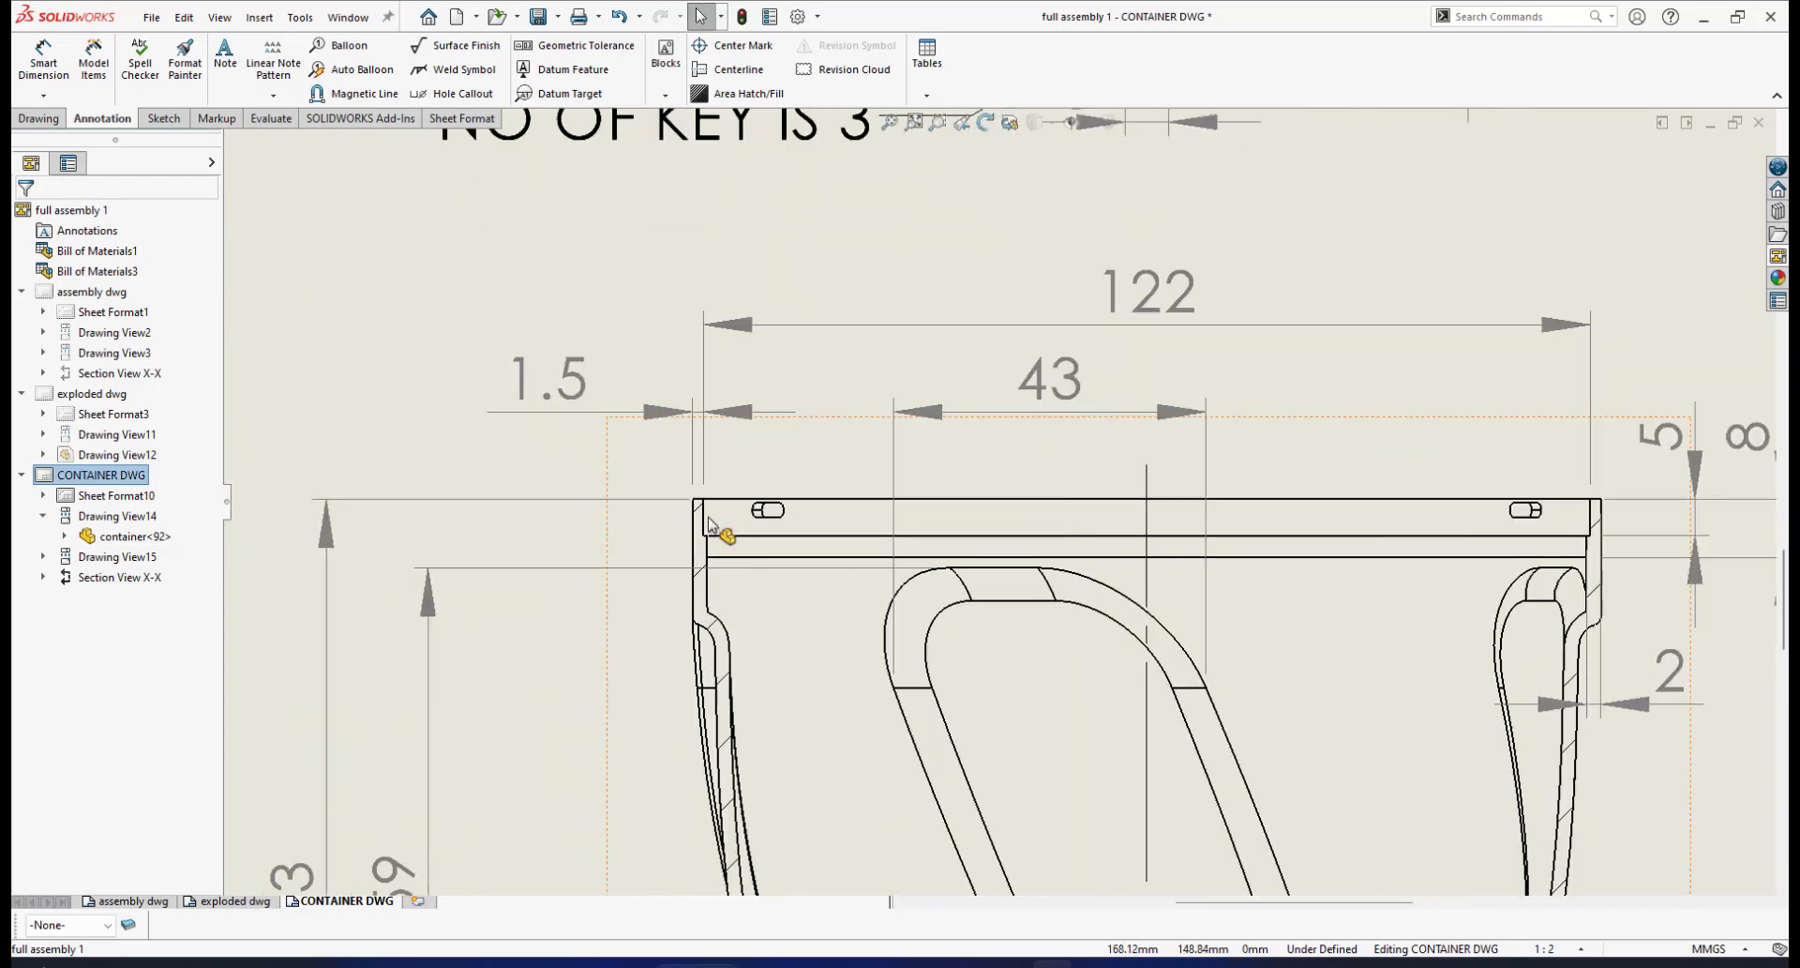
pyautogui.click(37, 60)
# Dimension the rim lip as a vertical 1.50 from the top edge to the slot end
pyautogui.scroll(-4, 787, 508)
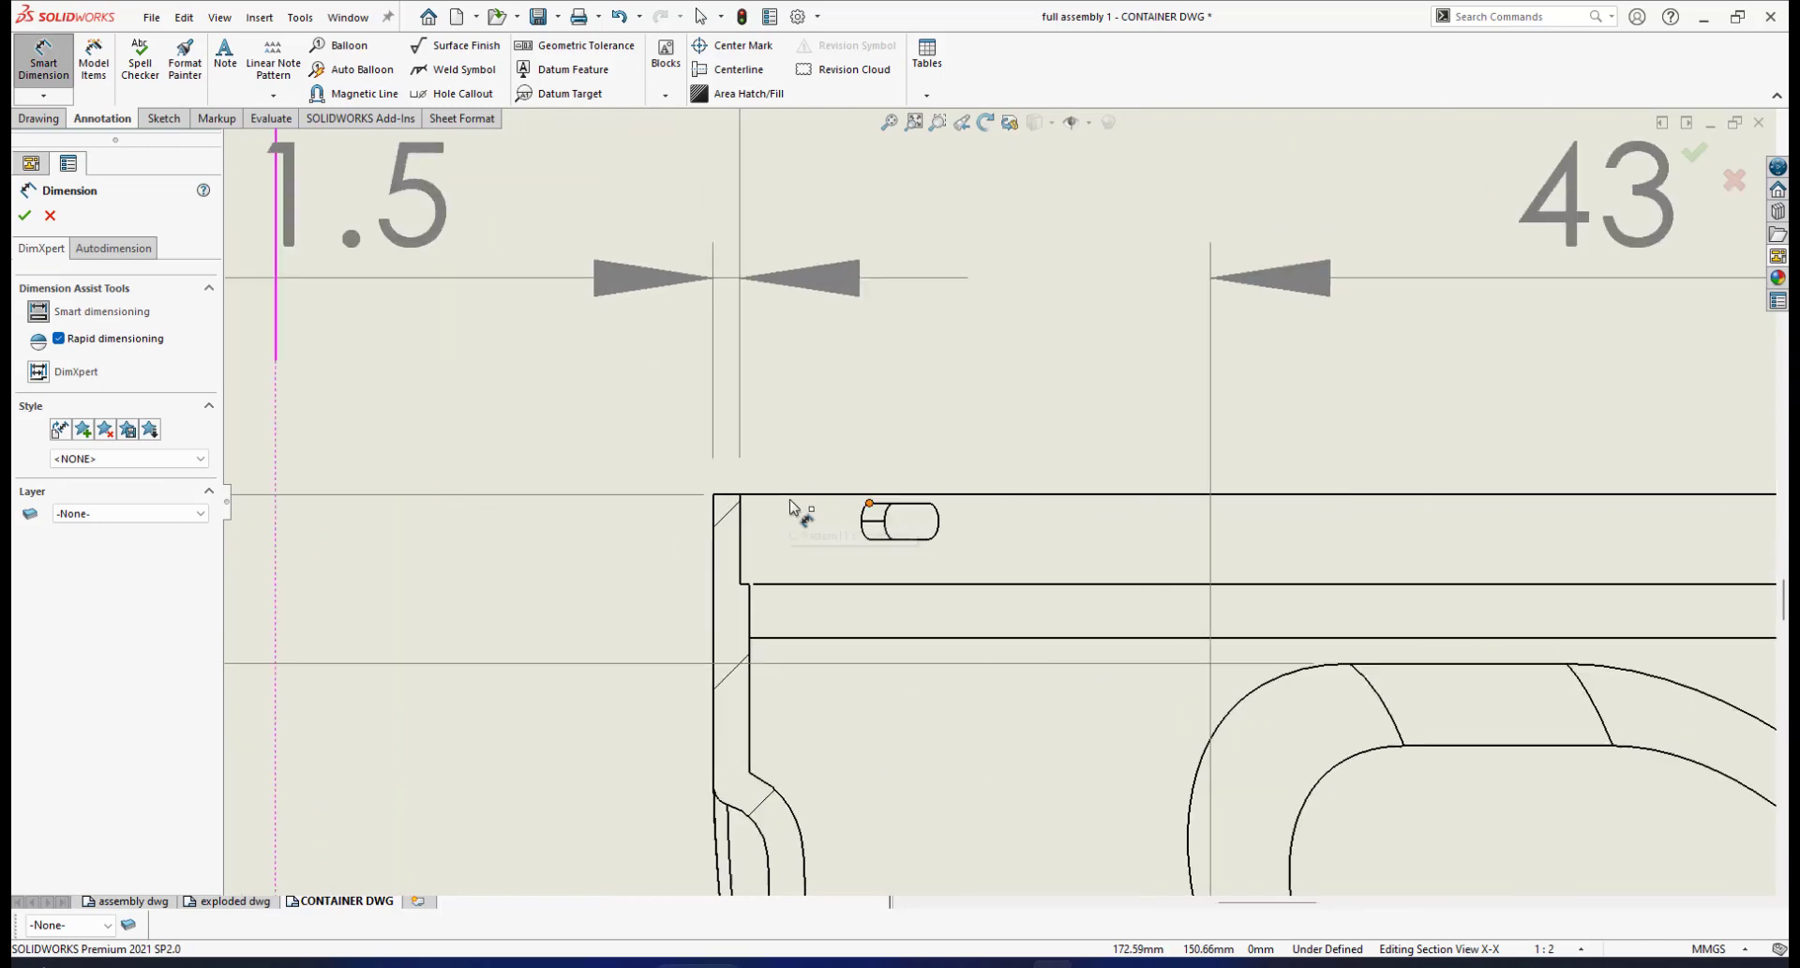
pyautogui.click(826, 495)
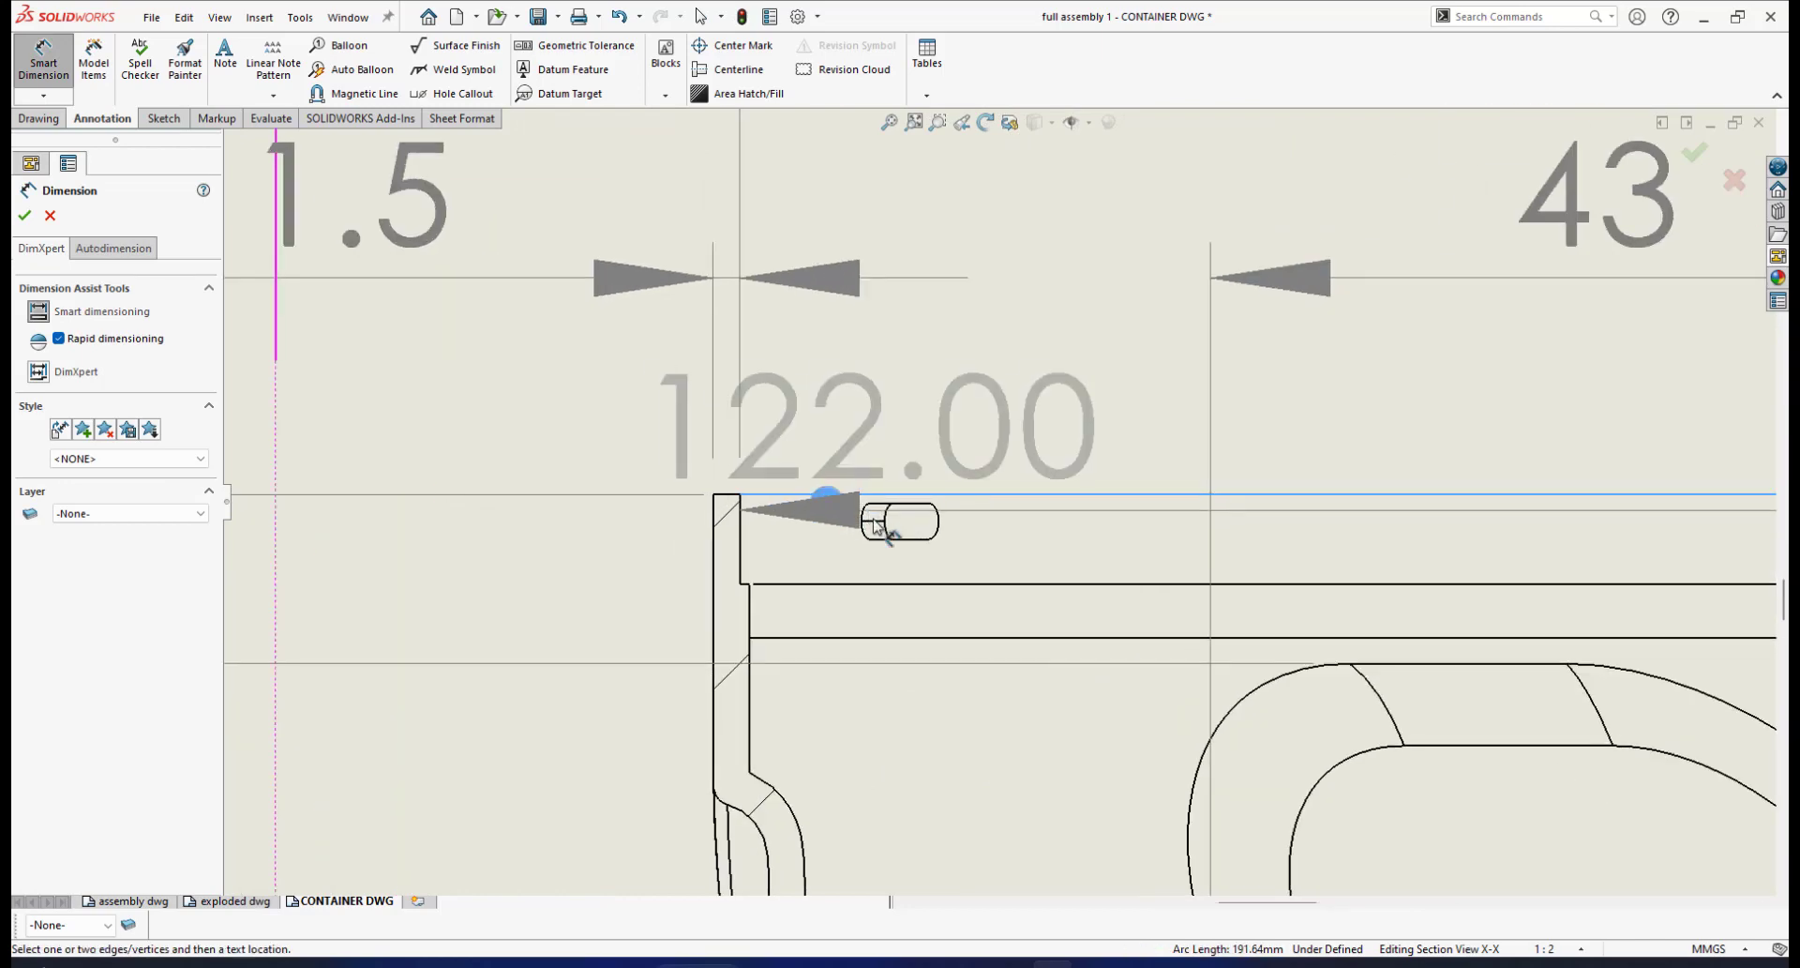
pyautogui.click(872, 524)
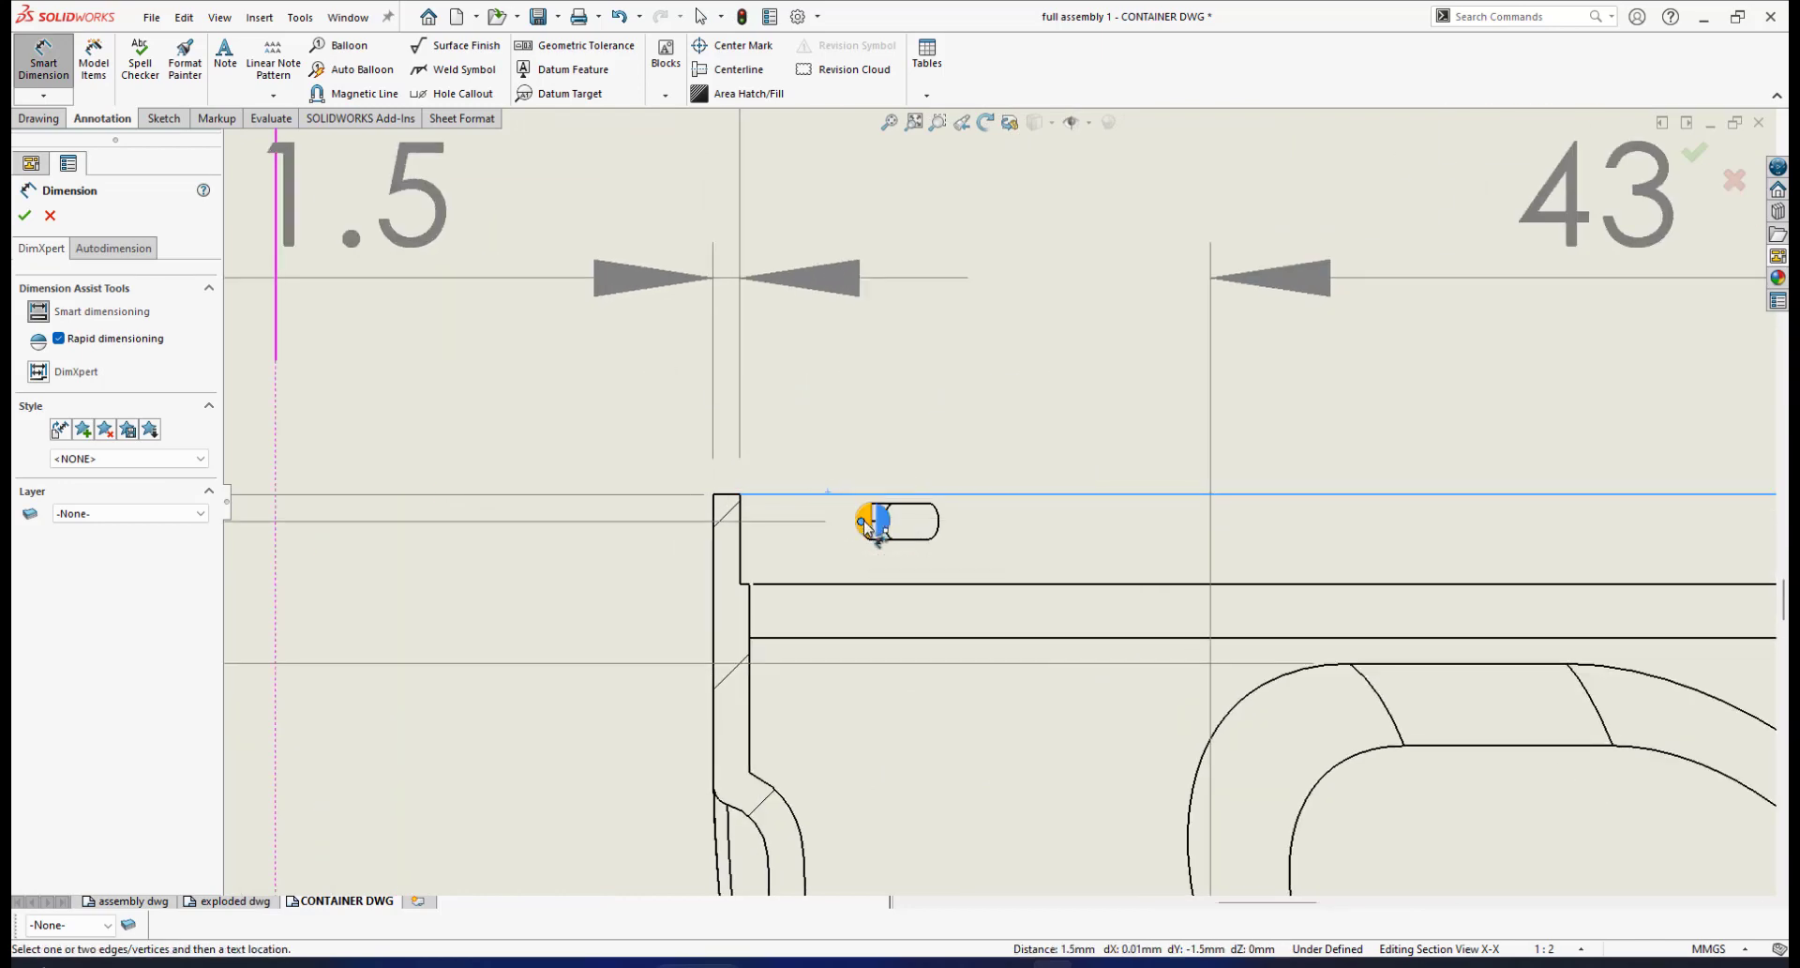
pyautogui.click(868, 518)
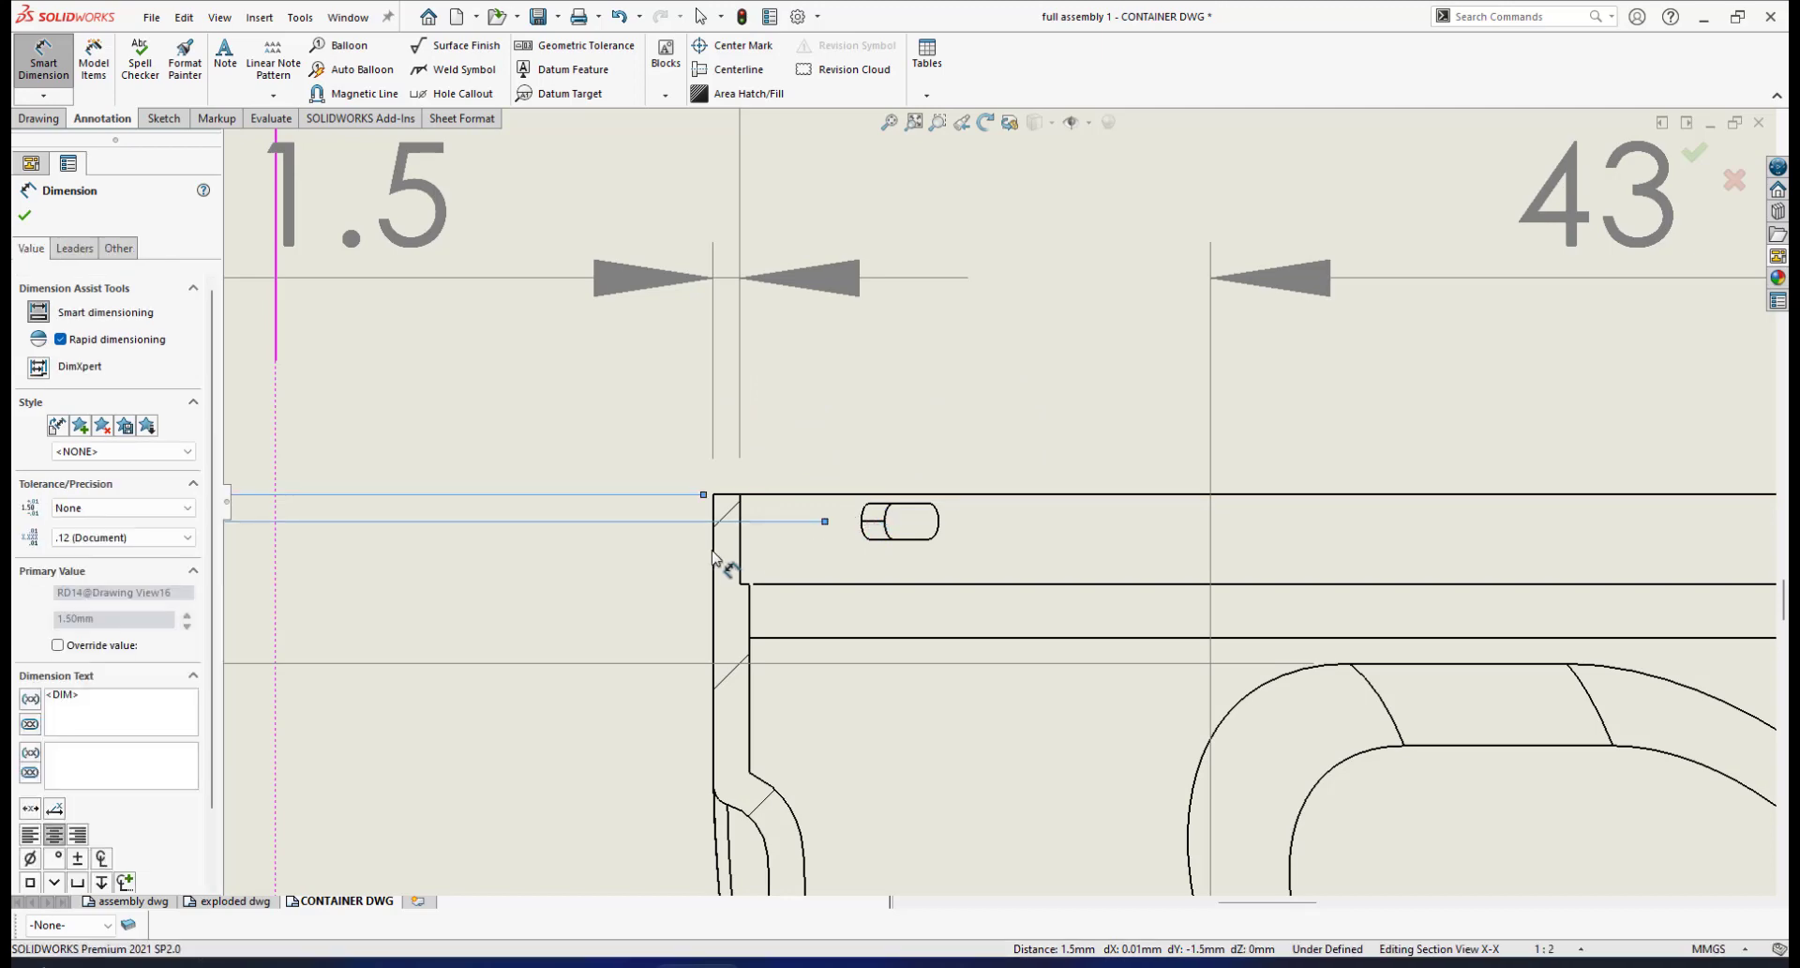
pyautogui.scroll(2, 750, 540)
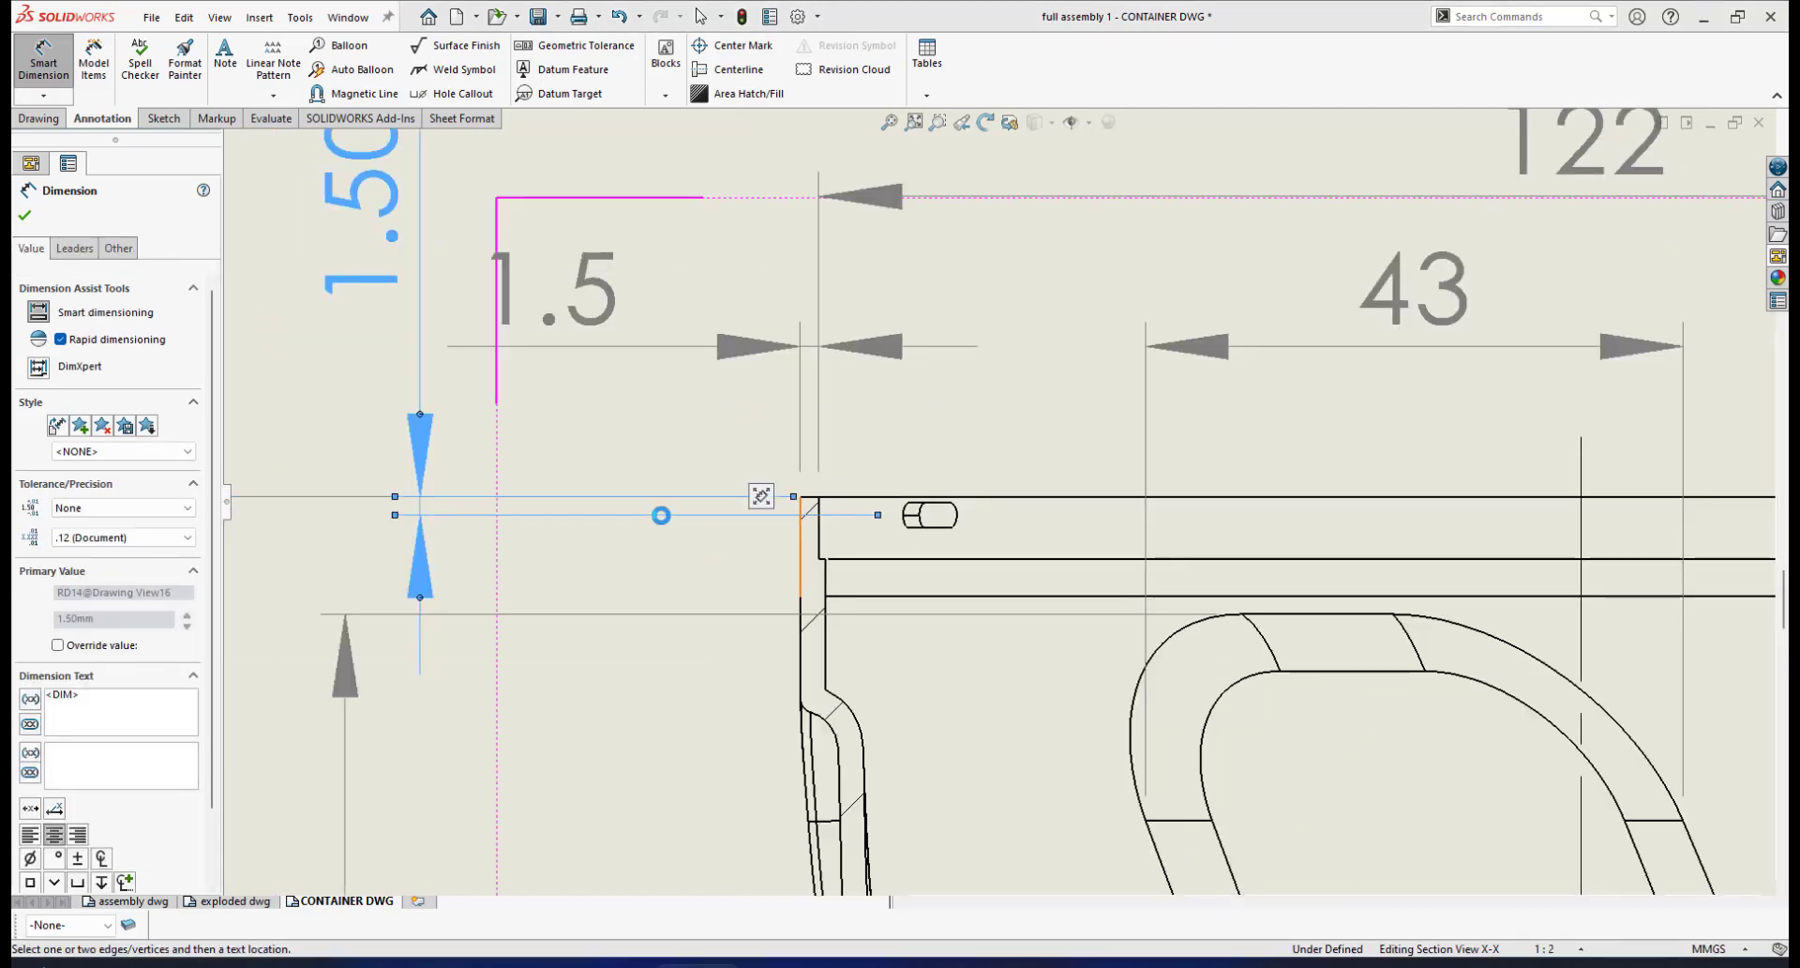
pyautogui.click(29, 214)
pyautogui.scroll(3, 662, 504)
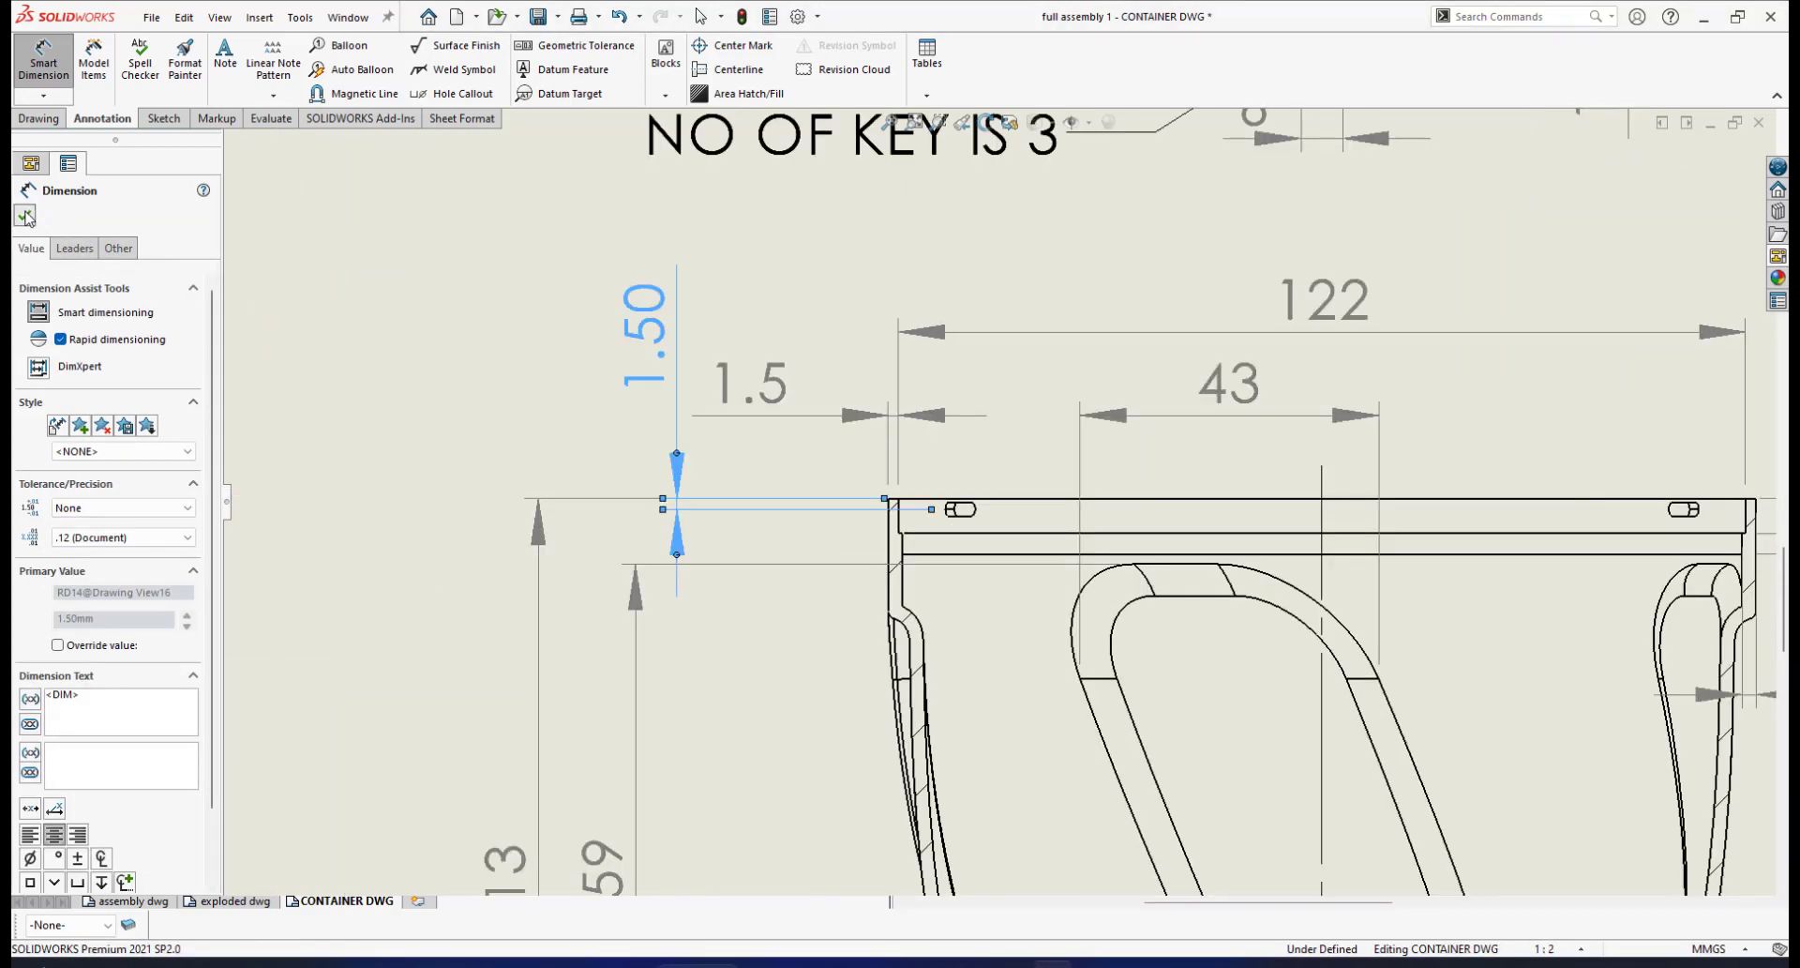
pyautogui.scroll(3, 797, 511)
pyautogui.scroll(-3, 844, 525)
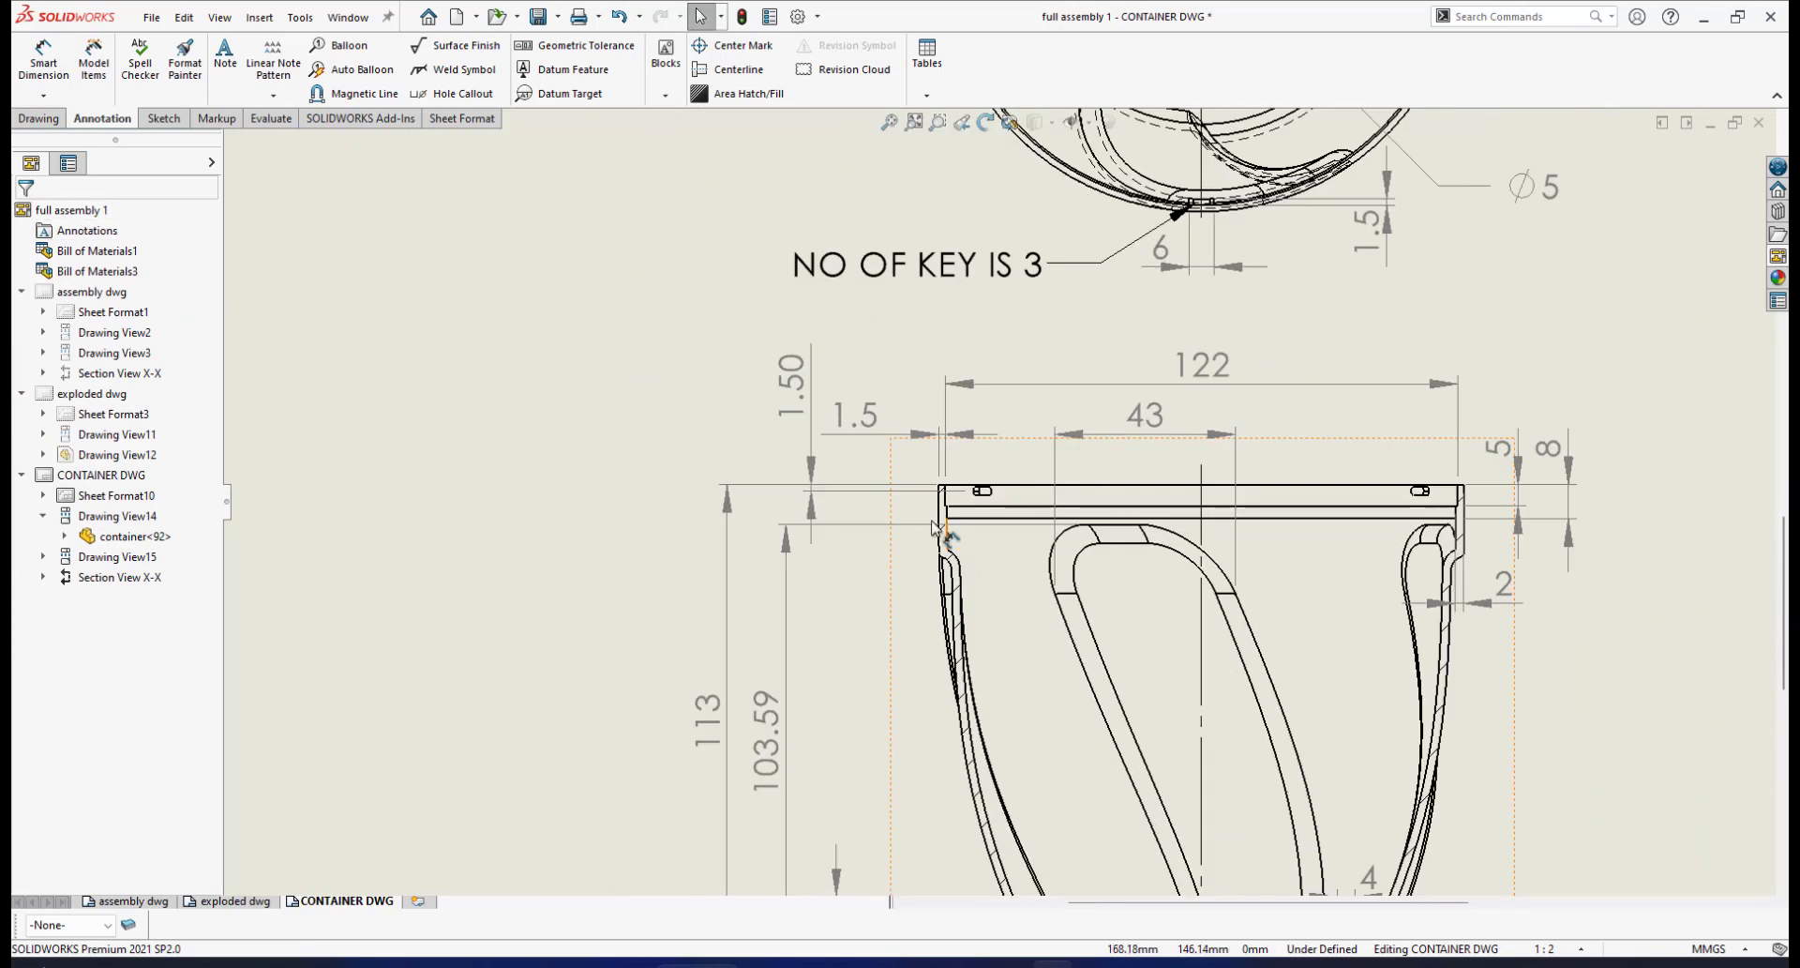
pyautogui.scroll(5, 875, 497)
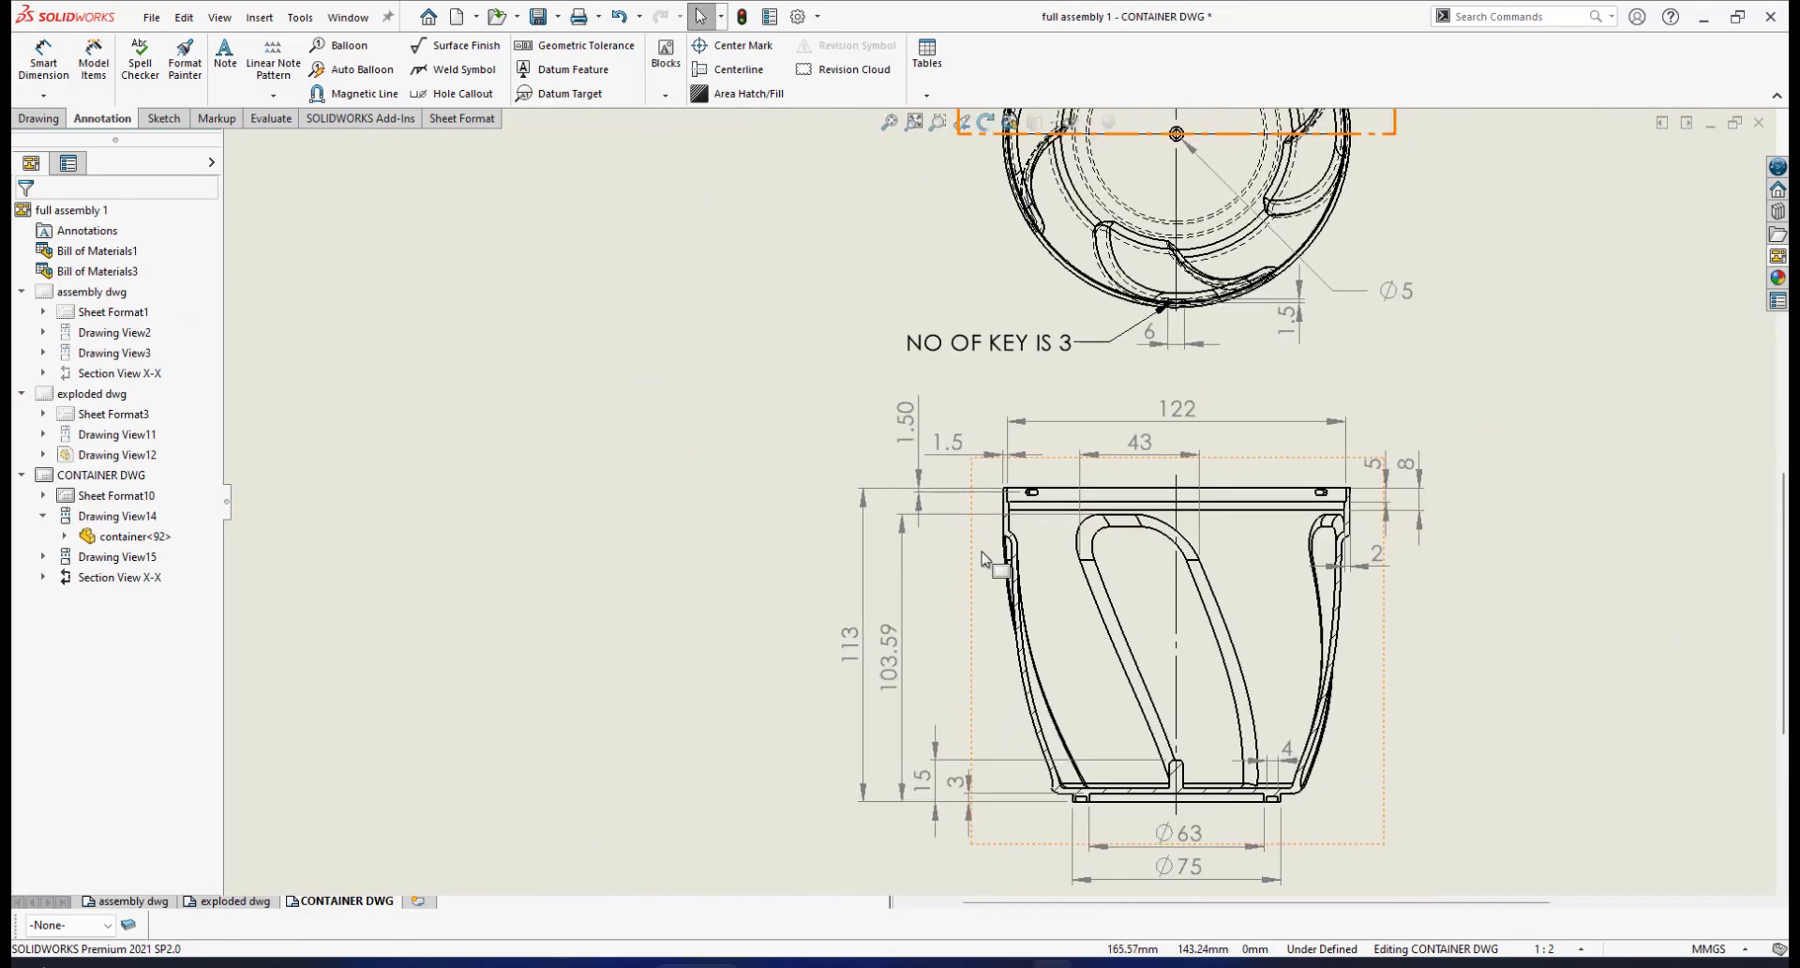
pyautogui.scroll(-1, 992, 527)
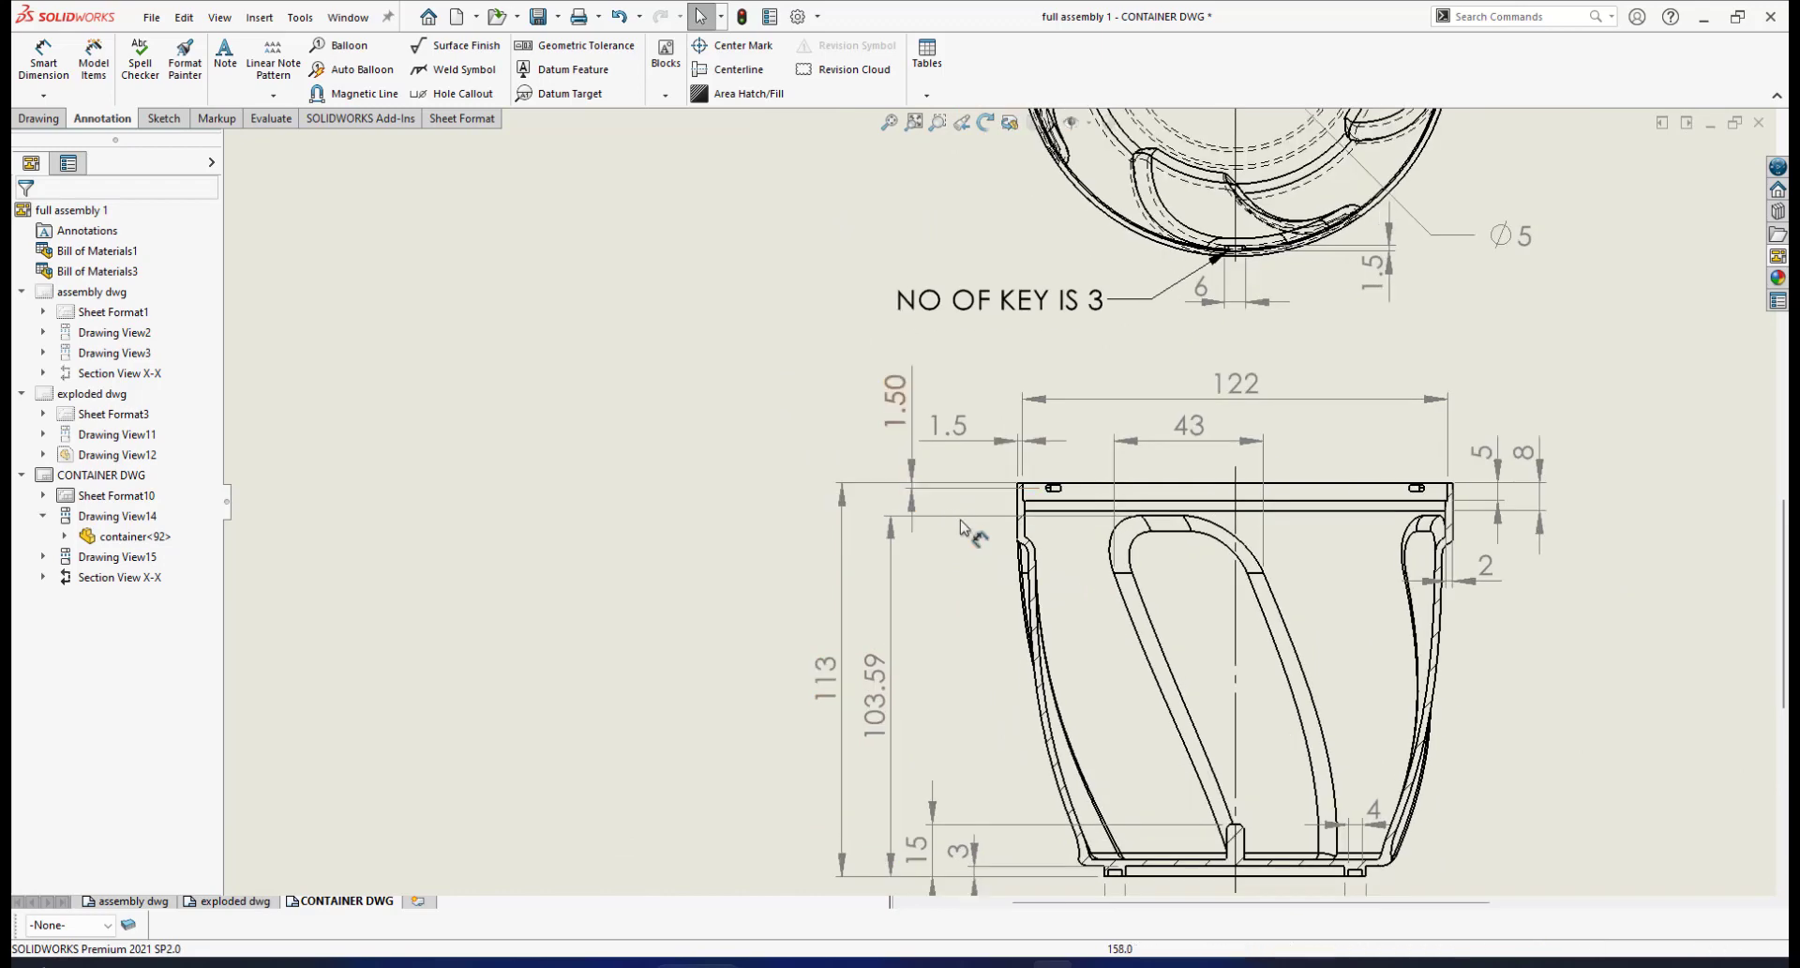
pyautogui.scroll(2, 932, 492)
pyautogui.scroll(-3, 951, 567)
pyautogui.scroll(1, 1036, 586)
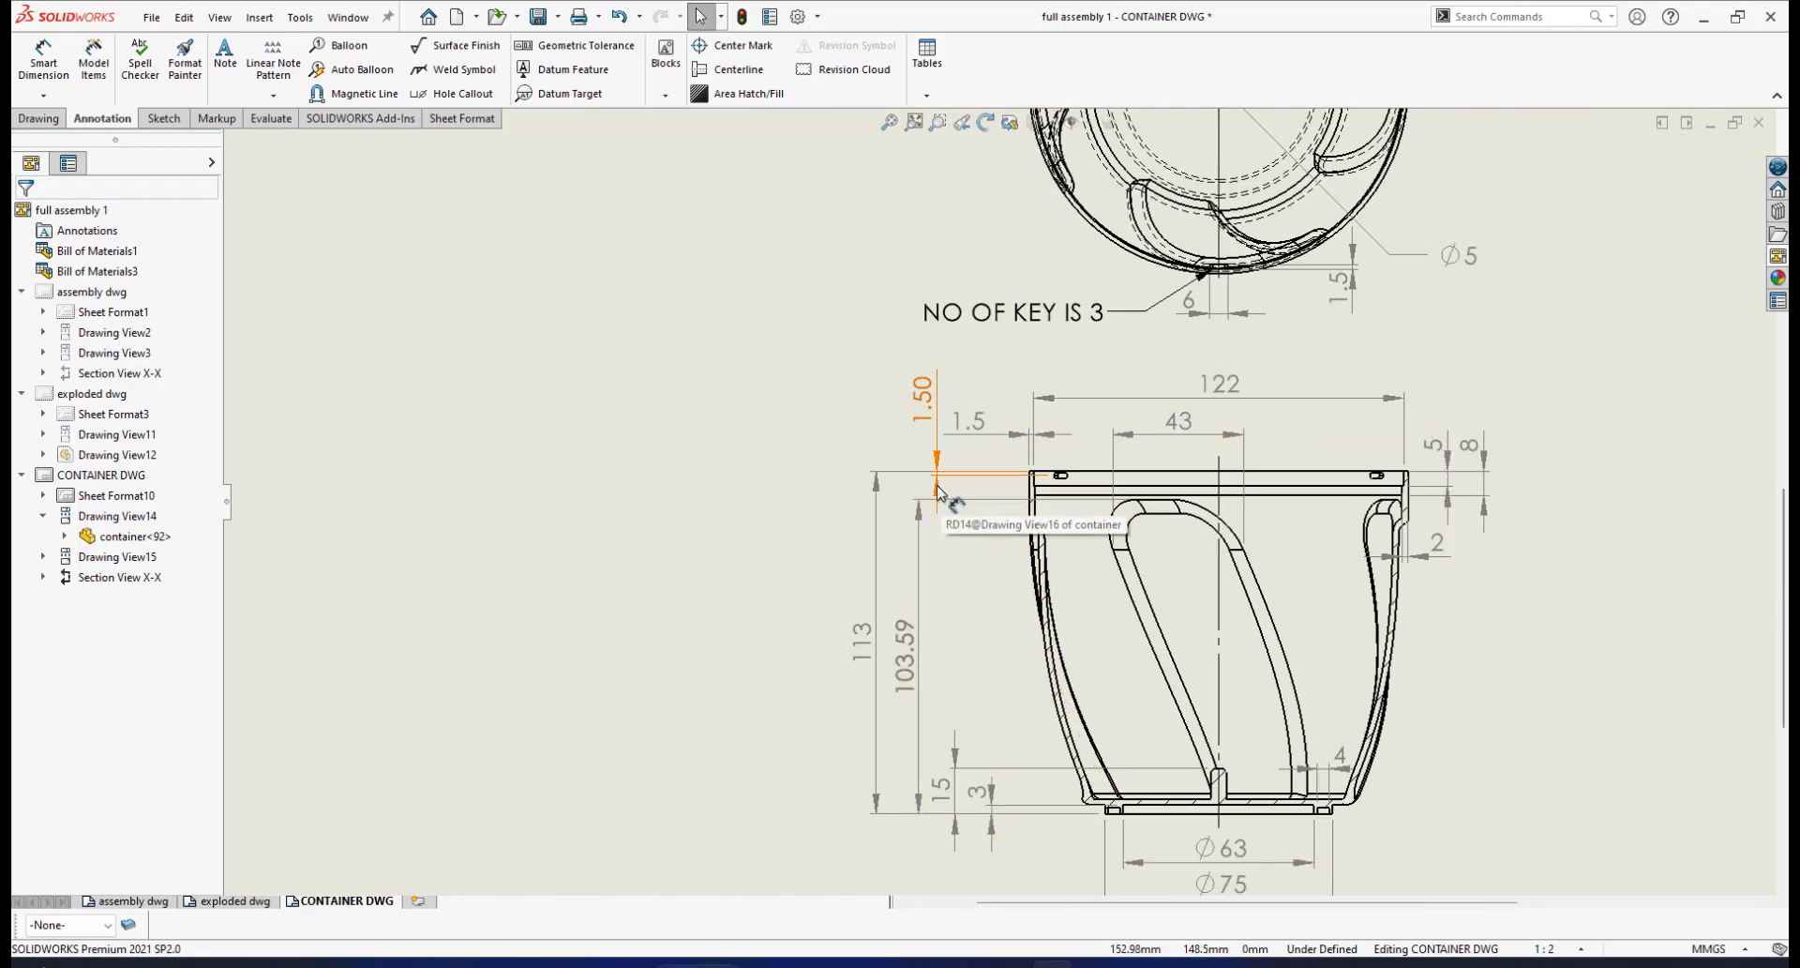
# Shift the 1.50 dimension and its arrows slightly right and confirm
pyautogui.moveTo(937, 489); pyautogui.dragTo(957, 493)
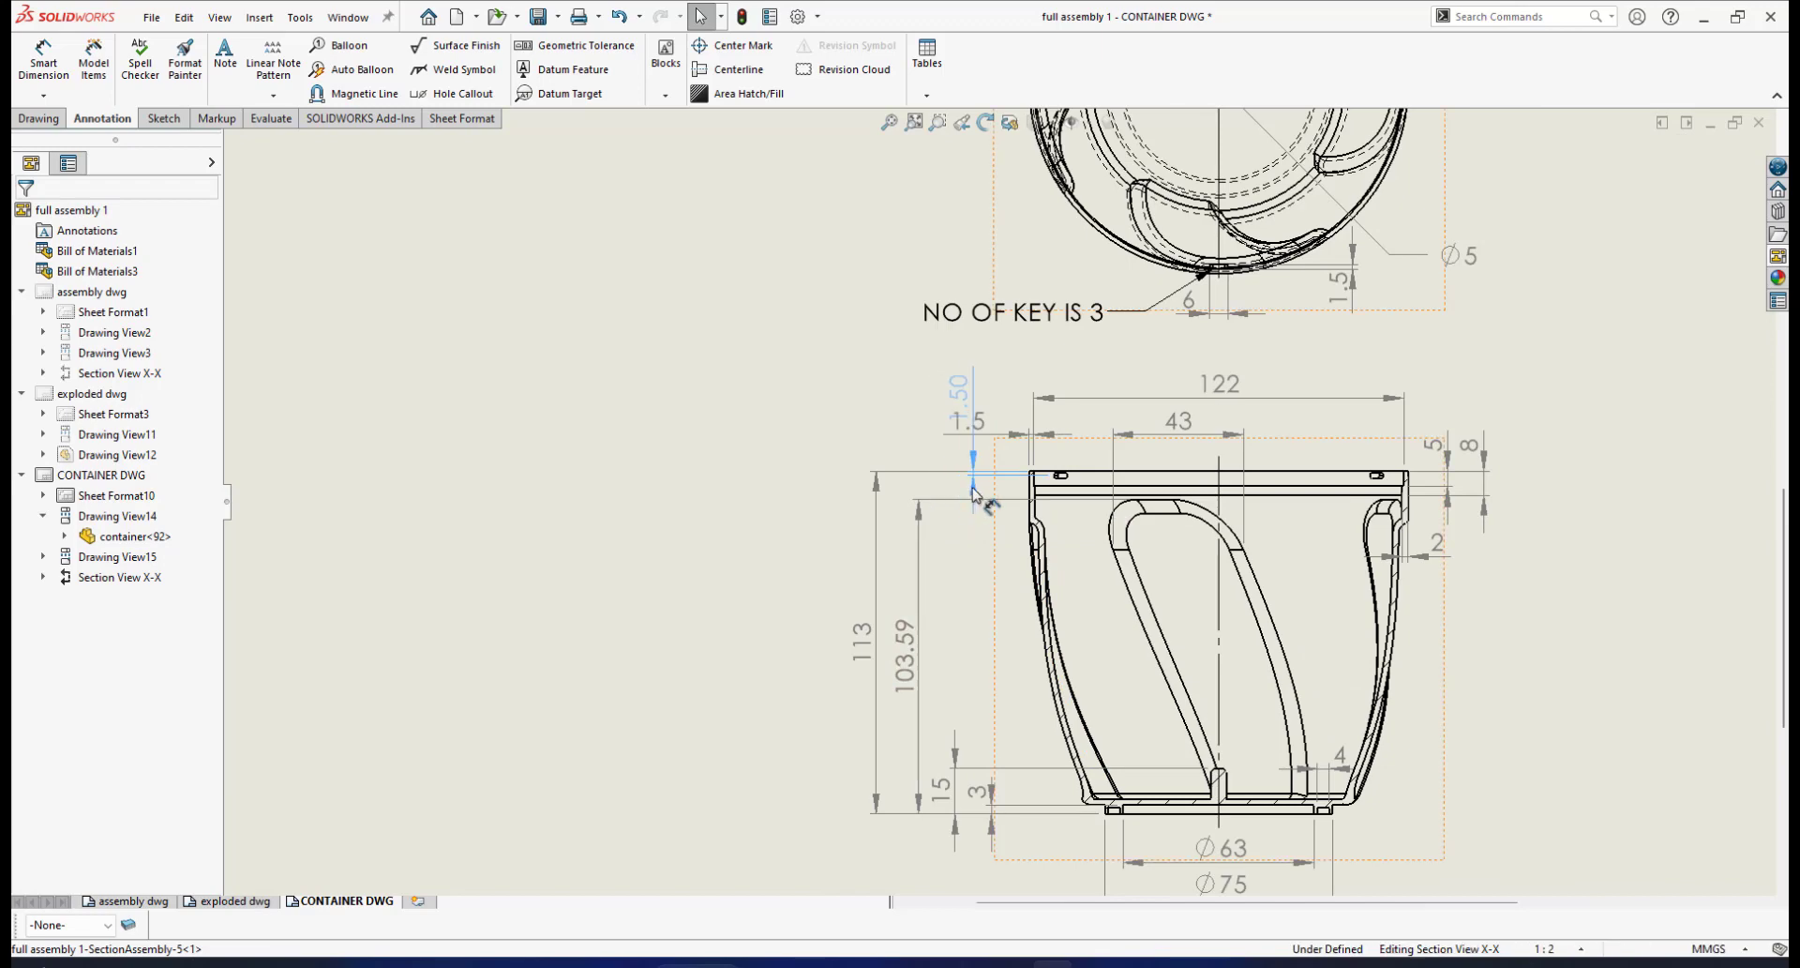
pyautogui.click(979, 494)
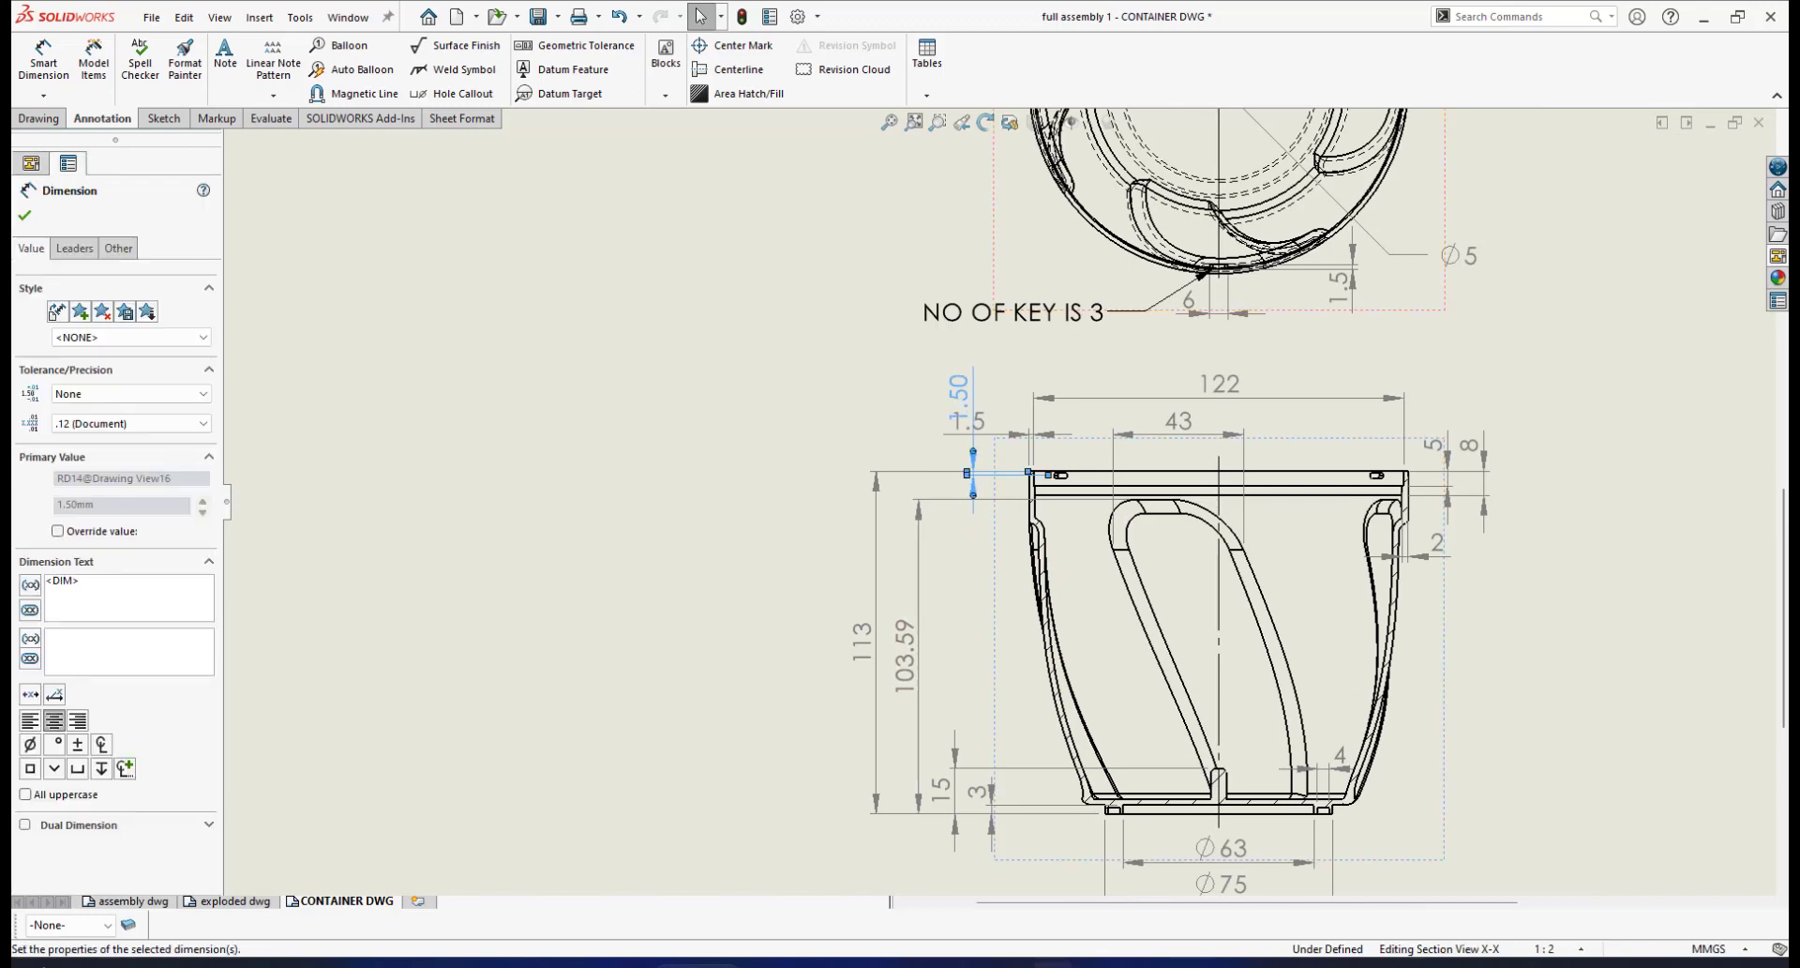
pyautogui.scroll(-5, 986, 521)
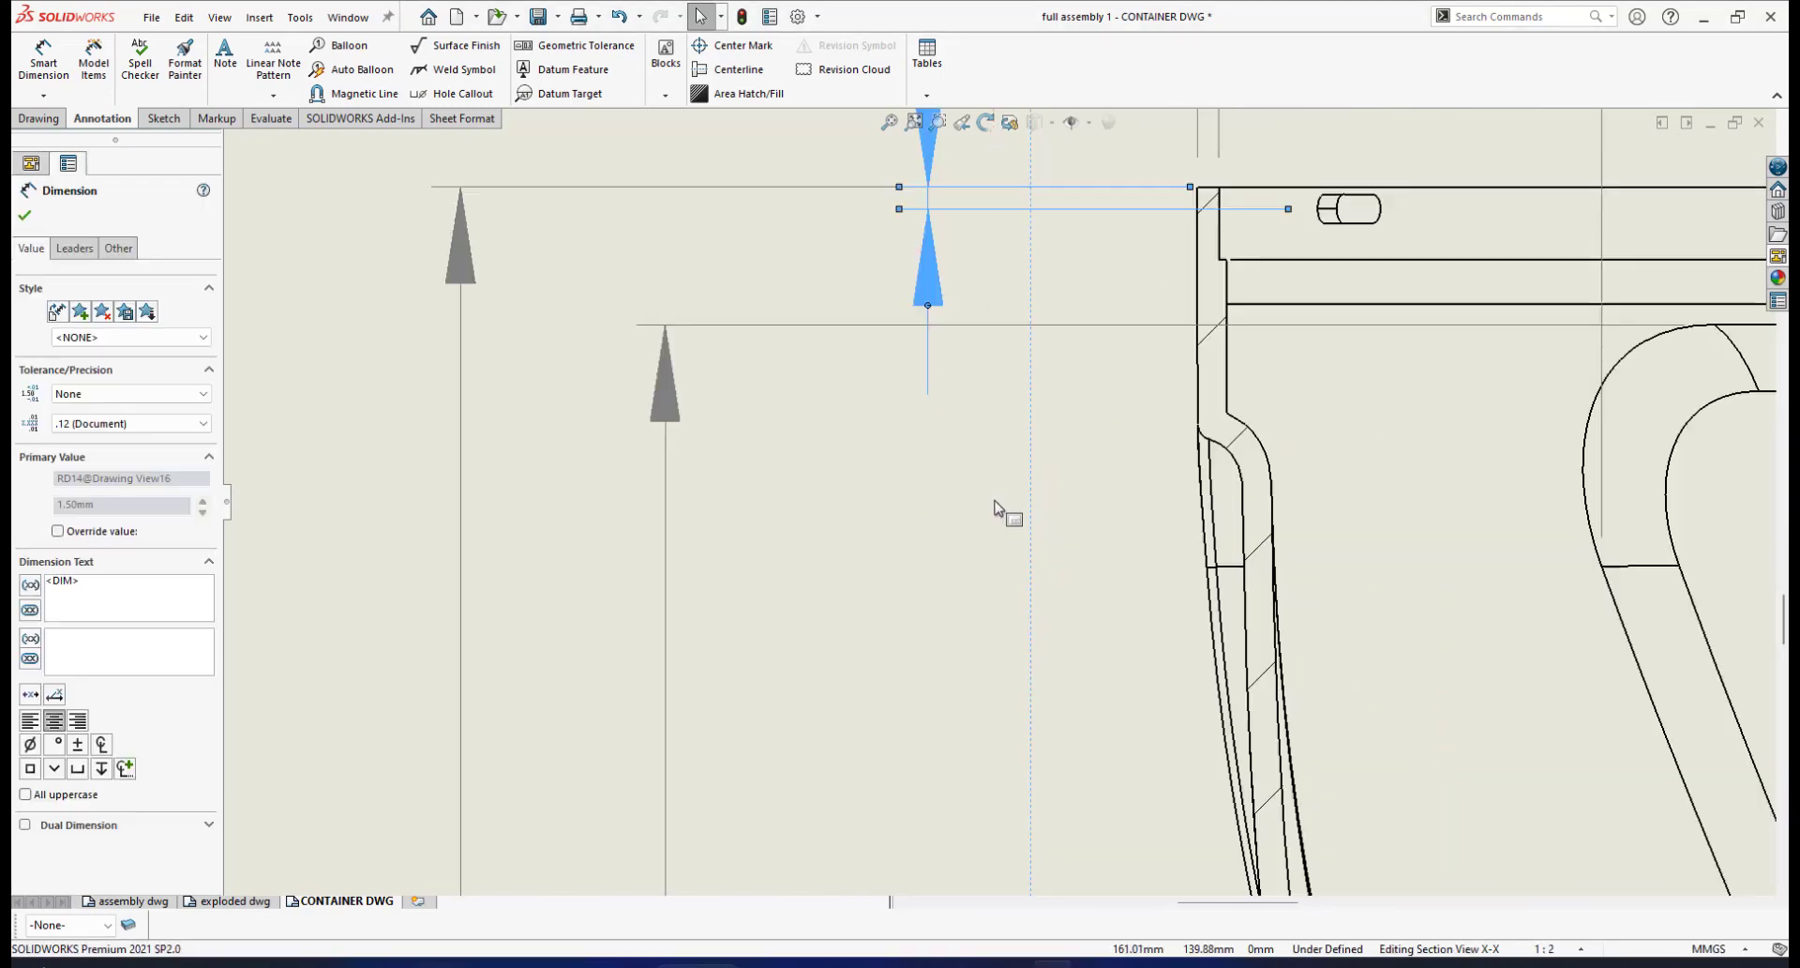
pyautogui.moveTo(928, 288); pyautogui.dragTo(970, 292)
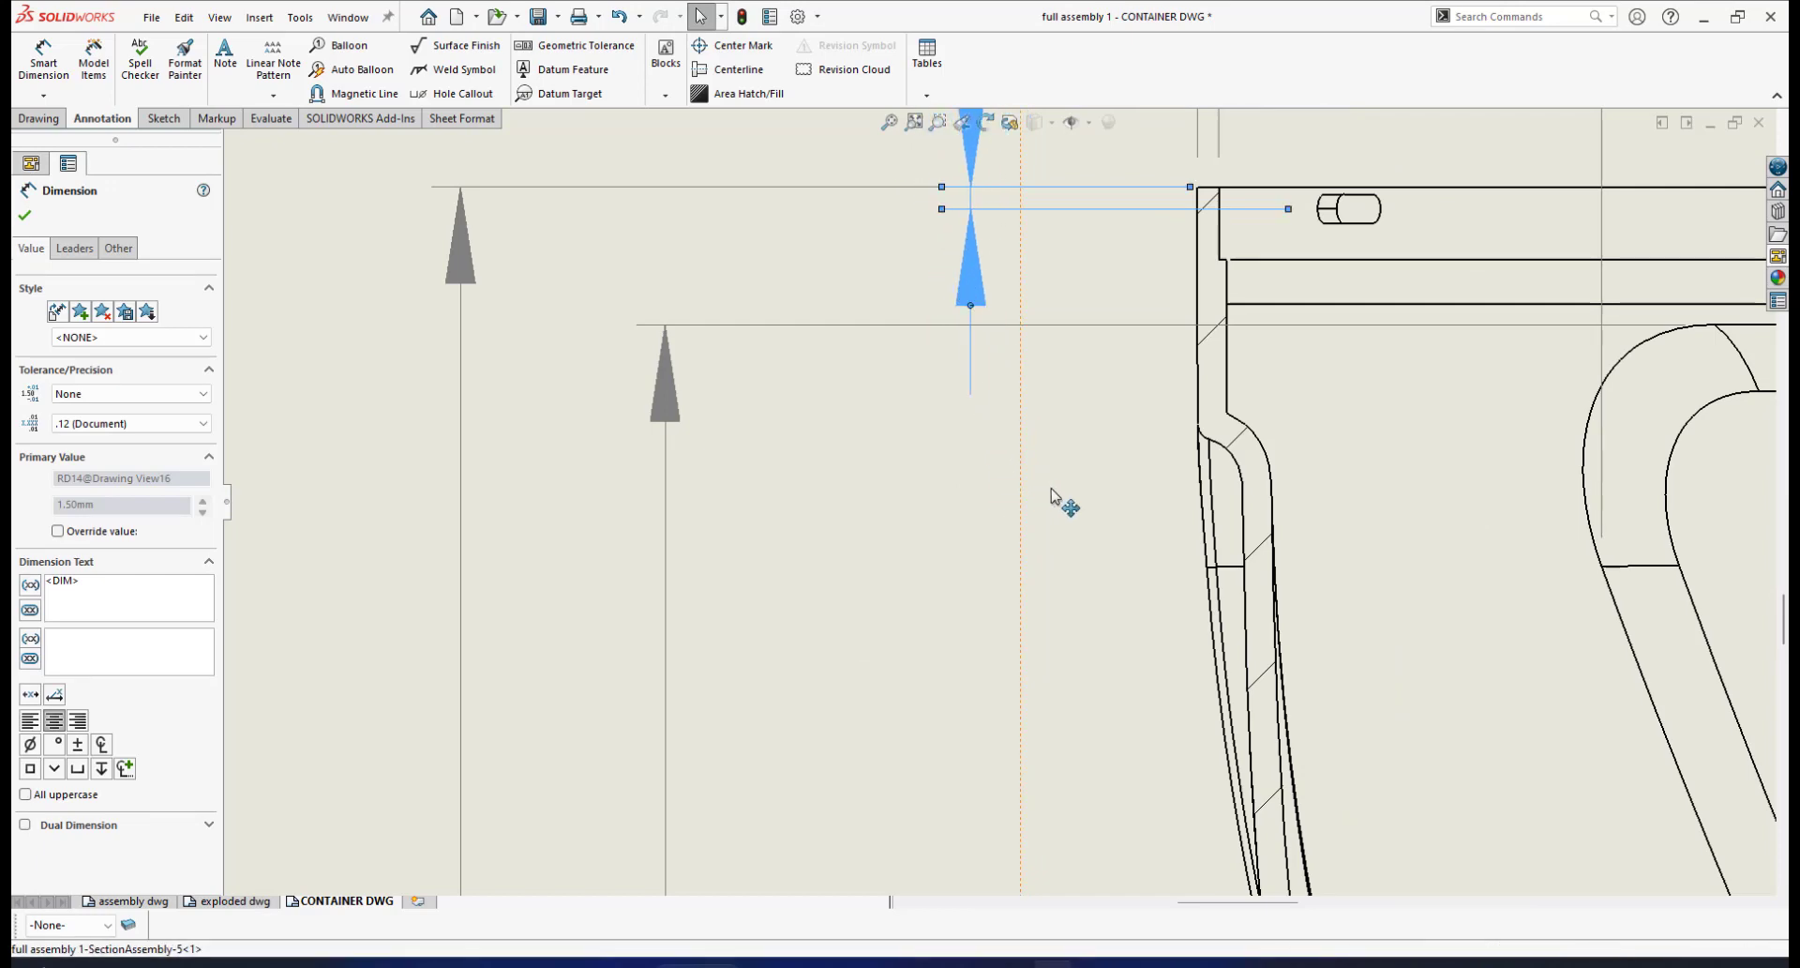
pyautogui.scroll(5, 1055, 499)
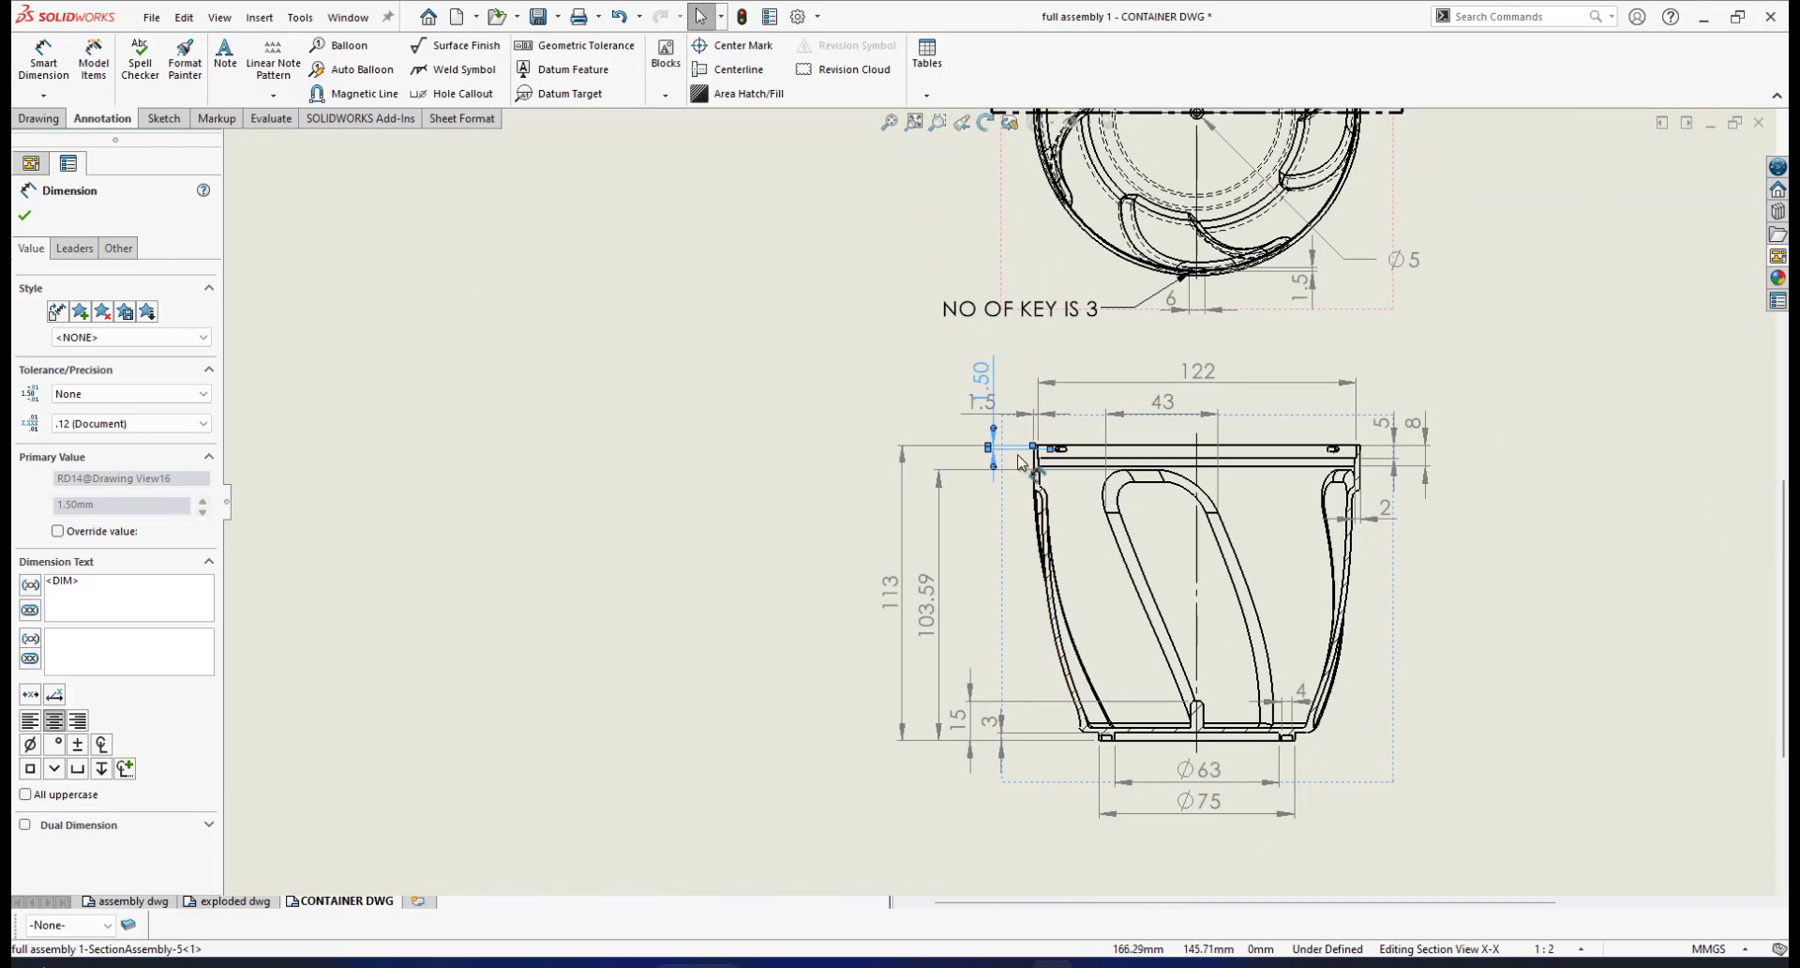
pyautogui.scroll(-2, 1020, 459)
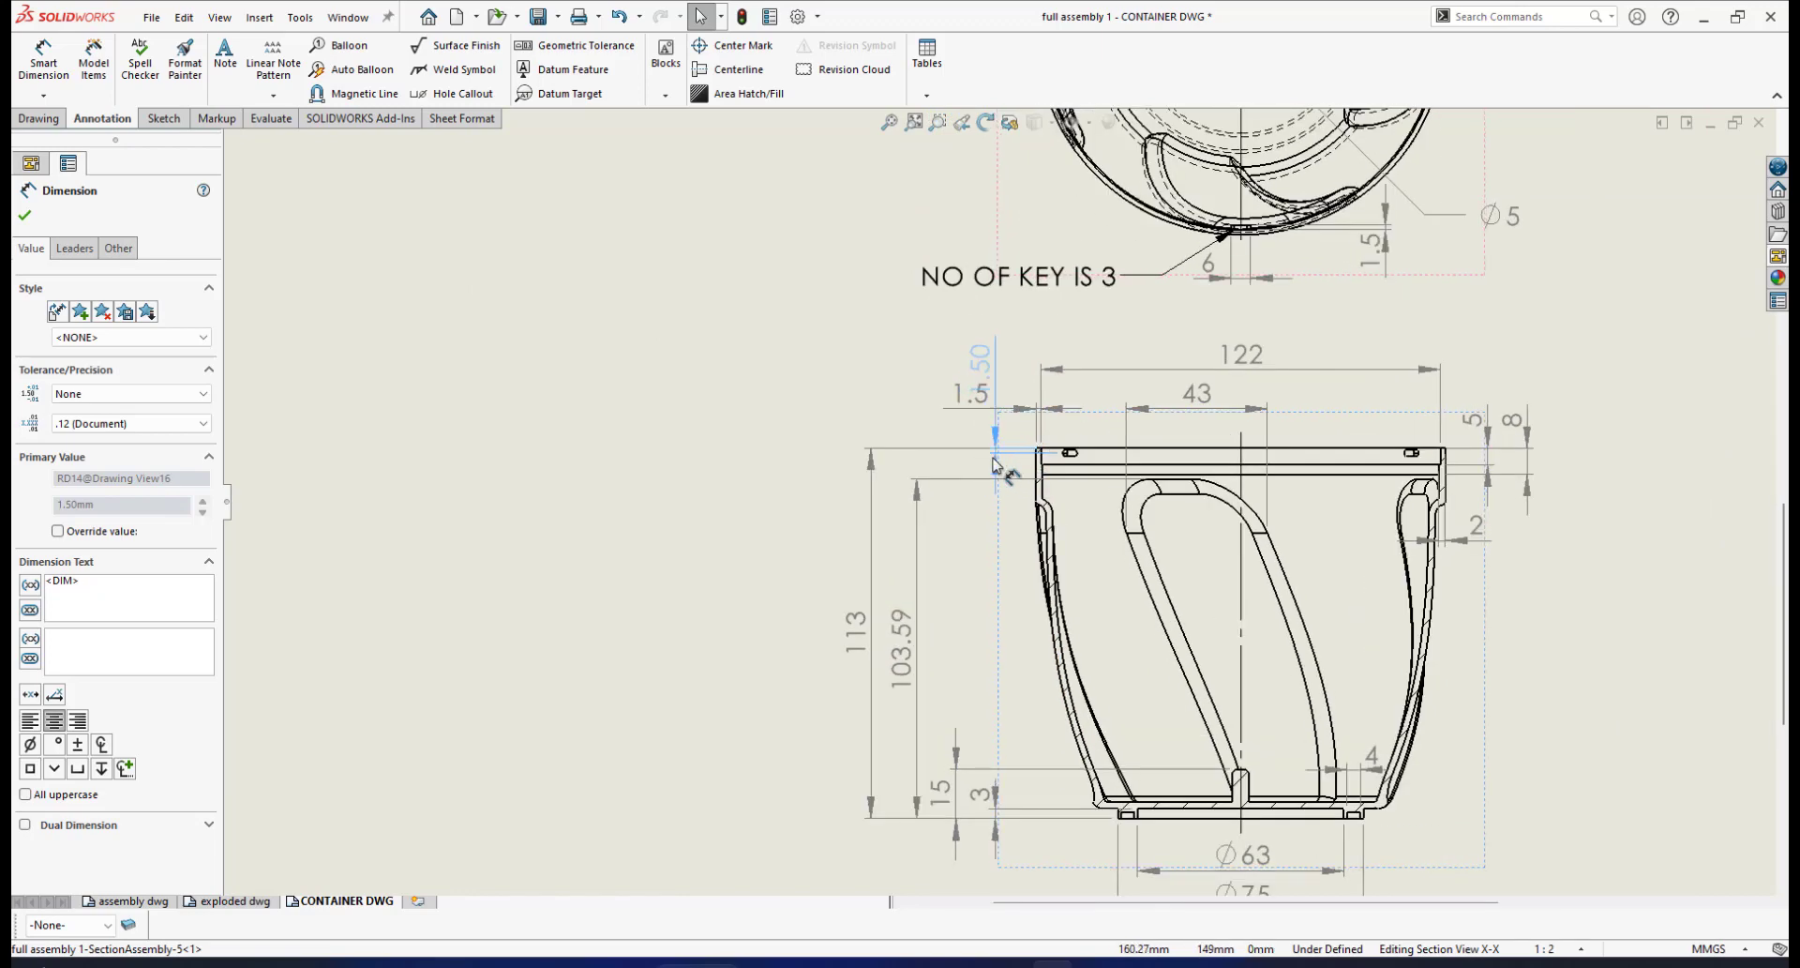
pyautogui.click(989, 458)
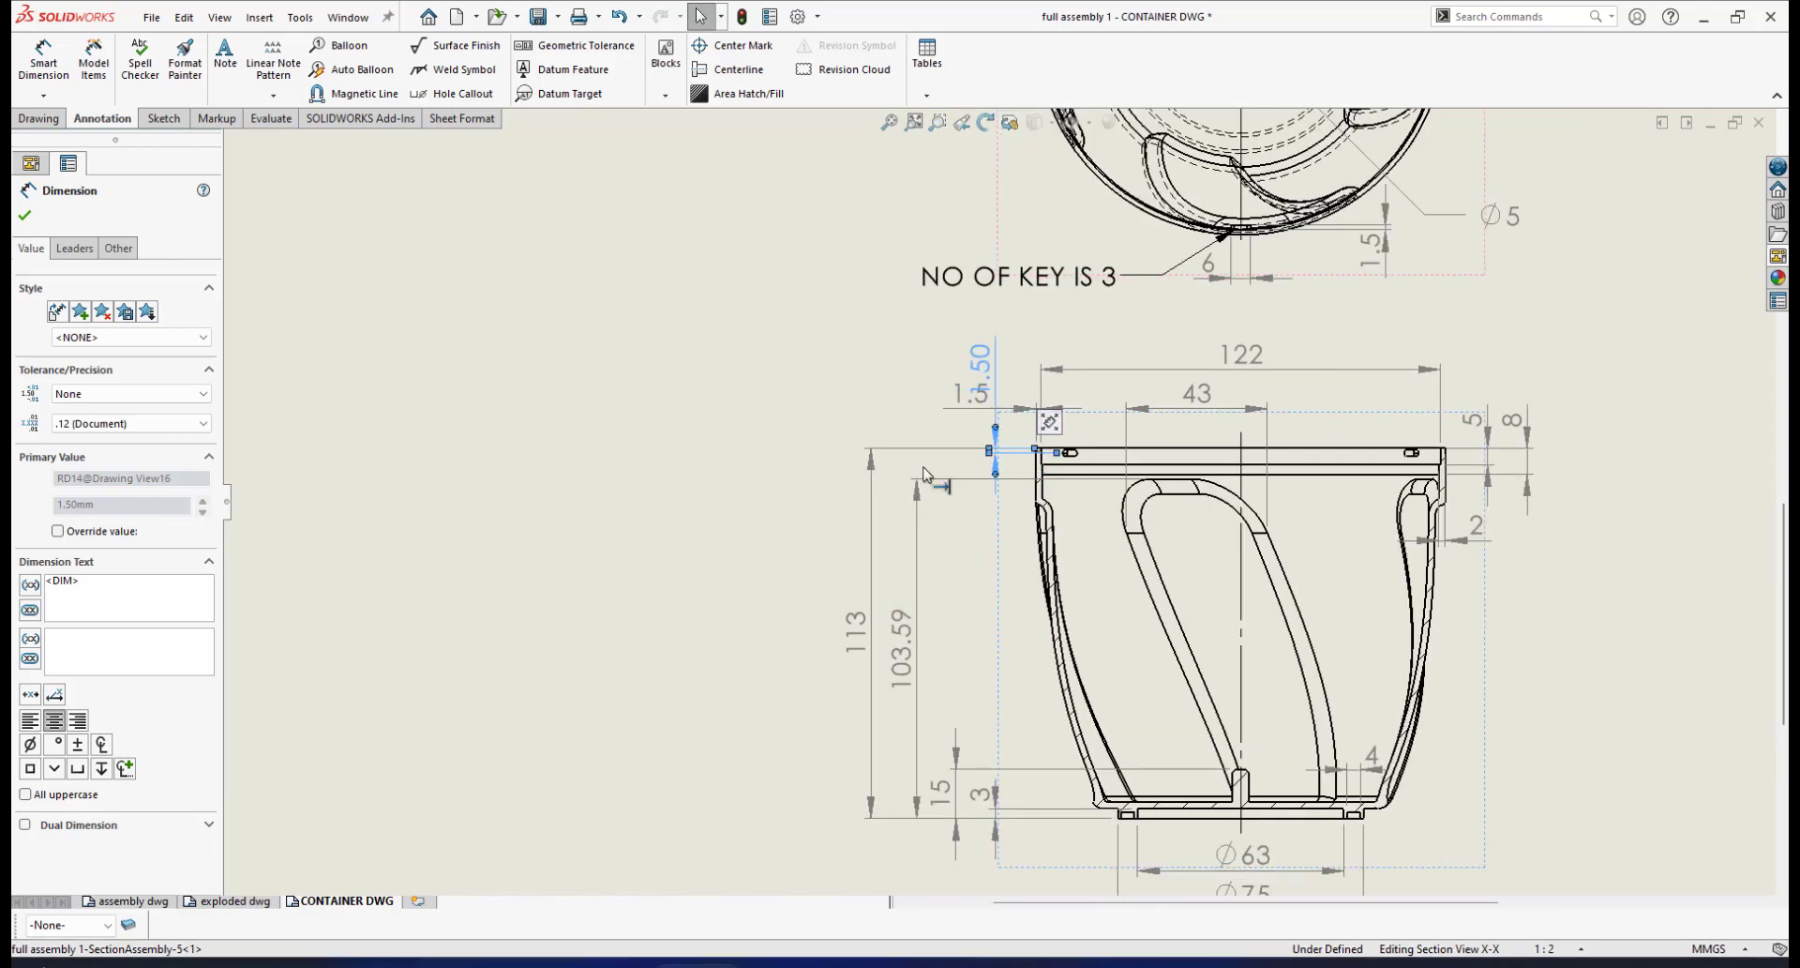
pyautogui.click(28, 221)
pyautogui.press('Escape')
# Drag the 1.50 text down below the rim and deselect it
pyautogui.scroll(-3, 1003, 404)
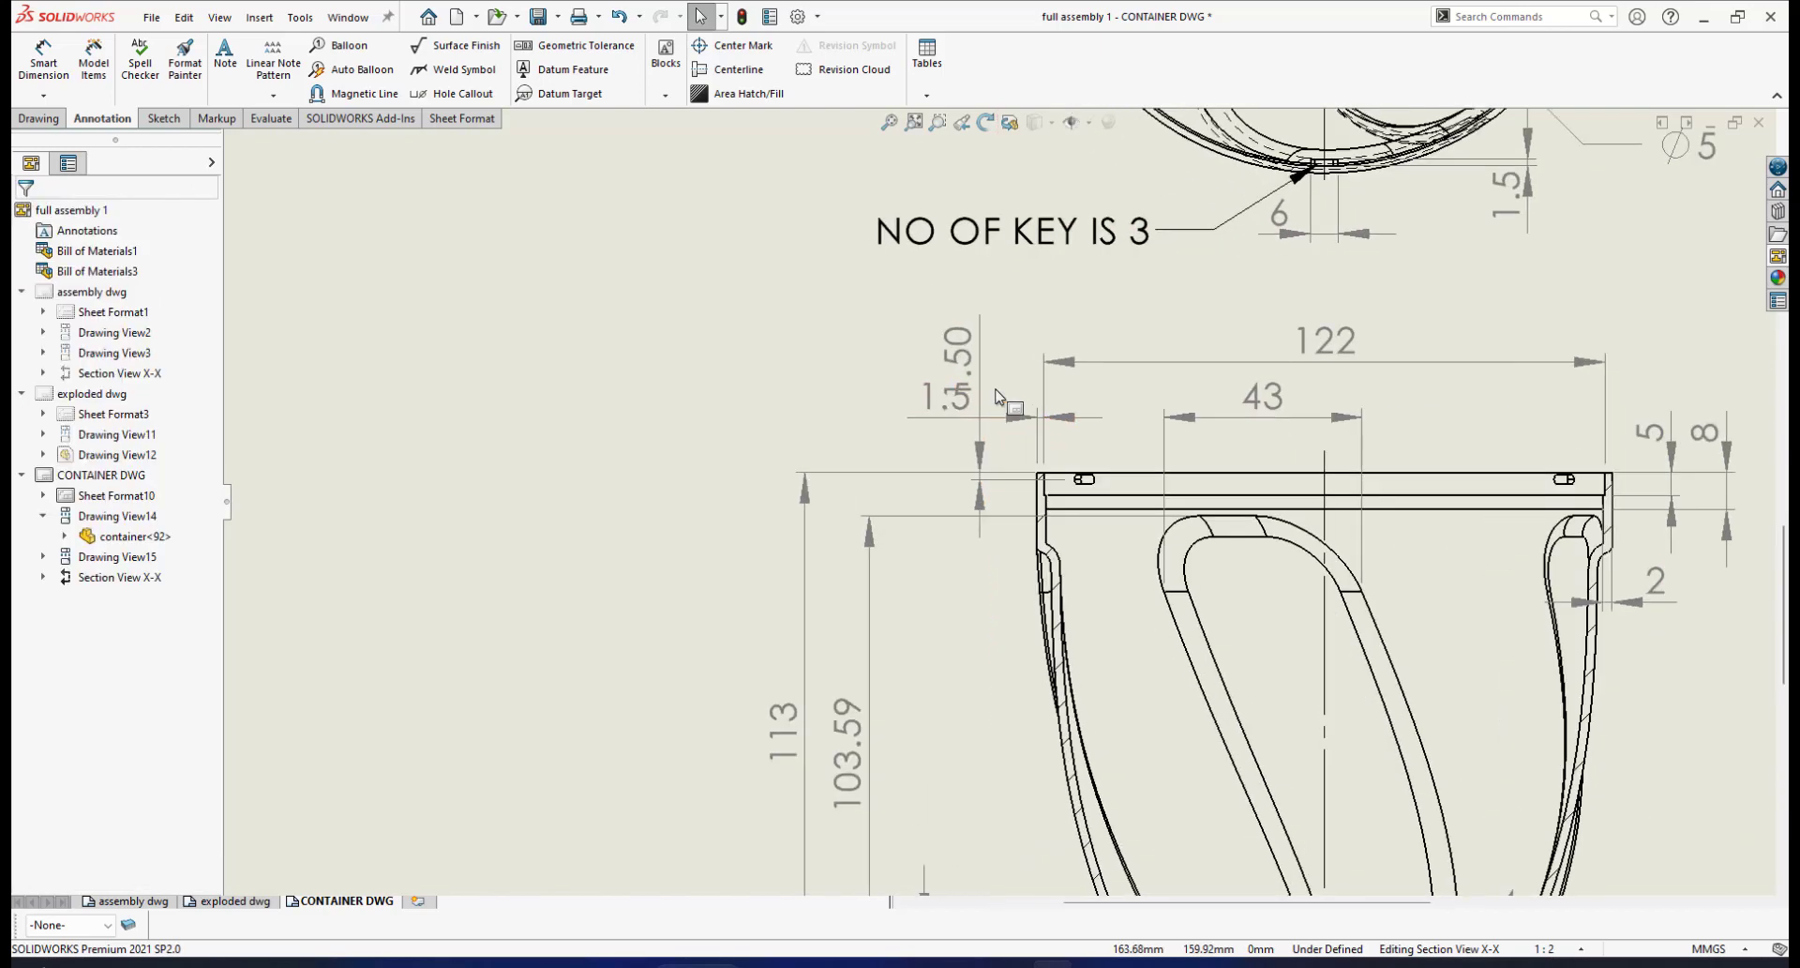
pyautogui.moveTo(970, 357); pyautogui.dragTo(970, 448)
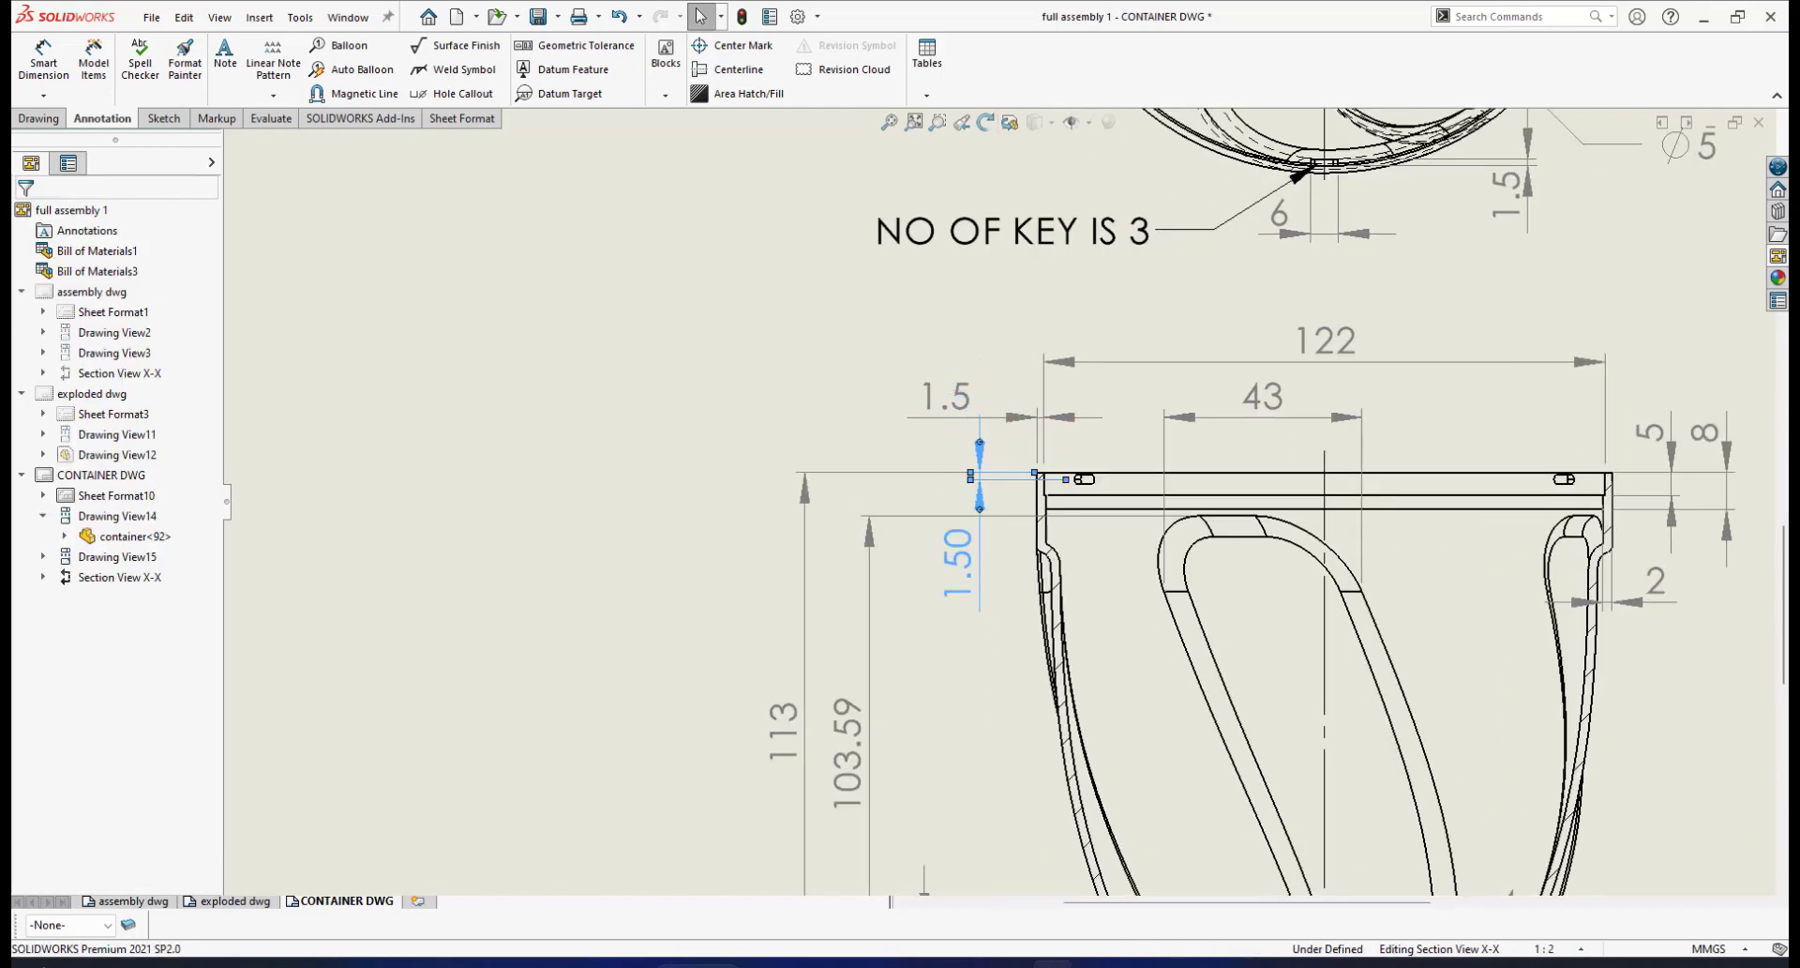
pyautogui.scroll(-1, 1014, 483)
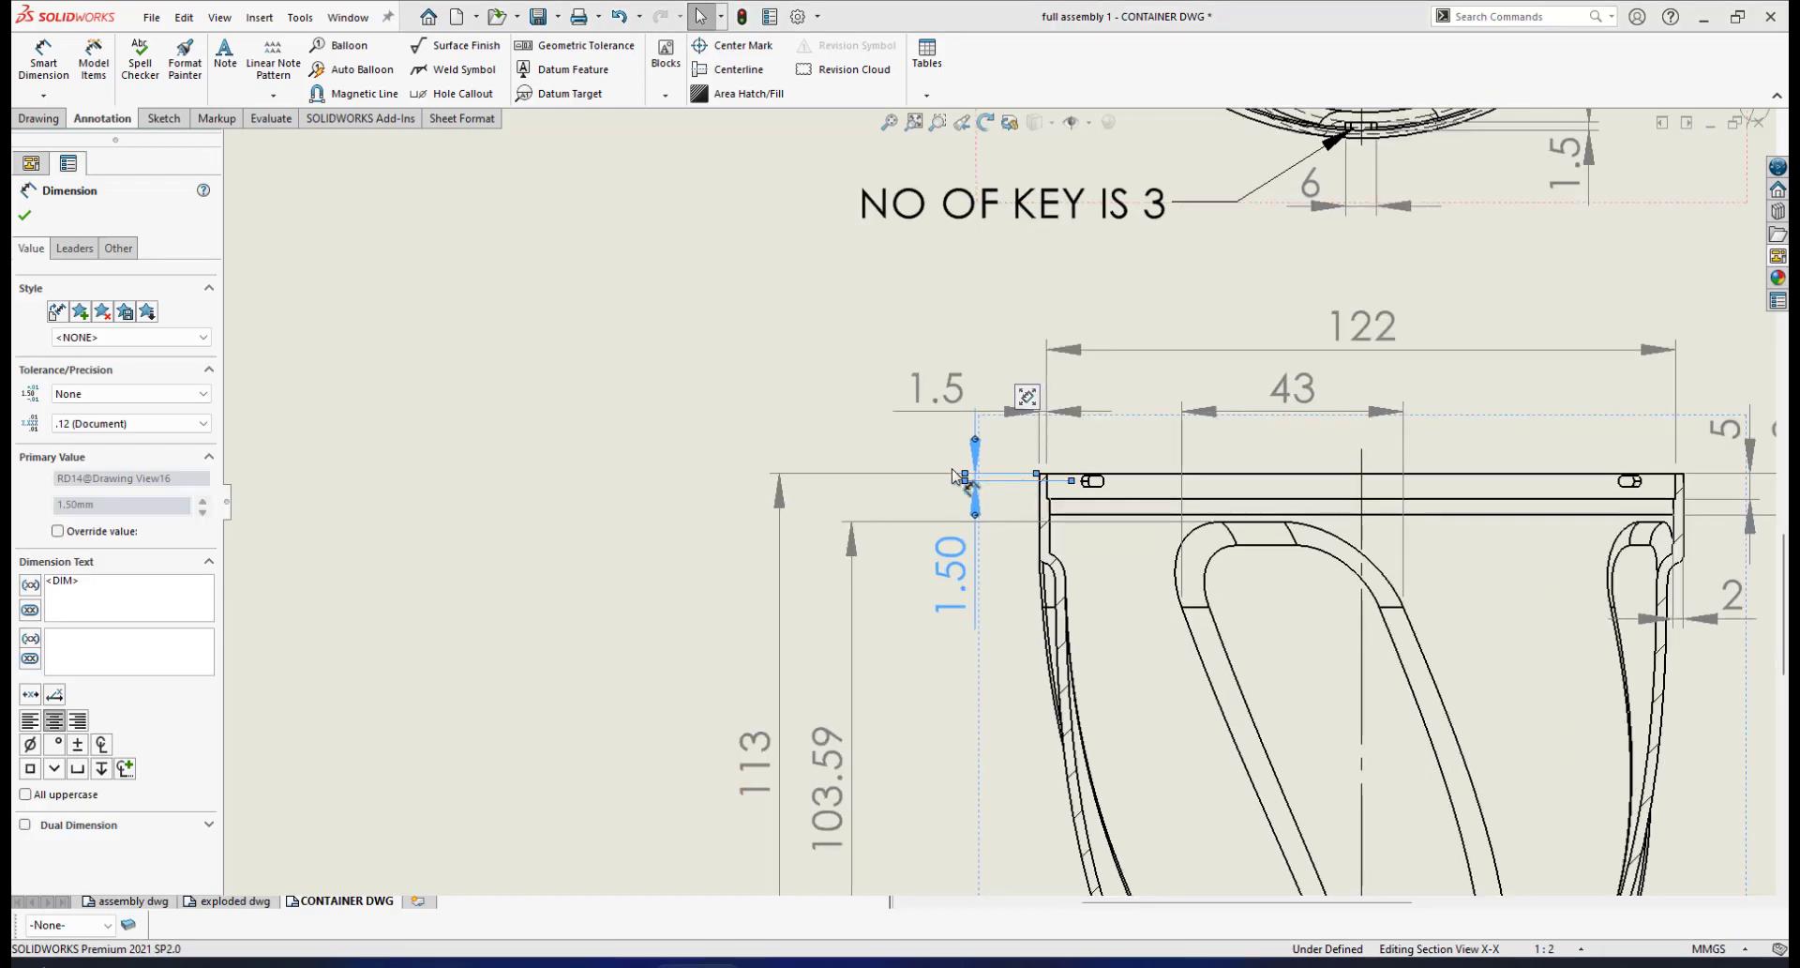
pyautogui.click(537, 375)
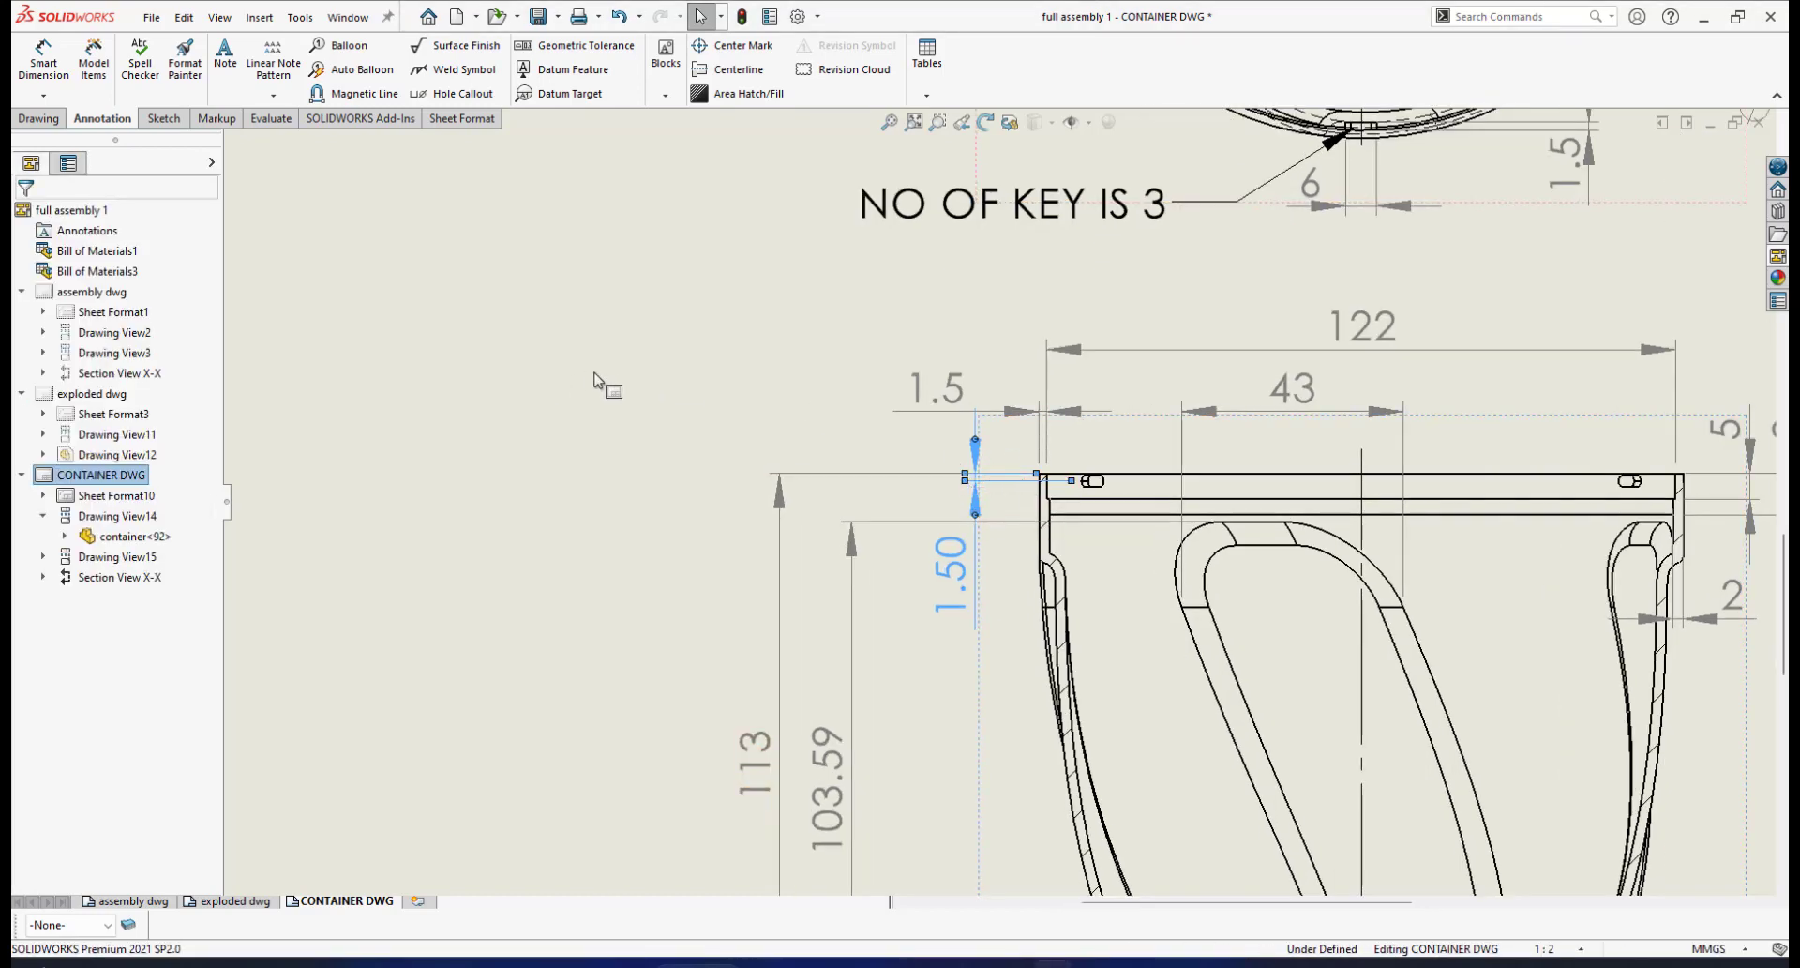
pyautogui.scroll(4, 1115, 570)
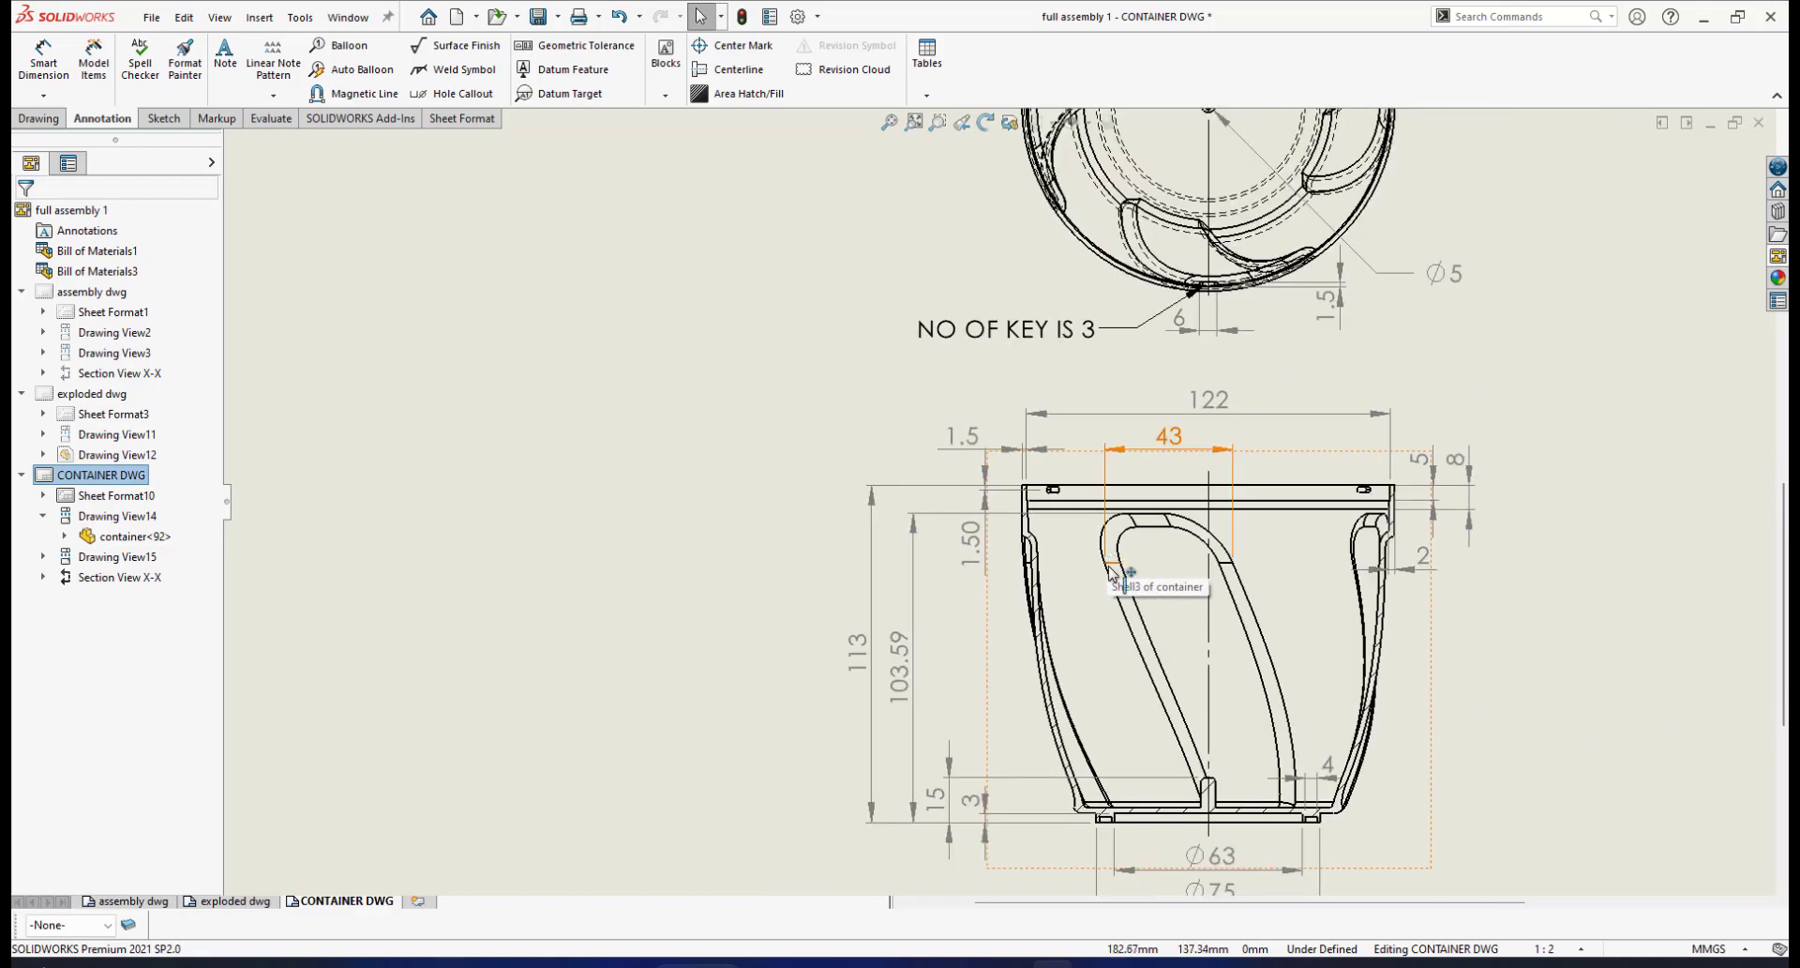
pyautogui.scroll(-5, 1031, 499)
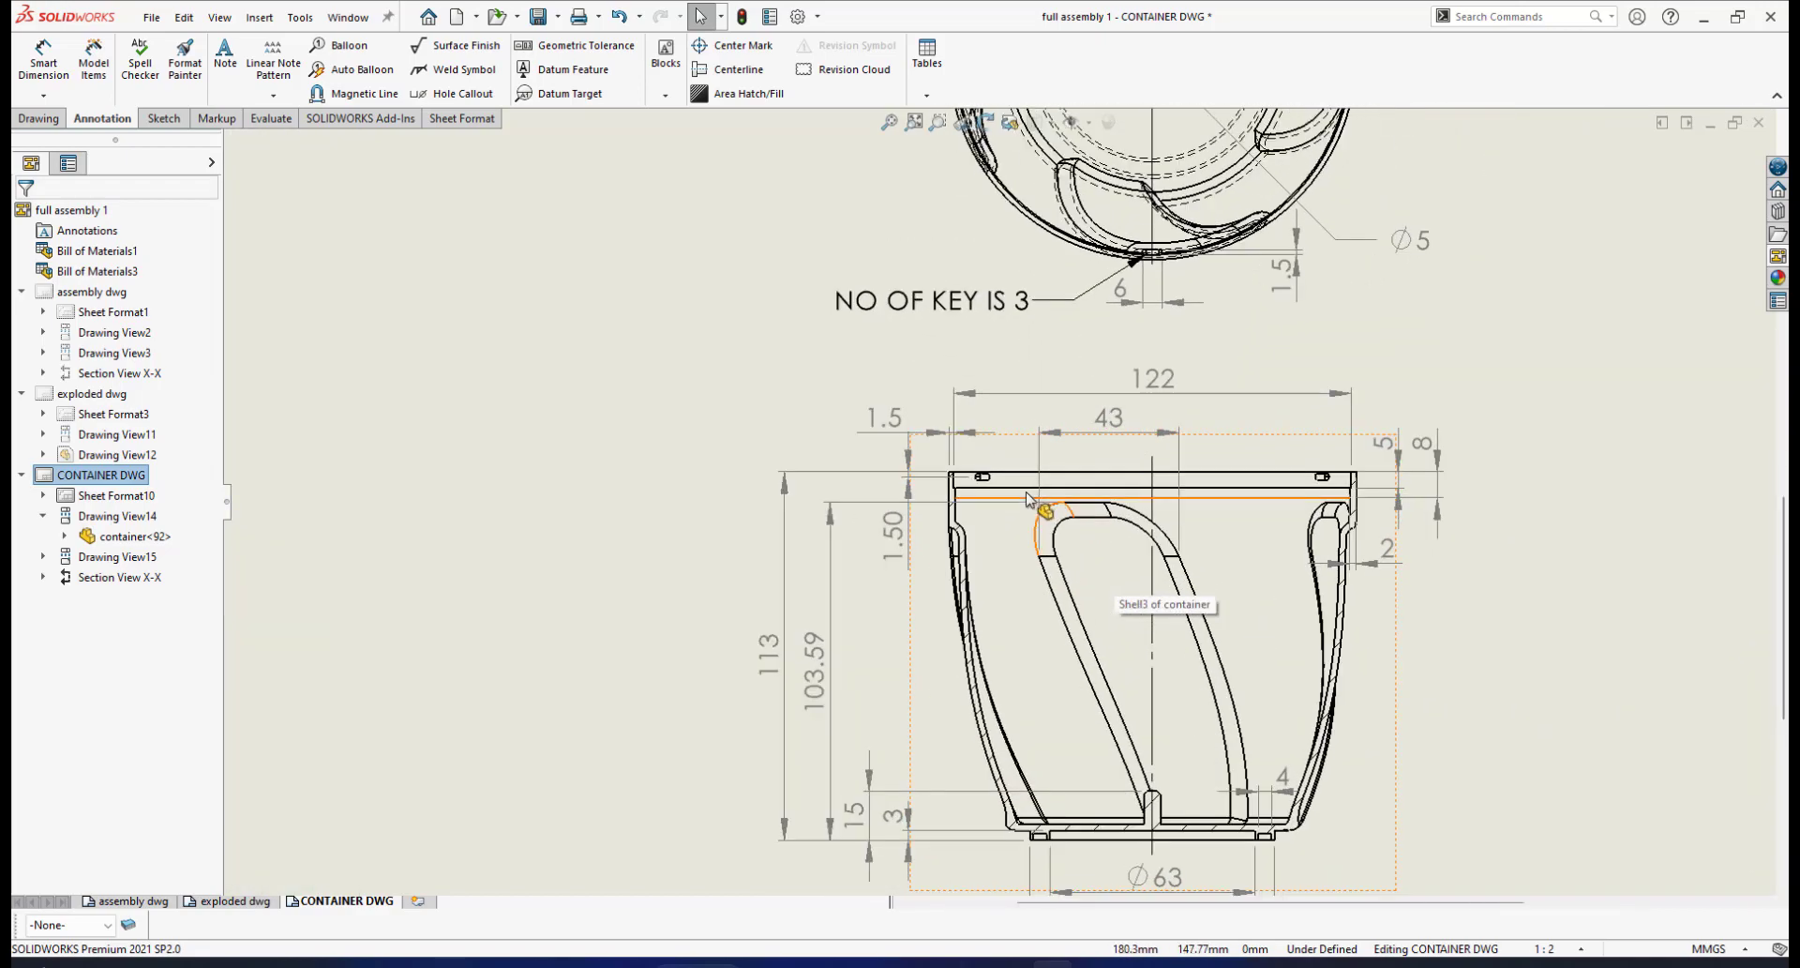
pyautogui.scroll(6, 1031, 499)
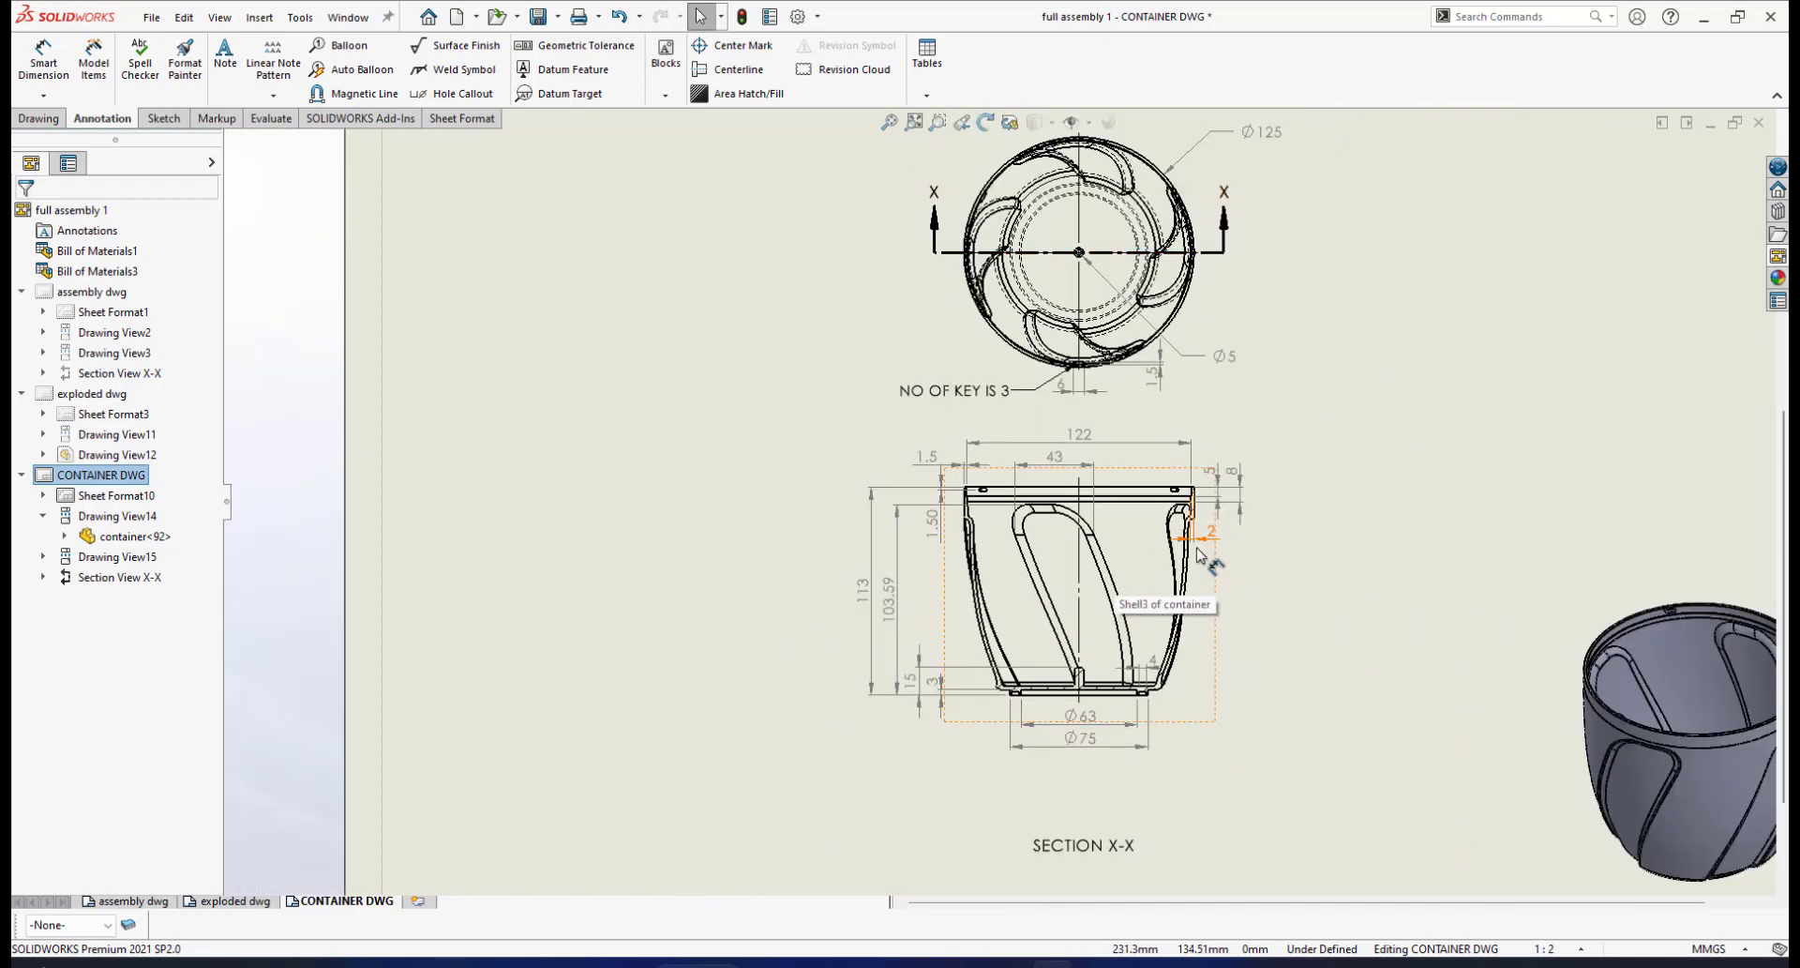
pyautogui.scroll(2, 1137, 708)
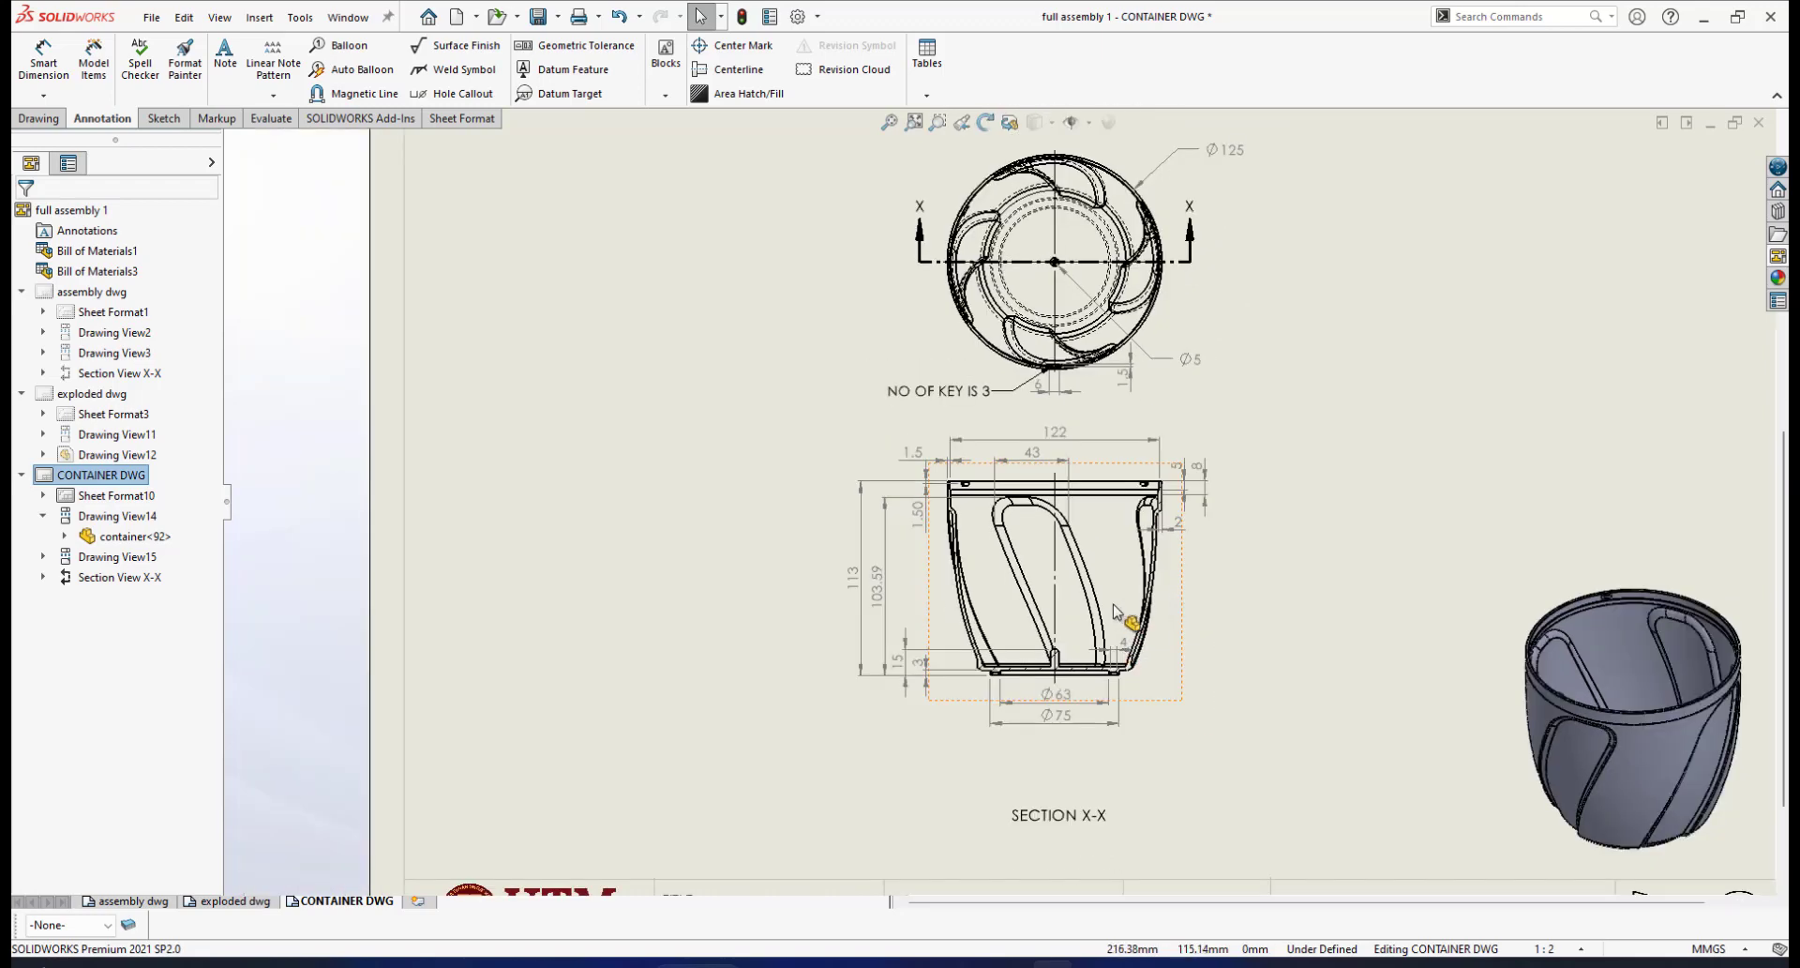
pyautogui.scroll(-6, 1139, 703)
pyautogui.scroll(-1, 914, 647)
pyautogui.scroll(2, 895, 647)
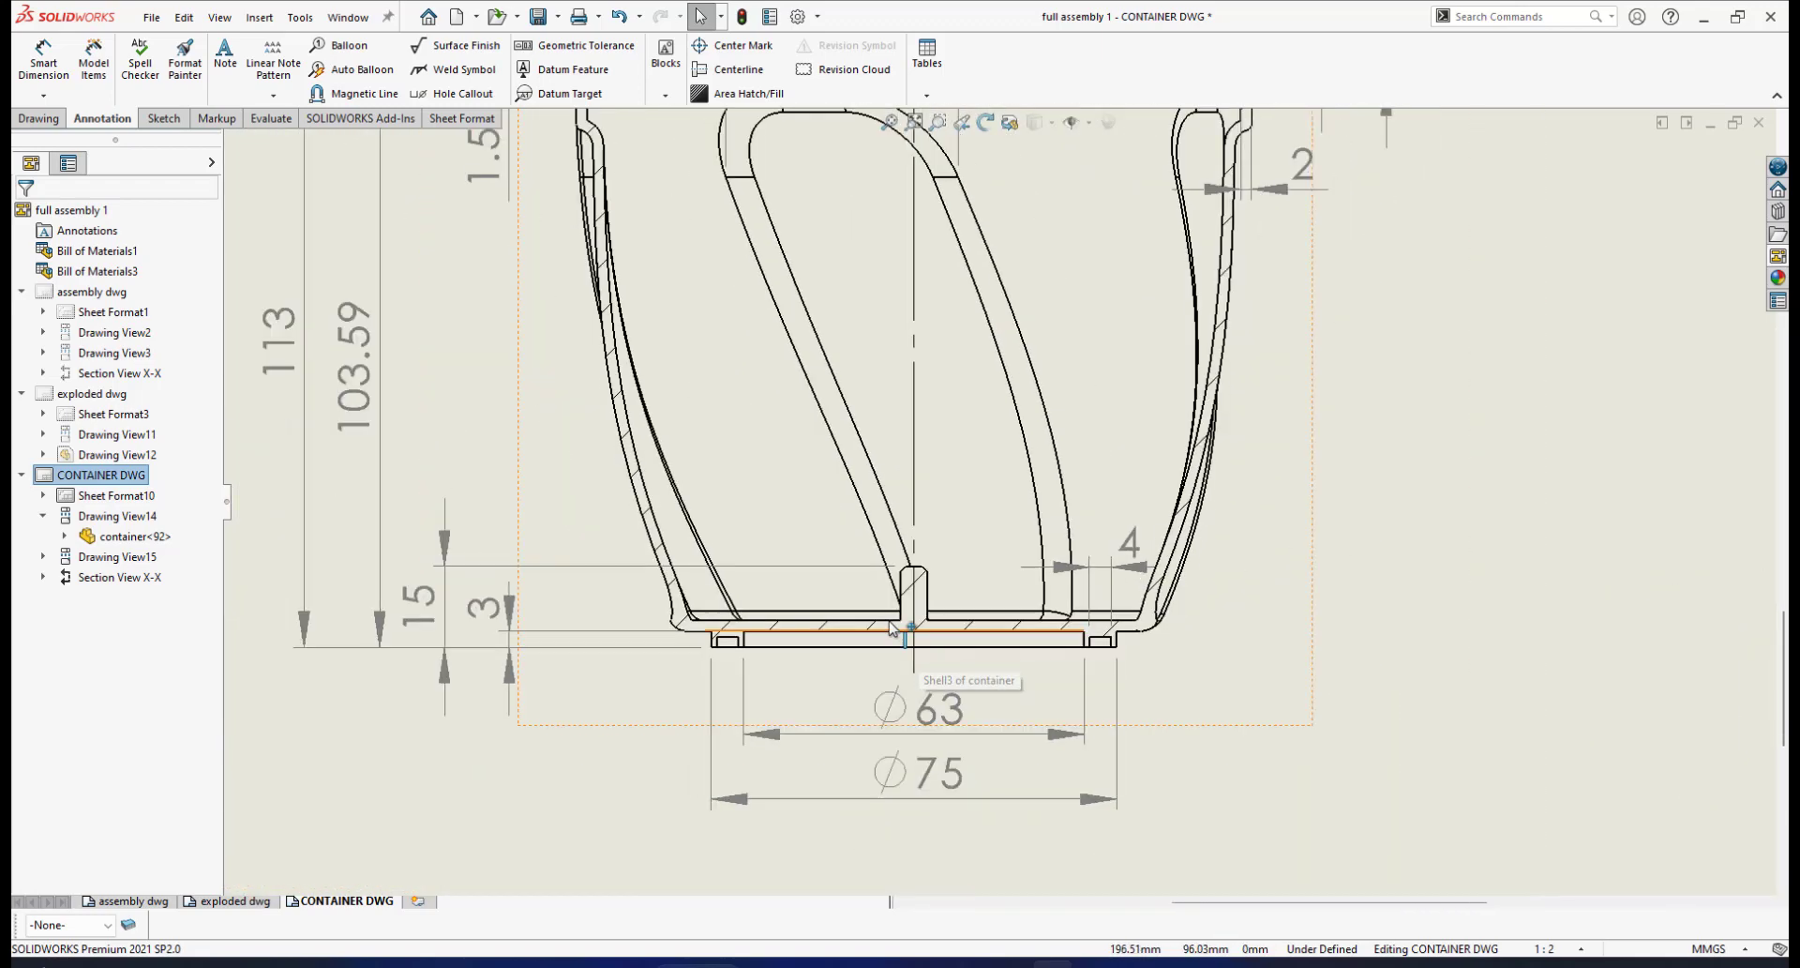
pyautogui.scroll(3, 904, 618)
pyautogui.scroll(2, 998, 530)
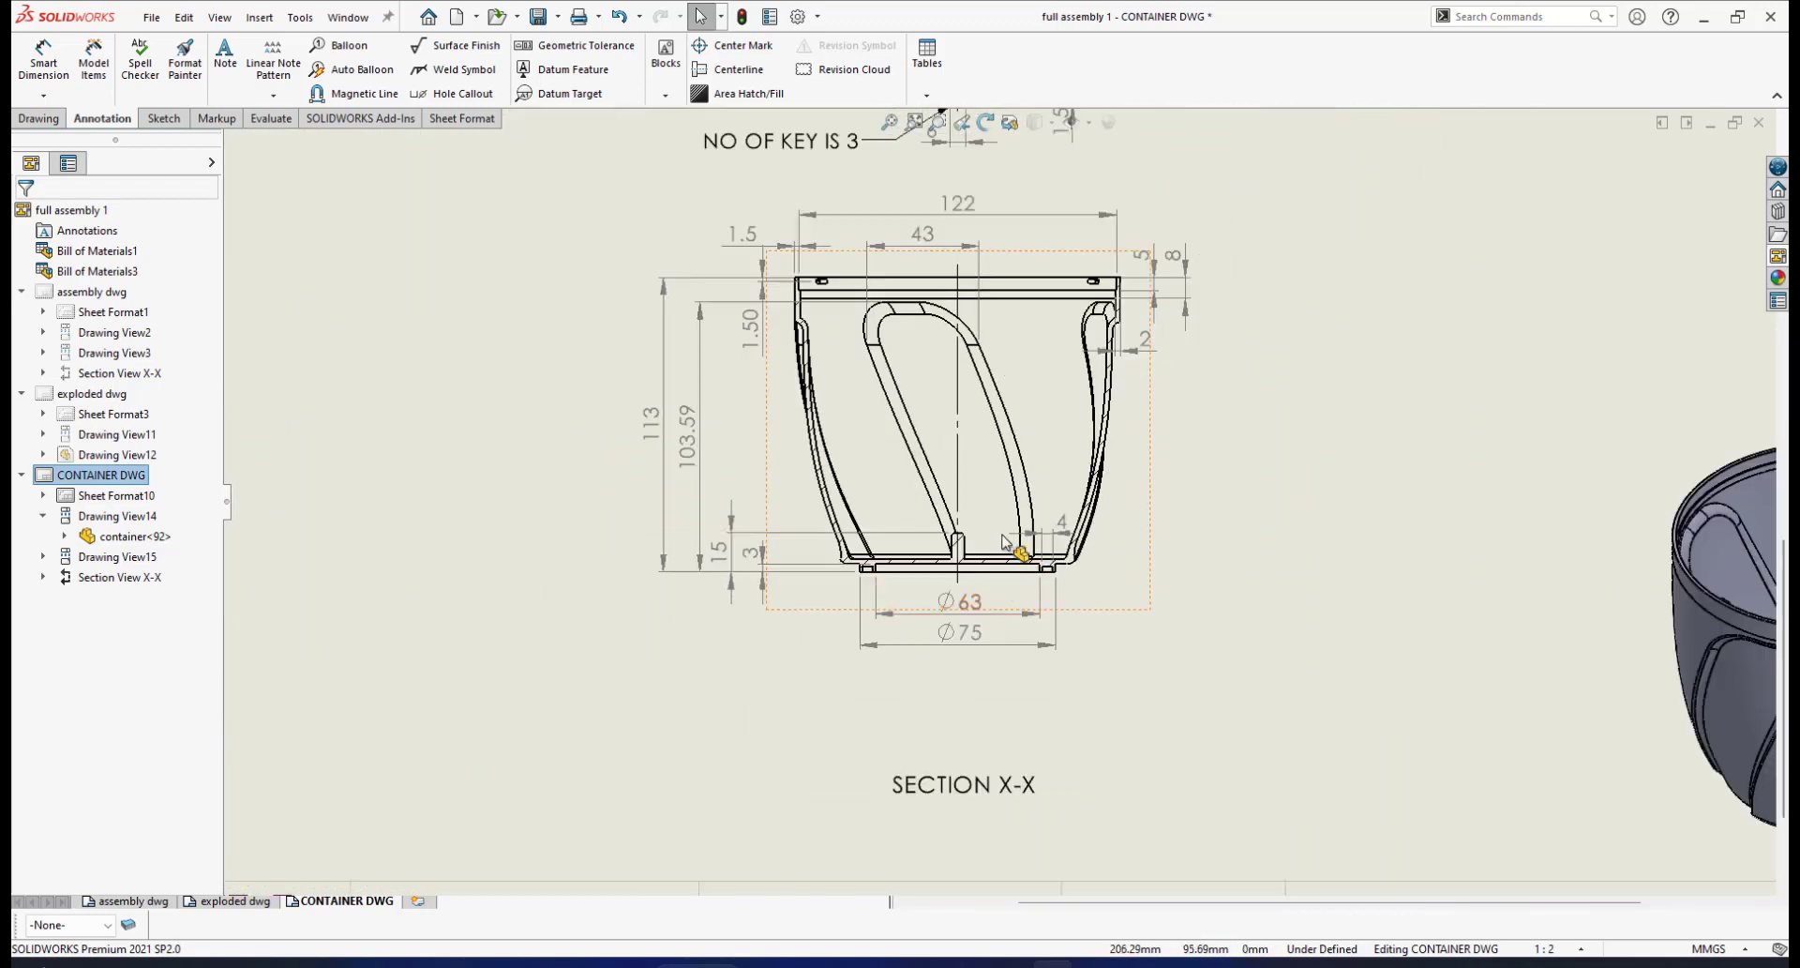
pyautogui.scroll(4, 1035, 480)
pyautogui.scroll(-3, 1426, 581)
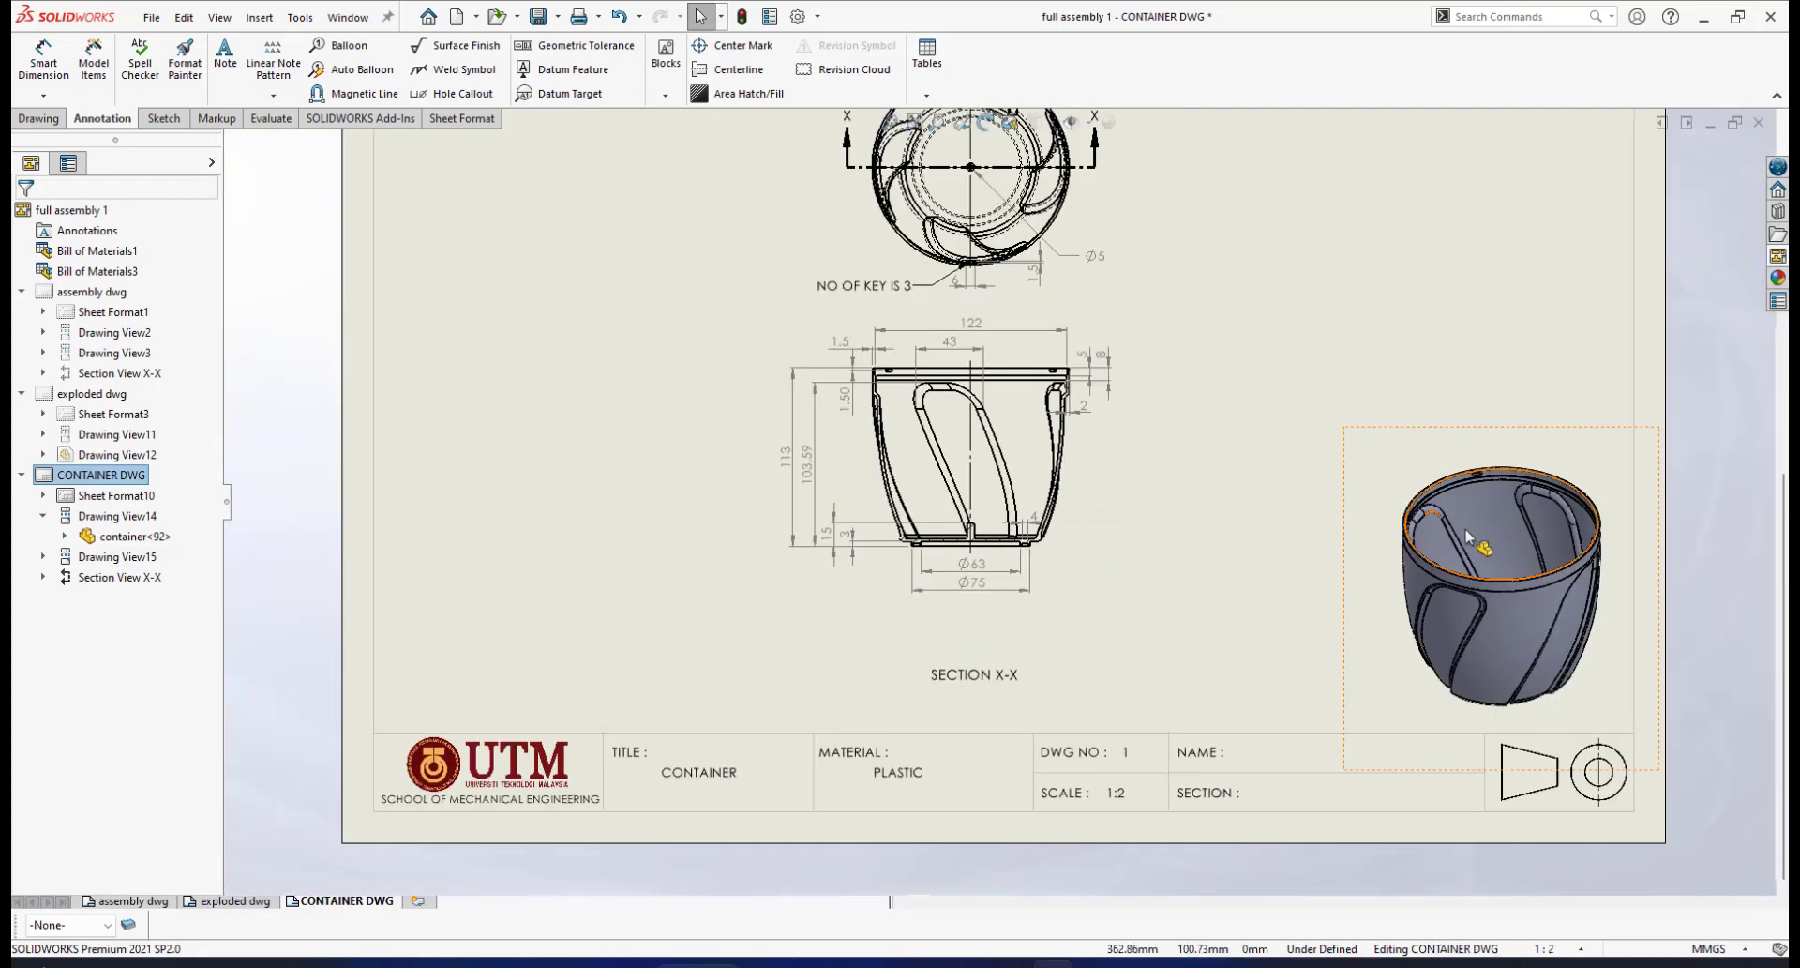
pyautogui.scroll(-2, 1426, 577)
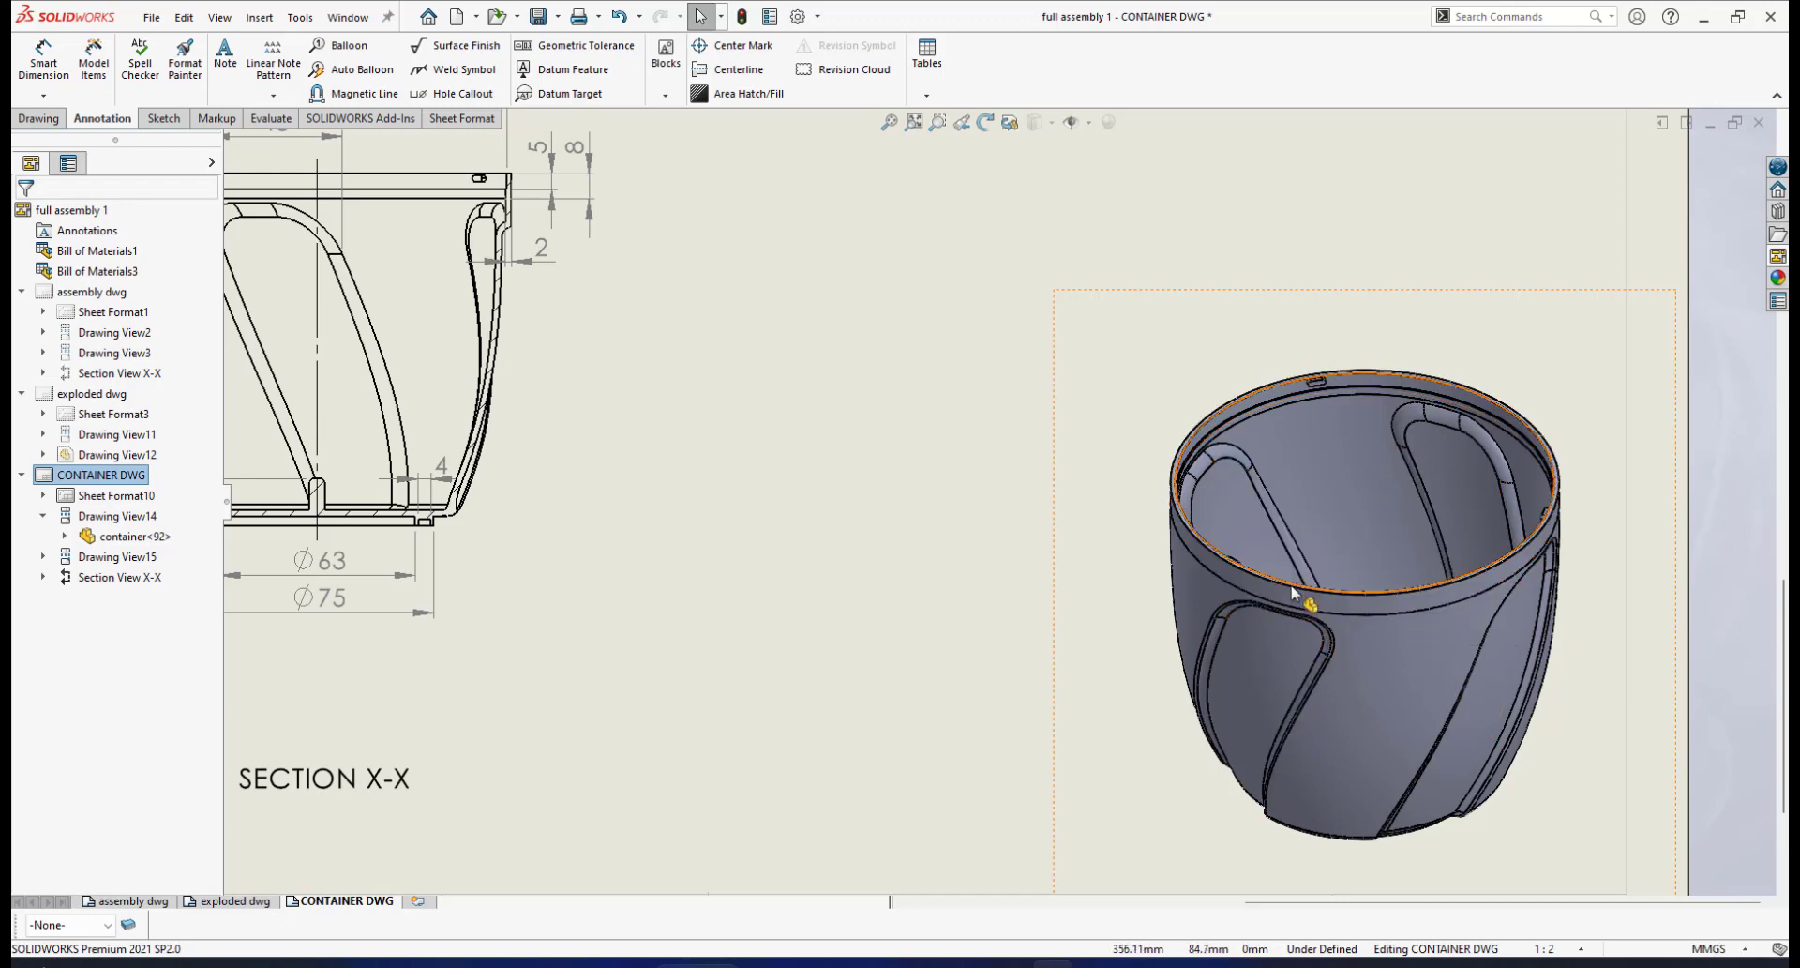
pyautogui.scroll(3, 945, 572)
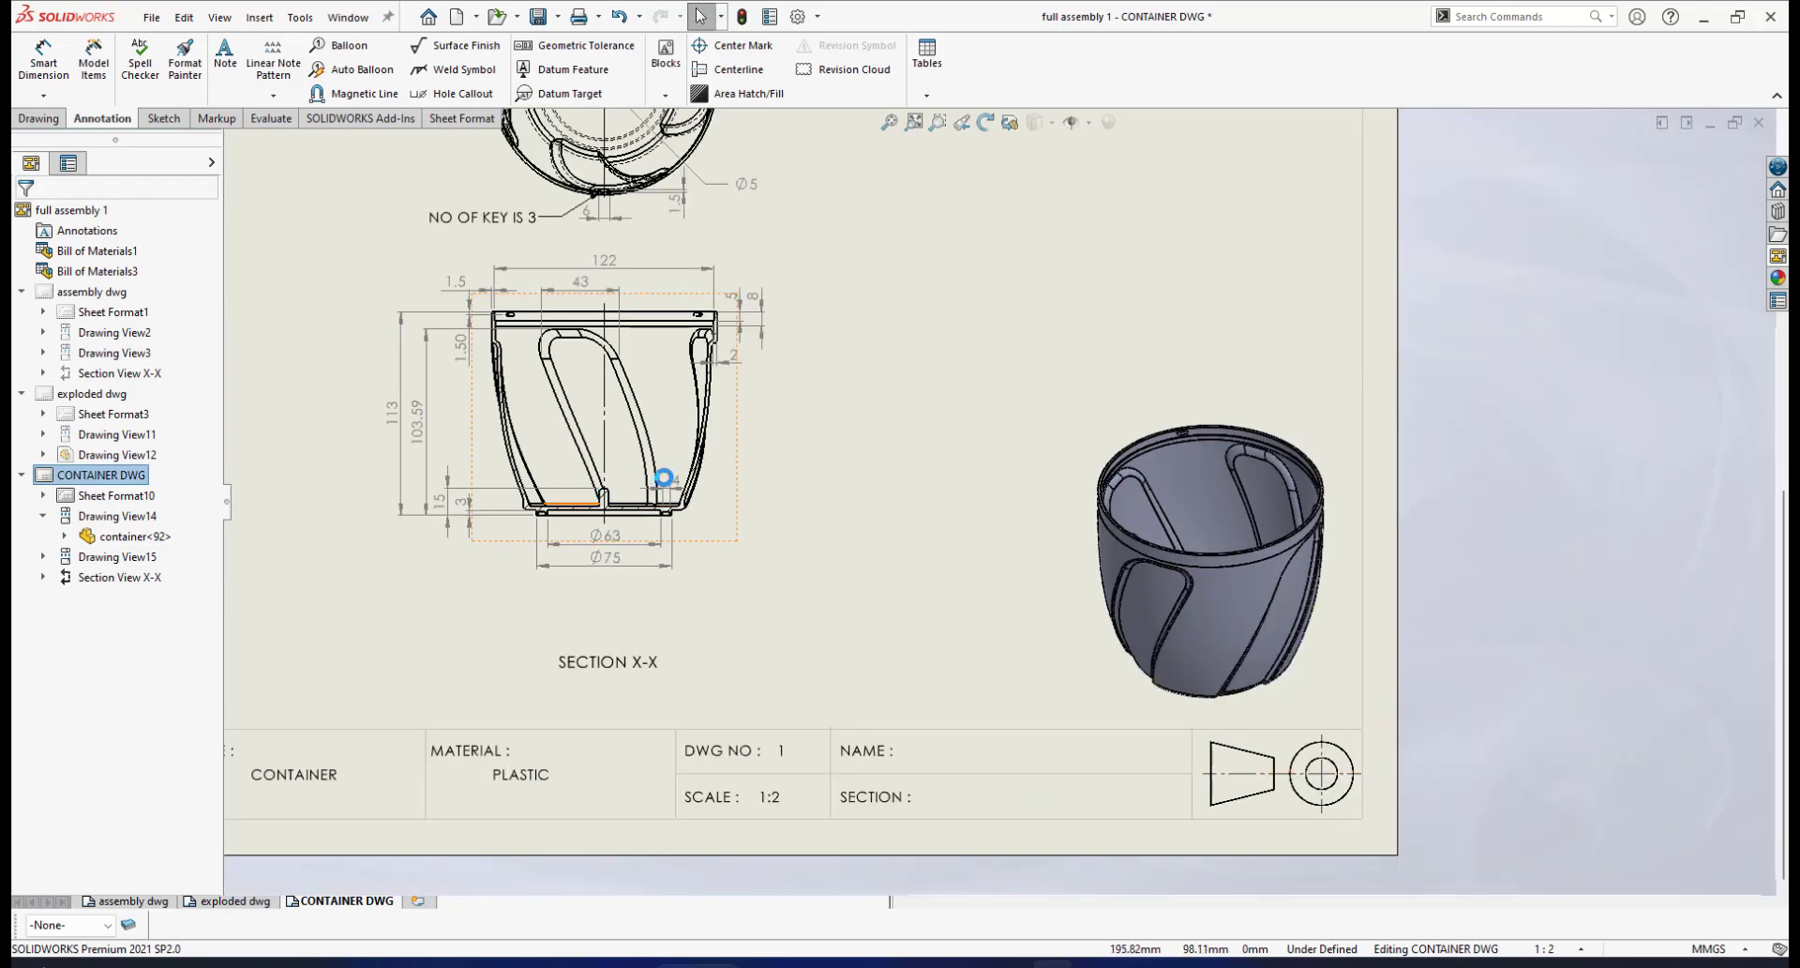
pyautogui.scroll(3, 712, 476)
pyautogui.scroll(-6, 835, 469)
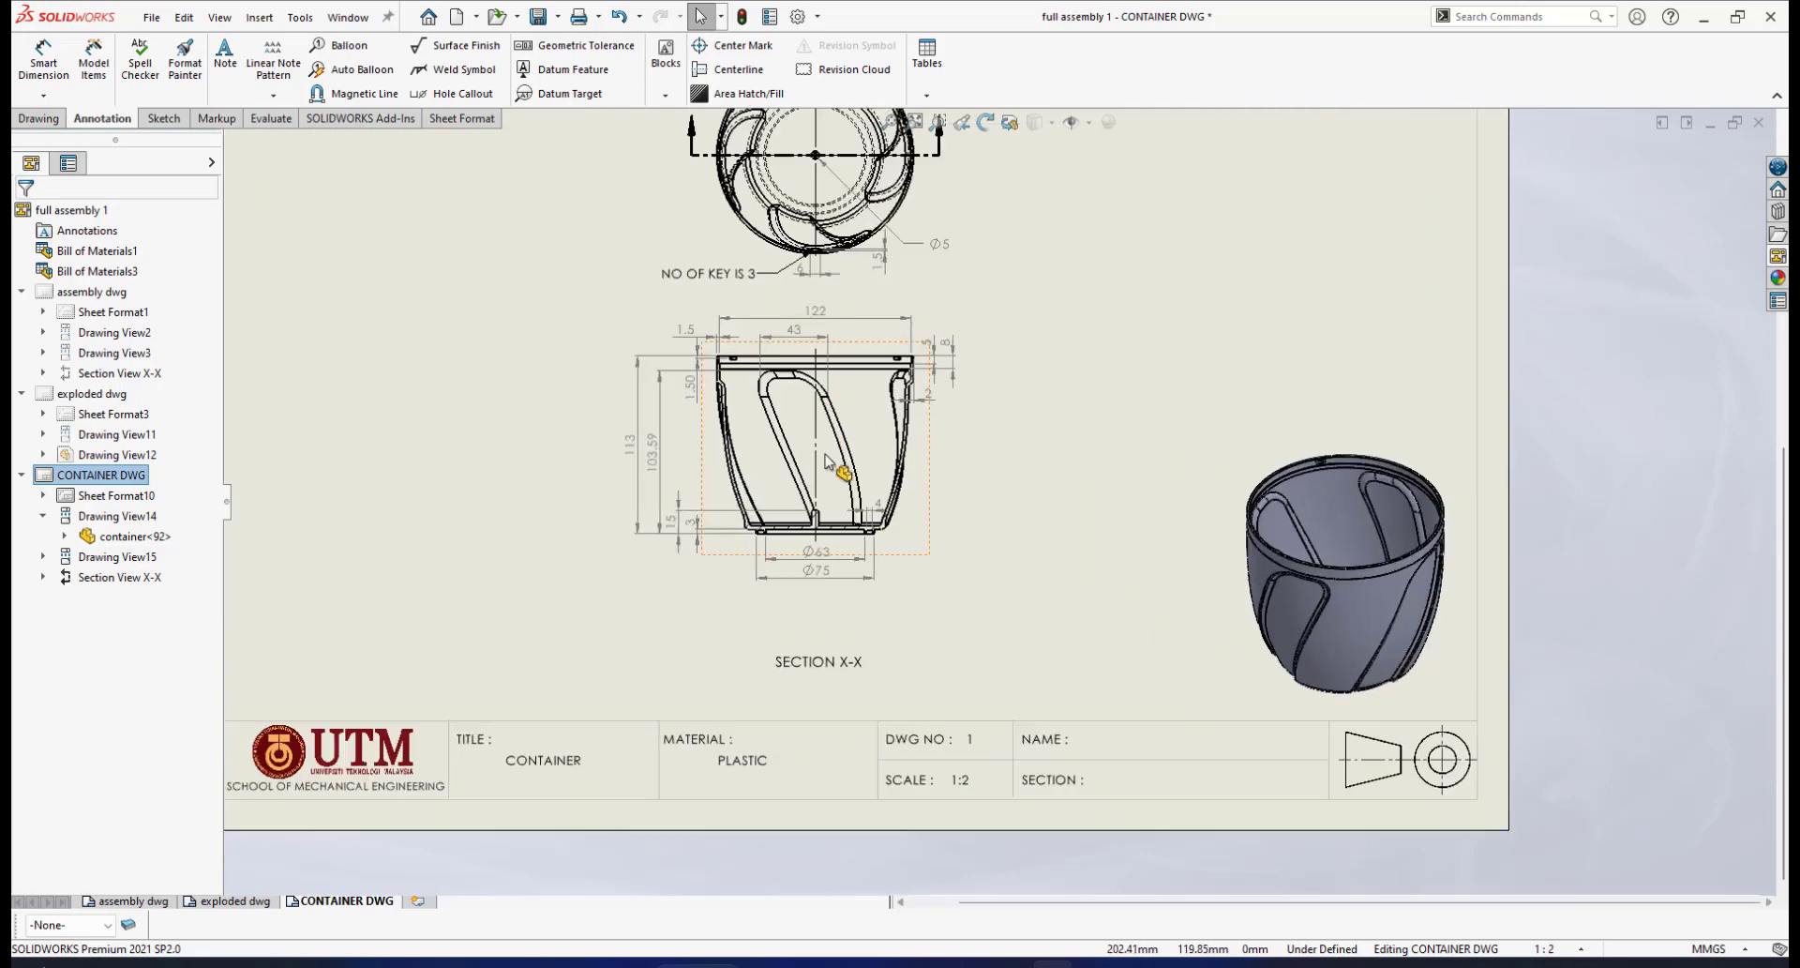
pyautogui.scroll(4, 948, 473)
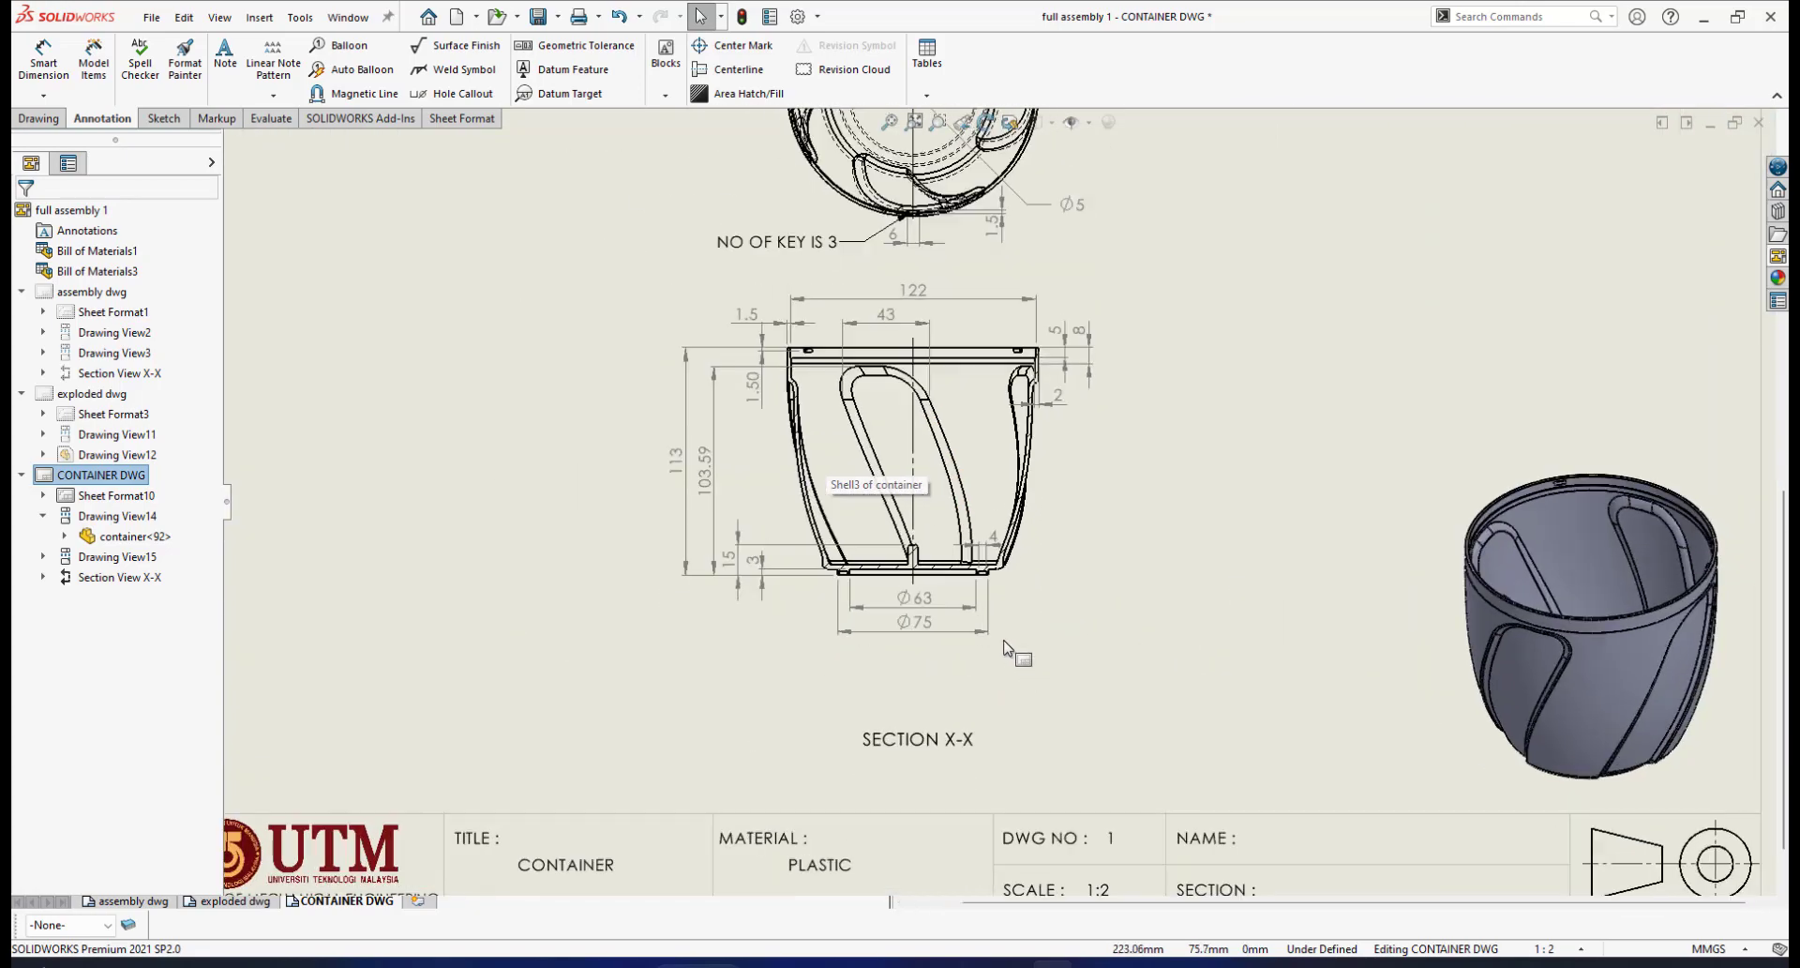
pyautogui.scroll(-3, 1078, 534)
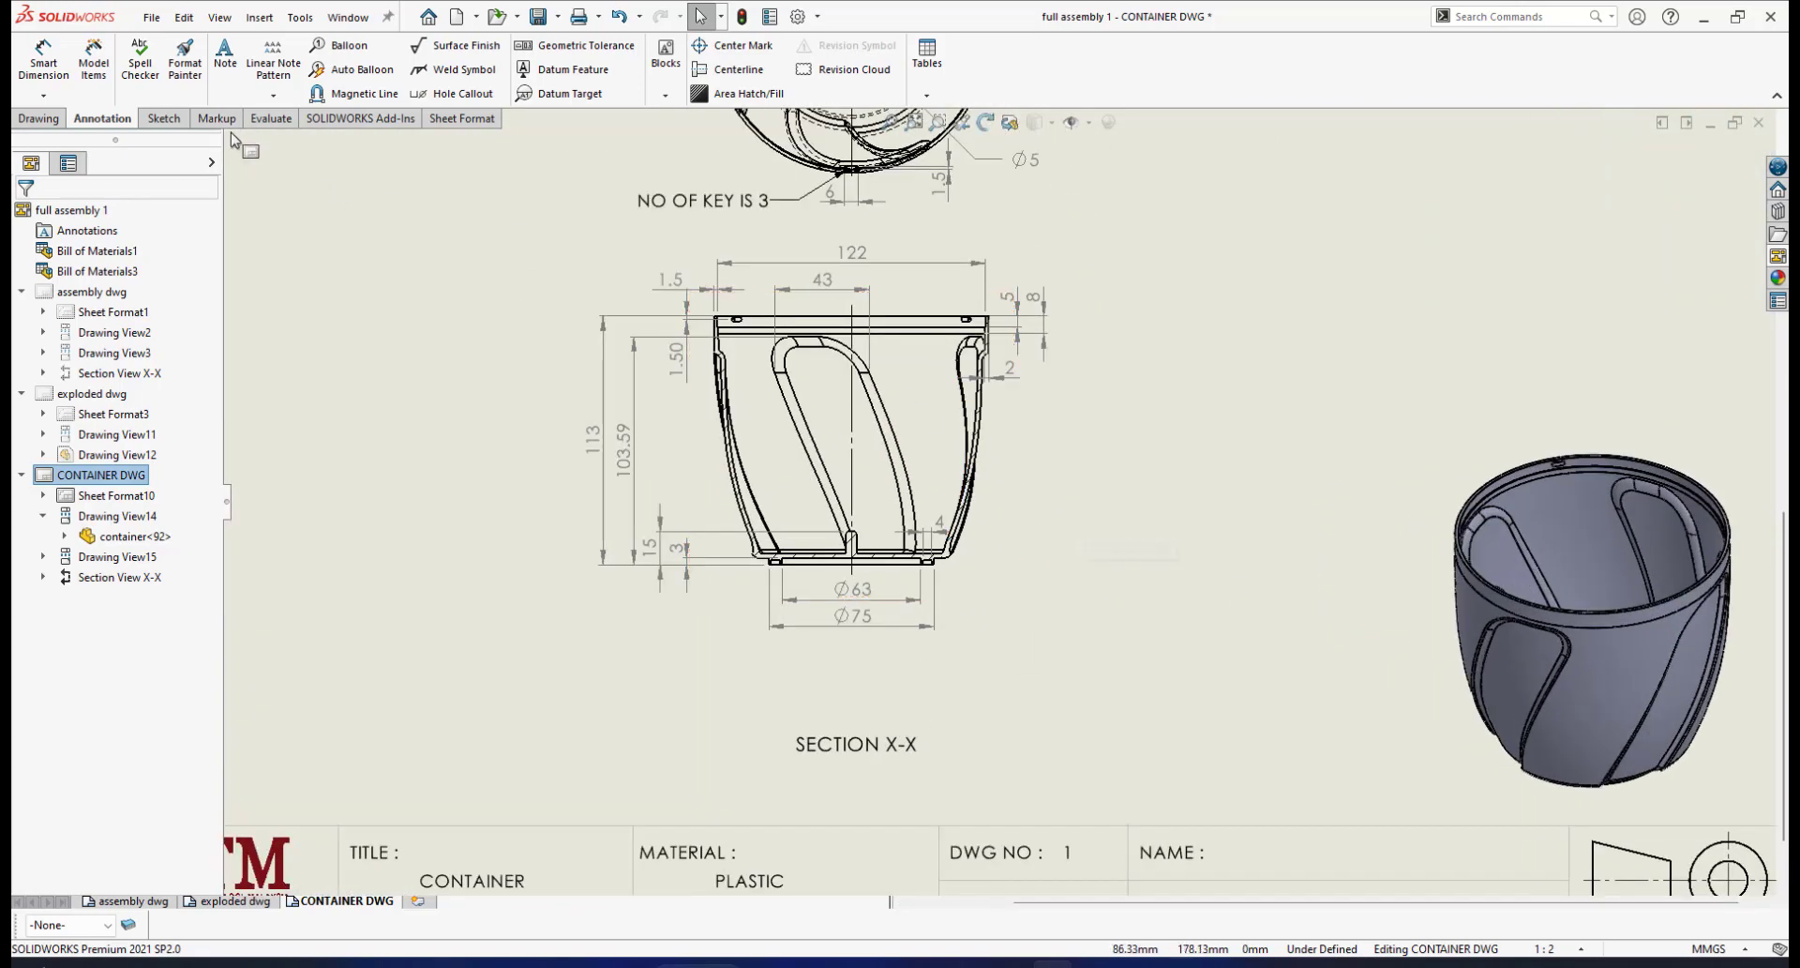
# Place the note 'NO OF GROOVE IS 4' under the section view, nudged slightly left
pyautogui.click(787, 675)
pyautogui.click(736, 663)
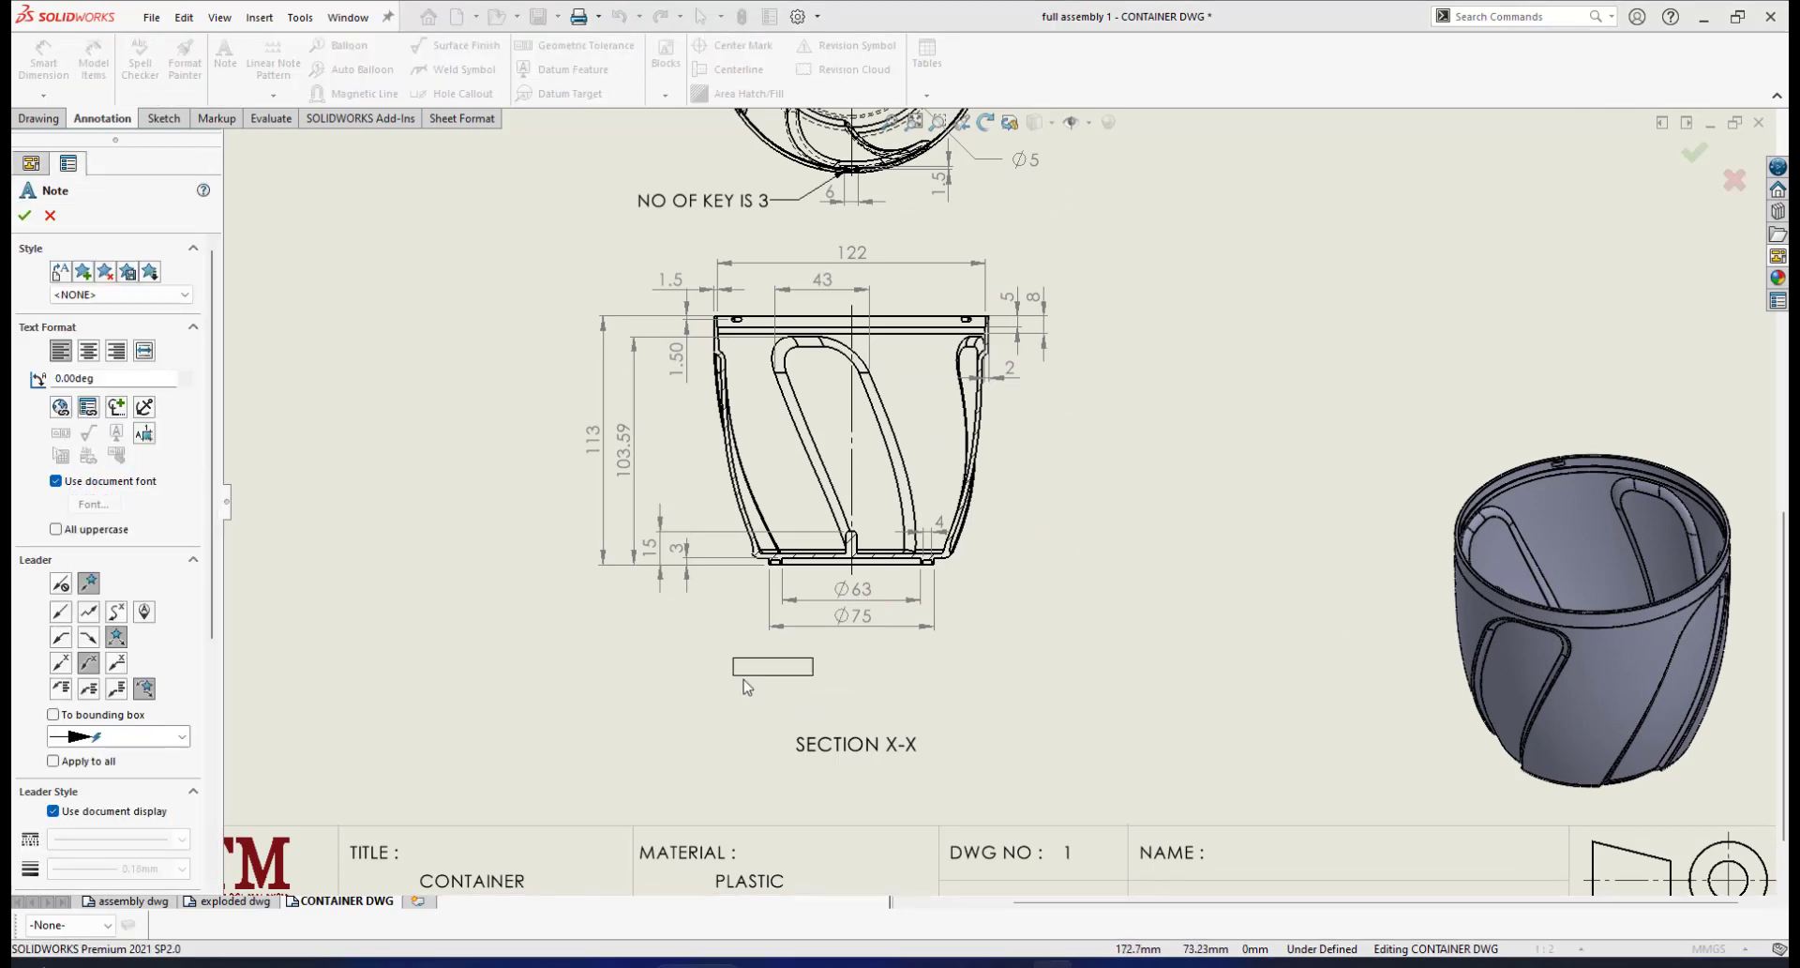
pyautogui.click(790, 682)
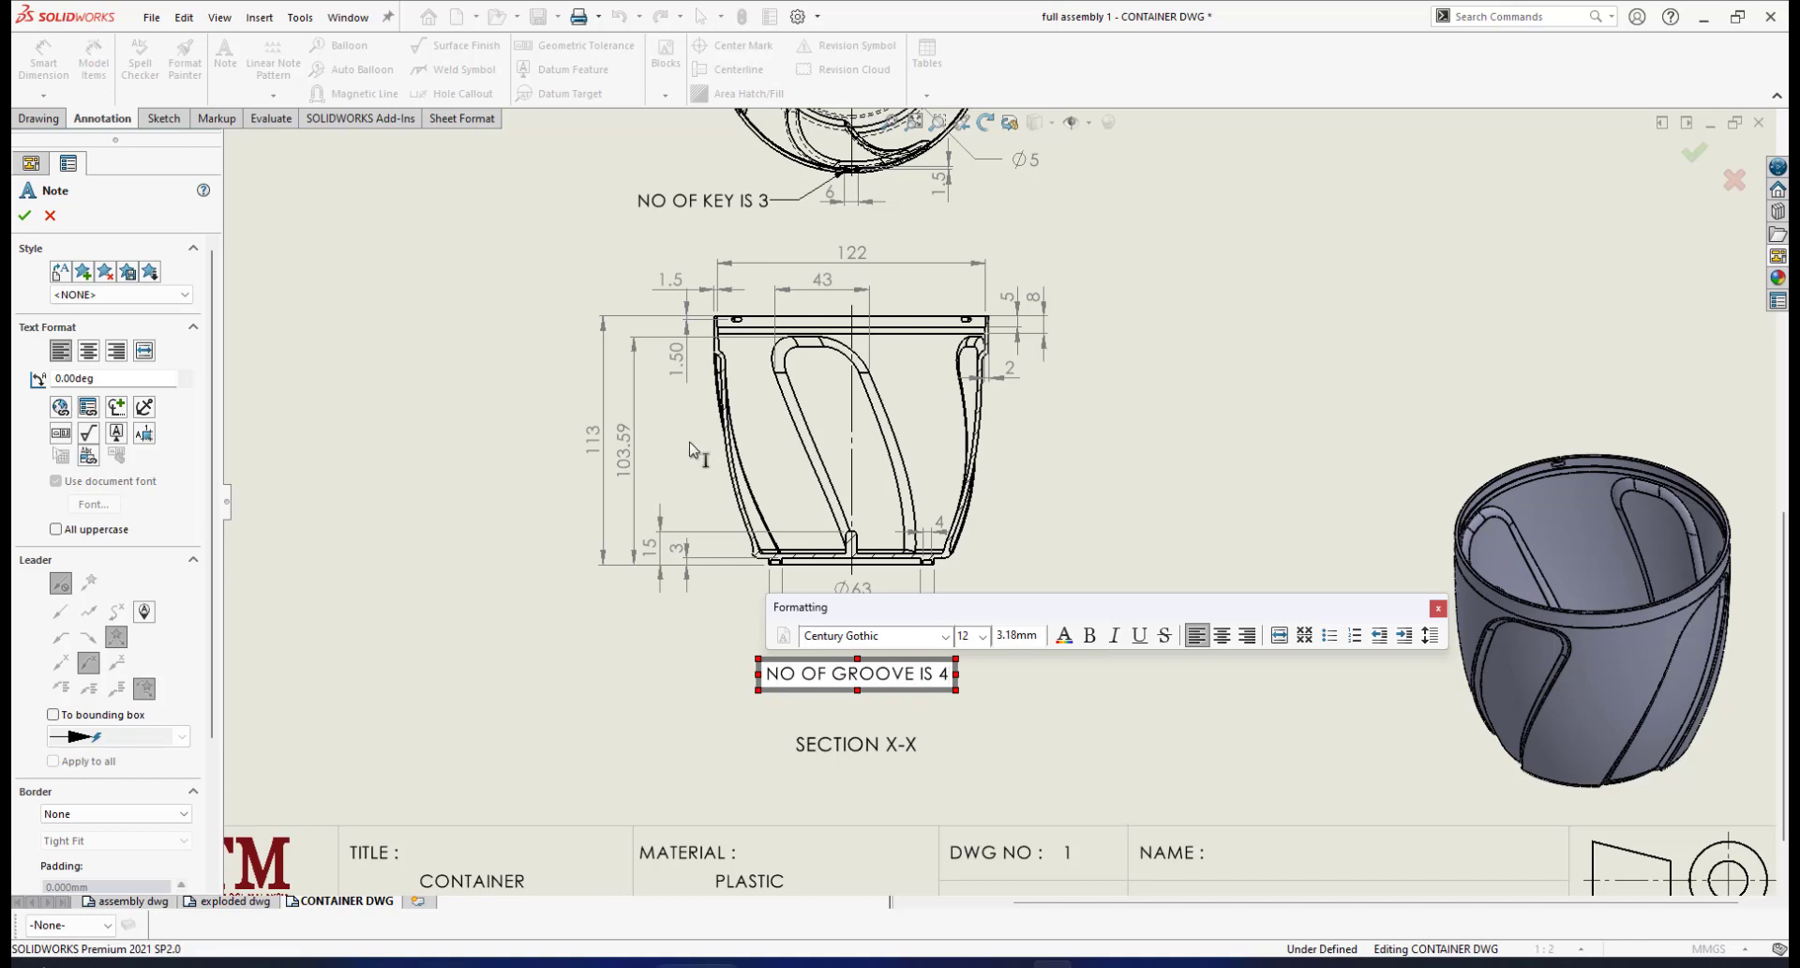
pyautogui.click(25, 217)
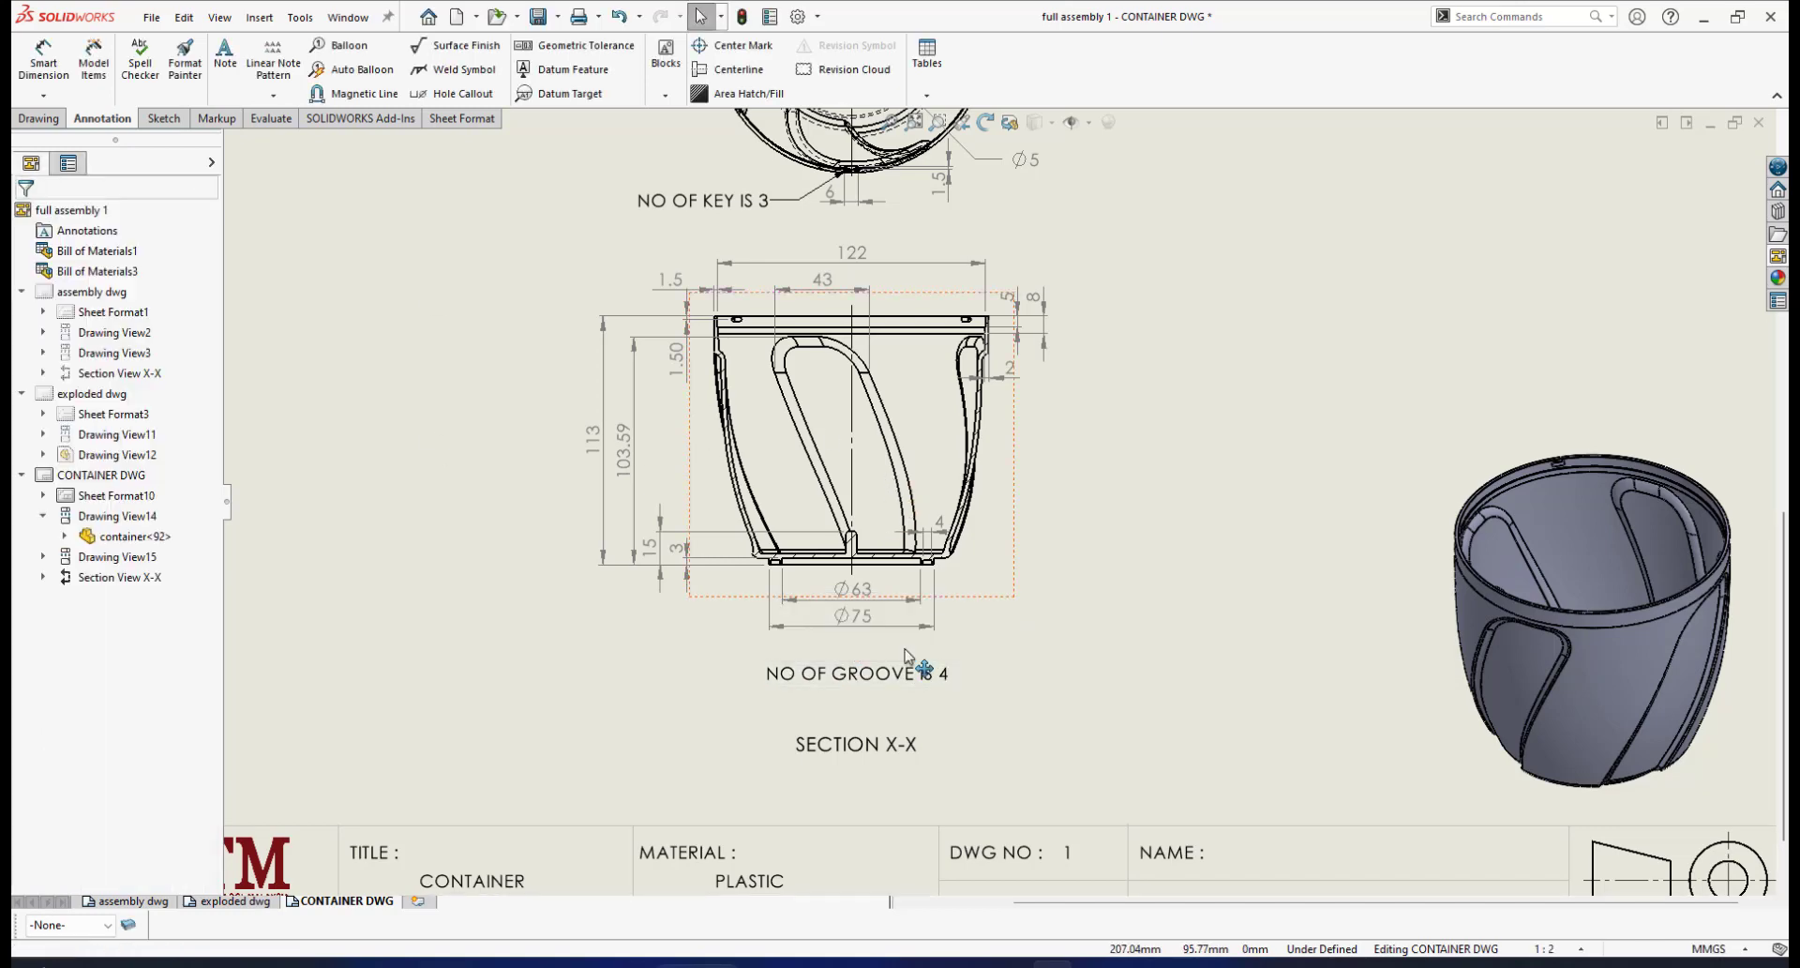
pyautogui.scroll(-1, 844, 696)
pyautogui.scroll(2, 844, 695)
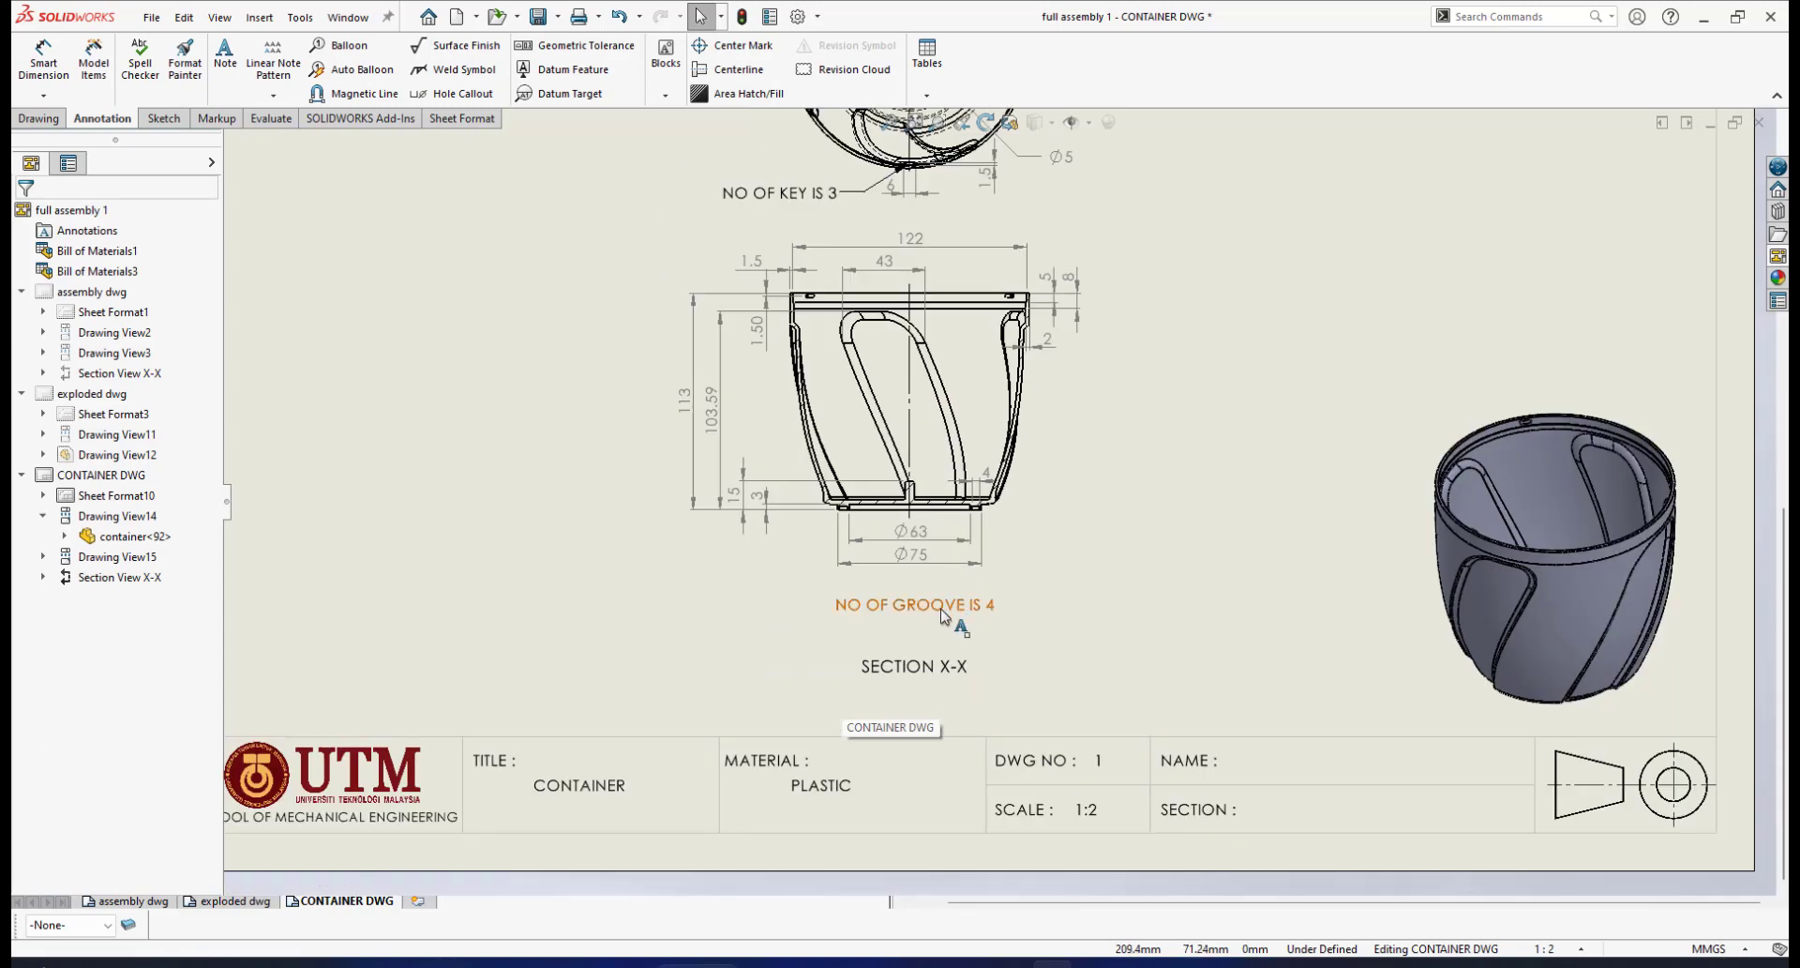
pyautogui.moveTo(934, 612)
pyautogui.mouseDown()
pyautogui.moveTo(901, 611)
pyautogui.moveTo(921, 611)
pyautogui.mouseUp()
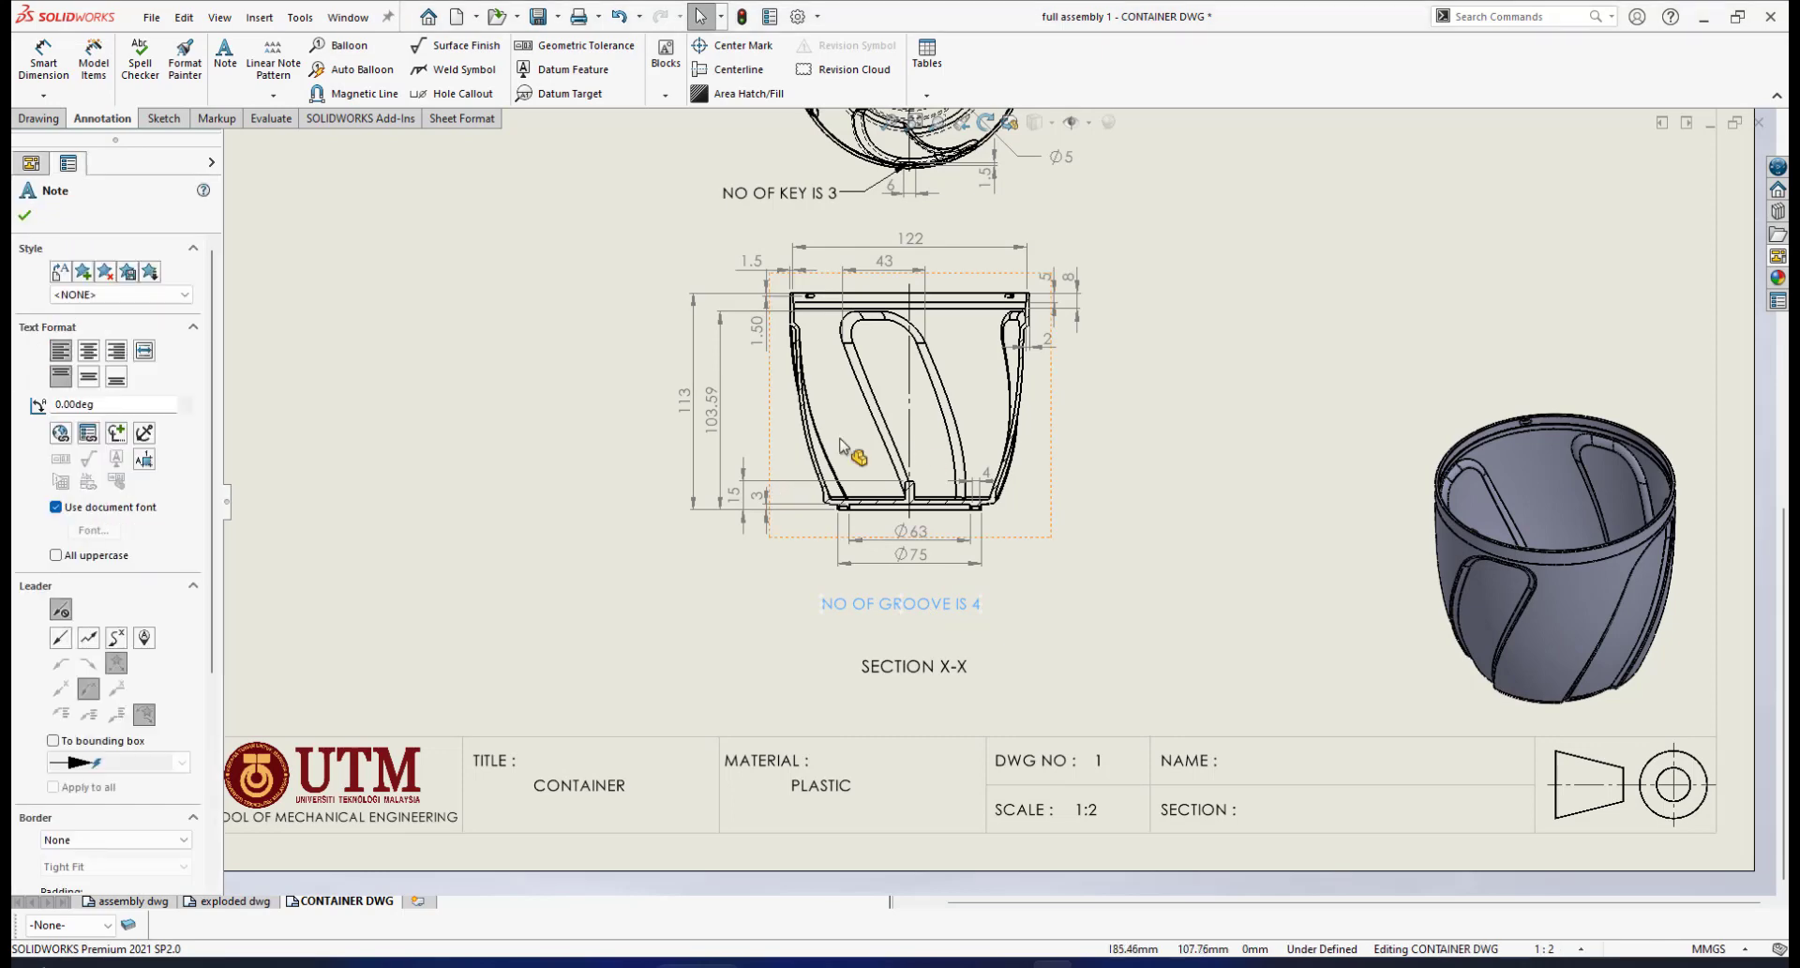
pyautogui.click(35, 217)
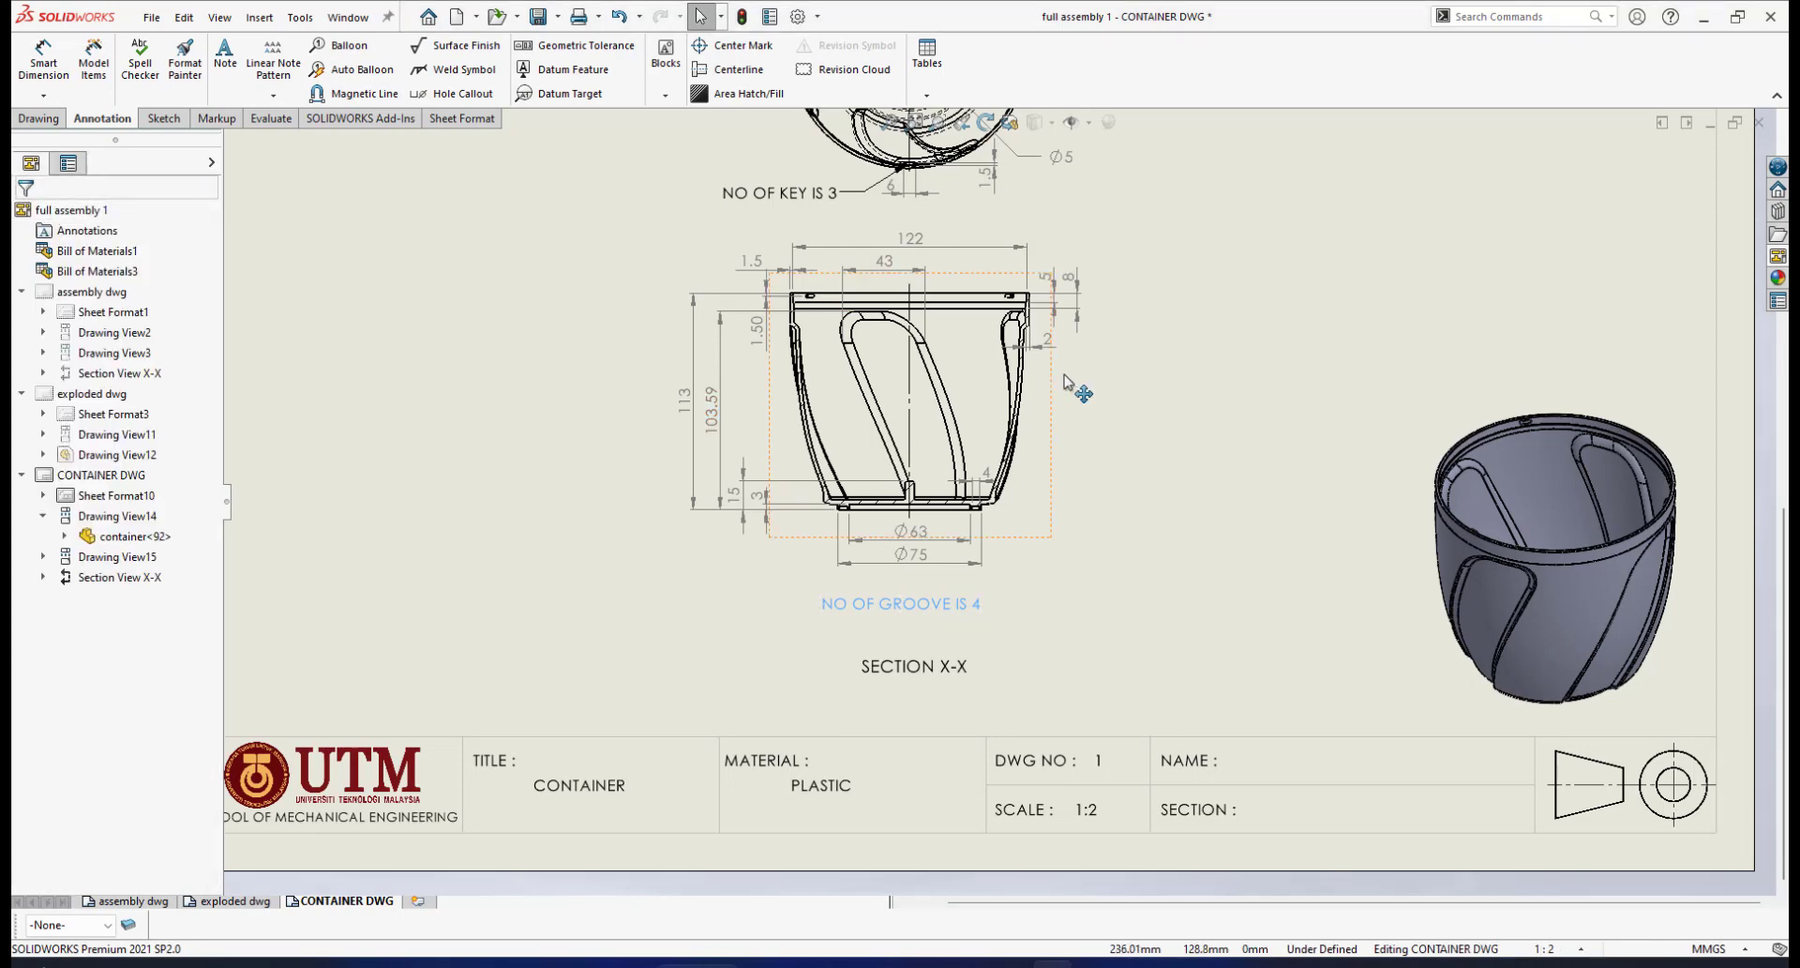
# Shift the SECTION X-X label left to line up under the groove note
pyautogui.scroll(2, 1069, 384)
pyautogui.scroll(2, 1049, 345)
pyautogui.scroll(-2, 1034, 364)
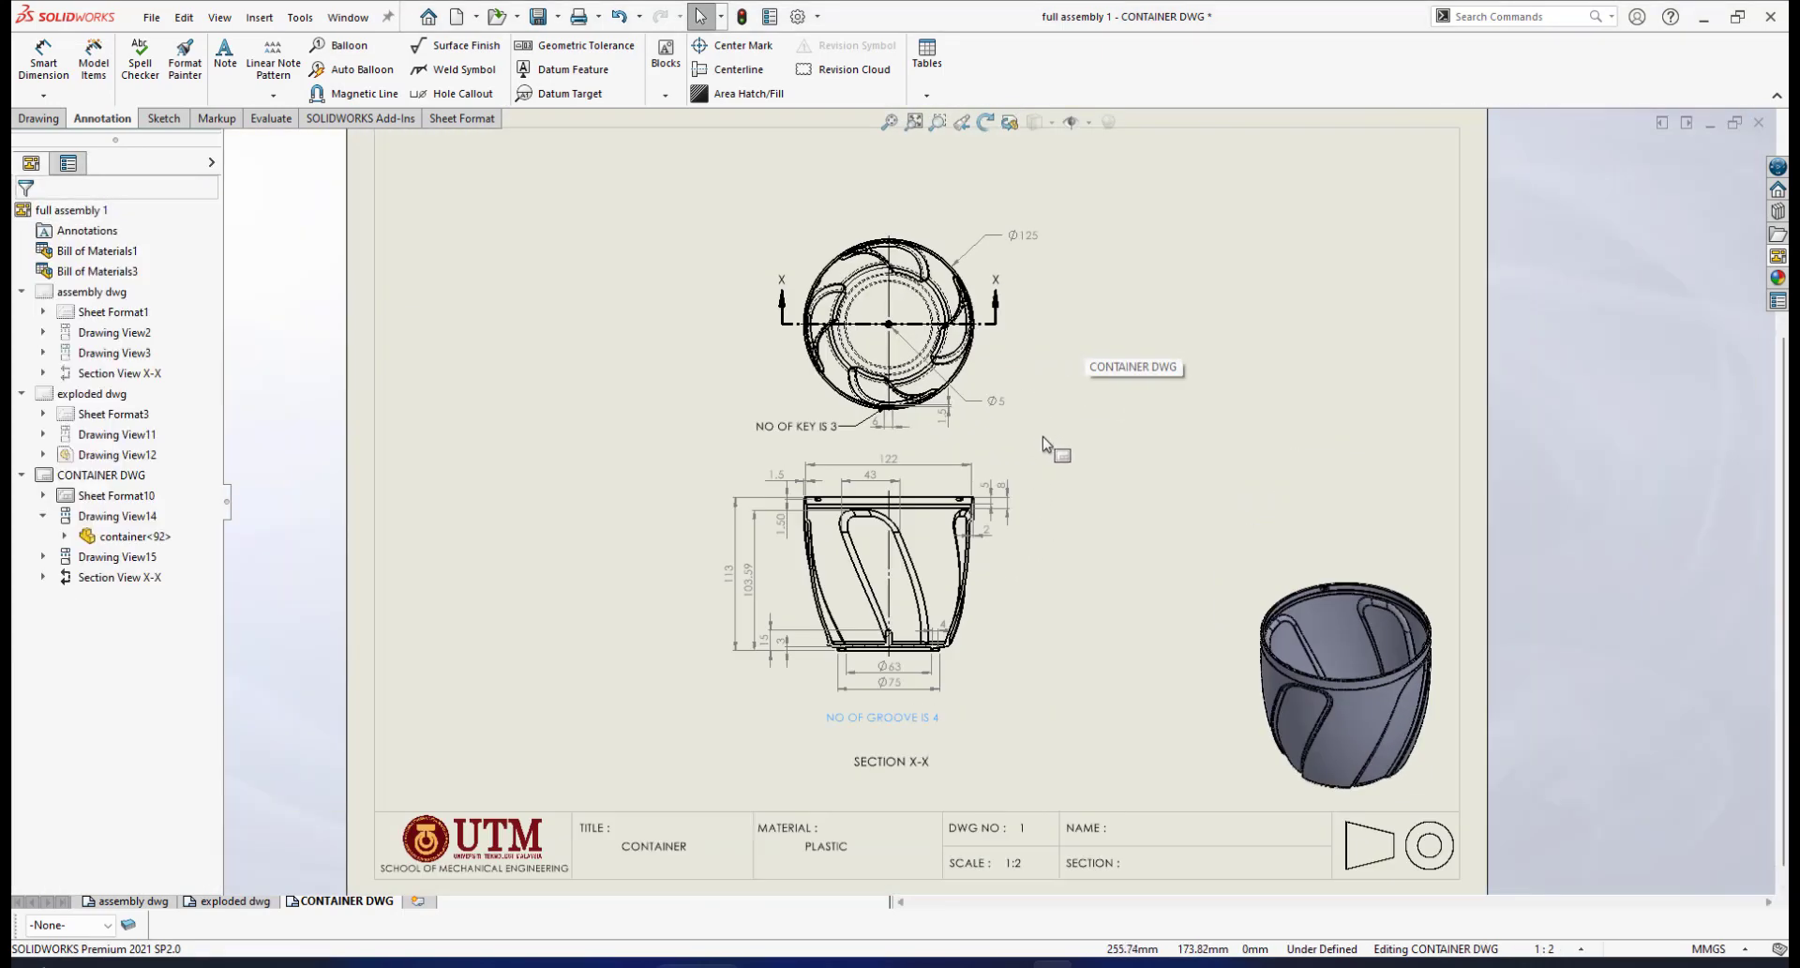
pyautogui.scroll(1, 949, 428)
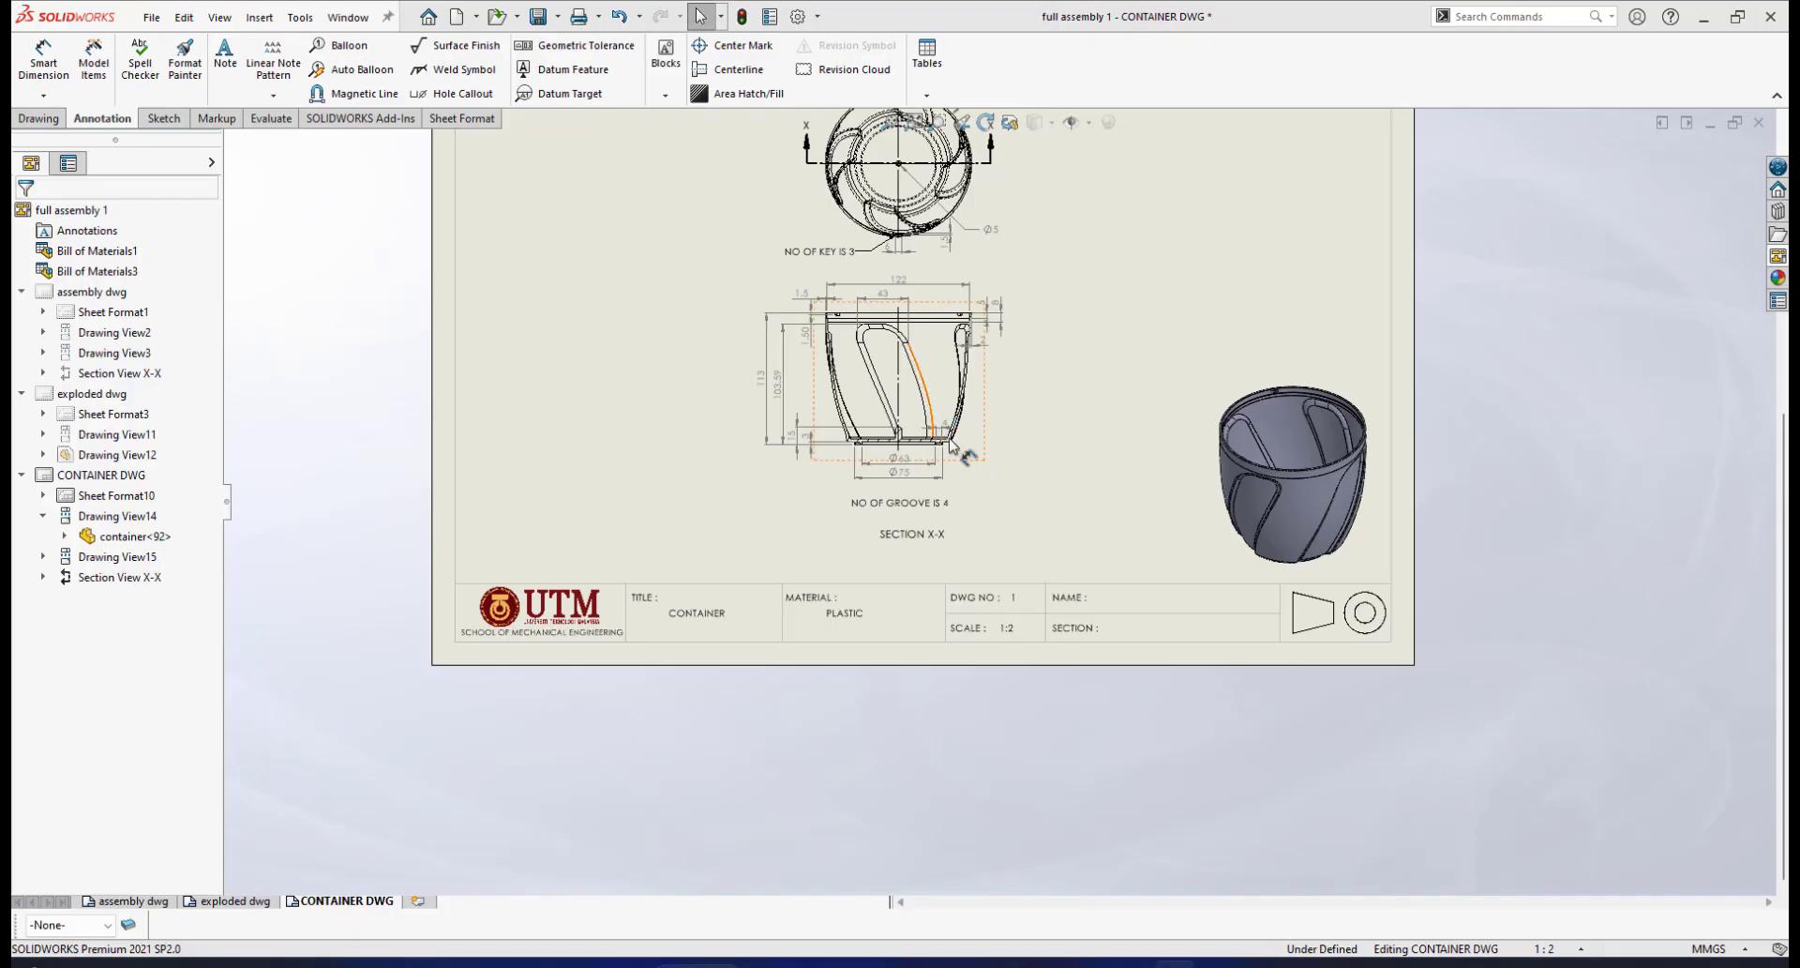
pyautogui.scroll(-6, 951, 449)
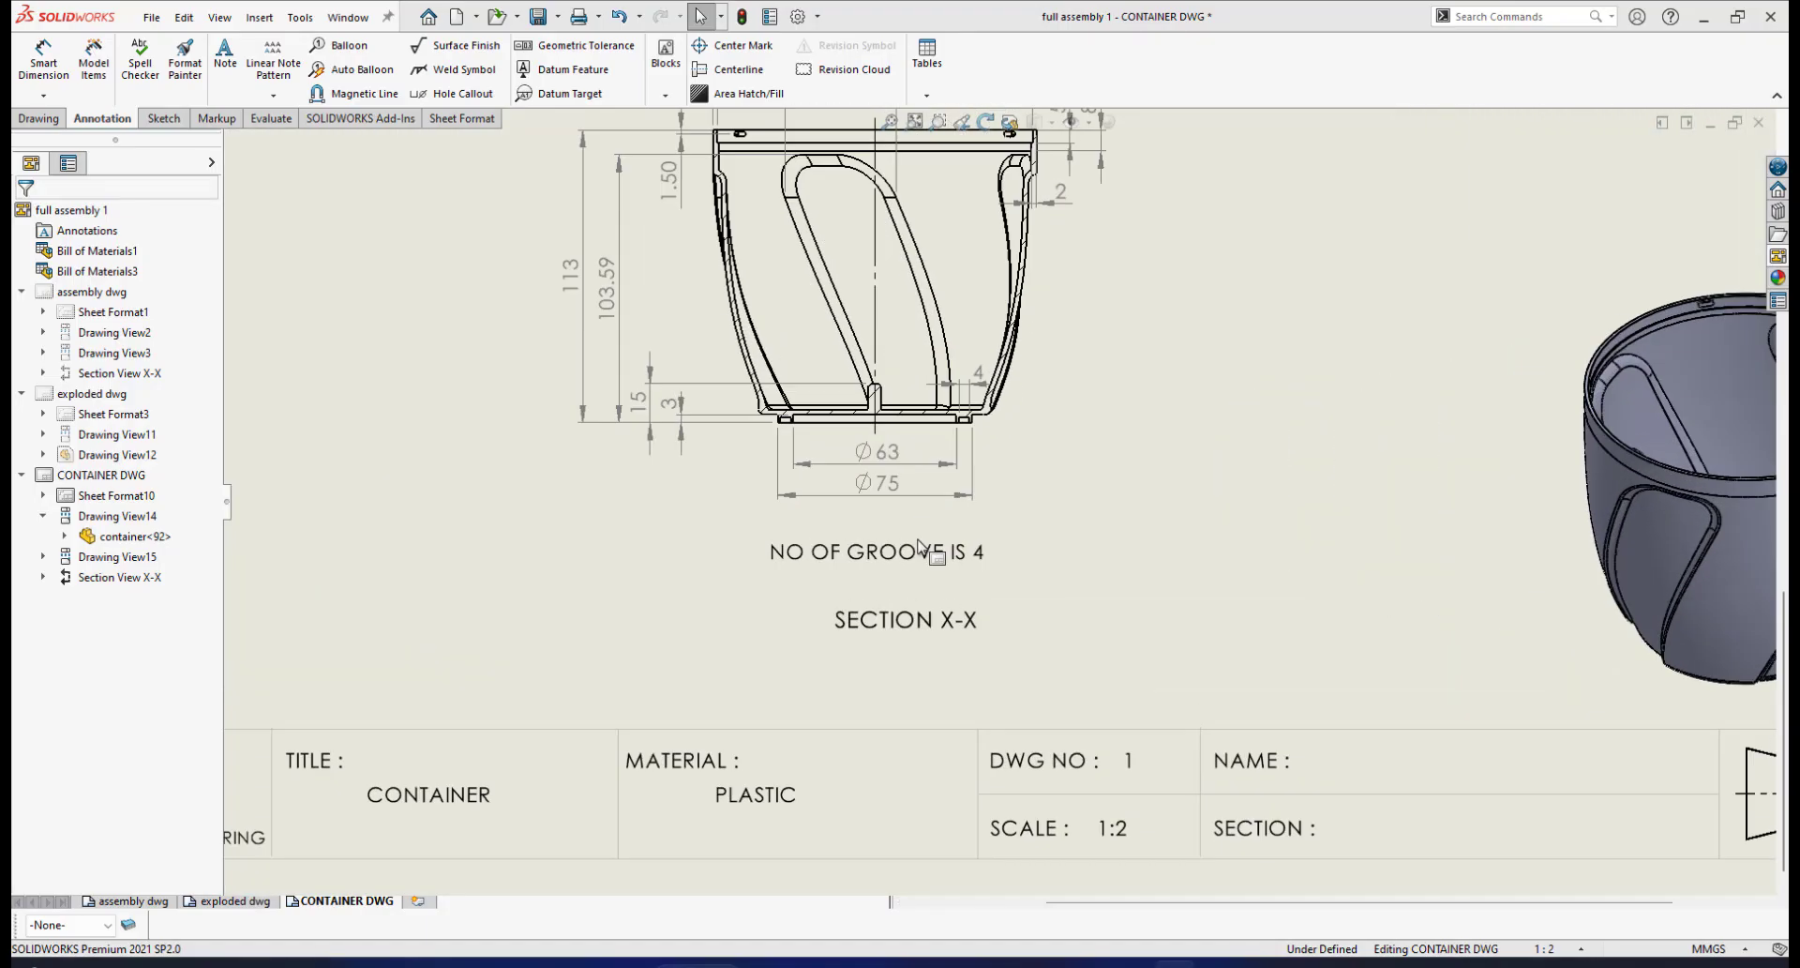
pyautogui.scroll(2, 920, 544)
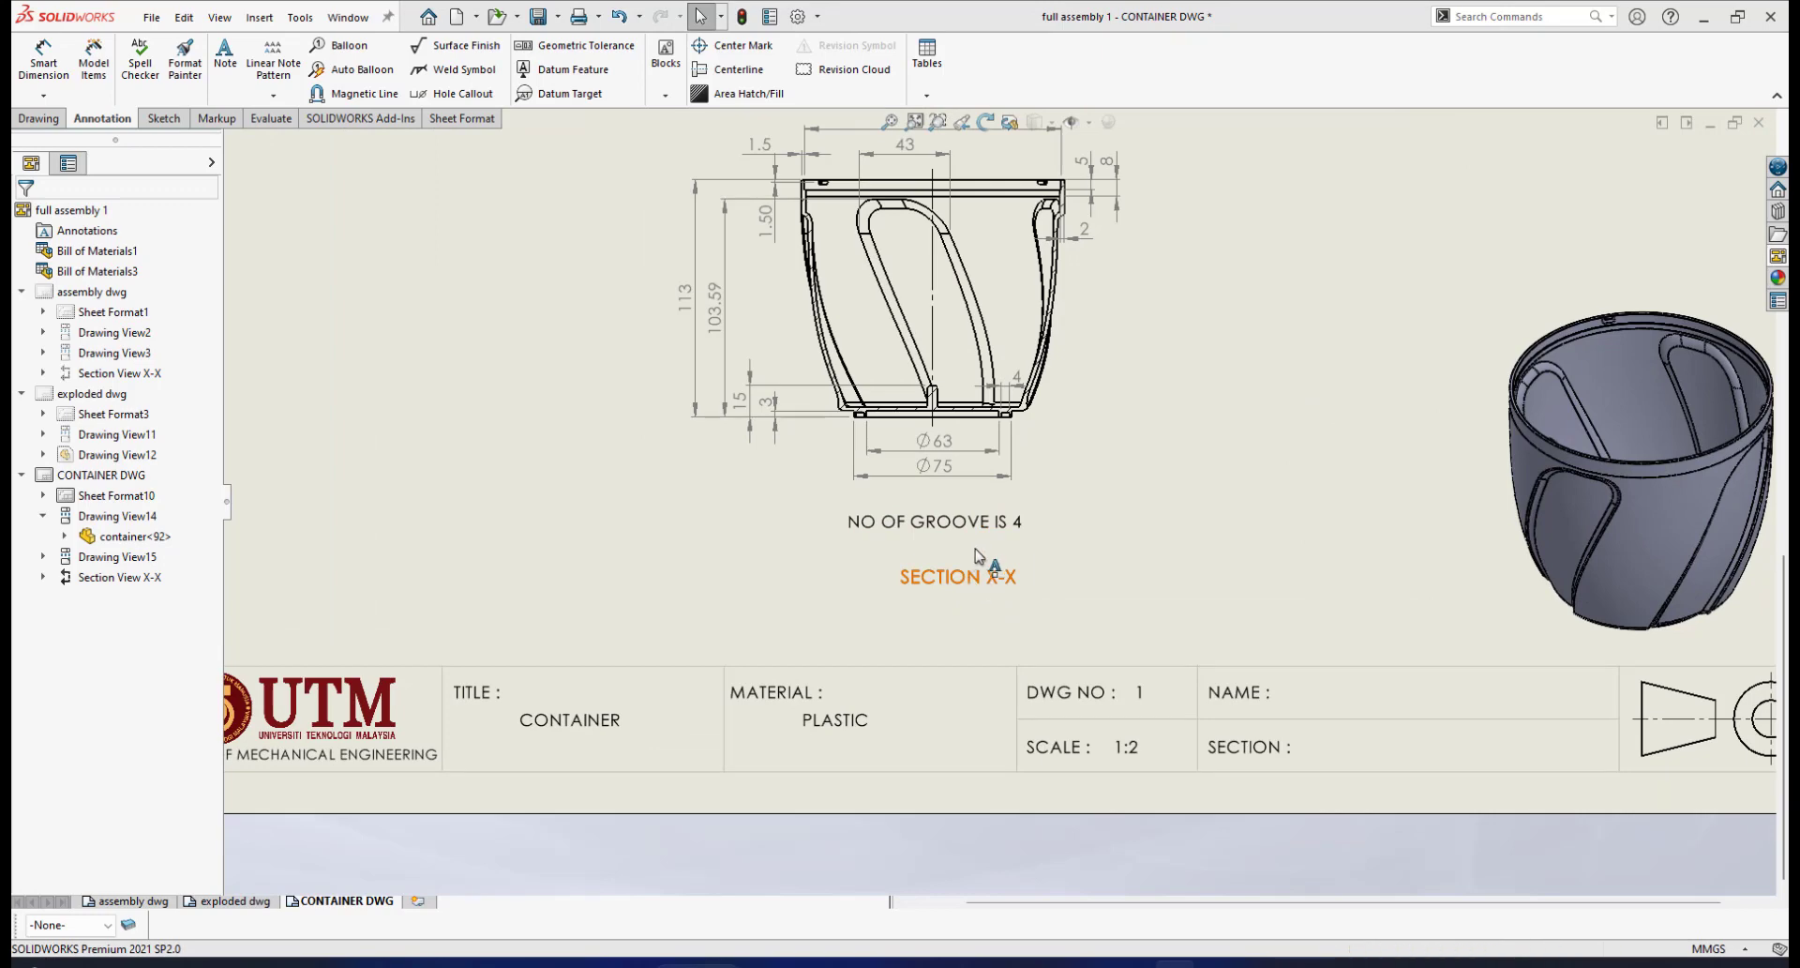
pyautogui.moveTo(972, 577); pyautogui.dragTo(918, 582)
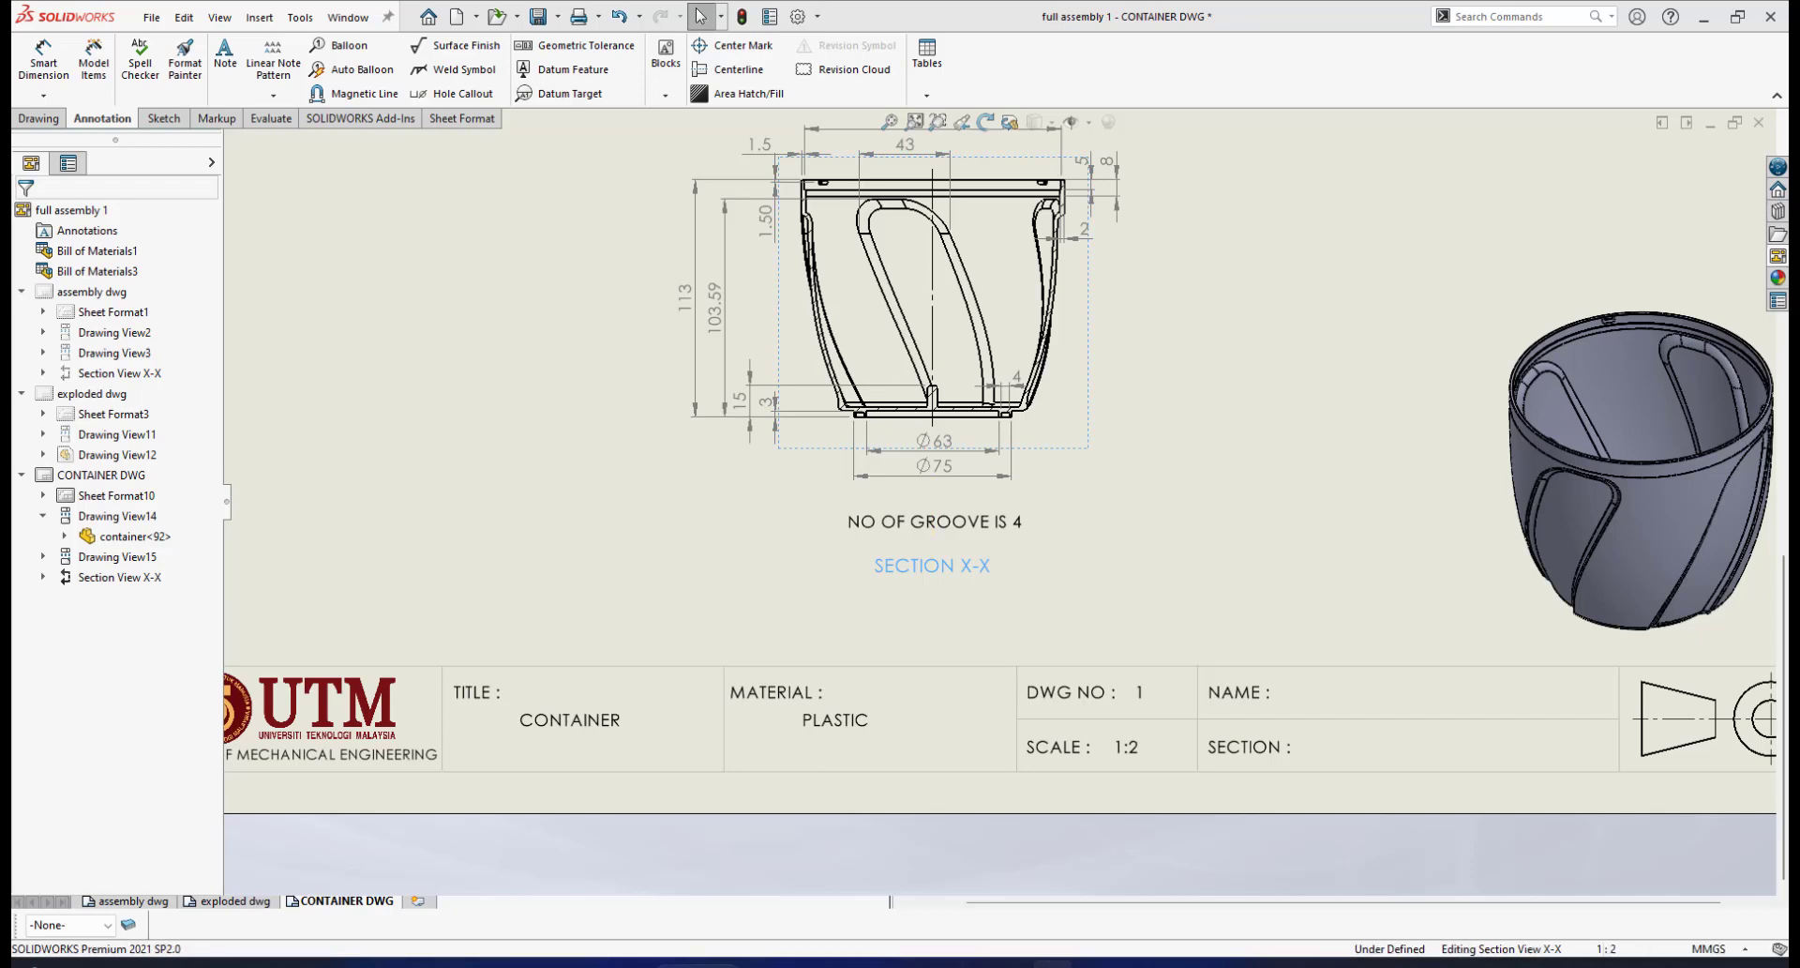
pyautogui.scroll(5, 1057, 314)
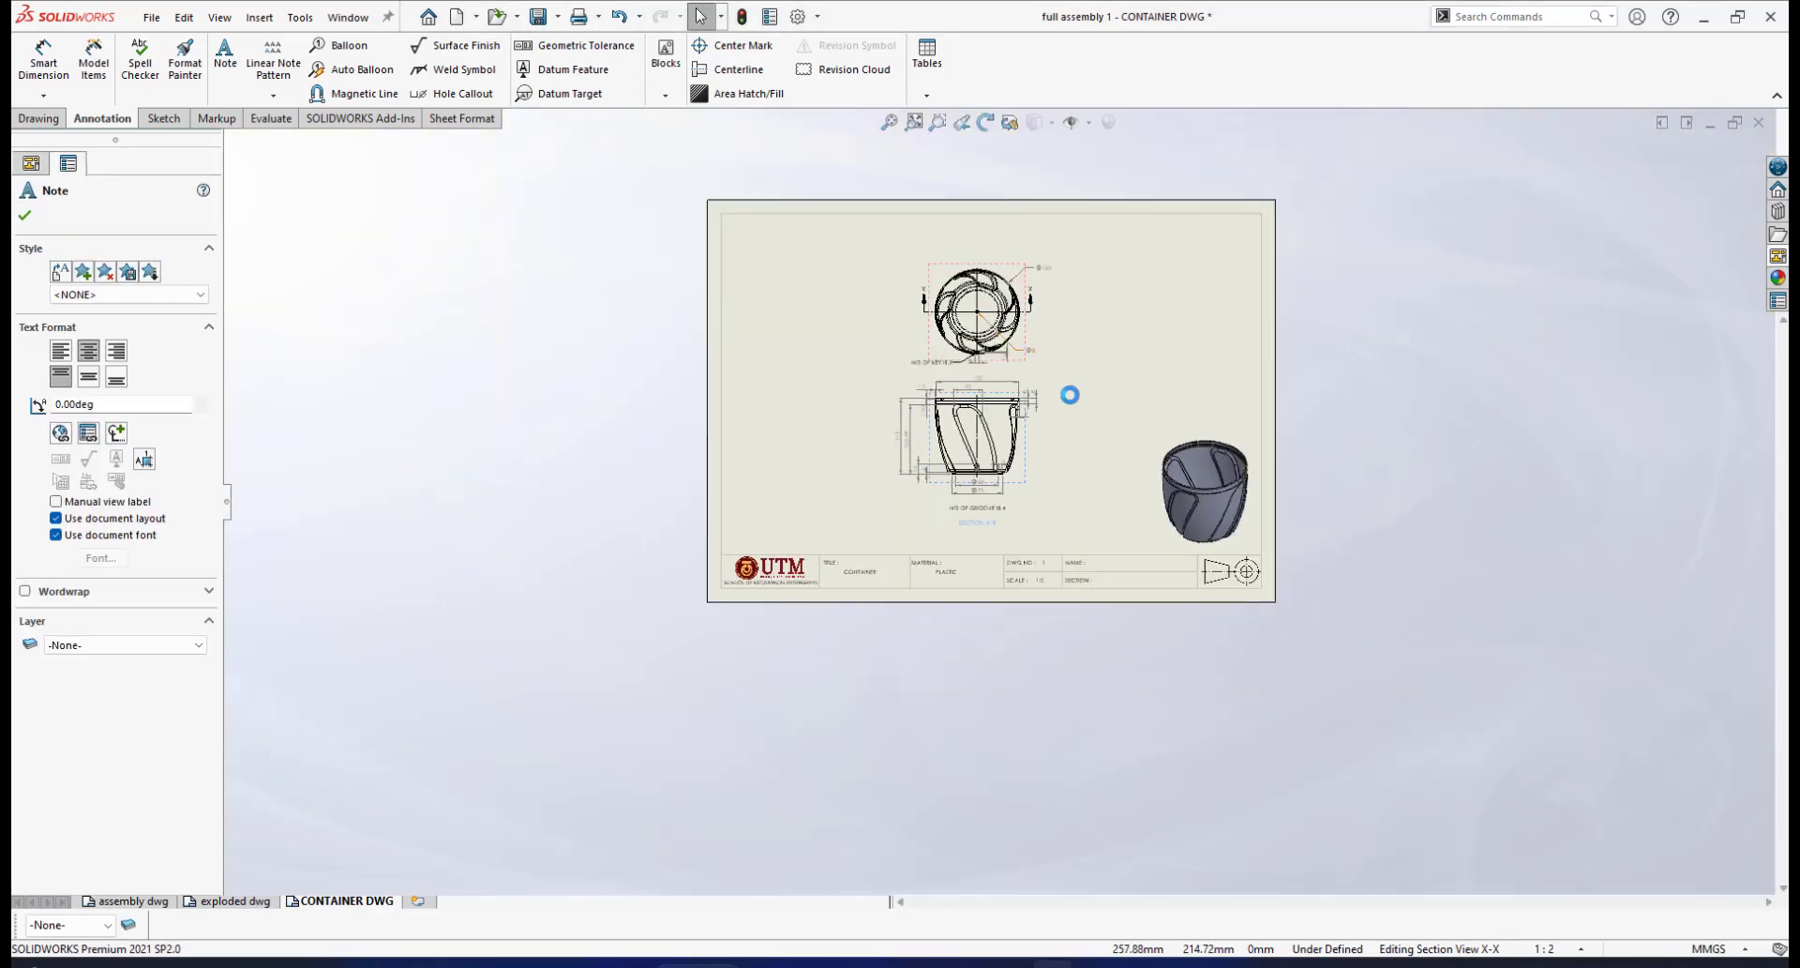
pyautogui.scroll(-4, 1113, 532)
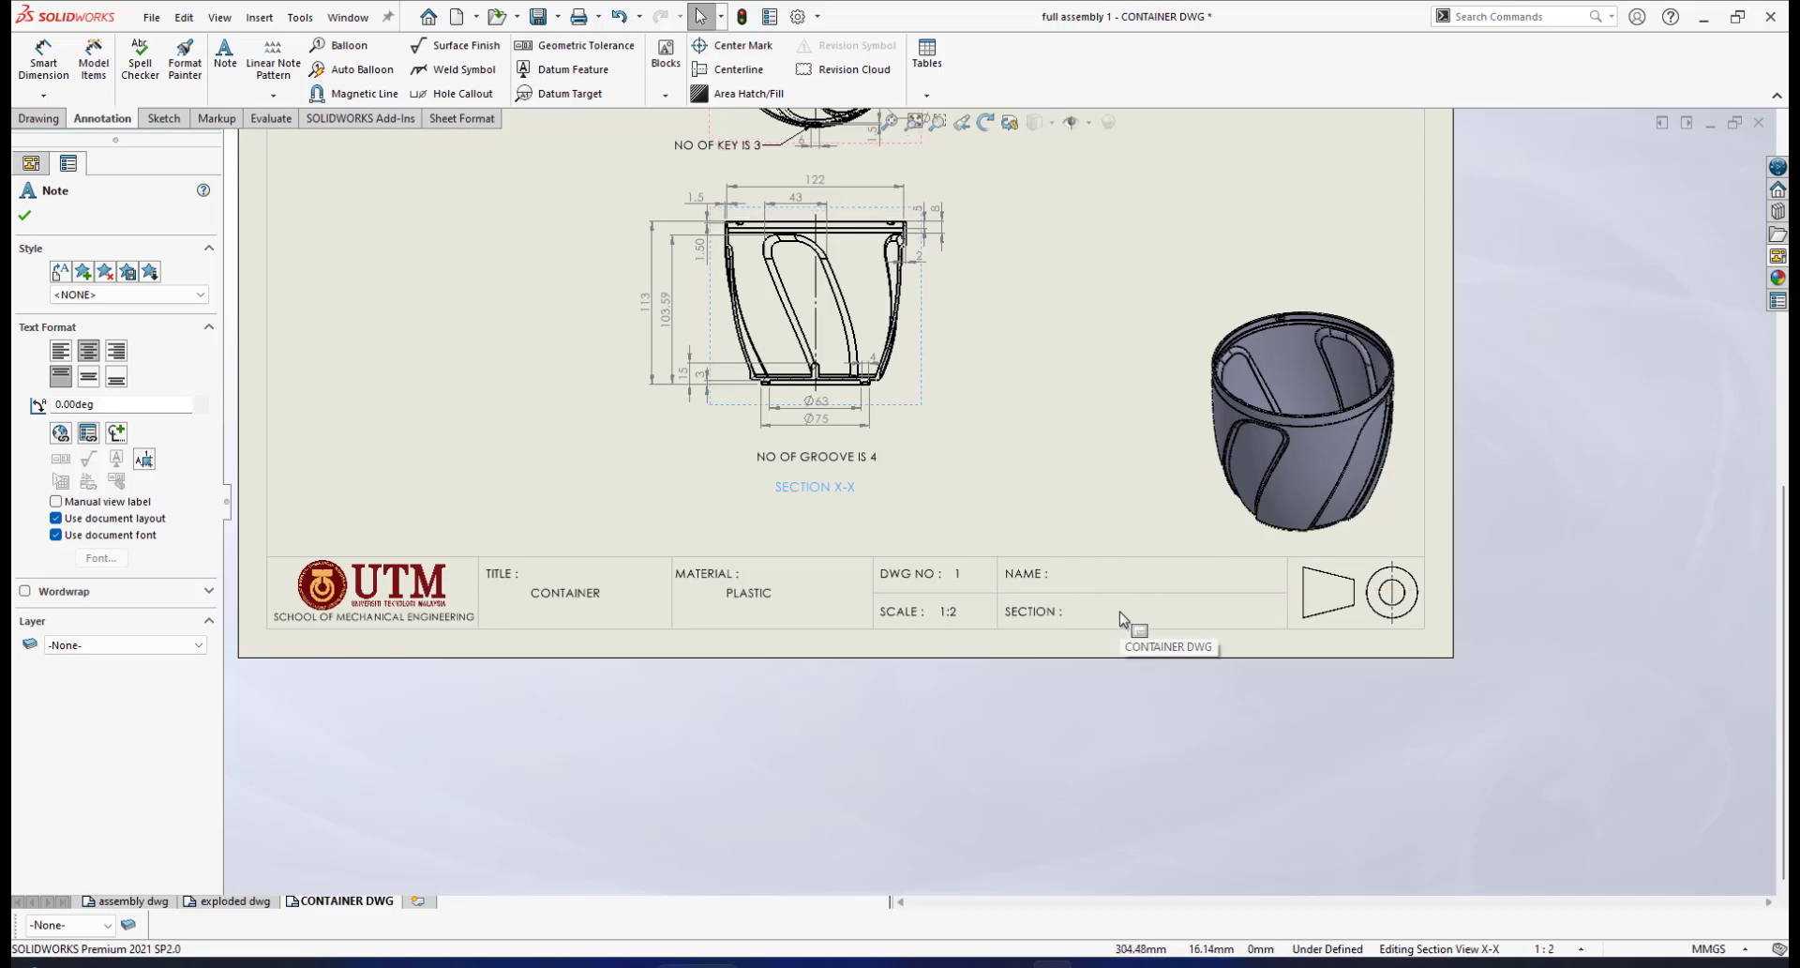
pyautogui.scroll(-2, 1293, 600)
pyautogui.scroll(2, 1219, 581)
pyautogui.scroll(-3, 1064, 553)
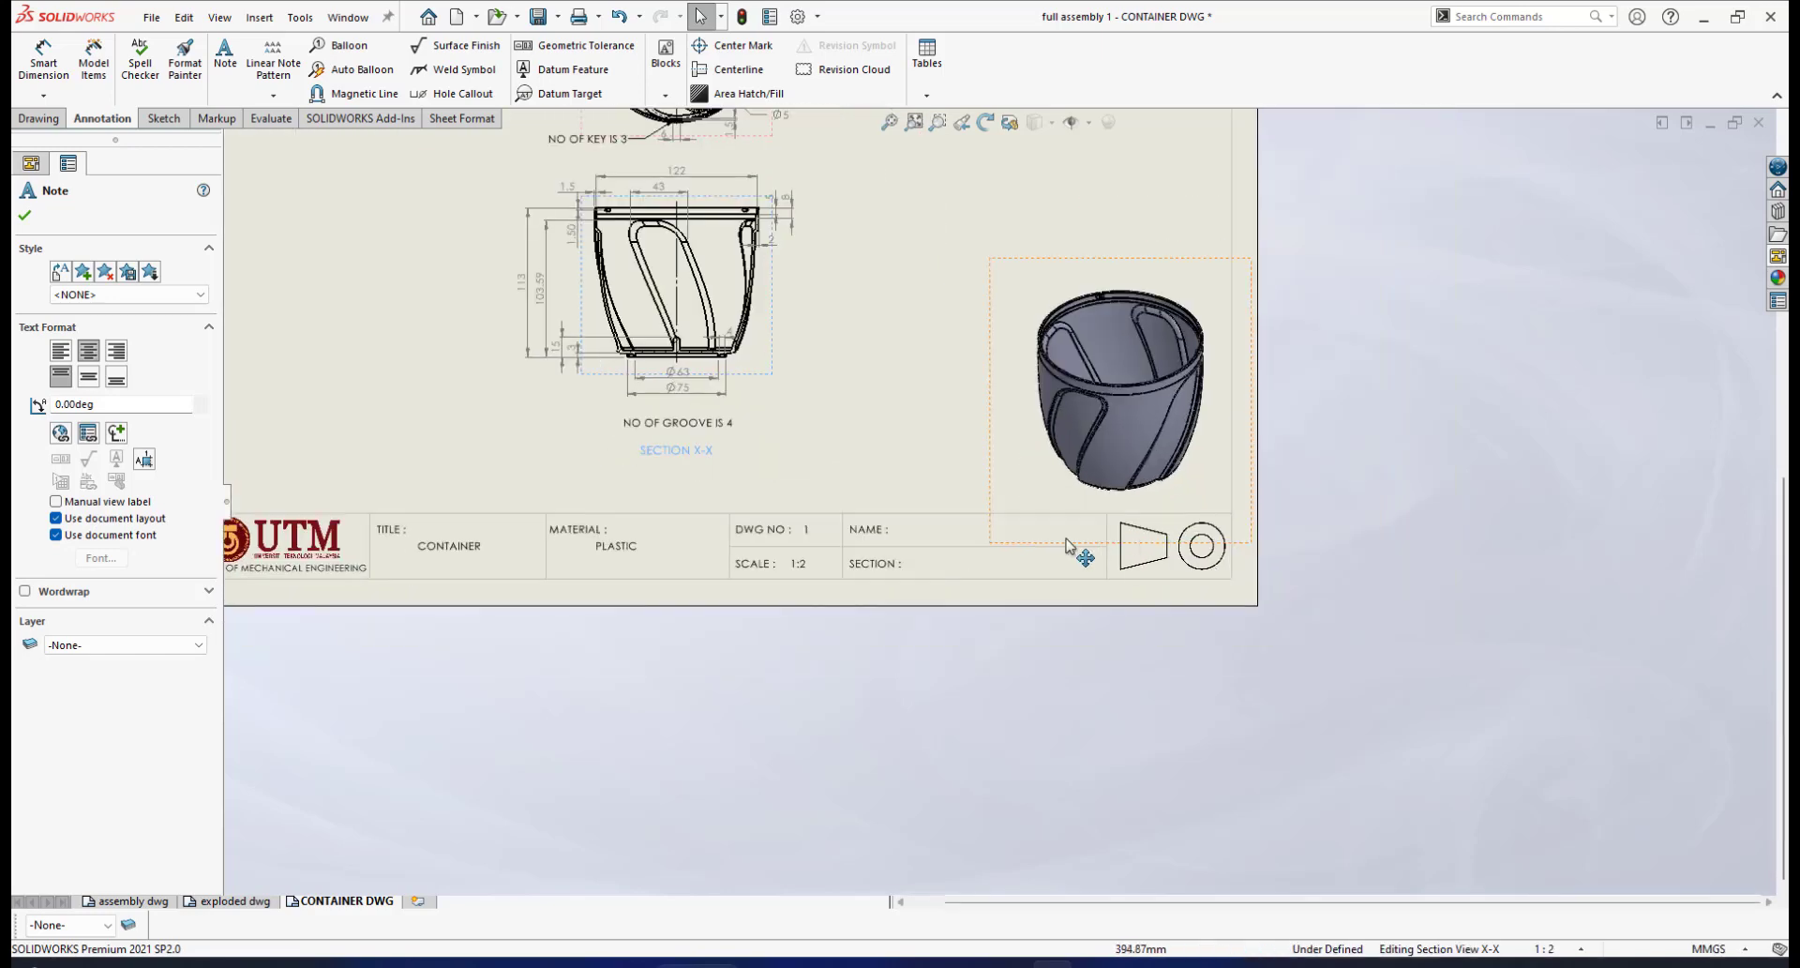
pyautogui.scroll(-3, 1172, 548)
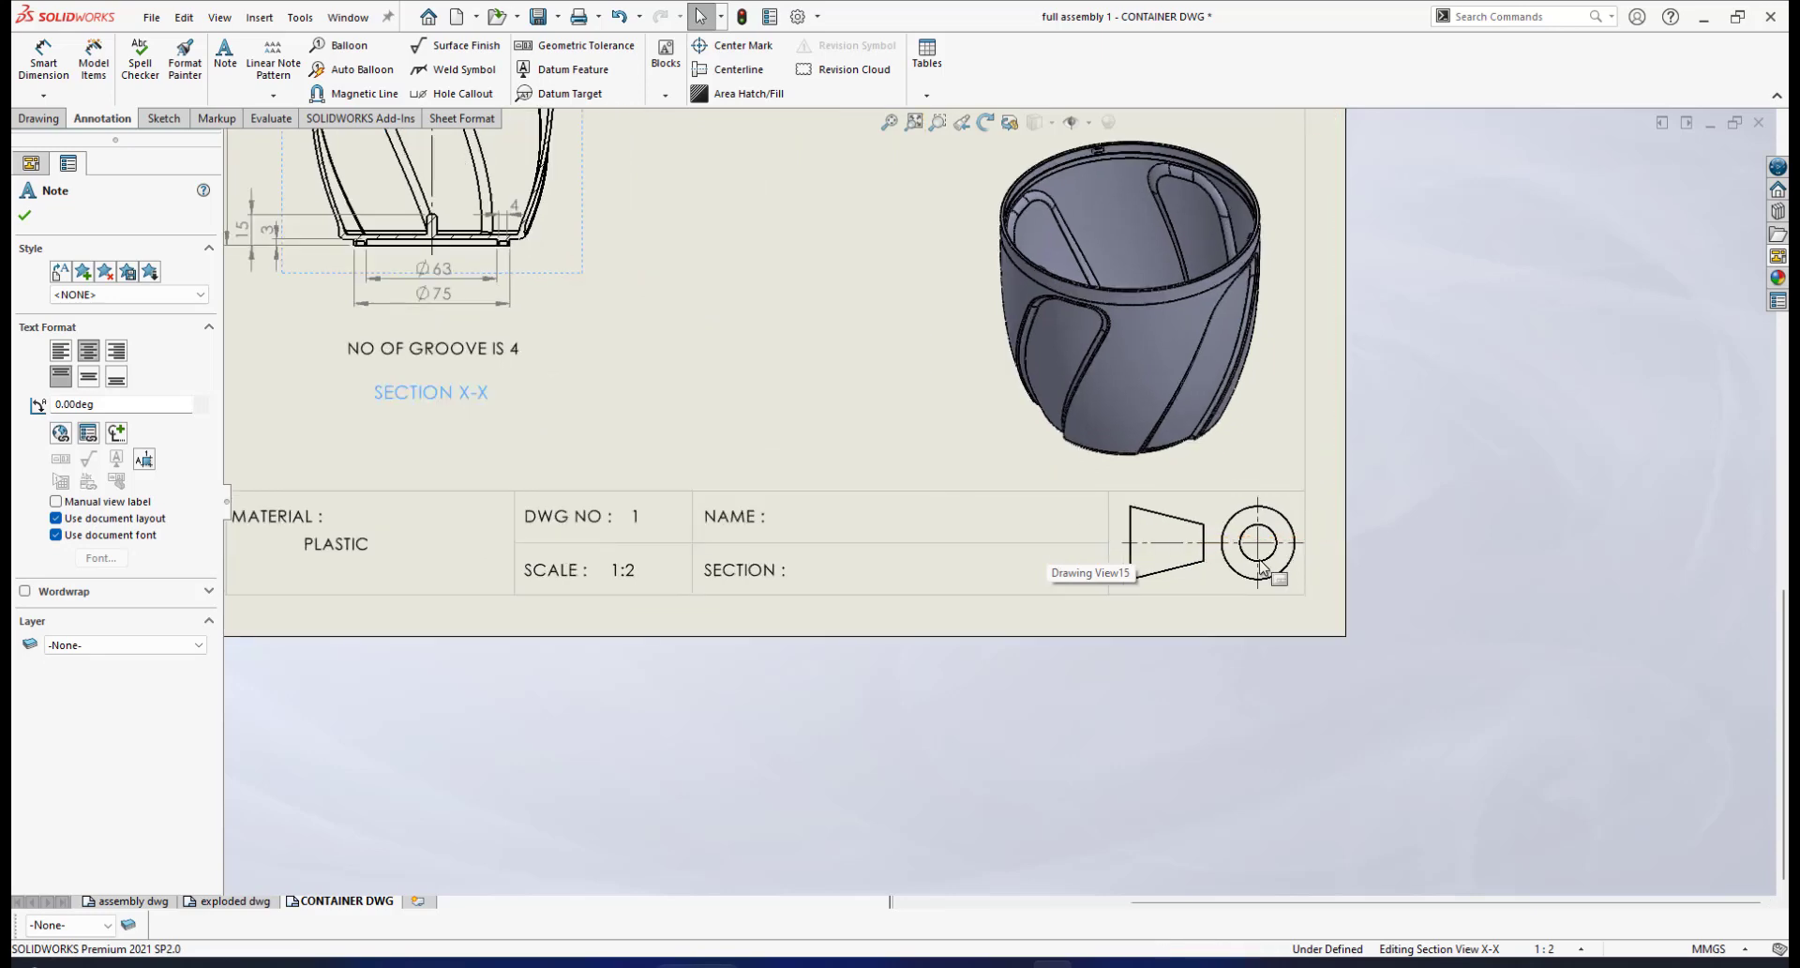
pyautogui.scroll(-1, 1397, 525)
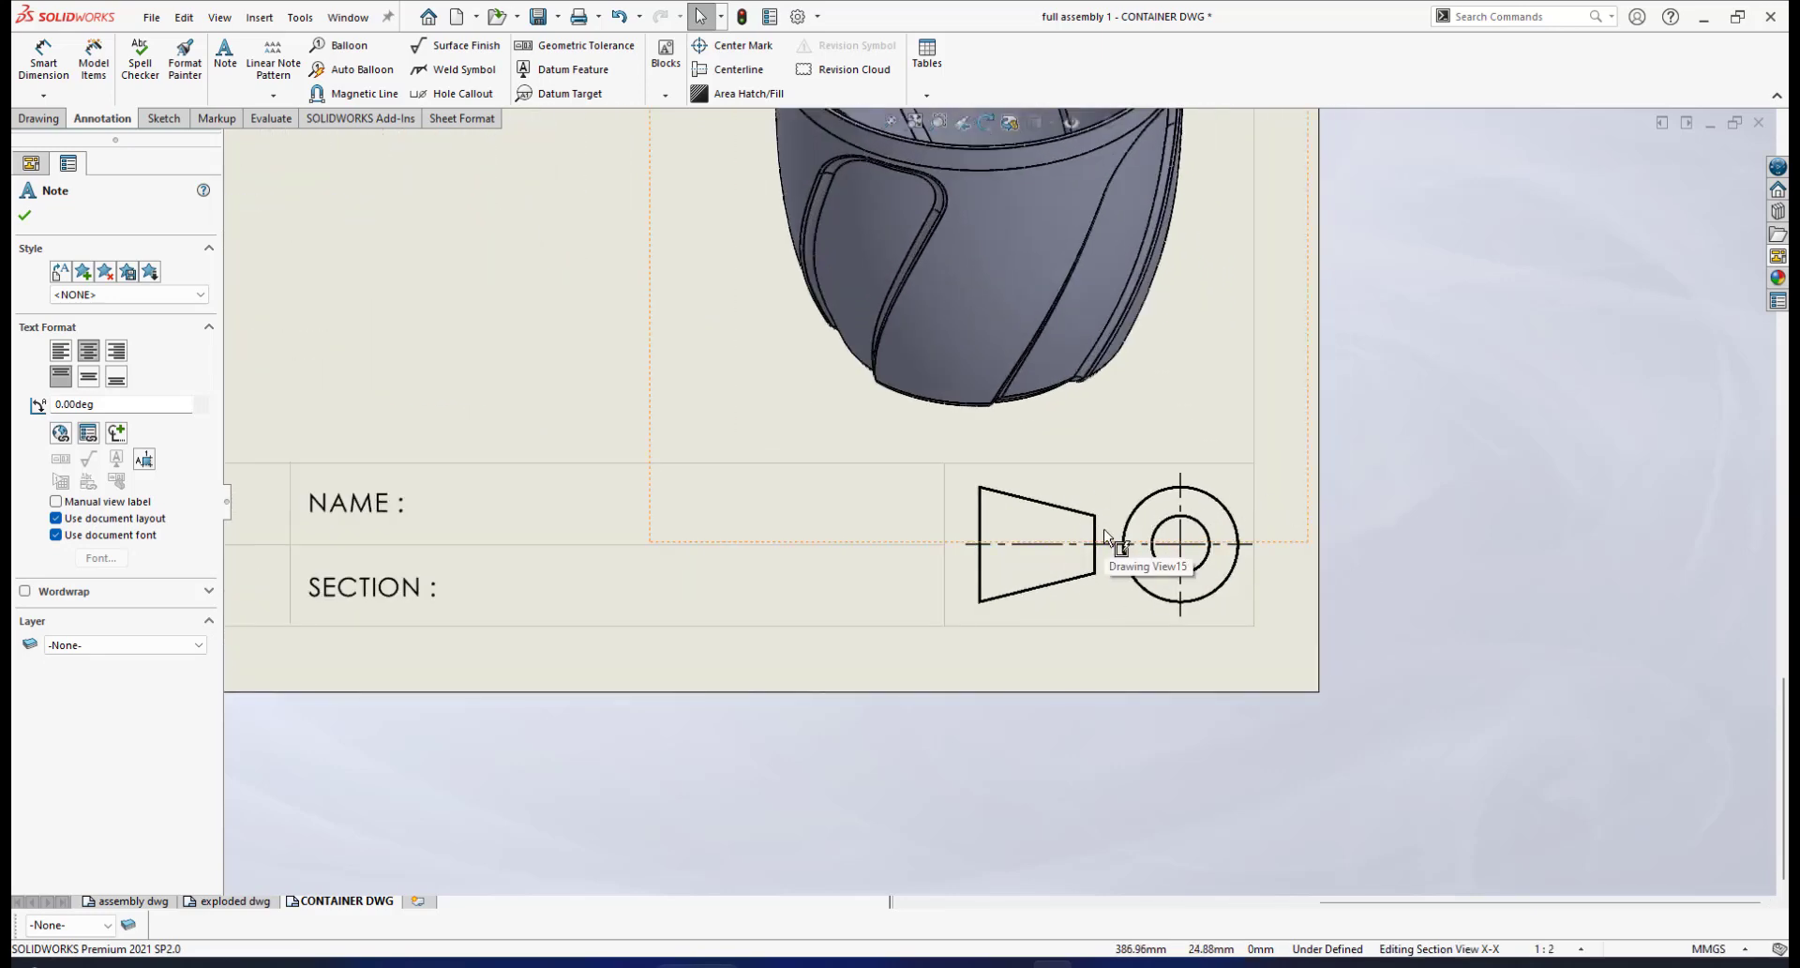
pyautogui.scroll(-1, 1104, 537)
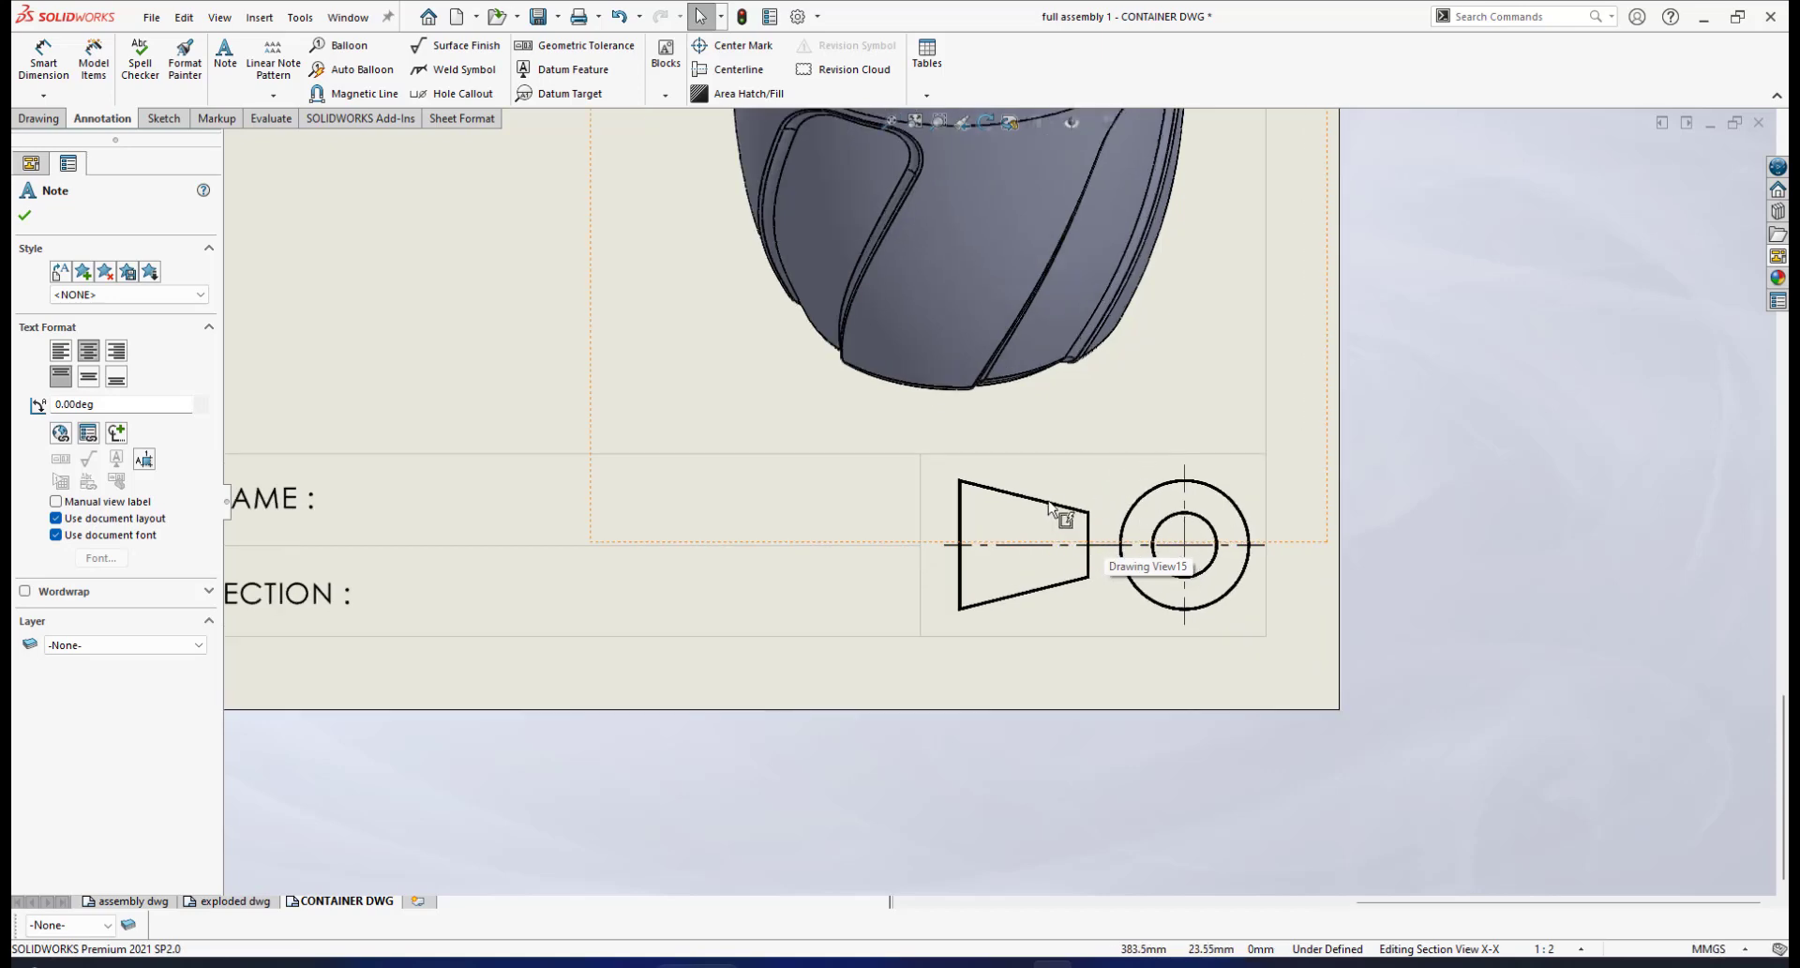
pyautogui.scroll(2, 1144, 510)
pyautogui.scroll(-2, 1142, 512)
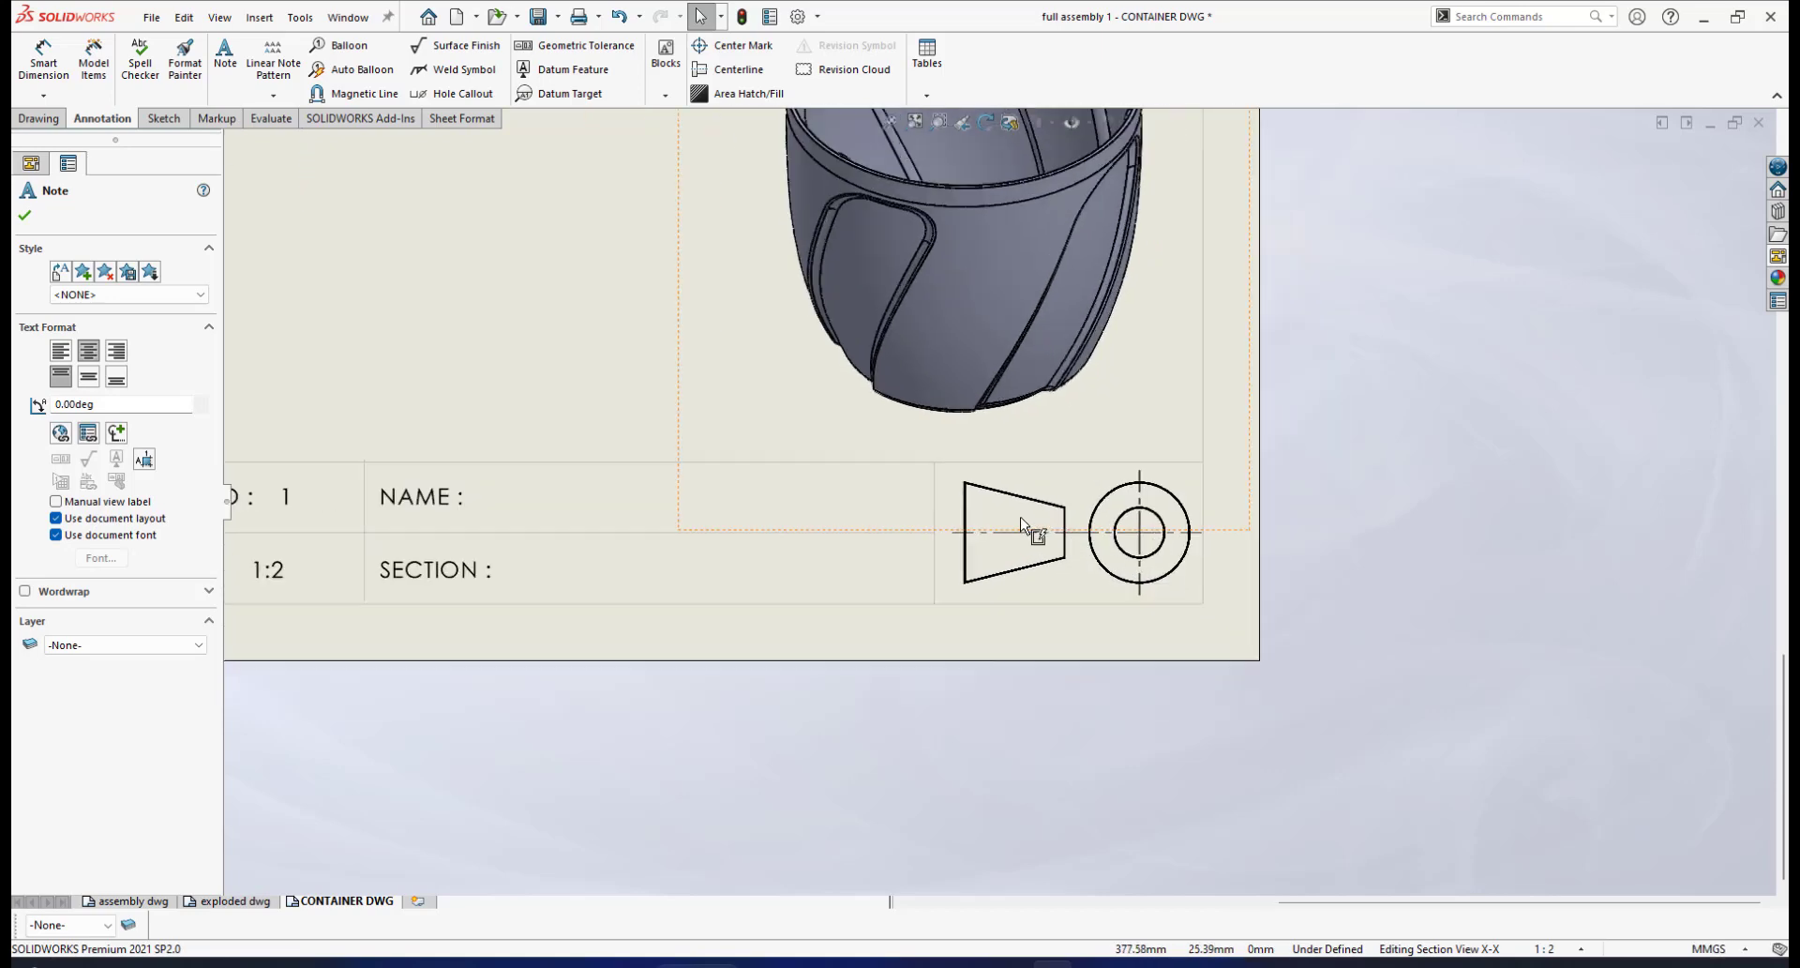
pyautogui.scroll(3, 1094, 506)
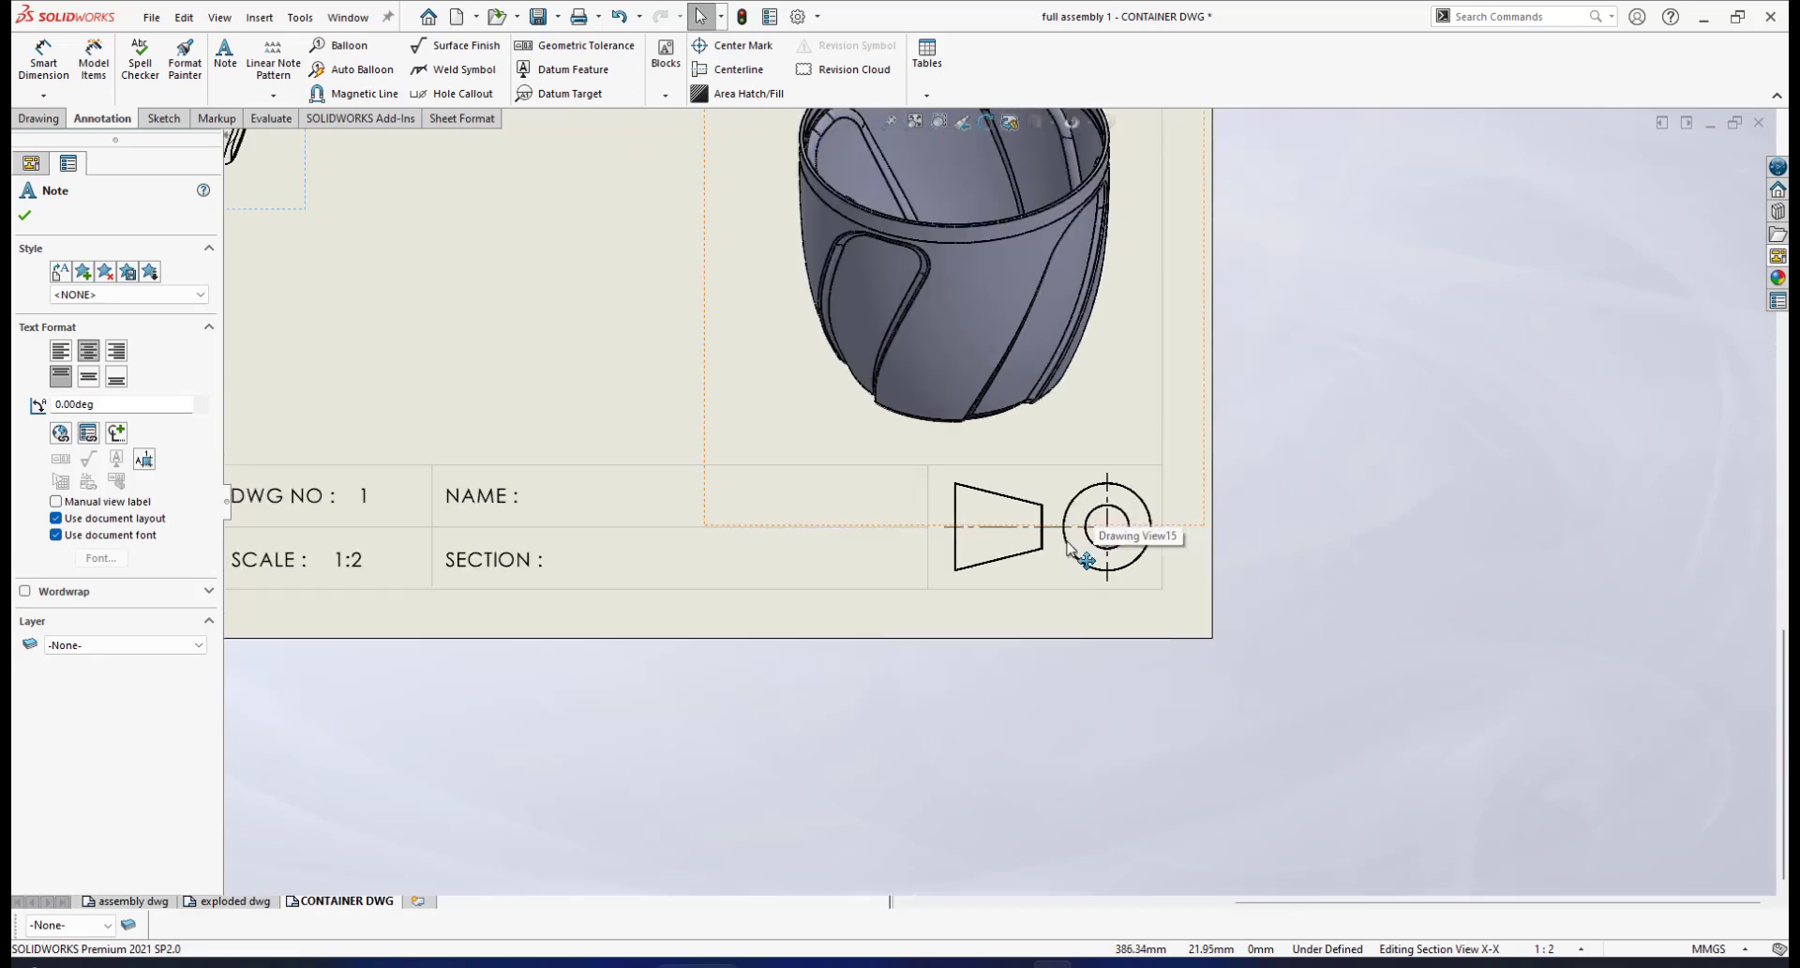
pyautogui.rightClick(937, 550)
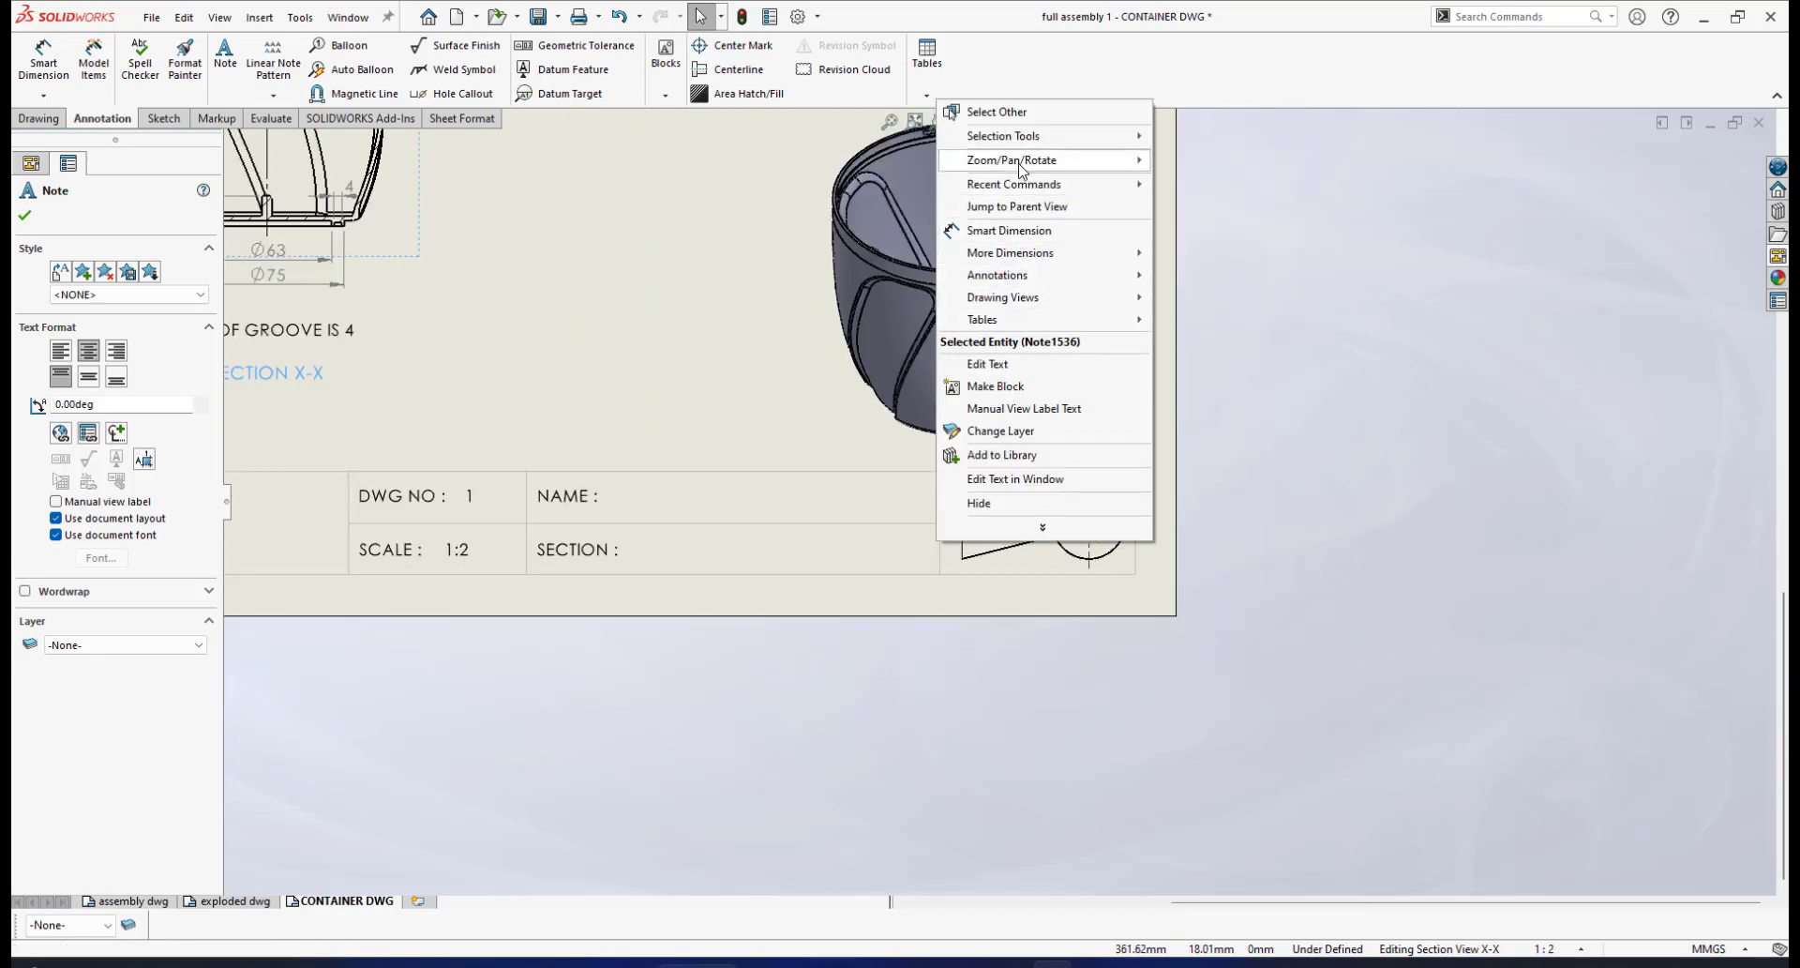
pyautogui.click(1287, 376)
pyautogui.scroll(3, 1004, 504)
pyautogui.scroll(-2, 662, 529)
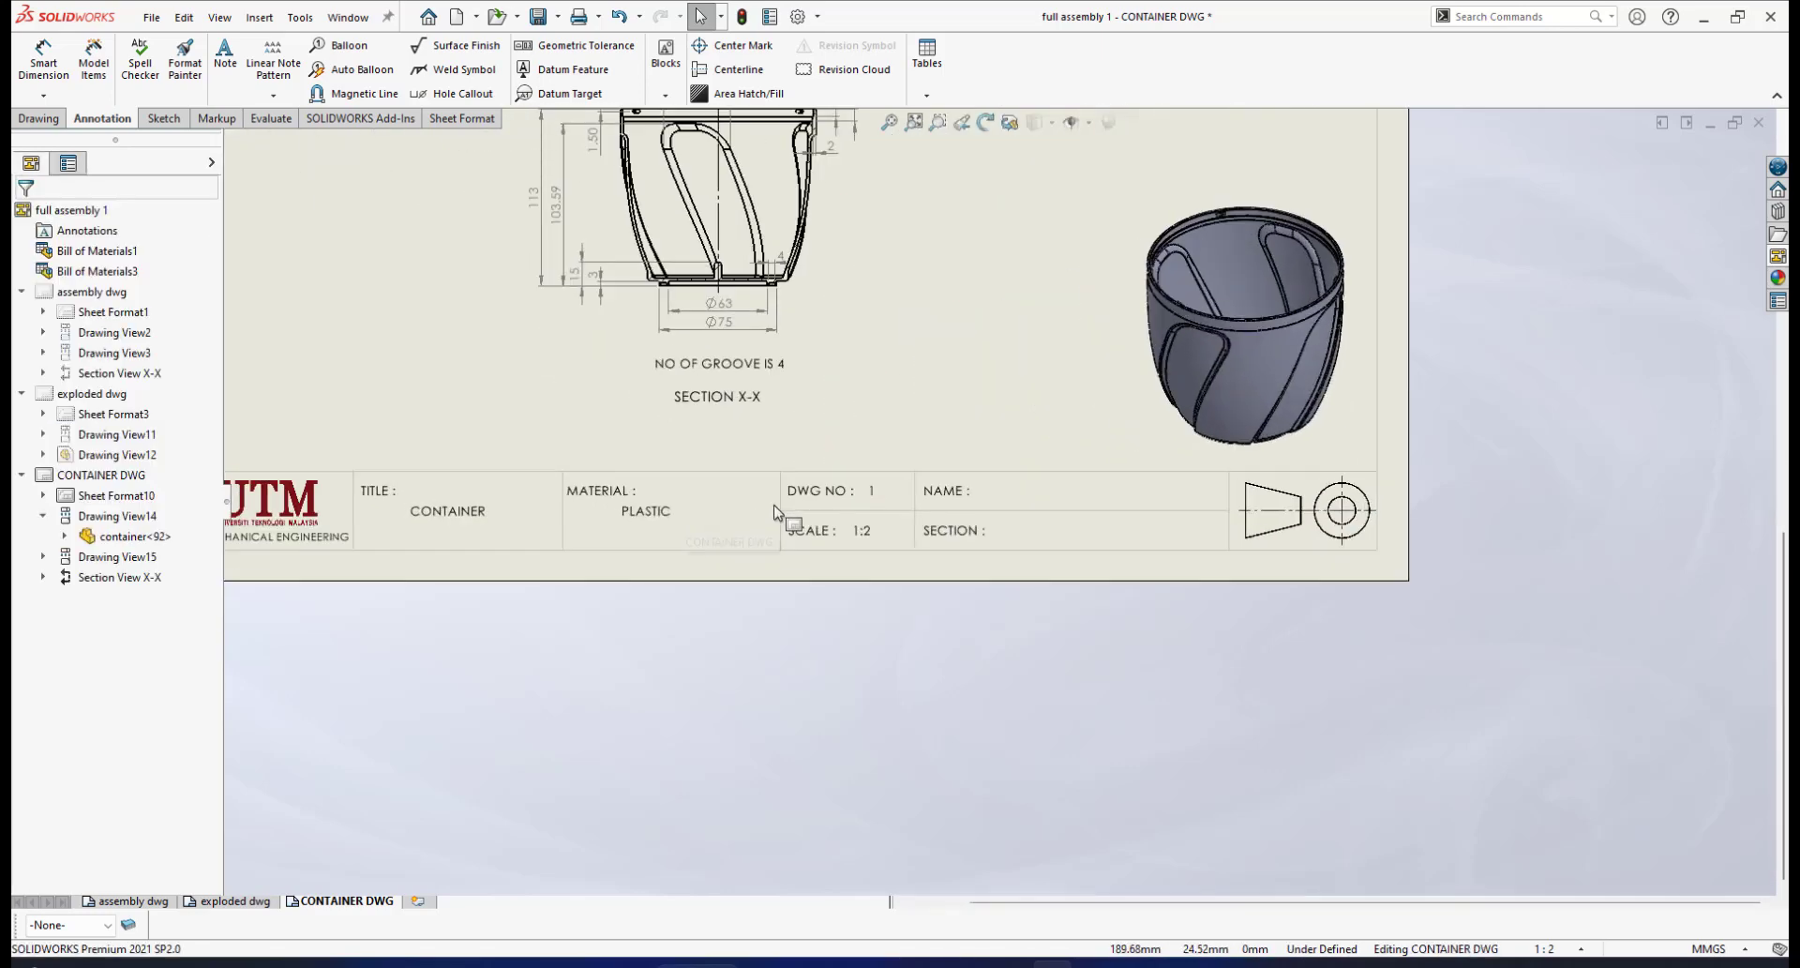
# Switch to editing the CONTAINER DWG sheet format's title block
pyautogui.rightClick(852, 521)
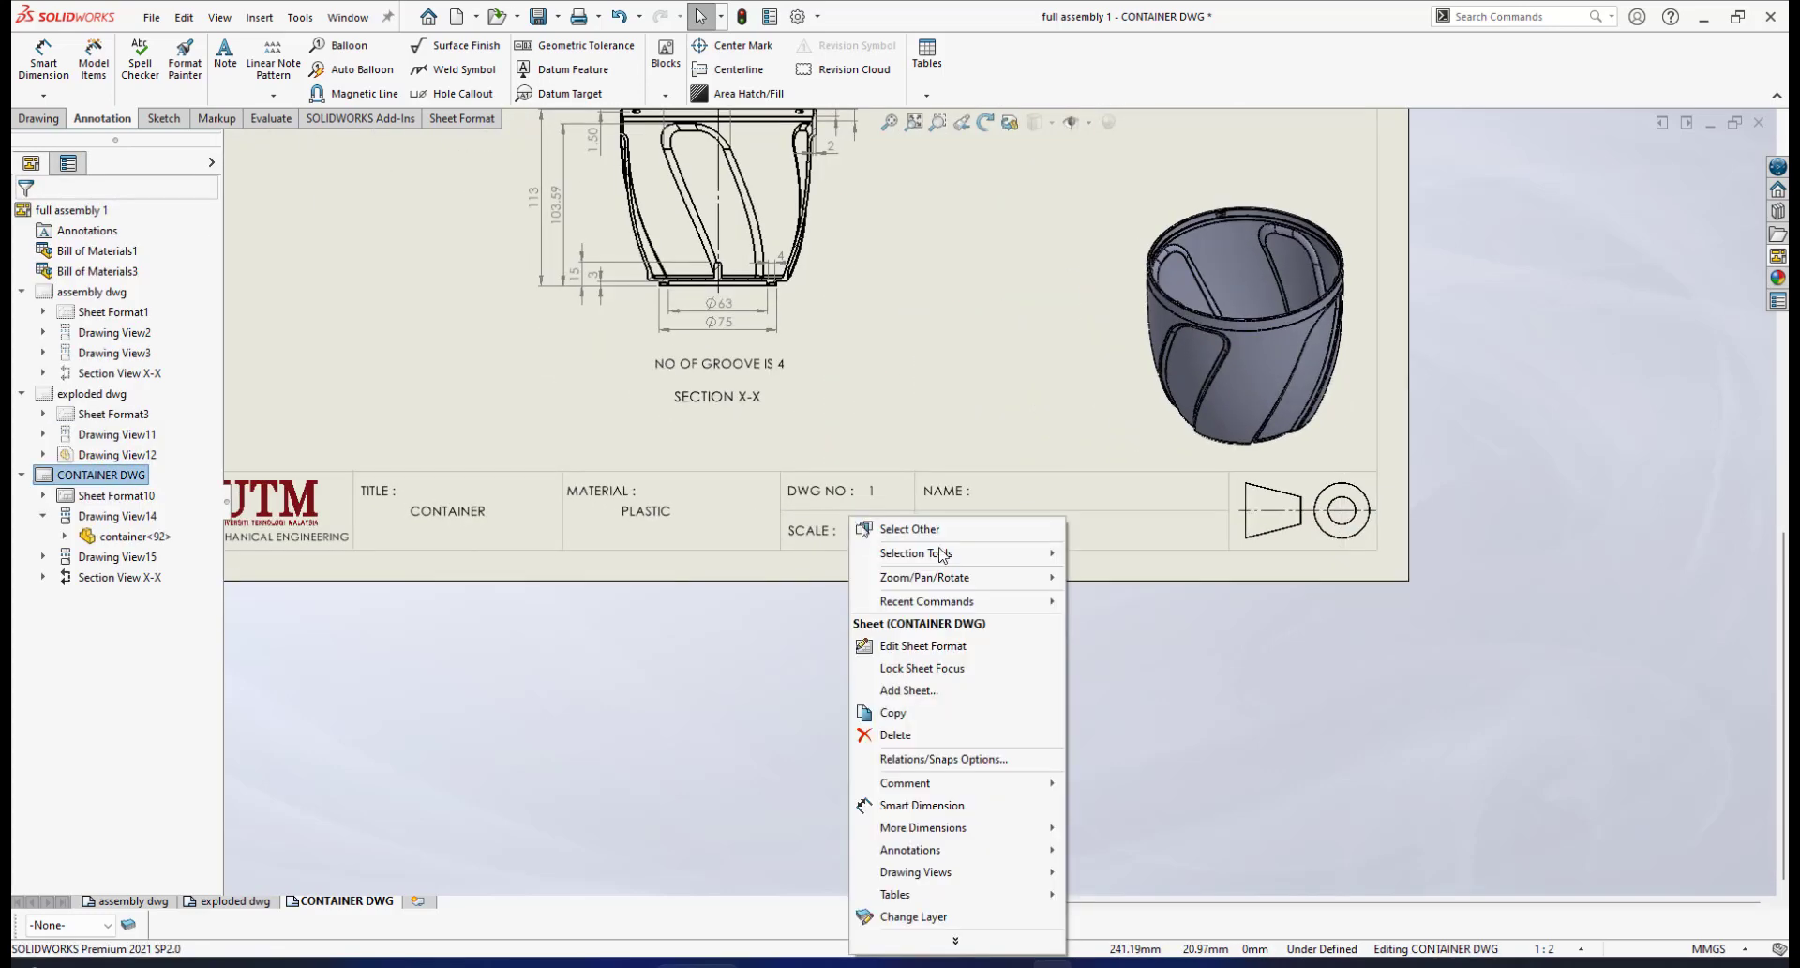
pyautogui.click(928, 647)
pyautogui.scroll(2, 1285, 570)
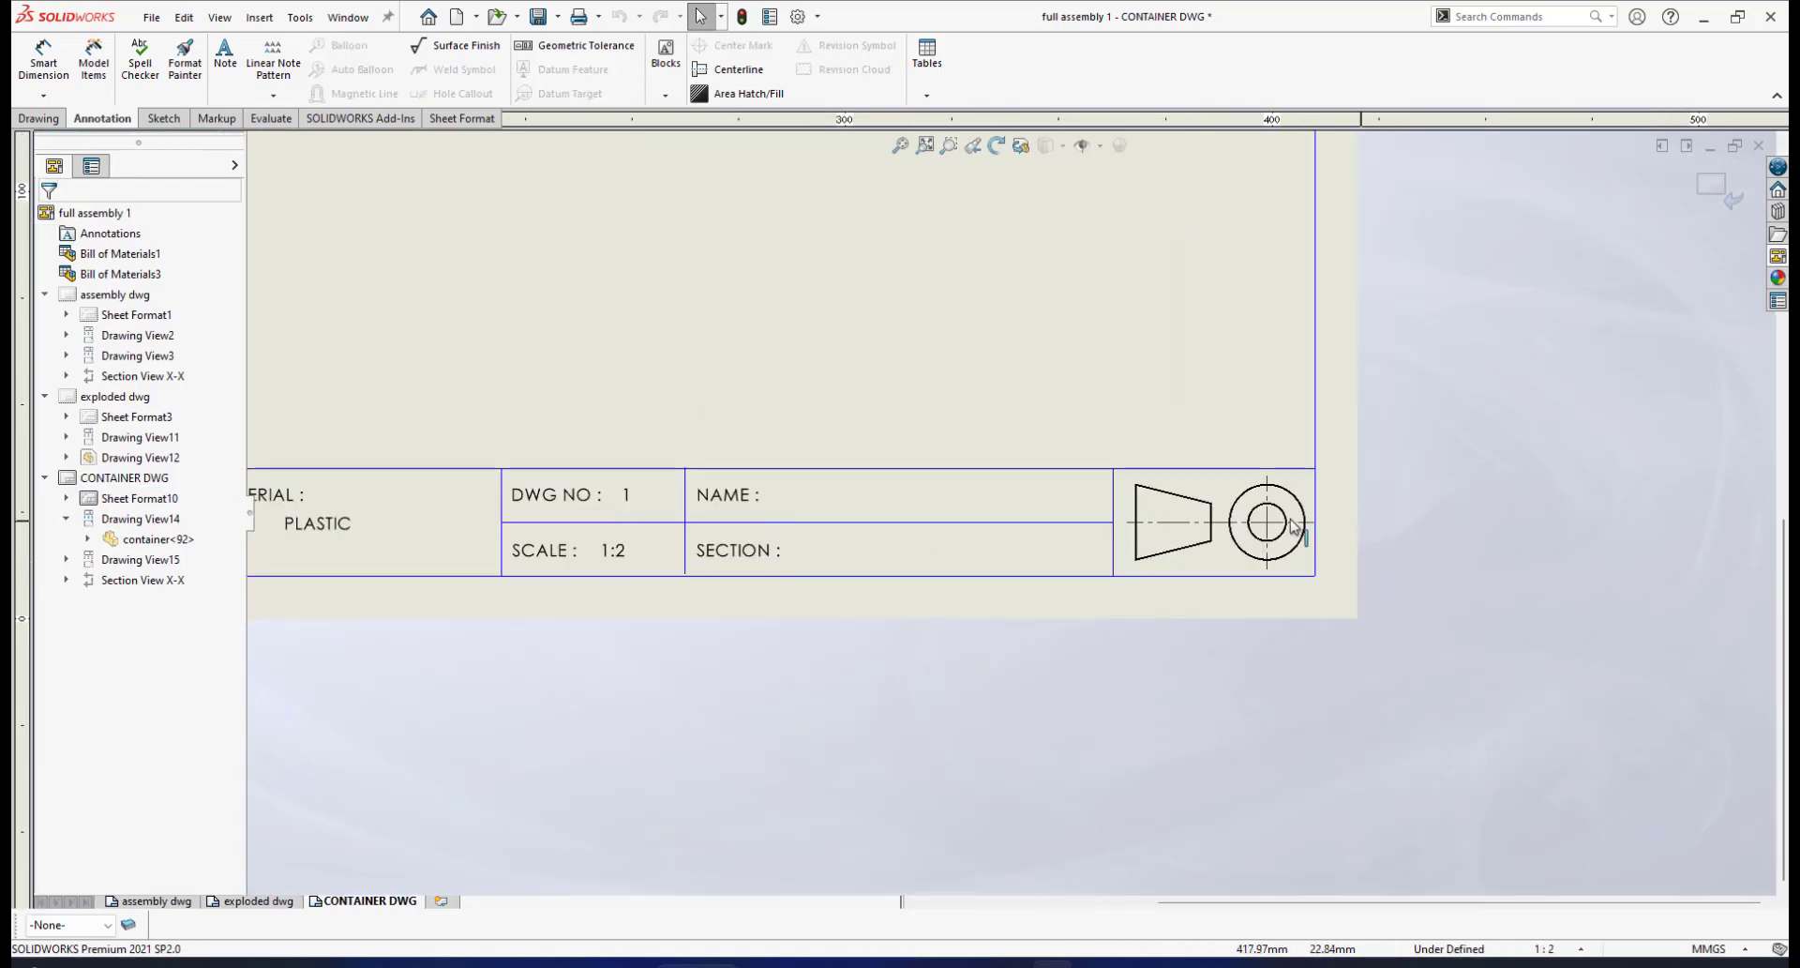
pyautogui.scroll(1, 1266, 523)
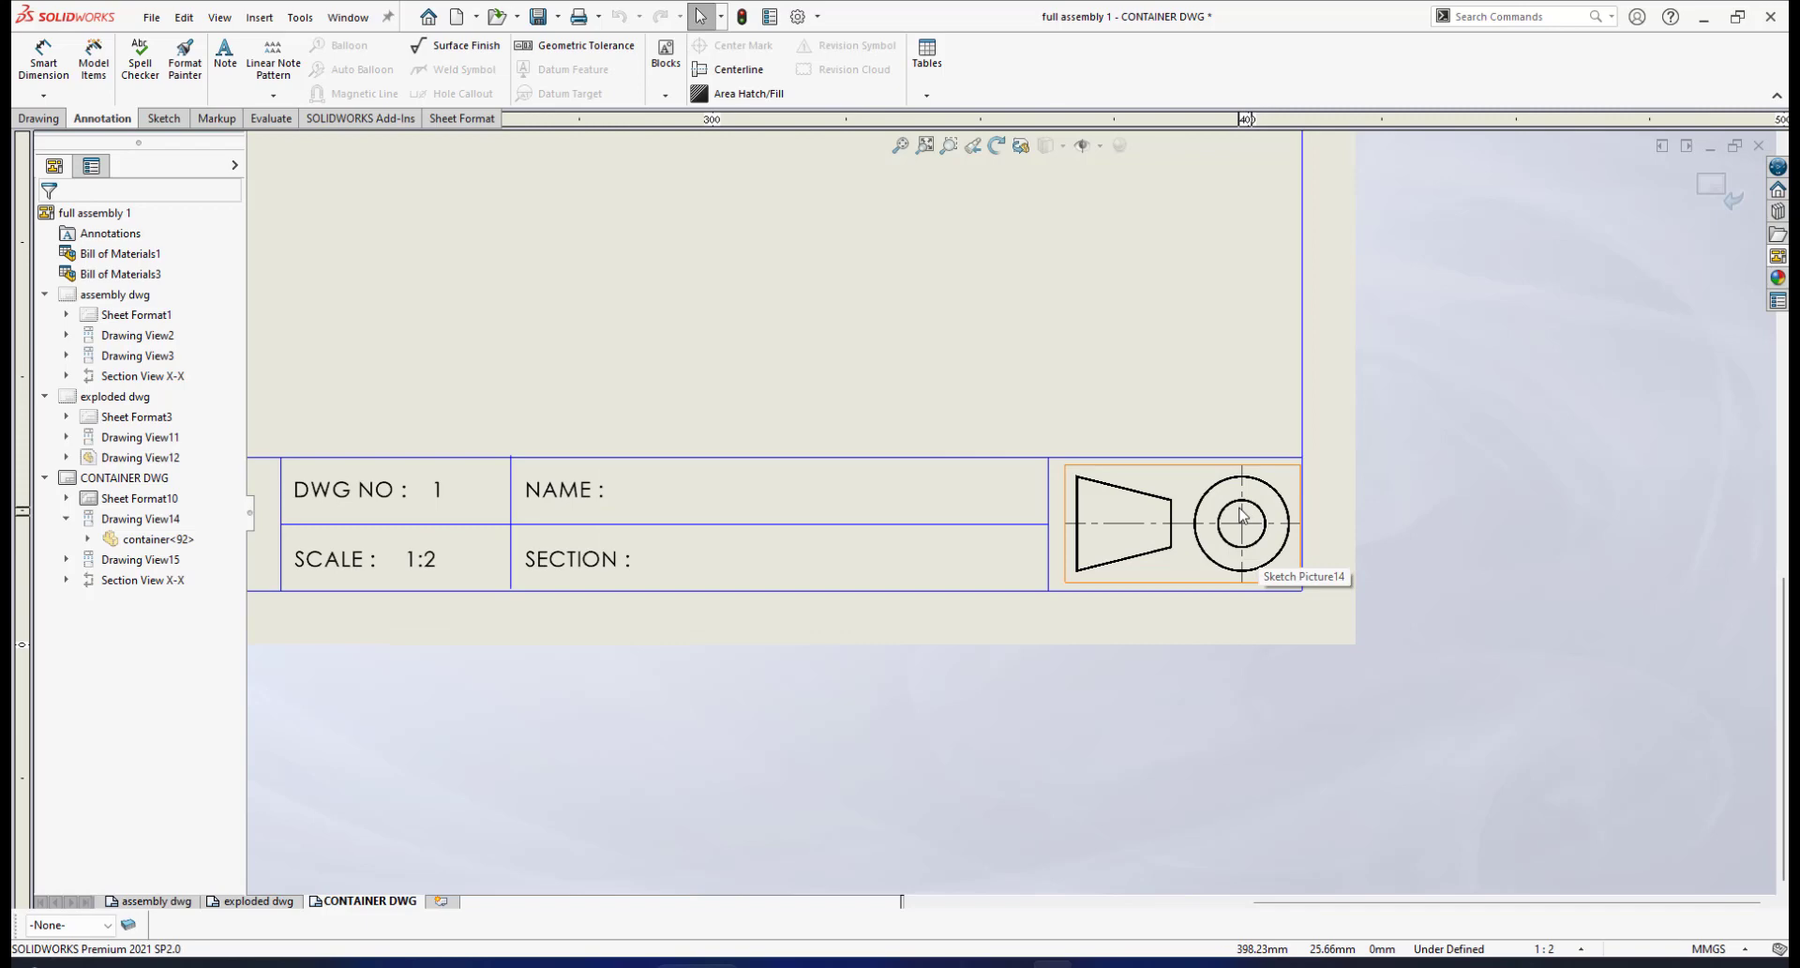
pyautogui.scroll(1, 1201, 510)
pyautogui.scroll(1, 1201, 510)
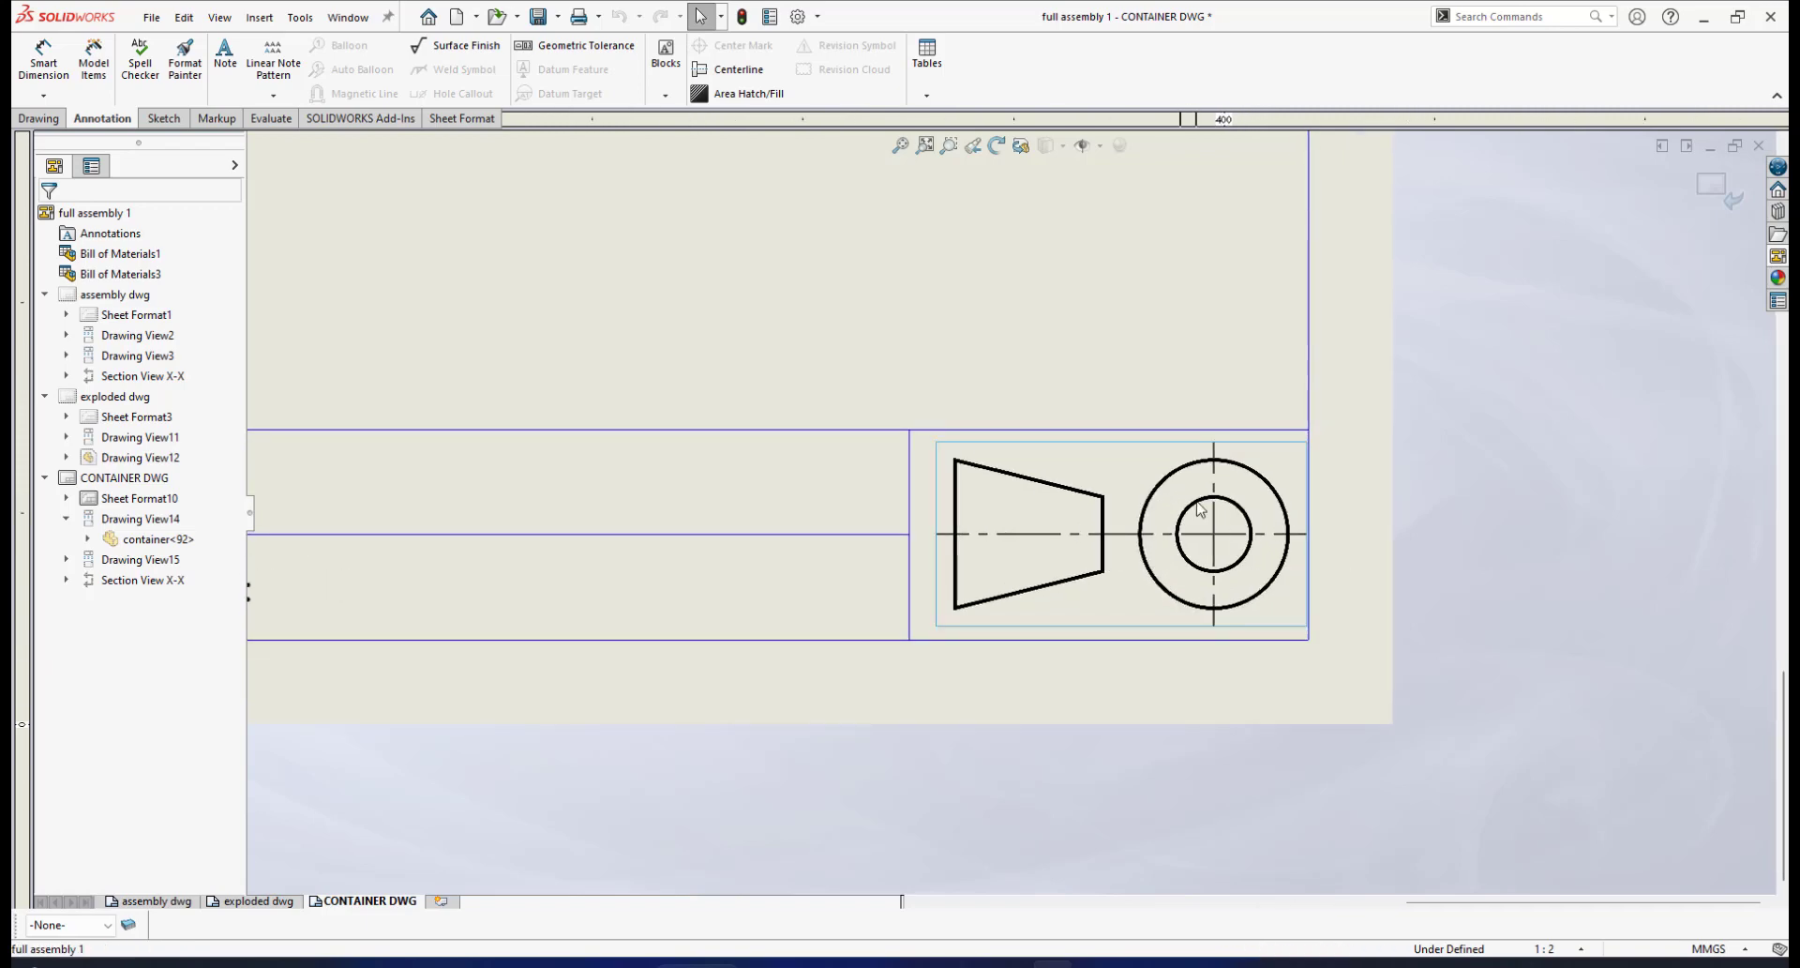
# Mirror the projection symbol picture horizontally and accept it at 43.95 × 21.97 mm
pyautogui.click(1199, 507)
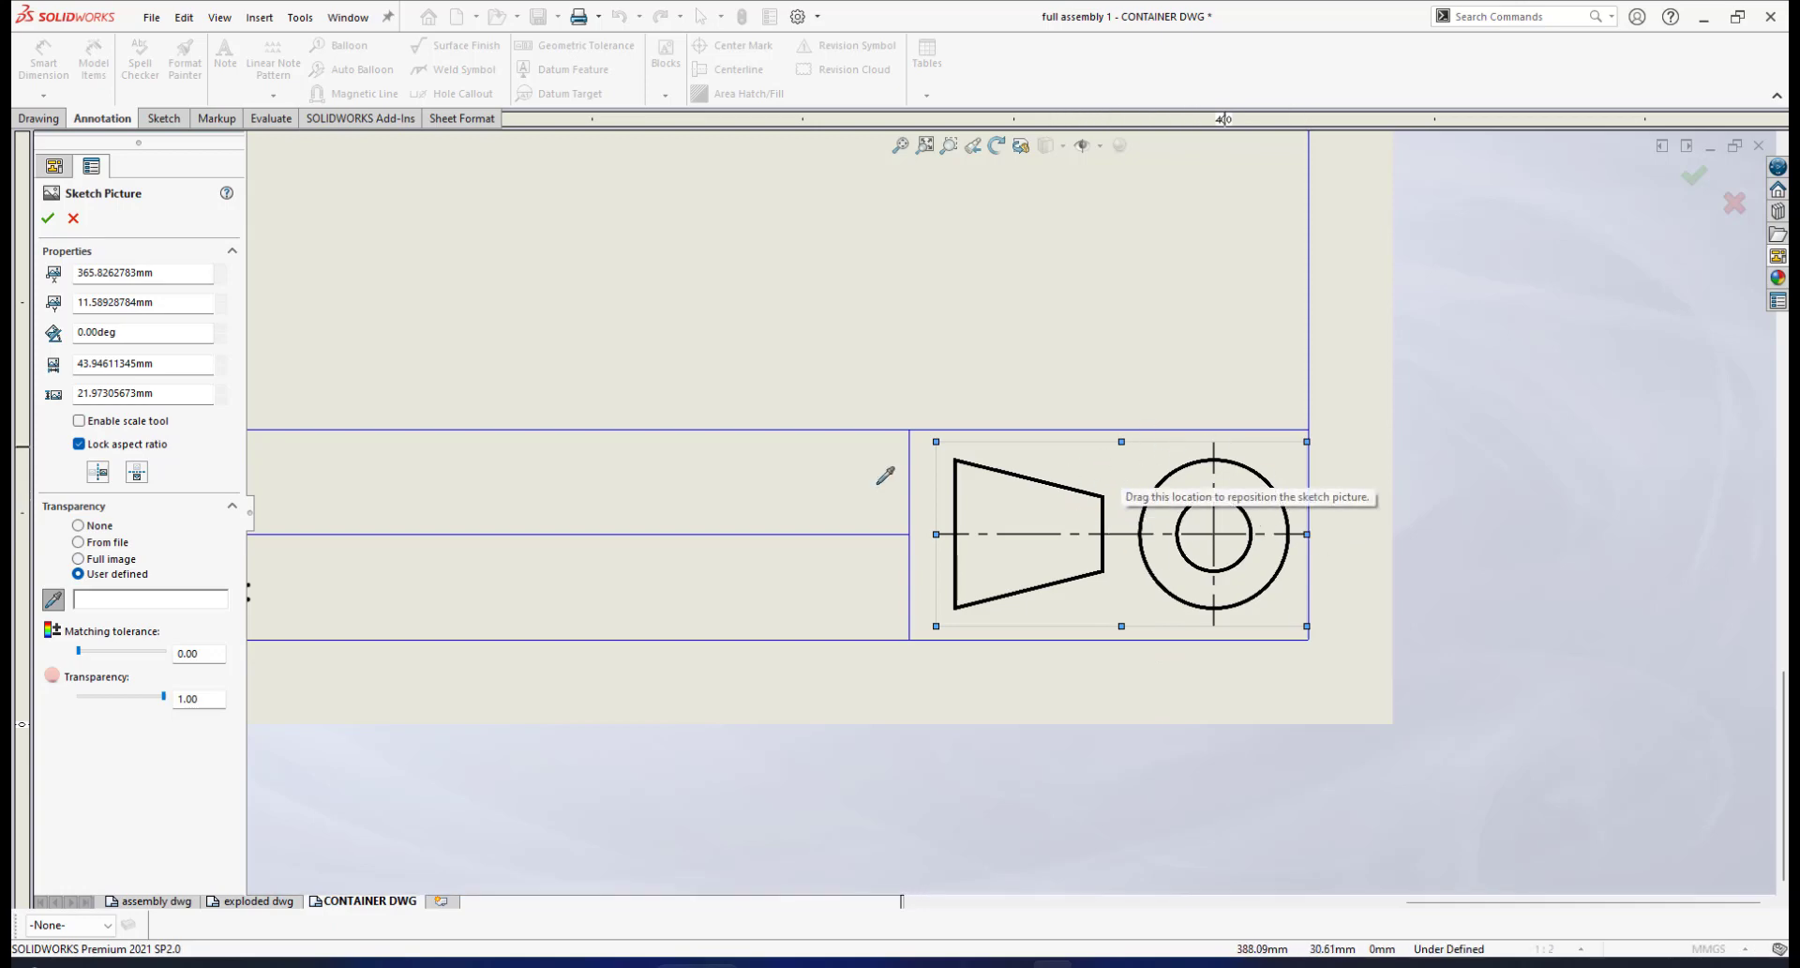
pyautogui.click(98, 472)
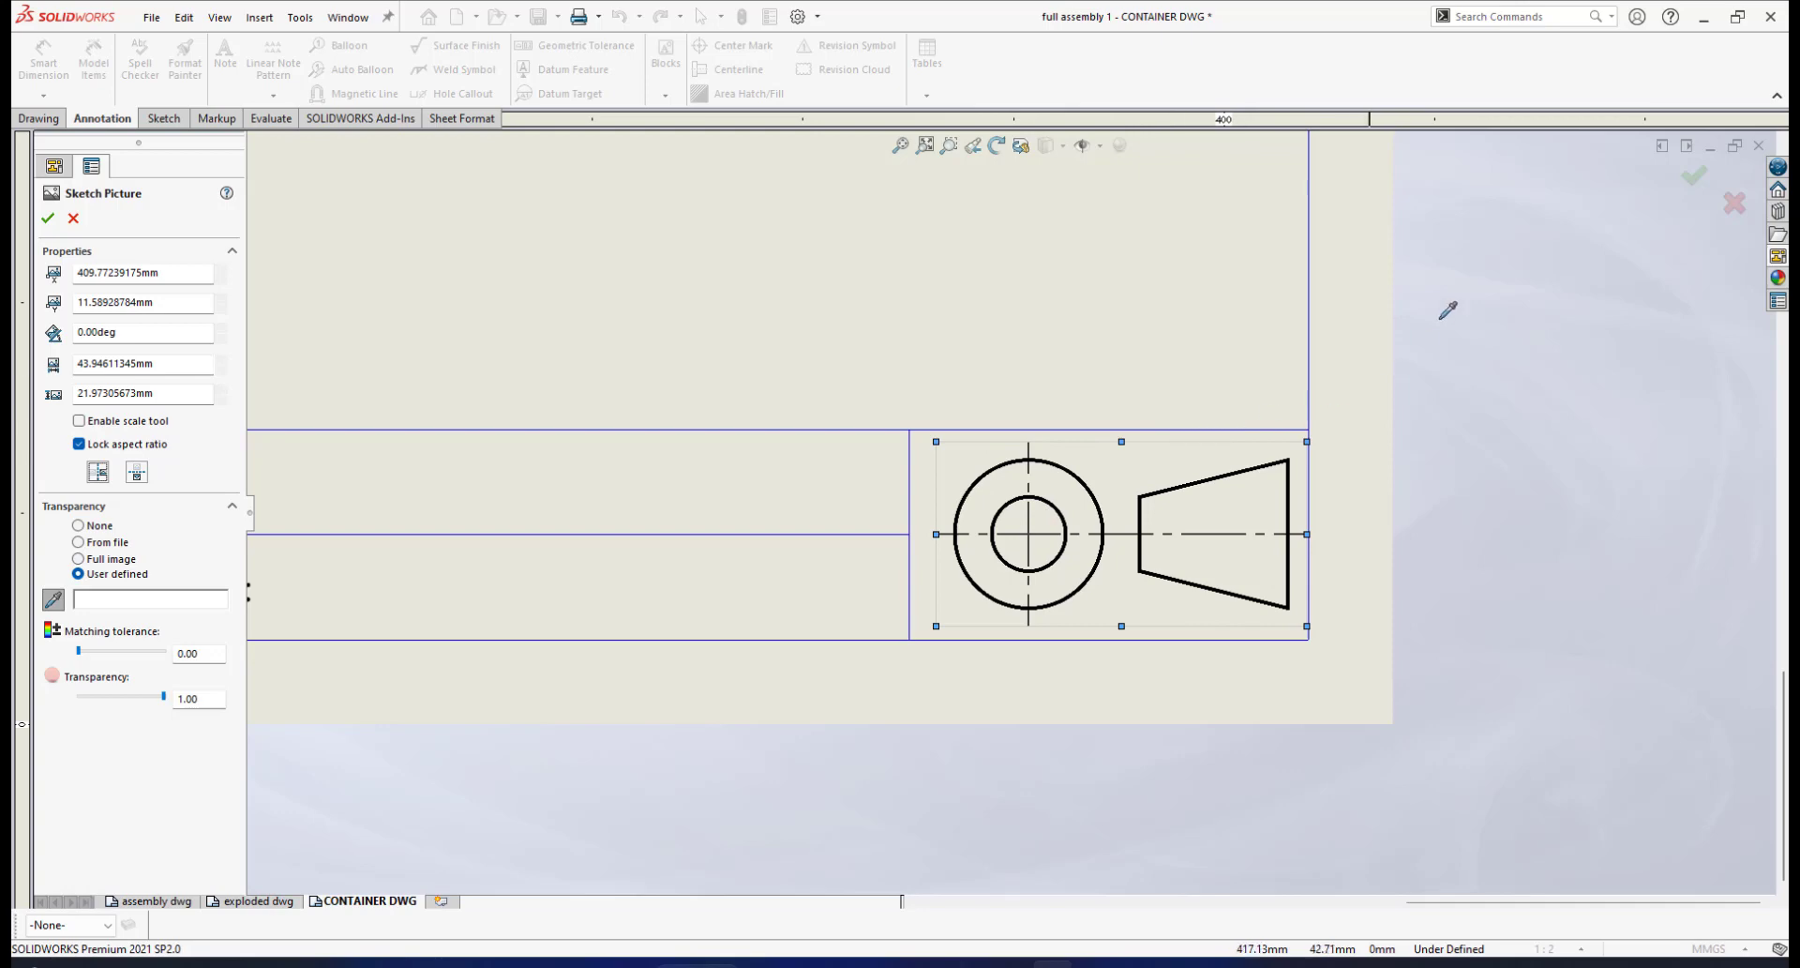
pyautogui.click(47, 219)
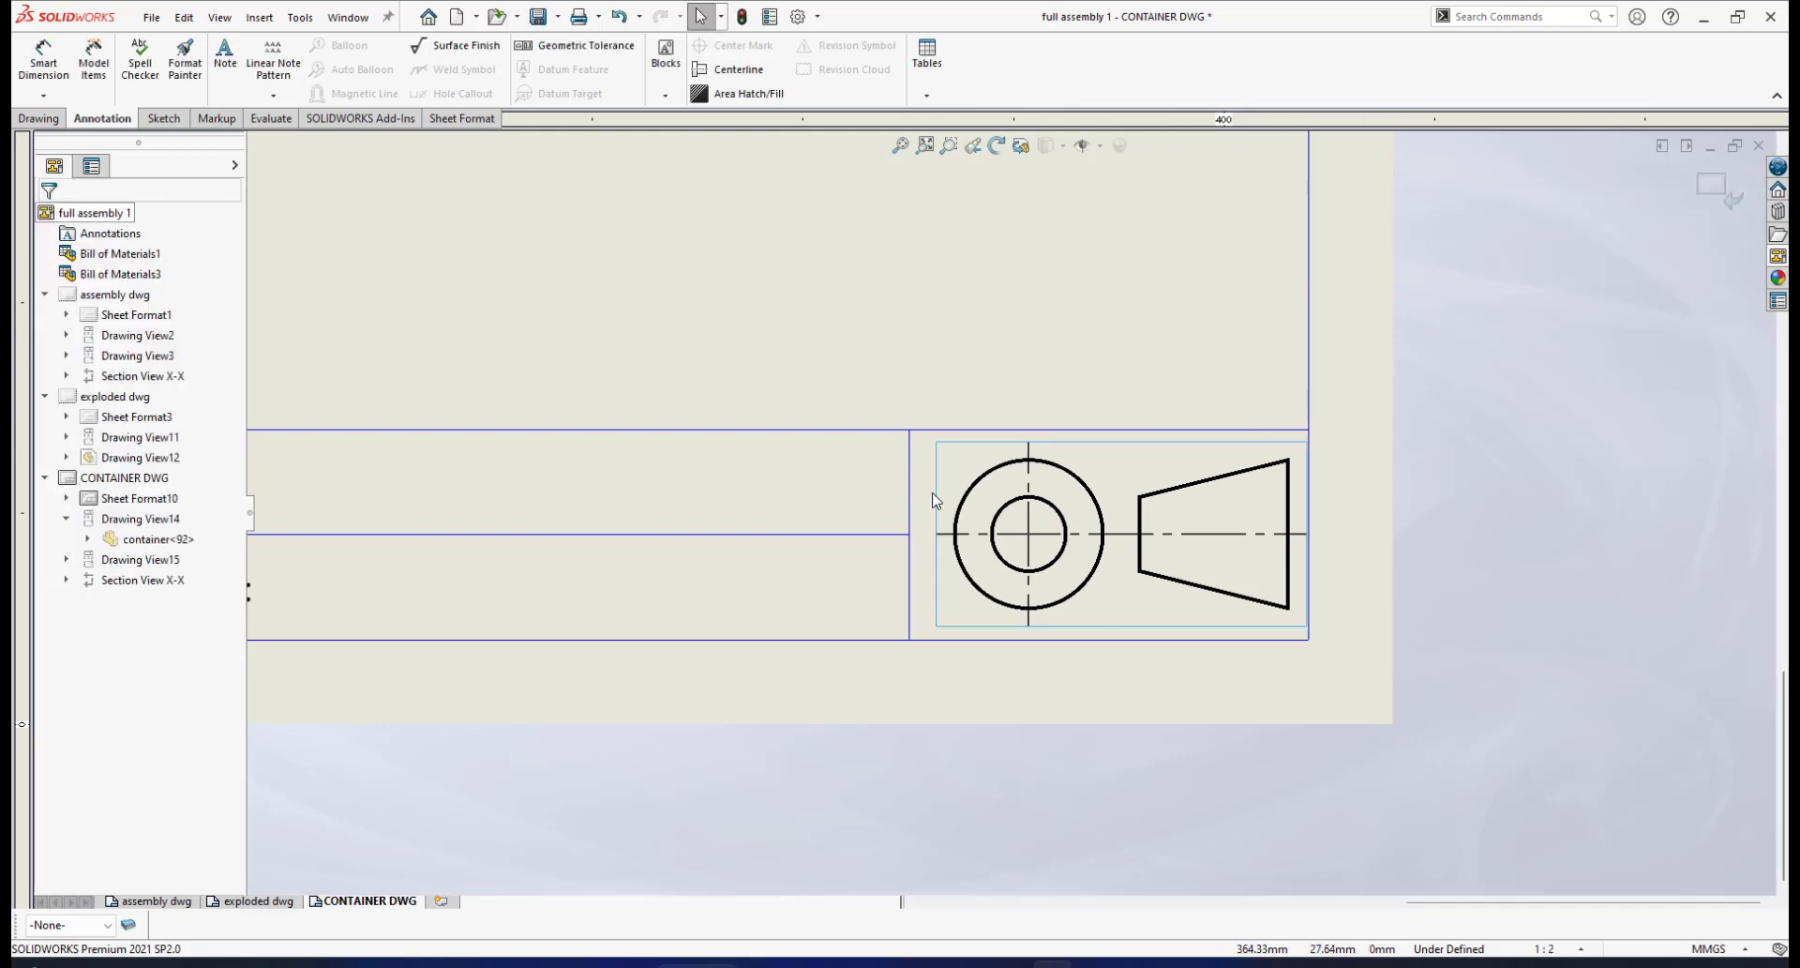
pyautogui.scroll(1, 1009, 509)
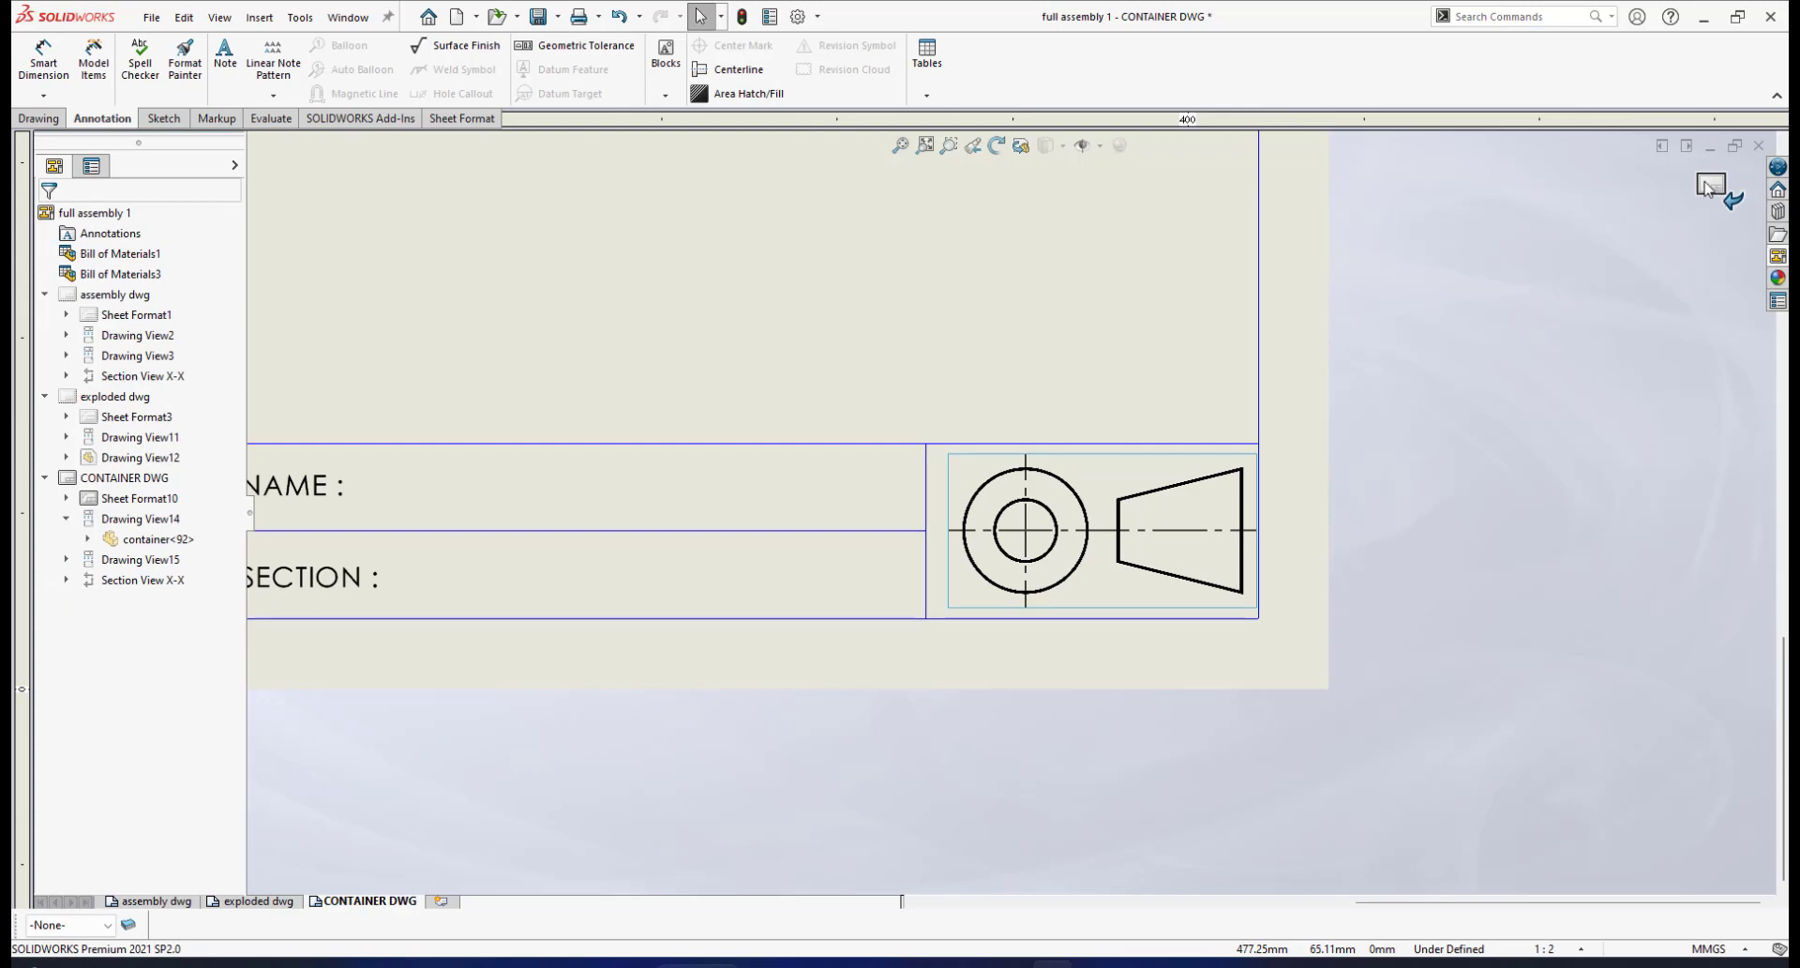
pyautogui.scroll(3, 1386, 402)
pyautogui.scroll(4, 889, 473)
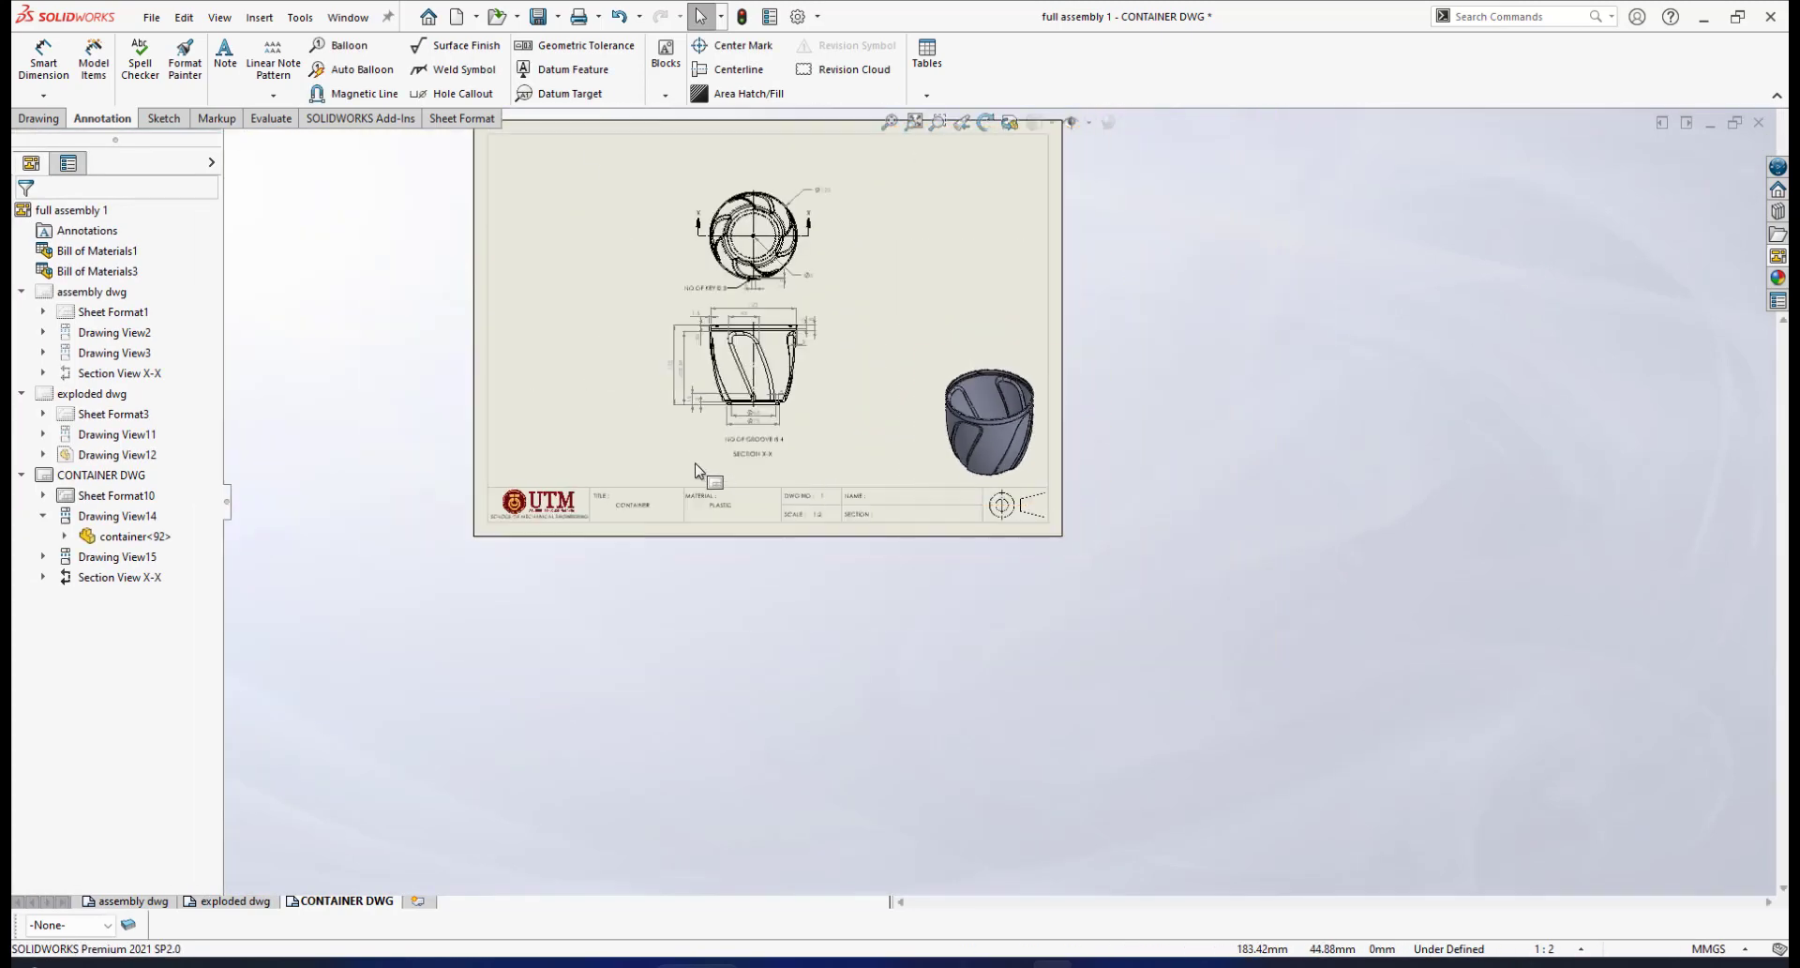
# Switch to the exploded dwg sheet and start editing its sheet format
pyautogui.scroll(-3, 862, 637)
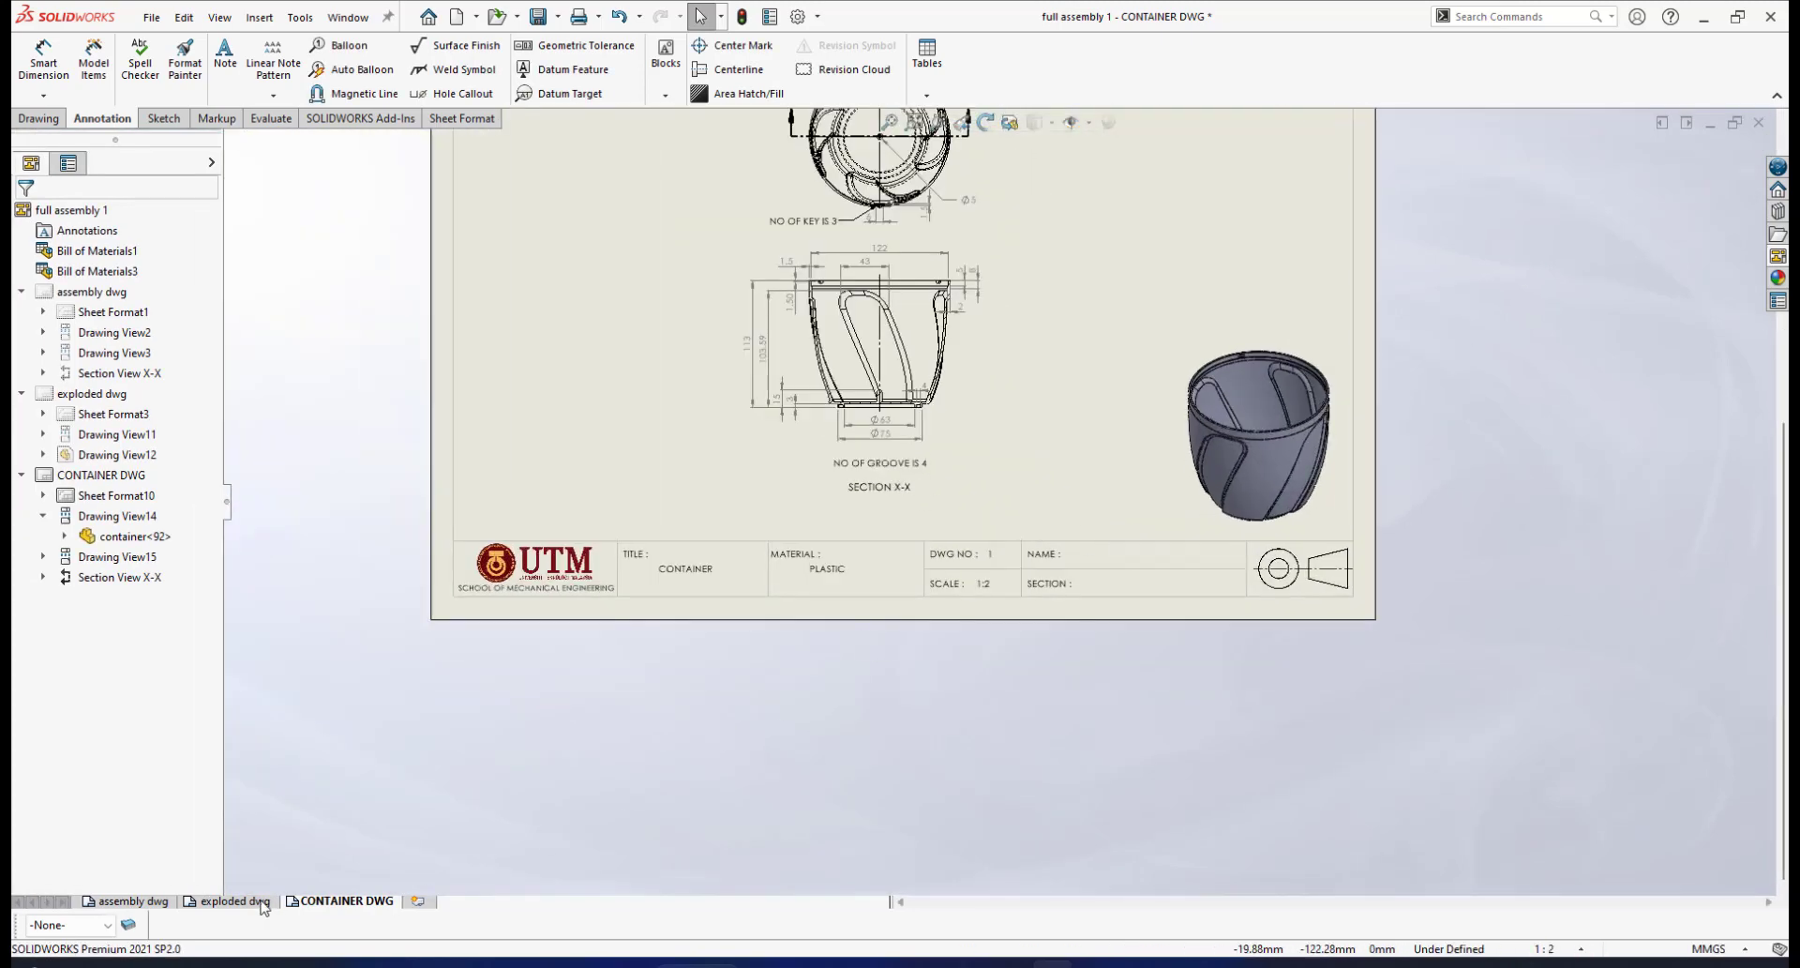
pyautogui.click(229, 900)
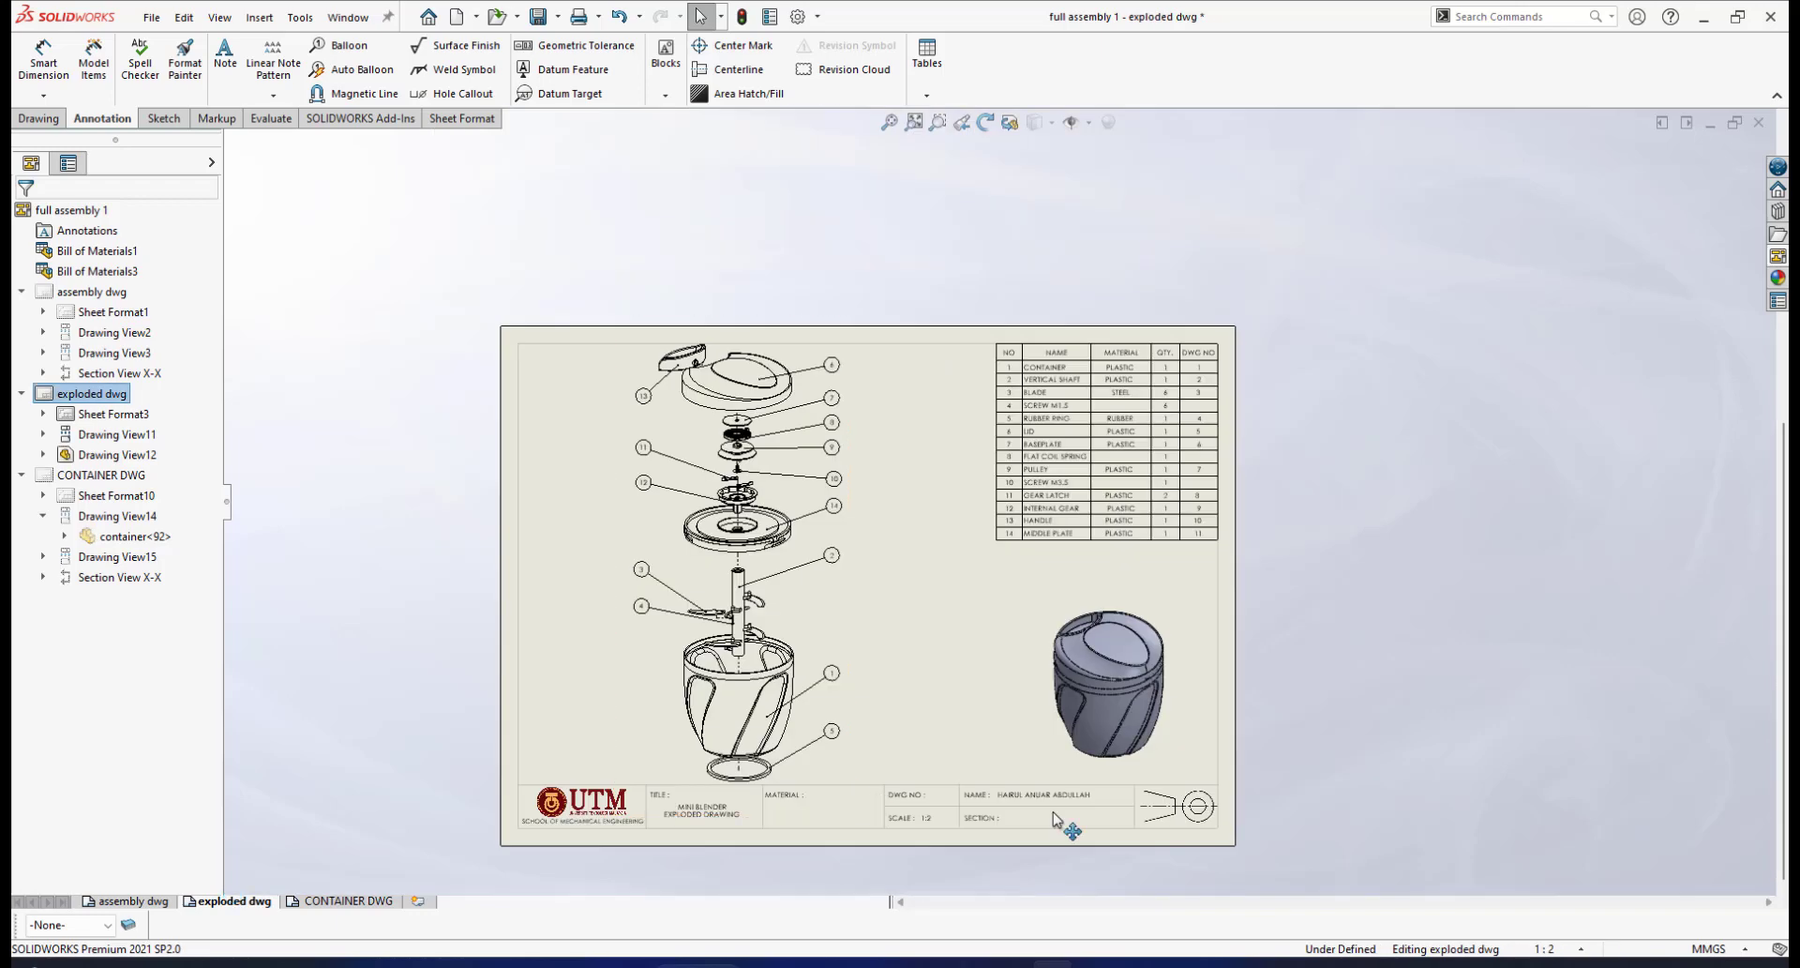
pyautogui.scroll(-5, 1191, 807)
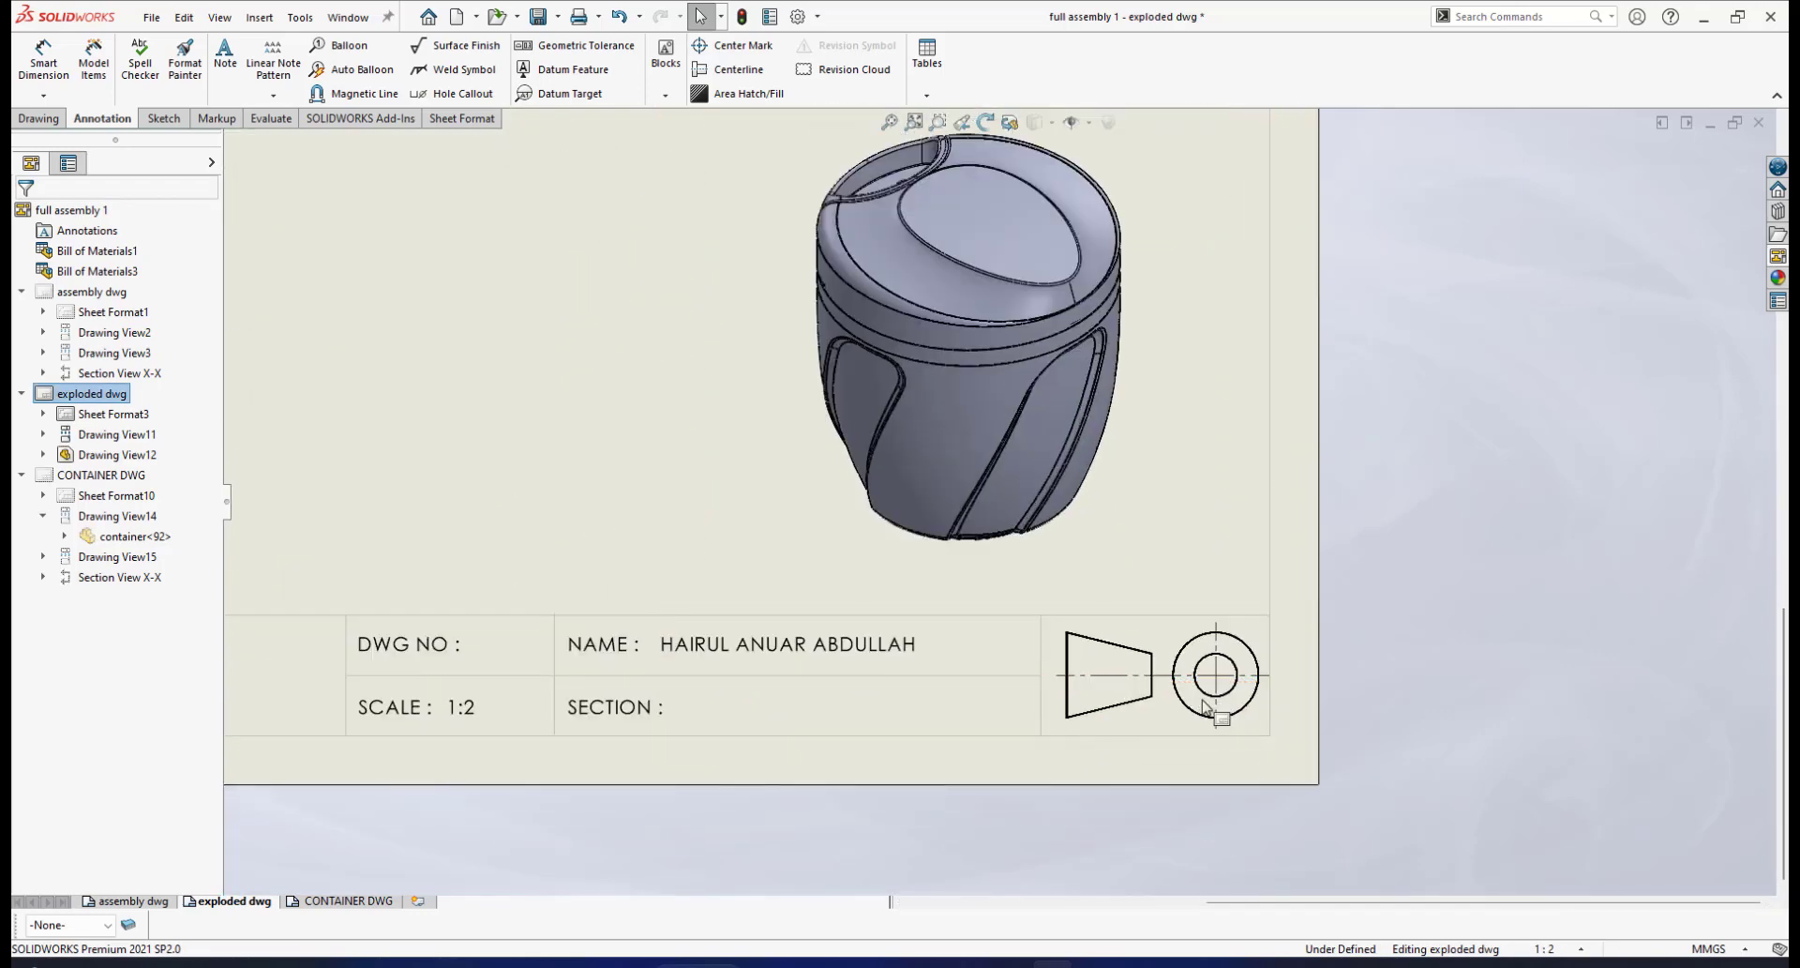
pyautogui.scroll(5, 1191, 707)
pyautogui.scroll(-2, 581, 628)
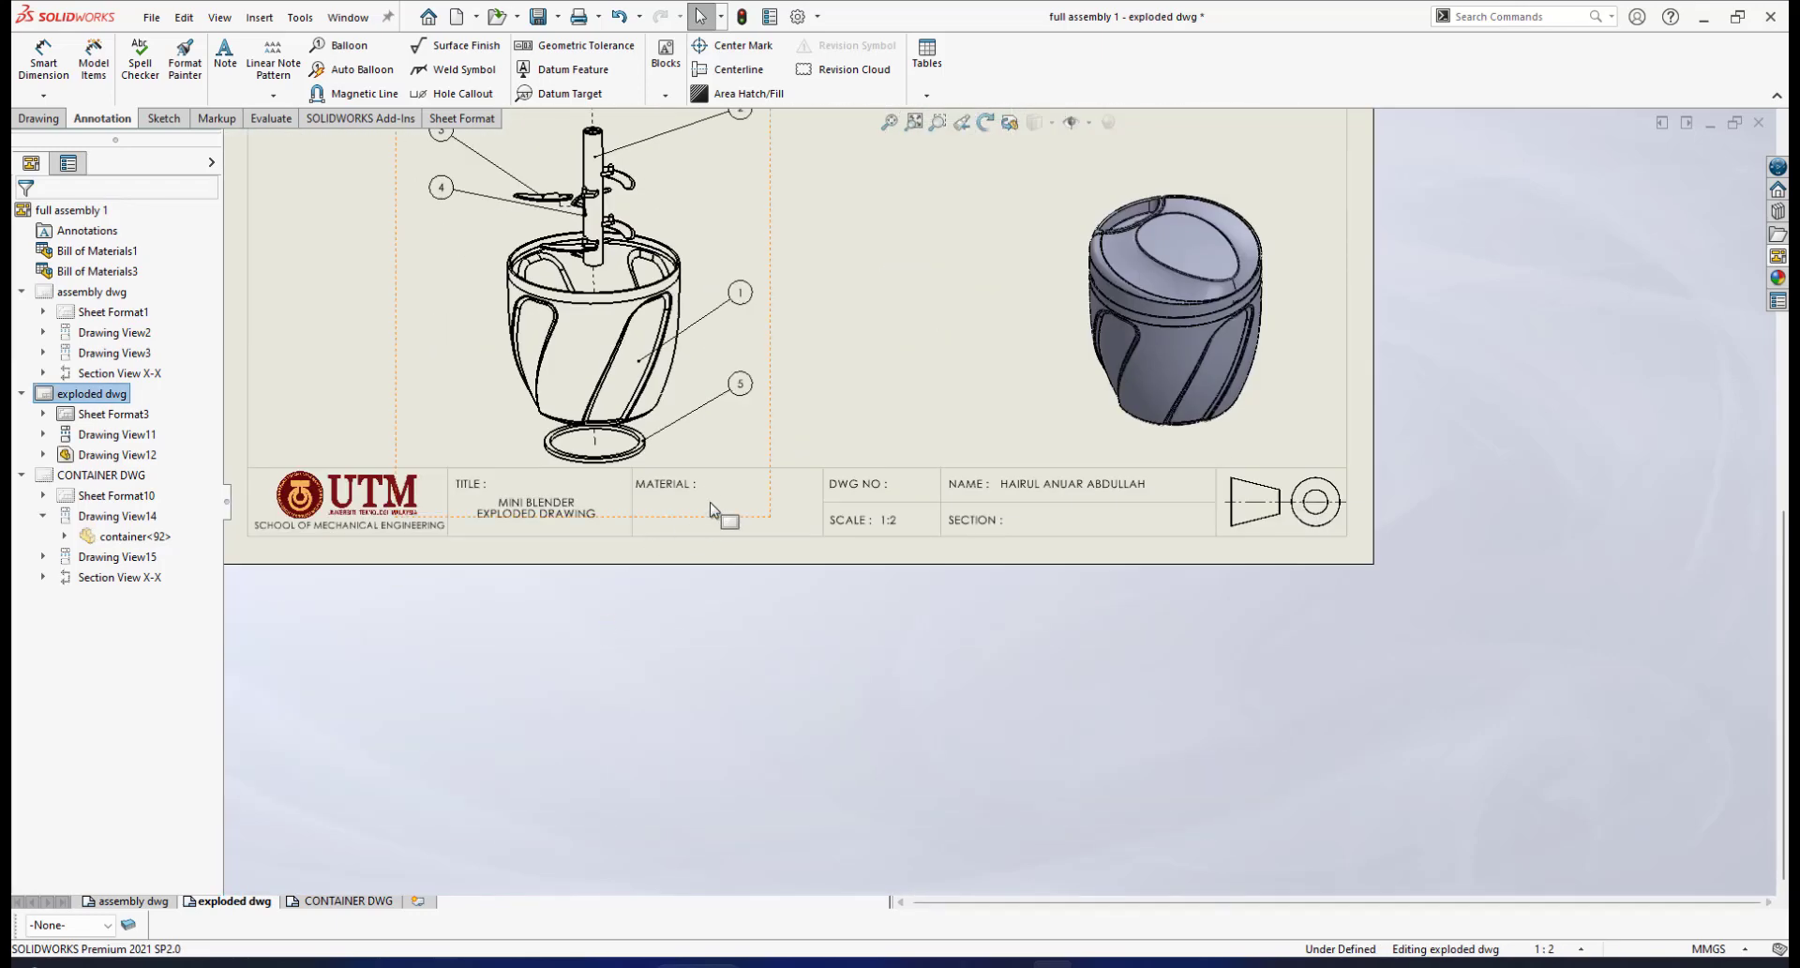
pyautogui.rightClick(723, 511)
pyautogui.click(530, 644)
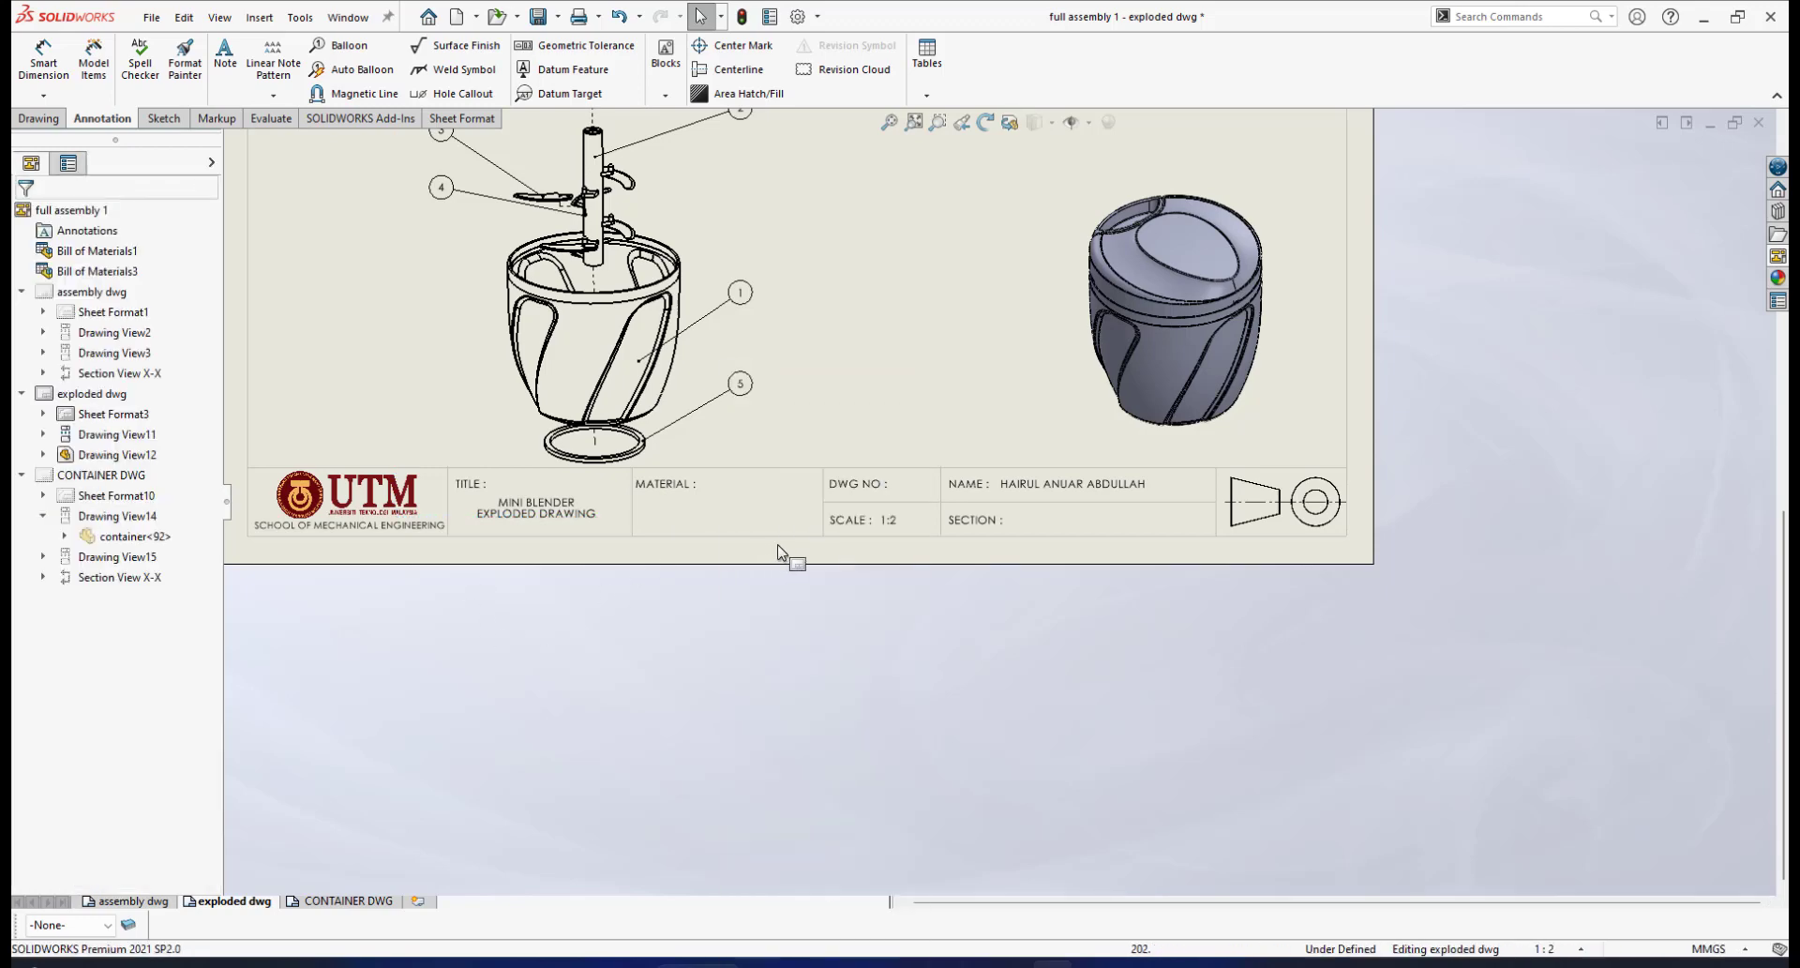
pyautogui.scroll(-2, 797, 549)
pyautogui.rightClick(834, 521)
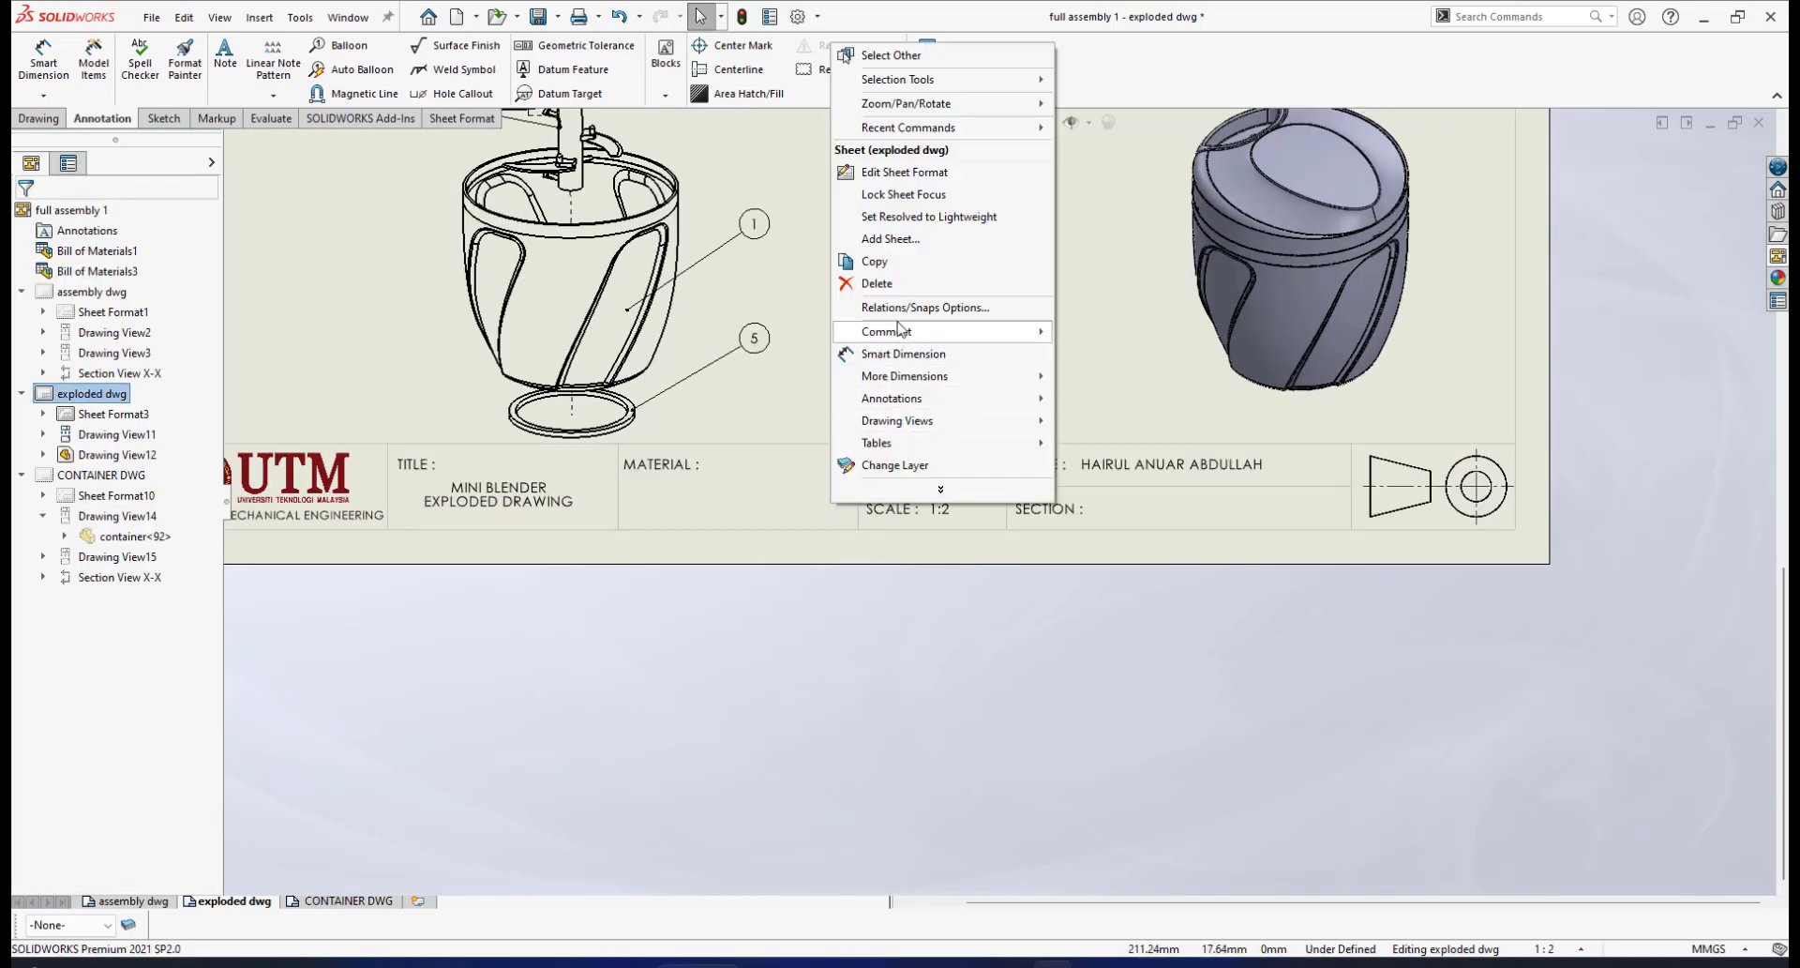
pyautogui.click(898, 174)
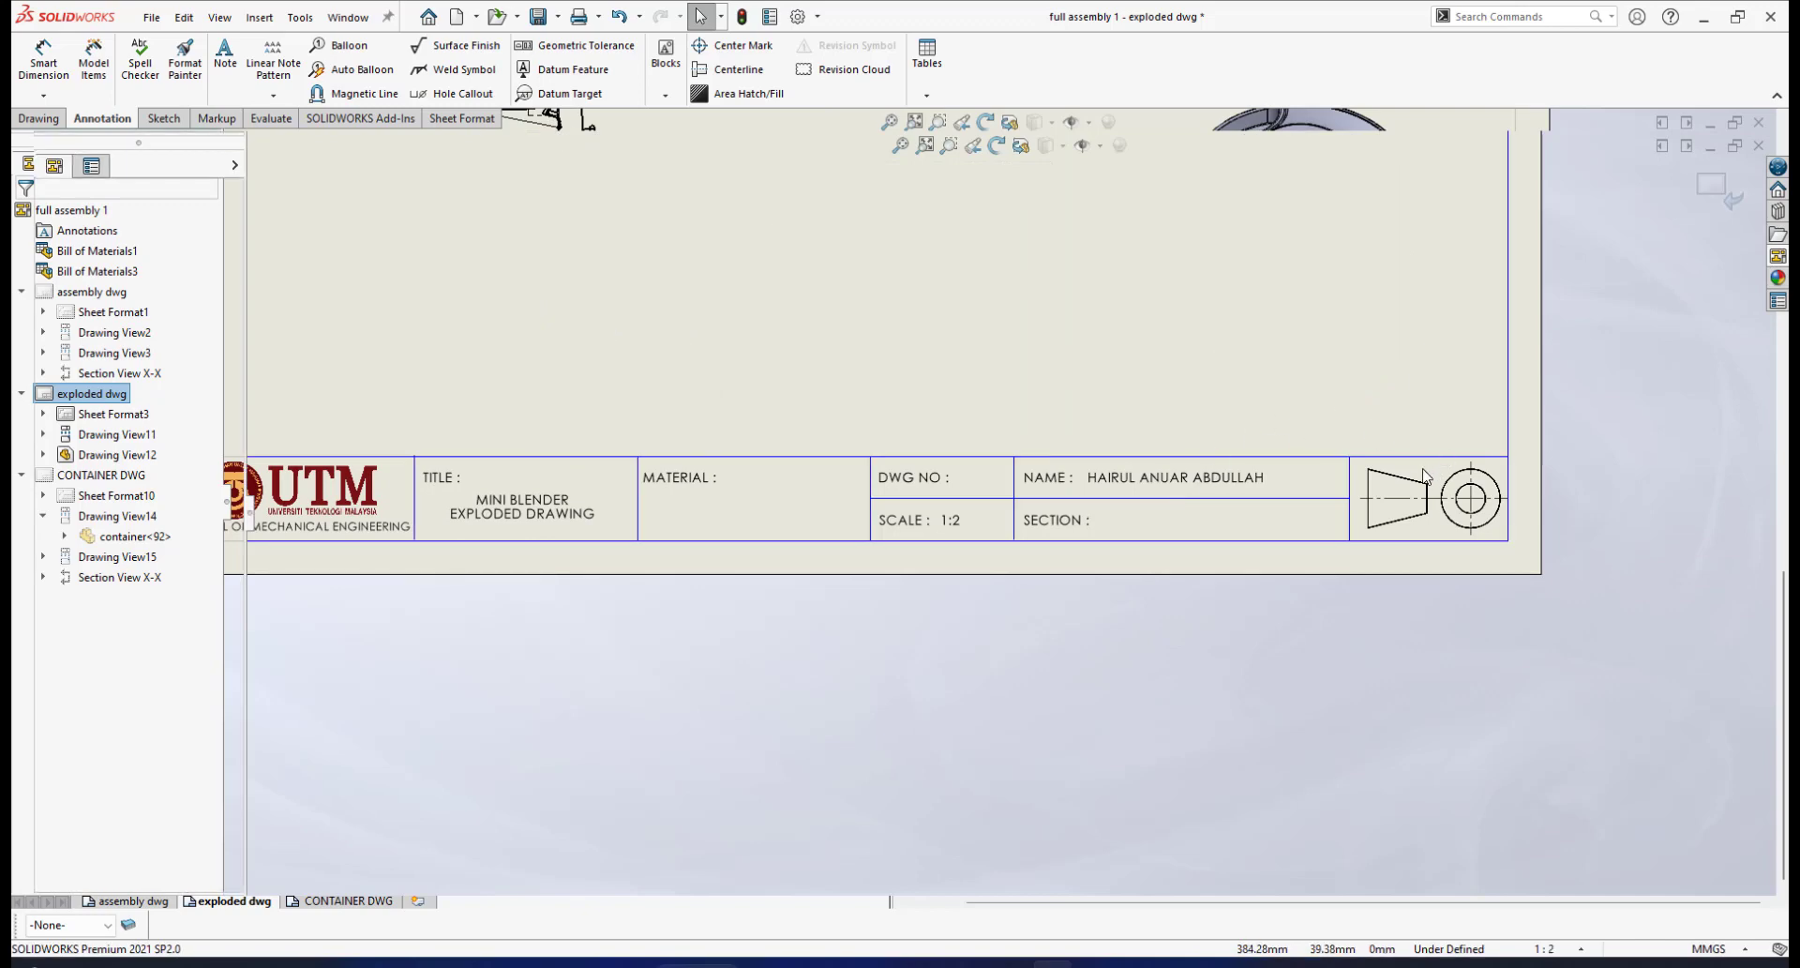
# Flip the title-block projection symbol horizontally so the circles sit left of the tapered view
pyautogui.scroll(-5, 1406, 529)
pyautogui.click(1406, 530)
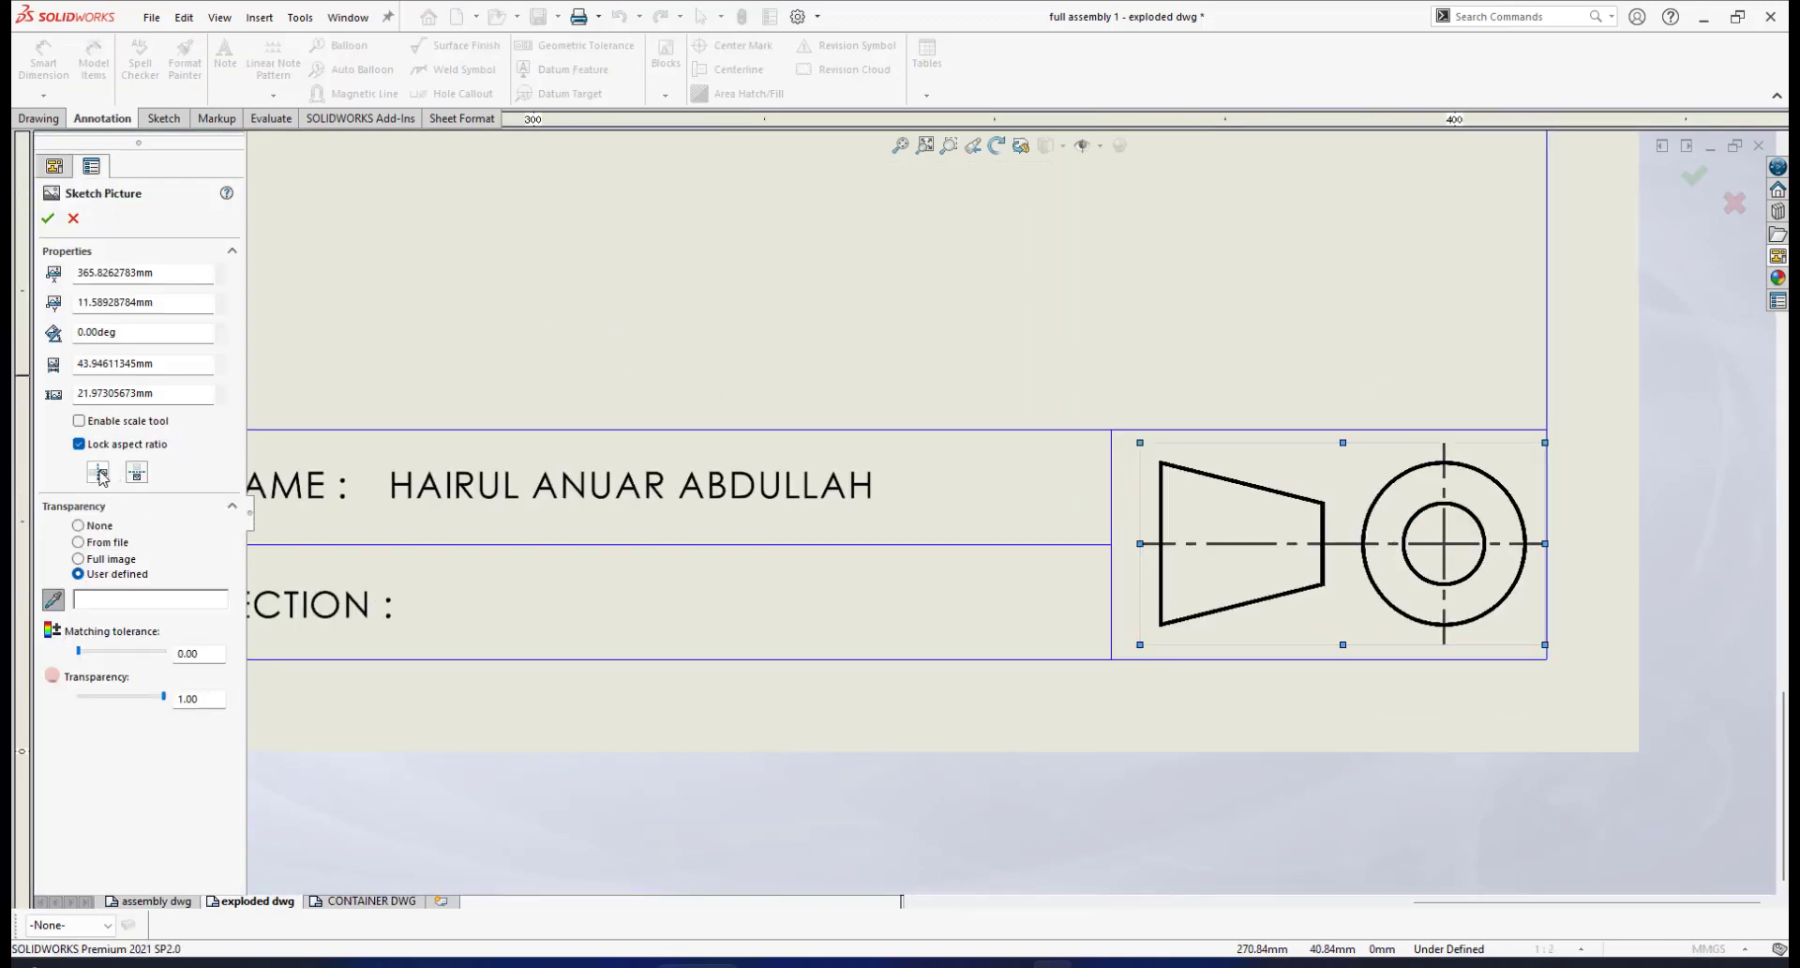
pyautogui.click(100, 473)
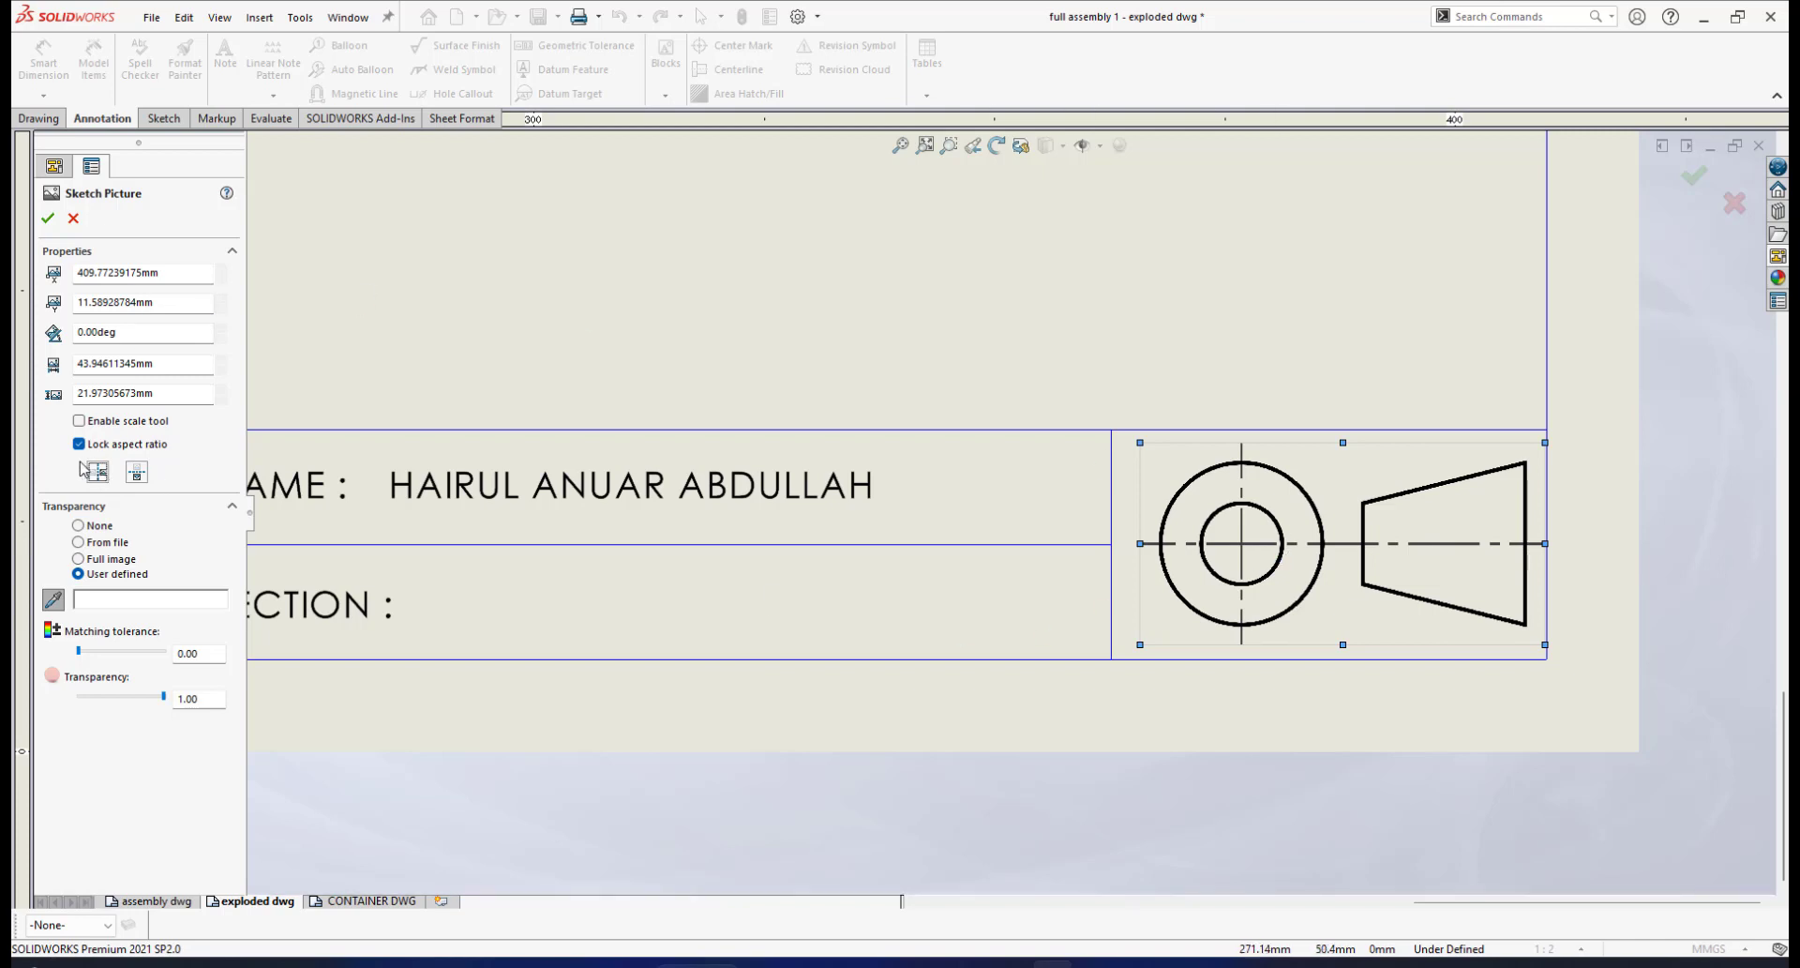
pyautogui.scroll(3, 1098, 509)
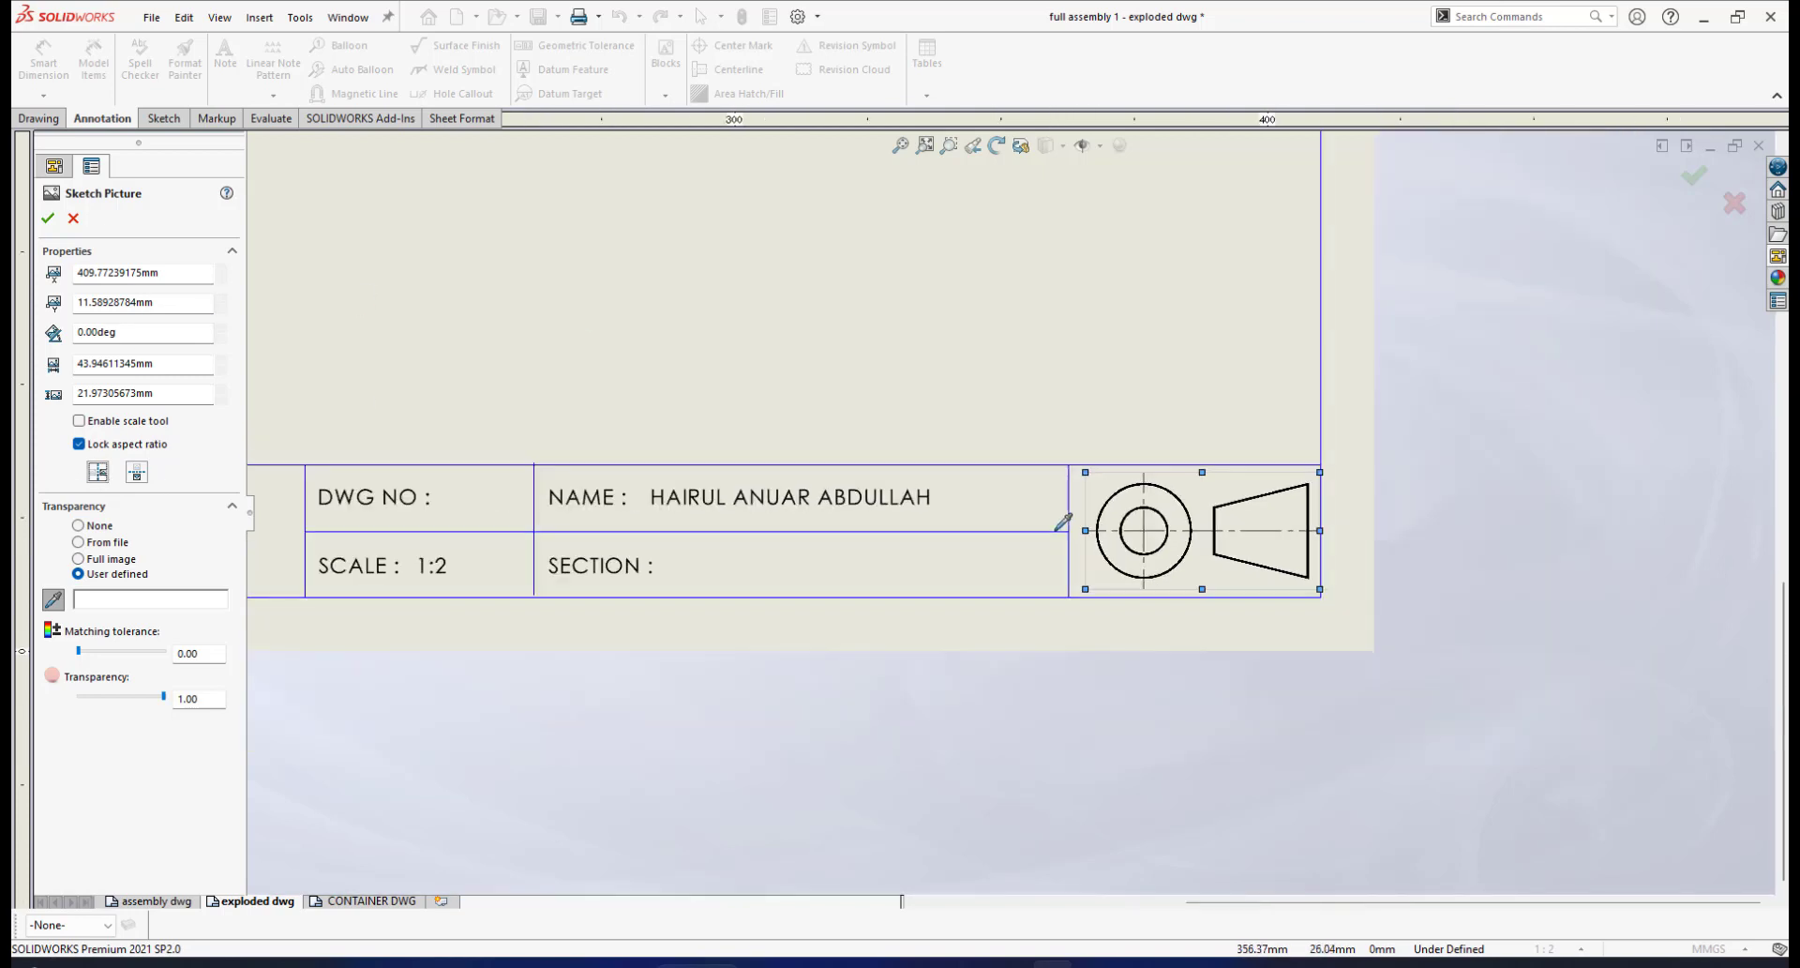
pyautogui.click(1695, 175)
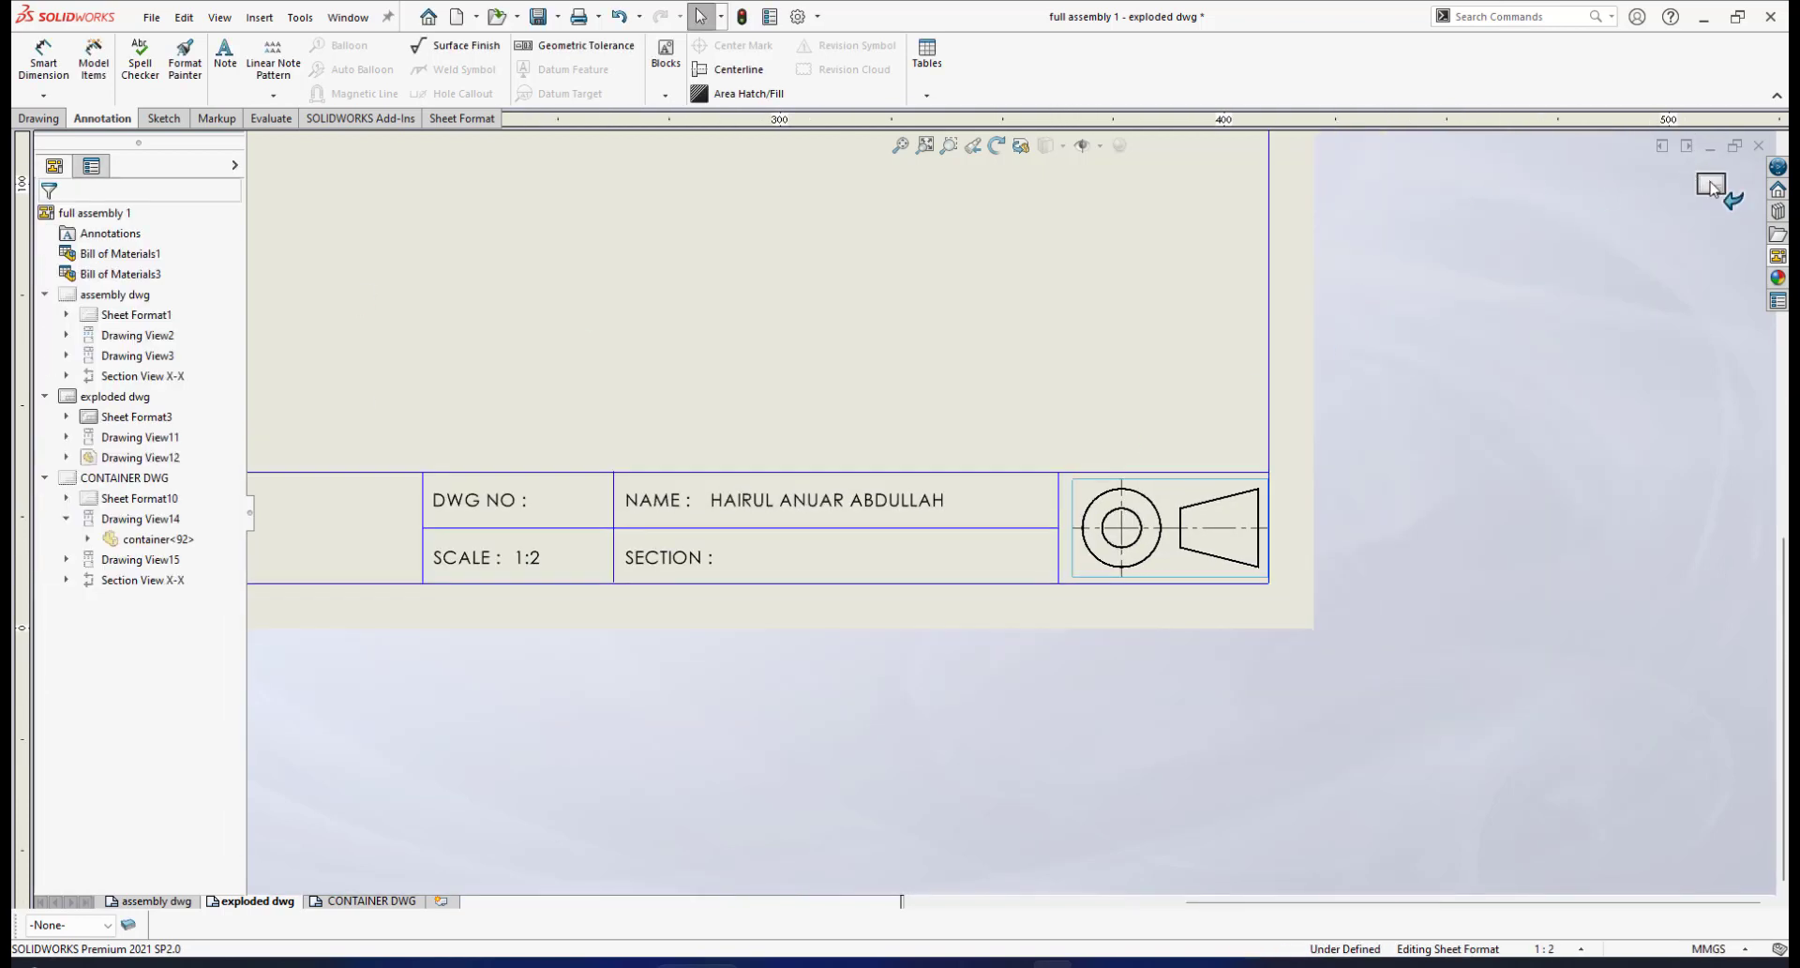
pyautogui.scroll(3, 984, 492)
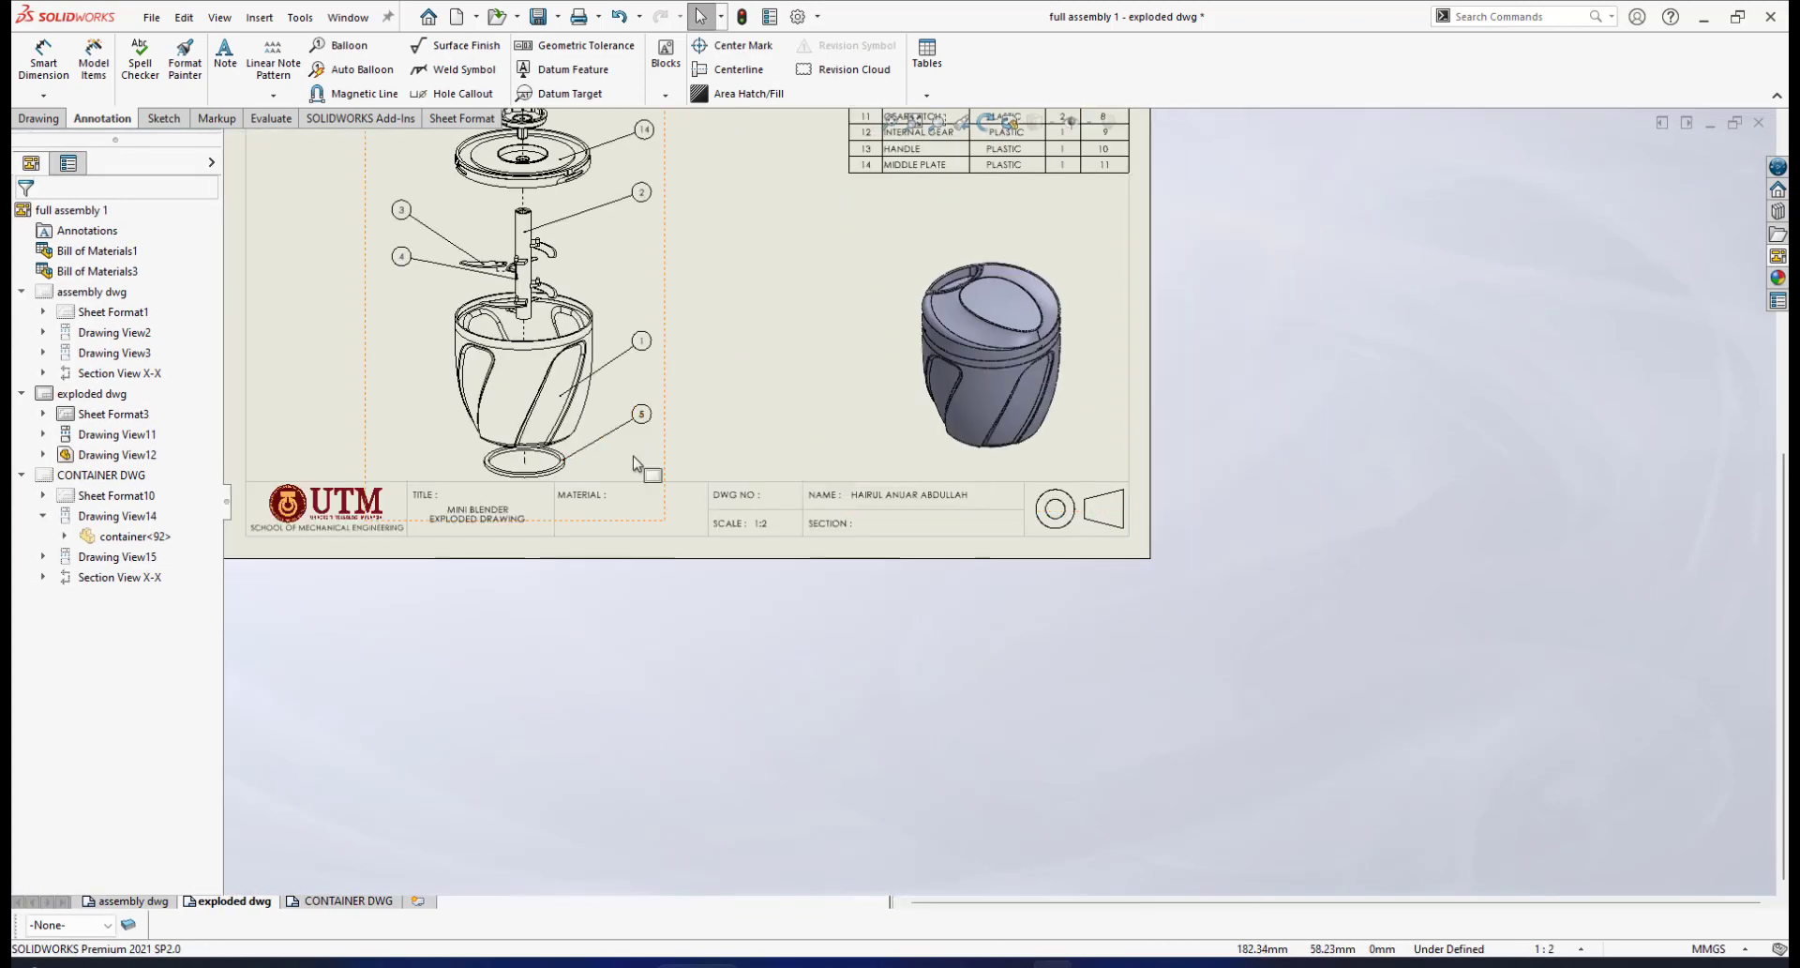
pyautogui.scroll(-2, 750, 502)
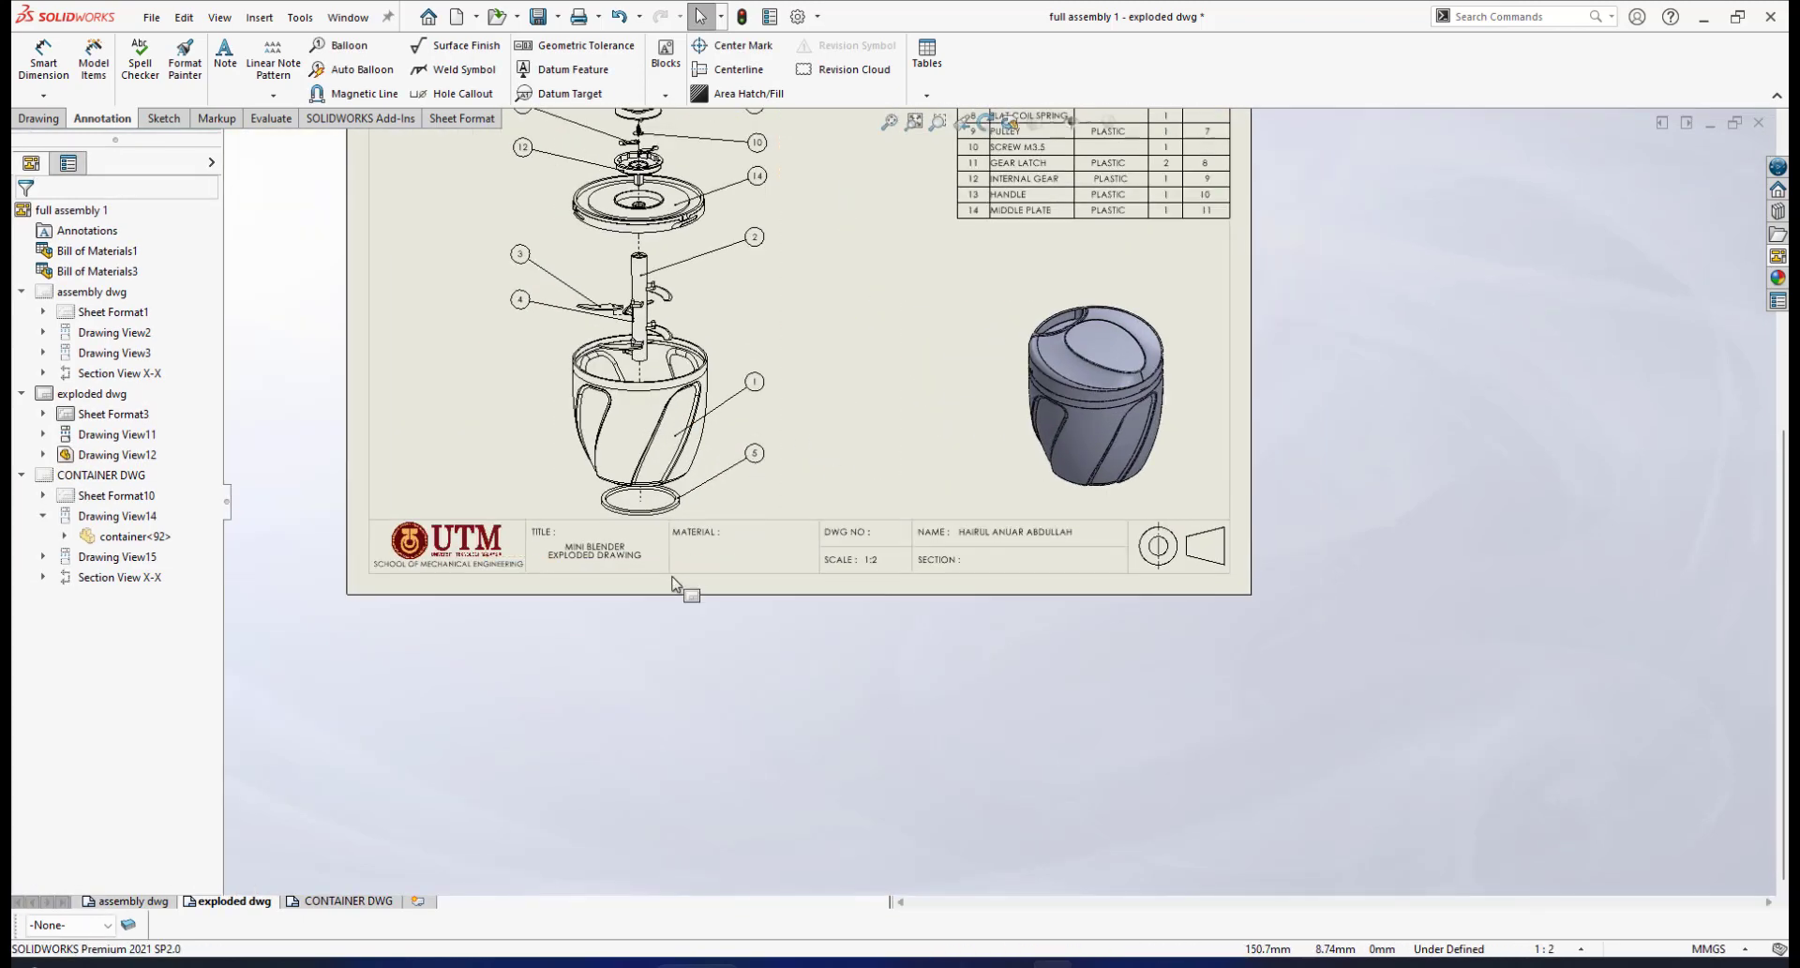
pyautogui.scroll(-2, 609, 596)
# Switch to the assembly dwg sheet and start editing its sheet format
pyautogui.click(129, 903)
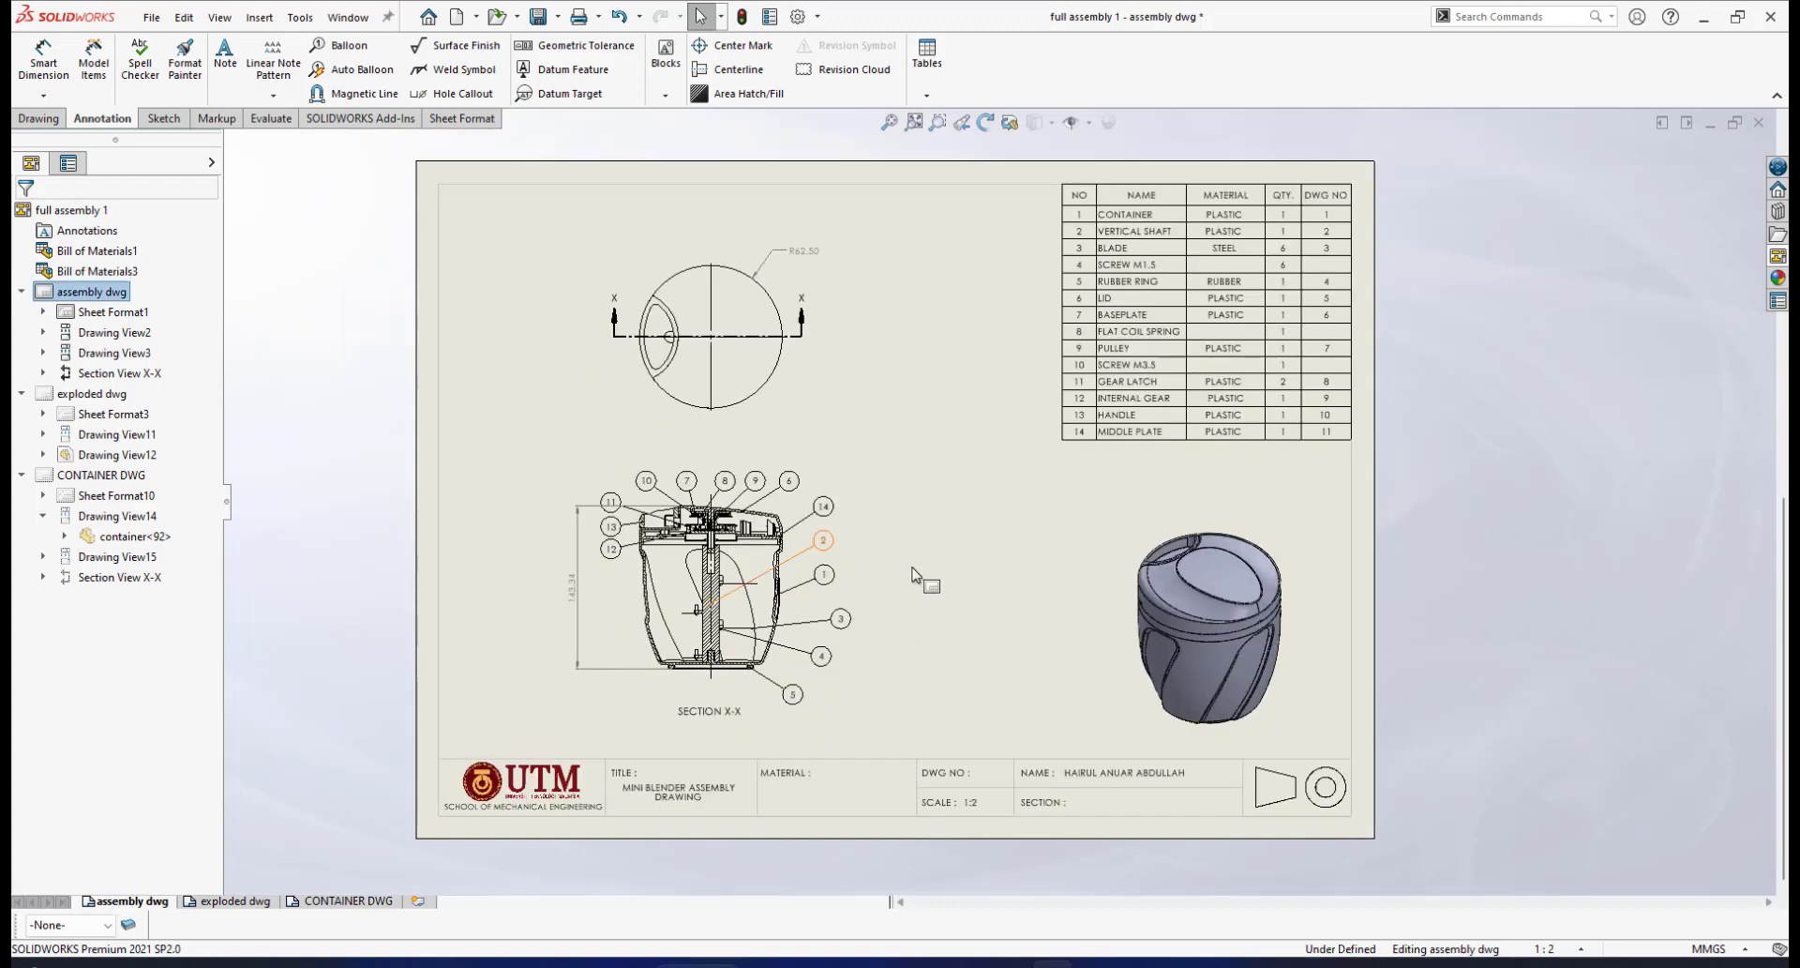
pyautogui.scroll(-1, 1350, 769)
pyautogui.scroll(-2, 1358, 771)
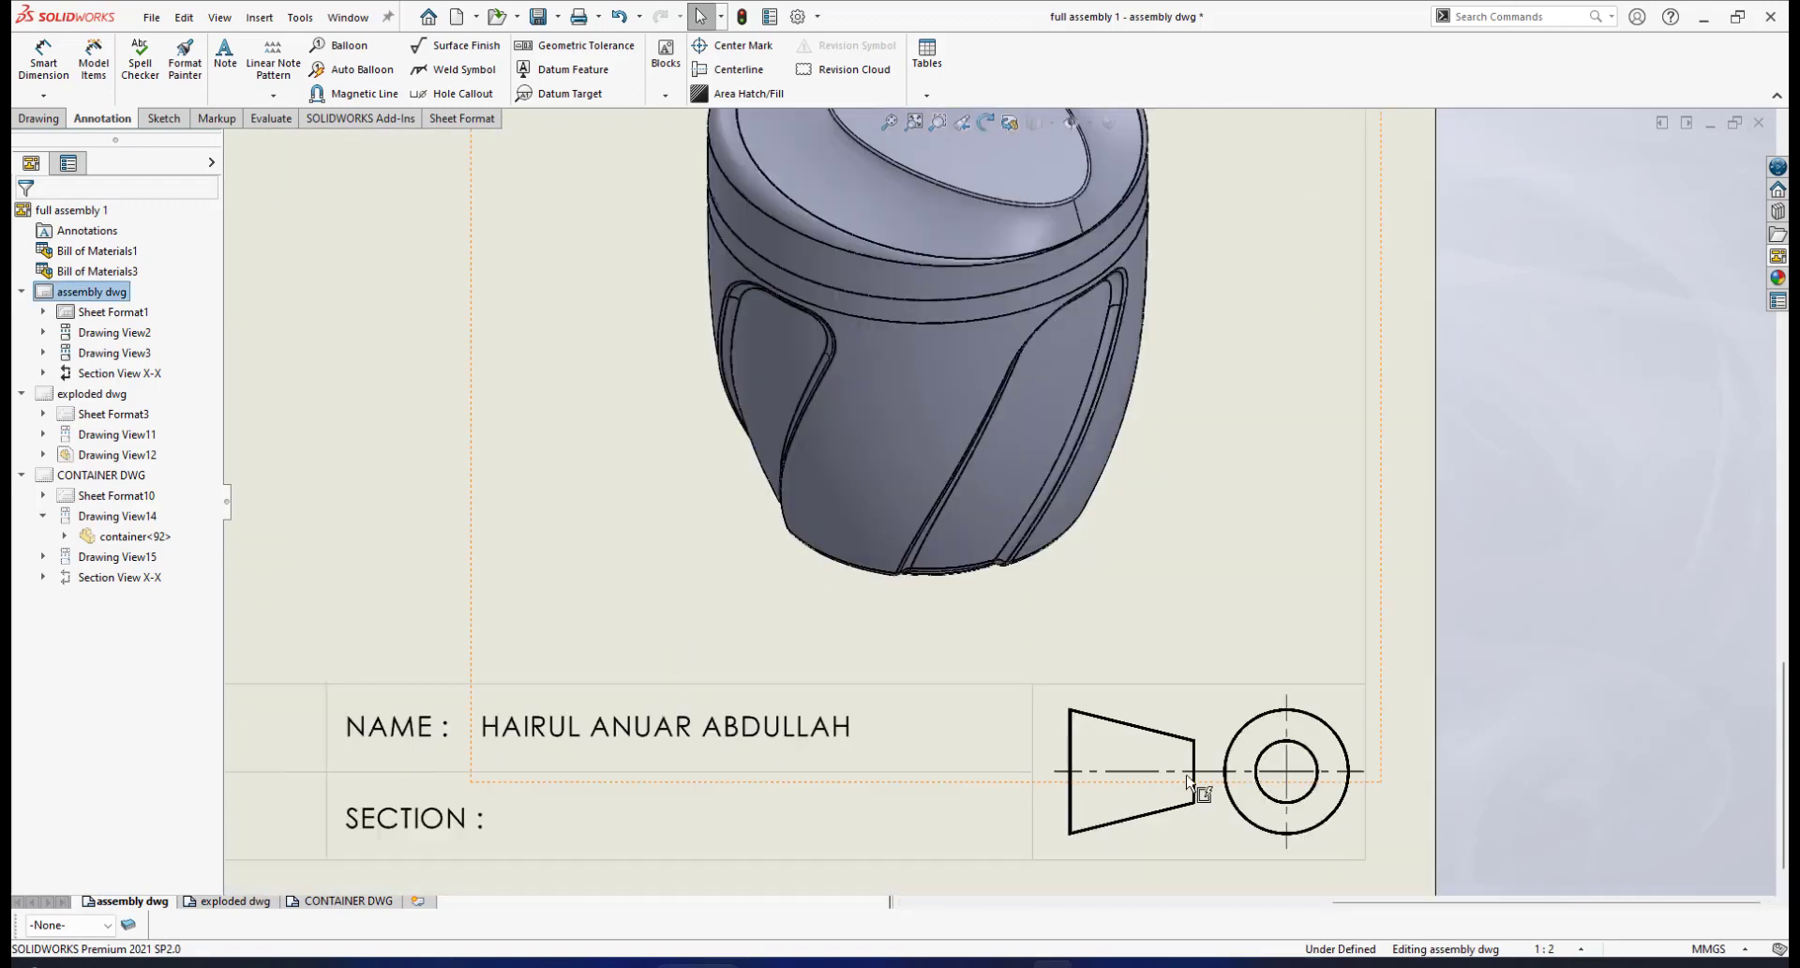
pyautogui.scroll(-1, 1072, 791)
pyautogui.scroll(2, 949, 725)
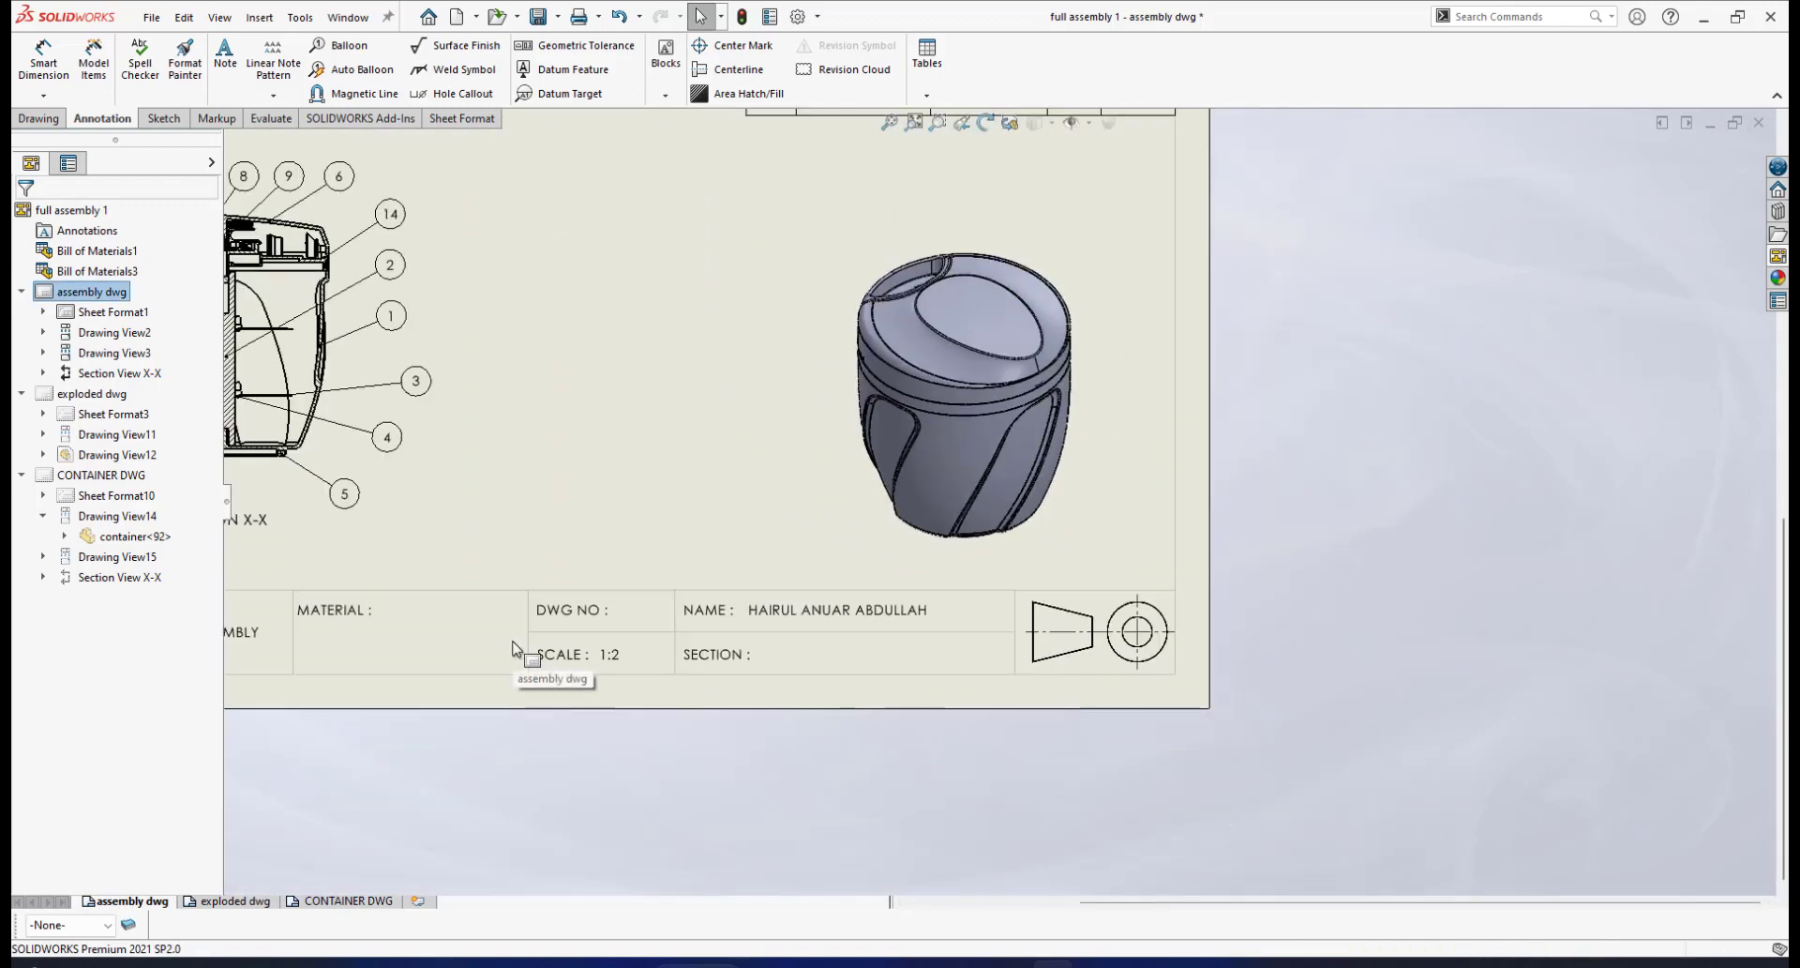
pyautogui.rightClick(515, 657)
pyautogui.click(583, 309)
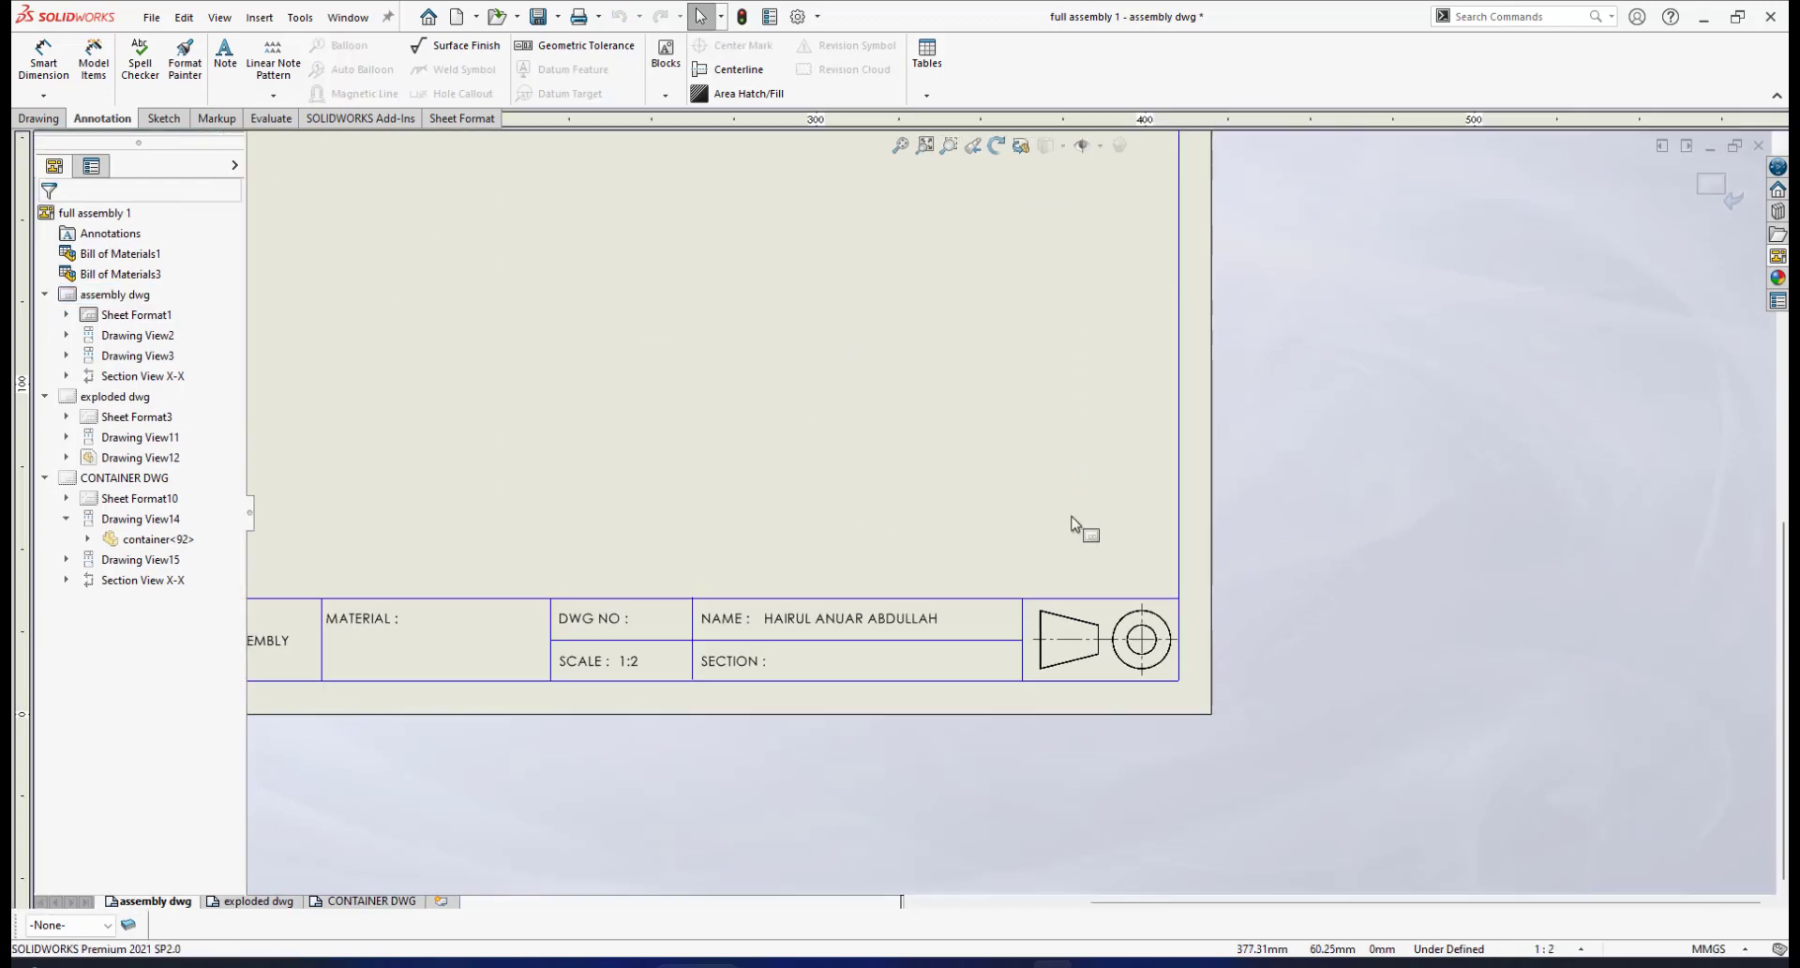
# Flip the projection symbol horizontally, circles left of the taper, and exit sheet format editing
pyautogui.scroll(-2, 1107, 626)
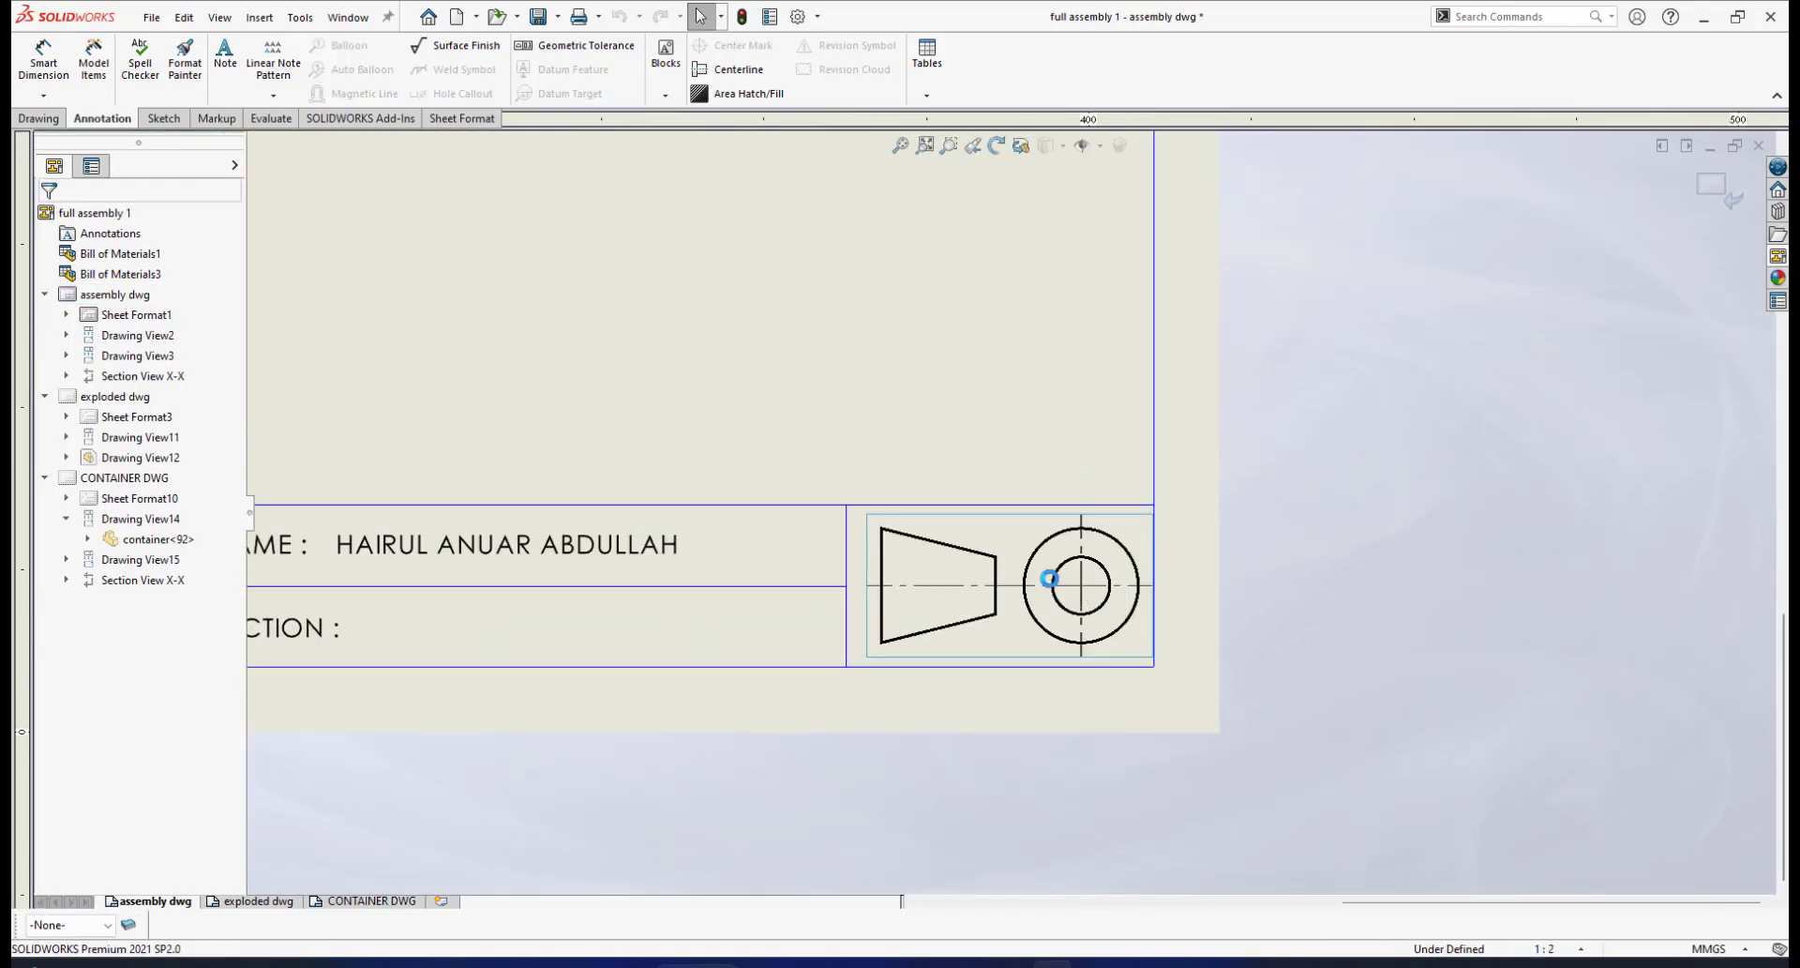
pyautogui.click(1051, 580)
pyautogui.click(99, 473)
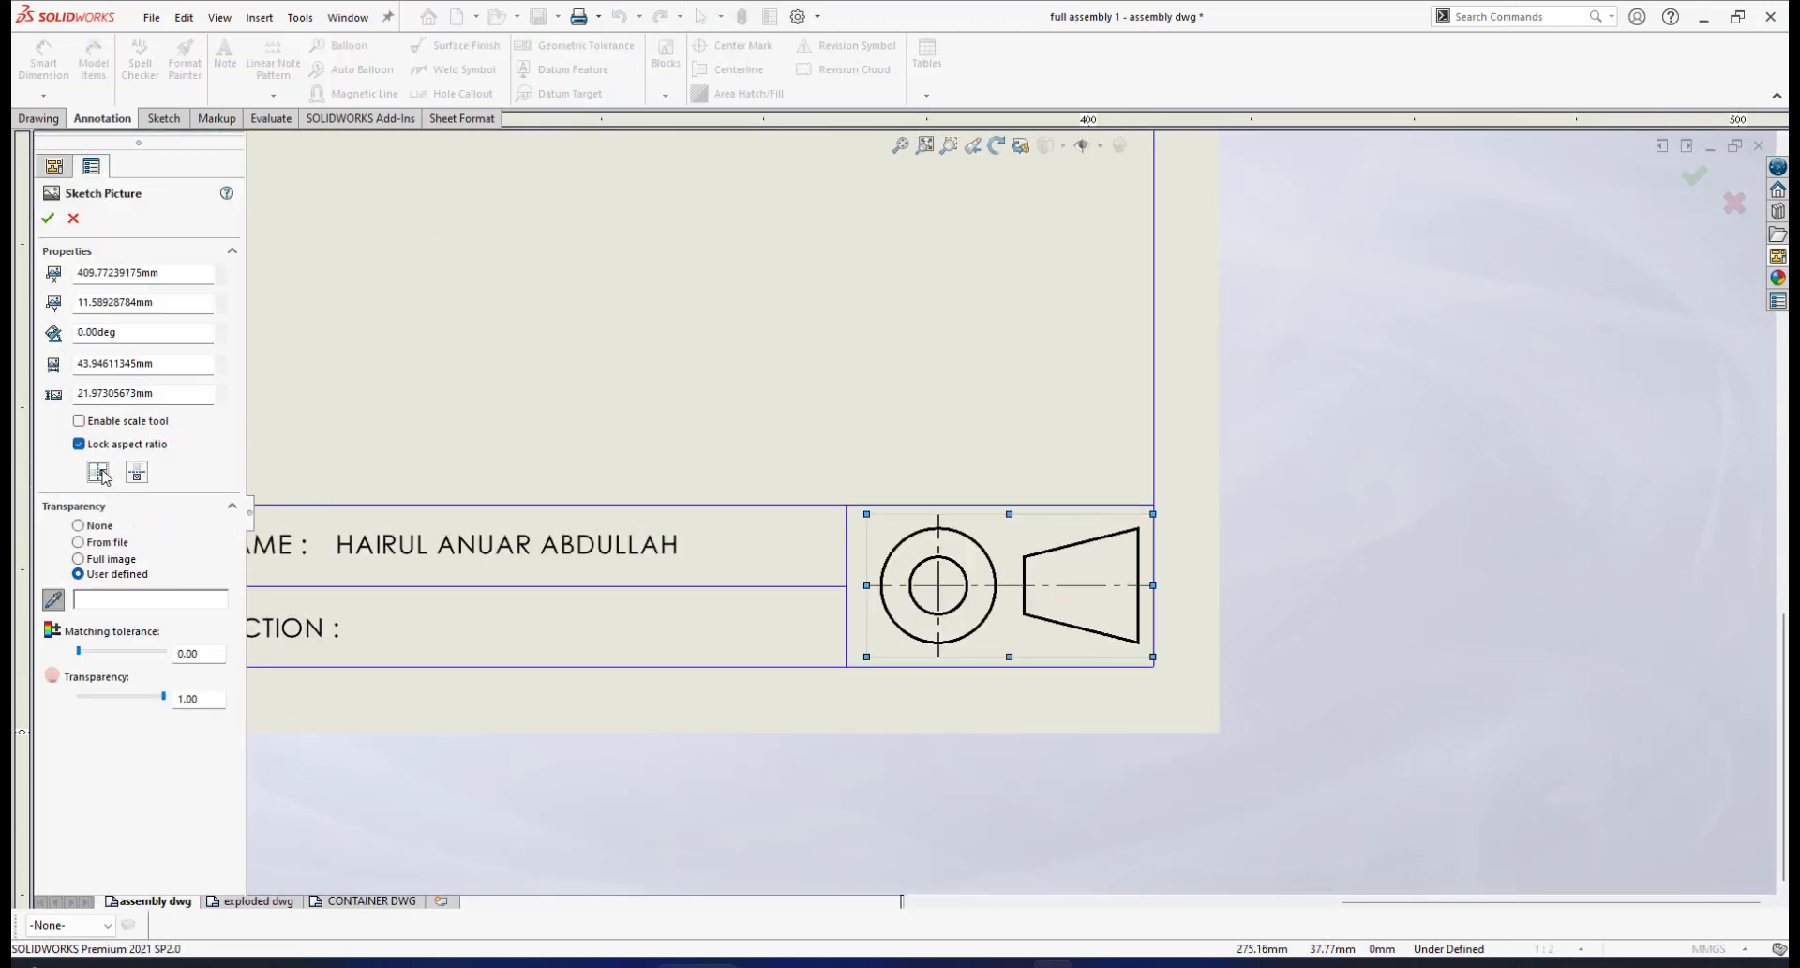
pyautogui.click(48, 218)
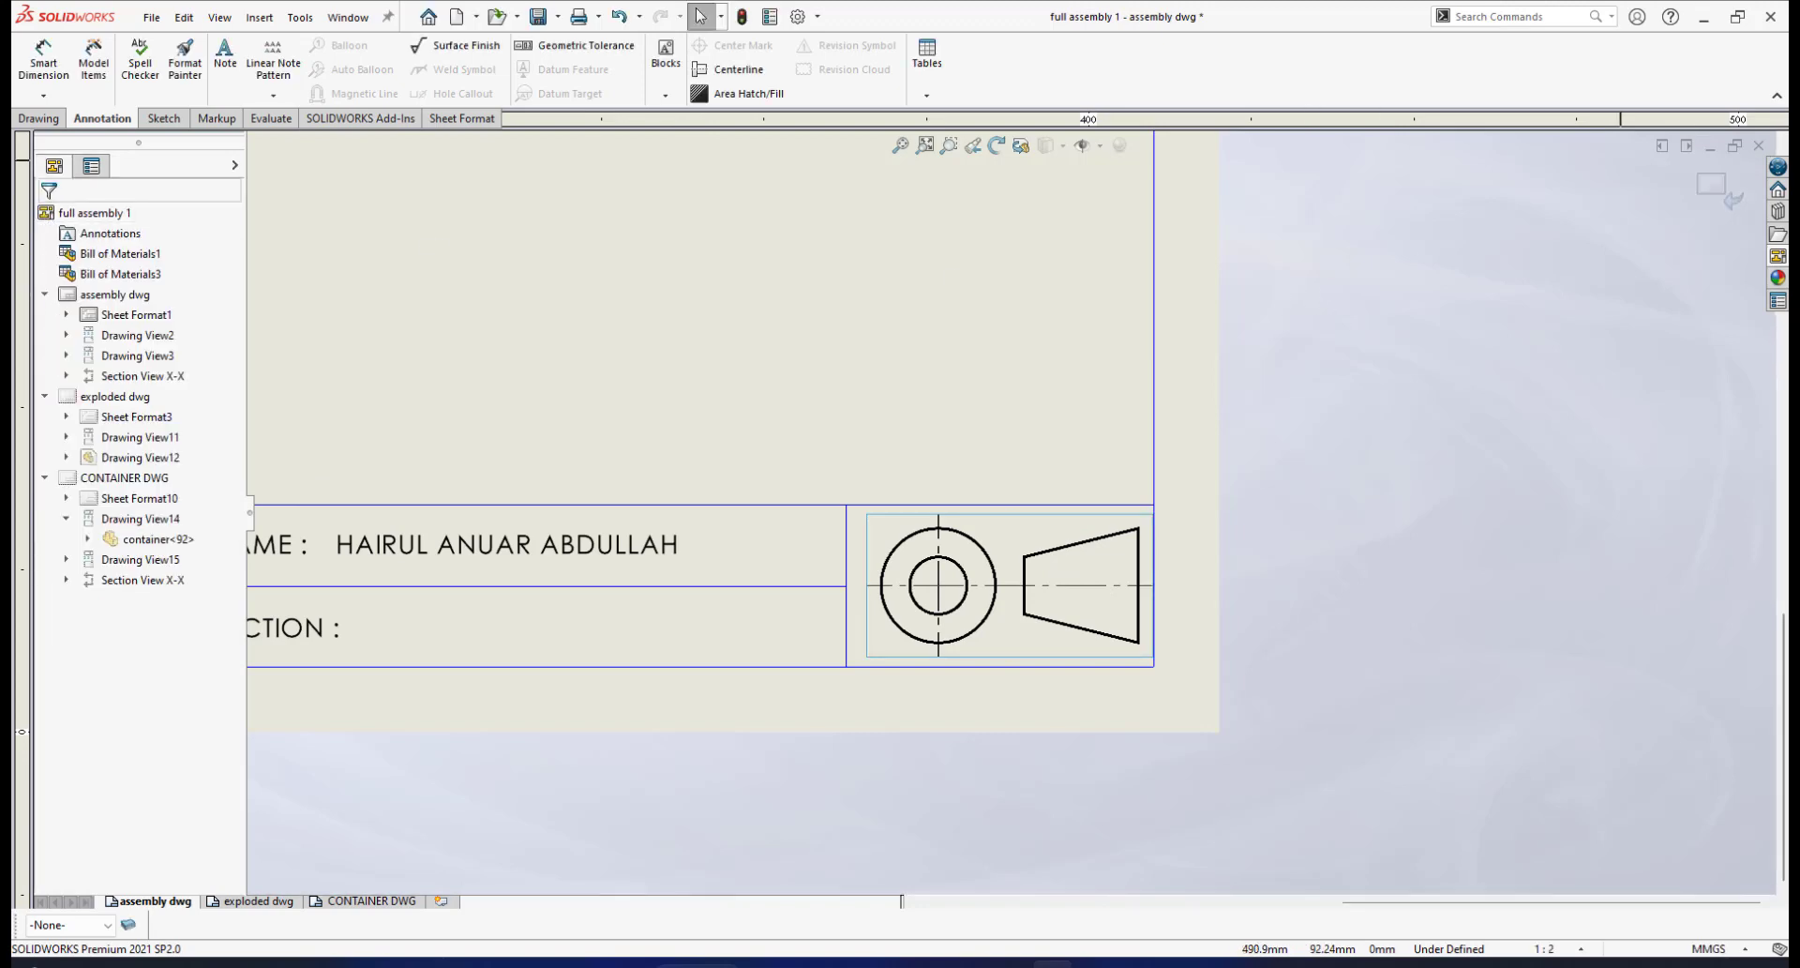
pyautogui.click(1723, 192)
# Go back to the CONTAINER DWG sheet
pyautogui.scroll(6, 872, 450)
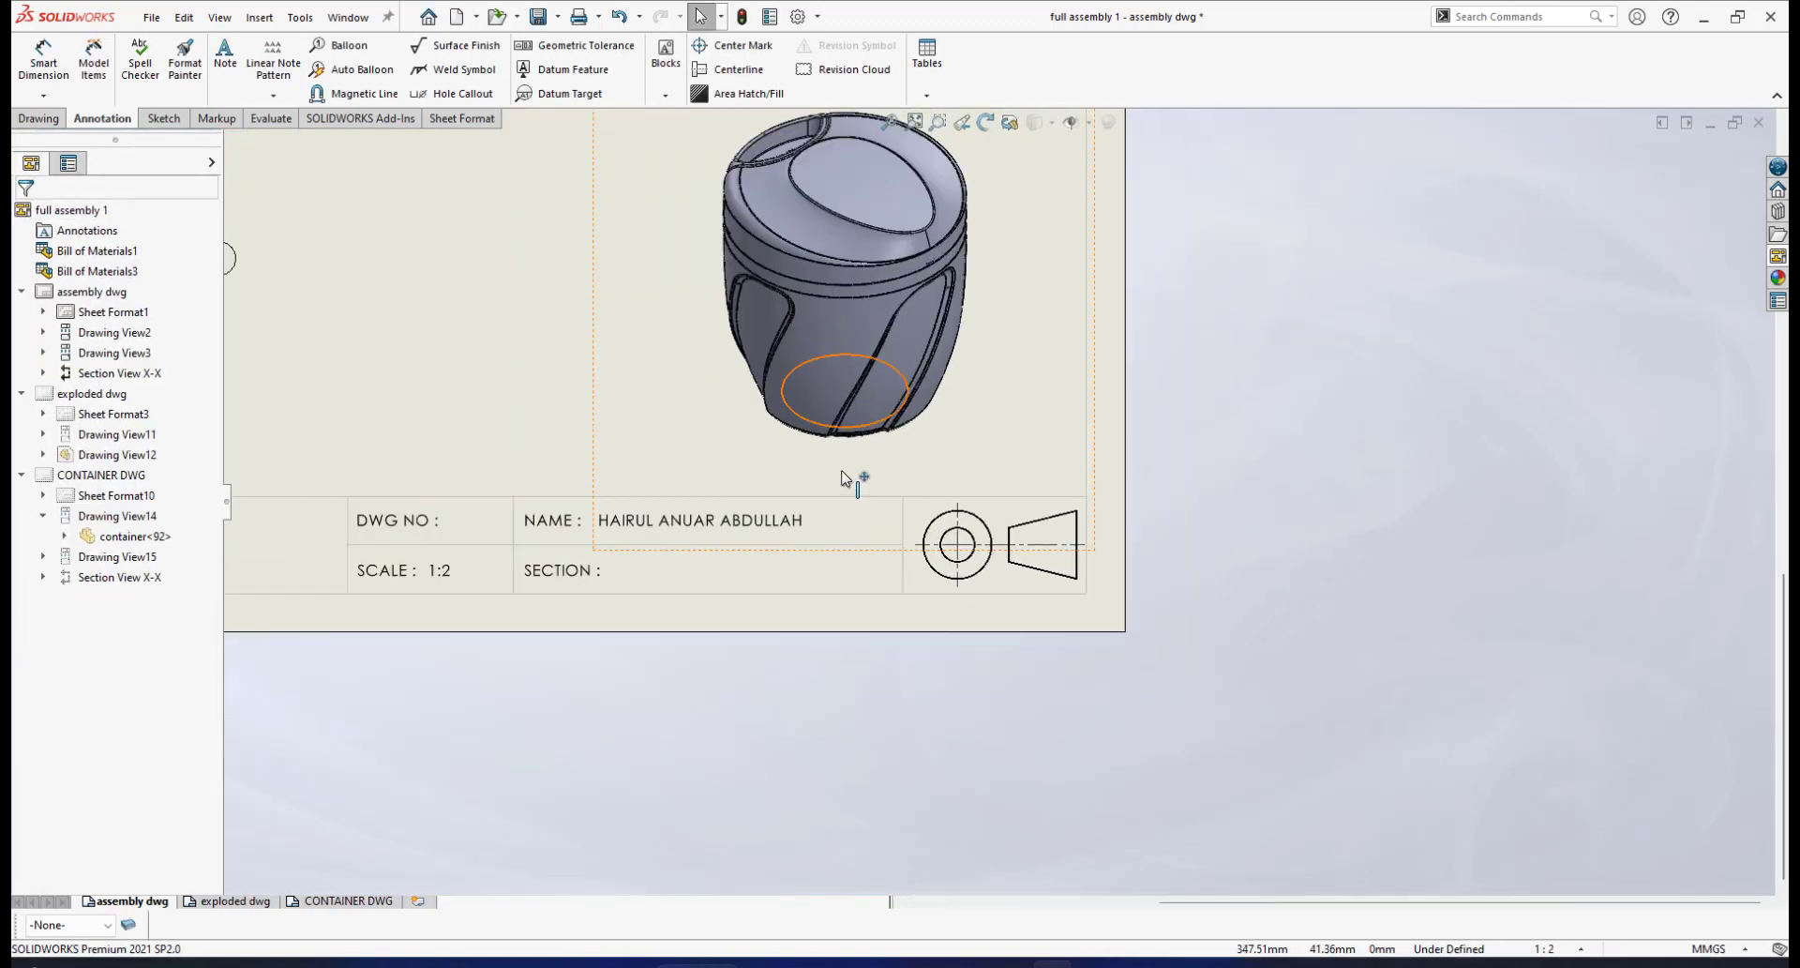
pyautogui.scroll(-2, 872, 387)
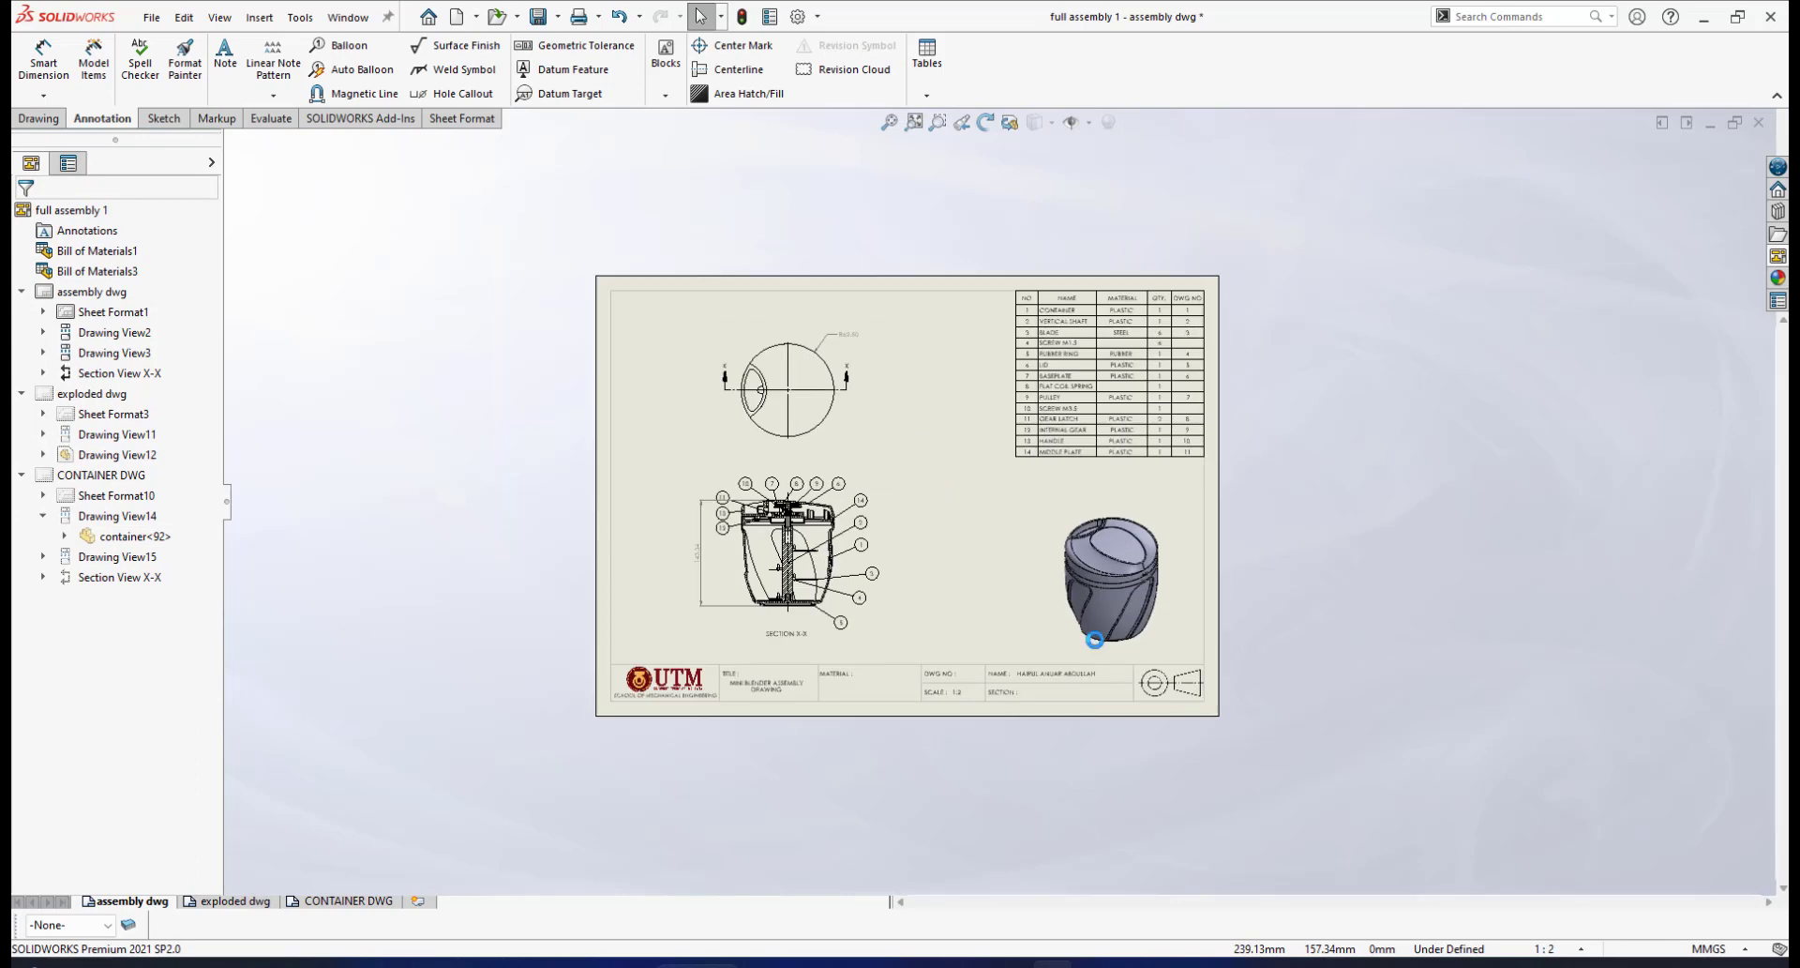
pyautogui.scroll(-3, 1173, 668)
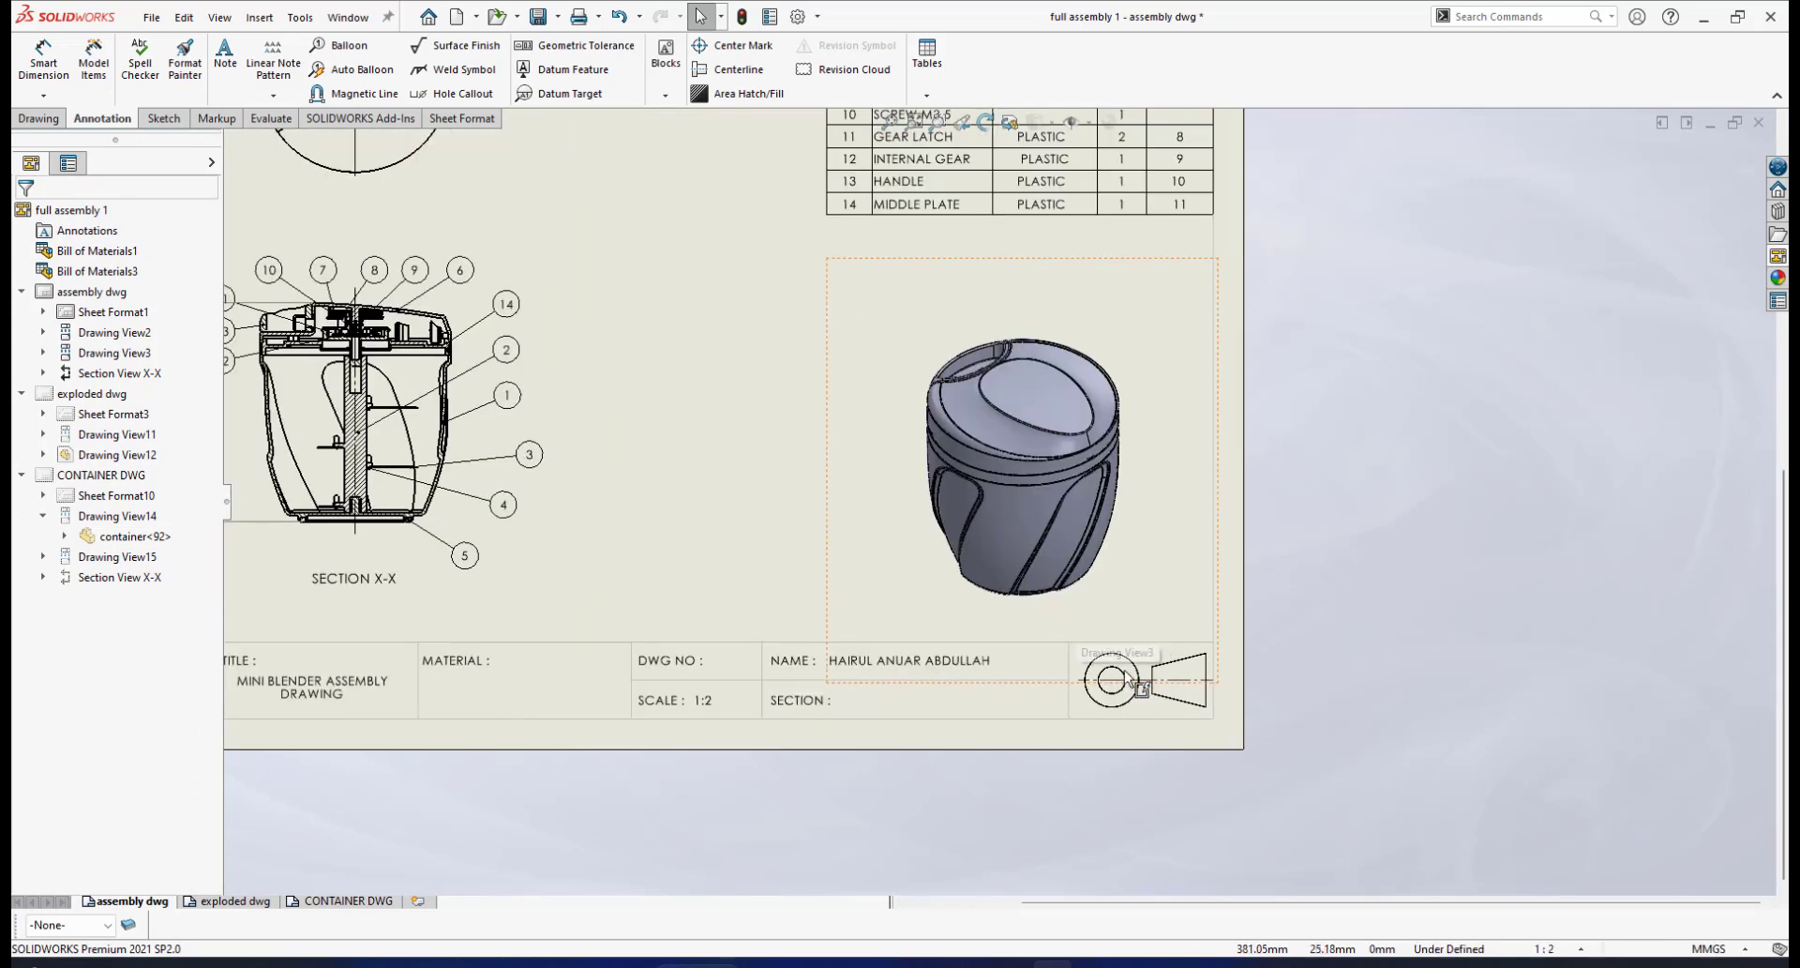
pyautogui.scroll(1, 1031, 619)
pyautogui.scroll(-3, 1125, 647)
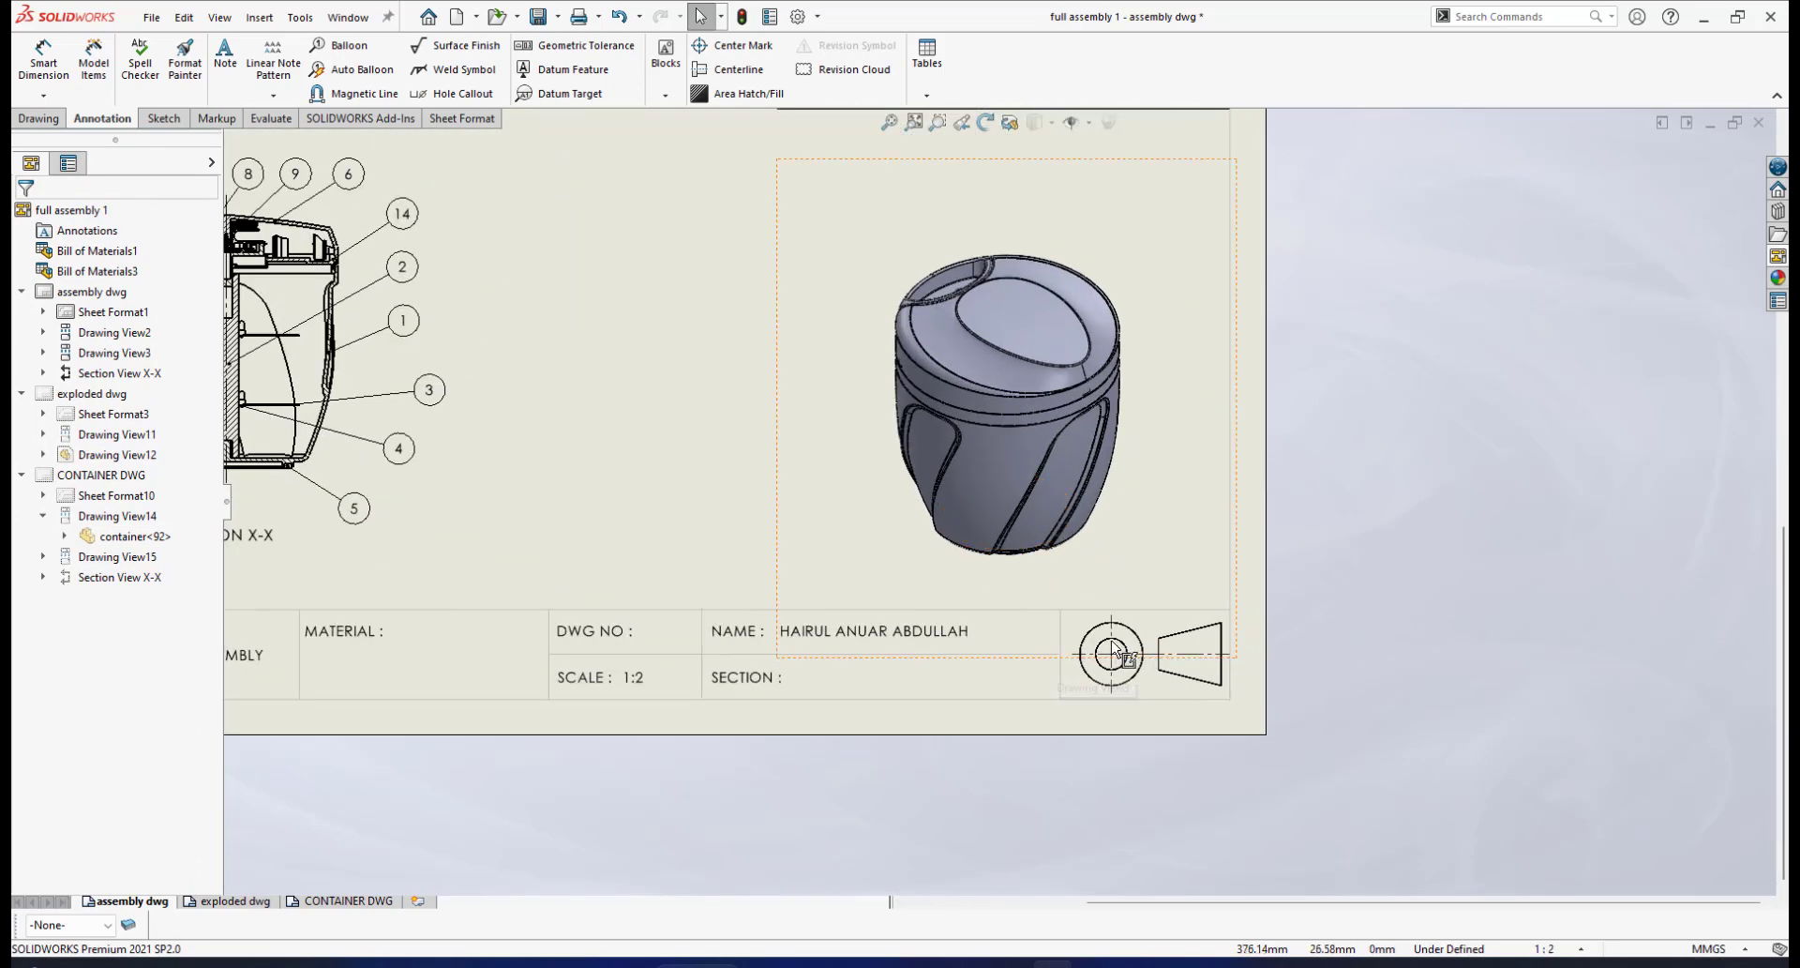
pyautogui.scroll(3, 1134, 619)
pyautogui.scroll(-2, 1121, 611)
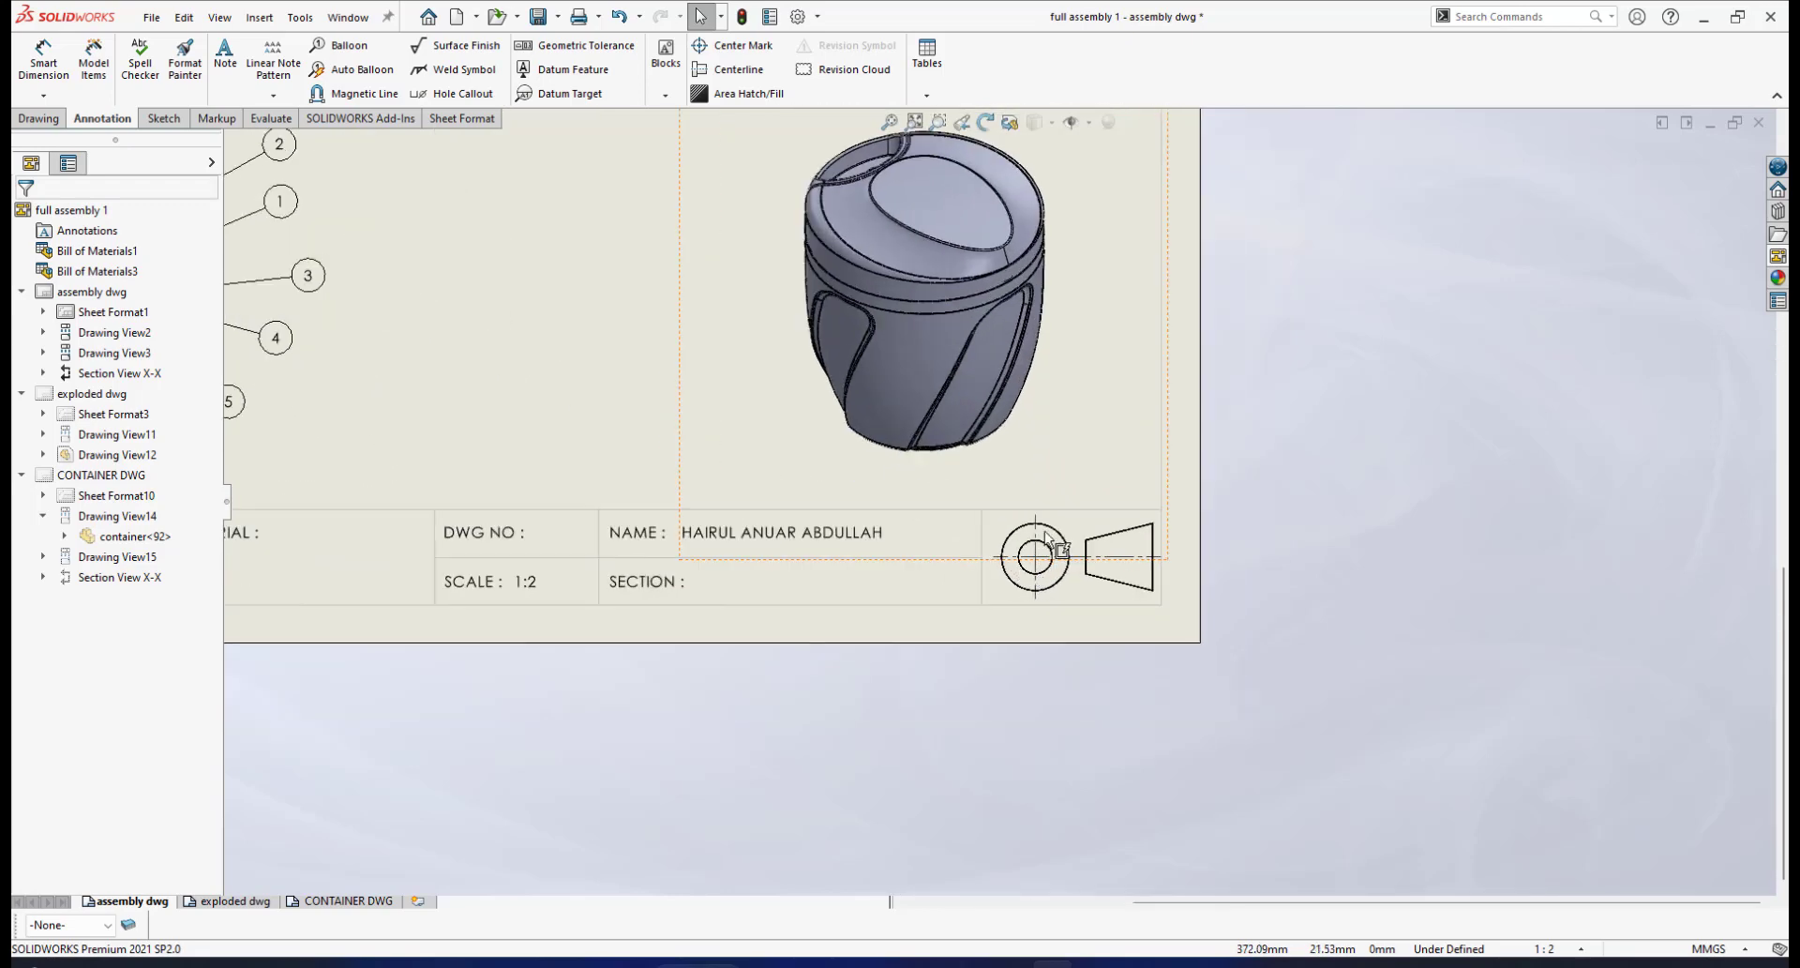
pyautogui.scroll(-1, 1049, 503)
pyautogui.scroll(-1, 1050, 503)
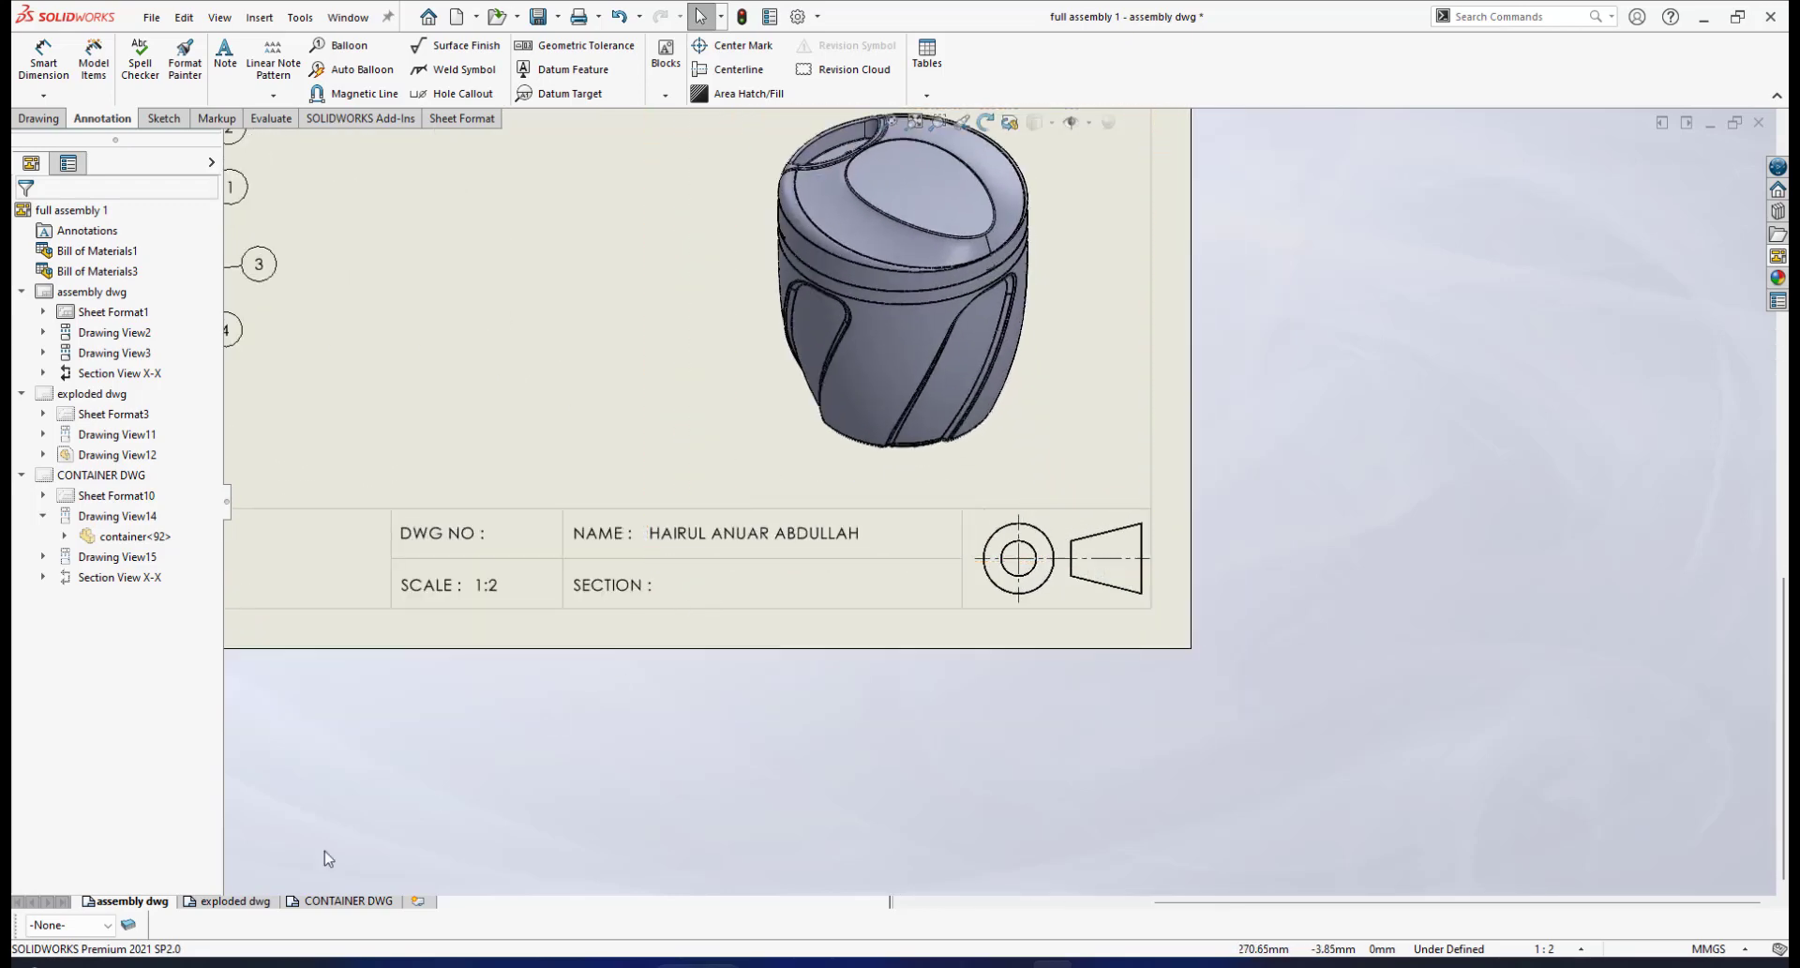
pyautogui.click(337, 901)
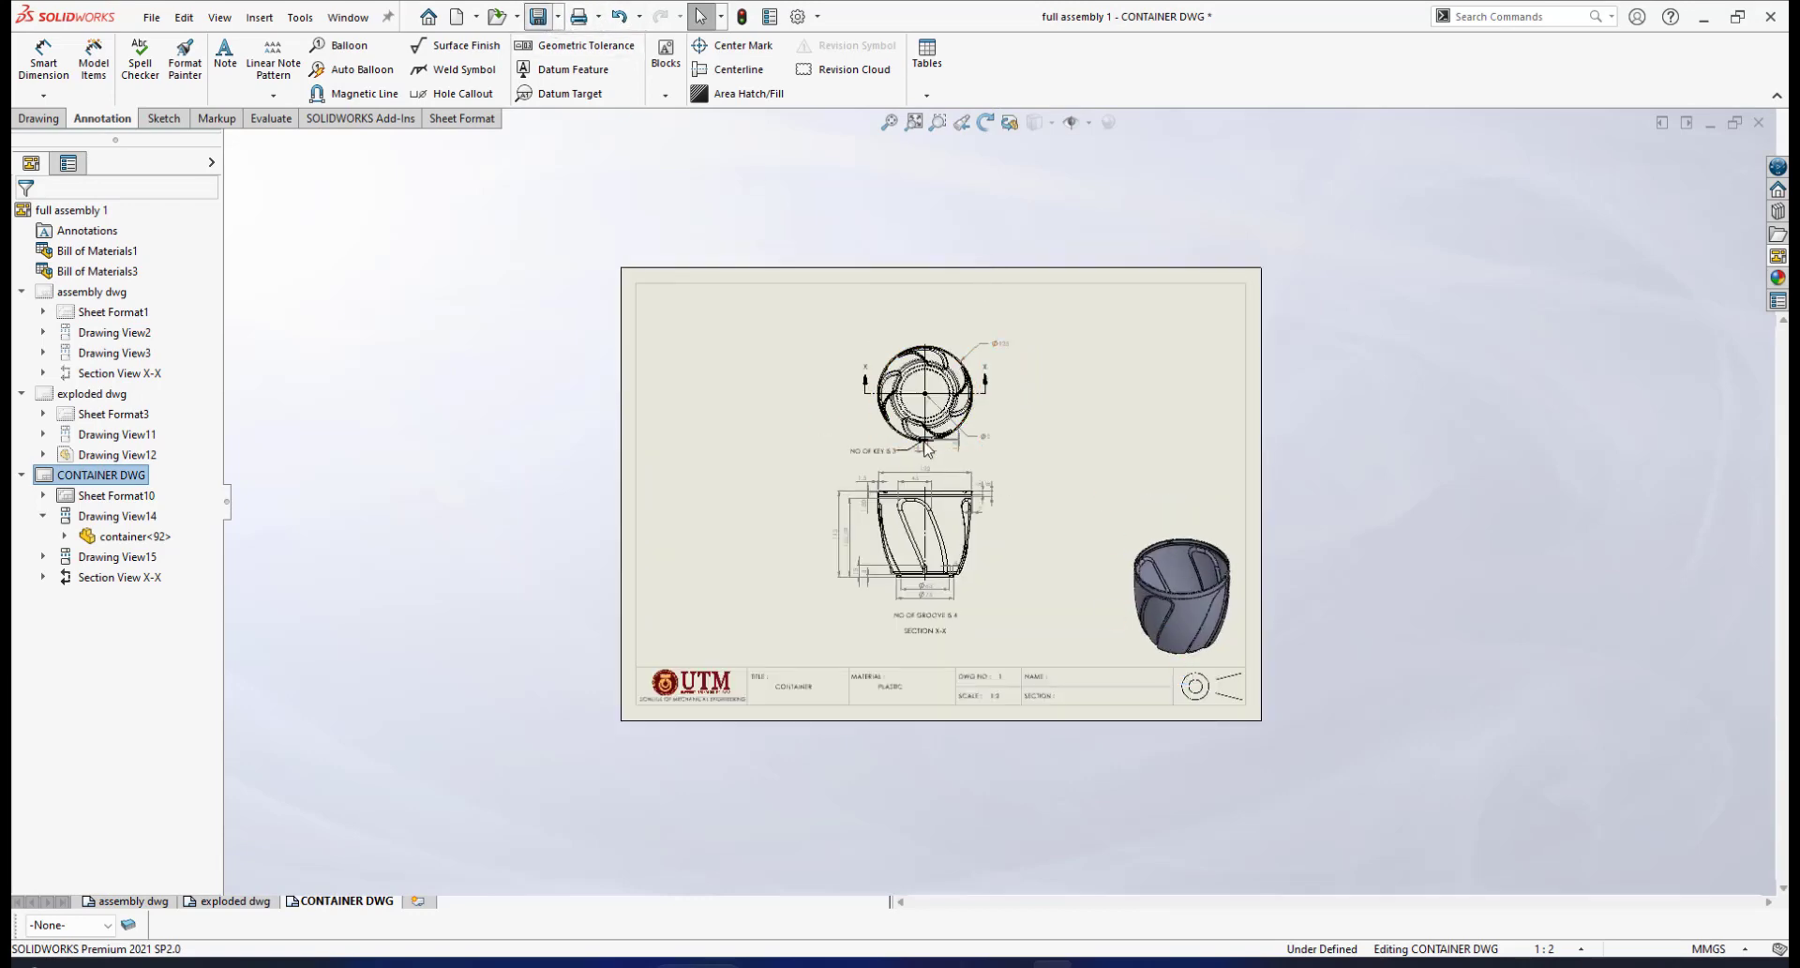
# Save the drawing with Ctrl+S
pyautogui.hotkey('ctrl', 's')
pyautogui.scroll(-3, 1031, 513)
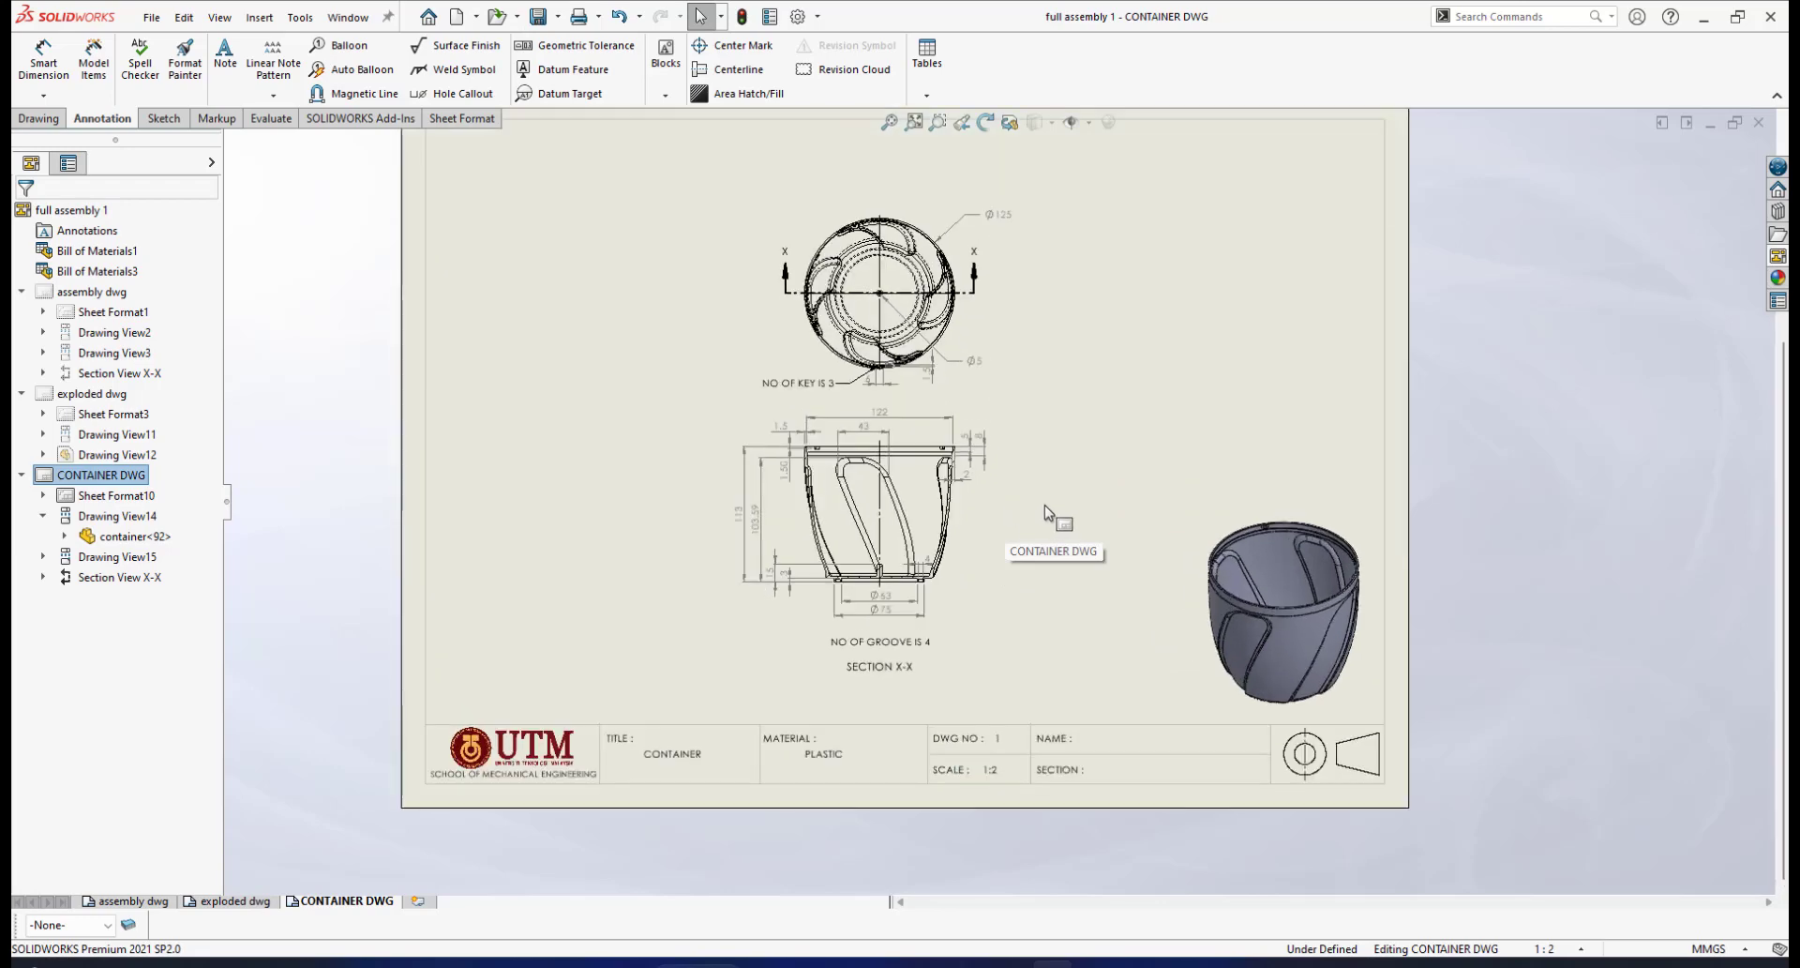
pyautogui.scroll(2, 1046, 511)
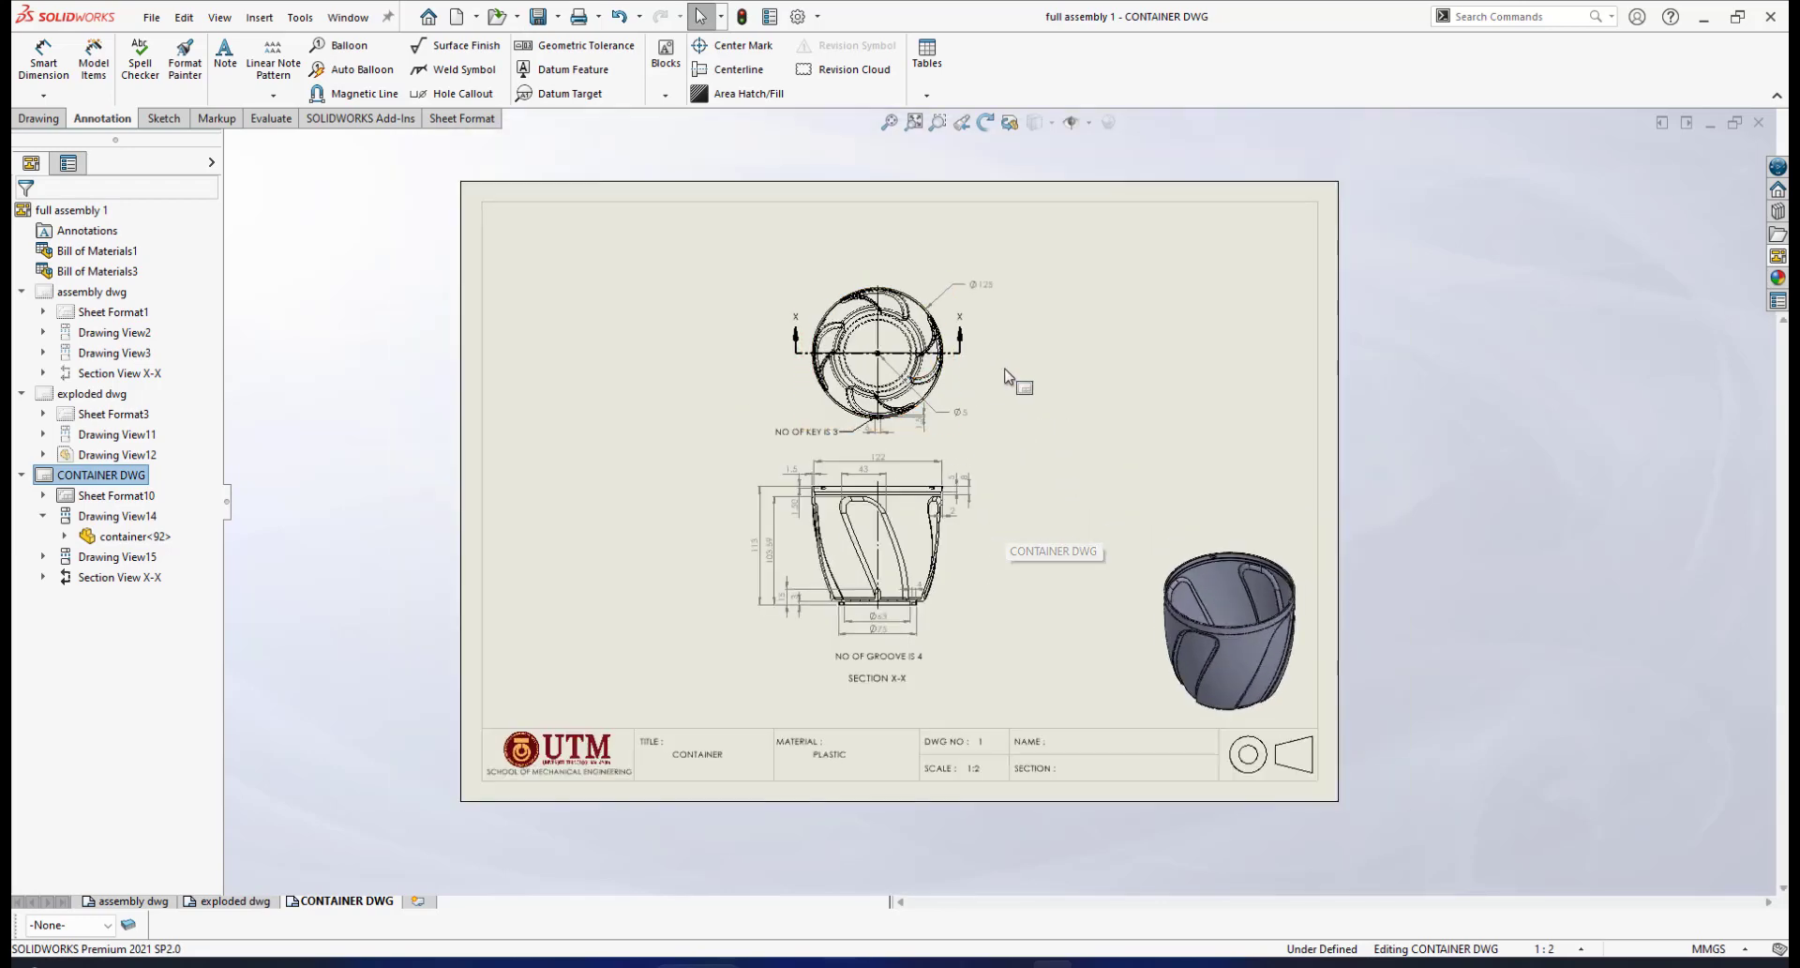
# Export all three sheets as Adobe PDF to full assembly 1.pdf, replacing the existing file
pyautogui.click(153, 18)
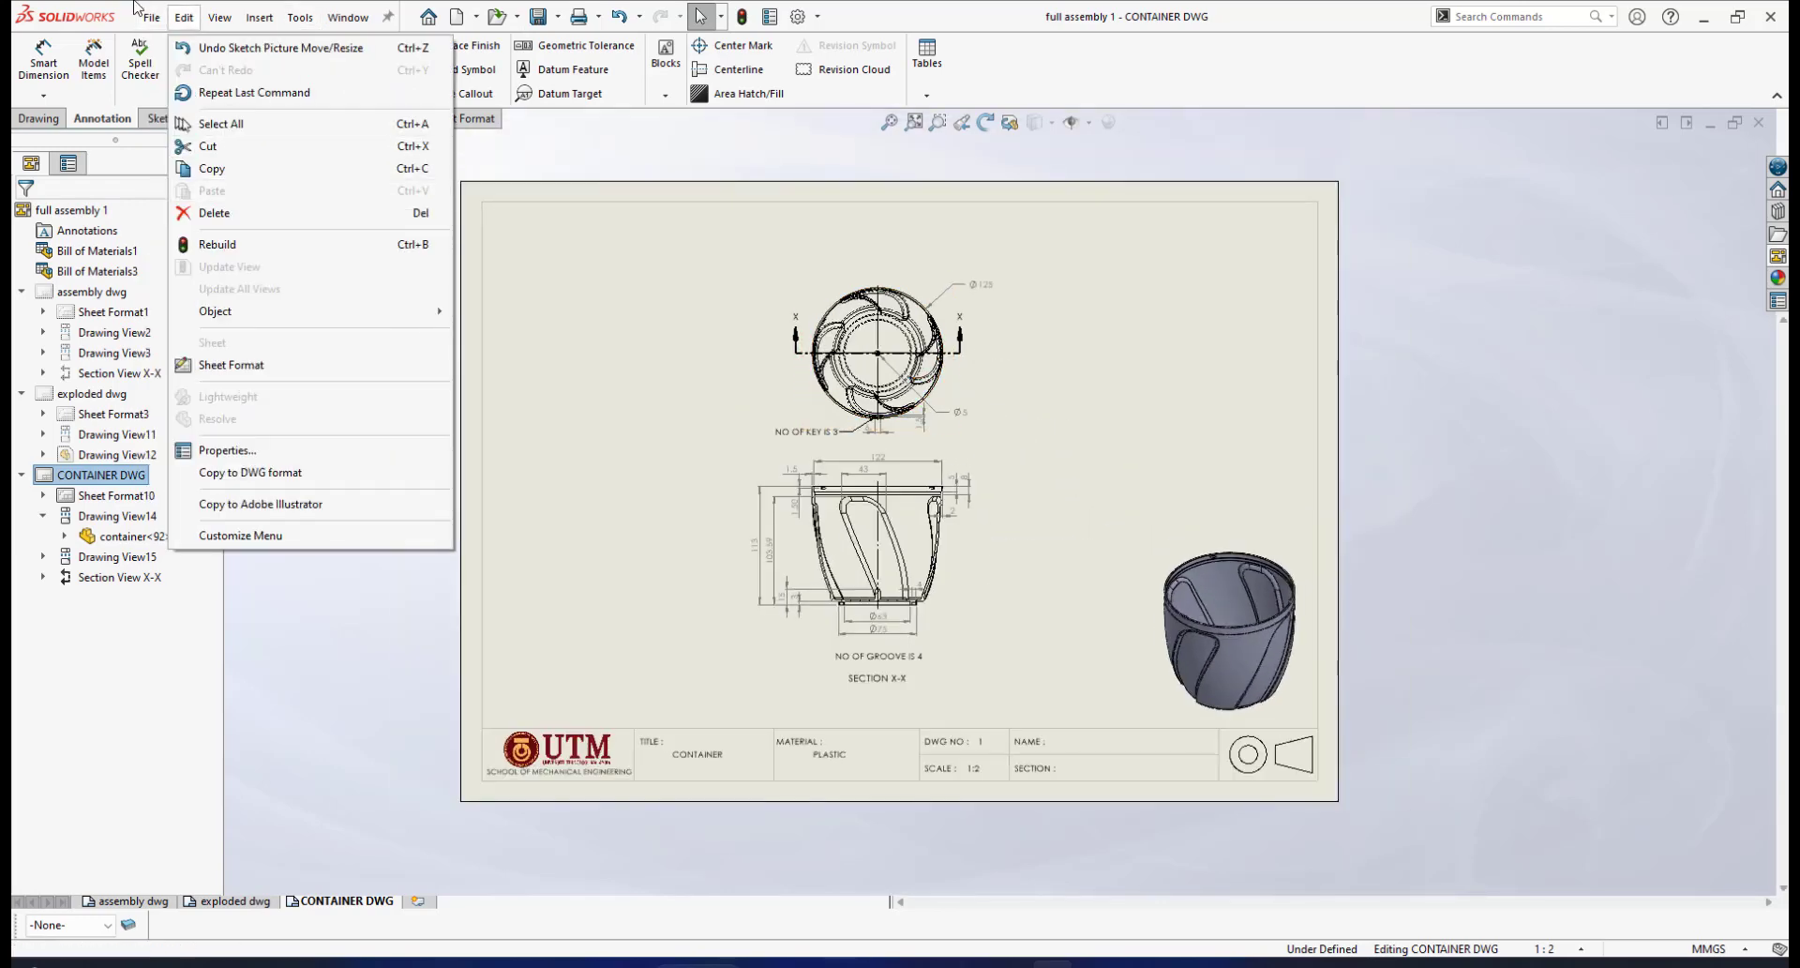
pyautogui.click(176, 169)
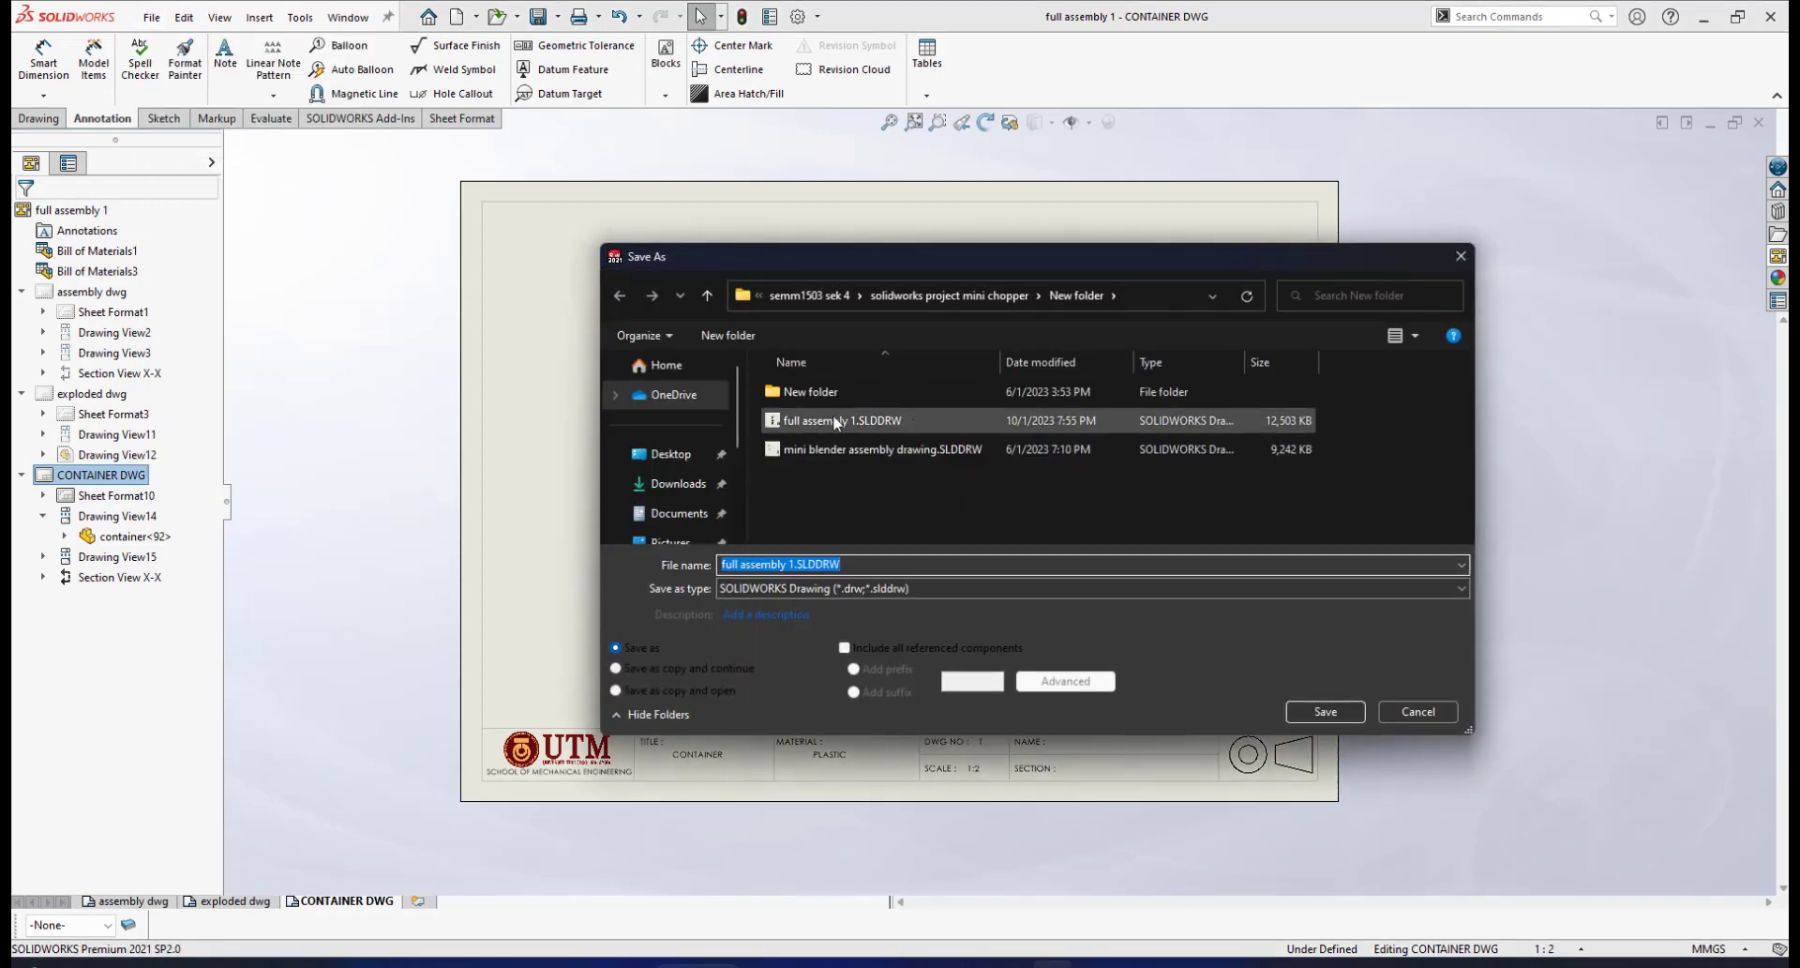
pyautogui.click(1399, 589)
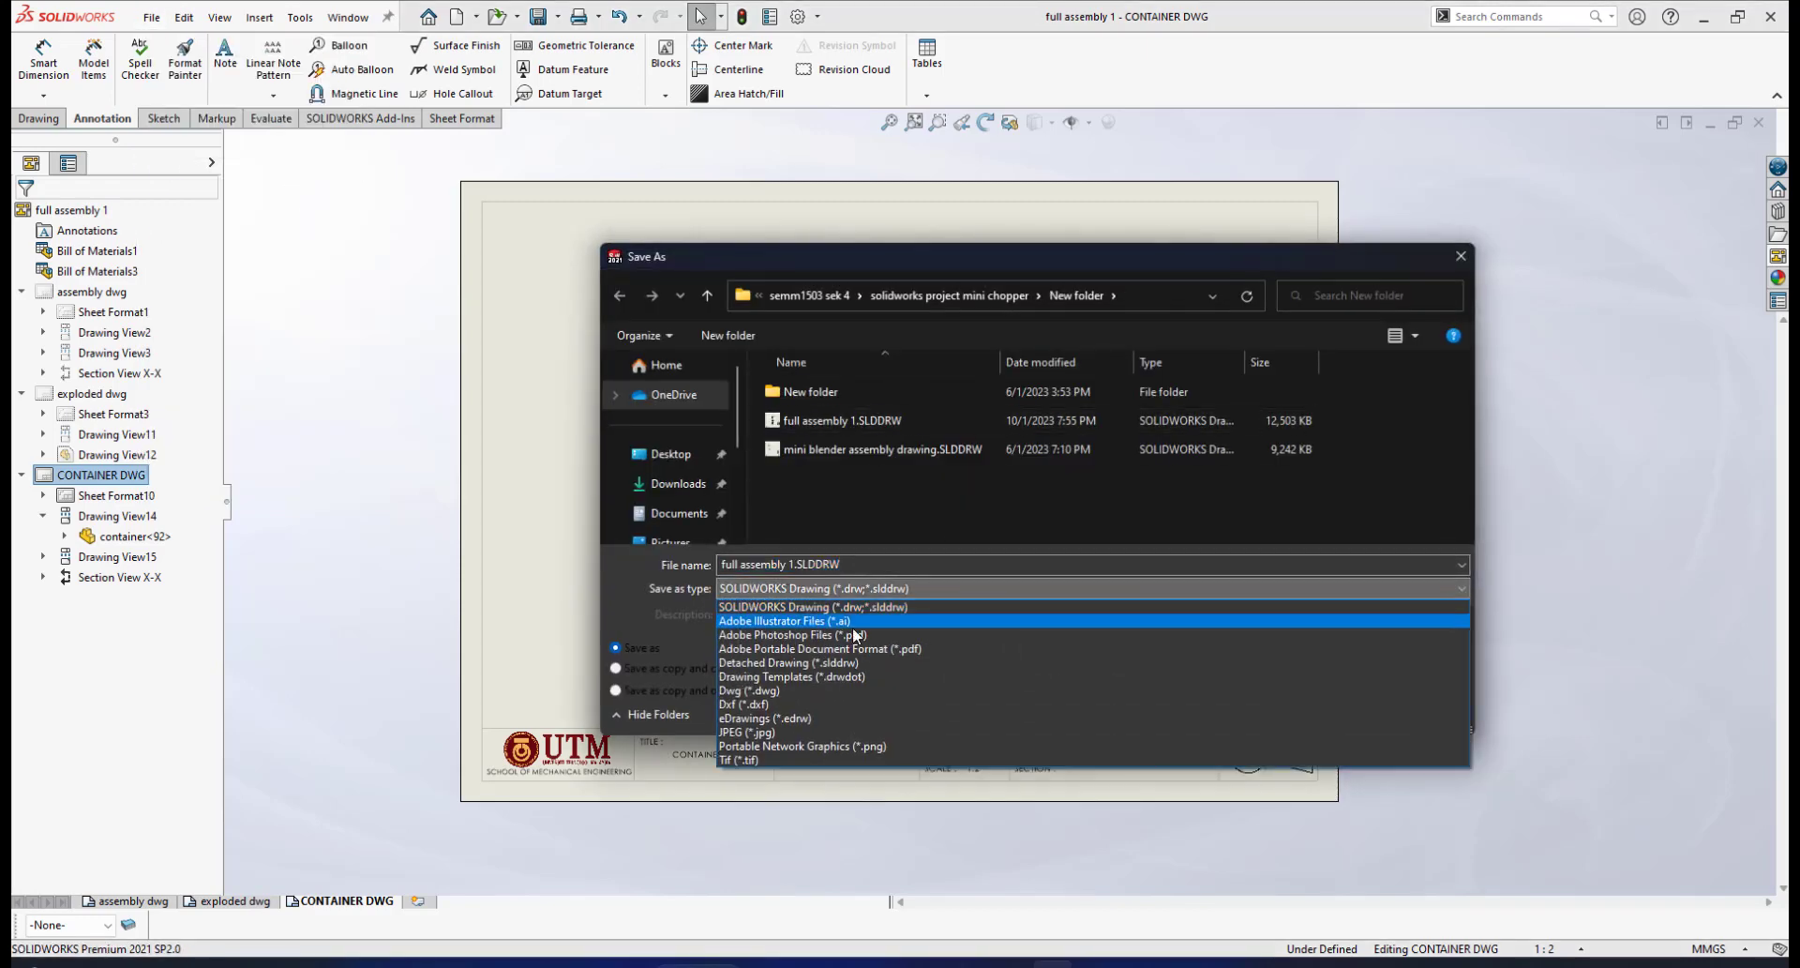
pyautogui.click(881, 649)
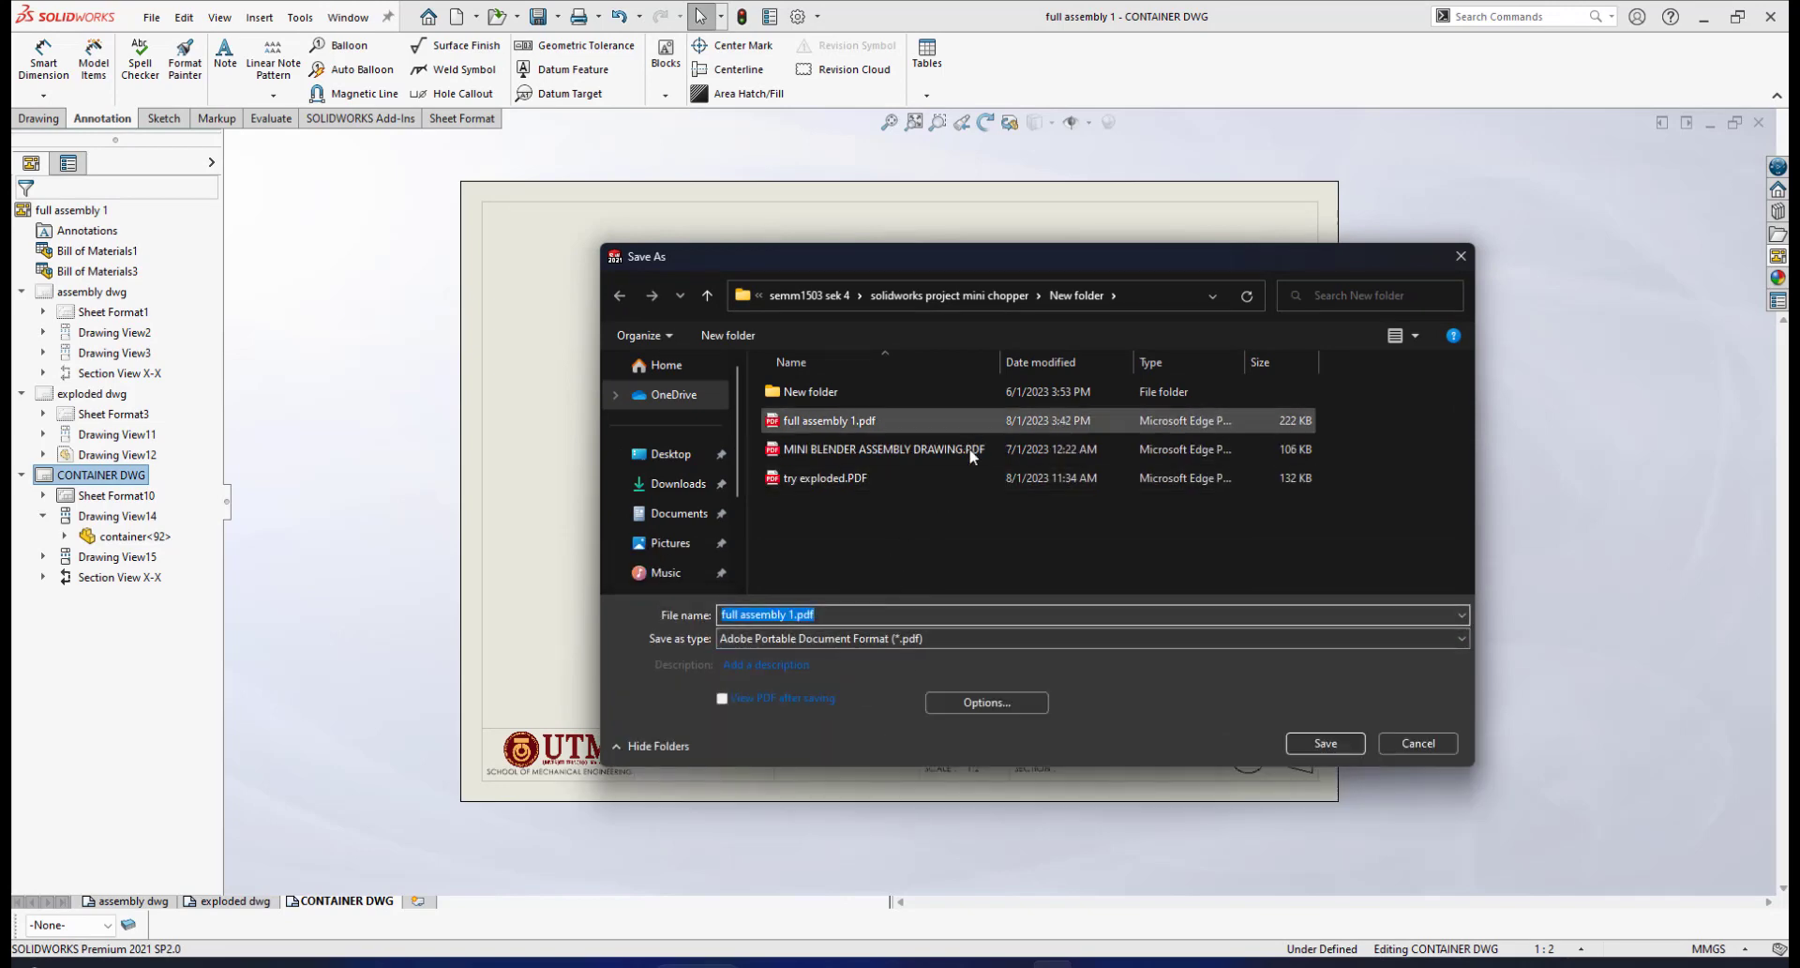
pyautogui.click(846, 418)
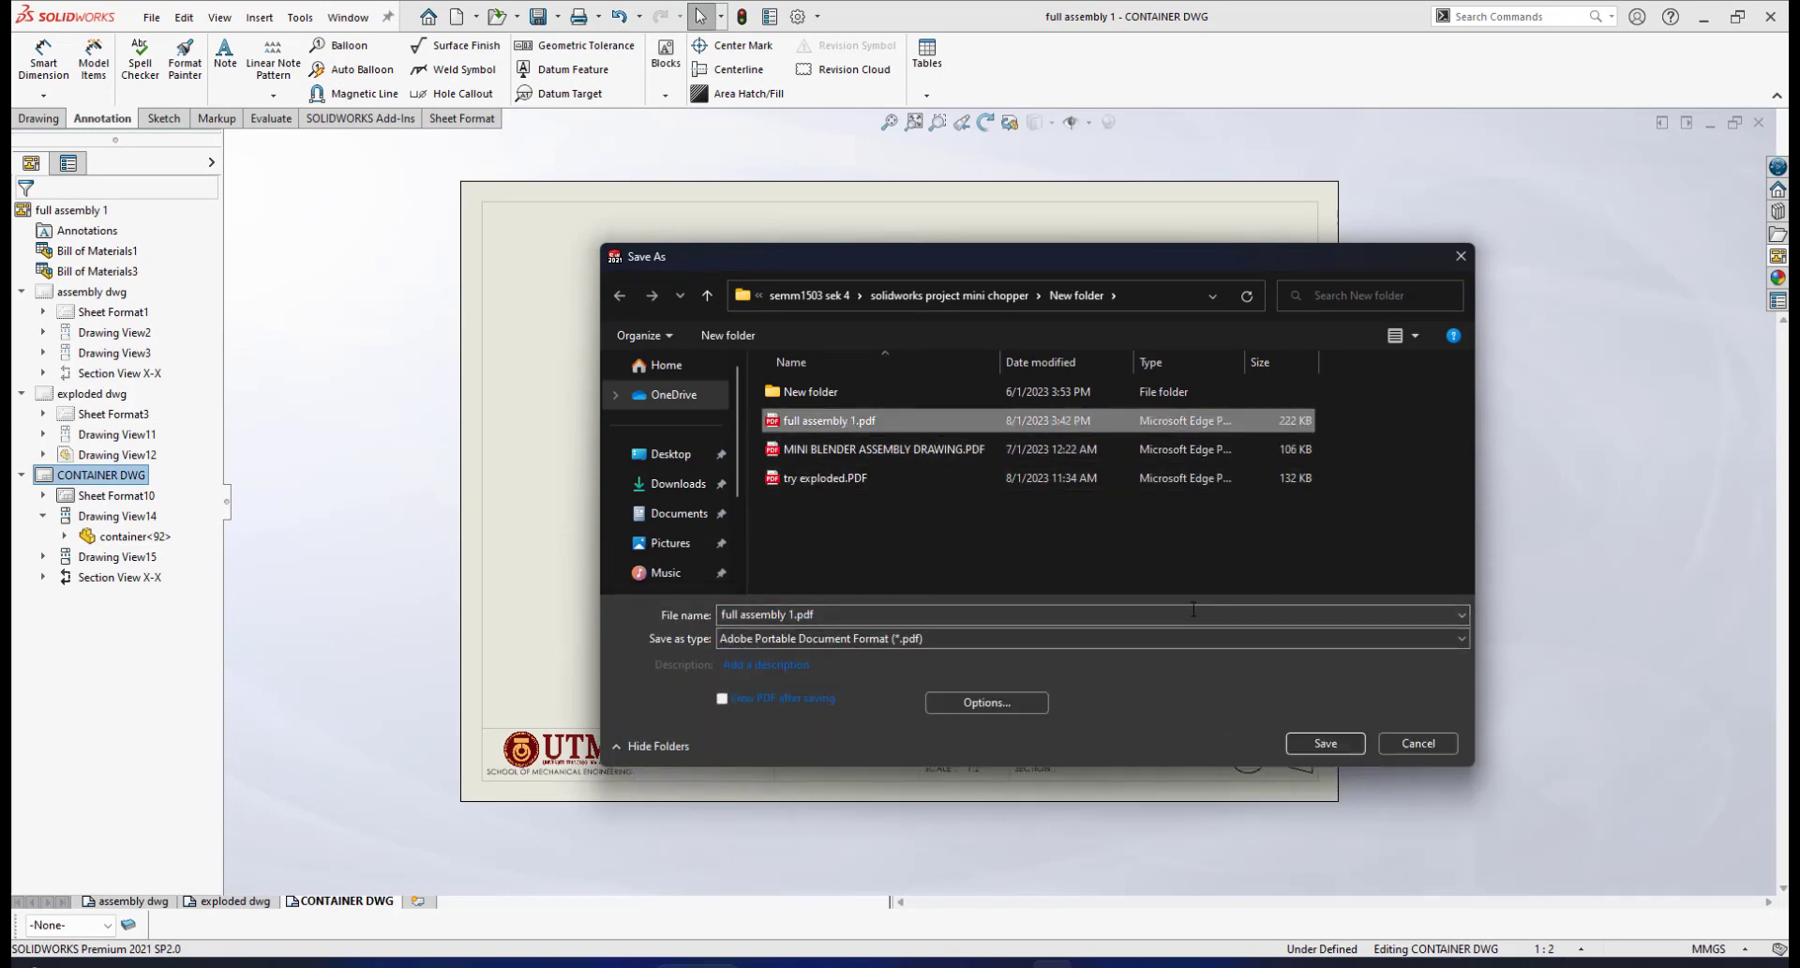
pyautogui.click(1326, 741)
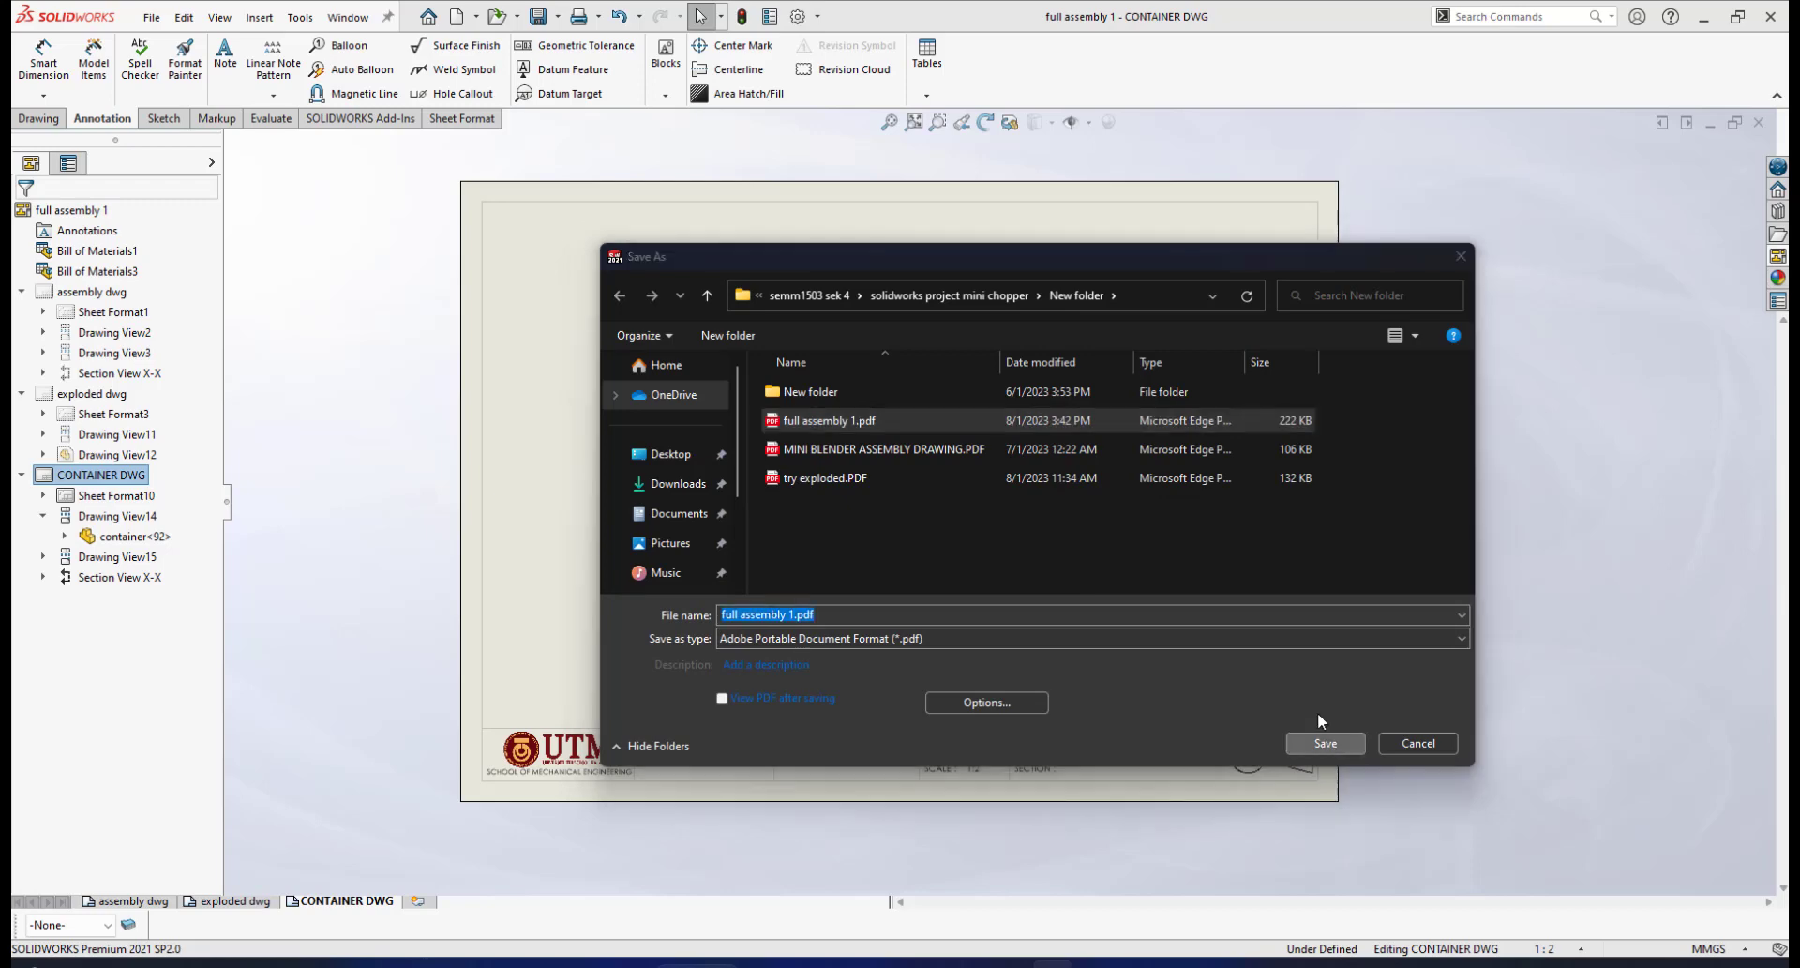
pyautogui.click(952, 491)
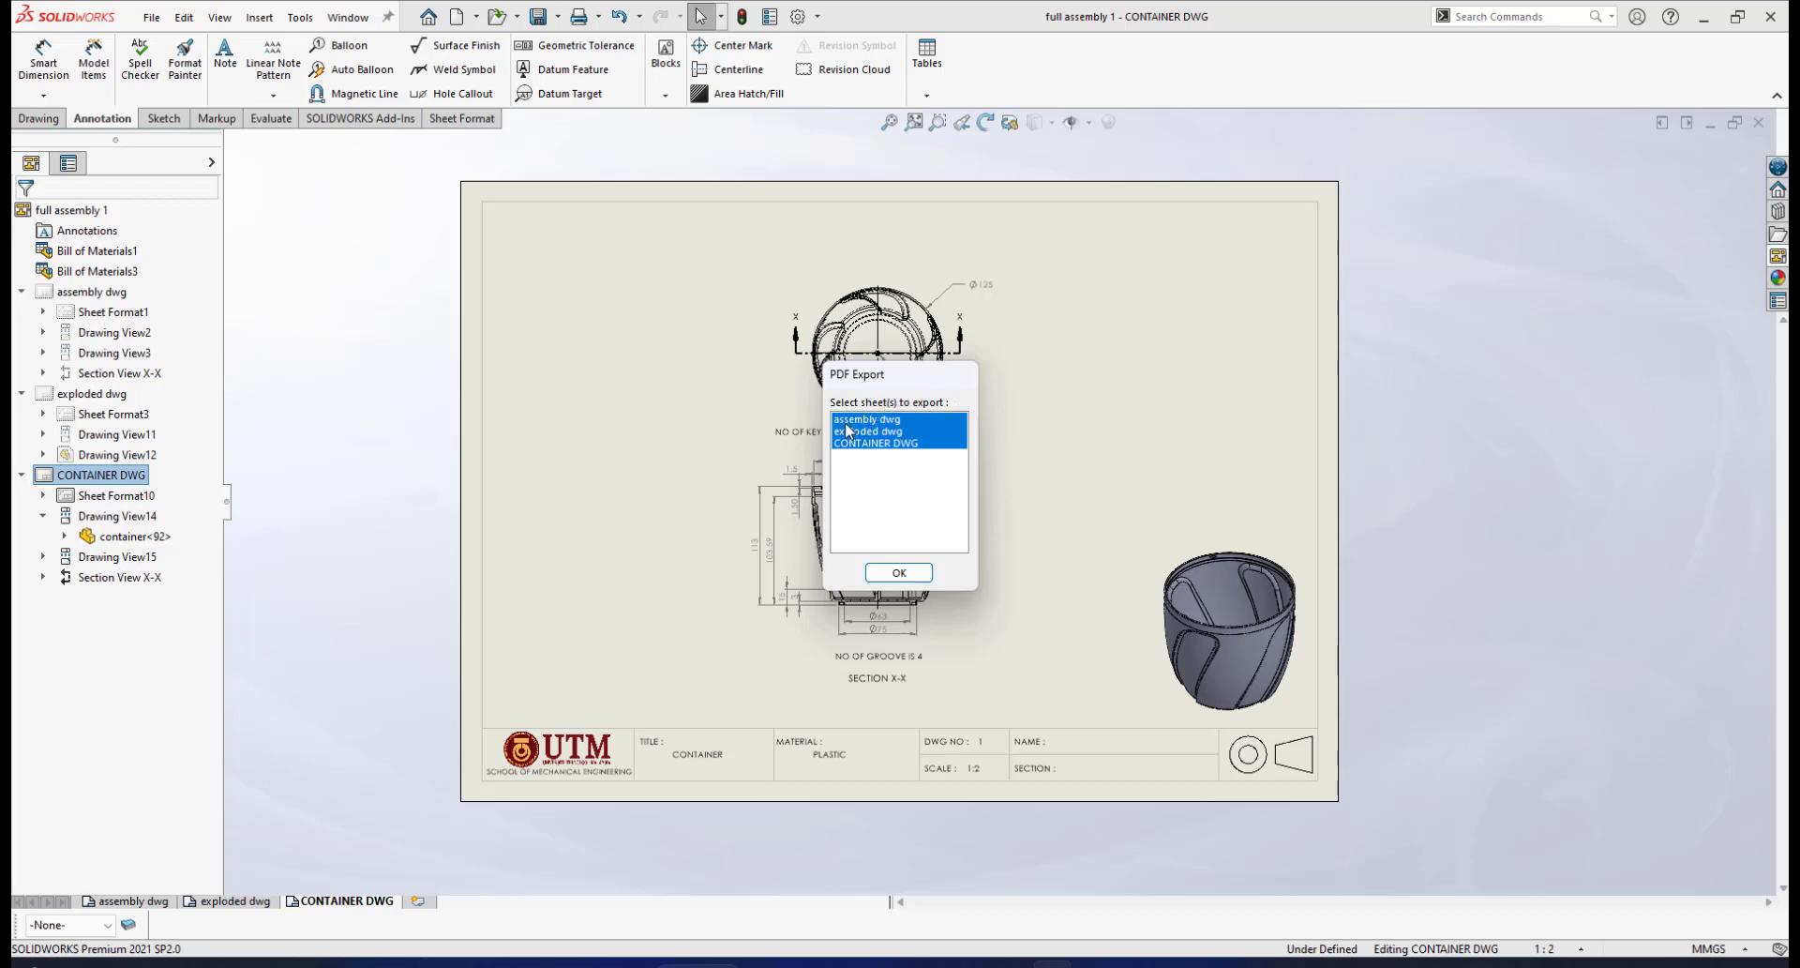
pyautogui.click(897, 573)
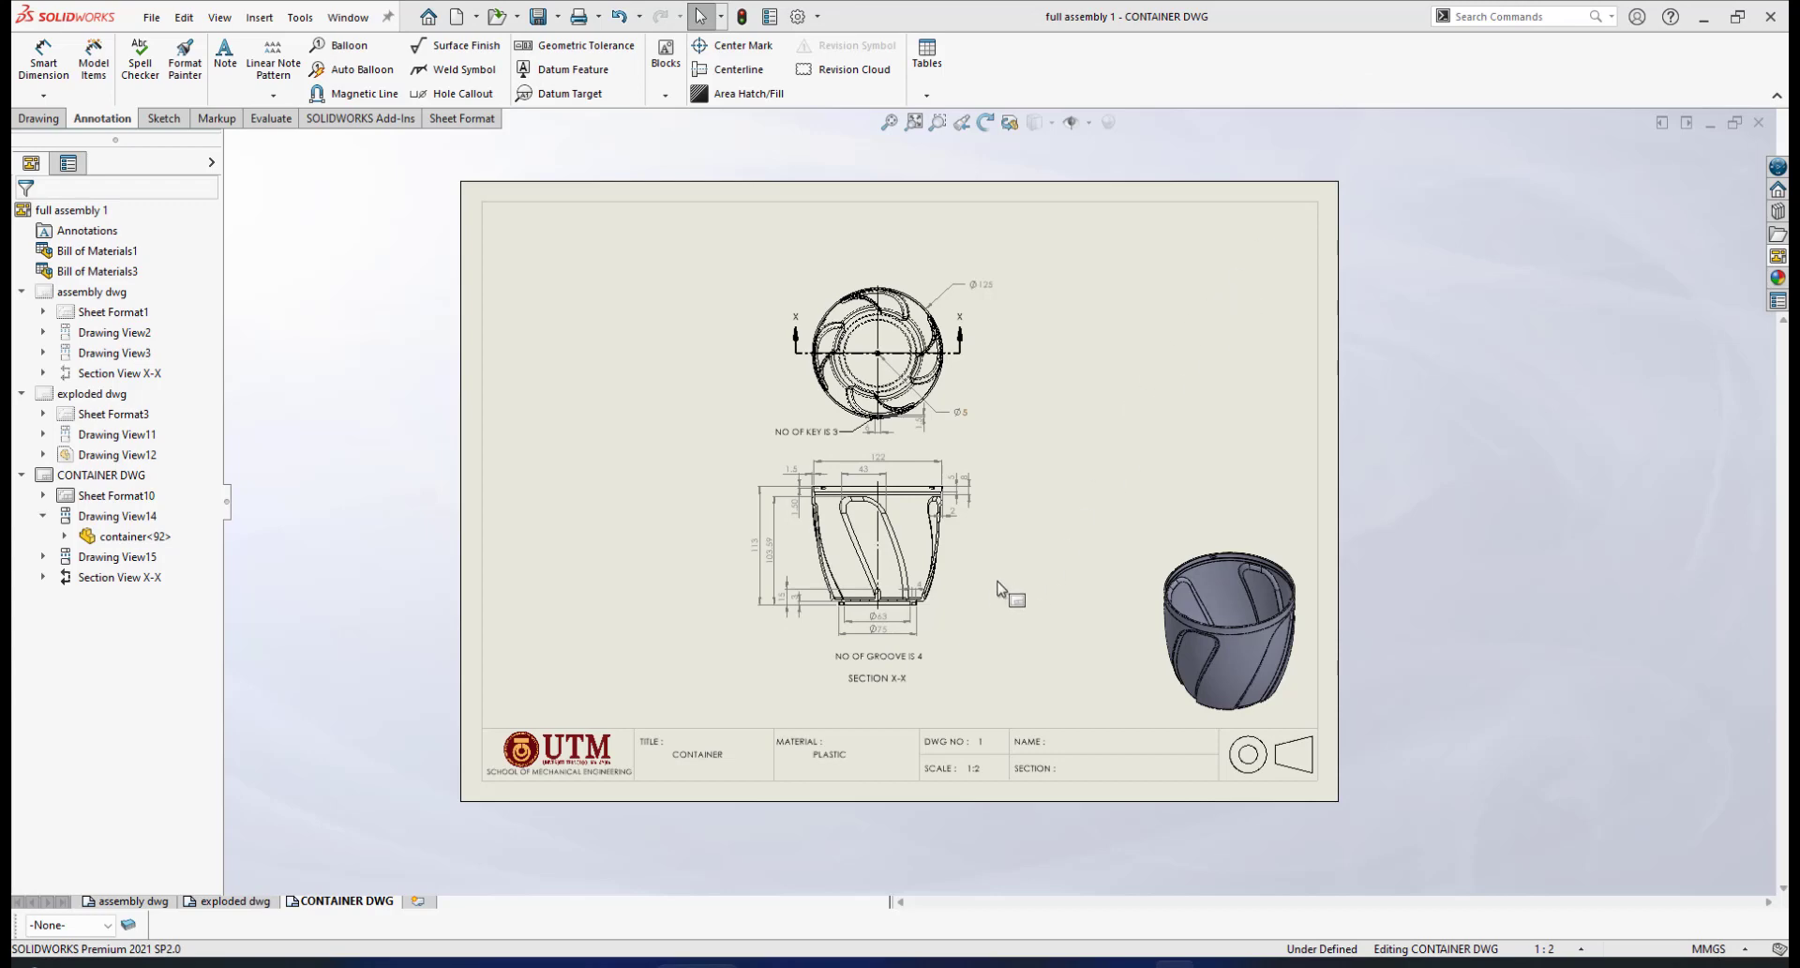
# Open full assembly 1.pdf in Edge from the New folder window and zoom out to page width
pyautogui.moveTo(847, 964)
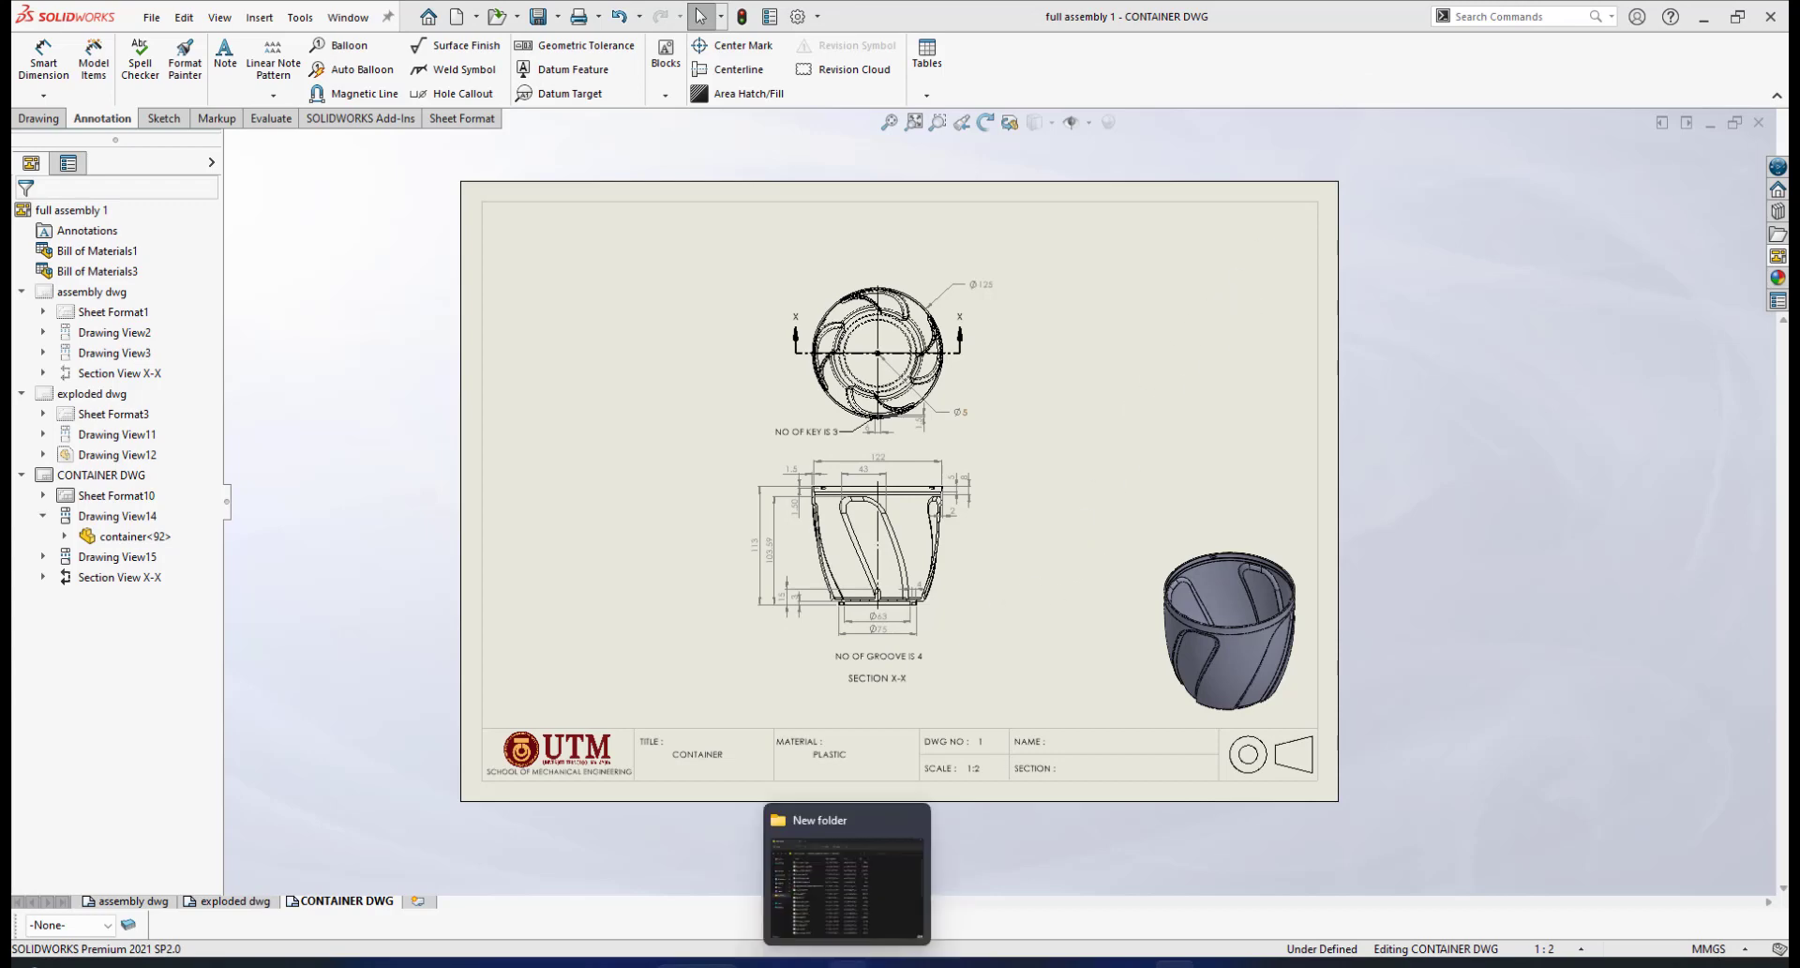
pyautogui.click(846, 885)
pyautogui.doubleClick(712, 396)
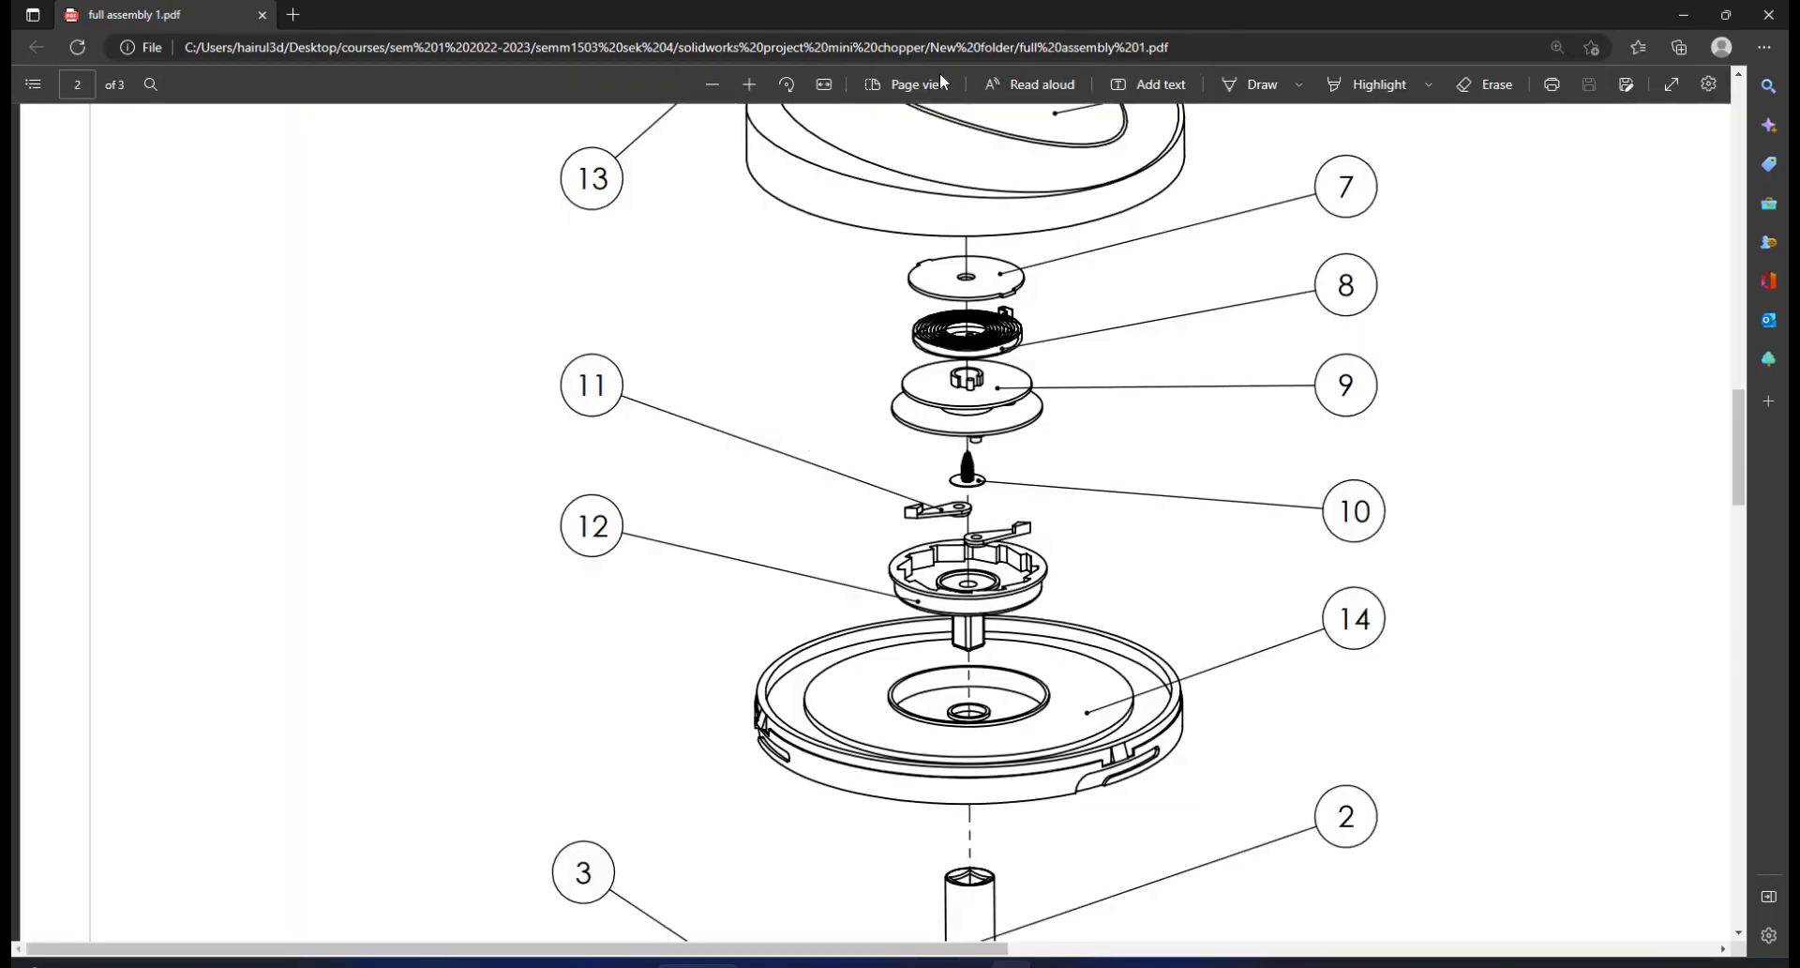
pyautogui.click(713, 85)
pyautogui.click(712, 85)
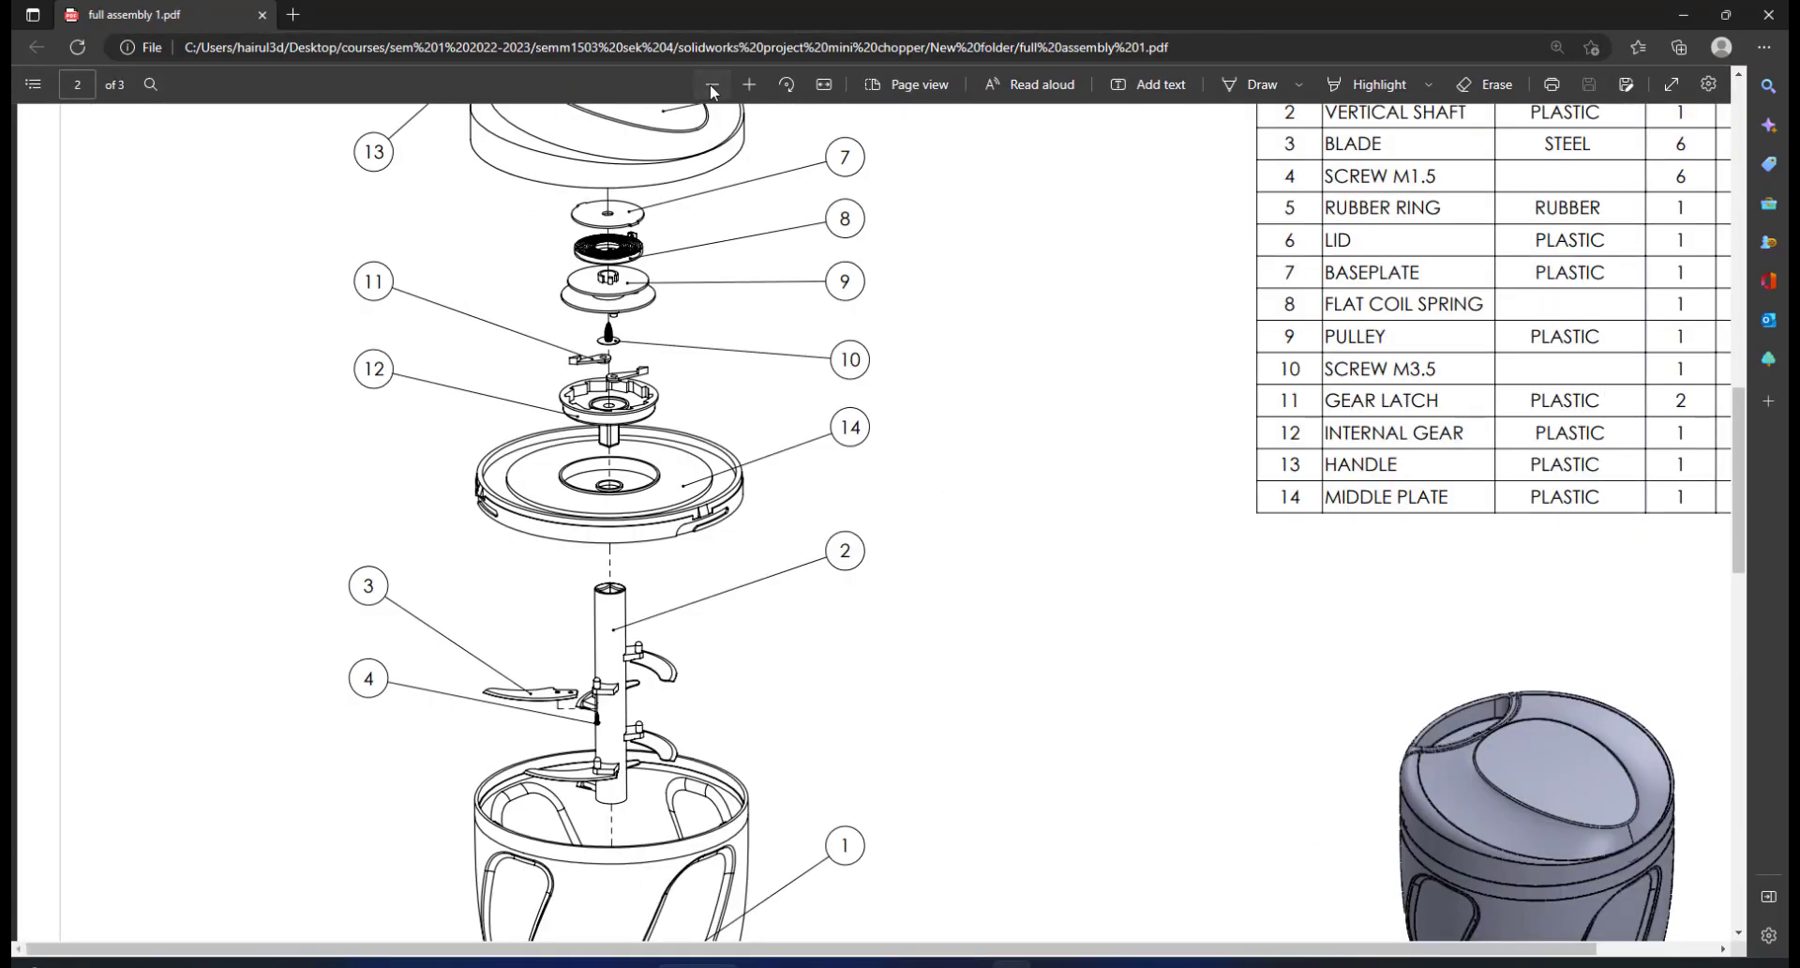
pyautogui.click(712, 86)
# Scroll through PDF pages 1–3, checking the exploded parts list and dimensioned container sheet
pyautogui.scroll(10, 961, 379)
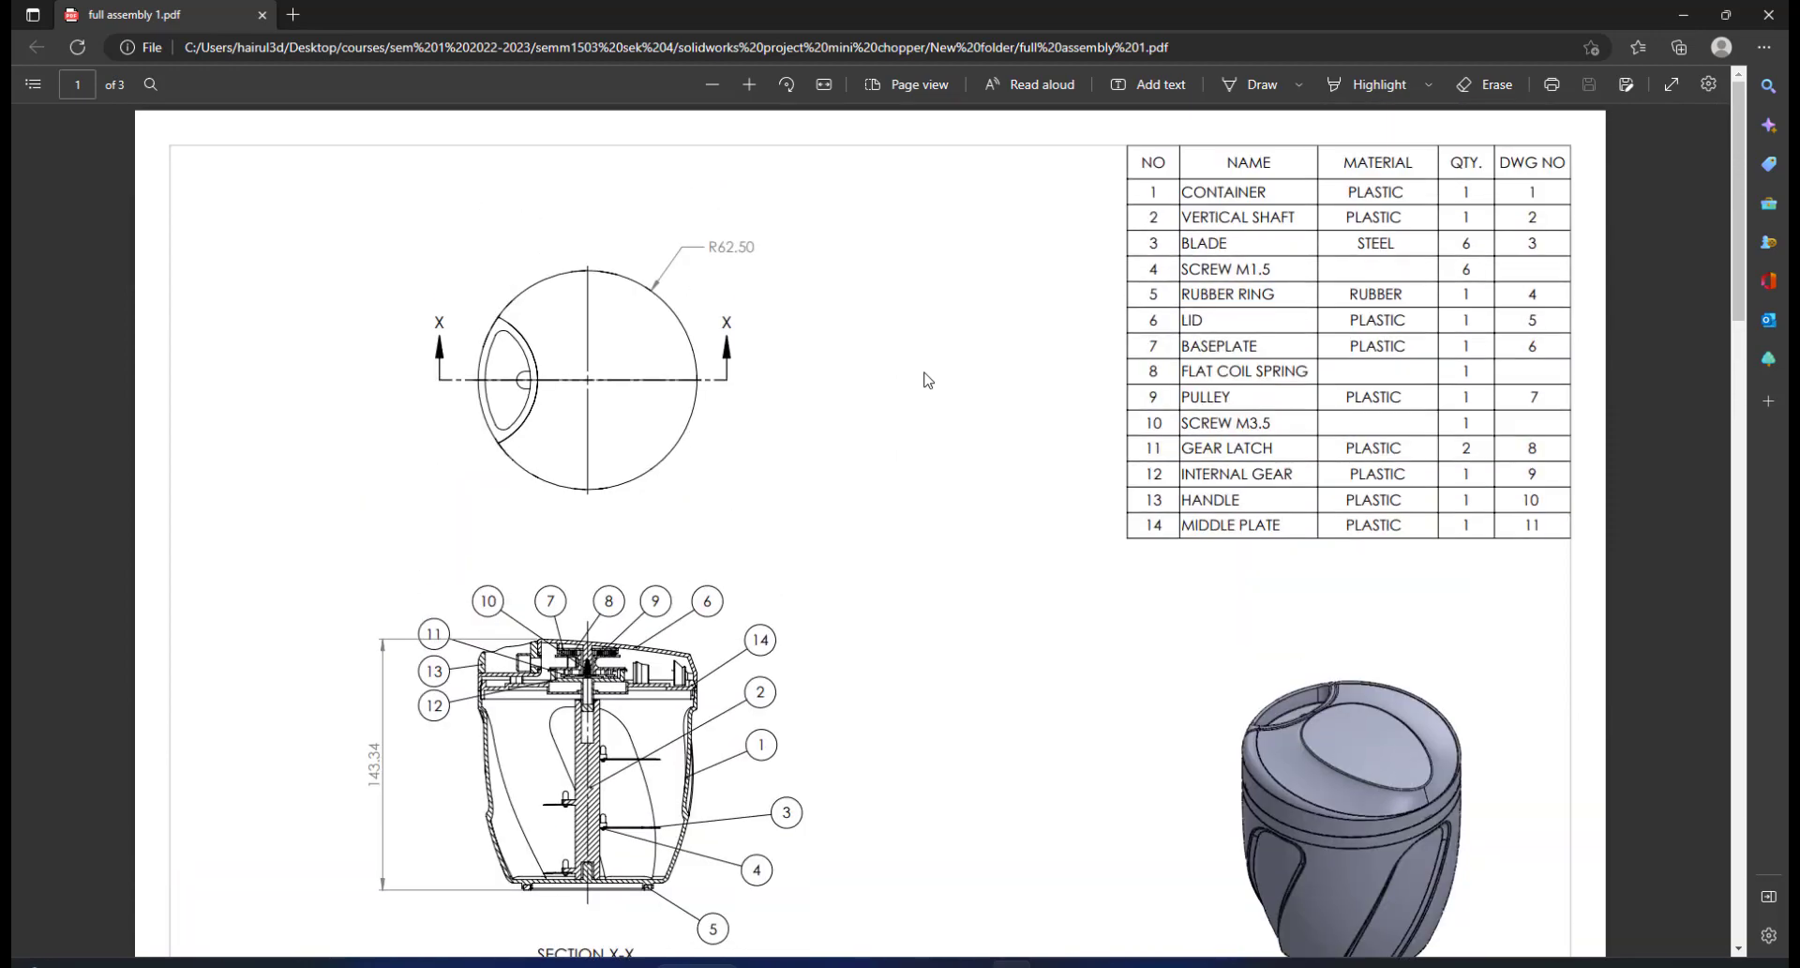
pyautogui.scroll(-10, 926, 379)
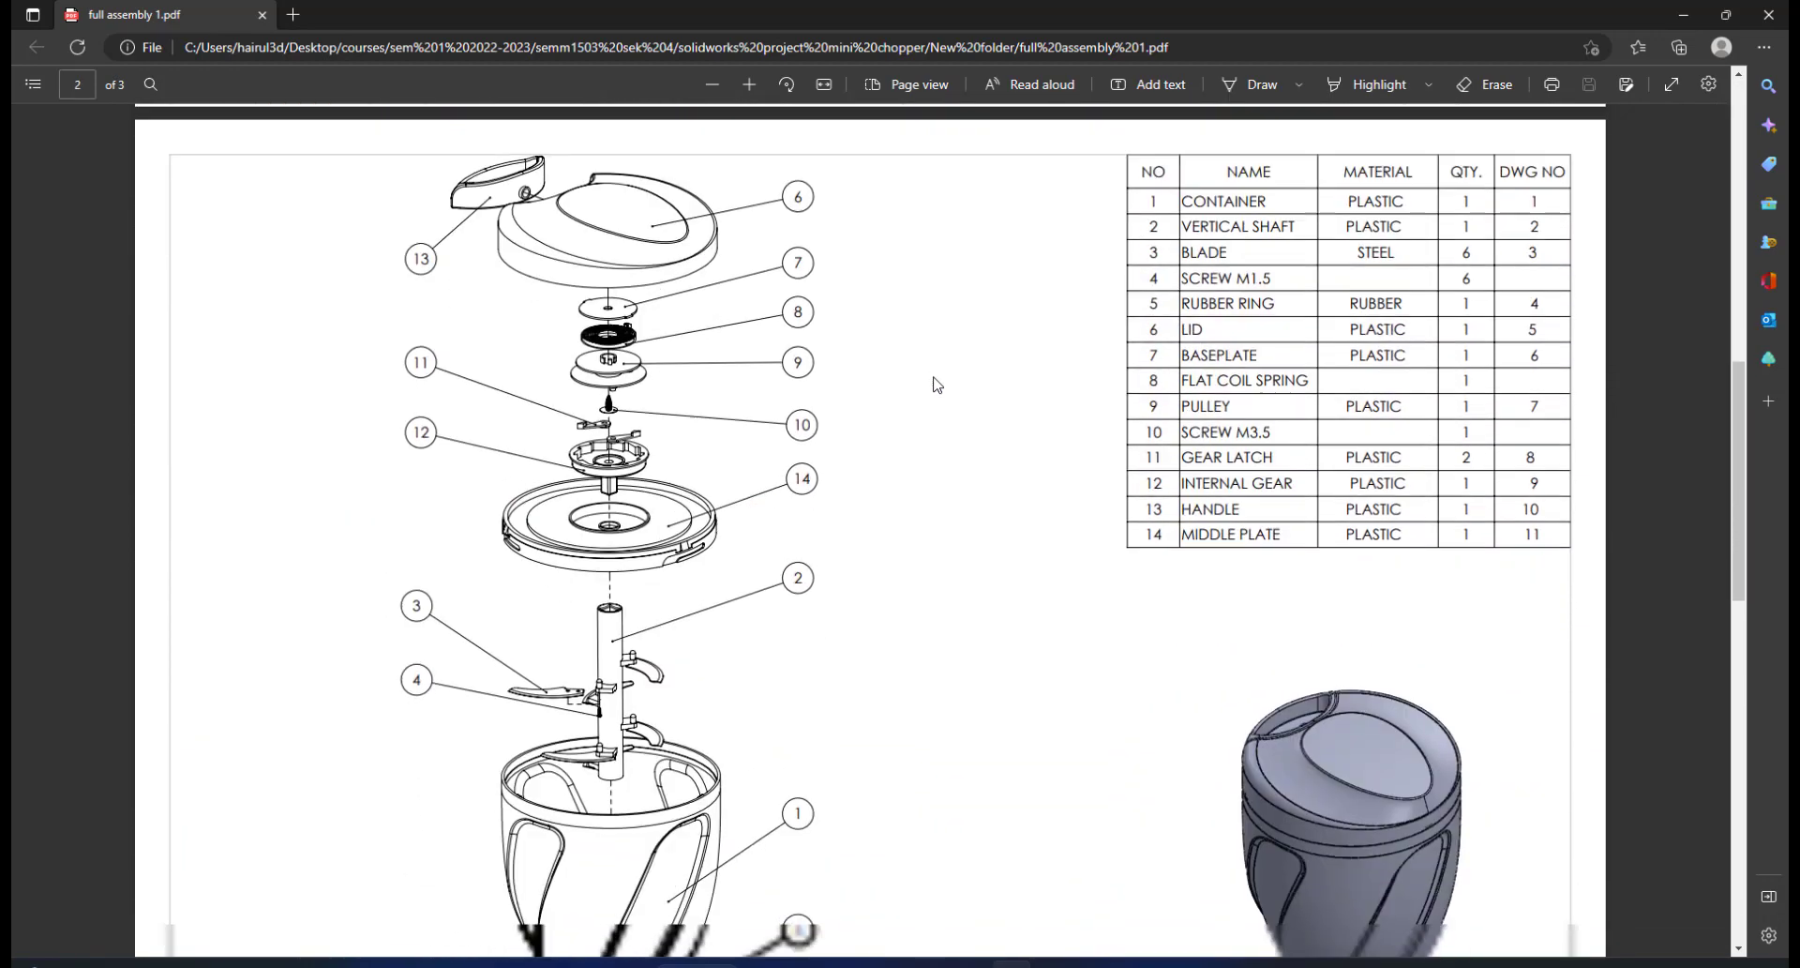
pyautogui.scroll(-10, 729, 340)
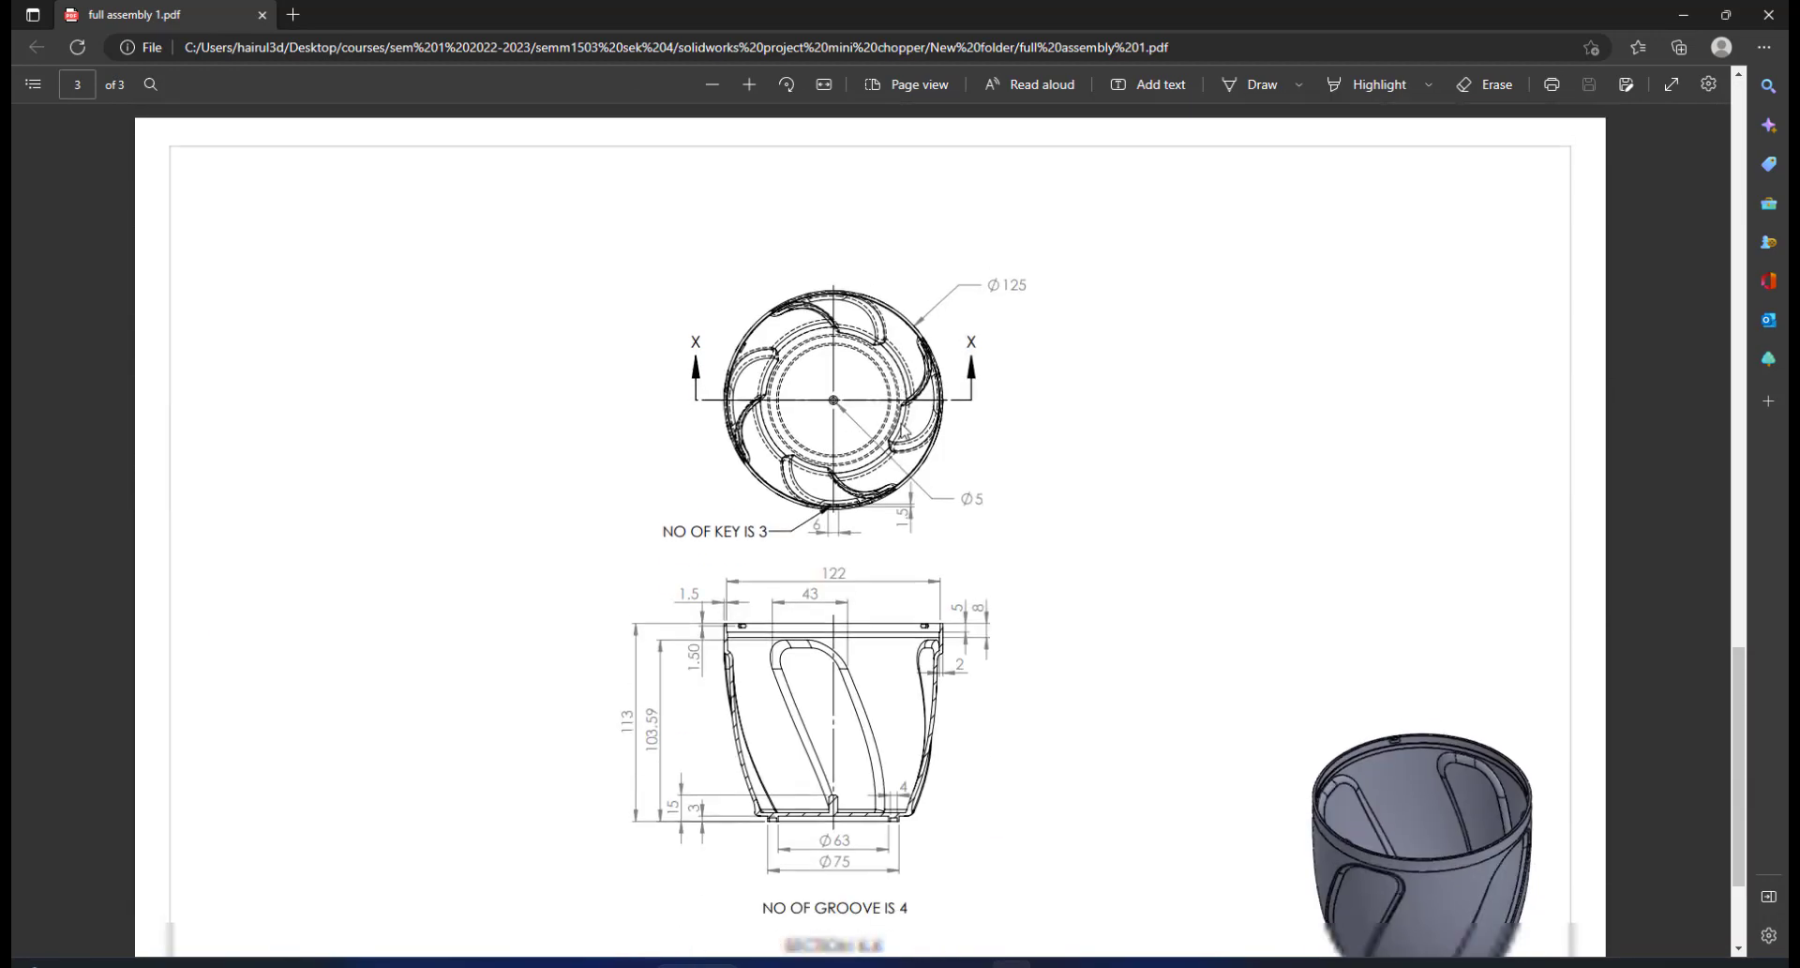
pyautogui.scroll(4, 934, 456)
pyautogui.scroll(-4, 947, 525)
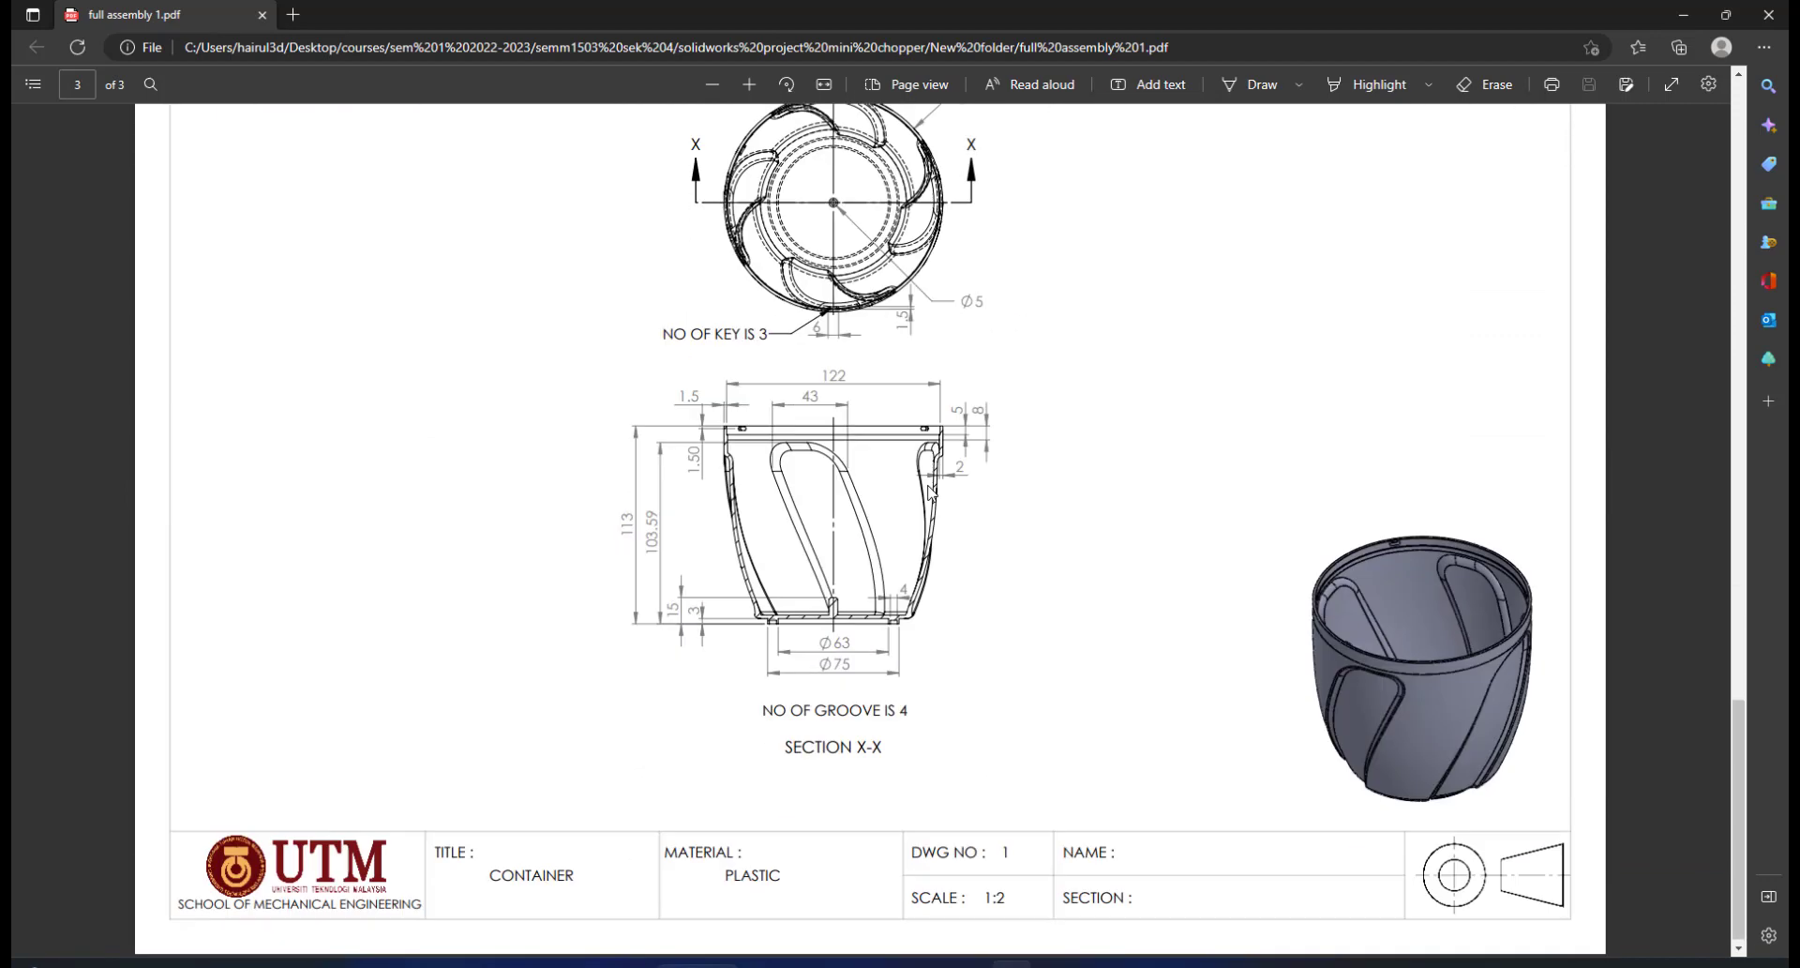
pyautogui.scroll(3, 933, 563)
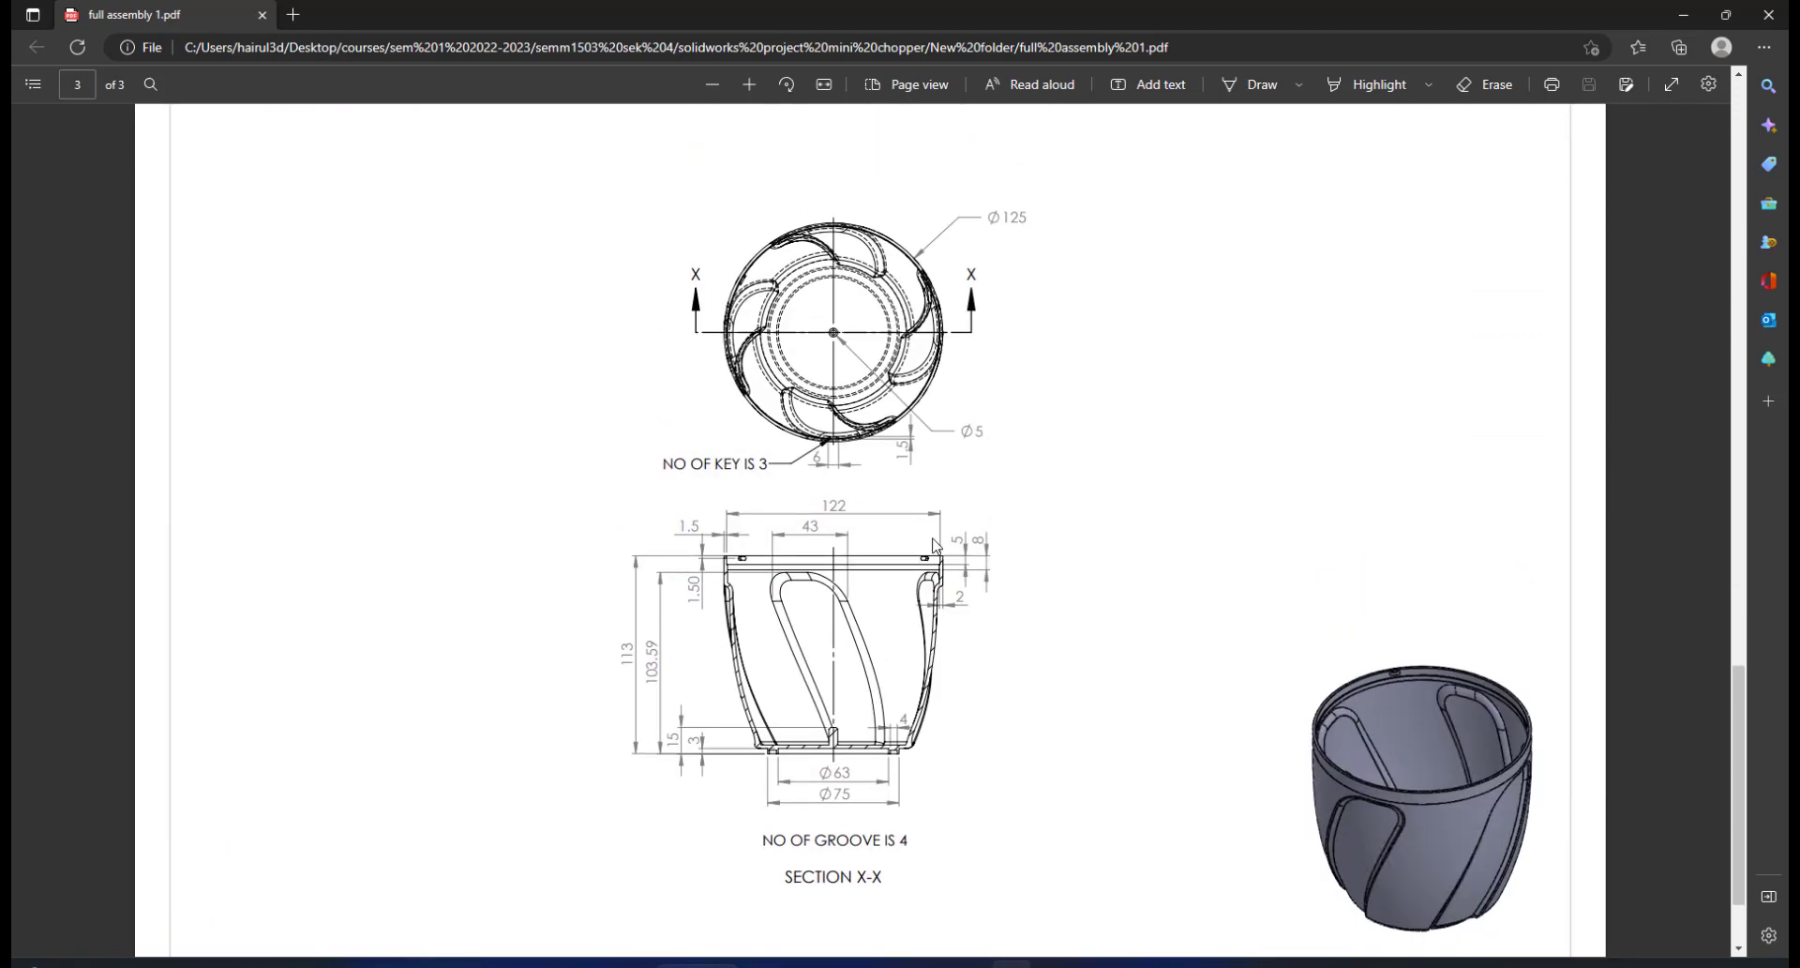
pyautogui.scroll(-3, 947, 705)
pyautogui.scroll(3, 956, 645)
pyautogui.scroll(4, 1081, 643)
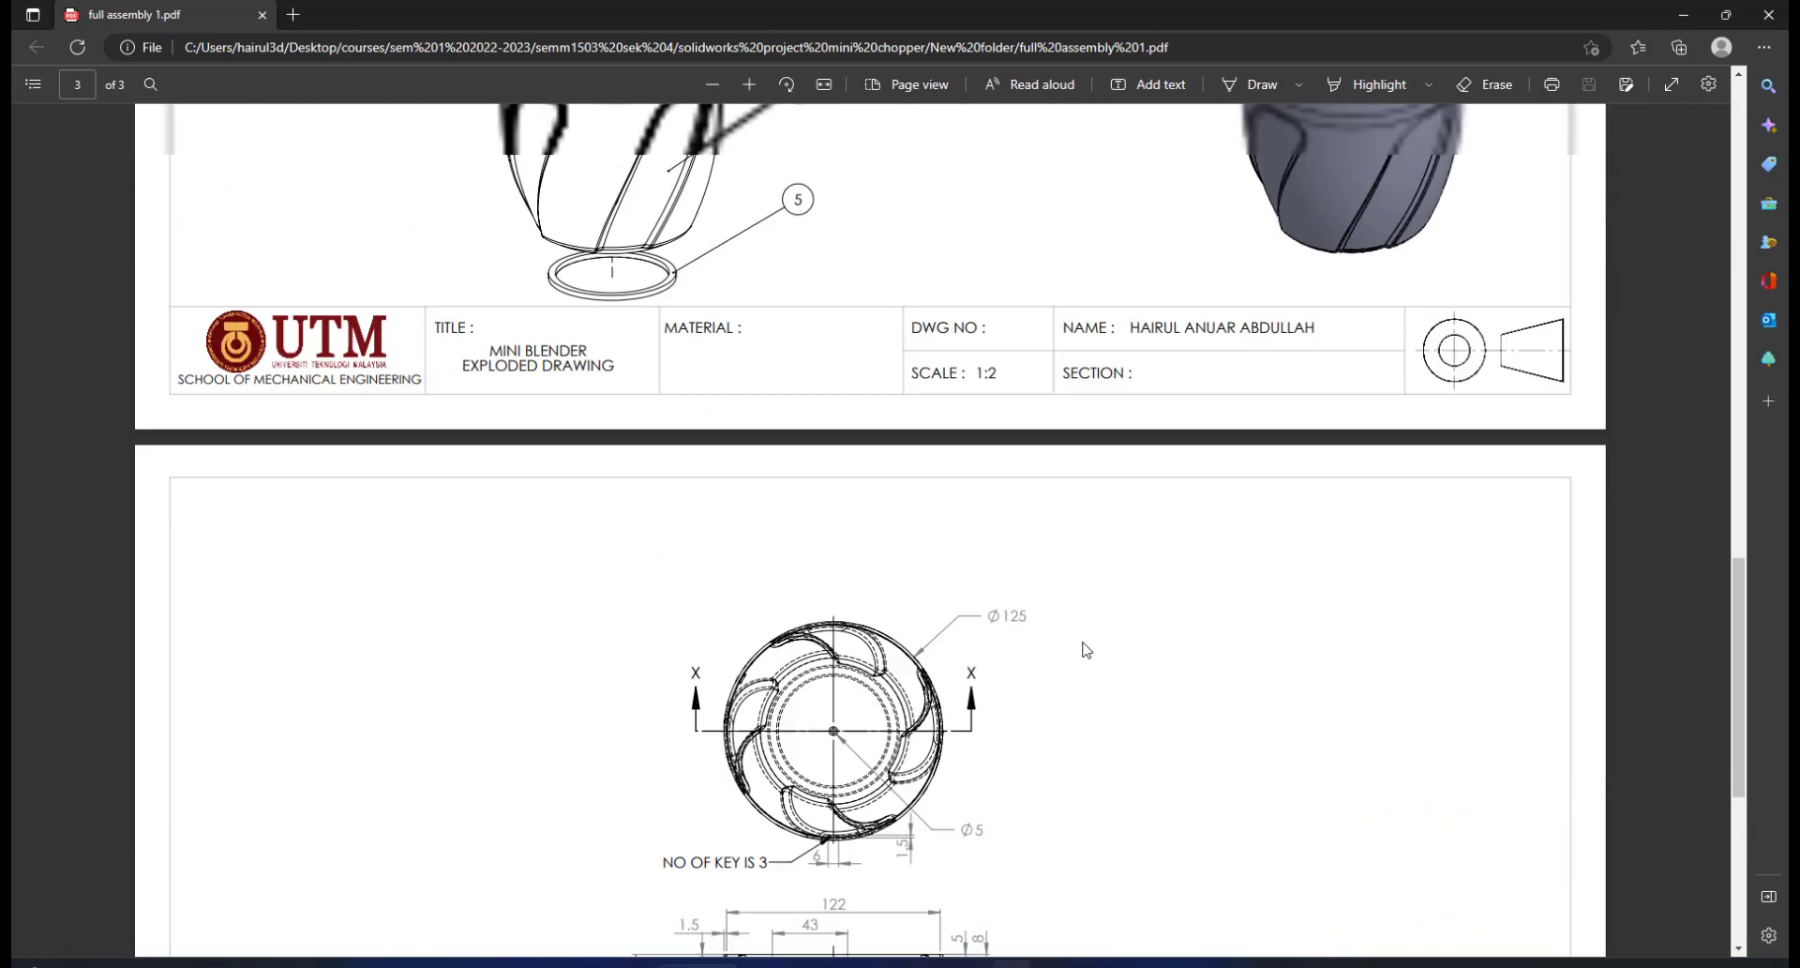
pyautogui.scroll(-5, 1008, 531)
pyautogui.scroll(3, 1034, 498)
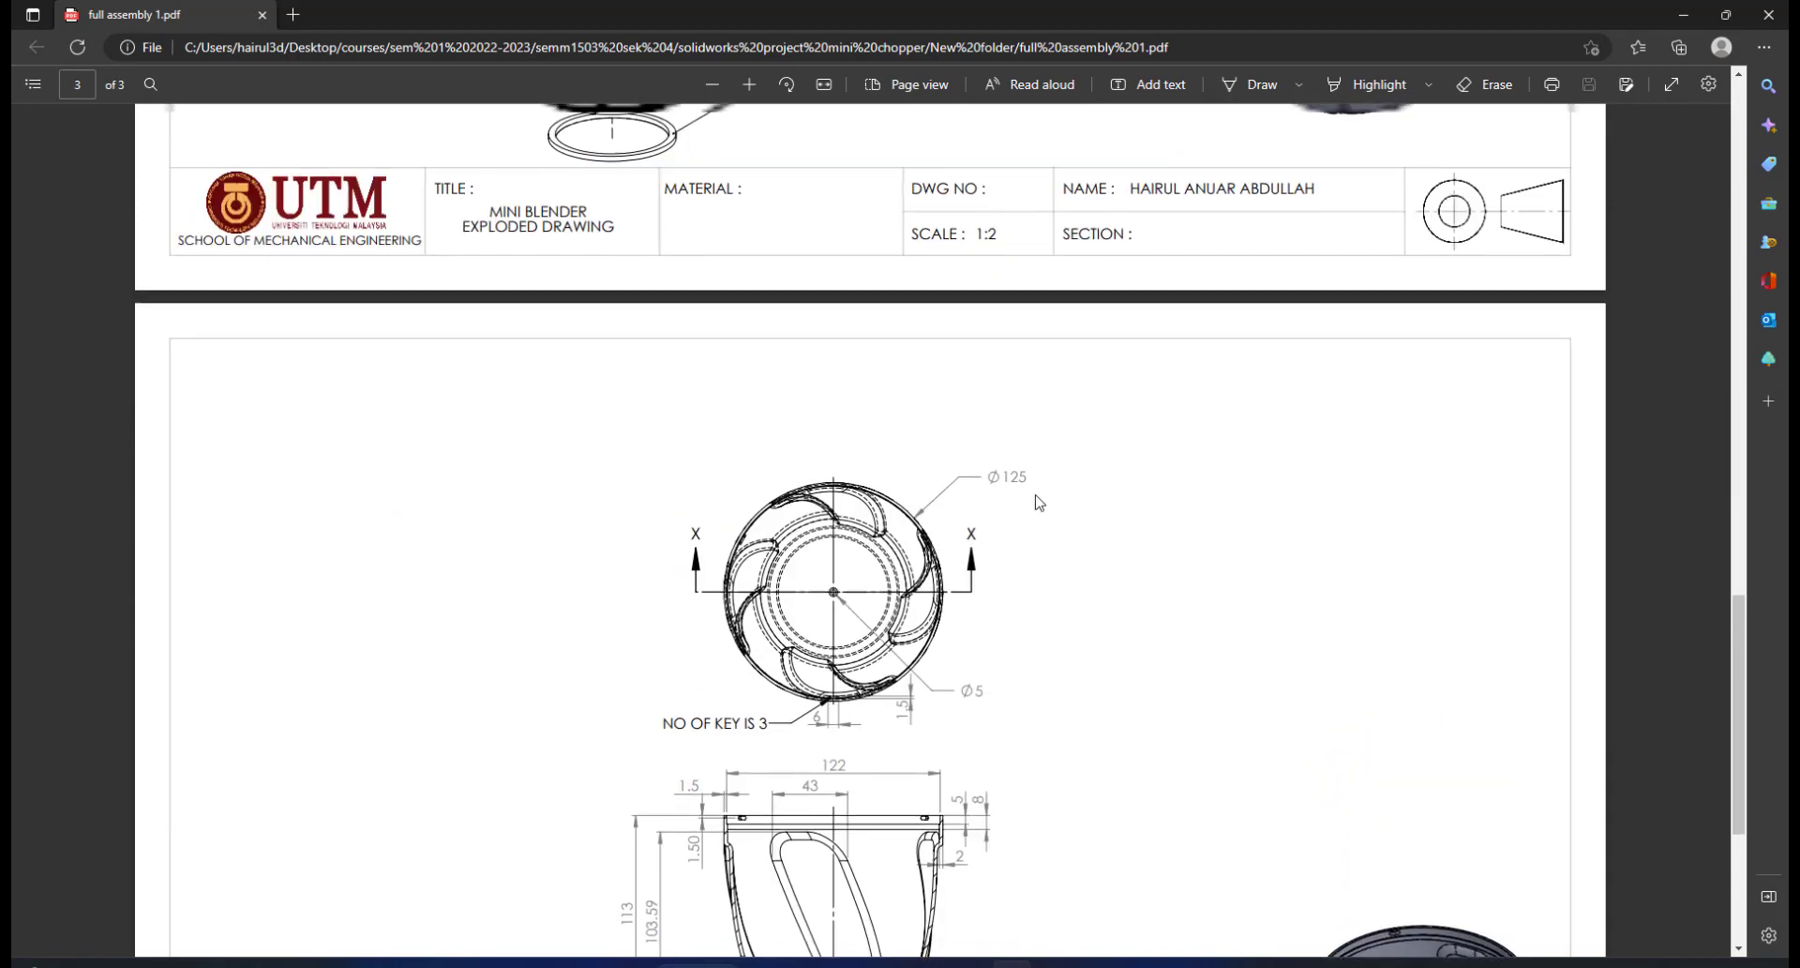
pyautogui.scroll(-4, 1037, 499)
pyautogui.scroll(4, 1037, 502)
pyautogui.scroll(-3, 1029, 506)
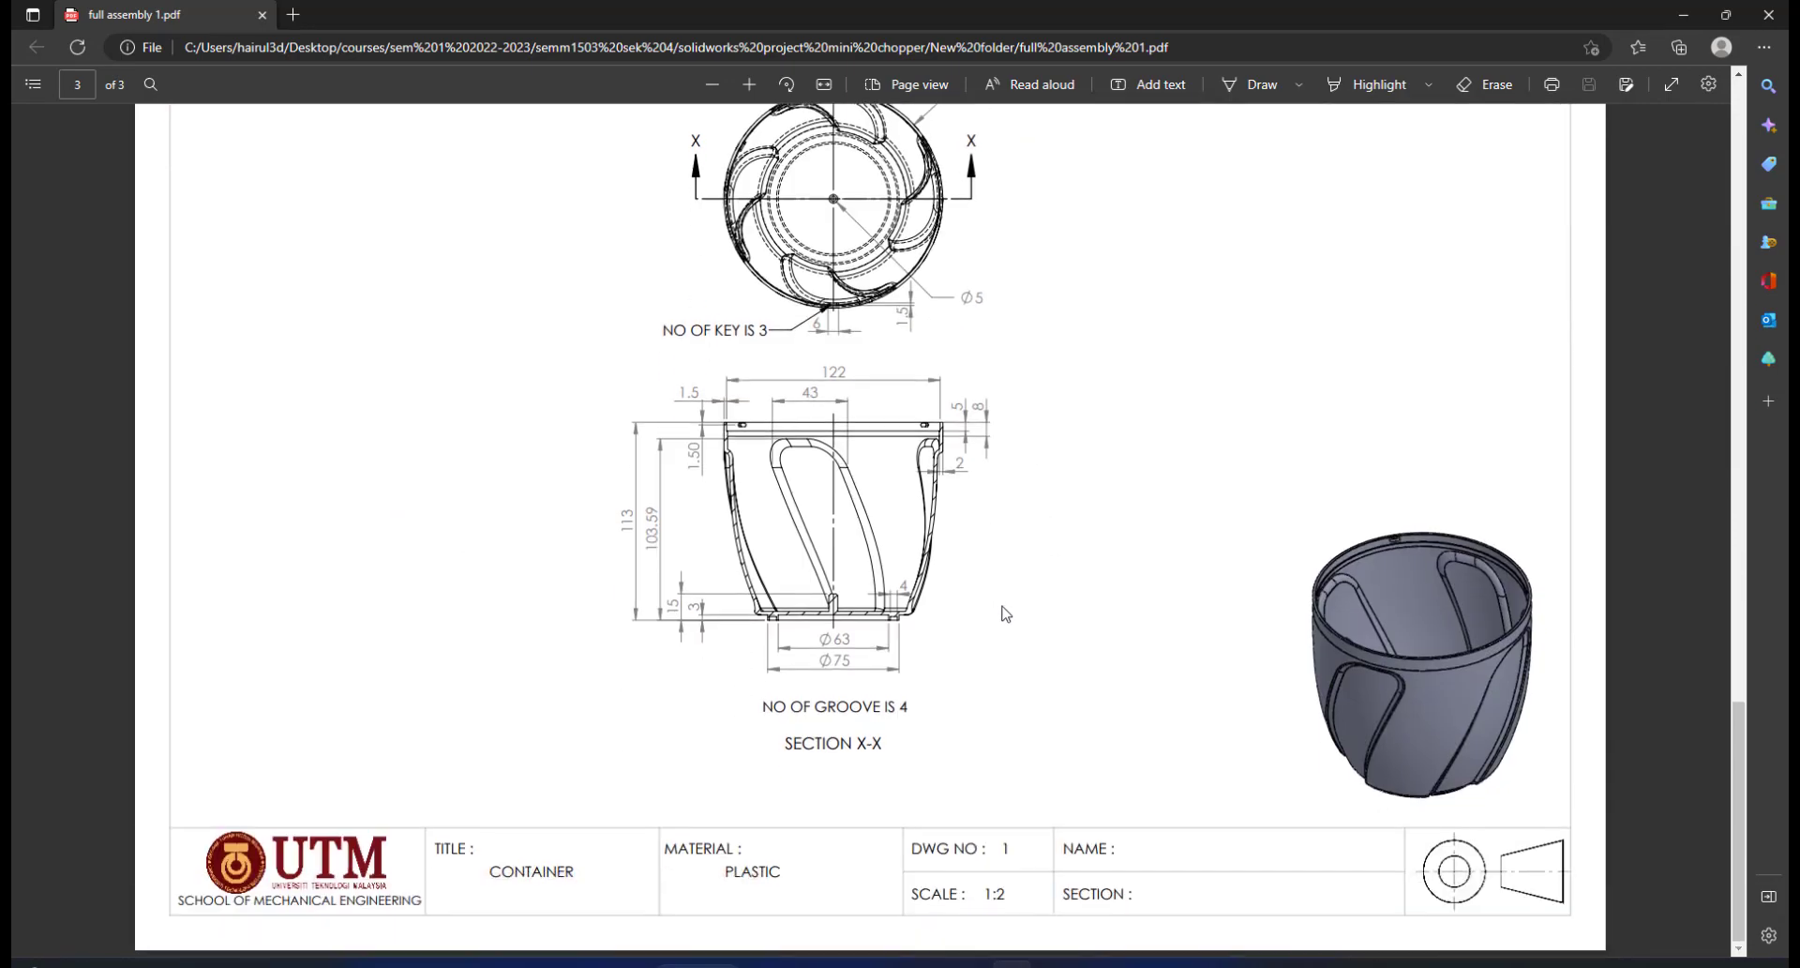
pyautogui.scroll(10, 1178, 595)
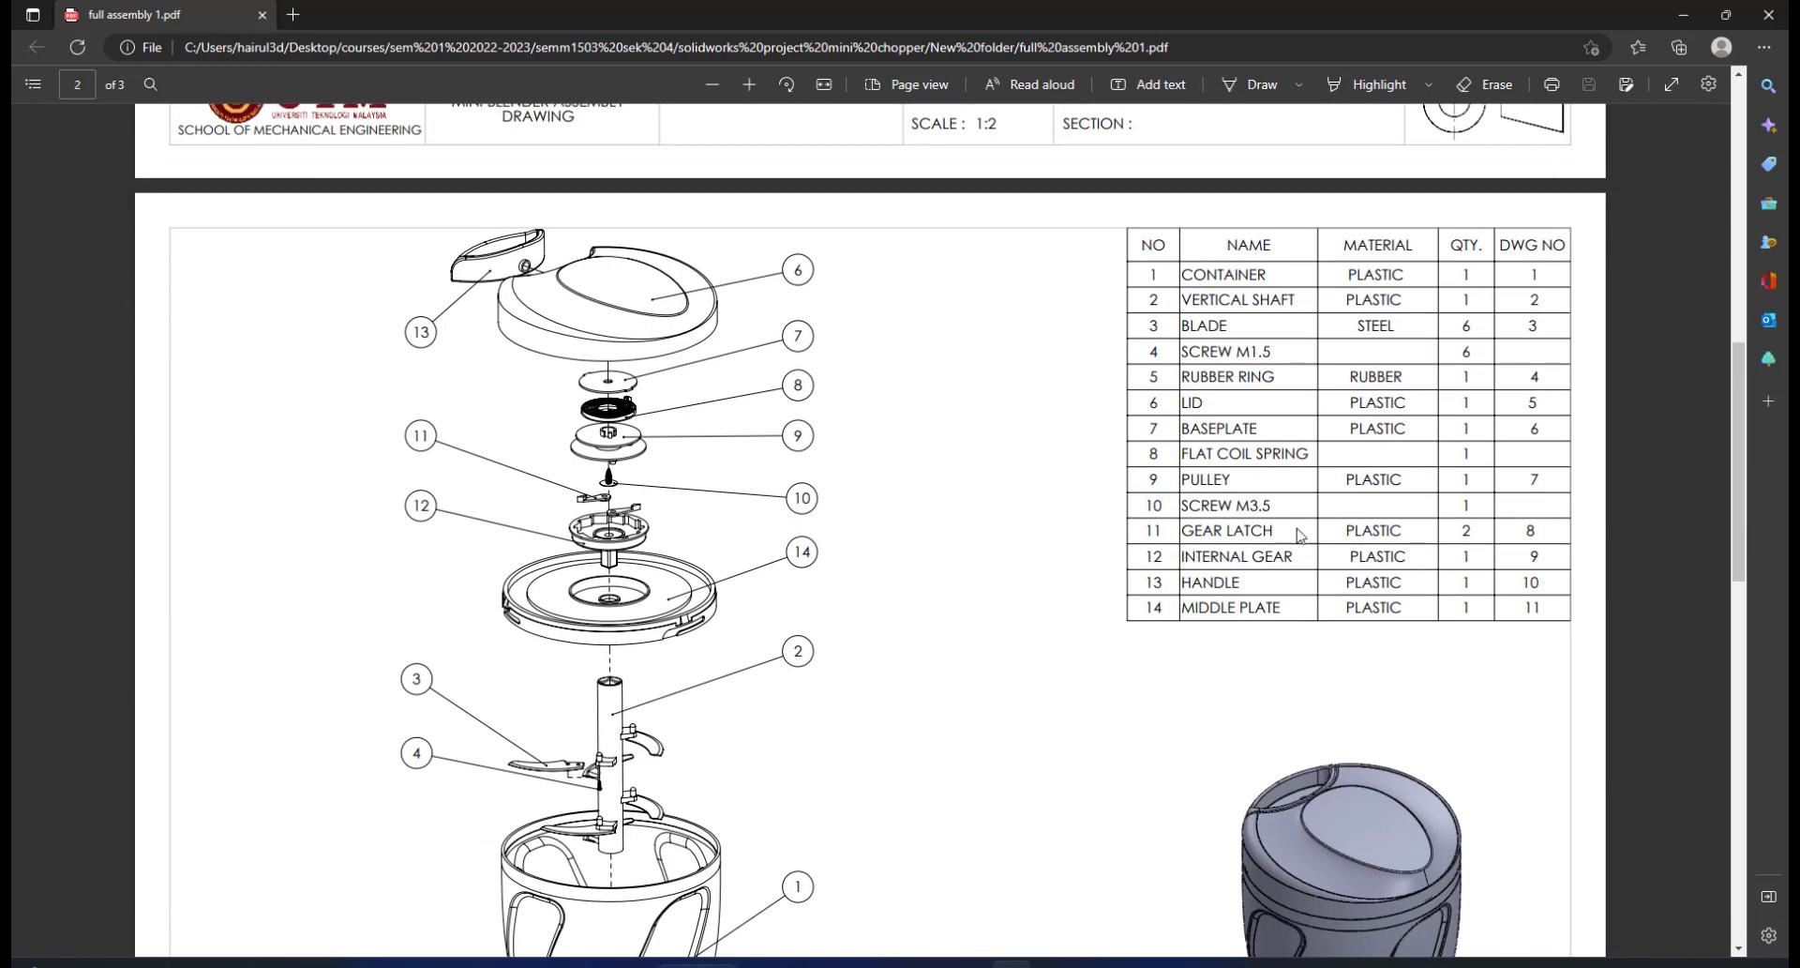
pyautogui.scroll(3, 1350, 539)
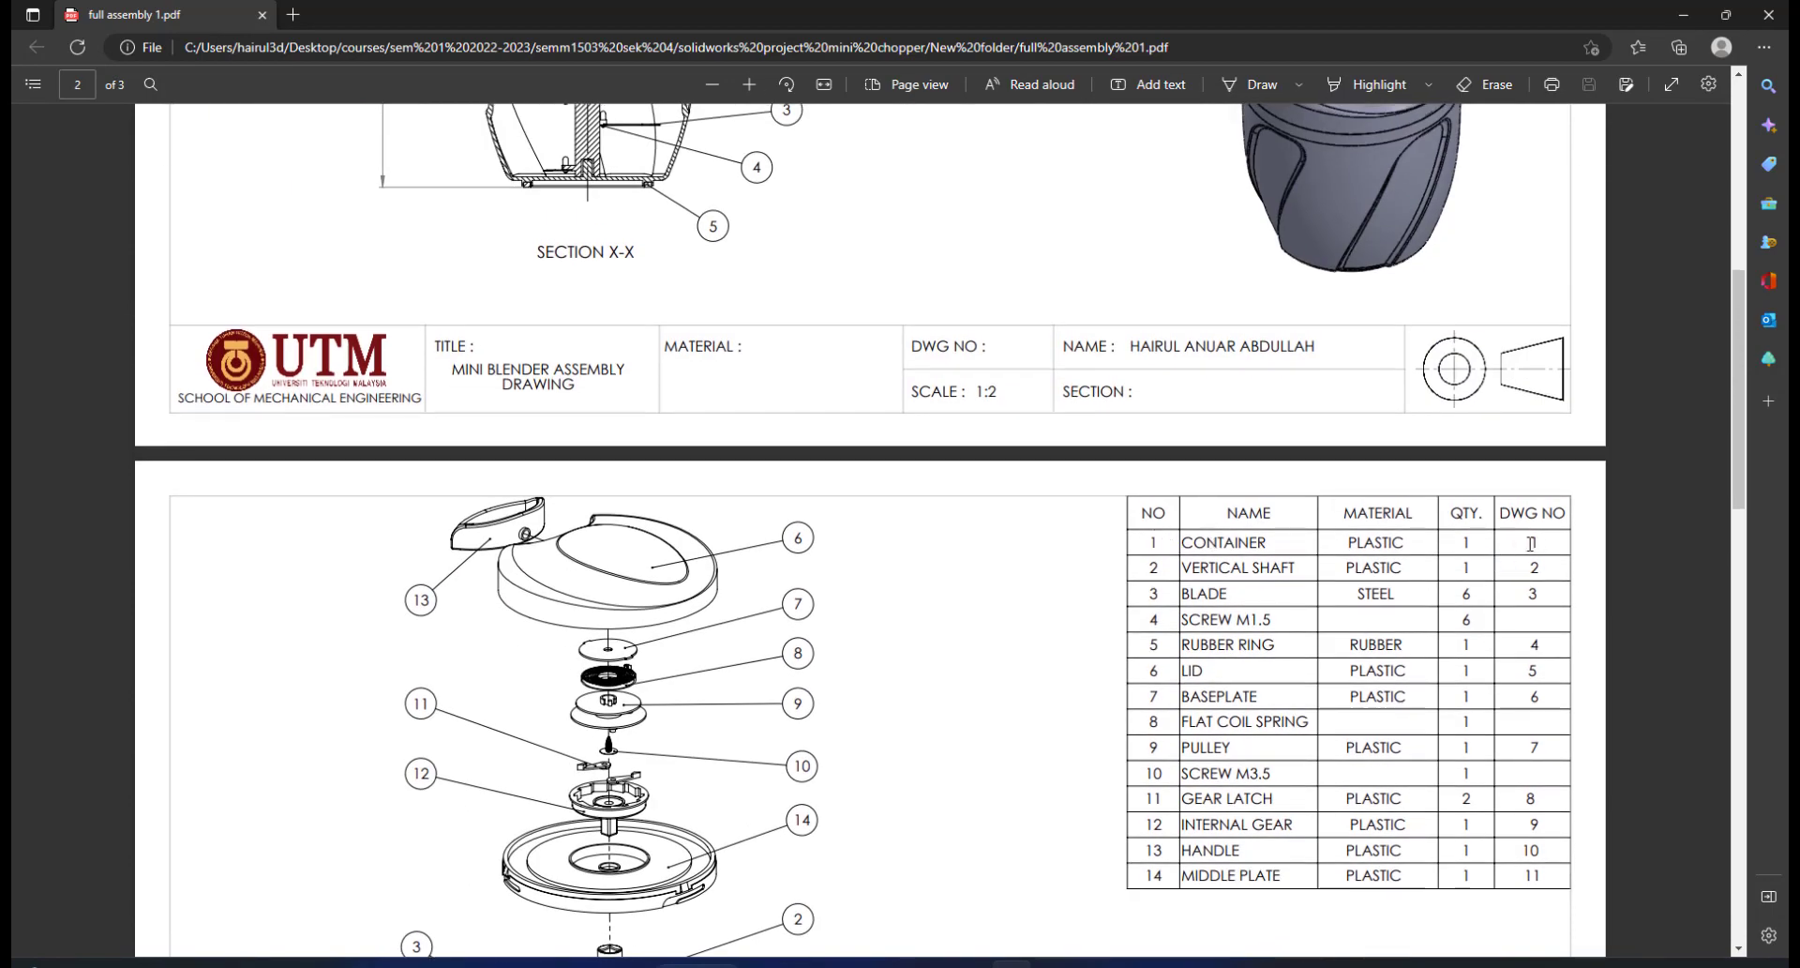
pyautogui.scroll(-6, 1531, 543)
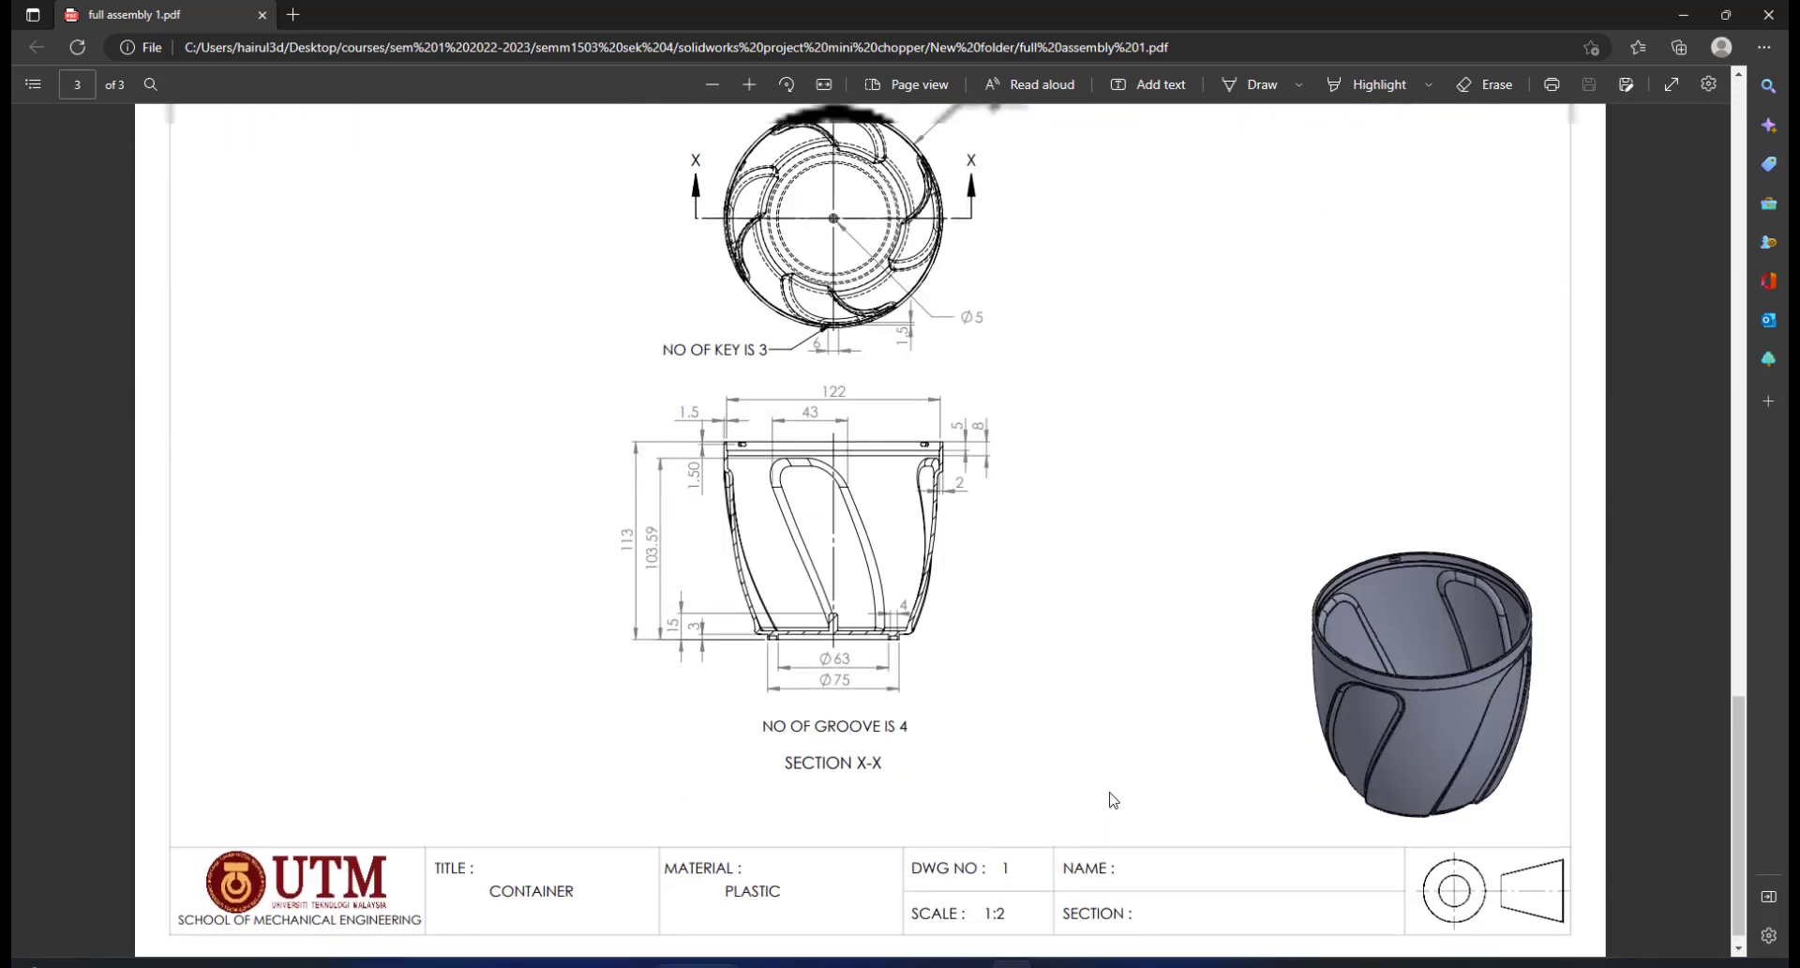
pyautogui.scroll(3, 1116, 750)
pyautogui.scroll(-2, 1044, 518)
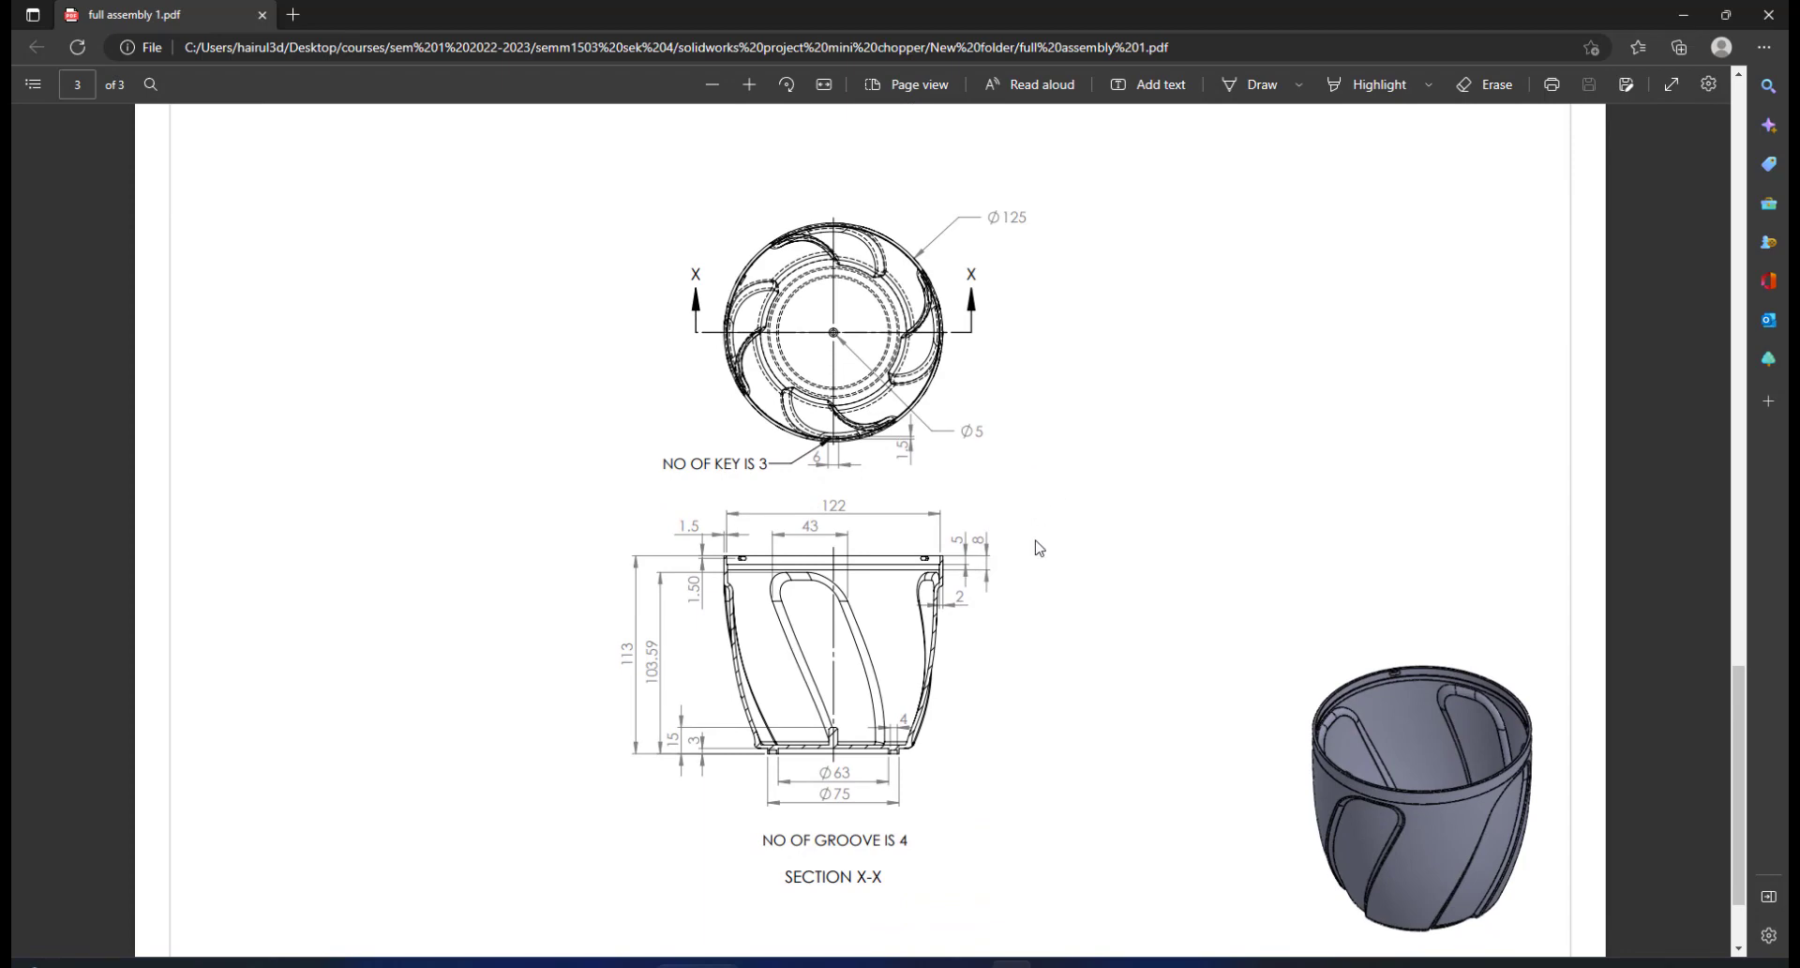
pyautogui.scroll(2, 1036, 544)
pyautogui.scroll(-2, 1049, 533)
pyautogui.scroll(2, 1035, 458)
pyautogui.scroll(-2, 1035, 459)
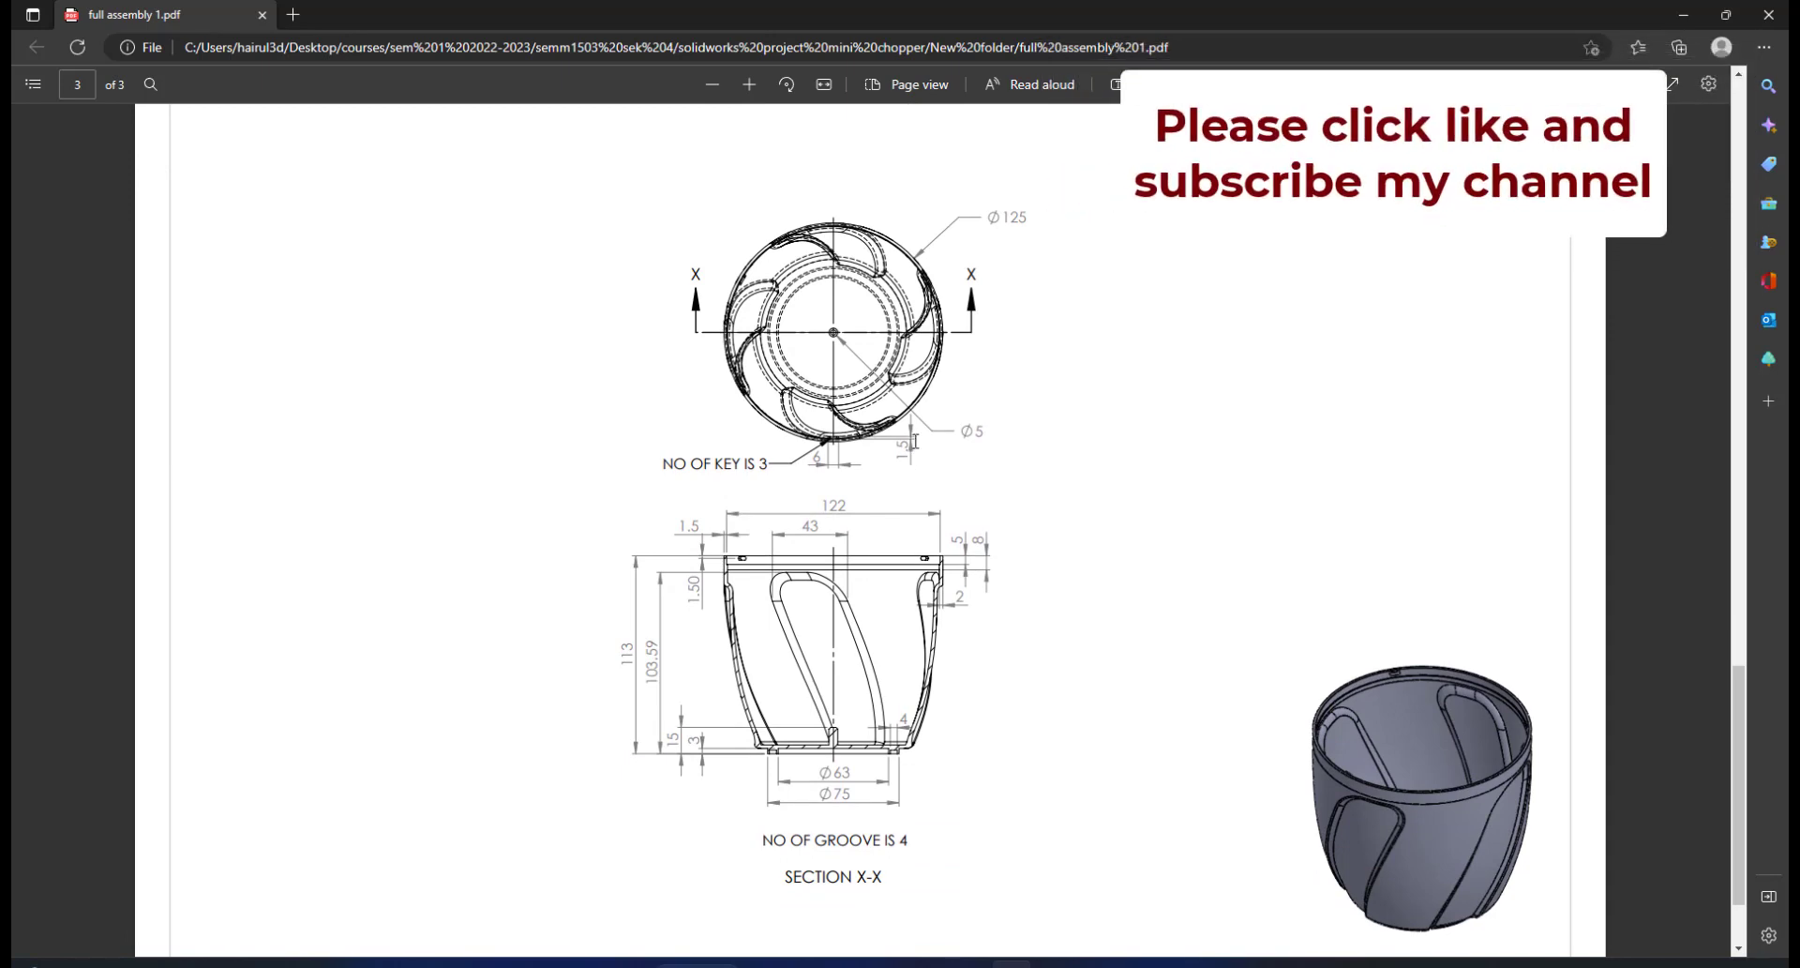
pyautogui.scroll(12, 1259, 530)
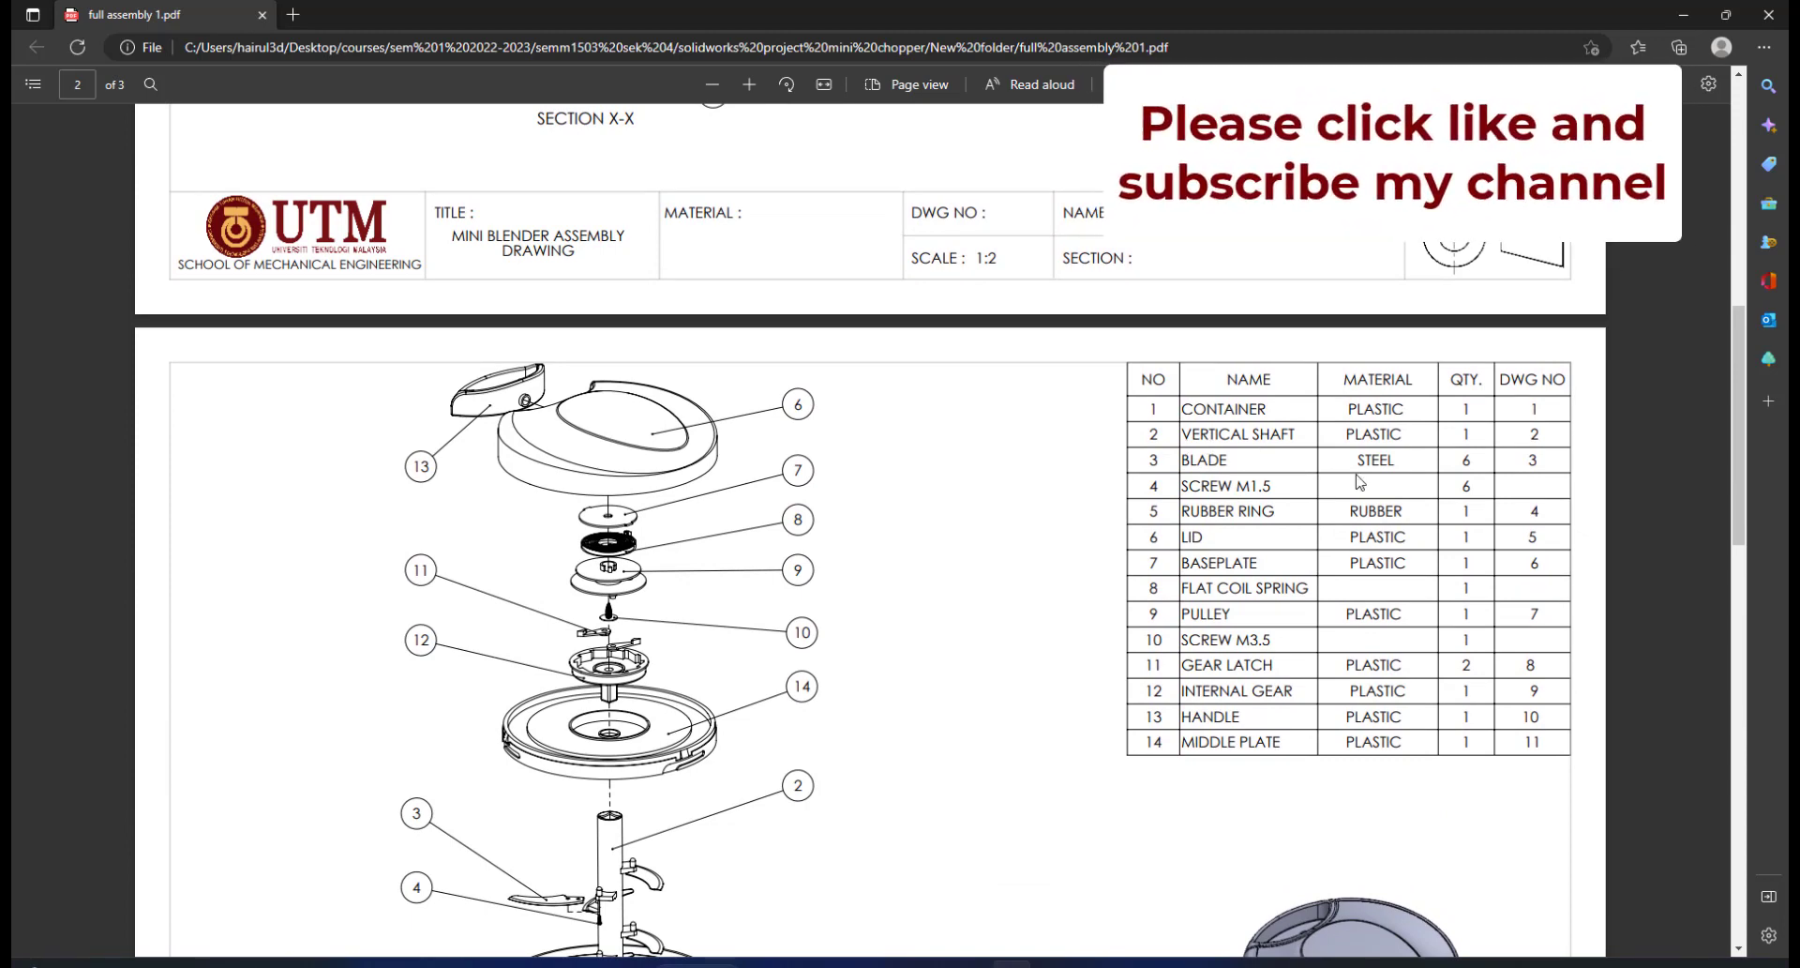
pyautogui.scroll(-3, 1210, 494)
pyautogui.scroll(5, 1206, 502)
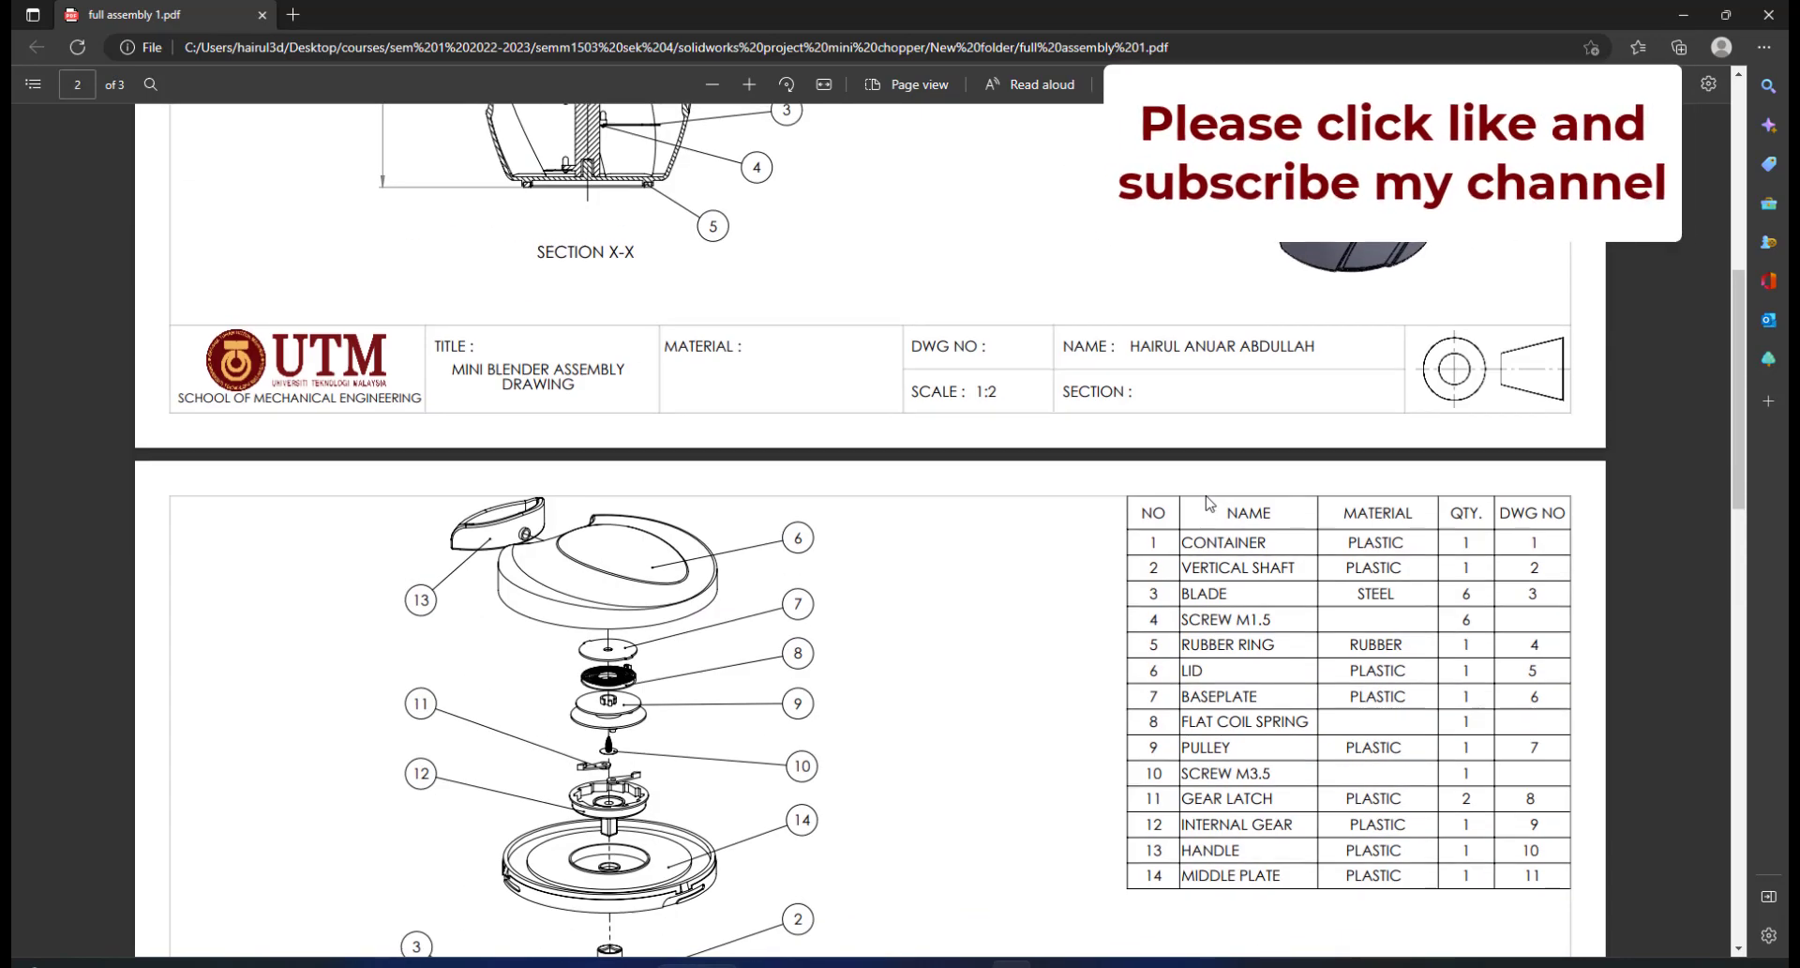
pyautogui.scroll(-12, 1150, 510)
pyautogui.scroll(-4, 1103, 513)
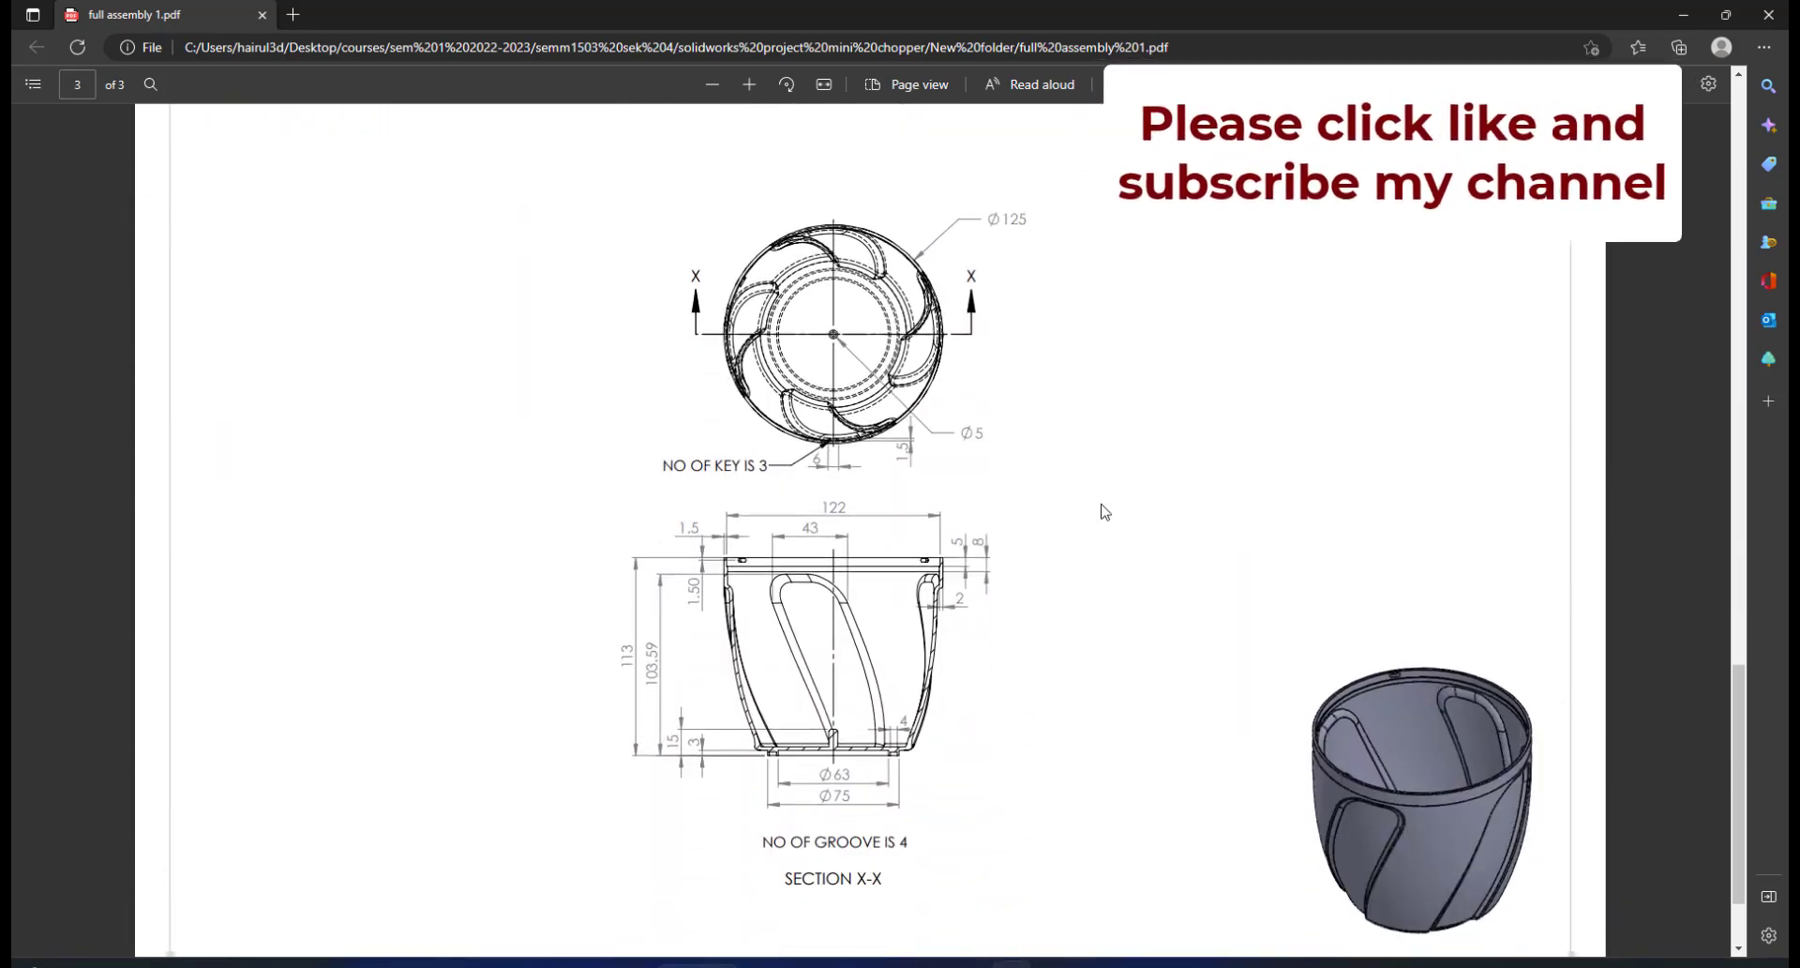